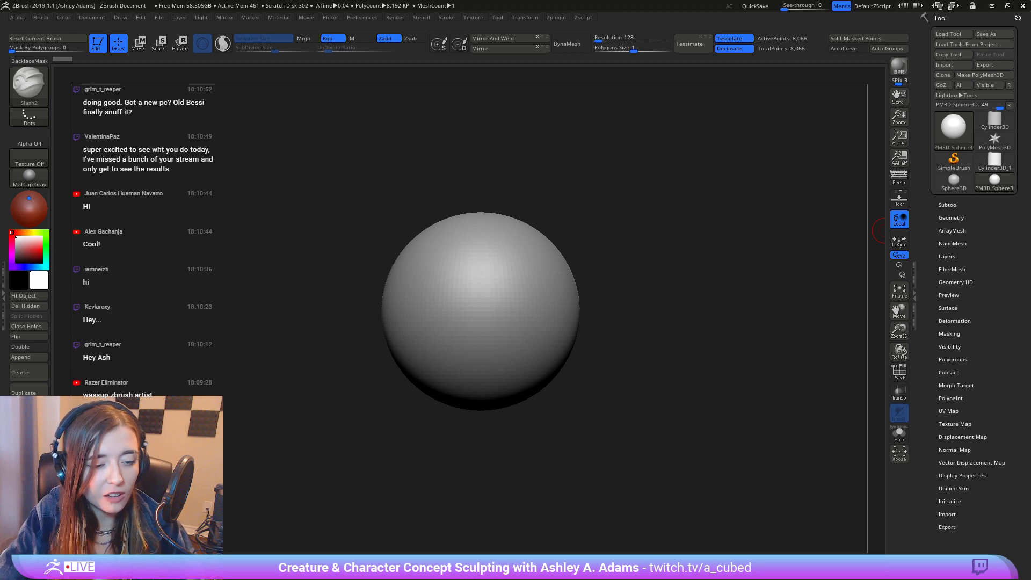
Step: Enlarge the brush and pull the sphere's upper and lower ends outward with SnakeHook into a rough elongated head form
alt+right_drag(527, 276, 506, 279)
alt+right_drag(471, 323, 546, 309)
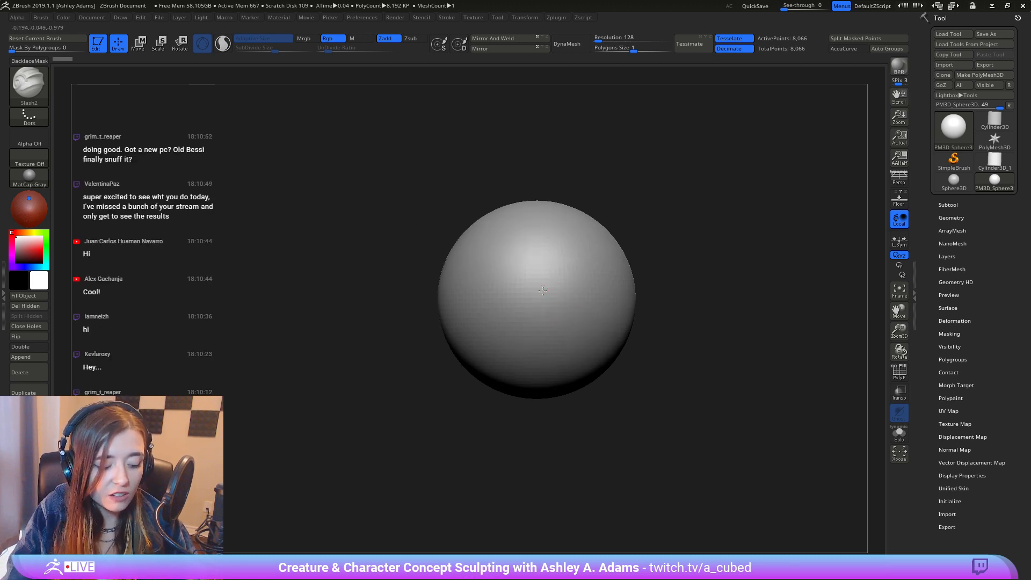
key(space)
drag(544, 291, 614, 293)
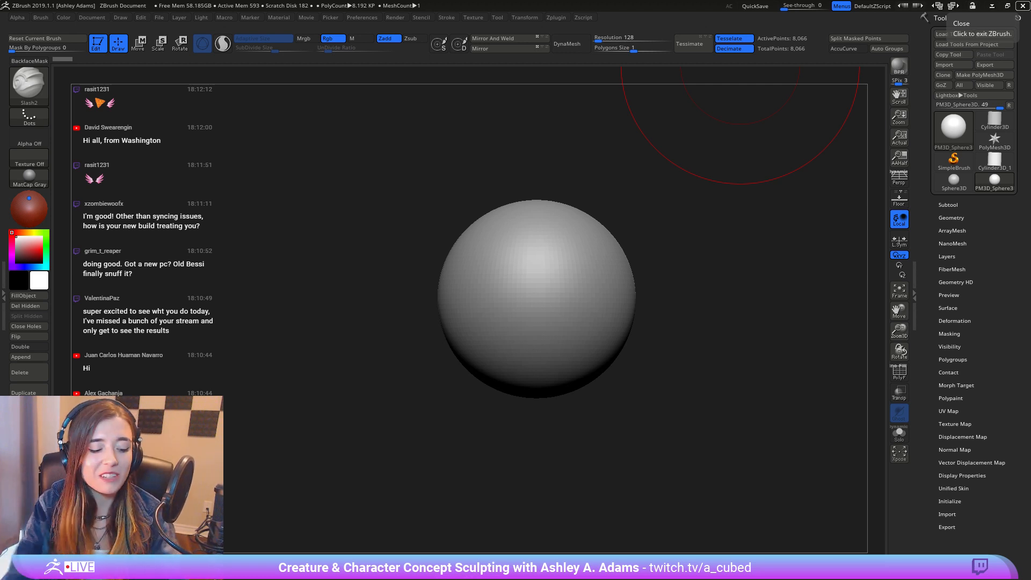
alt+right_drag(548, 300, 504, 256)
key(space)
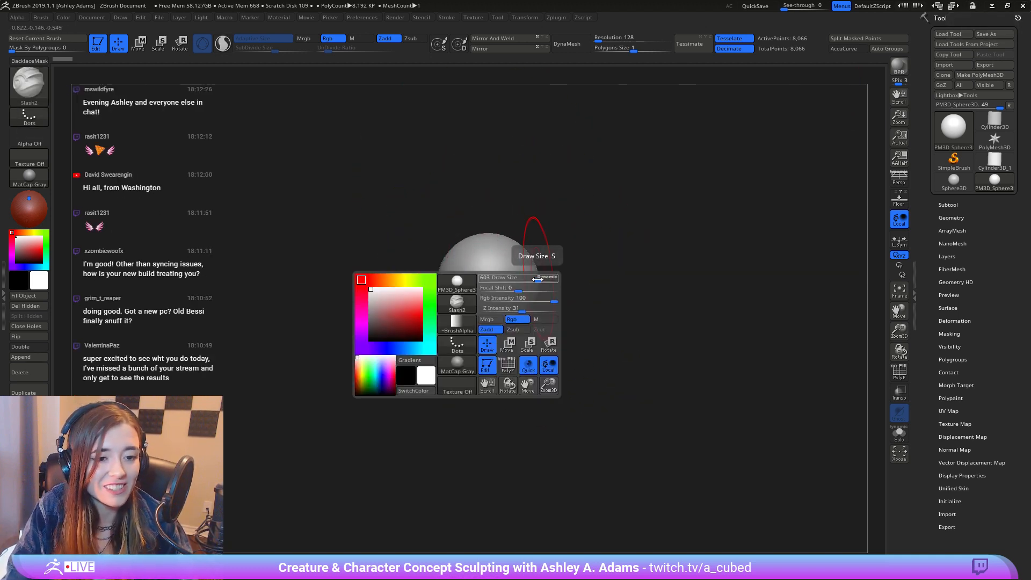
drag(537, 279, 546, 279)
key(b)
key(s)
key(h)
drag(494, 320, 514, 362)
drag(499, 259, 524, 227)
mouse_move(525, 226)
right_down()
mouse_move(547, 269)
mouse_move(563, 253)
mouse_move(553, 345)
mouse_move(515, 316)
mouse_move(479, 239)
mouse_move(461, 288)
mouse_move(490, 272)
mouse_move(474, 279)
mouse_move(516, 295)
mouse_move(543, 285)
mouse_move(565, 340)
mouse_move(587, 285)
right_up()
key(ctrl)
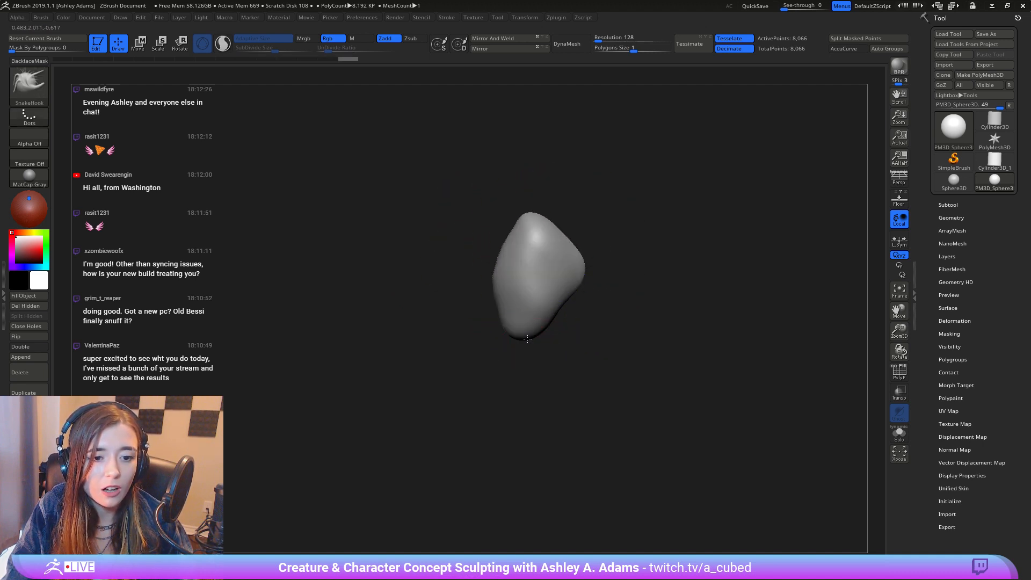
Step: Stretch the form's lower tip, front and crown with SnakeHook strokes to define a taller head silhouette
drag(530, 332, 545, 363)
drag(569, 304, 583, 315)
mouse_move(555, 236)
mouse_down()
mouse_move(575, 229)
mouse_move(554, 205)
mouse_move(595, 203)
mouse_up()
right_drag(561, 258, 595, 260)
drag(489, 297, 497, 316)
right_drag(503, 337, 483, 328)
right_drag(533, 207, 525, 189)
drag(521, 188, 509, 173)
drag(522, 173, 506, 193)
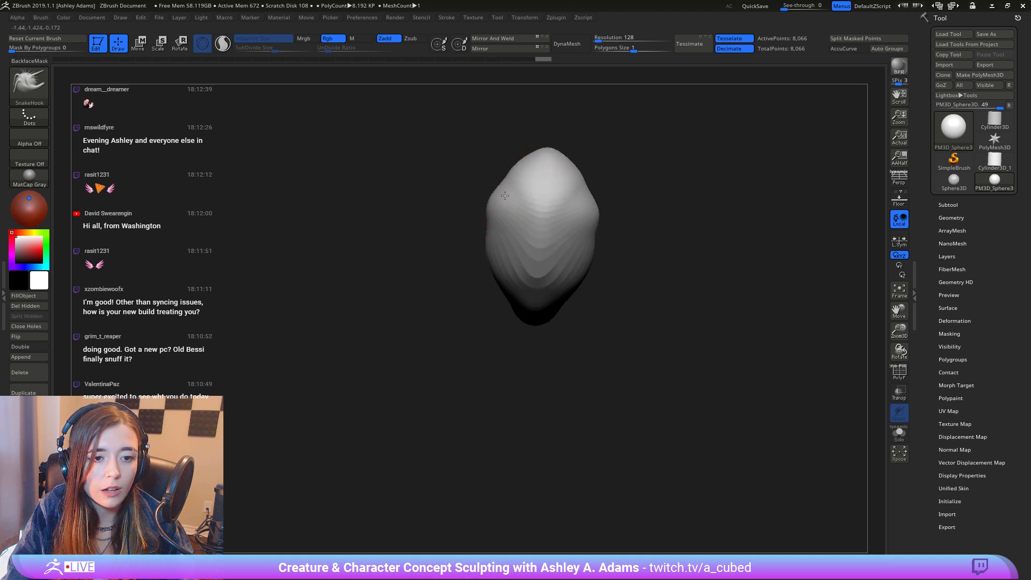
Step: Smooth the side of the head and push in its underside to separate the front snout from the rear lobe
right_drag(505, 194, 522, 203)
shift+drag(507, 228, 502, 257)
right_drag(502, 258, 551, 271)
drag(552, 296, 564, 247)
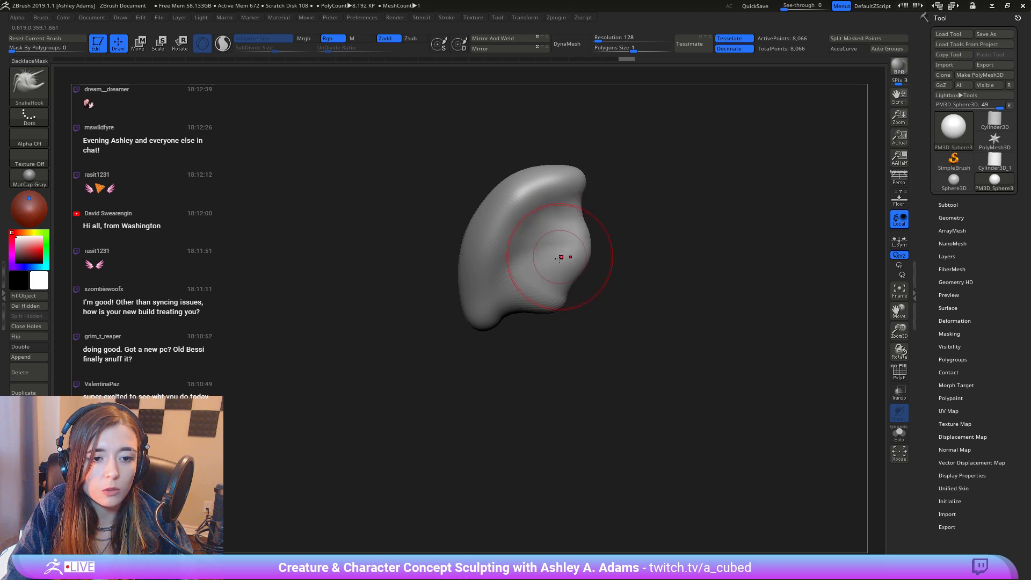
right_drag(575, 283, 534, 272)
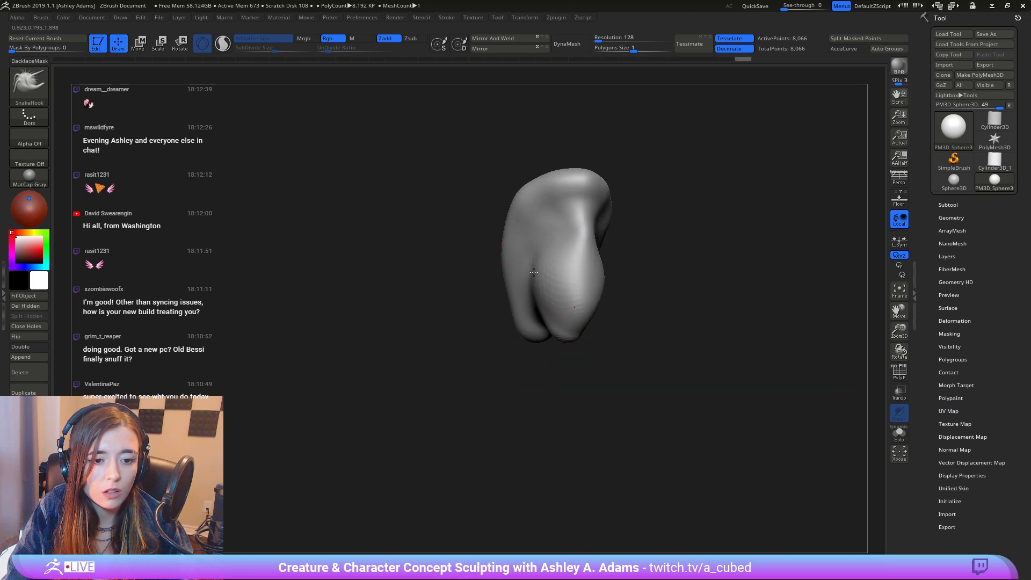
drag(555, 323, 536, 311)
mouse_move(547, 248)
right_down()
mouse_move(535, 246)
mouse_move(559, 288)
mouse_move(540, 307)
right_up()
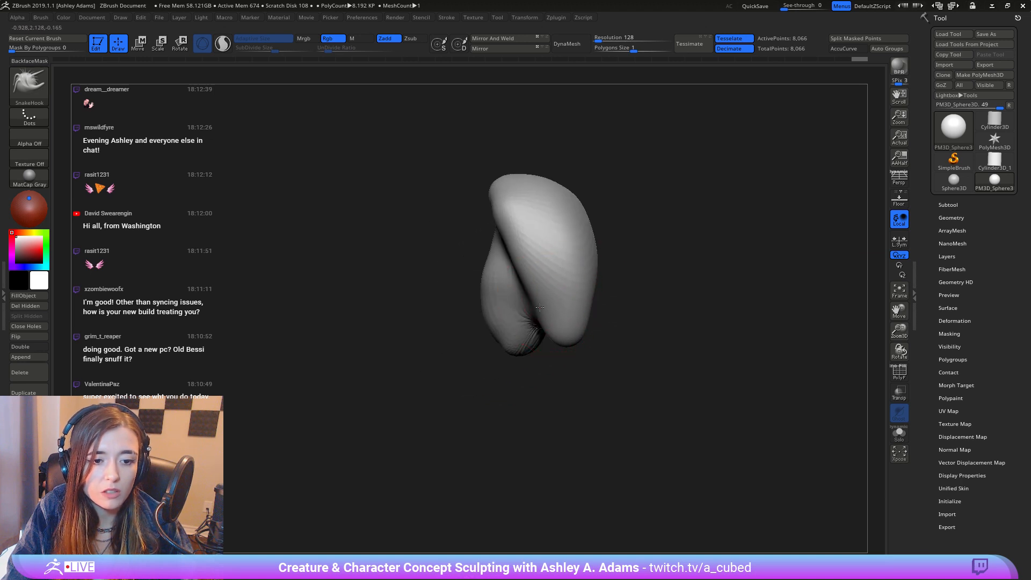
drag(546, 286, 550, 278)
mouse_move(542, 259)
right_down()
mouse_move(585, 286)
mouse_move(598, 258)
mouse_move(626, 311)
mouse_move(564, 308)
right_up()
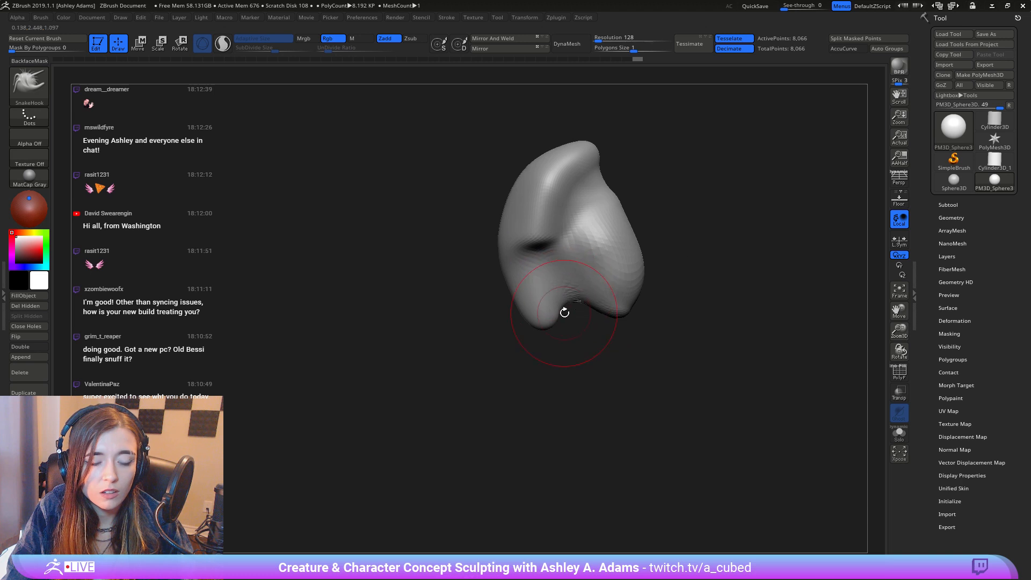
Step: Adjust the SnakeHook draw size and reshape the crown and snout of the head
key(space)
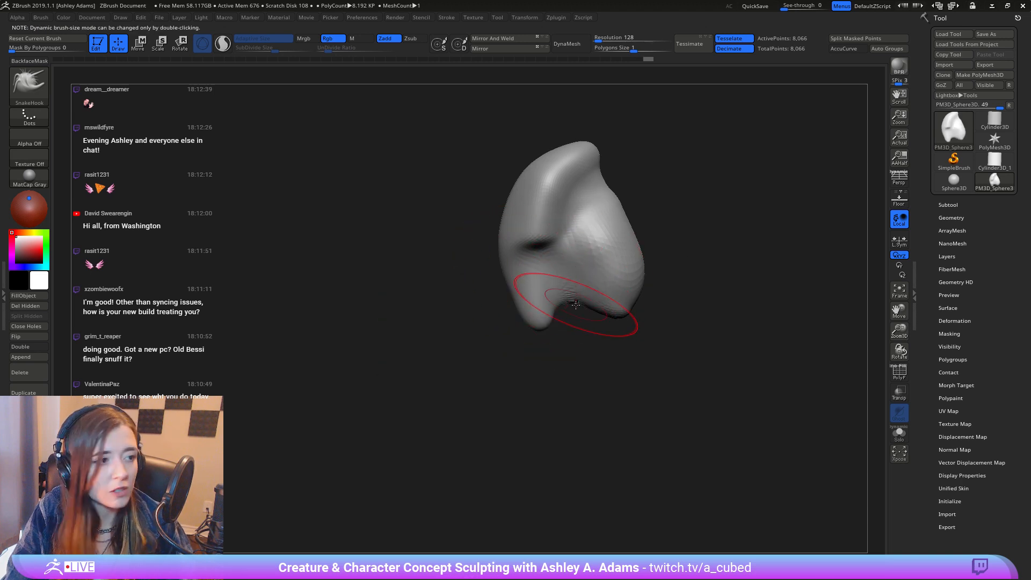
key(space)
click(559, 300)
key(space)
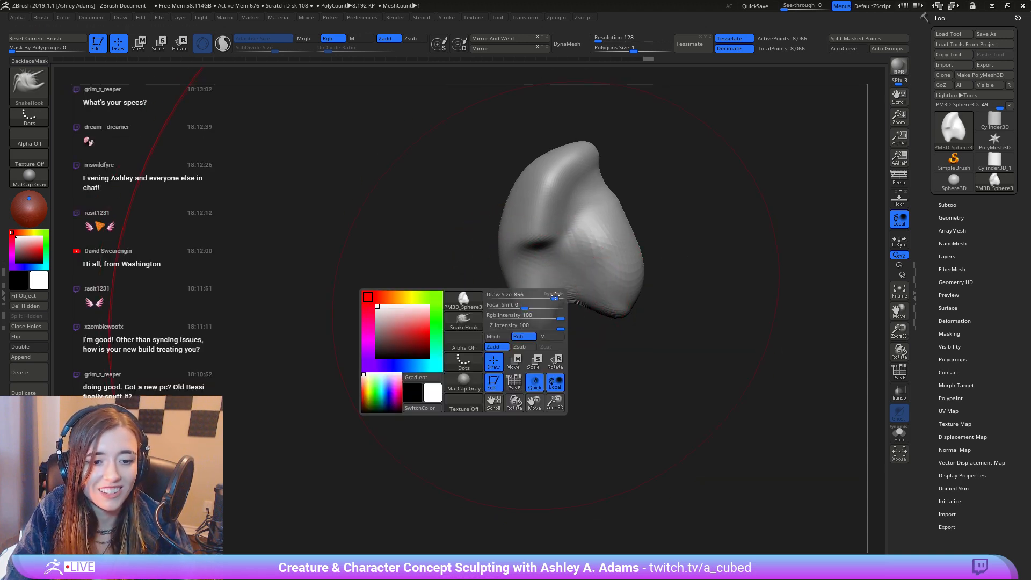
mouse_move(558, 297)
mouse_down()
mouse_move(521, 296)
mouse_move(525, 318)
mouse_up()
drag(546, 179, 566, 173)
key(space)
drag(559, 217, 533, 202)
mouse_move(463, 239)
mouse_down()
mouse_move(608, 267)
mouse_move(524, 295)
mouse_move(461, 182)
mouse_up()
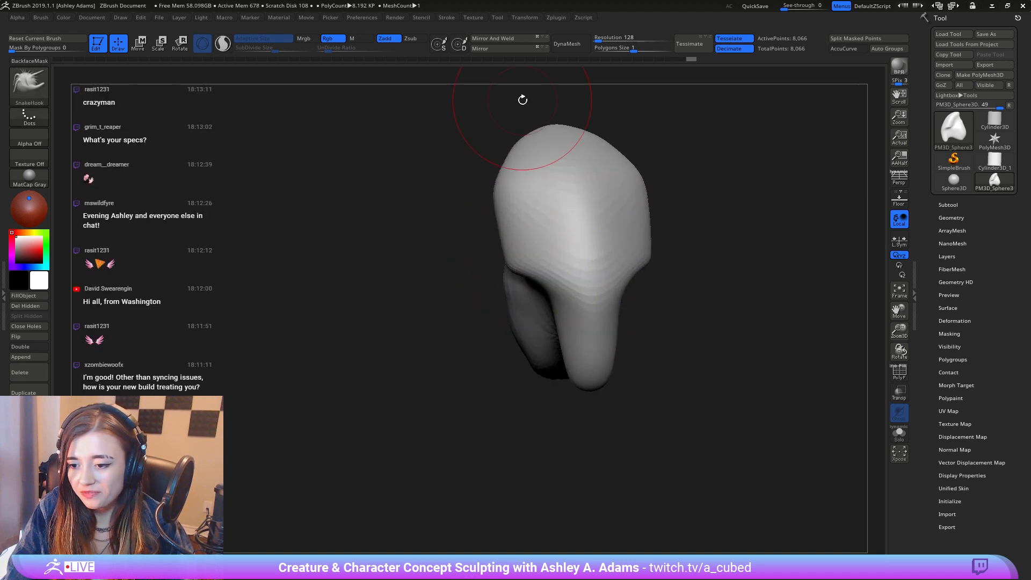
Step: Examine the rough head shape from the front and the side
right_drag(593, 269, 607, 267)
mouse_move(501, 243)
right_down()
mouse_move(524, 285)
mouse_move(529, 258)
right_up()
key(space)
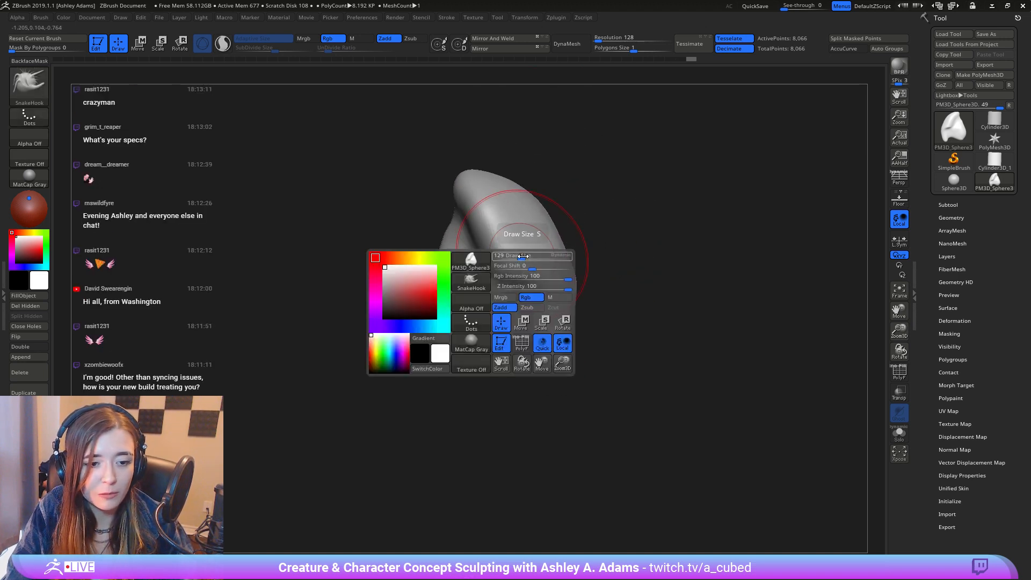
mouse_move(528, 256)
mouse_down()
mouse_move(515, 257)
mouse_move(534, 311)
mouse_move(545, 287)
mouse_up()
key(b)
key(d)
key(s)
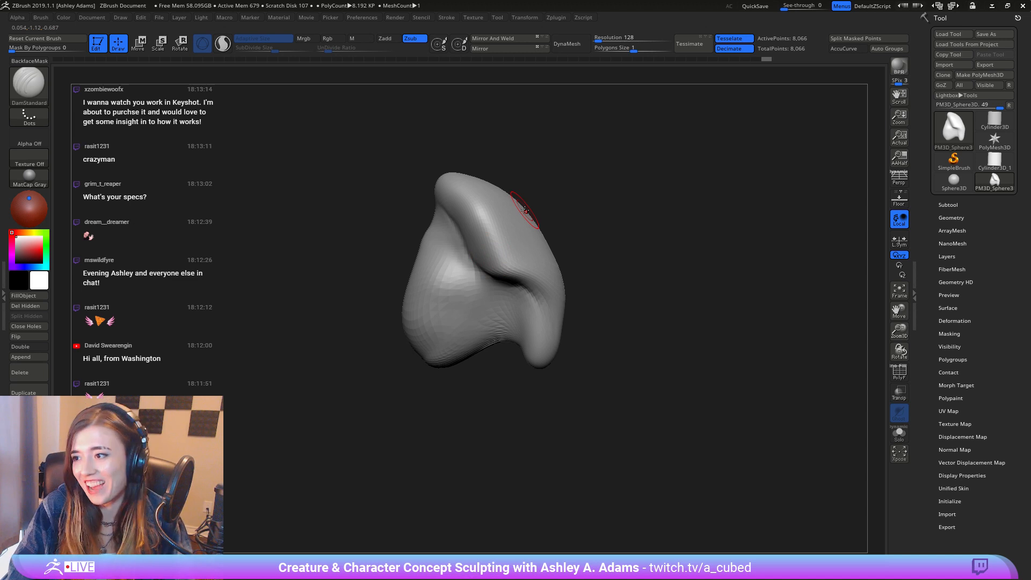
drag(626, 282, 555, 293)
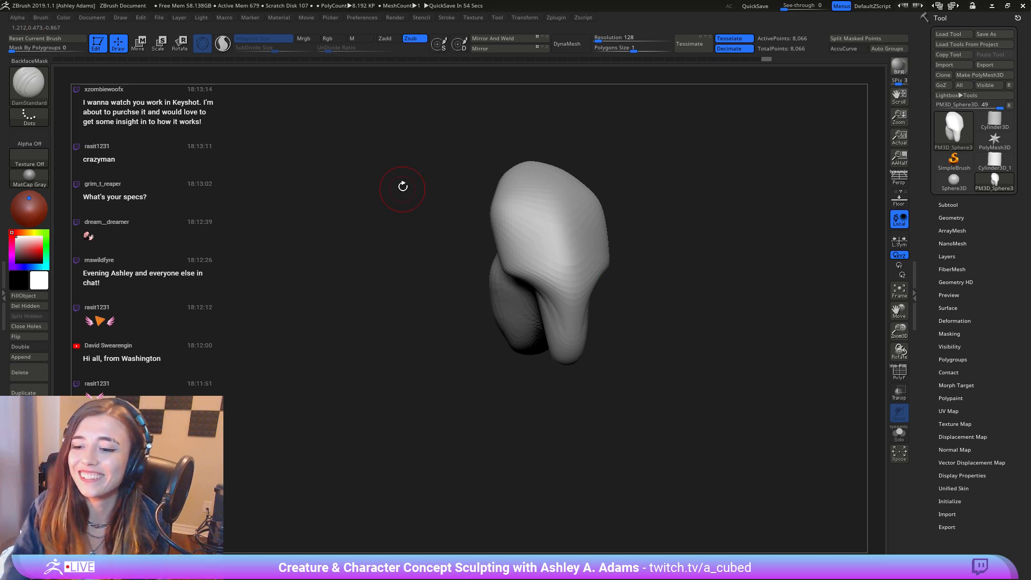
mouse_move(502, 235)
right_down()
mouse_move(542, 222)
mouse_move(526, 230)
mouse_move(539, 240)
mouse_move(482, 202)
right_up()
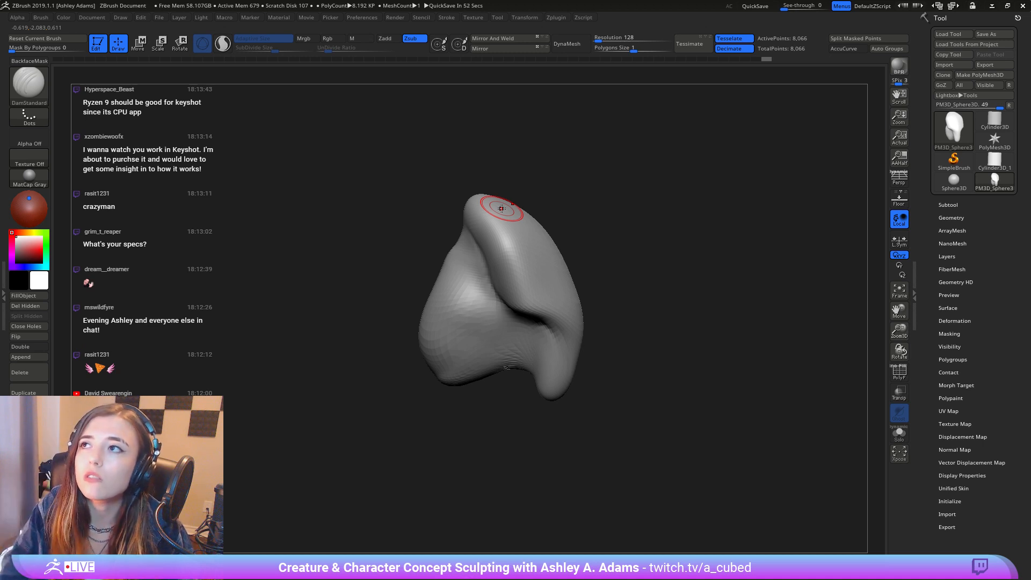
drag(621, 280, 582, 259)
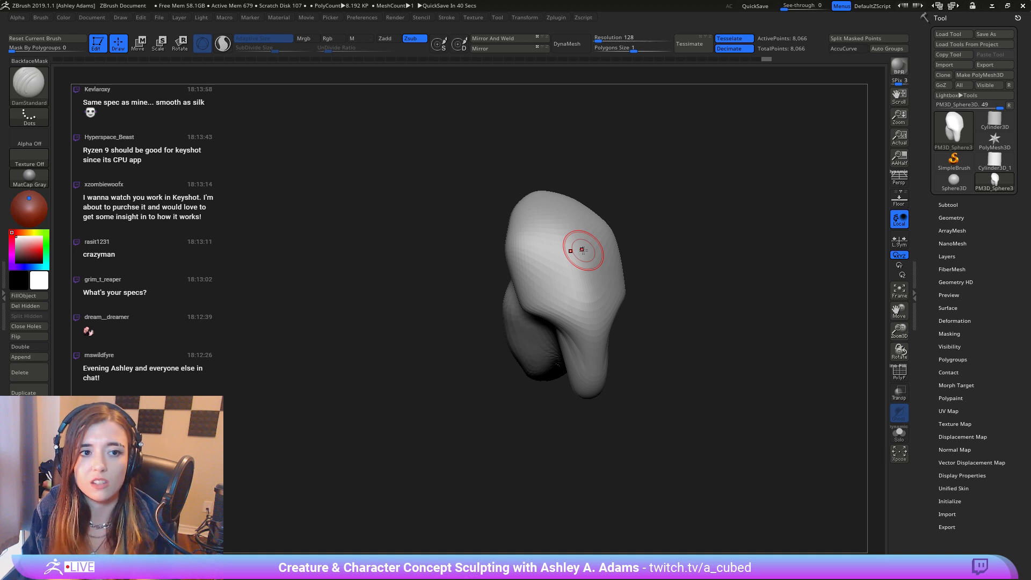
mouse_move(472, 220)
mouse_down()
mouse_move(534, 237)
mouse_move(511, 219)
mouse_move(546, 231)
mouse_move(529, 232)
mouse_move(552, 208)
mouse_up()
Step: Return to SnakeHook with an adjusted draw size and refine the rear and lower contours of the head
key(space)
key(space)
key(b)
key(s)
key(h)
key(space)
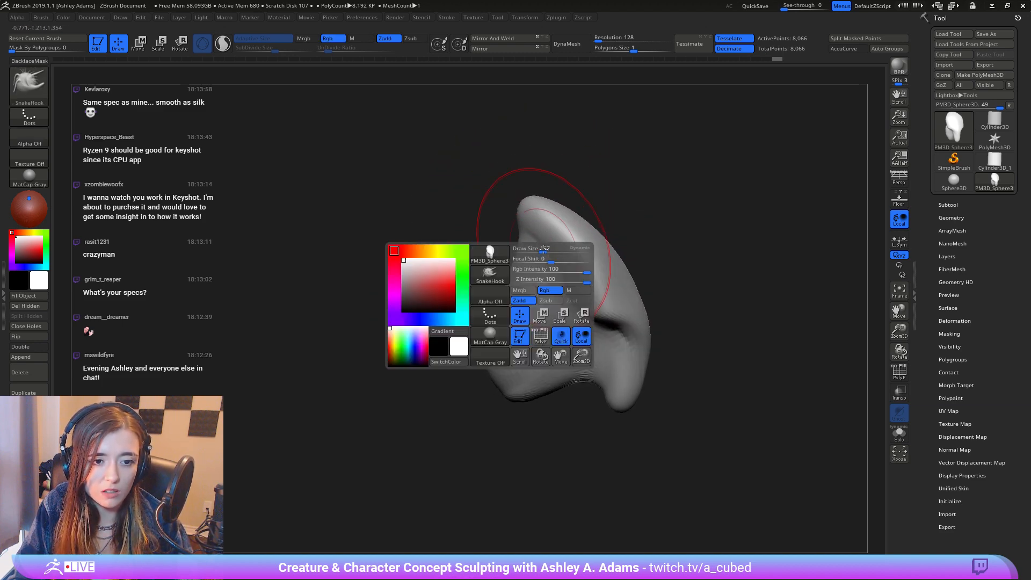
mouse_move(546, 251)
mouse_down()
mouse_move(529, 251)
mouse_move(522, 273)
mouse_move(531, 276)
mouse_move(511, 284)
mouse_up()
key(space)
key(space)
drag(501, 324, 485, 330)
drag(747, 322, 663, 302)
mouse_move(663, 302)
alt+mouse_down()
mouse_move(575, 273)
mouse_move(577, 317)
alt+mouse_up()
Step: Carve creases under the brow and down the side of the snout with the DamStandard brush
key(space)
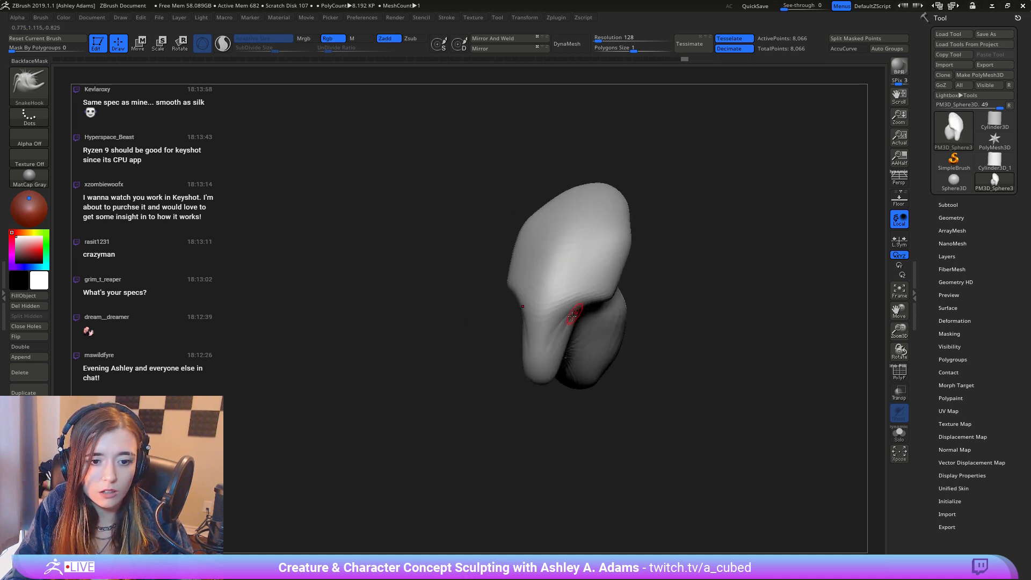
key(b)
key(d)
key(s)
key(space)
drag(570, 356, 510, 322)
mouse_move(509, 322)
alt+mouse_down()
mouse_move(543, 353)
mouse_move(568, 349)
mouse_move(561, 322)
alt+mouse_up()
drag(539, 372, 549, 359)
right_drag(538, 386, 534, 387)
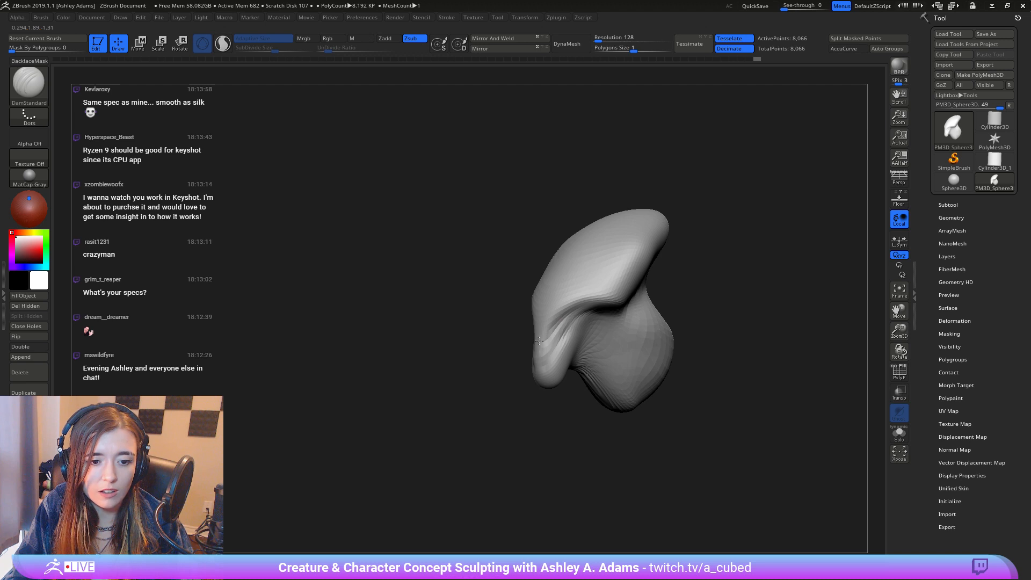
Step: Deepen the creases along the snout and beneath the brow ridge with further DamStandard strokes
mouse_move(539, 340)
right_down()
mouse_move(559, 334)
mouse_move(533, 351)
right_up()
drag(526, 333, 534, 379)
right_drag(534, 385, 536, 399)
mouse_move(528, 329)
mouse_down()
mouse_move(550, 381)
mouse_move(536, 380)
mouse_up()
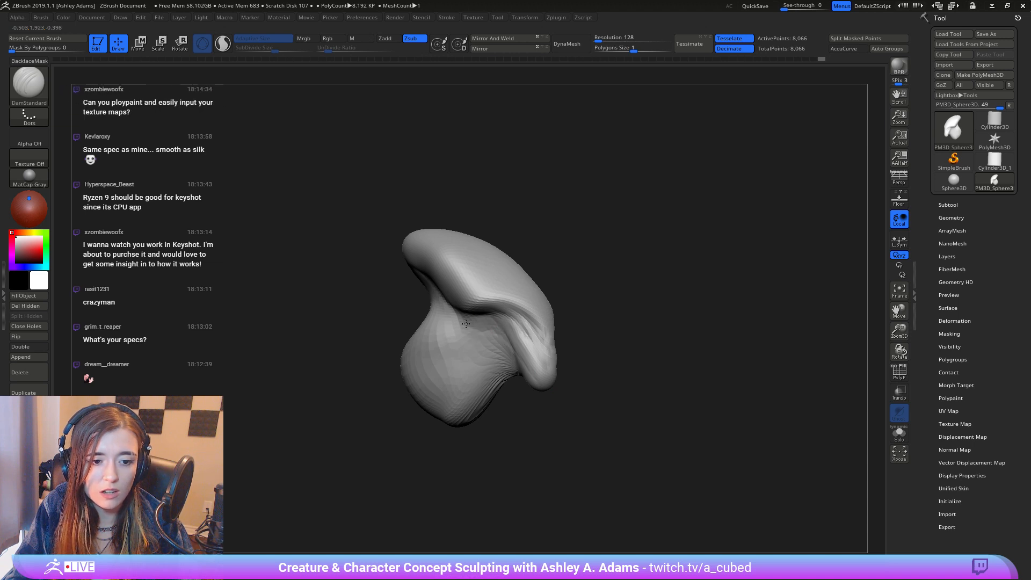
mouse_move(494, 319)
mouse_down()
mouse_move(460, 327)
mouse_move(484, 316)
mouse_move(468, 332)
mouse_move(490, 326)
mouse_up()
Step: Build up the eye area in the hollow below the brow ridge with the ClayBuildup brush
right_drag(490, 324, 563, 364)
key(b)
key(c)
key(b)
mouse_move(563, 364)
mouse_down()
mouse_move(532, 365)
mouse_move(564, 360)
mouse_move(546, 355)
mouse_move(574, 365)
mouse_up()
key(space)
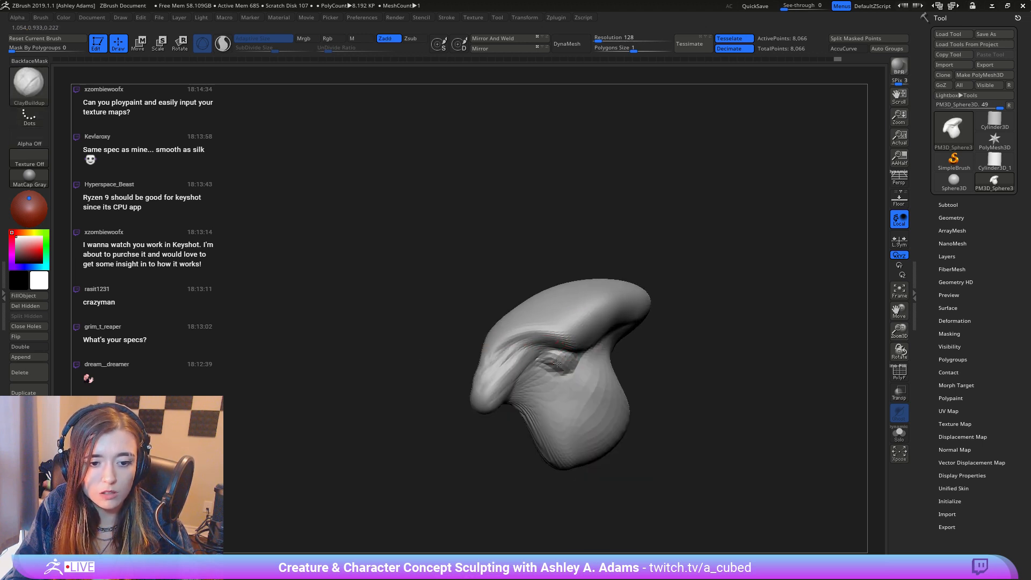
key(ctrl)
ctrl+right_drag(567, 400, 585, 363)
key(space)
drag(585, 362, 577, 361)
mouse_move(578, 362)
right_down()
mouse_move(537, 365)
mouse_move(575, 347)
right_up()
key(space)
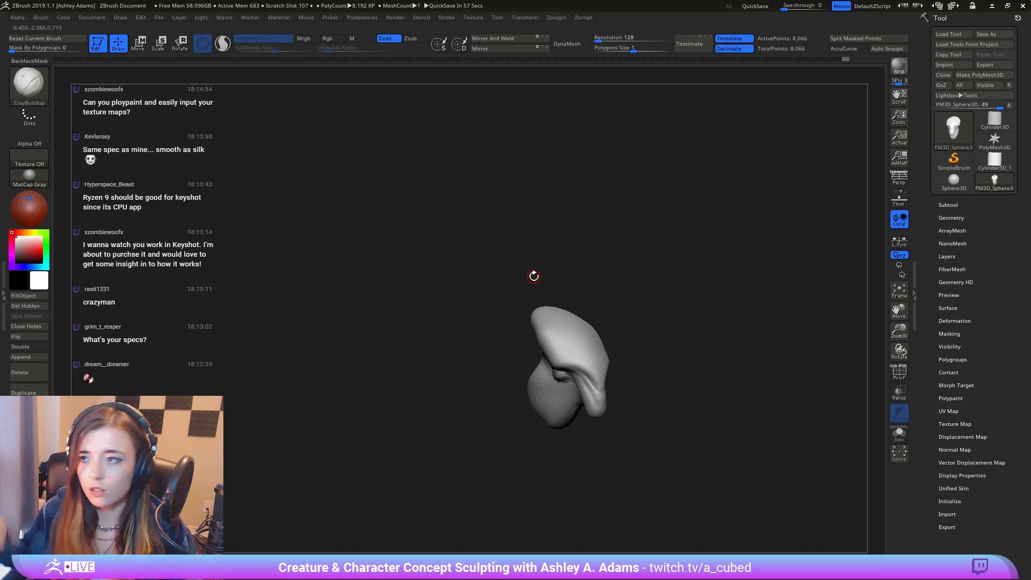
Step: Carve grooves with DamStandard from the rear tip of the crest along its side toward the eye
ctrl+right_drag(510, 299, 481, 322)
right_drag(481, 322, 502, 298)
key(space)
key(b)
key(d)
key(s)
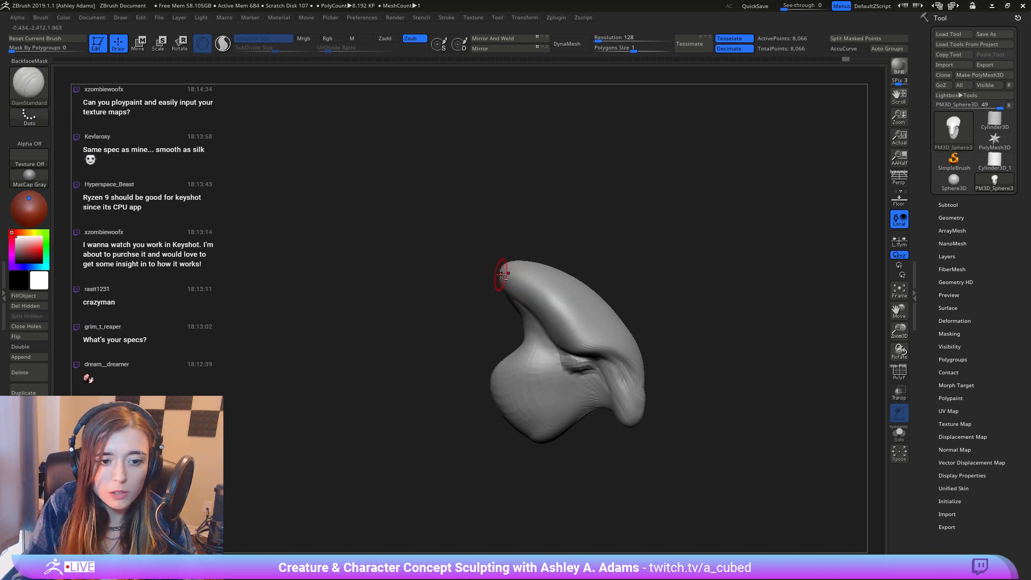
drag(511, 280, 585, 352)
drag(567, 318, 577, 346)
drag(508, 287, 575, 343)
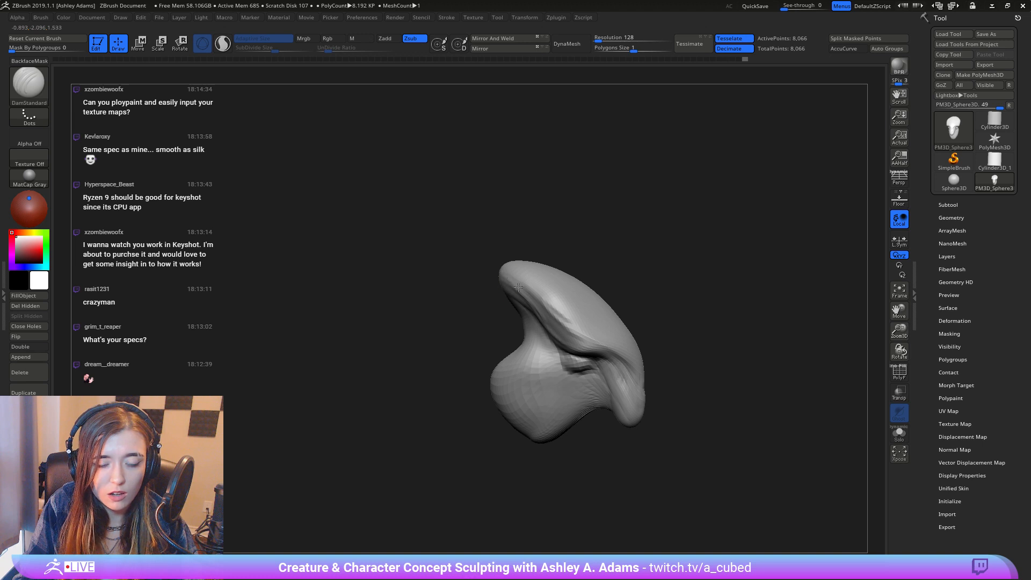
Step: Sharpen the underside of the crest and extend its groove past the eye onto the snout
right_drag(593, 327, 620, 325)
drag(494, 270, 533, 324)
right_drag(542, 321, 510, 325)
mouse_move(519, 290)
mouse_down()
mouse_move(561, 332)
mouse_move(600, 350)
mouse_up()
right_drag(600, 350, 585, 351)
drag(584, 352, 611, 369)
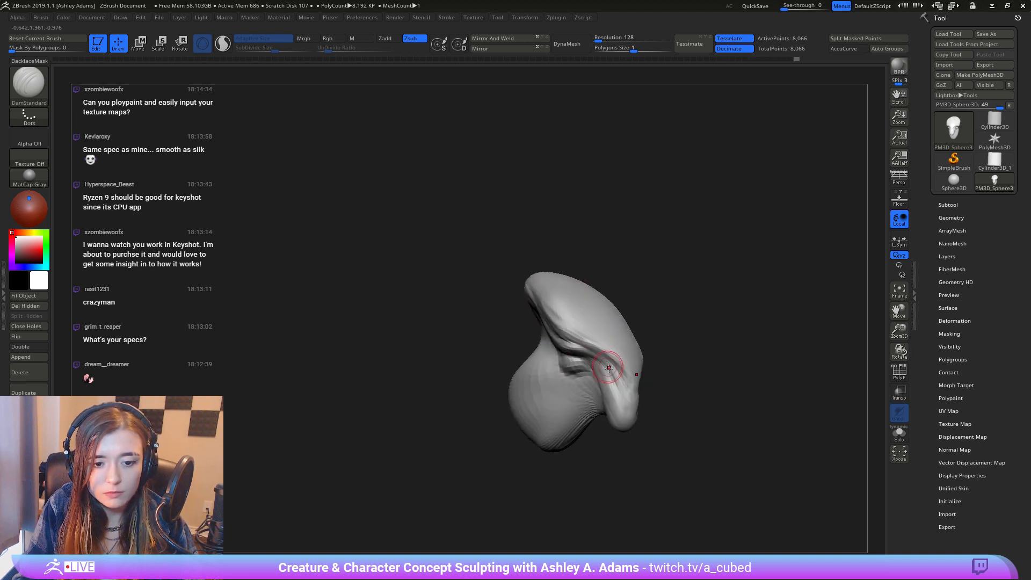
Step: Pull the lower rear of the head outward with a resized SnakeHook brush
right_drag(577, 384, 588, 329)
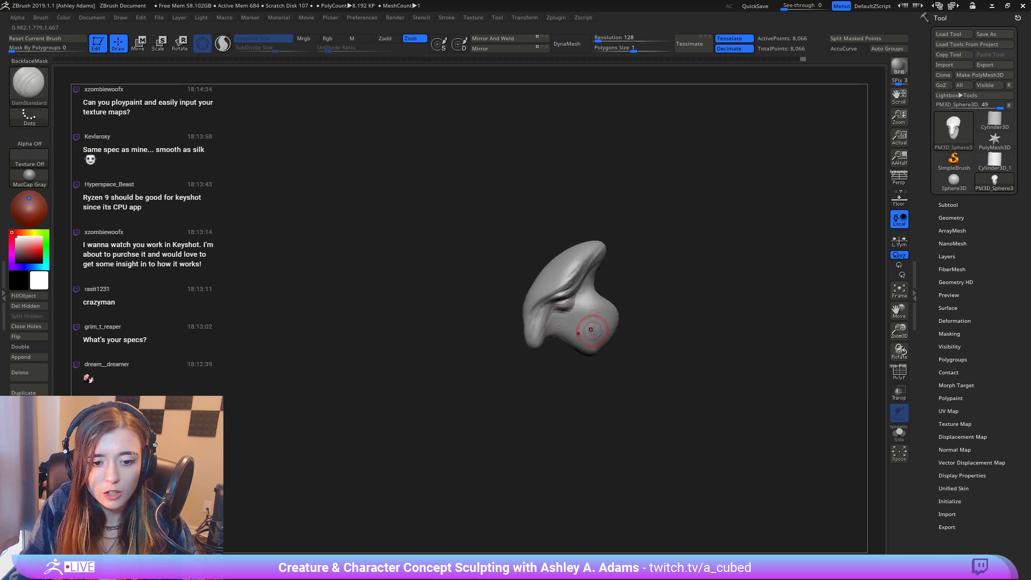
key(space)
mouse_move(592, 331)
mouse_down()
mouse_move(559, 337)
mouse_move(583, 338)
mouse_up()
key(b)
key(s)
key(h)
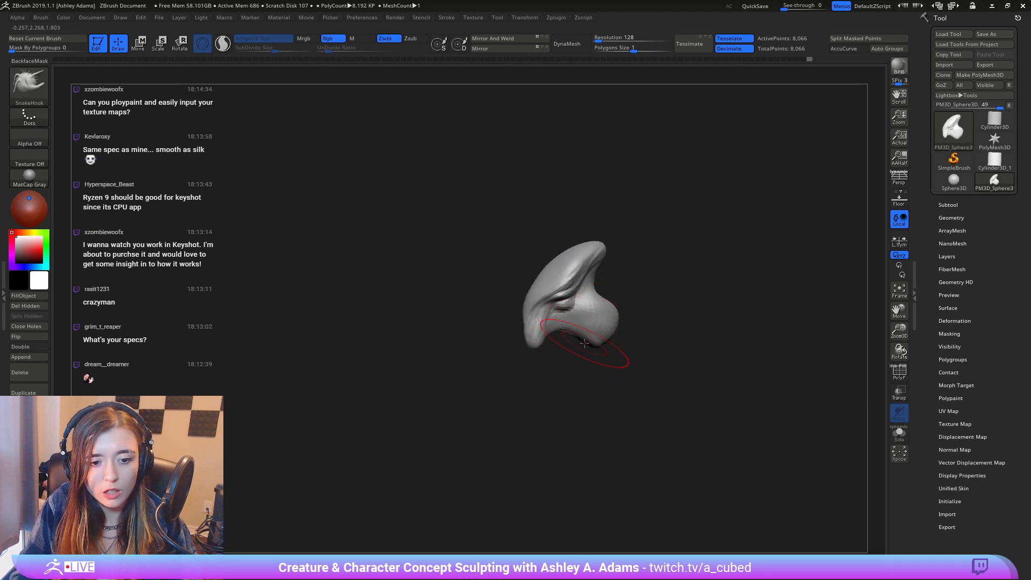
right_drag(603, 356, 603, 349)
mouse_move(603, 347)
mouse_down()
mouse_move(614, 325)
mouse_move(628, 328)
mouse_up()
Step: Refine the rear bulge and pull the chin tip downward with SnakeHook strokes
right_drag(639, 336, 613, 338)
drag(613, 338, 605, 328)
right_drag(612, 352, 648, 356)
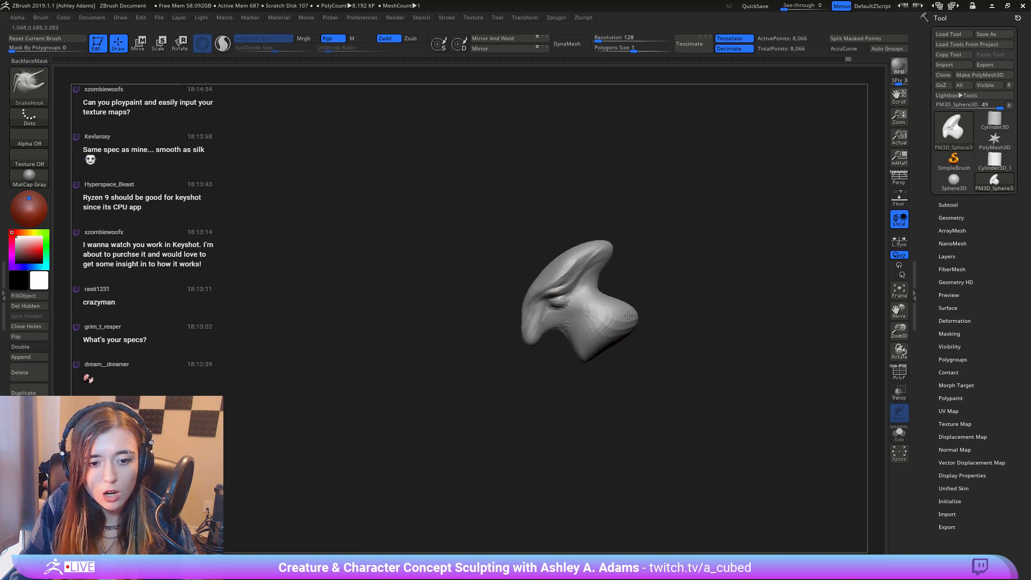
drag(623, 313, 615, 303)
right_drag(615, 303, 622, 305)
right_click(584, 361)
drag(585, 350, 586, 357)
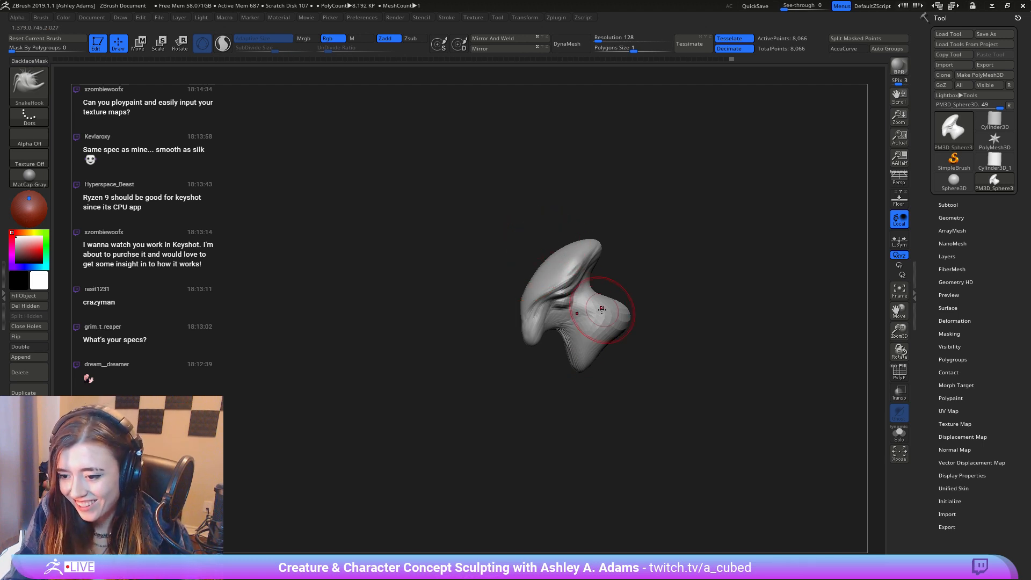
right_drag(603, 308, 609, 311)
ctrl+right_drag(609, 310, 610, 328)
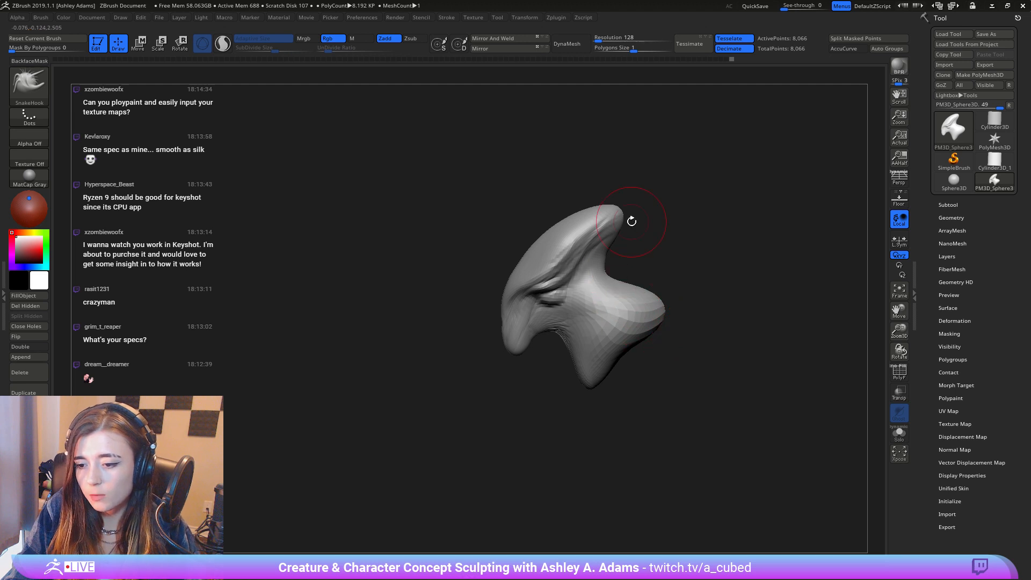
drag(660, 299, 693, 305)
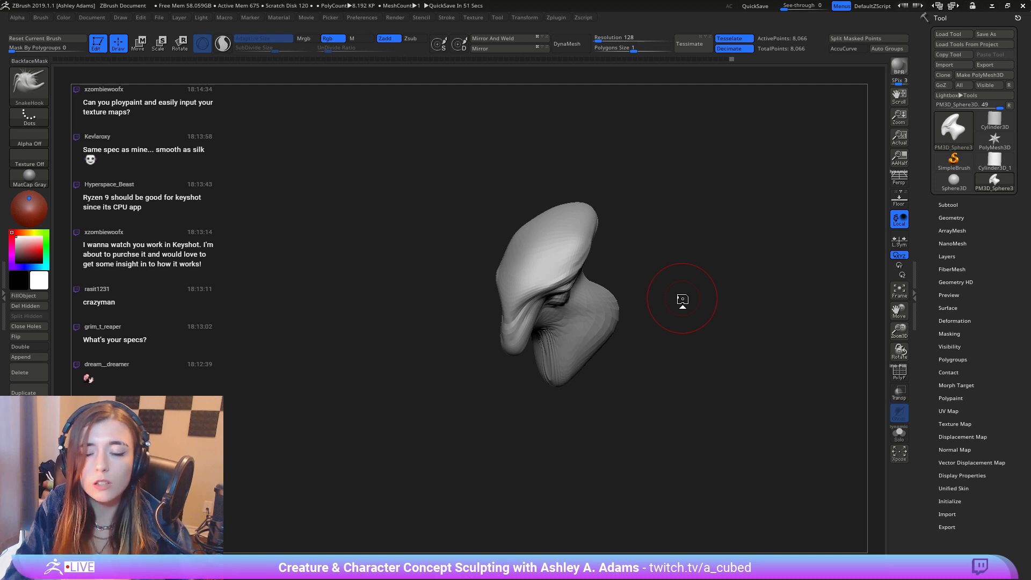
drag(672, 272, 666, 285)
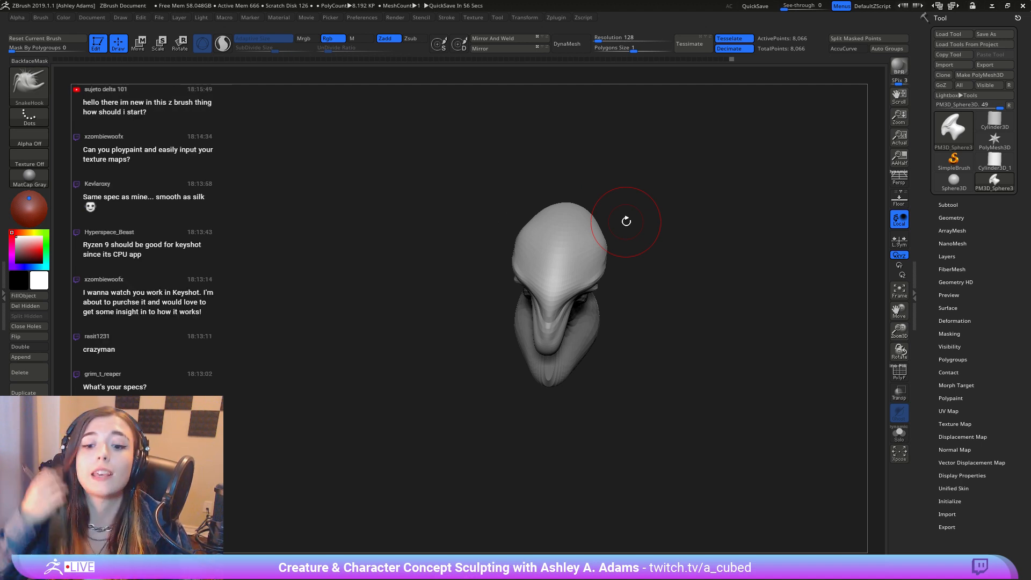
drag(647, 304, 553, 294)
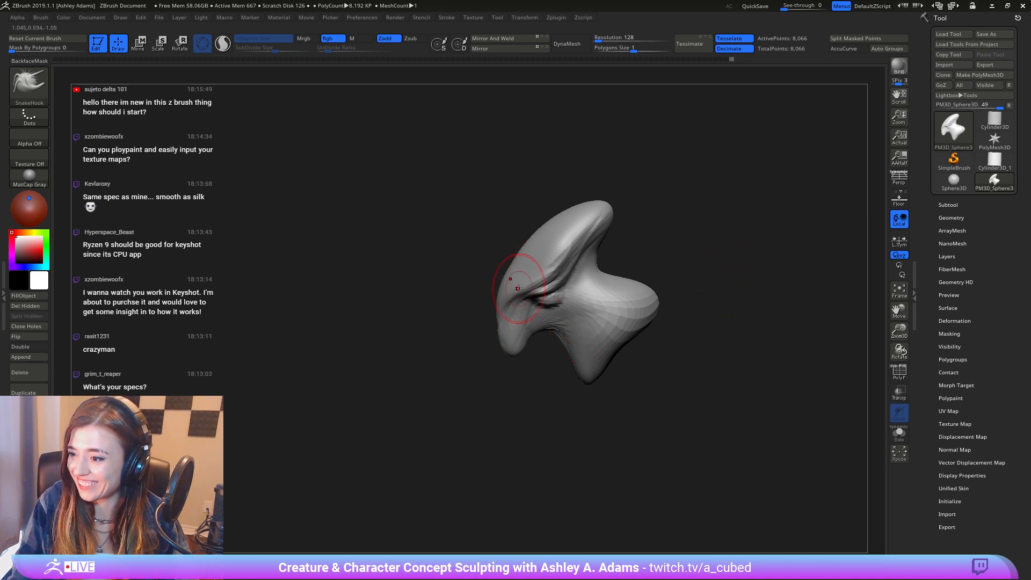
Step: Carve creases along the side of the snout near its front with the DamStandard brush
mouse_move(518, 289)
right_down()
mouse_move(558, 293)
mouse_move(559, 324)
mouse_move(529, 325)
right_up()
mouse_move(607, 328)
alt+right_down()
mouse_move(588, 284)
mouse_move(563, 273)
alt+right_up()
key(b)
key(d)
key(s)
drag(487, 316, 475, 331)
mouse_move(479, 336)
right_down()
mouse_move(504, 297)
mouse_move(465, 351)
right_up()
drag(482, 302, 448, 343)
mouse_move(483, 300)
mouse_down()
mouse_move(444, 354)
mouse_move(464, 333)
mouse_up()
right_drag(559, 367, 505, 305)
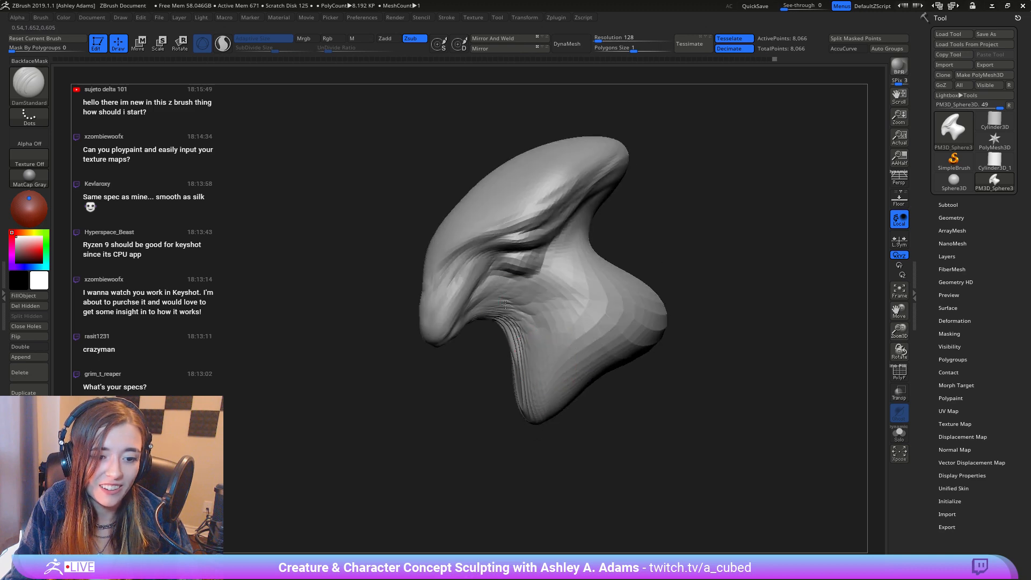
Step: Carve further creases along the jaw and side of the head with the DamStandard brush
mouse_move(506, 305)
mouse_down()
mouse_move(578, 346)
mouse_move(597, 371)
mouse_up()
mouse_move(598, 314)
right_down()
mouse_move(590, 274)
mouse_move(535, 294)
right_up()
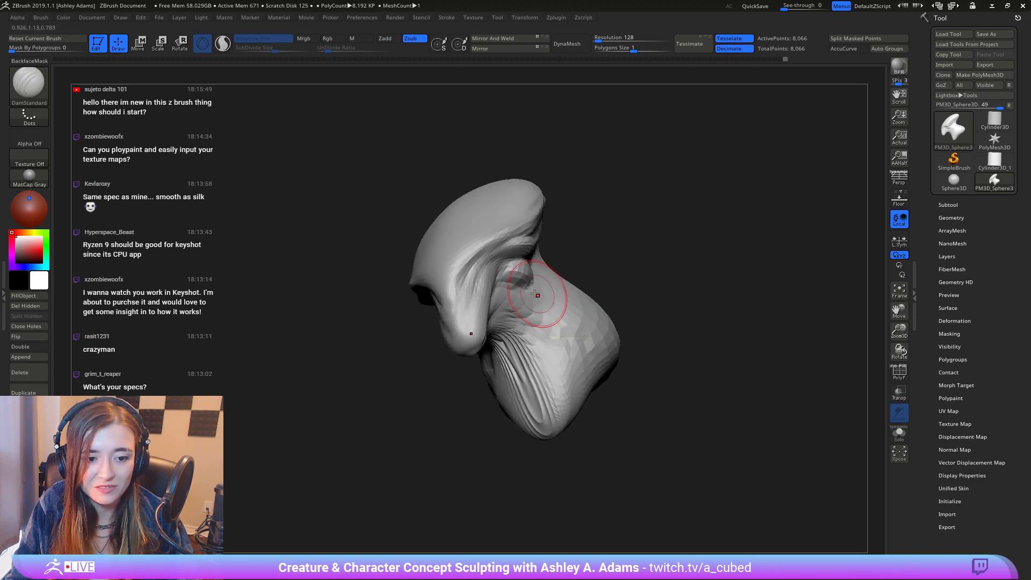
drag(572, 344, 576, 367)
drag(571, 328, 575, 370)
mouse_move(581, 355)
ctrl+right_down()
mouse_move(562, 292)
mouse_move(639, 316)
mouse_move(633, 328)
ctrl+right_up()
drag(565, 348, 564, 365)
mouse_move(564, 360)
right_down()
mouse_move(583, 349)
mouse_move(553, 335)
right_up()
Step: Carve vertical grooves into the back of the head below the crest with DamStandard strokes
drag(479, 319, 510, 321)
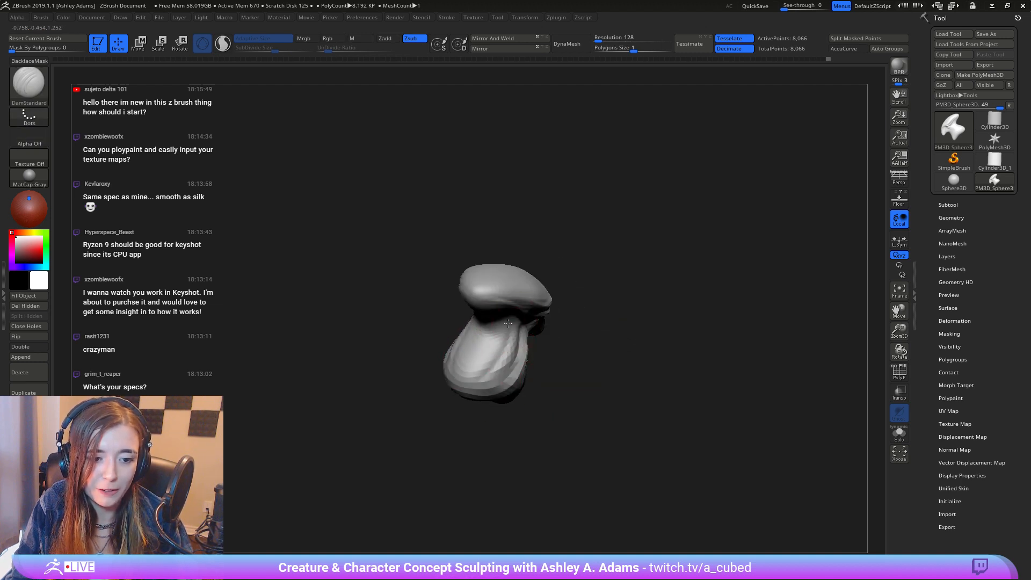
right_drag(479, 397, 472, 347)
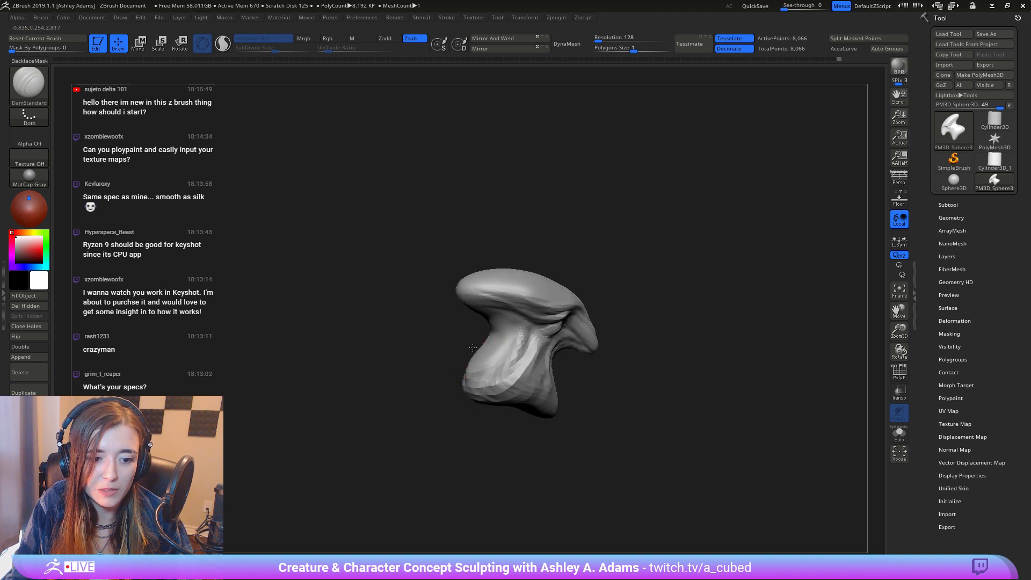
drag(510, 357, 499, 315)
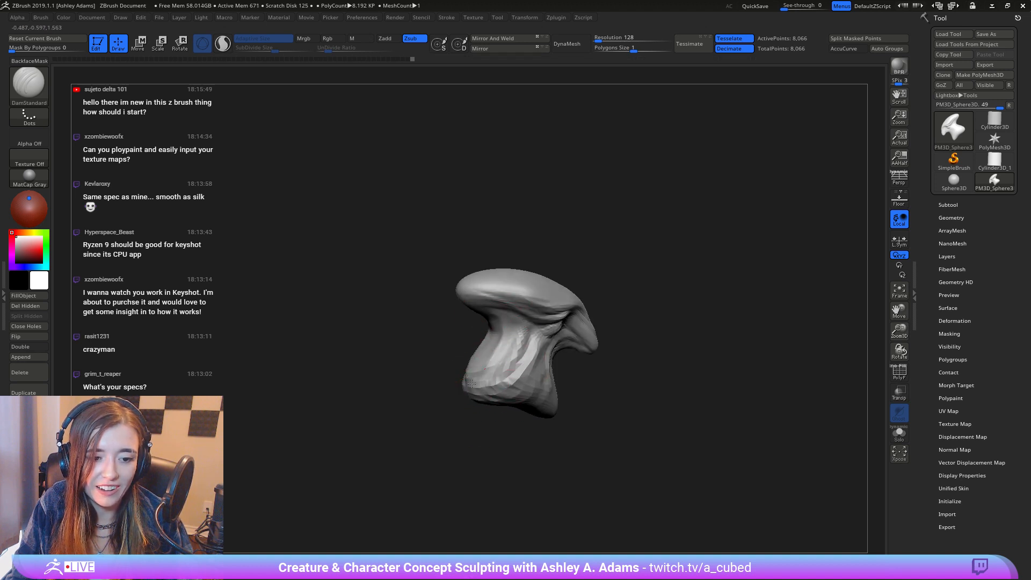
right_drag(483, 370, 532, 334)
drag(483, 344, 493, 376)
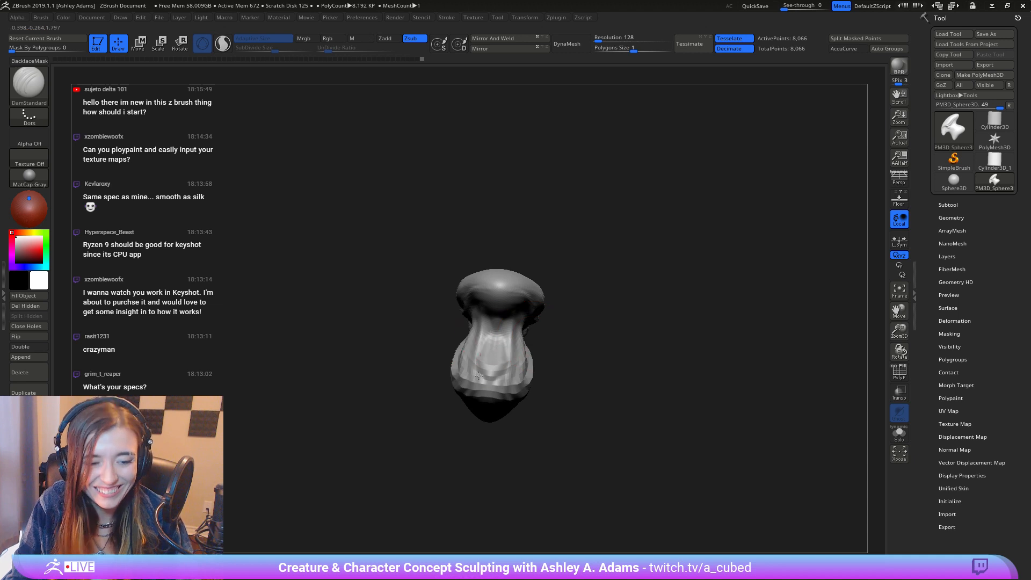
mouse_move(475, 352)
right_down()
mouse_move(504, 350)
mouse_move(512, 312)
right_up()
drag(486, 308, 472, 352)
mouse_move(510, 347)
right_down()
mouse_move(469, 356)
mouse_move(495, 384)
mouse_move(511, 336)
mouse_move(486, 316)
mouse_move(491, 344)
right_up()
Step: Pull the upper rear of the head outward and broaden the jaw with the SnakeHook brush
key(space)
key(b)
key(s)
key(h)
key(space)
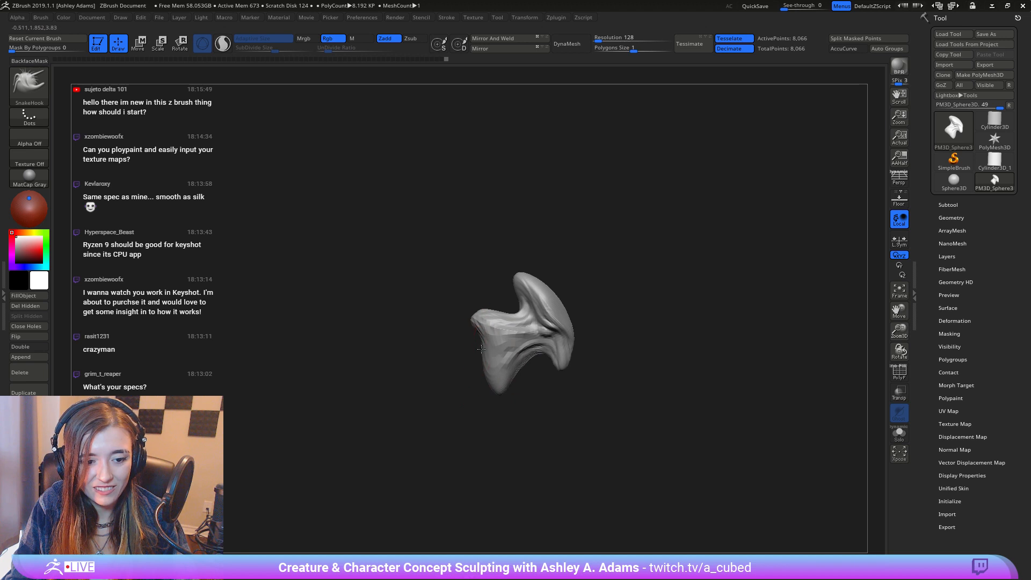
drag(467, 323, 468, 315)
mouse_move(474, 370)
mouse_down()
mouse_move(500, 373)
mouse_move(512, 359)
mouse_up()
Step: Smooth the lower edge of the jaw
key(space)
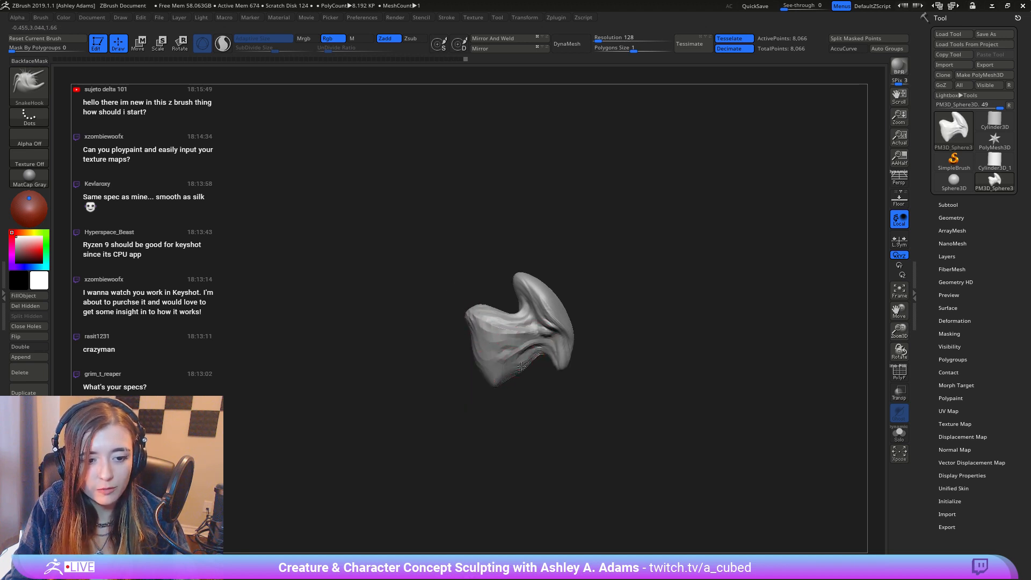
key(shift)
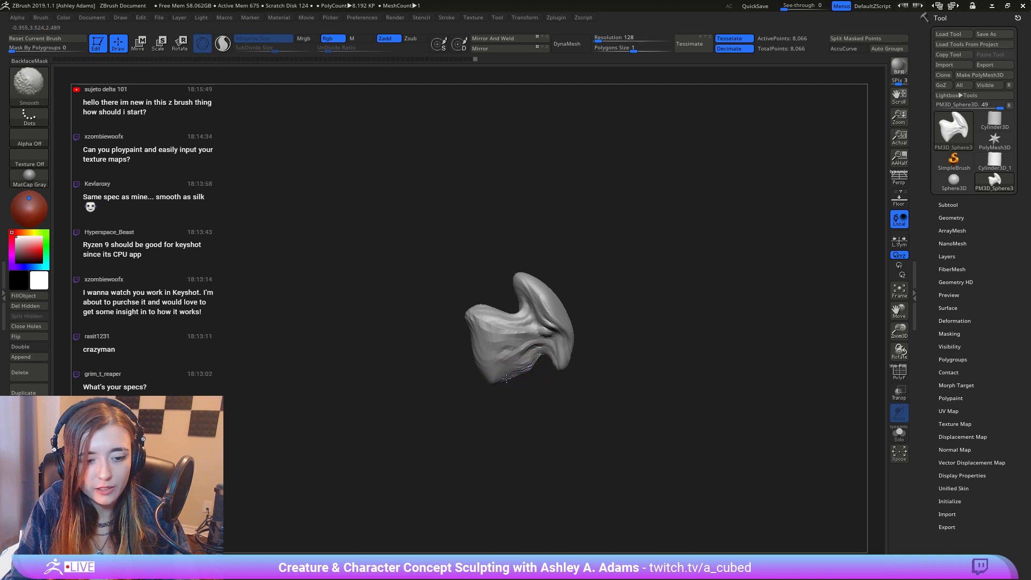
mouse_move(507, 378)
shift+mouse_down()
mouse_move(532, 363)
mouse_move(515, 378)
mouse_move(559, 368)
mouse_move(576, 412)
shift+mouse_up()
key(space)
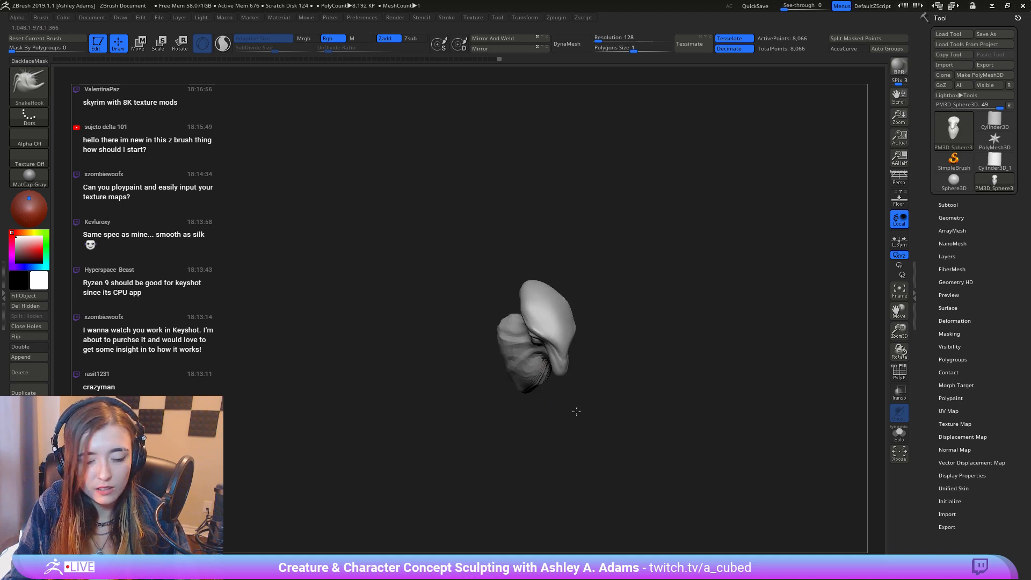
mouse_move(576, 411)
right_down()
mouse_move(541, 361)
mouse_move(578, 419)
right_up()
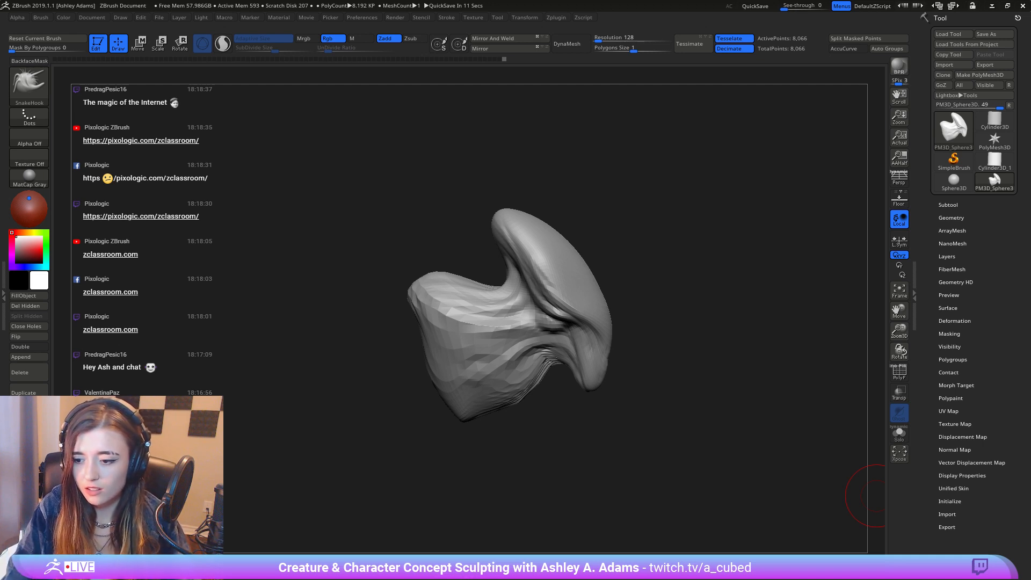
Step: Enlarge the SnakeHook brush and round out the rear of the head into a fuller bulge
mouse_move(876, 495)
mouse_down()
mouse_move(546, 345)
mouse_move(526, 293)
mouse_move(590, 258)
mouse_move(628, 269)
mouse_up()
alt+right_drag(629, 268, 555, 267)
key(space)
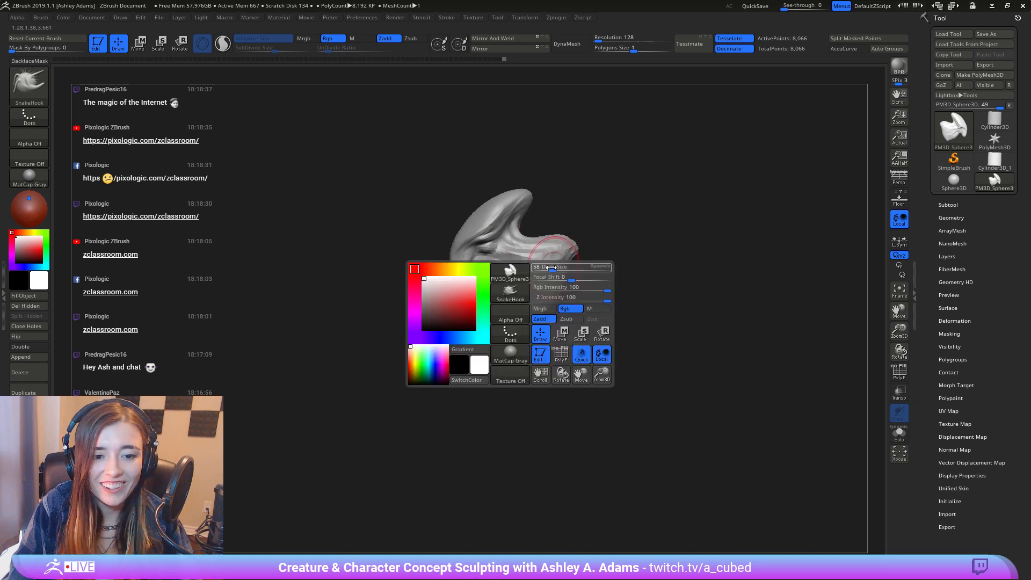
drag(554, 268, 562, 268)
right_drag(562, 268, 557, 280)
key(space)
drag(562, 279, 559, 279)
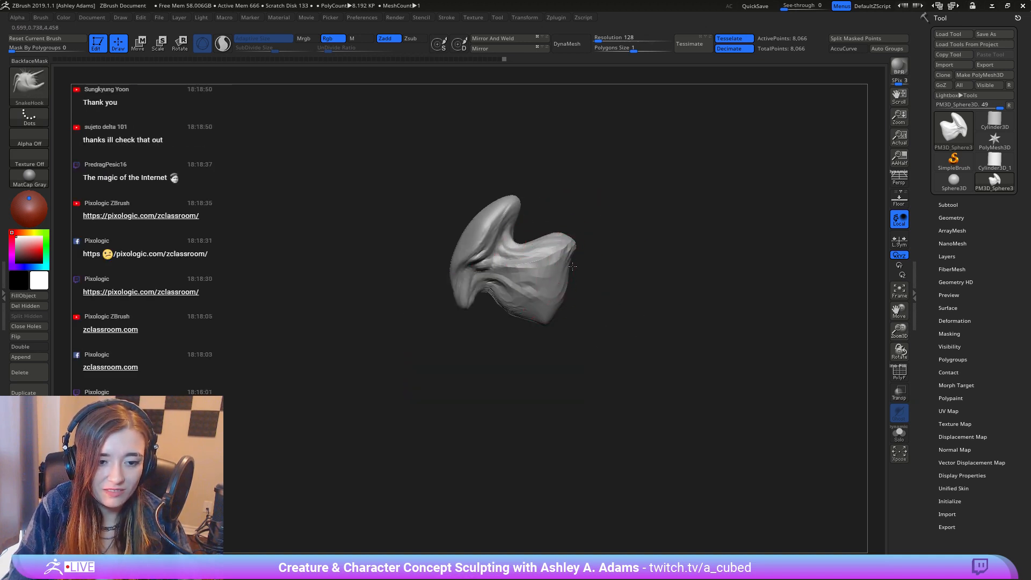
key(space)
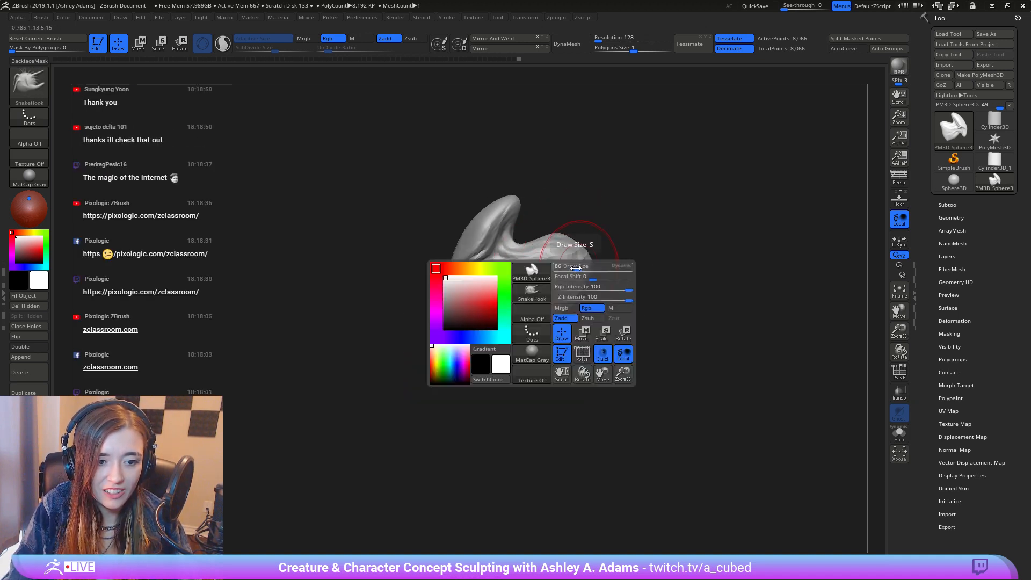
drag(575, 267, 581, 267)
drag(538, 317, 537, 304)
Step: Adjust the snout and sides of the face from the front with a smaller SnakeHook brush
right_drag(500, 293, 566, 274)
key(space)
drag(561, 275, 539, 274)
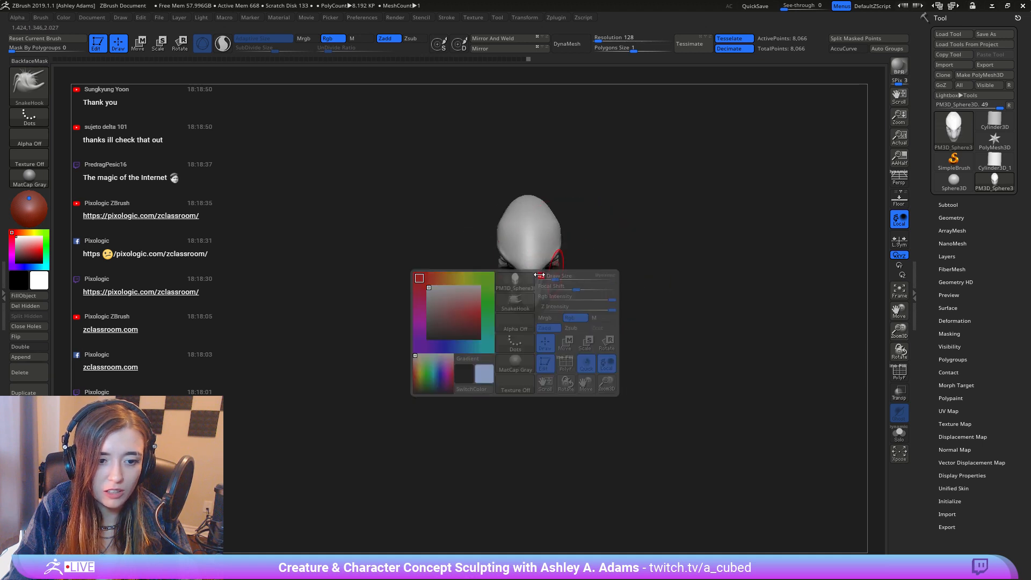
mouse_move(538, 274)
right_down()
mouse_move(566, 266)
mouse_move(580, 299)
mouse_move(543, 306)
right_up()
key(space)
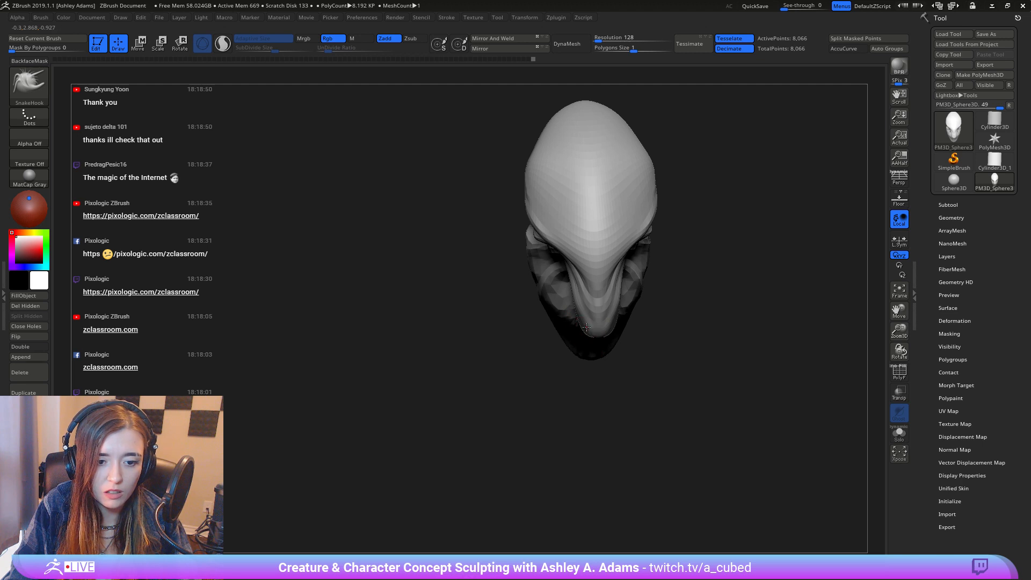
mouse_move(586, 327)
right_down()
mouse_move(578, 331)
mouse_move(560, 273)
mouse_move(531, 311)
right_up()
Step: Refine the crest's outline on both side views with resized SnakeHook strokes
key(space)
drag(570, 253, 578, 252)
right_drag(578, 252, 592, 228)
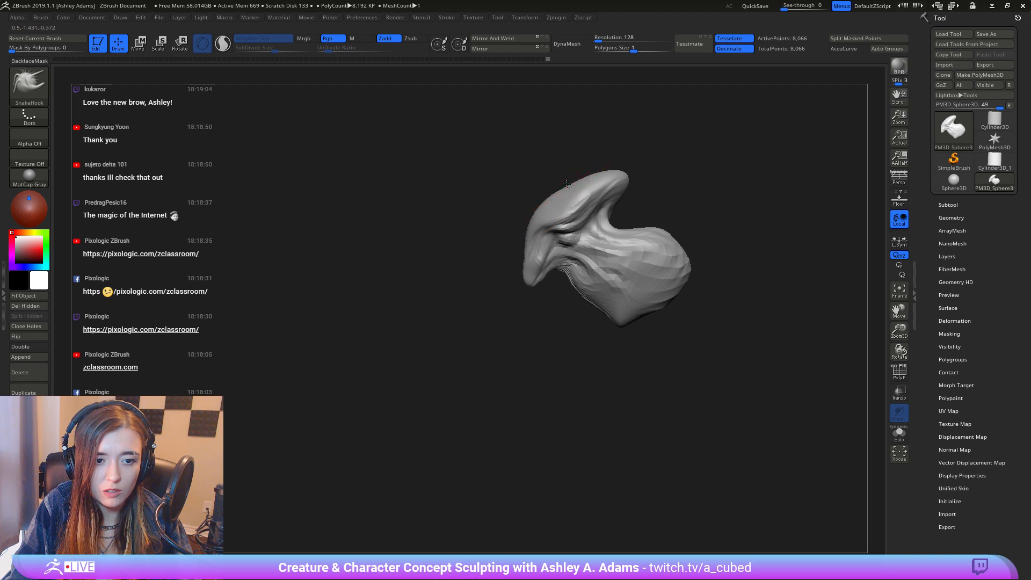
mouse_move(541, 195)
right_down()
mouse_move(612, 224)
mouse_move(595, 253)
right_up()
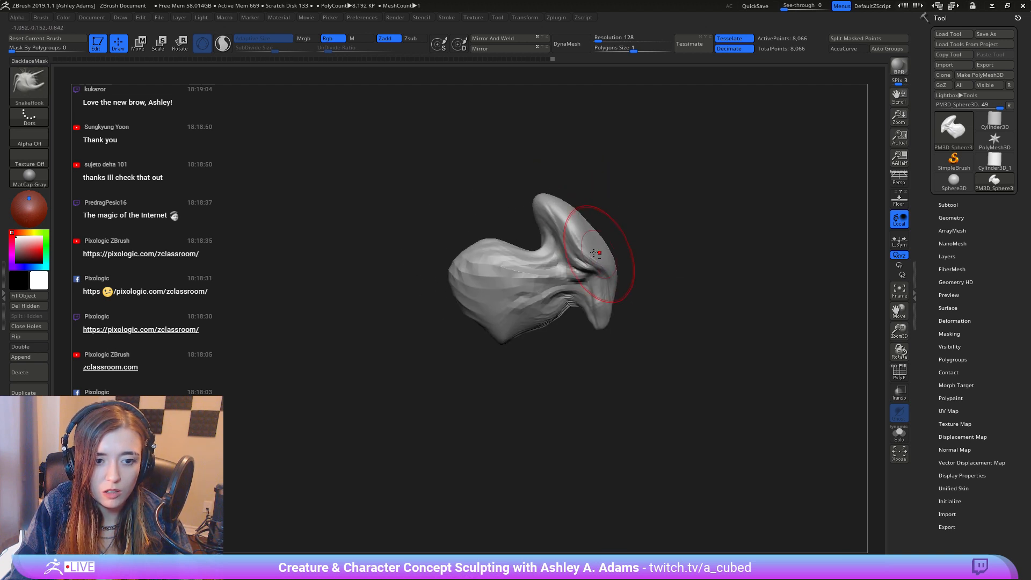
key(space)
drag(569, 261, 544, 261)
mouse_move(533, 261)
right_down()
mouse_move(540, 215)
mouse_move(559, 194)
right_up()
Step: Carve creases behind the crest and over the rear bulge with the DamStandard brush
key(b)
key(d)
key(s)
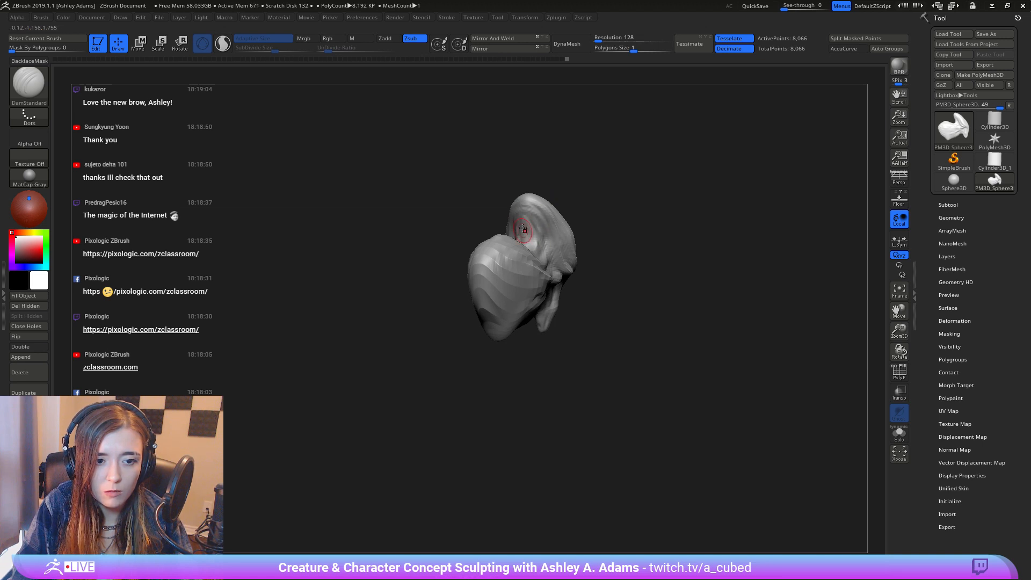
right_drag(534, 258, 521, 200)
right_drag(553, 236, 535, 197)
mouse_move(546, 241)
right_down()
mouse_move(625, 262)
mouse_move(610, 233)
mouse_move(704, 301)
mouse_move(580, 279)
right_up()
key(space)
right_click(581, 279)
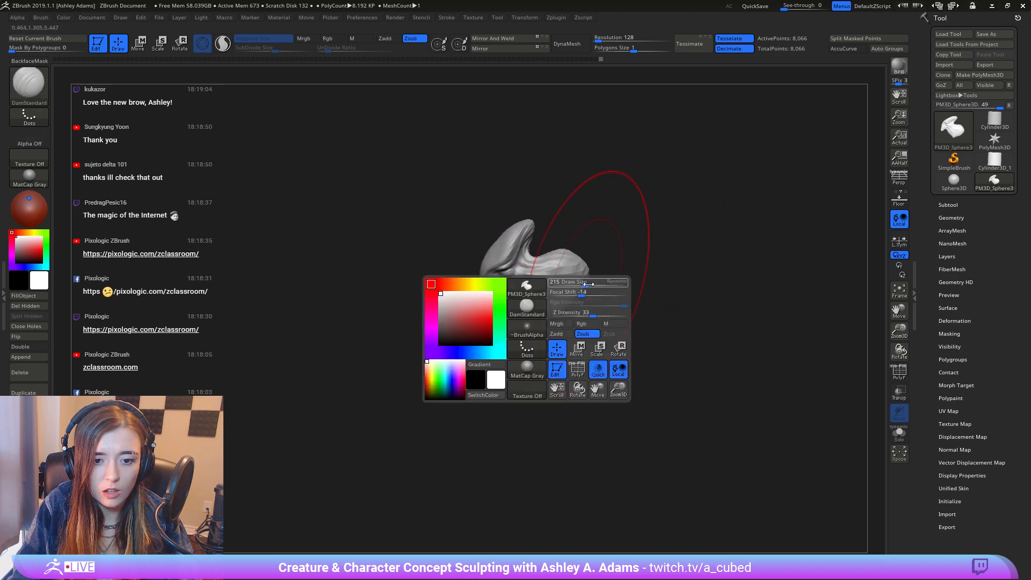
Step: Append a Sphere3D as a new subtool
click(940, 205)
click(986, 450)
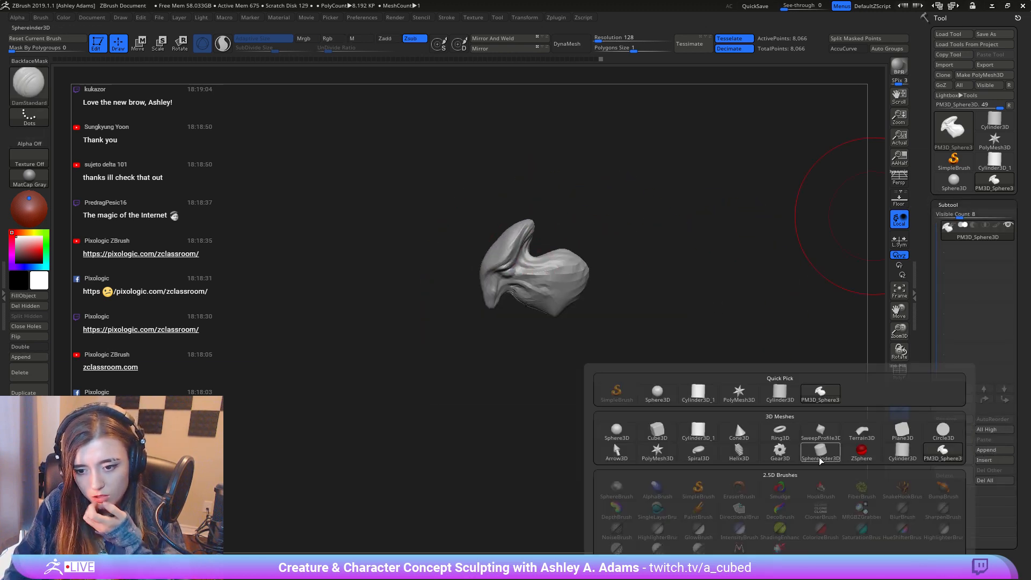
click(616, 431)
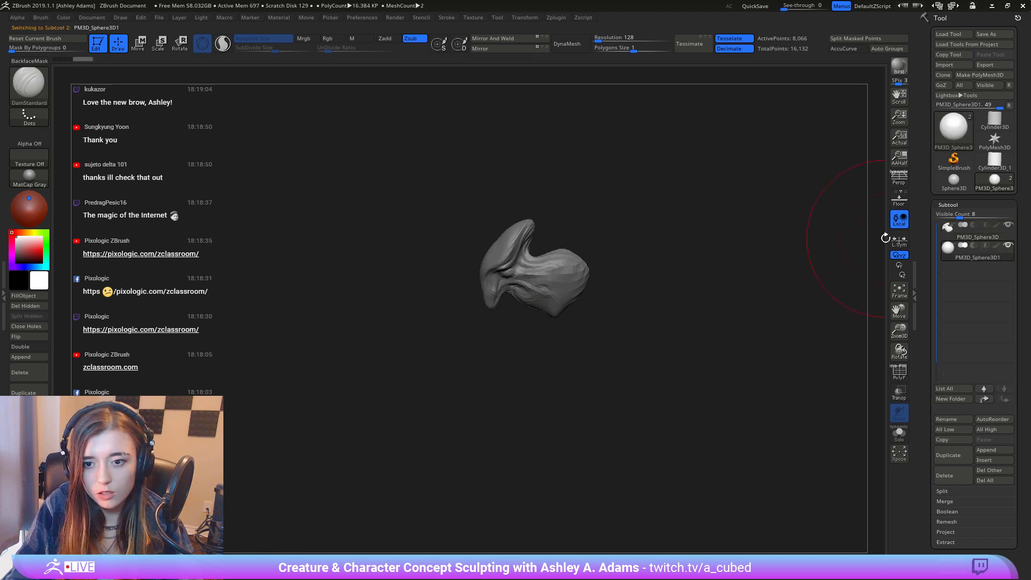
Step: Enlarge the appended sphere and place it behind and below the rear of the head as a body base
key(w)
drag(440, 261, 522, 260)
shift+right_drag(526, 261, 596, 262)
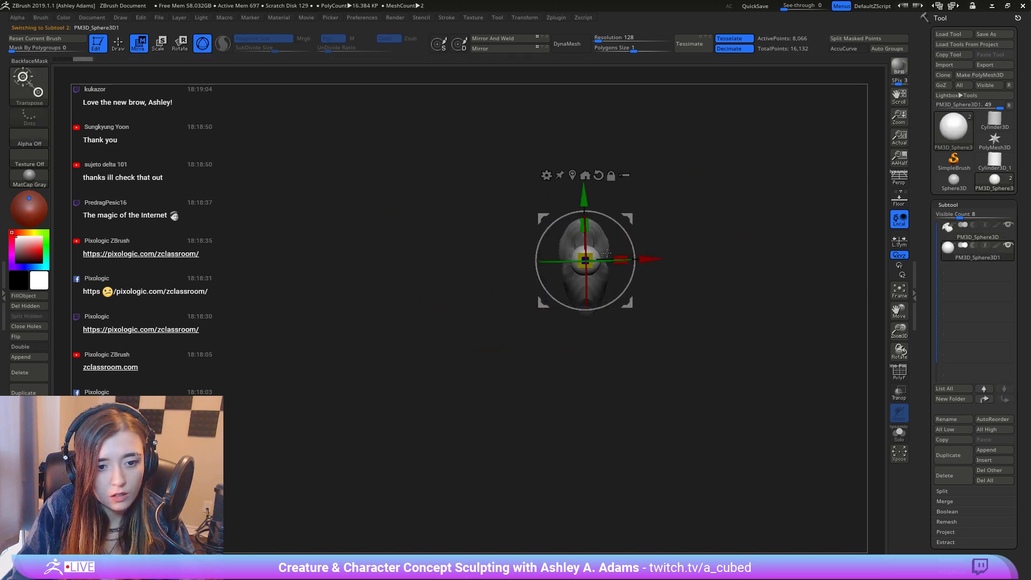
drag(593, 253, 633, 241)
shift+right_drag(698, 241, 637, 239)
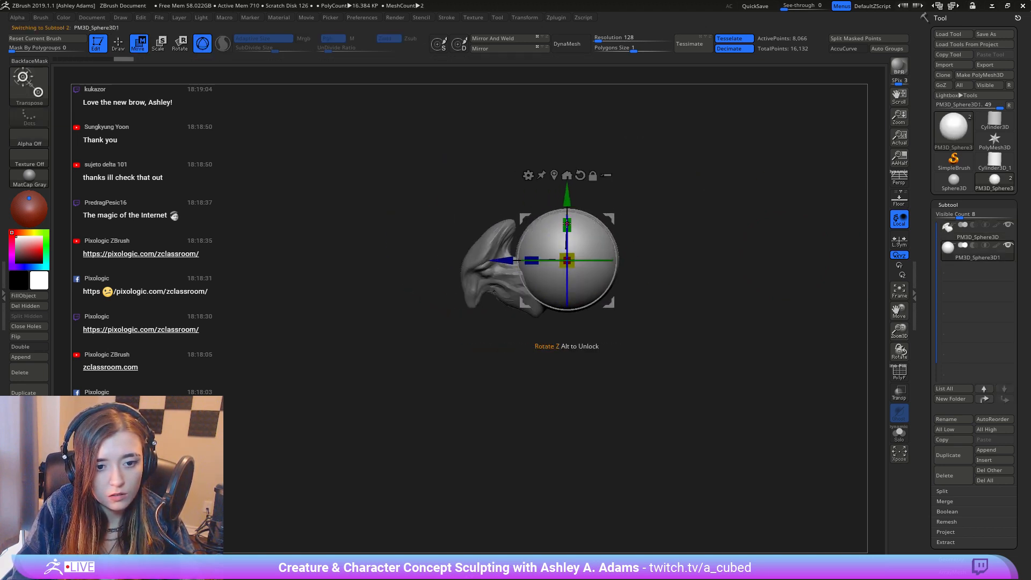
drag(567, 228, 567, 266)
mouse_move(497, 328)
mouse_down()
mouse_move(507, 327)
mouse_move(499, 327)
mouse_up()
Step: Stretch the body sphere downward into an egg shape with a large SnakeHook brush
key(q)
key(space)
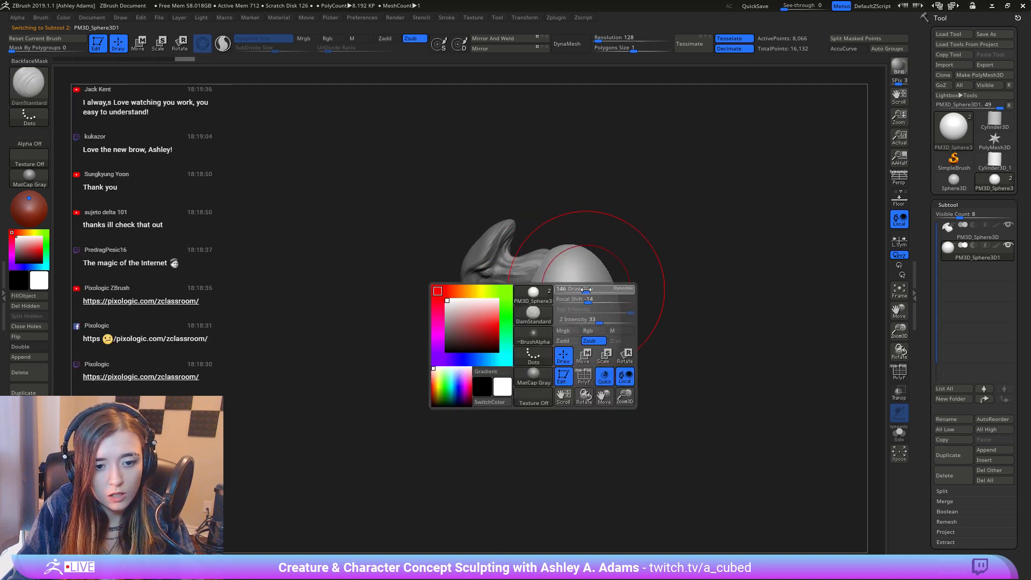
drag(586, 289, 574, 290)
alt+right_drag(562, 312, 516, 276)
key(b)
key(s)
key(h)
key(space)
mouse_move(524, 295)
mouse_down()
mouse_move(534, 293)
mouse_move(517, 309)
mouse_up()
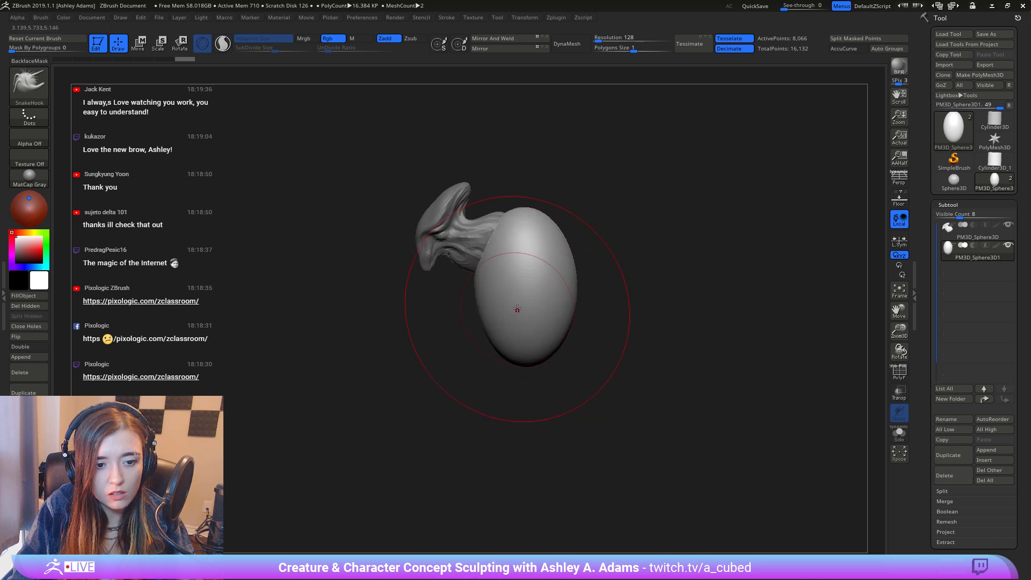
Step: Undo the last strokes and pull the lower end of the body backward to slant it
mouse_move(562, 258)
right_down()
mouse_move(499, 297)
mouse_move(542, 299)
right_up()
key(ctrl+z)
key(ctrl+z)
mouse_move(513, 317)
mouse_down()
mouse_move(526, 350)
mouse_move(535, 346)
mouse_up()
mouse_move(526, 214)
mouse_down()
mouse_move(537, 225)
mouse_move(517, 334)
mouse_up()
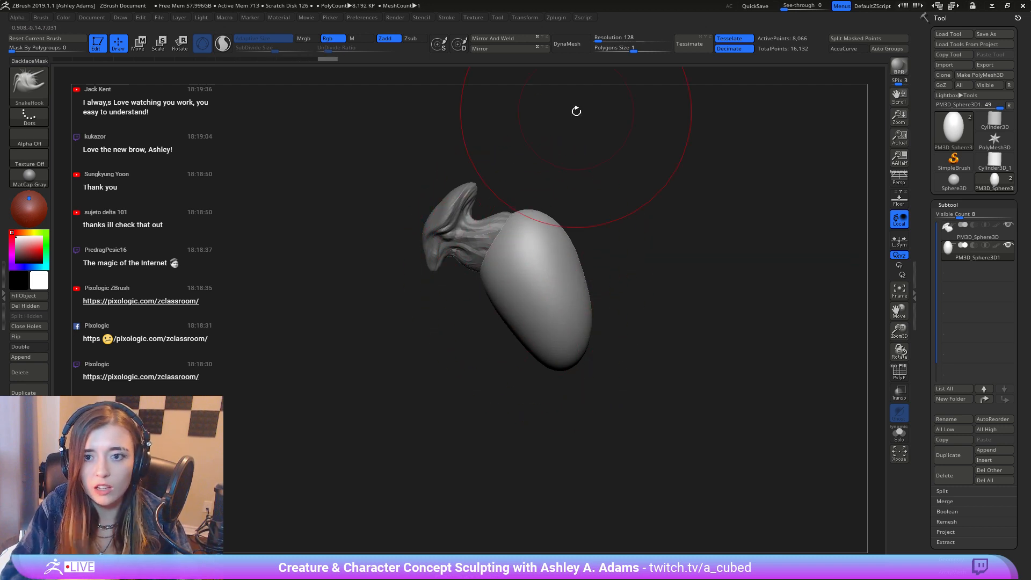
Step: Narrow the lower half of the body into a tapering, curved end with a smaller SnakeHook brush
right_drag(575, 341, 553, 272)
key(space)
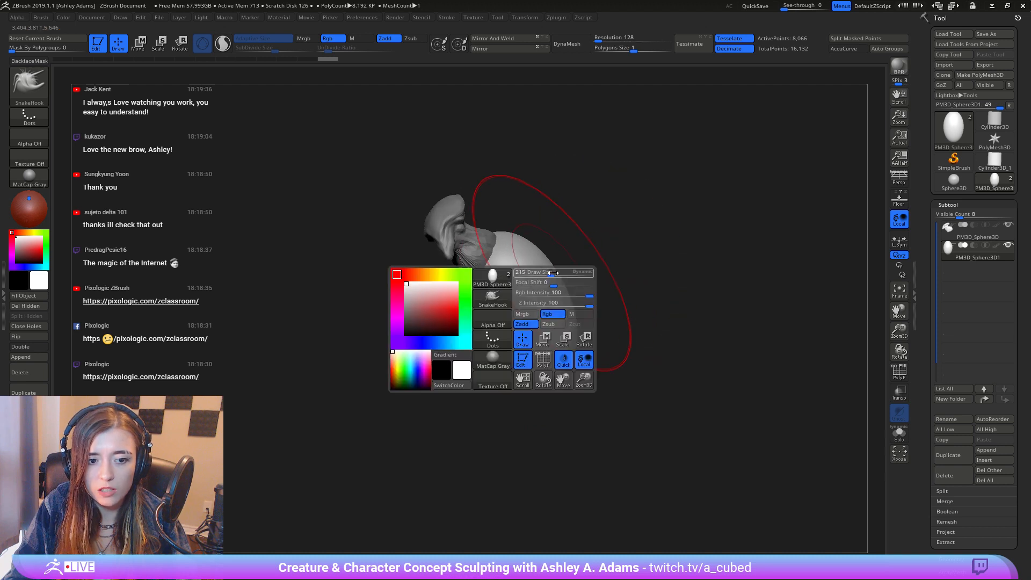
mouse_move(553, 272)
mouse_down()
mouse_move(539, 272)
mouse_move(548, 298)
mouse_up()
key(space)
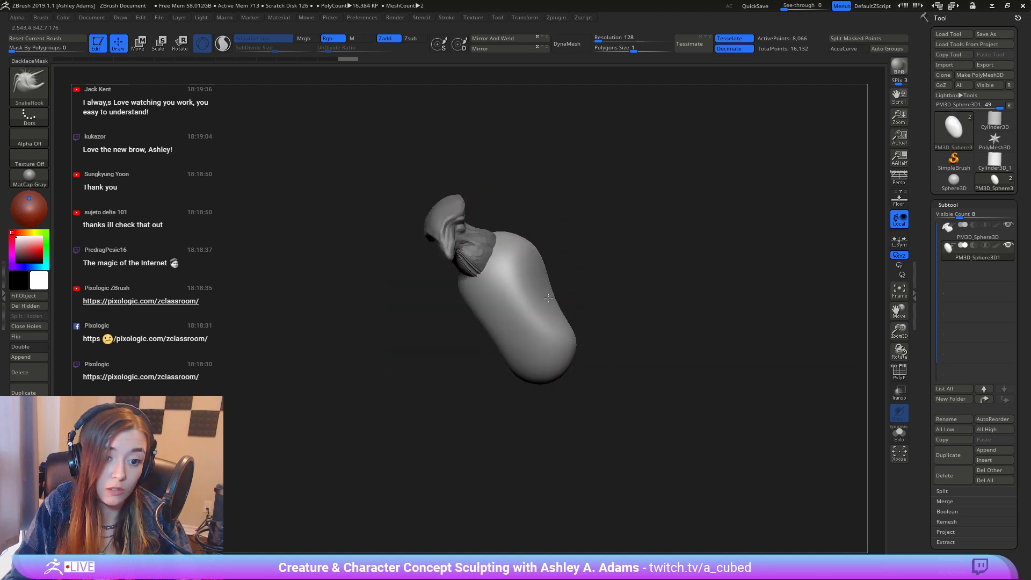
right_drag(554, 297, 523, 317)
drag(510, 322, 522, 327)
right_drag(523, 327, 532, 332)
drag(539, 334, 552, 338)
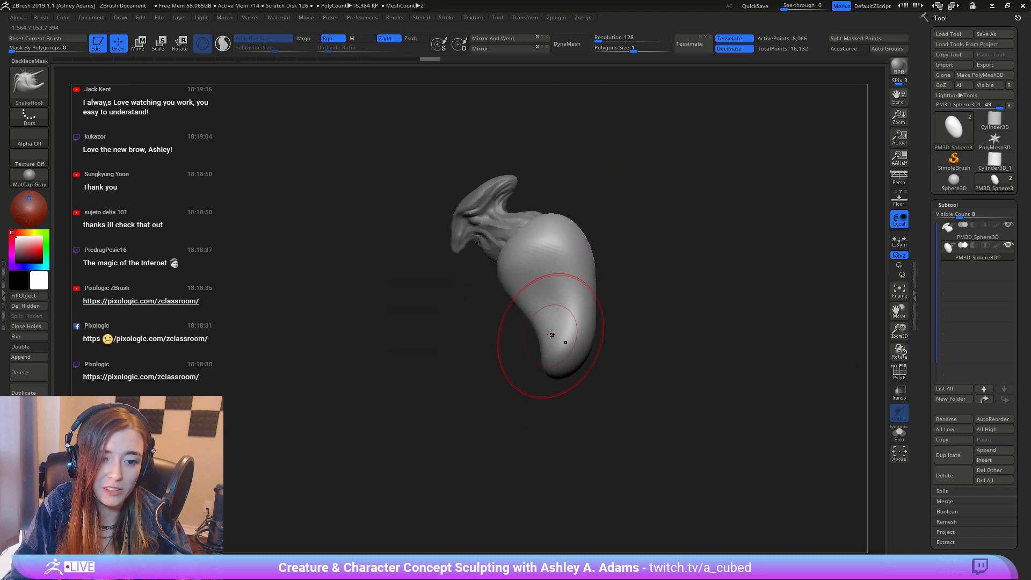
Step: Pull the body's back outward and adjust its upper part near the neck with resized SnakeHook strokes
key(space)
mouse_move(563, 296)
mouse_down()
mouse_move(593, 297)
mouse_move(597, 263)
mouse_up()
key(space)
right_drag(589, 257, 575, 241)
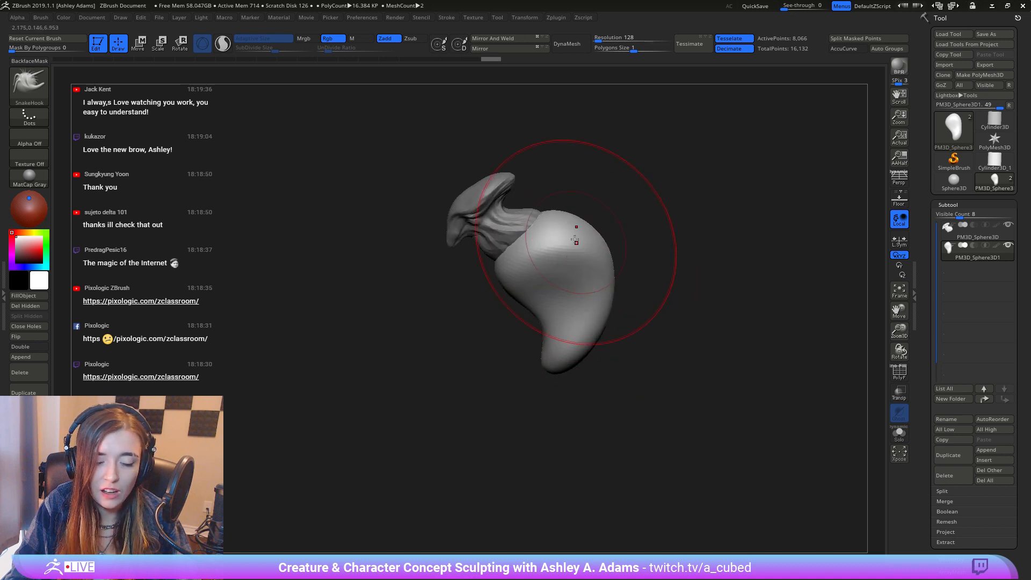
key(space)
drag(569, 228, 556, 226)
mouse_move(556, 227)
right_down()
mouse_move(561, 202)
mouse_move(542, 207)
mouse_move(507, 182)
right_up()
mouse_move(533, 218)
right_down()
mouse_move(506, 214)
mouse_move(534, 238)
right_up()
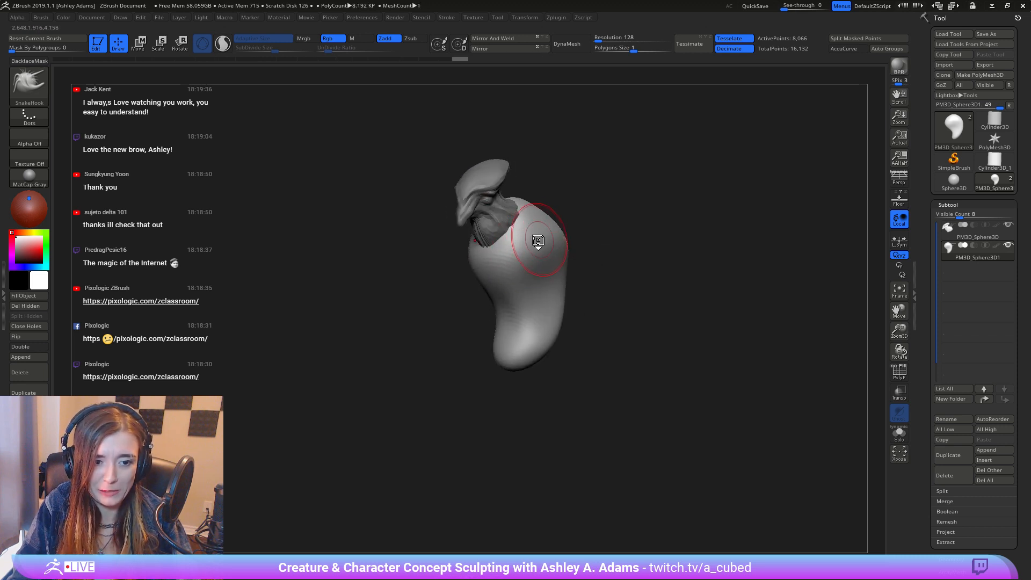
Step: Build up the front of the body around the neck with the ClayBuildup brush
key(b)
key(c)
key(b)
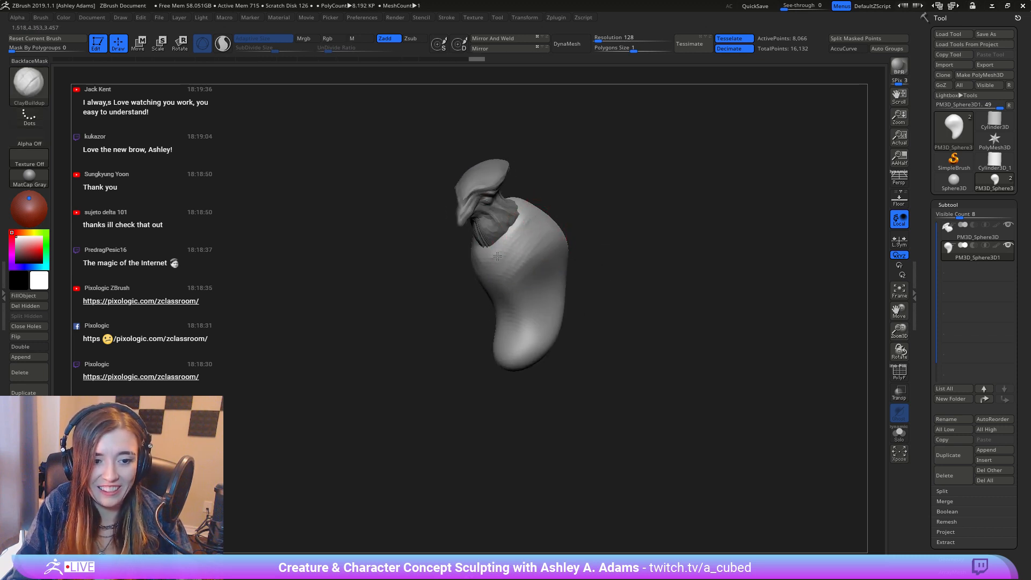
right_drag(569, 225, 677, 243)
Step: Extend the back of the body rearward and curve its narrow end downward with SnakeHook strokes
key(space)
key(b)
key(s)
key(h)
right_drag(517, 297, 546, 280)
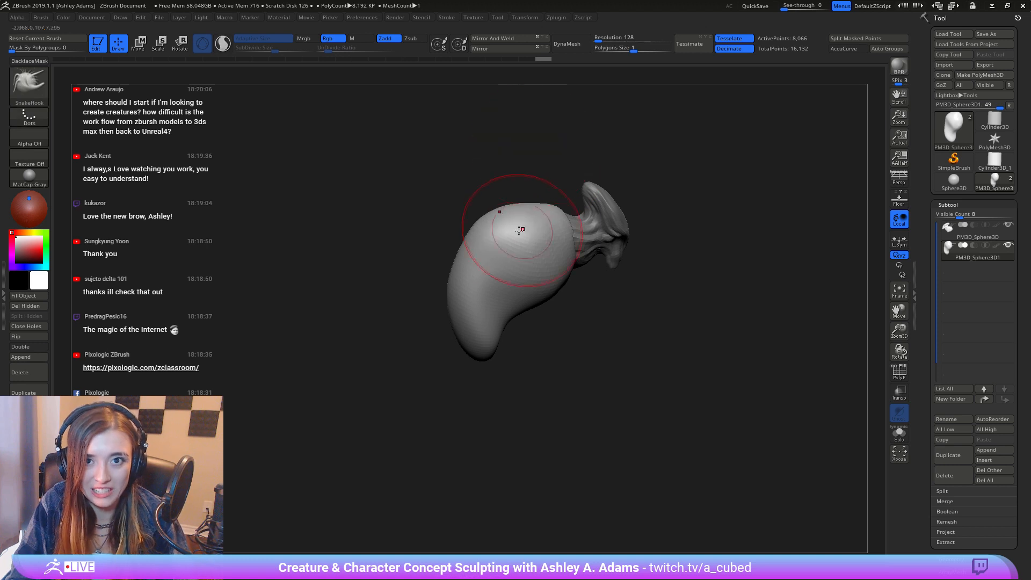
right_drag(518, 230, 498, 245)
key(space)
mouse_move(478, 305)
mouse_down()
mouse_move(489, 305)
mouse_move(497, 340)
mouse_move(479, 333)
mouse_move(474, 288)
mouse_move(485, 286)
mouse_up()
key(space)
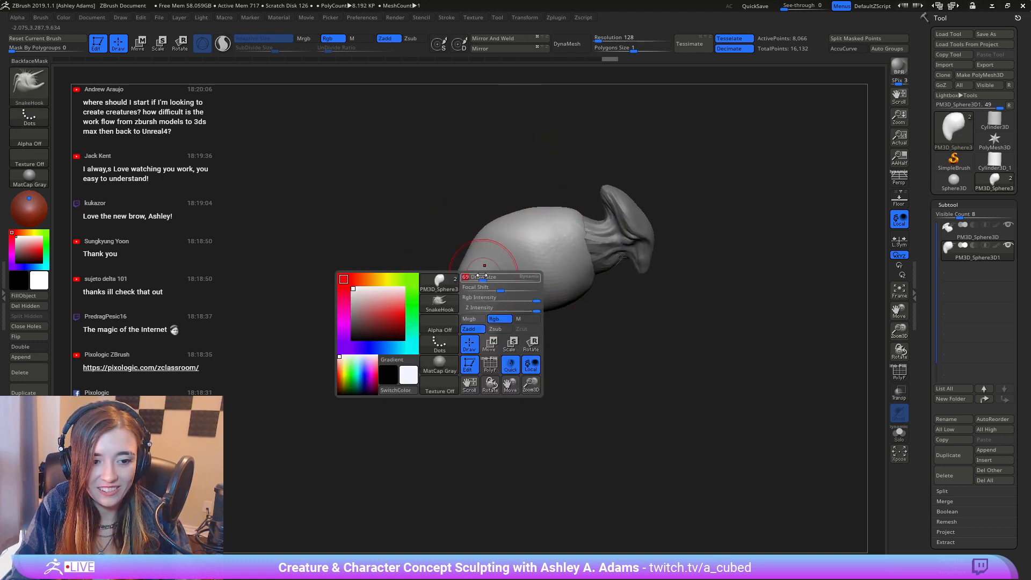
mouse_move(467, 268)
right_down()
mouse_move(485, 281)
mouse_move(631, 301)
mouse_move(596, 308)
mouse_move(524, 265)
mouse_move(651, 237)
mouse_move(655, 265)
right_up()
key(space)
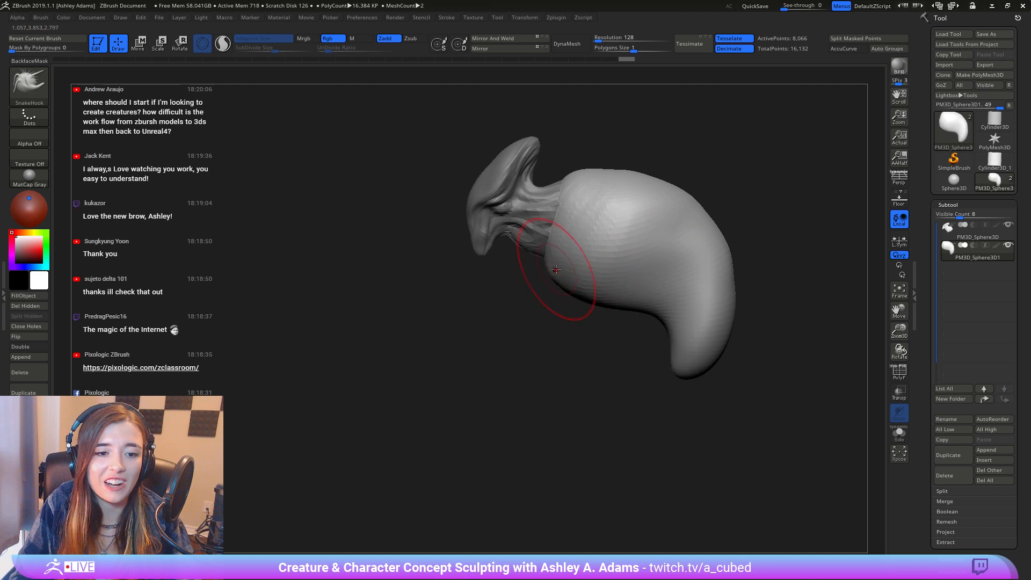
Step: Build up volume across the side of the body and down toward its narrow end with ClayBuildup strokes
right_drag(560, 277, 578, 254)
key(b)
key(c)
key(b)
mouse_move(534, 275)
mouse_down()
mouse_move(551, 304)
mouse_move(623, 215)
mouse_move(645, 236)
mouse_up()
right_drag(658, 249, 687, 245)
mouse_move(687, 252)
mouse_down()
mouse_move(638, 271)
mouse_move(638, 223)
mouse_move(606, 221)
mouse_up()
right_drag(634, 236, 662, 231)
mouse_move(658, 263)
mouse_down()
mouse_move(693, 317)
mouse_move(691, 284)
mouse_move(670, 371)
mouse_up()
Step: Extend the body's narrow end downward with the SnakeHook brush
mouse_move(727, 315)
right_down()
mouse_move(755, 312)
mouse_move(748, 357)
mouse_move(790, 336)
right_up()
key(b)
key(s)
key(h)
drag(700, 359, 689, 401)
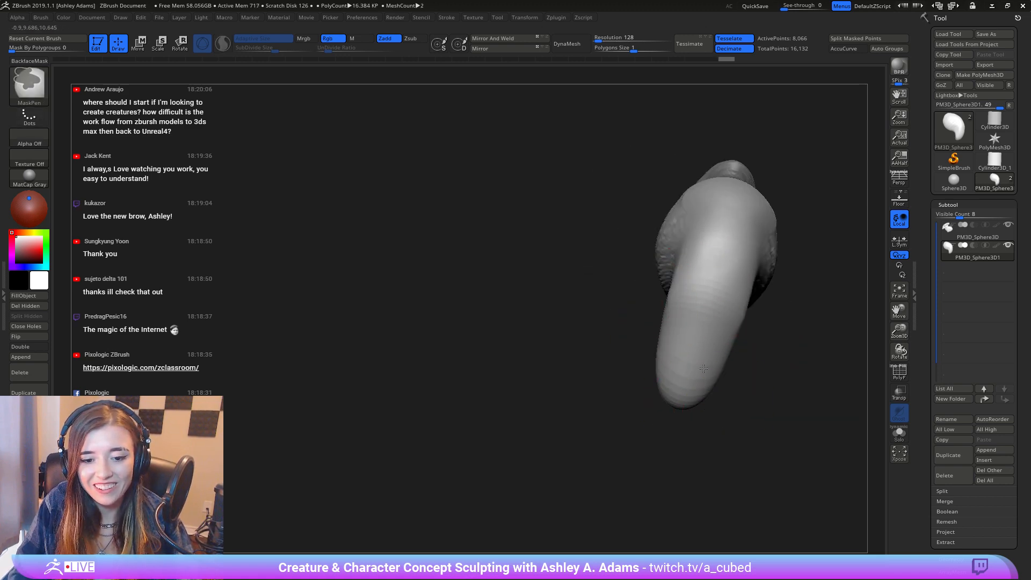
right_drag(692, 355, 741, 341)
key(space)
drag(708, 318, 722, 318)
alt+right_drag(671, 343, 615, 266)
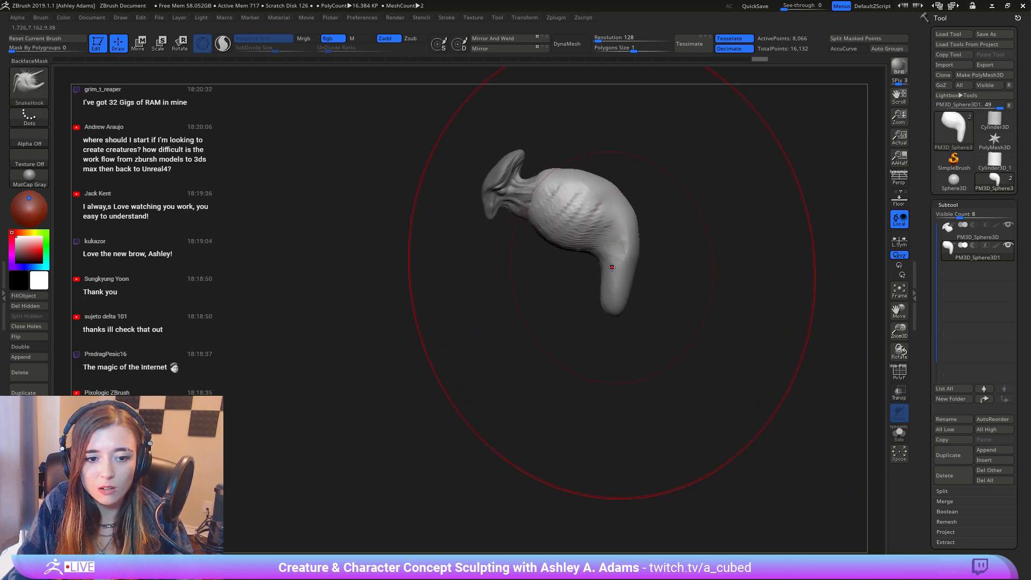
Step: Bend the body's narrow end forward and adjust its back with resized SnakeHook strokes
key(space)
drag(614, 265, 607, 264)
mouse_move(607, 263)
alt+right_down()
mouse_move(591, 328)
mouse_move(609, 336)
mouse_move(599, 342)
alt+right_up()
drag(599, 342, 604, 341)
key(space)
drag(604, 341, 559, 321)
drag(596, 298, 601, 297)
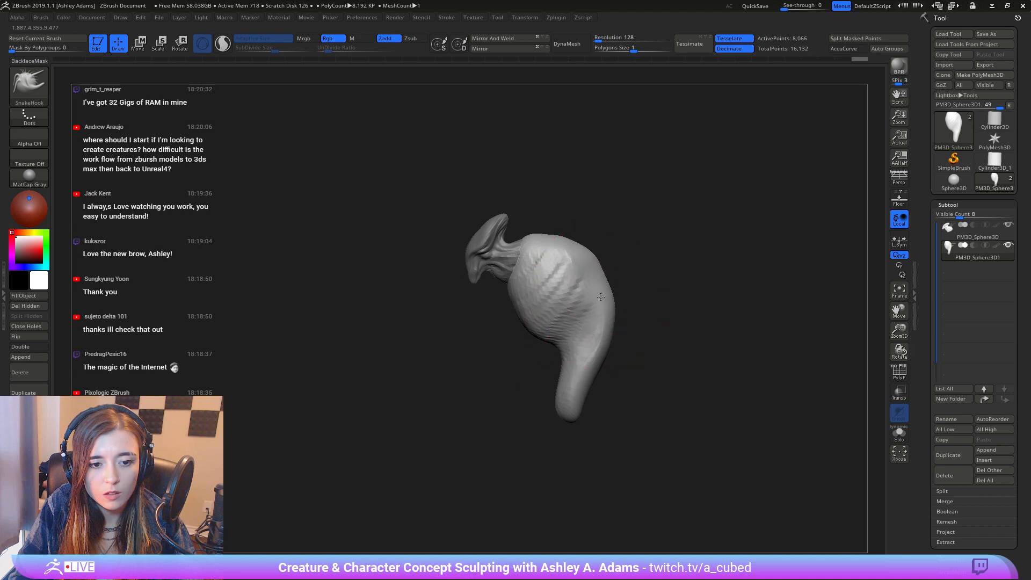
right_drag(598, 293, 658, 310)
key(space)
drag(583, 342, 572, 343)
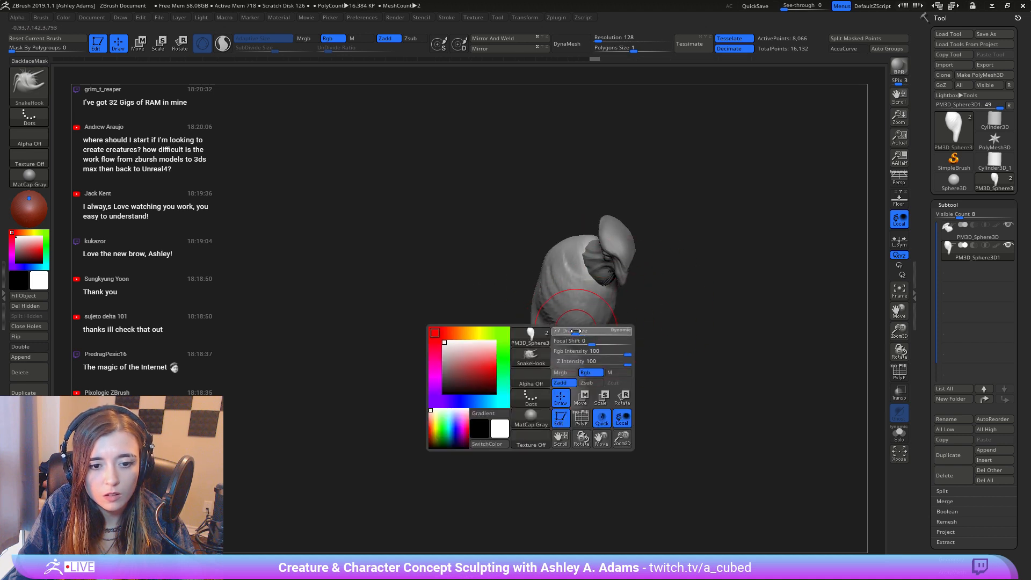
right_drag(603, 331, 527, 329)
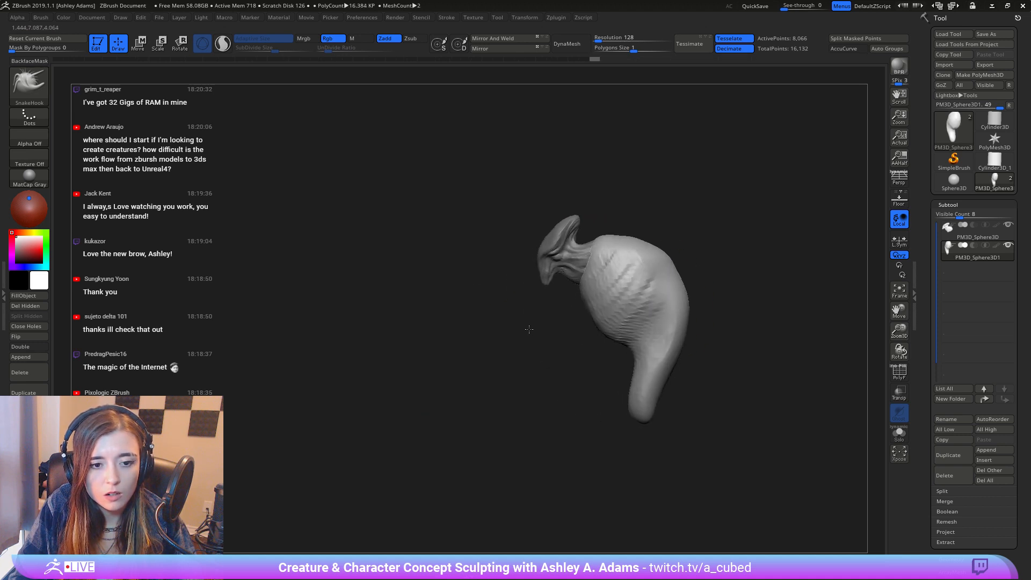
mouse_move(602, 370)
alt+right_down()
mouse_move(517, 310)
mouse_move(537, 333)
mouse_move(519, 338)
mouse_move(568, 337)
alt+right_up()
key(space)
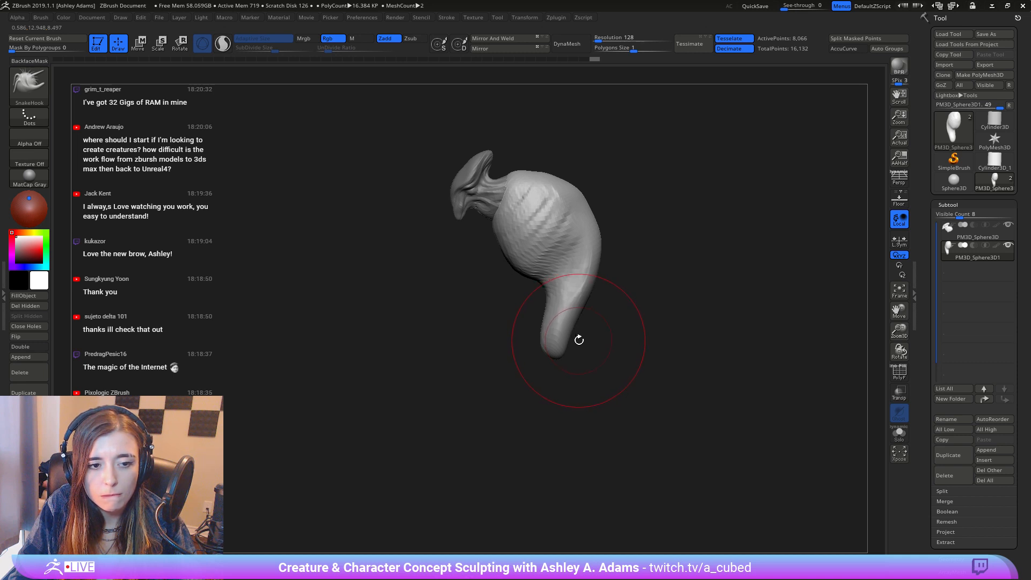
Step: Tuck the belly upward above the narrow end with small SnakeHook adjustments
key(space)
mouse_move(555, 271)
mouse_down()
mouse_move(569, 282)
mouse_move(550, 252)
mouse_up()
key(space)
mouse_move(585, 249)
right_down()
mouse_move(559, 236)
mouse_move(591, 249)
right_up()
key(space)
alt+right_drag(529, 207, 573, 247)
drag(550, 282, 557, 276)
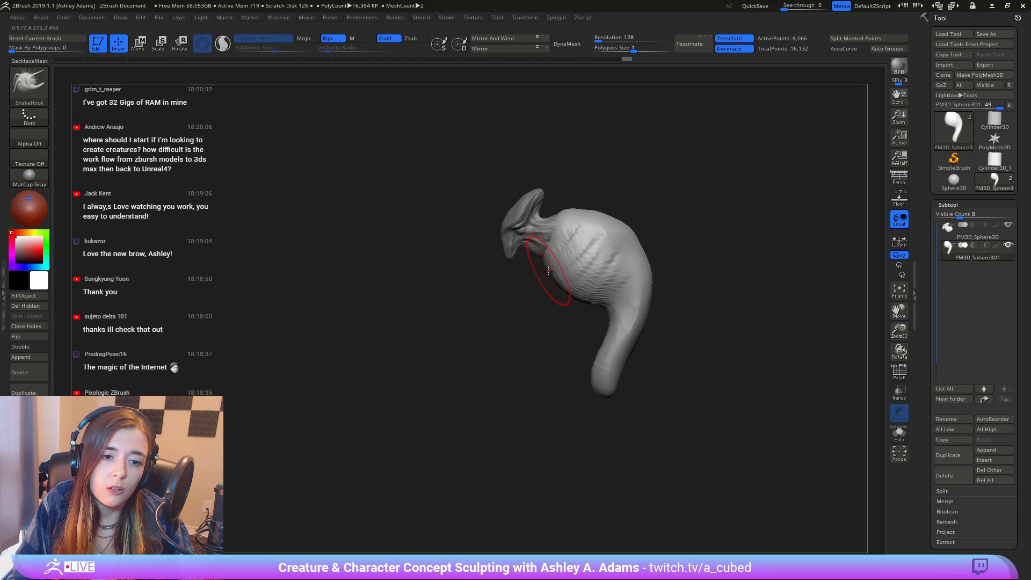
mouse_move(554, 249)
right_down()
mouse_move(590, 252)
mouse_move(540, 237)
right_up()
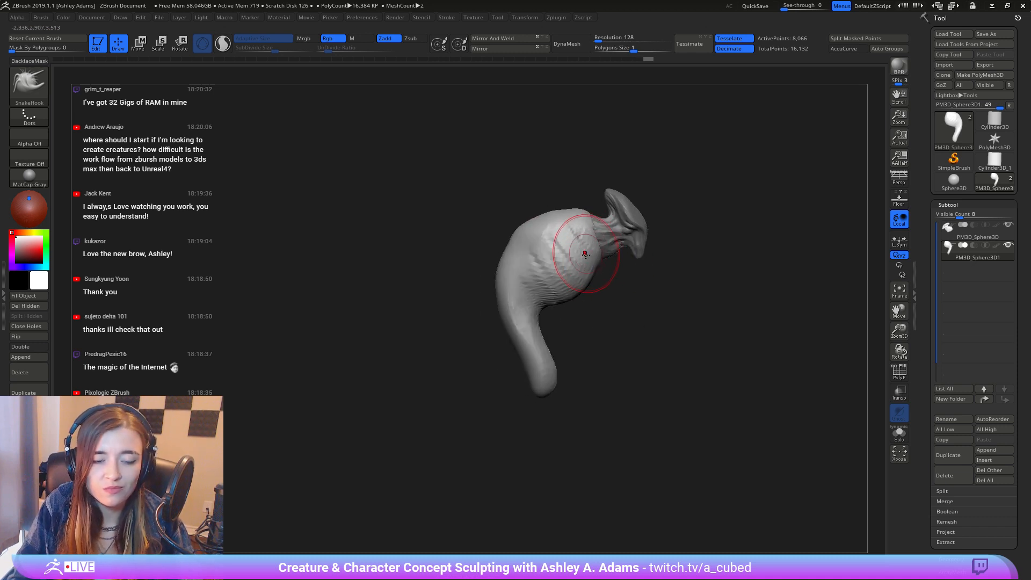
Step: Shorten the body's narrow end by pushing it upward, and pull the upper back slightly outward with SnakeHook
key(space)
drag(534, 313, 551, 314)
mouse_move(533, 398)
mouse_down()
mouse_move(538, 366)
mouse_move(549, 363)
mouse_up()
key(space)
drag(555, 303, 562, 303)
key(space)
drag(563, 217, 580, 217)
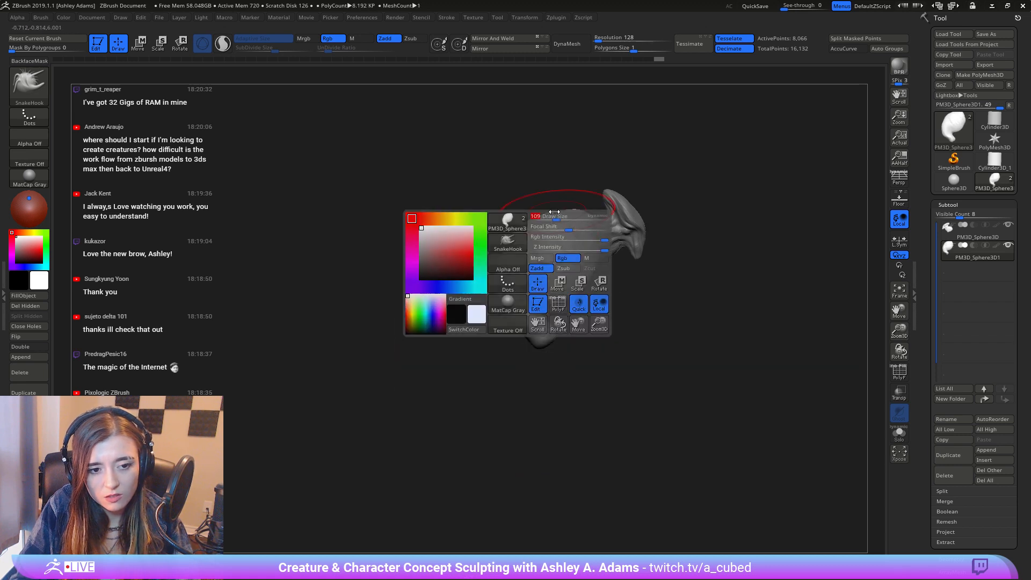
drag(526, 239, 518, 227)
Step: Mask the body except for a strip along its upper back
key(space)
right_drag(552, 260, 558, 215)
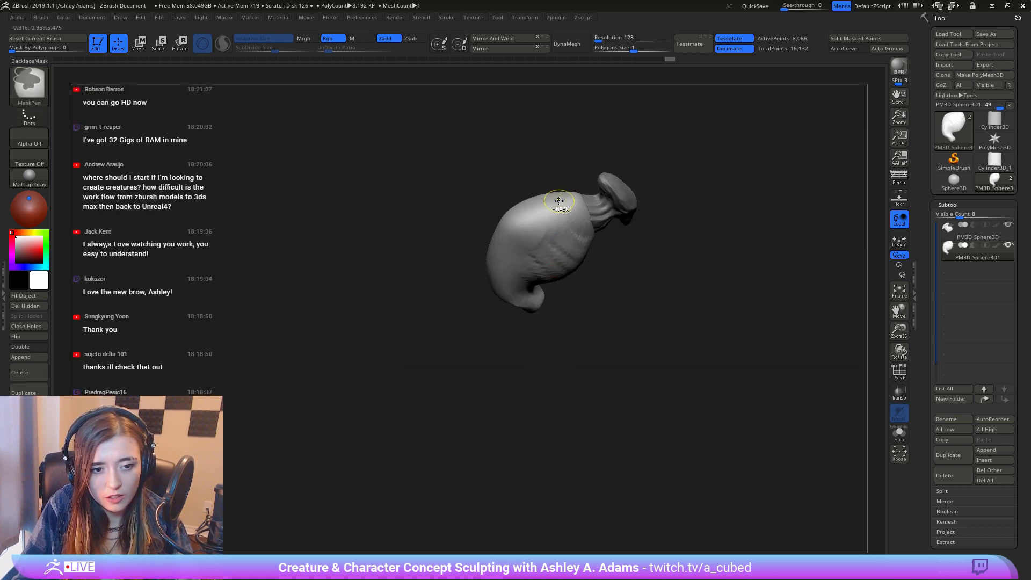
key(space)
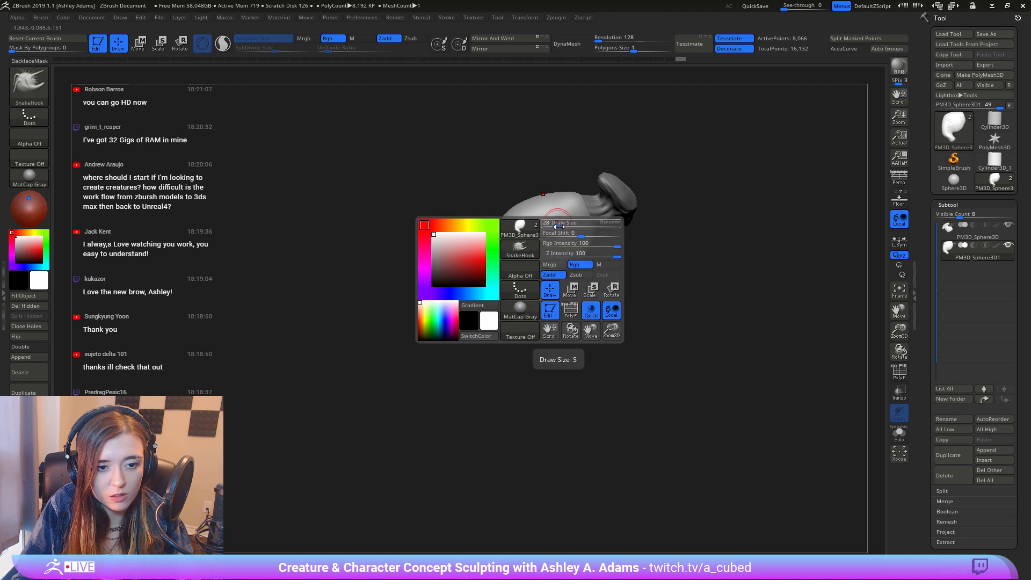
mouse_move(551, 221)
mouse_down()
mouse_move(483, 253)
mouse_move(500, 228)
mouse_up()
key(space)
key(ctrl)
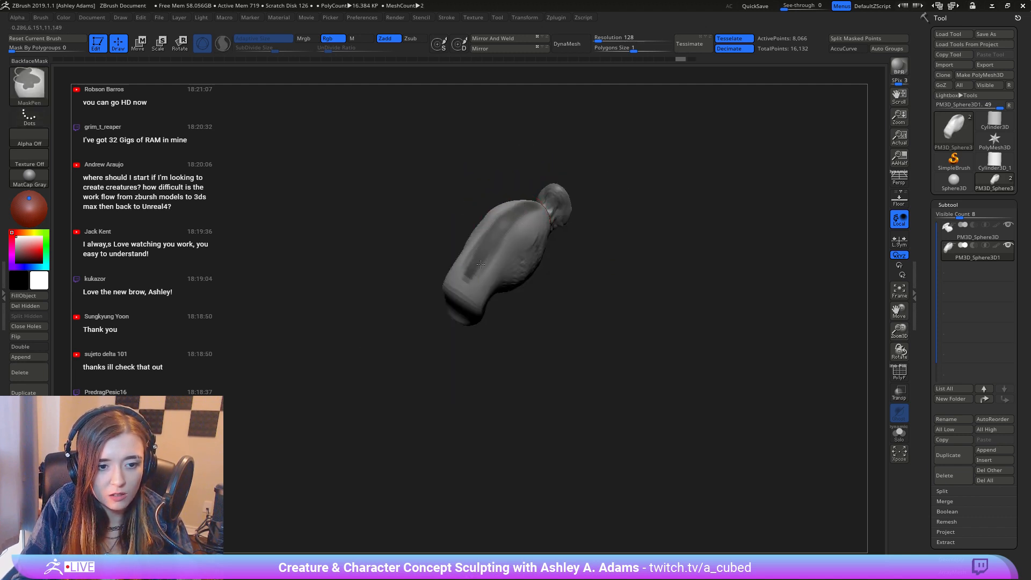
mouse_move(538, 215)
mouse_down()
mouse_move(533, 225)
mouse_move(626, 310)
mouse_up()
key(space)
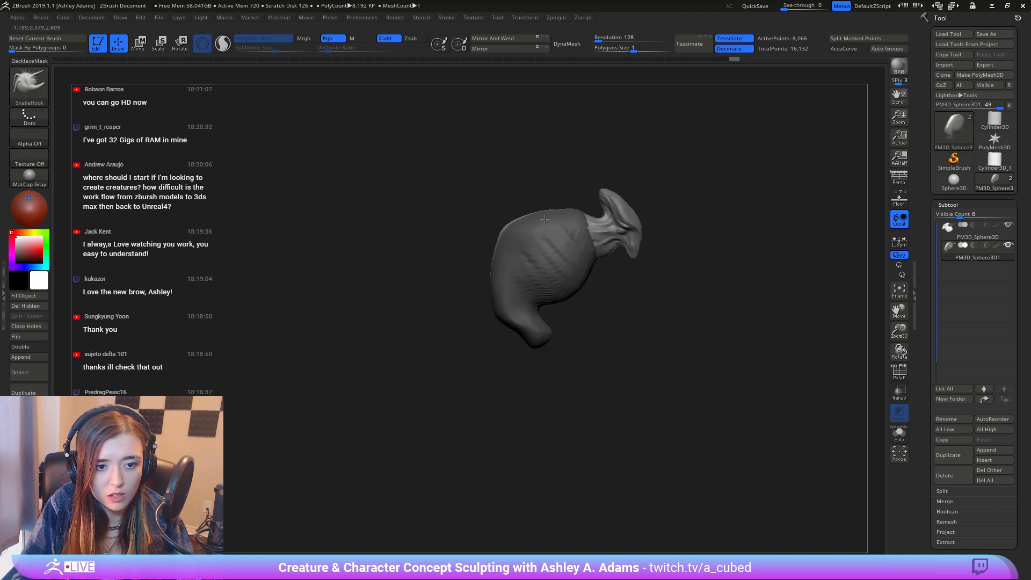
Step: Pull the unmasked strip on the back out into a large, broad wing shape and clear the mask
mouse_move(563, 198)
mouse_down()
mouse_move(603, 168)
mouse_move(403, 280)
mouse_move(408, 150)
mouse_move(426, 168)
mouse_up()
drag(502, 103, 527, 115)
drag(741, 177, 537, 198)
alt+drag(719, 376, 547, 389)
ctrl+drag(546, 421, 599, 387)
key(space)
alt+drag(386, 344, 438, 264)
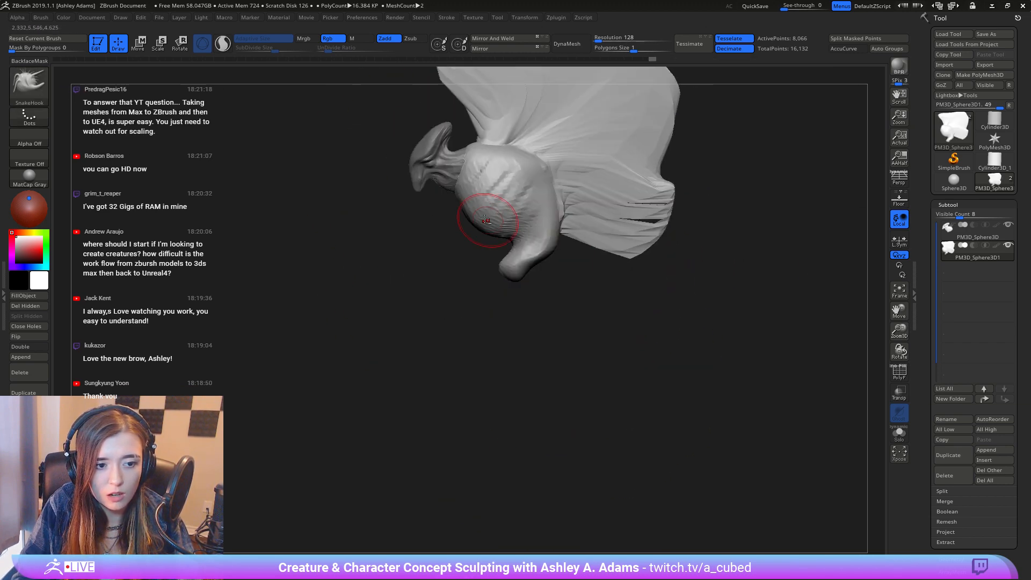
Step: Paint a mask on the front of the body's lower end and invert it
key(space)
drag(521, 283, 536, 285)
drag(483, 317, 555, 282)
key(space)
drag(513, 261, 509, 260)
right_drag(509, 259, 497, 245)
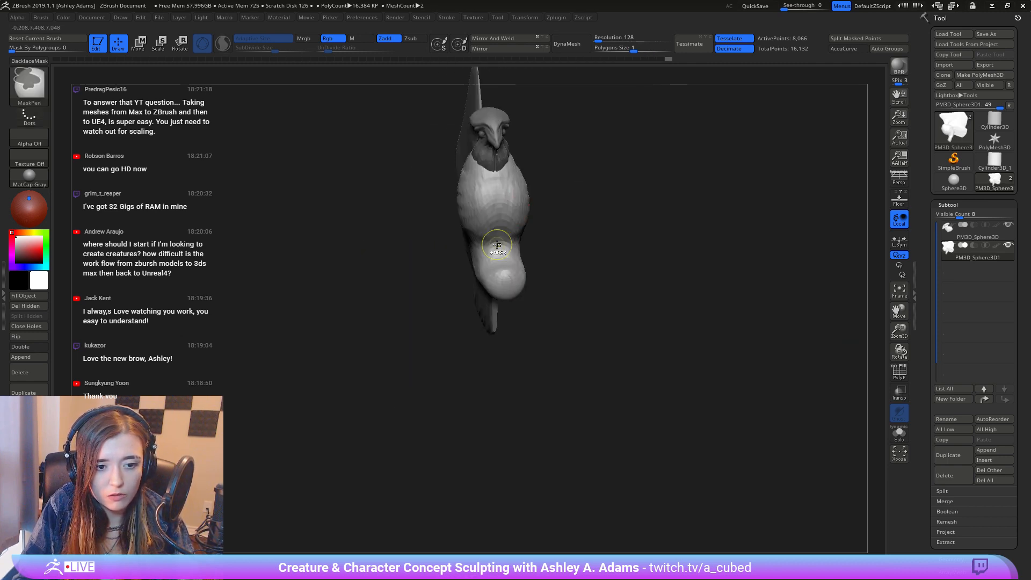
ctrl+click(589, 273)
Step: Tighten the mask around the unmasked patch on the lower front of the body
key(space)
mouse_move(579, 250)
mouse_down()
mouse_move(589, 234)
mouse_move(509, 240)
mouse_up()
key(space)
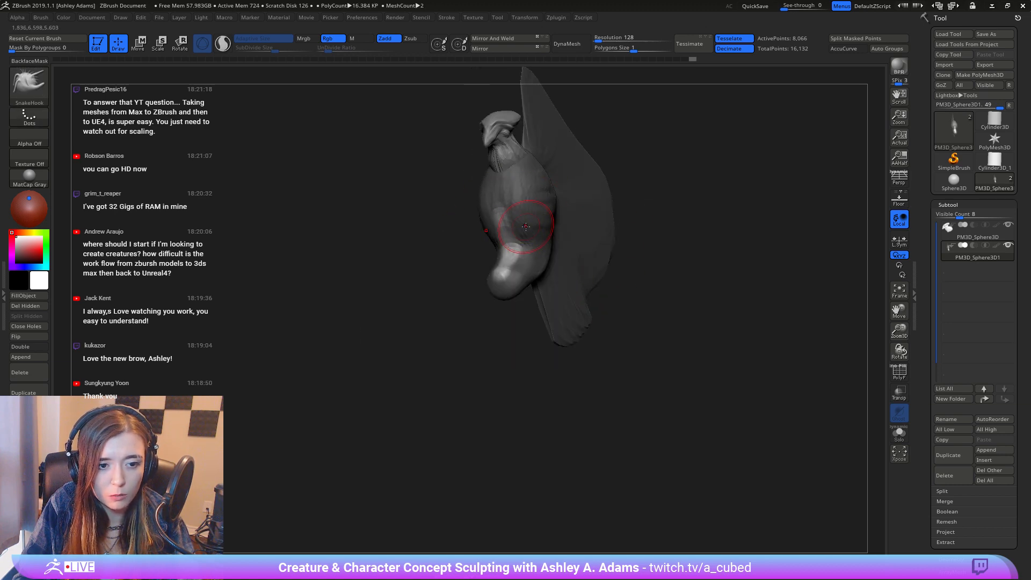
key(space)
right_drag(513, 221, 511, 209)
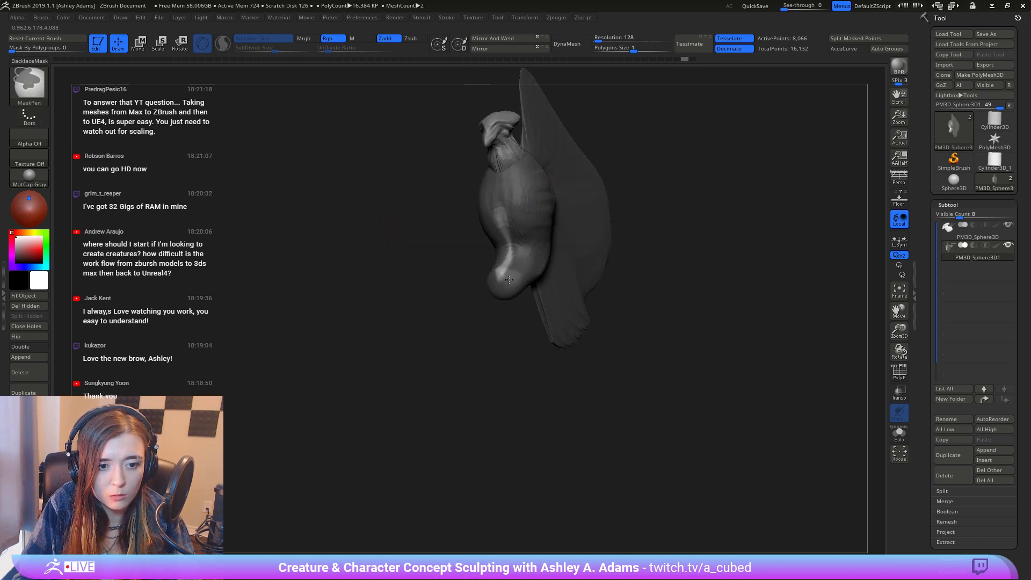
right_drag(509, 280, 500, 309)
Step: Pull the unmasked patch forward and downward into a forked leg shape with a resized SnakeHook brush
key(space)
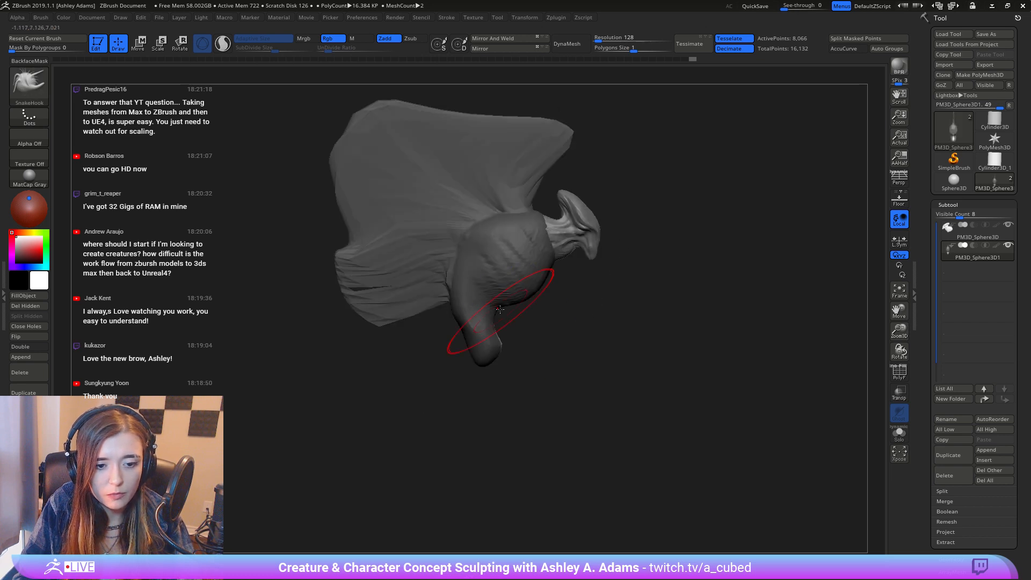
right_drag(519, 362, 522, 364)
right_drag(554, 307, 570, 336)
drag(531, 336, 556, 394)
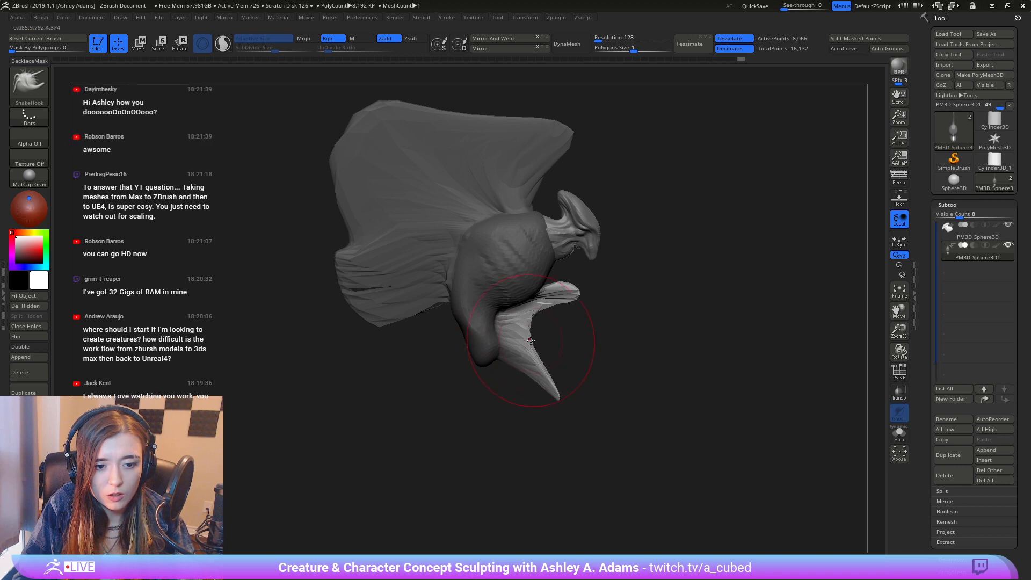
key(space)
mouse_move(561, 301)
mouse_down()
mouse_move(548, 290)
mouse_move(562, 302)
mouse_up()
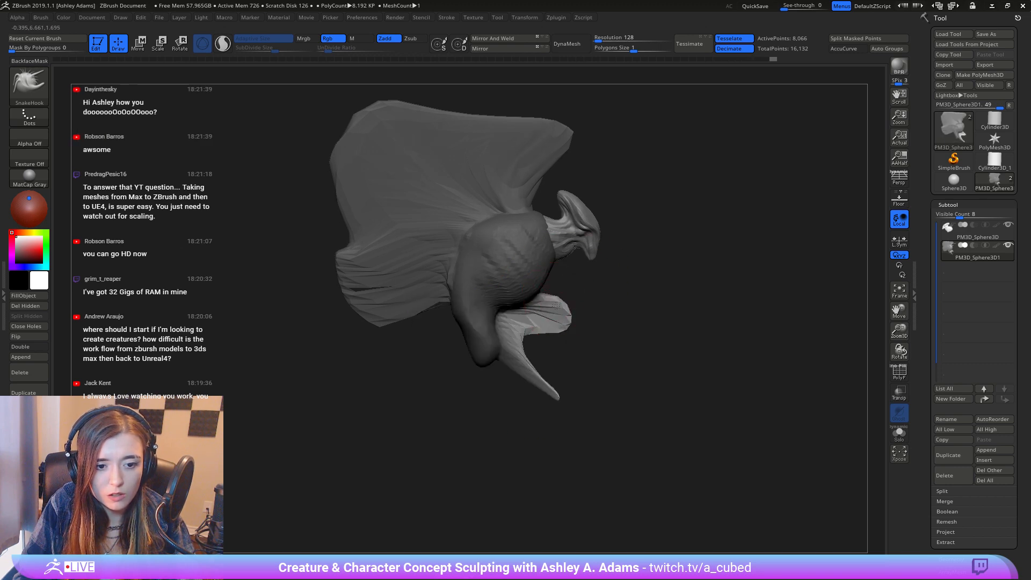
Step: Clear the mask and bend the lower leg tip back beneath the body with SnakeHook
mouse_move(661, 306)
right_down()
mouse_move(546, 289)
mouse_move(458, 380)
right_up()
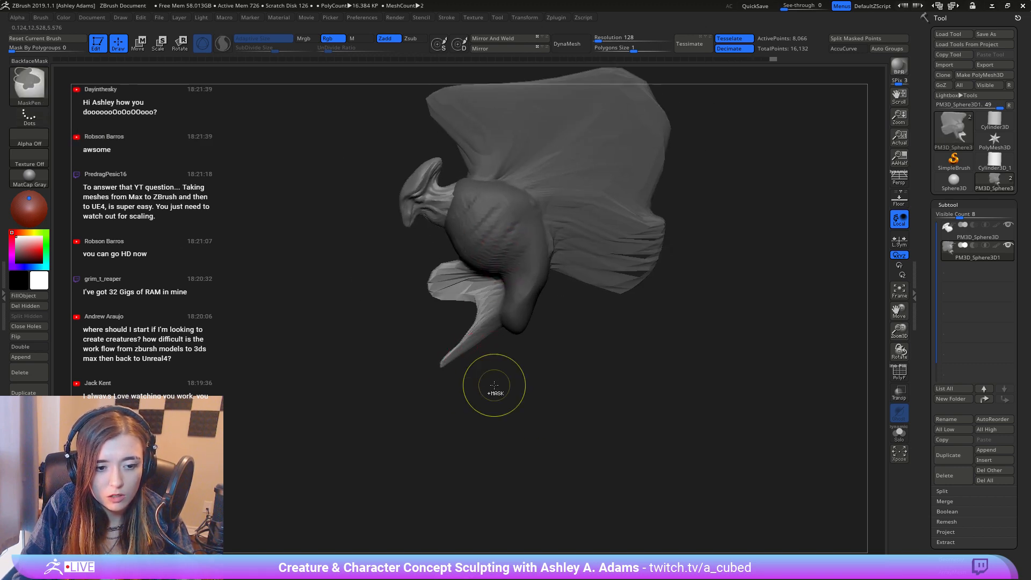
key(space)
drag(454, 363, 484, 375)
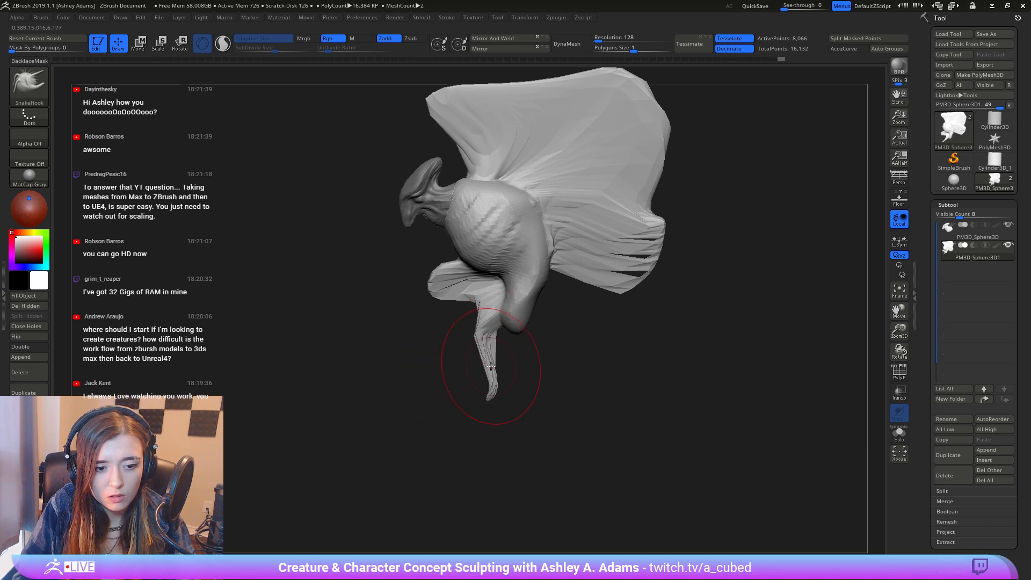
key(space)
key(shift)
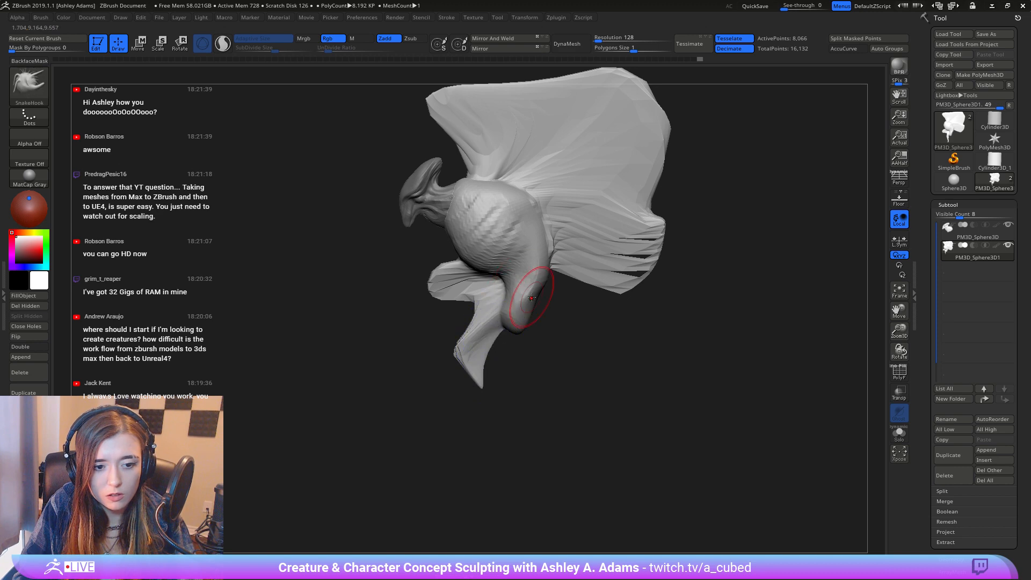
Step: Mask the rear of the body's narrow end and invert the mask so only that area can be sculpted
ctrl+right_drag(532, 297, 529, 258)
key(space)
mouse_move(559, 344)
right_down()
mouse_move(499, 359)
mouse_move(516, 322)
mouse_move(499, 279)
right_up()
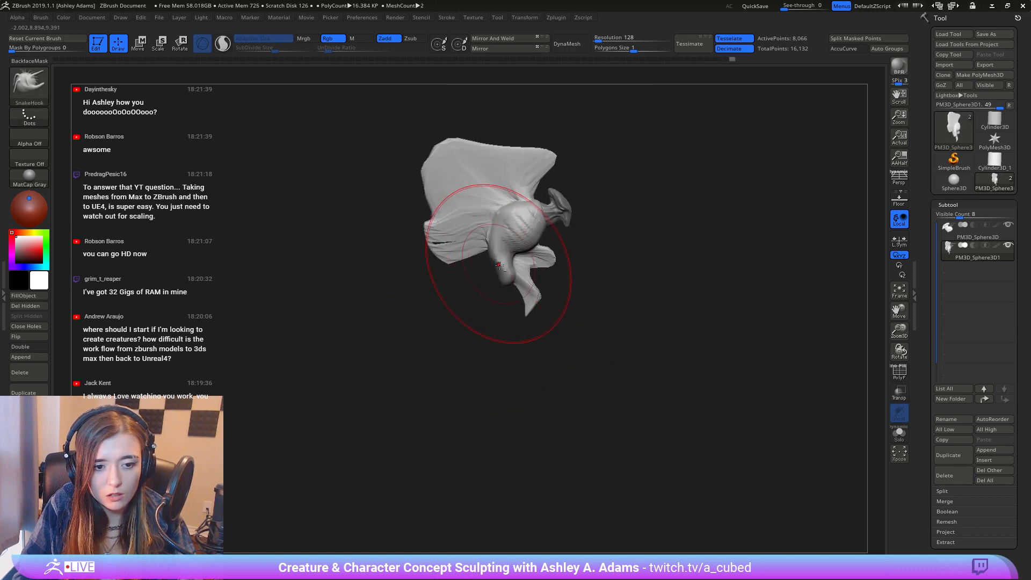
key(space)
drag(499, 265, 482, 262)
right_drag(481, 242, 489, 262)
key(space)
drag(491, 262, 481, 260)
key(ctrl)
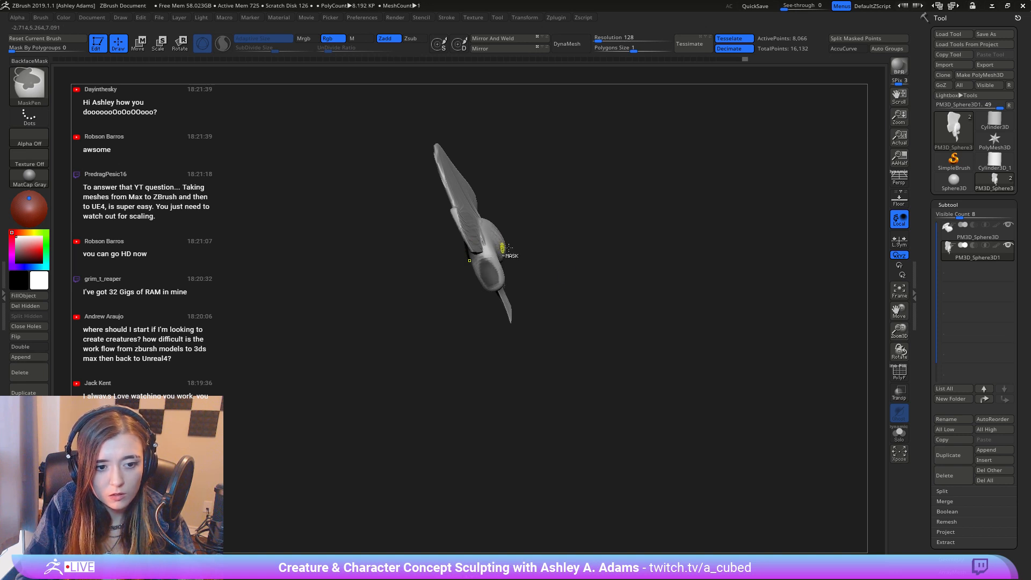
ctrl+click(573, 270)
Step: Pull the unmasked end backward and downward into a long, wide tail fan with SnakeHook, and clear the mask
right_drag(547, 259, 499, 263)
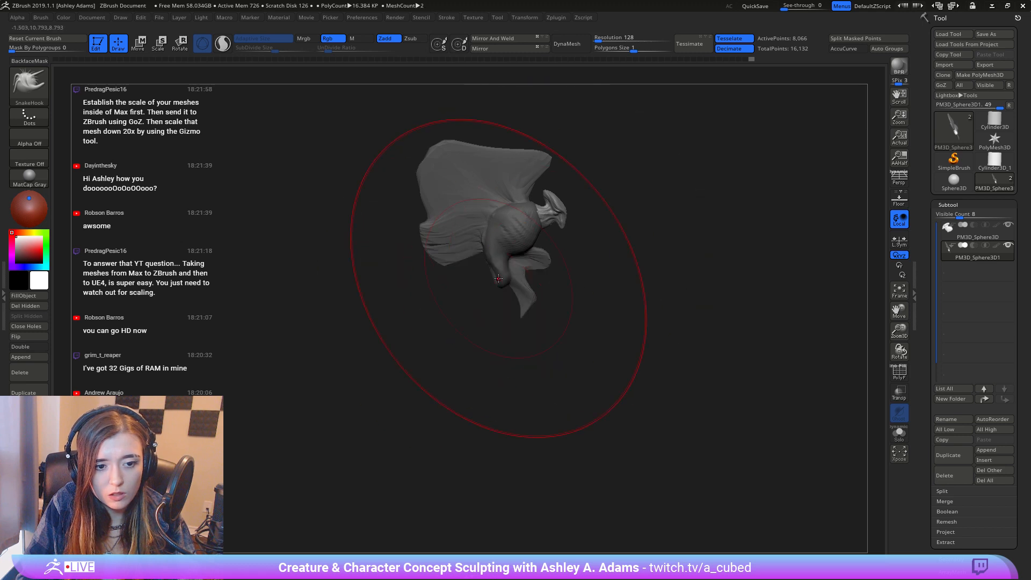
drag(476, 292, 430, 262)
key(ctrl+z)
key(space)
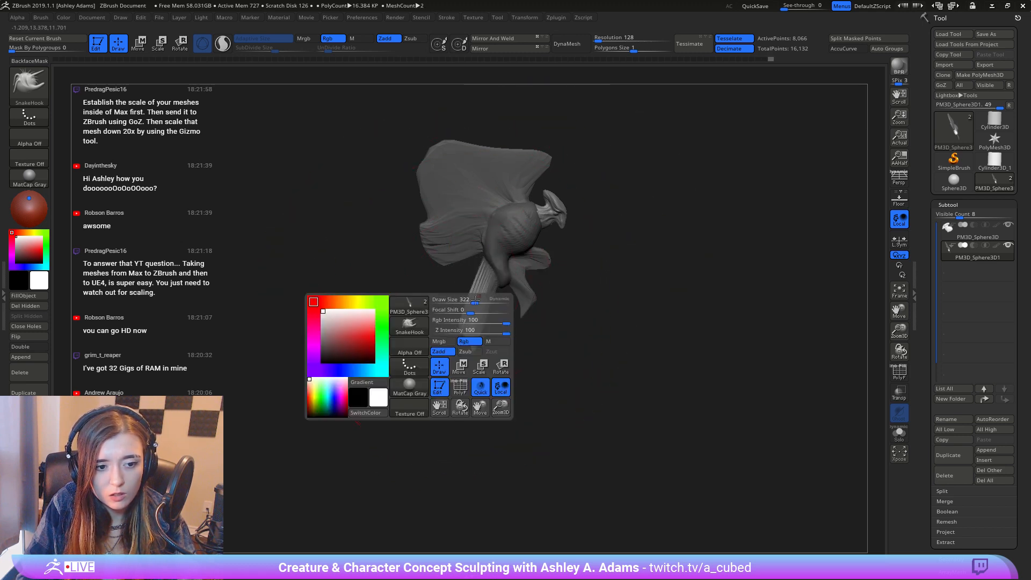
drag(480, 309, 426, 292)
mouse_move(463, 318)
mouse_down()
mouse_move(478, 347)
mouse_move(377, 316)
mouse_up()
mouse_move(468, 349)
mouse_down()
mouse_move(498, 359)
mouse_move(426, 395)
mouse_up()
drag(398, 358, 376, 377)
drag(663, 296, 560, 283)
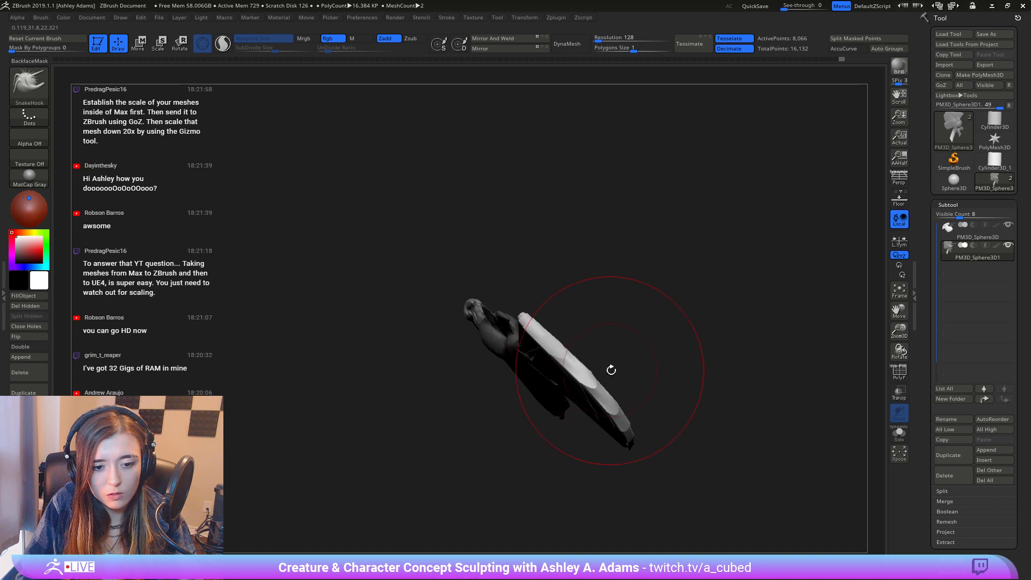
mouse_move(611, 370)
mouse_down()
mouse_move(558, 357)
mouse_move(564, 398)
mouse_move(727, 306)
mouse_move(619, 263)
mouse_move(647, 306)
mouse_up()
alt+drag(693, 224, 575, 340)
key(space)
drag(548, 295, 528, 295)
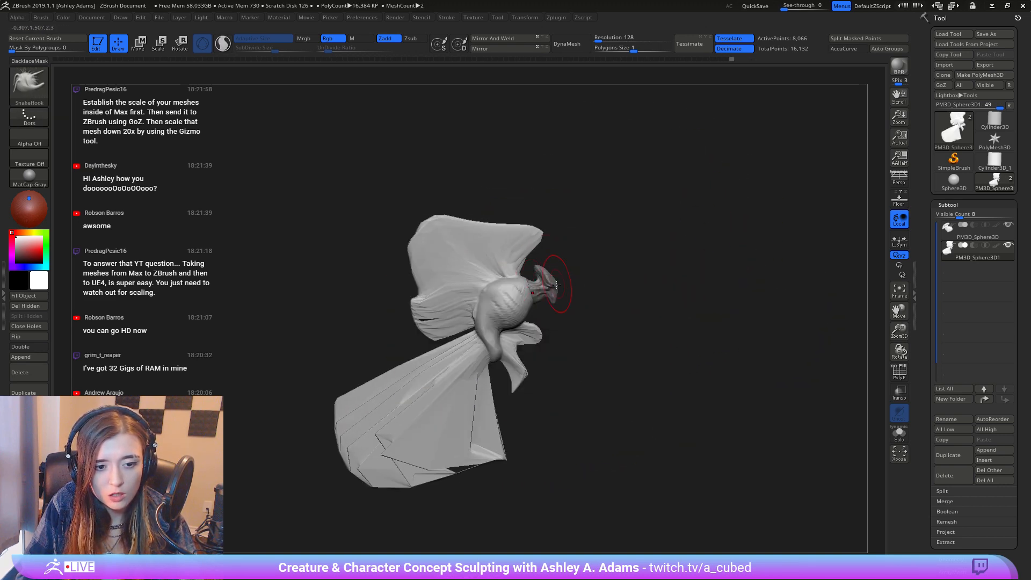
Step: Select the head subtool and move it forward and upward away from the body with the transform gizmo
alt+click(551, 294)
key(w)
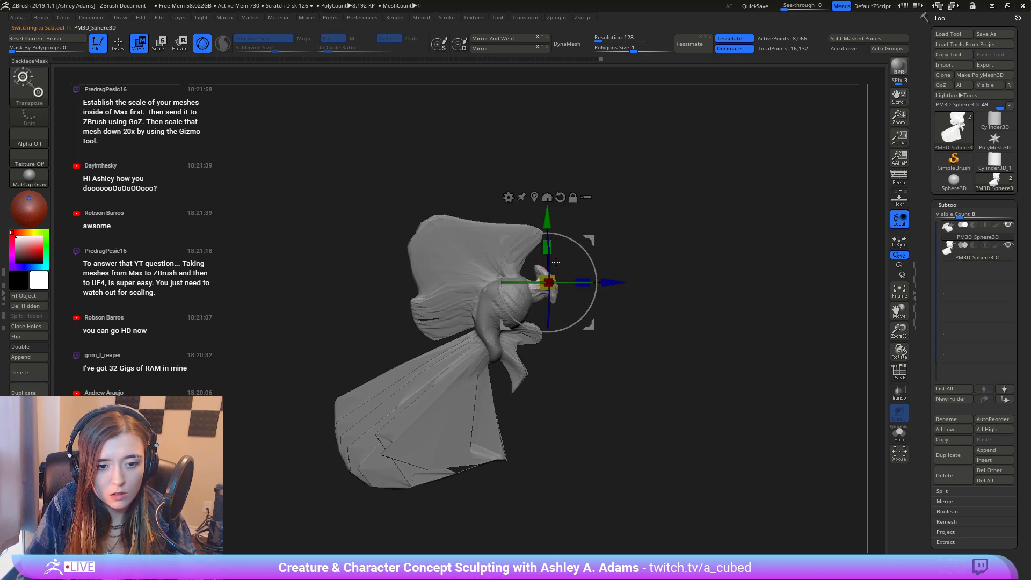
drag(606, 282, 678, 265)
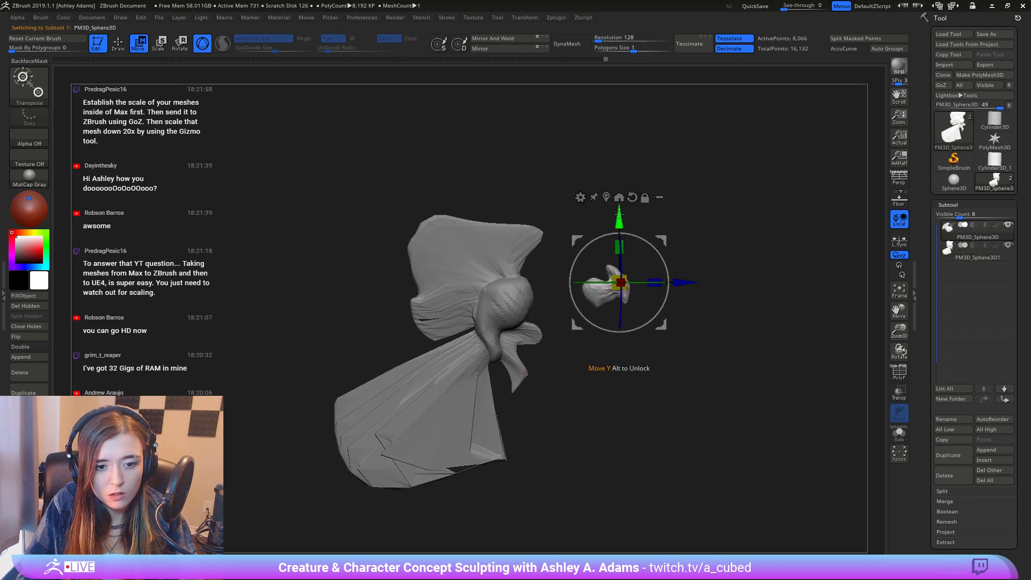
drag(619, 214, 614, 149)
drag(671, 220, 655, 217)
Step: Stretch the neck from the repositioned head back down to the body with the SnakeHook brush
key(q)
key(space)
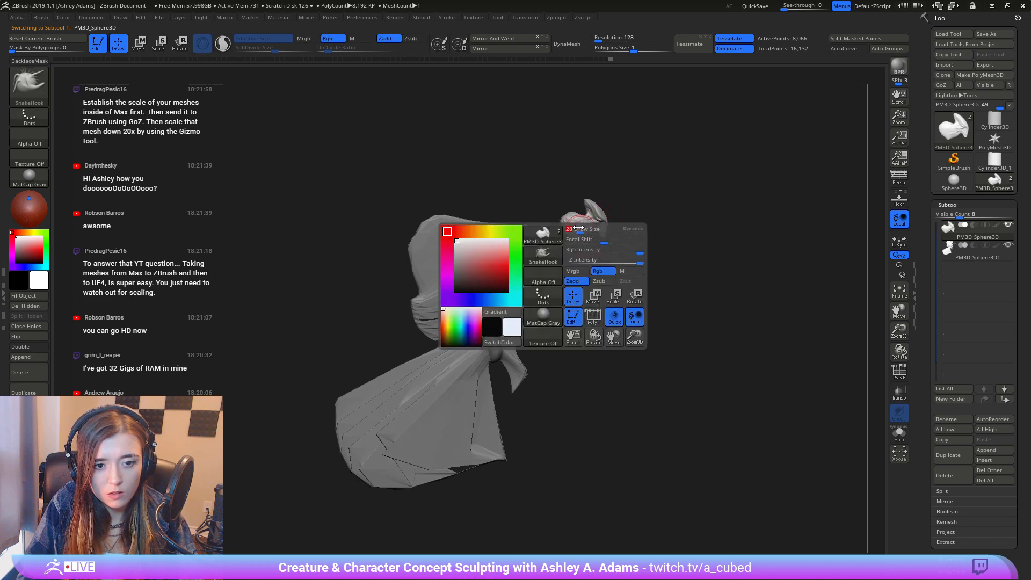
key(space)
mouse_move(574, 222)
mouse_down()
mouse_move(600, 237)
mouse_move(559, 248)
mouse_move(533, 275)
mouse_move(551, 270)
mouse_move(536, 301)
mouse_move(549, 296)
mouse_up()
ctrl+click(604, 262)
key(space)
key(space)
drag(548, 283, 548, 299)
mouse_move(627, 268)
mouse_down()
mouse_move(513, 261)
mouse_move(523, 259)
mouse_move(524, 285)
mouse_up()
key(space)
ctrl+click(437, 349)
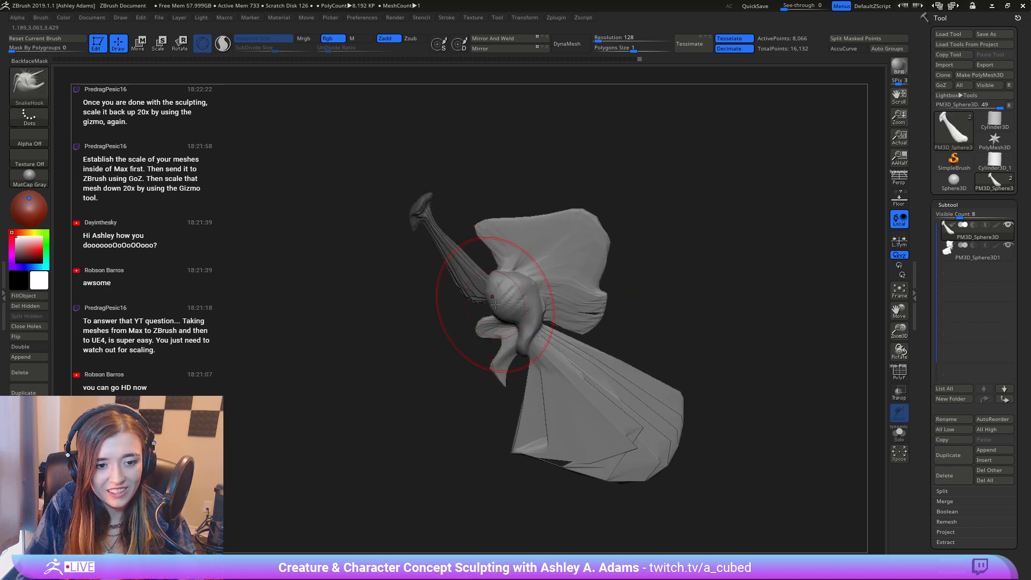
Step: Undo the last head change, select the body subtool and draw its upper front toward the neck
key(ctrl+z)
alt+click(507, 292)
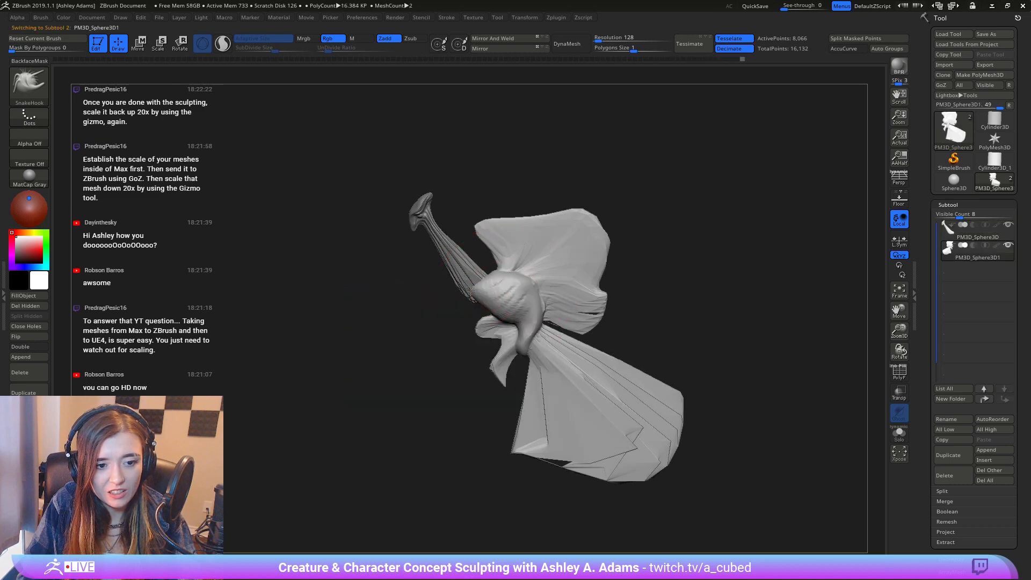
mouse_move(463, 291)
mouse_down()
mouse_move(455, 298)
mouse_move(562, 281)
mouse_move(510, 290)
mouse_move(465, 273)
mouse_move(498, 287)
mouse_move(507, 274)
mouse_up()
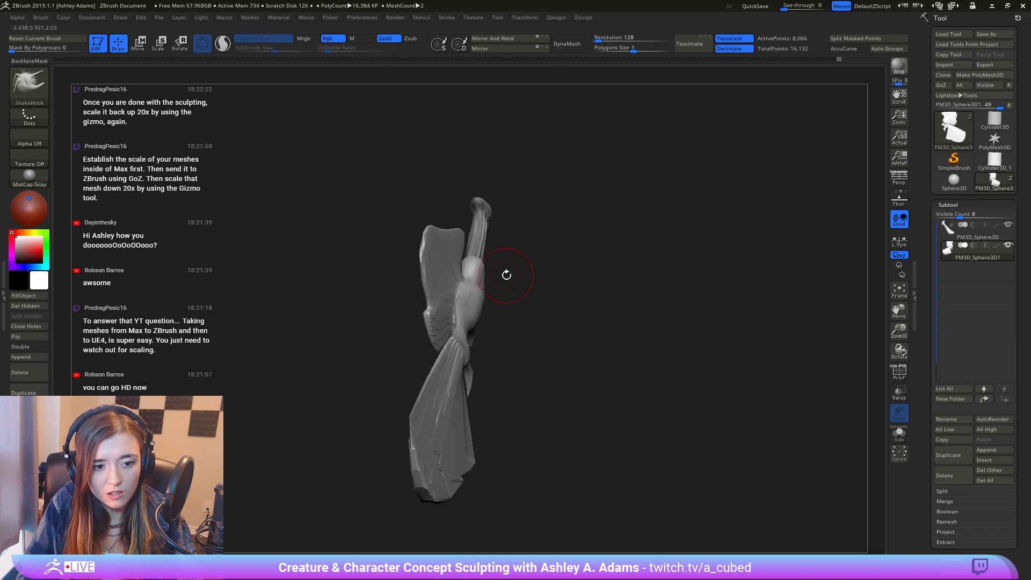
Step: Resize the SnakeHook brush and pull the front of the body slightly downward below the neck
key(space)
mouse_move(488, 310)
mouse_down()
mouse_move(507, 308)
mouse_move(486, 325)
mouse_up()
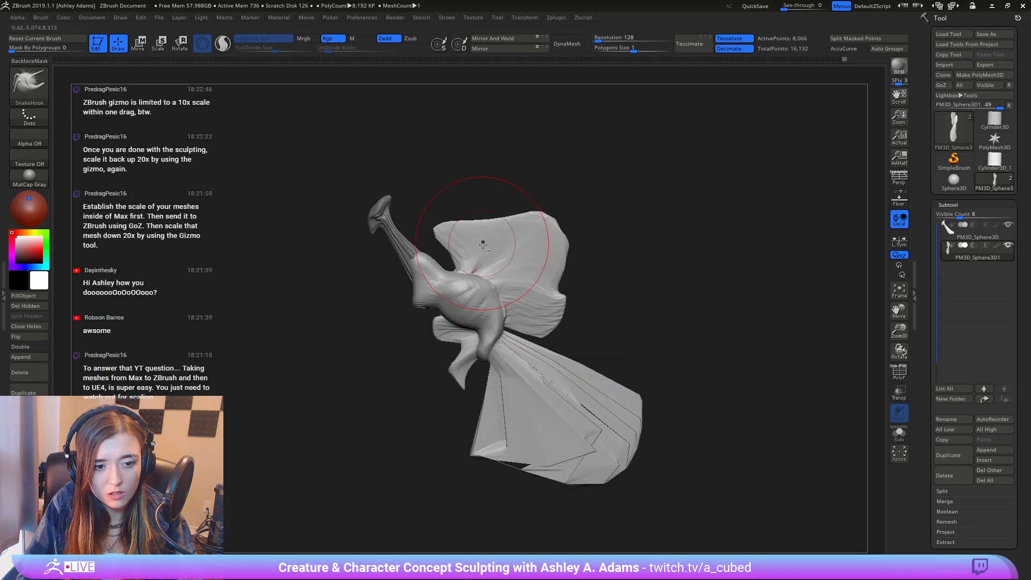
alt+right_drag(483, 241, 542, 297)
drag(595, 283, 618, 270)
alt+right_drag(478, 283, 535, 289)
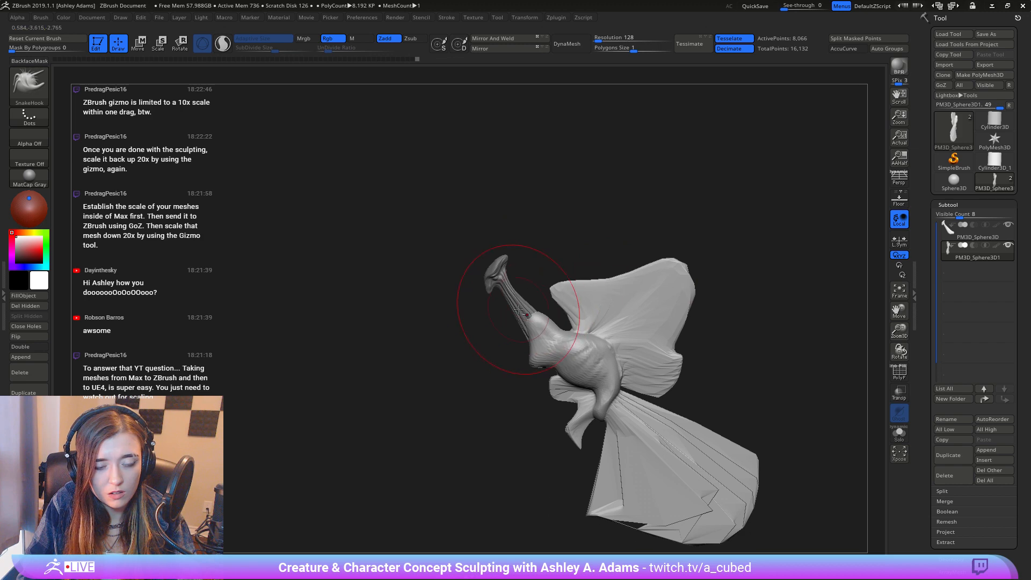
Step: Select the head subtool and ready the brush size for working on the neck
alt+click(516, 313)
key(space)
drag(541, 277, 528, 277)
ctrl+right_drag(529, 278, 531, 306)
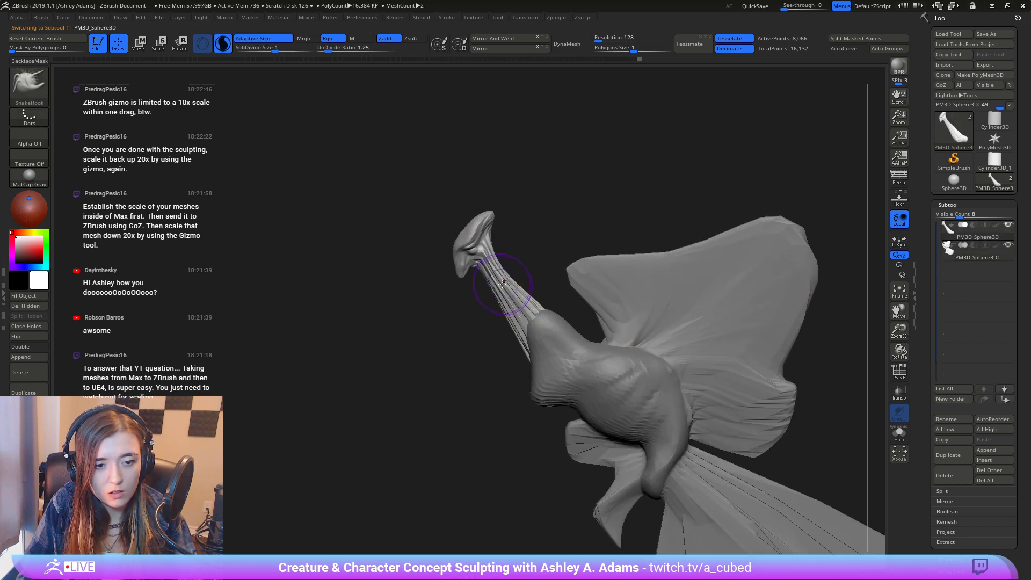
Step: Try to smooth the folds along the neck with Adaptive Size enabled, then undo the strokes
key(space)
mouse_move(502, 280)
mouse_down()
mouse_move(493, 280)
mouse_move(523, 311)
mouse_move(523, 336)
mouse_up()
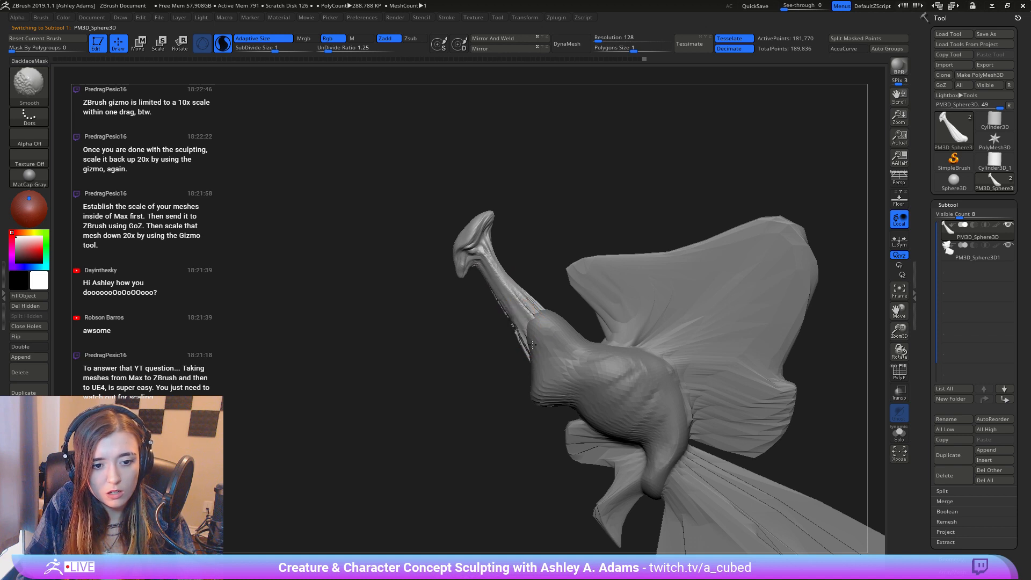
shift+drag(521, 303, 522, 301)
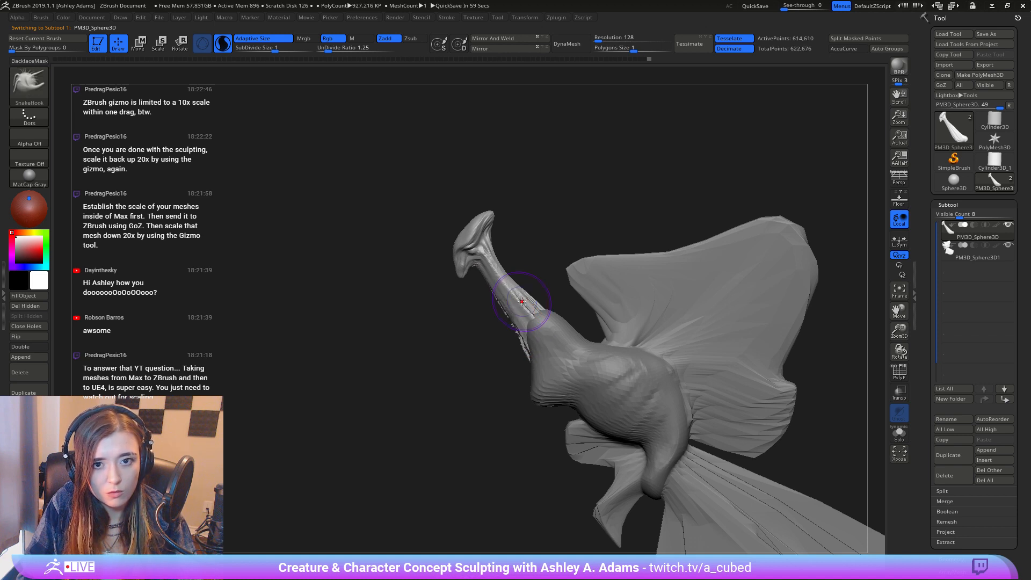
key(ctrl+z)
key(ctrl+z)
key(ctrl+z)
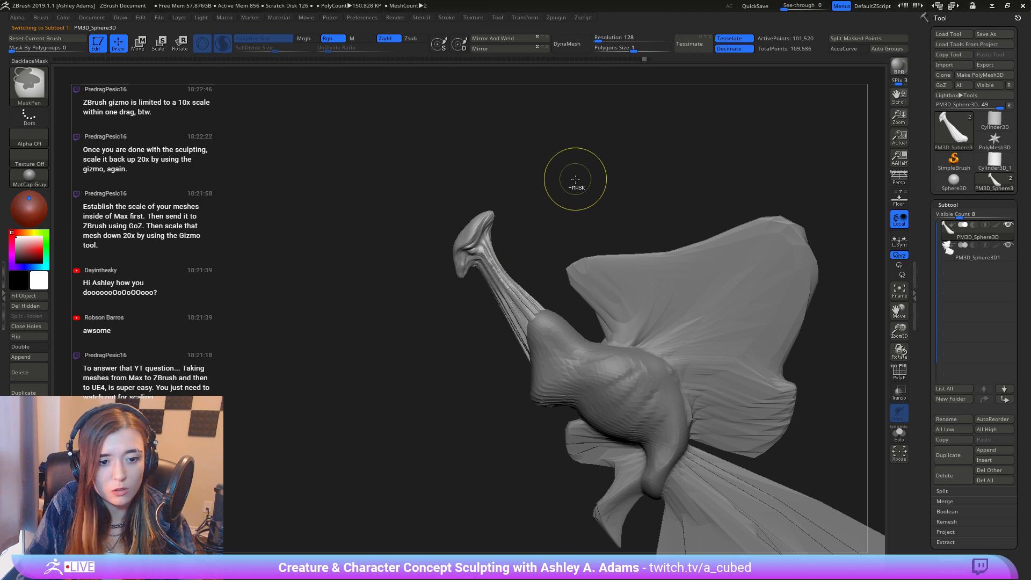
Step: Switch off Adaptive Size and try smoothing the neck with a SubDivide Size of 0.18244, then undo it
click(262, 39)
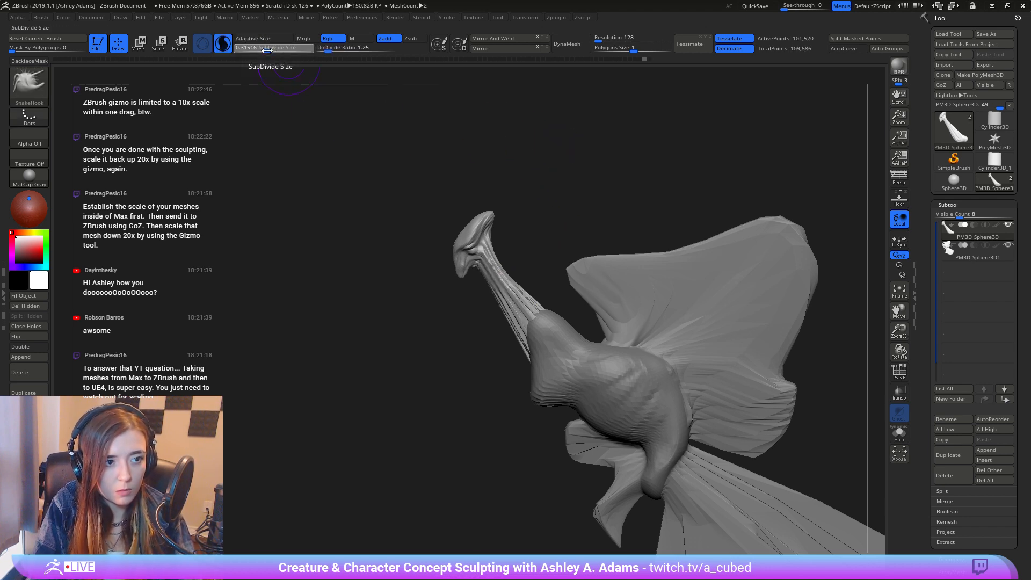
key(shift)
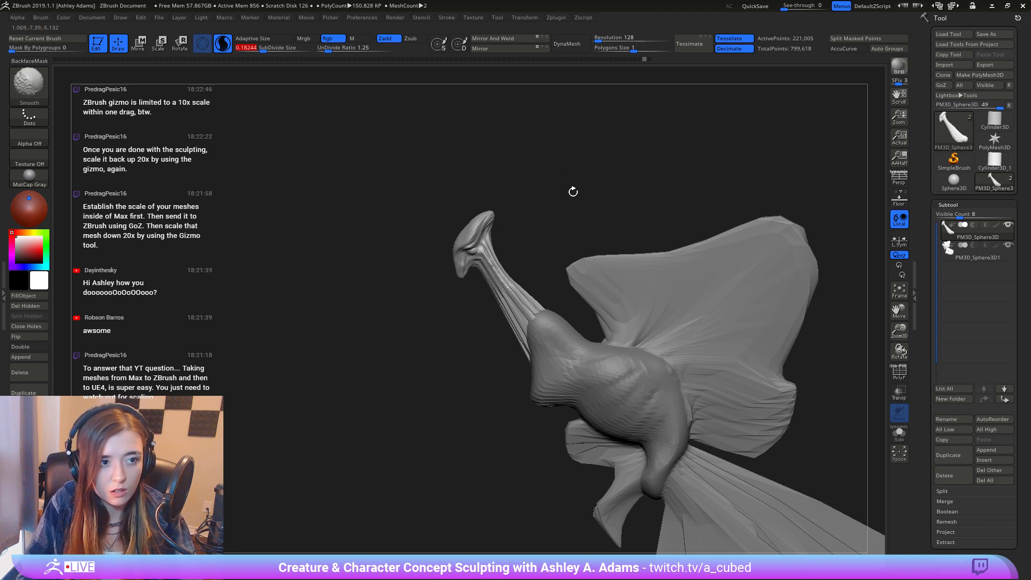
key(ctrl+z)
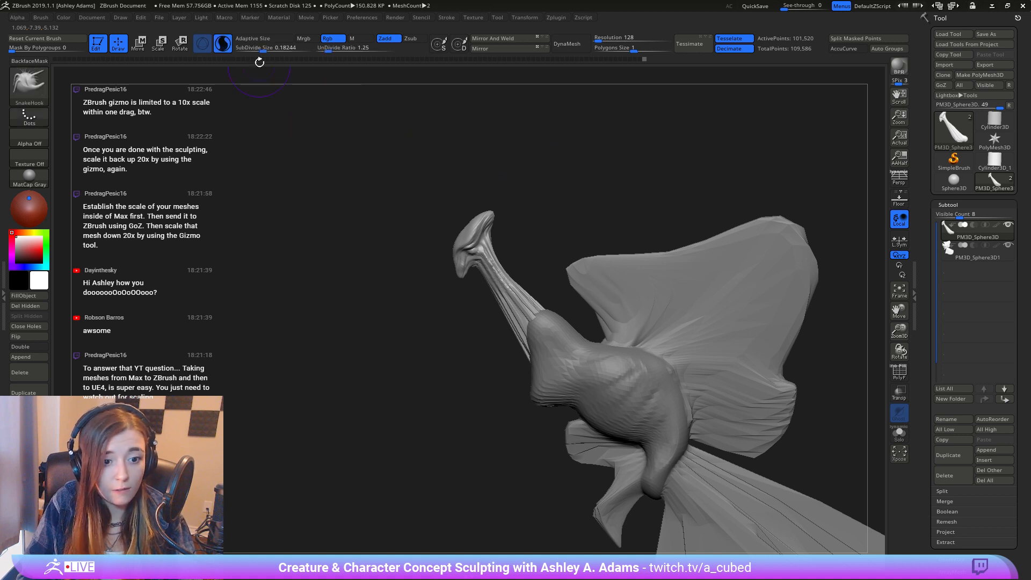
Step: Set SubDivide Size to 4.75871 and smooth away the folds along the neck down to the body
drag(262, 49, 275, 48)
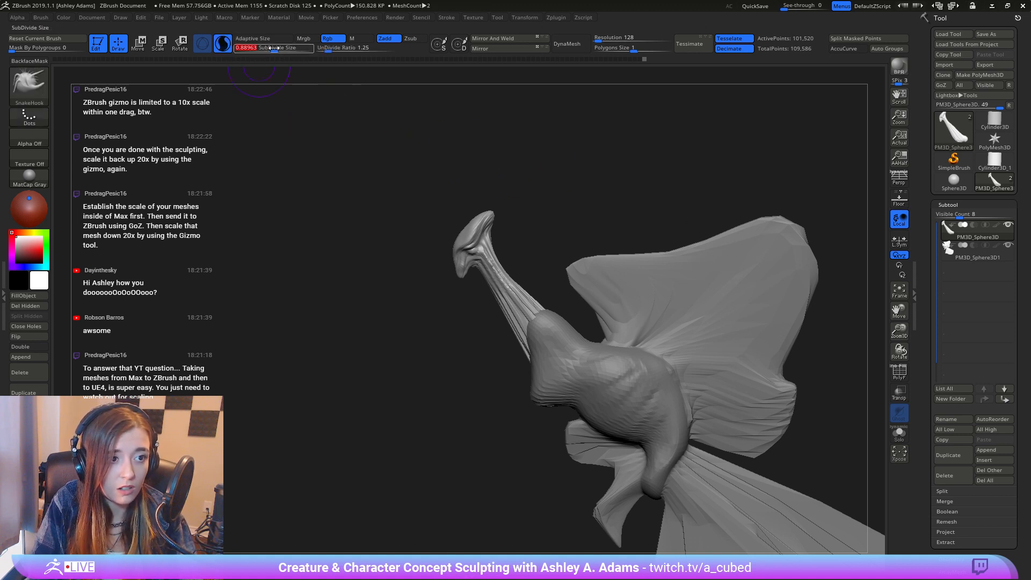
key(shift)
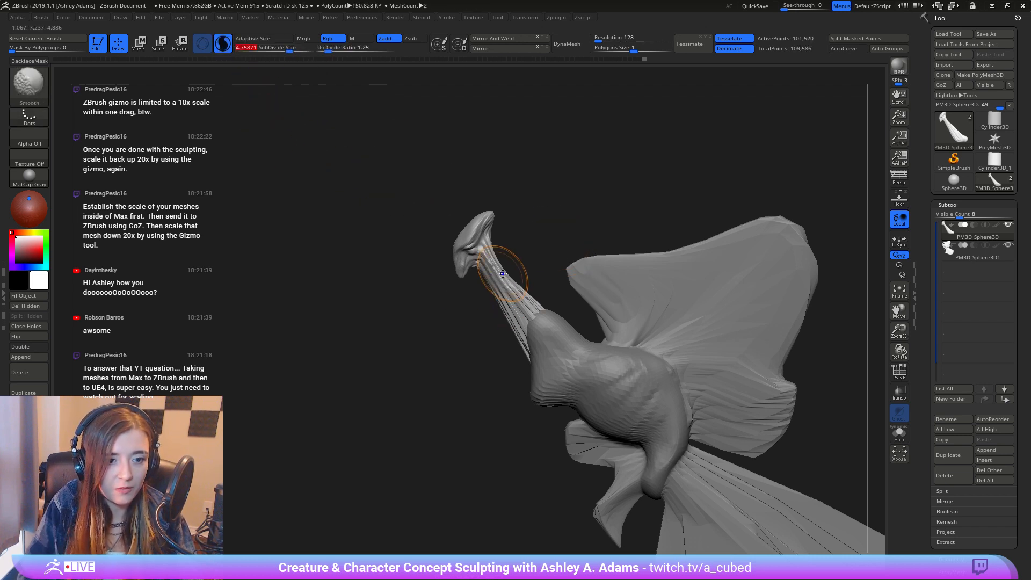
shift+drag(500, 272, 516, 312)
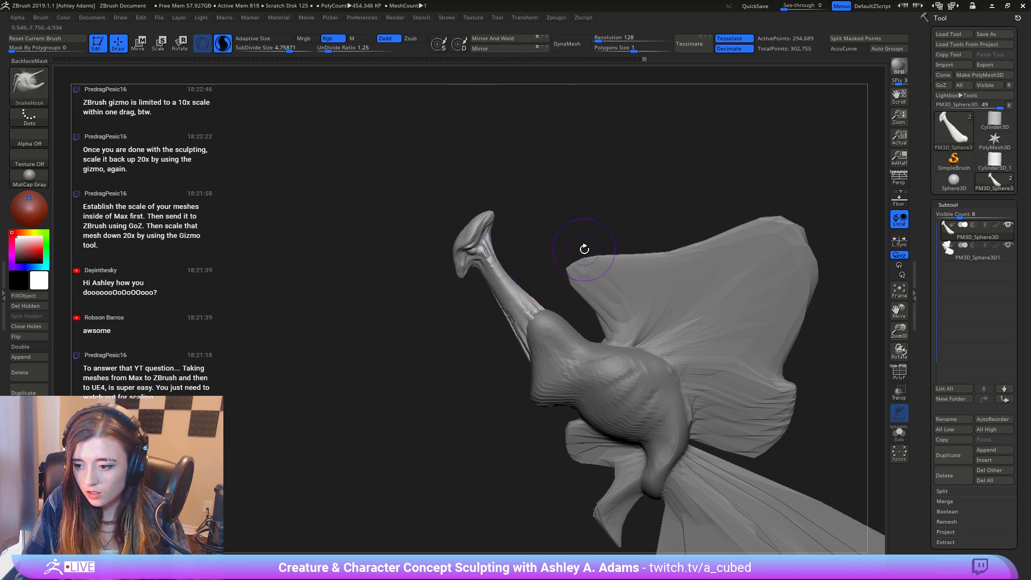
drag(537, 285, 520, 354)
key(shift)
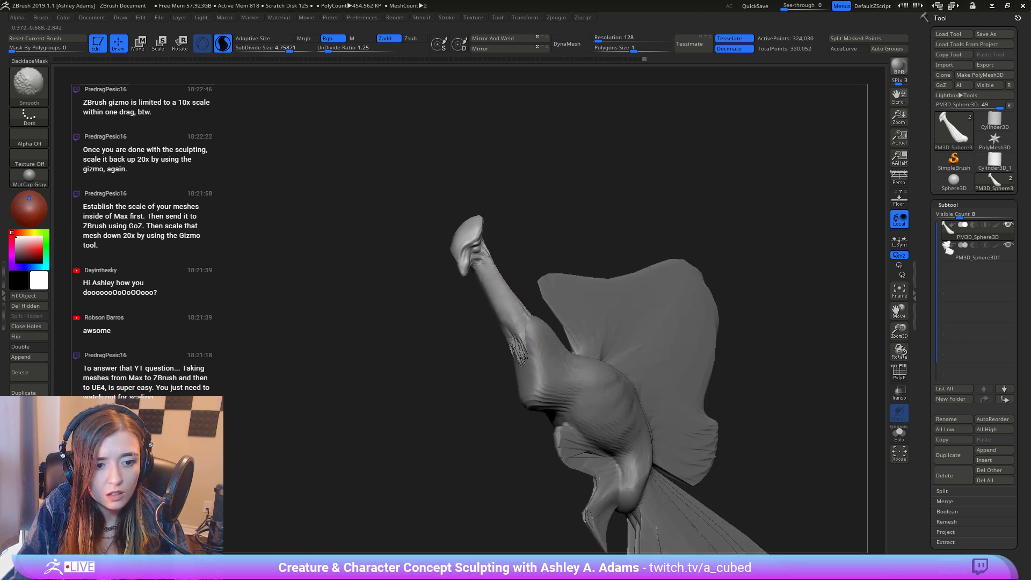
shift+drag(507, 336, 519, 358)
Step: Smooth the front of the neck just below the head and turn off Sculptris Pro mode
mouse_move(472, 344)
mouse_down()
mouse_move(490, 345)
mouse_move(486, 327)
mouse_up()
drag(553, 258, 515, 283)
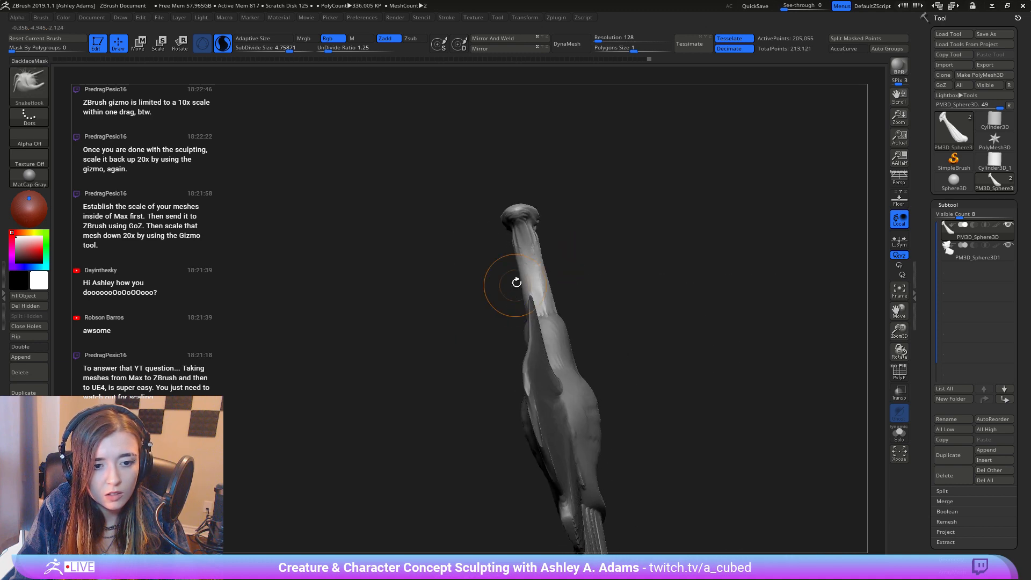
mouse_move(525, 236)
shift+mouse_down()
mouse_move(532, 269)
mouse_move(529, 236)
shift+mouse_up()
mouse_move(510, 258)
mouse_down()
mouse_move(580, 256)
mouse_move(558, 261)
mouse_up()
key(backslash)
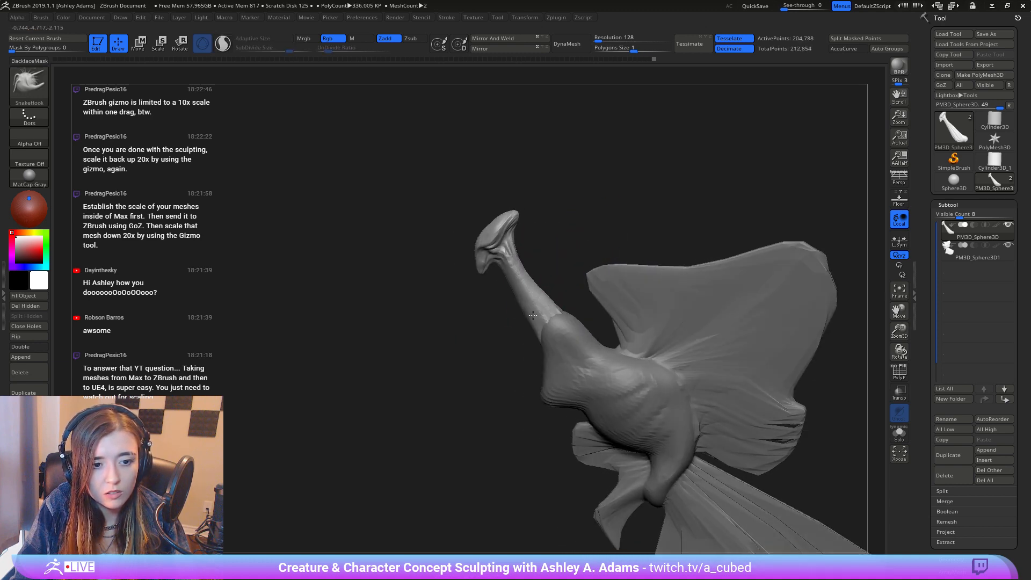
Step: Bend the neck into an S-curve and draw the head's crest upward and backward with a larger SnakeHook brush
key(space)
drag(543, 313, 553, 313)
mouse_move(570, 252)
mouse_down()
mouse_move(548, 258)
mouse_move(558, 253)
mouse_up()
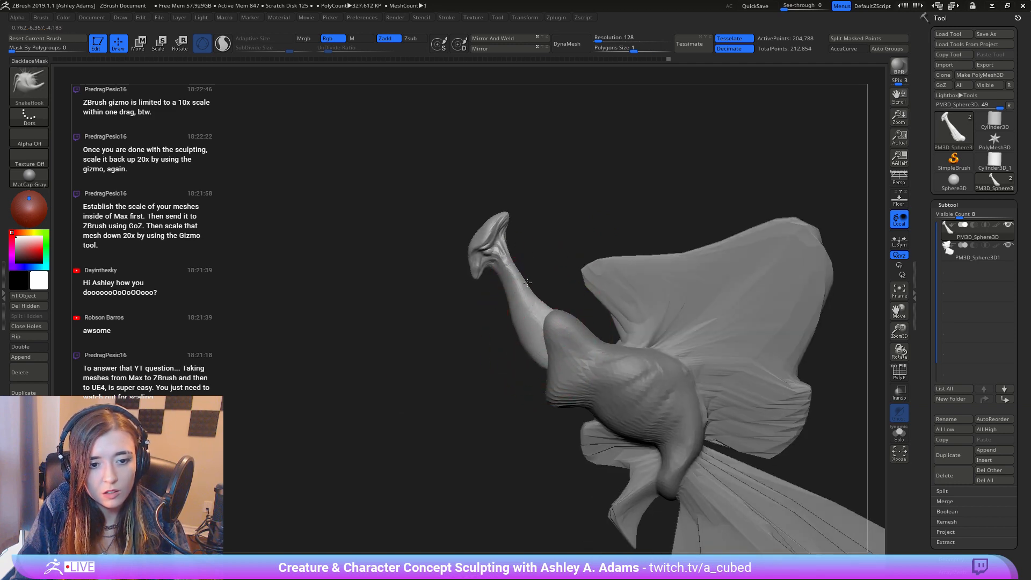
key(space)
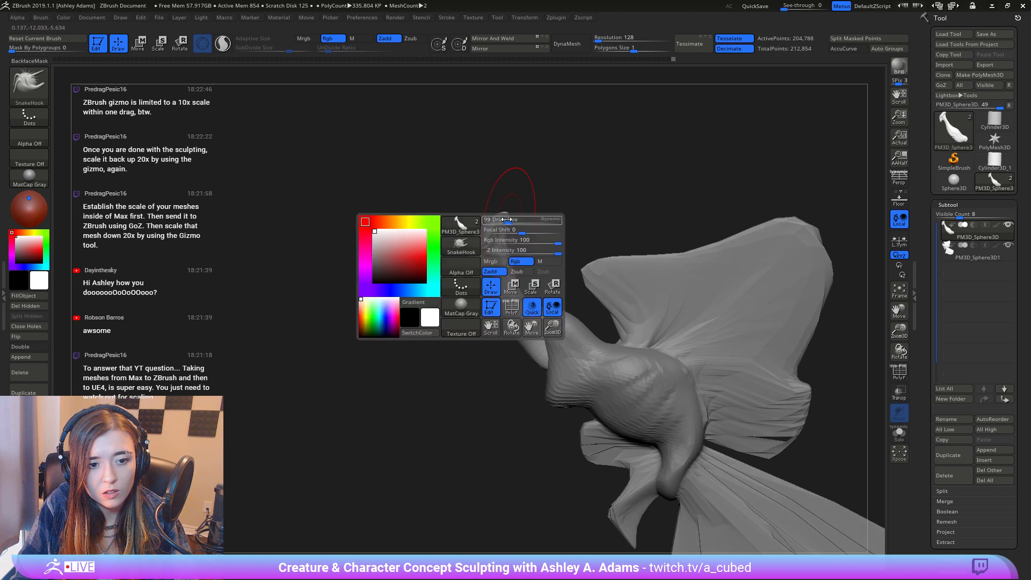
drag(513, 220, 529, 219)
drag(500, 232, 520, 205)
drag(495, 254, 486, 255)
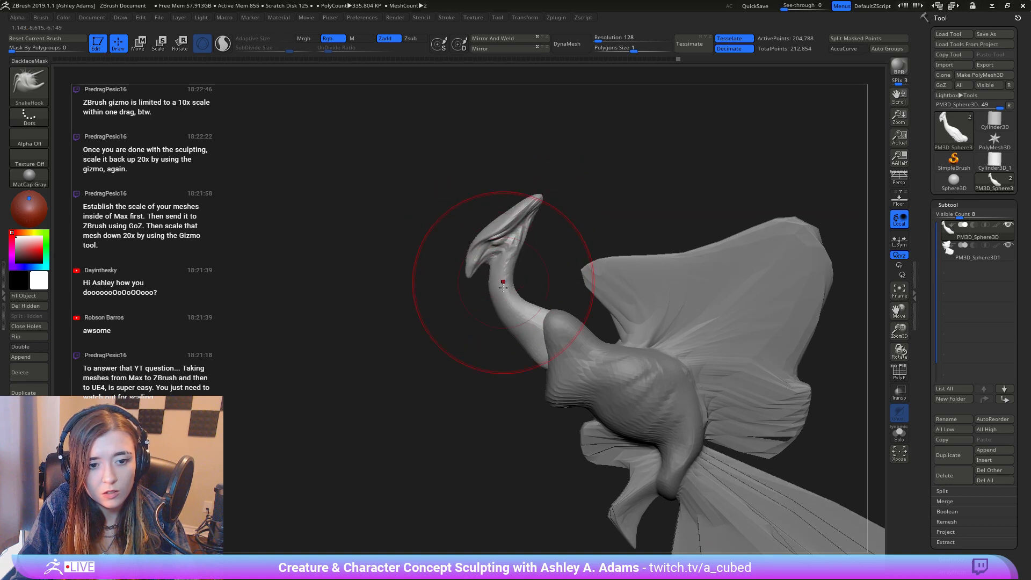
Step: Select the body subtool and pull up the shoulder between the wing base and the neck with SnakeHook
ctrl+right_drag(504, 288, 555, 304)
key(space)
alt+right_drag(456, 340, 480, 329)
alt+click(472, 337)
key(space)
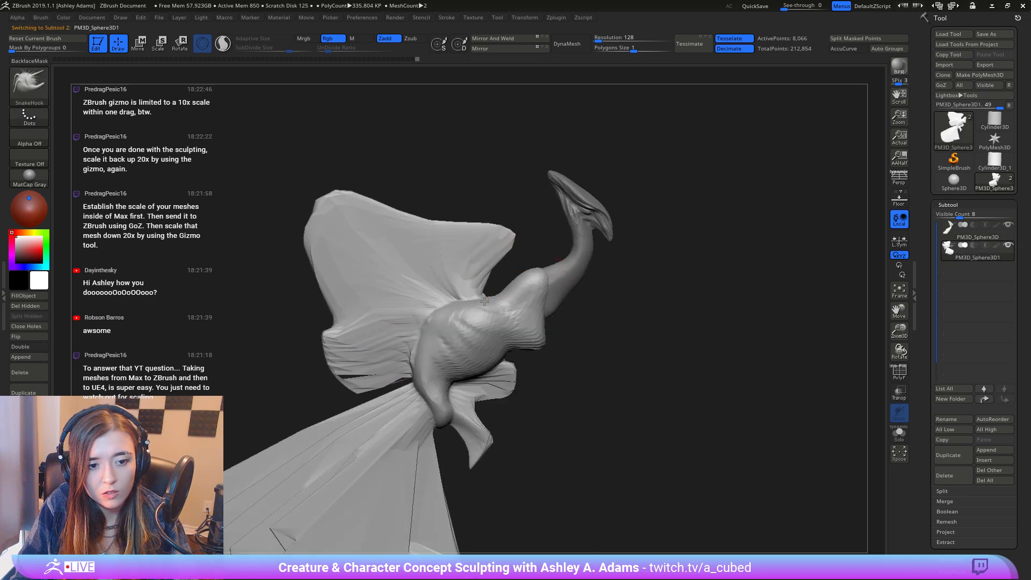
drag(495, 294, 493, 283)
right_drag(510, 300, 489, 305)
drag(491, 295, 489, 284)
right_drag(502, 327, 465, 334)
Step: Pull small pointed bumps out of the shoulder behind the neck base with a smaller SnakeHook brush
key(space)
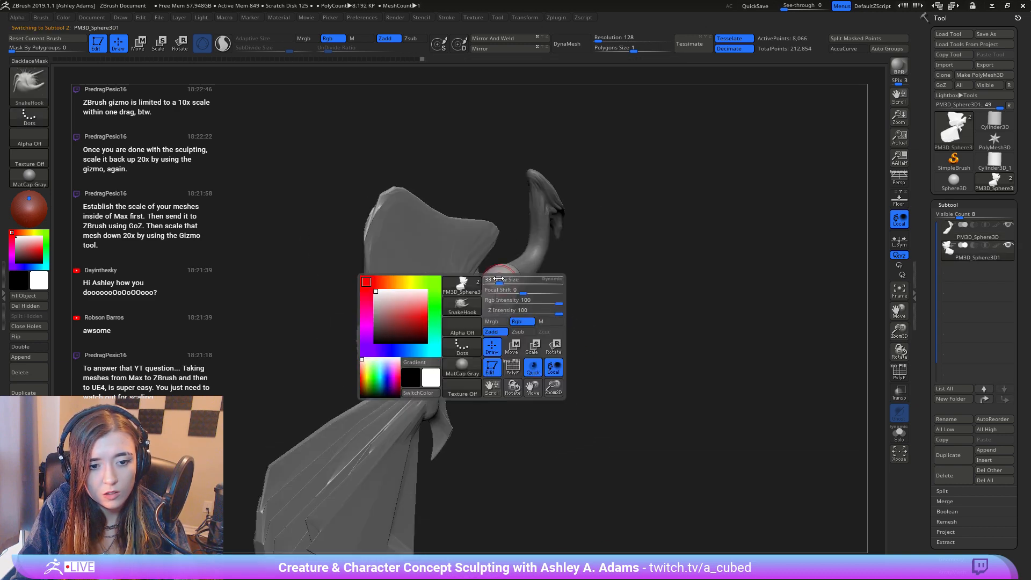
right_drag(514, 257, 483, 290)
key(space)
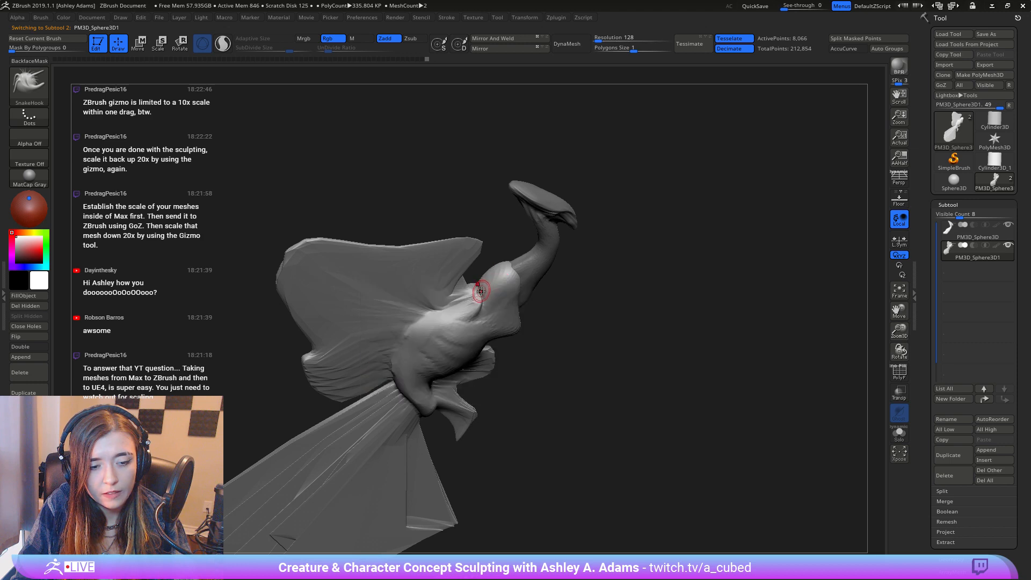
drag(489, 290, 491, 280)
right_drag(493, 301, 499, 277)
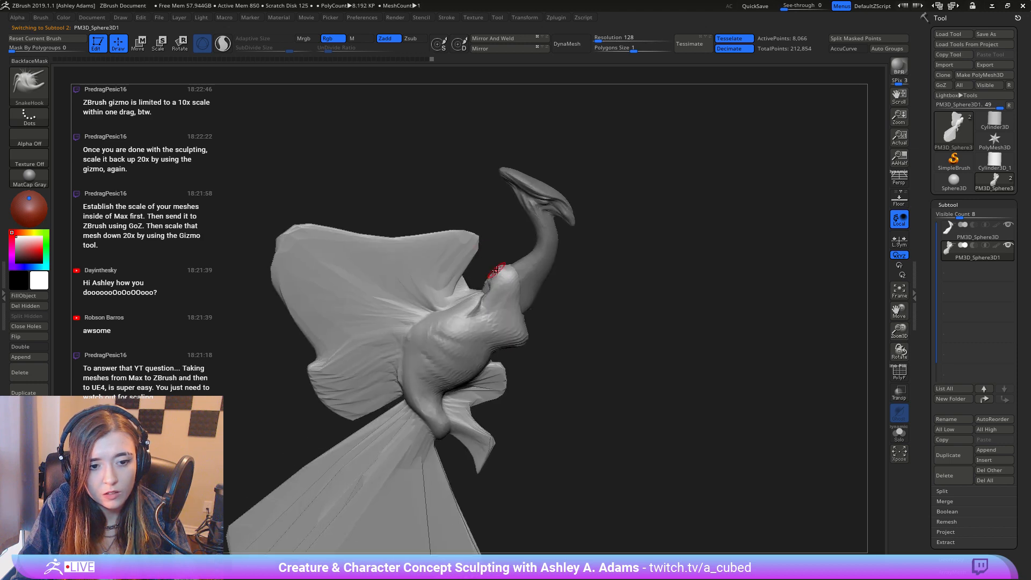
drag(509, 257, 512, 251)
right_click(501, 294)
Step: Select the head subtool and widen the base of the neck over the front of the body
right_drag(515, 293, 596, 306)
alt+click(520, 332)
right_click(516, 333)
alt+click(506, 327)
right_click(515, 329)
right_click(519, 370)
right_click(512, 334)
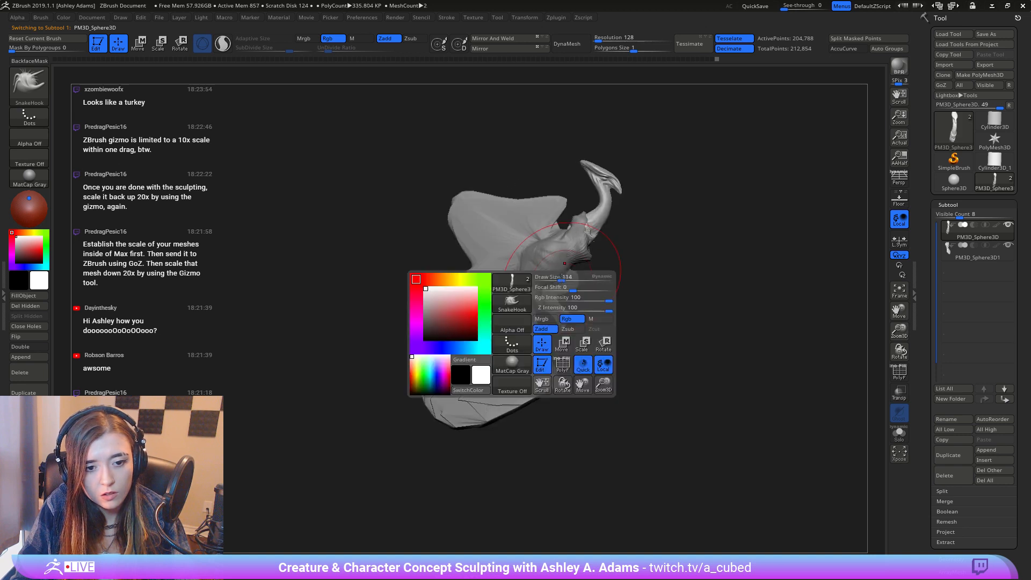
Step: Select the body subtool, smooth the tail fan and pull it down into a long, backward-curving ribbon with SnakeHook
mouse_move(612, 222)
right_down()
mouse_move(624, 214)
mouse_move(589, 267)
right_up()
alt+click(489, 430)
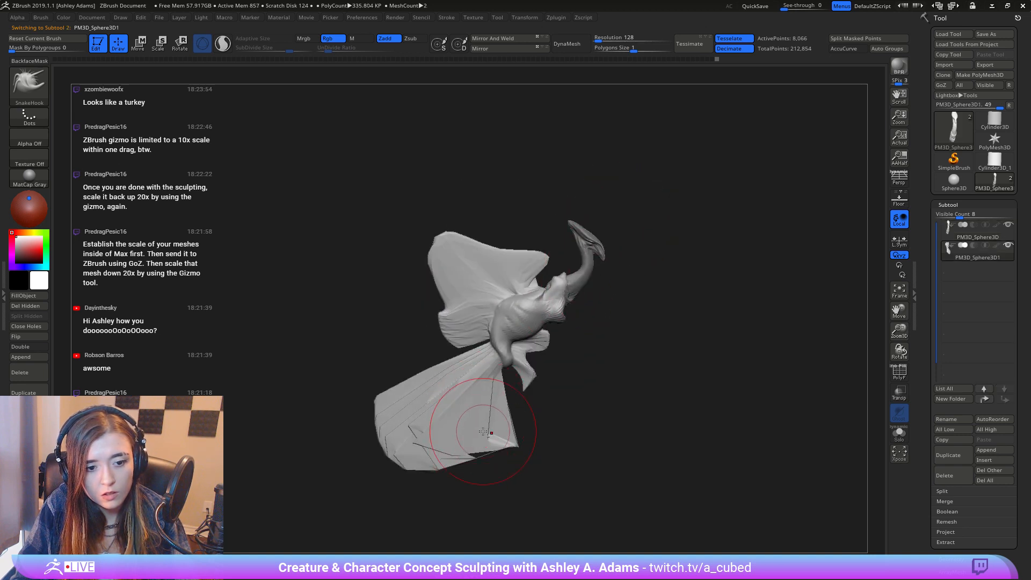
alt+right_drag(490, 428, 492, 342)
mouse_move(496, 333)
shift+mouse_down()
mouse_move(446, 323)
mouse_move(465, 310)
shift+mouse_up()
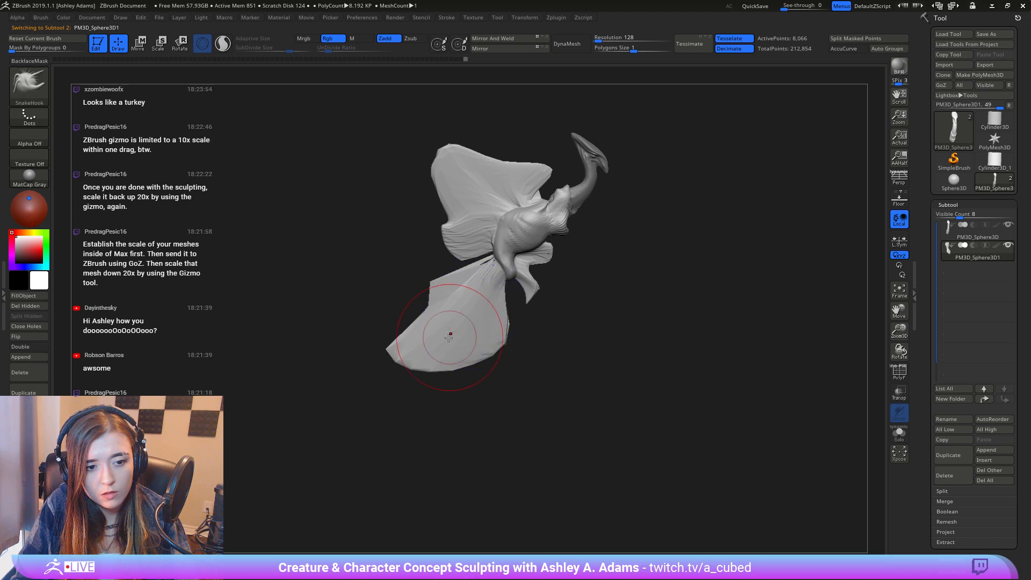
key(space)
mouse_move(463, 355)
mouse_down()
mouse_move(475, 352)
mouse_move(428, 381)
mouse_move(410, 410)
mouse_move(495, 396)
mouse_up()
mouse_move(491, 354)
right_down()
mouse_move(414, 340)
mouse_move(487, 345)
right_up()
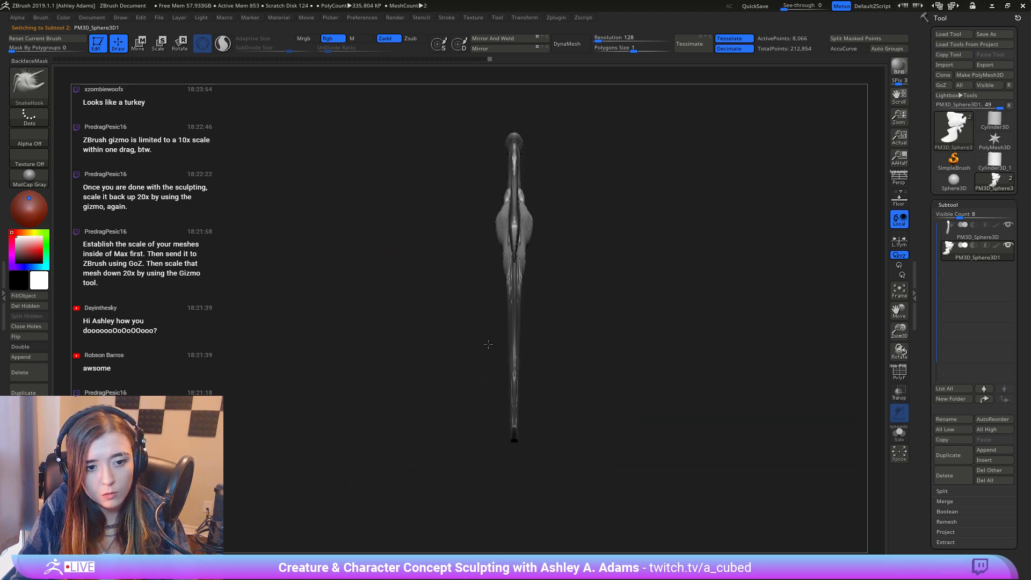
Step: Stretch the upper rear tip of the wing outward with the SnakeHook brush
key(space)
mouse_move(469, 293)
shift+right_down()
mouse_move(509, 285)
mouse_move(457, 359)
shift+right_up()
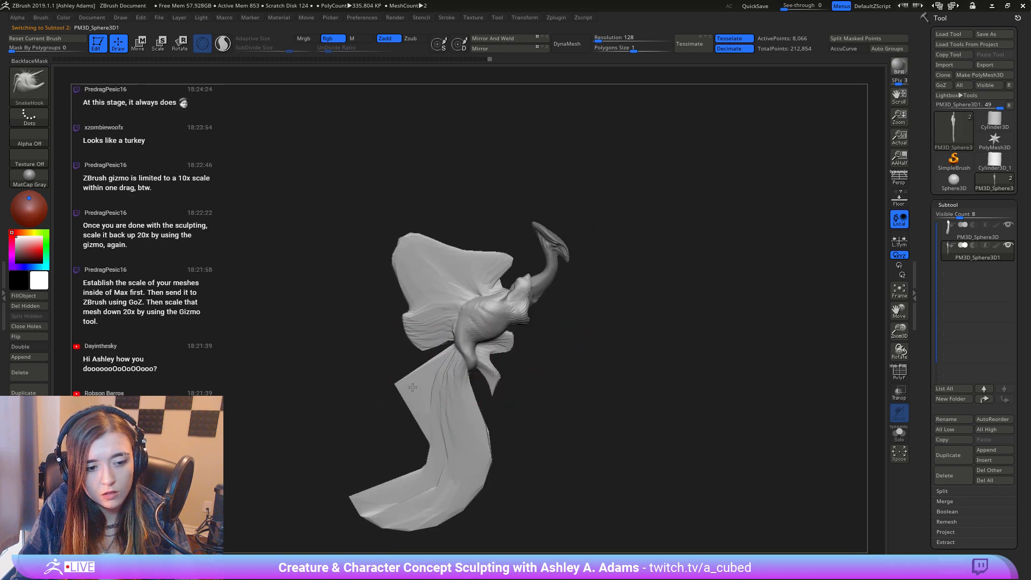
mouse_move(401, 240)
mouse_down()
mouse_move(378, 242)
mouse_move(413, 234)
mouse_up()
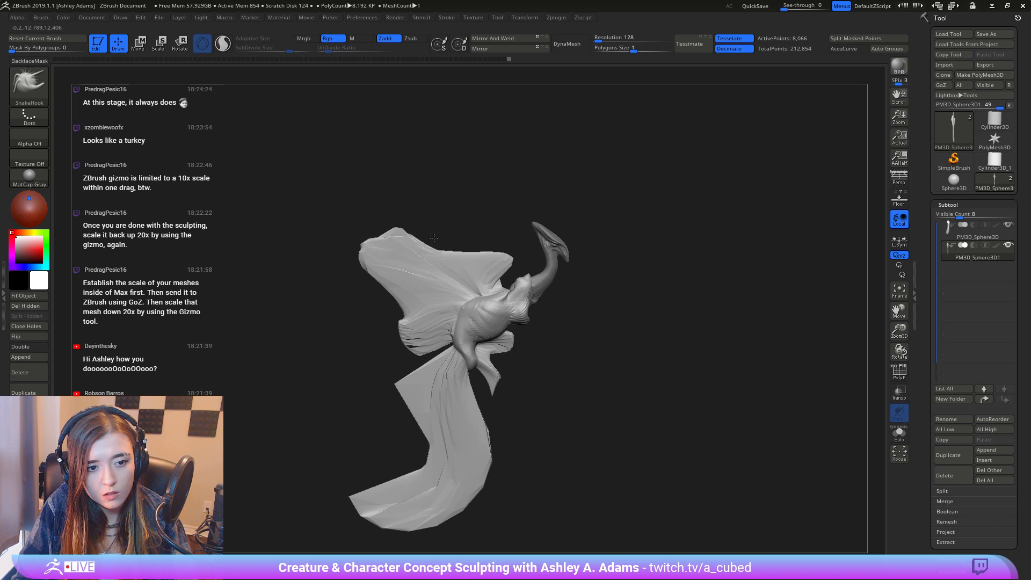
mouse_move(434, 237)
mouse_down()
mouse_move(518, 207)
mouse_move(435, 230)
mouse_up()
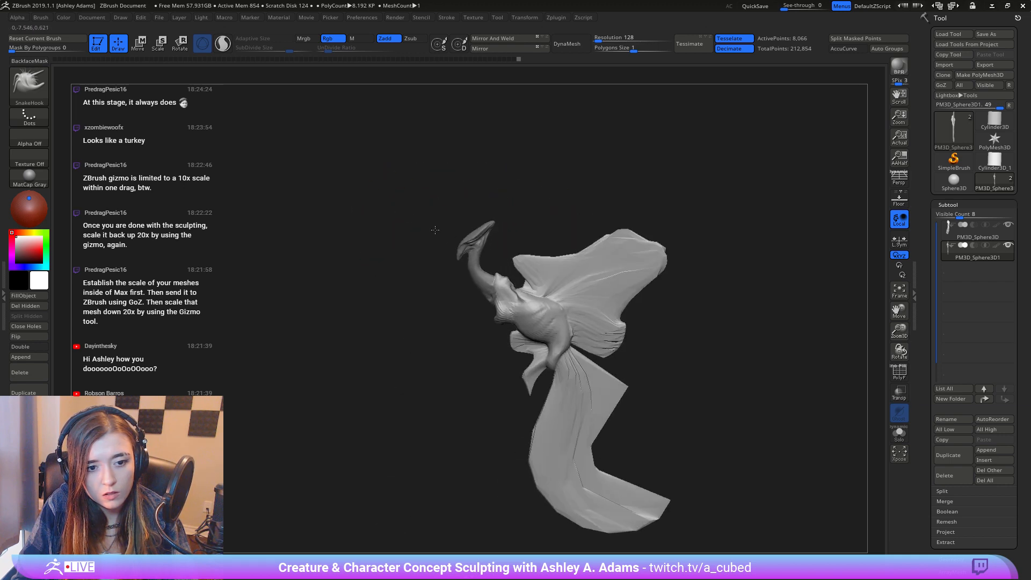
Step: Select the head subtool and reshape the back of the head beneath the crest with SnakeHook
alt+click(482, 242)
ctrl+right_drag(482, 244, 494, 301)
right_click(427, 335)
mouse_move(480, 339)
alt+right_down()
mouse_move(504, 318)
mouse_move(489, 282)
alt+right_up()
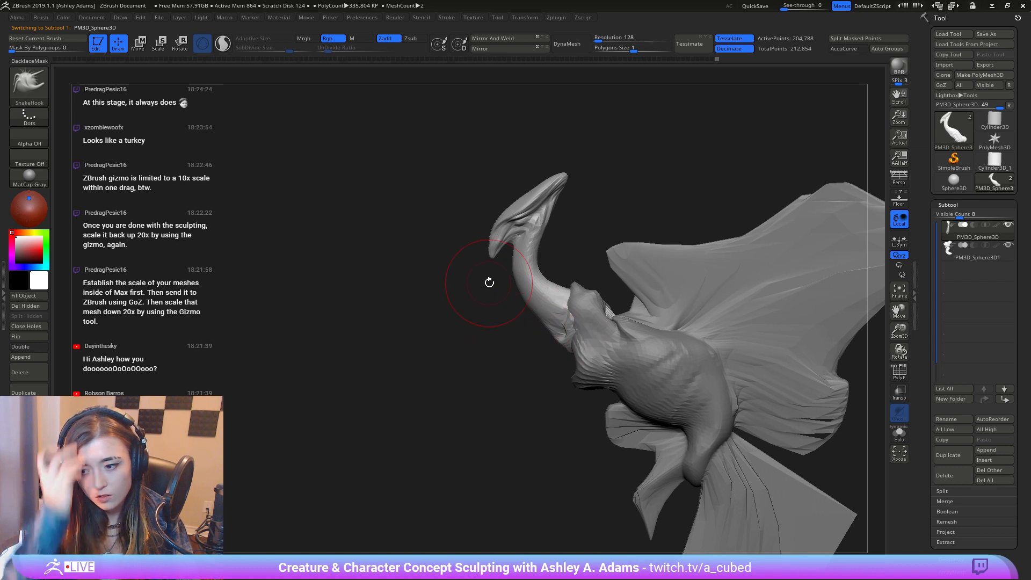
right_drag(430, 233, 539, 217)
ctrl+right_drag(539, 217, 541, 272)
right_click(447, 290)
drag(492, 235, 499, 235)
right_drag(542, 250, 510, 253)
drag(470, 258, 504, 296)
drag(383, 230, 376, 215)
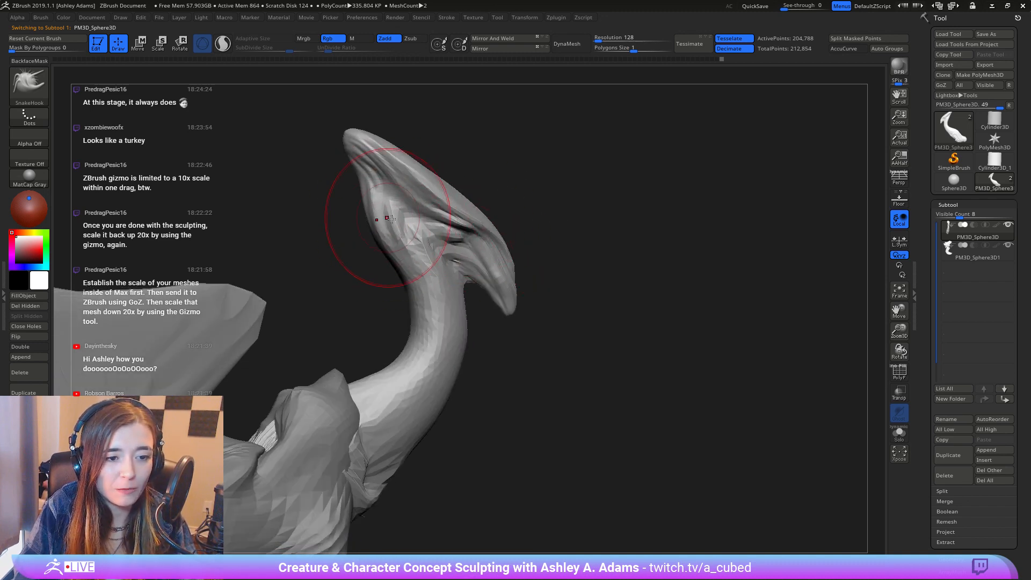
drag(363, 169, 371, 174)
Step: Pull the front of the neck upward with SnakeHook to refine its curve below the head
right_drag(426, 225, 472, 237)
drag(482, 253, 489, 220)
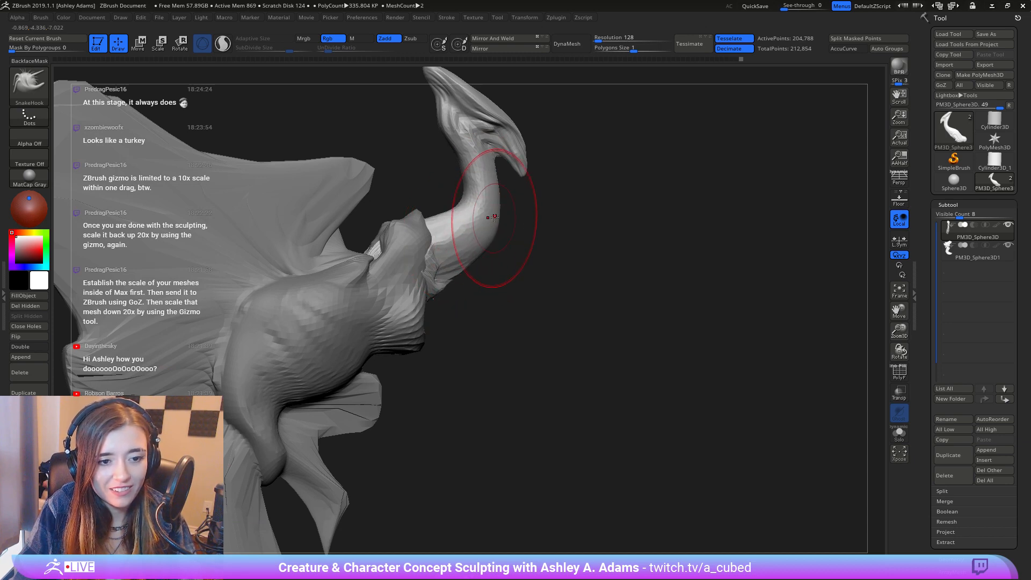
right_drag(529, 225, 542, 225)
mouse_move(437, 155)
right_down()
mouse_move(415, 161)
mouse_move(409, 107)
right_up()
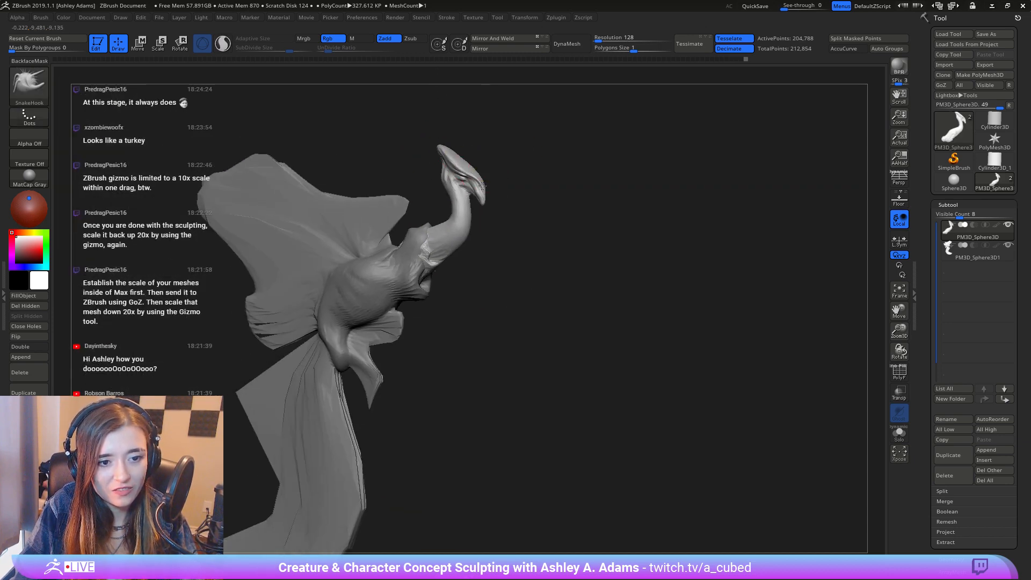
Step: Select the body subtool, raise the back beside the wing and pull the belly upward with a larger SnakeHook brush
right_drag(376, 204, 513, 242)
key(space)
drag(518, 249, 543, 249)
alt+right_drag(620, 300, 534, 250)
alt+click(535, 236)
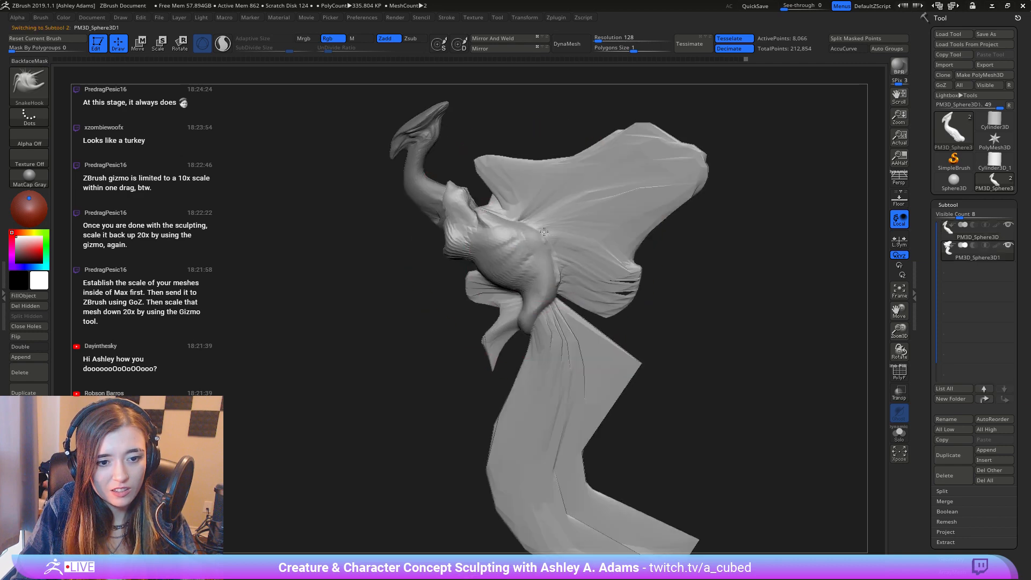
drag(536, 218, 525, 206)
drag(506, 298, 508, 283)
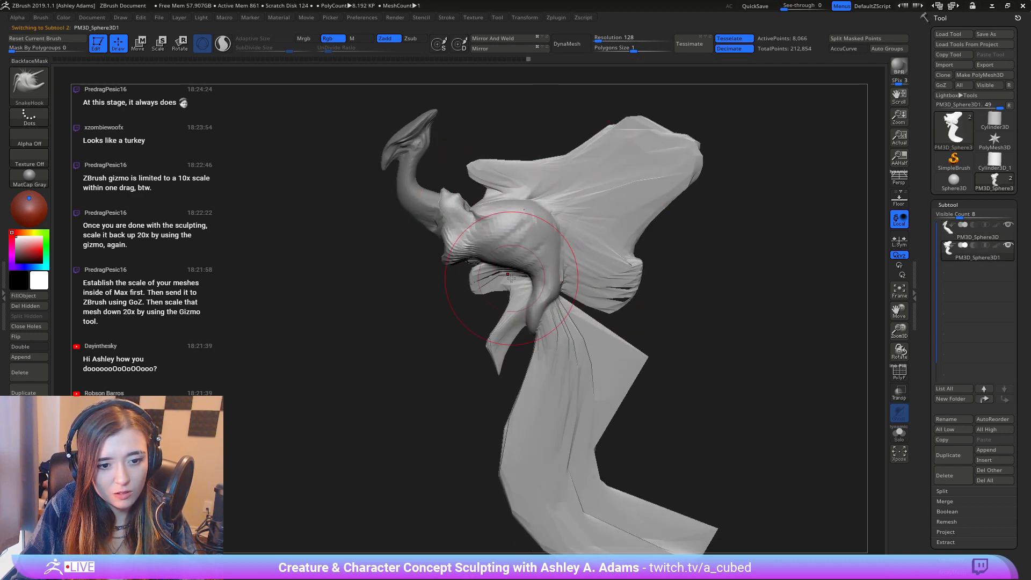
Step: Reshape the belly and pull the hind leg's curve slightly backward on the body with SnakeHook
right_click(510, 278)
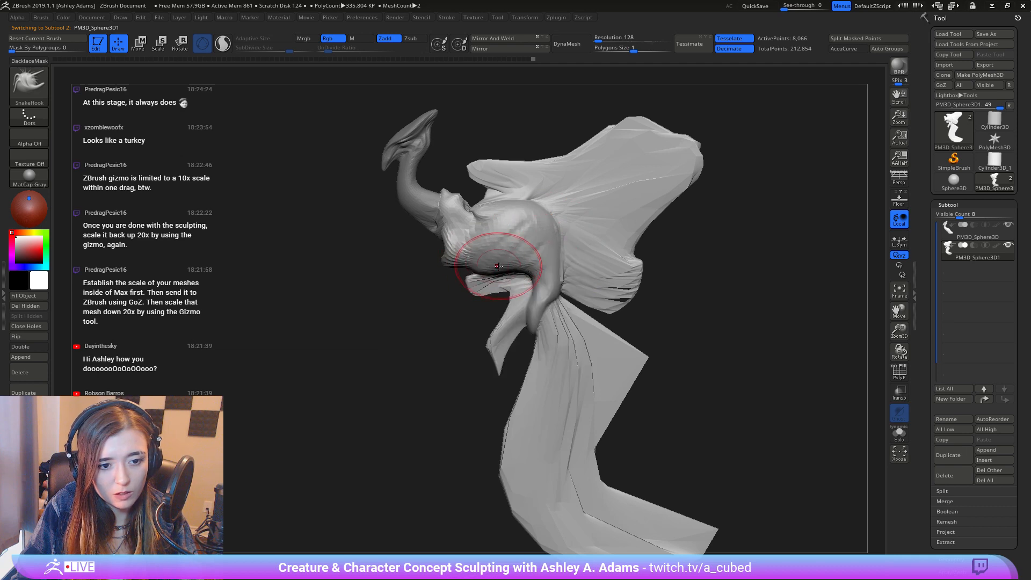
mouse_move(541, 272)
mouse_down()
mouse_move(564, 254)
mouse_move(563, 235)
mouse_move(575, 269)
mouse_up()
mouse_move(537, 331)
mouse_down()
mouse_move(530, 345)
mouse_move(546, 318)
mouse_up()
mouse_move(547, 303)
ctrl+right_down()
mouse_move(549, 221)
mouse_move(426, 223)
mouse_move(448, 219)
ctrl+right_up()
right_drag(624, 191, 561, 204)
ctrl+right_drag(561, 204, 560, 274)
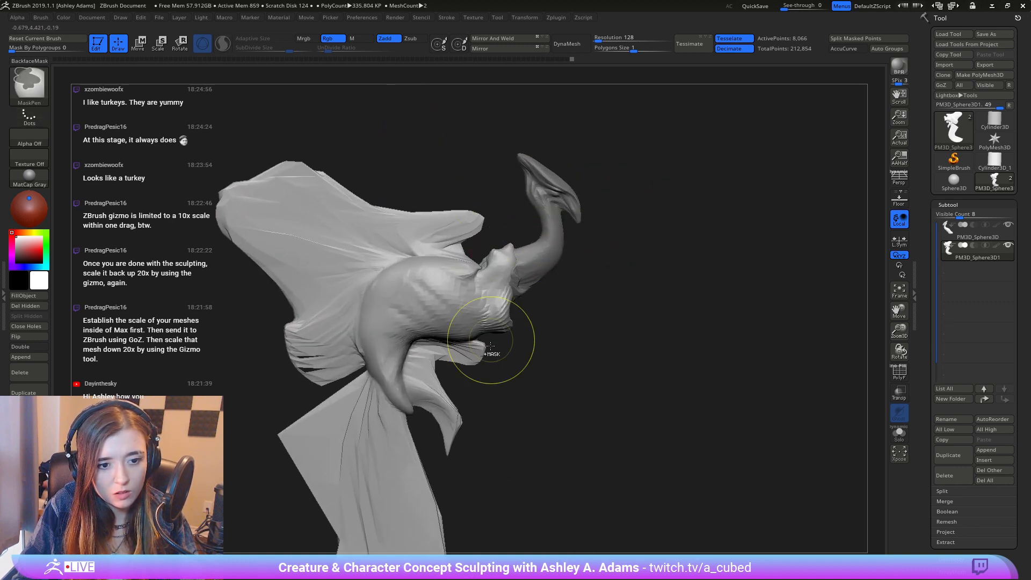
ctrl+right_drag(489, 338, 486, 279)
key(w)
alt+drag(514, 286, 567, 251)
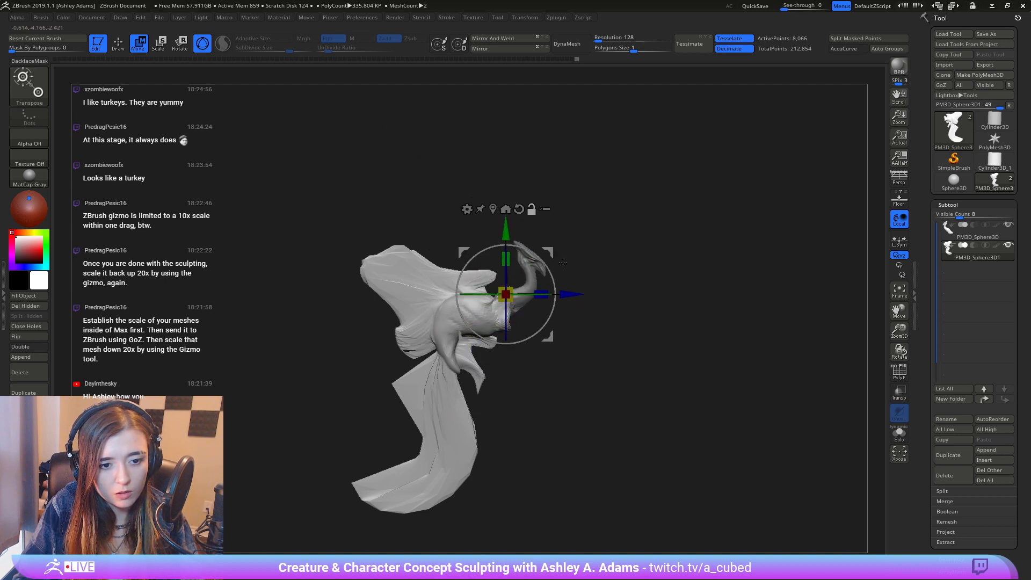
right_drag(567, 250, 515, 247)
key(q)
right_drag(663, 272, 576, 288)
Step: Select the body subtool and build up the chest and shoulder below the neck with the ClayBuildup brush
alt+click(471, 200)
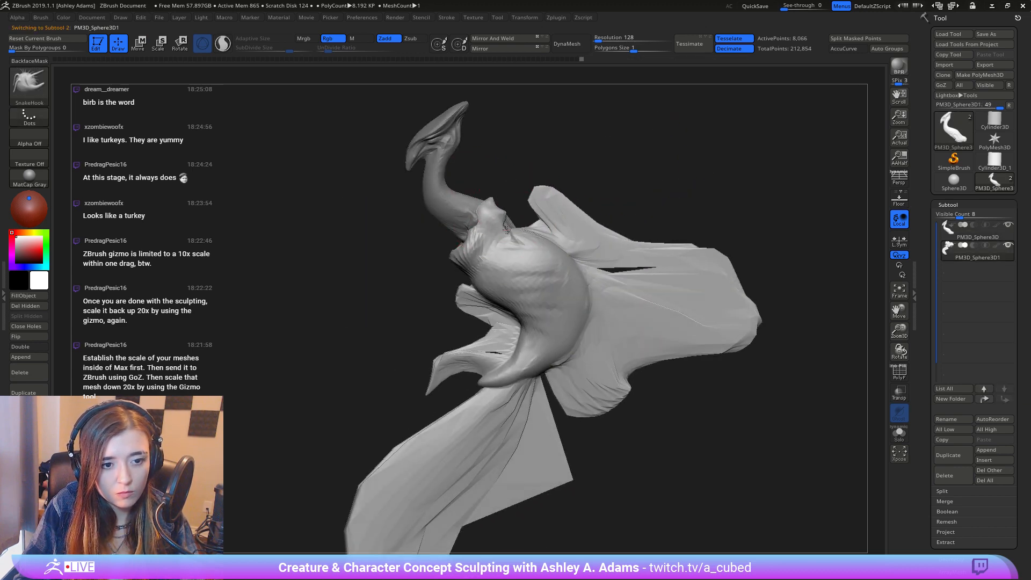
ctrl+right_drag(497, 279, 652, 290)
mouse_move(495, 212)
ctrl+right_down()
mouse_move(565, 251)
mouse_move(535, 257)
mouse_move(543, 250)
mouse_move(545, 275)
mouse_move(560, 267)
mouse_move(514, 298)
mouse_move(489, 268)
mouse_move(491, 242)
mouse_move(499, 280)
ctrl+right_up()
alt+click(488, 250)
key(shift)
alt+click(489, 268)
key(b)
key(c)
key(b)
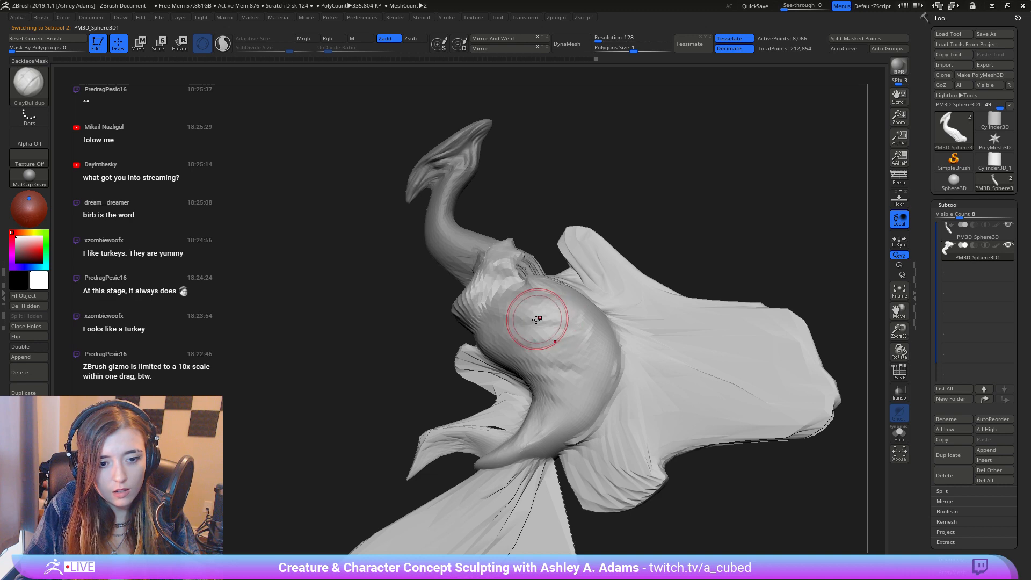
mouse_move(537, 318)
right_down()
mouse_move(498, 342)
mouse_move(561, 324)
right_up()
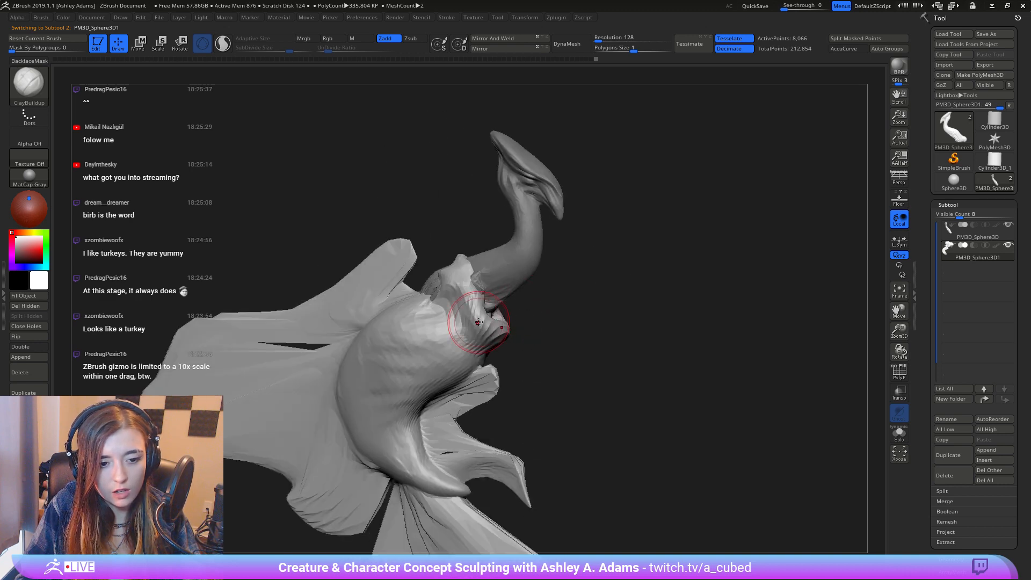
right_drag(467, 322, 482, 315)
right_click(472, 311)
drag(465, 301, 474, 319)
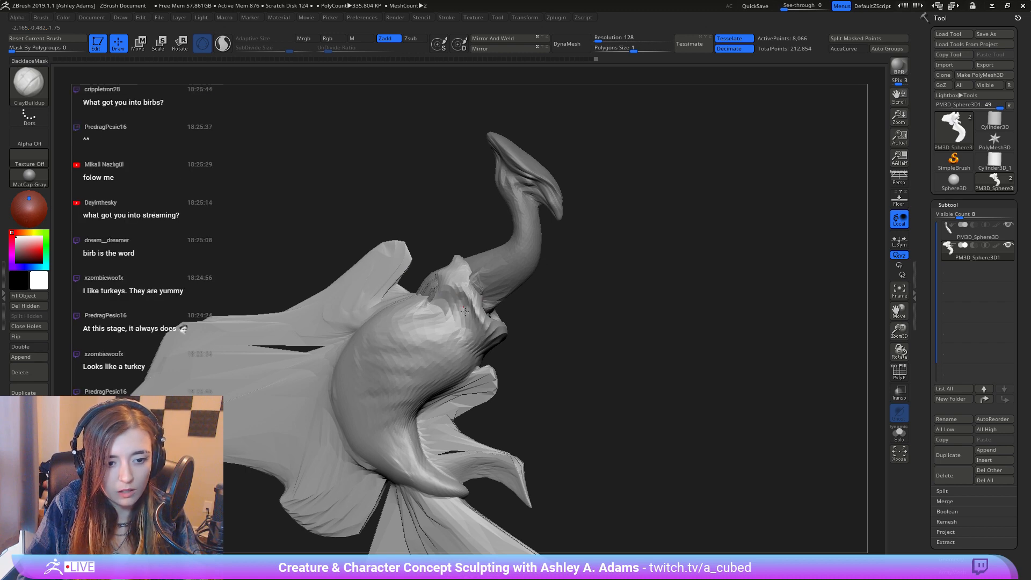
Step: Add volume to the raised shoulder ridge behind the neck base with ClayBuildup strokes
right_drag(463, 310, 504, 288)
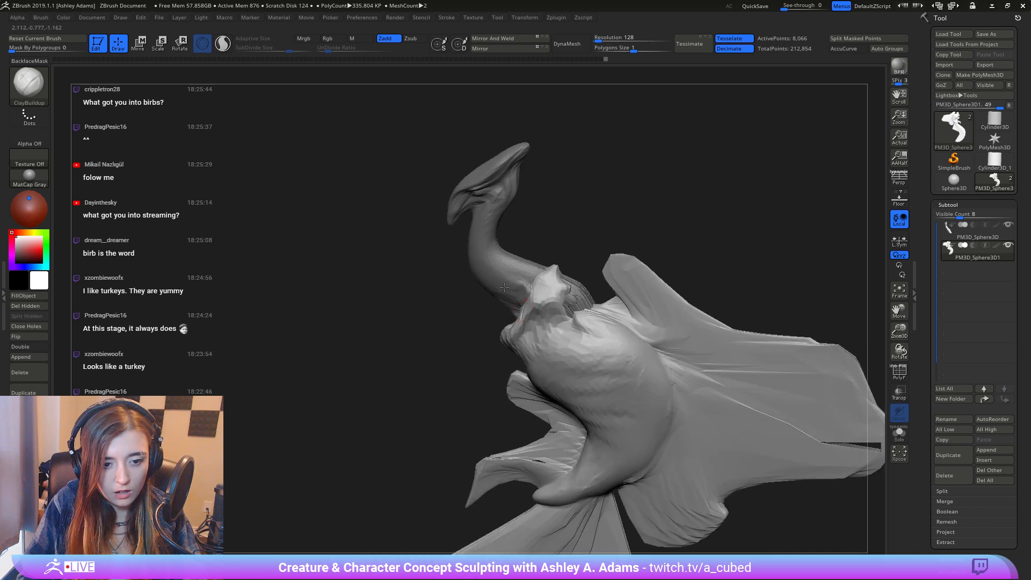
drag(533, 299, 558, 314)
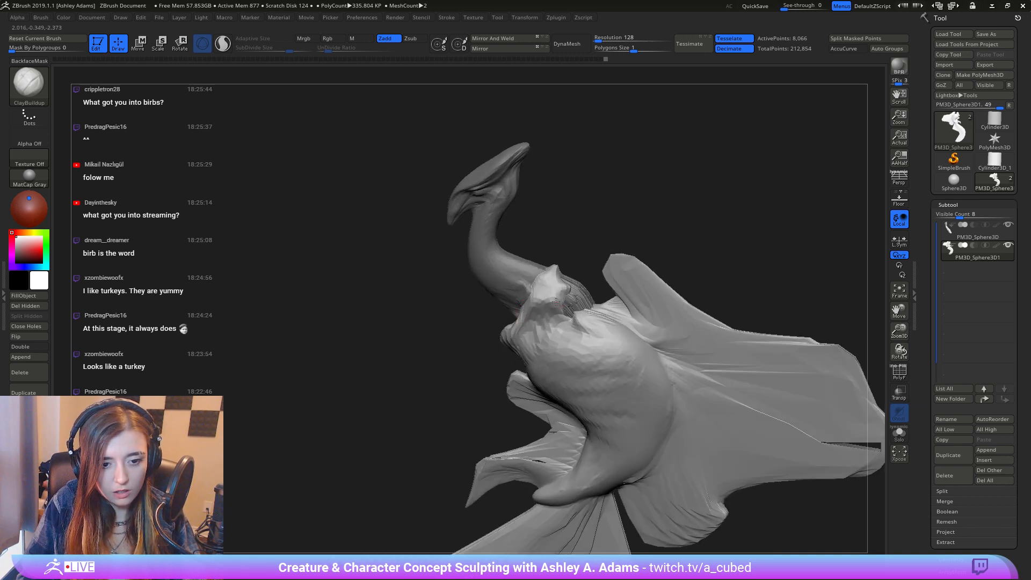
right_drag(559, 314, 553, 295)
drag(553, 295, 531, 296)
mouse_move(529, 295)
ctrl+right_down()
mouse_move(505, 270)
mouse_move(529, 322)
mouse_move(507, 309)
mouse_move(564, 278)
mouse_move(567, 303)
ctrl+right_up()
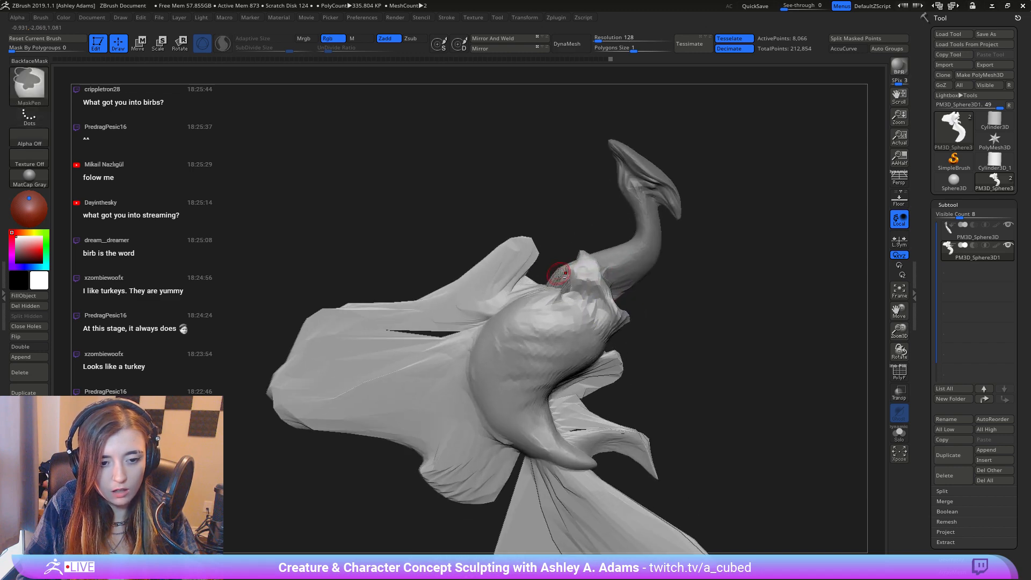
Step: Pull the fold between the shoulder and wing backward with SnakeHook, and enlarge the draw size to about 95
alt+click(562, 275)
mouse_move(563, 272)
mouse_down()
mouse_move(522, 287)
mouse_move(550, 274)
mouse_move(532, 261)
mouse_up()
alt+click(519, 286)
key(space)
ctrl+right_drag(605, 264, 608, 285)
key(space)
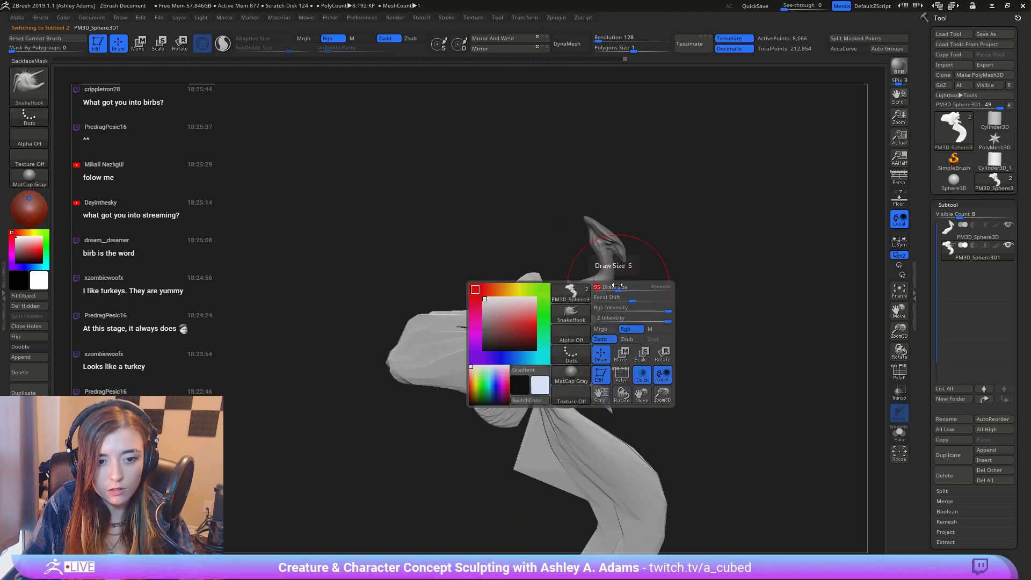
drag(607, 286, 616, 286)
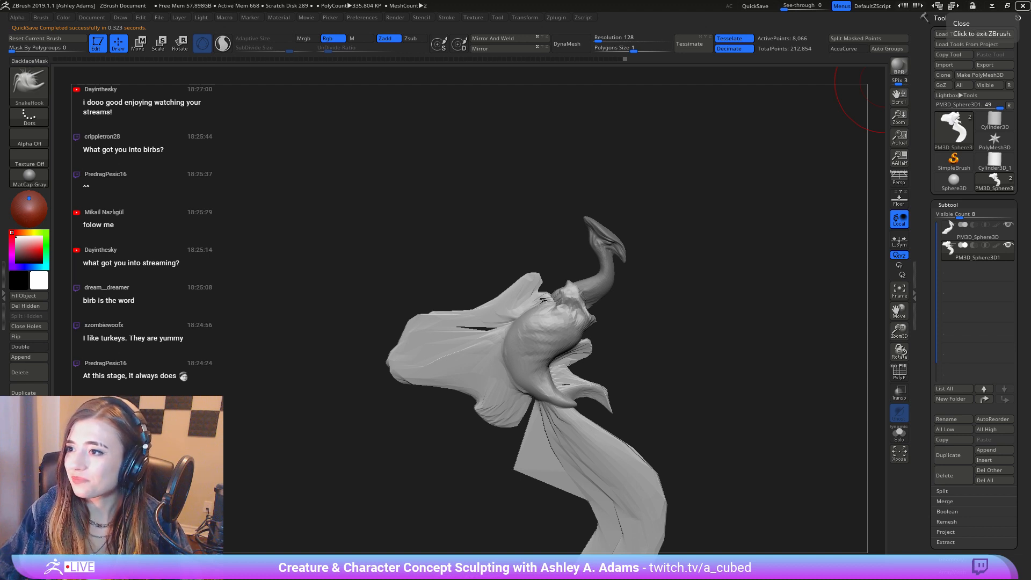
Step: Try to smooth the middle section of the tail, and undo the last strokes
drag(752, 269, 529, 301)
alt+right_drag(649, 334, 618, 151)
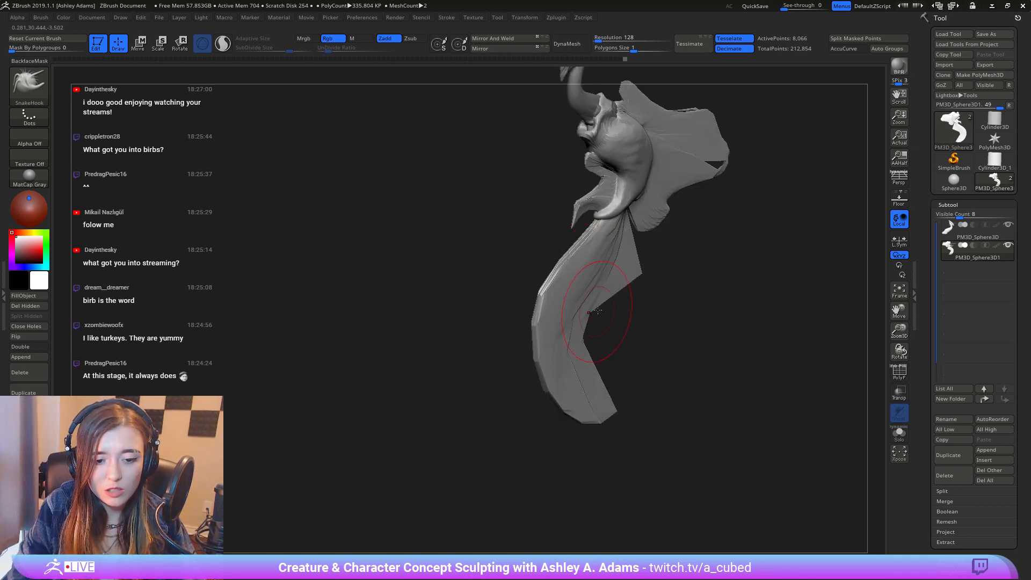
mouse_move(603, 310)
right_down()
mouse_move(566, 299)
mouse_move(541, 313)
right_up()
mouse_move(563, 267)
shift+mouse_down()
mouse_move(553, 295)
mouse_move(561, 373)
shift+mouse_up()
mouse_move(564, 370)
right_down()
mouse_move(580, 300)
mouse_move(533, 334)
mouse_move(522, 327)
right_up()
key(ctrl+z)
key(ctrl+z)
key(ctrl+z)
Step: Push the tail's outer bend outward, shift its inner fold and taper the tail end with SnakeHook
right_click(561, 300)
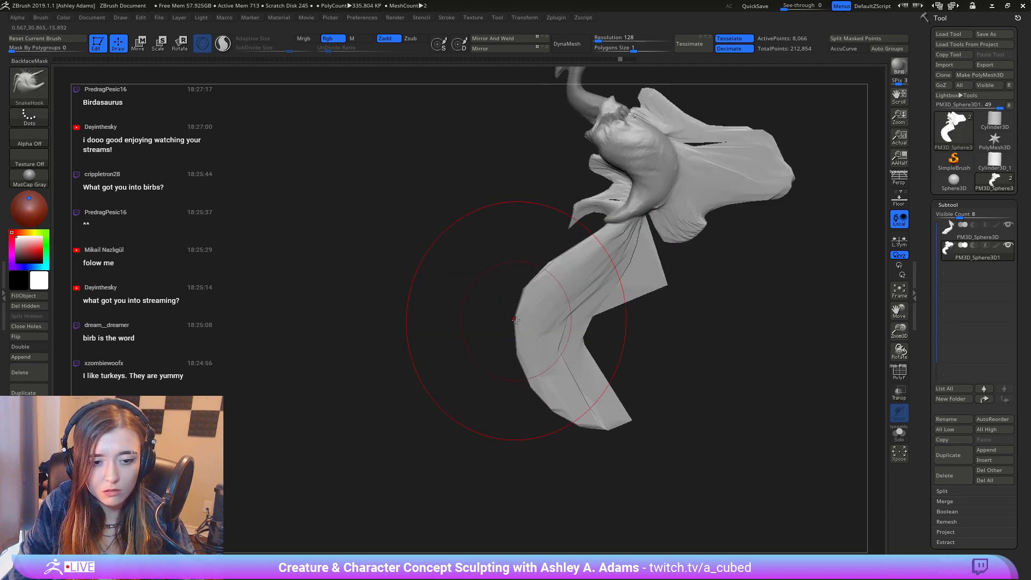
drag(522, 320, 507, 316)
right_click(508, 325)
drag(558, 346, 544, 346)
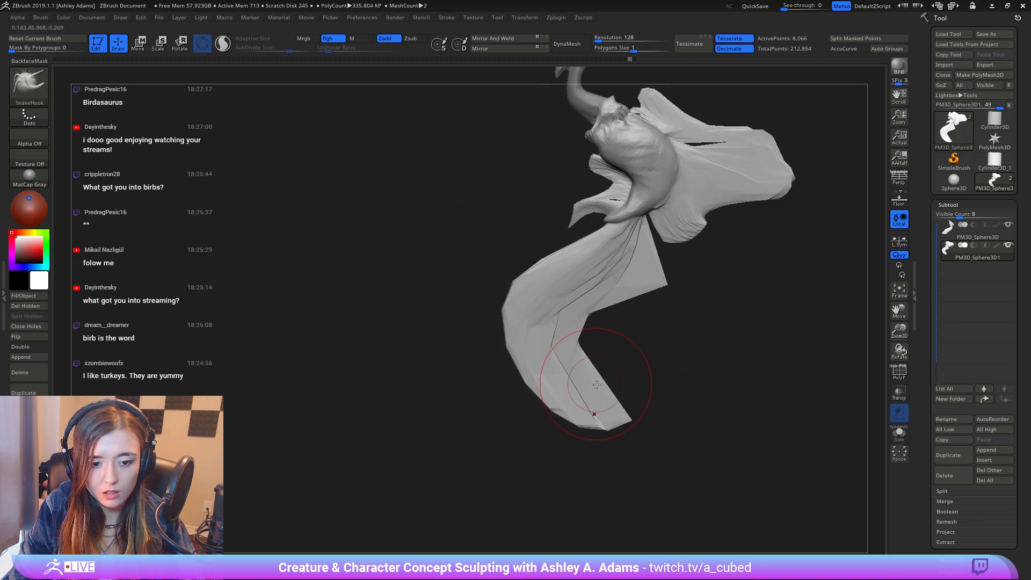
mouse_move(597, 408)
right_down()
mouse_move(636, 414)
mouse_move(603, 419)
right_up()
drag(600, 423, 589, 415)
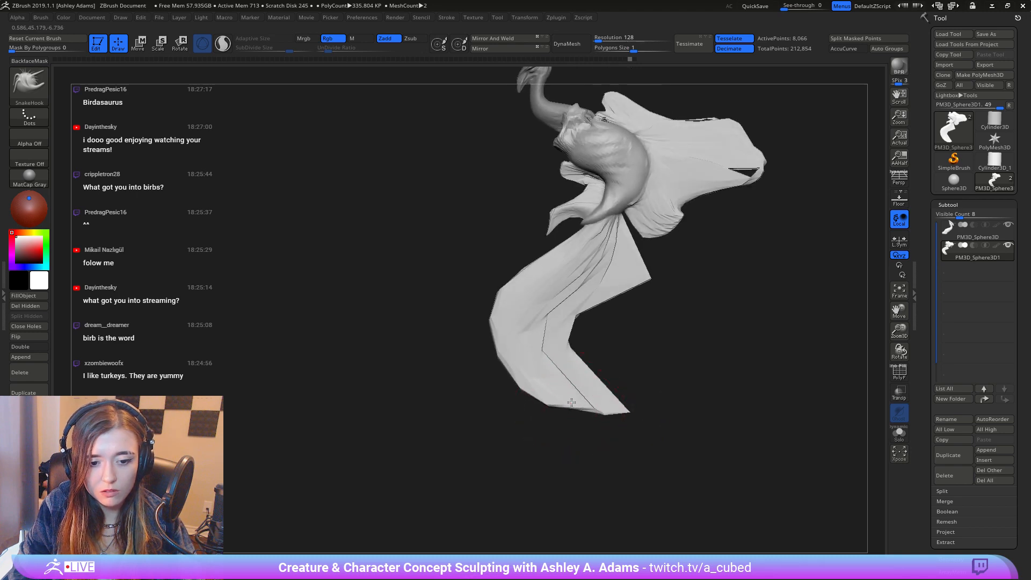
Step: Pull the front tip of the wing up into a curved point with a resized SnakeHook brush
right_drag(582, 421, 569, 281)
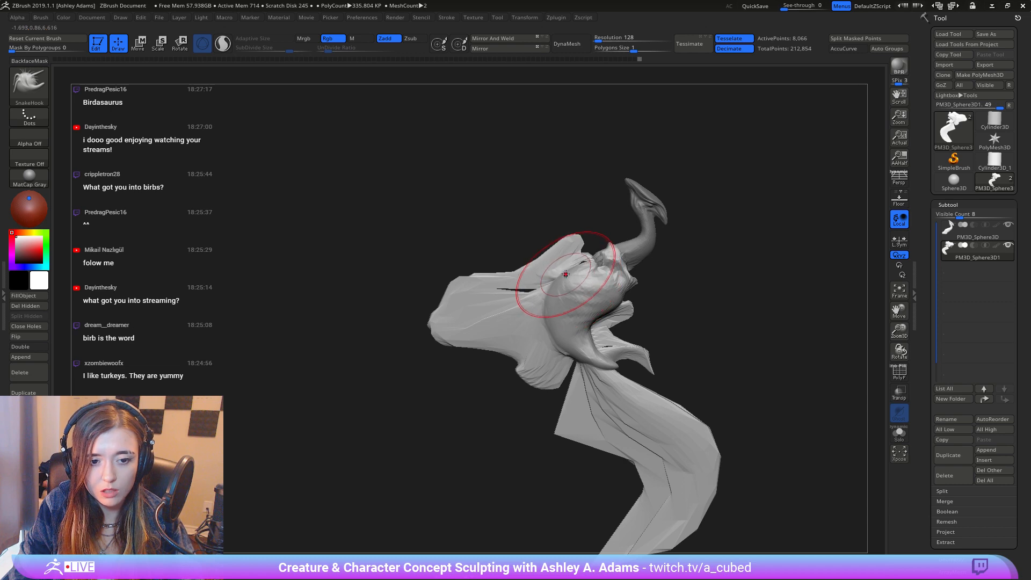
right_click(574, 261)
right_click(573, 229)
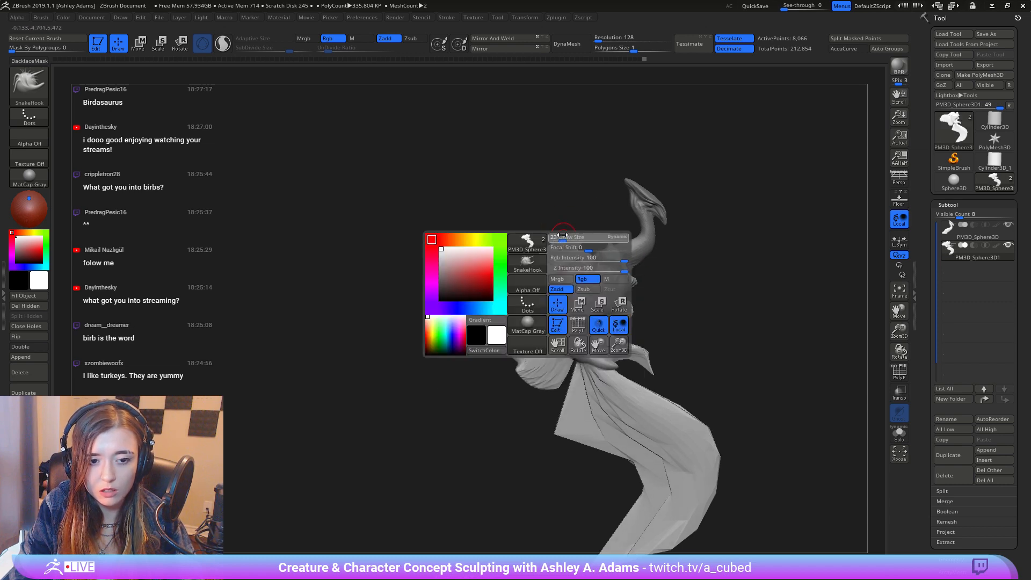
drag(593, 224, 595, 224)
right_click(573, 236)
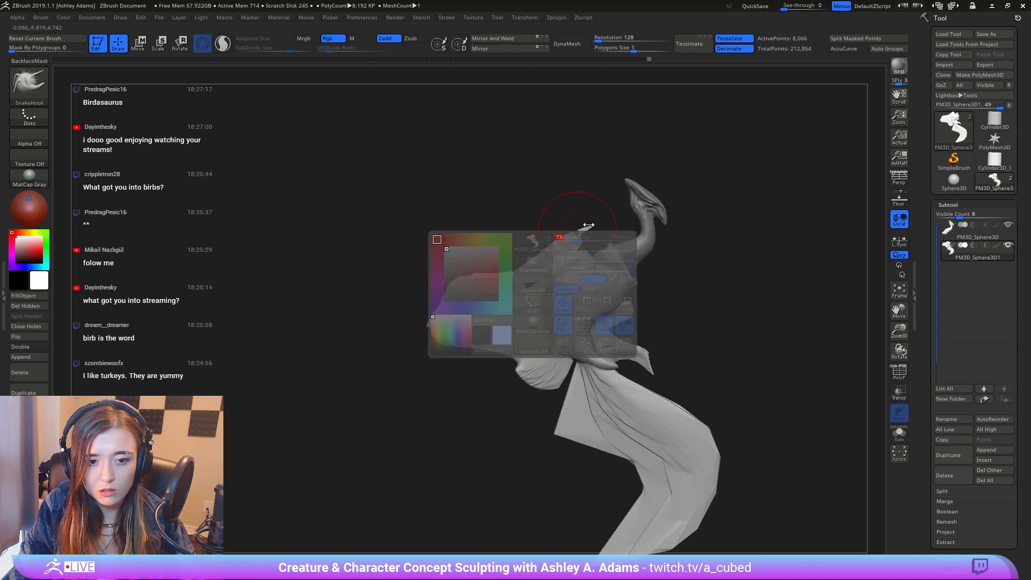
right_click(578, 230)
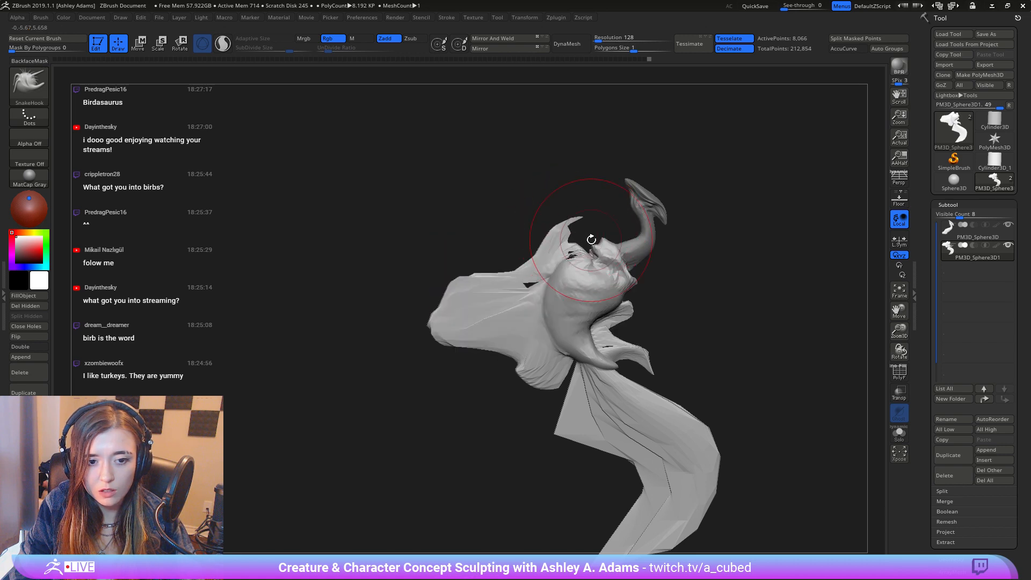
right_click(592, 239)
right_click(597, 247)
Step: Select the head subtool, pull the back of the head beneath the crest upward and adjust the neck with SnakeHook
alt+click(634, 204)
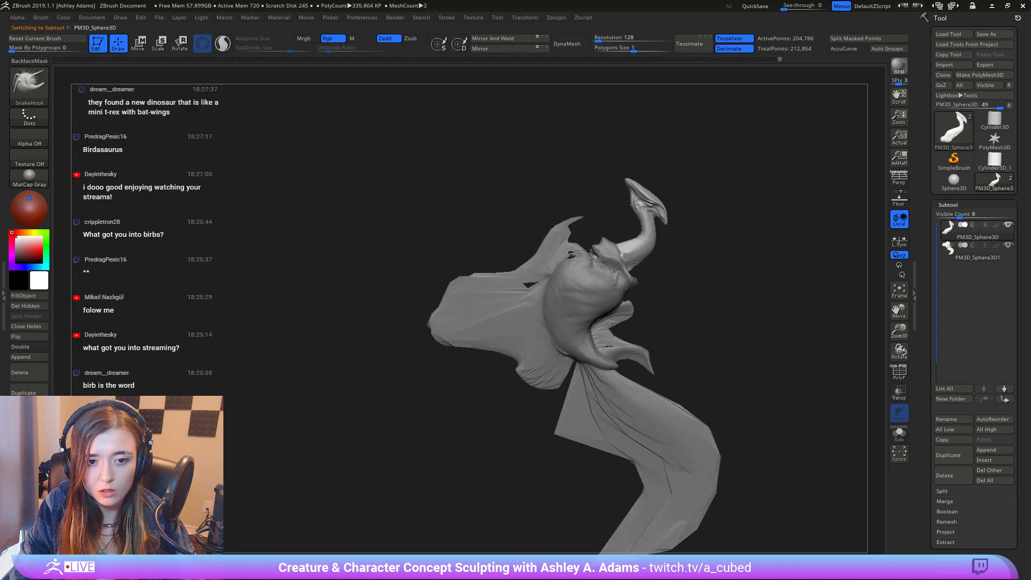
ctrl+right_drag(635, 205, 636, 248)
right_click(637, 248)
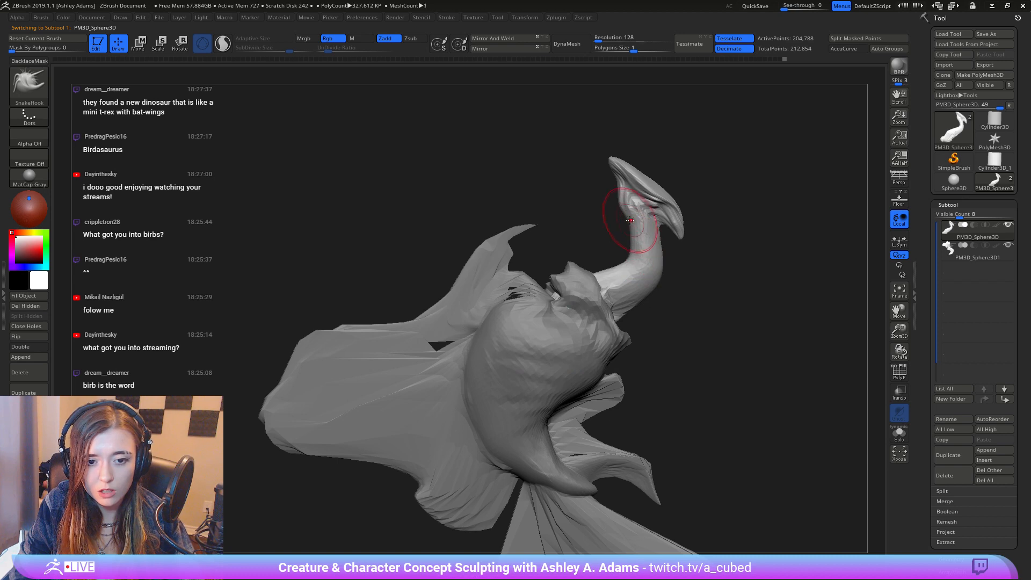
mouse_move(628, 211)
mouse_down()
mouse_move(614, 196)
mouse_move(629, 185)
mouse_move(600, 155)
mouse_up()
right_click(623, 186)
mouse_move(635, 278)
ctrl+right_down()
mouse_move(645, 250)
mouse_move(634, 290)
mouse_move(588, 242)
ctrl+right_up()
right_click(608, 297)
drag(608, 297, 601, 297)
right_drag(621, 281, 614, 279)
right_click(595, 273)
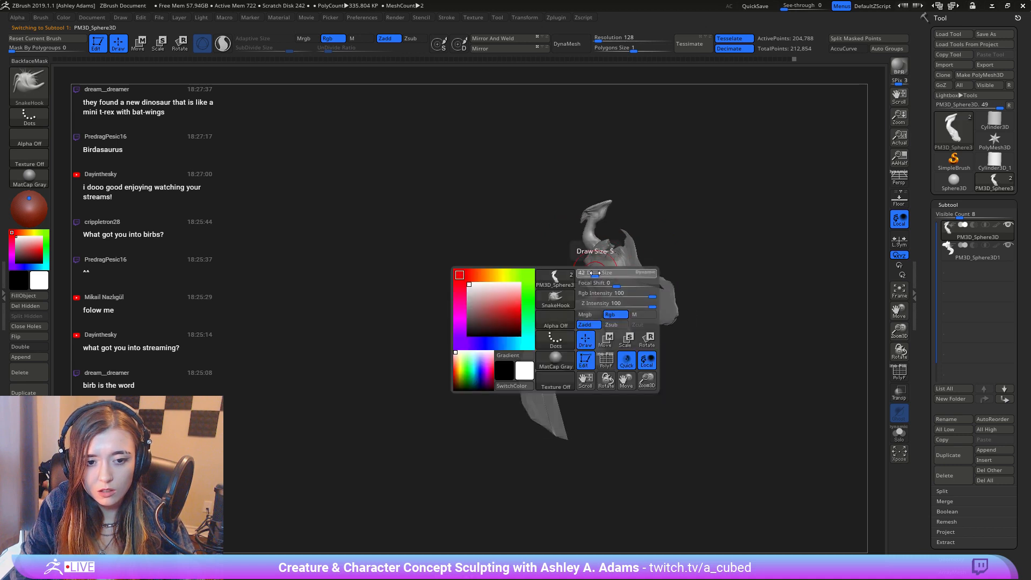
drag(595, 273, 589, 273)
right_drag(596, 272, 606, 270)
ctrl+drag(603, 269, 612, 266)
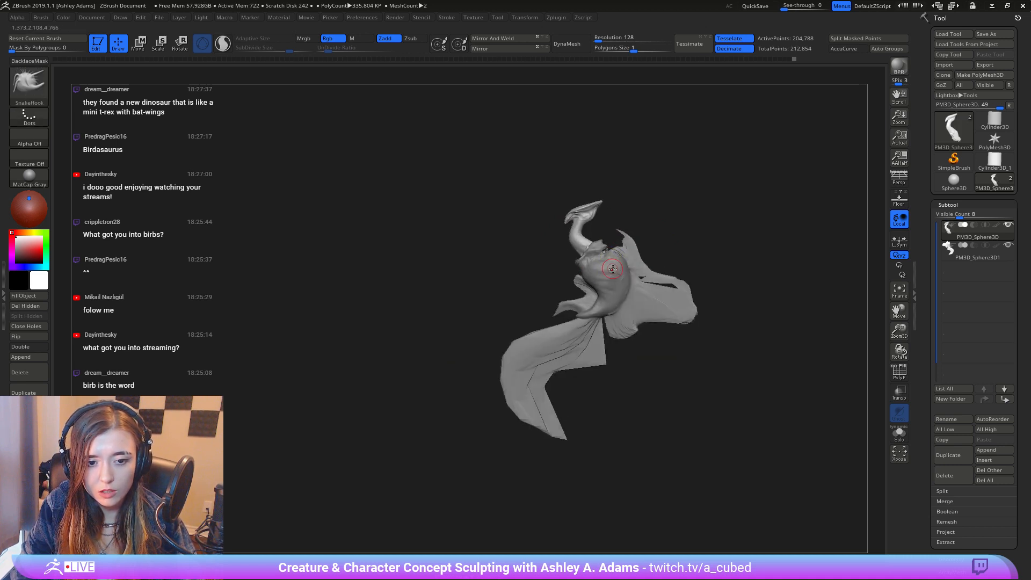
Step: Select the body subtool and pull a new fan-shaped fin out of the side of the body with SnakeHook
alt+click(613, 263)
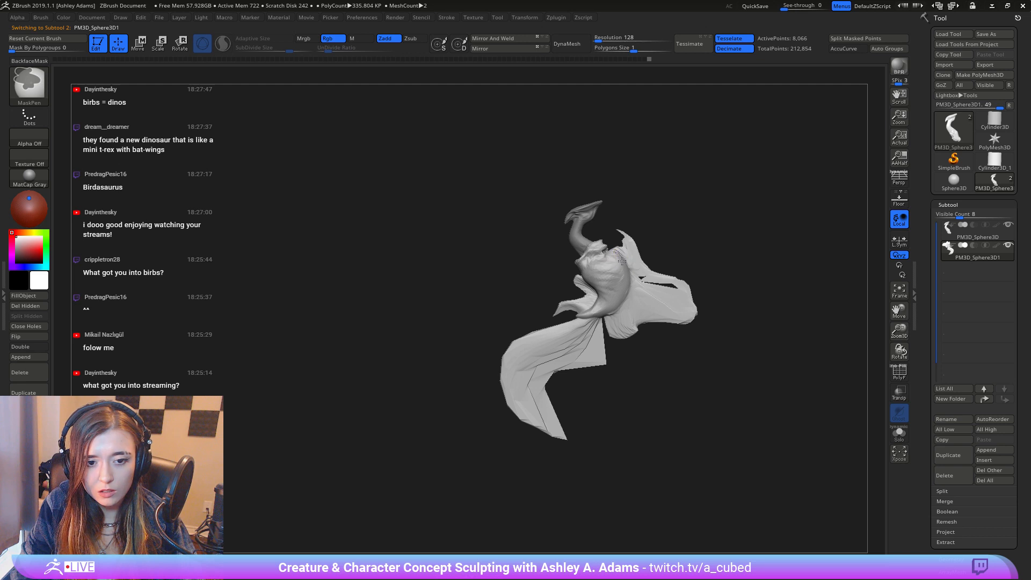
mouse_move(679, 223)
mouse_down()
mouse_move(620, 275)
mouse_move(621, 226)
mouse_move(547, 183)
mouse_move(656, 245)
mouse_up()
mouse_move(634, 292)
mouse_down()
mouse_move(624, 275)
mouse_move(697, 258)
mouse_move(700, 280)
mouse_up()
mouse_move(692, 298)
mouse_down()
mouse_move(679, 315)
mouse_move(734, 278)
mouse_move(595, 272)
mouse_up()
mouse_move(693, 273)
mouse_down()
mouse_move(642, 269)
mouse_move(698, 253)
mouse_move(703, 269)
mouse_up()
key(space)
mouse_move(669, 281)
right_down()
mouse_move(686, 294)
mouse_move(693, 324)
right_up()
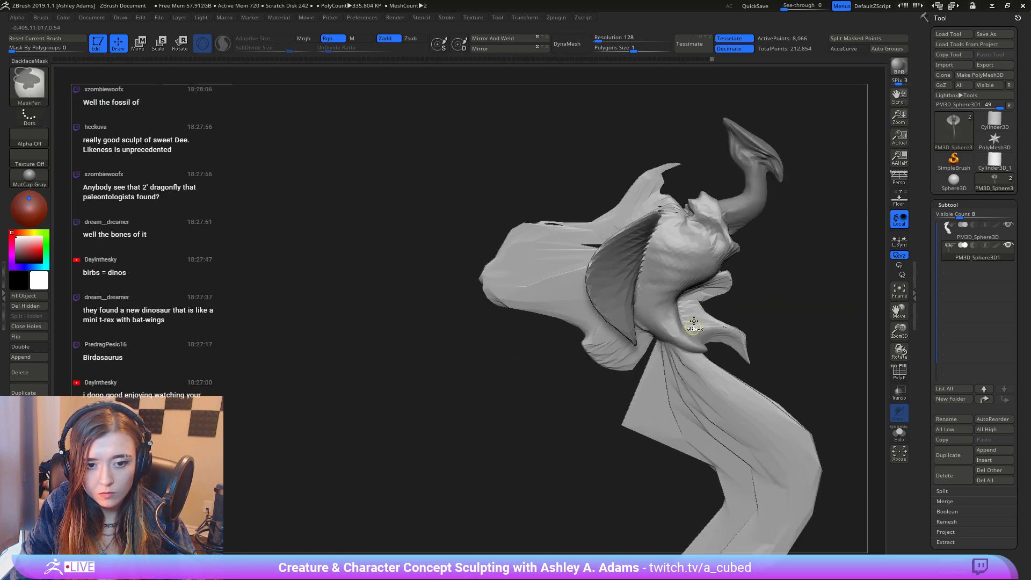
Step: Reshape the side of the body along the base of the new fin with a resized SnakeHook brush
key(space)
drag(695, 270, 687, 269)
right_drag(686, 270, 651, 265)
key(space)
drag(651, 265, 659, 265)
right_drag(660, 265, 645, 267)
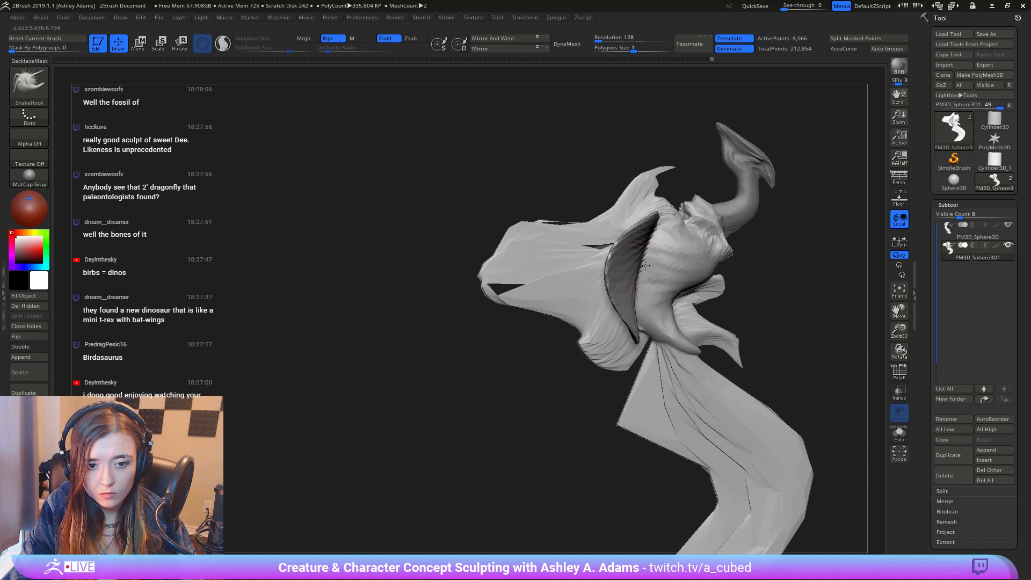
drag(642, 266, 687, 280)
right_drag(687, 281, 684, 297)
drag(683, 300, 670, 300)
mouse_move(670, 300)
right_down()
mouse_move(682, 309)
mouse_move(671, 314)
right_up()
Step: Build up the hind leg and lower side of the body with the ClayBuildup brush
key(b)
key(c)
key(b)
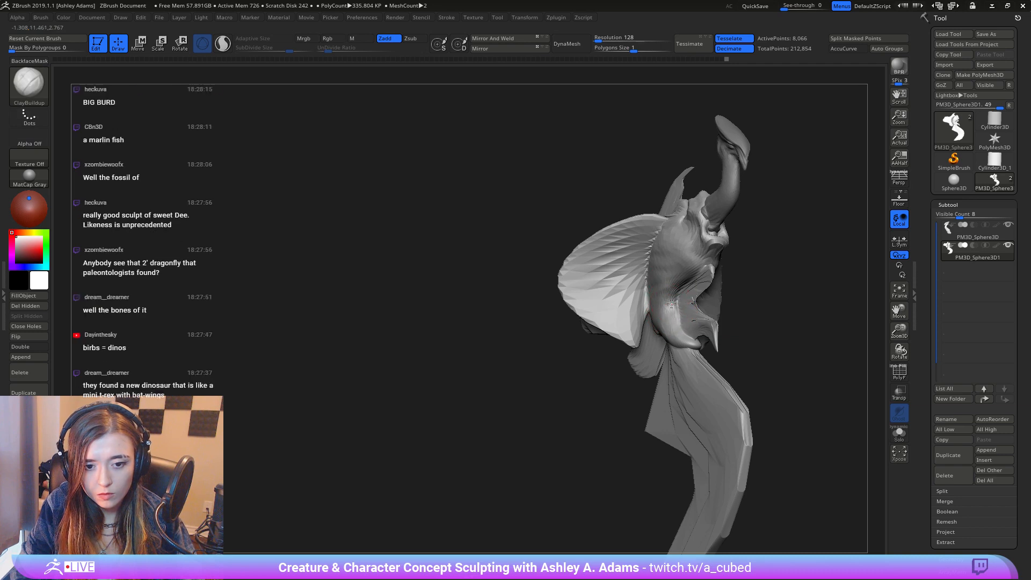
drag(678, 333, 702, 356)
mouse_move(704, 374)
ctrl+right_down()
mouse_move(700, 336)
mouse_move(639, 310)
ctrl+right_up()
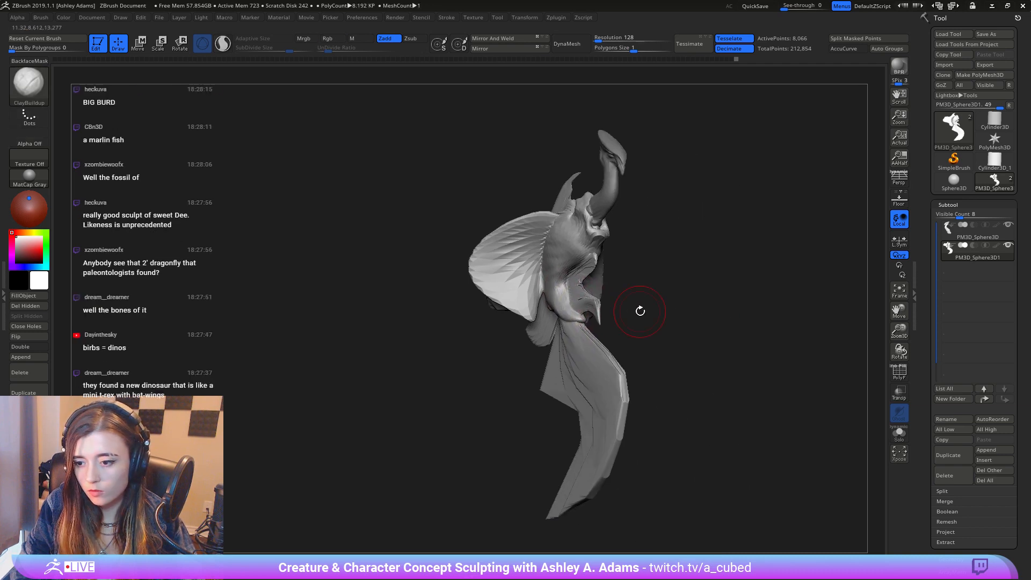
key(space)
drag(641, 310, 665, 292)
right_drag(665, 294, 626, 325)
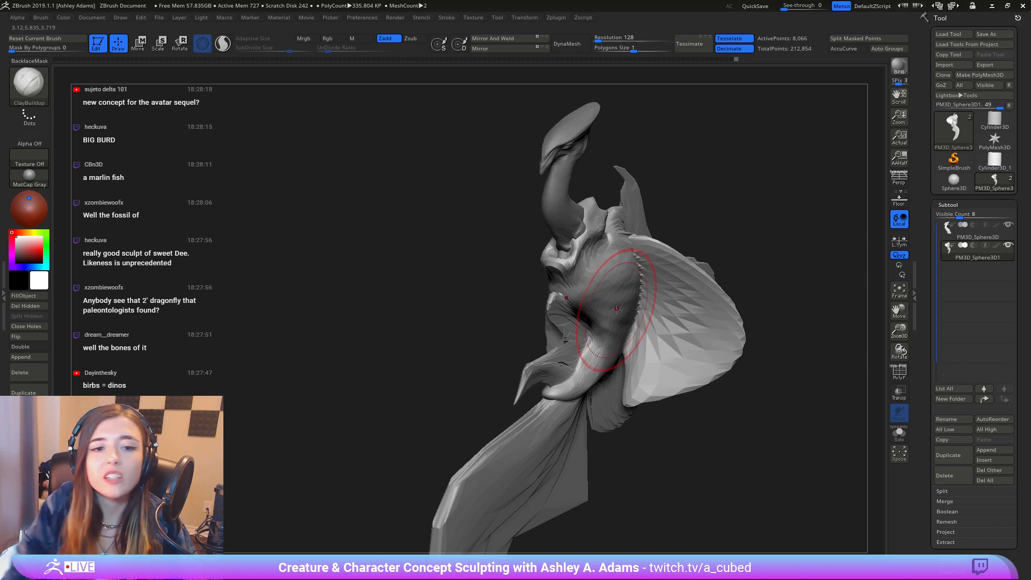
right_drag(616, 309, 529, 285)
key(space)
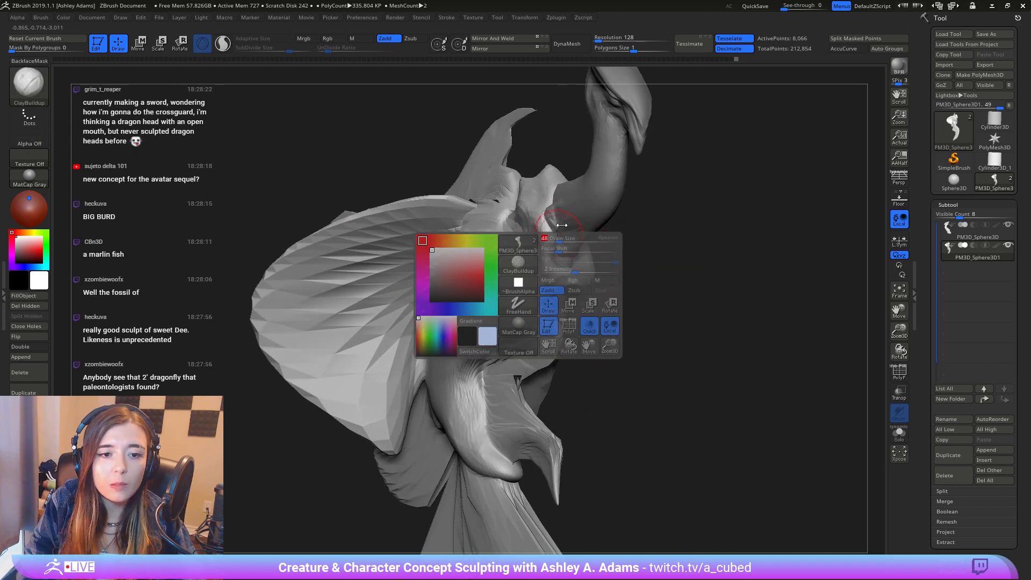
drag(556, 284, 544, 279)
mouse_move(547, 268)
right_down()
mouse_move(537, 240)
mouse_move(552, 223)
mouse_move(539, 212)
mouse_move(560, 195)
mouse_move(544, 185)
mouse_move(543, 149)
mouse_move(521, 162)
right_up()
Step: Select the head subtool and refine the neck base where it meets the shoulders with ClayBuildup and SnakeHook
key(b)
key(s)
key(h)
key(space)
alt+click(556, 200)
key(b)
key(c)
key(b)
mouse_move(556, 200)
right_down()
mouse_move(568, 203)
mouse_move(553, 173)
mouse_move(575, 200)
mouse_move(567, 166)
mouse_move(553, 161)
mouse_move(575, 266)
mouse_move(610, 202)
mouse_move(601, 237)
mouse_move(619, 215)
right_up()
right_click(597, 234)
key(b)
key(s)
key(h)
right_click(602, 236)
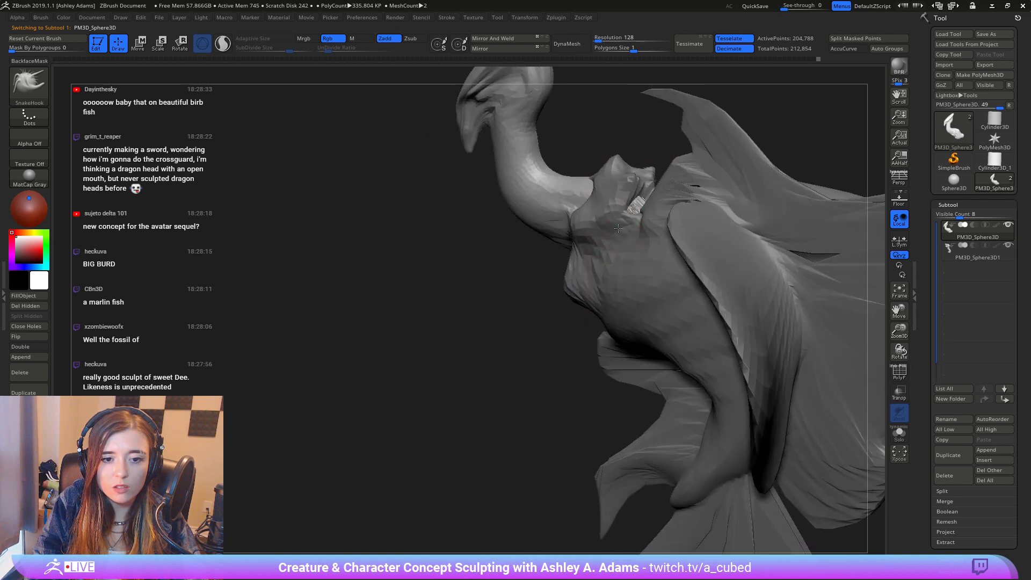
Step: Select the body subtool and build up the flank between the shoulder and hind leg with ClayBuildup
right_drag(634, 264, 644, 286)
alt+click(630, 271)
key(b)
key(c)
key(b)
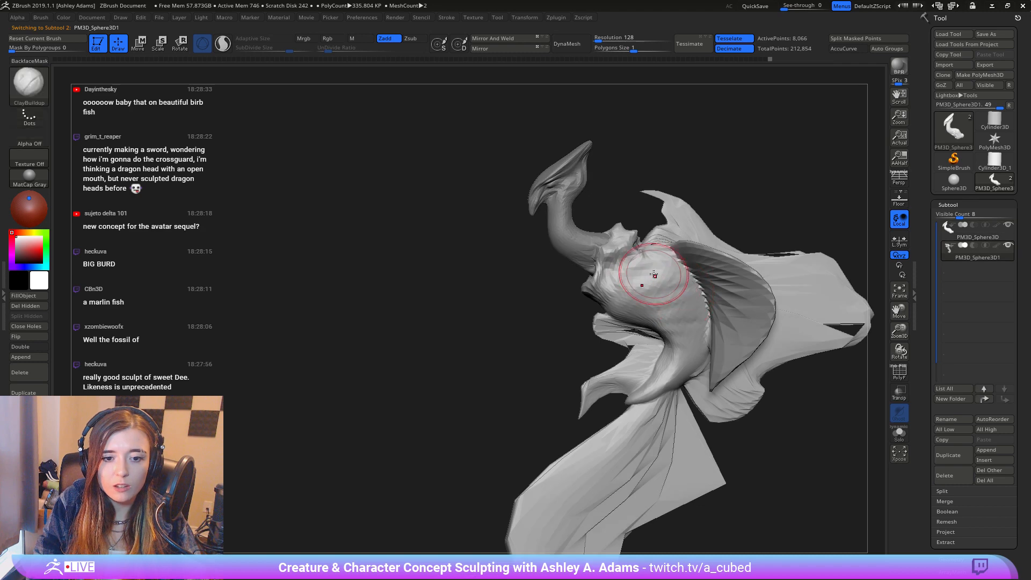
mouse_move(667, 259)
ctrl+right_down()
mouse_move(644, 283)
mouse_move(657, 292)
mouse_move(638, 270)
ctrl+right_up()
right_click(649, 278)
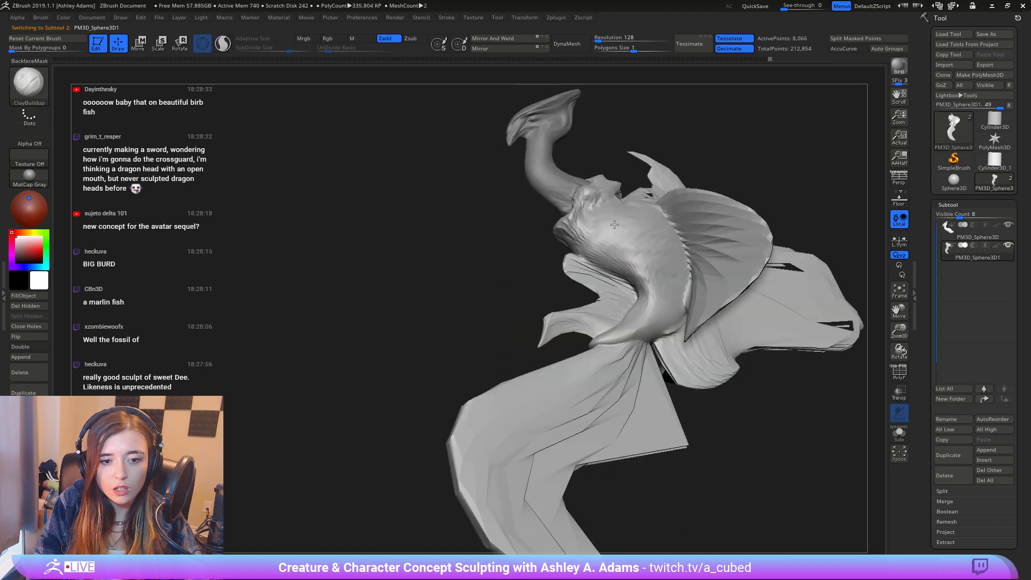
drag(649, 286, 634, 294)
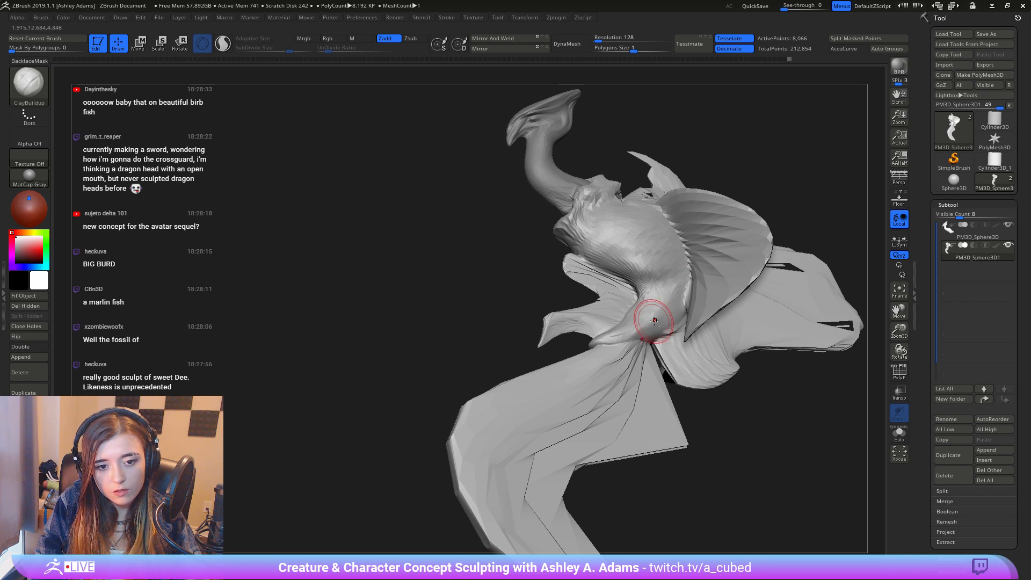
Step: Finish the hind leg with ClayBuildup, and pull the tip of the large rear wing downward with a resized SnakeHook brush
drag(600, 345, 595, 346)
mouse_move(600, 343)
ctrl+right_down()
mouse_move(635, 274)
mouse_move(661, 332)
mouse_move(653, 233)
ctrl+right_up()
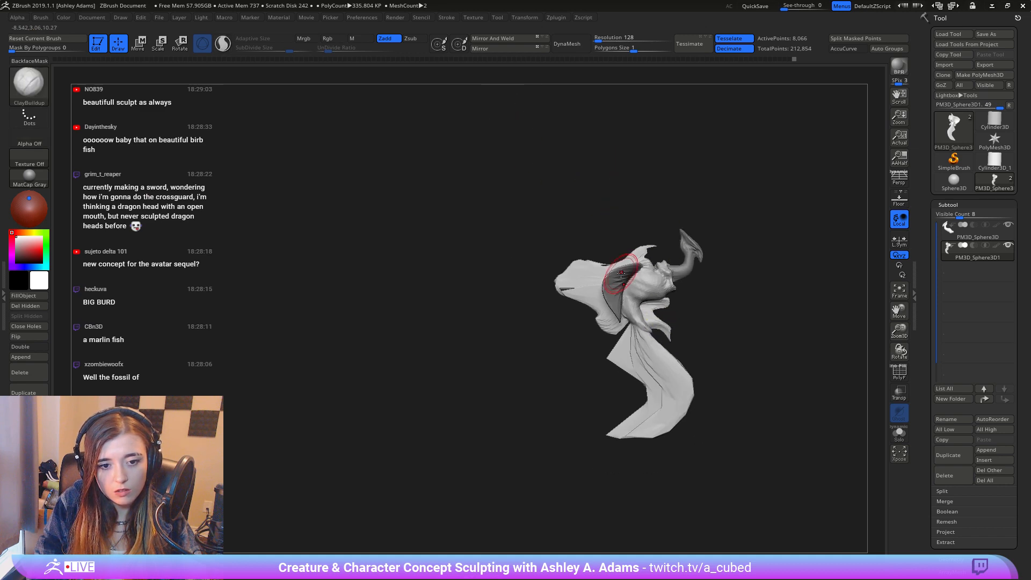
key(space)
drag(621, 271, 632, 269)
shift+right_drag(632, 269, 612, 273)
key(space)
mouse_move(594, 269)
mouse_down()
mouse_move(584, 262)
mouse_move(598, 255)
mouse_move(596, 265)
mouse_up()
key(b)
key(s)
key(h)
drag(564, 296, 563, 315)
Step: Pull the small fin below the side fin down into a pointed flap and extend the rear wing's lower edge with SnakeHook
key(space)
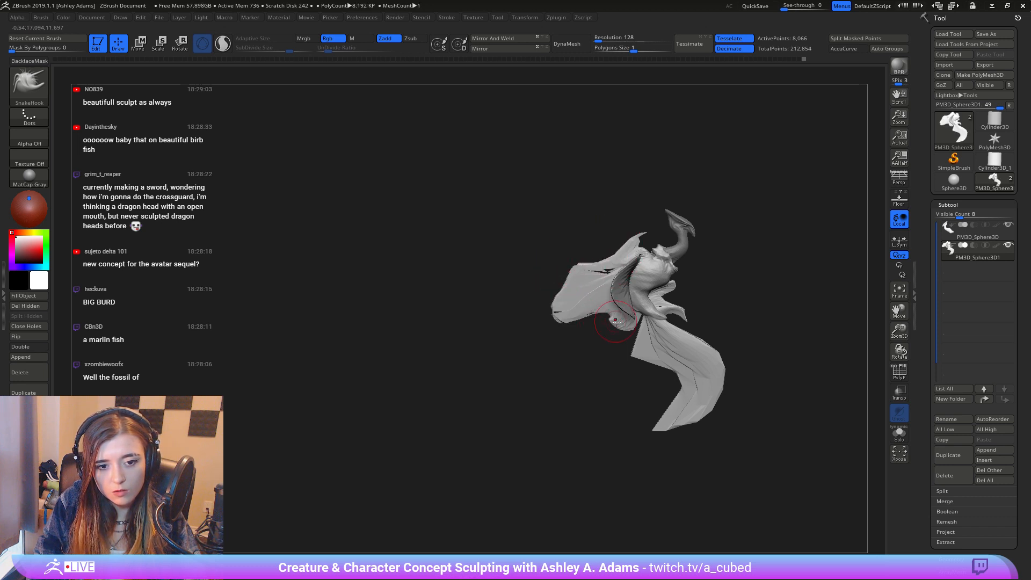
key(space)
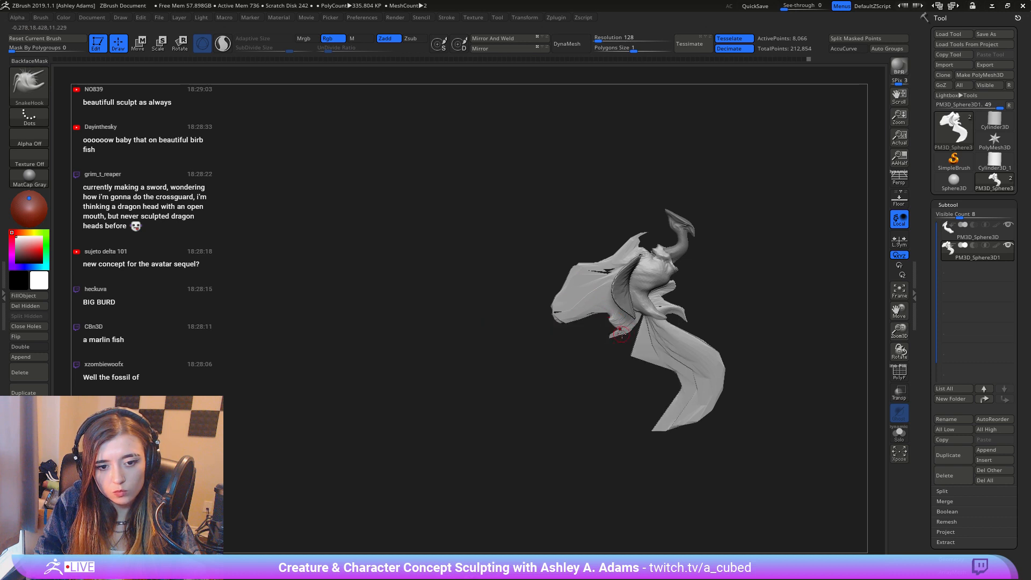
key(space)
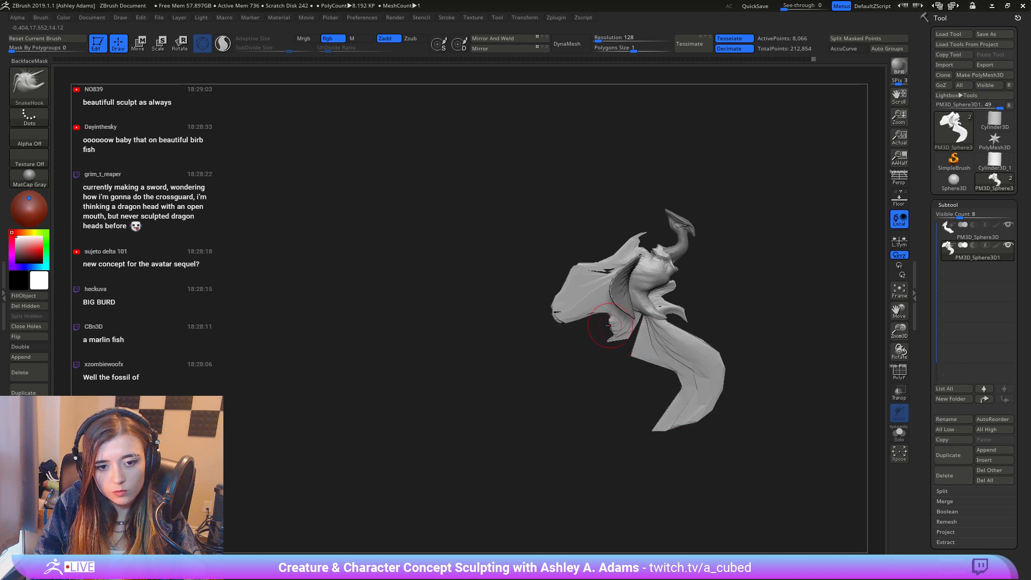
mouse_move(610, 325)
mouse_down()
mouse_move(573, 324)
mouse_move(585, 324)
mouse_move(579, 312)
mouse_up()
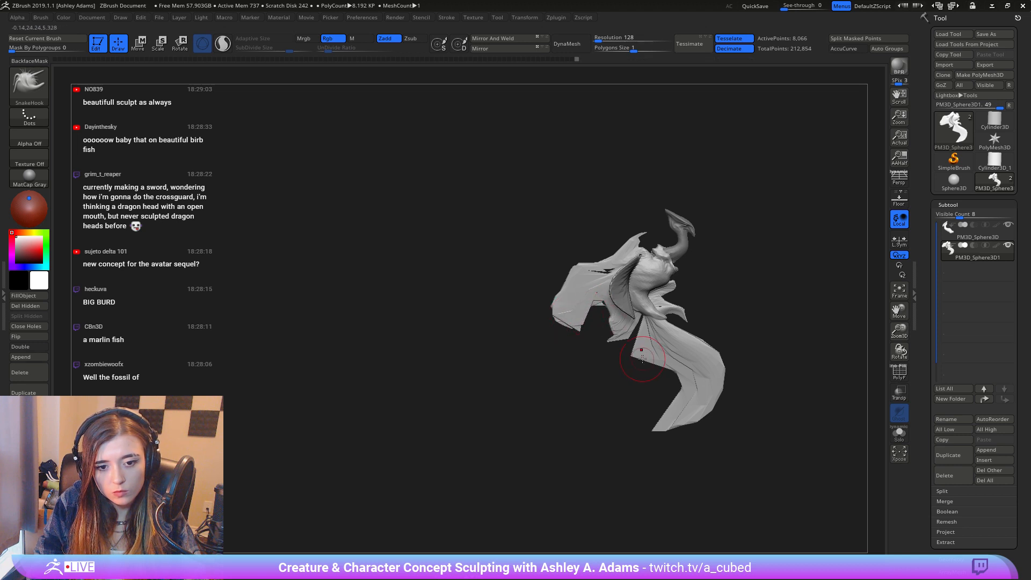
mouse_move(643, 358)
mouse_down()
mouse_move(642, 348)
mouse_move(696, 335)
mouse_move(719, 348)
mouse_up()
key(space)
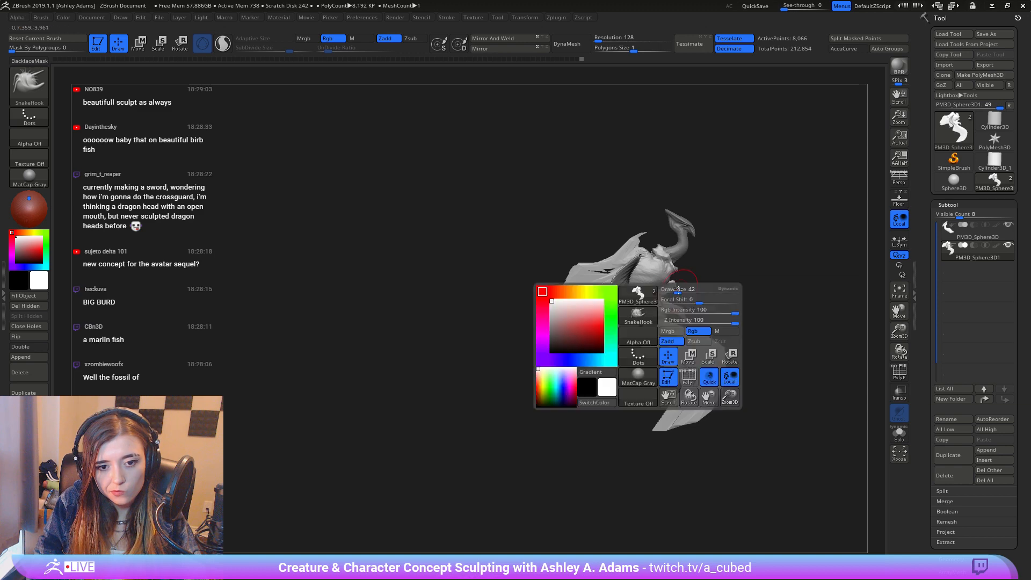
alt+click(678, 231)
right_drag(681, 231, 766, 237)
ctrl+right_drag(622, 242, 598, 226)
key(space)
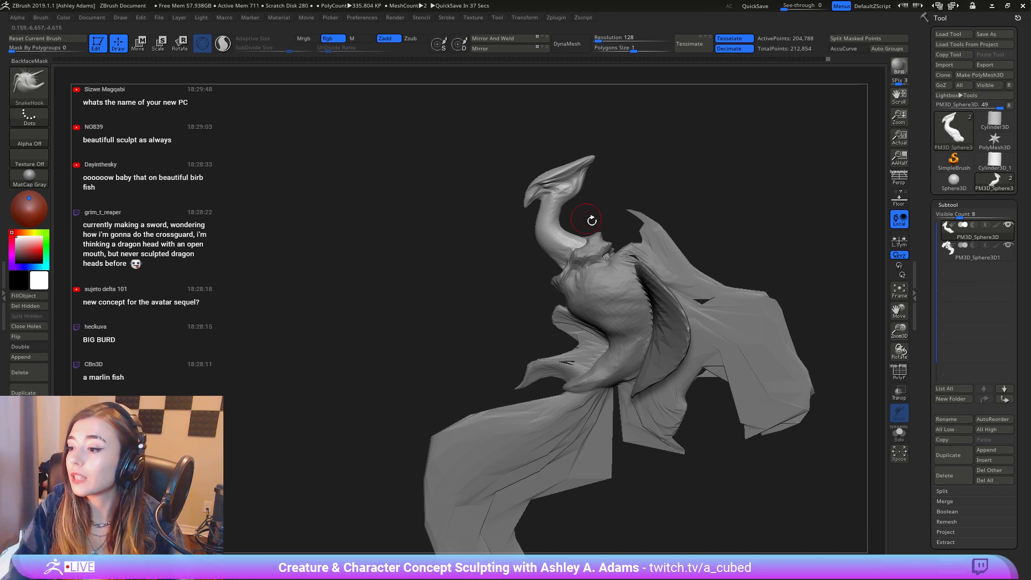
Step: Select the body subtool and draw a pointed spike out of the chest below the neck with SnakeHook
mouse_move(583, 273)
right_down()
mouse_move(661, 275)
mouse_move(597, 304)
mouse_move(594, 324)
right_up()
alt+click(596, 324)
key(space)
drag(599, 325, 604, 326)
right_drag(617, 327, 587, 339)
drag(587, 341, 567, 304)
mouse_move(569, 309)
right_down()
mouse_move(593, 323)
mouse_move(583, 298)
right_up()
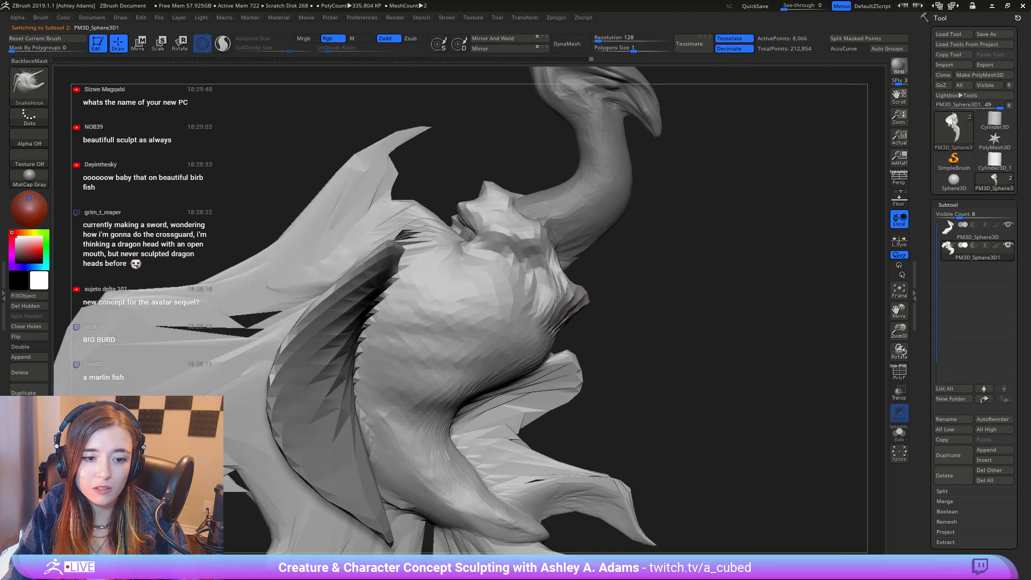
drag(561, 296, 574, 293)
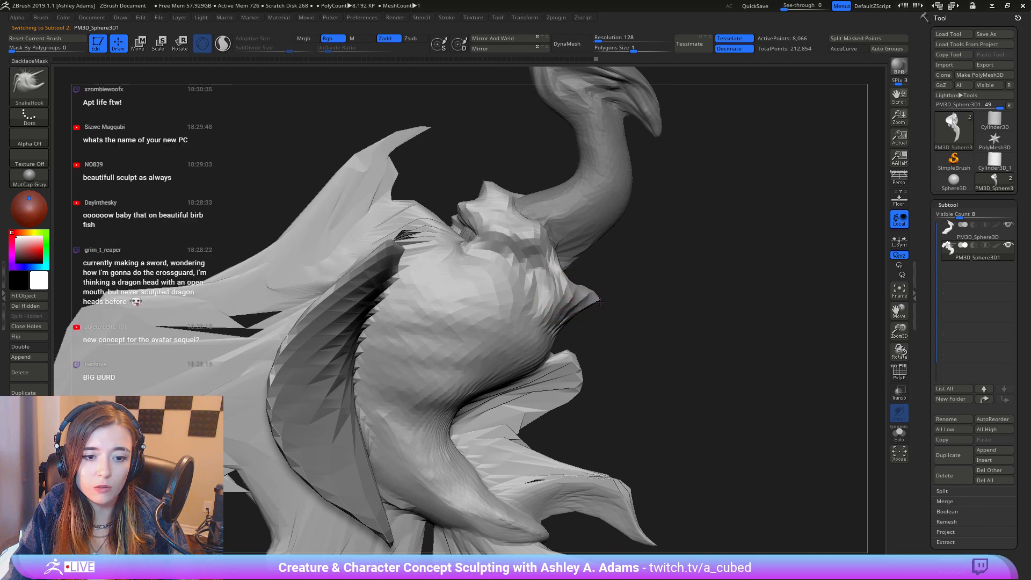
Step: Pull the spikes around the neck base slightly outward on both sides with SnakeHook
mouse_move(590, 291)
right_down()
mouse_move(491, 322)
mouse_move(575, 297)
right_up()
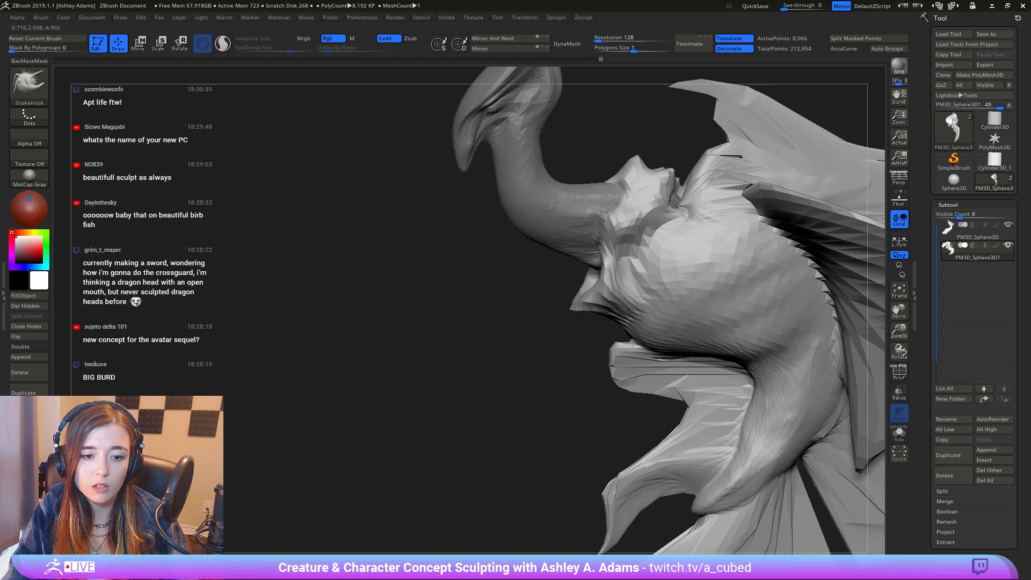
right_drag(591, 309, 570, 257)
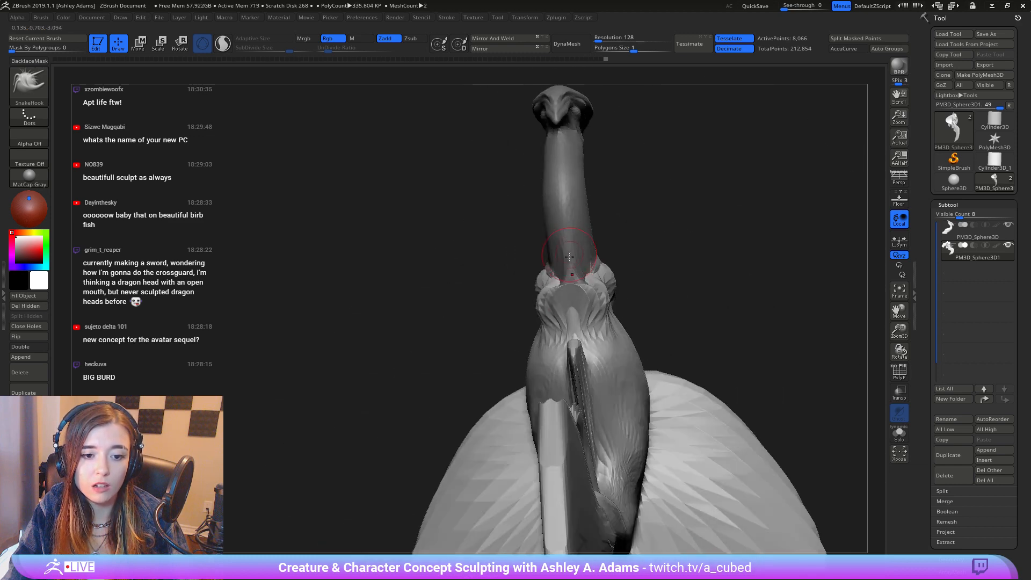
right_drag(540, 293, 547, 291)
drag(541, 297, 537, 303)
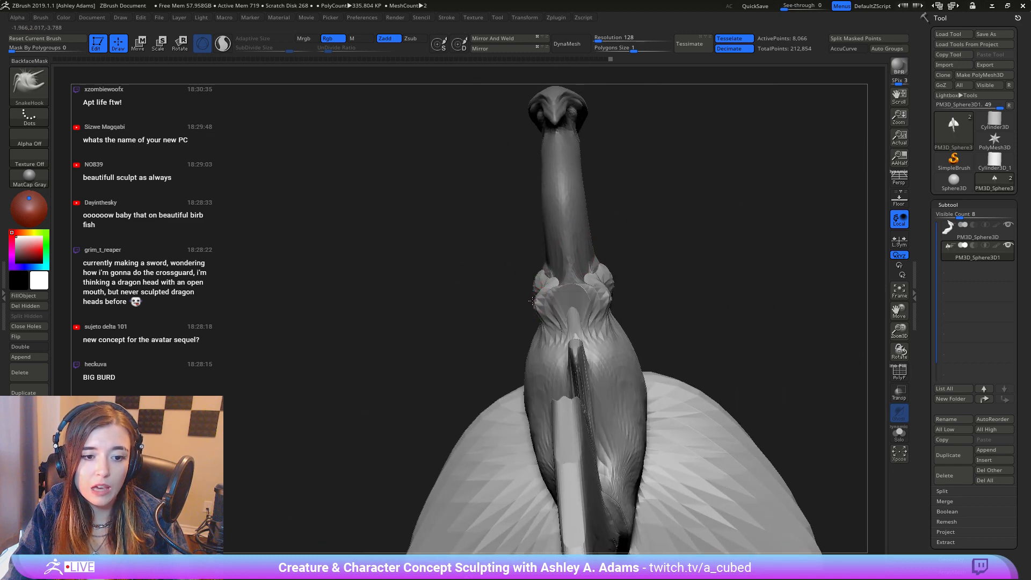
mouse_move(531, 305)
right_down()
mouse_move(555, 292)
mouse_move(537, 293)
mouse_move(592, 300)
mouse_move(627, 274)
right_up()
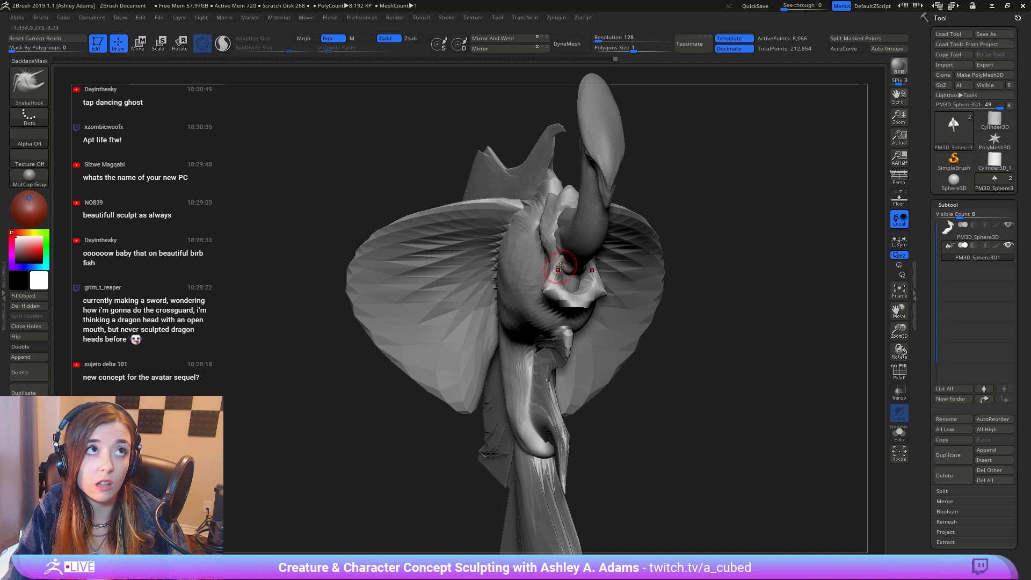
Step: Carve creases into the flank and around the base of the side fin with the DamStandard brush
right_drag(561, 262, 543, 292)
key(b)
key(d)
key(s)
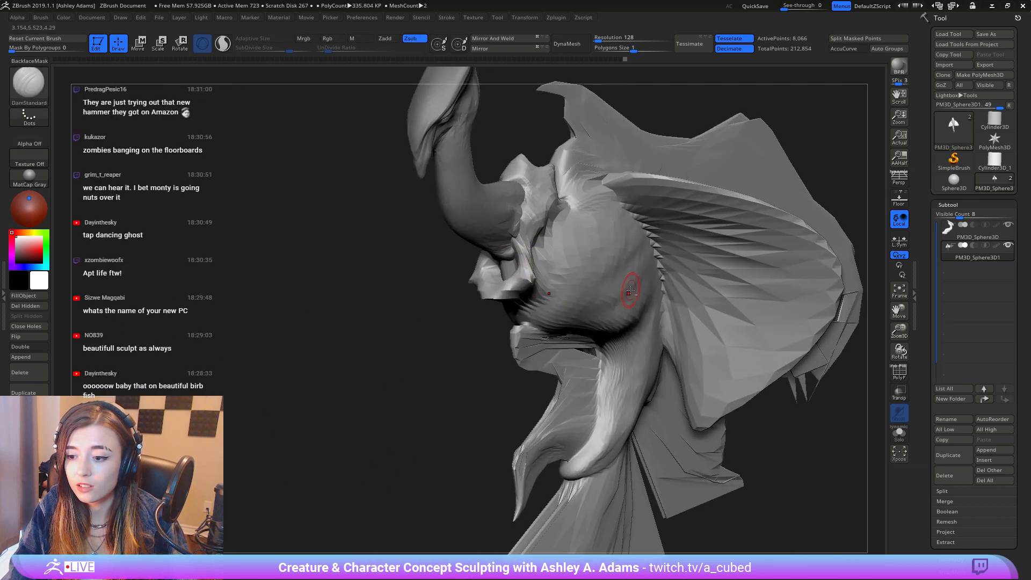
alt+right_drag(626, 292, 571, 284)
right_drag(461, 201, 491, 200)
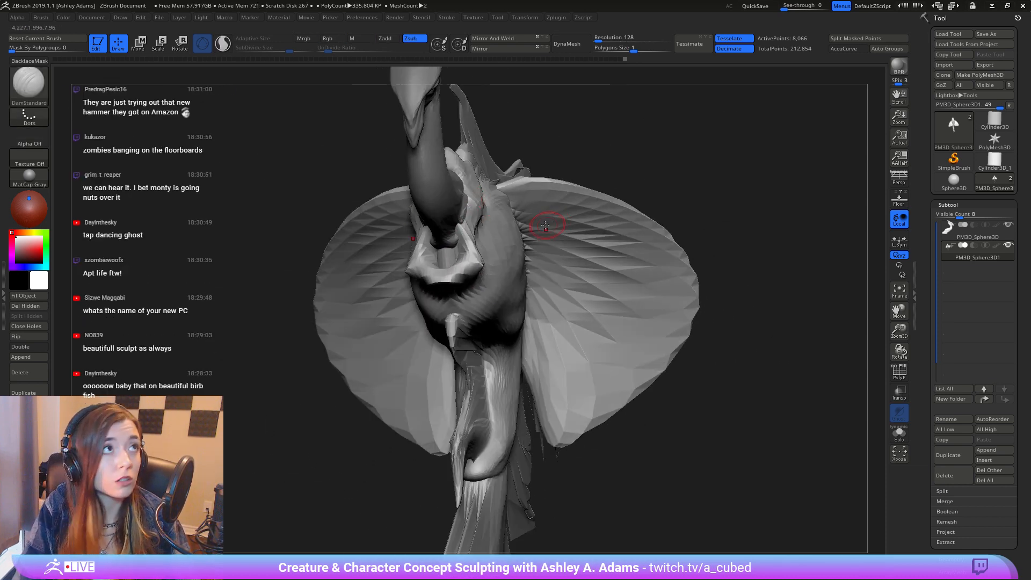
right_drag(543, 231, 421, 207)
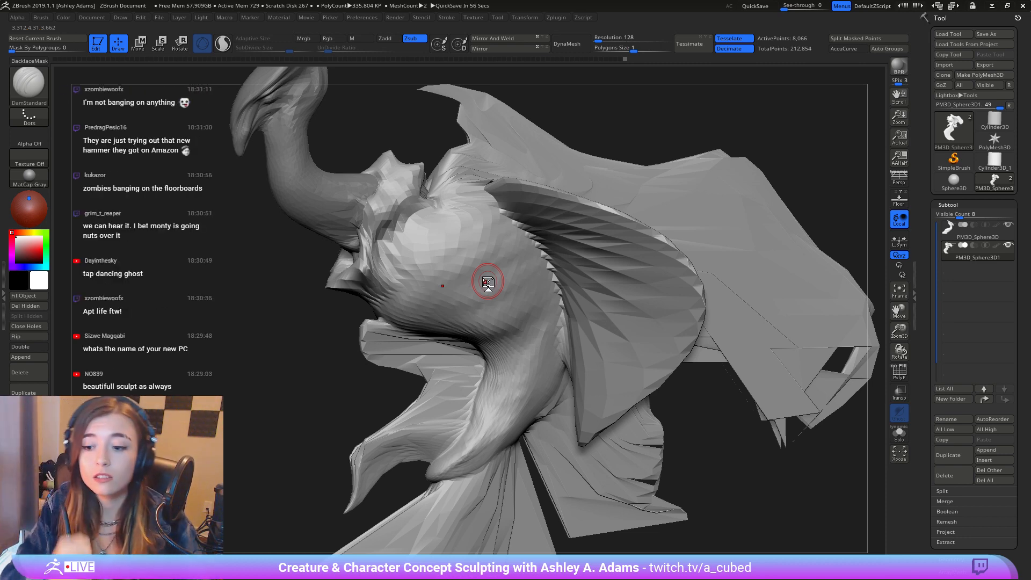
mouse_move(690, 284)
right_down()
mouse_move(709, 276)
mouse_move(614, 326)
mouse_move(752, 296)
right_up()
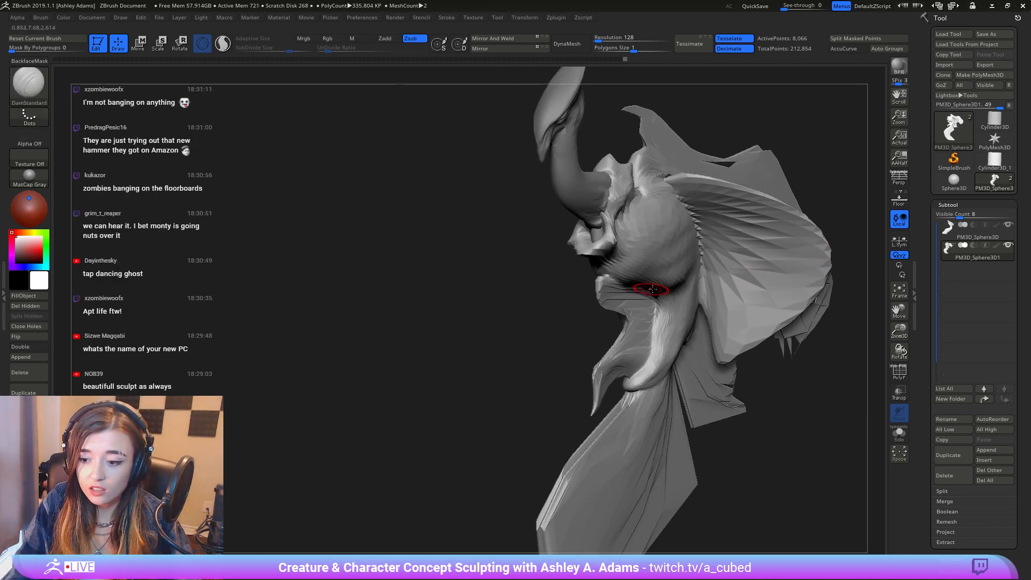
right_drag(664, 318, 694, 304)
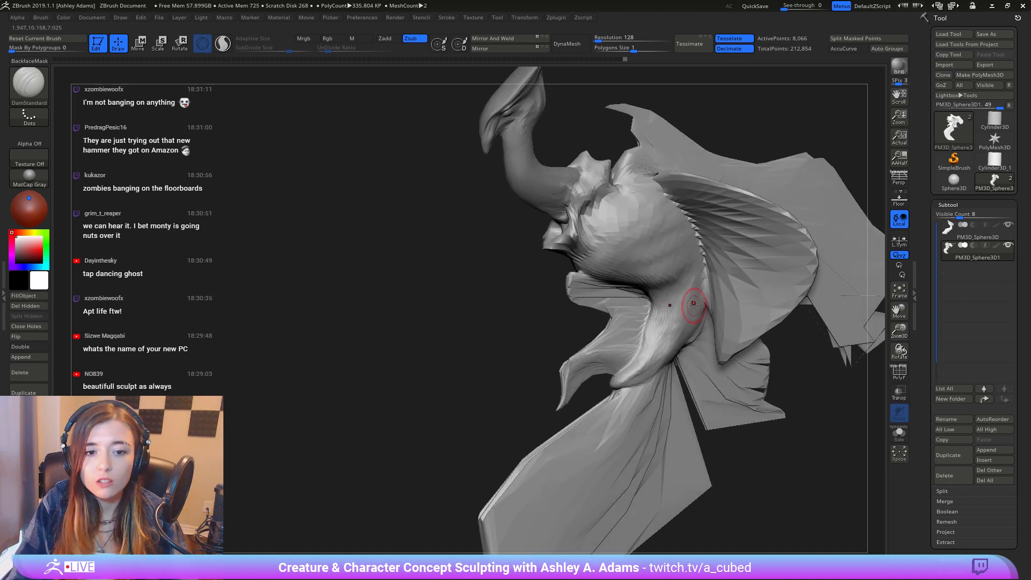
right_drag(628, 247, 617, 271)
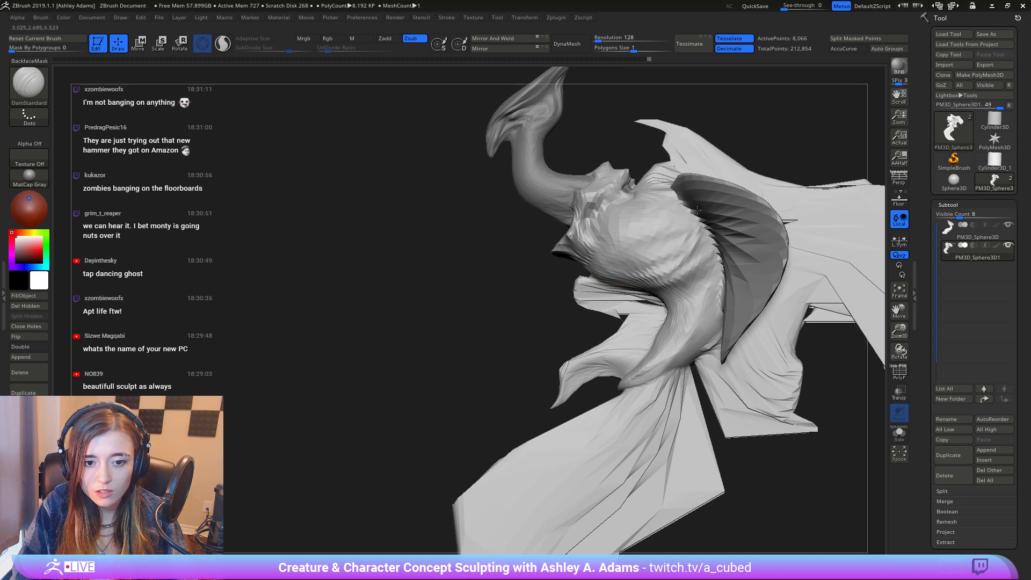
mouse_move(697, 209)
right_down()
mouse_move(677, 231)
mouse_move(714, 204)
mouse_move(616, 290)
right_up()
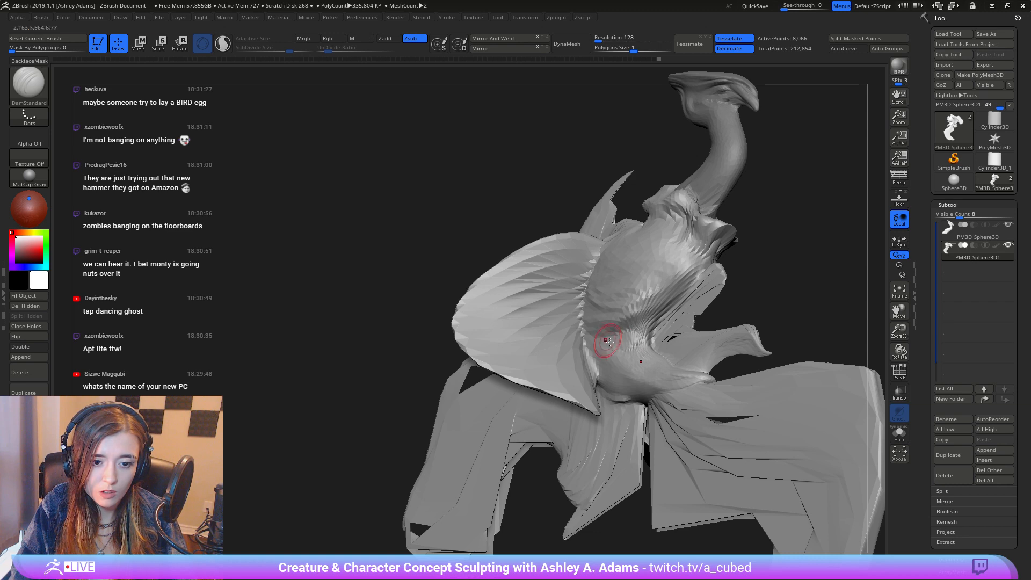
mouse_move(613, 338)
ctrl+right_down()
mouse_move(615, 294)
mouse_move(586, 374)
ctrl+right_up()
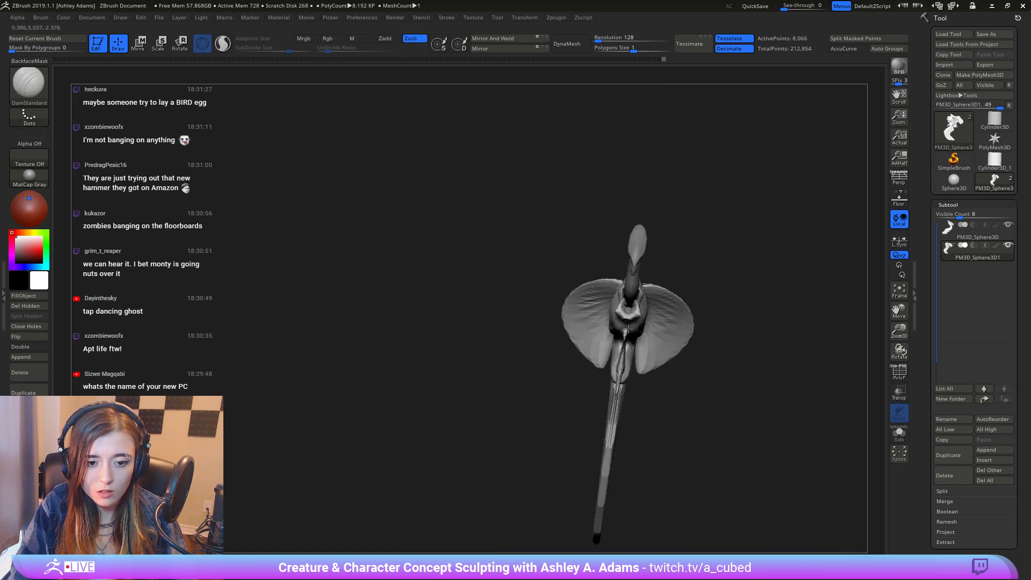
Step: Adjust the side contour of the body beside the side fin with a resized SnakeHook brush
key(space)
drag(631, 328, 637, 328)
mouse_move(639, 317)
alt+right_down()
mouse_move(639, 249)
mouse_move(622, 310)
mouse_move(631, 245)
mouse_move(610, 239)
alt+right_up()
key(b)
key(s)
key(h)
key(space)
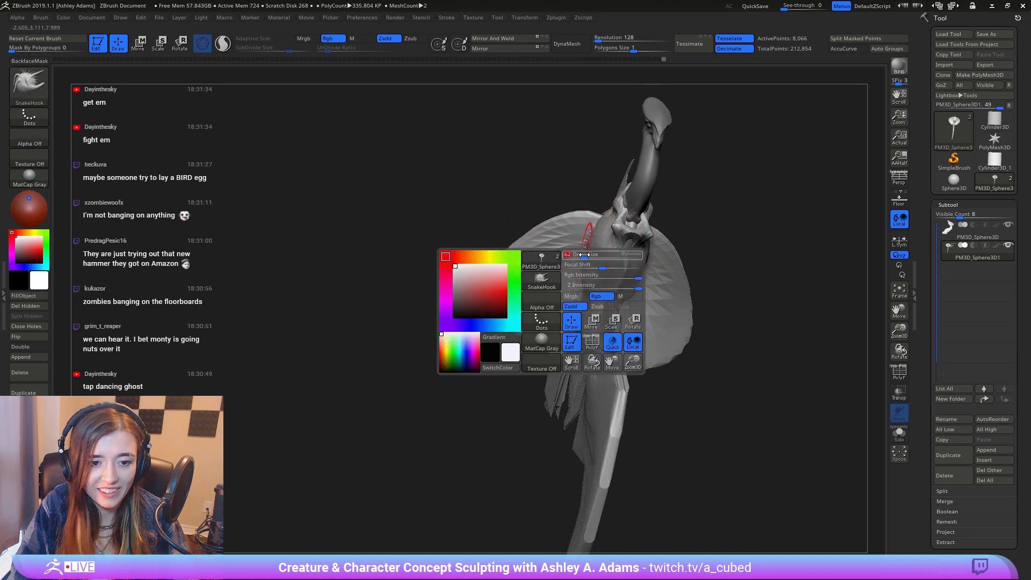
mouse_move(589, 256)
mouse_down()
mouse_move(600, 247)
mouse_move(598, 259)
mouse_up()
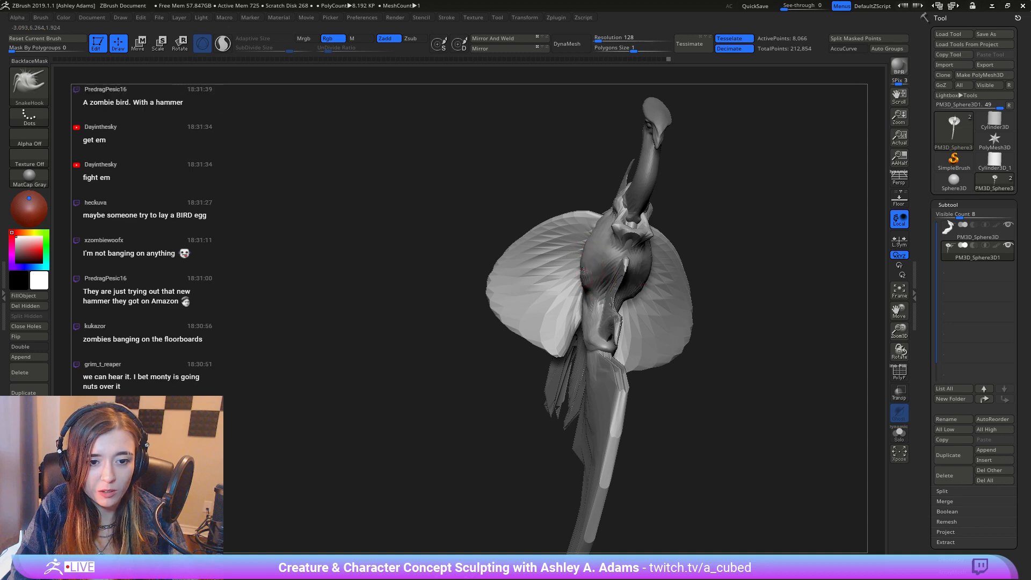
right_drag(597, 256, 634, 265)
Step: Pull the ridge on the upper back behind the neck upward into a tall pointed spike with SnakeHook
mouse_move(576, 284)
ctrl+right_down()
mouse_move(578, 198)
mouse_move(508, 274)
ctrl+right_up()
key(space)
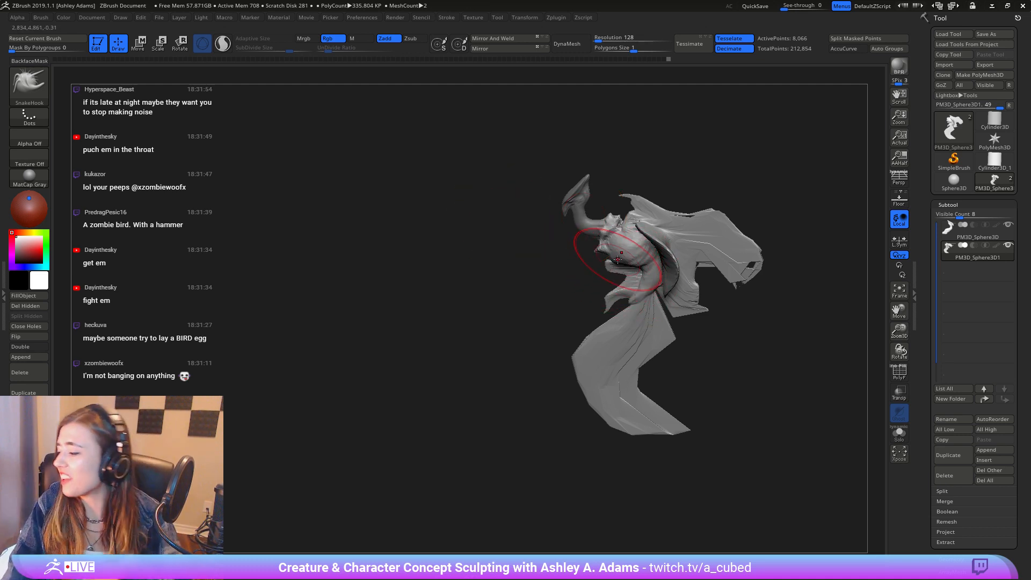
drag(714, 252, 624, 232)
mouse_move(624, 232)
ctrl+right_down()
mouse_move(690, 260)
mouse_move(699, 279)
ctrl+right_up()
ctrl+drag(679, 364, 474, 239)
ctrl+right_drag(473, 240, 519, 183)
mouse_move(573, 211)
right_down()
mouse_move(597, 199)
mouse_move(571, 255)
mouse_move(554, 246)
right_up()
drag(558, 260, 558, 255)
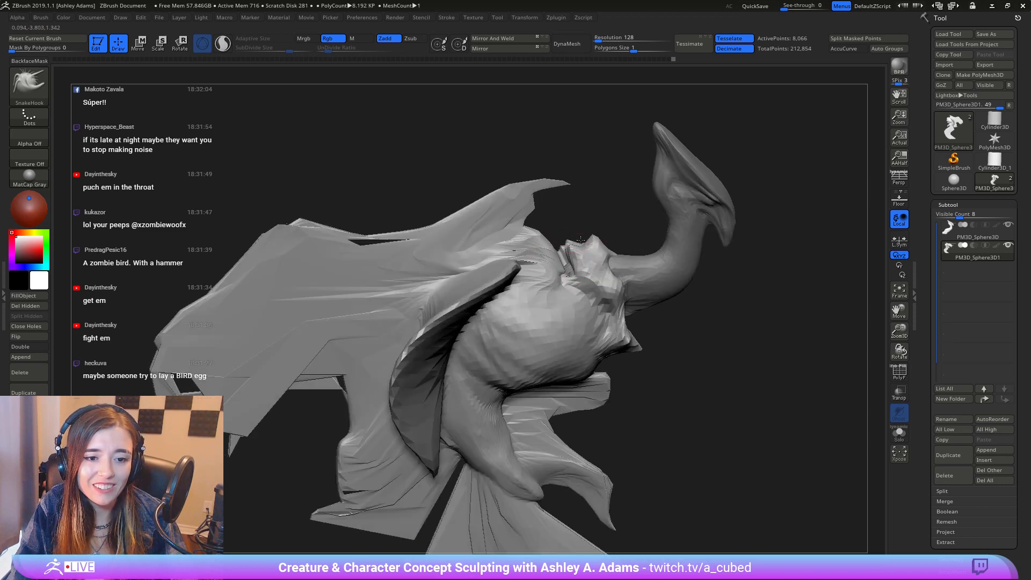
mouse_move(584, 222)
right_down()
mouse_move(573, 208)
mouse_move(571, 237)
right_up()
key(space)
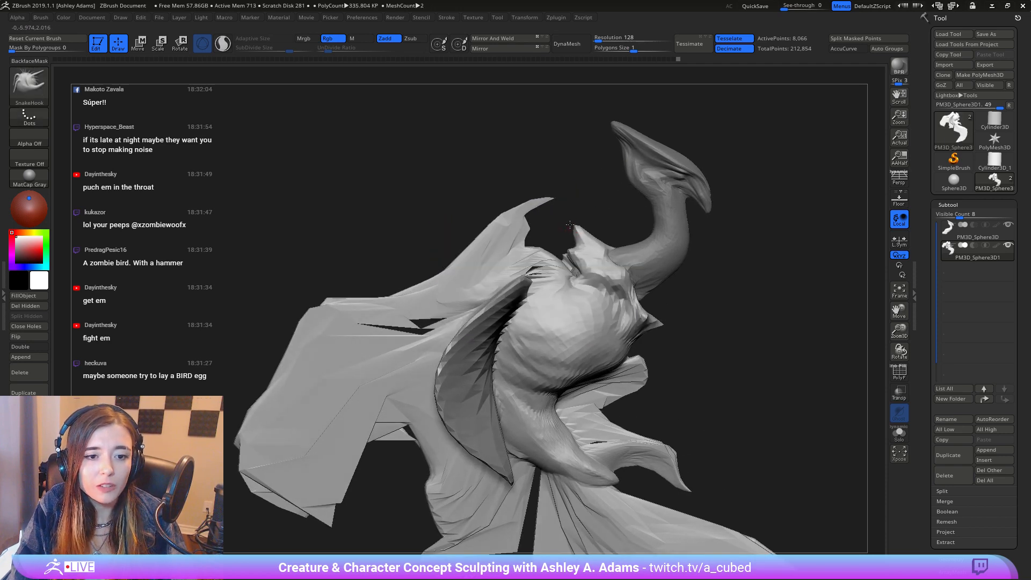
drag(577, 219, 575, 218)
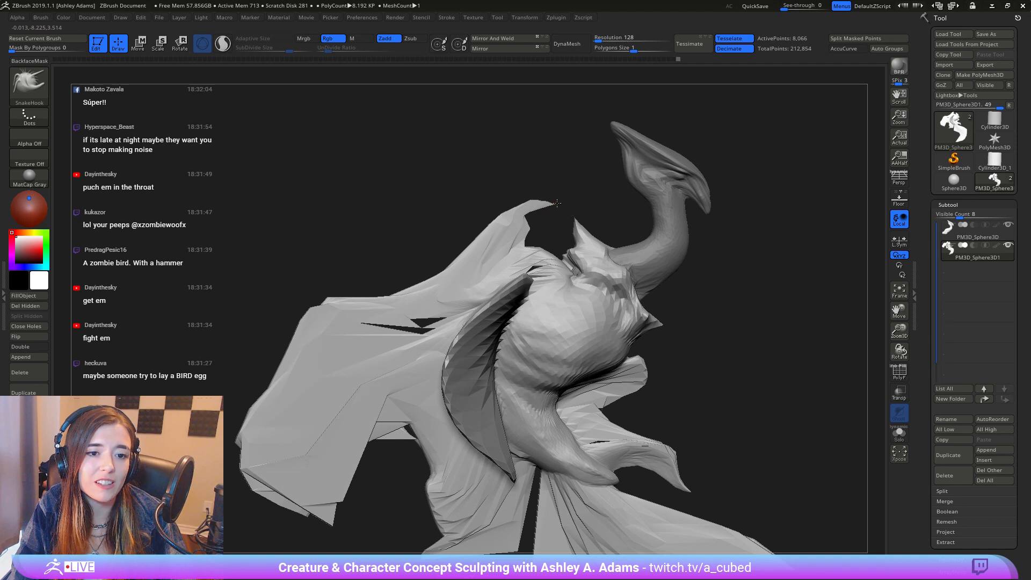
Step: Select the head subtool and extend the tip of the beak forward with a resized SnakeHook brush
ctrl+right_drag(556, 203, 557, 177)
right_drag(557, 177, 674, 312)
ctrl+right_drag(633, 281, 631, 322)
alt+click(574, 233)
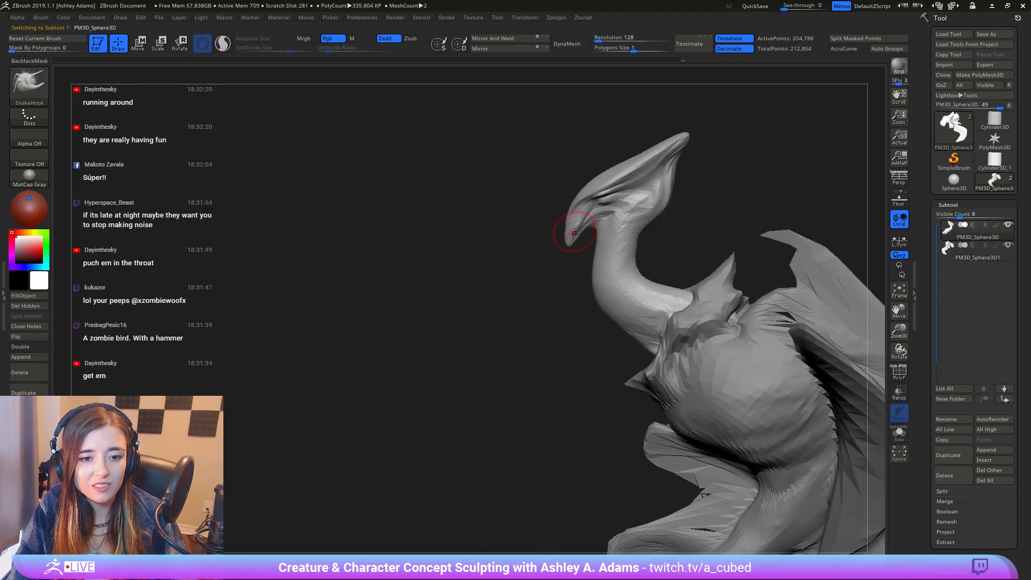
key(space)
key(space)
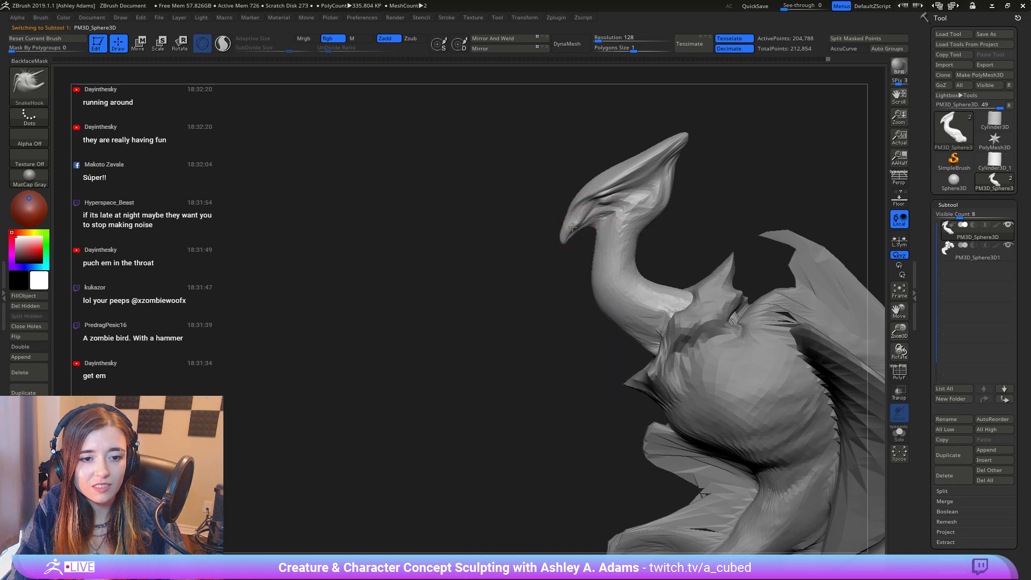
drag(578, 221, 581, 219)
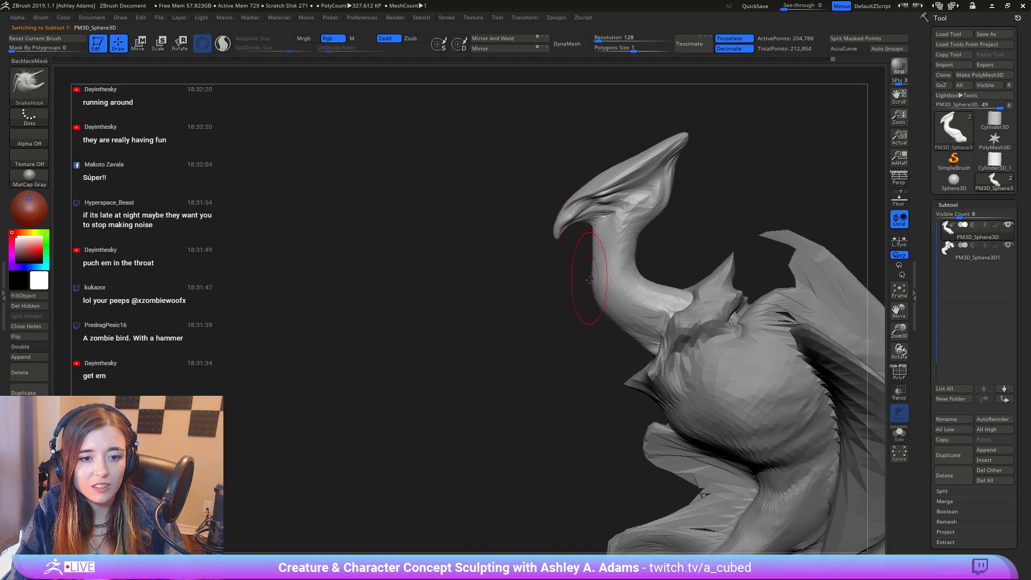
Step: Push in the back of the head beneath the crest with a resized SnakeHook brush
ctrl+right_drag(587, 288, 587, 250)
right_drag(587, 250, 671, 236)
key(space)
drag(555, 278, 562, 279)
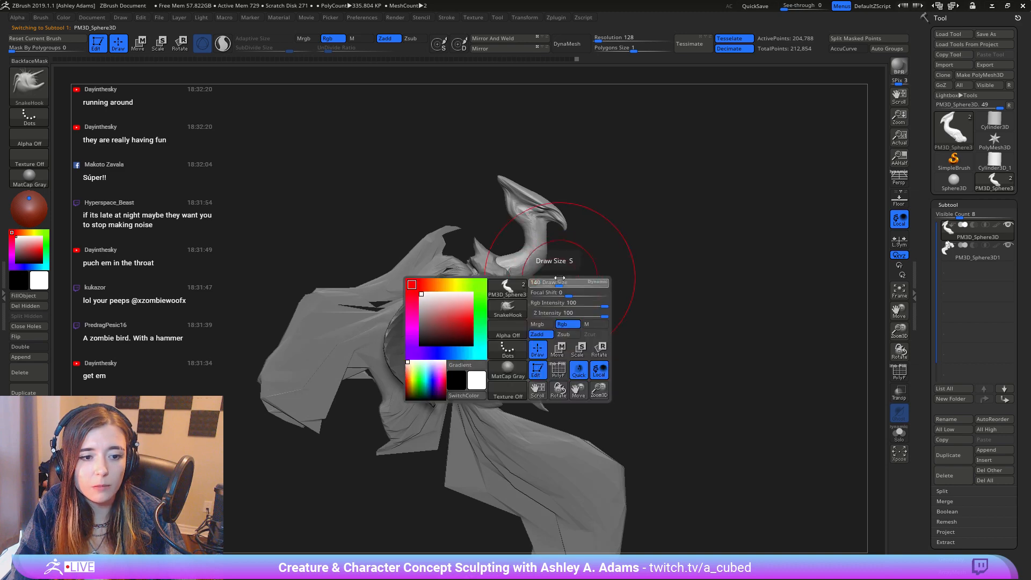
mouse_move(537, 222)
alt+right_down()
mouse_move(568, 258)
mouse_move(565, 293)
alt+right_up()
key(space)
drag(538, 212, 523, 212)
right_drag(524, 213, 564, 258)
ctrl+right_drag(564, 257, 571, 278)
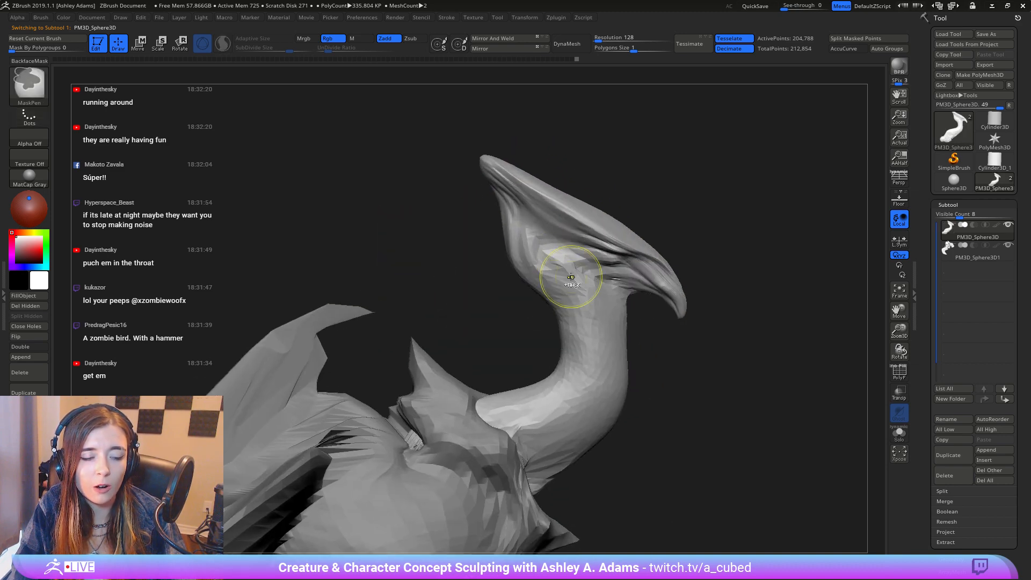
key(space)
mouse_move(526, 251)
mouse_down()
mouse_move(535, 251)
mouse_move(507, 230)
mouse_move(522, 261)
mouse_up()
Step: Refine the back and front contours of the upper neck below the head with SnakeHook
key(space)
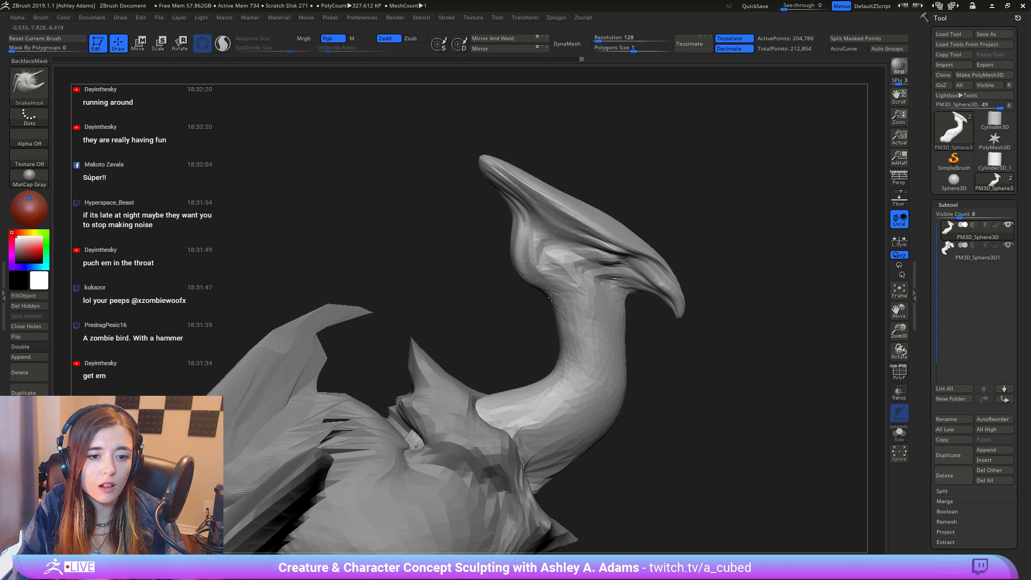
drag(562, 332, 569, 333)
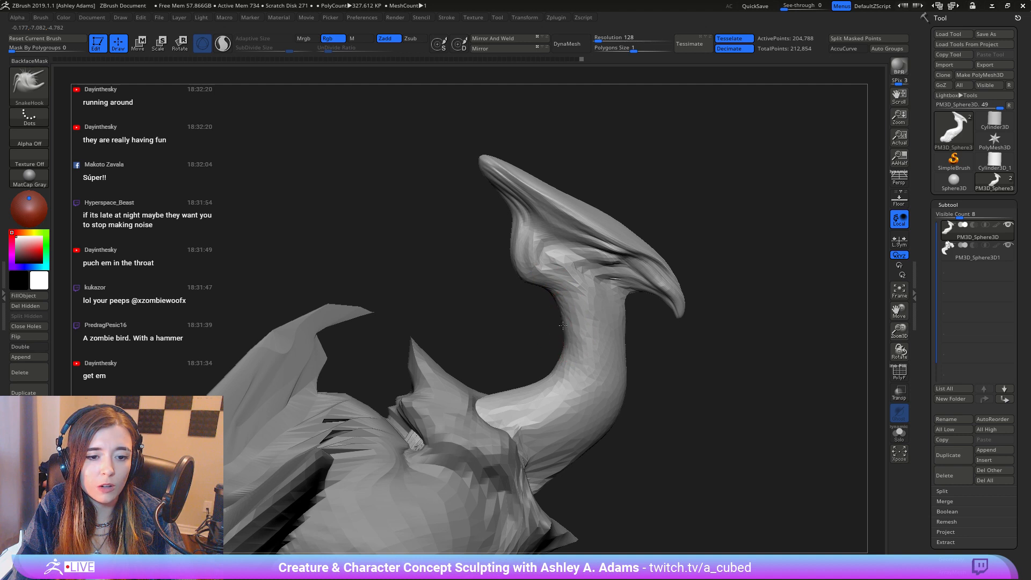
right_drag(569, 344, 571, 345)
key(space)
drag(541, 365, 545, 366)
drag(624, 342, 630, 348)
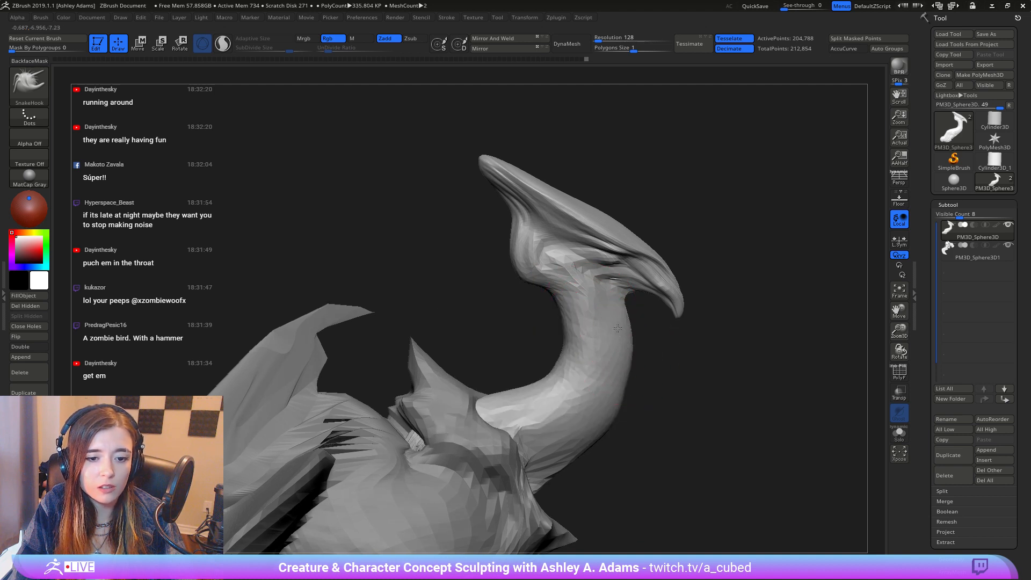
Step: Adjust the inner curve and lower part of the neck with SnakeHook
drag(559, 319, 569, 323)
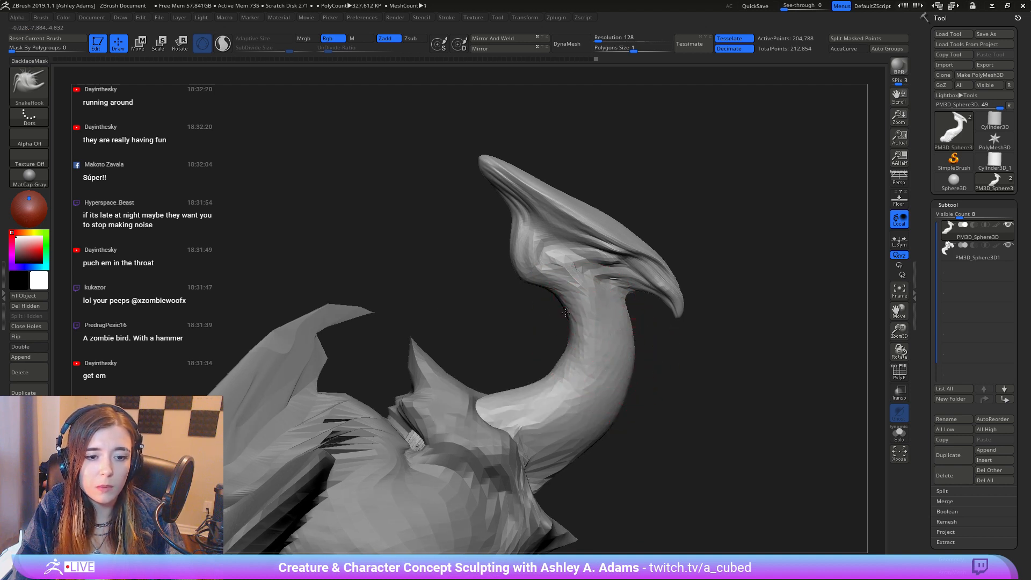
drag(547, 378, 543, 374)
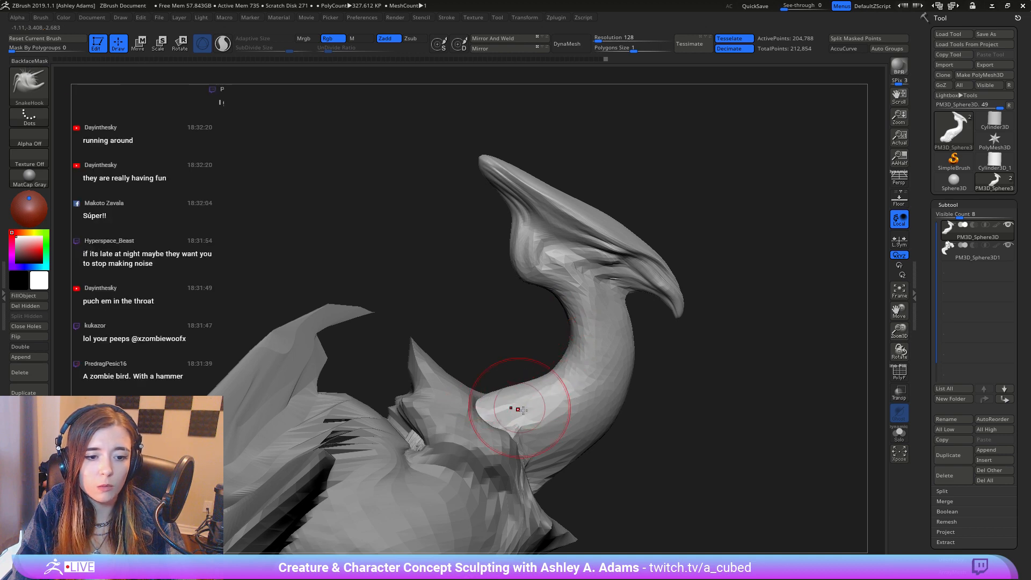
mouse_move(518, 408)
ctrl+right_down()
mouse_move(564, 339)
mouse_move(561, 358)
mouse_move(553, 266)
mouse_move(560, 227)
mouse_move(563, 242)
mouse_move(573, 232)
mouse_move(564, 207)
ctrl+right_up()
right_click(564, 253)
right_click(560, 228)
Step: Switch to the DamStandard brush and carve creases into the side of the head beneath the crest
key(b)
key(c)
key(b)
key(b)
key(d)
key(s)
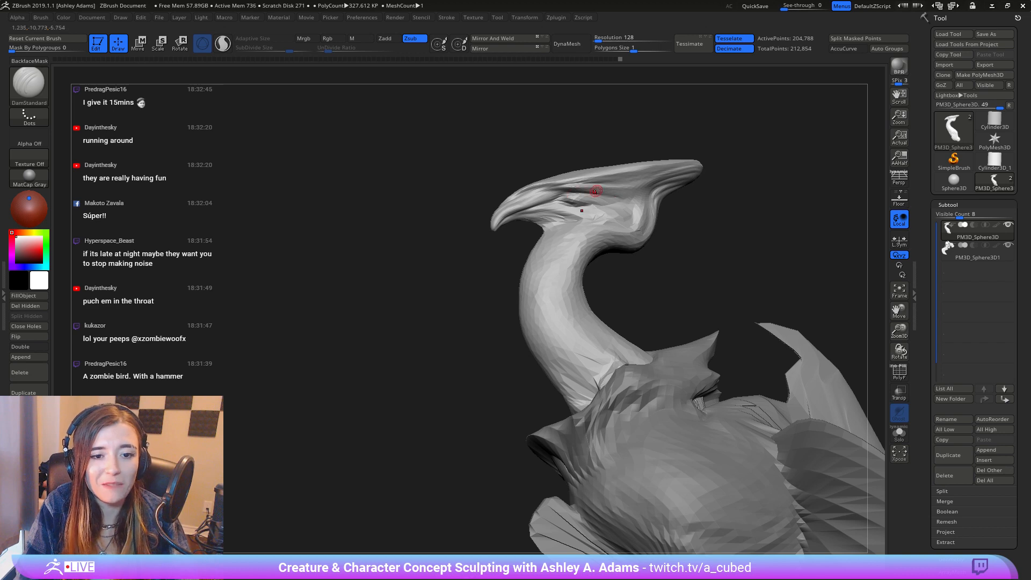
right_drag(653, 205, 572, 194)
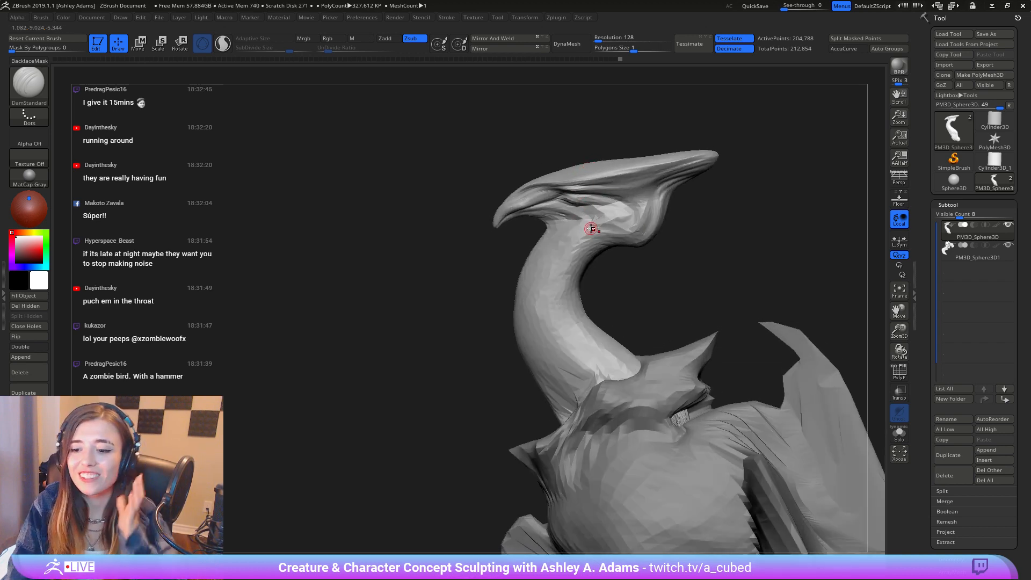
mouse_move(600, 259)
right_down()
mouse_move(645, 269)
mouse_move(620, 249)
mouse_move(719, 284)
right_up()
mouse_move(720, 285)
ctrl+right_down()
mouse_move(690, 288)
mouse_move(617, 243)
mouse_move(589, 267)
mouse_move(586, 243)
mouse_move(594, 246)
ctrl+right_up()
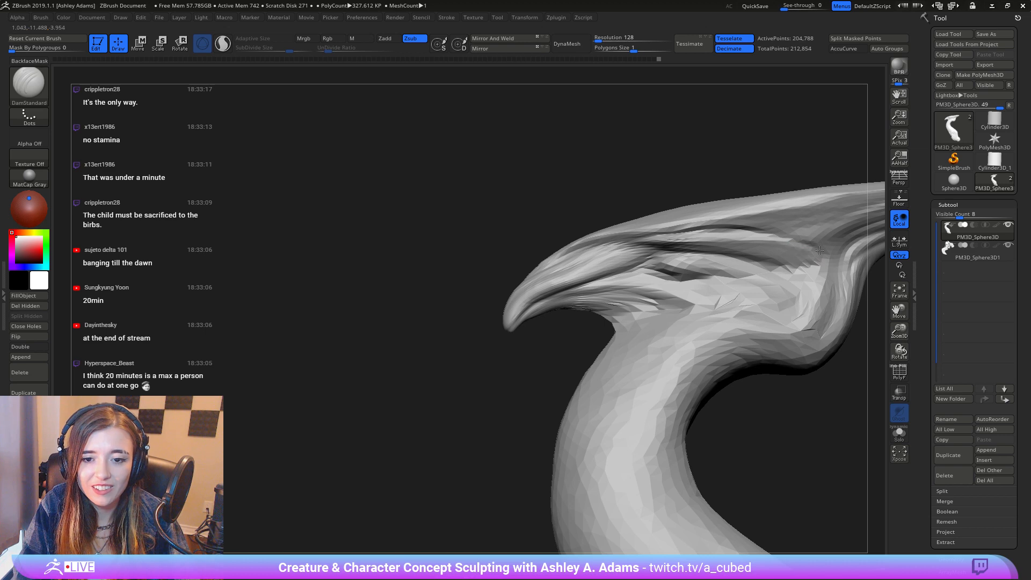
Step: Deepen the folds on the side of the head toward its rear with a resized DamStandard brush
drag(832, 244, 857, 231)
ctrl+right_drag(721, 260, 710, 274)
alt+right_drag(710, 275, 602, 260)
right_click(594, 301)
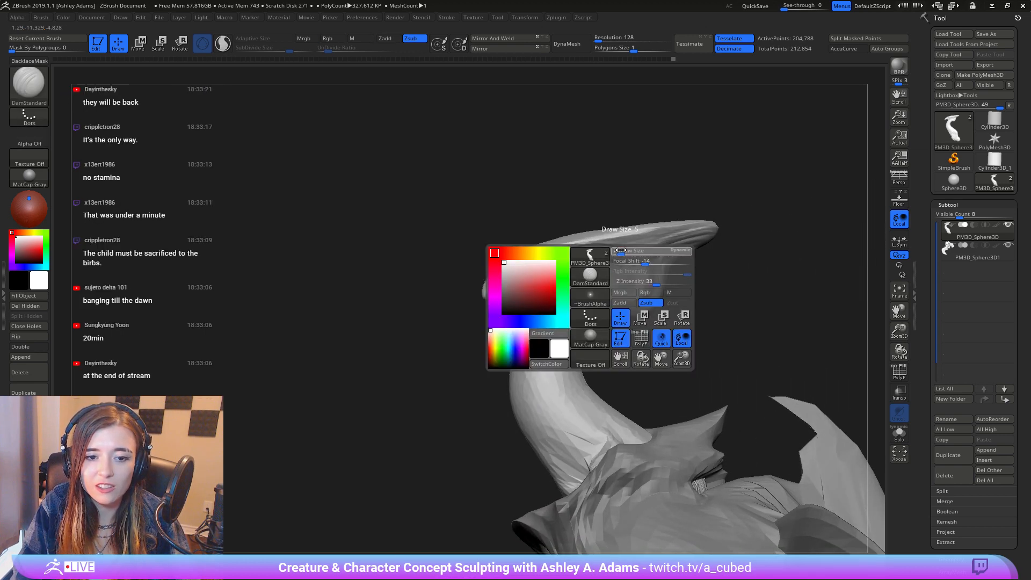
mouse_move(633, 214)
right_down()
mouse_move(415, 186)
mouse_move(626, 220)
right_up()
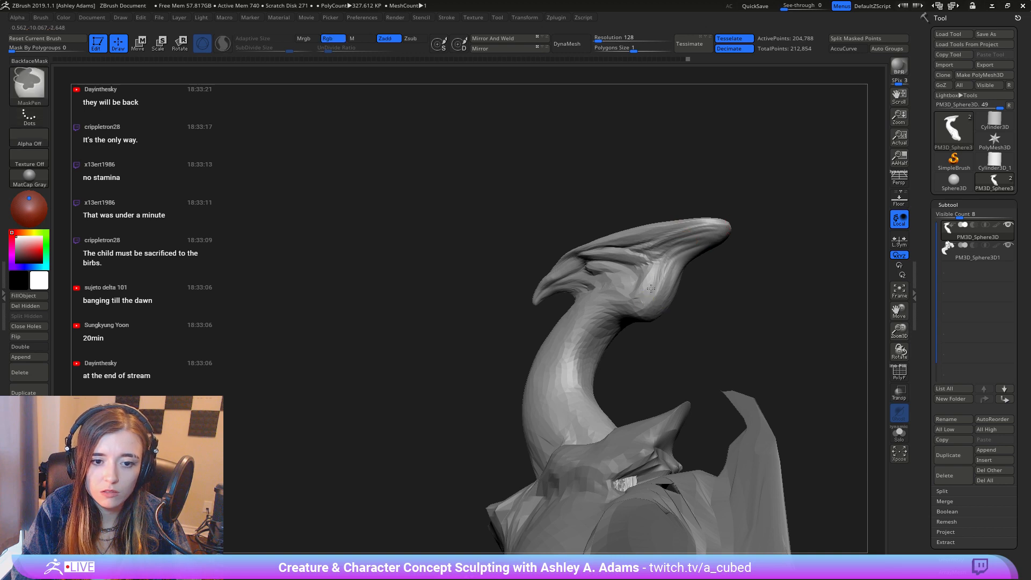
ctrl+right_drag(730, 225, 703, 171)
mouse_move(704, 172)
right_down()
mouse_move(614, 257)
mouse_move(646, 253)
mouse_move(633, 361)
mouse_move(598, 352)
right_up()
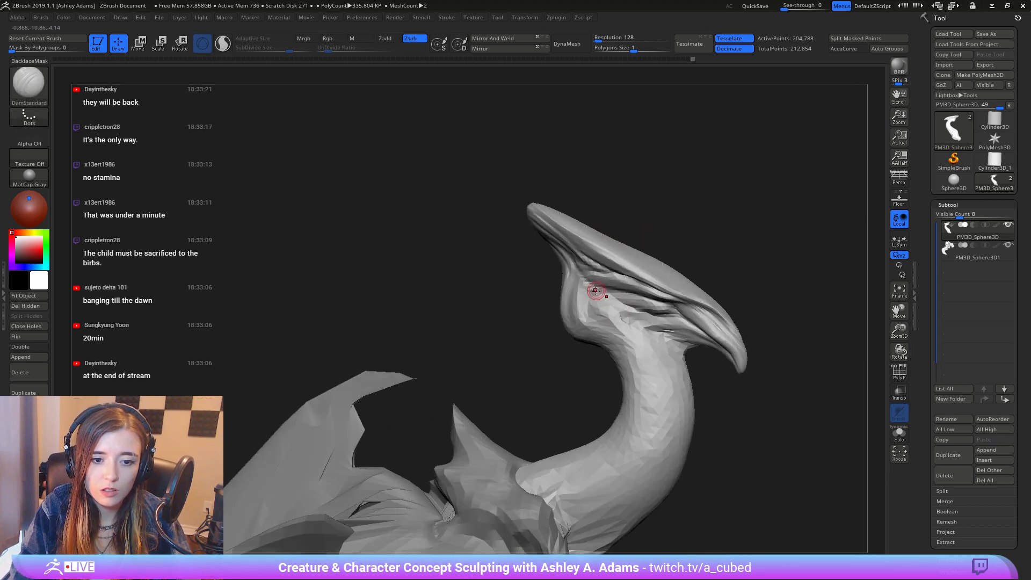
Step: Carve creases across the cheek and back of the head on the other side with DamStandard
drag(599, 295, 580, 289)
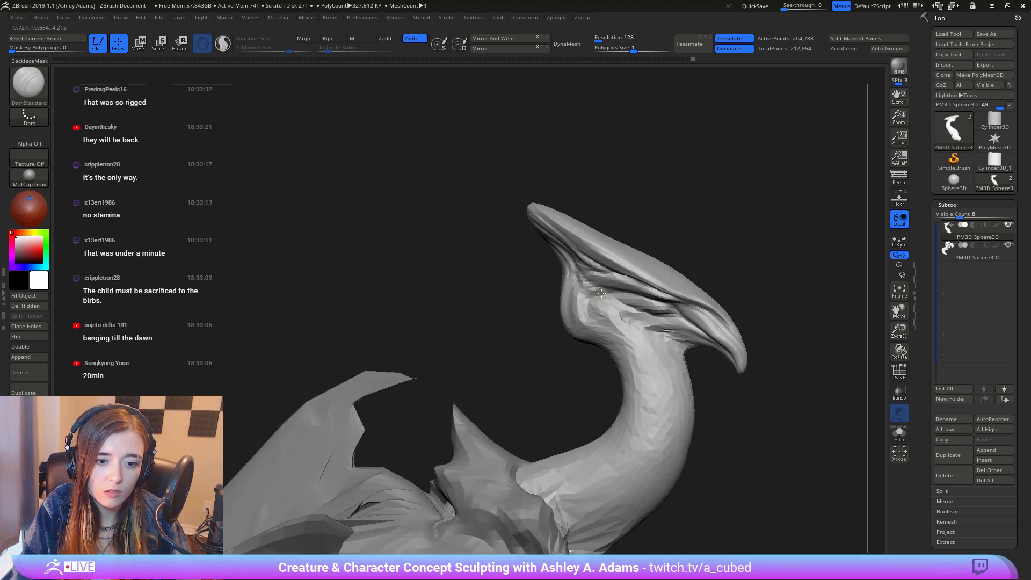
right_drag(601, 293, 566, 267)
mouse_move(573, 323)
mouse_down()
mouse_move(614, 330)
mouse_move(589, 306)
mouse_move(681, 340)
mouse_up()
mouse_move(681, 339)
right_down()
mouse_move(664, 325)
mouse_move(667, 261)
right_up()
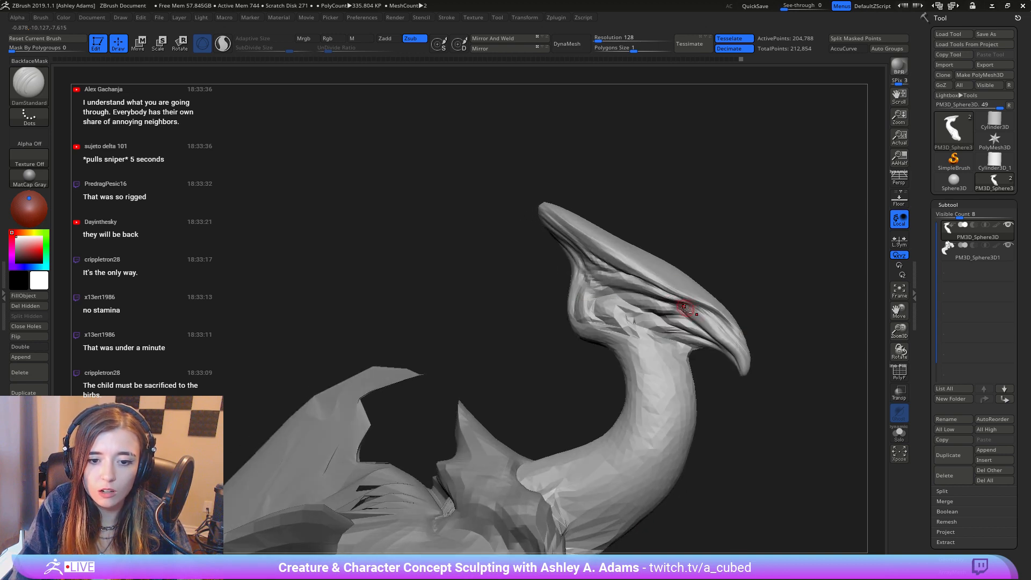
Step: Carve grooves from the cheek along the side of the beak with DamStandard
drag(682, 307, 740, 356)
mouse_move(650, 278)
right_down()
mouse_move(587, 267)
mouse_move(594, 253)
mouse_move(650, 263)
mouse_move(674, 290)
right_up()
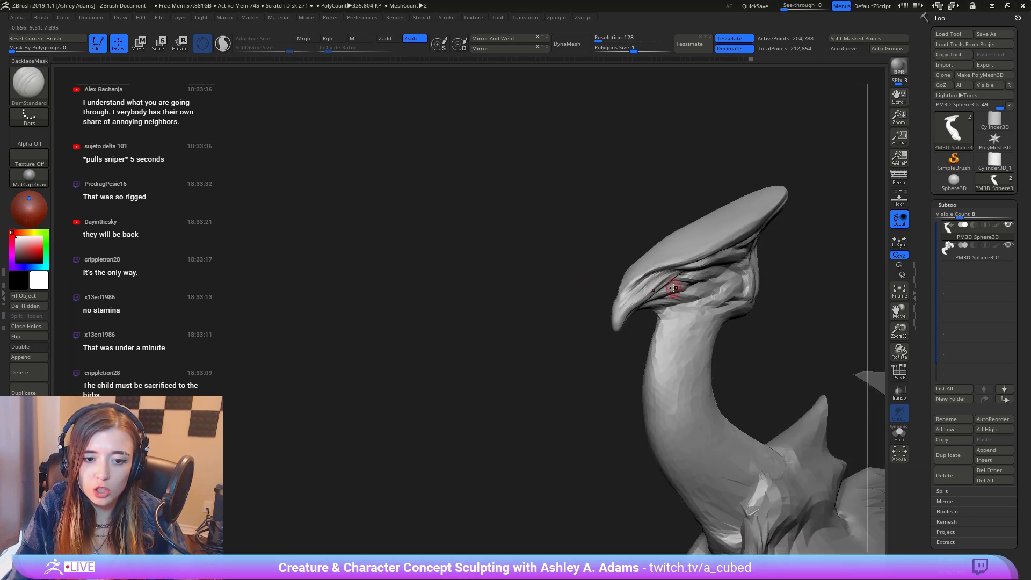
drag(663, 274, 643, 292)
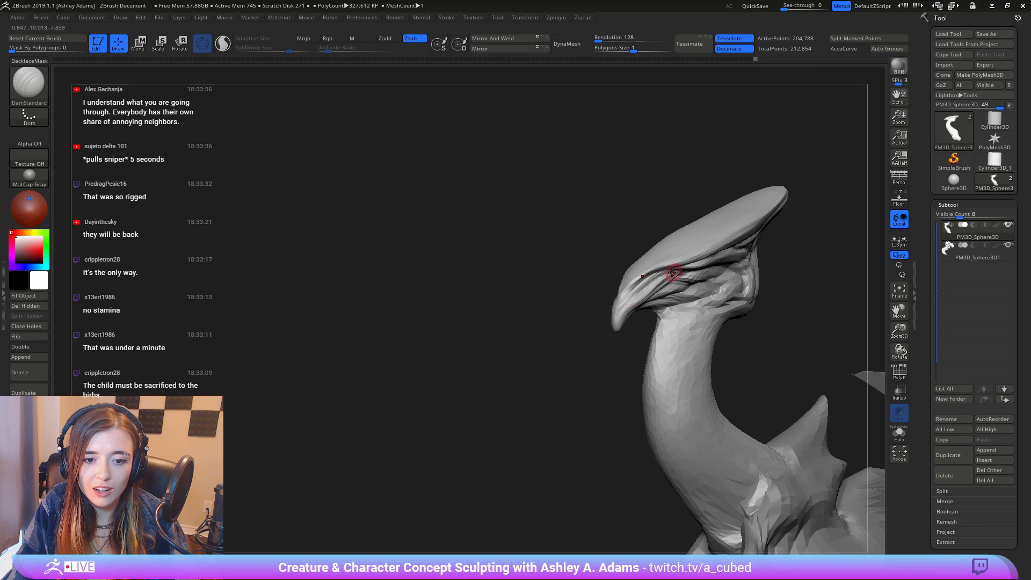
right_drag(618, 305, 635, 289)
Step: Paint a mask over the top of the crest and invert it to isolate the crest for editing
ctrl+right_drag(590, 231, 577, 172)
right_click(585, 290)
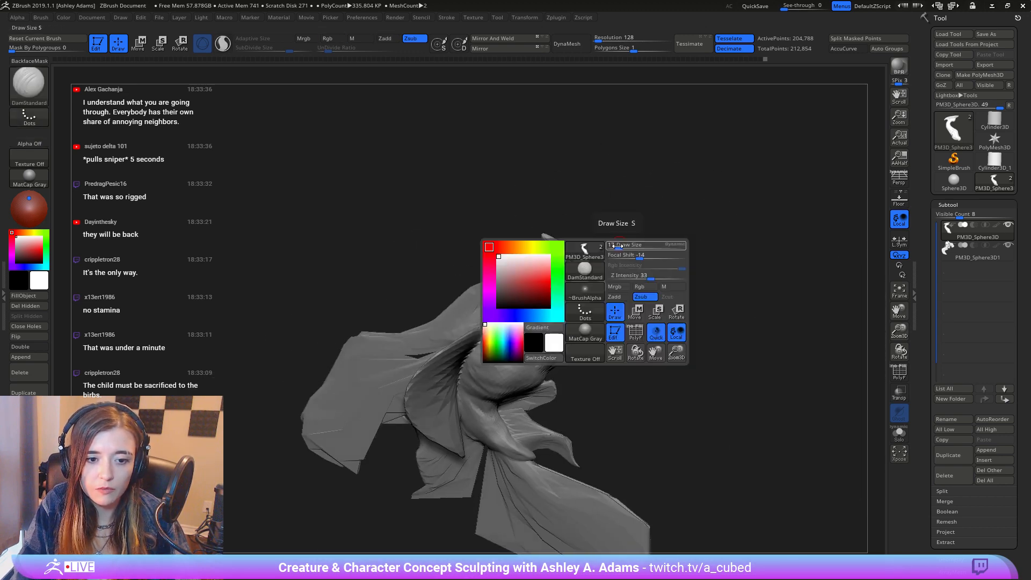
right_drag(607, 285, 561, 269)
mouse_move(561, 268)
ctrl+right_down()
mouse_move(588, 305)
mouse_move(587, 238)
ctrl+right_up()
right_click(586, 304)
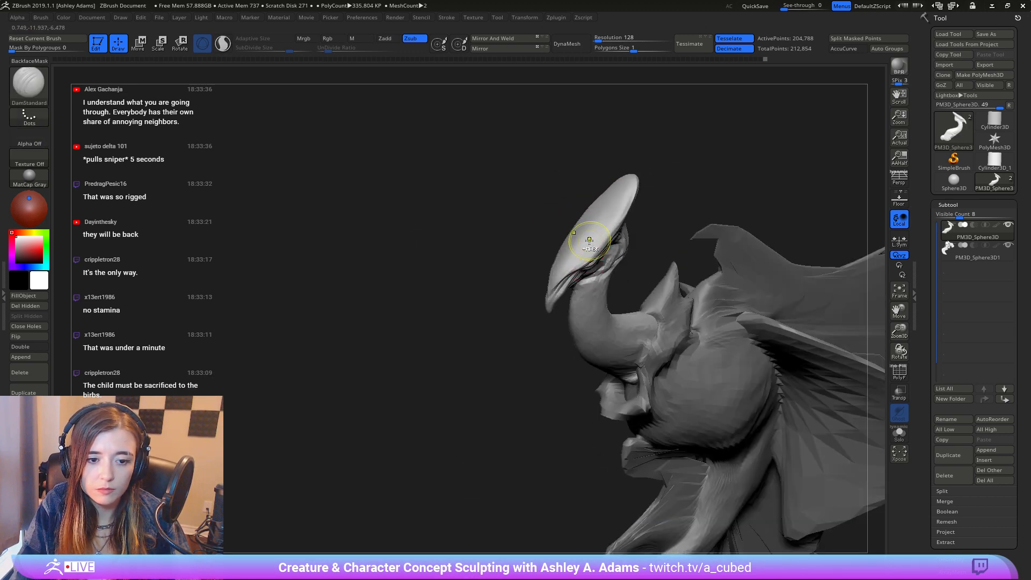
mouse_move(562, 267)
ctrl+mouse_down()
mouse_move(631, 178)
mouse_move(543, 268)
ctrl+mouse_up()
right_drag(531, 273, 579, 215)
ctrl+drag(631, 184, 606, 212)
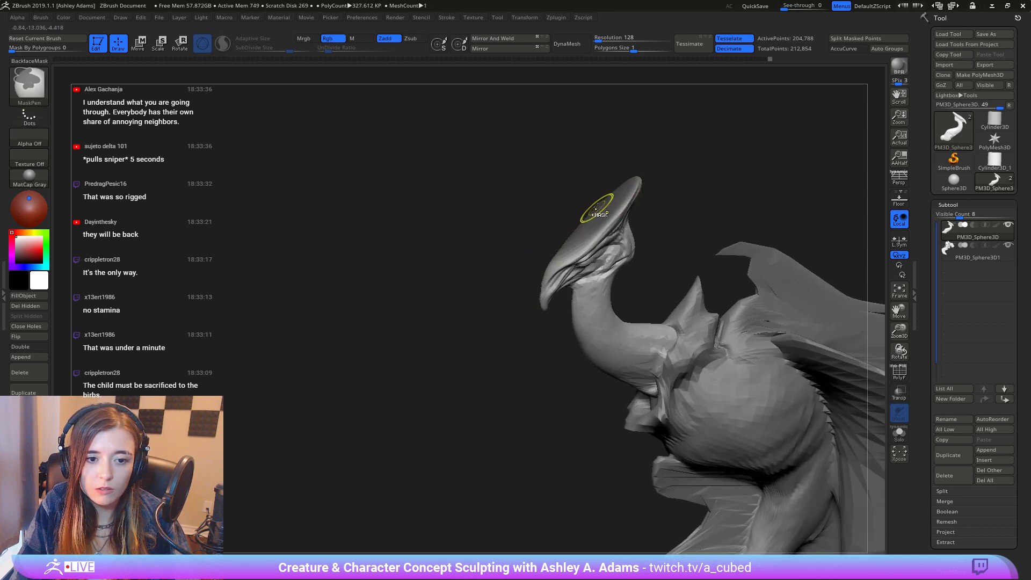
mouse_move(597, 209)
right_down()
mouse_move(633, 230)
mouse_move(622, 184)
mouse_move(671, 256)
mouse_move(618, 280)
right_up()
right_click(618, 282)
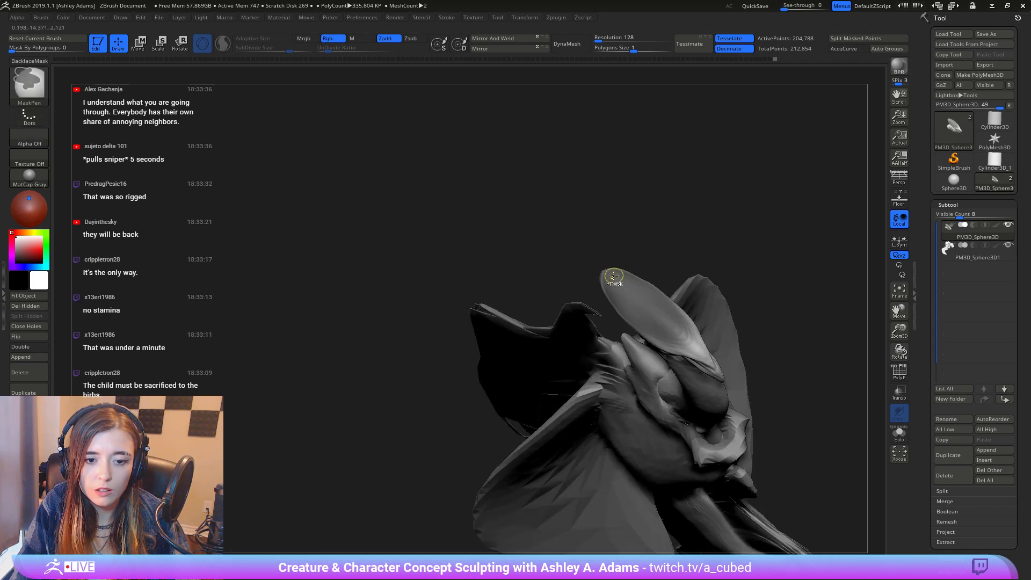
ctrl+click(656, 235)
right_click(609, 292)
Step: Pull the crest's rear tip up and back into a long, tapering spike with SnakeHook
right_drag(615, 285, 624, 226)
key(b)
key(s)
key(h)
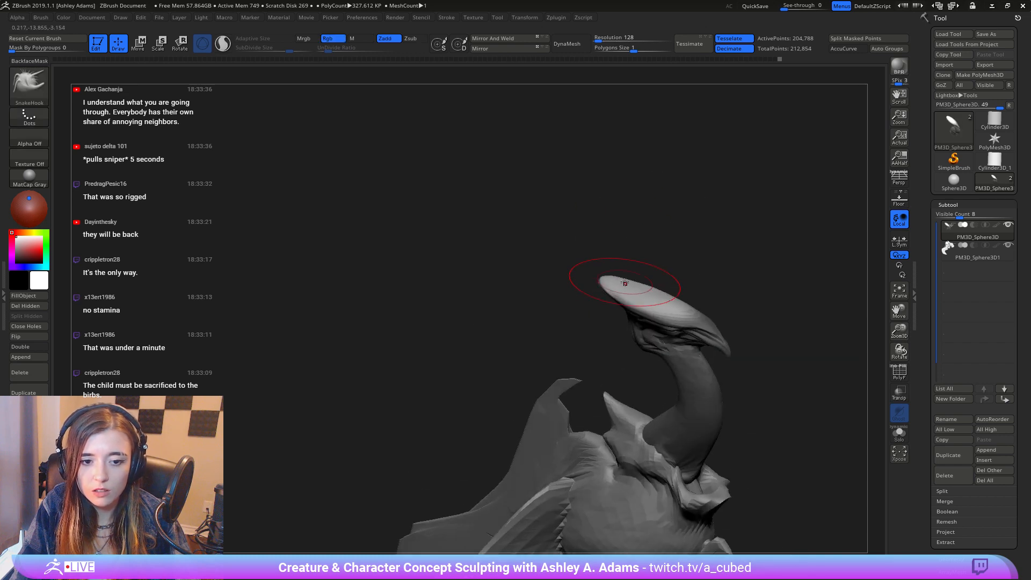
mouse_move(607, 283)
right_down()
mouse_move(603, 258)
mouse_move(618, 270)
mouse_move(633, 253)
mouse_move(650, 285)
mouse_move(584, 231)
right_up()
right_click(584, 237)
drag(542, 206, 506, 163)
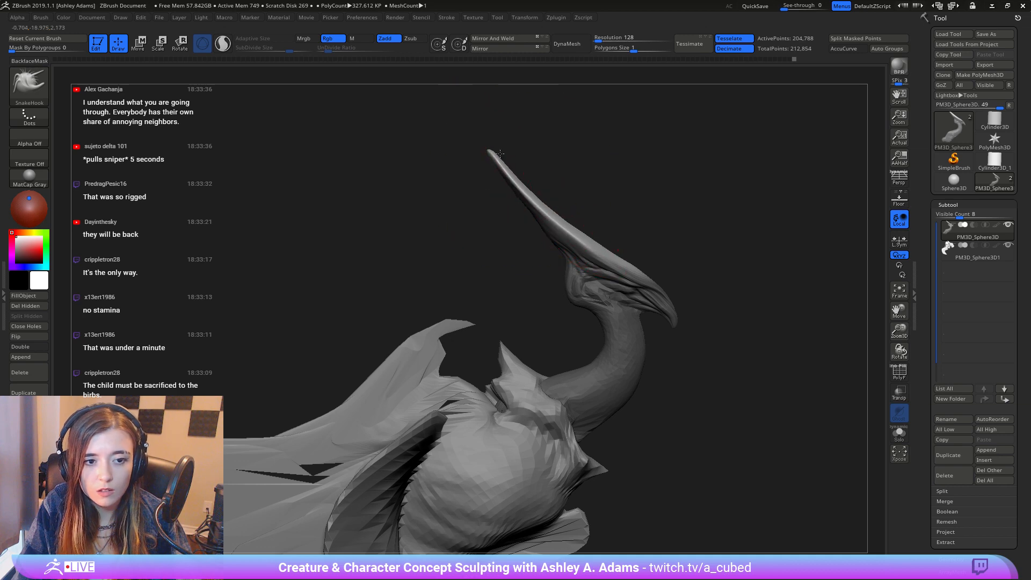
mouse_move(521, 274)
ctrl+right_down()
mouse_move(533, 231)
mouse_move(577, 170)
ctrl+right_up()
right_drag(634, 215, 504, 240)
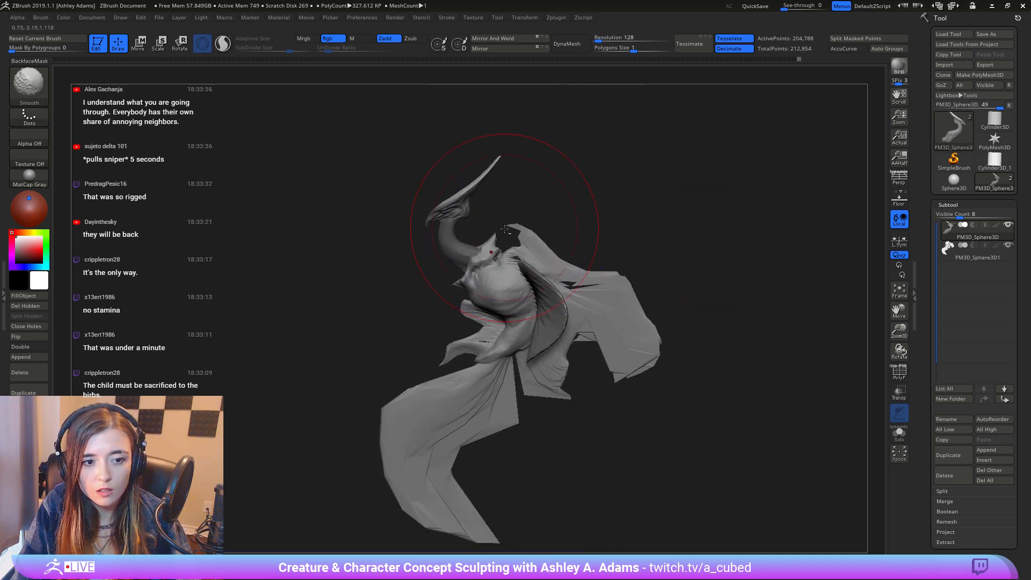
Step: Clear the mask and refine the crest and back of the head with a resized SnakeHook brush
alt+right_drag(570, 193, 725, 240)
ctrl+right_drag(644, 259, 659, 361)
drag(619, 275, 586, 275)
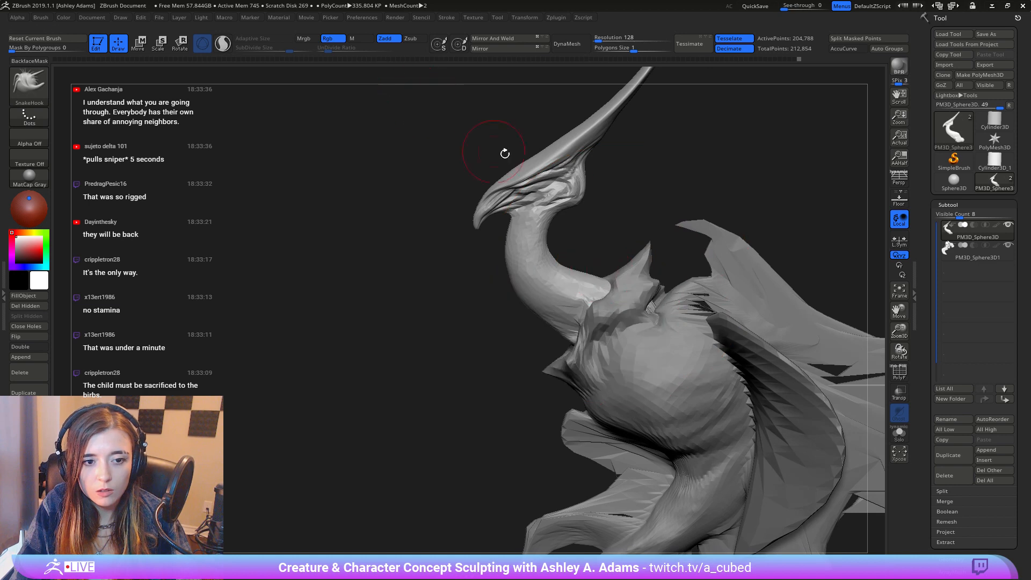
mouse_move(501, 154)
mouse_down()
mouse_move(589, 290)
mouse_move(573, 280)
mouse_up()
key(space)
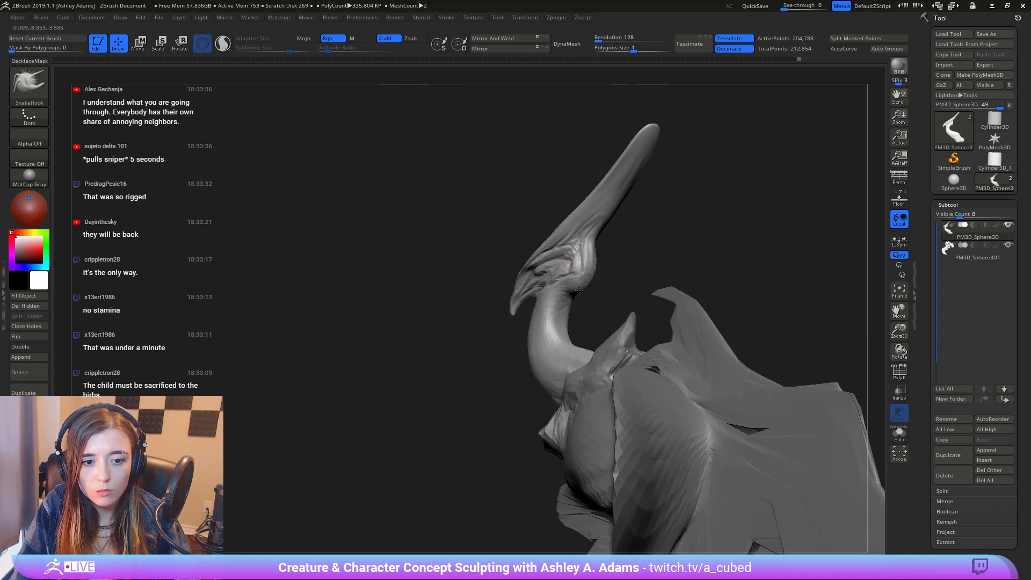
ctrl+right_drag(585, 323, 598, 295)
right_drag(599, 294, 615, 278)
key(s)
drag(616, 278, 621, 278)
mouse_move(621, 278)
right_down()
mouse_move(610, 235)
mouse_move(569, 225)
right_up()
key(s)
drag(568, 225, 561, 226)
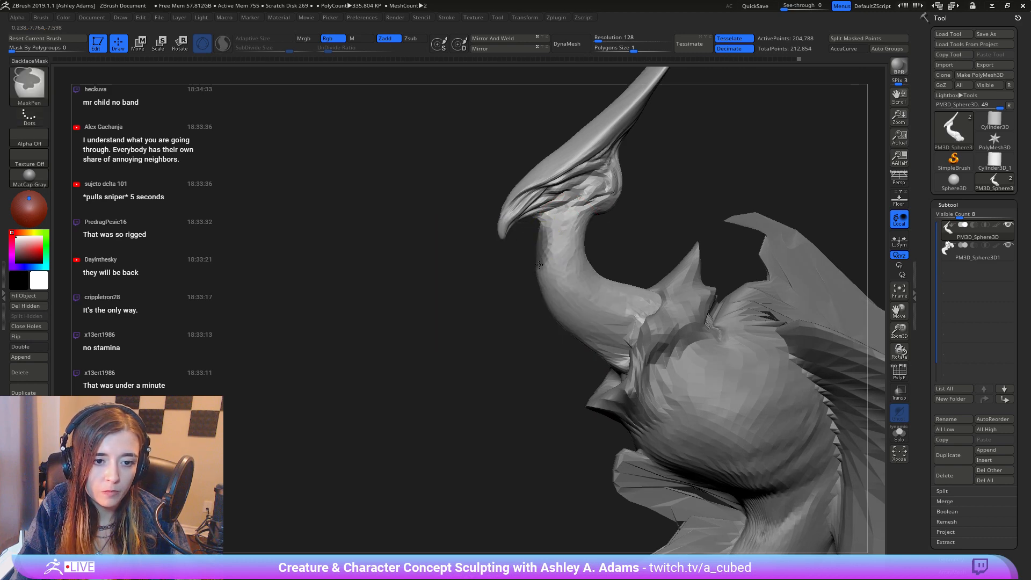
Step: Isolate the front of the throat with an inverted mask and pull it downward into a pointed flap with SnakeHook
ctrl+drag(539, 265, 585, 269)
ctrl+click(617, 256)
right_drag(571, 276, 559, 280)
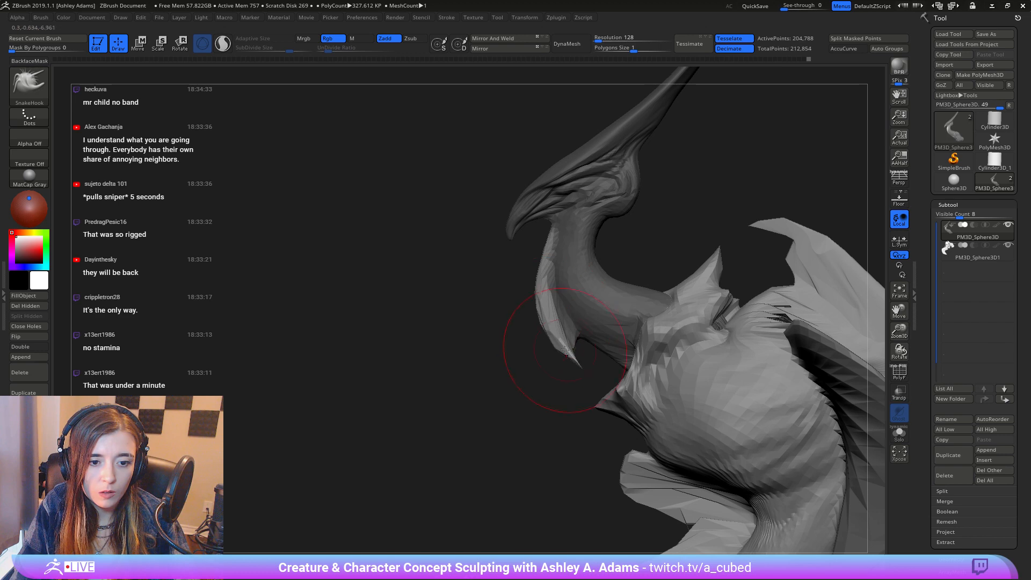
mouse_move(565, 350)
right_down()
mouse_move(628, 315)
mouse_move(628, 333)
mouse_move(591, 300)
mouse_move(552, 208)
mouse_move(550, 229)
mouse_move(654, 315)
mouse_move(653, 292)
right_up()
ctrl+click(656, 202)
Step: Build up volume on the throat flap and side of the neck with the ClayBuildup brush
right_drag(656, 203, 537, 299)
right_click(537, 299)
alt+right_drag(617, 212, 585, 282)
key(b)
key(c)
key(b)
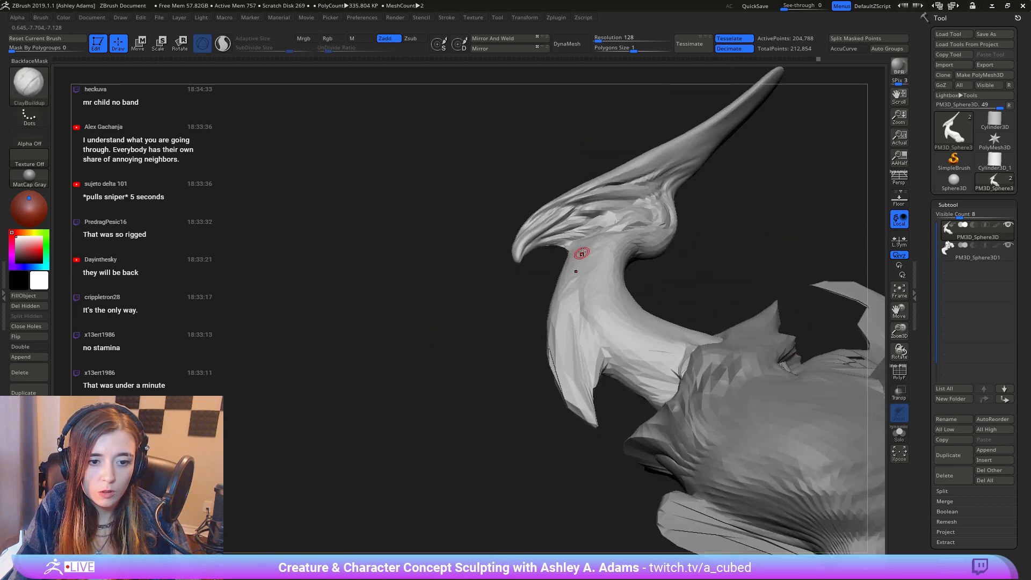
drag(580, 254, 568, 349)
mouse_move(587, 309)
mouse_down()
mouse_move(601, 347)
mouse_move(633, 357)
mouse_up()
Step: Switch to DamStandard and carve long grooves down the side of the neck and where the throat flap joins it
mouse_move(633, 356)
right_down()
mouse_move(596, 292)
mouse_move(603, 218)
right_up()
key(b)
key(d)
key(s)
alt+right_drag(698, 231, 571, 236)
drag(593, 188, 638, 271)
right_drag(629, 258, 555, 231)
mouse_move(605, 204)
mouse_down()
mouse_move(621, 226)
mouse_move(622, 301)
mouse_up()
drag(584, 186, 605, 267)
mouse_move(584, 222)
mouse_down()
mouse_move(601, 253)
mouse_move(563, 349)
mouse_move(572, 370)
mouse_up()
drag(595, 269, 576, 330)
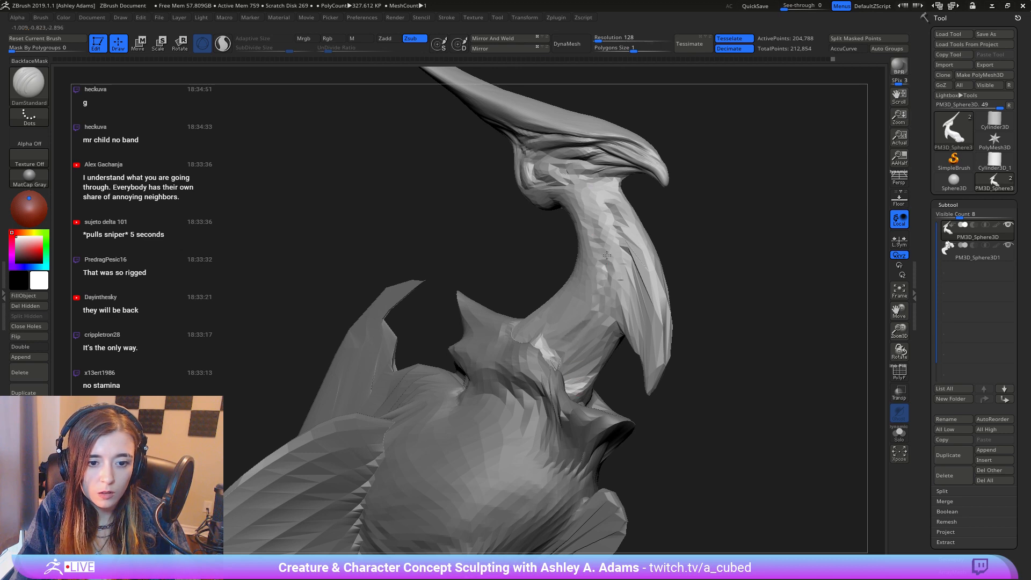
Step: Extend the carved creases down to the base of the neck with a resized DamStandard brush
mouse_move(584, 197)
ctrl+right_down()
mouse_move(600, 201)
mouse_move(633, 259)
ctrl+right_up()
right_click(601, 304)
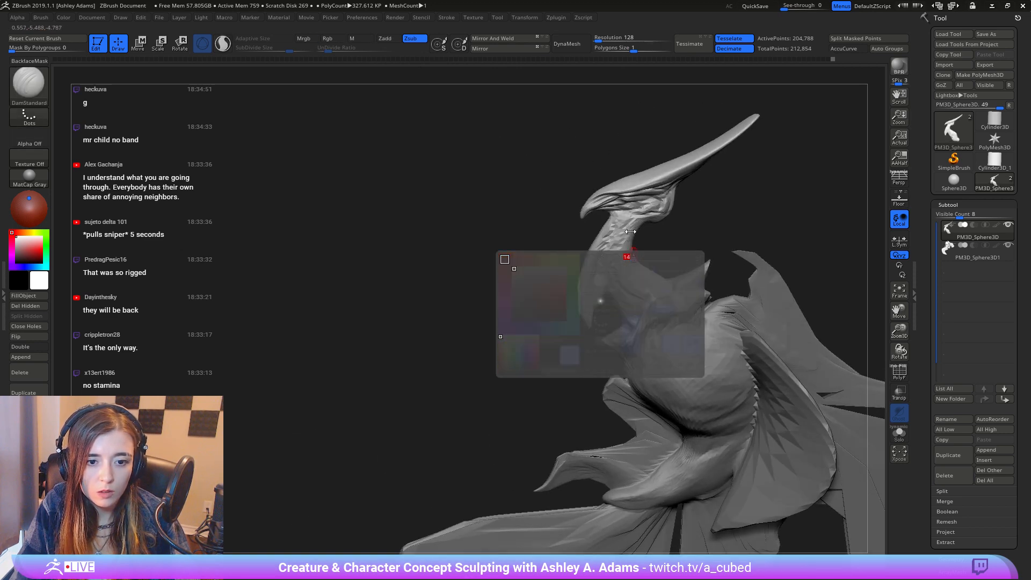
mouse_move(637, 214)
mouse_down()
mouse_move(613, 263)
mouse_move(651, 304)
mouse_up()
right_drag(640, 259, 617, 242)
drag(637, 212, 628, 223)
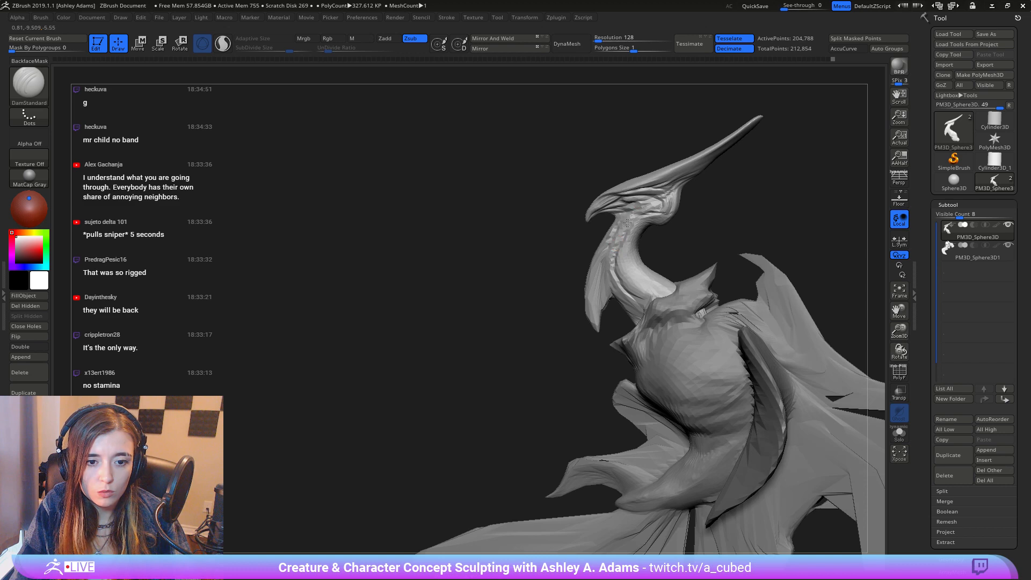
drag(631, 268, 664, 291)
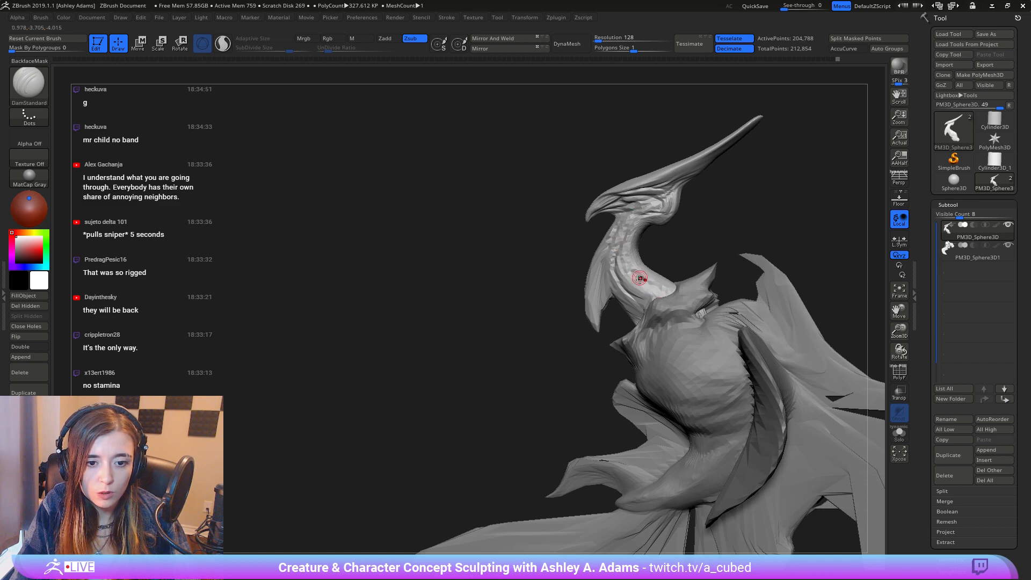
mouse_move(642, 276)
right_down()
mouse_move(663, 292)
mouse_move(649, 286)
mouse_move(652, 300)
mouse_move(599, 324)
mouse_move(577, 266)
mouse_move(499, 231)
mouse_move(459, 155)
right_up()
Step: Adjust the tip of the throat flap with a resized SnakeHook brush
right_click(598, 325)
right_click(500, 283)
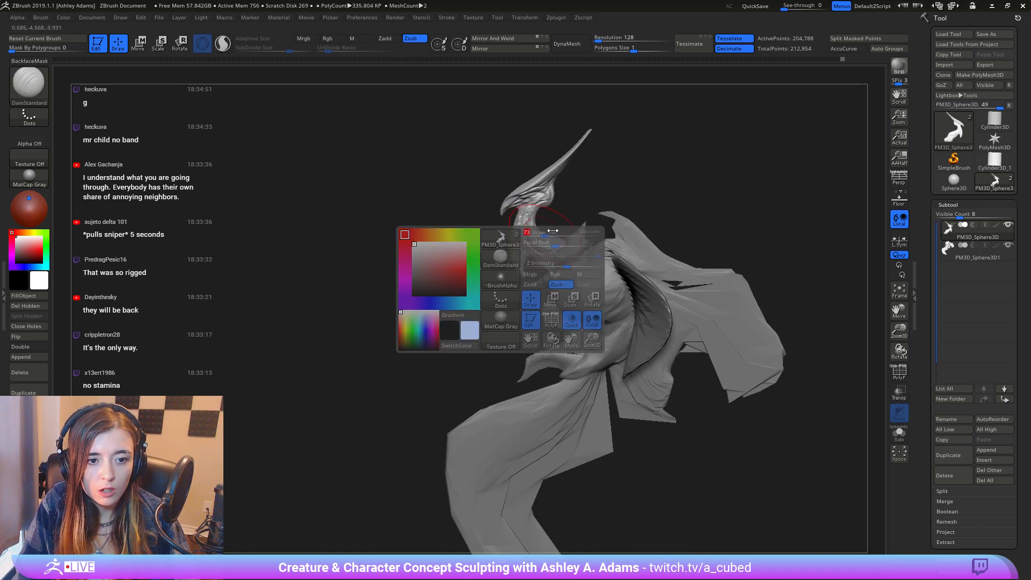
key(b)
key(s)
key(h)
drag(513, 264, 508, 260)
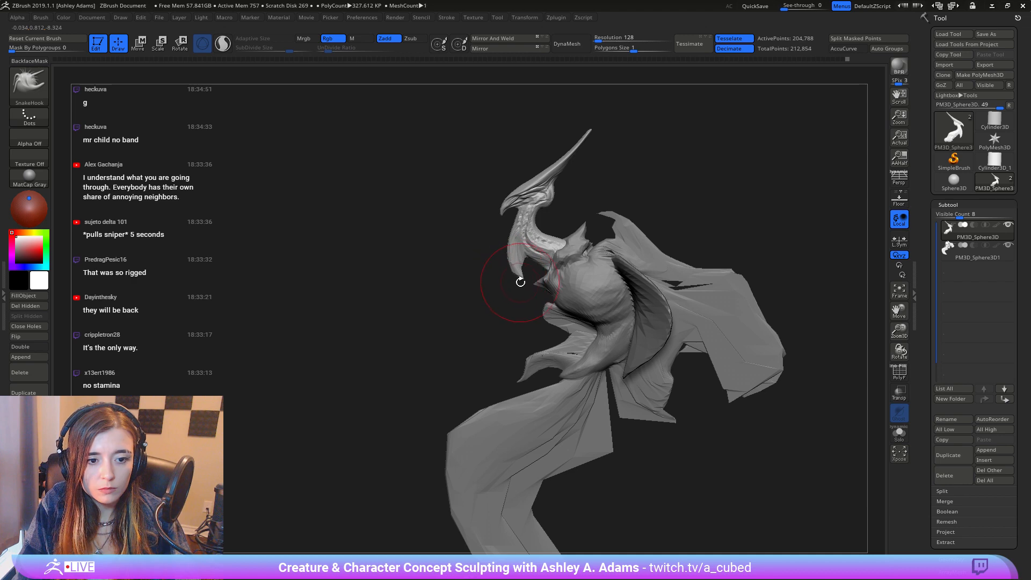
Step: Select the body subtool and adjust the contour of the belly with a resized SnakeHook brush
alt+click(546, 296)
mouse_move(547, 296)
right_down()
mouse_move(620, 296)
mouse_move(626, 249)
mouse_move(621, 279)
right_up()
ctrl+right_drag(621, 279, 618, 317)
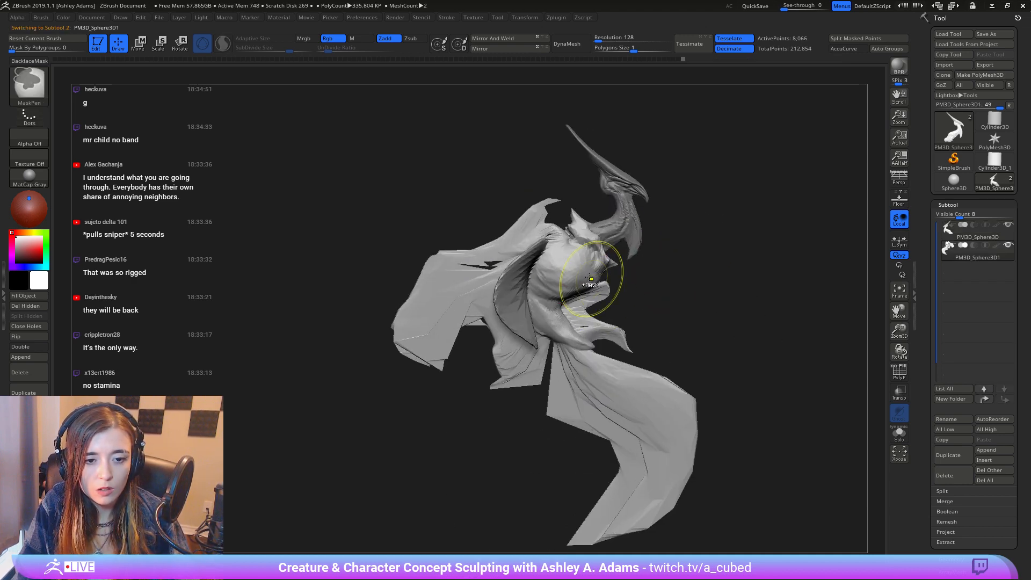
key(space)
drag(593, 269, 554, 296)
key(space)
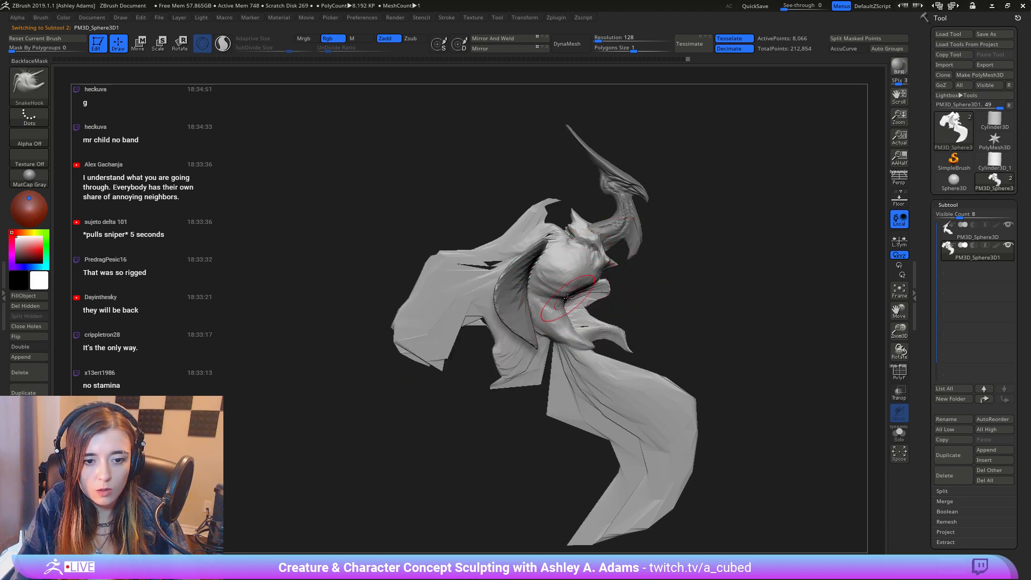
key(space)
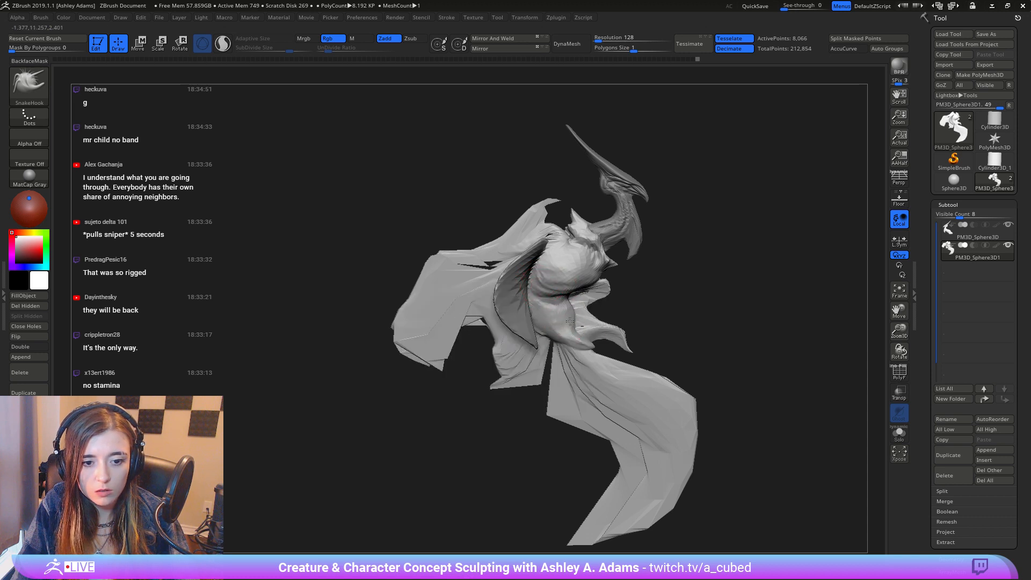
Step: Reshape the front of the upper body near the base of the neck with a resized SnakeHook brush
mouse_move(568, 312)
ctrl+right_down()
mouse_move(585, 230)
mouse_move(553, 227)
mouse_move(602, 329)
ctrl+right_up()
key(space)
click(565, 252)
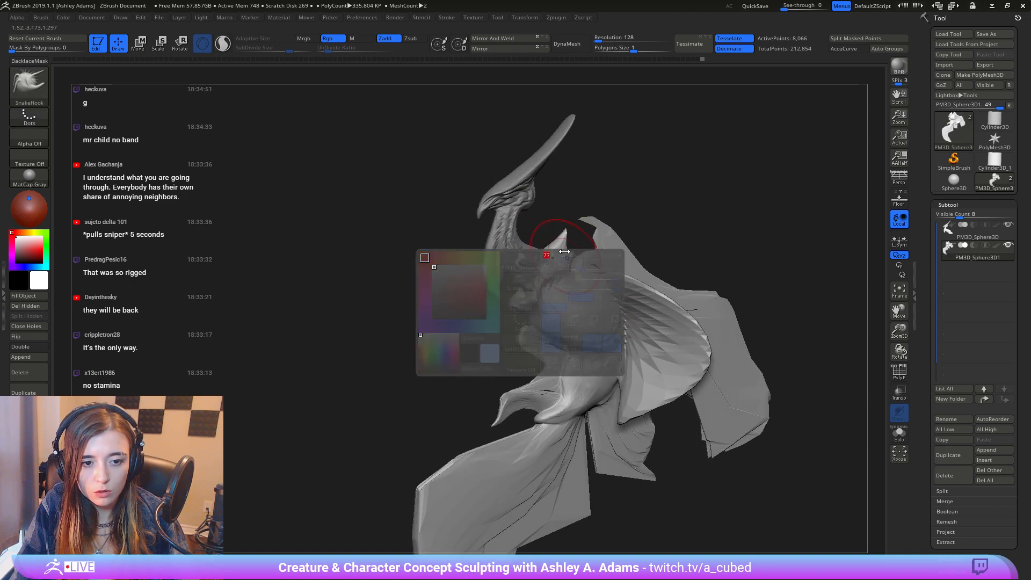
right_drag(565, 251, 537, 242)
key(space)
drag(550, 262, 484, 232)
right_drag(504, 268, 458, 197)
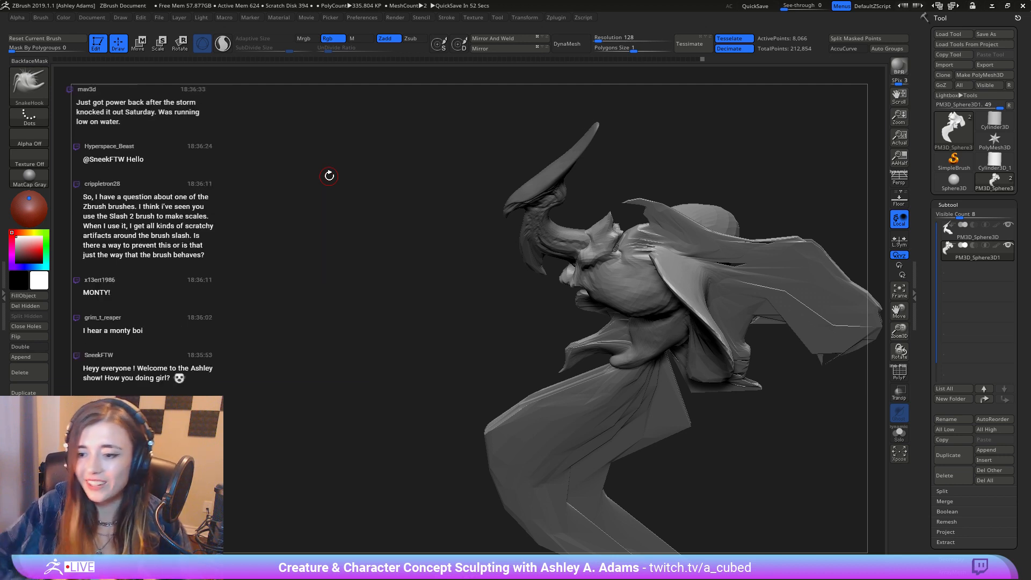
Step: Reshape the upper body surface where it meets the base of the neck with a resized SnakeHook brush
right_drag(659, 243, 658, 215)
right_drag(617, 269, 569, 215)
right_click(598, 257)
drag(596, 236, 585, 231)
right_drag(583, 231, 598, 256)
right_click(607, 218)
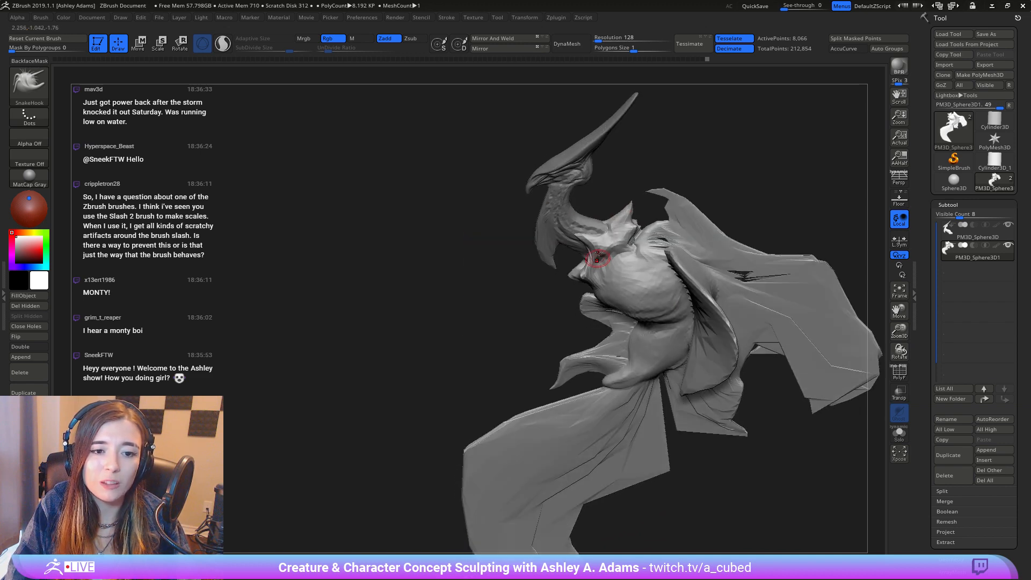
drag(596, 237, 600, 223)
mouse_move(587, 221)
right_down()
mouse_move(605, 224)
mouse_move(612, 207)
mouse_move(594, 216)
mouse_move(713, 240)
mouse_move(580, 239)
right_up()
right_click(565, 219)
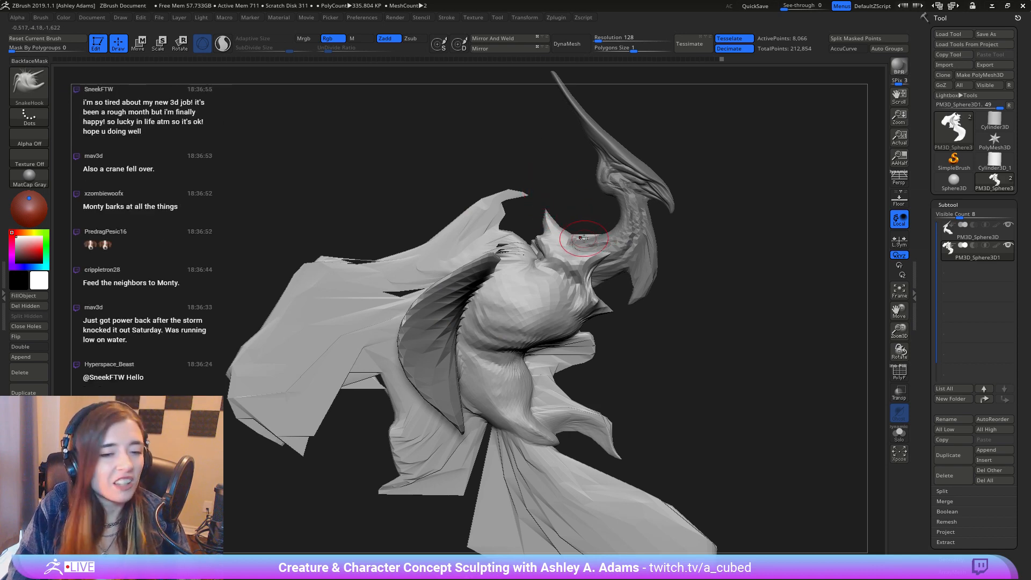
Step: Smooth the ridge between the back spike and the neck base, and refine its contour with the SnakeHook brush
shift+drag(587, 235, 582, 237)
right_drag(597, 233, 594, 224)
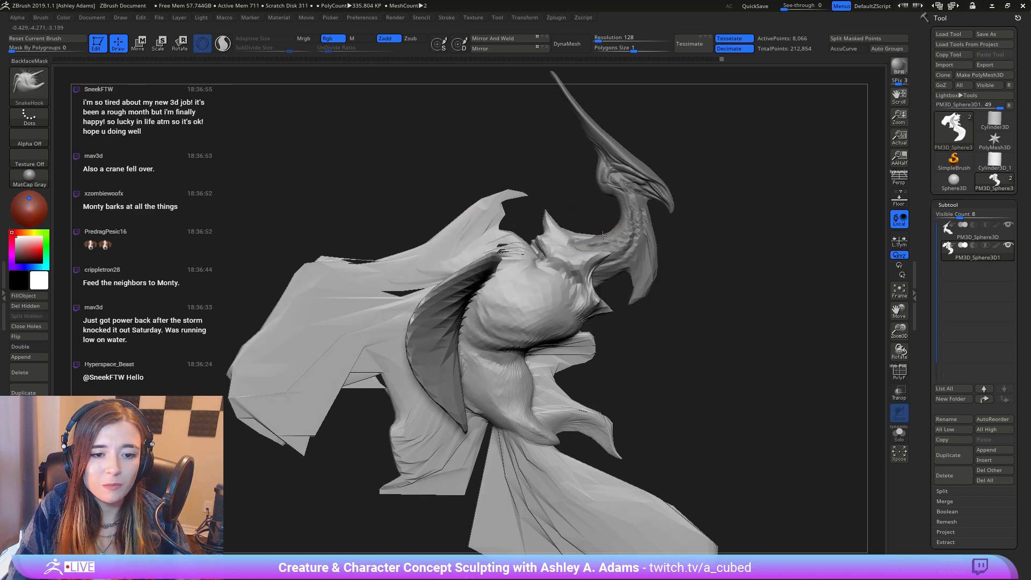
mouse_move(591, 236)
mouse_down()
mouse_move(600, 233)
mouse_move(577, 236)
mouse_up()
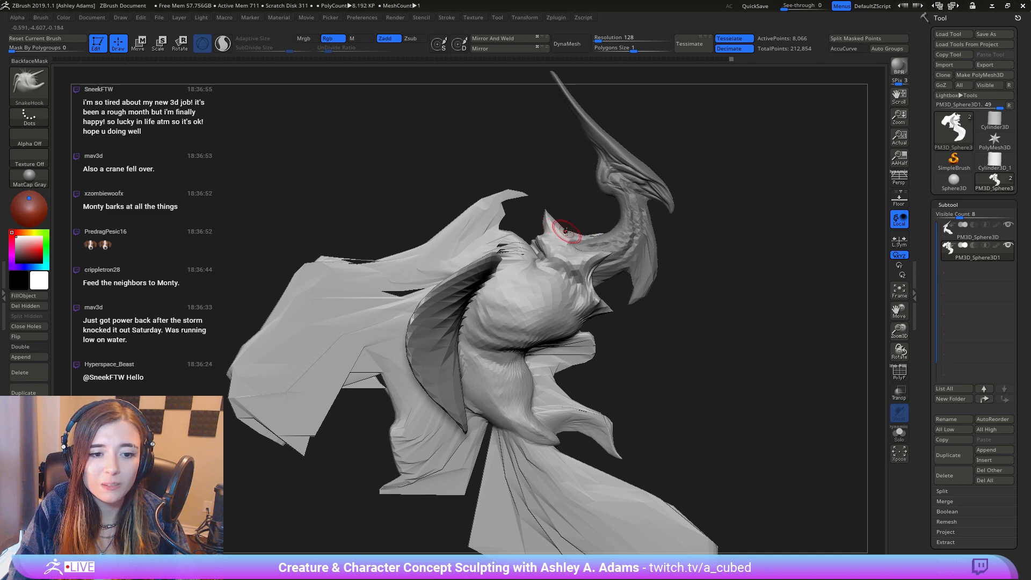
key(ctrl)
mouse_move(599, 271)
ctrl+right_down()
mouse_move(597, 241)
mouse_move(473, 239)
ctrl+right_up()
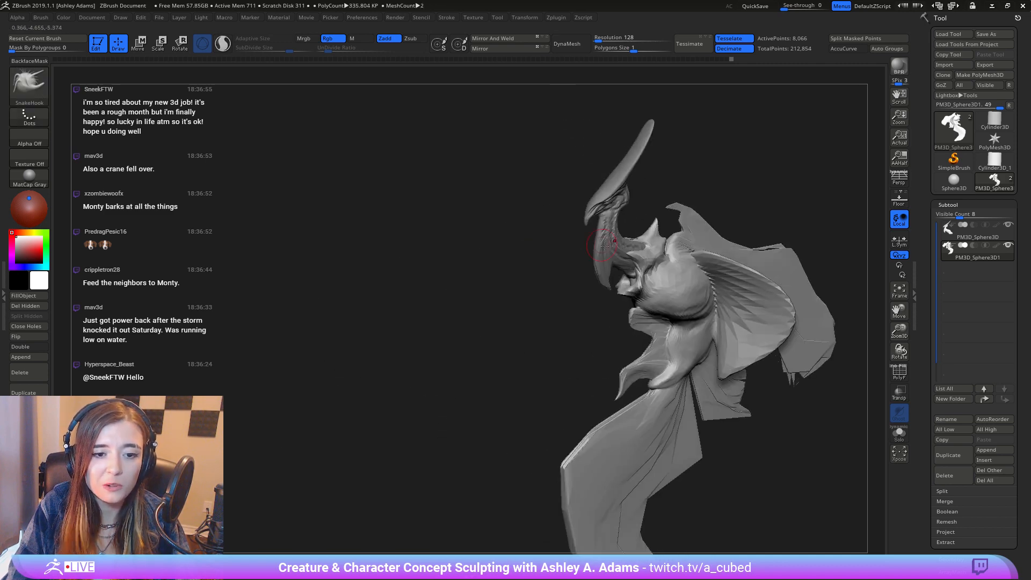
right_drag(650, 242, 620, 246)
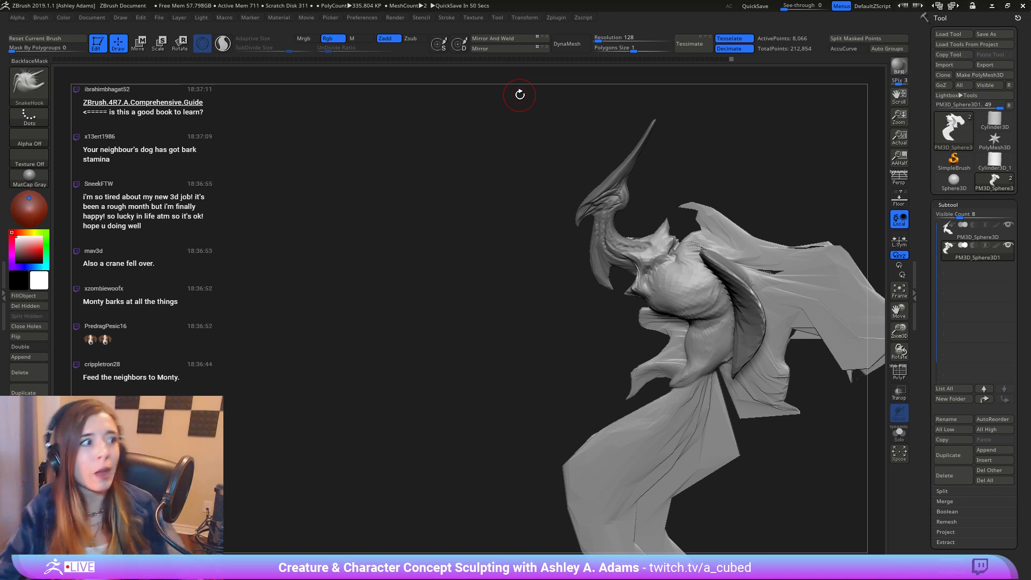
Step: Adjust the front edge of the wing near the shoulder with a resized SnakeHook brush
mouse_move(520, 94)
mouse_down()
mouse_move(677, 270)
mouse_move(580, 231)
mouse_up()
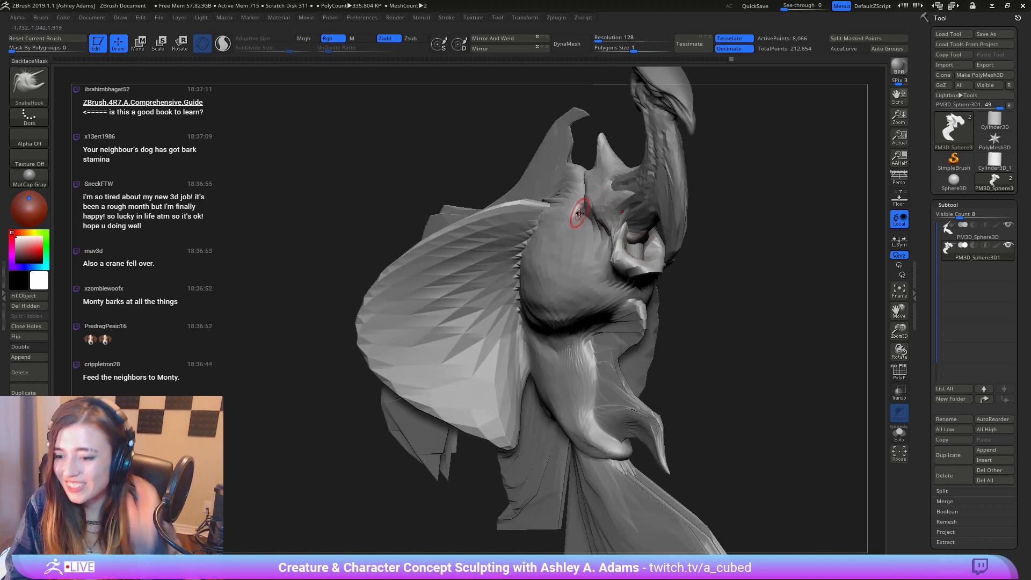
right_drag(601, 258, 634, 264)
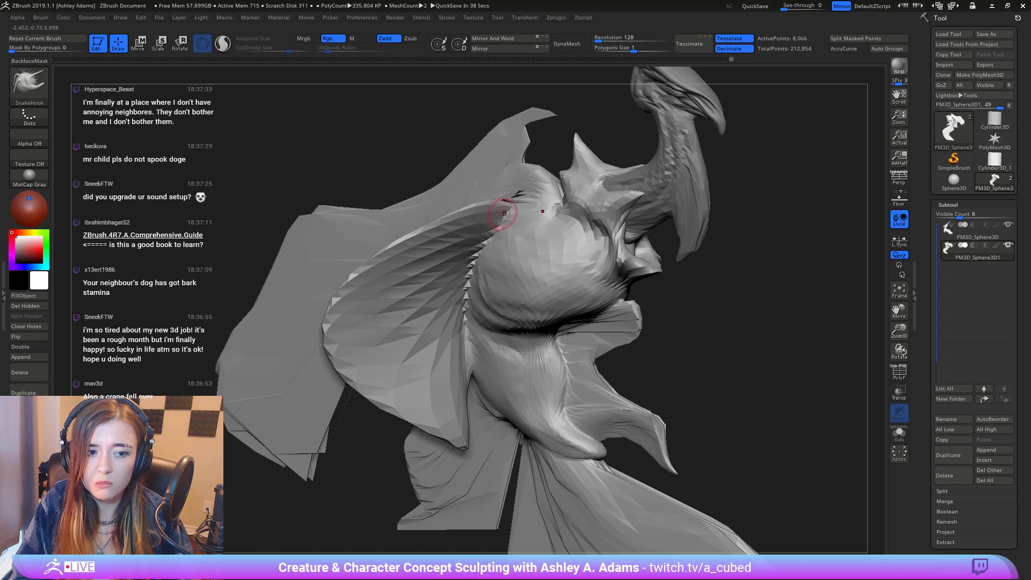
drag(433, 145, 595, 343)
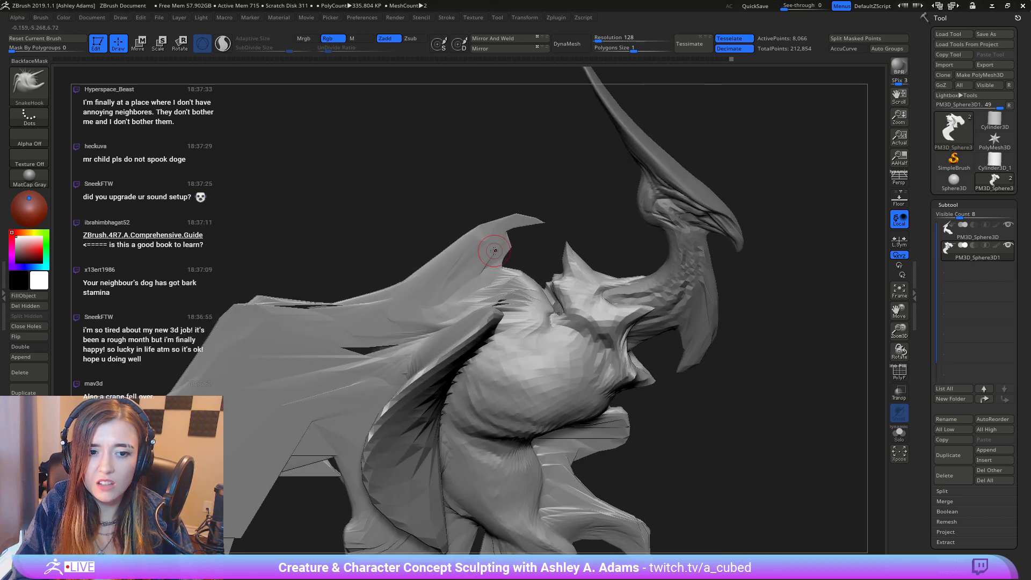
key(space)
mouse_move(520, 231)
mouse_down()
mouse_move(553, 231)
mouse_move(580, 254)
mouse_up()
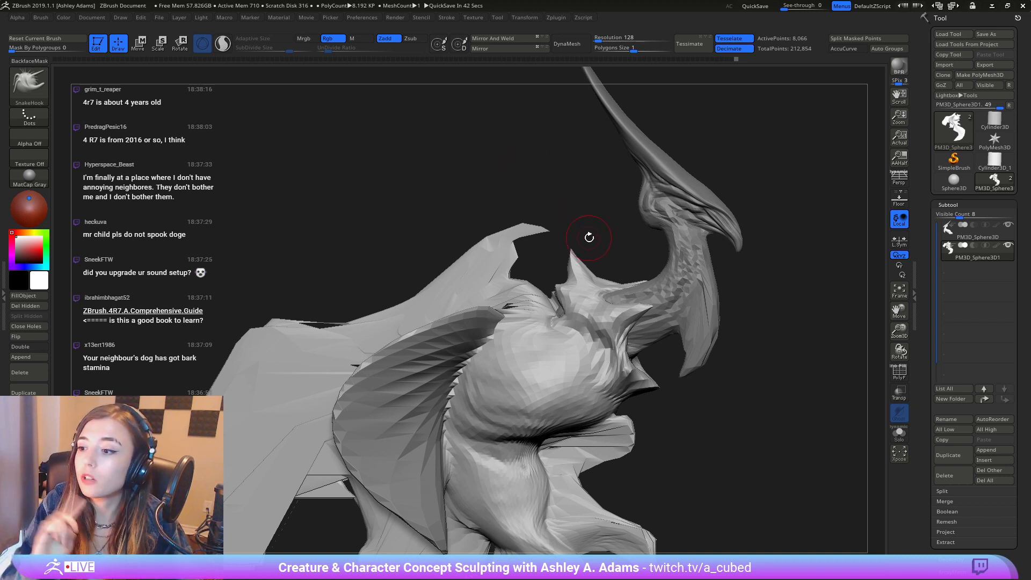
mouse_move(789, 319)
mouse_down()
mouse_move(700, 384)
mouse_move(593, 354)
mouse_move(609, 287)
mouse_up()
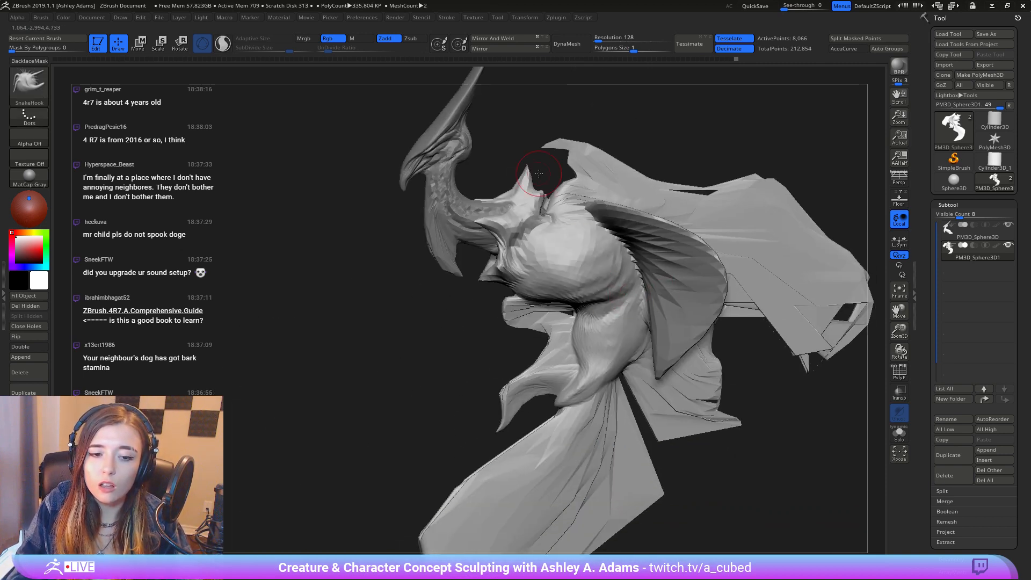
Step: Carve a crease along the side of the torso near the wing root with the DamStandard brush
right_drag(568, 264, 628, 226)
key(b)
key(d)
key(s)
drag(629, 256, 606, 288)
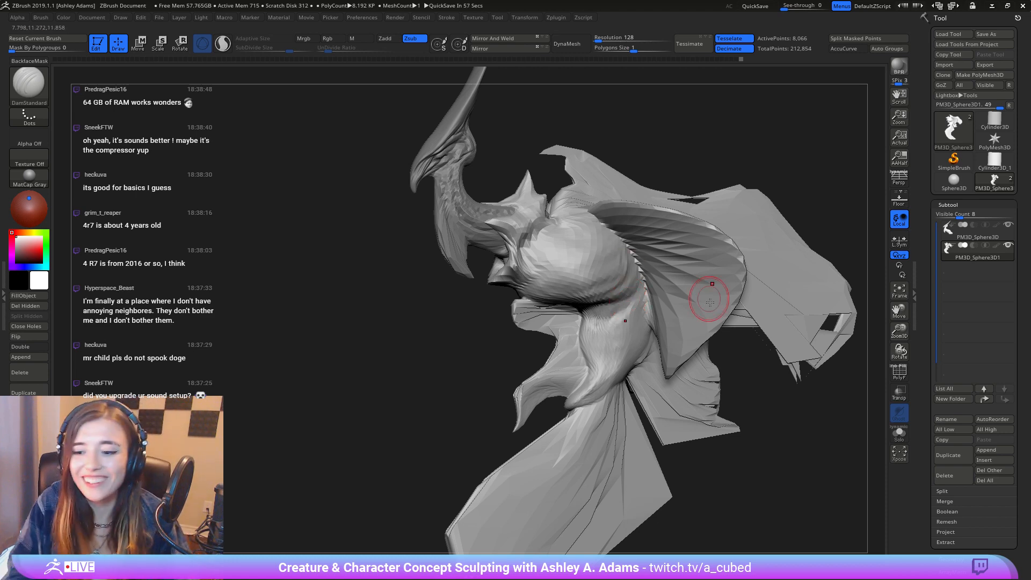
mouse_move(605, 317)
right_down()
mouse_move(633, 354)
mouse_move(610, 289)
mouse_move(607, 231)
mouse_move(546, 272)
right_up()
right_click(546, 272)
ctrl+right_drag(605, 338, 626, 293)
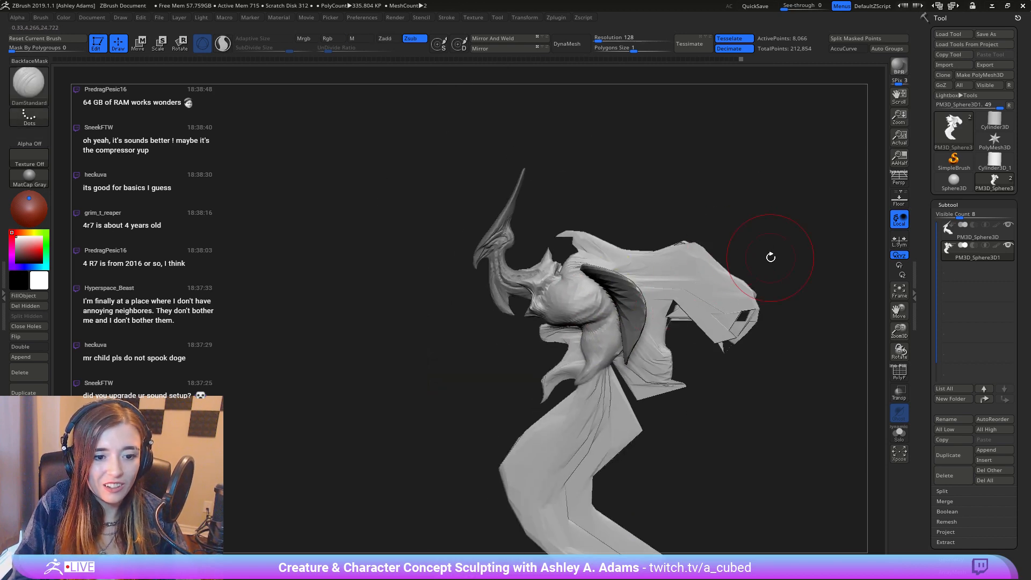
Step: Append a ZSphere as a new subtool, select it and activate the Move tool
click(990, 452)
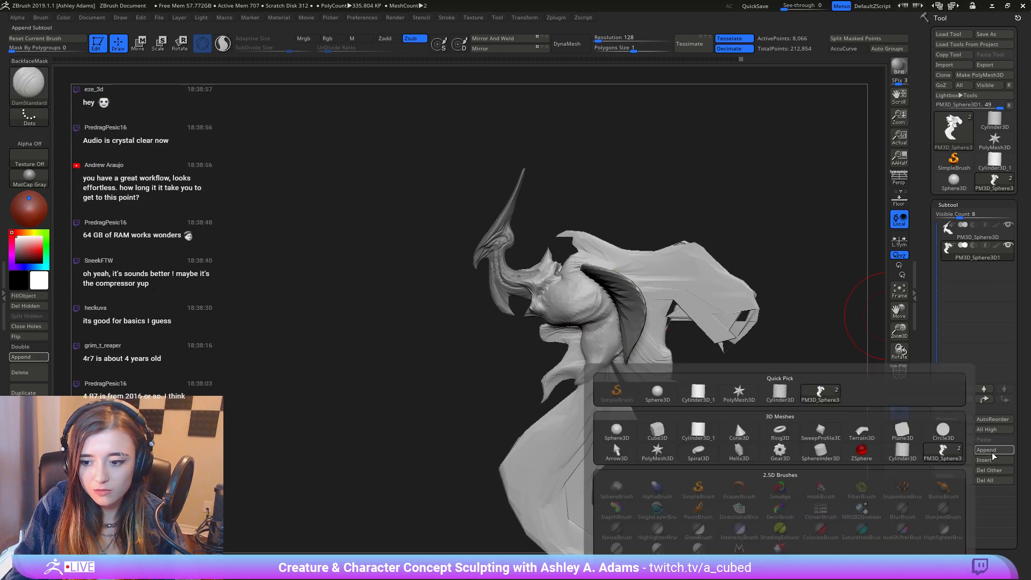
click(862, 451)
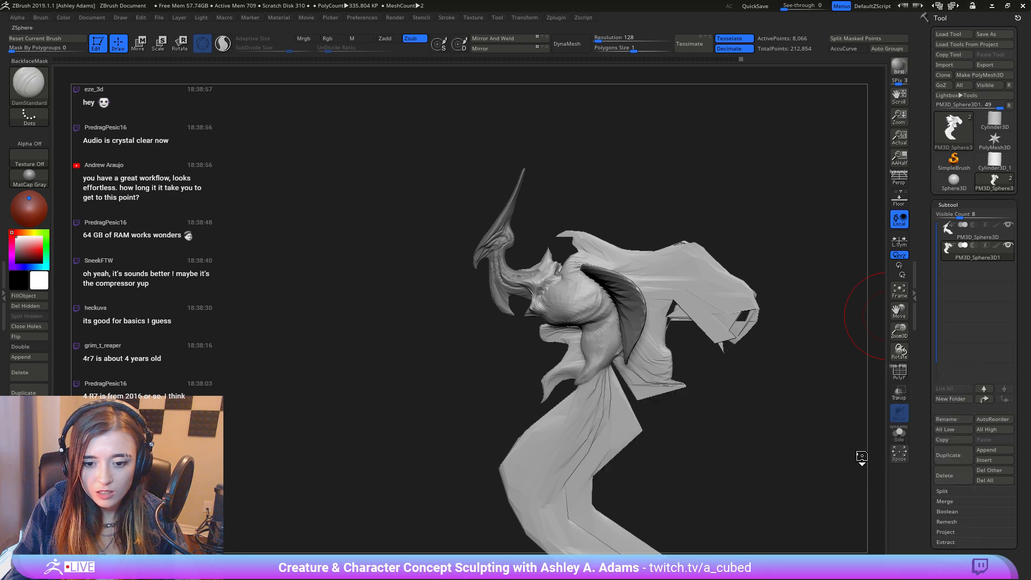
drag(672, 345, 755, 292)
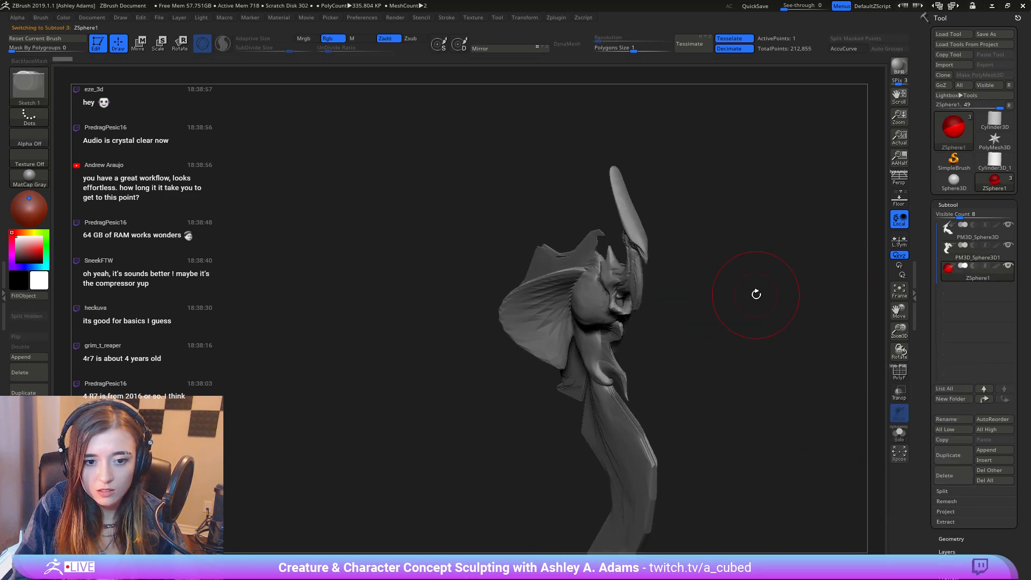
key(w)
Step: Toggle the visibility of the head and body subtools to locate the new ZSphere, leaving both shown
ctrl+right_drag(692, 388, 671, 343)
right_drag(671, 344, 633, 340)
mouse_move(576, 268)
right_down()
mouse_move(591, 267)
mouse_move(429, 300)
mouse_move(559, 269)
right_up()
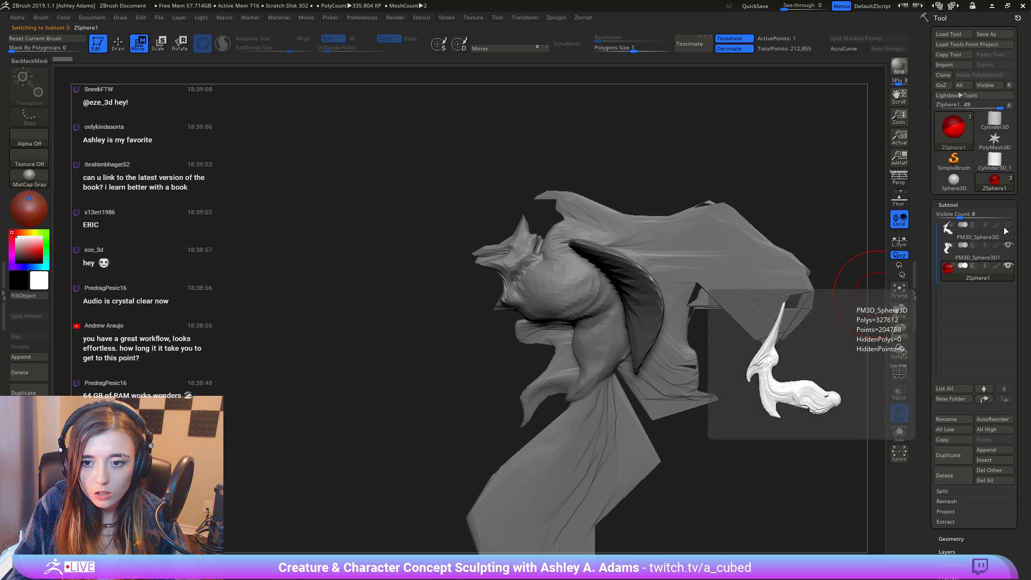
click(1008, 247)
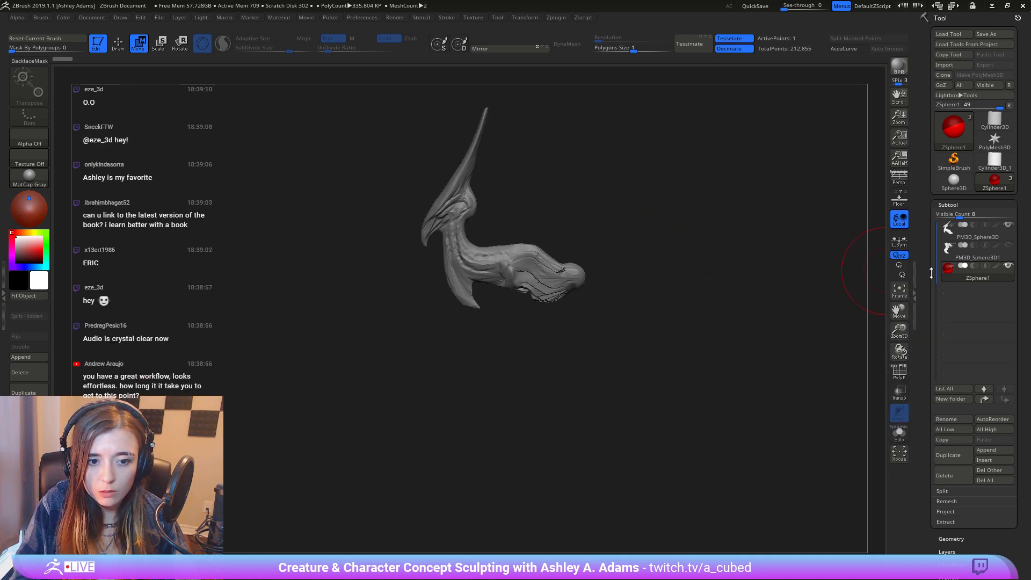
right_drag(747, 285, 711, 284)
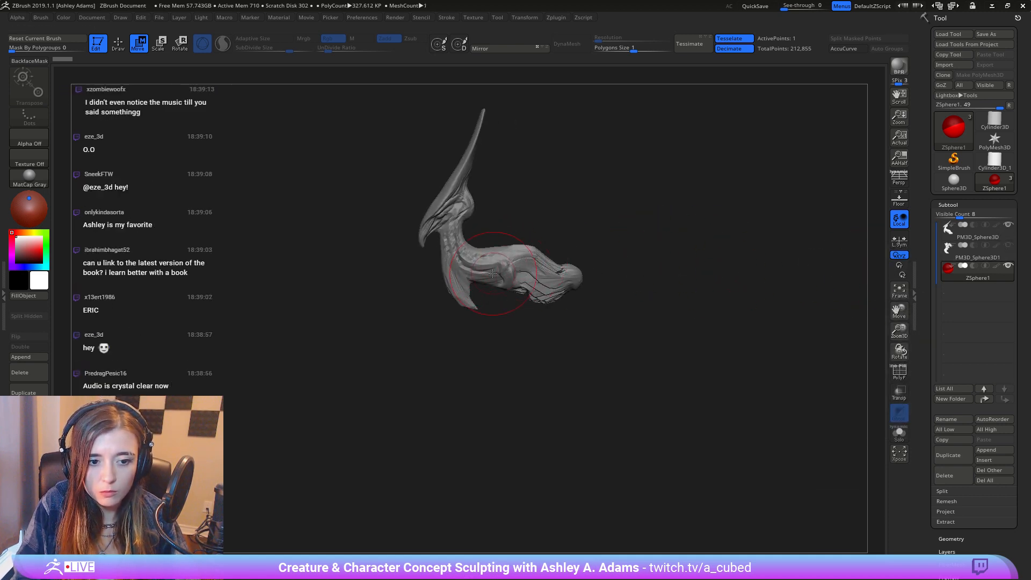
ctrl+right_drag(567, 368, 591, 256)
mouse_move(604, 402)
alt+right_down()
mouse_move(500, 171)
mouse_move(609, 416)
alt+right_up()
click(1008, 245)
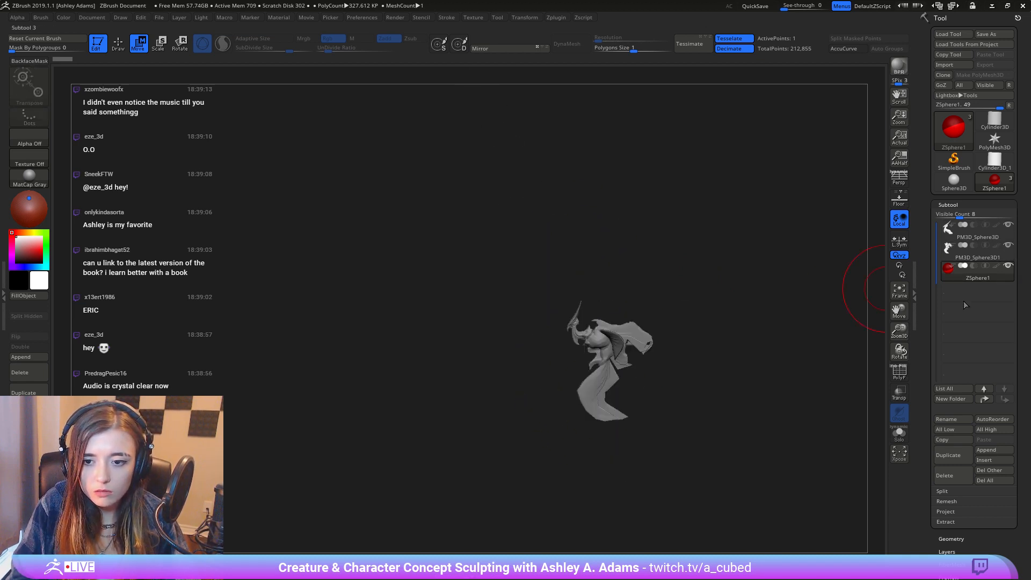
Step: Move the ZSphere to the shoulder beside the wing root with transparency on, and turn transparency off again
click(903, 398)
ctrl+right_drag(616, 311, 537, 288)
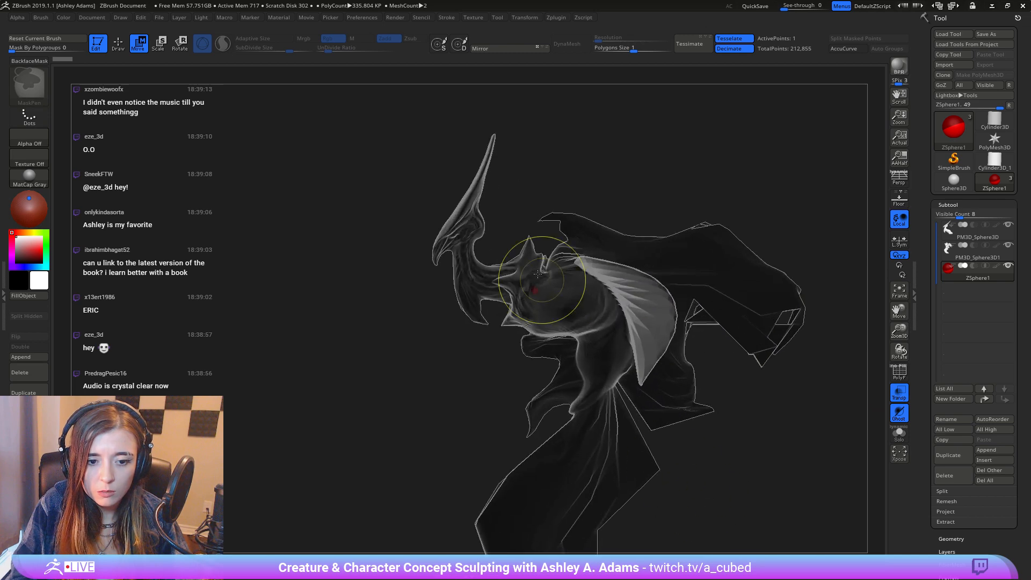
mouse_move(542, 239)
right_down()
mouse_move(572, 236)
mouse_move(573, 249)
mouse_move(570, 232)
right_up()
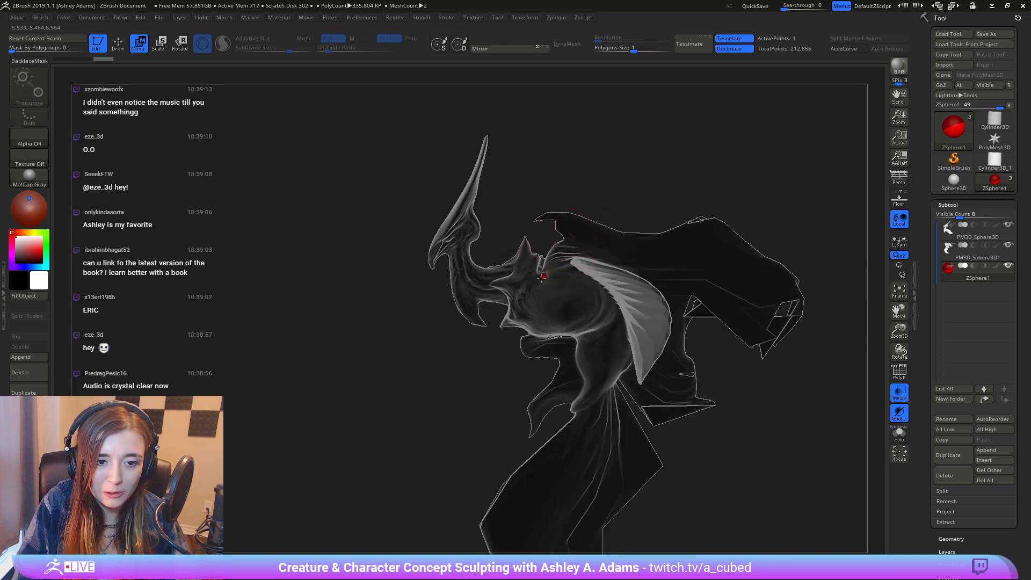
mouse_move(573, 296)
right_down()
mouse_move(605, 287)
mouse_move(570, 287)
right_up()
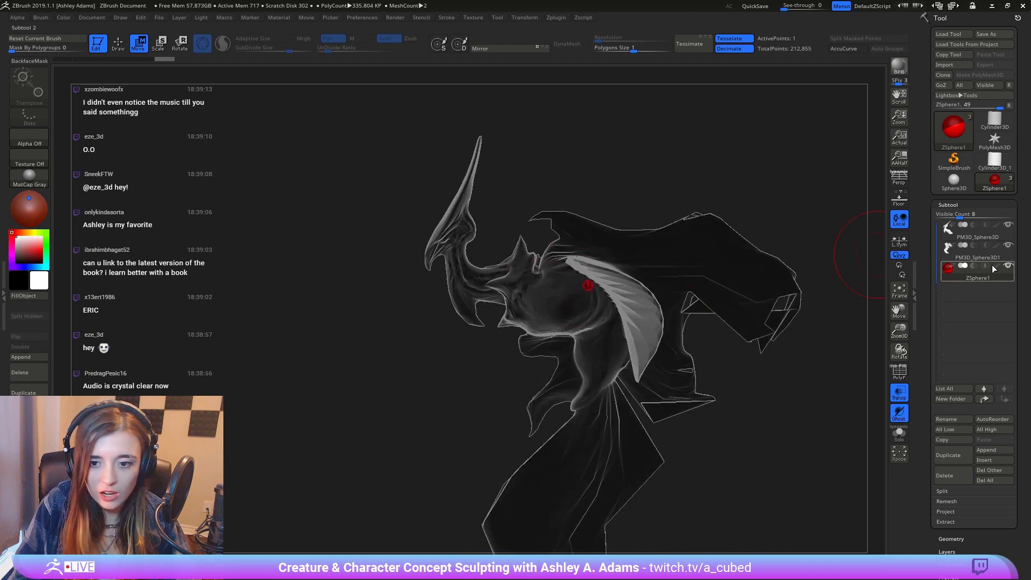
click(899, 392)
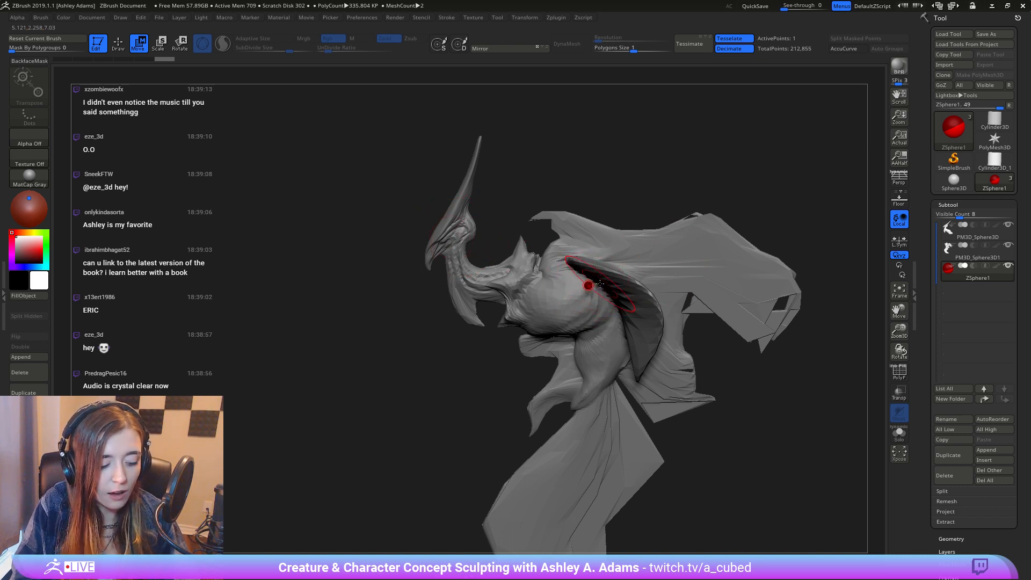
Step: Scale up the ZSphere at the shoulder to the thickness of a limb joint
key(e)
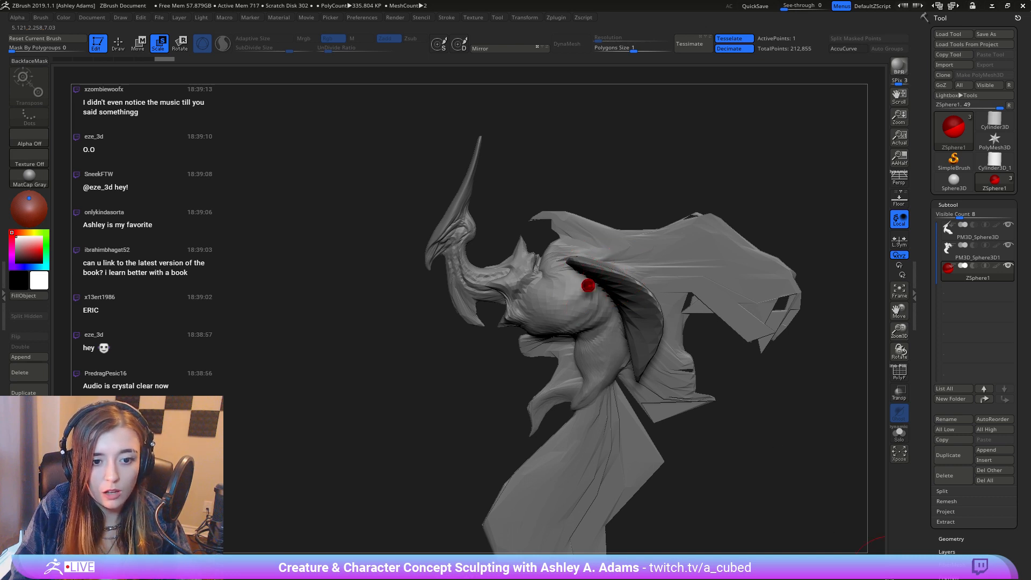
key(w)
right_click(586, 293)
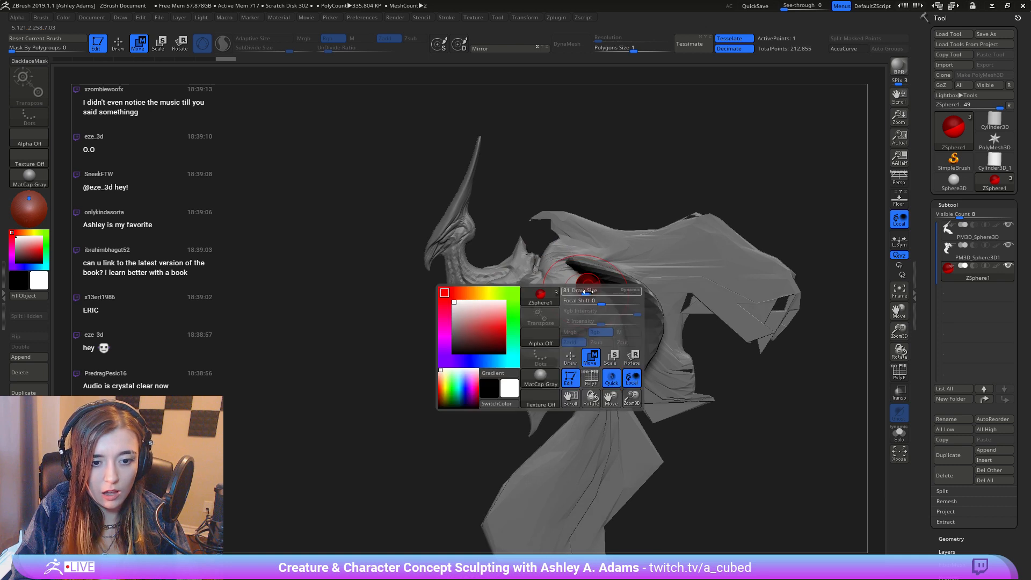
Step: Add a child ZSphere at the shoulder, pull it down into an upper arm segment, and align the shoulder joint
key(q)
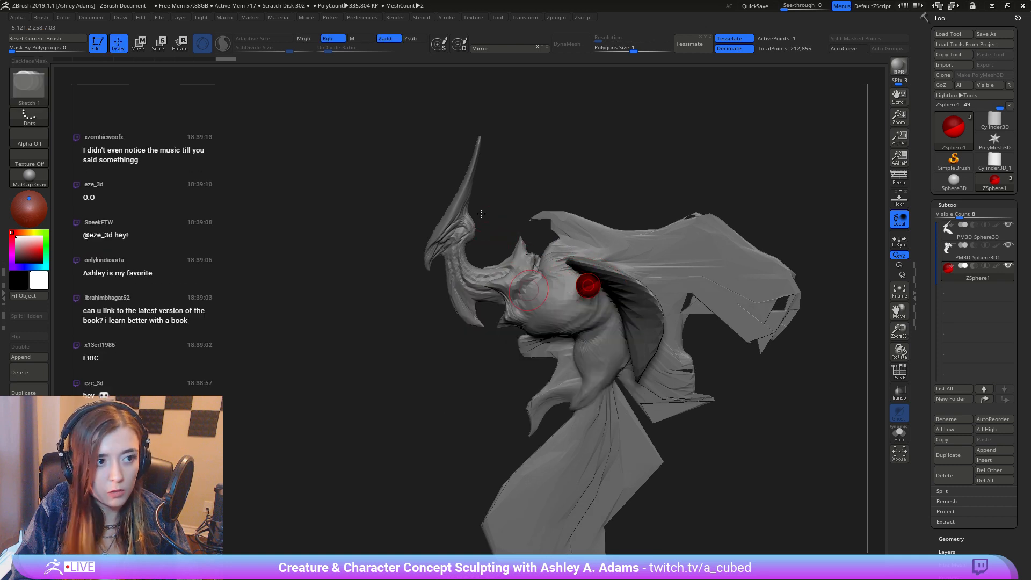
click(586, 298)
key(w)
drag(586, 299, 592, 355)
drag(589, 277, 598, 280)
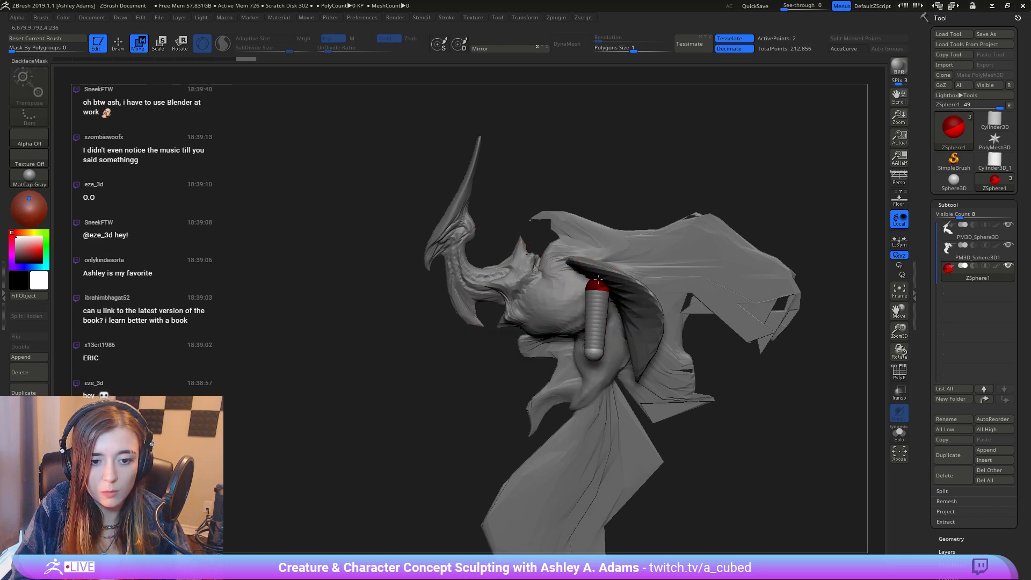
right_drag(598, 279, 658, 284)
drag(594, 282, 584, 285)
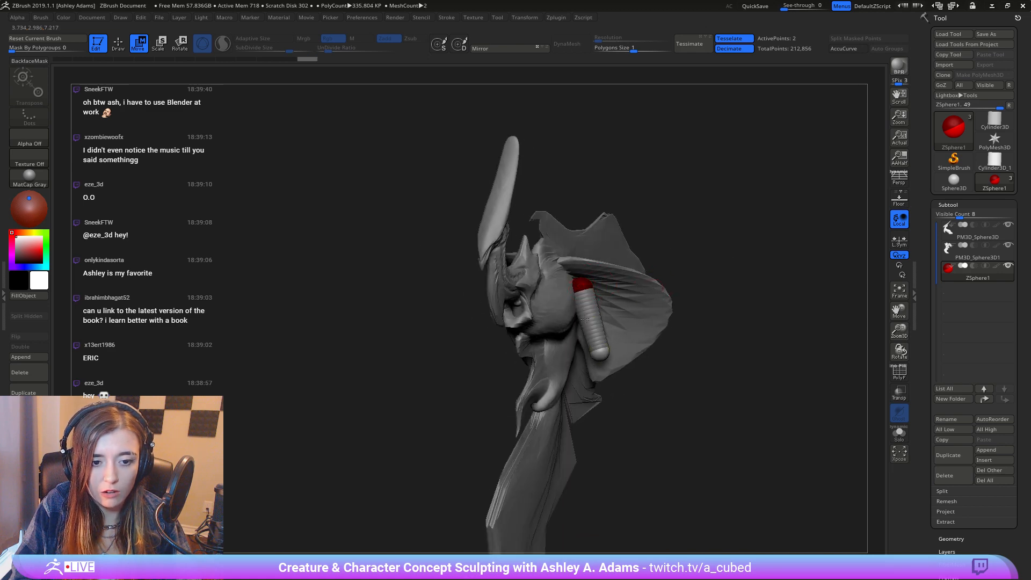
right_drag(585, 319, 603, 354)
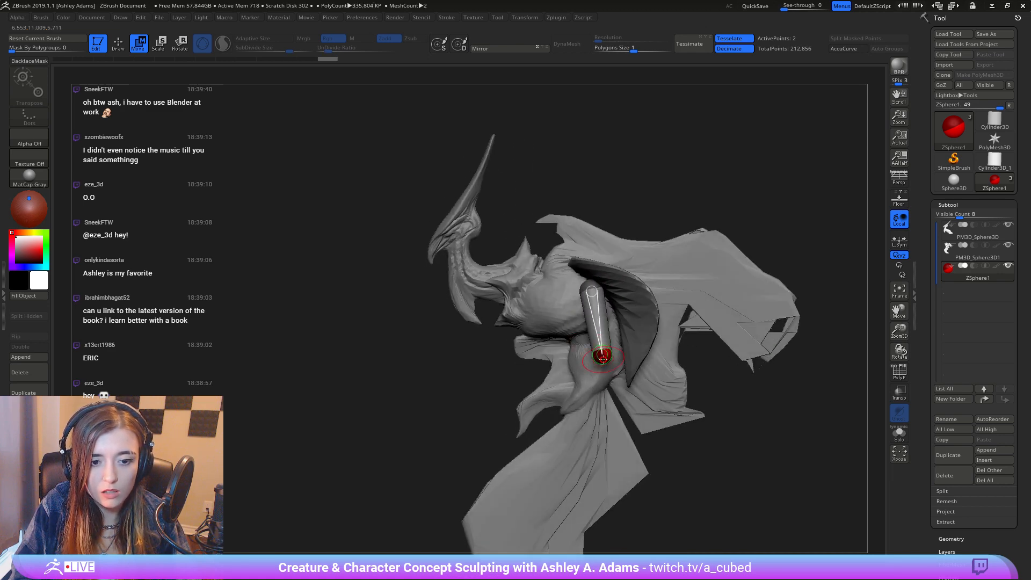
Step: Add another ZSphere at the elbow and pull it down and forward to form a long forearm segment
key(q)
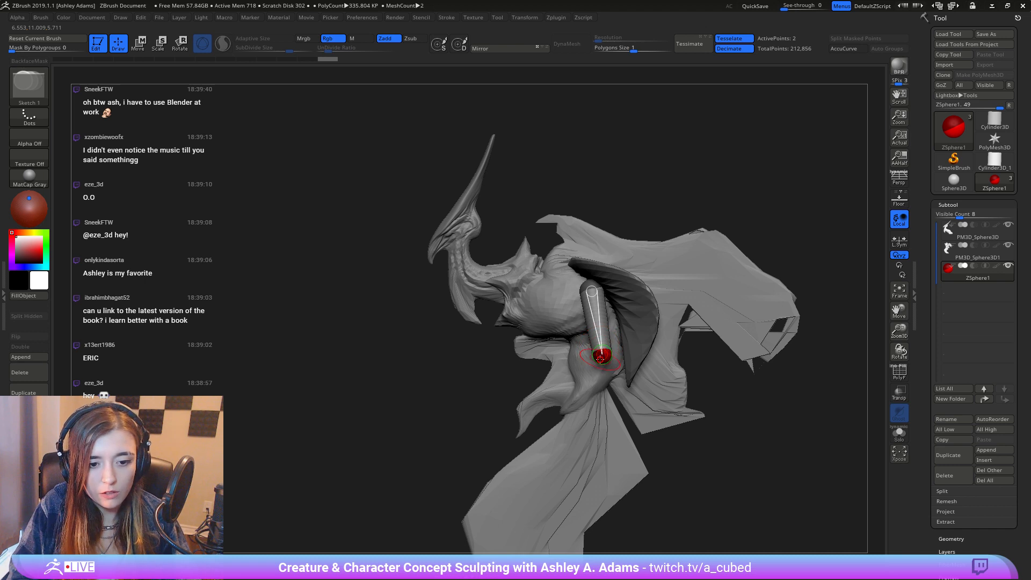
click(601, 360)
key(w)
mouse_move(601, 359)
mouse_down()
mouse_move(559, 408)
mouse_move(603, 348)
mouse_up()
drag(560, 409, 522, 471)
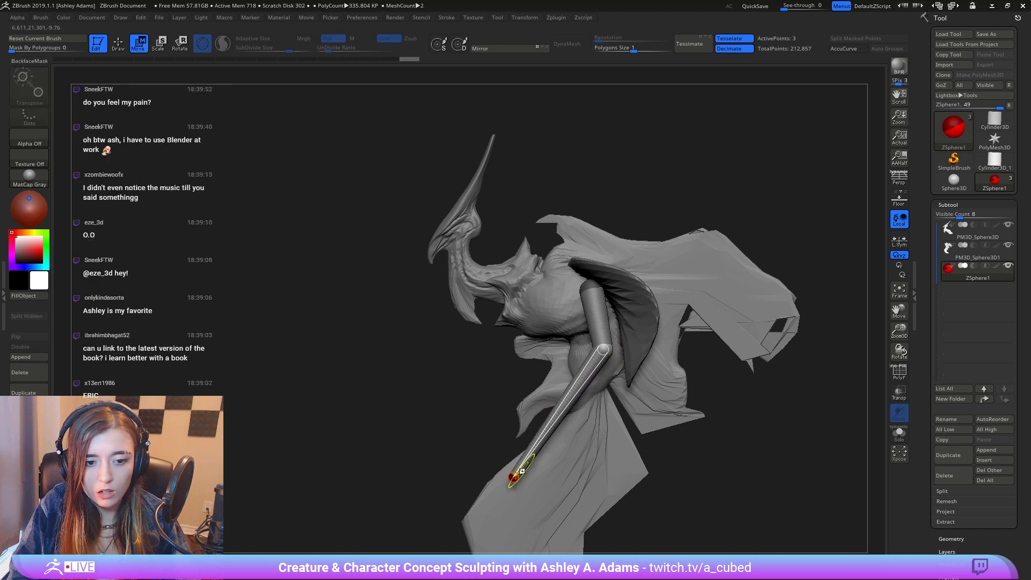
Step: Lower the elbow ZSphere to lengthen the upper arm relative to the forearm
ctrl+right_drag(522, 471, 604, 392)
alt+right_drag(604, 392, 607, 293)
drag(579, 340, 586, 364)
right_drag(693, 349, 532, 366)
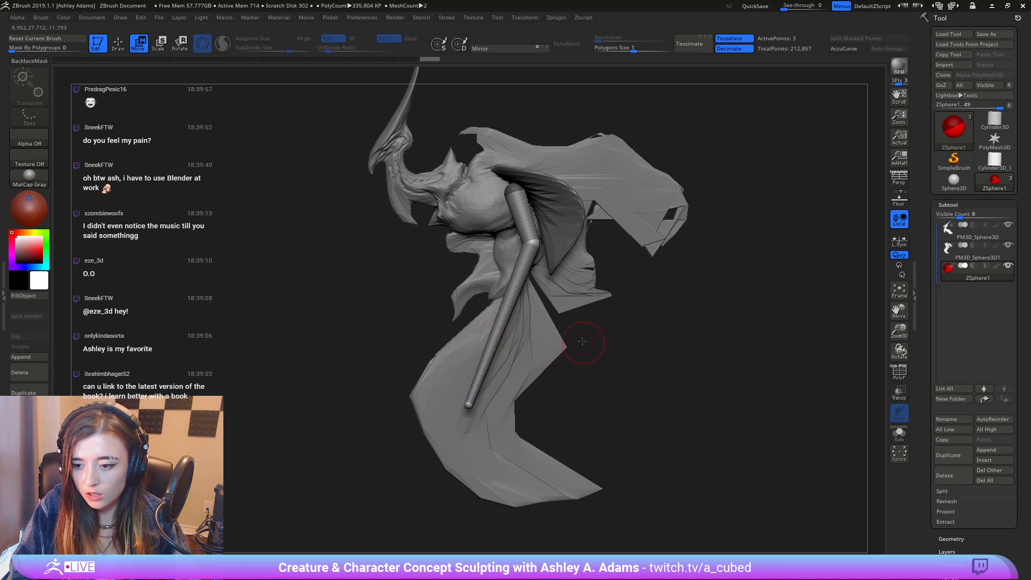
right_drag(489, 239, 440, 247)
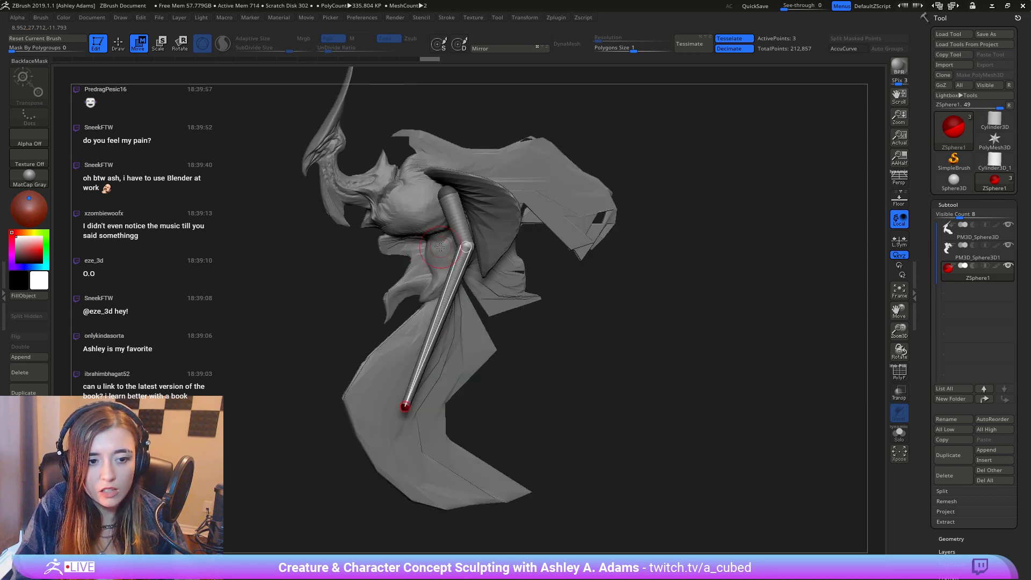
drag(466, 246, 465, 272)
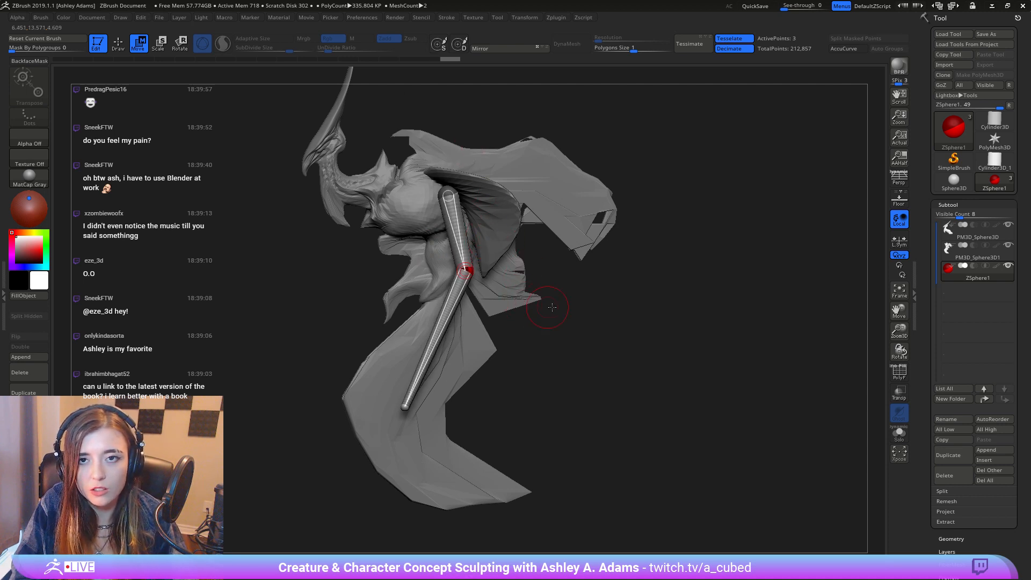
Step: Examine the blocked-in ZSphere arm's proportions against the creature's body from several angles
alt+right_drag(552, 307, 654, 338)
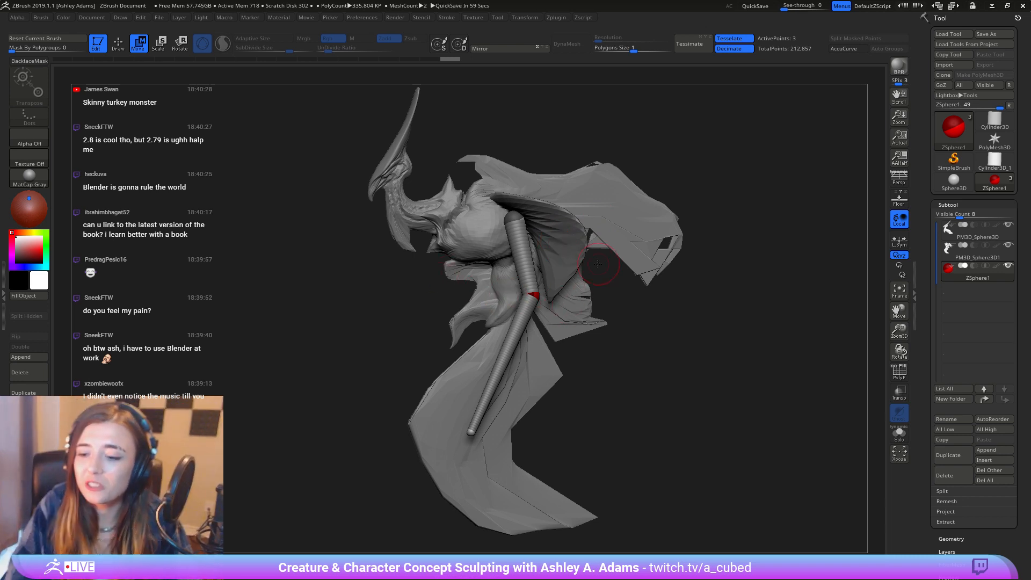
mouse_move(595, 252)
right_down()
mouse_move(532, 254)
mouse_move(566, 253)
right_up()
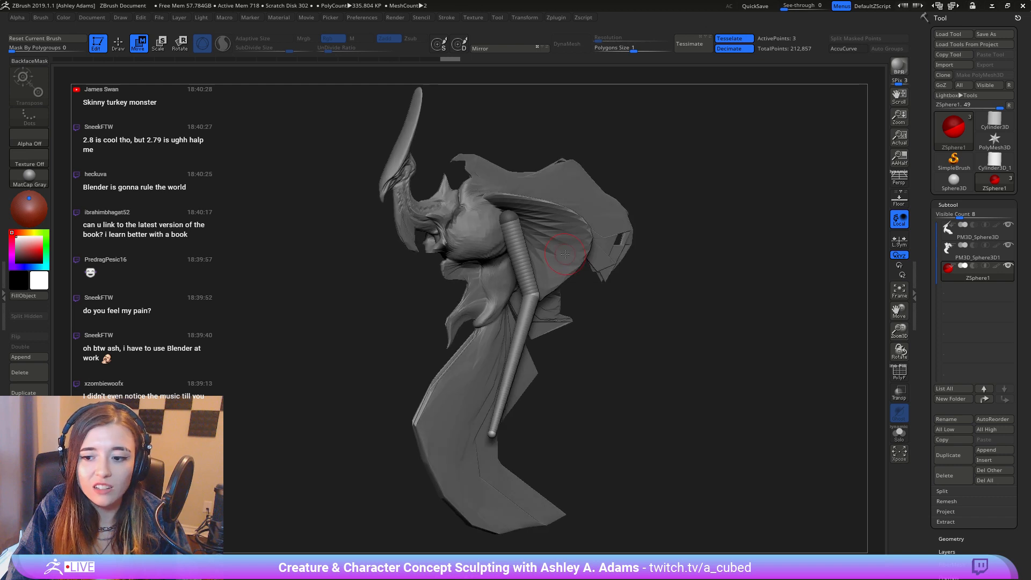
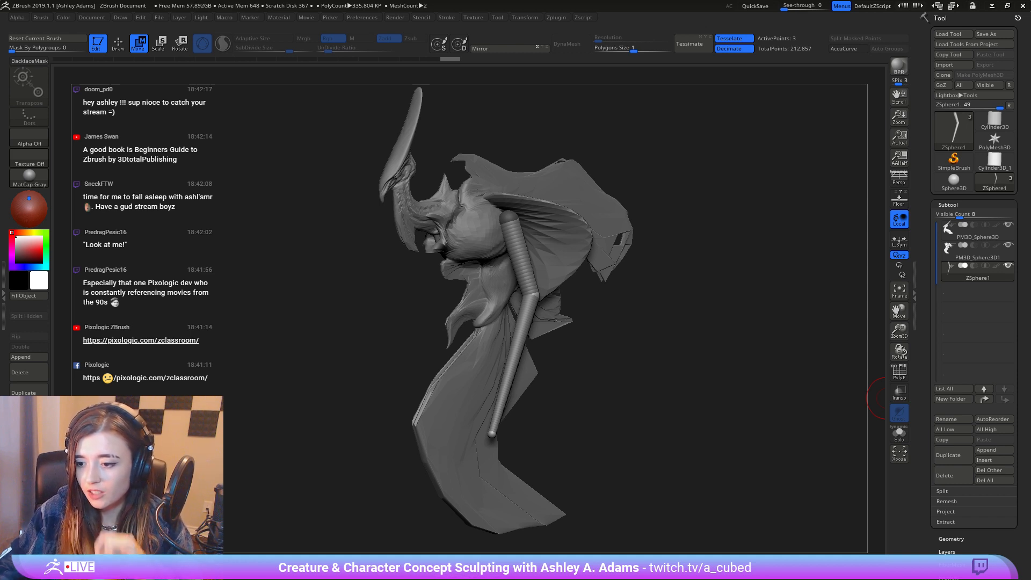
mouse_move(881, 399)
mouse_down()
mouse_move(529, 276)
mouse_move(622, 303)
mouse_move(550, 287)
mouse_up()
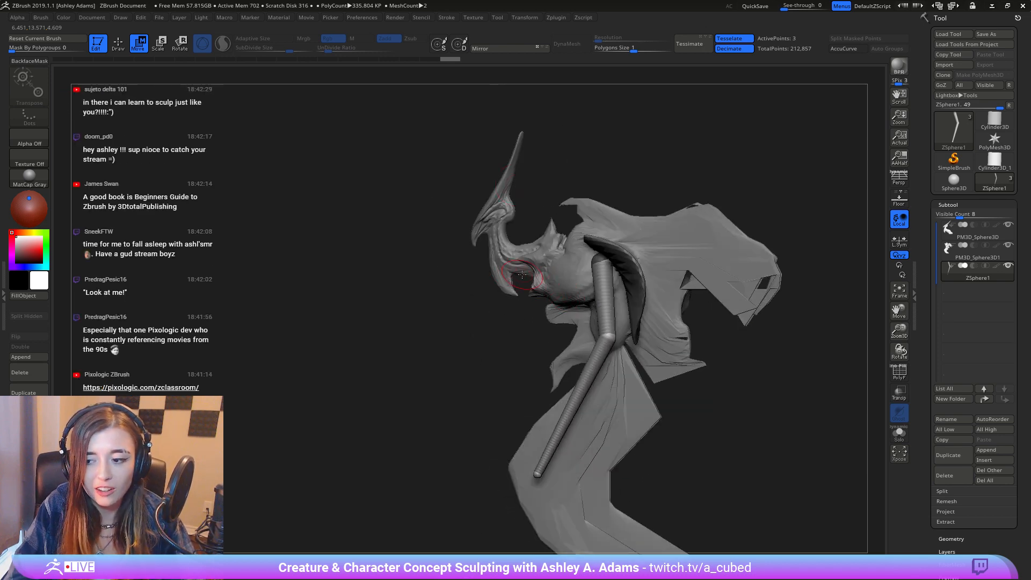
mouse_move(568, 278)
mouse_down()
mouse_move(583, 289)
mouse_move(547, 261)
mouse_up()
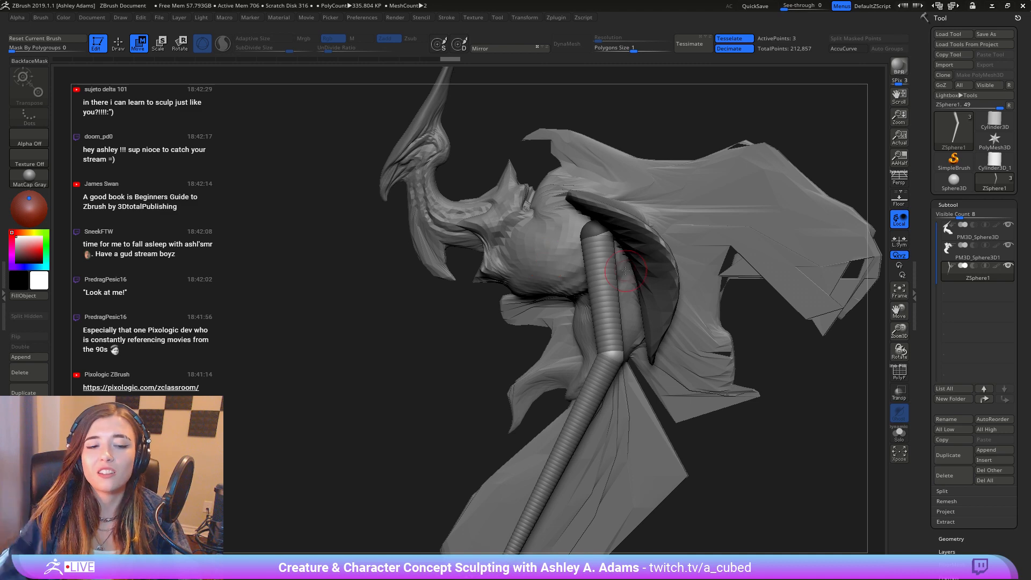
mouse_move(572, 277)
right_down()
mouse_move(595, 278)
mouse_move(635, 342)
right_up()
drag(637, 204, 652, 206)
ctrl+right_drag(672, 232, 674, 202)
mouse_move(674, 201)
right_down()
mouse_move(593, 301)
mouse_move(612, 400)
mouse_move(656, 267)
right_up()
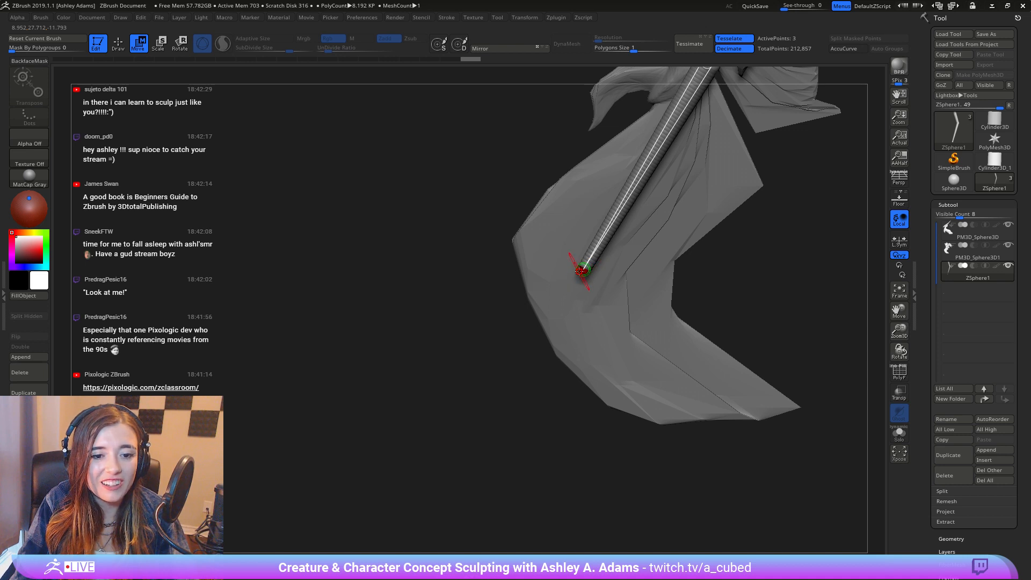
drag(583, 270, 589, 280)
key(q)
right_drag(589, 280, 671, 274)
key(ctrl+z)
Step: Add a ZSphere at the forearm's end and pull it downward to start a third limb segment
drag(670, 269, 669, 273)
right_drag(669, 274, 605, 281)
key(w)
drag(667, 277, 680, 332)
mouse_move(678, 335)
ctrl+right_down()
mouse_move(676, 318)
mouse_move(690, 326)
ctrl+right_up()
drag(684, 295, 708, 300)
Step: Reposition the joint below the forearm and pull the end ZSphere down and back to lengthen the third segment
drag(761, 239, 776, 215)
right_drag(777, 216, 784, 219)
drag(770, 217, 776, 217)
right_drag(776, 217, 734, 219)
drag(672, 331, 713, 369)
drag(700, 299, 711, 321)
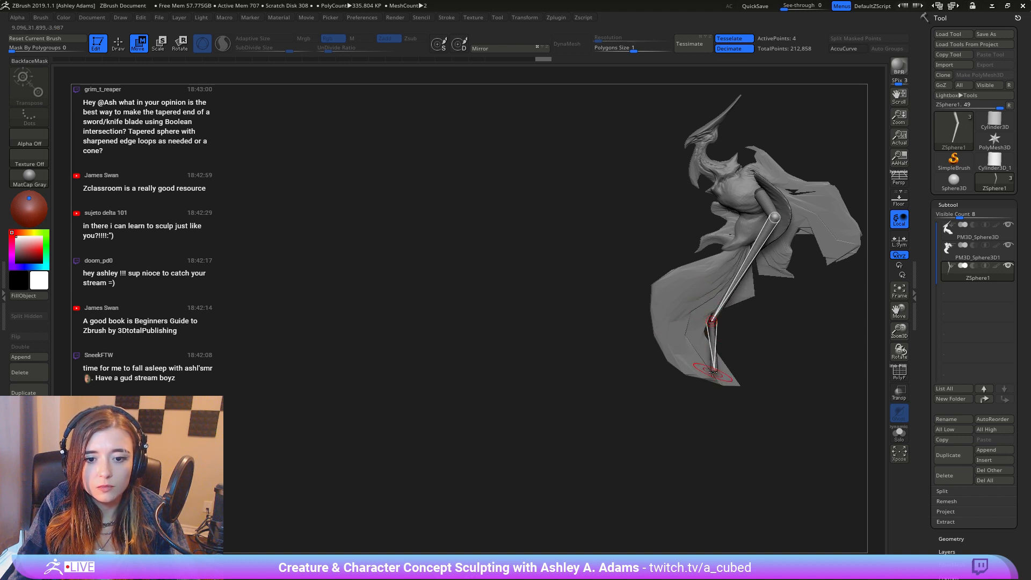
drag(715, 370, 734, 402)
Step: From the front, move the limb's end ZSphere inward toward the body and slightly lower the joint above it
drag(759, 352, 716, 336)
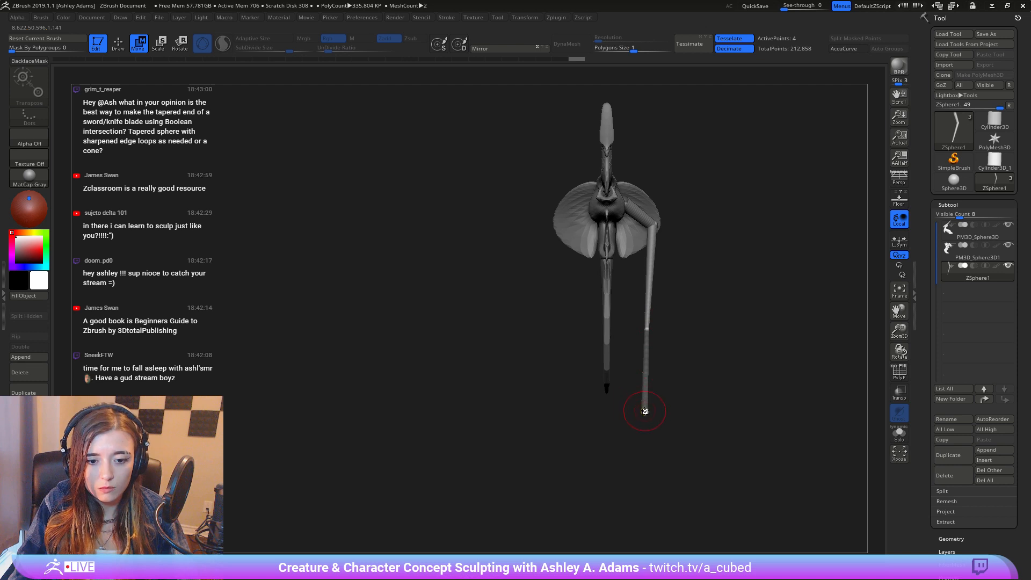
drag(645, 414, 628, 411)
drag(647, 329, 648, 336)
ctrl+right_drag(665, 341, 623, 293)
ctrl+right_drag(672, 253, 666, 295)
mouse_move(720, 253)
alt+right_down()
mouse_move(604, 274)
mouse_move(647, 349)
alt+right_up()
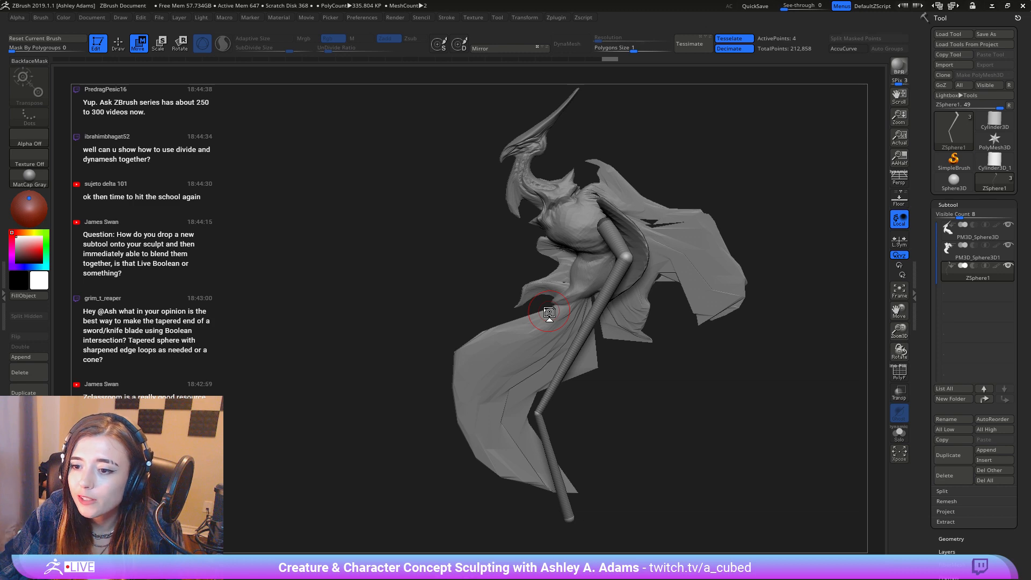
Step: Shift the joint below the forearm and the limb's end ZSphere slightly backward and down to refine the bend
mouse_move(549, 312)
right_down()
mouse_move(622, 333)
mouse_move(571, 325)
mouse_move(505, 215)
mouse_move(654, 215)
mouse_move(618, 225)
right_up()
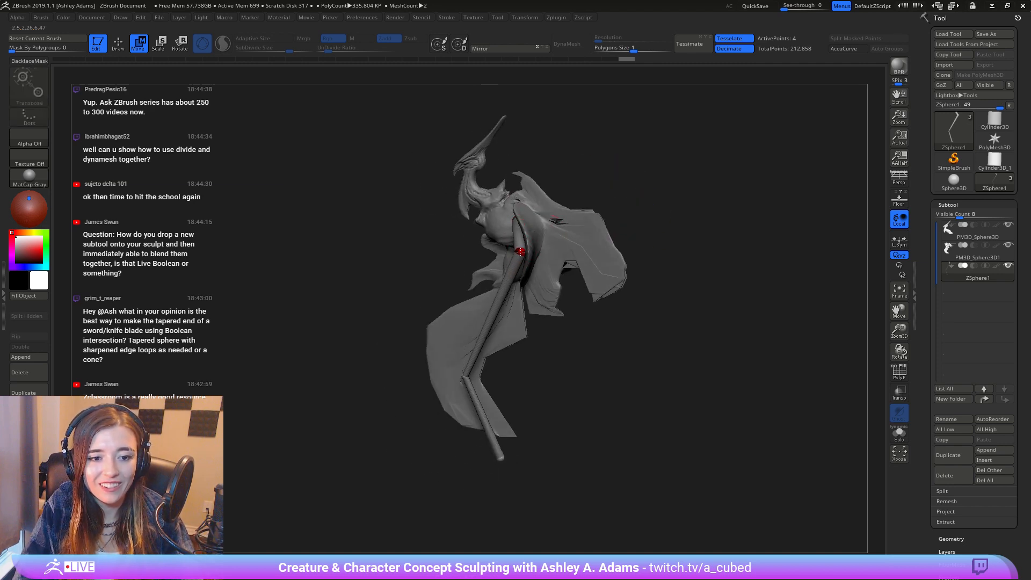
click(521, 251)
right_drag(470, 381, 505, 370)
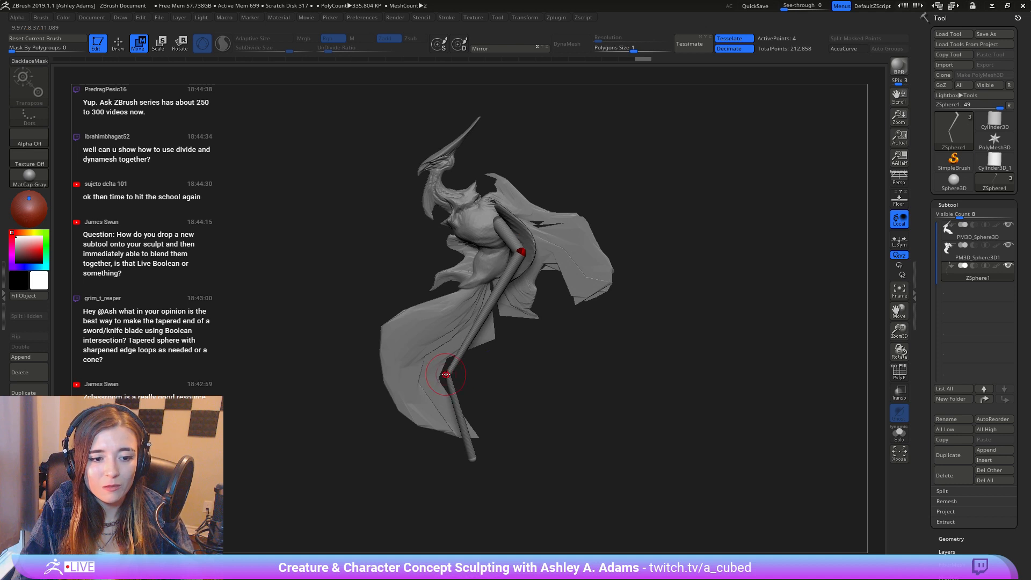
drag(446, 375, 482, 467)
alt+right_drag(604, 216, 673, 272)
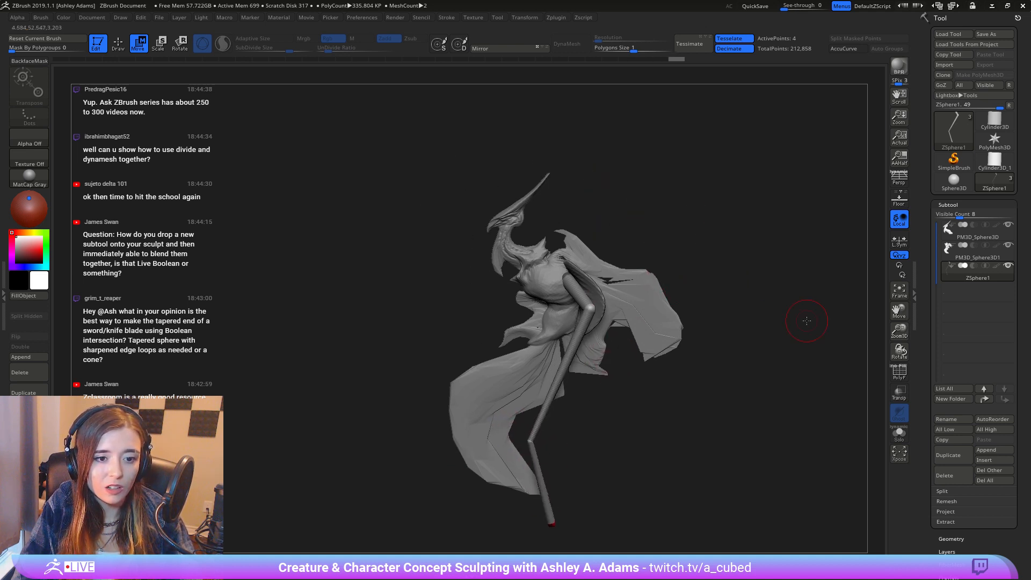
Step: Set the adaptive skin's density to 1 and DynaMesh resolution to 0, preview it, and make the adaptive skin mesh
scroll(931, 441, down, 5)
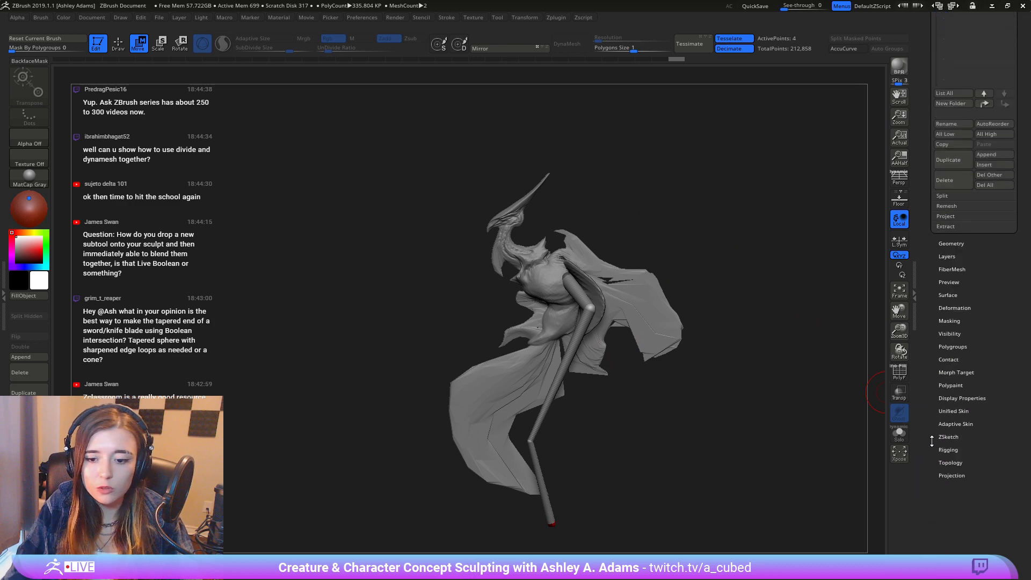
click(956, 425)
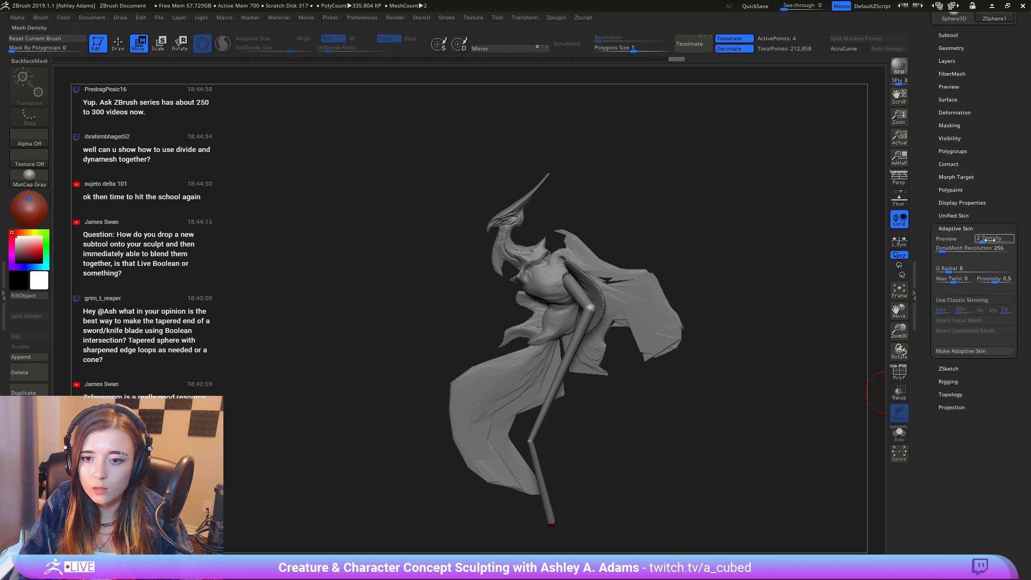
drag(990, 240, 929, 250)
click(950, 240)
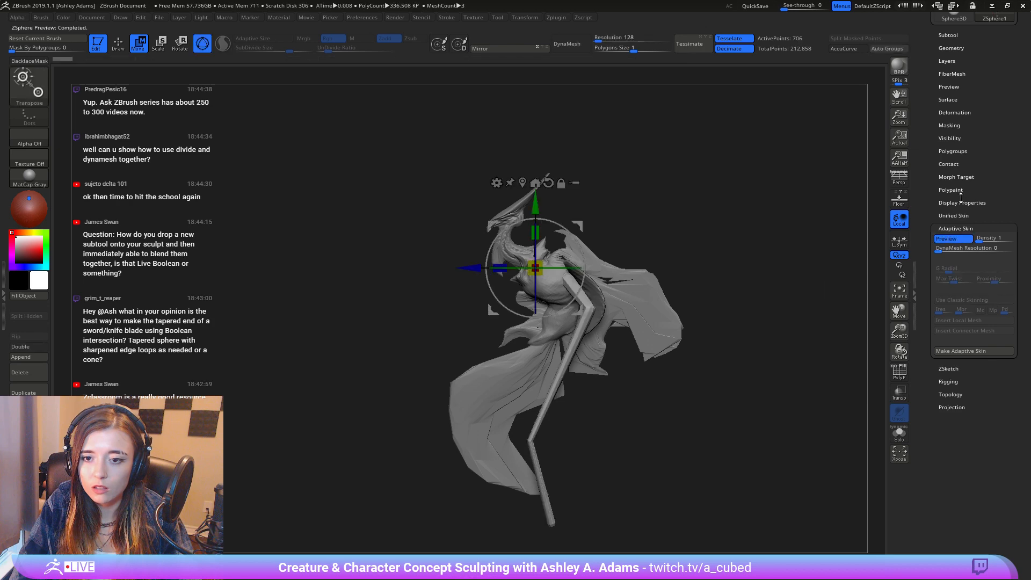
click(954, 241)
click(965, 351)
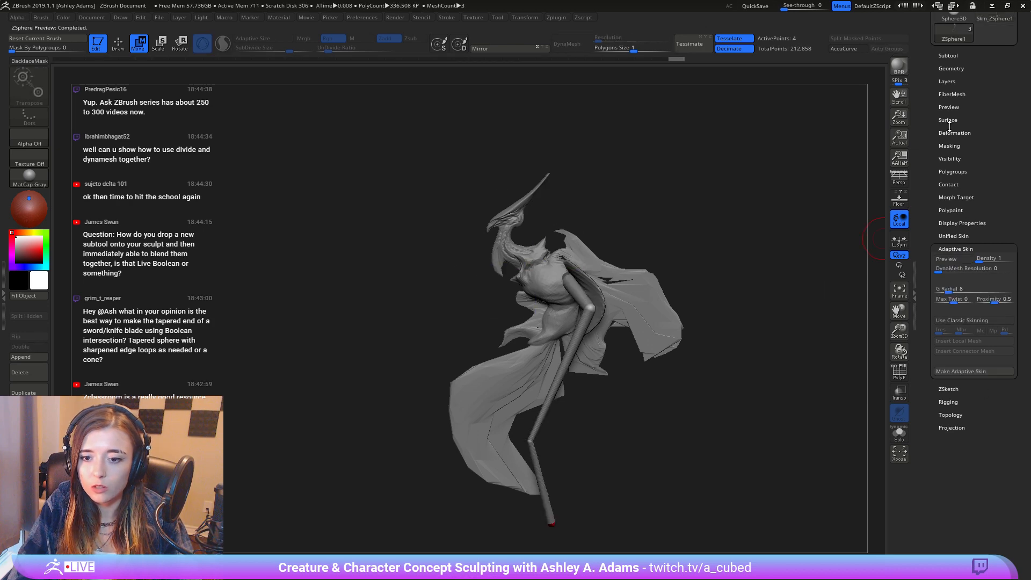
Step: Append the Skin_ZSphere1 mesh as a subtool, make it active, and hide the original ZSphere1 subtool
click(947, 56)
click(995, 299)
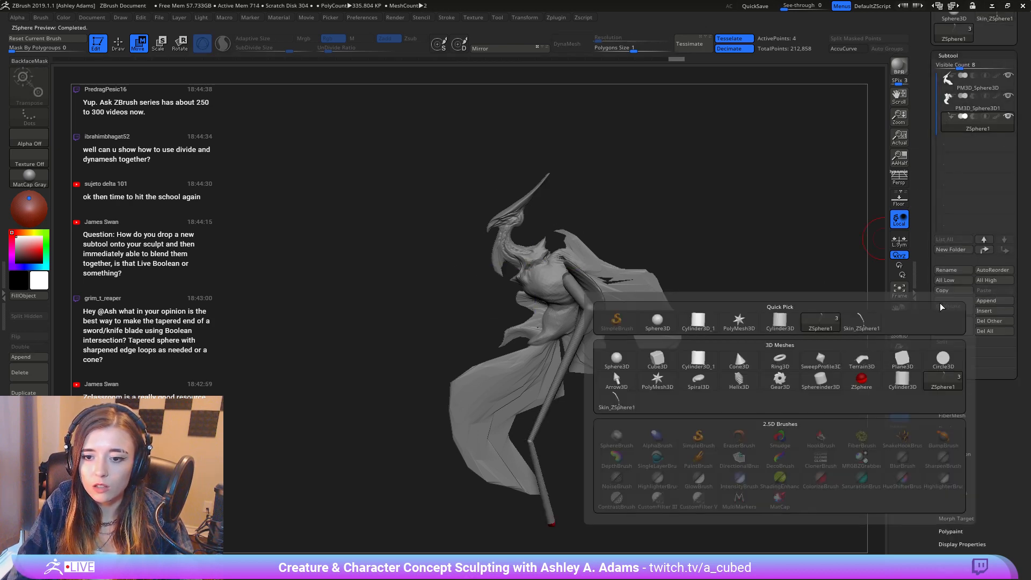
click(870, 315)
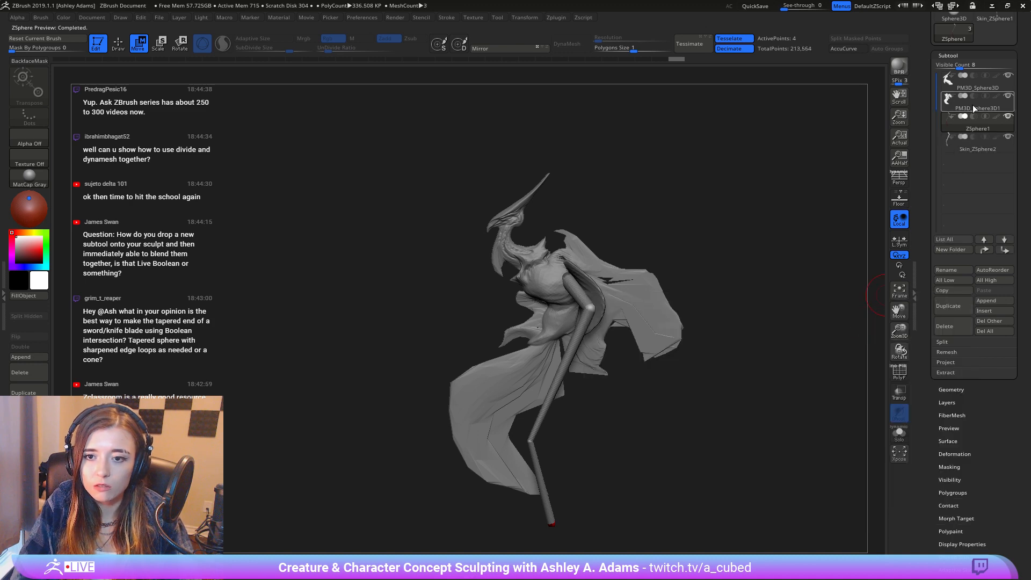
click(953, 149)
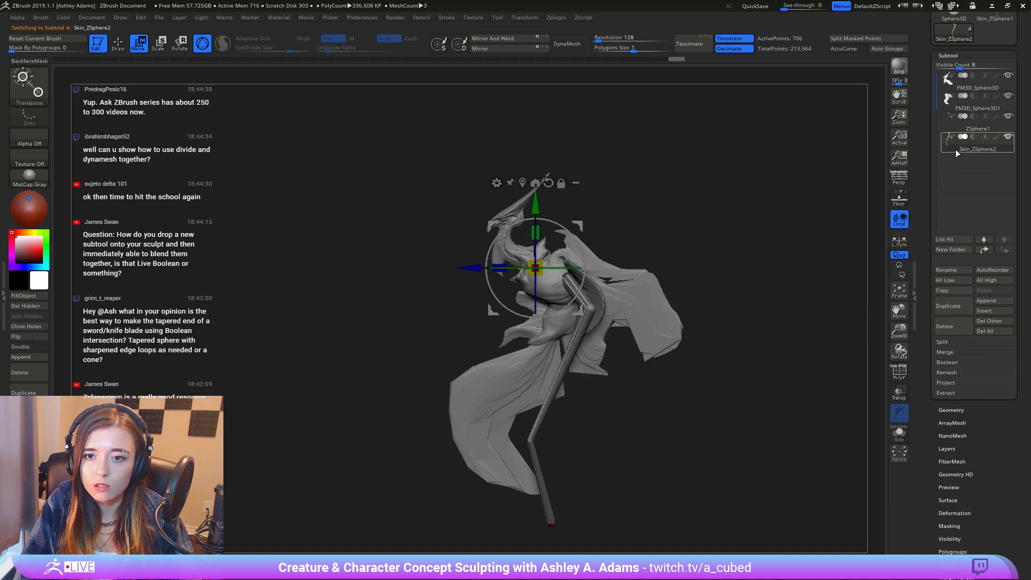
click(1009, 116)
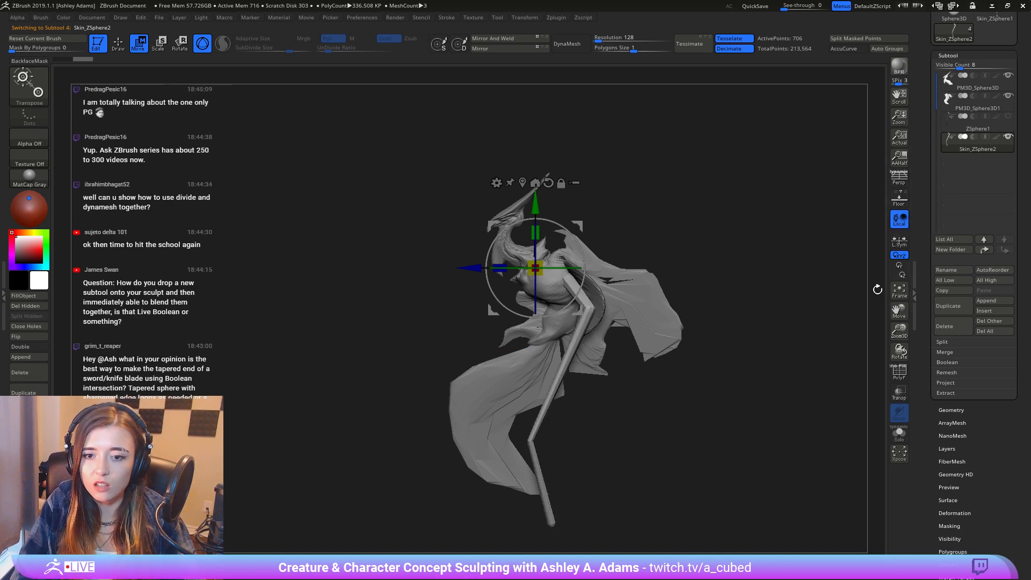
Step: Mirror the skinned arm mesh to the opposite side of the creature's body
drag(877, 290, 729, 299)
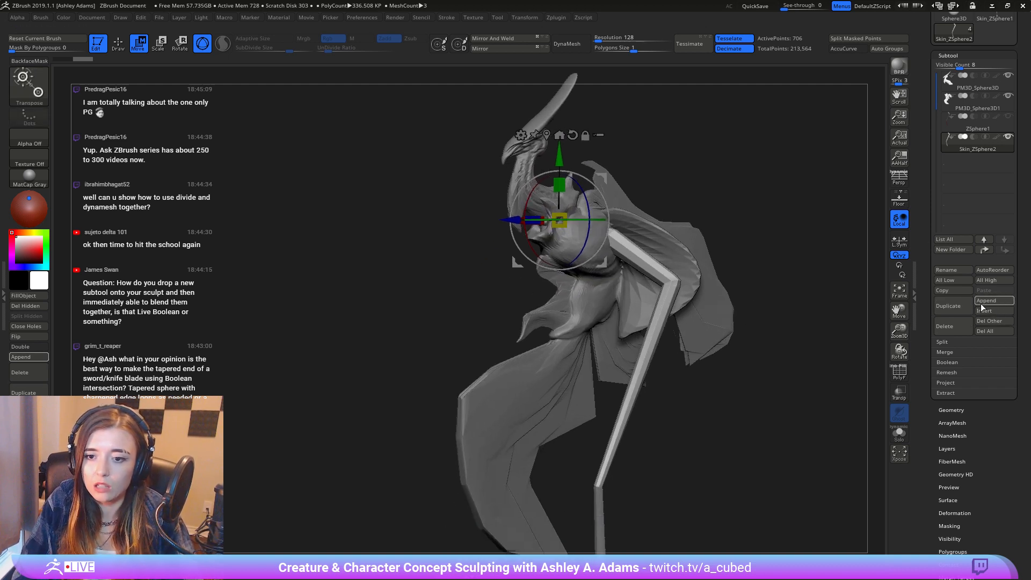
drag(634, 120, 642, 345)
mouse_move(656, 408)
alt+mouse_down()
mouse_move(661, 332)
mouse_move(598, 285)
alt+mouse_up()
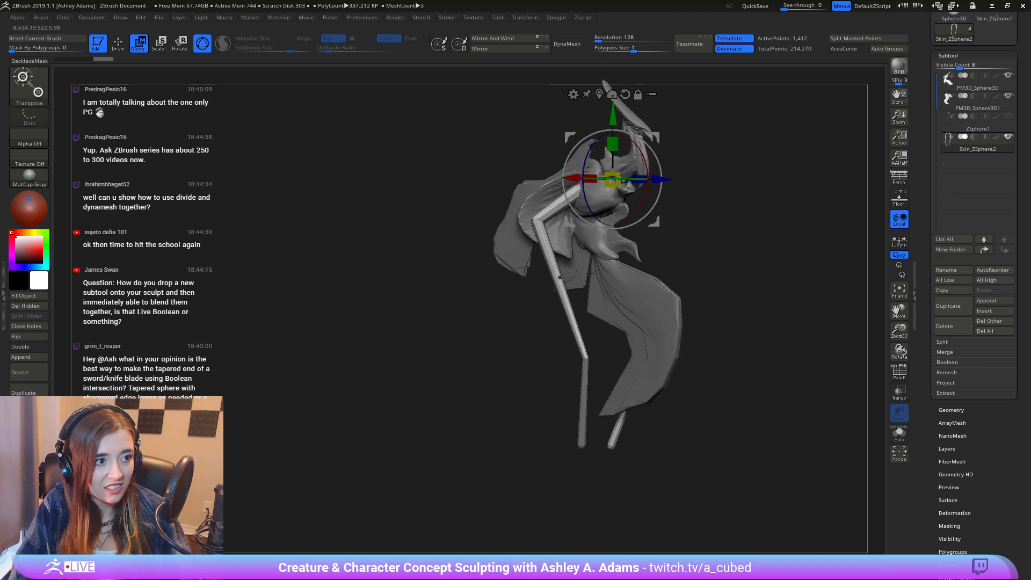
Step: Switch to Draw mode and examine the mirrored arms from the front, from the side and close up
key(q)
key(space)
drag(623, 284, 643, 285)
ctrl+right_drag(672, 312, 681, 280)
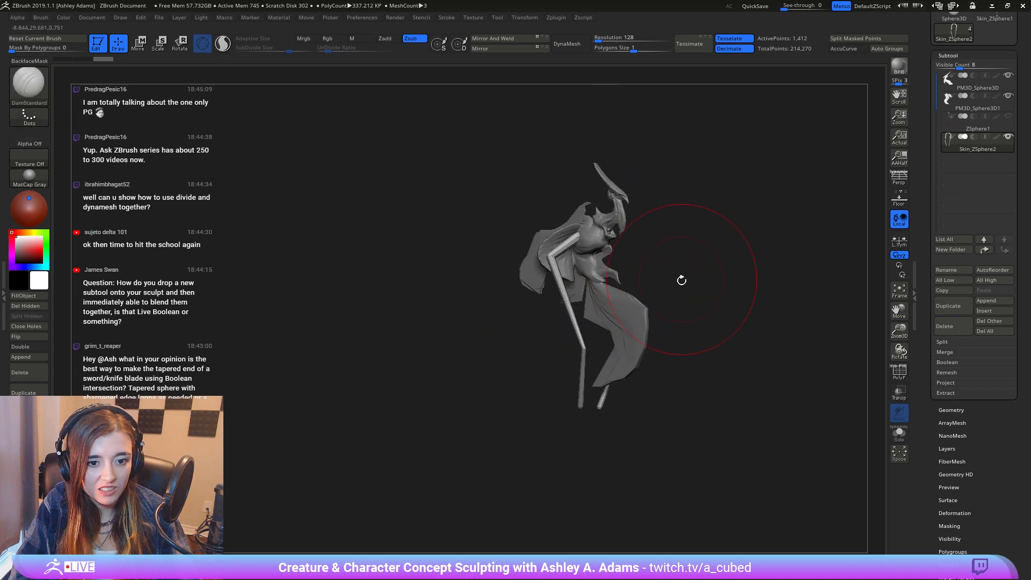
mouse_move(681, 280)
mouse_down()
mouse_move(635, 325)
mouse_move(576, 342)
mouse_up()
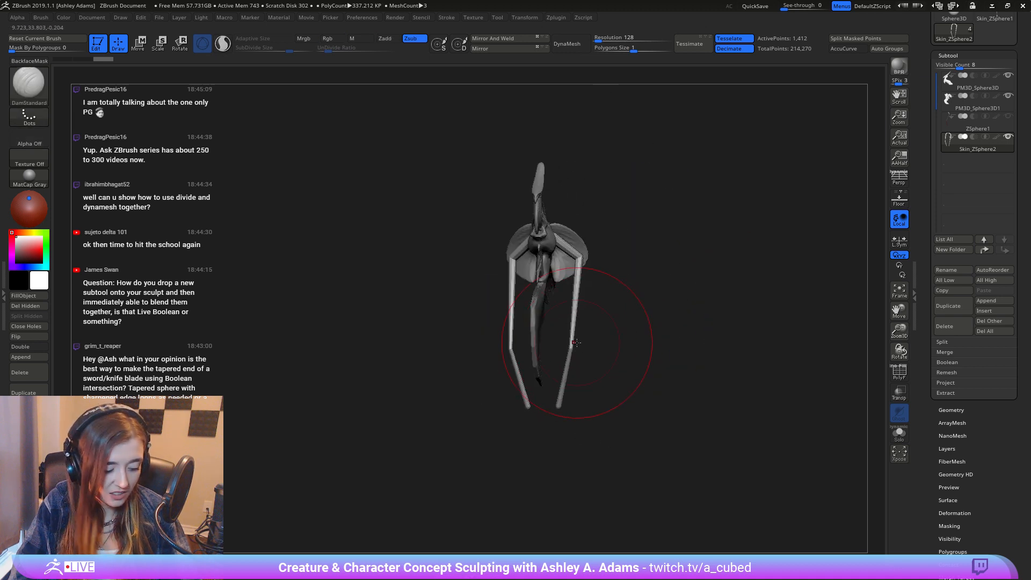
mouse_move(573, 347)
right_down()
mouse_move(562, 327)
mouse_move(575, 382)
mouse_move(576, 318)
right_up()
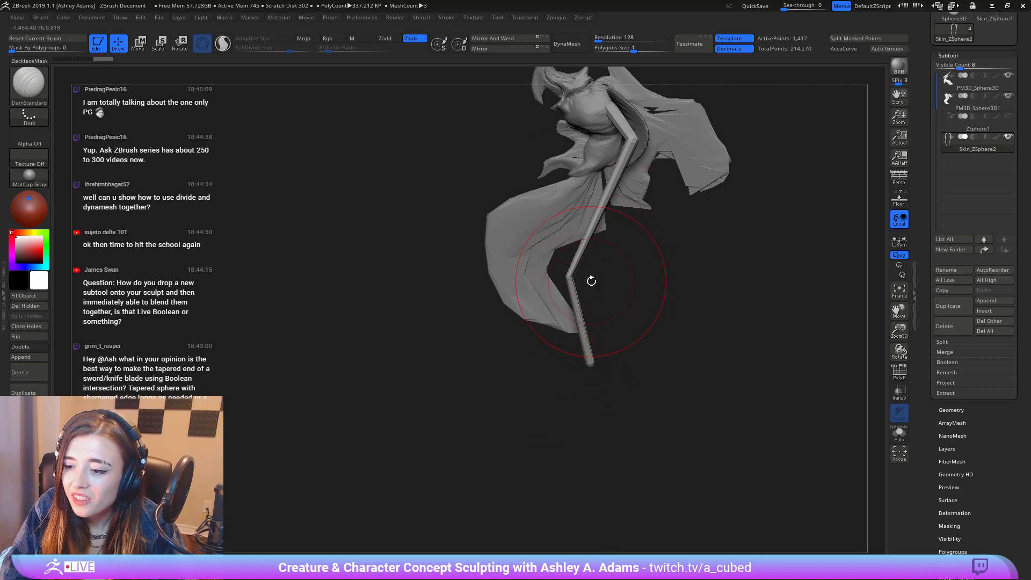
alt+right_drag(600, 274, 664, 360)
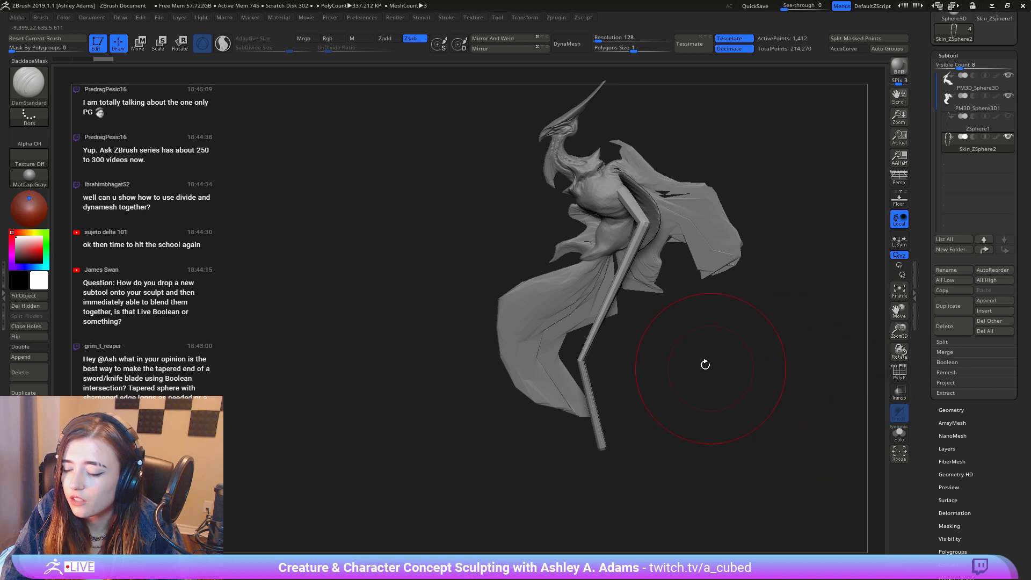
mouse_move(652, 307)
right_down()
mouse_move(683, 325)
mouse_move(644, 372)
mouse_move(642, 303)
mouse_move(603, 509)
right_up()
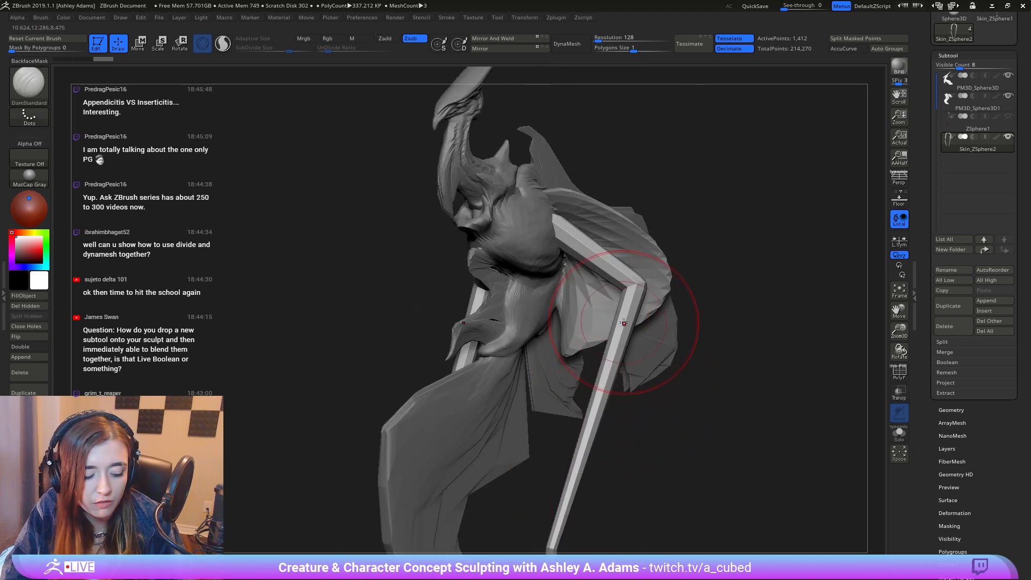
Step: Try subdividing the arm mesh with its polyframe displayed, and undo the subdivisions
click(901, 375)
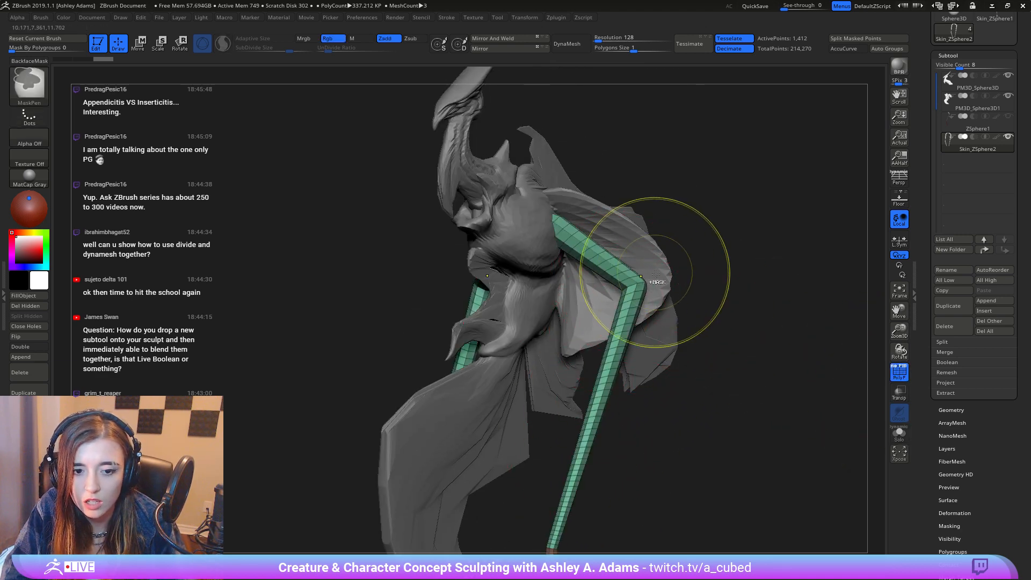
ctrl+right_drag(656, 273, 634, 305)
key(ctrl+d)
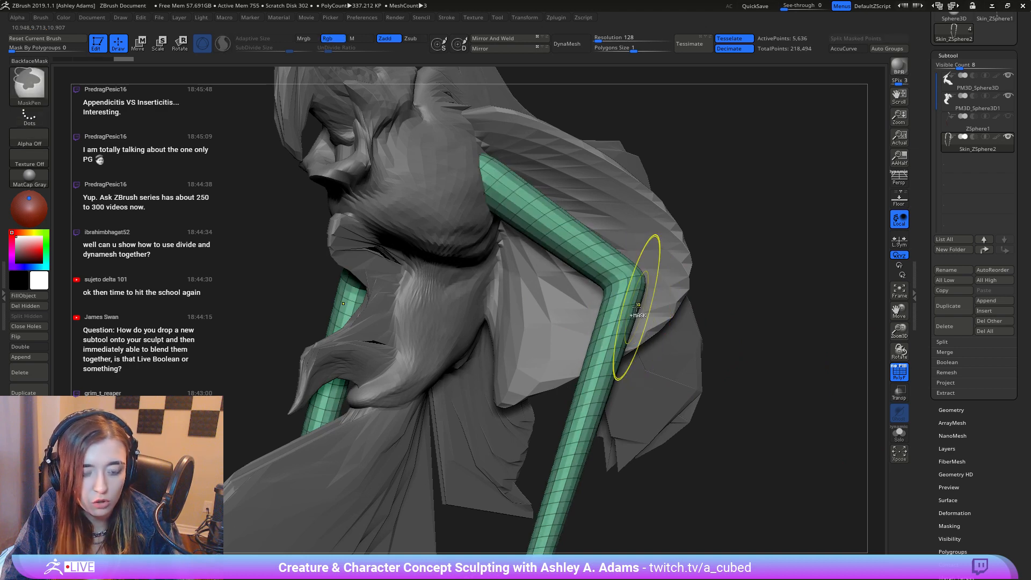
click(901, 376)
click(900, 375)
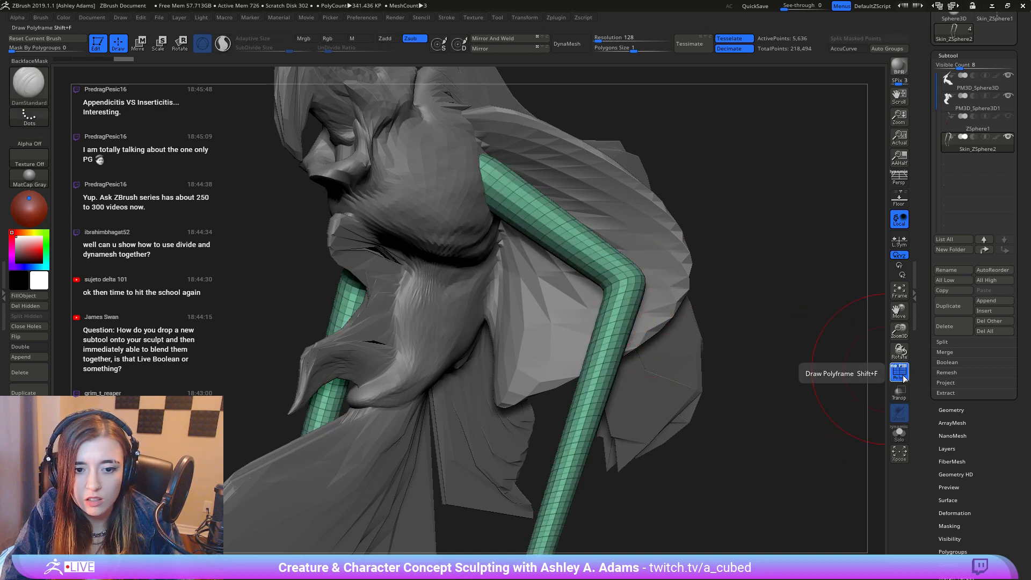
click(901, 376)
key(ctrl+z)
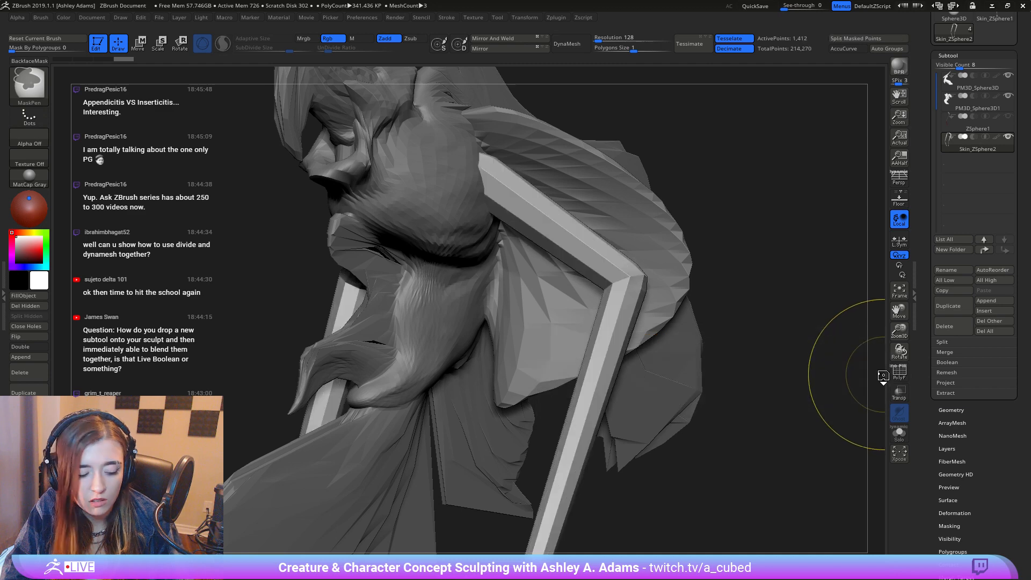
key(ctrl+d)
key(ctrl+z)
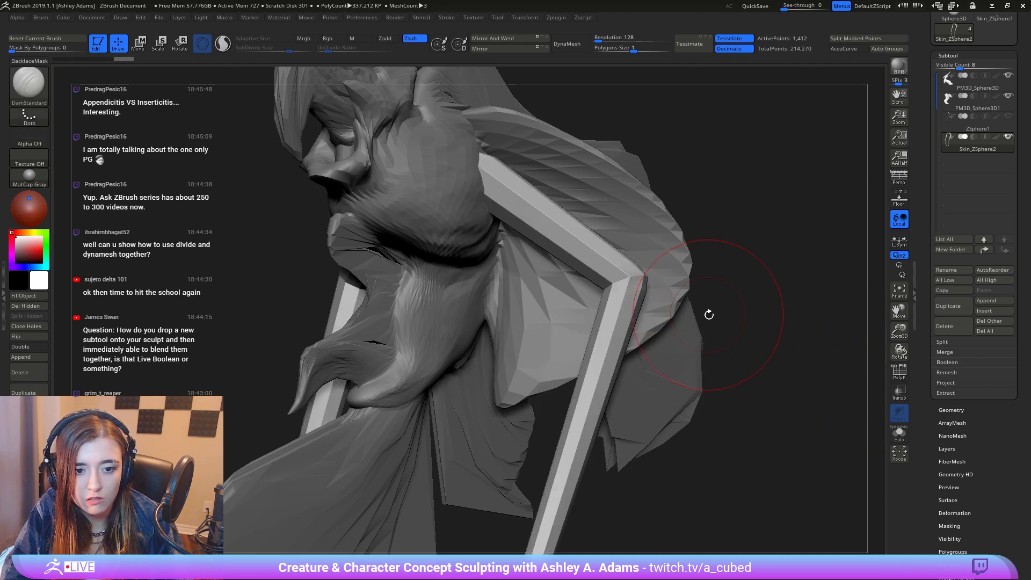
Step: Look over the arm mesh from several angles and show its DynaMesh settings
drag(708, 315, 691, 332)
ctrl+right_drag(664, 392, 636, 348)
alt+right_drag(642, 432, 643, 365)
ctrl+right_drag(656, 403, 638, 364)
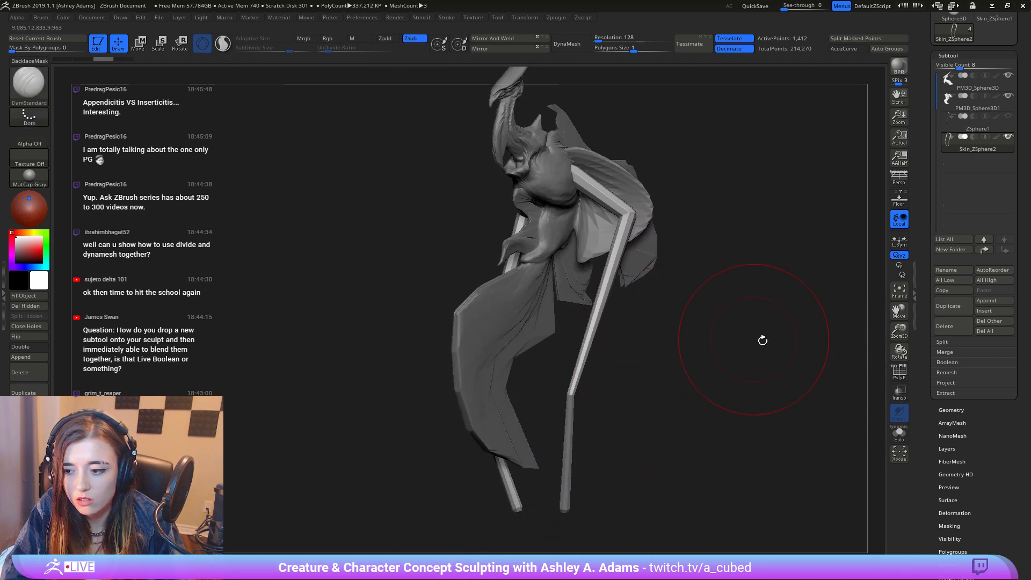
click(951, 410)
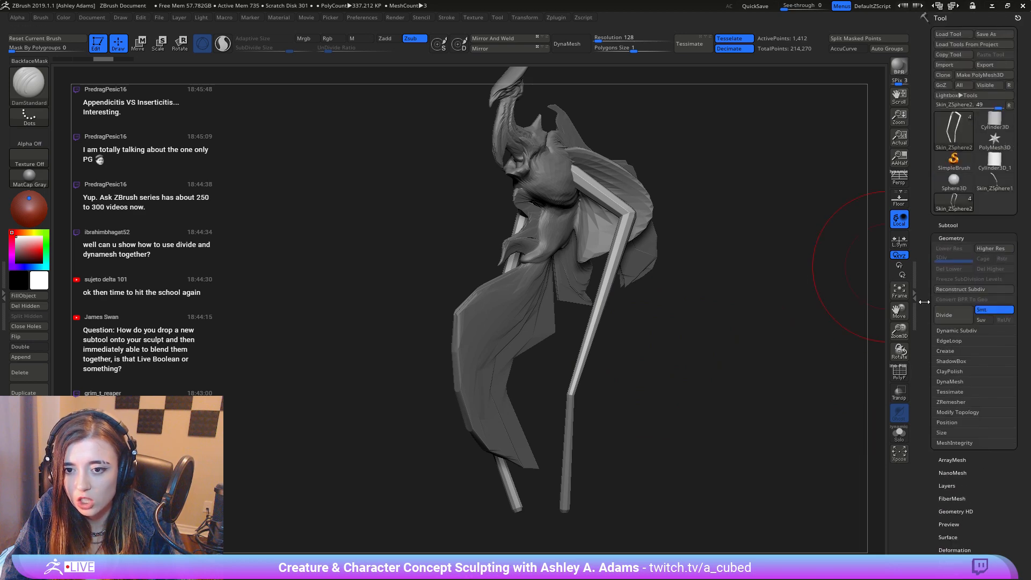
click(962, 382)
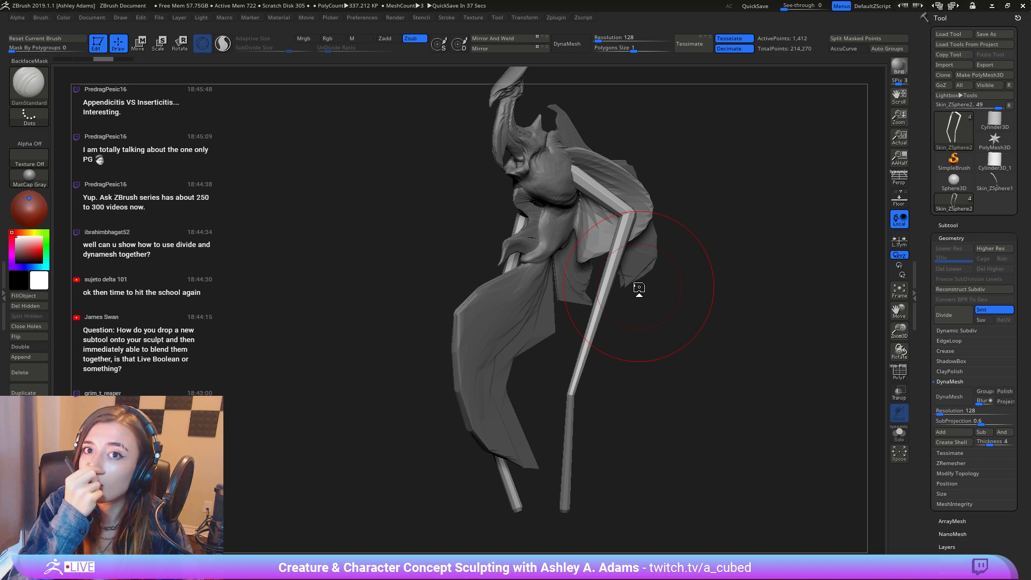
mouse_move(547, 248)
right_down()
mouse_move(589, 265)
mouse_move(582, 271)
right_up()
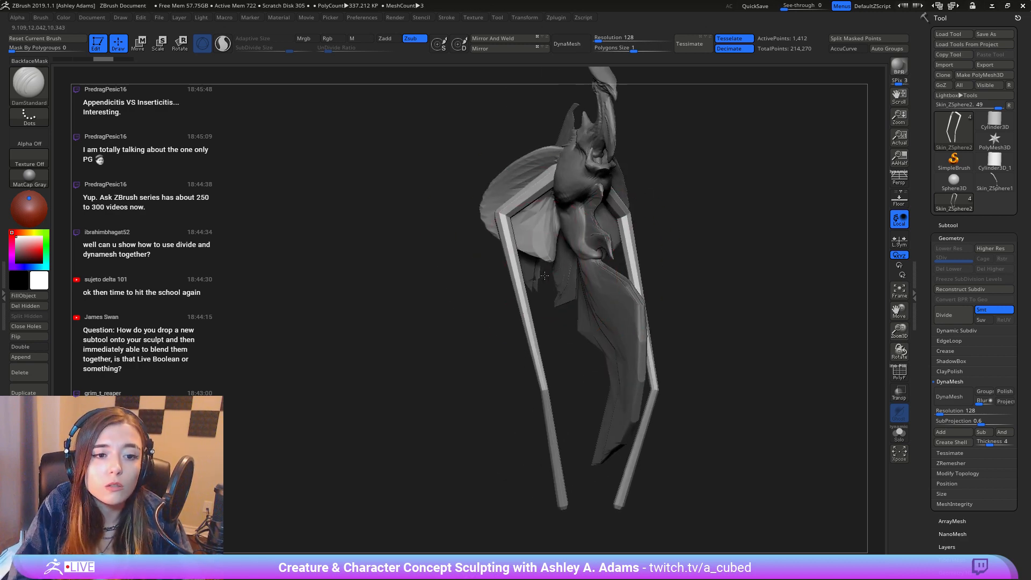
Step: Bow both arms symmetrically outward between shoulder and lower joint with the SnakeHook brush, reducing the draw size to 129
key(space)
drag(541, 277, 545, 276)
mouse_move(545, 276)
ctrl+right_down()
mouse_move(522, 301)
mouse_move(529, 293)
ctrl+right_up()
key(b)
key(s)
key(h)
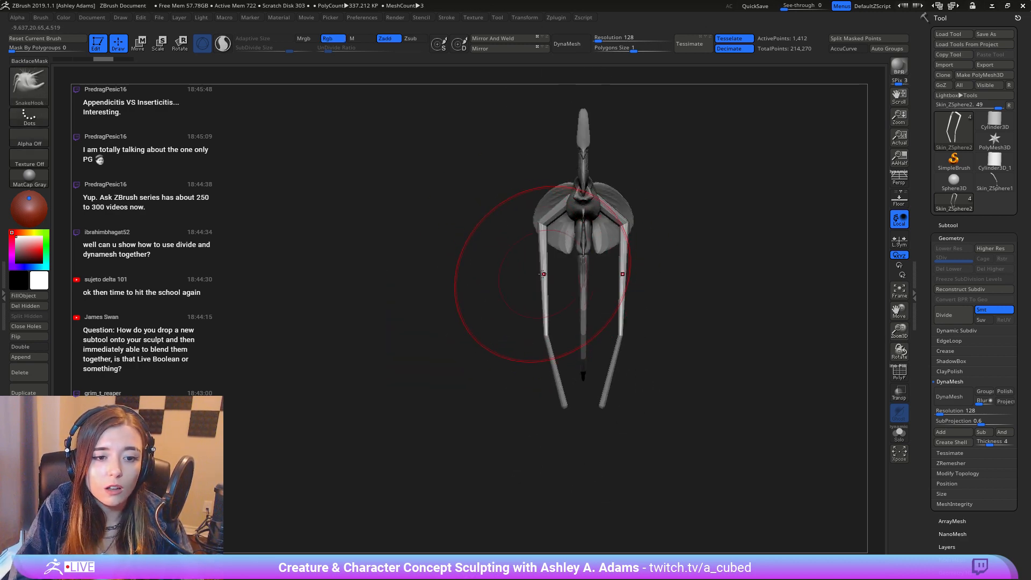
drag(543, 276, 534, 279)
key(space)
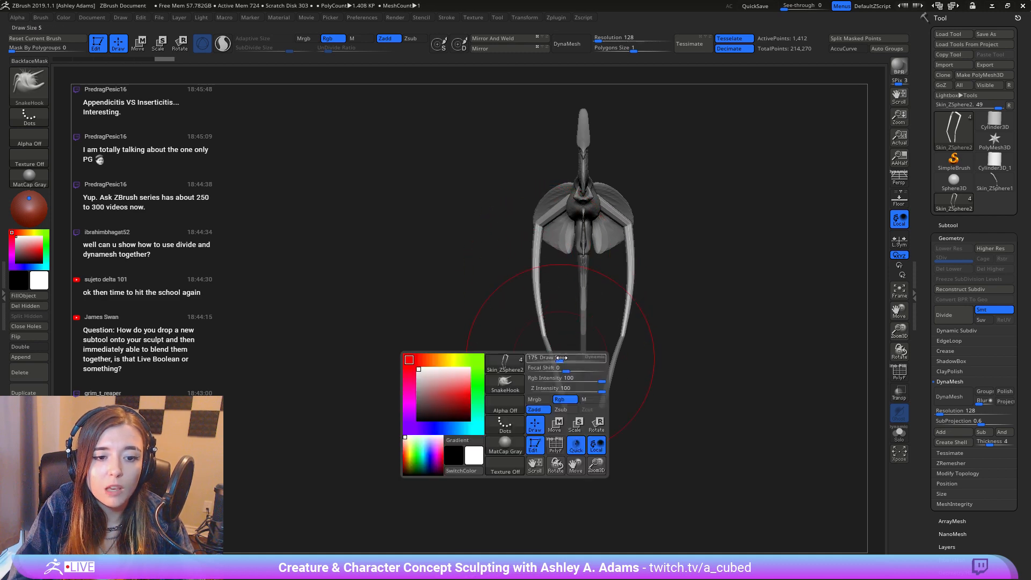
drag(559, 360, 550, 368)
key(space)
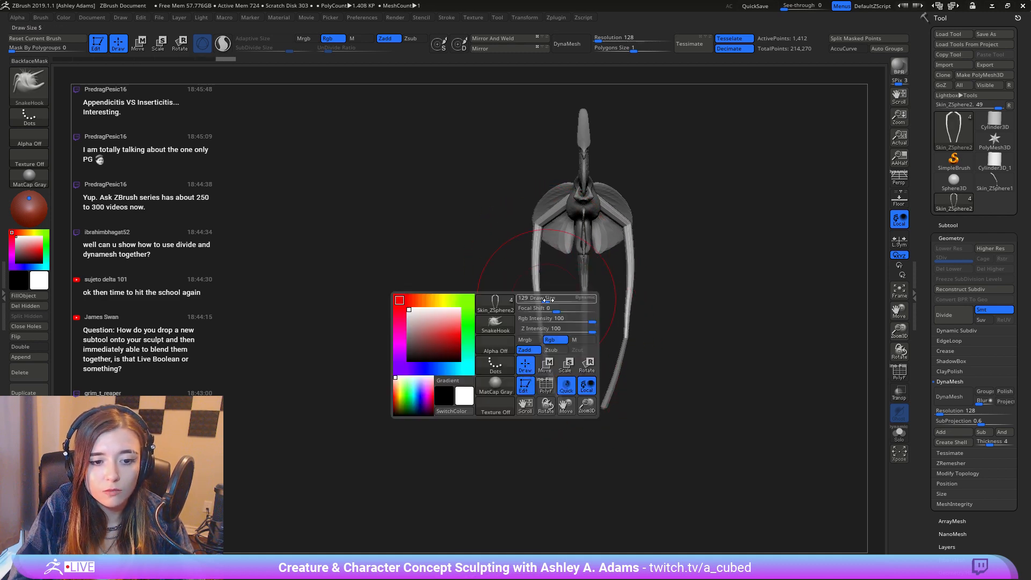
drag(546, 316, 538, 315)
Step: Reshape the bent joint below the shoulder on both arms with a smaller SnakeHook brush
ctrl+right_drag(543, 247, 576, 320)
right_drag(576, 320, 620, 297)
key(space)
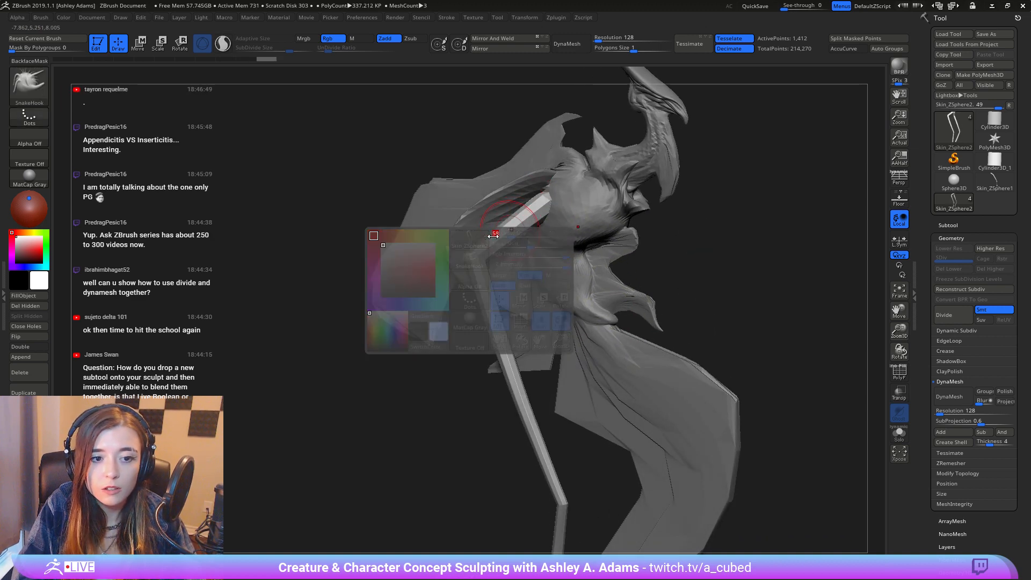
right_drag(499, 245, 529, 243)
drag(479, 251, 475, 248)
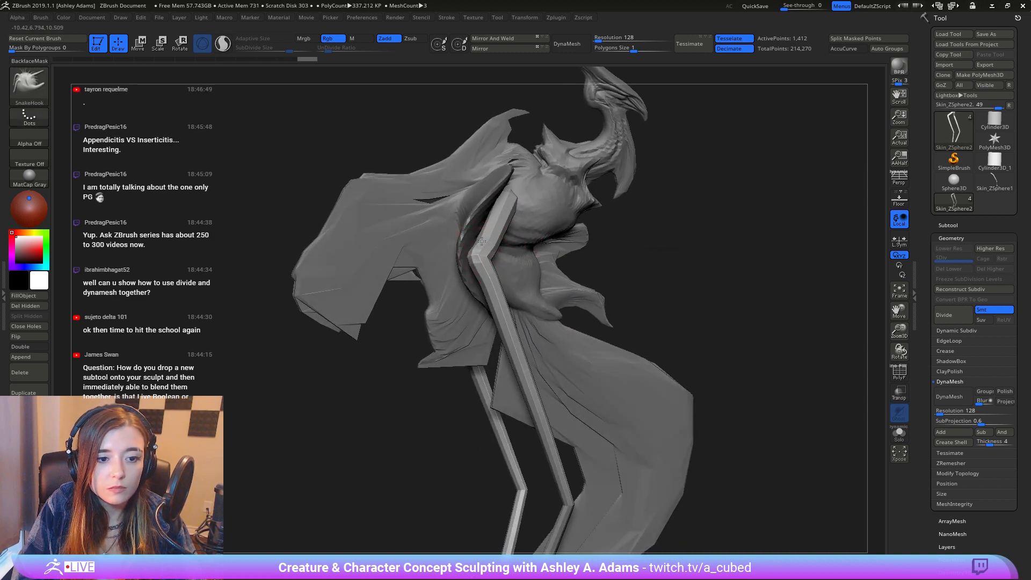
right_drag(479, 236, 449, 224)
drag(480, 241, 475, 238)
right_drag(499, 241, 476, 239)
key(space)
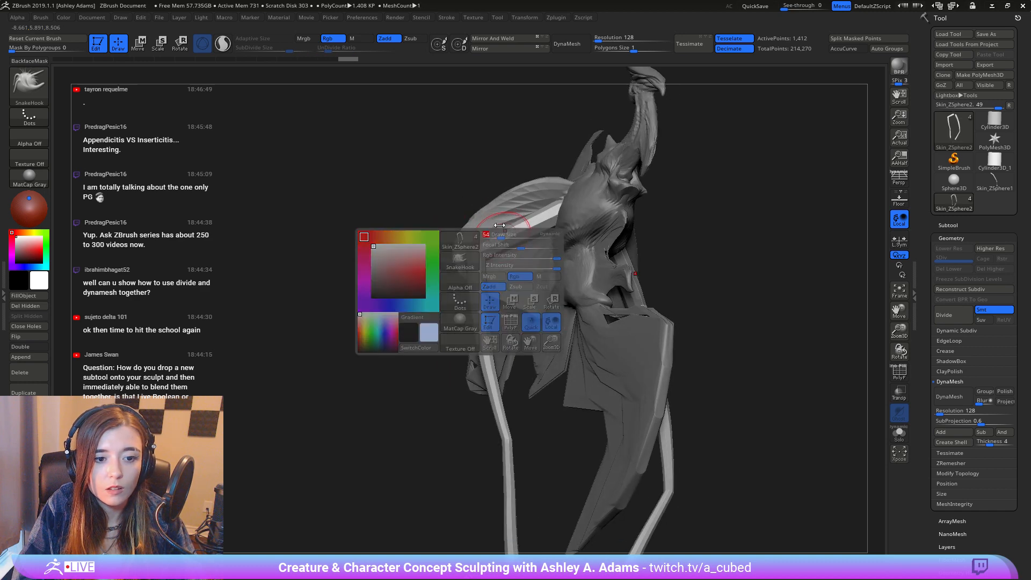
drag(476, 255, 478, 252)
drag(483, 255, 479, 251)
Step: Pull the upper arm segments into a wider, curved form that fits the shoulder and back
right_drag(492, 242, 529, 233)
drag(544, 205, 539, 199)
mouse_move(530, 203)
right_down()
mouse_move(548, 189)
mouse_move(526, 193)
mouse_move(573, 201)
mouse_move(593, 257)
mouse_move(560, 278)
mouse_move(608, 288)
mouse_move(614, 257)
mouse_move(591, 320)
right_up()
right_click(616, 269)
right_click(614, 265)
drag(599, 304, 596, 295)
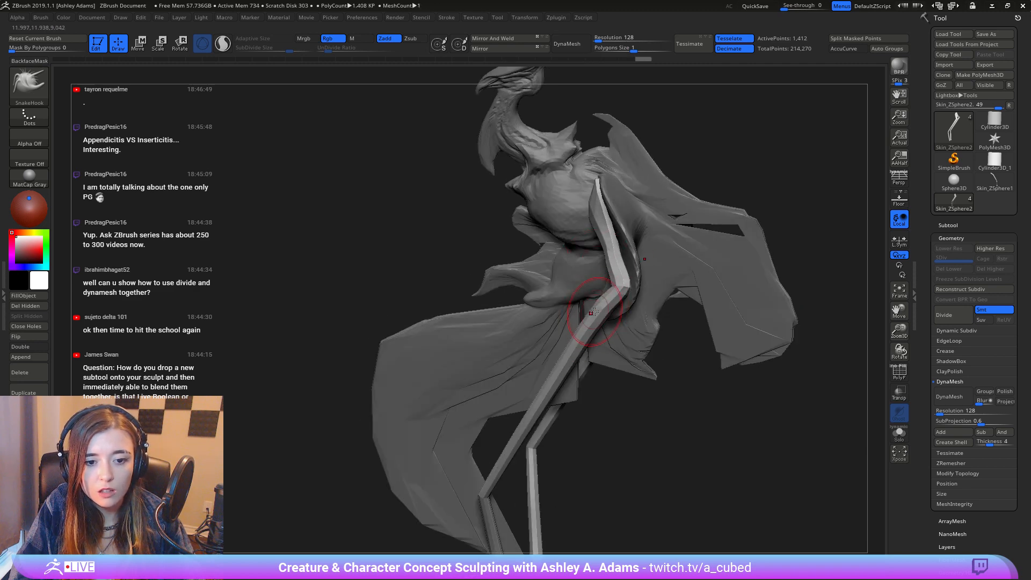
mouse_move(621, 236)
right_down()
mouse_move(604, 221)
mouse_move(603, 232)
mouse_move(605, 221)
right_up()
right_click(607, 228)
drag(581, 214, 584, 213)
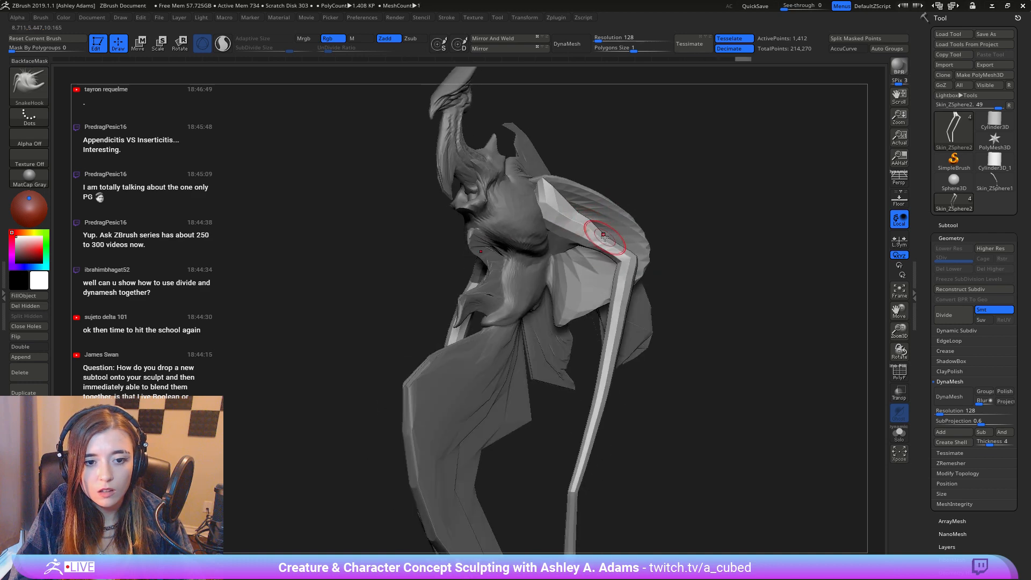
Step: Make the PM3D_Sphere3D1 body mesh active and stretch its two rear lobes downward into tapered points
right_drag(650, 249, 693, 244)
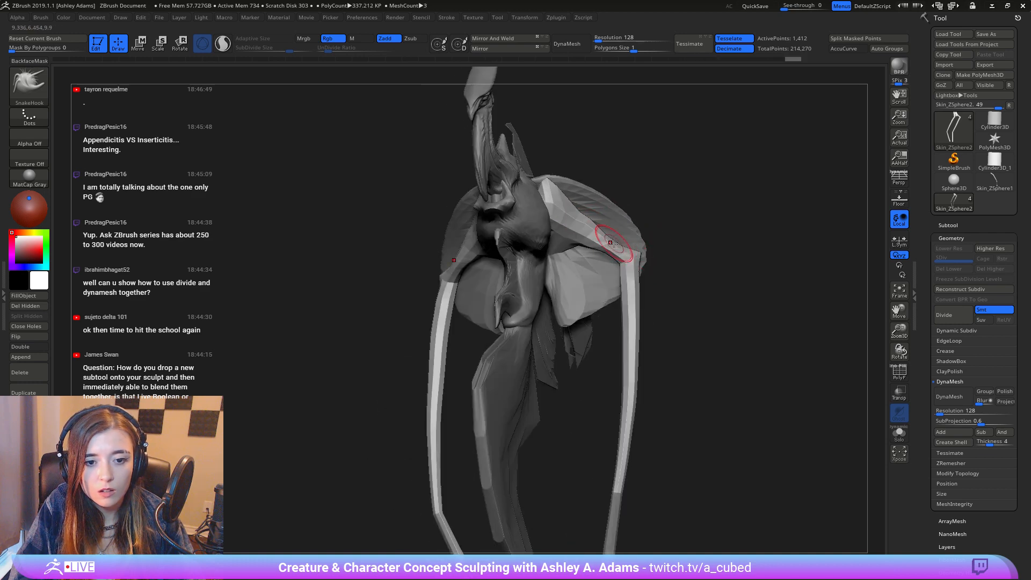
shift+right_drag(610, 237, 577, 214)
ctrl+right_drag(570, 336, 583, 242)
mouse_move(582, 241)
right_down()
mouse_move(623, 200)
mouse_move(644, 290)
mouse_move(637, 405)
mouse_move(629, 353)
right_up()
right_drag(629, 353, 592, 328)
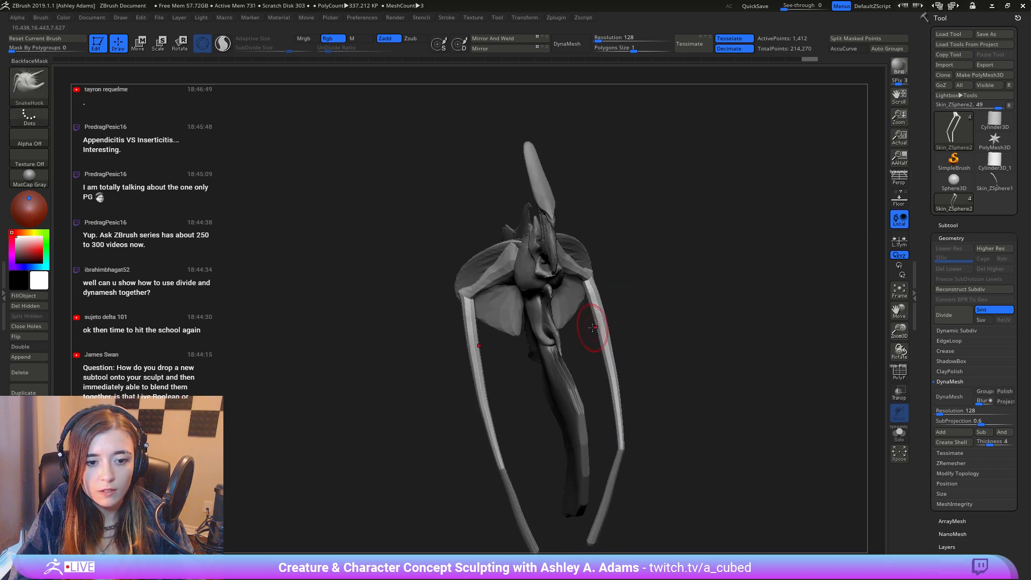
alt+click(509, 328)
right_drag(509, 328, 497, 272)
key(space)
drag(489, 256, 489, 315)
mouse_move(468, 355)
ctrl+right_down()
mouse_move(482, 296)
mouse_move(567, 289)
mouse_move(526, 248)
mouse_move(520, 274)
ctrl+right_up()
right_drag(519, 273, 546, 310)
right_click(521, 217)
right_click(515, 201)
right_click(517, 204)
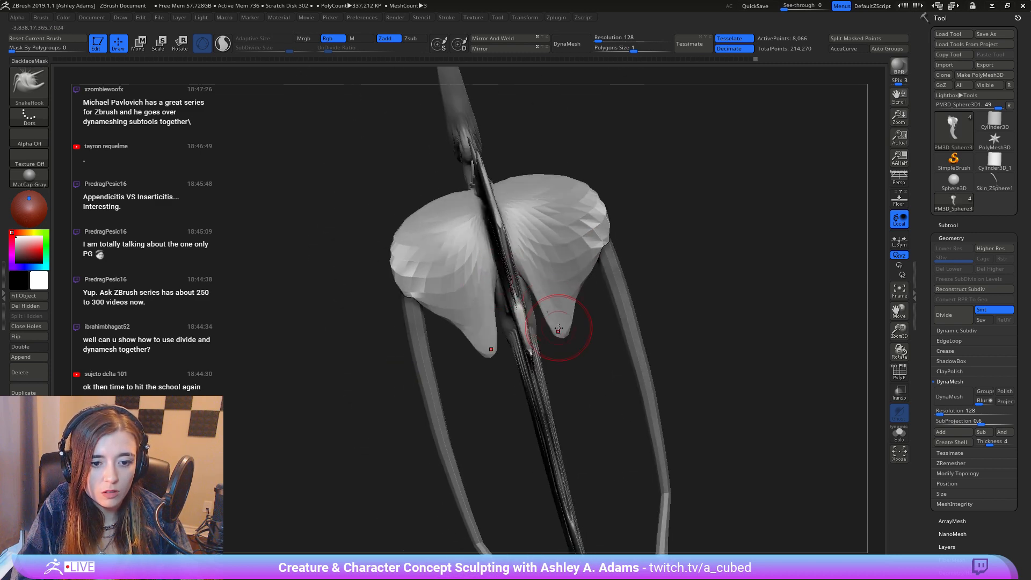
Step: Smooth away the rear lobes' tips and draw their outer corners down along the arms like webbing
shift+drag(558, 328, 554, 332)
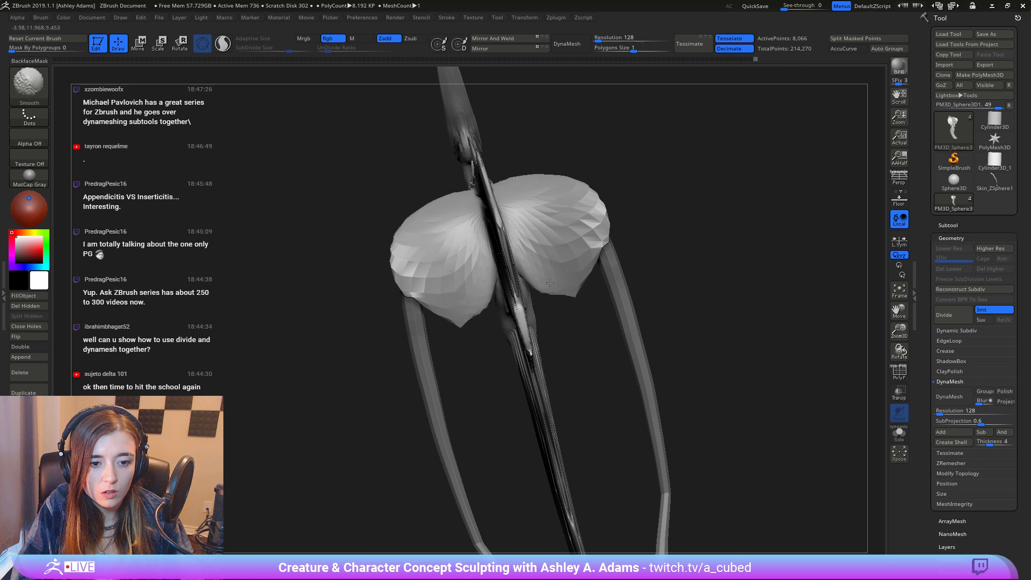
mouse_move(550, 283)
shift+mouse_down()
mouse_move(544, 260)
mouse_move(563, 270)
shift+mouse_up()
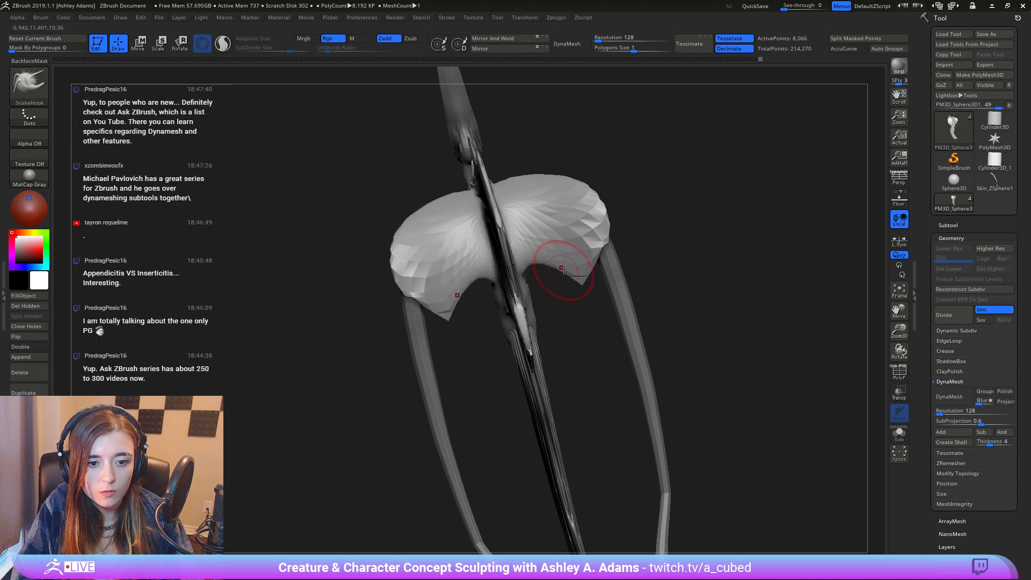
key(shift)
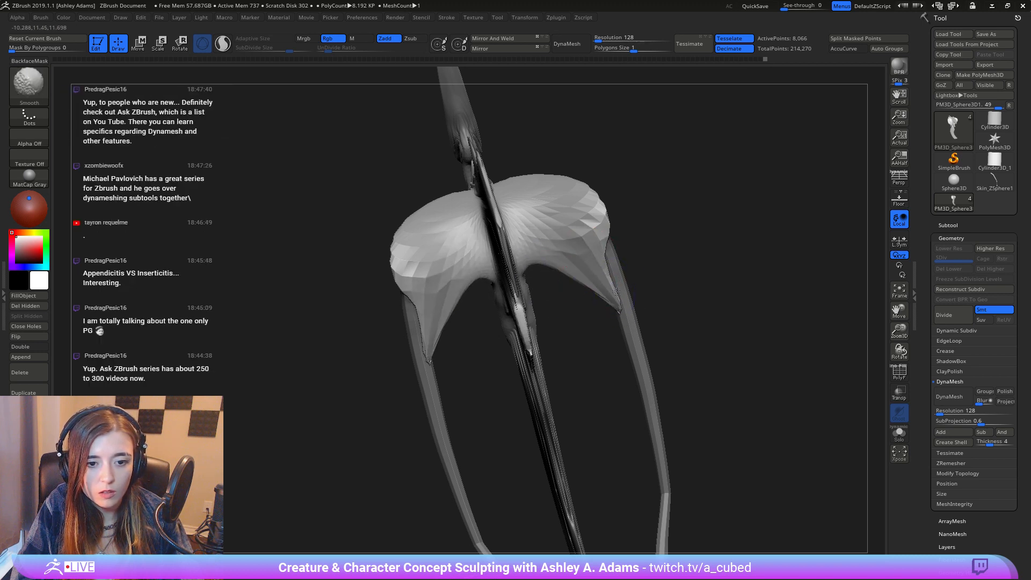
shift+drag(616, 292, 612, 306)
mouse_move(612, 306)
right_down()
mouse_move(598, 274)
mouse_move(574, 279)
mouse_move(598, 288)
mouse_move(617, 315)
mouse_move(537, 289)
mouse_move(548, 283)
right_up()
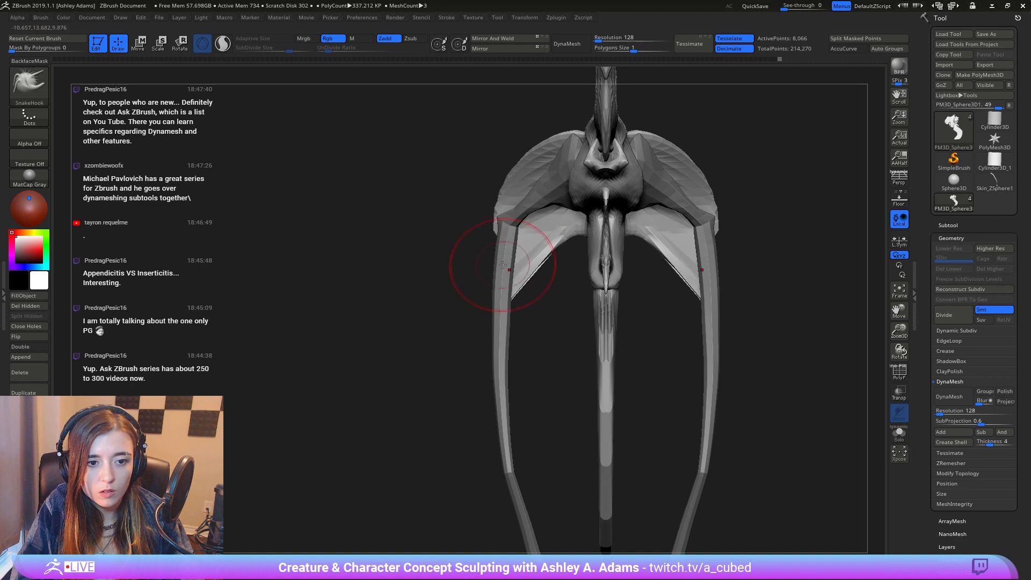
Step: Pull the outer contour of the upper wings inward to form a concave slope above the arm joints
right_drag(503, 265, 509, 257)
right_drag(505, 184, 529, 180)
mouse_move(522, 165)
mouse_down()
mouse_move(532, 169)
mouse_move(556, 138)
mouse_up()
right_drag(483, 217, 505, 220)
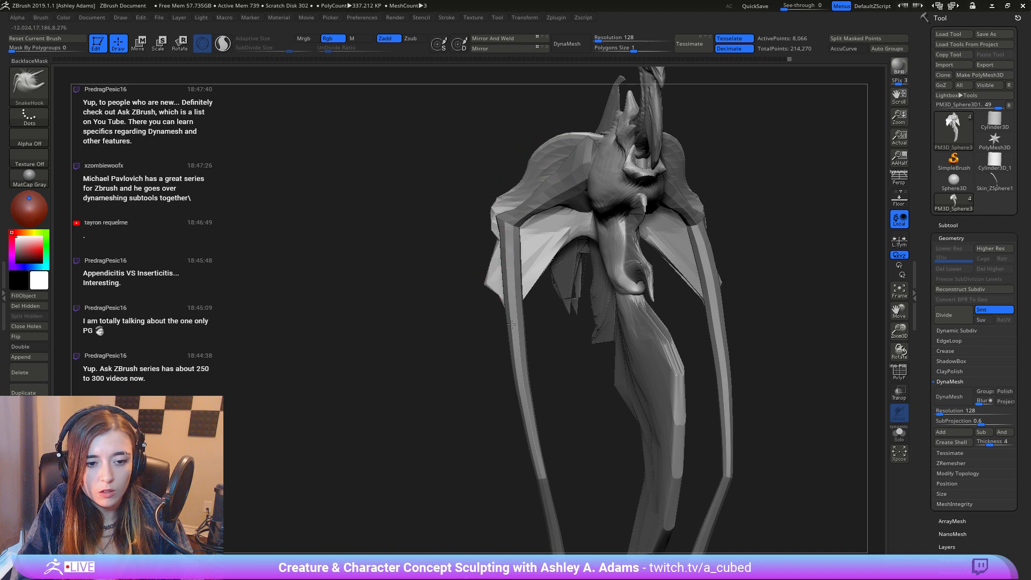
Step: Pull the lower webbing outward toward the arms to form a thin arch on each side of the body
mouse_move(511, 324)
right_down()
mouse_move(539, 298)
mouse_move(582, 305)
mouse_move(582, 324)
mouse_move(598, 272)
mouse_move(538, 226)
mouse_move(575, 216)
mouse_move(579, 238)
right_up()
right_click(578, 239)
drag(573, 251, 549, 270)
right_drag(549, 263, 585, 239)
drag(581, 238, 552, 240)
right_drag(535, 284, 529, 286)
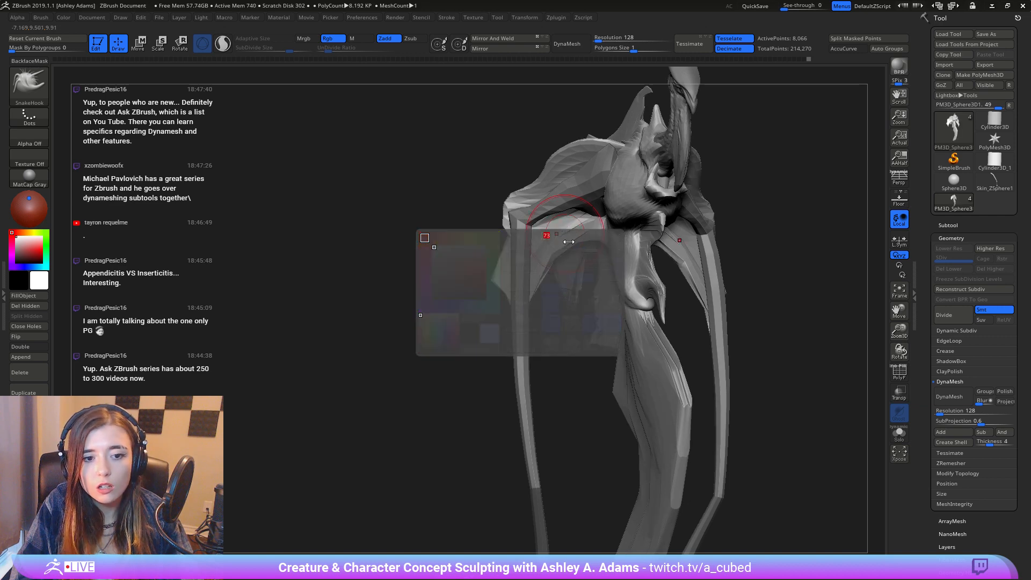
mouse_move(563, 255)
mouse_down()
mouse_move(539, 257)
mouse_move(537, 307)
mouse_up()
Step: Smooth the body surface around the arm attachment and along the side of the torso
ctrl+right_drag(511, 369, 523, 322)
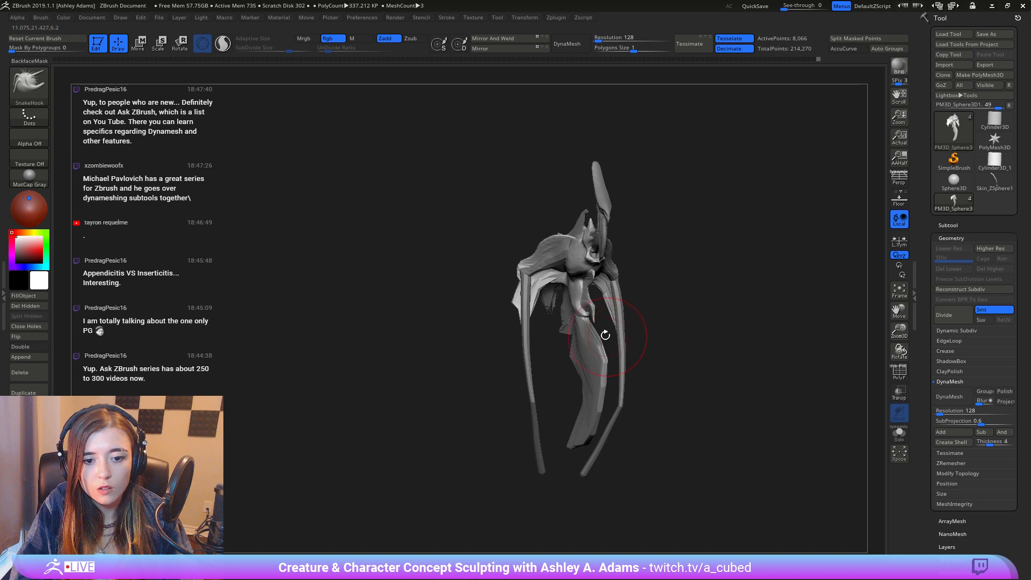
mouse_move(606, 335)
right_down()
mouse_move(681, 292)
mouse_move(502, 287)
mouse_move(509, 269)
mouse_move(531, 323)
mouse_move(460, 245)
right_up()
right_click(491, 317)
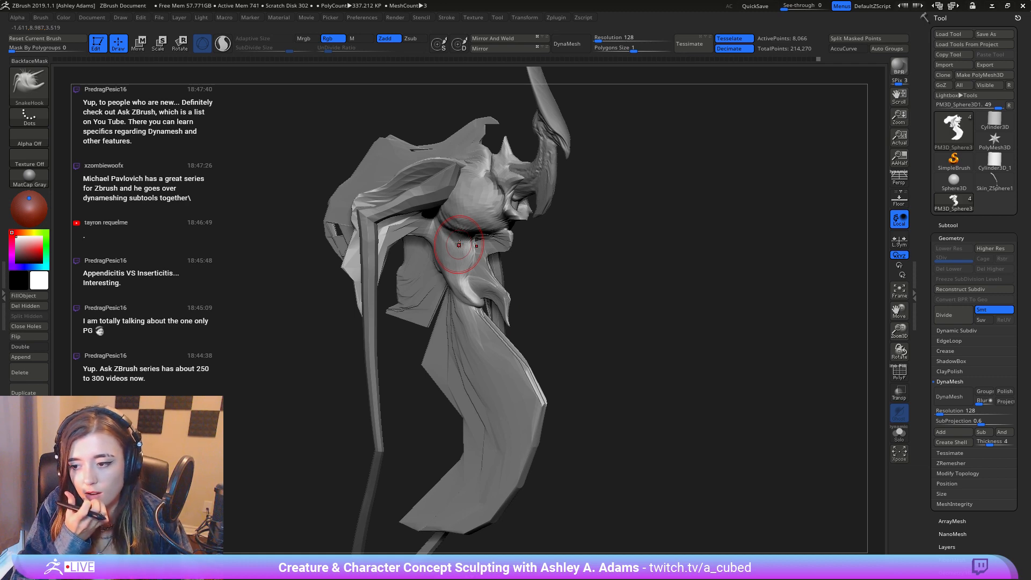
mouse_move(472, 252)
right_down()
mouse_move(475, 180)
mouse_move(421, 224)
mouse_move(361, 301)
right_up()
right_click(359, 309)
mouse_move(349, 257)
shift+mouse_down()
mouse_move(395, 251)
mouse_move(370, 258)
shift+mouse_up()
mouse_move(371, 258)
right_down()
mouse_move(429, 269)
mouse_move(390, 307)
right_up()
right_click(389, 312)
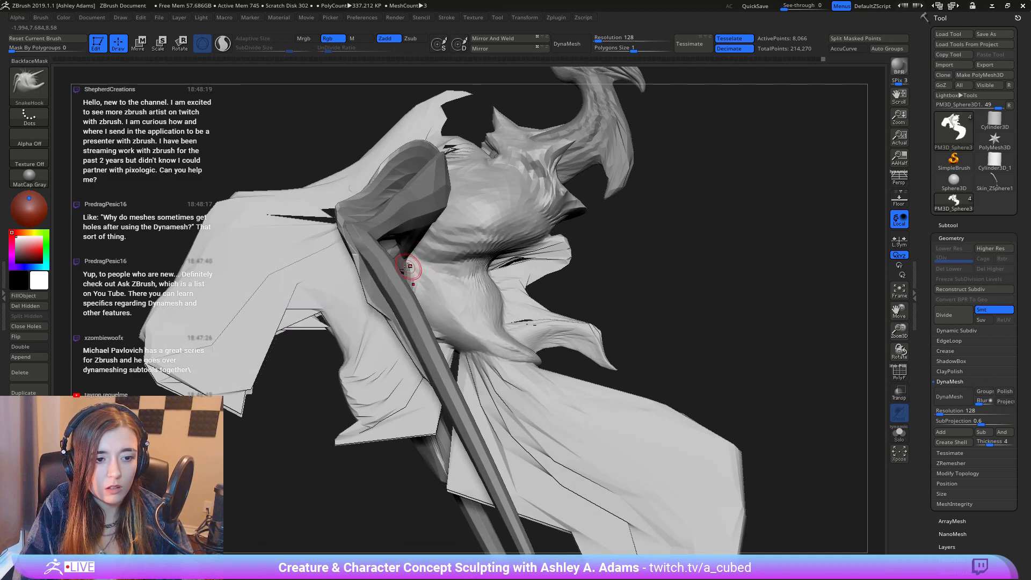
mouse_move(401, 269)
right_down()
mouse_move(428, 259)
mouse_move(434, 240)
mouse_move(397, 293)
mouse_move(440, 271)
mouse_move(426, 224)
mouse_move(437, 199)
right_up()
right_click(395, 295)
right_click(431, 207)
shift+drag(437, 199, 427, 201)
mouse_move(427, 201)
right_down()
mouse_move(464, 226)
mouse_move(461, 208)
mouse_move(456, 225)
mouse_move(400, 214)
right_up()
Step: Carve a crease along the underside of the lower torso bulge with the DamStandard brush, undoing the first stroke
key(b)
key(d)
key(s)
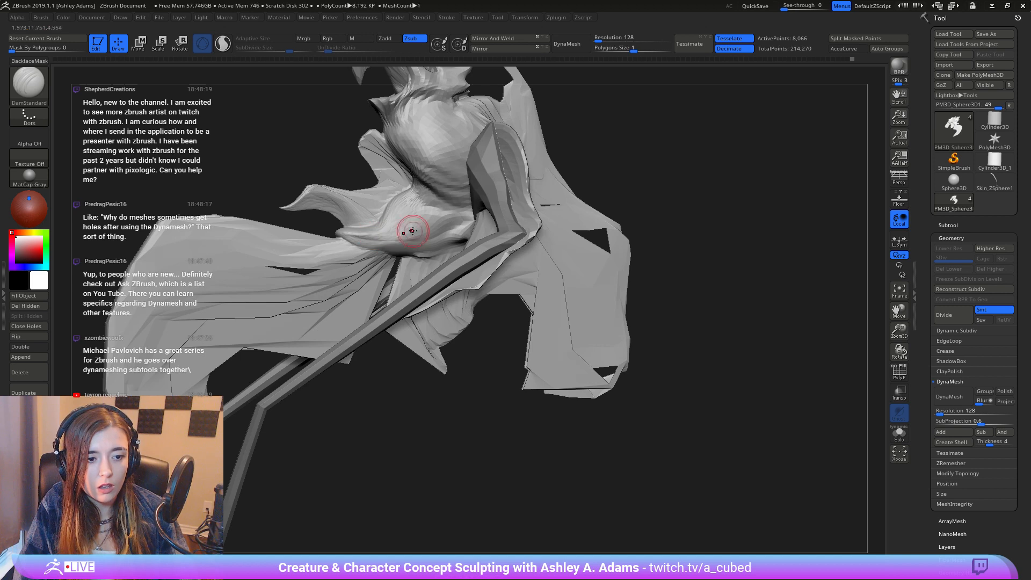
mouse_move(410, 230)
mouse_down()
mouse_move(441, 241)
mouse_move(475, 218)
mouse_up()
key(ctrl+z)
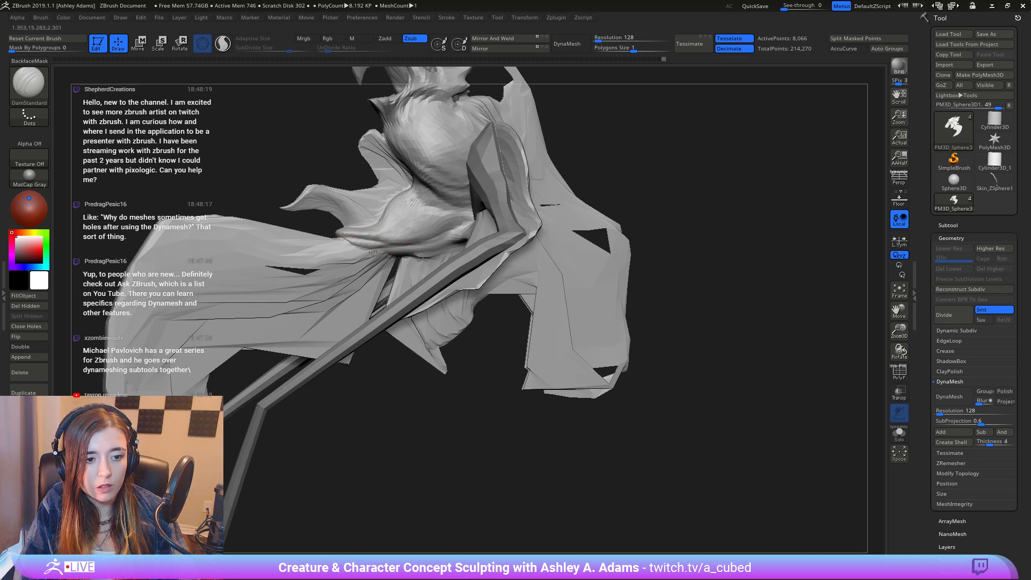
mouse_move(373, 252)
mouse_down()
mouse_move(444, 248)
mouse_move(416, 254)
mouse_up()
right_drag(421, 225, 415, 252)
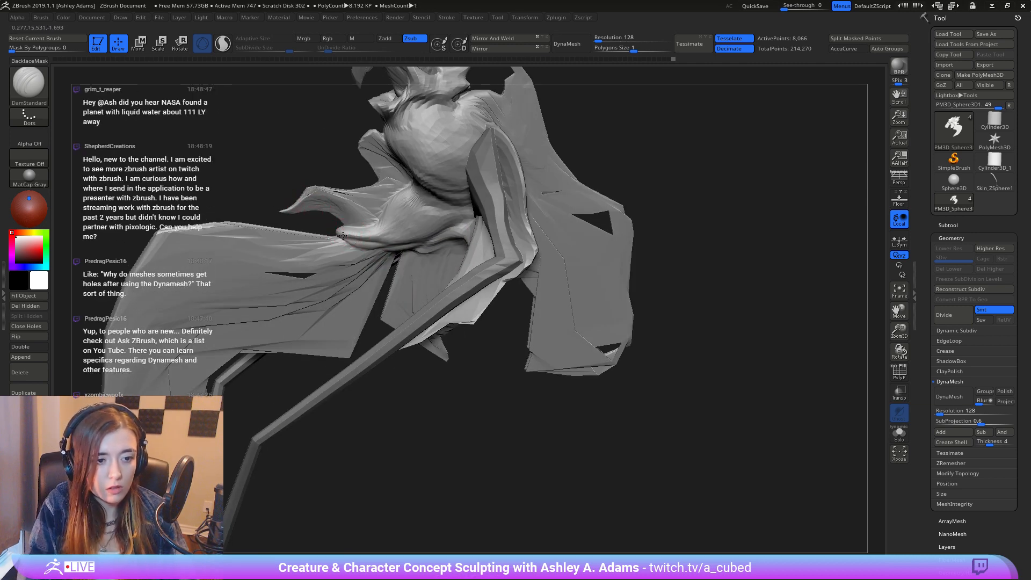
Step: Carve further DamStandard creases across the side of the lower torso bulge
right_drag(345, 231, 394, 203)
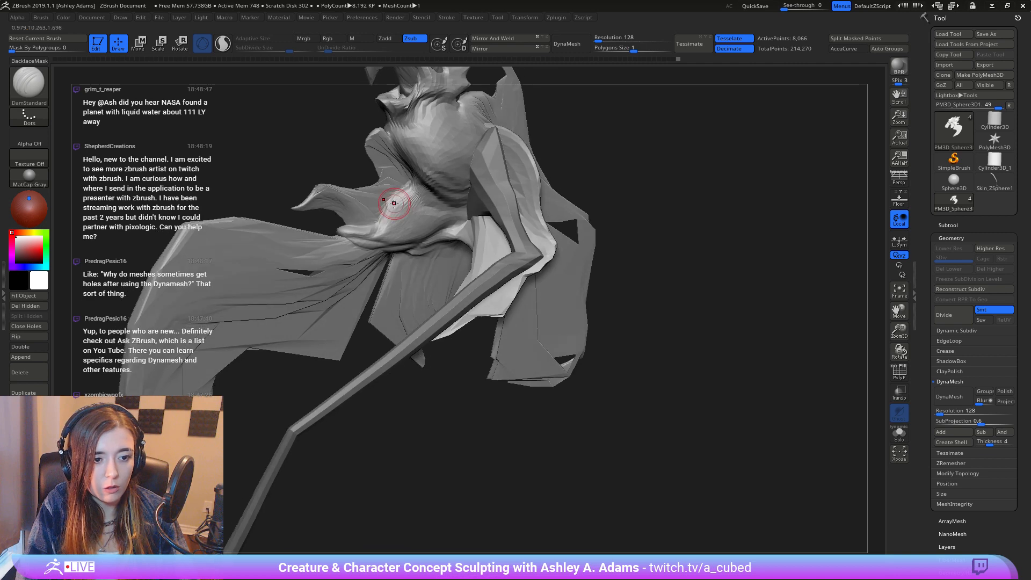
drag(368, 240, 338, 235)
right_drag(386, 217, 369, 237)
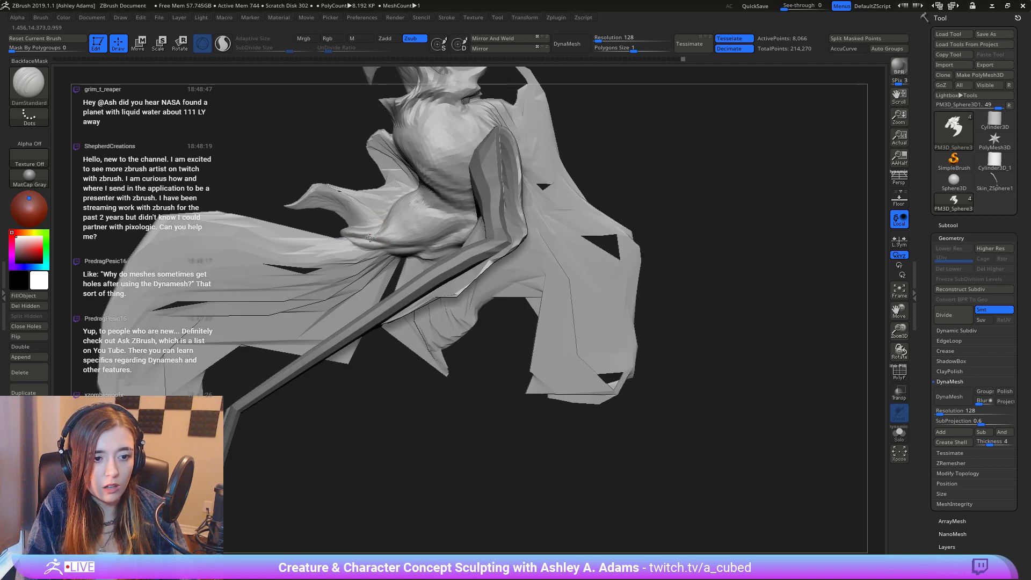
mouse_move(399, 229)
mouse_down()
mouse_move(456, 209)
mouse_move(383, 232)
mouse_move(460, 228)
mouse_move(430, 210)
mouse_up()
right_drag(408, 212, 443, 207)
mouse_move(428, 203)
mouse_down()
mouse_move(395, 235)
mouse_move(414, 190)
mouse_move(397, 222)
mouse_up()
Step: Deepen the folds running down the lower torso toward the tail with long DamStandard strokes
ctrl+right_drag(397, 222, 396, 207)
mouse_move(396, 207)
right_down()
mouse_move(411, 210)
mouse_move(374, 211)
mouse_move(379, 231)
right_up()
drag(370, 234, 409, 254)
right_drag(409, 254, 391, 213)
mouse_move(392, 212)
mouse_down()
mouse_move(420, 256)
mouse_move(402, 245)
mouse_move(412, 253)
mouse_up()
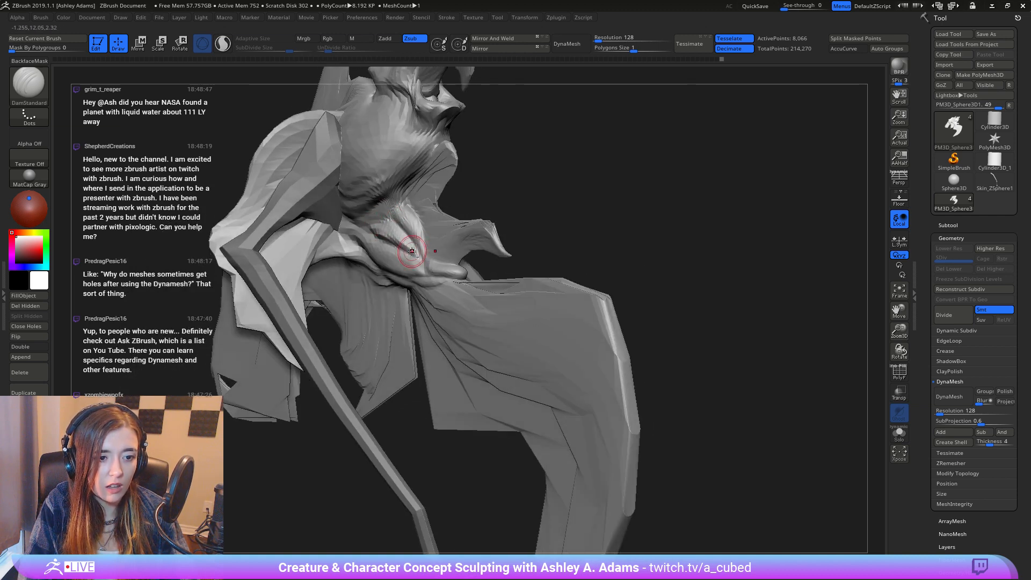
drag(404, 215, 425, 272)
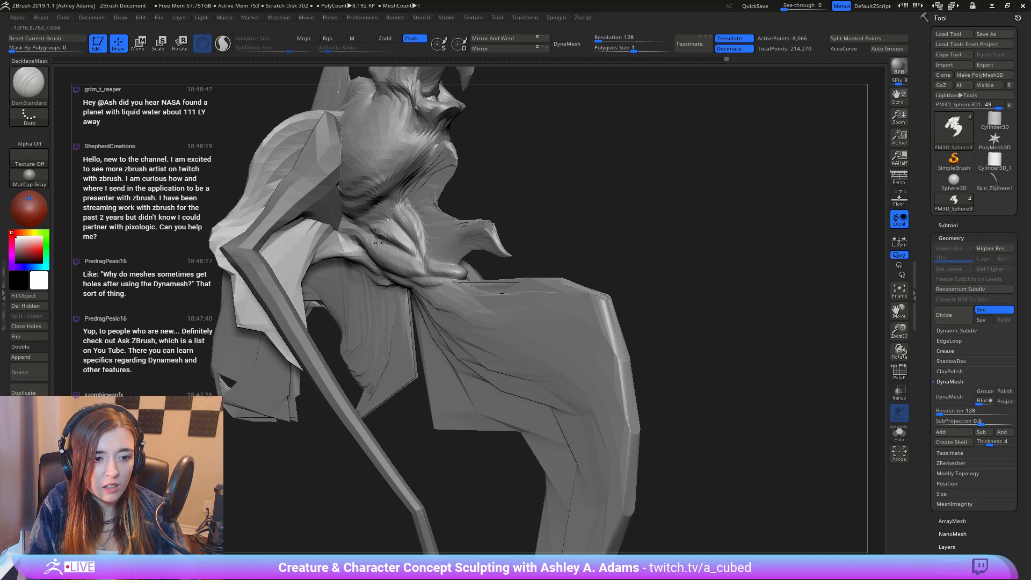
Step: Puff up the carved folds of the lower torso with an enlarged Inflat brush
mouse_move(424, 274)
ctrl+right_down()
mouse_move(419, 236)
mouse_move(344, 252)
ctrl+right_up()
key(space)
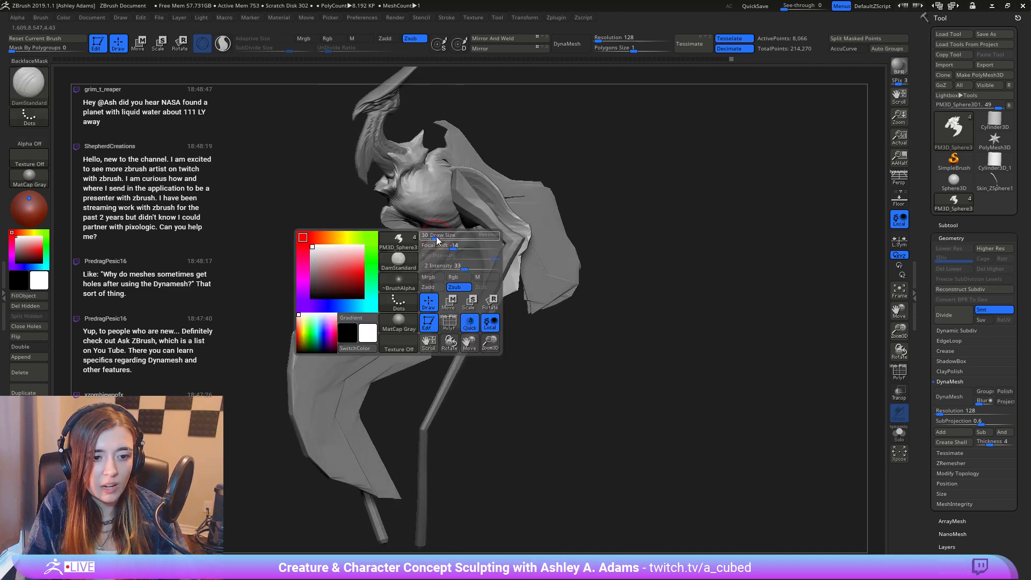
drag(436, 237, 440, 256)
key(b)
key(i)
key(n)
right_drag(438, 259, 429, 226)
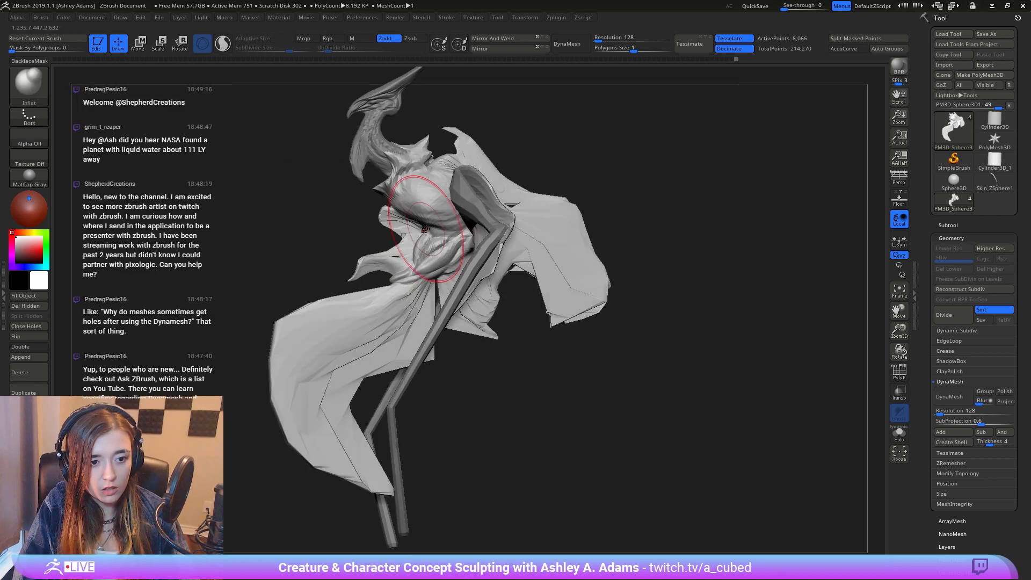
mouse_move(429, 274)
ctrl+right_down()
mouse_move(419, 235)
mouse_move(532, 270)
mouse_move(410, 271)
ctrl+right_up()
right_click(410, 270)
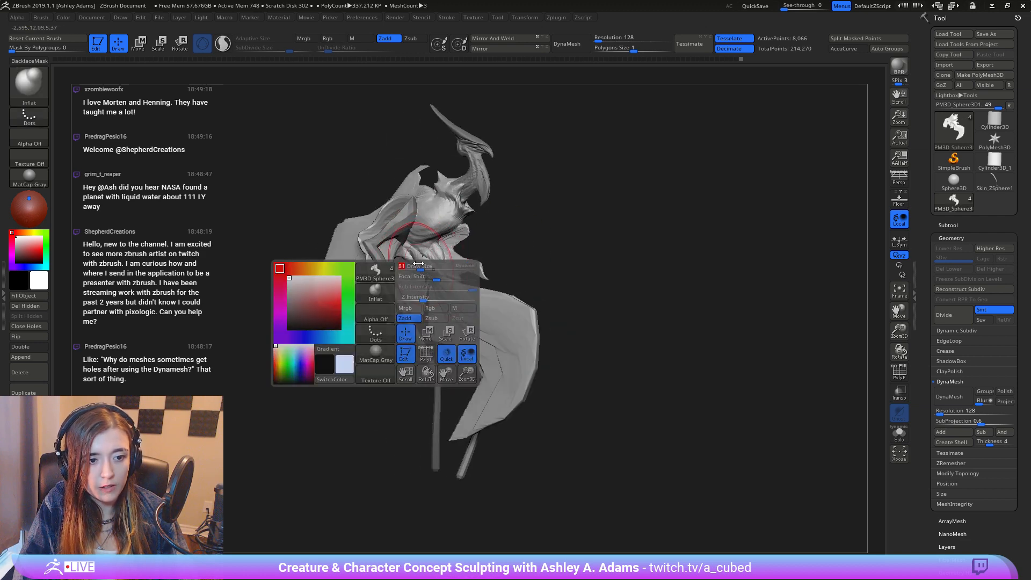
Step: Build up the side of the upper torso bulge with short ClayBuildup strokes
right_click(458, 230)
mouse_move(458, 230)
ctrl+right_down()
mouse_move(467, 285)
mouse_move(459, 235)
ctrl+right_up()
key(b)
key(c)
key(b)
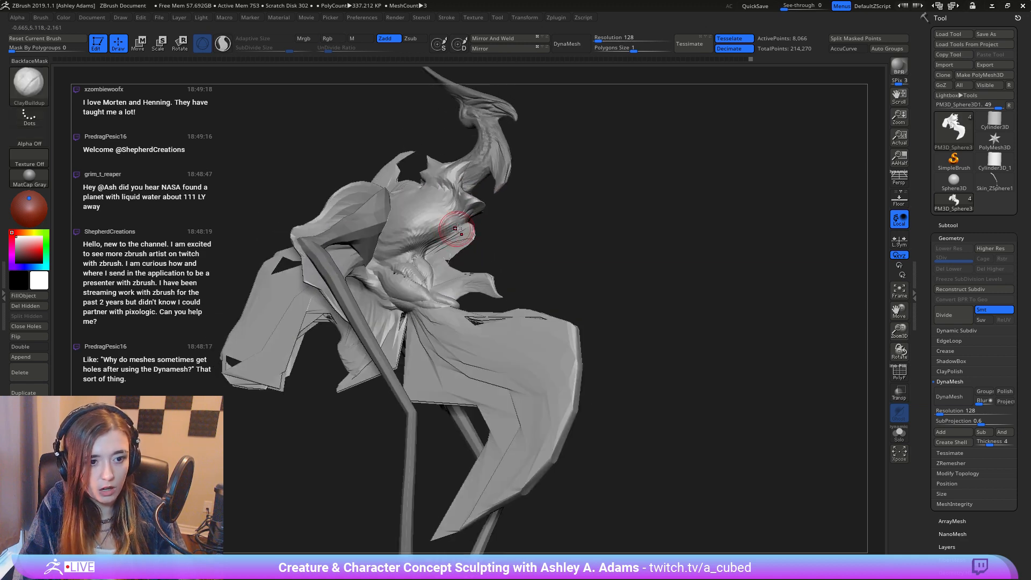
drag(459, 235, 433, 246)
right_drag(454, 218, 397, 193)
drag(397, 193, 398, 188)
right_drag(403, 184, 387, 182)
drag(395, 179, 397, 170)
right_drag(389, 180, 427, 181)
drag(398, 188, 394, 176)
ctrl+right_drag(375, 217, 428, 214)
right_click(466, 241)
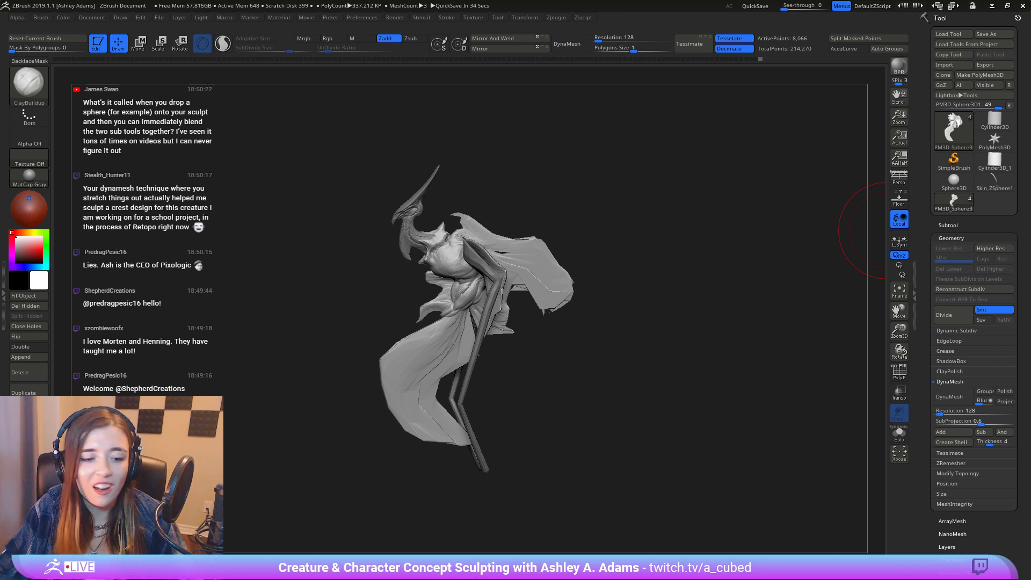
Step: Pull pointed, thumbed hand shapes out of the mirrored arm tips on the Skin_ZSphere2 subtool with the SnakeHook brush
right_drag(533, 358, 510, 338)
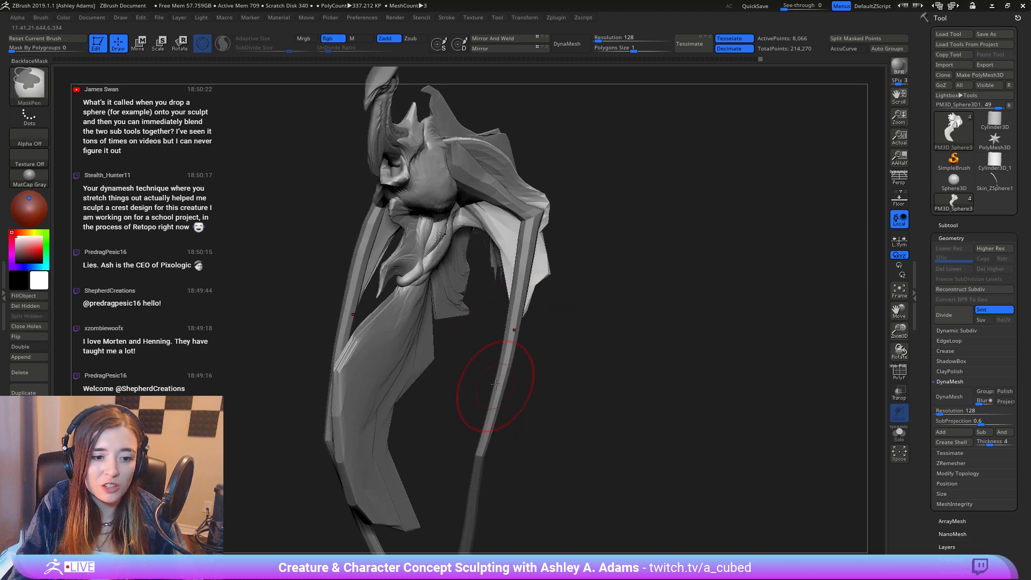
alt+click(499, 399)
mouse_move(500, 399)
right_down()
mouse_move(553, 353)
mouse_move(556, 379)
mouse_move(533, 375)
right_up()
key(space)
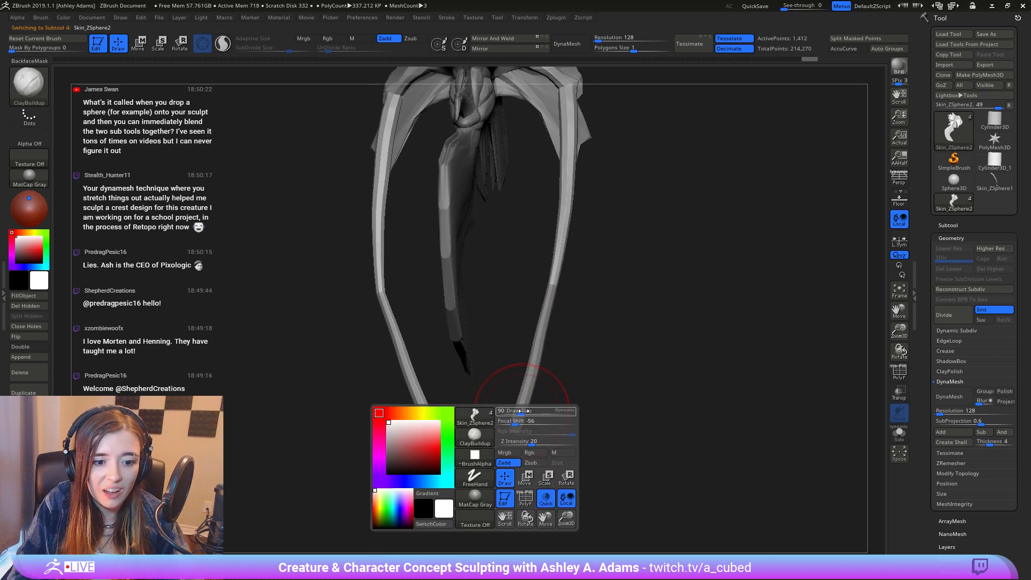
mouse_move(529, 411)
mouse_down()
mouse_move(511, 419)
mouse_move(508, 382)
mouse_up()
key(b)
key(s)
key(h)
right_drag(509, 381, 424, 421)
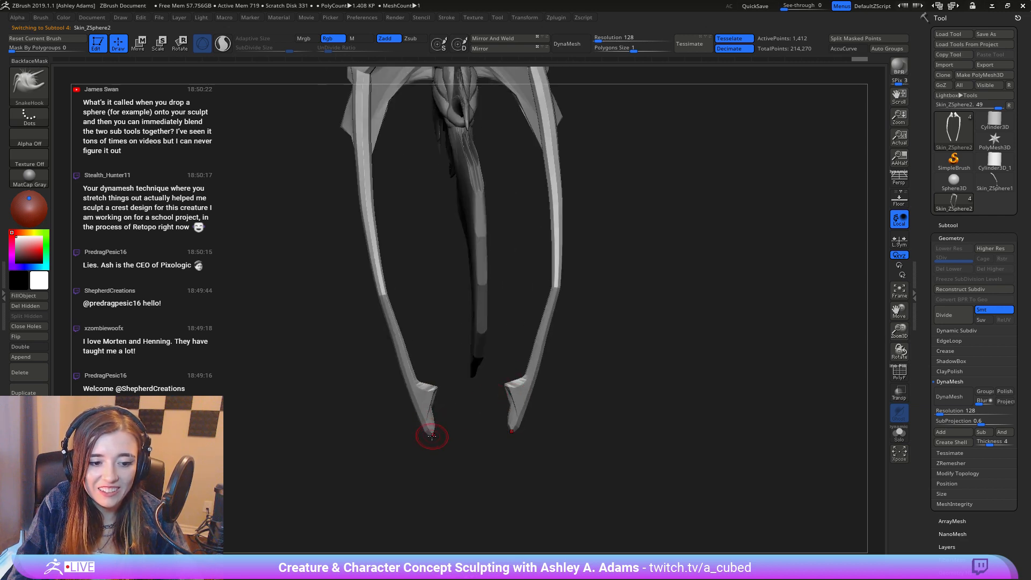
drag(451, 451, 467, 466)
ctrl+right_drag(467, 467, 471, 390)
alt+right_drag(471, 390, 468, 358)
Step: Swell the elbow joints of the mirrored arms into knobs with a small Inflat brush
key(space)
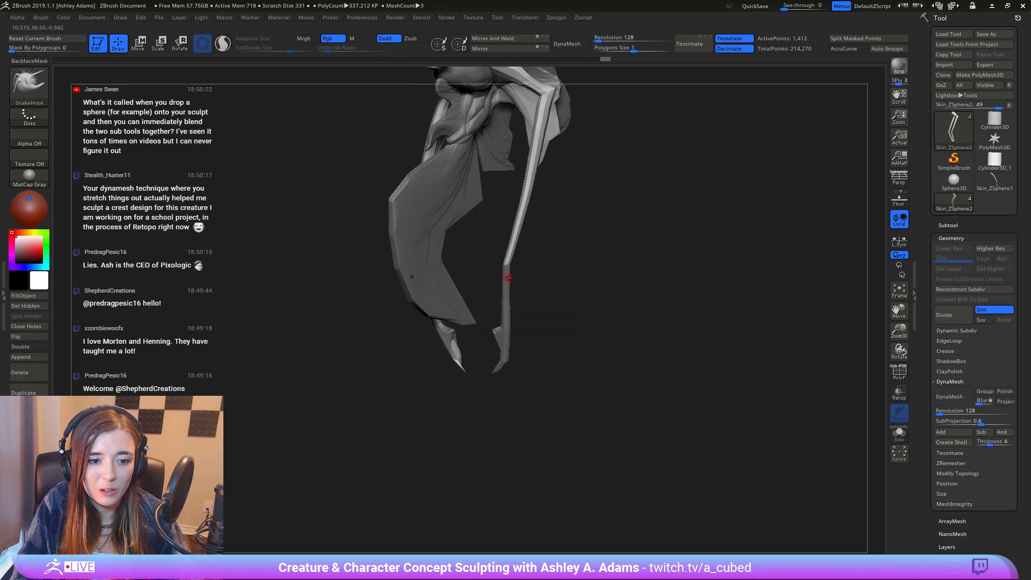
key(b)
key(i)
key(n)
key(space)
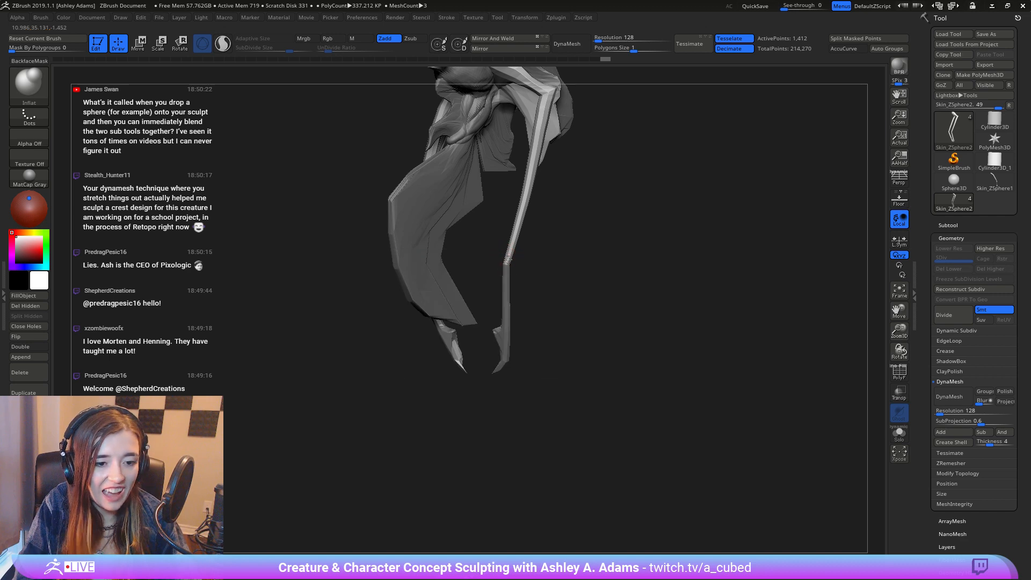
right_drag(503, 261, 513, 336)
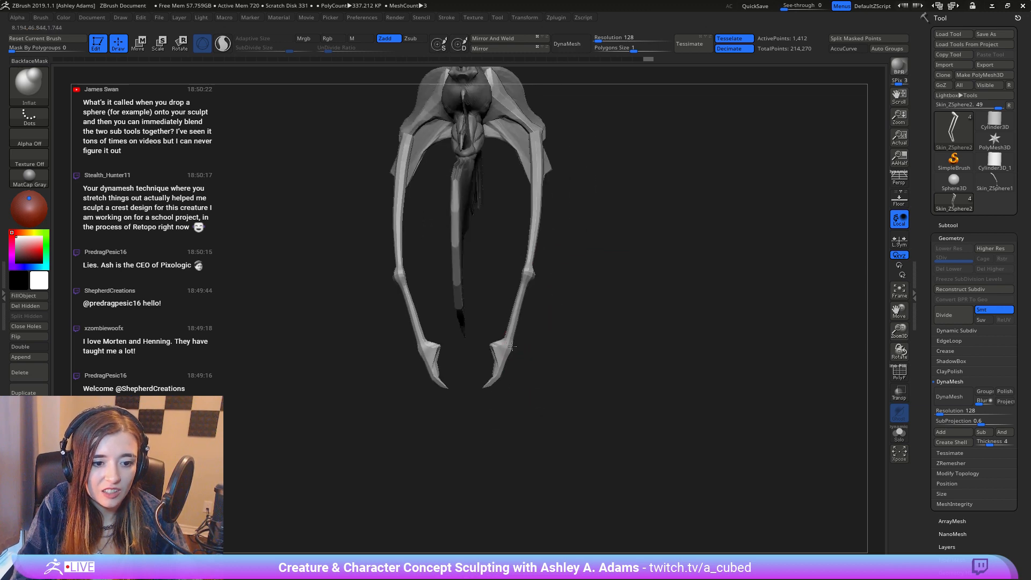
Step: Bend the mirrored forearms between elbow and wrist into a gentle curve with the SnakeHook brush
key(b)
key(s)
key(h)
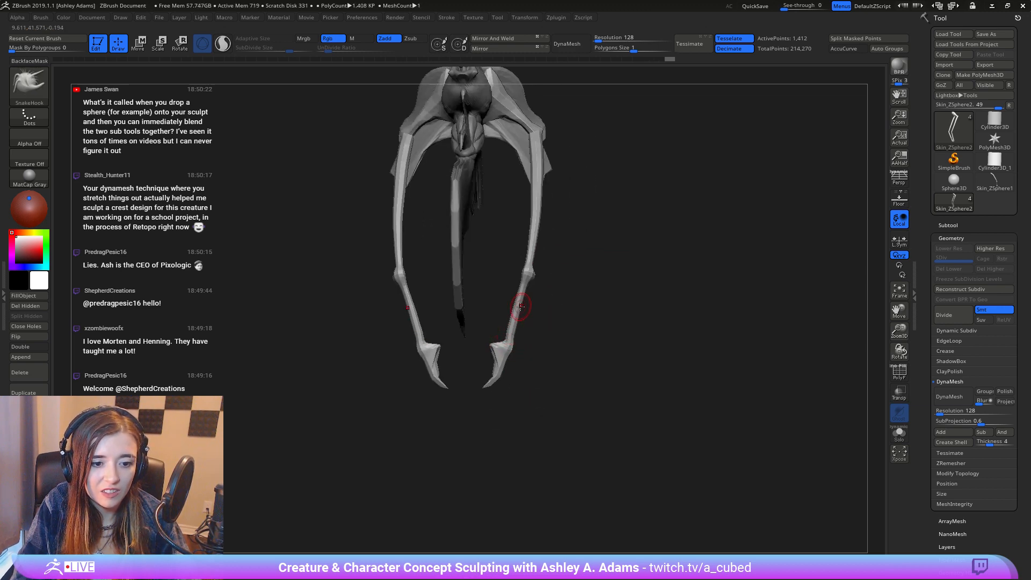
key(space)
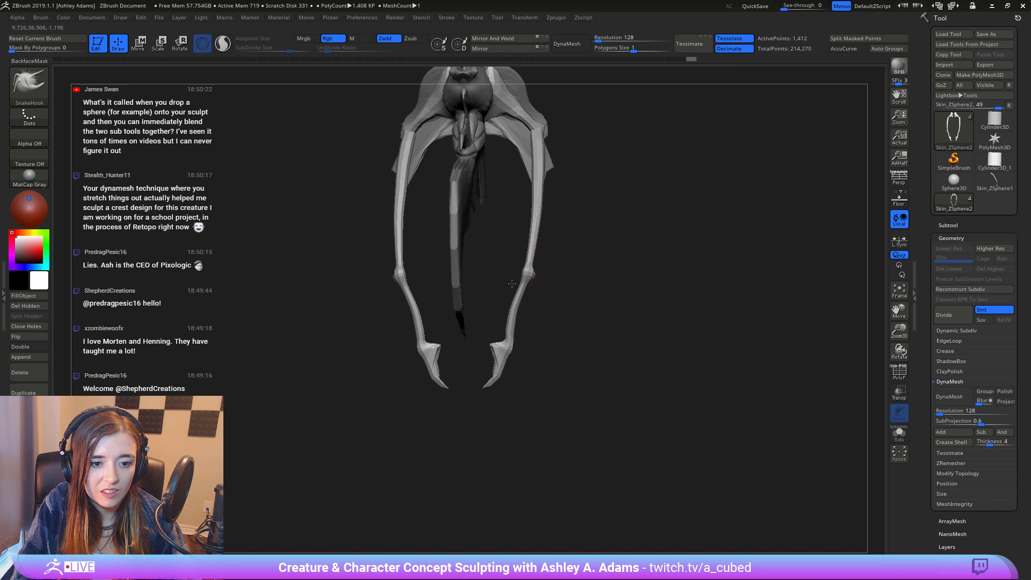
mouse_move(580, 231)
mouse_down()
mouse_move(481, 215)
mouse_move(480, 310)
mouse_move(514, 326)
mouse_move(549, 312)
mouse_up()
Step: Reshape the arms' side profile using a much larger SnakeHook brush
key(space)
key(space)
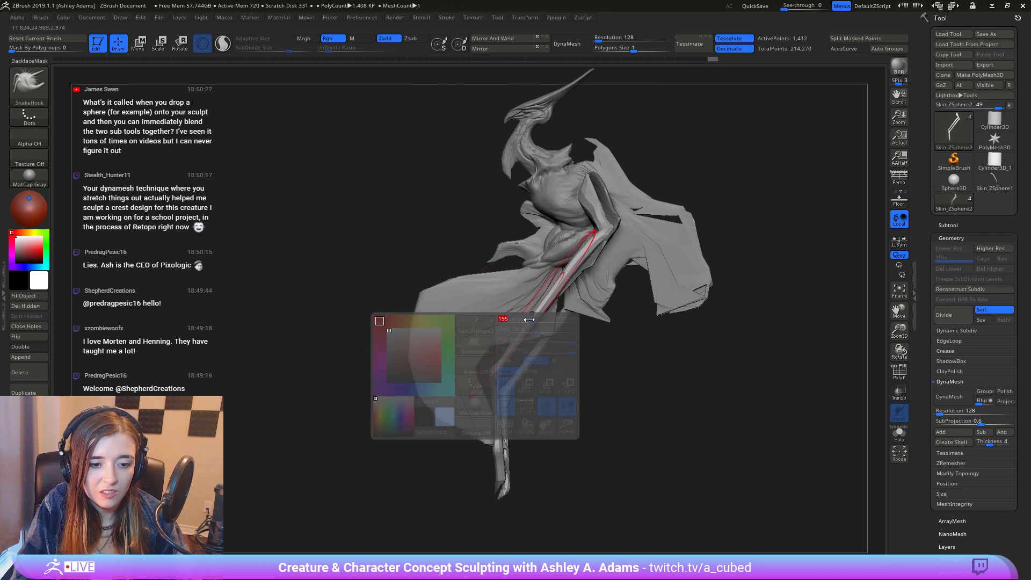
key(space)
mouse_move(519, 314)
mouse_down()
mouse_move(537, 304)
mouse_move(628, 306)
mouse_up()
right_drag(628, 306, 638, 307)
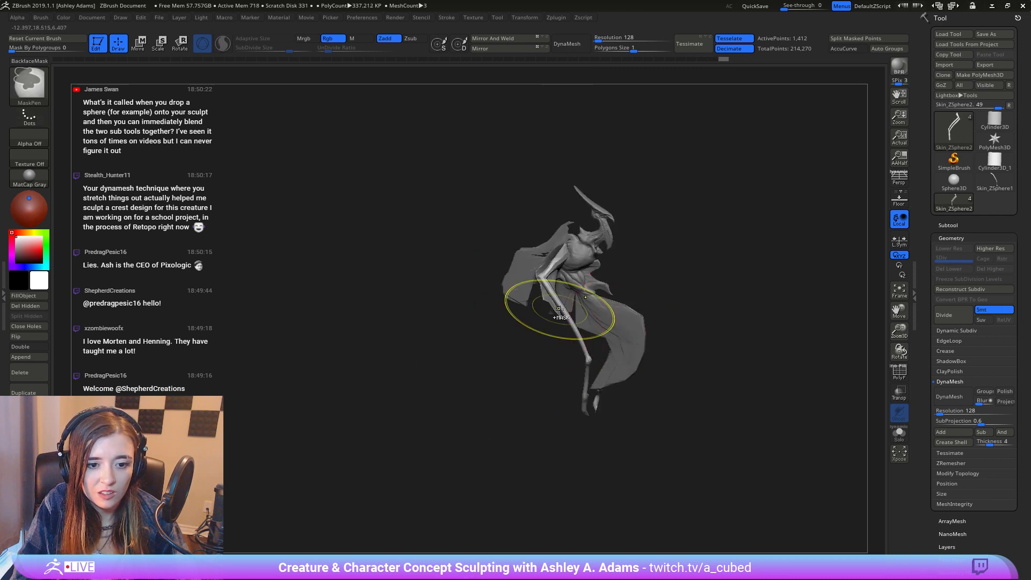
Step: Make the torso and wing mesh the active subtool and check its silhouette from both sides
ctrl+right_drag(562, 308, 531, 309)
alt+click(538, 306)
key(space)
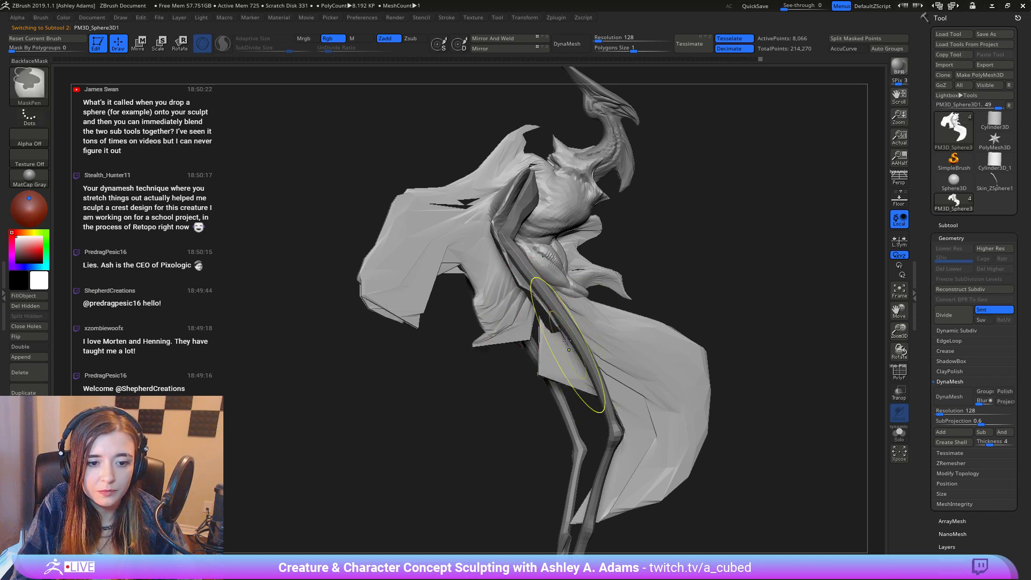
ctrl+right_drag(570, 342, 561, 307)
mouse_move(561, 307)
right_down()
mouse_move(514, 336)
mouse_move(621, 265)
mouse_move(569, 260)
right_up()
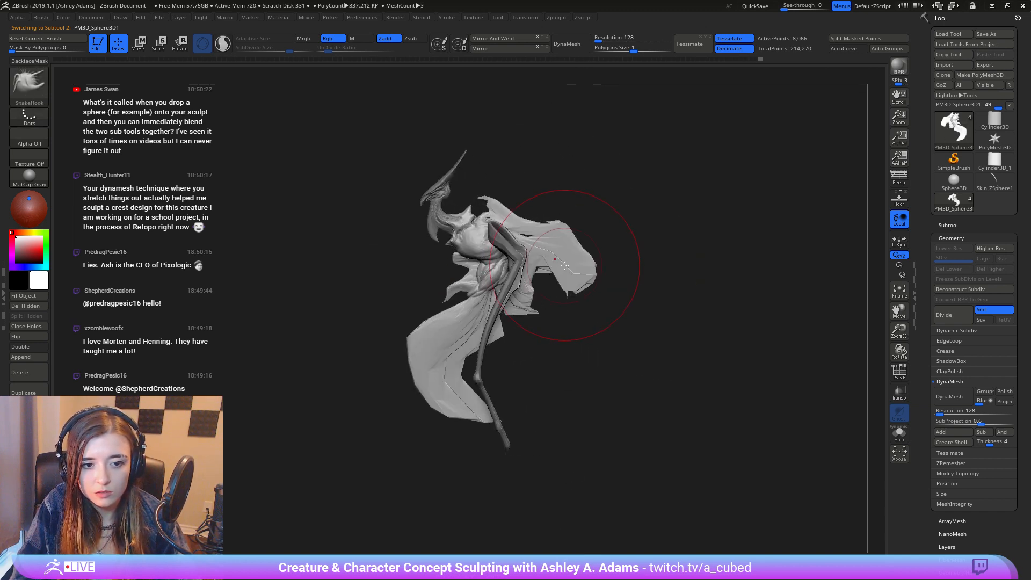
right_click(511, 320)
right_drag(542, 301, 623, 280)
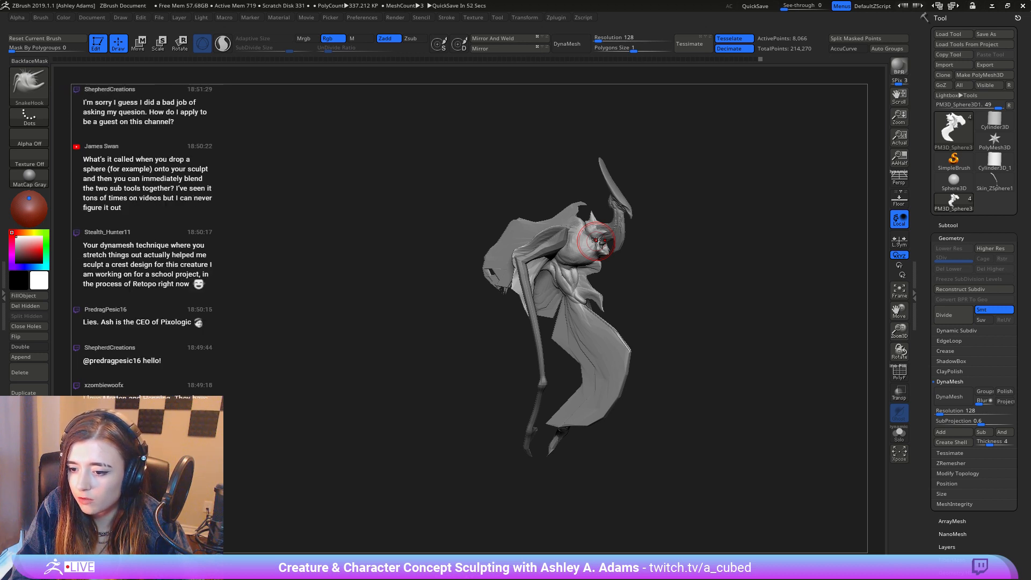
Step: Insert a Sphere 32 from the IMM Primitives brush onto the side of the upper torso bulge
mouse_move(594, 303)
ctrl+right_down()
mouse_move(610, 228)
mouse_move(557, 332)
ctrl+right_up()
key(b)
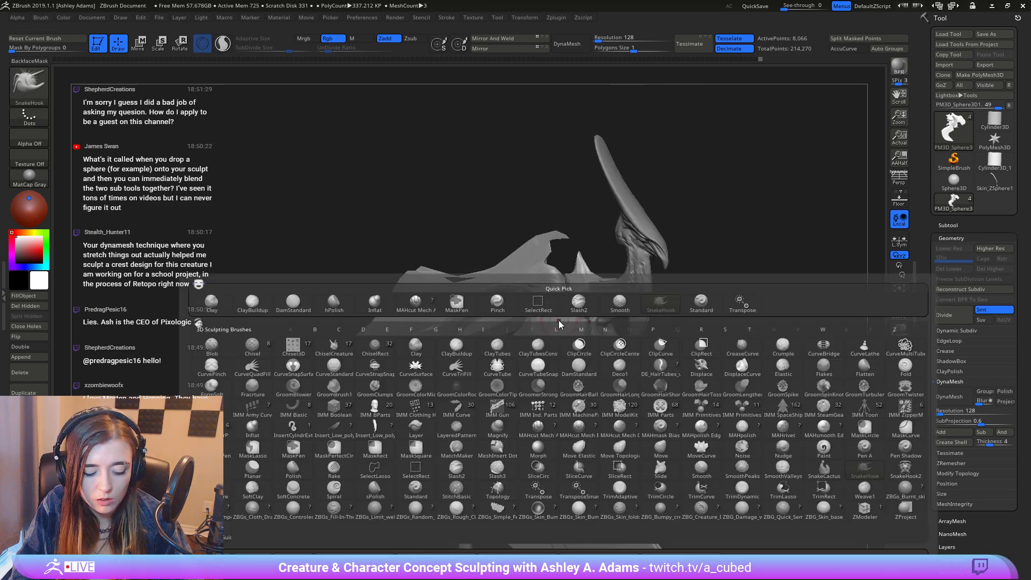
key(i)
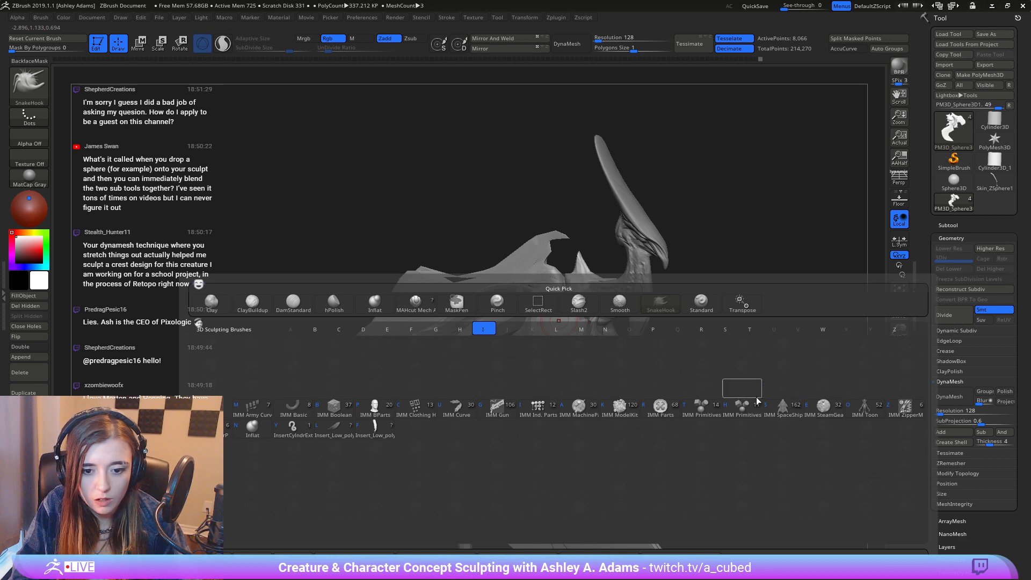
click(742, 407)
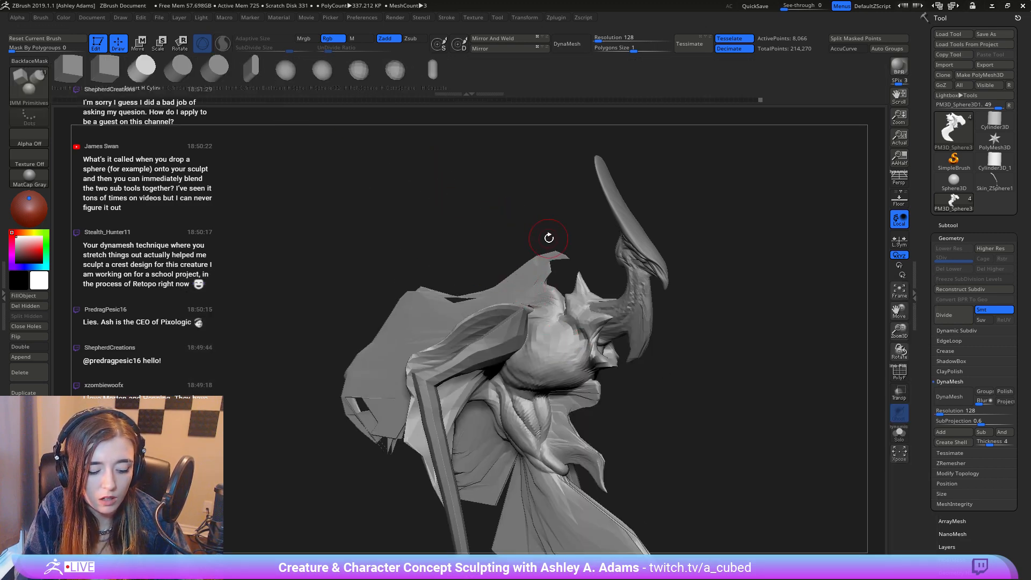
key(b)
key(Escape)
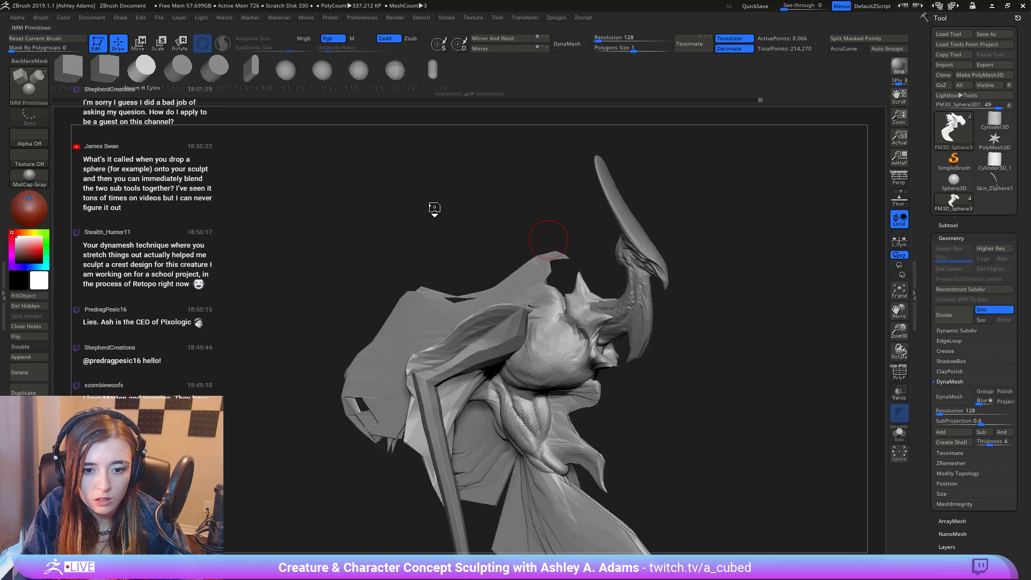
click(303, 75)
drag(555, 340, 572, 350)
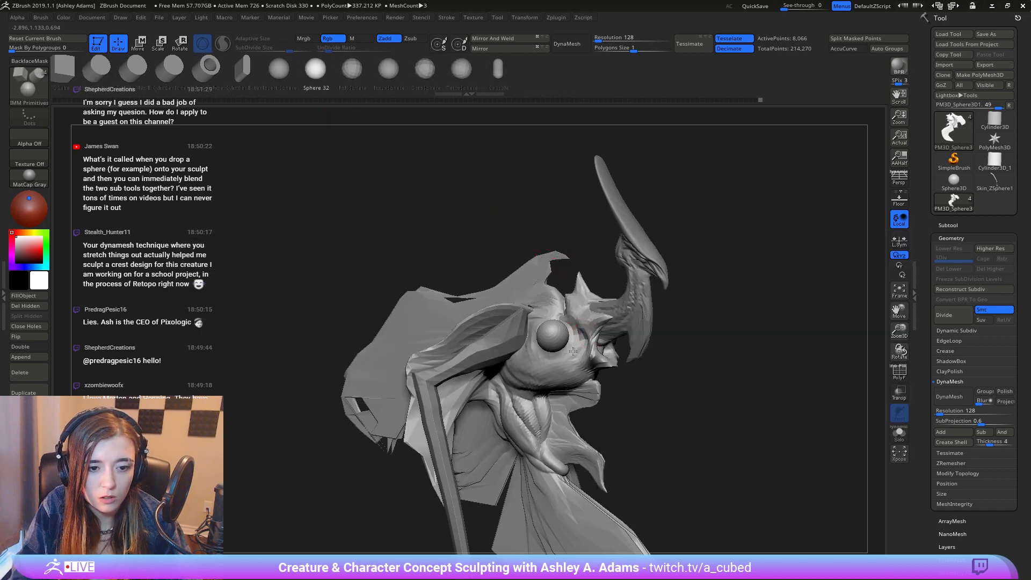
Step: Enlarge and reposition the mirrored spheres as big bulging eyes on the sides of the upper torso bulge
drag(717, 301, 558, 331)
key(w)
key(q)
mouse_move(456, 151)
mouse_down()
mouse_move(605, 294)
mouse_move(698, 360)
mouse_move(664, 306)
mouse_up()
drag(666, 304, 499, 299)
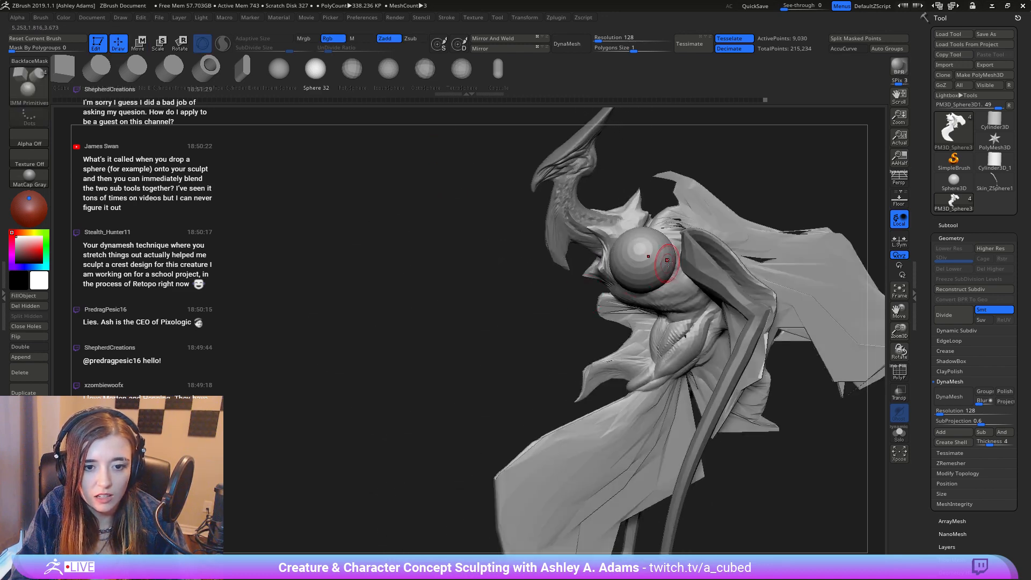
drag(592, 286, 651, 253)
drag(681, 287, 724, 258)
mouse_move(724, 258)
right_down()
mouse_move(649, 256)
mouse_move(698, 330)
mouse_move(657, 336)
mouse_move(674, 287)
right_up()
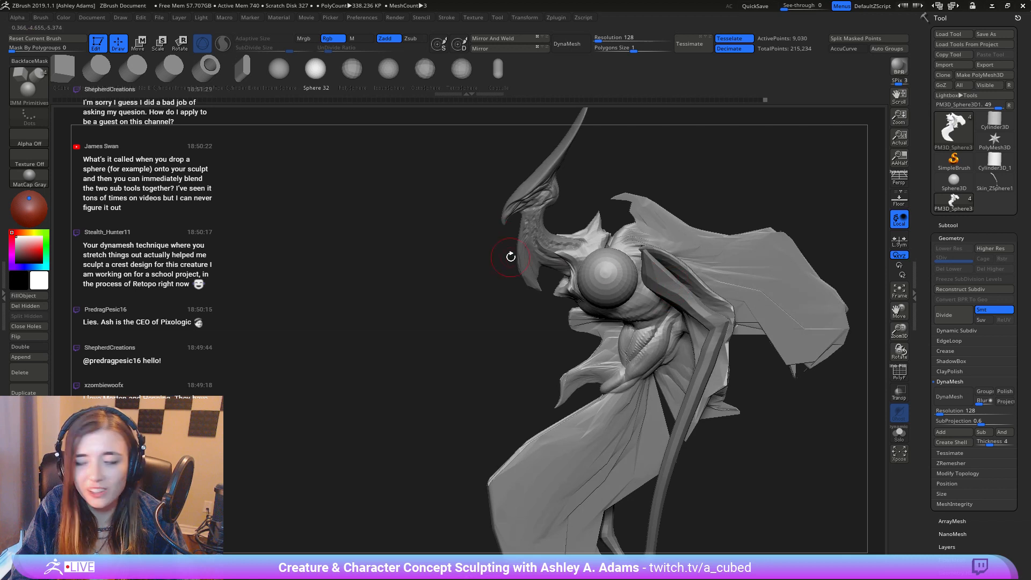
Step: Examine the placement of the eye spheres from both sides of the creature
right_click(625, 284)
right_drag(633, 261, 672, 282)
ctrl+right_drag(671, 282, 666, 395)
right_drag(617, 306, 583, 317)
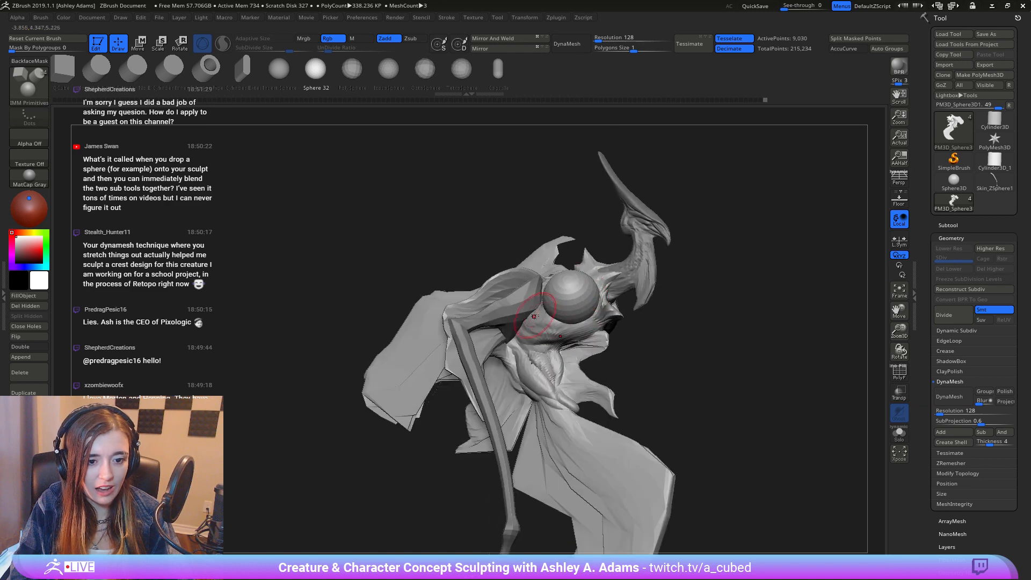
right_click(545, 324)
click(546, 327)
mouse_move(525, 290)
right_down()
mouse_move(591, 293)
mouse_move(557, 296)
mouse_move(558, 274)
right_up()
right_click(554, 300)
Step: Isolate the eye spheres, mask them completely and show the rest of the mesh again
key(b)
key(c)
key(b)
right_click(557, 295)
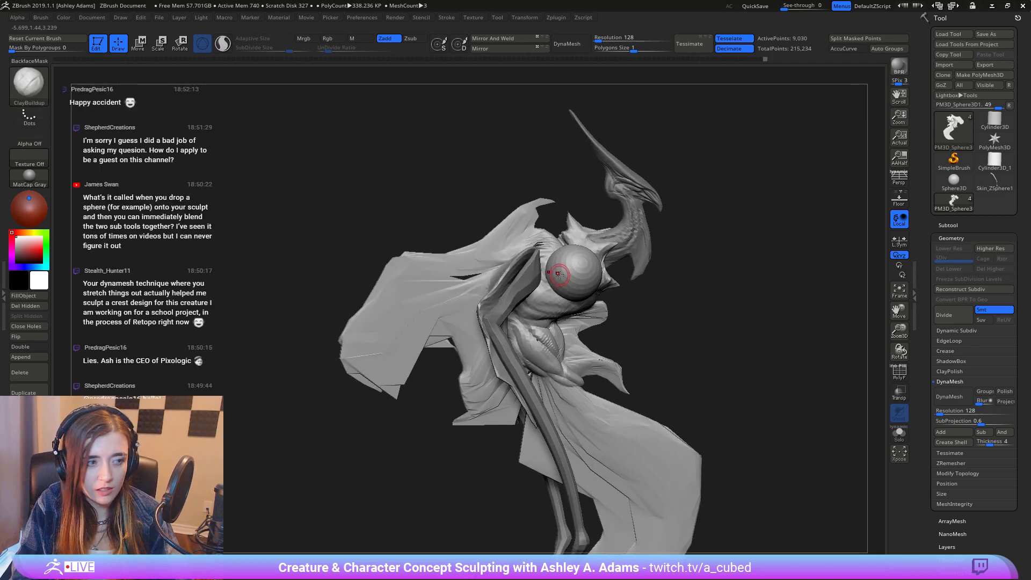
ctrl+shift+click(569, 278)
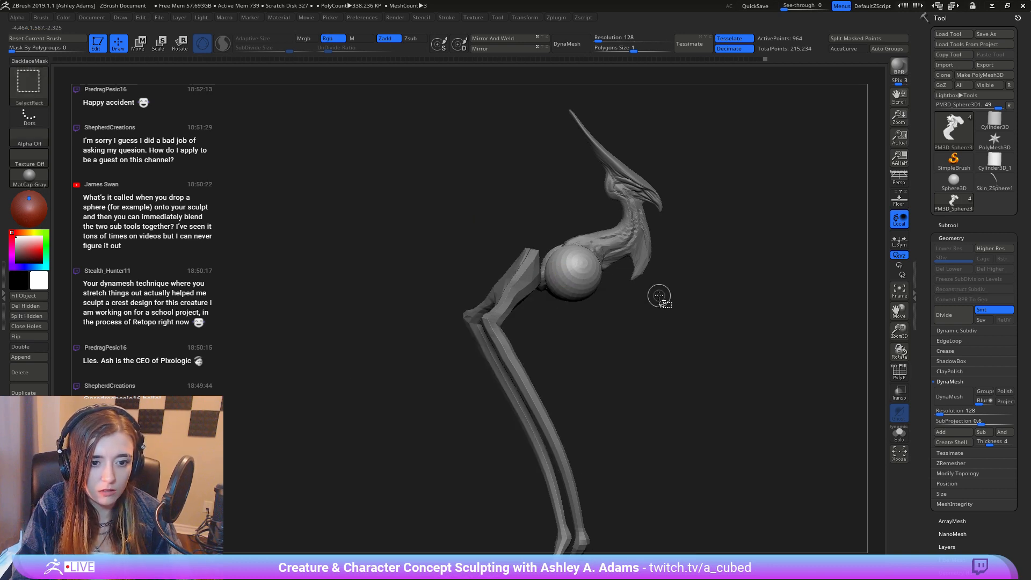
ctrl+click(722, 337)
ctrl+shift+click(730, 350)
right_drag(550, 262, 555, 260)
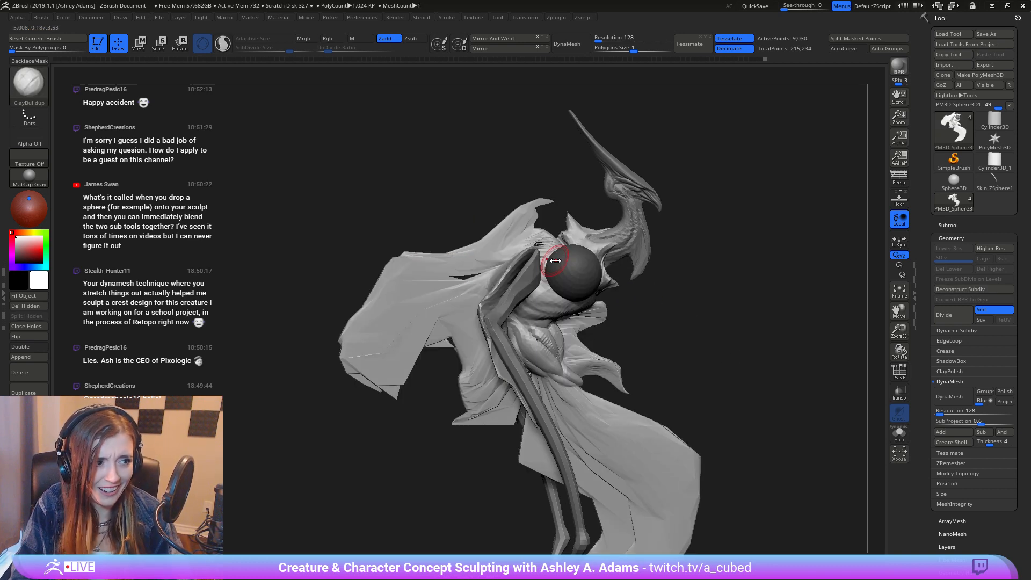
Step: Split the masked eye spheres off into their own subtool and inspect the face around them
click(948, 225)
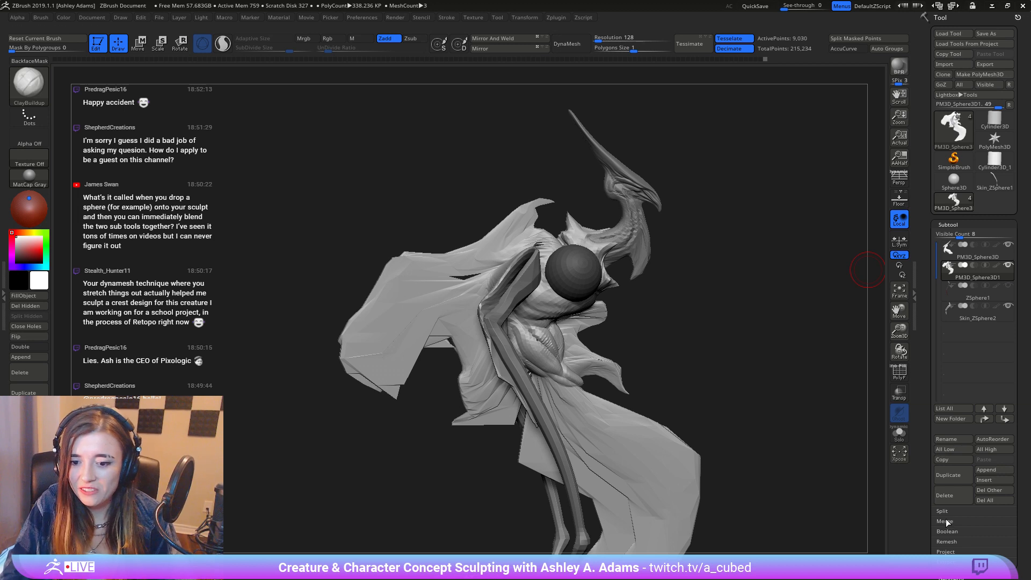
click(952, 512)
click(868, 38)
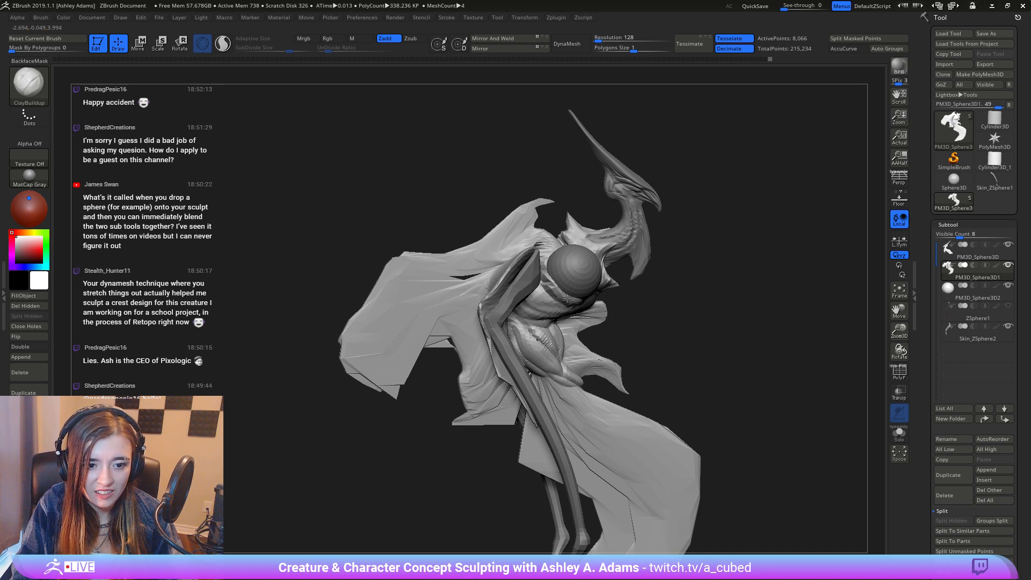
right_drag(555, 305, 523, 288)
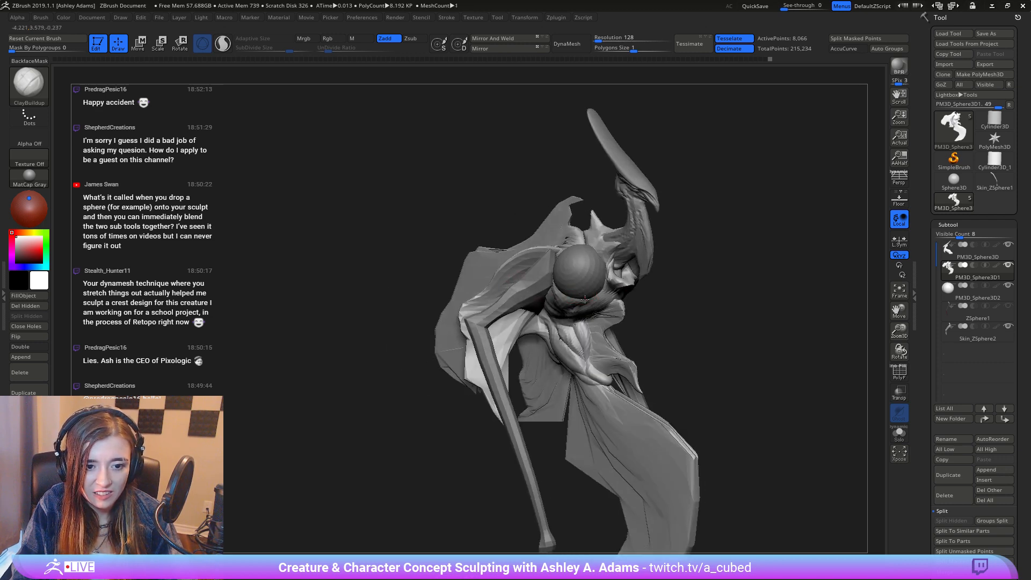
mouse_move(602, 290)
right_down()
mouse_move(558, 261)
mouse_move(568, 242)
mouse_move(613, 271)
right_up()
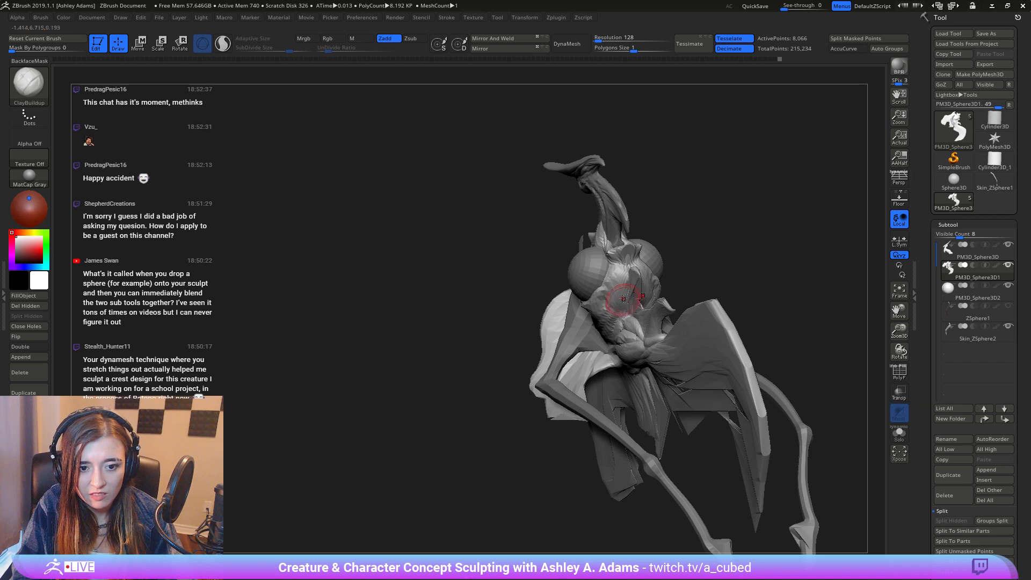
mouse_move(614, 328)
right_down()
mouse_move(562, 298)
mouse_move(507, 298)
mouse_move(378, 239)
mouse_move(501, 344)
mouse_move(582, 263)
mouse_move(546, 361)
mouse_move(551, 258)
mouse_move(557, 316)
right_up()
Step: Make the eye spheres the active subtool and form a round pupil in the centre of each eye
right_click(528, 350)
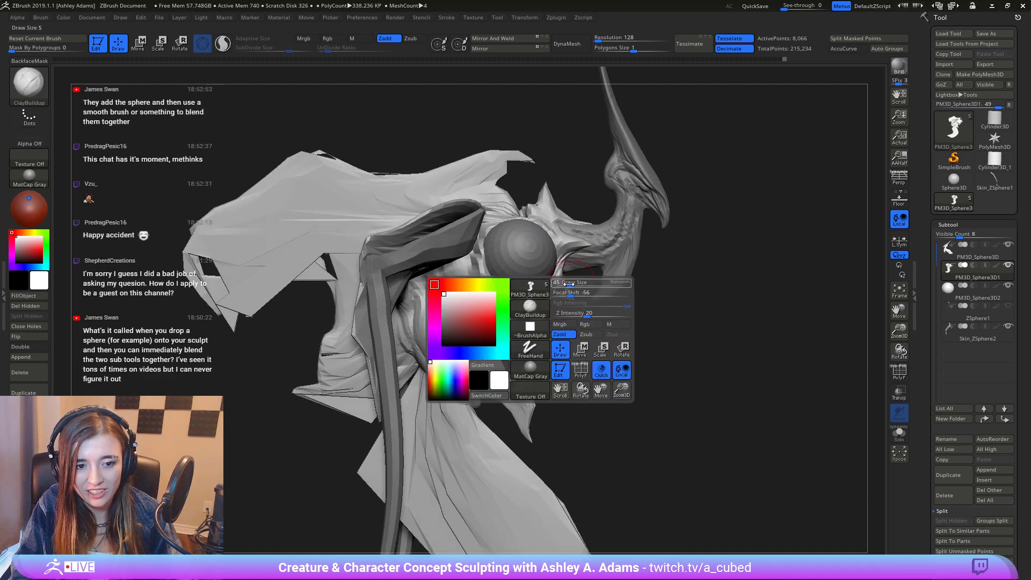
mouse_move(529, 350)
right_down()
mouse_move(578, 273)
mouse_move(537, 273)
mouse_move(499, 242)
right_up()
alt+click(527, 272)
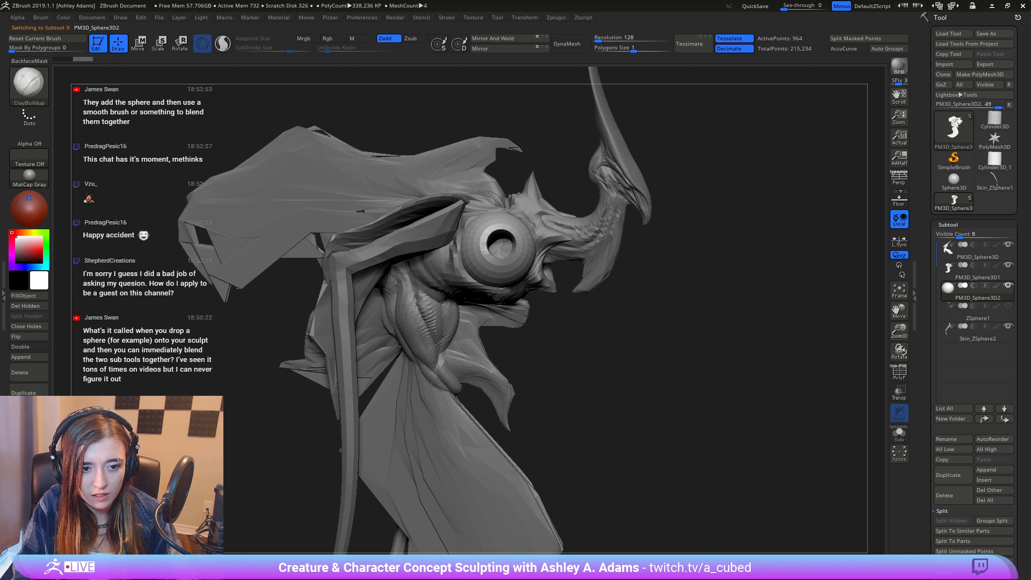
Step: Subdivide the creature's eye spheres once and switch to the hPolish brush
mouse_move(496, 249)
ctrl+right_down()
mouse_move(519, 227)
mouse_move(417, 250)
ctrl+right_up()
ctrl+right_drag(626, 189, 520, 333)
right_click(519, 333)
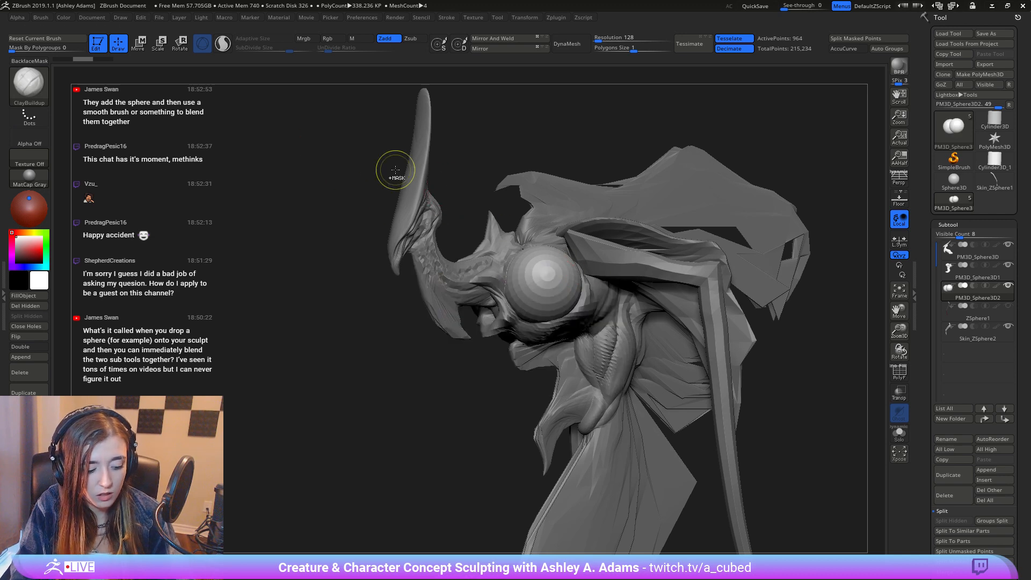
key(ctrl+d)
right_drag(548, 246, 544, 276)
key(s)
key(b)
key(h)
key(p)
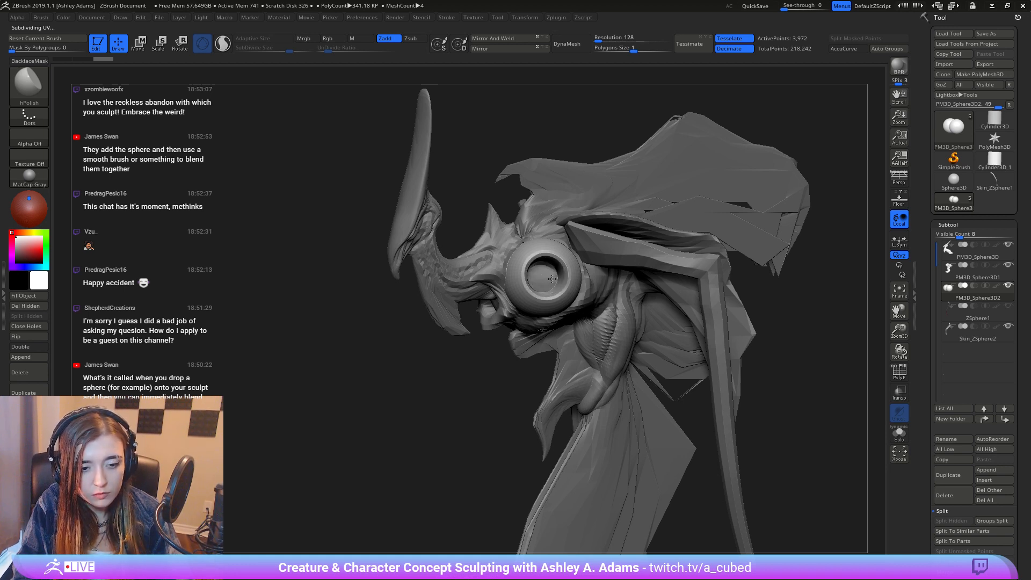
Step: Switch to the ClayBuildup brush and build up the surface inside the hollow of the eye
mouse_move(537, 264)
ctrl+right_down()
mouse_move(489, 208)
mouse_move(594, 253)
mouse_move(538, 344)
mouse_move(586, 376)
ctrl+right_up()
key(space)
mouse_move(488, 255)
ctrl+right_down()
mouse_move(467, 159)
mouse_move(521, 191)
mouse_move(511, 163)
mouse_move(487, 250)
mouse_move(456, 232)
mouse_move(418, 230)
mouse_move(527, 357)
mouse_move(507, 306)
mouse_move(511, 316)
mouse_move(522, 301)
mouse_move(525, 322)
mouse_move(514, 310)
mouse_move(541, 294)
mouse_move(517, 304)
ctrl+right_up()
alt+click(511, 314)
key(space)
key(b)
key(c)
key(b)
alt+click(518, 299)
drag(517, 303, 503, 308)
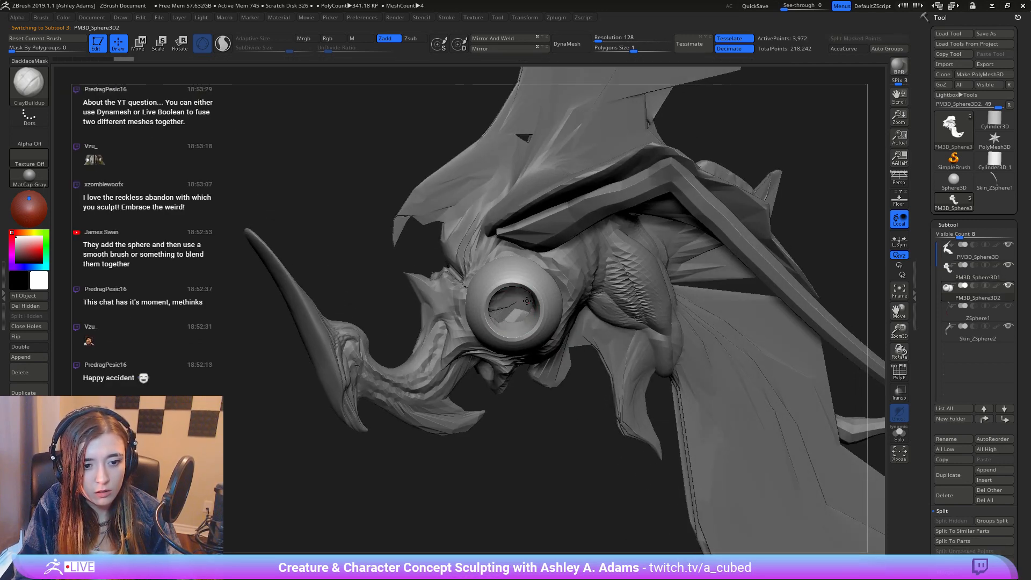
mouse_move(530, 307)
right_down()
mouse_move(521, 290)
mouse_move(525, 303)
mouse_move(499, 297)
mouse_move(519, 314)
mouse_move(519, 301)
right_up()
alt+click(525, 304)
alt+click(519, 301)
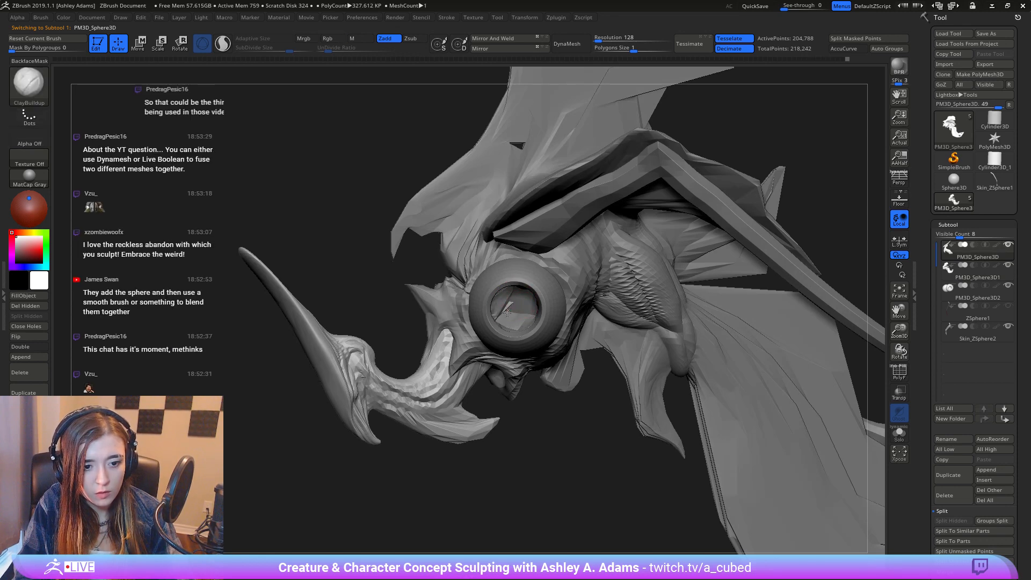
Step: Choose the SnakeHook brush and make the PM3D_Sphere3D1 head subtool active
ctrl+right_drag(518, 304, 545, 271)
right_drag(639, 306, 550, 366)
alt+click(541, 258)
right_drag(541, 258, 561, 269)
key(b)
key(s)
key(h)
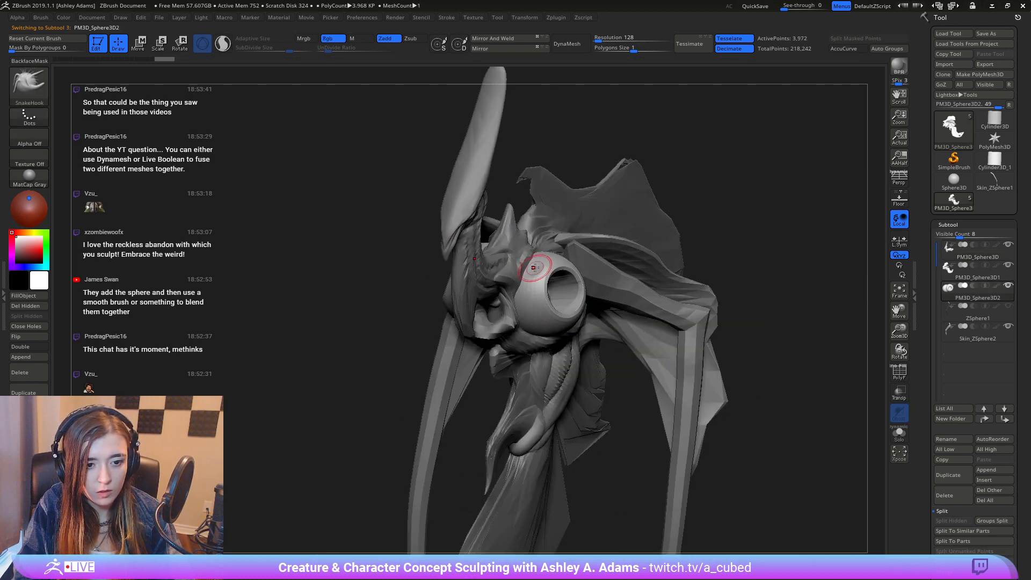
alt+click(531, 264)
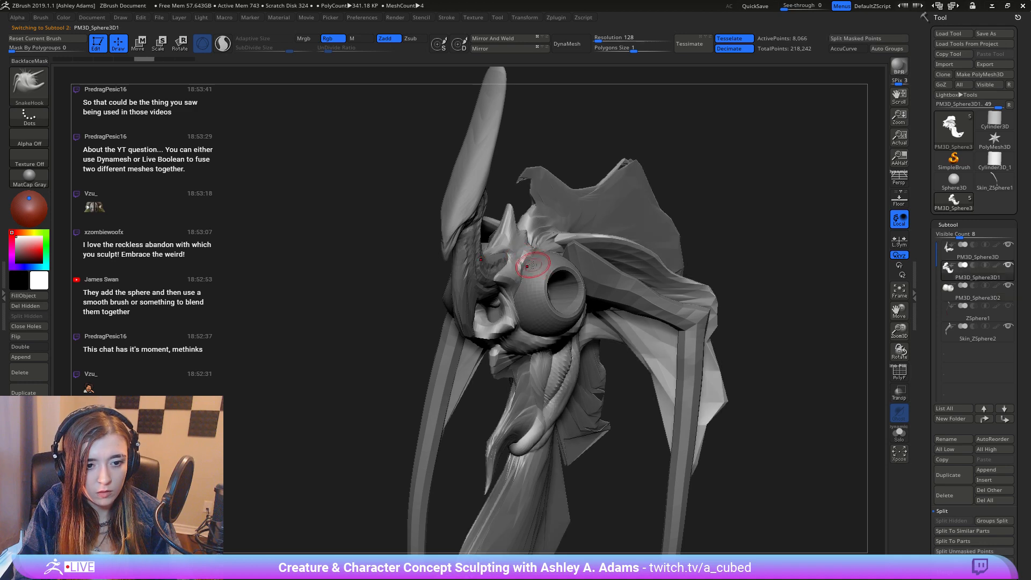
Step: Shape the brow around the eye with SnakeHook, then change to the Inflat brush
mouse_move(529, 276)
right_down()
mouse_move(550, 273)
mouse_move(547, 265)
mouse_move(524, 286)
right_up()
right_click(546, 265)
right_click(545, 271)
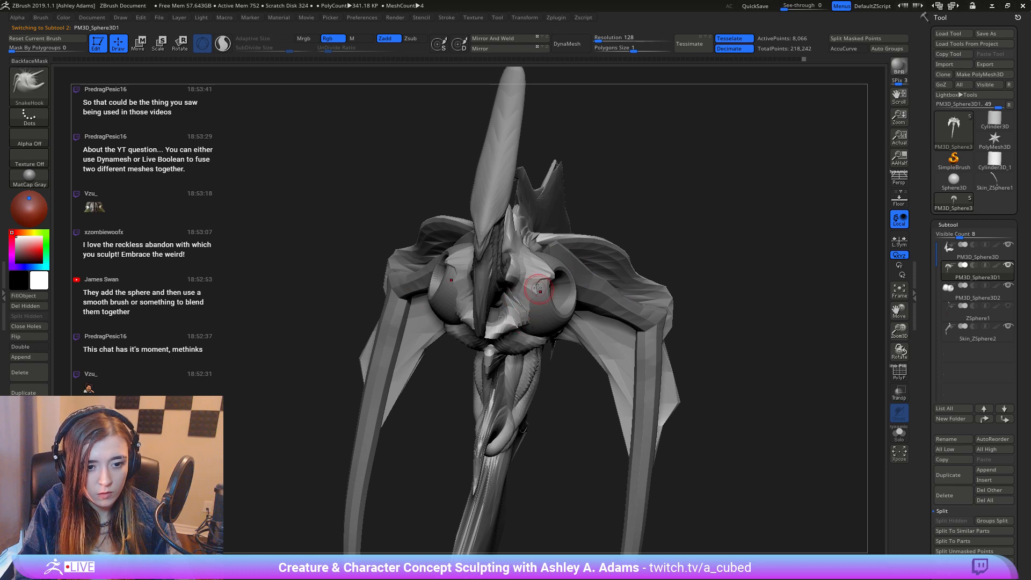
right_drag(543, 280, 490, 253)
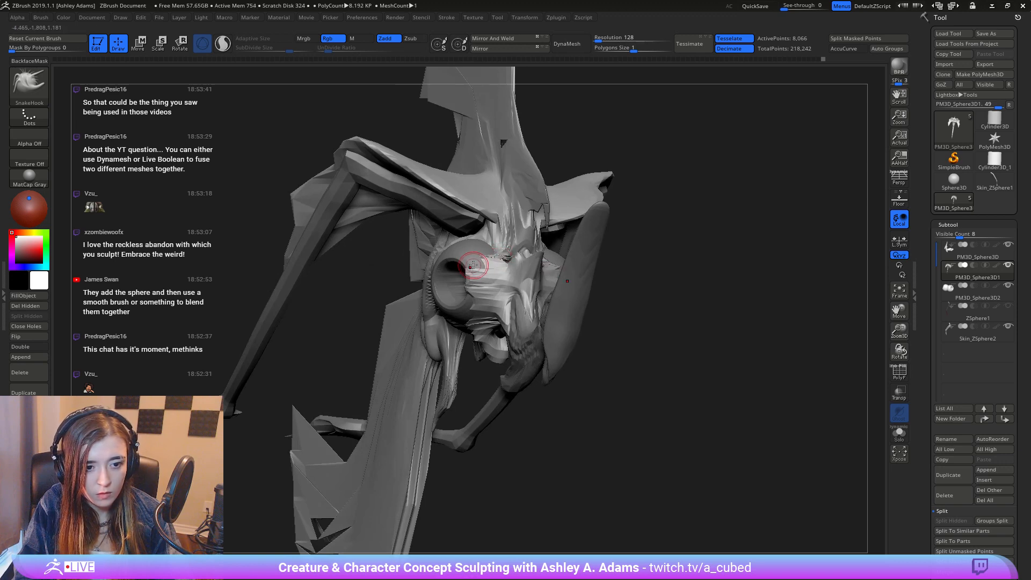
mouse_move(472, 265)
right_down()
mouse_move(462, 289)
mouse_move(453, 286)
mouse_move(450, 247)
right_up()
key(b)
key(i)
key(n)
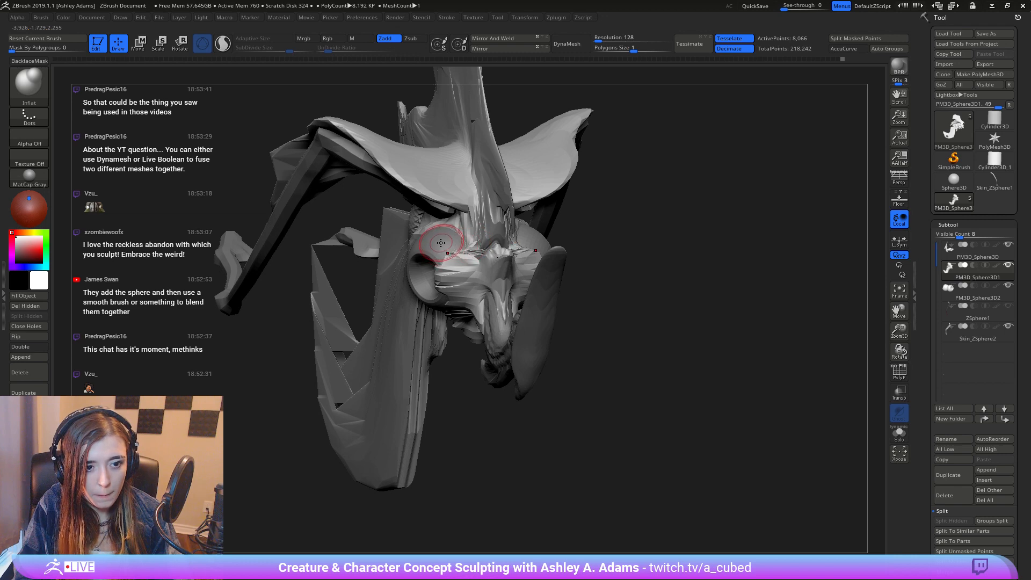
Step: Pull the brow and cheek in front of the eye into shape with SnakeHook, adjusting the brush size
key(b)
key(s)
key(h)
mouse_move(454, 248)
right_down()
mouse_move(490, 305)
mouse_move(473, 297)
mouse_move(427, 357)
right_up()
right_click(425, 360)
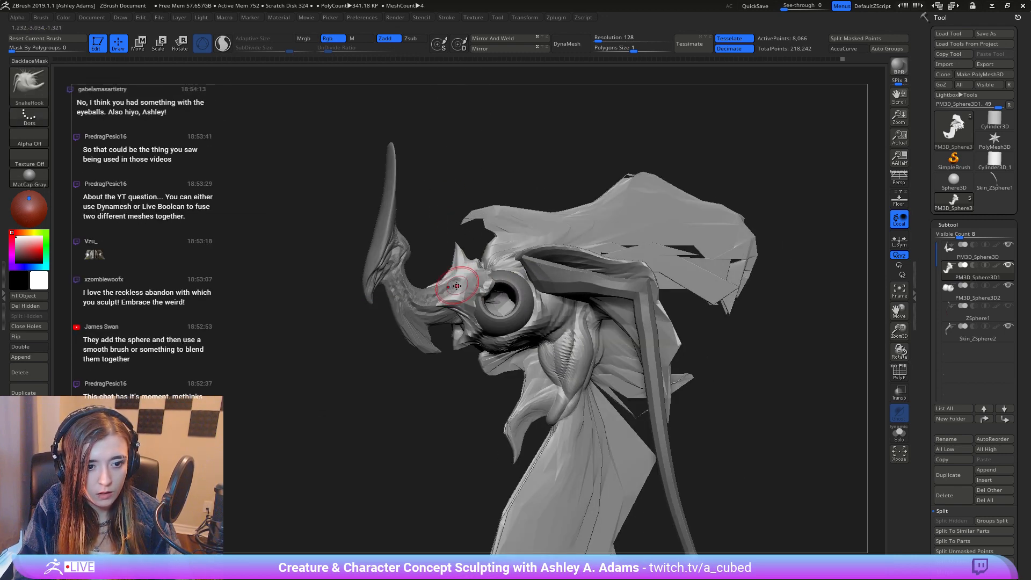
right_drag(457, 283, 455, 281)
drag(440, 299, 437, 300)
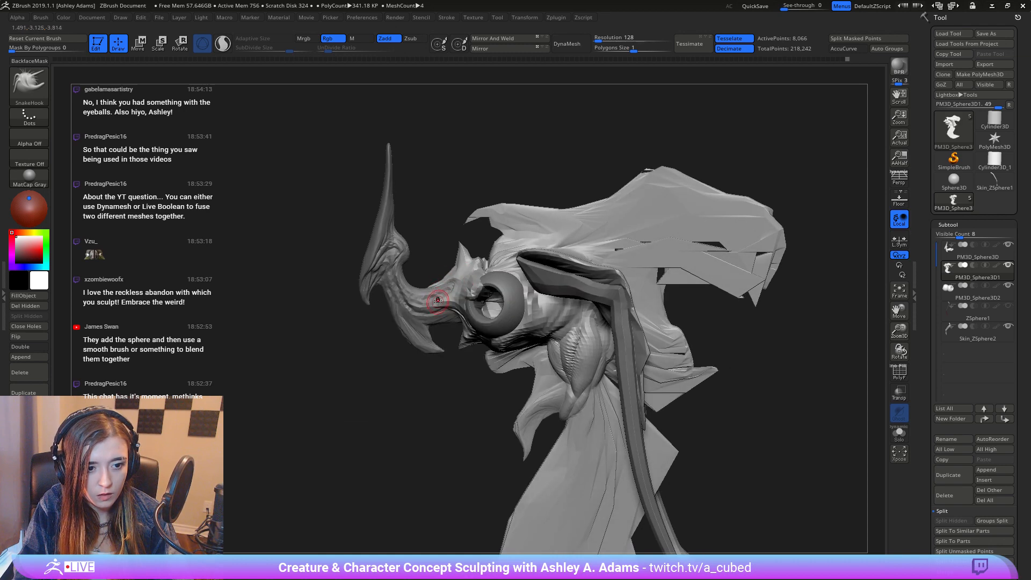
mouse_move(426, 313)
right_down()
mouse_move(461, 324)
mouse_move(462, 344)
right_up()
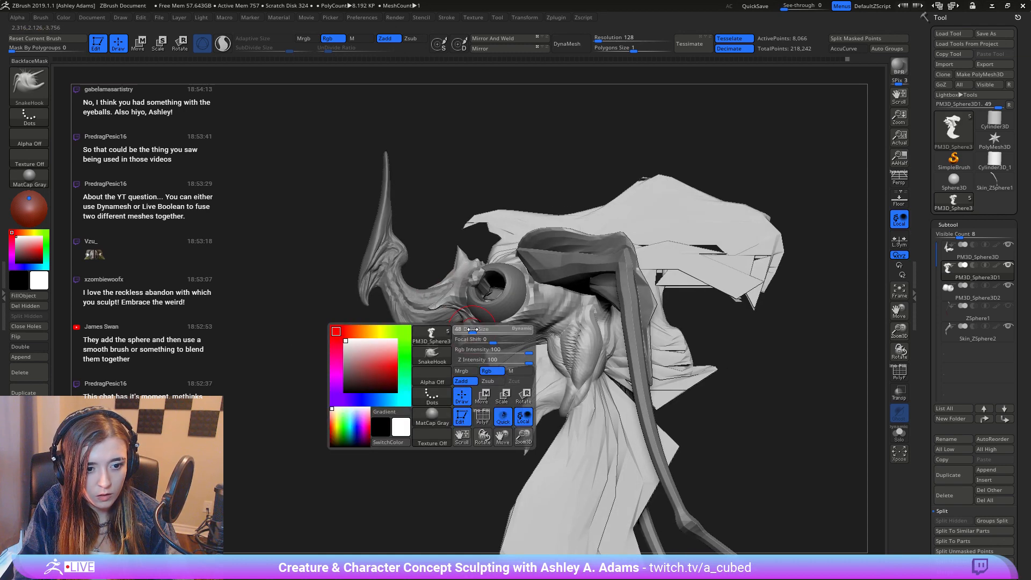
drag(464, 348, 470, 352)
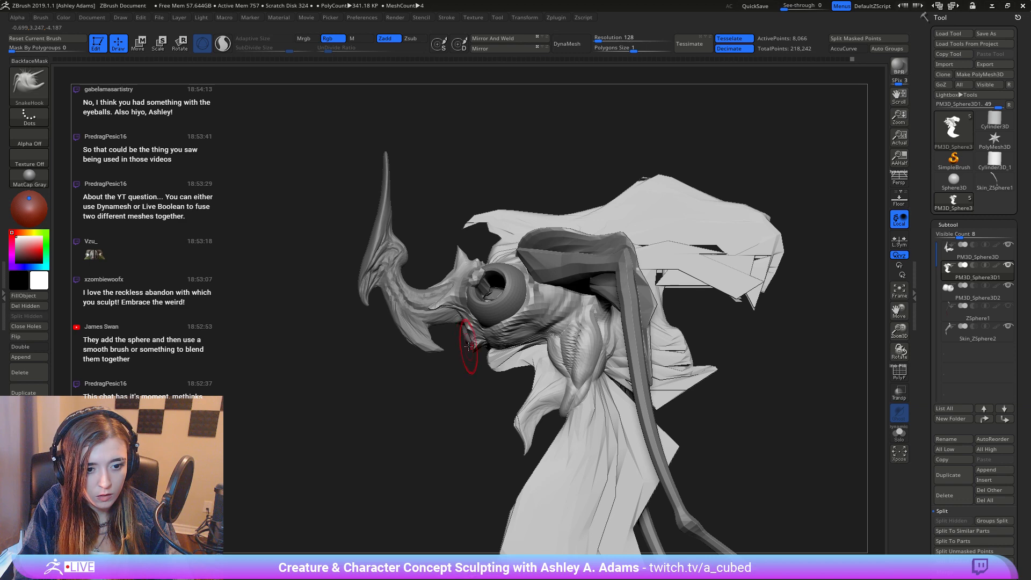
Step: Build up the cheek in front of the eye with ClayBuildup and pull it up toward the snout
mouse_move(470, 337)
right_down()
mouse_move(485, 325)
mouse_move(460, 368)
mouse_move(438, 352)
mouse_move(454, 349)
mouse_move(447, 331)
right_up()
key(b)
key(c)
key(b)
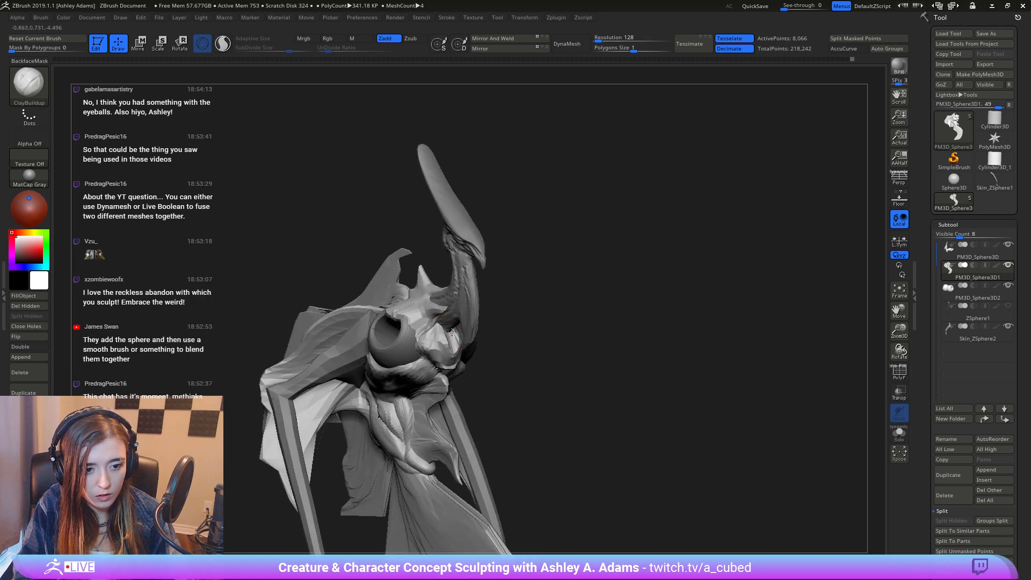
drag(452, 332, 455, 344)
right_drag(454, 344, 463, 311)
drag(455, 325, 459, 321)
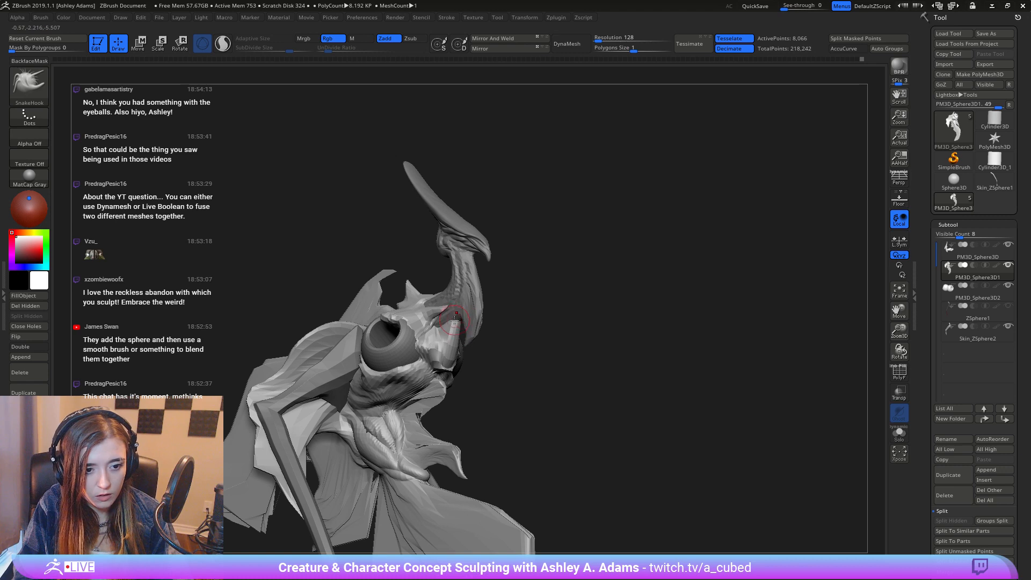
Step: Smooth the lower cheek below the eye and switch back to the ClayBuildup brush
mouse_move(447, 368)
shift+mouse_down()
mouse_move(434, 357)
mouse_move(443, 358)
shift+mouse_up()
key(b)
key(c)
key(b)
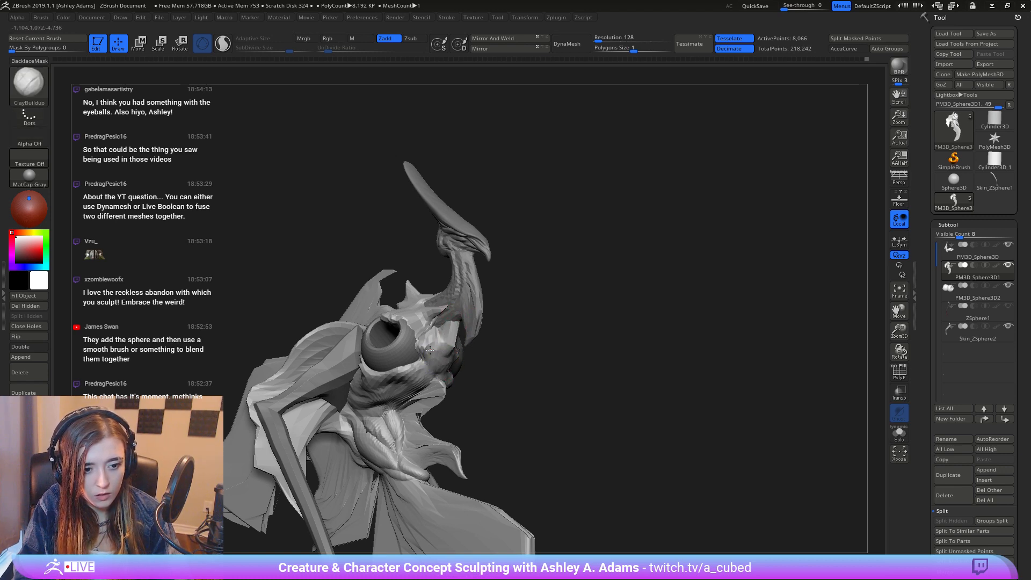
right_drag(445, 337, 427, 365)
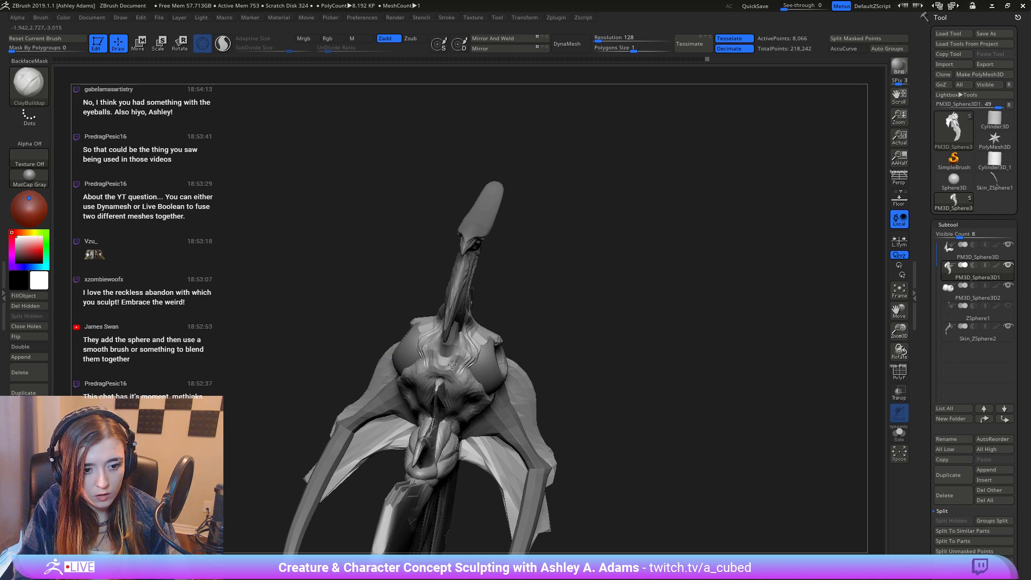
Step: Make the PM3D_Sphere3D subtool active and extend the base of the snout toward the eye with a resized SnakeHook brush
mouse_move(446, 352)
right_down()
mouse_move(453, 345)
mouse_move(439, 311)
mouse_move(447, 318)
mouse_move(470, 254)
right_up()
alt+click(471, 253)
key(space)
drag(471, 261, 481, 263)
key(b)
key(s)
key(h)
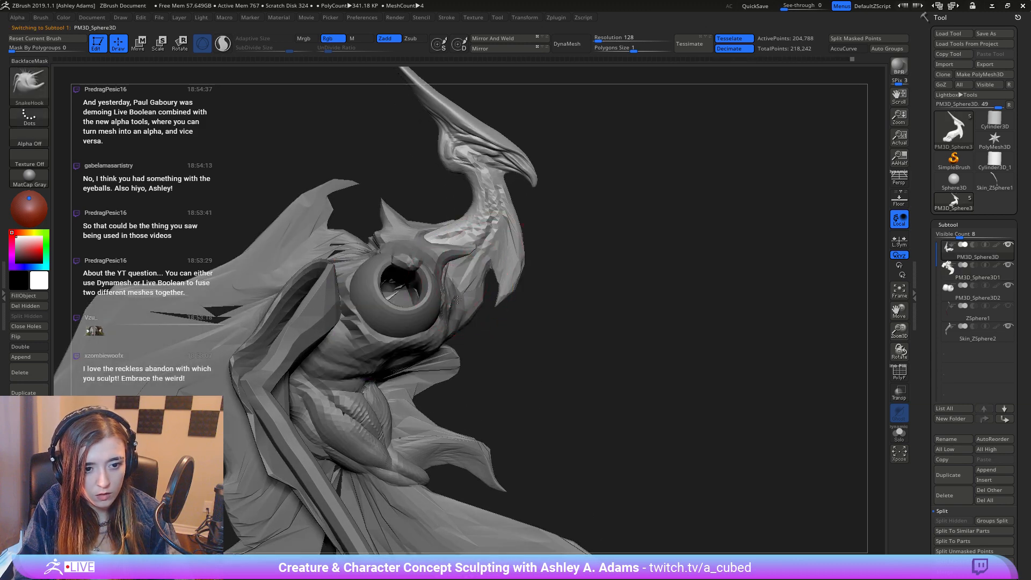
mouse_move(457, 299)
right_down()
mouse_move(450, 288)
mouse_move(443, 314)
mouse_move(411, 340)
mouse_move(426, 358)
right_up()
key(space)
right_click(426, 359)
ctrl+right_drag(456, 322, 491, 340)
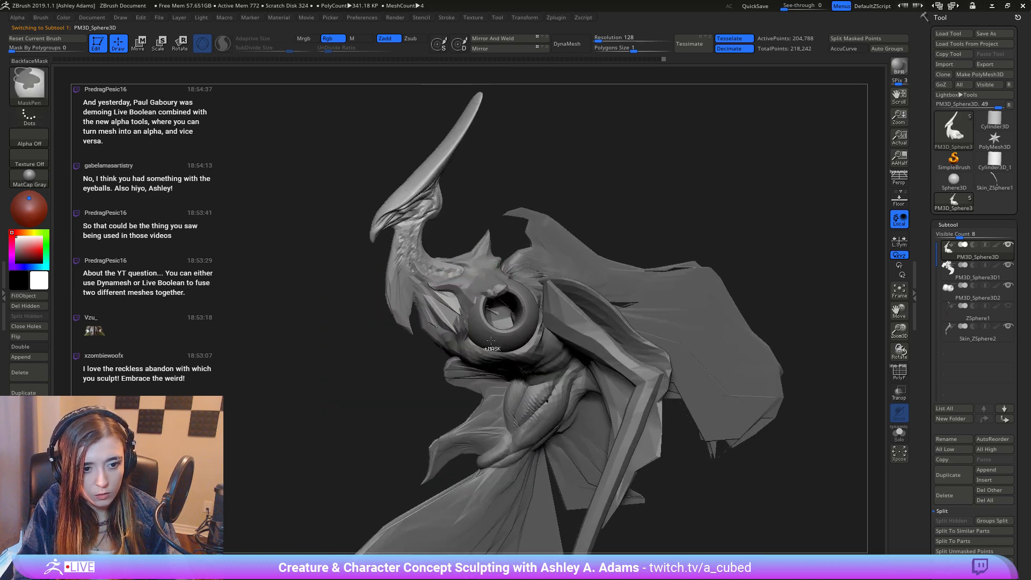
right_drag(398, 353, 393, 353)
right_click(393, 353)
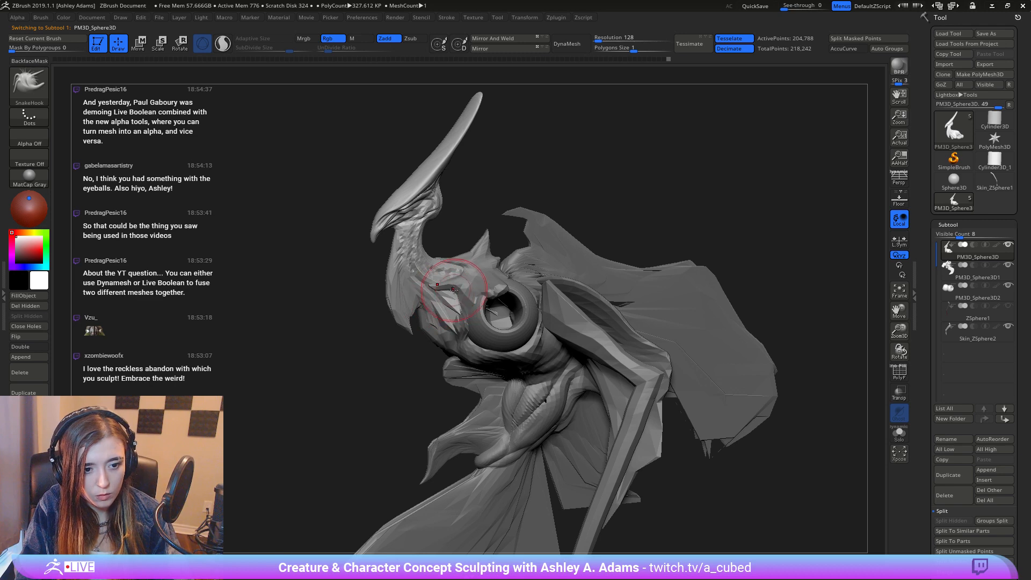
Step: Return to the PM3D_Sphere3D1 subtool with ClayBuildup and smooth the cheek between snout and eye
alt+click(454, 290)
right_click(452, 293)
right_click(440, 289)
key(b)
key(c)
key(b)
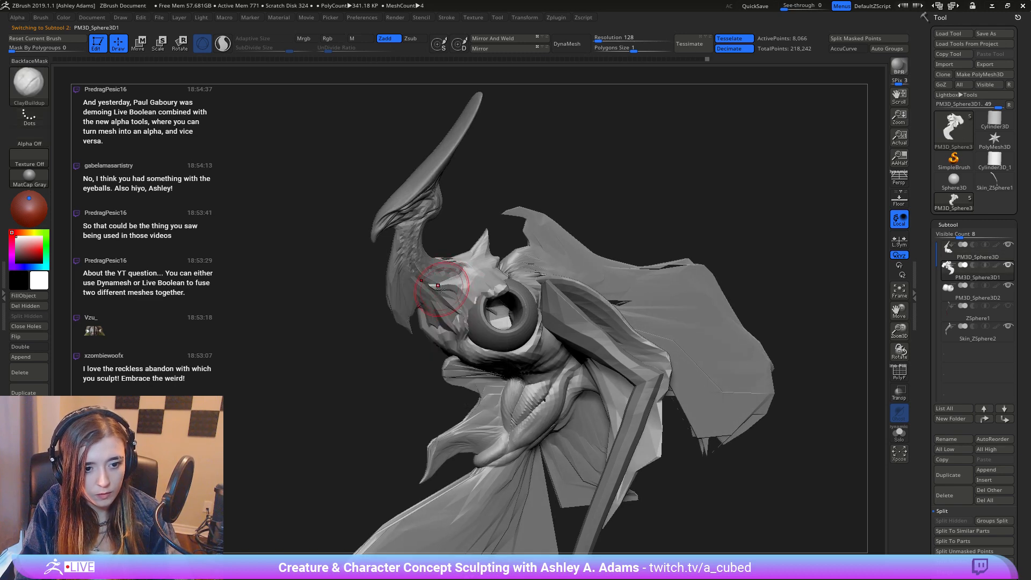
key(shift)
shift+drag(442, 287, 459, 327)
Step: Pull the edge of the face in front of the eye with the SnakeHook brush
mouse_move(466, 345)
ctrl+right_down()
mouse_move(448, 301)
mouse_move(428, 304)
mouse_move(458, 353)
ctrl+right_up()
right_click(458, 353)
key(b)
key(s)
key(h)
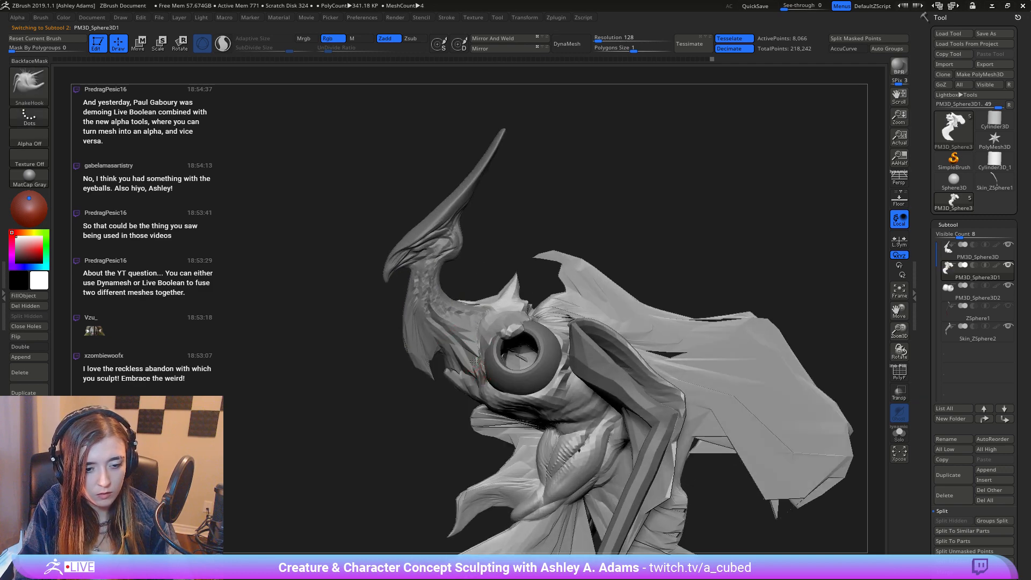
right_click(472, 352)
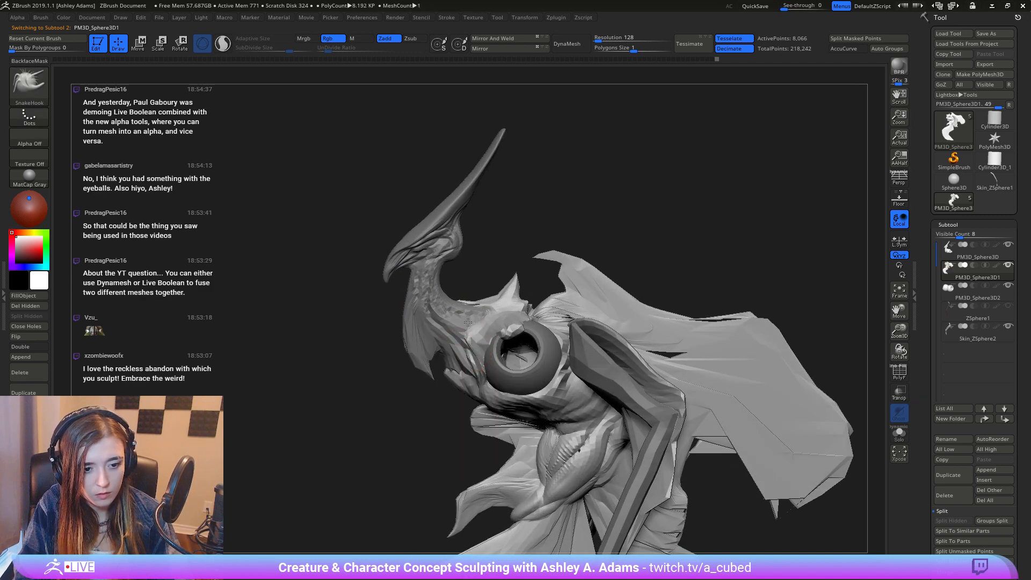
drag(473, 322, 467, 312)
Step: Make the PM3D_Sphere3D2 eye subtool active and carve a groove around the eye opening with the DamStandard brush
ctrl+right_drag(467, 313, 461, 273)
mouse_move(461, 274)
right_down()
mouse_move(535, 352)
mouse_move(548, 409)
mouse_move(542, 341)
right_up()
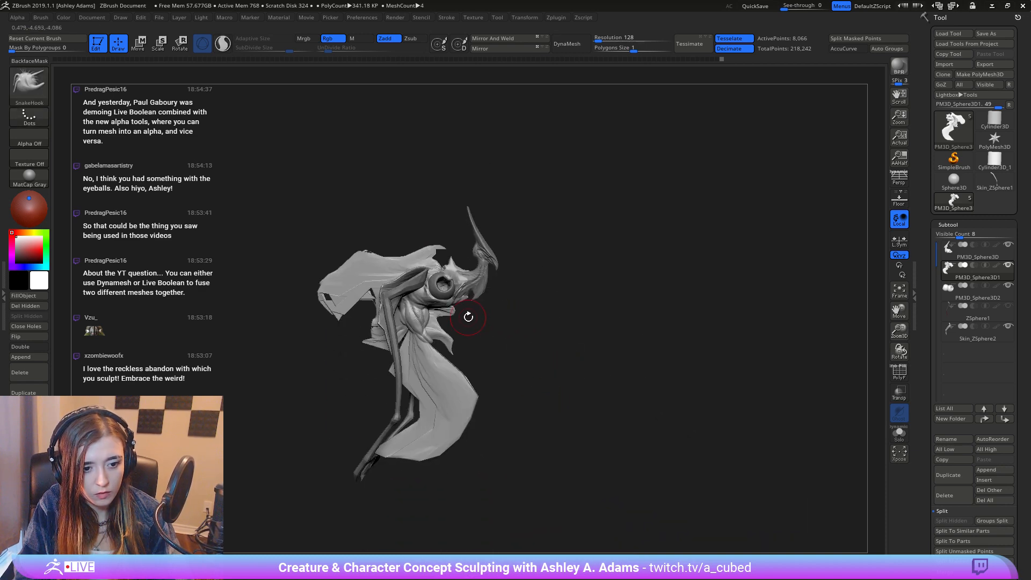
alt+click(475, 283)
right_drag(520, 270, 257, 152)
right_drag(462, 231, 524, 386)
alt+click(529, 426)
alt+right_drag(529, 427, 528, 277)
right_click(479, 374)
alt+click(537, 305)
key(b)
key(d)
key(s)
mouse_move(510, 274)
mouse_down()
mouse_move(514, 297)
mouse_move(549, 288)
mouse_up()
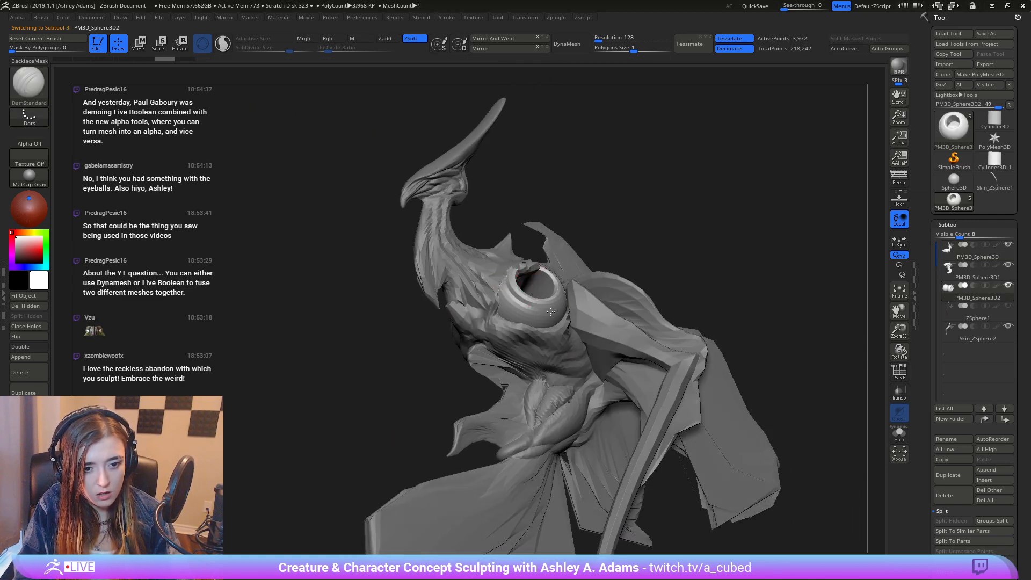
Step: Carve further concentric grooves around the outside of the eye
mouse_move(586, 290)
right_down()
mouse_move(533, 305)
mouse_move(556, 253)
right_up()
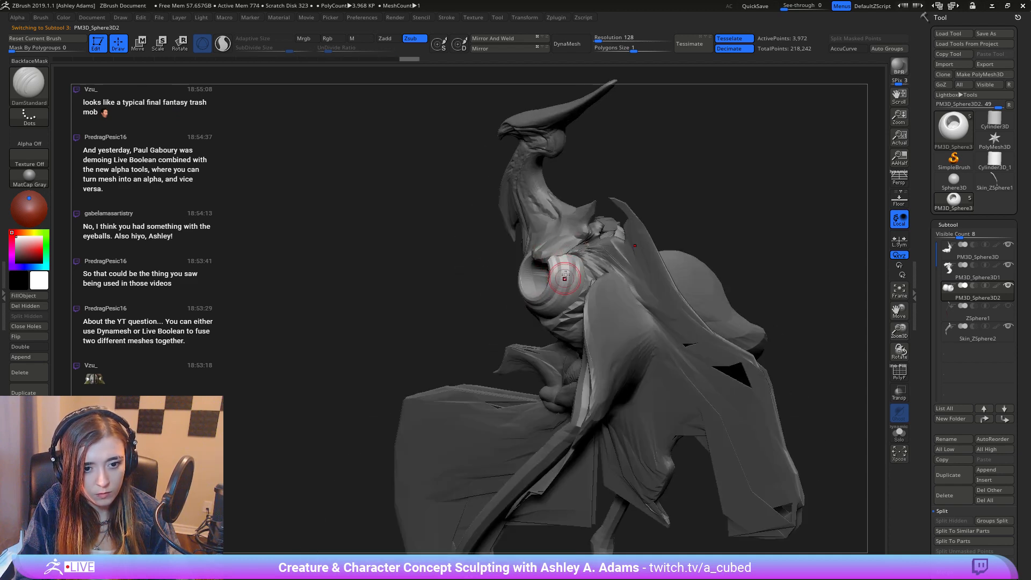
mouse_move(553, 276)
right_down()
mouse_move(559, 236)
mouse_move(578, 285)
right_up()
mouse_move(553, 283)
mouse_down()
mouse_move(529, 270)
mouse_move(539, 277)
mouse_up()
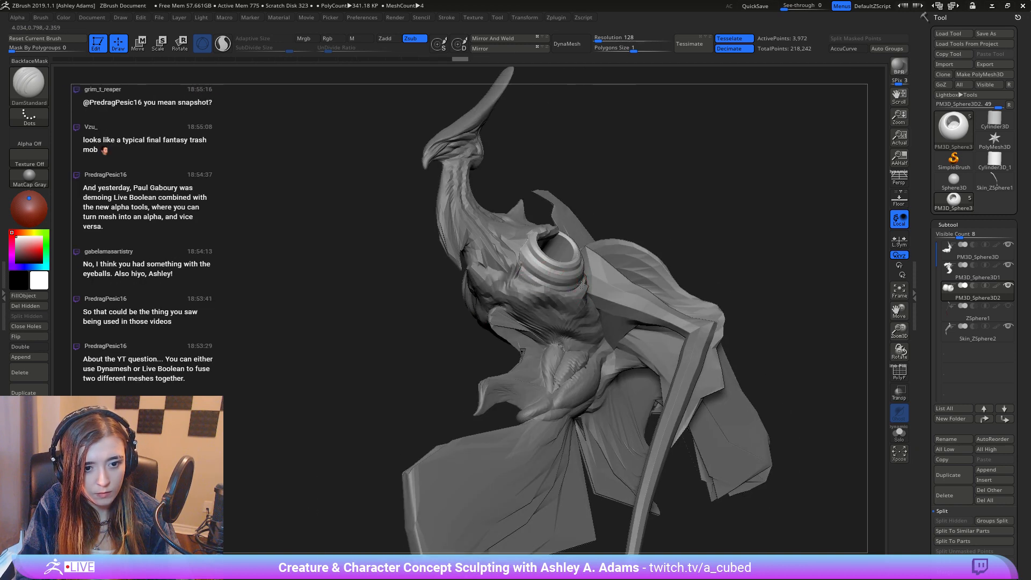
Step: Make the PM3D_Sphere3D1 subtool active and build up the flesh behind the eye with ClayBuildup
mouse_move(537, 276)
ctrl+right_down()
mouse_move(482, 244)
mouse_move(529, 301)
mouse_move(507, 346)
mouse_move(547, 272)
mouse_move(502, 333)
mouse_move(445, 330)
ctrl+right_up()
right_click(505, 349)
alt+click(481, 314)
right_click(482, 311)
alt+click(406, 389)
right_click(405, 392)
mouse_move(406, 391)
right_down()
mouse_move(416, 352)
mouse_move(352, 337)
right_up()
right_click(380, 348)
key(b)
key(c)
key(b)
mouse_move(349, 345)
mouse_down()
mouse_move(384, 359)
mouse_move(345, 341)
mouse_up()
right_drag(345, 341, 324, 325)
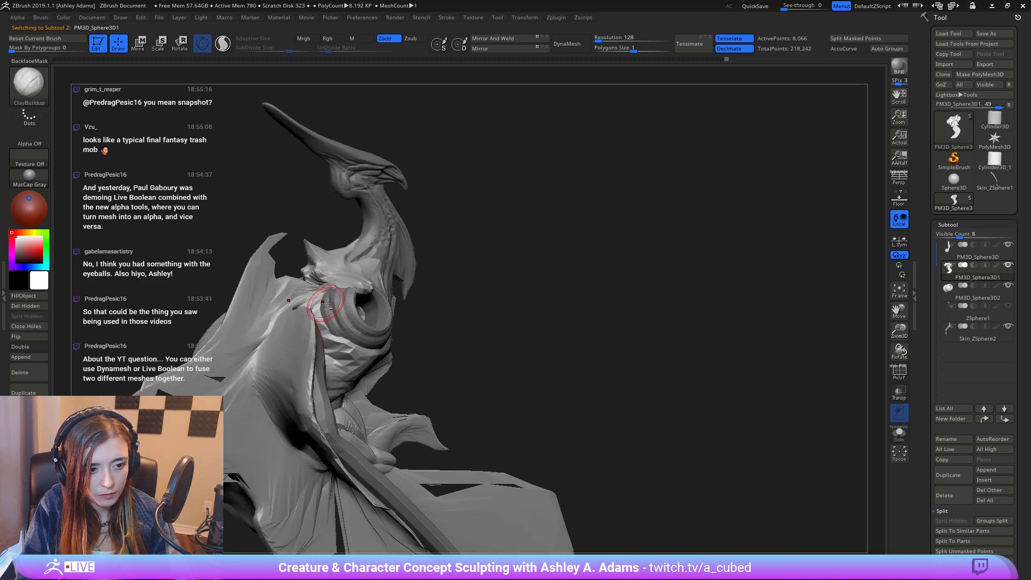
right_click(328, 302)
Step: Make the PM3D_Sphere3D subtool active and adjust the brush size for working on the horn's base
right_drag(346, 291, 441, 344)
right_drag(441, 343, 488, 369)
right_click(465, 344)
right_drag(426, 317, 475, 327)
right_drag(491, 378, 467, 422)
ctrl+right_drag(467, 421, 479, 390)
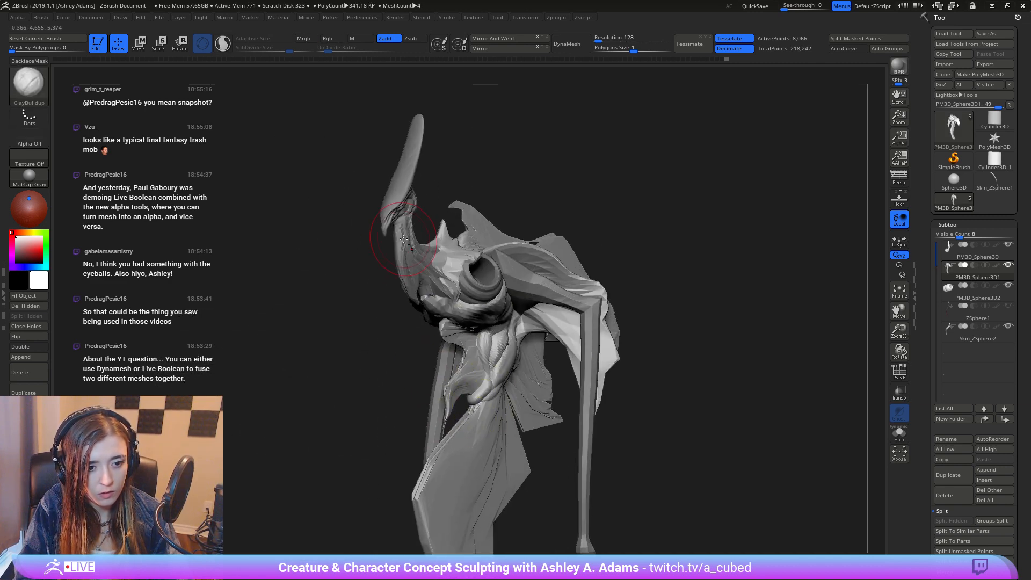
alt+click(404, 208)
alt+right_drag(403, 204, 378, 361)
right_click(378, 362)
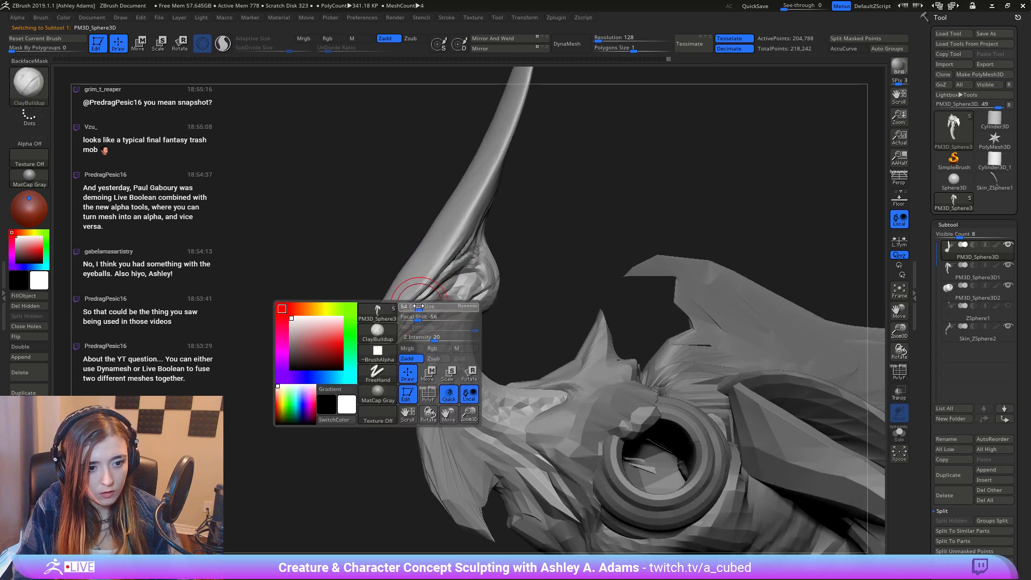
Step: Build up folds around the base of the horn with the ClayBuildup brush
right_drag(425, 324, 421, 336)
right_click(421, 336)
drag(422, 336, 428, 336)
right_drag(421, 341, 400, 350)
alt+right_drag(401, 351, 435, 292)
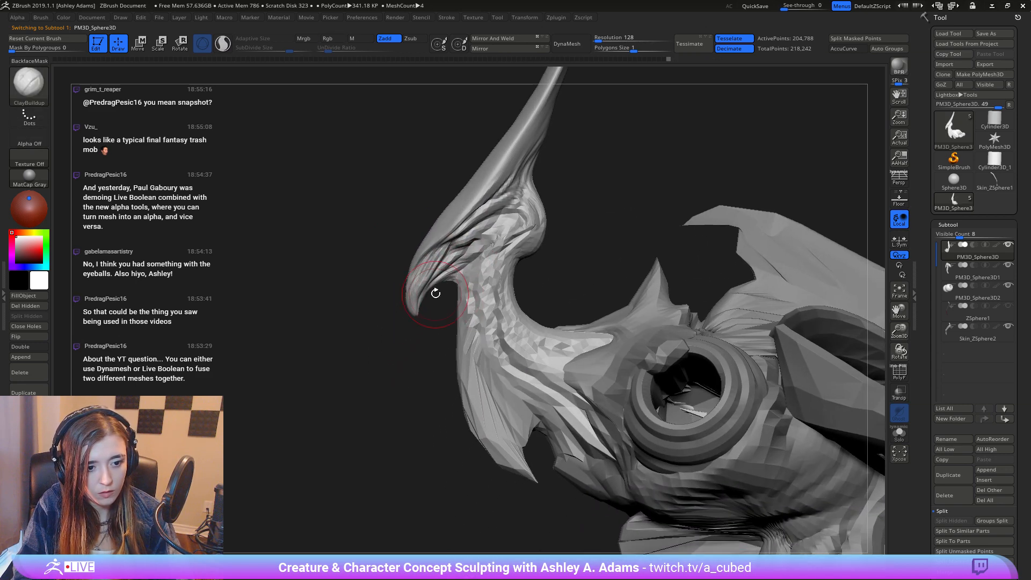
right_click(435, 292)
drag(435, 292, 432, 291)
Step: Examine the whole creature and the sculpted head from both sides
mouse_move(414, 308)
right_down()
mouse_move(421, 279)
mouse_move(450, 395)
mouse_move(391, 297)
mouse_move(432, 371)
mouse_move(464, 342)
mouse_move(559, 327)
mouse_move(520, 306)
mouse_move(276, 263)
right_up()
right_click(432, 310)
right_click(431, 368)
mouse_move(338, 281)
right_down()
mouse_move(469, 249)
mouse_move(475, 311)
mouse_move(377, 261)
mouse_move(460, 294)
mouse_move(436, 290)
right_up()
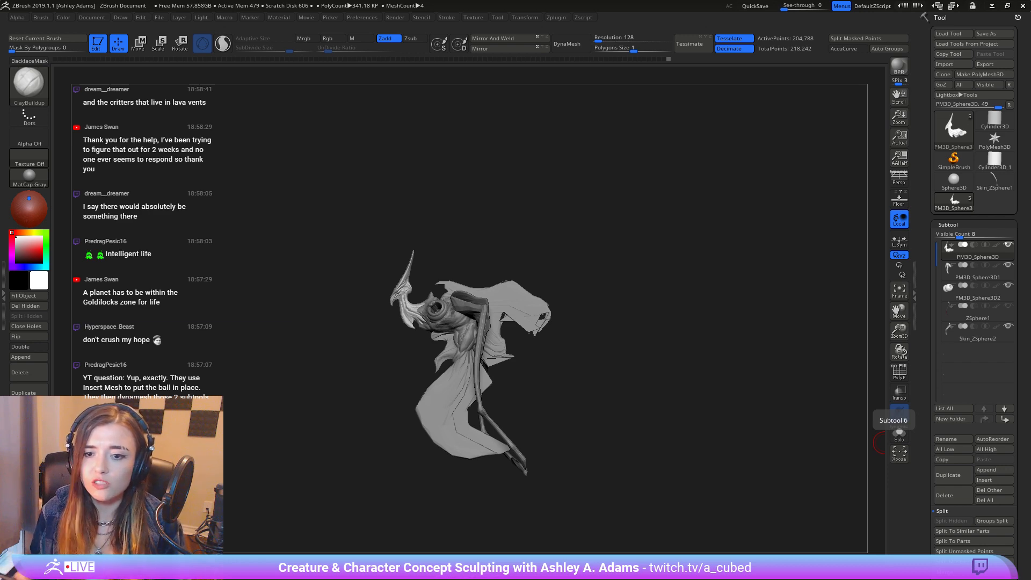
right_drag(462, 317, 583, 319)
ctrl+right_drag(583, 319, 511, 219)
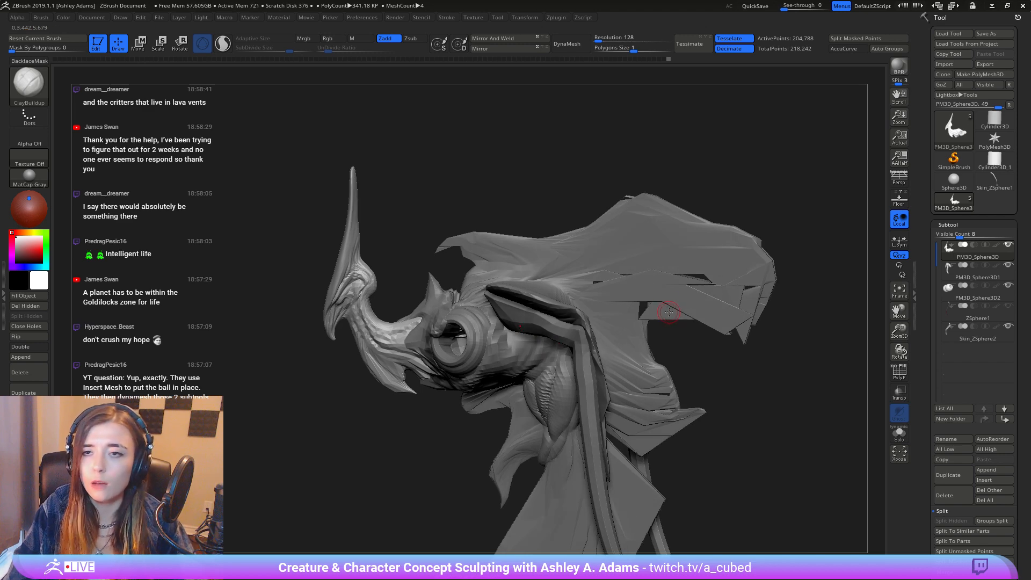
right_drag(645, 269, 627, 277)
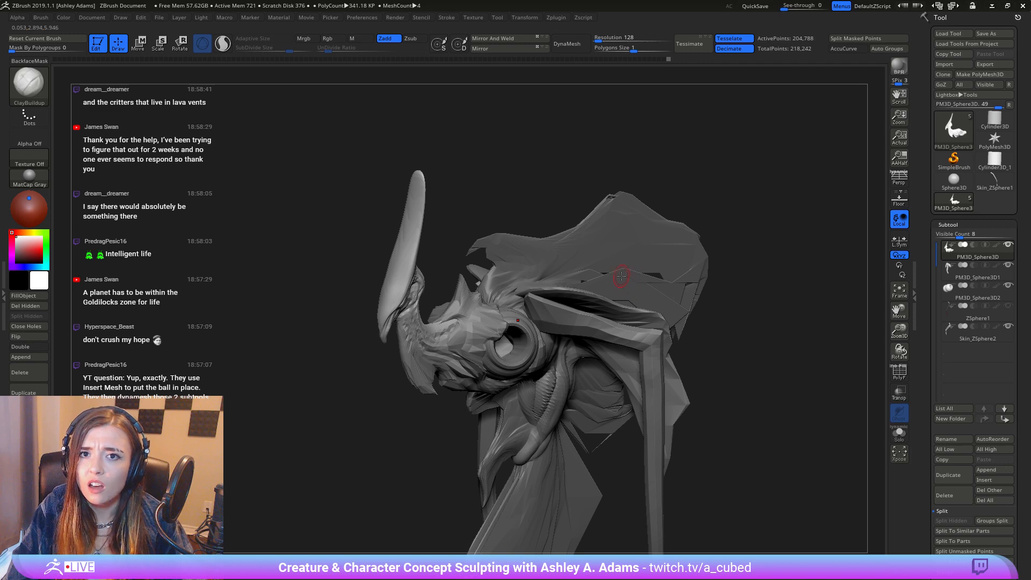
mouse_move(618, 273)
right_down()
mouse_move(670, 251)
mouse_move(651, 248)
right_up()
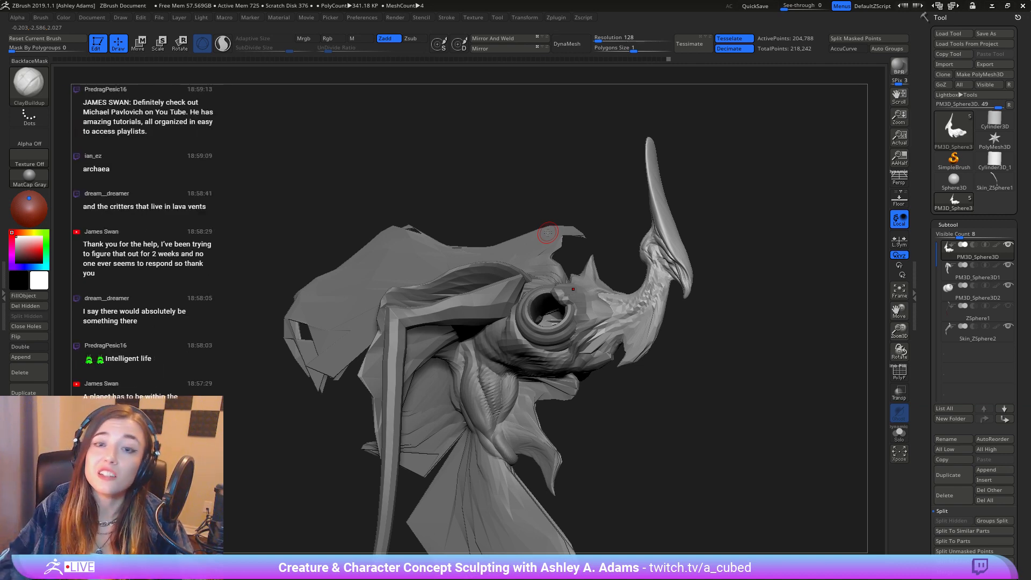
Step: Examine the creature's head, wings and forelimbs from the front and both sides
right_drag(591, 342, 557, 349)
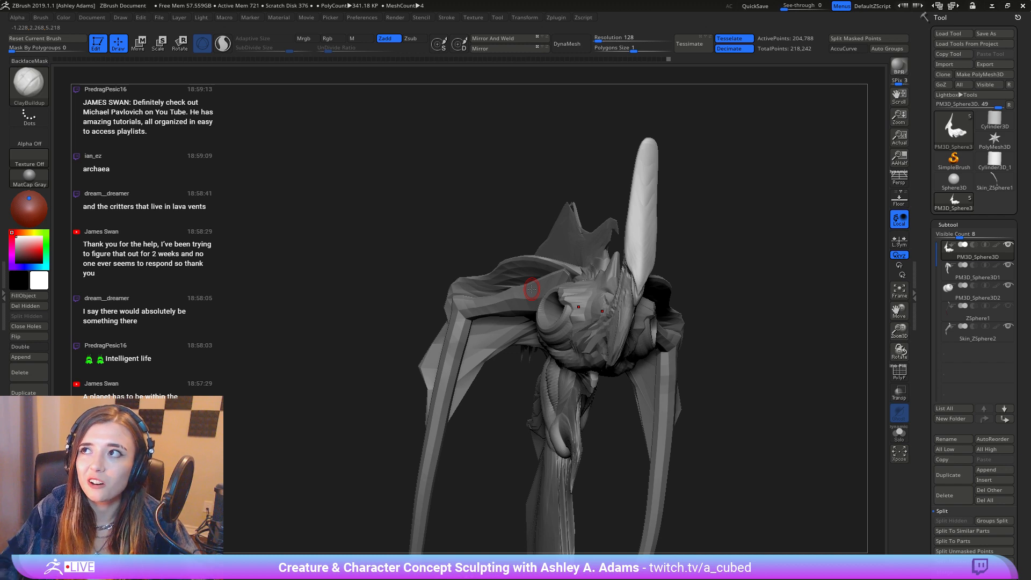
right_drag(532, 289, 536, 240)
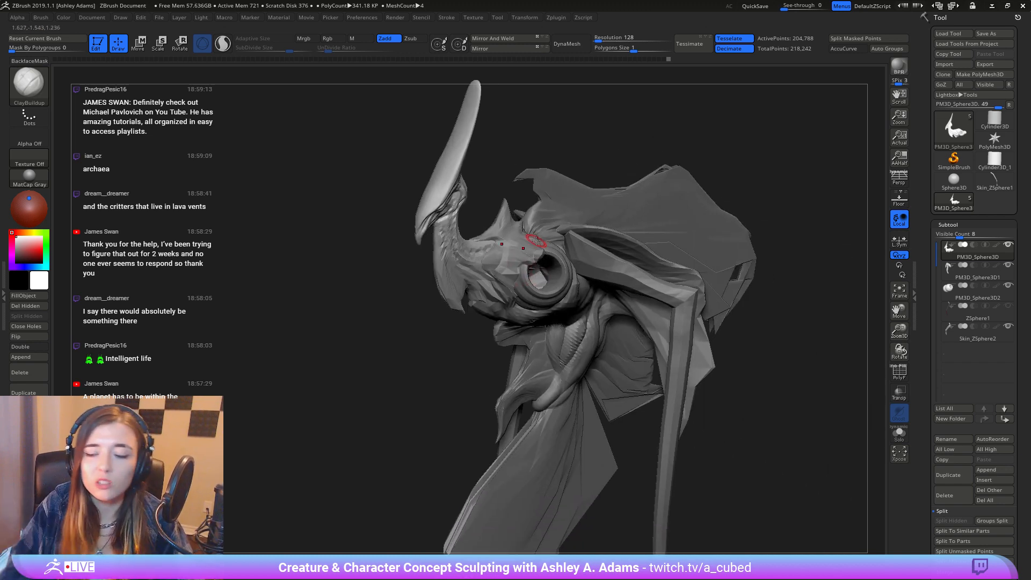
right_drag(695, 359, 647, 325)
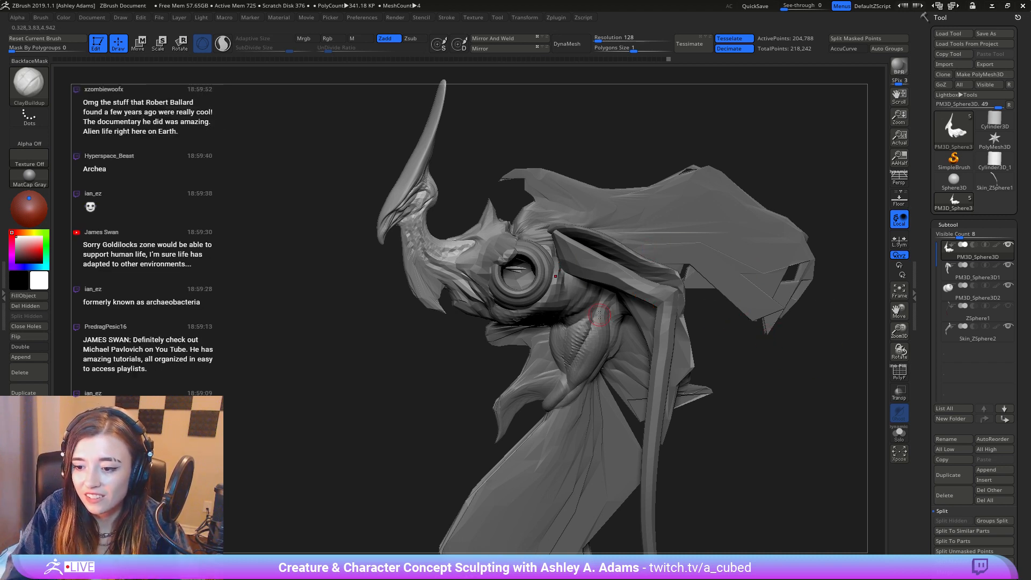
right_drag(681, 334, 639, 345)
alt+right_drag(584, 290, 635, 301)
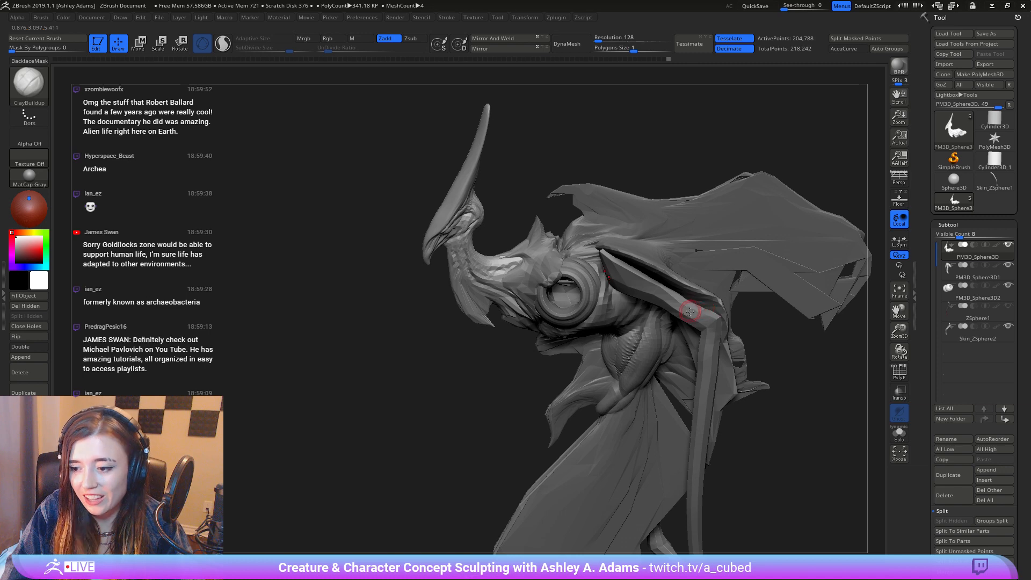
mouse_move(705, 312)
right_down()
mouse_move(620, 278)
mouse_move(678, 275)
right_up()
right_click(622, 279)
Step: Make the Skin_ZSphere2 subtool active and reshape the upper forelimb near the elbow with the SnakeHook brush
alt+click(656, 278)
key(b)
key(s)
key(h)
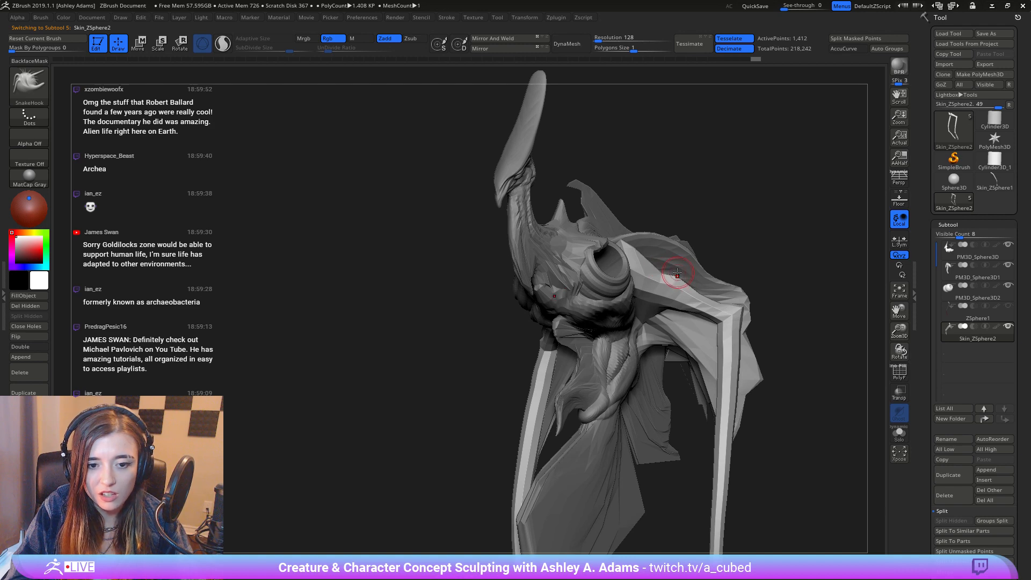
right_drag(669, 271, 702, 299)
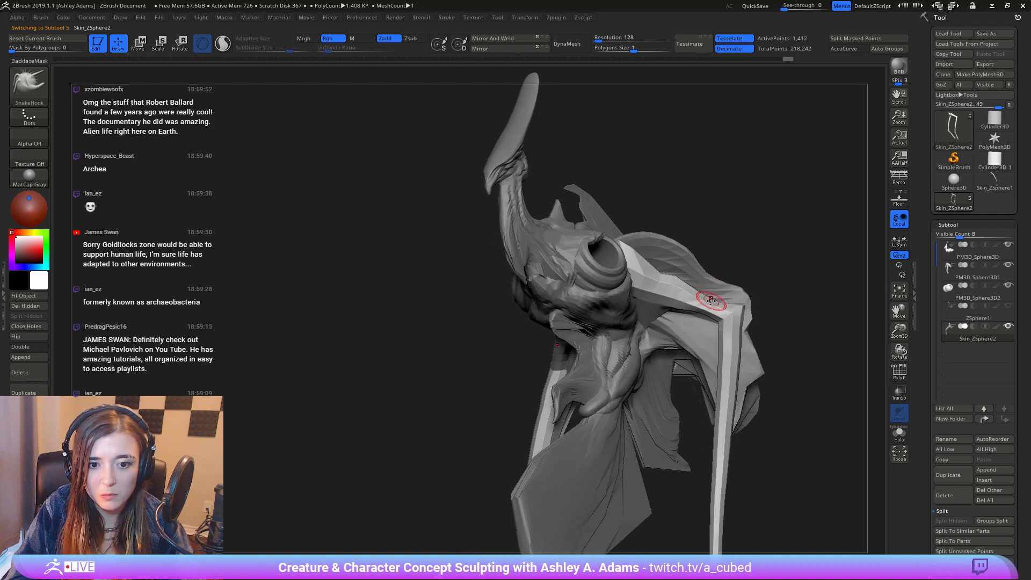
mouse_move(701, 323)
mouse_down()
mouse_move(711, 313)
mouse_move(693, 311)
mouse_up()
right_drag(694, 312, 639, 305)
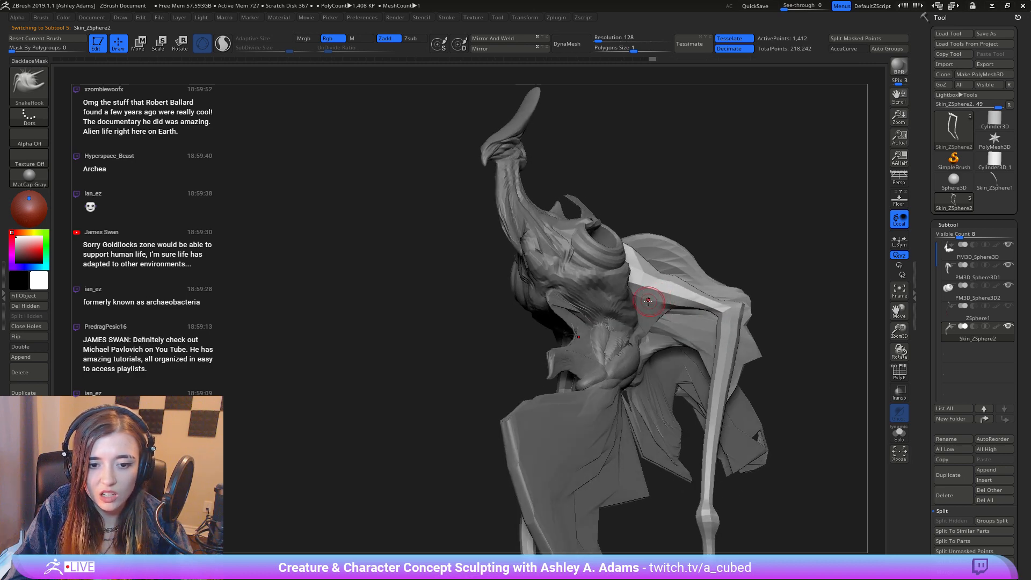
Step: Carve along the upper forelimb between the shoulder and elbow with the DamStandard brush
key(b)
key(d)
key(s)
drag(686, 308, 679, 311)
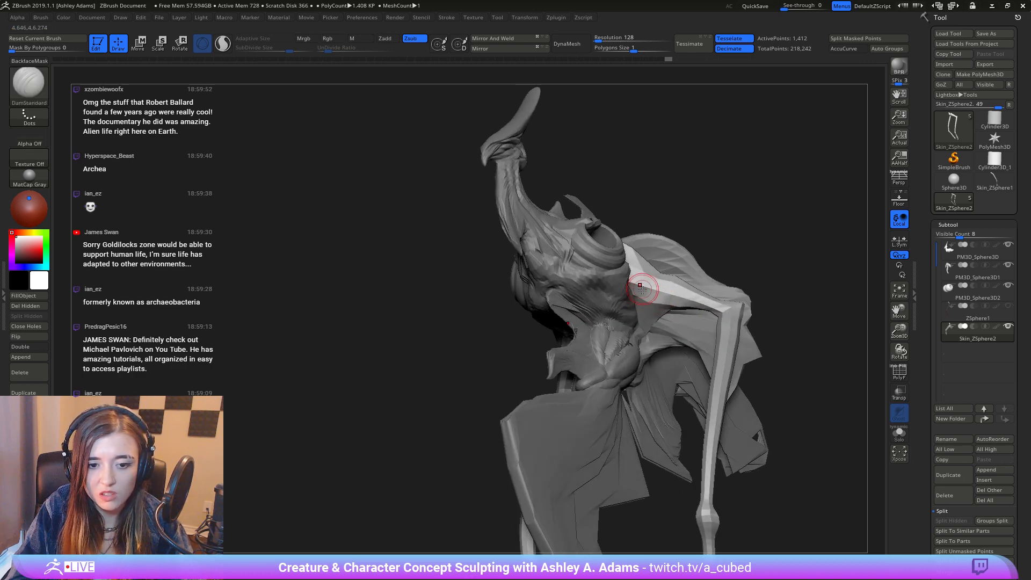
Step: Pull the underside of the forelimb near the shoulder into shape with the SnakeHook brush
right_drag(643, 289, 653, 305)
key(b)
key(s)
key(h)
drag(635, 295, 630, 290)
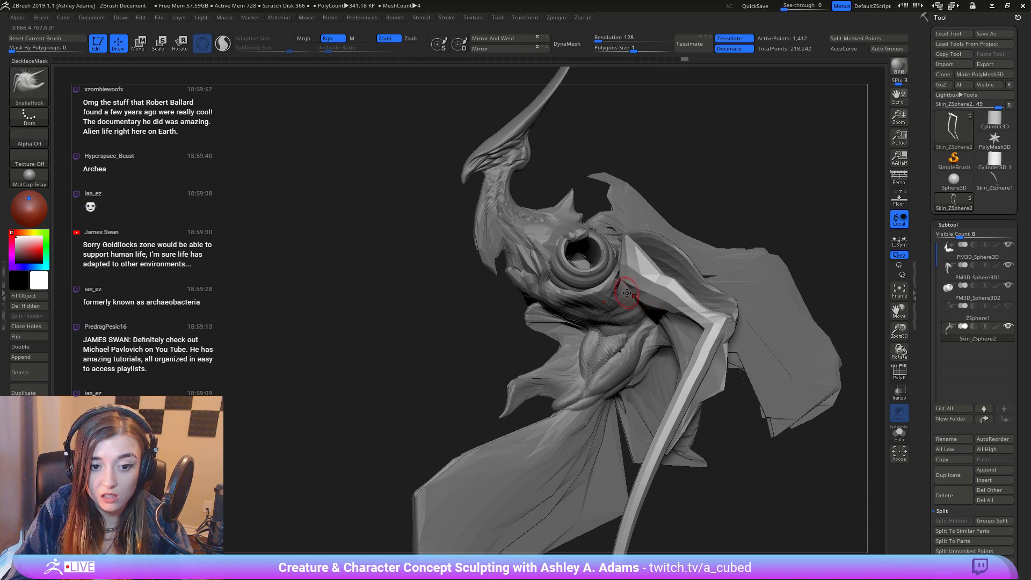
right_drag(625, 292, 651, 302)
drag(642, 307, 644, 302)
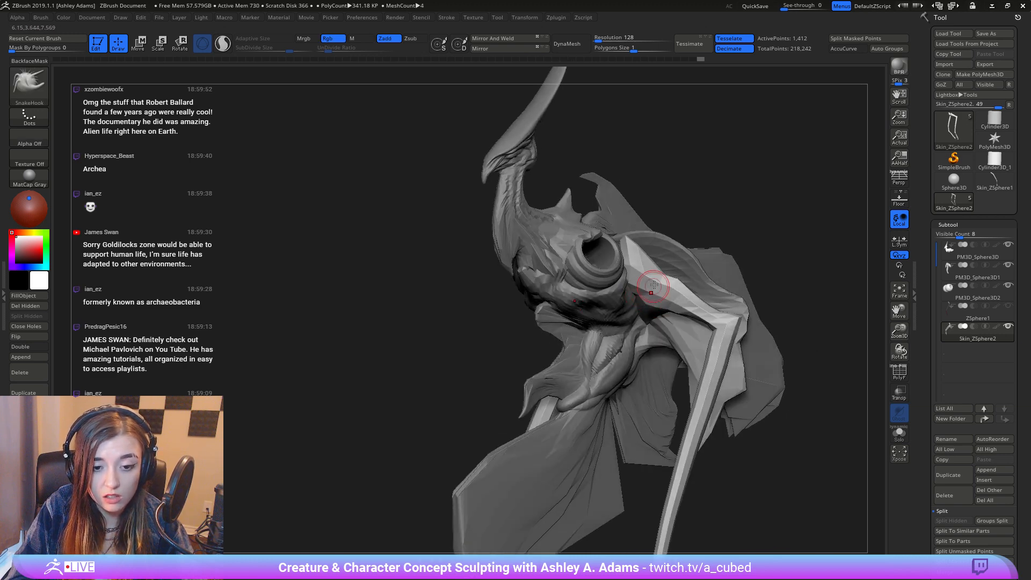
Step: Build up the inner side of the upper forelimb with the ClayBuildup brush
right_drag(644, 302, 649, 314)
key(b)
key(c)
key(b)
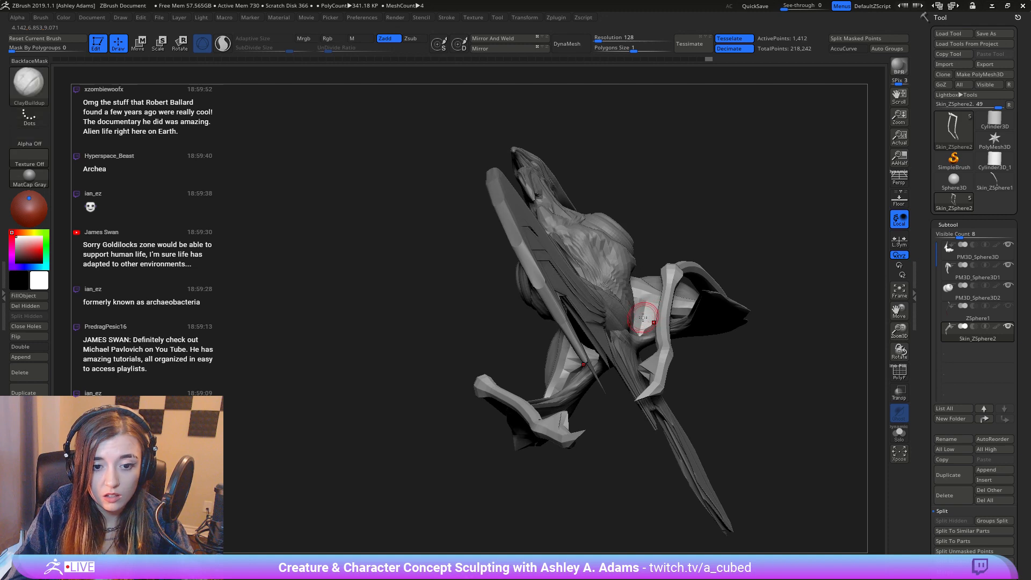
drag(643, 316, 645, 299)
mouse_move(644, 312)
right_down()
mouse_move(639, 363)
mouse_move(640, 328)
right_up()
right_drag(640, 327, 666, 316)
mouse_move(666, 317)
ctrl+right_down()
mouse_move(680, 334)
mouse_move(676, 354)
mouse_move(665, 355)
mouse_move(665, 312)
mouse_move(664, 328)
ctrl+right_up()
right_click(679, 334)
key(b)
key(s)
key(h)
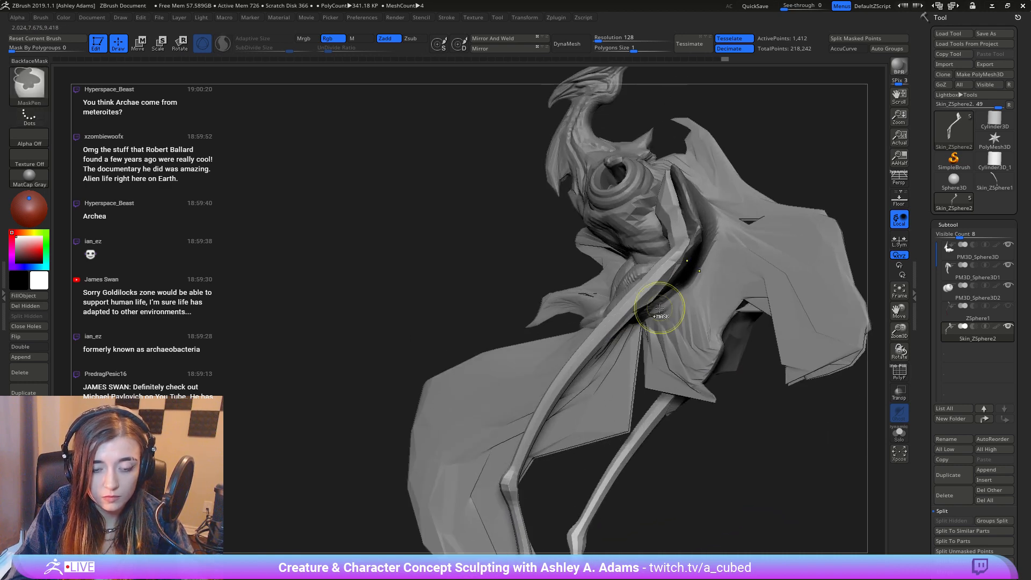
Step: Adjust the thickness of the forelimbs from the elbow down to the lower joint with a large Inflat brush
right_click(661, 310)
key(b)
key(i)
key(n)
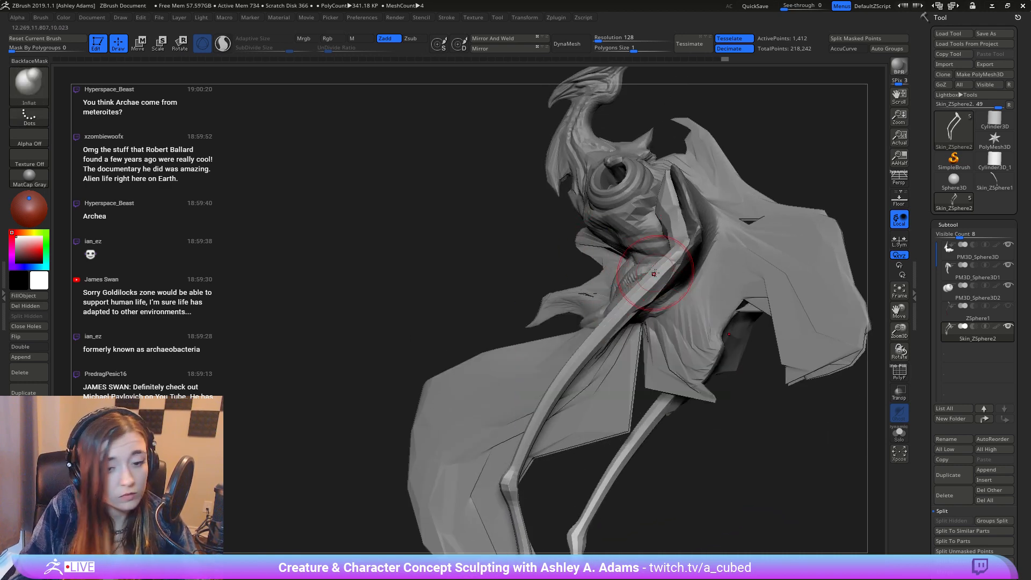
drag(678, 243, 653, 271)
drag(603, 322, 550, 385)
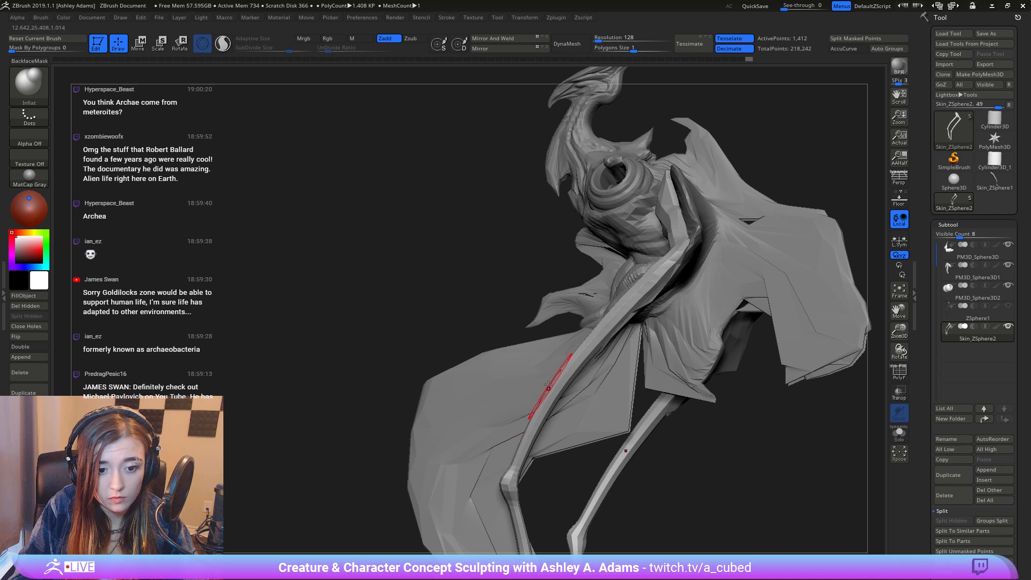
mouse_move(551, 384)
right_down()
mouse_move(570, 465)
mouse_move(621, 370)
right_up()
drag(591, 400, 618, 322)
mouse_move(677, 235)
right_down()
mouse_move(677, 250)
mouse_move(686, 212)
right_up()
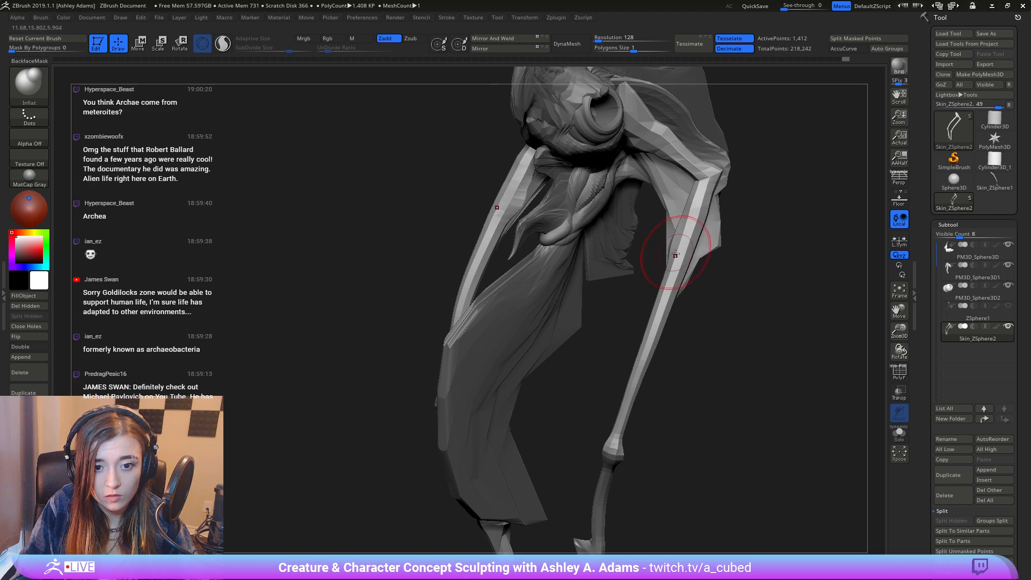
right_drag(684, 253, 668, 273)
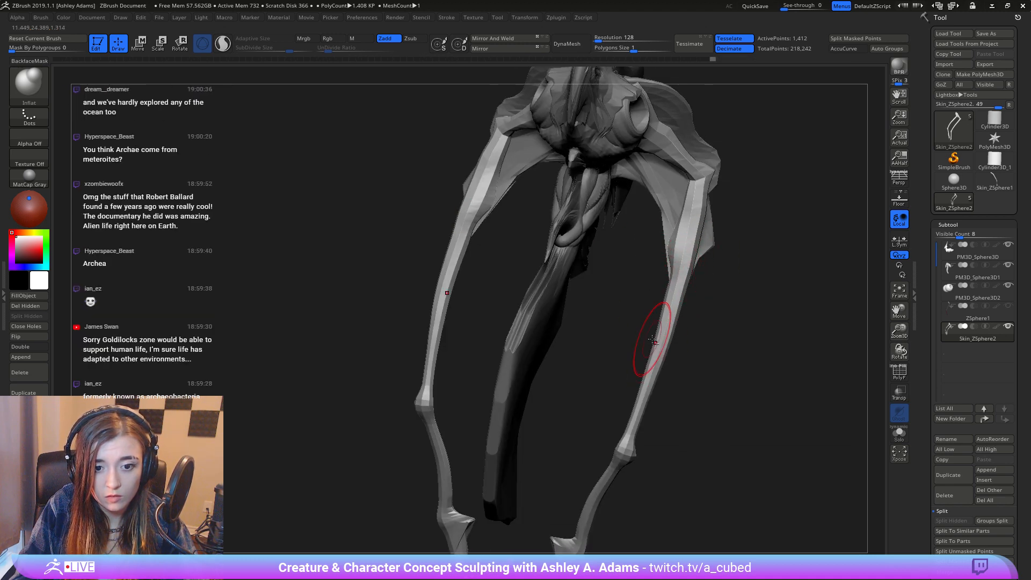
mouse_move(658, 333)
right_down()
mouse_move(651, 288)
mouse_move(635, 281)
right_up()
alt+drag(552, 214, 558, 228)
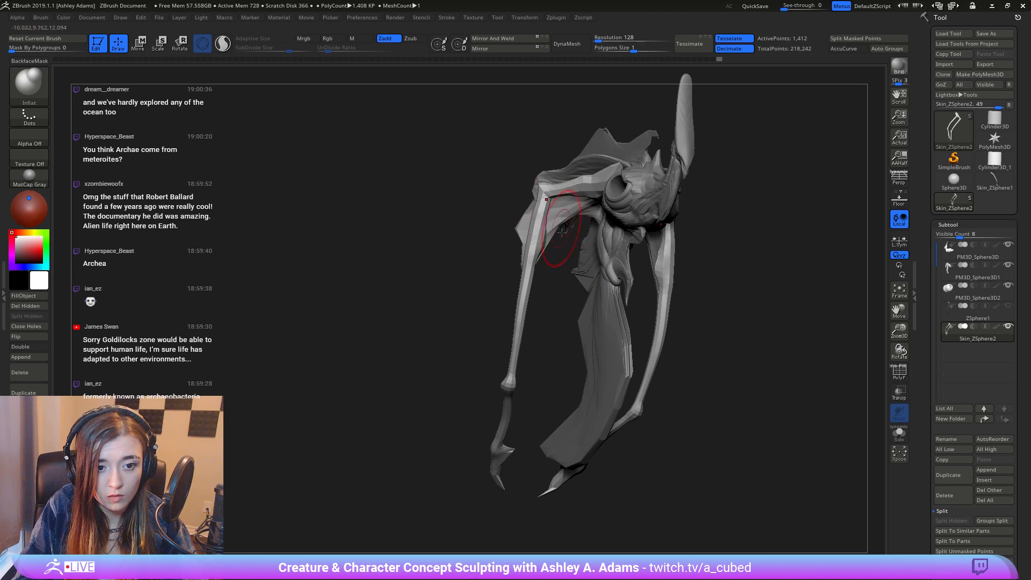
Step: Stretch the claw tips at the ends of the forelimbs with the SnakeHook brush
mouse_move(569, 308)
alt+right_down()
mouse_move(623, 219)
mouse_move(571, 294)
alt+right_up()
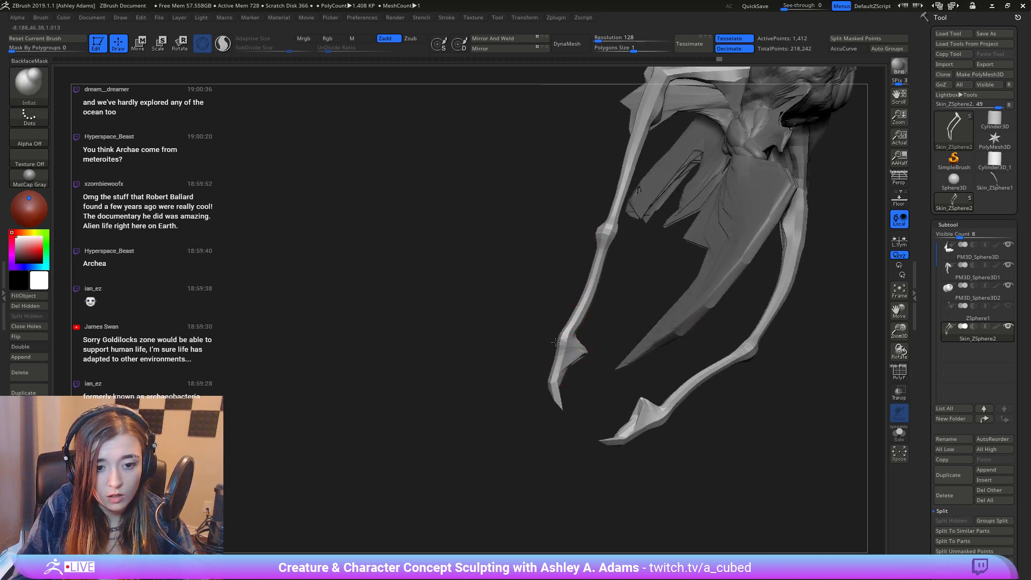
right_drag(563, 340, 543, 404)
key(b)
key(s)
key(h)
drag(558, 410, 562, 420)
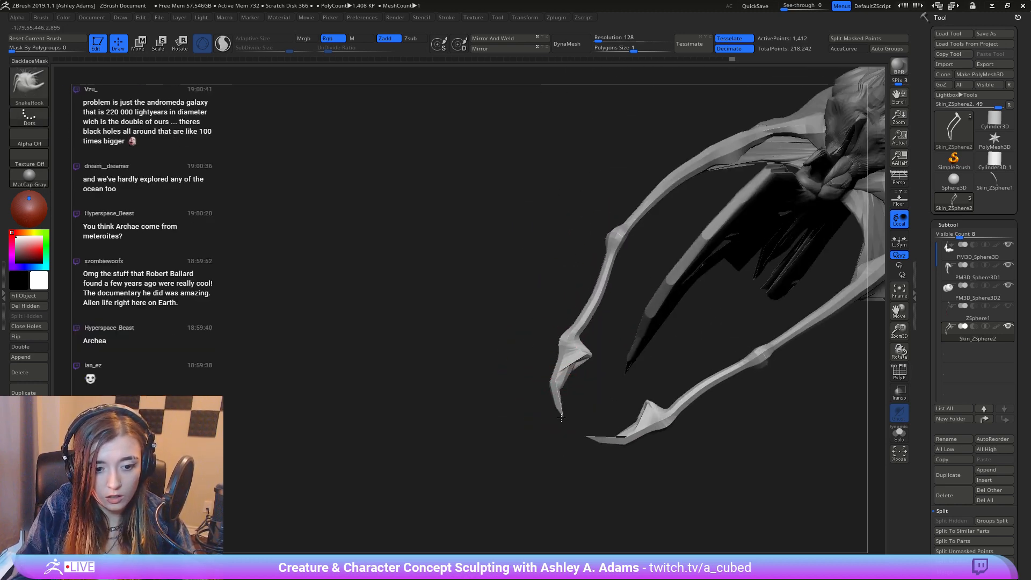
Step: Rework the shoulder end of the forelimb behind the eye with the SnakeHook brush
mouse_move(579, 451)
ctrl+right_down()
mouse_move(562, 376)
mouse_move(573, 396)
mouse_move(625, 421)
mouse_move(592, 387)
ctrl+right_up()
alt+right_drag(593, 388, 577, 279)
alt+right_drag(577, 279, 585, 423)
mouse_move(506, 304)
ctrl+right_down()
mouse_move(509, 371)
mouse_move(438, 333)
ctrl+right_up()
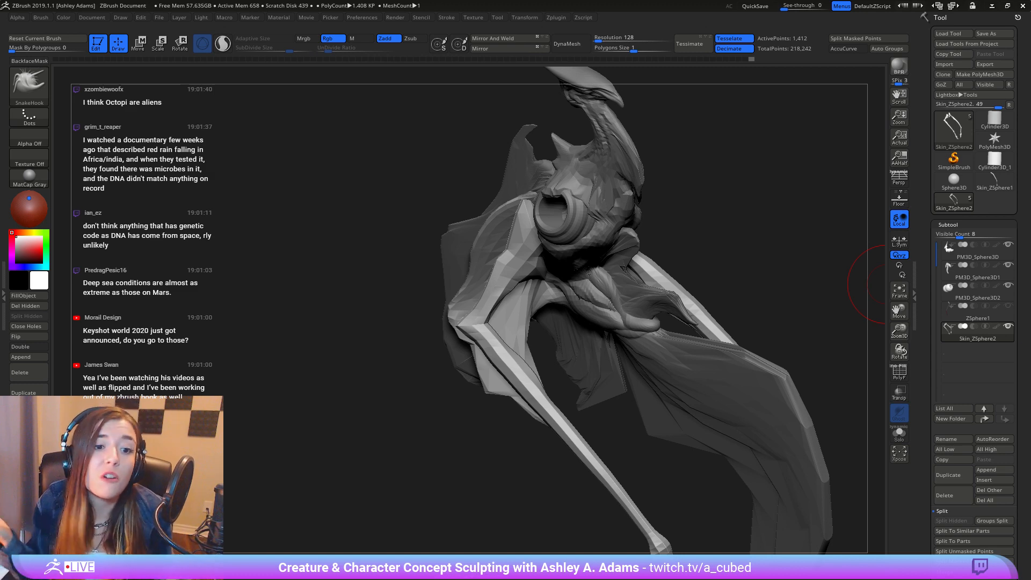
right_drag(886, 284, 629, 263)
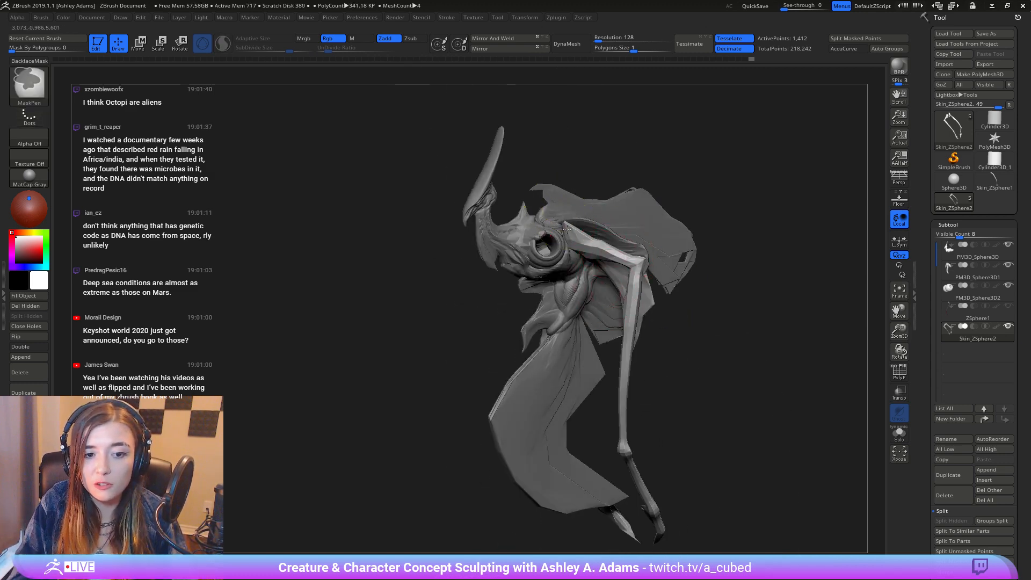
mouse_move(567, 229)
ctrl+right_down()
mouse_move(564, 243)
mouse_move(553, 231)
mouse_move(577, 271)
ctrl+right_up()
key(b)
key(s)
key(h)
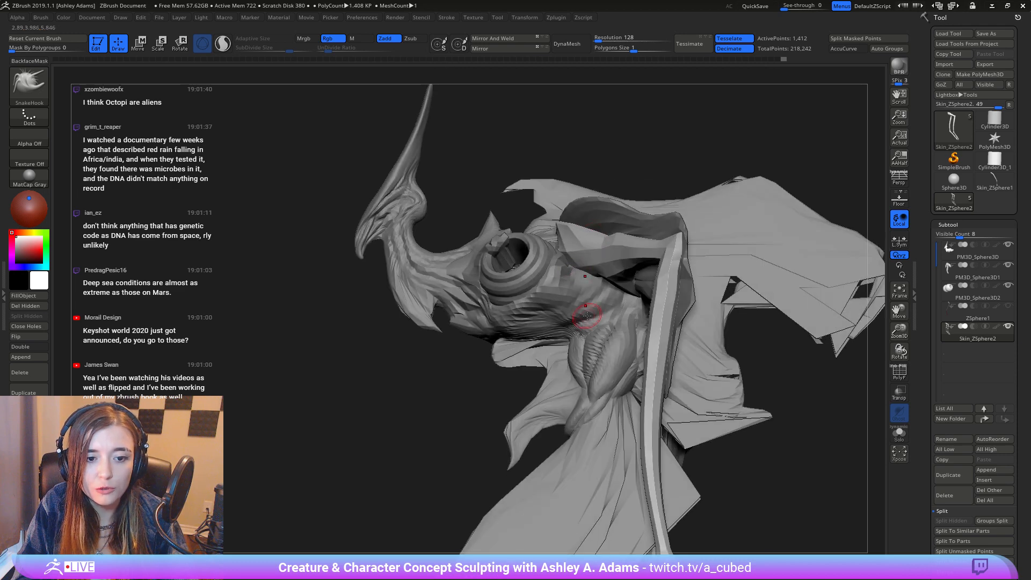
Step: Pull the elbow joints of the forelimbs outward with the SnakeHook brush, adjusting the brush size for the strokes
ctrl+right_drag(587, 316, 624, 160)
right_click(637, 211)
right_click(637, 243)
right_click(642, 168)
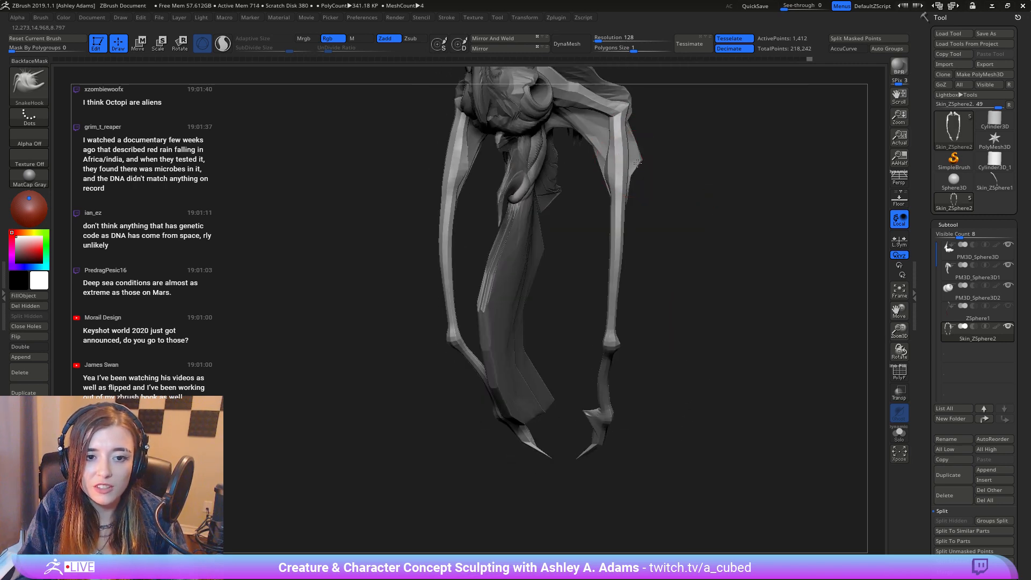
drag(624, 155, 627, 173)
right_click(641, 137)
drag(625, 130, 632, 128)
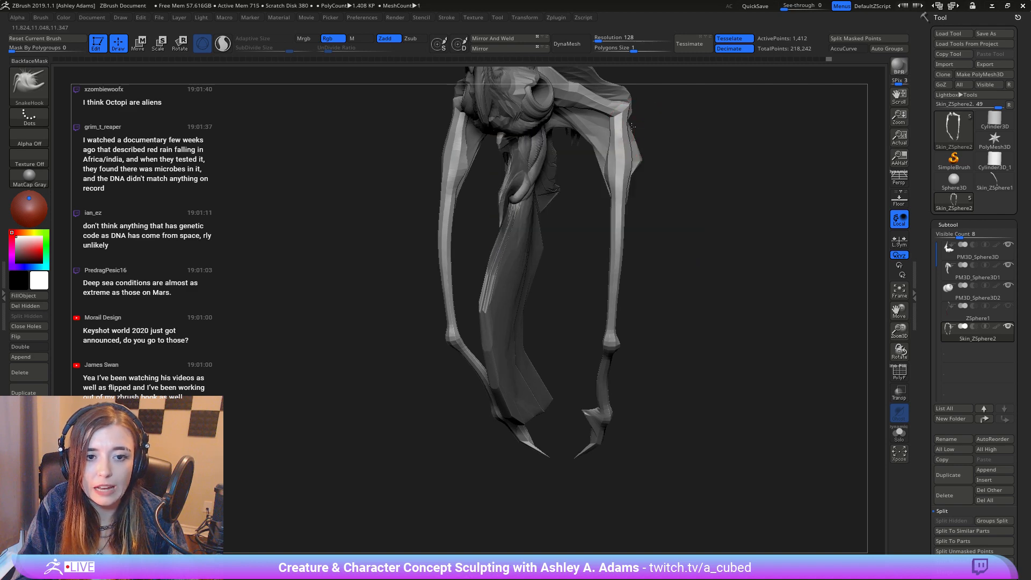
right_drag(632, 126, 598, 131)
drag(600, 132, 609, 132)
right_drag(609, 132, 622, 131)
right_click(611, 130)
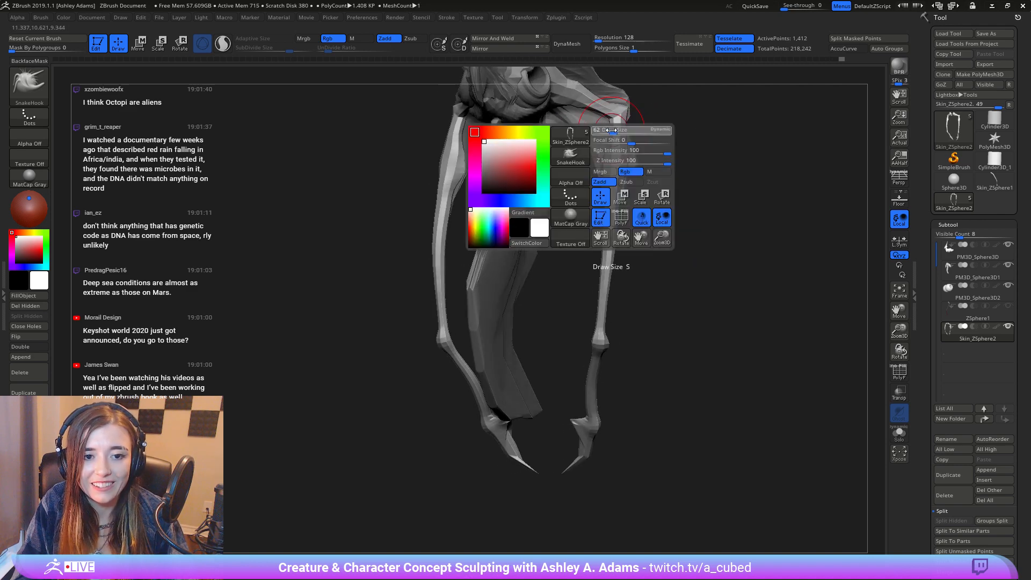
right_click(616, 189)
Step: Make the PM3D_Sphere3D1 subtool active
mouse_move(598, 210)
ctrl+right_down()
mouse_move(616, 188)
mouse_move(641, 225)
mouse_move(623, 267)
ctrl+right_up()
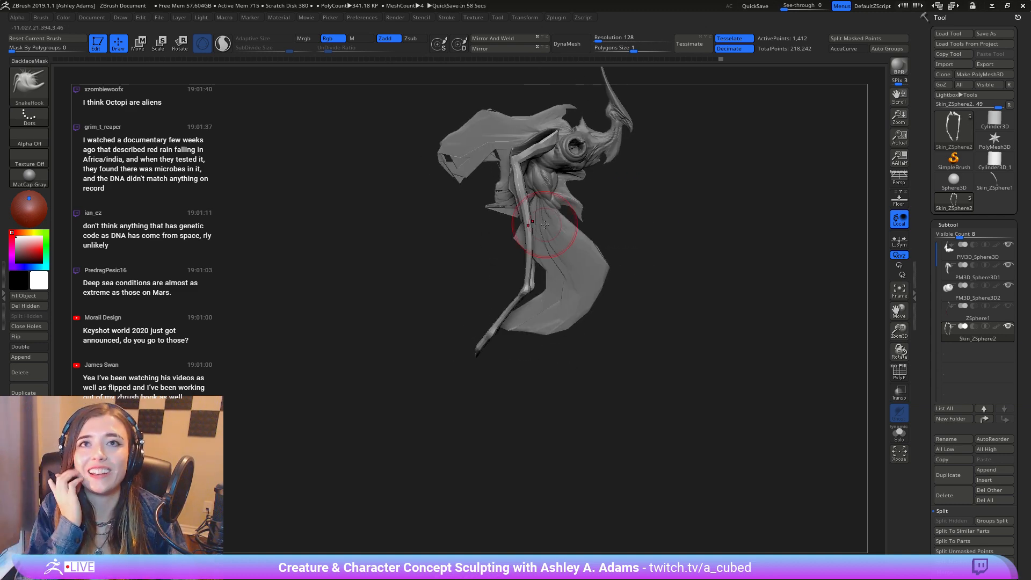
ctrl+right_drag(547, 250, 559, 324)
alt+right_drag(602, 171, 570, 316)
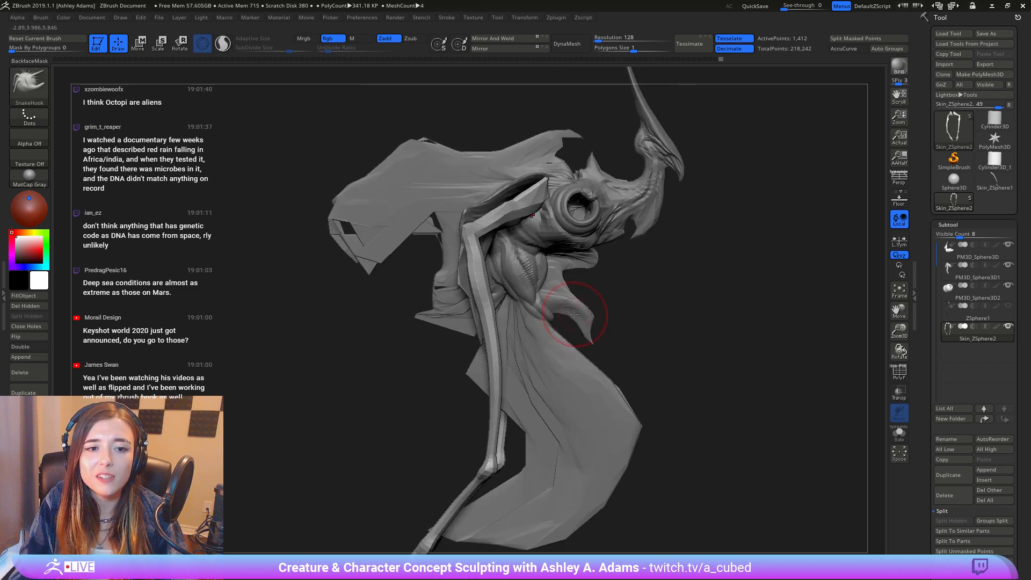
alt+click(539, 308)
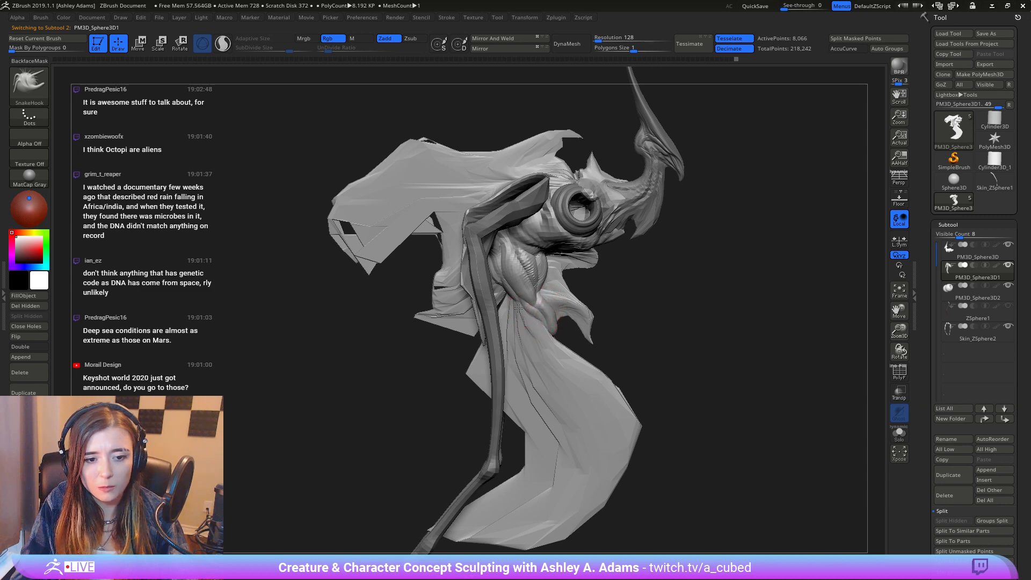
key(space)
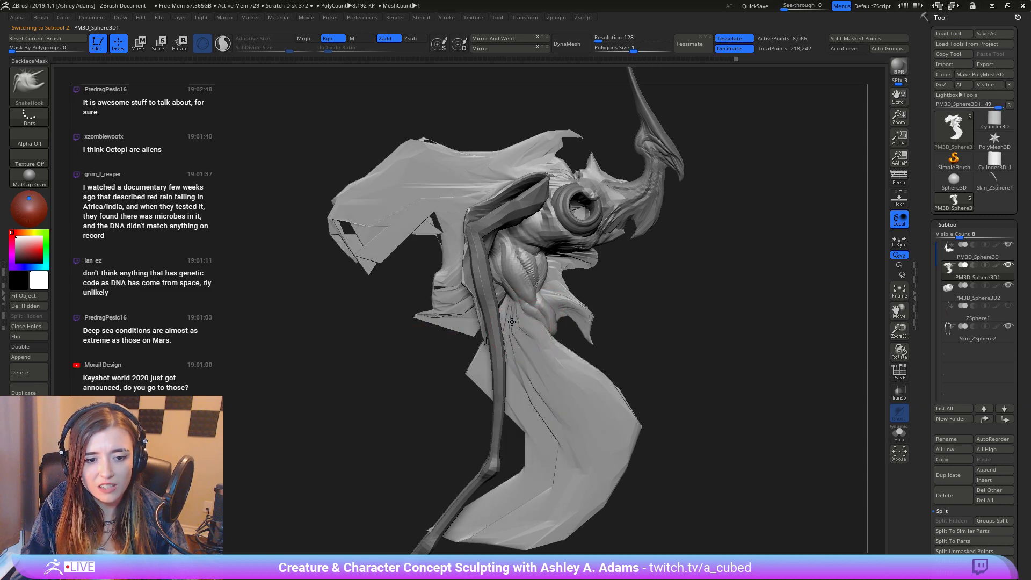
drag(628, 341, 539, 327)
key(space)
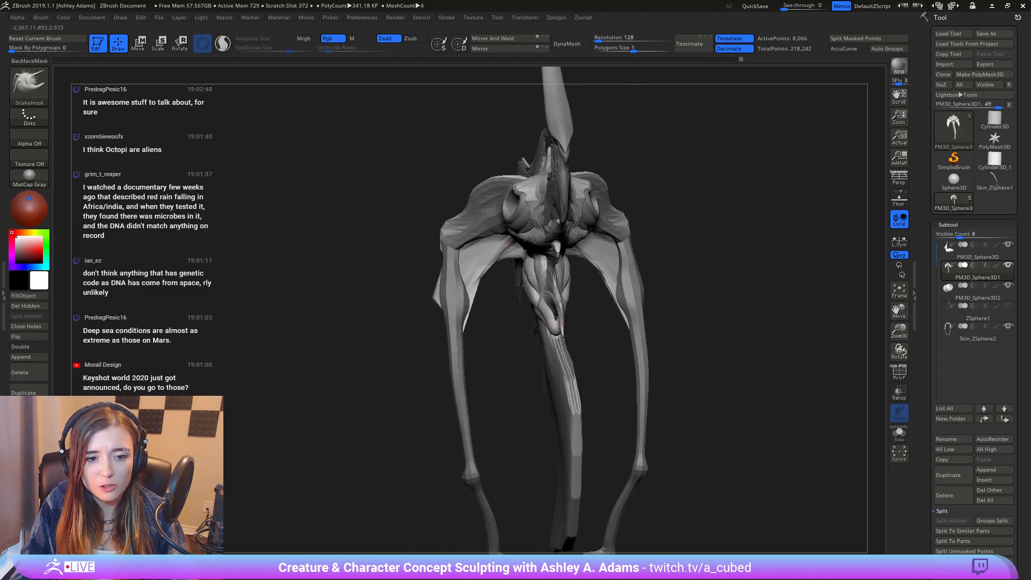
Step: Examine the creature's overall silhouette from the front, from below and in profile
mouse_move(526, 286)
right_down()
mouse_move(493, 313)
mouse_move(486, 280)
mouse_move(504, 230)
mouse_move(492, 227)
mouse_move(505, 242)
mouse_move(484, 230)
right_up()
right_click(493, 313)
right_click(491, 228)
right_click(500, 241)
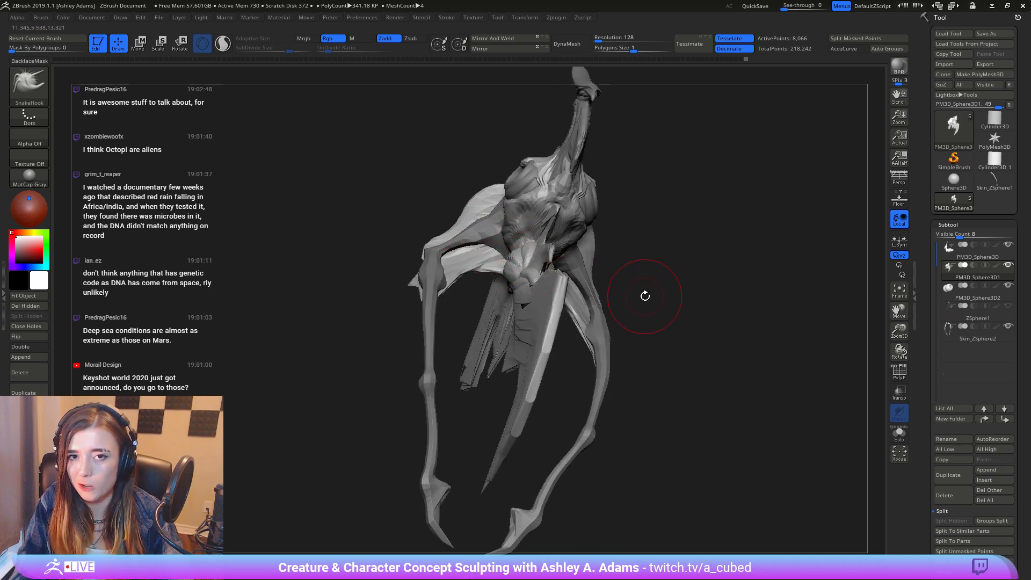
right_drag(645, 296, 607, 322)
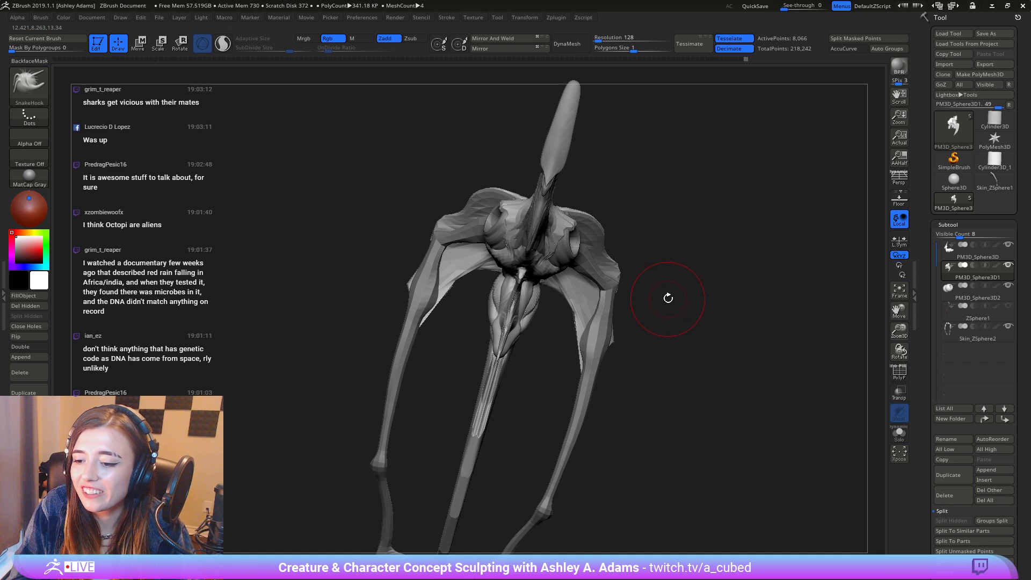
drag(661, 281, 686, 299)
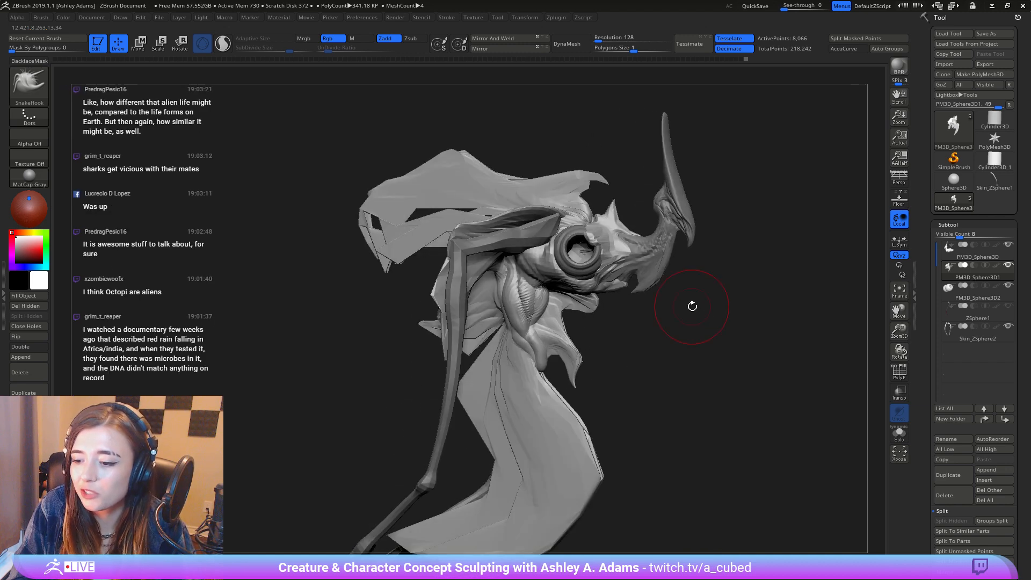
Step: Refine the small brow spikes above the eye and the crest edge behind them with short SnakeHook brush strokes, adjusting the brush size
right_click(612, 211)
mouse_move(614, 212)
ctrl+right_down()
mouse_move(601, 242)
mouse_move(585, 228)
mouse_move(591, 236)
ctrl+right_up()
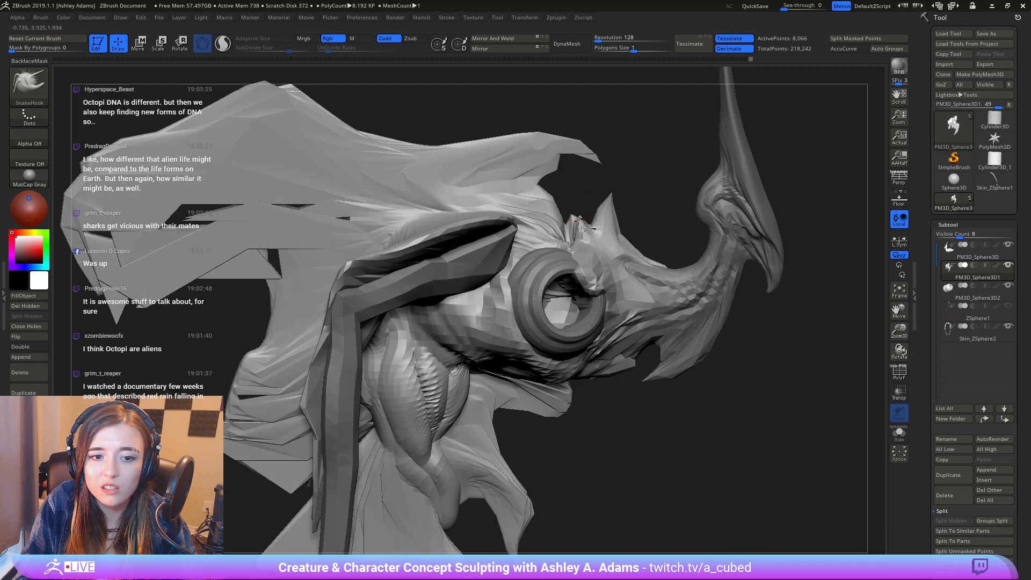
right_click(598, 207)
drag(610, 197, 609, 194)
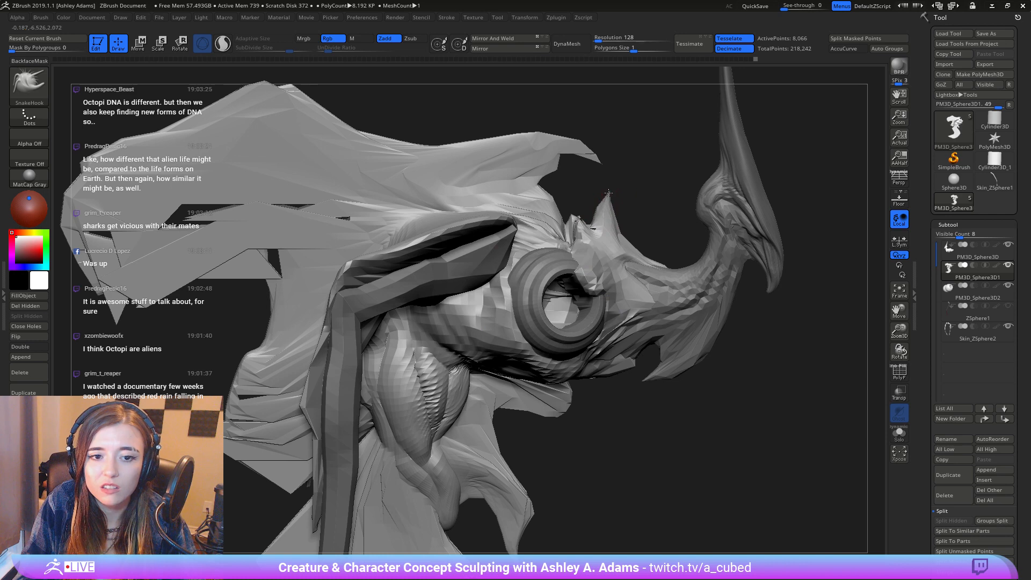
right_click(562, 153)
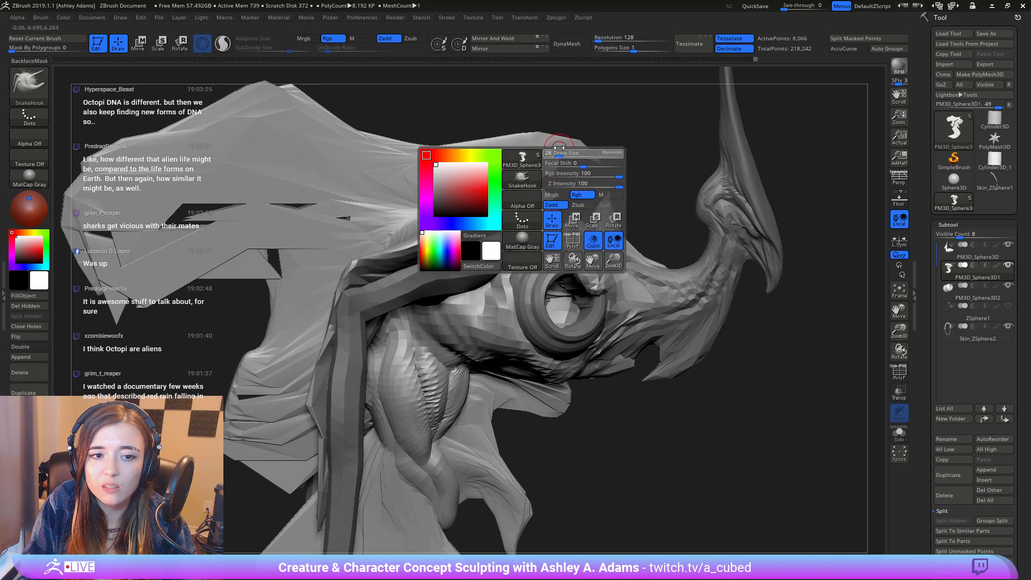
drag(567, 153, 560, 152)
mouse_move(563, 159)
right_down()
mouse_move(499, 149)
mouse_move(585, 161)
mouse_move(572, 164)
right_up()
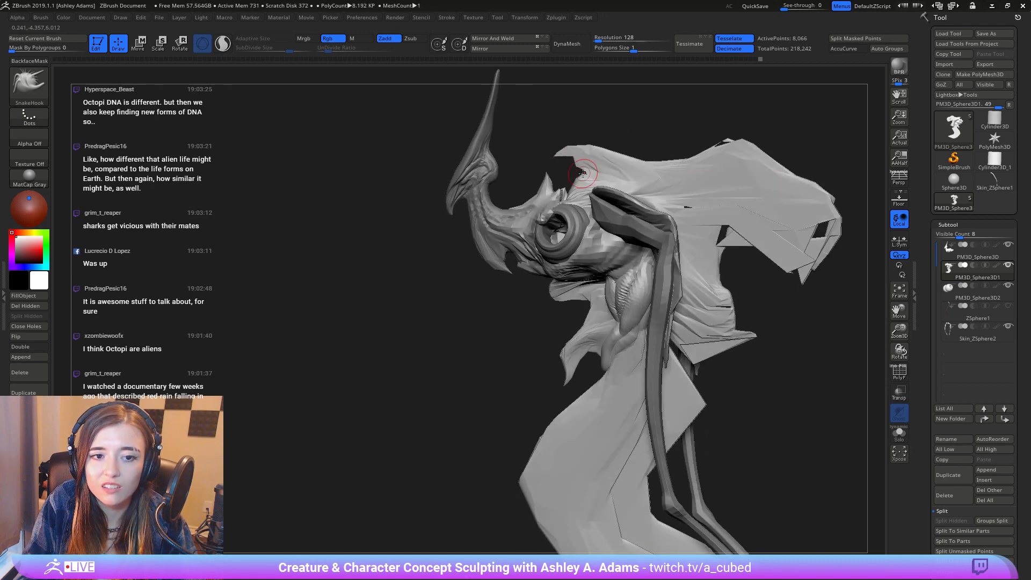
Step: Make the PM3D_Sphere3D subtool active and rework the curved neck of the horn with the SnakeHook brush
key(ctrl)
ctrl+right_drag(568, 227, 534, 247)
right_click(575, 244)
right_click(533, 248)
alt+click(514, 204)
right_click(503, 198)
click(501, 198)
mouse_move(503, 199)
ctrl+right_down()
mouse_move(507, 231)
mouse_move(516, 217)
ctrl+right_up()
right_click(516, 217)
mouse_move(516, 217)
mouse_down()
mouse_move(483, 230)
mouse_move(547, 184)
mouse_move(567, 143)
mouse_up()
right_click(509, 212)
Step: Adjust the SnakeHook brush size and reshape the lower part of the horn's neck where it meets the snout
mouse_move(602, 115)
ctrl+right_down()
mouse_move(536, 171)
mouse_move(544, 231)
ctrl+right_up()
right_click(544, 235)
drag(544, 236, 550, 236)
mouse_move(548, 241)
ctrl+right_down()
mouse_move(512, 252)
mouse_move(532, 324)
mouse_move(580, 232)
mouse_move(547, 184)
mouse_move(551, 171)
ctrl+right_up()
right_click(550, 181)
drag(550, 181, 556, 181)
mouse_move(556, 181)
right_down()
mouse_move(579, 185)
mouse_move(573, 227)
right_up()
right_click(572, 227)
drag(572, 226, 561, 221)
Step: Pull the side contours of the horn's neck into shape from the front with the SnakeHook brush
mouse_move(558, 215)
right_down()
mouse_move(553, 250)
mouse_move(561, 236)
right_up()
right_click(561, 236)
drag(560, 236, 557, 236)
right_drag(557, 237, 563, 223)
drag(570, 167, 565, 208)
right_drag(561, 230, 570, 207)
drag(570, 206, 582, 171)
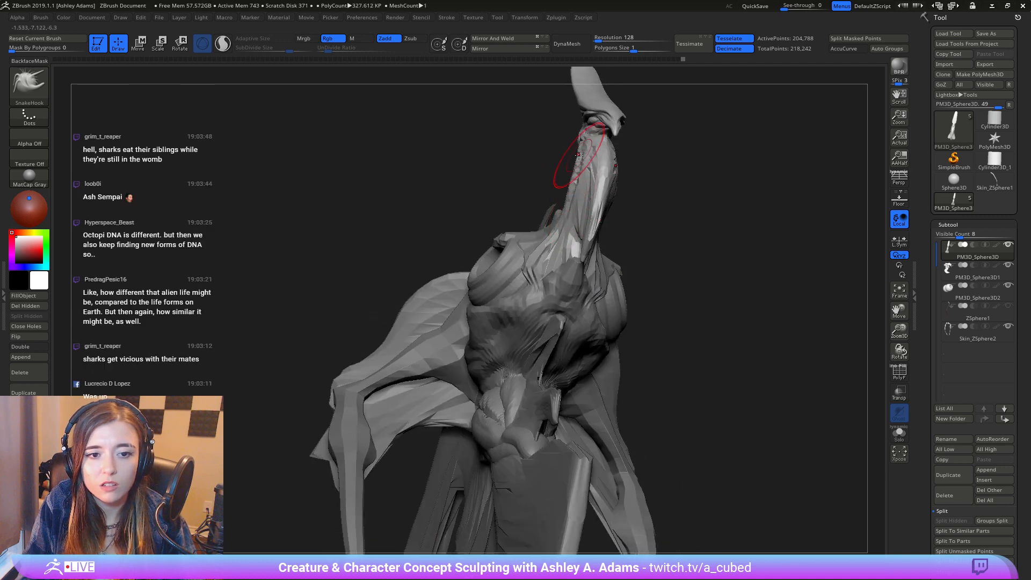
mouse_move(580, 161)
ctrl+right_down()
mouse_move(576, 141)
mouse_move(629, 185)
mouse_move(599, 189)
ctrl+right_up()
drag(580, 215, 579, 190)
Step: Shape the rounded bulge at the back of the horn, below its long spike, with short SnakeHook brush strokes
right_drag(596, 215, 563, 231)
right_click(563, 231)
mouse_move(569, 188)
ctrl+right_down()
mouse_move(593, 224)
mouse_move(561, 219)
ctrl+right_up()
drag(595, 153, 600, 161)
right_drag(552, 216, 579, 219)
right_click(579, 220)
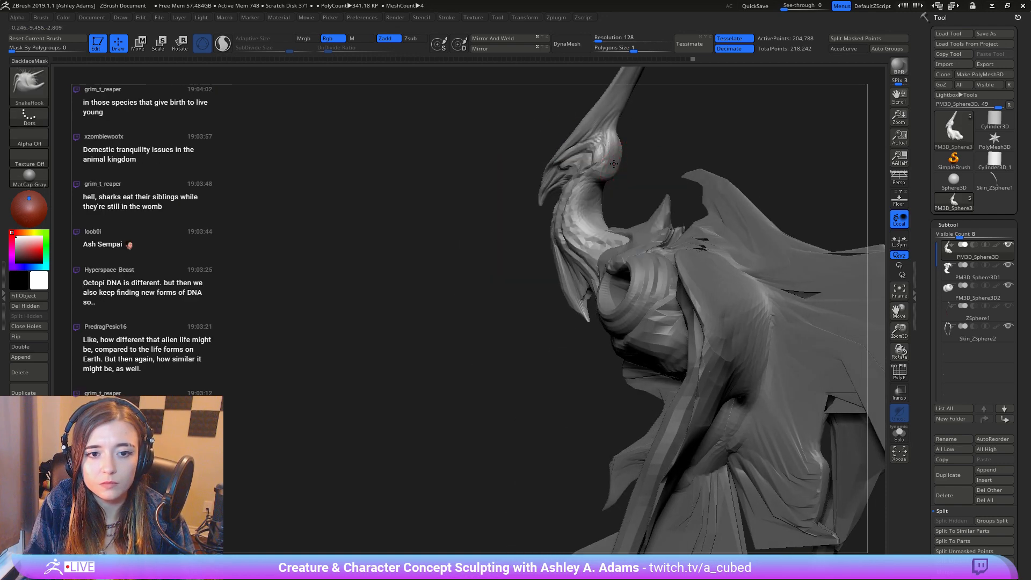
drag(611, 168, 618, 151)
Step: Make the PM3D_Sphere3D1 subtool active and adjust the lower lobe beneath the ribbed chest with a smaller SnakeHook brush
ctrl+right_drag(604, 210, 594, 167)
alt+right_drag(620, 241, 600, 150)
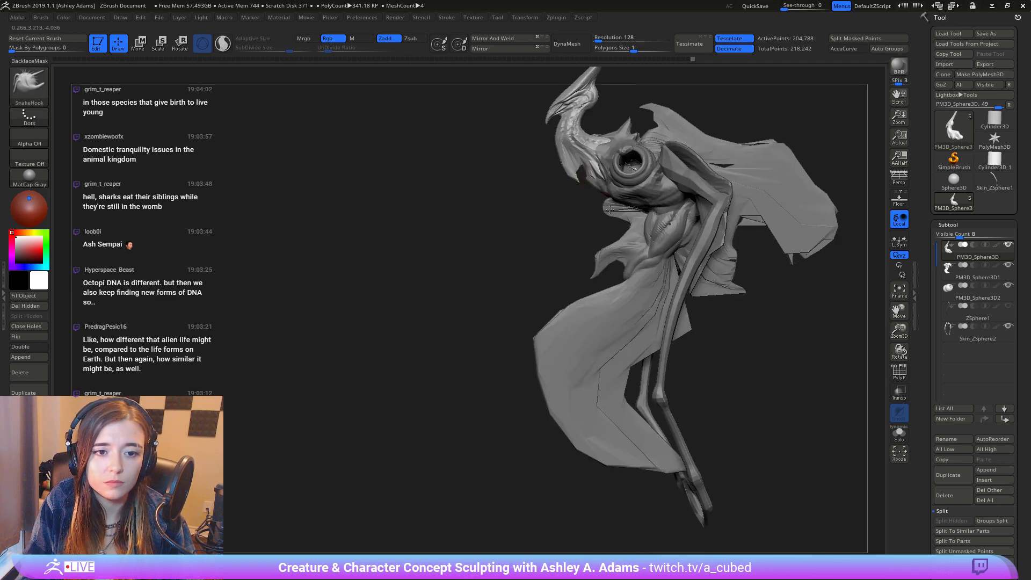
right_click(571, 266)
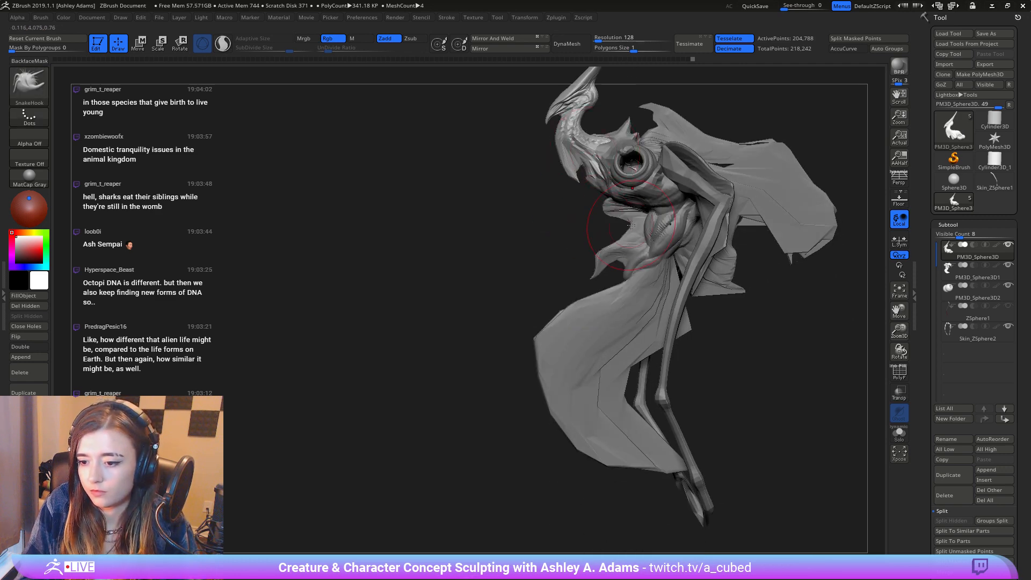
right_drag(693, 207, 543, 210)
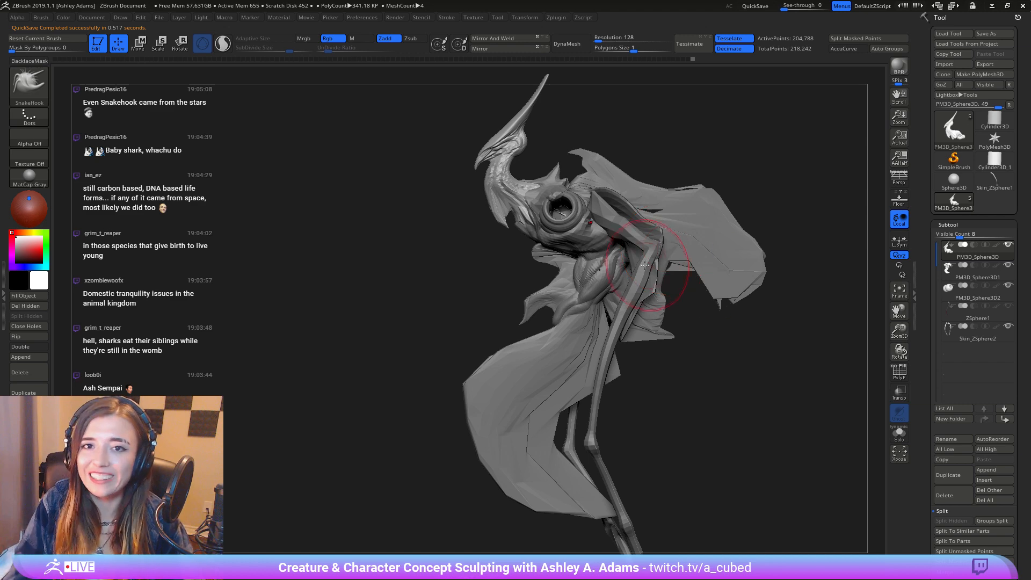
mouse_move(571, 252)
right_down()
mouse_move(607, 242)
mouse_move(601, 309)
right_up()
alt+click(610, 345)
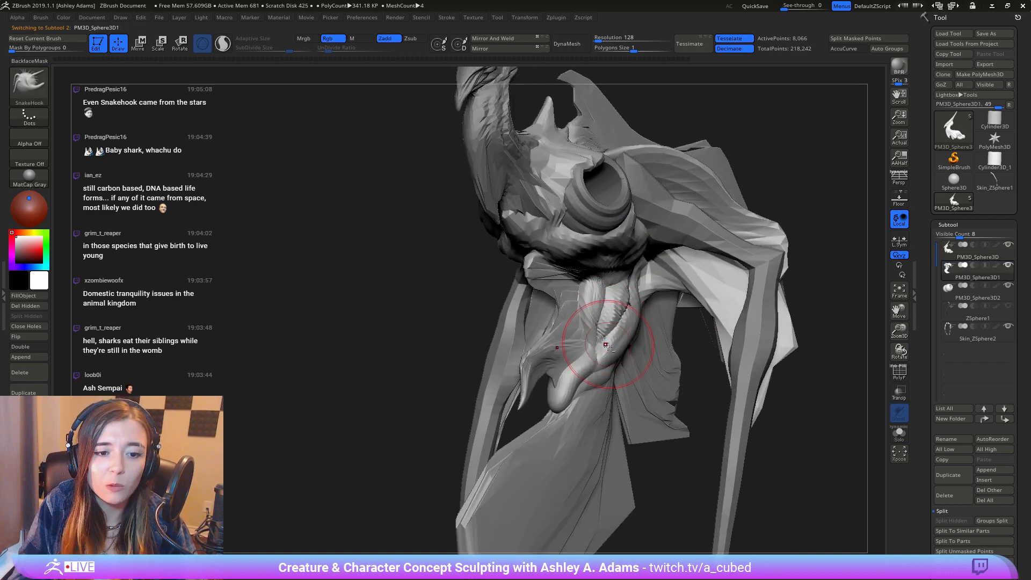
right_drag(610, 346, 640, 301)
key(space)
click(589, 350)
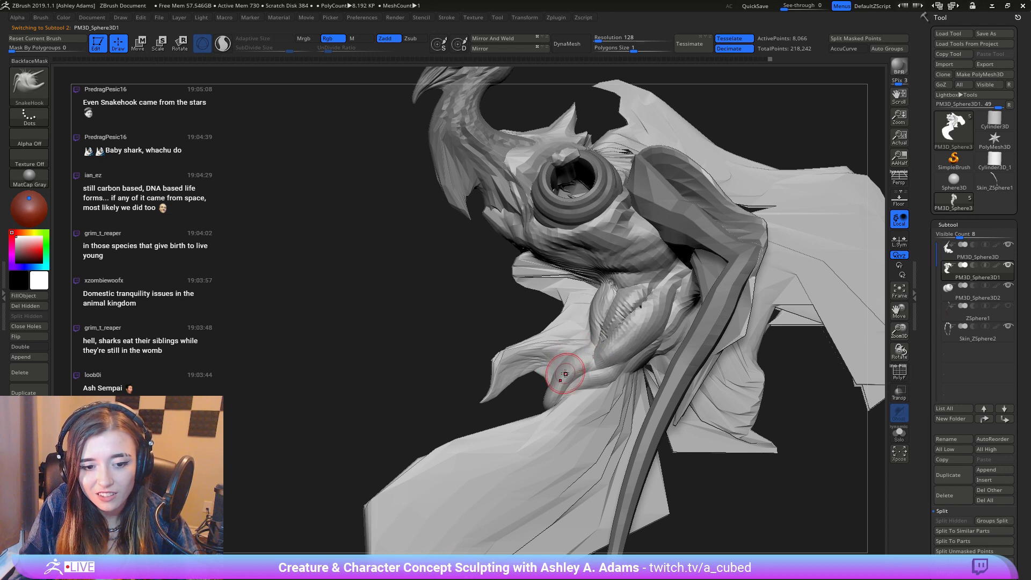
ctrl+right_drag(551, 379, 543, 316)
right_click(549, 403)
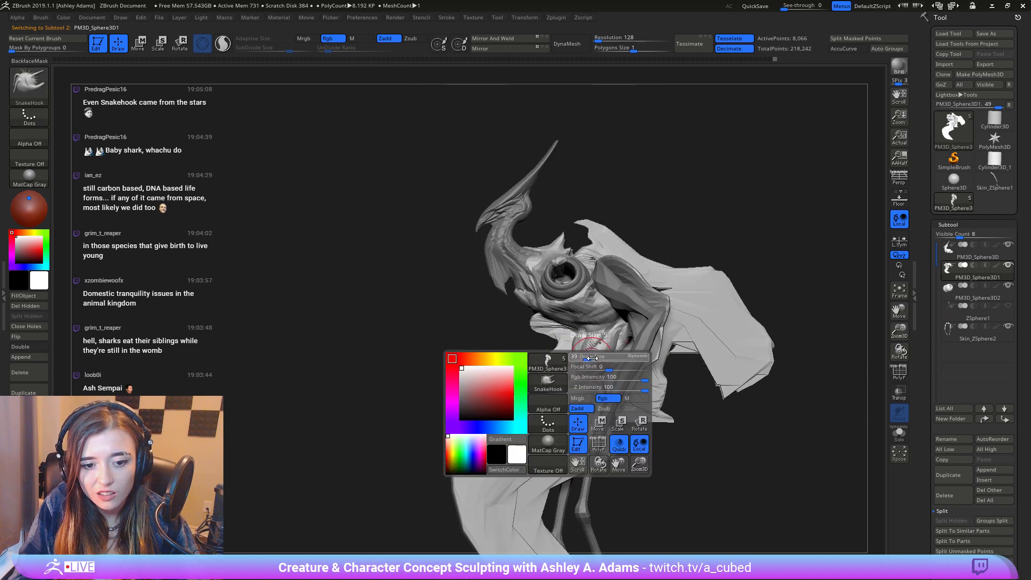
right_drag(549, 403, 658, 370)
Step: Set the SnakeHook brush's draw size to 163
mouse_move(659, 371)
ctrl+right_down()
mouse_move(656, 299)
mouse_move(579, 293)
mouse_move(534, 178)
ctrl+right_up()
mouse_move(680, 246)
right_down()
mouse_move(606, 279)
mouse_move(591, 188)
right_up()
mouse_move(590, 188)
alt+right_down()
mouse_move(586, 295)
mouse_move(564, 317)
mouse_move(574, 292)
mouse_move(522, 353)
mouse_move(600, 322)
mouse_move(564, 320)
mouse_move(566, 387)
mouse_move(537, 419)
mouse_move(492, 305)
mouse_move(586, 304)
alt+right_up()
key(space)
drag(586, 304, 623, 301)
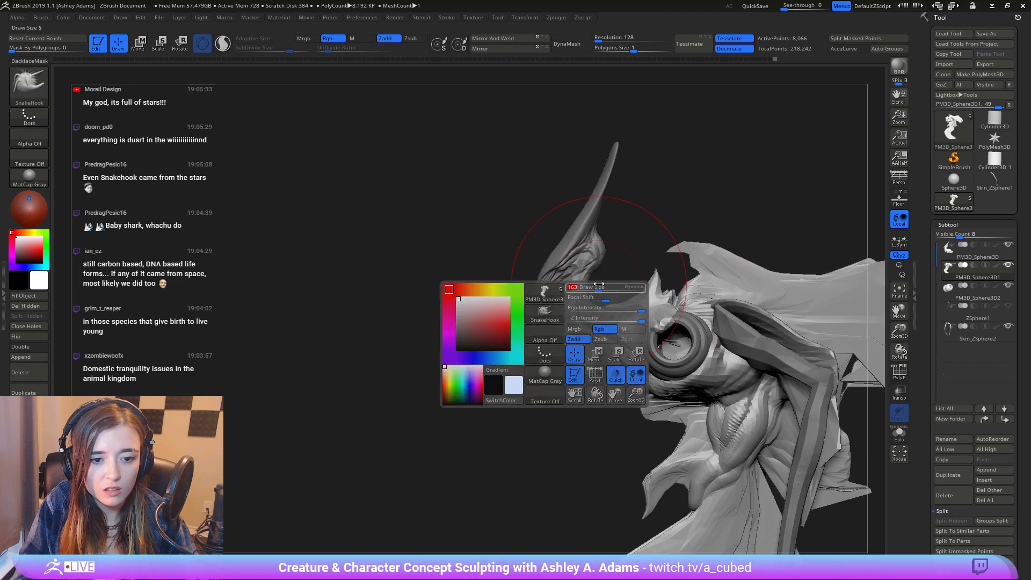
right_drag(626, 290, 617, 223)
key(f)
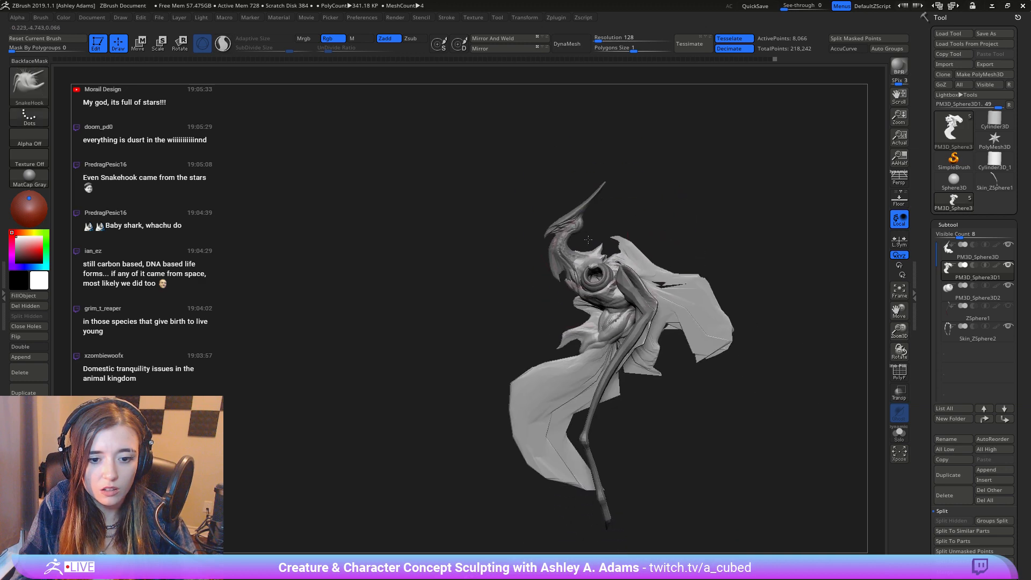
key(w)
click(613, 196)
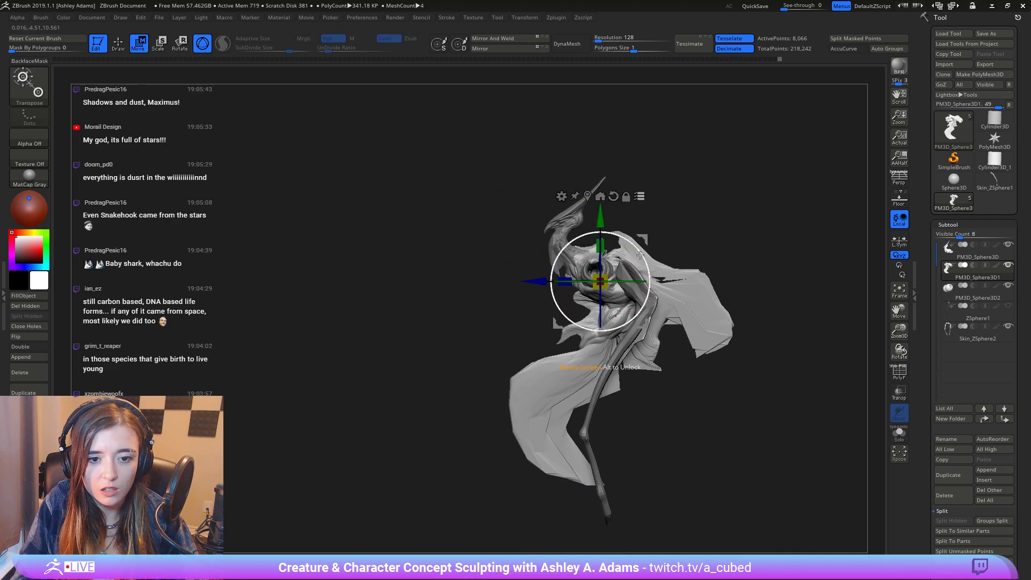
drag(649, 244, 627, 237)
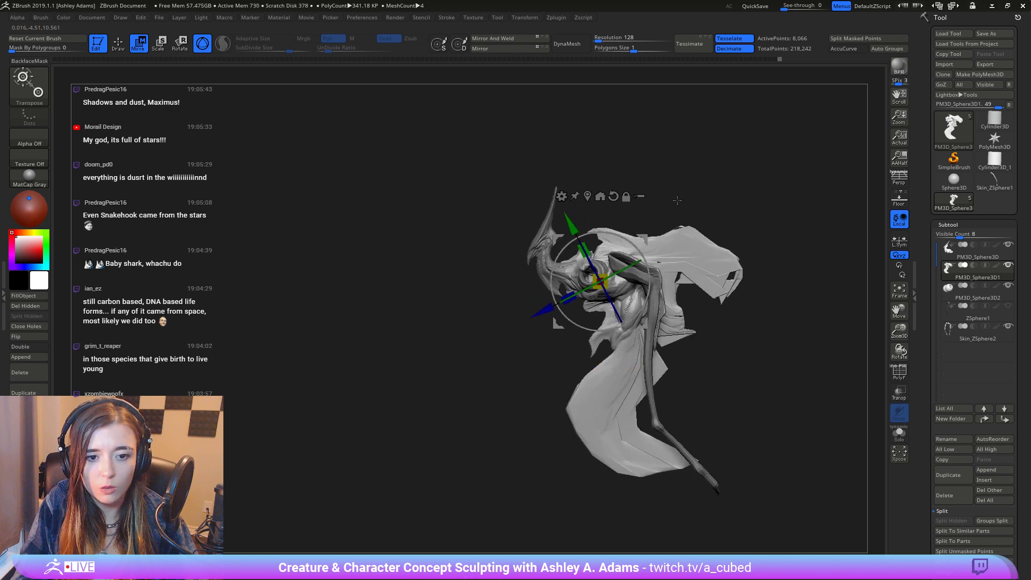
key(q)
Step: Examine the creature's silhouette in profile and straight from the front
mouse_move(624, 350)
alt+right_down()
mouse_move(554, 268)
mouse_move(697, 340)
alt+right_up()
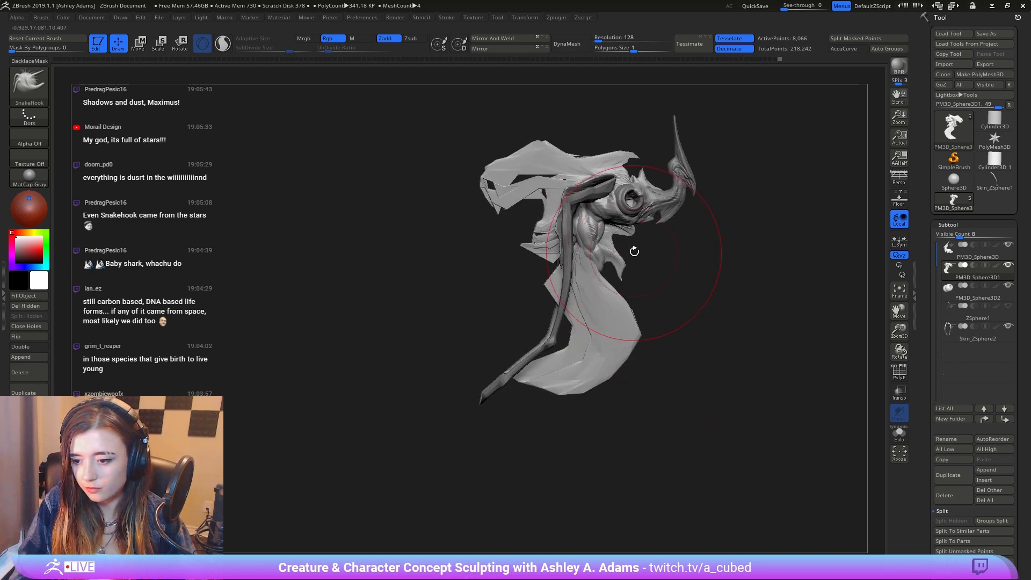
alt+right_drag(662, 251, 618, 308)
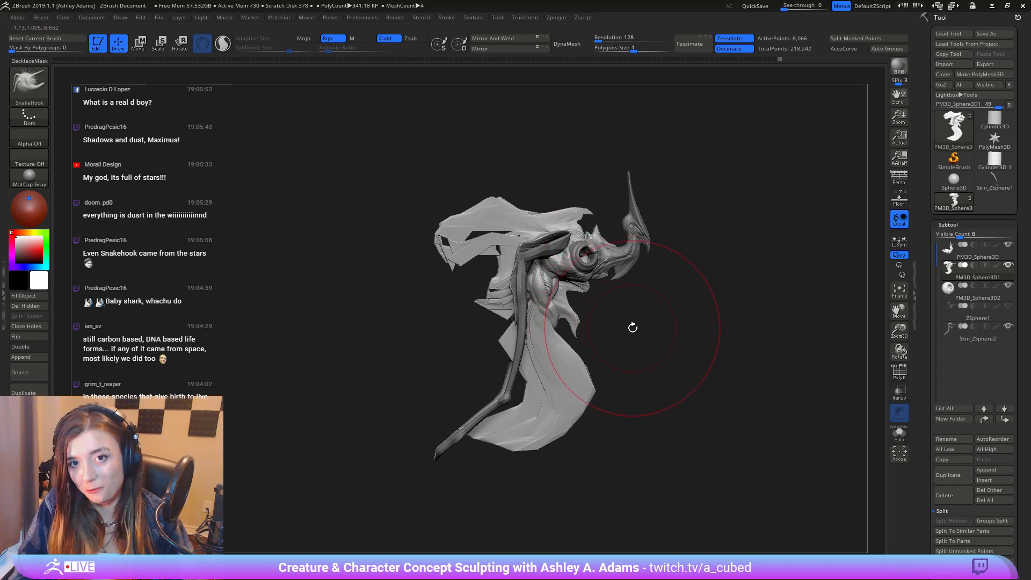
drag(633, 225, 527, 287)
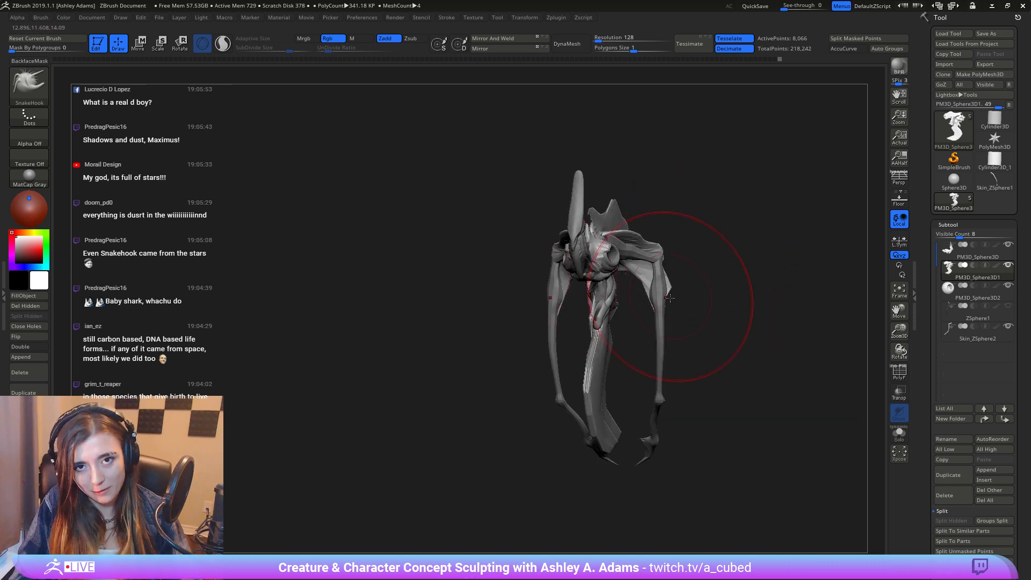
shift+drag(670, 298, 678, 337)
alt+drag(629, 382, 549, 321)
key(space)
ctrl+right_drag(548, 302, 547, 320)
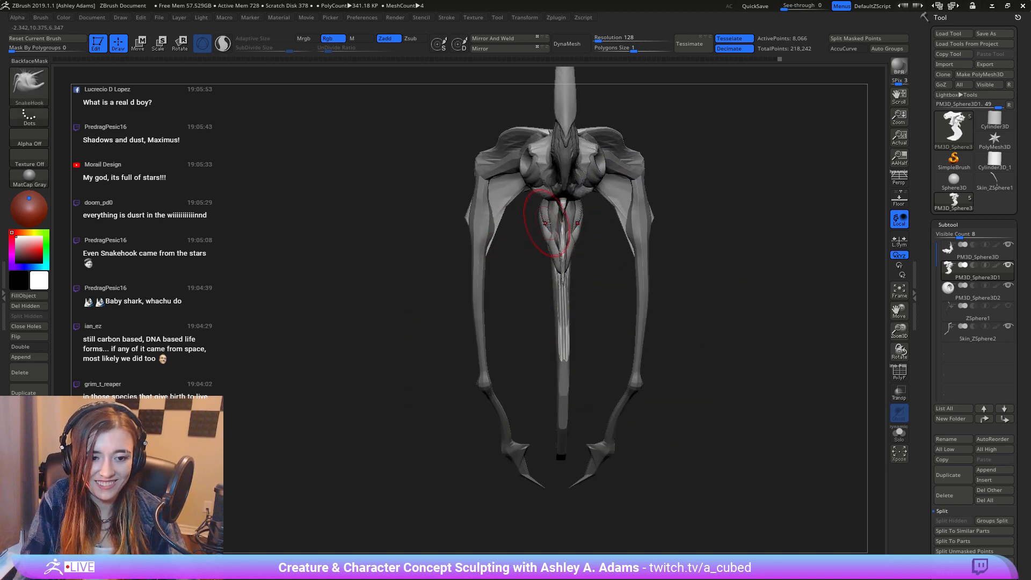
Step: Rework the base of the forelimbs beneath the head symmetrically with a much smaller SnakeHook brush
mouse_move(543, 218)
right_down()
mouse_move(534, 230)
mouse_move(541, 208)
mouse_move(582, 207)
mouse_move(515, 189)
right_up()
key(space)
drag(522, 192, 514, 192)
right_drag(491, 192, 513, 189)
drag(515, 189, 509, 201)
right_drag(509, 201, 512, 207)
key(space)
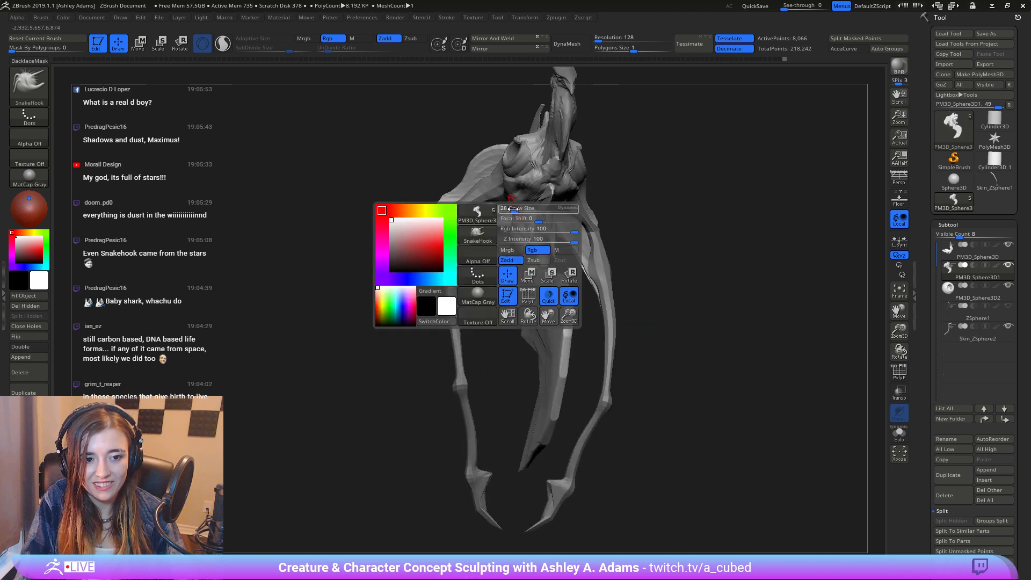
drag(513, 209, 510, 216)
mouse_move(512, 216)
right_down()
mouse_move(543, 213)
mouse_move(514, 199)
right_up()
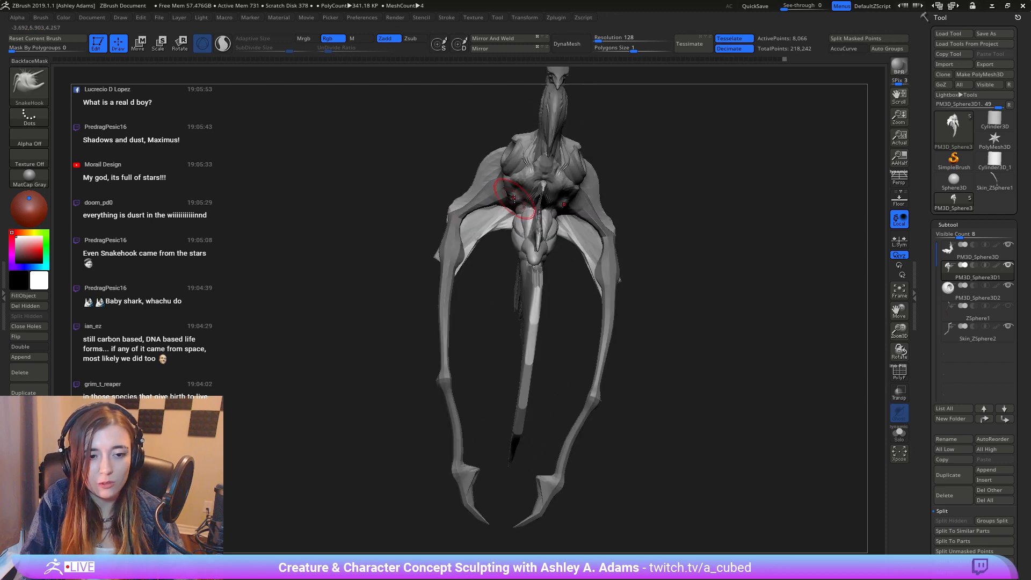
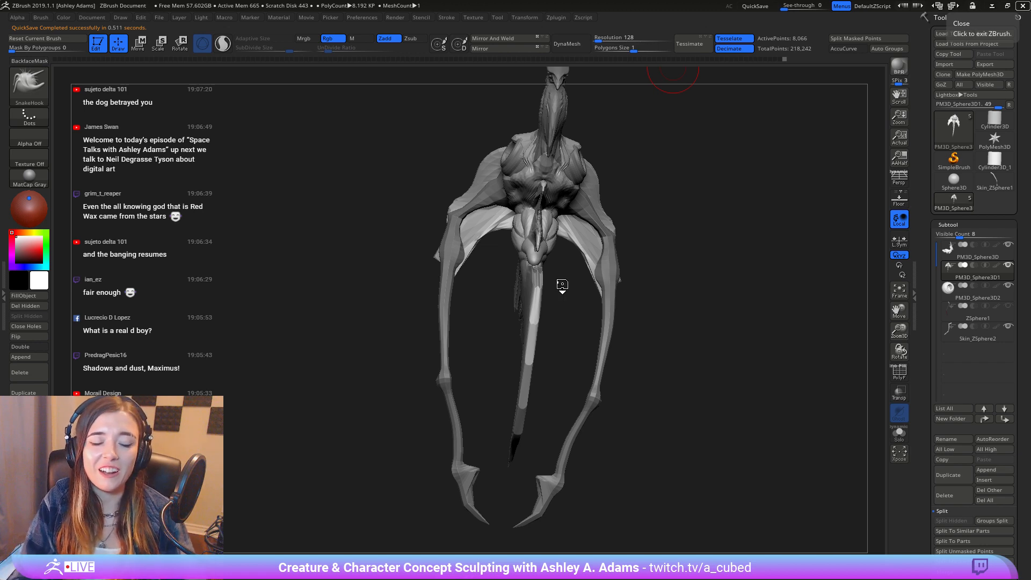
Step: Make the PM3D_Sphere3D subtool active and adjust the horn's curve with a larger SnakeHook brush
mouse_move(559, 285)
mouse_down()
mouse_move(530, 292)
mouse_move(600, 320)
mouse_move(529, 318)
mouse_move(614, 294)
mouse_move(510, 232)
mouse_up()
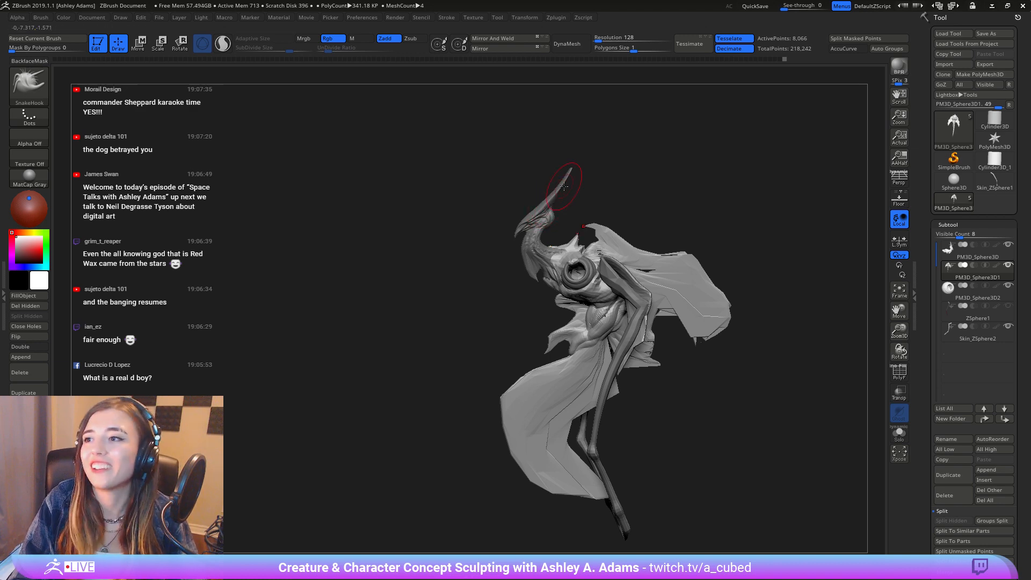
ctrl+right_drag(565, 265, 597, 323)
mouse_move(569, 214)
right_down()
mouse_move(539, 198)
mouse_move(516, 212)
right_up()
alt+click(518, 215)
key(space)
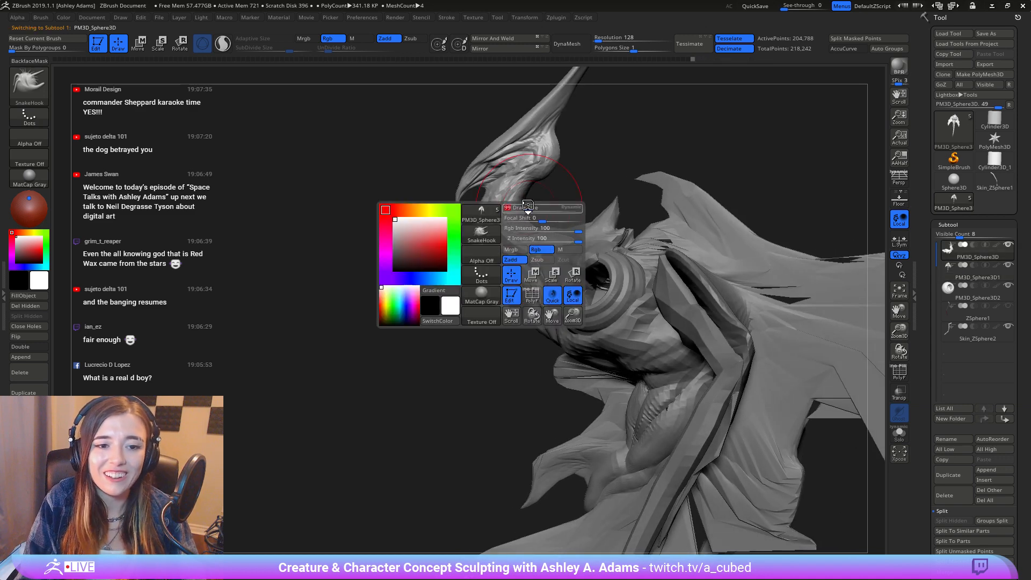
drag(522, 191, 537, 187)
Step: Enlarge the SnakeHook brush further and bend the long upper spike of the horn into a smoother curve
mouse_move(550, 129)
alt+right_down()
mouse_move(563, 197)
mouse_move(582, 228)
alt+right_up()
key(space)
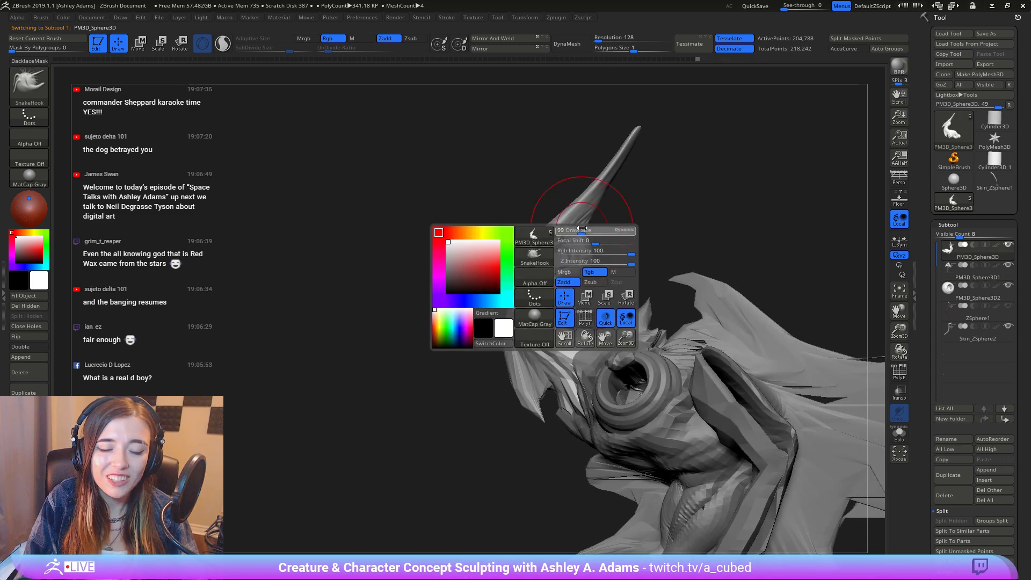
drag(582, 228, 589, 229)
right_drag(569, 230, 586, 244)
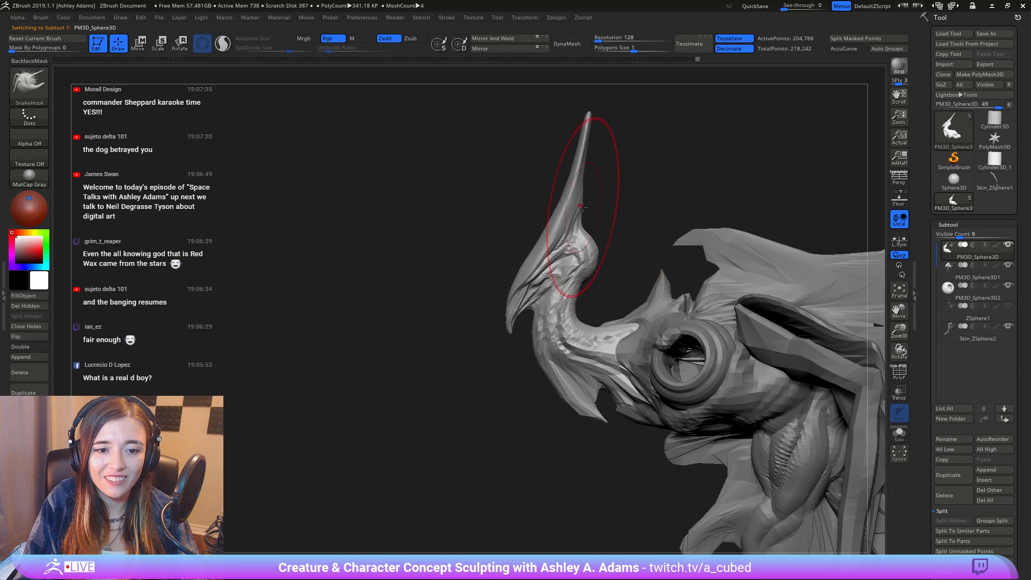
drag(582, 146, 588, 149)
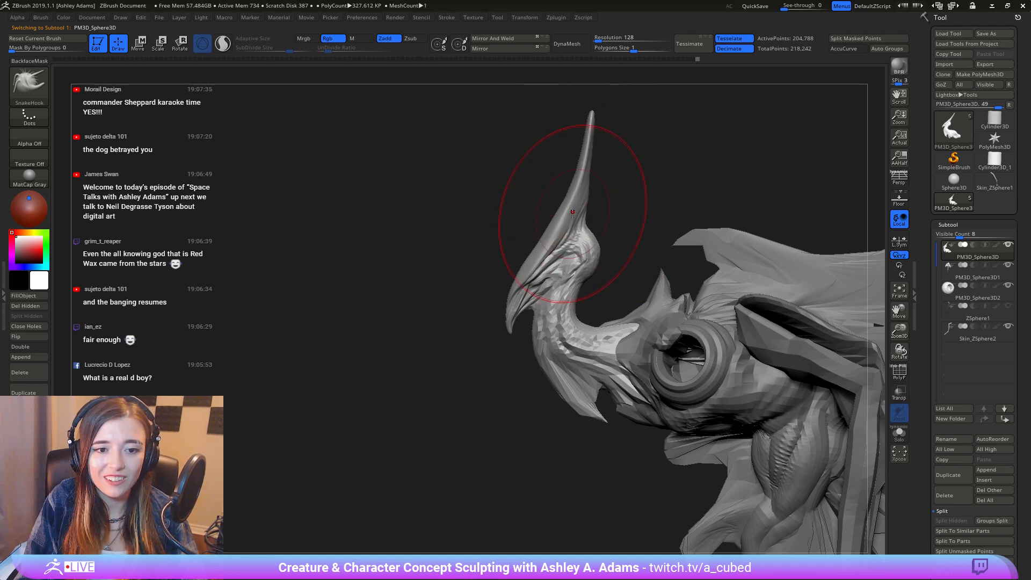
key(space)
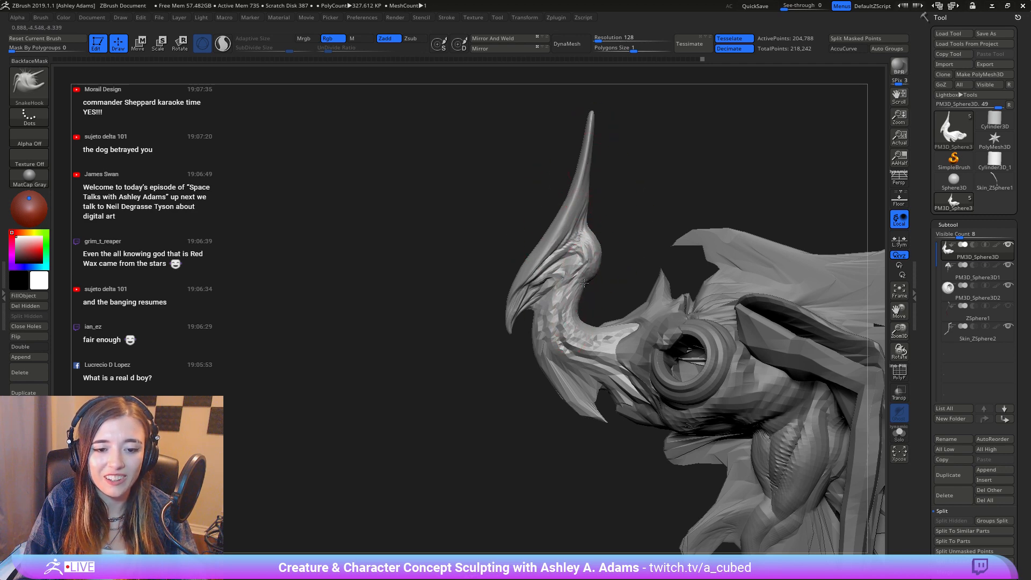
Step: Refine the back bulge of the horn and the rear edge of its spike in profile with a smaller SnakeHook brush
ctrl+right_drag(559, 306, 548, 279)
right_drag(547, 279, 644, 274)
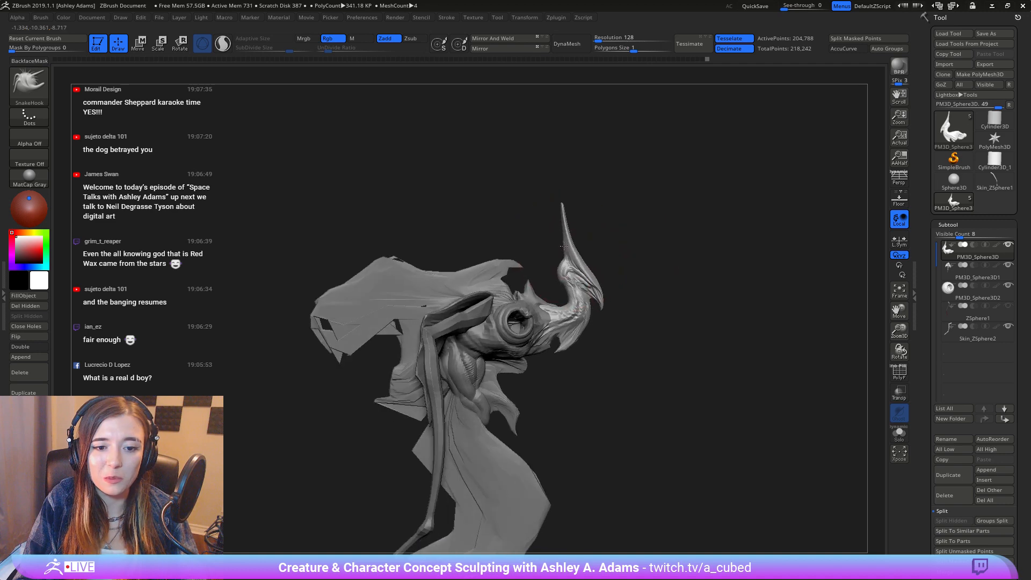
key(space)
drag(575, 305, 561, 305)
ctrl+right_drag(563, 282, 578, 316)
key(space)
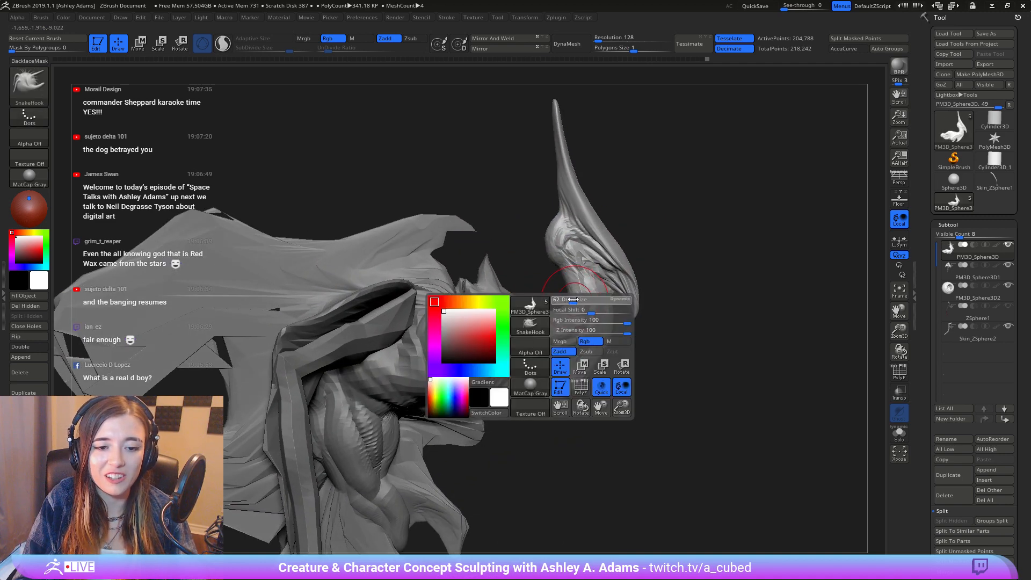
key(space)
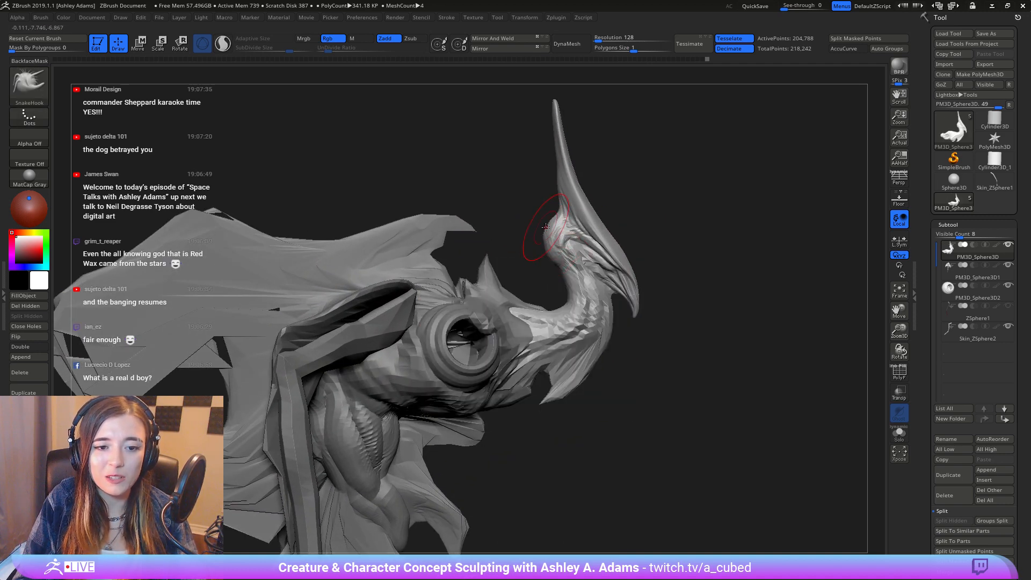
drag(549, 228, 553, 213)
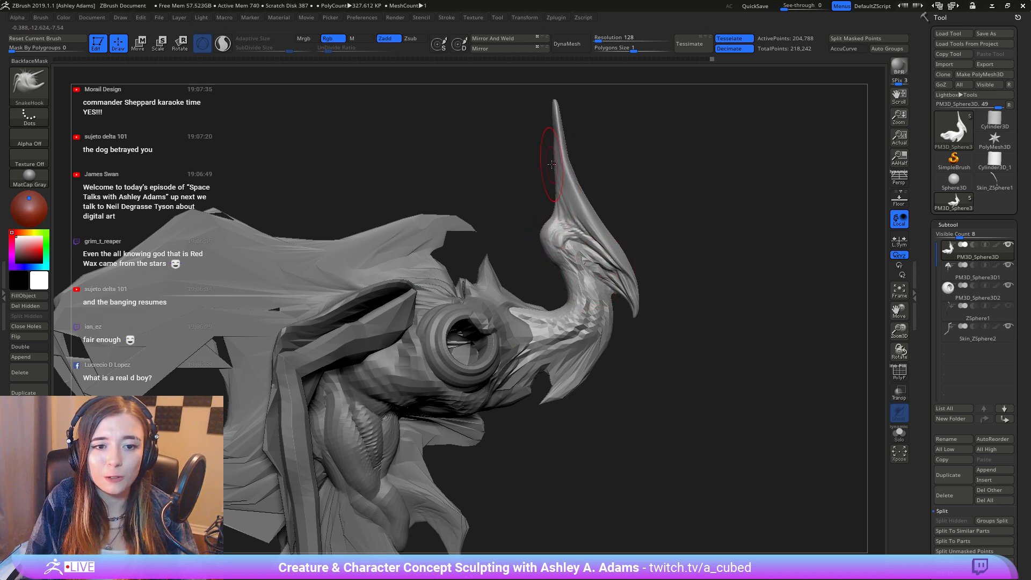
drag(551, 132, 555, 144)
Step: Examine the reshaped horn against the creature's full silhouette from both sides
ctrl+right_drag(589, 298, 575, 133)
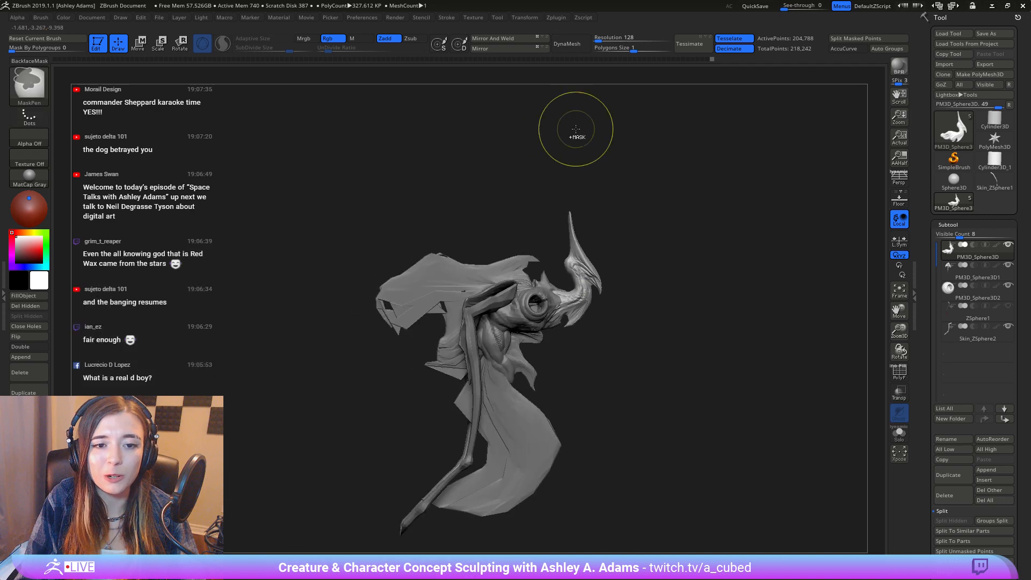
right_drag(666, 215, 531, 247)
alt+right_drag(622, 271, 529, 225)
right_click(513, 305)
mouse_move(400, 185)
right_down()
mouse_move(424, 178)
mouse_move(410, 174)
right_up()
alt+right_drag(411, 174, 565, 202)
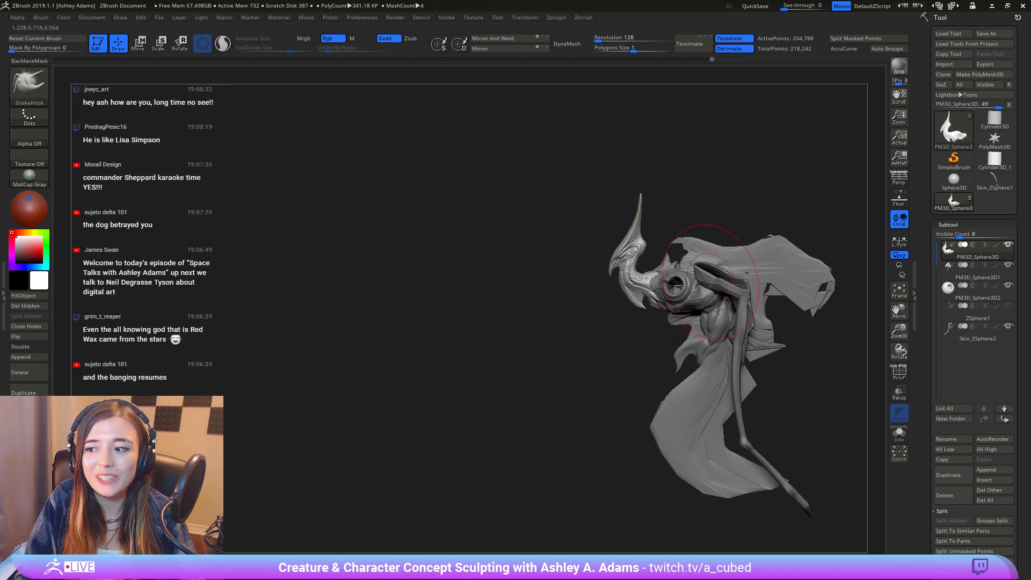
Step: Make the PM3D_Sphere3D1 subtool active and start reshaping the rear edge of the back fin with SnakeHook
mouse_move(706, 274)
right_down()
mouse_move(652, 301)
mouse_move(632, 433)
right_up()
right_click(577, 370)
right_drag(617, 310, 601, 308)
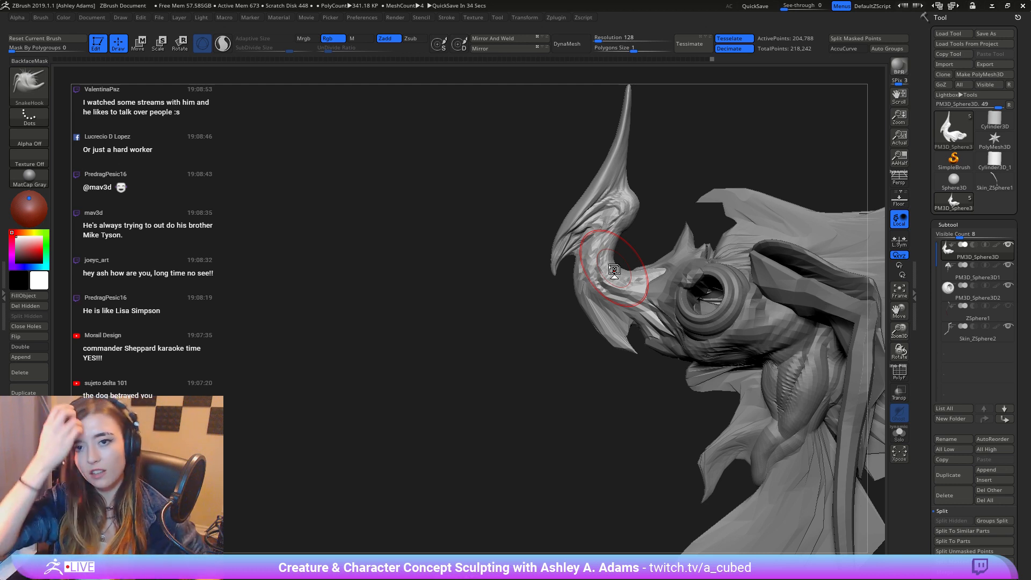
mouse_move(644, 253)
right_down()
mouse_move(654, 237)
mouse_move(635, 234)
mouse_move(661, 240)
mouse_move(611, 230)
mouse_move(631, 233)
mouse_move(613, 291)
right_up()
right_click(630, 233)
alt+click(738, 310)
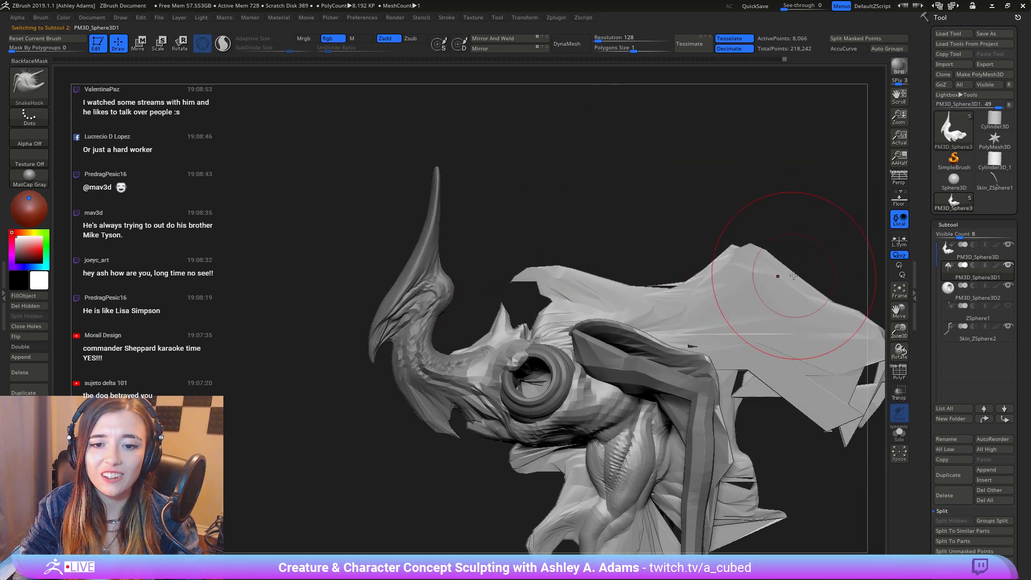
key(ctrl)
alt+right_drag(805, 355, 607, 260)
mouse_move(653, 236)
ctrl+right_down()
mouse_move(649, 208)
mouse_move(714, 231)
mouse_move(703, 236)
ctrl+right_up()
mouse_move(626, 265)
mouse_down()
mouse_move(575, 260)
mouse_move(553, 230)
mouse_move(665, 267)
mouse_up()
key(shift)
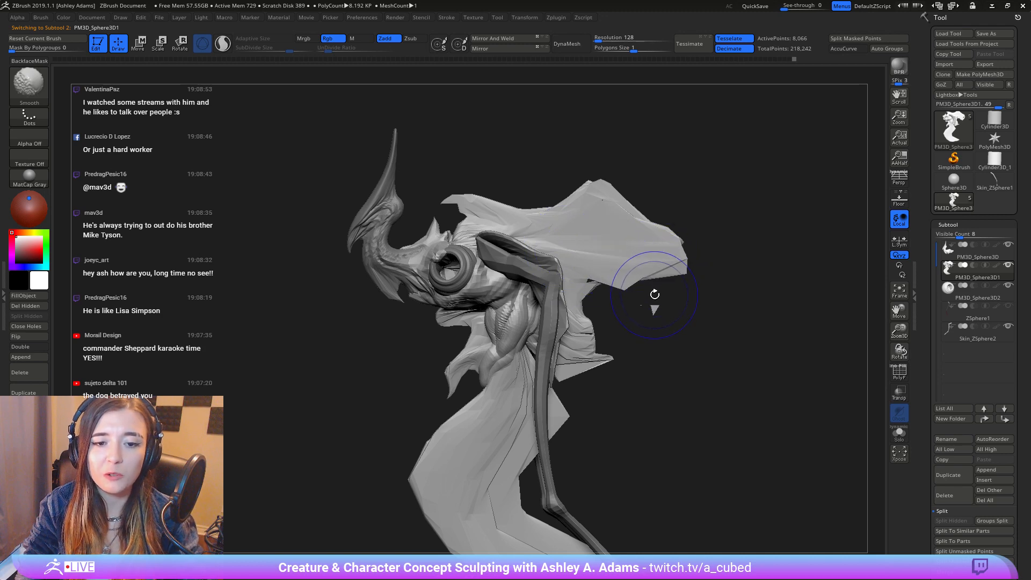
Step: Pull the back fin's rear lower corner downward and adjust its trailing edge in profile with SnakeHook
mouse_move(656, 305)
right_down()
mouse_move(643, 281)
mouse_move(663, 288)
right_up()
key(shift)
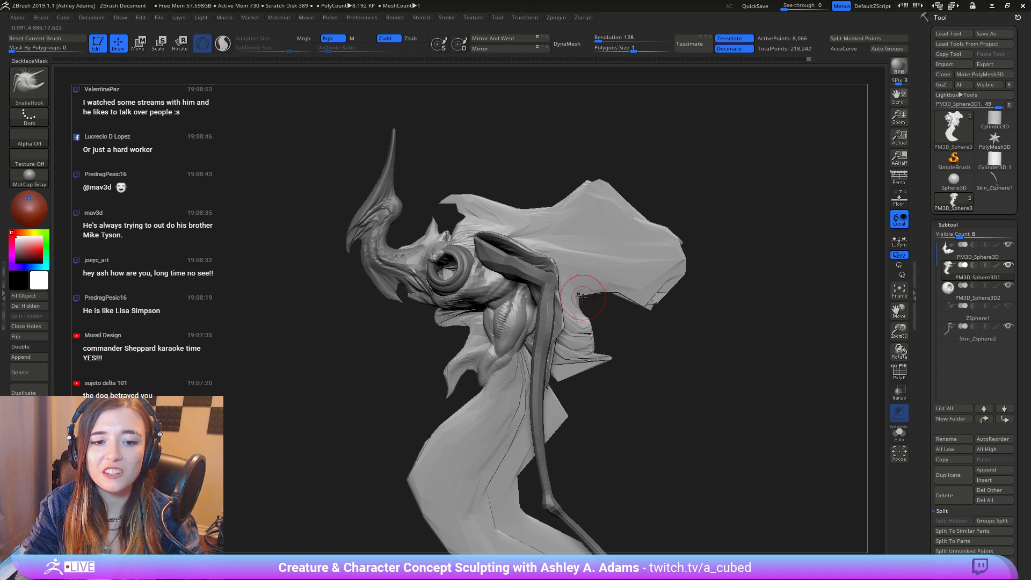
right_drag(569, 301, 579, 302)
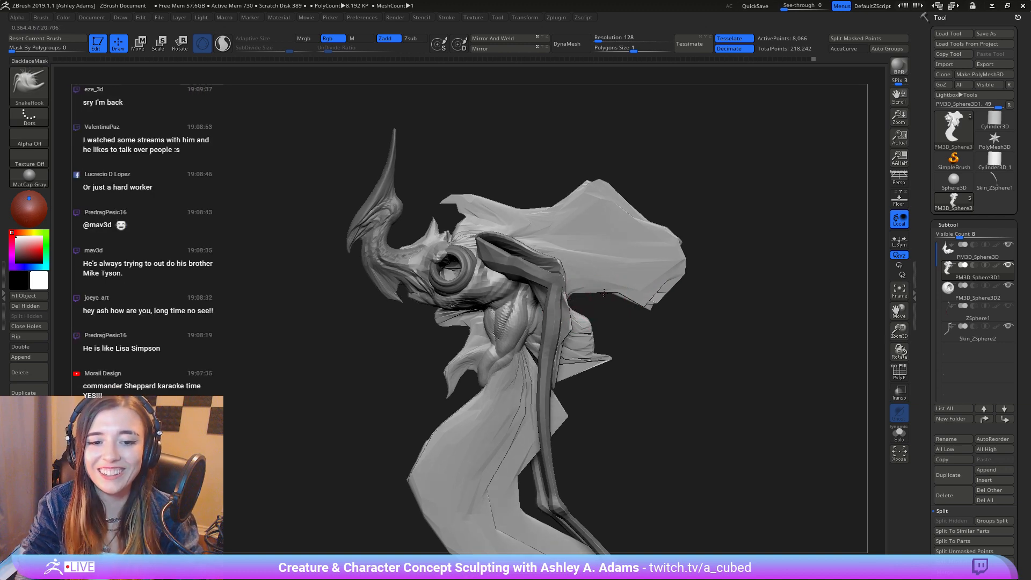
drag(642, 296, 631, 314)
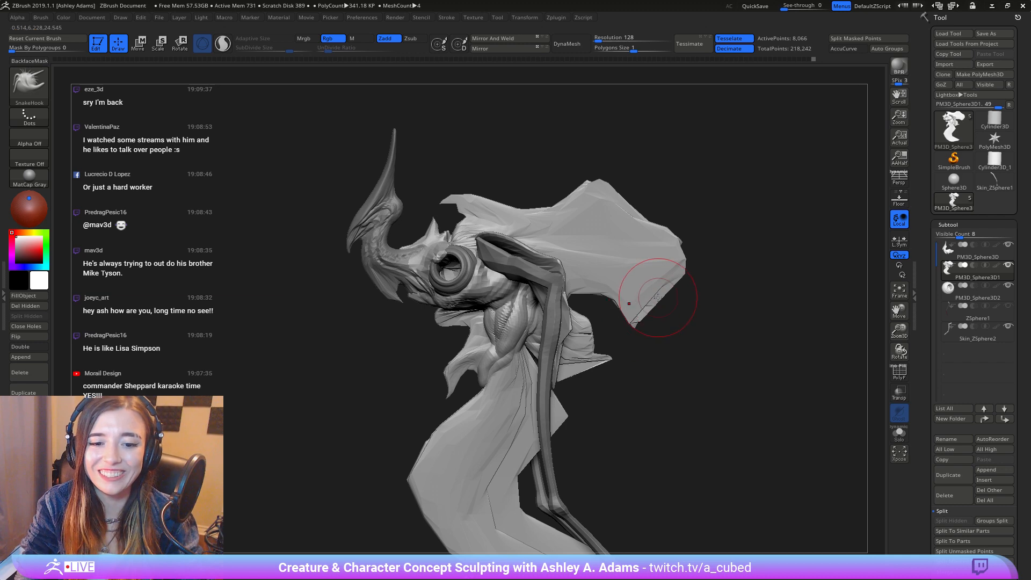
drag(658, 265, 669, 234)
Step: Try to pull the back fin's upper peak rearward from the opposite profile, and undo it
ctrl+right_drag(675, 304, 502, 165)
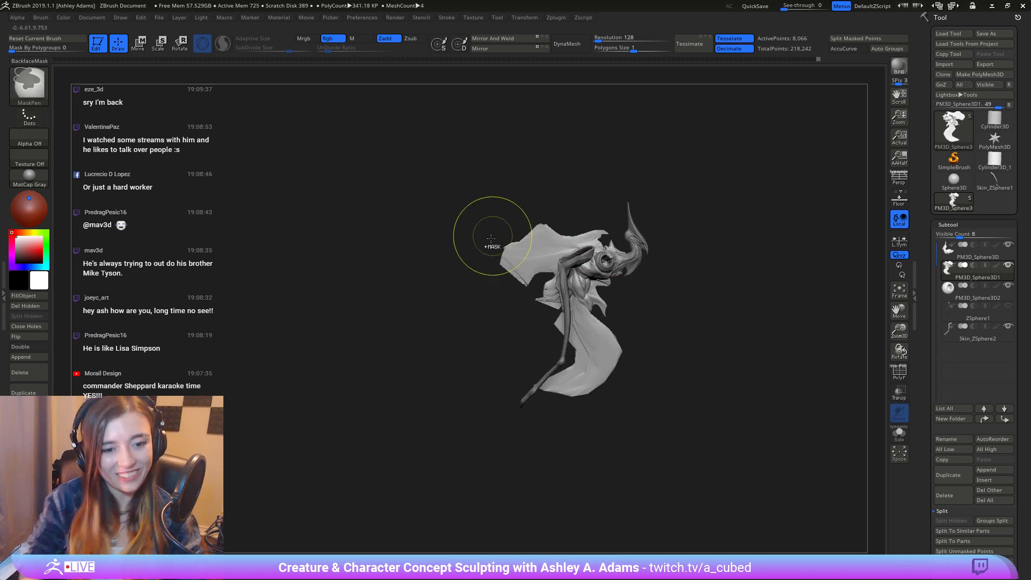
ctrl+right_drag(492, 236, 591, 216)
mouse_move(575, 195)
mouse_down()
mouse_move(578, 185)
mouse_move(582, 197)
mouse_up()
ctrl+right_drag(581, 251, 618, 237)
alt+right_drag(617, 238, 481, 203)
drag(474, 215, 461, 210)
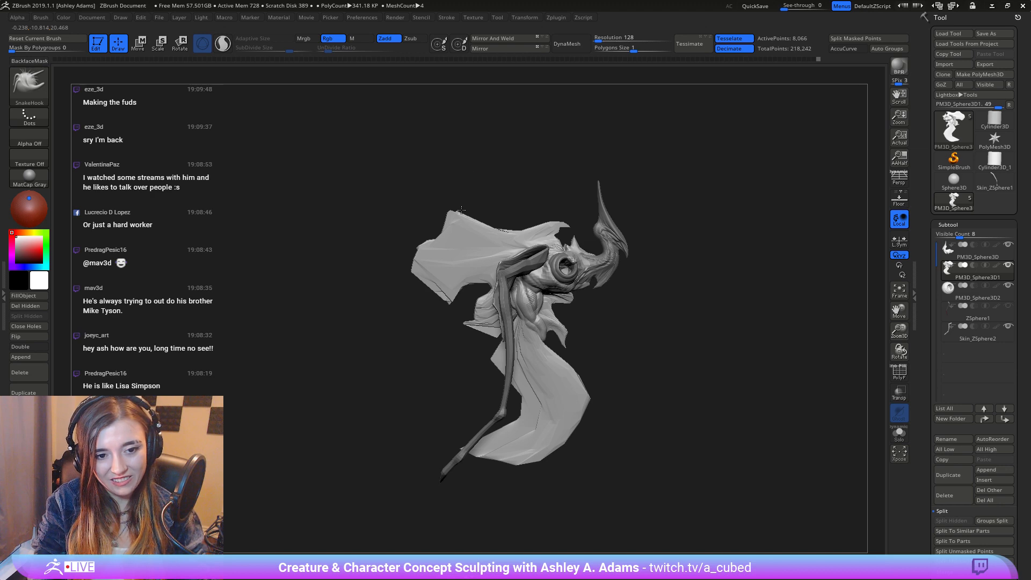
key(ctrl+z)
Step: Resize the SnakeHook brush and stretch the rear end of the back fin outward
key(space)
drag(455, 263, 435, 263)
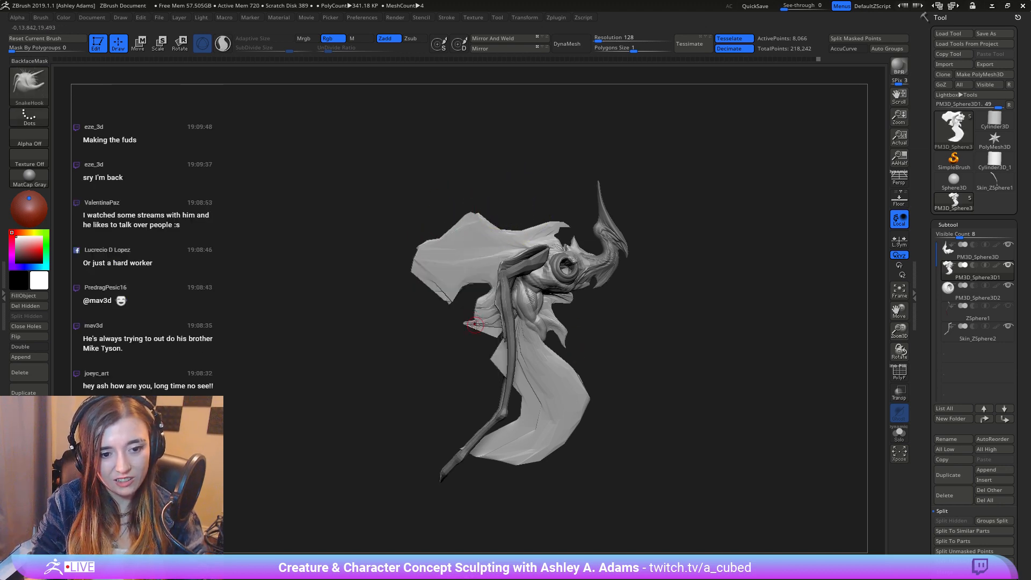
key(space)
drag(475, 325, 489, 324)
mouse_move(429, 279)
mouse_down()
mouse_move(418, 280)
mouse_move(461, 291)
mouse_up()
key(space)
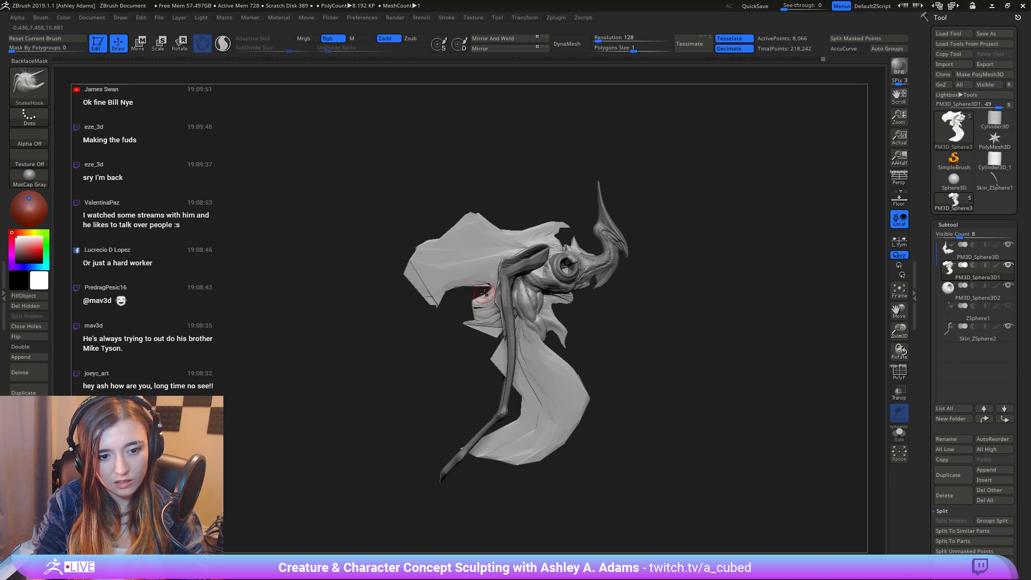
Step: Raise the back fin's upper peak and sweep its rear edge outward around the triangular gap with SnakeHook
ctrl+right_drag(493, 287, 471, 218)
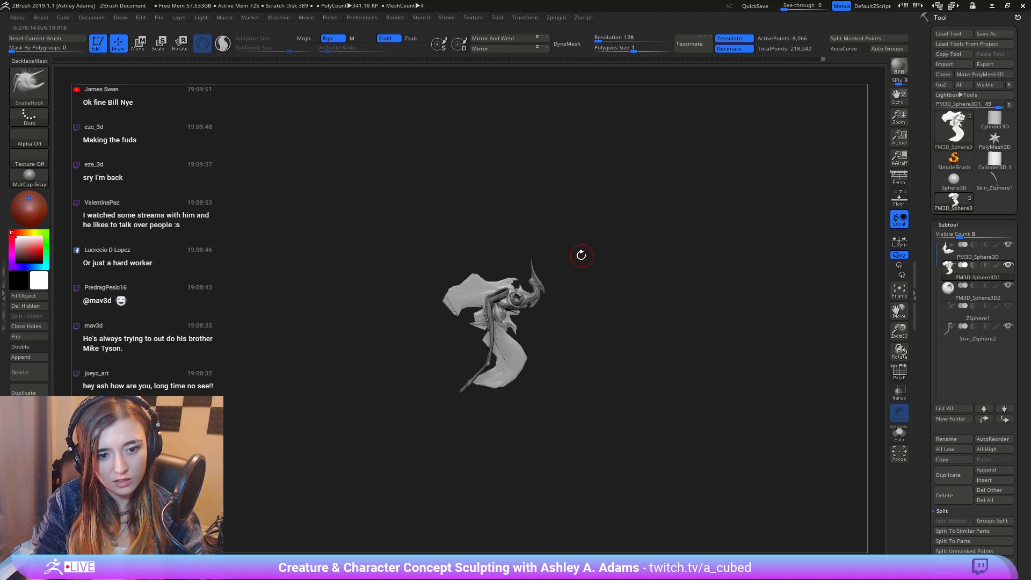
key(f)
key(space)
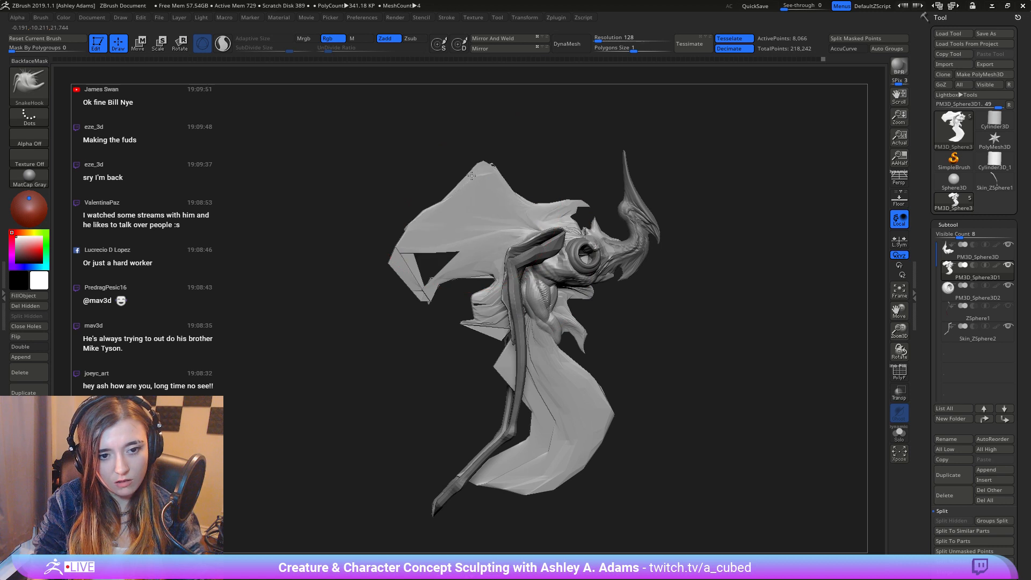
drag(472, 176, 458, 167)
drag(411, 228, 388, 217)
mouse_move(478, 301)
ctrl+right_down()
mouse_move(518, 228)
mouse_move(366, 309)
ctrl+right_up()
alt+right_drag(366, 308, 514, 324)
key(space)
drag(571, 272, 553, 272)
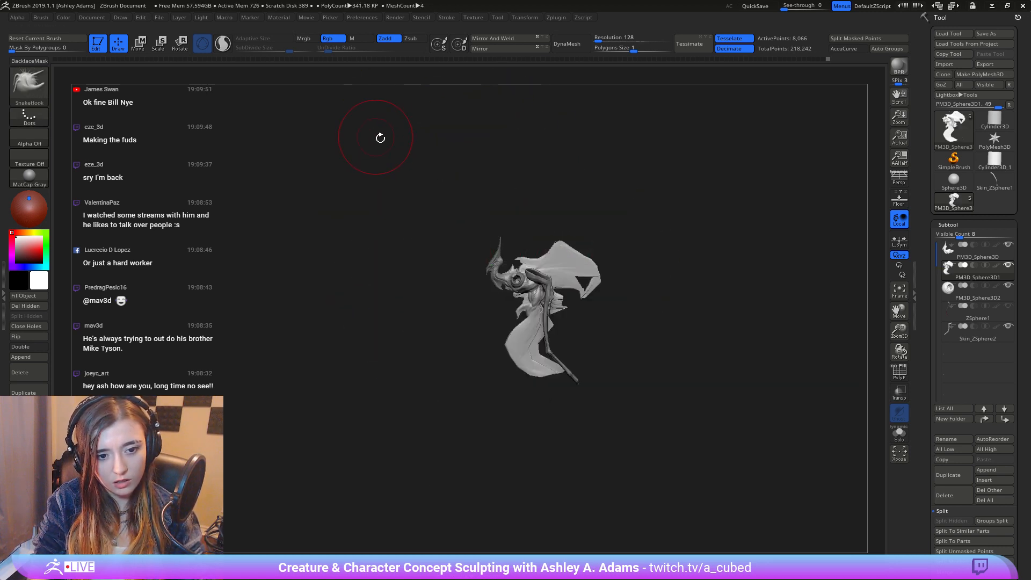
mouse_move(551, 270)
ctrl+right_down()
mouse_move(509, 416)
mouse_move(558, 253)
ctrl+right_up()
Step: Enlarge the brush and work the front edge of the curved lower body with ClayBuildup
key(space)
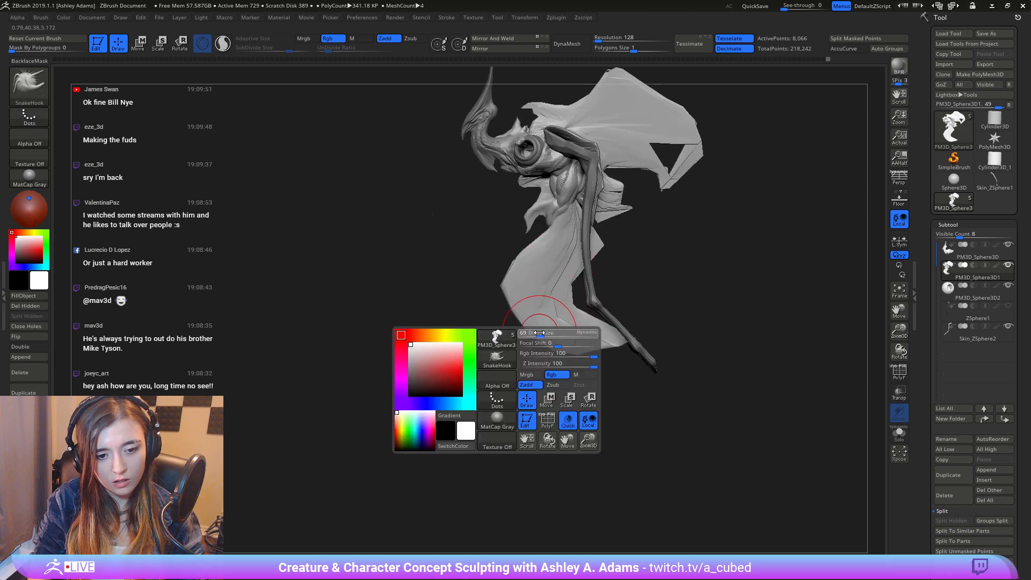
mouse_move(540, 337)
mouse_down()
mouse_move(562, 337)
mouse_move(511, 333)
mouse_up()
right_drag(510, 334, 532, 318)
key(space)
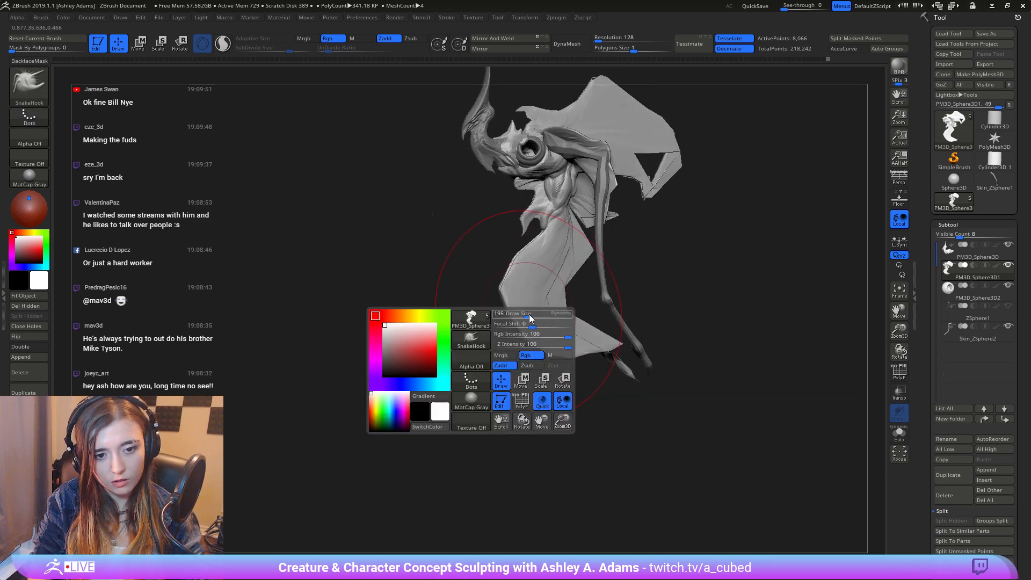
drag(530, 320, 516, 319)
key(b)
key(c)
key(b)
mouse_move(514, 280)
mouse_down()
mouse_move(506, 313)
mouse_move(538, 337)
mouse_move(525, 262)
mouse_up()
right_drag(525, 263, 483, 343)
key(space)
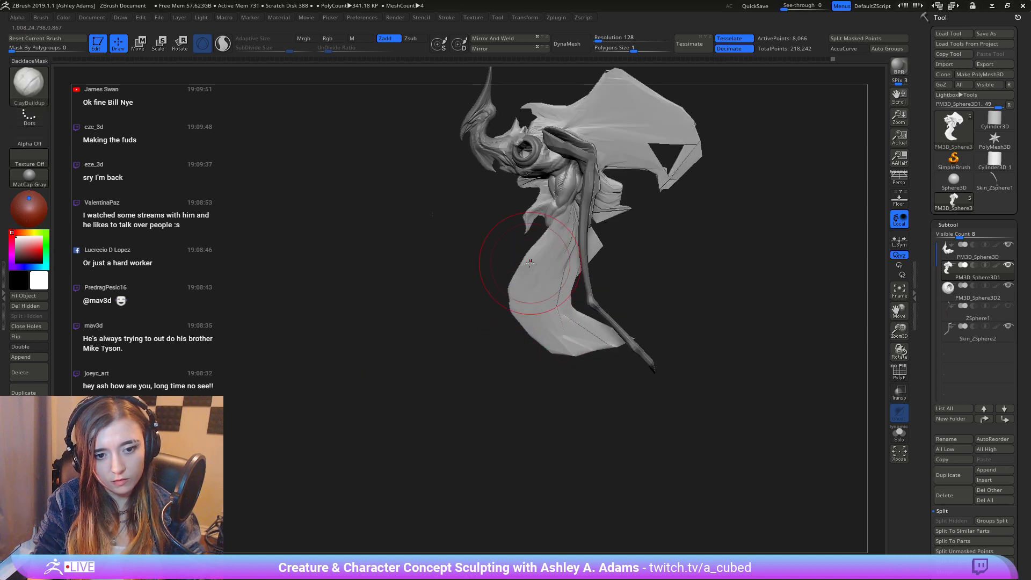
Step: Return to SnakeHook, bulge the front curve of the lower body forward and extend its lower tip
key(b)
key(s)
key(h)
drag(529, 275, 504, 330)
mouse_move(596, 339)
mouse_down()
mouse_move(575, 345)
mouse_move(636, 333)
mouse_up()
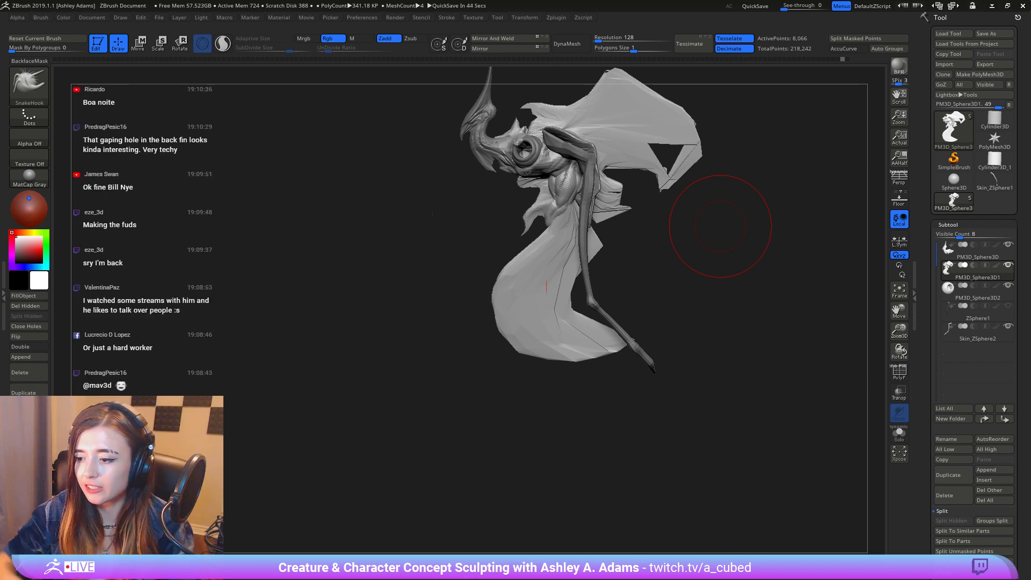
Step: Try closing the triangular gap near the back fin's rear corner with a resized SnakeHook brush, and bring the gap back
mouse_move(628, 265)
mouse_down()
mouse_move(702, 159)
mouse_move(636, 322)
mouse_move(640, 349)
mouse_up()
key(space)
mouse_move(644, 341)
mouse_down()
mouse_move(659, 321)
mouse_move(671, 326)
mouse_up()
key(space)
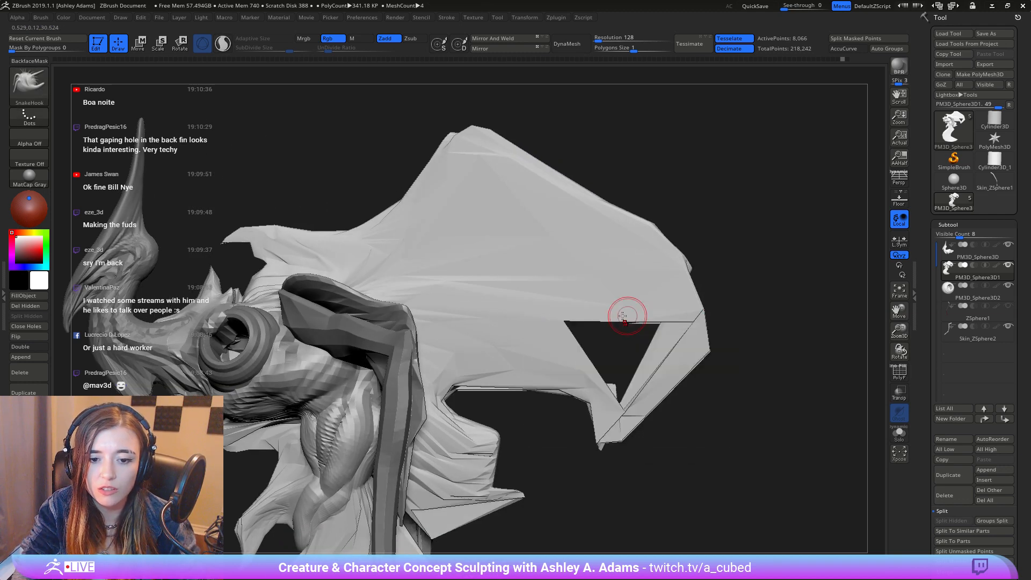
mouse_move(583, 313)
shift+mouse_down()
mouse_move(633, 350)
mouse_move(593, 367)
shift+mouse_up()
mouse_move(693, 371)
right_down()
mouse_move(566, 334)
mouse_move(625, 294)
mouse_move(688, 435)
mouse_move(710, 366)
right_up()
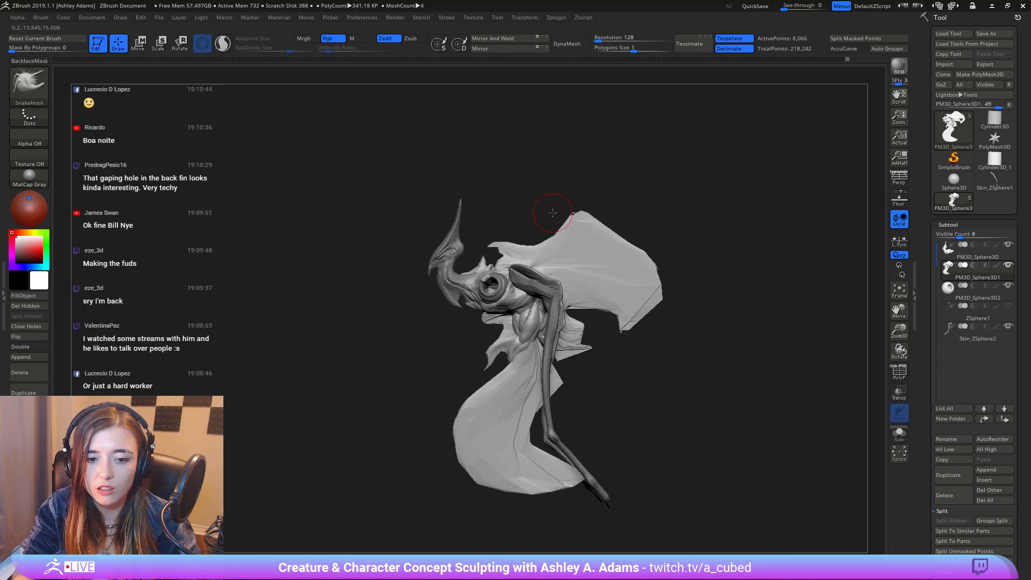
right_click(580, 339)
mouse_move(603, 269)
right_down()
mouse_move(580, 339)
mouse_move(612, 317)
mouse_move(597, 300)
right_up()
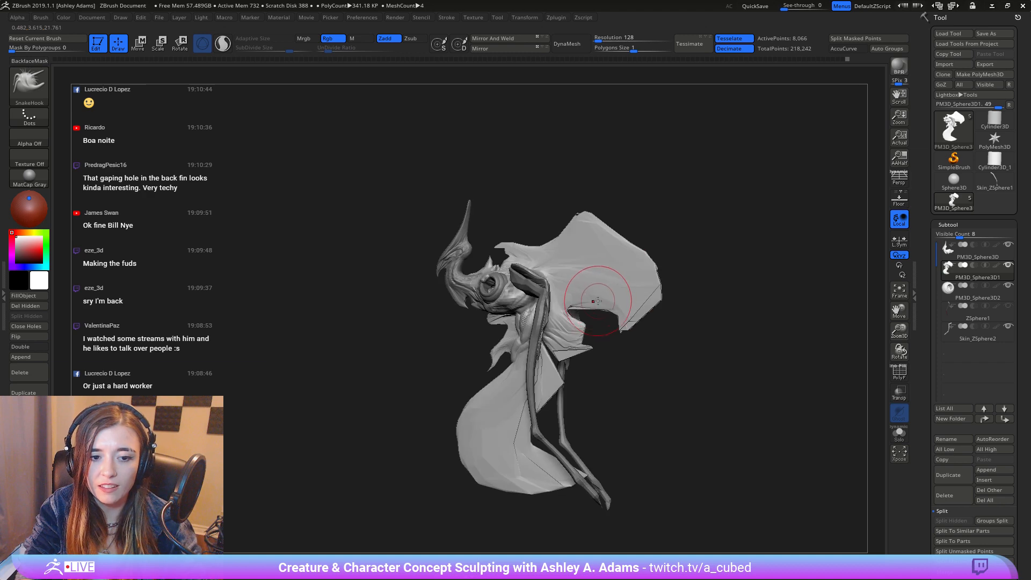
drag(598, 301, 598, 300)
mouse_move(632, 277)
right_down()
mouse_move(514, 341)
mouse_move(538, 367)
mouse_move(614, 281)
mouse_move(596, 272)
mouse_move(617, 176)
mouse_move(608, 247)
mouse_move(582, 227)
mouse_move(625, 239)
mouse_move(596, 231)
mouse_move(609, 230)
mouse_move(564, 258)
mouse_move(653, 228)
mouse_move(644, 241)
mouse_move(698, 244)
right_up()
right_click(577, 338)
click(618, 292)
right_click(618, 279)
right_click(653, 227)
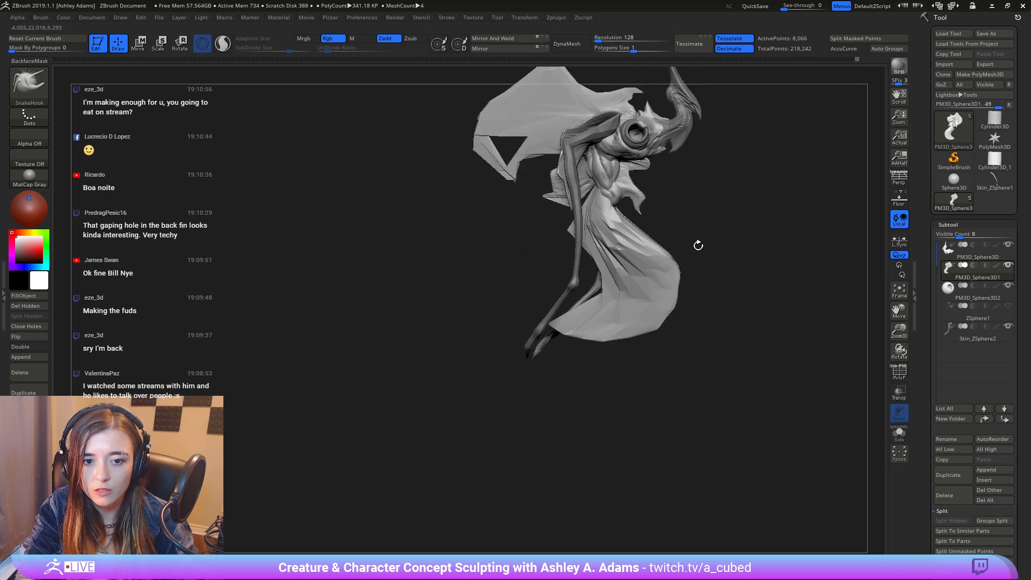
Step: Pull the rear edge of the lower body inward behind the forelimbs with SnakeHook, and check the silhouette from both sides
right_drag(612, 248, 644, 252)
right_click(644, 252)
right_drag(569, 247, 600, 244)
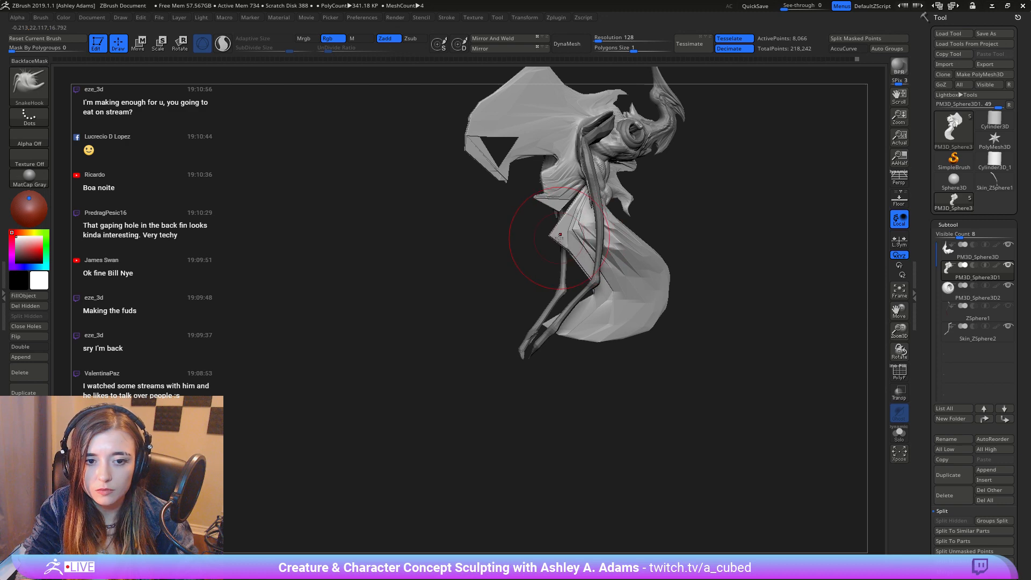
drag(530, 253, 565, 257)
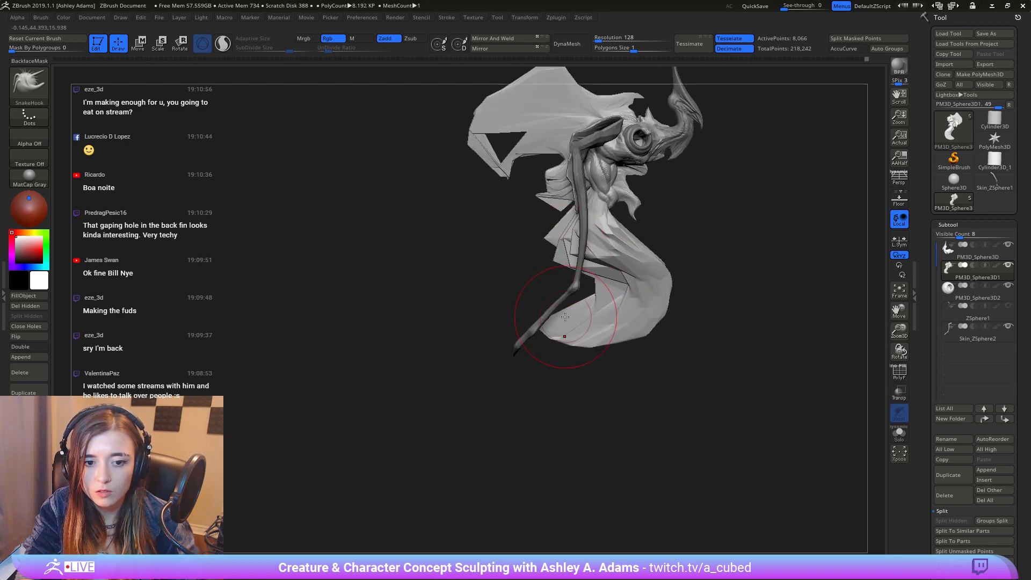
shift+drag(575, 321, 575, 320)
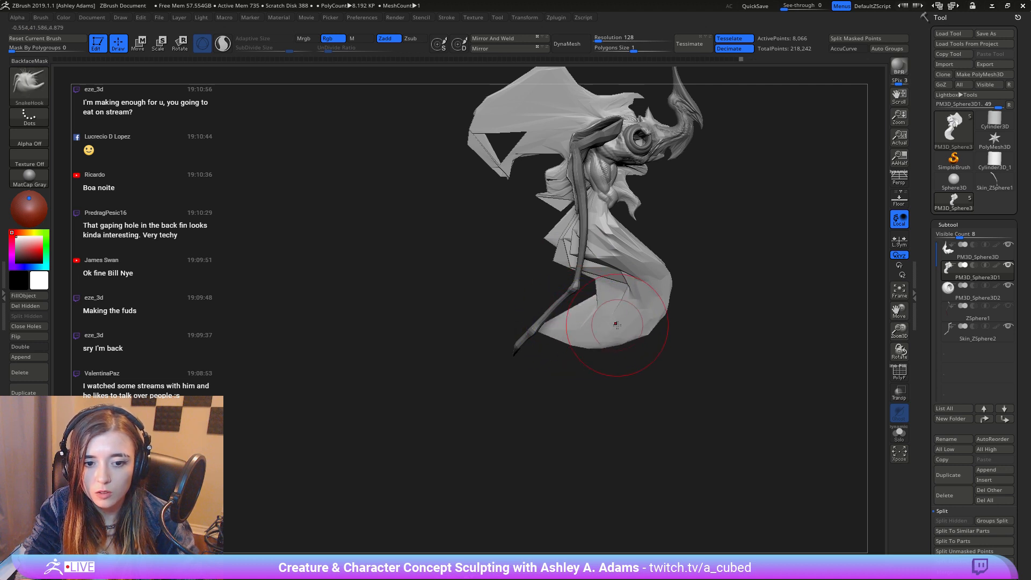
drag(704, 299, 613, 272)
mouse_move(613, 272)
ctrl+right_down()
mouse_move(731, 306)
mouse_move(698, 269)
ctrl+right_up()
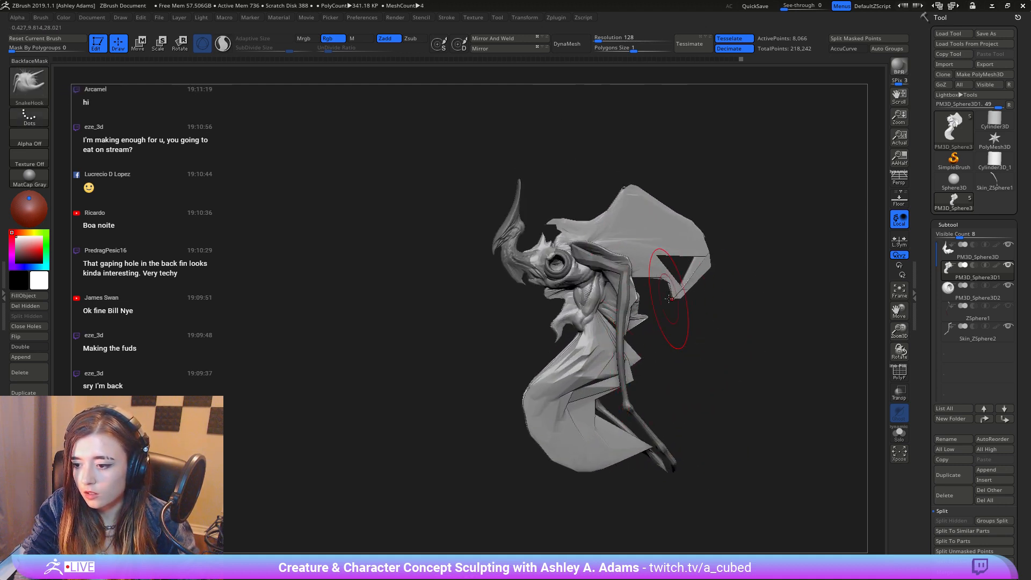
drag(679, 303, 620, 172)
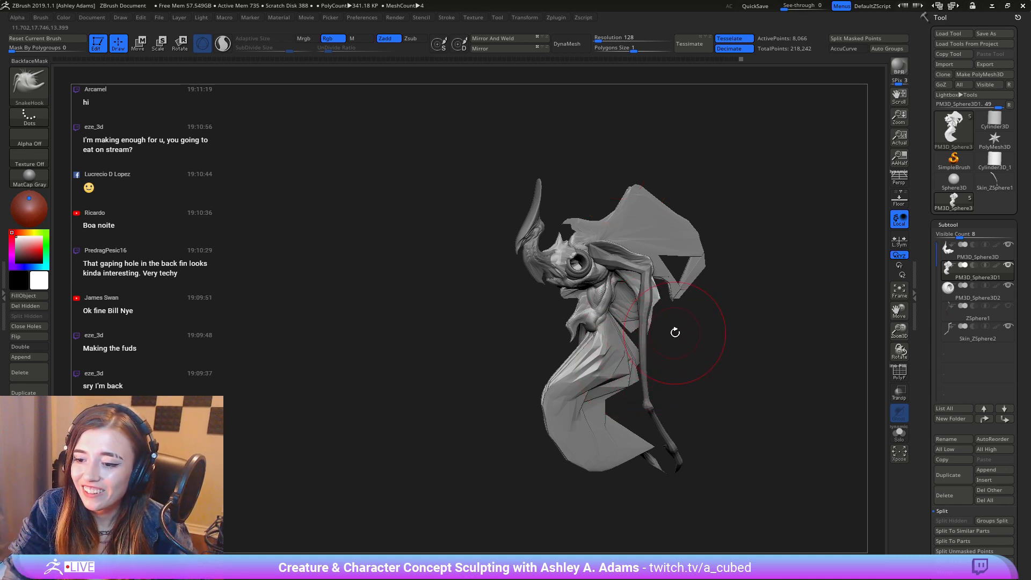
drag(660, 312, 730, 395)
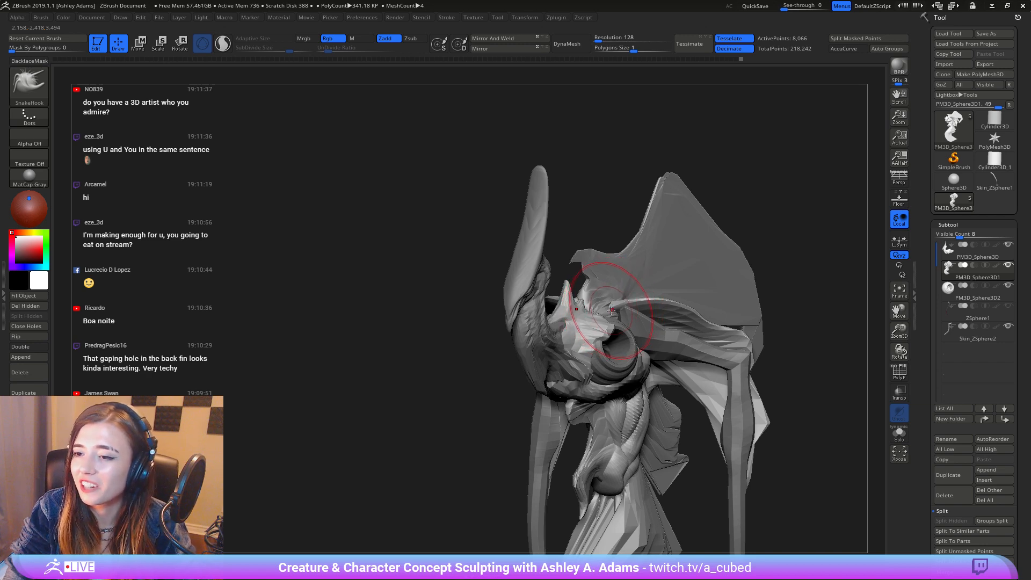
Step: Make the PM3D_Sphere3D subtool active and adjust the side contour of the horn from the front with SnakeHook
drag(612, 311, 637, 329)
alt+click(637, 328)
right_drag(637, 329, 618, 318)
right_click(577, 361)
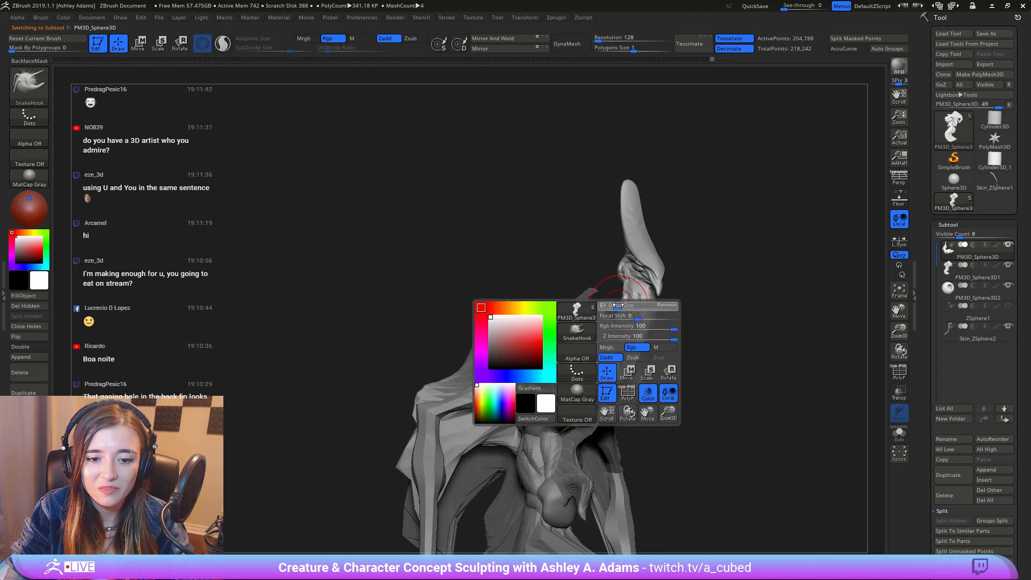
mouse_move(578, 362)
right_down()
mouse_move(614, 307)
mouse_move(589, 362)
right_up()
right_click(589, 363)
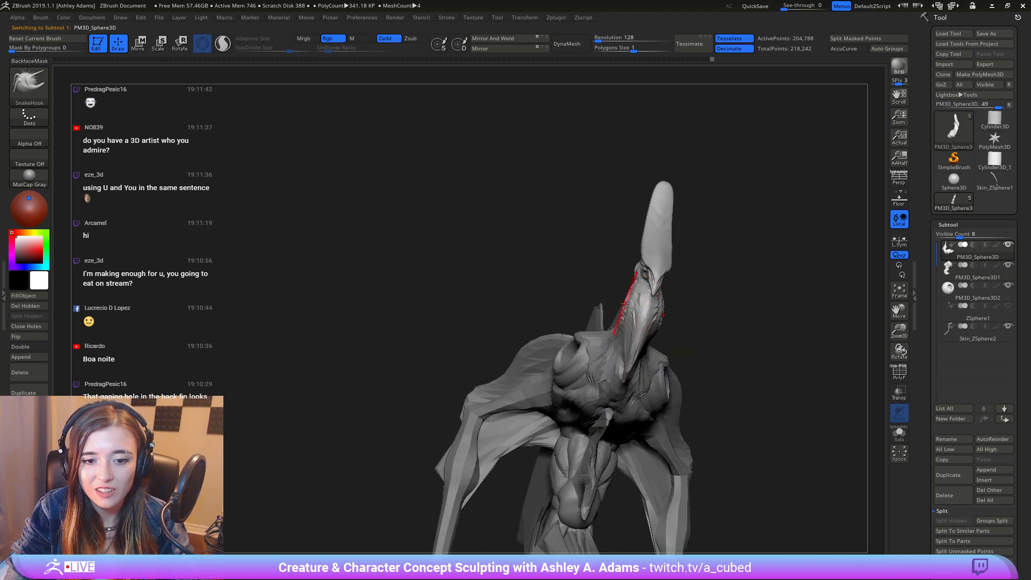
mouse_move(626, 298)
right_down()
mouse_move(628, 344)
mouse_move(598, 341)
right_up()
right_click(597, 341)
mouse_move(633, 269)
right_down()
mouse_move(612, 230)
mouse_move(642, 172)
right_up()
Step: Carve creases along the horn's upper spike and beside its back bulge with the DamStandard brush
key(b)
key(d)
key(s)
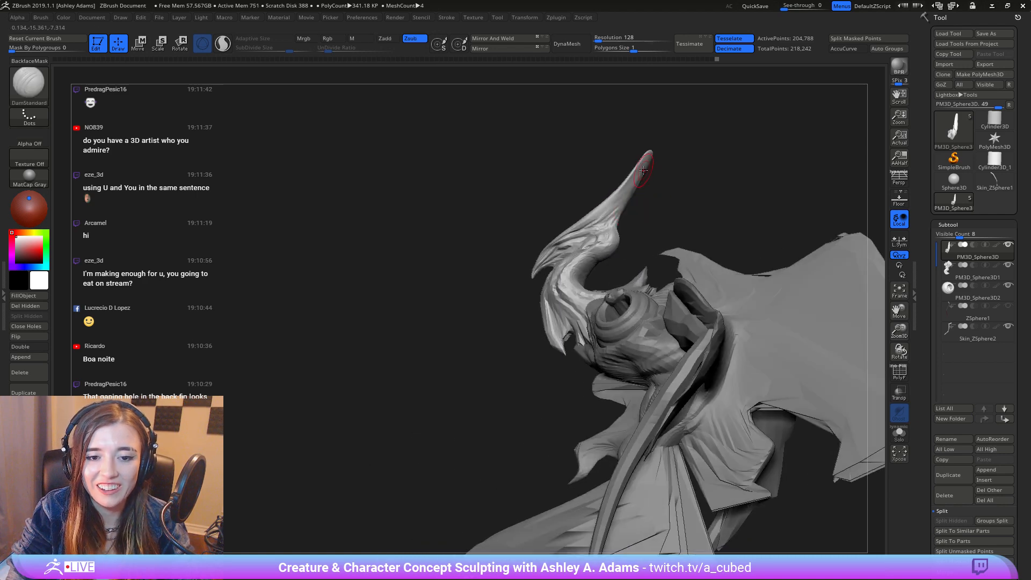
drag(637, 189, 614, 215)
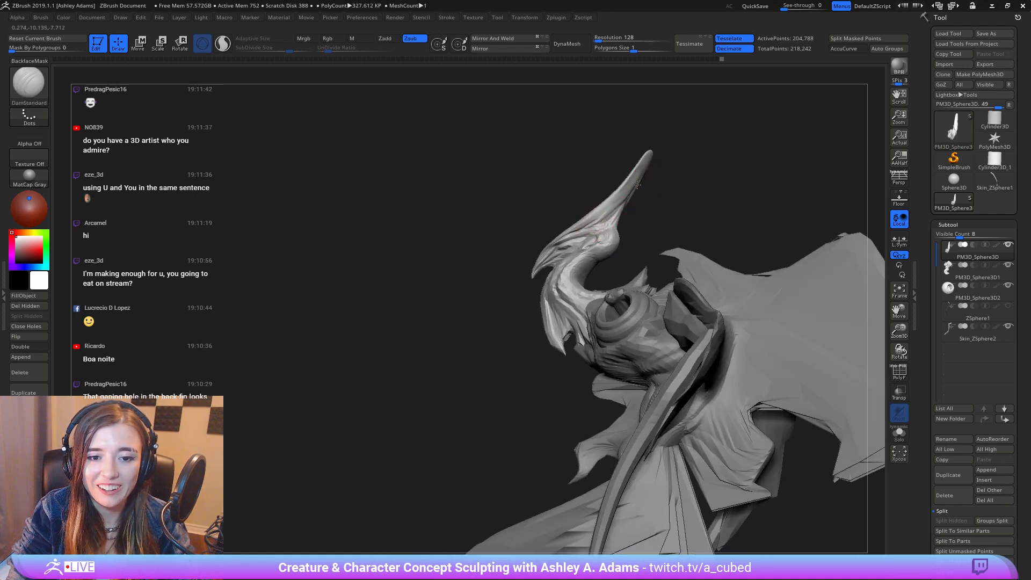
mouse_move(636, 185)
right_down()
mouse_move(608, 194)
mouse_move(640, 176)
right_up()
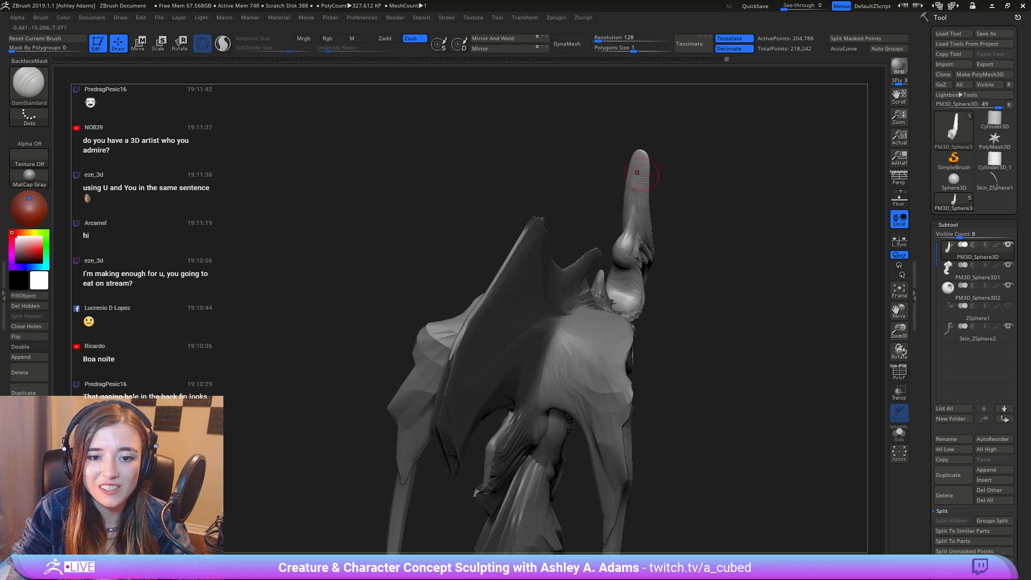
right_drag(638, 236, 635, 224)
drag(635, 220, 643, 237)
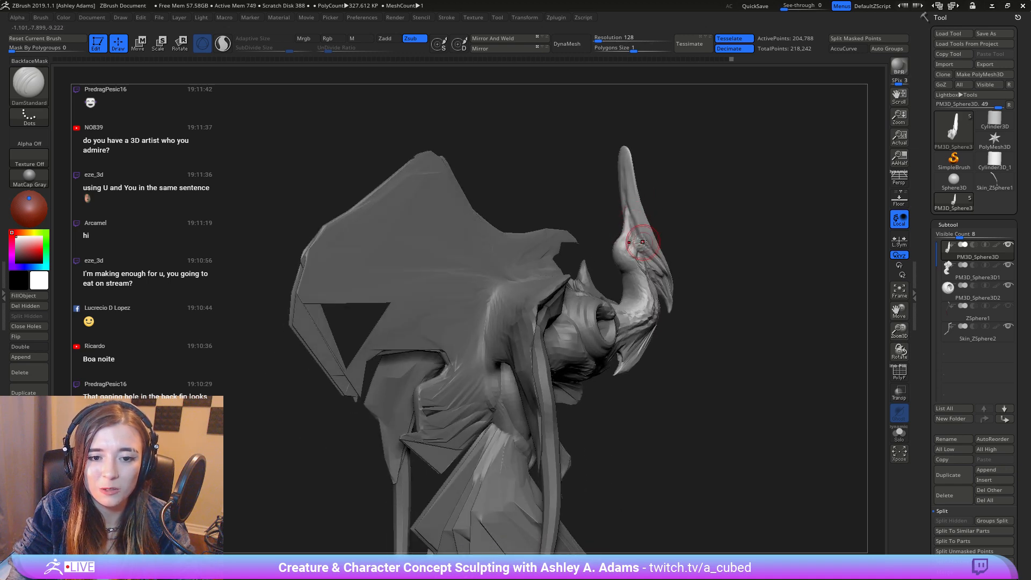
right_drag(643, 237, 632, 233)
Step: Swell the round bulge at the back of the horn with a resized Inflat brush
key(space)
drag(642, 285, 656, 285)
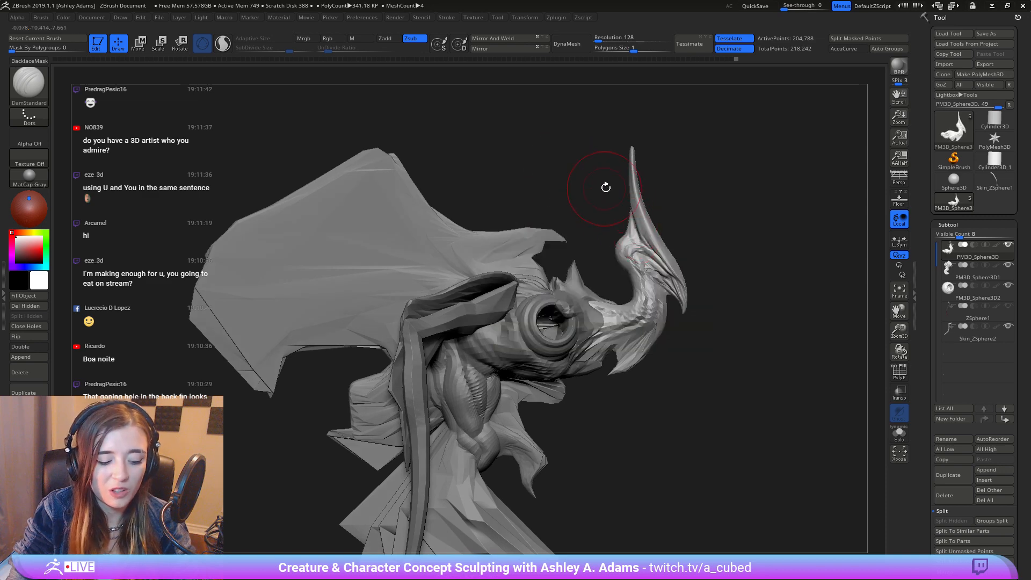
key(b)
key(i)
key(n)
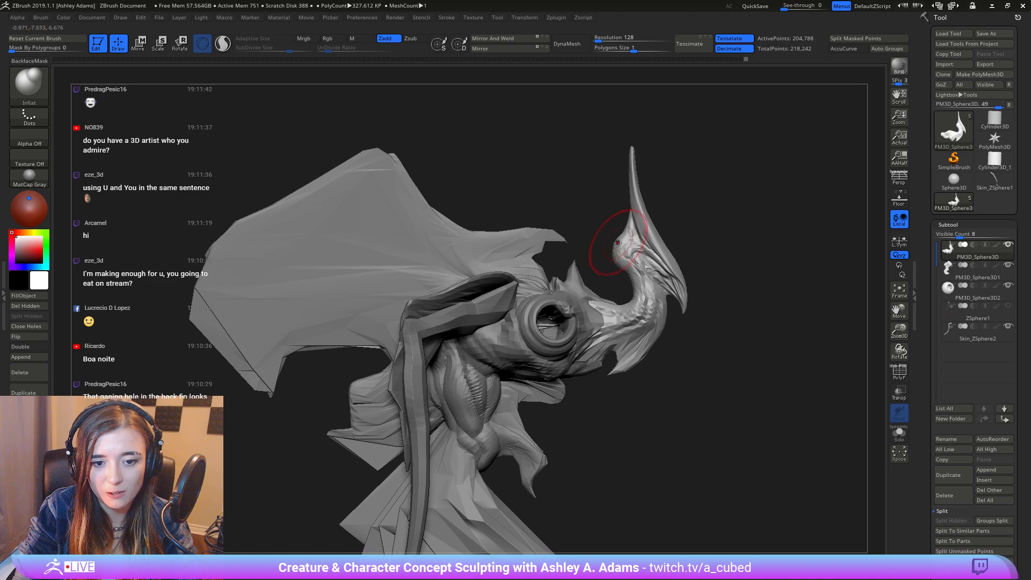
right_drag(617, 243, 642, 240)
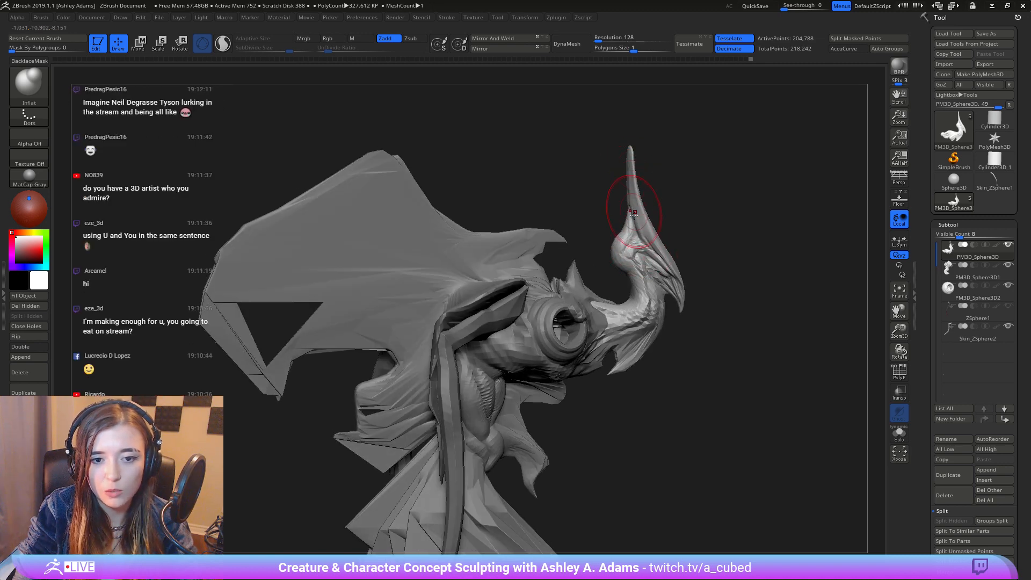
right_drag(634, 179, 699, 223)
drag(627, 254, 621, 266)
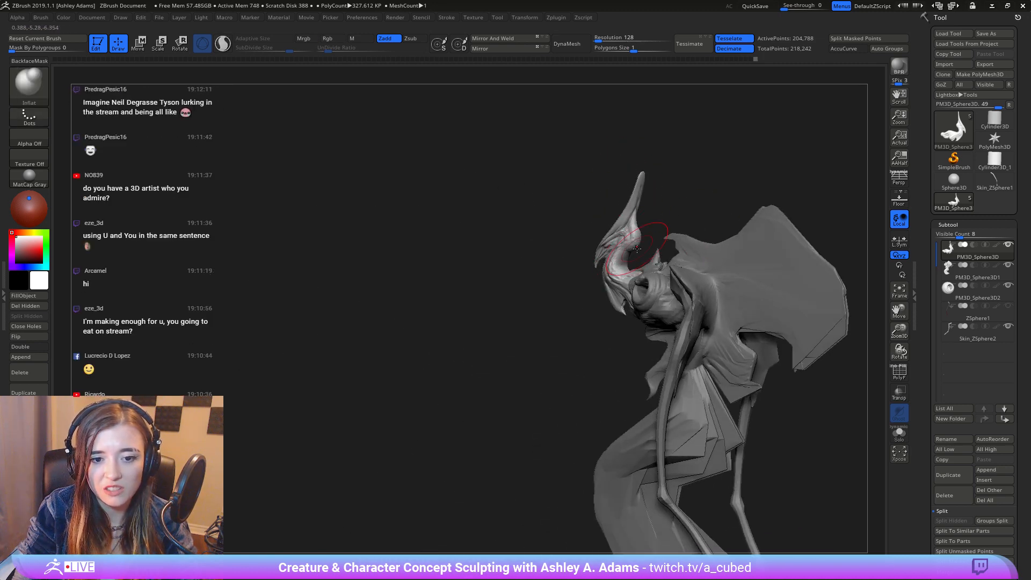
mouse_move(658, 228)
right_down()
mouse_move(637, 262)
mouse_move(635, 297)
mouse_move(627, 289)
right_up()
Step: Try reshaping the horn's back bulge with the SnakeHook brush and undo the stroke
key(space)
key(space)
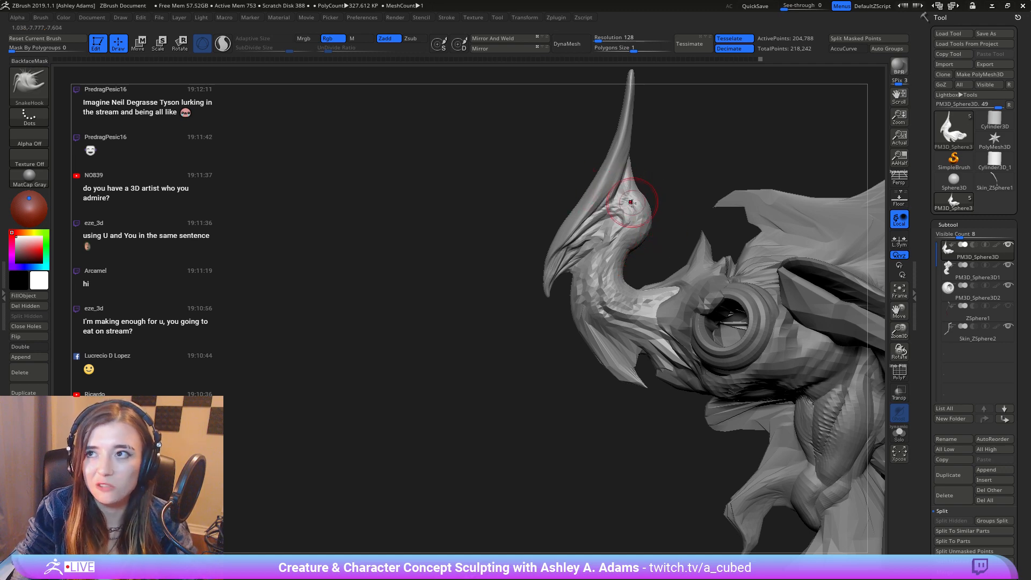
right_drag(642, 217, 653, 217)
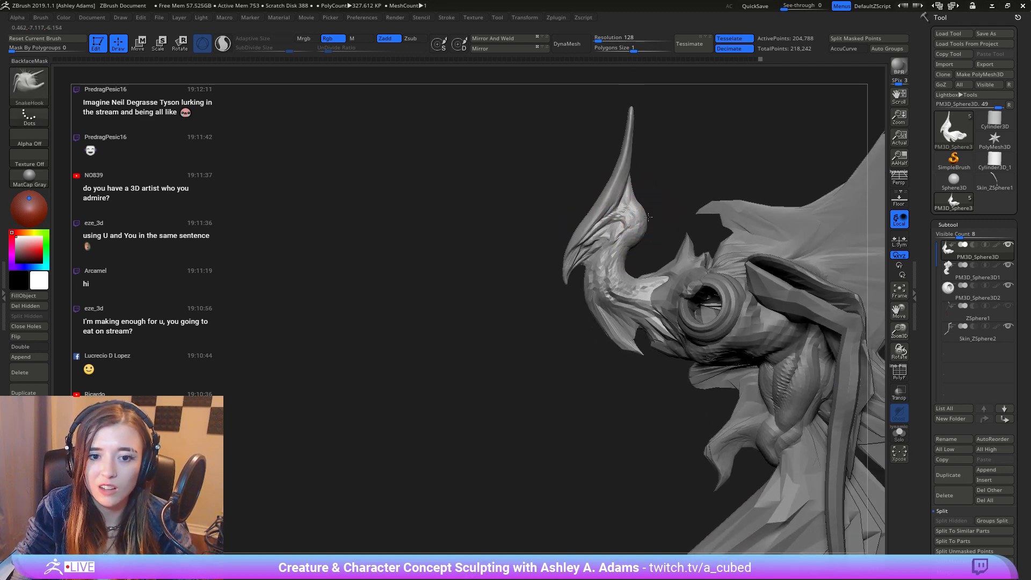
drag(642, 219, 646, 210)
key(ctrl+z)
key(space)
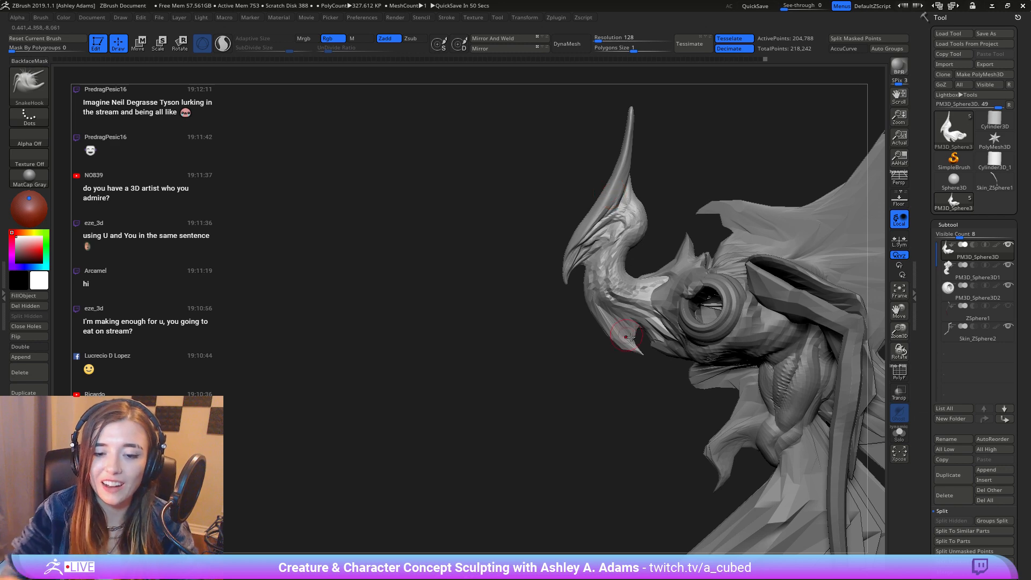
Step: Pull the pointed flap under the chin and its front edge into shape with a resized SnakeHook brush
right_drag(621, 334, 634, 328)
key(space)
drag(627, 319, 621, 319)
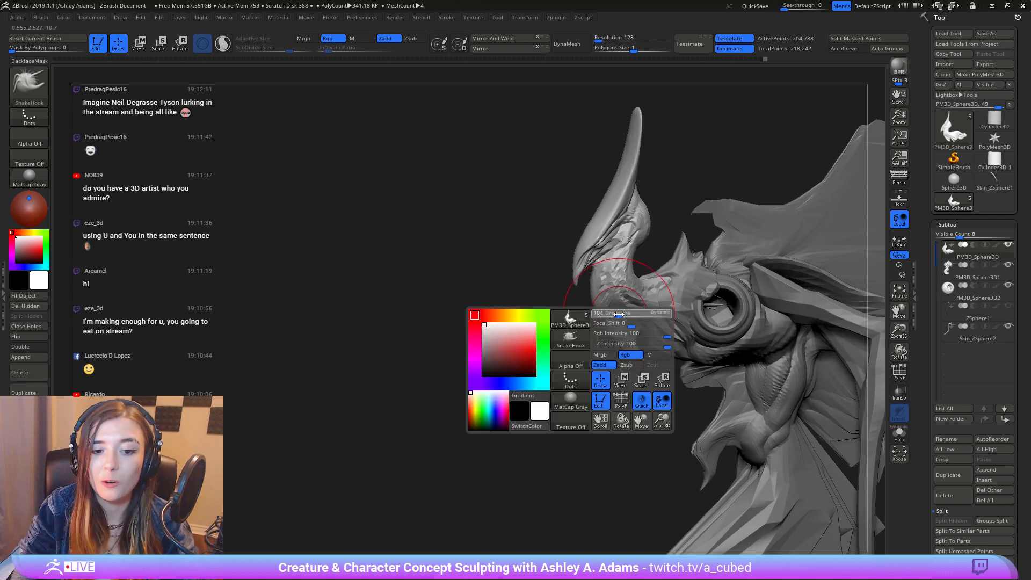
right_drag(629, 329, 611, 332)
mouse_move(610, 333)
mouse_down()
mouse_move(602, 340)
mouse_move(637, 357)
mouse_up()
key(space)
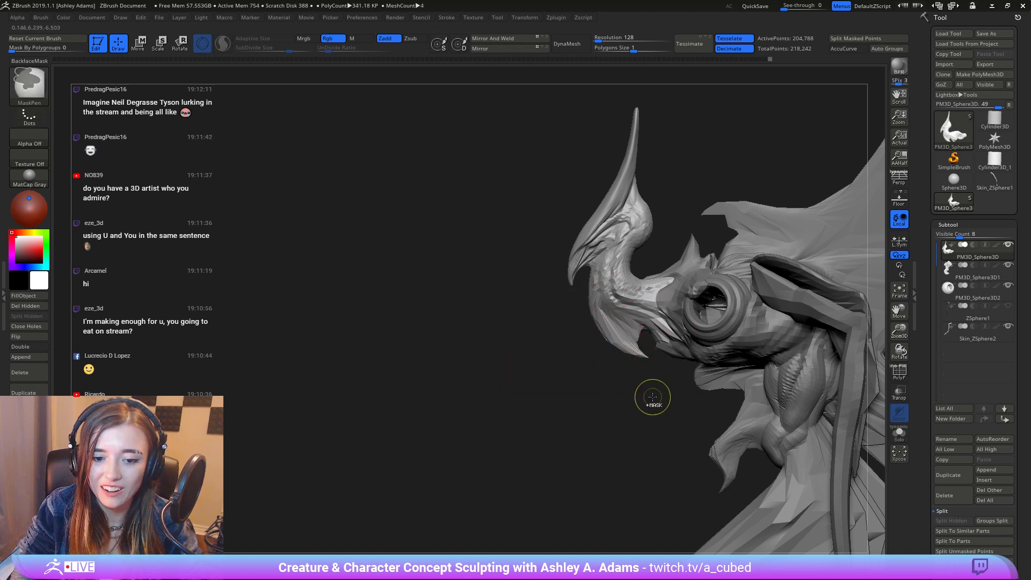
ctrl+right_drag(653, 397, 650, 264)
ctrl+right_drag(642, 331, 686, 428)
right_drag(648, 382, 641, 380)
key(space)
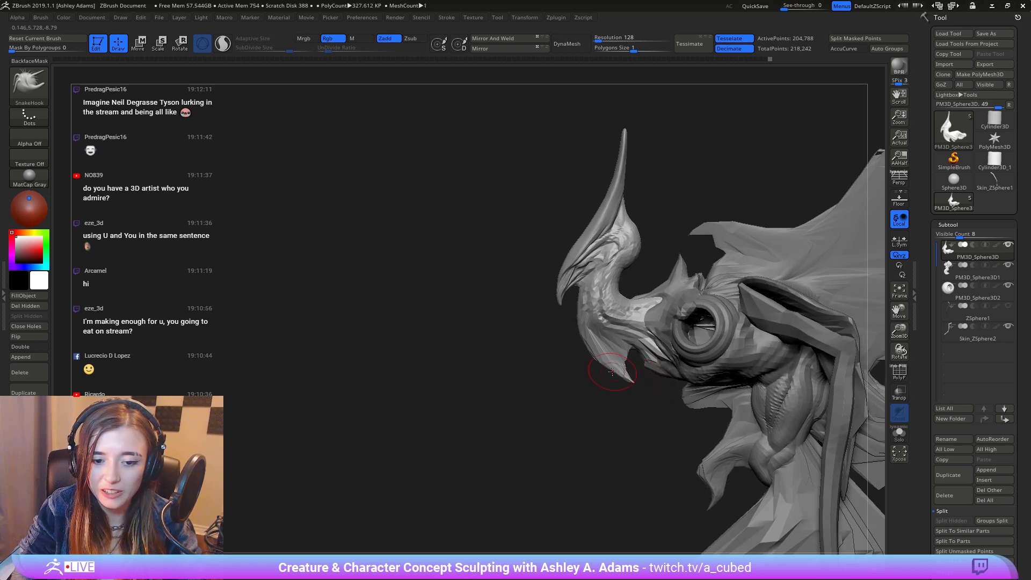
drag(582, 352, 578, 354)
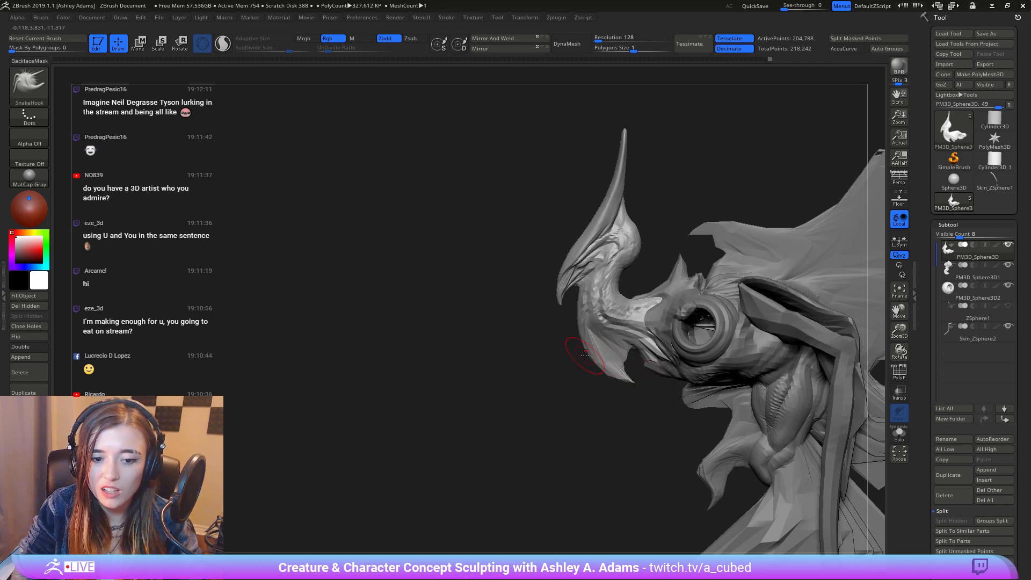
Step: Make the PM3D_Sphere3D1 subtool active and pull the pointed chest flap beneath the head downward with a resized SnakeHook brush
mouse_move(582, 411)
ctrl+right_down()
mouse_move(591, 352)
mouse_move(704, 352)
ctrl+right_up()
alt+right_drag(647, 379, 655, 311)
ctrl+right_drag(655, 312, 637, 382)
alt+click(558, 380)
key(space)
drag(597, 326, 606, 317)
key(space)
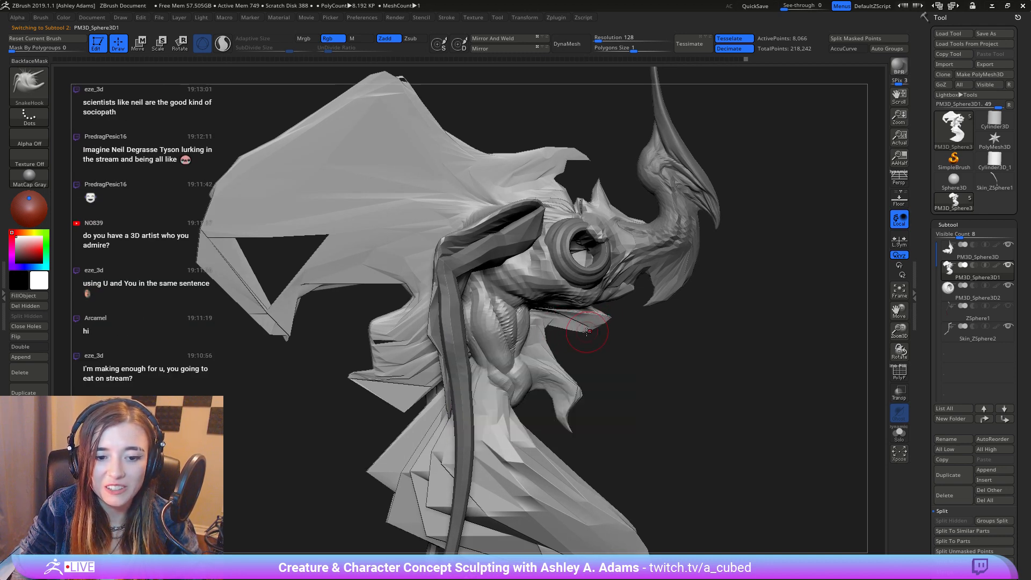
drag(587, 331, 579, 334)
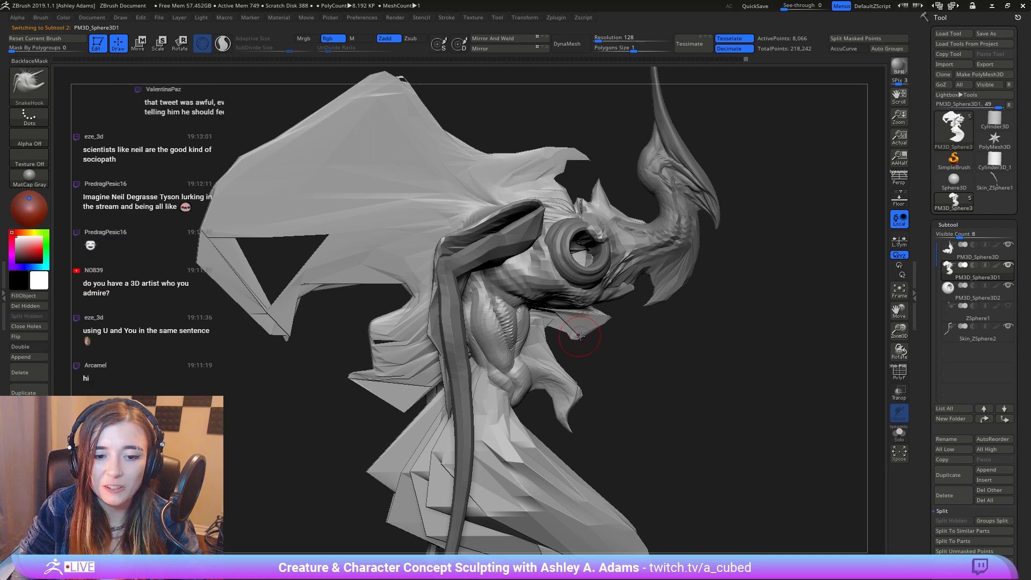
Step: Frame the model and carve the first creases across the back fin, starting near the shoulder, with the DamStandard brush
key(f)
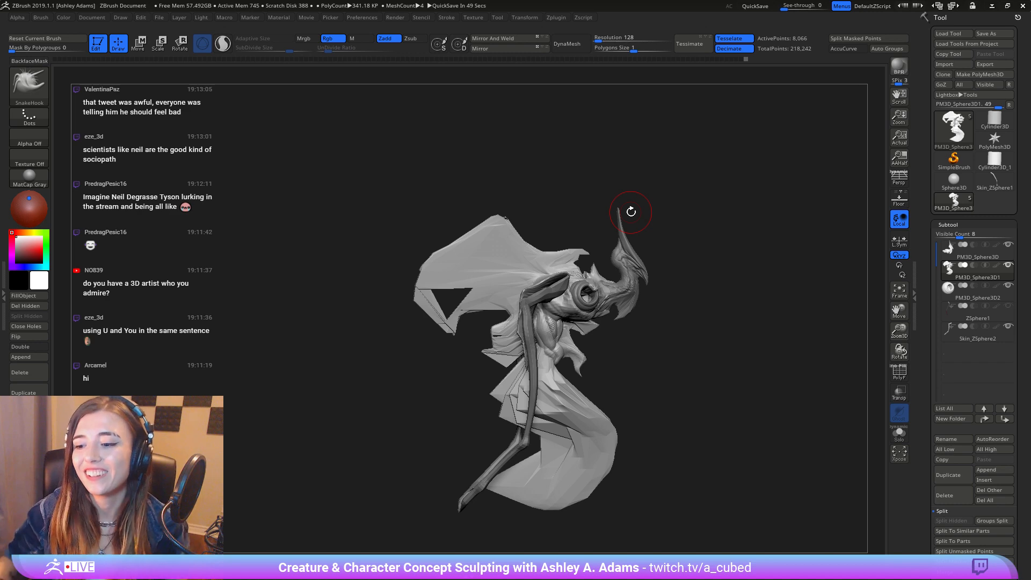
right_drag(599, 244, 624, 263)
ctrl+right_drag(624, 263, 628, 352)
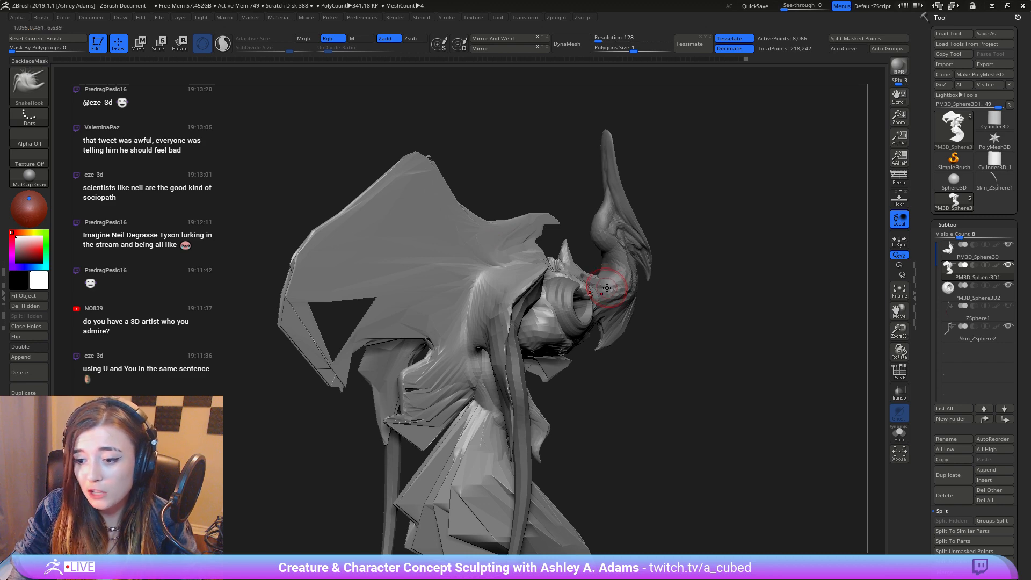
mouse_move(612, 283)
right_down()
mouse_move(622, 284)
mouse_move(465, 236)
mouse_move(515, 238)
right_up()
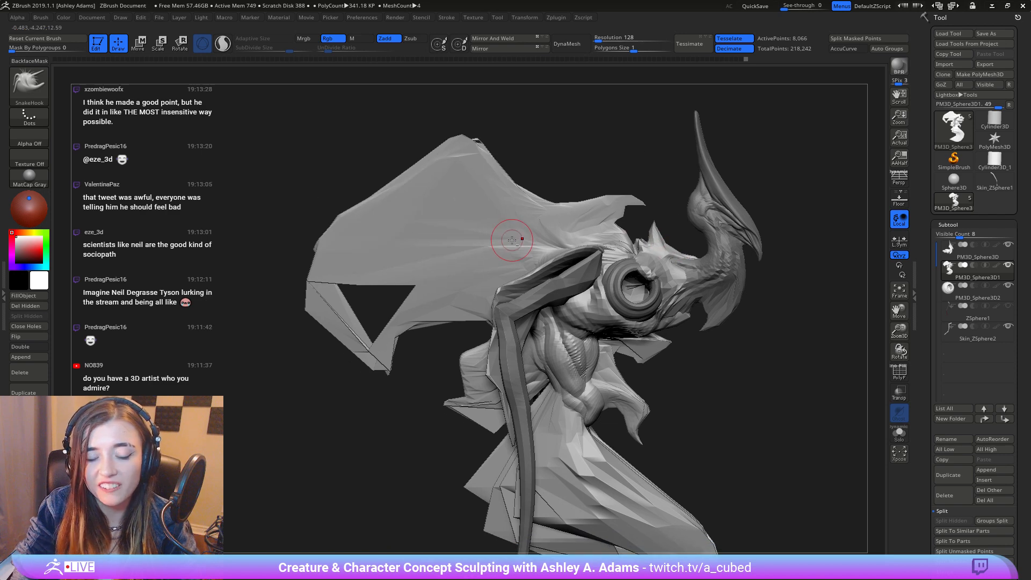
key(b)
key(d)
key(s)
mouse_move(478, 165)
right_down()
mouse_move(512, 215)
mouse_move(546, 230)
mouse_move(543, 217)
mouse_move(521, 210)
right_up()
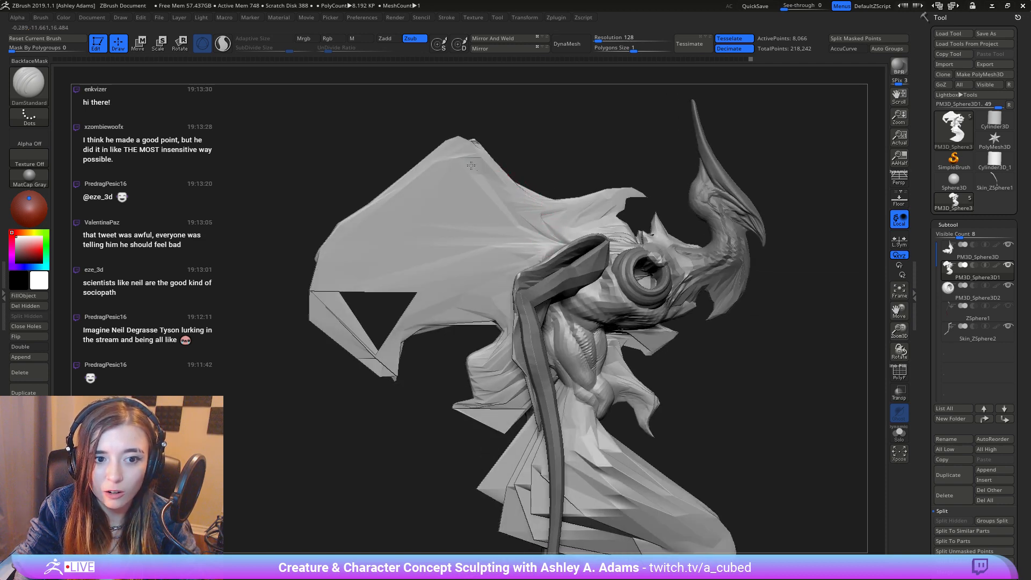
mouse_move(472, 167)
right_down()
mouse_move(460, 179)
mouse_move(470, 178)
right_up()
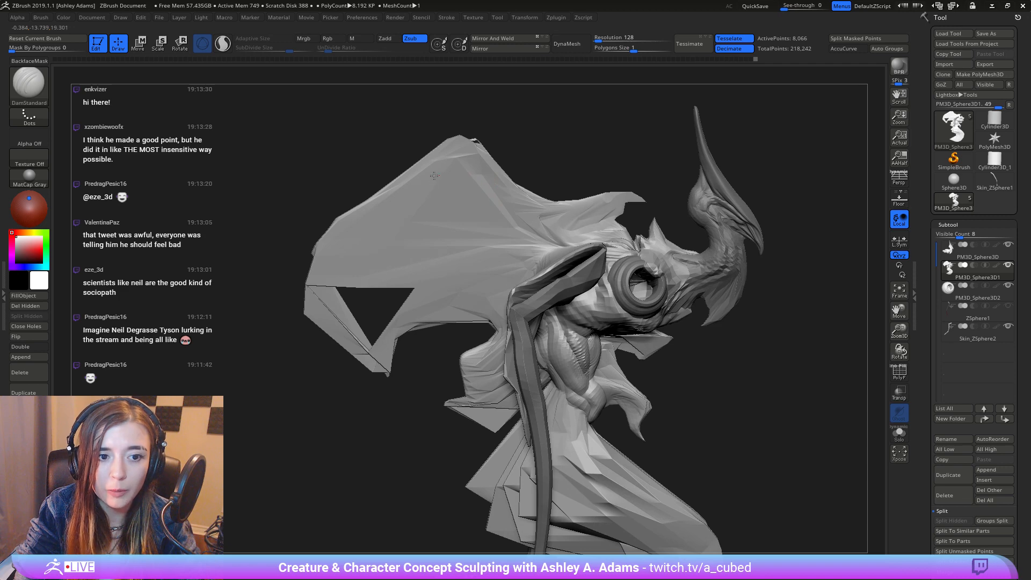
right_drag(524, 217, 512, 220)
right_click(513, 226)
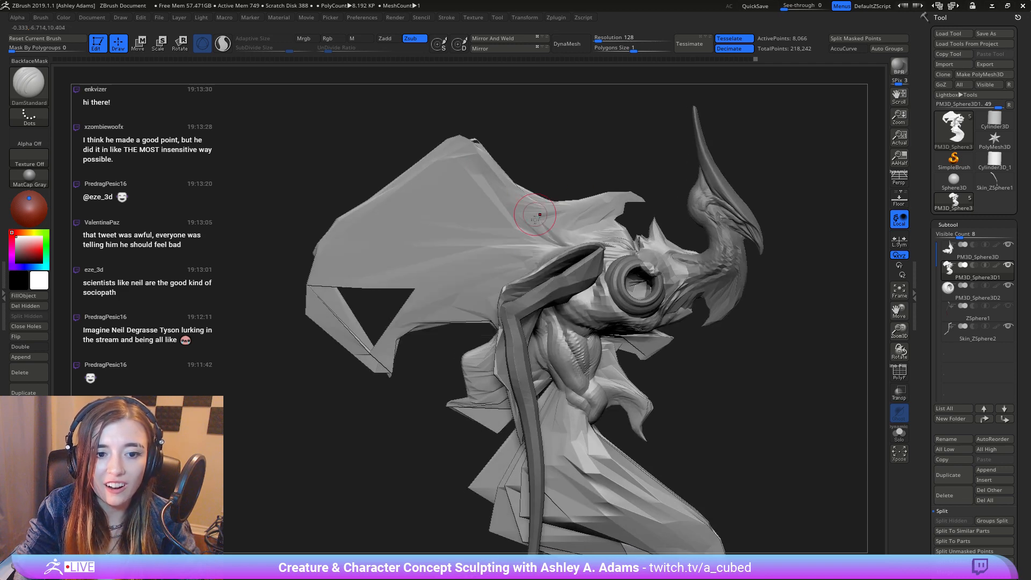
drag(534, 245, 457, 241)
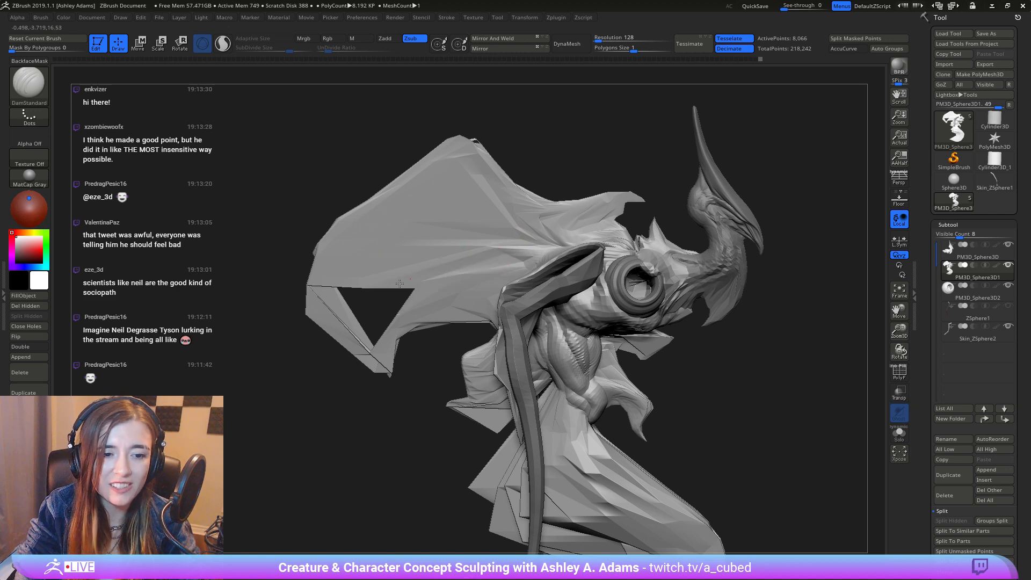
Step: Carve long creases fanning from the shoulder toward the back fin's rear edge, working from both sides
right_drag(499, 271, 584, 240)
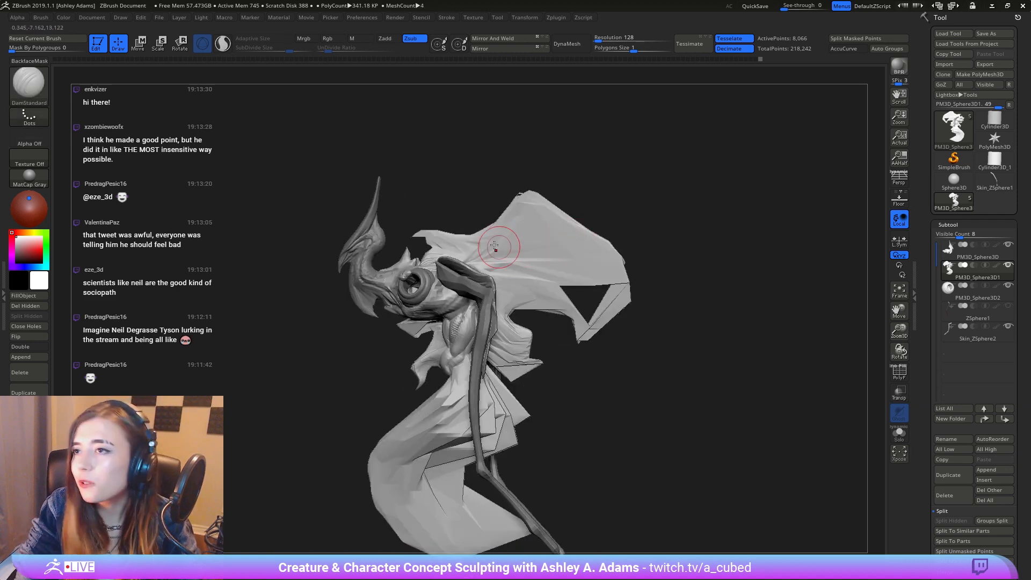
ctrl+right_drag(486, 245, 495, 309)
right_drag(495, 309, 479, 301)
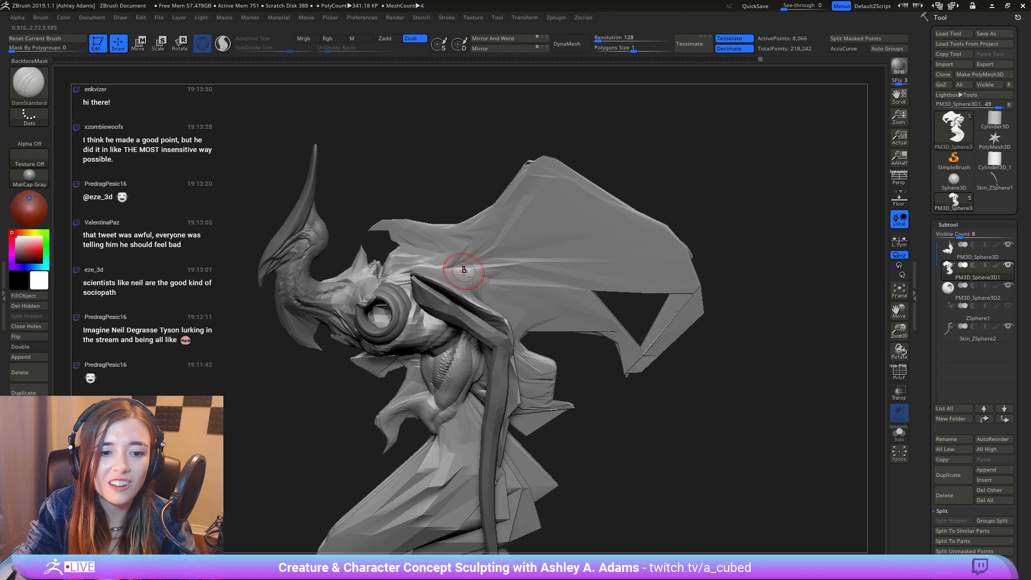
drag(461, 269, 542, 265)
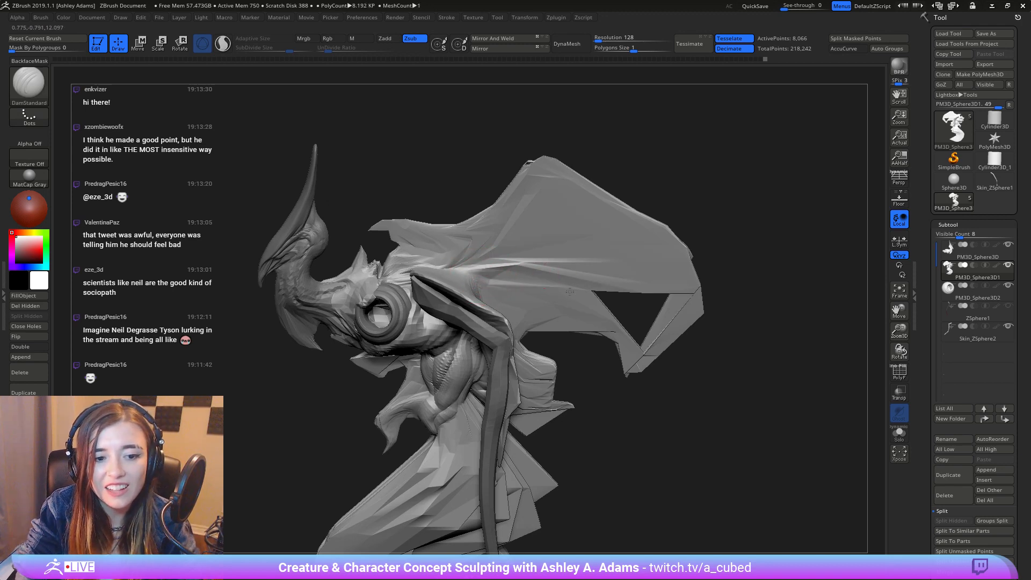
right_drag(529, 287, 524, 293)
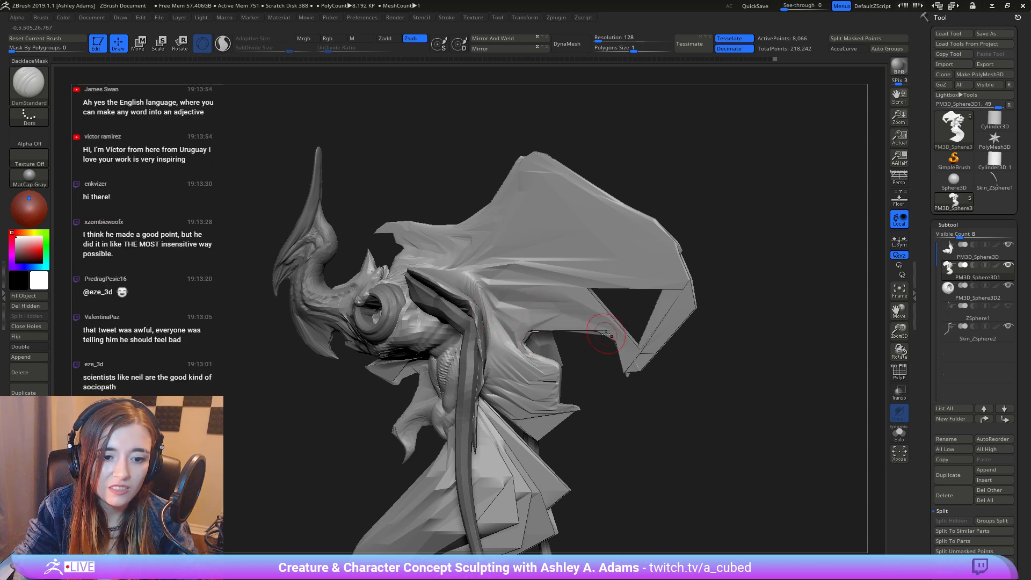
mouse_move(596, 302)
ctrl+right_down()
mouse_move(543, 235)
mouse_move(512, 252)
mouse_move(545, 276)
mouse_move(541, 269)
ctrl+right_up()
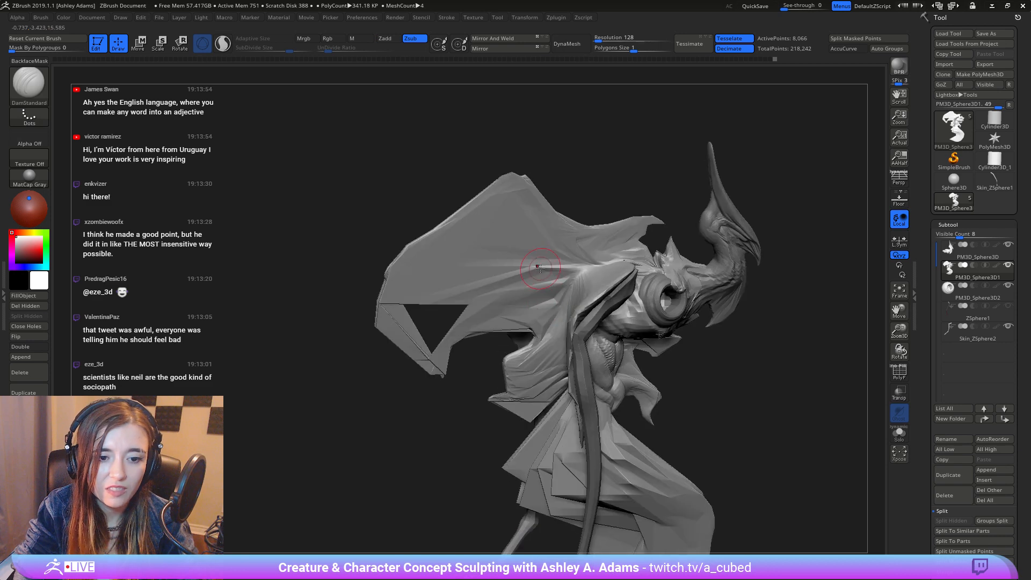
drag(541, 269, 498, 271)
right_drag(497, 270, 489, 268)
mouse_move(547, 275)
mouse_down()
mouse_move(532, 273)
mouse_move(544, 264)
mouse_move(513, 263)
mouse_move(504, 233)
mouse_move(476, 238)
mouse_up()
mouse_move(489, 223)
ctrl+right_down()
mouse_move(530, 201)
mouse_move(433, 223)
ctrl+right_up()
ctrl+right_drag(557, 225, 537, 271)
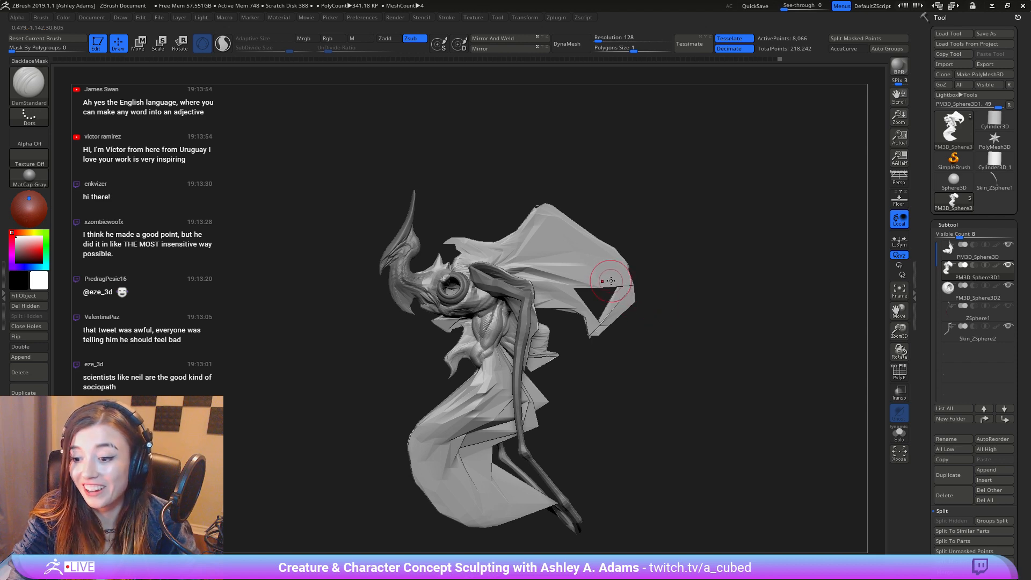
Step: Carve folds into the front part of the back fin, just above the shoulder and behind the head
mouse_move(587, 257)
right_down()
mouse_move(510, 261)
mouse_move(580, 292)
mouse_move(466, 297)
mouse_move(490, 282)
mouse_move(463, 296)
right_up()
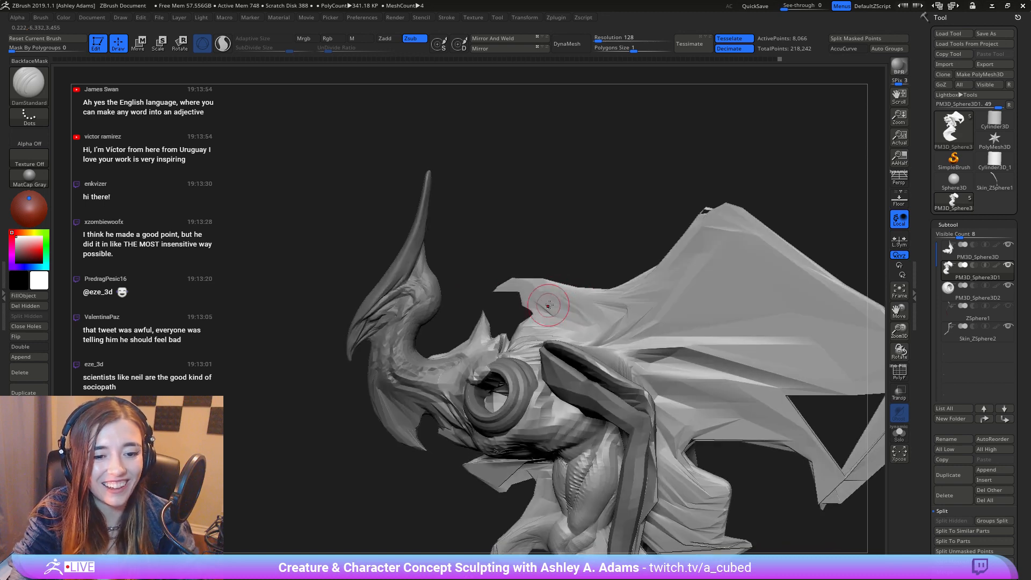
drag(546, 298, 567, 313)
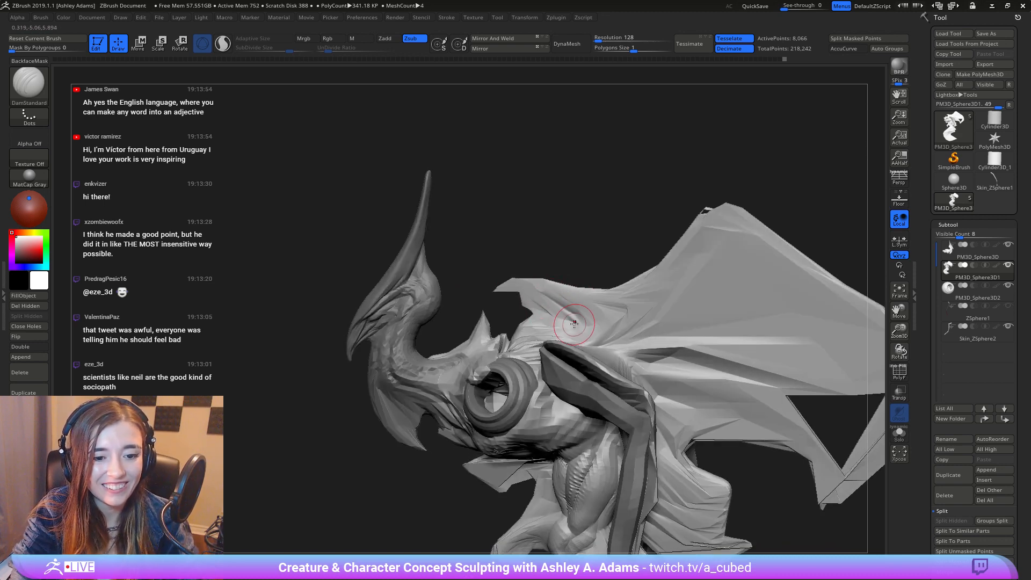
mouse_move(536, 299)
right_down()
mouse_move(560, 293)
mouse_move(524, 312)
mouse_move(543, 333)
right_up()
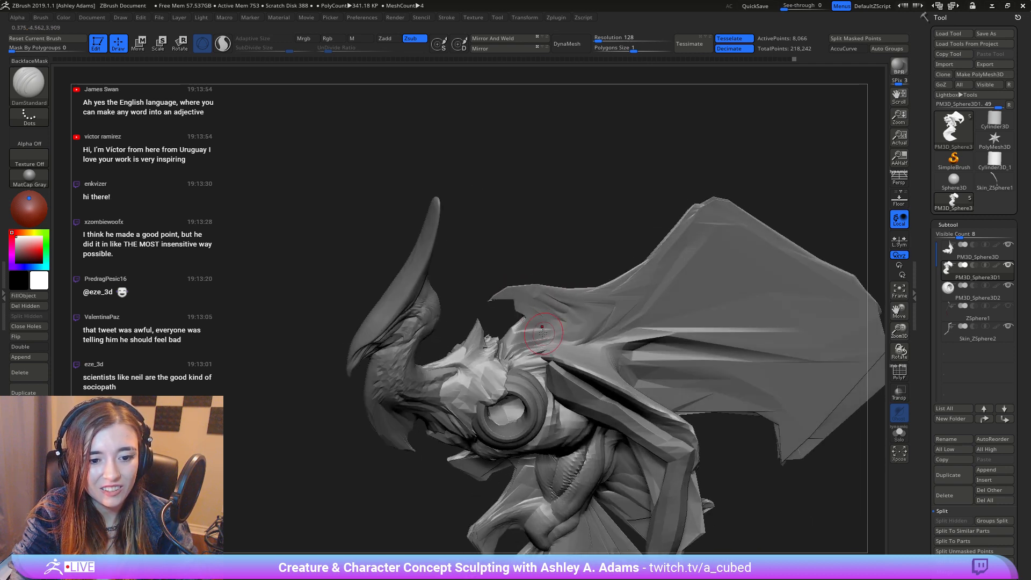
right_drag(516, 337, 493, 339)
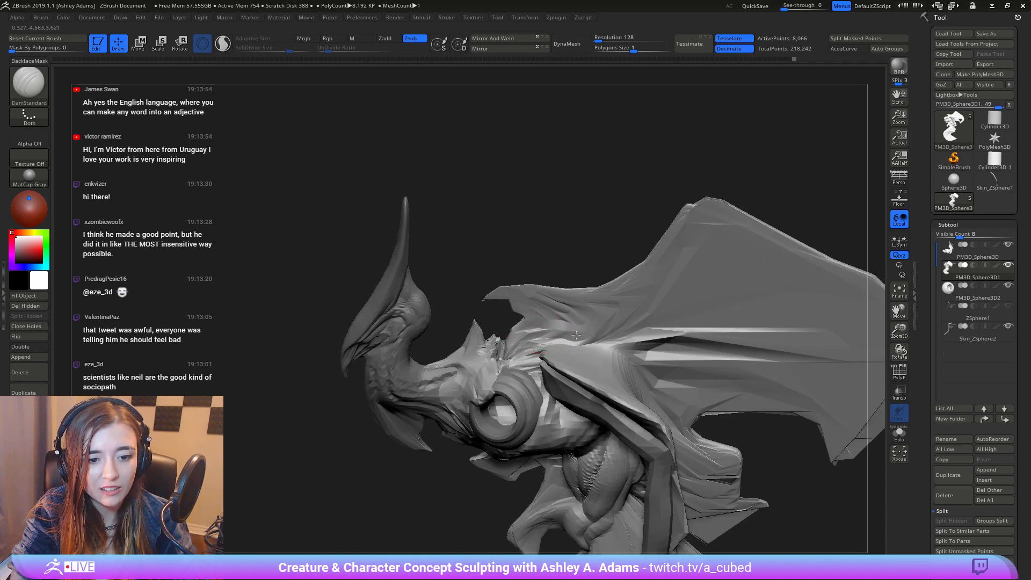
key(ctrl)
mouse_move(582, 361)
ctrl+right_down()
mouse_move(563, 288)
mouse_move(651, 299)
mouse_move(582, 368)
mouse_move(592, 337)
ctrl+right_up()
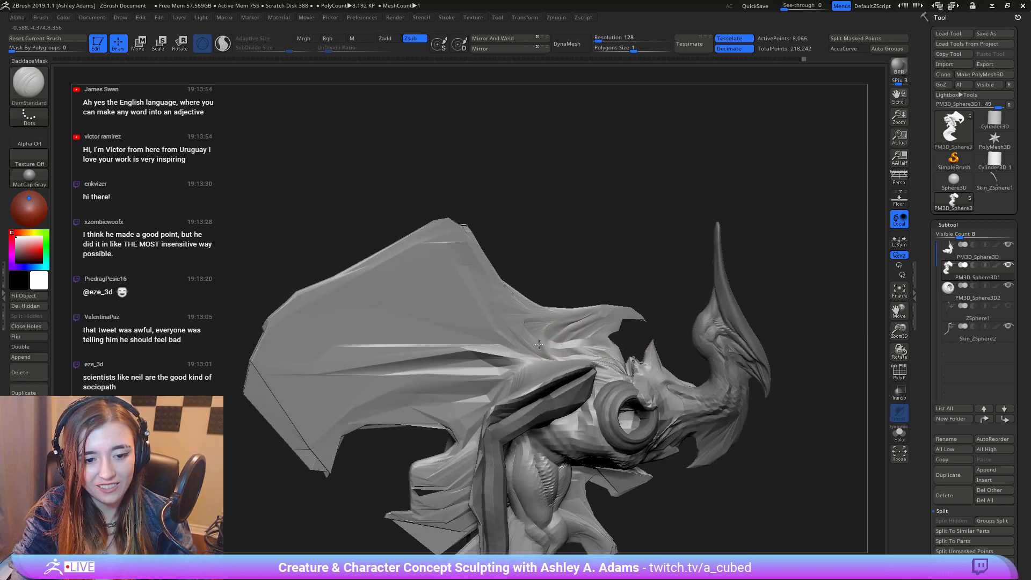
ctrl+right_drag(554, 329, 565, 282)
alt+right_drag(565, 282, 537, 270)
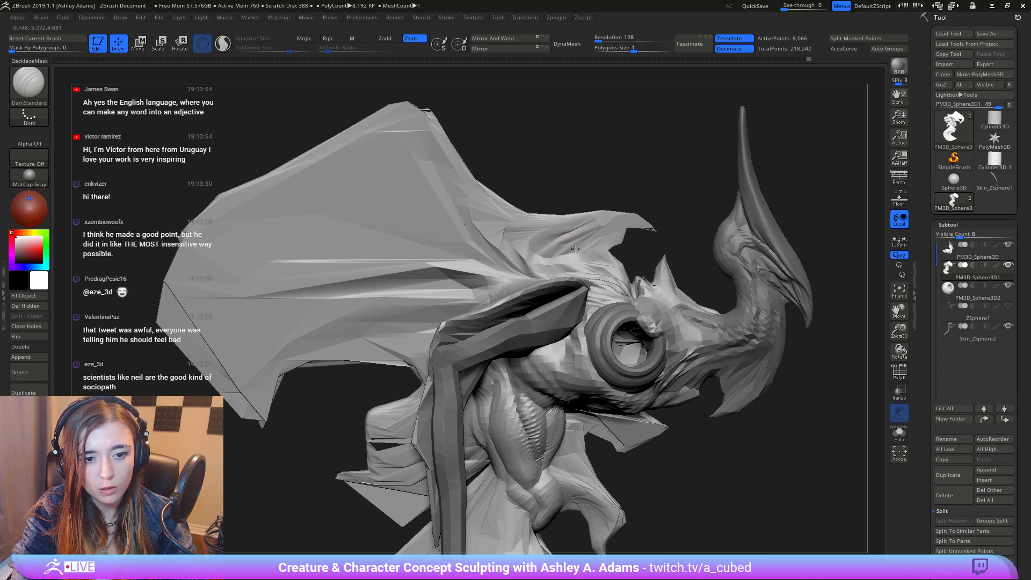
ctrl+right_drag(588, 264, 339, 101)
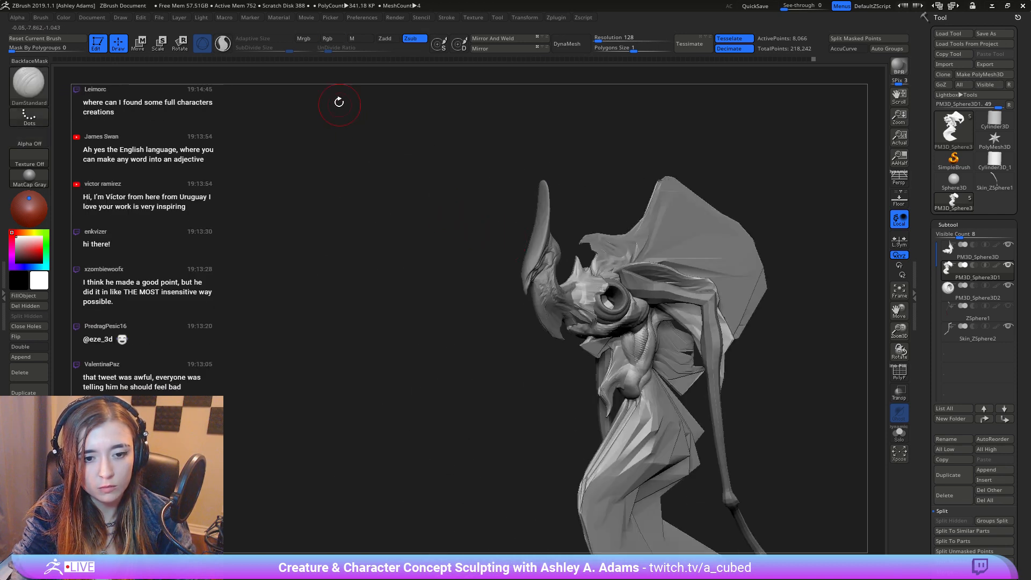
Step: Carve long creases following the bend of the curved lower body with the DamStandard brush
alt+right_drag(612, 376, 501, 324)
mouse_move(501, 325)
alt+right_down()
mouse_move(487, 236)
mouse_move(488, 263)
mouse_move(434, 249)
alt+right_up()
drag(400, 213, 402, 287)
mouse_move(396, 248)
mouse_down()
mouse_move(401, 280)
mouse_move(366, 334)
mouse_up()
mouse_move(391, 335)
ctrl+right_down()
mouse_move(394, 304)
mouse_move(456, 318)
mouse_move(459, 224)
mouse_move(475, 242)
ctrl+right_up()
drag(447, 280, 452, 347)
drag(434, 300, 422, 365)
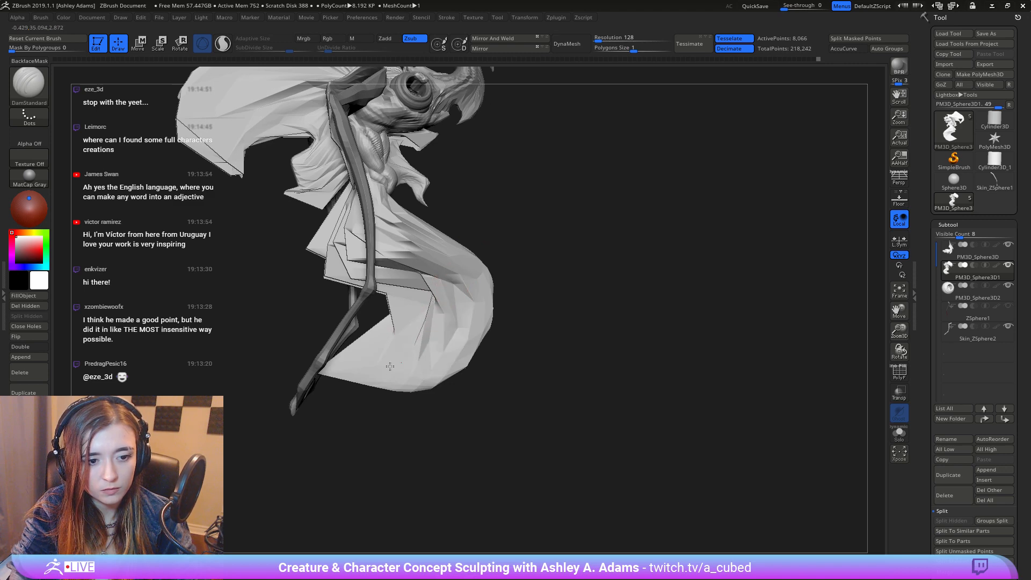
Step: Examine the whole creature from the front, side and three-quarter views, focusing on the creased fin and lower body
right_drag(422, 298, 407, 324)
ctrl+right_drag(408, 383, 410, 317)
right_drag(410, 317, 466, 302)
key(space)
drag(404, 309, 392, 310)
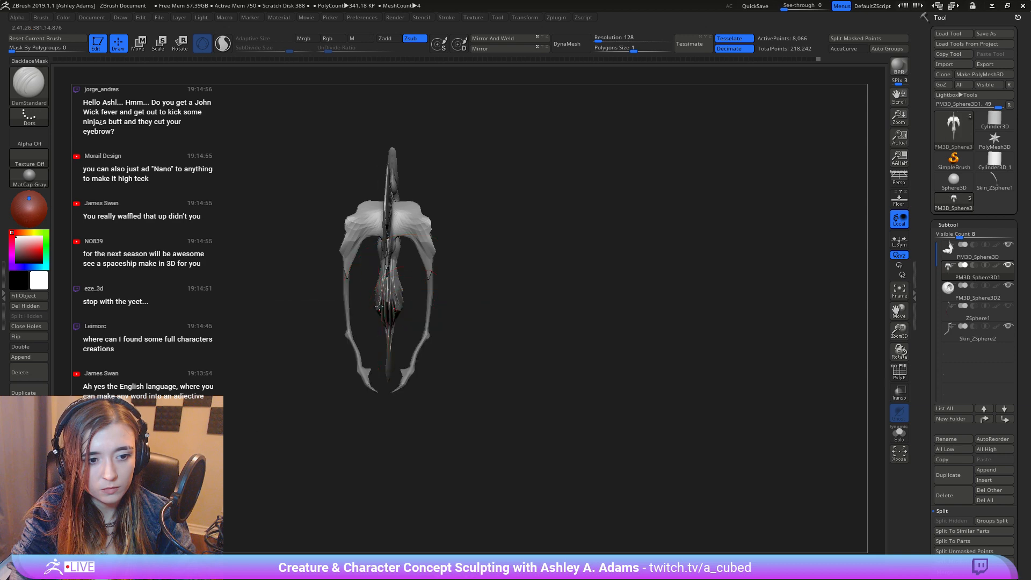
mouse_move(390, 309)
right_down()
mouse_move(394, 294)
mouse_move(400, 324)
right_up()
mouse_move(400, 324)
right_down()
mouse_move(412, 326)
mouse_move(400, 311)
right_up()
key(space)
drag(400, 310, 410, 309)
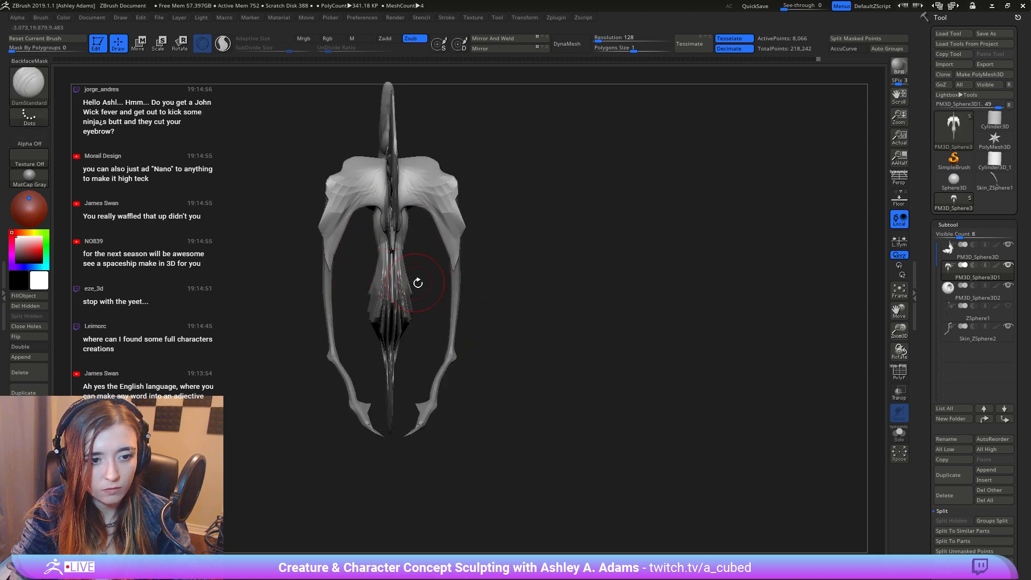
mouse_move(399, 306)
ctrl+right_down()
mouse_move(405, 276)
mouse_move(431, 270)
mouse_move(480, 284)
ctrl+right_up()
ctrl+right_drag(480, 283, 475, 318)
mouse_move(438, 289)
right_down()
mouse_move(481, 217)
mouse_move(497, 267)
right_up()
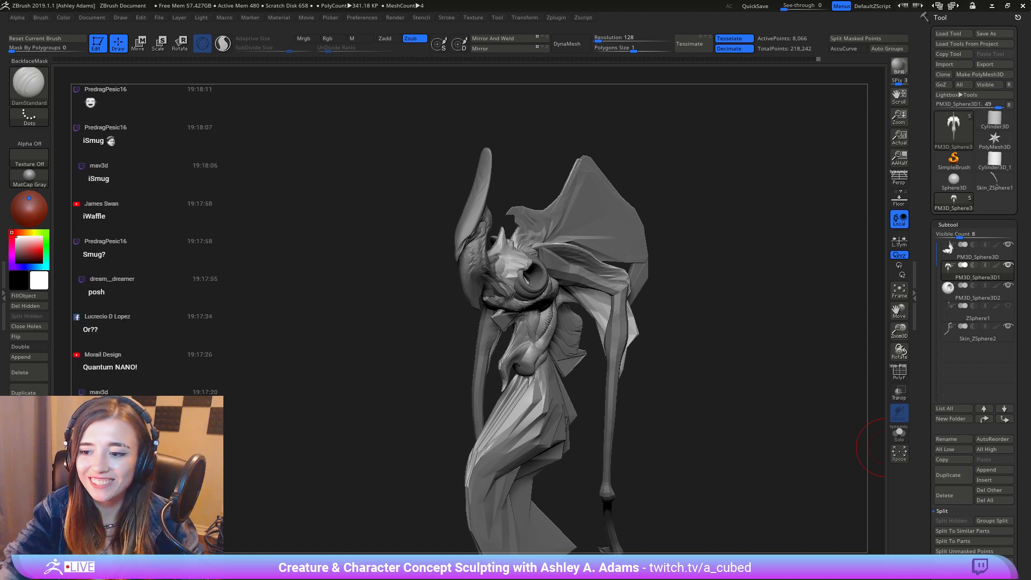
mouse_move(610, 244)
right_down()
mouse_move(526, 173)
mouse_move(626, 239)
mouse_move(563, 306)
mouse_move(612, 224)
mouse_move(581, 249)
mouse_move(569, 244)
right_up()
key(b)
key(s)
key(h)
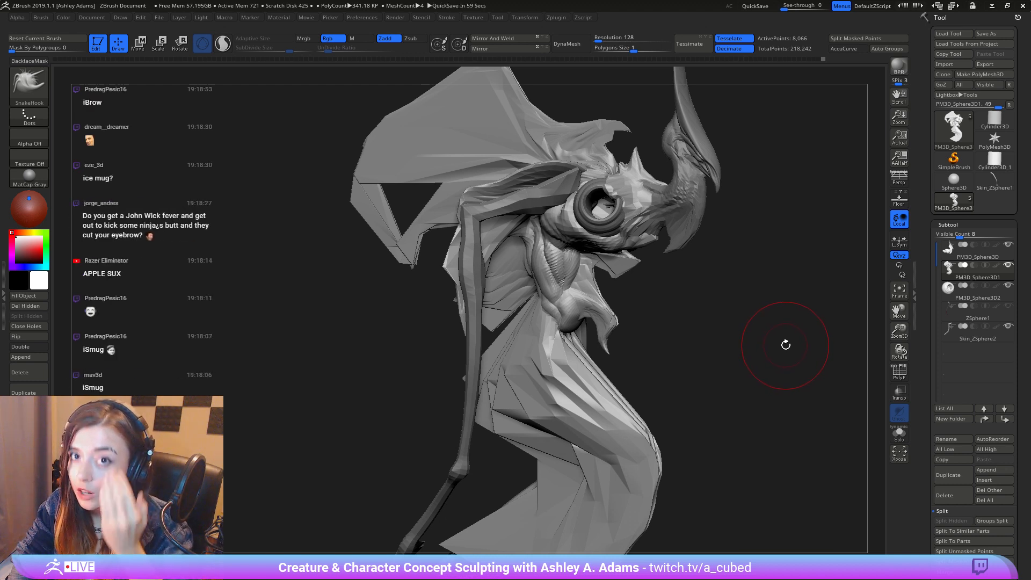
mouse_move(609, 228)
right_down()
mouse_move(639, 237)
mouse_move(626, 306)
mouse_move(612, 268)
right_up()
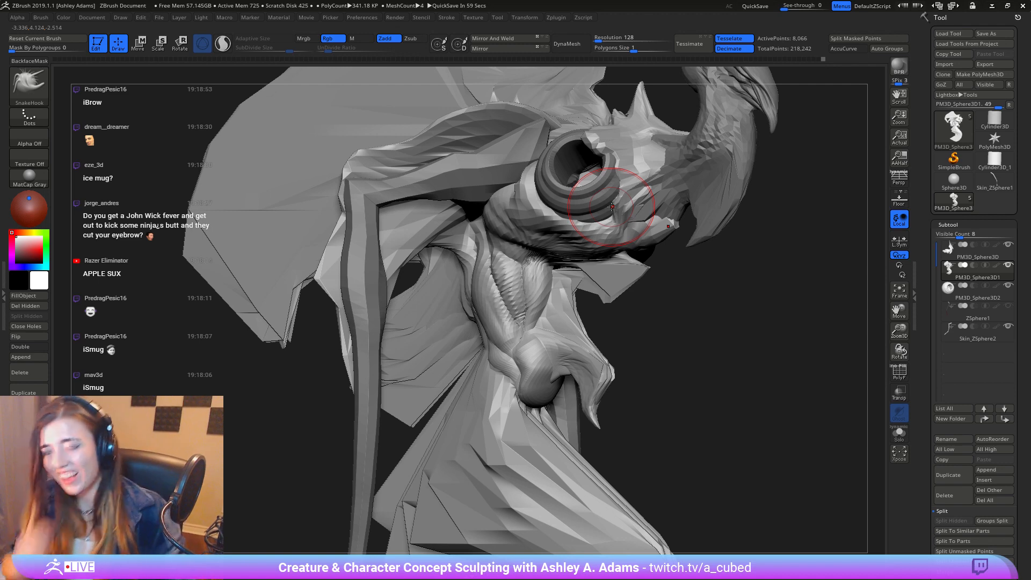
right_drag(532, 215, 543, 228)
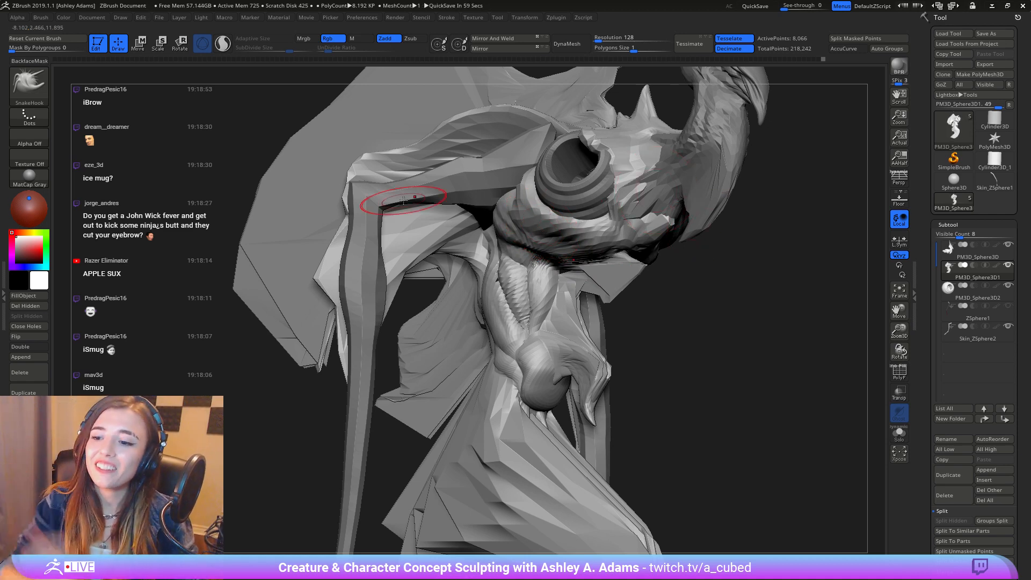
Step: Select the head subtool and carve creases into the snout below the horn with the DamStandard brush
mouse_move(520, 285)
right_down()
mouse_move(506, 274)
mouse_move(635, 198)
mouse_move(583, 299)
mouse_move(566, 259)
right_up()
alt+click(575, 287)
right_click(532, 332)
key(b)
key(d)
key(s)
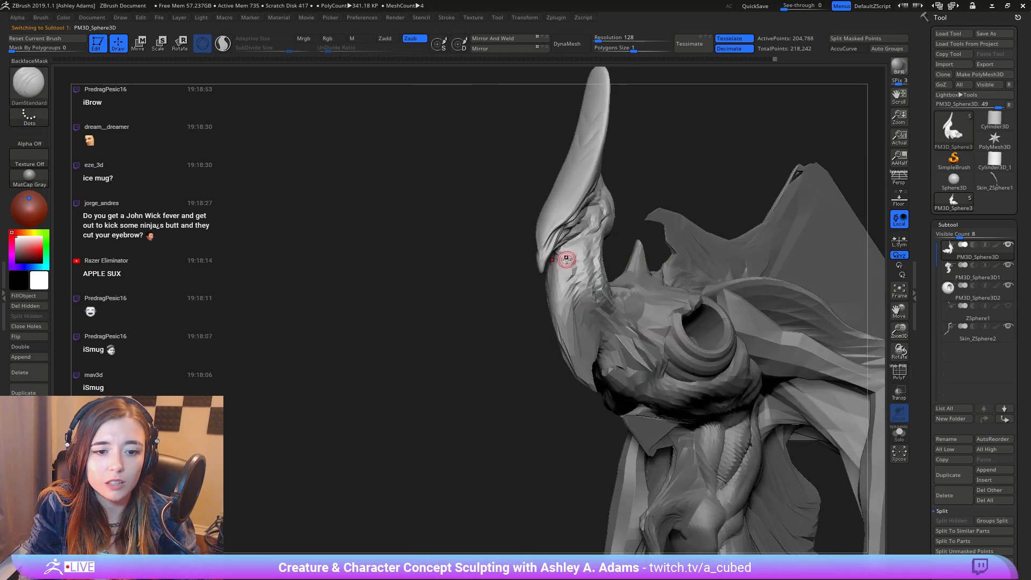
right_drag(566, 298, 568, 317)
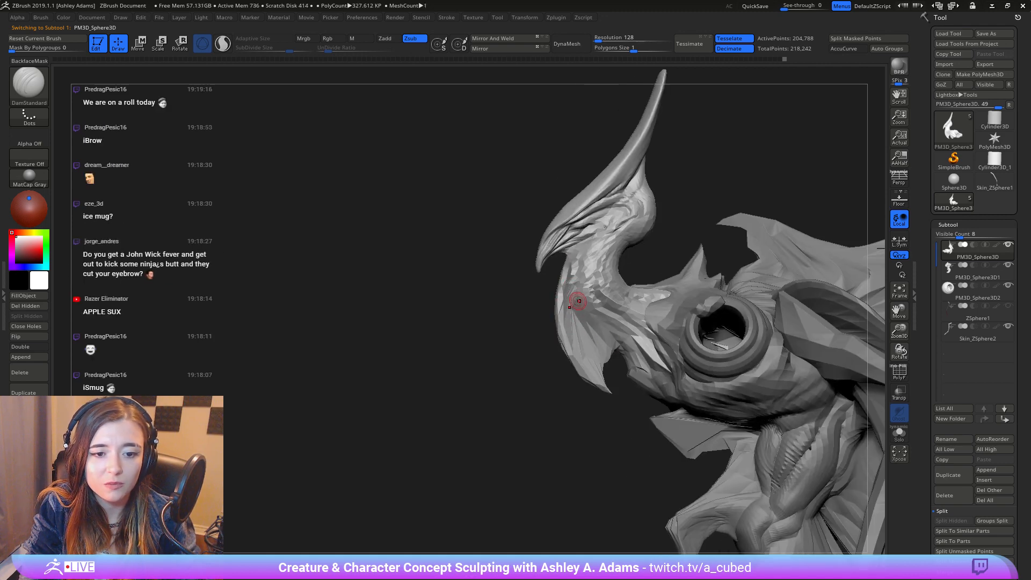
right_drag(604, 328, 596, 309)
drag(575, 268, 588, 243)
key(space)
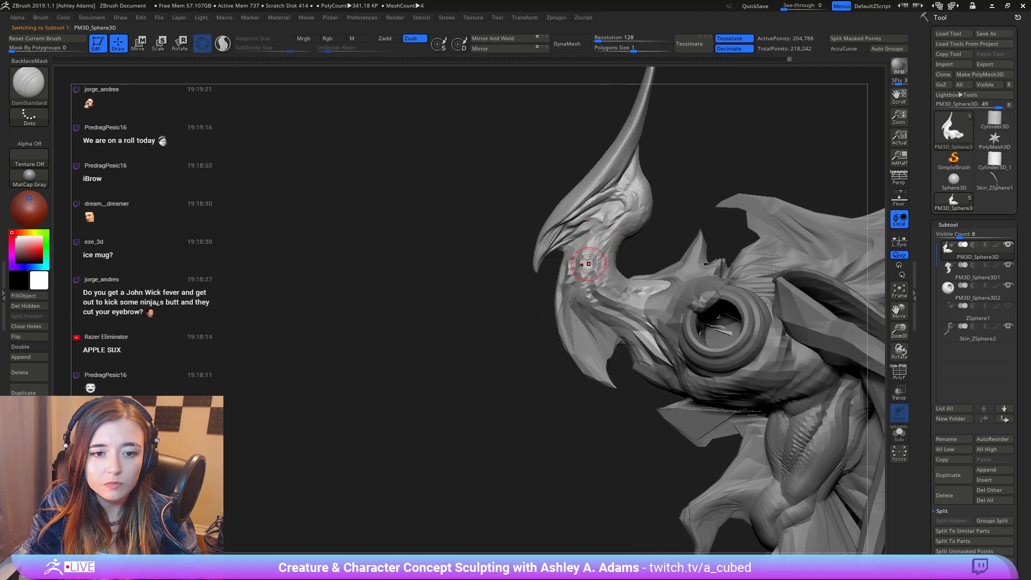
drag(630, 317, 641, 305)
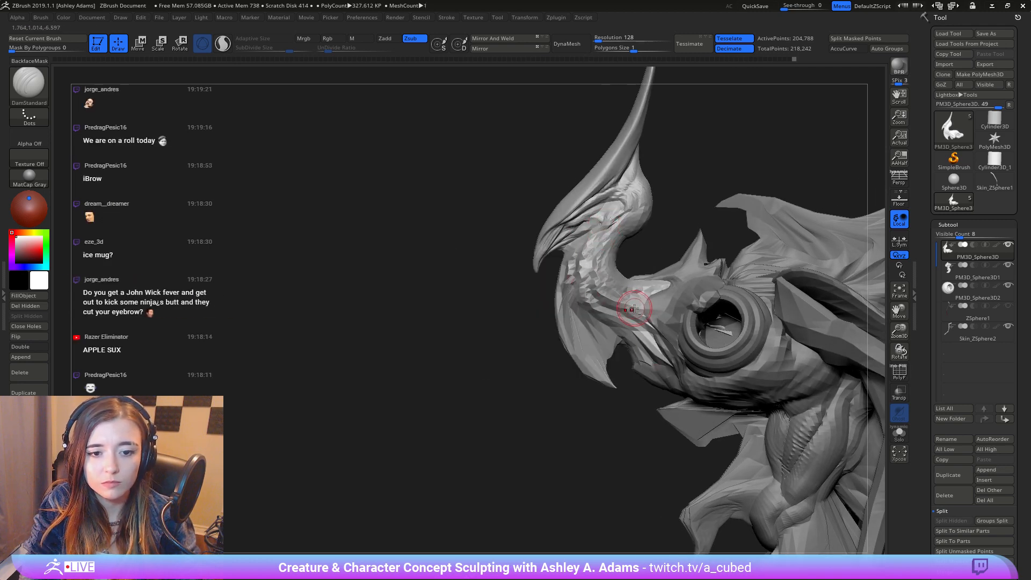
Step: Deepen the creases around the snout's inner curve between the horn and the chin flap, working from the side and rear
drag(601, 267, 598, 280)
right_drag(634, 207, 593, 229)
mouse_move(593, 230)
mouse_down()
mouse_move(617, 228)
mouse_move(604, 274)
mouse_up()
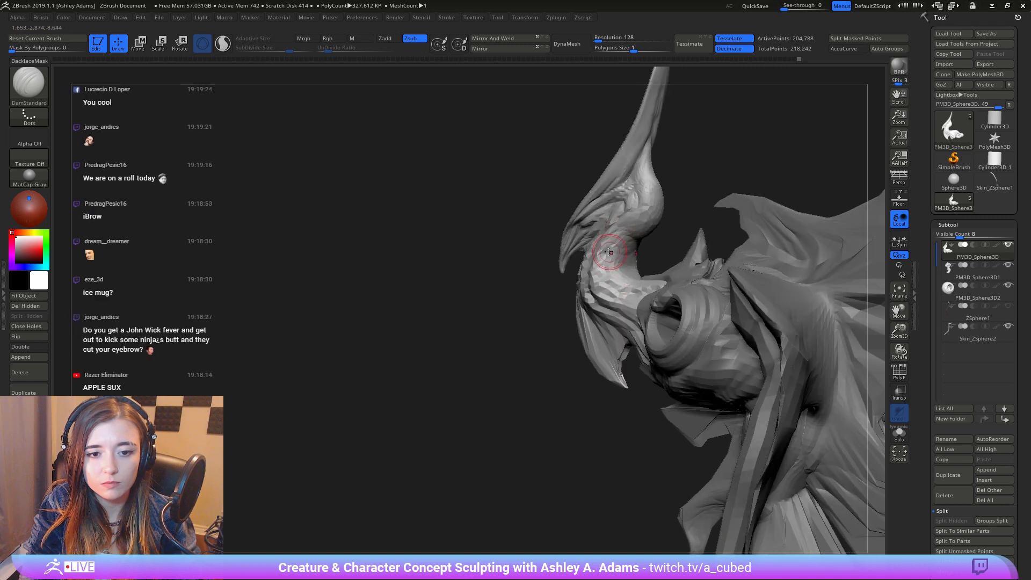
mouse_move(611, 285)
right_down()
mouse_move(587, 313)
mouse_move(636, 288)
right_up()
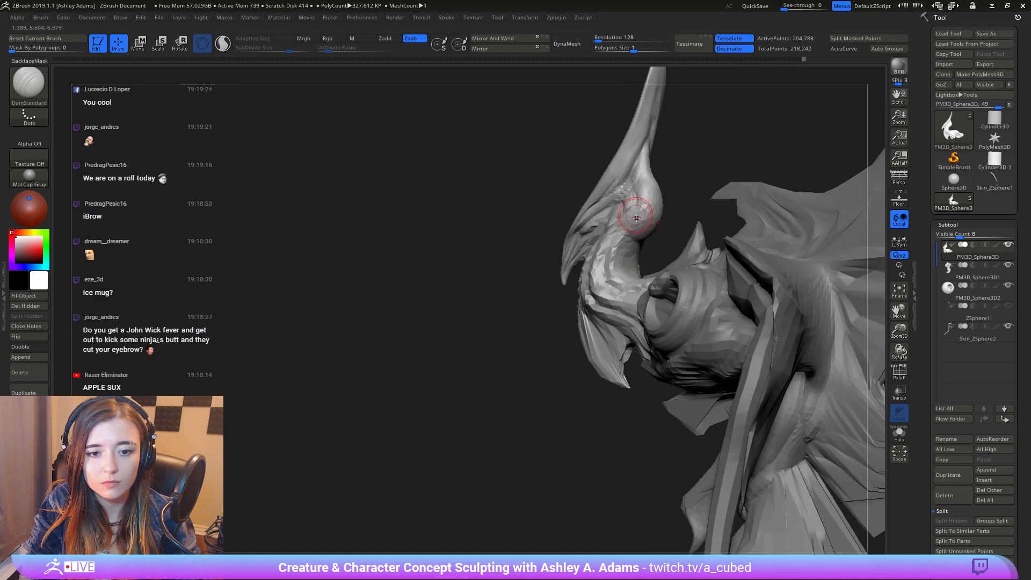
right_drag(639, 239, 622, 219)
right_drag(631, 286, 649, 134)
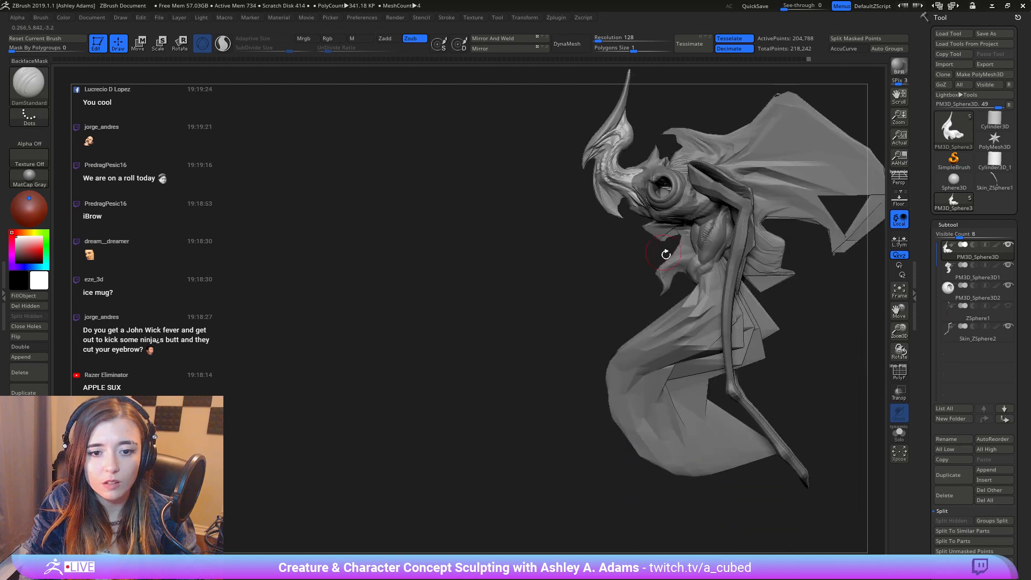
Step: Select the body subtool and smooth away the pointed spur at the front of the chest
alt+click(696, 318)
mouse_move(695, 318)
right_down()
mouse_move(661, 236)
mouse_move(702, 185)
right_up()
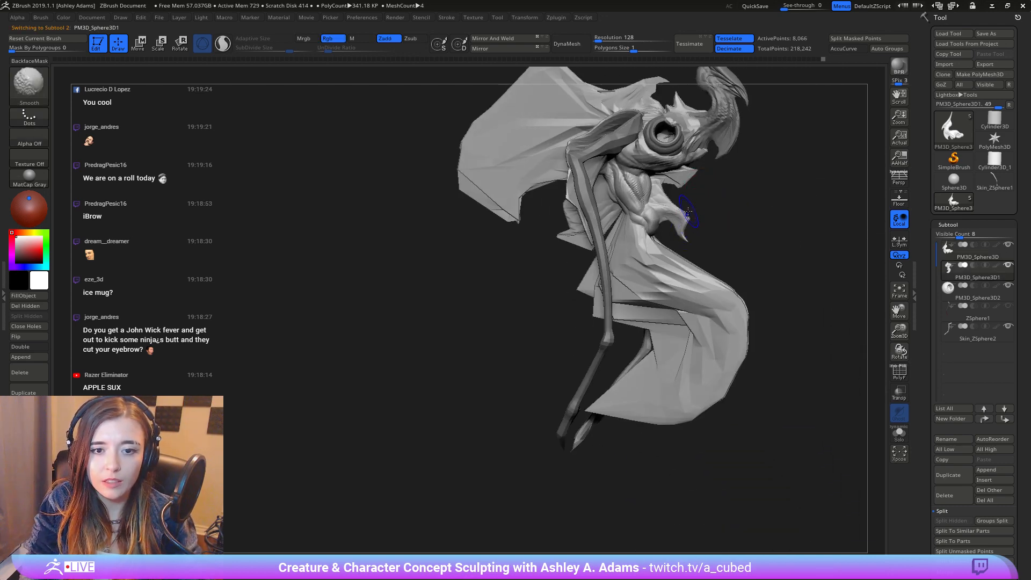
mouse_move(685, 216)
shift+mouse_down()
mouse_move(678, 230)
mouse_move(656, 198)
shift+mouse_up()
mouse_move(671, 208)
right_down()
mouse_move(717, 204)
mouse_move(696, 225)
right_up()
Step: Pull the smoothed chest bulge forward with the SnakeHook brush
key(space)
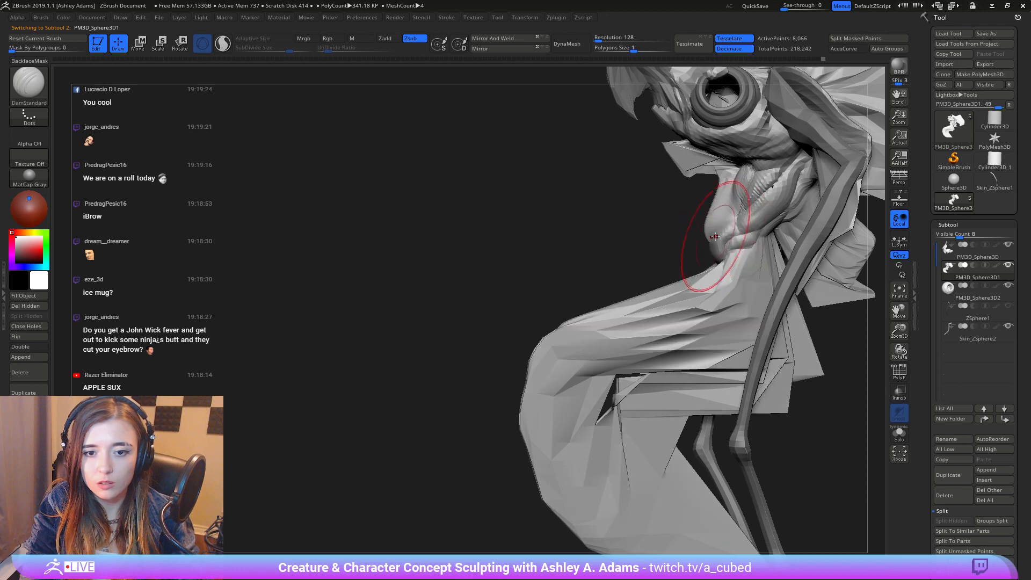
key(b)
key(s)
key(h)
drag(720, 231, 688, 235)
ctrl+right_drag(658, 271, 606, 81)
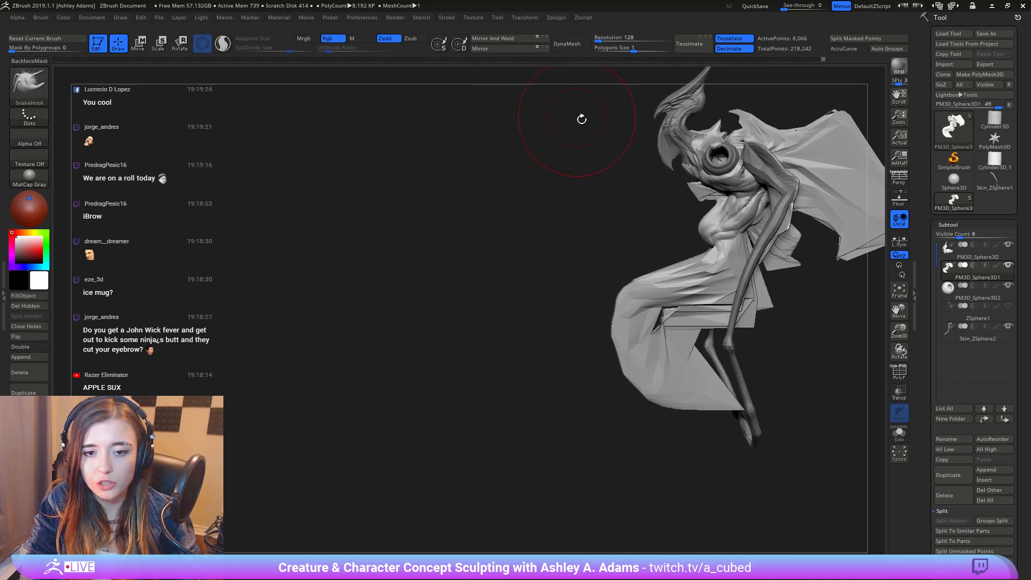
right_drag(580, 118, 672, 237)
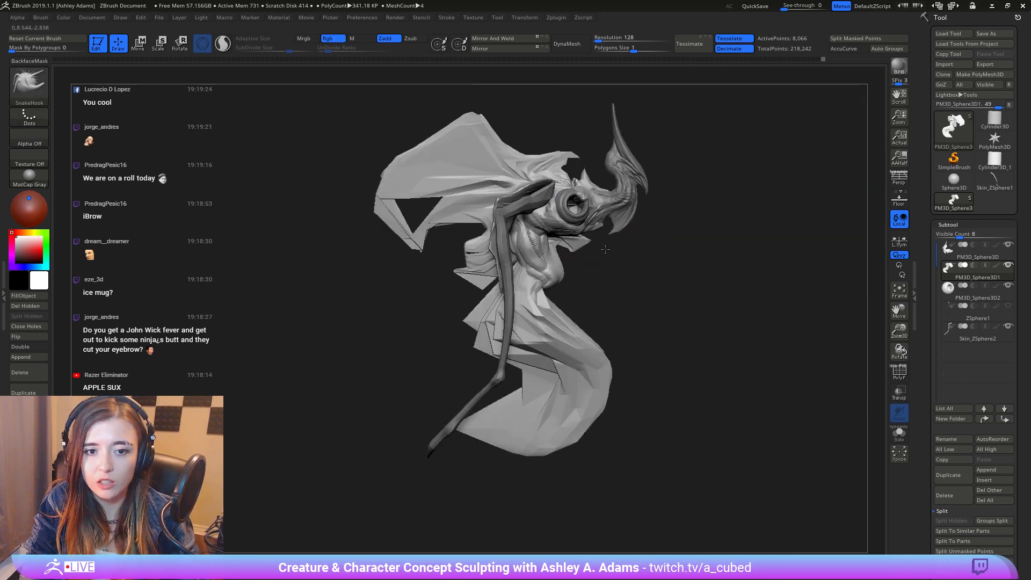
Step: Try to pull a small spike out of the lower front of the chest bulge with a smaller SnakeHook brush
ctrl+right_drag(549, 274, 554, 295)
key(space)
click(563, 290)
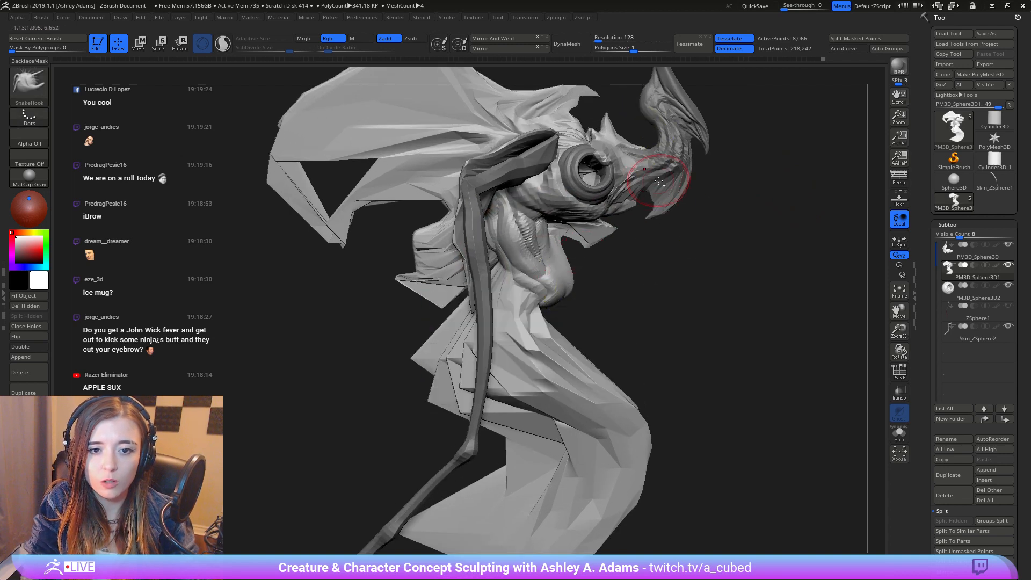
alt+right_drag(656, 149, 602, 230)
right_drag(528, 373, 534, 372)
key(space)
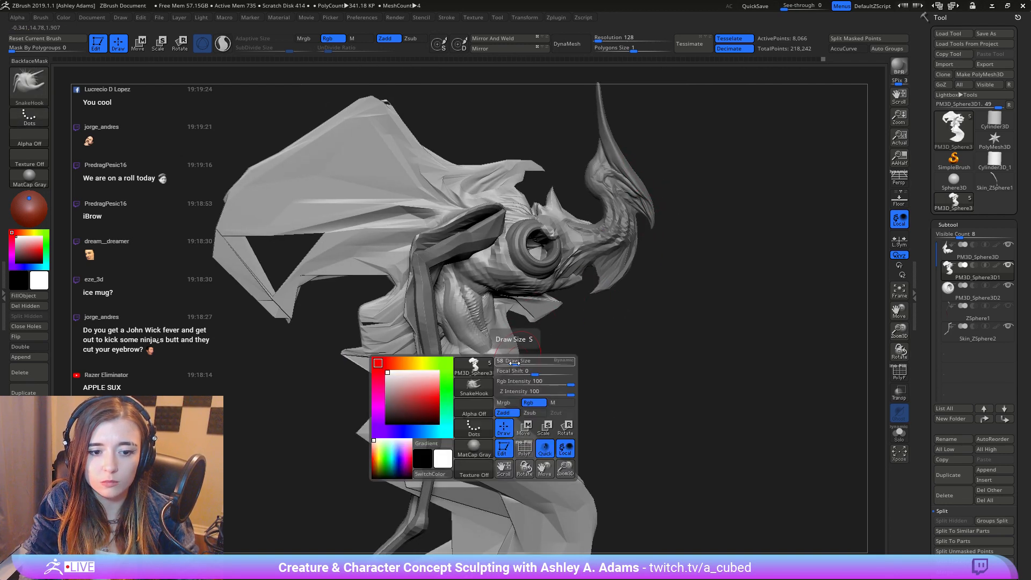
click(514, 361)
drag(521, 366, 524, 371)
key(space)
click(529, 362)
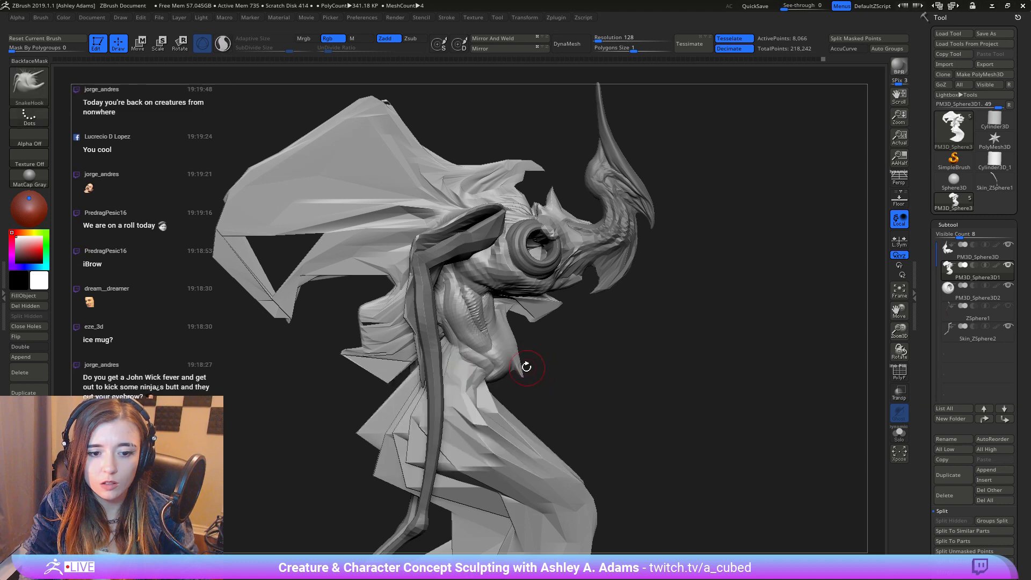
right_drag(525, 369, 532, 368)
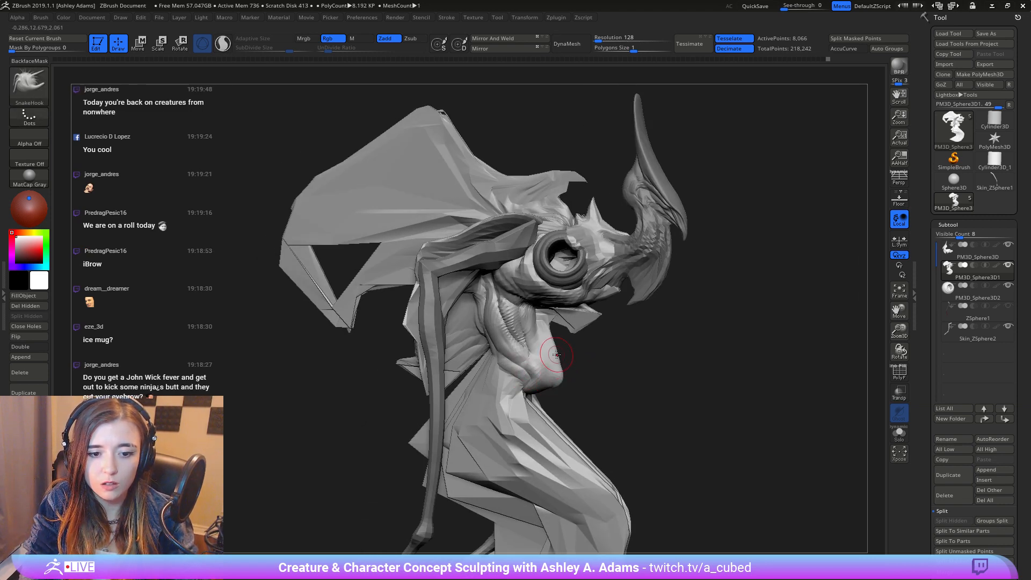
Step: Carve creases down the front of the chest bulge with the DamStandard brush
right_drag(549, 350, 443, 334)
key(space)
right_drag(519, 337, 543, 328)
key(b)
key(d)
key(s)
drag(544, 324, 542, 372)
drag(546, 326, 542, 357)
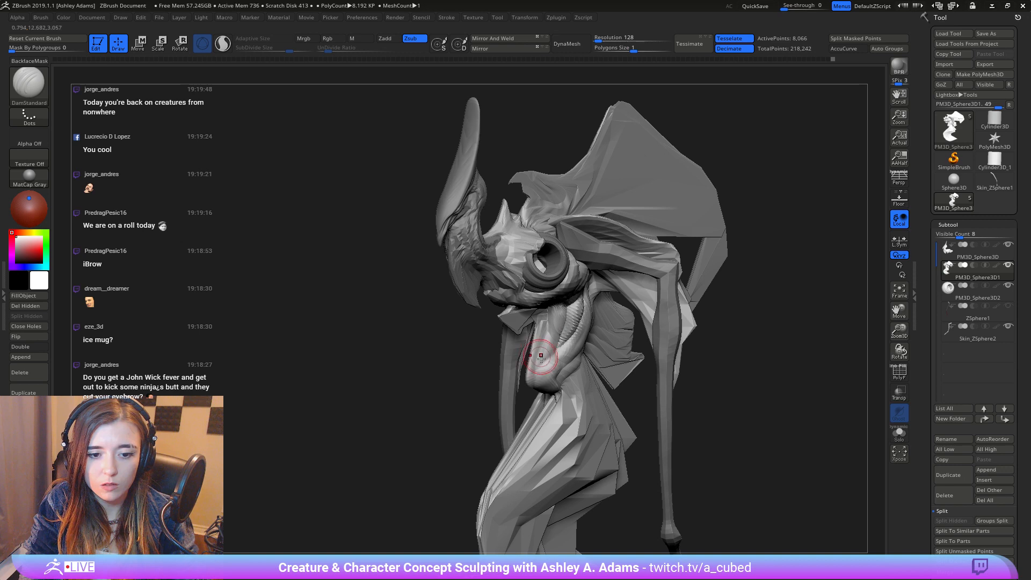
Step: Carve short folds around the side and underside of the chest bulge, where it meets the lower body
ctrl+right_drag(542, 357, 538, 316)
right_drag(538, 317, 599, 317)
drag(623, 274, 639, 273)
right_drag(664, 305, 638, 298)
mouse_move(638, 290)
mouse_down()
mouse_move(652, 301)
mouse_move(637, 302)
mouse_up()
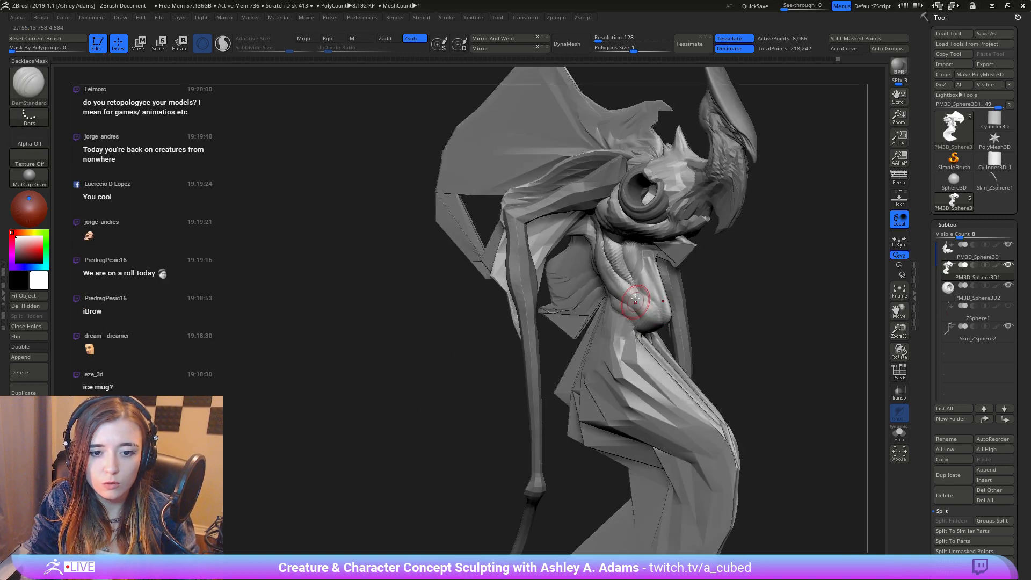
right_drag(637, 303, 659, 309)
drag(659, 309, 651, 319)
right_drag(651, 319, 634, 340)
drag(660, 343, 651, 342)
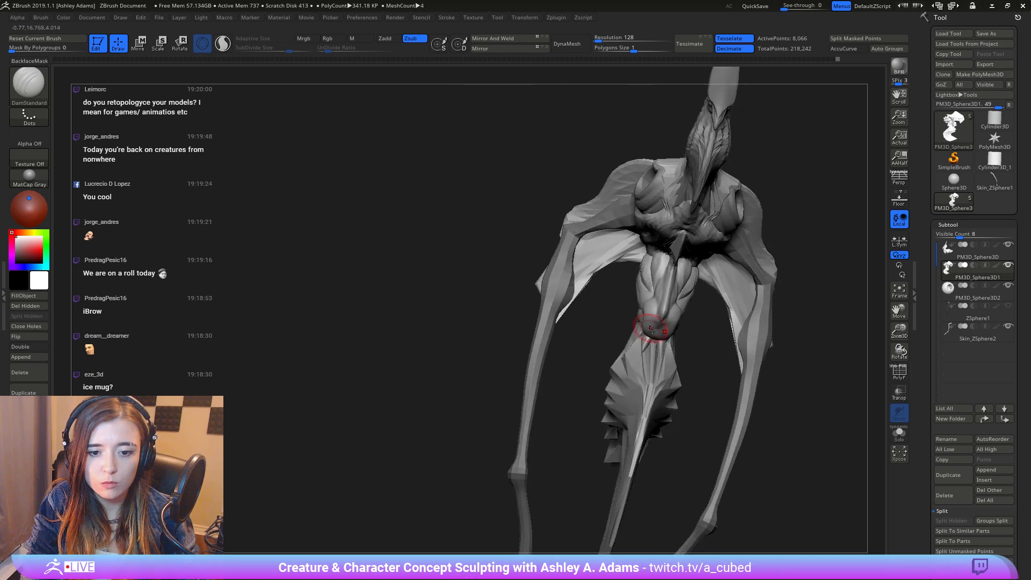
Step: Reshape the lower tip of the chest bulge with the SnakeHook brush, adjusting it from the front and side
right_drag(650, 342, 656, 345)
key(b)
key(s)
key(h)
drag(656, 344, 655, 334)
right_drag(655, 333, 654, 323)
drag(654, 324, 654, 338)
mouse_move(654, 339)
ctrl+right_down()
mouse_move(610, 311)
mouse_move(671, 339)
mouse_move(638, 297)
ctrl+right_up()
right_drag(638, 296, 639, 298)
key(space)
mouse_move(641, 323)
mouse_down()
mouse_move(656, 323)
mouse_move(646, 339)
mouse_up()
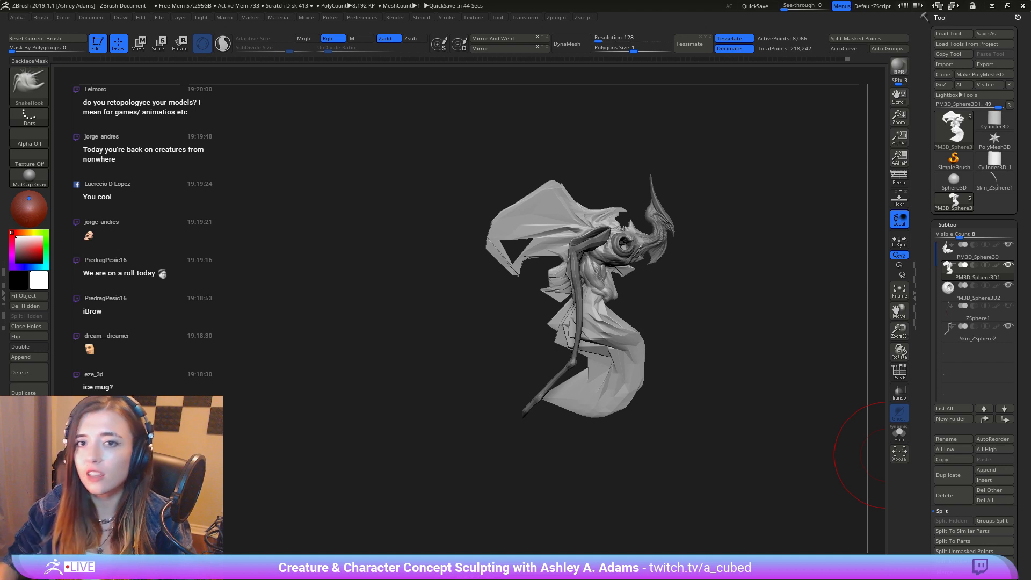
Step: Select the arm subtool and reshape the arm's upper end behind the eye socket with a resized SnakeHook brush
mouse_move(773, 301)
right_down()
mouse_move(634, 268)
mouse_move(626, 322)
mouse_move(622, 181)
right_up()
alt+click(681, 273)
right_click(687, 273)
ctrl+right_drag(689, 273, 686, 231)
mouse_move(687, 231)
right_down()
mouse_move(688, 272)
mouse_move(698, 270)
right_up()
key(space)
drag(697, 244, 690, 244)
key(space)
right_drag(698, 244, 652, 247)
alt+right_drag(653, 247, 655, 342)
right_drag(652, 301, 665, 274)
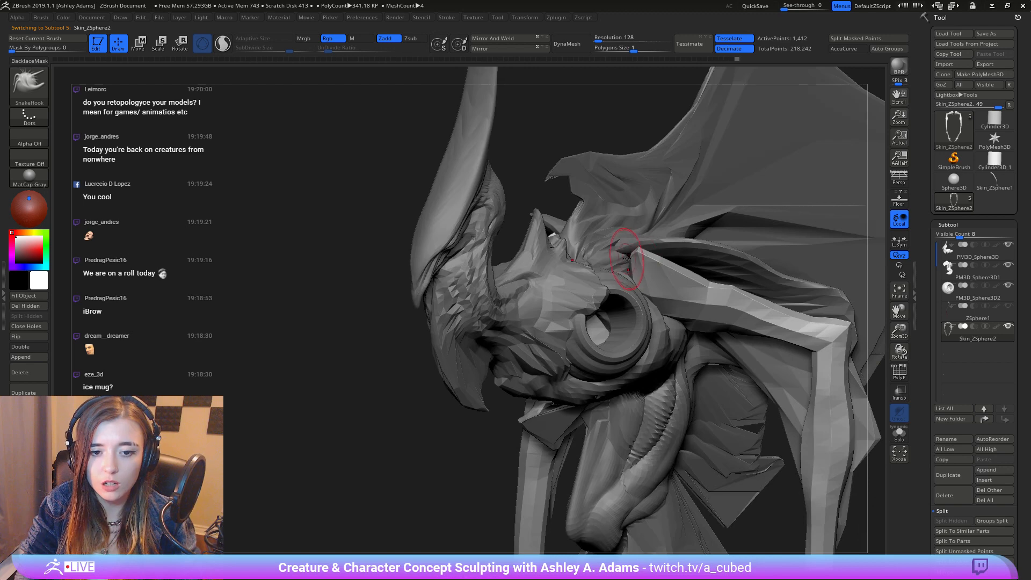
drag(623, 256, 618, 251)
right_drag(617, 251, 642, 241)
drag(640, 240, 644, 238)
right_drag(645, 238, 620, 246)
drag(623, 246, 641, 238)
Step: Examine the arms and overall silhouette from the front and the side
right_drag(642, 238, 630, 298)
right_click(659, 302)
mouse_move(651, 330)
right_down()
mouse_move(639, 320)
mouse_move(586, 371)
mouse_move(604, 361)
mouse_move(604, 338)
right_up()
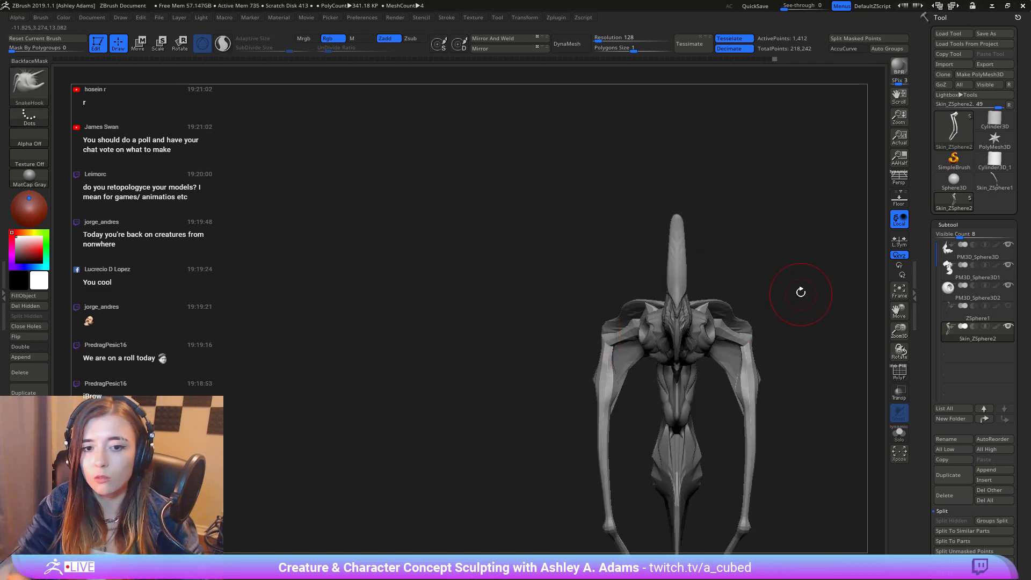
alt+right_drag(597, 283, 556, 241)
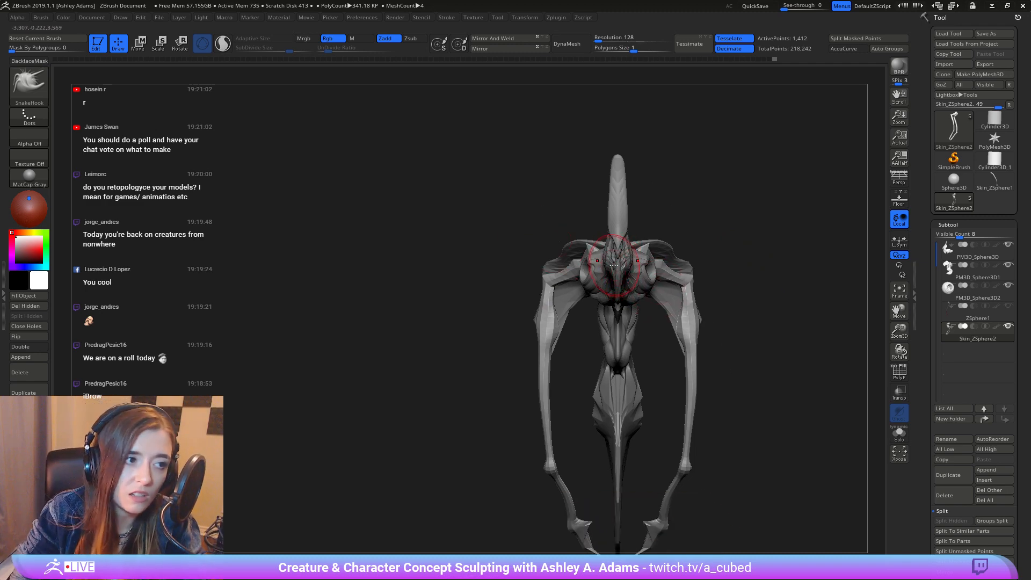
right_drag(618, 268, 670, 279)
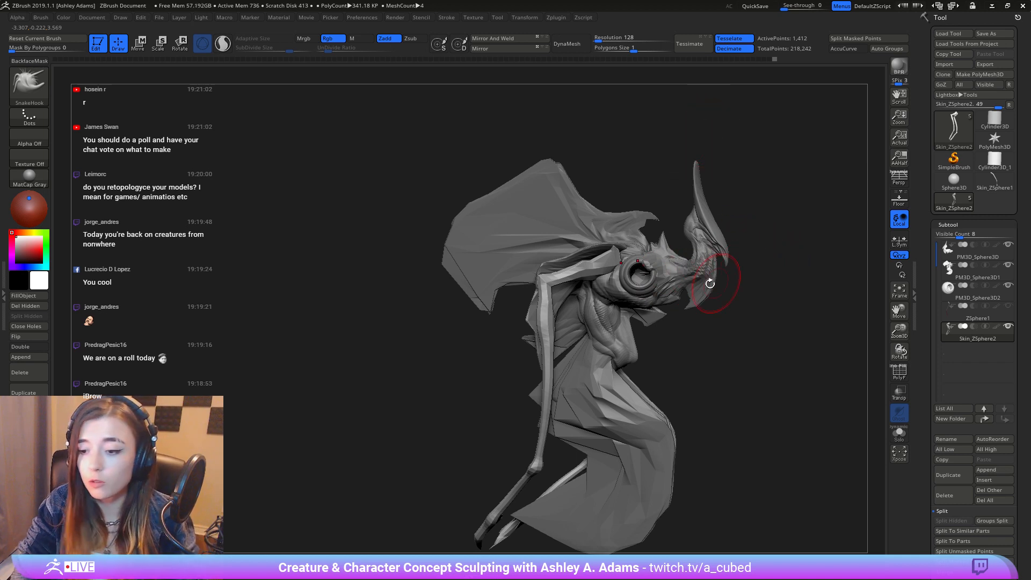
mouse_move(710, 283)
ctrl+right_down()
mouse_move(674, 246)
mouse_move(644, 244)
mouse_move(675, 228)
mouse_move(660, 238)
mouse_move(682, 244)
mouse_move(636, 193)
ctrl+right_up()
alt+click(674, 225)
key(b)
key(c)
key(b)
right_click(630, 273)
key(b)
key(s)
key(h)
right_click(607, 240)
mouse_move(607, 240)
right_down()
mouse_move(626, 185)
mouse_move(637, 230)
mouse_move(625, 247)
mouse_move(670, 193)
mouse_move(660, 185)
mouse_move(626, 253)
right_up()
key(b)
key(c)
key(b)
right_click(626, 253)
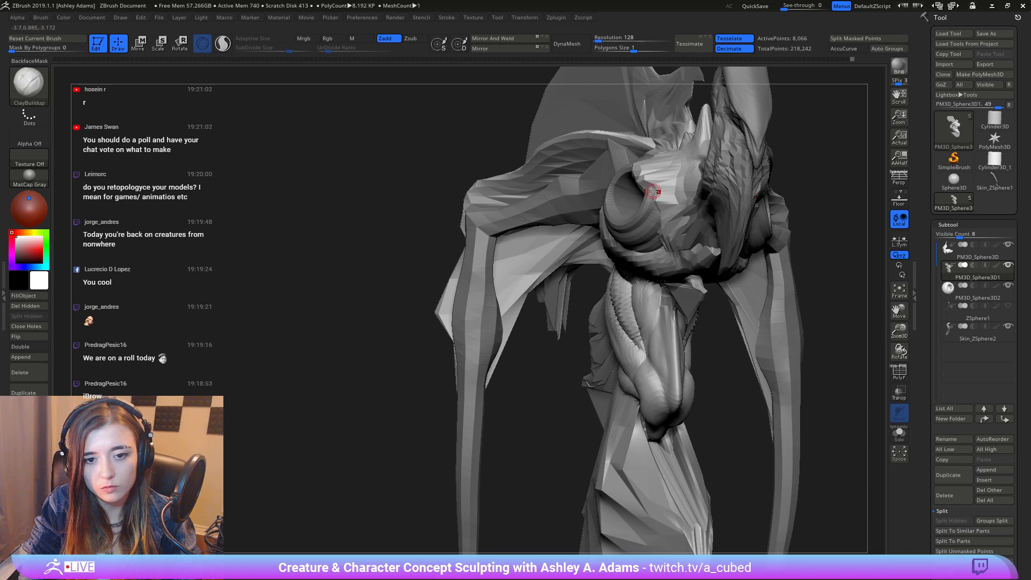
Step: Append a ring as a new subtool and activate the Move gizmo on it
key(f)
right_click(704, 209)
right_drag(704, 210, 592, 94)
right_click(642, 261)
alt+right_drag(652, 309, 605, 241)
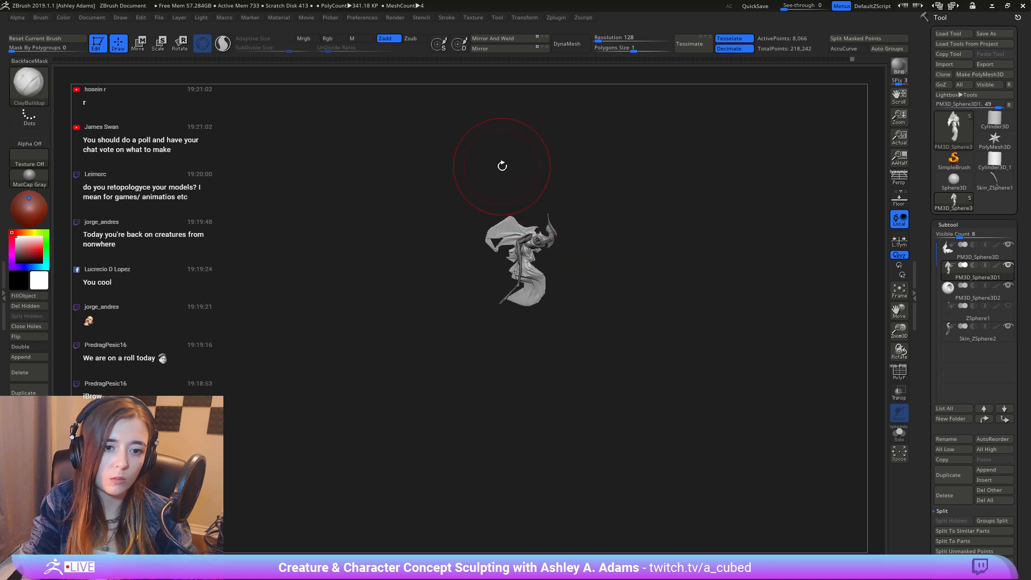
ctrl+right_drag(538, 183, 478, 199)
right_click(485, 216)
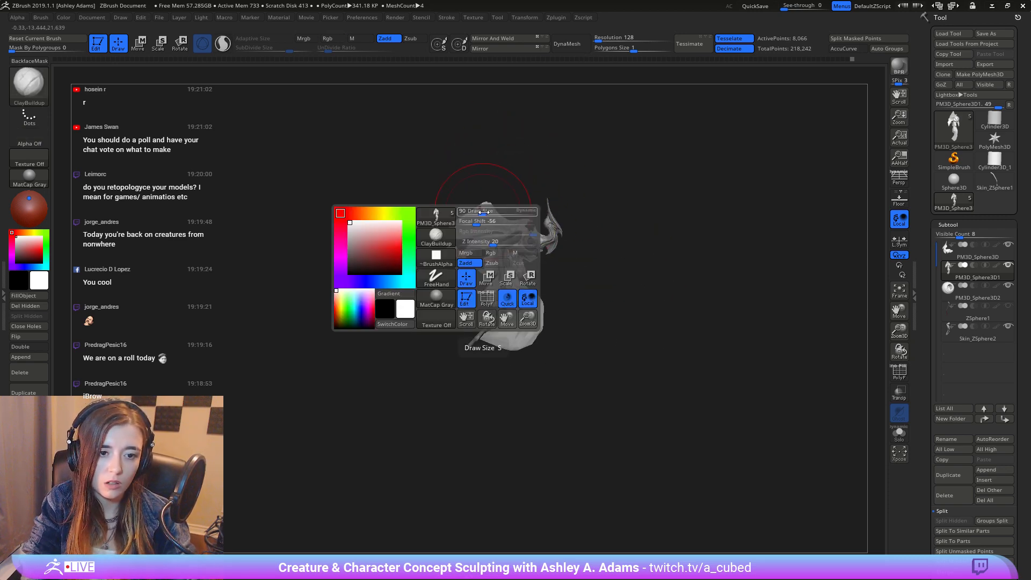
key(b)
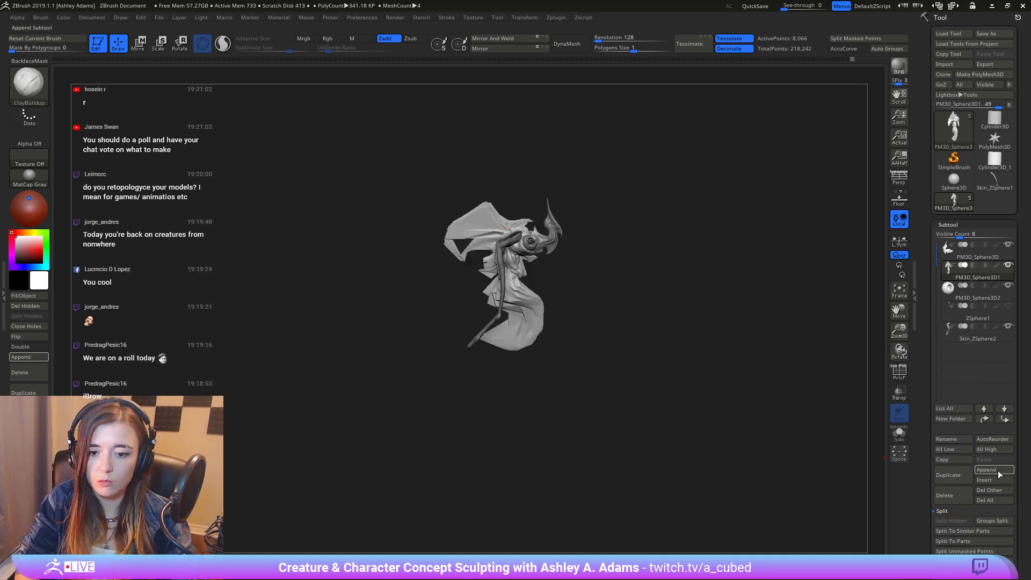
click(998, 470)
click(780, 412)
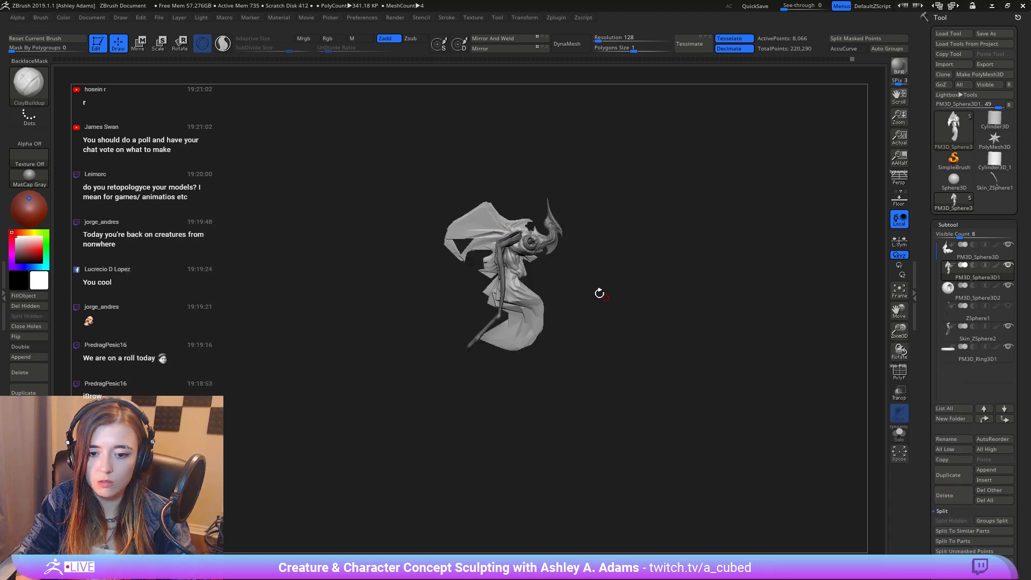
click(948, 347)
key(w)
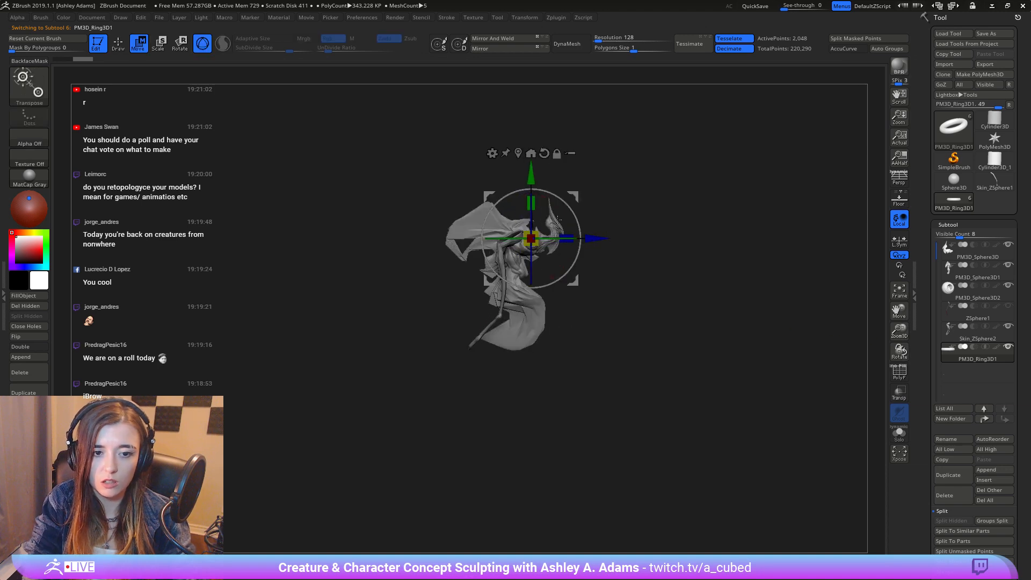
Step: Raise the ring above the creature, rotate it upright to face sideways, and scale it up around the head
drag(531, 175, 531, 142)
right_drag(577, 188, 499, 189)
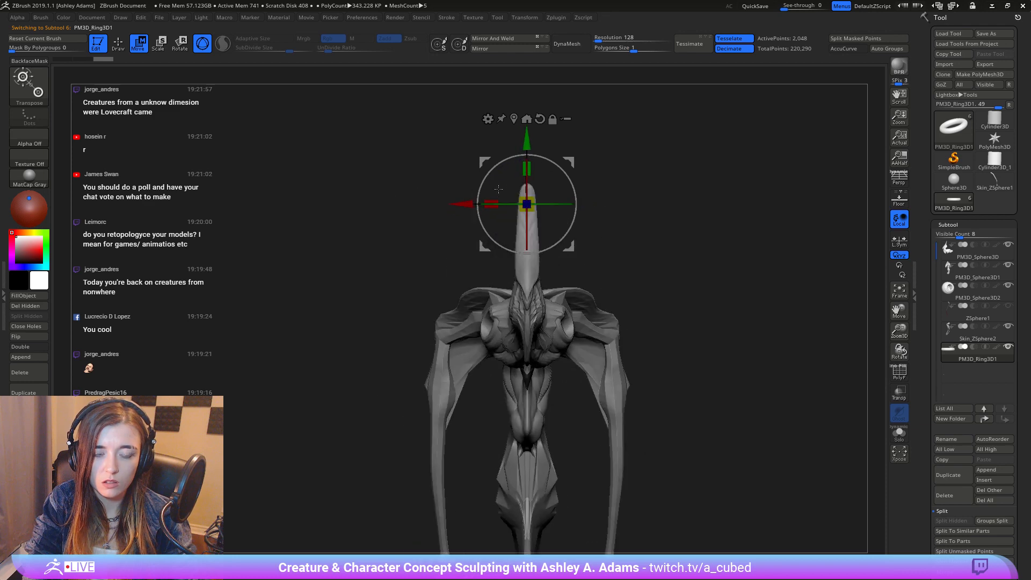
drag(488, 172, 495, 260)
right_drag(505, 246, 546, 242)
drag(527, 207, 617, 169)
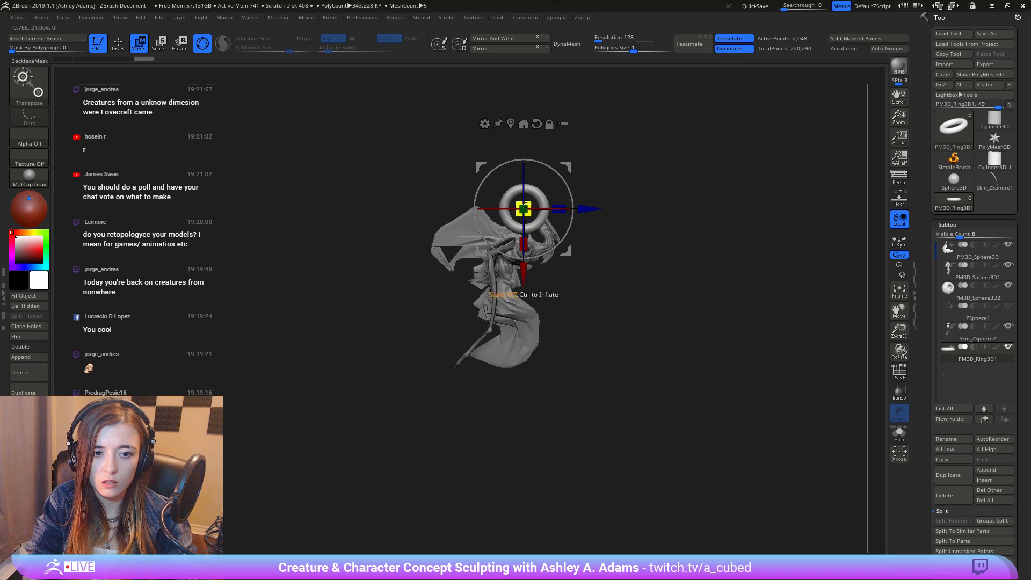
mouse_move(527, 204)
mouse_down()
mouse_move(576, 176)
mouse_move(549, 209)
mouse_move(545, 199)
mouse_up()
key(q)
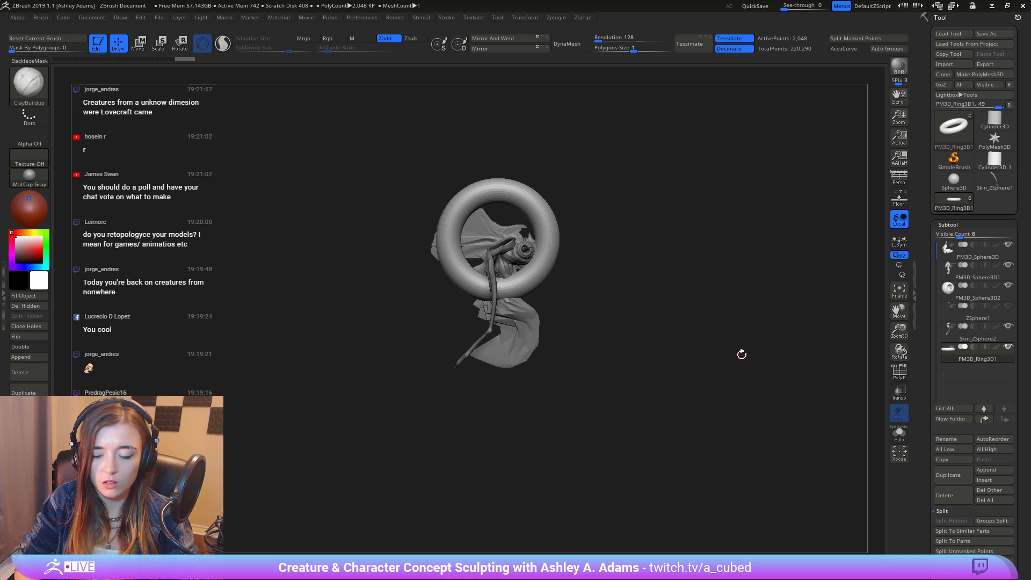
shift+drag(742, 354, 677, 357)
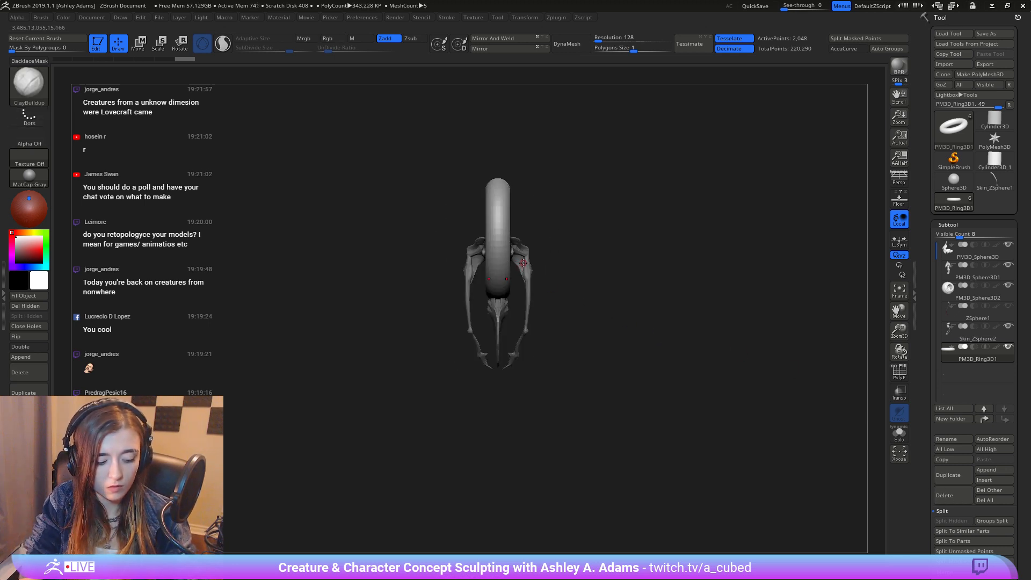
shift+drag(543, 279, 593, 281)
Step: Open the Deformation settings and try to thin the enlarged ring's tube with Inflate and Inflate Balloon
drag(918, 553, 925, 450)
drag(928, 549, 928, 524)
click(962, 547)
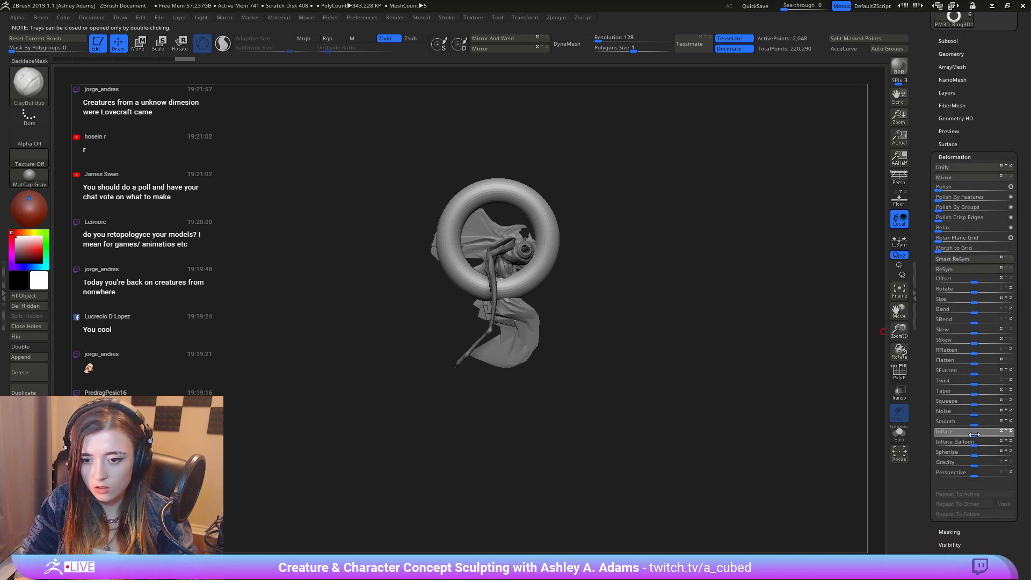
mouse_move(967, 436)
mouse_down()
mouse_move(981, 431)
mouse_move(971, 443)
mouse_up()
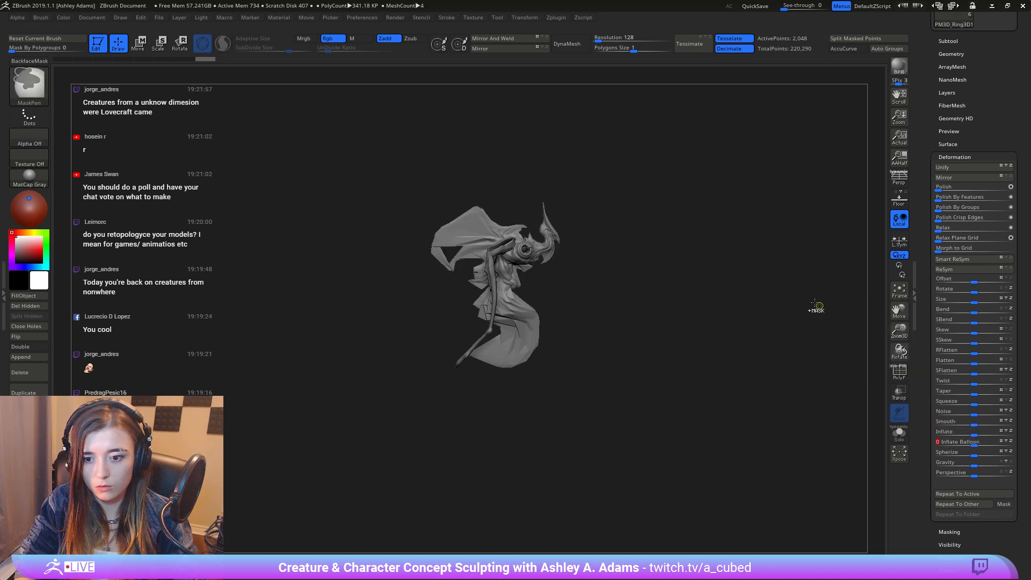
key(ctrl+z)
key(ctrl+shift+z)
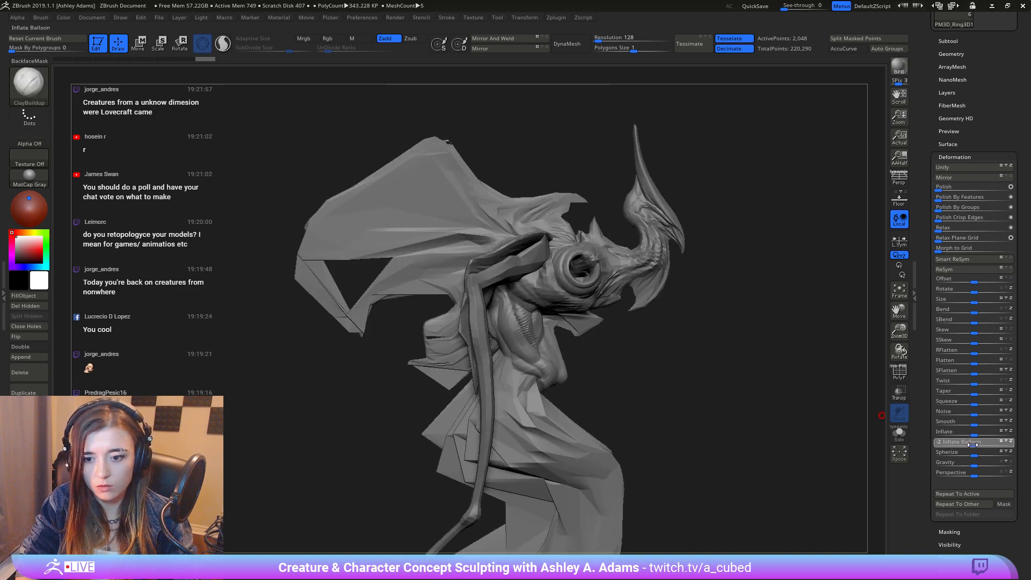
key(ctrl+z)
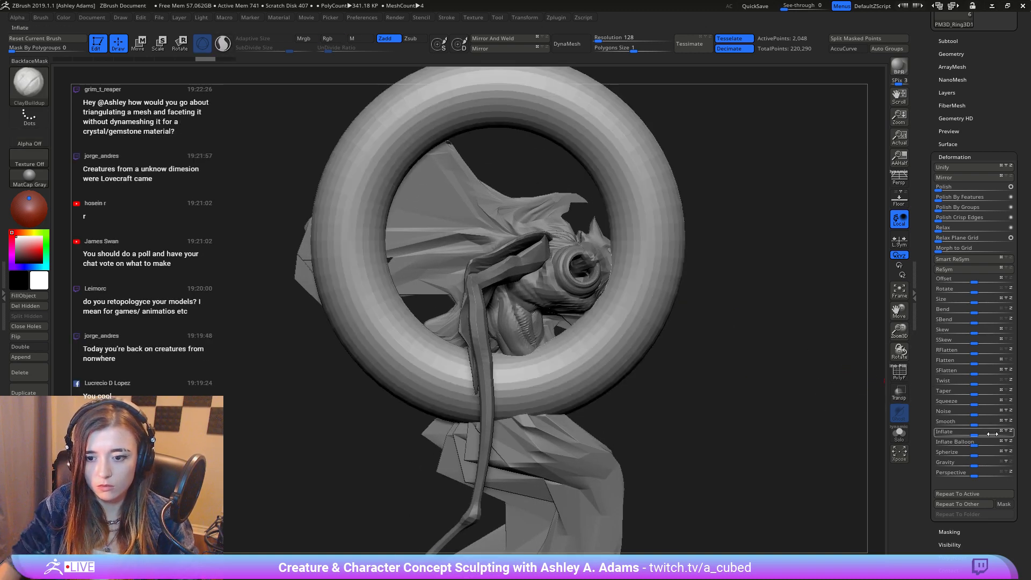
drag(974, 446, 973, 445)
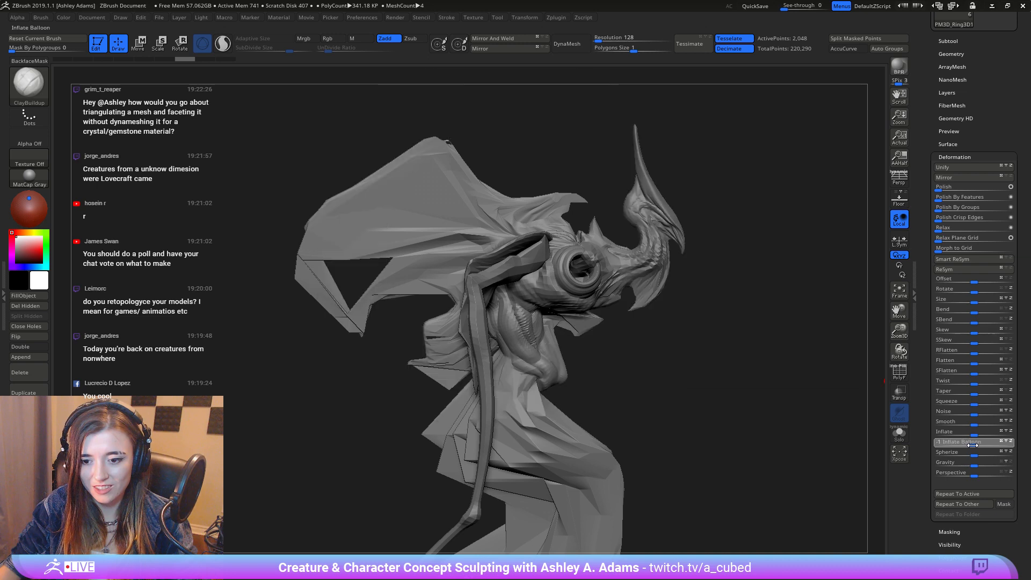
Step: Undo the ring's inflate attempts and its last enlargement
key(ctrl+z)
key(ctrl+z)
key(ctrl+z)
key(ctrl+z)
key(ctrl+z)
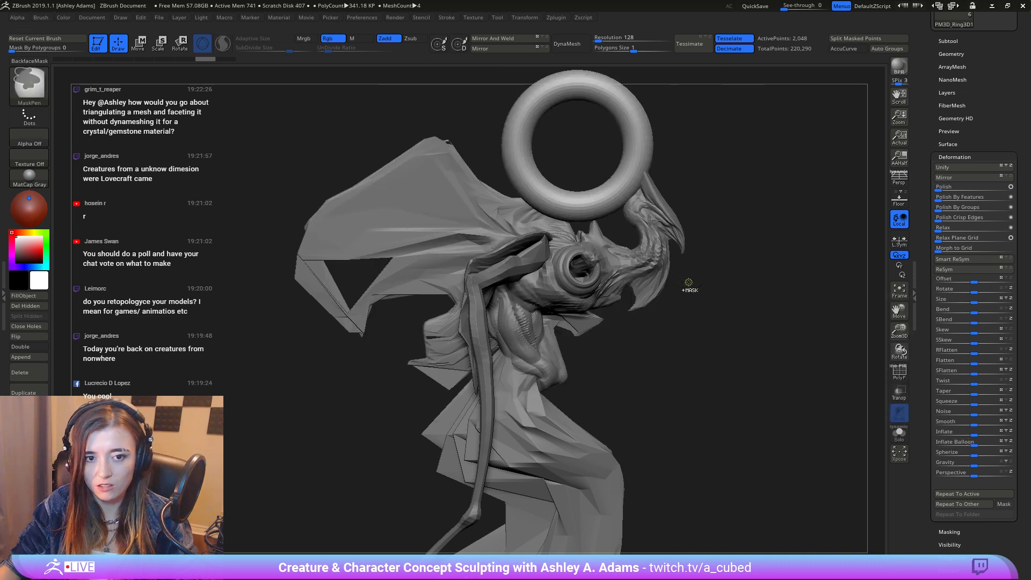
Step: Shrink the ring and thin its tube to a fine band with the Inflate deformation
mouse_move(622, 108)
alt+mouse_down()
mouse_move(591, 276)
mouse_move(577, 290)
alt+mouse_up()
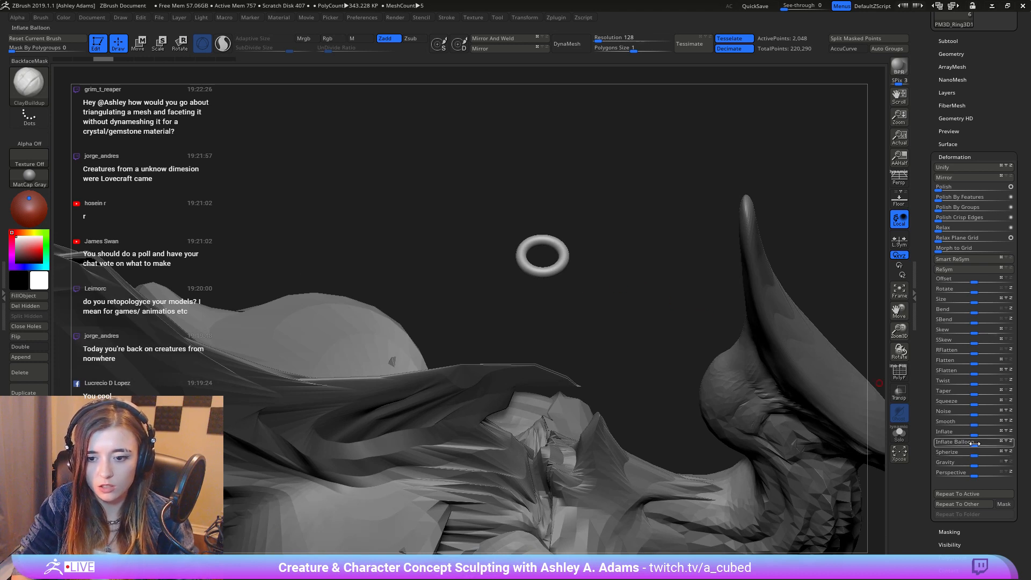
drag(975, 444, 951, 436)
key(ctrl+z)
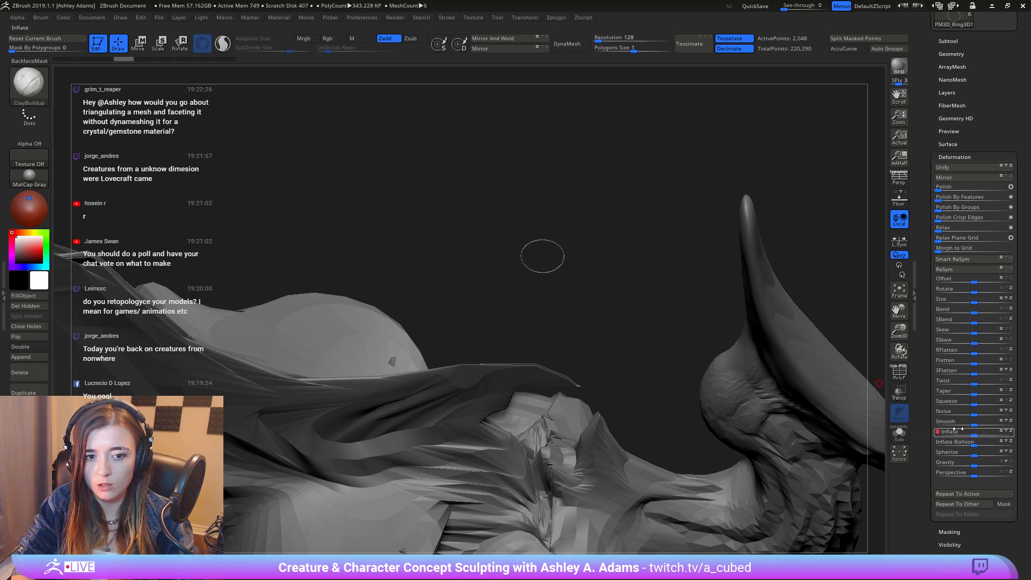
Step: Scale up the thinned ring with the Move gizmo and position it to encircle the creature's head and fin
key(w)
drag(545, 310, 546, 312)
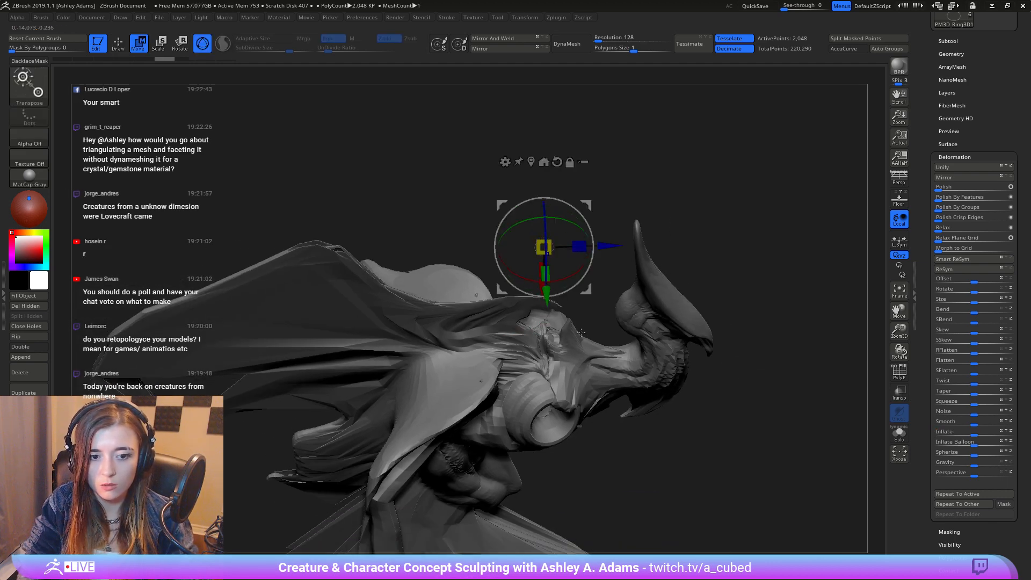
ctrl+right_drag(607, 322, 607, 236)
drag(546, 250, 606, 217)
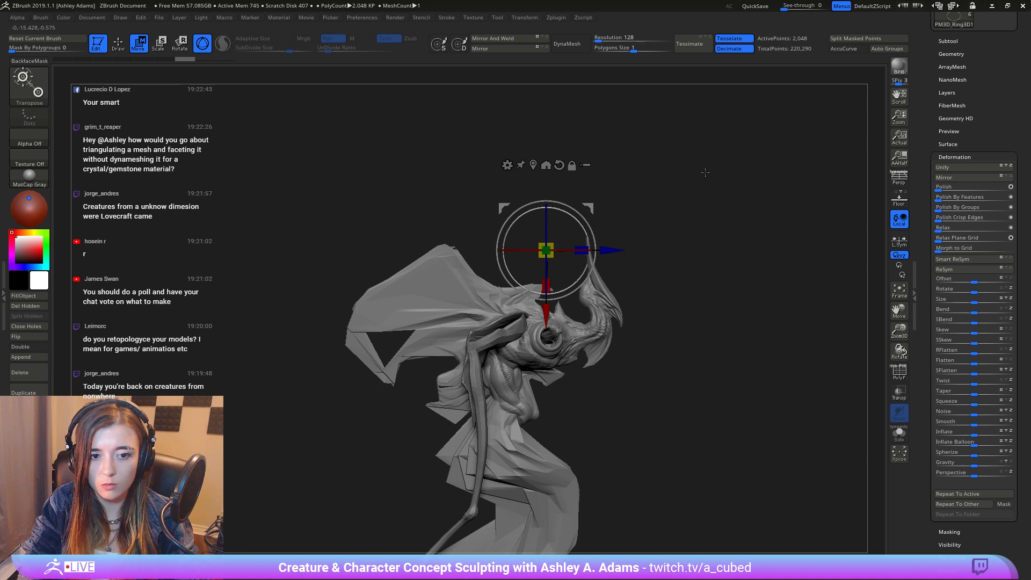
shift+right_drag(601, 235, 639, 243)
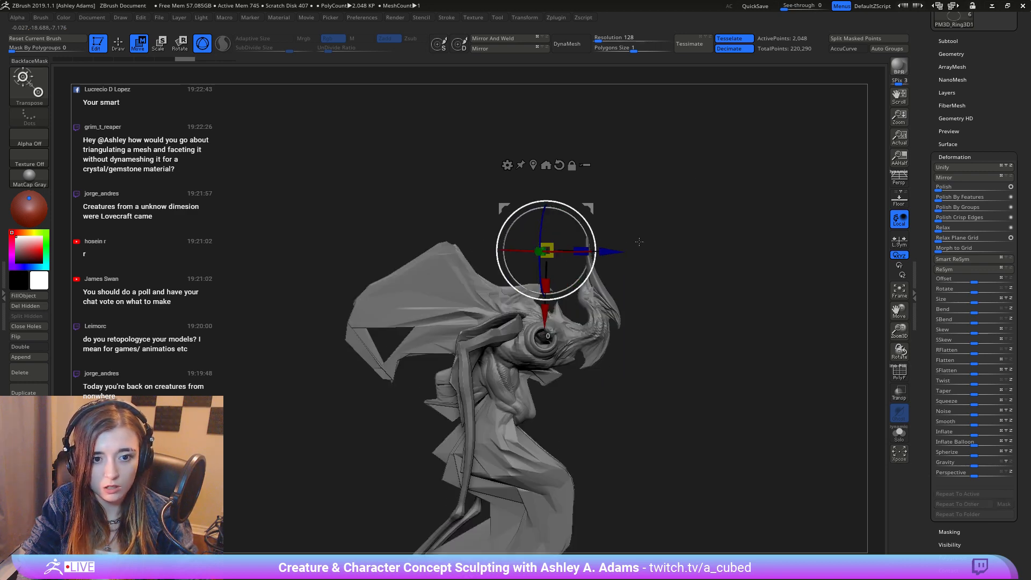
mouse_move(558, 245)
mouse_down()
mouse_move(572, 232)
mouse_move(521, 298)
mouse_move(532, 283)
mouse_up()
key(q)
mouse_move(666, 363)
ctrl+right_down()
mouse_move(699, 285)
mouse_move(579, 286)
mouse_move(586, 384)
ctrl+right_up()
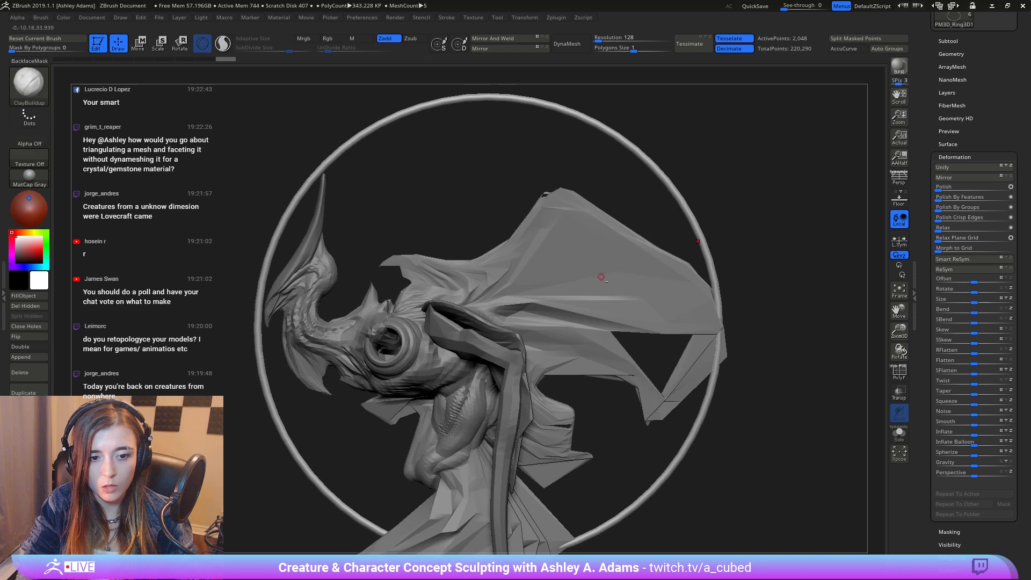
Step: Select the fin subtool and stretch its upper corner toward the ring with an enlarged SnakeHook brush, tucking in its outer corner
alt+click(601, 274)
key(space)
drag(600, 271, 621, 271)
key(b)
key(s)
key(h)
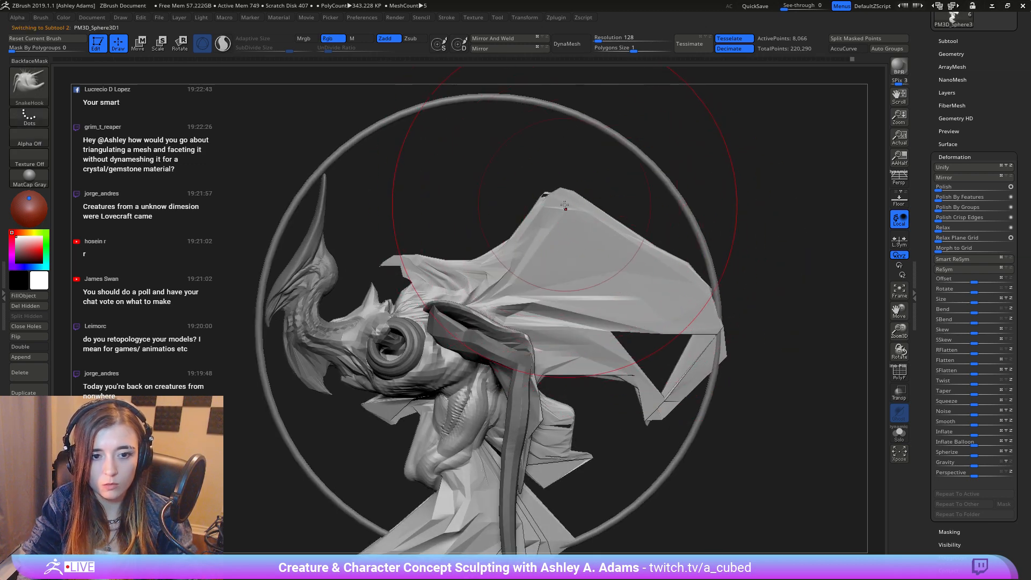
drag(544, 203, 584, 152)
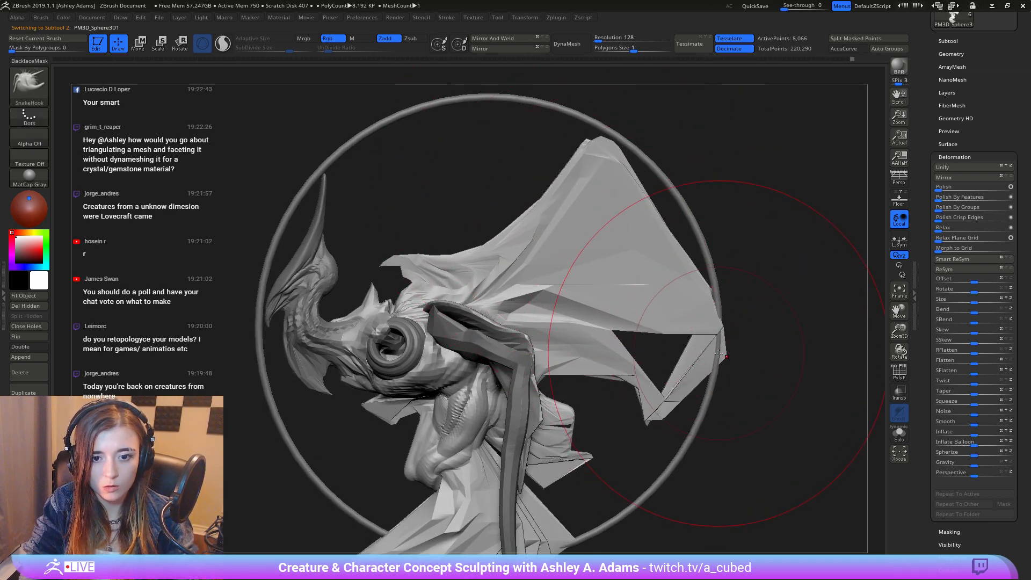
drag(726, 355, 712, 362)
Step: Resize the SnakeHook brush and pull the fin's top tip and lower spike out to meet the ring
right_click(628, 246)
drag(623, 244, 606, 243)
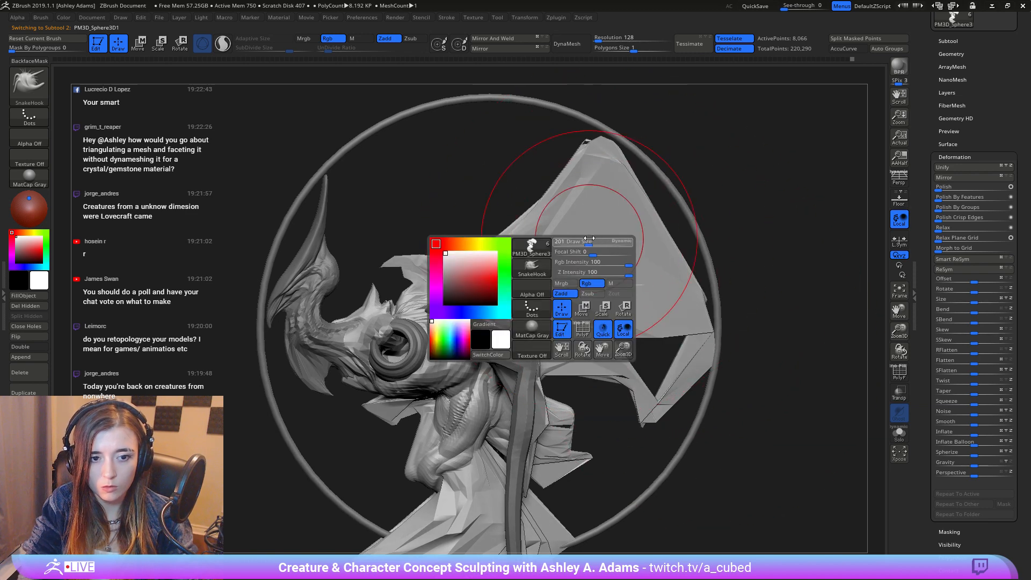
right_click(597, 149)
mouse_move(595, 150)
mouse_down()
mouse_move(574, 150)
mouse_move(591, 116)
mouse_move(579, 120)
mouse_up()
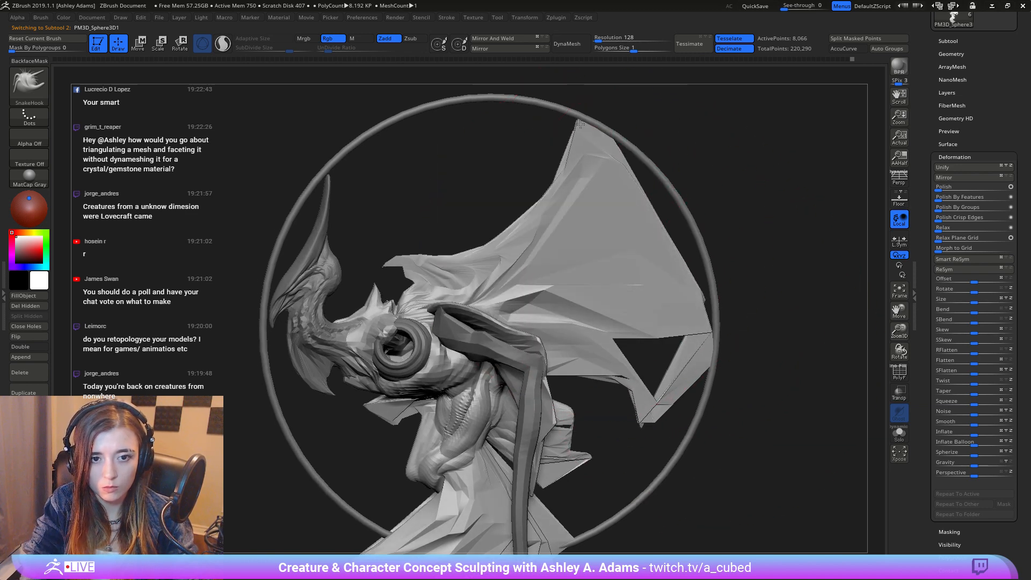
mouse_move(622, 245)
ctrl+right_down()
mouse_move(636, 312)
mouse_move(627, 259)
ctrl+right_up()
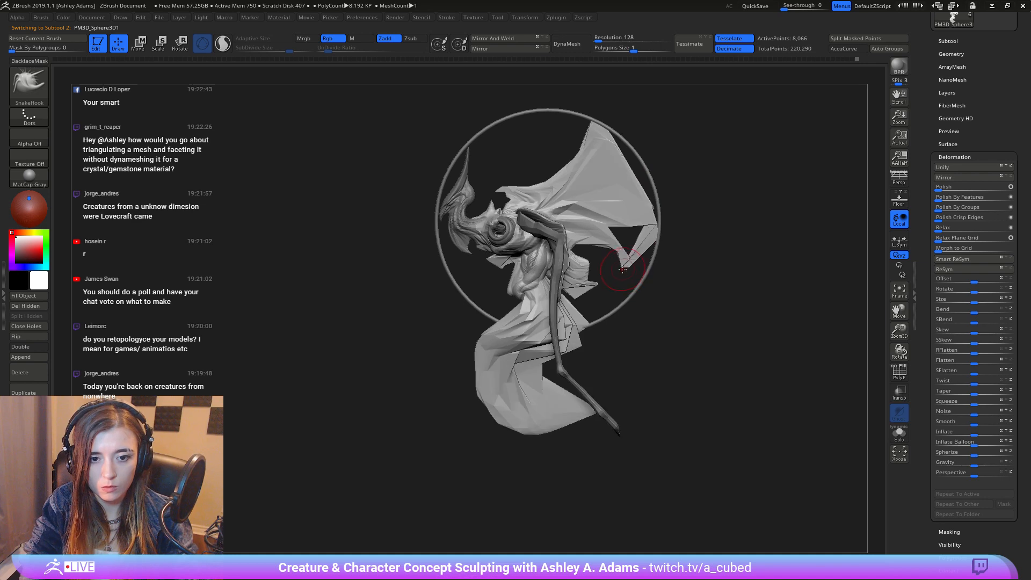
drag(625, 264, 621, 300)
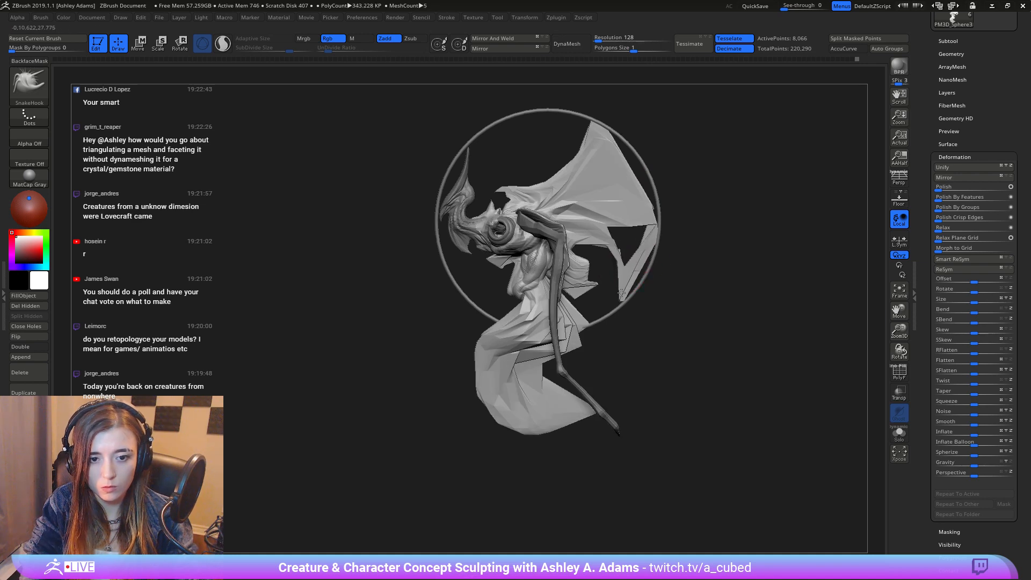
right_click(640, 254)
drag(638, 253, 650, 253)
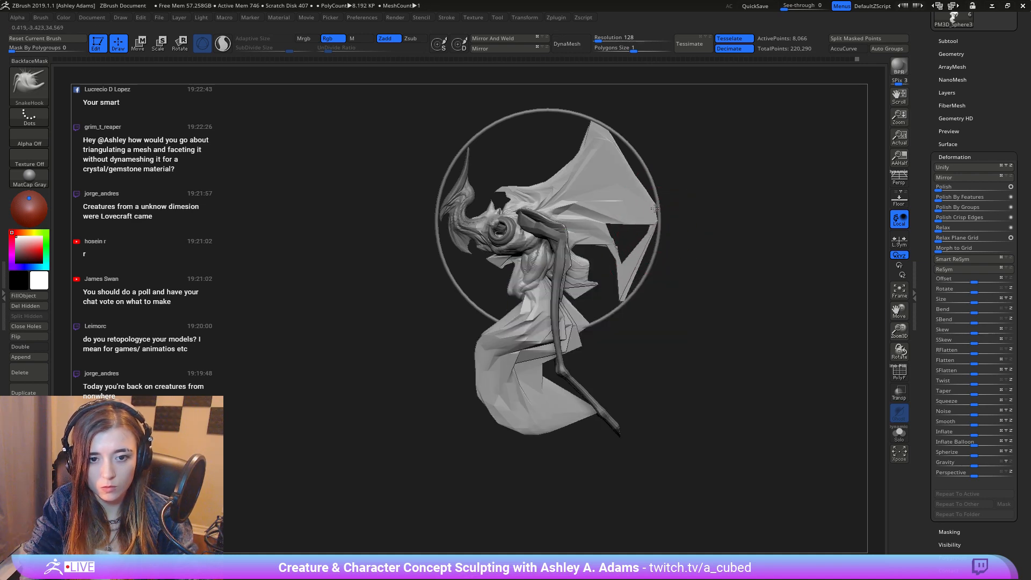
Step: Pull the lower body's front upper corner and rear edge out to the ring with the SnakeHook brush
mouse_move(644, 203)
ctrl+right_down()
mouse_move(619, 178)
mouse_move(578, 204)
ctrl+right_up()
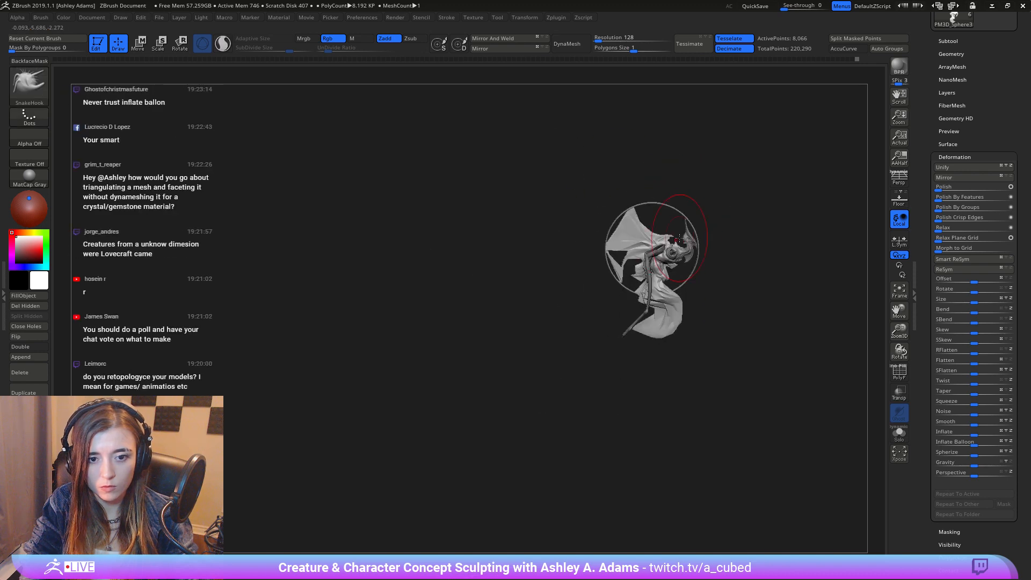
alt+right_drag(674, 235, 572, 230)
ctrl+right_drag(572, 230, 592, 346)
alt+right_drag(589, 415, 588, 376)
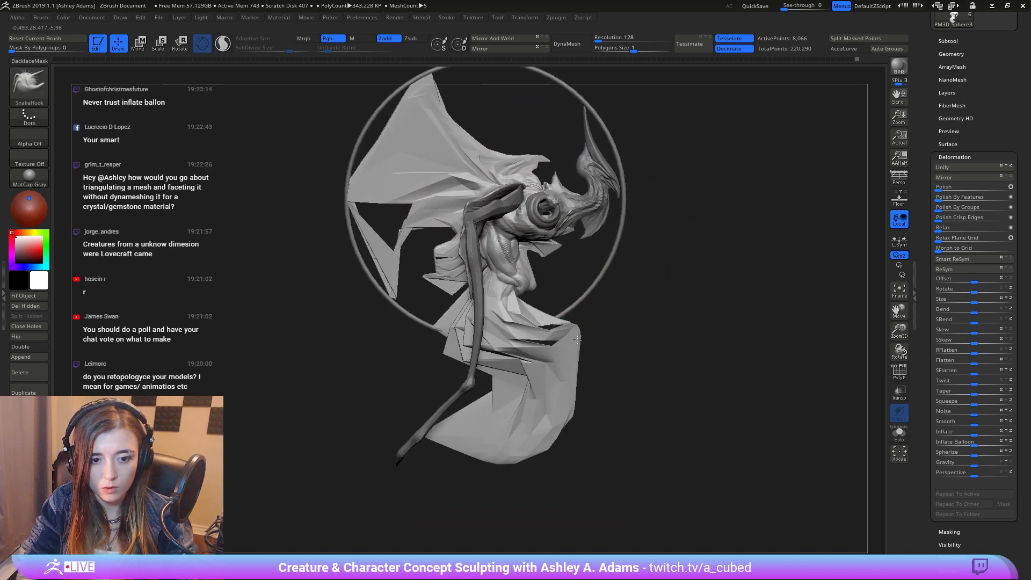
ctrl+right_drag(595, 433, 607, 337)
ctrl+right_drag(607, 337, 593, 396)
drag(443, 239, 439, 240)
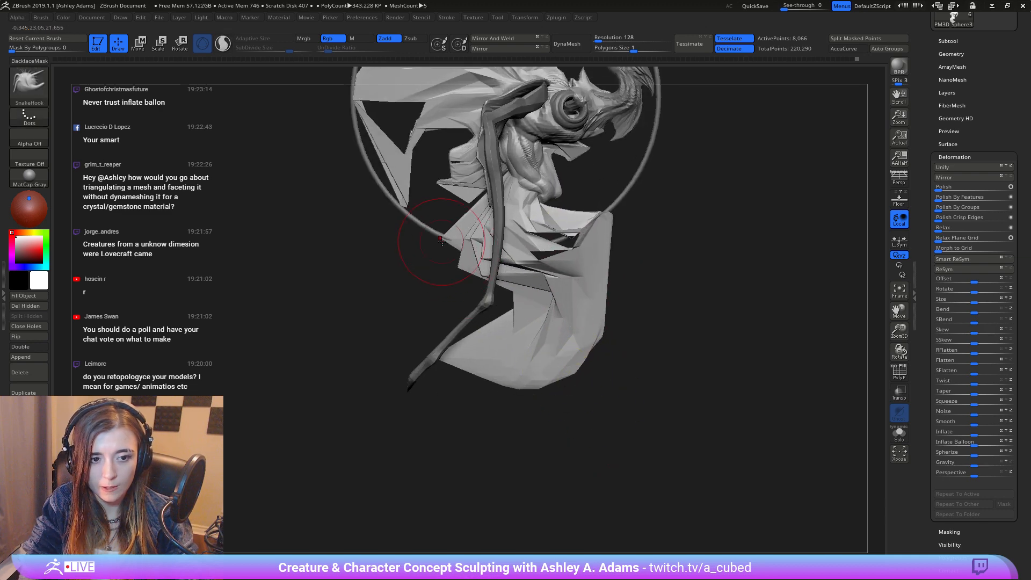
ctrl+right_drag(493, 400, 502, 365)
Step: Select the head subtool and nudge the front edge of the head out to the ring with the SnakeHook brush
right_click(505, 378)
right_drag(594, 227, 437, 237)
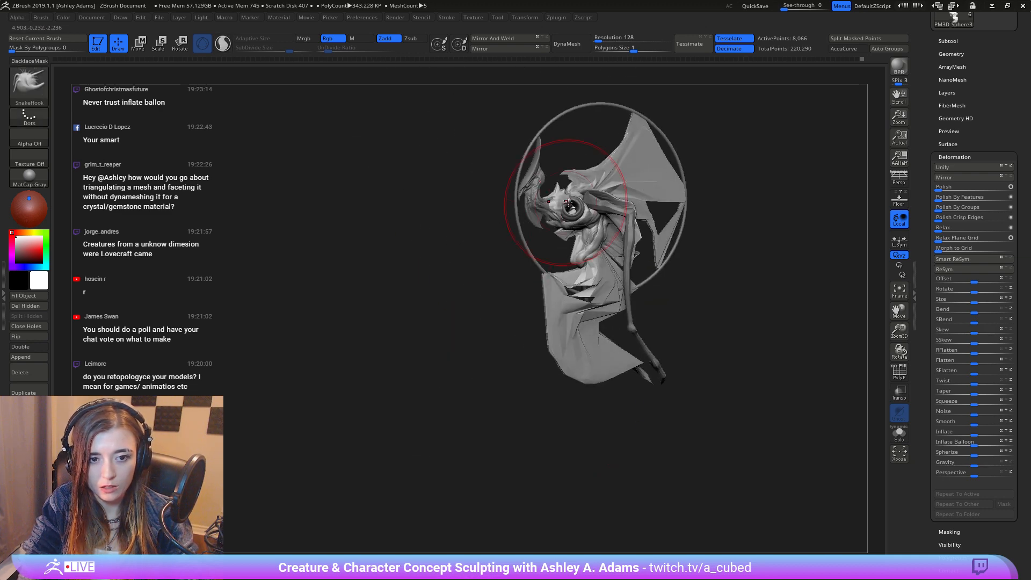
alt+right_drag(569, 207, 573, 275)
ctrl+right_drag(573, 275, 578, 353)
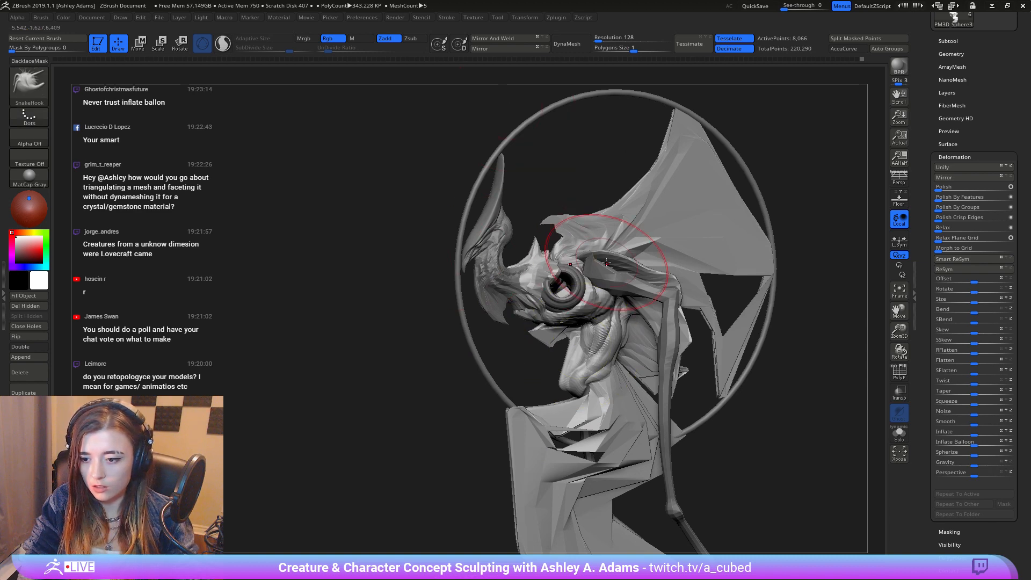
alt+right_drag(542, 231, 435, 280)
alt+click(432, 261)
drag(433, 274, 428, 274)
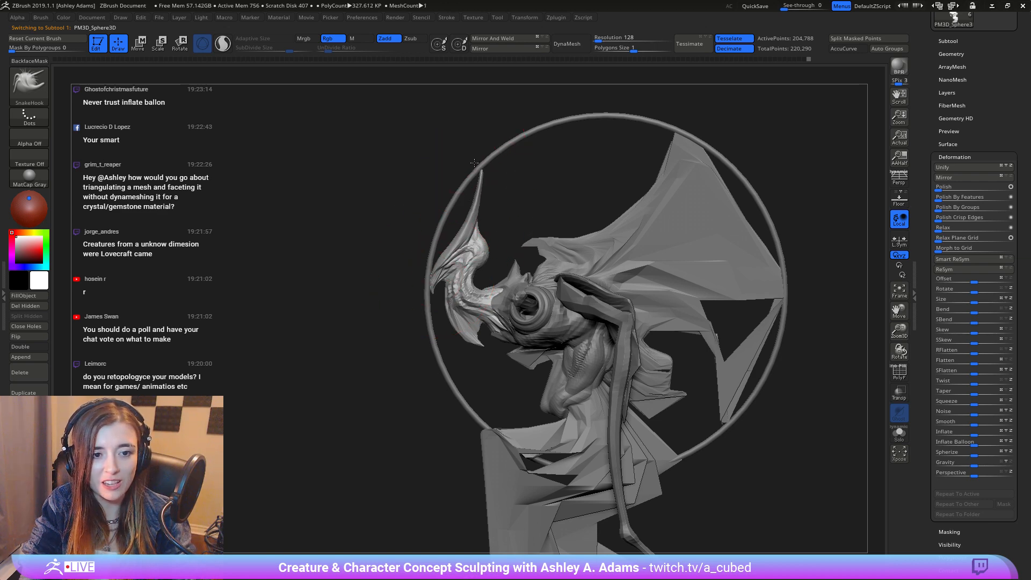
mouse_move(492, 203)
right_down()
mouse_move(550, 207)
mouse_move(540, 210)
right_up()
ctrl+right_drag(513, 275, 533, 171)
mouse_move(533, 171)
right_down()
mouse_move(509, 211)
mouse_move(458, 173)
right_up()
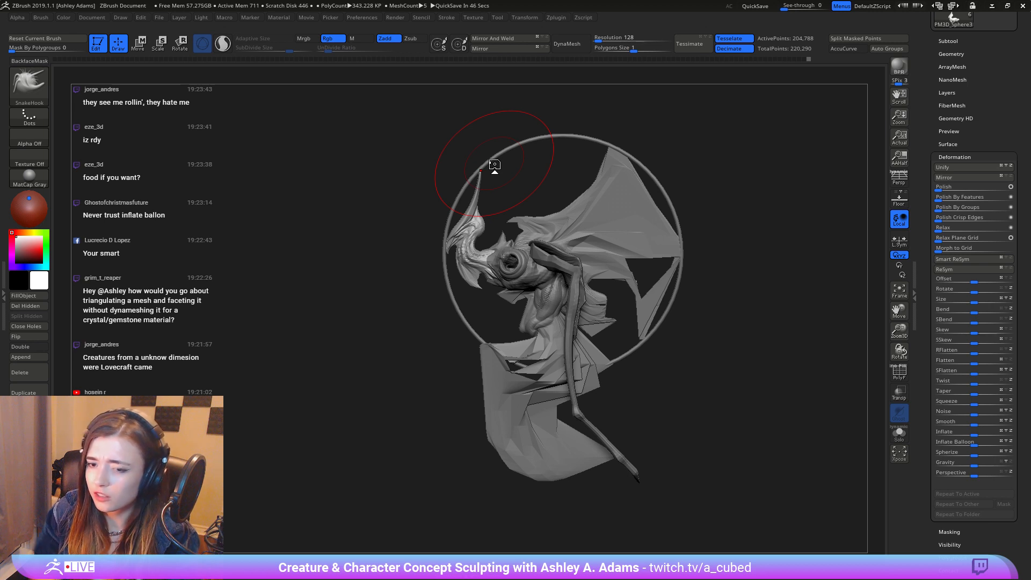
Step: Select the eye socket subtool and lay out canvas snapshots of the creature's side and front views beside a live three-quarter view
scroll(929, 138, up, 2)
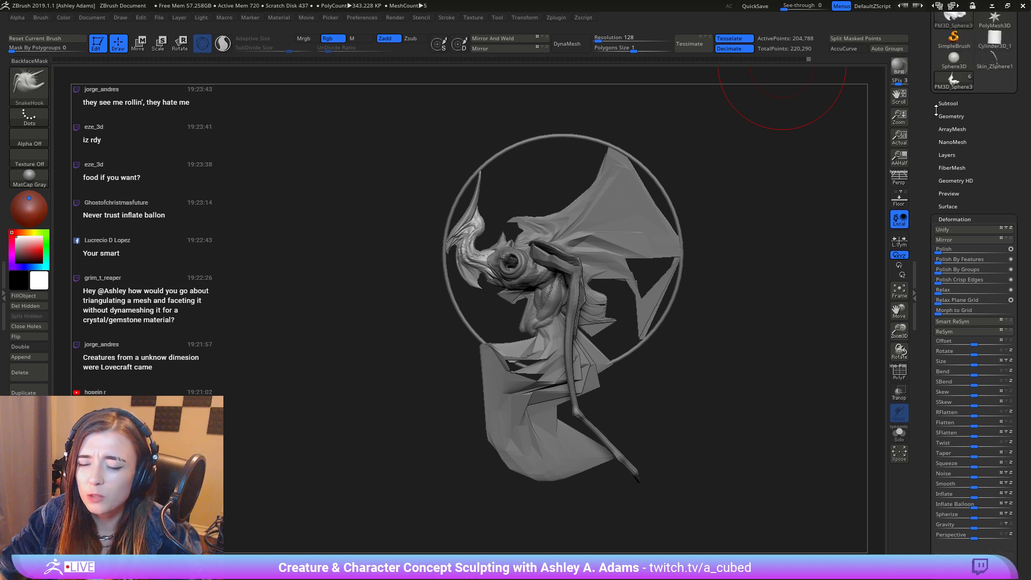
scroll(936, 110, up, 4)
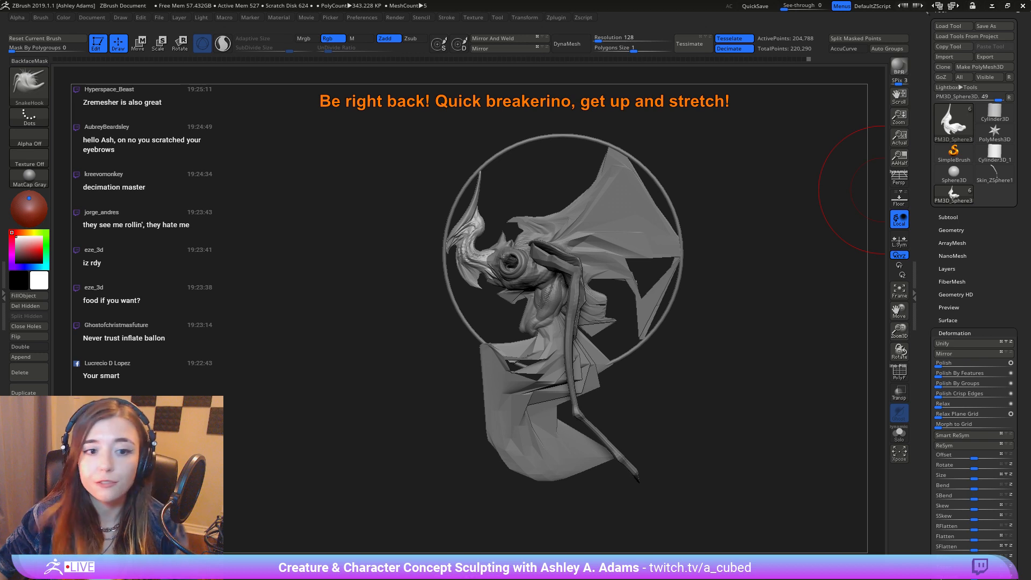
alt+click(510, 264)
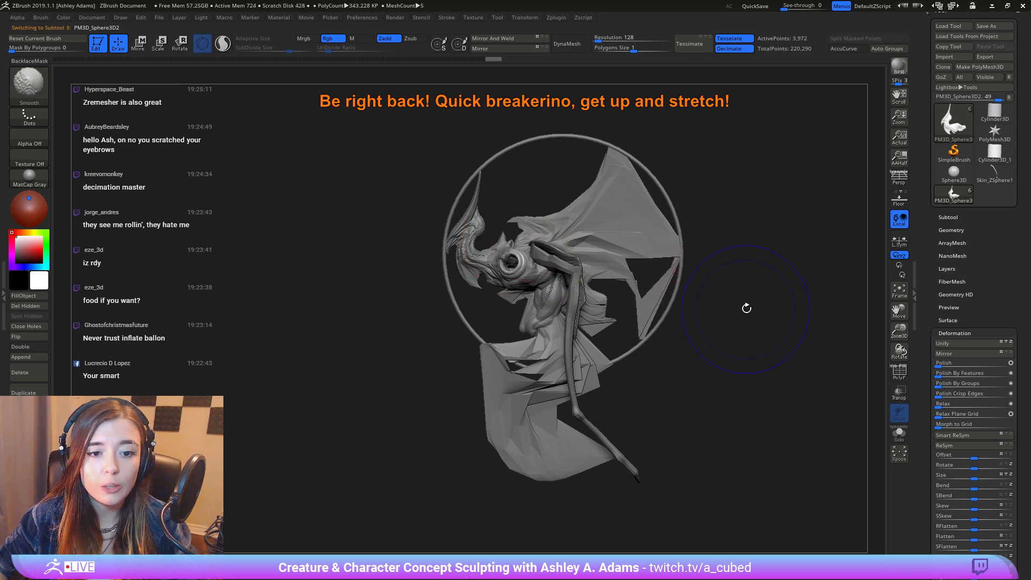
alt+drag(748, 304, 725, 299)
alt+drag(706, 339, 858, 333)
key(shift+s)
alt+drag(524, 306, 449, 368)
alt+drag(652, 369, 651, 367)
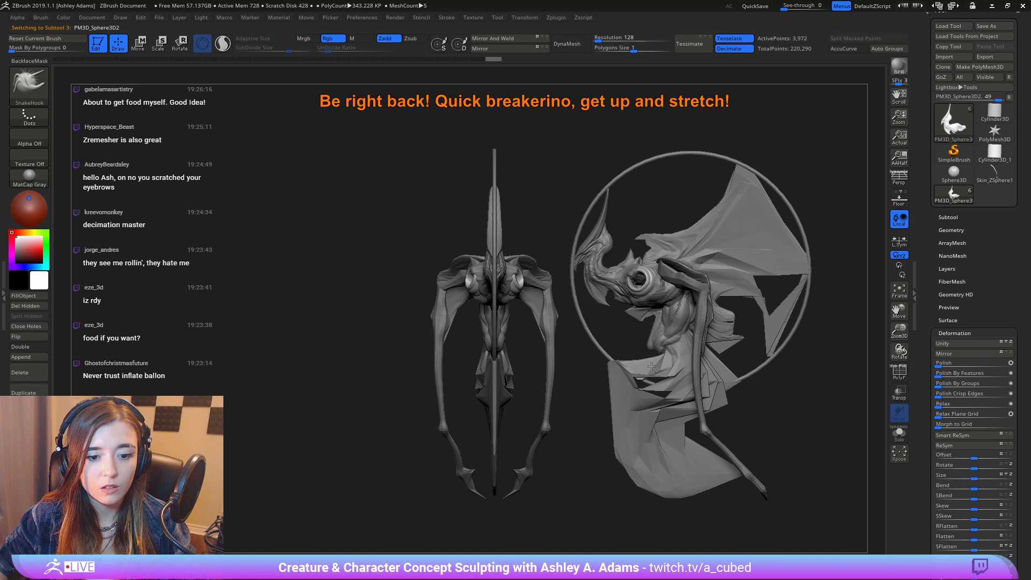
key(shift+s)
alt+drag(575, 402, 420, 405)
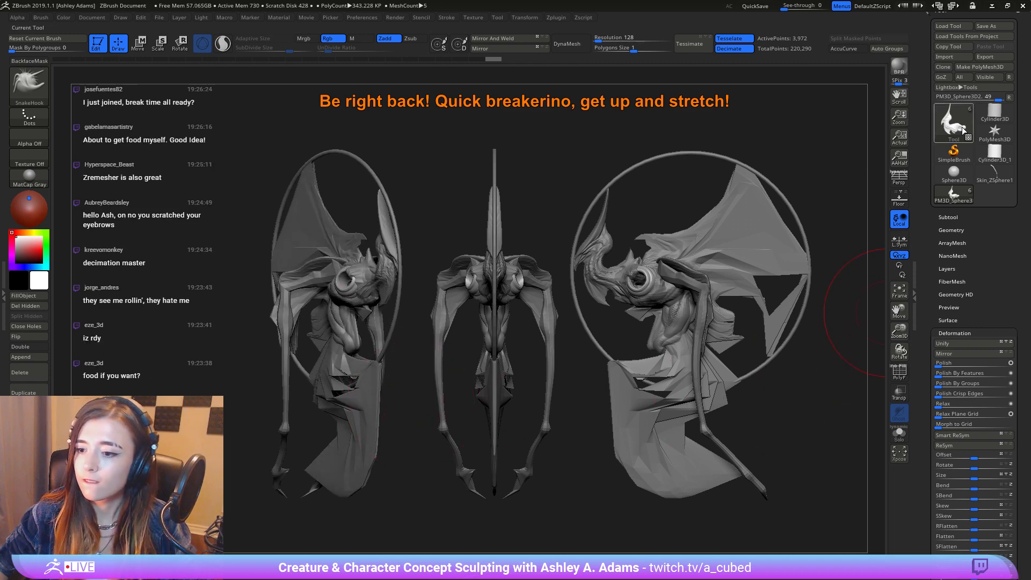
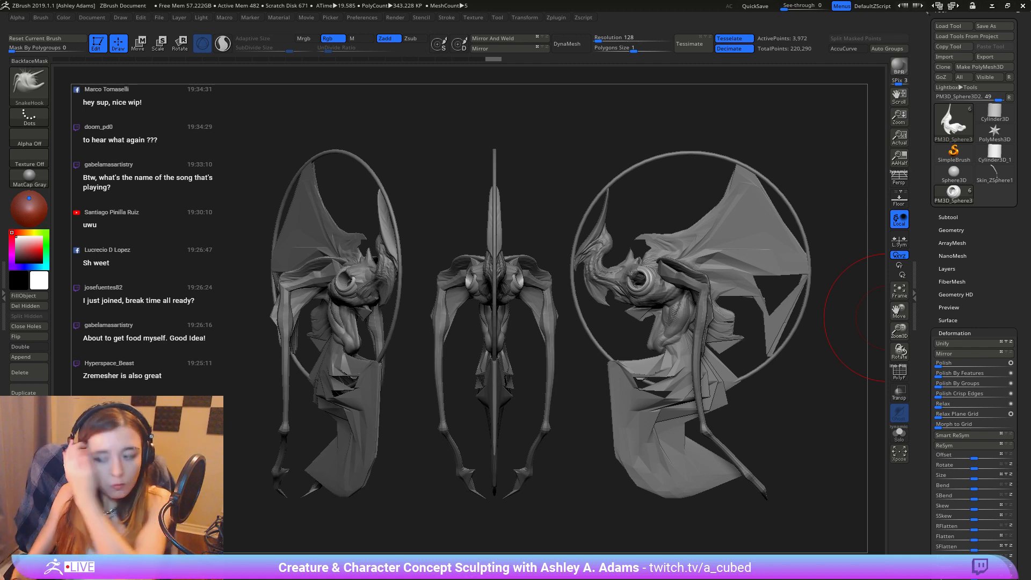
Step: Snap the live creature to a side view, clear the canvas snapshots and center the model alone
shift+drag(888, 318, 913, 317)
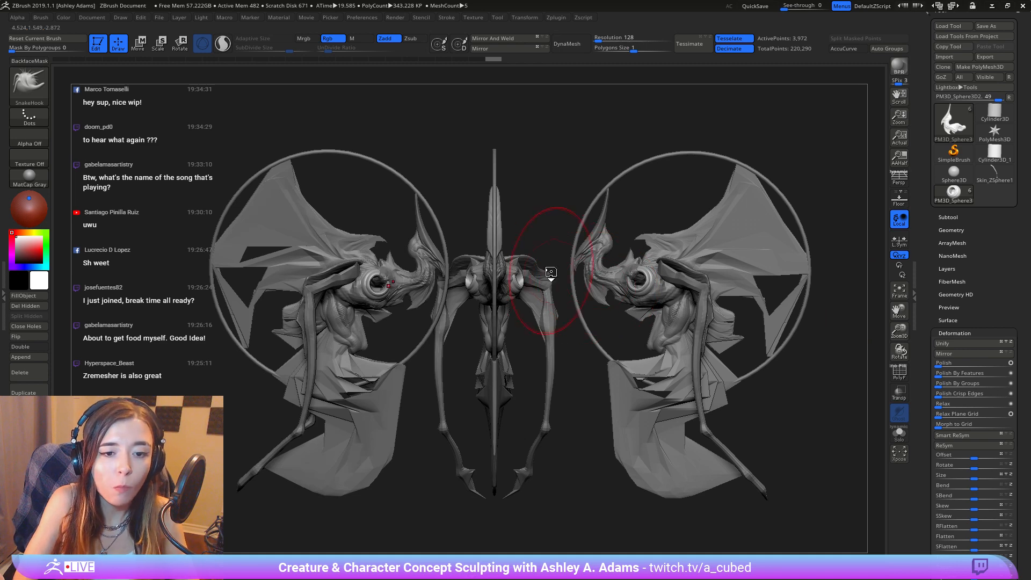
key(ctrl+n)
alt+drag(433, 292, 626, 299)
mouse_move(625, 300)
ctrl+right_down()
mouse_move(646, 327)
mouse_move(516, 282)
mouse_move(629, 282)
mouse_move(639, 314)
mouse_move(600, 327)
mouse_move(645, 336)
mouse_move(642, 290)
mouse_move(604, 311)
ctrl+right_up()
Step: Select the long front limb subtool and nudge its upper segment with the SnakeHook brush
alt+click(665, 274)
right_click(666, 271)
key(b)
key(c)
key(b)
key(b)
key(s)
key(h)
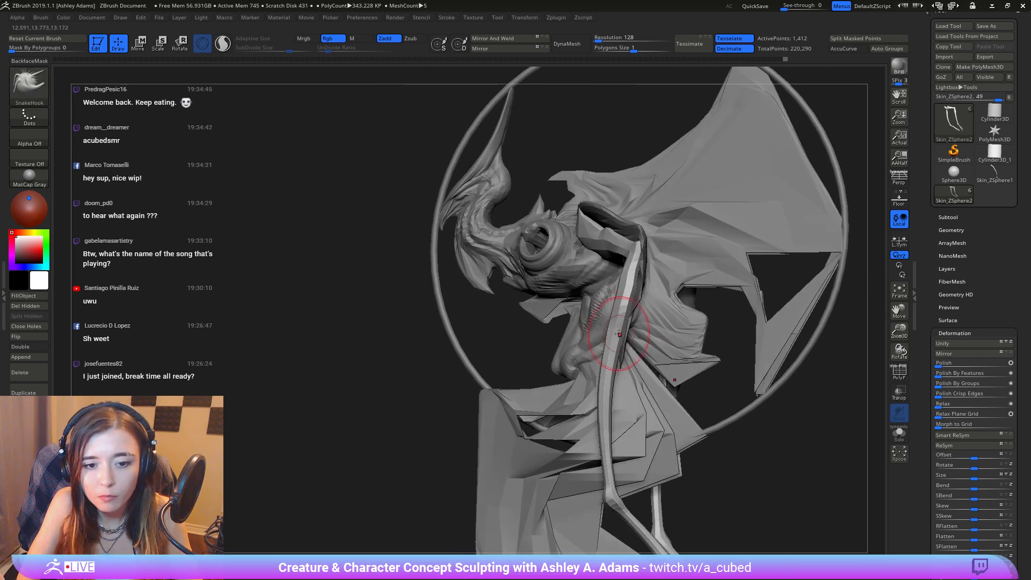
drag(624, 319, 631, 314)
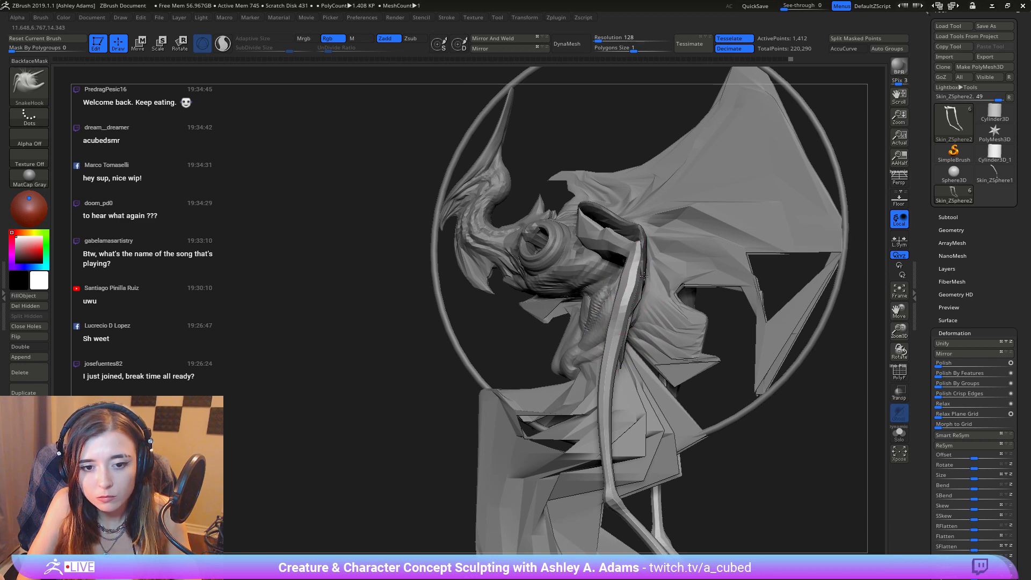
key(space)
Step: Select the ring subtool, bring the full set of Deformation sliders into view and check the creature's opposite side
mouse_move(629, 286)
ctrl+right_down()
mouse_move(623, 258)
mouse_move(572, 279)
mouse_move(576, 288)
mouse_move(699, 242)
mouse_move(733, 212)
mouse_move(730, 159)
mouse_move(732, 167)
ctrl+right_up()
right_click(569, 290)
alt+click(737, 197)
mouse_move(924, 523)
mouse_down()
mouse_move(927, 458)
mouse_move(905, 377)
mouse_up()
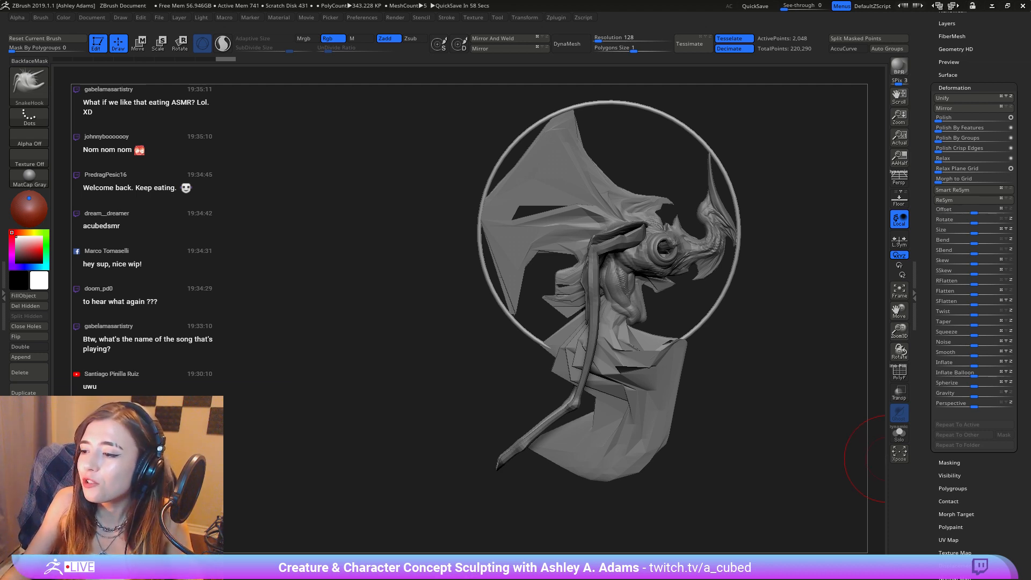
mouse_move(838, 451)
mouse_down()
mouse_move(752, 448)
mouse_move(801, 448)
mouse_up()
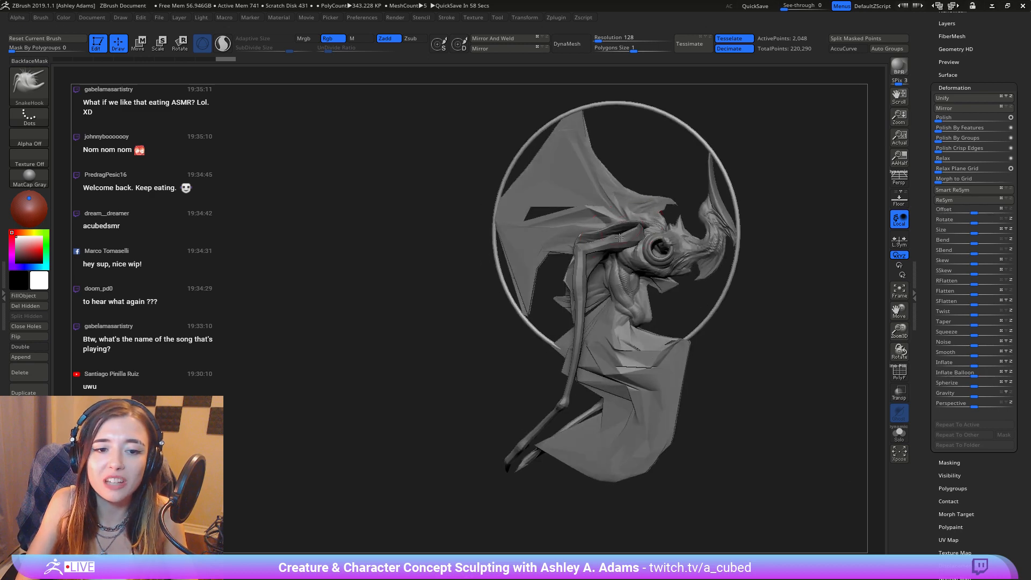
Step: Select the fin subtool and pull its top tip toward the ring with the SnakeHook brush
drag(734, 168, 678, 203)
alt+right_drag(682, 190, 682, 247)
right_drag(601, 184, 569, 138)
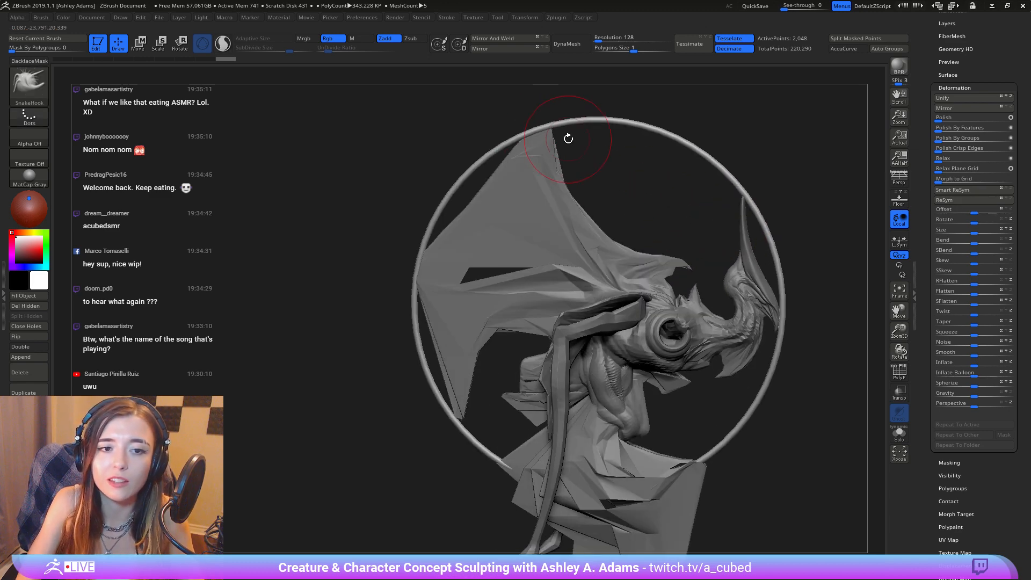
alt+click(544, 157)
drag(553, 127, 562, 121)
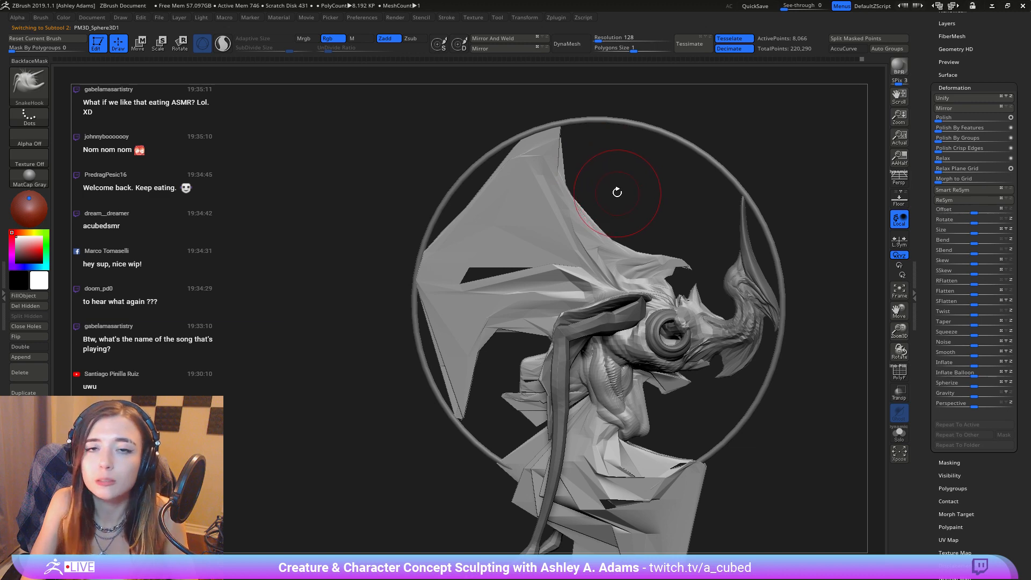
ctrl+right_drag(602, 282, 593, 235)
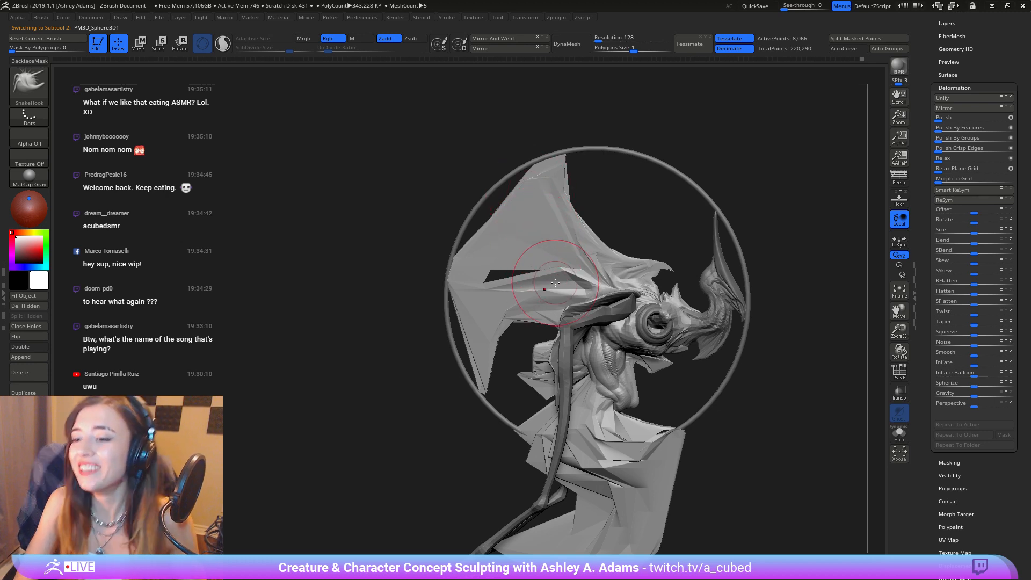
Step: Select the head subtool, resize the SnakeHook brush and reshape the chin fin's front edge and lower tip
mouse_move(617, 239)
right_down()
mouse_move(647, 273)
mouse_move(727, 301)
mouse_move(750, 324)
right_up()
alt+click(729, 304)
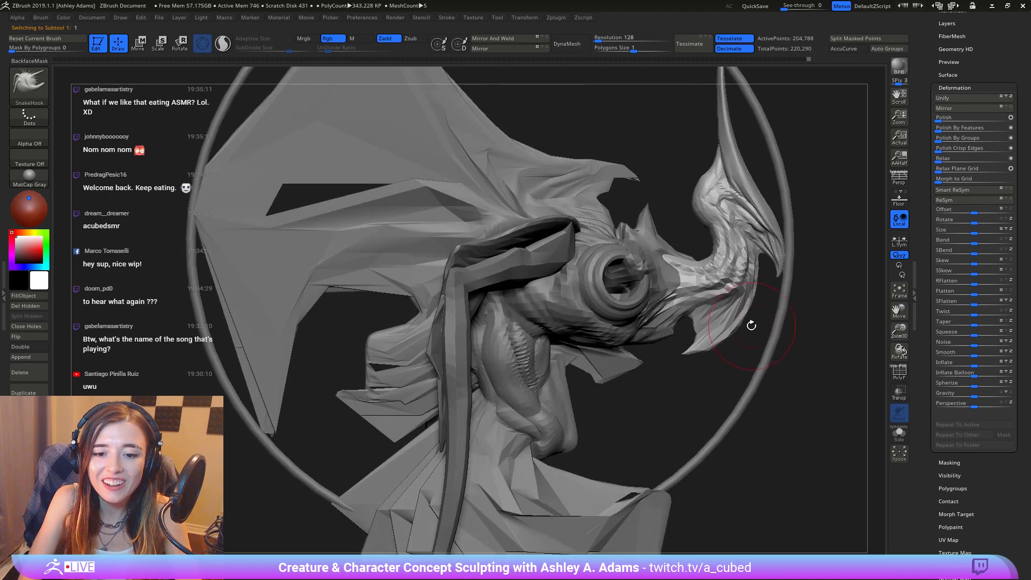
key(space)
drag(732, 329, 751, 305)
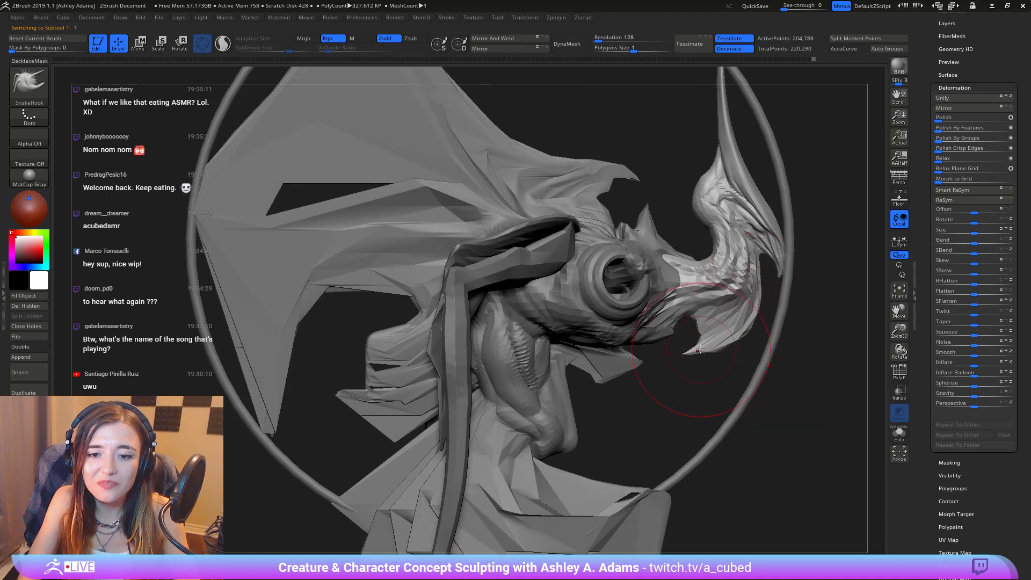
drag(686, 354, 689, 346)
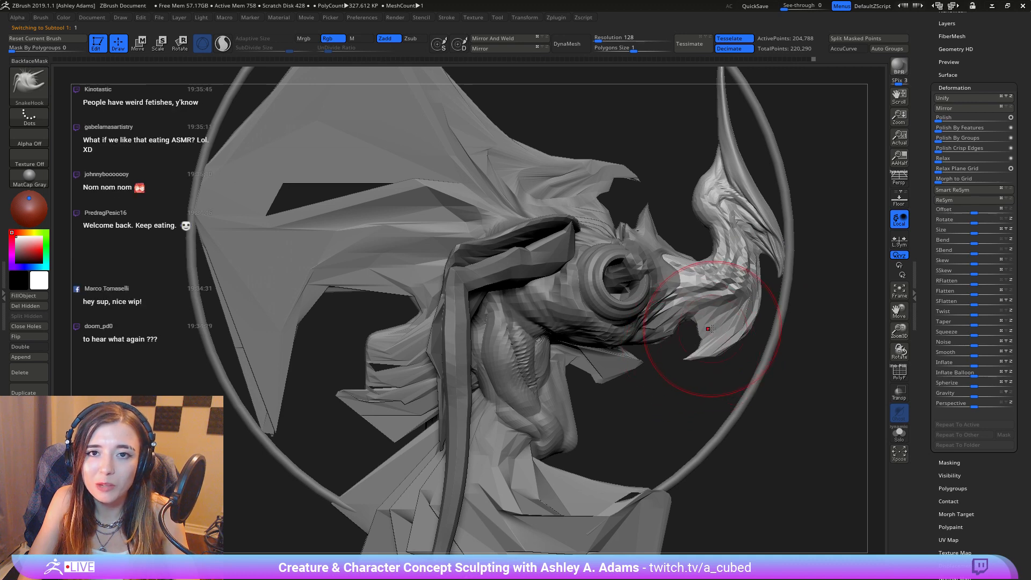
key(space)
Step: Resize the SnakeHook brush and pull the head crest's upper spike toward the ring
ctrl+right_drag(688, 334, 789, 269)
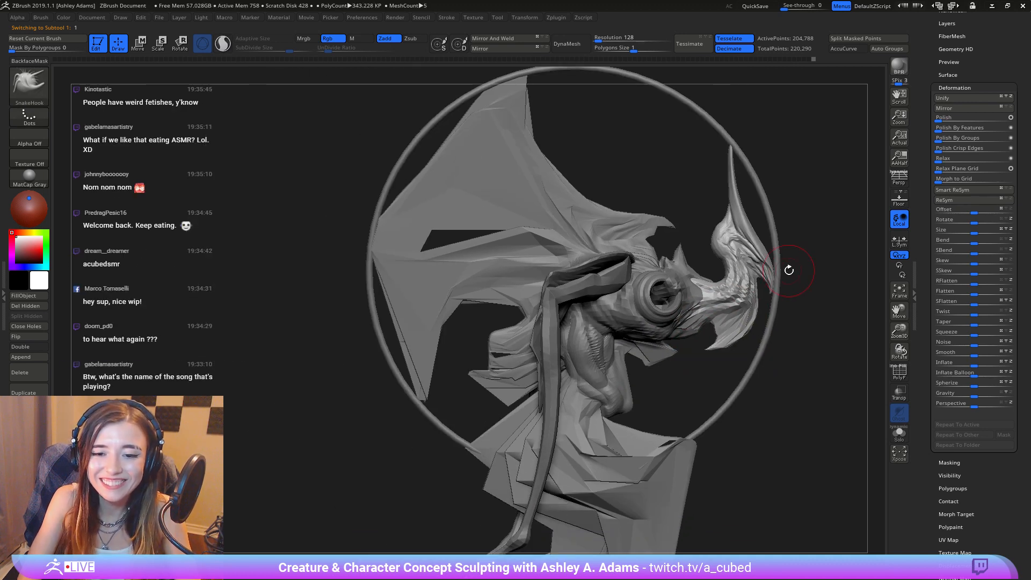
key(space)
drag(789, 268, 802, 255)
key(space)
drag(713, 157, 717, 160)
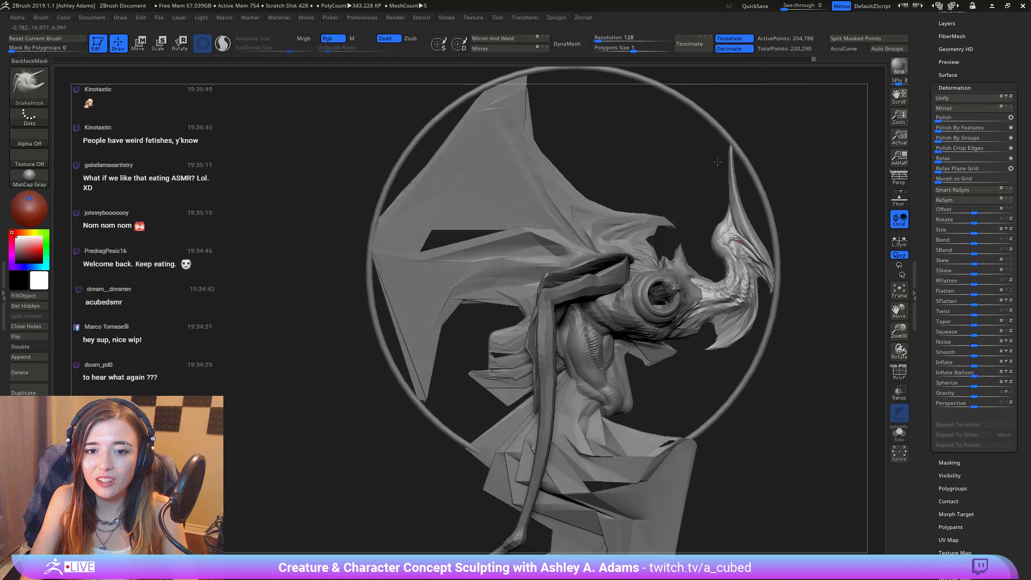
shift+right_drag(717, 160, 731, 146)
drag(731, 147, 718, 132)
key(space)
drag(737, 203, 722, 236)
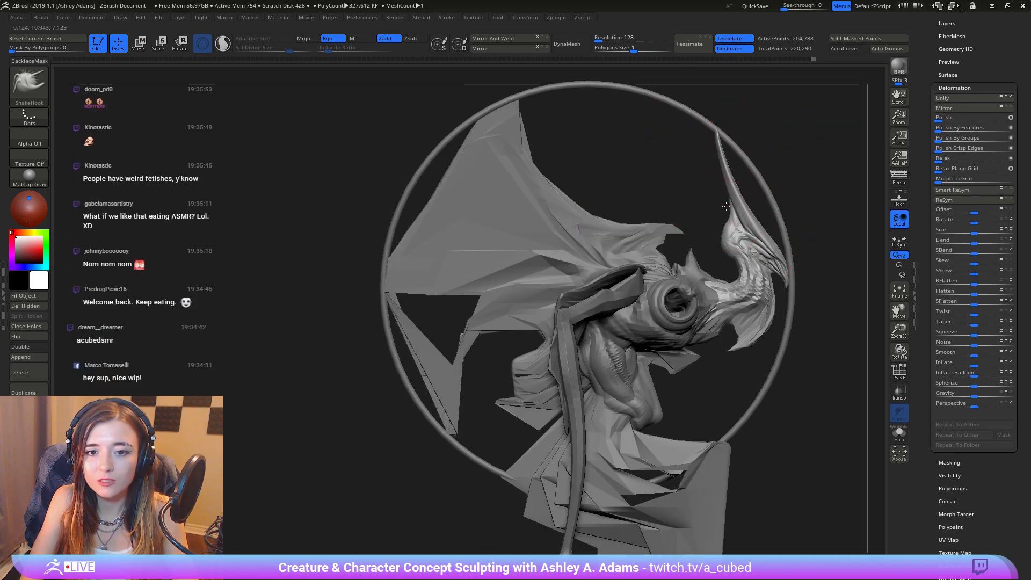
Step: Refine the inner edge of the head crest's upper spike with small SnakeHook strokes
right_drag(722, 242, 727, 269)
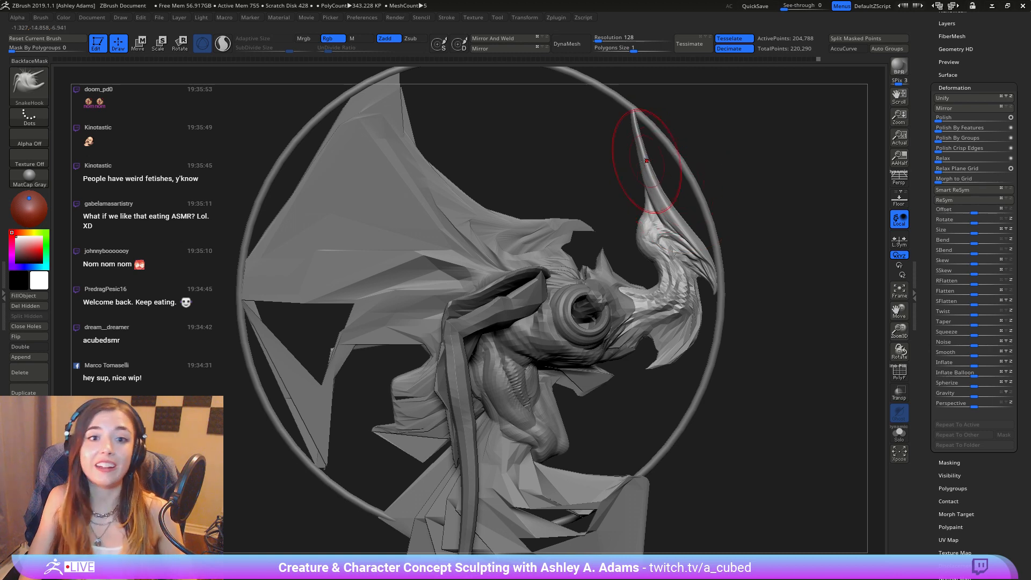
key(space)
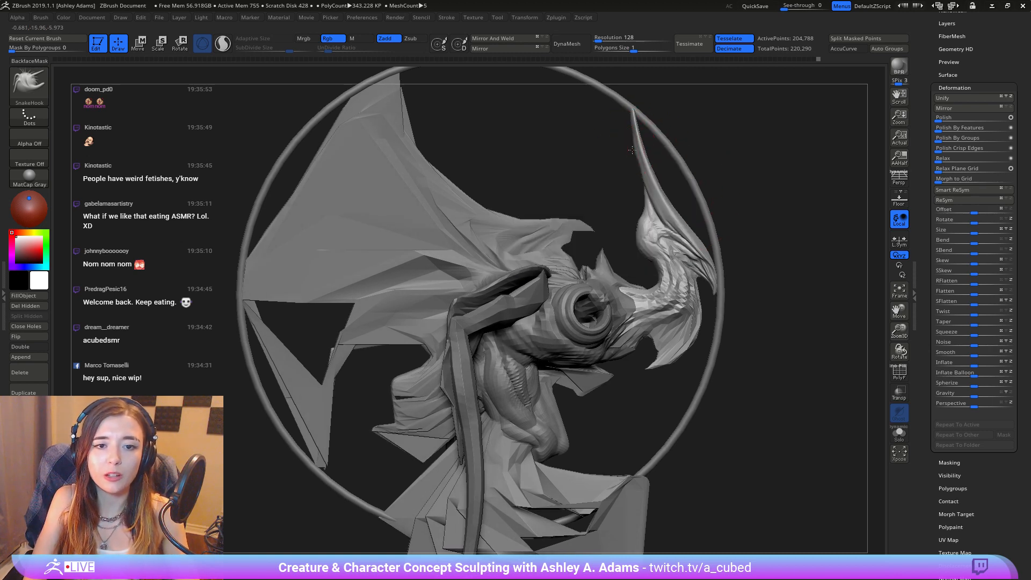
key(space)
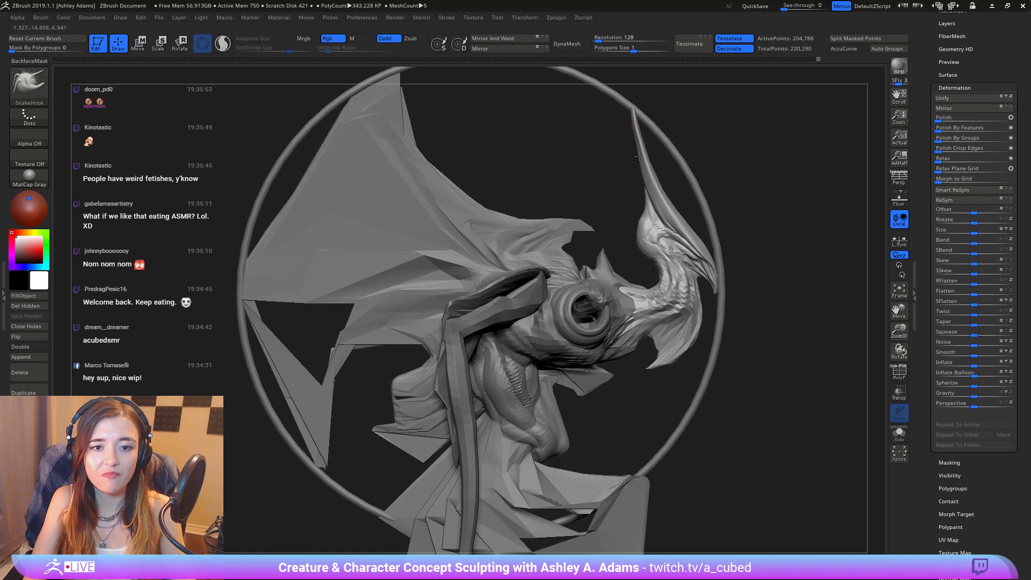
drag(634, 151, 633, 149)
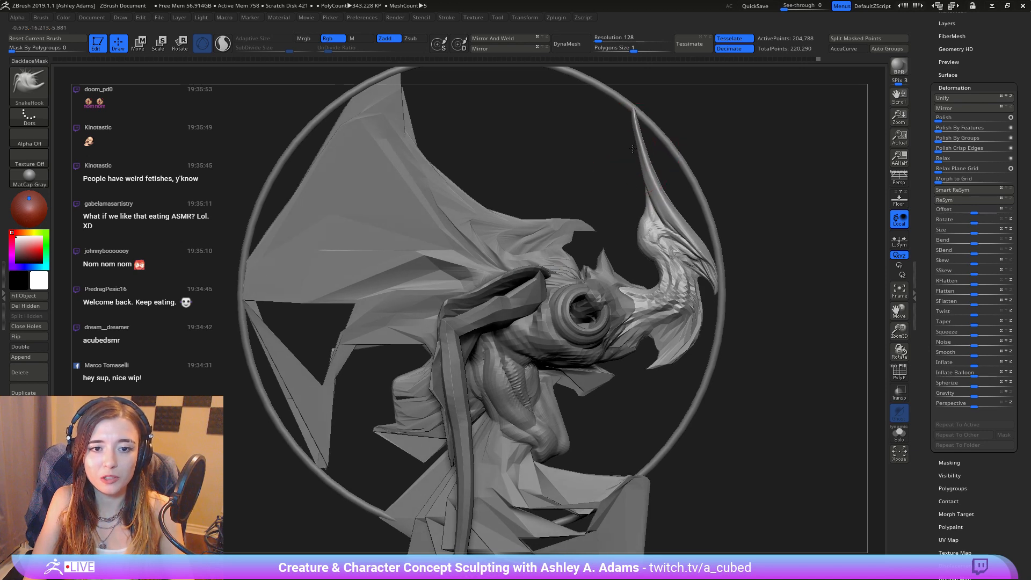
Step: Adjust the head crest's tip against the ring from the front and side views with the SnakeHook brush
ctrl+right_drag(672, 272, 714, 189)
mouse_move(713, 189)
mouse_down()
mouse_move(637, 204)
mouse_move(602, 197)
mouse_up()
mouse_move(602, 197)
right_down()
mouse_move(657, 197)
mouse_move(656, 268)
right_up()
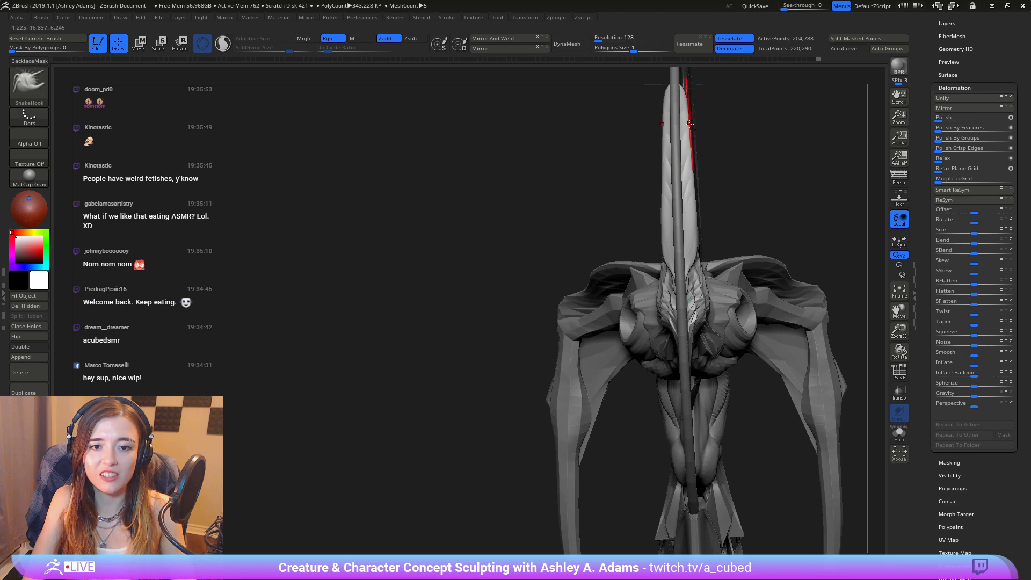
alt+right_drag(685, 135, 668, 232)
drag(659, 200, 664, 198)
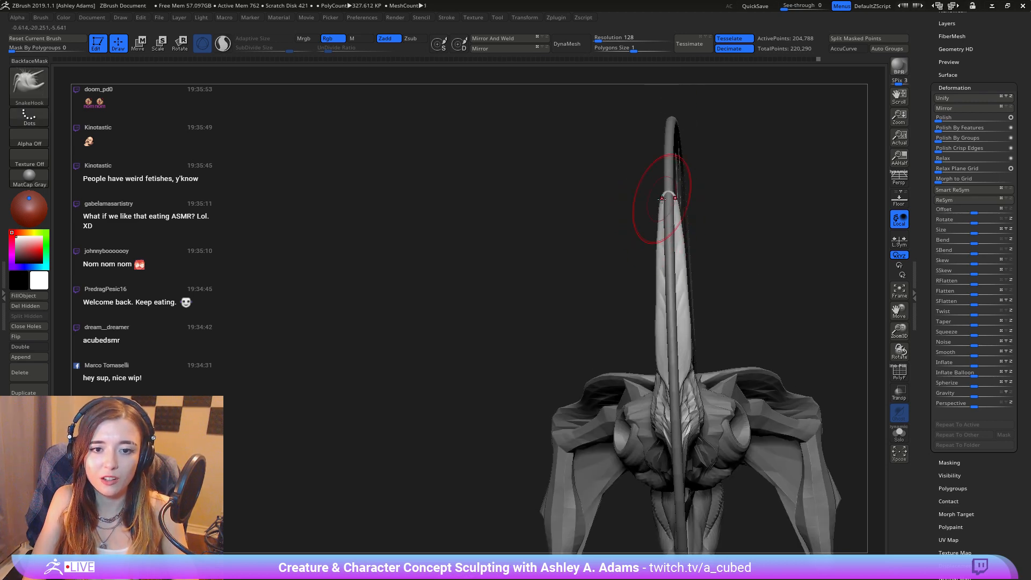
right_drag(662, 200, 711, 196)
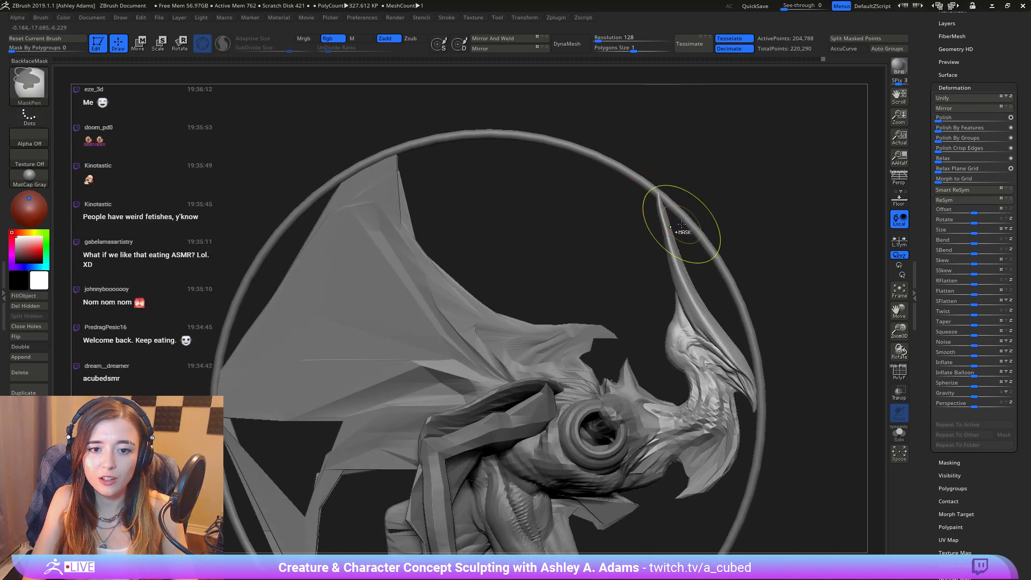
key(ctrl+z)
right_drag(683, 230, 691, 228)
key(space)
mouse_move(690, 228)
mouse_down()
mouse_move(700, 225)
mouse_move(666, 201)
mouse_up()
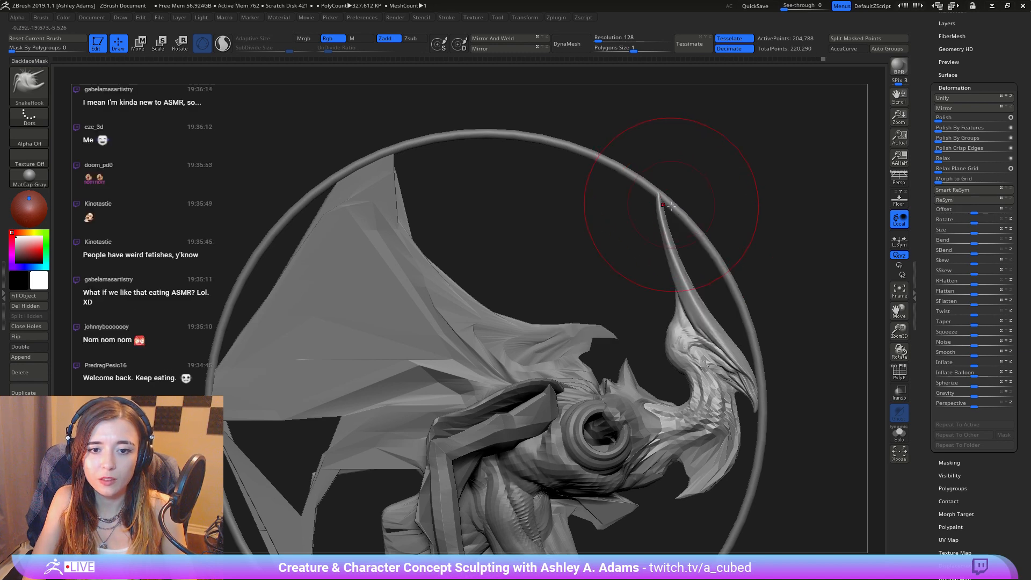
Step: Push the head crest's front edge and its lower barb out to the ring with a smaller SnakeHook brush
right_drag(714, 252, 658, 104)
mouse_move(722, 277)
right_down()
mouse_move(668, 283)
mouse_move(612, 172)
mouse_move(567, 231)
right_up()
key(space)
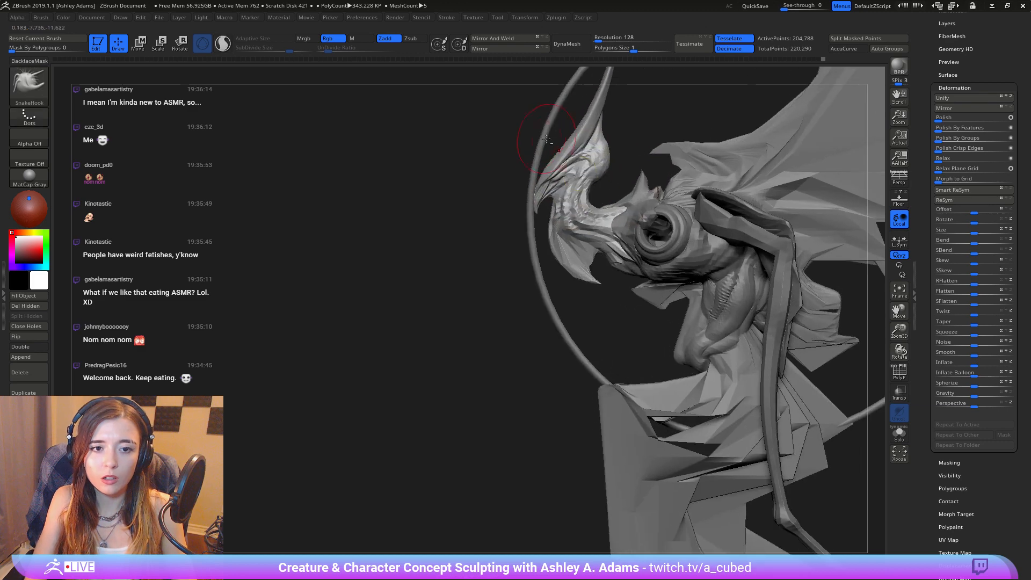
alt+right_drag(559, 161, 597, 213)
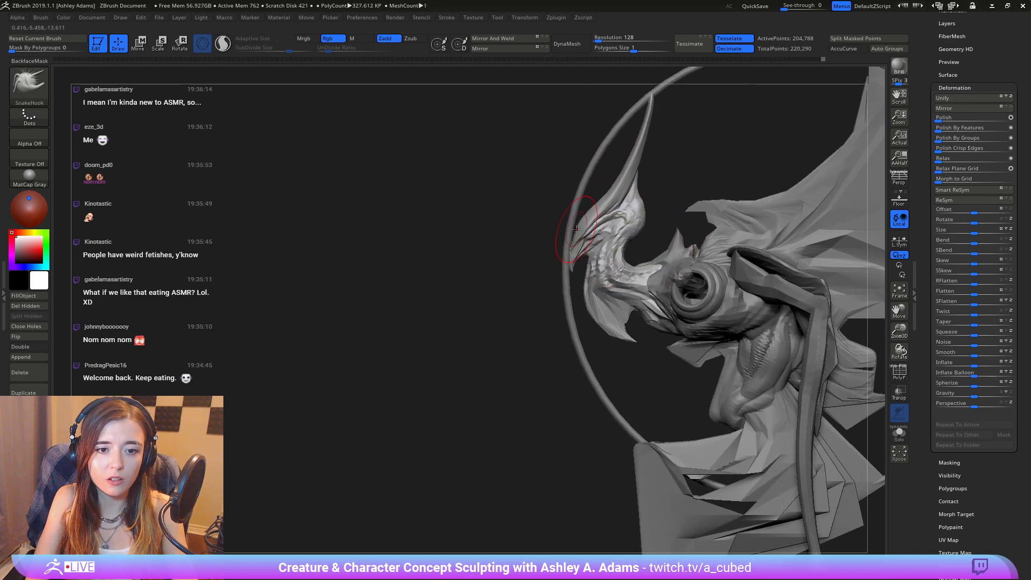
drag(586, 228, 580, 222)
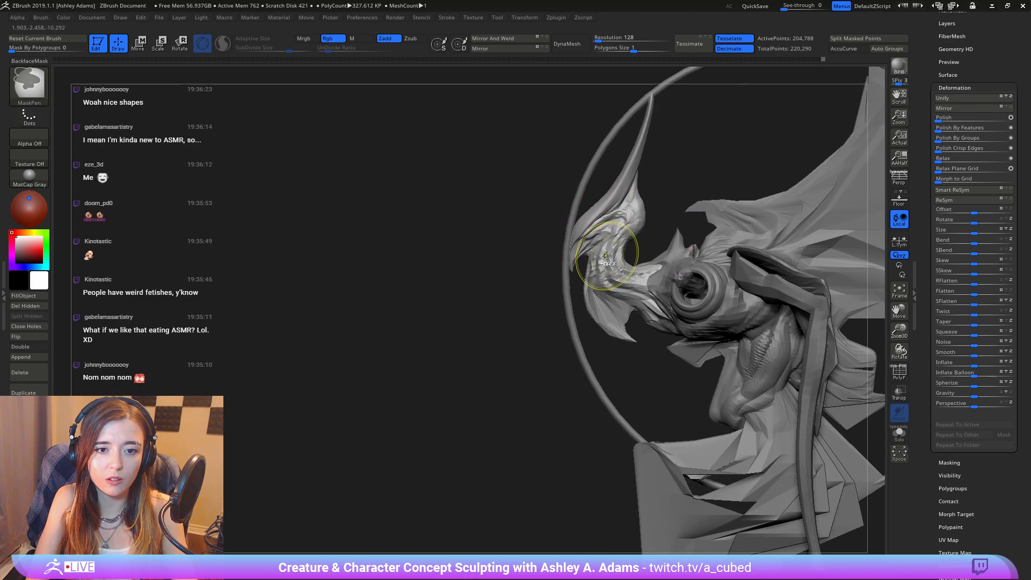
ctrl+right_drag(607, 254, 557, 79)
mouse_move(550, 152)
right_down()
mouse_move(682, 166)
mouse_move(658, 298)
right_up()
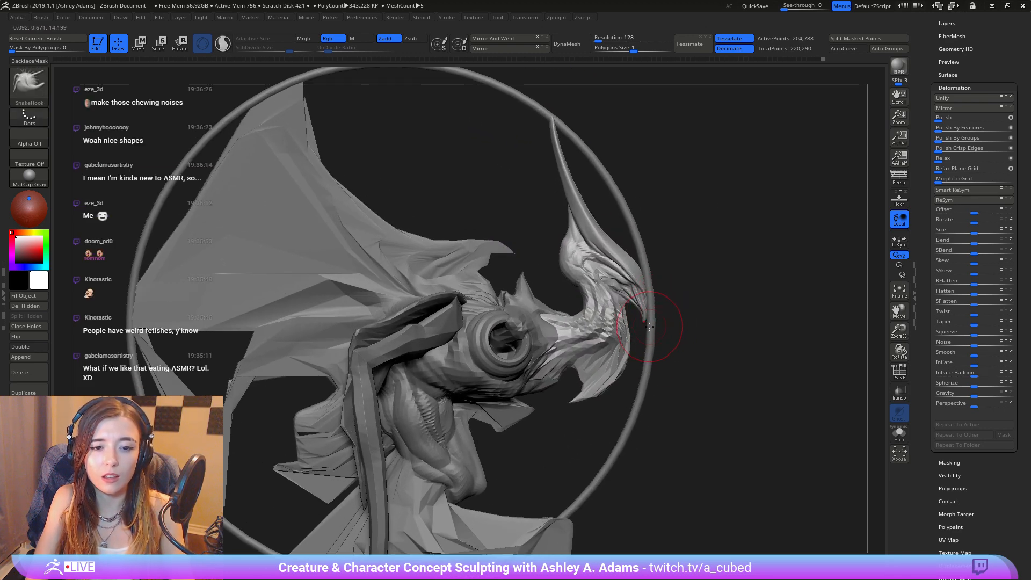
drag(645, 321, 650, 328)
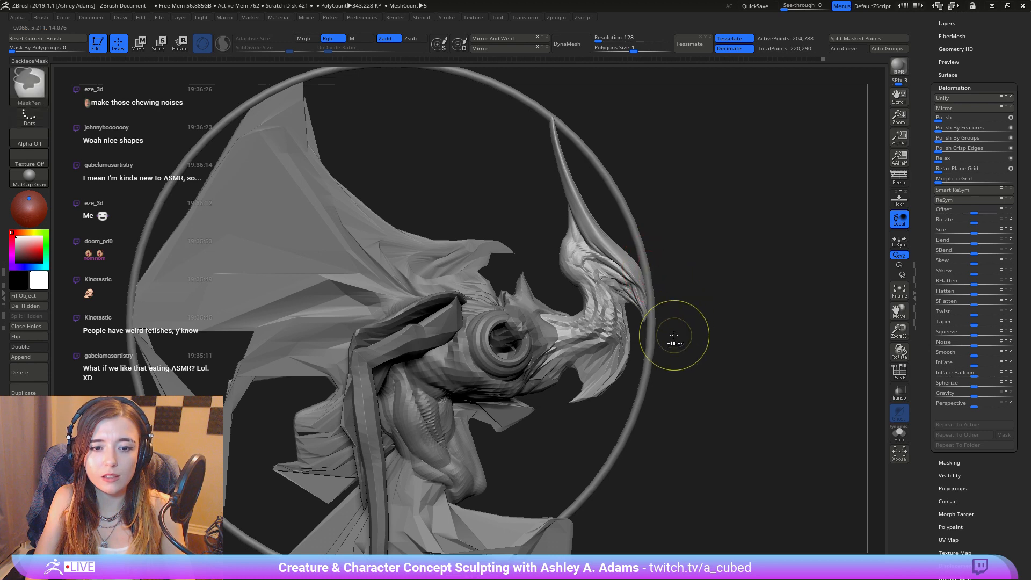
Step: Select the ring subtool and examine the whole silhouette from the side and three-quarter views
ctrl+right_drag(674, 341, 596, 217)
key(space)
alt+click(596, 215)
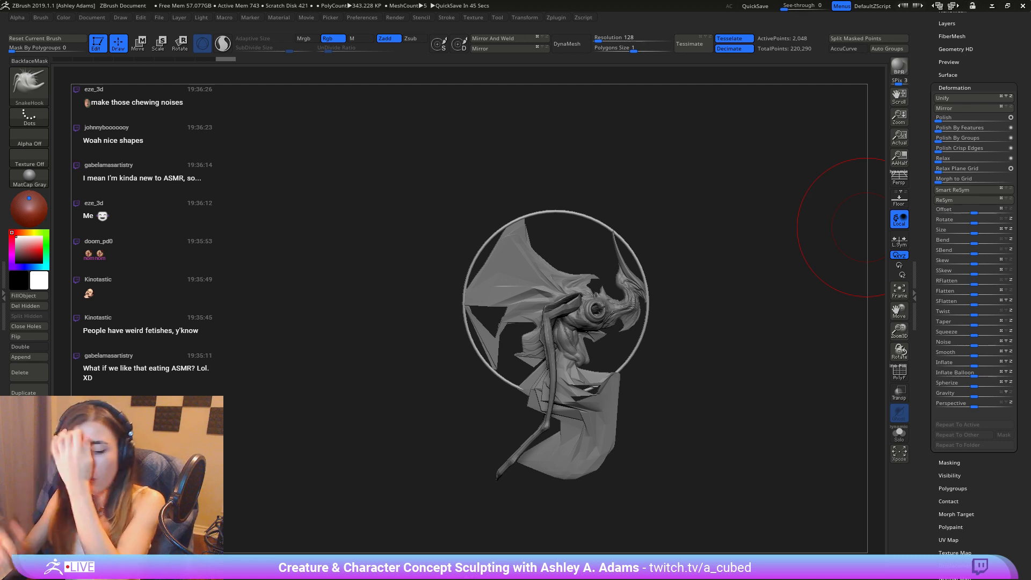
right_drag(838, 231, 611, 232)
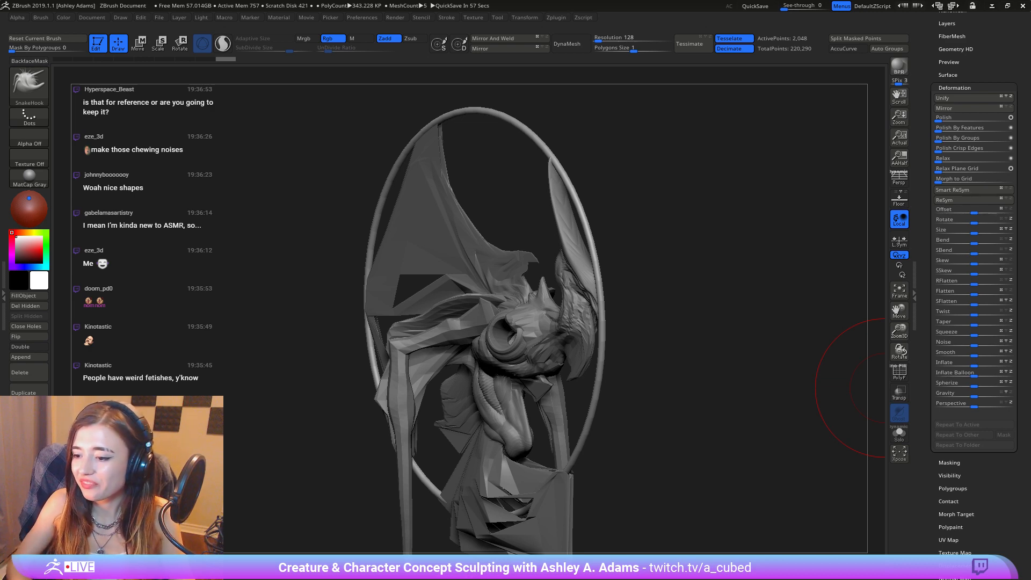
right_drag(543, 268, 649, 275)
alt+right_drag(619, 198, 782, 290)
Step: Select the fin and body subtool and pull the fin's lower spike and the body's rear corner to the ring
alt+click(526, 239)
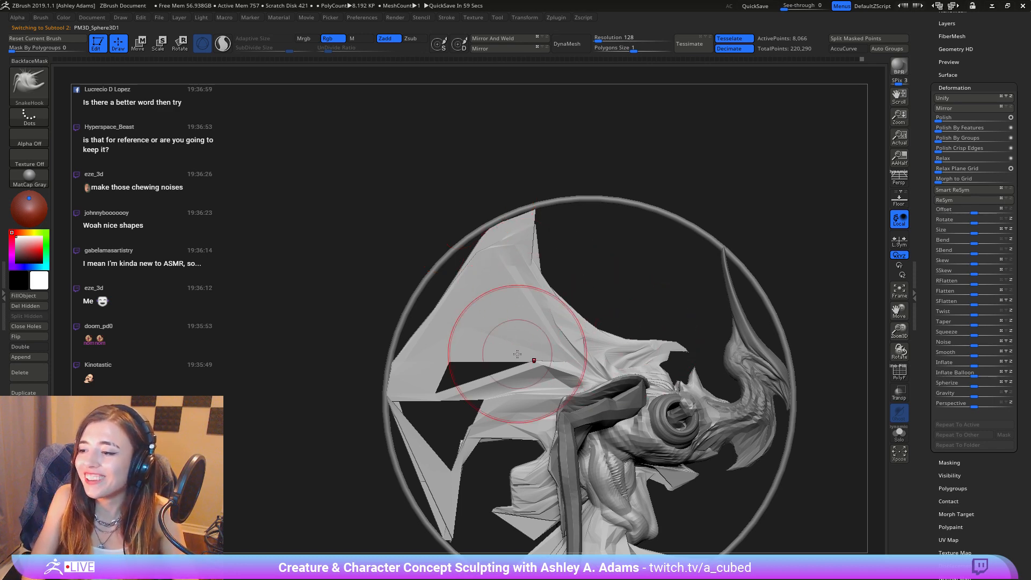
ctrl+right_drag(538, 377, 585, 178)
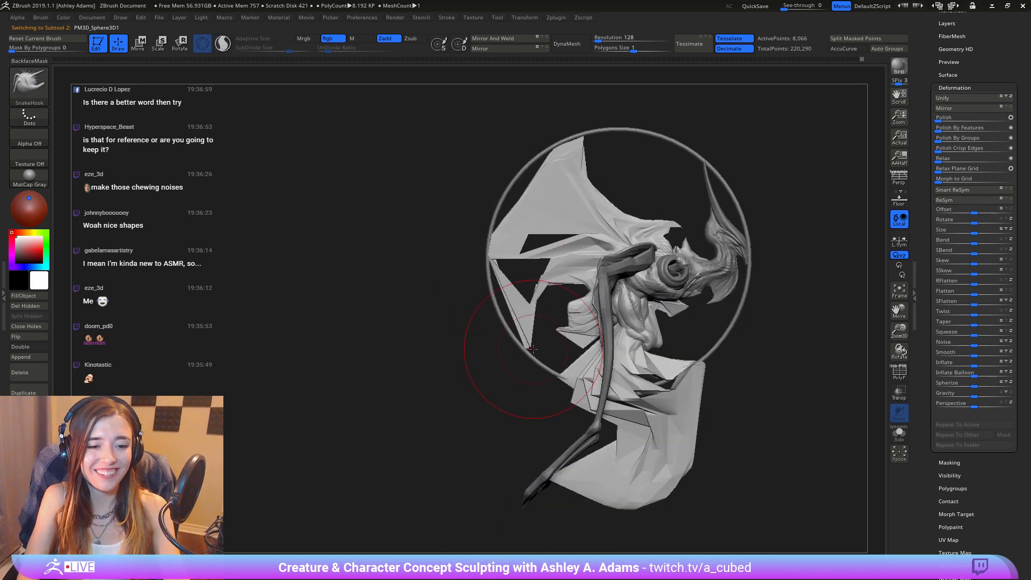
drag(536, 350, 530, 352)
right_click(588, 365)
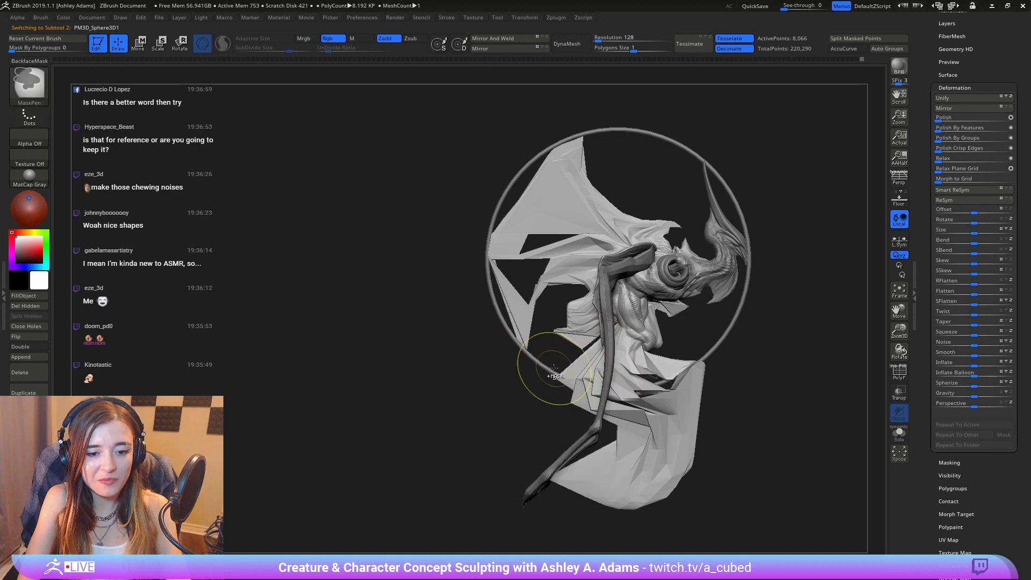
ctrl+right_drag(555, 372, 571, 376)
drag(561, 382, 585, 385)
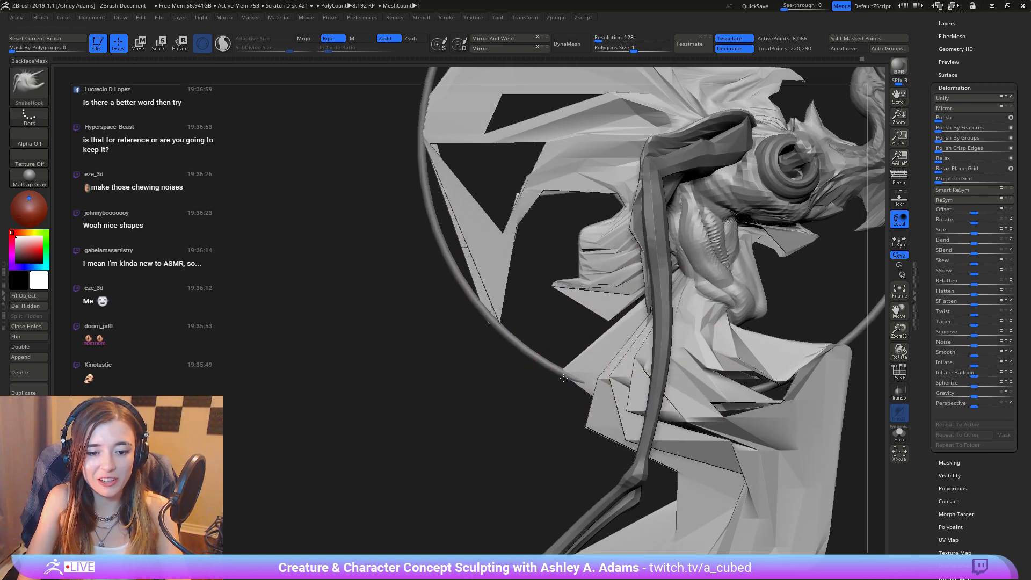
Step: Refine the tip of the fin's lower spike along the ring with short SnakeHook strokes
drag(489, 326, 503, 332)
right_drag(502, 343, 505, 341)
right_click(503, 331)
drag(503, 331, 505, 339)
ctrl+right_drag(505, 343, 594, 311)
mouse_move(537, 210)
alt+right_down()
mouse_move(608, 380)
mouse_move(669, 400)
alt+right_up()
right_click(607, 350)
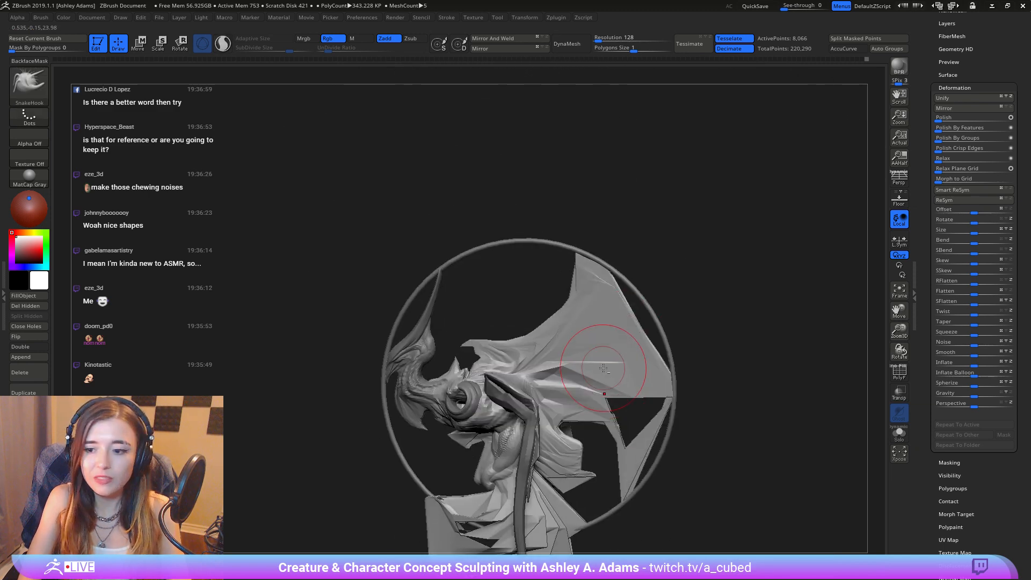
Step: Select the ring subtool and examine how the fin, head and lower body sit against the ring
alt+right_drag(608, 357, 642, 284)
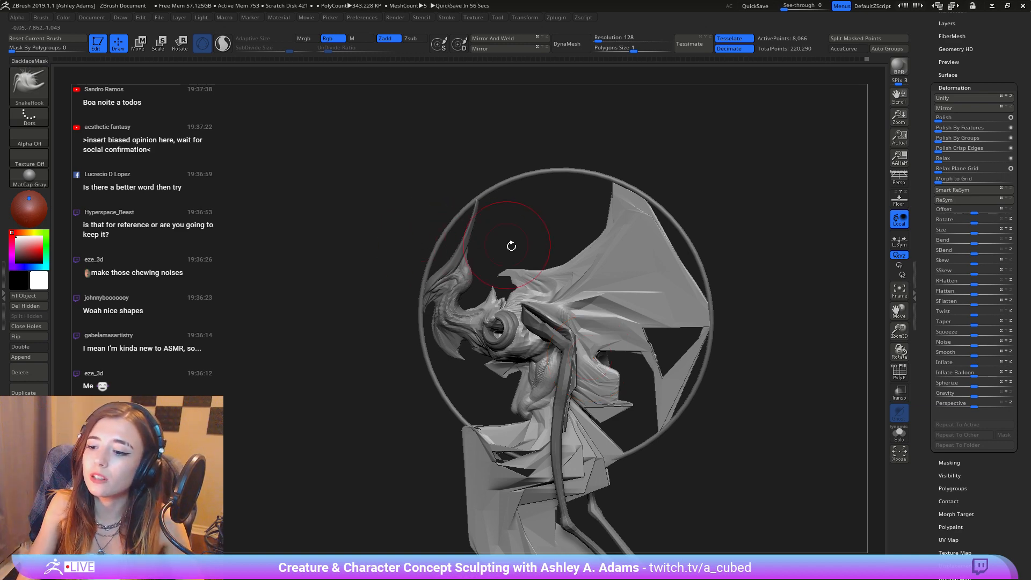
mouse_move(575, 264)
right_down()
mouse_move(620, 265)
mouse_move(589, 264)
right_up()
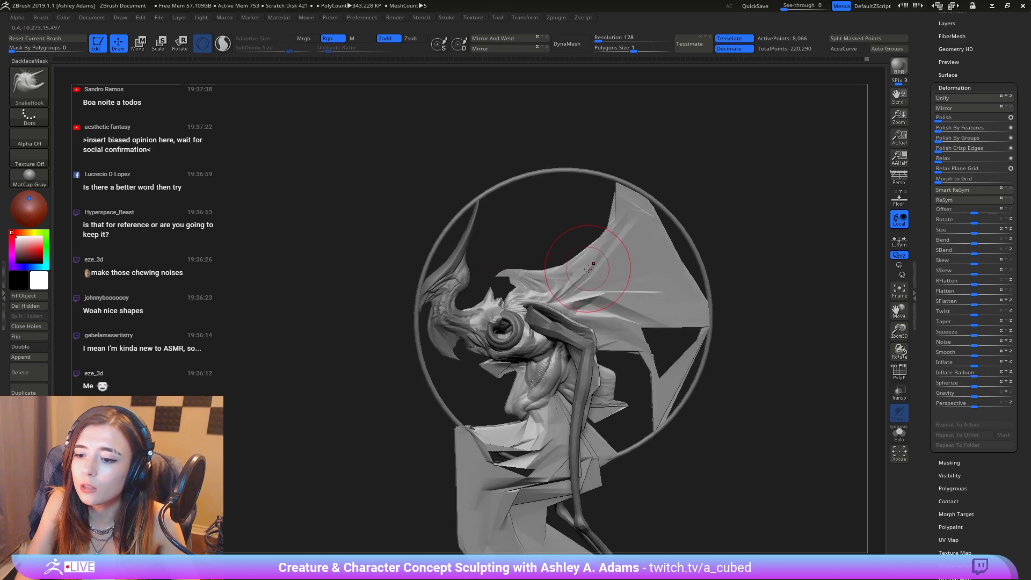
right_drag(584, 269, 573, 189)
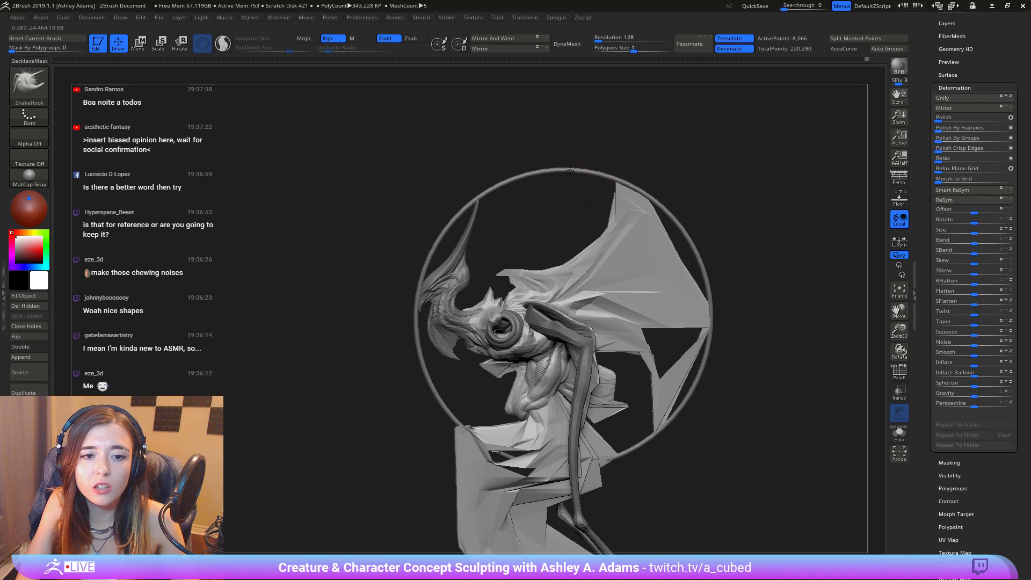
alt+click(570, 171)
mouse_move(571, 290)
right_down()
mouse_move(594, 224)
mouse_move(647, 223)
mouse_move(603, 238)
mouse_move(507, 223)
mouse_move(572, 385)
mouse_move(519, 232)
right_up()
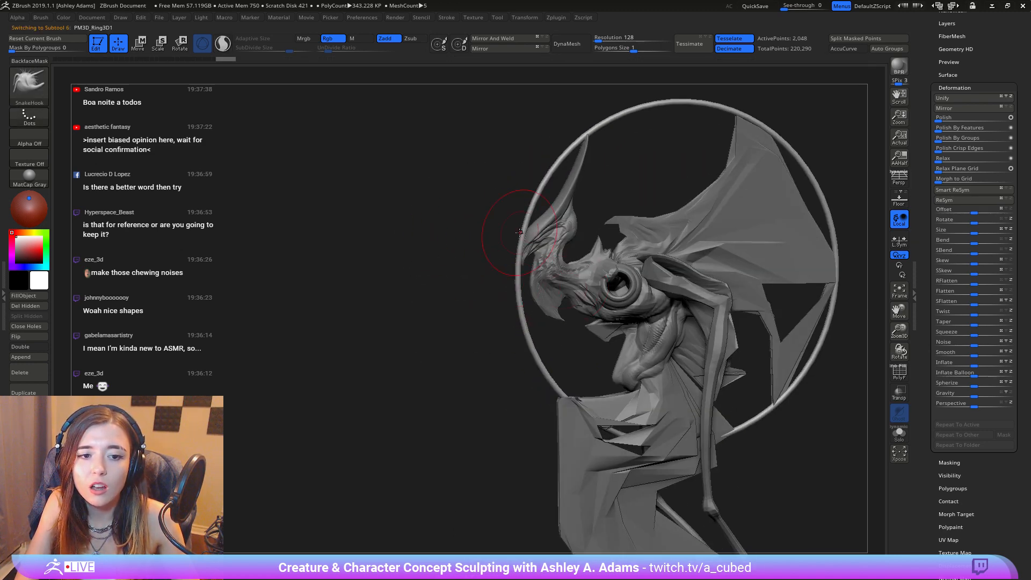
right_drag(698, 314, 678, 310)
alt+right_drag(678, 310, 647, 200)
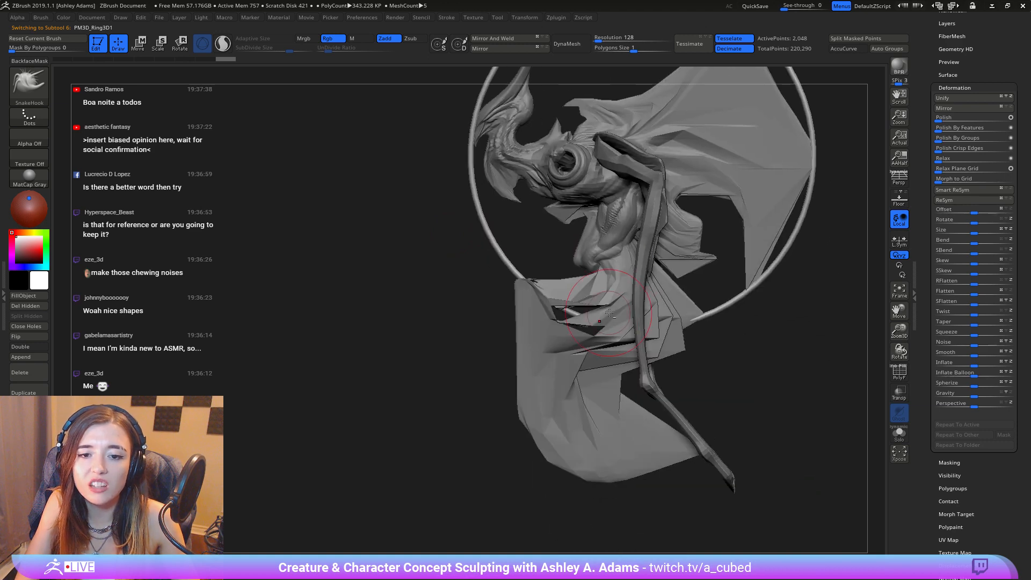
Step: Select the fin and body subtool and pull the lower body's trailing corner slightly downward with a resized SnakeHook brush
alt+click(610, 315)
key(space)
drag(617, 346, 628, 346)
drag(698, 450, 691, 465)
mouse_move(699, 462)
ctrl+right_down()
mouse_move(683, 384)
mouse_move(603, 274)
ctrl+right_up()
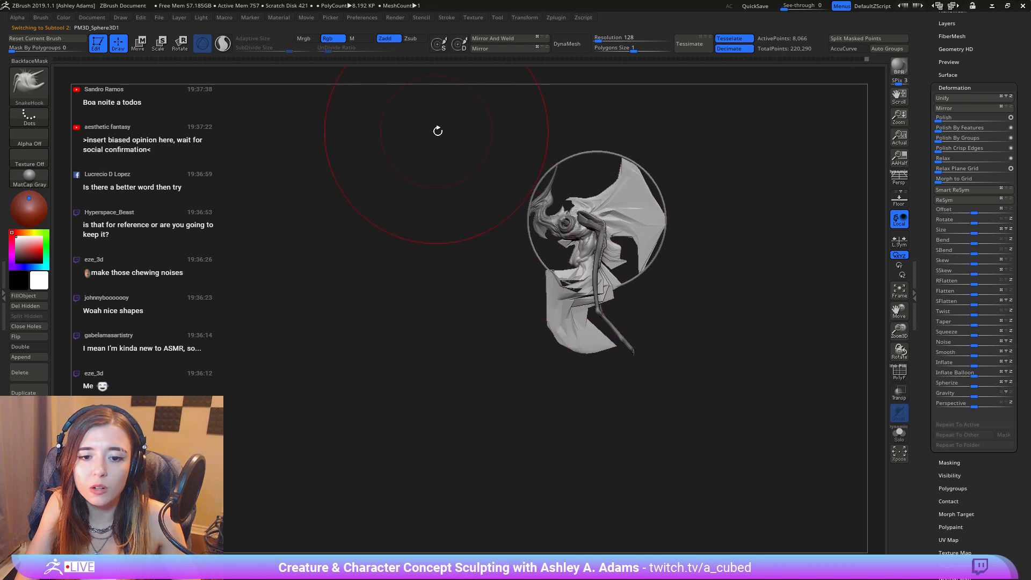
Step: Pull the fin's upper point along the ring toward the head with the SnakeHook brush
mouse_move(459, 178)
right_down()
mouse_move(656, 264)
mouse_move(605, 320)
right_up()
key(space)
drag(582, 341, 567, 341)
mouse_move(582, 282)
ctrl+right_down()
mouse_move(601, 241)
mouse_move(658, 401)
ctrl+right_up()
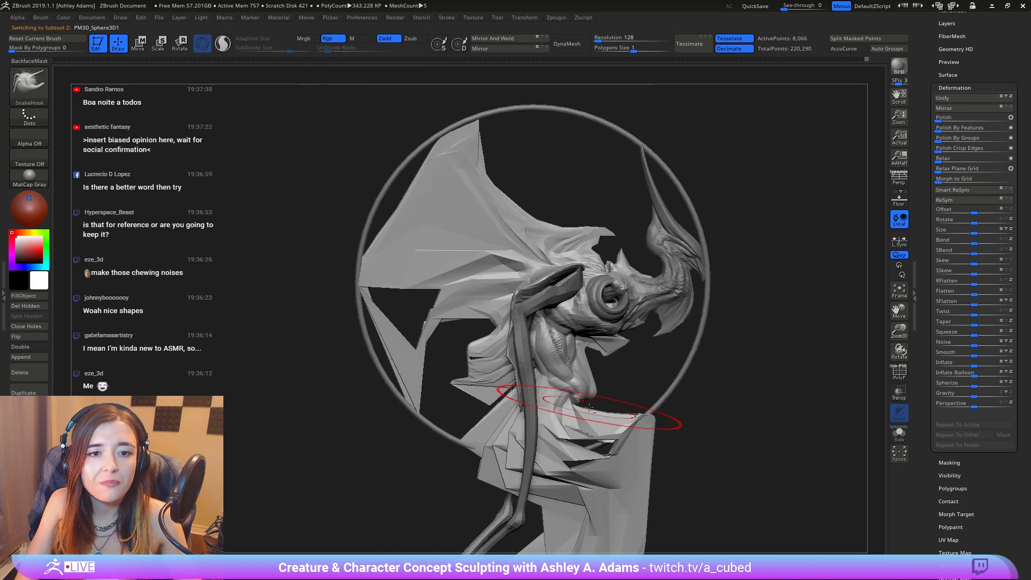
mouse_move(464, 118)
right_down()
mouse_move(483, 112)
mouse_move(462, 99)
right_up()
mouse_move(467, 120)
mouse_down()
mouse_move(547, 103)
mouse_move(537, 102)
mouse_up()
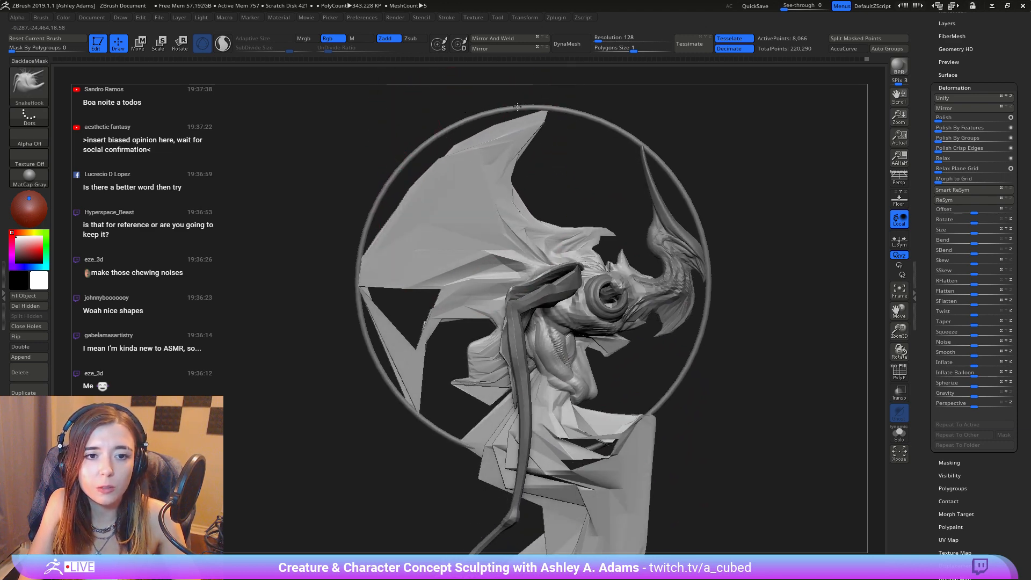
Step: Adjust the fin's outer edge toward the ring with SnakeHook, working from both sides
right_drag(486, 153, 478, 171)
key(space)
mouse_move(472, 169)
mouse_down()
mouse_move(451, 143)
mouse_move(493, 136)
mouse_up()
ctrl+right_drag(491, 140, 444, 181)
ctrl+right_drag(499, 223, 559, 283)
key(space)
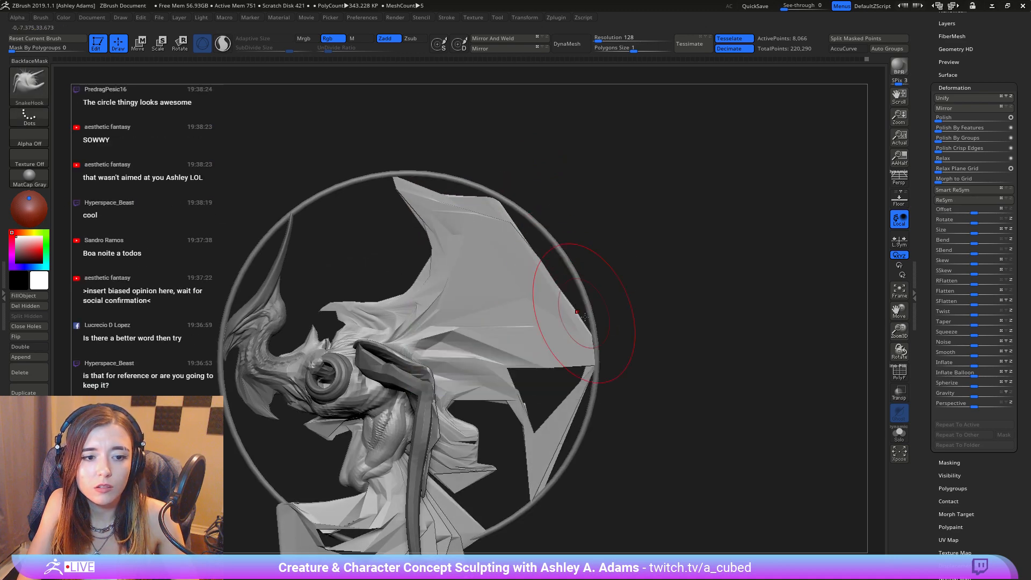
drag(563, 345, 598, 370)
Step: Examine the whole creature's silhouette inside the ring from both sides and a three-quarter view
ctrl+right_drag(597, 338, 567, 214)
alt+right_drag(601, 329, 520, 237)
alt+right_drag(615, 188, 521, 194)
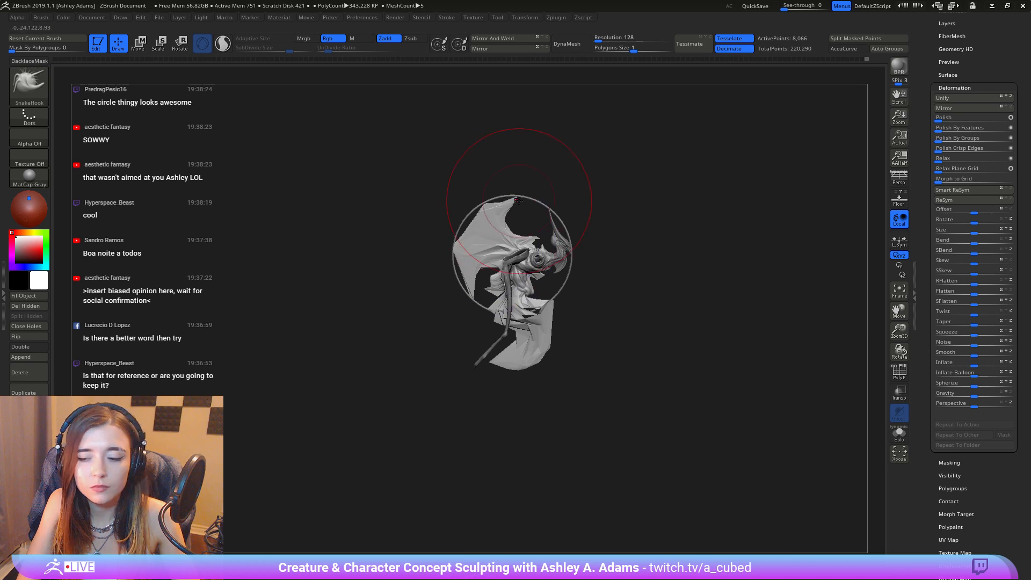
ctrl+right_drag(578, 237, 600, 316)
alt+right_drag(476, 172, 503, 211)
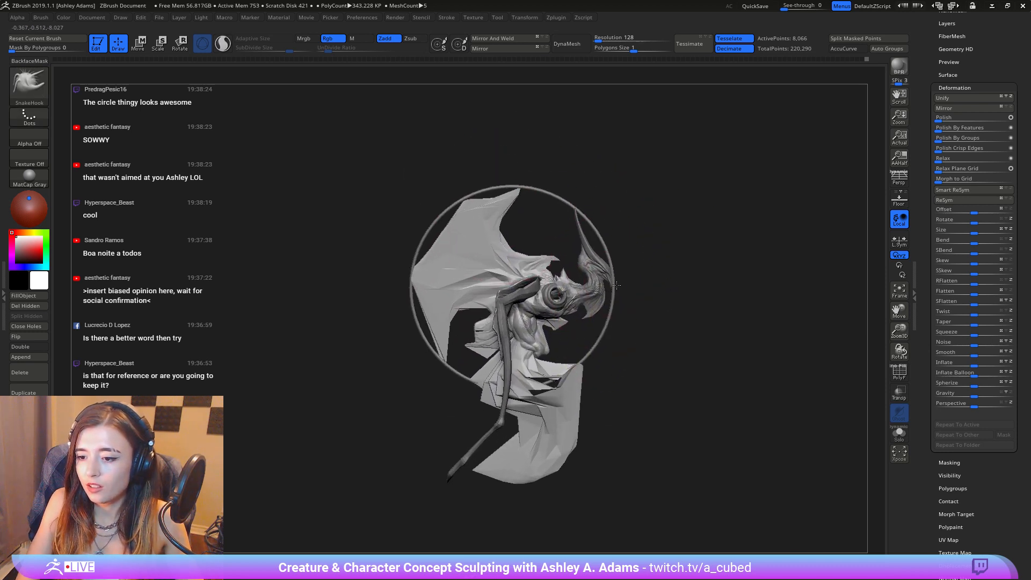
ctrl+right_drag(601, 256, 612, 304)
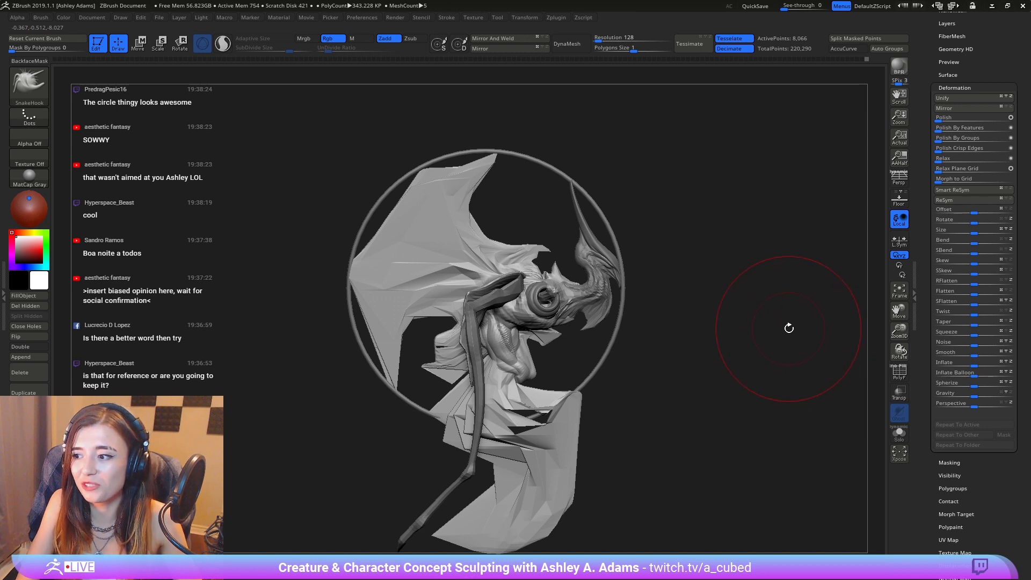
right_drag(789, 328, 781, 312)
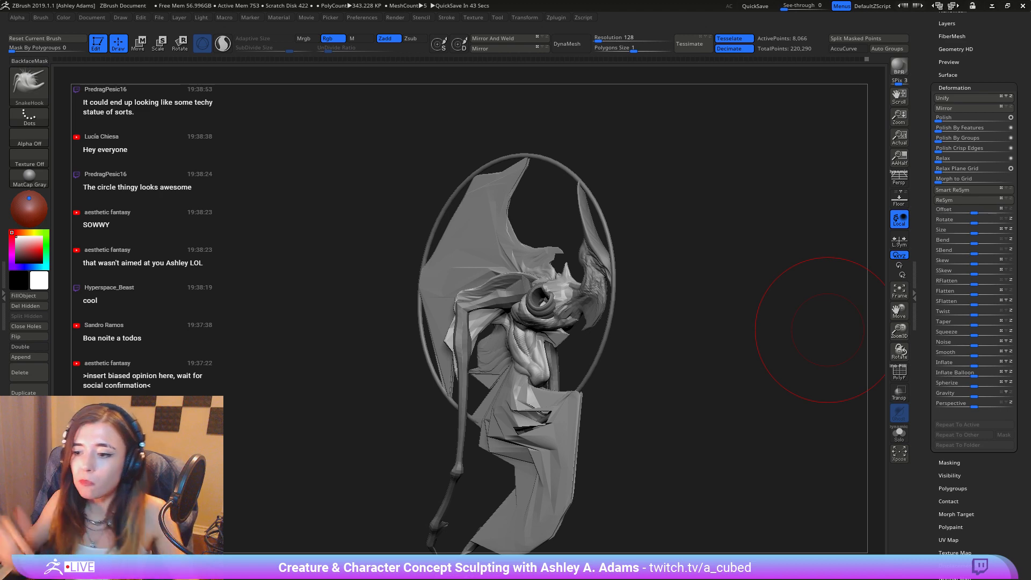
right_drag(828, 330, 565, 333)
key(space)
drag(575, 327, 554, 326)
mouse_move(547, 282)
ctrl+right_down()
mouse_move(540, 311)
mouse_move(518, 284)
mouse_move(568, 285)
ctrl+right_up()
key(space)
key(b)
key(c)
key(b)
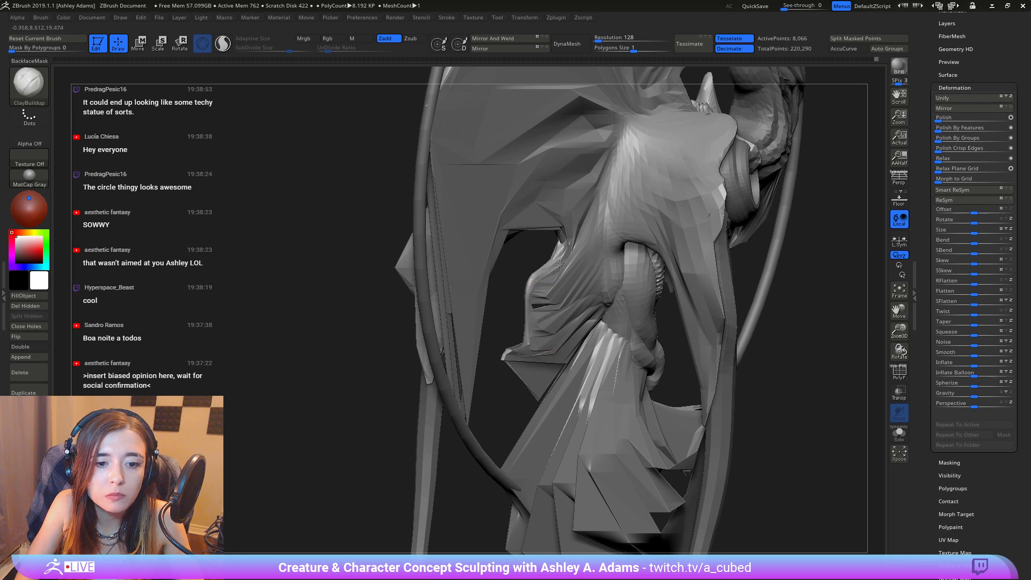
ctrl+right_drag(569, 268, 553, 287)
mouse_move(553, 287)
right_down()
mouse_move(609, 296)
mouse_move(550, 232)
mouse_move(577, 252)
mouse_move(594, 176)
right_up()
key(b)
key(s)
key(h)
Step: Resize the SnakeHook brush for the lower body and turn on Sculptris Pro
ctrl+right_drag(546, 233, 559, 408)
alt+right_drag(559, 408, 621, 185)
ctrl+right_drag(620, 185, 628, 326)
key(space)
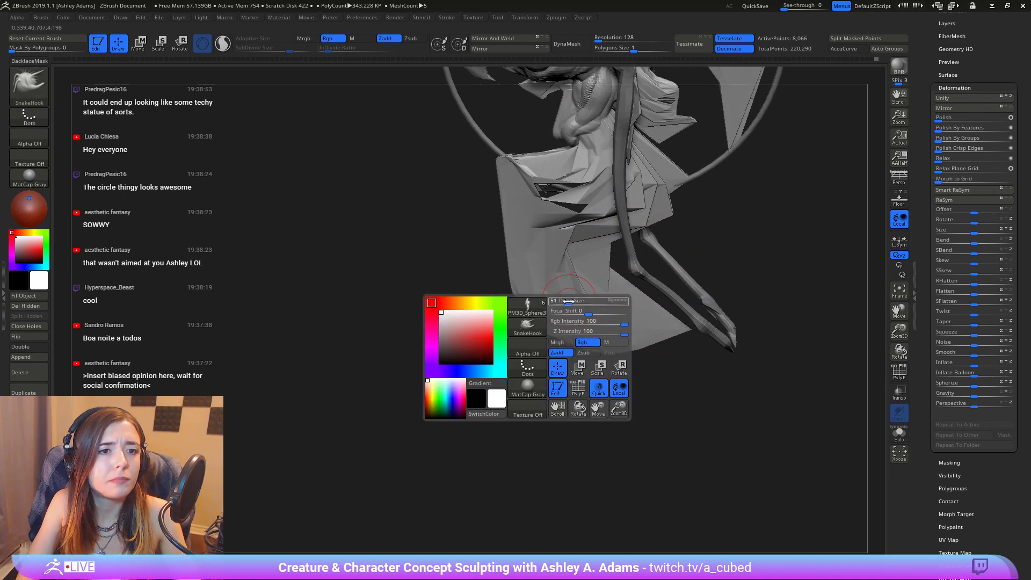
drag(578, 318, 585, 320)
shift+right_drag(571, 329, 559, 297)
key(backslash)
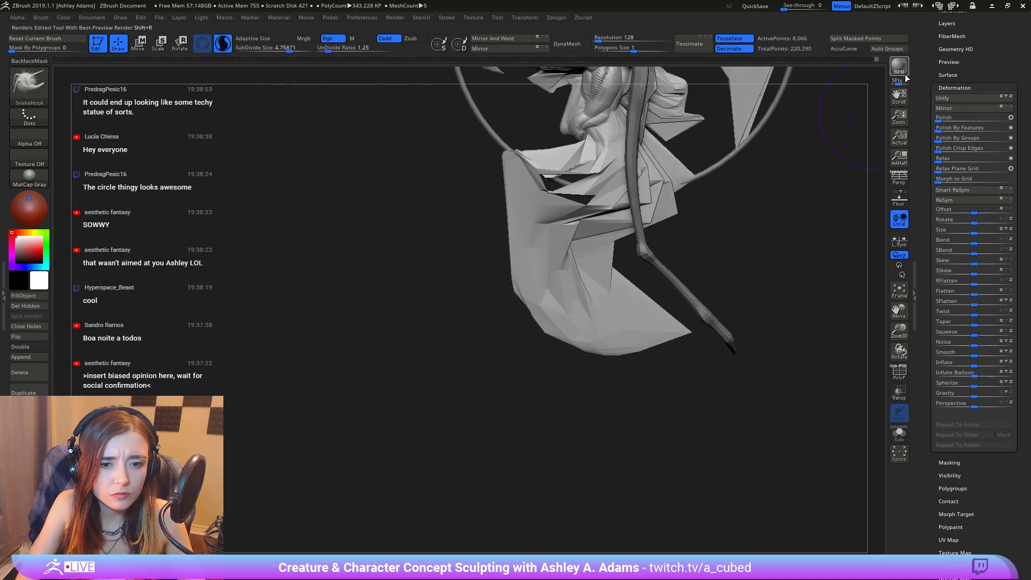
Step: Save the current tool to disk
scroll(929, 45, up, 5)
drag(929, 46, 930, 133)
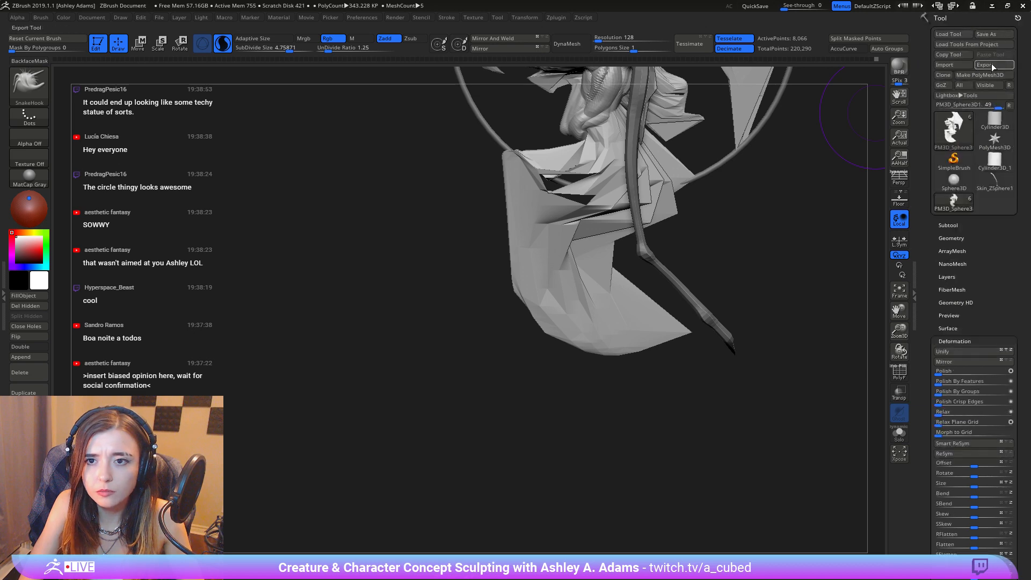
alt+drag(719, 194, 734, 355)
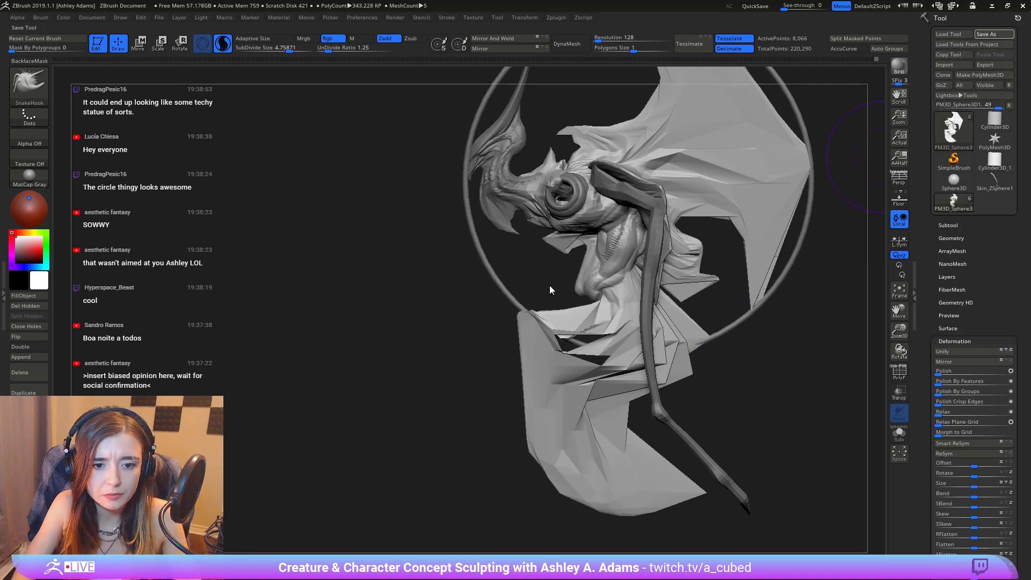
Step: Smooth the jagged folds across the lower body into flowing lines, undoing the last smoothing stroke
key(shift)
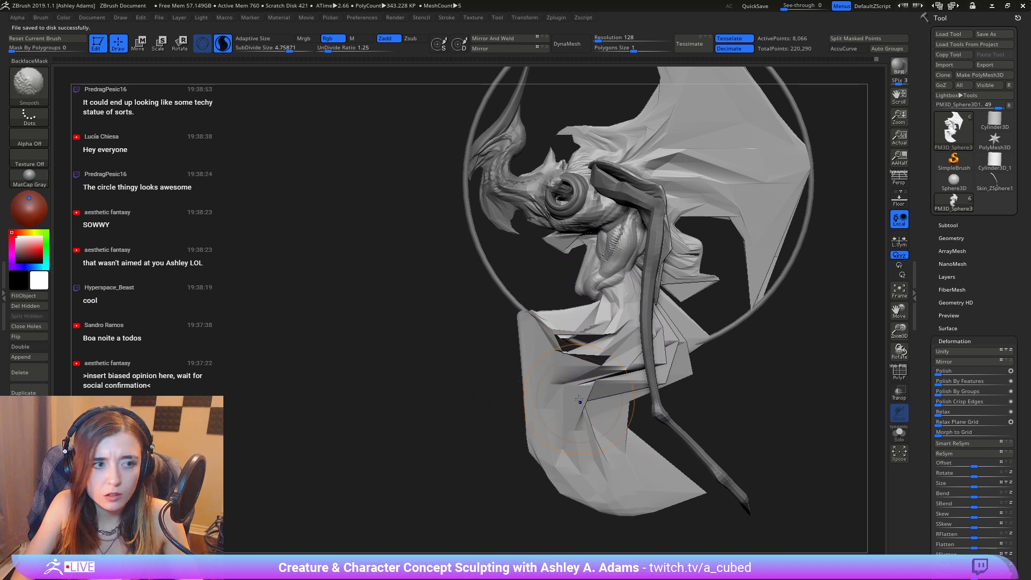
mouse_move(580, 400)
shift+mouse_down()
mouse_move(572, 489)
mouse_move(611, 406)
mouse_move(641, 485)
mouse_move(613, 392)
mouse_move(639, 413)
mouse_move(646, 368)
shift+mouse_up()
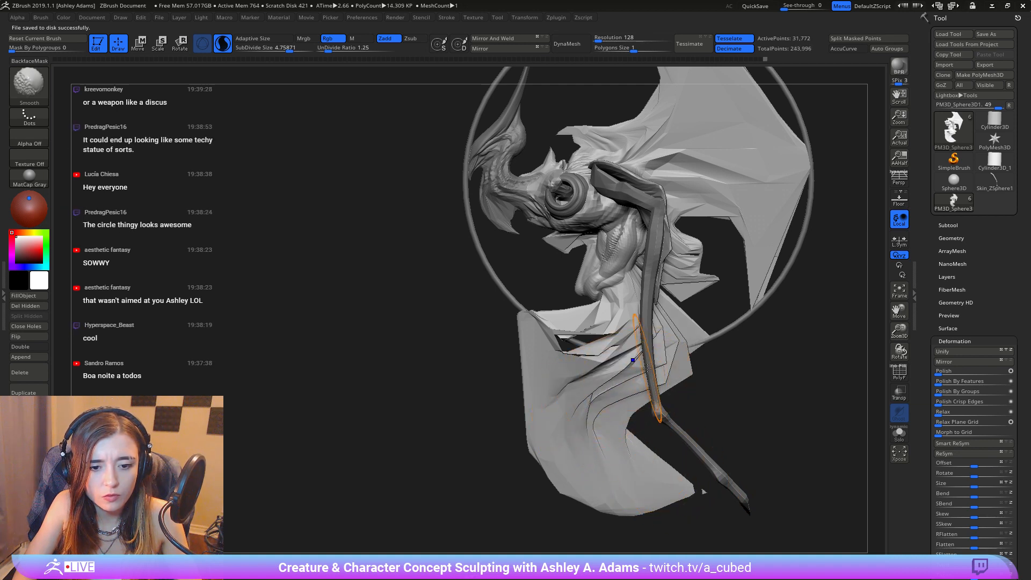
mouse_move(527, 371)
shift+mouse_down()
mouse_move(506, 338)
mouse_move(530, 472)
mouse_move(562, 533)
mouse_move(643, 496)
mouse_move(603, 440)
shift+mouse_up()
key(ctrl+z)
Step: Shape the lower body's end into a curved crescent tail with SnakeHook, turn off Sculptris Pro and undo the last change
alt+drag(648, 520, 572, 335)
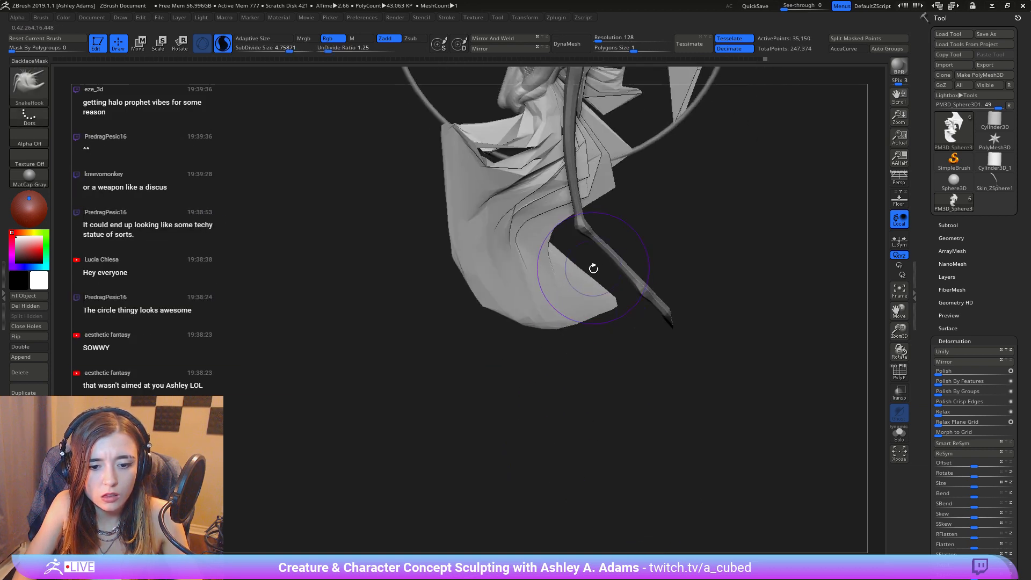
key(space)
mouse_move(593, 268)
mouse_down()
mouse_move(602, 272)
mouse_move(576, 297)
mouse_move(534, 289)
mouse_move(521, 298)
mouse_up()
key(backslash)
key(space)
drag(599, 324, 648, 304)
key(space)
key(space)
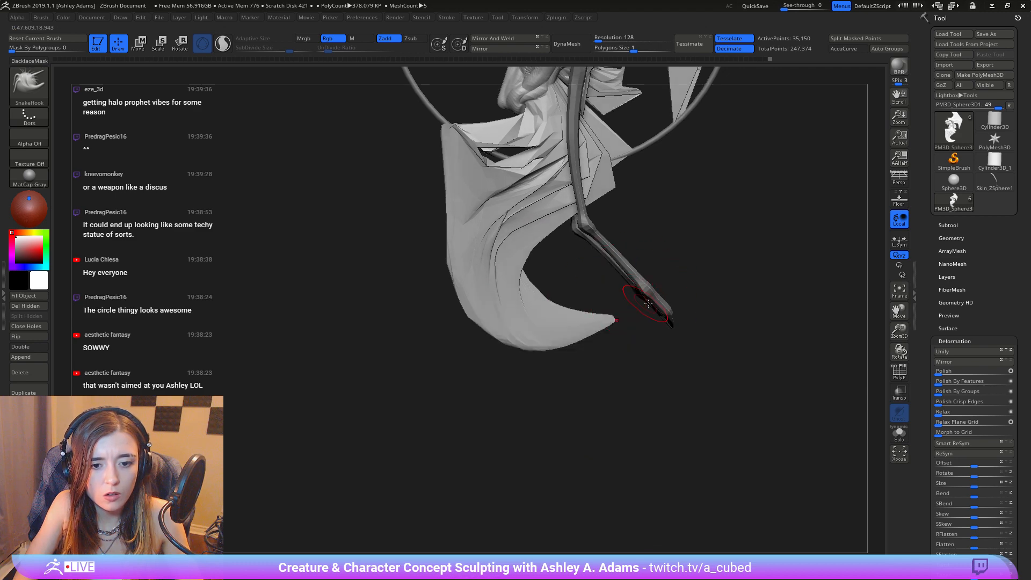
key(ctrl+z)
alt+drag(715, 254, 679, 319)
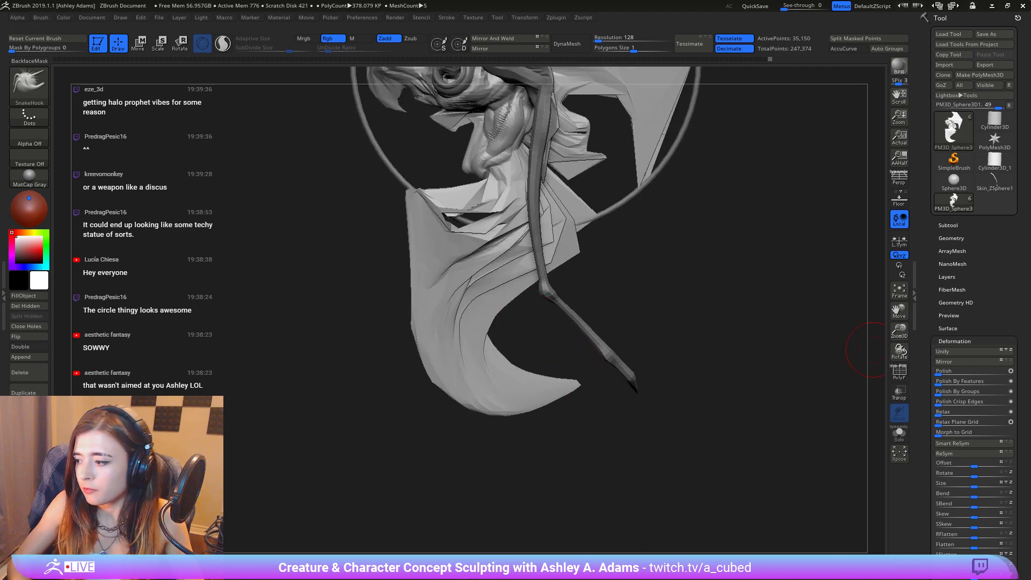
drag(873, 350, 795, 354)
alt+drag(581, 334, 514, 379)
key(space)
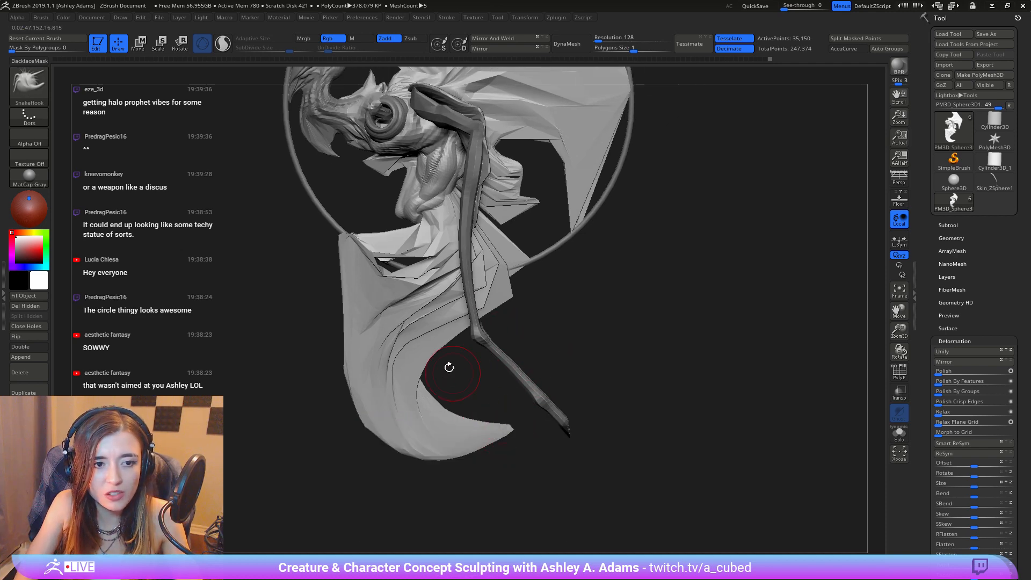
key(space)
drag(360, 333, 349, 324)
key(space)
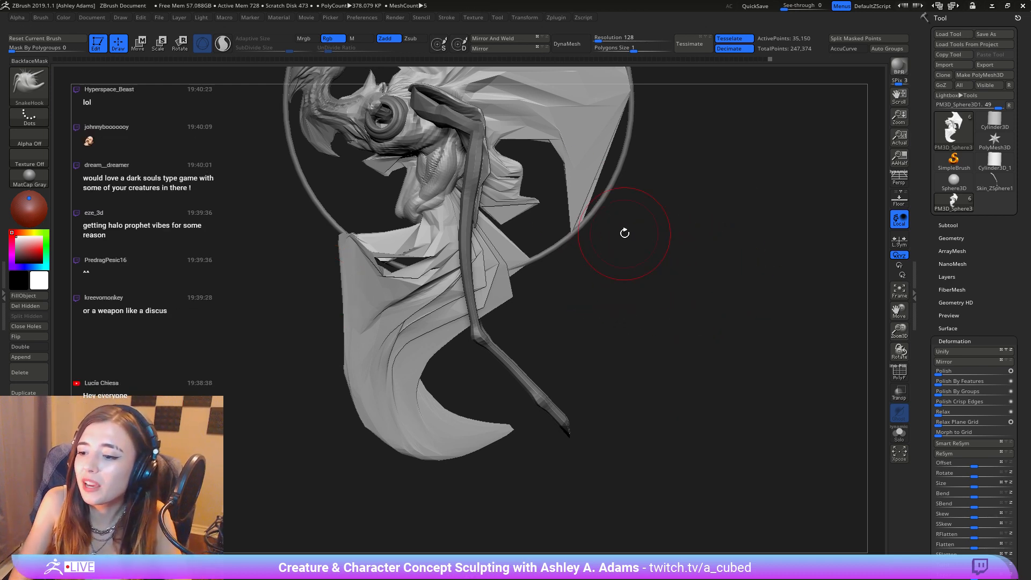
drag(531, 410, 537, 412)
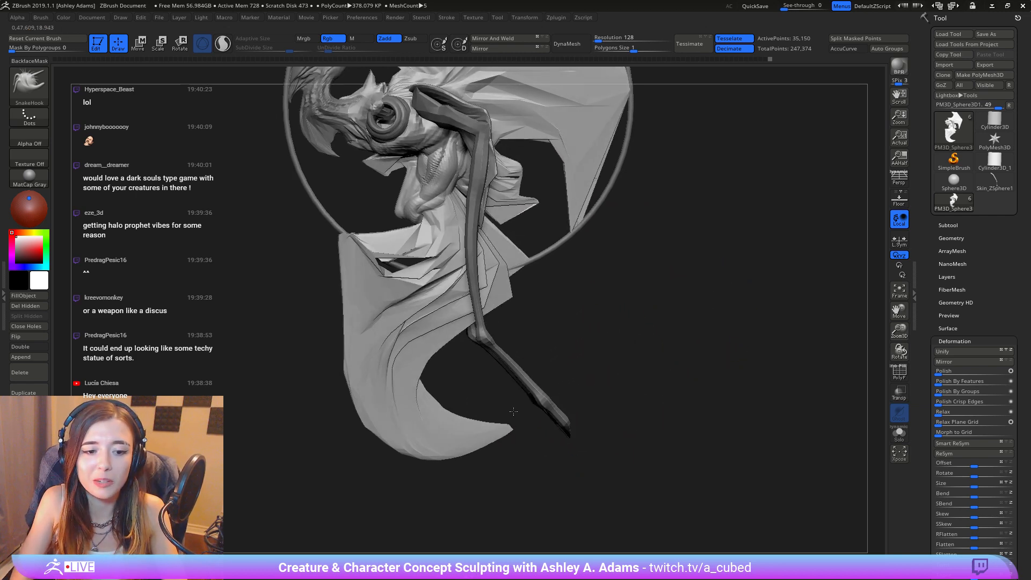
Step: Switch the masking brush to MaskLasso and mask the body, leaving only the crescent tail's lower end unmasked
ctrl+drag(362, 530, 571, 404)
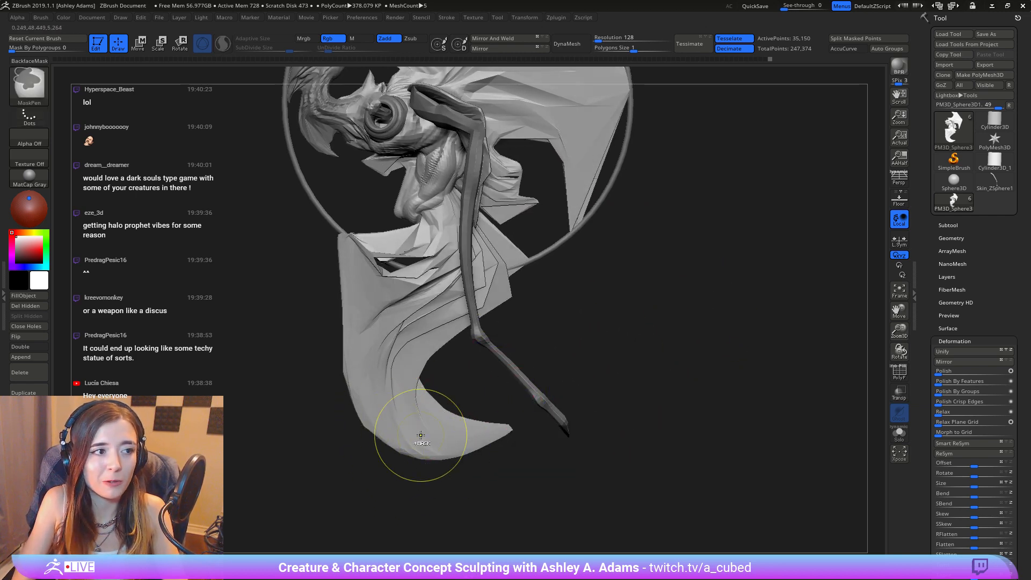
ctrl+click(29, 83)
click(199, 144)
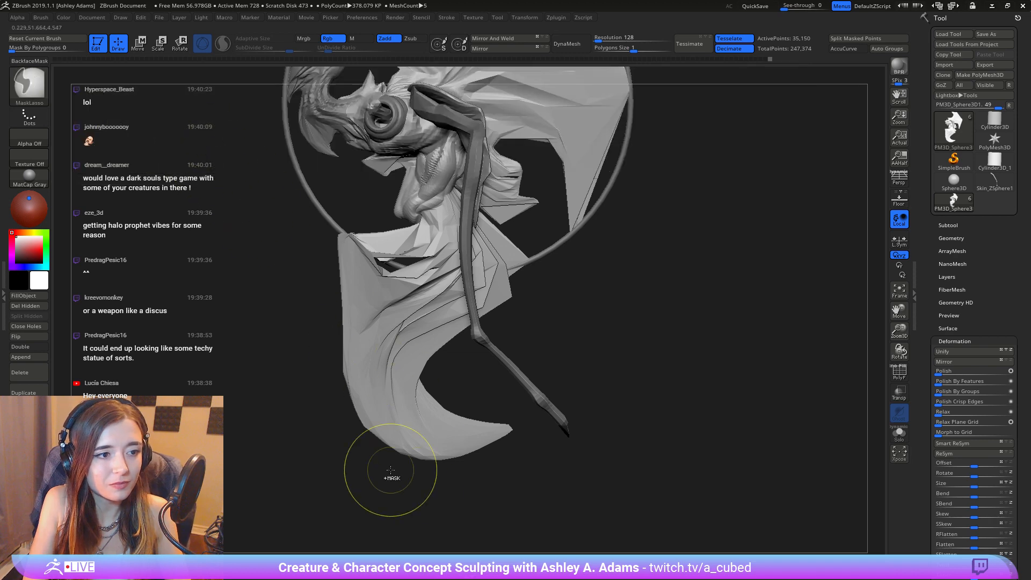
mouse_move(392, 477)
ctrl+mouse_down()
mouse_move(323, 445)
mouse_move(329, 414)
mouse_move(363, 378)
mouse_move(268, 299)
ctrl+mouse_up()
ctrl+click(569, 488)
Step: Pull the unmasked tail end into a long band sweeping up behind the legs beside the ring
key(space)
mouse_move(515, 407)
mouse_down()
mouse_move(538, 411)
mouse_move(537, 421)
mouse_move(561, 381)
mouse_move(600, 269)
mouse_move(581, 275)
mouse_move(583, 291)
mouse_move(575, 281)
mouse_move(655, 97)
mouse_up()
mouse_move(607, 237)
ctrl+right_down()
mouse_move(621, 217)
mouse_move(588, 319)
ctrl+right_up()
key(space)
drag(539, 375, 544, 375)
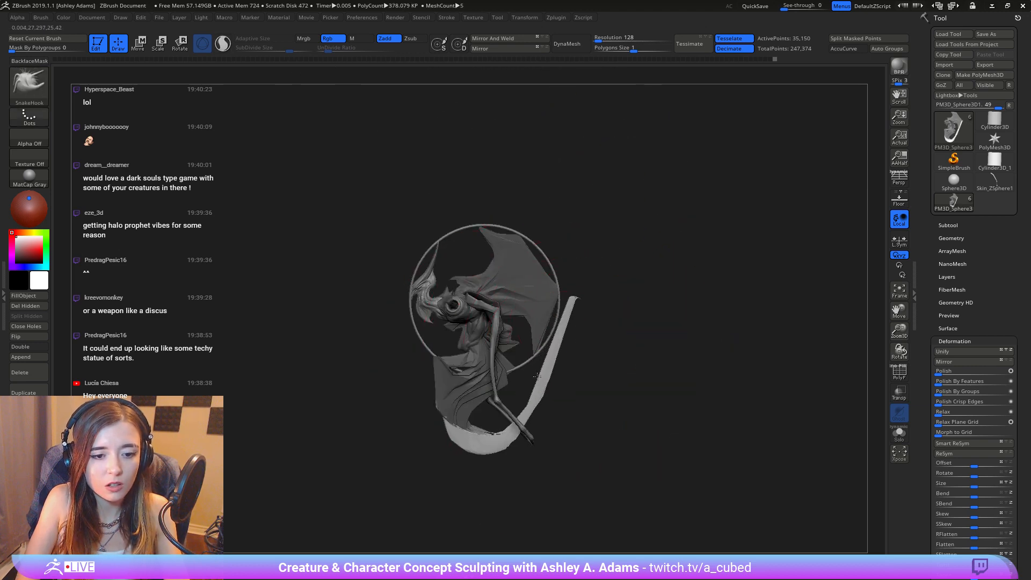
Step: Bring the tail band's tip in to the ring's rear edge and refine its curve with smoothing and SnakeHook strokes
key(space)
drag(559, 341, 550, 341)
mouse_move(571, 300)
mouse_down()
mouse_move(577, 288)
mouse_move(563, 283)
mouse_move(558, 296)
mouse_up()
mouse_move(549, 356)
shift+mouse_down()
mouse_move(513, 424)
mouse_move(472, 433)
mouse_move(475, 457)
mouse_move(414, 454)
shift+mouse_up()
drag(447, 430, 442, 432)
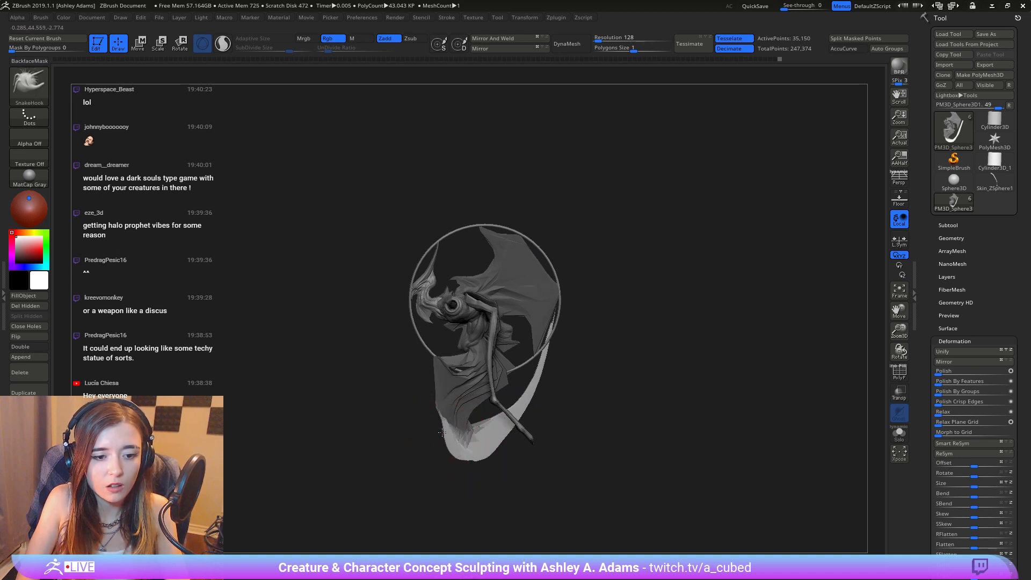
key(s)
drag(529, 358, 536, 377)
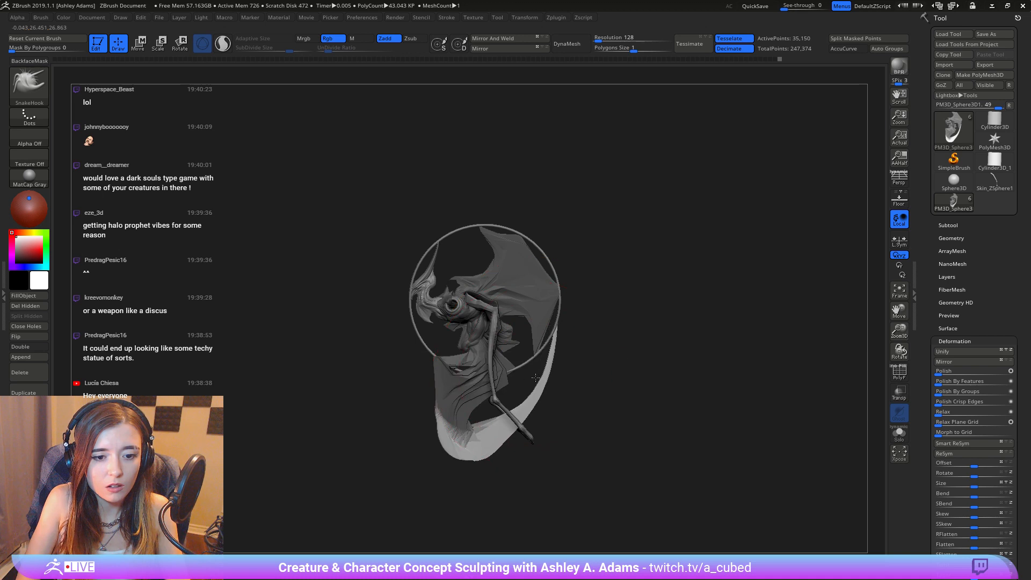
right_click(563, 296)
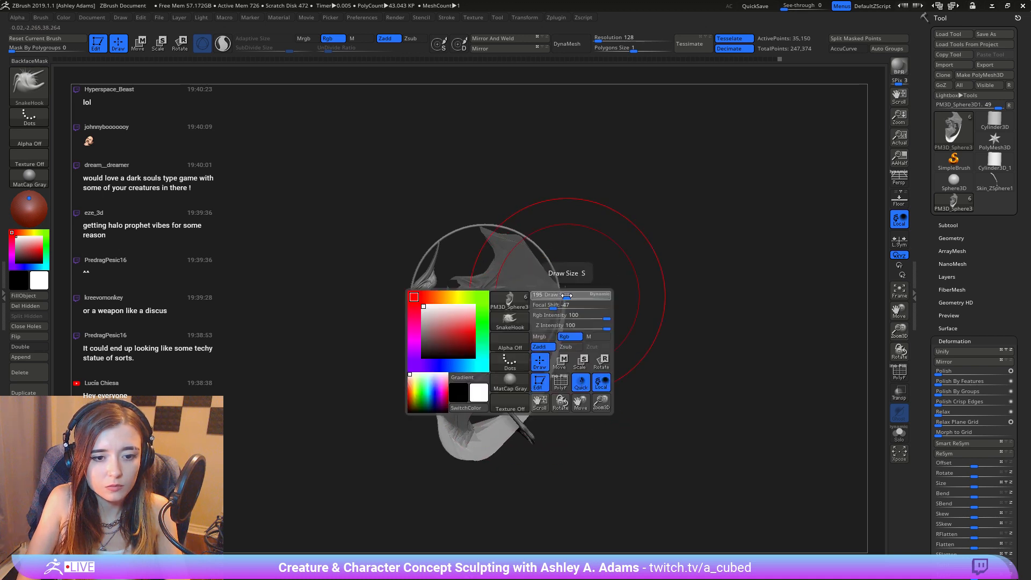
Step: Duplicate the encircling ring, scale the copy up and offset it up and behind the creature as an outer guide ring
alt+click(545, 256)
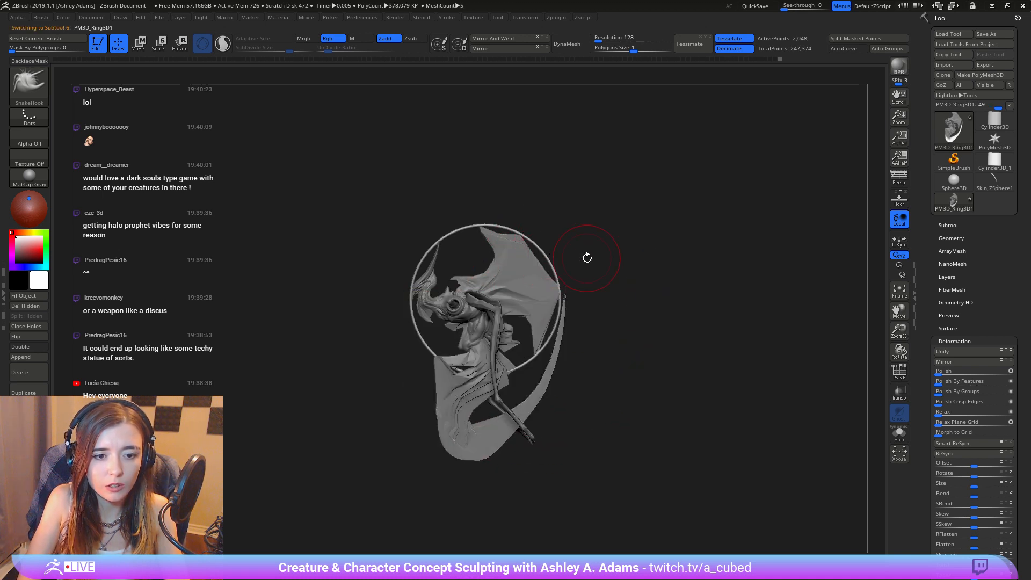
click(945, 225)
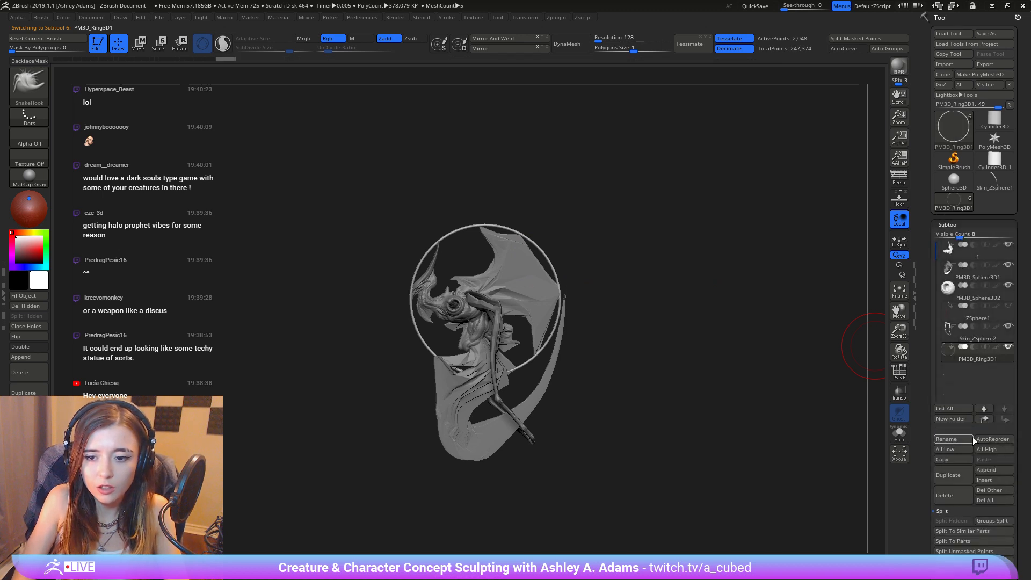
click(945, 479)
key(w)
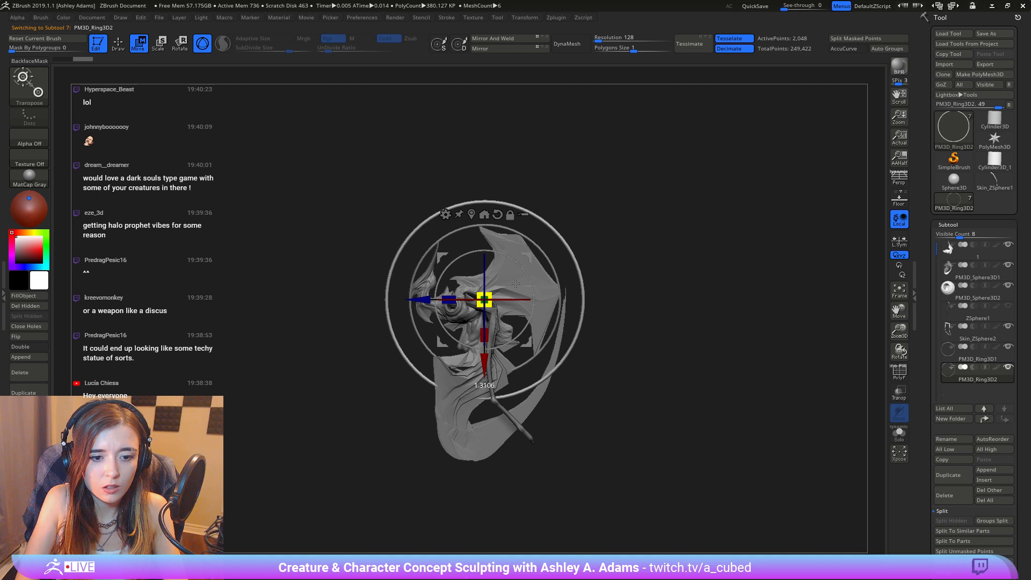
mouse_move(436, 295)
mouse_down()
mouse_move(448, 290)
mouse_move(442, 281)
mouse_up()
drag(496, 364, 502, 350)
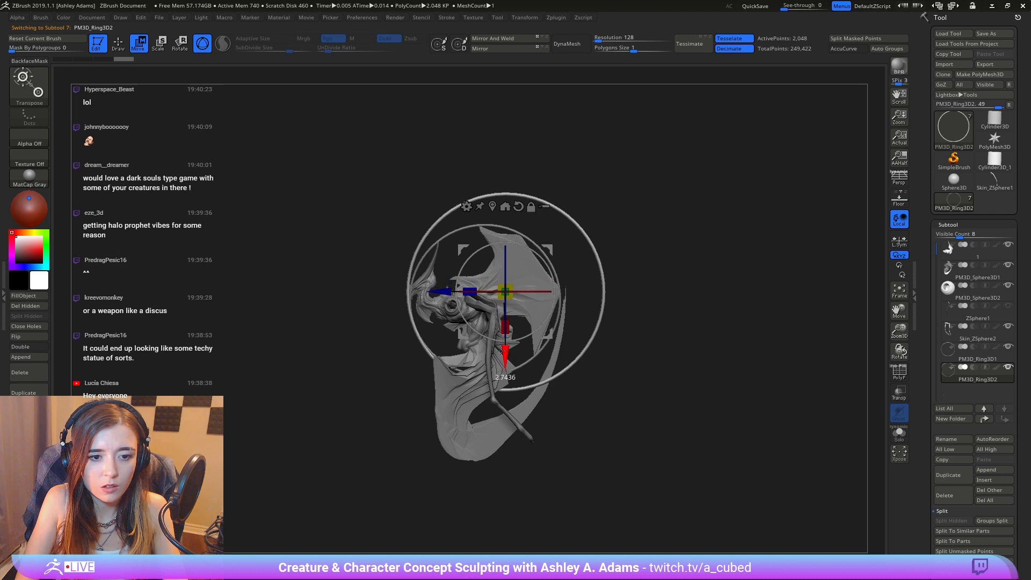
drag(408, 333, 633, 279)
alt+drag(633, 278, 447, 305)
Step: Pull the body's tail band out to the larger ring's rear edge with SnakeHook and smooth it along the ring's curve
key(q)
alt+click(432, 278)
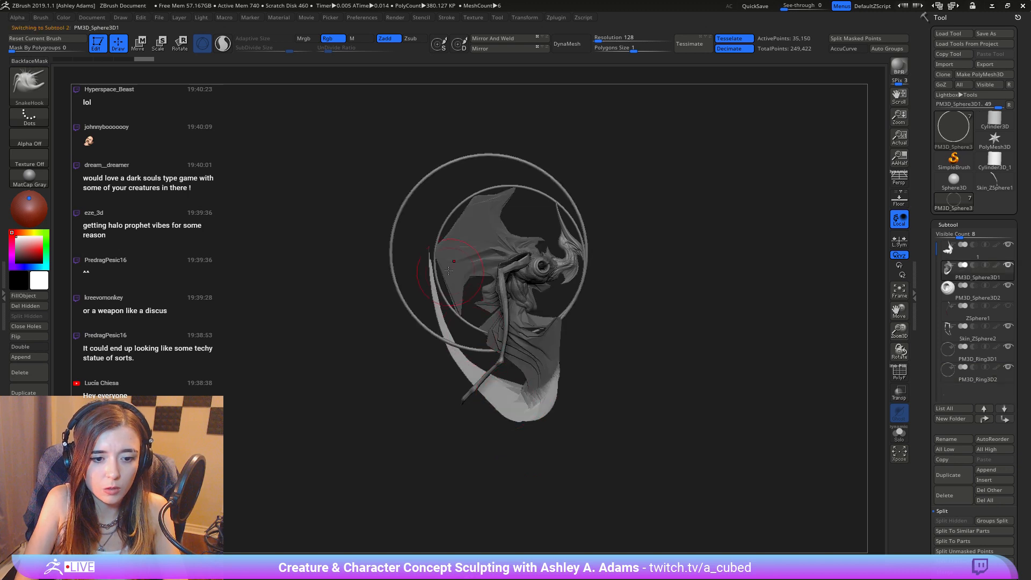
mouse_move(432, 278)
mouse_down()
mouse_move(397, 275)
mouse_move(386, 241)
mouse_up()
key(space)
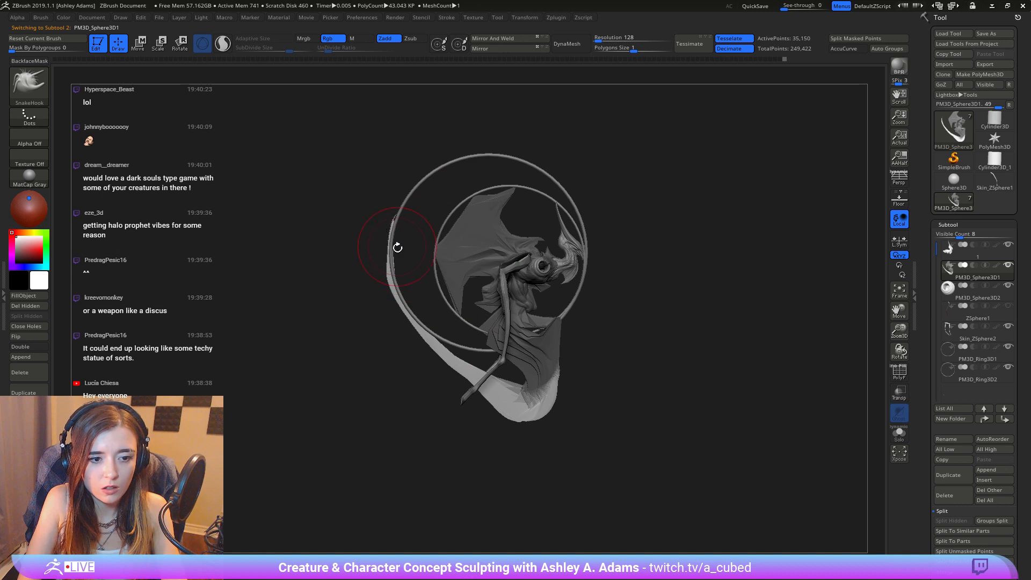
key(space)
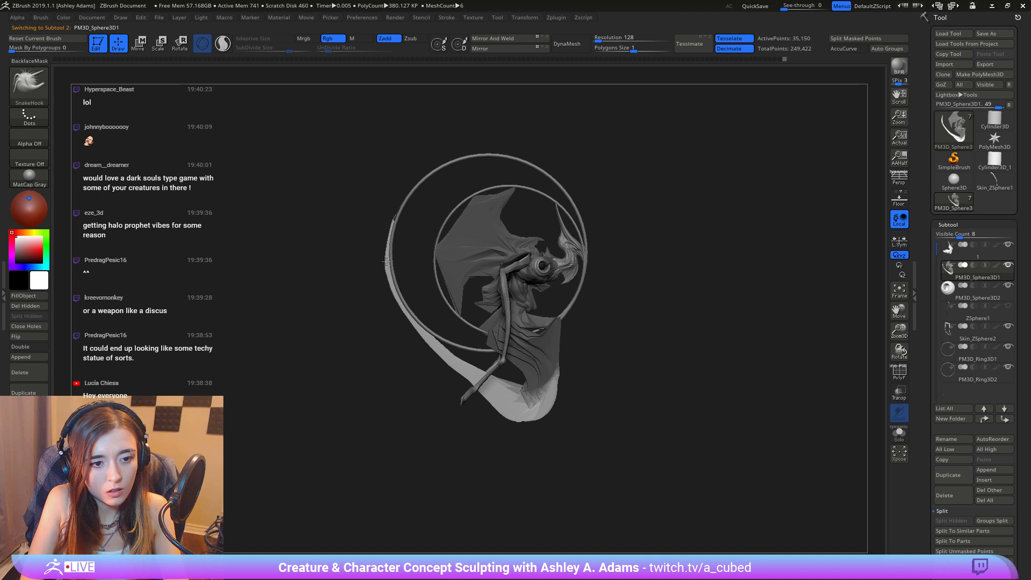
mouse_move(386, 262)
shift+mouse_down()
mouse_move(414, 295)
mouse_move(400, 270)
shift+mouse_up()
key(space)
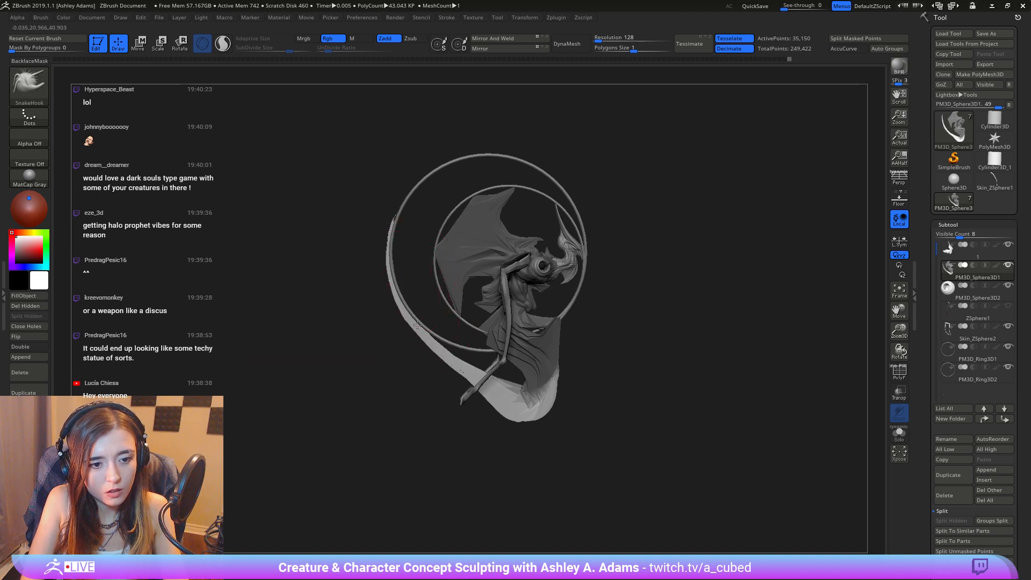
Step: Clear the body mask, reshape the bottom of the tail with SnakeHook and smooth the band and its lower end
key(space)
drag(505, 403, 514, 403)
ctrl+drag(585, 421, 587, 415)
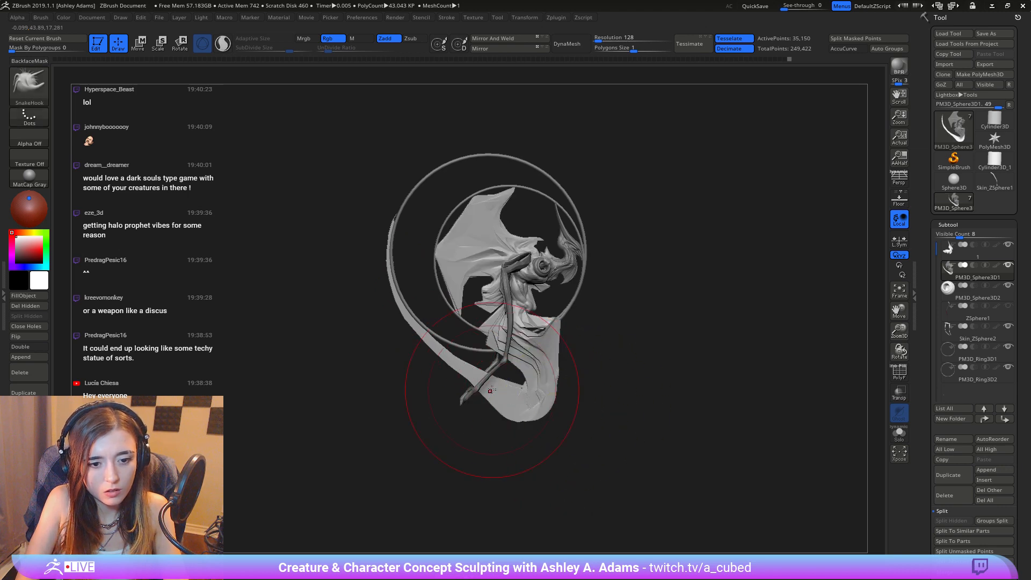
drag(491, 391, 483, 389)
key(space)
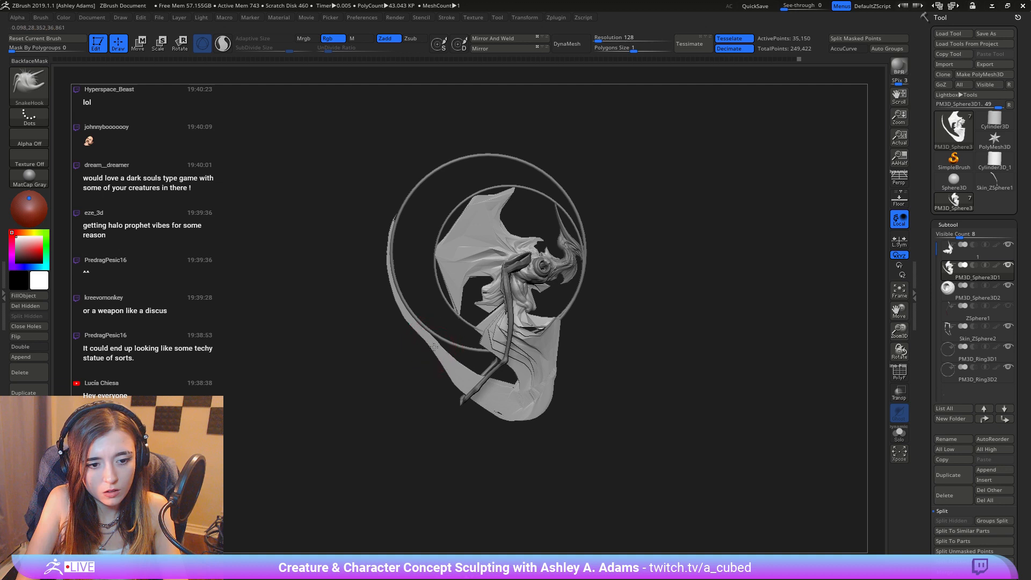
shift+drag(441, 364, 405, 331)
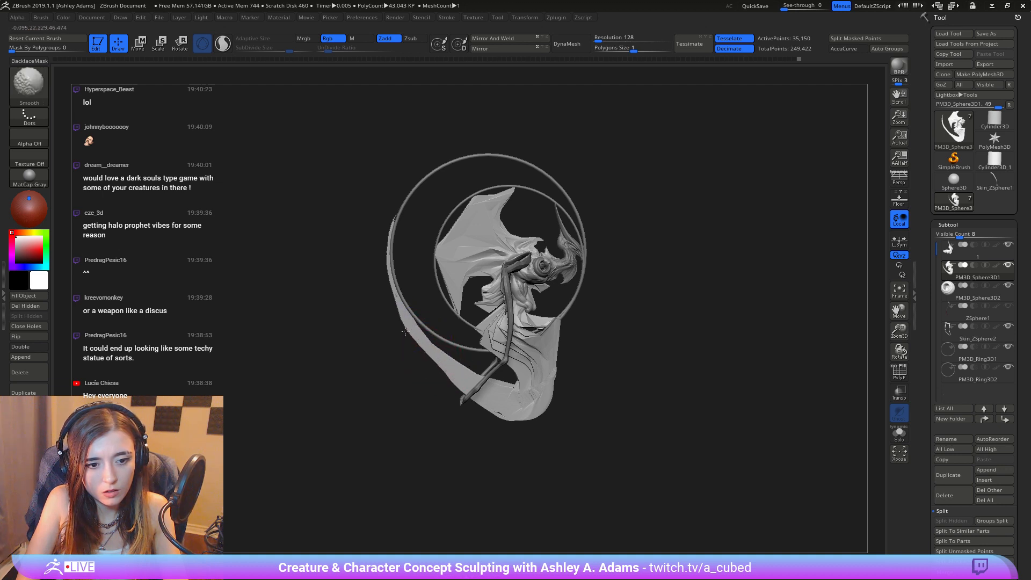
shift+drag(485, 381, 557, 373)
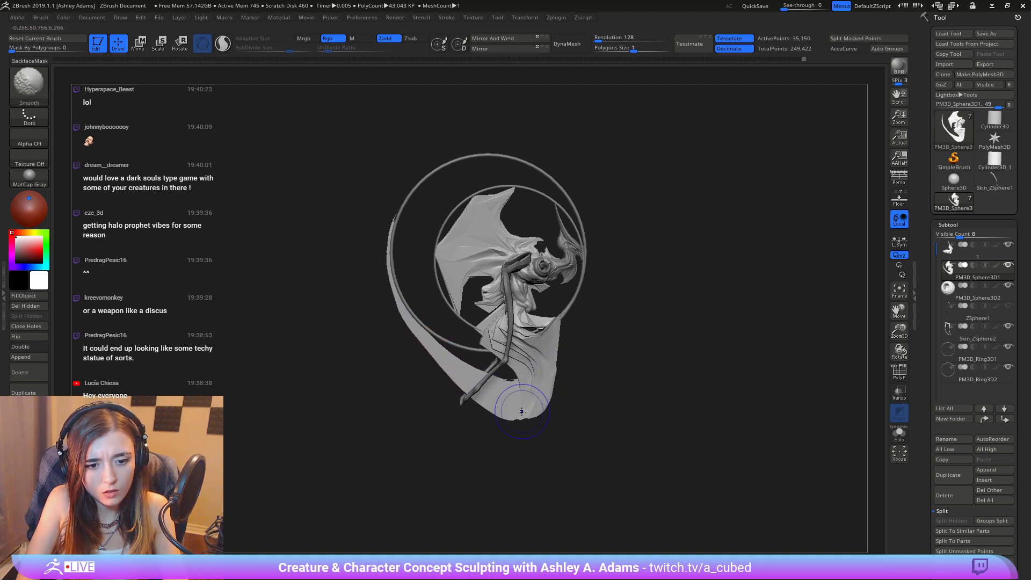
Step: Check the silhouette from both sides and undo the tail band strokes back to the short, masked crescent tail
ctrl+right_drag(587, 436, 555, 256)
right_drag(633, 296, 475, 295)
alt+right_drag(602, 353, 532, 286)
ctrl+right_drag(532, 287, 562, 416)
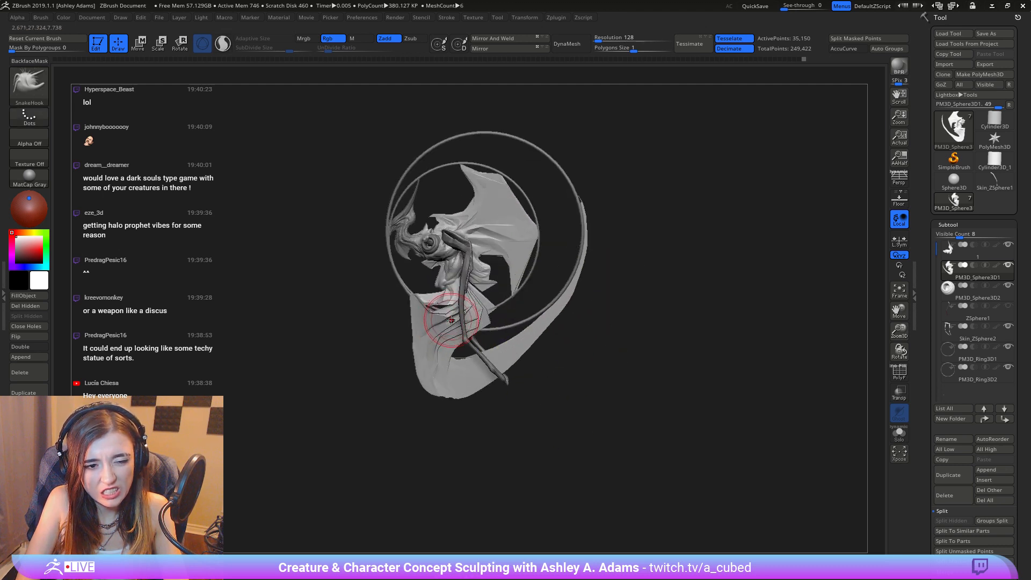
mouse_move(452, 324)
right_down()
mouse_move(575, 324)
mouse_move(486, 251)
mouse_move(485, 231)
right_up()
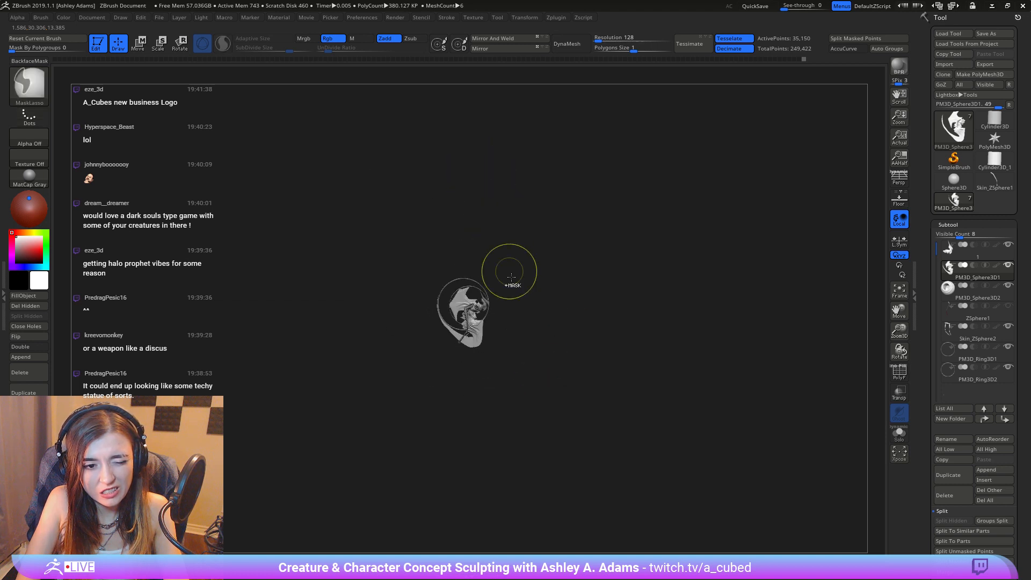
ctrl+right_drag(544, 309, 557, 428)
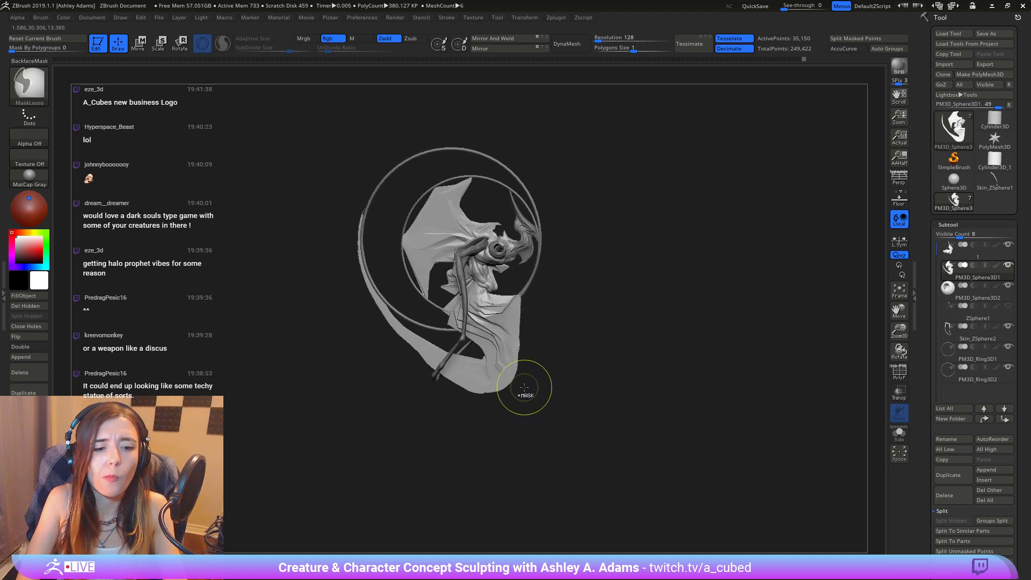
key(ctrl+z)
key(ctrl+z)
key(ctrl+z)
key(ctrl+z)
key(ctrl+z)
key(ctrl+z)
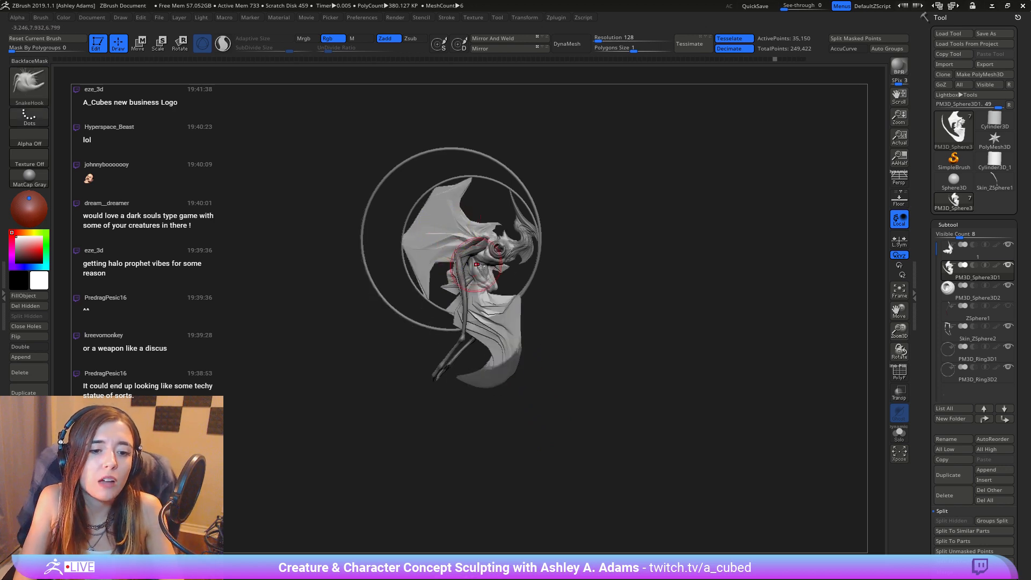
Step: Delete the larger guide ring and its extra duplicate, keeping only the original encircling ring
mouse_move(623, 299)
right_down()
mouse_move(529, 297)
mouse_move(568, 248)
right_up()
alt+click(559, 226)
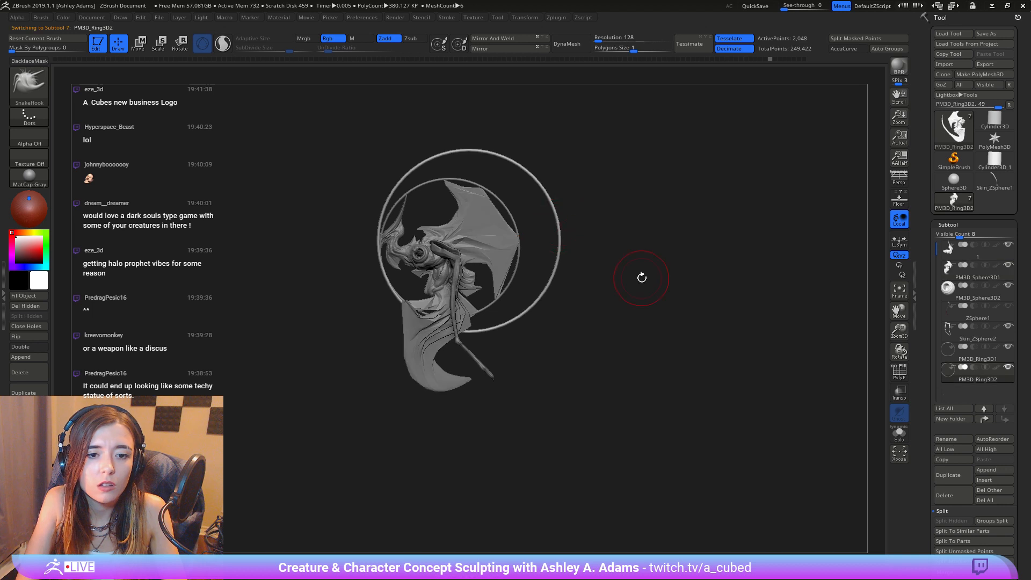
click(950, 476)
click(950, 494)
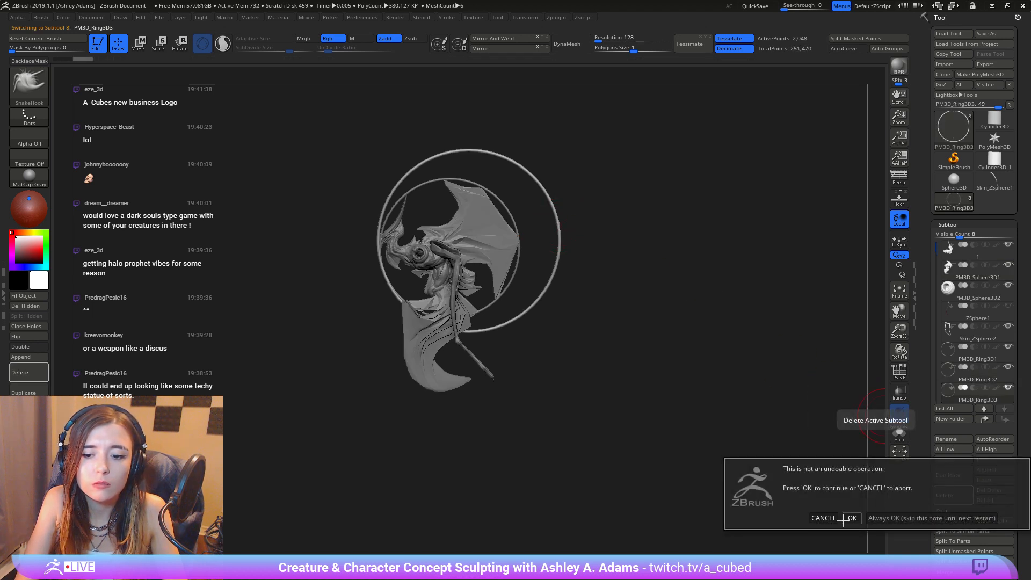
click(913, 524)
click(955, 498)
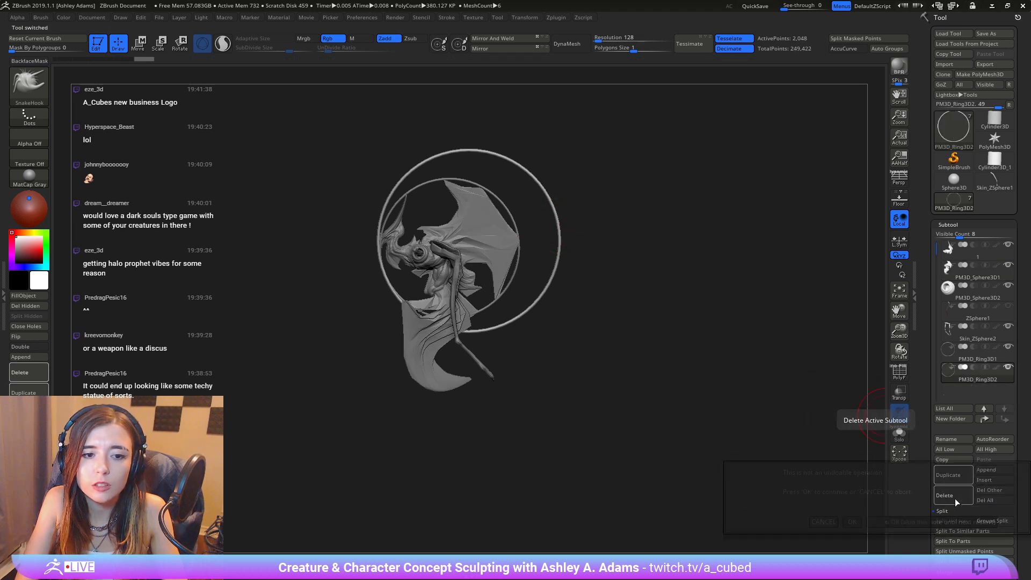
click(856, 523)
Step: Select the body, discard the later undo history, clear the mask and pull the crescent tail down into a long hook
ctrl+right_drag(463, 313, 590, 375)
alt+click(529, 395)
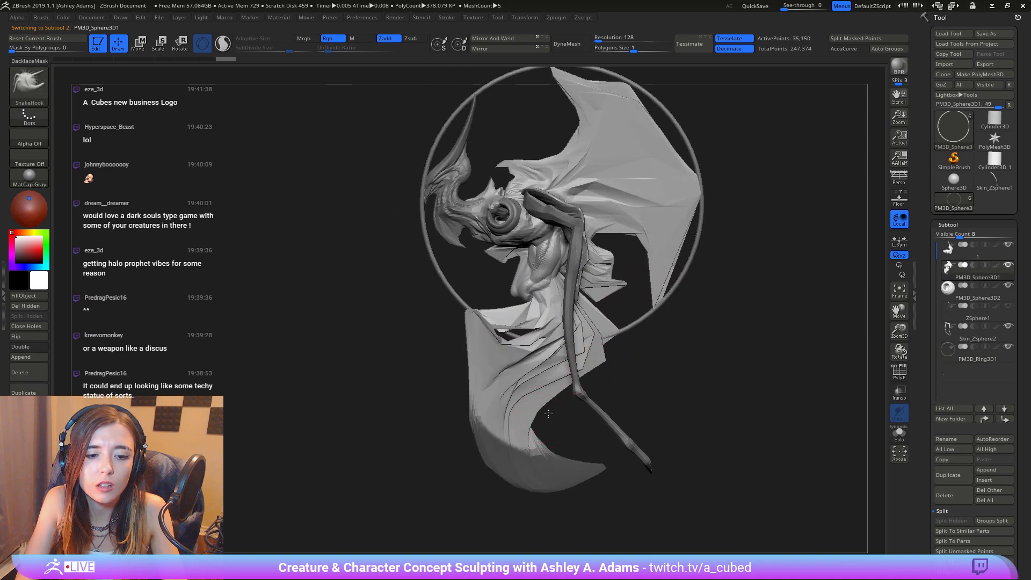
alt+right_drag(571, 449, 550, 371)
click(689, 471)
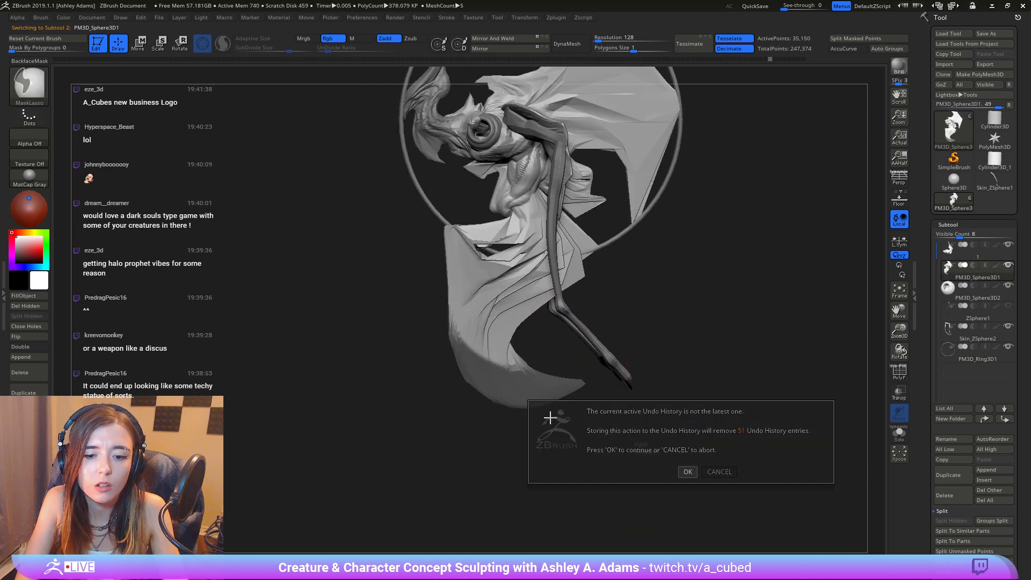
drag(571, 384, 551, 484)
key(space)
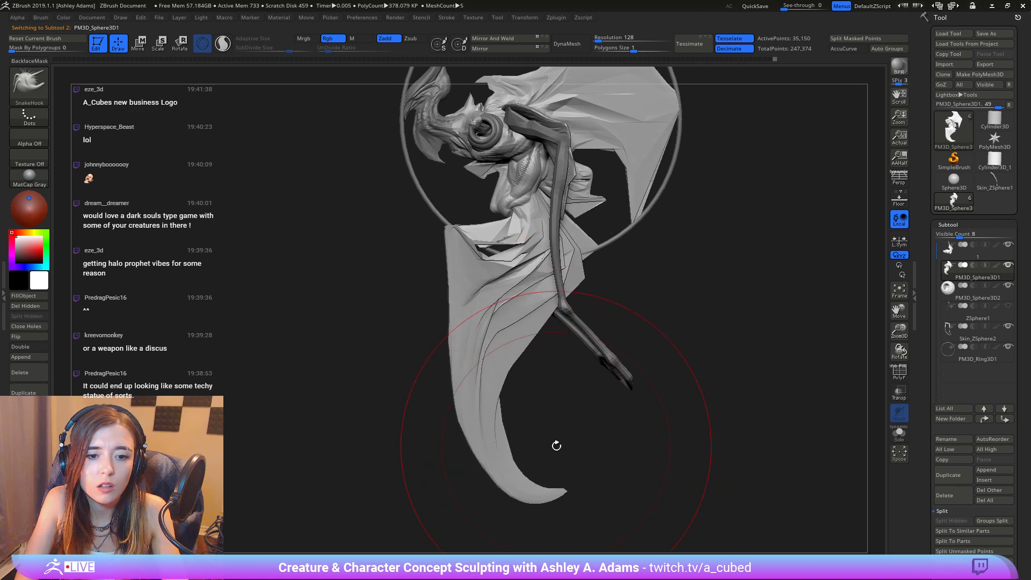
Step: Refine the long tail's sweep from the opposite side with SnakeHook and smoothing strokes at varied brush sizes
ctrl+right_drag(562, 382, 511, 265)
mouse_move(510, 264)
right_down()
mouse_move(574, 339)
mouse_move(633, 336)
mouse_move(587, 356)
right_up()
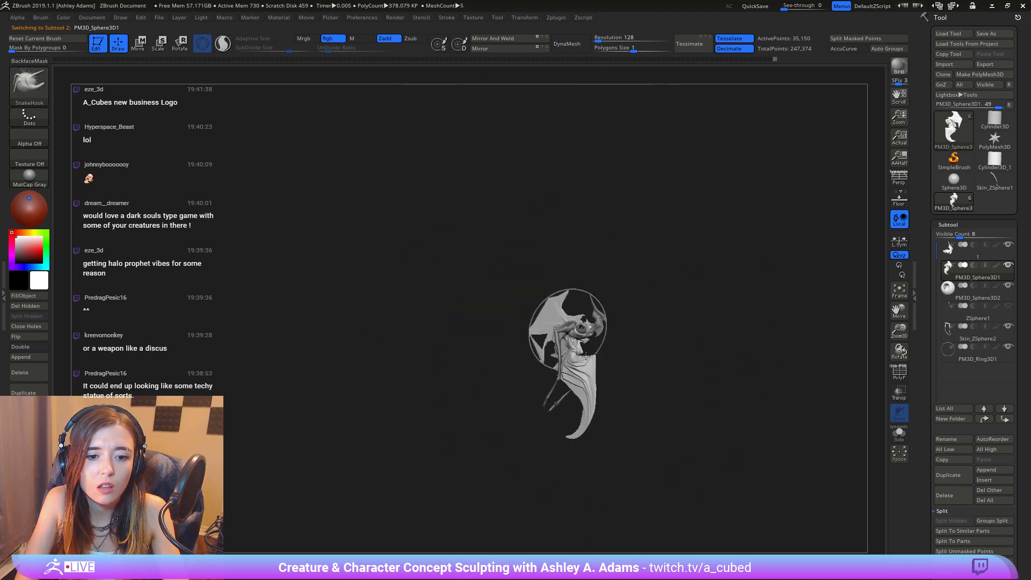
alt+right_drag(603, 409, 563, 273)
key(space)
drag(563, 273, 569, 273)
right_drag(583, 284, 607, 293)
mouse_move(545, 322)
shift+mouse_down()
mouse_move(534, 345)
mouse_move(484, 371)
shift+mouse_up()
key(space)
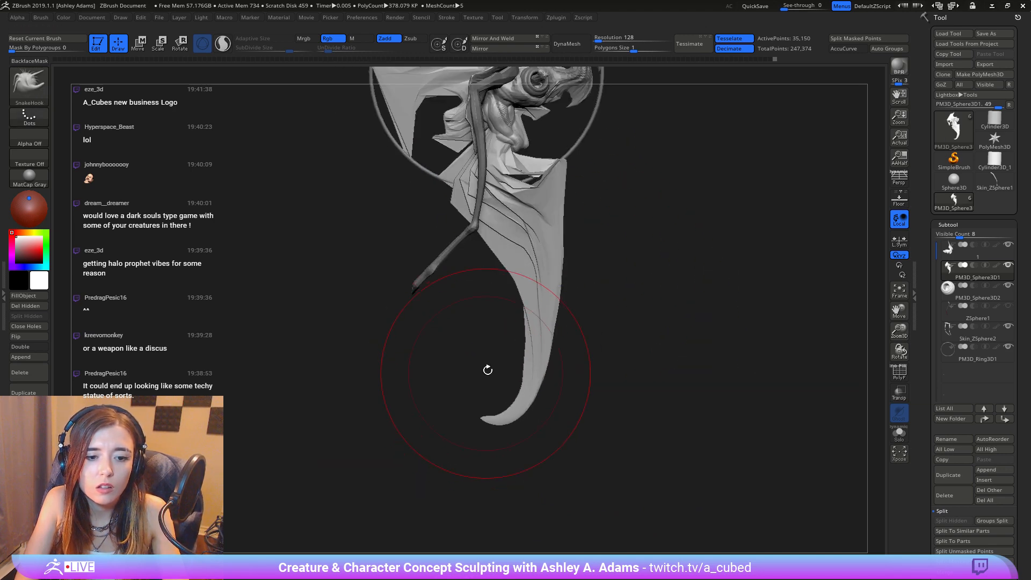
right_drag(526, 348, 536, 344)
drag(538, 330, 551, 263)
Step: Adjust the tail's upper front edge and its inner curve with short SnakeHook strokes
ctrl+right_drag(563, 351, 529, 202)
mouse_move(596, 271)
right_down()
mouse_move(500, 283)
mouse_move(542, 253)
mouse_move(599, 375)
right_up()
key(space)
drag(528, 238, 519, 237)
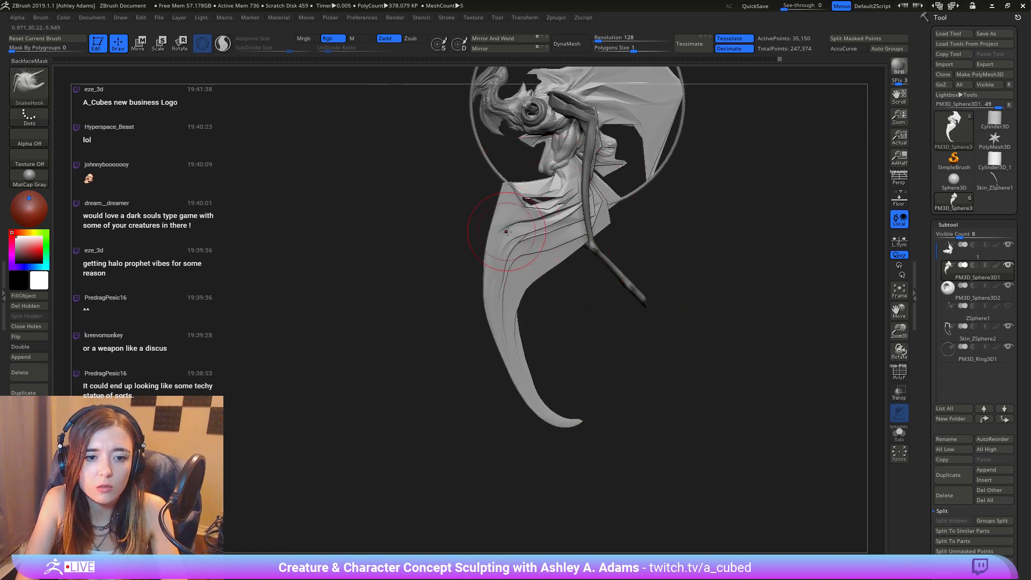
key(space)
drag(537, 302, 542, 301)
key(space)
drag(545, 347, 550, 347)
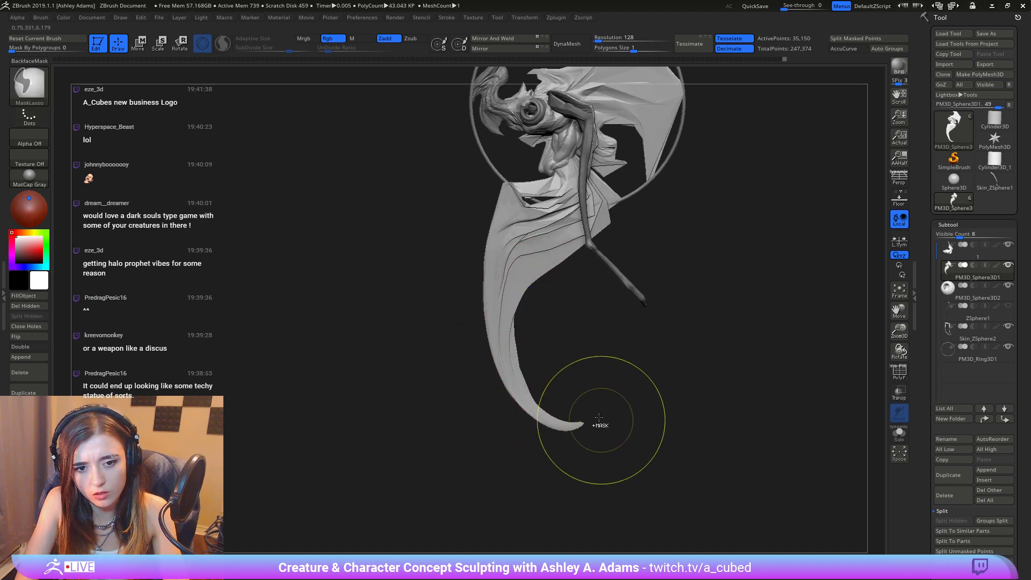
Step: Pull the rear point of the waist flap toward the ring's lower edge with a smaller SnakeHook brush
ctrl+right_drag(599, 426, 546, 200)
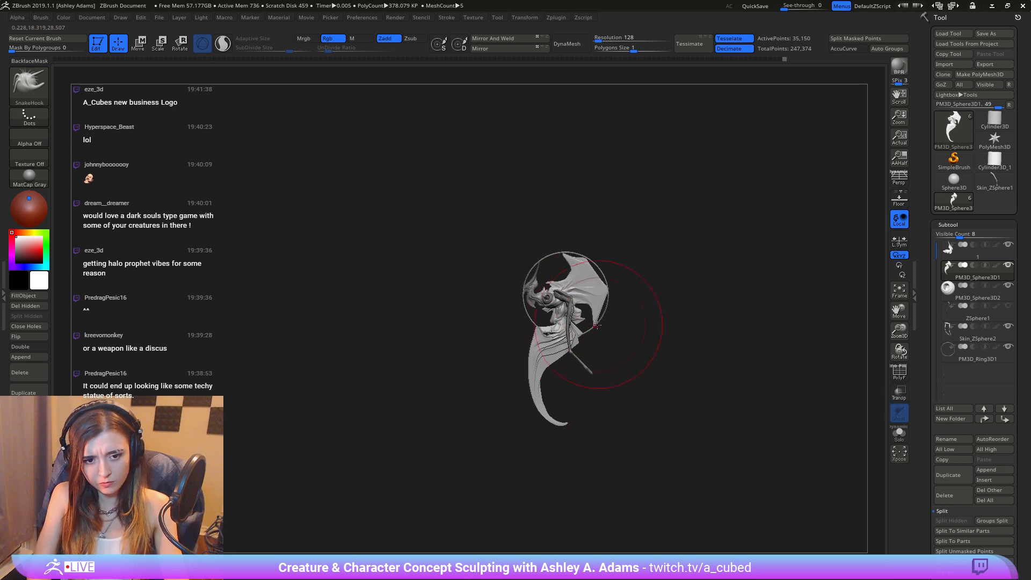
key(space)
drag(565, 361, 578, 354)
key(space)
key(f)
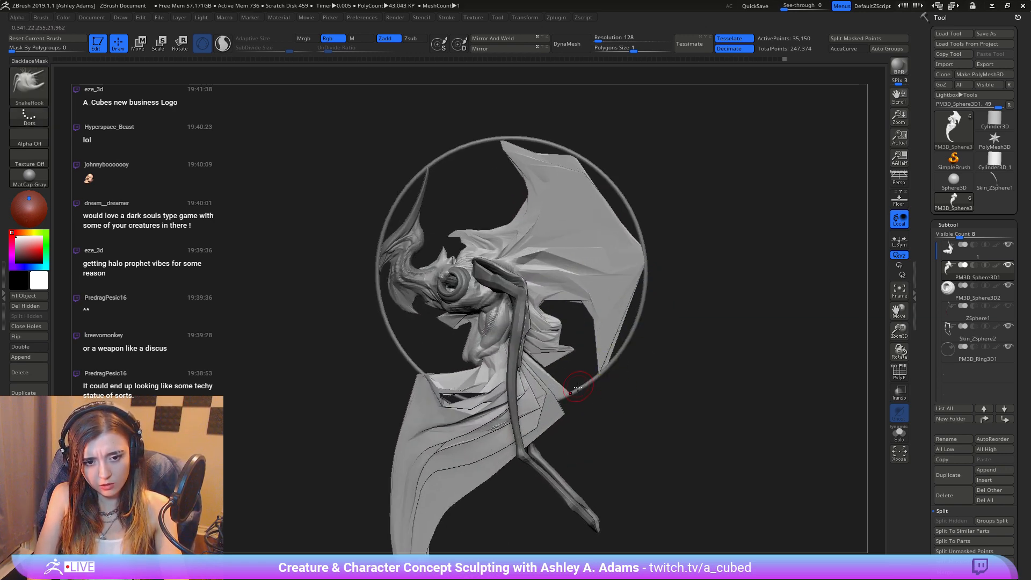
key(space)
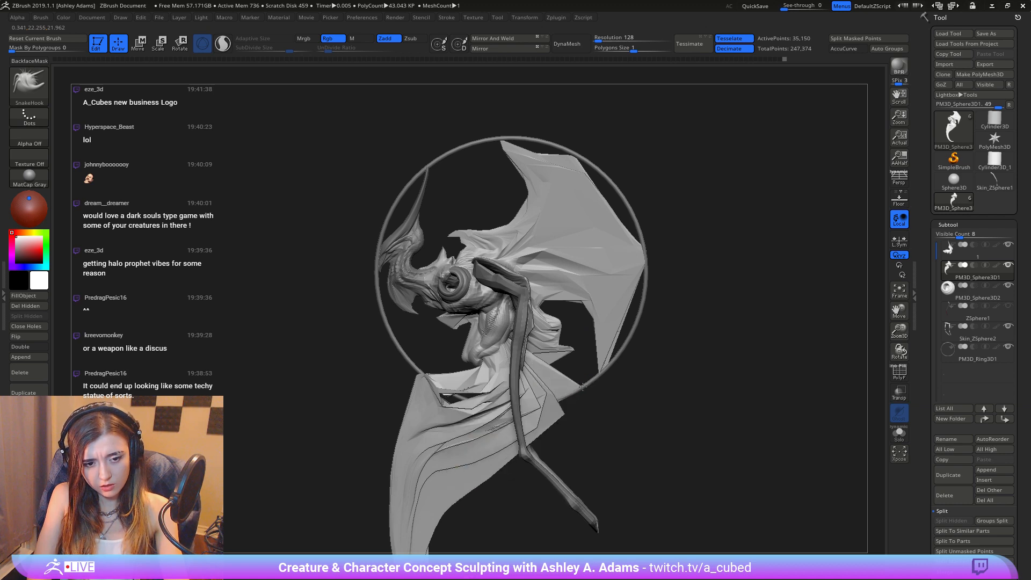
drag(594, 381, 598, 376)
Step: Reshape the fin's lower notch and pull the waist flap's rear points out past the ring's lower edge with a resized SnakeHook brush
right_drag(610, 361, 622, 278)
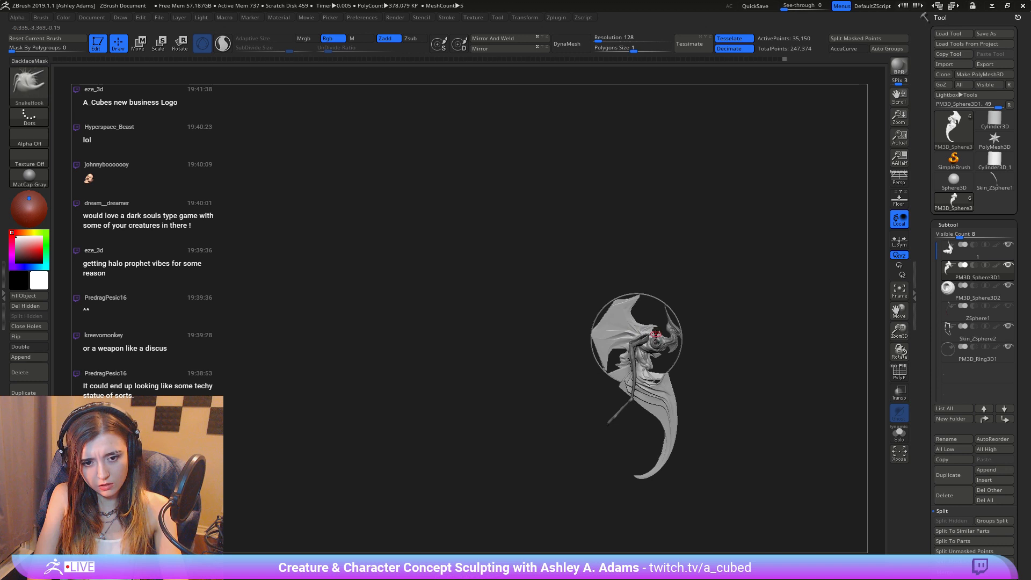
key(f)
key(space)
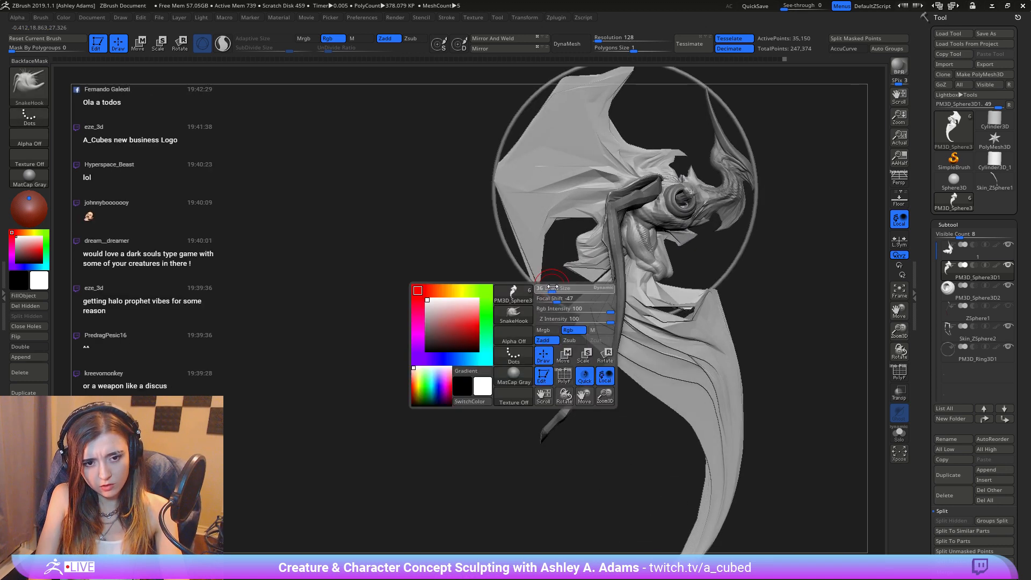
mouse_move(558, 289)
mouse_down()
mouse_move(571, 289)
mouse_move(526, 268)
mouse_move(519, 250)
mouse_move(535, 284)
mouse_move(537, 245)
mouse_up()
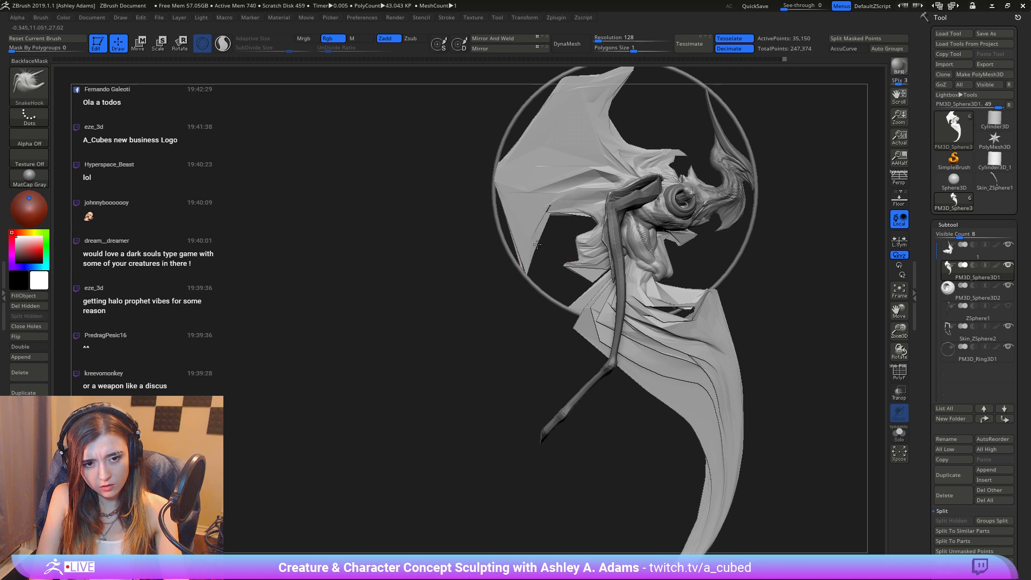
drag(547, 210, 552, 216)
drag(577, 311, 547, 297)
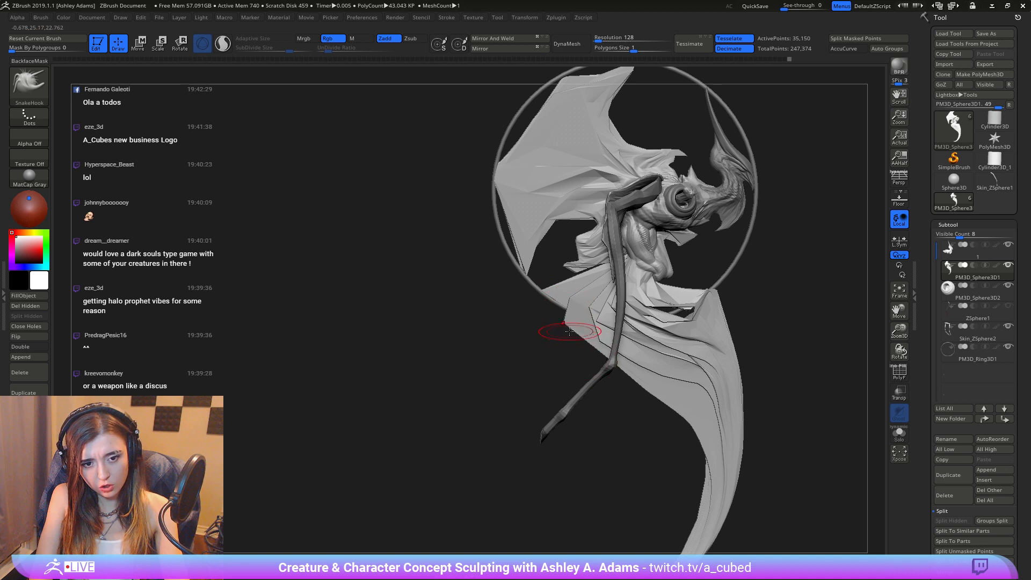
drag(565, 332, 554, 334)
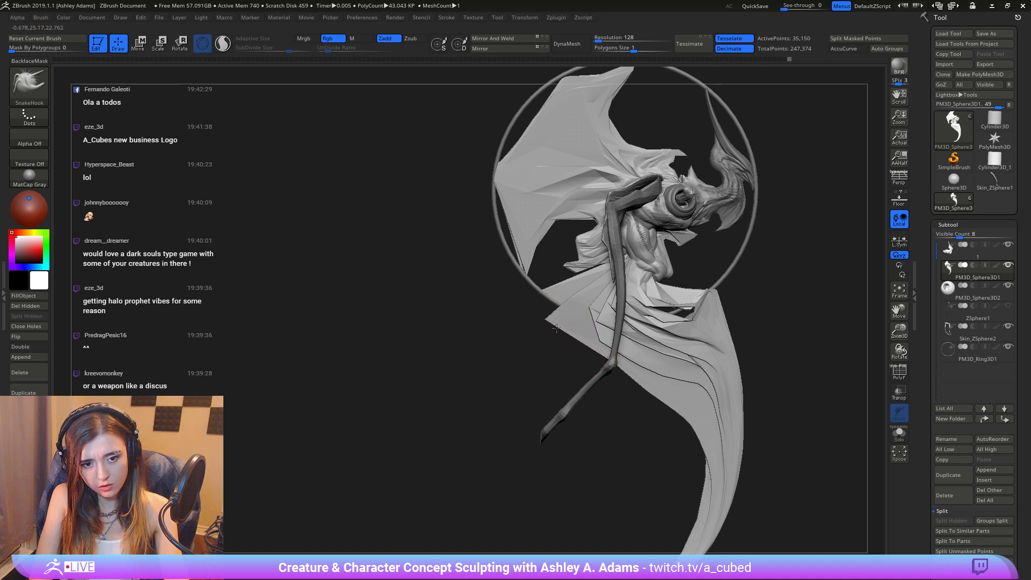
Step: Refine the flap point and the tail's inner curve with a larger SnakeHook brush, checking the silhouette from both sides
key(space)
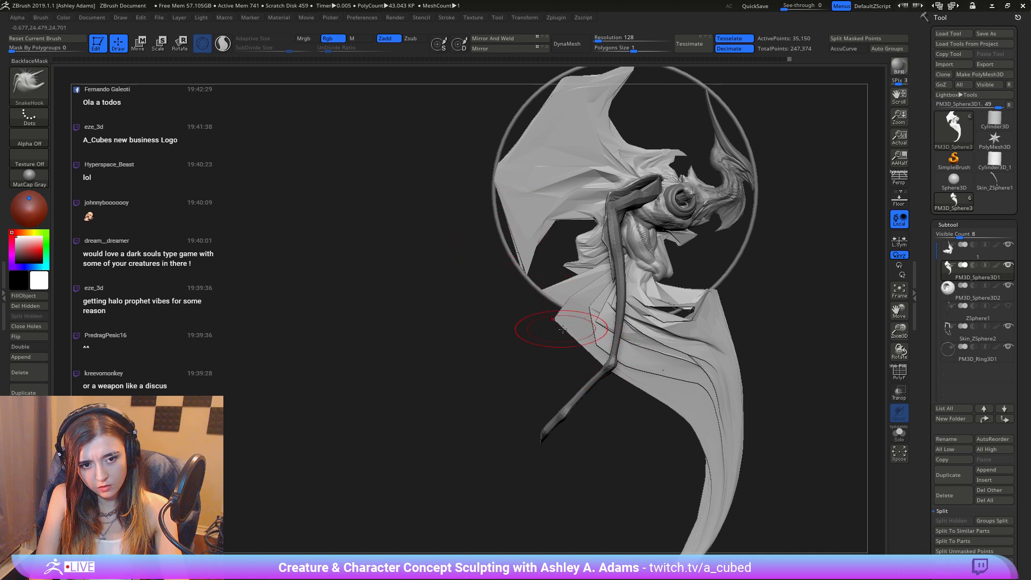
drag(695, 414, 711, 461)
ctrl+right_drag(707, 456, 603, 305)
right_drag(711, 326, 558, 313)
mouse_move(705, 370)
alt+right_down()
mouse_move(613, 283)
mouse_move(692, 391)
alt+right_up()
right_drag(692, 391, 674, 365)
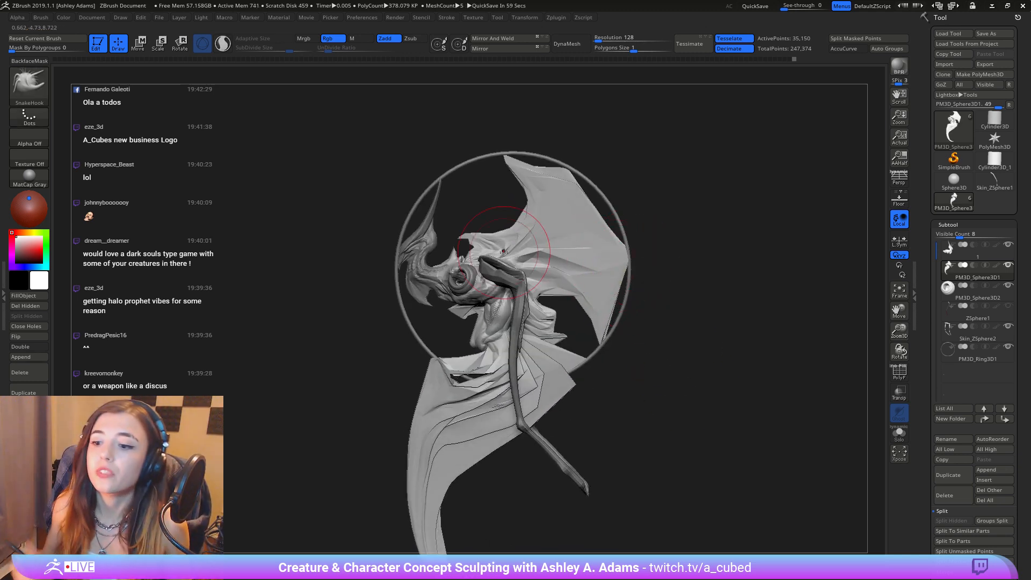
right_drag(529, 290, 694, 337)
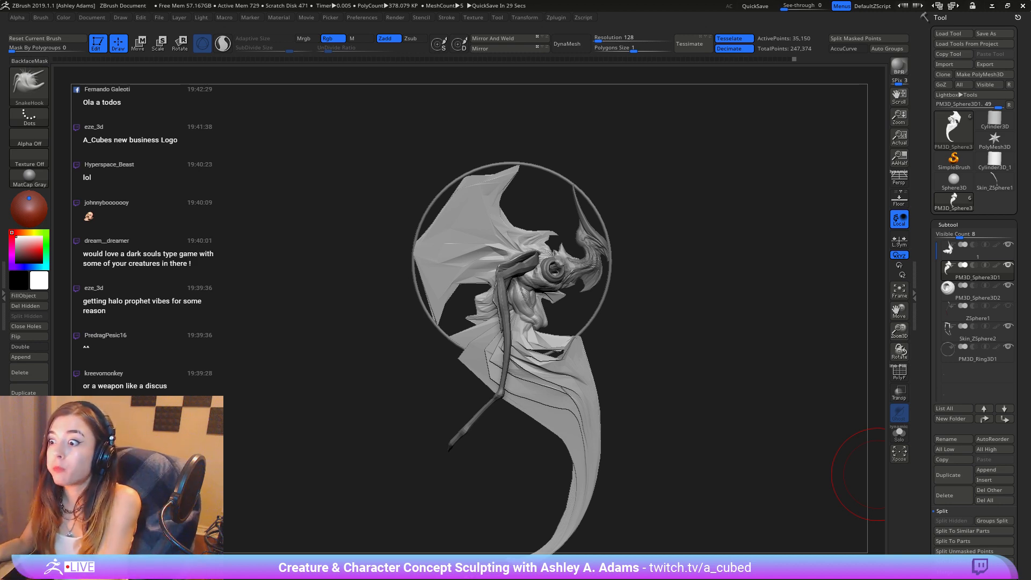
right_drag(666, 333, 529, 284)
mouse_move(462, 258)
right_down()
mouse_move(524, 211)
mouse_move(604, 230)
right_up()
key(space)
drag(529, 201, 514, 201)
key(b)
key(i)
key(n)
right_drag(520, 208, 515, 210)
key(space)
drag(513, 210, 523, 210)
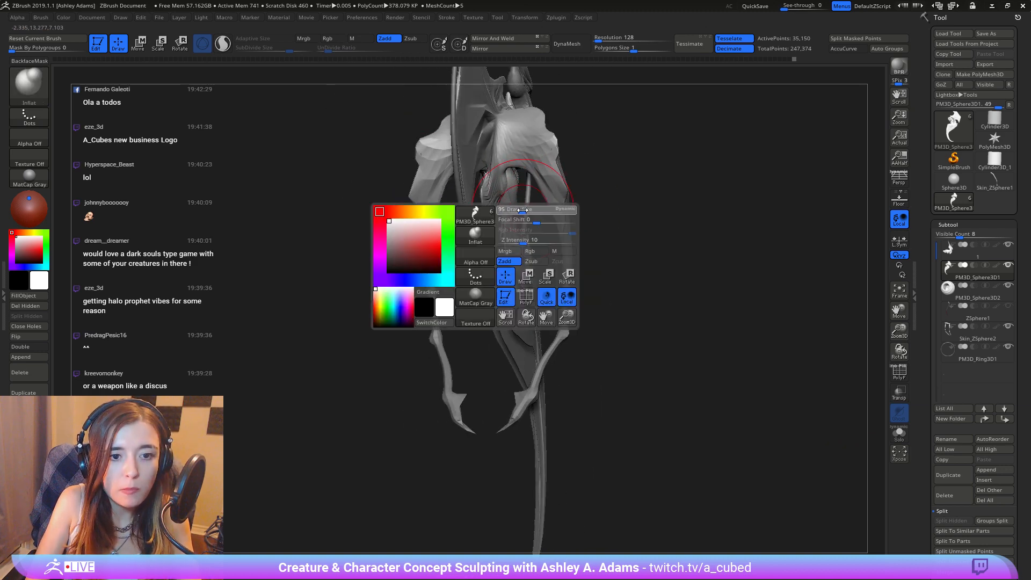
mouse_move(524, 210)
right_down()
mouse_move(519, 198)
mouse_move(418, 195)
right_up()
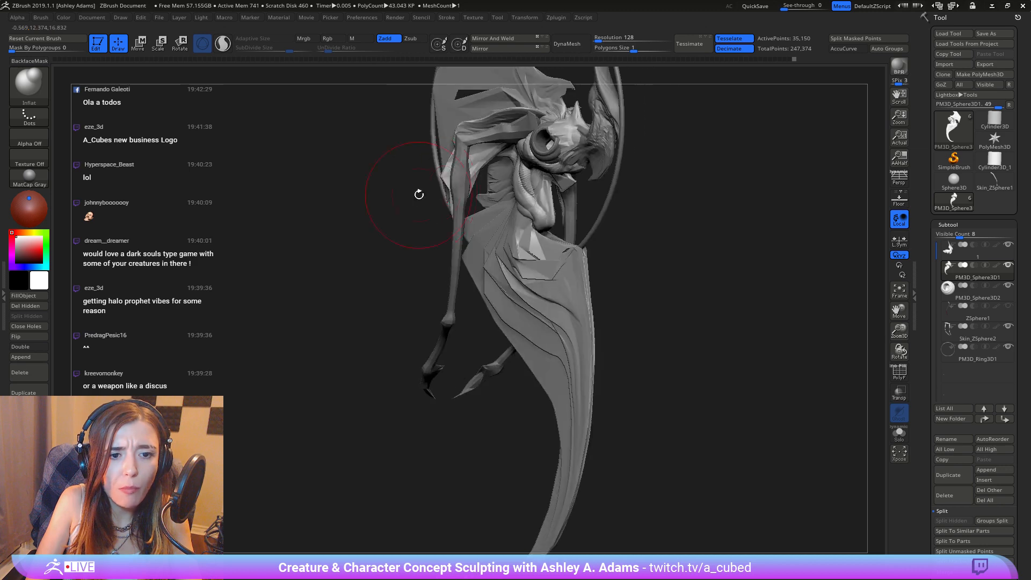
mouse_move(519, 181)
right_down()
mouse_move(511, 196)
mouse_move(552, 185)
mouse_move(446, 193)
mouse_move(463, 255)
mouse_move(490, 223)
mouse_move(463, 257)
mouse_move(437, 259)
right_up()
right_click(455, 268)
Step: Switch to the DamStandard brush and isolate the body subtool in Solo mode
key(b)
key(d)
key(s)
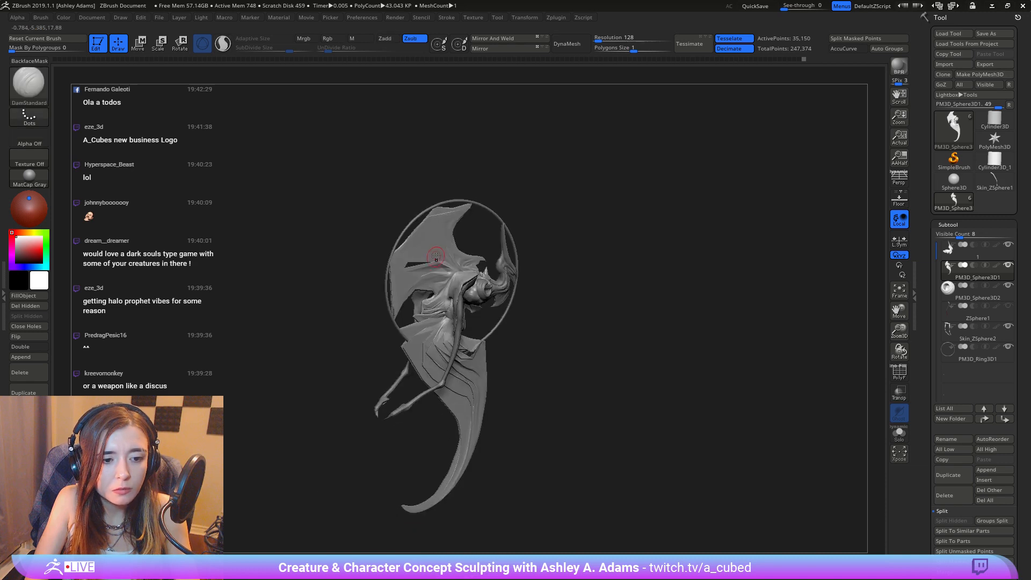
right_click(420, 309)
mouse_move(420, 310)
right_down()
mouse_move(520, 267)
mouse_move(445, 259)
mouse_move(507, 260)
right_up()
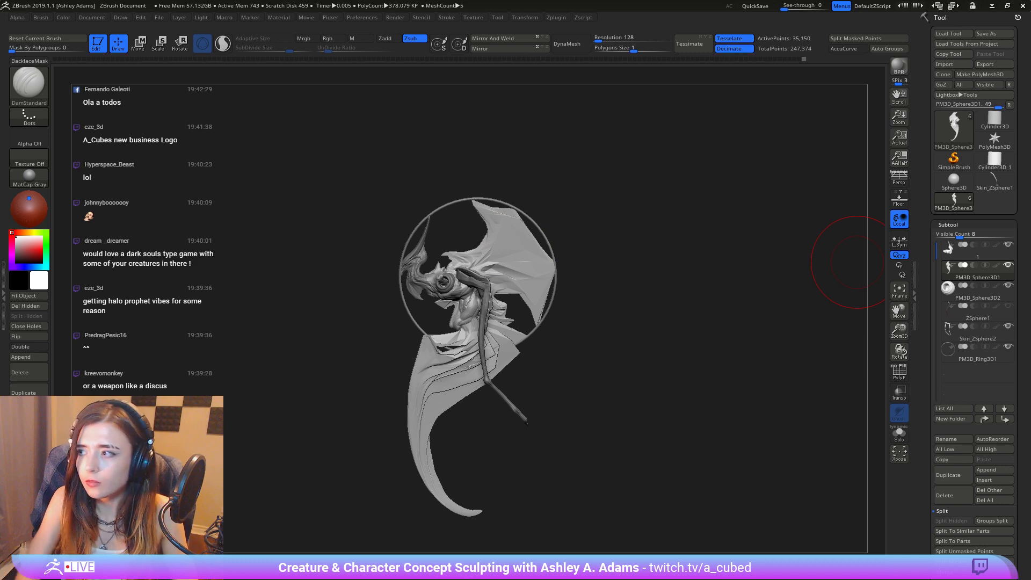
right_drag(582, 236, 405, 306)
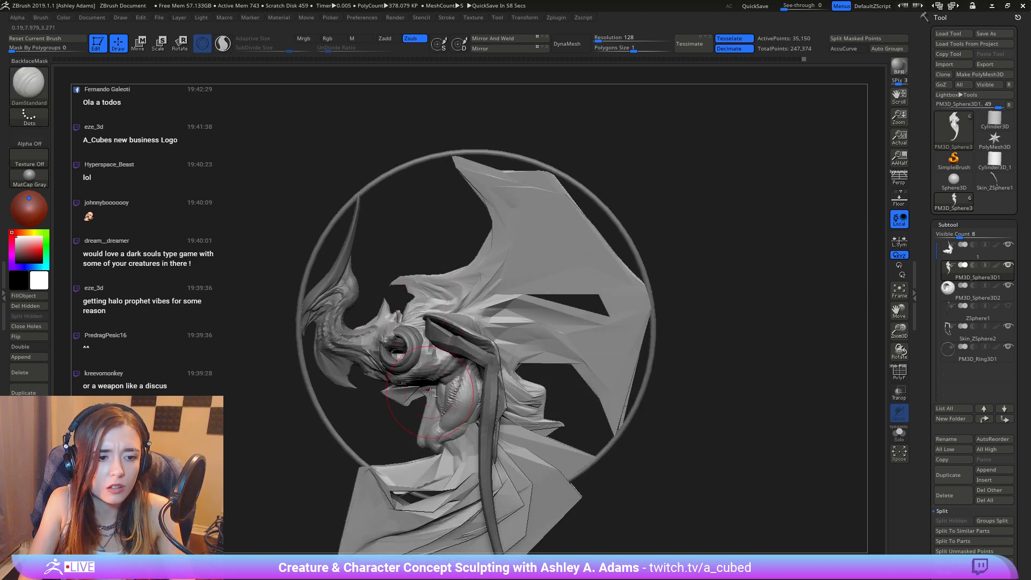
right_drag(431, 392, 610, 226)
click(899, 432)
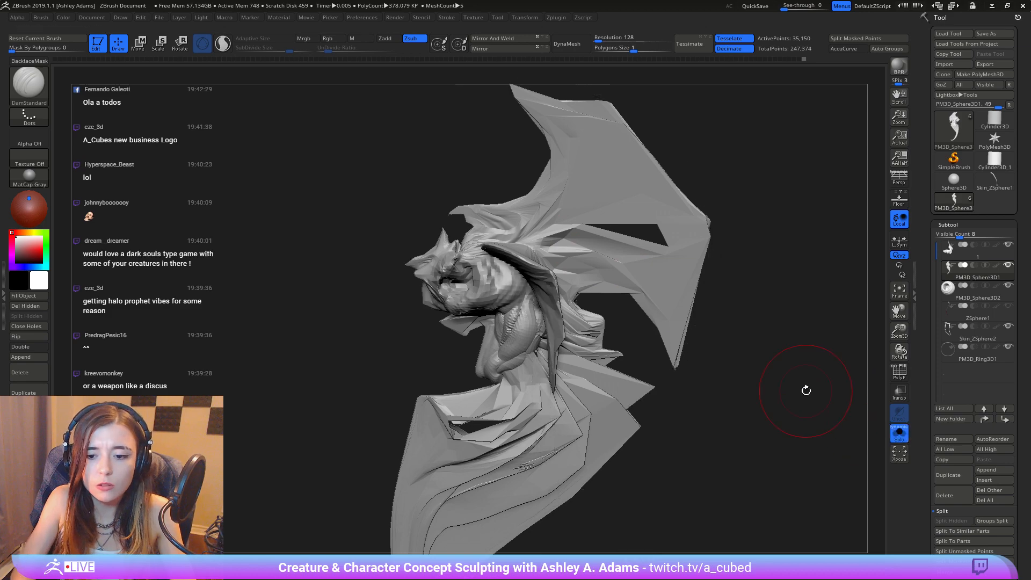
Step: Lasso-mask the large back fin and the rear folds of the isolated body
mouse_move(563, 231)
right_down()
mouse_move(541, 253)
mouse_move(582, 230)
mouse_move(673, 254)
mouse_move(655, 263)
right_up()
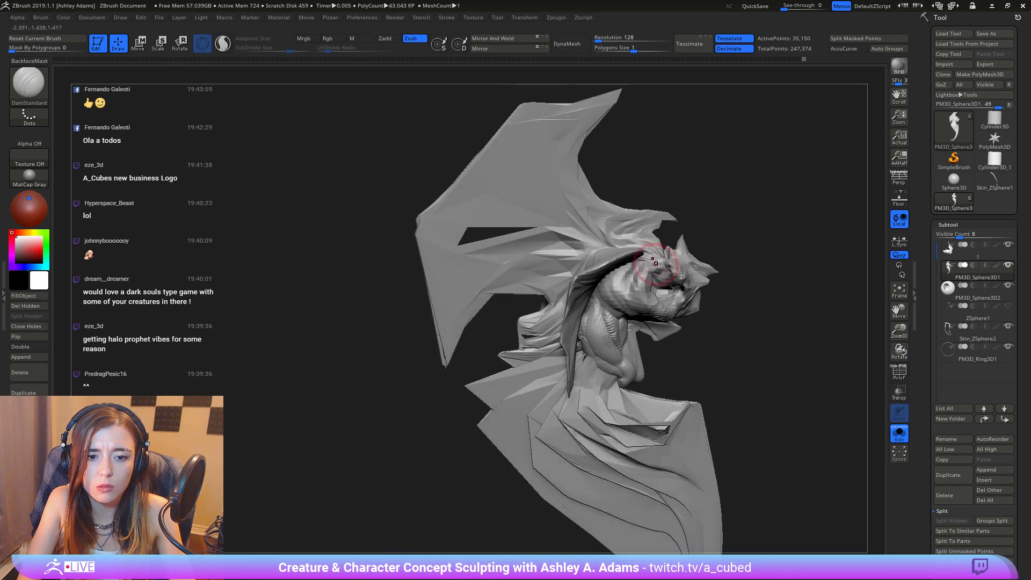
mouse_move(502, 317)
ctrl+right_down()
mouse_move(499, 255)
mouse_move(548, 281)
ctrl+right_up()
mouse_move(653, 142)
ctrl+mouse_down()
mouse_move(460, 157)
mouse_move(437, 376)
mouse_move(508, 424)
mouse_move(595, 367)
ctrl+mouse_up()
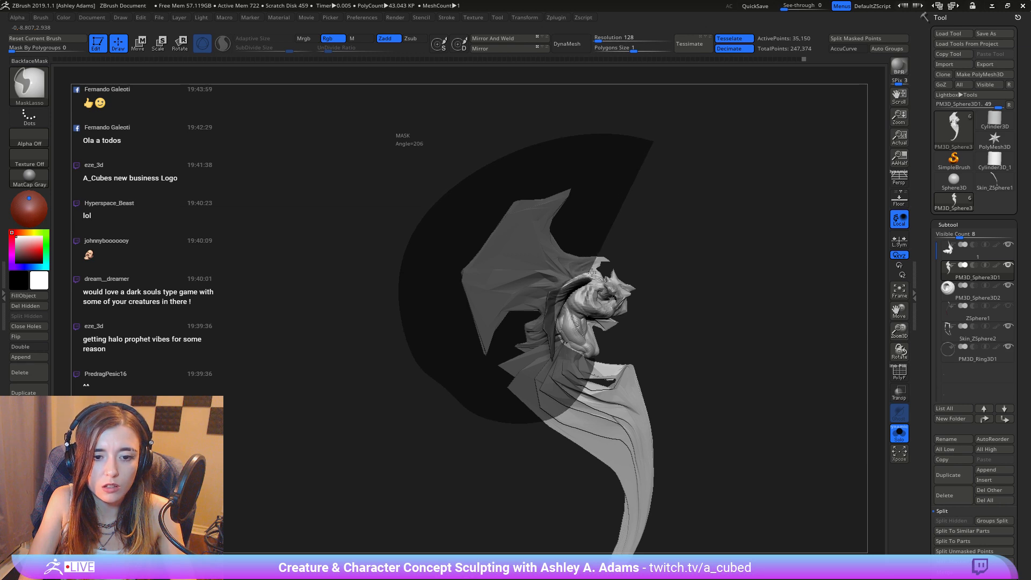
ctrl+drag(644, 230, 646, 224)
mouse_move(614, 242)
right_down()
mouse_move(663, 258)
mouse_move(720, 247)
right_up()
mouse_move(590, 361)
right_down()
mouse_move(609, 365)
mouse_move(632, 277)
mouse_move(613, 298)
right_up()
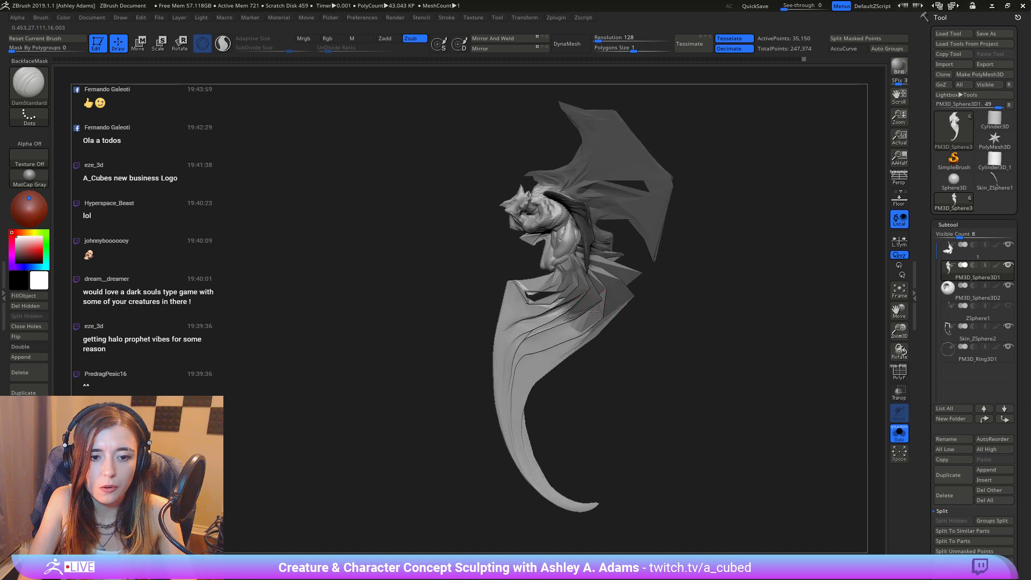
Step: Extend the mask over the tail and waist flap, leaving the head, torso and shoulder flaps unmasked
mouse_move(408, 504)
ctrl+mouse_down()
mouse_move(684, 396)
mouse_move(617, 271)
mouse_move(469, 284)
mouse_move(344, 389)
ctrl+mouse_up()
alt+right_drag(423, 248, 427, 304)
mouse_move(427, 303)
ctrl+right_down()
mouse_move(462, 429)
mouse_move(483, 433)
ctrl+right_up()
mouse_move(718, 493)
ctrl+mouse_down()
mouse_move(674, 309)
mouse_move(612, 316)
mouse_move(542, 384)
ctrl+mouse_up()
right_drag(511, 367, 649, 297)
drag(617, 290, 529, 294)
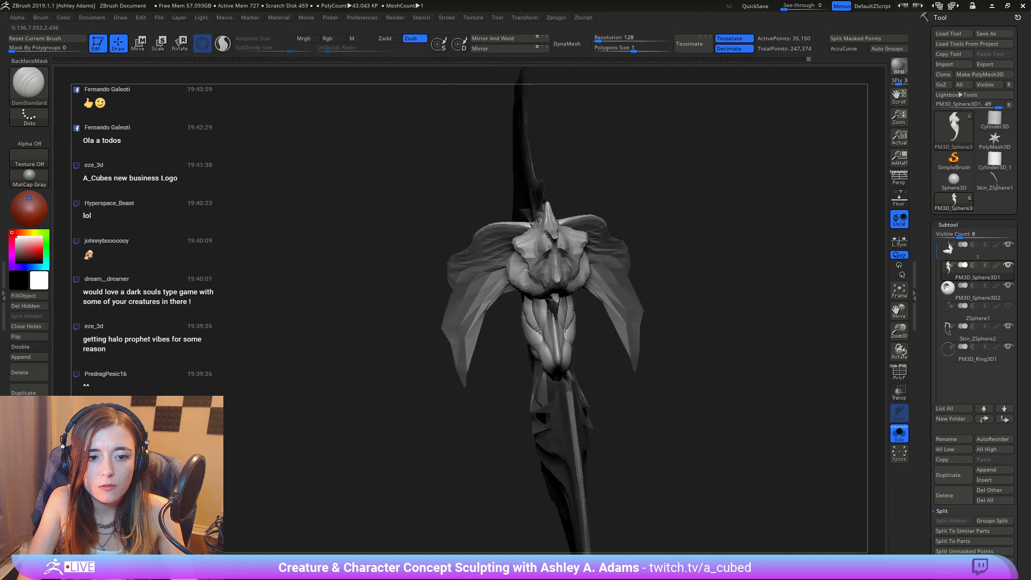
mouse_move(358, 423)
ctrl+mouse_down()
mouse_move(494, 371)
mouse_move(505, 293)
mouse_move(483, 140)
ctrl+mouse_up()
mouse_move(495, 368)
mouse_down()
mouse_move(585, 238)
mouse_move(680, 387)
mouse_move(629, 358)
mouse_up()
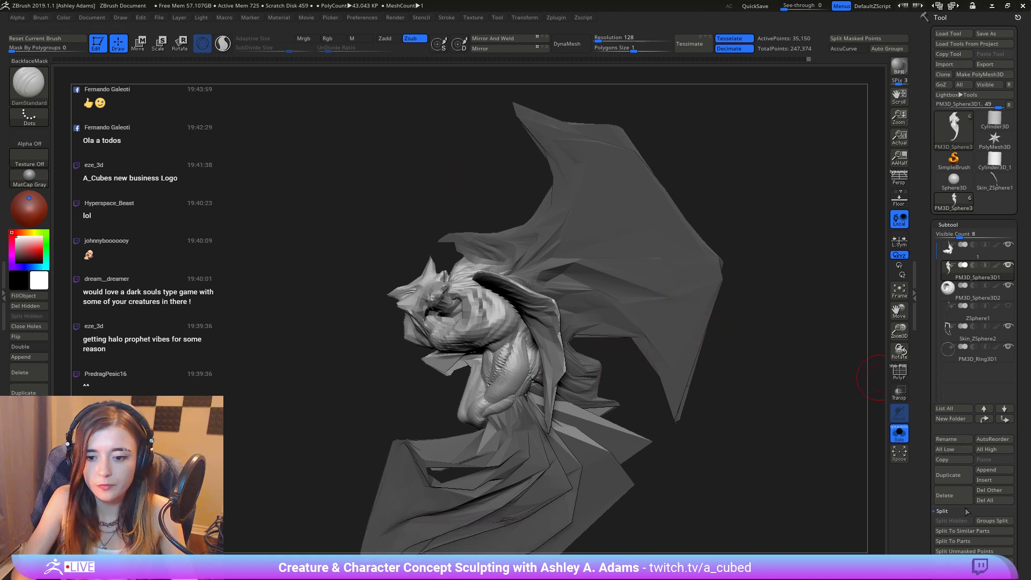
Step: Duplicate the masked body subtool and split the copy's masked points into a separate subtool
click(948, 475)
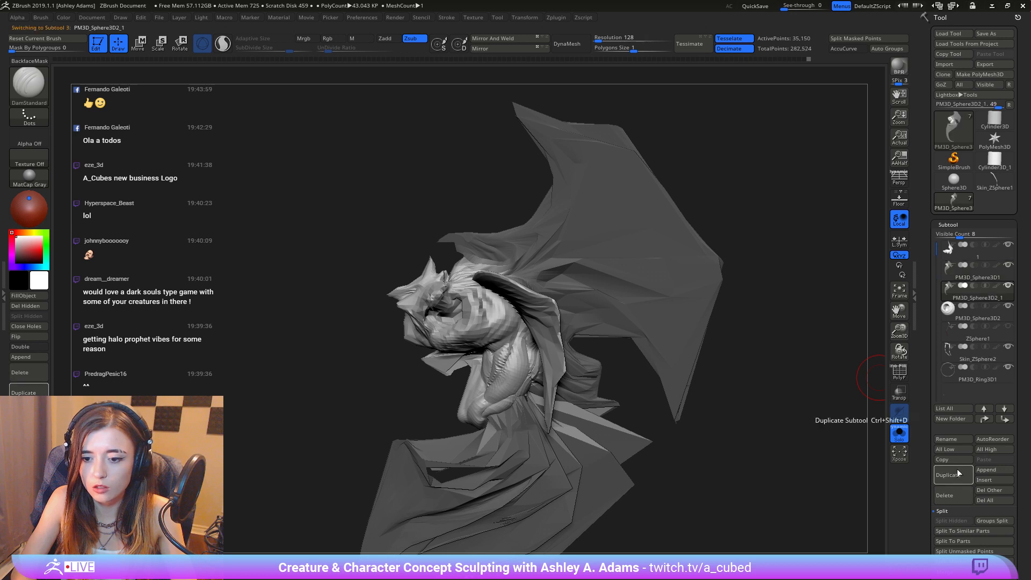
mouse_move(948, 280)
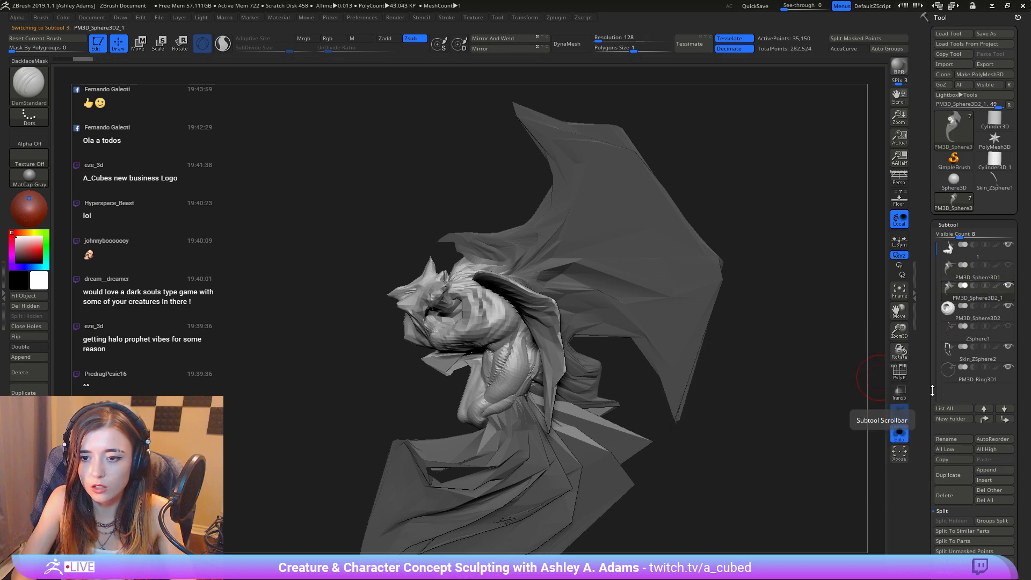
scroll(965, 537, down, 1)
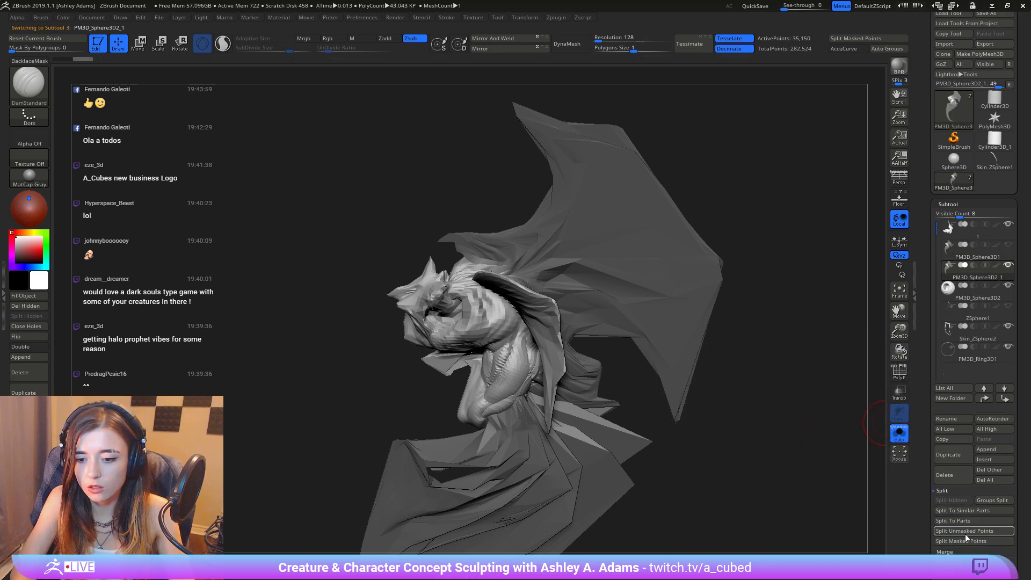
click(975, 541)
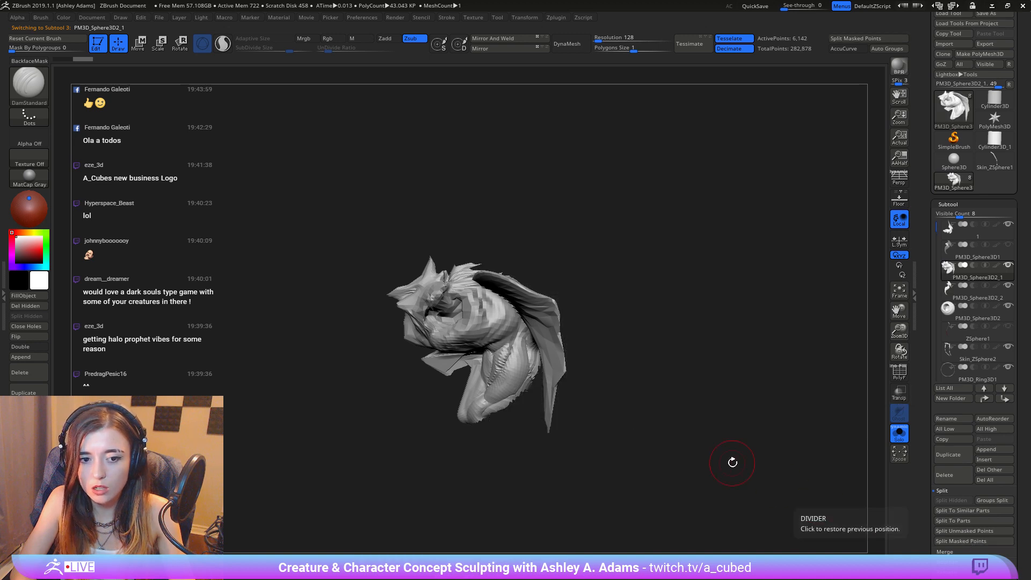
Step: Turn off Solo mode and make the split-off upper body the active subtool
drag(666, 329, 576, 289)
click(899, 442)
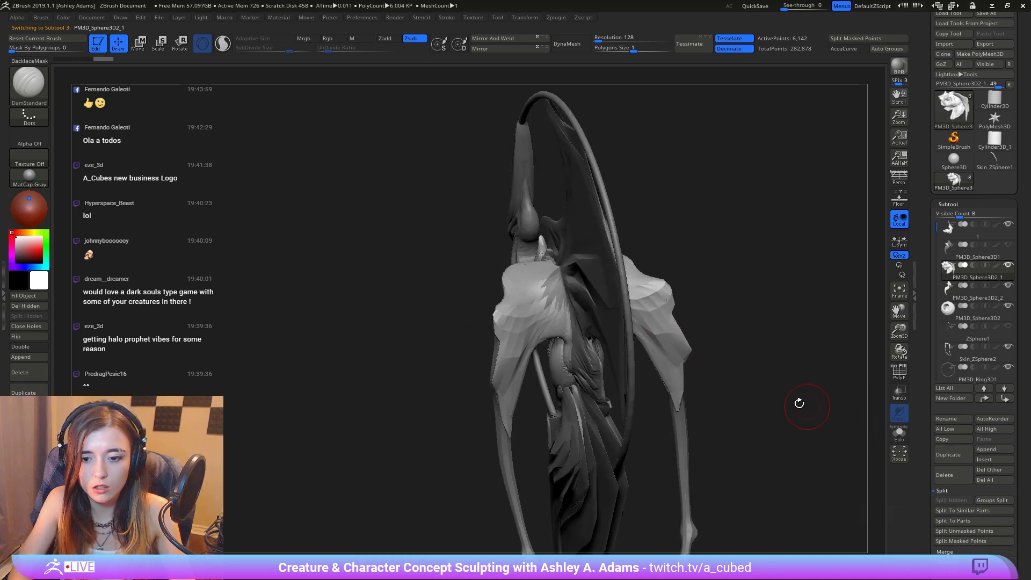
alt+click(597, 283)
ctrl+right_drag(598, 284, 595, 242)
mouse_move(595, 242)
right_down()
mouse_move(515, 268)
mouse_move(626, 324)
mouse_move(667, 327)
mouse_move(696, 369)
right_up()
key(shift)
alt+click(637, 323)
mouse_move(701, 404)
right_down()
mouse_move(679, 393)
mouse_move(640, 229)
right_up()
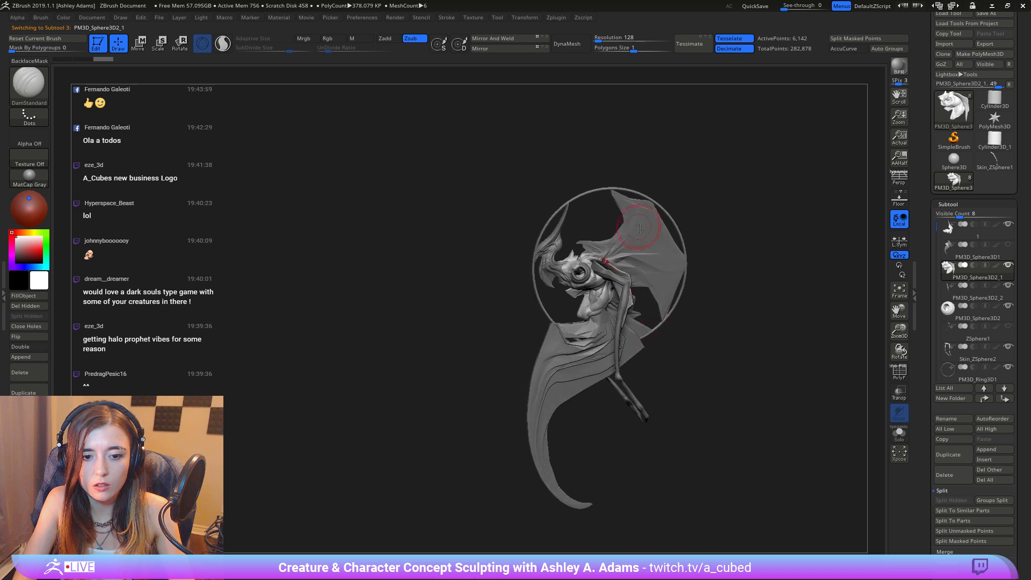
Step: Try DynaMesh on the upper body at resolution 8, undo it, and remesh the piece at resolution 40
click(598, 41)
text(8)
click(568, 47)
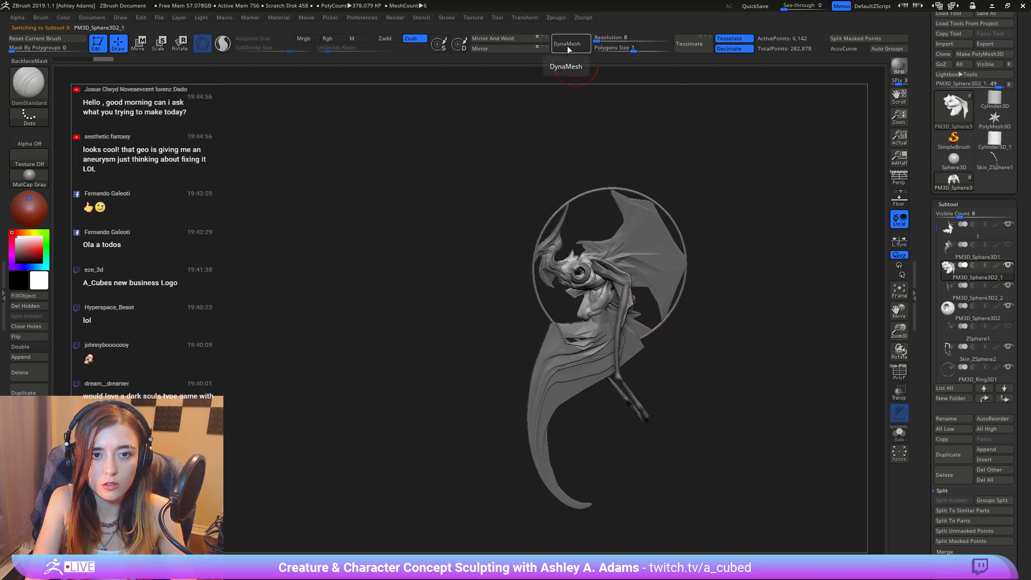
key(ctrl+z)
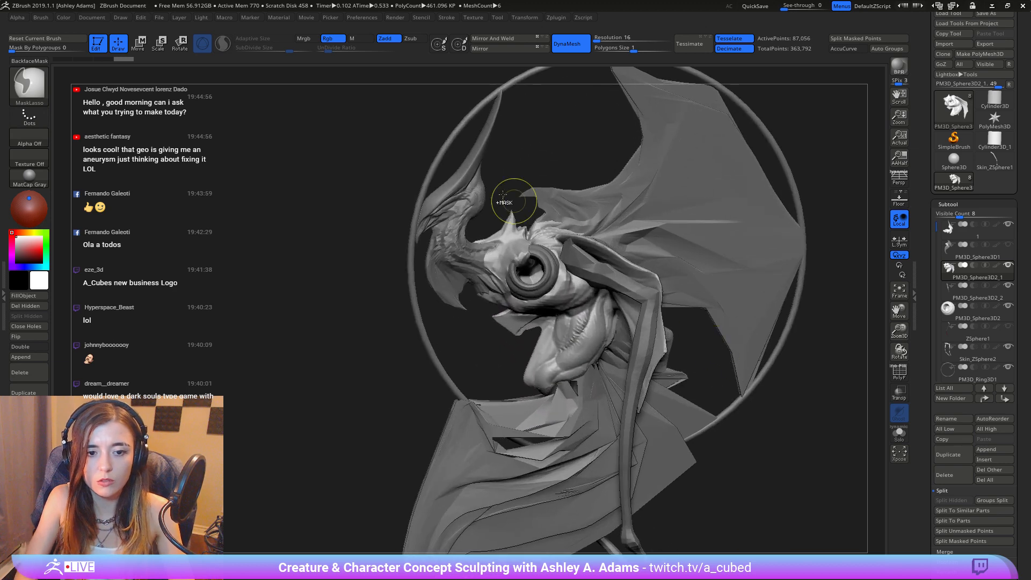
drag(595, 39, 599, 40)
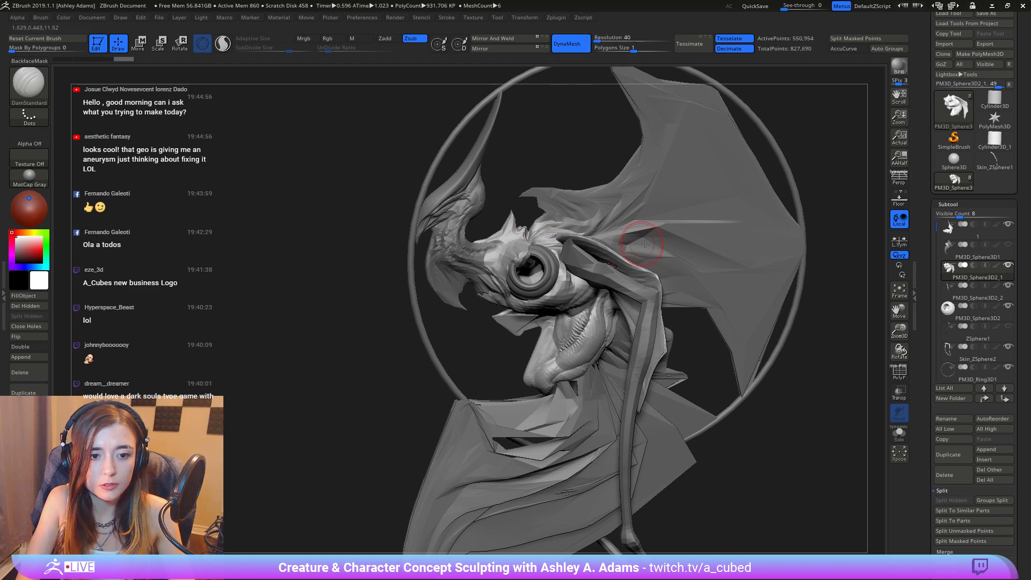
Step: Select the split-off fin and tail subtool and save the file
alt+click(650, 274)
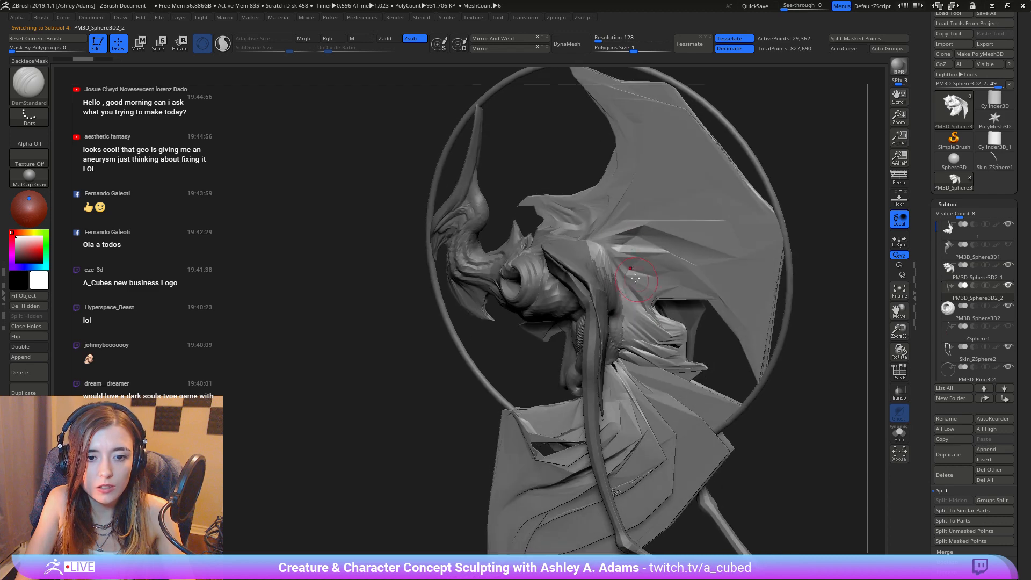
scroll(976, 35, up, 1)
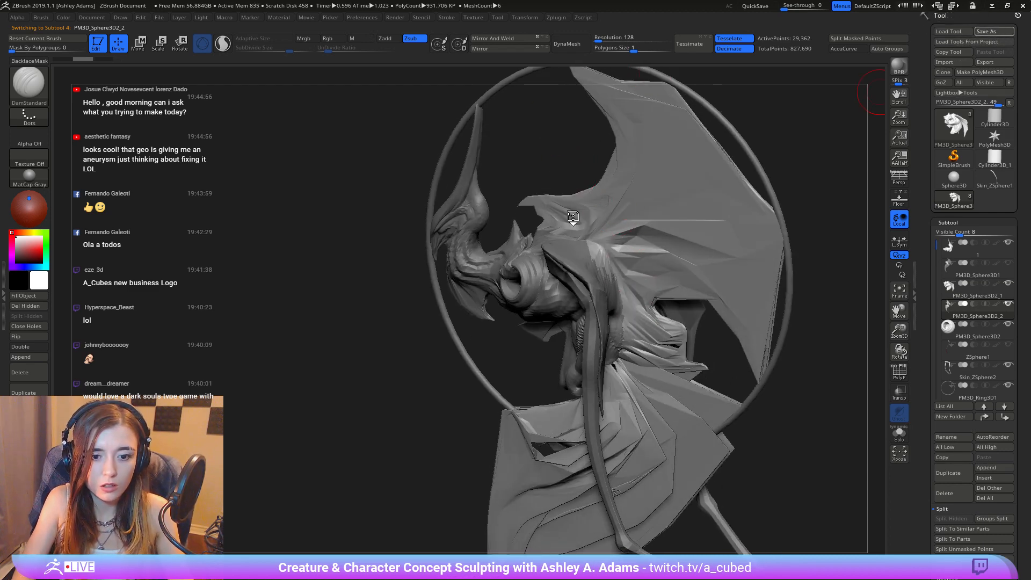
key(ctrl+s)
Step: Remesh the fin and tail piece with DynaMesh, replacing a trial at resolution 16 with resolution 40
drag(593, 40, 607, 32)
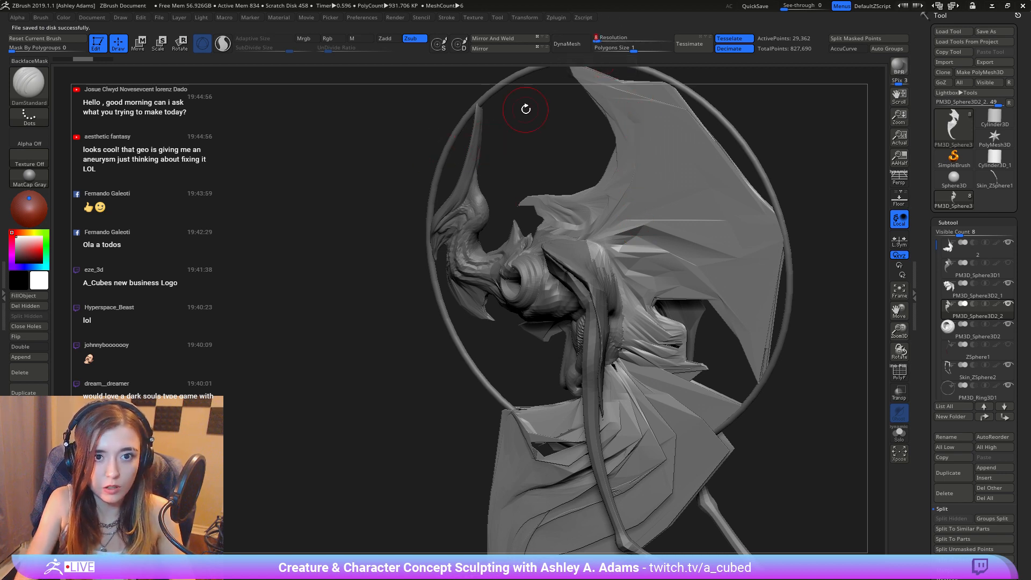
click(567, 43)
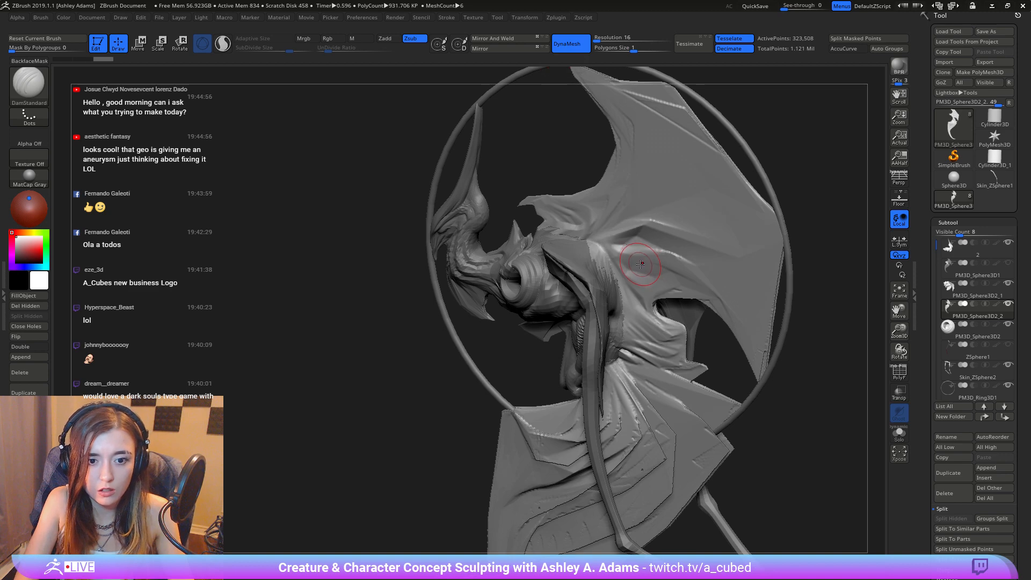
click(606, 37)
text(45)
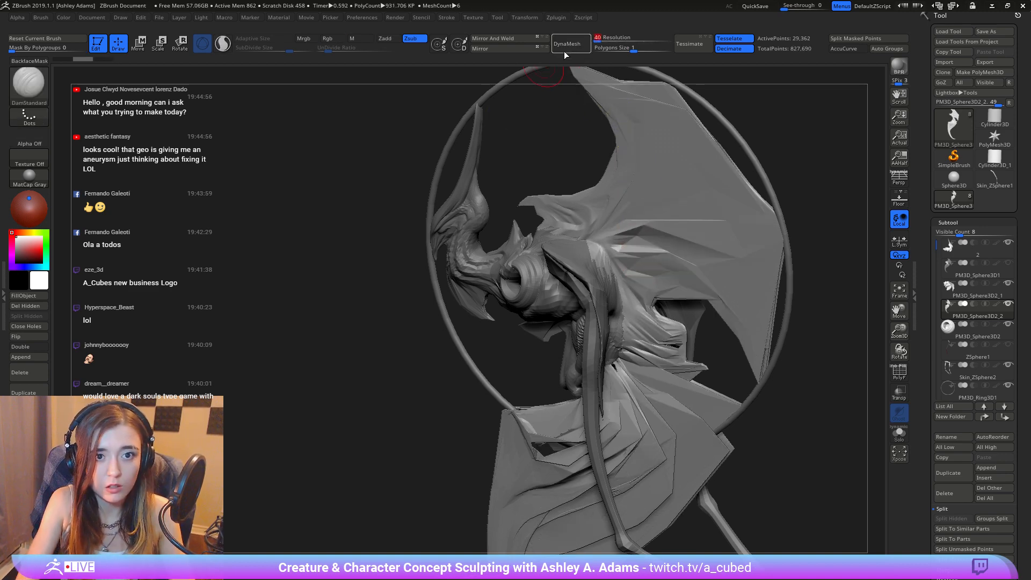
key(Return)
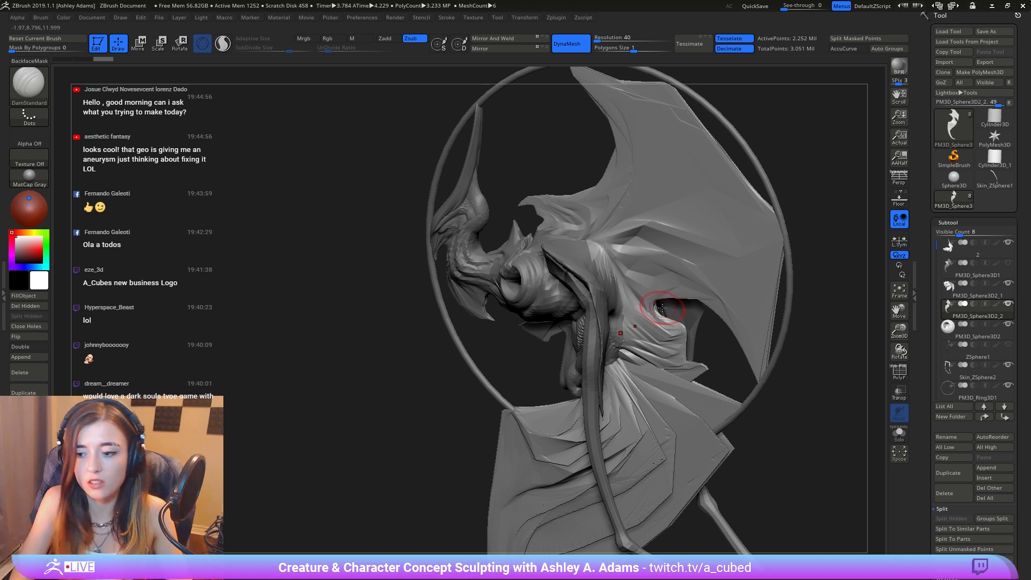
right_drag(629, 230, 768, 336)
ctrl+right_drag(639, 404, 651, 322)
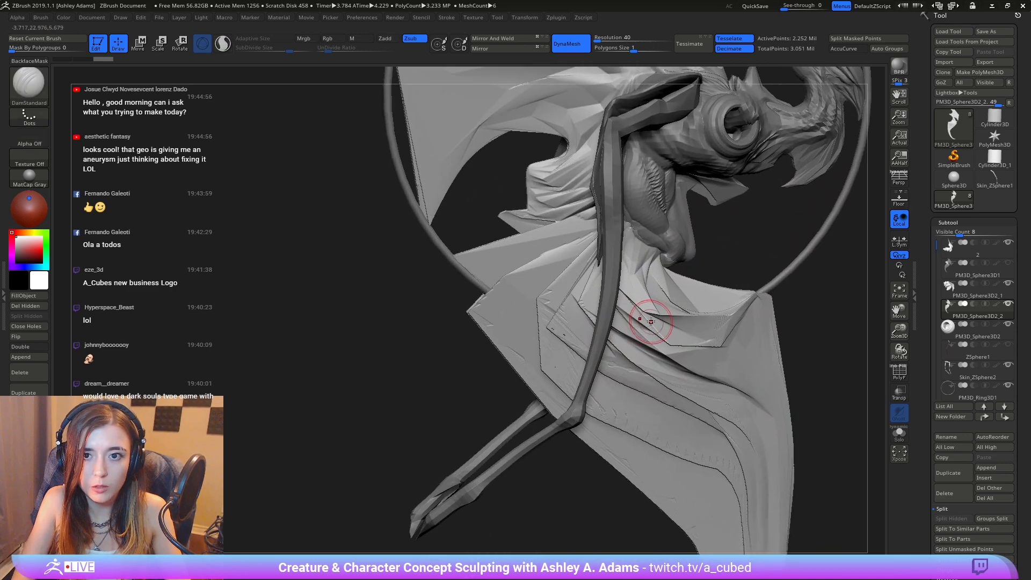
Step: Enlarge the DamStandard brush's draw size for work on the remeshed fin and tail piece
alt+right_drag(679, 245, 640, 392)
key(space)
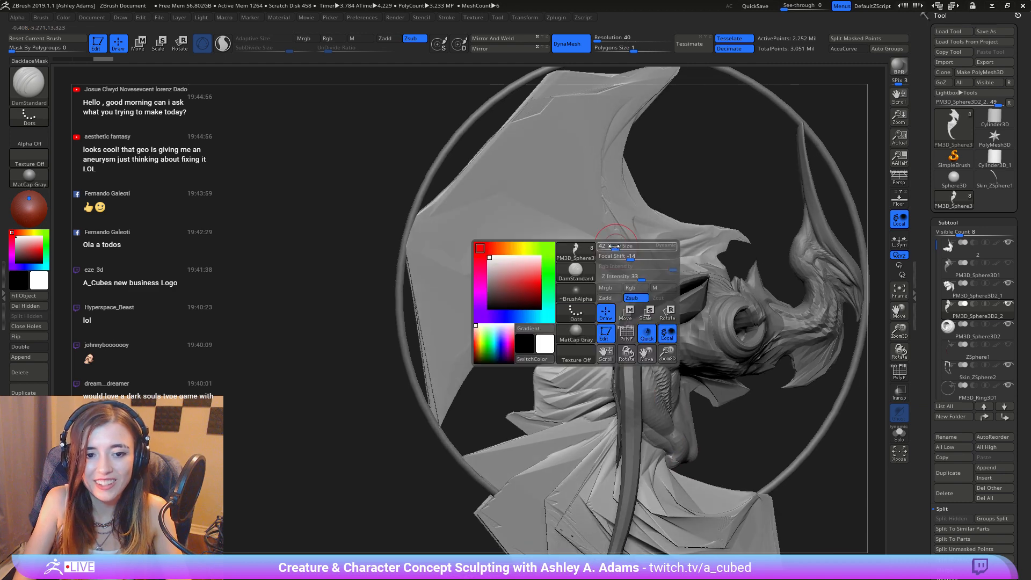
drag(614, 246, 622, 246)
mouse_move(618, 312)
ctrl+right_down()
mouse_move(605, 250)
mouse_move(598, 272)
mouse_move(569, 300)
ctrl+right_up()
key(space)
drag(586, 340, 575, 339)
Step: Examine the remeshed upper fin, lower folds and tail from both sides, checking the creases and thin edges for rough geometry
mouse_move(588, 411)
ctrl+right_down()
mouse_move(592, 370)
mouse_move(571, 345)
ctrl+right_up()
ctrl+right_drag(488, 279, 526, 253)
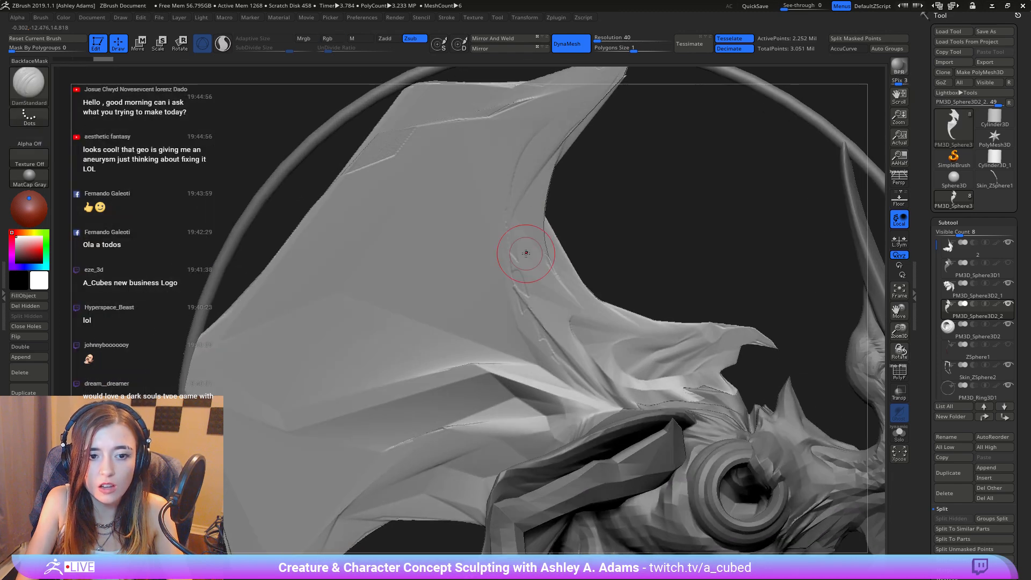
alt+right_drag(376, 370, 397, 220)
right_drag(400, 317, 352, 316)
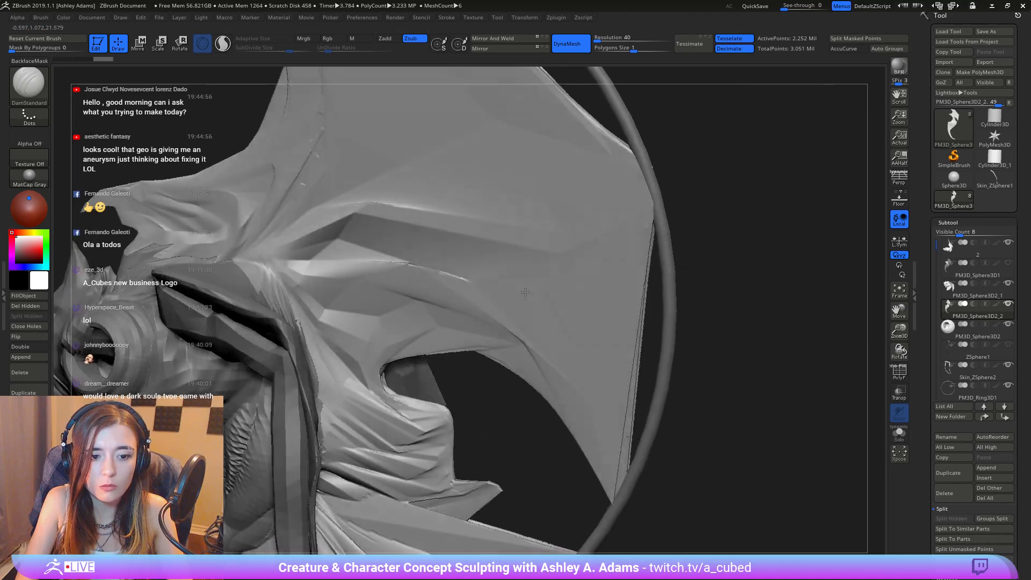
alt+right_drag(456, 392, 559, 145)
right_drag(476, 430, 491, 237)
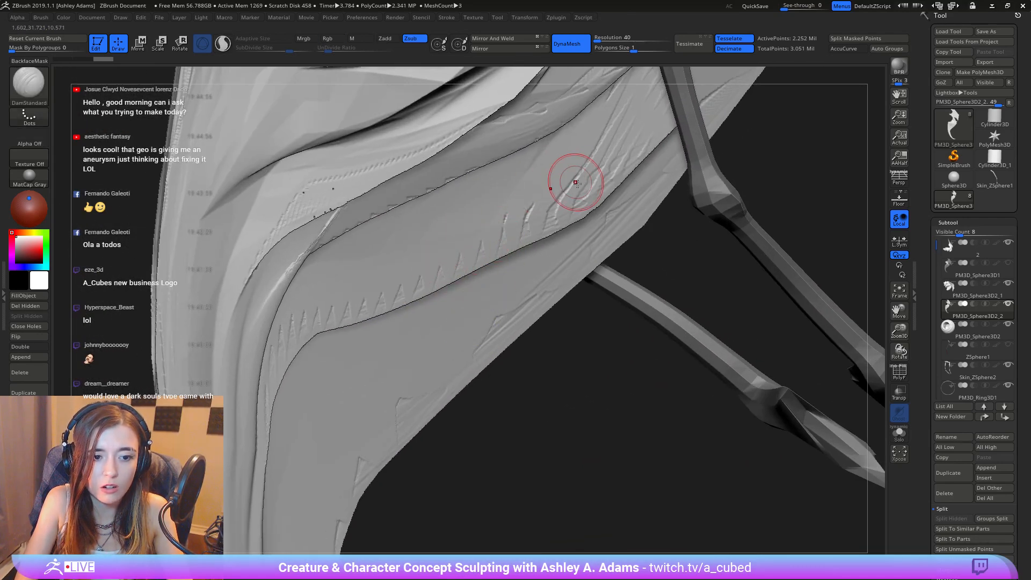
right_drag(575, 182, 502, 226)
ctrl+right_drag(502, 225, 456, 344)
alt+right_drag(438, 385, 574, 230)
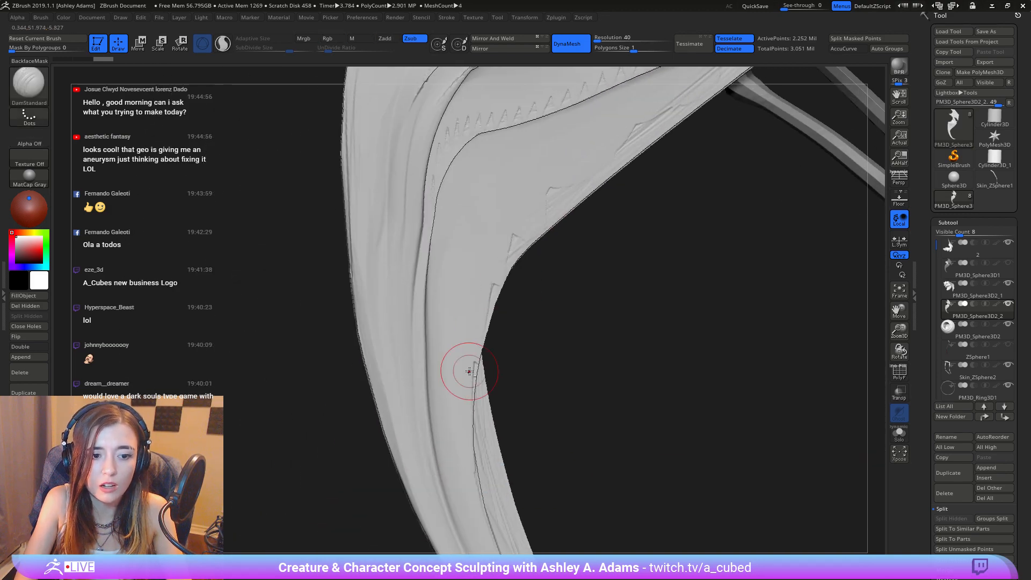
ctrl+right_drag(469, 371, 583, 215)
ctrl+right_drag(537, 177, 509, 337)
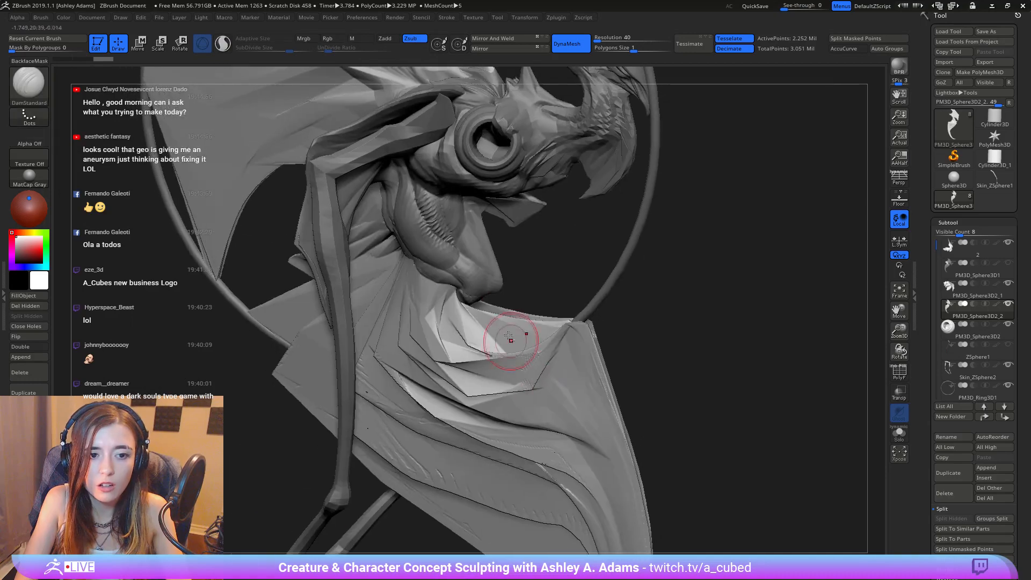
Step: Reshape the wing membrane folds beside the creature's body with the SnakeHook brush
right_drag(666, 317, 507, 364)
ctrl+right_drag(555, 193, 494, 322)
right_drag(468, 371, 563, 349)
mouse_move(534, 315)
right_down()
mouse_move(511, 307)
mouse_move(486, 326)
mouse_move(500, 334)
mouse_move(451, 365)
mouse_move(442, 305)
right_up()
right_click(470, 344)
key(b)
key(s)
key(h)
right_click(444, 370)
Step: Build up and smooth the membrane folds where the wing meets the shoulder with the ClayBuildup brush
key(b)
key(c)
key(b)
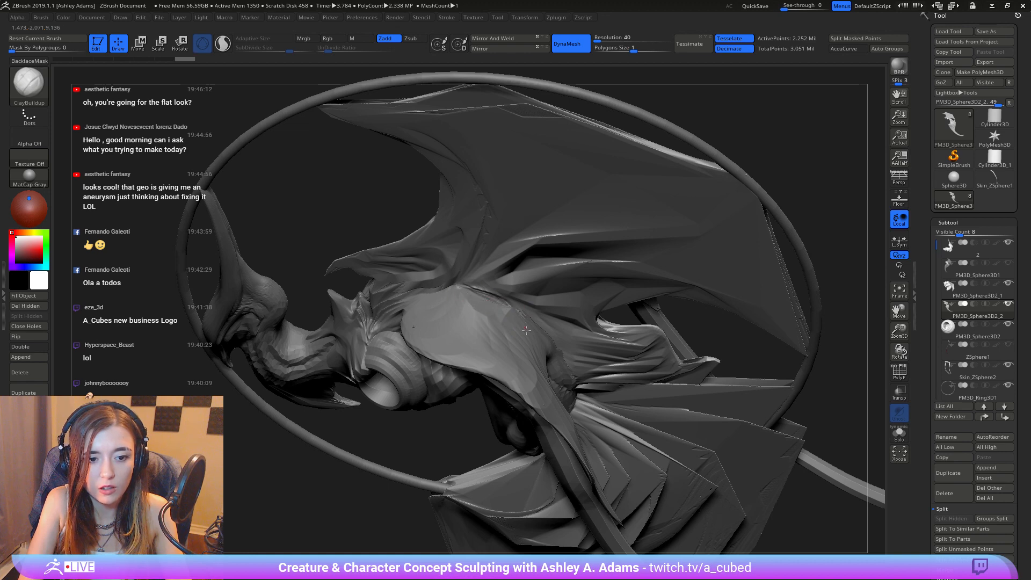
right_drag(469, 302, 480, 279)
right_click(483, 293)
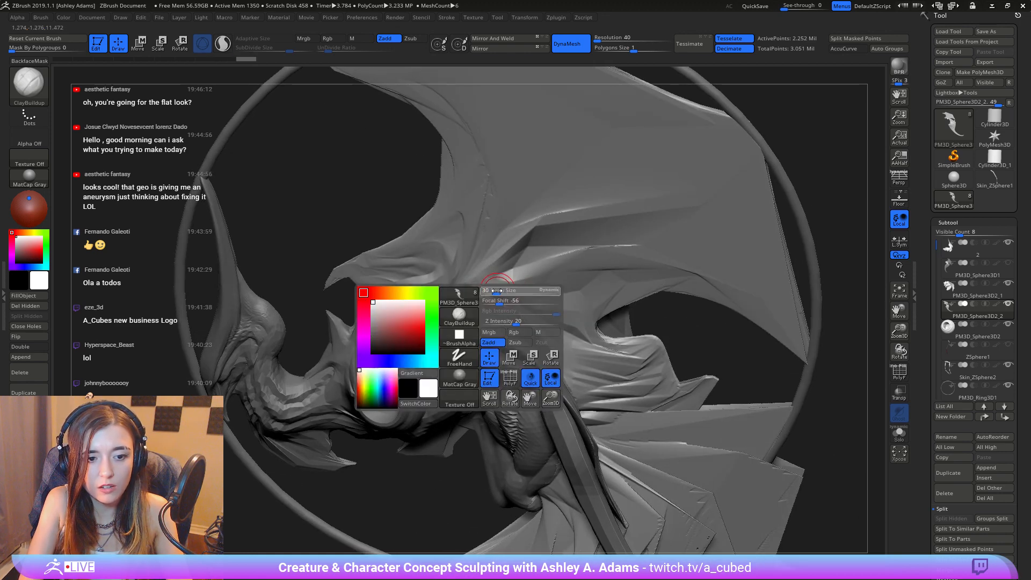
shift+drag(491, 297, 480, 294)
Step: Carve creases at the wing root with the DamStandard brush and enlarge the brush's draw size
key(b)
key(d)
key(s)
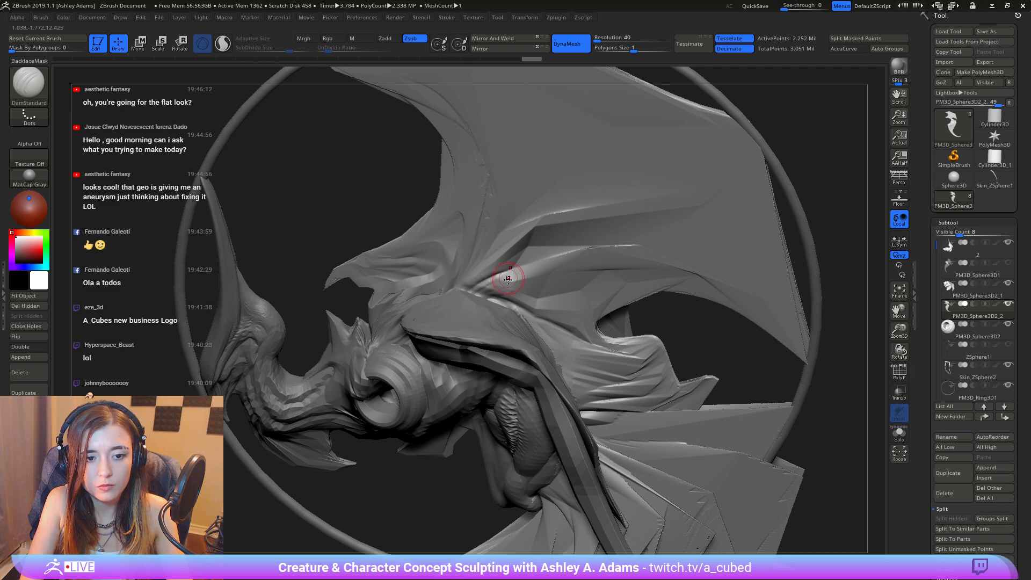
ctrl+right_drag(508, 278, 547, 329)
right_click(534, 329)
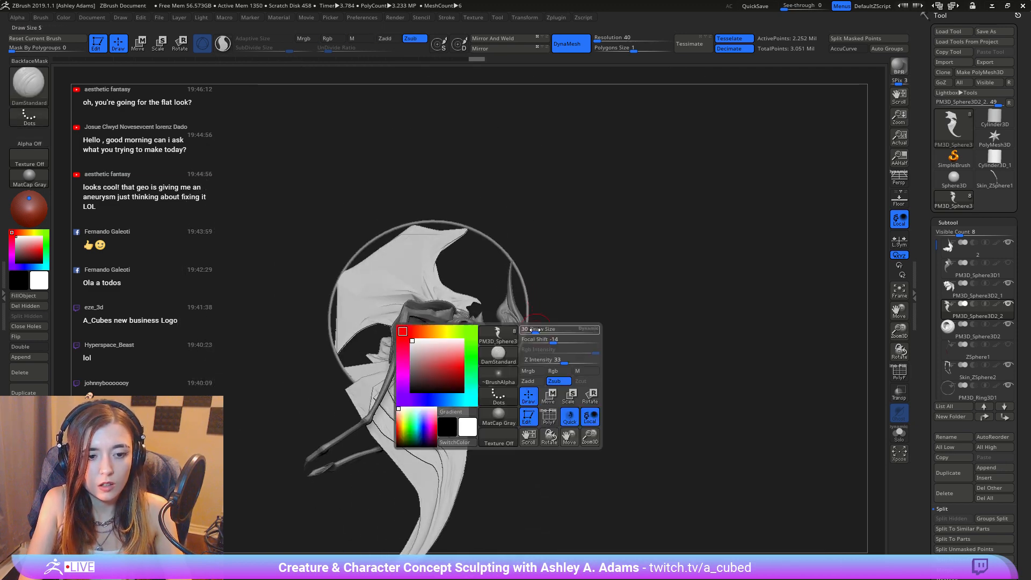
drag(534, 330, 550, 329)
mouse_move(506, 310)
right_down()
mouse_move(518, 359)
mouse_move(557, 307)
right_up()
ctrl+right_drag(557, 308, 557, 336)
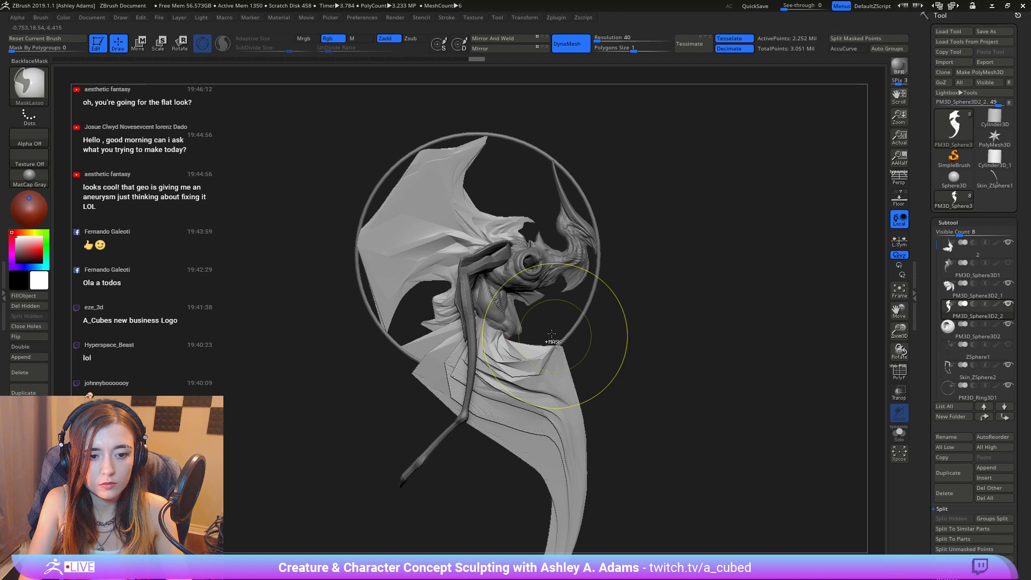
Step: Select the PM3D_Sphere3D2_1 subtool and carve skin wrinkles beneath the ringed socket with DamStandard
alt+click(498, 272)
mouse_move(504, 244)
ctrl+right_down()
mouse_move(515, 271)
mouse_move(507, 282)
mouse_move(507, 229)
ctrl+right_up()
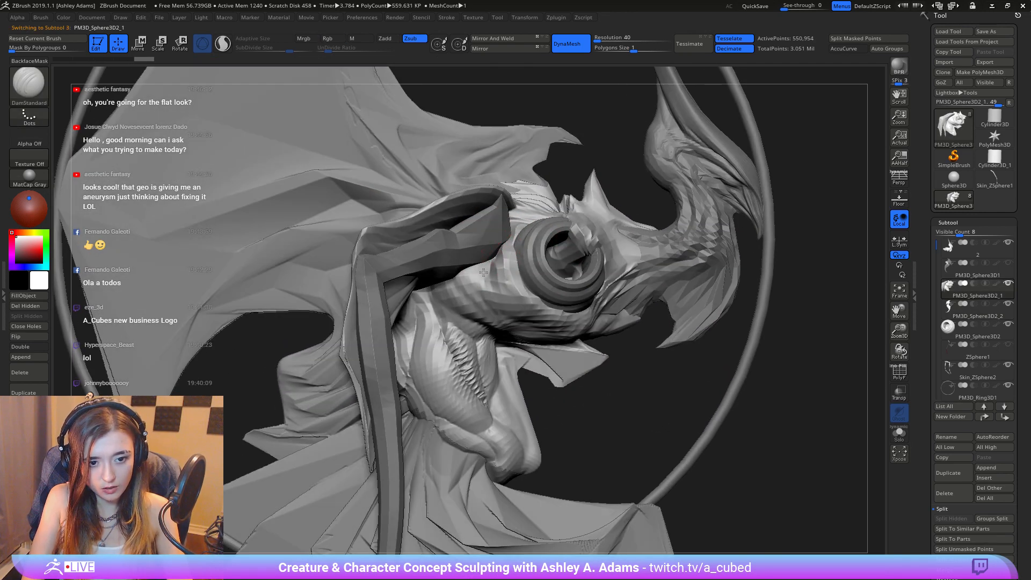
mouse_move(528, 276)
right_down()
mouse_move(511, 300)
mouse_move(563, 318)
right_up()
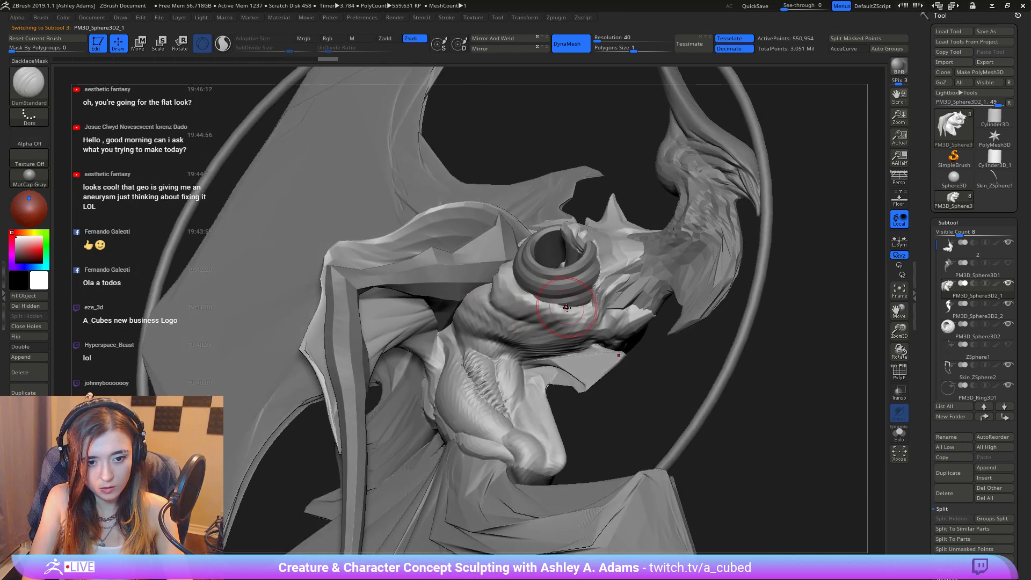
mouse_move(567, 307)
mouse_down()
mouse_move(576, 311)
mouse_move(558, 327)
mouse_move(590, 301)
mouse_move(520, 312)
mouse_move(499, 294)
mouse_move(486, 304)
mouse_up()
right_drag(492, 300, 529, 304)
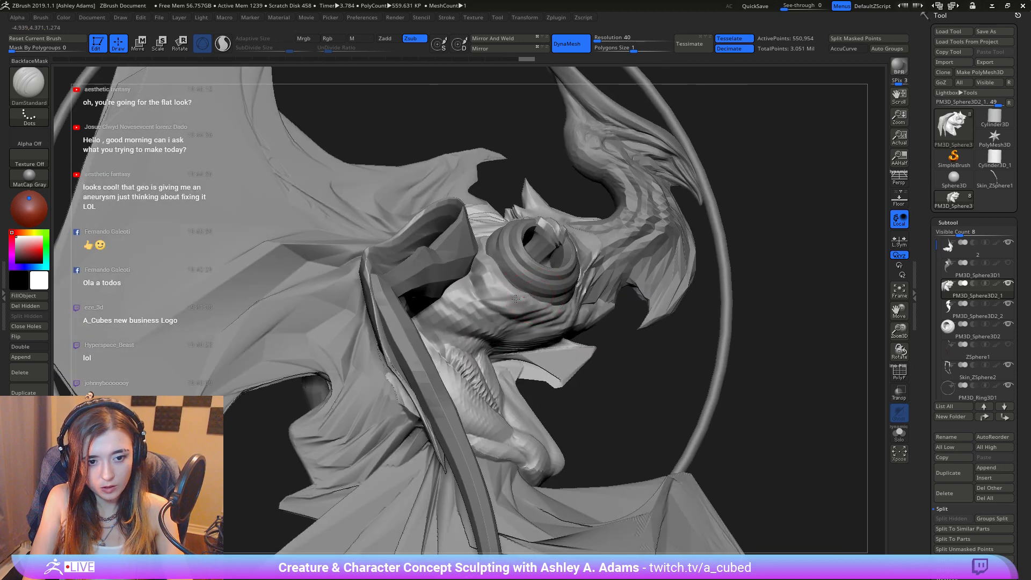
drag(501, 294, 483, 297)
right_drag(486, 298, 465, 302)
Step: Smooth the folds below the ringed socket, deepen the crease above the ridged form, and undo the last stroke
mouse_move(465, 303)
shift+mouse_down()
mouse_move(465, 324)
mouse_move(495, 347)
shift+mouse_up()
right_drag(505, 371, 498, 344)
mouse_move(475, 344)
mouse_down()
mouse_move(516, 358)
mouse_move(485, 360)
mouse_move(505, 355)
mouse_move(482, 347)
mouse_up()
right_drag(479, 345, 481, 356)
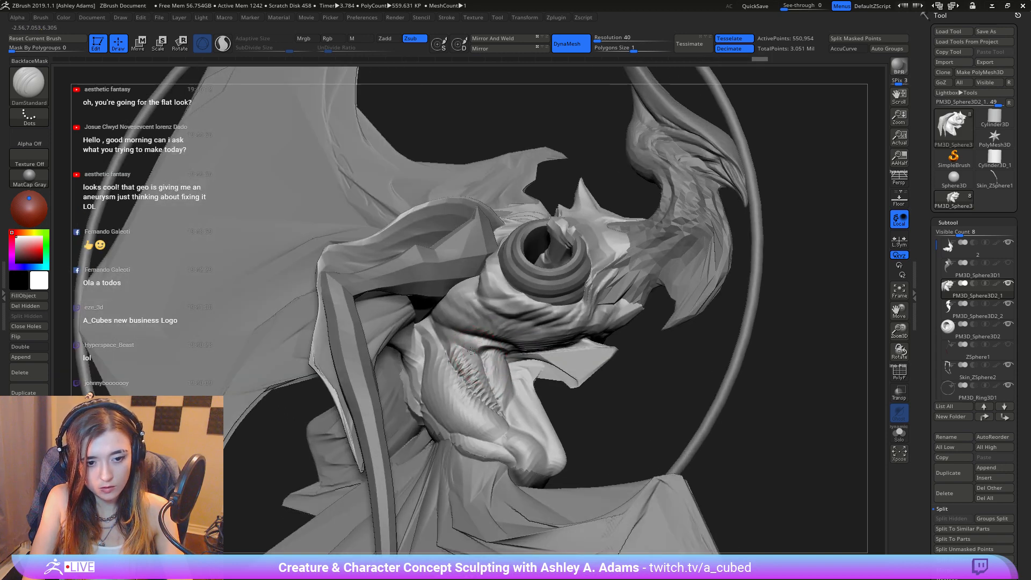
drag(451, 337, 481, 348)
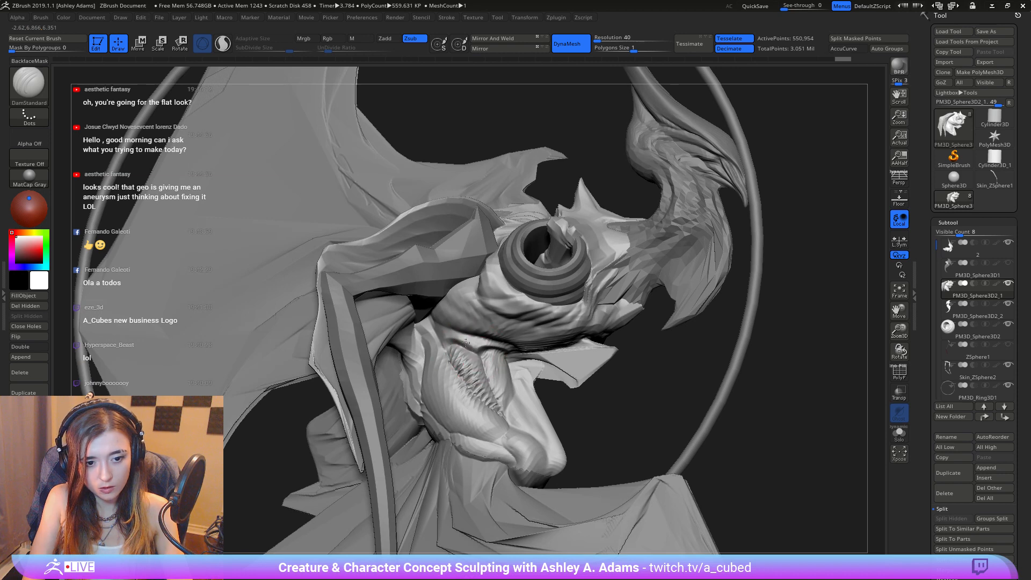
right_drag(450, 349, 469, 358)
mouse_move(434, 352)
mouse_down()
mouse_move(419, 324)
mouse_move(433, 344)
mouse_move(419, 356)
mouse_move(426, 333)
mouse_up()
right_drag(434, 349, 415, 346)
key(ctrl+z)
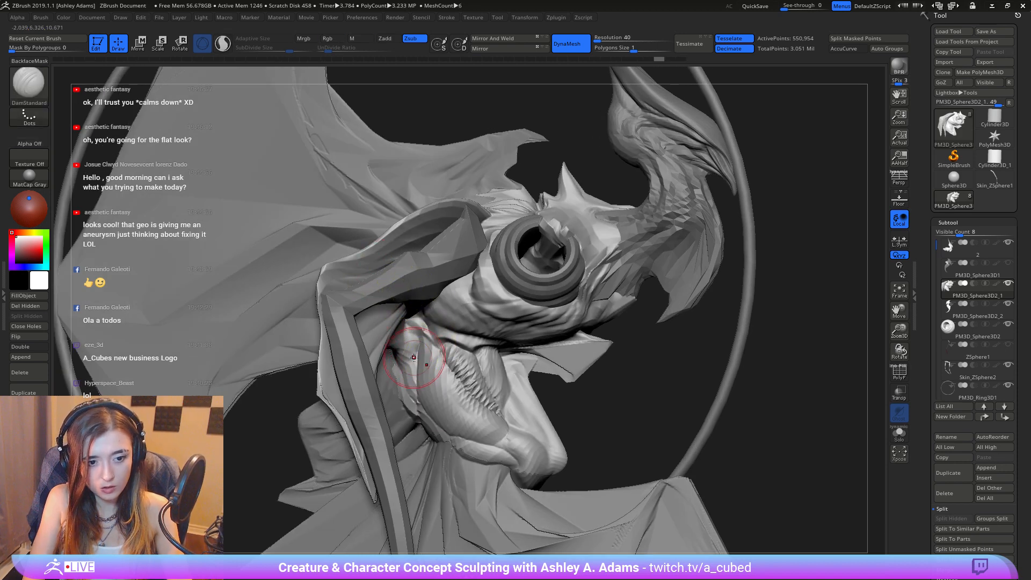
Step: Carve grooves from the upper edge of the ridged form down along its seam, and smooth the seam area
mouse_move(421, 328)
mouse_down()
mouse_move(409, 352)
mouse_move(455, 394)
mouse_up()
drag(431, 348, 484, 406)
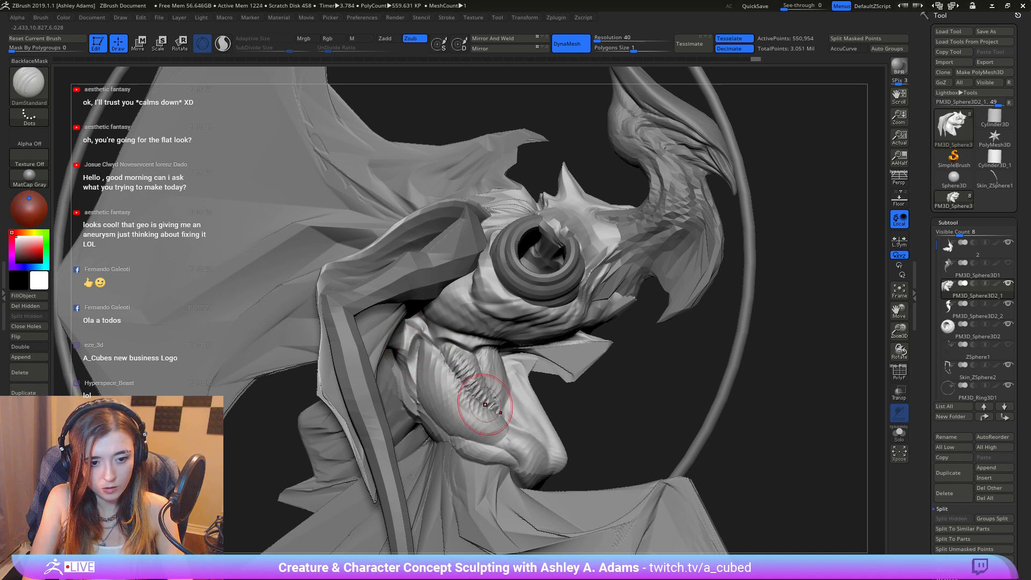
shift+drag(451, 370, 486, 401)
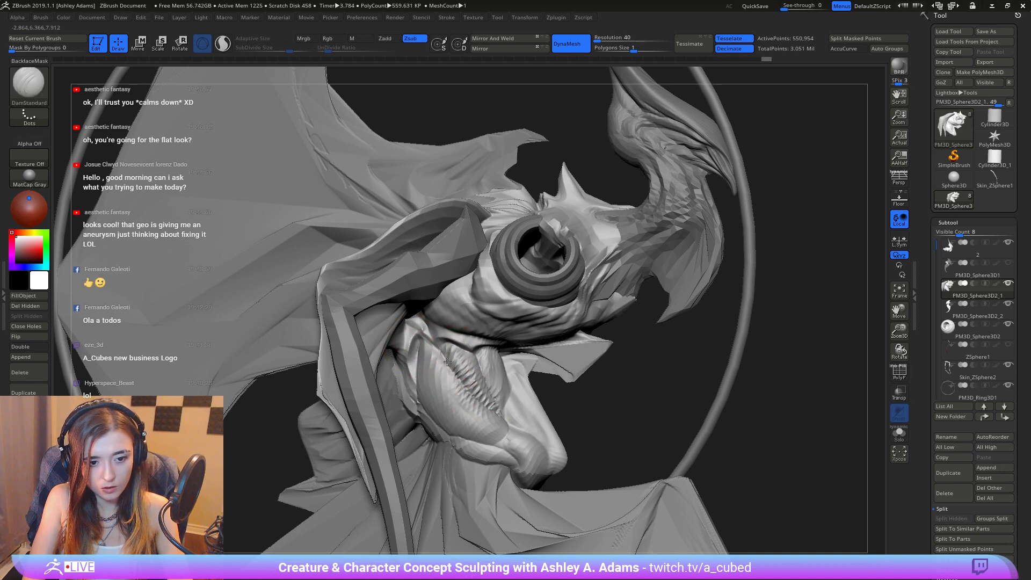
right_drag(422, 414, 426, 415)
drag(434, 340, 446, 360)
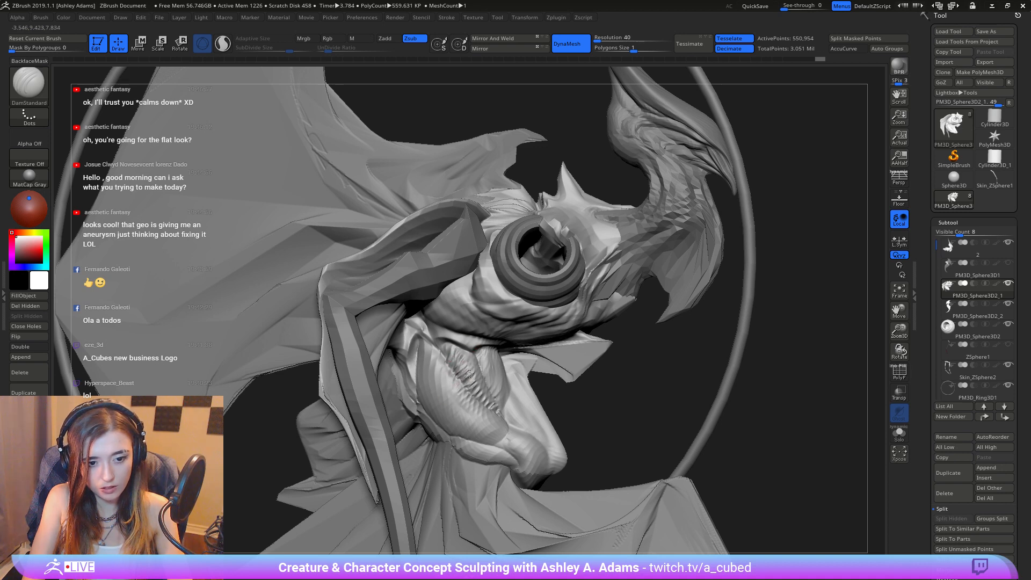
Step: Cut finer creases into the surface around the ridged seam with DamStandard, working from several angles
drag(470, 375, 473, 379)
right_drag(515, 384, 471, 386)
drag(481, 380, 458, 403)
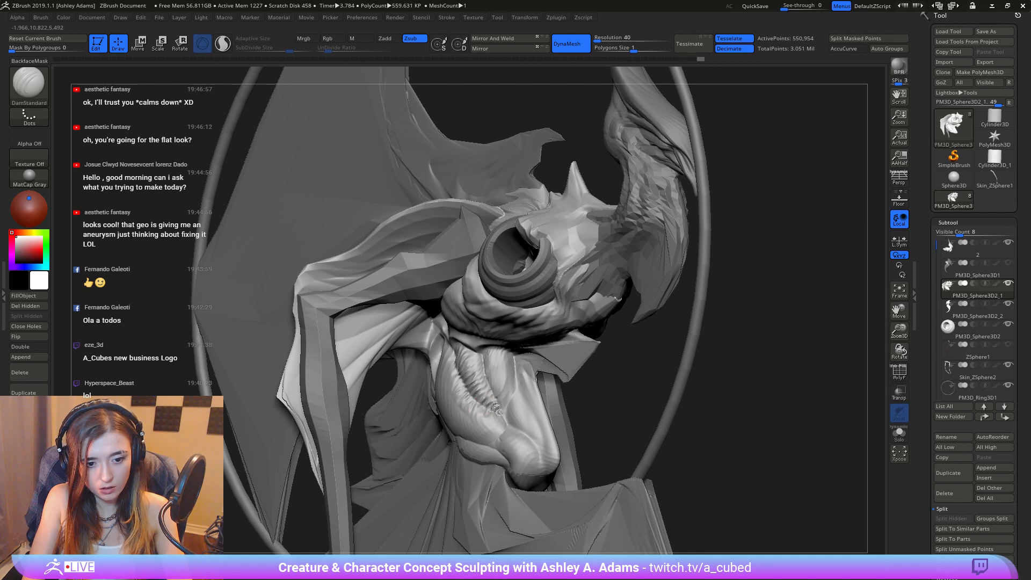
right_drag(503, 418, 451, 376)
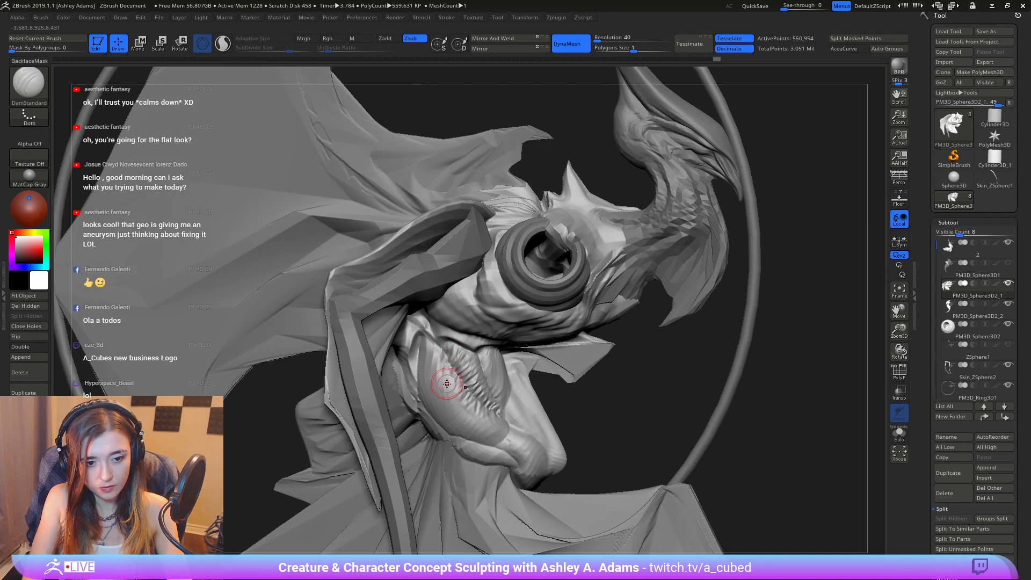
drag(440, 350, 454, 366)
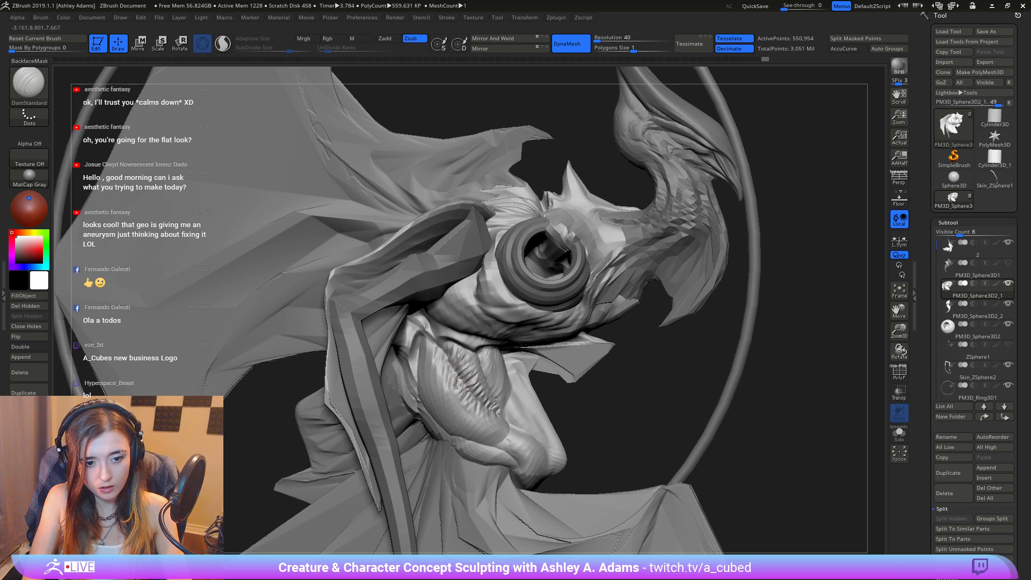
right_drag(457, 384, 460, 375)
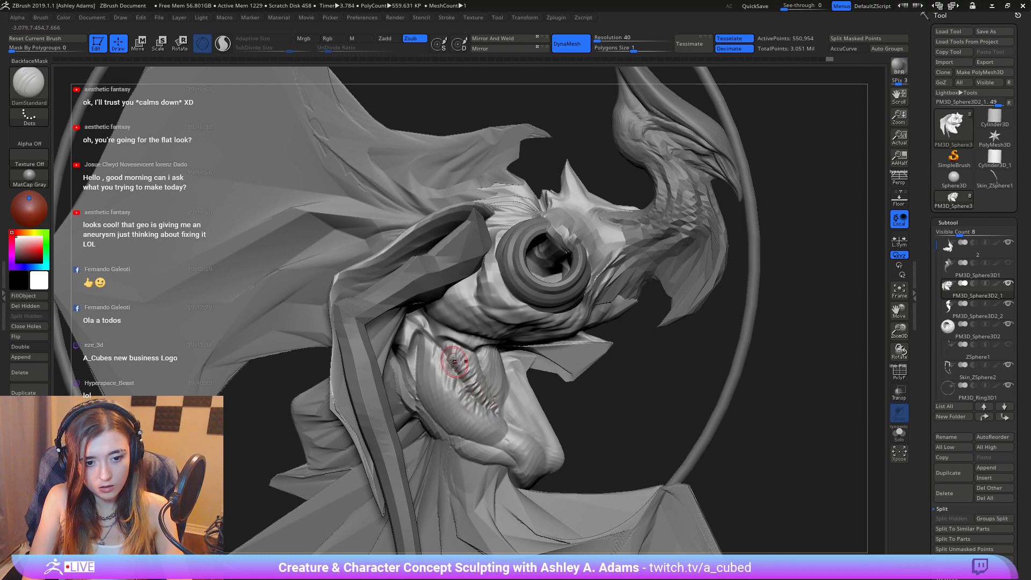
right_drag(451, 353, 482, 384)
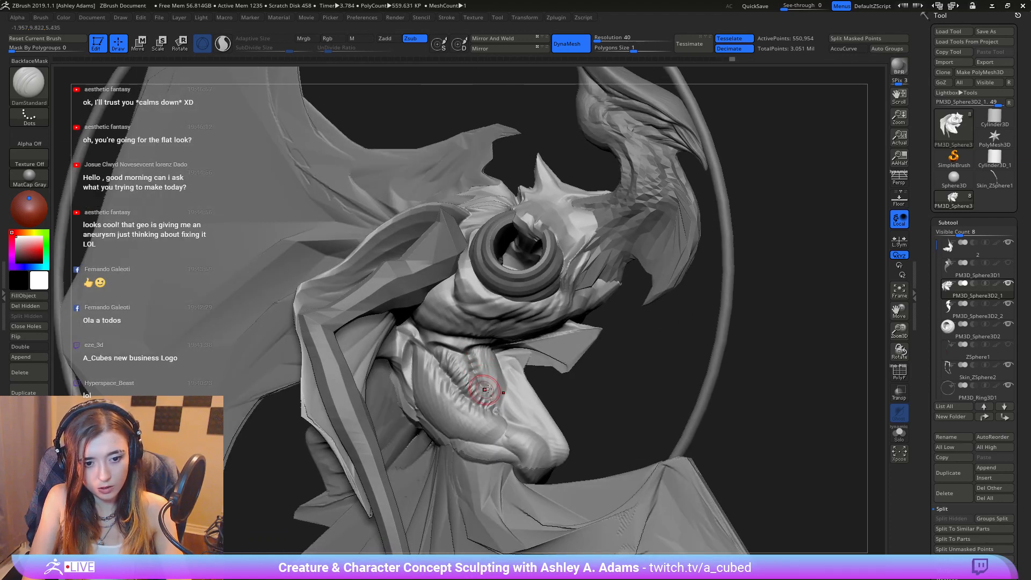
right_drag(480, 388, 485, 369)
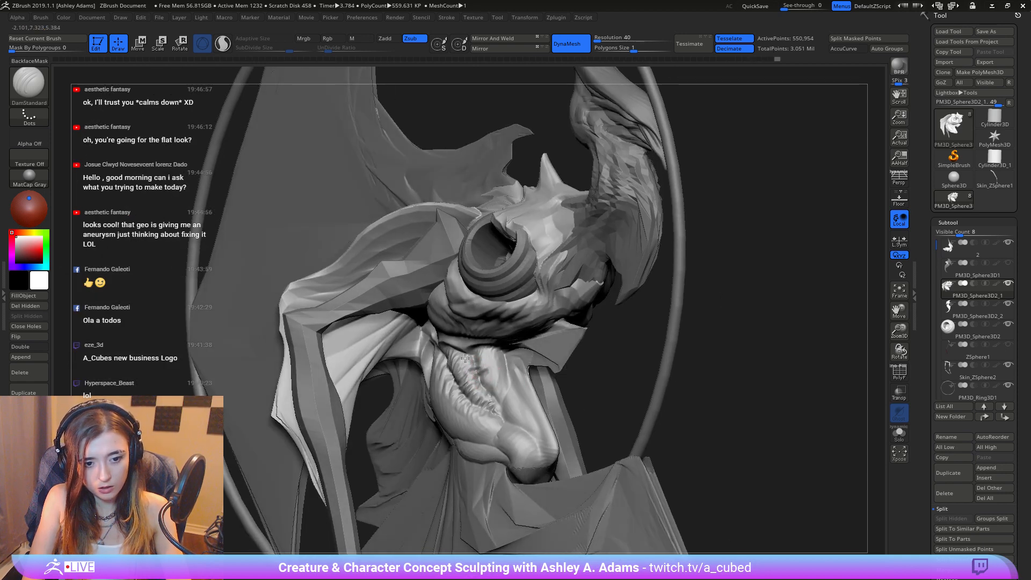
mouse_move(498, 394)
right_down()
mouse_move(487, 398)
mouse_move(481, 354)
mouse_move(429, 370)
right_up()
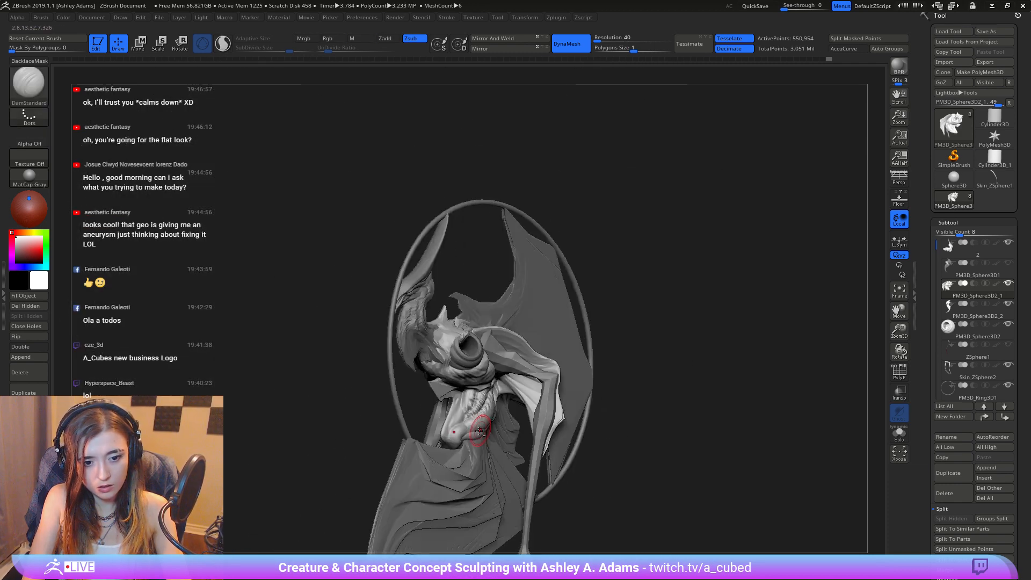
Step: Carve long grooves and creases on the smooth front plane and blunt tip of the ridged form
ctrl+right_drag(476, 429, 445, 478)
mouse_move(420, 335)
right_down()
mouse_move(384, 247)
mouse_move(413, 232)
right_up()
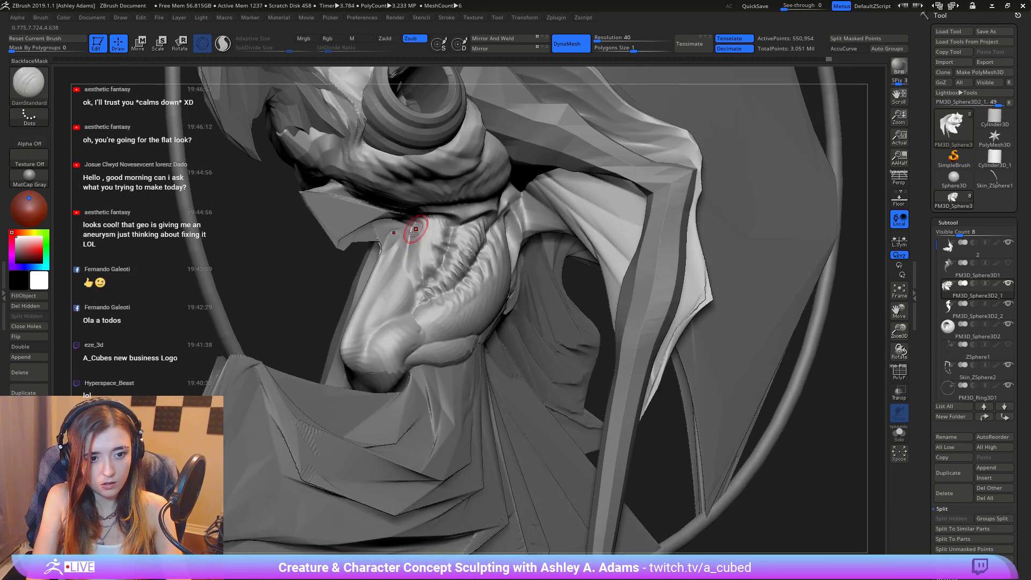
drag(403, 265, 422, 288)
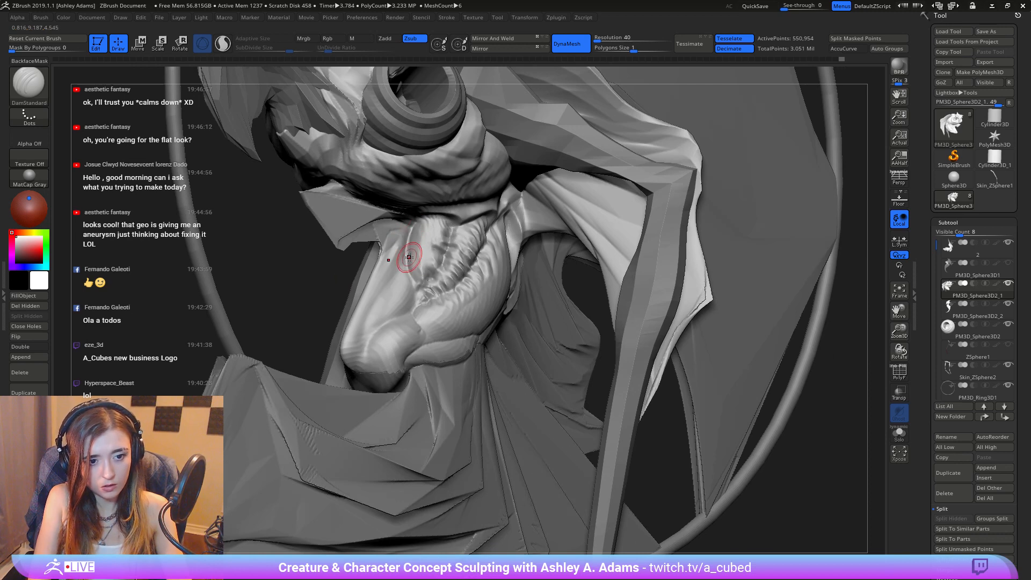
drag(409, 232, 420, 287)
right_drag(414, 246, 421, 293)
mouse_move(370, 334)
mouse_down()
mouse_move(362, 340)
mouse_move(363, 322)
mouse_move(410, 253)
mouse_move(382, 247)
mouse_move(403, 268)
mouse_up()
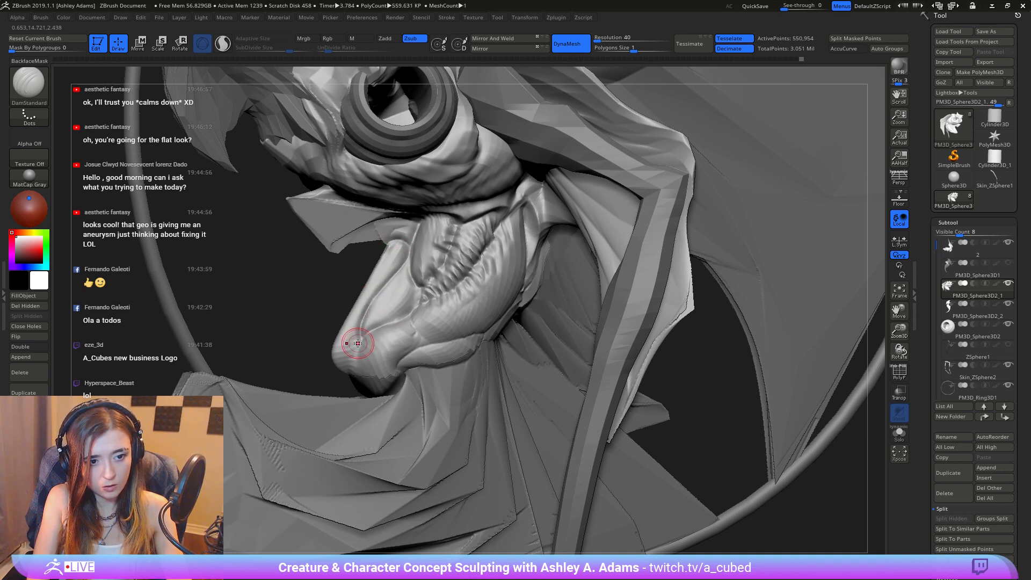
drag(358, 342, 350, 374)
mouse_move(398, 234)
mouse_down()
mouse_move(382, 236)
mouse_move(410, 246)
mouse_move(410, 226)
mouse_move(424, 238)
mouse_up()
Step: Examine the whole creature's silhouette inside the ring from the side and the front
mouse_move(412, 247)
ctrl+right_down()
mouse_move(408, 235)
mouse_move(442, 295)
mouse_move(346, 132)
mouse_move(391, 154)
ctrl+right_up()
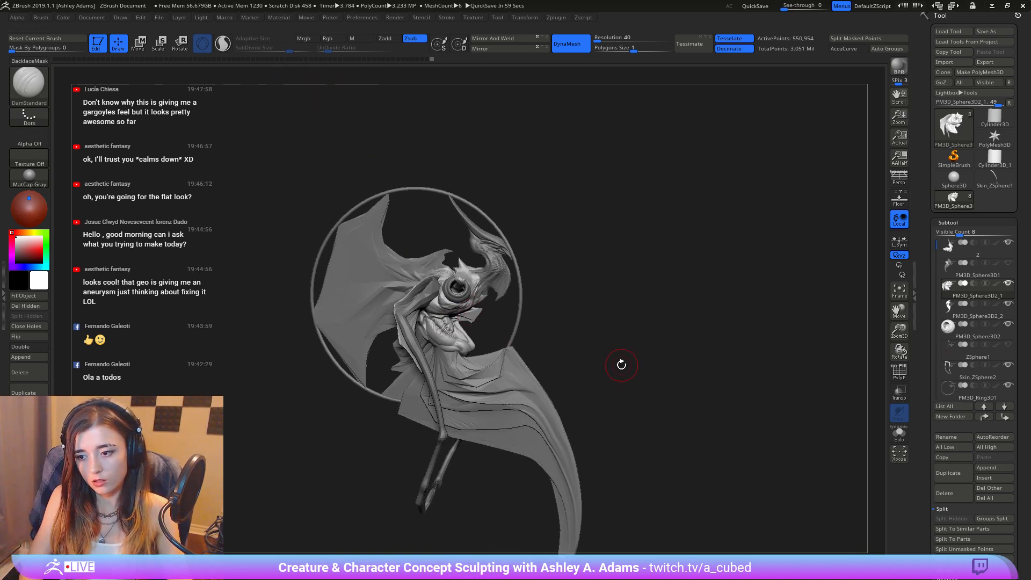
alt+right_drag(622, 363, 571, 321)
right_drag(545, 277, 530, 280)
ctrl+right_drag(612, 274, 529, 331)
right_drag(486, 338, 537, 351)
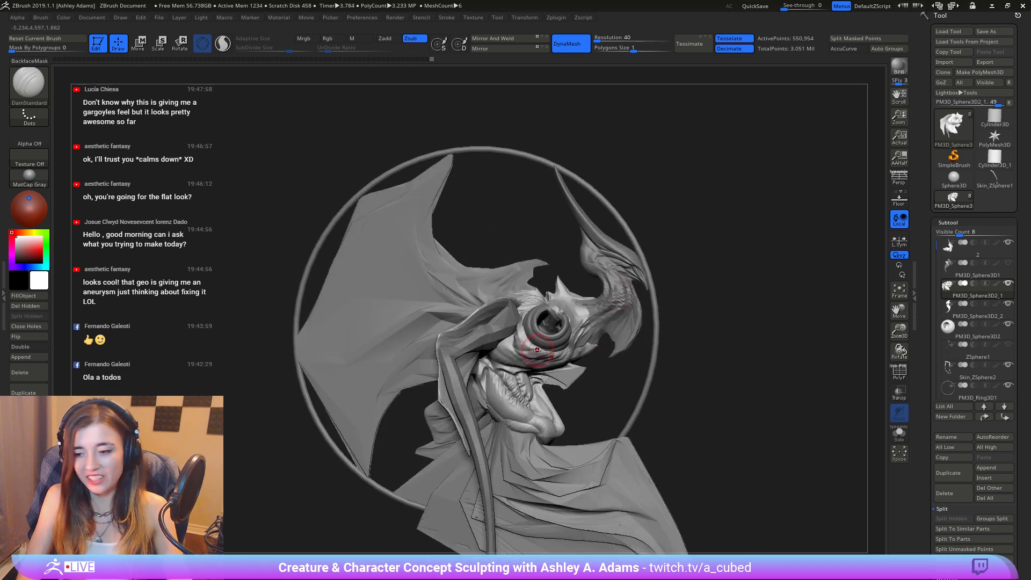
alt+right_drag(624, 342, 669, 326)
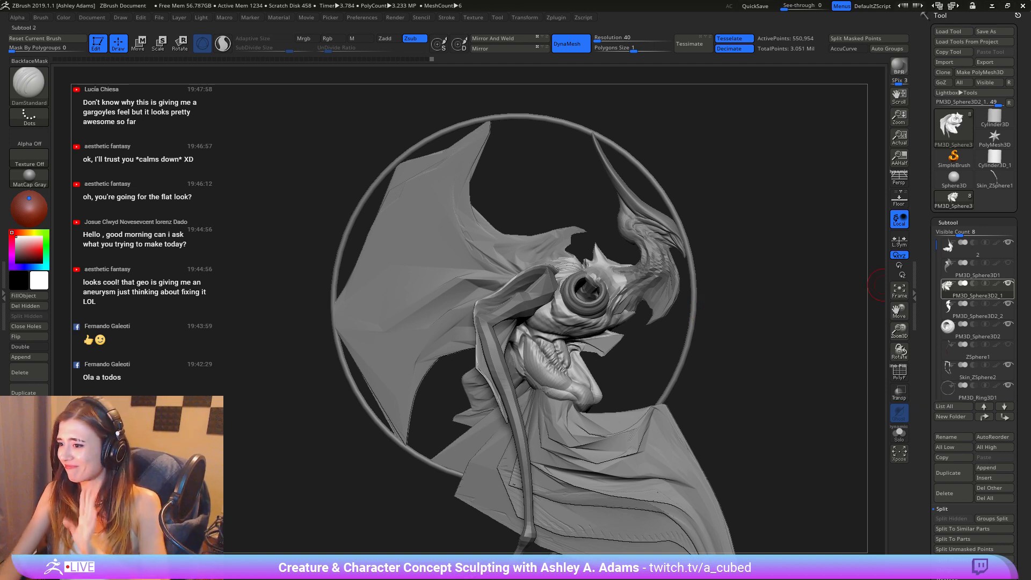
mouse_move(977, 290)
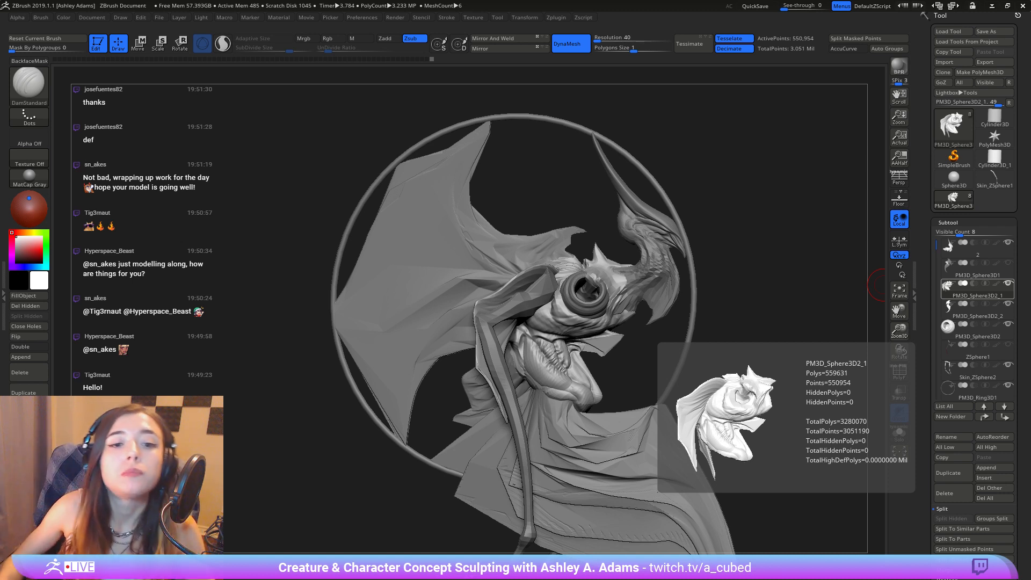
right_drag(539, 292, 628, 304)
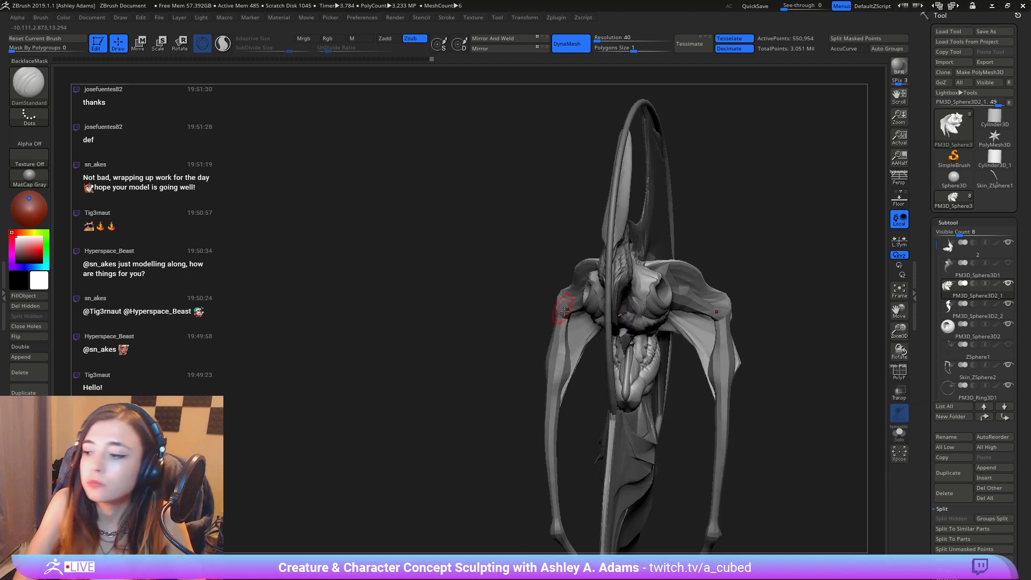
alt+right_drag(582, 409, 639, 317)
ctrl+right_drag(545, 397, 545, 363)
right_click(546, 364)
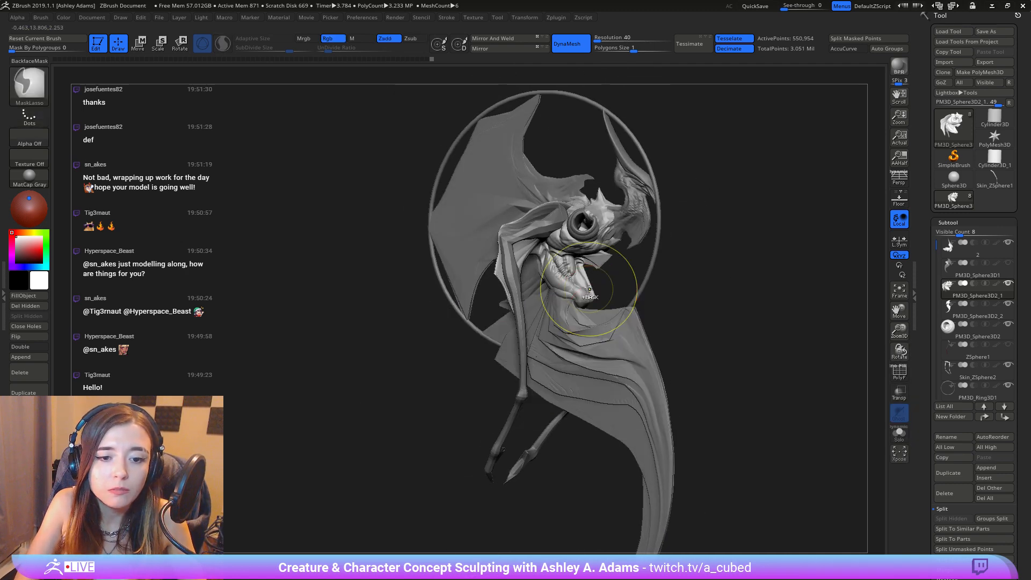
mouse_move(589, 292)
ctrl+right_down()
mouse_move(600, 310)
mouse_move(552, 329)
mouse_move(578, 317)
mouse_move(564, 123)
mouse_move(564, 156)
mouse_move(598, 237)
mouse_move(605, 320)
ctrl+right_up()
right_click(552, 329)
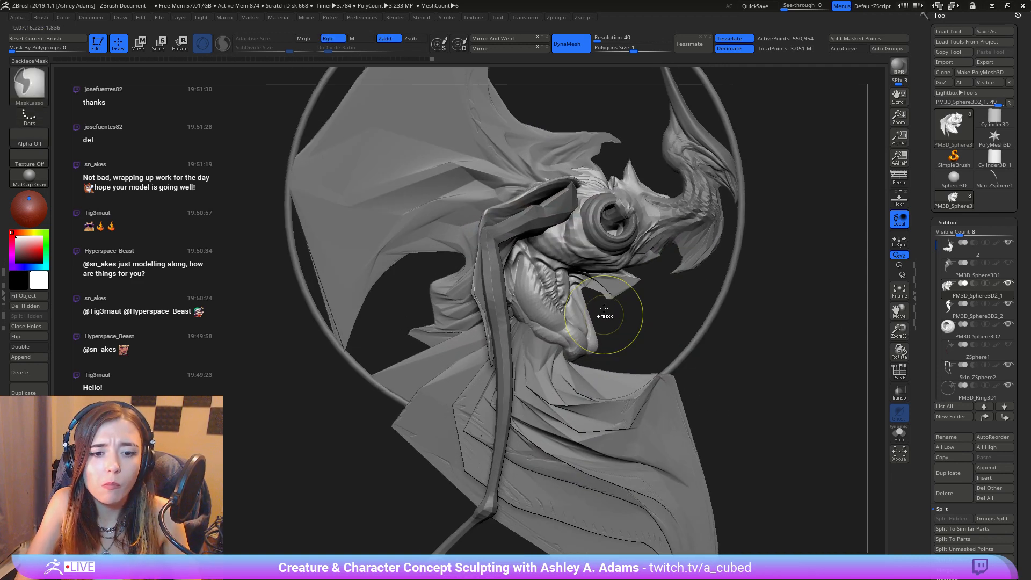
right_click(583, 304)
mouse_move(584, 305)
mouse_down()
mouse_move(595, 311)
mouse_move(572, 311)
mouse_move(595, 310)
mouse_move(586, 308)
mouse_up()
key(4)
right_click(588, 311)
key(ctrl+z)
right_click(587, 310)
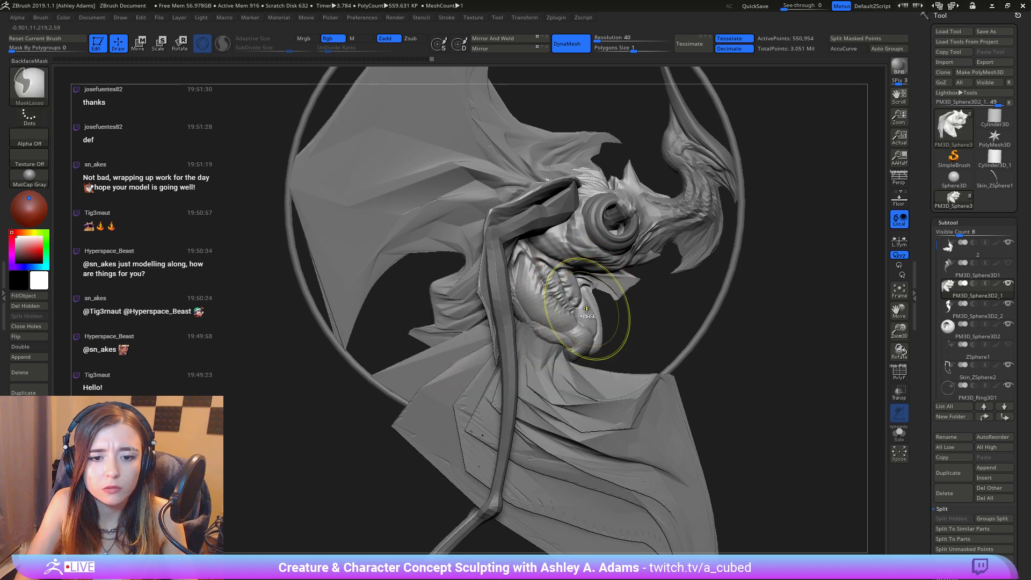
key(ctrl+z)
key(ctrl+z)
Step: Lasso-mask the small fin below the creature's chest and invert the mask to leave only the fin editable
right_click(600, 356)
drag(599, 355, 594, 356)
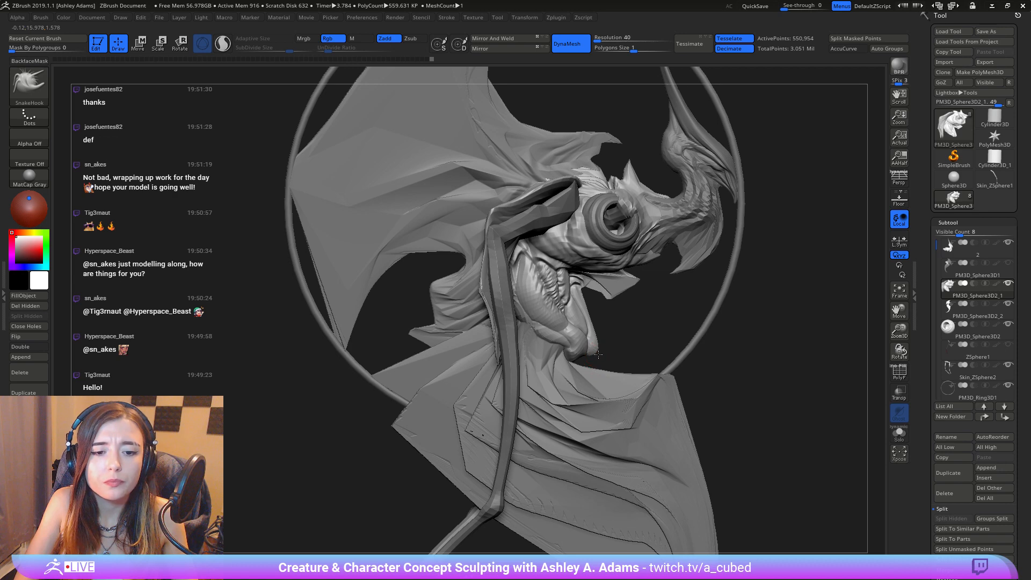
mouse_move(598, 354)
ctrl+right_down()
mouse_move(633, 341)
mouse_move(564, 339)
ctrl+right_up()
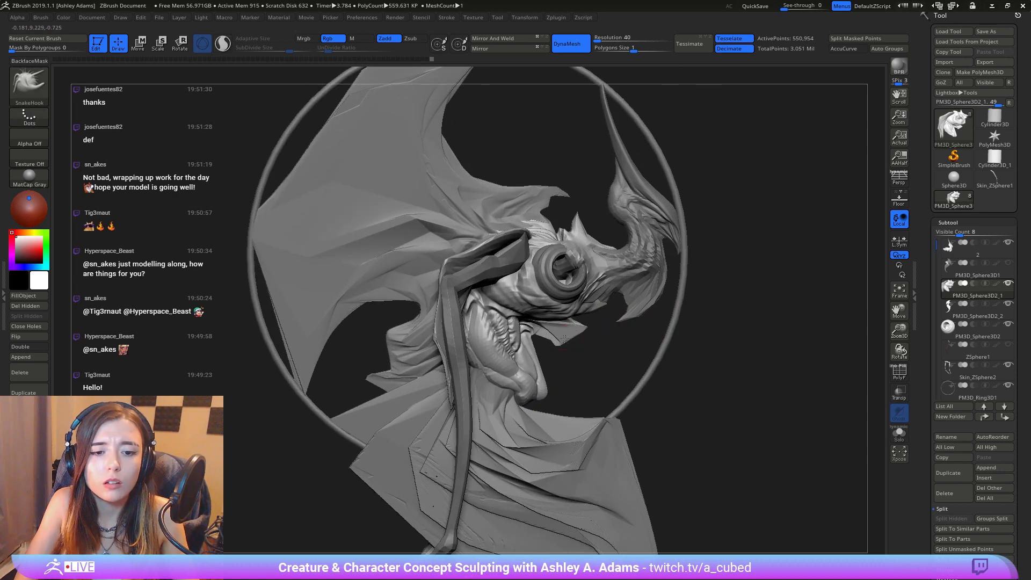
right_click(564, 339)
ctrl+drag(559, 358, 585, 321)
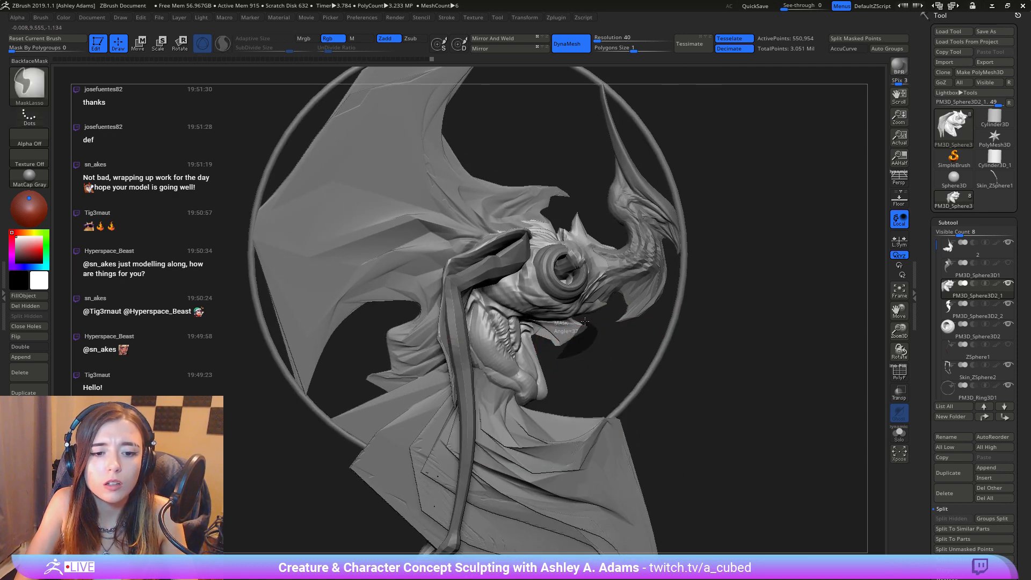
mouse_move(555, 367)
ctrl+mouse_down()
mouse_move(571, 343)
mouse_move(553, 352)
mouse_move(607, 323)
ctrl+mouse_up()
ctrl+click(722, 389)
Step: Reshape the unmasked fin with SnakeHook at adjusted brush sizes, and smooth its lower inner edge
right_click(583, 336)
right_click(590, 351)
click(587, 356)
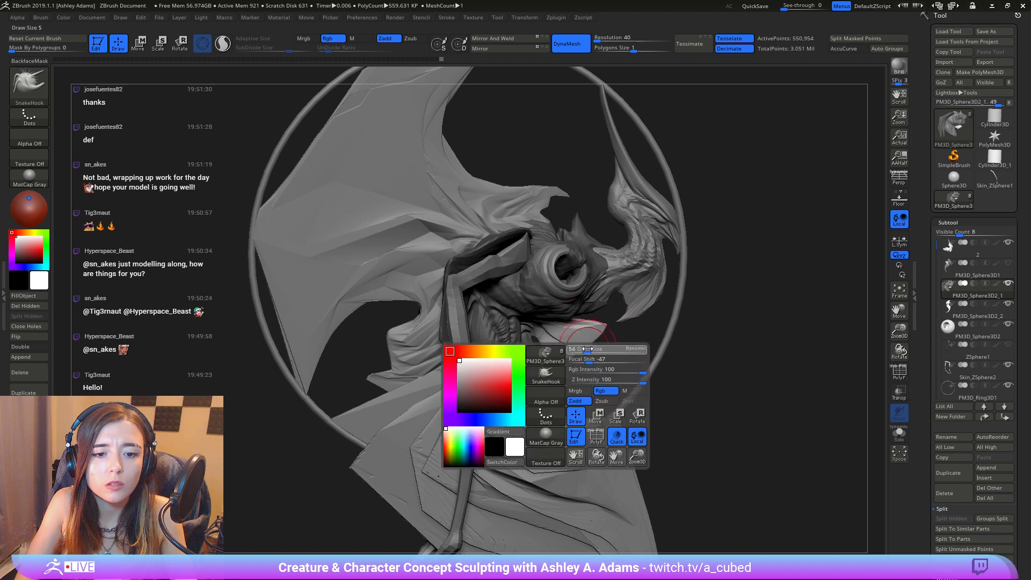
mouse_move(568, 367)
mouse_down()
mouse_move(560, 359)
mouse_move(558, 367)
mouse_move(555, 344)
mouse_up()
right_click(571, 350)
click(575, 356)
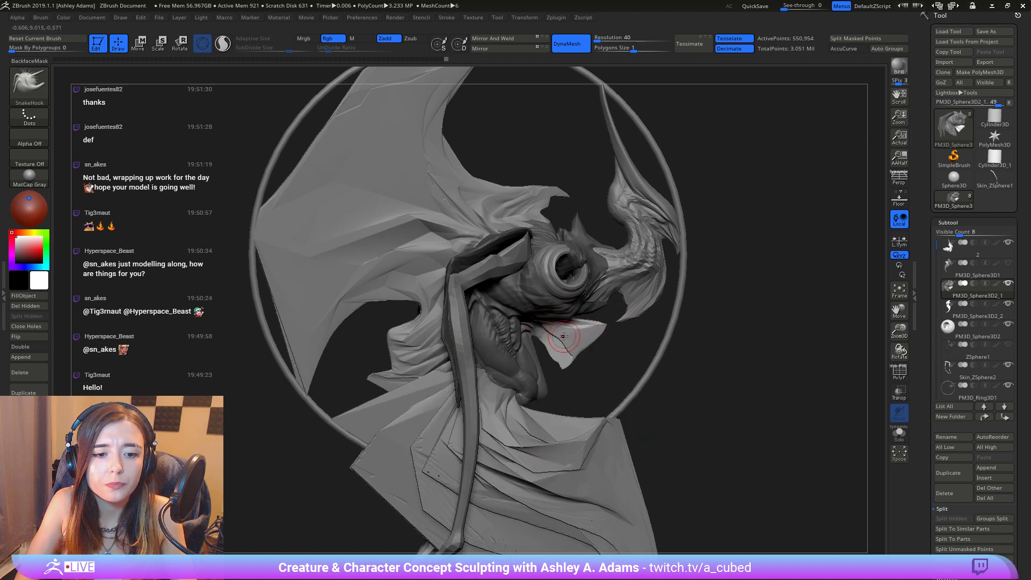
right_drag(561, 337, 552, 339)
shift+drag(550, 347, 553, 353)
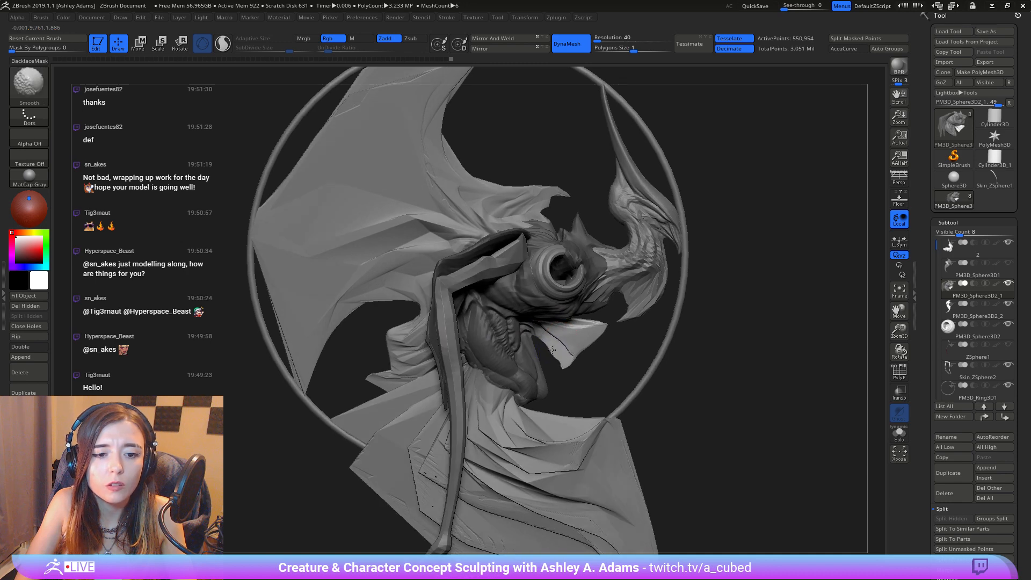
right_click(549, 351)
click(552, 352)
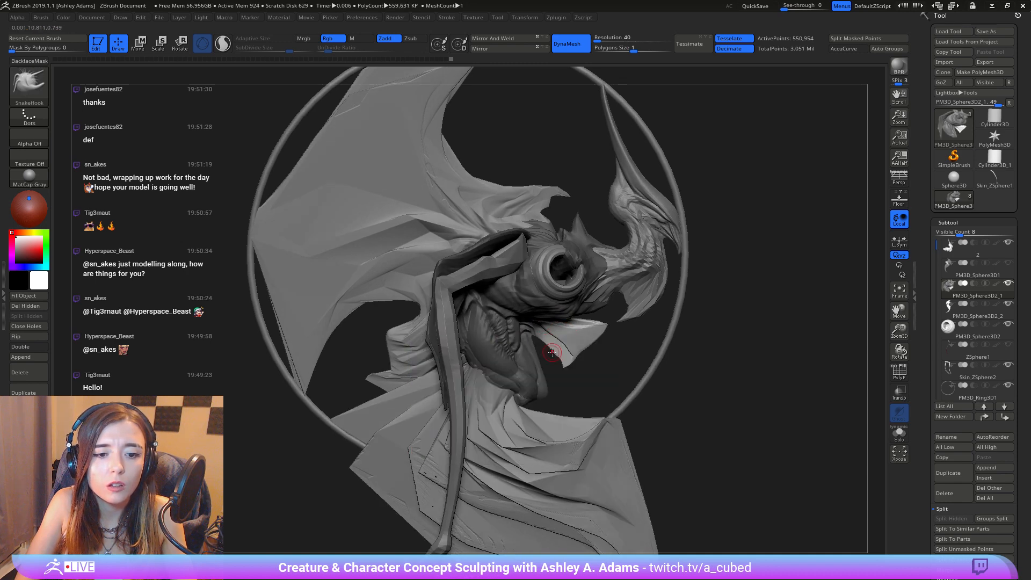
Step: Refine the fin's outline with small SnakeHook pulls along its surface, upper edge and tip
right_click(547, 346)
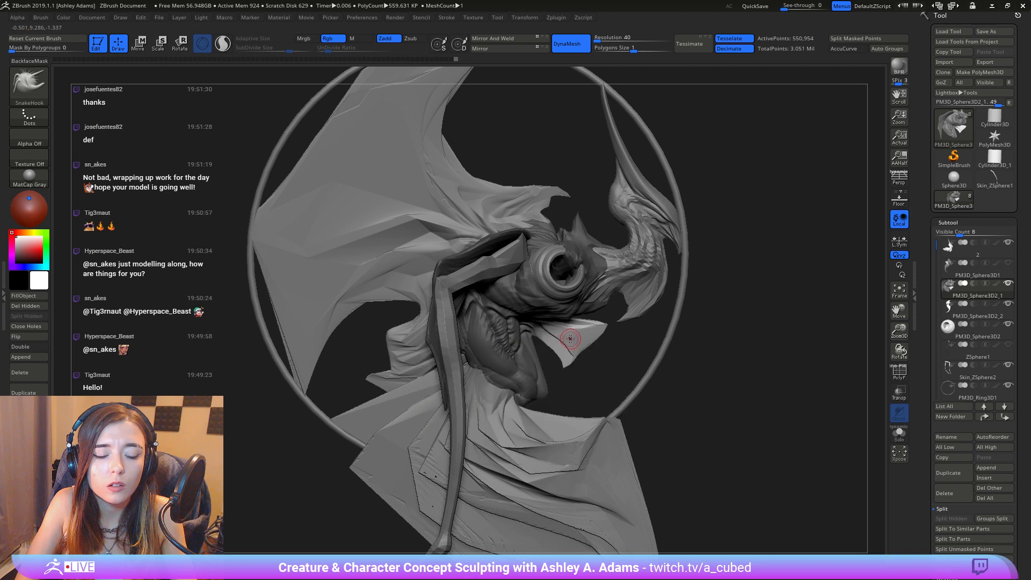
right_click(570, 340)
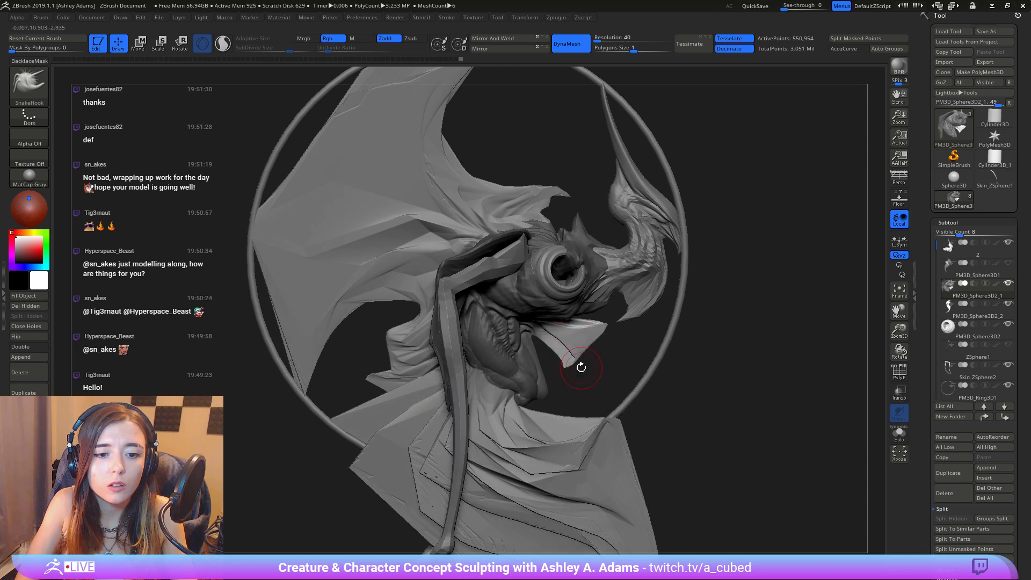
key(shift)
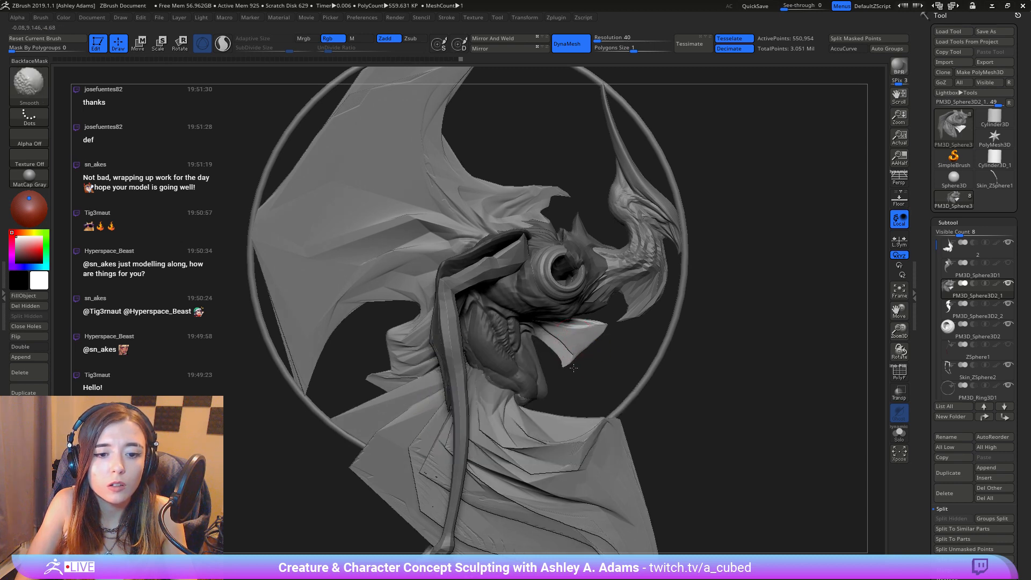
right_click(590, 330)
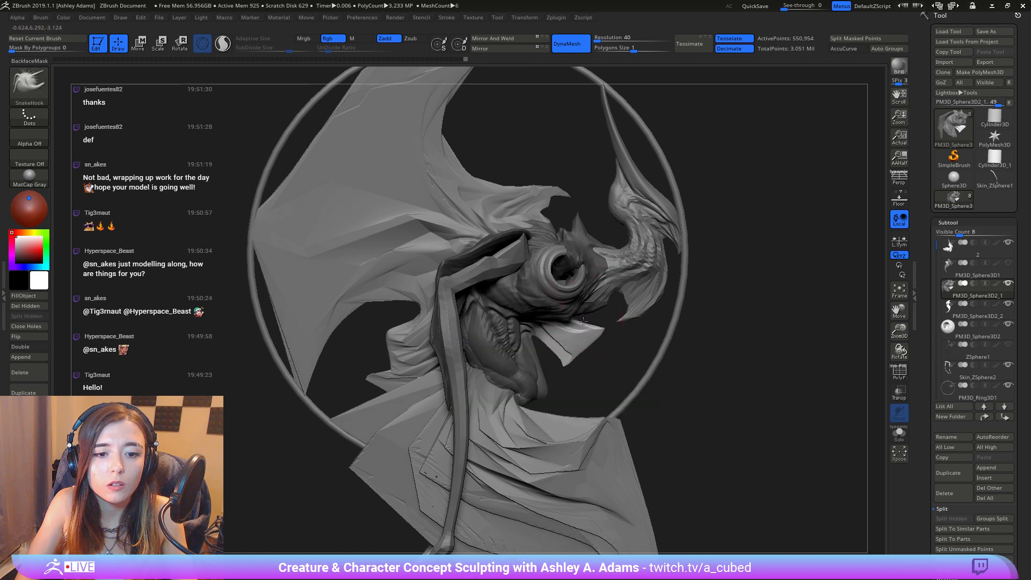
right_click(586, 324)
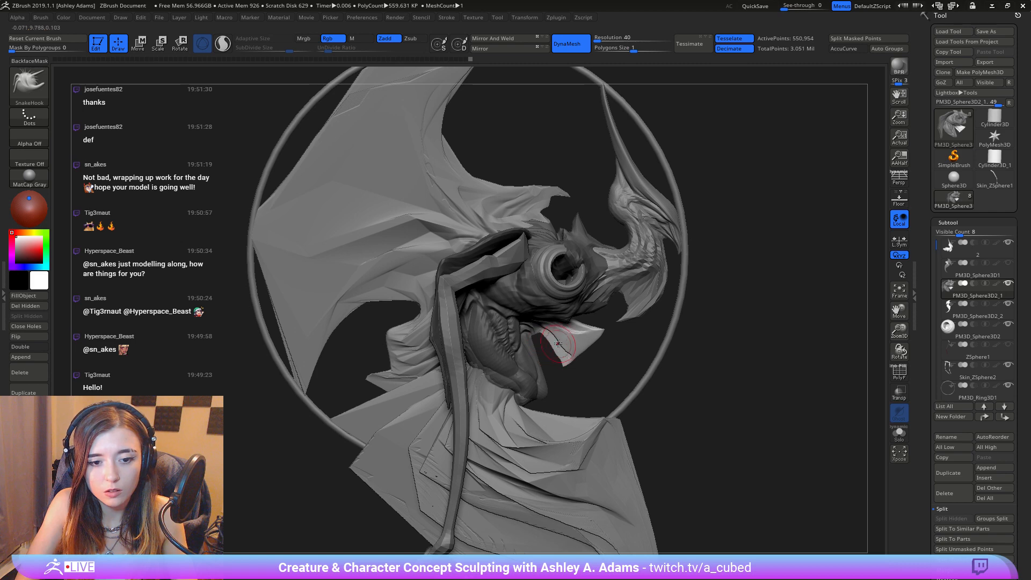
right_click(562, 338)
mouse_move(562, 337)
mouse_down()
mouse_move(556, 348)
mouse_move(560, 336)
mouse_move(566, 346)
mouse_up()
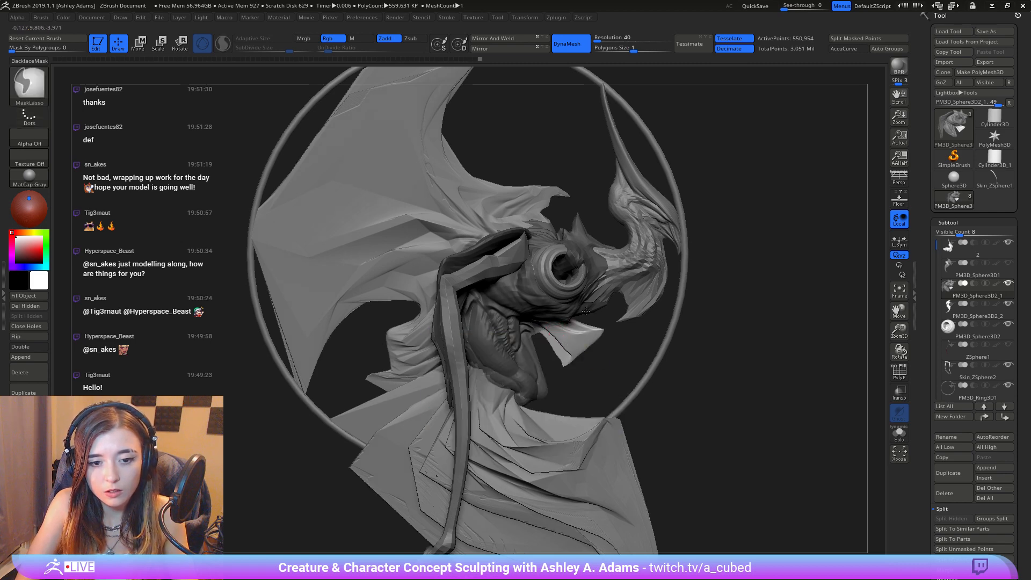
Step: Stretch the fin outward and downward with larger SnakeHook strokes, working from both sides of the creature
mouse_move(603, 352)
ctrl+right_down()
mouse_move(647, 295)
mouse_move(587, 330)
mouse_move(572, 288)
mouse_move(584, 347)
ctrl+right_up()
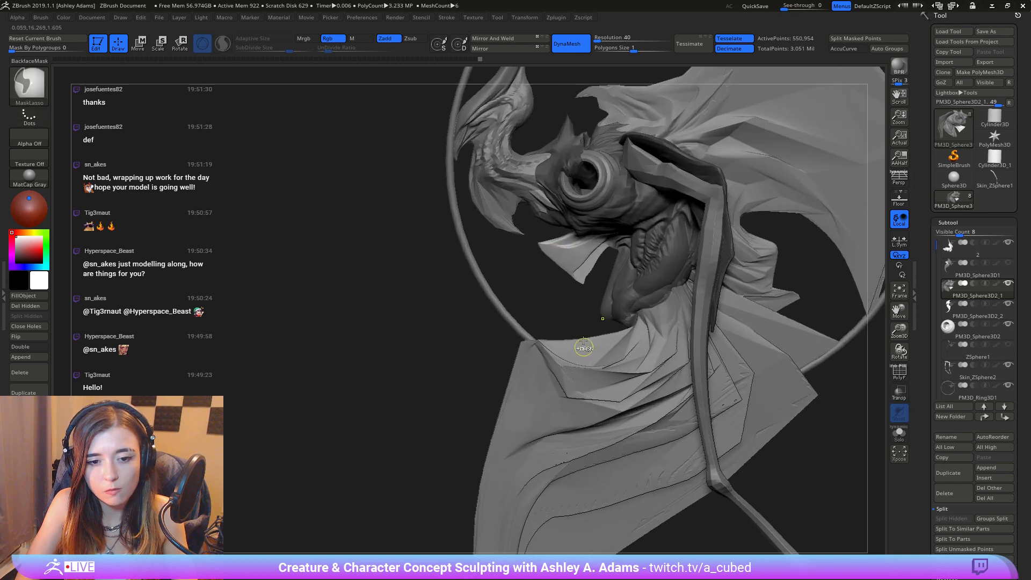
key(space)
mouse_move(604, 246)
mouse_down()
mouse_move(537, 239)
mouse_move(529, 250)
mouse_up()
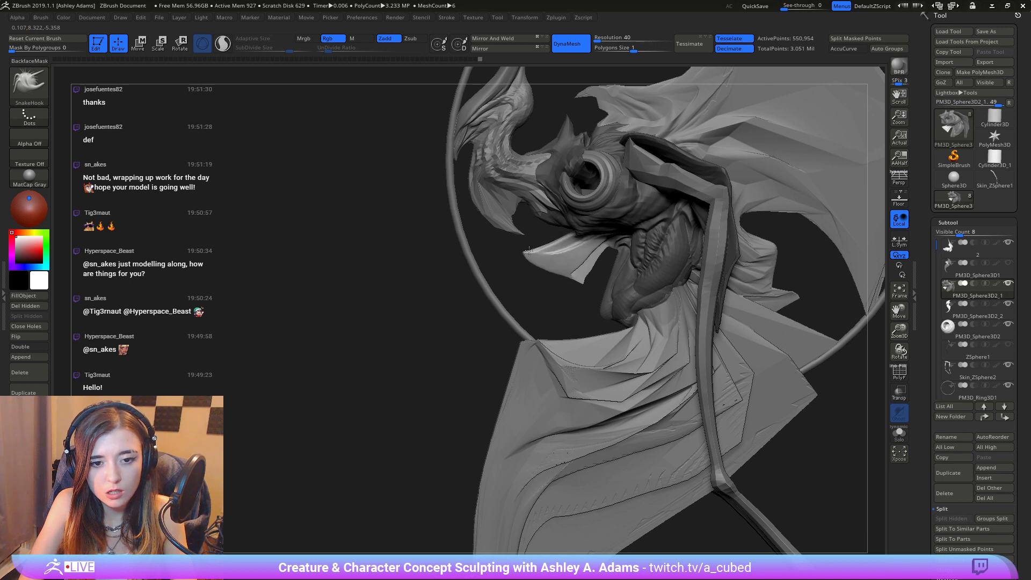
mouse_move(589, 281)
ctrl+right_down()
mouse_move(583, 78)
mouse_move(580, 252)
ctrl+right_up()
key(space)
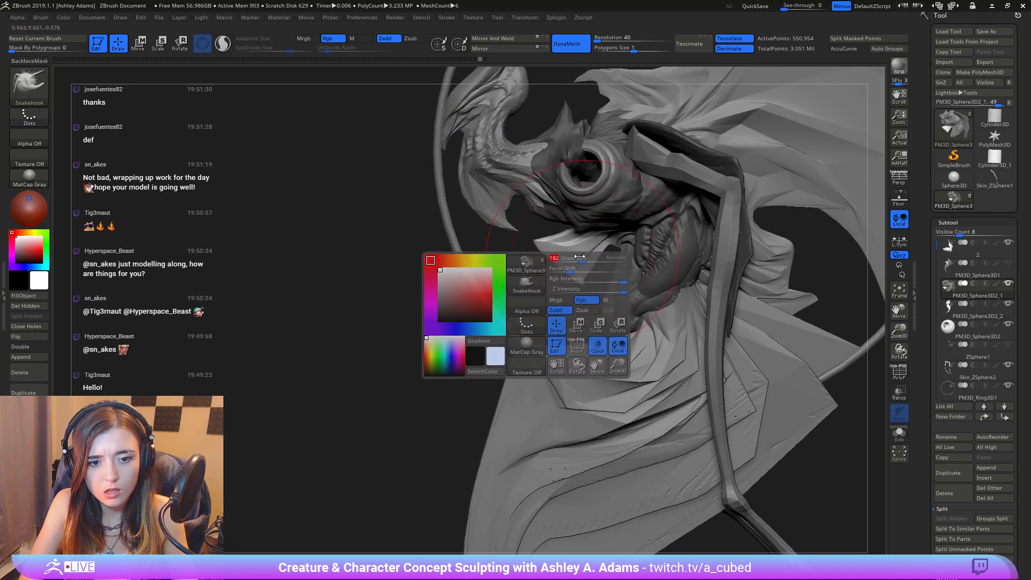
ctrl+right_drag(577, 253, 571, 144)
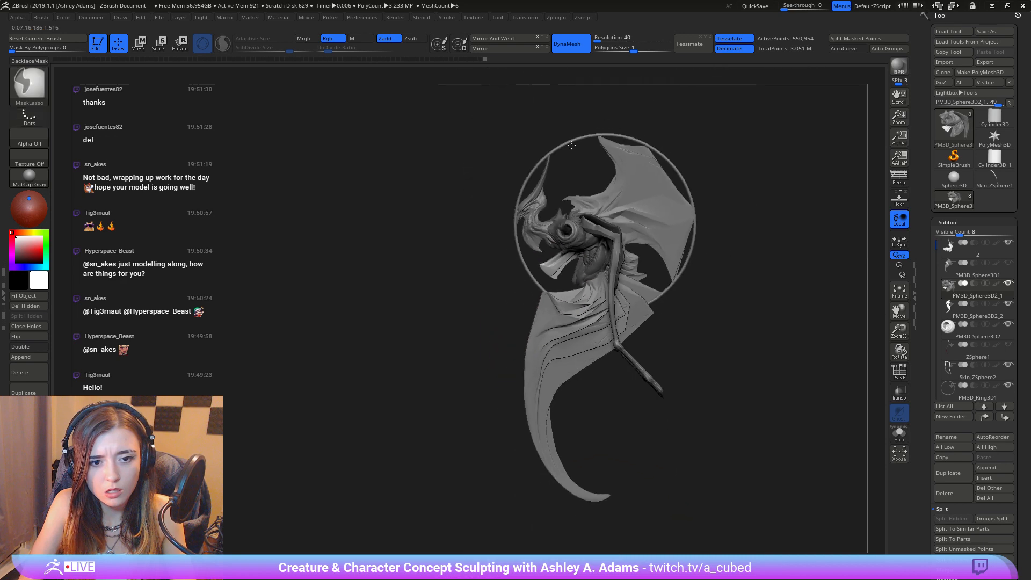
right_drag(566, 186, 636, 244)
ctrl+right_drag(536, 259, 587, 313)
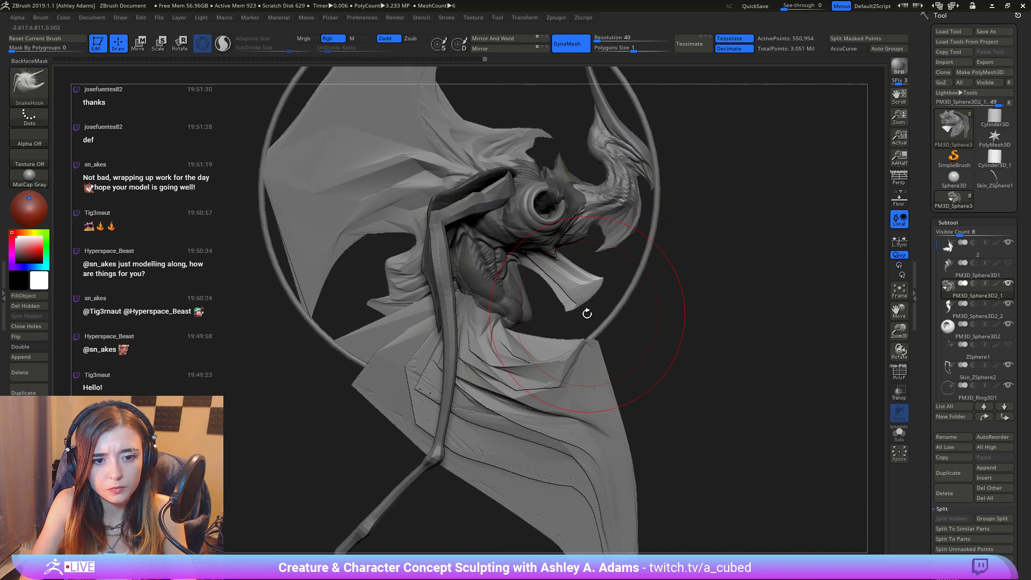
drag(572, 292, 589, 314)
Step: Pull the flared end of the fin out to the ring with SnakeHook, reducing the brush size for the corners
ctrl+right_drag(589, 313, 515, 170)
right_drag(590, 262, 616, 350)
right_click(582, 369)
key(s)
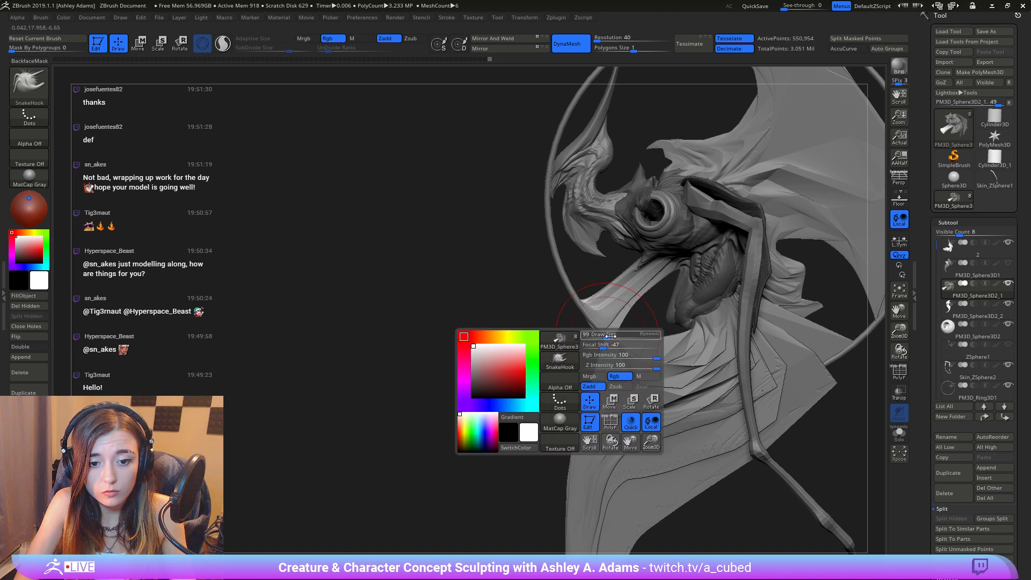
mouse_move(600, 334)
mouse_down()
mouse_move(619, 307)
mouse_move(587, 292)
mouse_up()
key(s)
key(s)
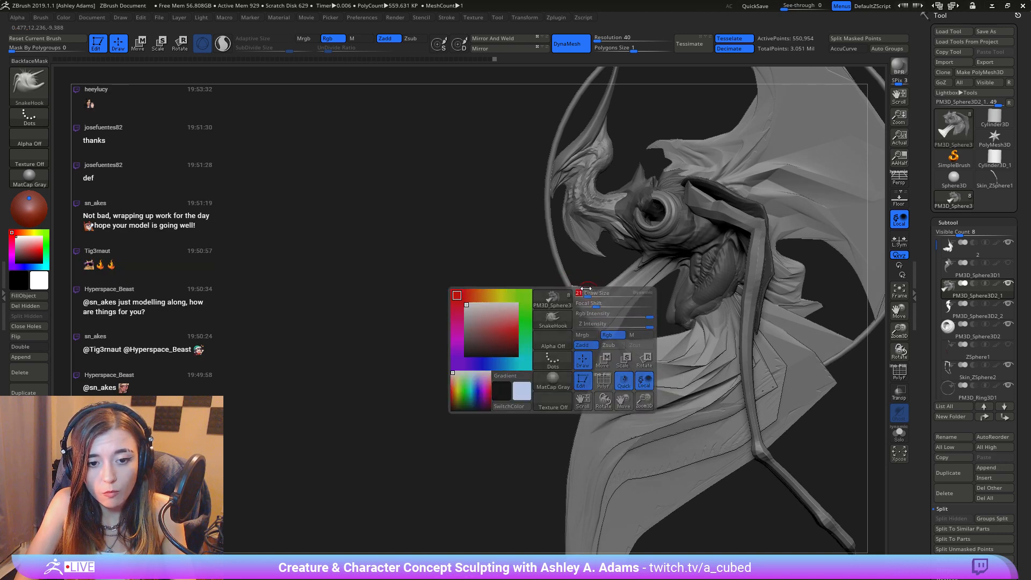
key(s)
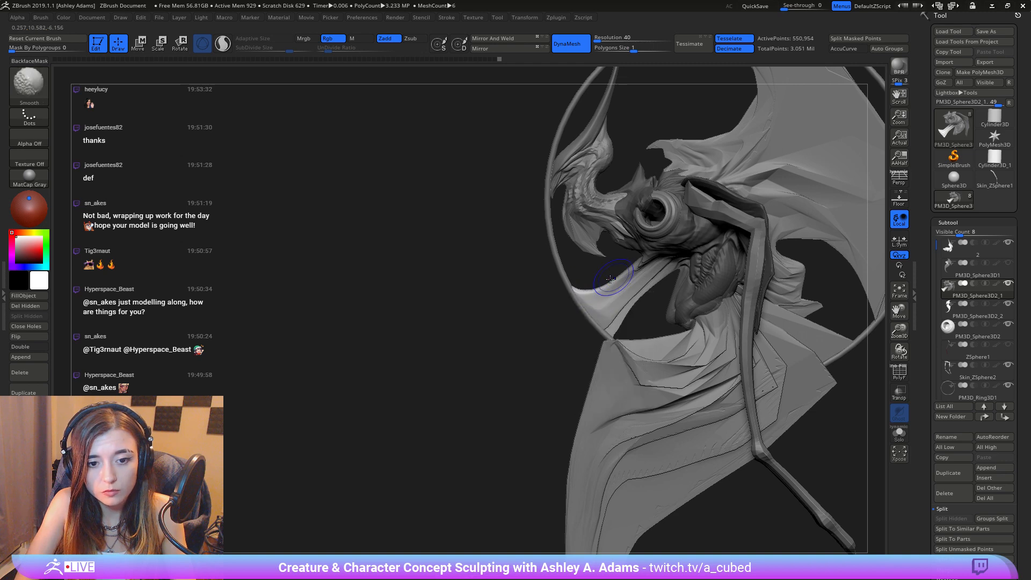
Step: Smooth the stretched fin from its base to its flared end, and adjust its lower edge at the ring
shift+drag(656, 241, 653, 251)
key(space)
key(space)
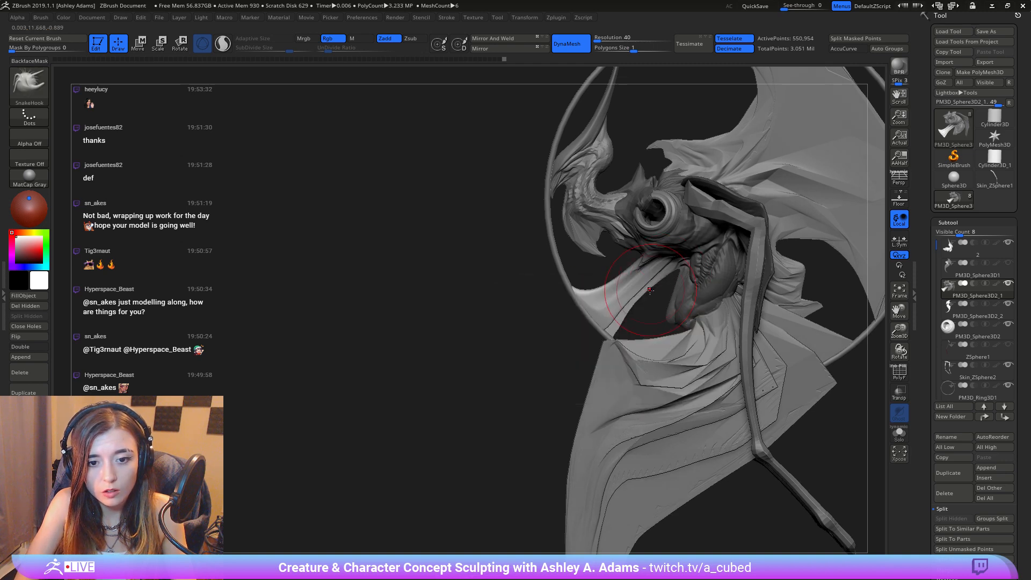
drag(615, 324, 610, 326)
right_drag(564, 379, 575, 381)
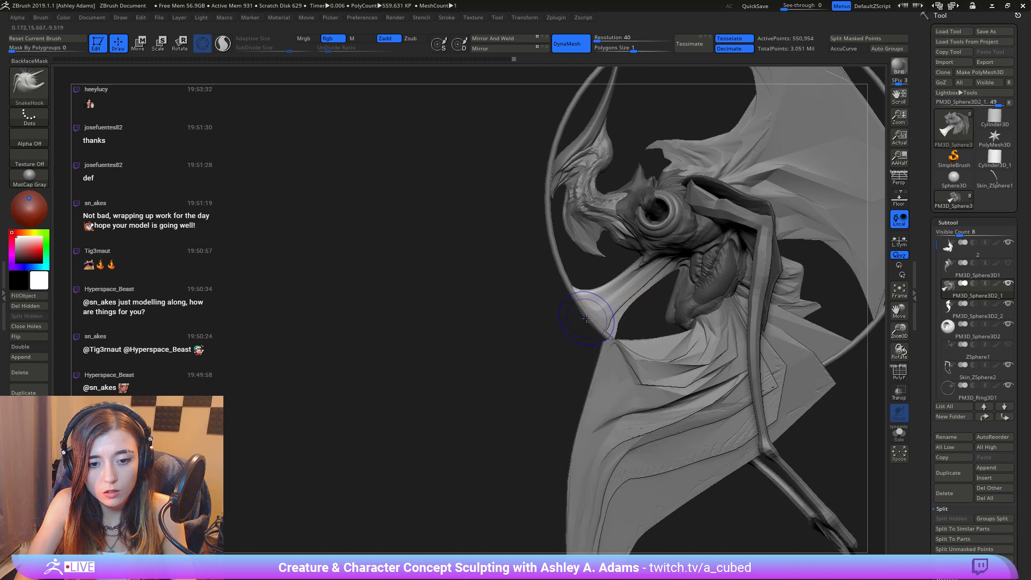
key(shift)
mouse_move(590, 319)
shift+mouse_down()
mouse_move(642, 292)
mouse_move(631, 297)
shift+mouse_up()
right_click(576, 377)
key(shift)
ctrl+right_drag(629, 297, 629, 225)
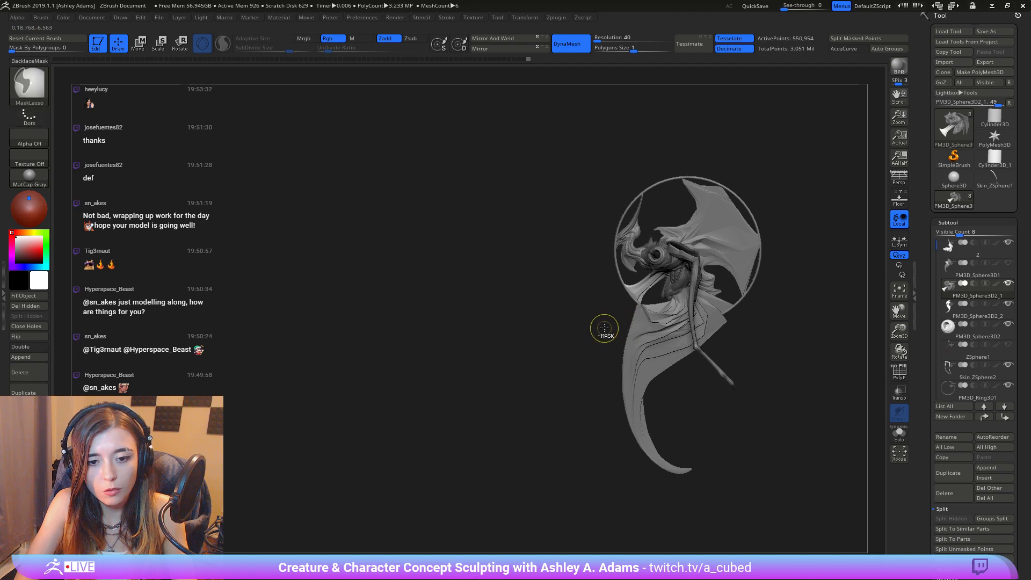
Step: Switch to the long tail subtool and pull its upper front corner up toward the fin at the ring
ctrl+right_drag(603, 329, 661, 356)
alt+click(659, 342)
right_click(642, 331)
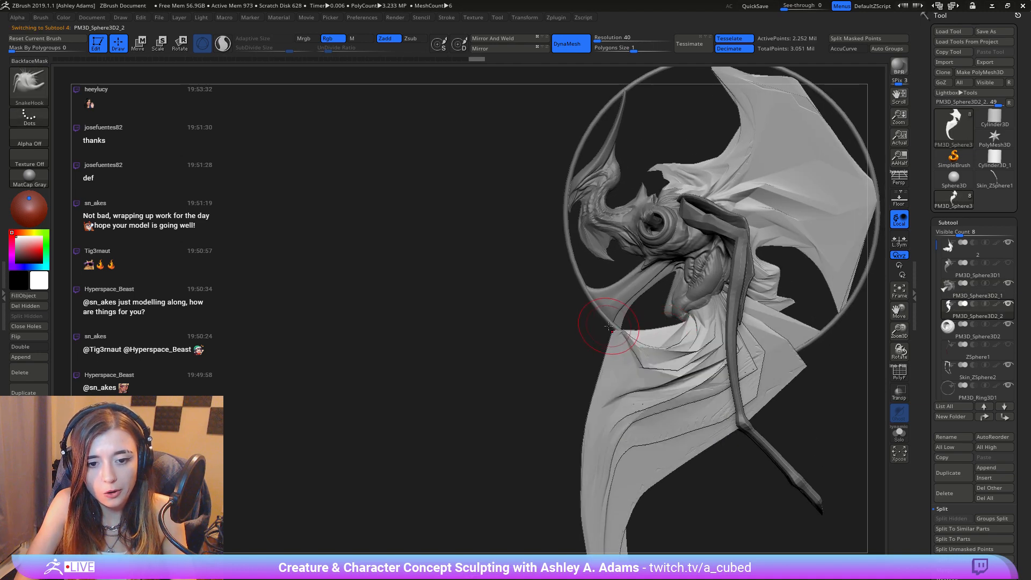
mouse_move(618, 329)
mouse_down()
mouse_move(602, 313)
mouse_move(630, 333)
mouse_move(676, 322)
mouse_up()
right_click(618, 321)
right_click(620, 324)
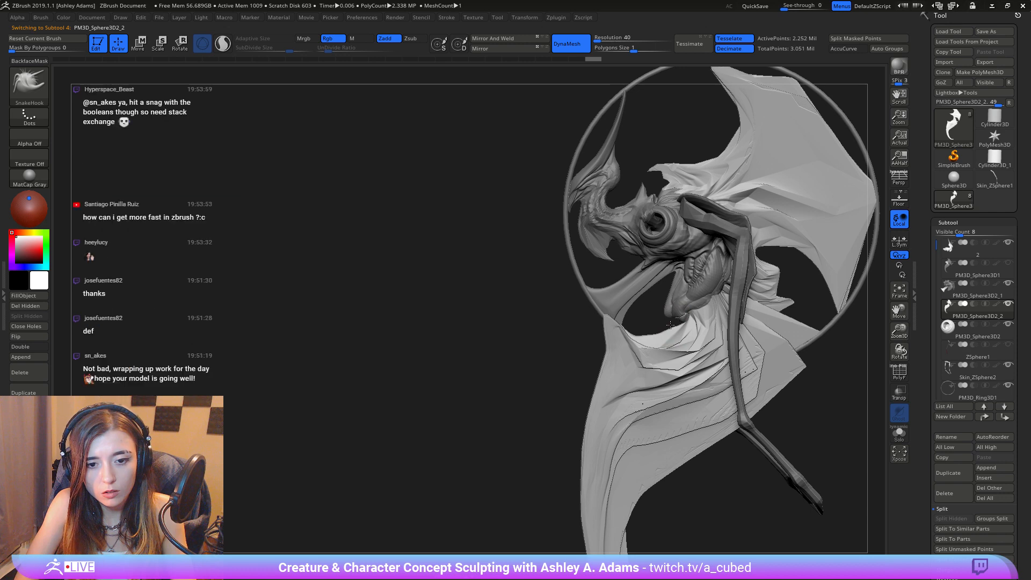
Step: Adjust the tail's outer contour below the ring with SnakeHook, checking the whole silhouette from both sides
ctrl+right_drag(634, 322, 618, 168)
alt+right_drag(617, 343, 607, 365)
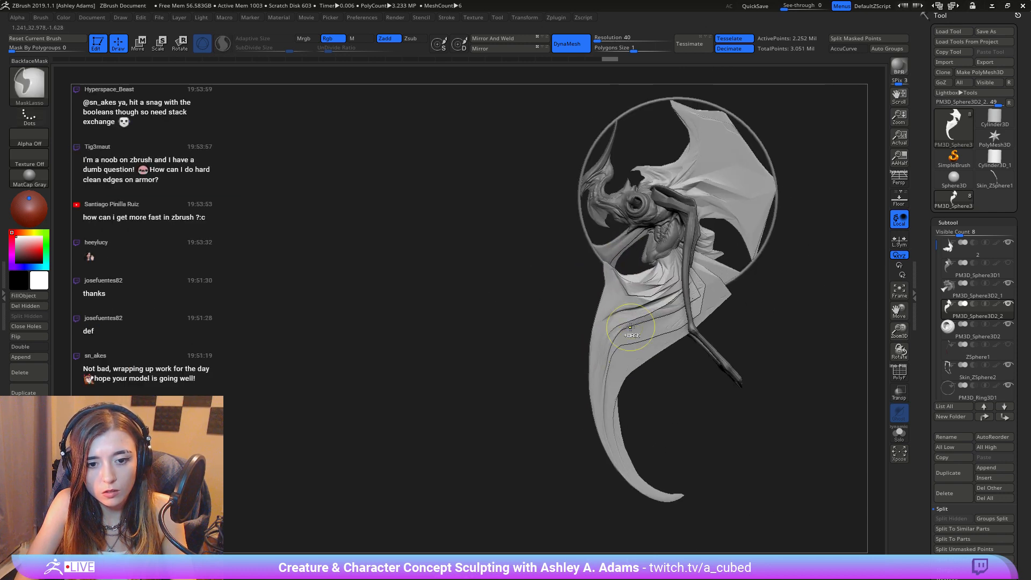
right_click(607, 304)
drag(597, 296, 586, 292)
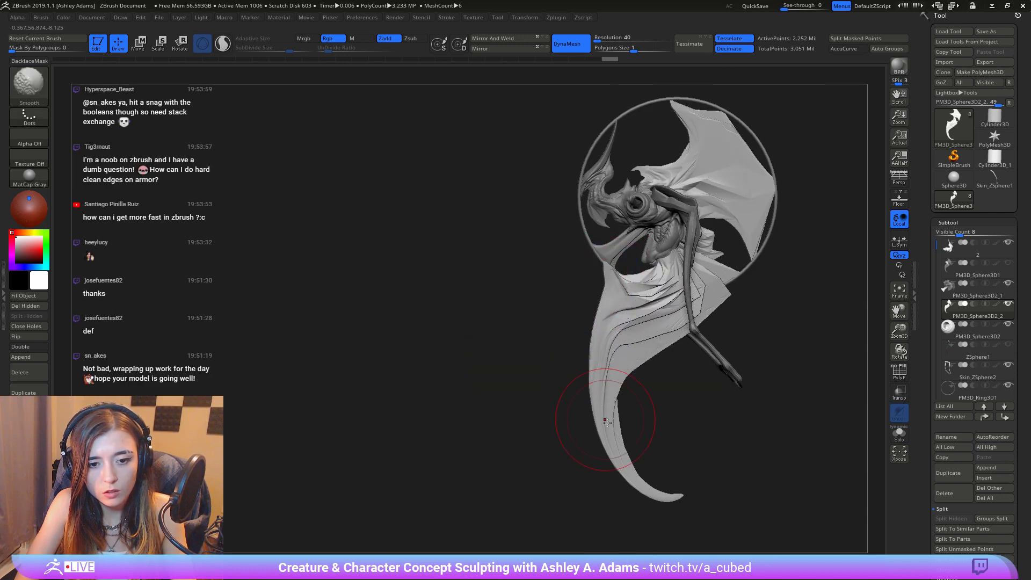
ctrl+right_drag(605, 418, 708, 279)
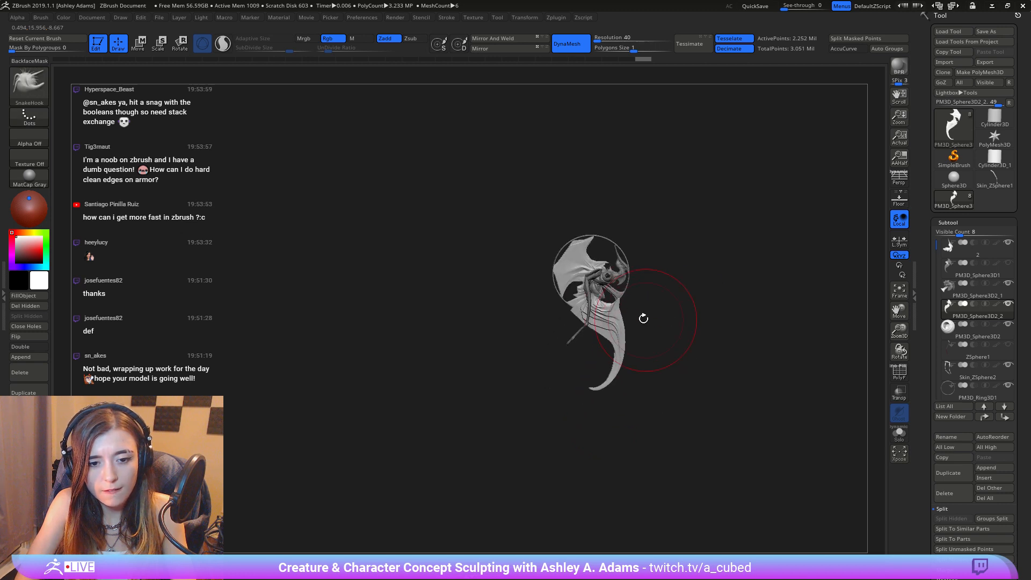
key(space)
drag(646, 299, 656, 299)
mouse_move(553, 188)
ctrl+right_down()
mouse_move(543, 237)
mouse_move(583, 280)
ctrl+right_up()
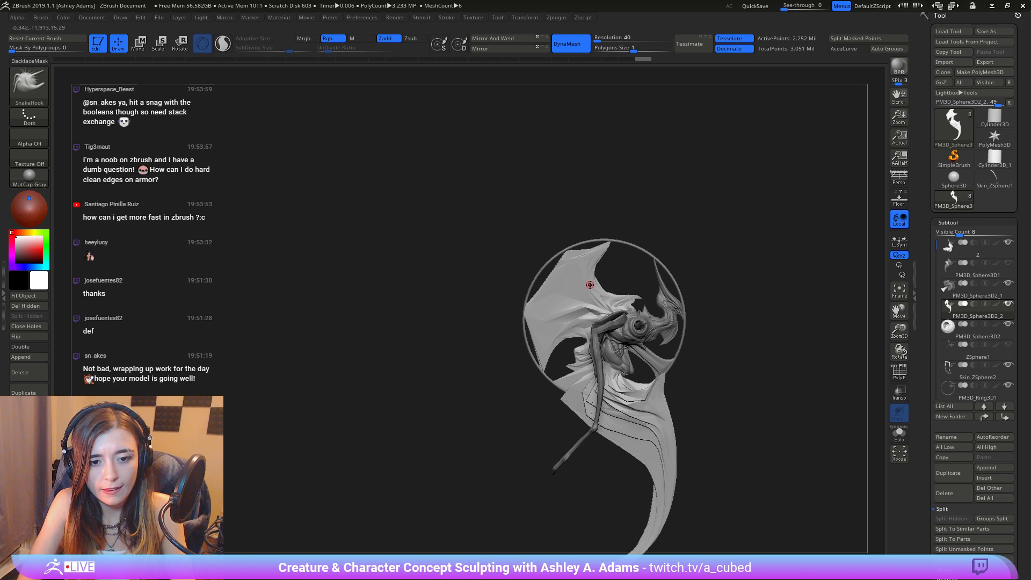
Step: Append a cube as a new subtool and select it
click(991, 469)
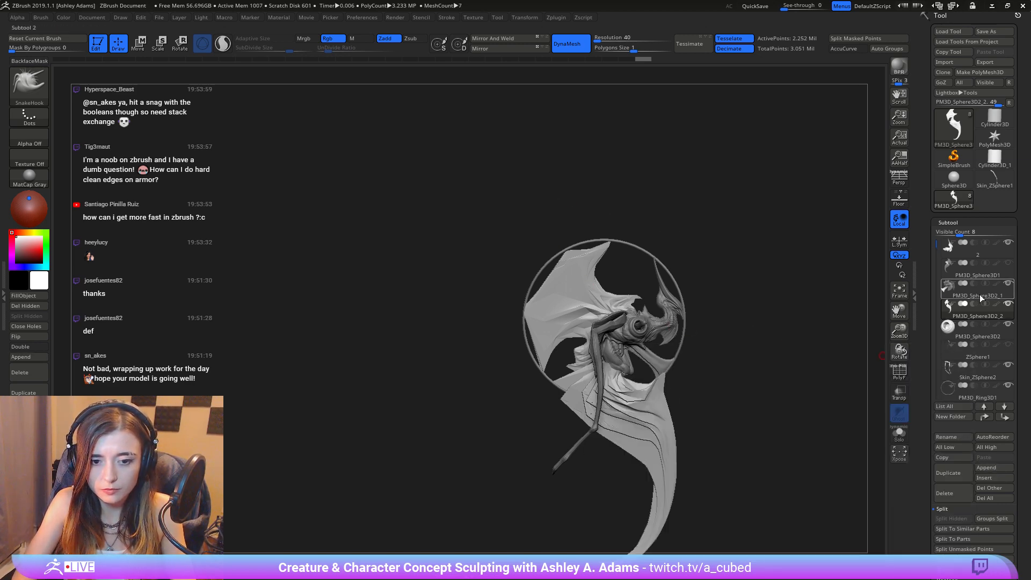
drag(937, 244, 938, 282)
click(951, 354)
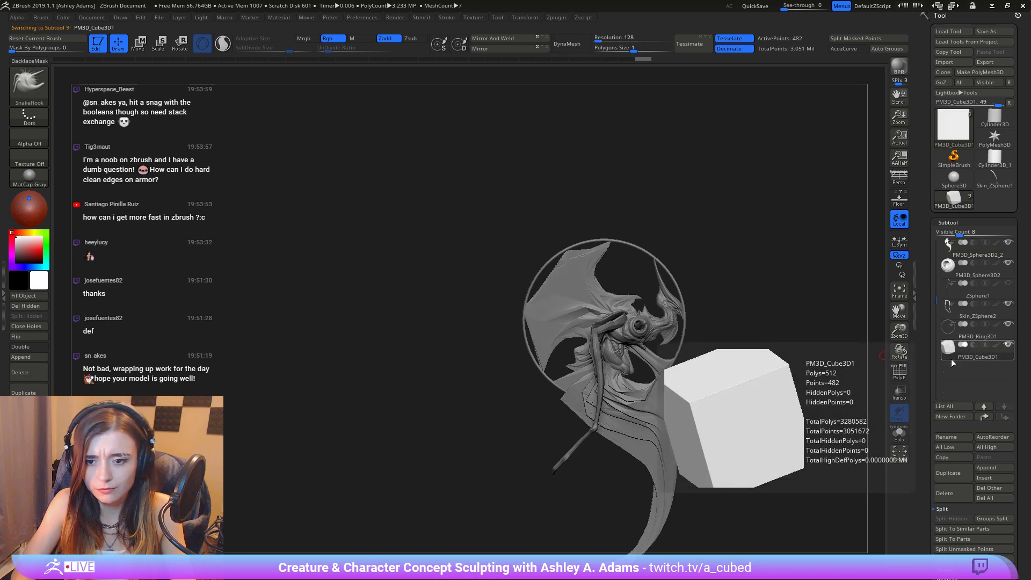
Step: Scale the cube into a tall thin vertical bar and move it up above the creature's body
key(w)
shift+drag(768, 326, 670, 316)
drag(573, 322, 589, 323)
key(ctrl+z)
mouse_move(648, 304)
ctrl+right_down()
mouse_move(604, 322)
mouse_move(645, 290)
ctrl+right_up()
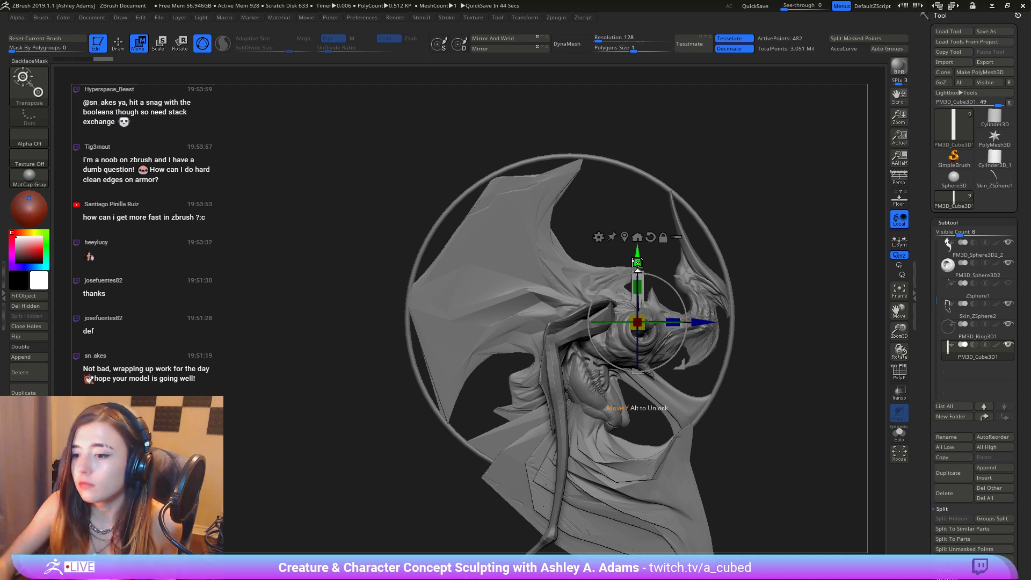
mouse_move(946, 255)
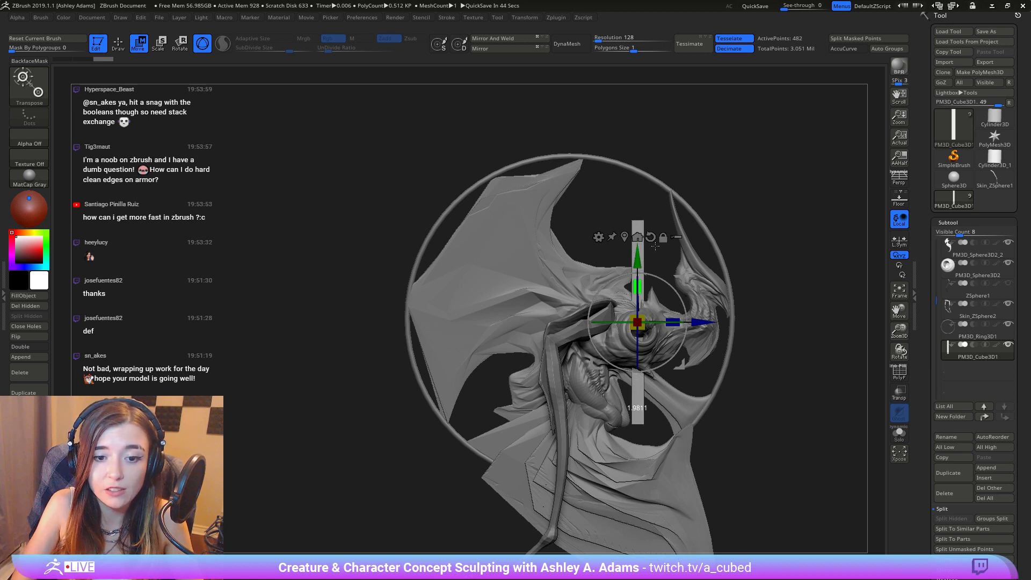
drag(638, 264, 639, 186)
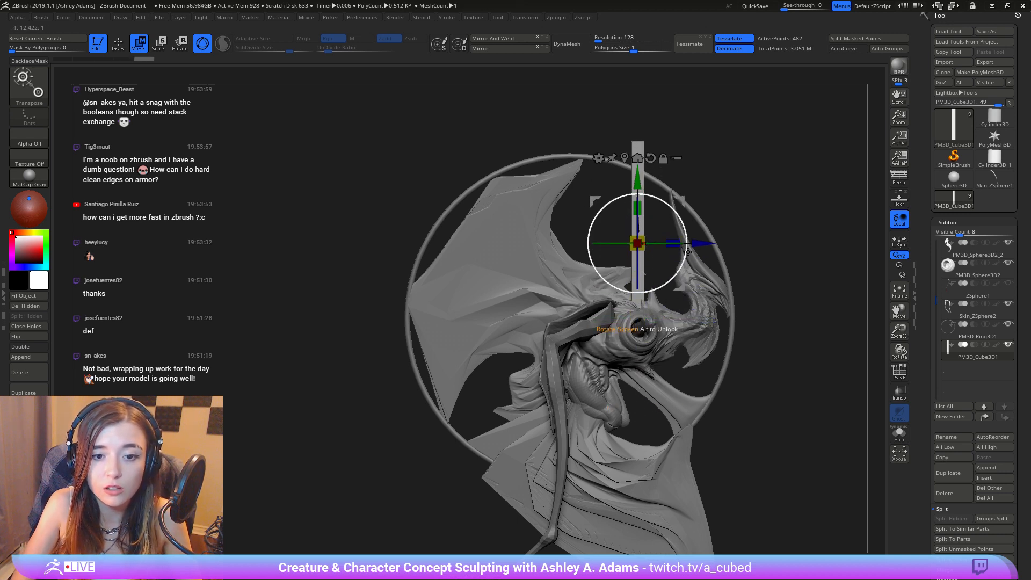
Step: Move the bar over the upper wing, tilt it diagonally toward the body and scale it thinner
drag(685, 231, 588, 247)
drag(514, 224, 484, 174)
drag(556, 200, 584, 194)
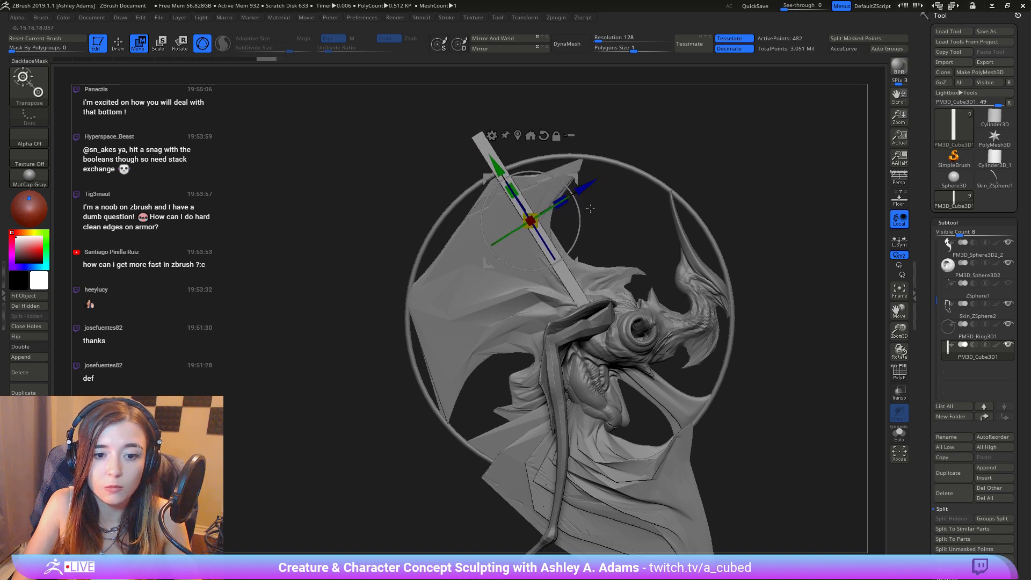
drag(661, 231, 563, 199)
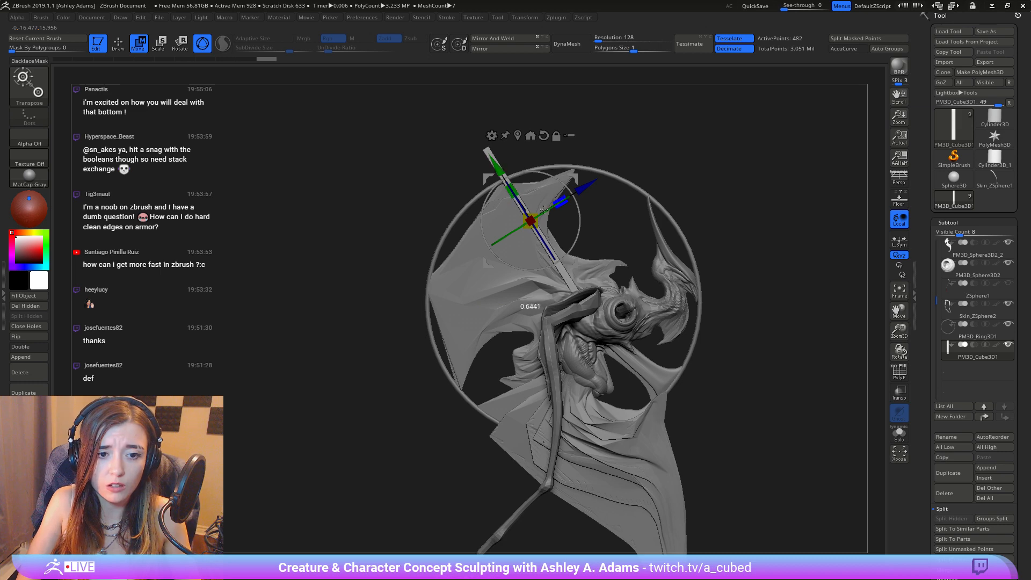
key(q)
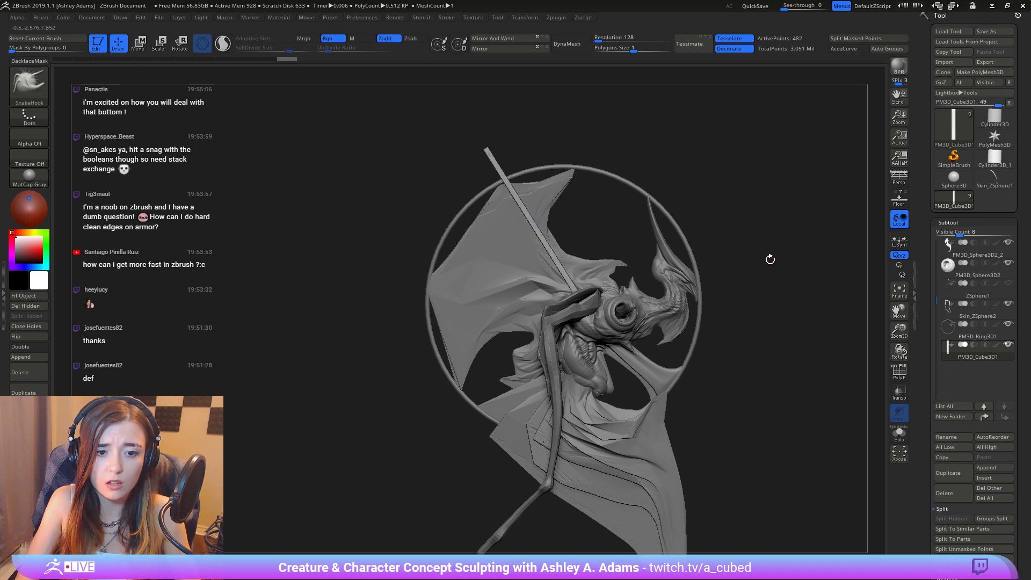
Step: Set the bar subtool to Boolean subtraction and move the ring subtool below it in the subtool order
mouse_move(994, 350)
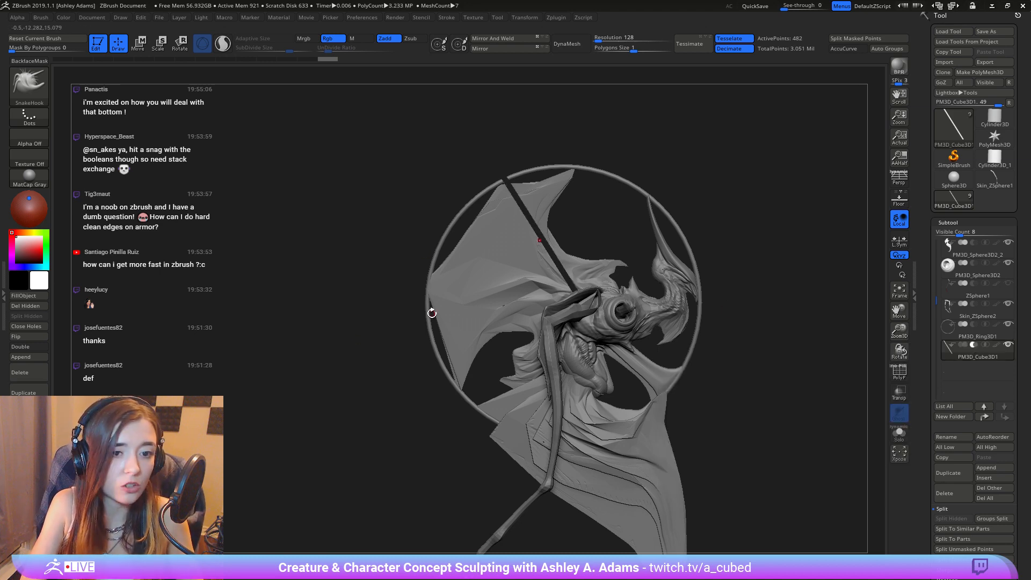
drag(652, 248, 545, 218)
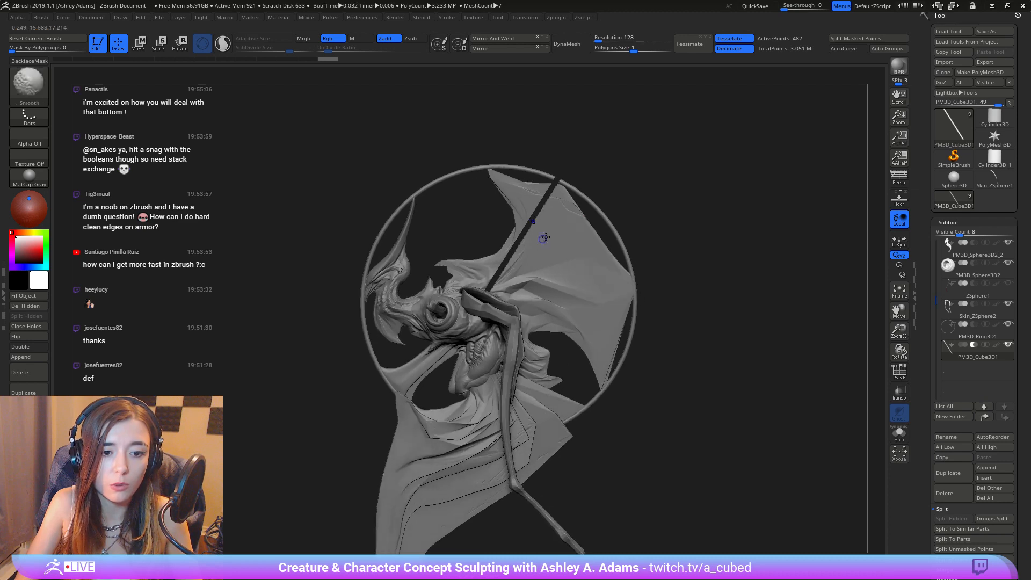
drag(612, 180, 603, 259)
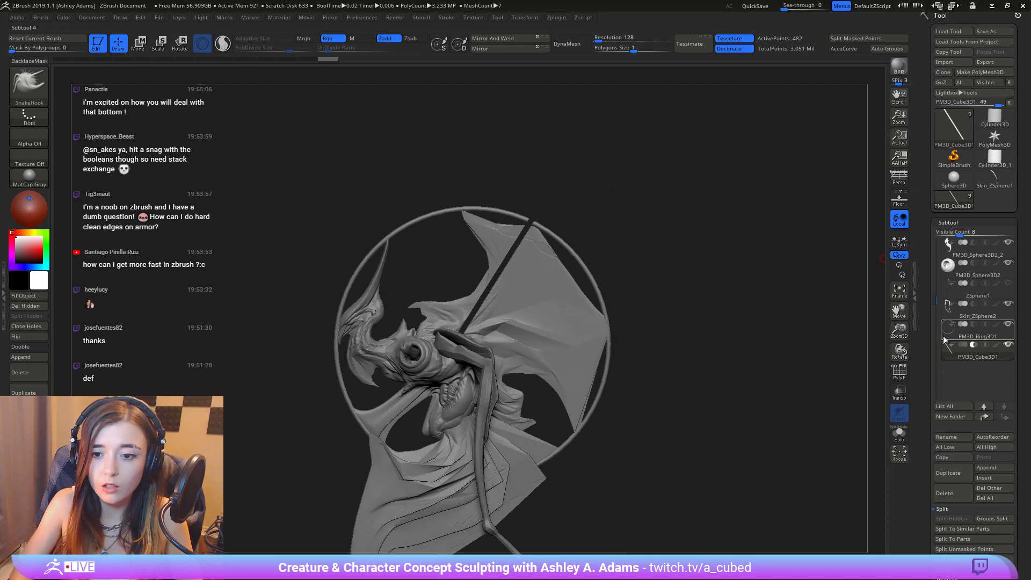
click(984, 330)
key(ctrl+shift+d)
click(1008, 418)
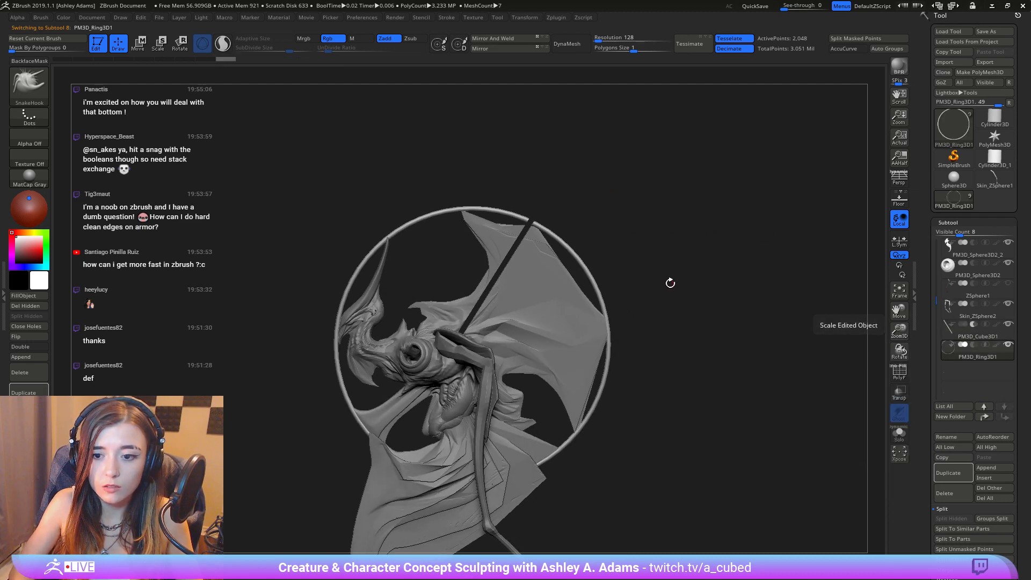
alt+drag(604, 331, 702, 276)
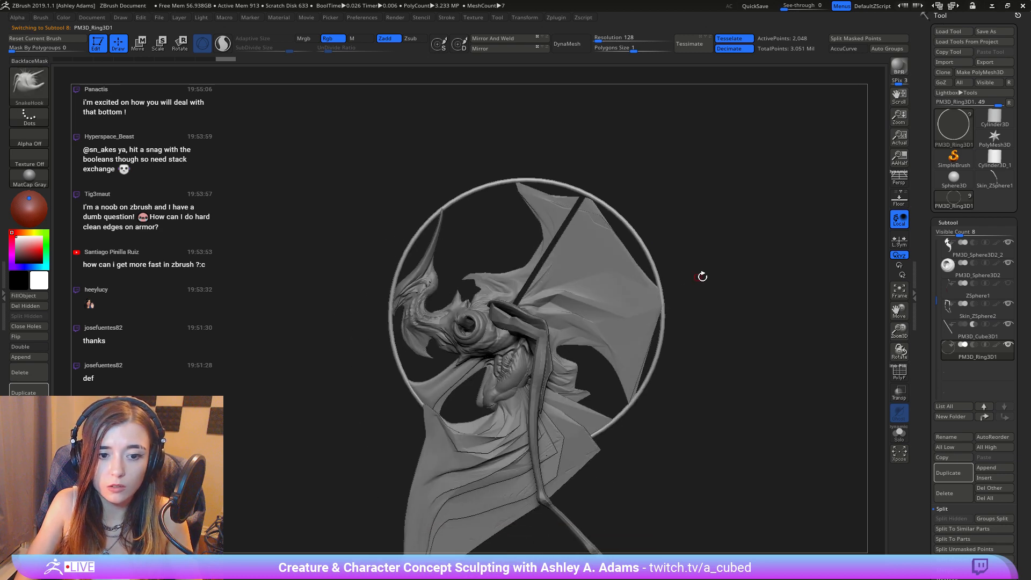
Step: Select the bar again, narrow it and rotate it to a flatter diagonal across the middle of the wing
click(946, 334)
key(w)
alt+drag(682, 182, 674, 231)
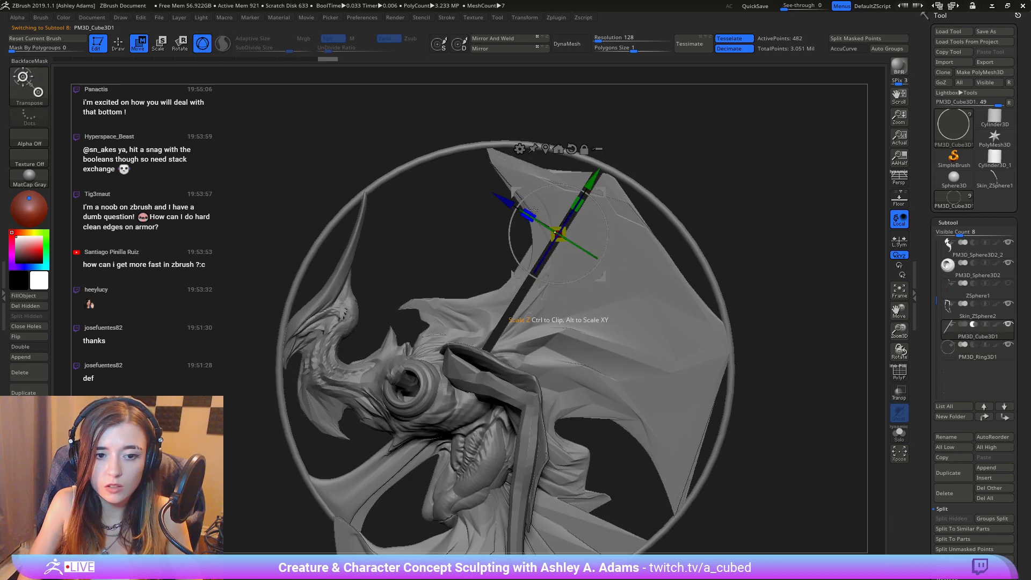
mouse_move(528, 215)
mouse_down()
mouse_move(582, 238)
mouse_move(509, 202)
mouse_move(529, 216)
mouse_move(518, 210)
mouse_up()
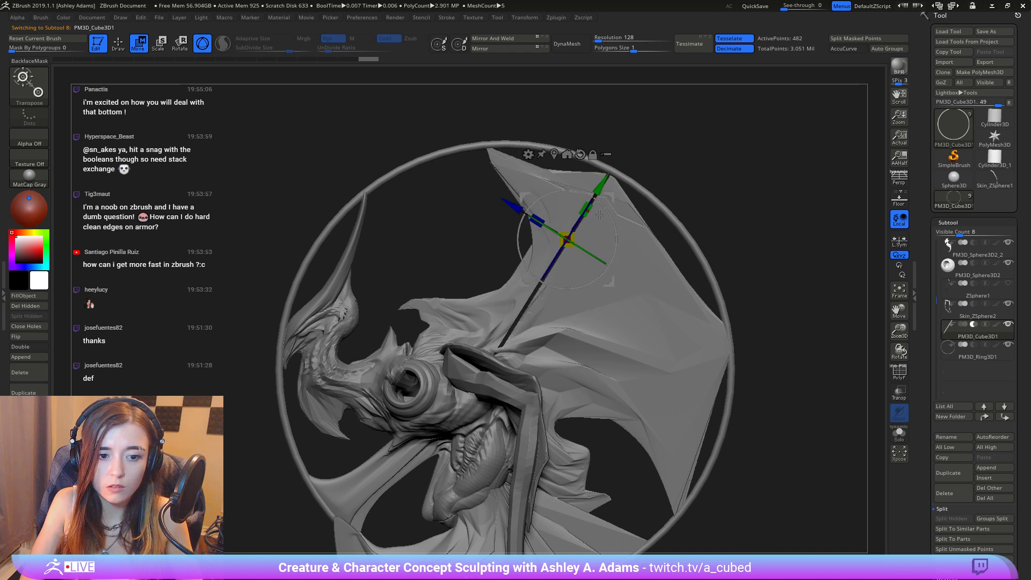
drag(613, 221, 619, 237)
drag(526, 189, 548, 214)
drag(635, 249, 636, 257)
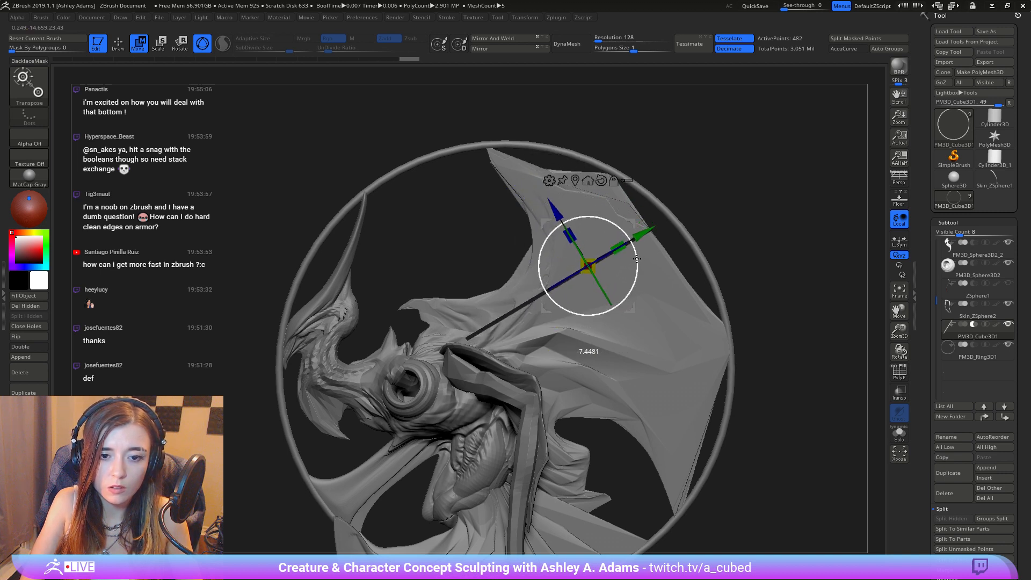
drag(558, 208, 567, 224)
key(q)
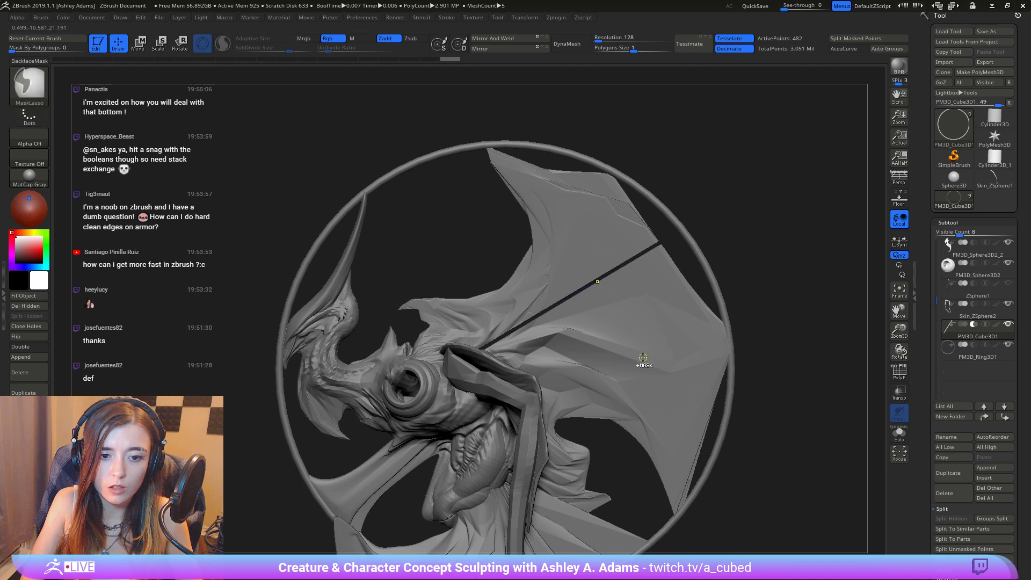
Step: Fine-tune the bar's angle and slide it along its length toward the creature's body
ctrl+right_drag(643, 364, 566, 116)
mouse_move(569, 267)
right_down()
mouse_move(648, 237)
mouse_move(705, 288)
right_up()
key(w)
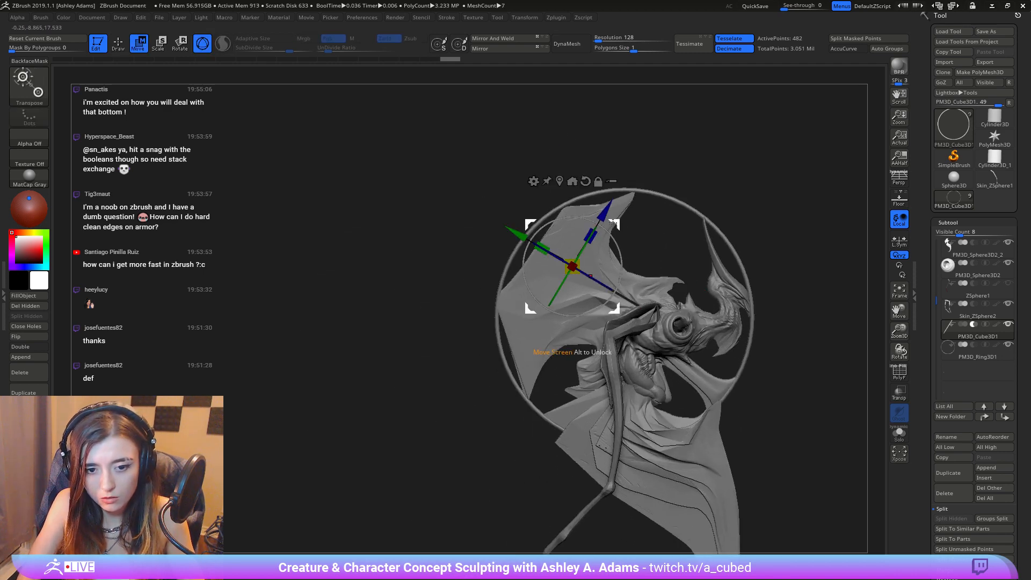
drag(622, 268, 619, 275)
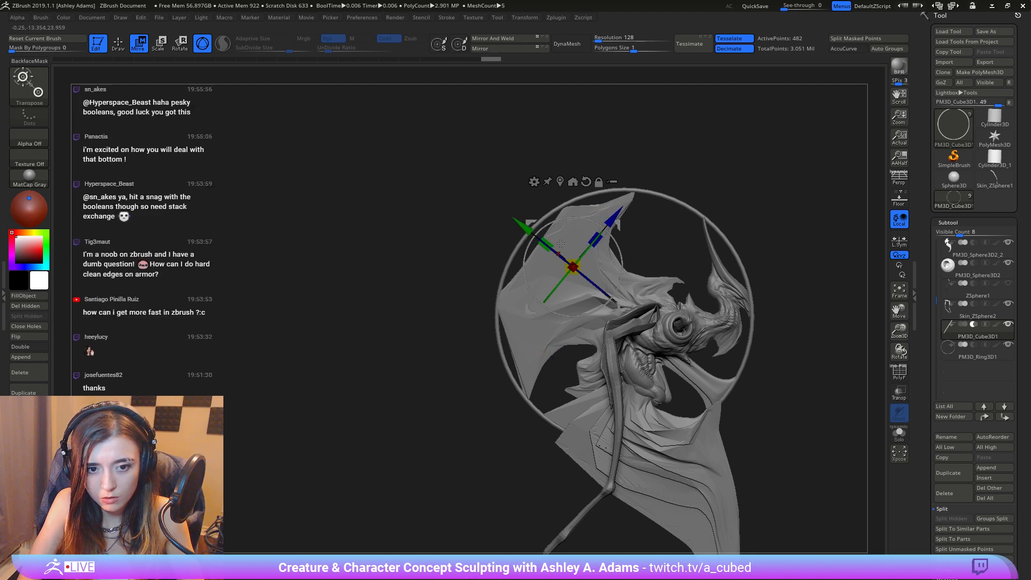
drag(532, 232, 557, 266)
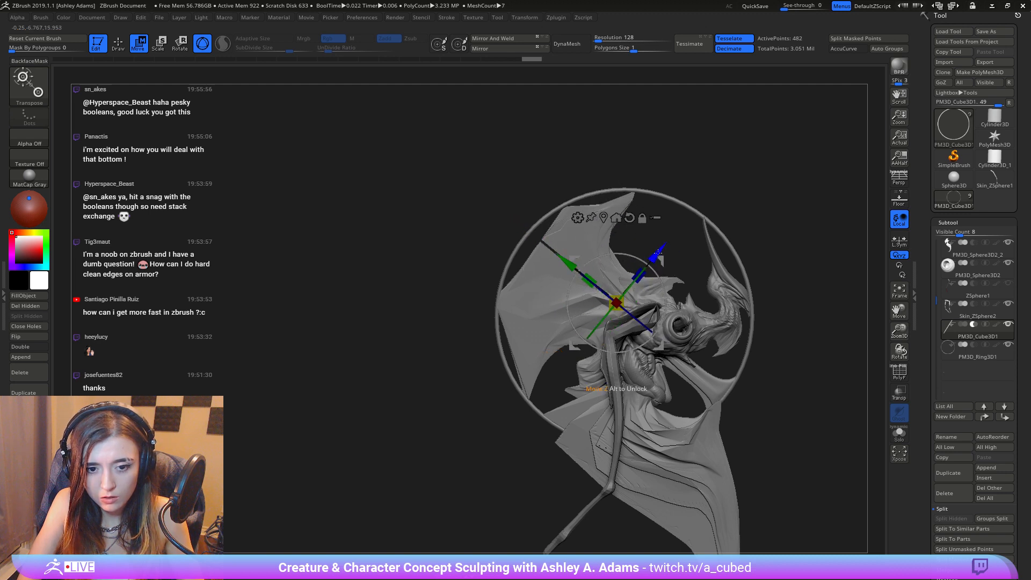
drag(657, 255, 653, 263)
mouse_move(574, 276)
mouse_down()
mouse_move(545, 252)
mouse_move(552, 258)
mouse_up()
key(q)
Step: Lengthen the bar so its cut continues through the lower front fin, and make it slightly thinner
mouse_move(768, 327)
mouse_down()
mouse_move(596, 329)
mouse_move(680, 298)
mouse_move(692, 323)
mouse_move(683, 344)
mouse_move(698, 344)
mouse_move(603, 260)
mouse_up()
key(w)
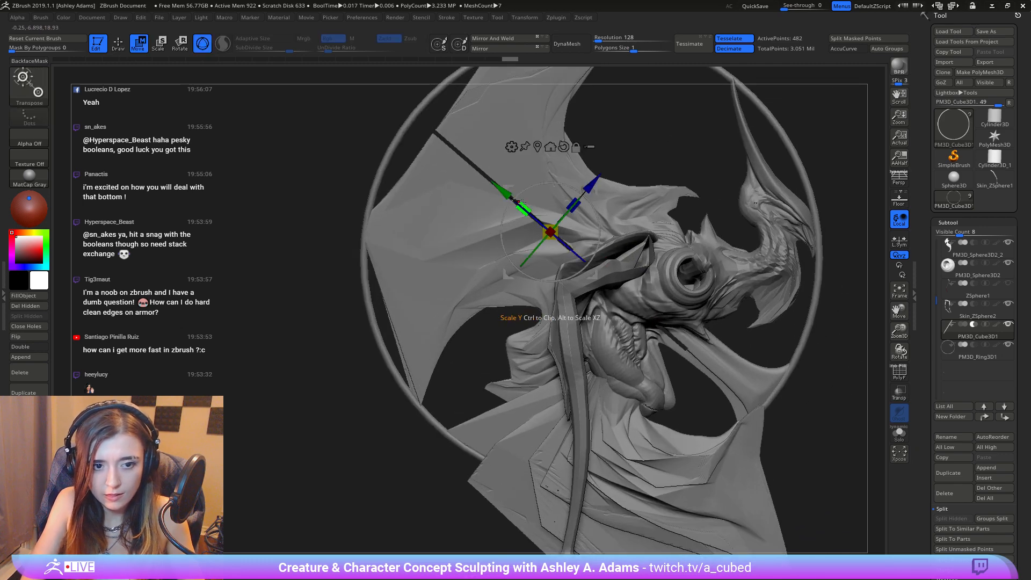
drag(491, 185, 470, 167)
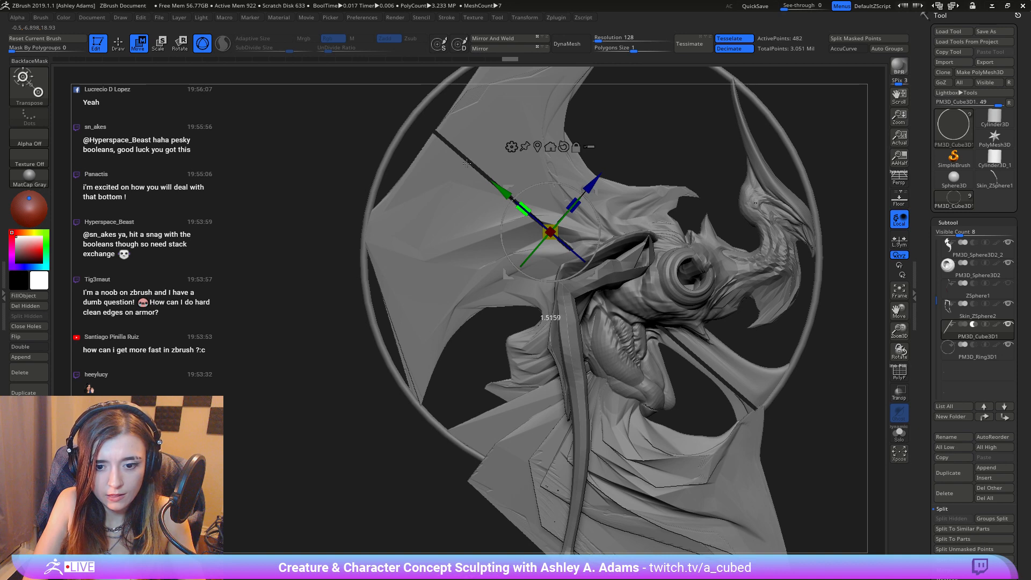
key(q)
mouse_move(653, 171)
alt+mouse_down()
mouse_move(545, 141)
mouse_move(600, 232)
mouse_move(537, 214)
alt+mouse_up()
alt+drag(537, 178, 601, 181)
key(w)
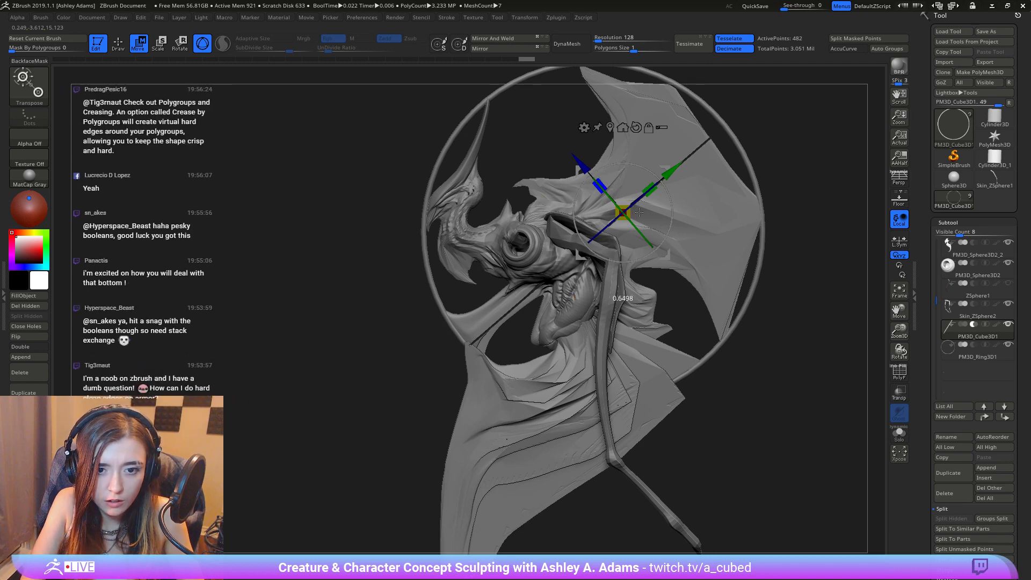
drag(639, 212, 640, 213)
alt+drag(521, 153, 514, 203)
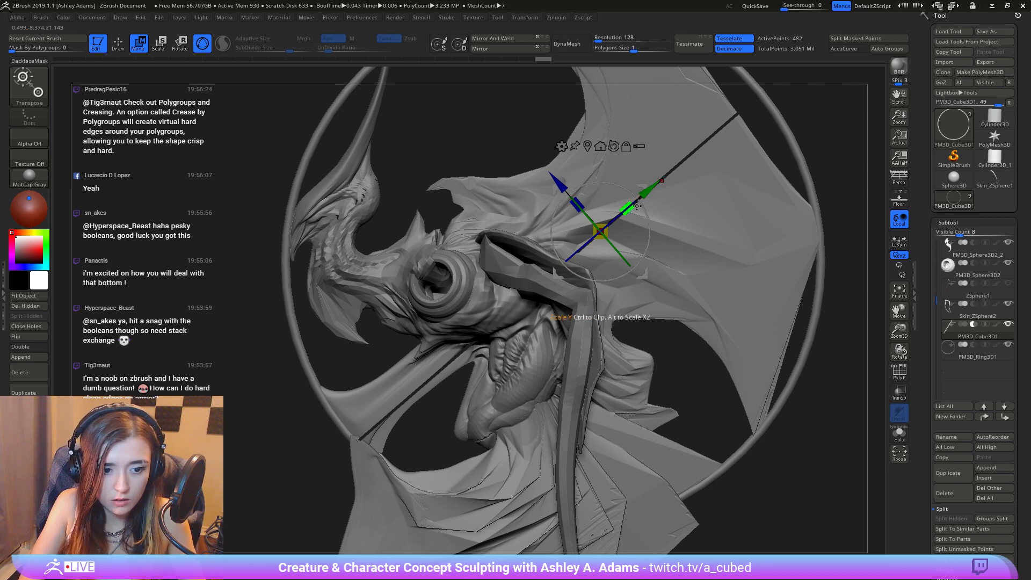
Step: Scale the bar outward along its X axis so it cuts through the full depth of the wing and fin
right_drag(637, 206, 537, 339)
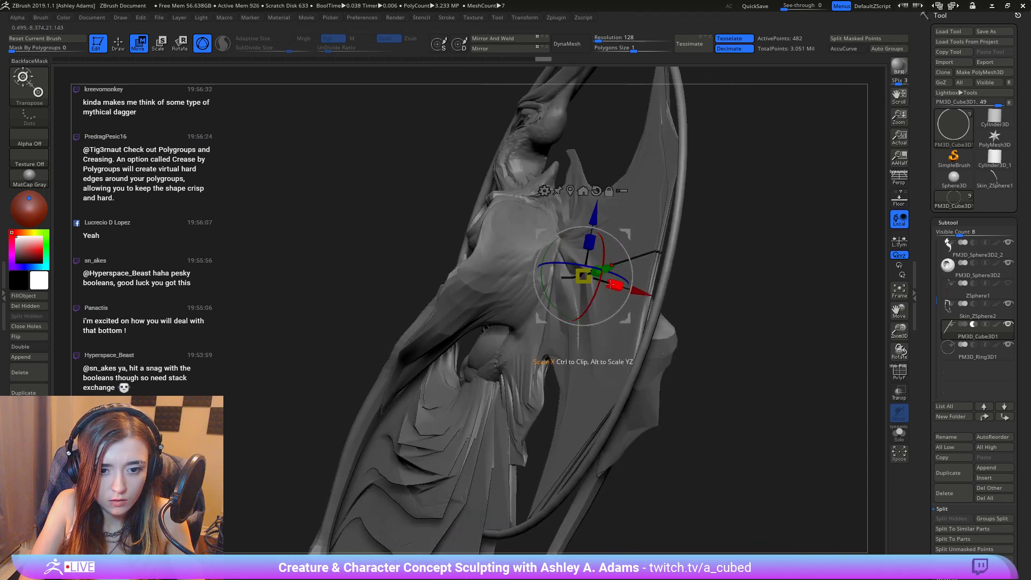
drag(611, 283, 681, 309)
mouse_move(709, 337)
right_down()
mouse_move(622, 355)
mouse_move(492, 352)
mouse_move(549, 337)
mouse_move(652, 413)
right_up()
key(q)
Step: Switch to the front fin subtool and adjust the fin's narrow edge along the slot near the ring with SnakeHook and smoothing
alt+click(554, 364)
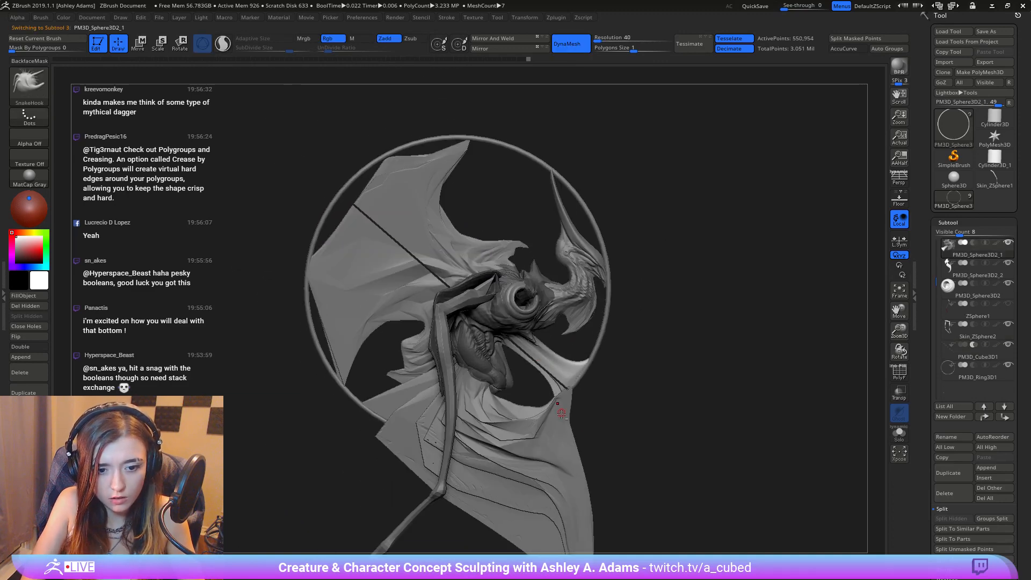
alt+right_drag(561, 411, 556, 300)
key(space)
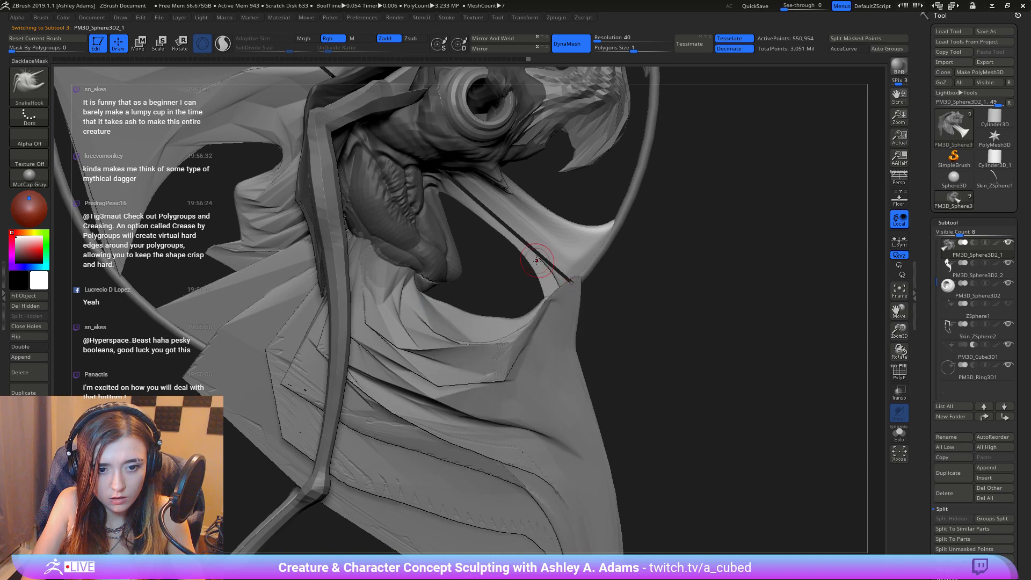
key(space)
key(shift)
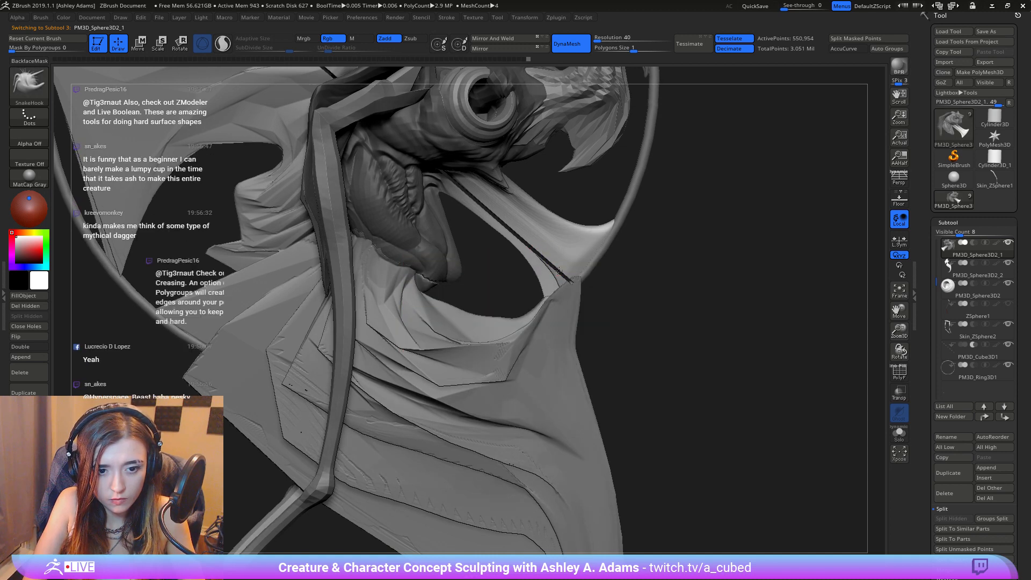
key(space)
drag(558, 290, 567, 290)
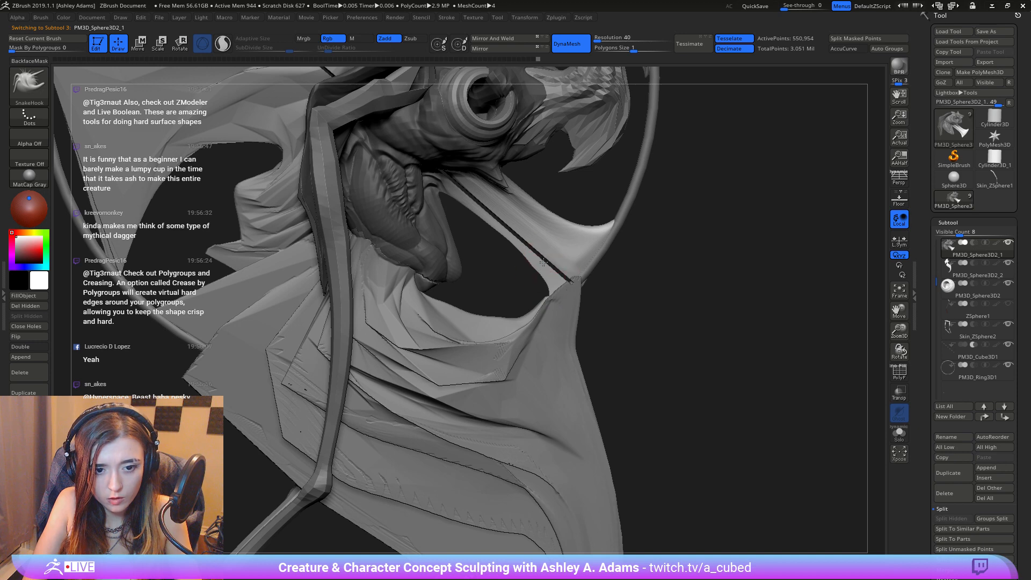
key(shift)
shift+drag(535, 290, 583, 288)
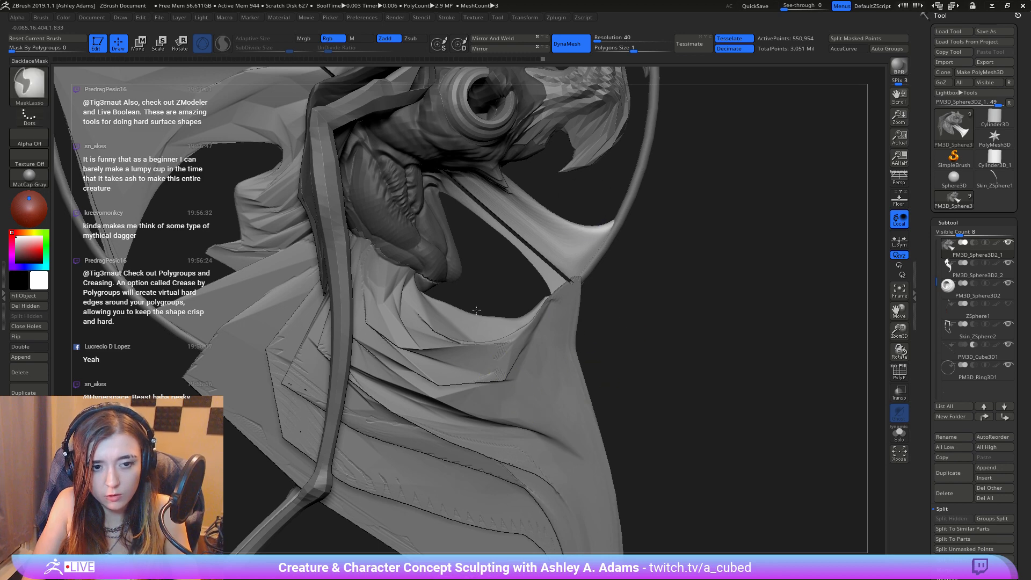
mouse_move(580, 281)
ctrl+right_down()
mouse_move(522, 177)
mouse_move(569, 312)
mouse_move(614, 233)
mouse_move(628, 82)
ctrl+right_up()
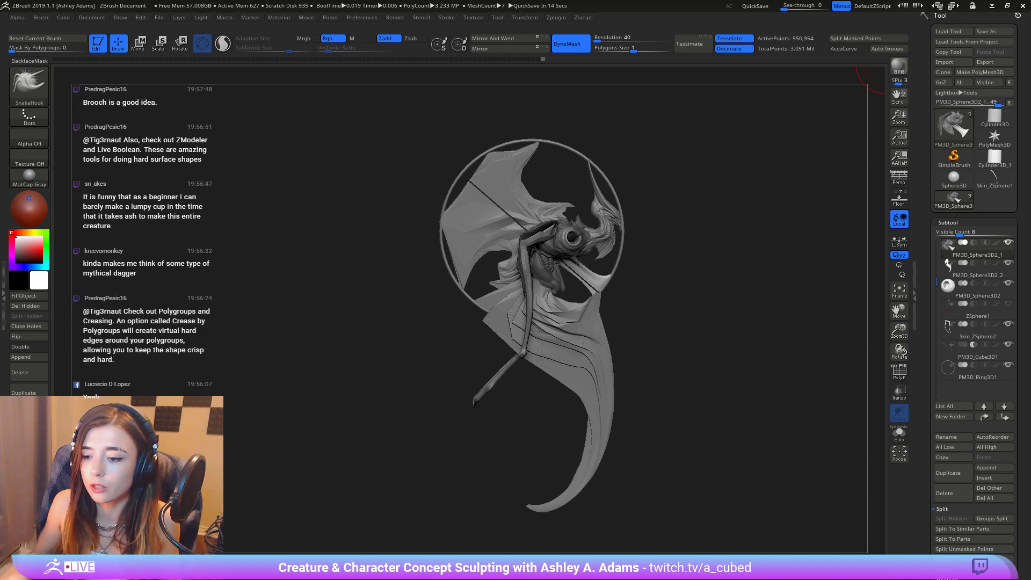
Step: Switch to the wing and tail subtool and push the wing's outer edge toward the ring around the slot with a large SnakeHook brush
drag(613, 321, 541, 347)
right_drag(541, 347, 651, 330)
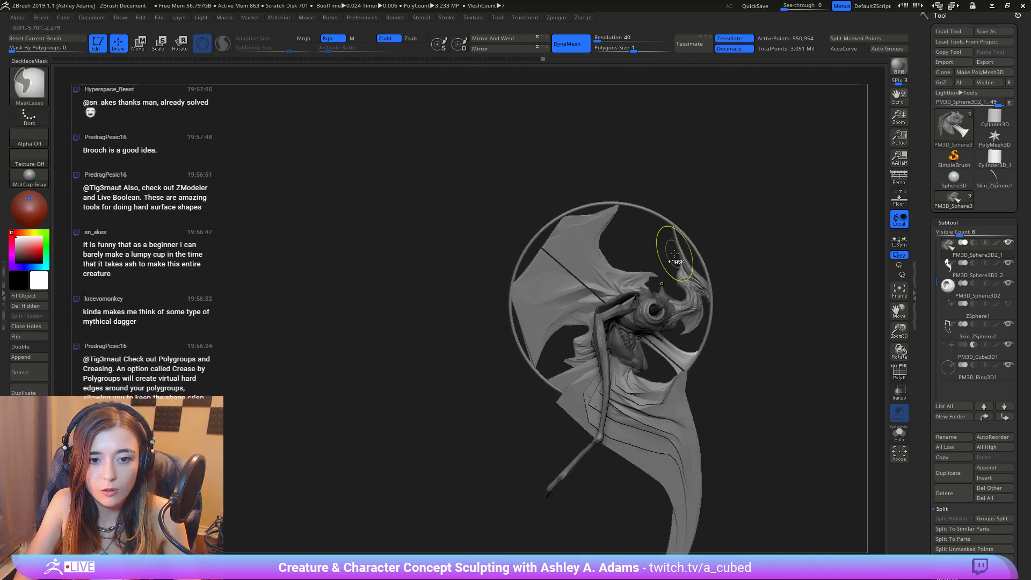
ctrl+right_drag(674, 253, 620, 294)
alt+click(516, 206)
key(space)
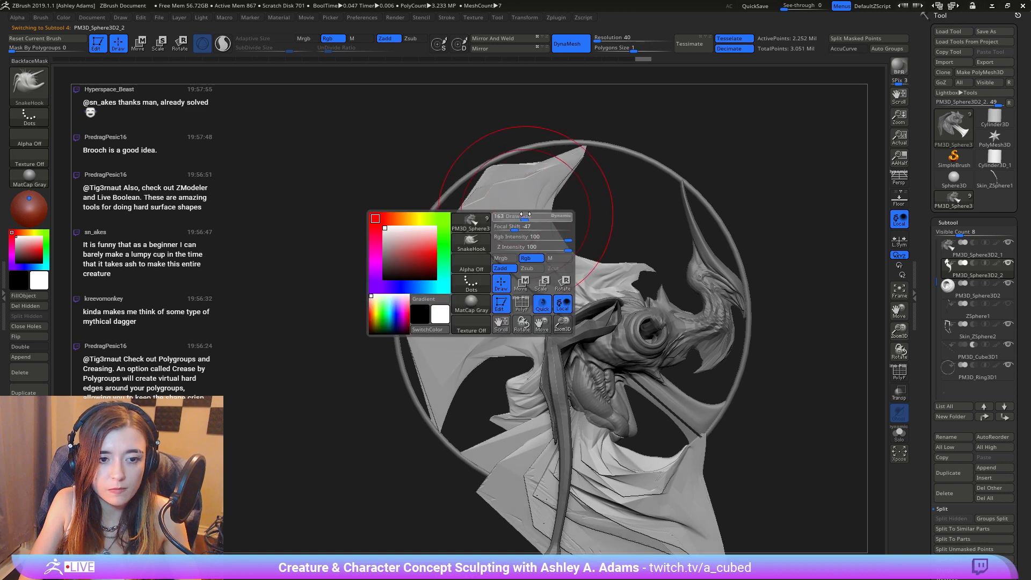
alt+right_drag(454, 247, 505, 221)
drag(504, 222, 499, 208)
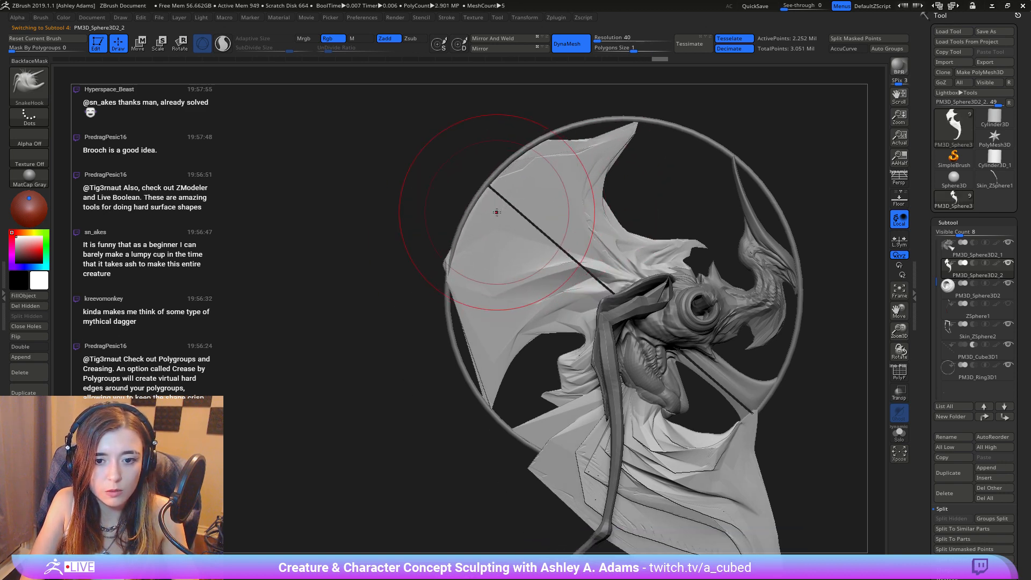
mouse_move(349, 276)
ctrl+right_down()
mouse_move(460, 172)
mouse_move(475, 289)
ctrl+right_up()
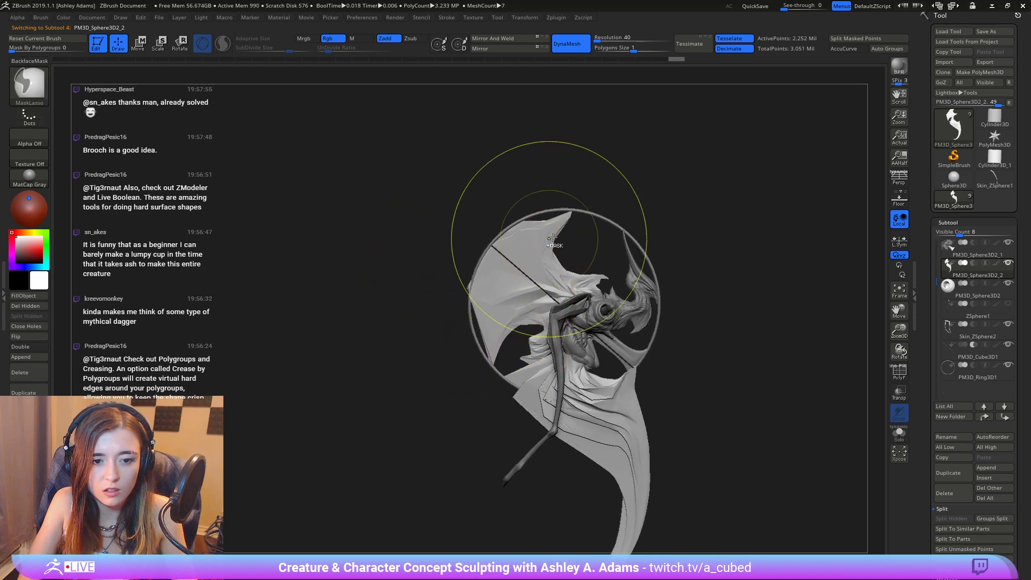
Step: Reduce the brush size, pull the wing's upper edge out to the ring and drag its tip forward
key(space)
drag(553, 259, 523, 230)
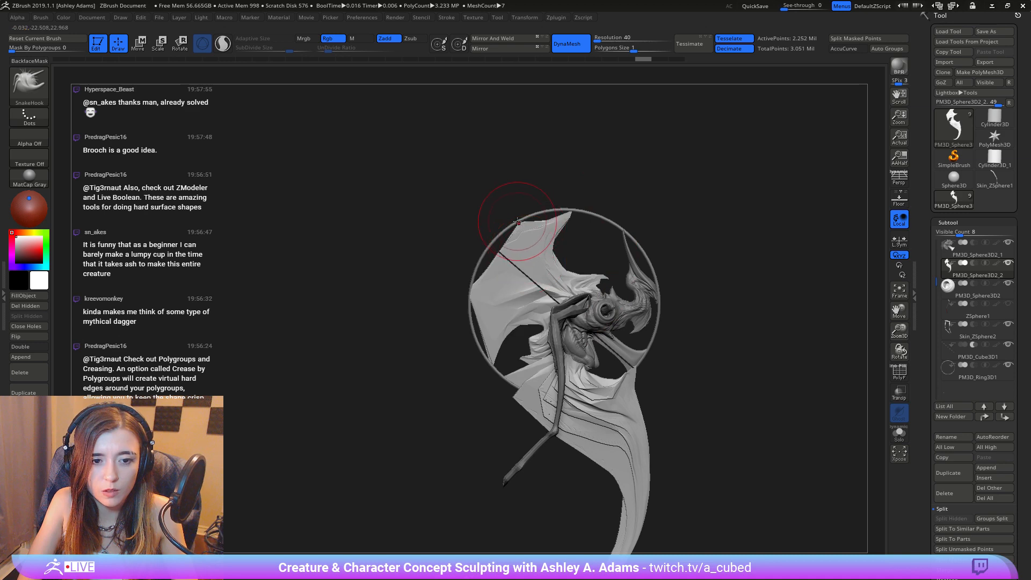
key(space)
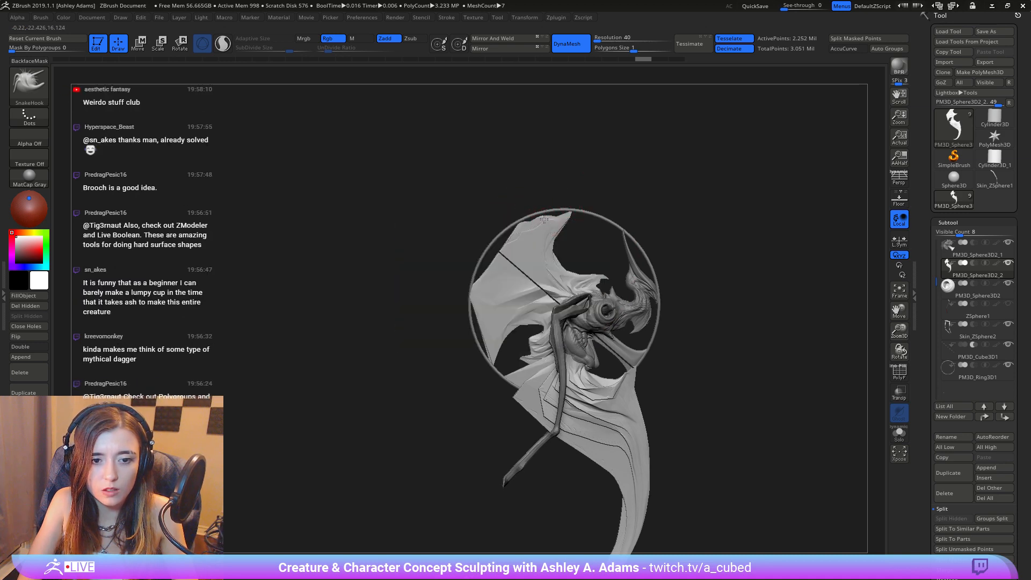
mouse_move(544, 216)
mouse_down()
mouse_move(530, 222)
mouse_move(580, 212)
mouse_move(553, 203)
mouse_move(579, 200)
mouse_move(571, 216)
mouse_move(582, 214)
mouse_move(520, 219)
mouse_move(589, 222)
mouse_up()
Step: Extend the wing's tip into a curved point following the ring's inner edge, and smooth the tip
key(space)
key(space)
click(552, 208)
key(space)
key(space)
click(591, 211)
key(space)
click(508, 252)
key(space)
click(606, 222)
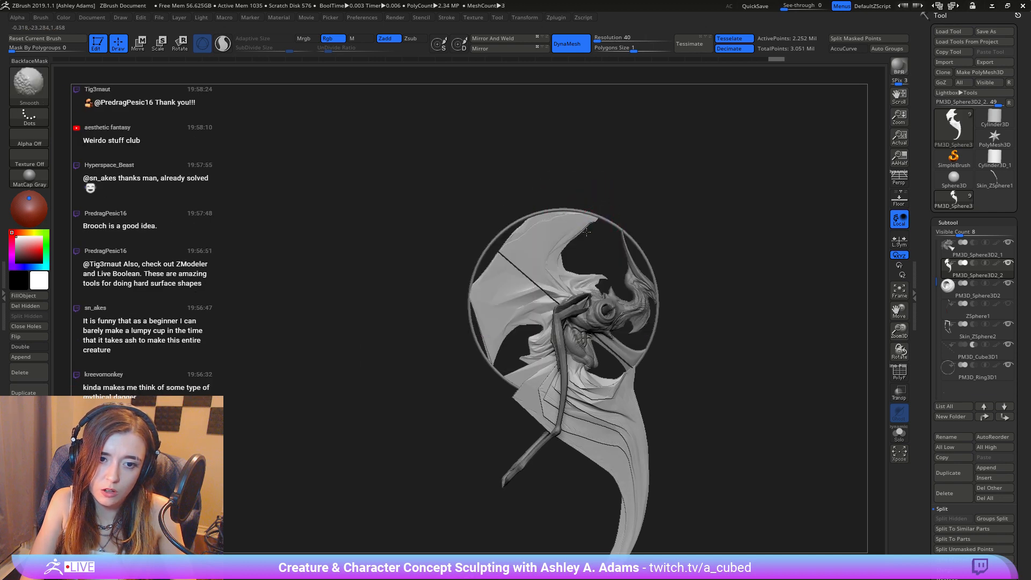
right_drag(598, 228, 591, 227)
shift+drag(590, 220, 585, 219)
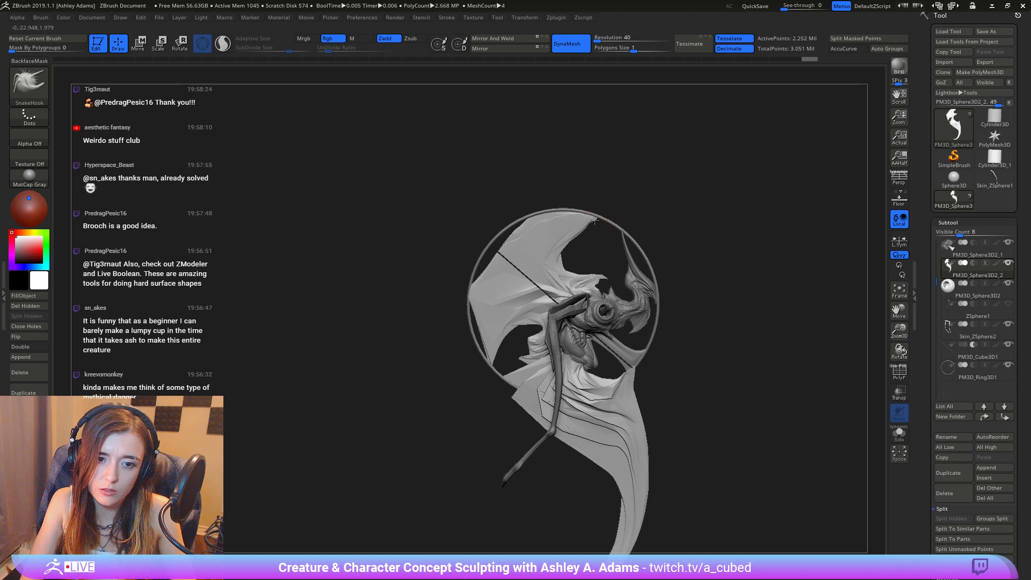
mouse_move(583, 264)
ctrl+right_down()
mouse_move(569, 241)
mouse_move(603, 217)
ctrl+right_up()
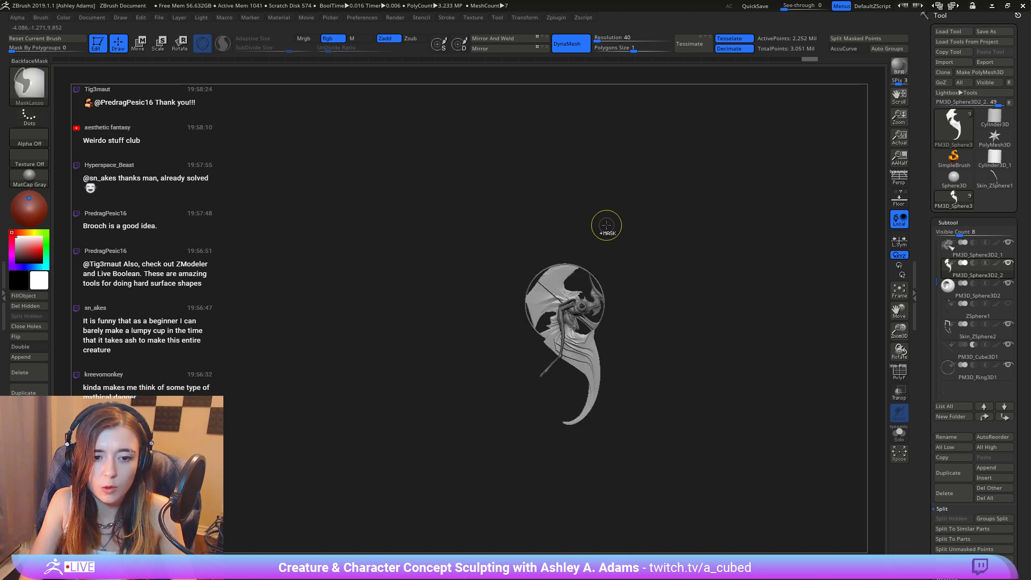
Step: Adjust the wing's outer corner where it meets the ring with a smaller SnakeHook brush, and smooth the edge above the slot
mouse_move(628, 348)
ctrl+right_down()
mouse_move(599, 417)
mouse_move(638, 146)
ctrl+right_up()
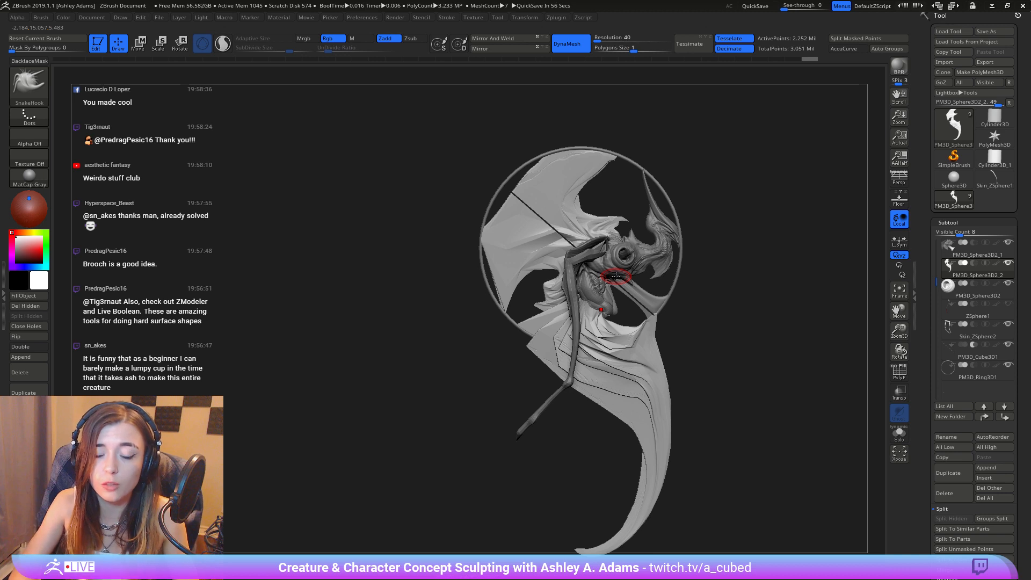
right_drag(521, 221, 505, 280)
key(space)
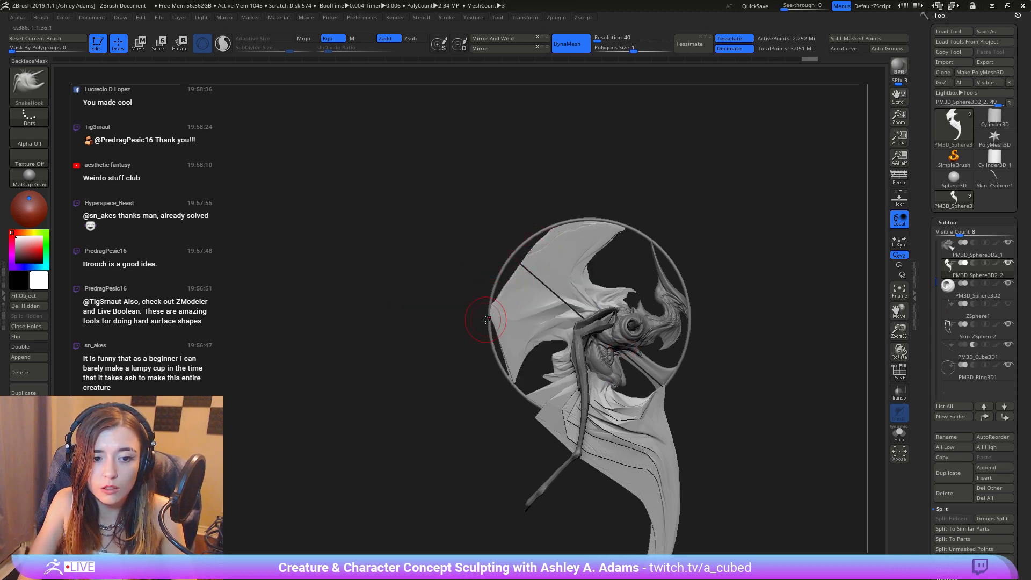
key(space)
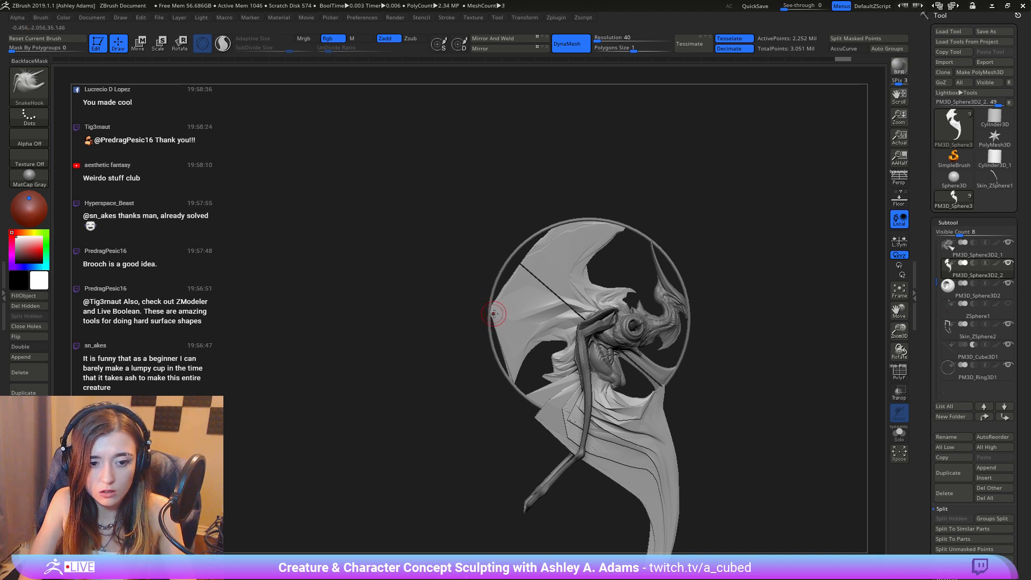
key(shift)
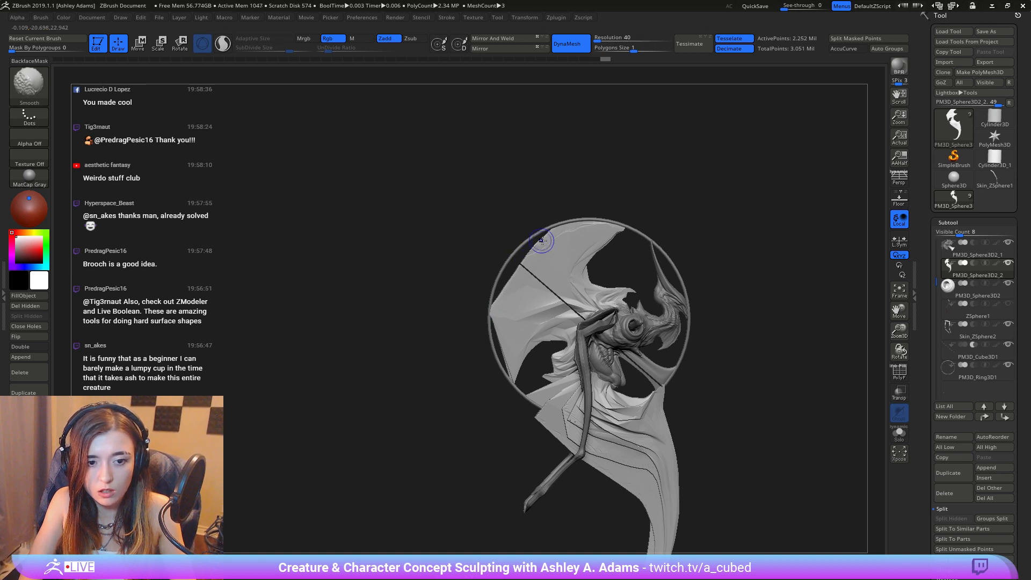
Step: From the model's opposite side, nudge the wing's upper edge and the rim of its lower notch with SnakeHook, adjusting the brush size
ctrl+right_drag(551, 232, 517, 203)
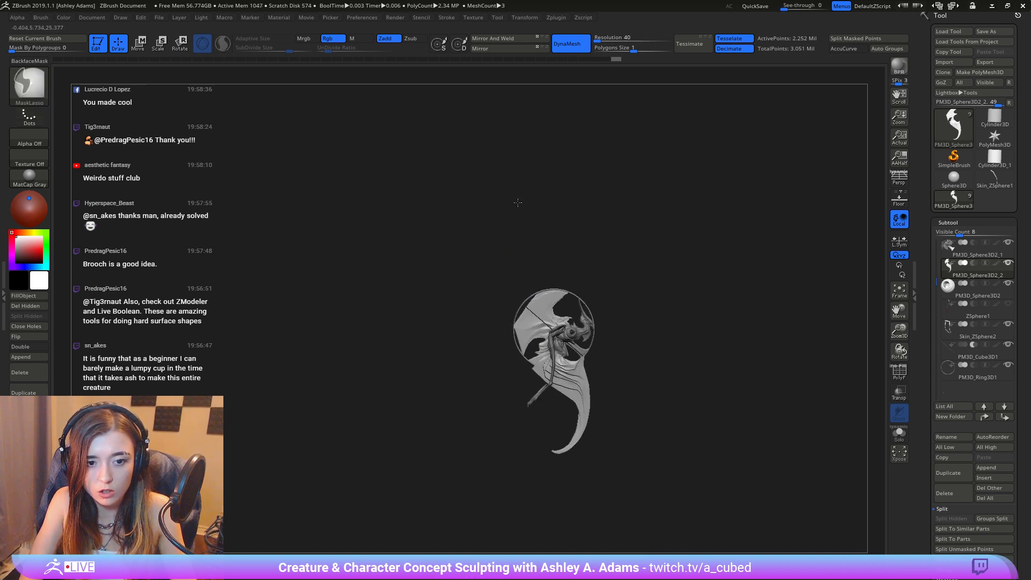
right_drag(517, 289, 625, 311)
ctrl+right_drag(607, 366, 581, 402)
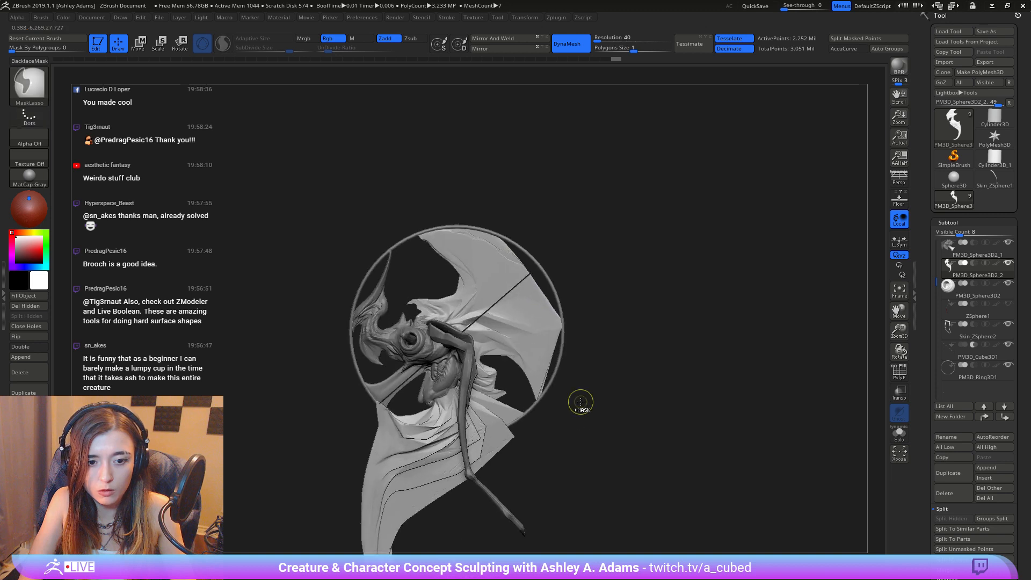
right_click(511, 400)
alt+right_drag(531, 352, 594, 378)
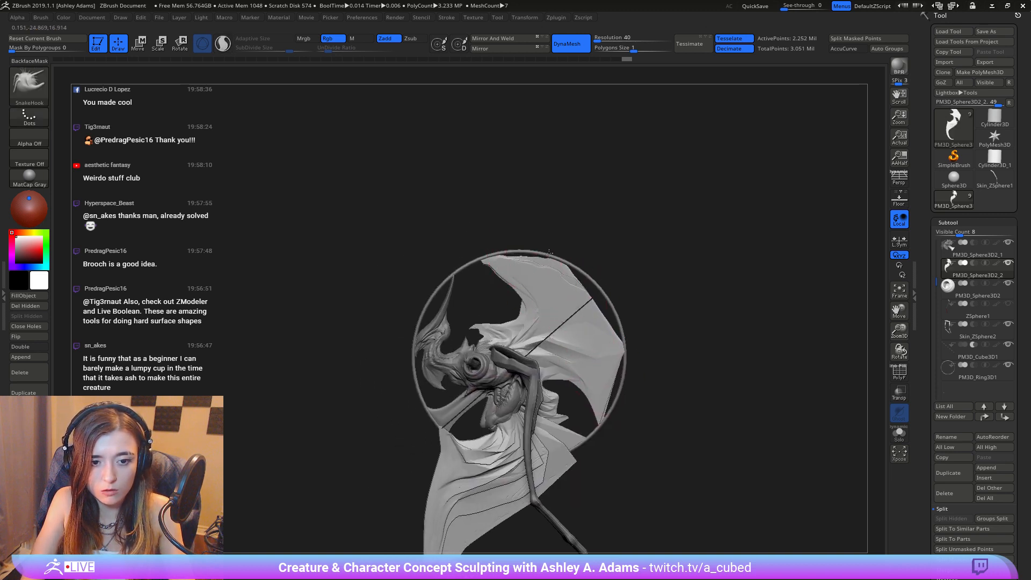
alt+right_drag(524, 281, 558, 283)
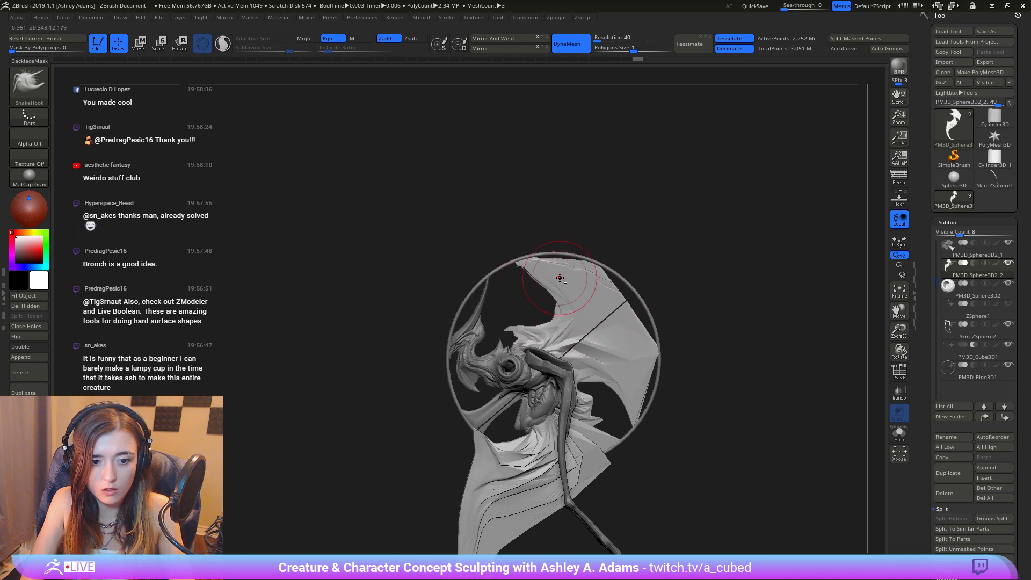
key(space)
click(542, 273)
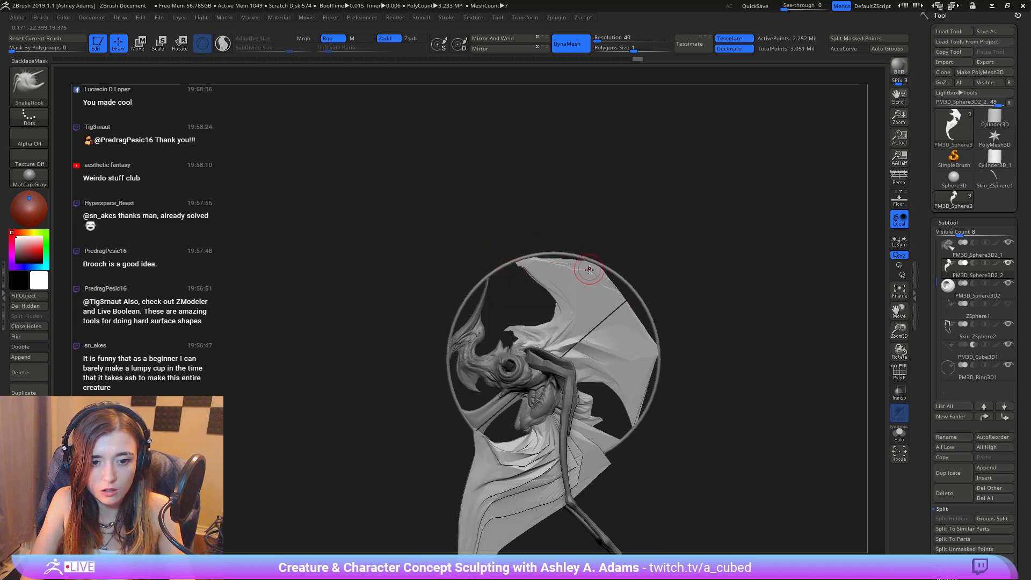
key(space)
click(597, 350)
drag(612, 390, 608, 383)
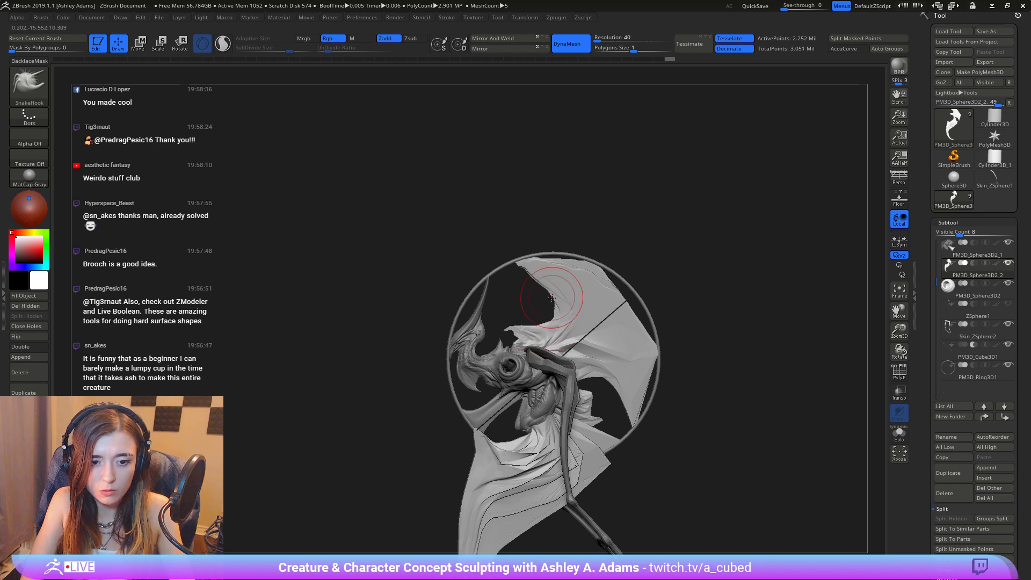
Step: Shift the wing's inner curve upward and pull its tip forward along the ring with SnakeHook, reducing the draw size from 58 to 33
drag(552, 297, 553, 286)
key(space)
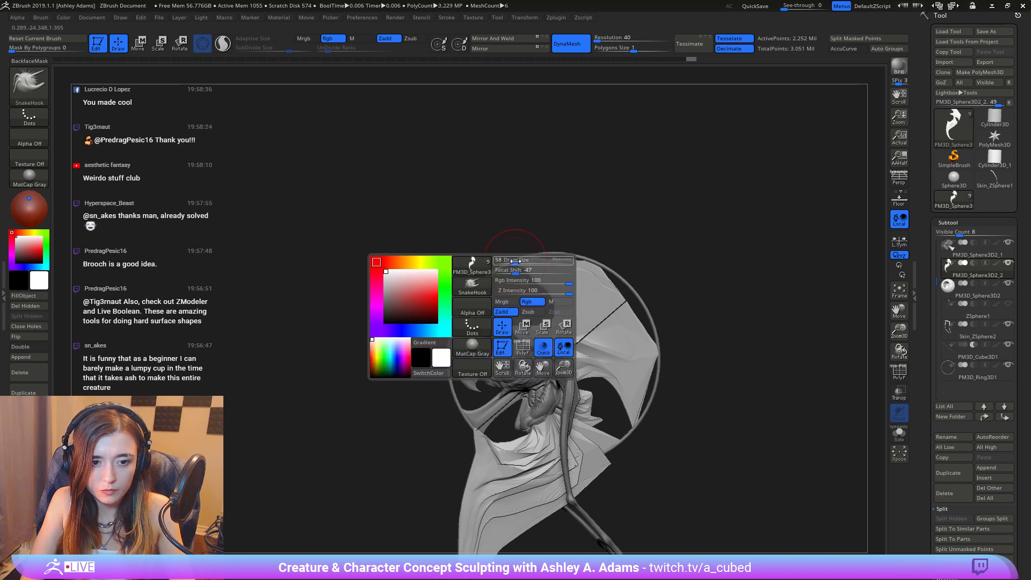
key(space)
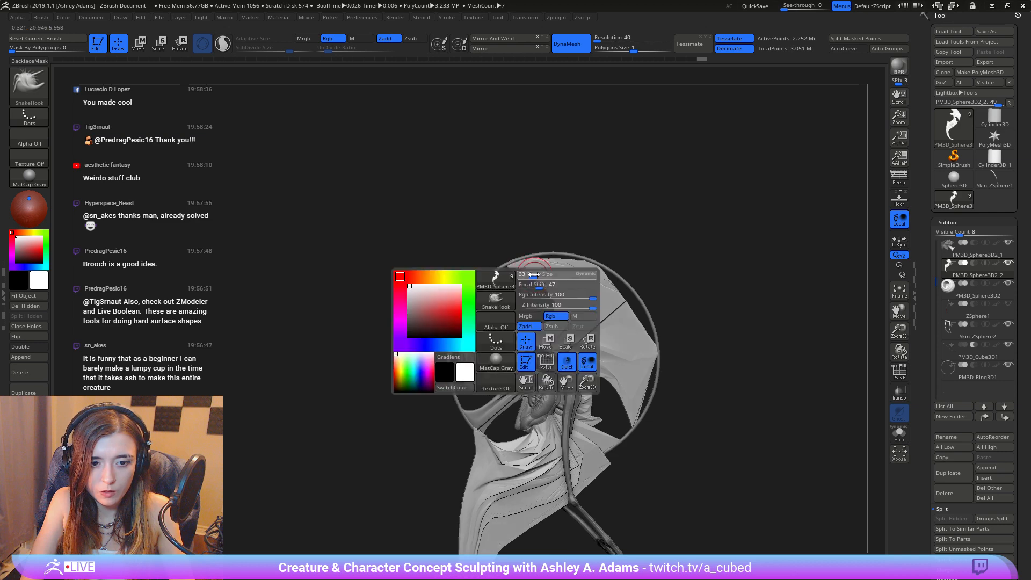
key(space)
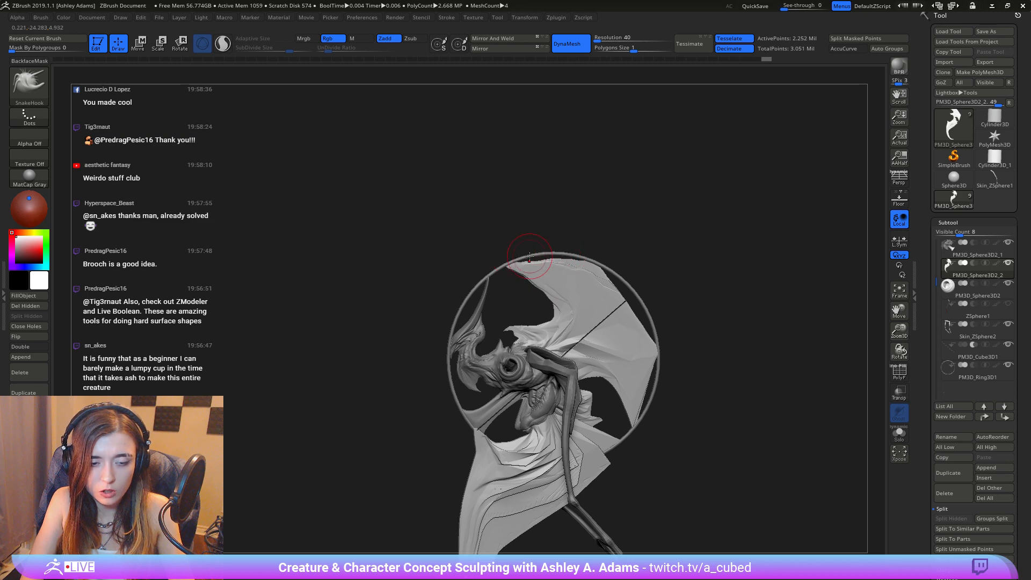
Step: Raise the wing's upper edge toward the ring with SnakeHook and smooth the contour
ctrl+right_drag(579, 293, 533, 205)
alt+right_drag(546, 293, 565, 249)
ctrl+right_drag(565, 249, 609, 276)
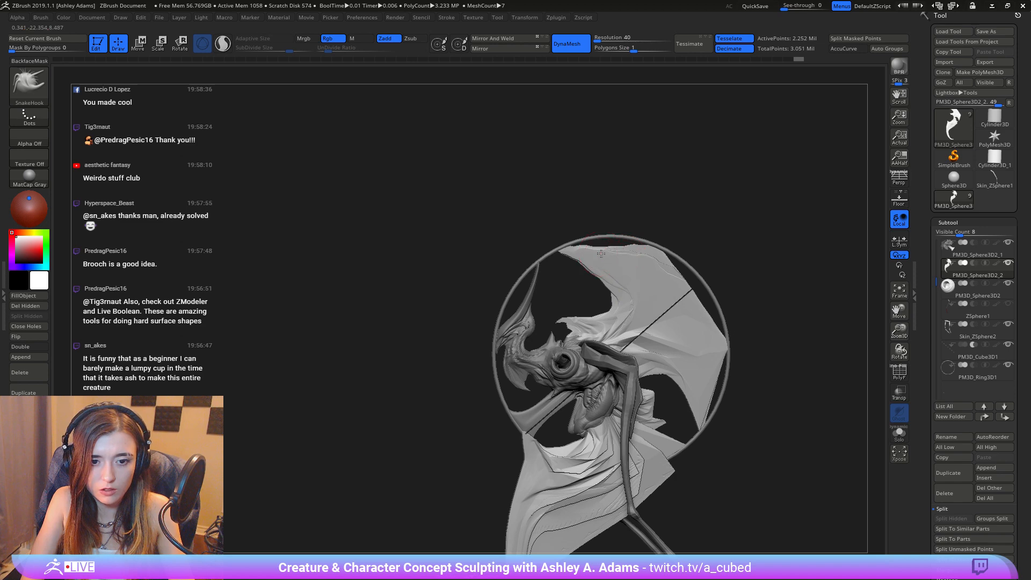
drag(633, 239, 643, 247)
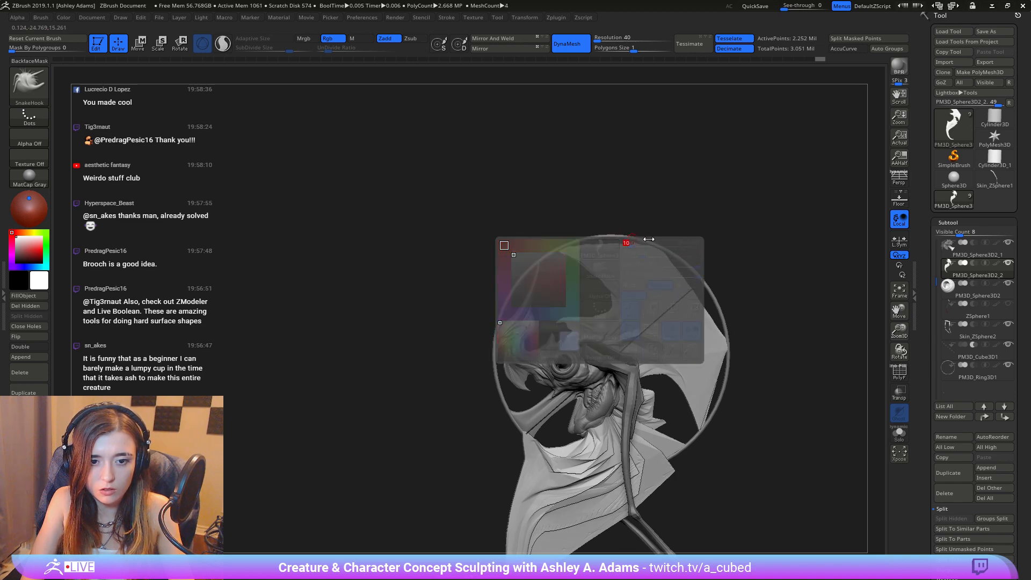
key(space)
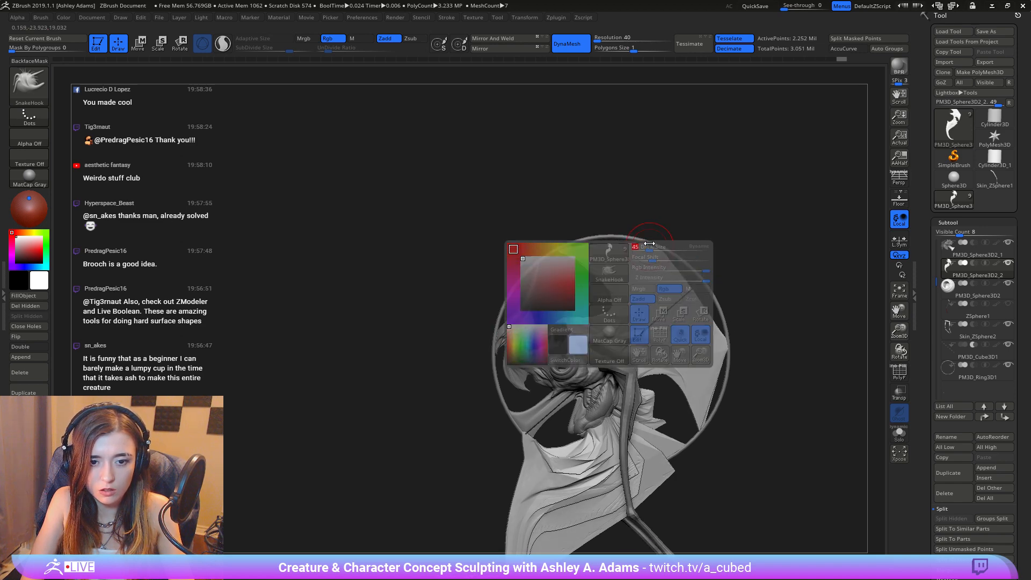
key(shift)
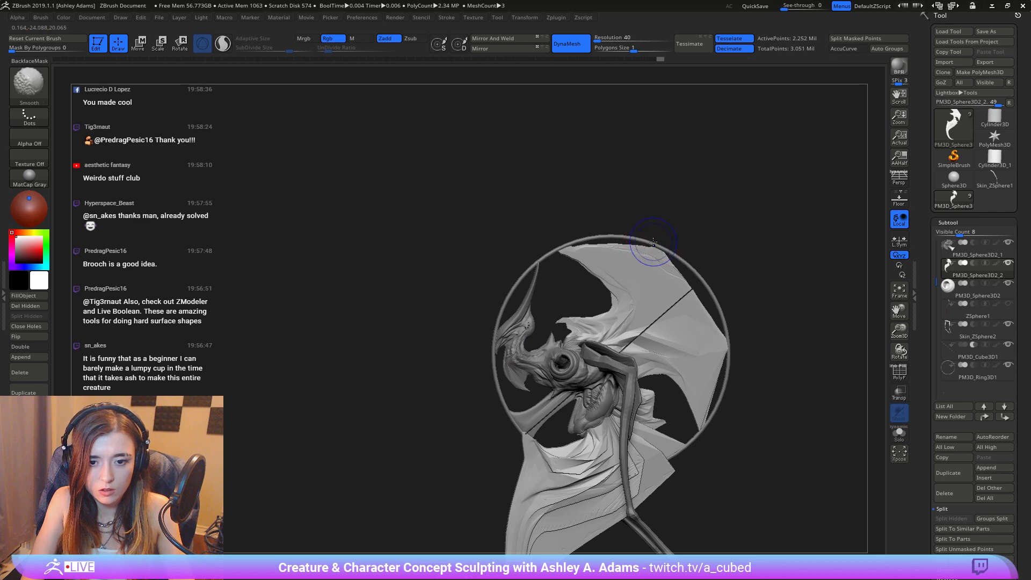
Step: Pull the wing's pointed tip out to the ring with a small SnakeHook brush and smooth the tip
key(space)
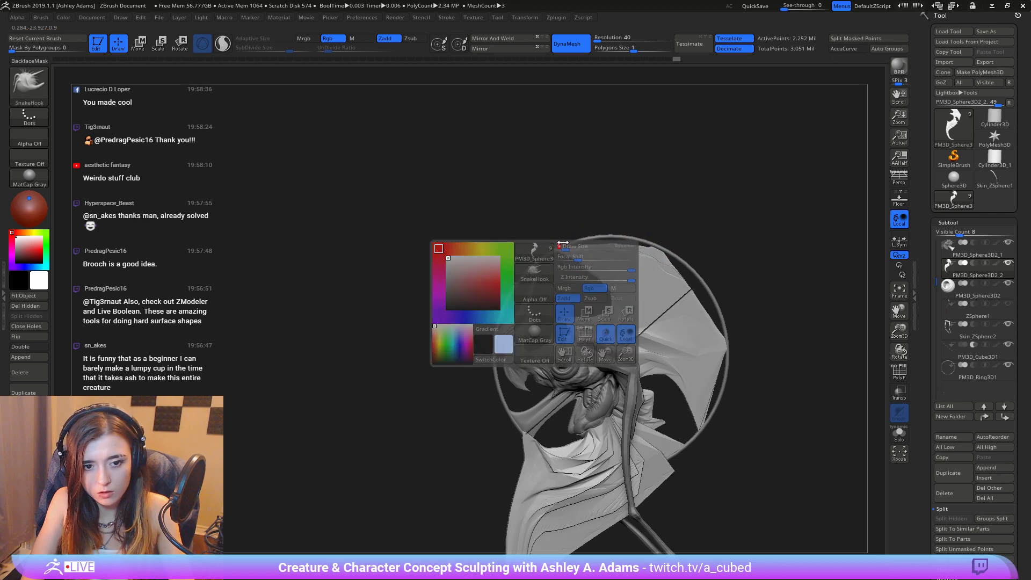
key(space)
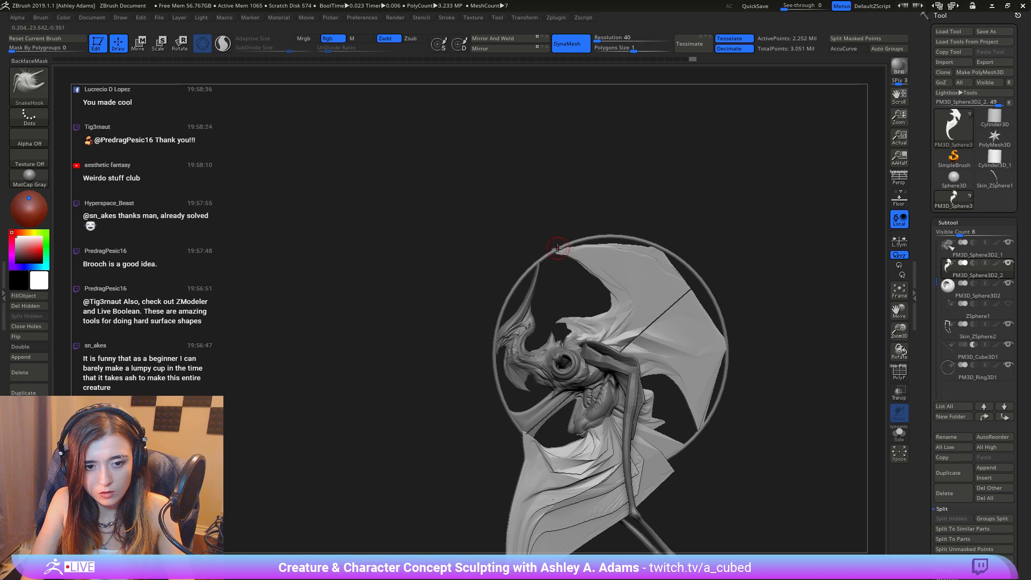
key(shift)
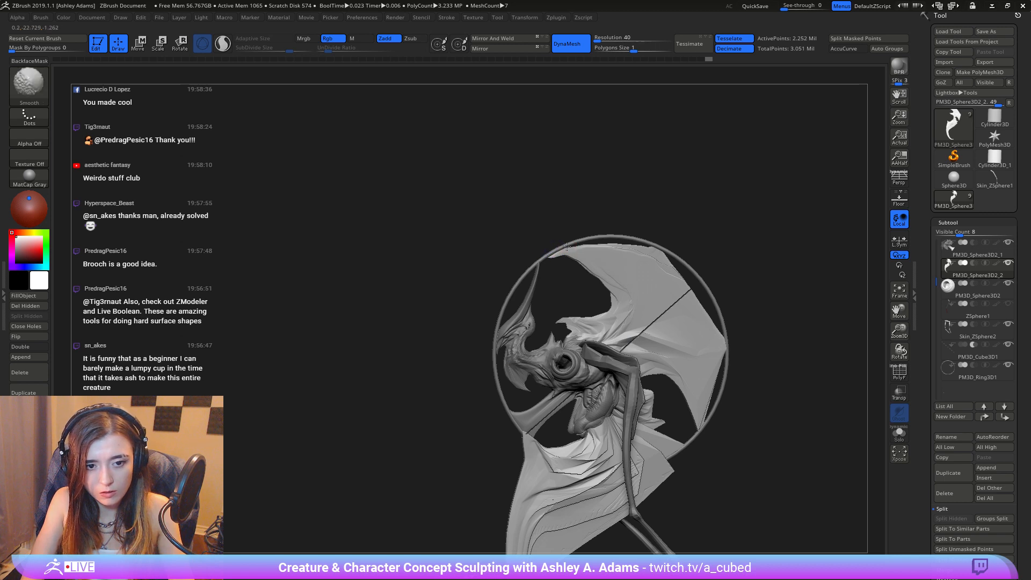
mouse_move(567, 247)
shift+mouse_down()
mouse_move(553, 256)
mouse_move(577, 252)
shift+mouse_up()
Step: From the creature's other side, push the wing's large inner curve back and reshape the rim of the lower notch
mouse_move(610, 384)
ctrl+right_down()
mouse_move(553, 317)
mouse_move(659, 329)
mouse_move(628, 390)
mouse_move(627, 346)
mouse_move(639, 417)
ctrl+right_up()
right_click(534, 246)
alt+right_drag(545, 232, 579, 261)
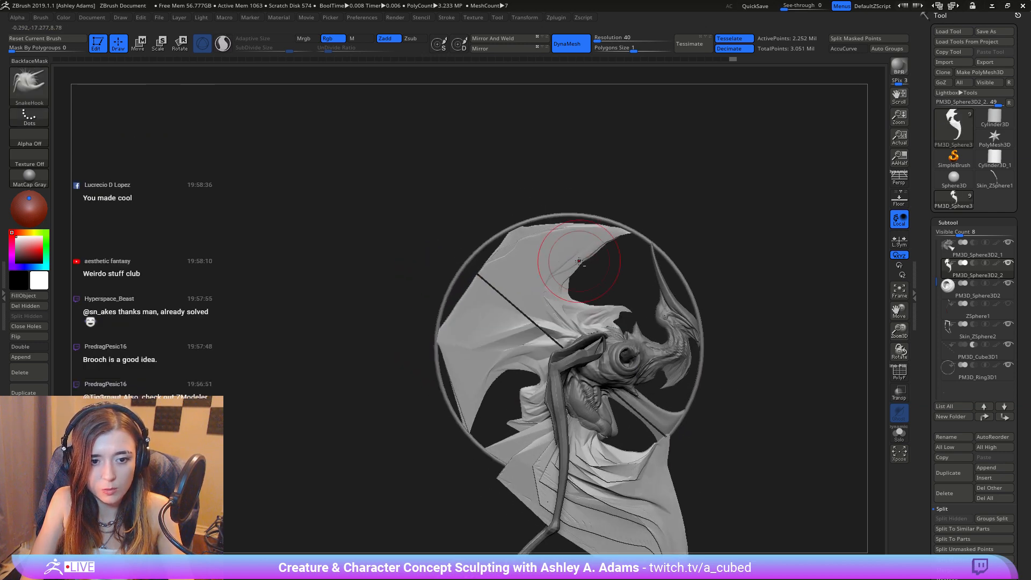
drag(581, 268, 564, 260)
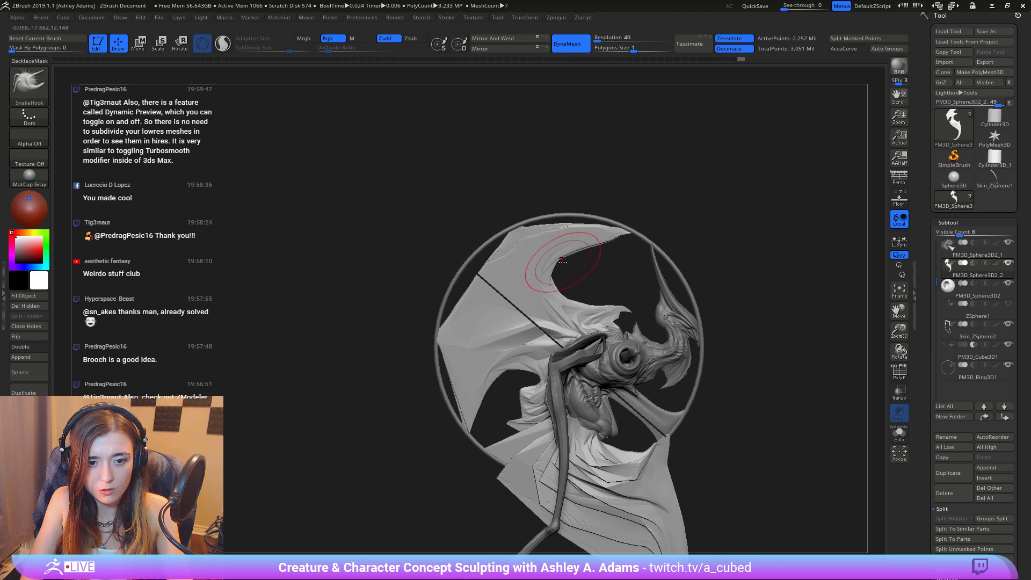
drag(507, 378, 502, 371)
drag(497, 377, 510, 331)
right_click(520, 329)
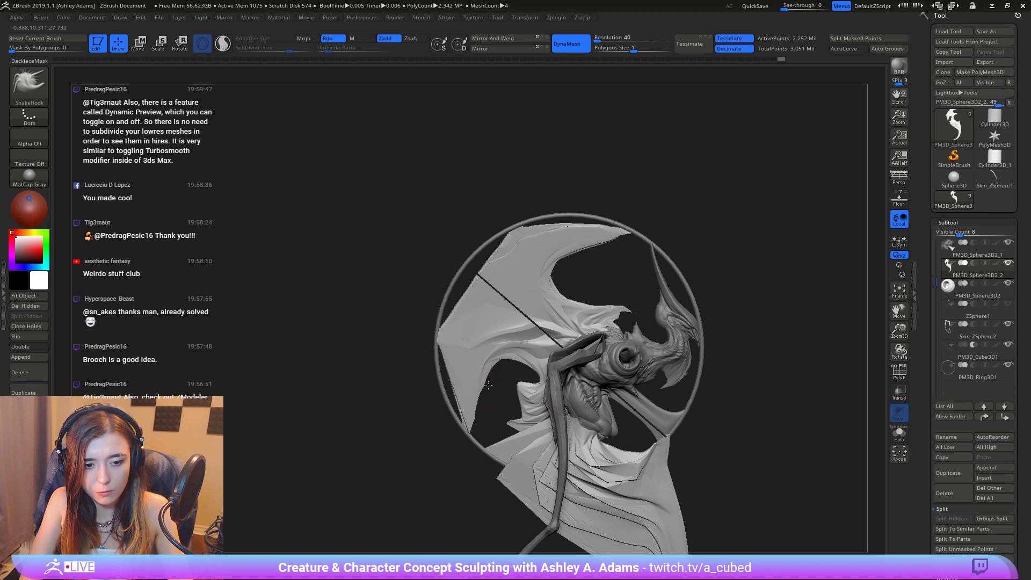
Step: Bend the wing's tip up against the ring with a resized SnakeHook brush and refine the curve beneath it
alt+drag(514, 385, 569, 306)
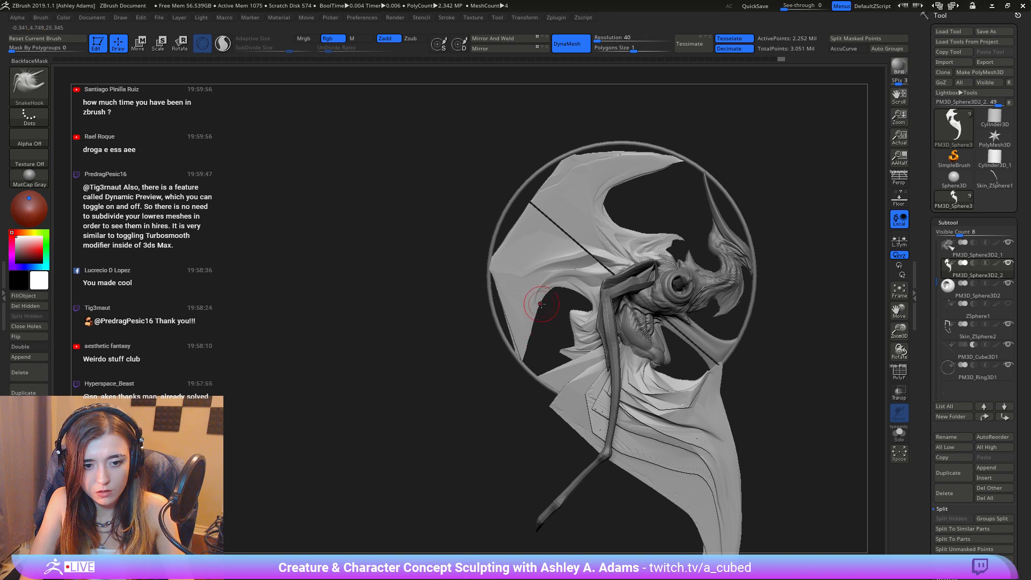
ctrl+right_drag(580, 338, 610, 299)
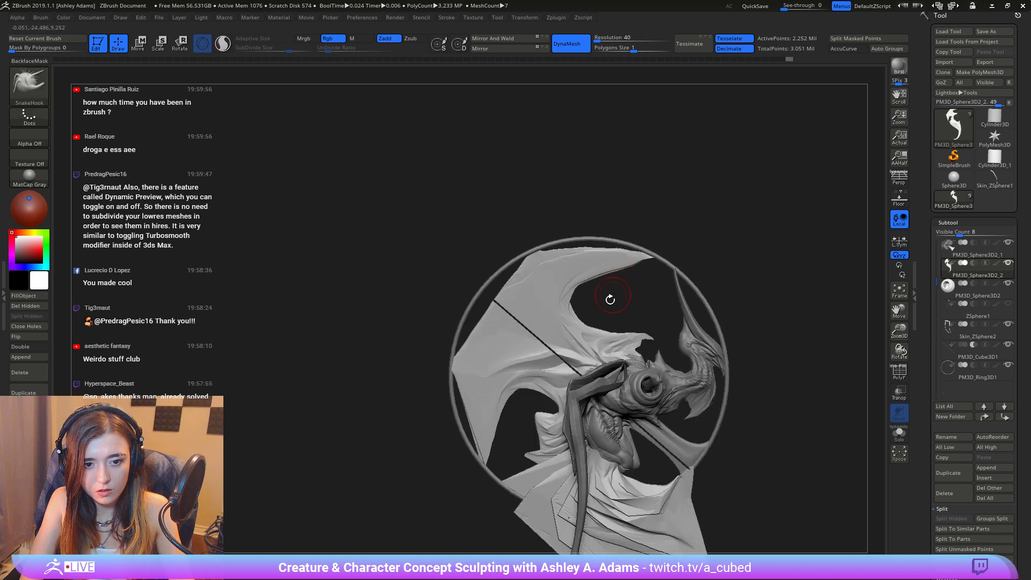
key(space)
mouse_move(634, 257)
mouse_down()
mouse_move(649, 257)
mouse_move(629, 252)
mouse_move(587, 274)
mouse_up()
key(space)
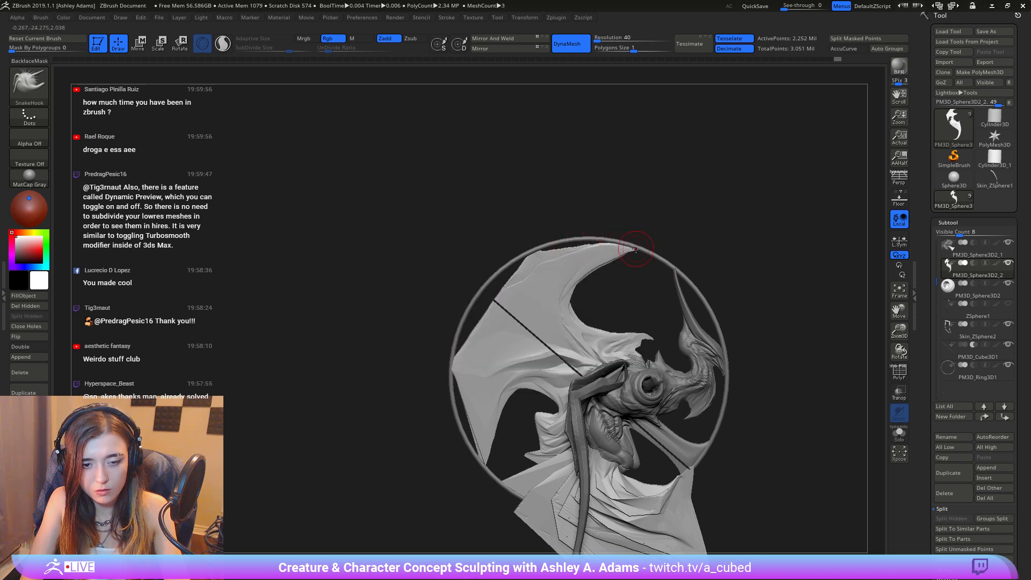
right_drag(642, 252, 646, 251)
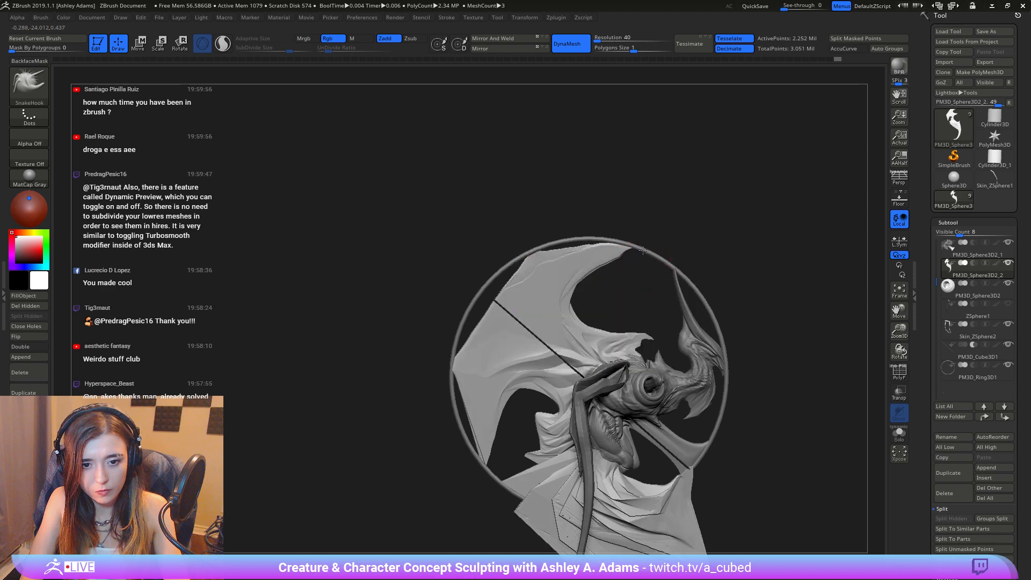
drag(642, 251, 629, 267)
right_drag(628, 269, 635, 270)
key(shift)
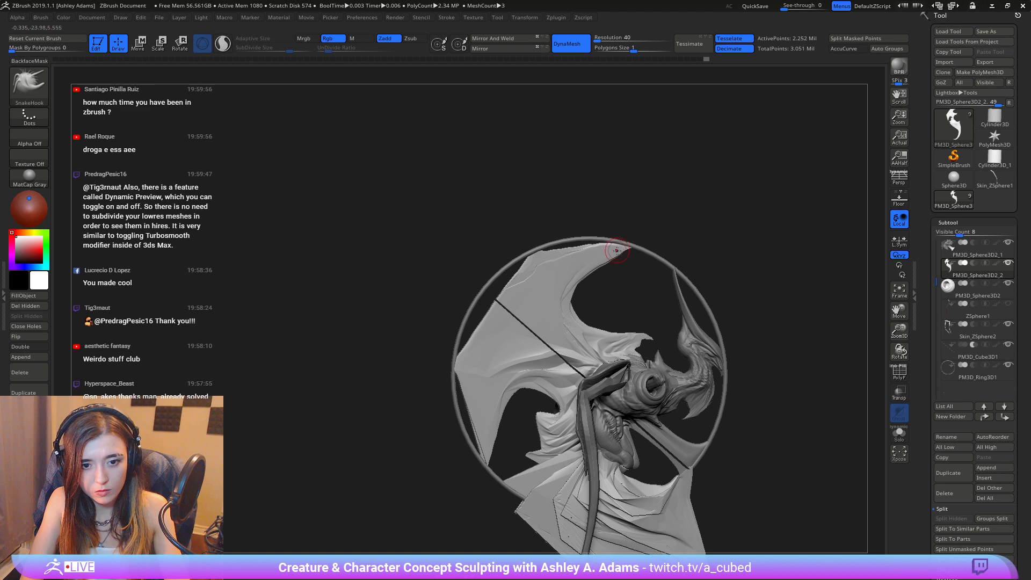
Step: From the opposite side, hollow the wing's inner curve deeper below the tip with a large SnakeHook brush
ctrl+right_drag(617, 251, 564, 142)
right_drag(512, 233, 594, 184)
key(space)
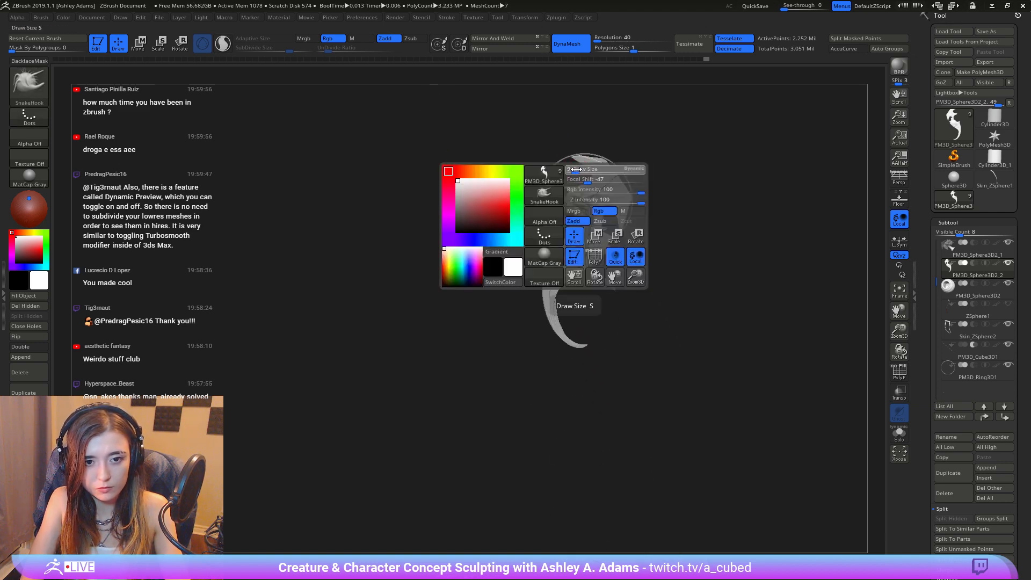
ctrl+right_drag(593, 125, 614, 177)
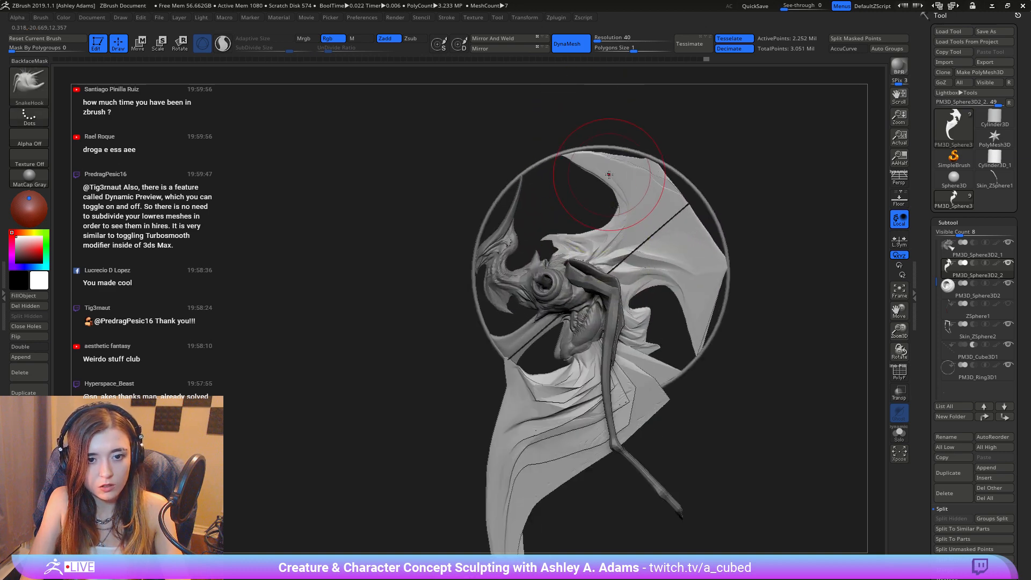
drag(580, 168, 609, 168)
mouse_move(594, 155)
right_down()
mouse_move(584, 155)
mouse_move(597, 153)
right_up()
right_click(591, 152)
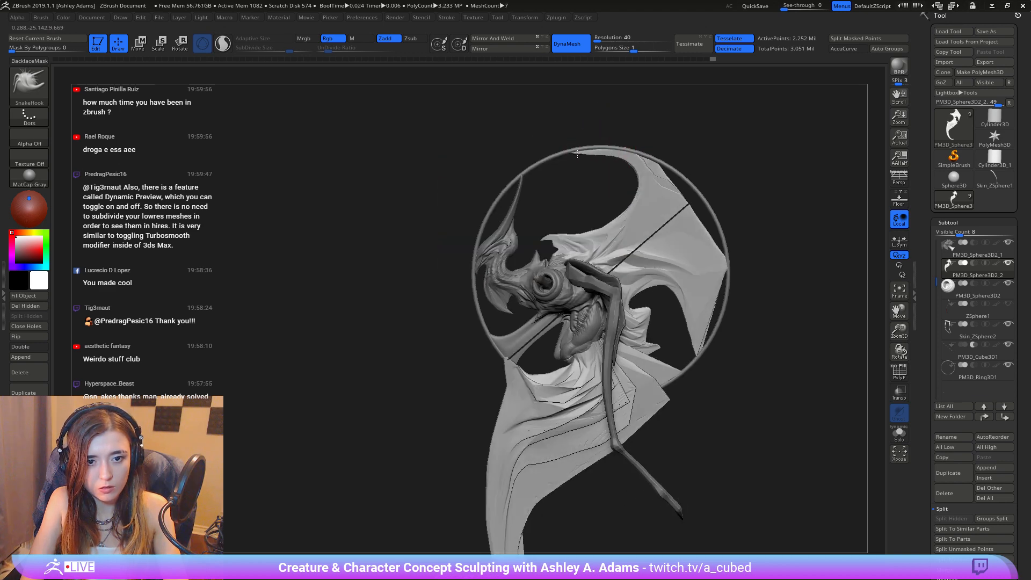
Step: Smooth the narrowed wing strip along the ring and pull its tip forward with a resized SnakeHook brush
right_click(586, 172)
key(shift)
shift+drag(570, 150, 612, 152)
right_click(611, 154)
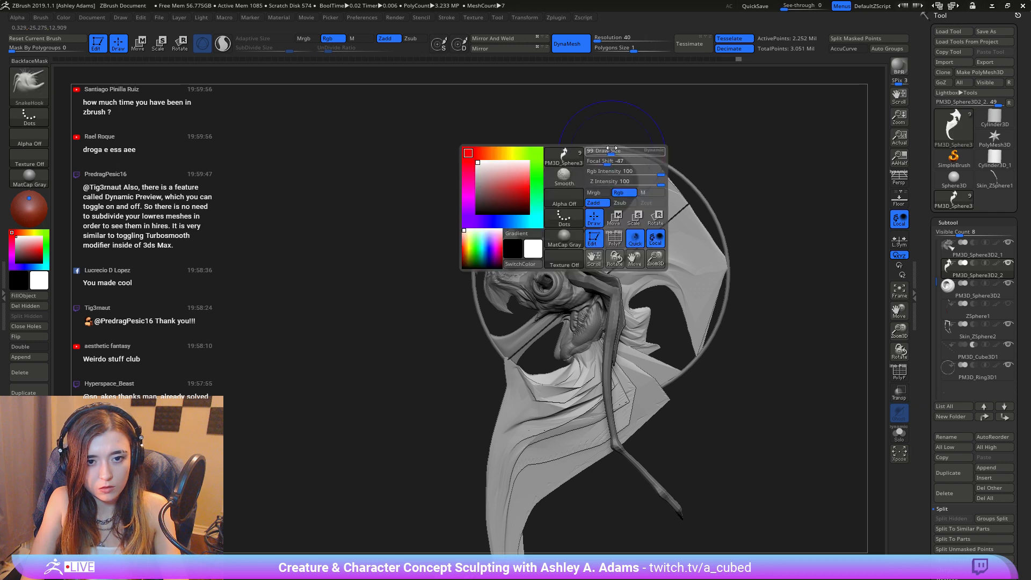
right_drag(610, 153, 606, 149)
mouse_move(617, 142)
mouse_down()
mouse_move(616, 152)
mouse_move(577, 155)
mouse_up()
key(shift)
Step: Stretch the wing's tip into a thin sliver following the ring's inner edge and widen the opening beneath it
right_drag(504, 219, 508, 221)
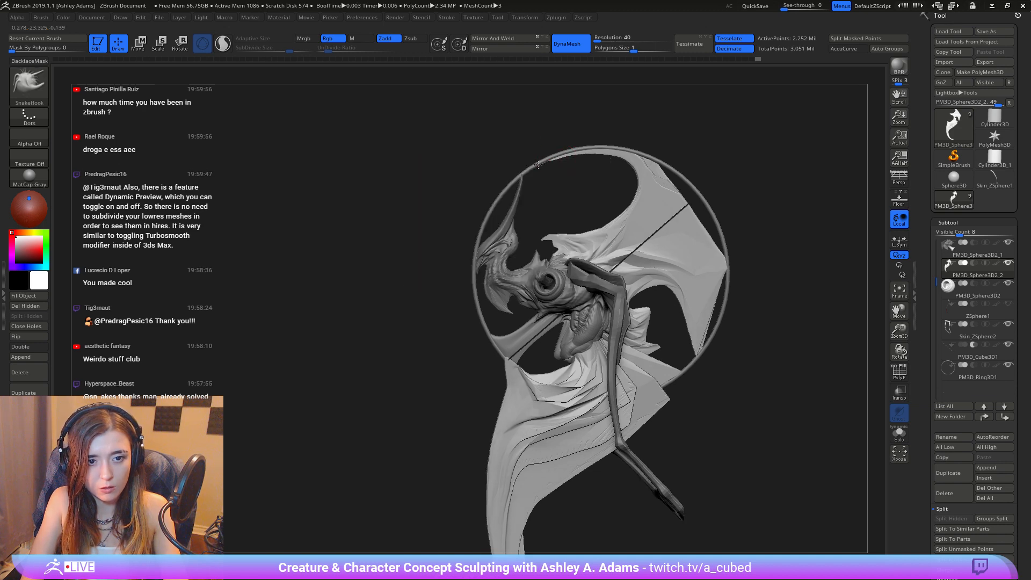
drag(539, 166, 625, 158)
ctrl+right_drag(571, 186, 600, 79)
right_drag(501, 235, 639, 239)
ctrl+right_drag(579, 222, 558, 263)
right_click(543, 283)
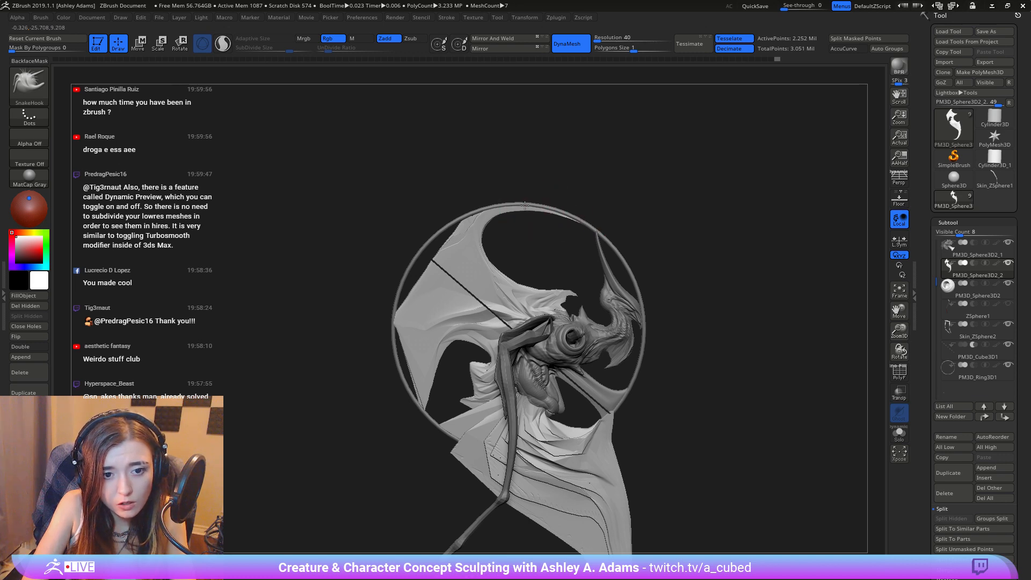
ctrl+right_drag(497, 239, 419, 124)
alt+right_drag(593, 263, 622, 277)
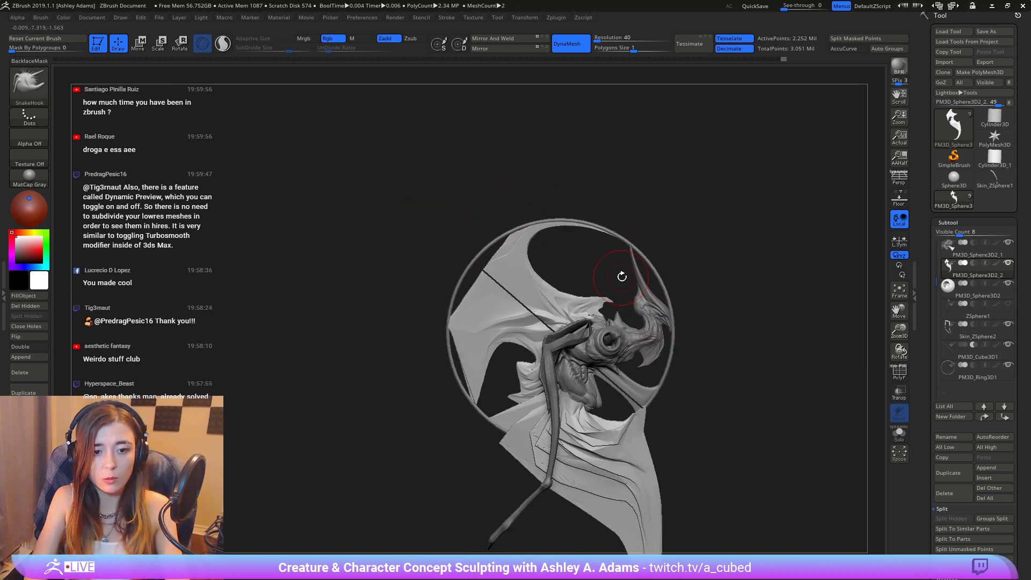
Step: Examine the wing's silhouette and the creature's head and torso inside the ring from both sides
alt+right_drag(606, 312, 563, 303)
ctrl+right_drag(563, 302, 486, 235)
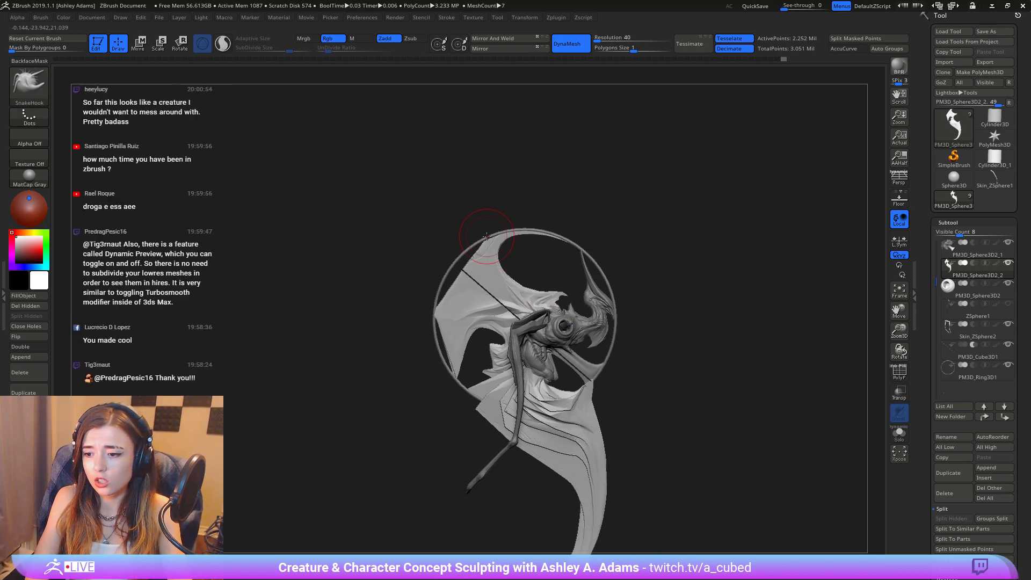
right_drag(604, 289, 473, 177)
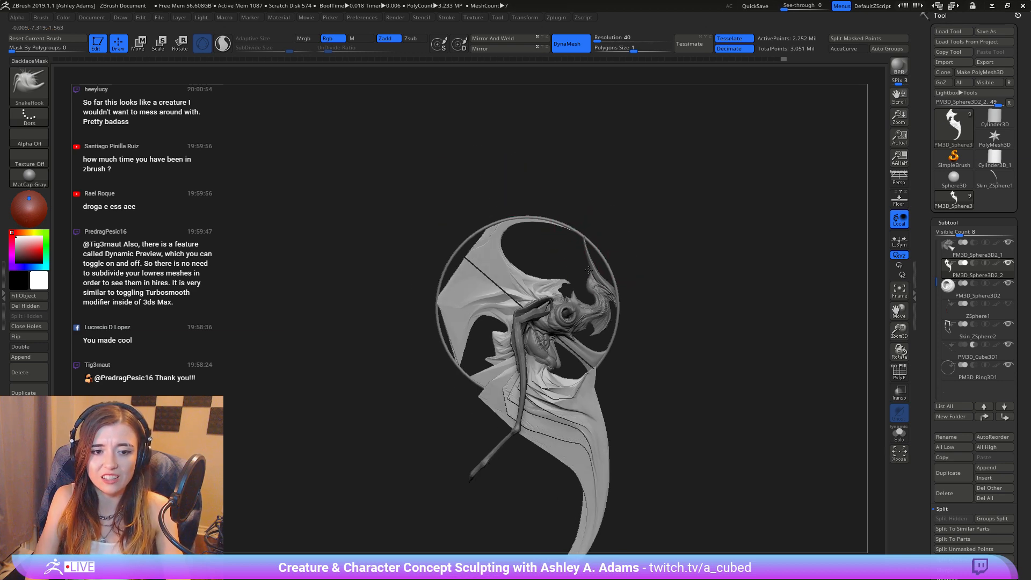
mouse_move(610, 268)
ctrl+right_down()
mouse_move(536, 209)
mouse_move(623, 247)
ctrl+right_up()
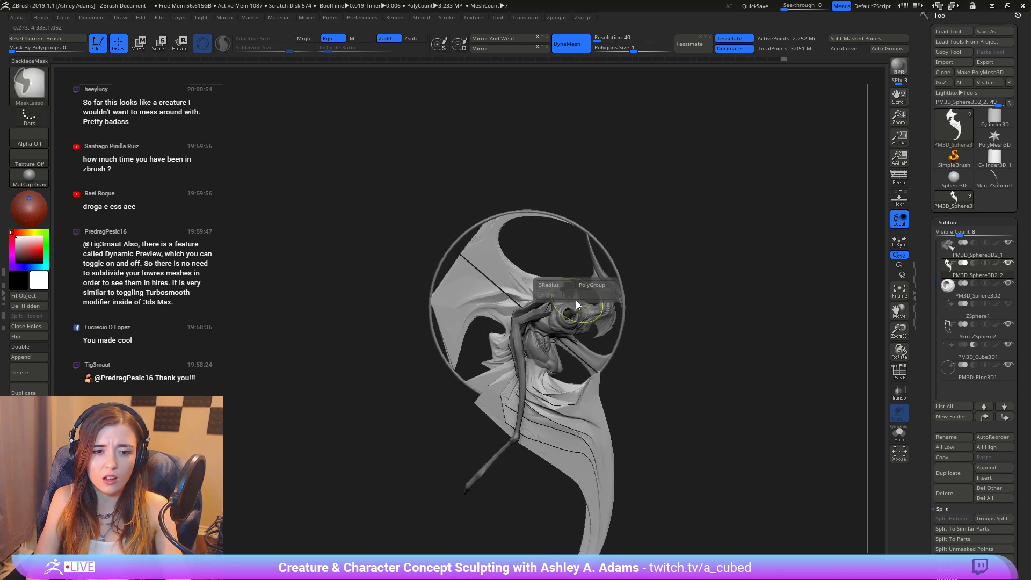
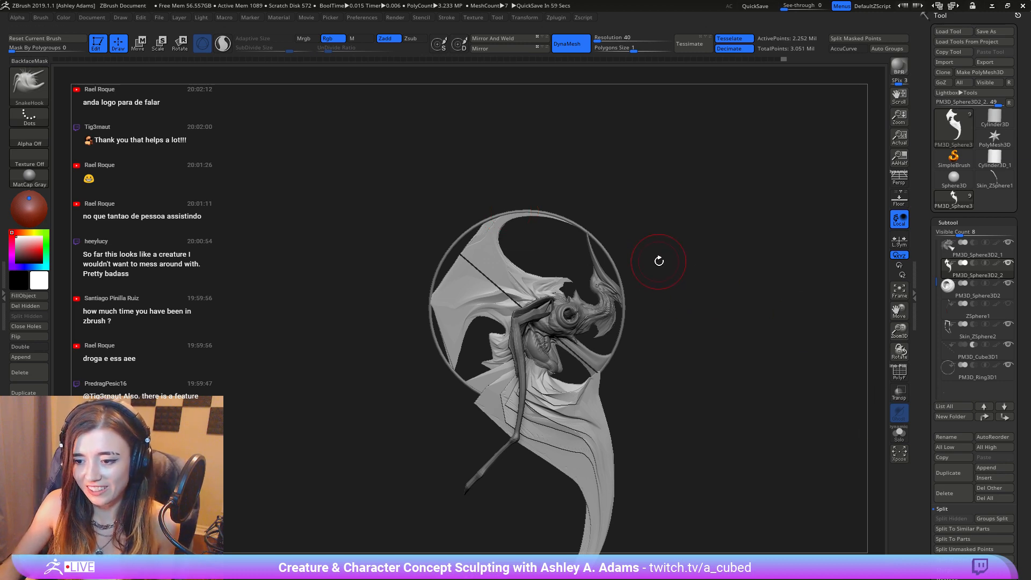
drag(660, 263, 684, 333)
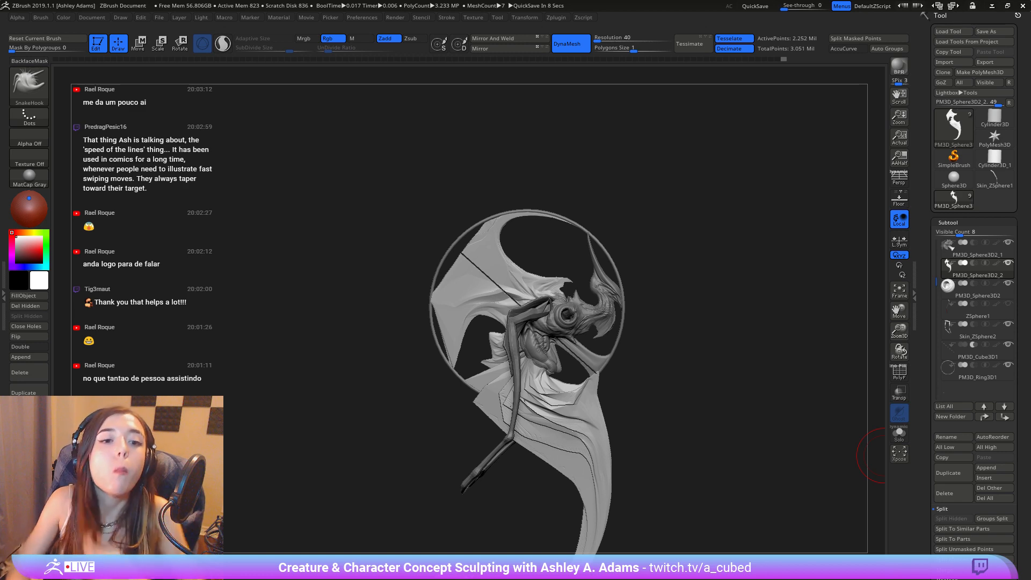
right_drag(570, 315, 629, 293)
right_drag(628, 293, 669, 292)
ctrl+right_drag(669, 293, 580, 276)
right_click(543, 364)
alt+right_drag(591, 159, 500, 309)
alt+click(598, 286)
ctrl+right_drag(499, 308, 297, 375)
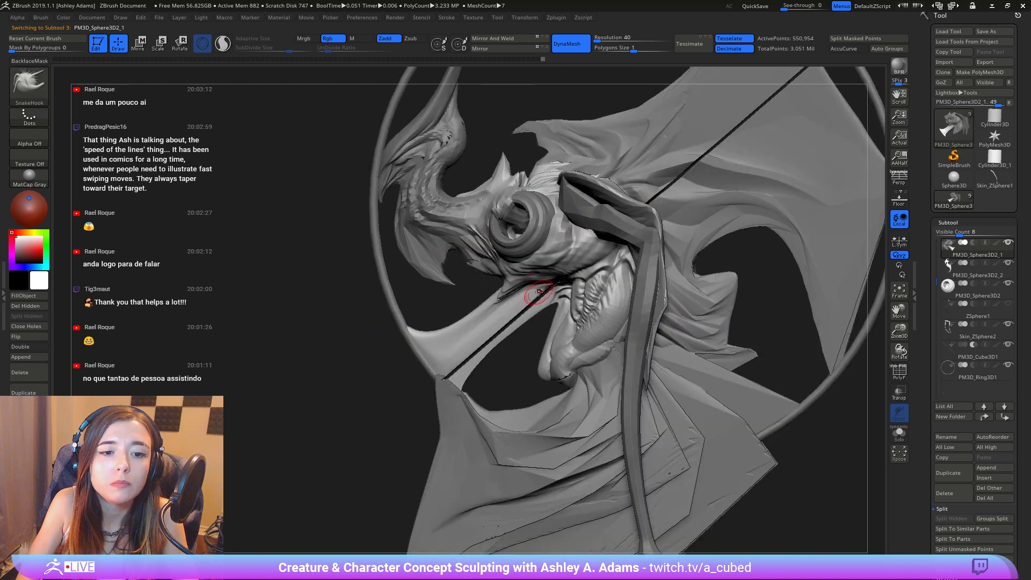
right_drag(538, 291, 537, 215)
right_drag(477, 301, 500, 261)
alt+right_drag(591, 338, 682, 298)
alt+right_drag(663, 189, 664, 236)
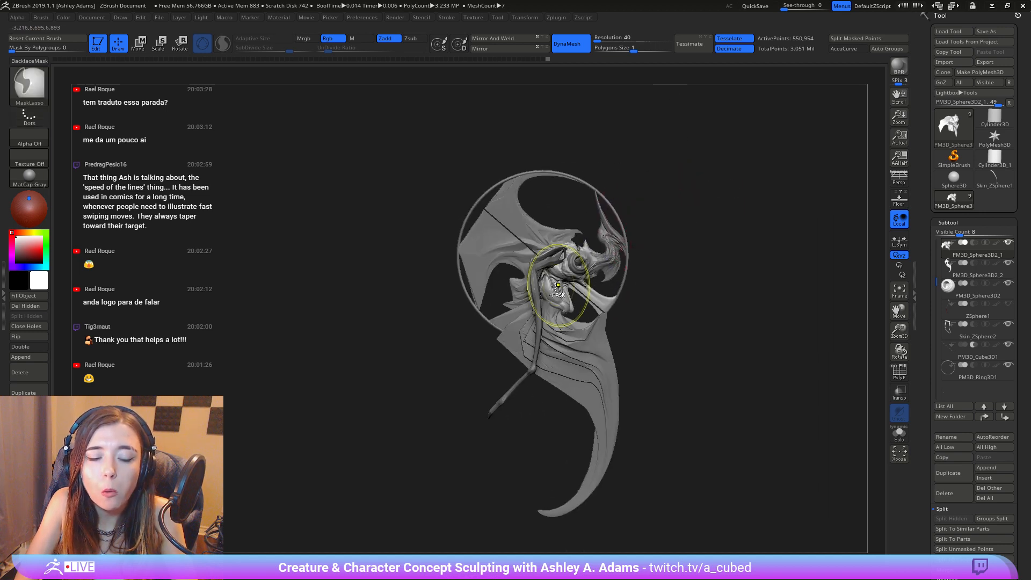
Step: Select the arm subtool and pull its lower end toward the tail with a SnakeHook brush of draw size 322, resizing the brush
ctrl+right_drag(558, 285, 554, 328)
alt+click(520, 376)
key(space)
drag(543, 359, 561, 355)
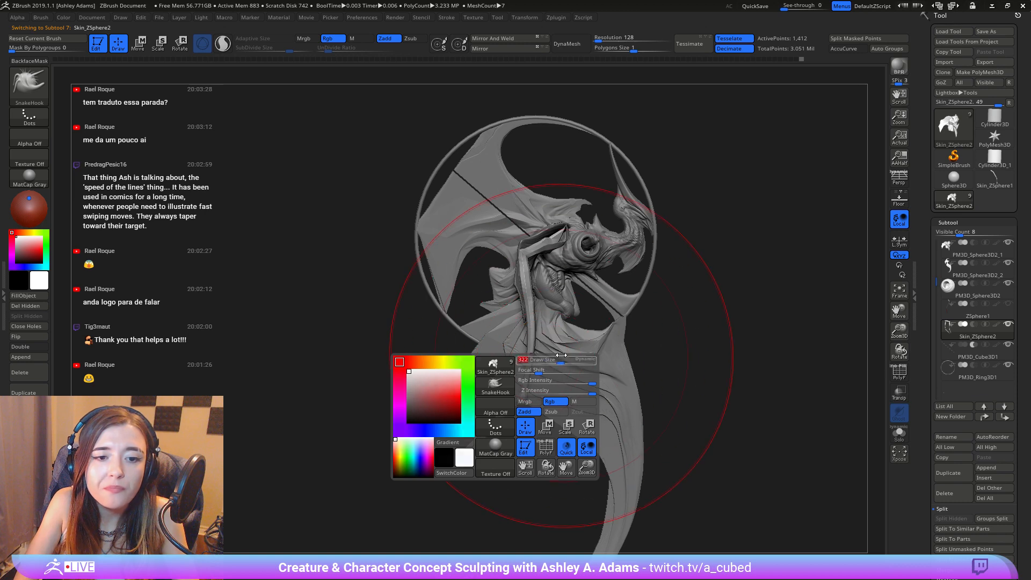
alt+right_drag(561, 355, 578, 276)
drag(480, 370, 535, 414)
key(space)
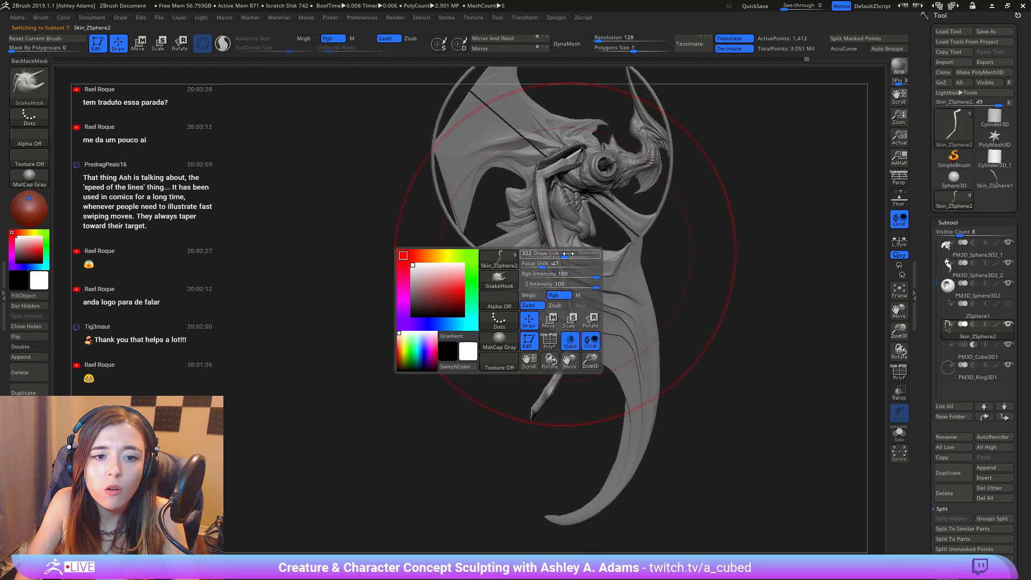
drag(568, 253, 549, 253)
mouse_move(558, 306)
ctrl+right_down()
mouse_move(556, 260)
mouse_move(639, 254)
ctrl+right_up()
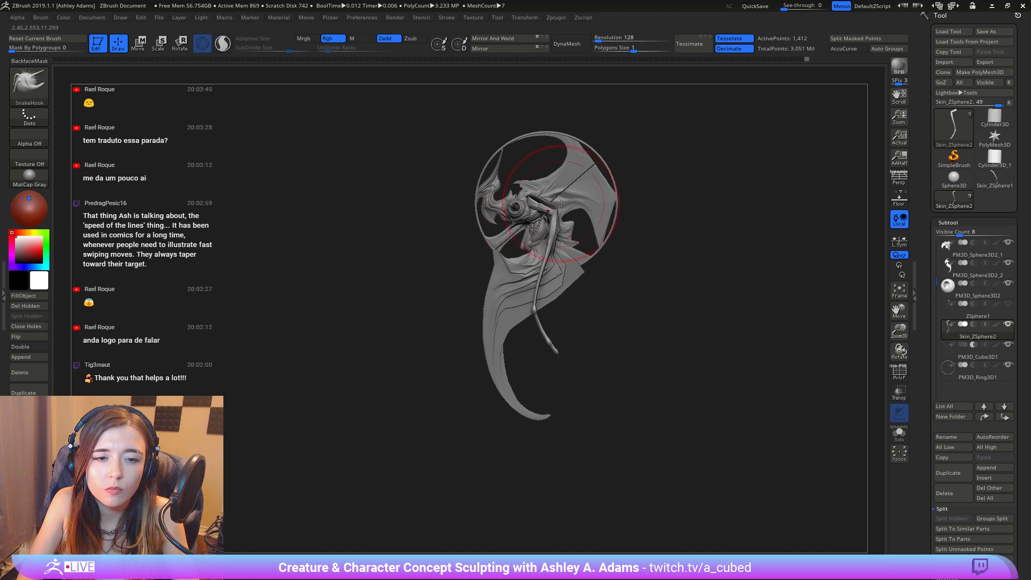
Step: Examine the arms' pose against the wing and ring from both sides and along the creature's centre line
key(w)
drag(556, 173, 459, 244)
drag(602, 225, 656, 218)
alt+drag(776, 361, 756, 400)
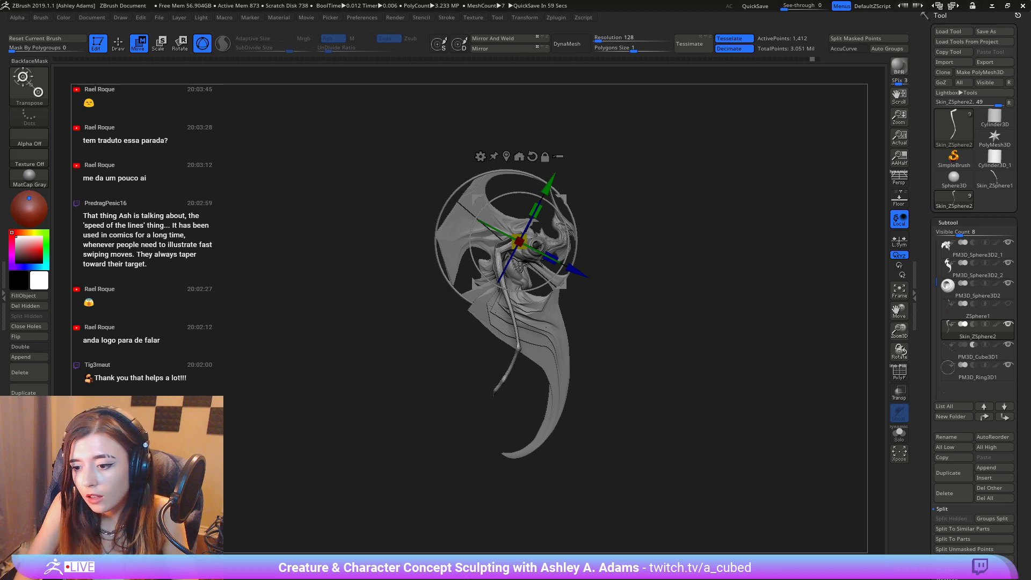
right_drag(675, 305, 668, 258)
right_drag(668, 258, 663, 301)
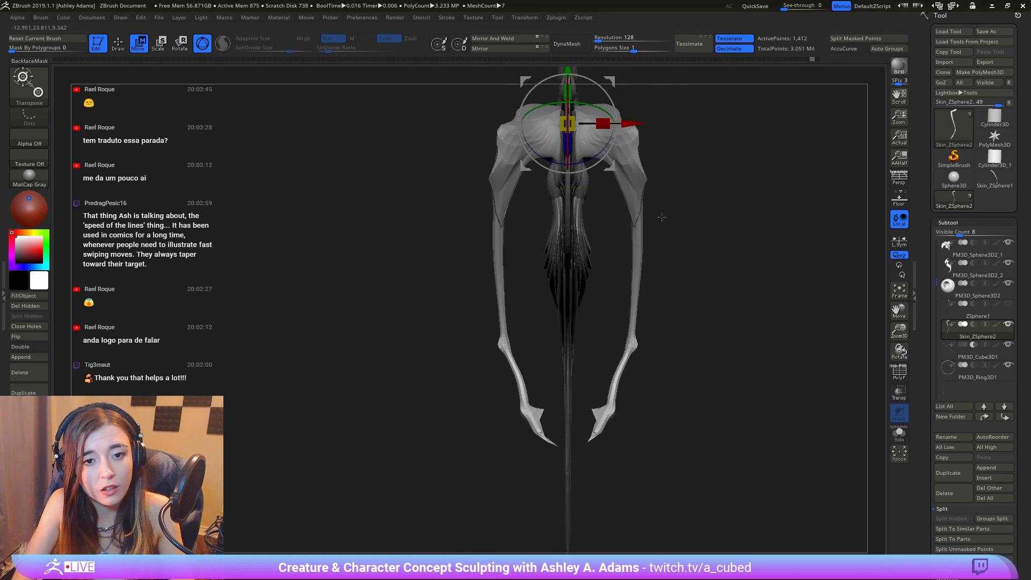
ctrl+right_drag(663, 216, 635, 252)
mouse_move(667, 426)
right_down()
mouse_move(667, 403)
mouse_move(683, 399)
right_up()
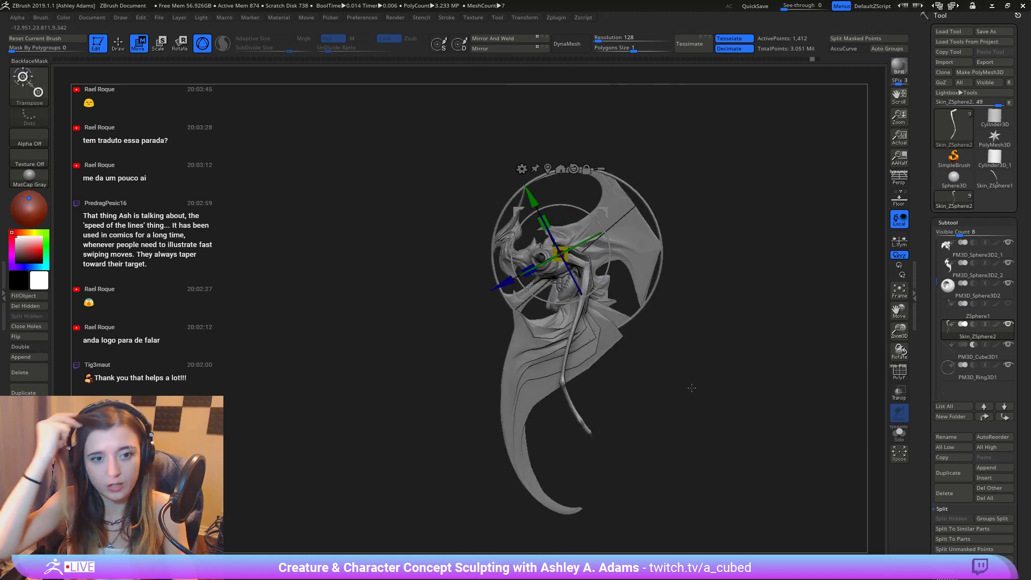
mouse_move(691, 387)
right_down()
mouse_move(629, 352)
mouse_move(571, 344)
right_up()
key(q)
mouse_move(580, 236)
ctrl+right_down()
mouse_move(583, 292)
mouse_move(580, 264)
mouse_move(648, 264)
mouse_move(639, 209)
ctrl+right_up()
alt+click(583, 265)
right_click(583, 264)
right_click(603, 291)
alt+right_drag(588, 317, 665, 306)
alt+click(556, 331)
right_click(552, 323)
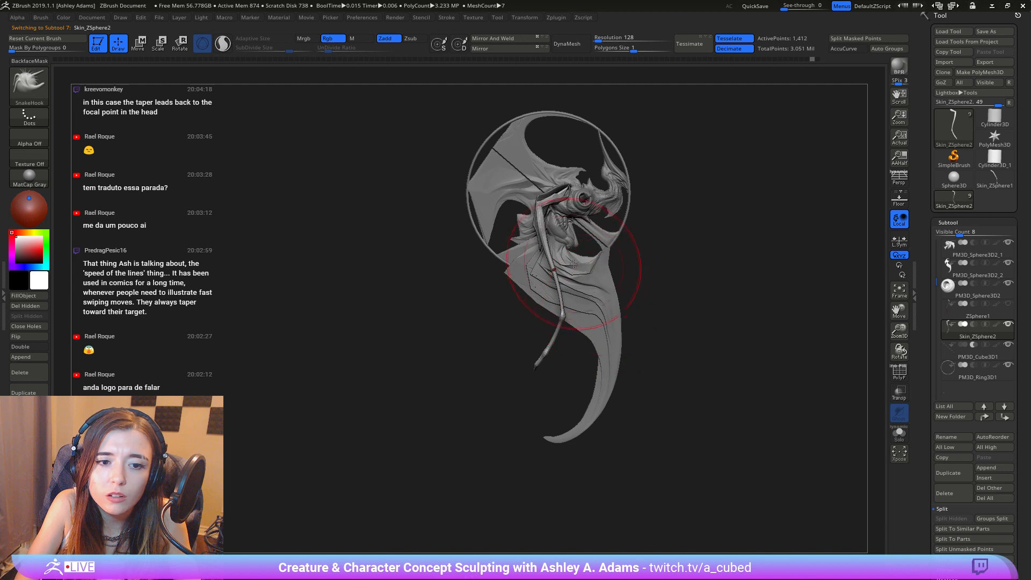
Step: Swing the arms outward from the shoulders with the transform gizmo so the forearms extend beyond the wing
key(w)
mouse_move(612, 194)
mouse_down()
mouse_move(600, 232)
mouse_move(602, 214)
mouse_up()
mouse_move(674, 236)
mouse_down()
mouse_move(511, 242)
mouse_move(564, 303)
mouse_up()
key(q)
alt+click(564, 305)
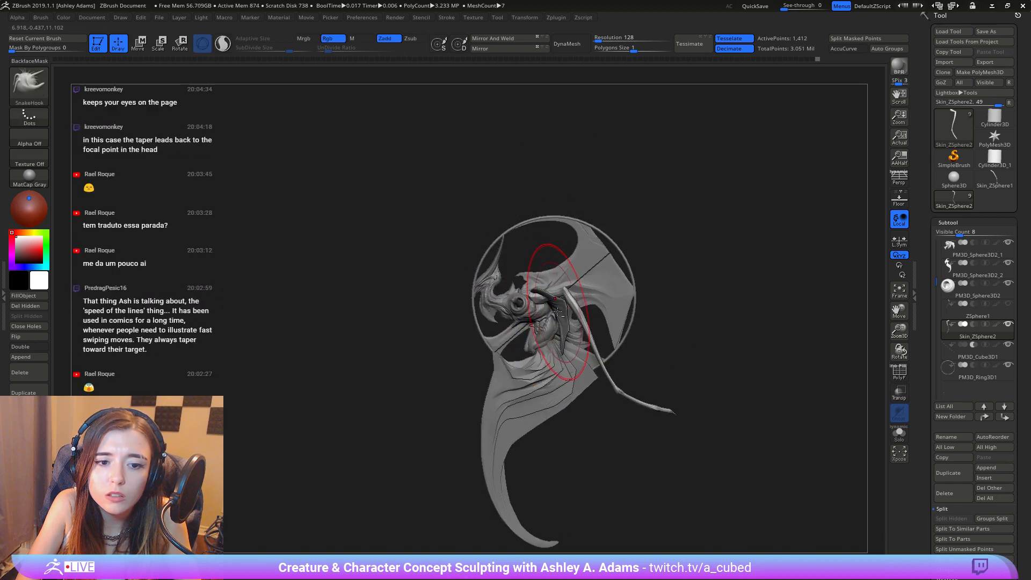
right_click(565, 305)
ctrl+right_drag(564, 304, 564, 316)
right_click(569, 317)
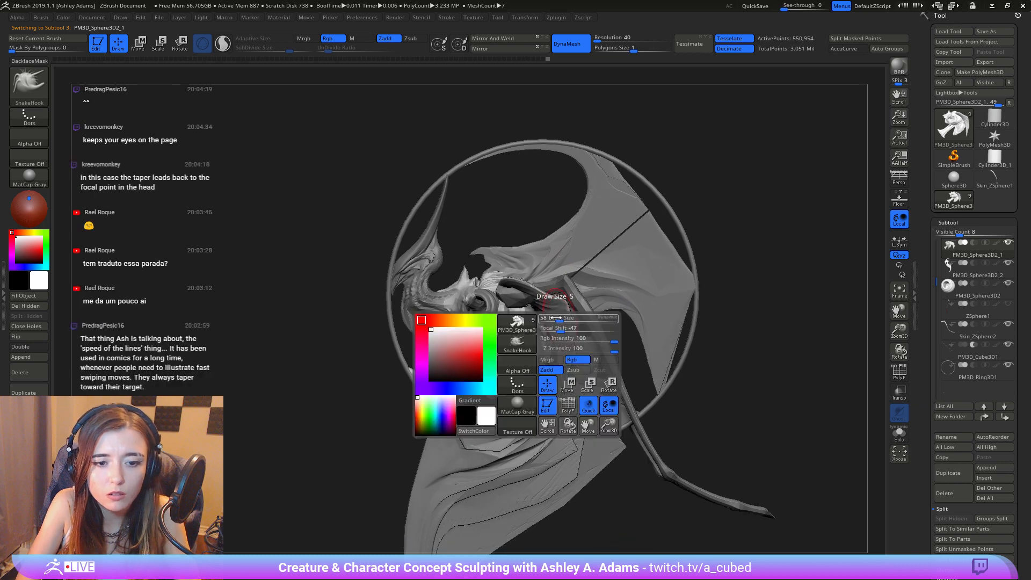
Step: Try masking the upper arms and rotating the forearms upward about the elbows
alt+right_drag(679, 467, 553, 343)
mouse_move(573, 443)
ctrl+mouse_down()
mouse_move(575, 325)
mouse_move(552, 323)
mouse_move(543, 349)
ctrl+mouse_up()
ctrl+click(622, 336)
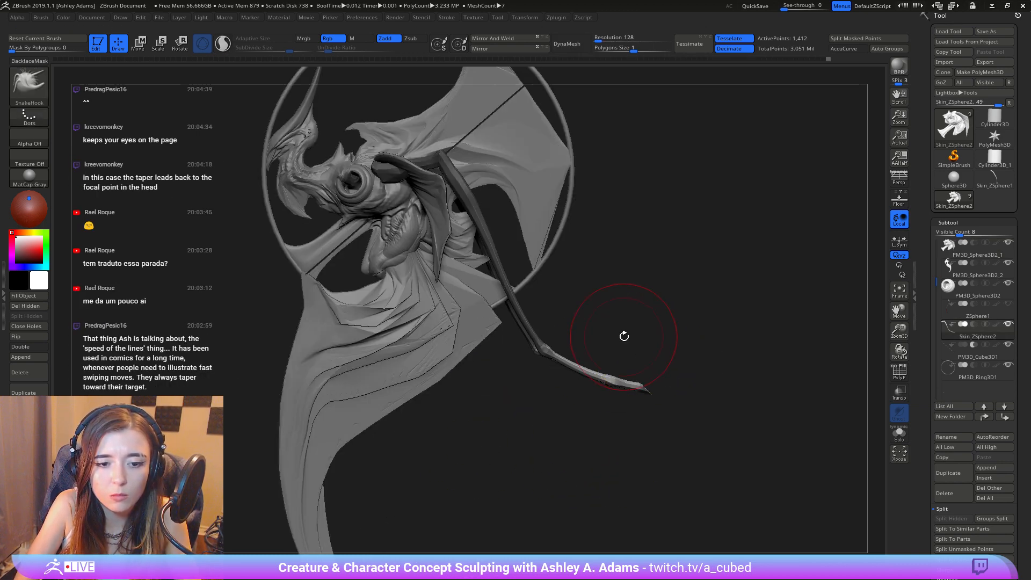
key(w)
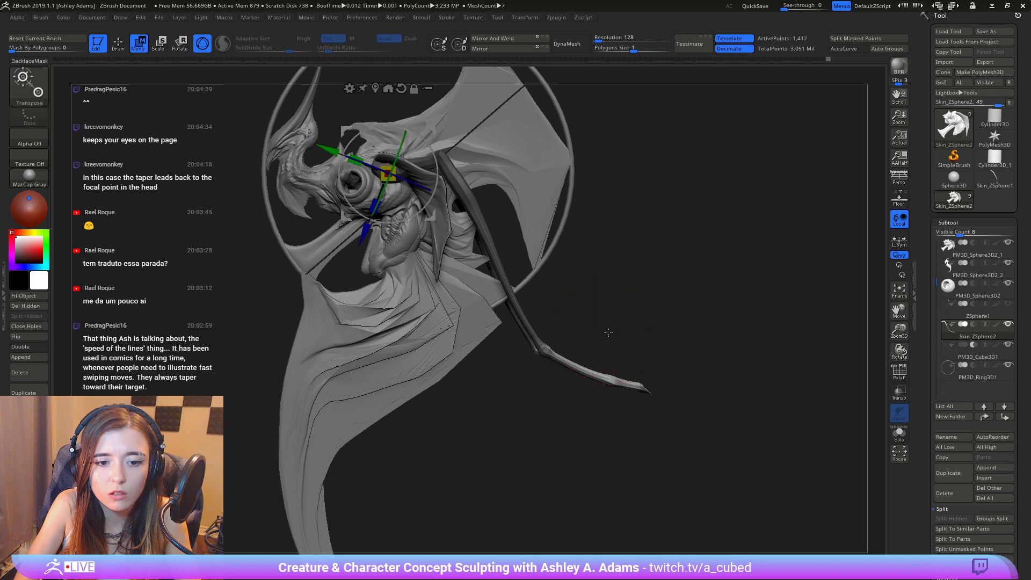
alt+drag(423, 130, 583, 306)
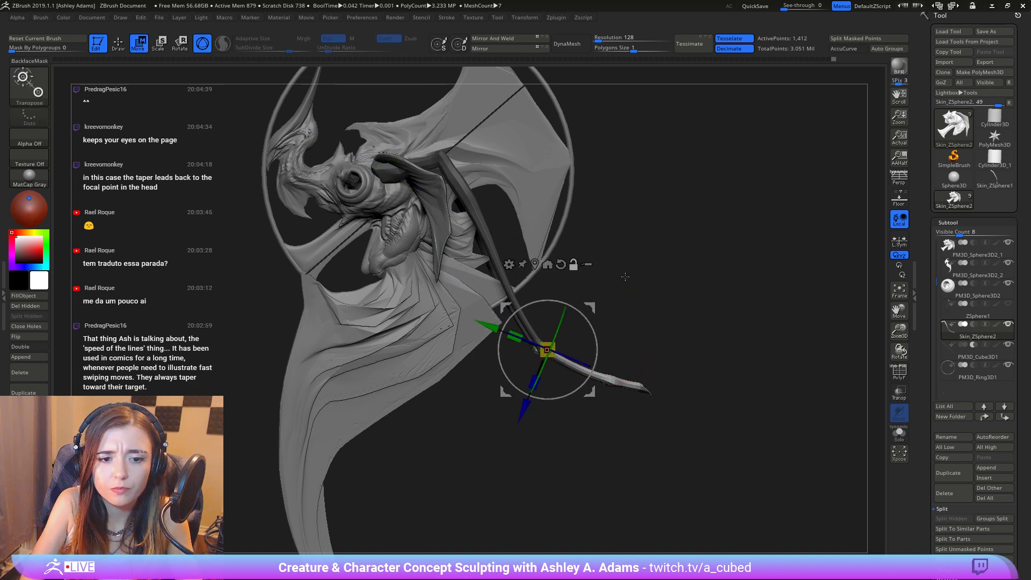
shift+right_drag(626, 276, 573, 285)
alt+drag(609, 345, 553, 344)
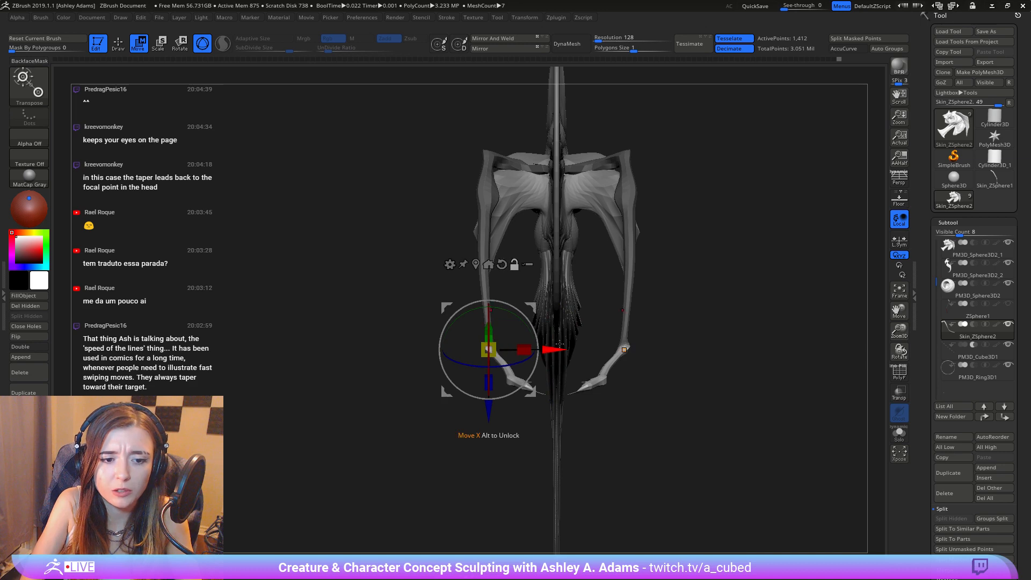
right_drag(559, 344, 642, 356)
drag(712, 344, 746, 231)
right_drag(746, 231, 606, 267)
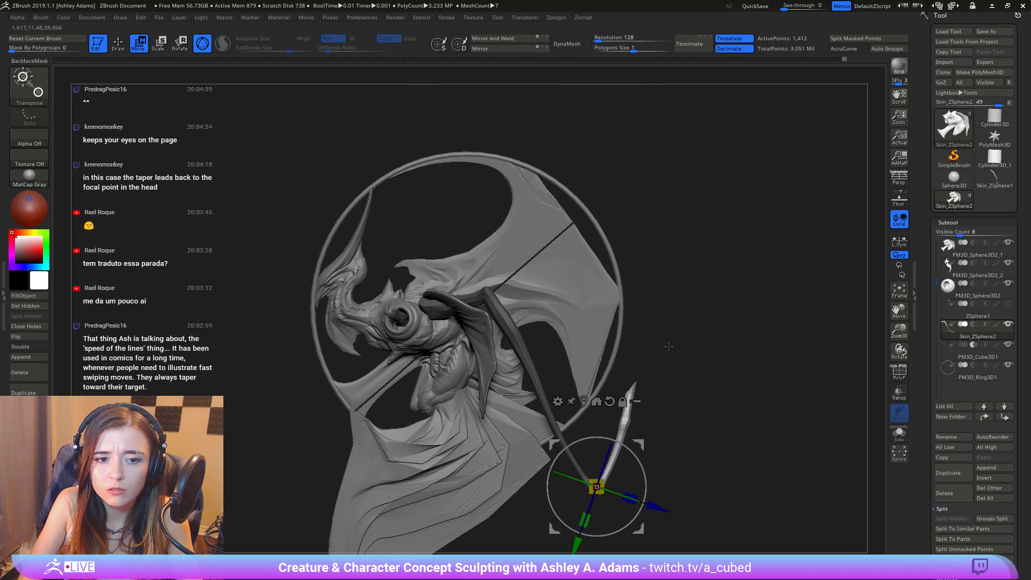
Step: Try clearing the mask and rotating the whole arms upward about the shoulders by about 28 degrees
ctrl+drag(644, 337, 714, 304)
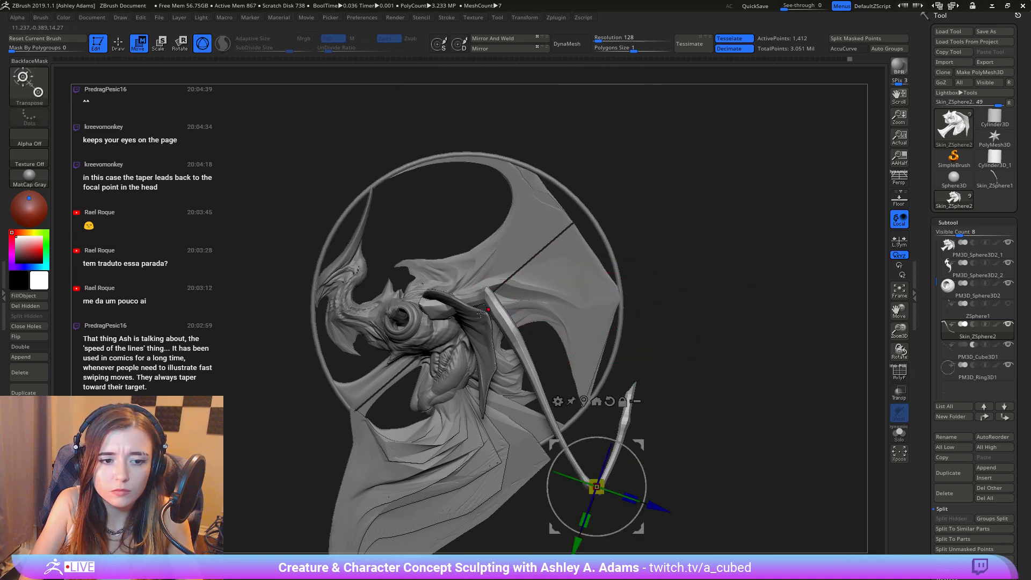
alt+drag(639, 444, 475, 262)
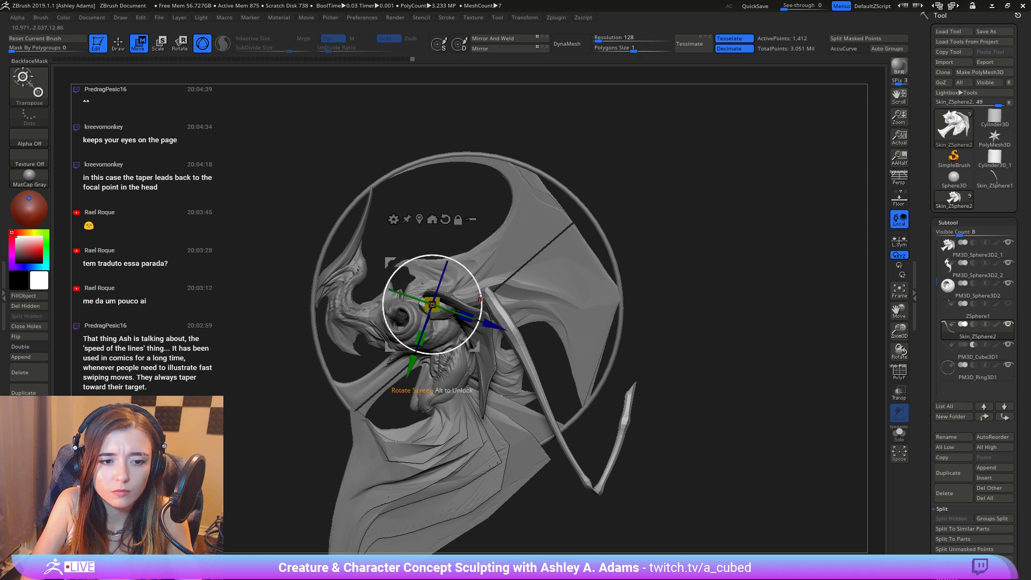
drag(481, 297, 496, 258)
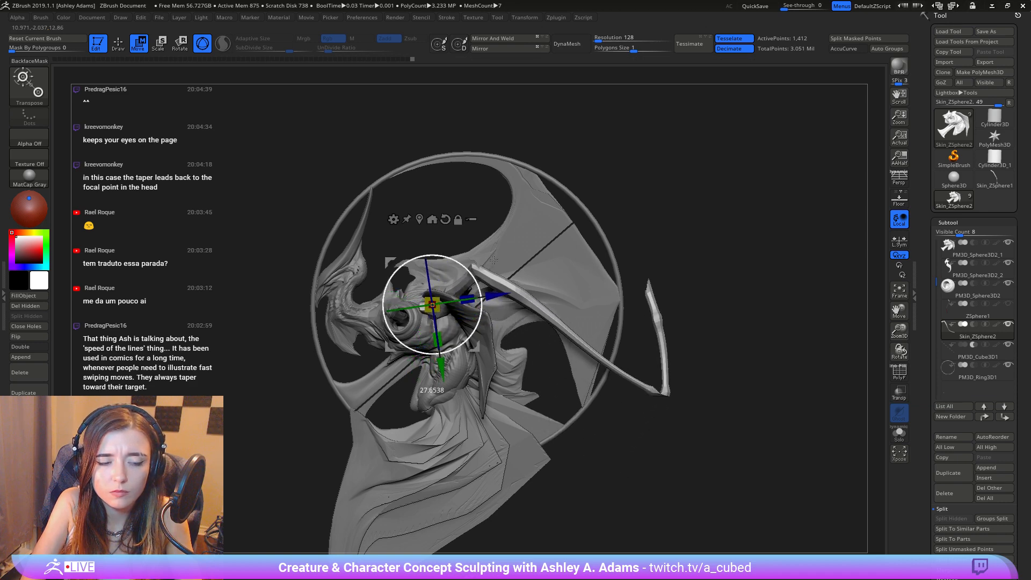
key(q)
key(space)
drag(669, 317, 695, 386)
Step: Try masking the upper arms again and shifting the forearms inward, closer to the ring's outer edge
mouse_move(678, 451)
ctrl+mouse_down()
mouse_move(730, 284)
mouse_move(624, 255)
mouse_move(622, 473)
mouse_move(658, 473)
ctrl+mouse_up()
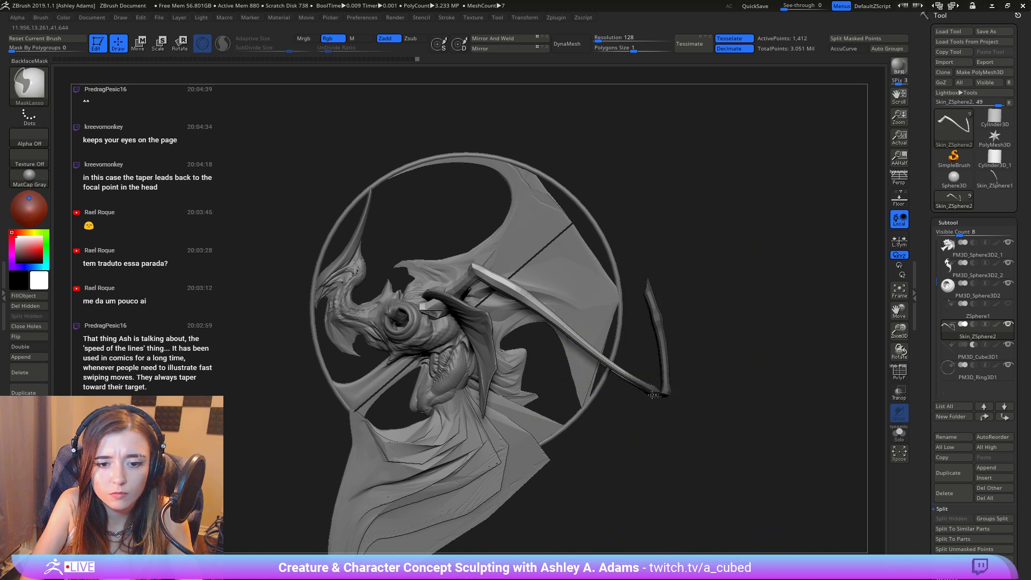
ctrl+click(693, 456)
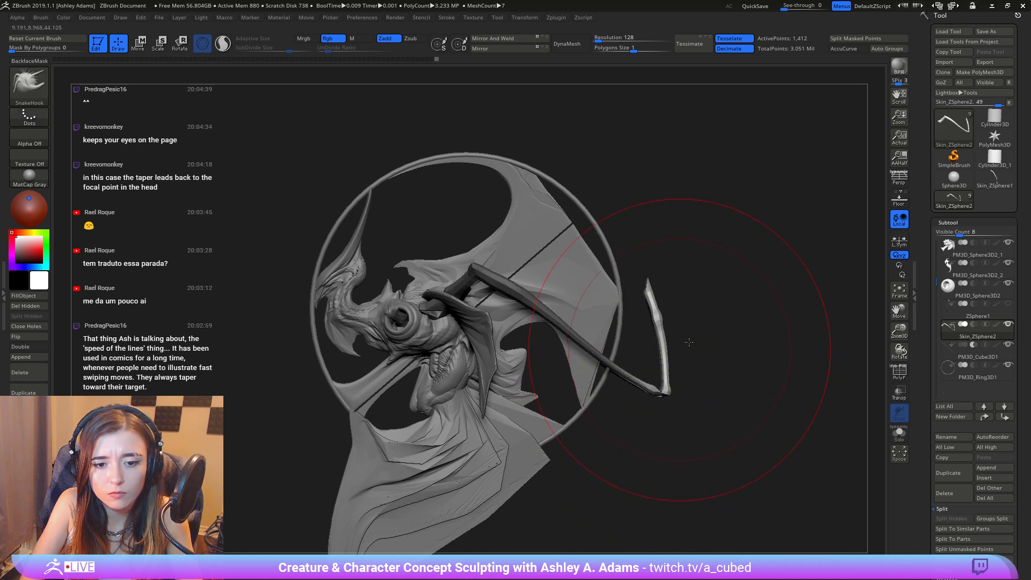
key(w)
alt+click(445, 219)
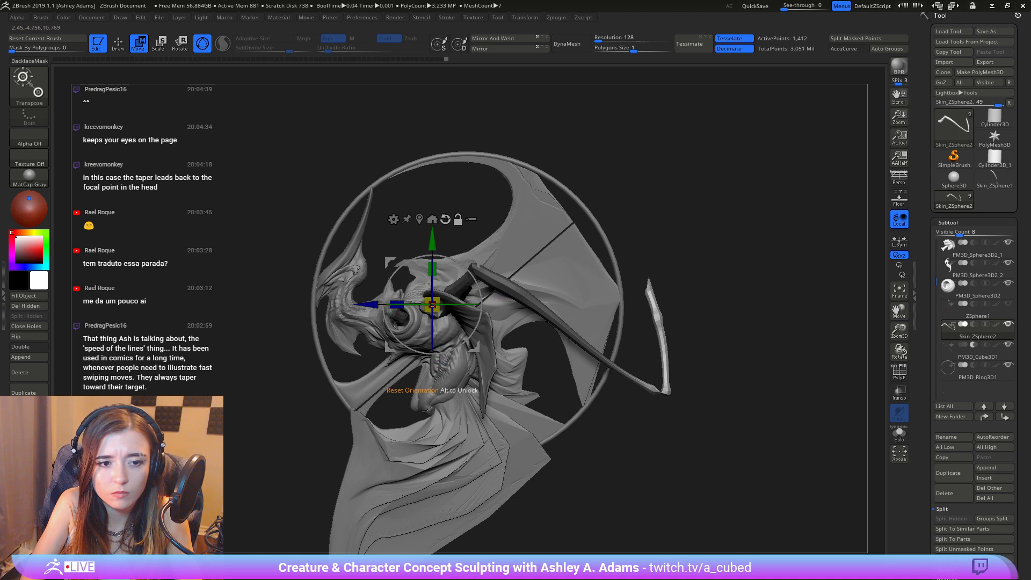
alt+drag(476, 261, 668, 383)
drag(571, 336, 548, 319)
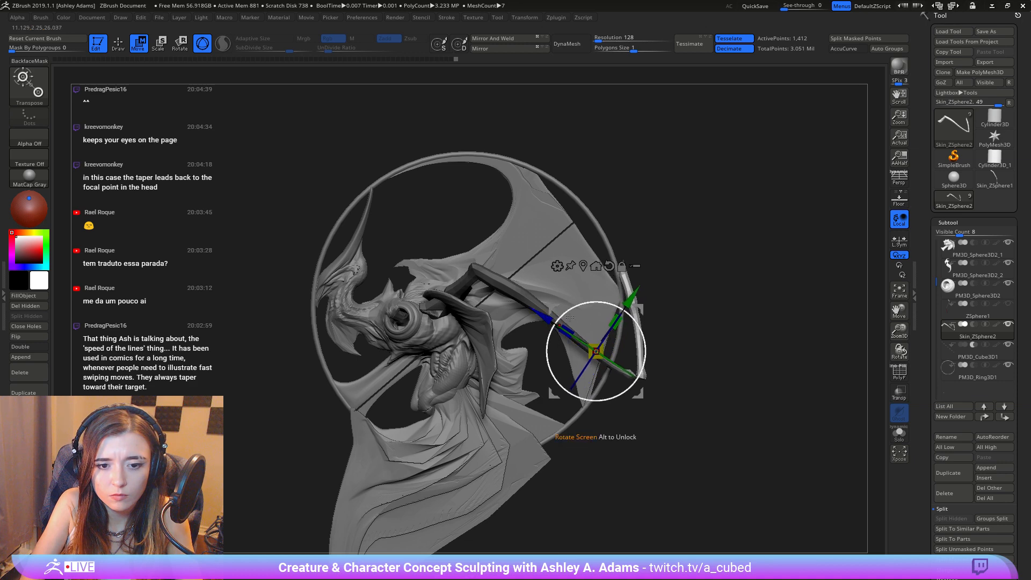
key(q)
drag(670, 288, 609, 280)
shift+right_drag(609, 279, 560, 288)
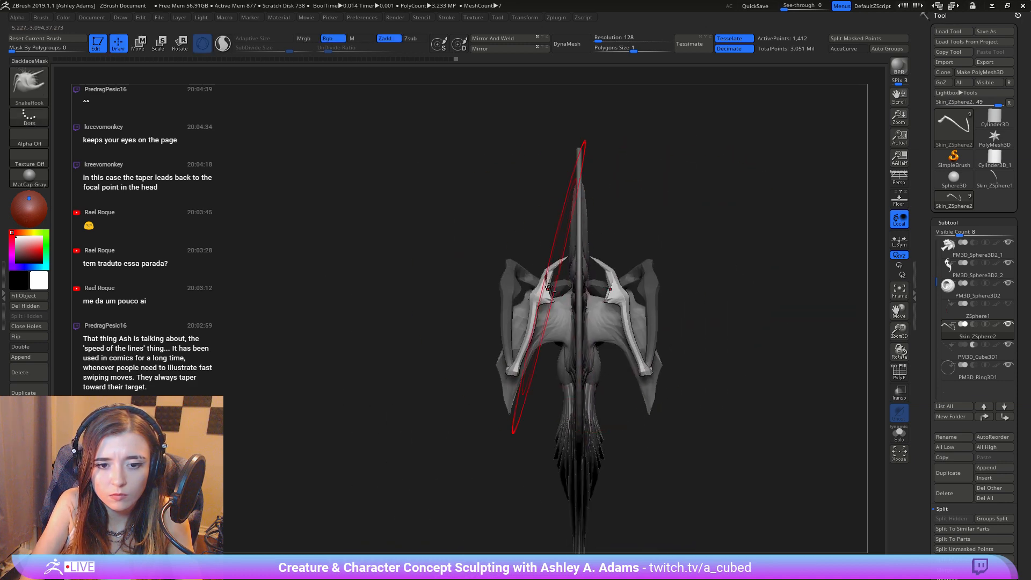
Step: Try clearing the mask and smoothing the bent elbow joints, with a resized SnakeHook brush
mouse_move(525, 427)
ctrl+right_down()
mouse_move(534, 317)
mouse_move(663, 329)
mouse_move(647, 341)
mouse_move(664, 365)
mouse_move(550, 361)
ctrl+right_up()
ctrl+right_drag(550, 361, 545, 451)
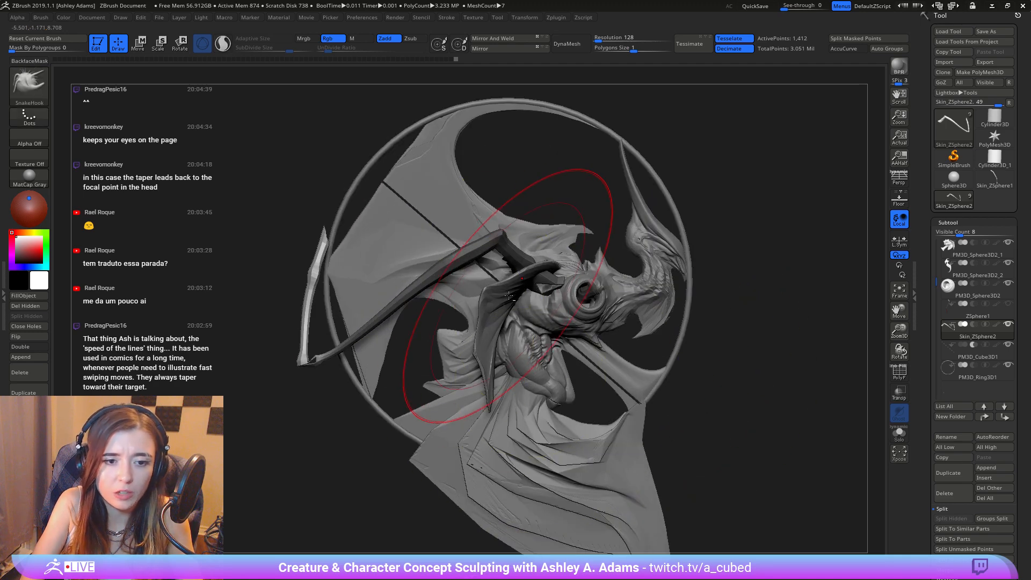
ctrl+drag(317, 442, 302, 460)
right_drag(296, 453, 305, 453)
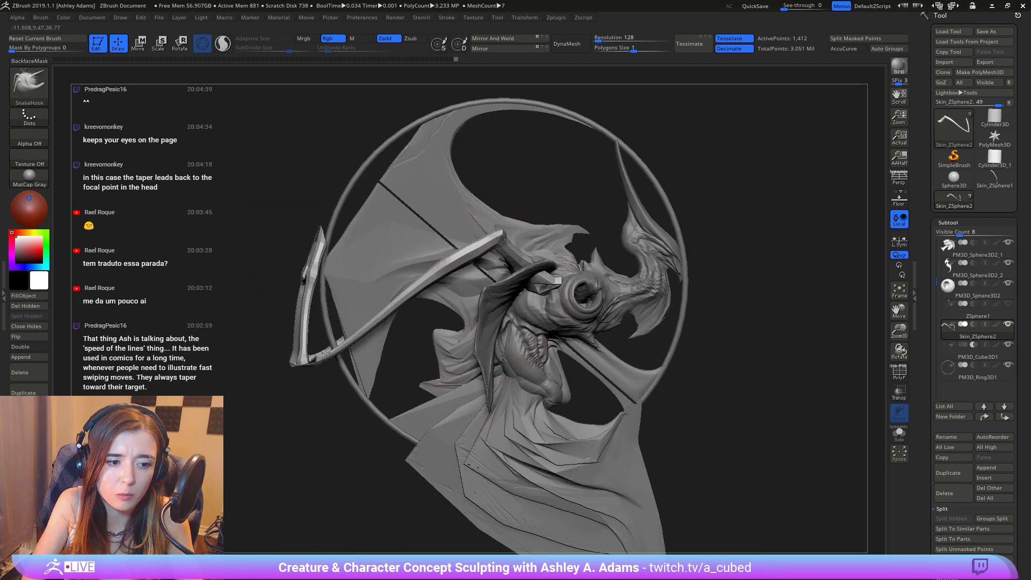
shift+drag(307, 361, 320, 355)
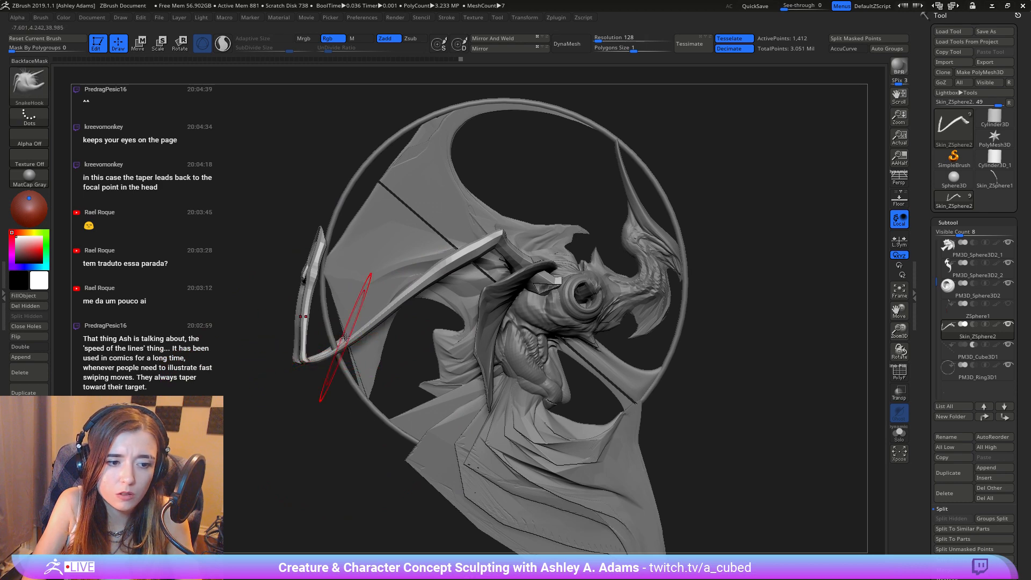
alt+right_drag(448, 284, 542, 311)
key(space)
drag(545, 310, 560, 310)
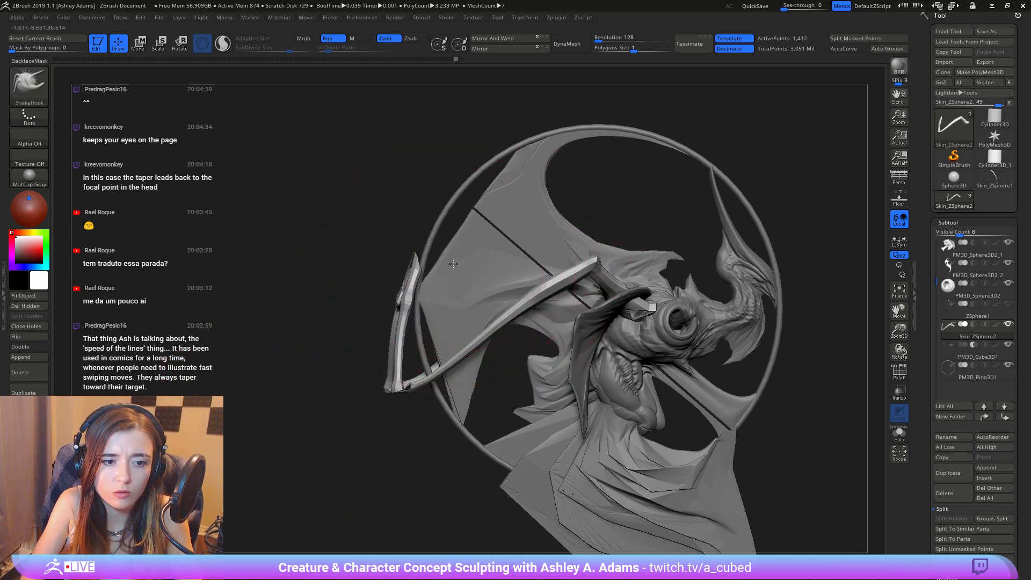
mouse_move(274, 274)
right_down()
mouse_move(401, 267)
mouse_move(369, 279)
right_up()
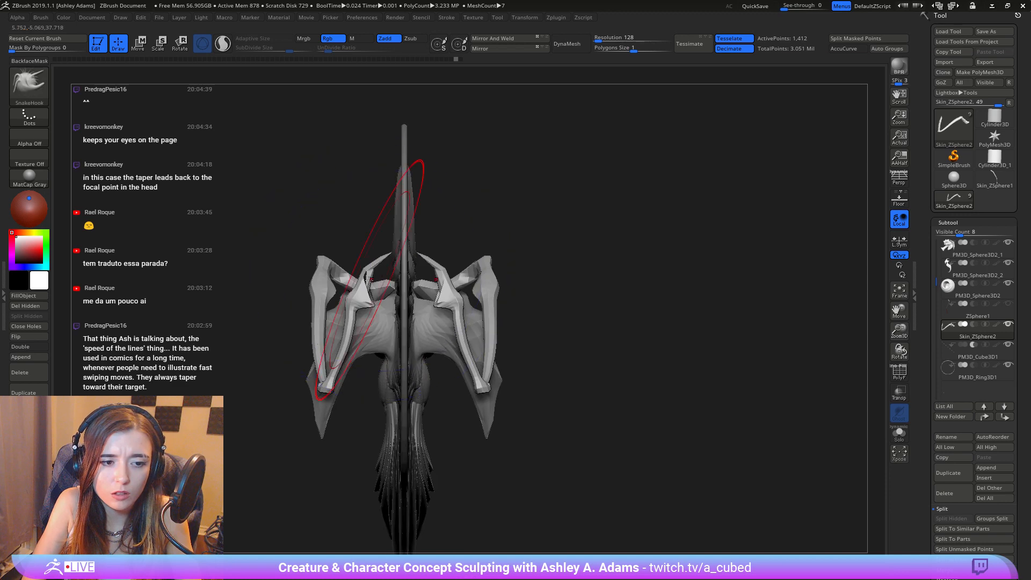
ctrl+right_drag(406, 327, 558, 235)
Step: Undo the recent bending, rotating and smoothing of the arms
key(ctrl+z)
key(ctrl+z)
key(ctrl+z)
key(ctrl+z)
key(ctrl+z)
key(ctrl+z)
key(ctrl+z)
key(ctrl+z)
key(ctrl+z)
key(ctrl+z)
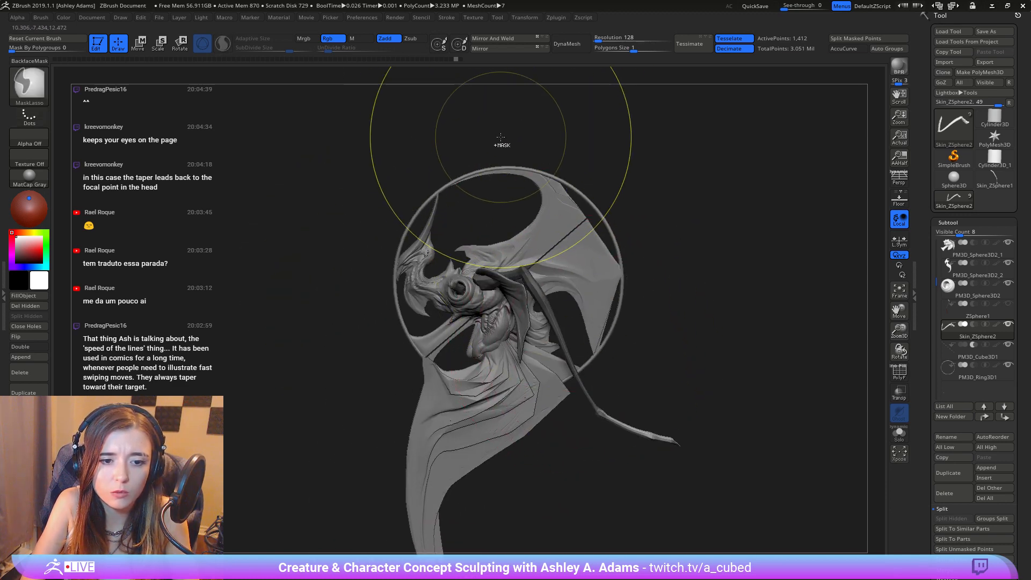
Step: Undo further back through the arm edits to restore the pose with the forearms hanging down
key(ctrl+z)
key(ctrl+z)
key(ctrl+z)
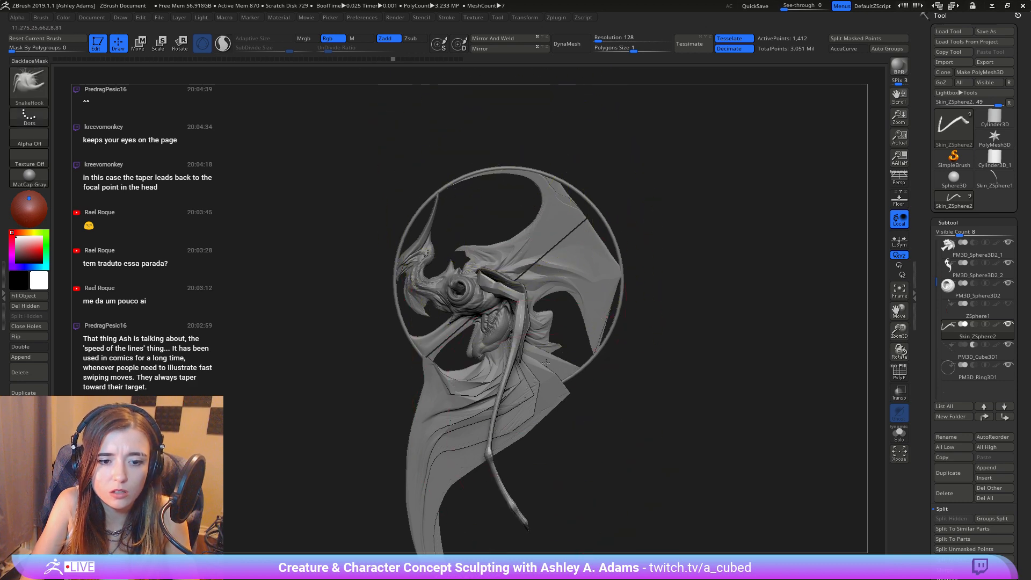
Step: Select the wing subtool, nudge the lower wing's front edge with a resized SnakeHook brush, and undo a trial smoothing stroke there
alt+click(565, 297)
key(space)
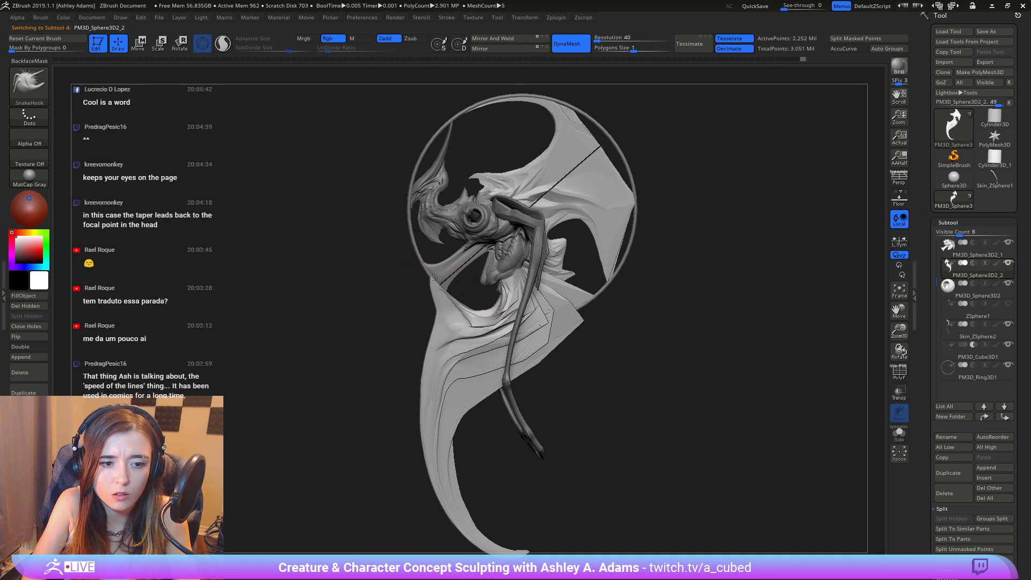
right_drag(439, 293, 440, 294)
key(space)
drag(439, 295, 436, 295)
key(space)
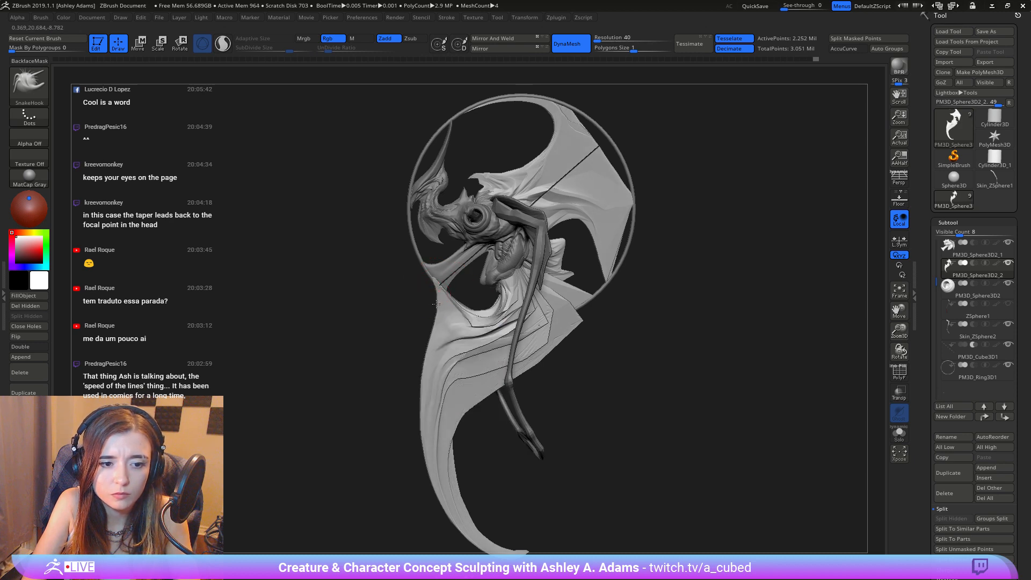
key(shift)
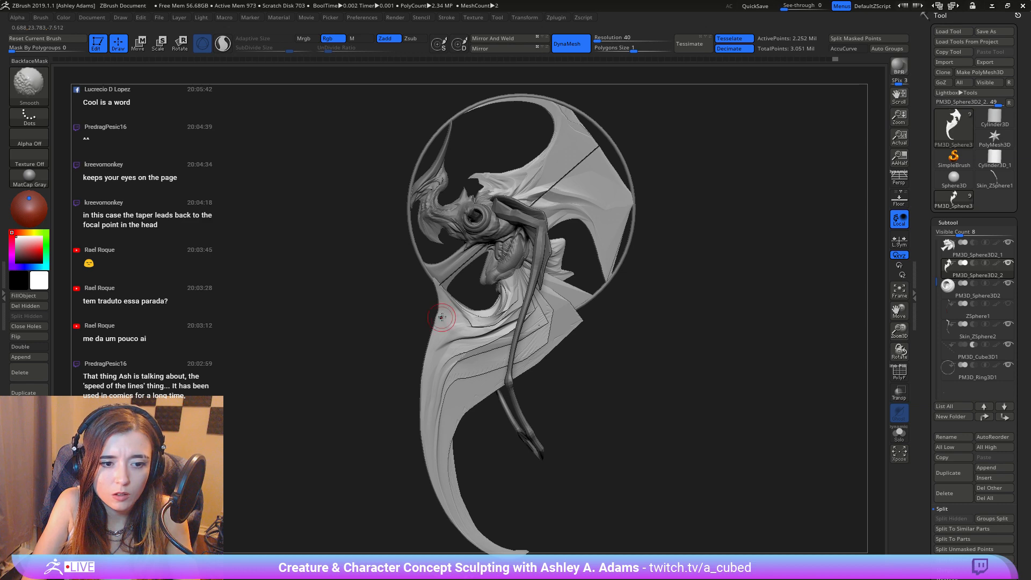
drag(436, 322, 437, 322)
key(ctrl+z)
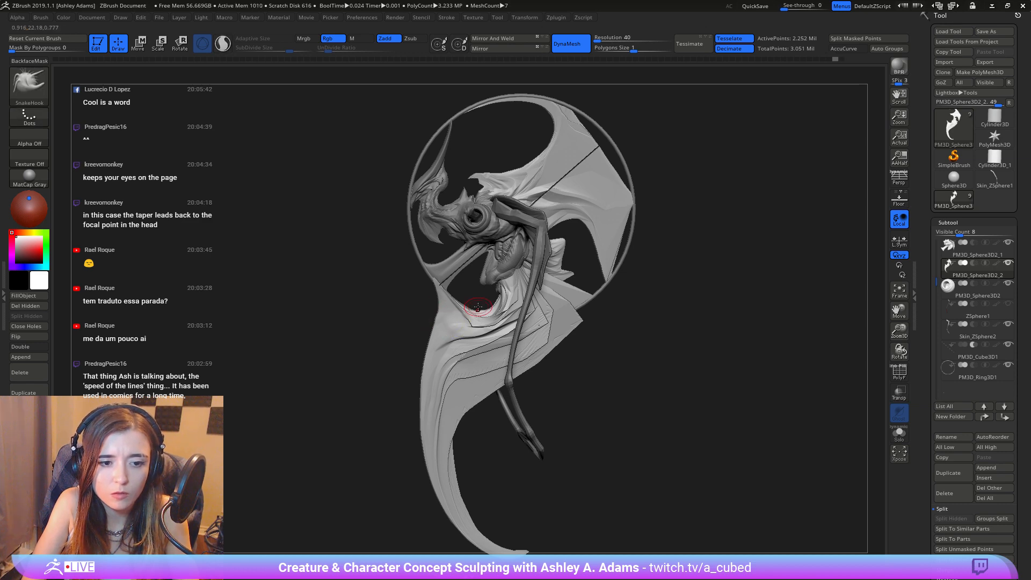
Step: Pull the lower wing's inner membrane edge beneath the torso downward with SnakeHook
key(space)
mouse_move(479, 304)
right_down()
mouse_move(464, 302)
mouse_move(474, 308)
right_up()
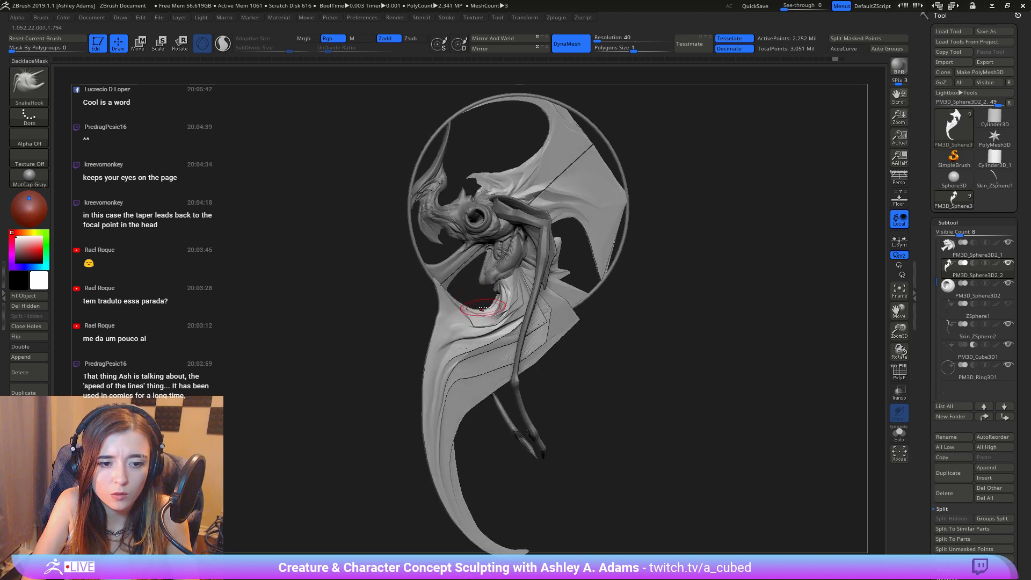
drag(499, 293, 494, 312)
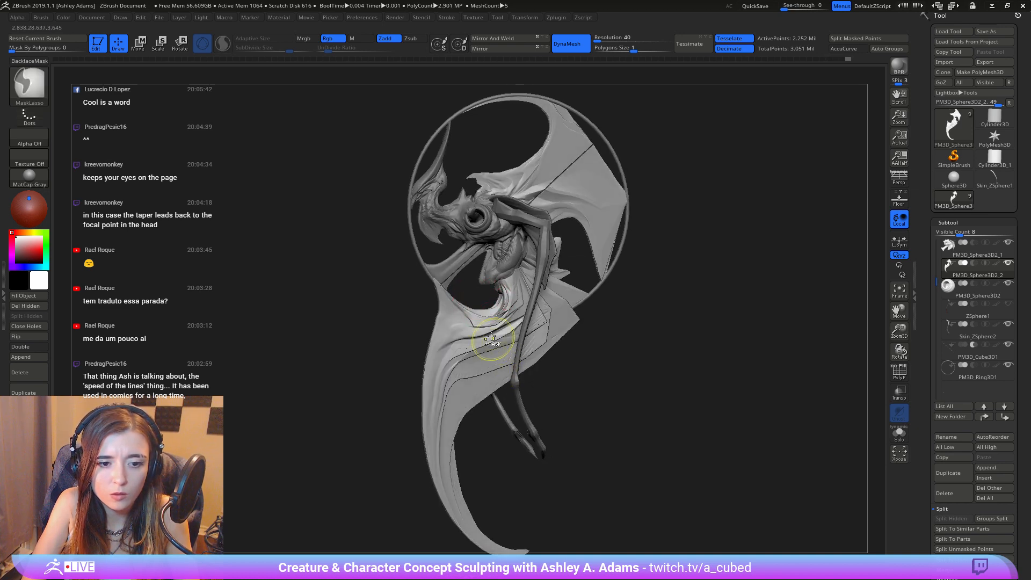
Step: Pull the lower wing's outer corner outward with SnakeHook, undoing the first attempt and redoing it with a resized brush
ctrl+right_drag(490, 337, 492, 295)
mouse_move(491, 295)
right_down()
mouse_move(556, 288)
mouse_move(489, 307)
right_up()
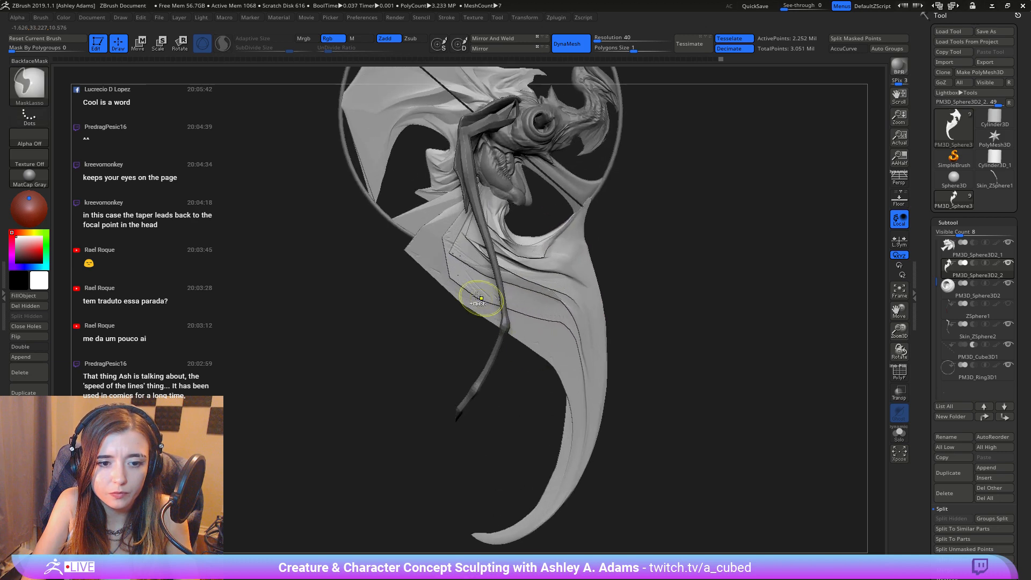
key(space)
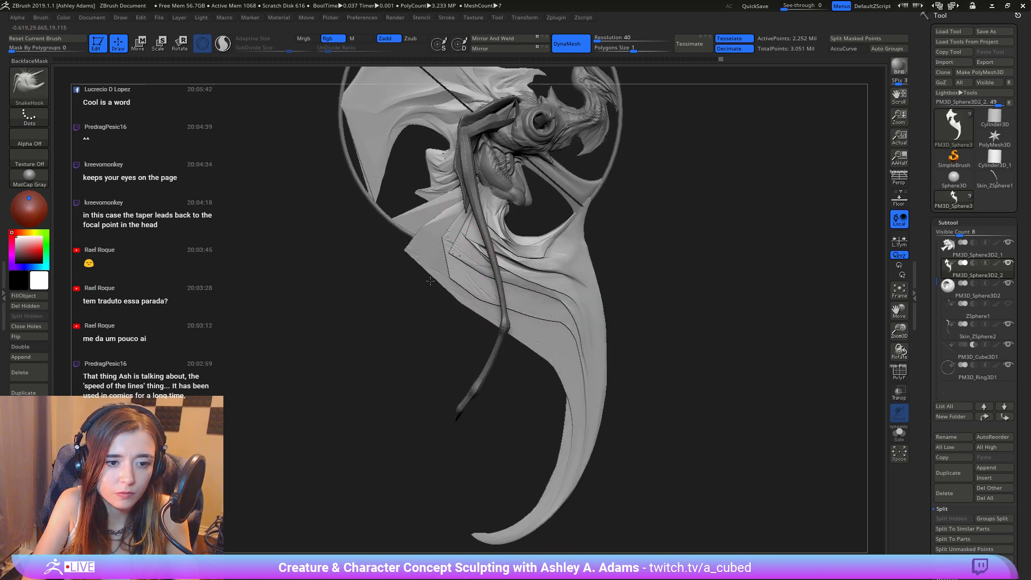
drag(430, 281, 423, 280)
key(space)
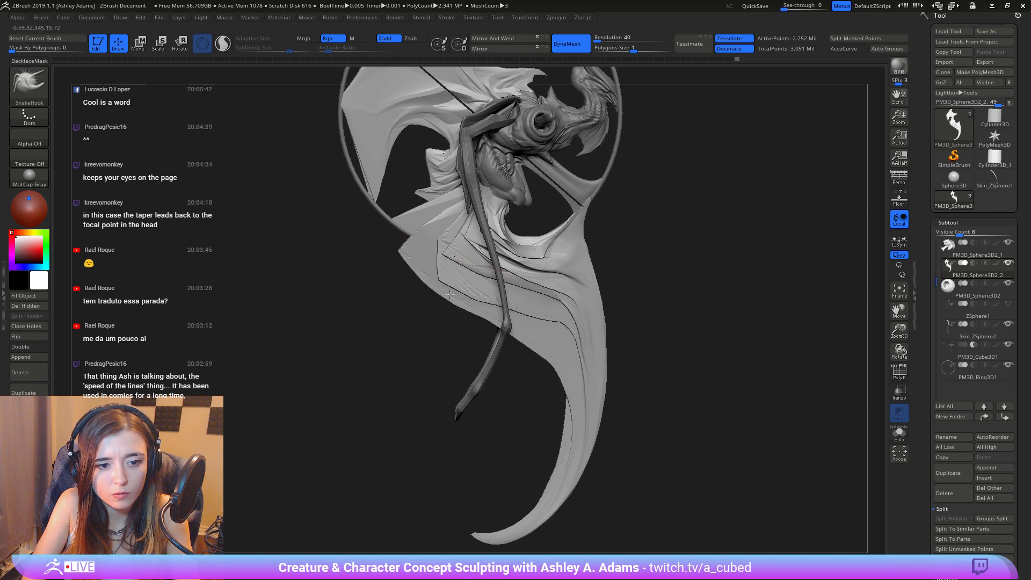
key(ctrl+z)
key(space)
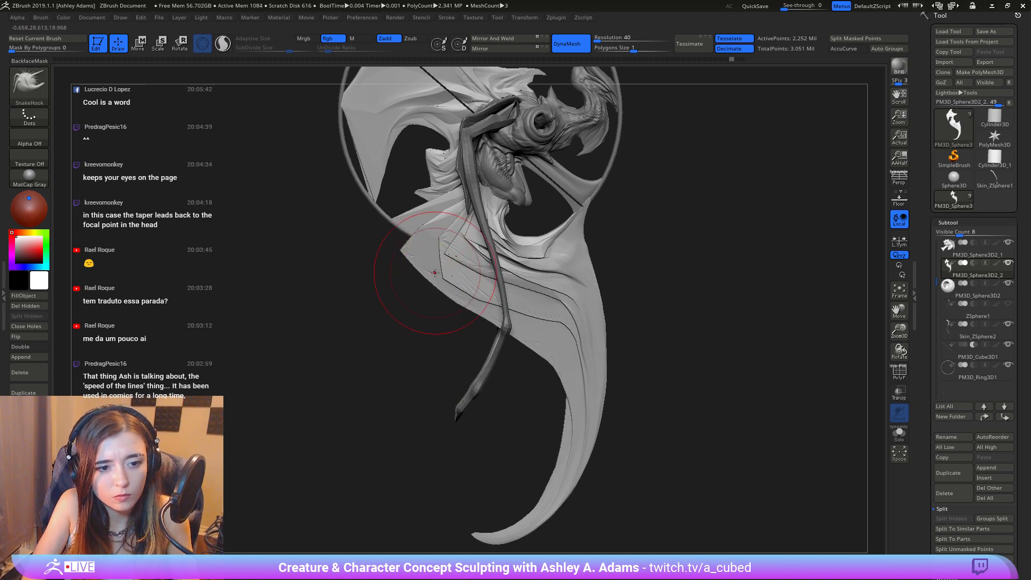
alt+right_drag(480, 308, 533, 323)
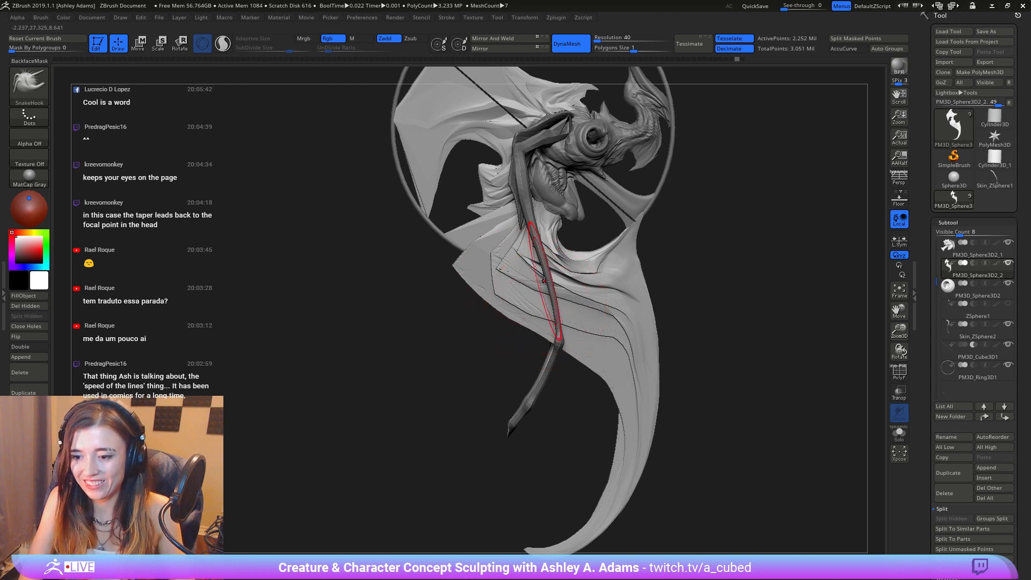
Step: Refine the lower wing's trailing edge down to its curved tip with SnakeHook strokes, adjusting the brush size
alt+right_drag(516, 300, 480, 307)
key(space)
drag(499, 301, 485, 302)
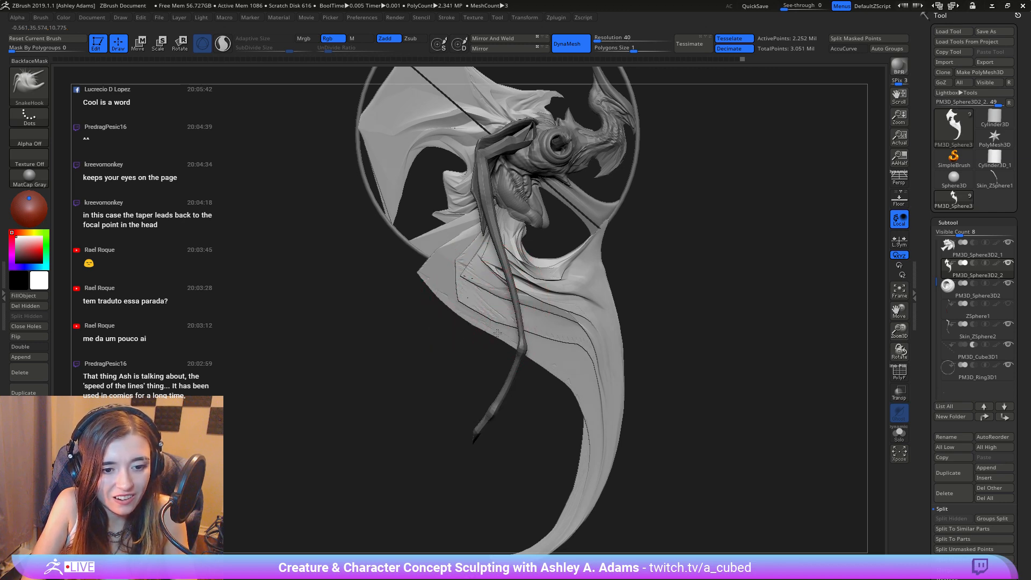
key(space)
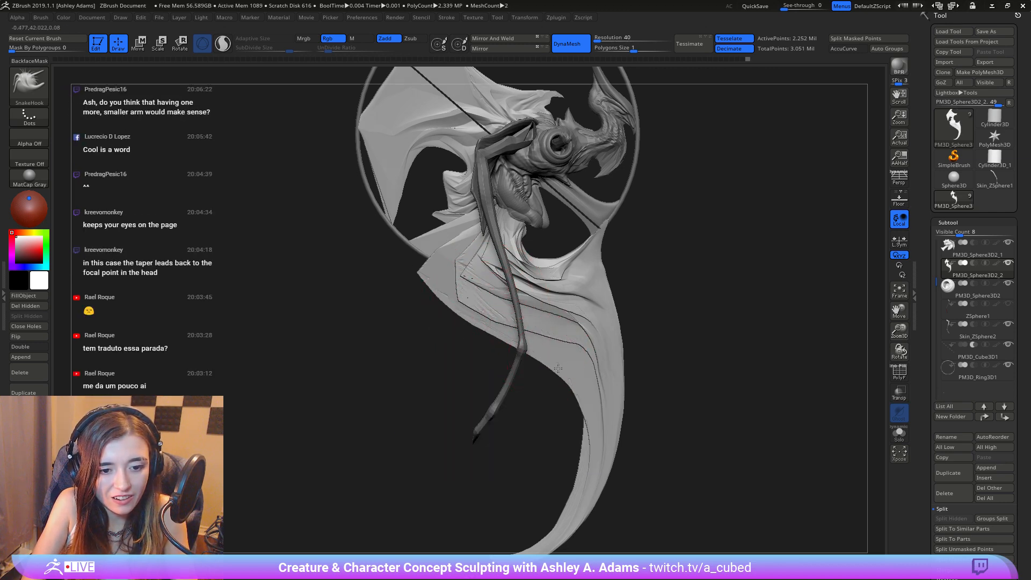
ctrl+right_drag(596, 436, 570, 337)
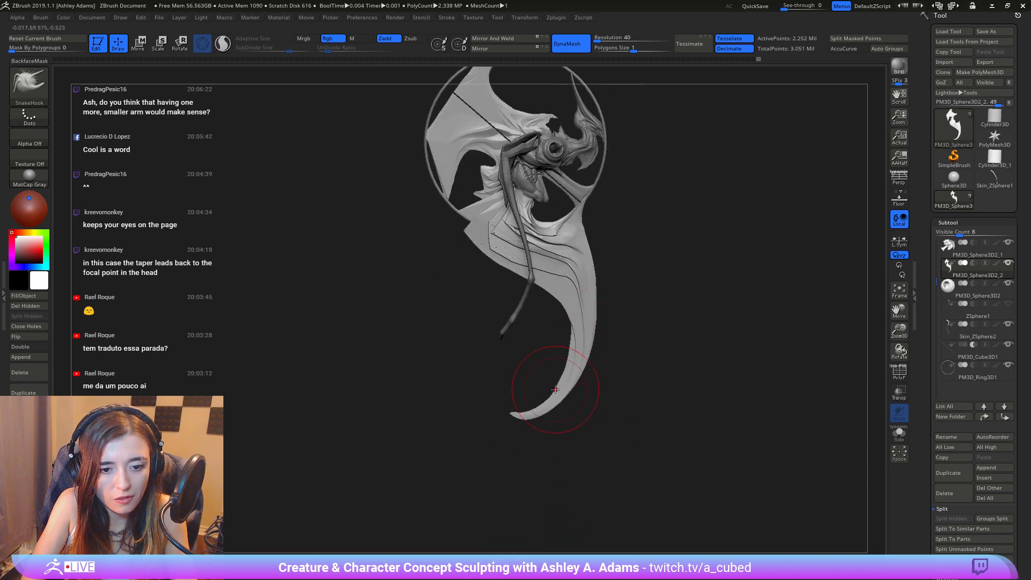
key(space)
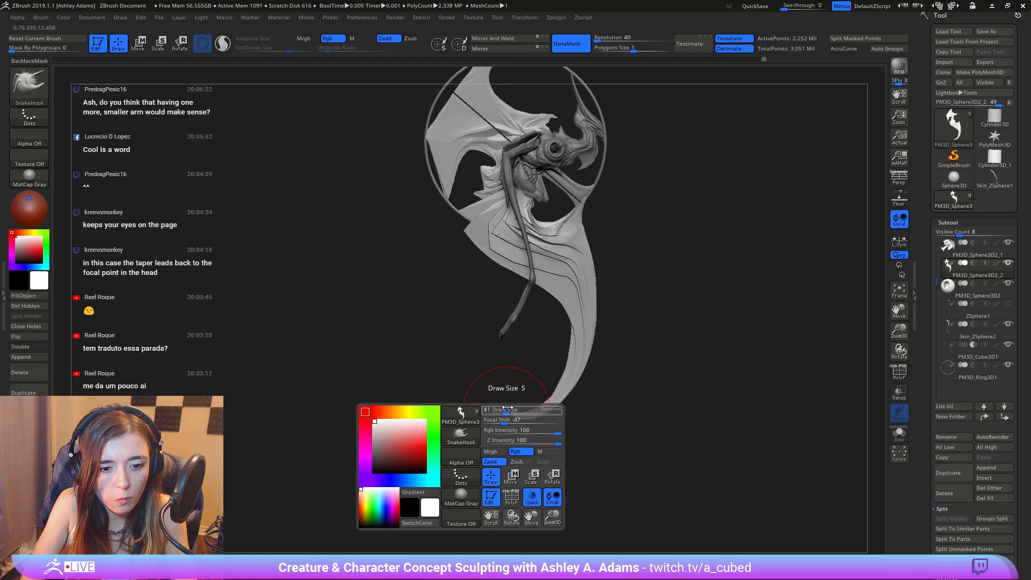
drag(505, 412, 501, 412)
alt+right_drag(554, 259, 555, 372)
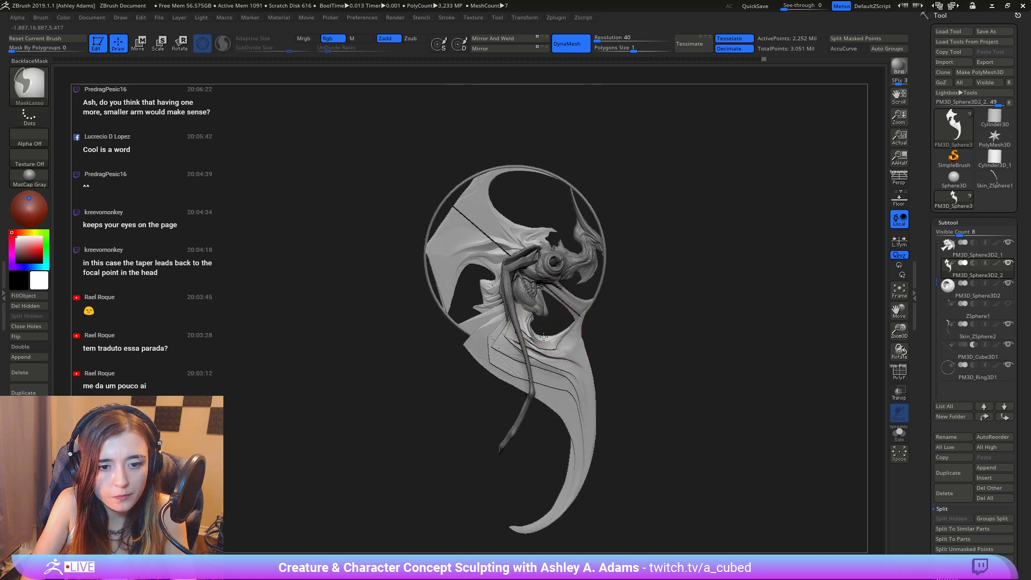
Step: Pull the membrane folds beneath the torso up toward the body with SnakeHook, adjusting the brush size between strokes
ctrl+right_drag(568, 332, 532, 262)
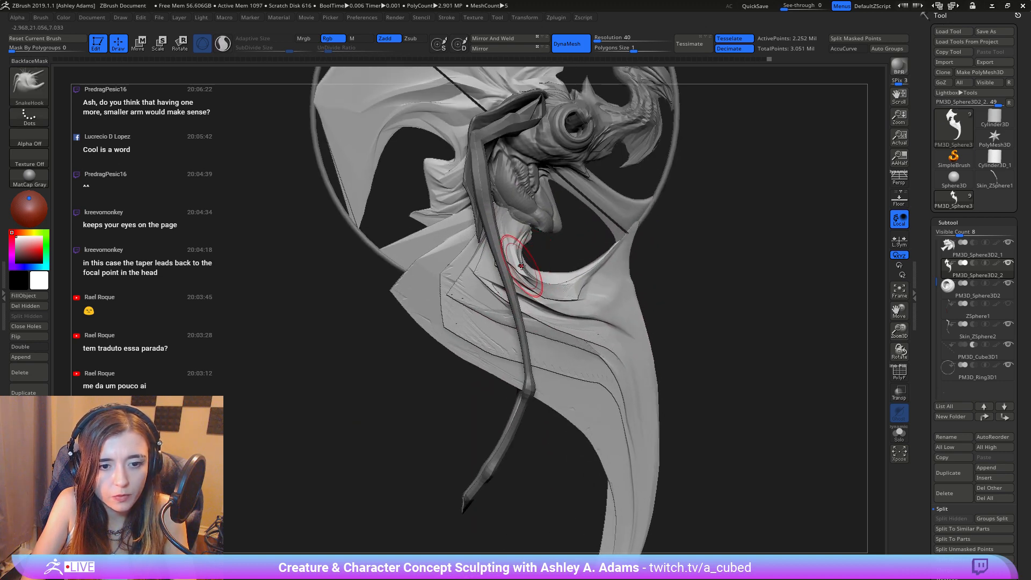
right_drag(502, 268, 493, 268)
key(space)
drag(493, 268, 464, 269)
right_drag(538, 241, 535, 239)
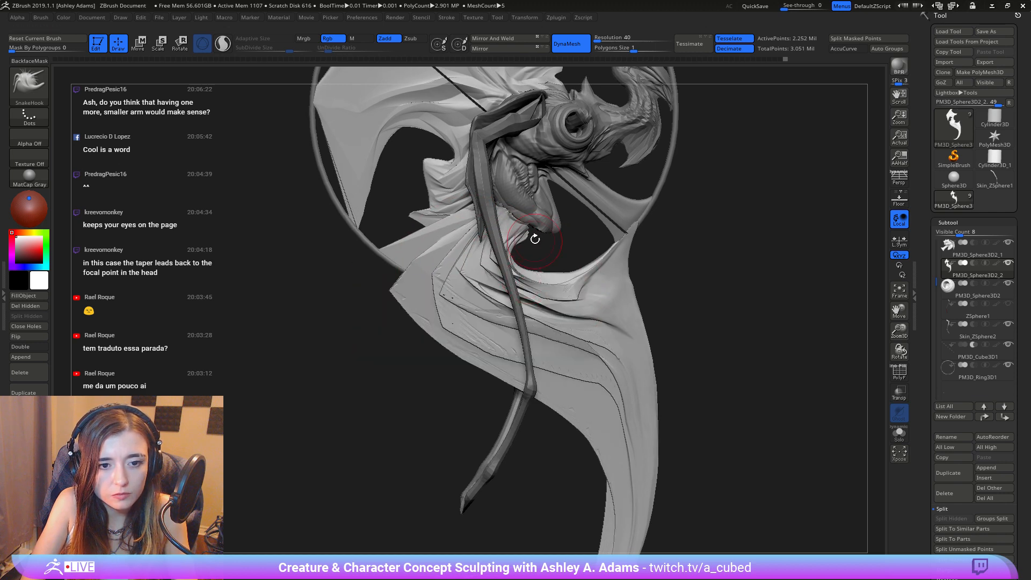
right_click(502, 275)
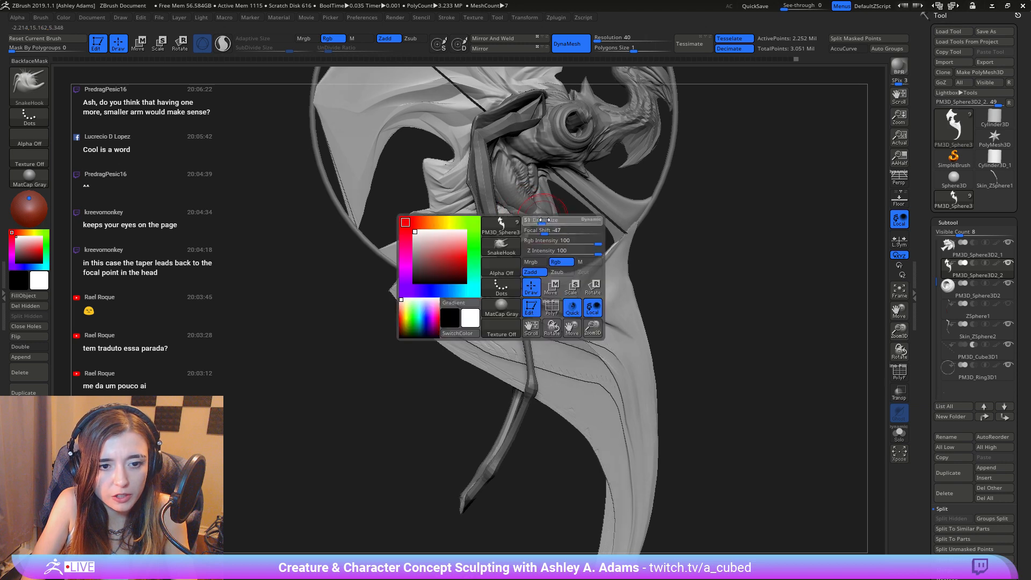
right_drag(502, 275, 477, 268)
drag(535, 222, 542, 191)
mouse_move(541, 192)
right_down()
mouse_move(557, 204)
mouse_move(548, 236)
mouse_move(540, 225)
mouse_move(537, 243)
mouse_move(548, 243)
mouse_move(505, 228)
mouse_move(526, 290)
right_up()
right_click(546, 234)
mouse_move(527, 290)
right_down()
mouse_move(552, 290)
mouse_move(542, 266)
mouse_move(520, 300)
right_up()
right_click(540, 263)
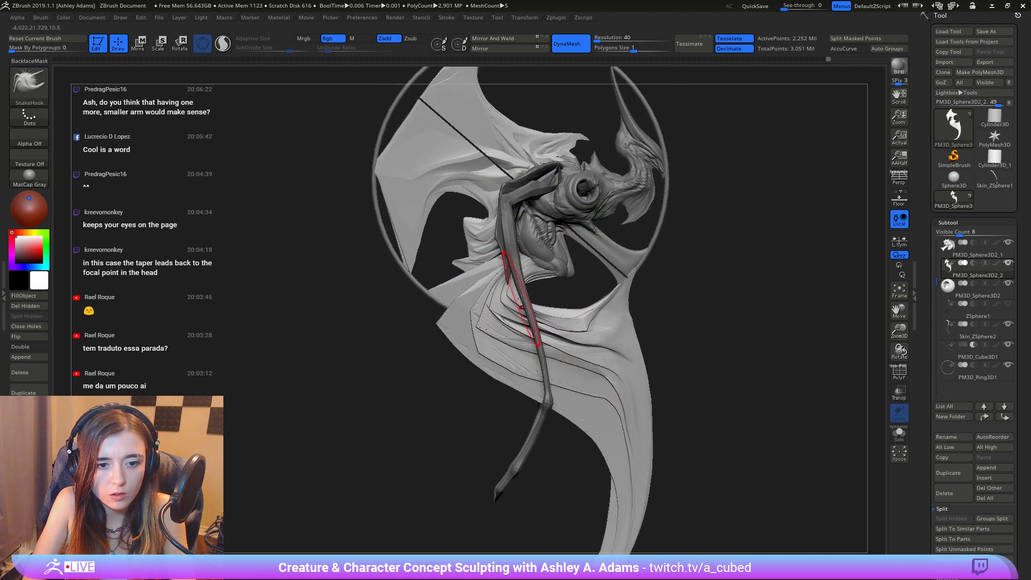
Step: Select the body subtool, touch up the area where the torso meets the wing membrane, and switch to the Inflat brush
alt+click(527, 254)
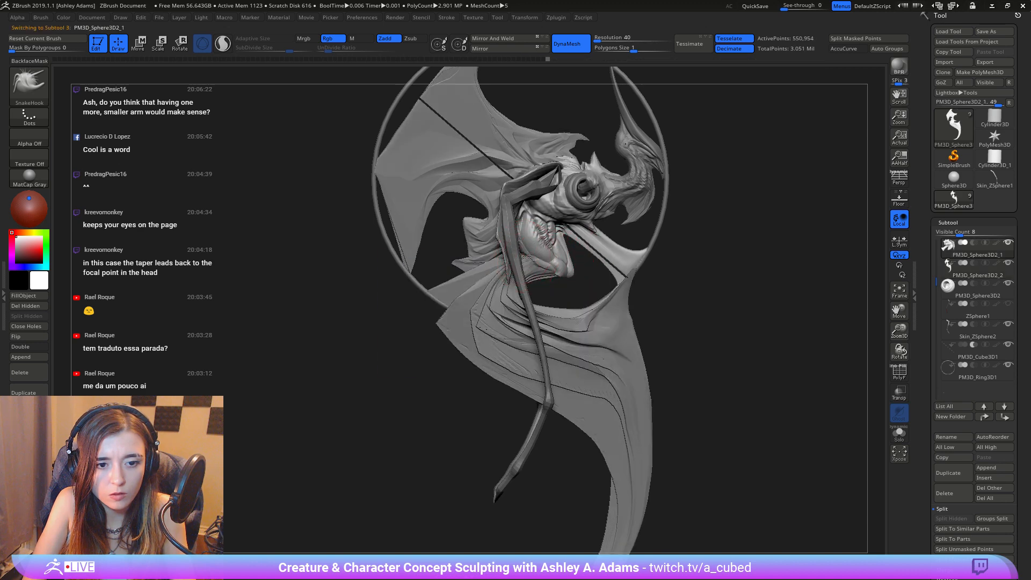
right_click(544, 237)
mouse_move(544, 236)
right_down()
mouse_move(521, 268)
mouse_move(477, 266)
mouse_move(517, 257)
right_up()
right_click(521, 266)
key(b)
key(i)
key(n)
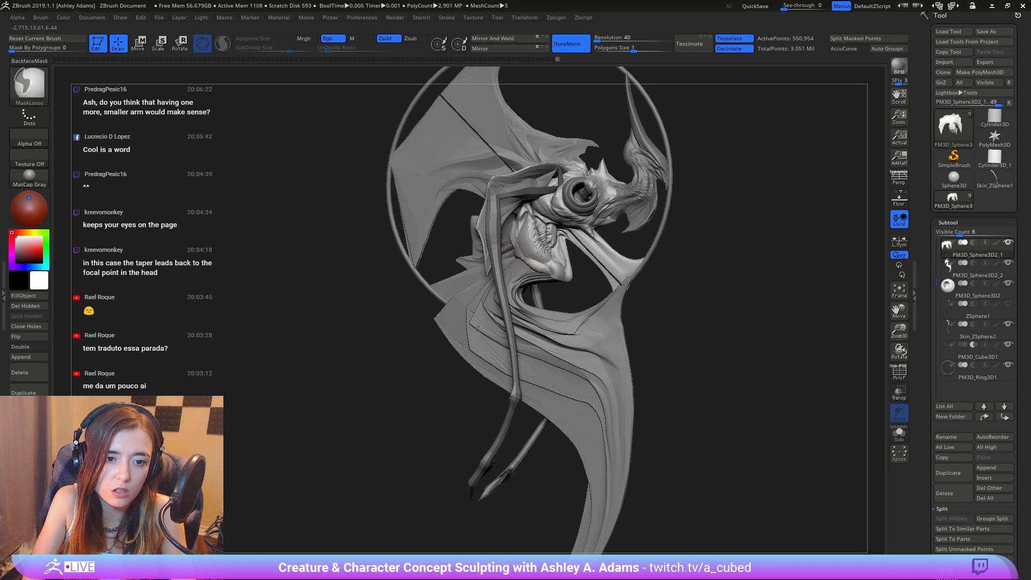
Step: Reselect the wing subtool and shape the membrane folds below the torso with a smaller SnakeHook brush
mouse_move(509, 235)
ctrl+right_down()
mouse_move(529, 240)
mouse_move(497, 245)
mouse_move(610, 270)
mouse_move(598, 311)
ctrl+right_up()
alt+click(615, 313)
key(space)
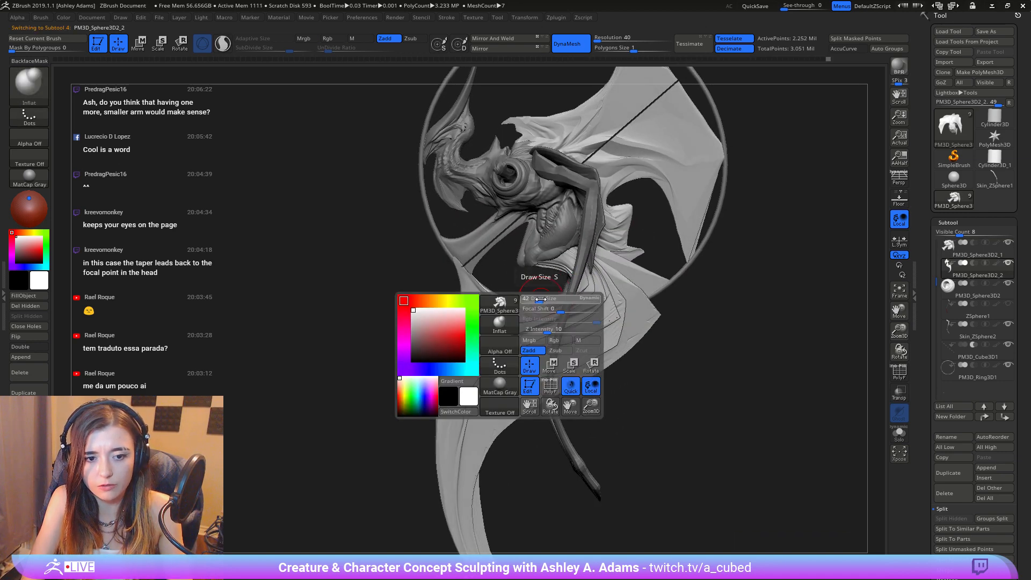
drag(538, 299, 534, 300)
key(b)
key(s)
key(h)
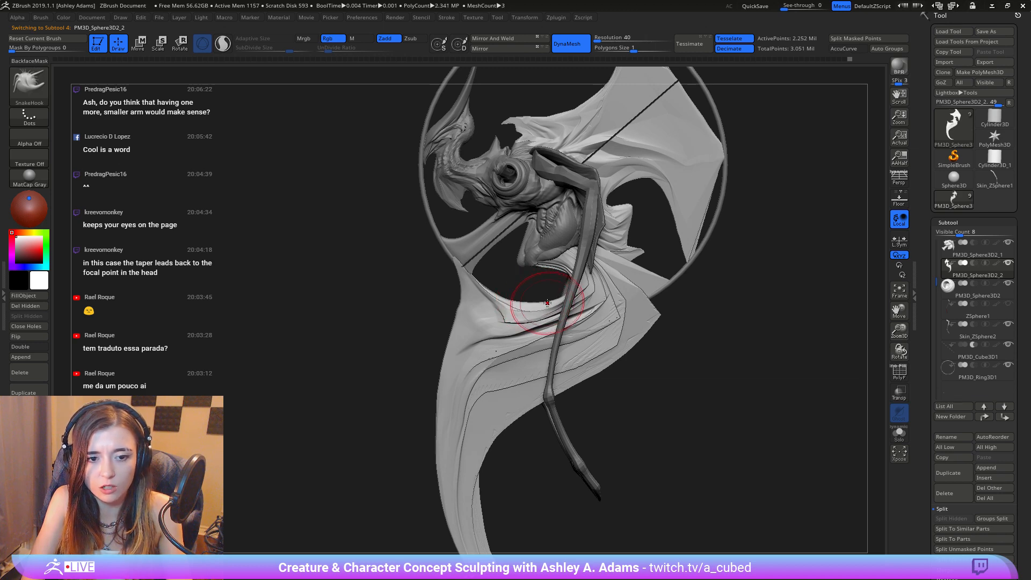
mouse_move(567, 294)
right_down()
mouse_move(582, 283)
mouse_move(569, 264)
mouse_move(539, 252)
right_up()
mouse_move(540, 253)
right_down()
mouse_move(568, 295)
mouse_move(604, 276)
right_up()
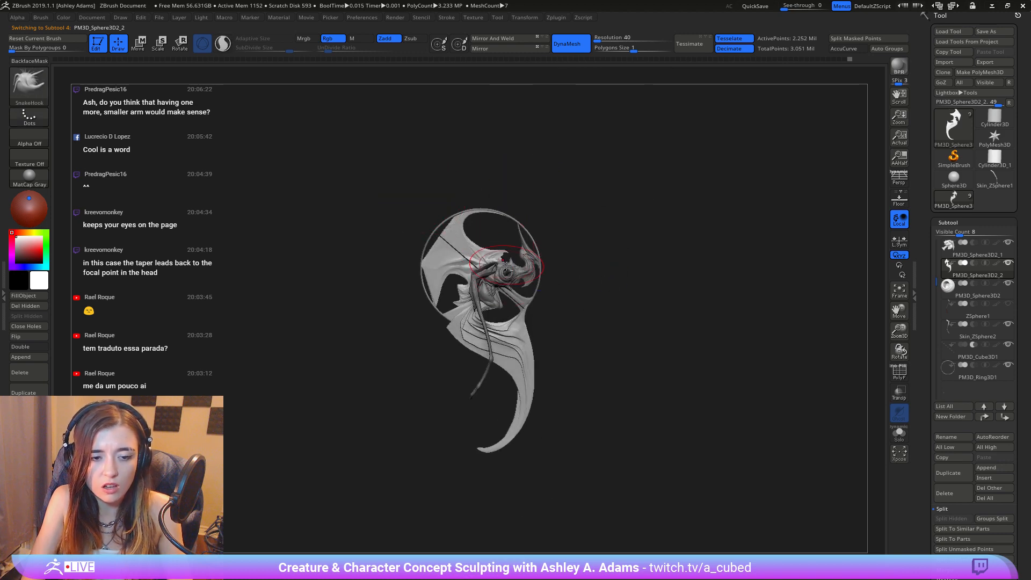
Step: Shift the folds across the middle of the lower wing with a resized SnakeHook brush, checking the full silhouette
mouse_move(506, 265)
alt+right_down()
mouse_move(539, 255)
mouse_move(559, 310)
alt+right_up()
mouse_move(566, 381)
alt+right_down()
mouse_move(586, 329)
mouse_move(559, 306)
alt+right_up()
key(space)
key(space)
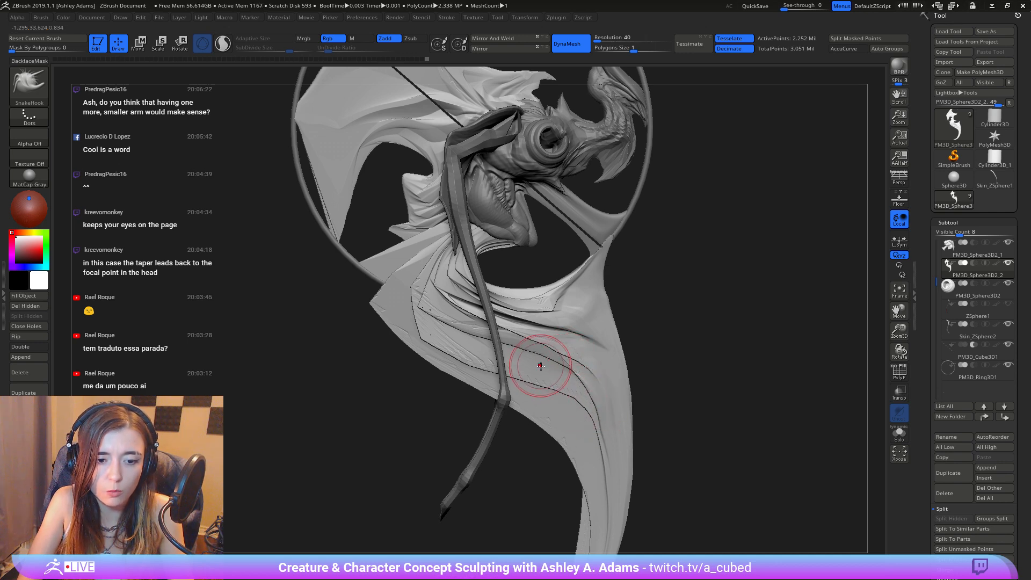
drag(541, 366, 552, 371)
ctrl+right_drag(599, 436, 624, 321)
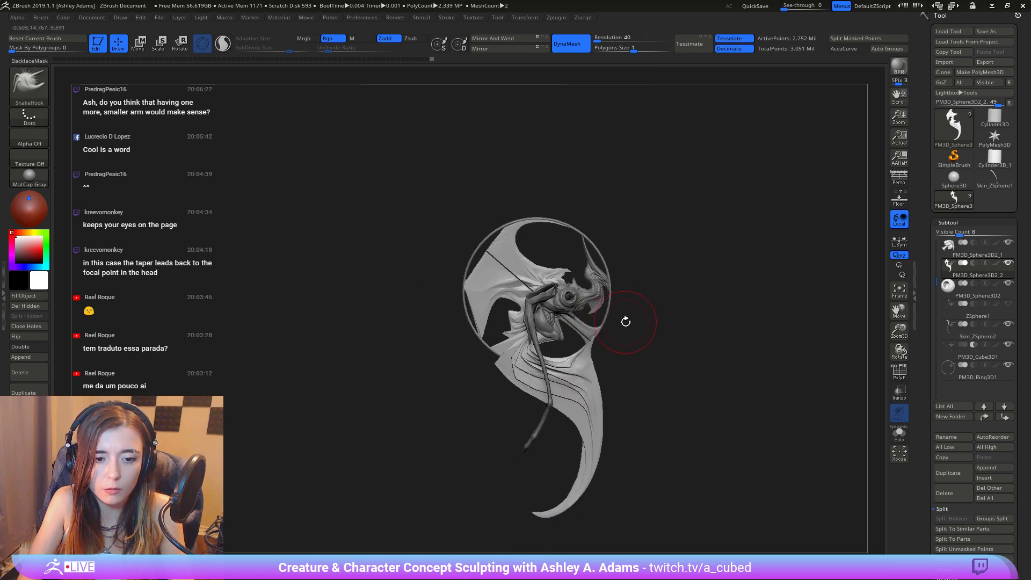
mouse_move(628, 399)
ctrl+right_down()
mouse_move(610, 325)
mouse_move(640, 375)
ctrl+right_up()
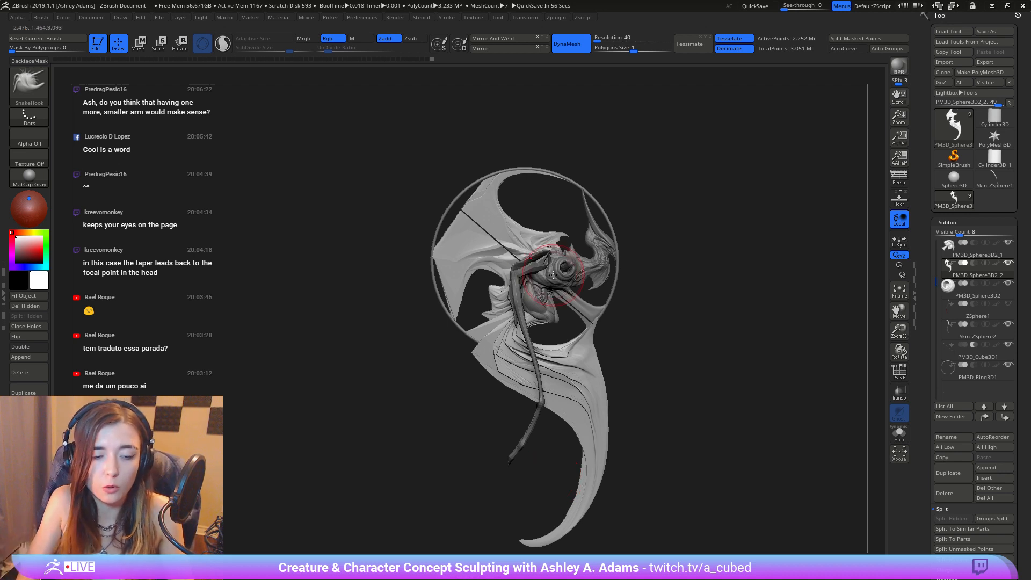
Step: Resize the brush and choose ClipCurve as the clipping brush for the wing subtool
alt+right_drag(553, 275, 599, 257)
right_click(575, 243)
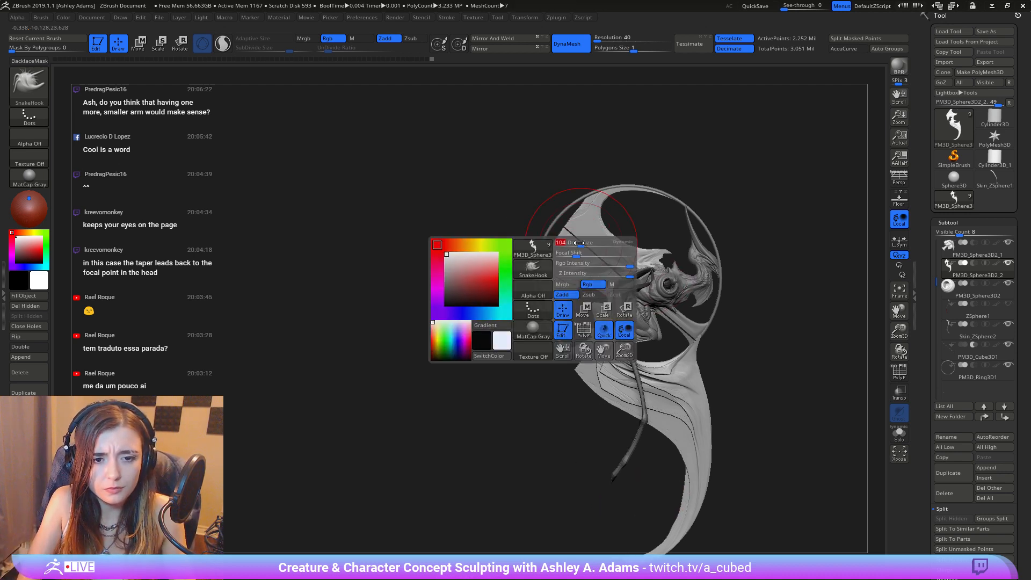
right_click(550, 270)
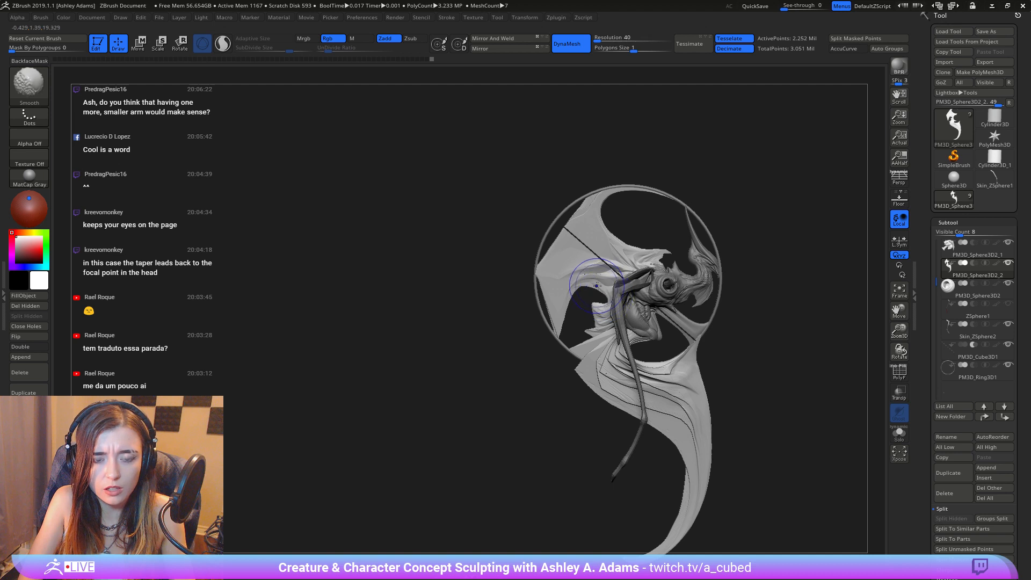
key(ctrl+shift)
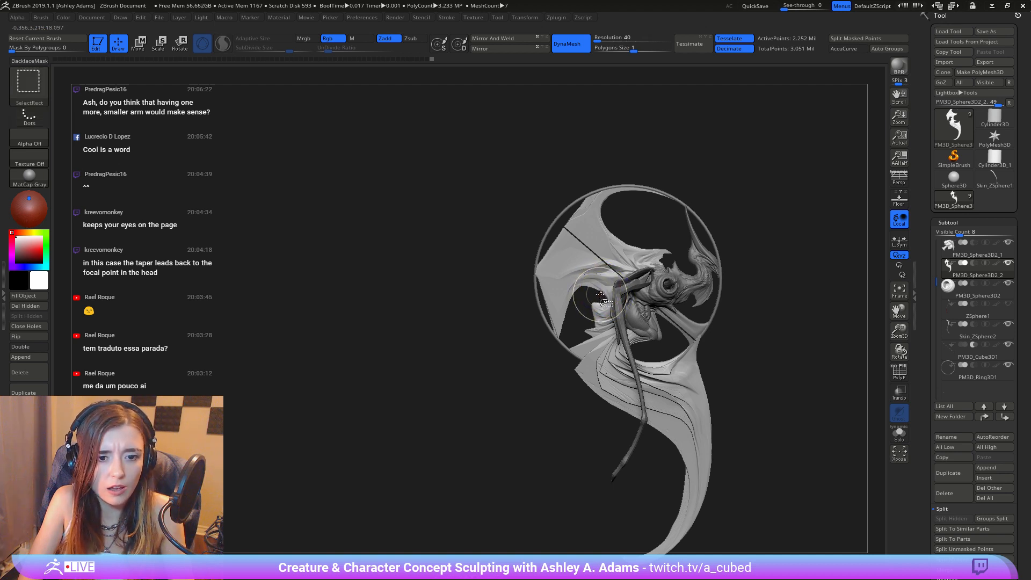
ctrl+shift+click(29, 81)
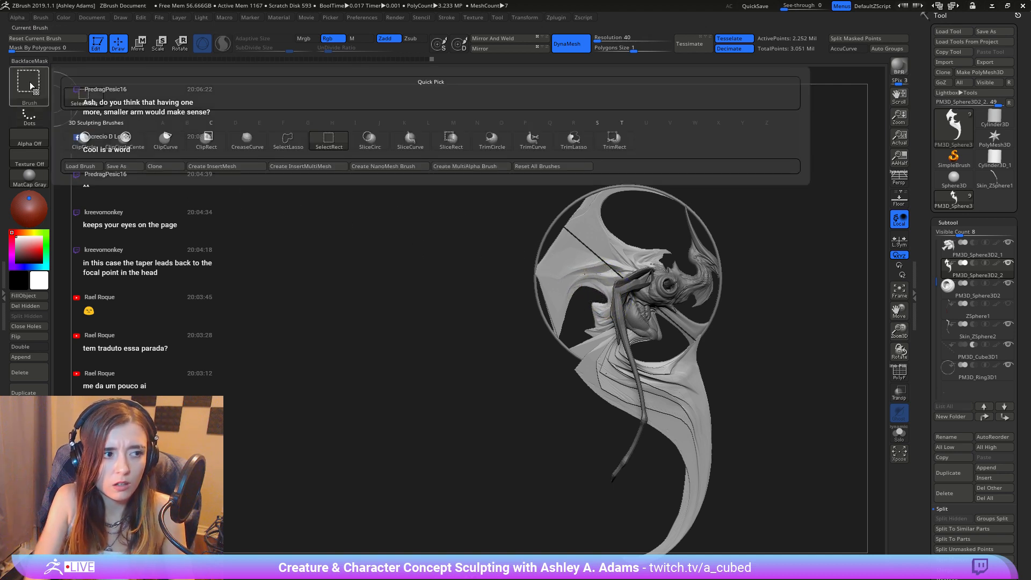
ctrl+shift+click(171, 146)
Step: Mask the entire lower wing with MaskLasso, leaving the upper wing unmasked
alt+right_drag(604, 328, 559, 351)
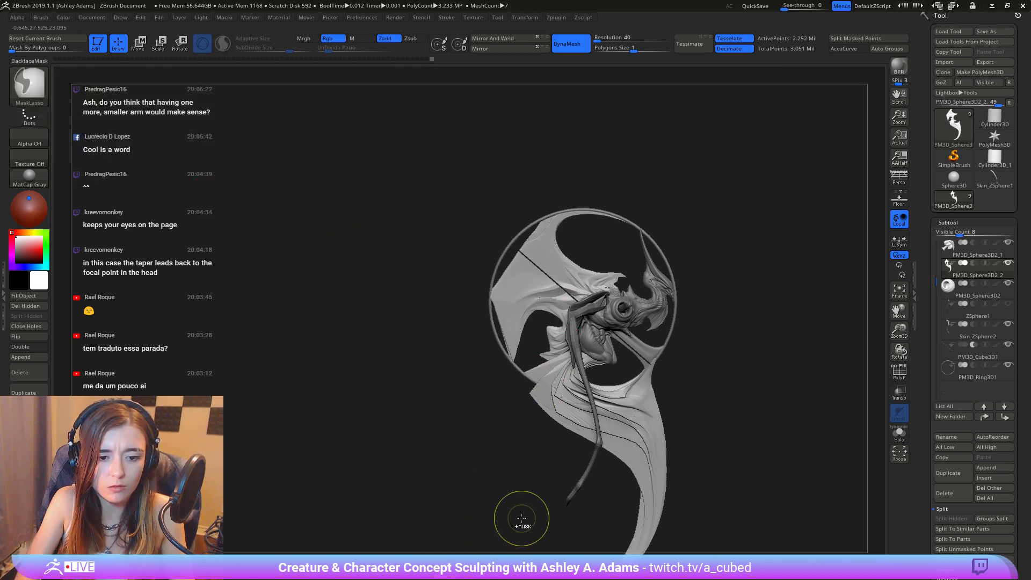
alt+right_drag(523, 511, 504, 410)
mouse_move(424, 461)
ctrl+mouse_down()
mouse_move(752, 389)
mouse_move(629, 224)
mouse_move(543, 196)
mouse_move(523, 207)
mouse_move(457, 341)
ctrl+mouse_up()
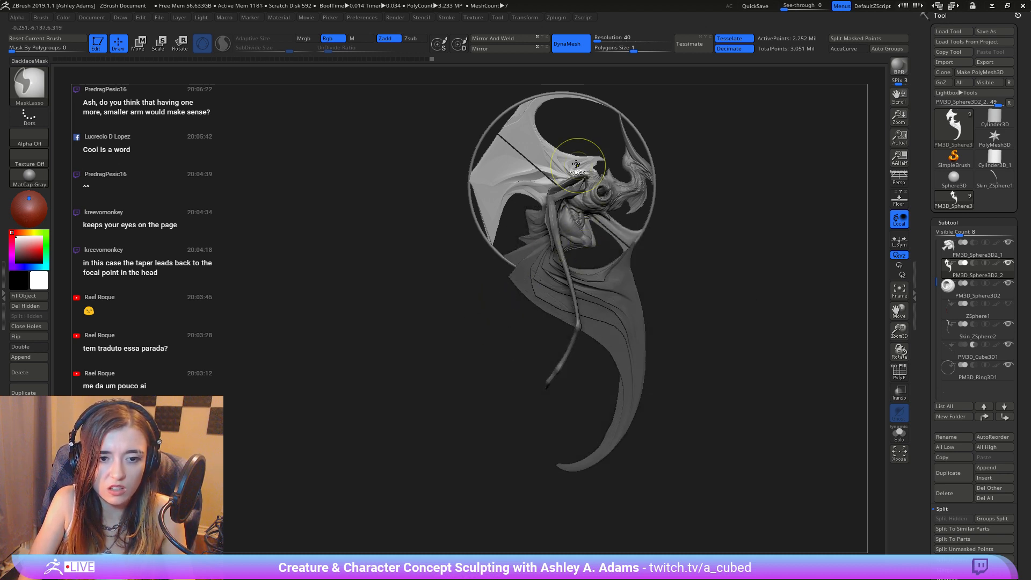
Step: Clip the outer edge of the unmasked upper wing along a curve running inside the ring with ClipCurve
mouse_move(579, 135)
ctrl+alt+mouse_down()
mouse_move(515, 208)
mouse_move(594, 155)
ctrl+alt+mouse_up()
alt+right_drag(564, 109, 562, 205)
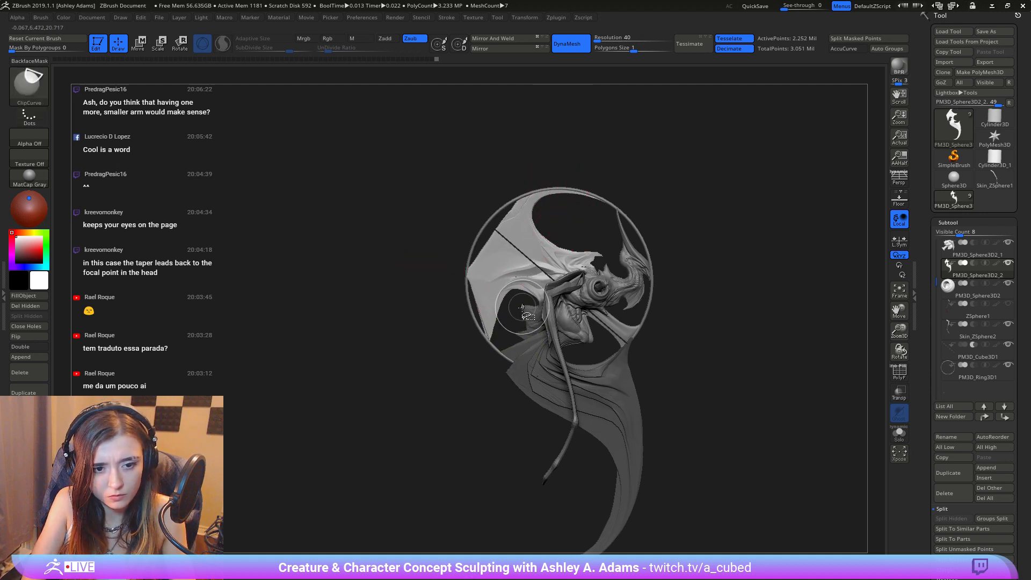
mouse_move(542, 358)
ctrl+shift+mouse_down()
mouse_move(502, 242)
mouse_move(534, 168)
ctrl+shift+mouse_up()
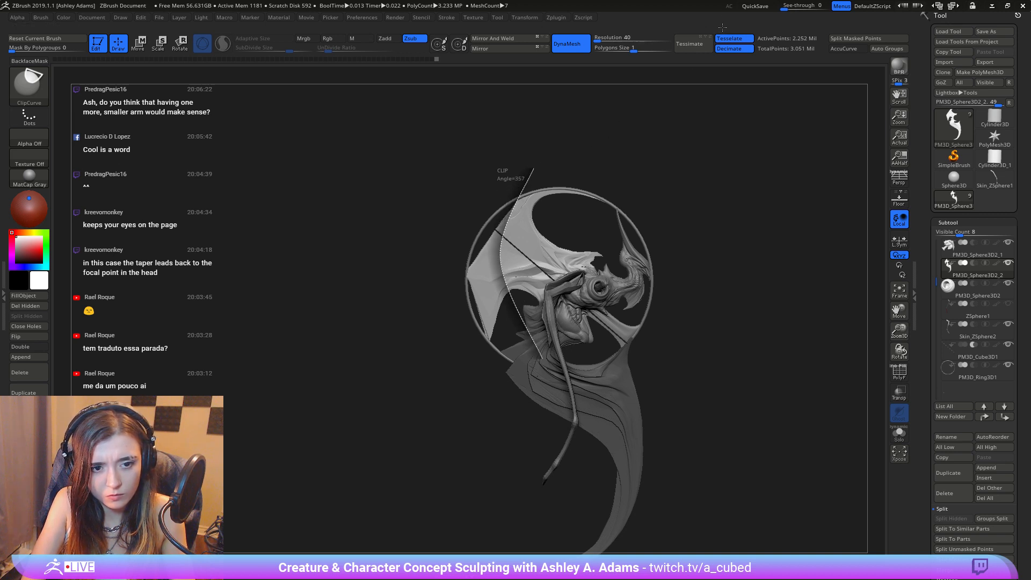
Step: Shift the top and upper part of the clipped wing edge toward the ring with a resized SnakeHook brush
mouse_move(508, 304)
ctrl+right_down()
mouse_move(513, 161)
mouse_move(499, 269)
mouse_move(577, 271)
mouse_move(486, 276)
mouse_move(487, 350)
ctrl+right_up()
mouse_move(485, 296)
right_down()
mouse_move(469, 315)
mouse_move(498, 316)
mouse_move(508, 377)
right_up()
key(space)
drag(521, 280, 530, 277)
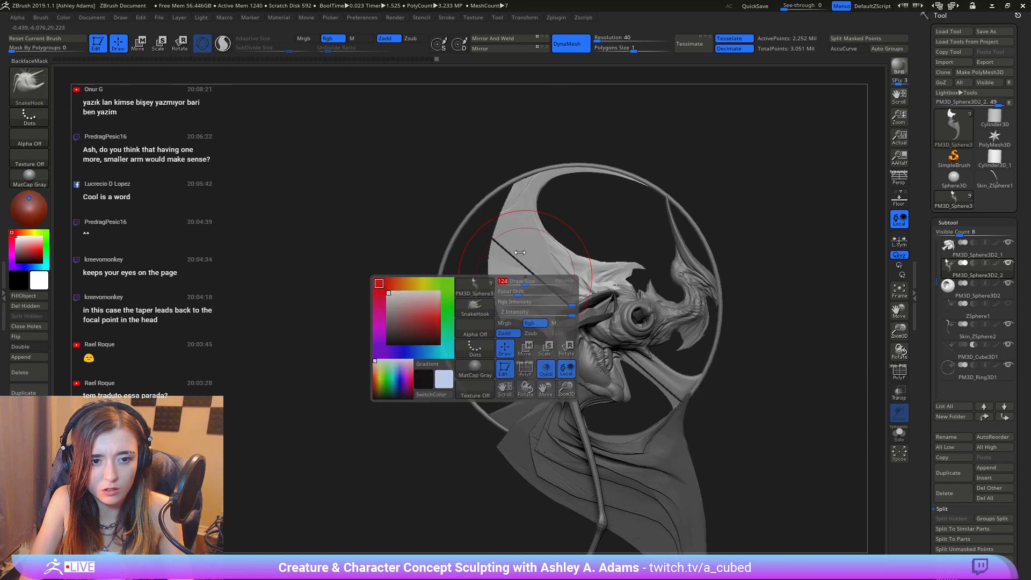
key(space)
mouse_move(514, 170)
mouse_down()
mouse_move(502, 162)
mouse_move(523, 180)
mouse_move(512, 179)
mouse_up()
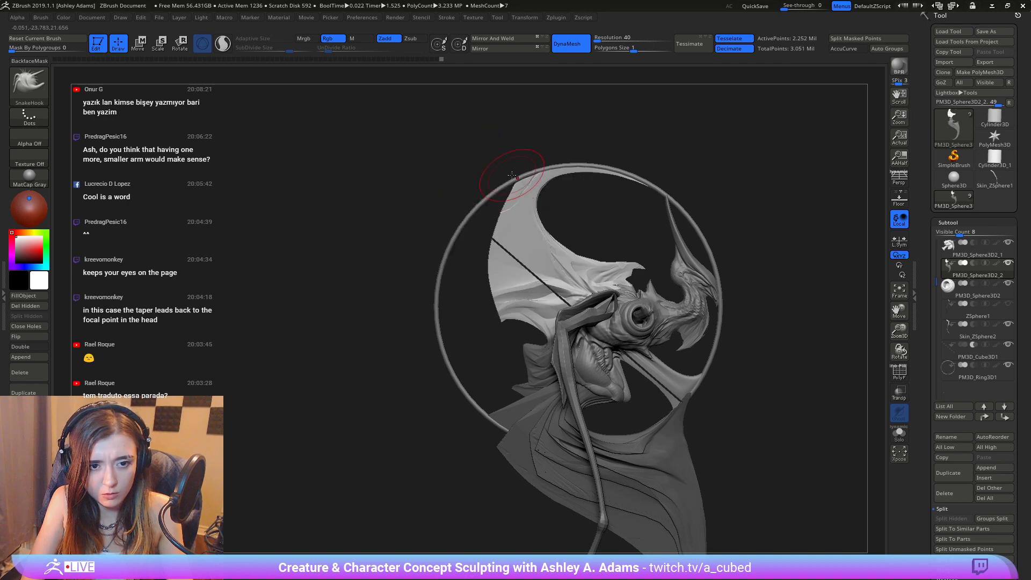
key(space)
drag(489, 242, 495, 242)
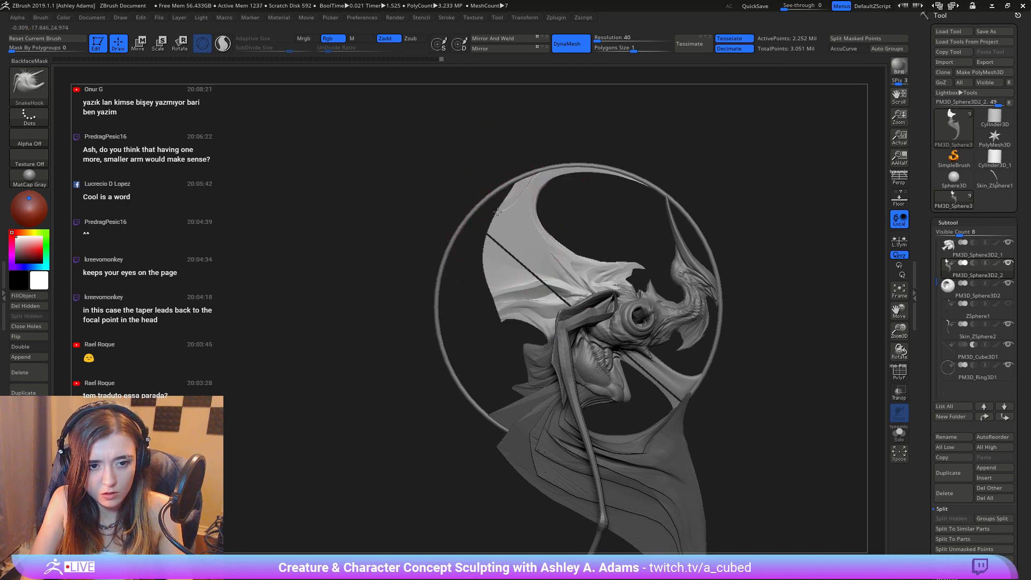
Step: Round out the middle and lower part of the upper wing's outer edge with resized SnakeHook strokes
key(space)
drag(509, 202, 505, 192)
key(space)
drag(508, 299, 487, 296)
key(space)
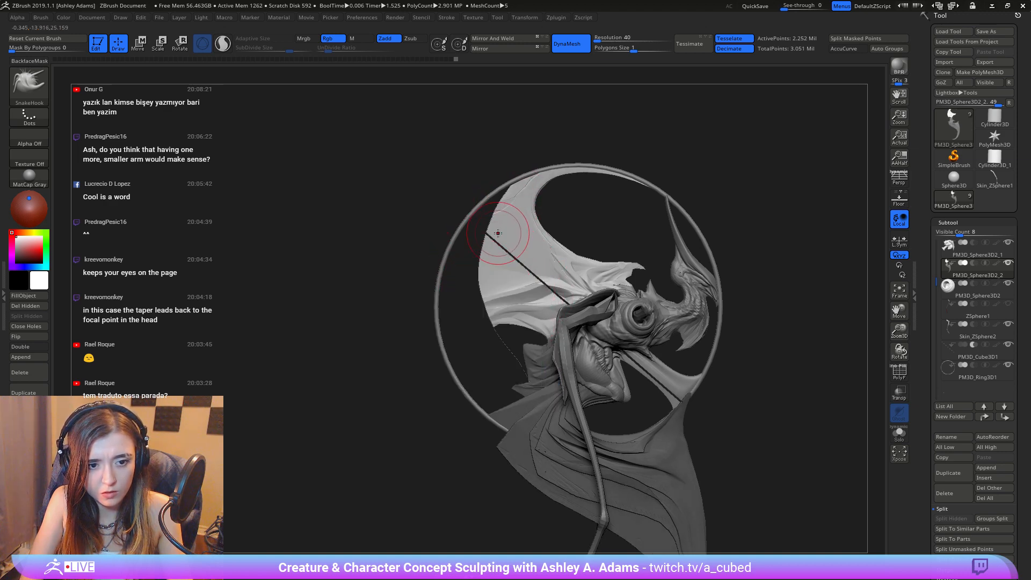
drag(498, 232, 491, 263)
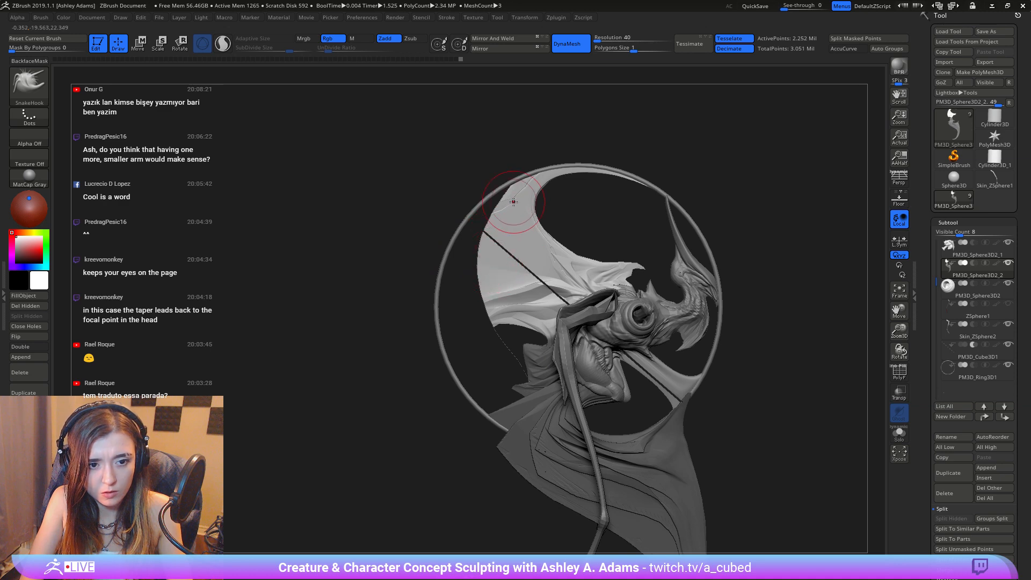
Step: Thicken the thin leftover strand hanging from the upper wing's lower corner with the Inflat brush
mouse_move(511, 282)
ctrl+right_down()
mouse_move(528, 299)
mouse_move(617, 301)
mouse_move(623, 279)
mouse_move(534, 214)
ctrl+right_up()
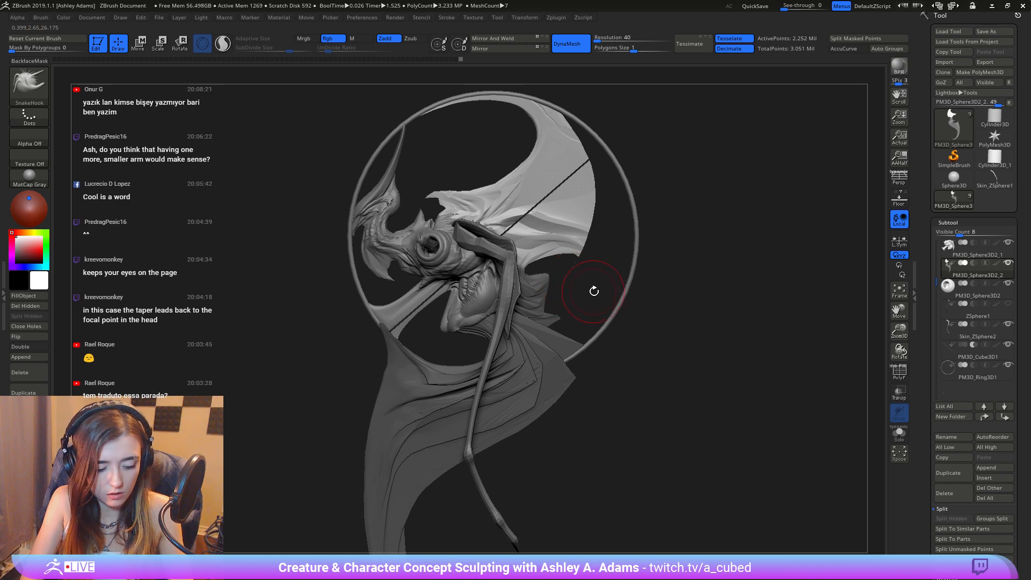
key(b)
key(i)
key(n)
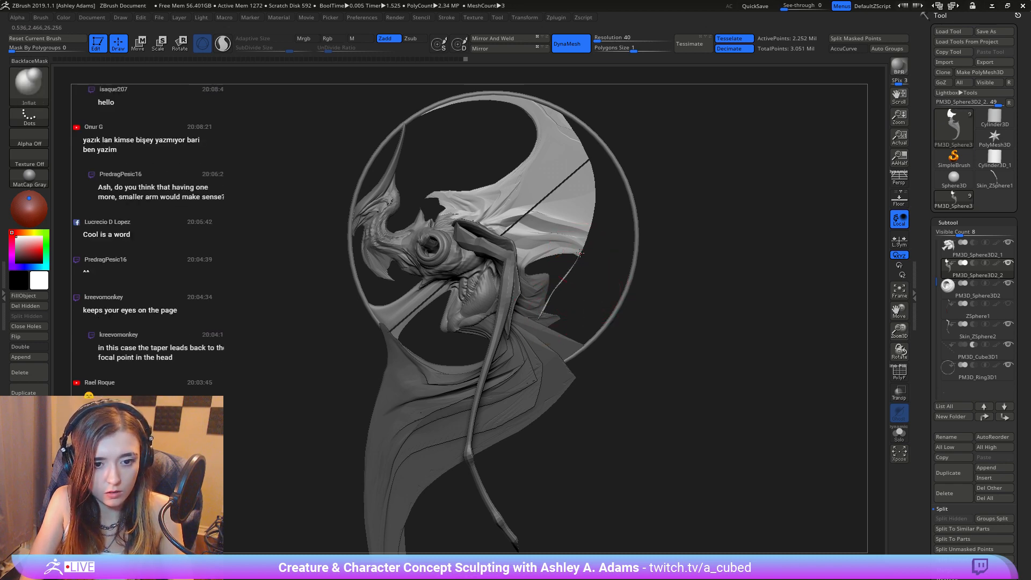
key(space)
Step: Adjust the curve of the hanging strand with a smaller SnakeHook brush and smooth it
key(b)
key(s)
key(h)
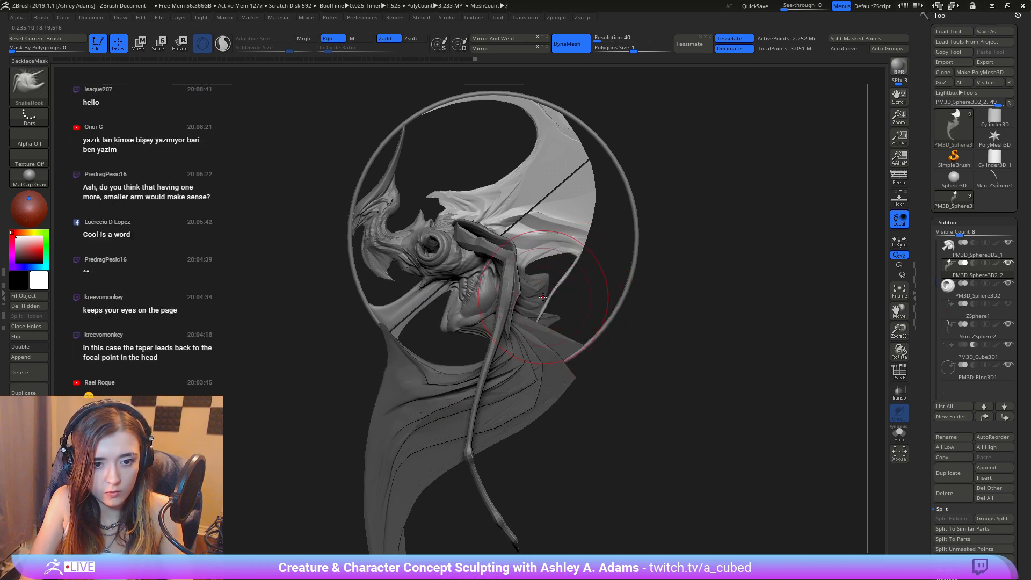
drag(549, 293, 555, 298)
key(space)
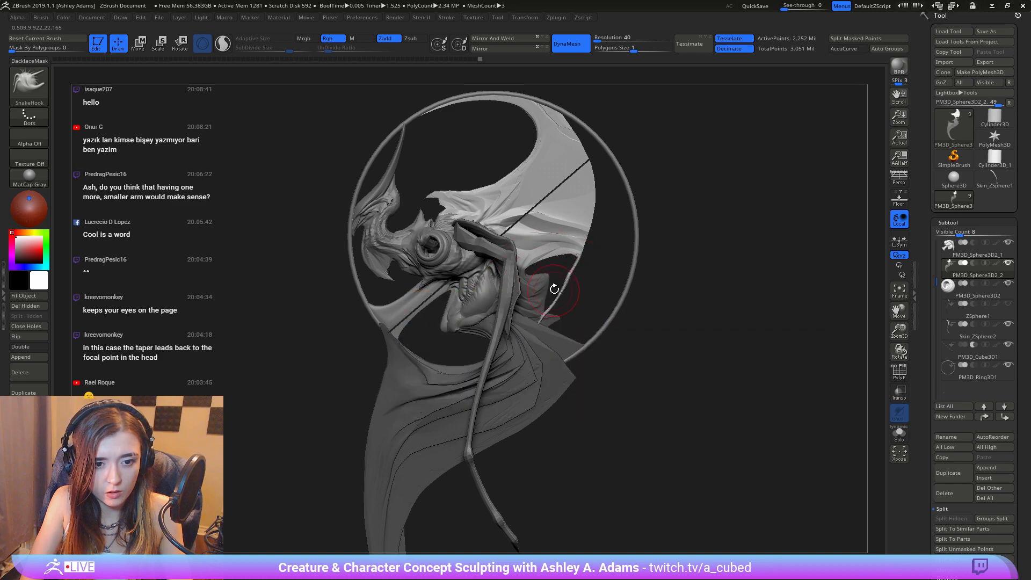
key(shift)
shift+drag(576, 271, 551, 309)
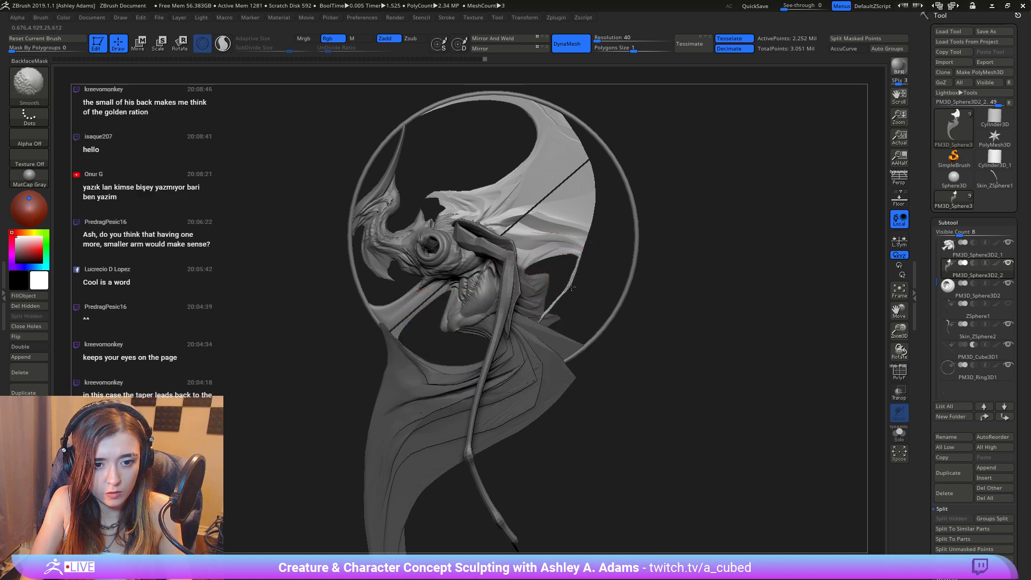
Step: Hide the leftover strand below the upper wing with SelectLasso and delete the hidden geometry
key(space)
key(ctrl)
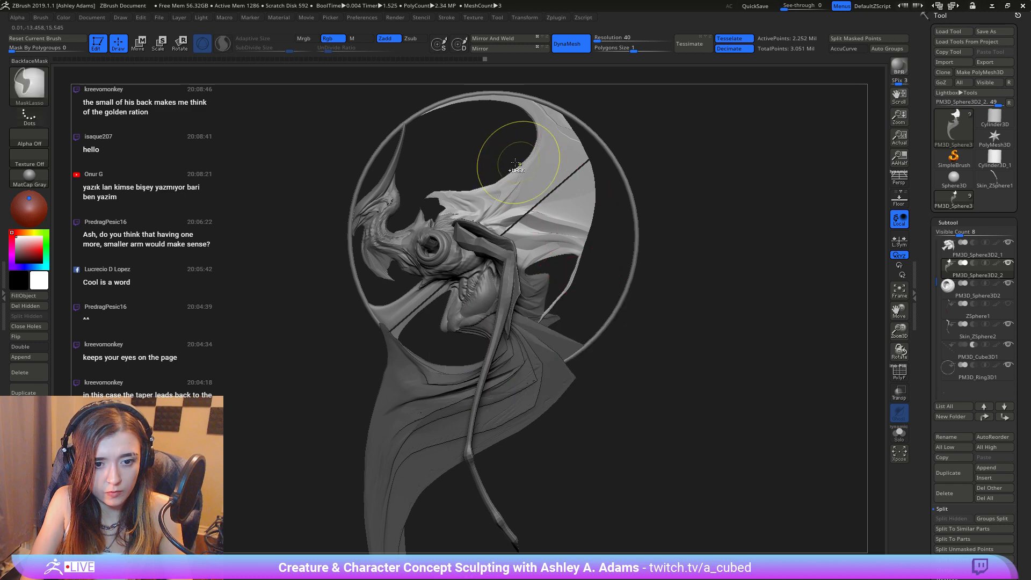
ctrl+shift+click(28, 85)
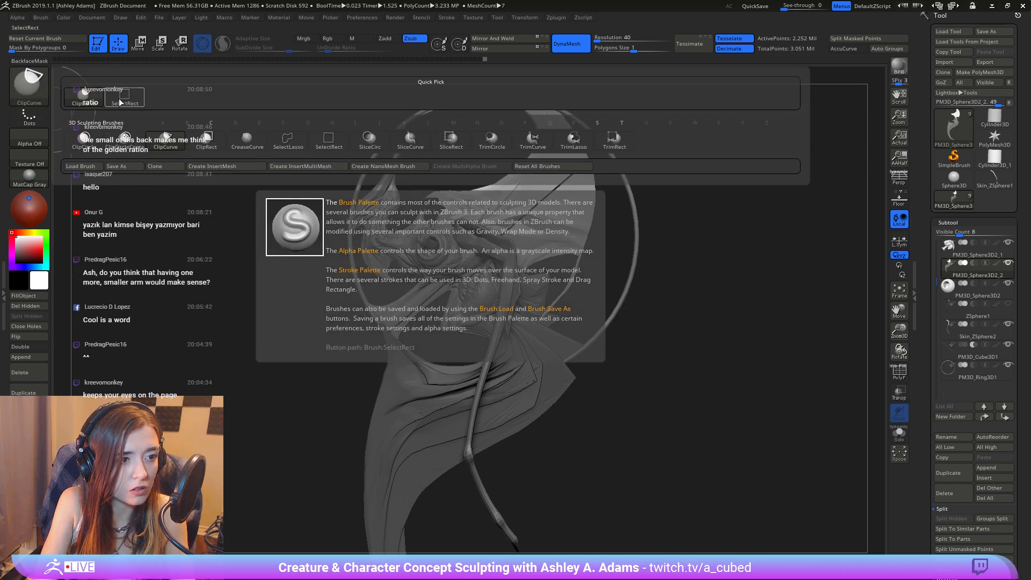
click(288, 139)
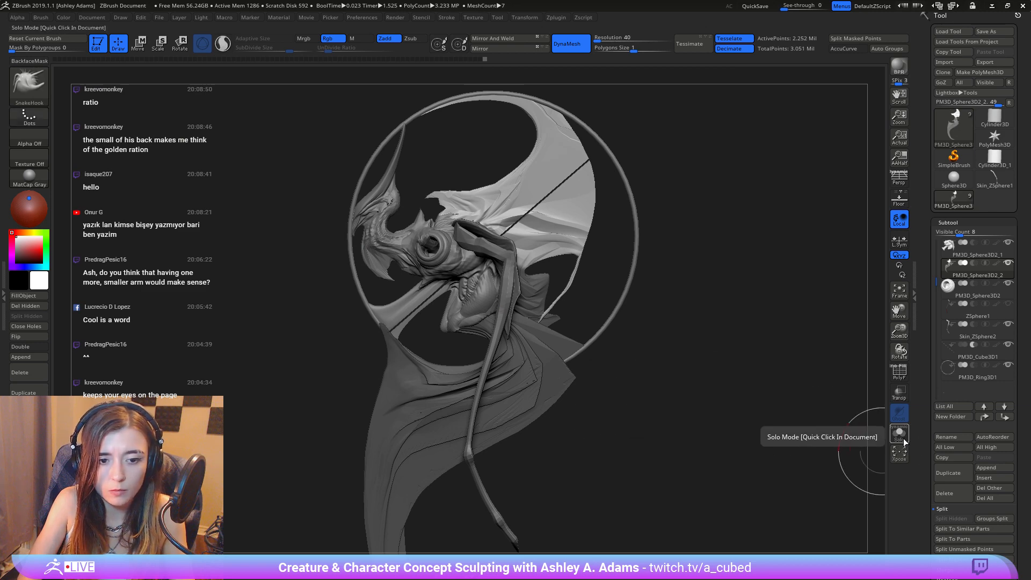
key(ctrl)
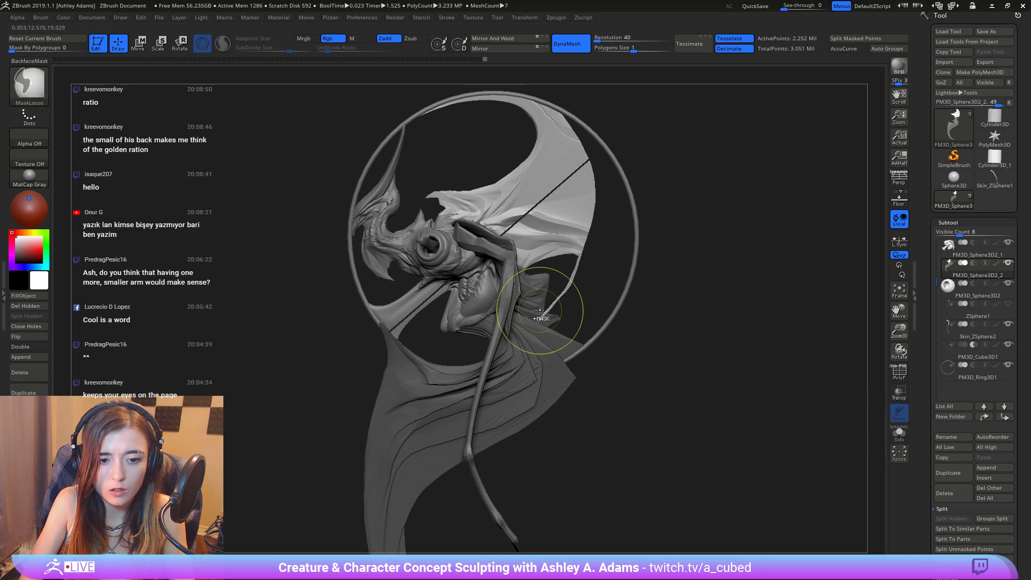
mouse_move(552, 311)
right_down()
mouse_move(494, 322)
mouse_move(555, 333)
mouse_move(590, 308)
right_up()
key(space)
key(ctrl+shift)
mouse_move(596, 302)
ctrl+shift+mouse_down()
mouse_move(591, 255)
mouse_move(561, 292)
mouse_move(570, 325)
mouse_move(589, 315)
ctrl+shift+mouse_up()
mouse_move(615, 273)
right_down()
mouse_move(516, 268)
mouse_move(483, 253)
right_up()
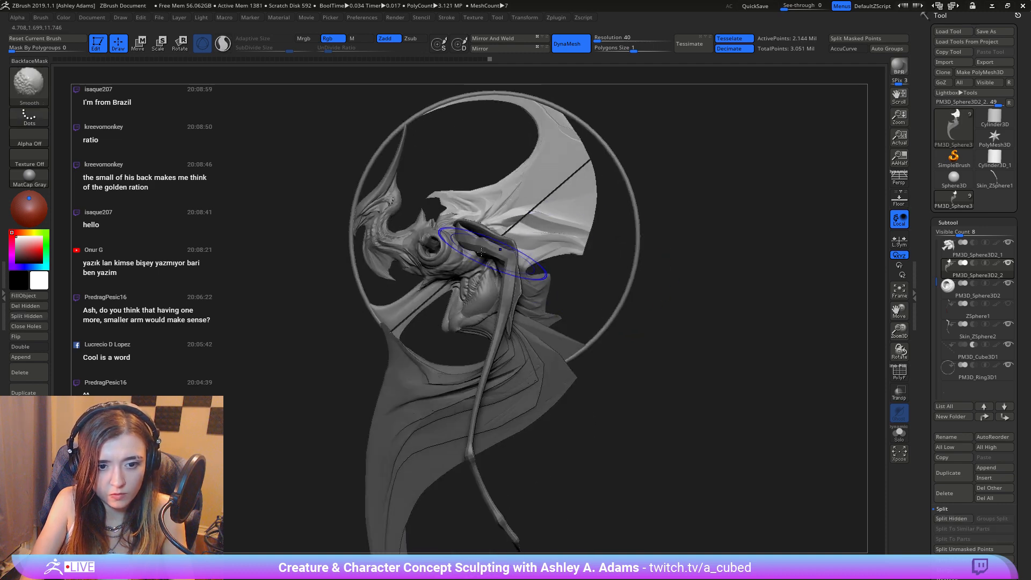
click(28, 305)
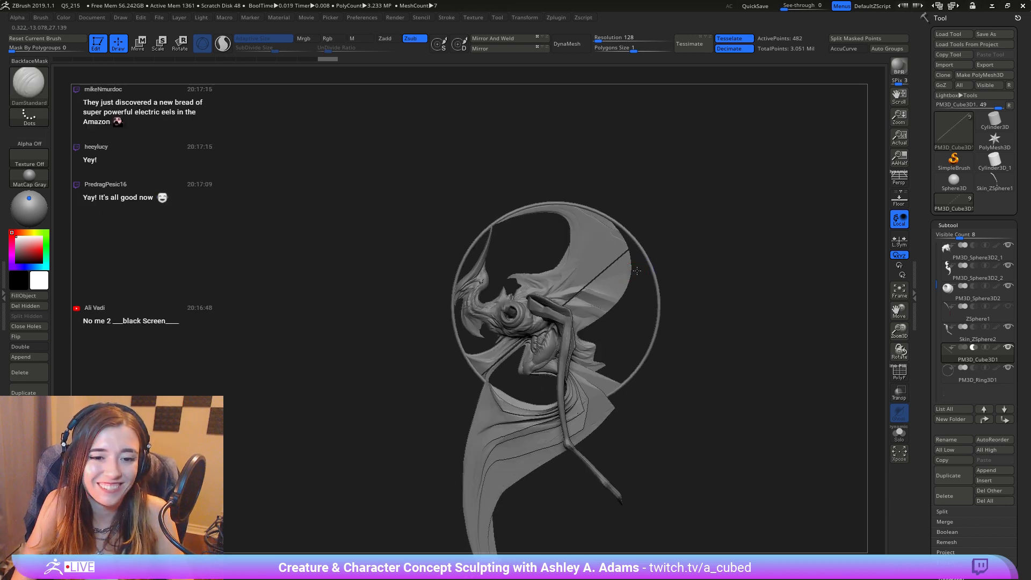
Step: Reselect the wing subtool and push the upper wing's outer edge toward the ring with a resized SnakeHook brush
right_click(603, 328)
ctrl+right_drag(643, 236, 647, 333)
alt+click(609, 308)
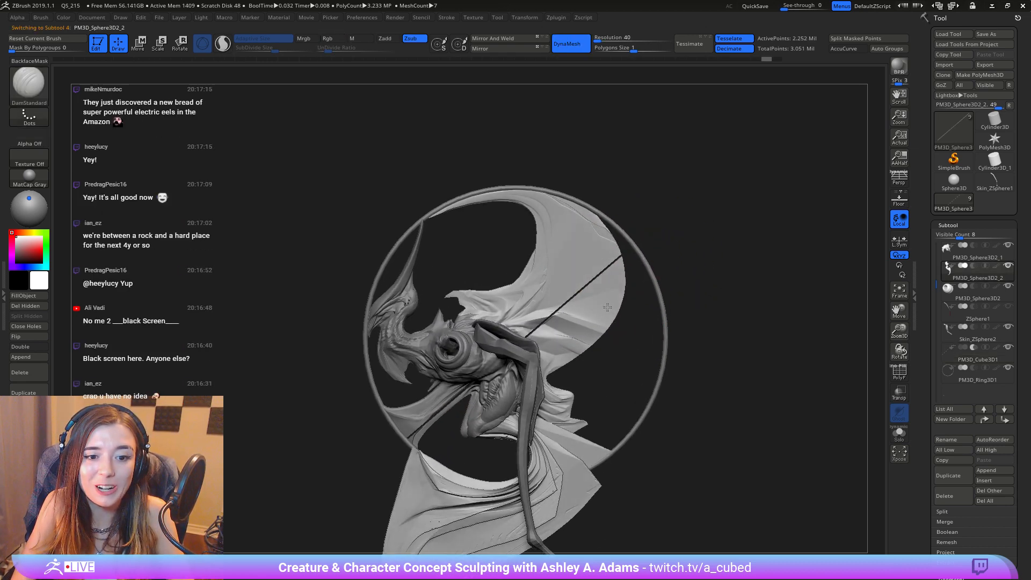
key(space)
drag(608, 305, 625, 308)
key(b)
key(s)
key(h)
drag(619, 305, 610, 340)
right_drag(617, 339, 628, 339)
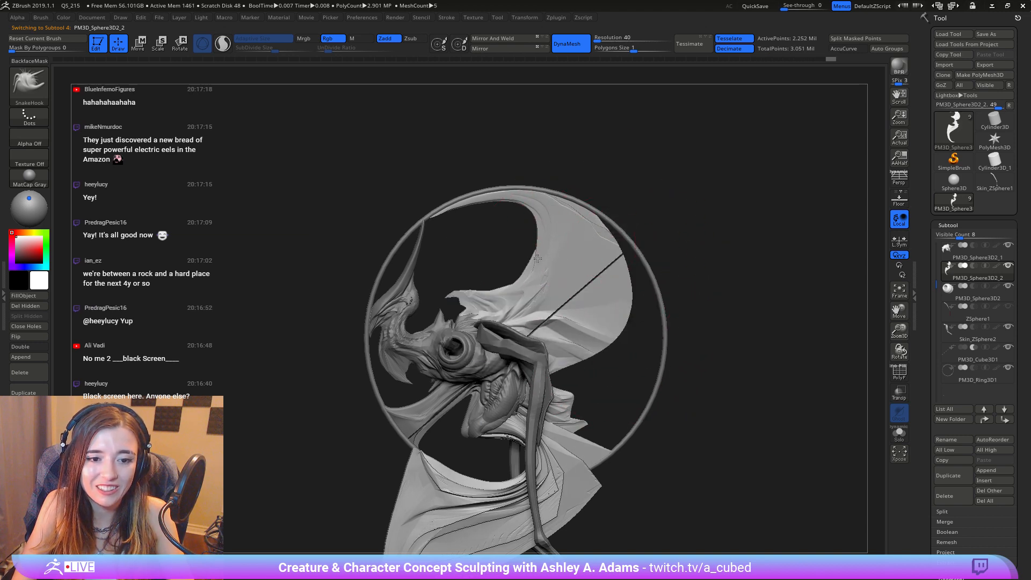
Step: Widen the inner curve of the upper wing and adjust its thin tip along the ring with SnakeHook
drag(532, 245, 540, 239)
right_drag(544, 230, 541, 228)
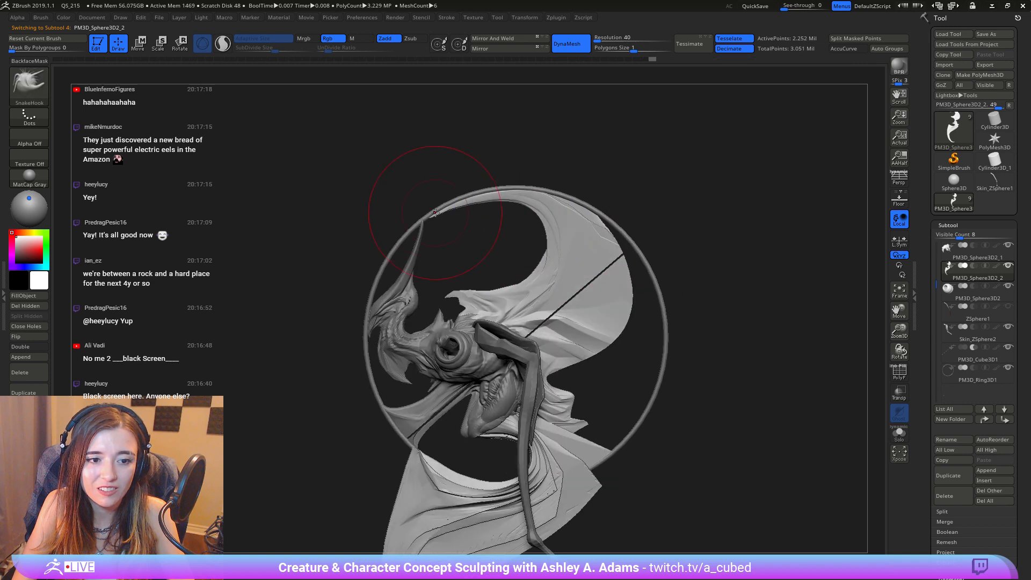
drag(447, 213, 465, 202)
drag(539, 235, 544, 233)
key(space)
drag(459, 210, 449, 209)
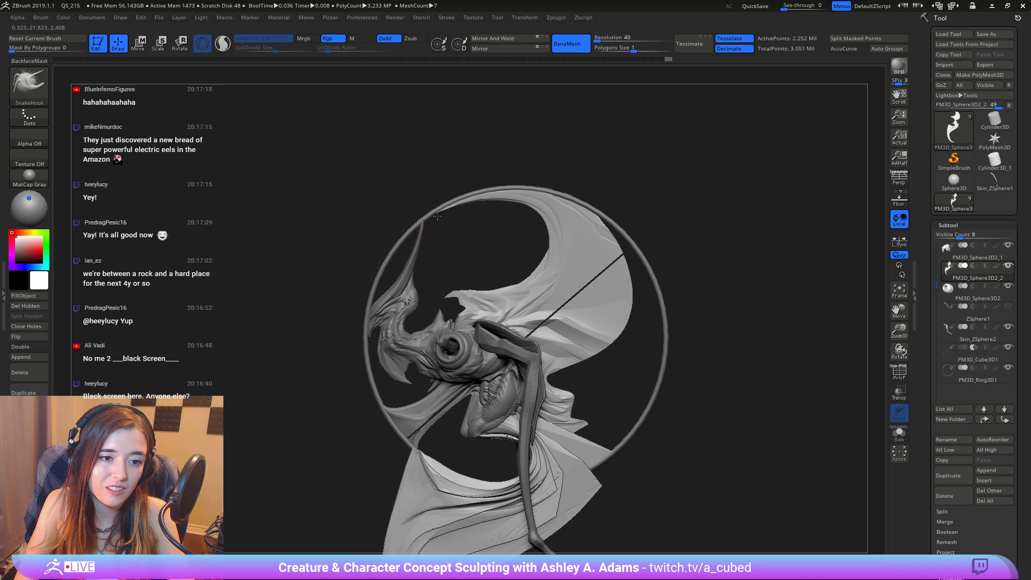
Step: Refine the top of the upper wing's outer edge beneath the ring with a resized SnakeHook brush
key(space)
drag(514, 232, 530, 232)
key(space)
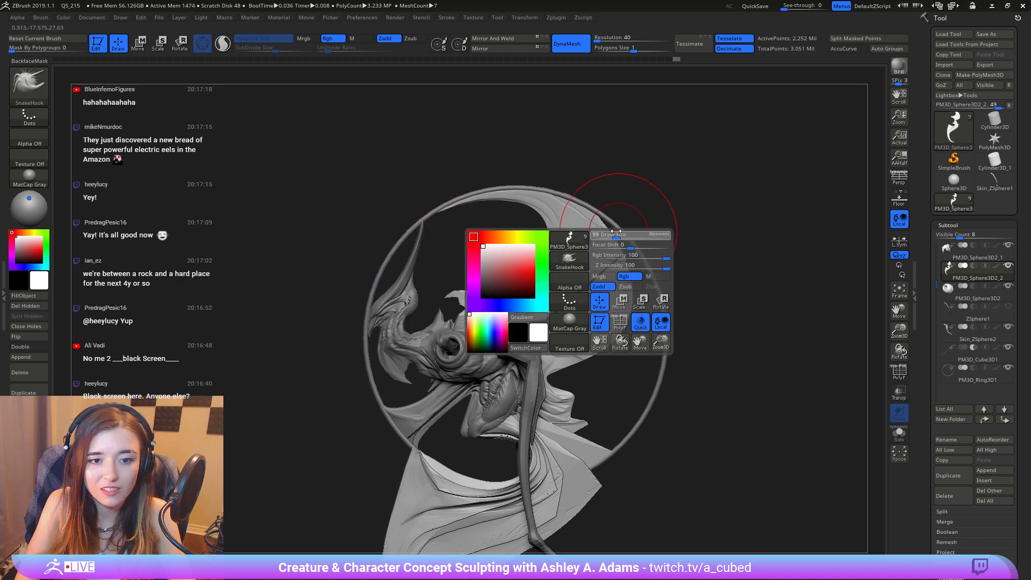
drag(624, 245, 609, 244)
drag(588, 204, 592, 218)
ctrl+right_drag(593, 231, 583, 215)
mouse_move(583, 231)
alt+right_down()
mouse_move(637, 223)
mouse_move(626, 295)
alt+right_up()
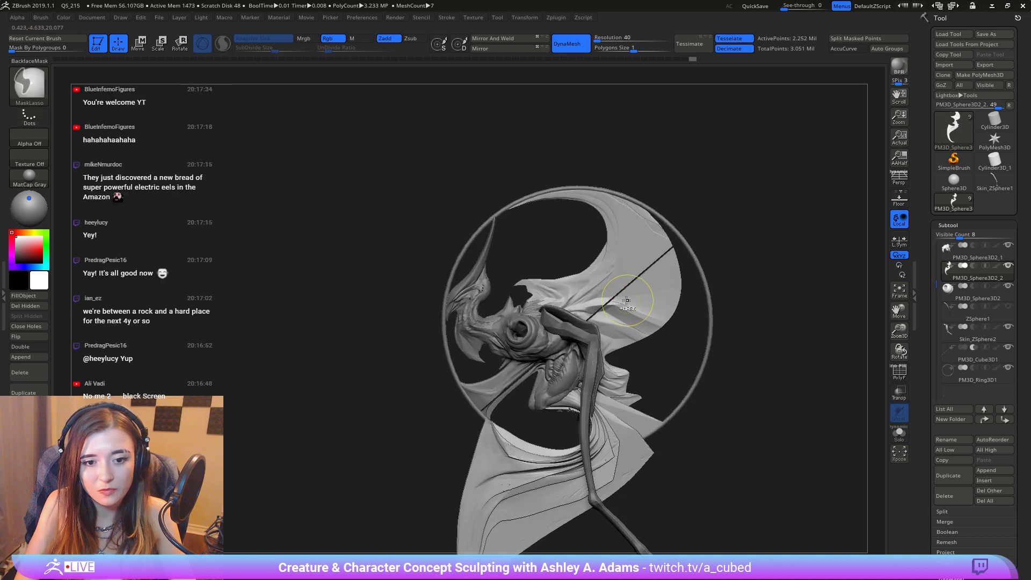
Step: Shape the upper wing's inner curve down to where the membrane meets the back with a resized SnakeHook brush
key(space)
drag(626, 294, 635, 294)
key(space)
drag(580, 267, 603, 260)
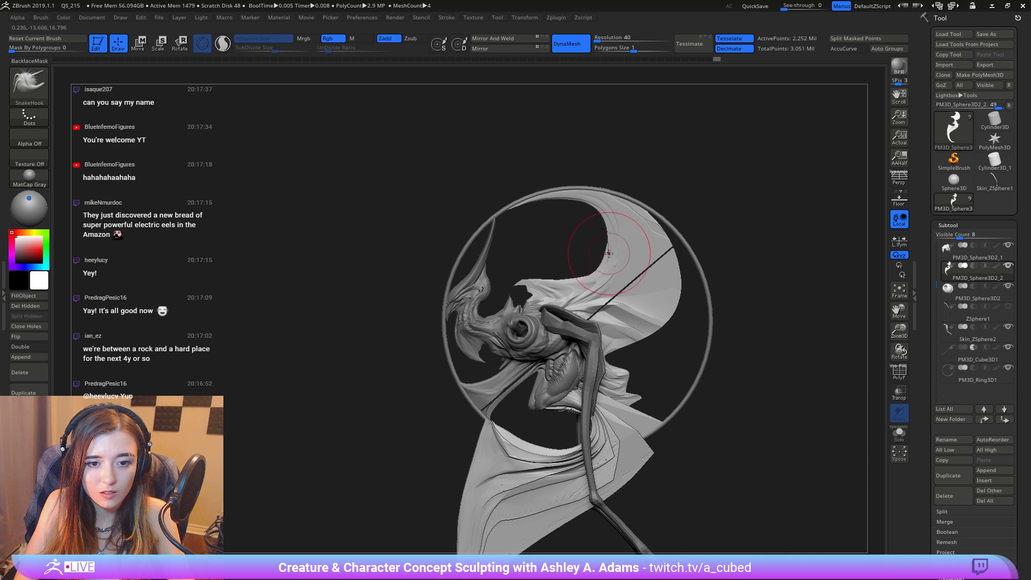
mouse_move(541, 282)
mouse_down()
mouse_move(557, 275)
mouse_move(529, 310)
mouse_up()
Step: Check the full silhouette from the opposite side and nudge the upper wing's outer edge upward with a larger SnakeHook brush
ctrl+right_drag(526, 314, 523, 181)
right_drag(546, 290, 665, 291)
alt+right_drag(620, 328, 681, 281)
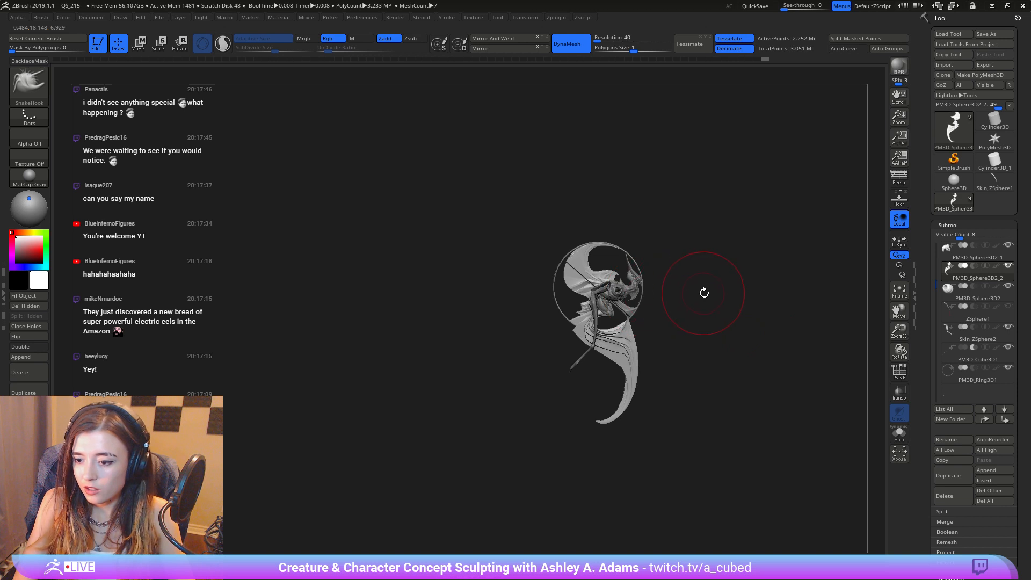
ctrl+right_drag(675, 232, 746, 271)
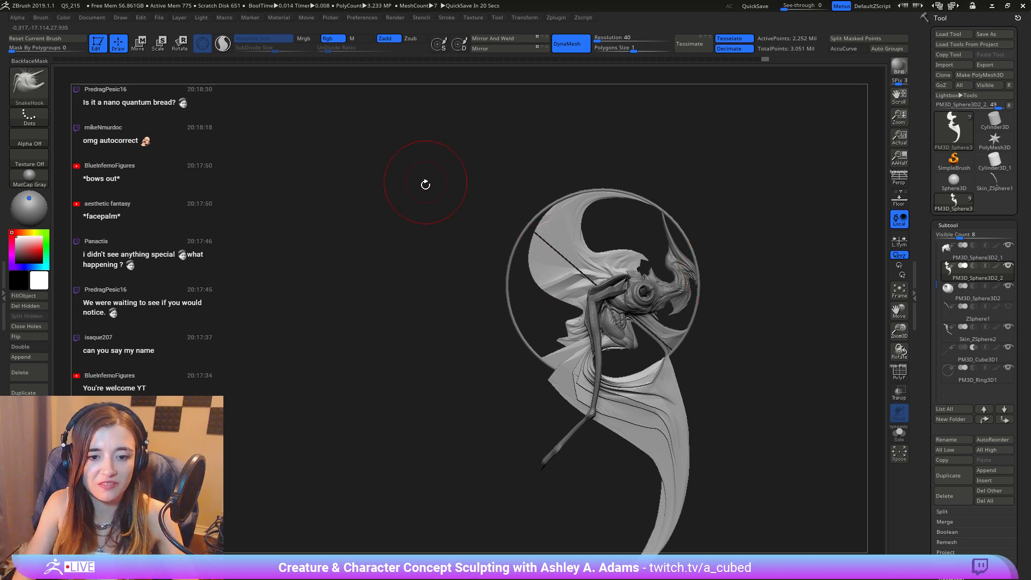
mouse_move(552, 329)
alt+mouse_down()
mouse_move(633, 349)
mouse_move(612, 349)
alt+mouse_up()
ctrl+right_drag(654, 400, 592, 297)
mouse_move(679, 358)
alt+right_down()
mouse_move(621, 299)
mouse_move(658, 350)
alt+right_up()
key(space)
drag(547, 234, 553, 233)
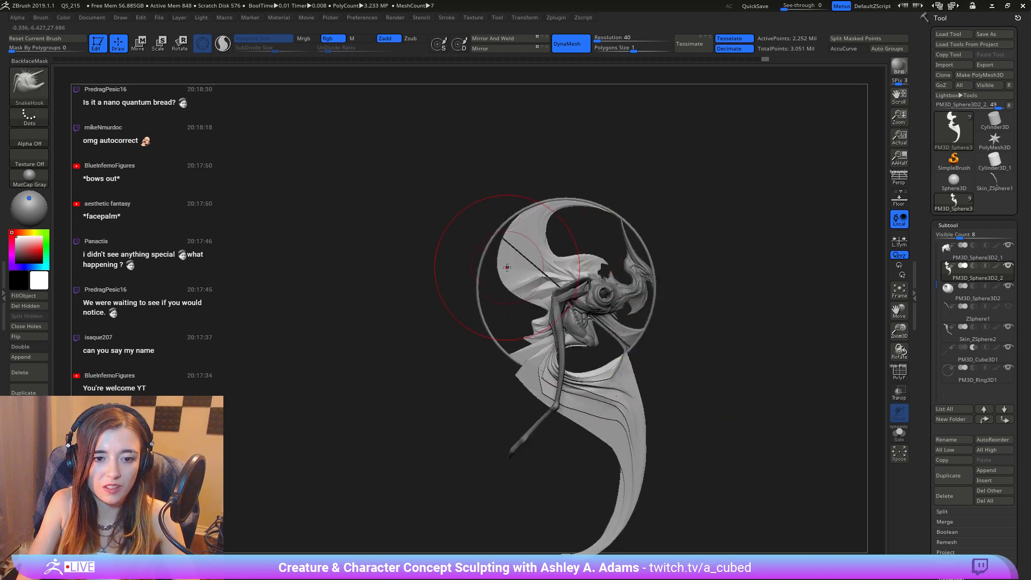
drag(509, 264, 506, 246)
Step: Adjust the membrane near the head and the upper wing's lower edge beside the arm with a resized SnakeHook brush
key(space)
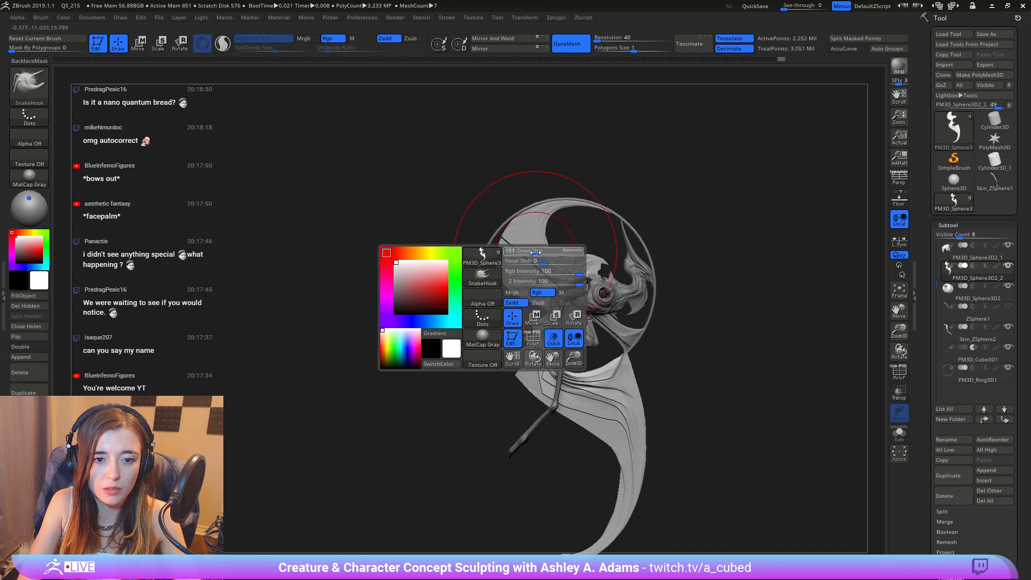
drag(586, 257, 602, 260)
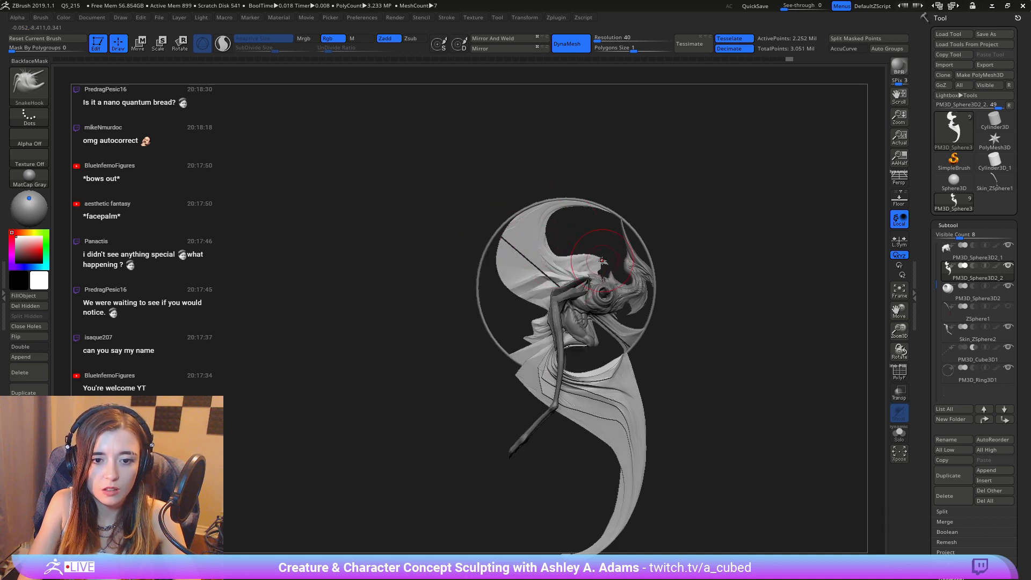
key(space)
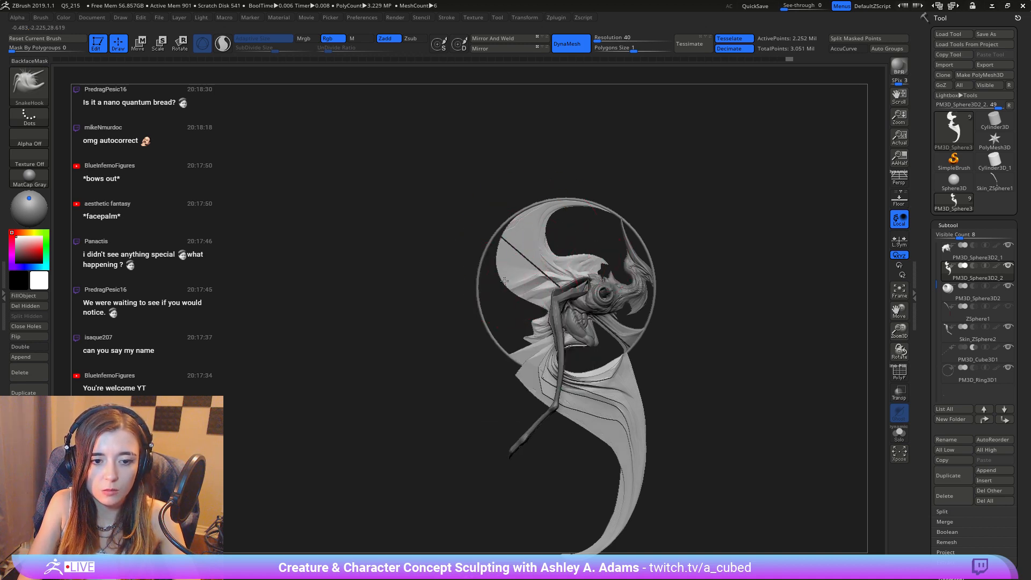
drag(546, 307, 558, 301)
mouse_move(534, 303)
ctrl+right_down()
mouse_move(501, 122)
mouse_move(544, 472)
ctrl+right_up()
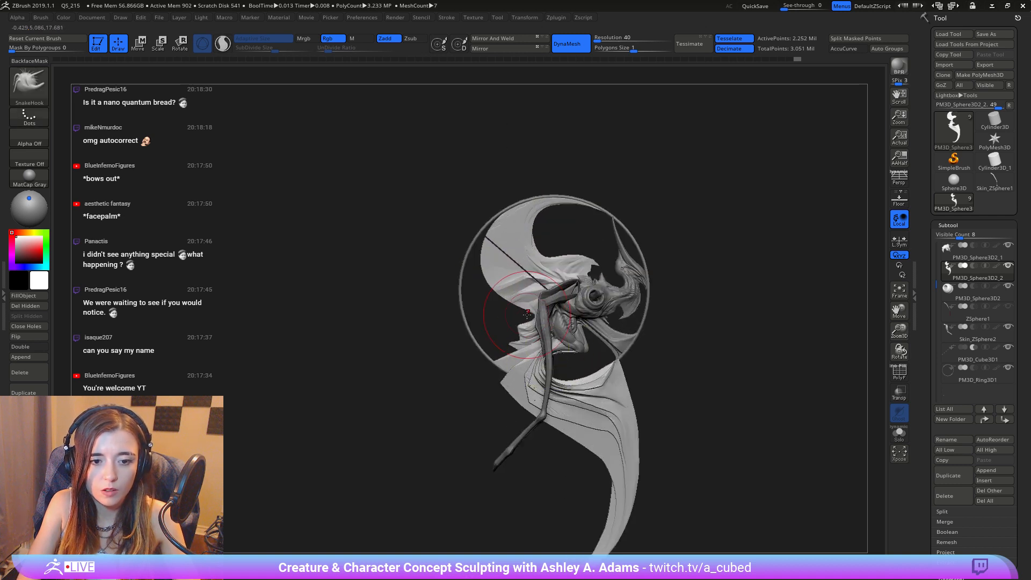
drag(534, 314, 537, 306)
Step: Pull the membrane fold behind the arm out to the ring's lower edge with a resized SnakeHook brush and smooth its tip
key(space)
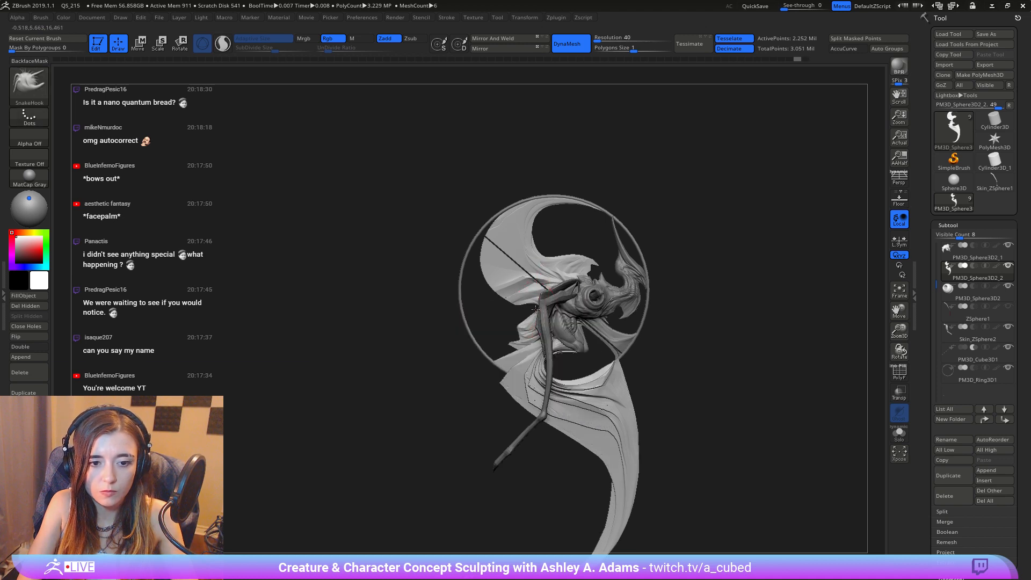
key(space)
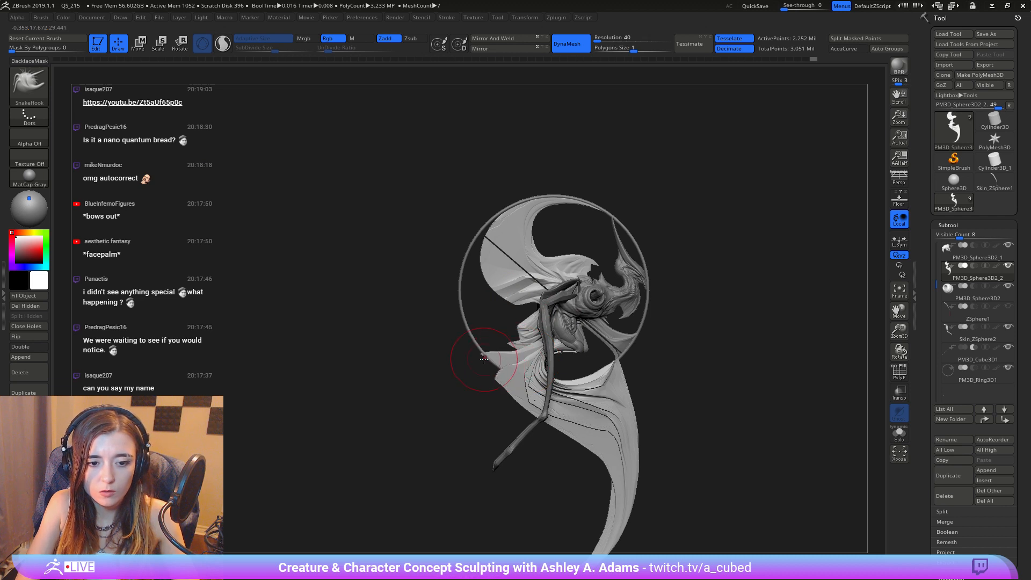
key(space)
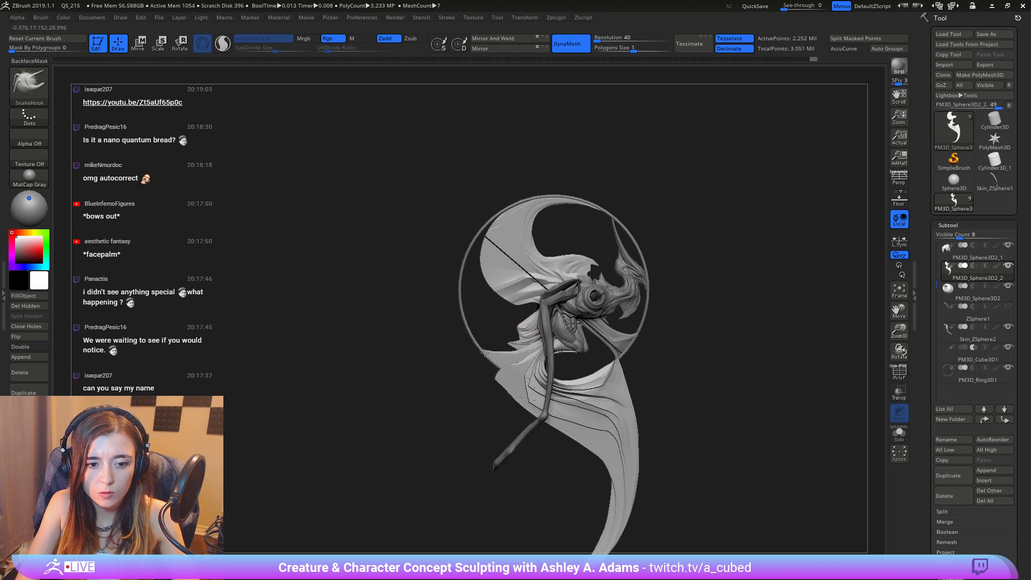
key(shift)
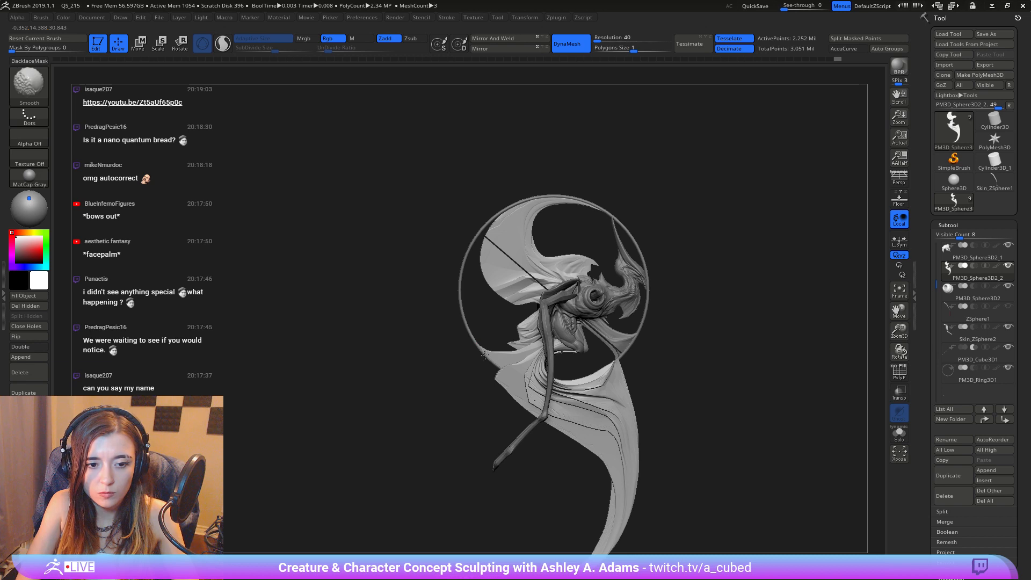
shift+drag(485, 355, 508, 369)
Step: Draw out the lower membrane's pointed tip just below the ring with SnakeHook and smooth it
key(space)
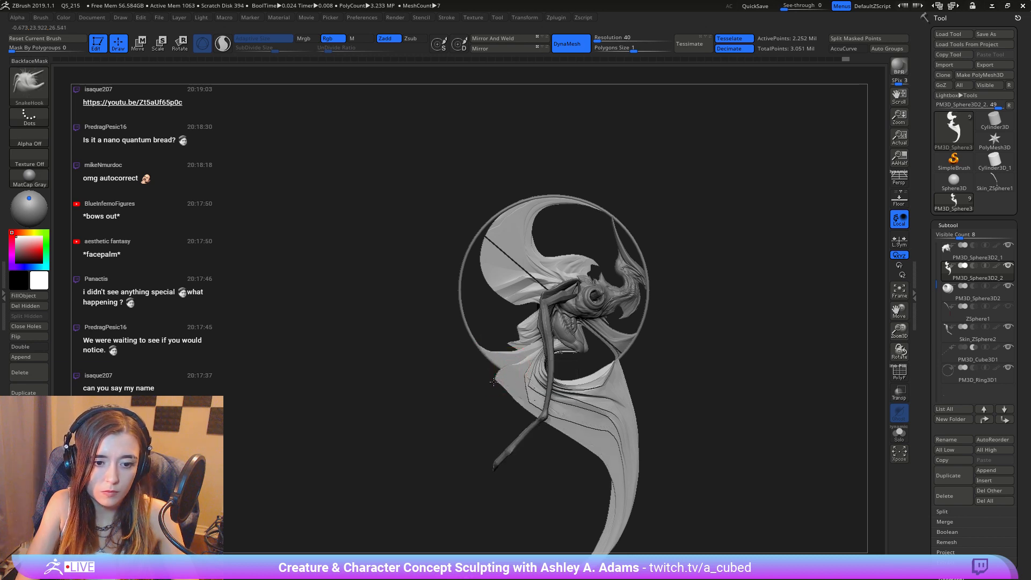
shift+drag(489, 374, 502, 384)
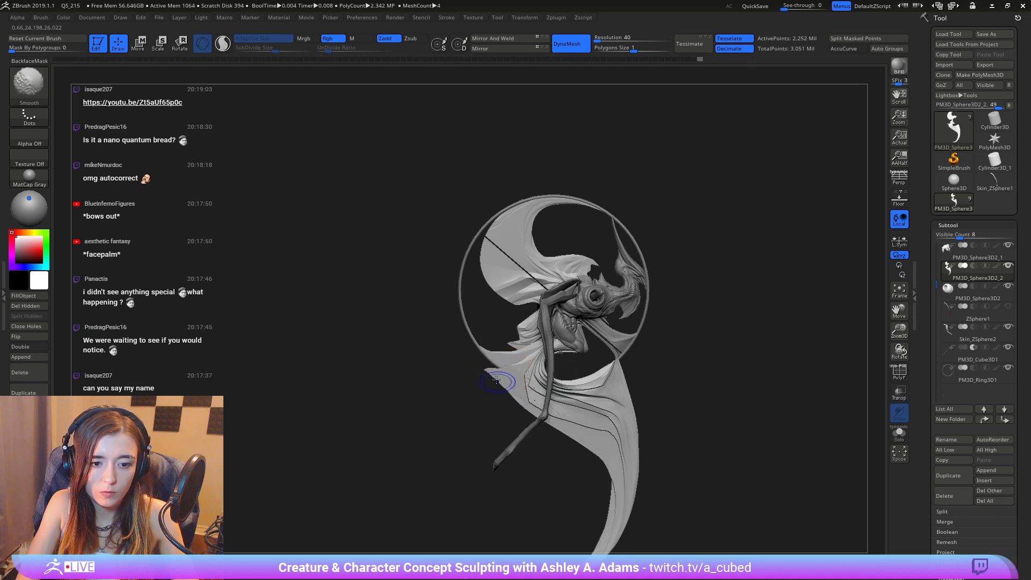
key(space)
key(space)
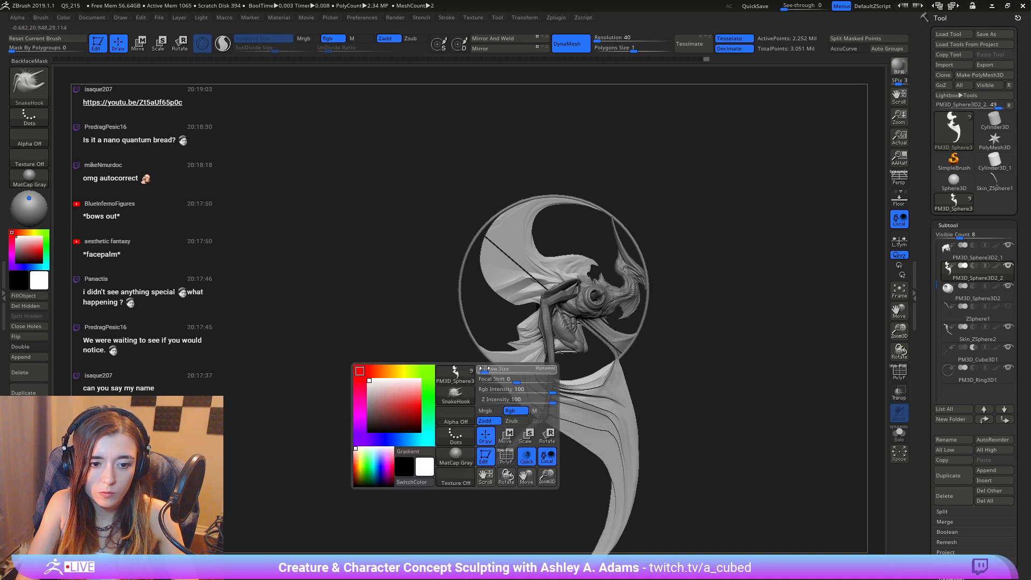
key(shift)
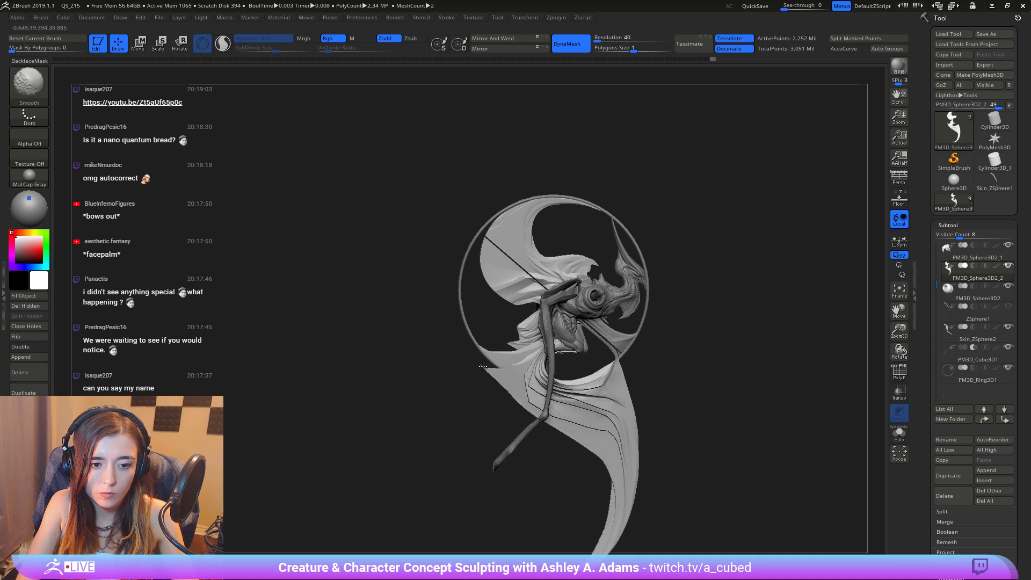
shift+drag(494, 371, 503, 371)
Step: Refine the pointed tip and outer edge of the lower membrane up close with a resized SnakeHook brush
alt+right_drag(504, 371, 516, 298)
ctrl+right_drag(517, 298, 515, 288)
key(space)
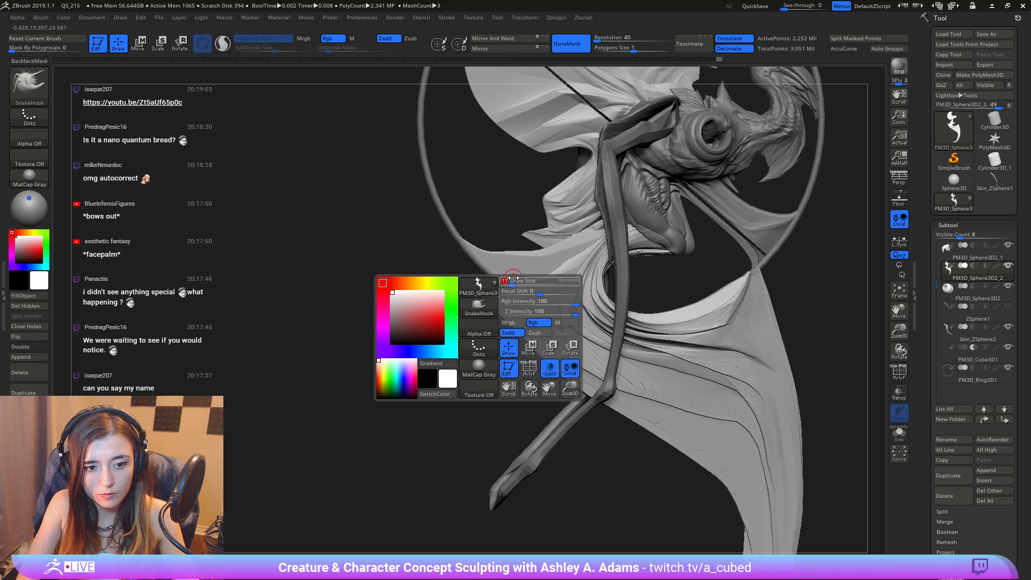
drag(493, 289, 539, 275)
key(space)
mouse_move(524, 304)
right_down()
mouse_move(475, 301)
mouse_move(501, 295)
right_up()
key(shift)
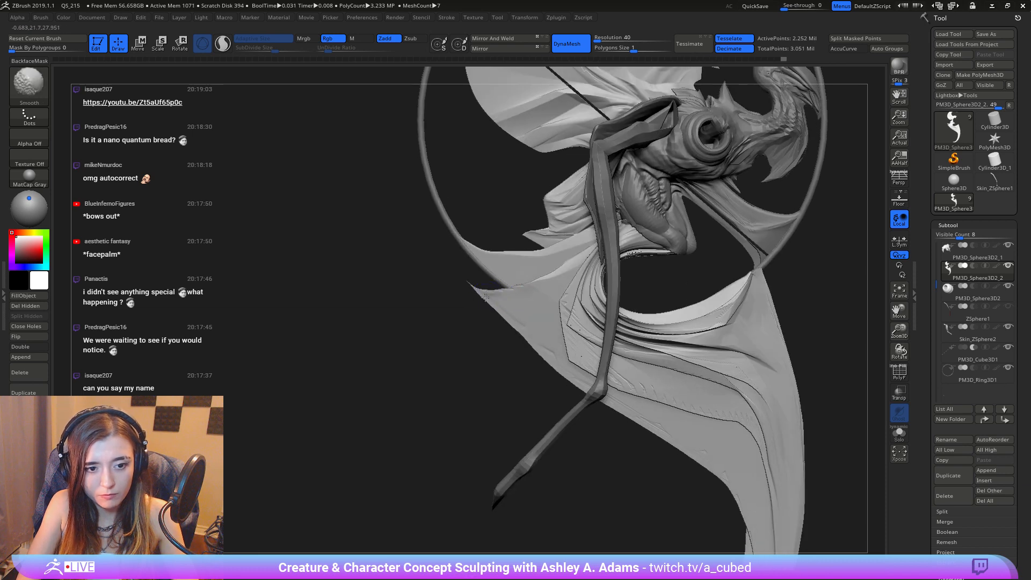
key(space)
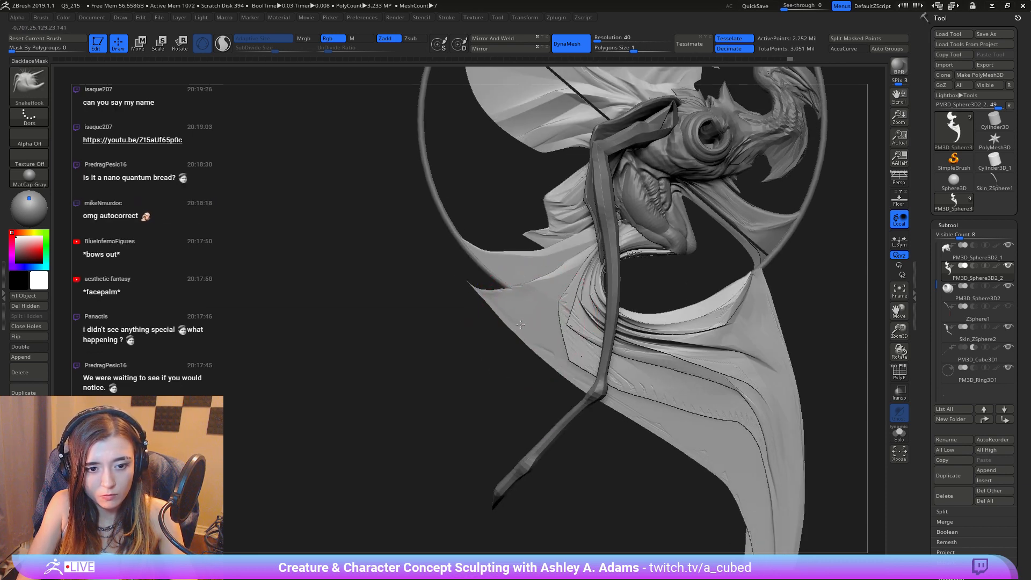
drag(520, 324, 494, 307)
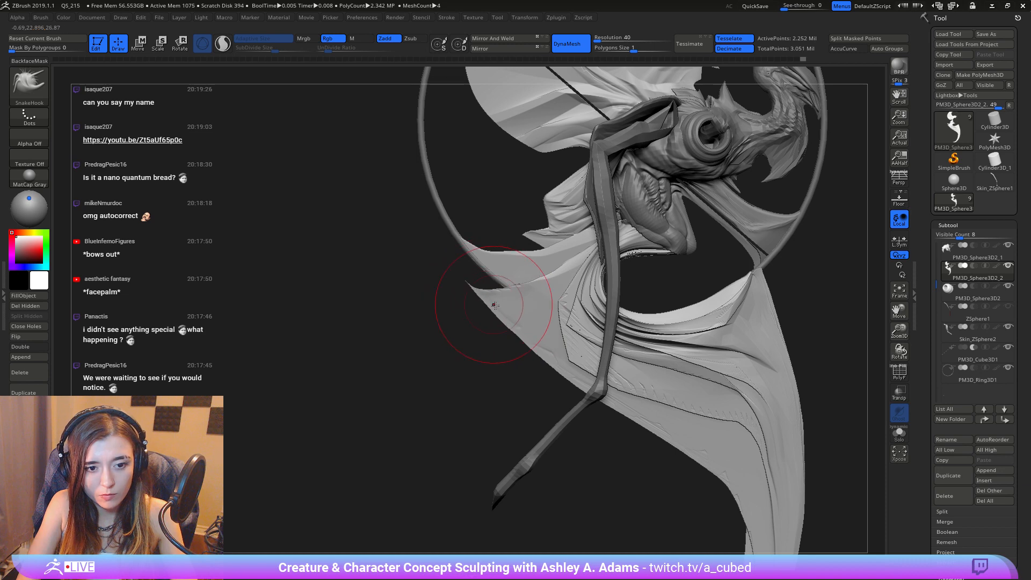
Step: Reshape the tail's long curve into a fuller outward sweep below the ring with a larger SnakeHook brush
key(f)
key(space)
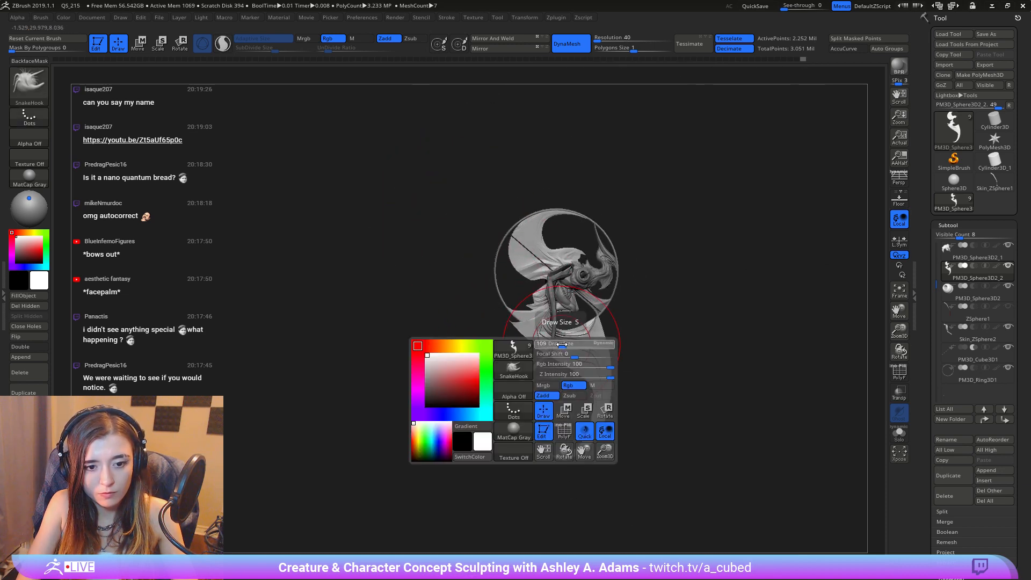
drag(562, 344, 556, 345)
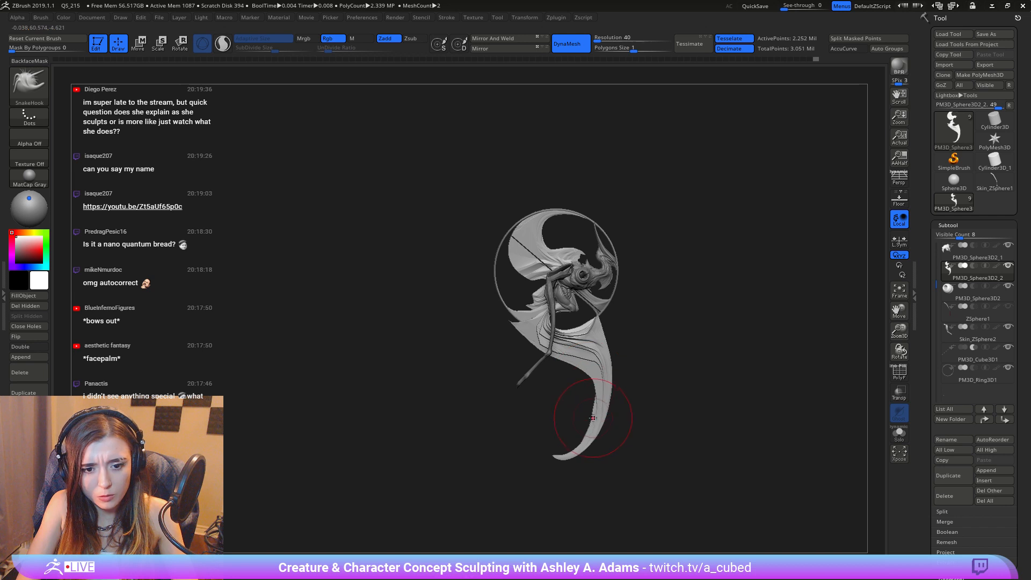
key(space)
click(603, 370)
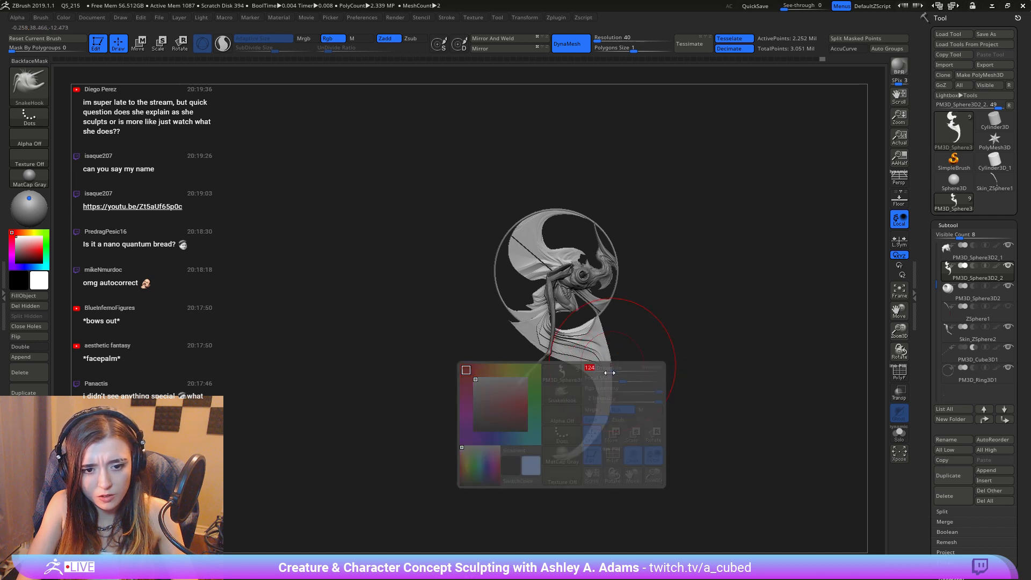
drag(599, 383, 607, 384)
key(space)
click(601, 362)
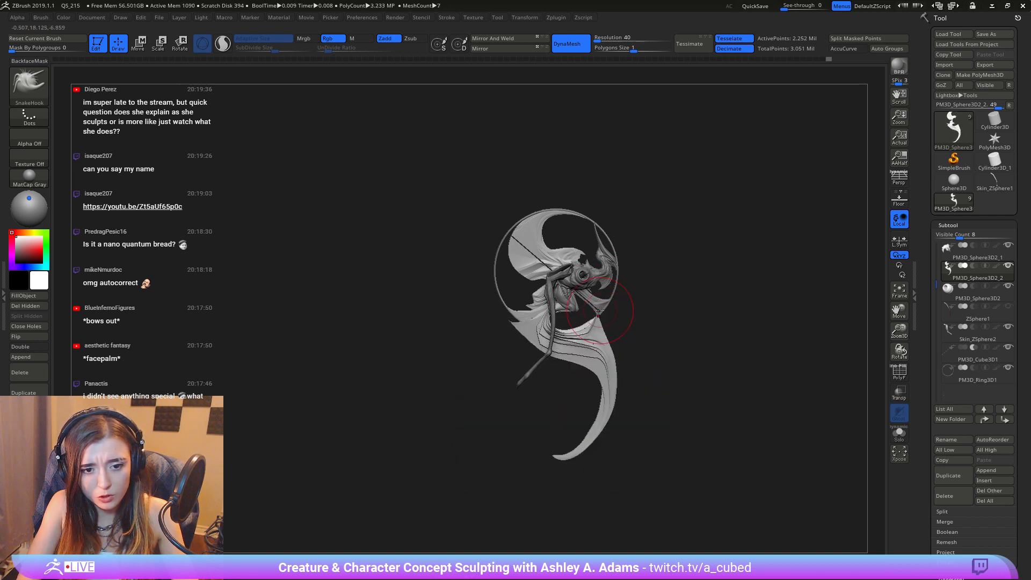
Step: Adjust the lower membrane's edge where it runs from the ring into the tail with a resized SnakeHook brush
ctrl+right_drag(604, 314, 577, 400)
key(space)
click(613, 346)
mouse_move(634, 421)
alt+right_down()
mouse_move(569, 341)
mouse_move(556, 360)
alt+right_up()
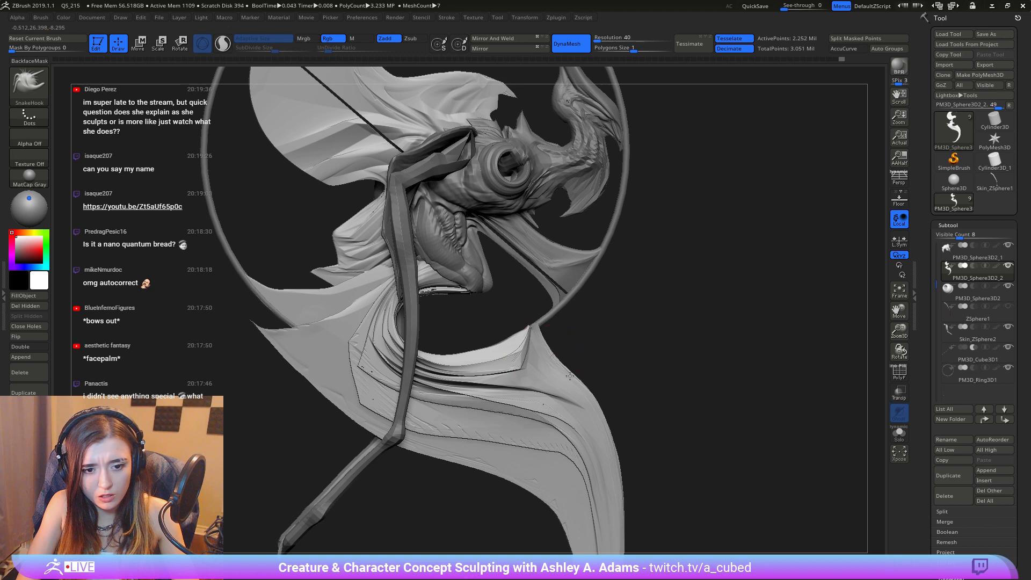
drag(570, 371, 565, 376)
right_drag(579, 382, 569, 385)
drag(580, 367, 572, 369)
right_drag(572, 370, 569, 371)
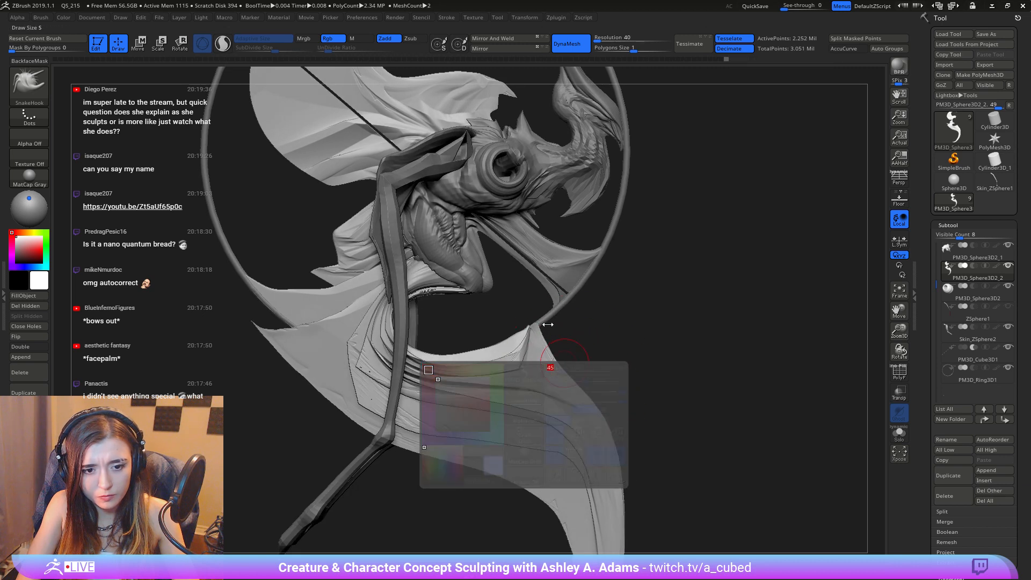
Step: Shape the membrane corner that meets the ring above the tail with a small SnakeHook brush and smooth the surface beneath it
mouse_move(536, 328)
mouse_down()
mouse_move(550, 319)
mouse_move(556, 374)
mouse_move(553, 325)
mouse_up()
right_drag(576, 323, 557, 318)
drag(552, 309, 548, 316)
right_drag(569, 322, 617, 330)
shift+drag(546, 319, 559, 400)
right_drag(578, 401, 548, 395)
Step: Check the silhouette from the opposite side and refine the tail's outer curve below the ring with a resized SnakeHook brush
ctrl+right_drag(548, 394, 538, 113)
mouse_move(574, 253)
right_down()
mouse_move(548, 258)
mouse_move(529, 301)
right_up()
mouse_move(529, 300)
ctrl+right_down()
mouse_move(529, 331)
mouse_move(552, 199)
ctrl+right_up()
key(space)
drag(502, 250, 512, 250)
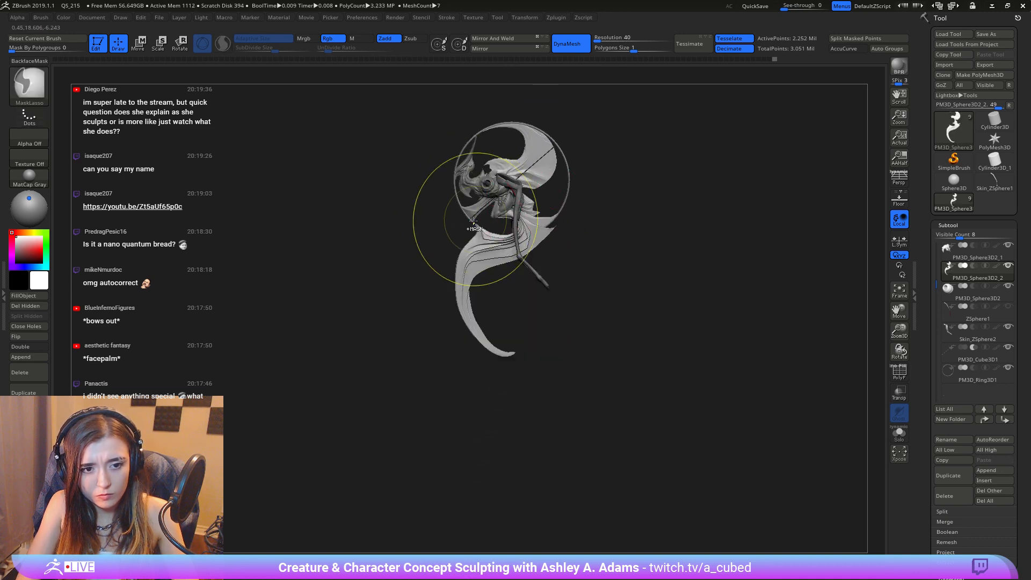
ctrl+right_drag(456, 242, 454, 298)
key(space)
drag(452, 298, 454, 296)
mouse_move(465, 333)
mouse_down()
mouse_move(456, 338)
mouse_move(470, 359)
mouse_move(473, 343)
mouse_move(468, 362)
mouse_move(500, 385)
mouse_move(454, 315)
mouse_up()
key(space)
alt+drag(530, 406, 493, 94)
alt+drag(514, 304, 545, 249)
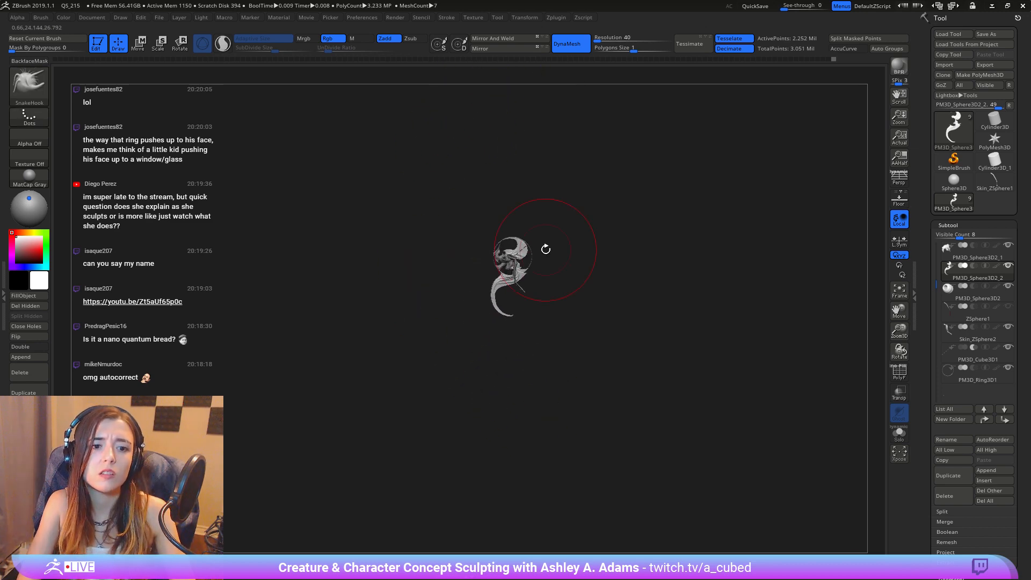
Step: Pull the upper wing's outer edge around the diagonal rod closer to the ring with a resized SnakeHook brush
ctrl+right_drag(548, 156, 562, 252)
alt+right_drag(565, 188, 557, 317)
ctrl+right_drag(546, 269, 568, 368)
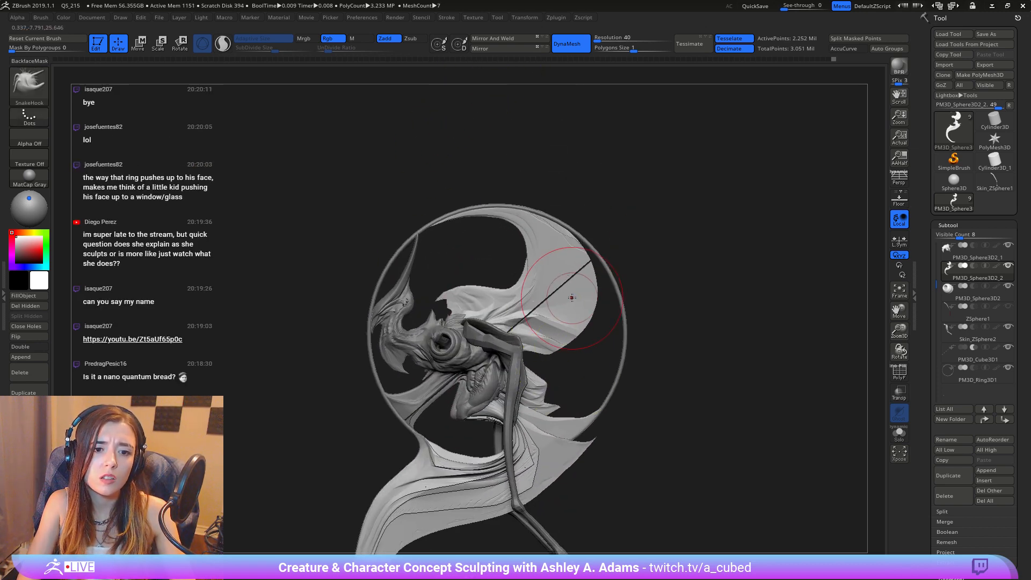
key(space)
alt+right_drag(538, 320, 564, 300)
right_click(540, 305)
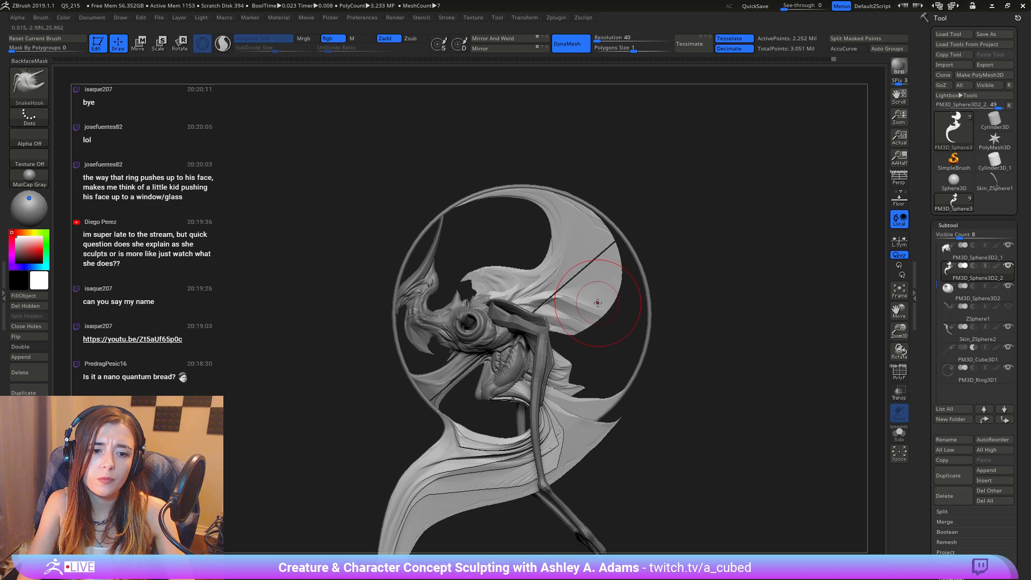
mouse_move(599, 305)
right_down()
mouse_move(586, 311)
mouse_move(600, 302)
right_up()
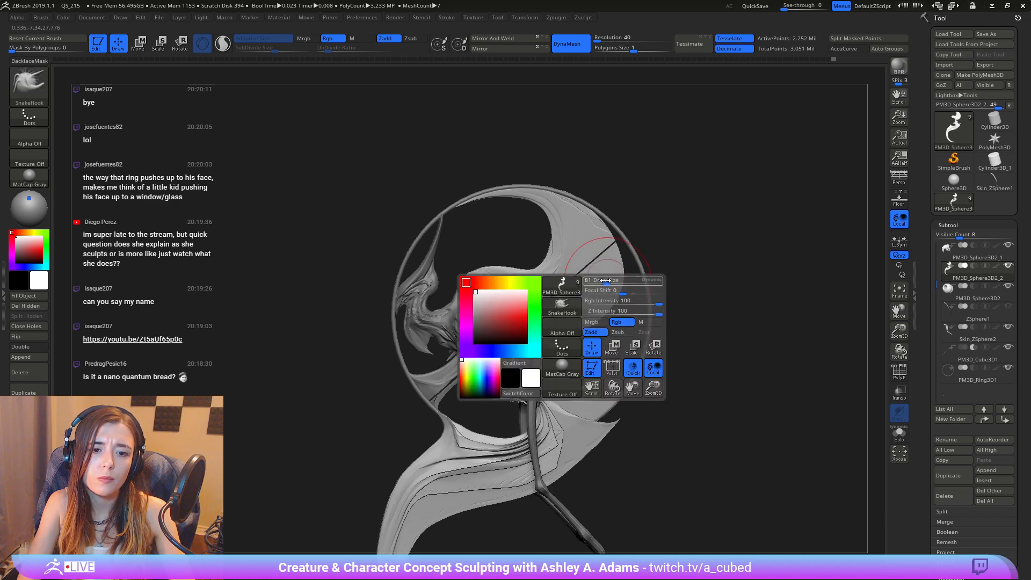
right_drag(588, 267, 591, 266)
drag(616, 256, 620, 259)
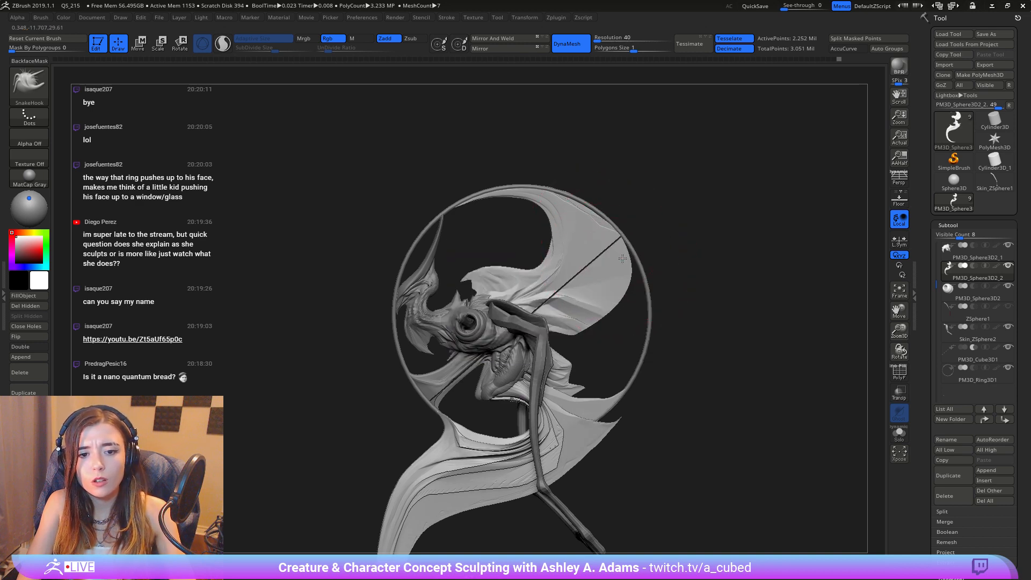
drag(588, 209, 593, 210)
Step: Adjust the upper wing's inner curve and extend its rounded lower outer edge toward the ring with SnakeHook
right_drag(582, 226, 586, 226)
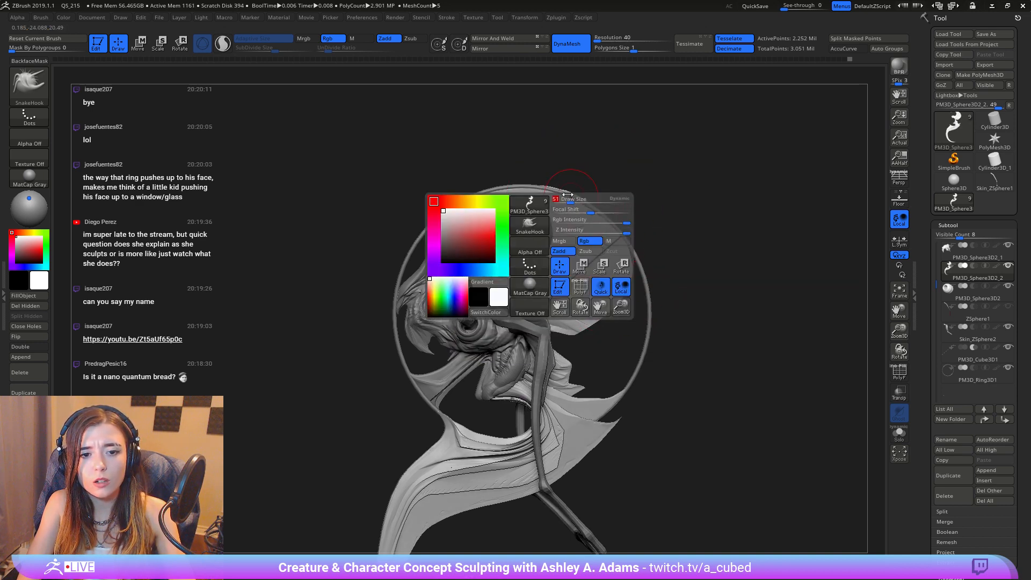
drag(565, 198, 590, 205)
mouse_move(602, 292)
right_down()
mouse_move(586, 298)
mouse_move(605, 304)
right_up()
drag(606, 305, 635, 287)
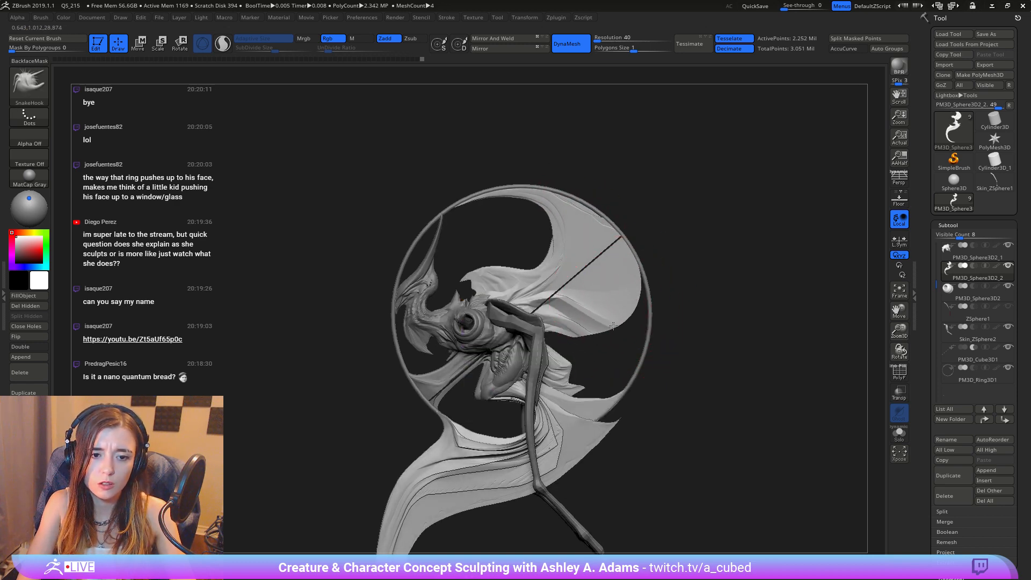
drag(622, 322, 633, 316)
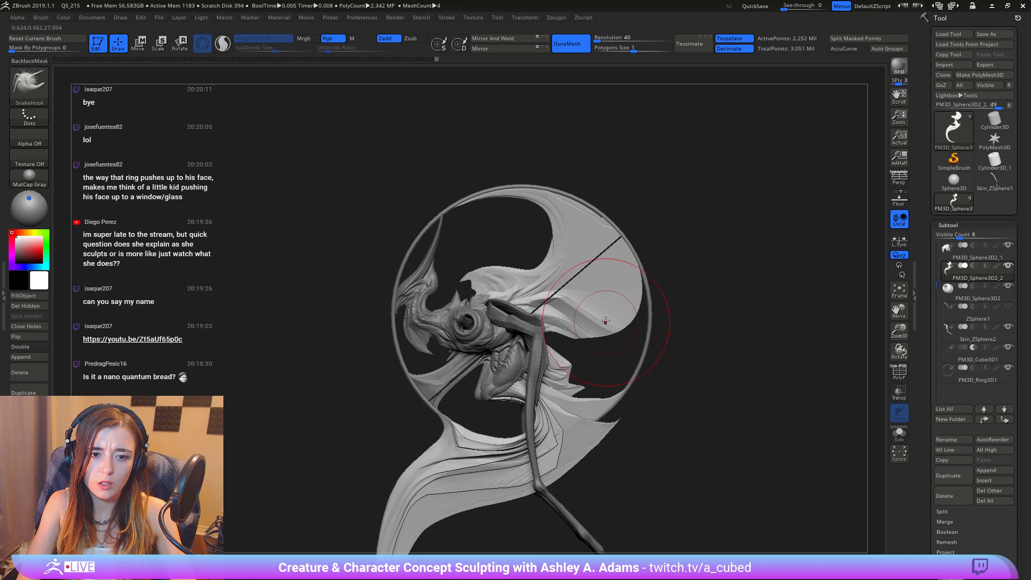
Step: Refine the upper wing's lower edge with a smaller SnakeHook brush and check the full silhouette from a distance
mouse_move(624, 334)
ctrl+right_down()
mouse_move(564, 214)
mouse_move(607, 319)
mouse_move(584, 285)
ctrl+right_up()
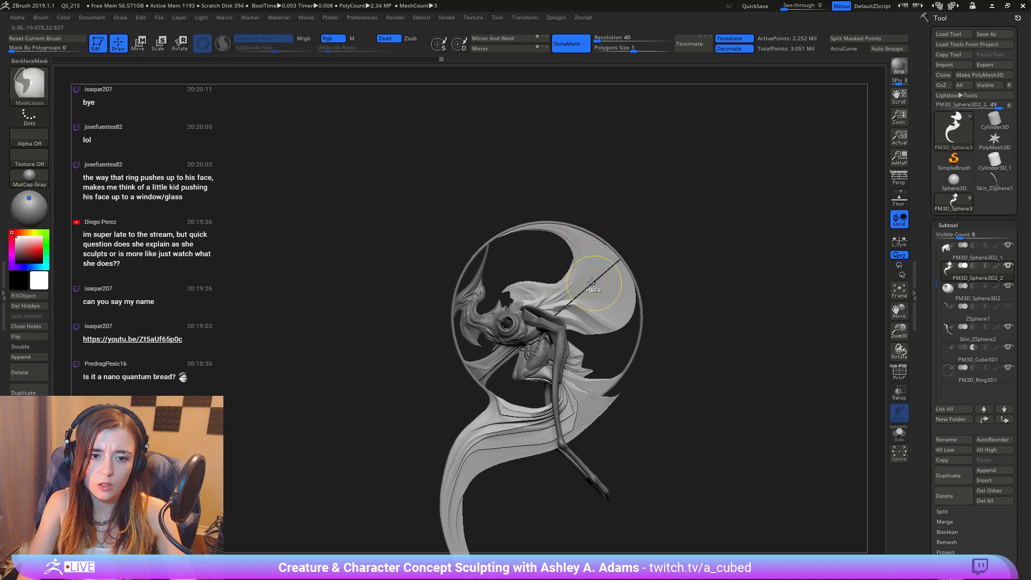
ctrl+right_drag(573, 257, 550, 284)
drag(546, 295, 540, 286)
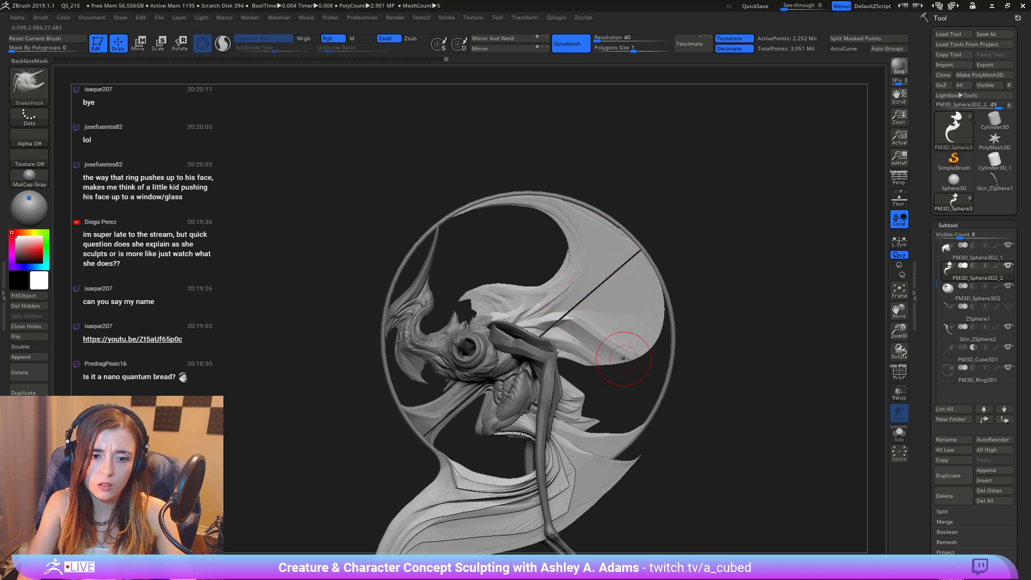
ctrl+right_drag(621, 355, 449, 232)
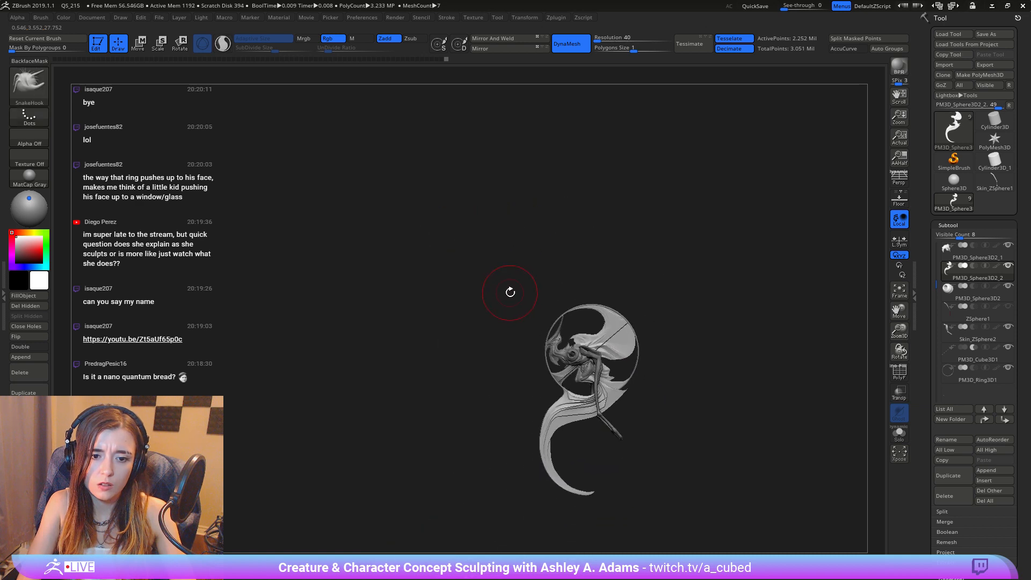
ctrl+right_drag(524, 241, 556, 337)
alt+right_drag(552, 298, 582, 240)
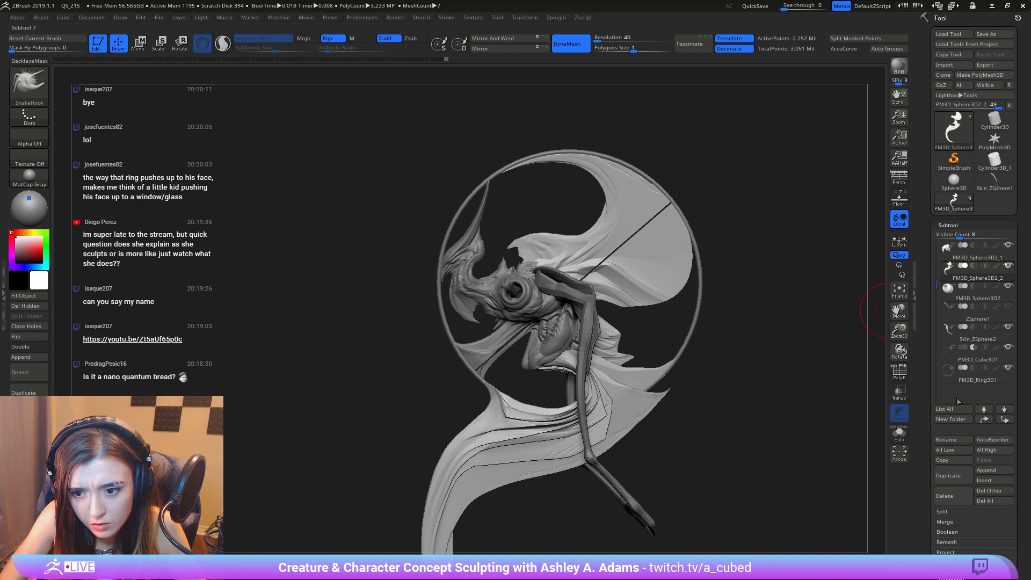
Step: Duplicate the diagonal rod subtool, move the copy up one place in the subtool list, and view it from the opposite side
click(947, 357)
click(946, 481)
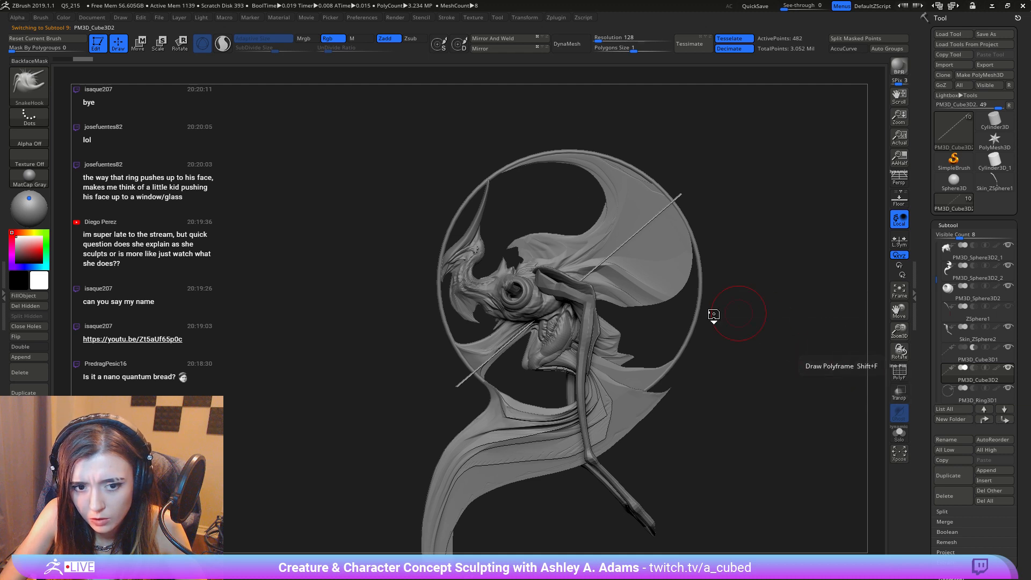
key(w)
drag(540, 258, 541, 262)
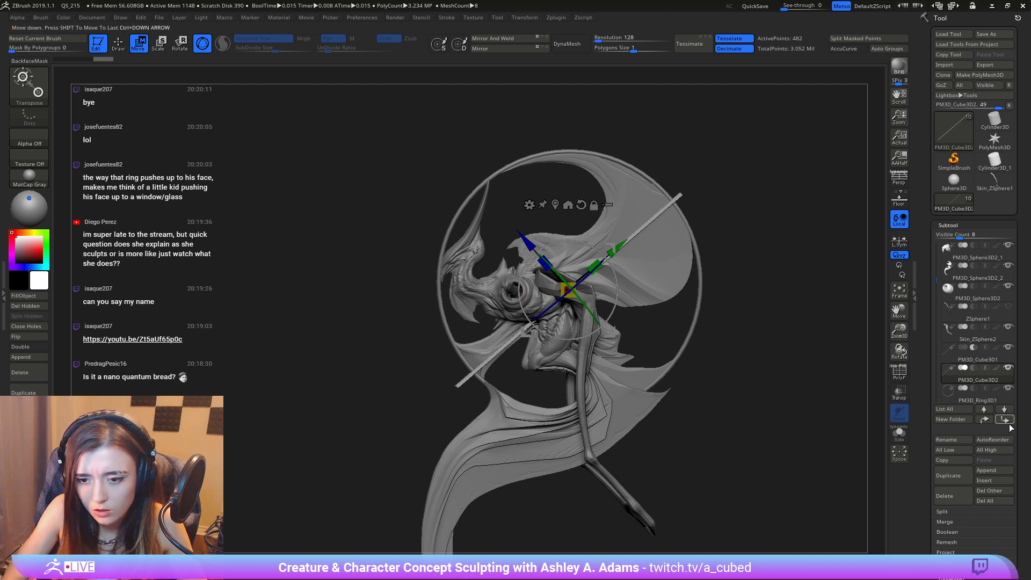
click(986, 419)
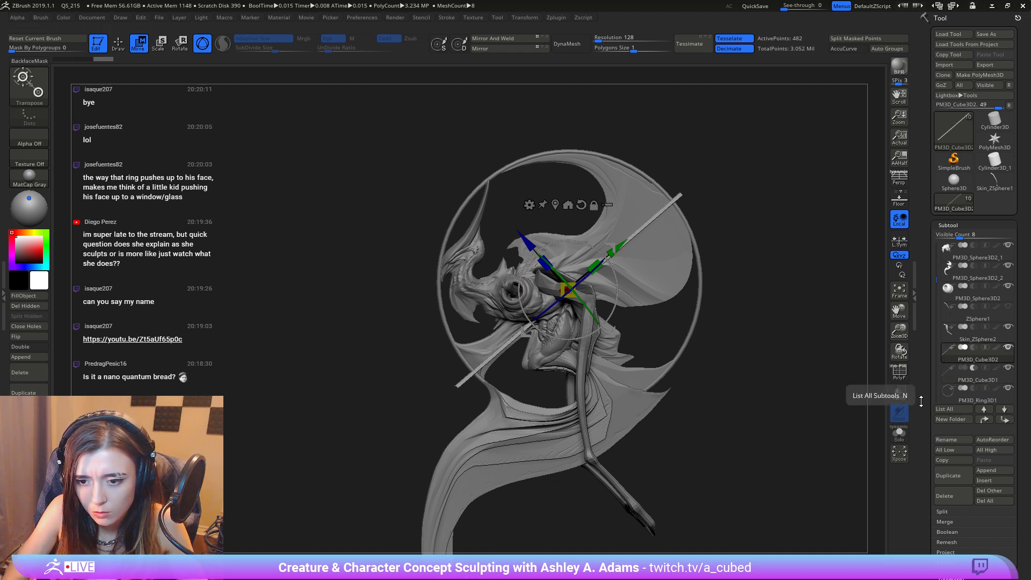
right_drag(667, 222, 772, 270)
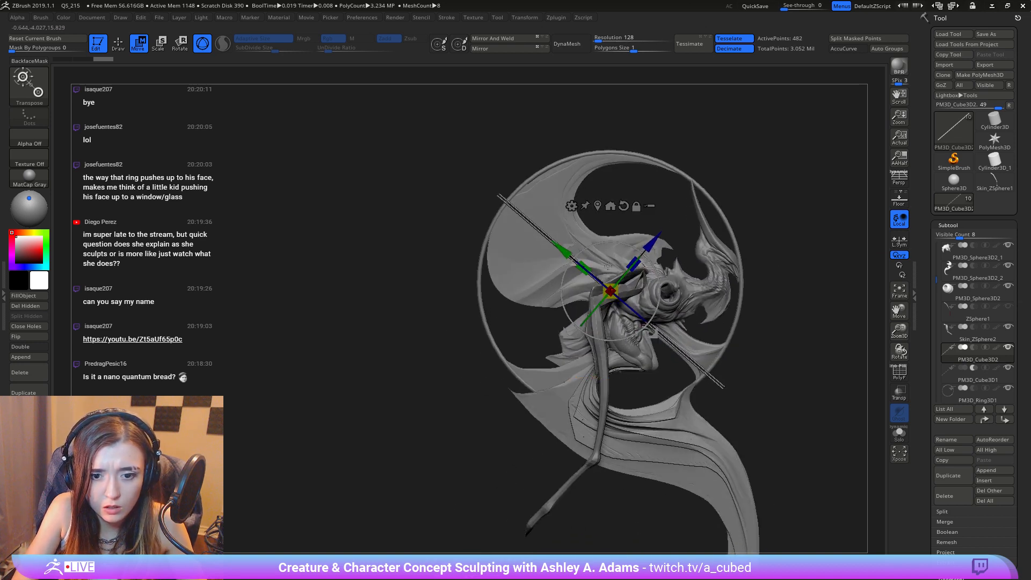
Step: Stretch the copied diagonal rod along its length so both ends reach past the ring, and view it from the opposite side
drag(584, 266, 582, 264)
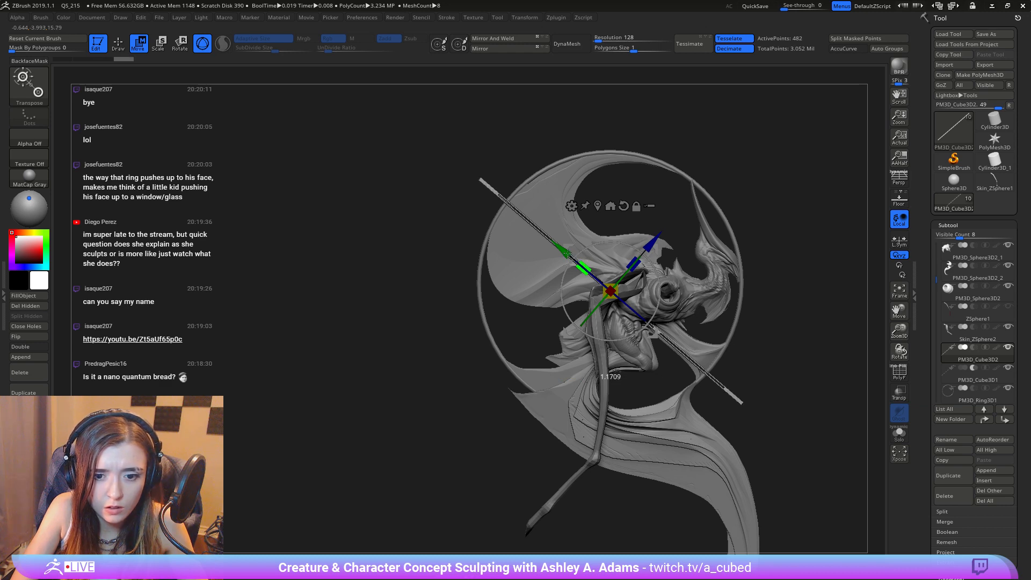
key(q)
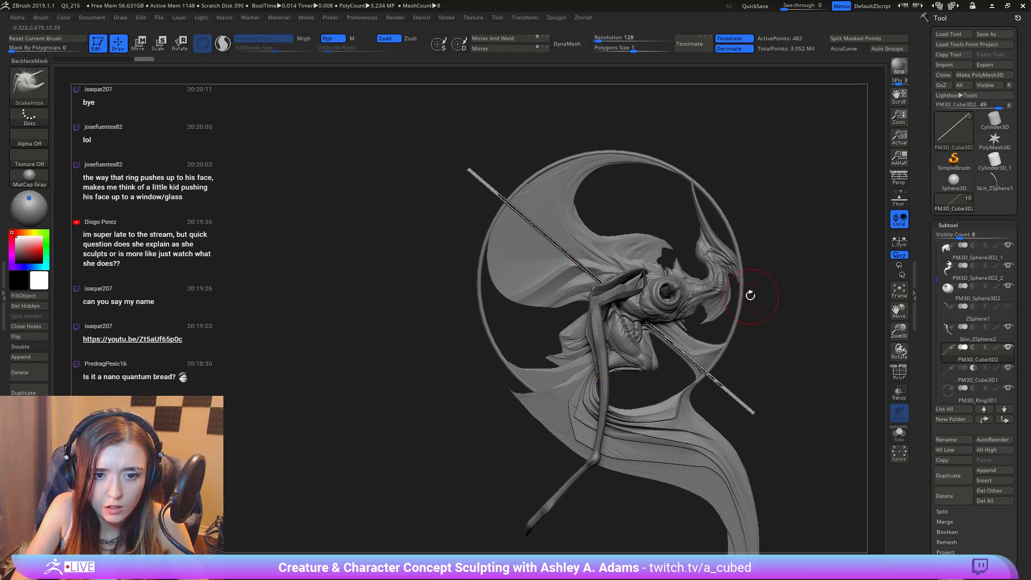
drag(750, 296, 627, 312)
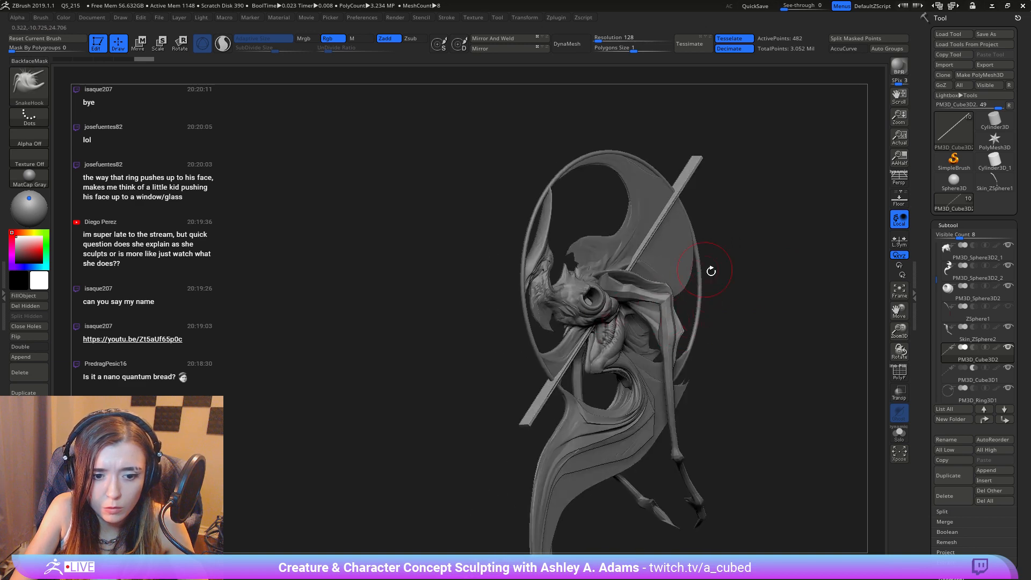
Step: Select the original diagonal rod, scale it longer along its own axis, and check it against the copy at an angle
click(981, 367)
key(w)
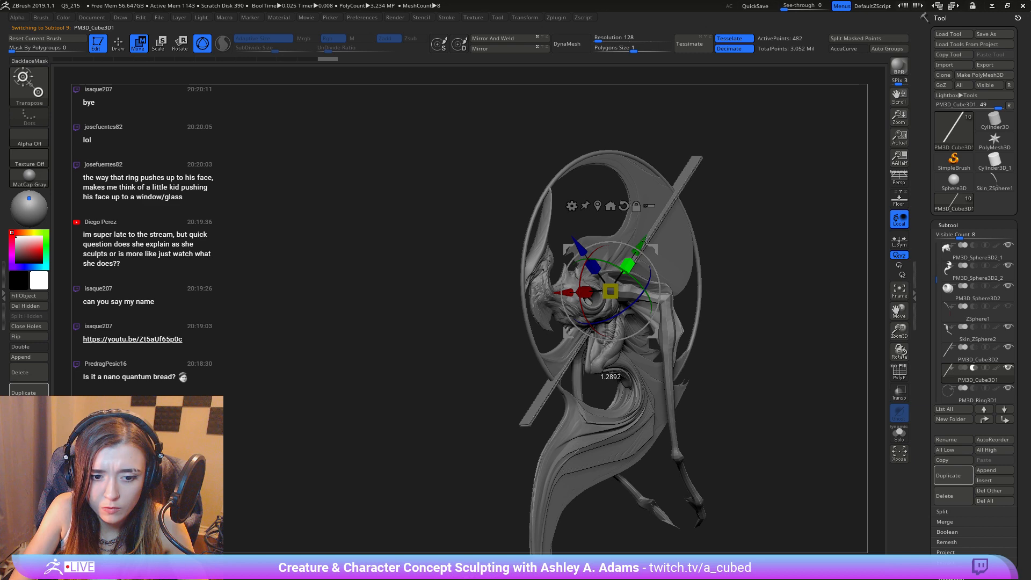
drag(648, 238, 689, 259)
key(q)
scroll(687, 253, up, 3)
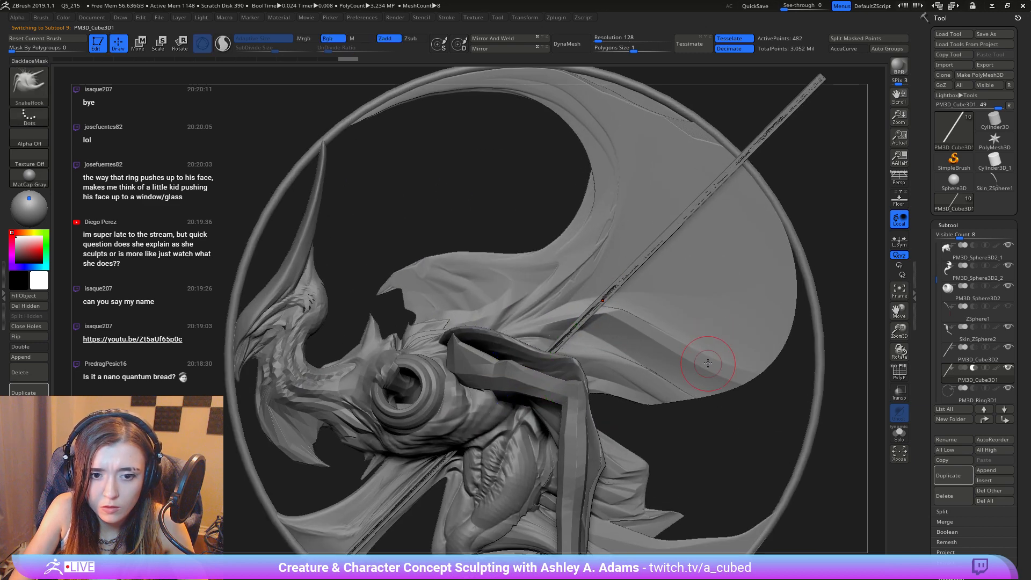
key(w)
right_drag(585, 339, 636, 327)
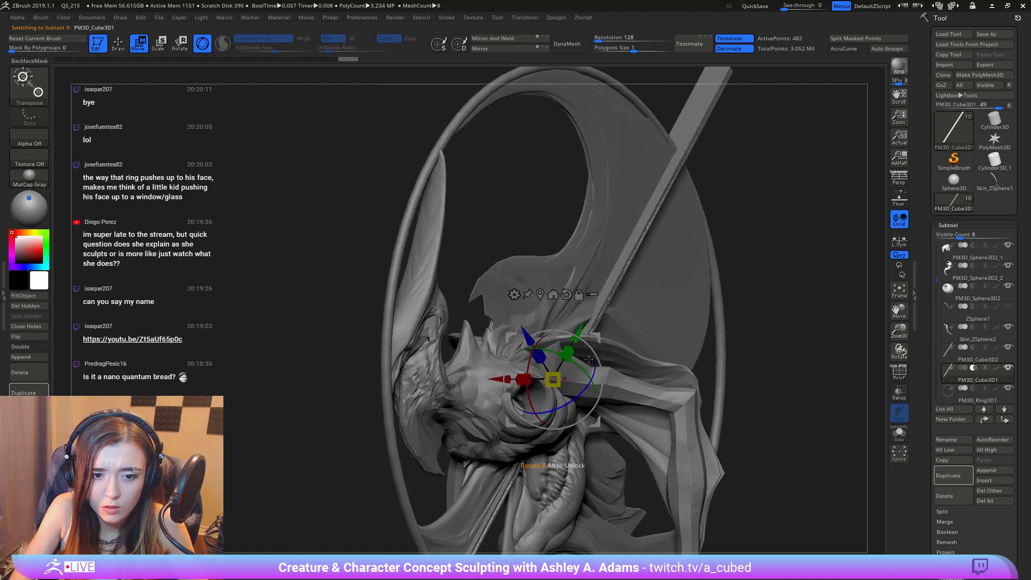
key(q)
Step: Select the copied rod and scale down its X thickness so it is narrower than the original rod
click(956, 356)
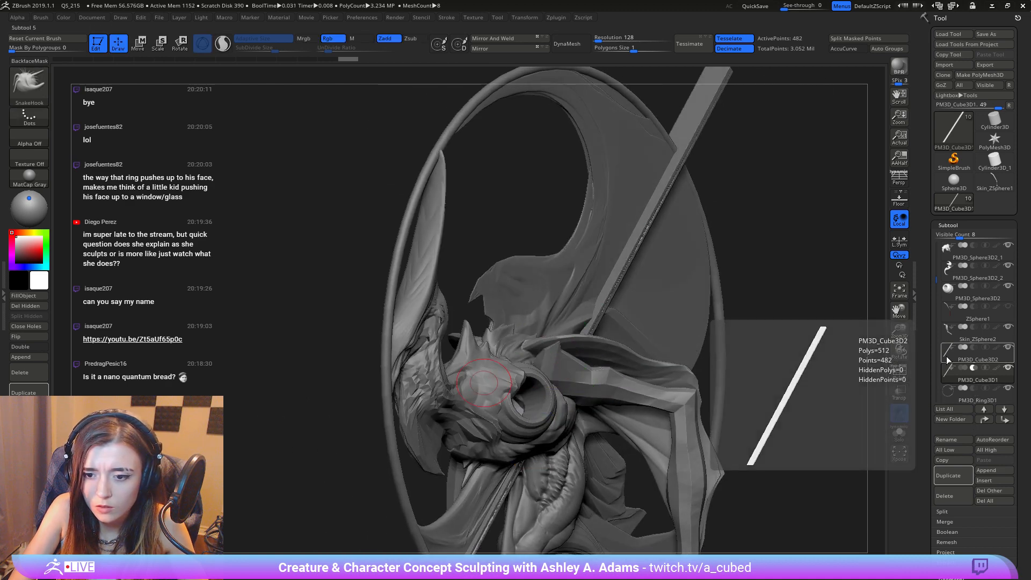
key(w)
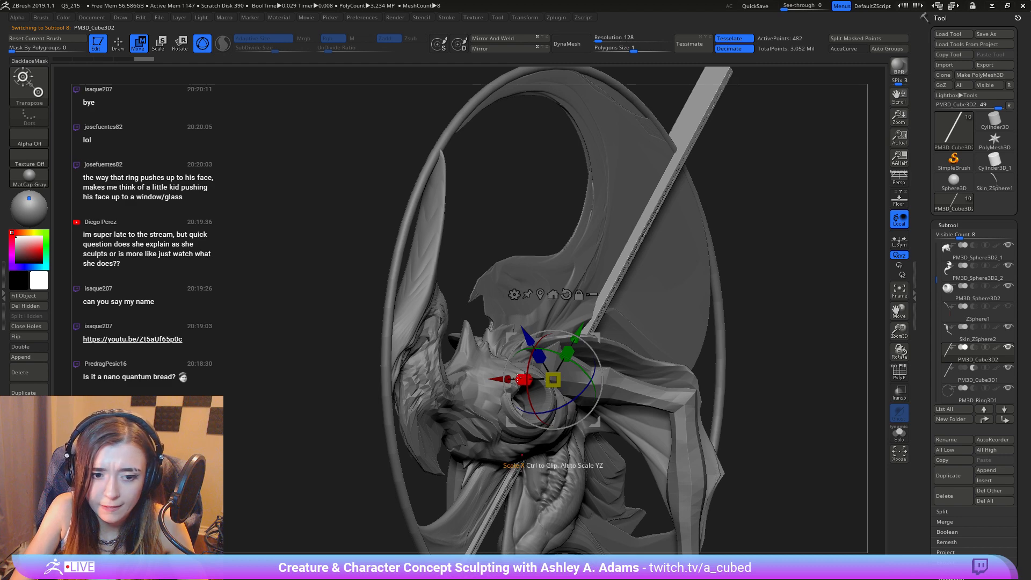
key(q)
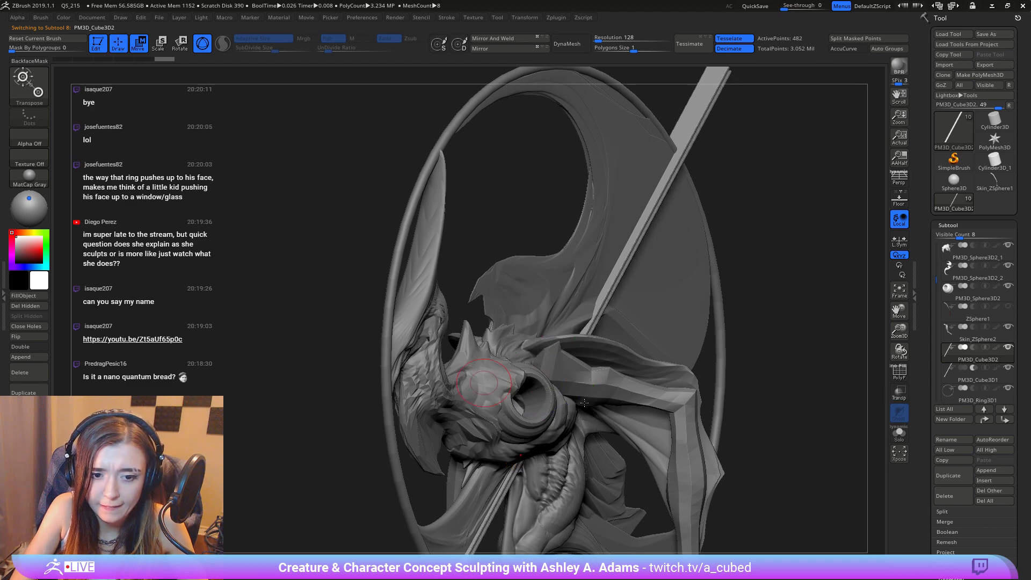
ctrl+right_drag(584, 402, 545, 333)
right_drag(515, 392, 596, 279)
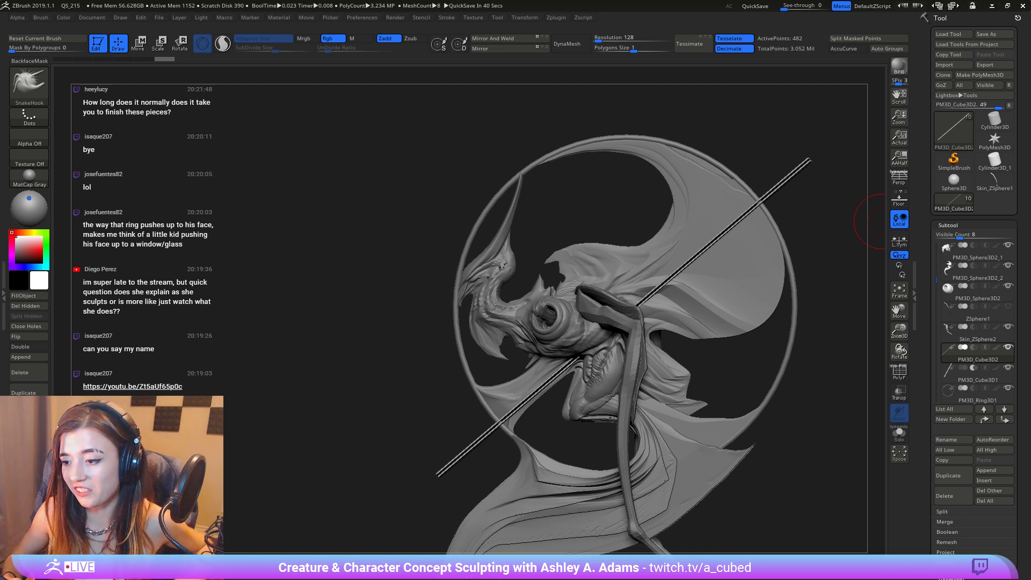
Step: Reselect the copied rod and stretch it along its length so both ends extend well beyond the ring and the original rod
drag(875, 220, 692, 270)
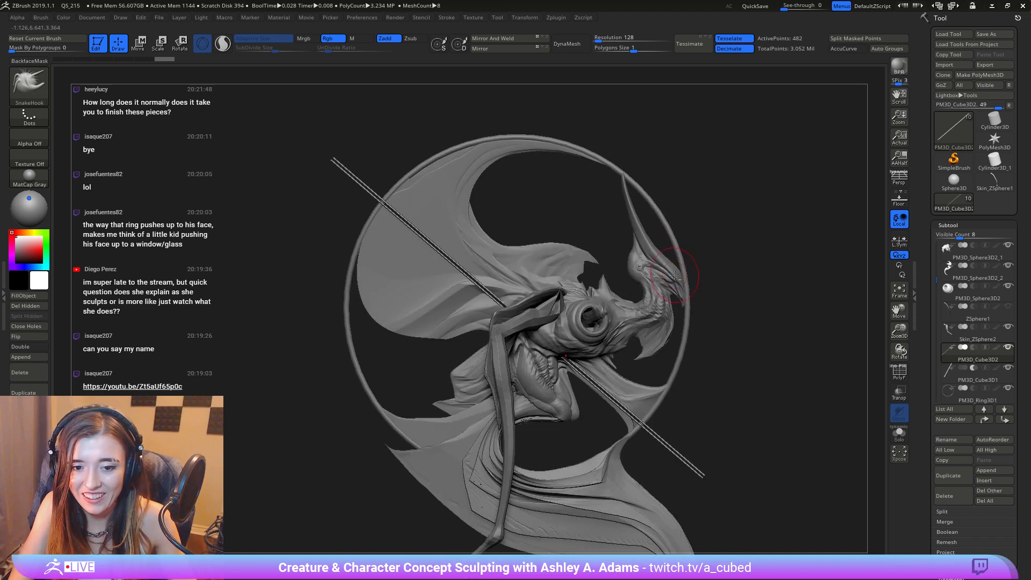
alt+click(668, 300)
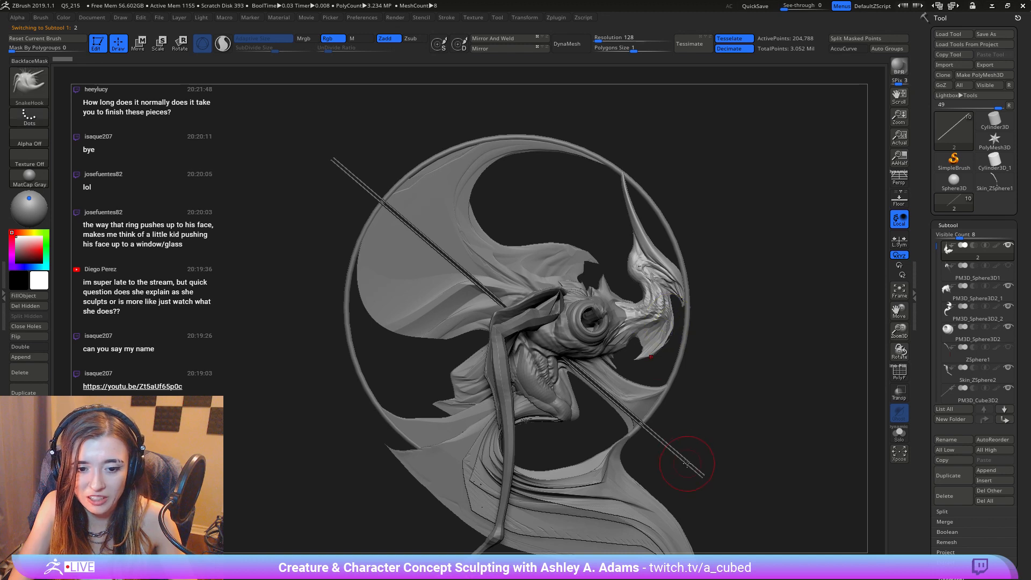
alt+click(697, 471)
ctrl+right_drag(734, 482, 688, 347)
key(w)
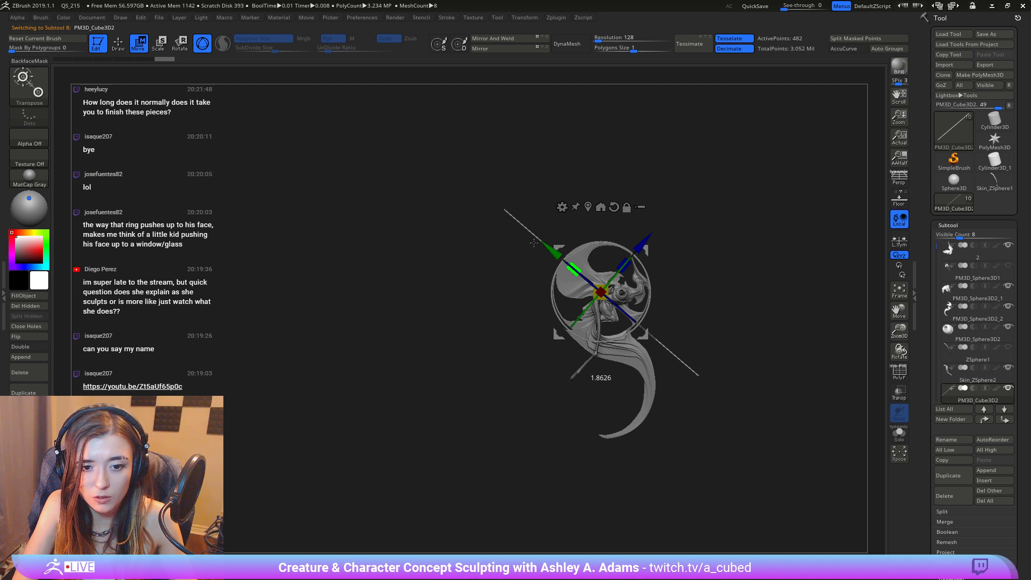
key(q)
mouse_move(720, 280)
right_down()
mouse_move(588, 280)
mouse_move(617, 293)
right_up()
key(w)
drag(648, 250, 657, 248)
key(q)
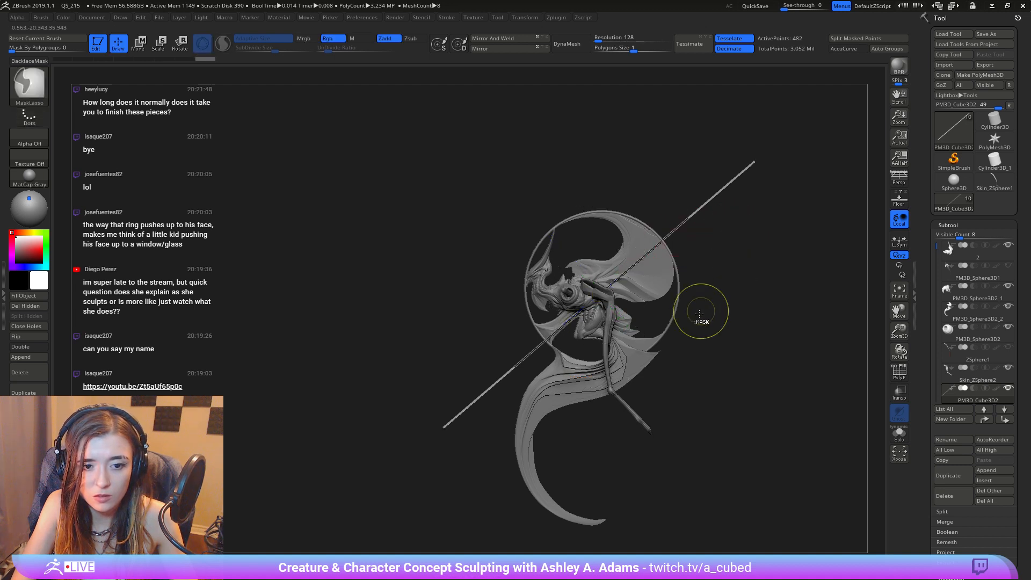
mouse_move(701, 312)
ctrl+right_down()
mouse_move(639, 160)
mouse_move(680, 316)
mouse_move(727, 240)
ctrl+right_up()
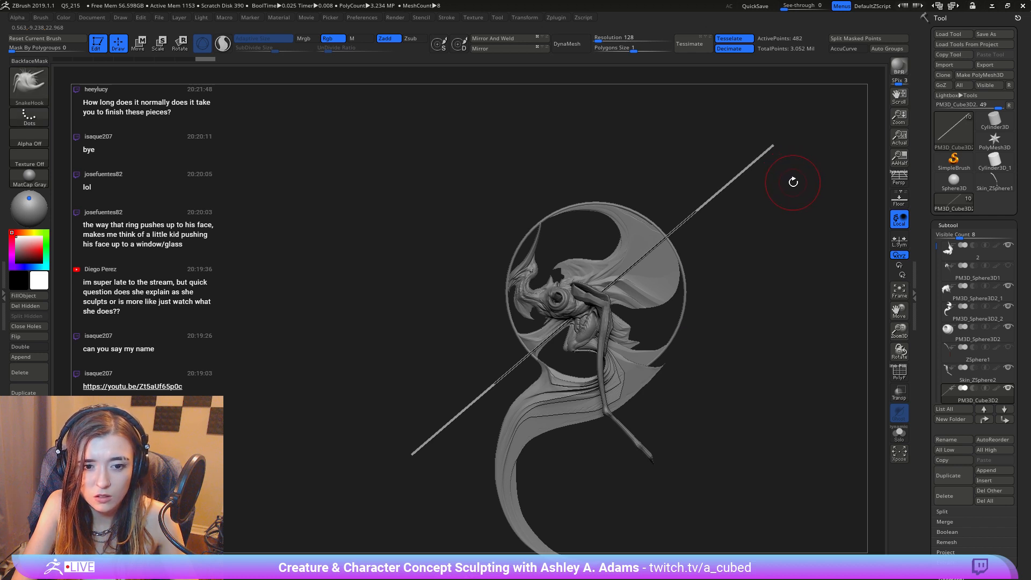
Step: Try to cut the copied rod's upper end to a point with ClipCurve
key(w)
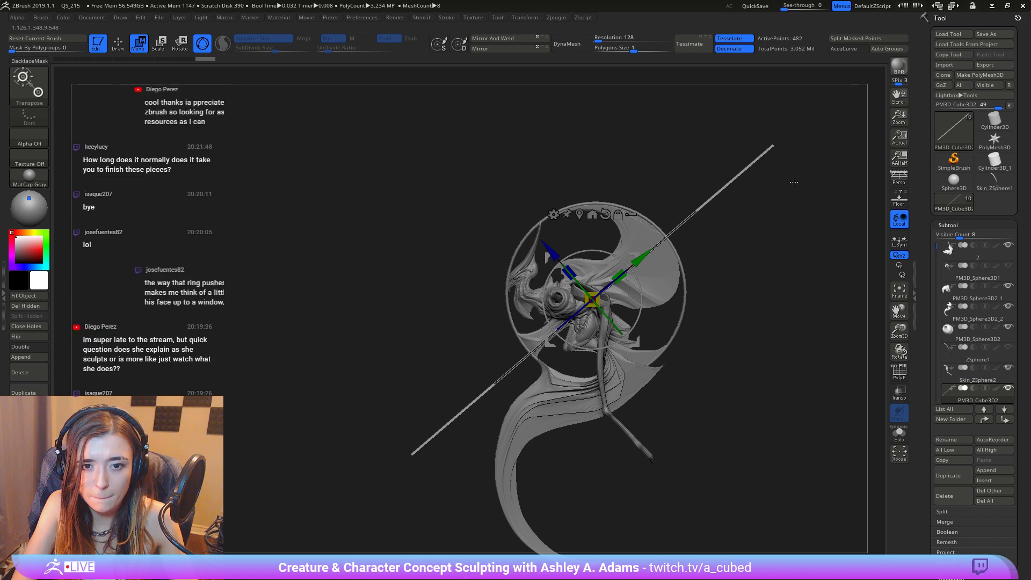
ctrl+right_drag(662, 222, 651, 274)
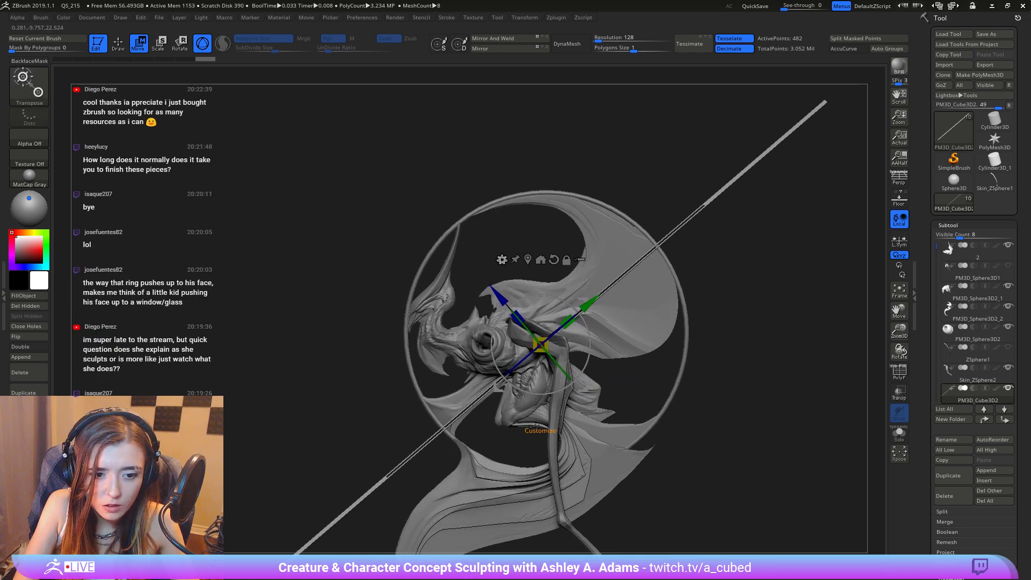
key(q)
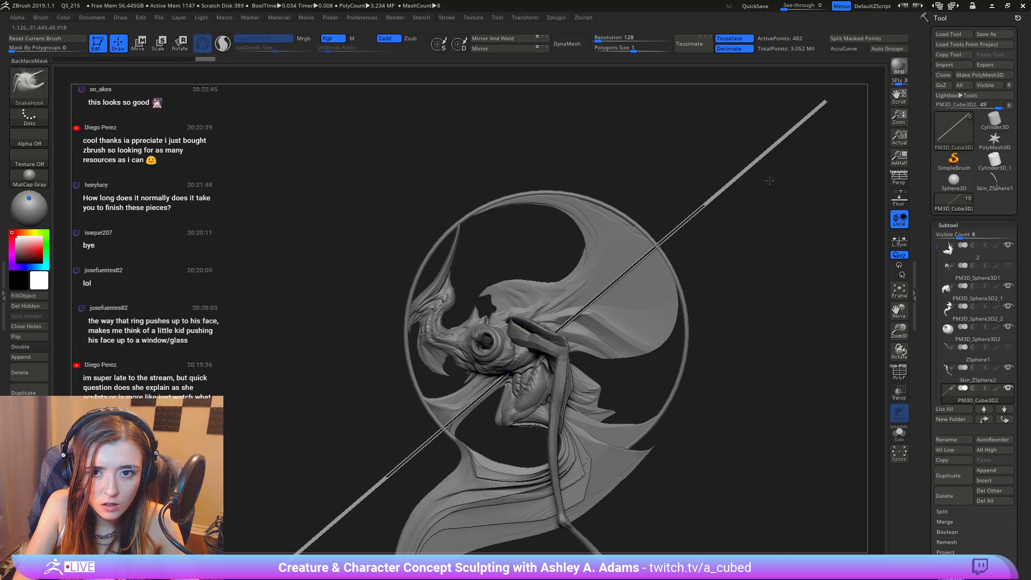
mouse_move(722, 283)
alt+right_down()
mouse_move(622, 334)
mouse_move(585, 369)
mouse_move(722, 275)
alt+right_up()
ctrl+right_drag(721, 275, 613, 380)
mouse_move(759, 151)
ctrl+shift+mouse_down()
mouse_move(676, 232)
mouse_move(591, 348)
mouse_move(556, 341)
mouse_move(545, 325)
ctrl+shift+mouse_up()
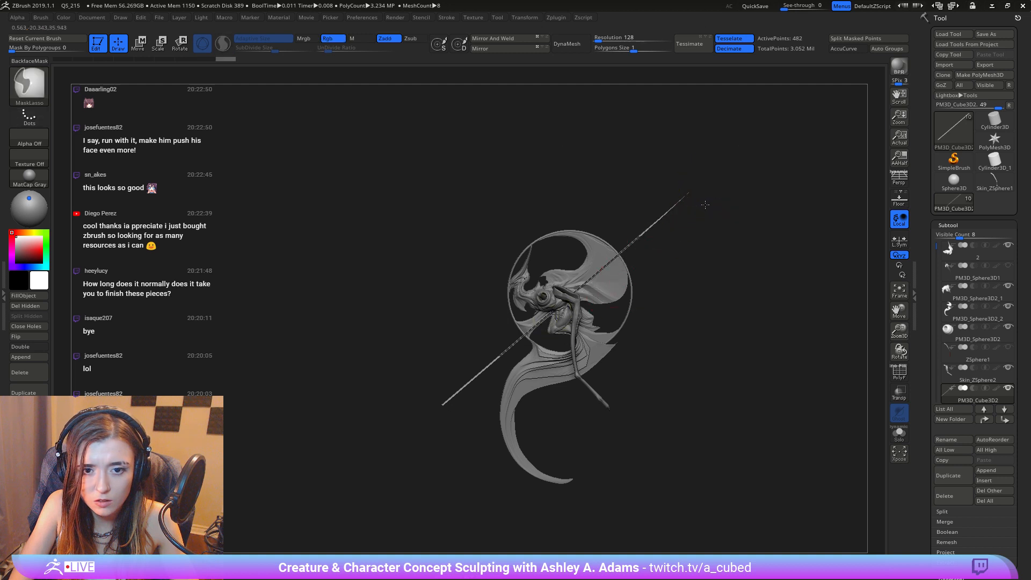
mouse_move(704, 203)
ctrl+right_down()
mouse_move(690, 271)
mouse_move(687, 236)
mouse_move(670, 266)
mouse_move(639, 263)
ctrl+right_up()
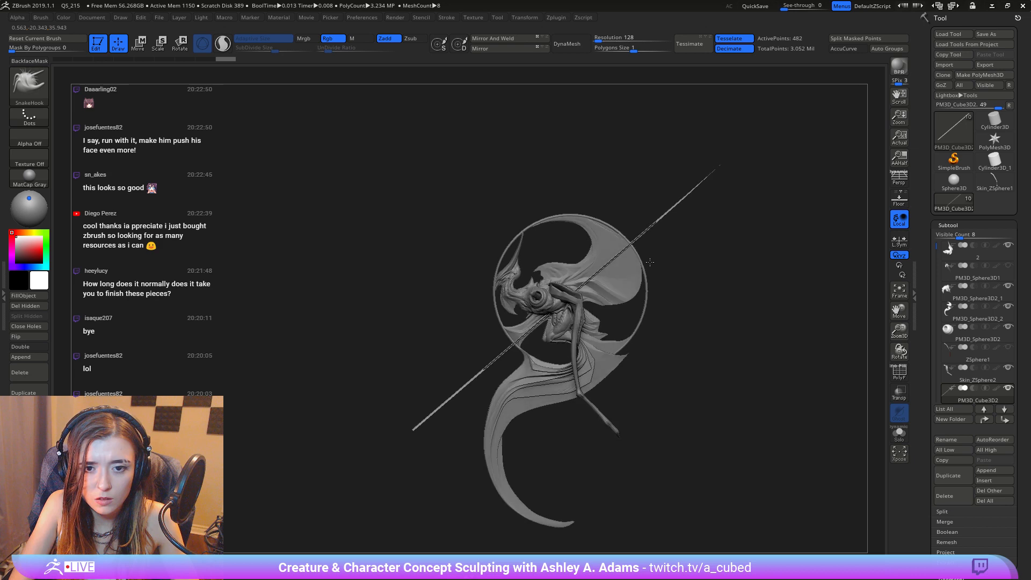
ctrl+right_drag(677, 200, 672, 253)
alt+right_drag(749, 171, 640, 325)
Step: Taper the copied rod's upper end to a sharp point with ClipCurve cuts running along its edges
mouse_move(800, 151)
ctrl+shift+mouse_down()
mouse_move(658, 295)
mouse_move(576, 347)
mouse_move(561, 334)
ctrl+shift+mouse_up()
mouse_move(803, 126)
ctrl+mouse_down()
mouse_move(642, 223)
mouse_move(560, 294)
ctrl+mouse_up()
ctrl+drag(486, 336, 777, 151)
mouse_move(467, 369)
ctrl+shift+mouse_down()
mouse_move(787, 145)
mouse_move(767, 191)
mouse_move(755, 157)
mouse_move(764, 174)
mouse_move(754, 166)
ctrl+shift+mouse_up()
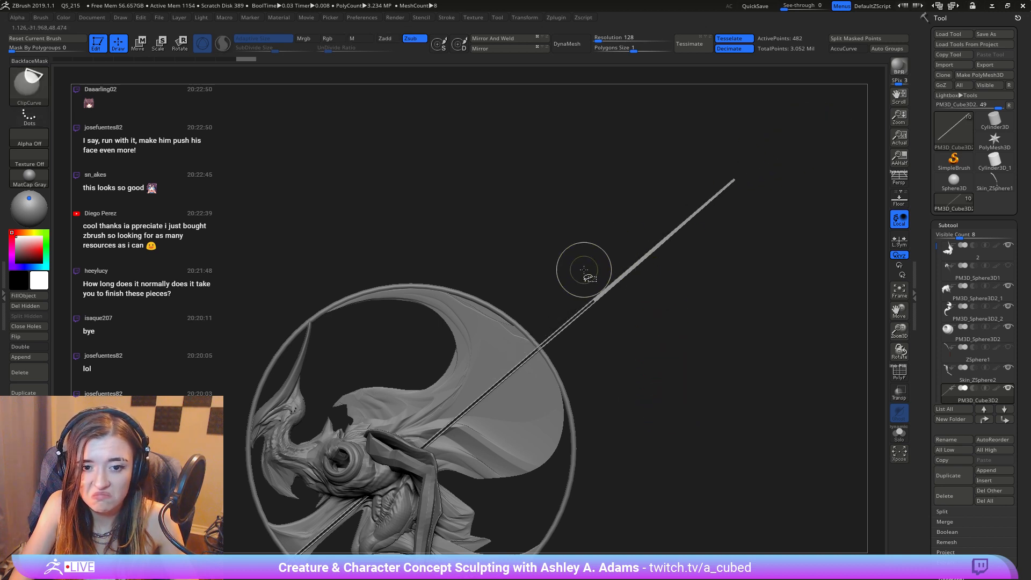
mouse_move(547, 322)
ctrl+shift+mouse_down()
mouse_move(754, 155)
mouse_move(759, 165)
ctrl+shift+mouse_up()
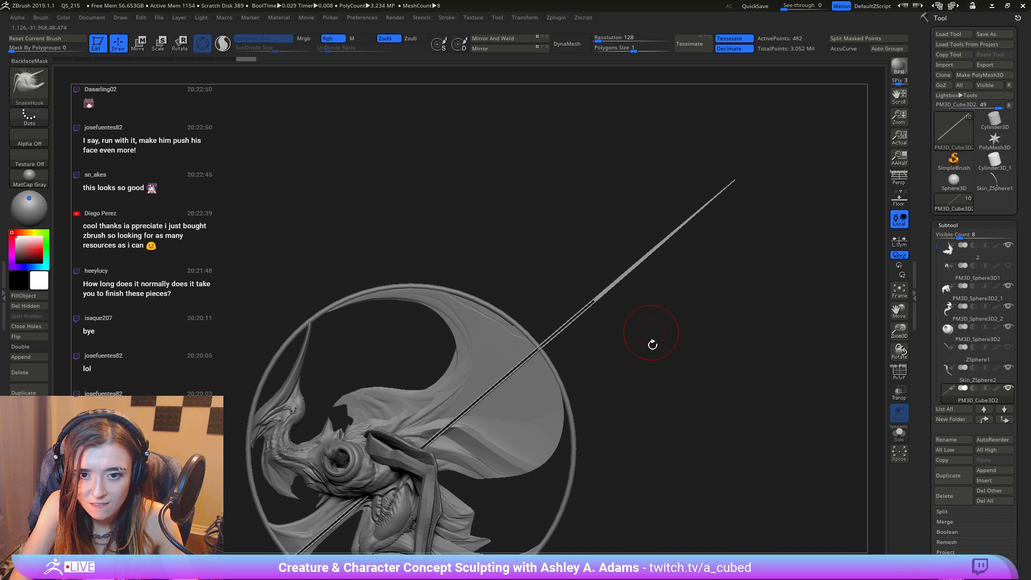
Step: Taper the copied rod's lower end to a matching sharp point with angled ClipCurve cuts
alt+drag(654, 343, 689, 259)
mouse_move(417, 290)
mouse_down()
mouse_move(531, 424)
mouse_move(540, 352)
mouse_move(518, 357)
mouse_up()
alt+drag(444, 377, 461, 442)
ctrl+shift+drag(266, 518, 363, 431)
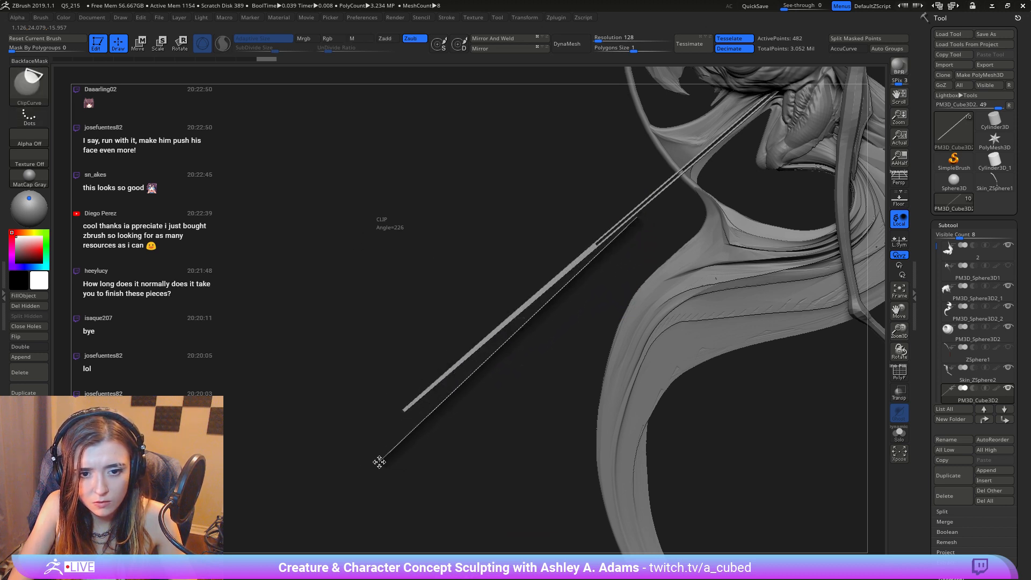
ctrl+shift+drag(365, 444, 363, 444)
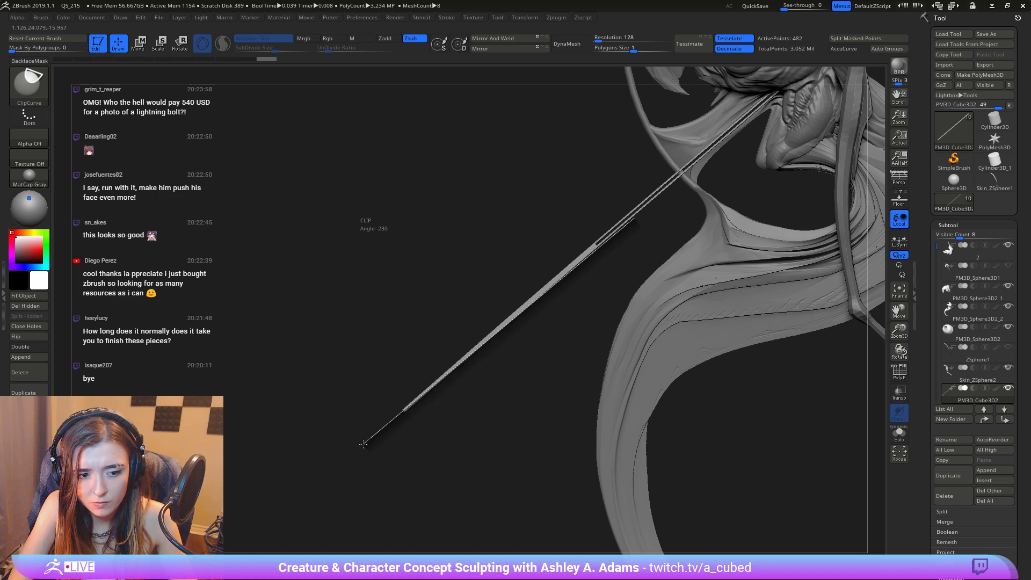
ctrl+shift+drag(363, 444, 363, 444)
ctrl+right_drag(448, 491, 437, 453)
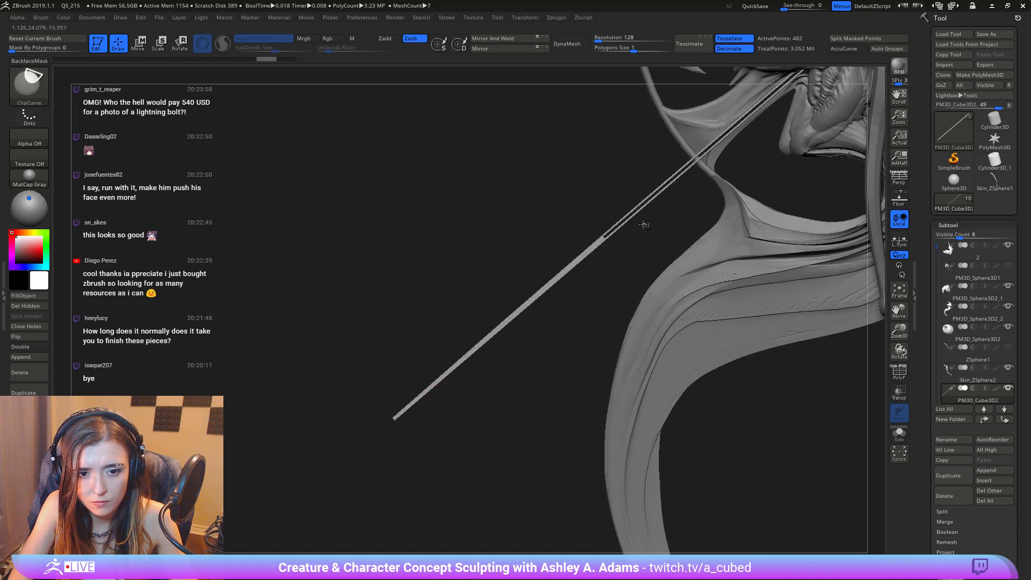
ctrl+shift+drag(641, 223, 392, 420)
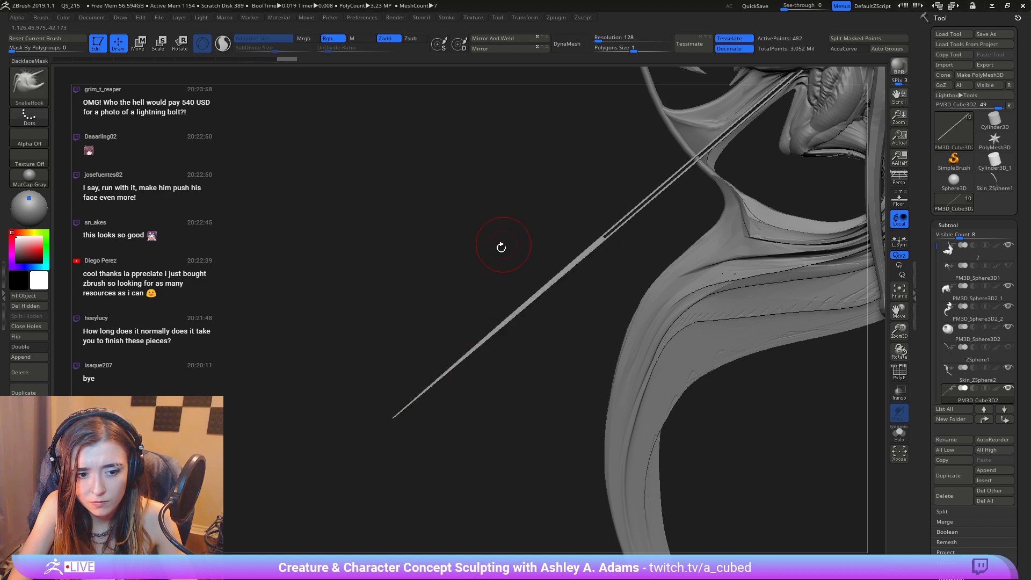
Step: Try to thin the copied rod's ends from the front view with ClipCurve and mirror the rod
ctrl+right_drag(490, 475, 497, 322)
mouse_move(408, 366)
right_down()
mouse_move(538, 393)
mouse_move(535, 303)
mouse_move(556, 357)
right_up()
mouse_move(539, 252)
ctrl+shift+mouse_down()
mouse_move(532, 444)
mouse_move(525, 437)
ctrl+shift+mouse_up()
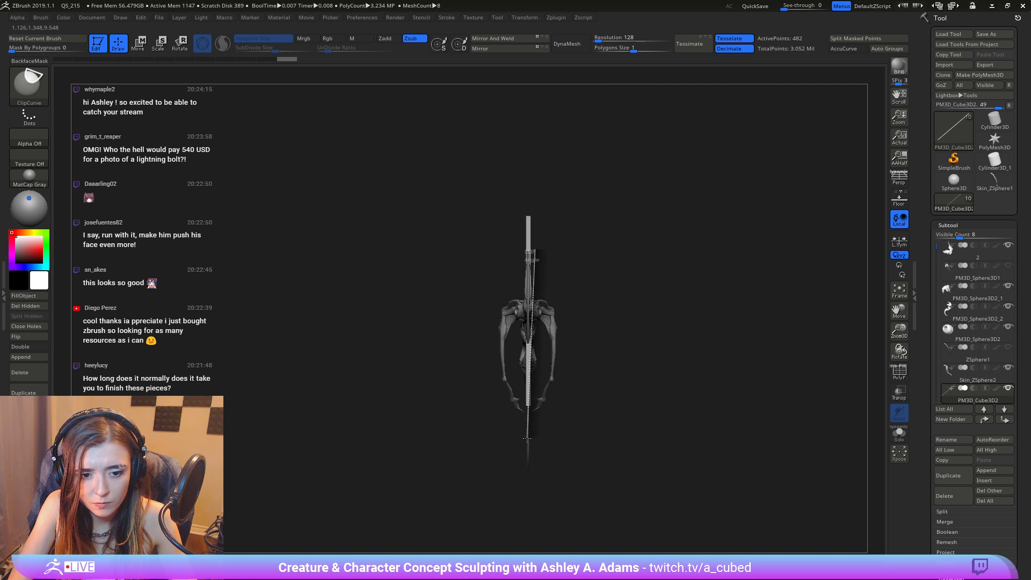
ctrl+shift+drag(527, 439, 528, 438)
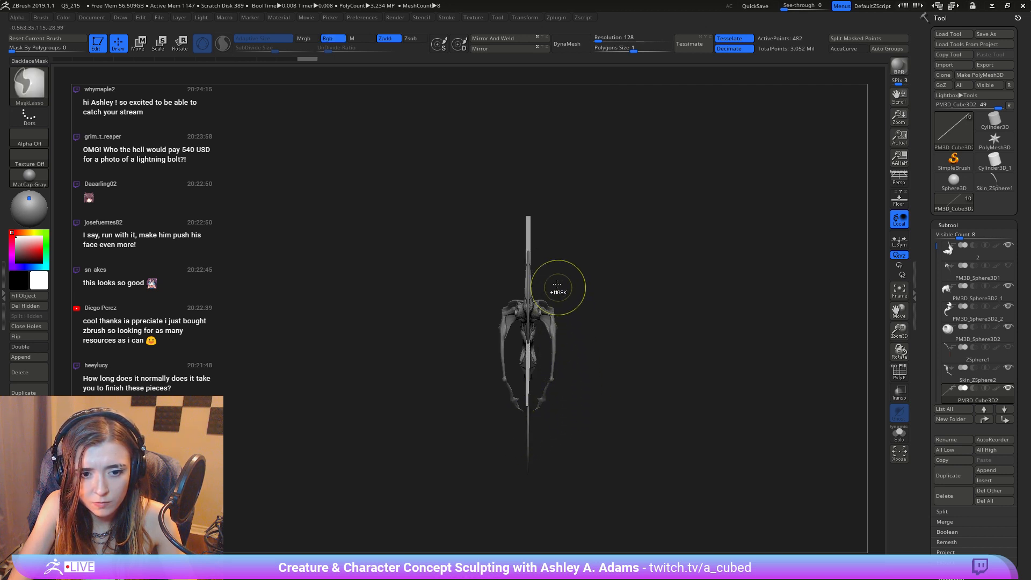
ctrl+shift+drag(528, 169, 532, 328)
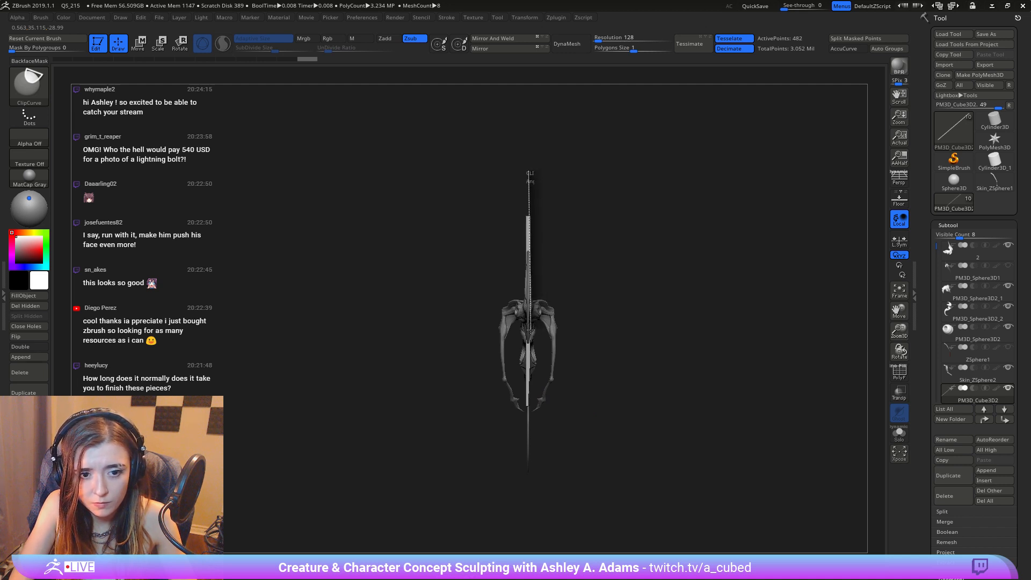
mouse_move(532, 330)
ctrl+shift+mouse_down()
mouse_move(519, 167)
mouse_move(529, 162)
ctrl+shift+mouse_up()
ctrl+right_drag(520, 135, 557, 193)
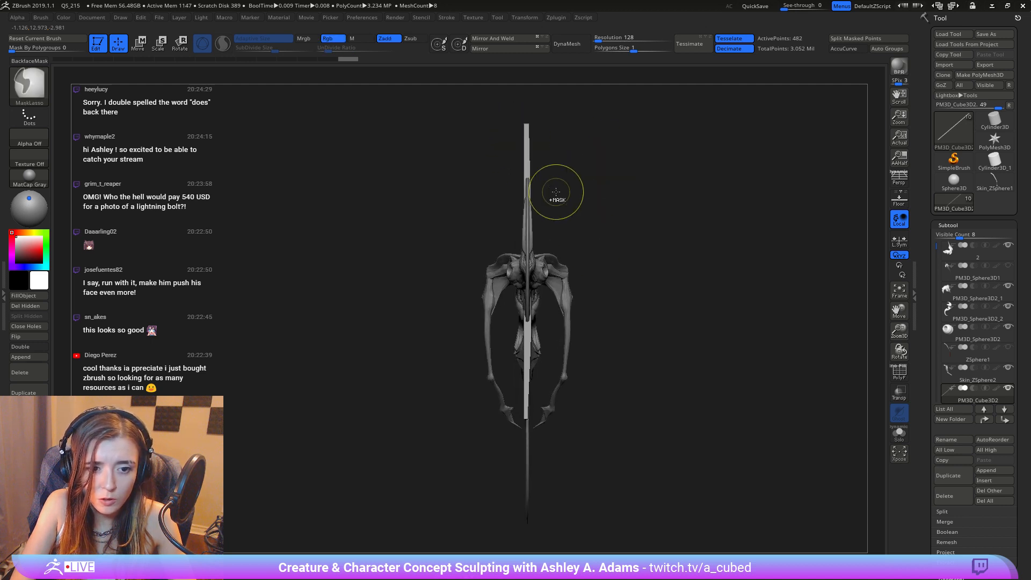
click(485, 41)
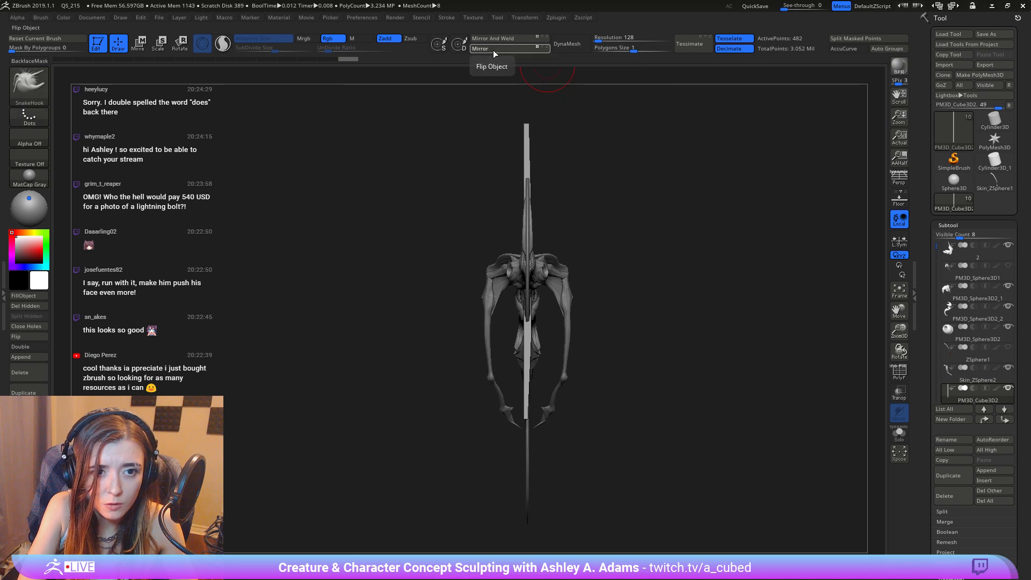
key(ctrl+z)
Step: Examine the whole silhouette with the tapered rod from both sides and from a distance
drag(640, 211, 693, 224)
drag(605, 239, 567, 409)
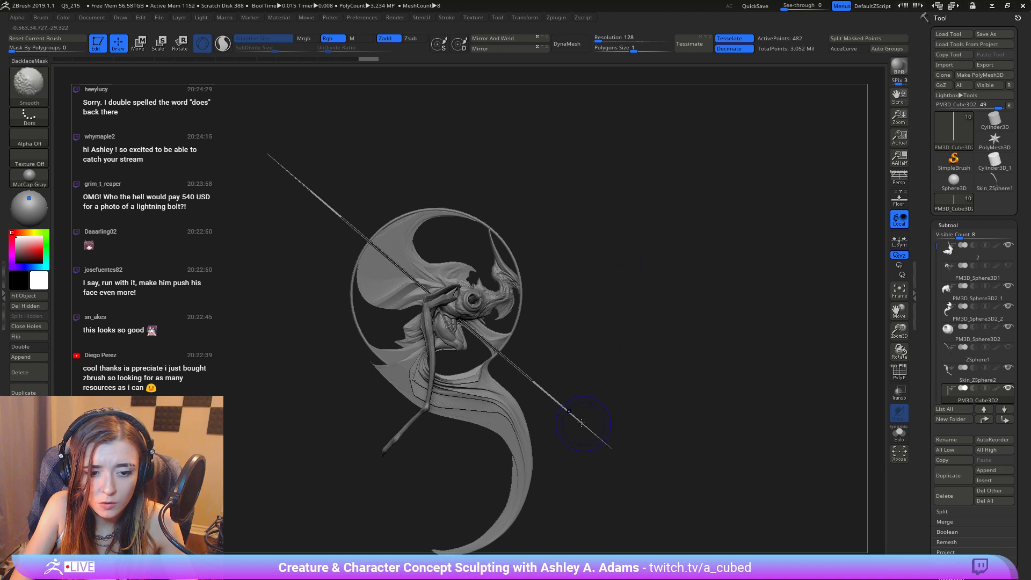
drag(598, 439, 414, 265)
shift+drag(456, 308, 457, 311)
drag(398, 245, 388, 285)
ctrl+right_drag(427, 307, 406, 202)
right_drag(490, 289, 443, 298)
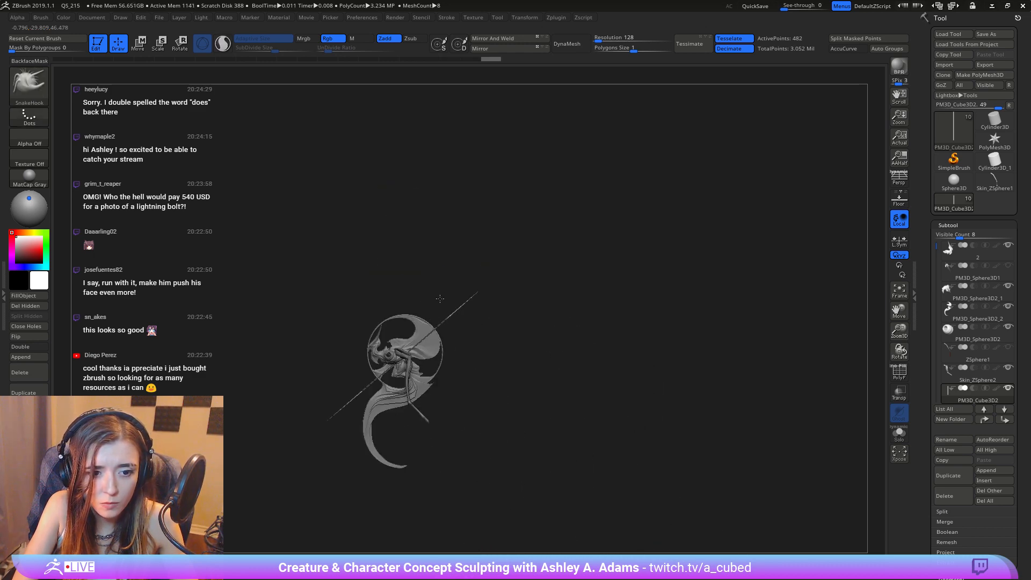
alt+right_drag(452, 362, 569, 317)
mouse_move(640, 283)
alt+right_down()
mouse_move(621, 359)
mouse_move(607, 338)
mouse_move(649, 326)
mouse_move(624, 308)
alt+right_up()
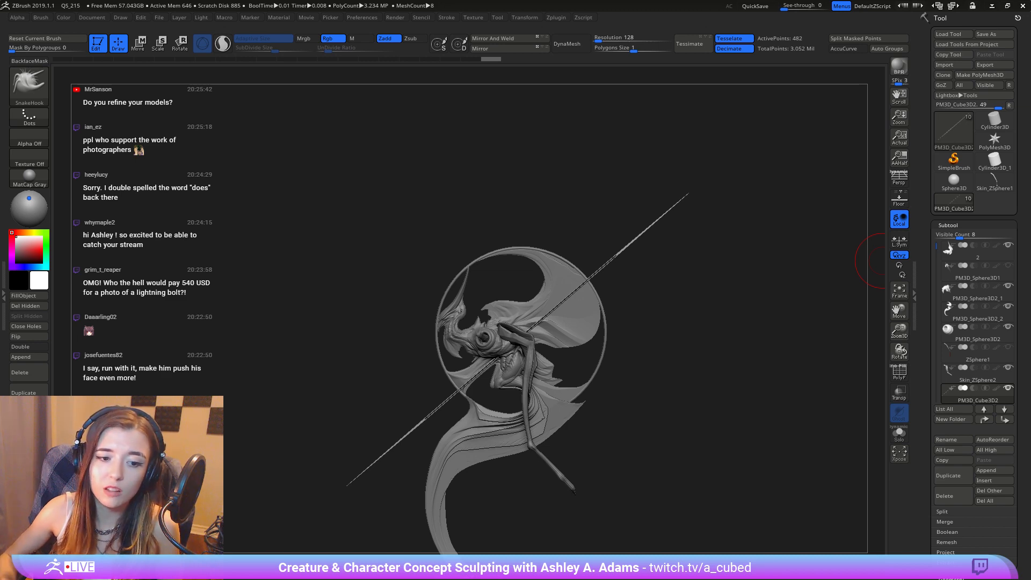
drag(574, 472, 619, 310)
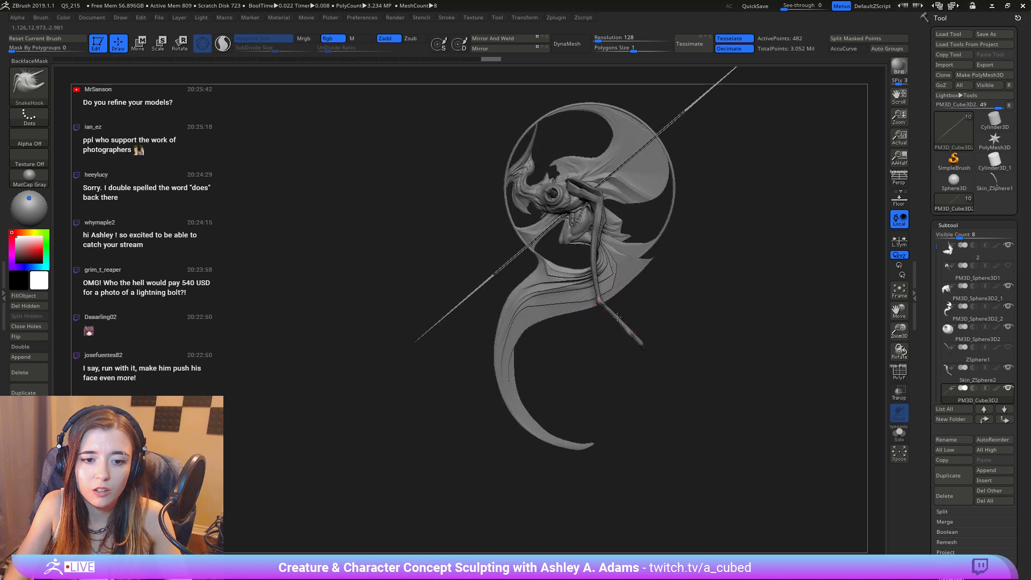
Step: Select the creature's head subtool and pull its long horn toward the open space inside the ring with SnakeHook
alt+click(618, 318)
right_click(620, 314)
alt+right_drag(626, 258, 642, 355)
ctrl+right_drag(642, 355, 637, 362)
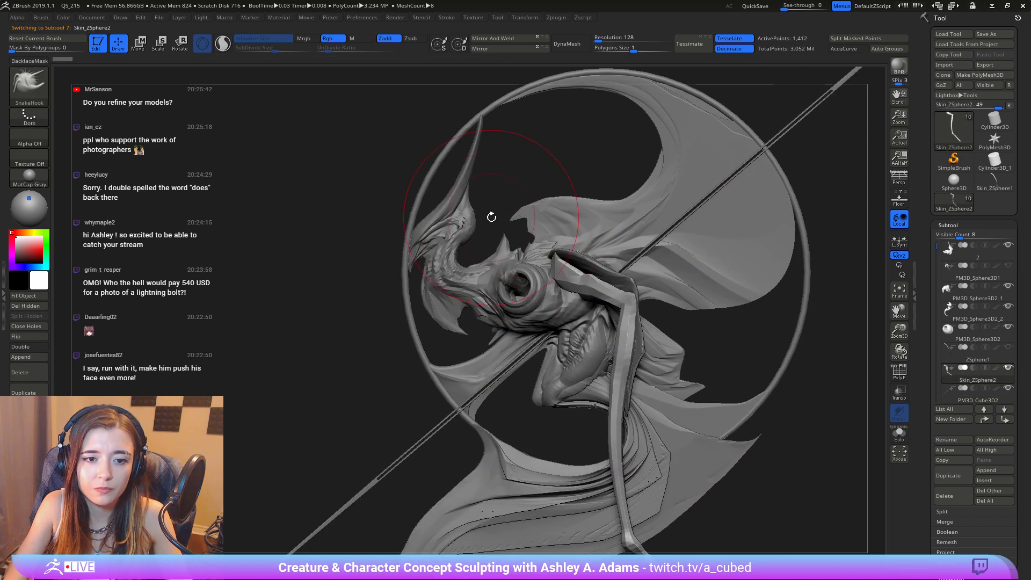
alt+right_drag(325, 171, 456, 253)
alt+click(568, 310)
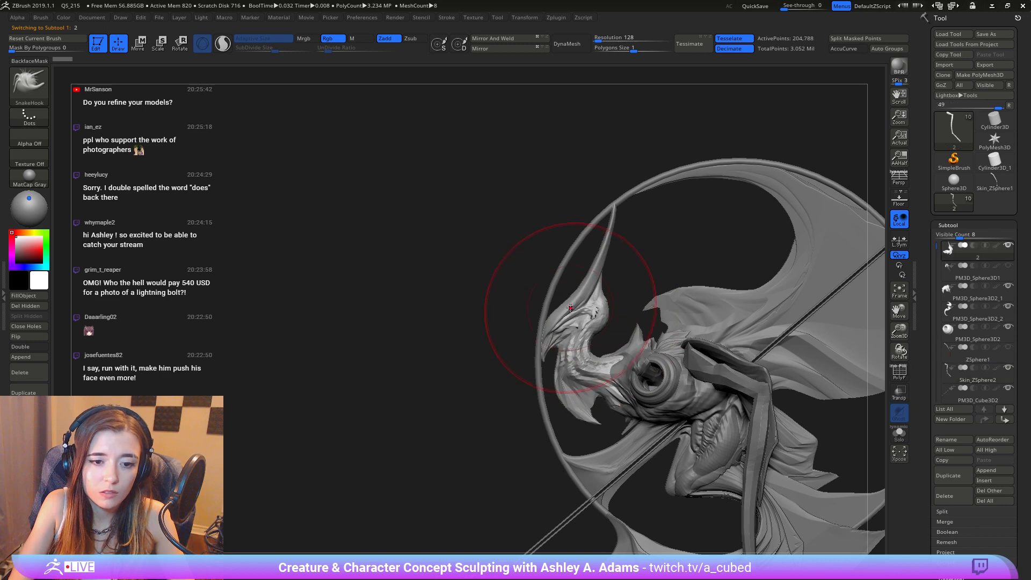
right_click(564, 309)
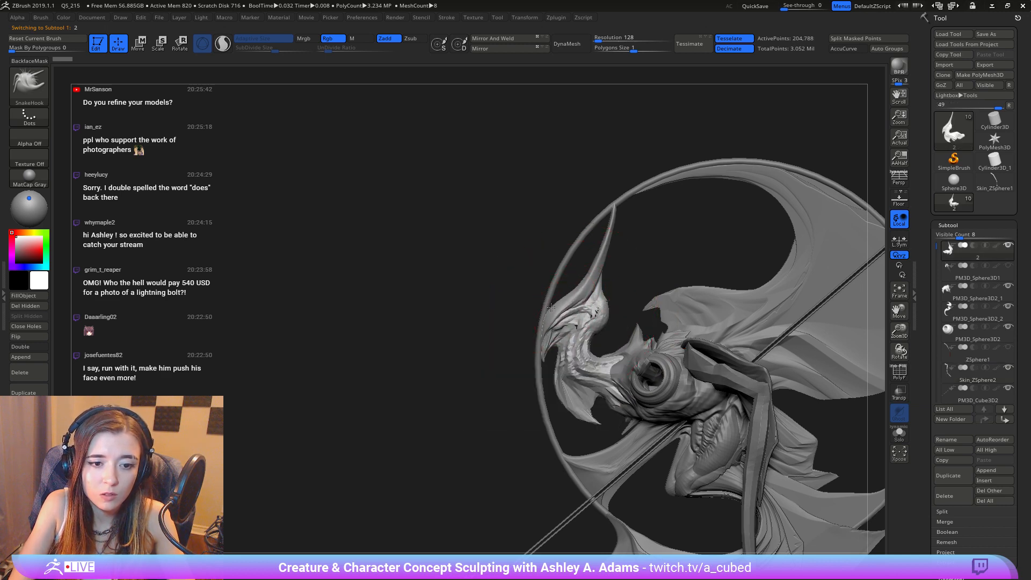
right_click(586, 268)
drag(584, 293, 594, 298)
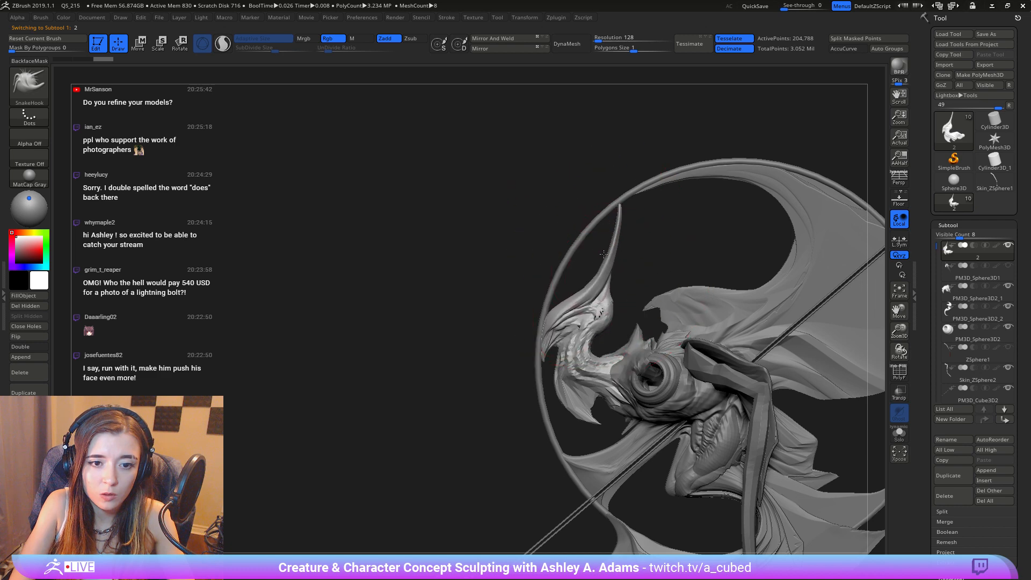
drag(601, 256, 613, 263)
Step: Enlarge the SnakeHook brush and pull the horn's upper part and tip outward to curve along the ring
mouse_move(617, 287)
ctrl+right_down()
mouse_move(564, 172)
mouse_move(630, 223)
ctrl+right_up()
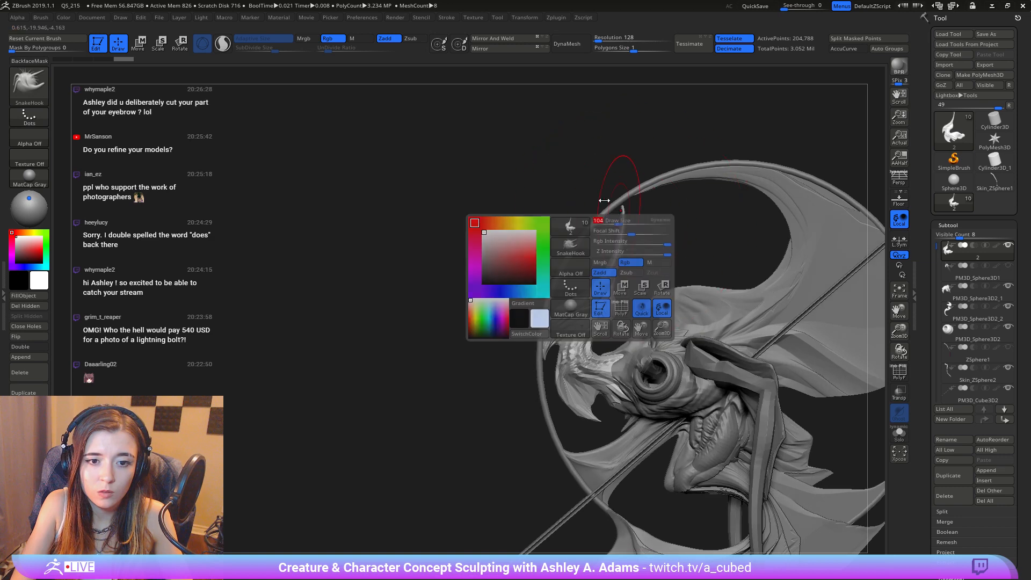
drag(622, 201, 637, 215)
key(space)
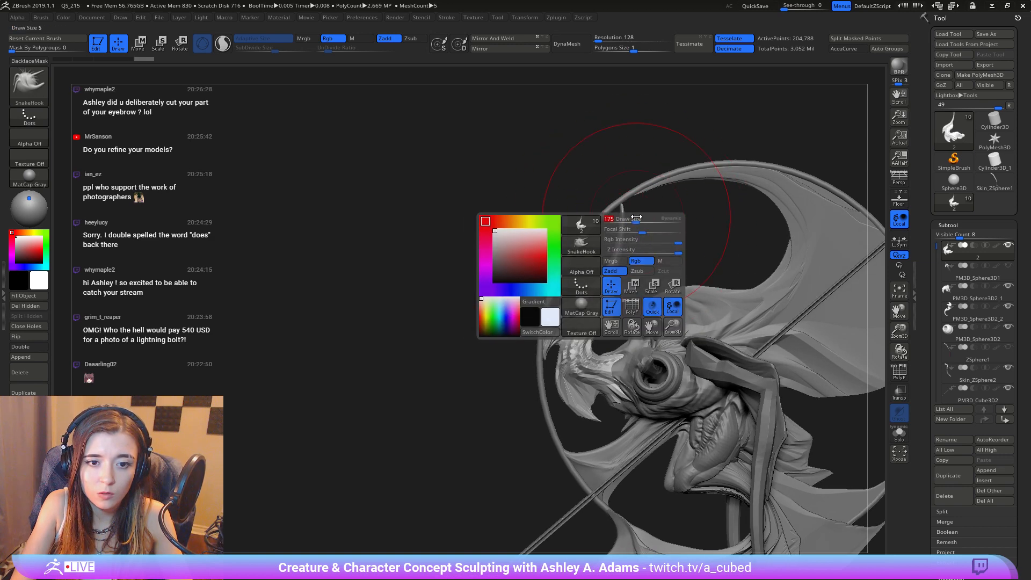
drag(610, 275, 618, 272)
drag(623, 221, 627, 223)
key(space)
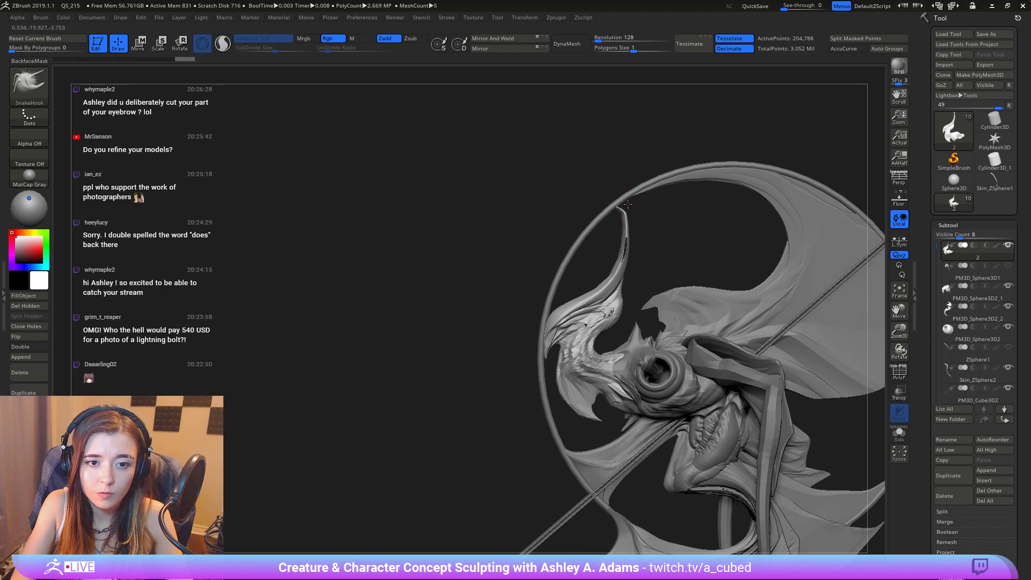
Step: Smooth the horn's bent tip from the opposite side and reshape it into a cleaner curve with SnakeHook
mouse_move(630, 205)
right_down()
mouse_move(723, 204)
mouse_move(621, 215)
right_up()
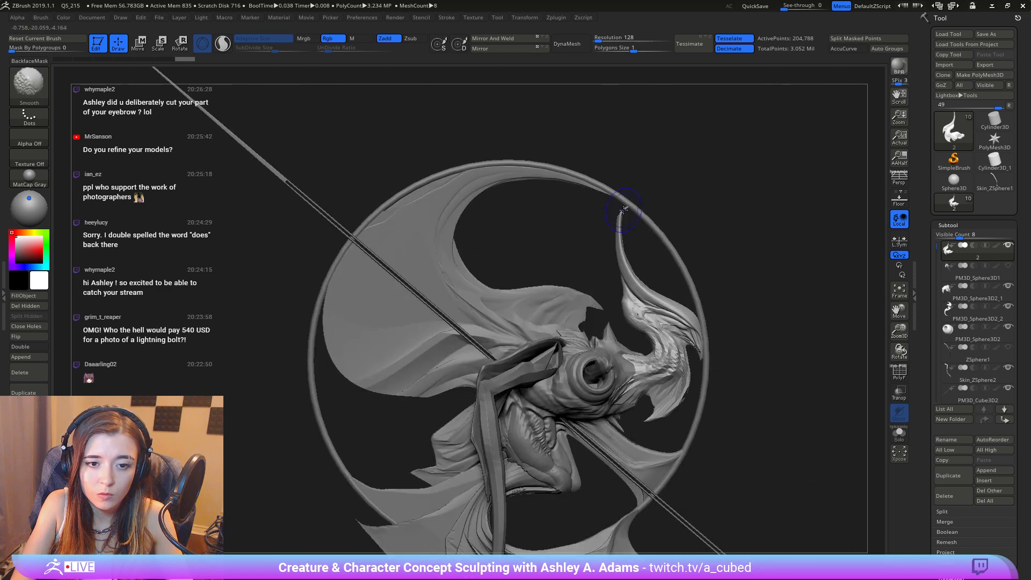
shift+drag(621, 215, 639, 240)
key(space)
mouse_move(627, 223)
mouse_down()
mouse_move(616, 223)
mouse_move(613, 251)
mouse_up()
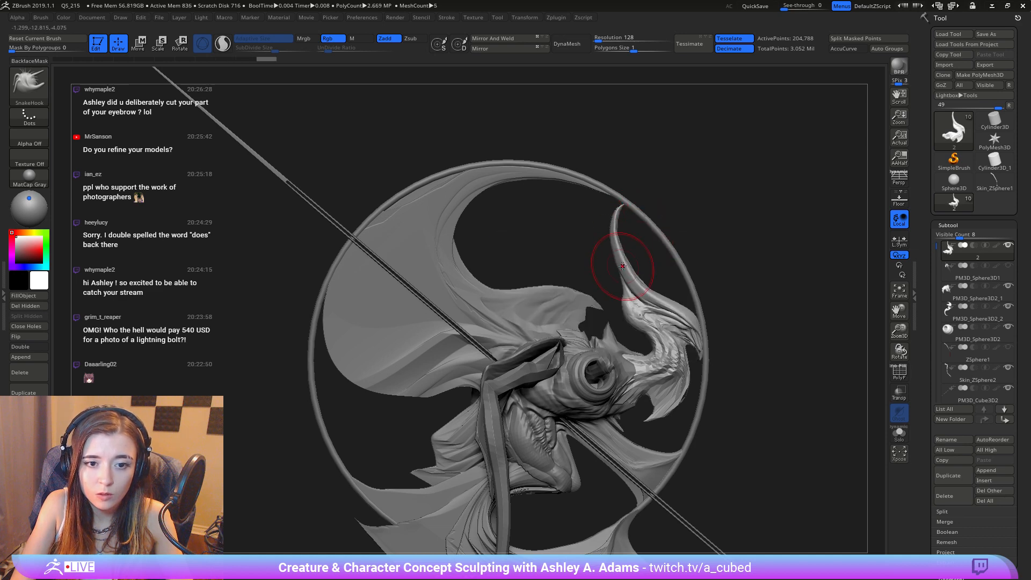
Step: Refine the contours of the horn and head crest with SnakeHook strokes at adjusted brush sizes
mouse_move(620, 269)
ctrl+right_down()
mouse_move(598, 184)
mouse_move(634, 215)
ctrl+right_up()
ctrl+right_drag(644, 251, 663, 357)
mouse_move(676, 309)
mouse_down()
mouse_move(688, 304)
mouse_move(704, 335)
mouse_up()
key(space)
alt+right_drag(709, 376, 684, 323)
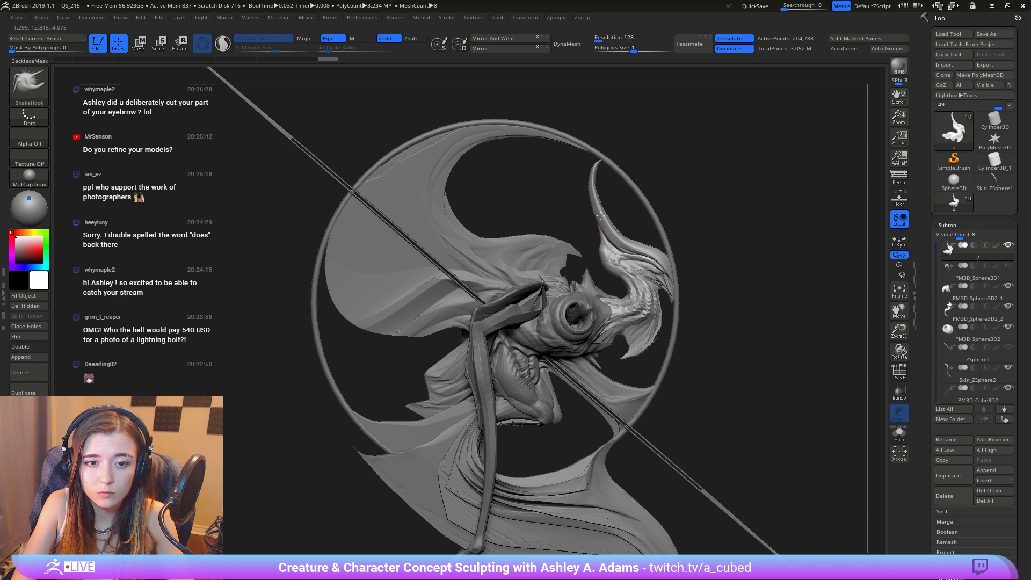
key(space)
drag(600, 222, 594, 217)
drag(595, 214, 590, 213)
Step: Select the wing-and-tail subtool PM3D_Sphere3D2_2 and adjust the wing's contour with a small SnakeHook pull
alt+click(570, 254)
mouse_move(627, 335)
ctrl+right_down()
mouse_move(576, 179)
mouse_move(532, 125)
ctrl+right_up()
ctrl+right_drag(560, 215, 645, 365)
key(space)
drag(578, 218, 571, 217)
ctrl+right_drag(649, 295, 700, 240)
key(space)
right_drag(598, 206, 475, 255)
ctrl+right_drag(476, 255, 660, 287)
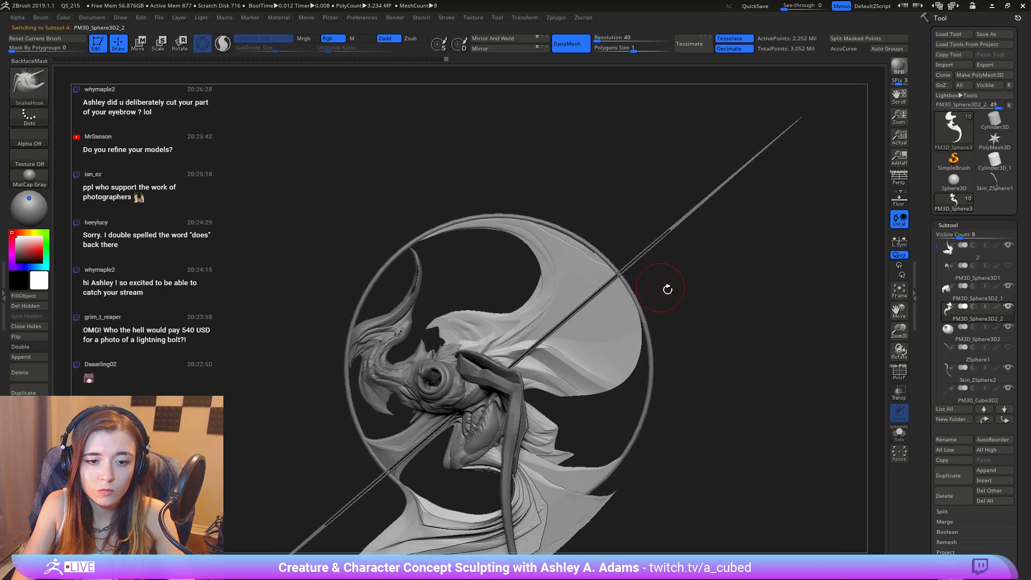
Step: Append a Ring3D mesh, select the new ring subtool and raise it above the creature's body
click(993, 472)
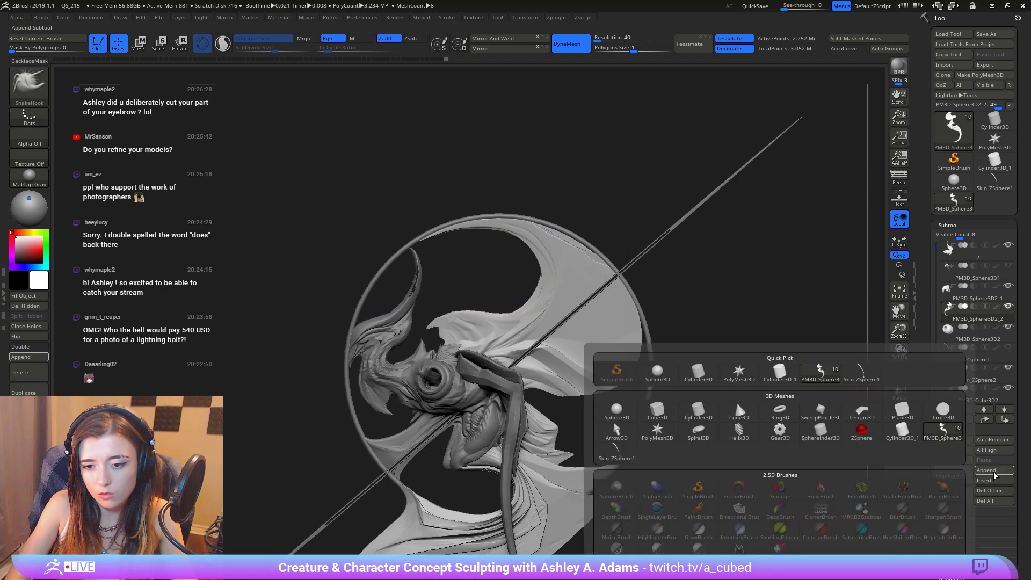
click(775, 409)
alt+right_drag(614, 404, 685, 336)
ctrl+right_drag(685, 336, 591, 350)
key(w)
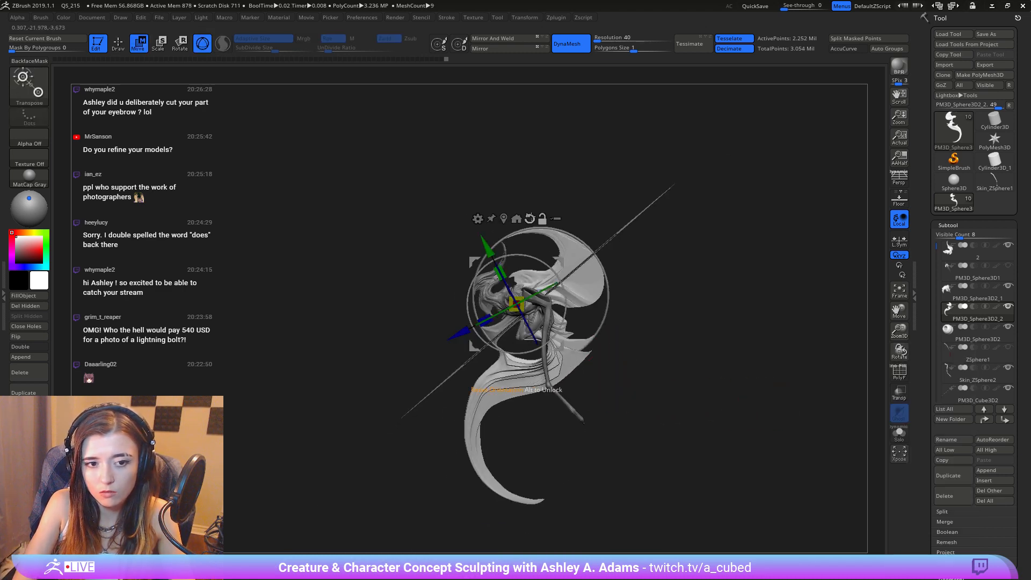
drag(935, 282, 935, 305)
click(952, 328)
click(951, 337)
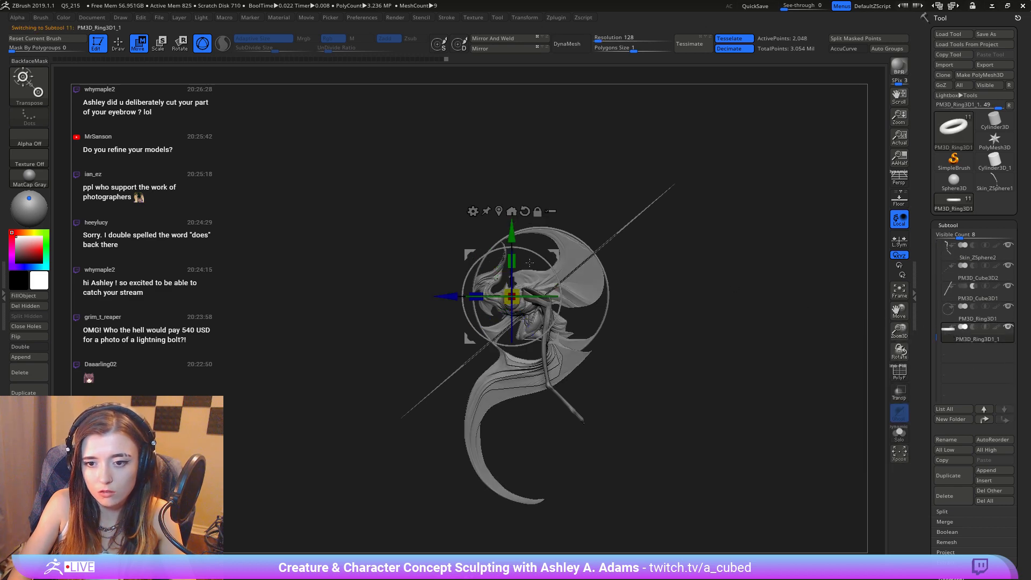
ctrl+right_drag(821, 252, 818, 296)
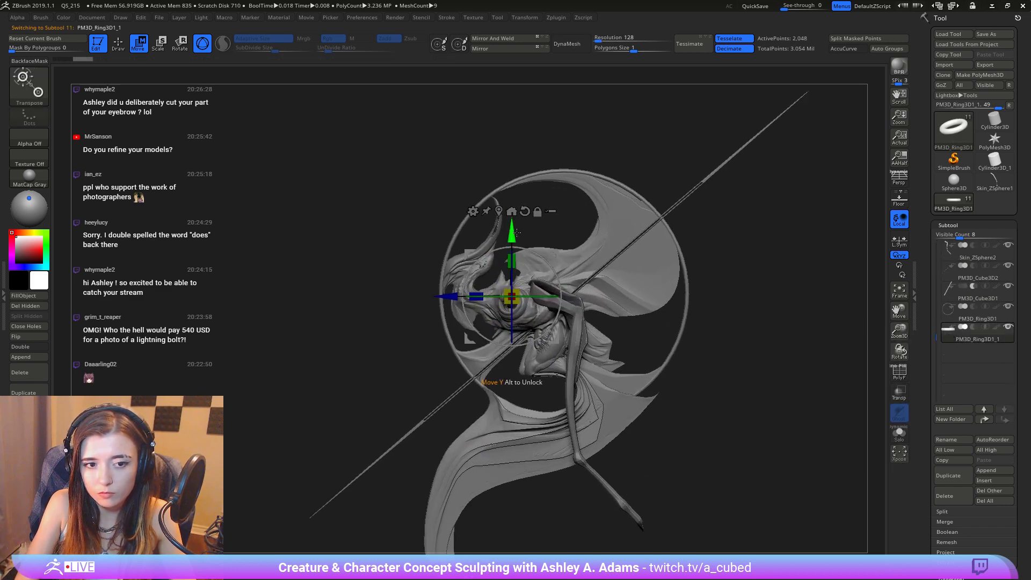
drag(501, 234, 537, 176)
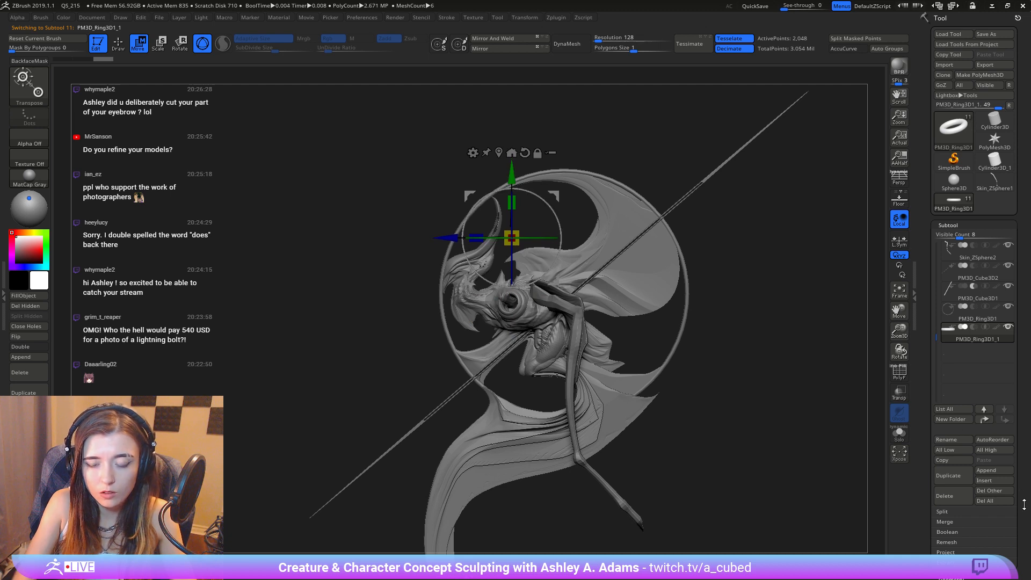
Step: Thin the new ring's tube with negative Inflate deformations, down to about -47
scroll(965, 462, down, 5)
click(965, 464)
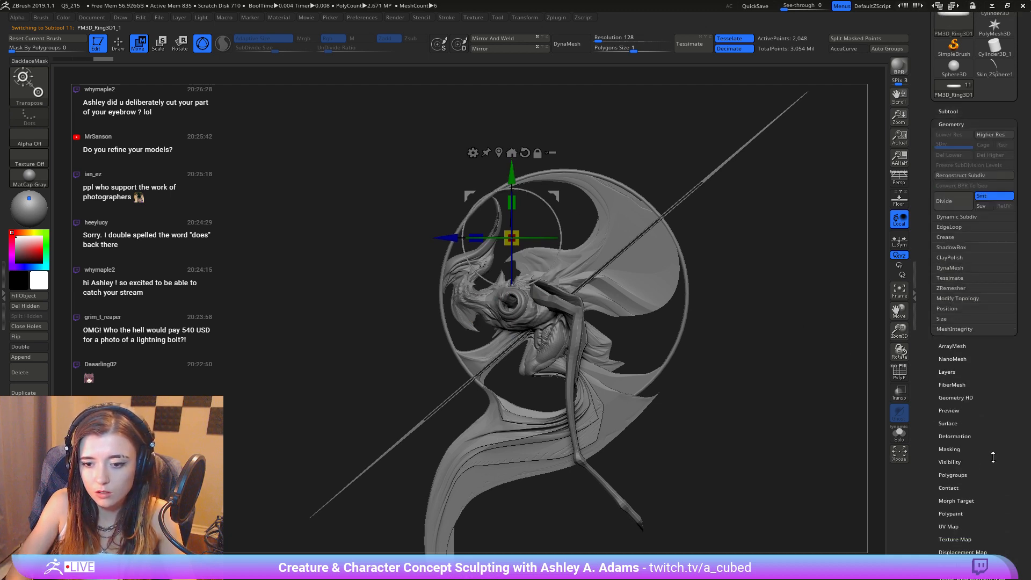
click(965, 436)
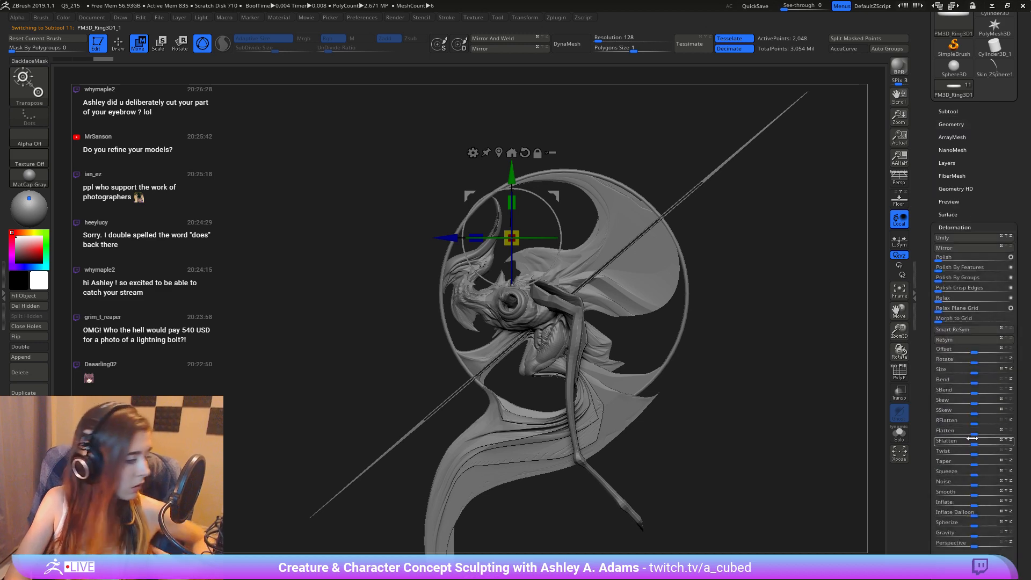
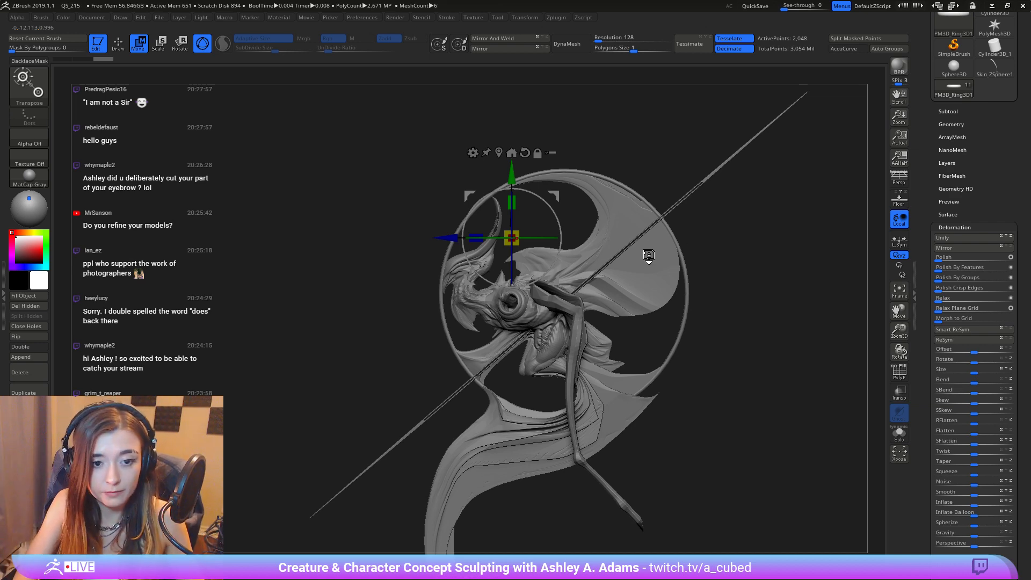
mouse_move(648, 256)
mouse_down()
mouse_move(602, 284)
mouse_move(589, 327)
mouse_up()
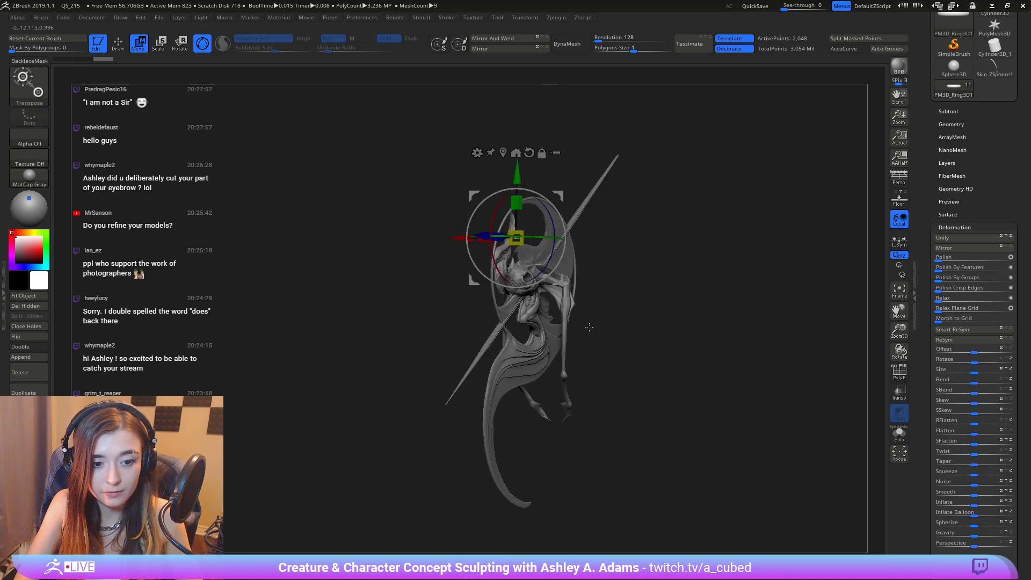
mouse_move(590, 327)
shift+right_down()
mouse_move(633, 323)
mouse_move(638, 349)
shift+right_up()
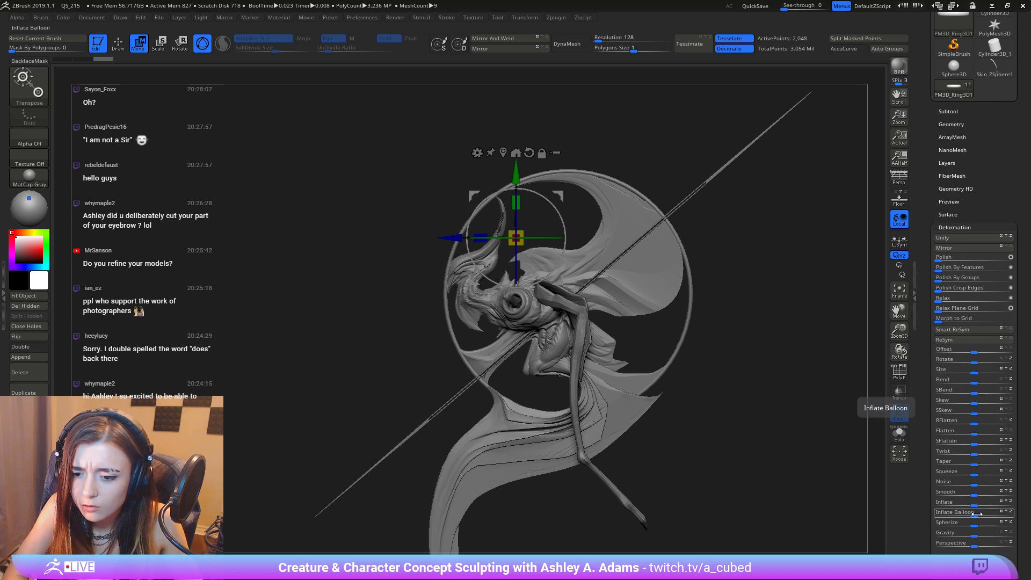
drag(977, 513, 974, 515)
ctrl+right_drag(708, 279, 711, 332)
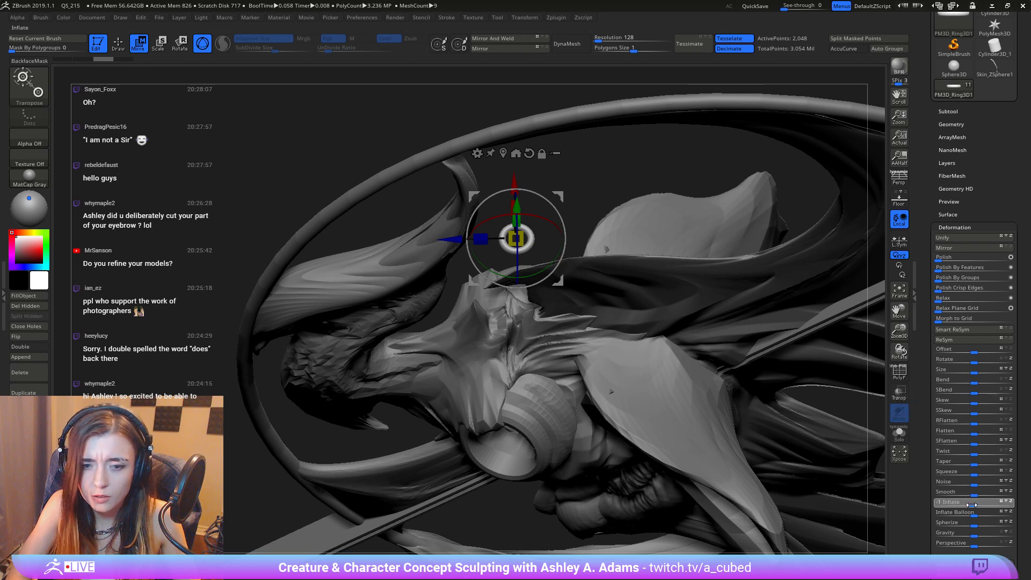
drag(972, 504, 948, 502)
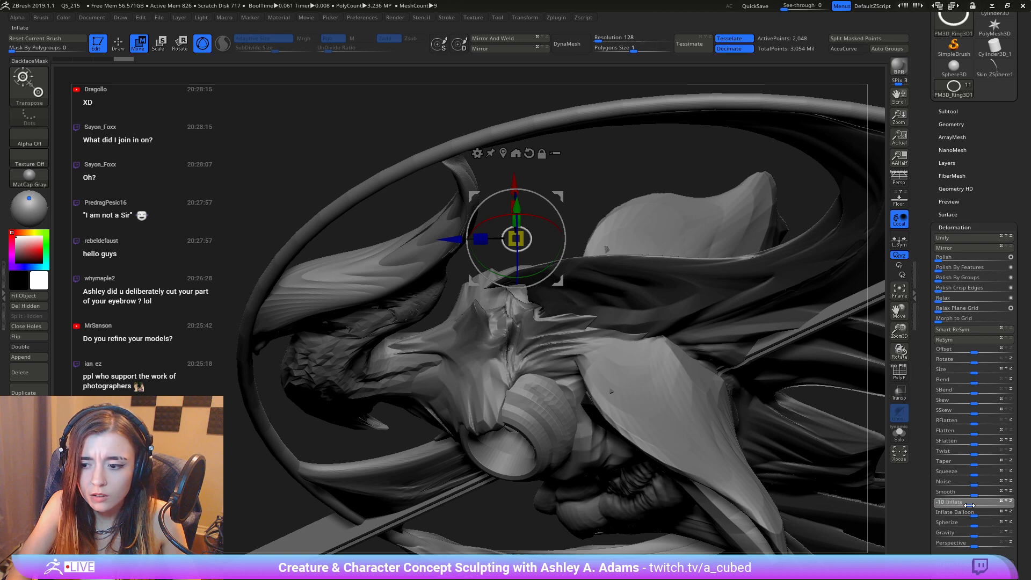
drag(961, 506, 959, 506)
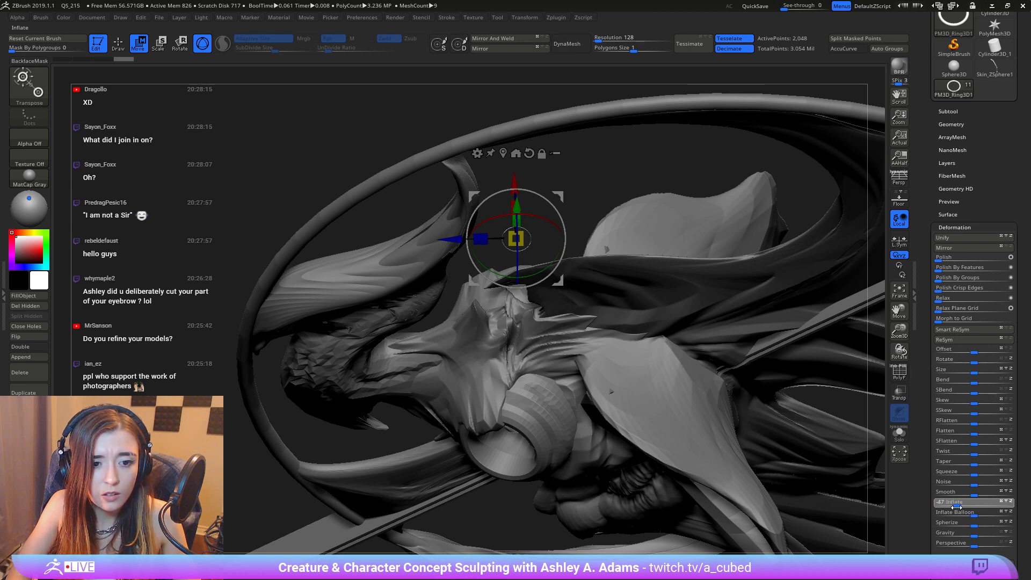
Step: Turn the thin ring upright, place it over the rounded end of the wing and fit its size to it
alt+drag(552, 148, 522, 302)
drag(525, 246, 716, 241)
right_drag(712, 249, 653, 257)
drag(672, 284, 664, 283)
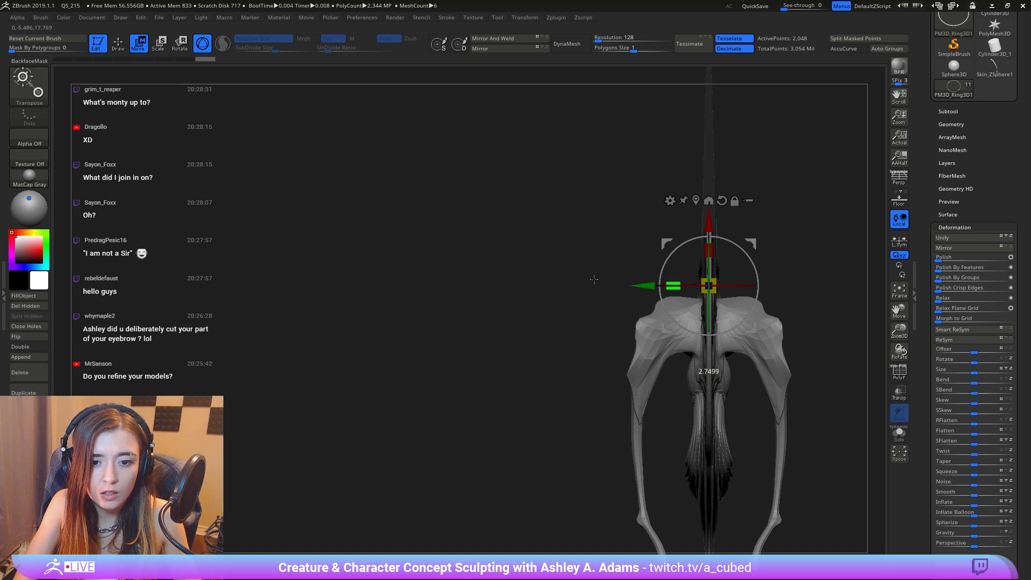
drag(593, 279, 594, 279)
drag(673, 285, 632, 283)
right_drag(665, 280, 623, 271)
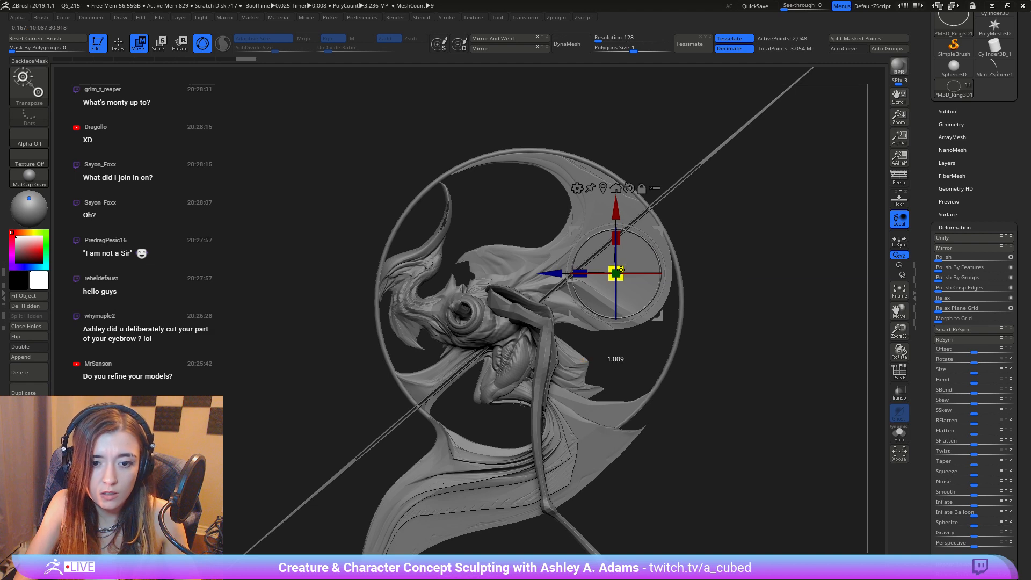
drag(620, 270, 632, 269)
Step: Check the wing ring from both sides and set its subtool to Boolean subtraction
key(q)
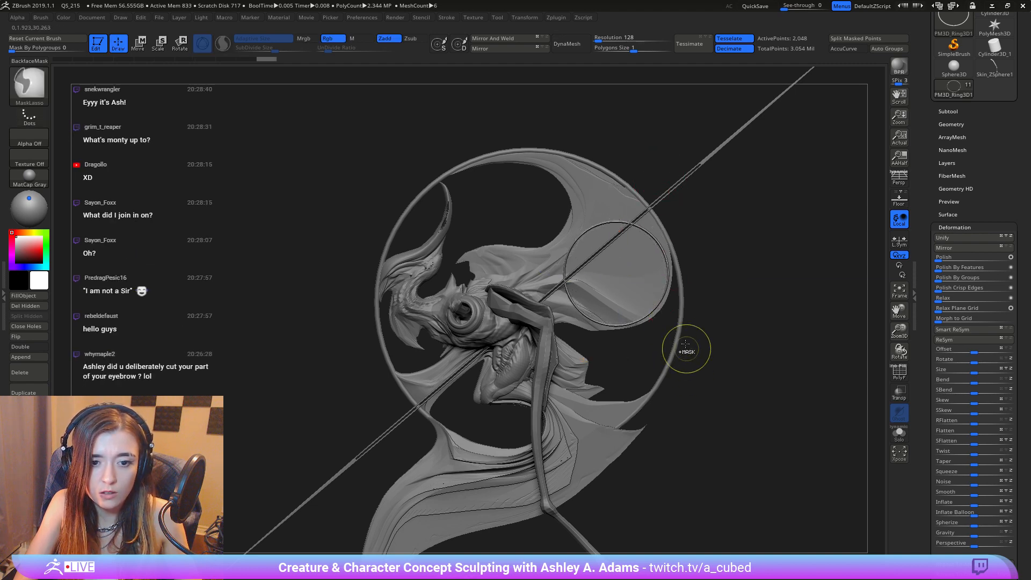
ctrl+right_drag(685, 349, 697, 229)
right_drag(702, 279, 754, 284)
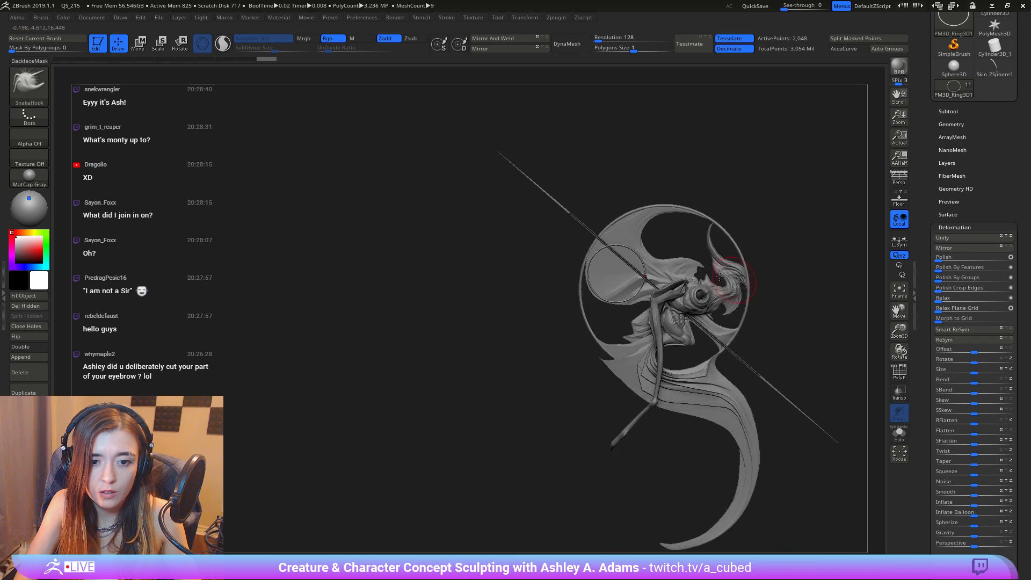
ctrl+right_drag(639, 255, 629, 310)
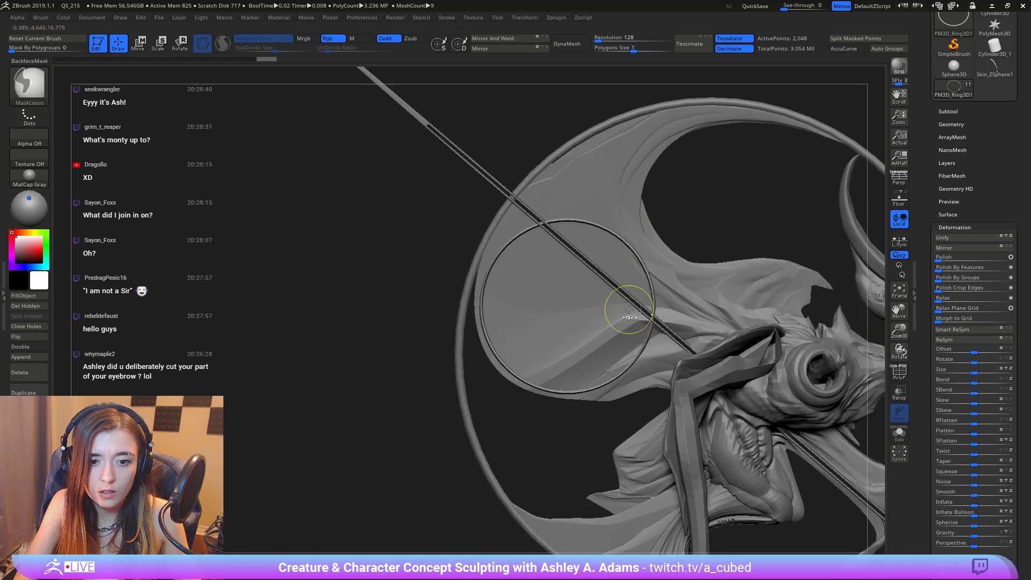
click(948, 111)
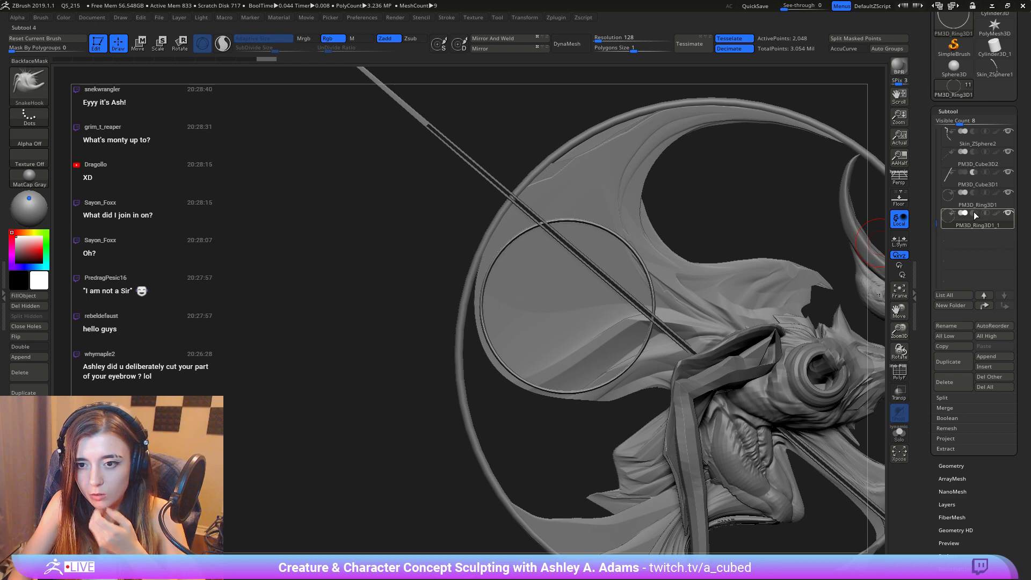
click(974, 214)
mouse_move(572, 290)
right_down()
mouse_move(631, 300)
mouse_move(599, 282)
mouse_move(576, 290)
right_up()
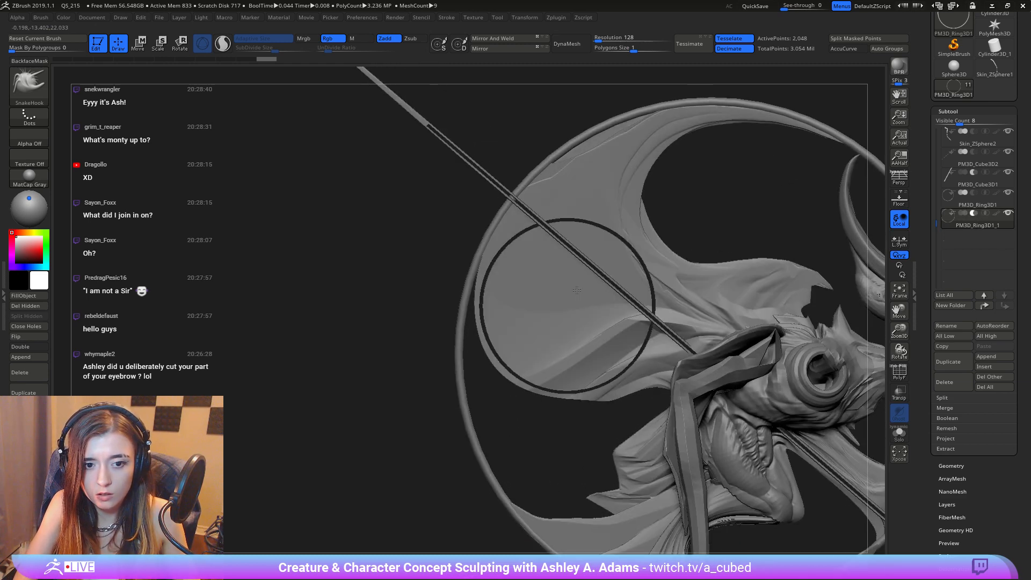
ctrl+right_drag(554, 254, 604, 298)
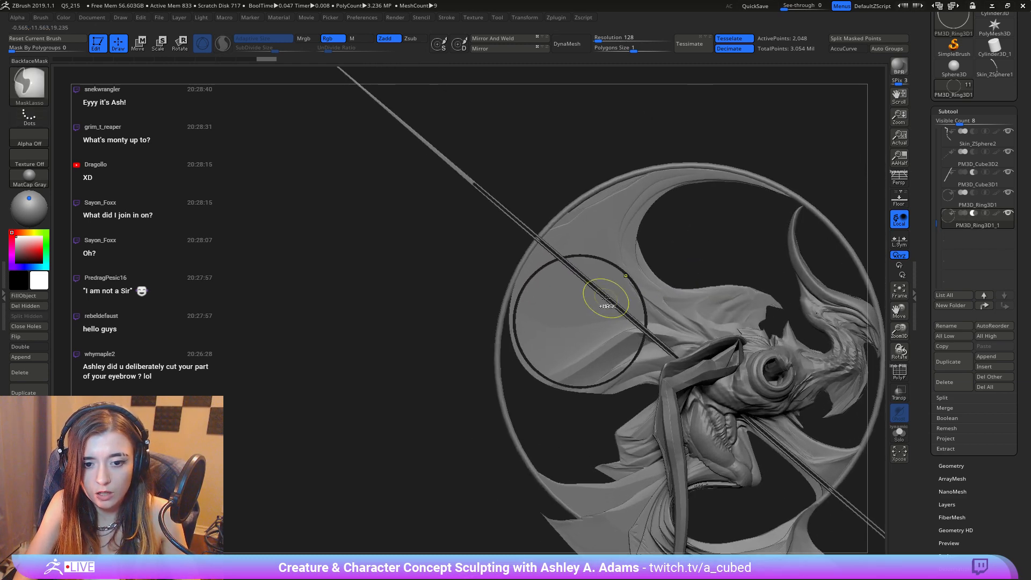
Step: Duplicate the wing ring, scale the copy to about 0.881 and position it inside the first ring
click(951, 363)
key(w)
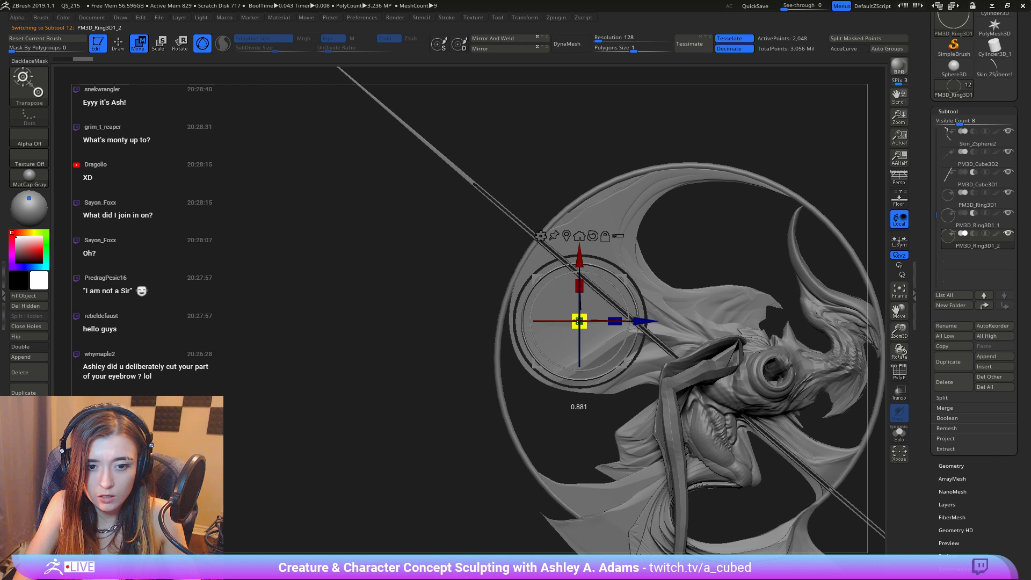
drag(640, 321, 644, 321)
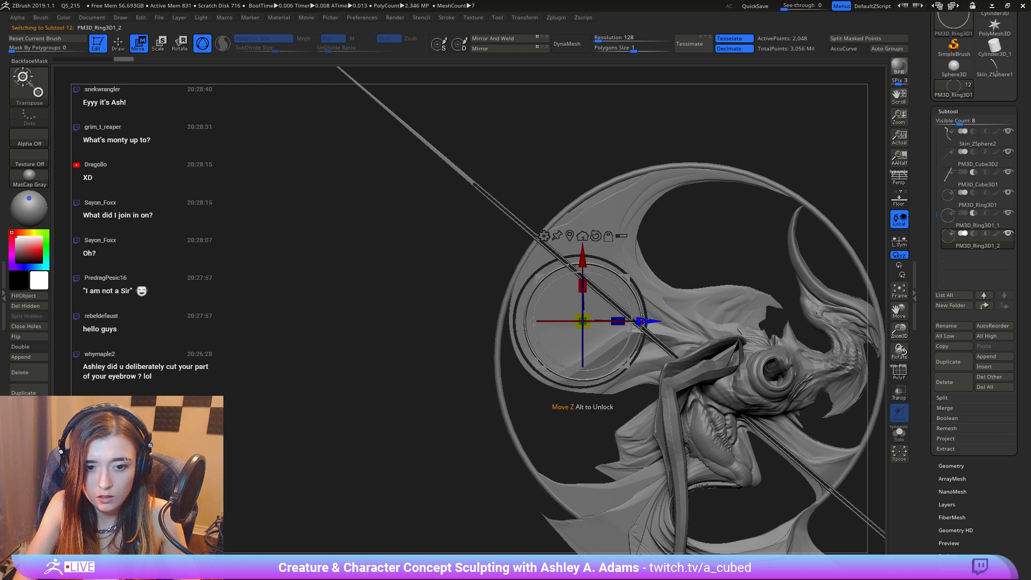
drag(582, 260, 582, 258)
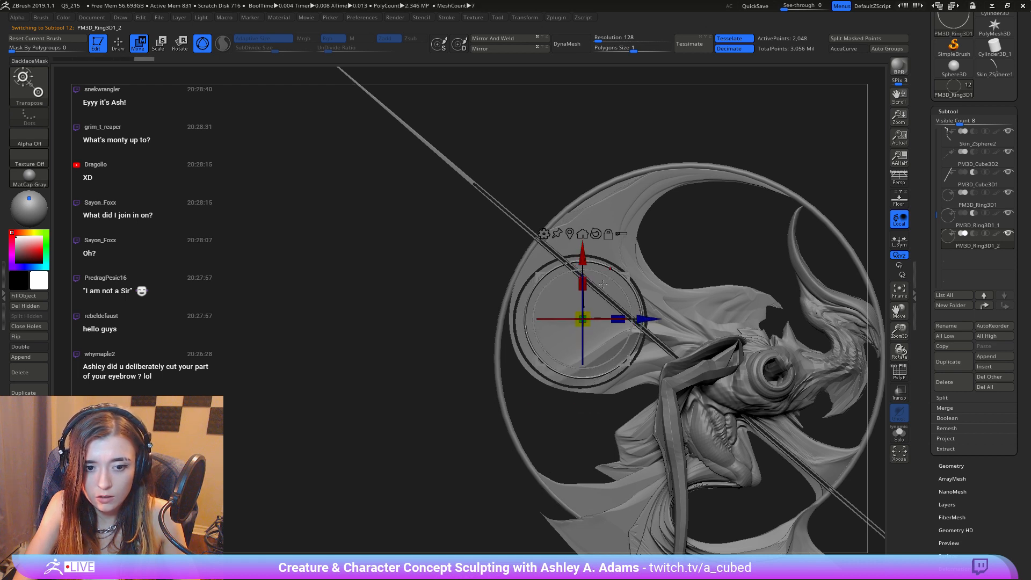
Step: Set the inner wing ring's subtool to Boolean subtraction and check the nested cuts from both sides of the sculpt
key(q)
click(973, 234)
ctrl+right_drag(571, 437, 550, 203)
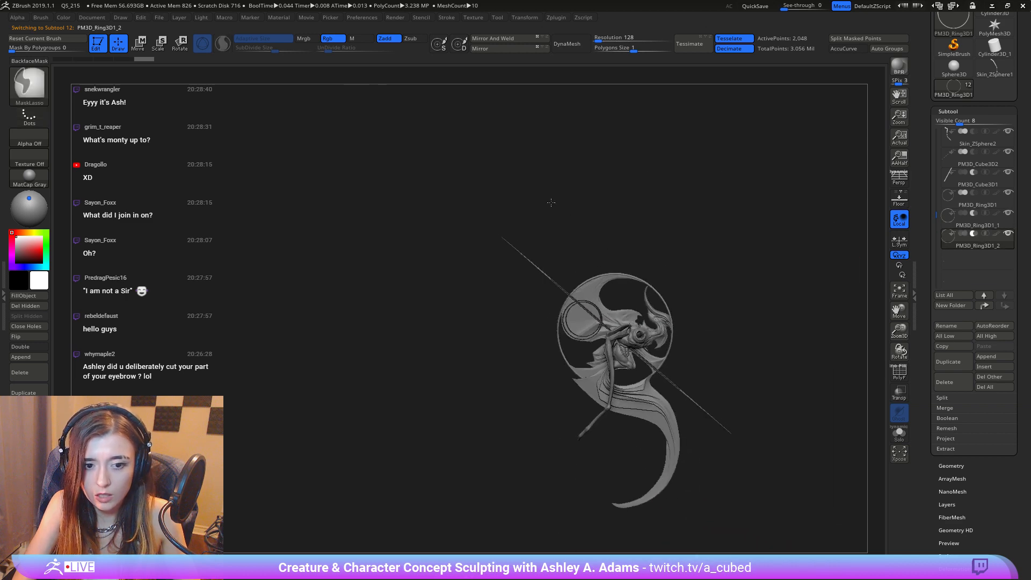
right_drag(545, 301, 662, 318)
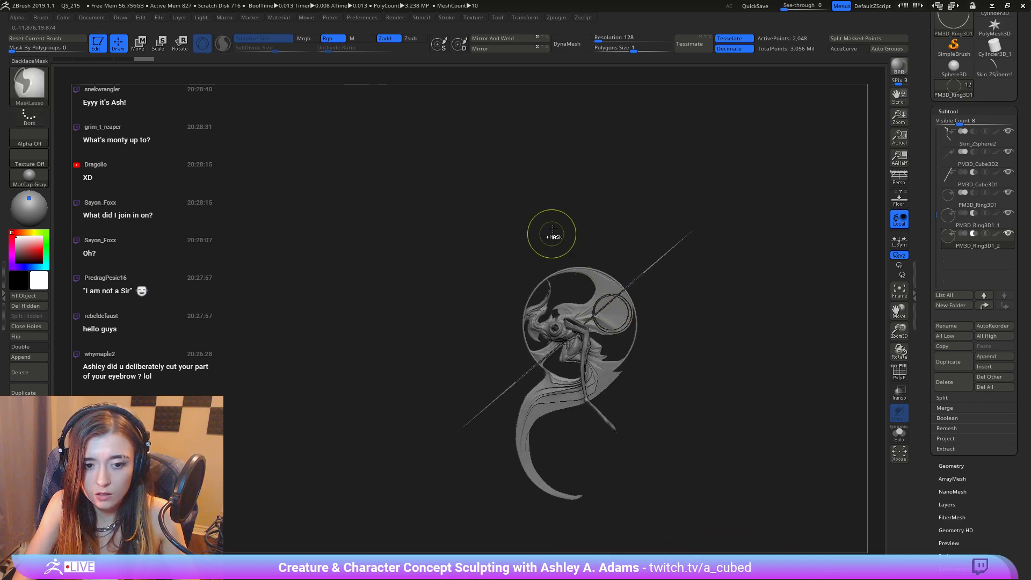
mouse_move(520, 202)
ctrl+right_down()
mouse_move(615, 409)
mouse_move(658, 325)
mouse_move(663, 355)
ctrl+right_up()
Step: Select the wing subtool and reshape the fold inside the nested rings with the SnakeHook brush, adjusting the brush size as needed
mouse_move(647, 301)
right_down()
mouse_move(674, 306)
mouse_move(650, 308)
right_up()
key(space)
drag(666, 308, 657, 308)
mouse_move(657, 308)
ctrl+right_down()
mouse_move(650, 257)
mouse_move(625, 290)
mouse_move(577, 294)
mouse_move(590, 327)
mouse_move(503, 260)
ctrl+right_up()
alt+click(569, 314)
right_click(554, 306)
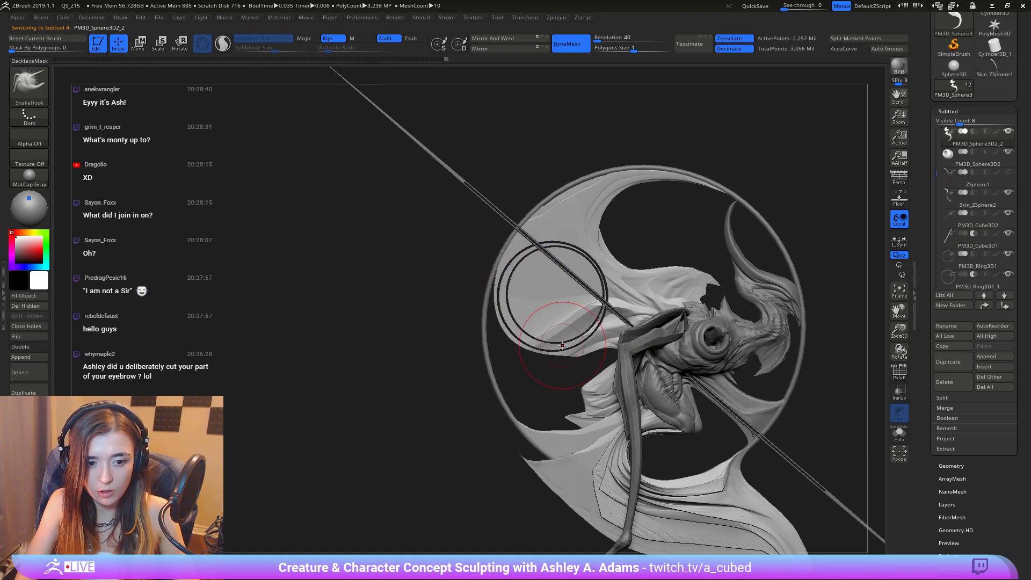
right_click(561, 323)
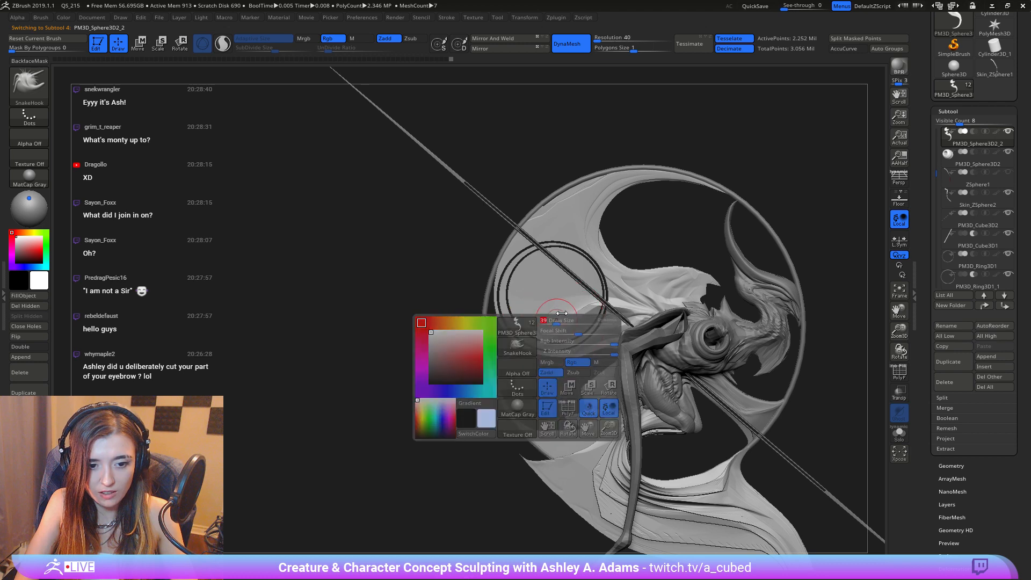
mouse_move(561, 322)
right_down()
mouse_move(578, 294)
mouse_move(589, 308)
right_up()
right_click(573, 311)
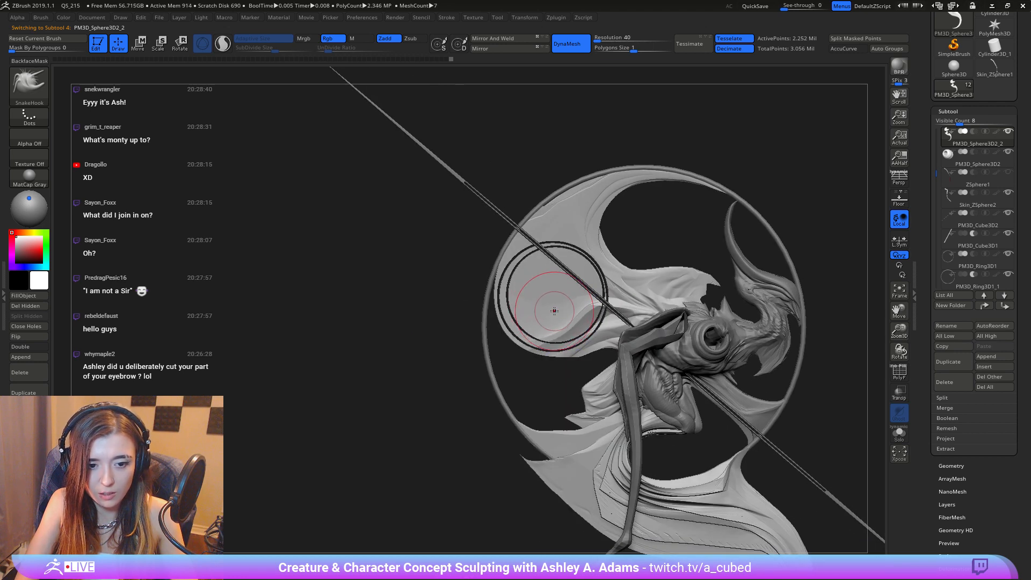
right_click(533, 331)
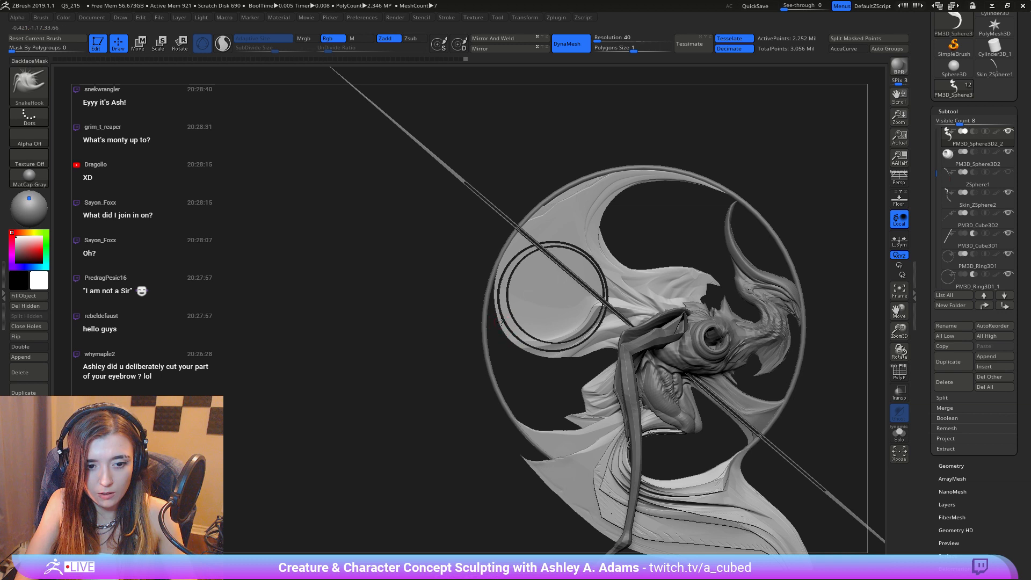
Step: Smooth the fold inside the rings, turn on AccuCurve and pull the fold's end into a sharp spike with SnakeHook
key(shift)
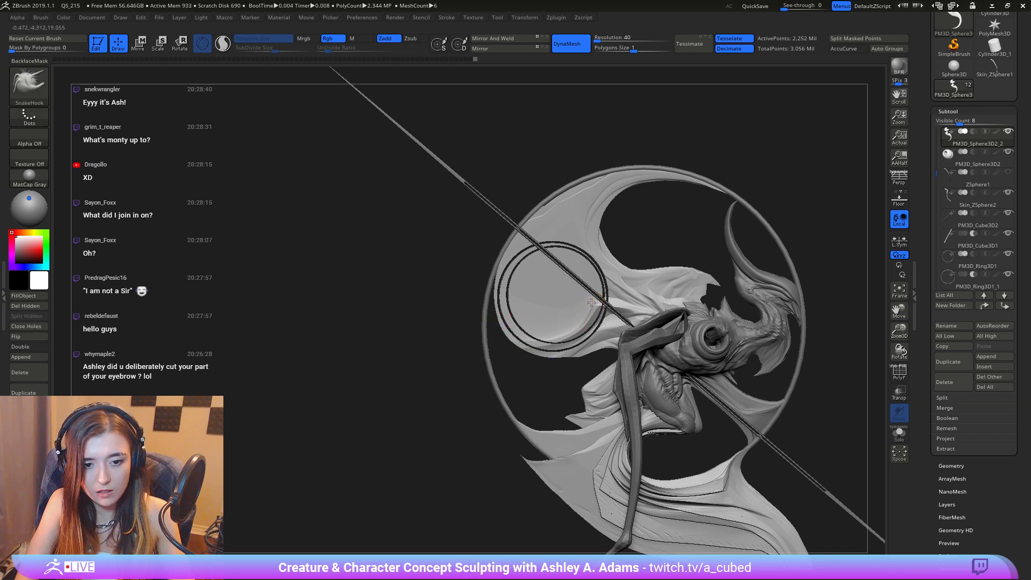
key(shift)
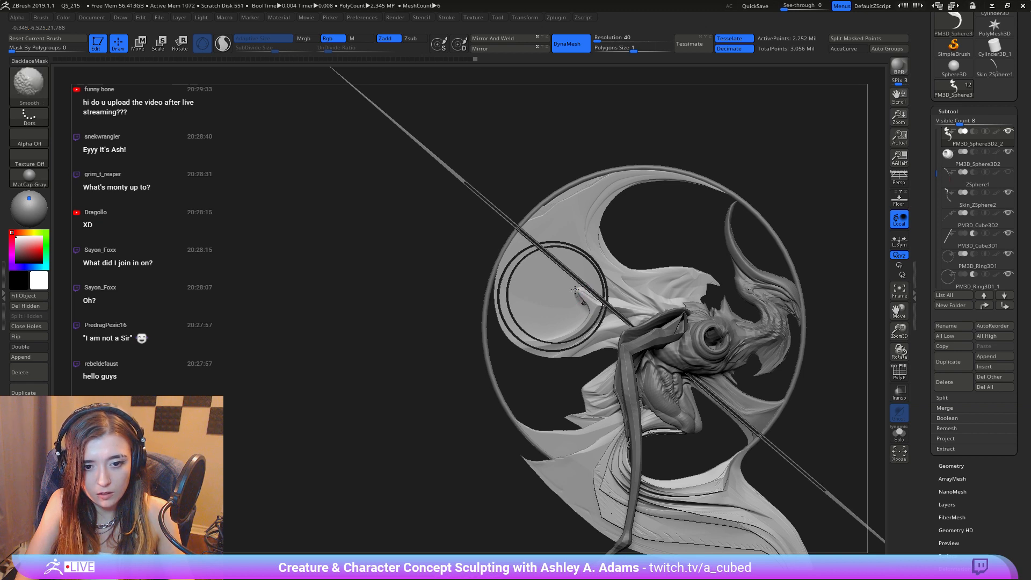
right_click(576, 305)
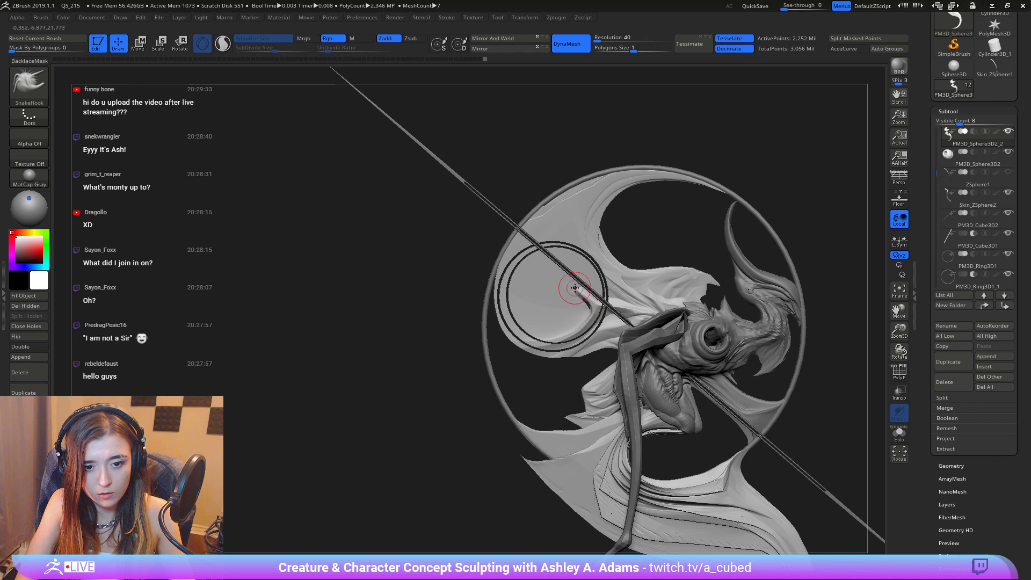
drag(574, 288, 576, 288)
right_click(570, 285)
click(839, 50)
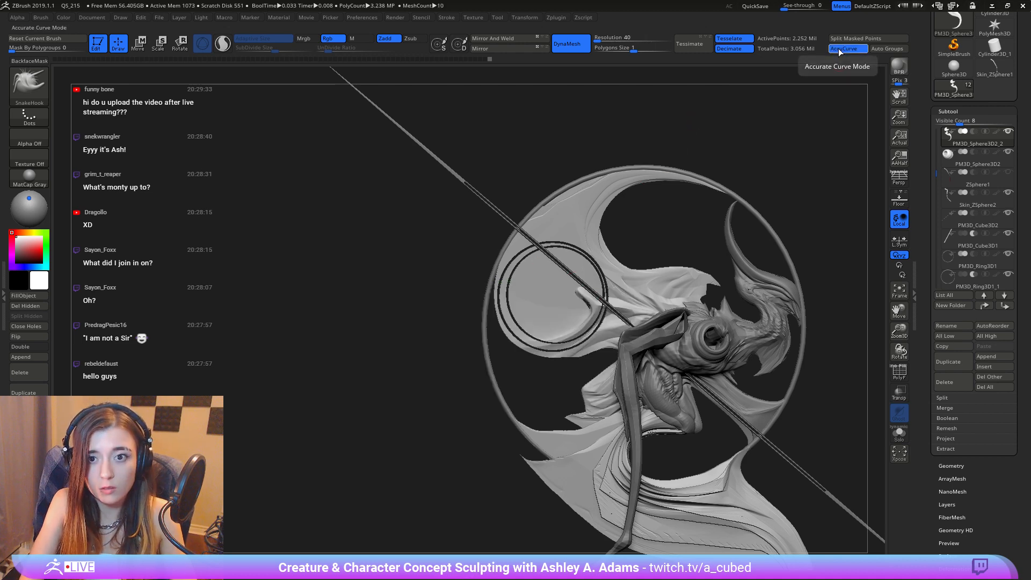
right_click(570, 280)
shift+drag(572, 292, 587, 295)
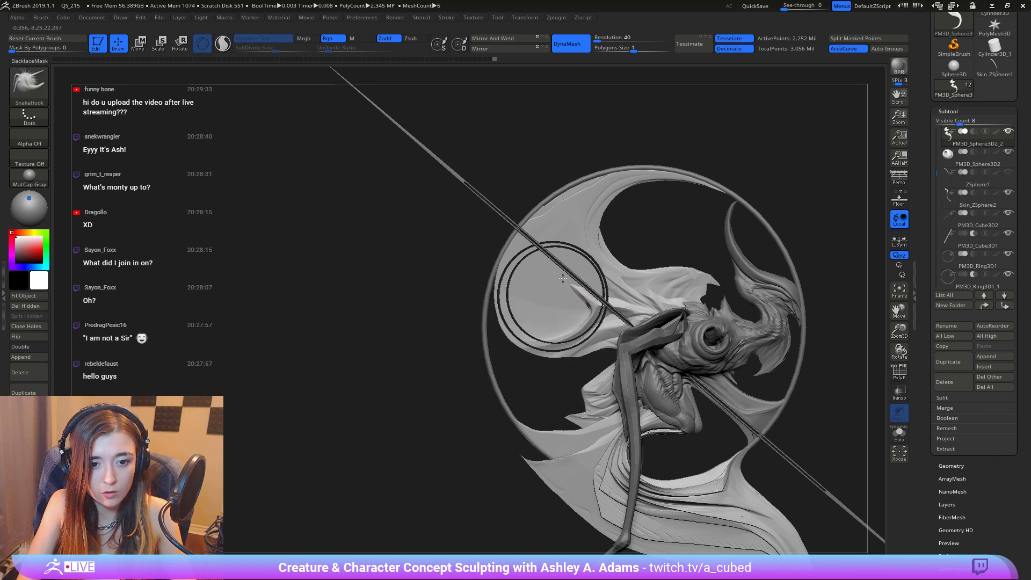
right_click(590, 285)
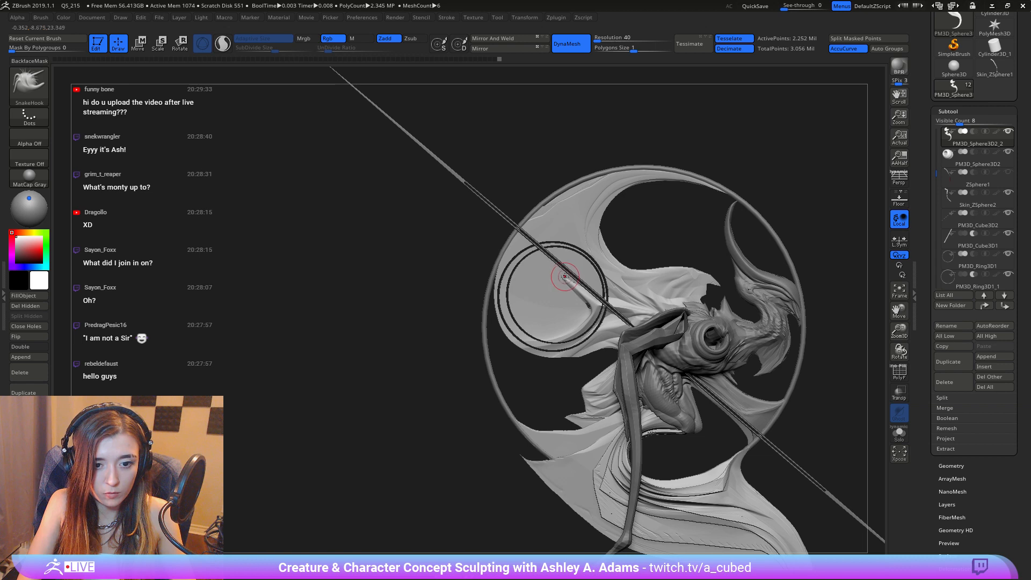
Step: Reshape the spiked fold and the wing surface inside the rings from the sculpt's opposite side
right_click(564, 311)
mouse_move(540, 299)
right_down()
mouse_move(573, 293)
mouse_move(537, 300)
right_up()
right_click(546, 310)
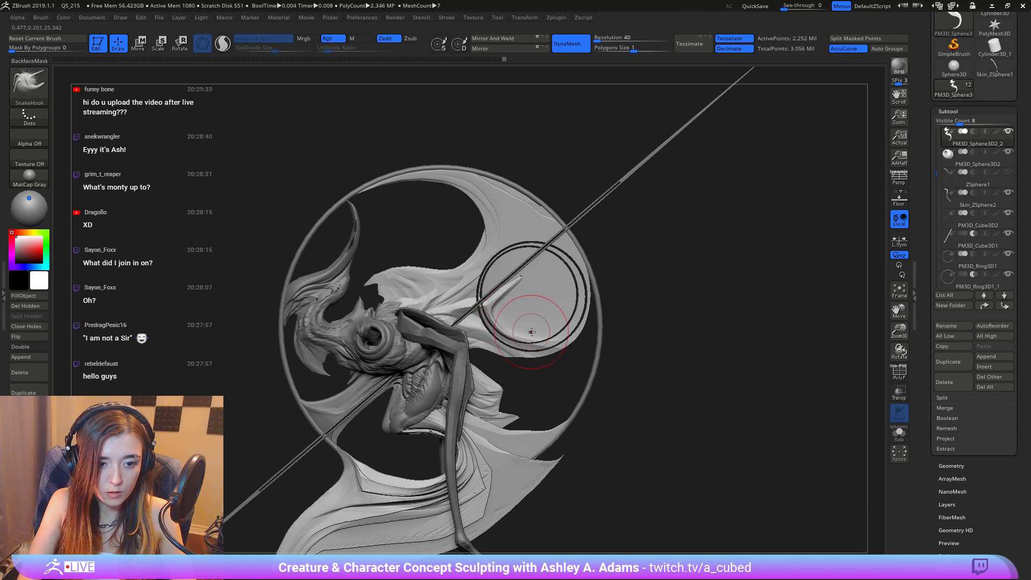
right_click(477, 331)
alt+right_drag(457, 301, 506, 311)
right_click(505, 311)
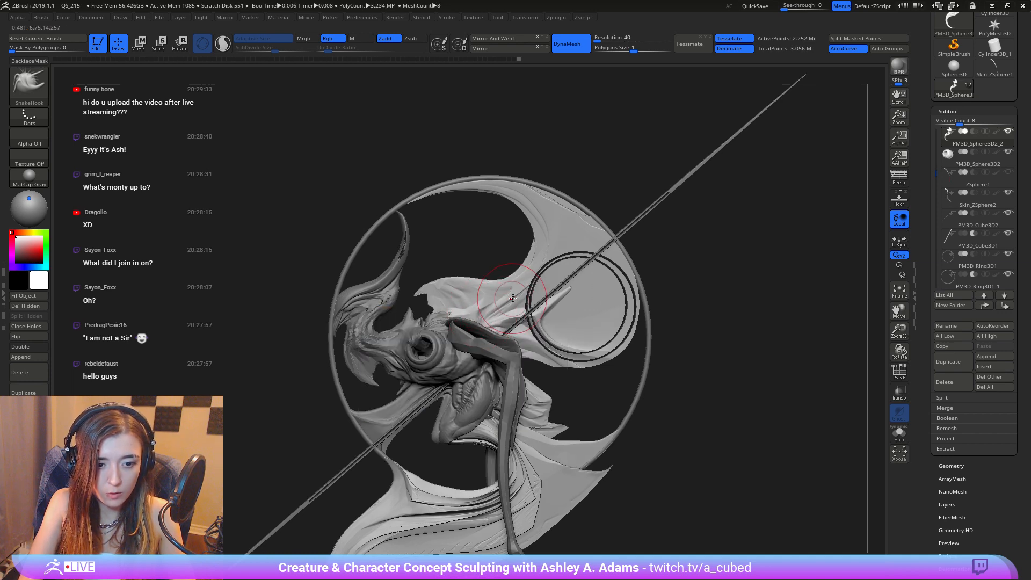
Step: Pull the wing folds between the body and the rings into shape and adjust the wing's concave inner edge
right_click(513, 298)
right_click(524, 286)
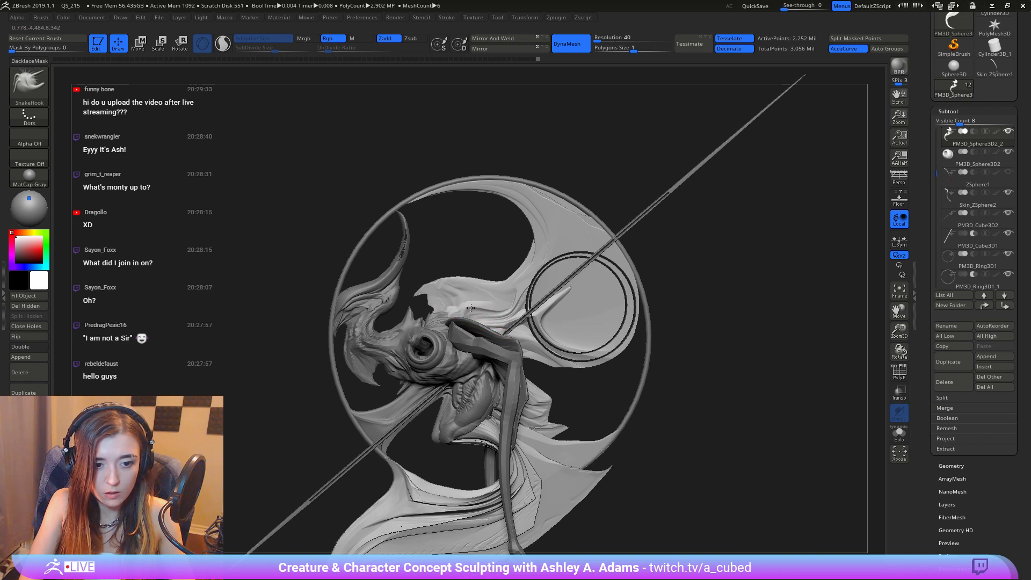
right_click(526, 296)
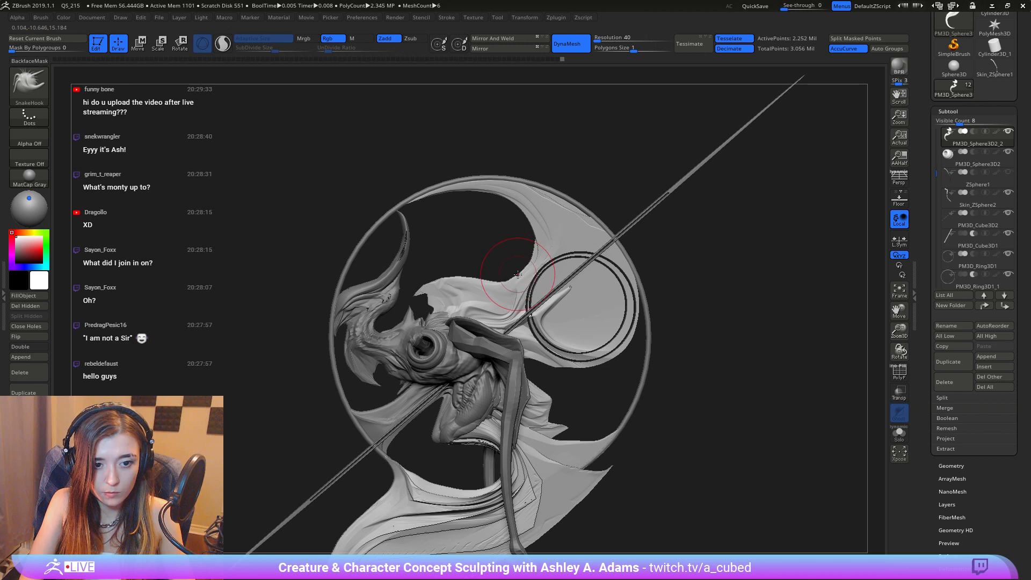
drag(526, 272, 538, 239)
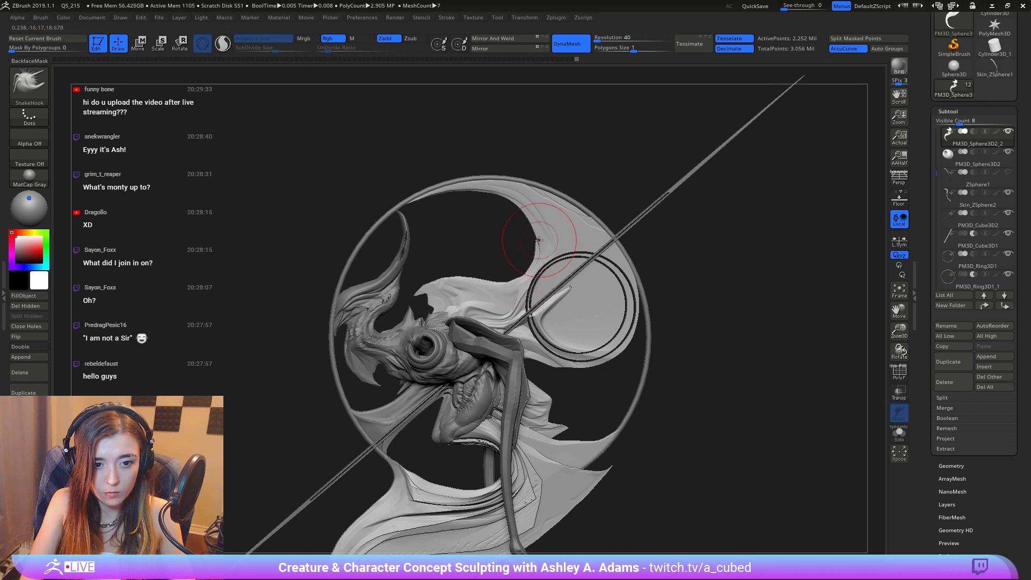
Step: Pull small pointed tips out of the wing's lower edge beneath the nested rings with SnakeHook
ctrl+right_drag(562, 290, 500, 181)
right_drag(511, 299, 407, 168)
mouse_move(493, 285)
alt+right_down()
mouse_move(562, 275)
mouse_move(562, 308)
alt+right_up()
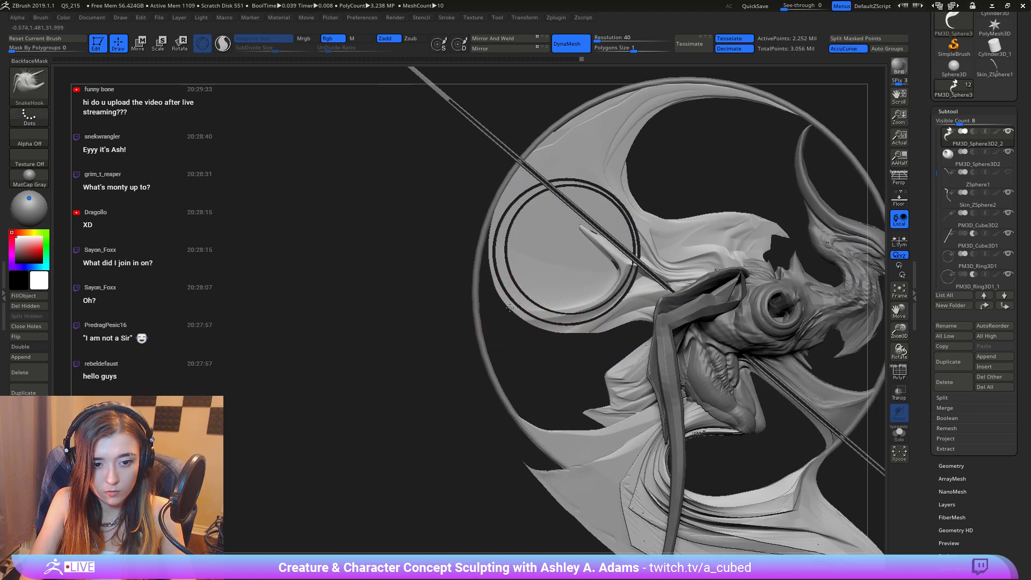
drag(528, 315, 568, 302)
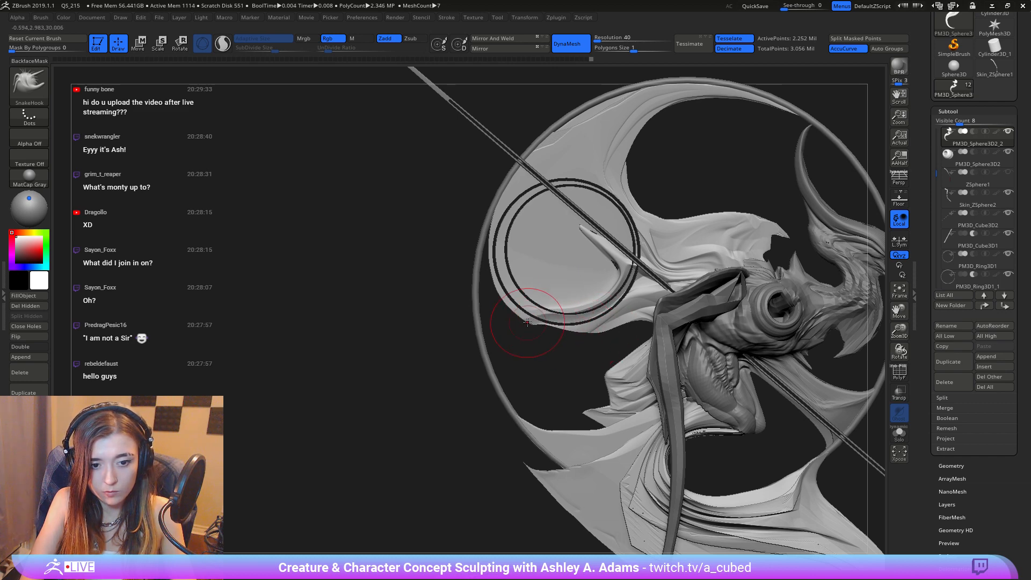
right_click(530, 326)
drag(532, 321, 524, 322)
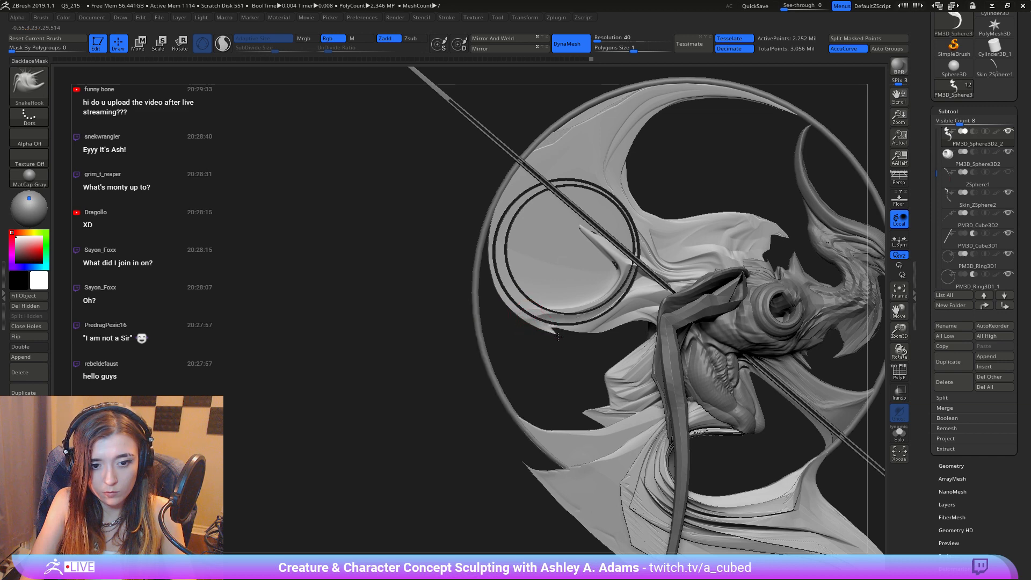
right_drag(597, 331, 601, 331)
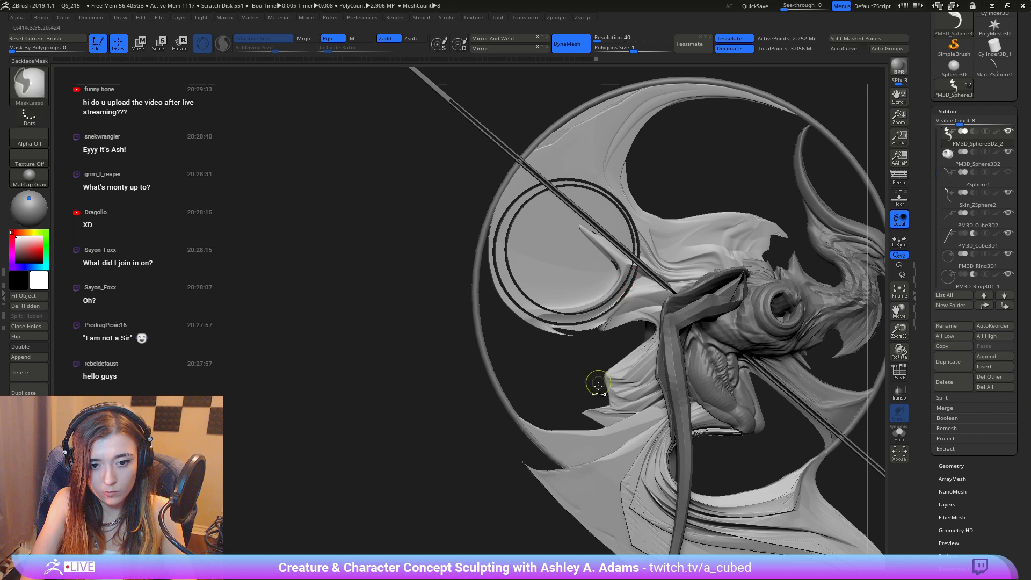
Step: Refine the pointed lower wing edge and the adjoining folds from the sculpt's opposite side
ctrl+right_drag(596, 383, 591, 193)
right_drag(445, 230, 537, 371)
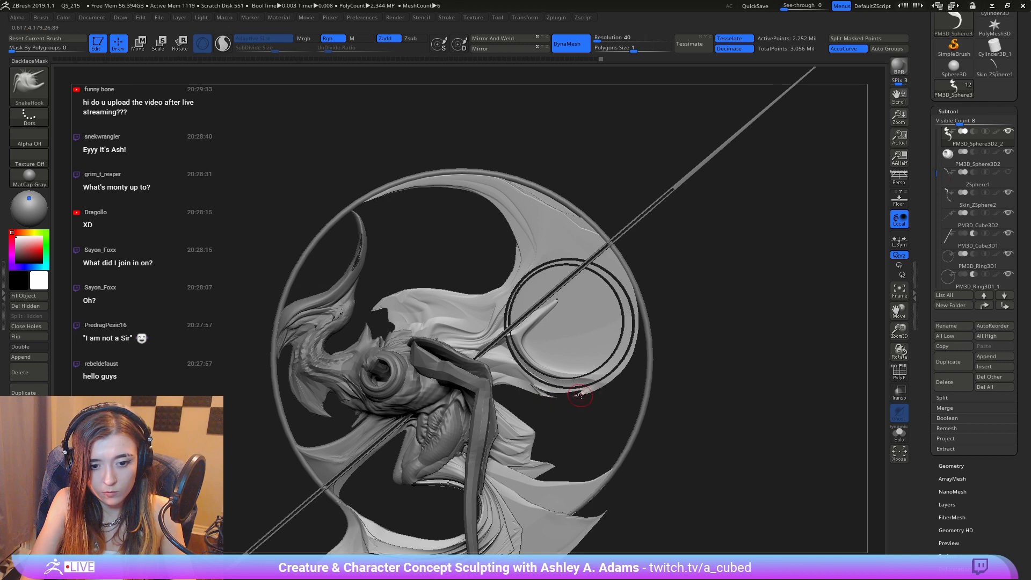
right_click(606, 397)
ctrl+right_drag(603, 410, 628, 347)
right_click(582, 356)
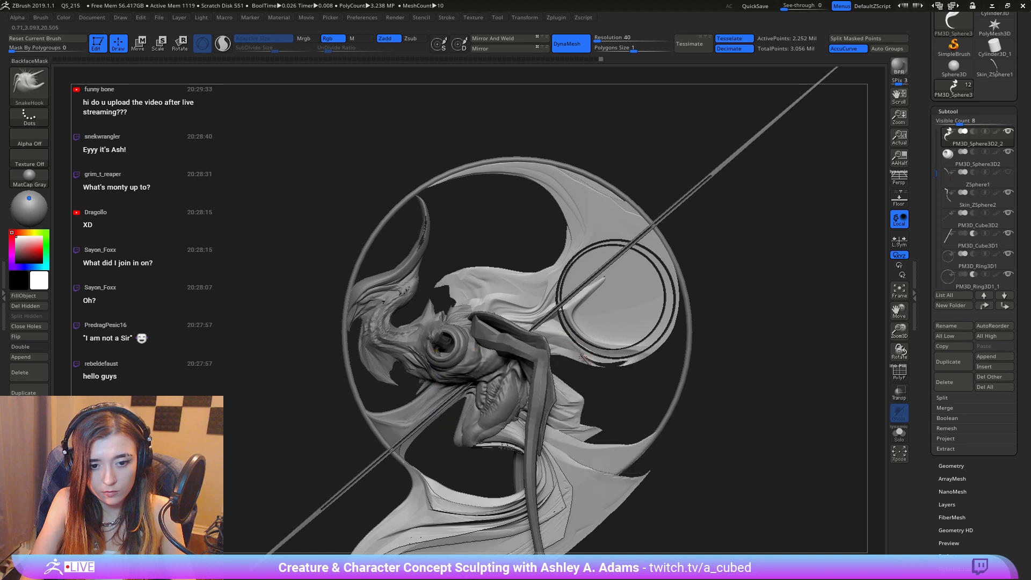
right_click(568, 343)
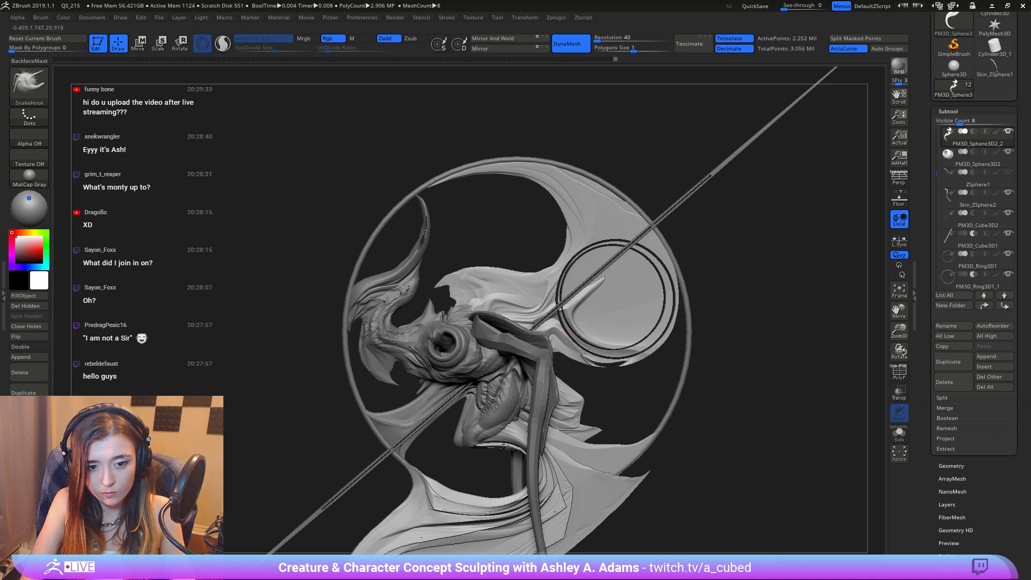
Step: Rework the spiked fold inside the nested rings up close and smooth its surface along the length
right_click(600, 326)
mouse_move(599, 301)
mouse_down()
mouse_move(589, 293)
mouse_move(599, 276)
mouse_move(615, 296)
mouse_move(604, 300)
mouse_move(682, 293)
mouse_up()
right_click(628, 302)
mouse_move(652, 341)
ctrl+right_down()
mouse_move(638, 258)
mouse_move(622, 262)
mouse_move(617, 320)
mouse_move(540, 337)
mouse_move(537, 389)
mouse_move(529, 306)
mouse_move(543, 346)
ctrl+right_up()
key(space)
drag(525, 319, 518, 320)
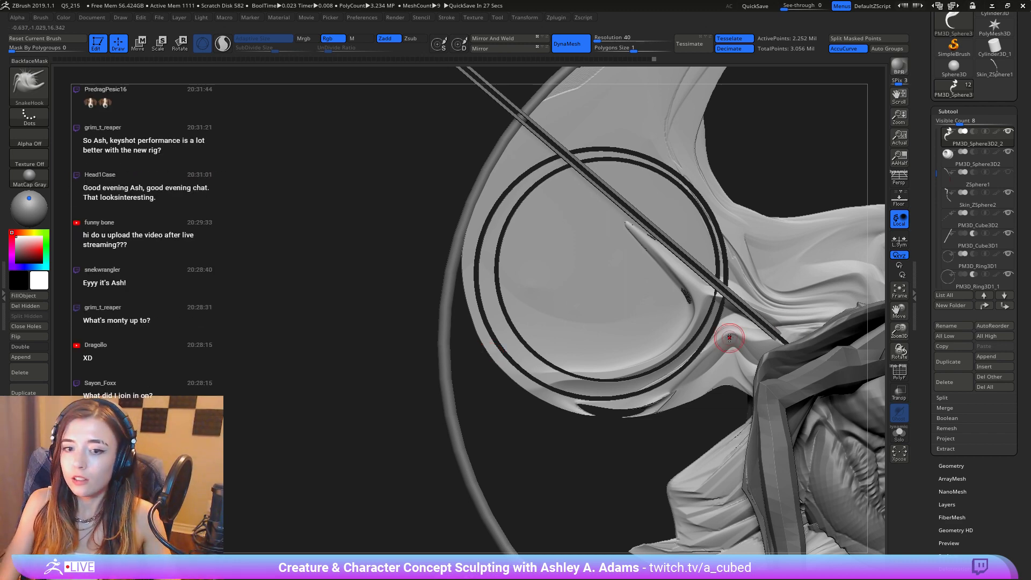
right_drag(666, 245, 705, 245)
mouse_move(639, 219)
shift+mouse_down()
mouse_move(630, 220)
mouse_move(681, 295)
shift+mouse_up()
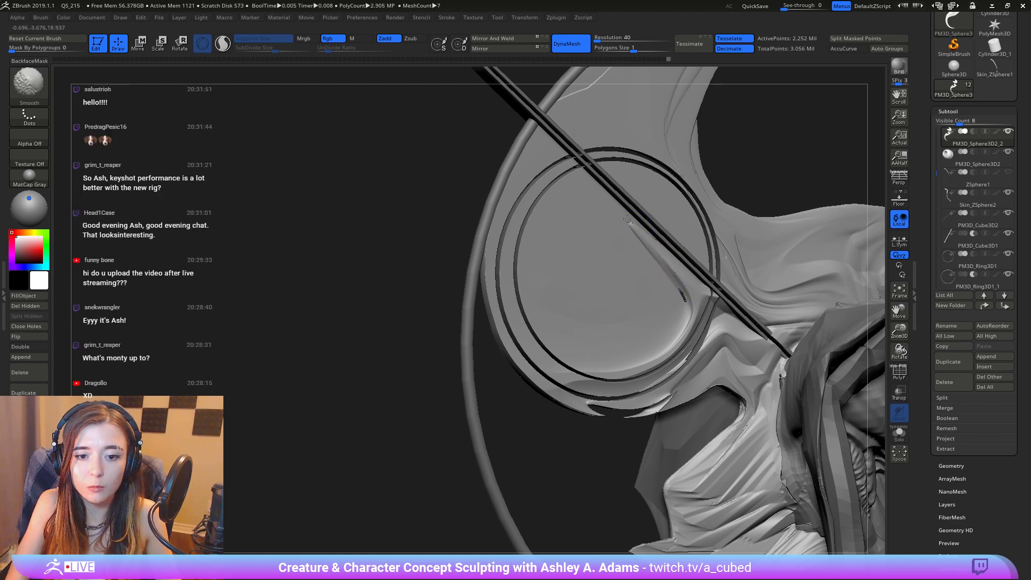
mouse_move(631, 217)
shift+right_down()
mouse_move(642, 265)
mouse_move(644, 237)
shift+right_up()
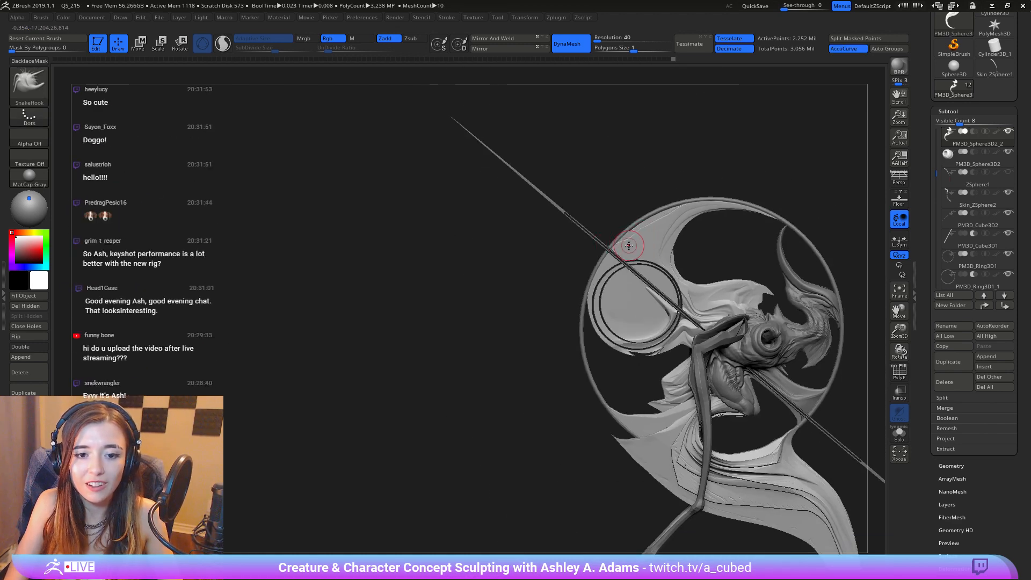
Step: Inspect the reshaped wing and its nested ring cuts from both sides of the sculpt
right_drag(627, 295, 700, 308)
right_click(695, 301)
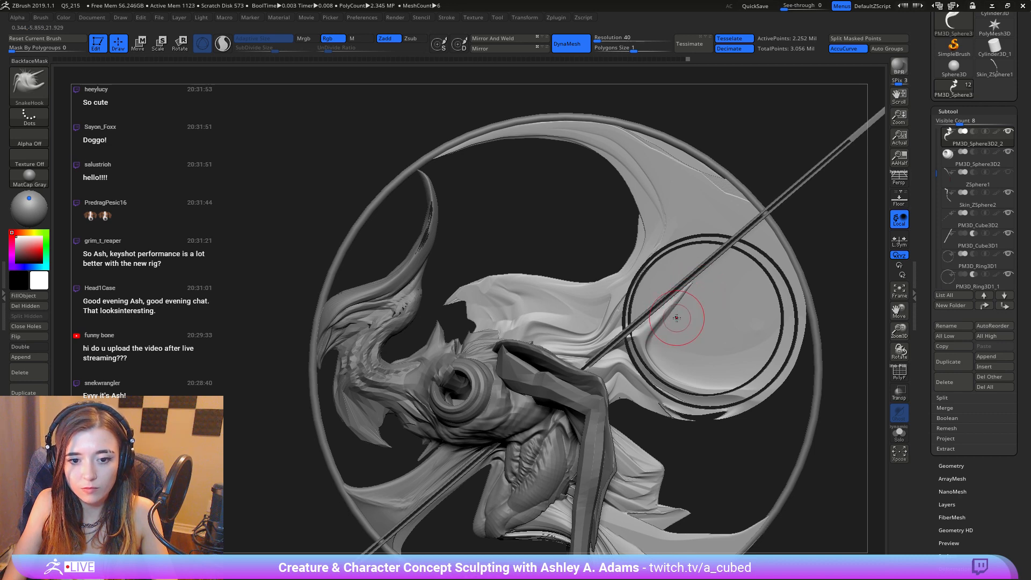
ctrl+right_drag(685, 317, 644, 212)
mouse_move(698, 339)
right_down()
mouse_move(801, 365)
mouse_move(716, 289)
mouse_move(724, 286)
right_up()
ctrl+right_drag(724, 285, 741, 347)
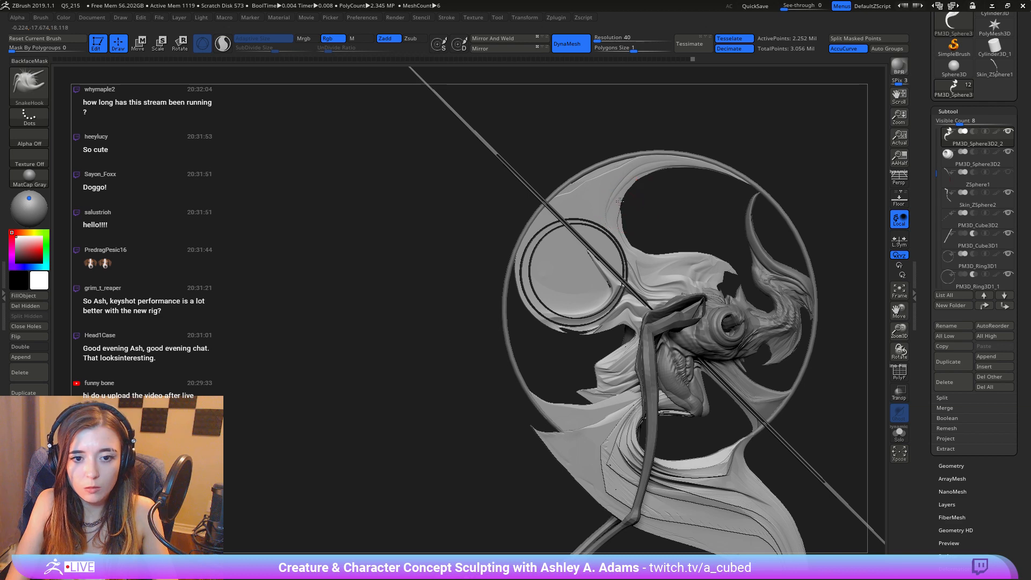
Step: Frame the whole creature in view and save the tool to disk
ctrl+right_drag(657, 274, 639, 247)
right_click(644, 257)
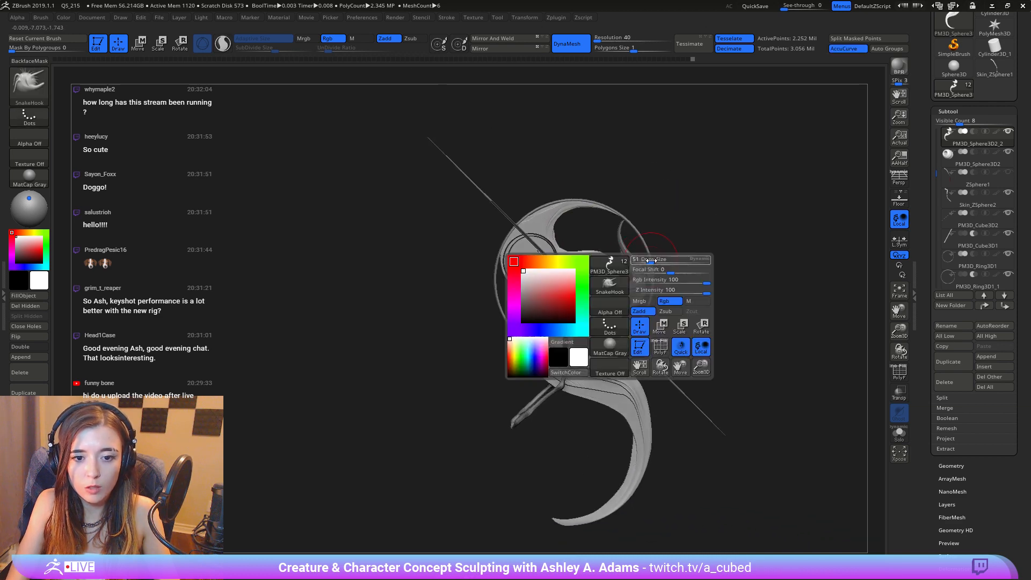
drag(938, 39, 938, 153)
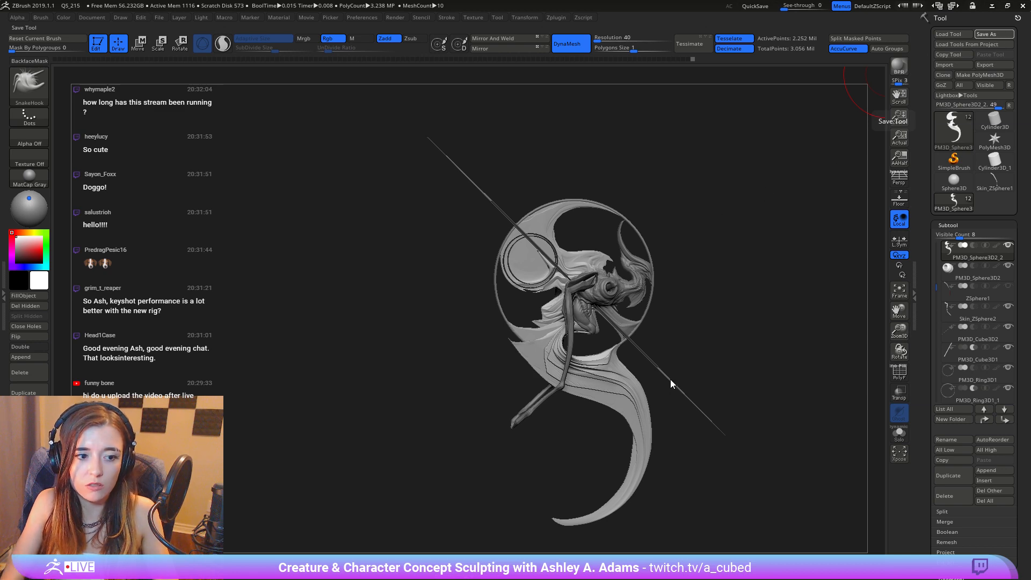
drag(741, 333, 660, 270)
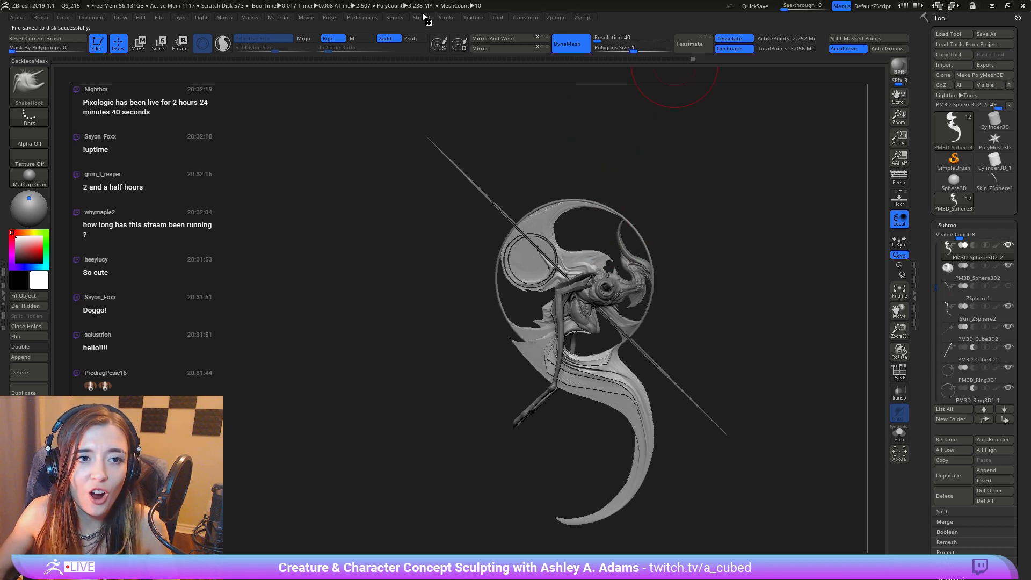
Step: Open the Render Properties settings
click(398, 18)
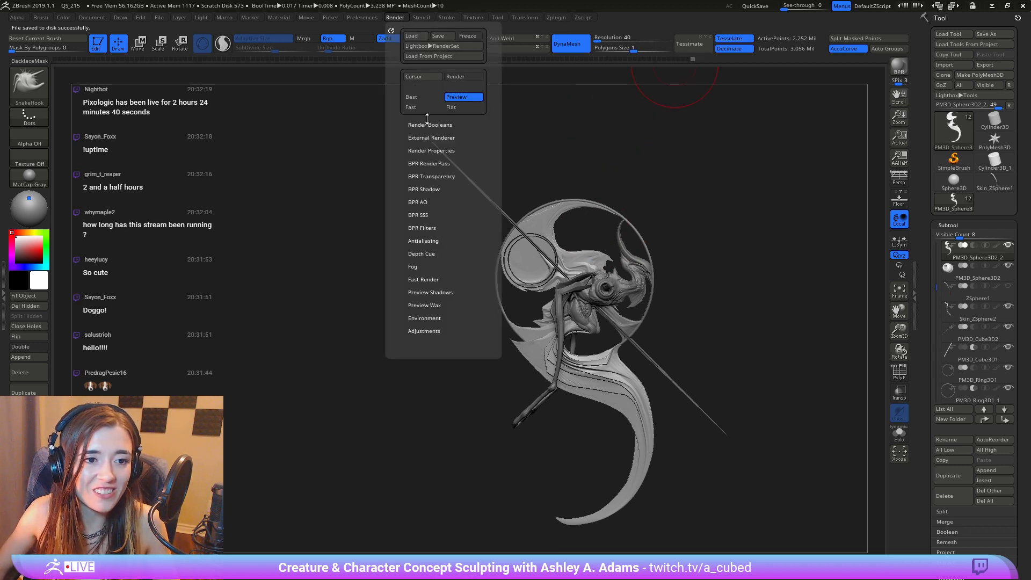
click(436, 150)
click(436, 150)
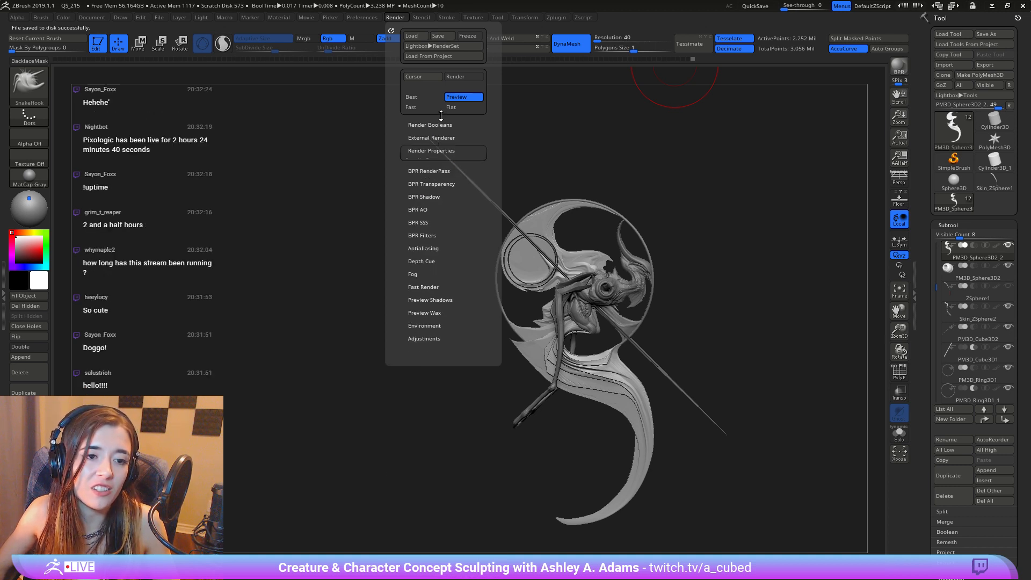
Step: Send the sculpture to KeyShot as the external renderer and frame the whole figure in the real-time view
click(432, 126)
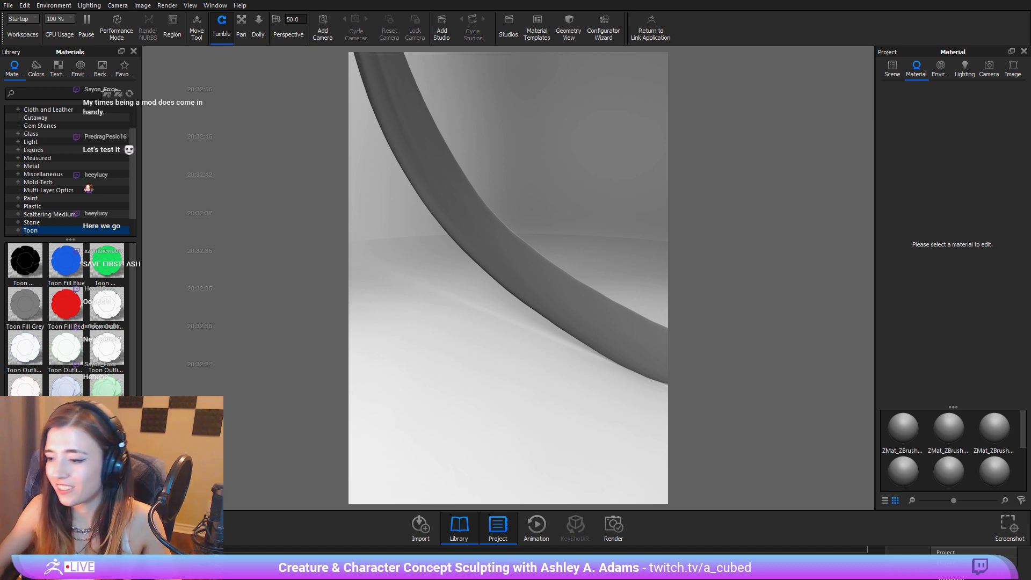
scroll(570, 337, up, 5)
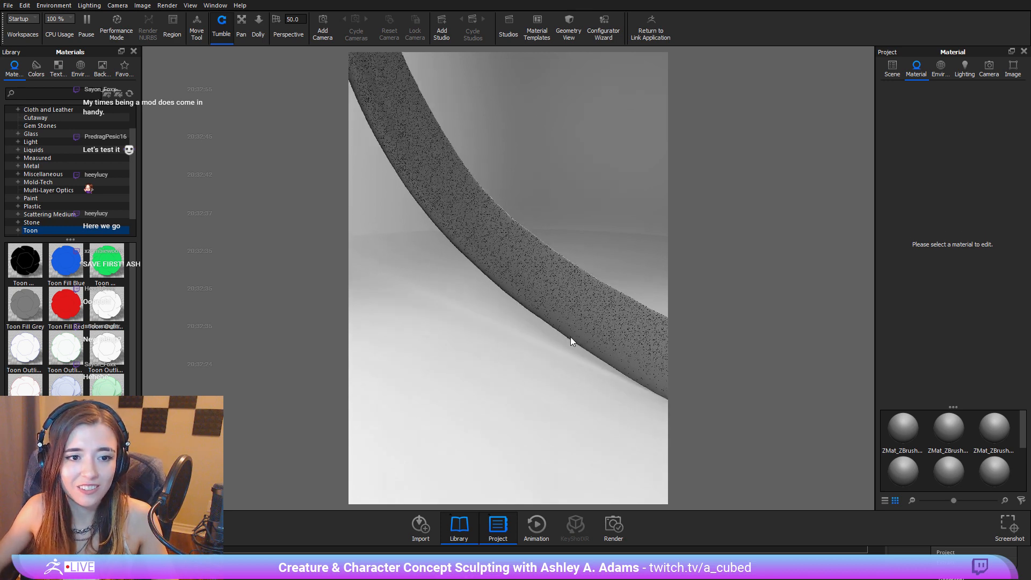
scroll(570, 336, down, 12)
scroll(572, 336, down, 3)
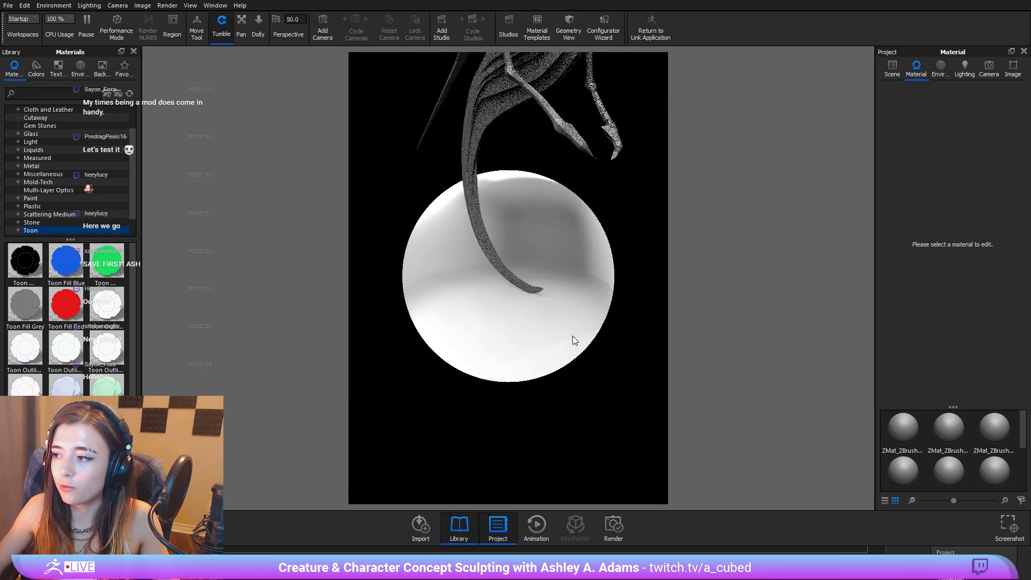
scroll(572, 337, up, 5)
scroll(573, 336, down, 8)
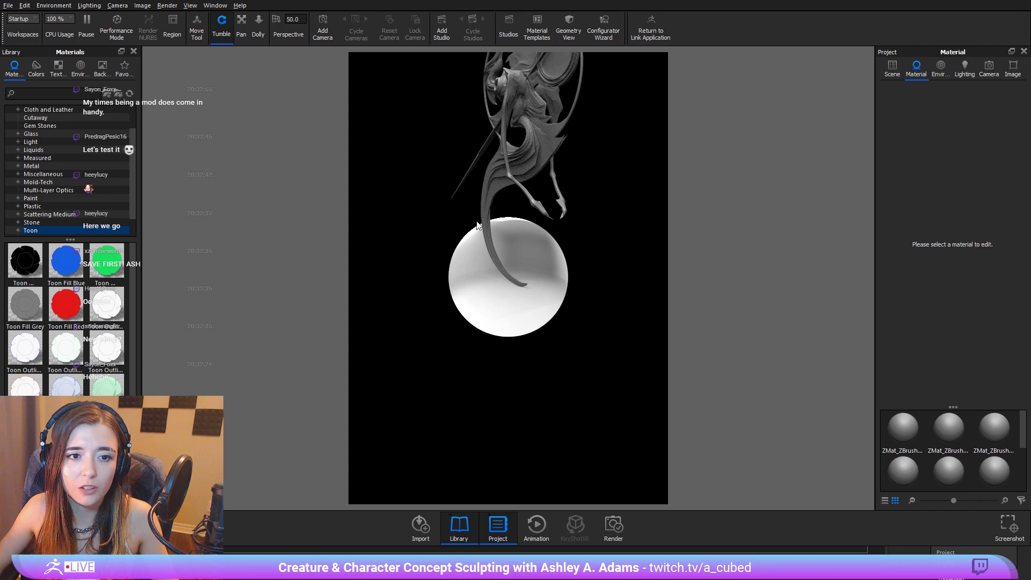
drag(459, 290, 569, 219)
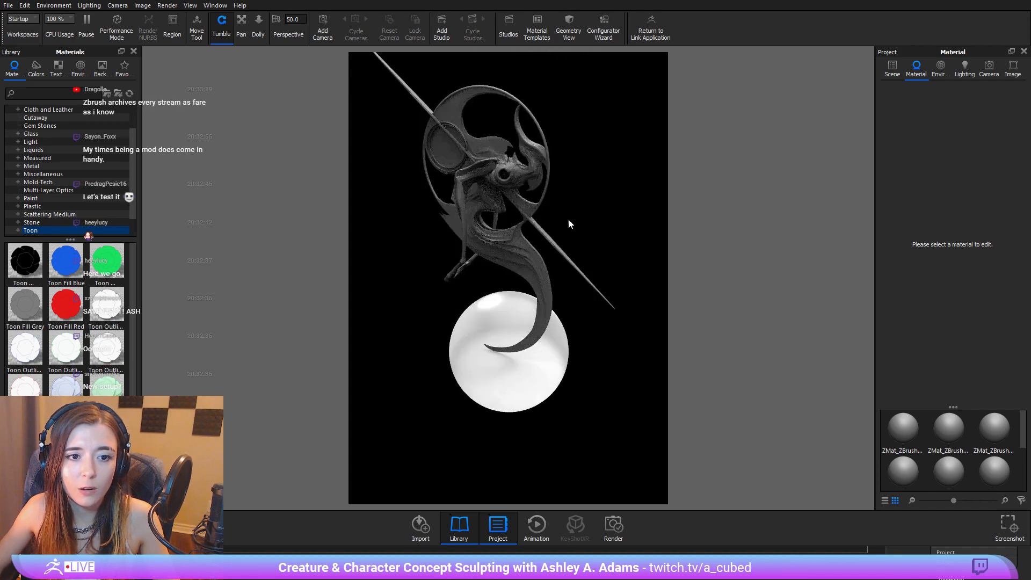
Step: Enlarge the lighting environment's size to 100 so its dome surrounds the creature, and frame the full figure against it
scroll(569, 219, up, 5)
drag(581, 165, 623, 263)
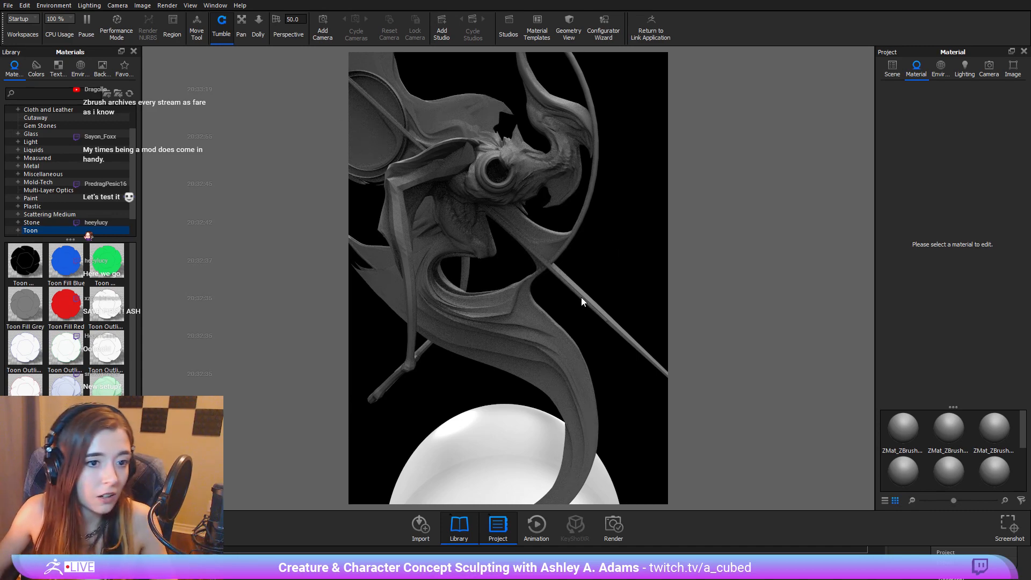
drag(515, 222, 575, 218)
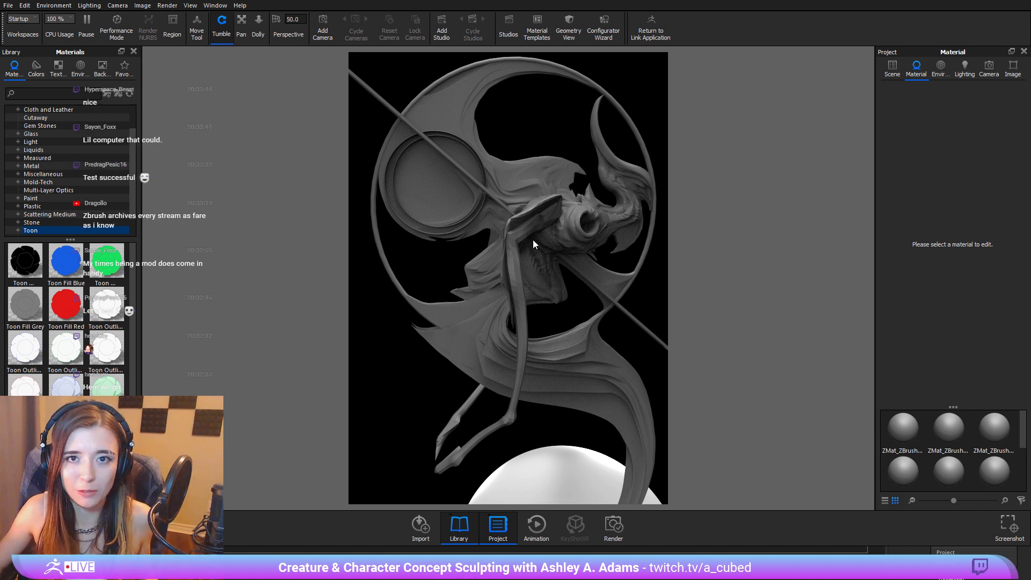
drag(624, 333, 707, 275)
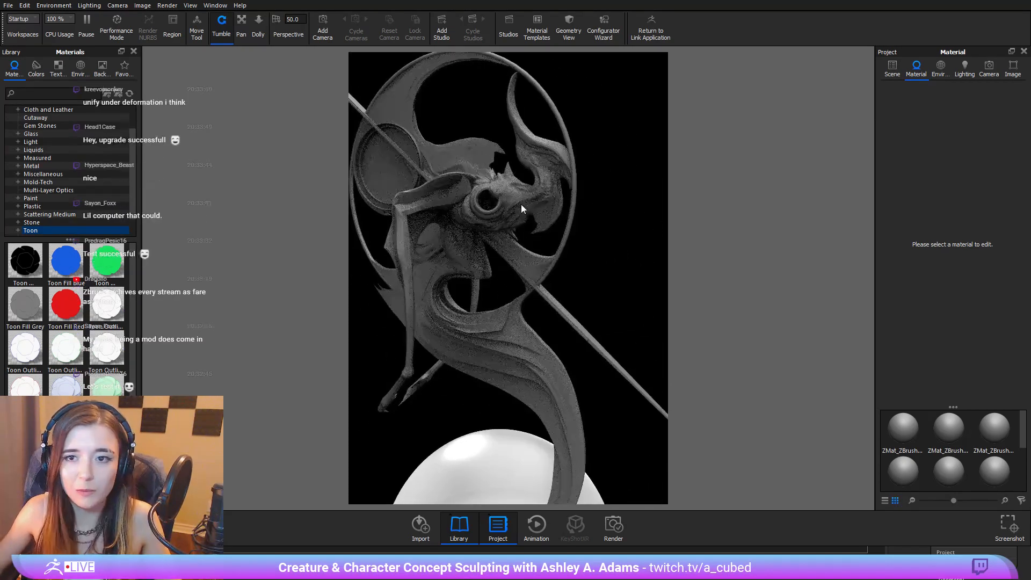
middle_drag(586, 302, 580, 201)
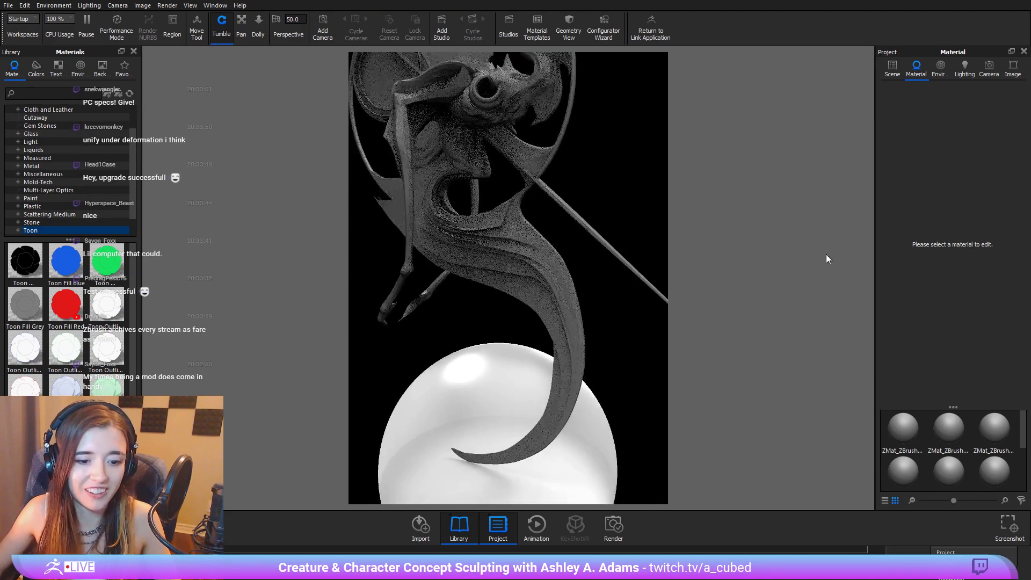
click(941, 68)
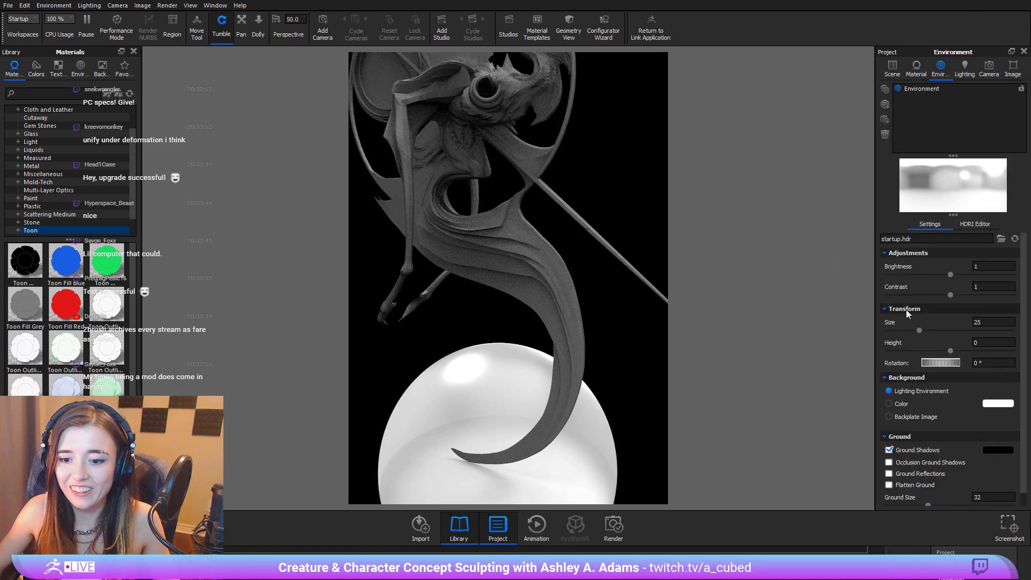
drag(919, 330, 1013, 331)
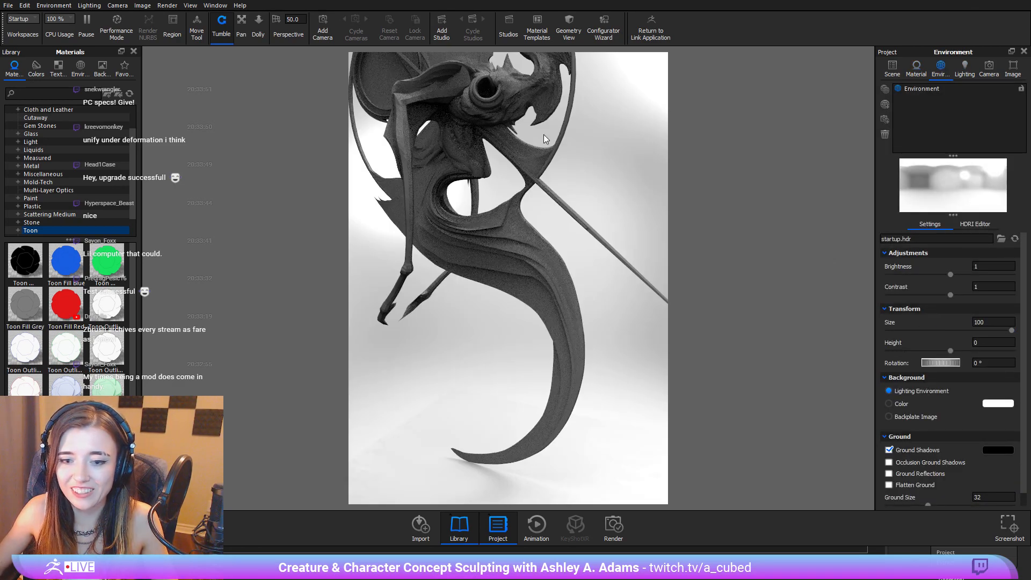
middle_drag(534, 282, 607, 351)
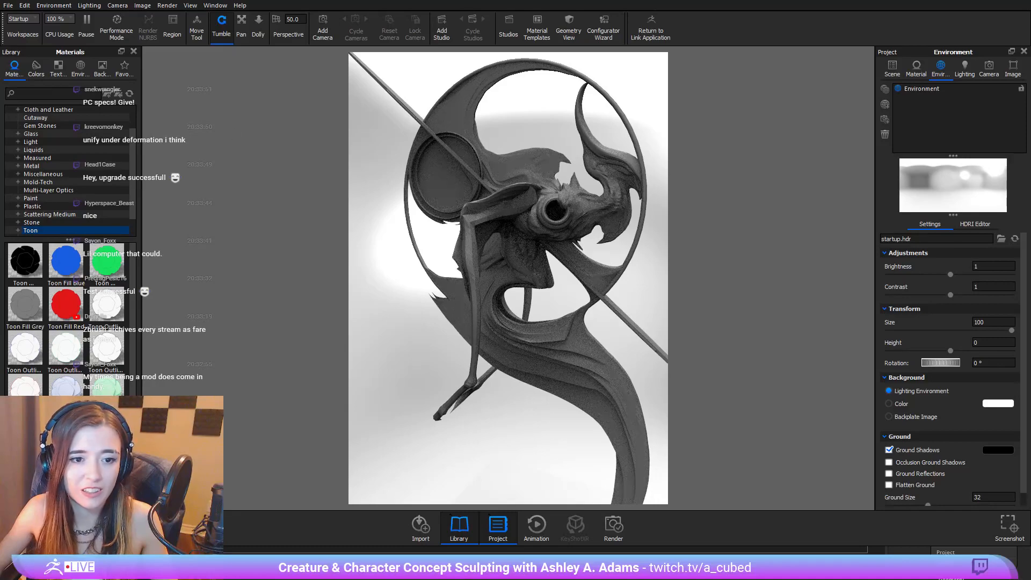
scroll(533, 339, down, 3)
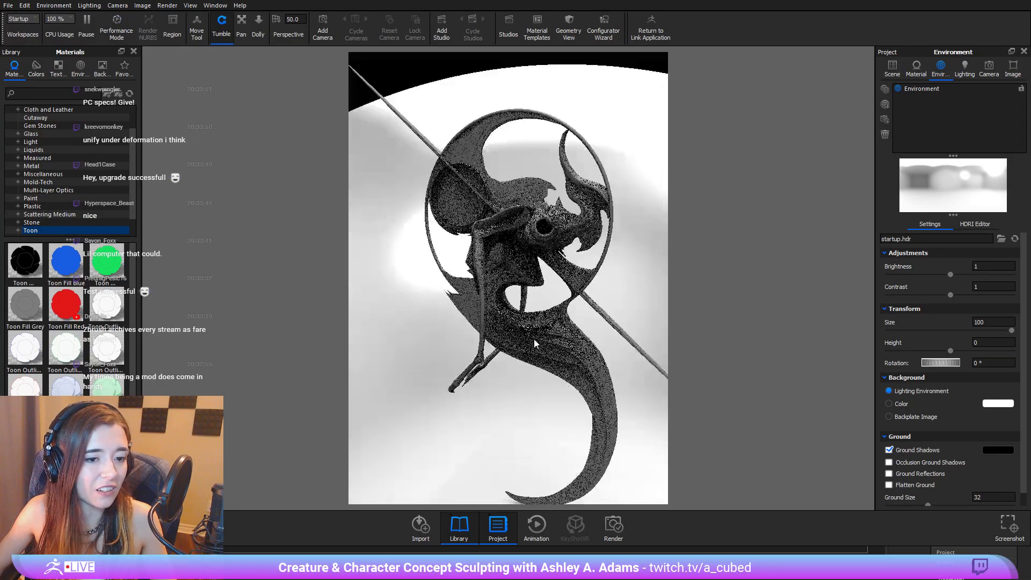
Step: Change the image resolution to a wide format preset, ending at 1363 x 851 px
click(1013, 68)
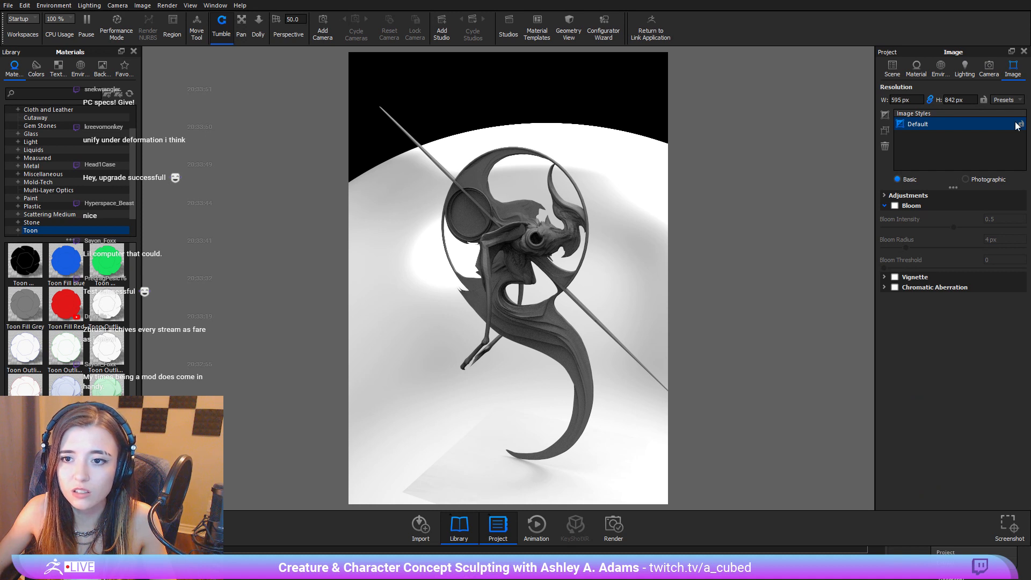
click(937, 136)
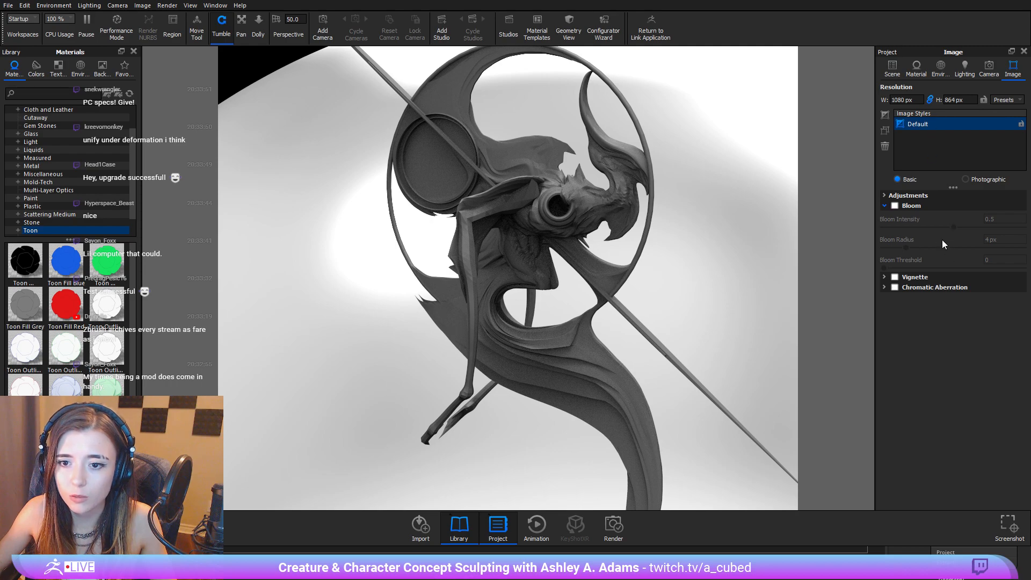
click(923, 240)
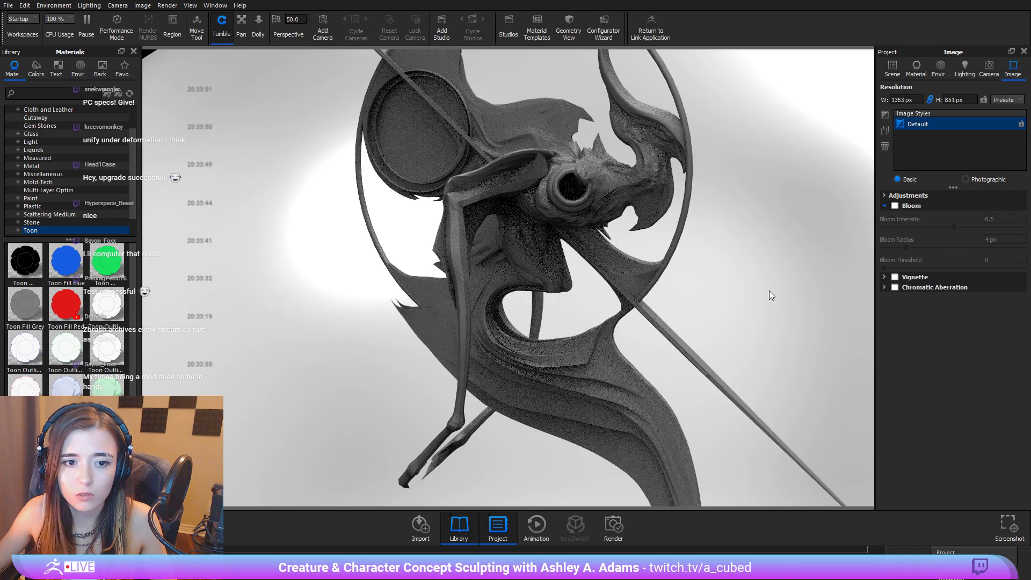
Step: Select the model with the Move Tool, enable scaling, shrink it uniformly and lower it toward the ground
scroll(673, 327, down, 10)
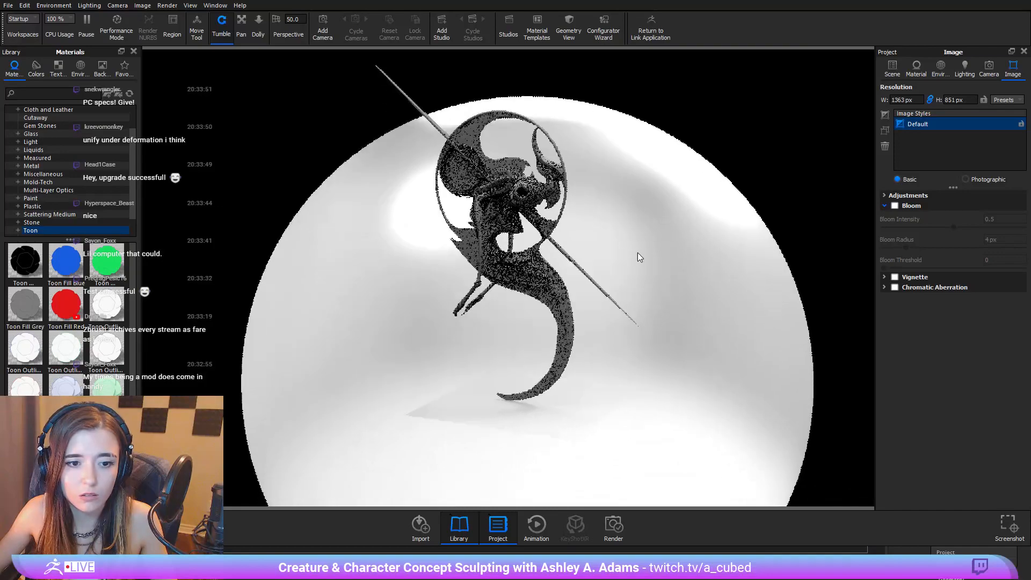
drag(639, 257, 557, 163)
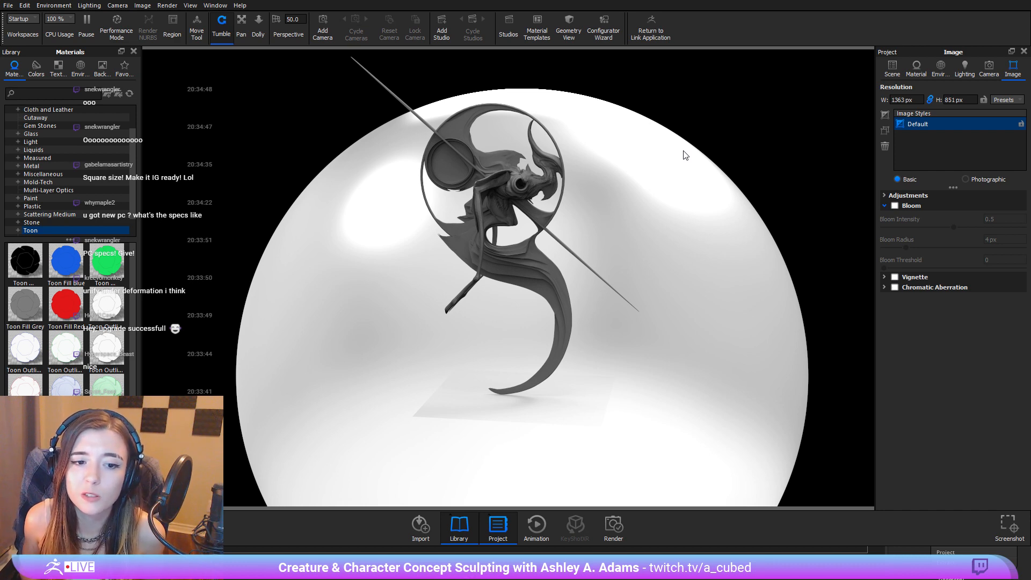
scroll(607, 170, down, 5)
scroll(618, 193, up, 10)
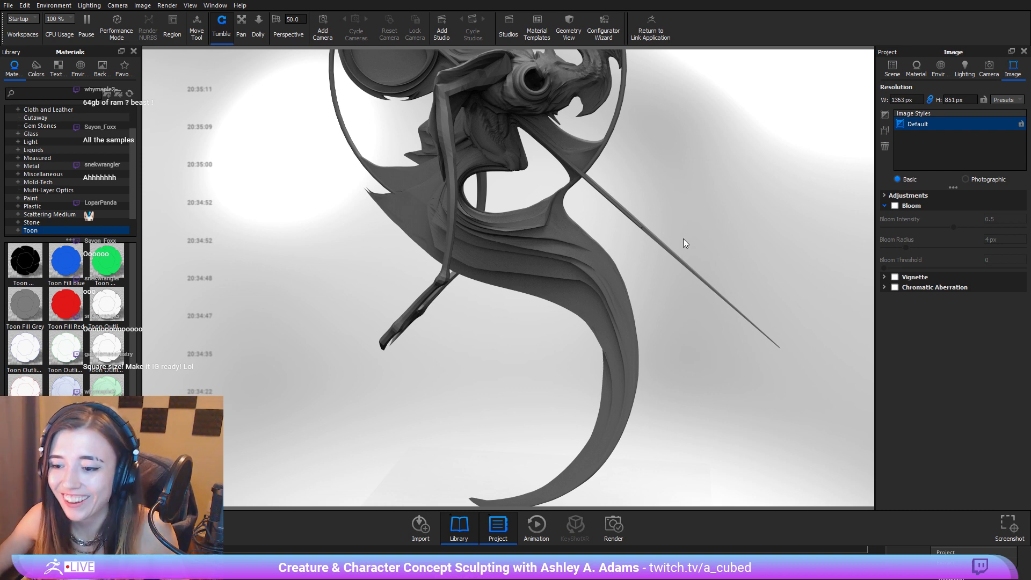
scroll(685, 231, down, 5)
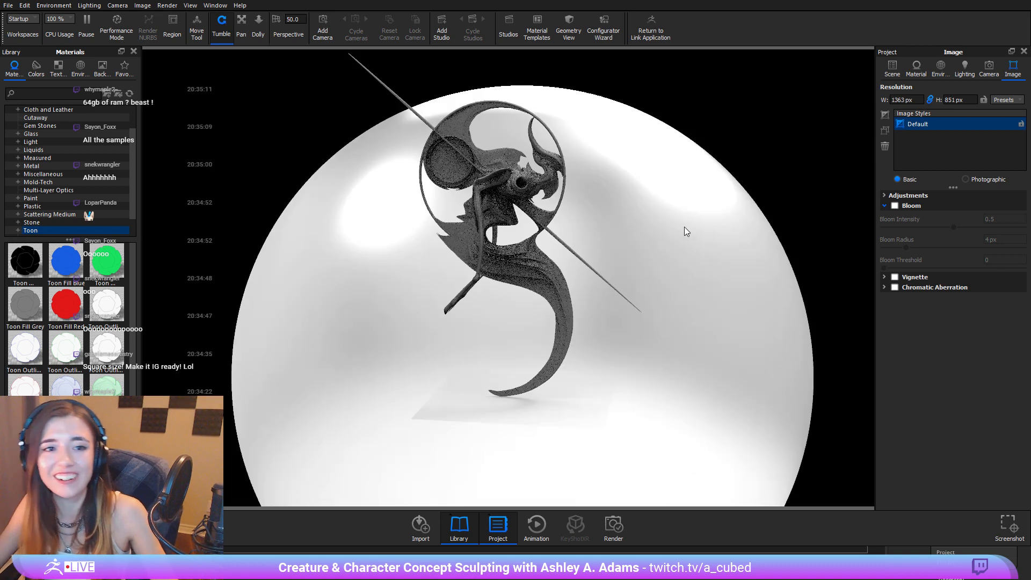
click(196, 32)
click(516, 192)
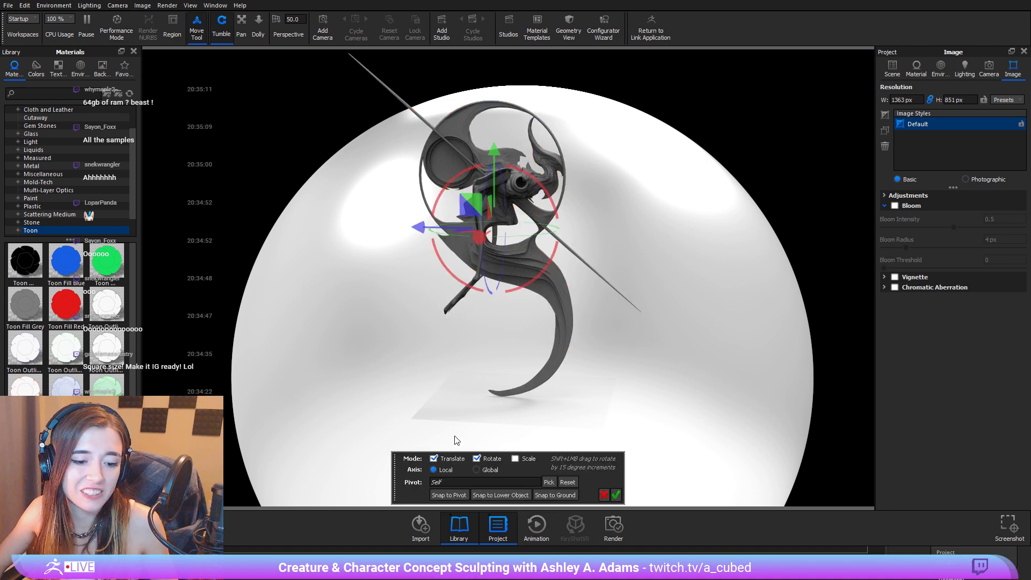
click(515, 458)
drag(490, 230, 487, 222)
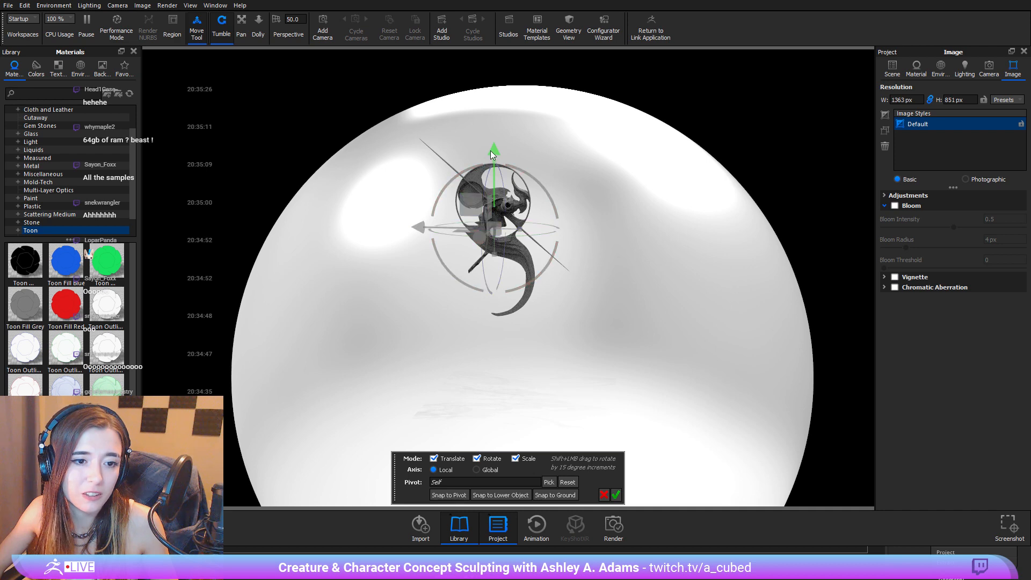
drag(491, 150, 510, 224)
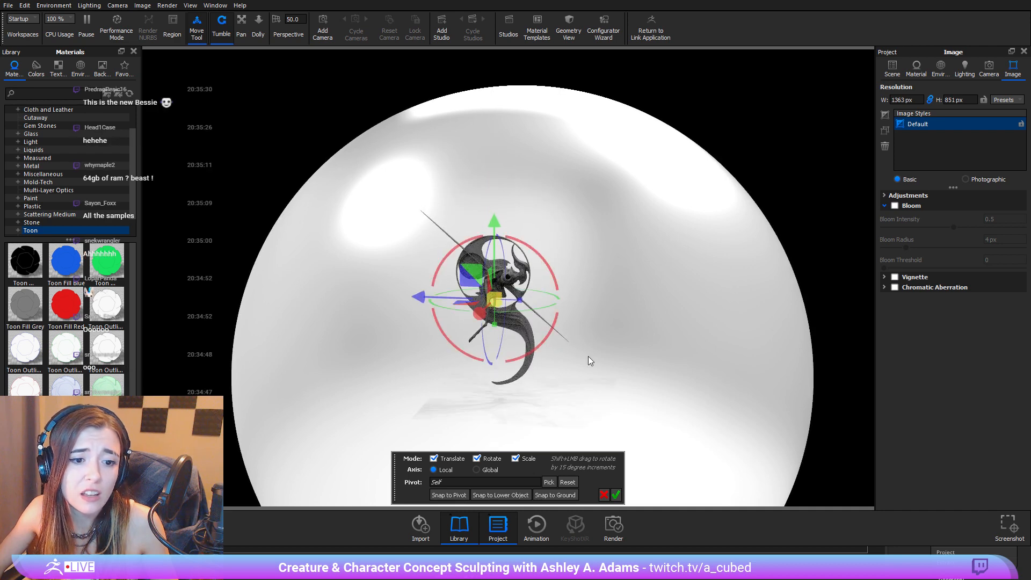
Step: Scale the model down again to about half its size and bring it down close to the floor
middle_drag(573, 386, 602, 333)
scroll(609, 316, up, 3)
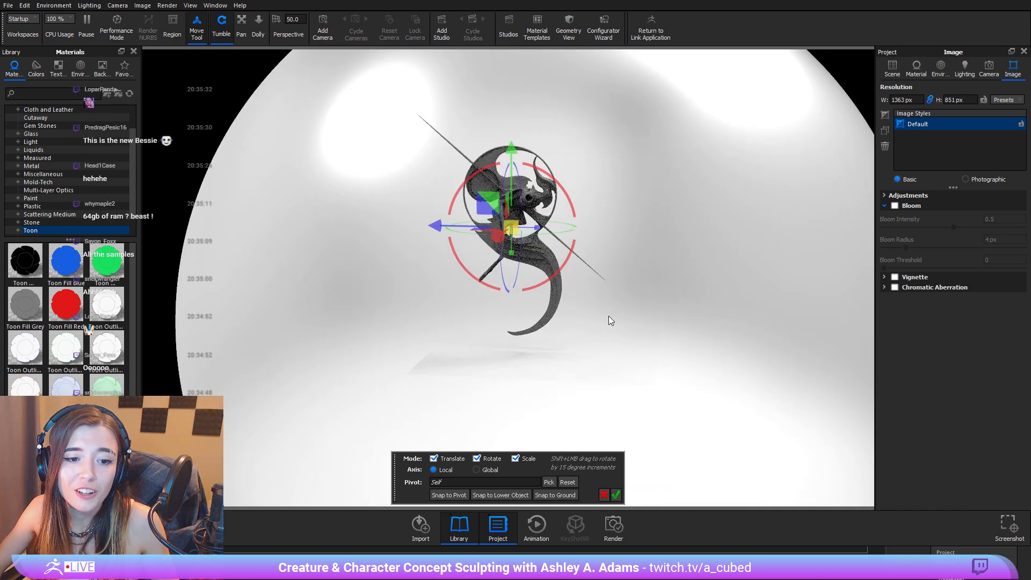
drag(517, 222, 508, 225)
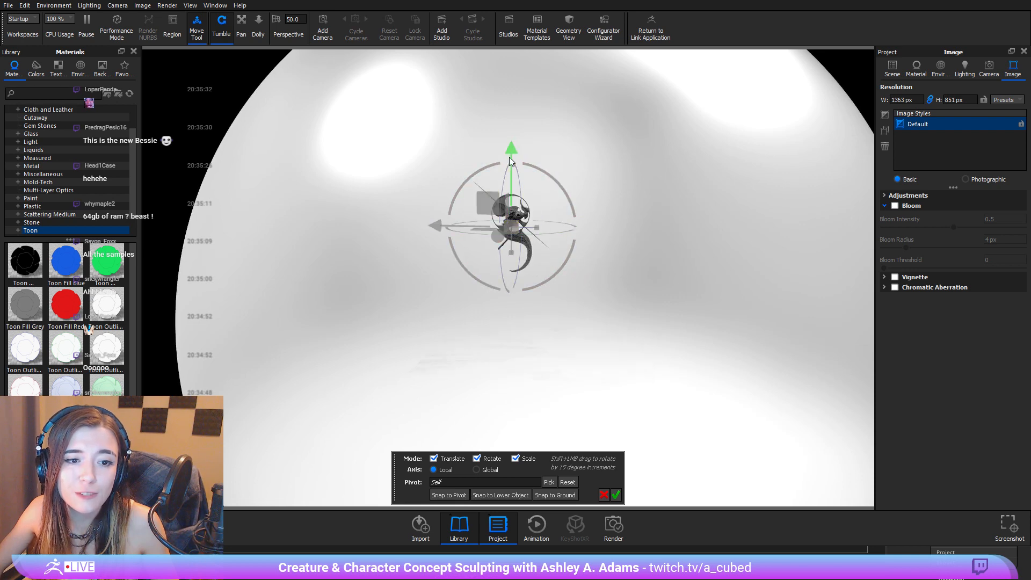
drag(509, 157, 520, 223)
scroll(609, 338, down, 3)
scroll(610, 338, up, 7)
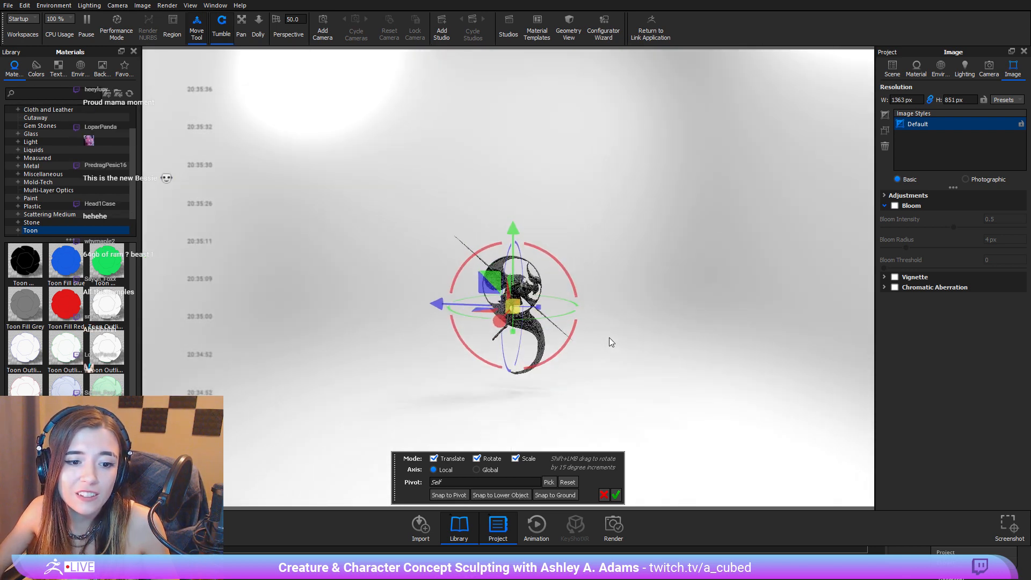
Step: Nudge the model slightly lower above the ground shadow and apply the move and scale changes
middle_drag(620, 340, 622, 336)
scroll(616, 279, up, 5)
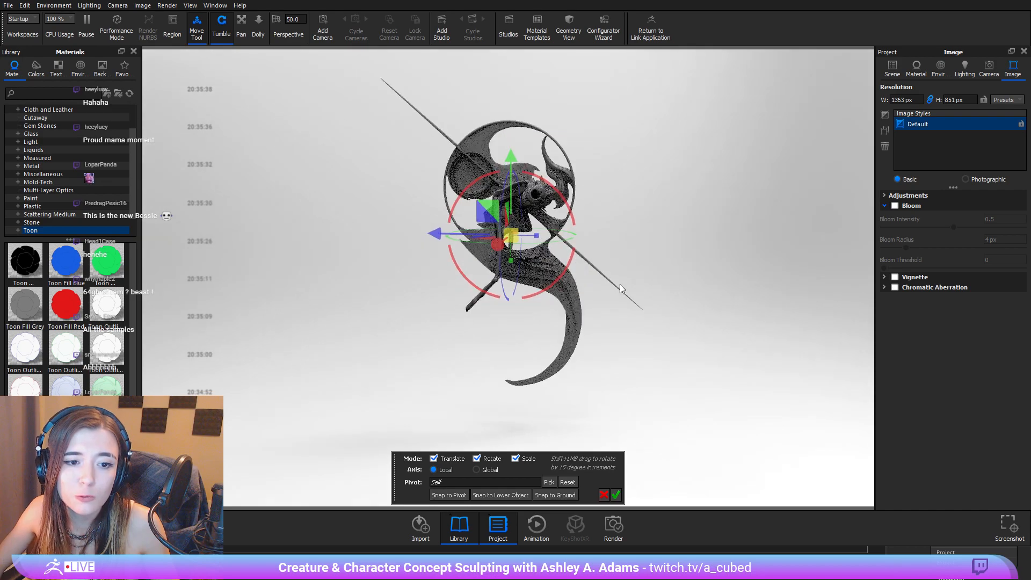
drag(512, 151, 513, 164)
mouse_move(698, 268)
mouse_down()
mouse_move(650, 271)
mouse_move(639, 261)
mouse_move(711, 261)
mouse_up()
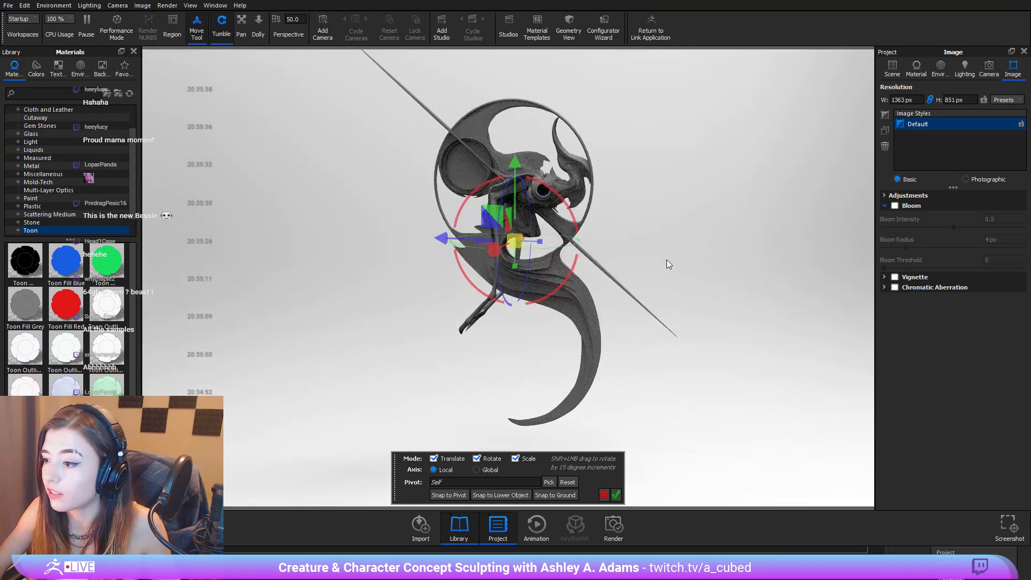
mouse_move(469, 279)
mouse_down()
mouse_move(851, 230)
mouse_move(652, 214)
mouse_move(351, 234)
mouse_up()
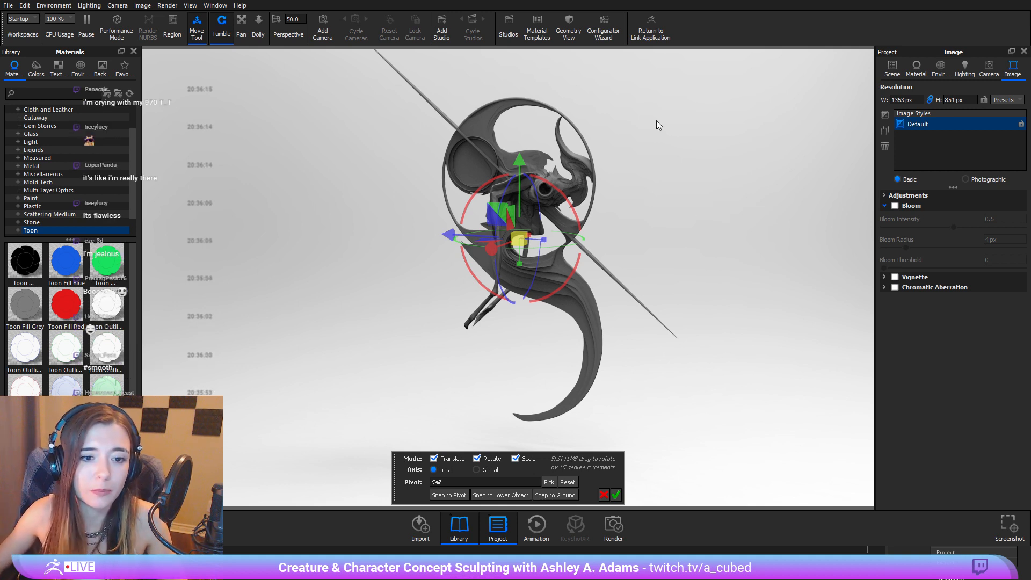
click(615, 495)
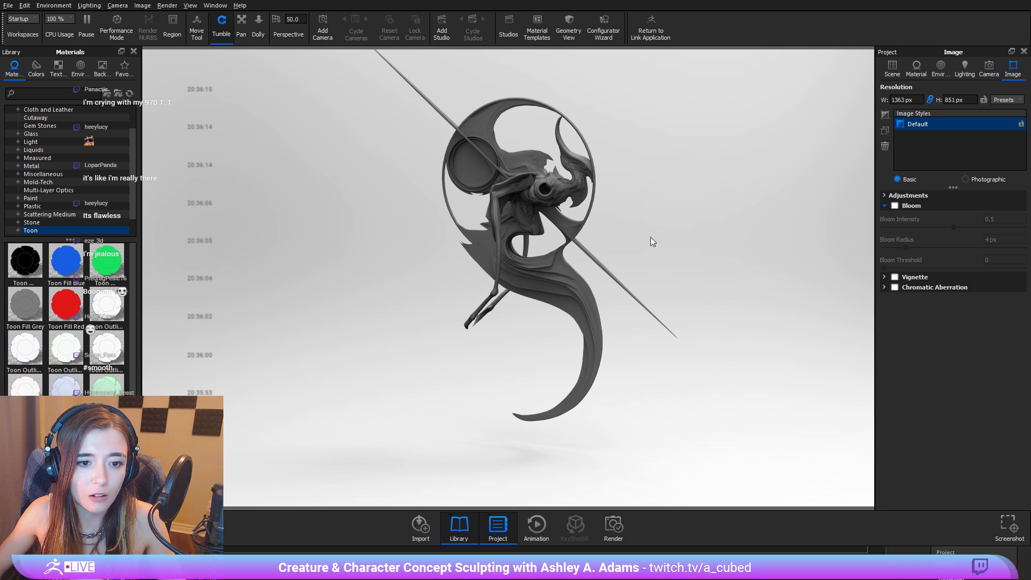
Step: Find the tan Human Skin material among the Translucent library materials and apply it to the creature's arms
middle_drag(306, 194, 289, 214)
click(66, 204)
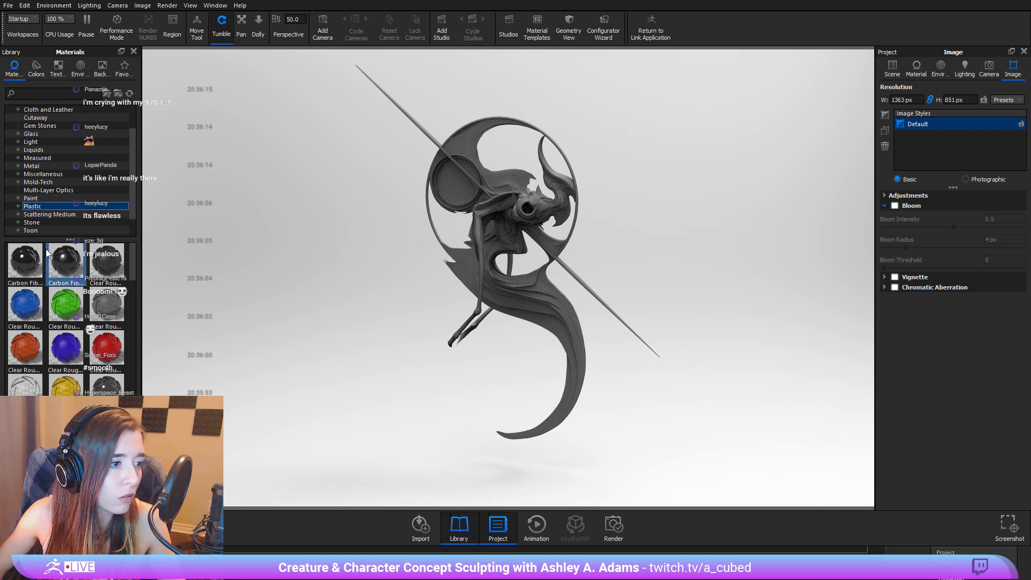
scroll(47, 219, down, 1)
click(50, 215)
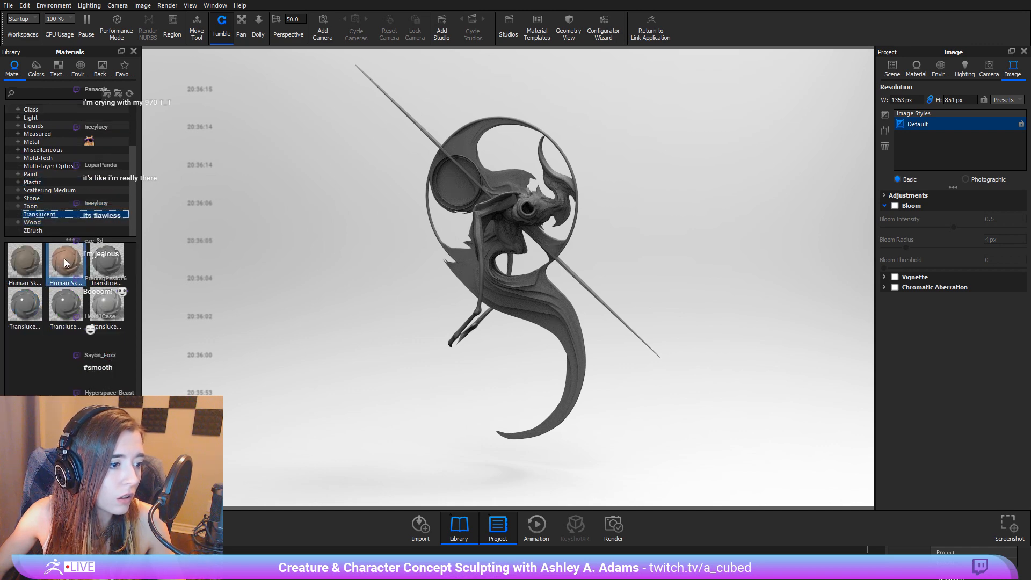
drag(65, 261, 485, 212)
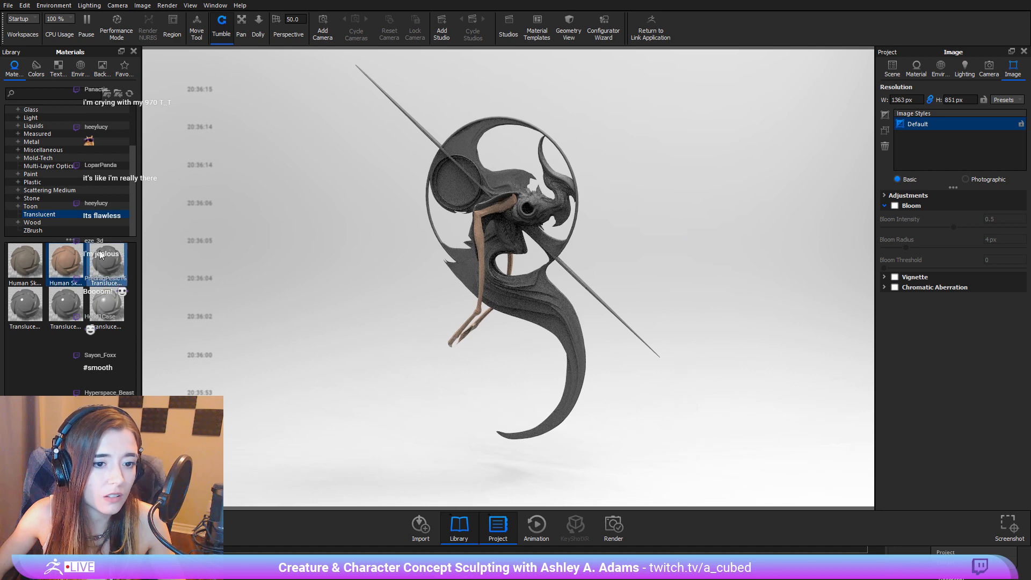
Step: Apply the same Human Skin material to the ring and flowing tail piece, and show the scene's model list
drag(67, 257, 496, 240)
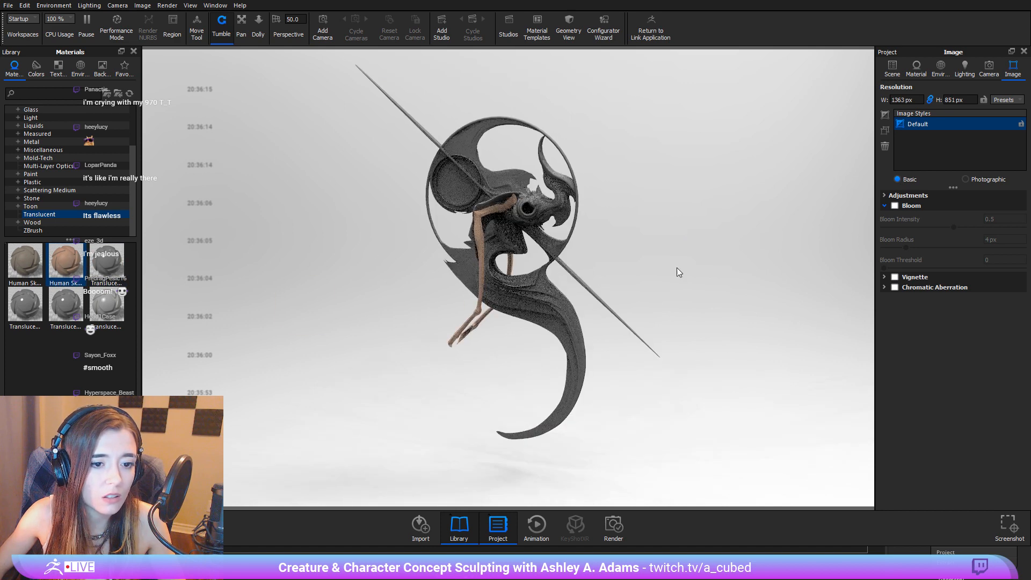
click(892, 69)
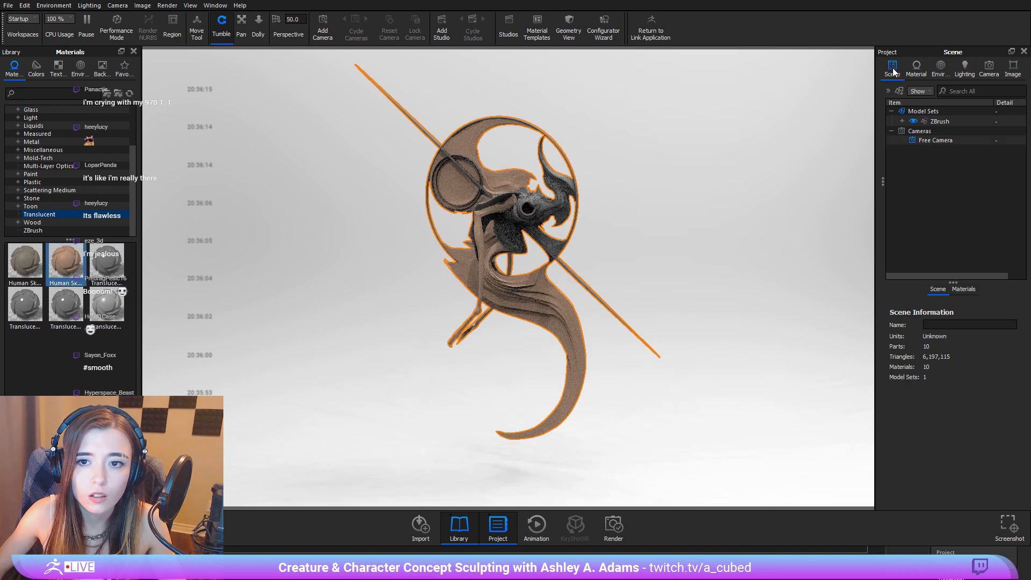
Step: Apply the tan Human Skin material to the entire creature model and set its translucency to 100
drag(83, 262, 529, 209)
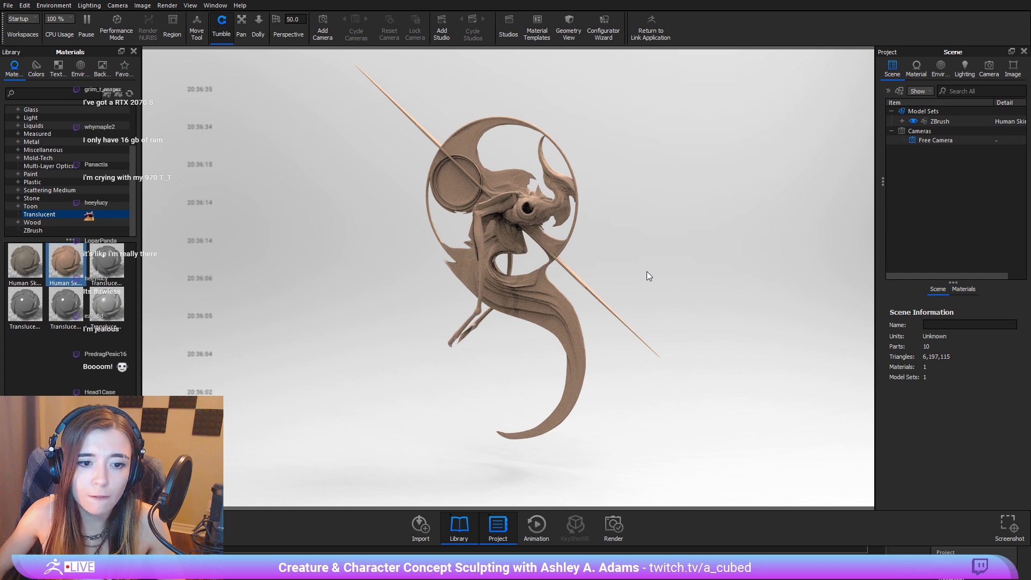
double_click(540, 215)
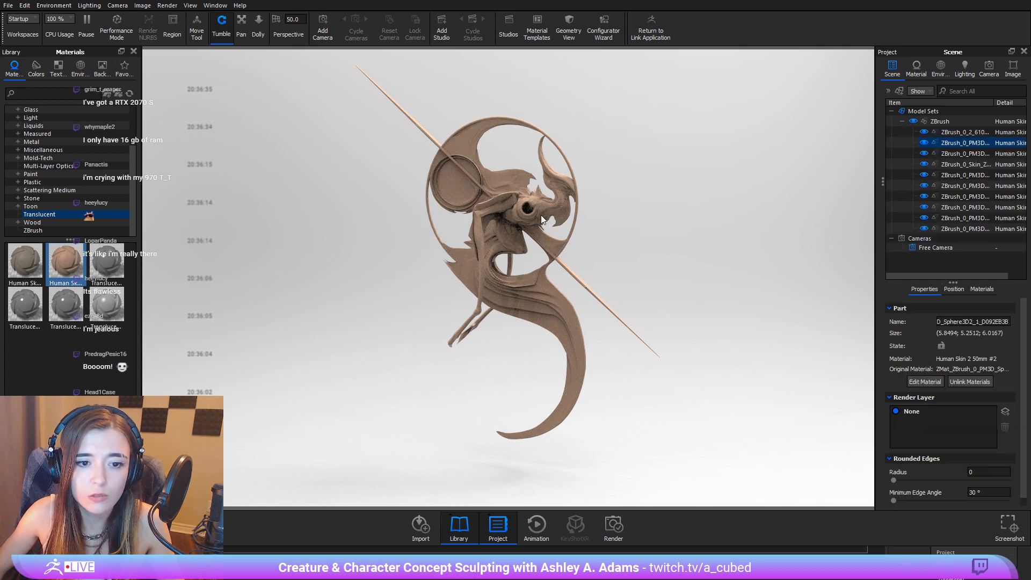
click(997, 187)
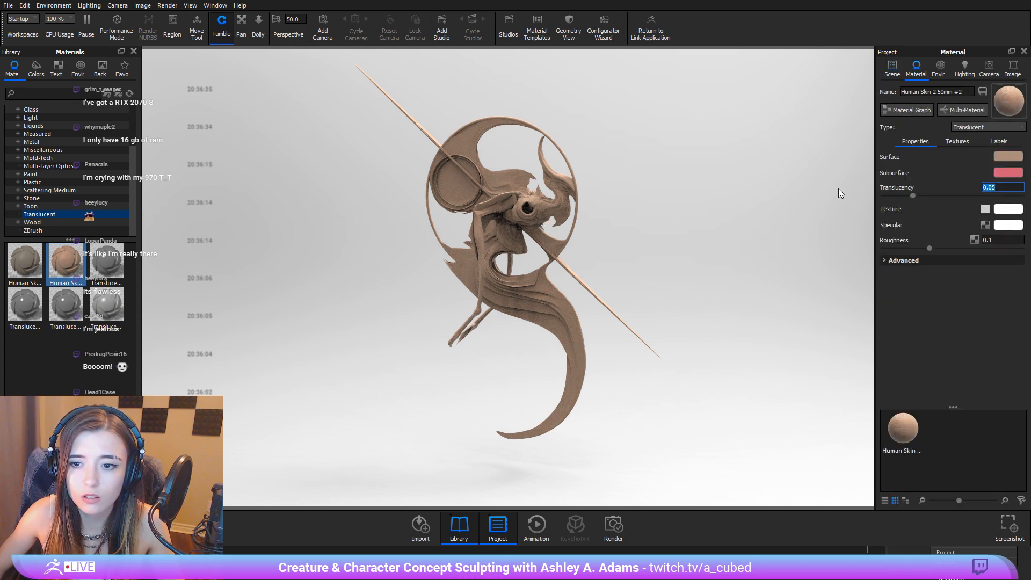
text(100)
key(Return)
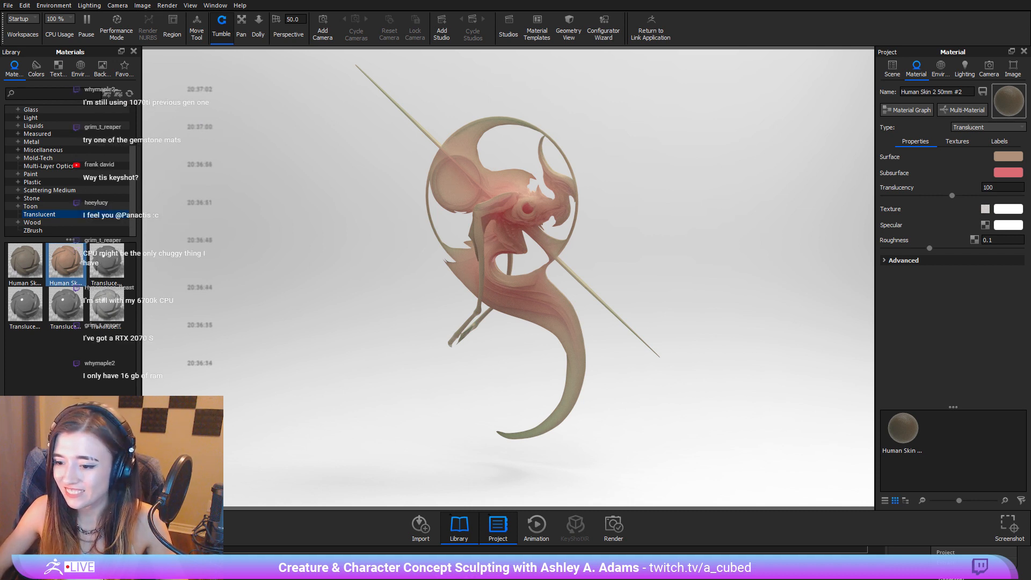
Step: Apply the purple material from the Gem Stones library category to the creature
click(60, 118)
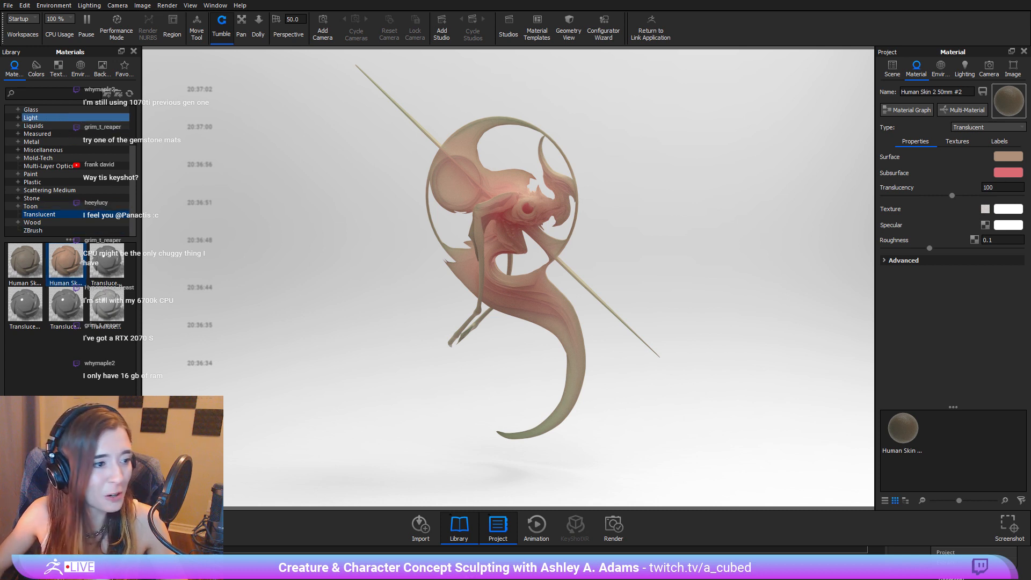
scroll(60, 124, up, 3)
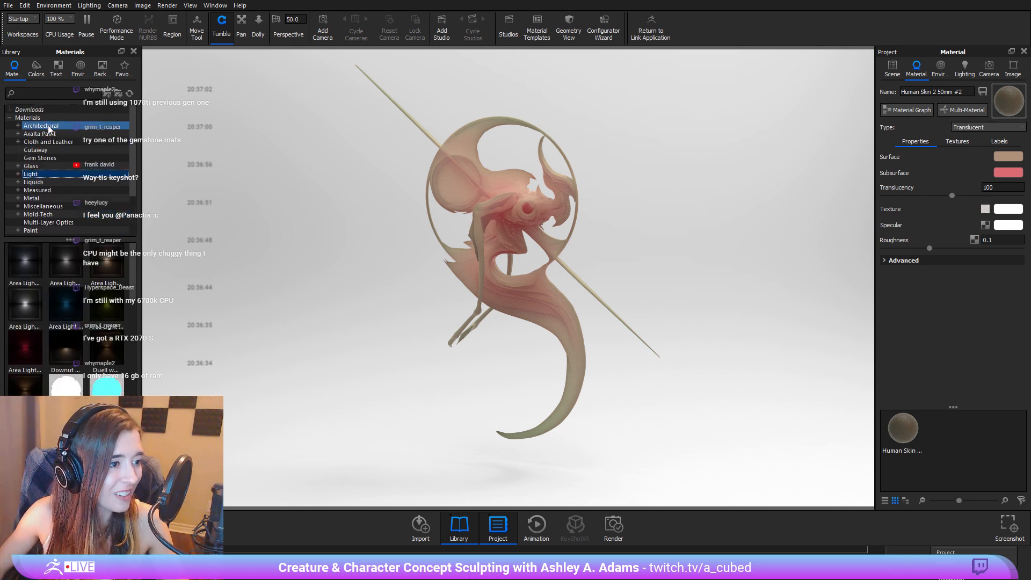
scroll(61, 207, down, 3)
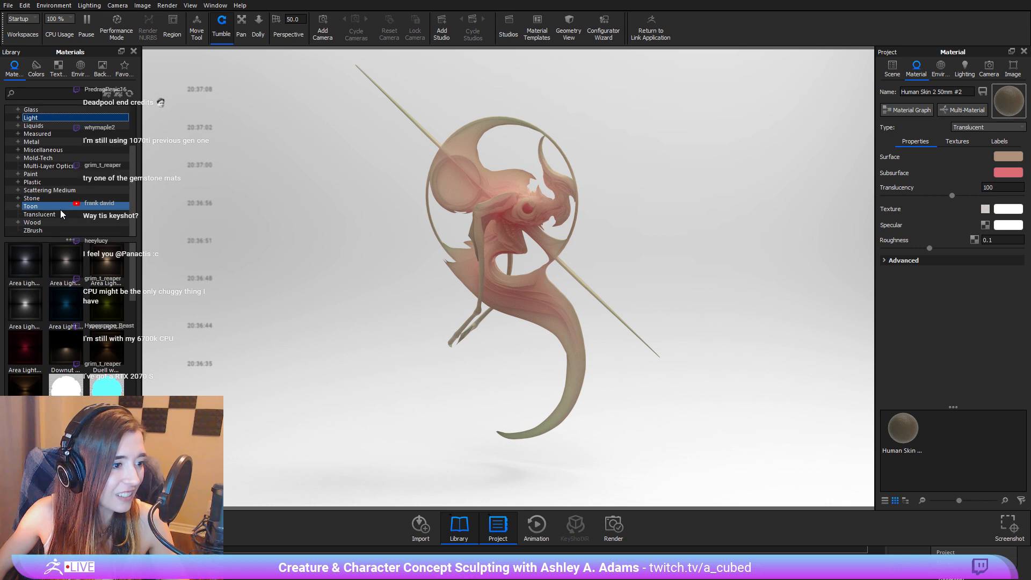
scroll(53, 139, up, 1)
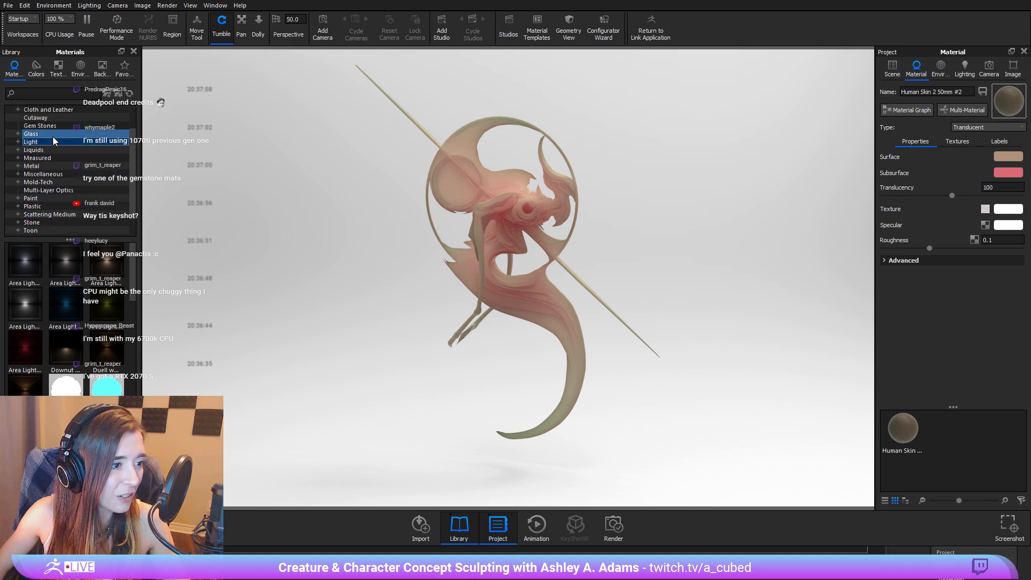
click(56, 125)
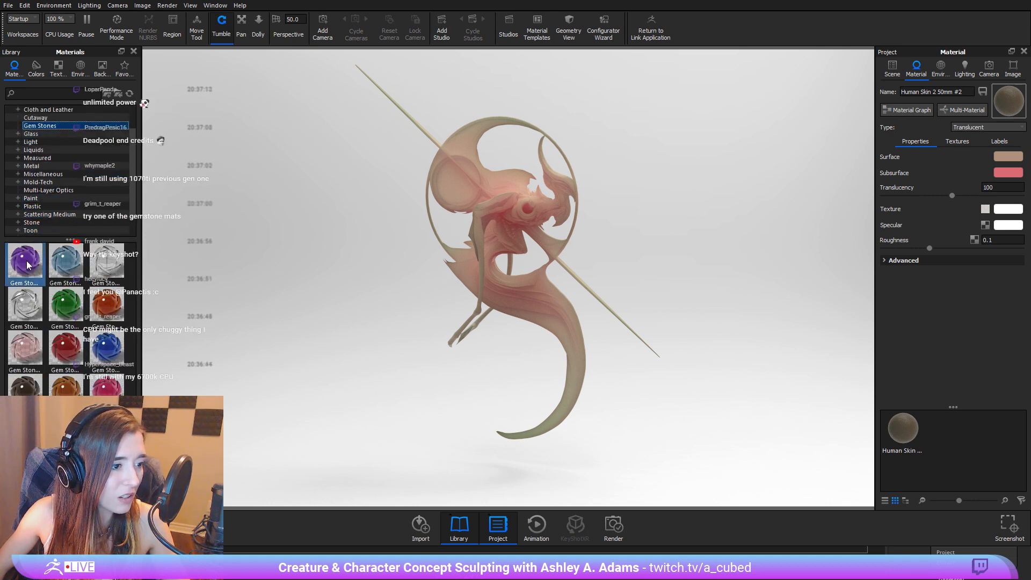
drag(25, 261, 563, 185)
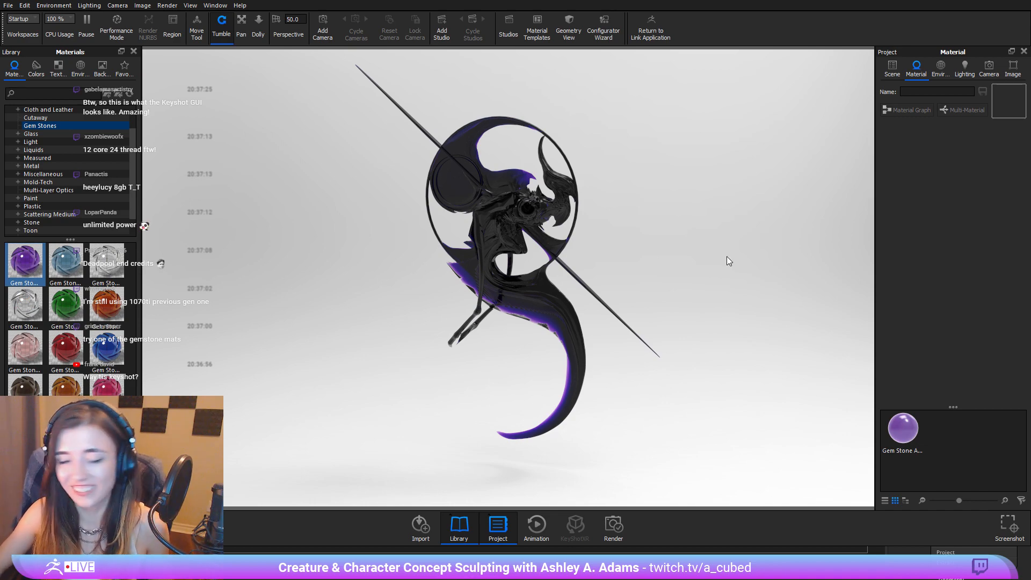
Step: Add a cube to the scene and move it to a spot behind the creature's upper body
drag(726, 256, 591, 294)
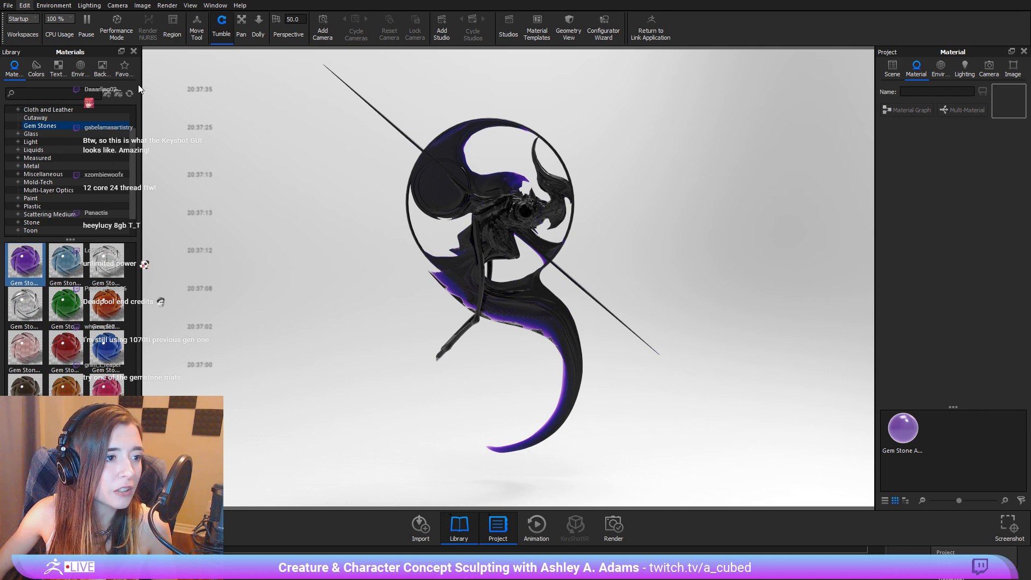
drag(636, 392, 656, 82)
drag(749, 239, 462, 324)
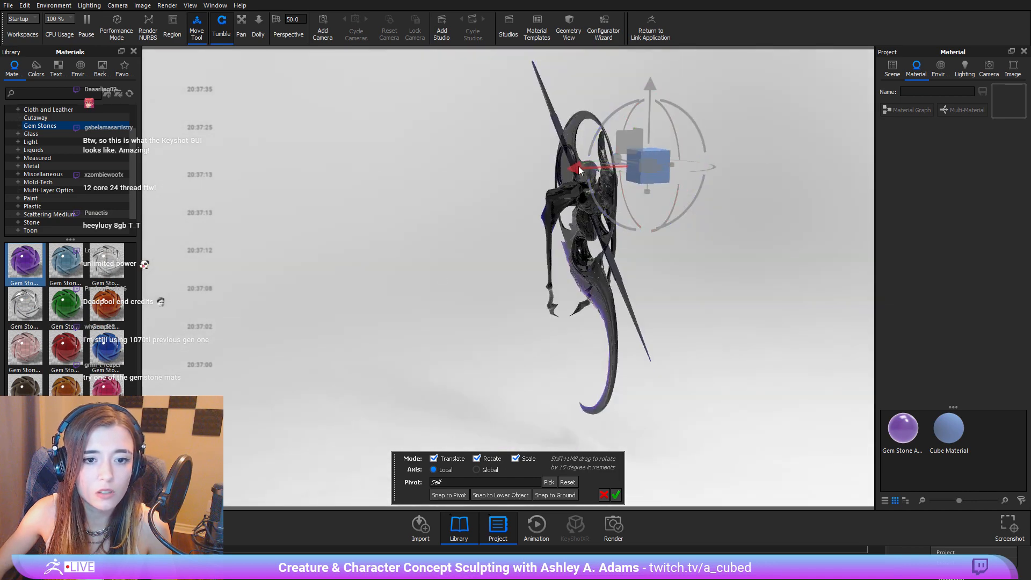
drag(579, 168, 692, 166)
drag(639, 335, 950, 334)
drag(584, 145, 446, 148)
drag(660, 196, 441, 237)
Step: Apply the Area Light 1200 Lumen Warm material to the cube and set its power to 120000 lumen
click(33, 142)
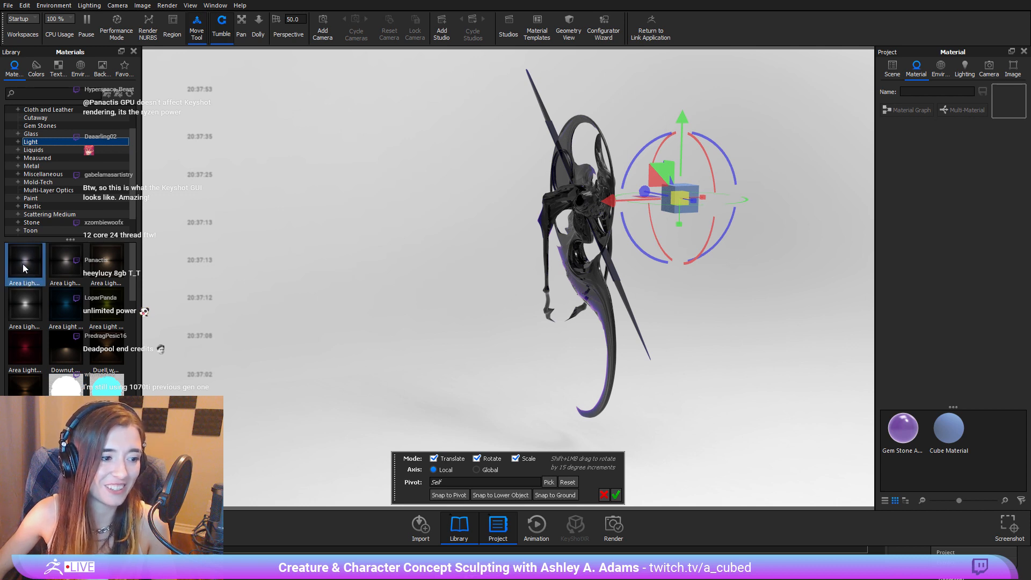
drag(106, 260, 676, 199)
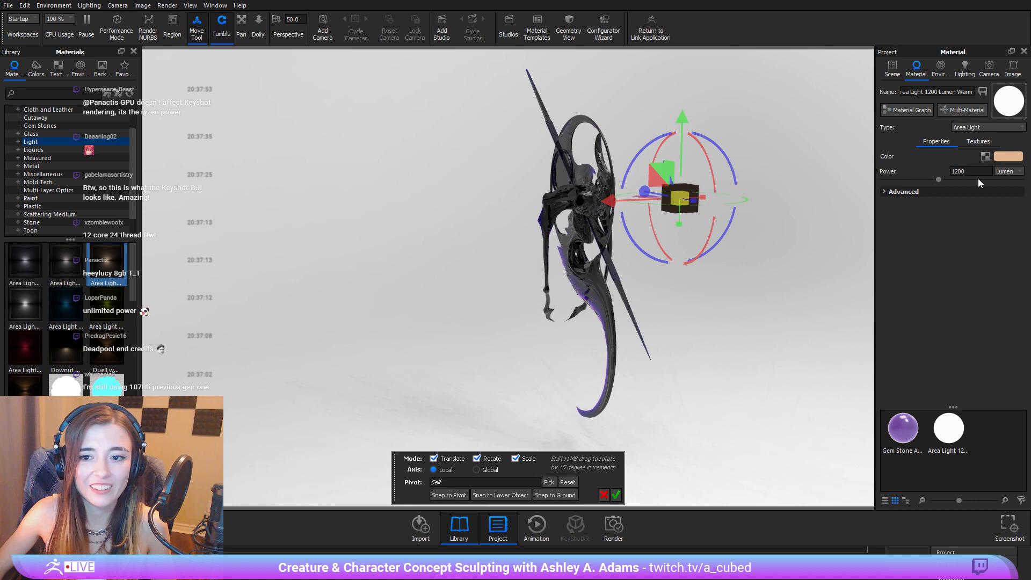
click(979, 171)
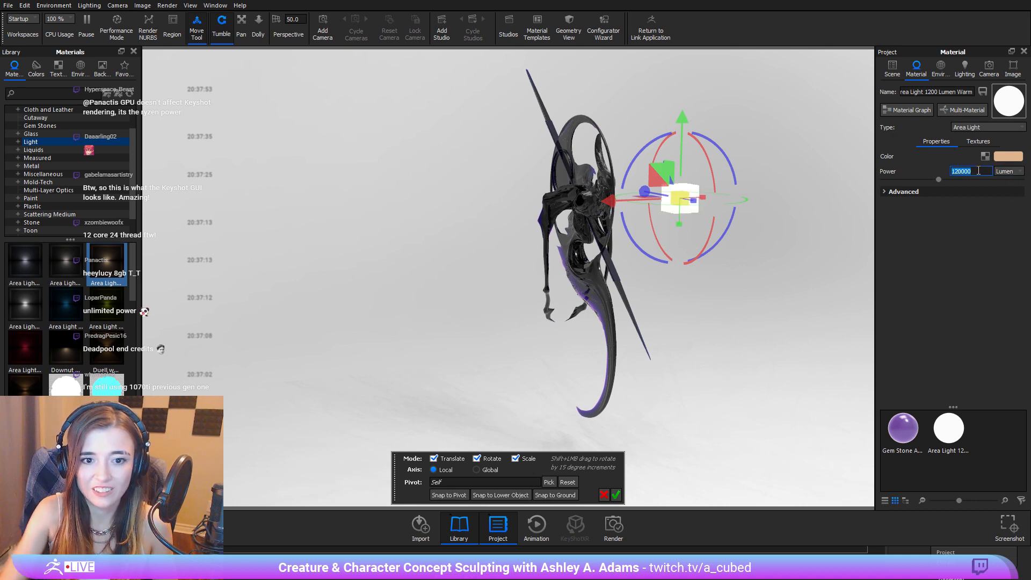
Step: Hide the cube light from the camera and raise its power to 1200000 lumen
drag(364, 271, 467, 271)
click(904, 191)
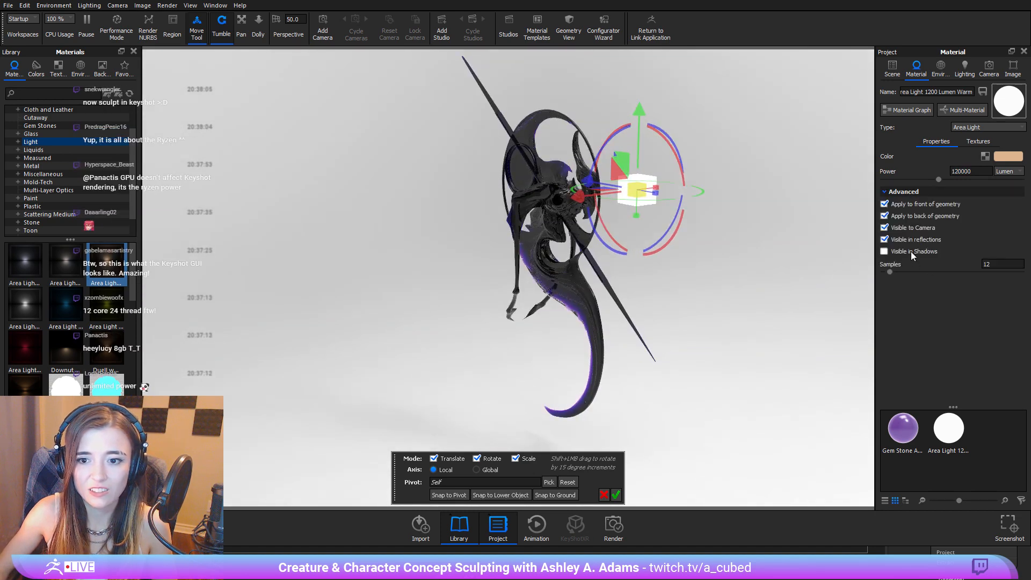
click(914, 229)
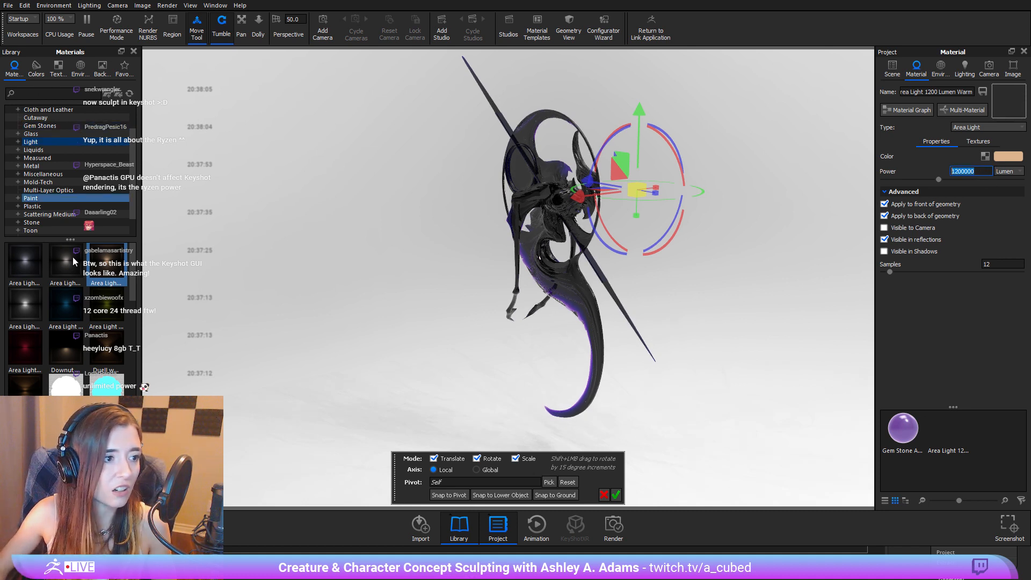
Step: Apply the blue Clear Rough plastic material to the creature and accept the cube light's placement
click(44, 198)
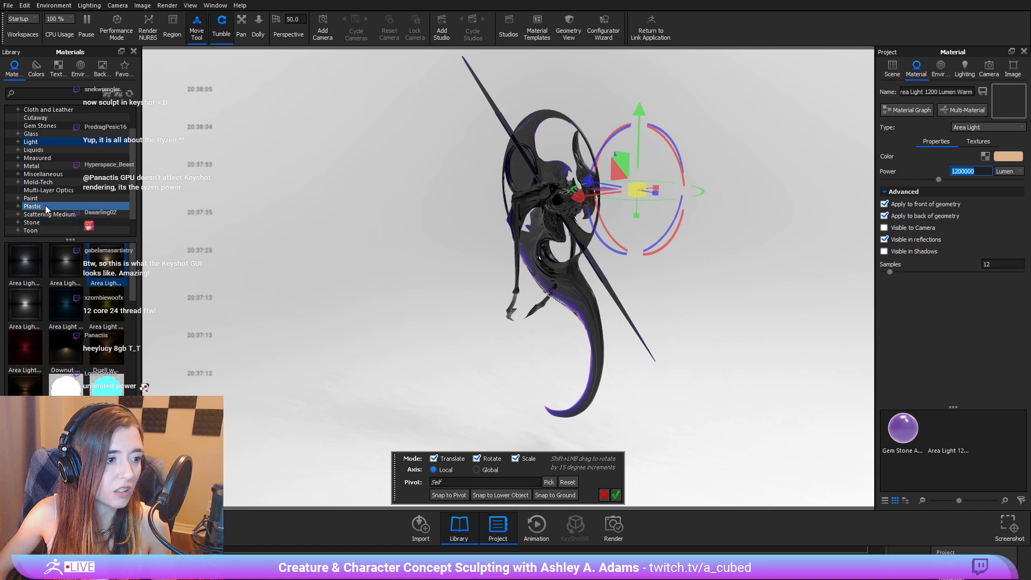
click(32, 206)
drag(25, 305, 545, 207)
drag(352, 230, 575, 189)
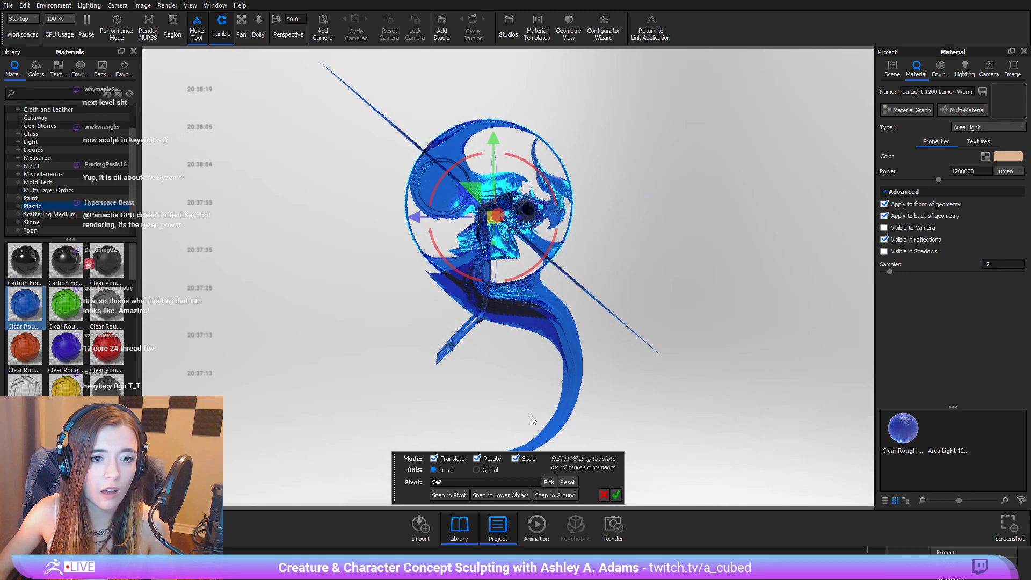
click(616, 496)
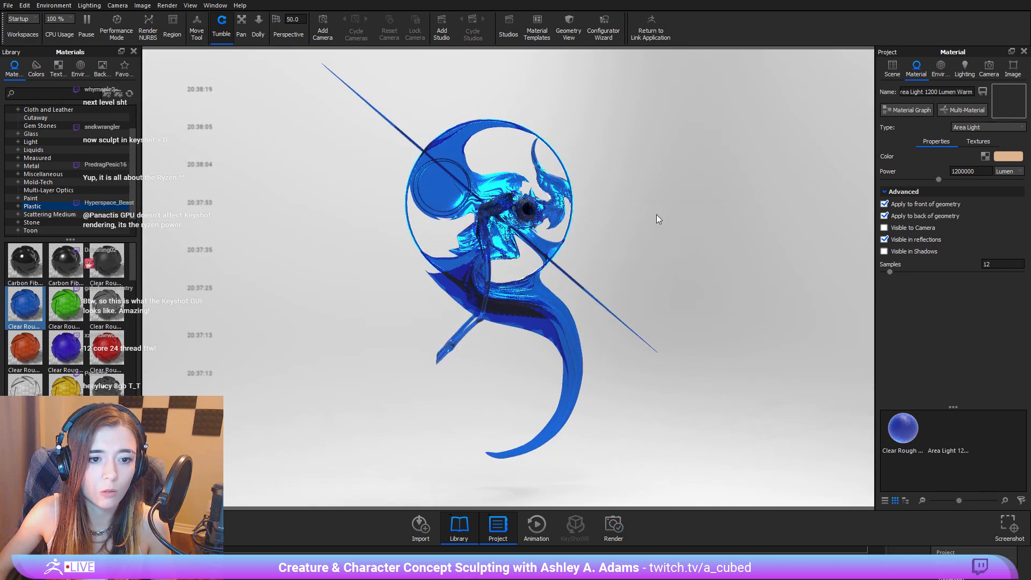
drag(656, 214, 557, 239)
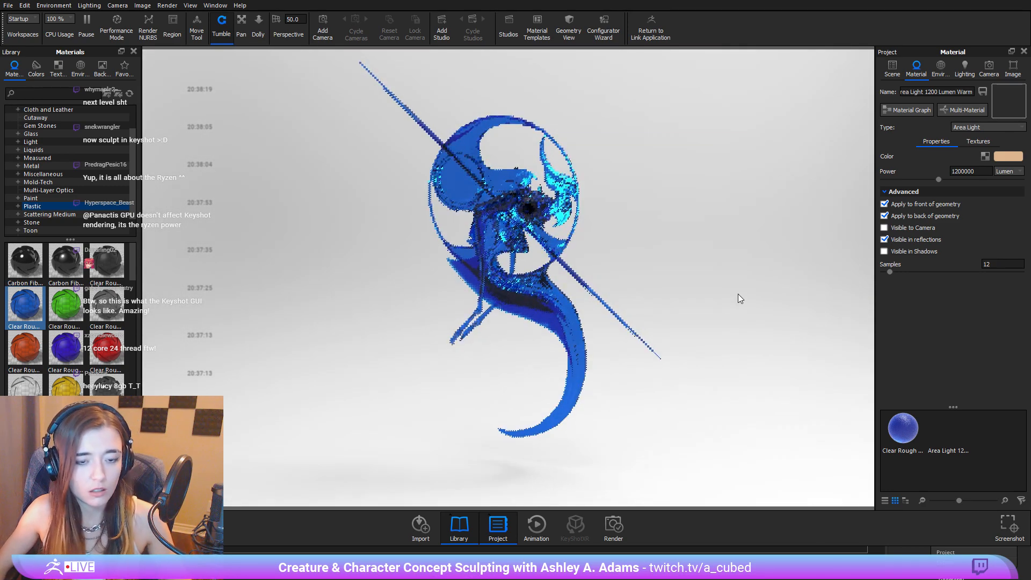
click(885, 228)
drag(651, 202, 597, 202)
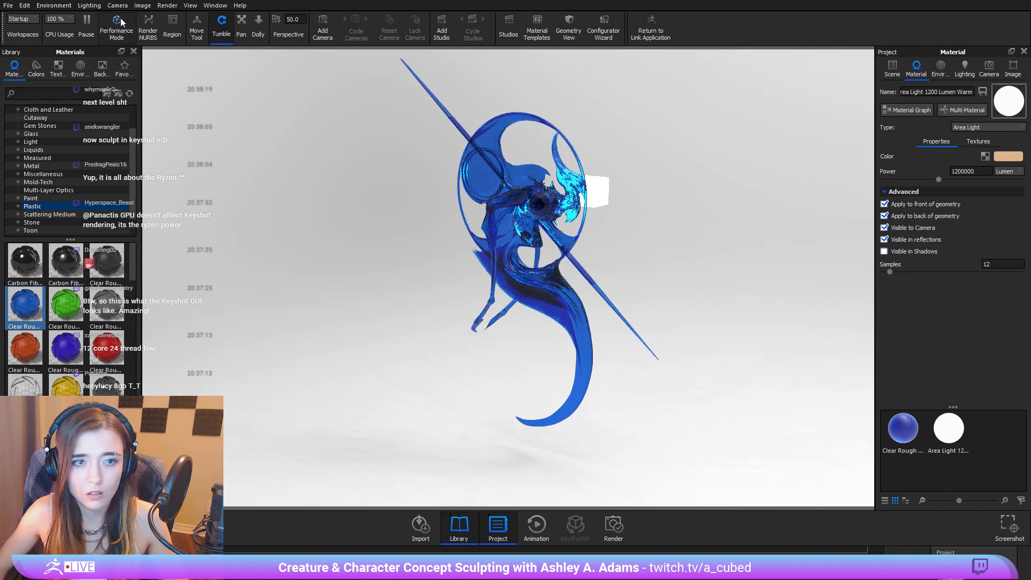
click(198, 30)
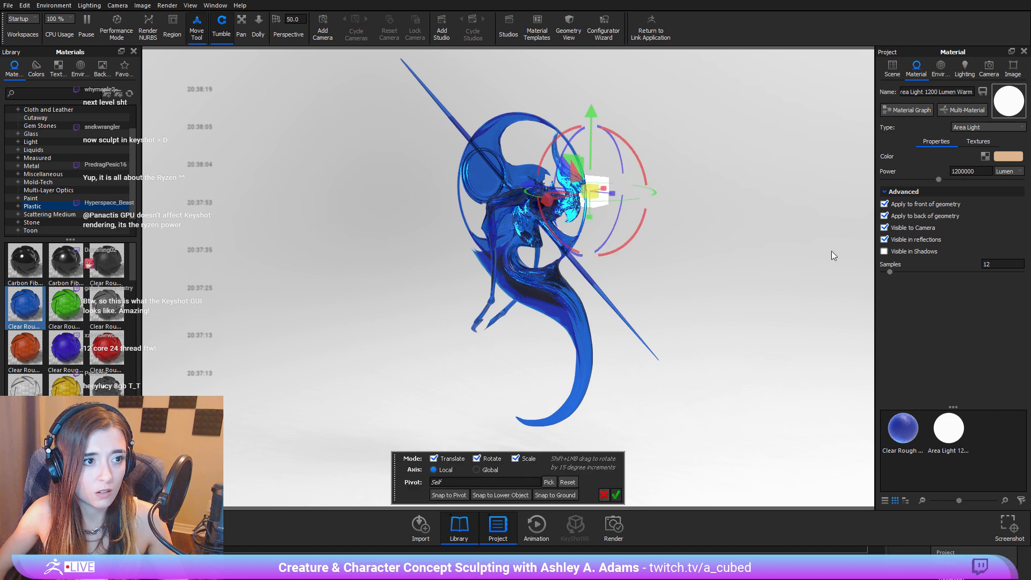
click(884, 228)
drag(654, 373, 540, 100)
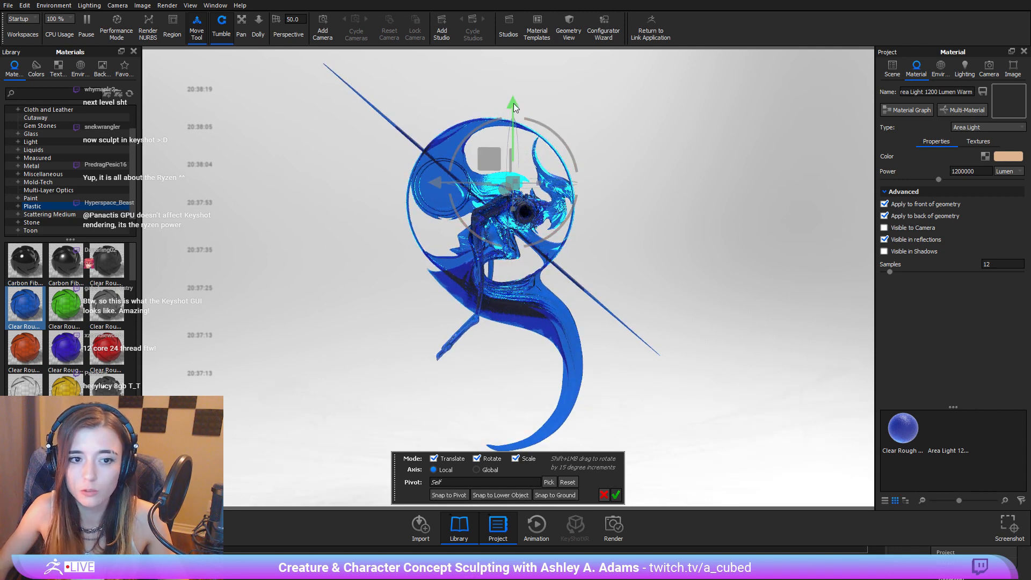
drag(514, 103, 524, 121)
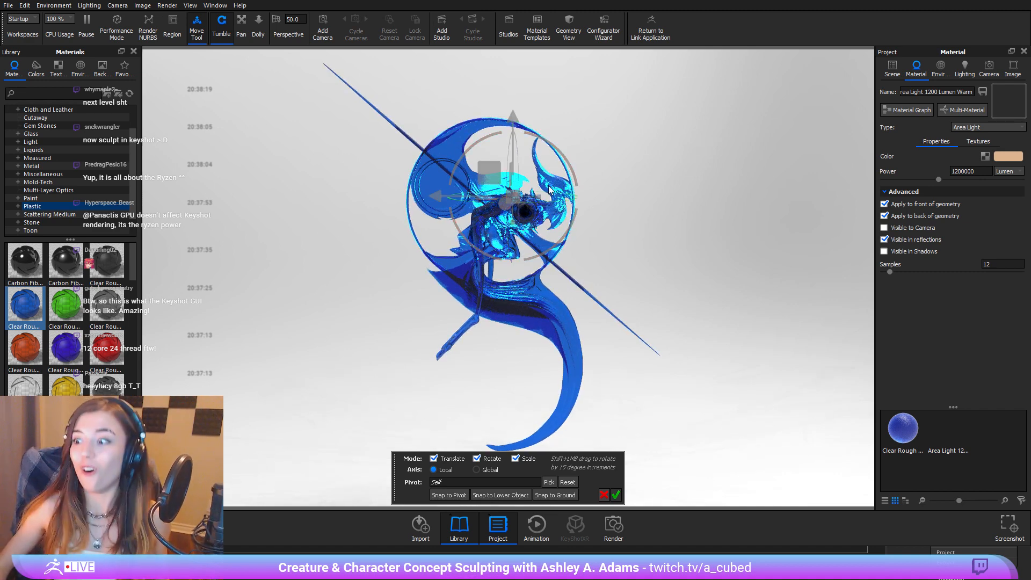
drag(443, 195, 496, 180)
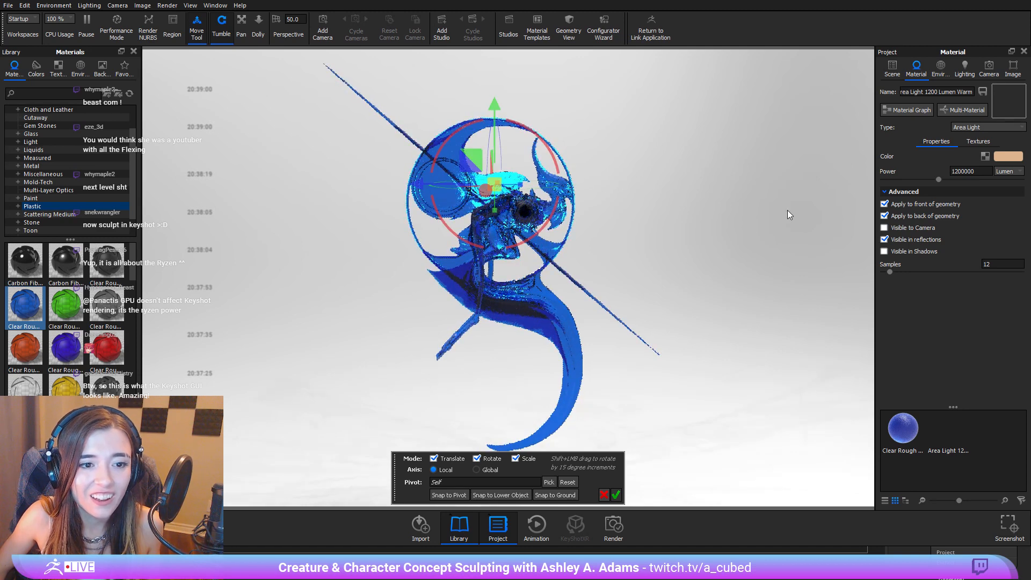
click(604, 494)
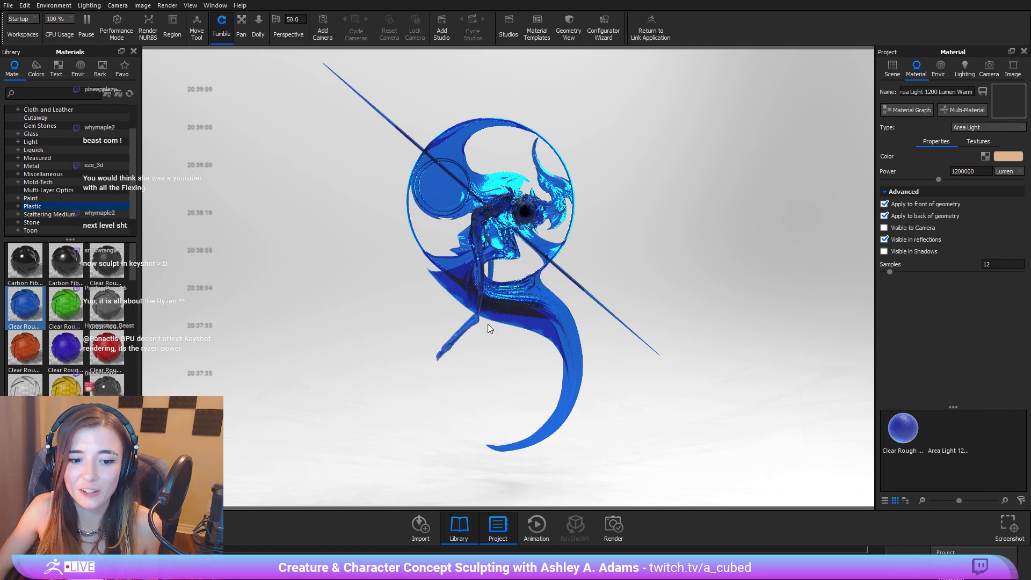
Step: Switch to ZBrush and examine the creature sculpture's crescent, disc and head up close
key(alt+Tab)
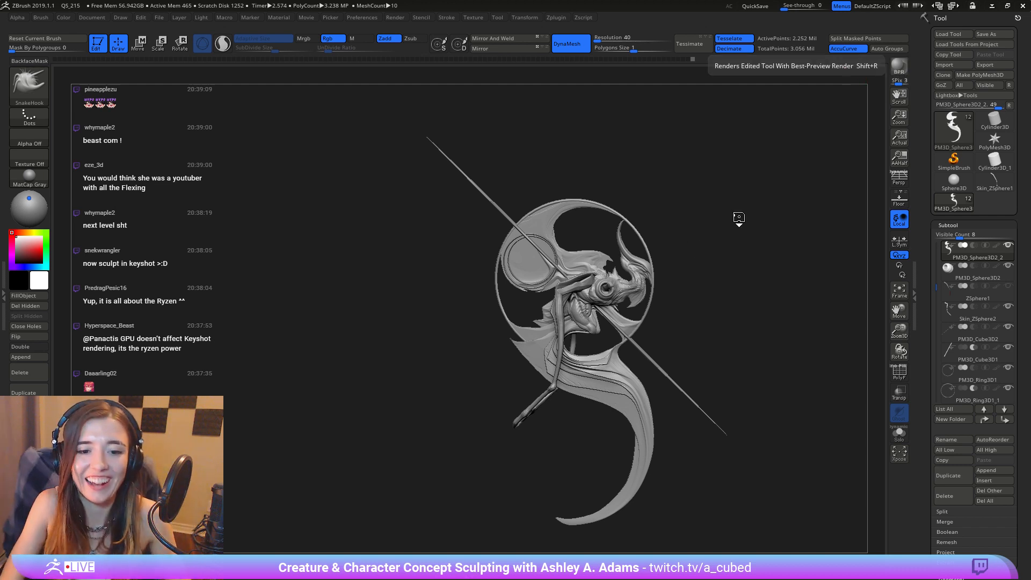
drag(739, 219, 782, 103)
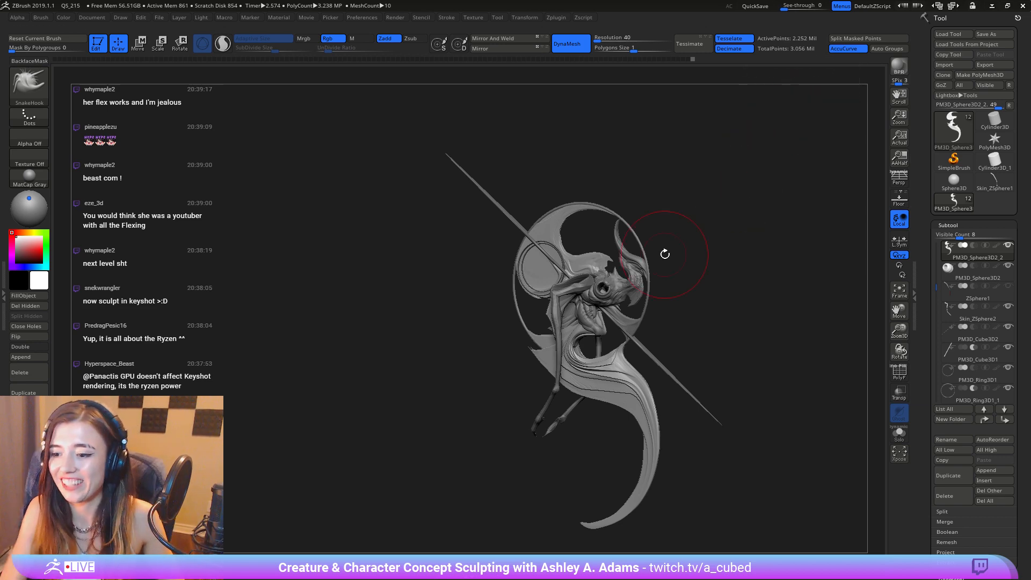
mouse_move(675, 352)
mouse_down()
mouse_move(739, 394)
mouse_move(686, 385)
mouse_up()
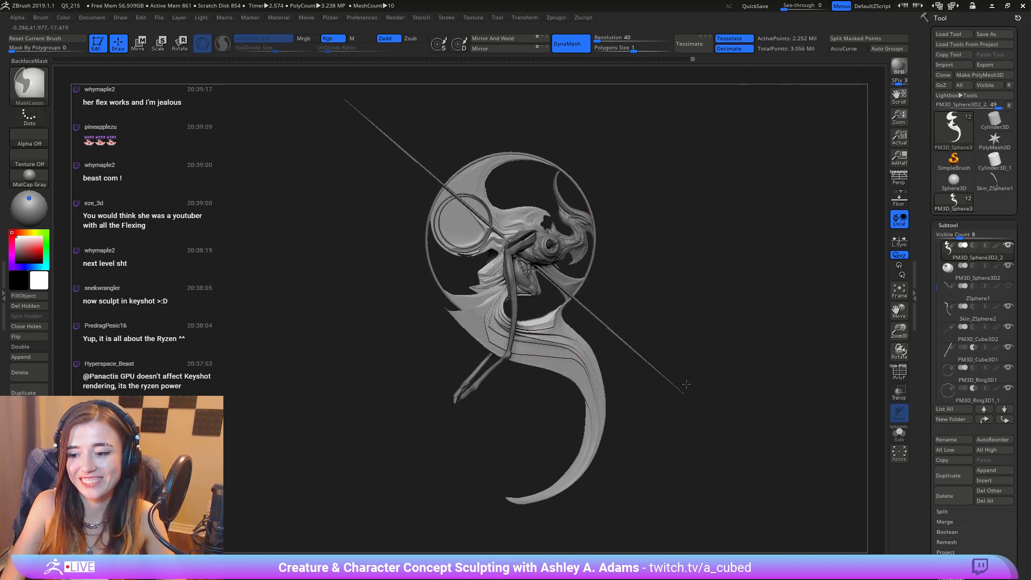
ctrl+right_drag(687, 384, 688, 396)
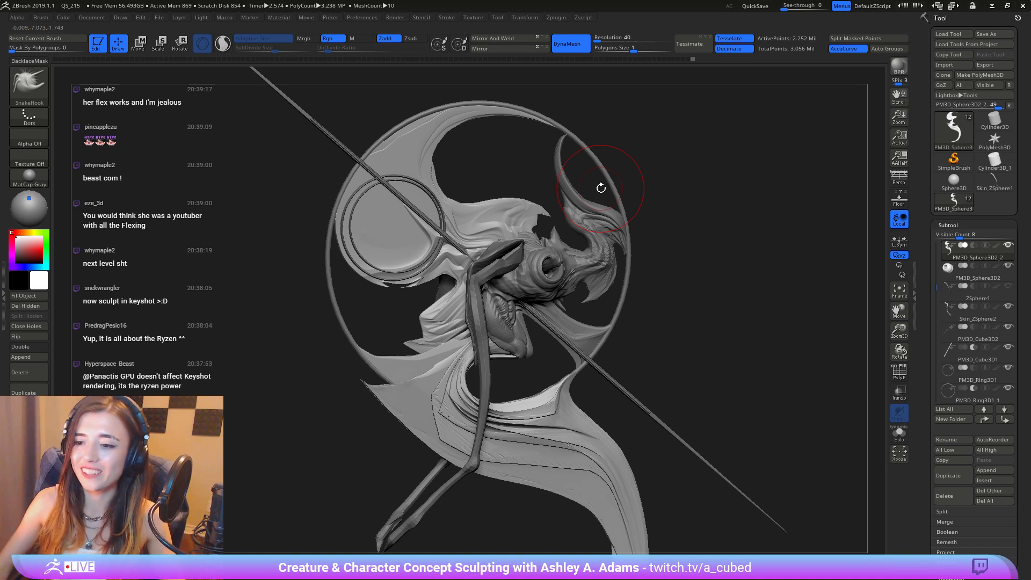
alt+right_drag(465, 175, 532, 245)
mouse_move(468, 195)
ctrl+right_down()
mouse_move(461, 208)
mouse_move(506, 196)
ctrl+right_up()
drag(504, 196, 483, 223)
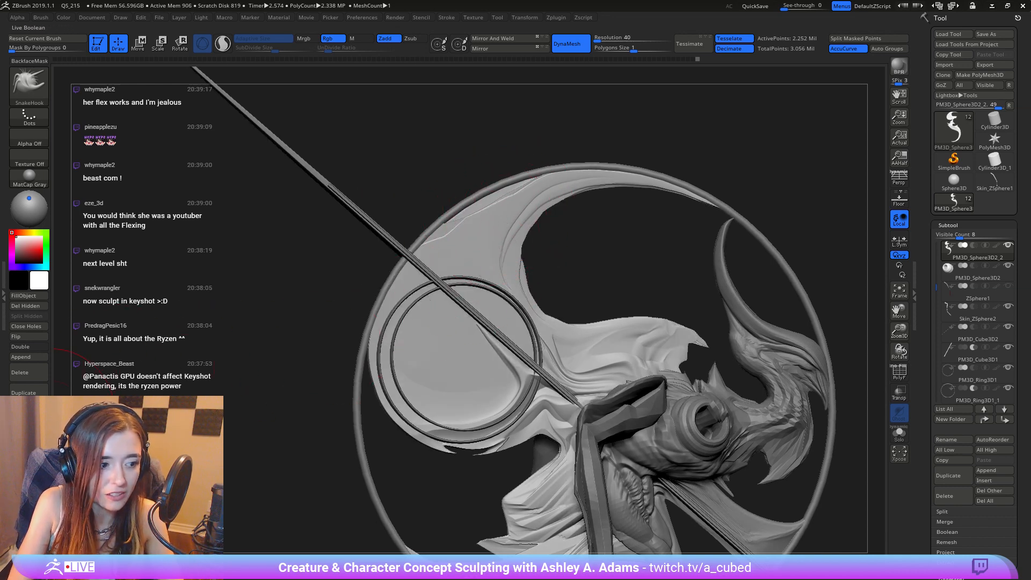
Step: Make the creature's arms the active subtool and smooth the pointed upper arm end beside the head
ctrl+right_drag(569, 374, 561, 318)
mouse_move(561, 318)
alt+right_down()
mouse_move(533, 277)
mouse_move(499, 169)
mouse_move(533, 301)
mouse_move(572, 268)
mouse_move(490, 168)
mouse_move(505, 298)
alt+right_up()
alt+click(534, 251)
right_click(505, 298)
shift+drag(553, 270, 548, 260)
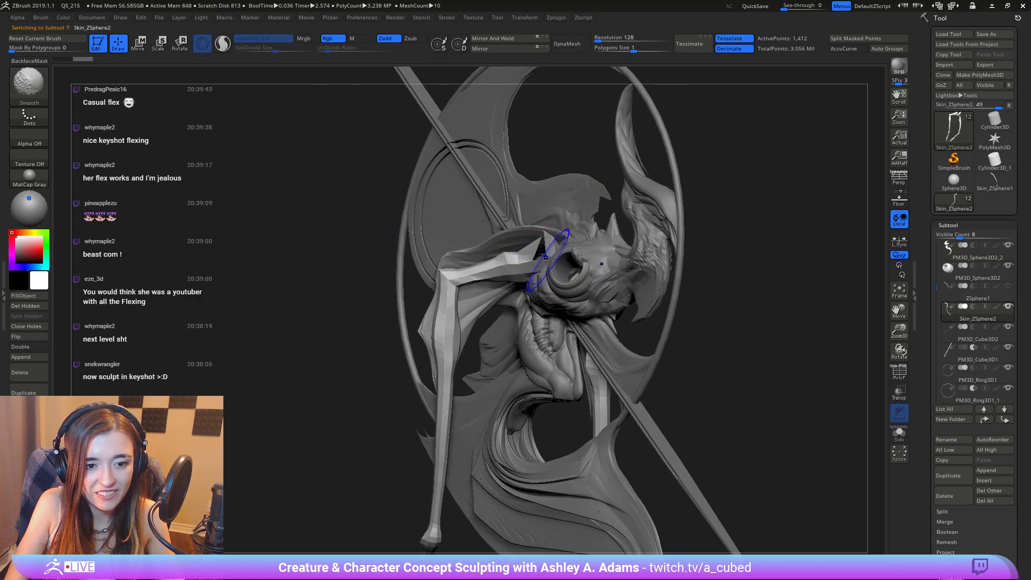
right_drag(548, 260, 510, 304)
right_click(510, 304)
Step: Smooth the upper arm's end further and reshape it slightly with the SnakeHook brush
shift+drag(546, 251, 555, 224)
mouse_move(521, 284)
right_down()
mouse_move(559, 285)
mouse_move(565, 271)
right_up()
drag(554, 223, 557, 228)
ctrl+right_drag(564, 286, 574, 217)
mouse_move(575, 218)
right_down()
mouse_move(652, 271)
mouse_move(580, 285)
right_up()
ctrl+right_drag(580, 285, 582, 343)
mouse_move(542, 280)
right_down()
mouse_move(571, 275)
mouse_move(617, 142)
right_up()
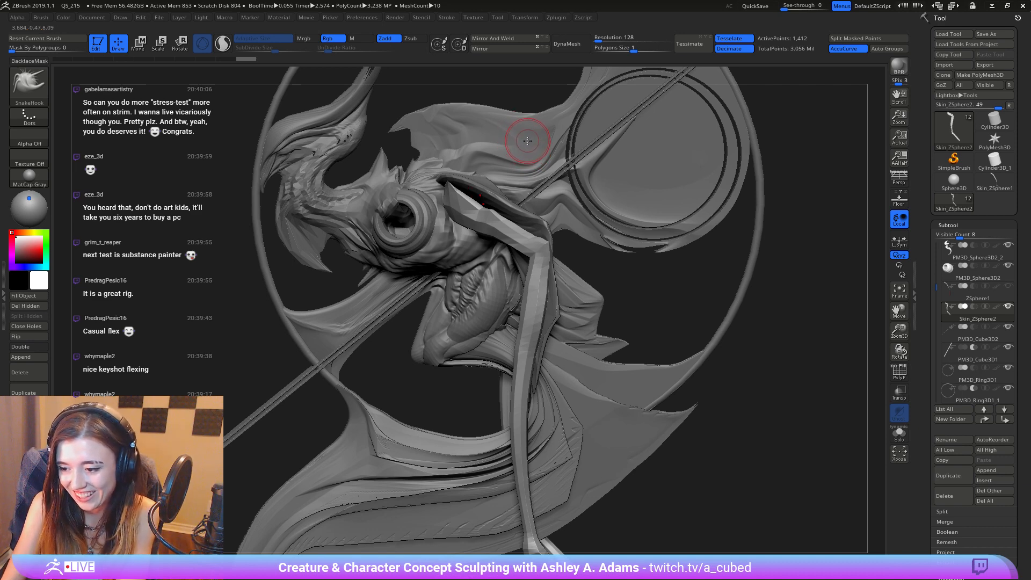
Step: Make the horned head crest the active subtool and smooth the surface near the horn's base
mouse_move(520, 181)
right_down()
mouse_move(437, 157)
mouse_move(564, 320)
right_up()
alt+click(498, 336)
right_drag(498, 336, 543, 322)
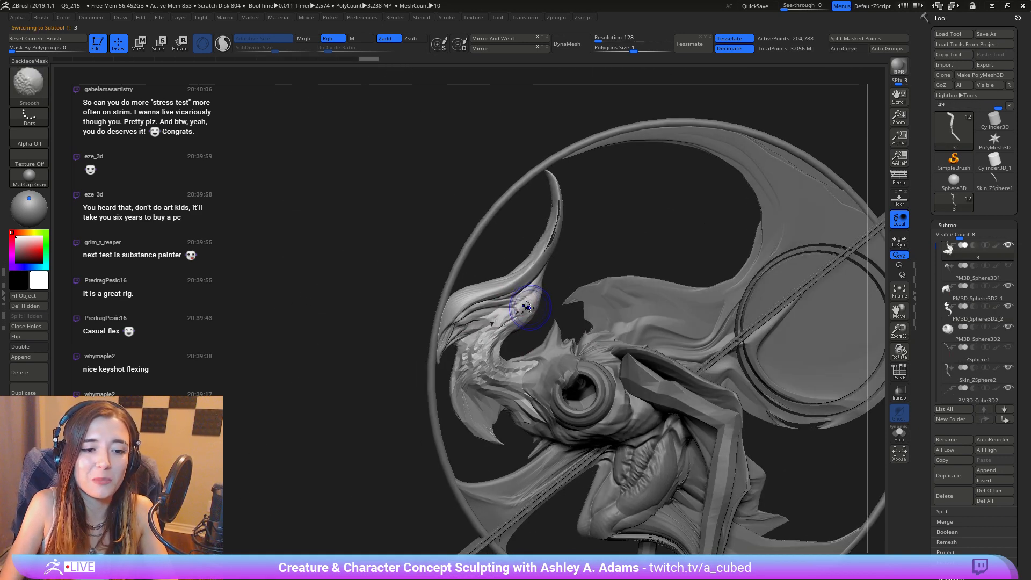
mouse_move(524, 301)
shift+mouse_down()
mouse_move(496, 325)
mouse_move(530, 307)
shift+mouse_up()
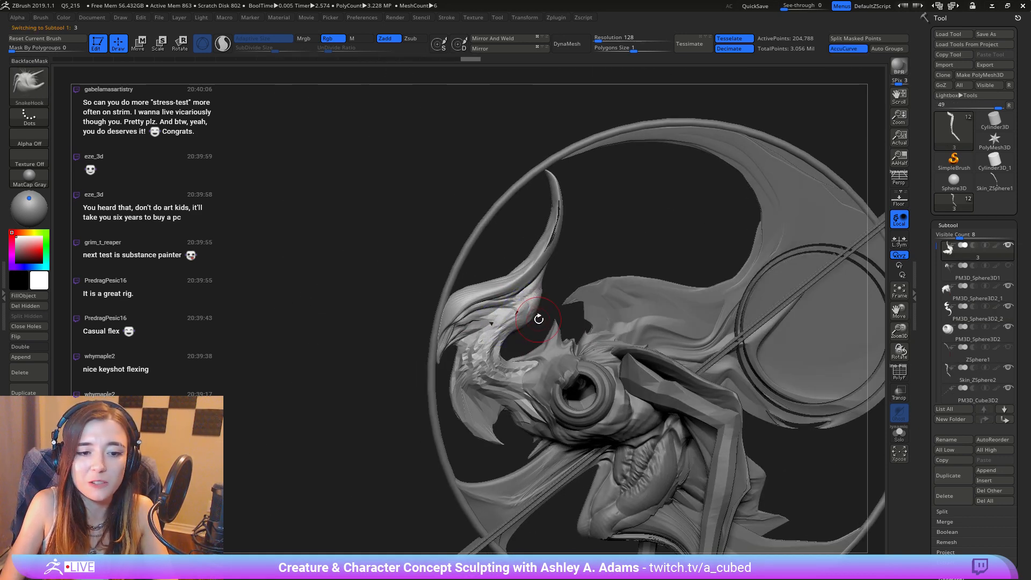
Step: Smooth the head crest lightly and adjust the SnakeHook brush size for reshaping the horn
right_drag(568, 342, 621, 230)
mouse_move(659, 202)
shift+mouse_down()
mouse_move(649, 247)
mouse_move(656, 232)
shift+mouse_up()
mouse_move(656, 232)
ctrl+right_down()
mouse_move(647, 371)
mouse_move(651, 309)
ctrl+right_up()
key(space)
mouse_move(621, 246)
ctrl+right_down()
mouse_move(623, 181)
mouse_move(611, 232)
mouse_move(591, 238)
mouse_move(564, 214)
mouse_move(698, 200)
ctrl+right_up()
right_click(552, 290)
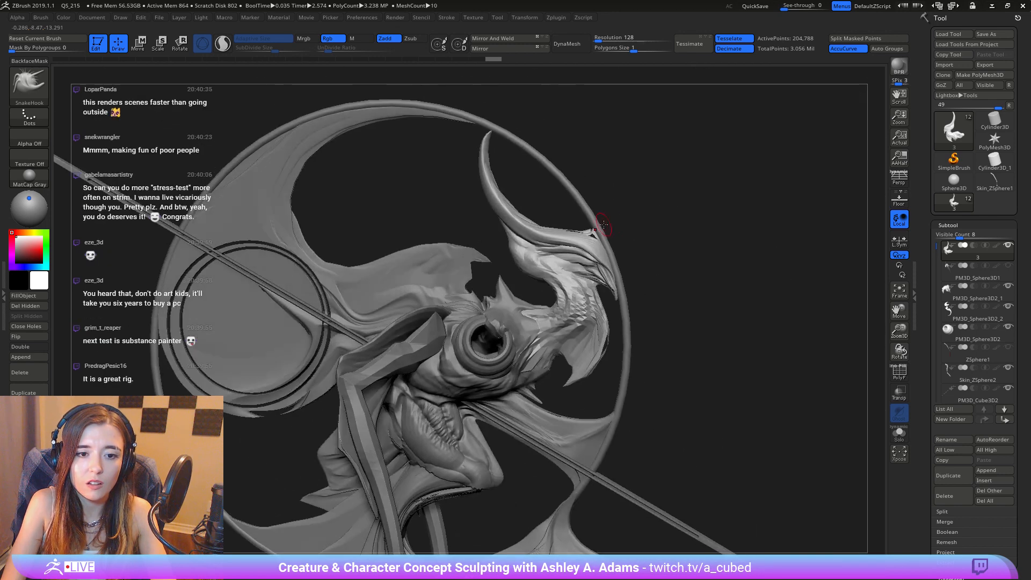
right_drag(633, 287, 630, 300)
right_click(629, 300)
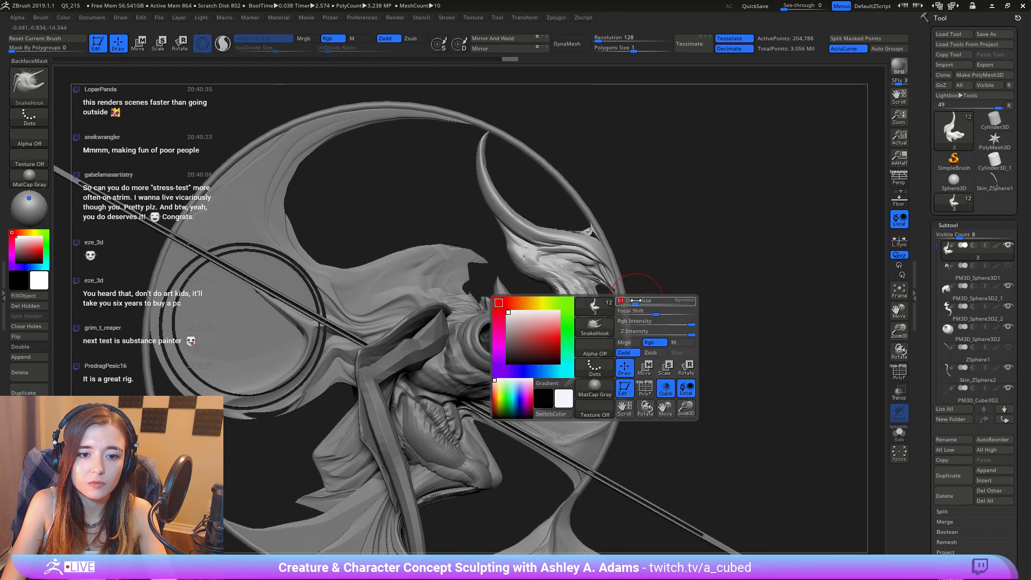
right_click(529, 200)
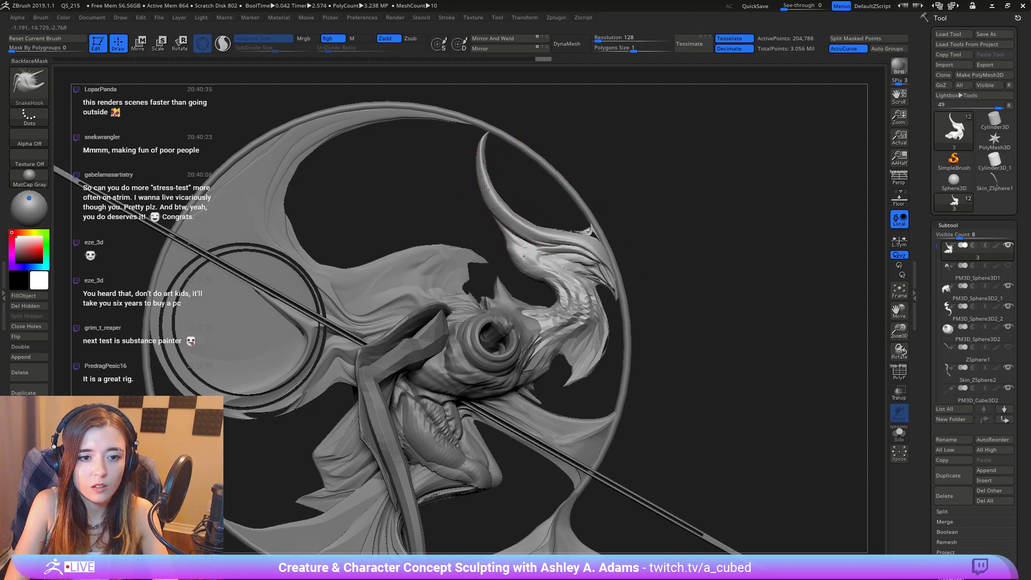
Step: Make the creature's head and body the active subtool and pull at the jaw's edge with the SnakeHook brush
ctrl+right_drag(512, 218, 518, 177)
alt+right_drag(540, 271, 398, 139)
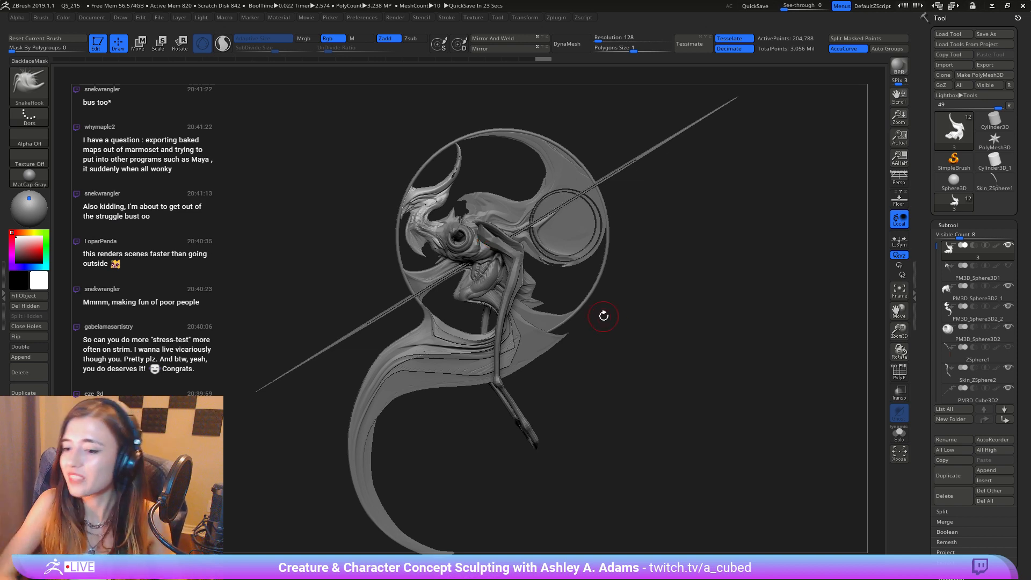
mouse_move(583, 294)
mouse_down()
mouse_move(707, 313)
mouse_move(542, 297)
mouse_up()
ctrl+right_drag(543, 297, 545, 321)
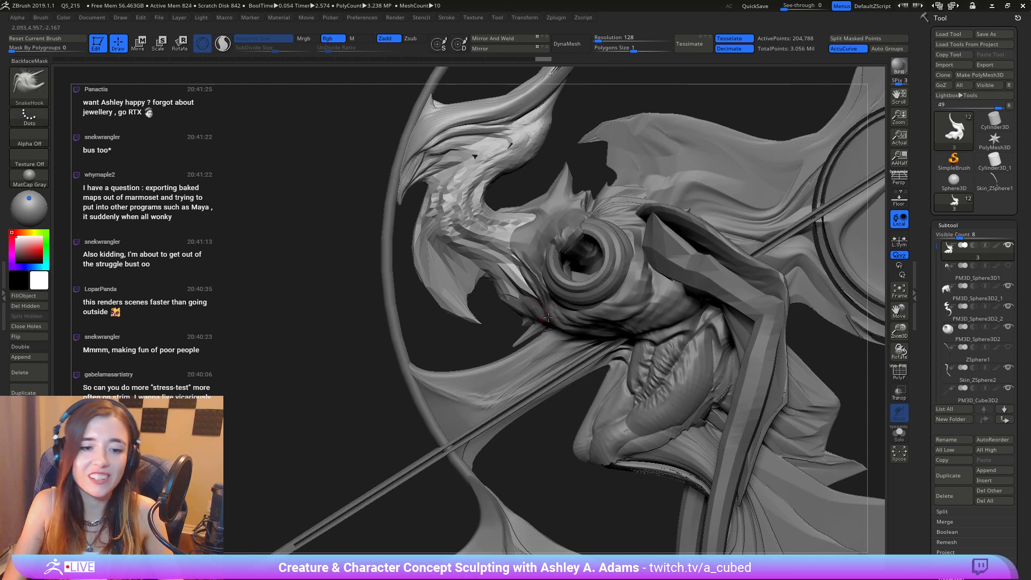
alt+click(545, 321)
right_click(515, 369)
alt+right_drag(498, 293, 537, 261)
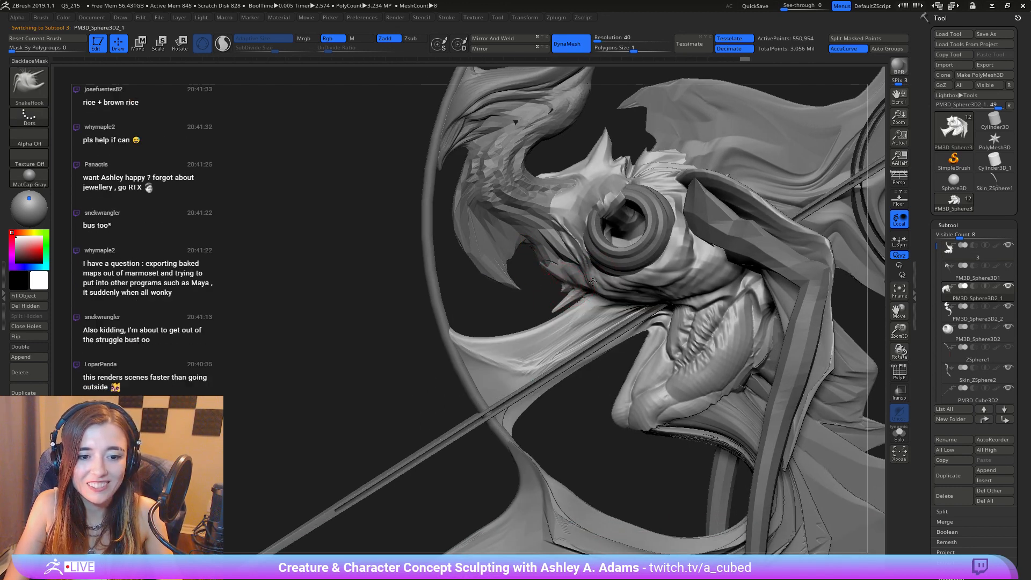
drag(563, 268, 606, 312)
right_click(545, 375)
mouse_move(605, 312)
right_down()
mouse_move(564, 343)
mouse_move(542, 344)
mouse_move(537, 317)
right_up()
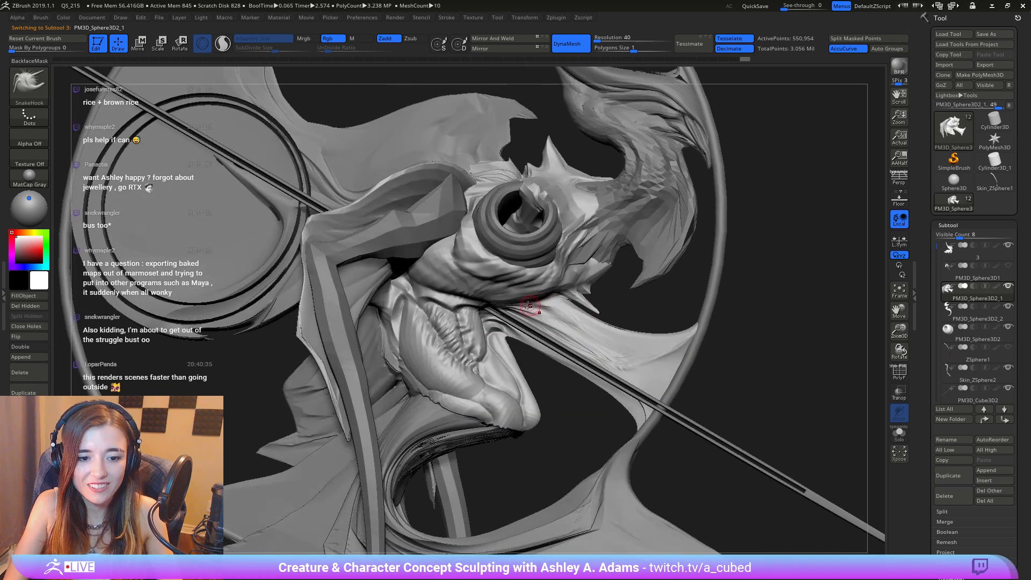
Step: Carve long grooves along the stretched membrane below the jaw with the DamStandard brush
key(b)
key(d)
key(s)
mouse_move(519, 305)
mouse_down()
mouse_move(563, 309)
mouse_move(596, 334)
mouse_up()
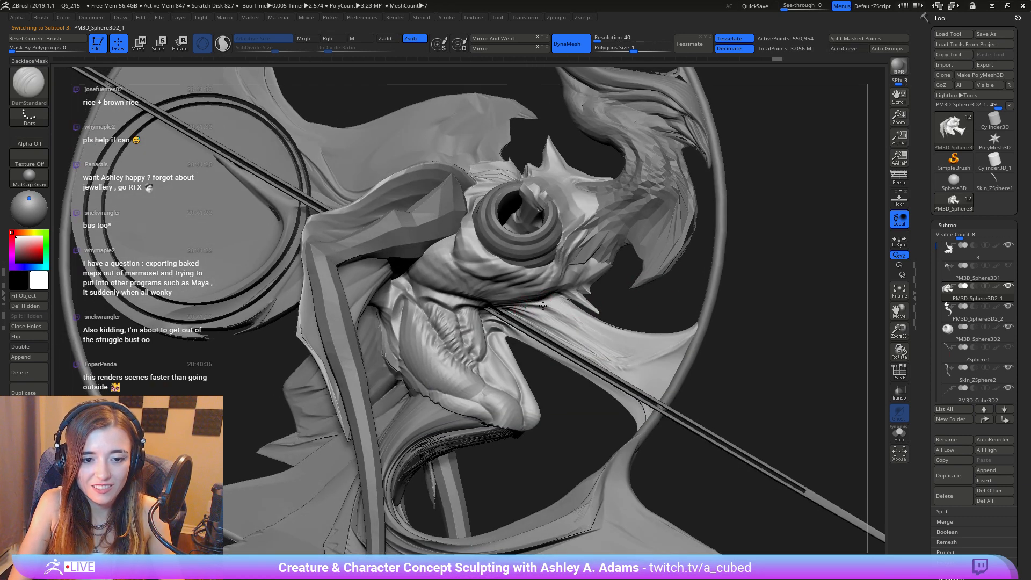
drag(552, 309, 640, 349)
mouse_move(621, 338)
right_down()
mouse_move(651, 345)
mouse_move(634, 351)
right_up()
drag(579, 325, 629, 357)
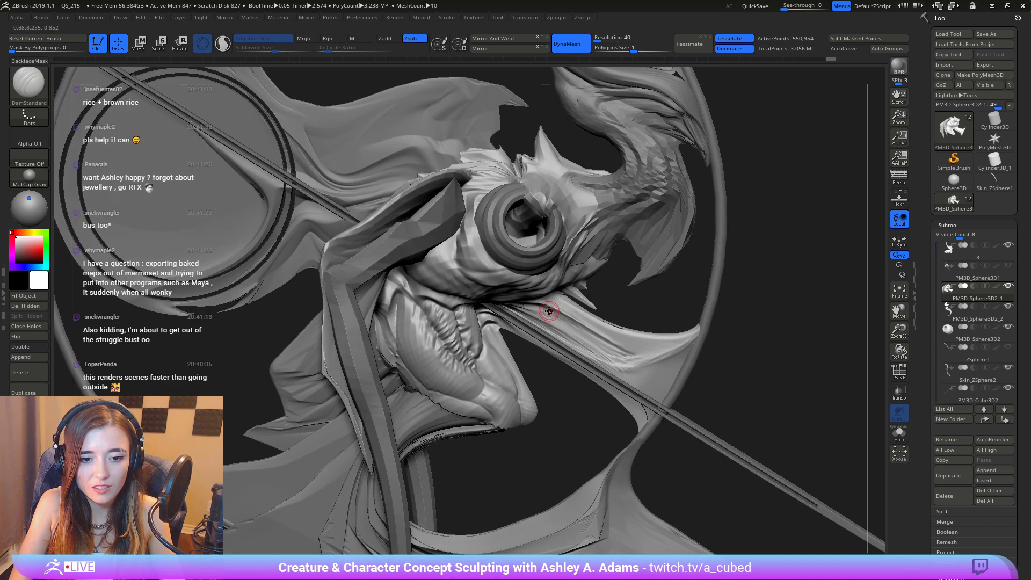
Step: Deepen the membrane's folds with further DamStandard strokes running from the jaw towards the outer ring
drag(553, 308, 644, 356)
mouse_move(579, 334)
mouse_down()
mouse_move(619, 358)
mouse_move(633, 355)
mouse_move(600, 353)
mouse_up()
drag(527, 307, 615, 357)
right_drag(616, 354, 620, 340)
drag(561, 322, 607, 349)
right_drag(583, 344, 558, 334)
drag(548, 314, 617, 349)
right_drag(611, 331, 557, 317)
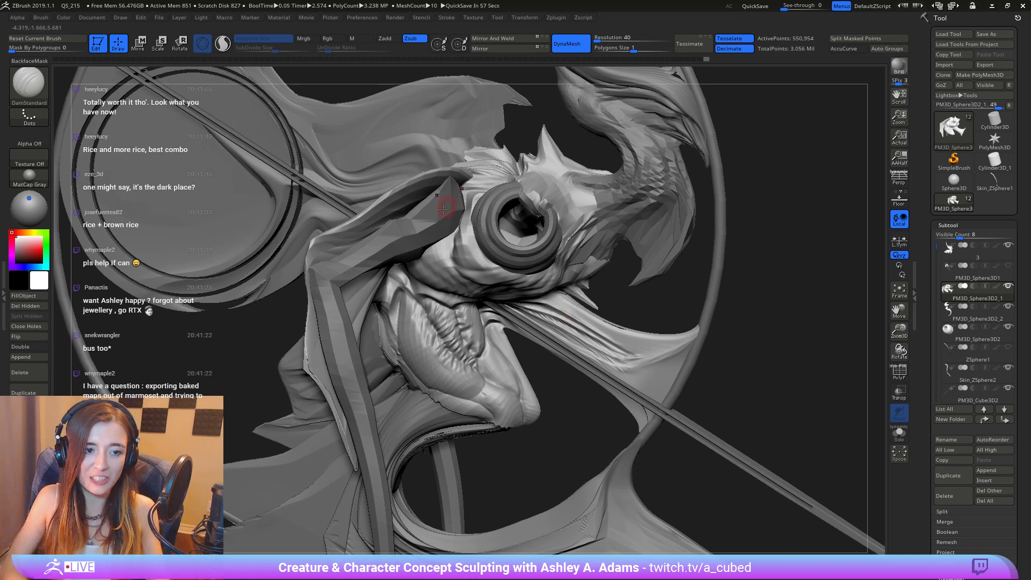
right_drag(557, 170, 550, 204)
key(space)
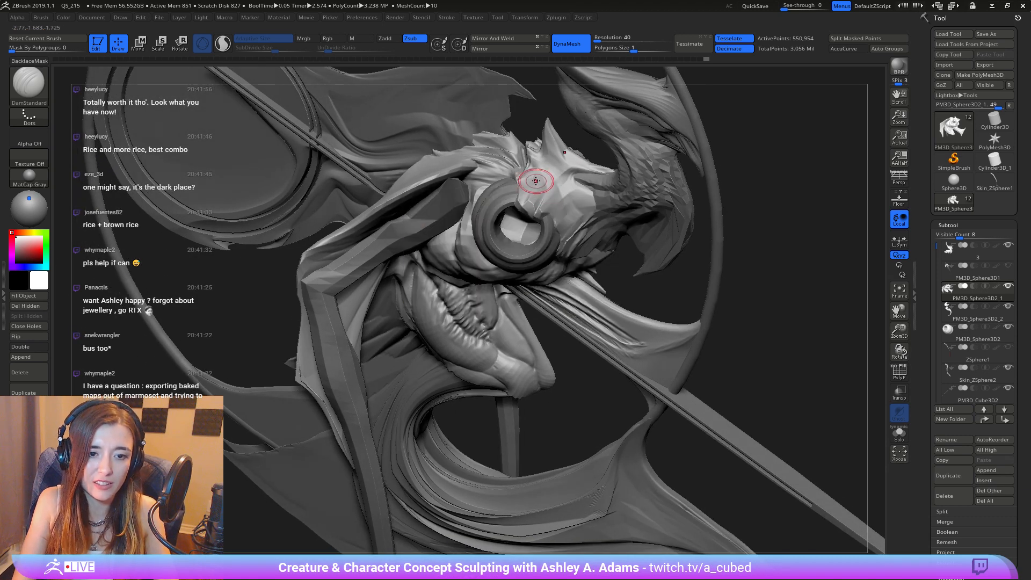
key(b)
key(c)
key(b)
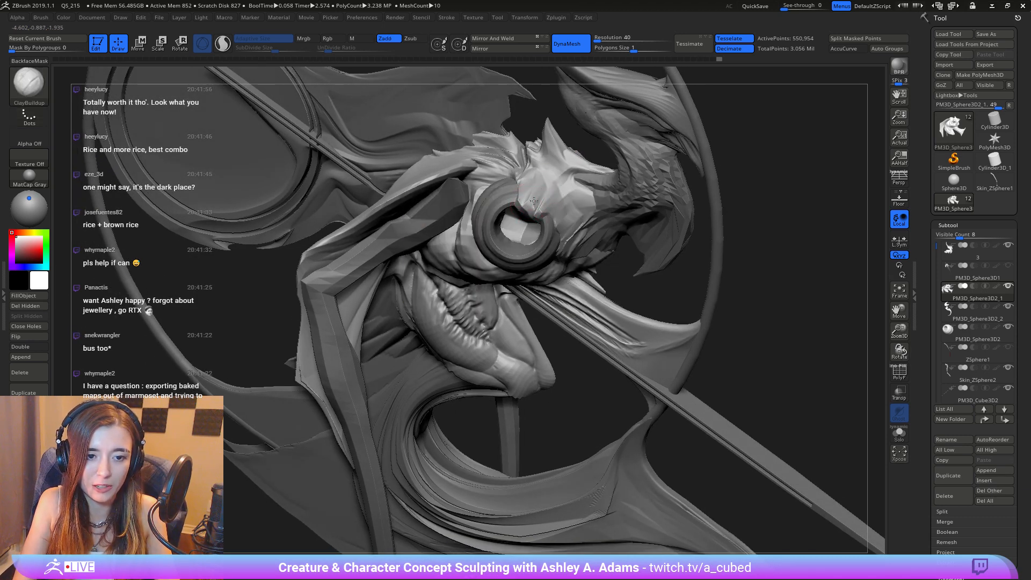
right_drag(518, 202, 544, 181)
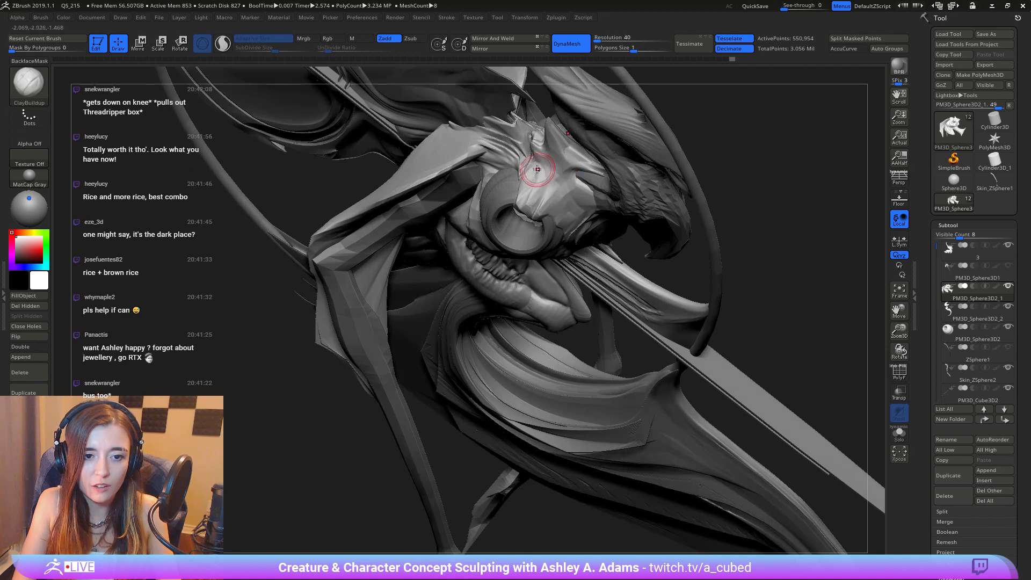
Step: Carve creases into the brow above the round eye socket with the DamStandard brush
key(b)
key(d)
key(s)
mouse_move(545, 181)
mouse_down()
mouse_move(542, 168)
mouse_move(548, 175)
mouse_up()
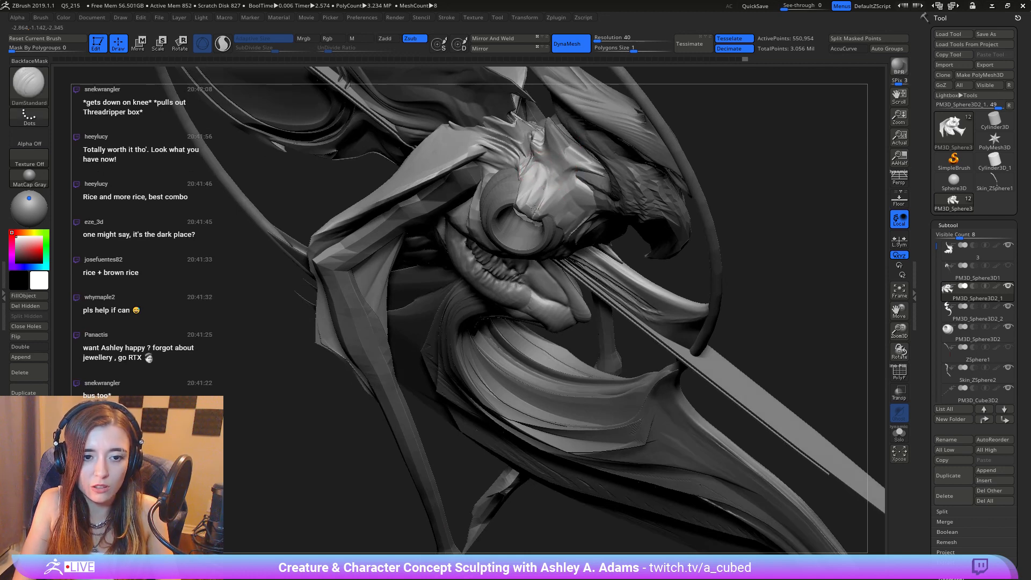
drag(535, 209, 537, 166)
right_drag(519, 210, 509, 220)
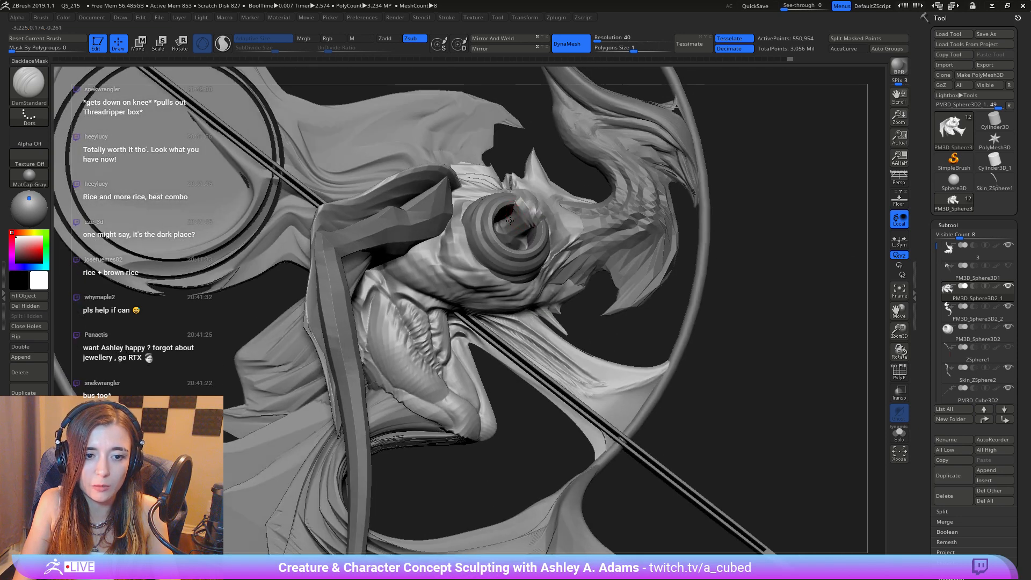
drag(526, 197, 524, 209)
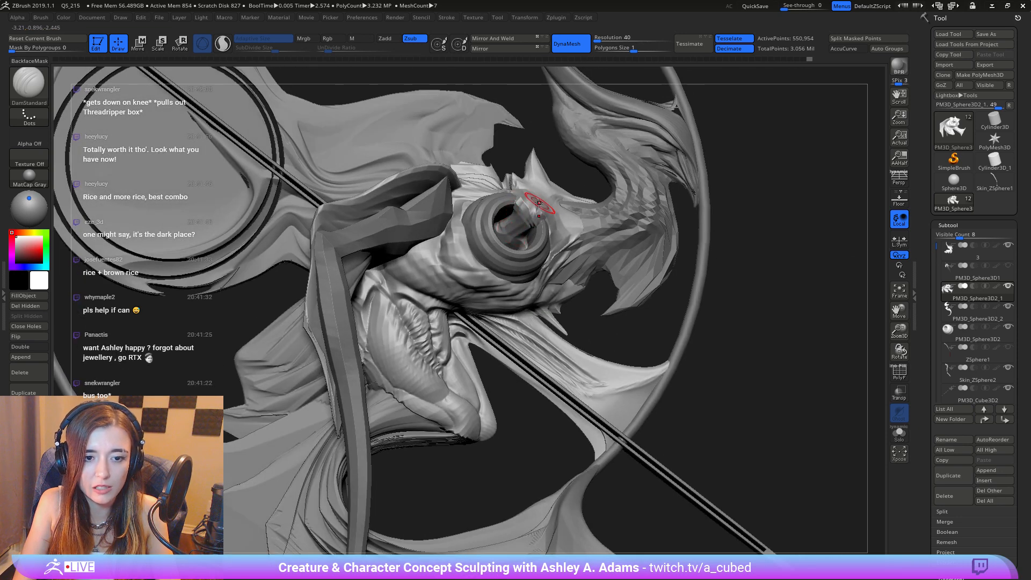
Step: Add short DamStandard creases across the face between the eye socket and the snout
right_drag(539, 203, 570, 211)
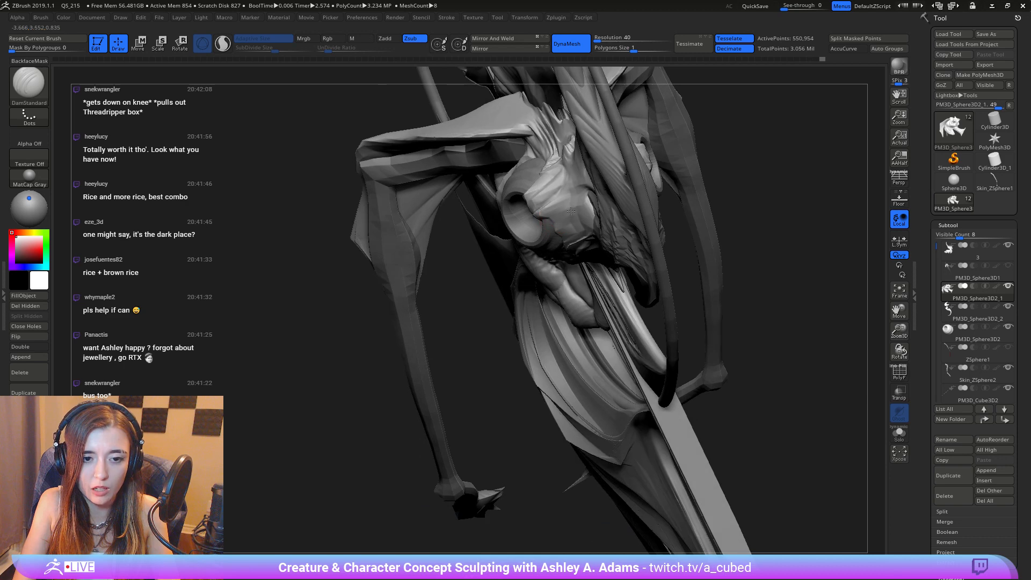
drag(564, 173, 575, 194)
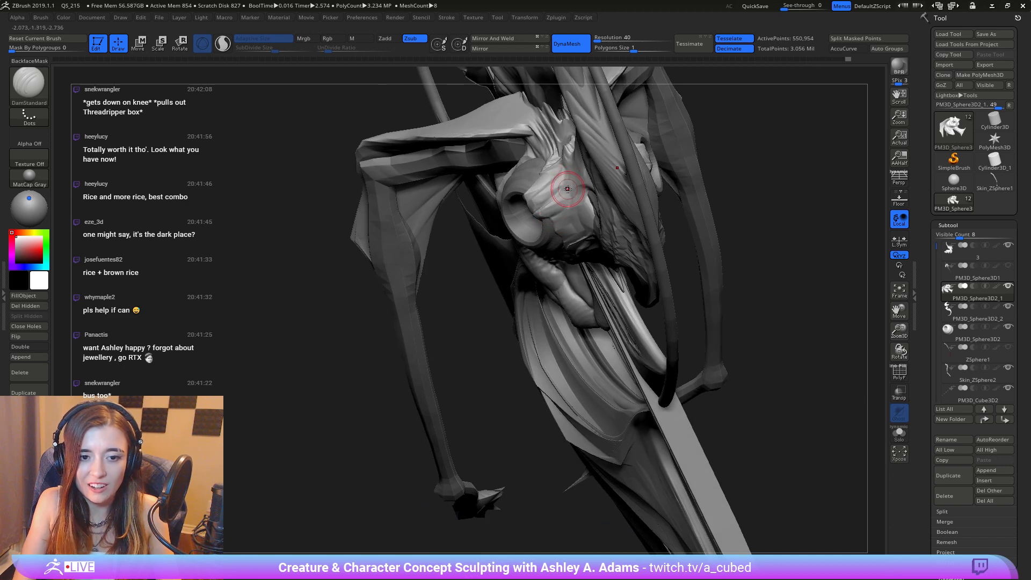
right_drag(524, 195, 560, 179)
drag(568, 183, 575, 205)
drag(569, 191, 575, 207)
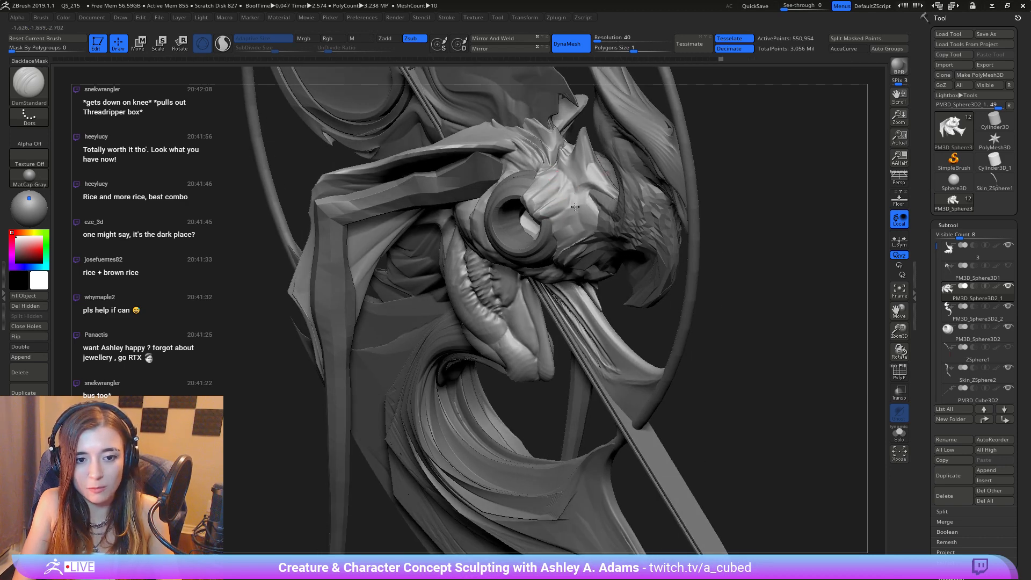
right_drag(557, 182, 552, 207)
mouse_move(544, 217)
mouse_down()
mouse_move(552, 224)
mouse_move(574, 205)
mouse_up()
drag(570, 196, 574, 207)
drag(573, 203, 568, 209)
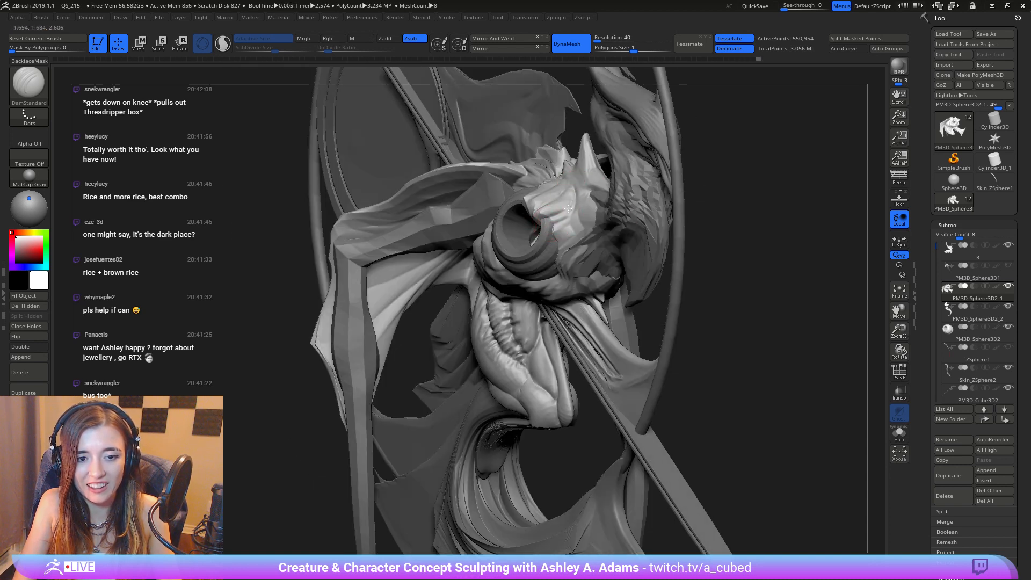
Step: Carve creases around the small round bulge in front of the eye socket with DamStandard
right_drag(560, 222, 553, 245)
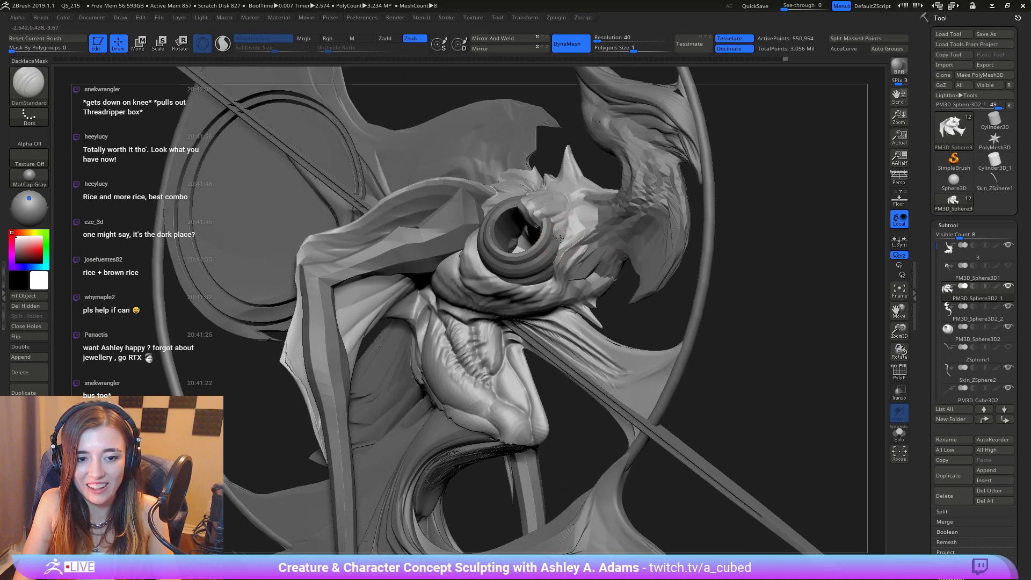
right_drag(563, 217, 559, 242)
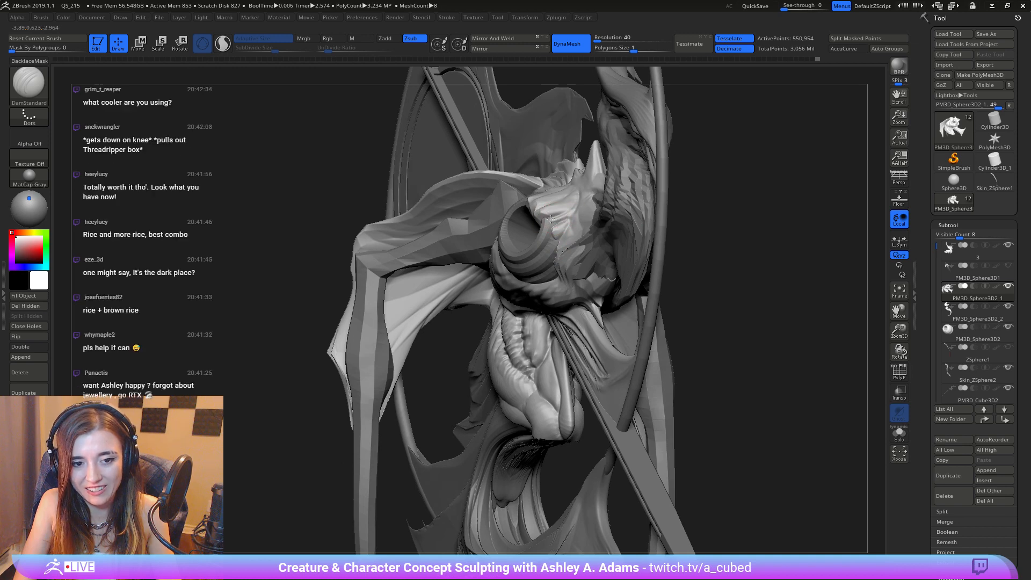
right_drag(568, 210, 574, 204)
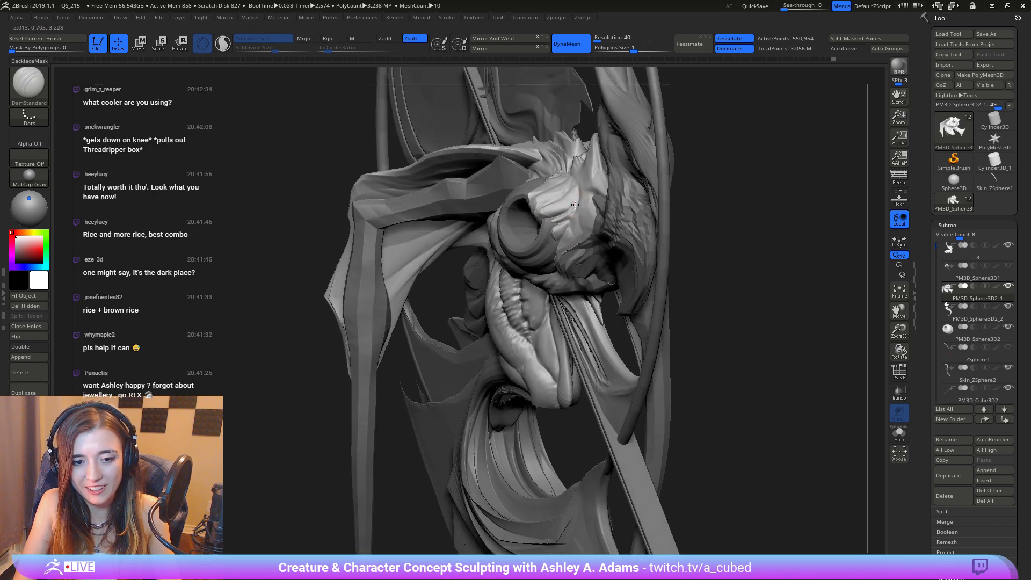
right_drag(576, 254, 569, 215)
right_drag(569, 215, 456, 231)
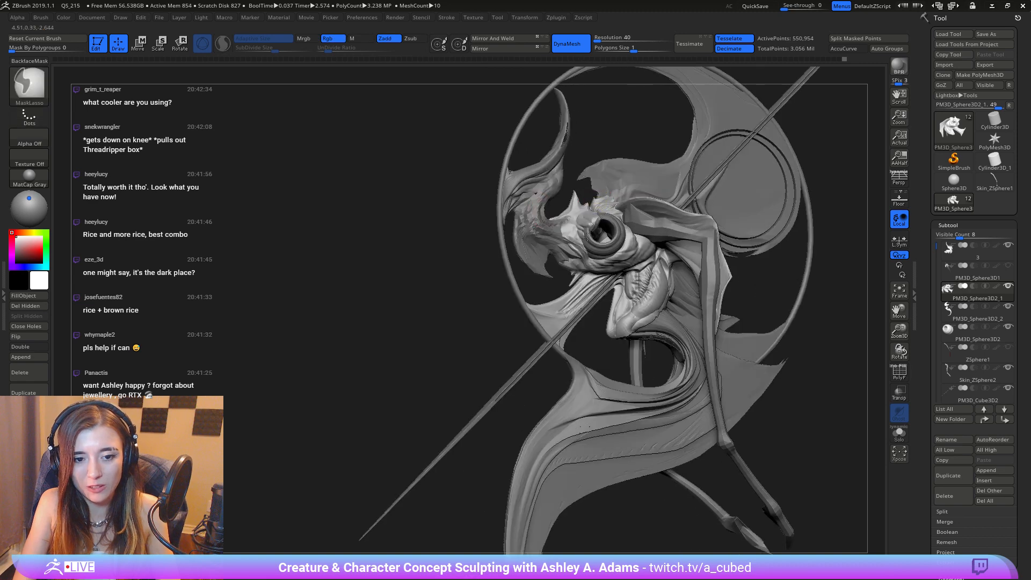
mouse_move(537, 204)
ctrl+right_down()
mouse_move(563, 237)
mouse_move(541, 211)
ctrl+right_up()
key(space)
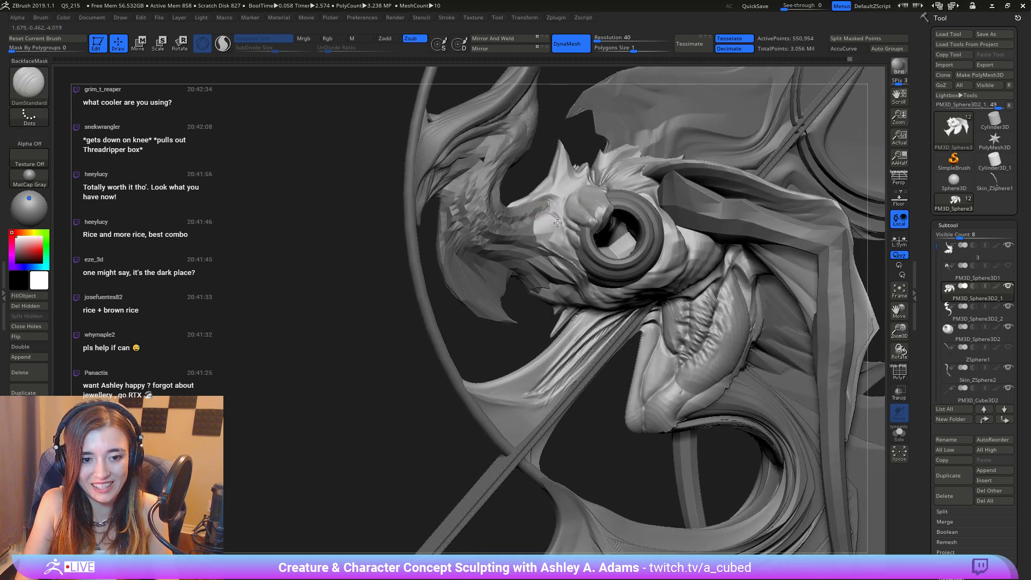
drag(557, 223, 555, 234)
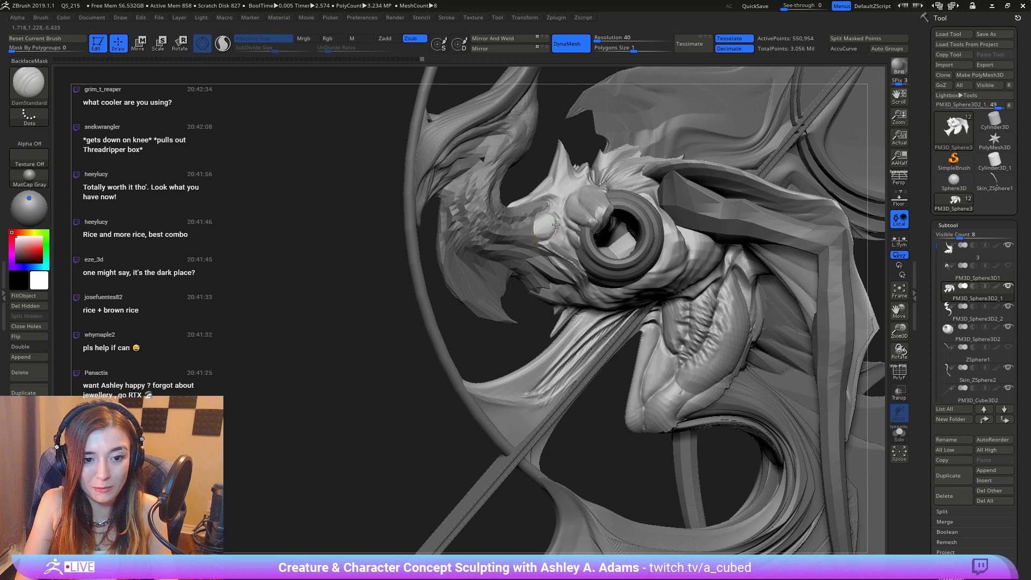
mouse_move(547, 215)
right_down()
mouse_move(562, 219)
mouse_move(532, 203)
mouse_move(565, 239)
right_up()
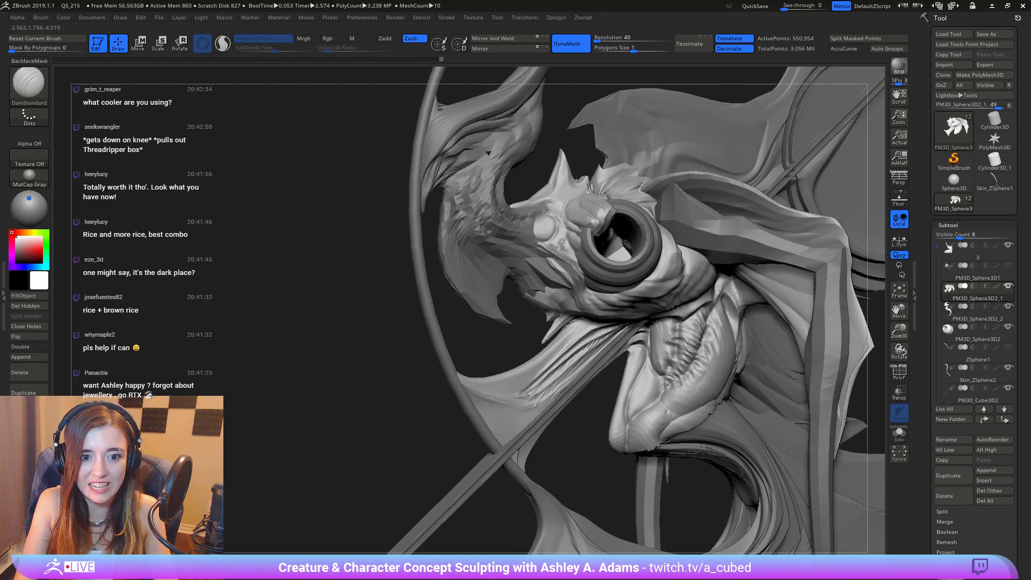
drag(576, 260, 582, 275)
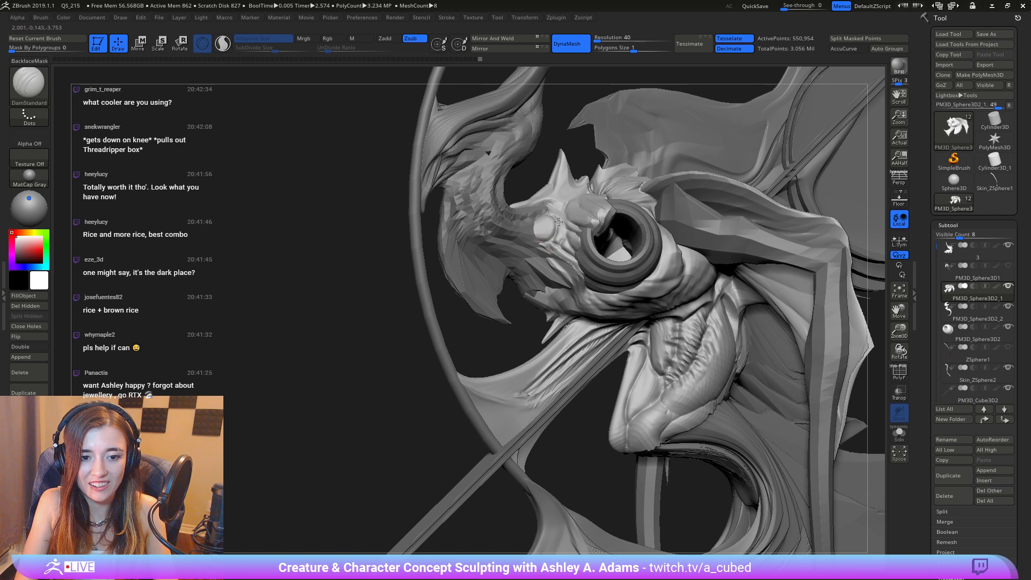
drag(558, 222, 566, 241)
Step: Swell the folds between the small bulge and the eye socket with the Inflat brush
mouse_move(549, 213)
ctrl+right_down()
mouse_move(542, 161)
mouse_move(483, 166)
mouse_move(494, 174)
mouse_move(484, 215)
ctrl+right_up()
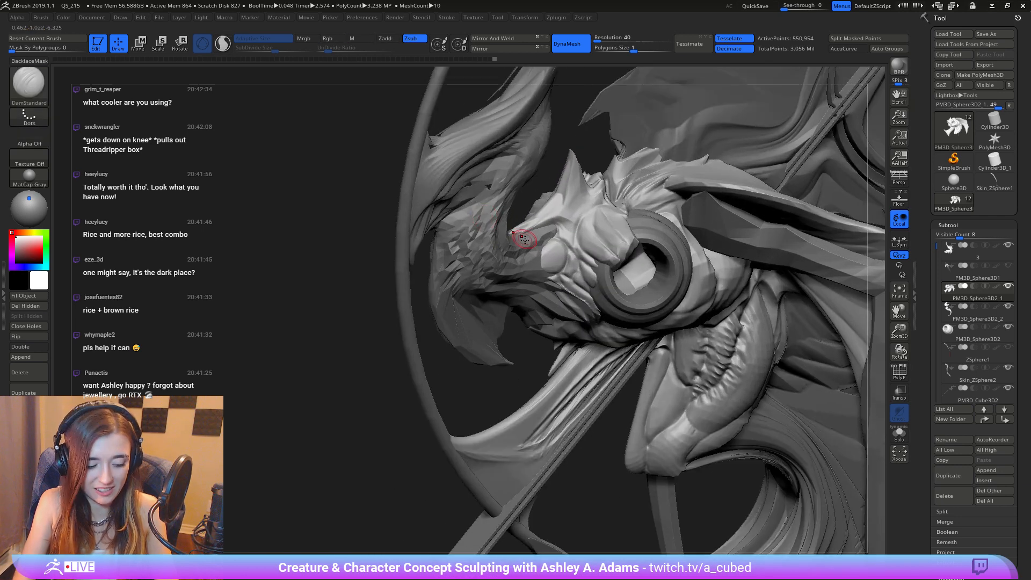
key(b)
key(i)
key(n)
key(space)
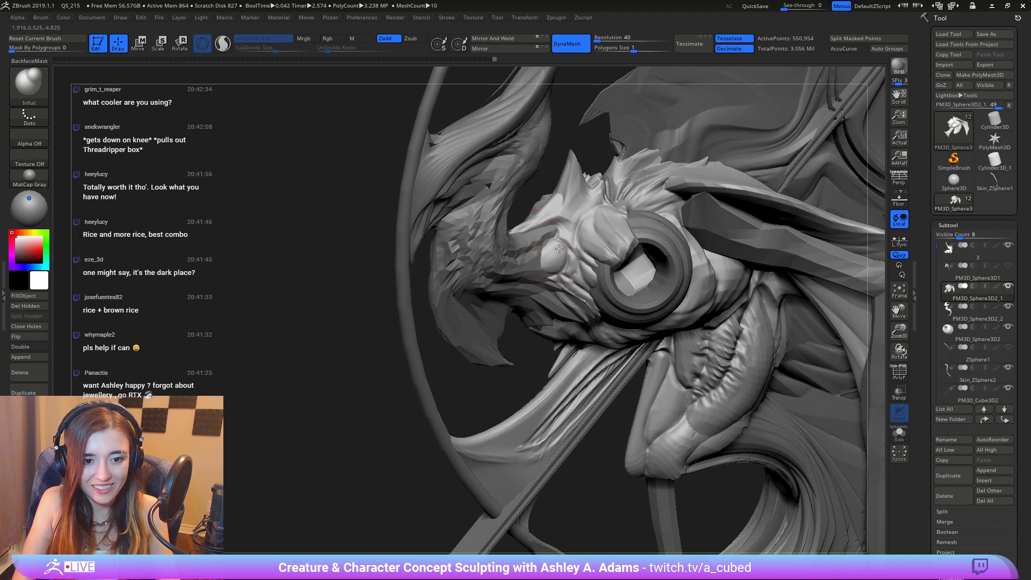
drag(562, 251, 576, 268)
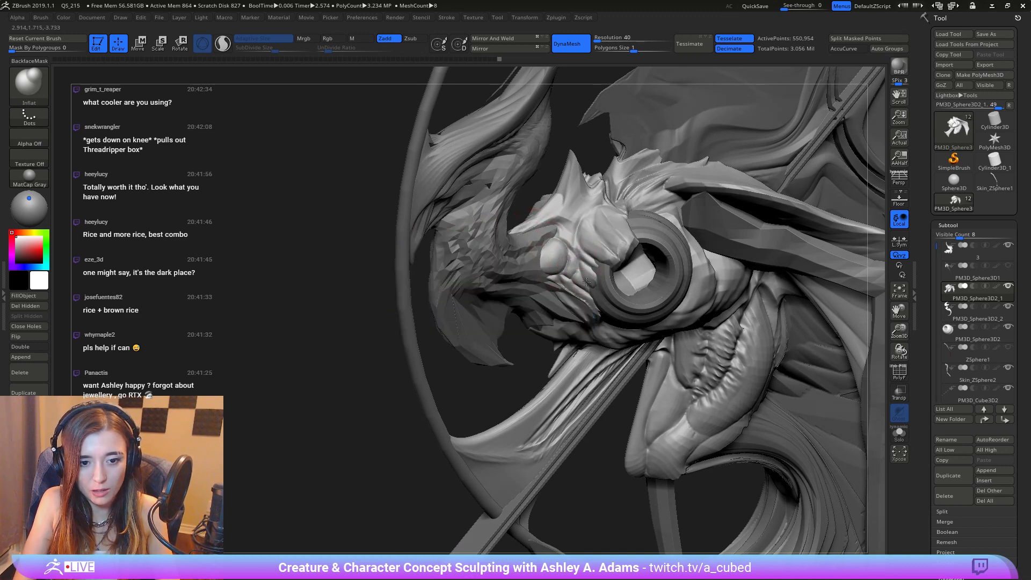
key(space)
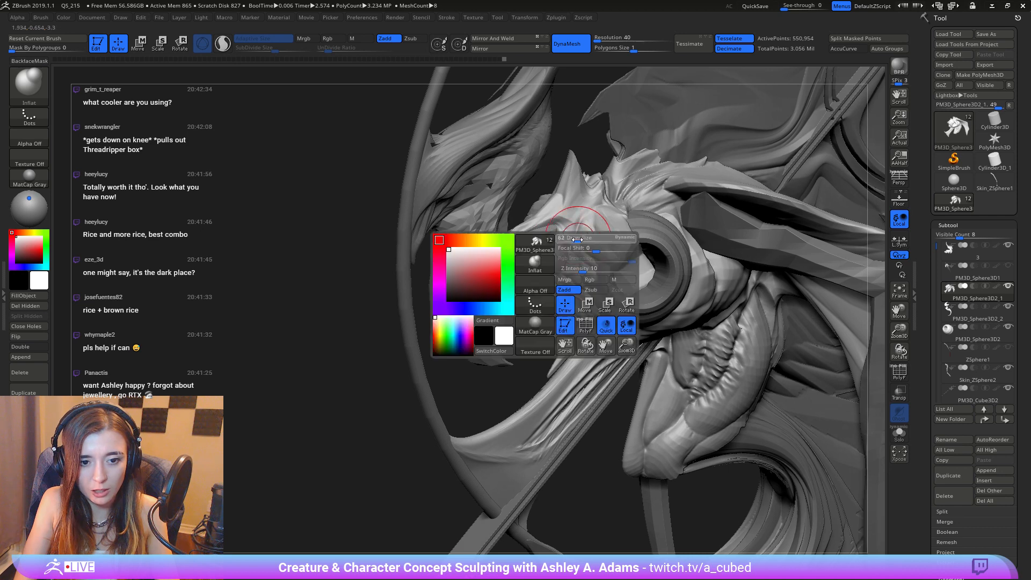
Step: Carve creases along the brow ridge above the small round bulge with the DamStandard brush
key(b)
key(d)
key(s)
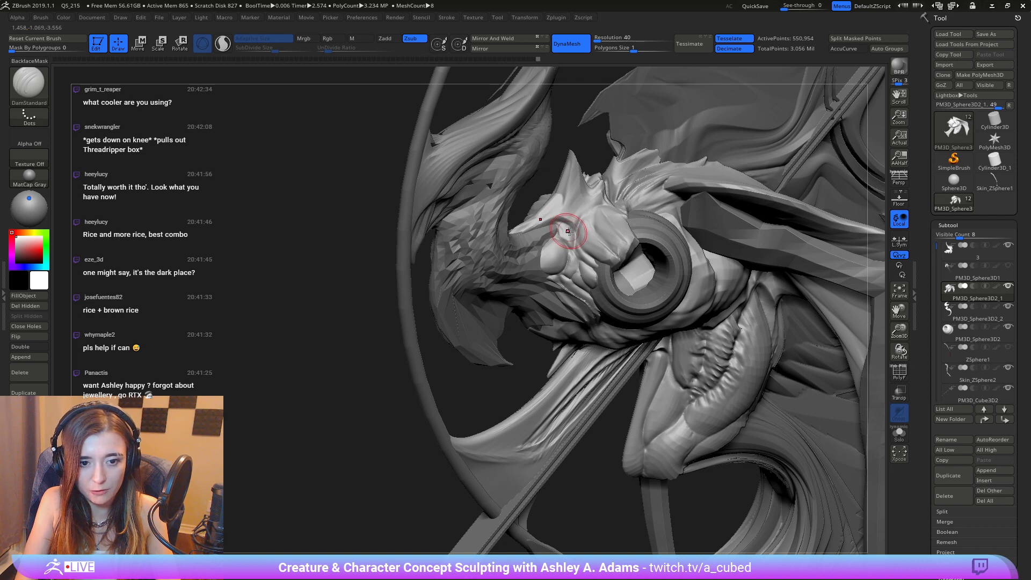
right_drag(572, 234, 532, 231)
mouse_move(529, 229)
mouse_down()
mouse_move(568, 221)
mouse_move(578, 239)
mouse_up()
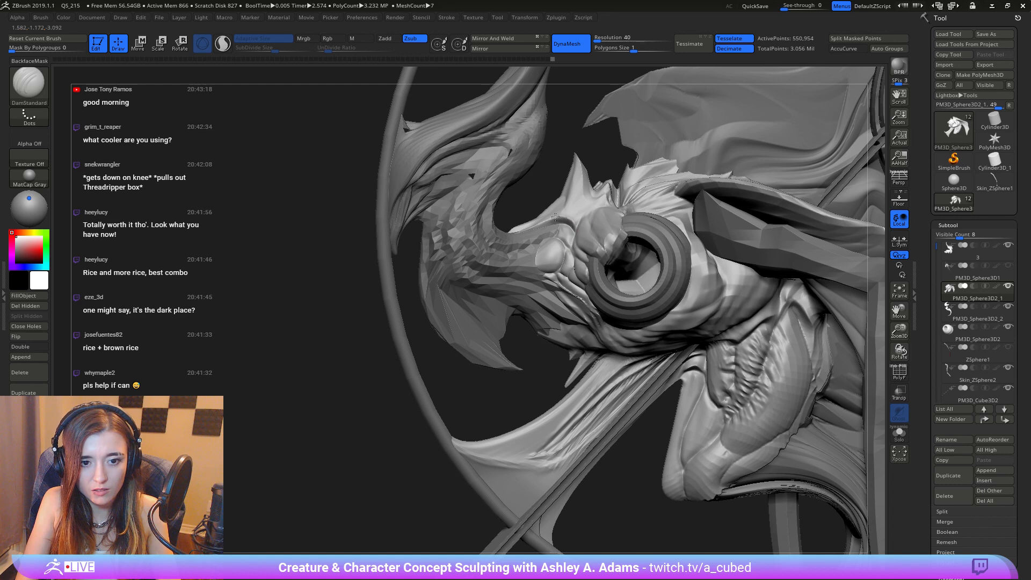
right_drag(522, 235, 537, 230)
mouse_move(522, 234)
mouse_down()
mouse_move(570, 222)
mouse_move(539, 216)
mouse_move(559, 193)
mouse_up()
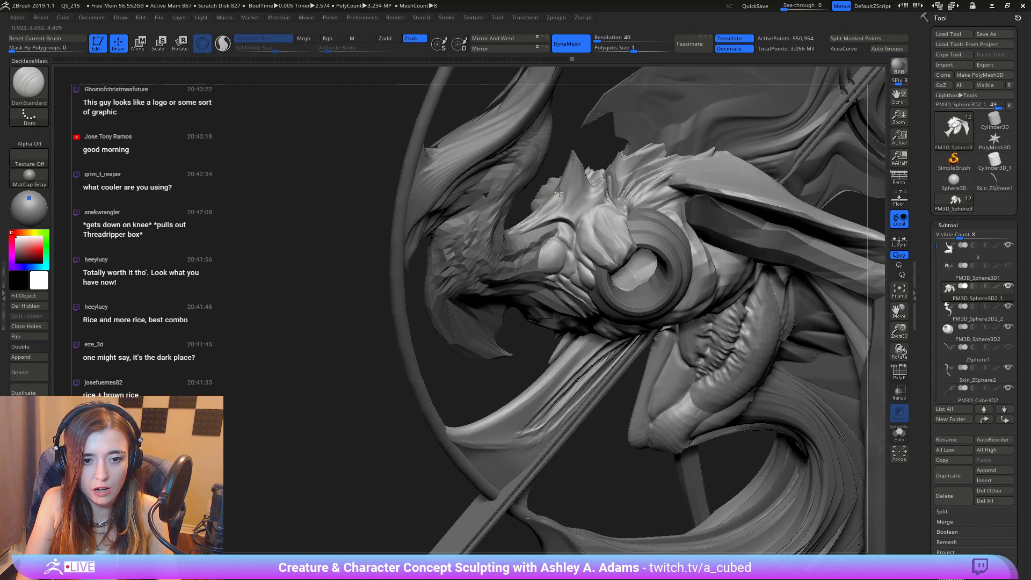
Step: Deepen the DamStandard creases around the base of the pointed brow spike
right_drag(565, 200, 565, 196)
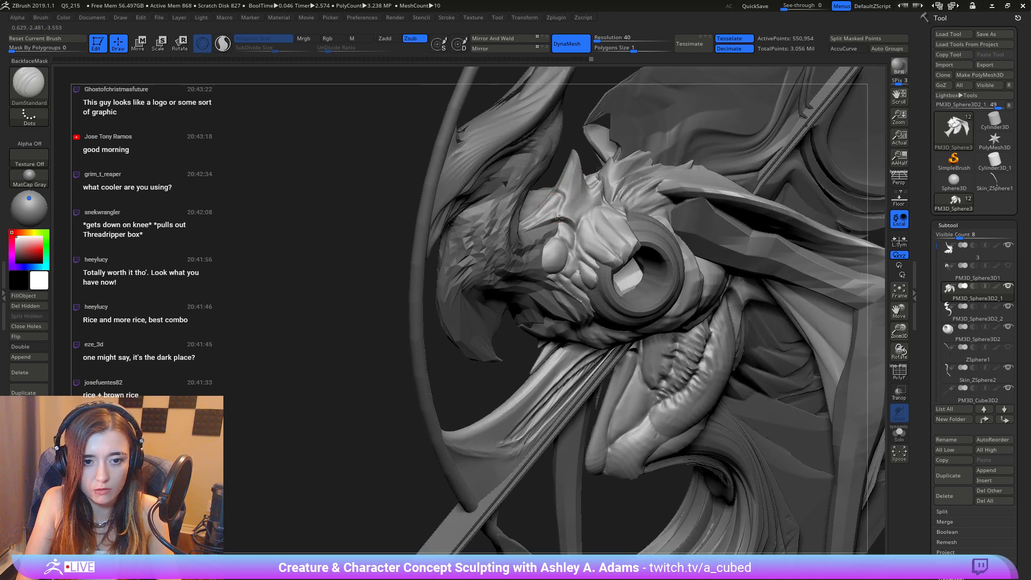
right_drag(554, 226, 558, 216)
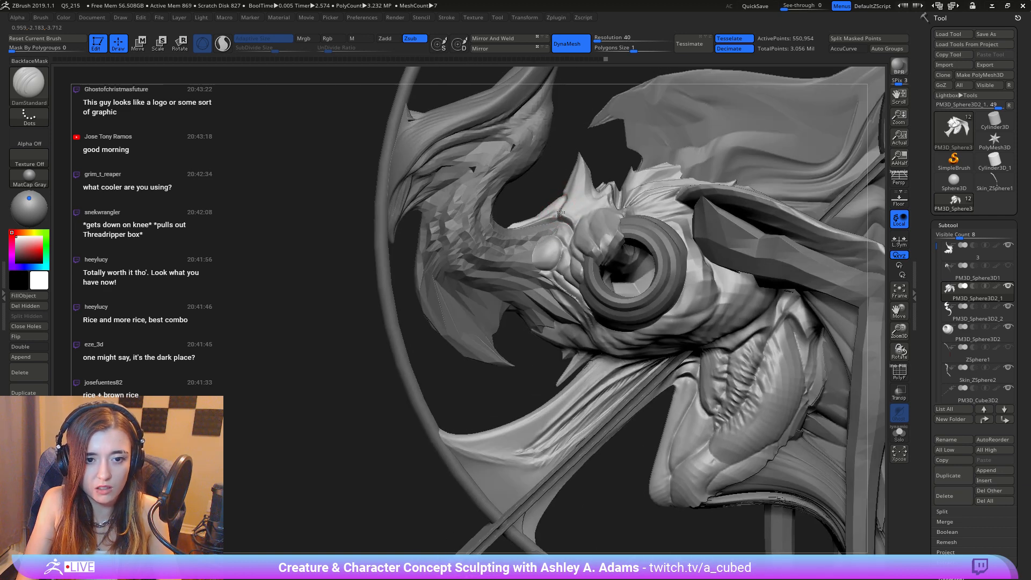
right_drag(574, 226, 559, 207)
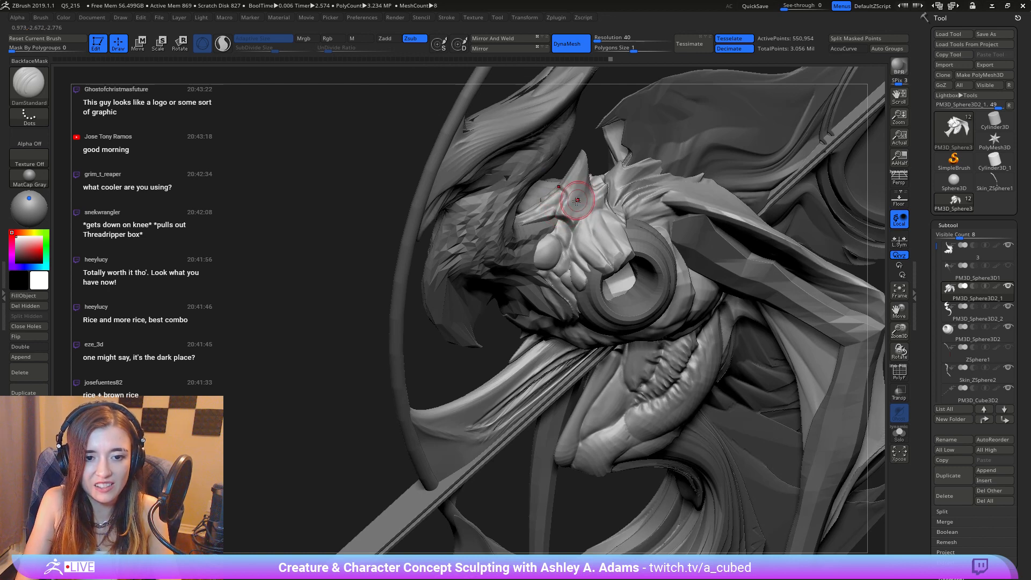
right_drag(580, 199, 599, 188)
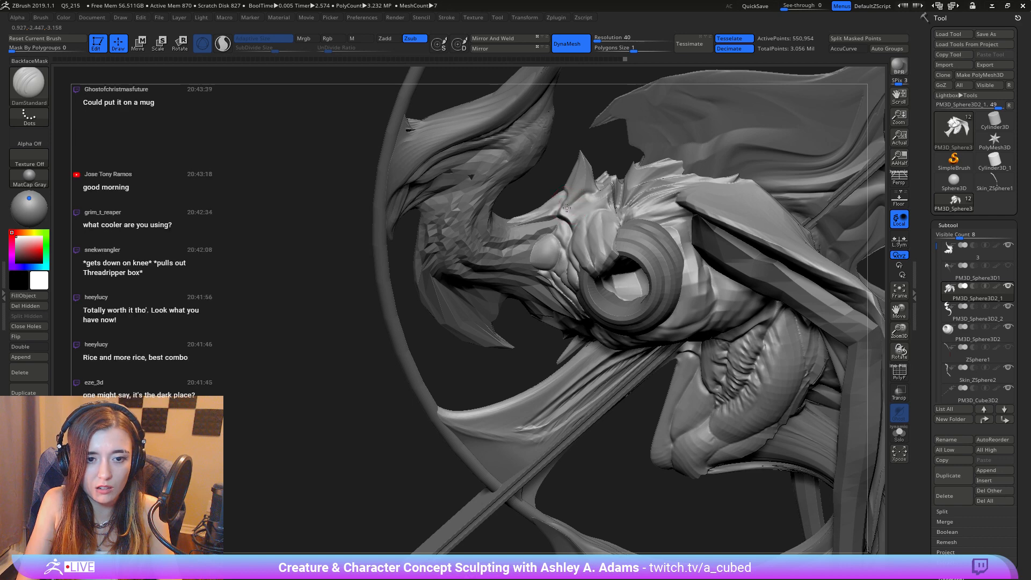
drag(597, 190, 566, 204)
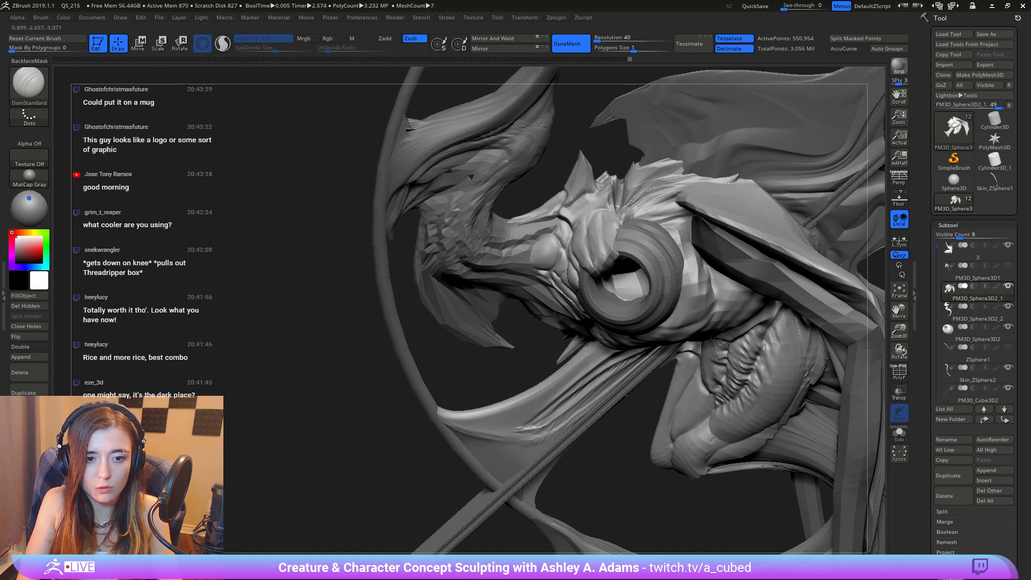
mouse_move(593, 189)
right_down()
mouse_move(560, 177)
mouse_move(573, 176)
mouse_move(583, 218)
mouse_move(603, 201)
right_up()
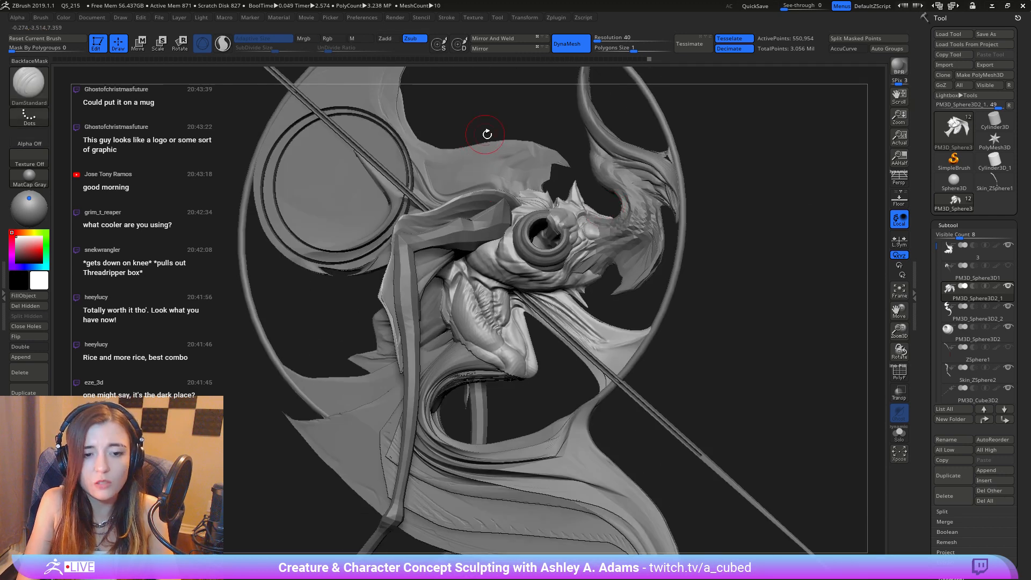
Step: Carve grooves between the spikes of the head crest with the DamStandard brush
mouse_move(488, 133)
right_down()
mouse_move(478, 158)
mouse_move(584, 200)
mouse_move(632, 232)
mouse_move(576, 186)
right_up()
key(b)
key(s)
key(h)
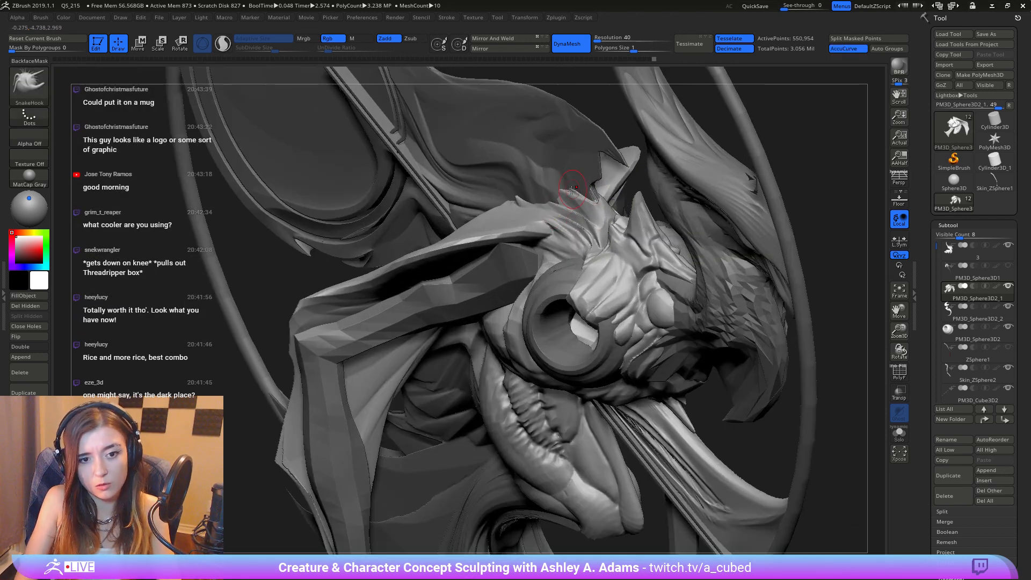
key(b)
key(d)
key(s)
key(space)
drag(577, 193, 572, 195)
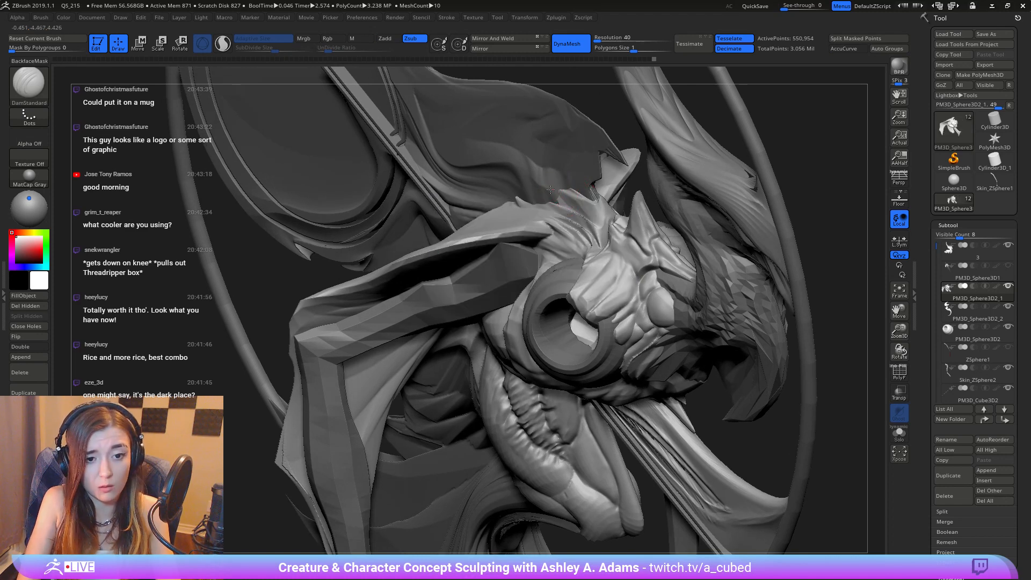
right_drag(567, 195, 571, 193)
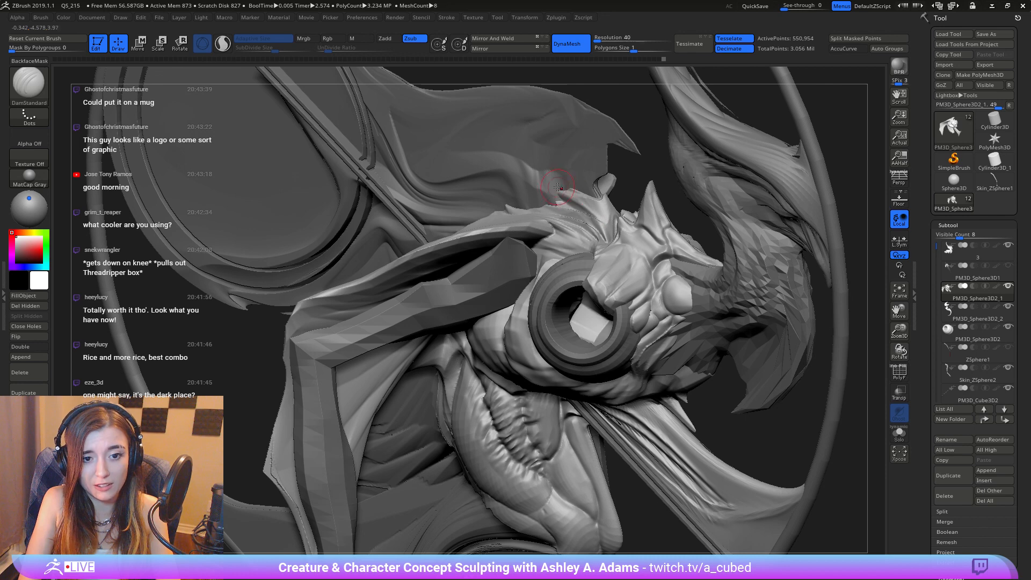
mouse_move(599, 212)
mouse_down()
mouse_move(578, 192)
mouse_move(594, 209)
mouse_up()
Step: Check the whole creature's silhouette and refine the DamStandard creases in the folds between the crest and the eye socket
mouse_move(618, 244)
ctrl+right_down()
mouse_move(613, 174)
mouse_move(540, 191)
ctrl+right_up()
mouse_move(580, 241)
ctrl+right_down()
mouse_move(644, 184)
mouse_move(533, 186)
ctrl+right_up()
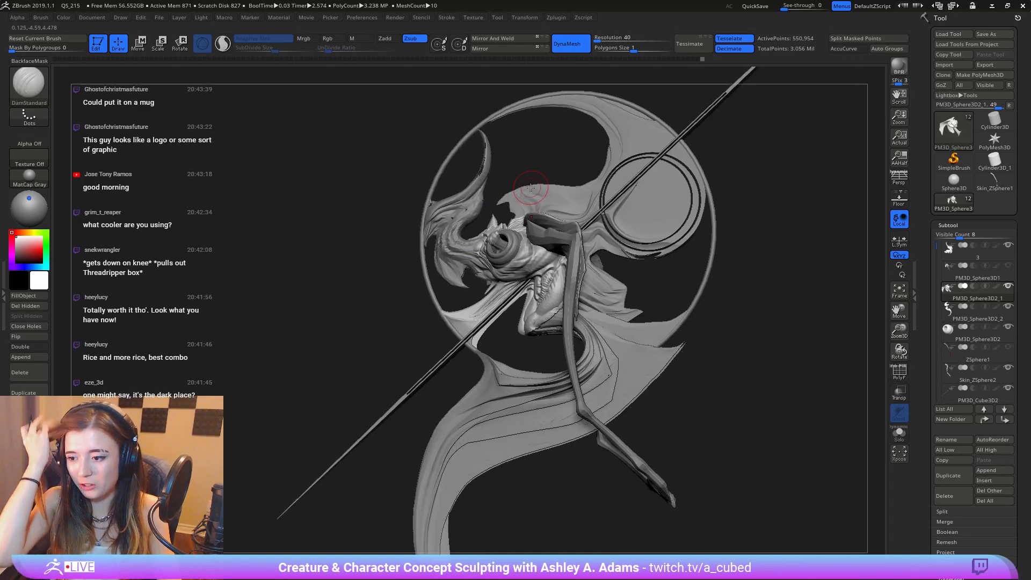
right_drag(530, 187, 636, 266)
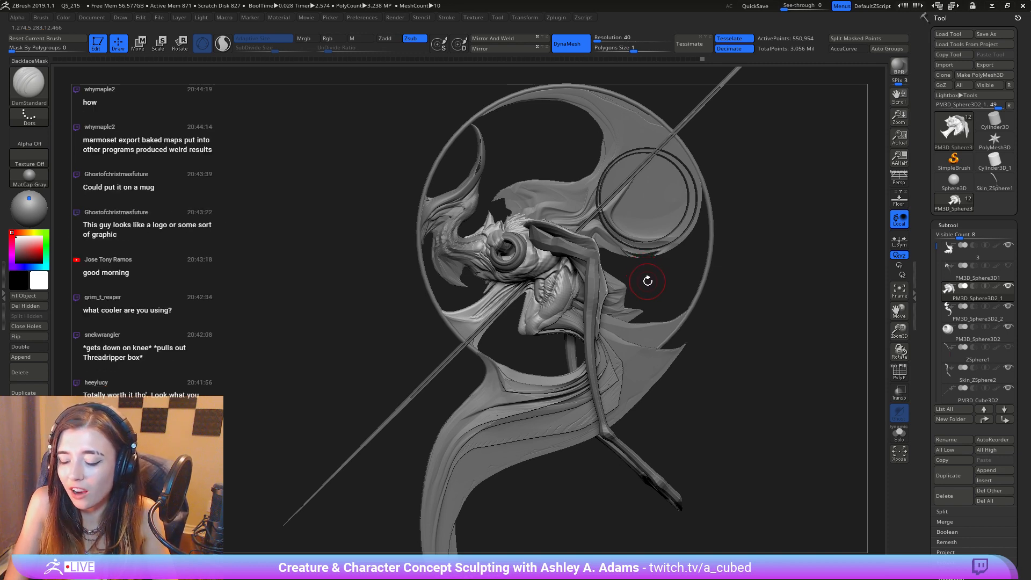
mouse_move(645, 287)
mouse_down()
mouse_move(670, 292)
mouse_move(646, 290)
mouse_up()
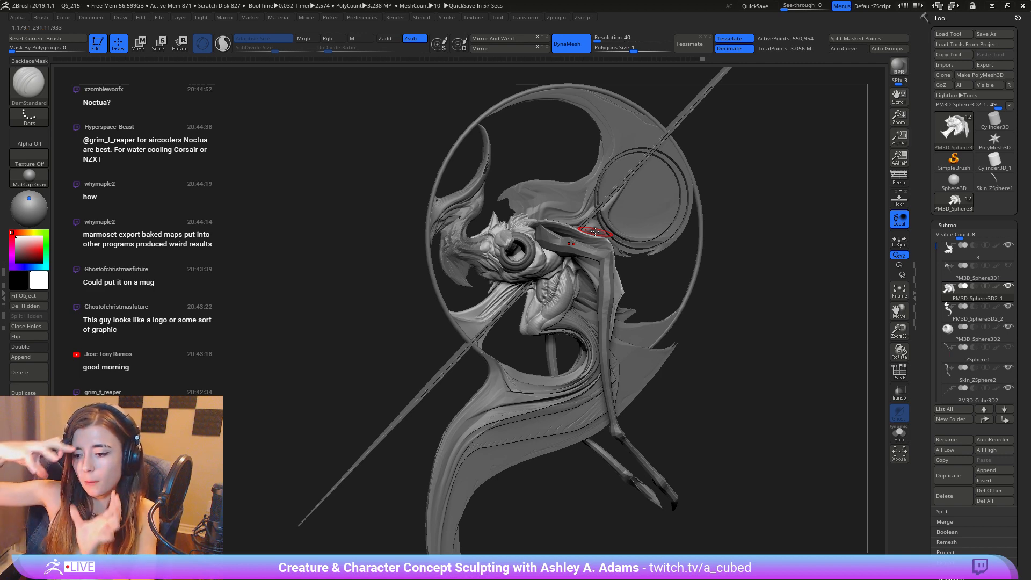
mouse_move(465, 257)
right_down()
mouse_move(490, 226)
mouse_move(492, 265)
mouse_move(442, 288)
mouse_move(475, 247)
right_up()
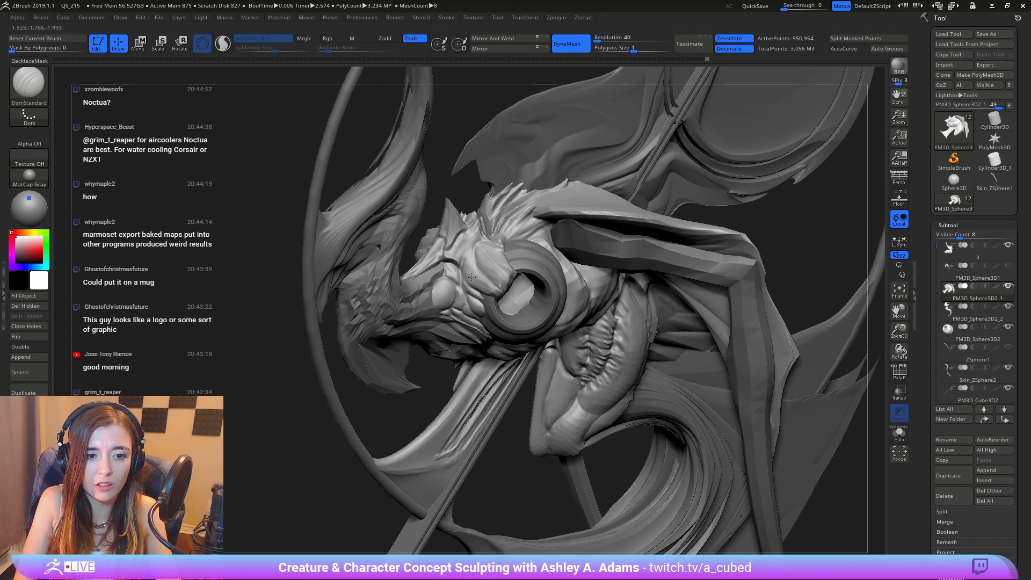
right_drag(489, 242, 494, 268)
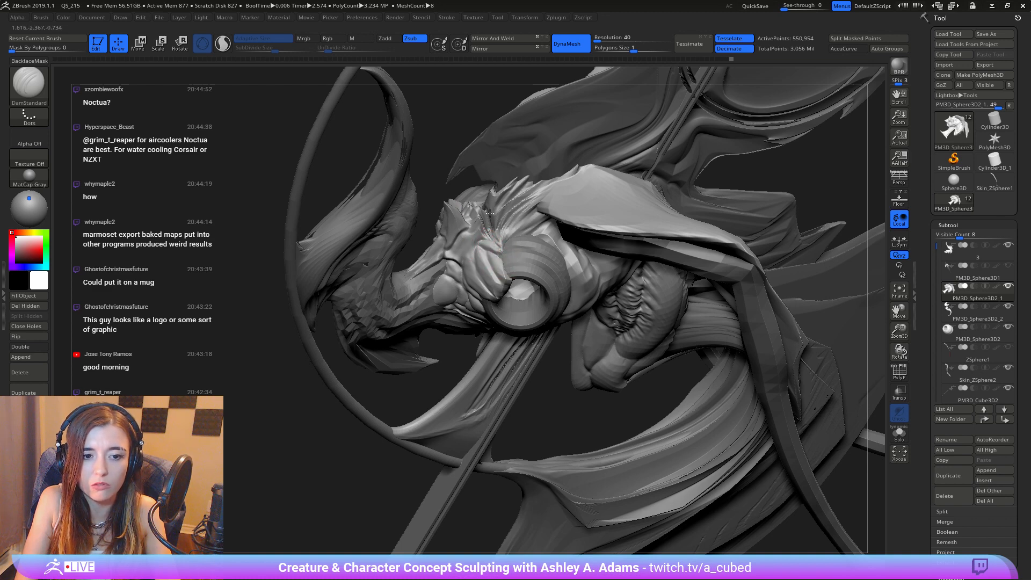
mouse_move(492, 251)
right_down()
mouse_move(476, 243)
mouse_move(456, 268)
right_up()
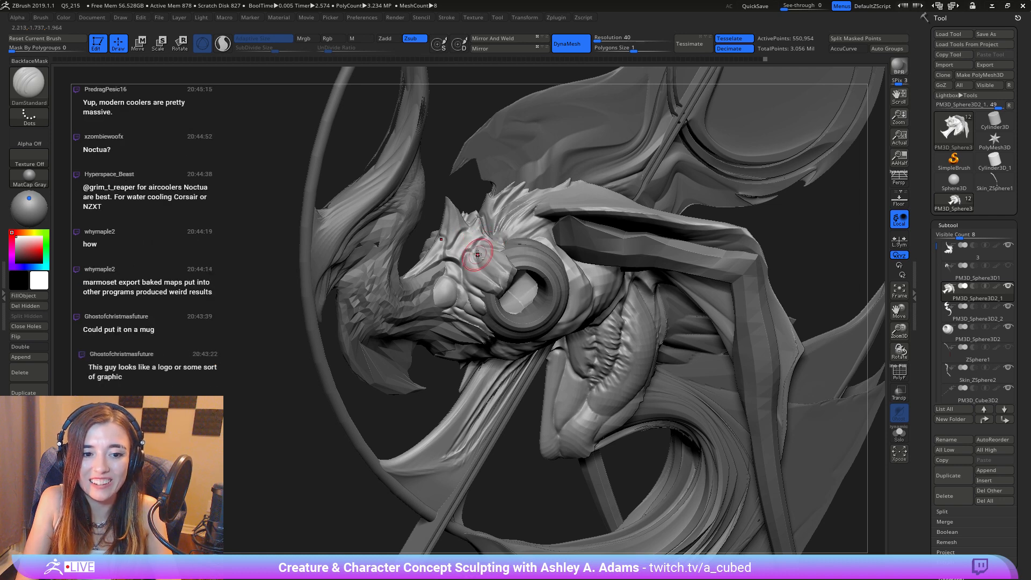
key(ctrl)
mouse_move(499, 254)
ctrl+right_down()
mouse_move(493, 215)
mouse_move(558, 240)
mouse_move(529, 250)
ctrl+right_up()
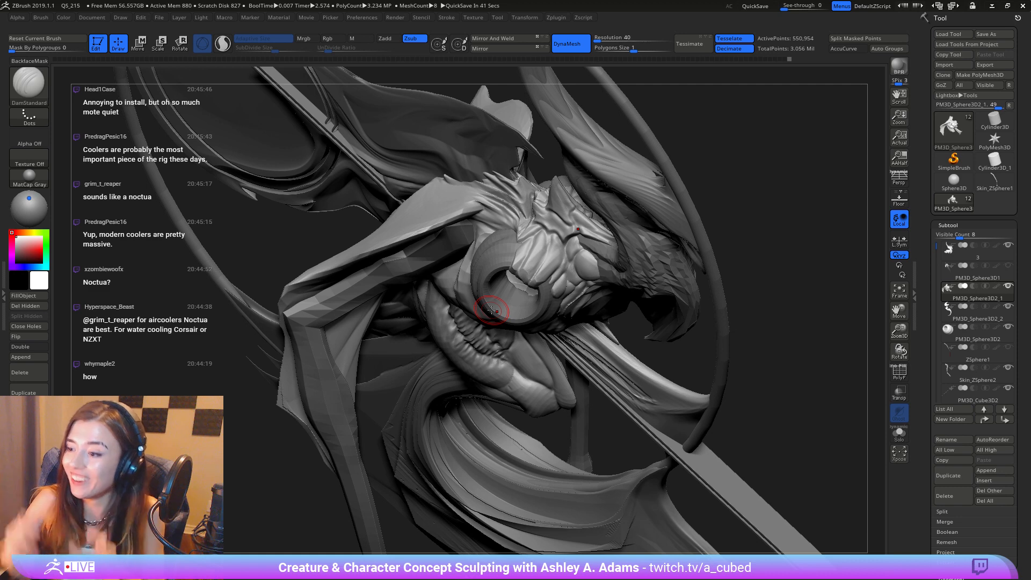
Step: Smooth the rear spikes of the head crest near the wing joint
right_drag(611, 334, 603, 289)
right_drag(540, 235, 532, 328)
right_click(534, 311)
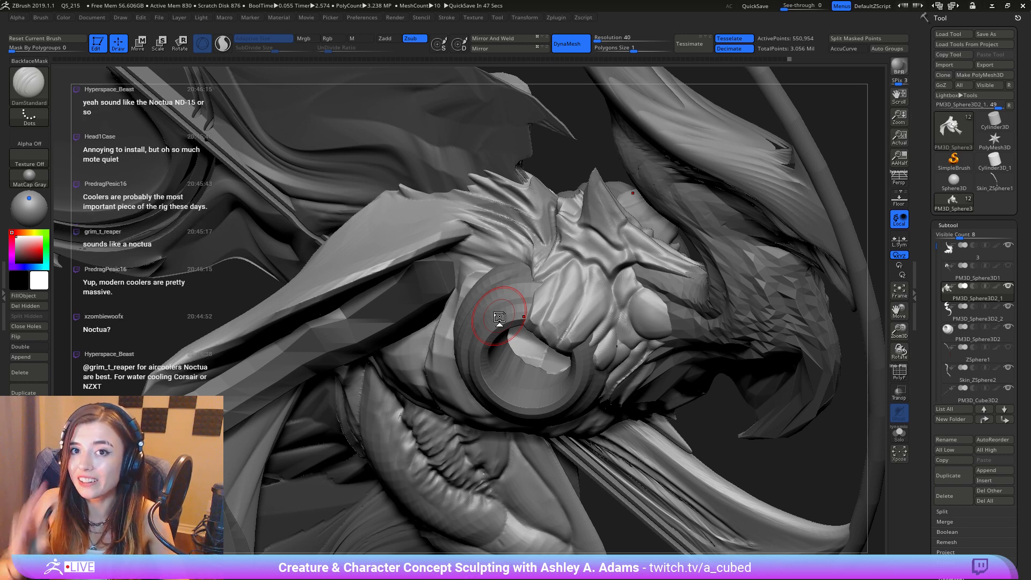
right_drag(617, 276, 592, 269)
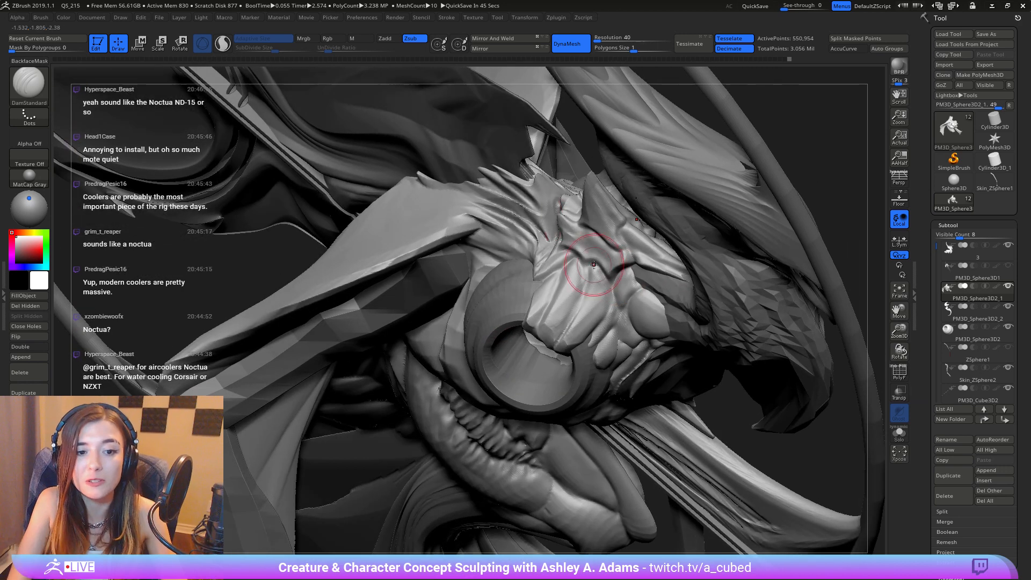
mouse_move(445, 186)
right_down()
mouse_move(471, 171)
mouse_move(484, 179)
right_up()
mouse_move(516, 205)
shift+mouse_down()
mouse_move(515, 214)
mouse_move(549, 218)
mouse_move(500, 192)
shift+mouse_up()
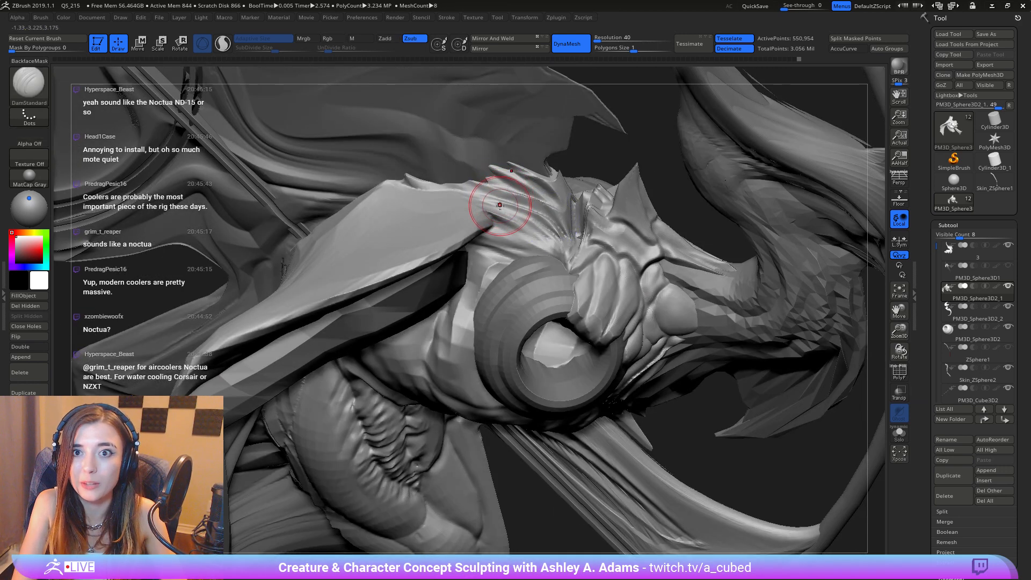
Step: Reduce the DamStandard brush size and carve creases where the wing membrane runs into the rear of the head crest
mouse_move(542, 290)
ctrl+right_down()
mouse_move(513, 235)
mouse_move(483, 237)
ctrl+right_up()
key(space)
drag(483, 236, 477, 237)
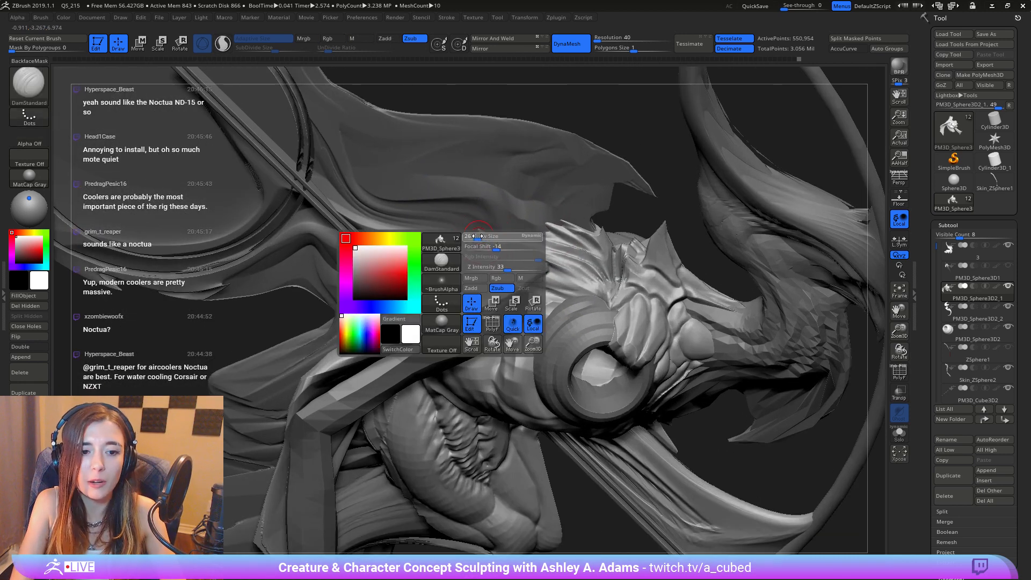
right_drag(483, 227, 472, 231)
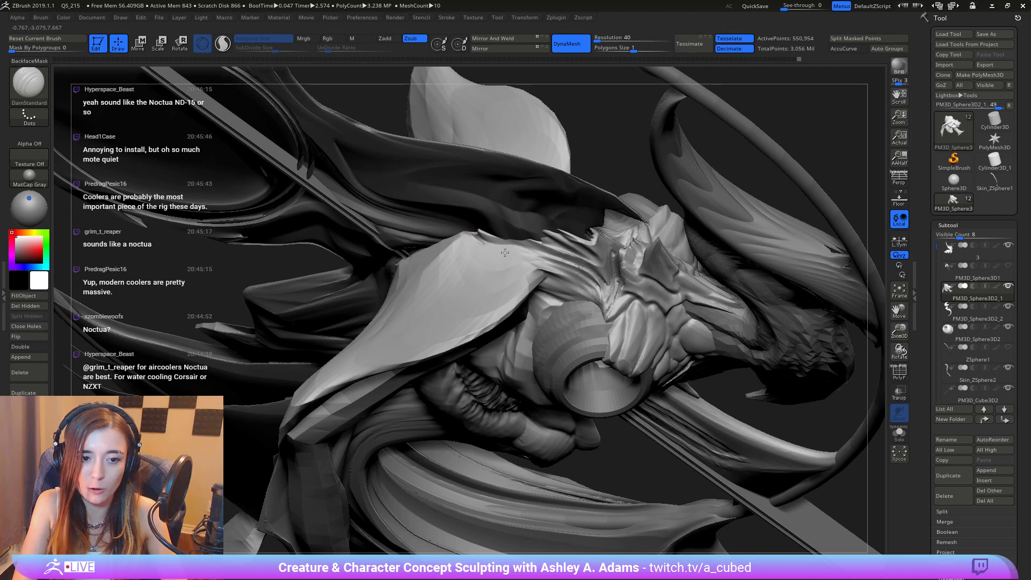
mouse_move(482, 245)
mouse_down()
mouse_move(571, 269)
mouse_move(559, 277)
mouse_up()
drag(495, 249, 529, 256)
Step: Carve diagonal creases into the skin between the crest spikes and the eye socket ring
right_drag(529, 228, 537, 203)
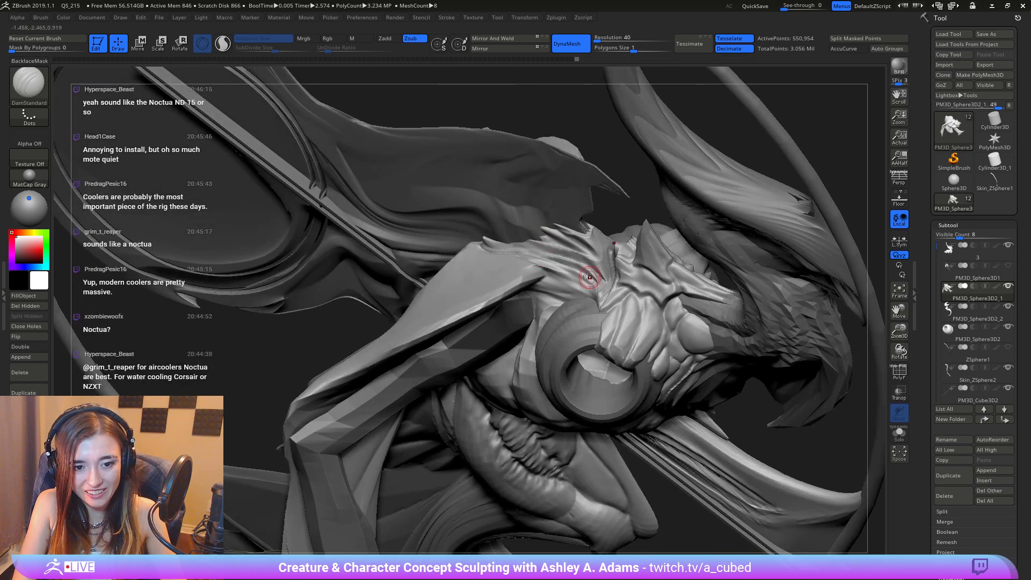
drag(556, 265, 579, 280)
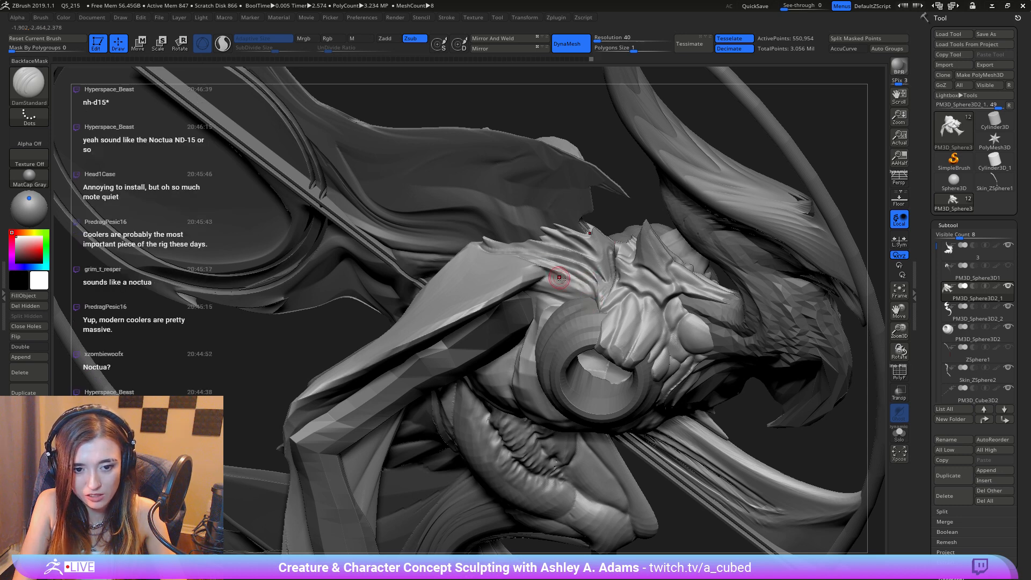
mouse_move(538, 267)
mouse_down()
mouse_move(589, 303)
mouse_move(583, 296)
mouse_up()
Step: Carve a DamStandard crease into the skin directly beneath the eye socket ring
mouse_move(570, 274)
ctrl+right_down()
mouse_move(510, 173)
mouse_move(498, 258)
mouse_move(579, 259)
mouse_move(560, 334)
ctrl+right_up()
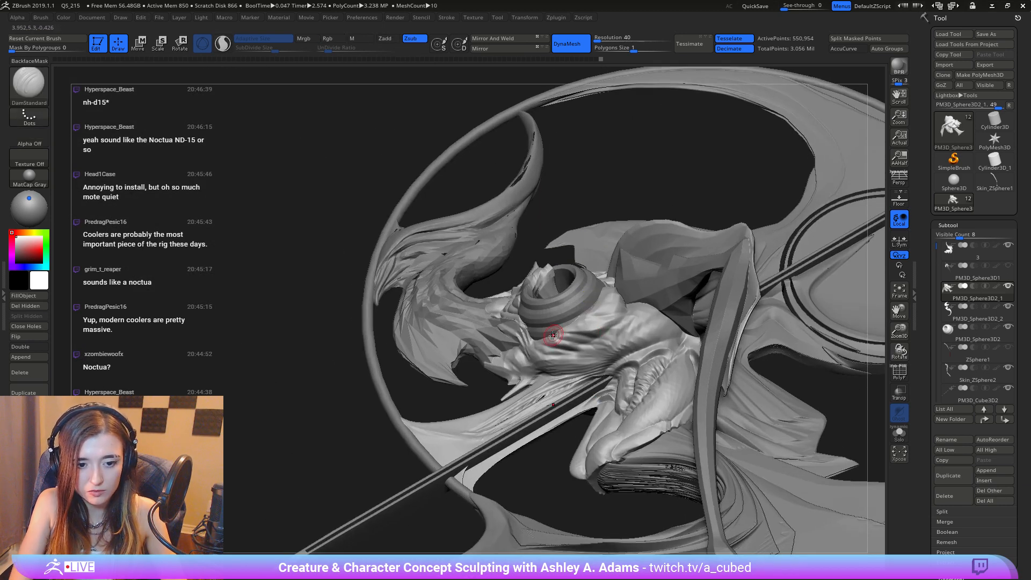
mouse_move(559, 332)
mouse_down()
mouse_move(600, 337)
mouse_move(616, 325)
mouse_move(599, 339)
mouse_up()
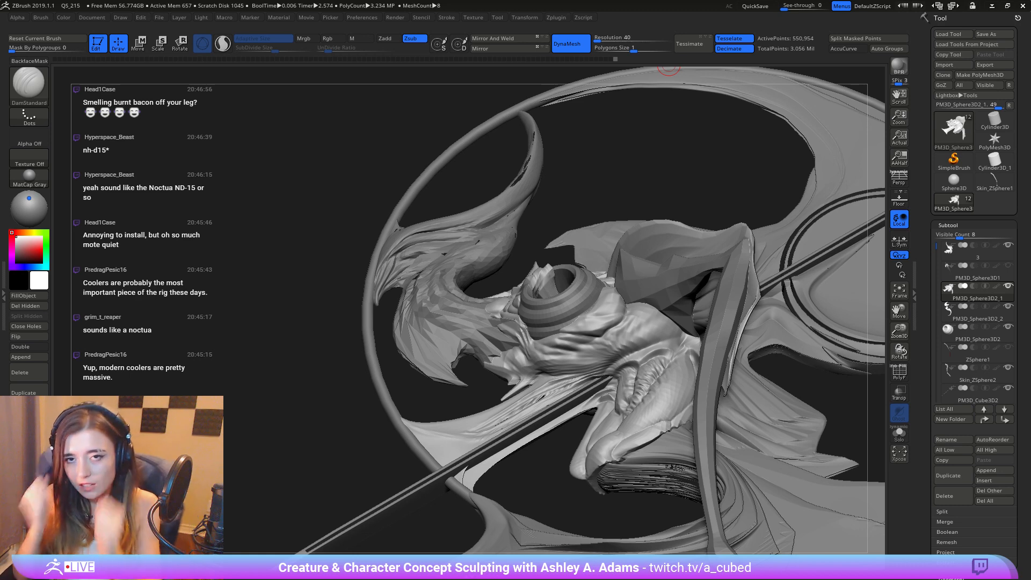
right_drag(582, 333, 525, 285)
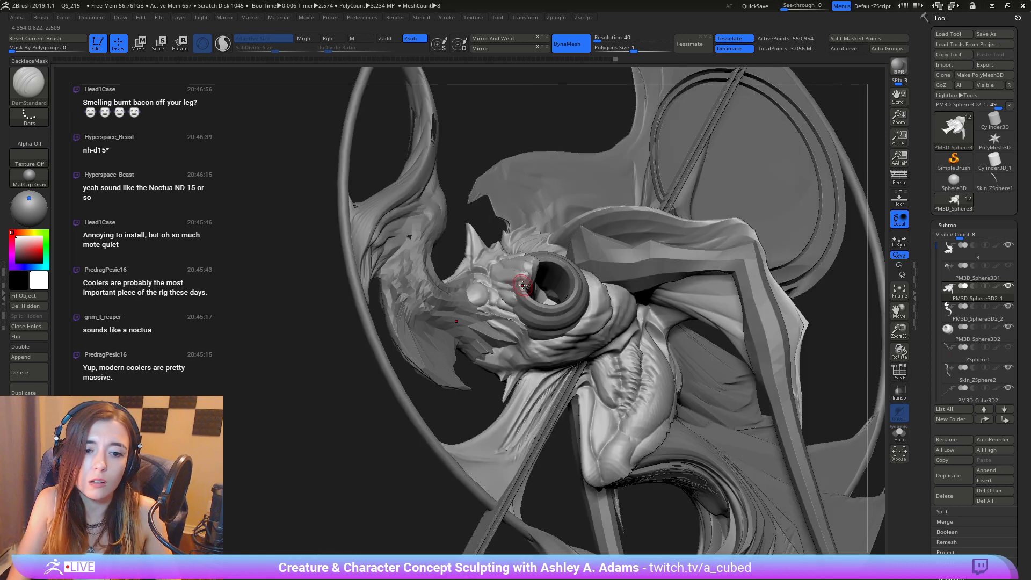
Step: Reshape the brow folds overhanging the eye socket with the SnakeHook brush
mouse_move(582, 313)
right_down()
mouse_move(515, 271)
mouse_move(527, 290)
right_up()
key(space)
key(b)
key(s)
key(h)
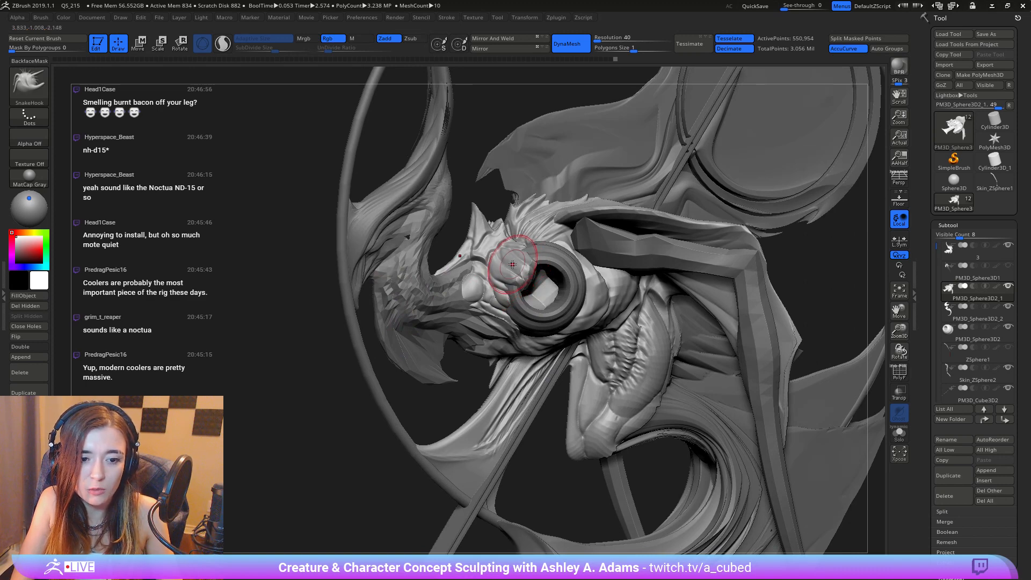
mouse_move(507, 270)
right_down()
mouse_move(493, 315)
mouse_move(509, 264)
mouse_move(531, 256)
mouse_move(505, 248)
mouse_move(500, 283)
mouse_move(510, 247)
right_up()
key(space)
key(space)
right_click(506, 248)
right_click(510, 247)
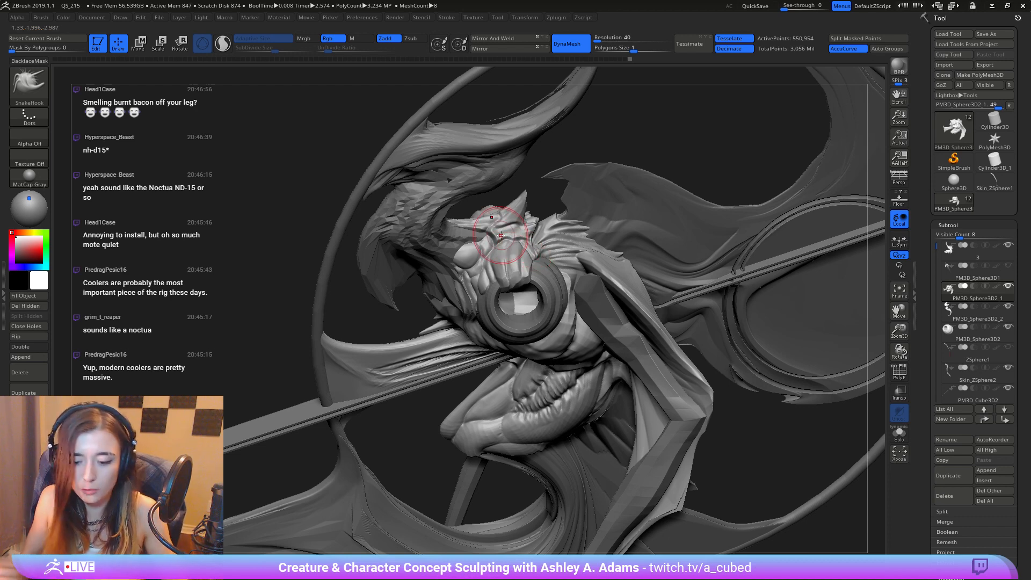
Step: Carve DamStandard creases around the small folds between the round bulge and the front edge of the eye socket
mouse_move(501, 236)
right_down()
mouse_move(510, 275)
mouse_move(458, 253)
mouse_move(482, 275)
mouse_move(468, 275)
right_up()
right_click(458, 253)
key(alt)
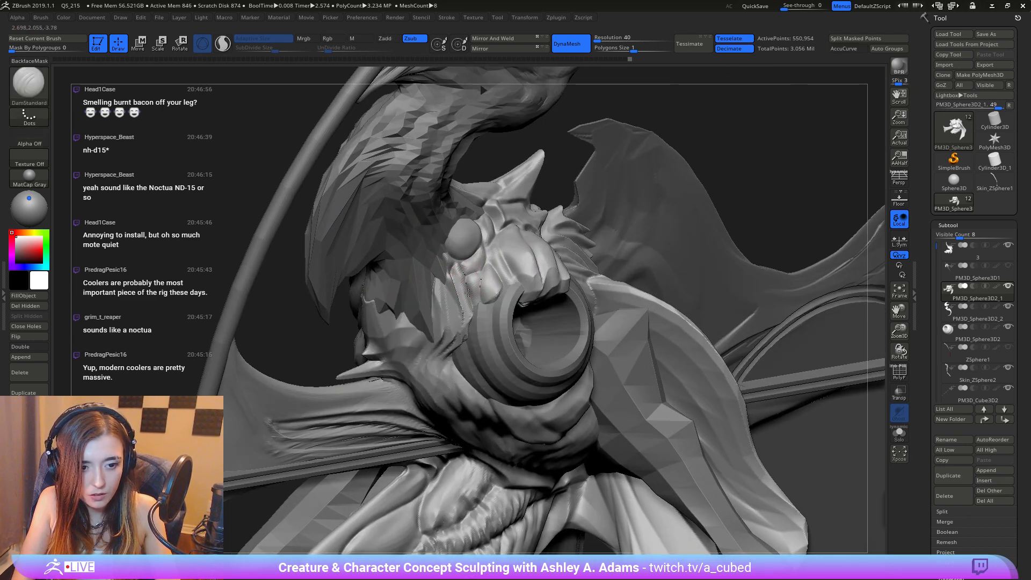
mouse_move(473, 298)
mouse_down()
mouse_move(468, 276)
mouse_move(482, 273)
mouse_up()
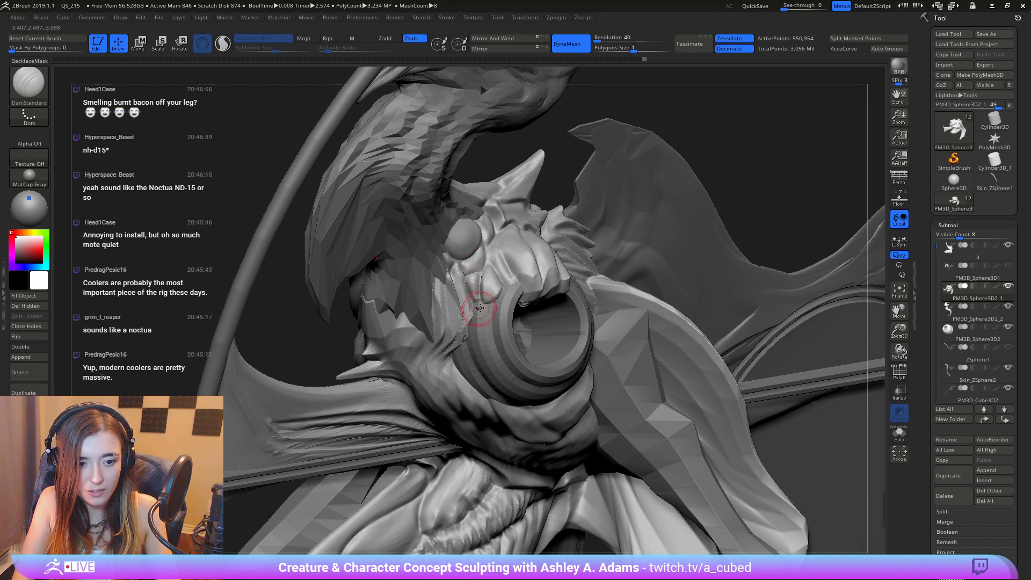
mouse_move(480, 308)
mouse_down()
mouse_move(479, 289)
mouse_move(471, 332)
mouse_up()
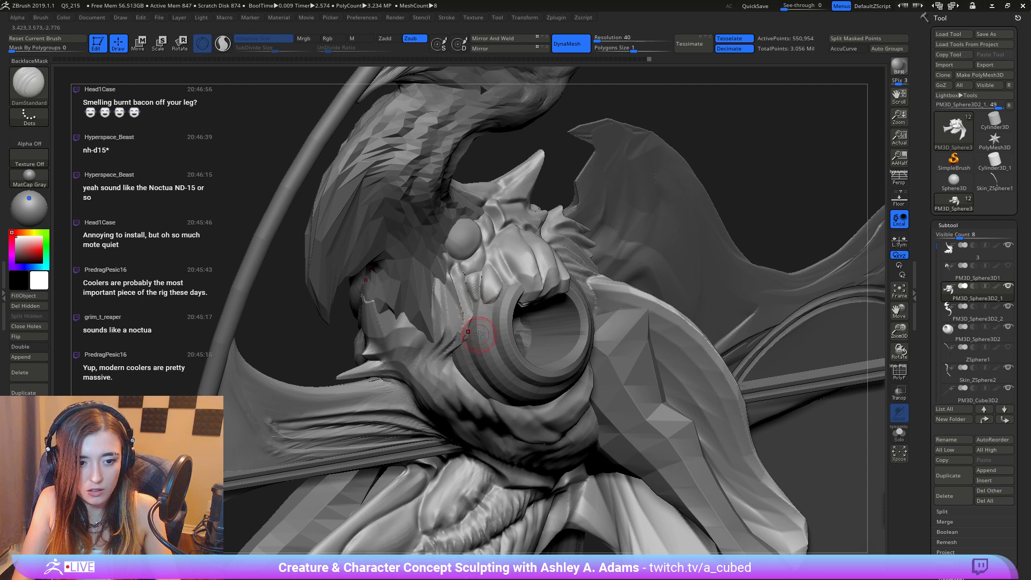
right_drag(510, 295, 499, 343)
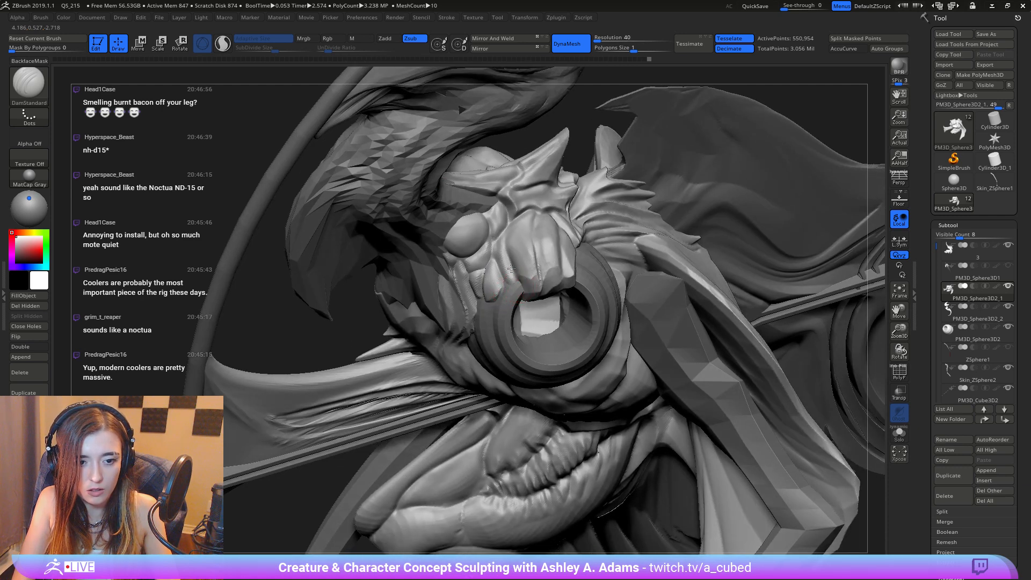
Step: Carve a DamStandard crease between the folds overhanging the eye socket and choose the SnakeHook brush
drag(518, 277, 502, 230)
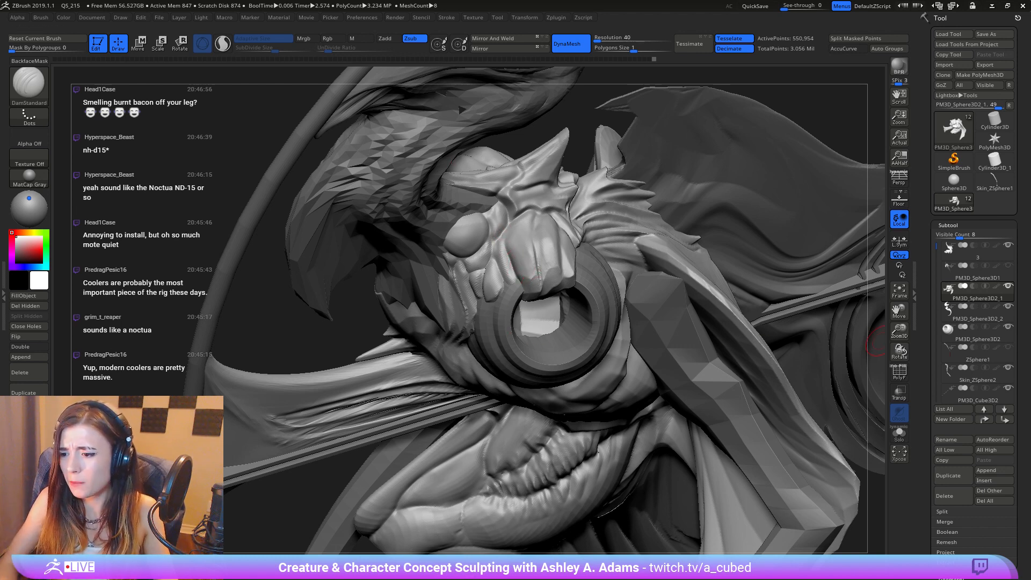
right_drag(419, 327, 474, 376)
mouse_move(479, 326)
right_down()
mouse_move(440, 324)
mouse_move(489, 329)
mouse_move(466, 321)
mouse_move(489, 310)
mouse_move(473, 299)
mouse_move(497, 302)
mouse_move(484, 296)
right_up()
key(b)
key(s)
key(h)
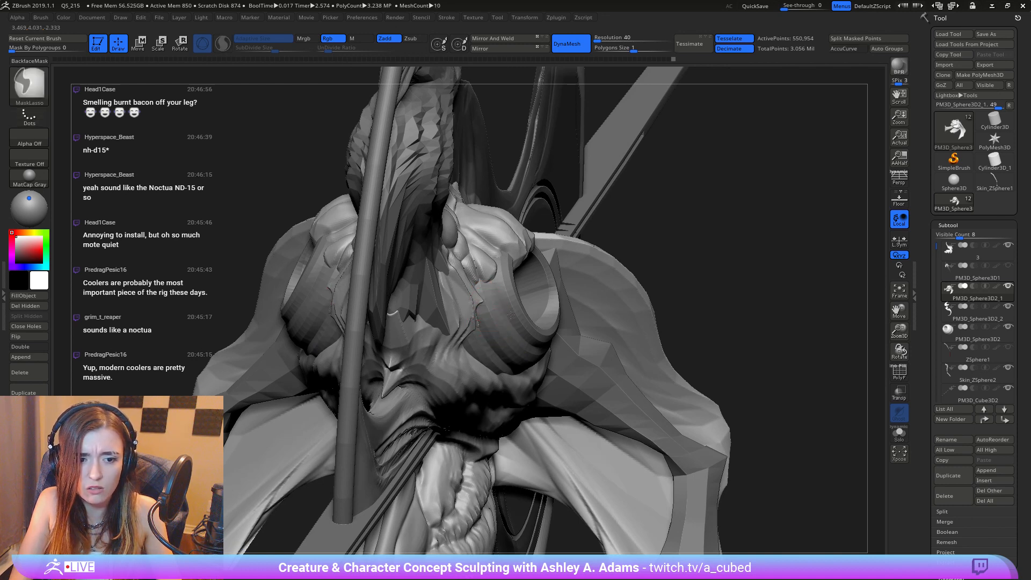
ctrl+right_drag(483, 302, 441, 224)
mouse_move(484, 268)
right_down()
mouse_move(577, 322)
mouse_move(603, 324)
right_up()
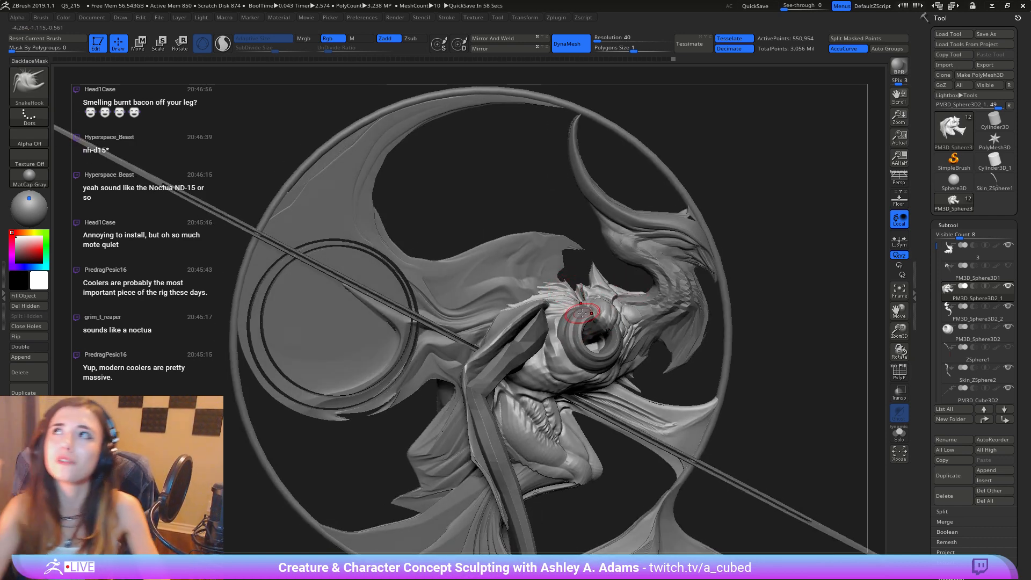
Step: Carve DamStandard creases into the skin between the eye socket ring and the wing joint
alt+right_drag(552, 381, 526, 278)
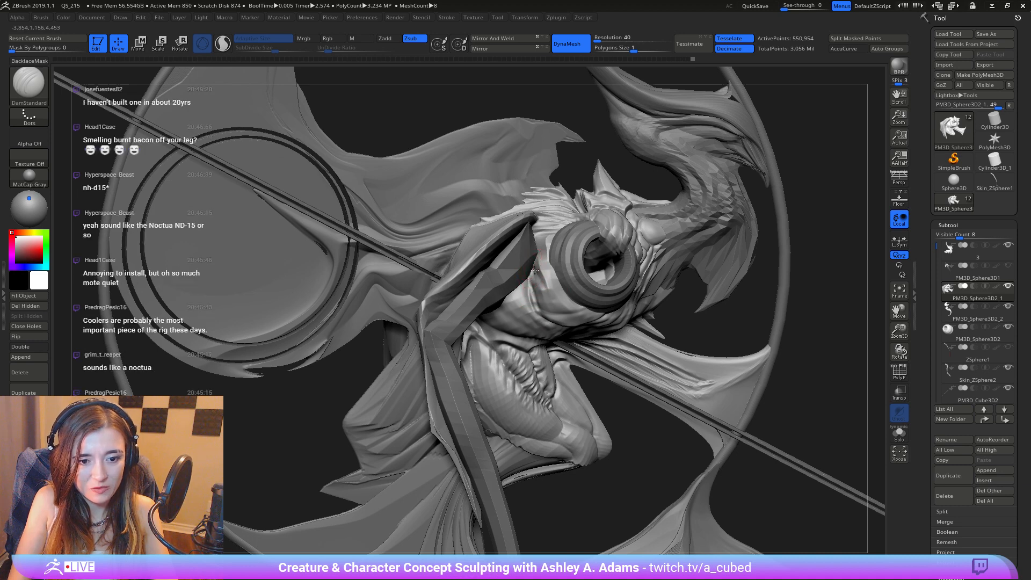
right_drag(535, 271, 518, 258)
drag(536, 273, 566, 312)
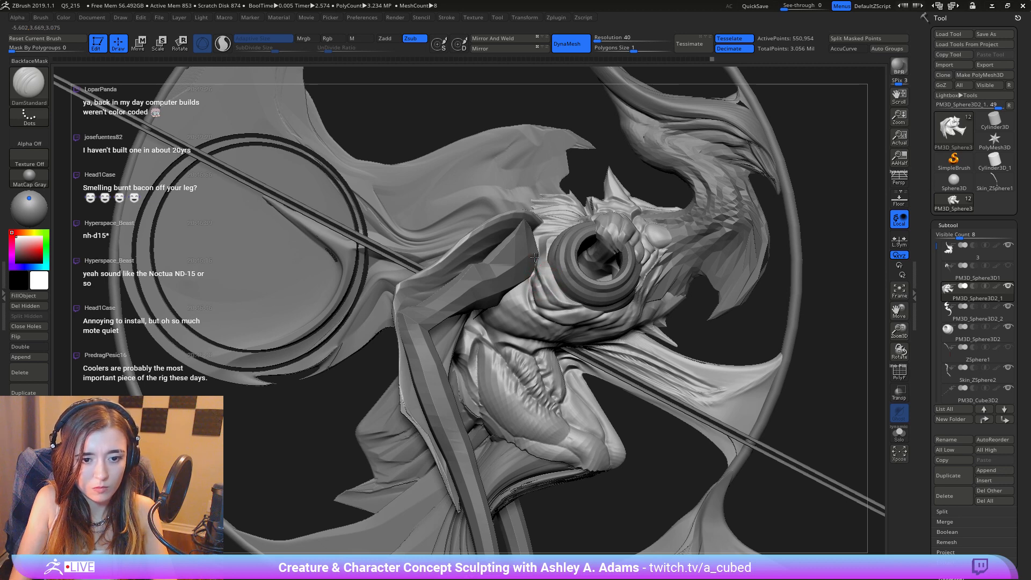
right_drag(534, 258, 547, 275)
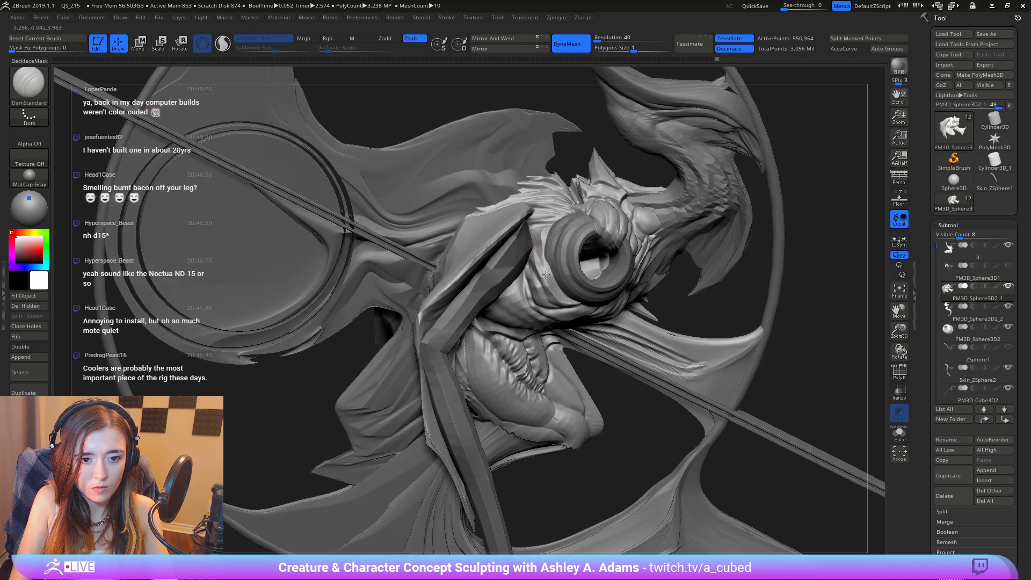
drag(541, 256, 546, 292)
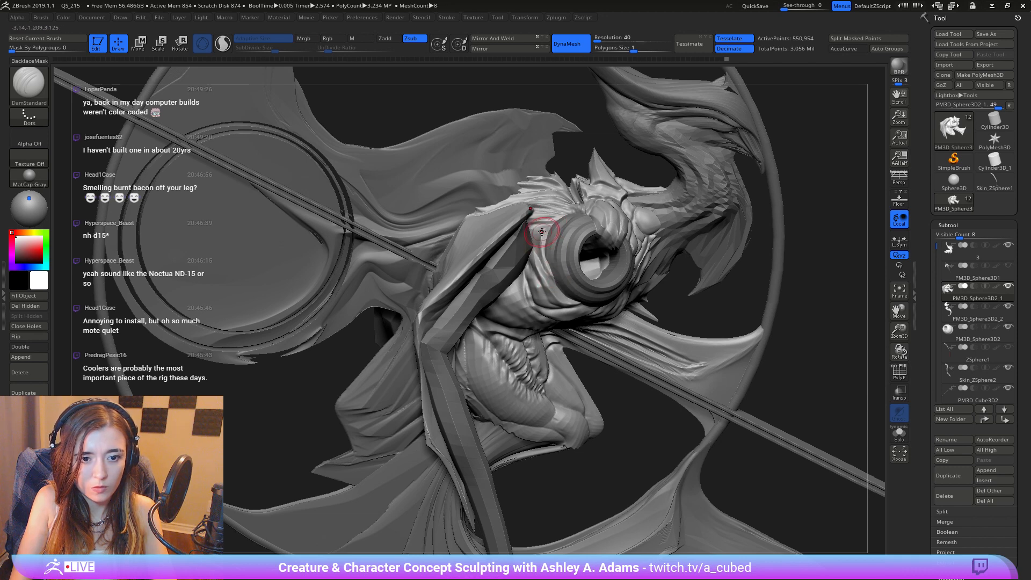
Step: Pull the skin folds behind the eye socket ring into shape with the SnakeHook brush
key(b)
key(s)
key(h)
drag(541, 231, 542, 227)
mouse_move(542, 227)
right_down()
mouse_move(519, 230)
mouse_move(552, 301)
right_up()
drag(553, 301, 535, 278)
ctrl+right_drag(544, 236, 514, 164)
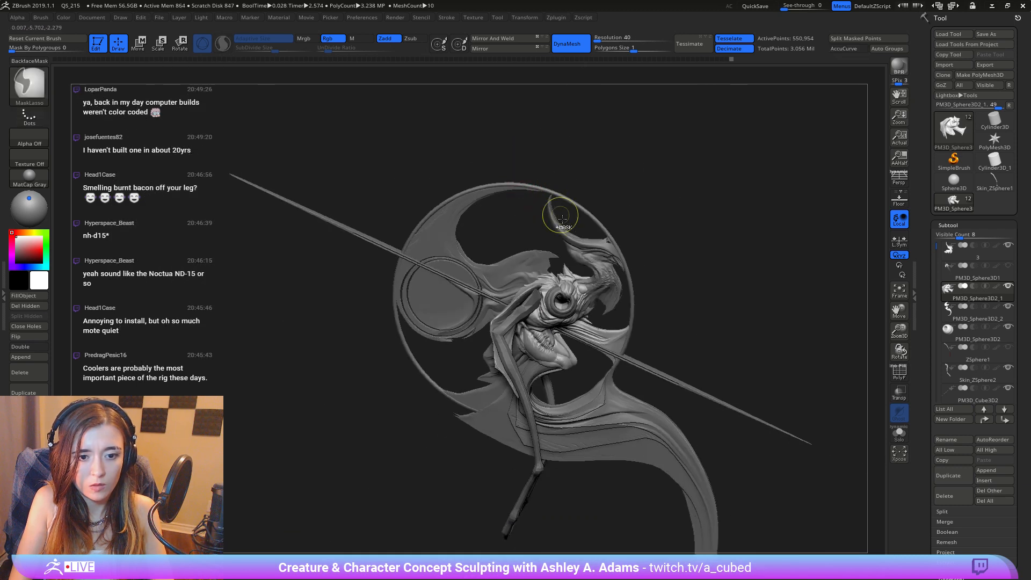
mouse_move(569, 333)
alt+right_down()
mouse_move(563, 297)
mouse_move(476, 340)
alt+right_up()
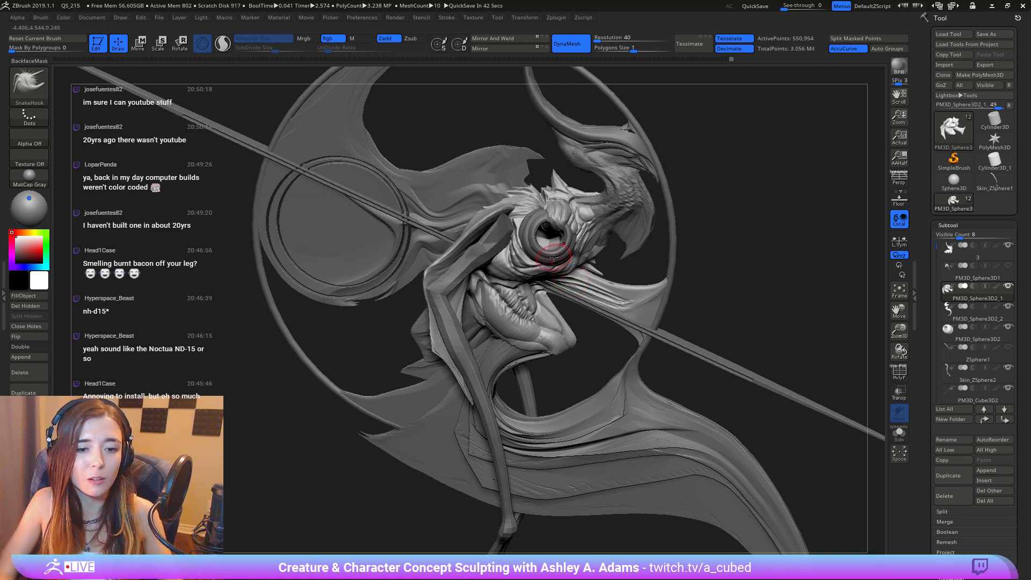
right_drag(581, 253, 583, 234)
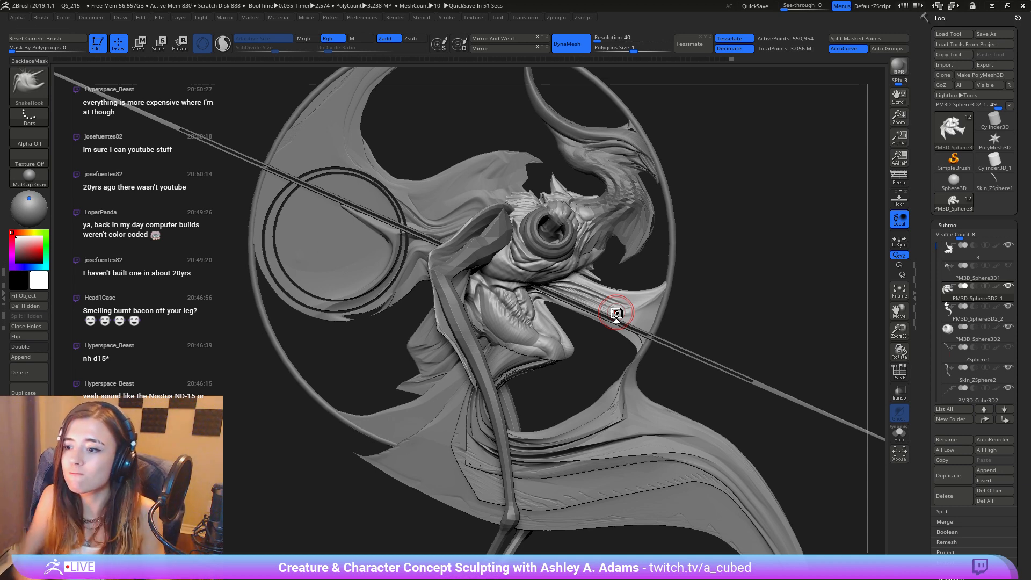
drag(795, 336, 759, 329)
ctrl+right_drag(759, 330, 628, 339)
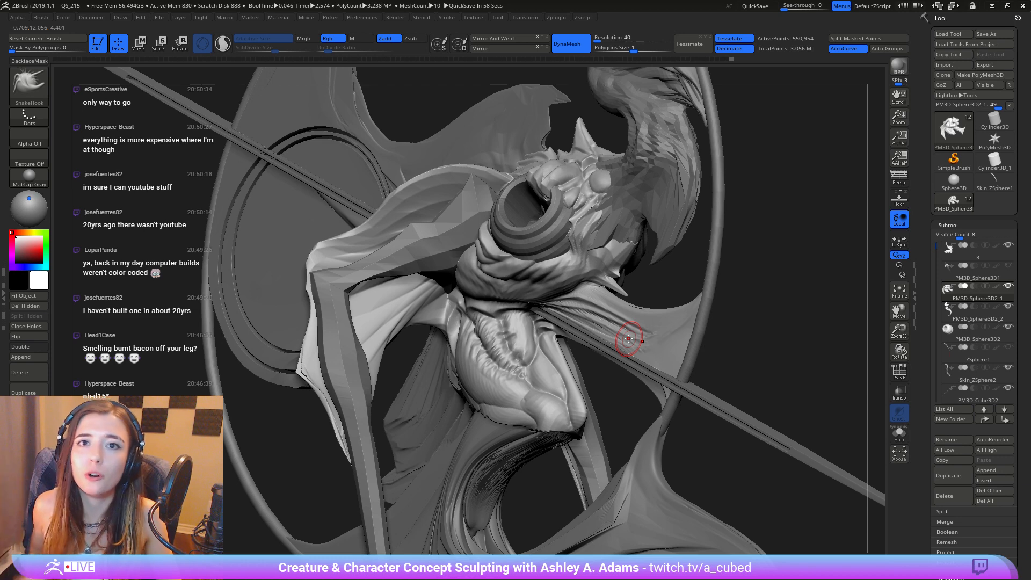
Step: Carve flowing DamStandard creases into the skin rolls on the underside of the head, below the eye socket
mouse_move(625, 263)
right_down()
mouse_move(622, 300)
mouse_move(541, 262)
right_up()
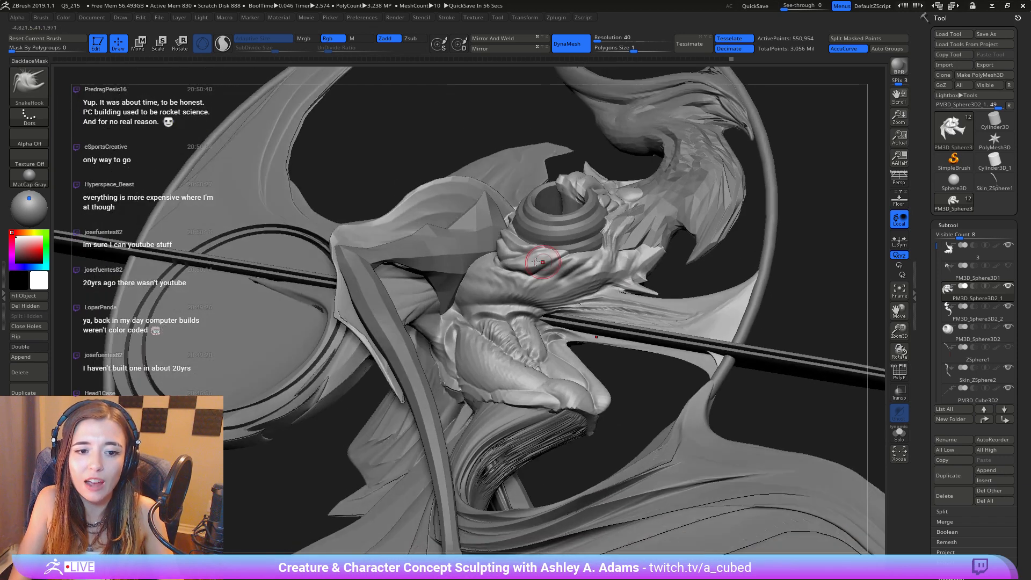
key(b)
key(d)
key(s)
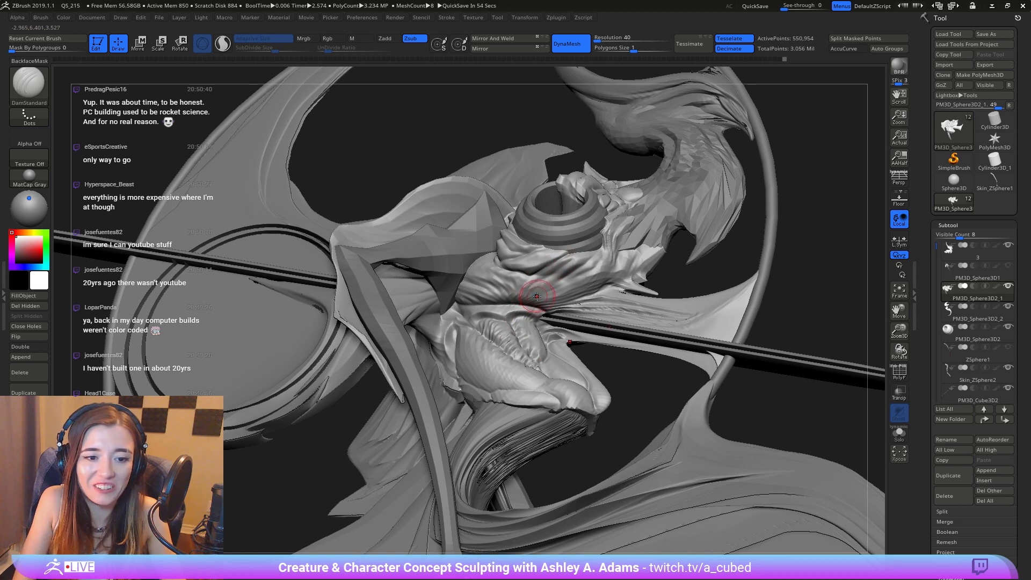
drag(521, 297, 552, 277)
drag(552, 278, 532, 276)
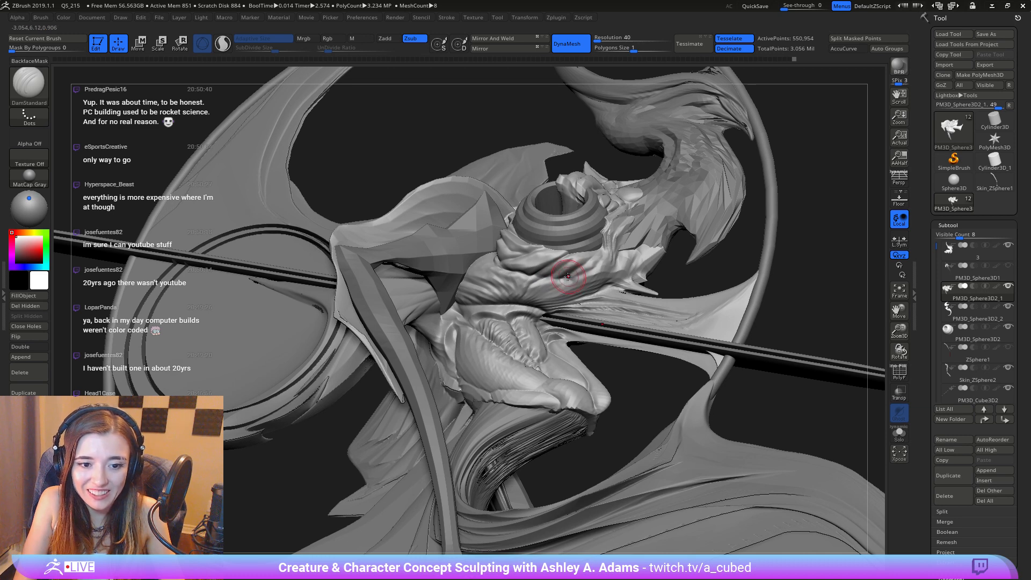
drag(568, 275, 589, 279)
right_drag(607, 280, 583, 282)
drag(581, 281, 598, 277)
mouse_move(602, 278)
mouse_down()
mouse_move(592, 278)
mouse_move(626, 275)
mouse_move(613, 279)
mouse_up()
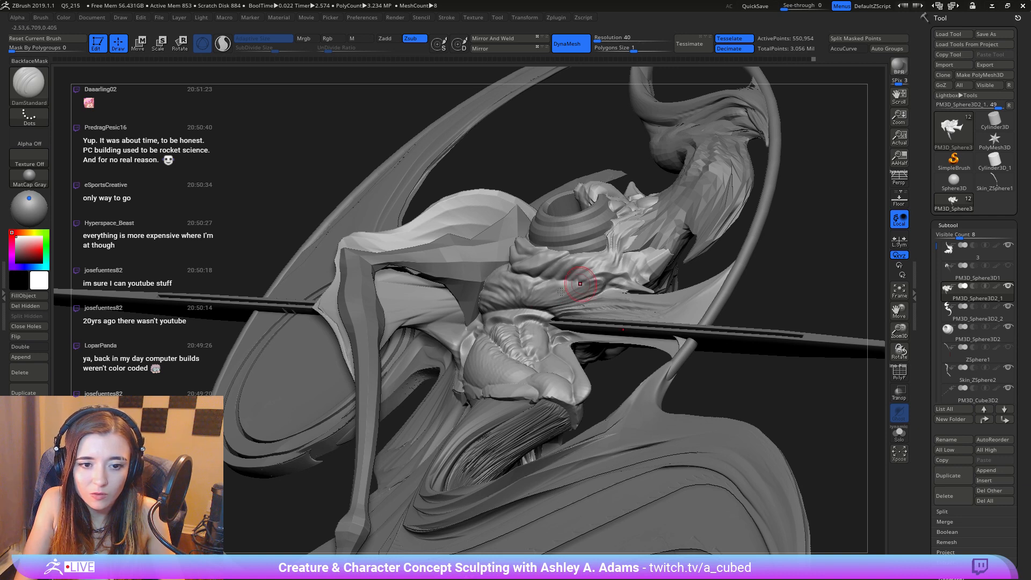
Step: Carve DamStandard creases into the throat skin beneath the eye socket on the opposite side of the head
mouse_move(559, 279)
right_down()
mouse_move(583, 352)
mouse_move(588, 207)
mouse_move(494, 244)
mouse_move(486, 231)
right_up()
mouse_move(528, 308)
right_down()
mouse_move(573, 236)
mouse_move(527, 290)
right_up()
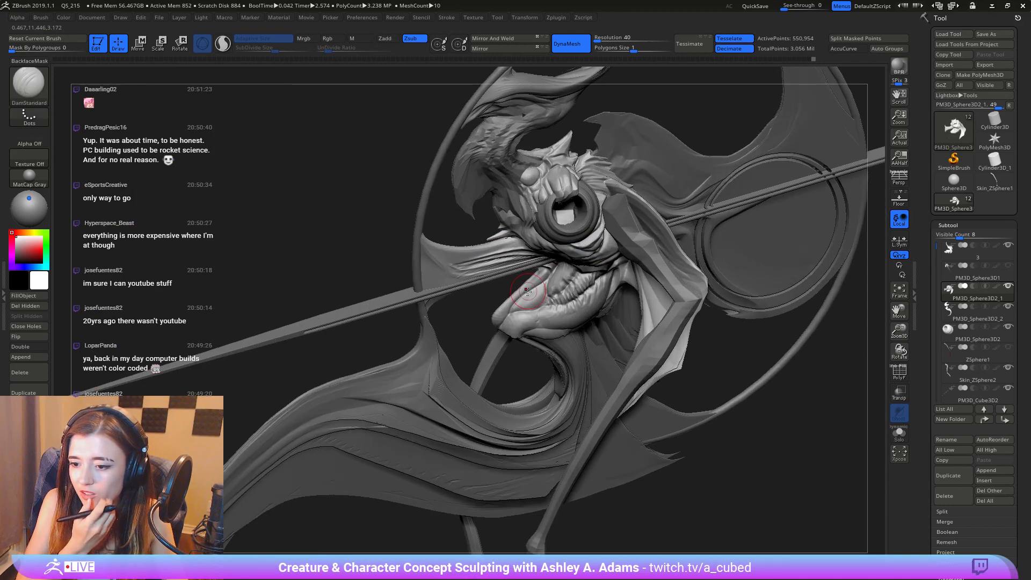
mouse_move(657, 214)
right_down()
mouse_move(659, 231)
mouse_move(668, 219)
right_up()
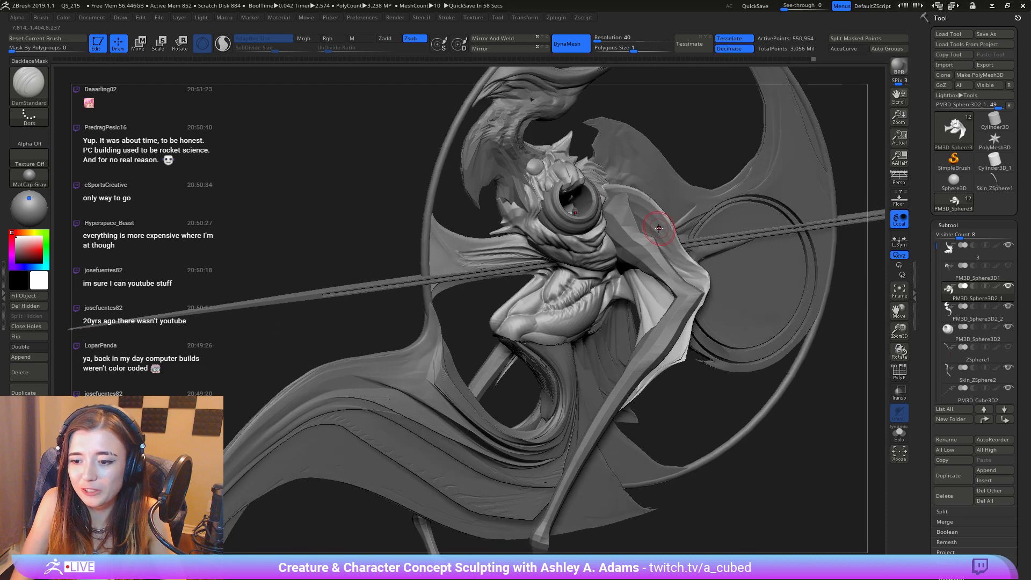
mouse_move(548, 224)
ctrl+right_down()
mouse_move(558, 268)
mouse_move(531, 236)
ctrl+right_up()
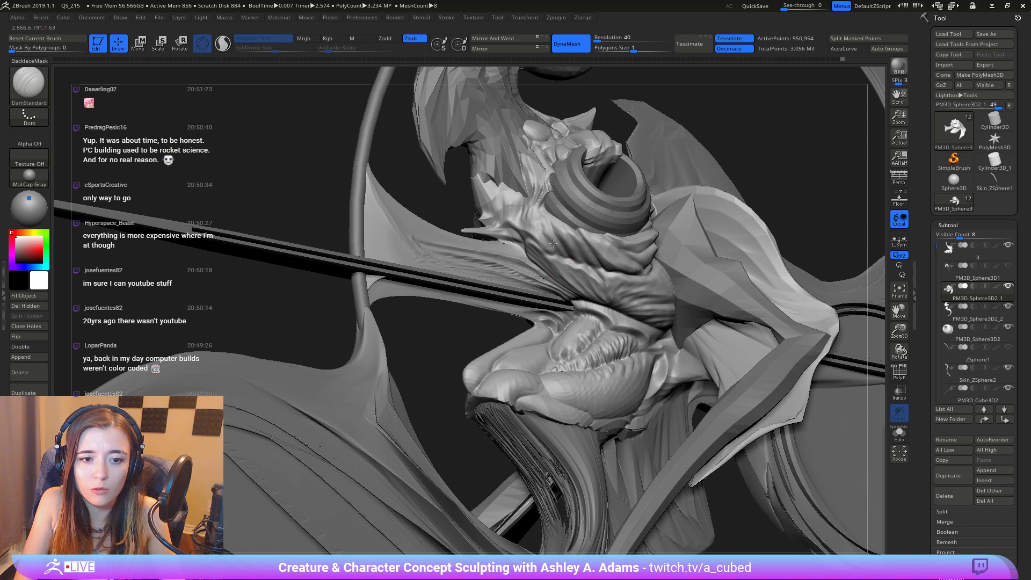
mouse_move(564, 264)
right_down()
mouse_move(555, 277)
mouse_move(553, 261)
right_up()
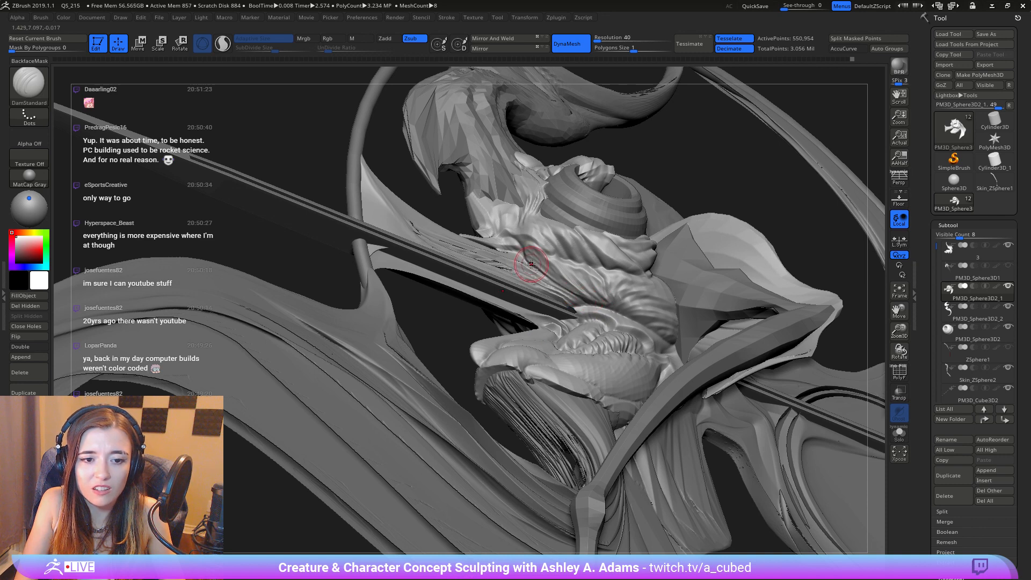
right_drag(607, 277, 614, 301)
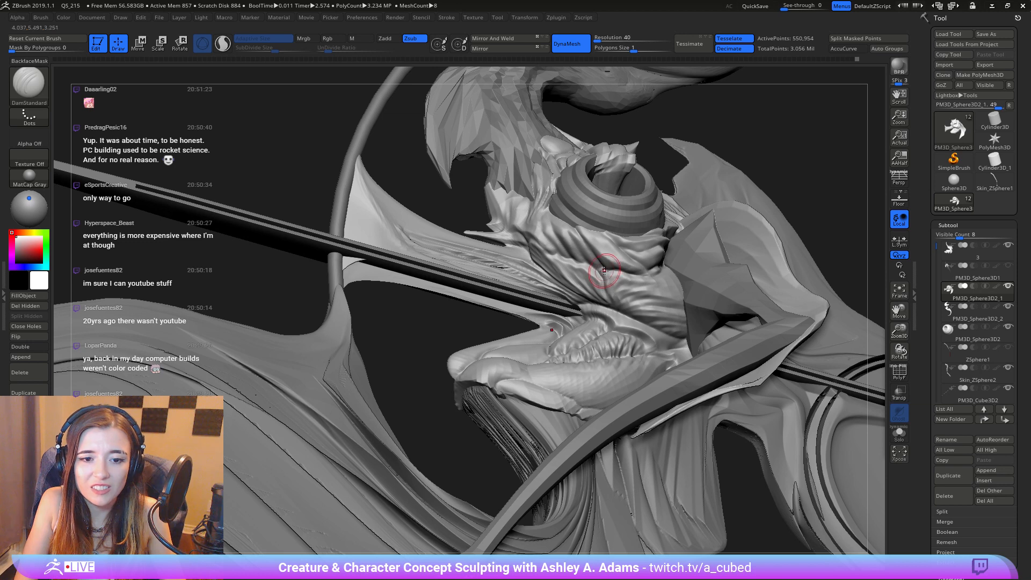
mouse_move(613, 305)
mouse_down()
mouse_move(617, 282)
mouse_move(640, 281)
mouse_up()
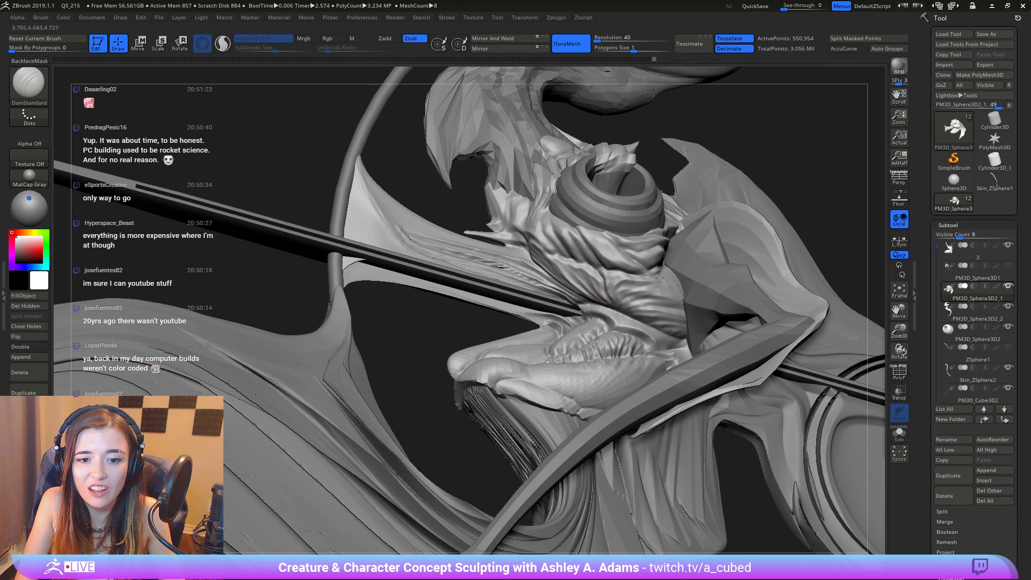
right_drag(655, 262, 668, 265)
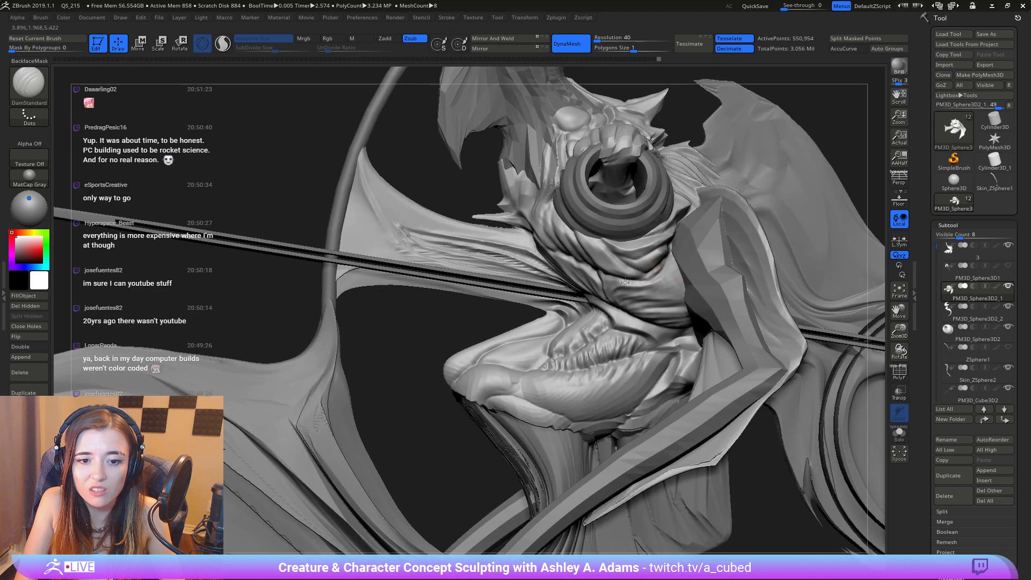
Step: Deepen the diagonal crease in the cheek skin between the eye socket and the jaw spikes
mouse_move(612, 283)
right_down()
mouse_move(511, 179)
mouse_move(545, 294)
right_up()
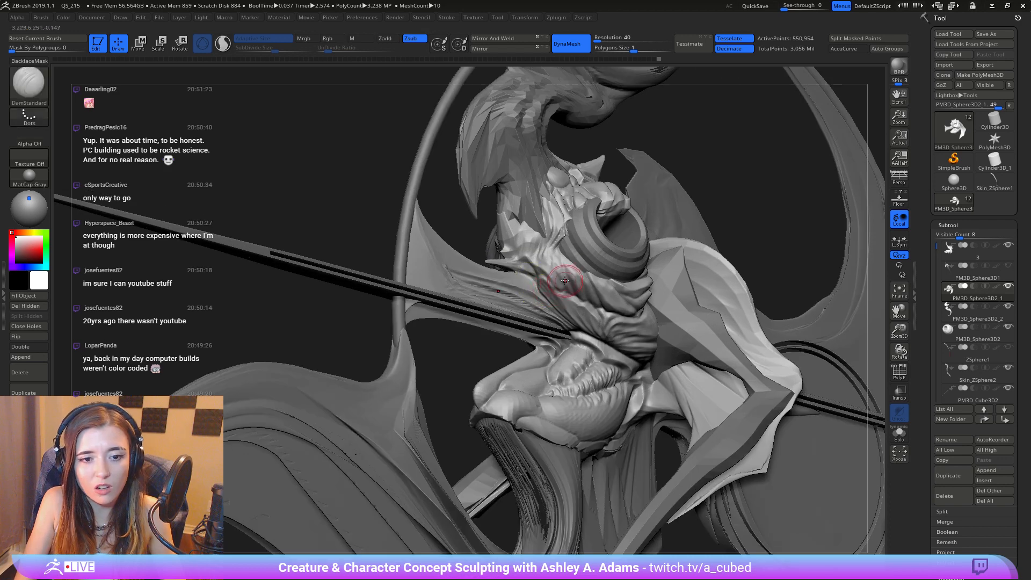
mouse_move(541, 266)
mouse_down()
mouse_move(569, 295)
mouse_move(552, 268)
mouse_move(558, 240)
mouse_move(574, 297)
mouse_up()
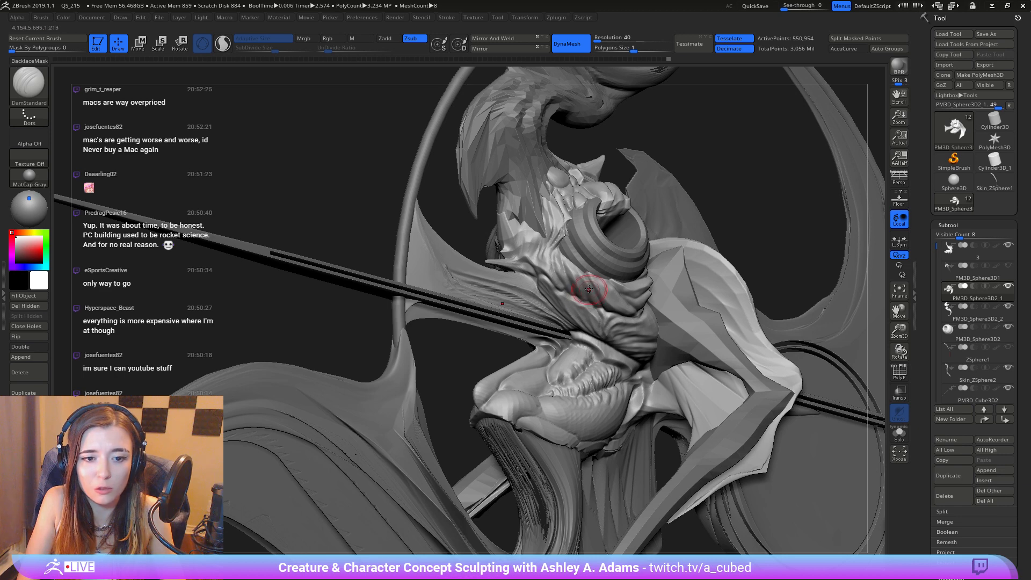
mouse_move(568, 257)
right_down()
mouse_move(541, 272)
mouse_move(553, 253)
mouse_move(547, 272)
right_up()
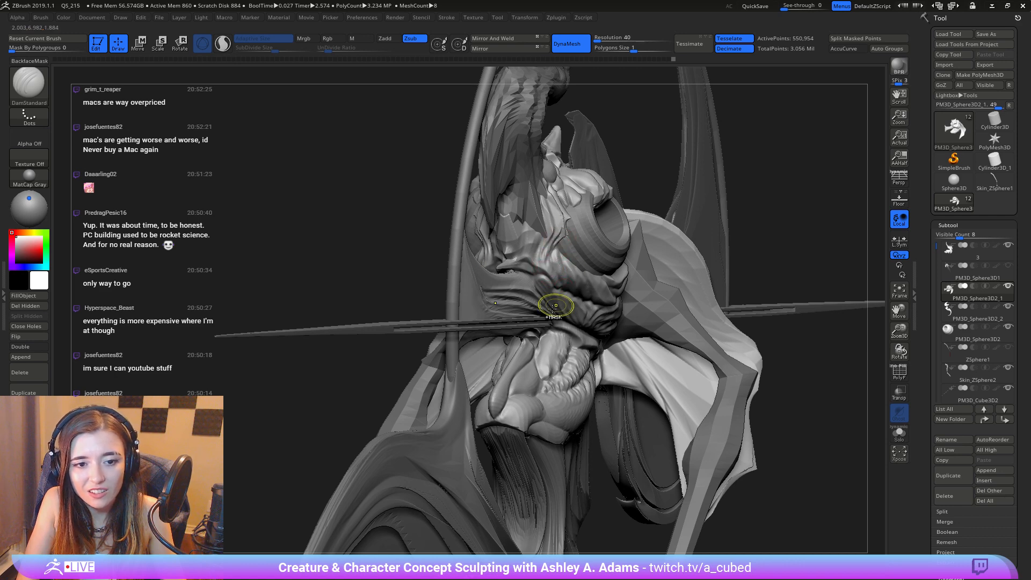
Step: Smooth and crease the skin around the small spikes at the front of the jaw
mouse_move(557, 304)
ctrl+right_down()
mouse_move(499, 232)
mouse_move(430, 237)
mouse_move(473, 241)
ctrl+right_up()
mouse_move(473, 241)
ctrl+right_down()
mouse_move(541, 294)
mouse_move(547, 314)
ctrl+right_up()
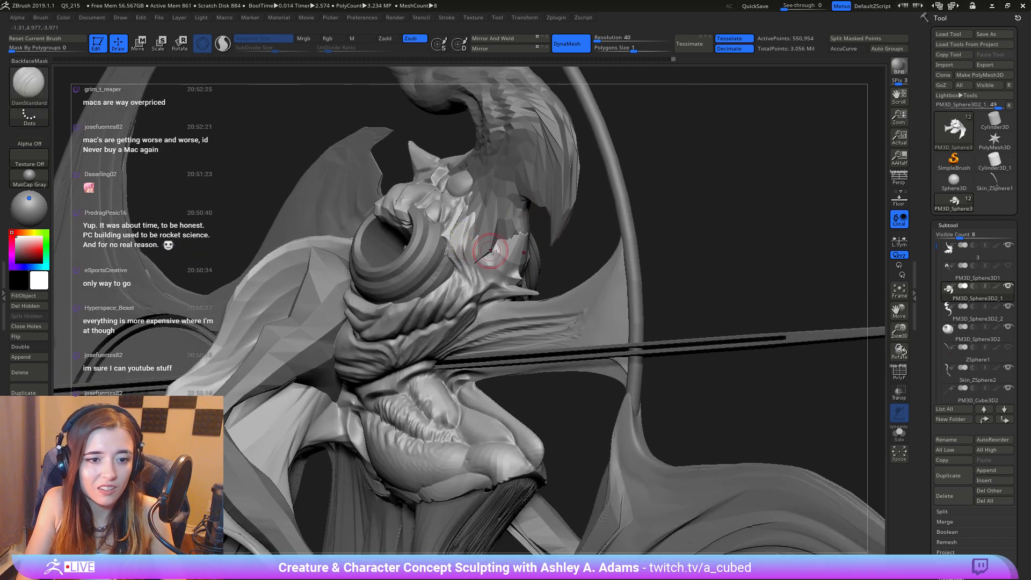
right_drag(505, 250, 472, 285)
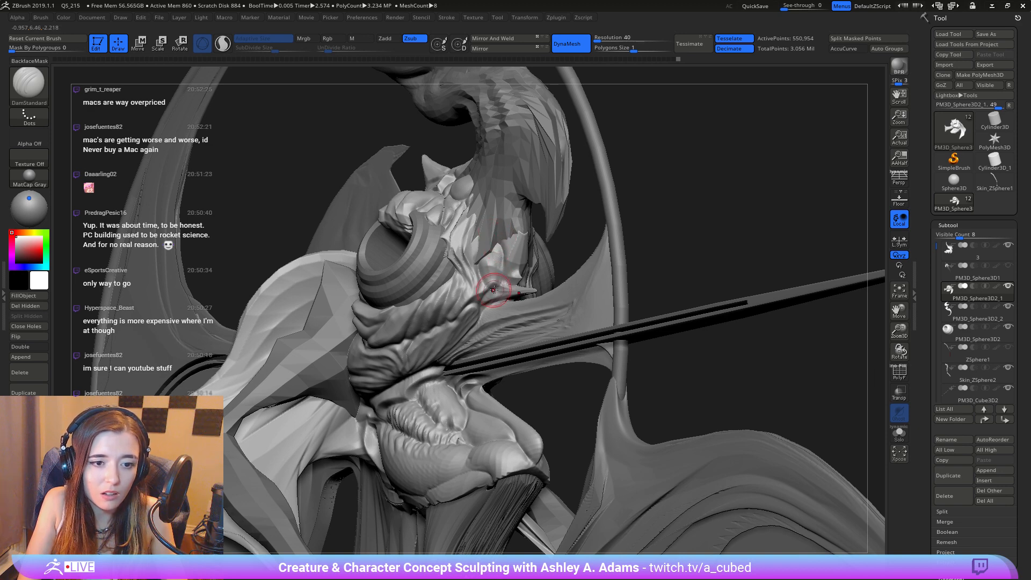
key(shift)
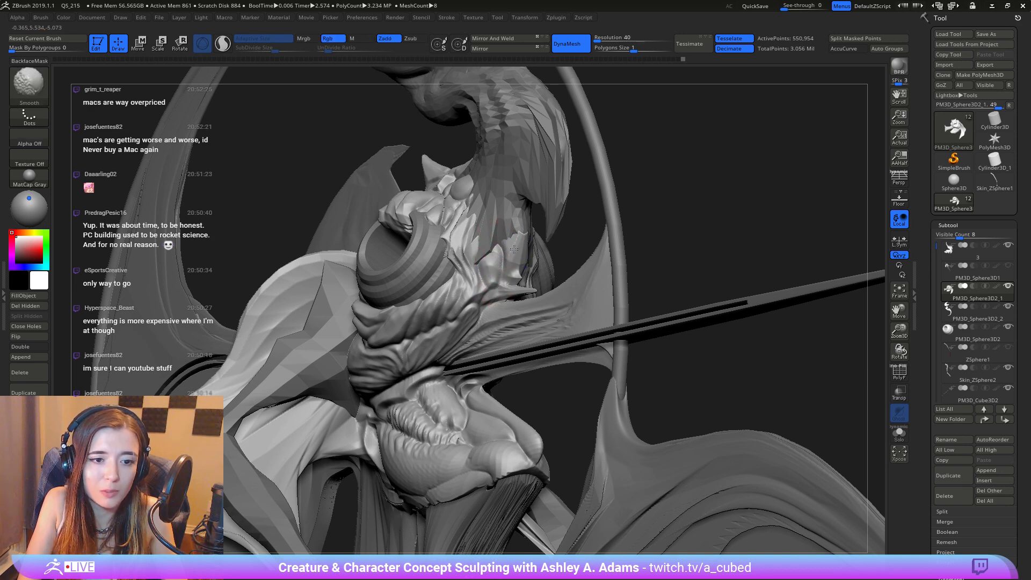
drag(508, 241, 503, 263)
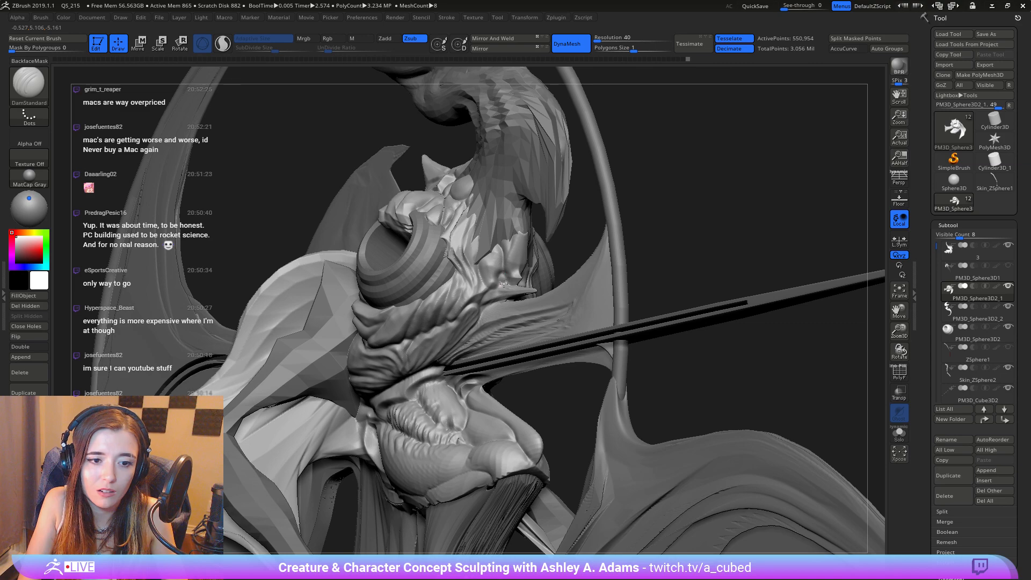
drag(504, 283, 504, 278)
mouse_move(515, 260)
right_down()
mouse_move(515, 309)
mouse_move(510, 241)
mouse_move(428, 239)
right_up()
mouse_move(559, 279)
ctrl+right_down()
mouse_move(580, 232)
mouse_move(602, 346)
mouse_move(655, 283)
ctrl+right_up()
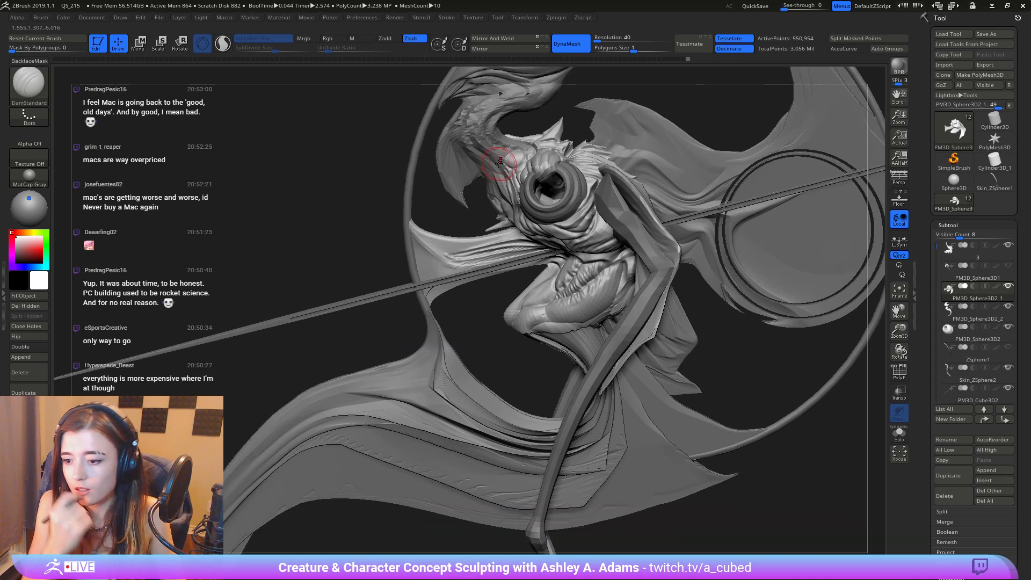
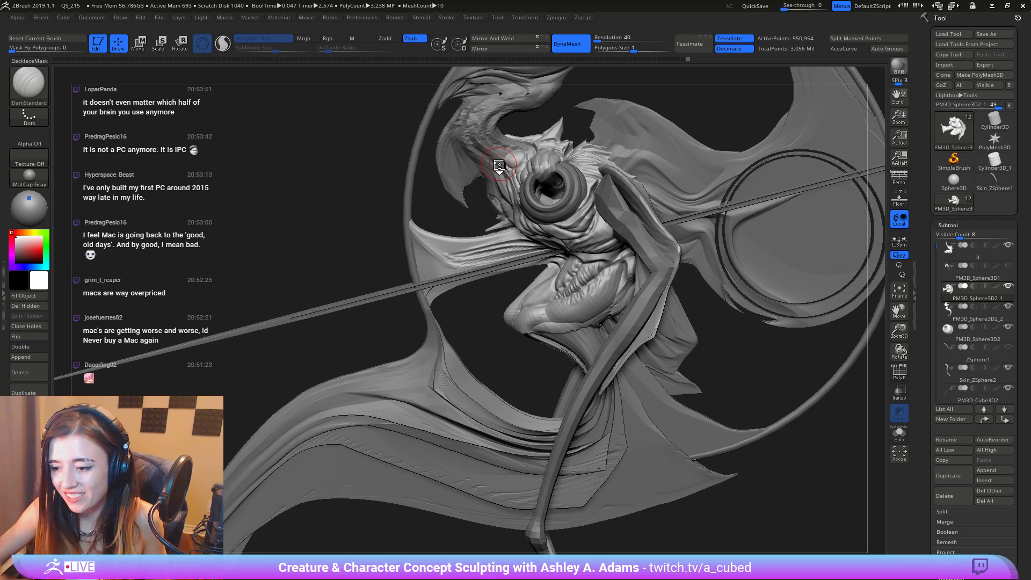
mouse_move(649, 275)
right_down()
mouse_move(723, 273)
mouse_move(636, 272)
right_up()
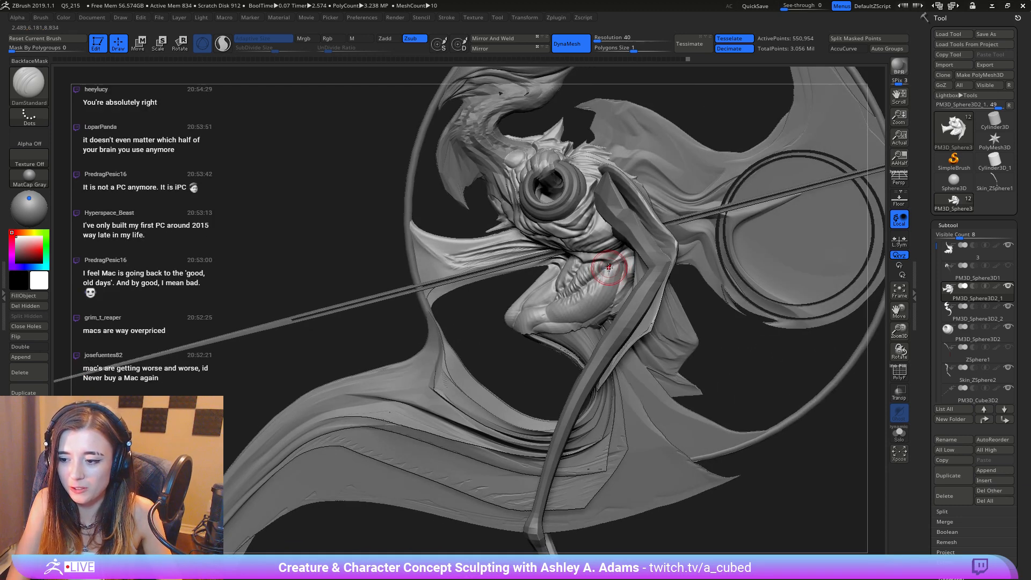
right_drag(400, 225, 423, 219)
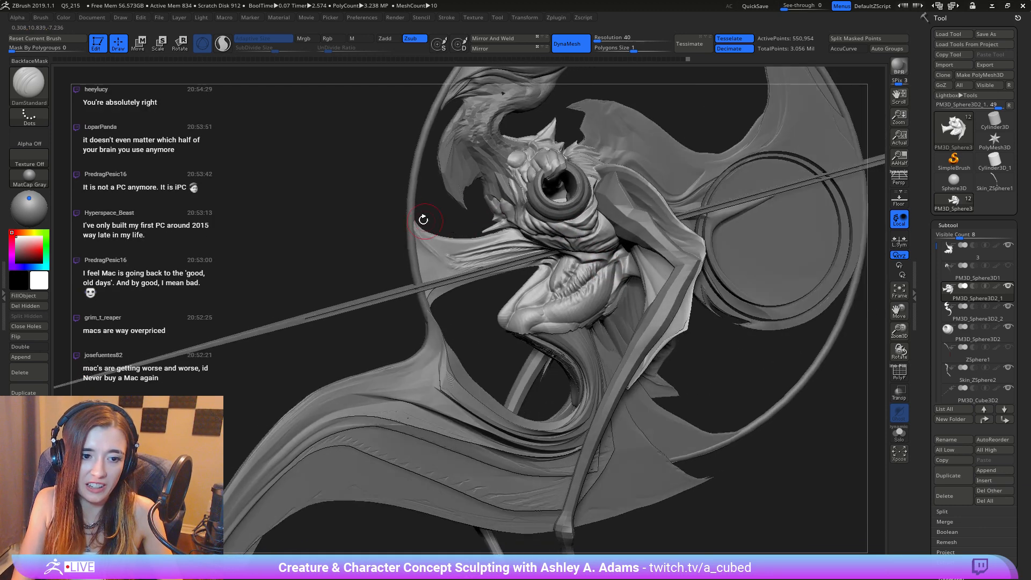
Step: Select the head crest subtool and adjust the curve of its long horn with the SnakeHook brush
alt+right_drag(489, 170, 516, 177)
alt+click(509, 228)
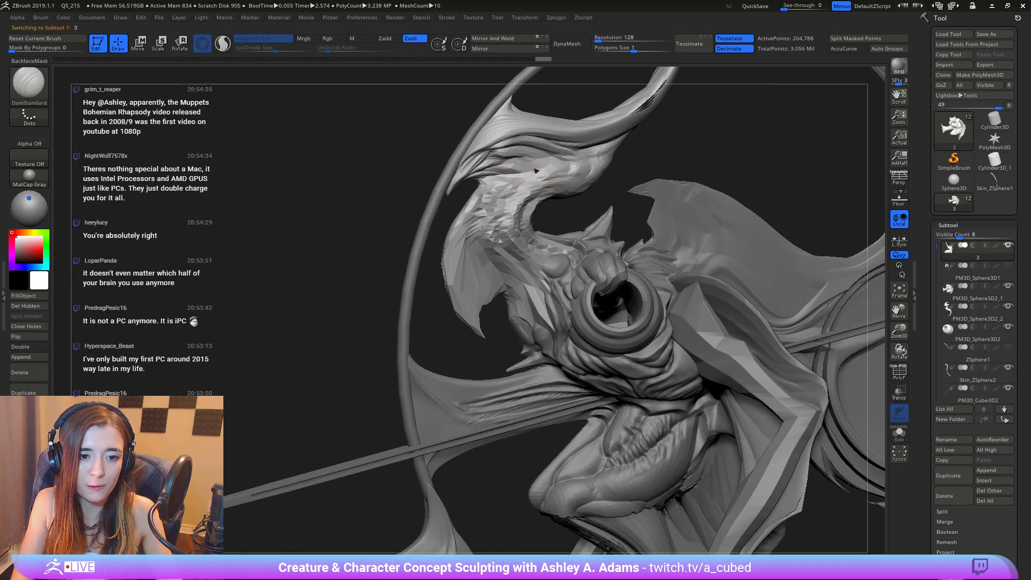
mouse_move(491, 254)
right_down()
mouse_move(458, 290)
mouse_move(486, 263)
right_up()
right_click(458, 291)
key(b)
key(s)
key(h)
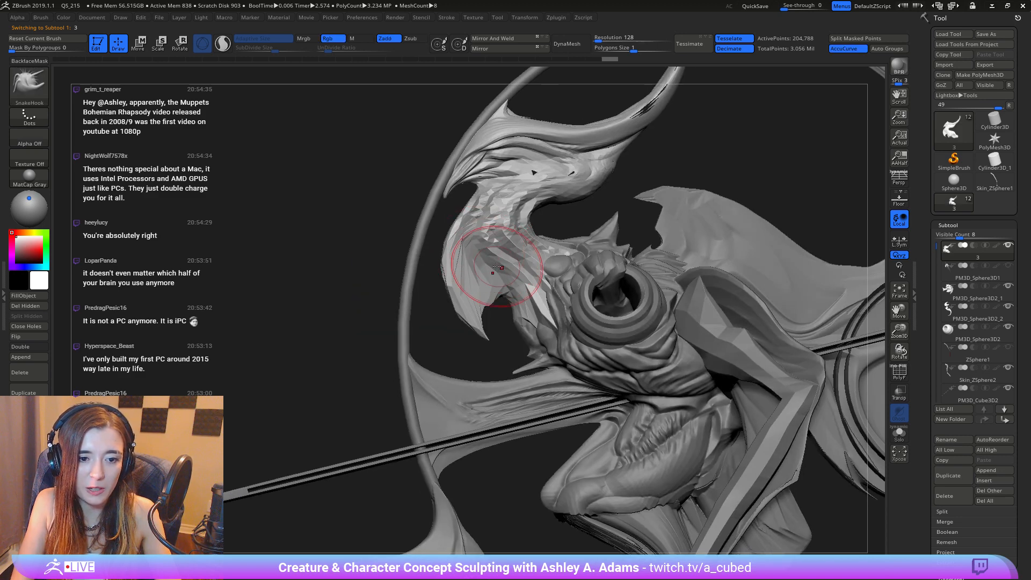
right_click(499, 270)
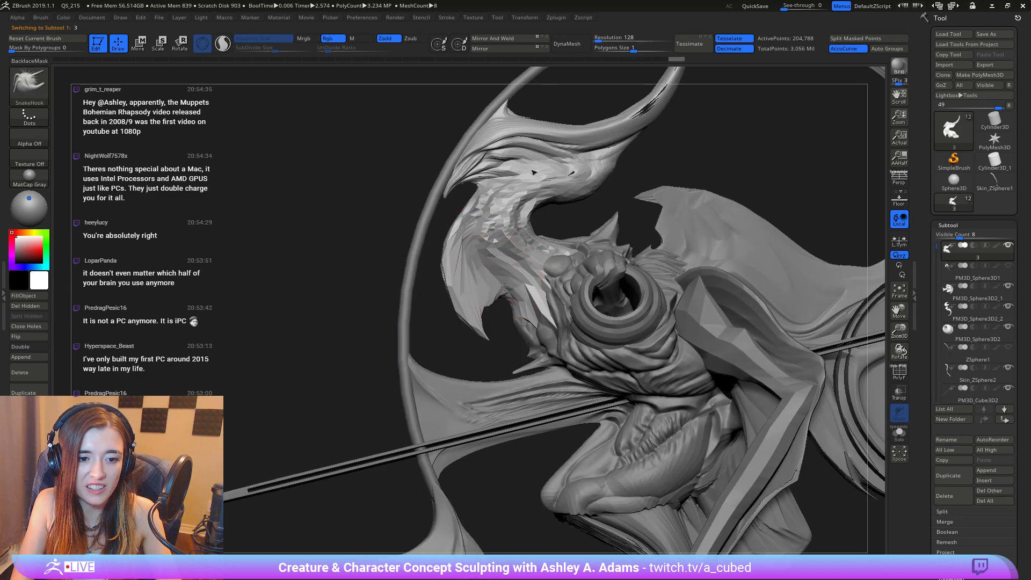
right_drag(498, 271, 609, 275)
key(f)
ctrl+right_drag(541, 252, 529, 327)
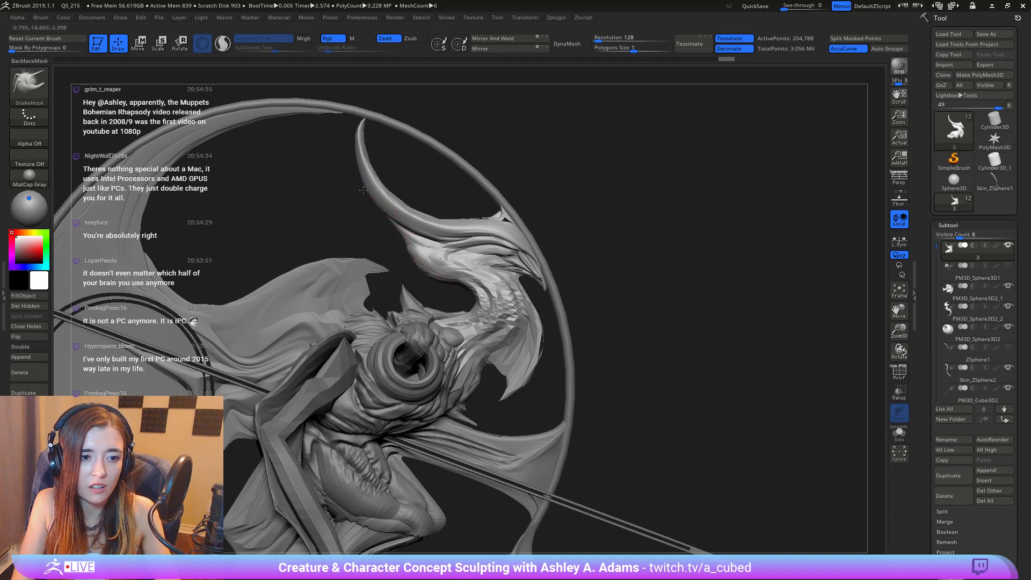
drag(363, 190, 356, 168)
drag(385, 233, 452, 200)
Step: Select the robe subtool and pull the inner edge of its upper crescent into a cleaner curve with SnakeHook
alt+right_drag(391, 253, 433, 252)
alt+click(394, 249)
drag(433, 252, 421, 242)
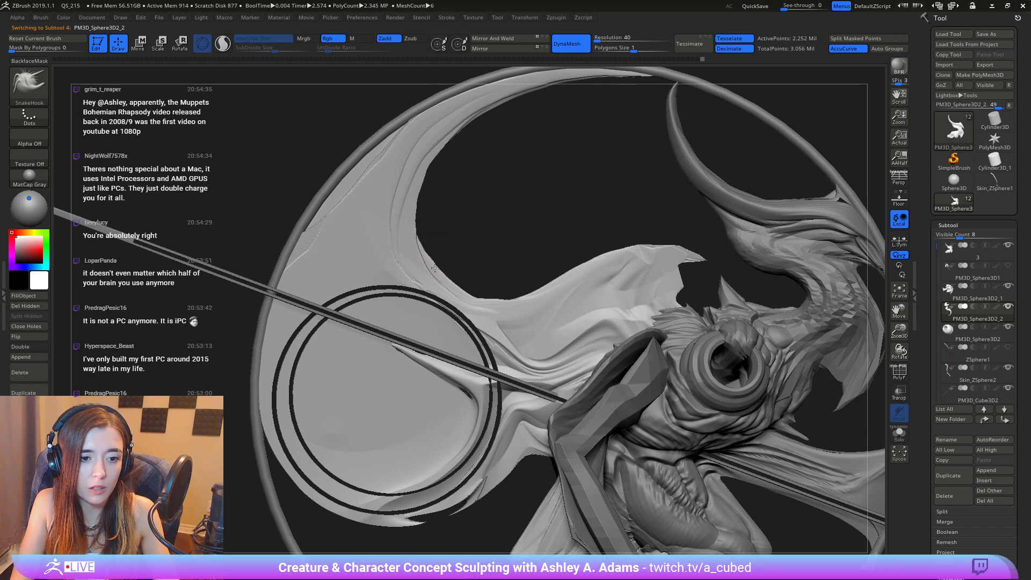
key(space)
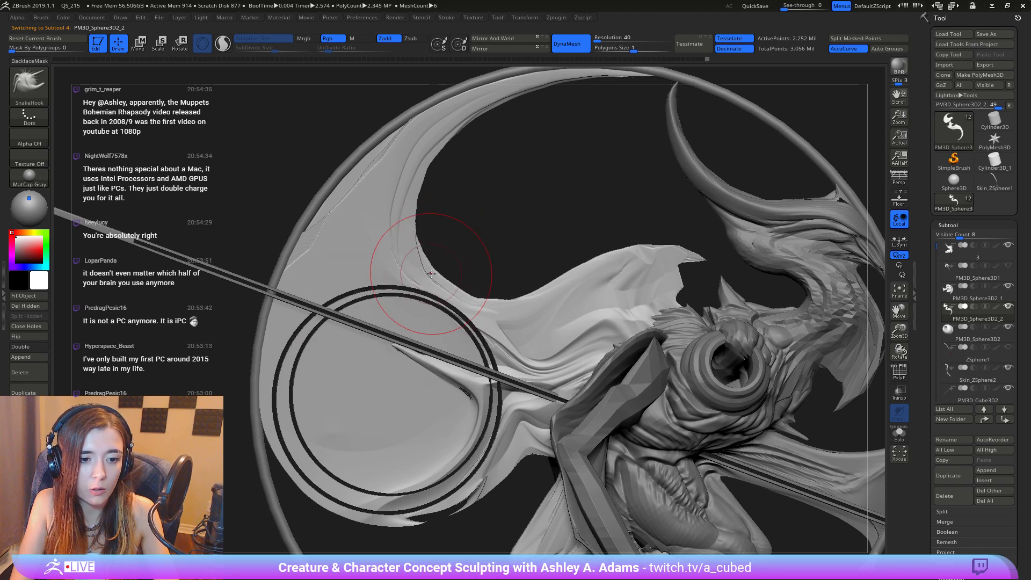
mouse_move(452, 284)
mouse_down()
mouse_move(427, 269)
mouse_move(416, 246)
mouse_up()
key(space)
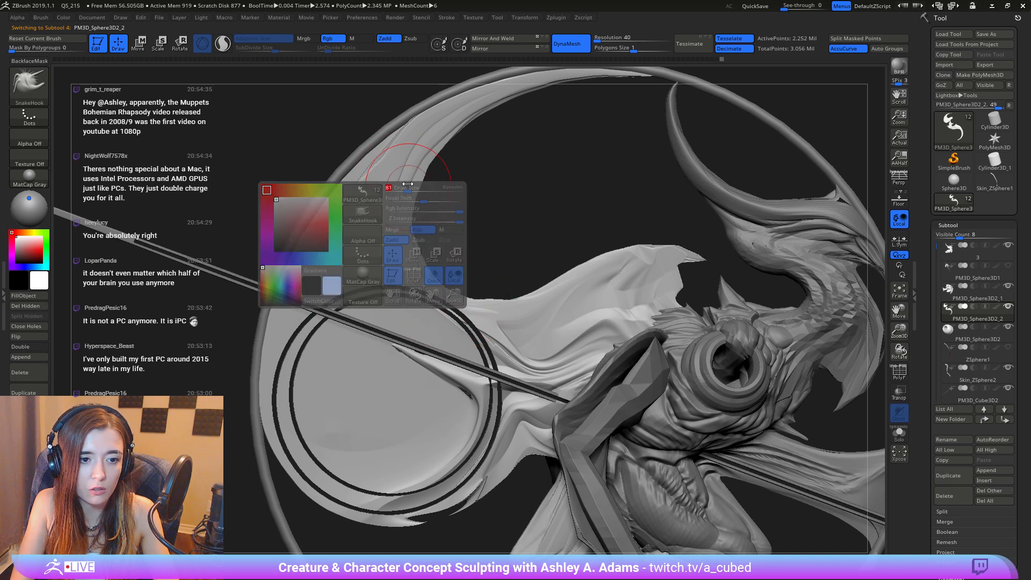
key(space)
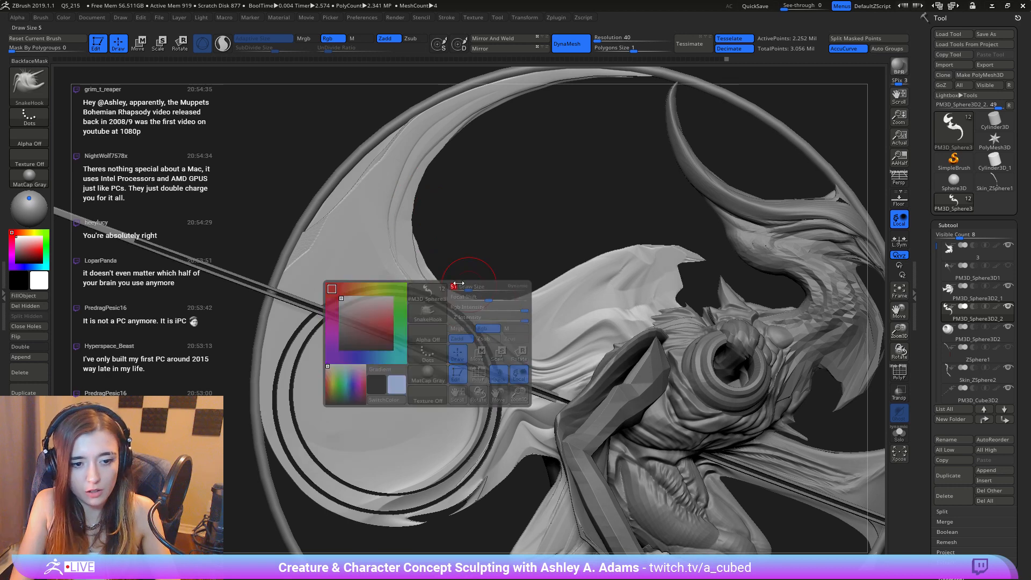
drag(458, 292, 491, 305)
Step: Enlarge the SnakeHook brush and raise the top edge of the torn cloth behind the creature's head
ctrl+right_drag(488, 292, 459, 170)
alt+right_drag(467, 381, 455, 246)
key(space)
drag(502, 189, 507, 188)
mouse_move(471, 139)
alt+right_down()
mouse_move(481, 209)
mouse_move(572, 230)
alt+right_up()
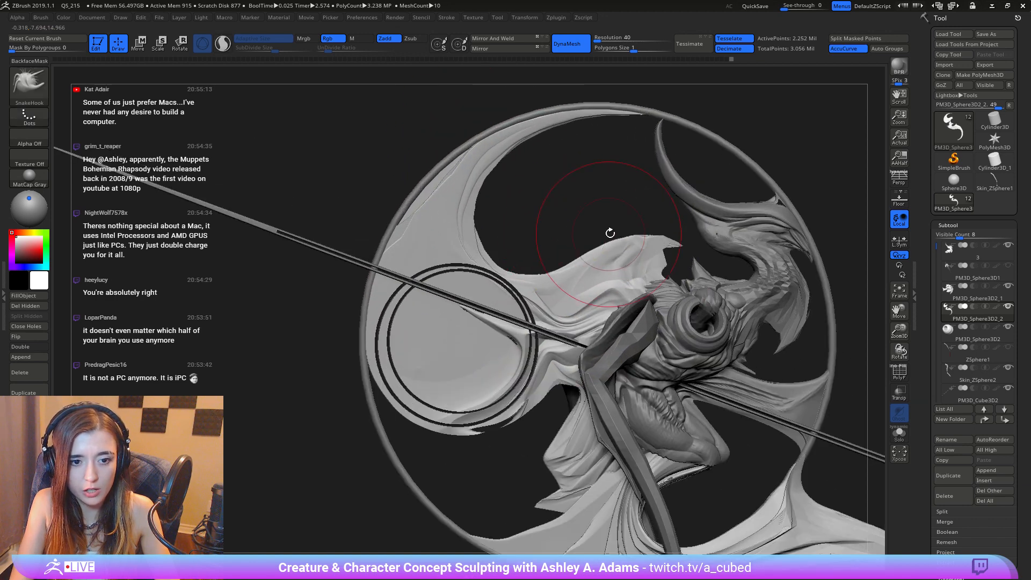
mouse_move(598, 243)
mouse_down()
mouse_move(641, 230)
mouse_move(600, 242)
mouse_up()
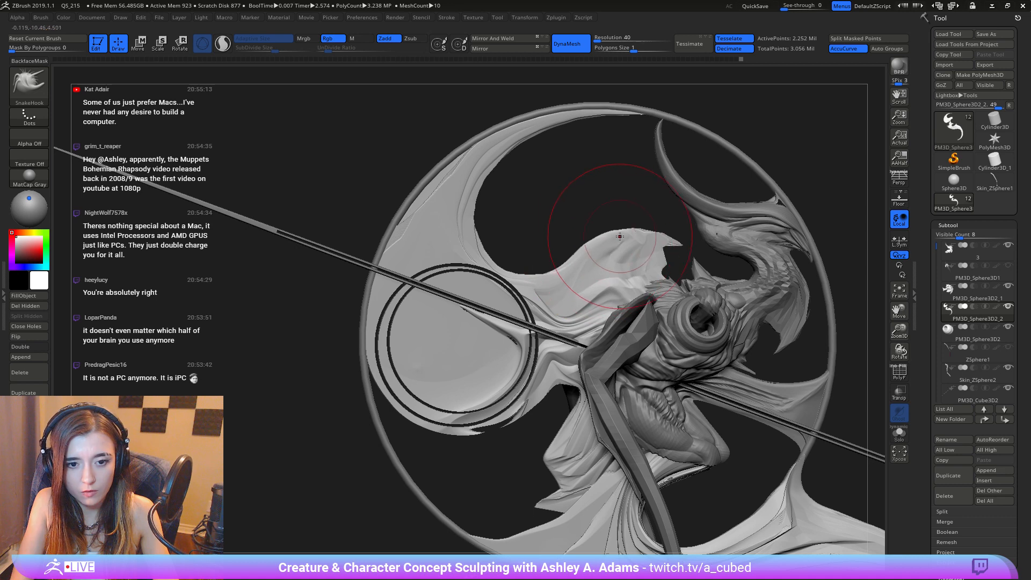
Step: Check the full silhouette from both sides and pull the robe's pointed side tip up along the large ring
mouse_move(624, 248)
ctrl+right_down()
mouse_move(555, 108)
mouse_move(541, 111)
ctrl+right_up()
mouse_move(530, 186)
right_down()
mouse_move(651, 197)
mouse_move(628, 142)
right_up()
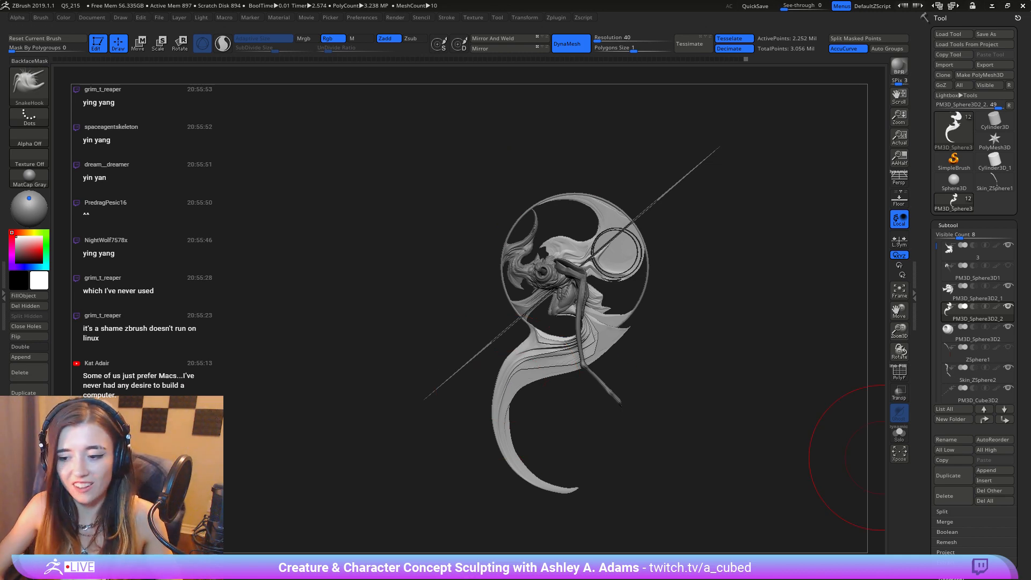
right_drag(510, 247, 617, 290)
mouse_move(477, 237)
right_down()
mouse_move(578, 230)
mouse_move(596, 143)
mouse_move(564, 148)
right_up()
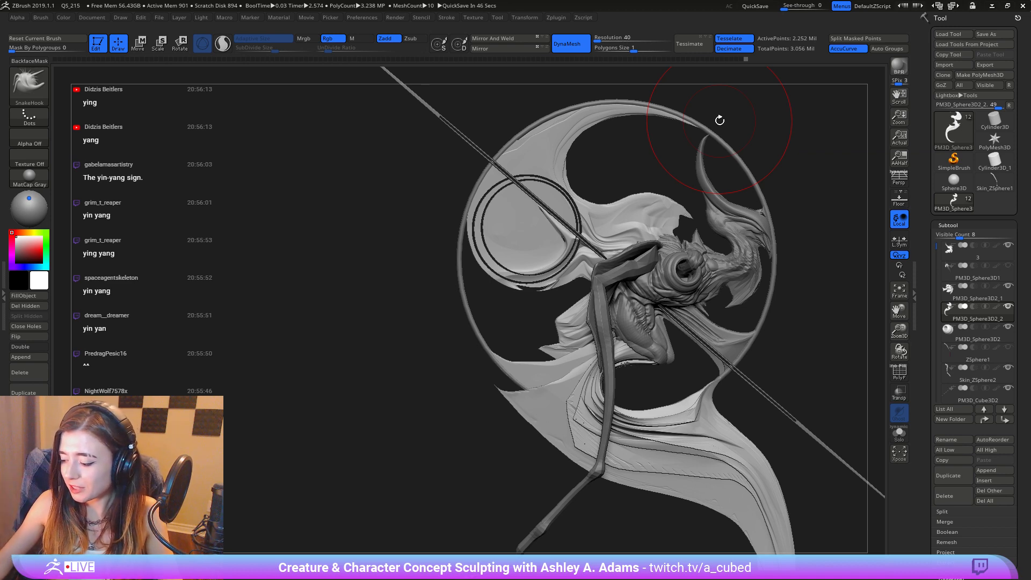
mouse_move(561, 421)
ctrl+right_down()
mouse_move(541, 370)
mouse_move(573, 338)
mouse_move(559, 340)
ctrl+right_up()
right_click(565, 325)
drag(528, 316, 521, 303)
right_drag(467, 352, 470, 352)
drag(521, 291, 515, 282)
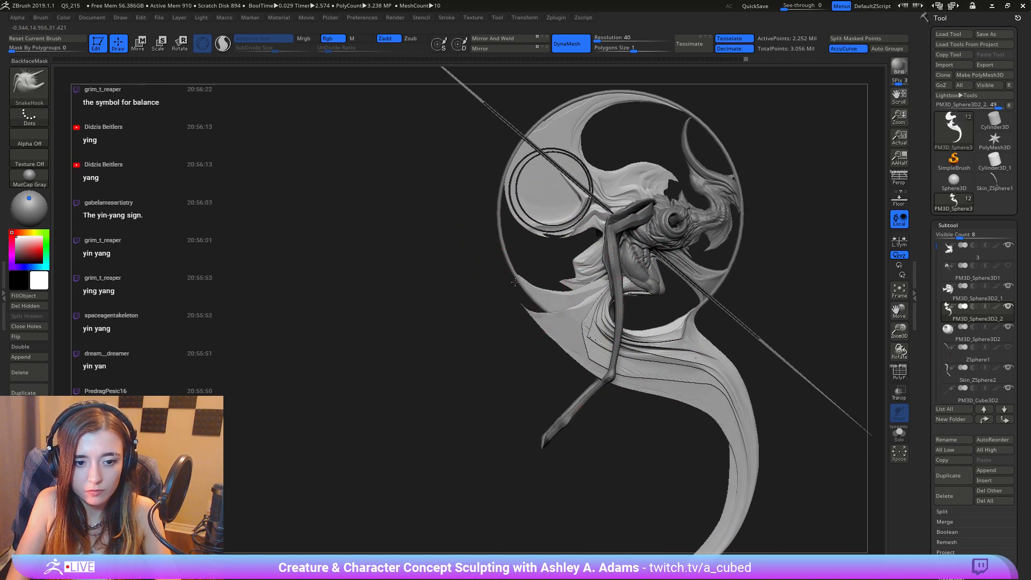
right_click(472, 345)
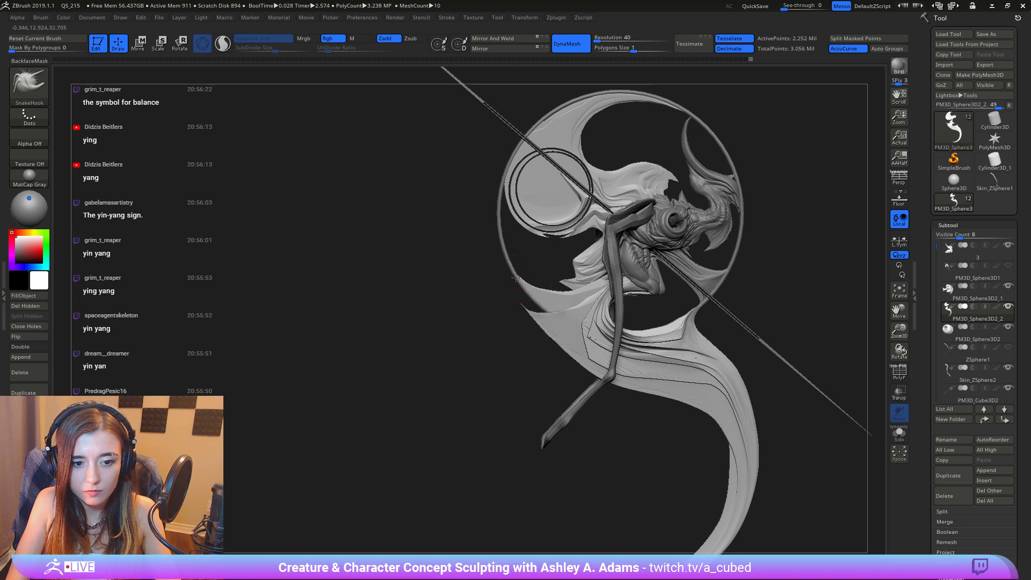
Step: Reshape the robe's inner folds around the opening below the creature's knees with SnakeHook
key(space)
mouse_move(592, 326)
mouse_down()
mouse_move(609, 325)
mouse_move(598, 324)
mouse_up()
right_drag(595, 323, 618, 329)
mouse_move(627, 333)
mouse_down()
mouse_move(619, 340)
mouse_move(644, 335)
mouse_move(623, 335)
mouse_up()
key(space)
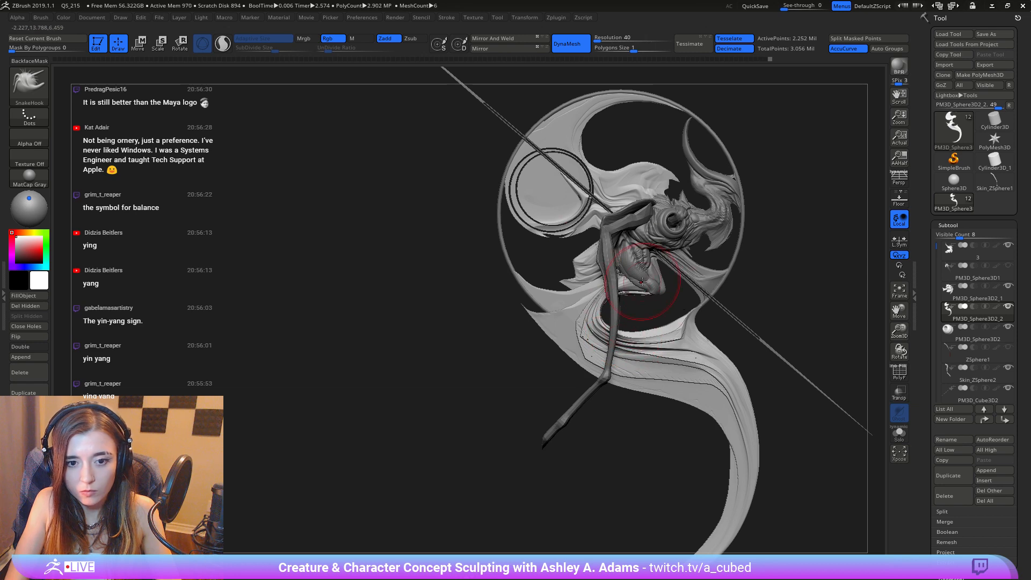
mouse_move(653, 299)
ctrl+right_down()
mouse_move(656, 286)
mouse_move(632, 384)
mouse_move(620, 286)
mouse_move(519, 271)
ctrl+right_up()
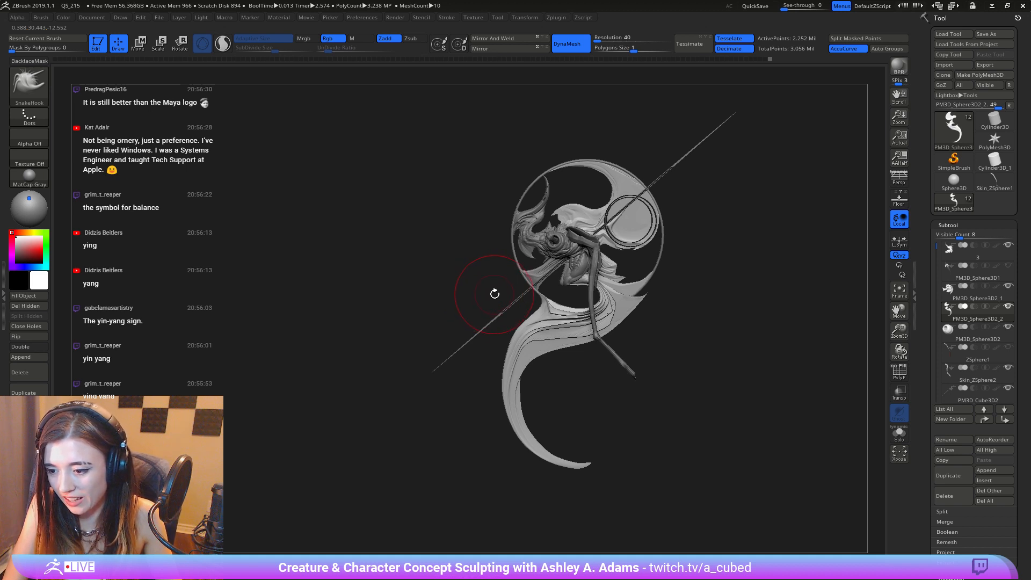
Step: Draw the robe's upper corner toward the ring with a smaller SnakeHook brush and smooth the rim of the opening
ctrl+right_drag(480, 274, 477, 285)
key(space)
drag(530, 275, 526, 275)
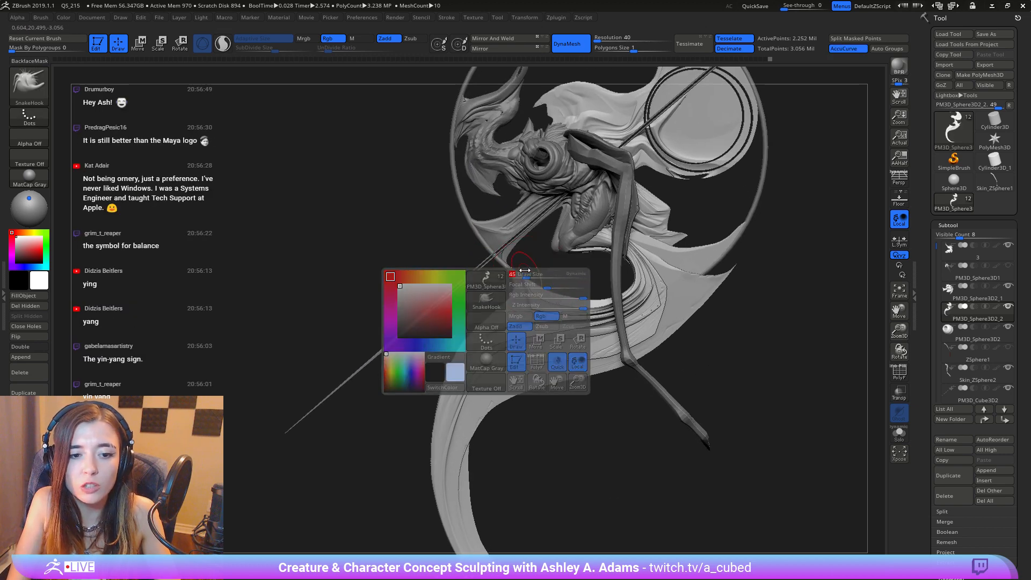
mouse_move(526, 274)
ctrl+right_down()
mouse_move(539, 284)
mouse_move(527, 282)
ctrl+right_up()
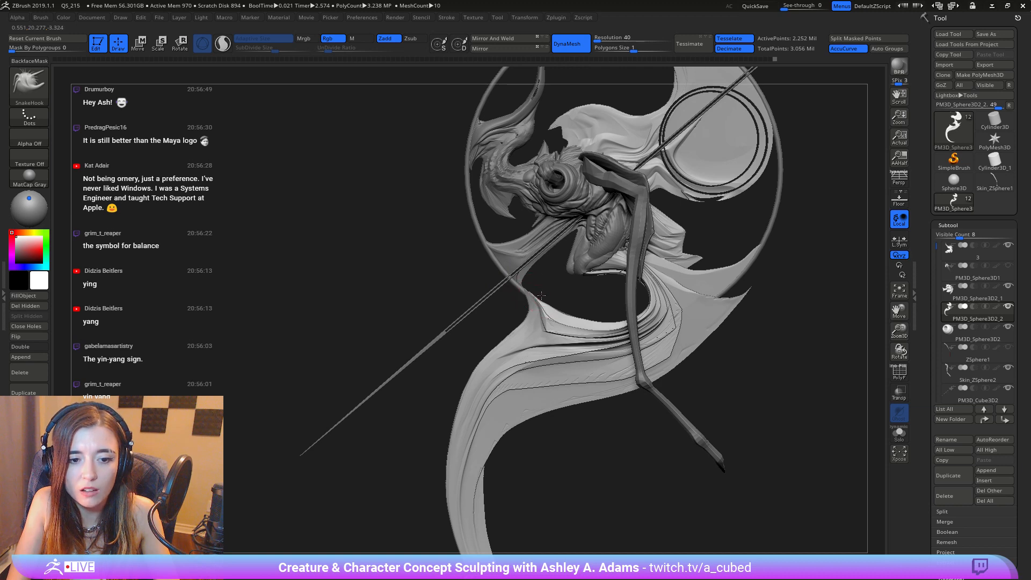
key(space)
ctrl+right_drag(538, 291, 557, 307)
key(space)
drag(556, 306, 553, 309)
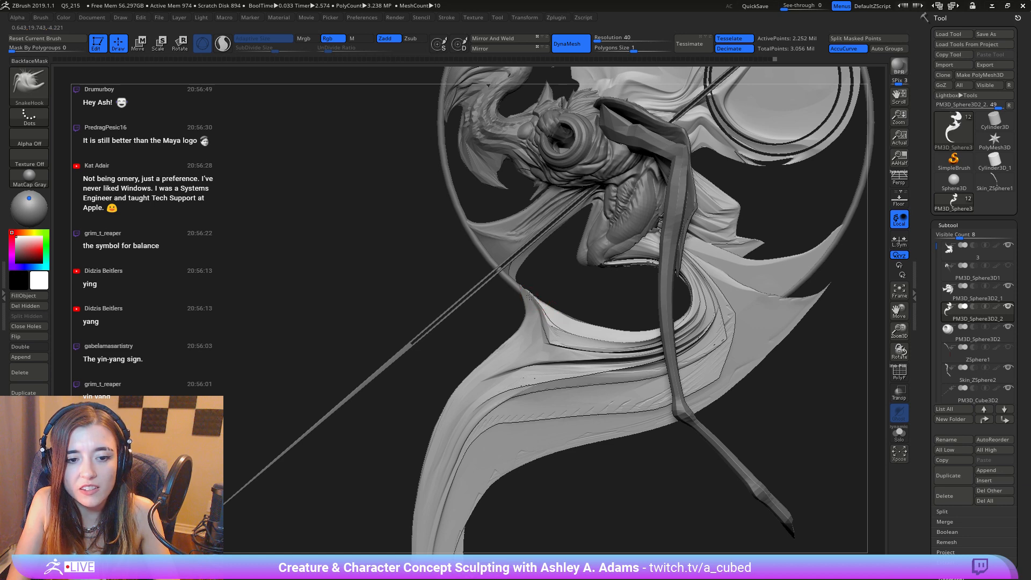
key(shift)
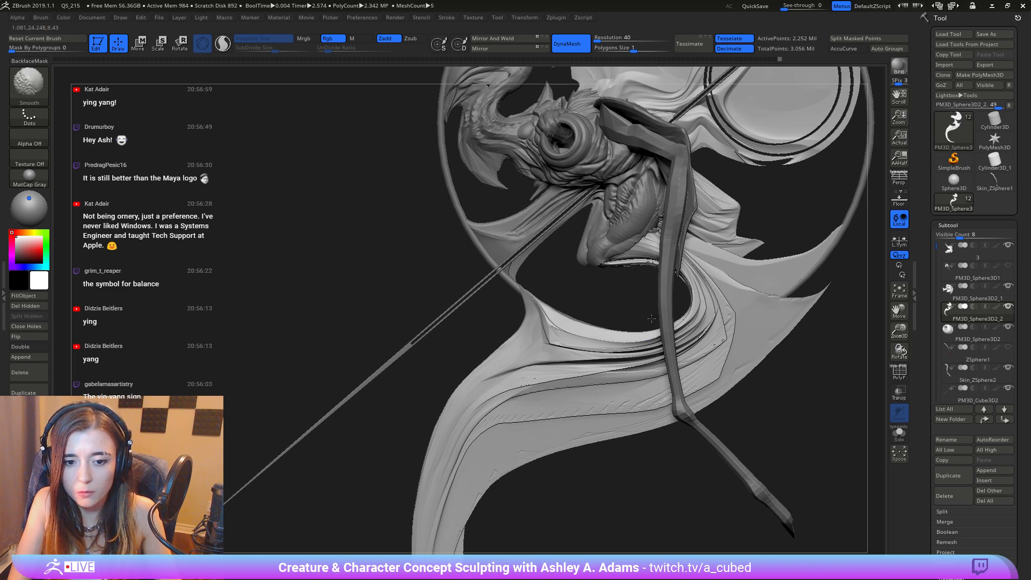
shift+drag(651, 319, 699, 259)
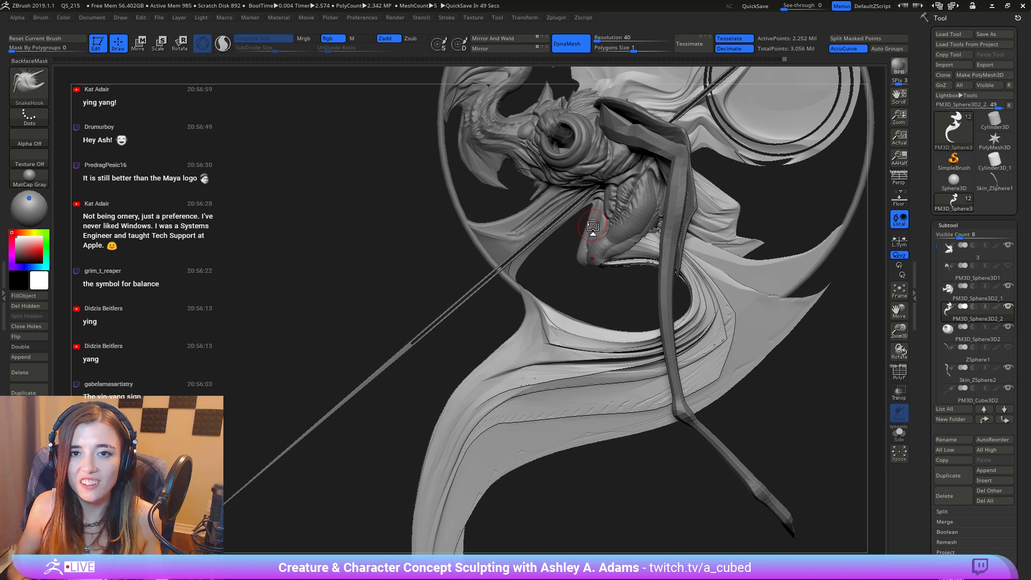
Step: Adjust the robe's narrow upper corner beneath the legs with SnakeHook, working from a front view
mouse_move(589, 286)
mouse_down()
mouse_move(527, 272)
mouse_move(561, 270)
mouse_up()
right_drag(561, 270, 617, 279)
ctrl+right_drag(537, 301, 506, 356)
right_click(506, 355)
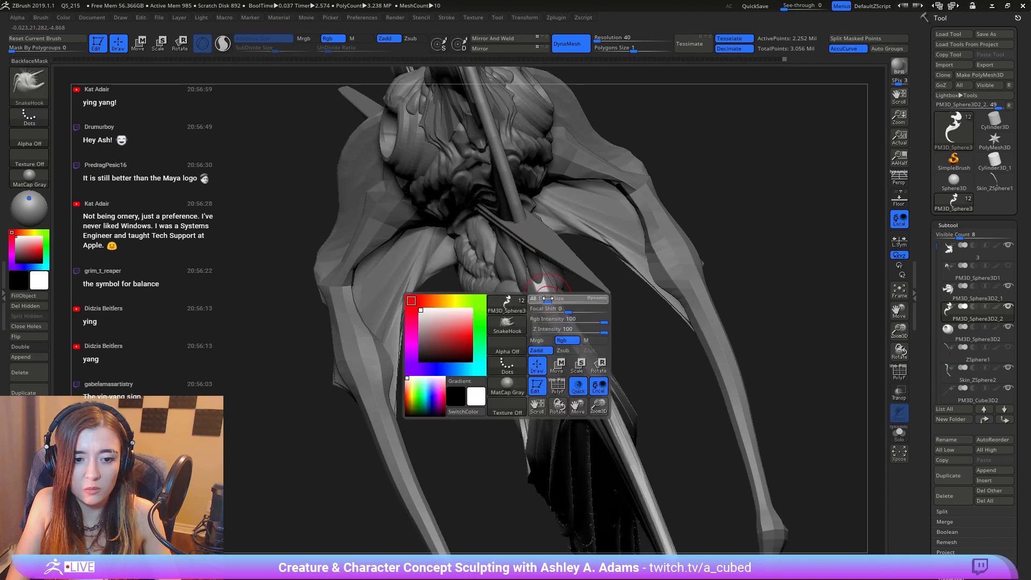
drag(527, 278, 529, 274)
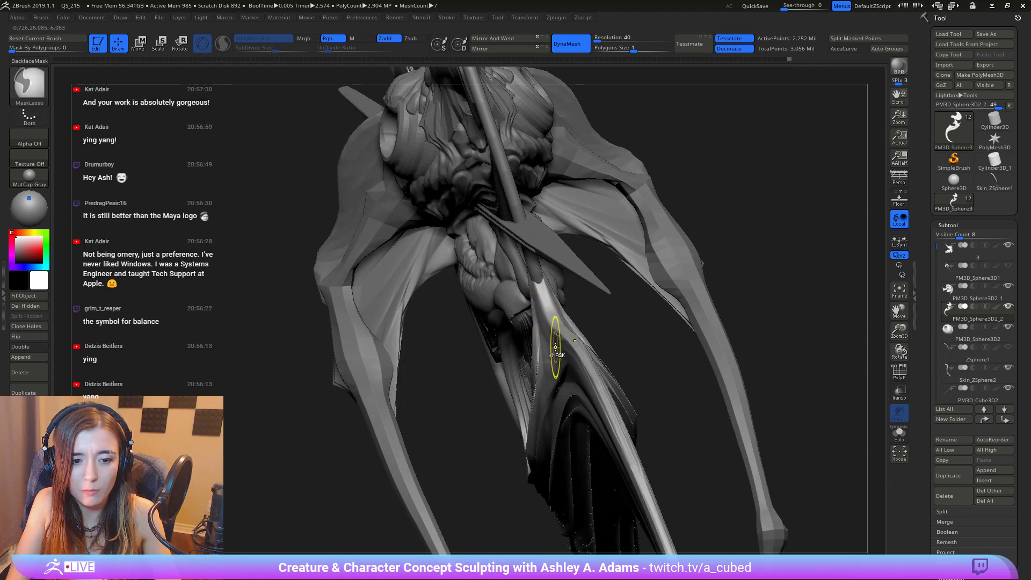
Step: Reshape and smooth the robe's flared outer edge beside the long bent leg using a large SnakeHook brush
mouse_move(554, 341)
ctrl+right_down()
mouse_move(545, 296)
mouse_move(588, 315)
mouse_move(577, 278)
mouse_move(619, 310)
ctrl+right_up()
mouse_move(619, 310)
alt+right_down()
mouse_move(647, 267)
mouse_move(594, 311)
alt+right_up()
alt+right_drag(502, 439, 565, 370)
key(space)
drag(607, 314, 663, 314)
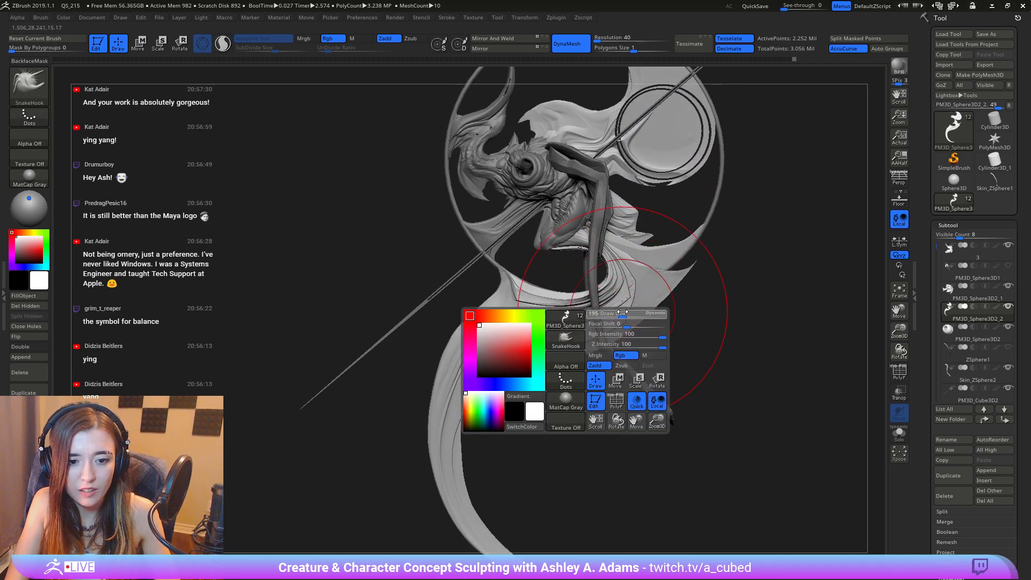
right_drag(620, 333, 632, 332)
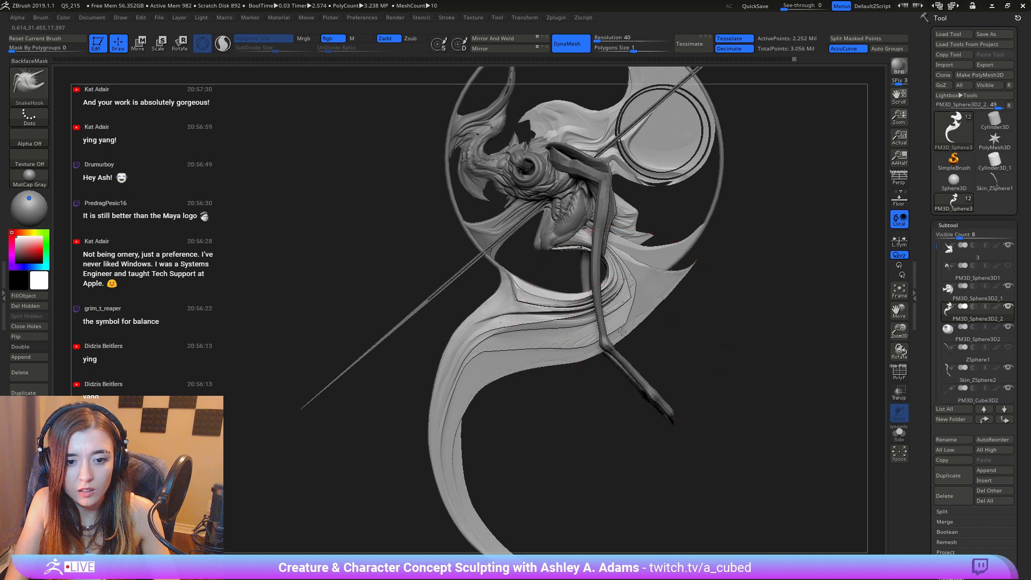
key(space)
drag(639, 330, 628, 329)
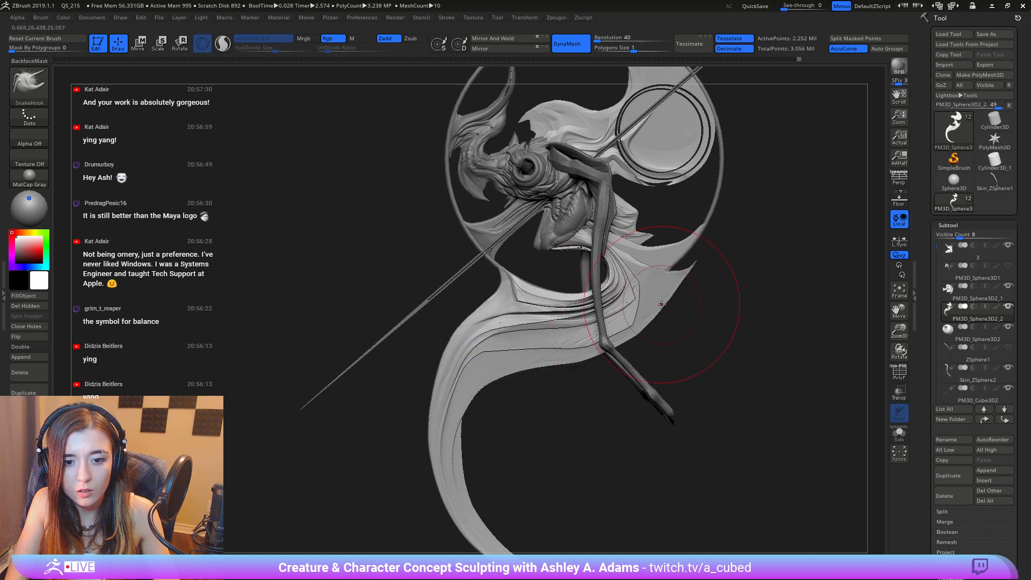
right_drag(662, 305, 648, 306)
shift+drag(626, 318, 617, 342)
key(space)
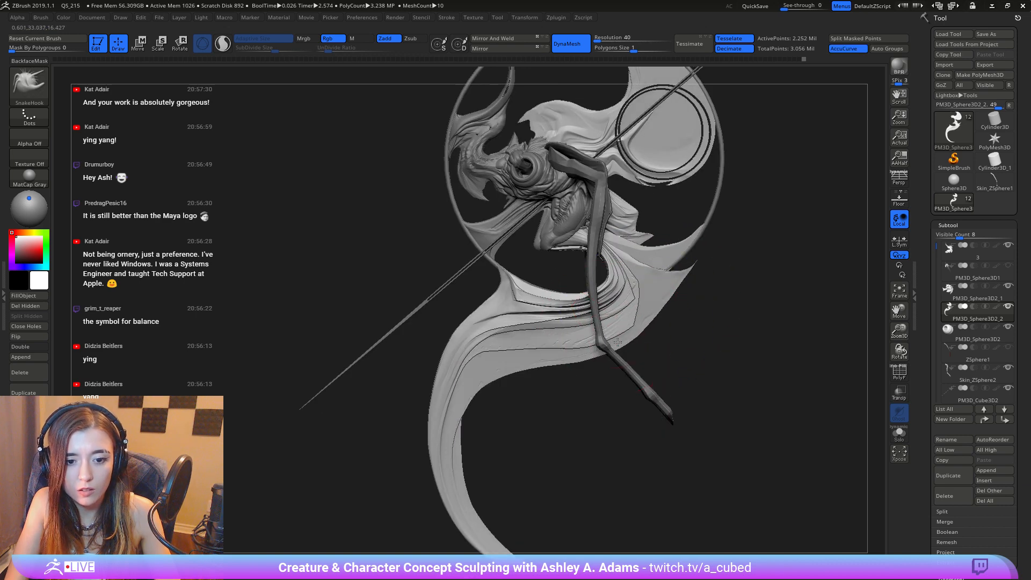
Step: Pull the outer edge of the robe's upper tail into a smoother curve with a larger SnakeHook brush
key(space)
drag(531, 354, 543, 355)
right_drag(461, 370, 449, 374)
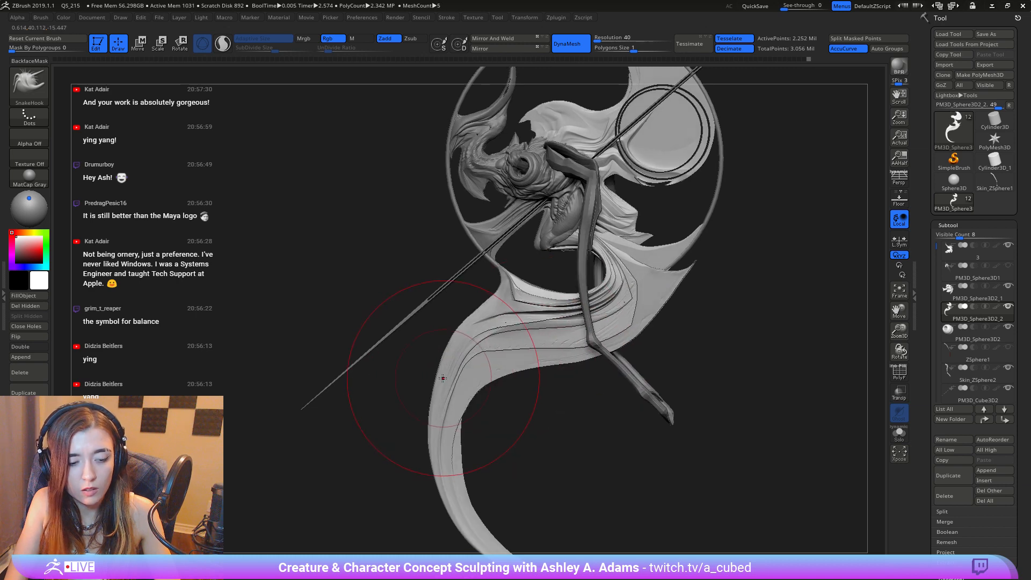
drag(444, 375, 435, 423)
ctrl+right_drag(436, 423, 618, 309)
Step: Refine the lower sweep of the robe's tail toward its pointed end with SnakeHook
key(shift)
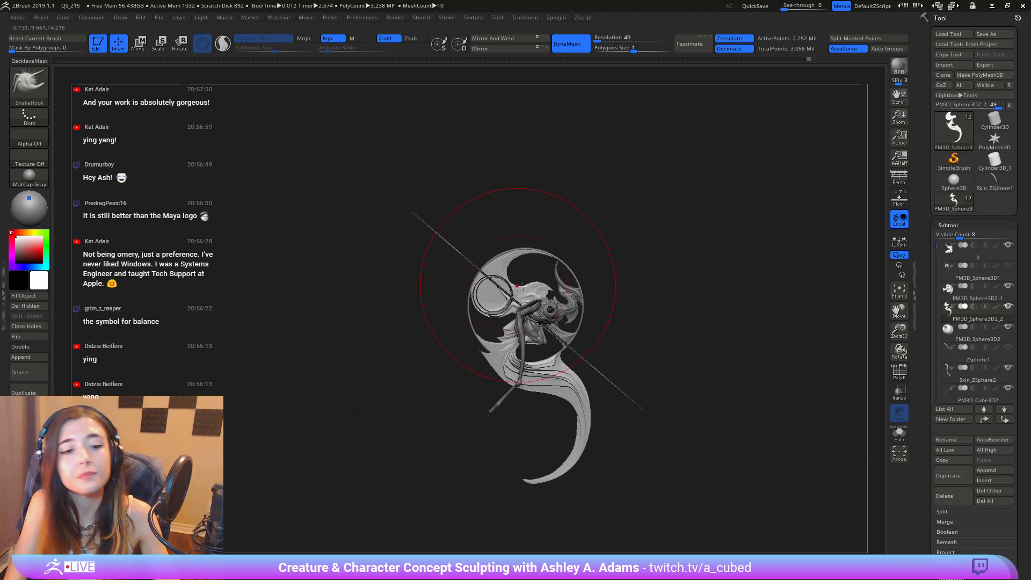
mouse_move(586, 357)
alt+right_down()
mouse_move(581, 271)
mouse_move(585, 285)
alt+right_up()
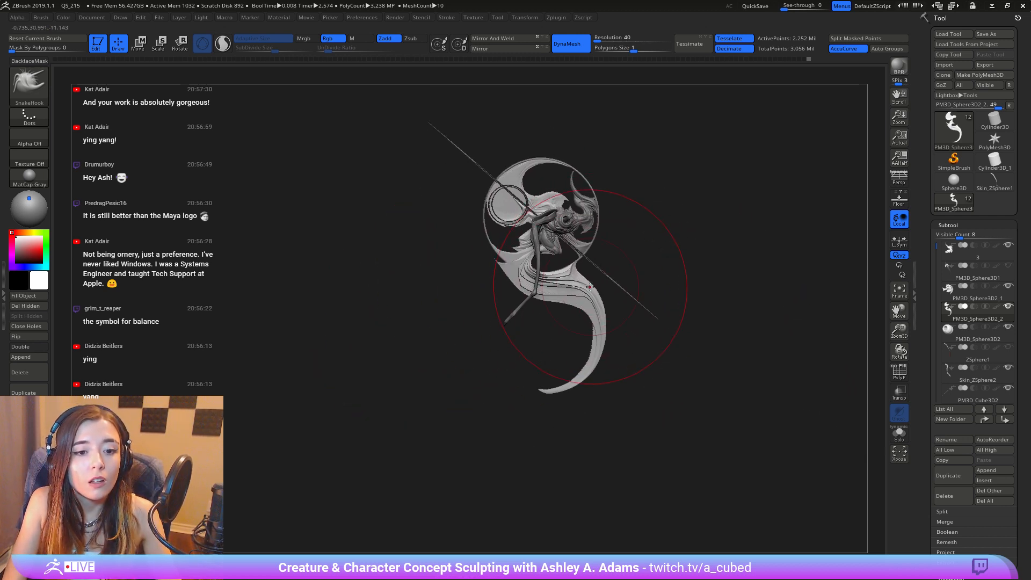
key(space)
drag(591, 292, 606, 293)
key(space)
drag(571, 376, 555, 375)
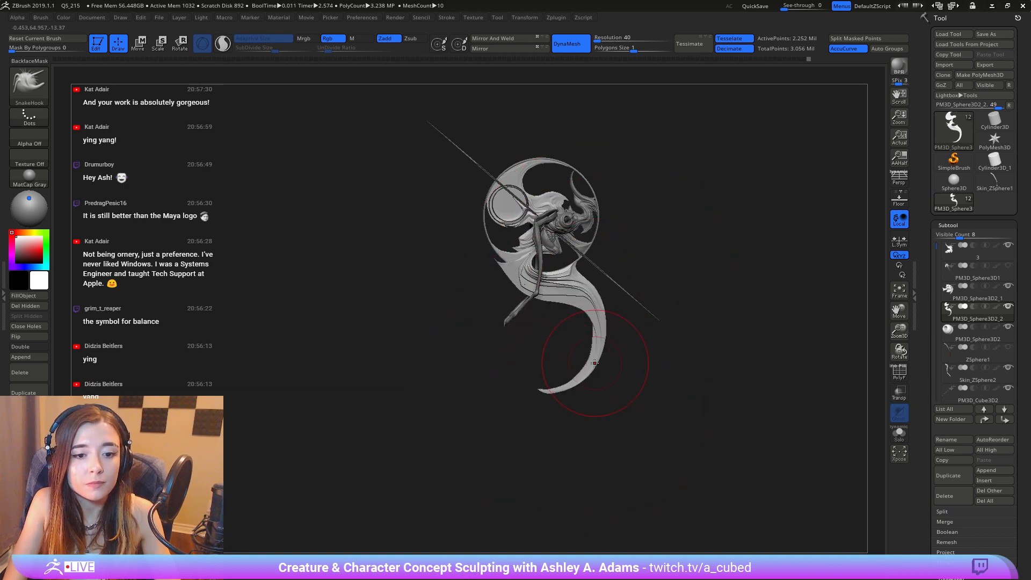
Step: Select the long bent limbs' subtool, Skin_ZSphere2, and place the gizmo at their upper joint with its orientation reset
mouse_move(568, 370)
shift+right_down()
mouse_move(586, 332)
mouse_move(648, 422)
shift+right_up()
alt+click(585, 331)
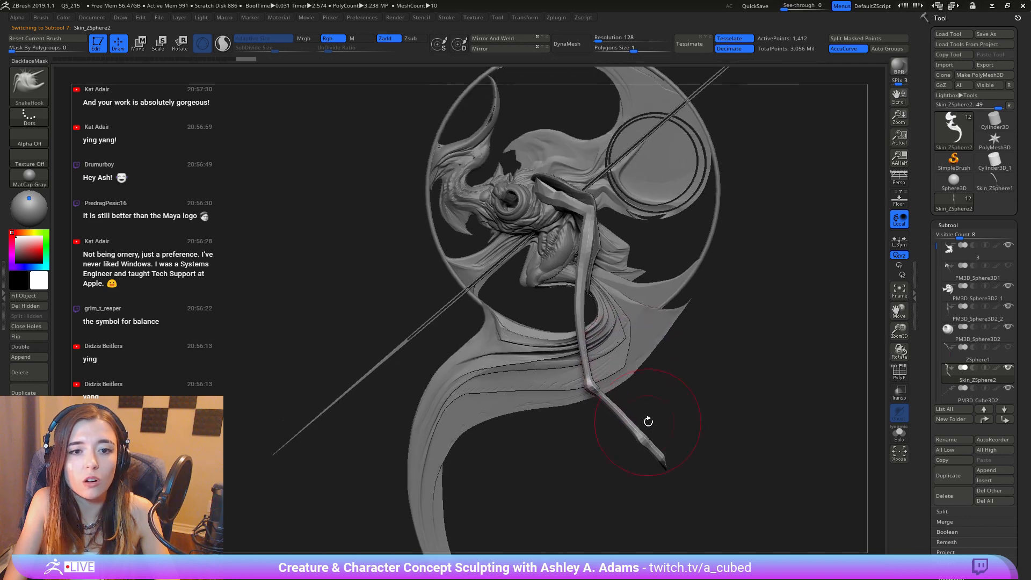
mouse_move(553, 189)
alt+right_down()
mouse_move(646, 289)
mouse_move(636, 272)
mouse_move(679, 269)
mouse_move(542, 264)
alt+right_up()
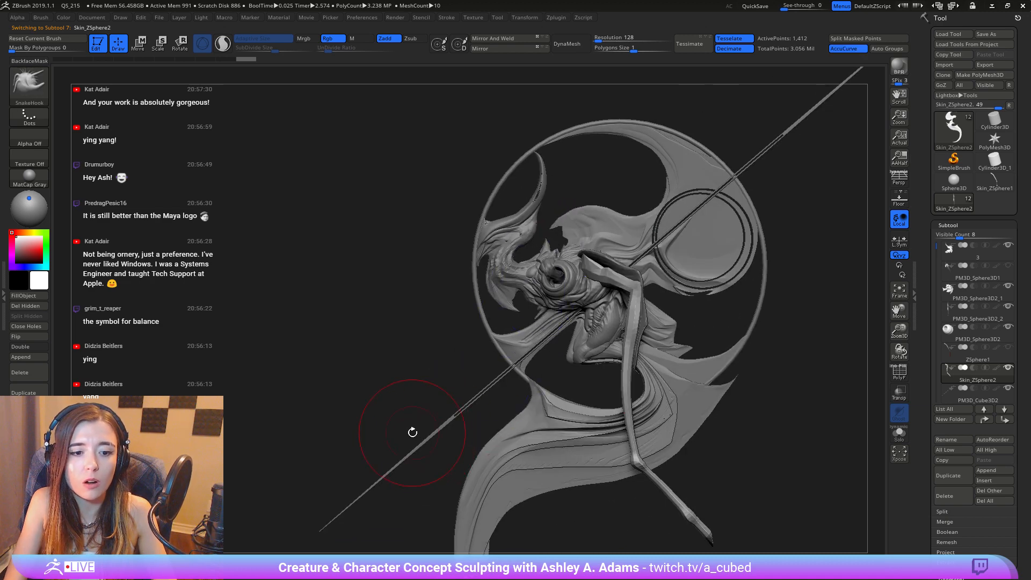
alt+right_drag(651, 233, 668, 195)
key(w)
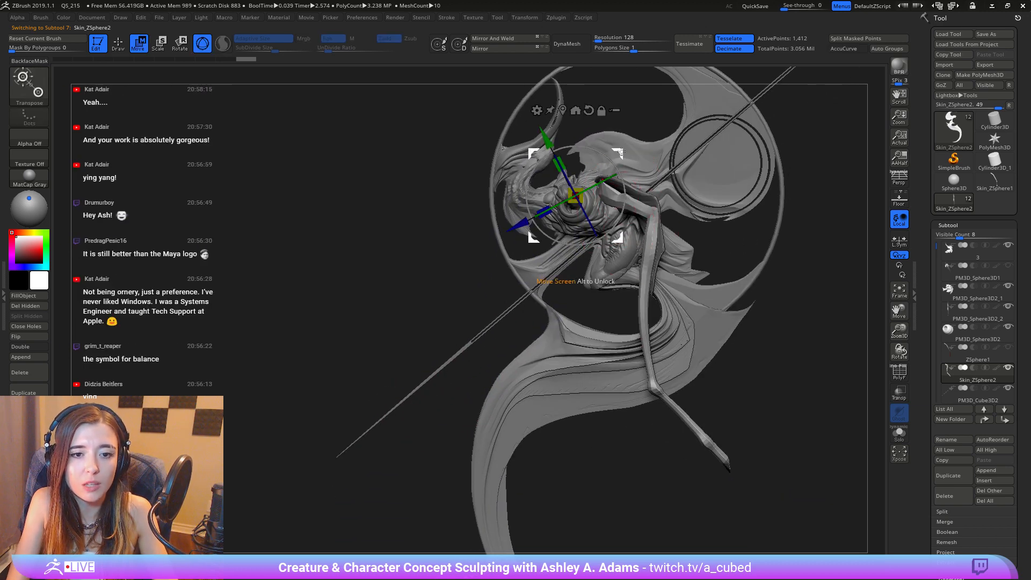
click(612, 195)
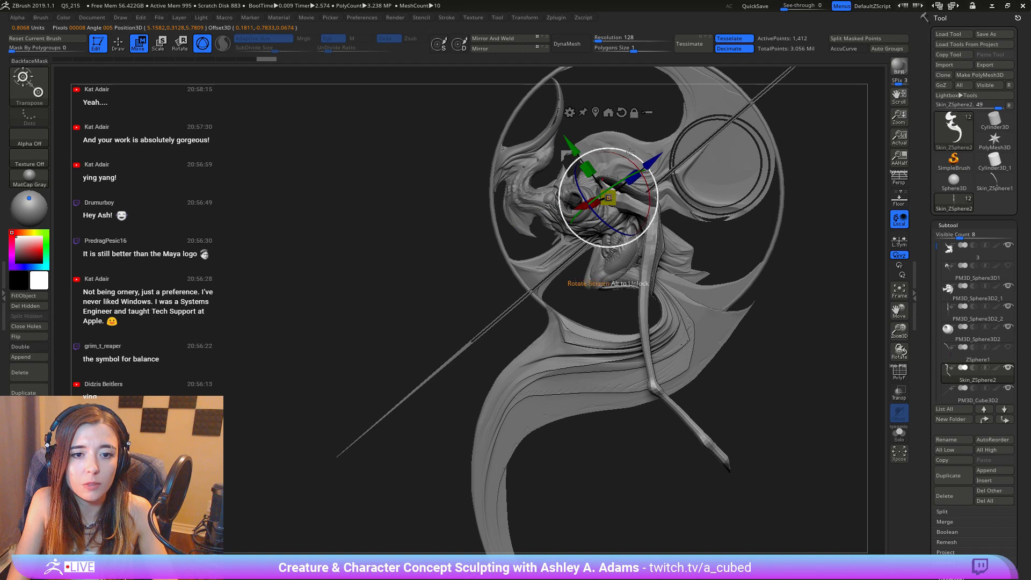
key(q)
key(w)
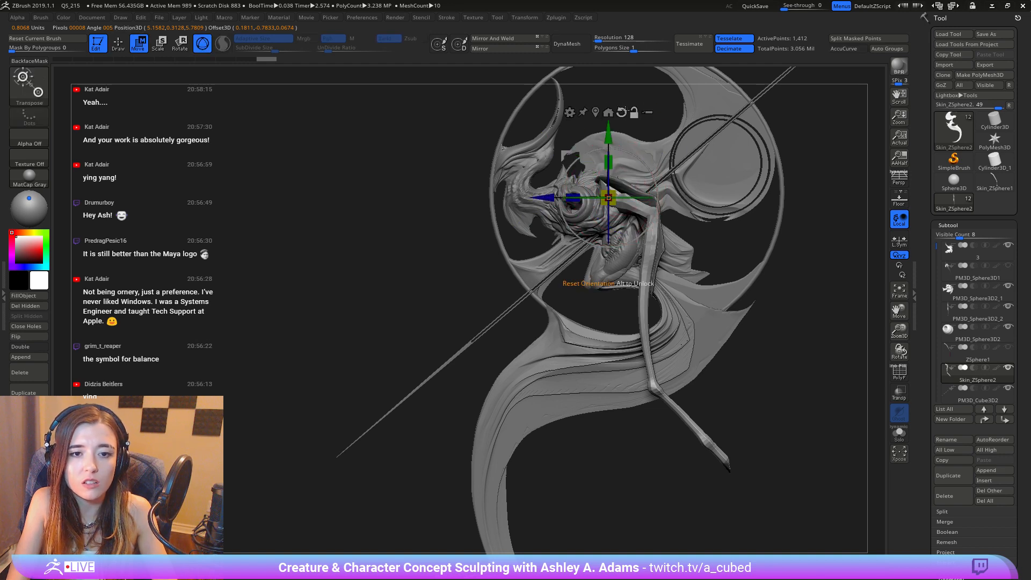
Step: Try to swing the long limbs forward with the gizmo and fold them back across the robe with SnakeHook
drag(657, 188, 635, 219)
mouse_move(636, 221)
ctrl+right_down()
mouse_move(606, 304)
mouse_move(702, 302)
mouse_move(704, 282)
mouse_move(601, 295)
ctrl+right_up()
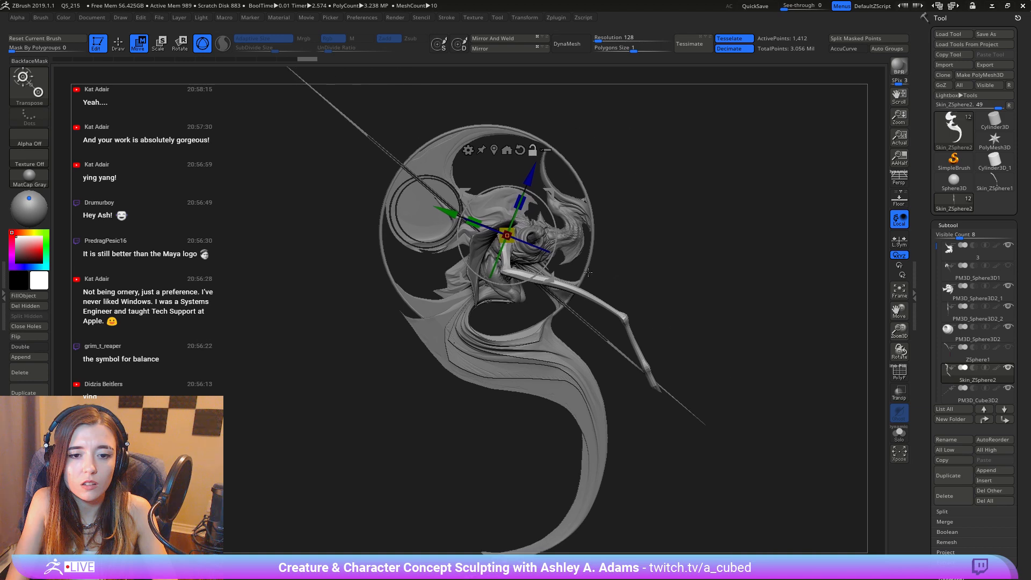
key(q)
key(space)
mouse_move(601, 295)
mouse_down()
mouse_move(545, 389)
mouse_move(471, 402)
mouse_up()
drag(639, 383, 652, 382)
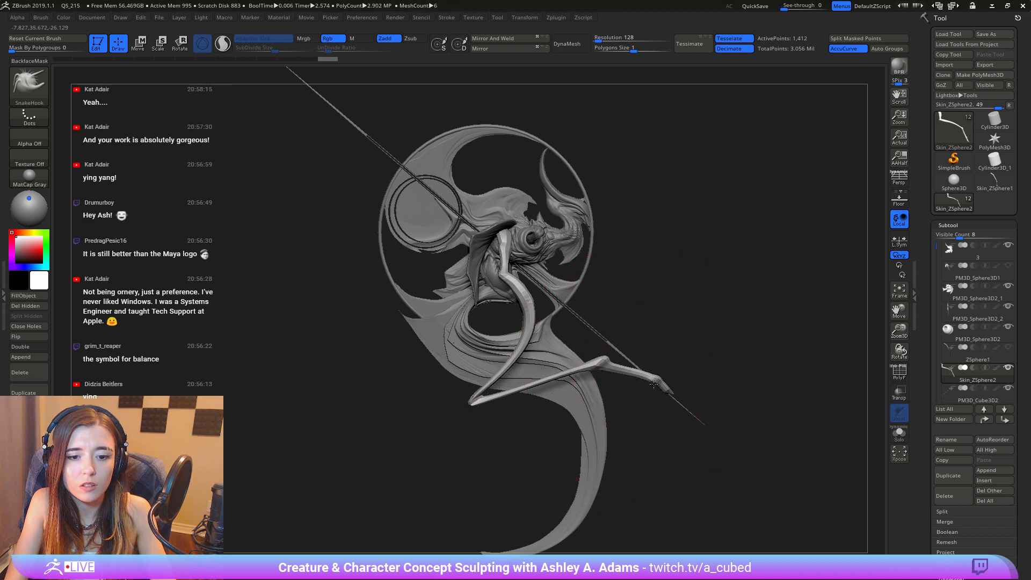
Step: Try to spread the limbs' bends outward and reposition their tips with a larger SnakeHook brush
right_drag(541, 377, 683, 387)
drag(650, 385, 679, 388)
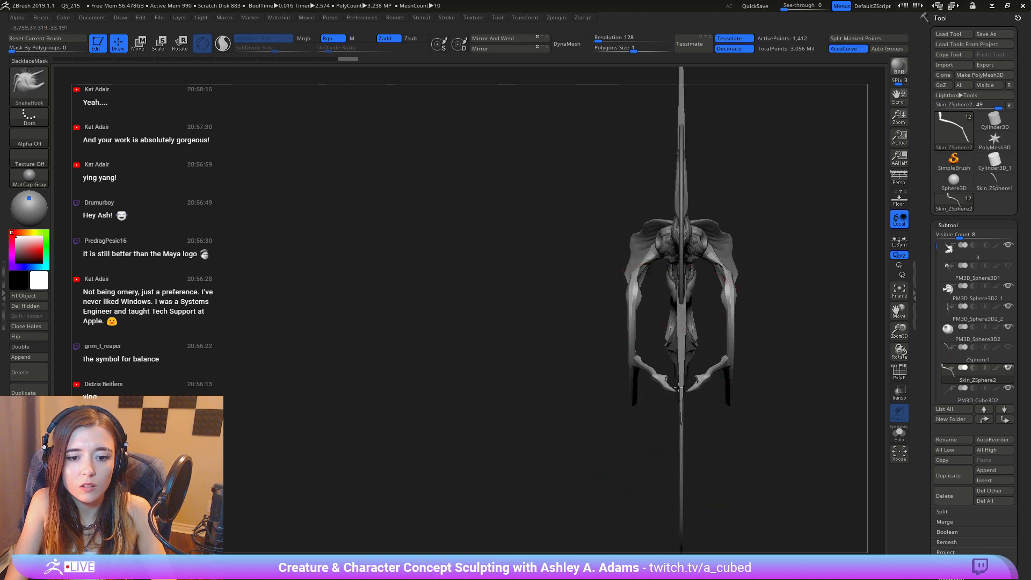
key(space)
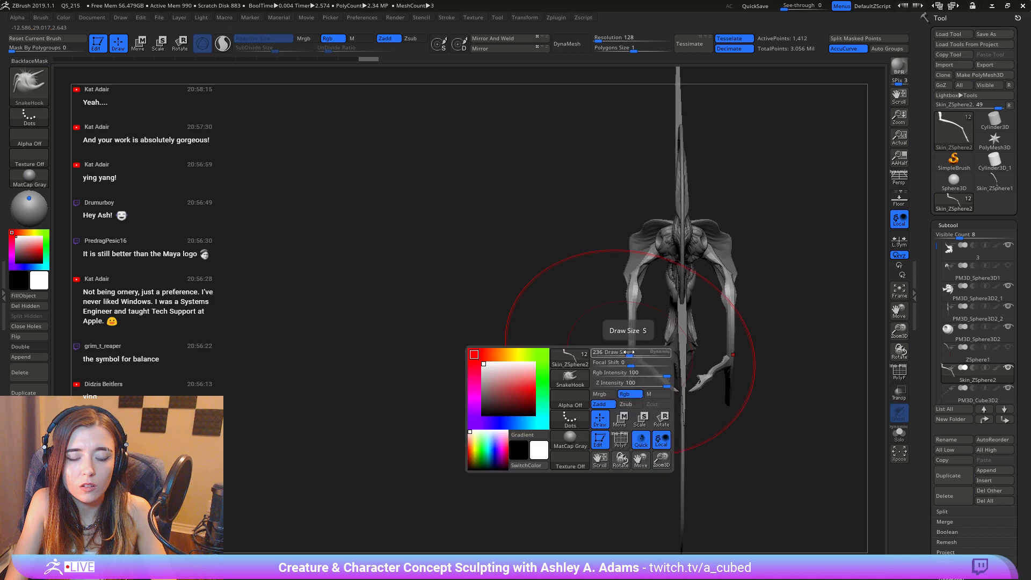
drag(630, 353, 637, 352)
alt+right_drag(634, 365, 625, 318)
drag(619, 328, 569, 328)
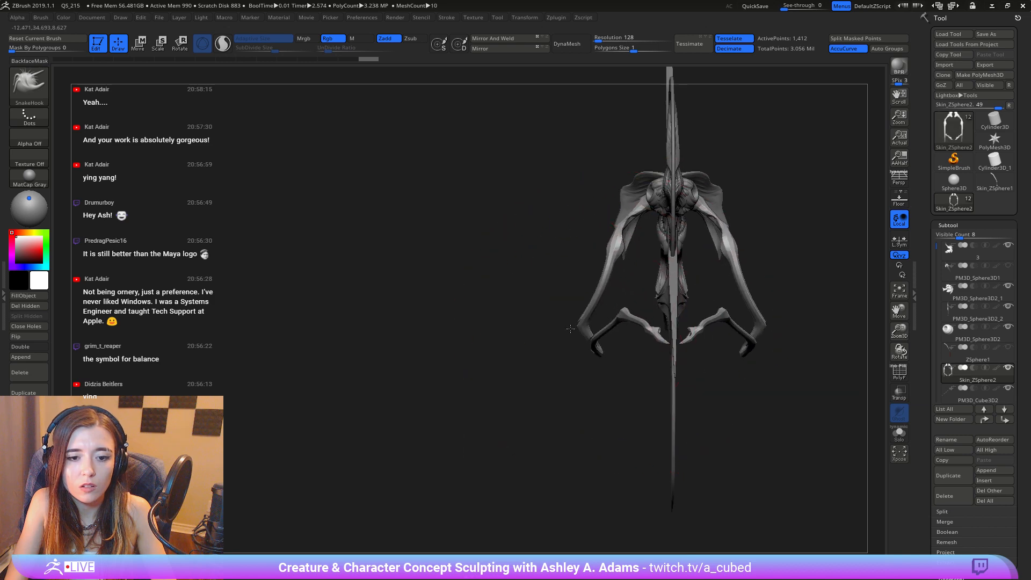
mouse_move(568, 299)
right_down()
mouse_move(674, 285)
mouse_move(688, 271)
mouse_move(615, 293)
right_up()
drag(653, 348, 661, 344)
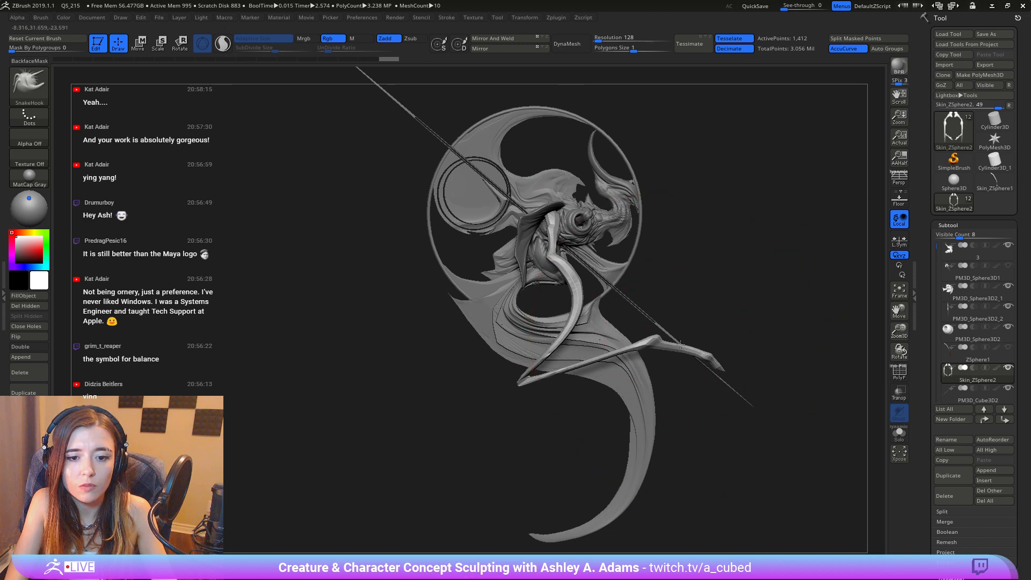
Step: Try to pull the limbs' upper segment forward into a sharp bend with SnakeHook, and restore the limbs' original pose
ctrl+right_drag(661, 344, 566, 193)
mouse_move(683, 305)
ctrl+right_down()
mouse_move(696, 364)
mouse_move(656, 302)
ctrl+right_up()
right_click(550, 344)
drag(598, 296, 639, 281)
mouse_move(610, 273)
right_down()
mouse_move(620, 272)
mouse_move(606, 269)
right_up()
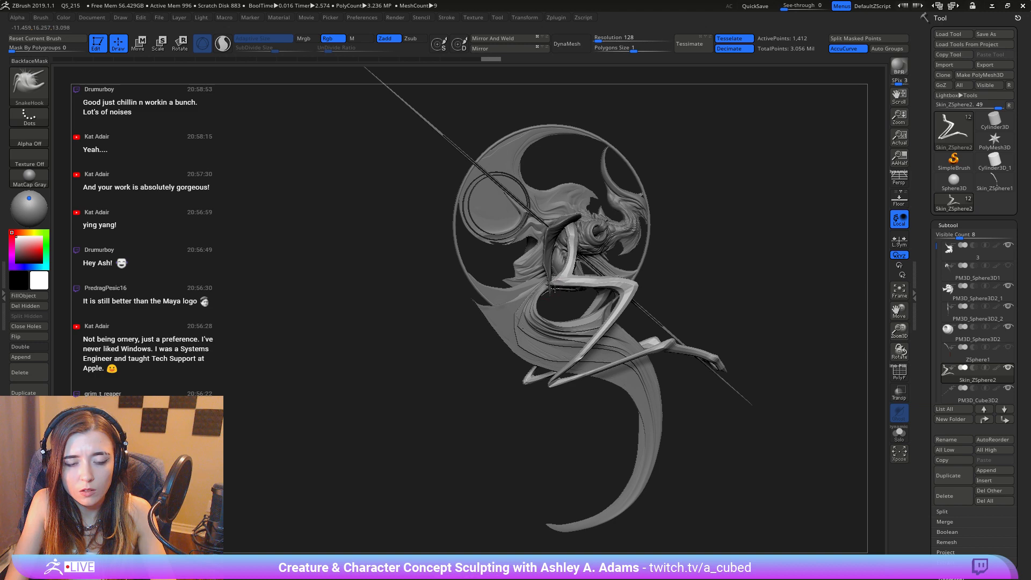
right_drag(575, 277, 463, 276)
mouse_move(541, 319)
right_down()
mouse_move(591, 322)
mouse_move(668, 281)
right_up()
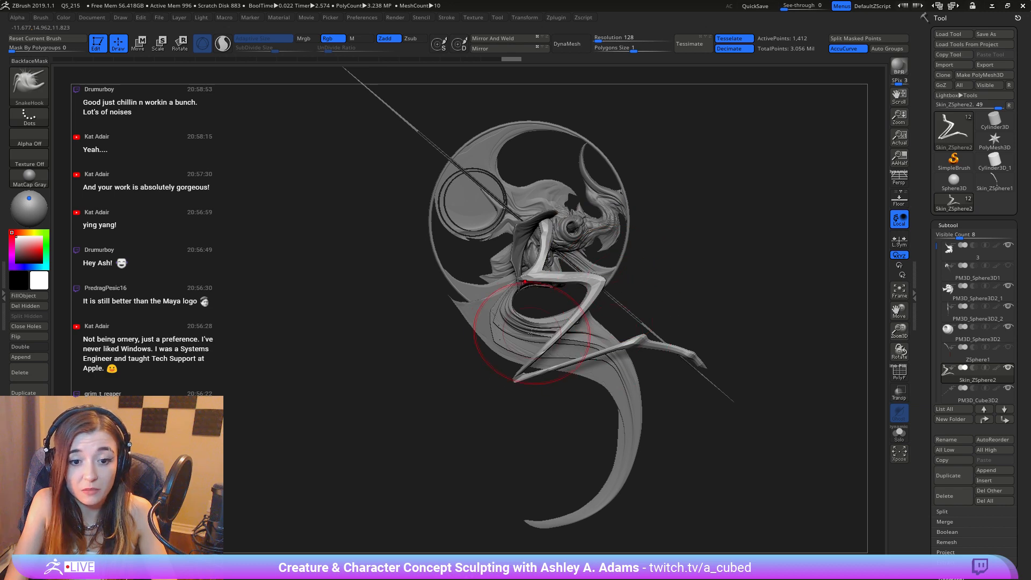
mouse_move(549, 349)
right_down()
mouse_move(661, 348)
mouse_move(633, 358)
right_up()
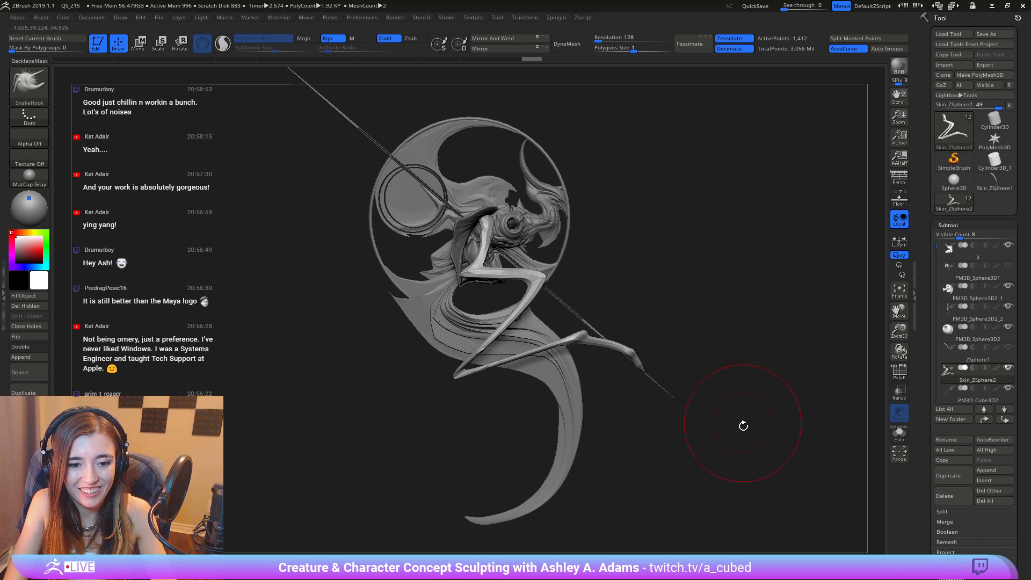
ctrl+right_drag(741, 425, 621, 225)
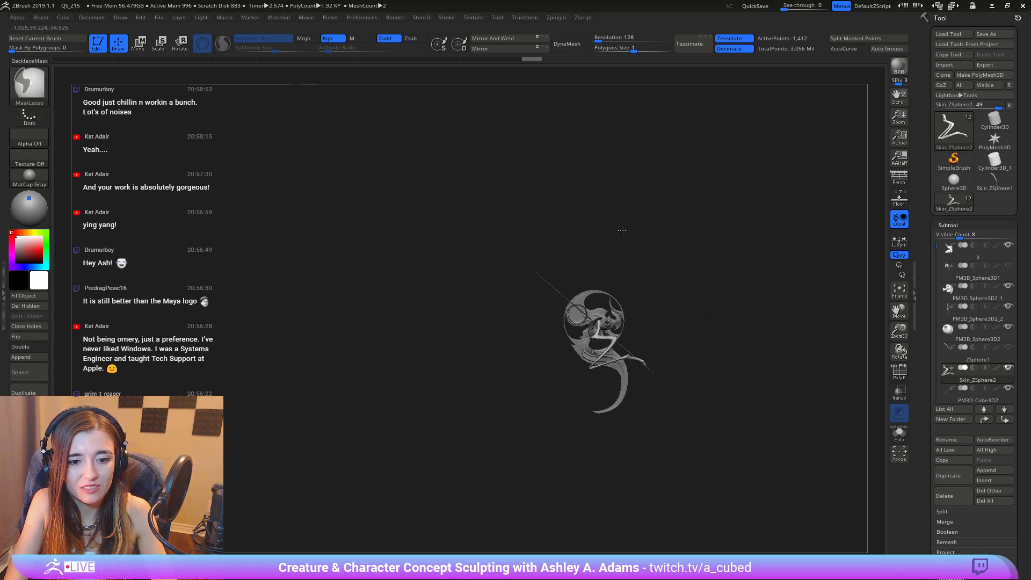
ctrl+right_drag(666, 264, 644, 443)
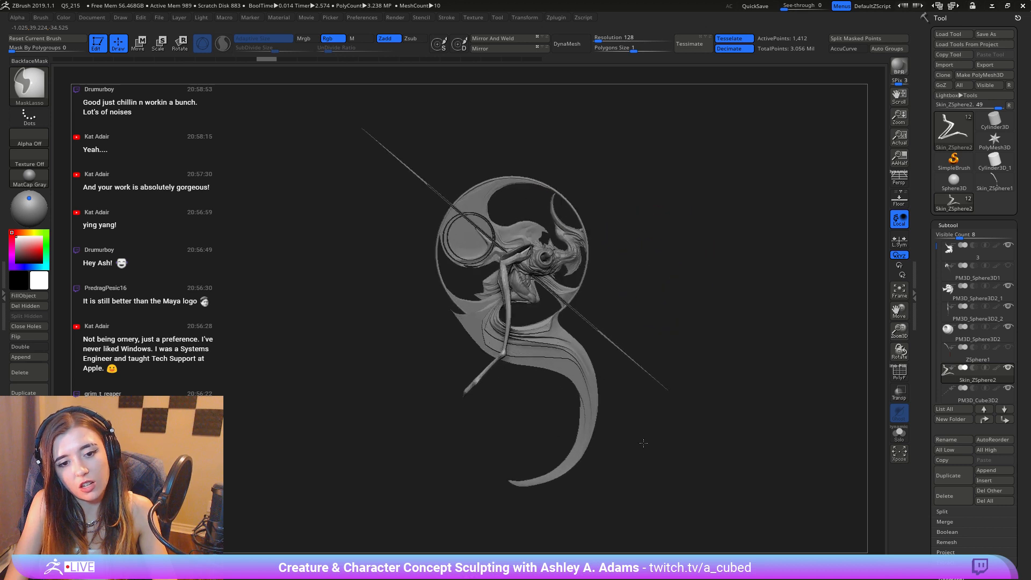
Step: Set the gizmo at the limbs' upper joint and rotate them about 99 degrees upward and back over the disc
key(w)
mouse_move(583, 254)
mouse_down()
mouse_move(577, 320)
mouse_move(526, 347)
mouse_up()
key(q)
mouse_move(530, 241)
alt+right_down()
mouse_move(587, 315)
mouse_move(513, 311)
alt+right_up()
key(w)
right_drag(603, 268, 665, 297)
drag(639, 275, 616, 284)
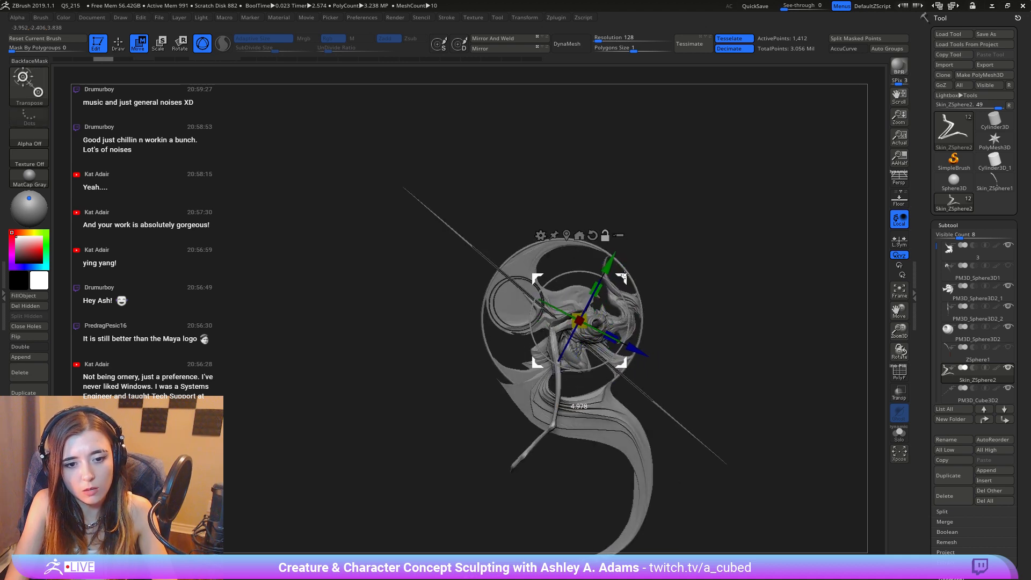
drag(632, 321, 566, 410)
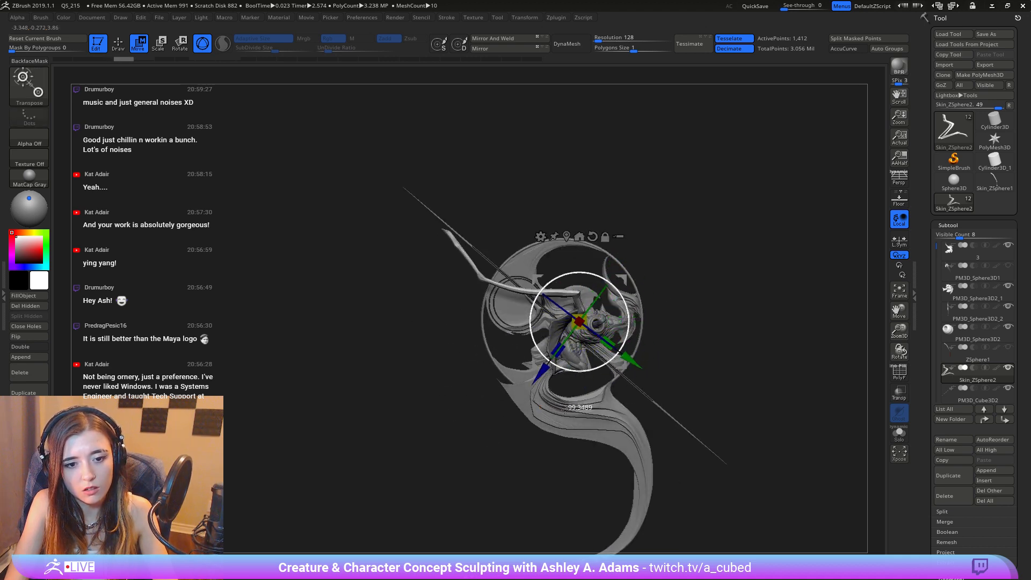
Step: Pull the upper ends of the raised limbs onto the creature's shoulders with SnakeHook
key(q)
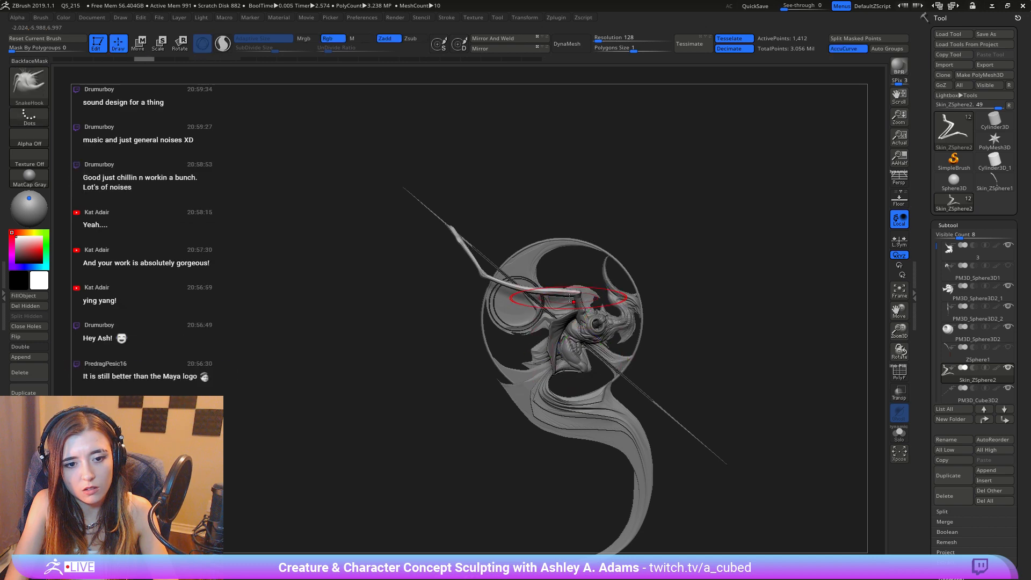
right_drag(569, 298, 486, 295)
key(space)
mouse_move(566, 319)
right_down()
mouse_move(607, 318)
mouse_move(595, 343)
mouse_move(612, 302)
right_up()
right_click(595, 317)
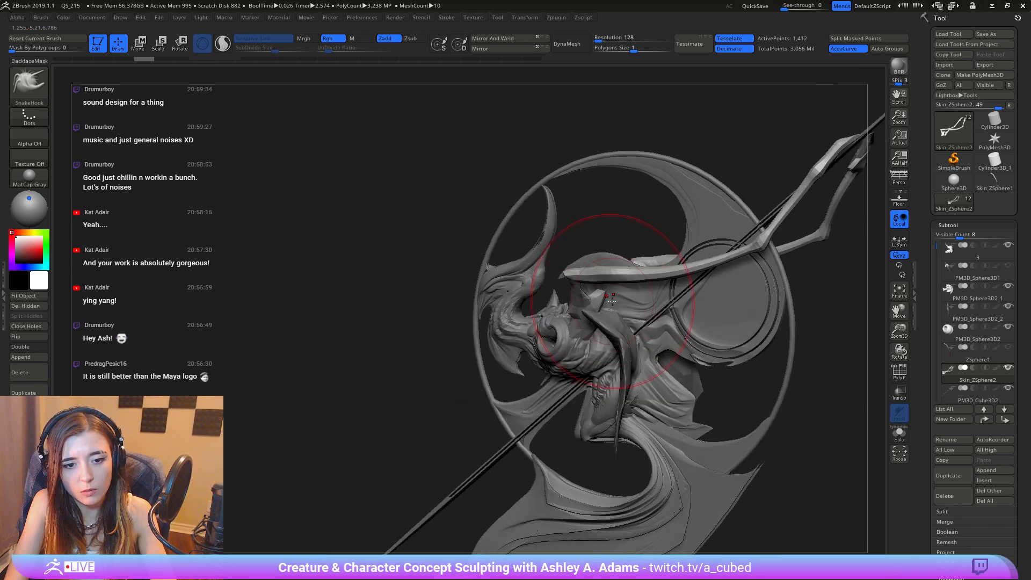
right_drag(598, 359, 585, 362)
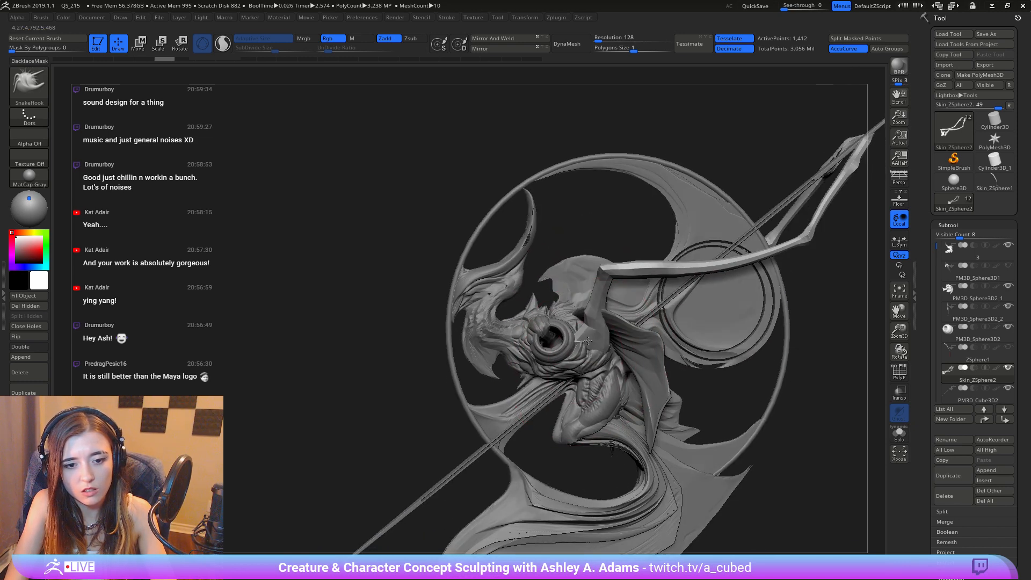
Step: Refine the bend and shoulder attachment of the raised limbs with SnakeHook, working from several angles
mouse_move(587, 326)
right_down()
mouse_move(616, 340)
mouse_move(581, 338)
right_up()
right_click(616, 346)
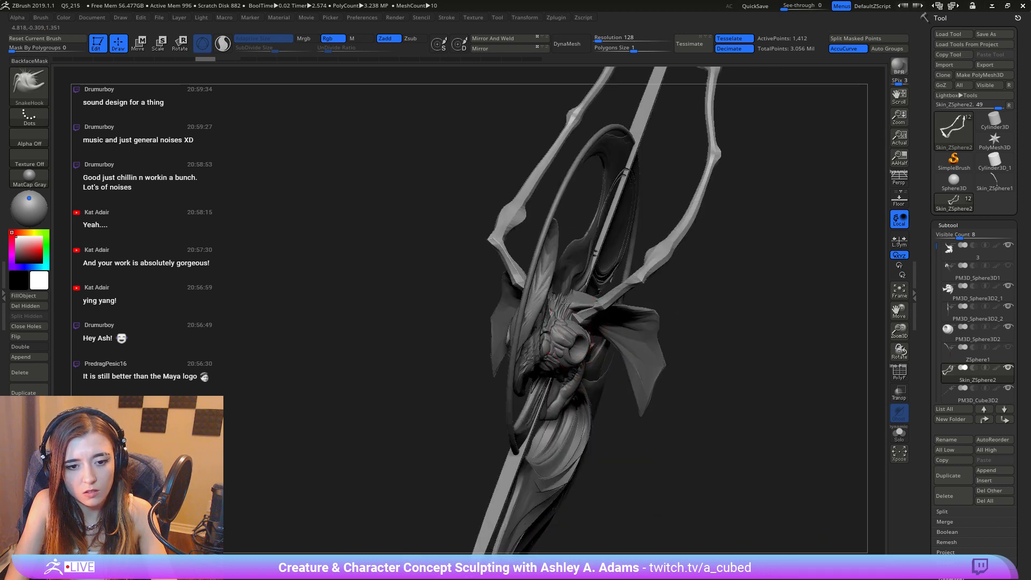
right_drag(564, 297, 581, 305)
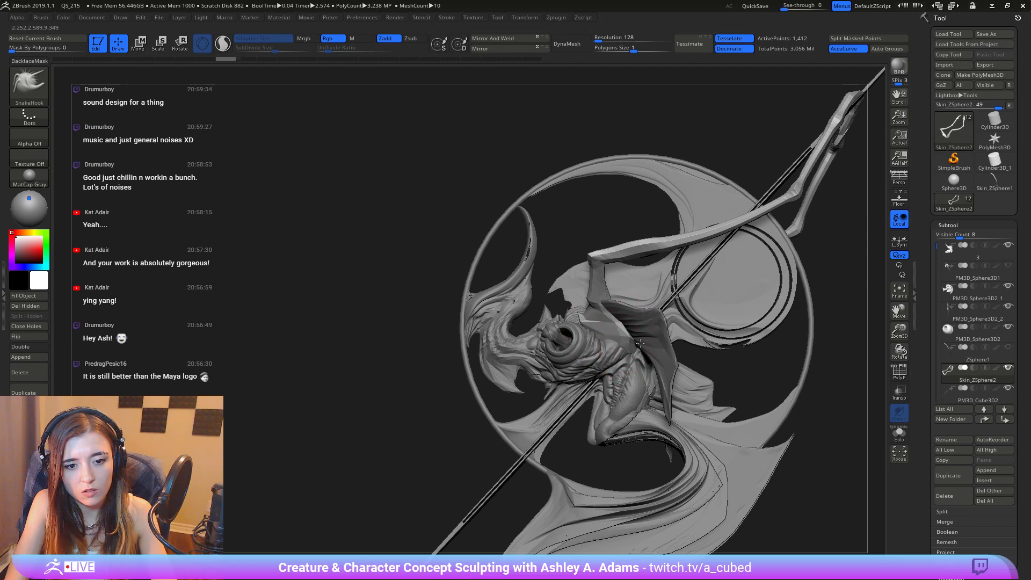
mouse_move(627, 338)
right_down()
mouse_move(618, 355)
mouse_move(515, 258)
mouse_move(410, 191)
mouse_move(618, 258)
mouse_move(633, 268)
mouse_move(639, 306)
right_up()
mouse_move(639, 306)
right_down()
mouse_move(553, 291)
mouse_move(540, 242)
right_up()
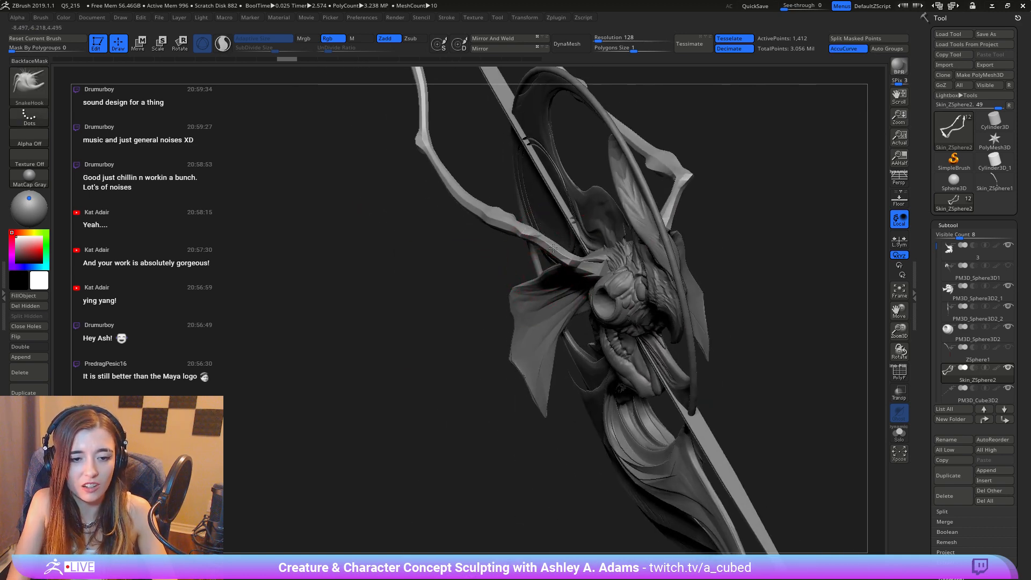
mouse_move(553, 288)
right_down()
mouse_move(589, 283)
mouse_move(610, 296)
mouse_move(546, 363)
mouse_move(577, 205)
mouse_move(537, 311)
mouse_move(542, 346)
mouse_move(511, 299)
mouse_move(613, 380)
right_up()
Step: Select the body subtool and mask everything except its wing-like shoulder flaps with MaskLasso
key(ctrl)
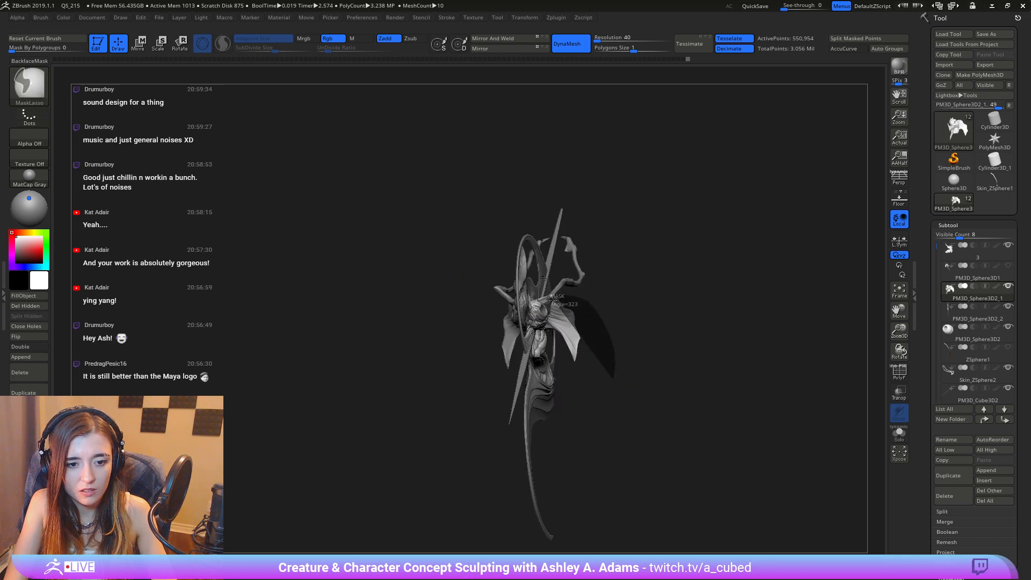
ctrl+drag(559, 332, 569, 363)
mouse_move(617, 299)
right_down()
mouse_move(525, 324)
mouse_move(573, 309)
right_up()
key(ctrl)
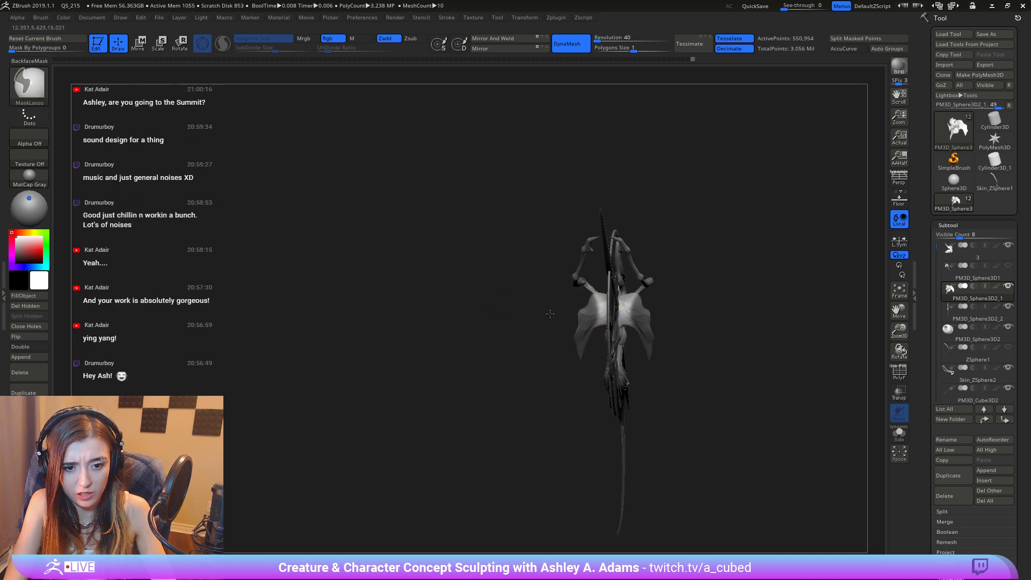
right_click(589, 310)
ctrl+right_drag(589, 311, 587, 338)
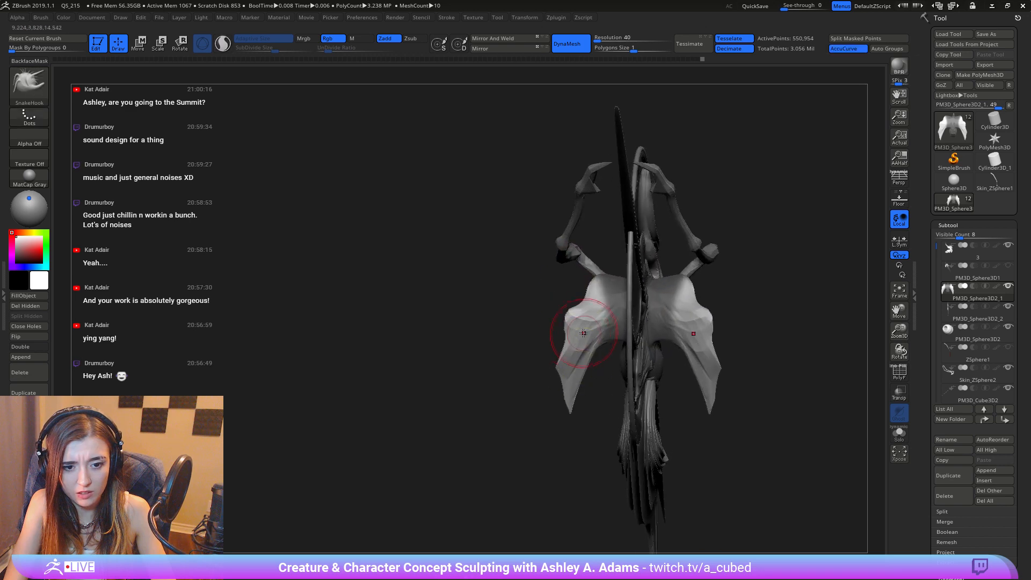
key(ctrl+alt)
ctrl+drag(618, 334, 562, 234)
Step: Pull the upper edges of the wing-like flaps up toward the raised limbs with SnakeHook
mouse_move(558, 239)
right_down()
mouse_move(619, 293)
mouse_move(591, 349)
mouse_move(637, 376)
right_up()
right_click(580, 363)
mouse_move(651, 379)
mouse_down()
mouse_move(657, 354)
mouse_move(590, 243)
mouse_up()
right_drag(582, 254, 545, 256)
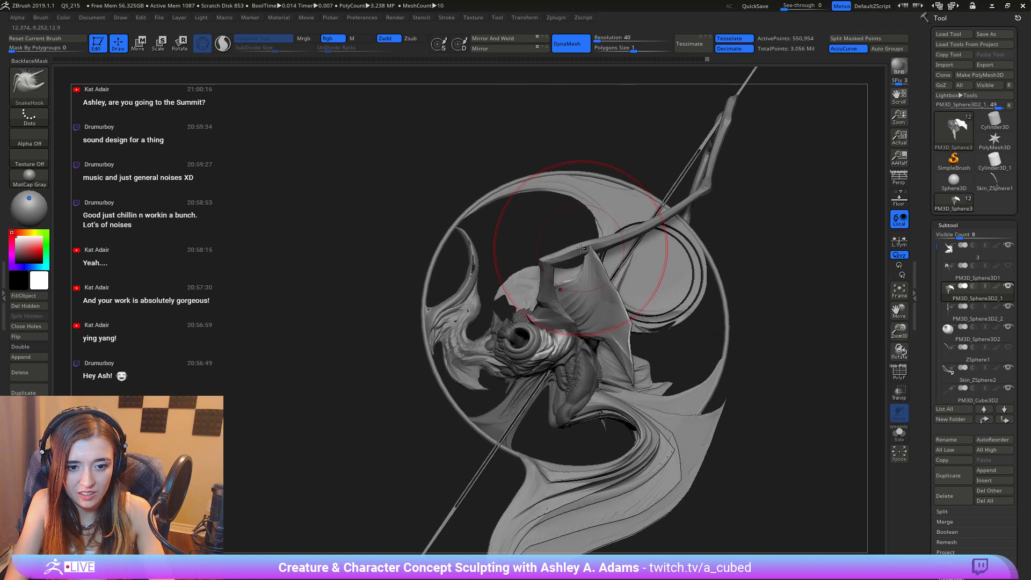
drag(583, 255, 579, 247)
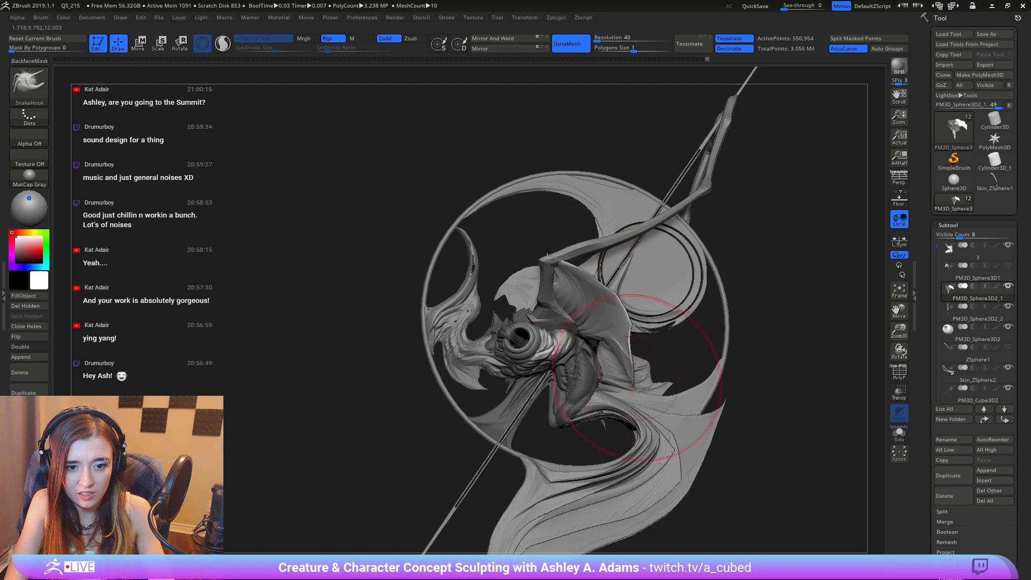
Step: Try to pull the flap's lower corner outward over the small disc with SnakeHook, and undo the change
drag(635, 378, 634, 383)
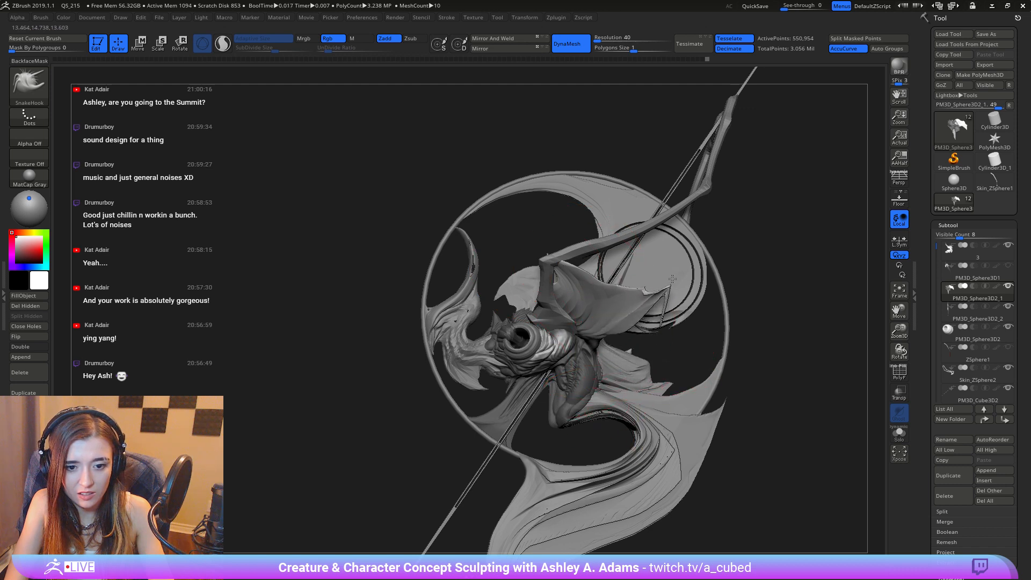
drag(672, 279, 673, 254)
key(ctrl+z)
click(843, 49)
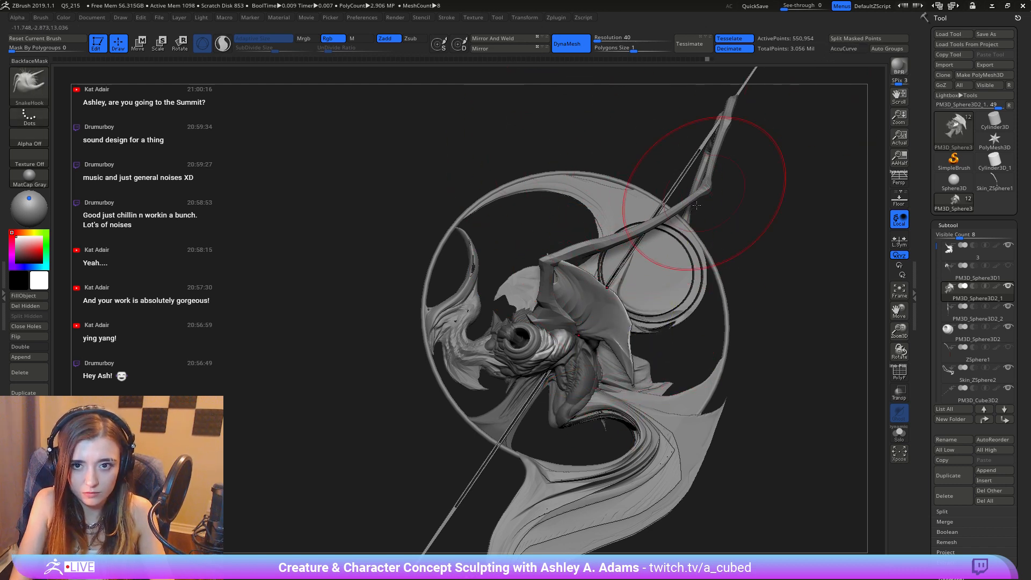
Step: Stretch the wing-like flap's lower corner outward and along the raised limb with SnakeHook, checking it from the side
key(space)
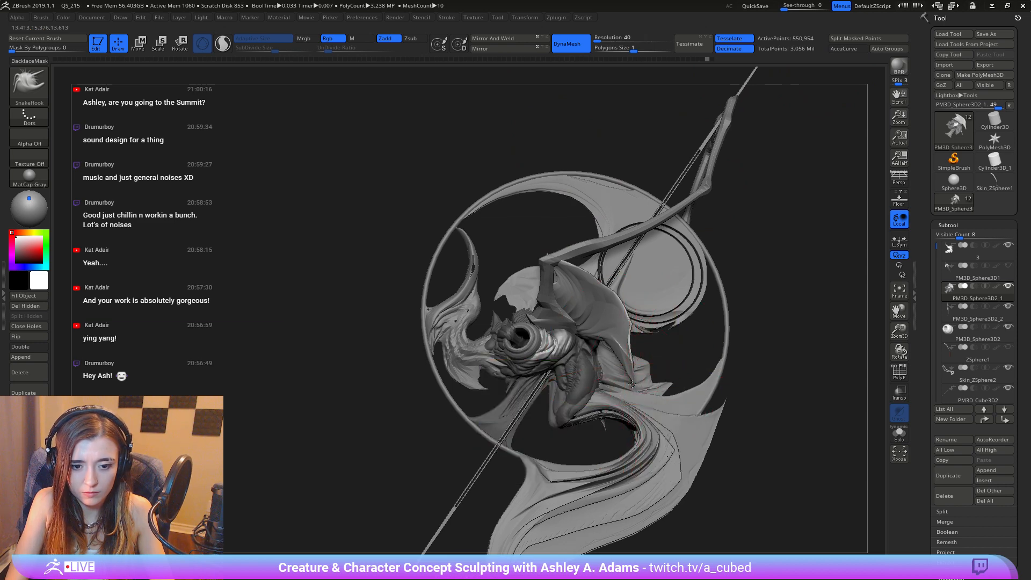
drag(671, 295, 703, 185)
drag(693, 175, 663, 134)
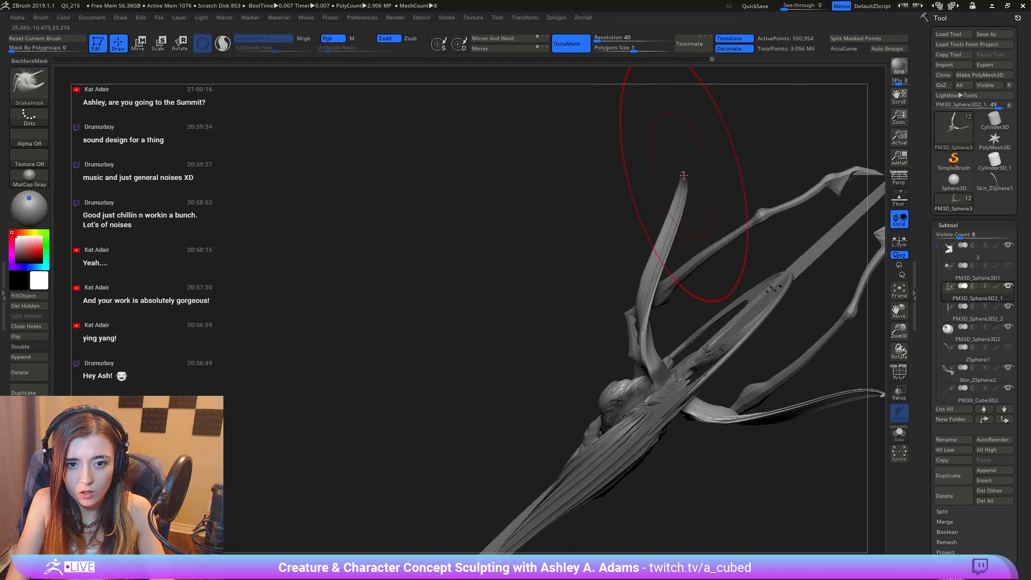
mouse_move(682, 177)
mouse_down()
mouse_move(762, 210)
mouse_move(749, 242)
mouse_move(785, 313)
mouse_move(692, 328)
mouse_up()
drag(774, 306, 794, 365)
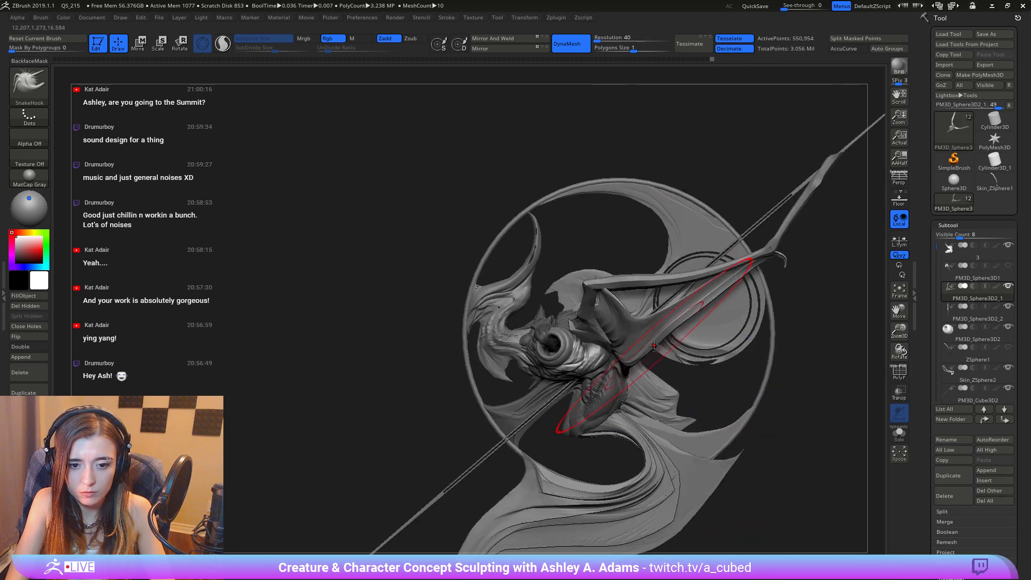
mouse_move(664, 343)
mouse_down()
mouse_move(688, 387)
mouse_move(640, 348)
mouse_up()
Step: Clear the mask and push the stretched flap's lower edge up beneath the raised limb with SnakeHook
key(space)
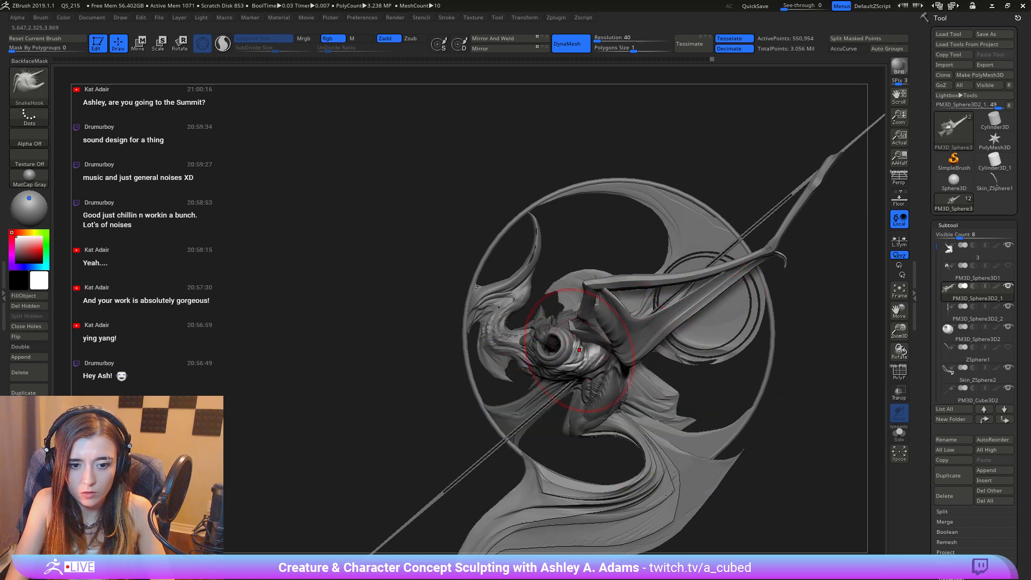
mouse_move(341, 413)
ctrl+mouse_down()
mouse_move(608, 390)
mouse_move(617, 357)
mouse_move(387, 285)
mouse_move(355, 376)
ctrl+mouse_up()
key(space)
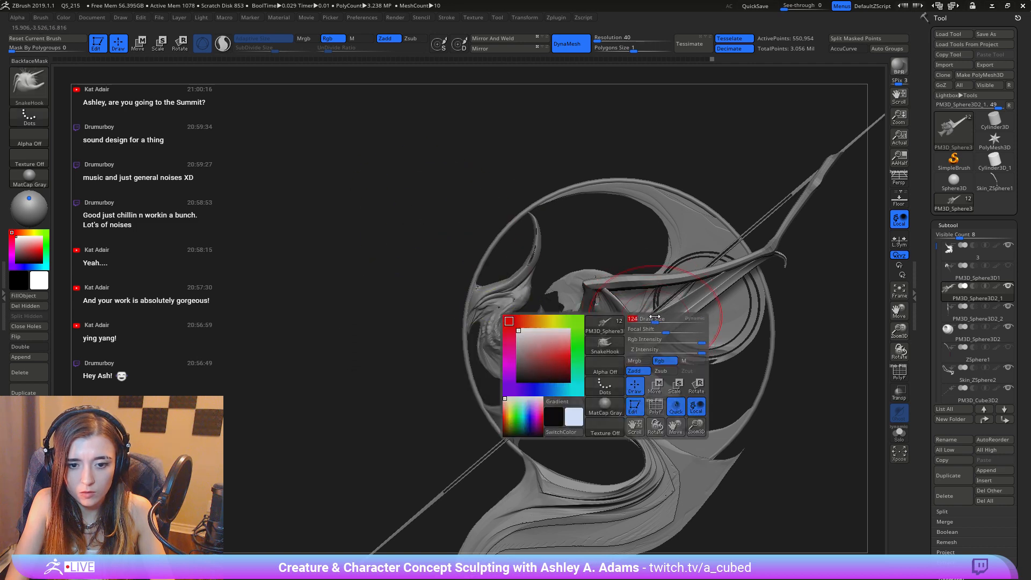
mouse_move(639, 363)
mouse_down()
mouse_move(655, 323)
mouse_move(640, 295)
mouse_up()
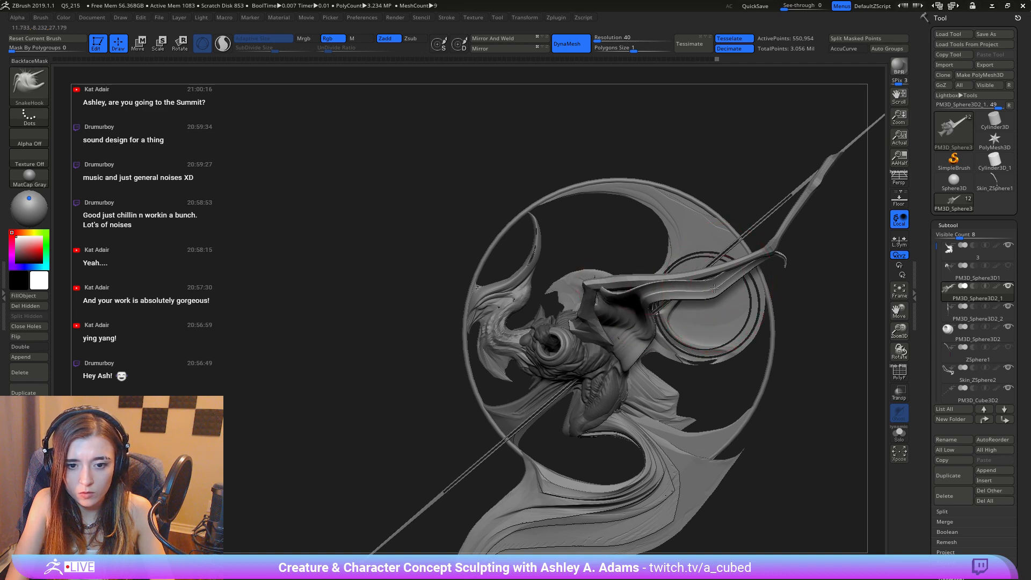
key(shift)
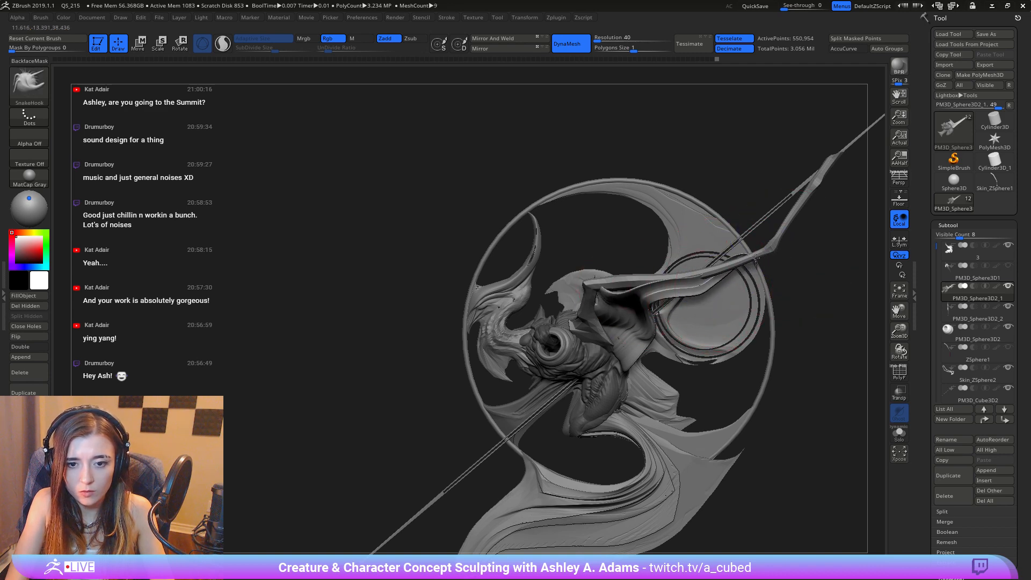
drag(749, 256, 750, 254)
Step: Curl the flap's tapered tip around the raised limb with SnakeHook, working from several angles
drag(806, 301, 864, 328)
drag(744, 255, 751, 257)
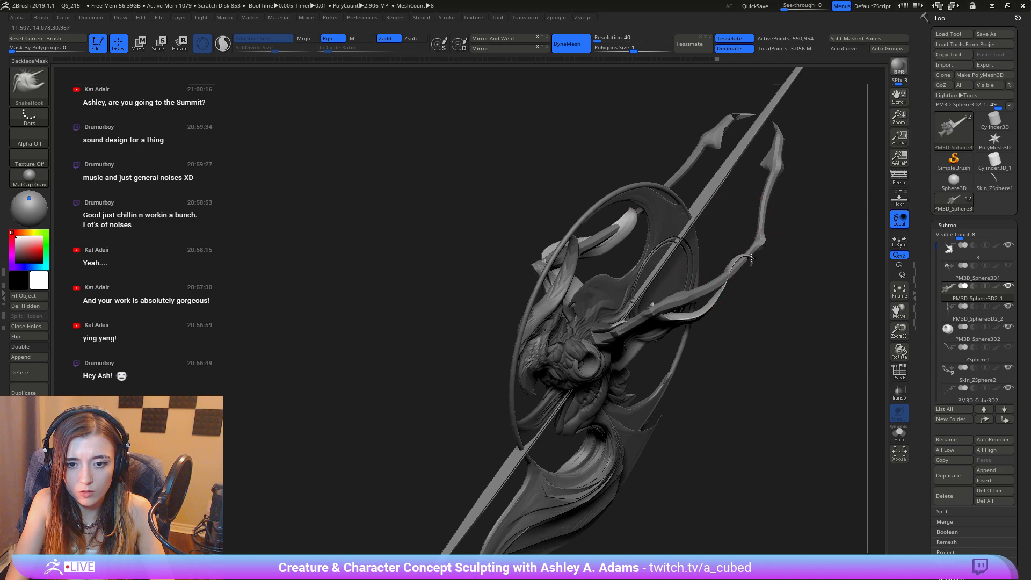
mouse_move(725, 302)
mouse_down()
mouse_move(763, 303)
mouse_move(709, 283)
mouse_up()
drag(726, 245, 730, 260)
mouse_move(773, 269)
mouse_down()
mouse_move(717, 266)
mouse_move(680, 286)
mouse_up()
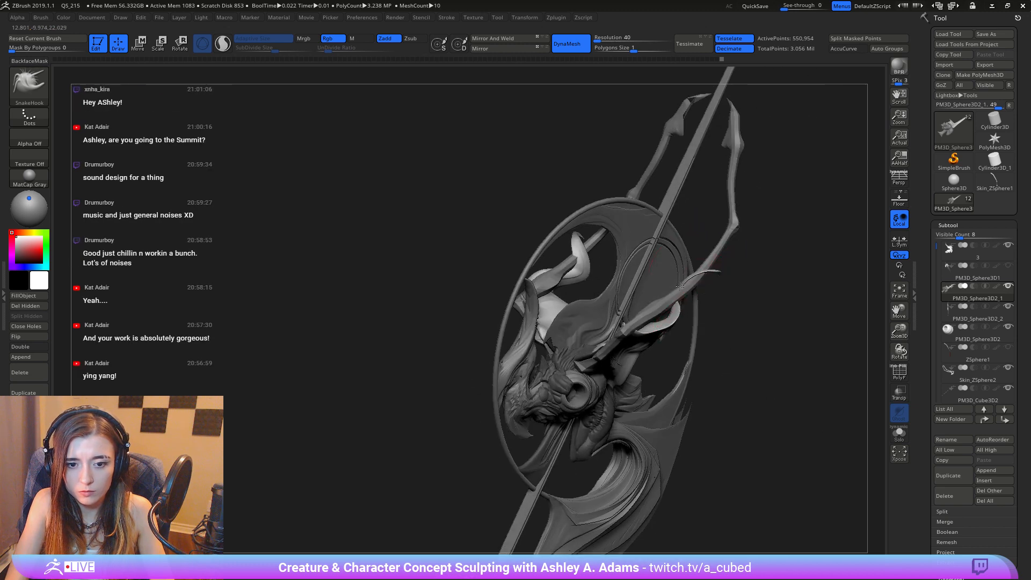
right_drag(702, 278, 623, 256)
mouse_move(626, 299)
right_down()
mouse_move(609, 290)
mouse_move(616, 285)
right_up()
mouse_move(615, 285)
mouse_down()
mouse_move(638, 286)
mouse_move(584, 290)
mouse_up()
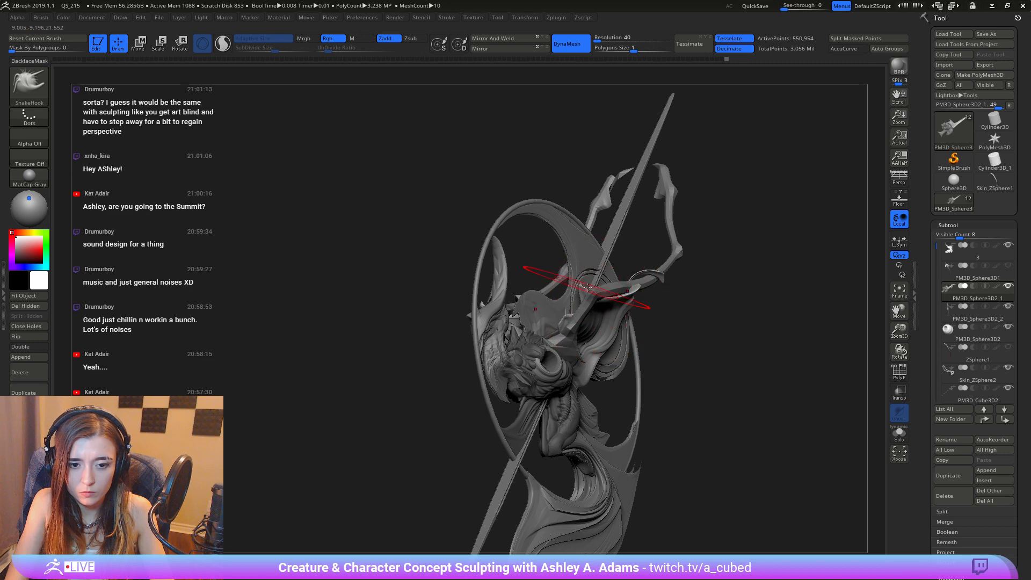
Step: Pull the flap's upper edge against the limb with SnakeHook so the cloth drapes over the forearm
mouse_move(585, 290)
right_down()
mouse_move(631, 244)
mouse_move(647, 304)
mouse_move(644, 280)
mouse_move(617, 290)
mouse_move(607, 261)
right_up()
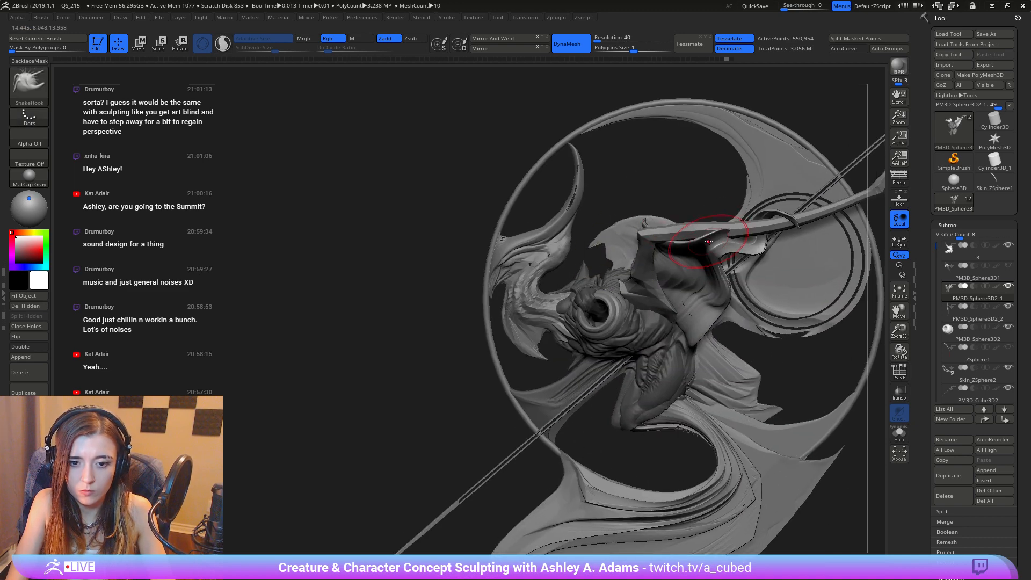
right_drag(708, 237, 641, 219)
drag(642, 219, 680, 239)
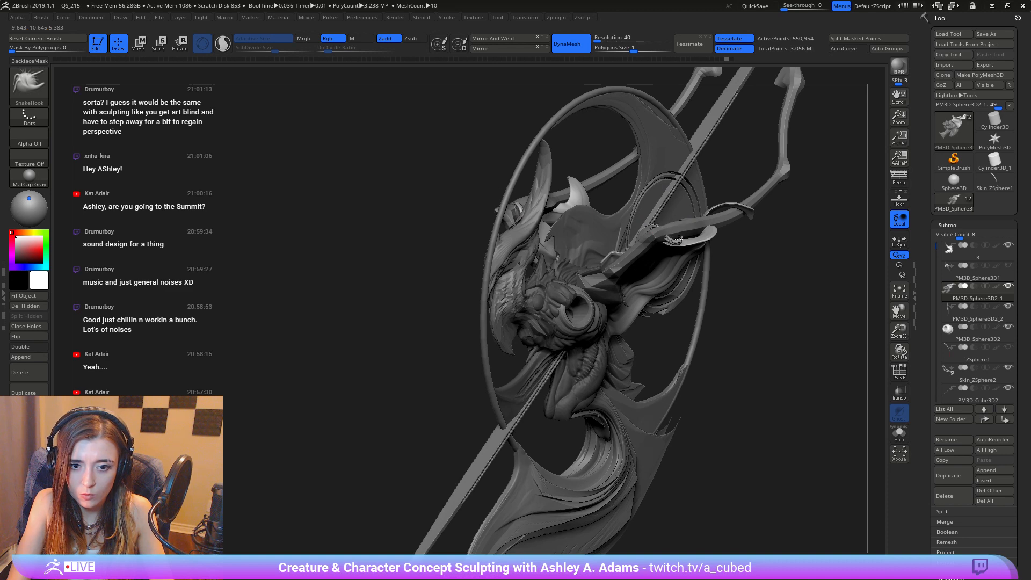
mouse_move(677, 231)
right_down()
mouse_move(647, 199)
mouse_move(670, 231)
mouse_move(691, 236)
mouse_move(653, 237)
mouse_move(664, 239)
right_up()
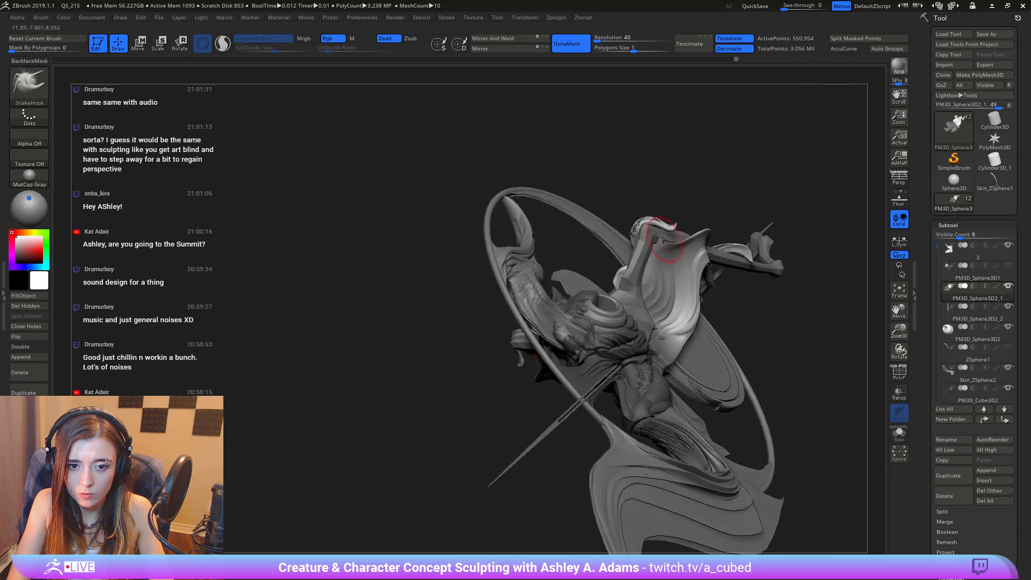
drag(656, 241, 652, 247)
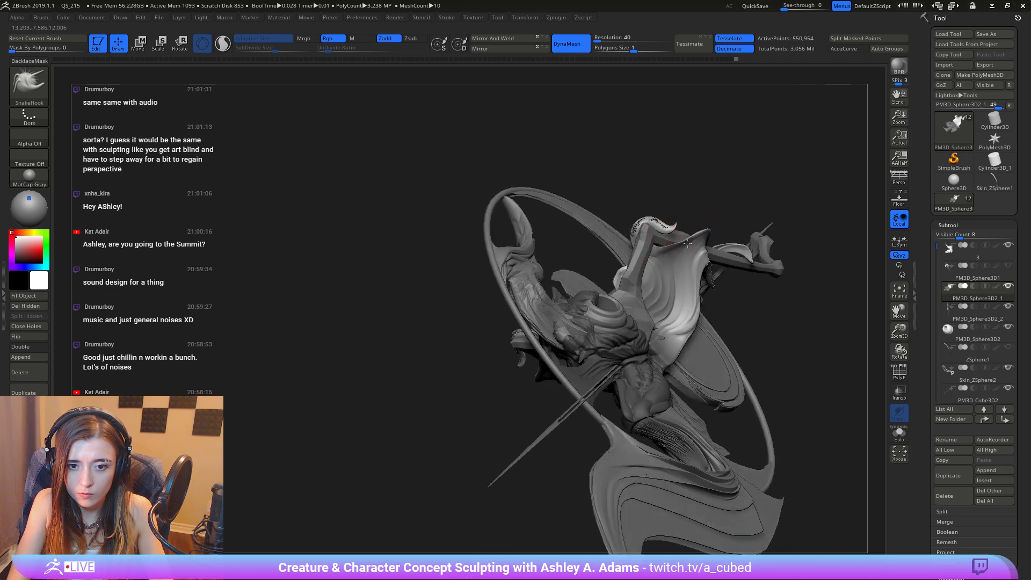
Step: Refine the drape of the flap from behind with a smaller SnakeHook brush, fitting its edge near the elbow
mouse_move(687, 243)
right_down()
mouse_move(675, 312)
mouse_move(680, 296)
right_up()
right_click(697, 279)
right_click(677, 304)
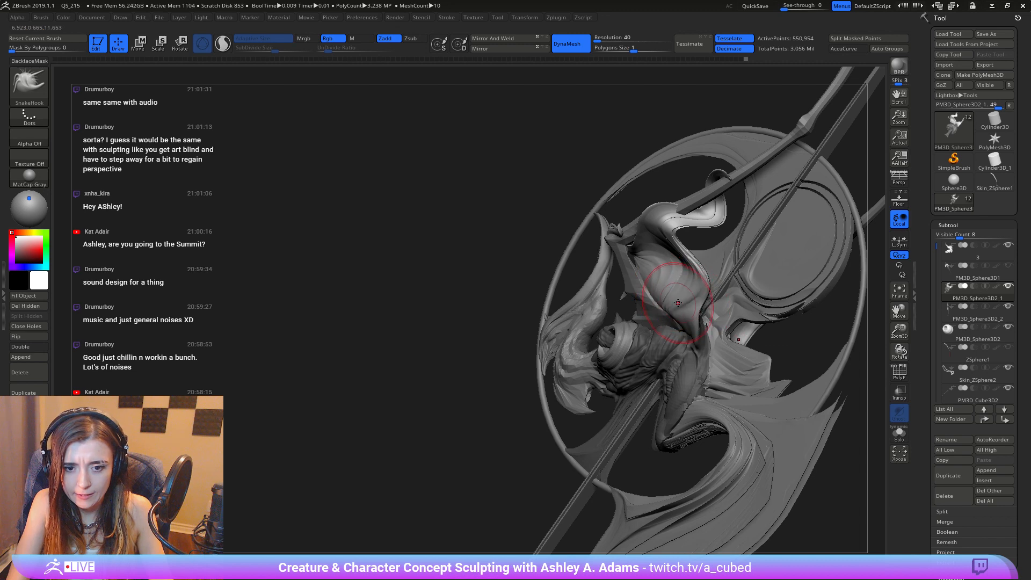
right_drag(680, 301, 683, 298)
right_click(693, 275)
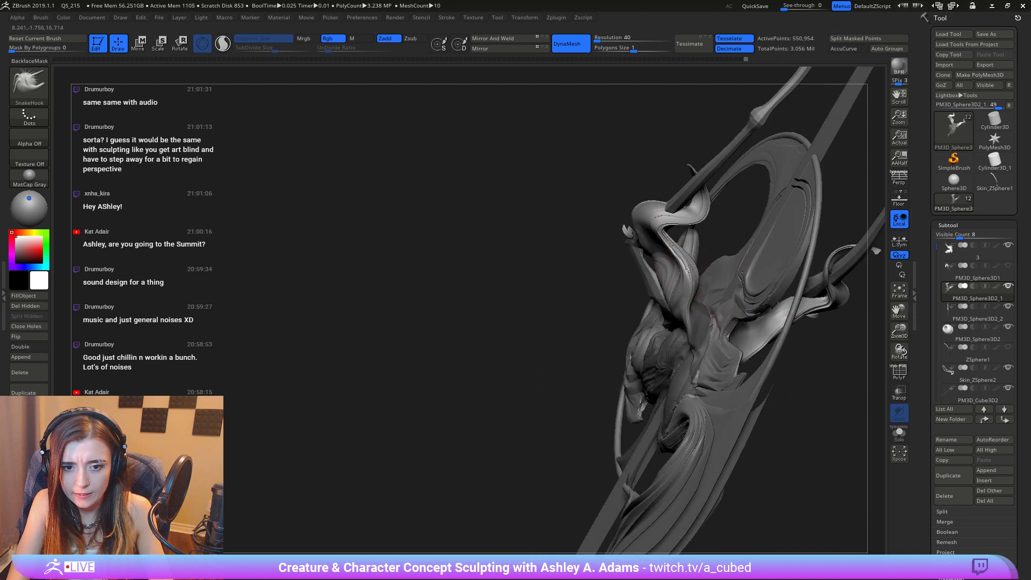
right_drag(652, 256, 653, 258)
right_click(653, 258)
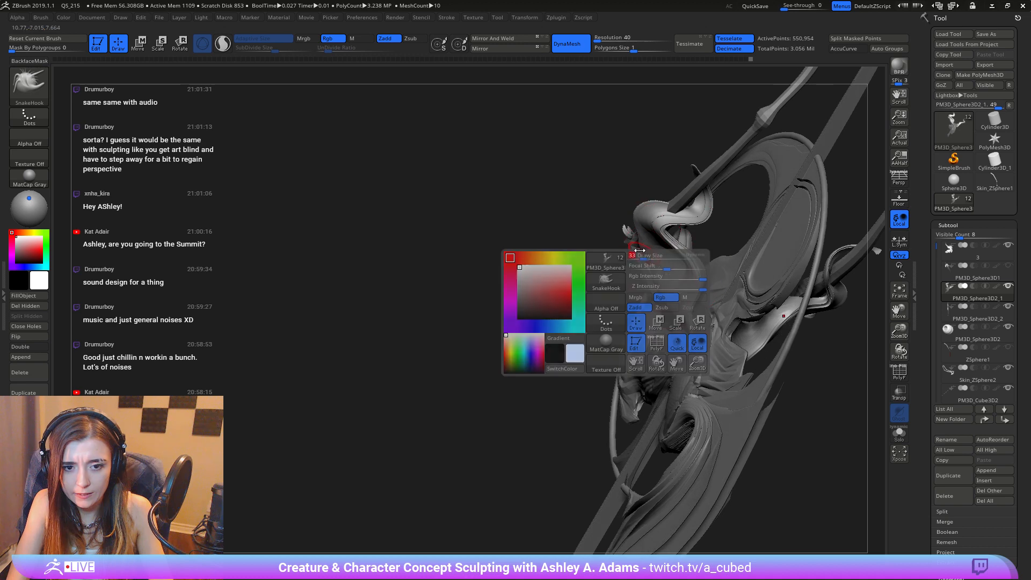
right_click(654, 259)
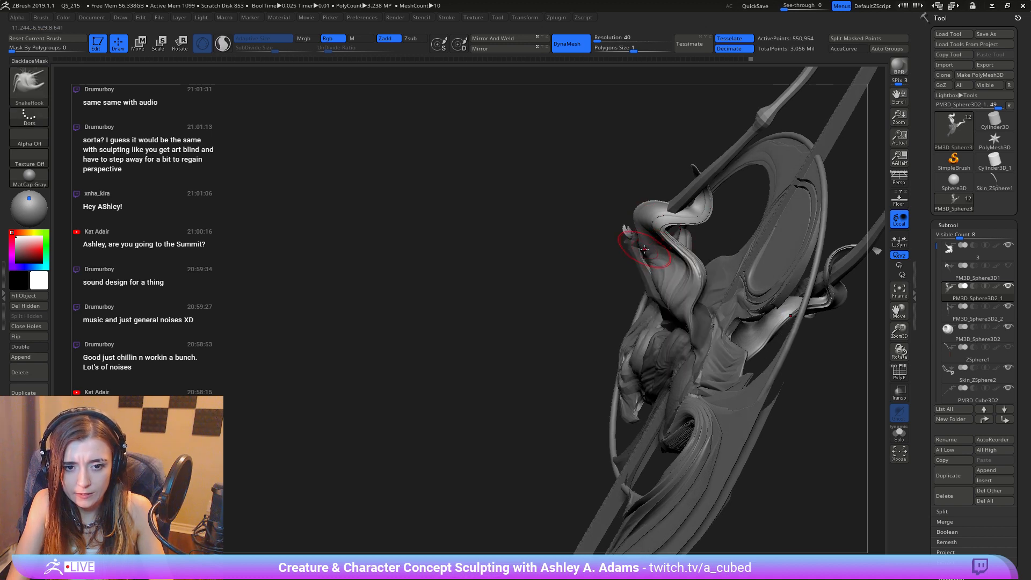
Step: Tuck the flap's rough edges against both elbows and smooth the gathered cloth there
mouse_move(675, 266)
right_down()
mouse_move(642, 225)
mouse_move(642, 206)
mouse_move(623, 225)
right_up()
right_click(643, 226)
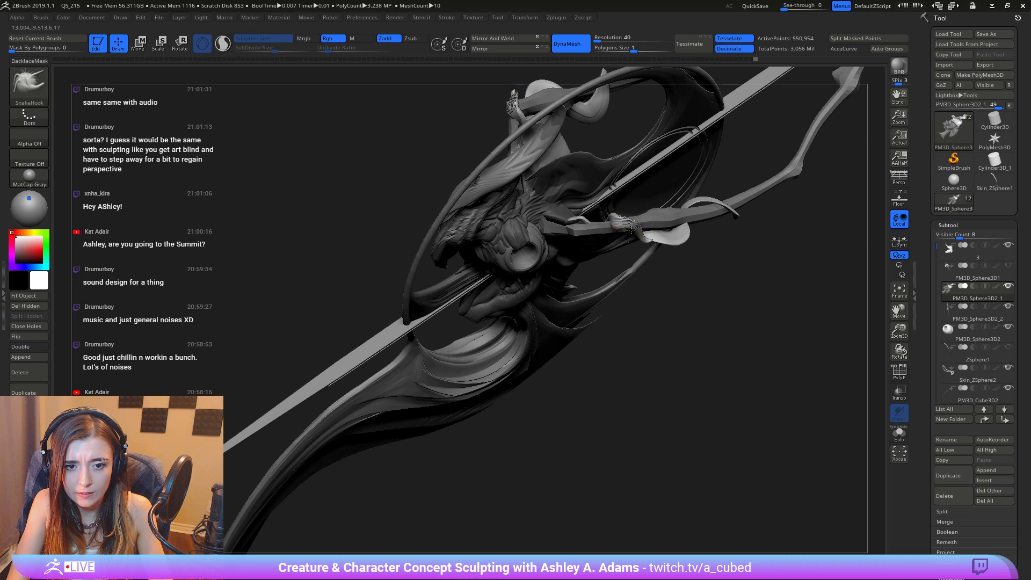
mouse_move(637, 231)
mouse_down()
mouse_move(619, 222)
mouse_move(629, 227)
mouse_up()
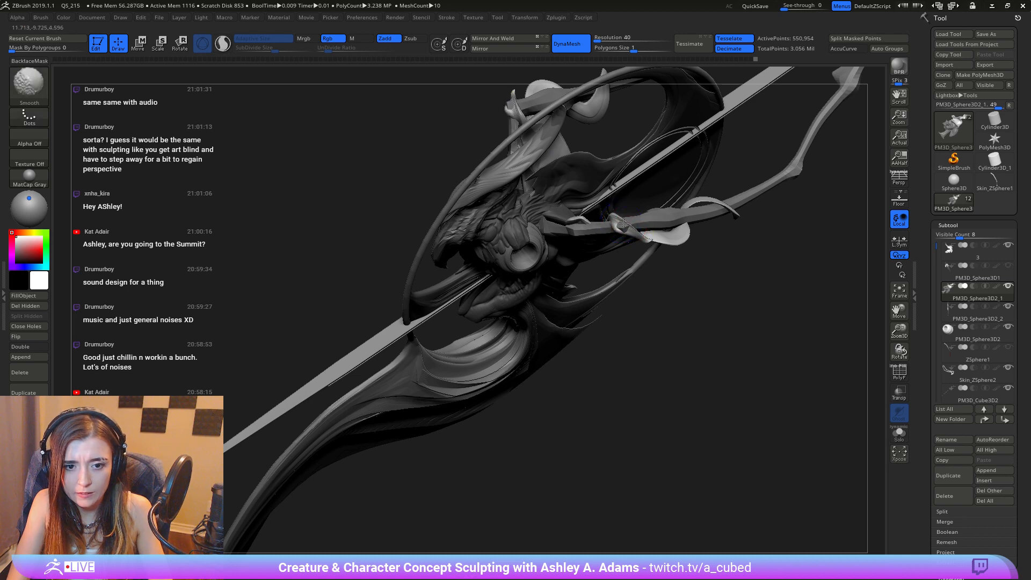
mouse_move(634, 229)
right_down()
mouse_move(628, 245)
mouse_move(627, 222)
mouse_move(618, 223)
mouse_move(636, 283)
mouse_move(600, 224)
right_up()
key(space)
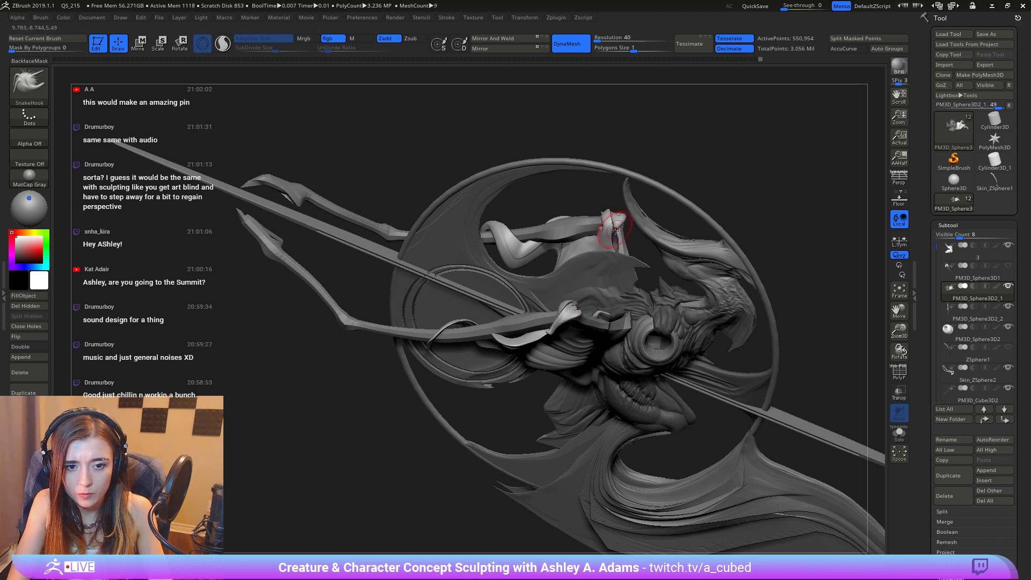
shift+drag(608, 225, 620, 216)
mouse_move(620, 215)
ctrl+right_down()
mouse_move(596, 152)
mouse_move(559, 249)
mouse_move(620, 207)
mouse_move(643, 253)
ctrl+right_up()
mouse_move(725, 261)
alt+right_down()
mouse_move(647, 246)
mouse_move(669, 301)
alt+right_up()
mouse_move(669, 301)
right_down()
mouse_move(709, 295)
mouse_move(695, 324)
mouse_move(671, 328)
mouse_move(718, 287)
right_up()
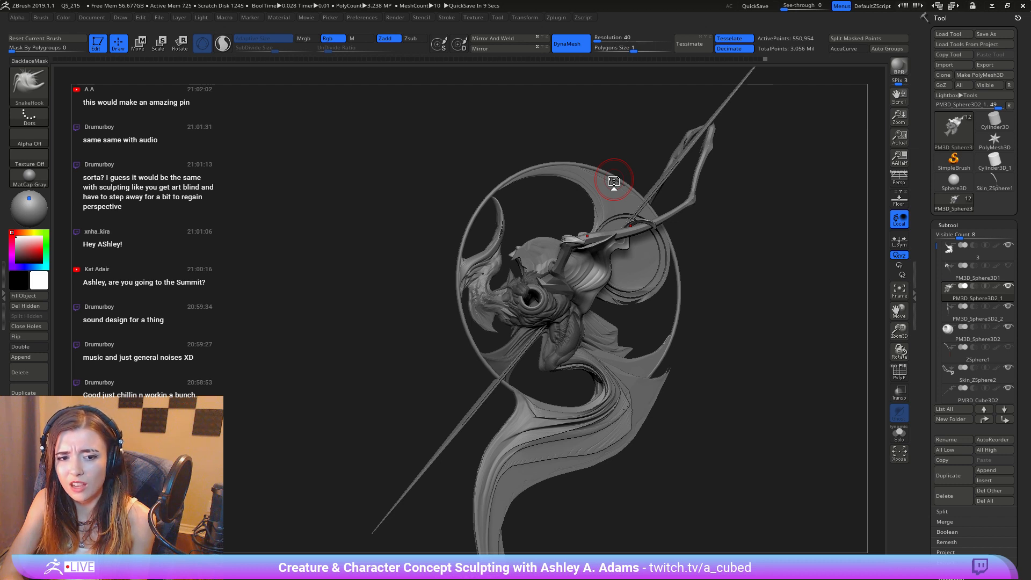
Step: Select the crest subtool on the head and smooth its tall curved horn
mouse_move(995, 141)
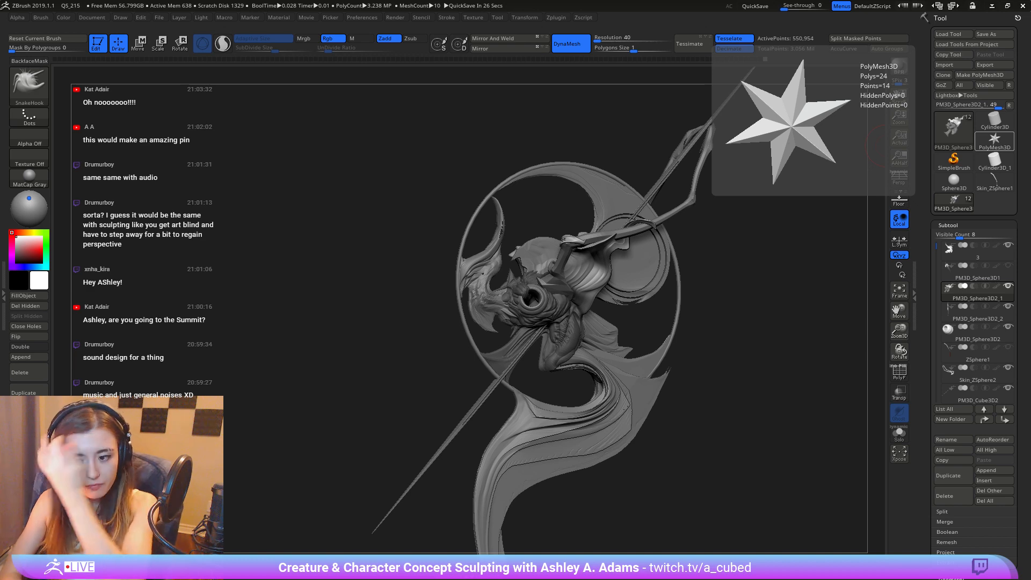
right_drag(583, 283, 725, 268)
mouse_move(672, 247)
ctrl+right_down()
mouse_move(671, 285)
mouse_move(534, 277)
mouse_move(543, 220)
ctrl+right_up()
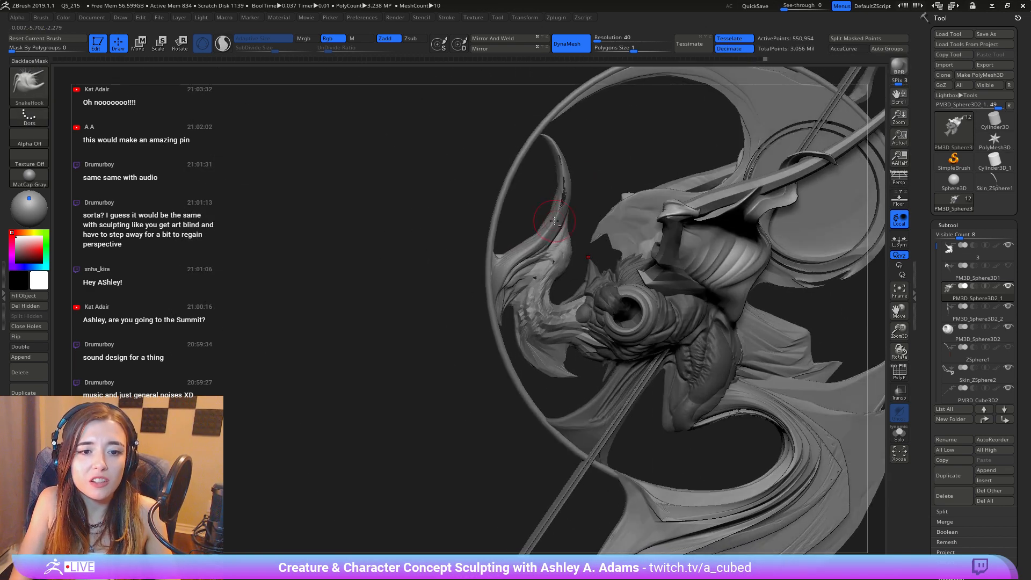
alt+click(565, 175)
shift+drag(569, 173, 557, 206)
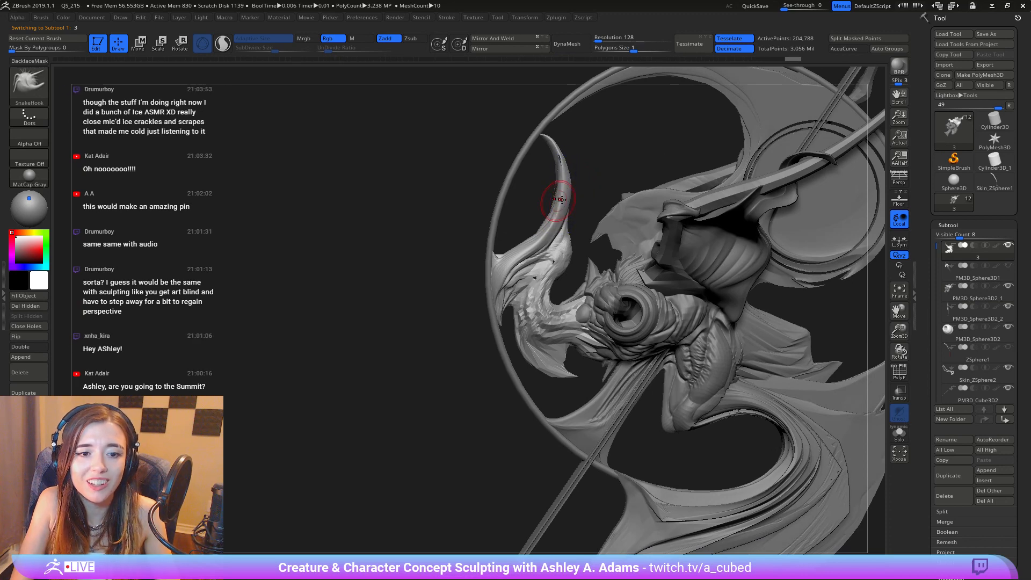
right_drag(556, 203, 550, 179)
mouse_move(550, 179)
shift+mouse_down()
mouse_move(549, 220)
mouse_move(554, 165)
shift+mouse_up()
mouse_move(554, 169)
right_down()
mouse_move(548, 183)
mouse_move(562, 191)
right_up()
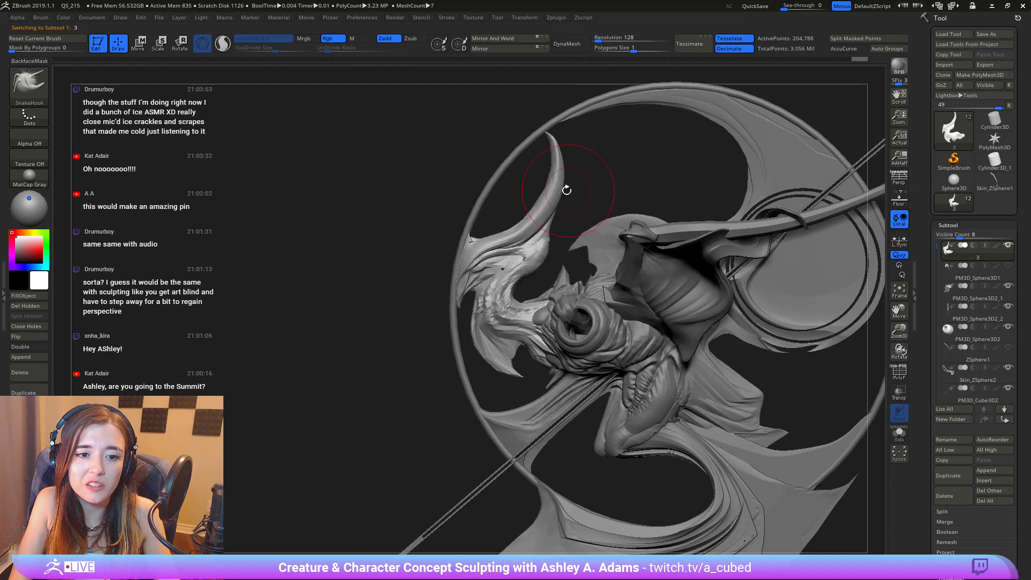
Step: Pull up the crest's outer point beside the ring and adjust the tall horn's outline with SnakeHook
mouse_move(524, 219)
mouse_down()
mouse_move(531, 225)
mouse_move(485, 233)
mouse_move(474, 213)
mouse_move(476, 223)
mouse_up()
key(space)
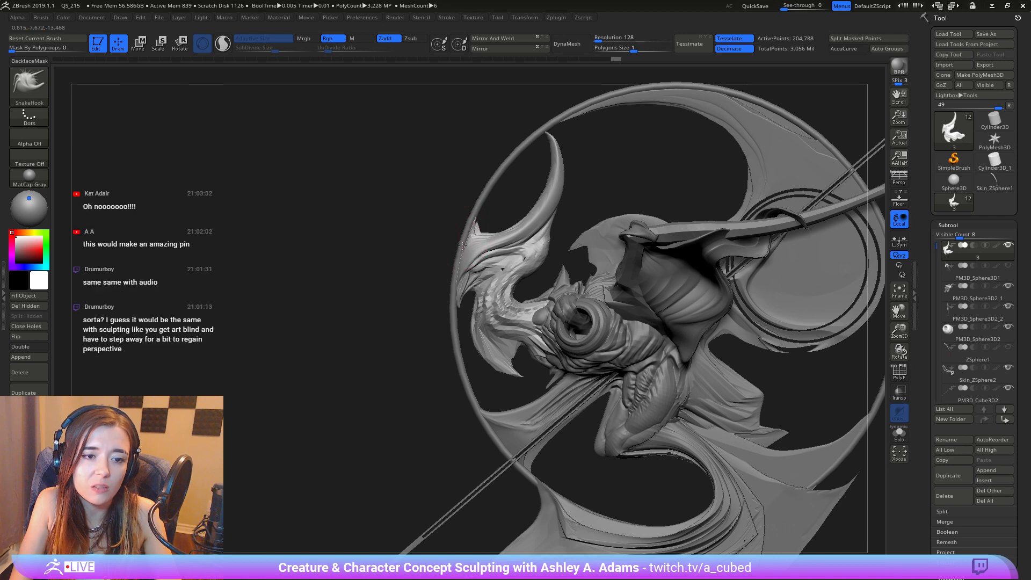
drag(416, 232, 595, 216)
mouse_move(501, 227)
mouse_down()
mouse_move(513, 217)
mouse_move(621, 269)
mouse_move(529, 209)
mouse_move(497, 212)
mouse_move(513, 211)
mouse_move(509, 202)
mouse_move(500, 219)
mouse_up()
Step: Switch to ClayBuildup, smooth the tall horn's face and tip, and undo the last stroke
key(b)
key(c)
key(b)
shift+drag(501, 269, 506, 264)
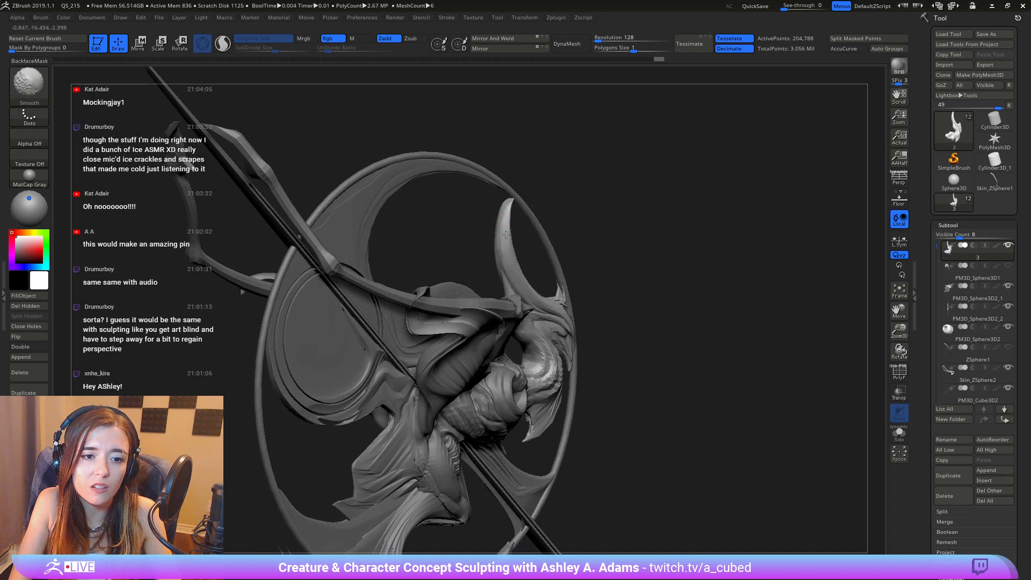
shift+drag(509, 204, 506, 203)
drag(553, 165, 486, 156)
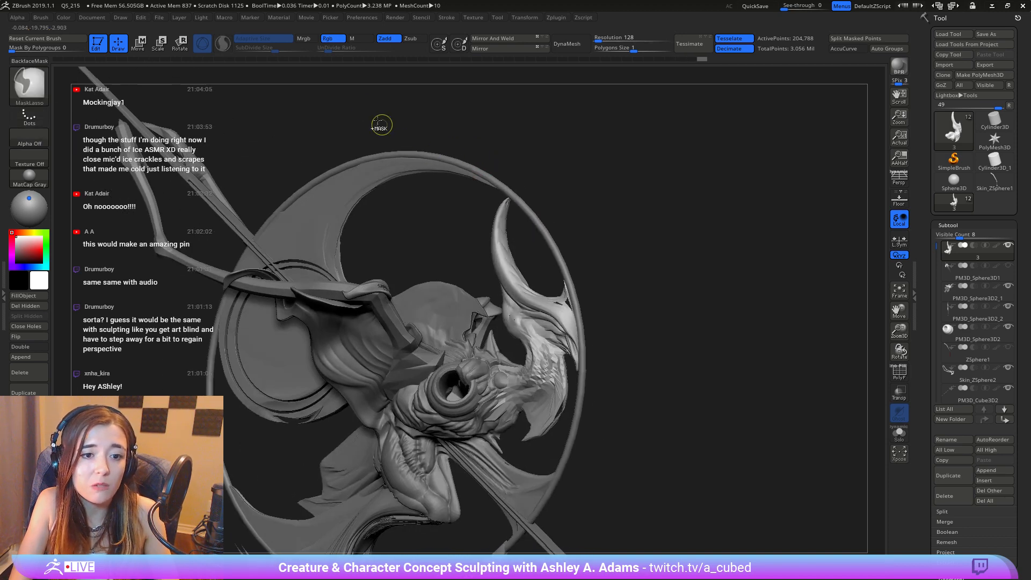
key(ctrl+z)
Step: Turn on backface masking and build up the tall horn's volume from base to tip with ClayBuildup
click(29, 62)
drag(430, 229, 503, 210)
key(space)
mouse_move(515, 254)
mouse_down()
mouse_move(549, 290)
mouse_move(517, 271)
mouse_up()
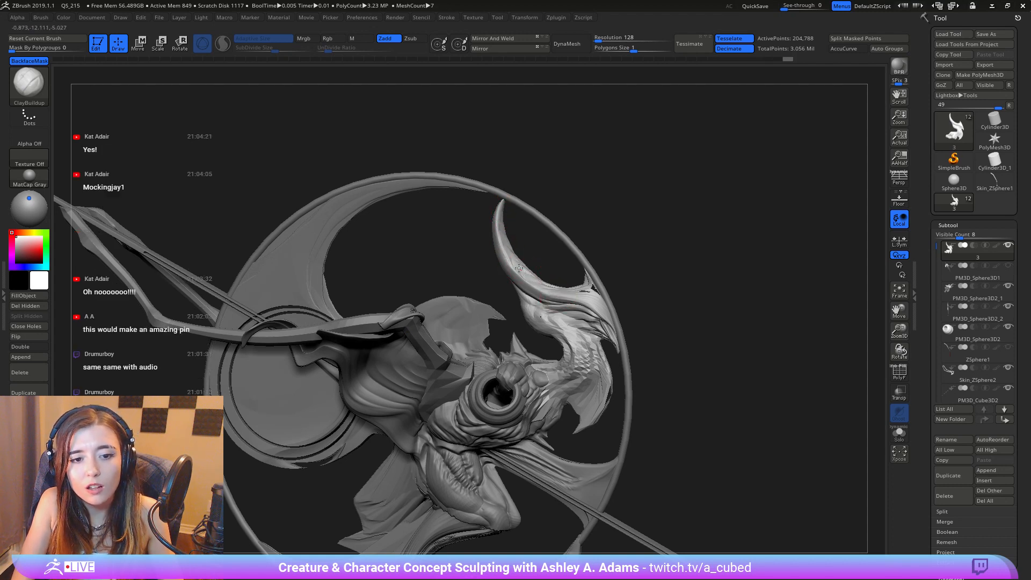
drag(500, 230, 508, 254)
drag(499, 212, 500, 225)
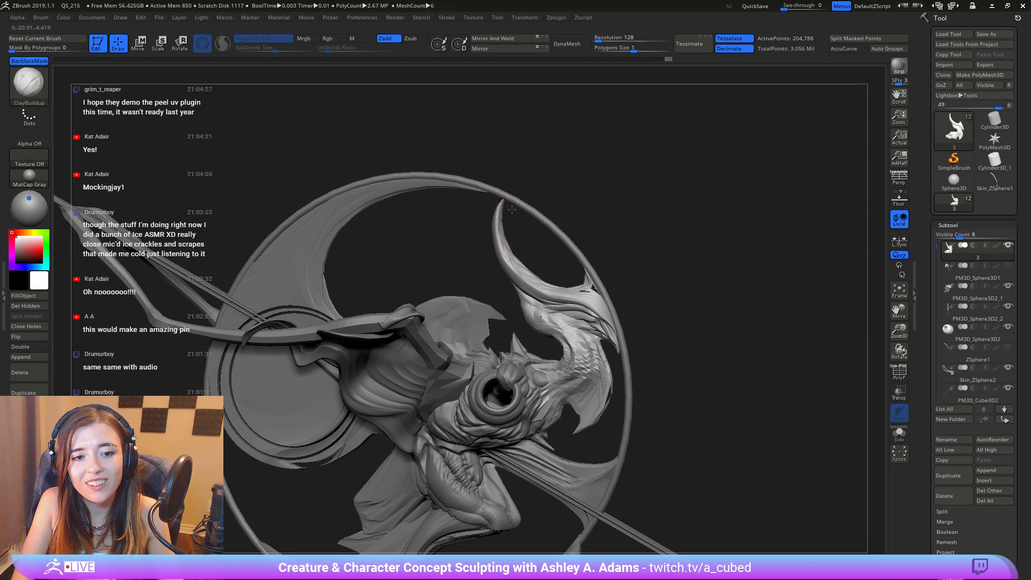
drag(512, 210, 496, 295)
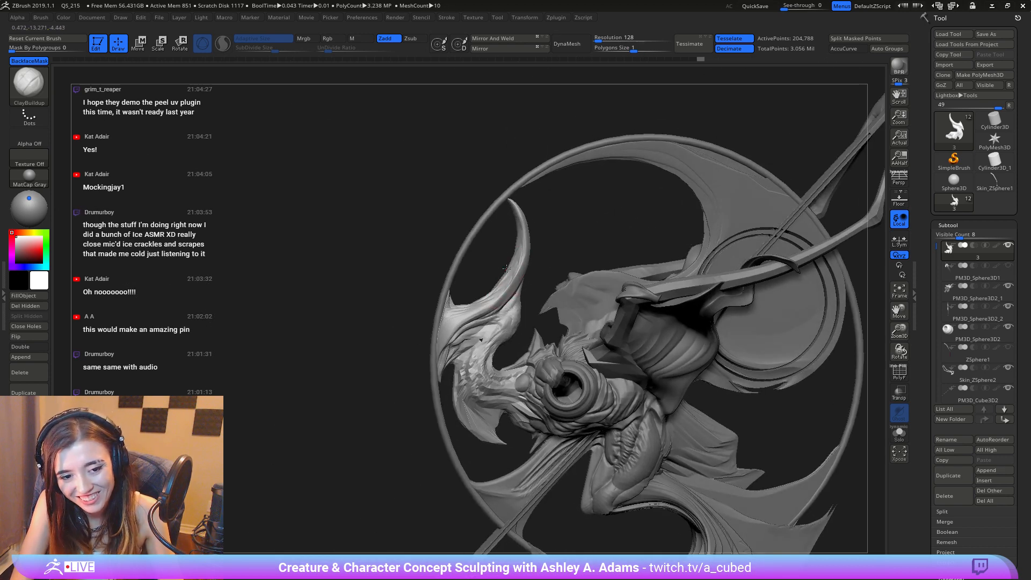
key(shift)
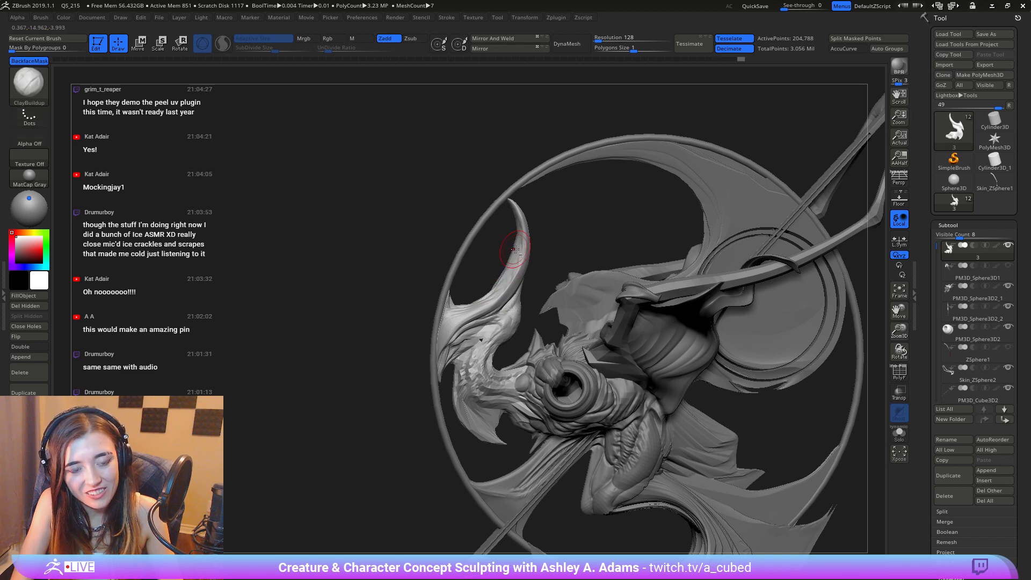
mouse_move(513, 261)
mouse_down()
mouse_move(603, 223)
mouse_move(525, 260)
mouse_up()
Step: Curl the tall crest horn's tip outward to the ring with SnakeHook, adjusting the brush size between strokes
key(space)
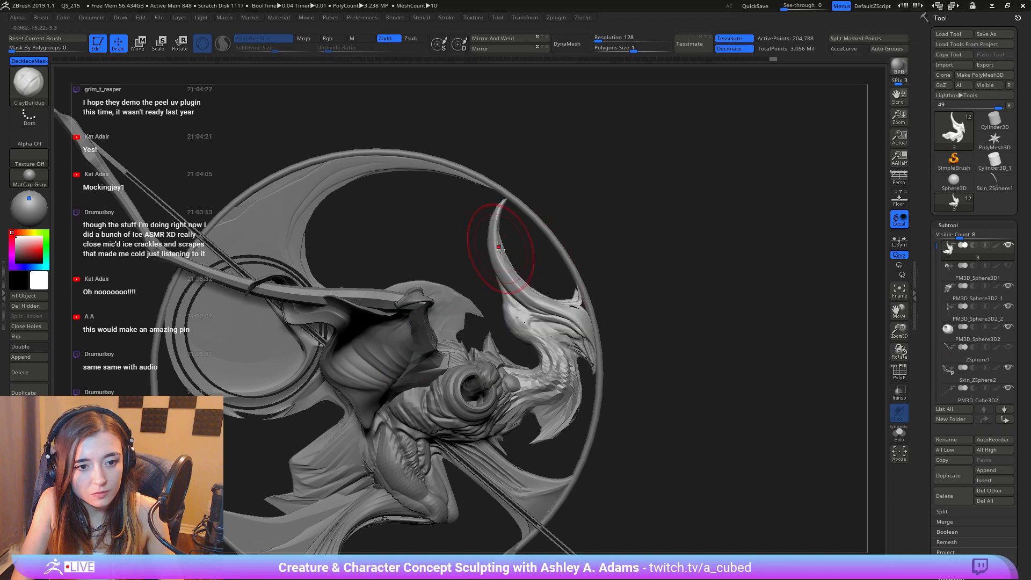
key(b)
key(s)
key(h)
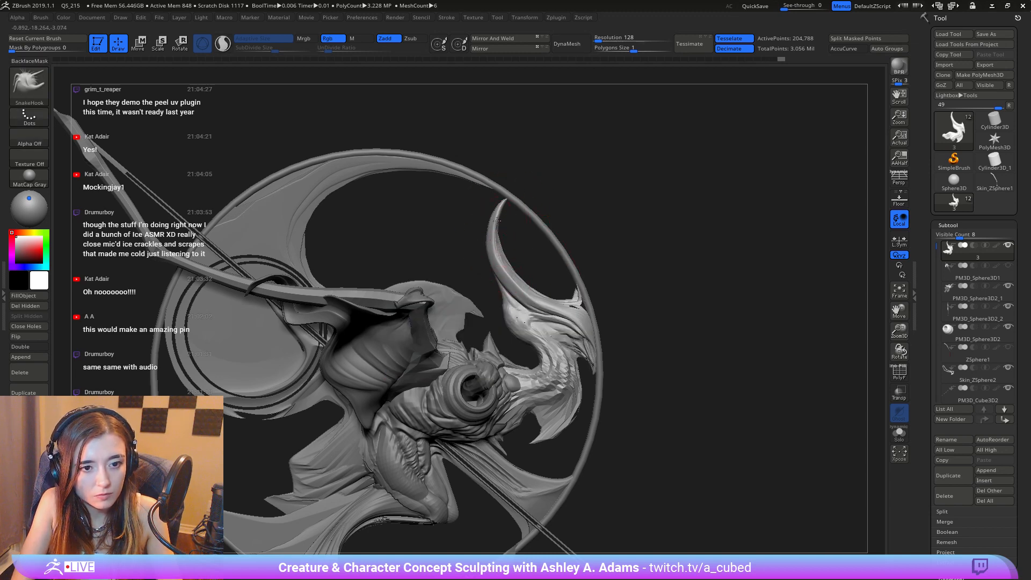
key(space)
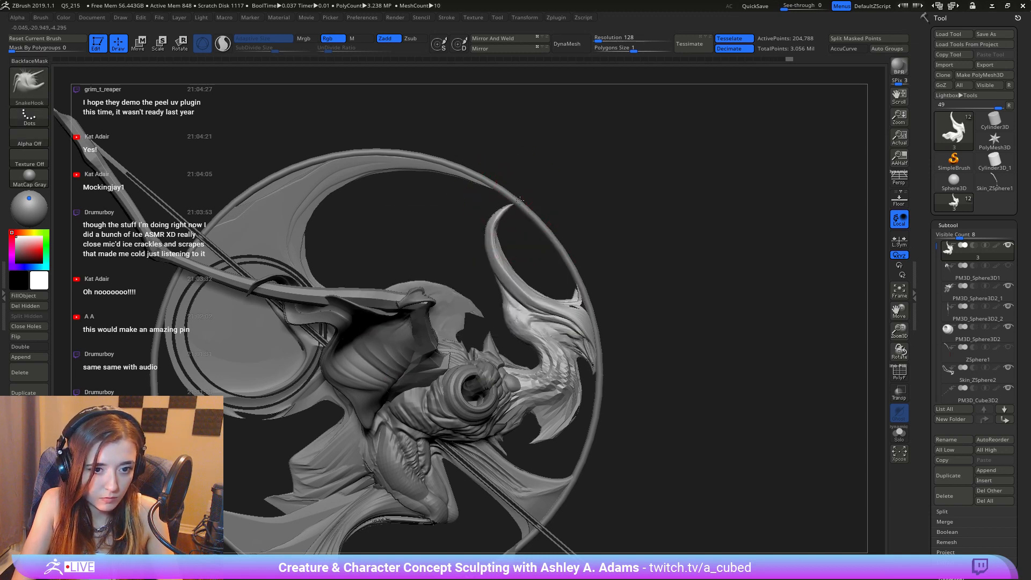
key(space)
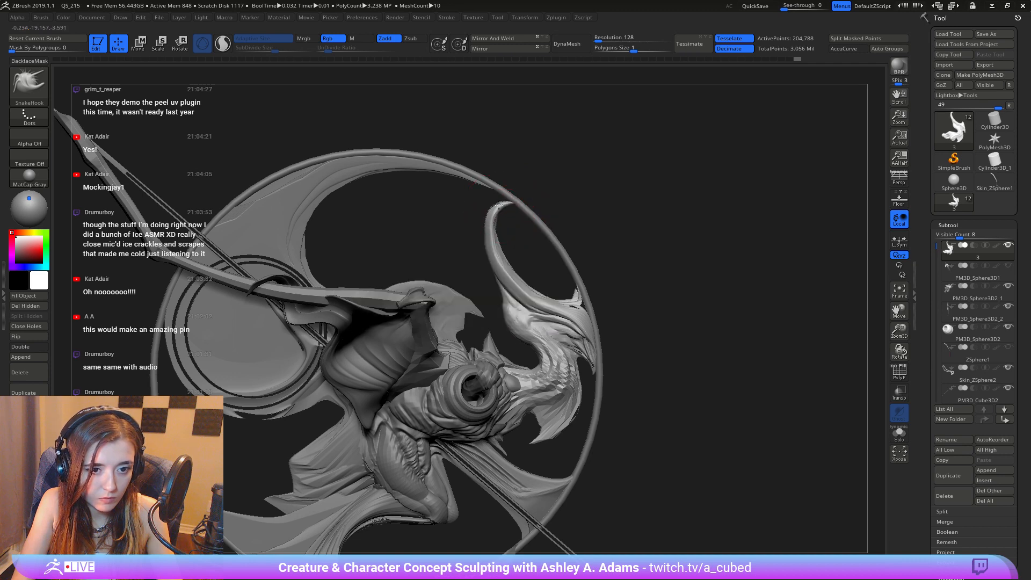
key(space)
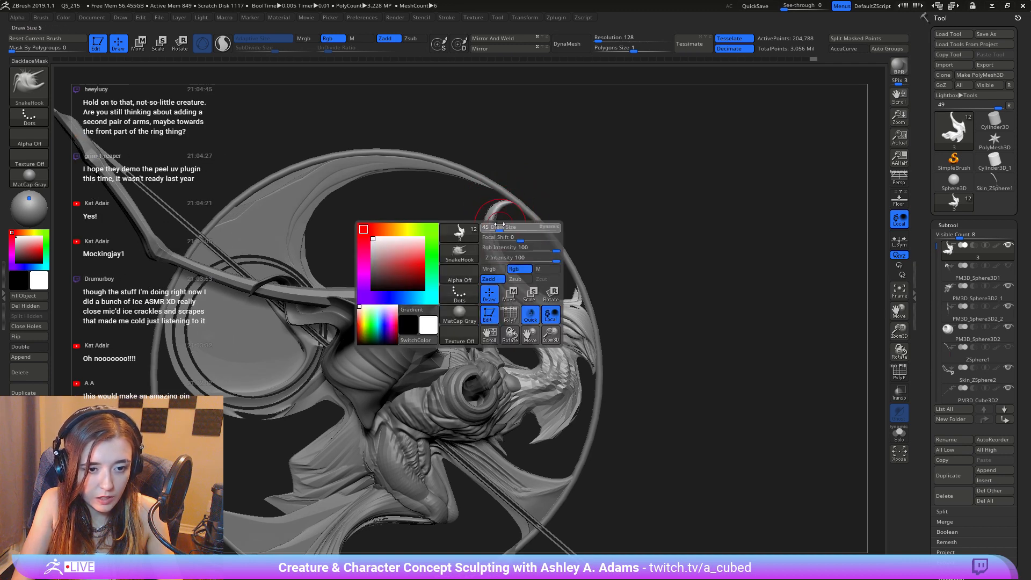
drag(491, 210, 493, 206)
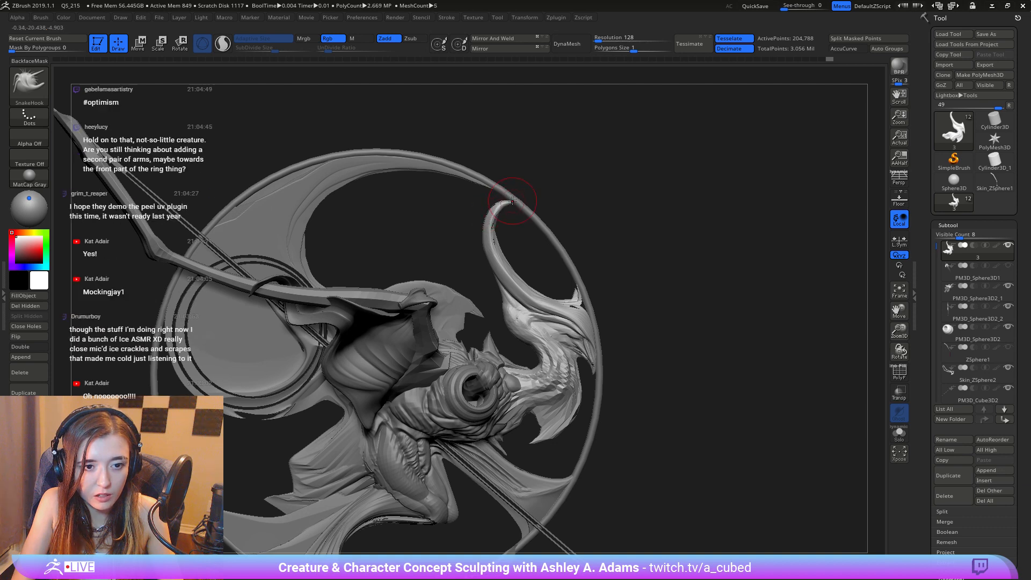
Step: Switch to ClayBuildup with a smaller brush and build up the surface of the horn's curled tip
mouse_move(534, 265)
ctrl+right_down()
mouse_move(502, 75)
mouse_move(465, 226)
mouse_move(447, 198)
mouse_move(445, 265)
ctrl+right_up()
key(space)
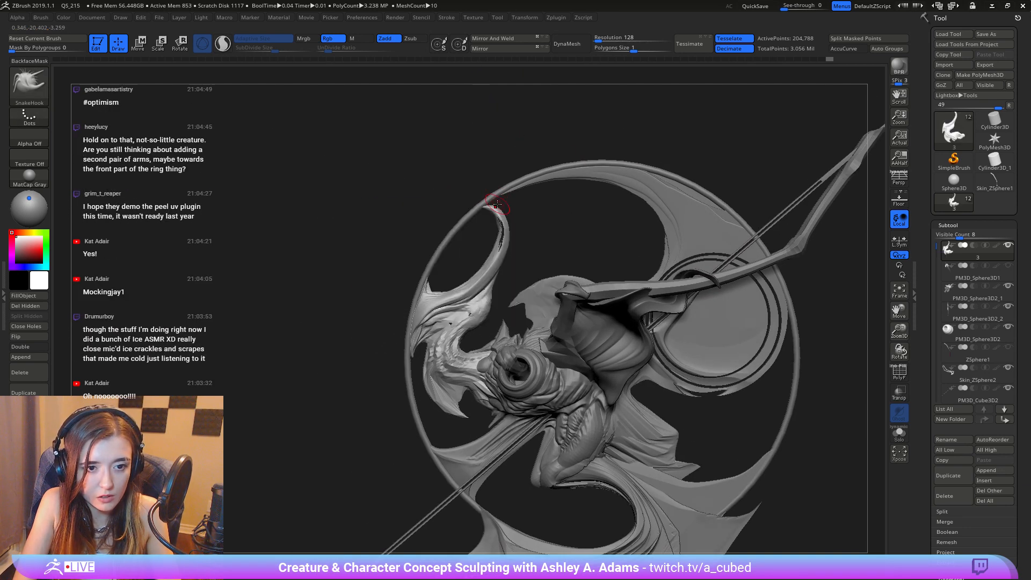
key(b)
key(c)
key(b)
right_drag(504, 204, 479, 221)
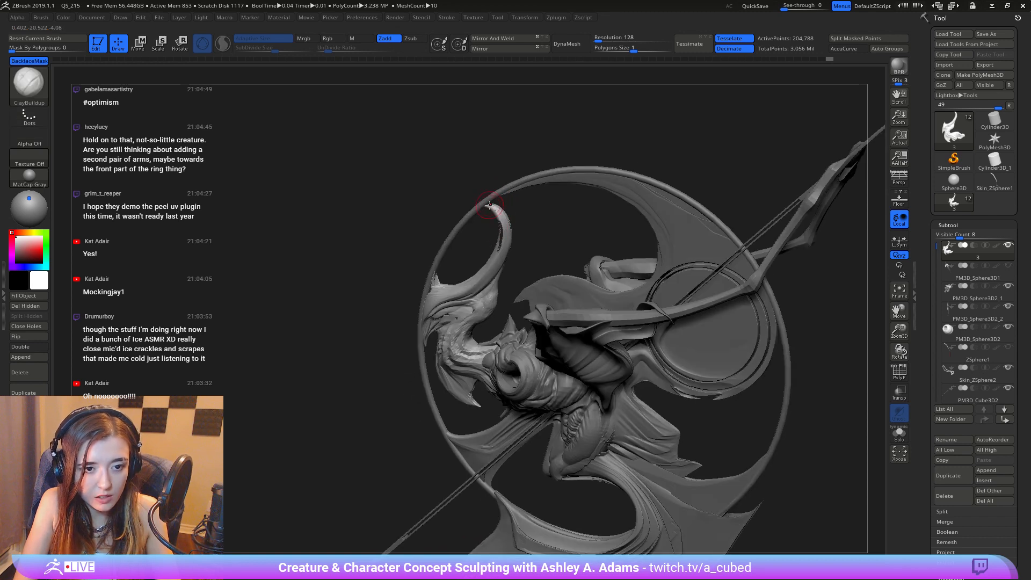
drag(489, 205, 491, 206)
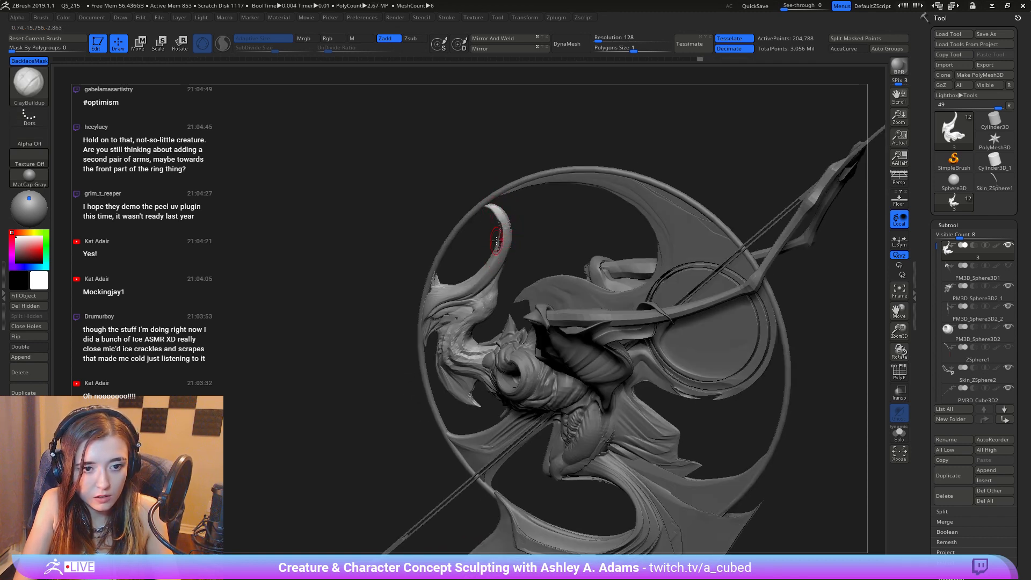
right_drag(496, 241, 486, 210)
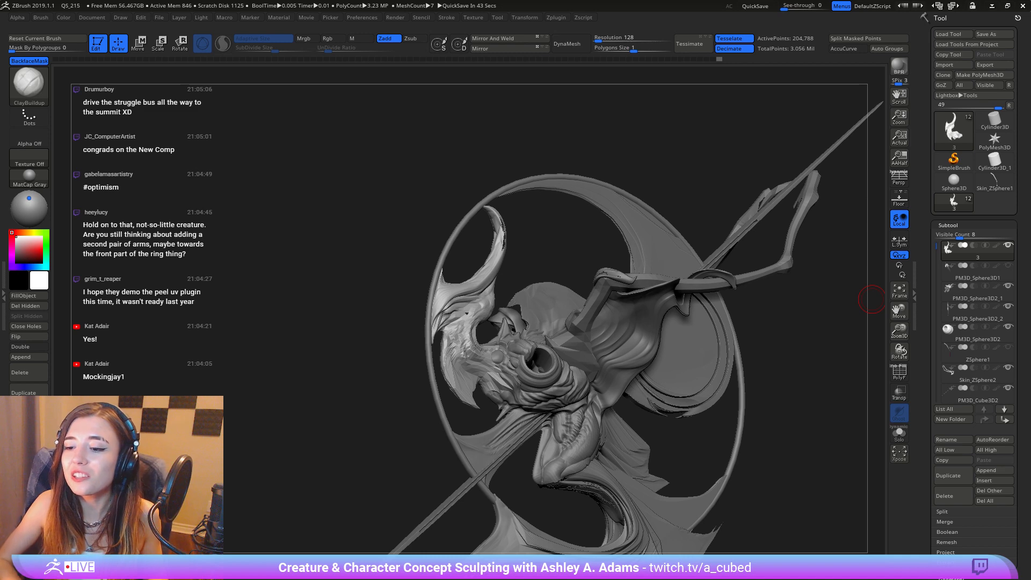
Step: Select the raised arms subtool, undo a trial forearm mask, and apply Mirror And Weld to the arms
mouse_move(871, 299)
mouse_down()
mouse_move(576, 215)
mouse_move(569, 252)
mouse_move(580, 283)
mouse_move(551, 244)
mouse_move(535, 278)
mouse_up()
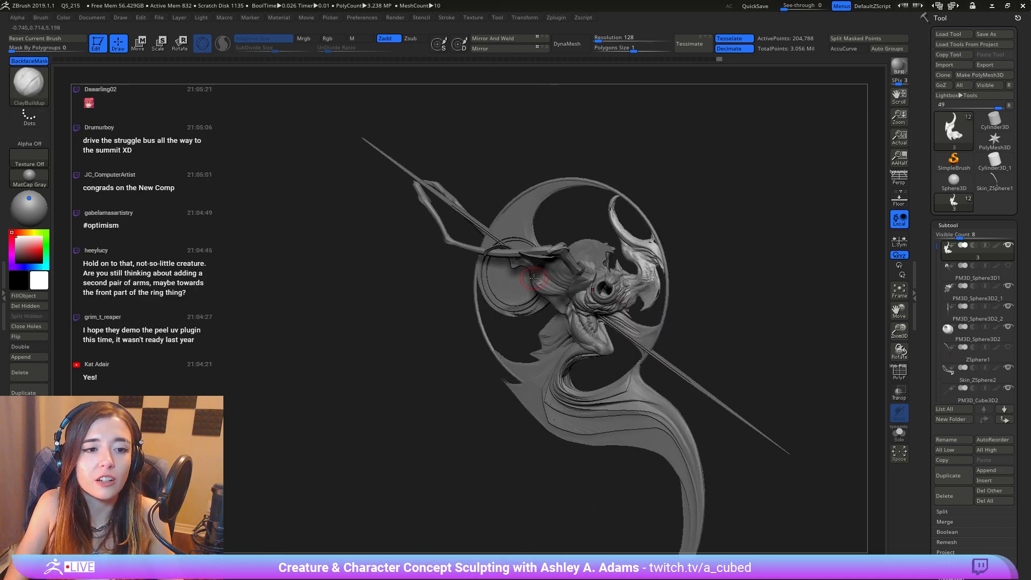
alt+click(433, 214)
mouse_move(444, 180)
mouse_down()
mouse_move(444, 170)
mouse_move(494, 268)
mouse_move(517, 264)
mouse_move(475, 262)
mouse_move(497, 287)
mouse_move(531, 283)
mouse_up()
key(space)
ctrl+right_drag(510, 272, 541, 290)
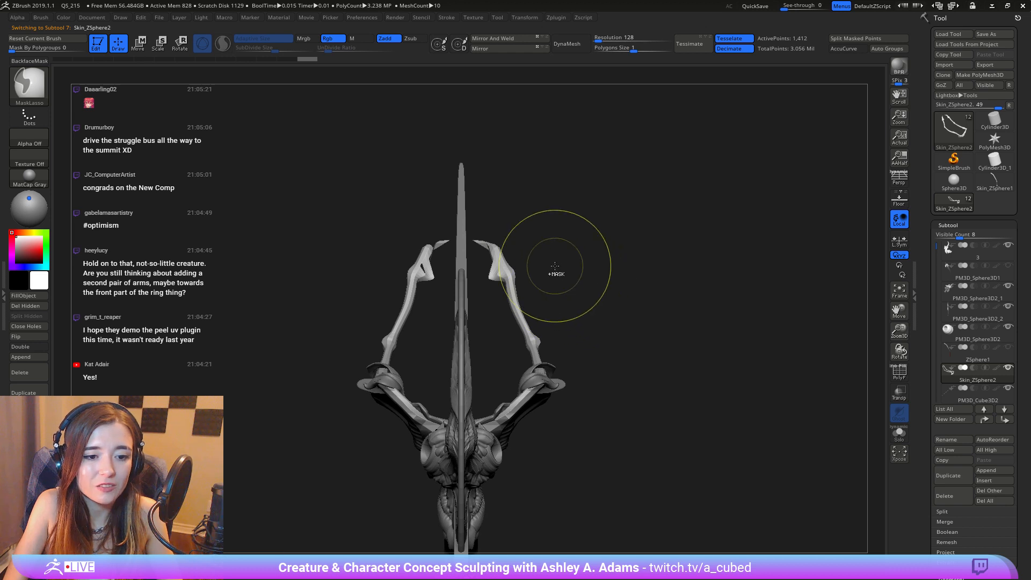
key(ctrl)
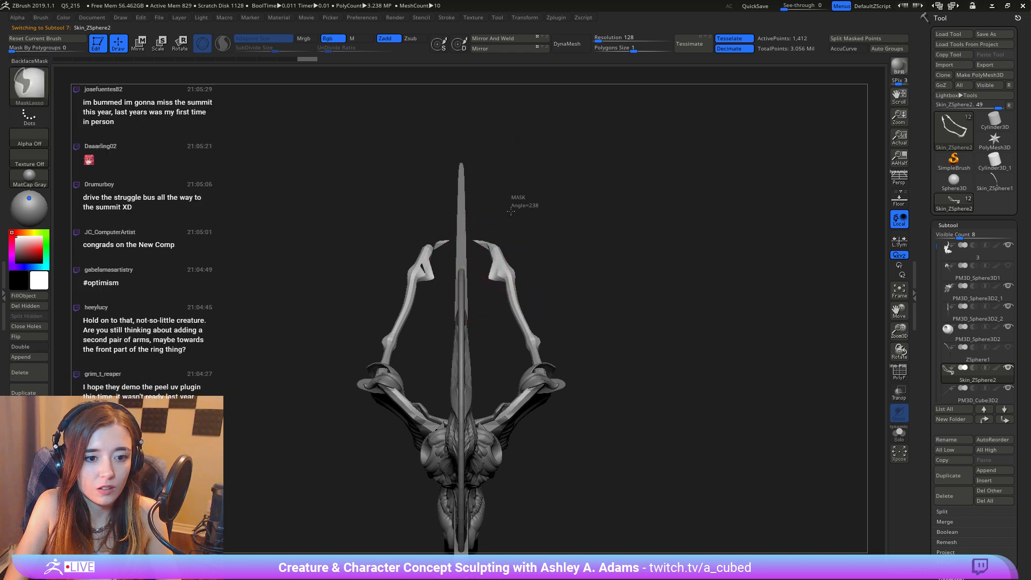
mouse_move(556, 222)
ctrl+mouse_down()
mouse_move(473, 206)
mouse_move(484, 266)
mouse_move(514, 293)
ctrl+mouse_up()
key(ctrl+z)
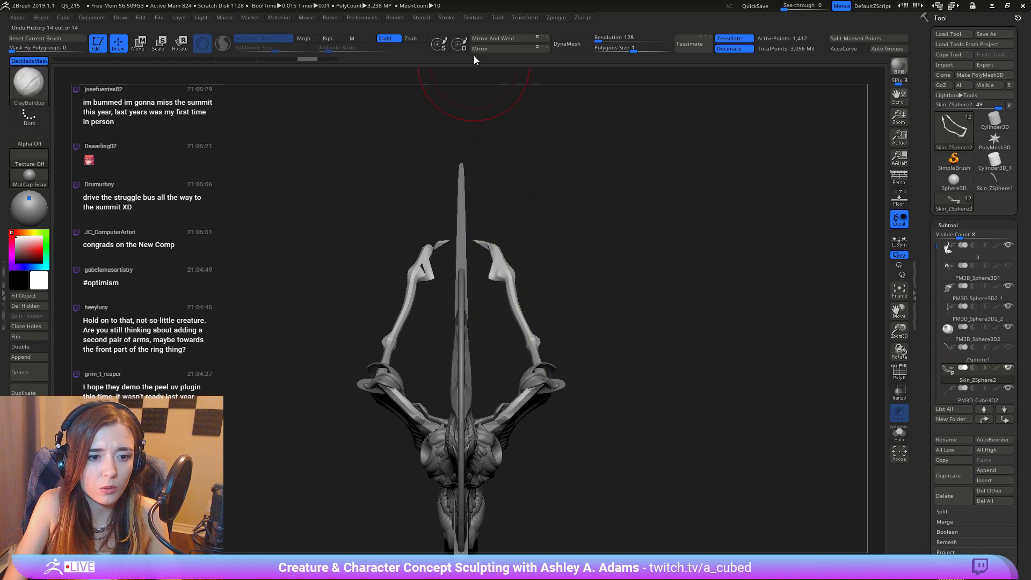
click(500, 39)
Step: Lasso-mask one forearm from elbow to hand and invert the mask to leave only that forearm editable
mouse_move(507, 183)
mouse_down()
mouse_move(507, 214)
mouse_move(484, 237)
mouse_move(474, 166)
mouse_up()
key(ctrl)
mouse_move(539, 220)
ctrl+mouse_down()
mouse_move(467, 225)
mouse_move(504, 338)
mouse_move(542, 338)
mouse_move(548, 301)
ctrl+mouse_up()
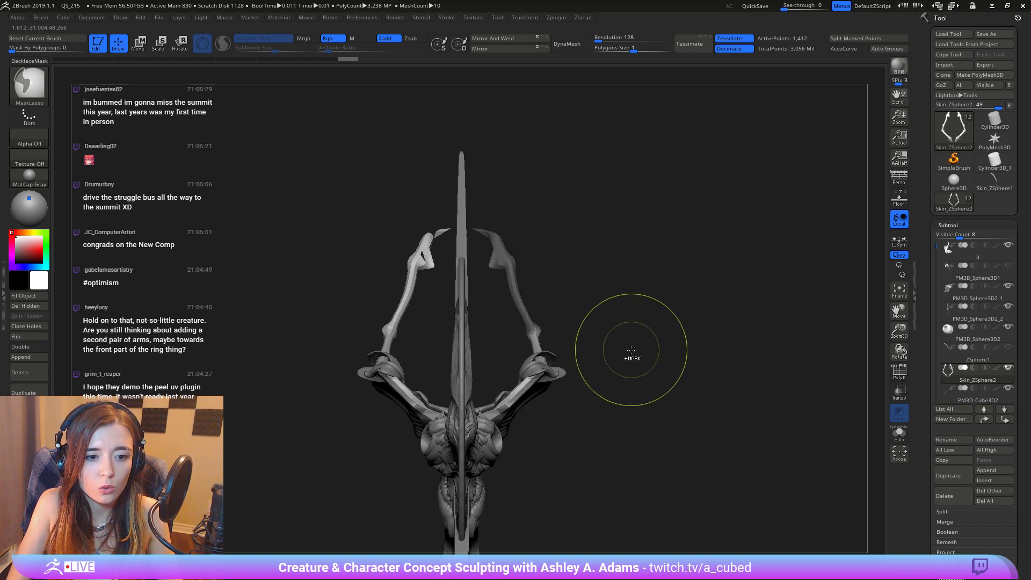
ctrl+click(628, 352)
key(w)
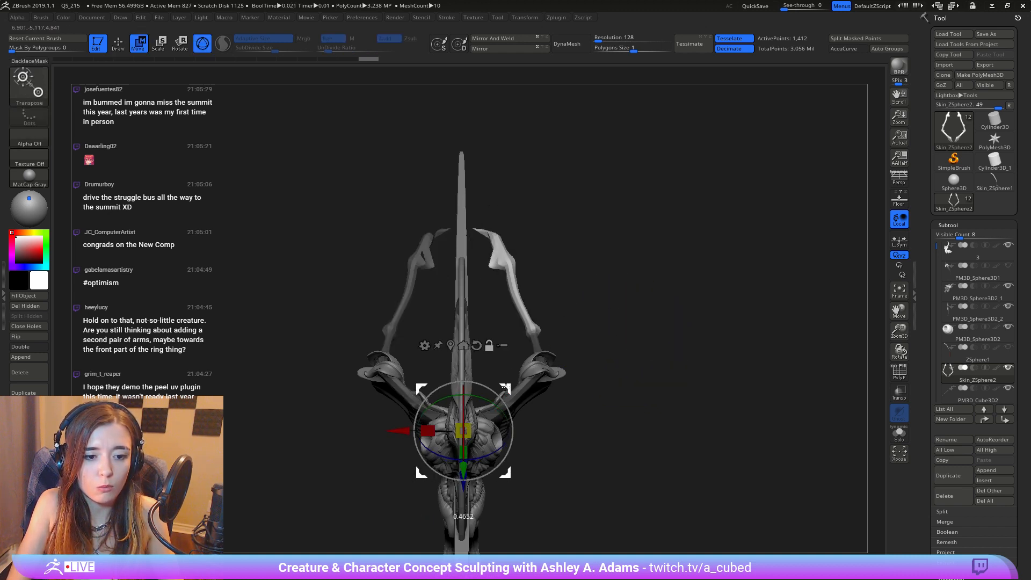
Step: Place the transform gizmo at the unmasked forearm's elbow and rotate the forearm inward to the spear
alt+drag(504, 390, 777, 331)
drag(837, 325, 784, 327)
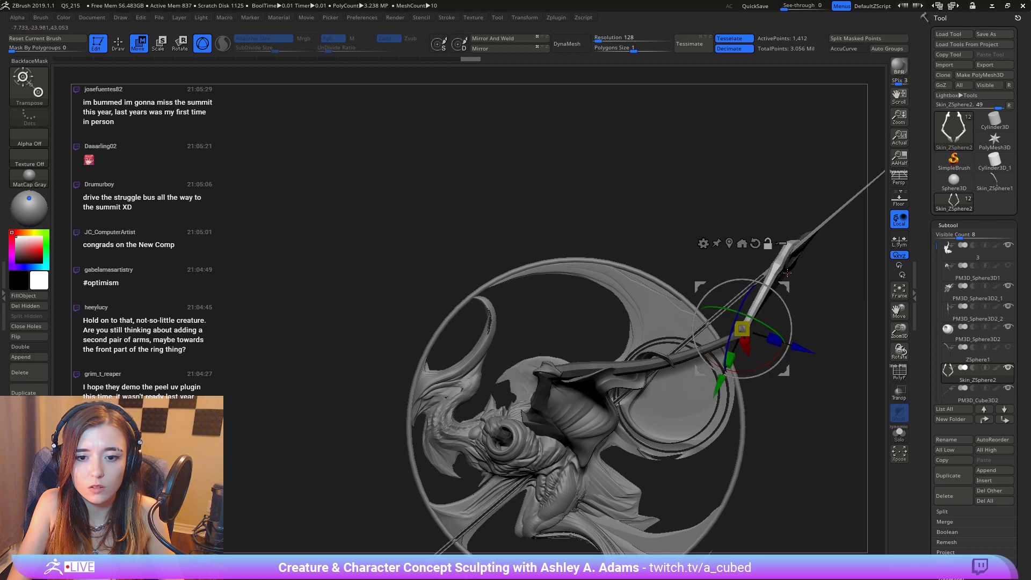
alt+drag(822, 263, 625, 295)
drag(693, 292, 525, 217)
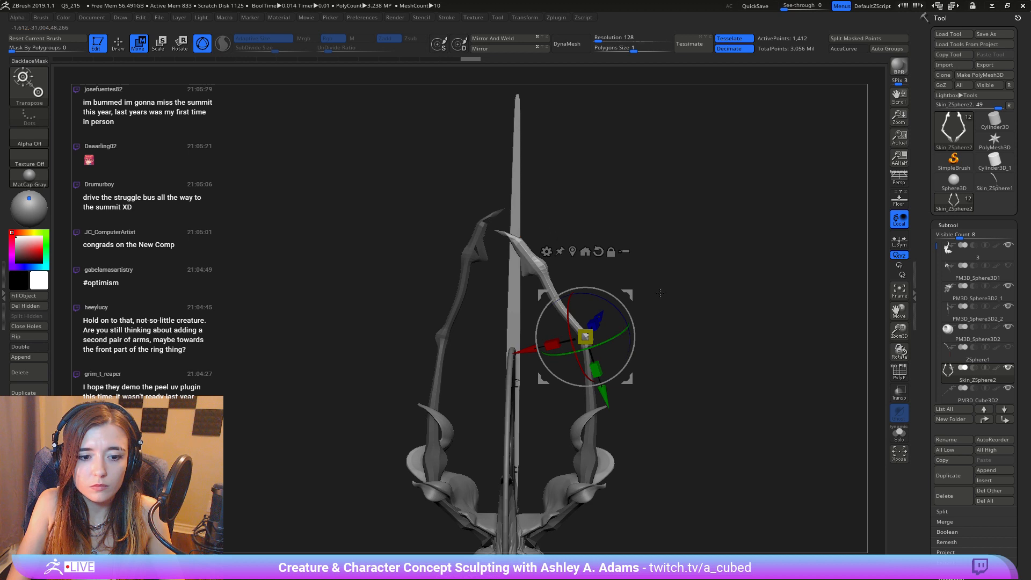
Step: Isolate the opposite forearm with an inverted mask and rotate it about its elbow, angling it up from the spear
ctrl+drag(660, 293, 662, 294)
mouse_move(491, 184)
ctrl+mouse_down()
mouse_move(427, 262)
mouse_move(427, 329)
mouse_move(460, 338)
mouse_move(496, 188)
ctrl+mouse_up()
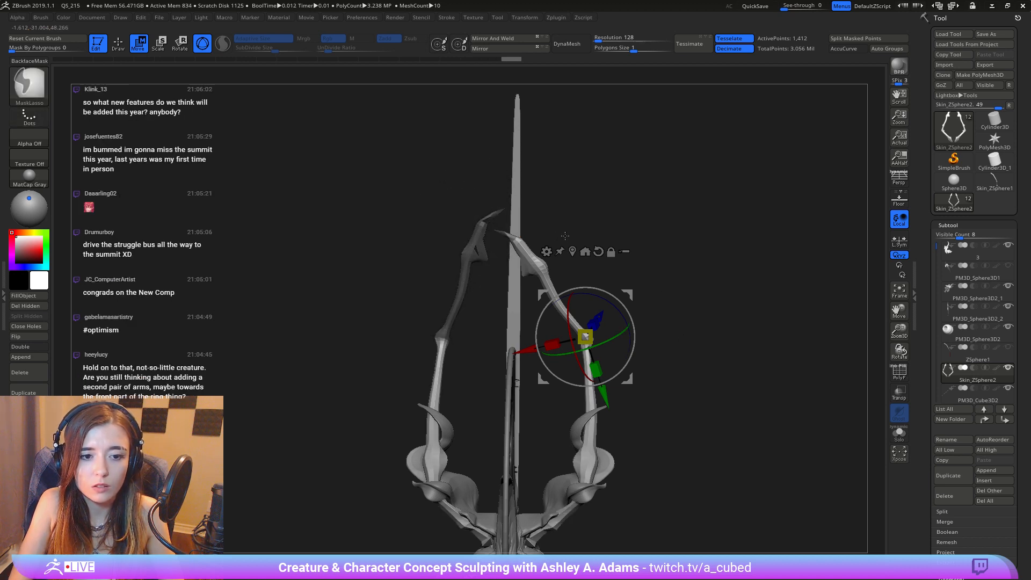
ctrl+click(625, 233)
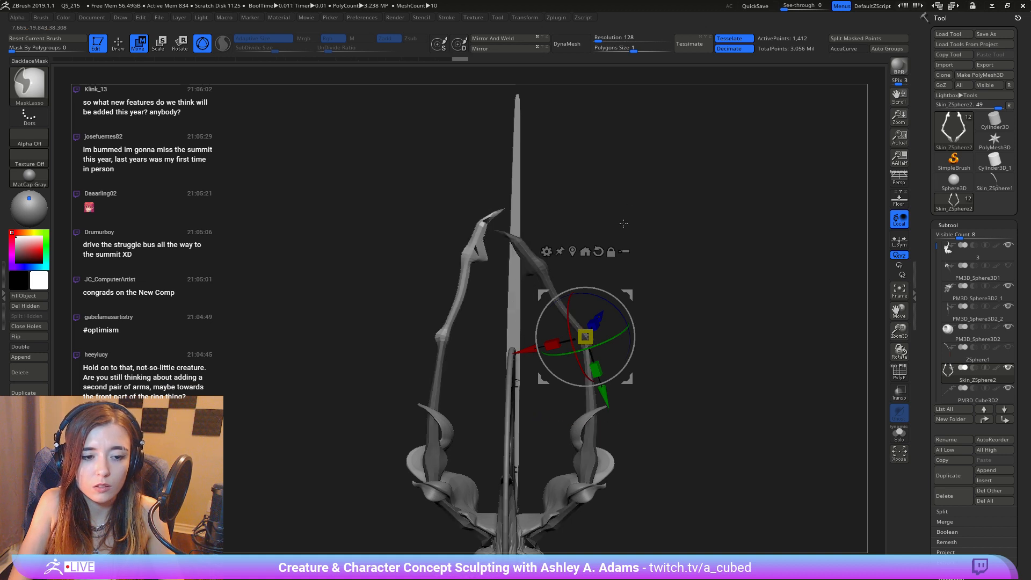
alt+drag(630, 291, 647, 266)
alt+click(456, 250)
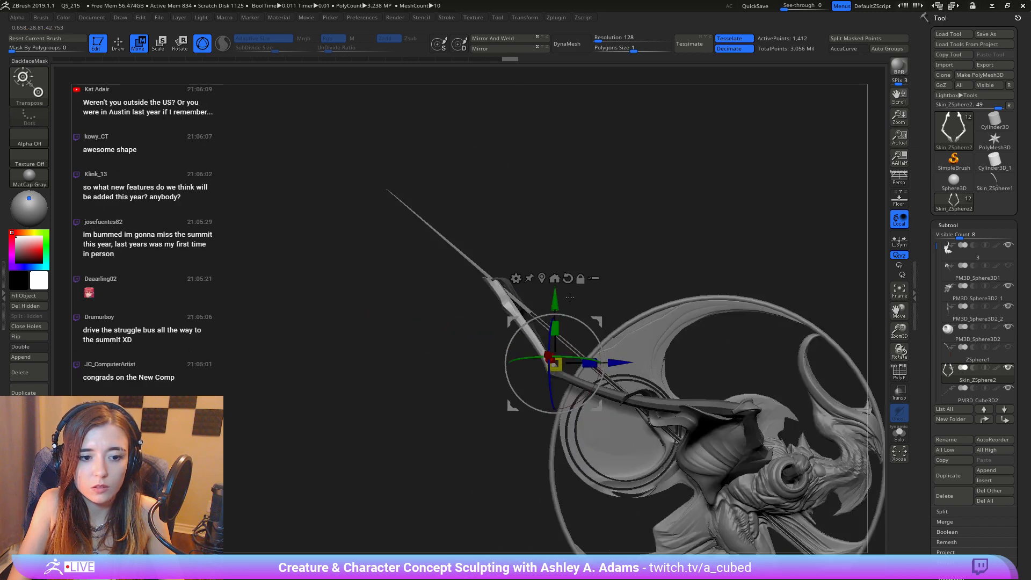
drag(599, 341, 594, 321)
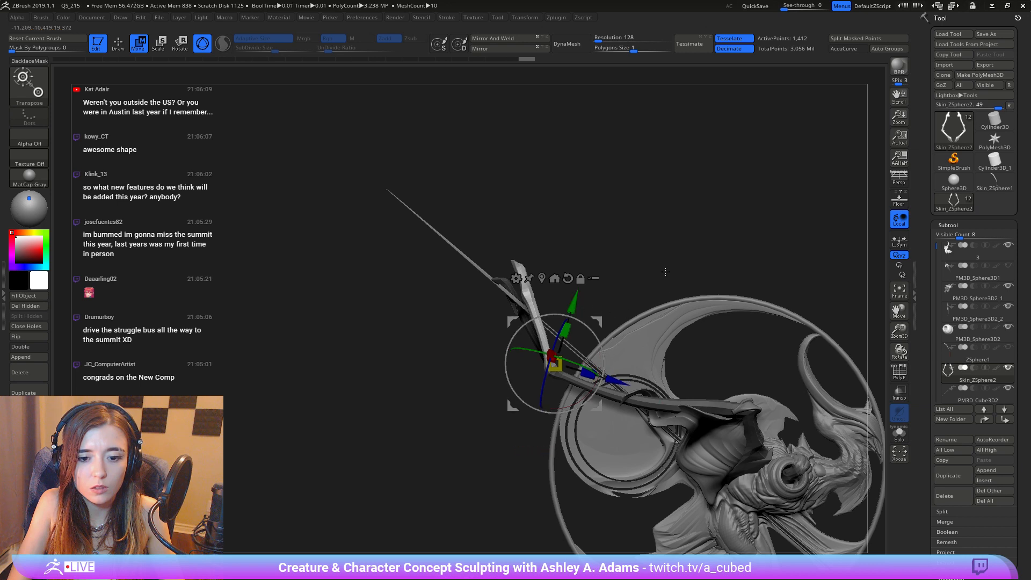
alt+drag(665, 272, 598, 225)
key(q)
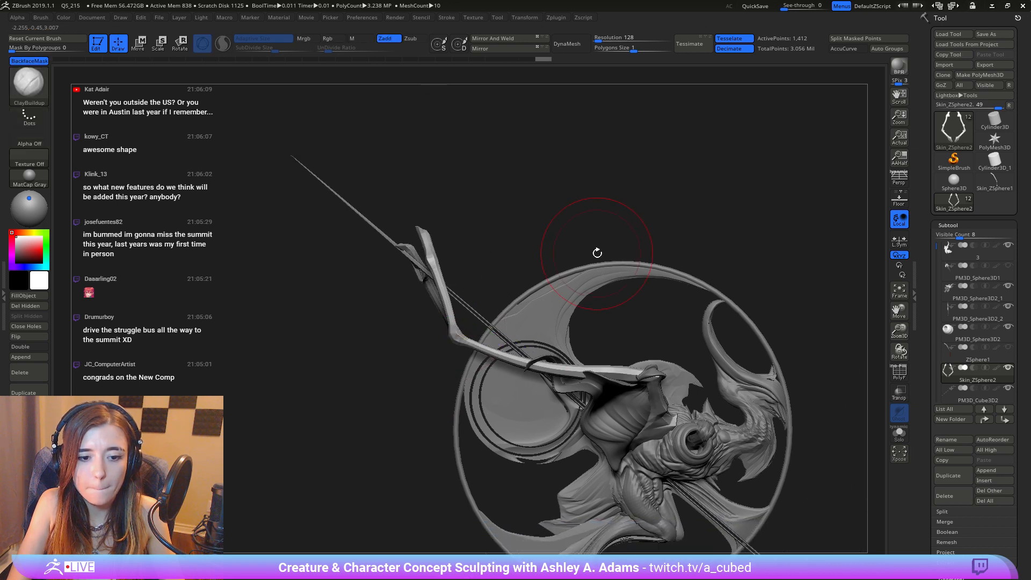
Step: Try to pull the raised hand into a new position with SnakeHook and undo the strokes
alt+drag(479, 293, 530, 256)
key(space)
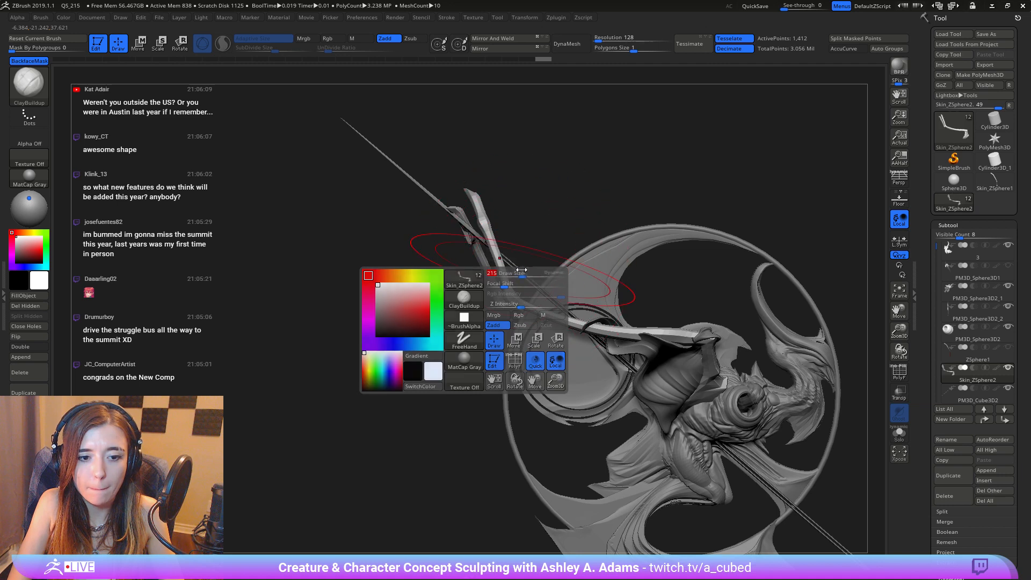
key(b)
key(s)
key(h)
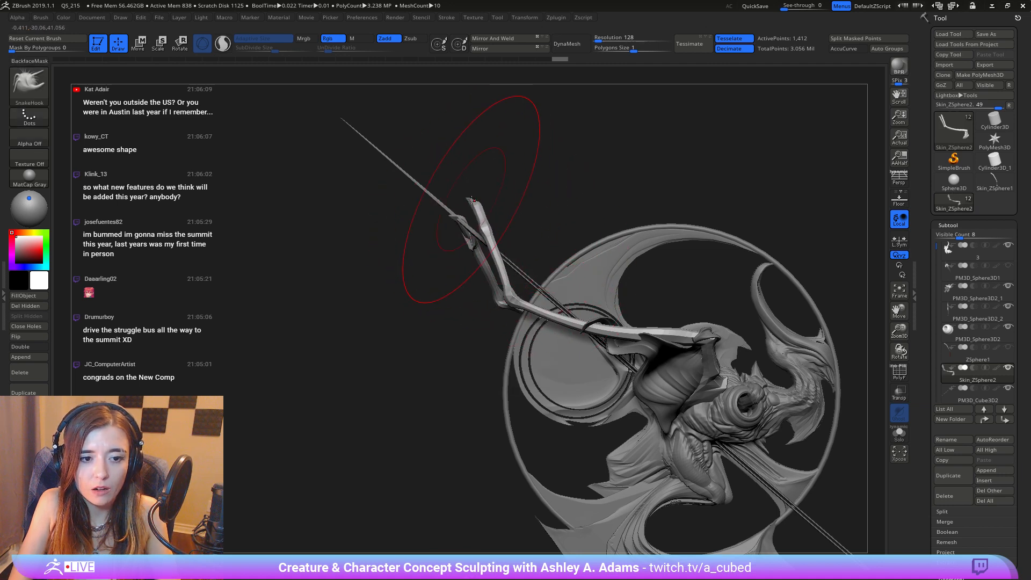
key(ctrl+z)
drag(398, 206, 504, 210)
key(ctrl+z)
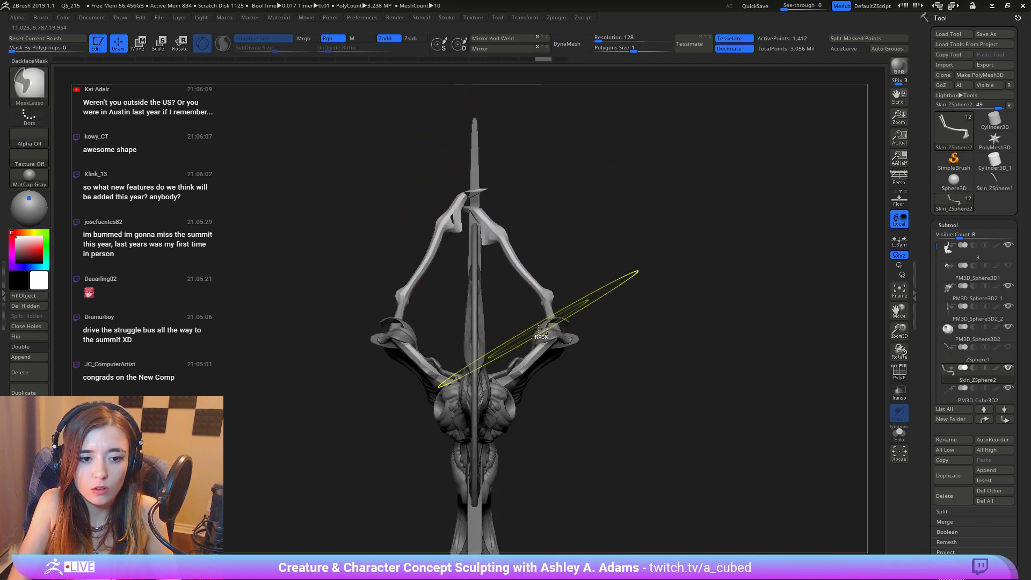
Step: Lasso-mask the forearm angled up from the spear and invert the mask to protect the other arm
mouse_move(538, 329)
ctrl+right_down()
mouse_move(559, 269)
mouse_move(511, 271)
mouse_move(541, 274)
mouse_move(562, 312)
mouse_move(548, 343)
mouse_move(549, 331)
mouse_move(611, 349)
mouse_move(612, 392)
ctrl+right_up()
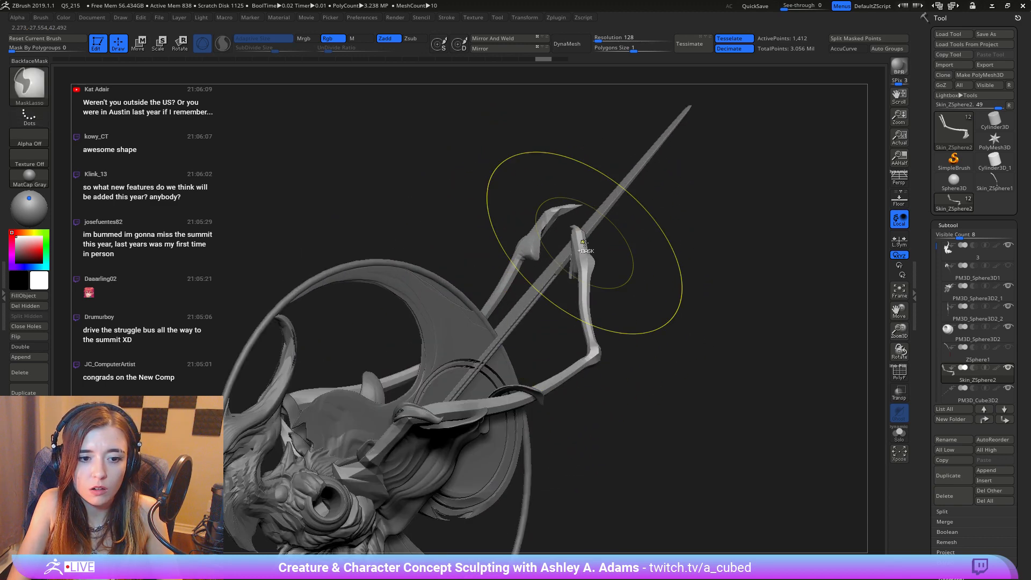
right_click(510, 260)
mouse_move(510, 260)
right_down()
mouse_move(562, 177)
mouse_move(614, 211)
mouse_move(605, 202)
mouse_move(618, 194)
right_up()
mouse_move(621, 196)
ctrl+mouse_down()
mouse_move(511, 197)
mouse_move(562, 266)
ctrl+mouse_up()
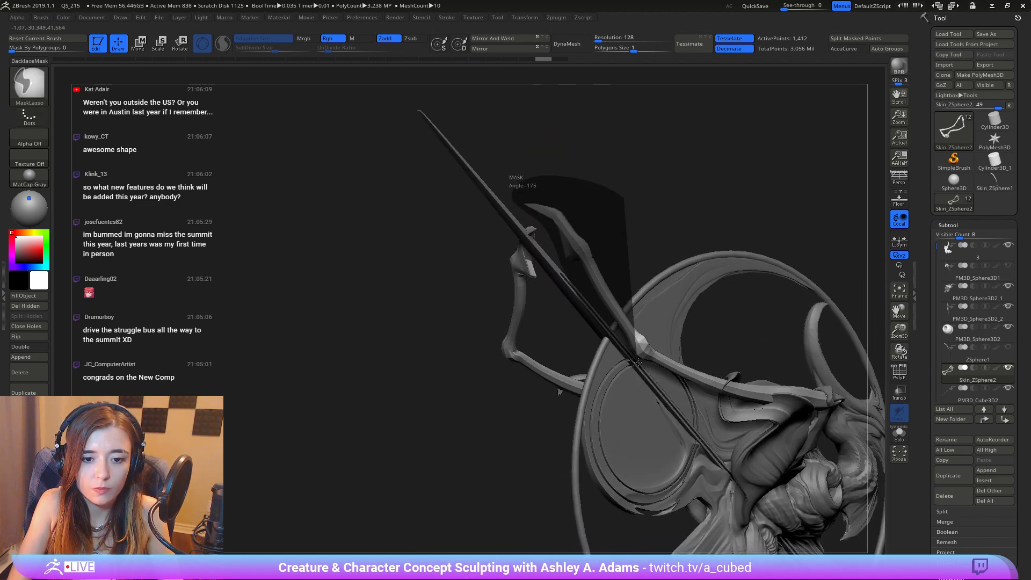
ctrl+drag(638, 361, 720, 269)
right_drag(704, 271, 603, 251)
ctrl+drag(656, 212, 668, 223)
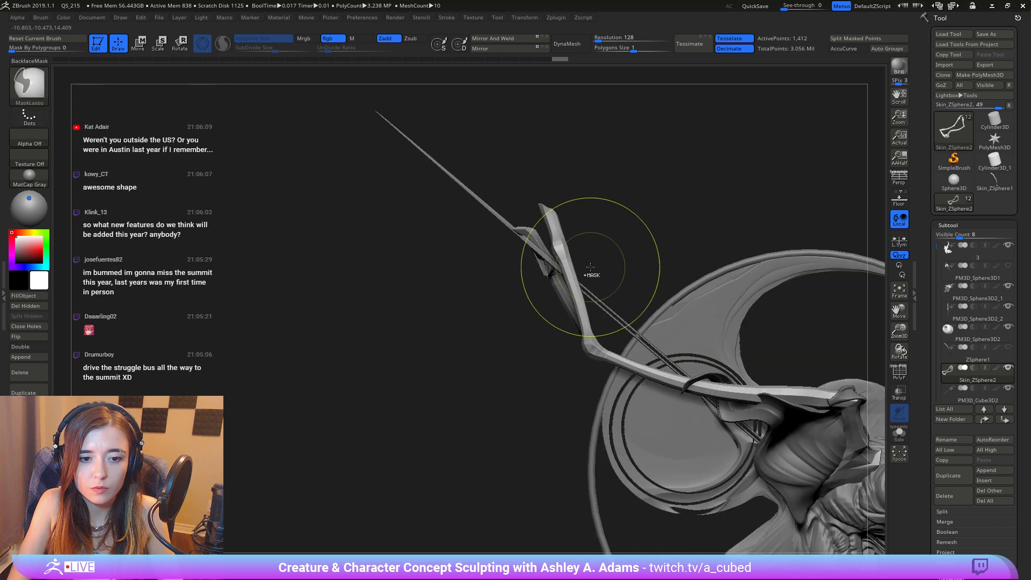
Step: Reshape the unmasked forearm between elbow and wrist with SnakeHook
key(b)
key(s)
key(h)
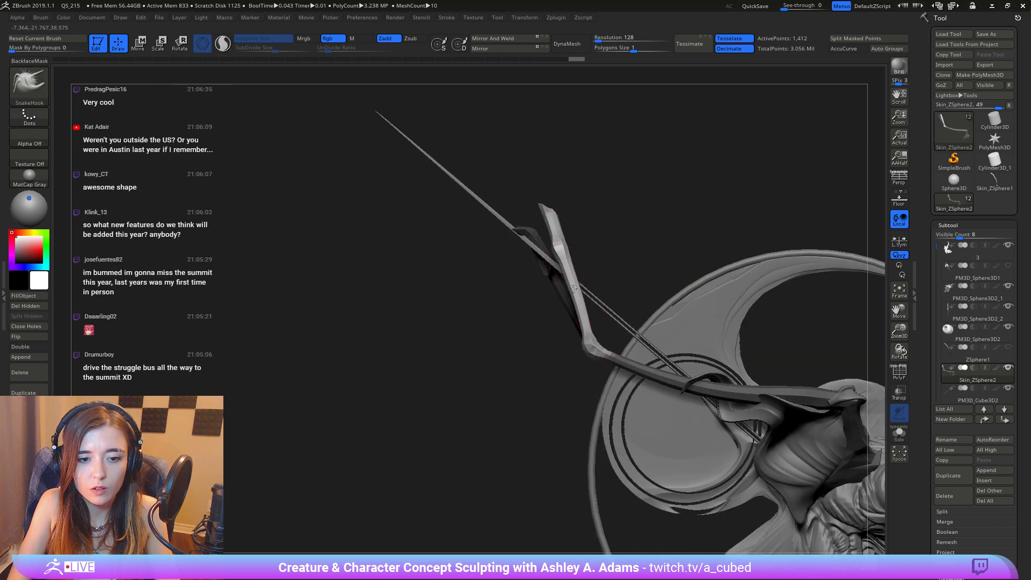
mouse_move(582, 230)
right_down()
mouse_move(591, 209)
mouse_move(618, 212)
right_up()
Step: Isolate the same arm's hand with an inverted lasso mask and place the transform gizmo near its wrist
mouse_move(453, 320)
ctrl+mouse_down()
mouse_move(487, 375)
mouse_move(584, 326)
mouse_move(581, 279)
mouse_move(562, 254)
ctrl+mouse_up()
ctrl+click(585, 340)
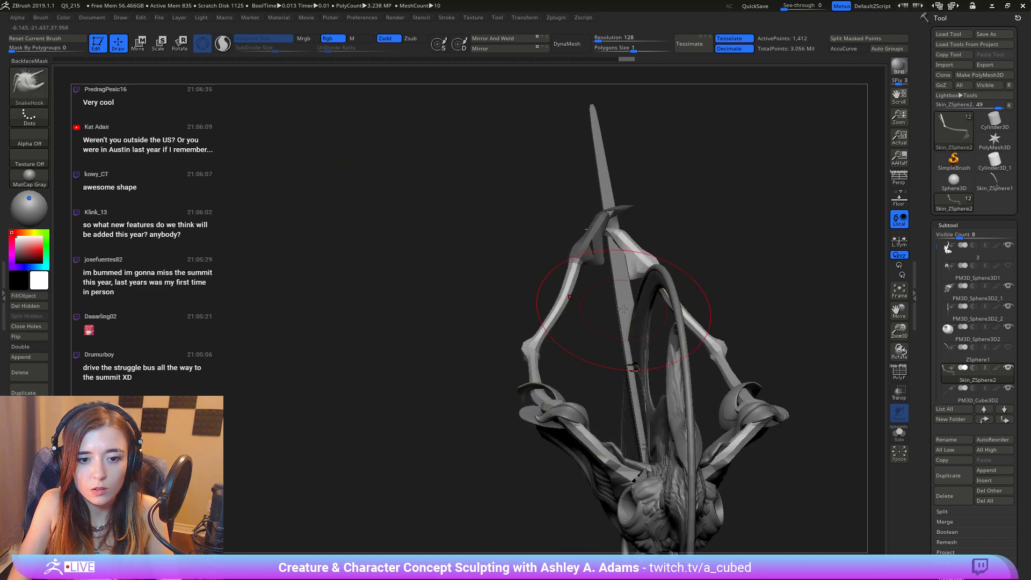
key(w)
ctrl+click(596, 317)
alt+drag(581, 299, 634, 268)
right_drag(634, 268, 710, 281)
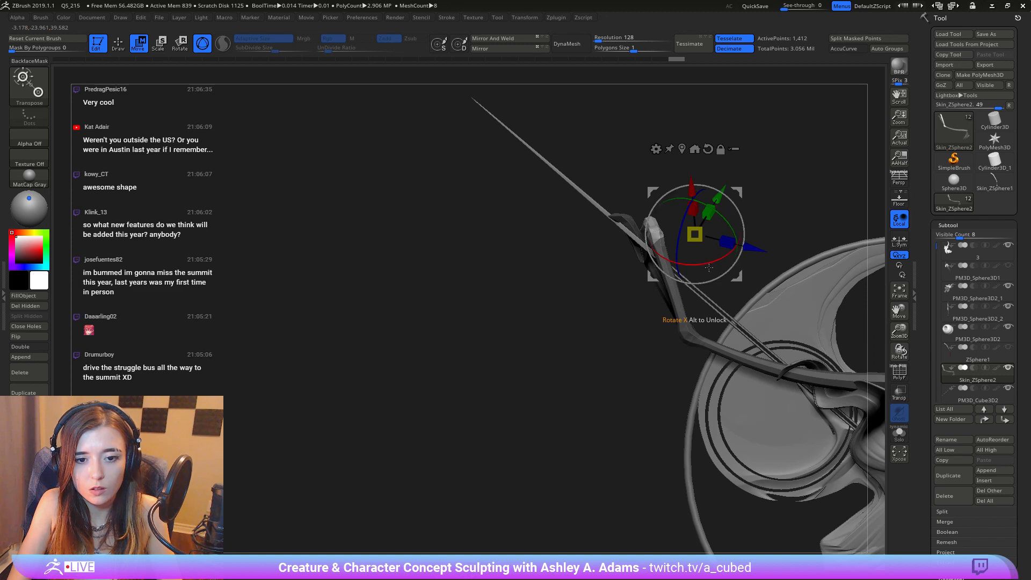
Step: Rotate and shift the isolated hand so it reaches across the spear shaft, and clear the mask
drag(709, 266, 701, 267)
drag(693, 188, 694, 195)
shift+right_drag(752, 311, 697, 324)
drag(744, 233, 741, 258)
drag(687, 183, 686, 178)
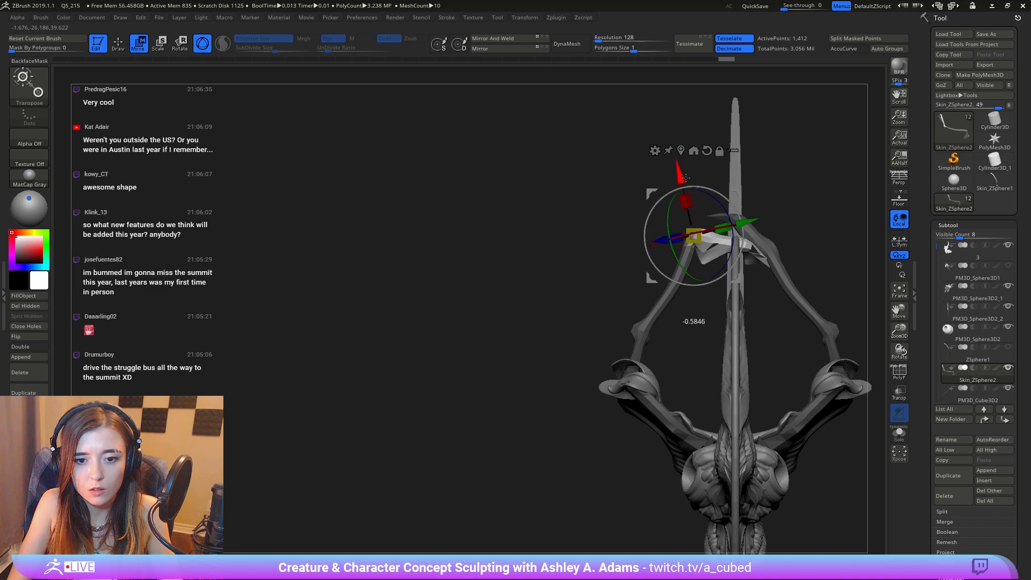
key(q)
right_drag(692, 186, 749, 236)
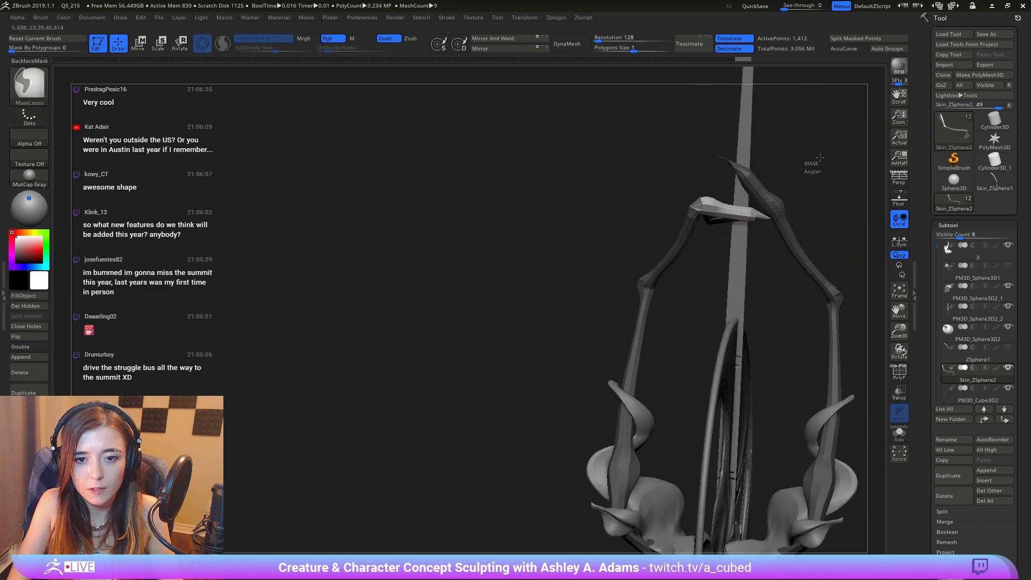
ctrl+right_drag(820, 158, 701, 303)
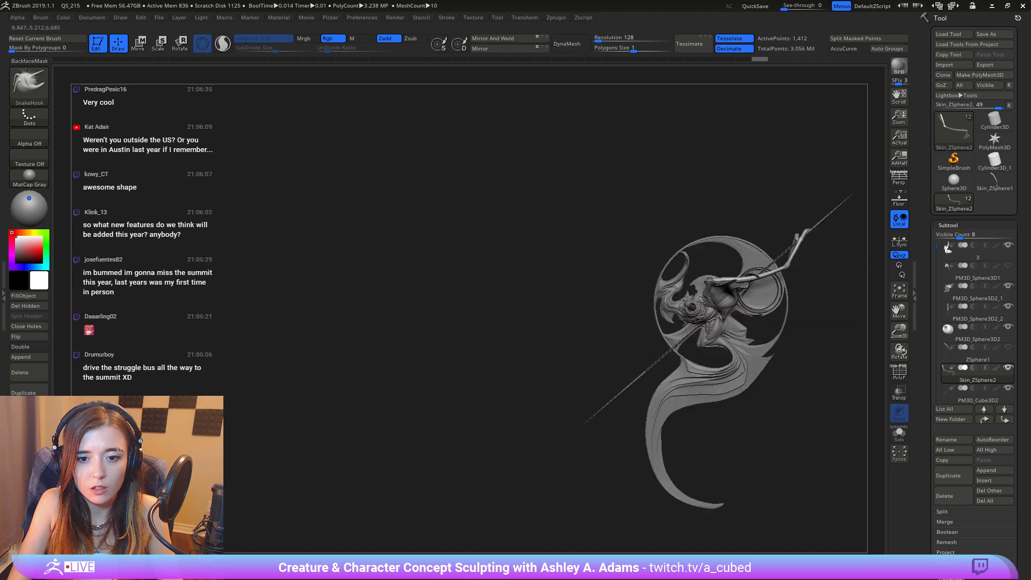
Step: Examine the arms, hands and spear against the circular silhouette from both sides of the sculpture
alt+right_drag(708, 251, 606, 228)
ctrl+right_drag(675, 217, 702, 166)
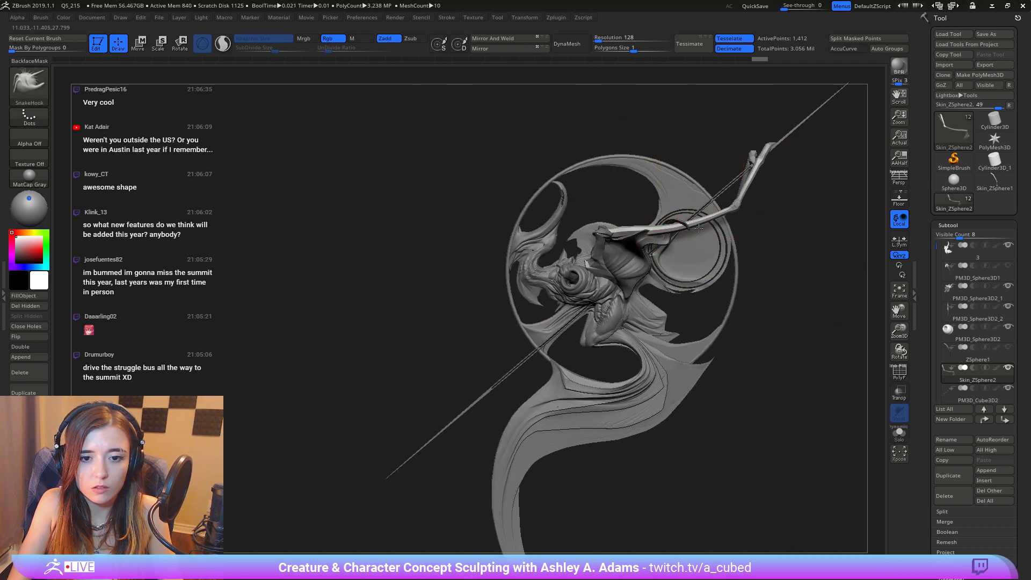
right_drag(699, 229, 647, 280)
right_click(647, 280)
mouse_move(532, 255)
right_down()
mouse_move(670, 257)
mouse_move(516, 262)
mouse_move(594, 264)
mouse_move(612, 282)
mouse_move(721, 278)
mouse_move(674, 302)
right_up()
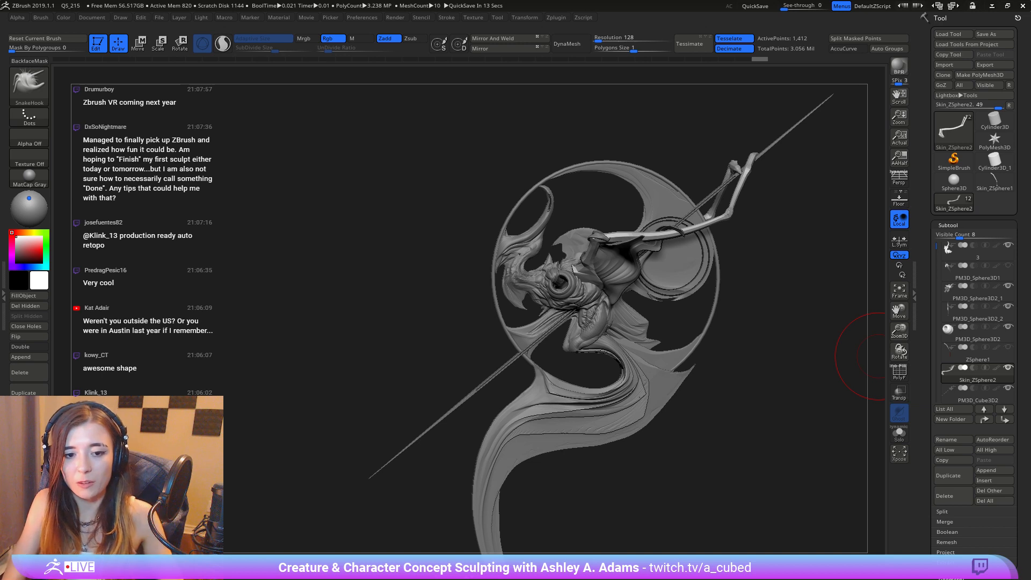
mouse_move(368, 188)
mouse_down()
mouse_move(416, 188)
mouse_move(371, 186)
mouse_up()
alt+drag(627, 298, 599, 363)
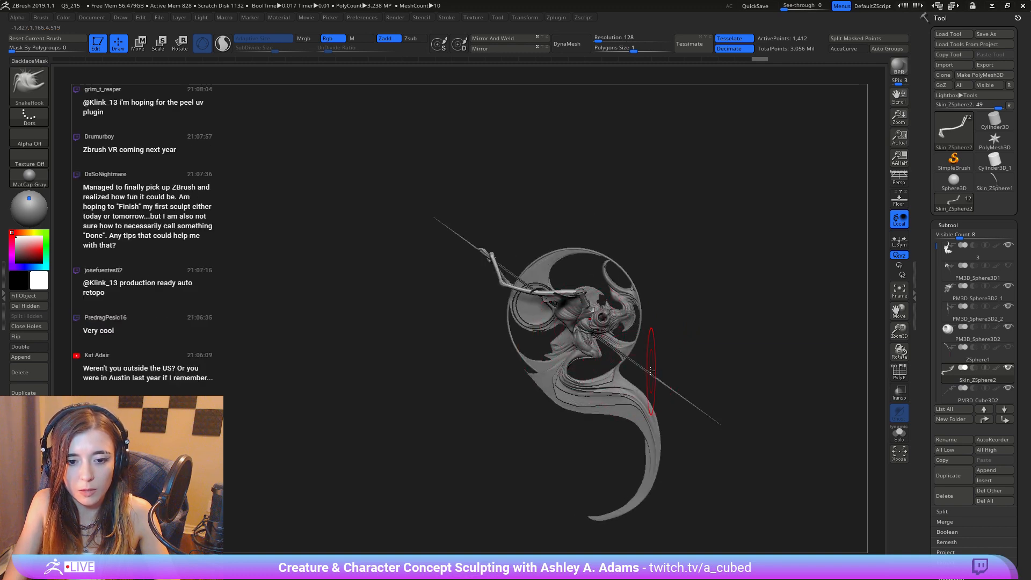
mouse_move(651, 371)
mouse_down()
mouse_move(607, 348)
mouse_move(545, 338)
mouse_move(541, 351)
mouse_move(590, 375)
mouse_move(755, 162)
mouse_up()
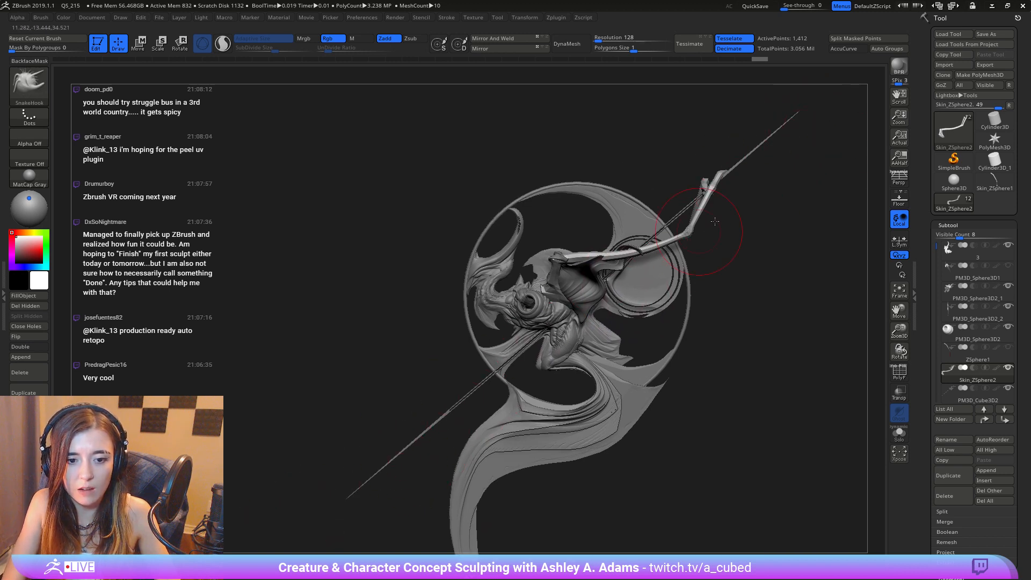
drag(391, 387, 421, 161)
drag(824, 552, 674, 421)
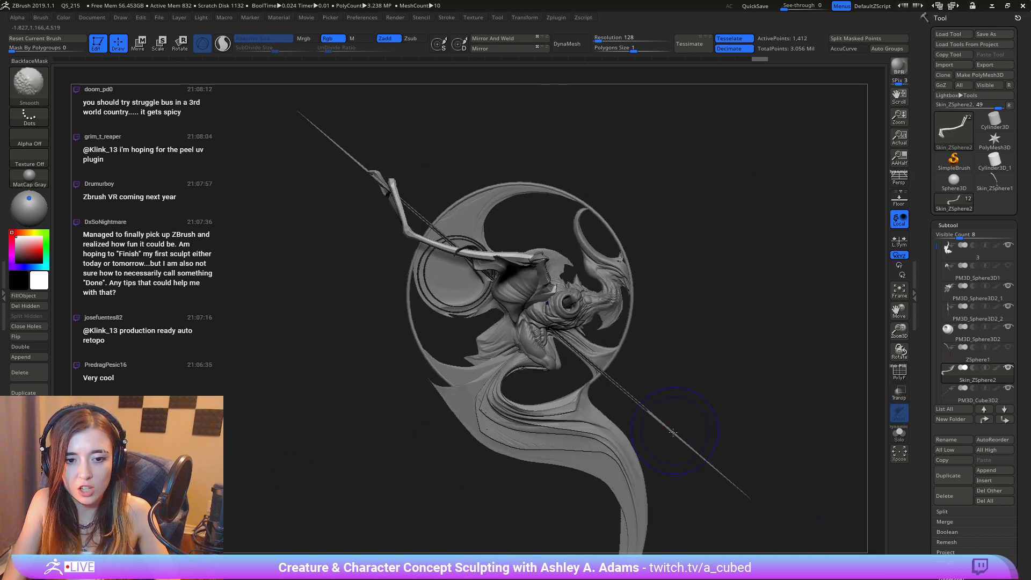
Step: Make the flowing tail piece PM3D_Sphere3D2_2 the active subtool
alt+click(673, 420)
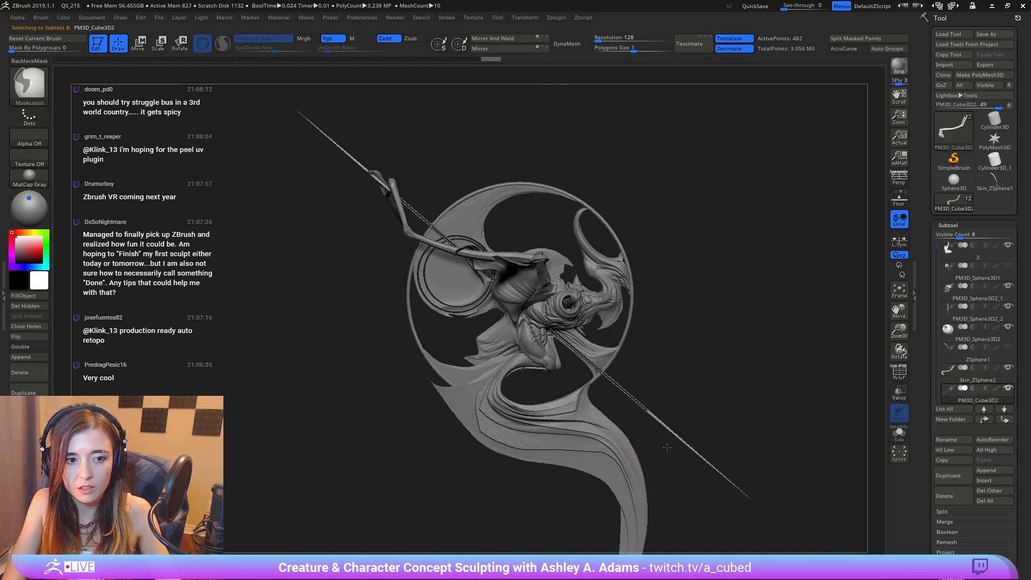
ctrl+right_drag(668, 454, 631, 421)
mouse_move(597, 376)
right_down()
mouse_move(505, 362)
mouse_move(525, 343)
mouse_move(583, 381)
mouse_move(580, 333)
mouse_move(595, 282)
right_up()
alt+click(564, 384)
alt+right_drag(595, 282, 582, 339)
Step: Resize the SnakeHook brush and try pulling the tail's curled tip outward into a straighter curve
key(space)
drag(584, 338, 594, 336)
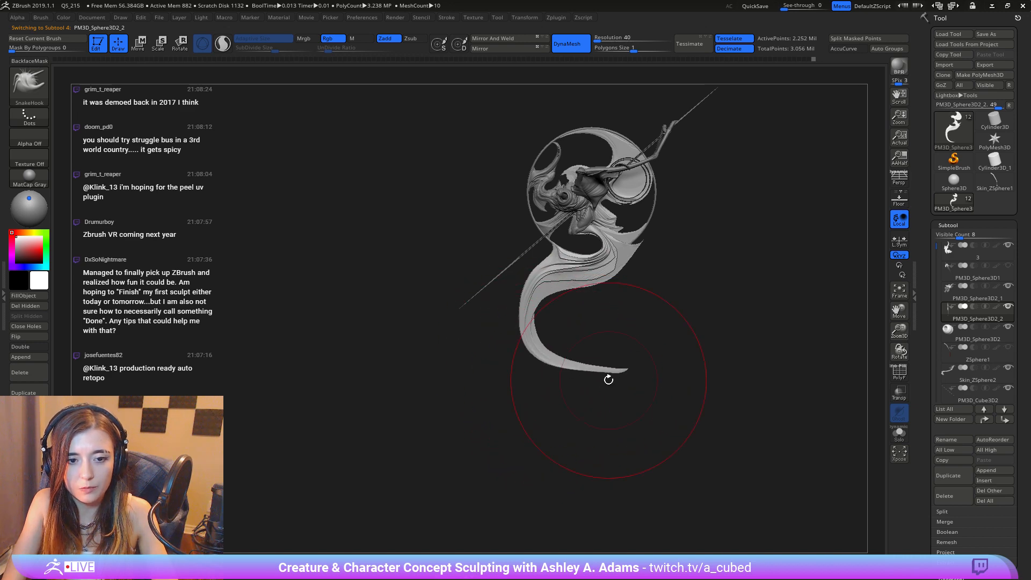
key(space)
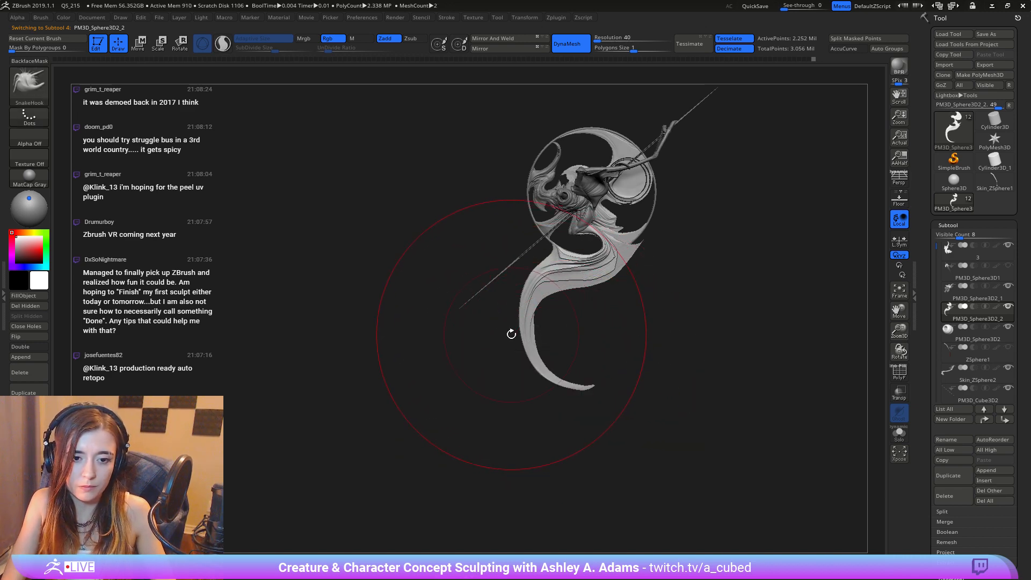
key(space)
drag(574, 278, 541, 277)
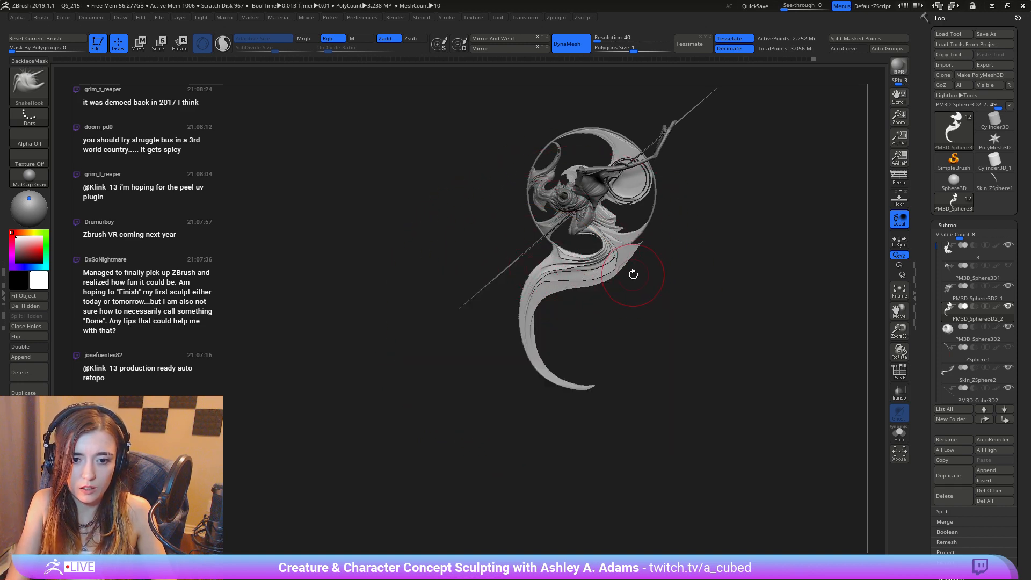
key(space)
Step: Try cutting the tail off below the body with ClipCurve and undo the cut
mouse_move(617, 288)
alt+mouse_down()
mouse_move(628, 336)
mouse_move(555, 337)
mouse_move(584, 341)
mouse_move(505, 322)
alt+mouse_up()
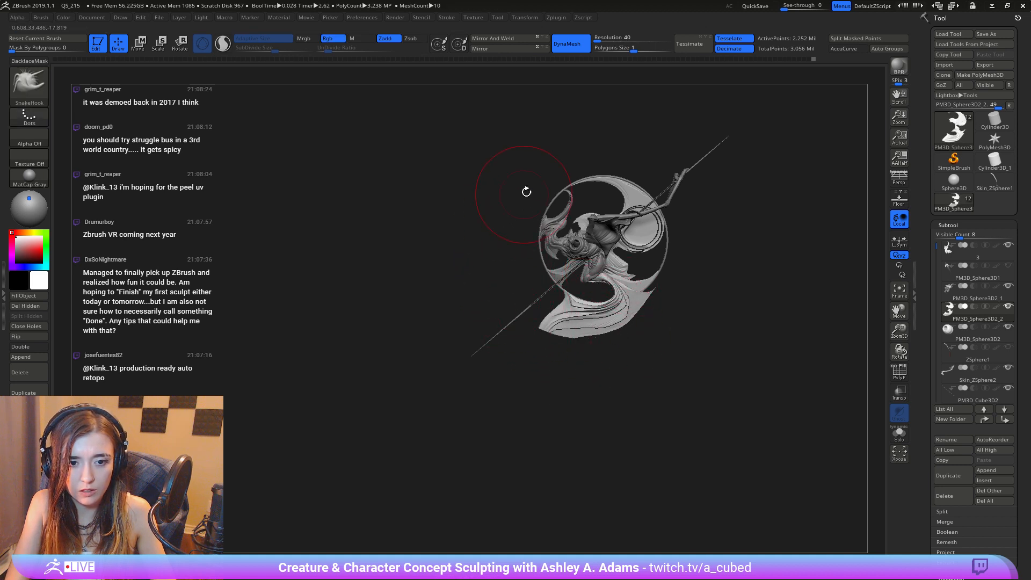
drag(681, 226, 544, 290)
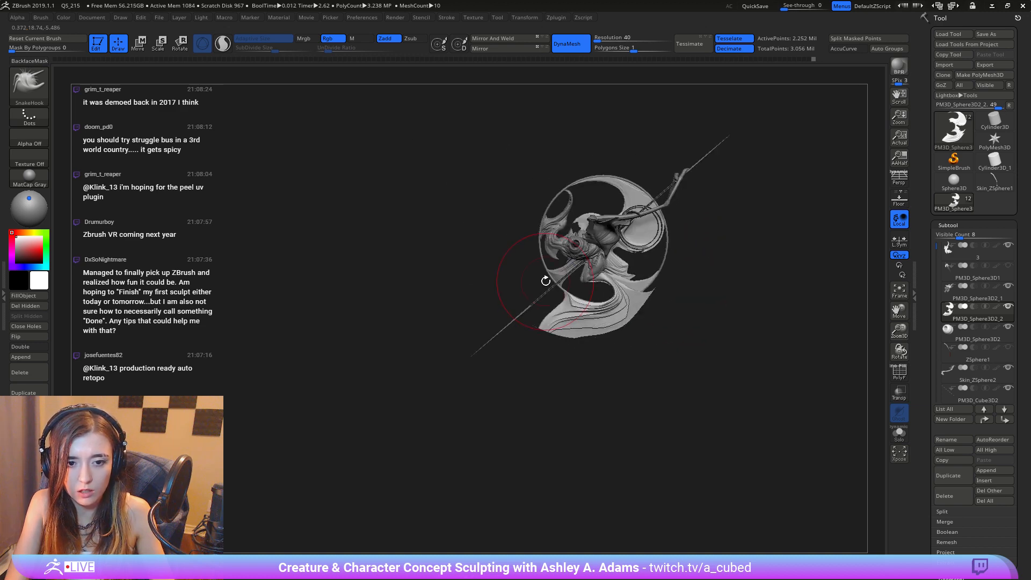
ctrl+shift+click(545, 282)
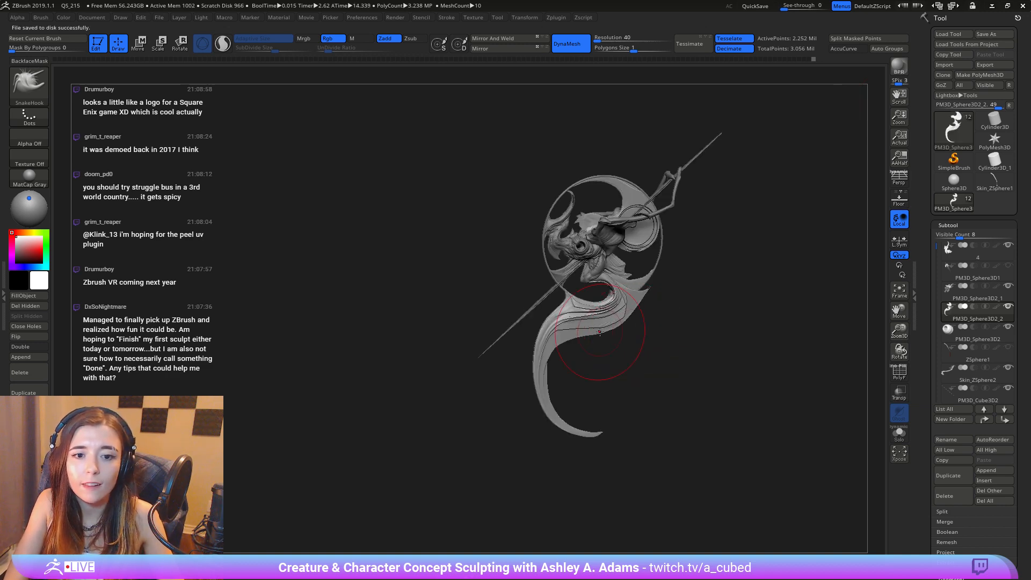
mouse_move(609, 331)
ctrl+right_down()
mouse_move(609, 384)
mouse_move(587, 379)
ctrl+right_up()
mouse_move(587, 379)
right_down()
mouse_move(607, 373)
mouse_move(596, 368)
right_up()
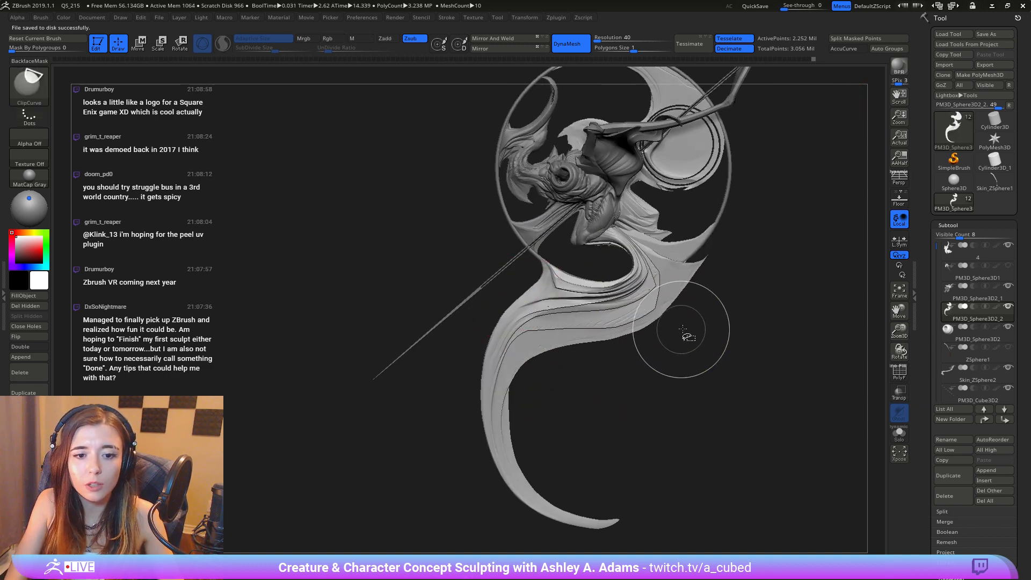
ctrl+shift+drag(697, 302, 396, 243)
key(alt)
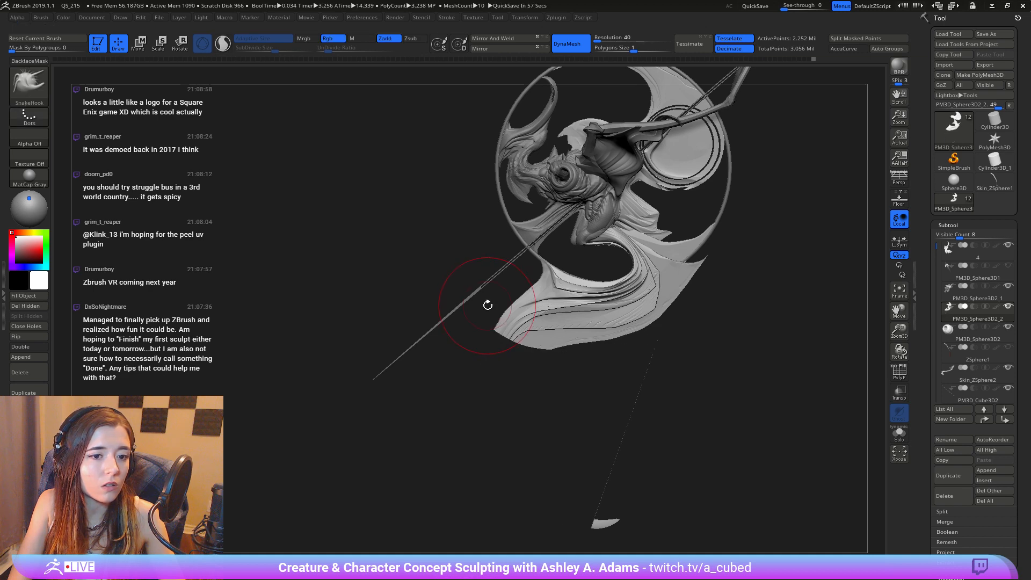
mouse_move(488, 305)
mouse_down()
mouse_move(528, 324)
mouse_move(540, 431)
mouse_move(564, 354)
mouse_up()
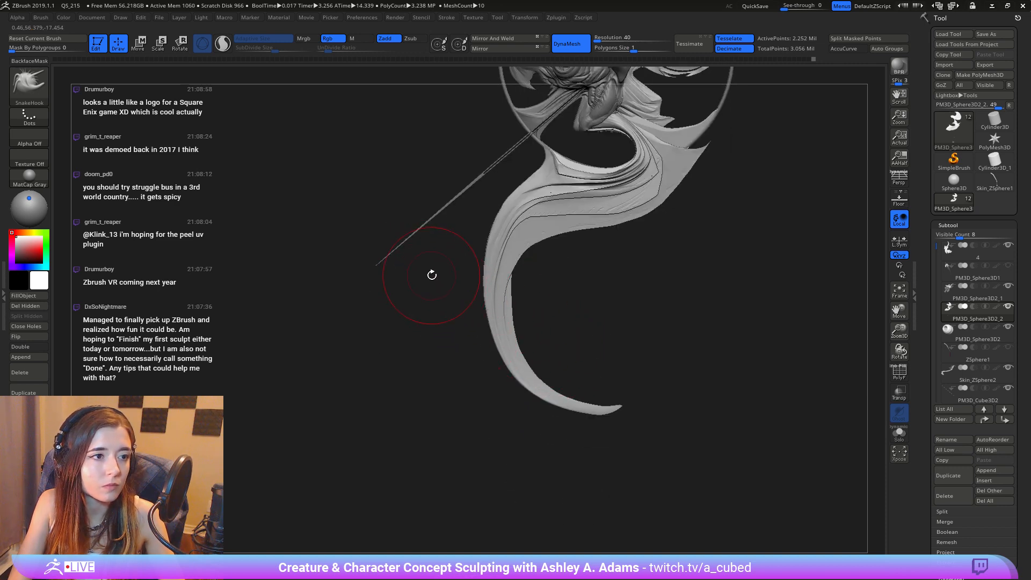
Step: Turn on Sculptris Pro and smooth the tail away from its tip up to just below the body
key(backslash)
drag(275, 51, 328, 54)
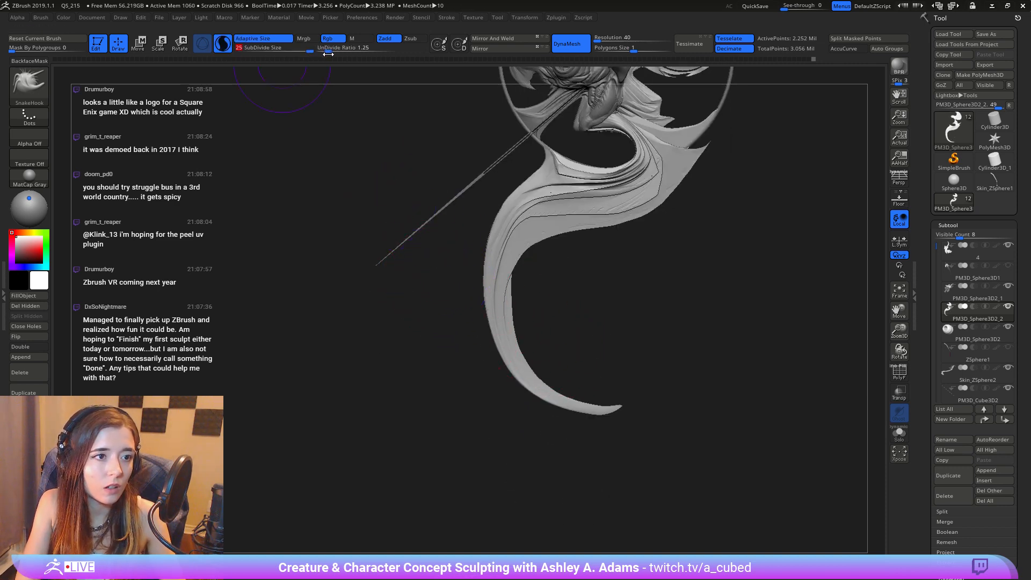
mouse_move(610, 432)
shift+mouse_down()
mouse_move(617, 411)
mouse_move(532, 384)
shift+mouse_up()
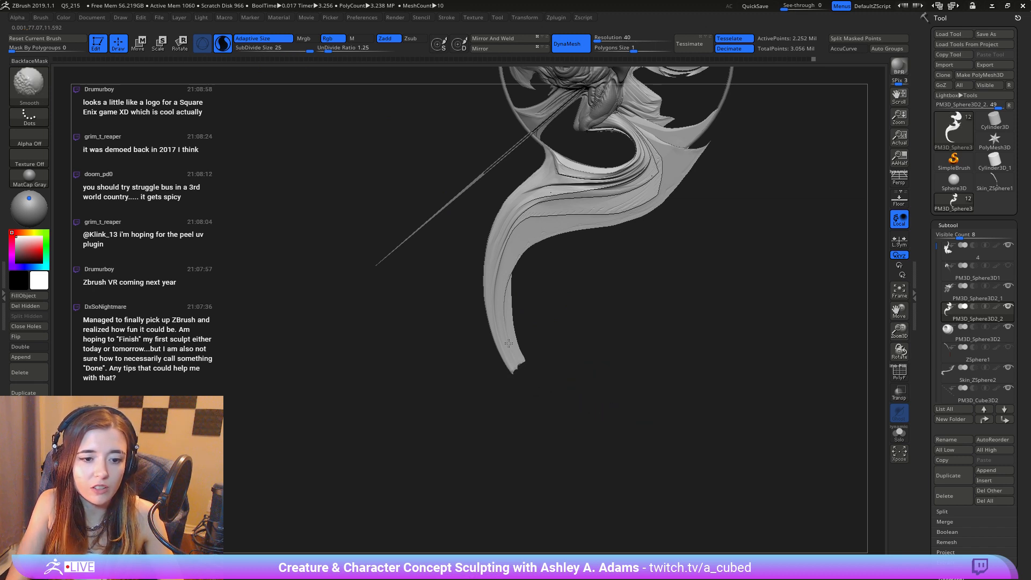
mouse_move(509, 342)
shift+mouse_down()
mouse_move(497, 304)
mouse_move(509, 245)
shift+mouse_up()
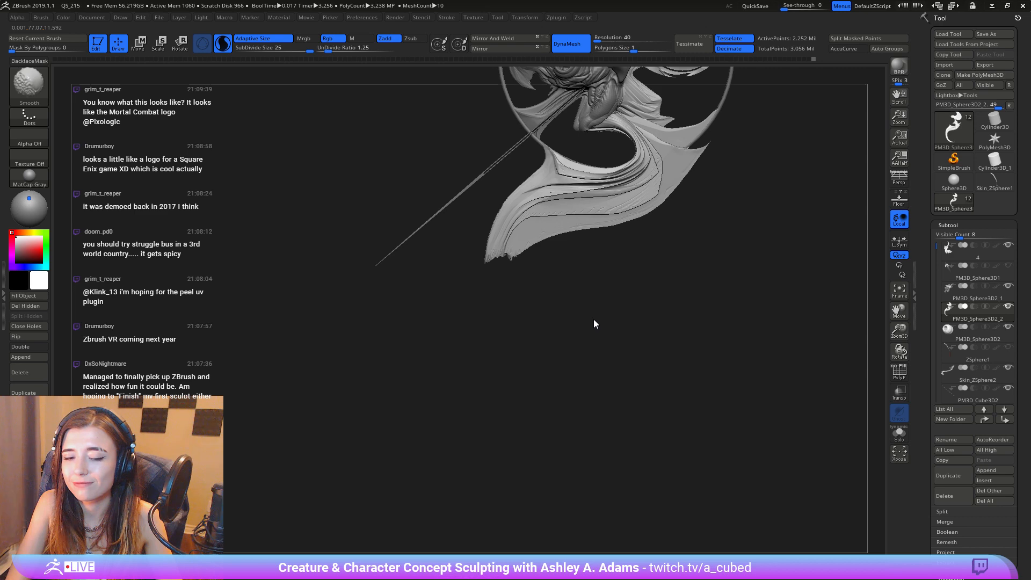
Step: Save the project and close the KeyShot window
key(ctrl+s)
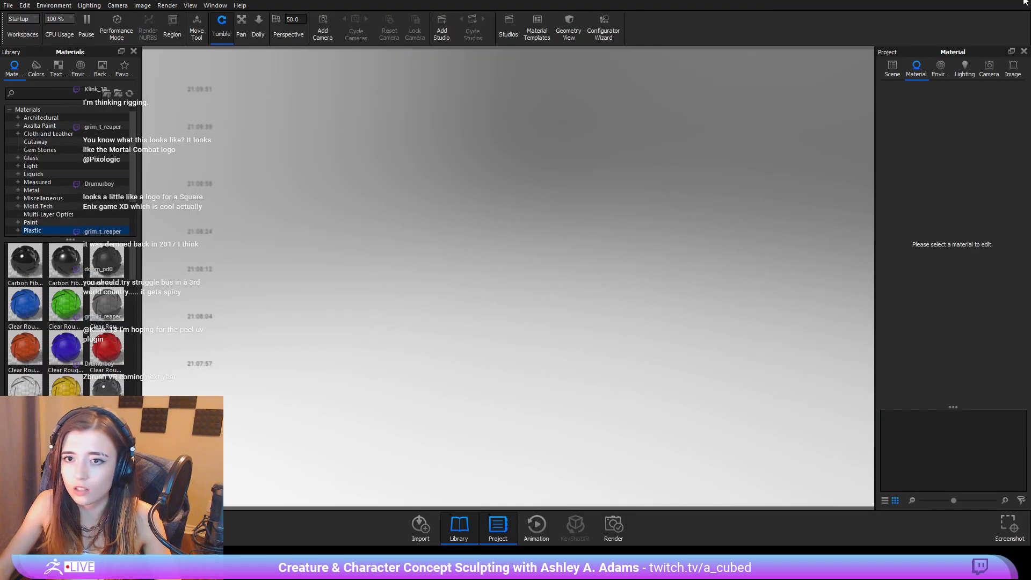
click(1025, 2)
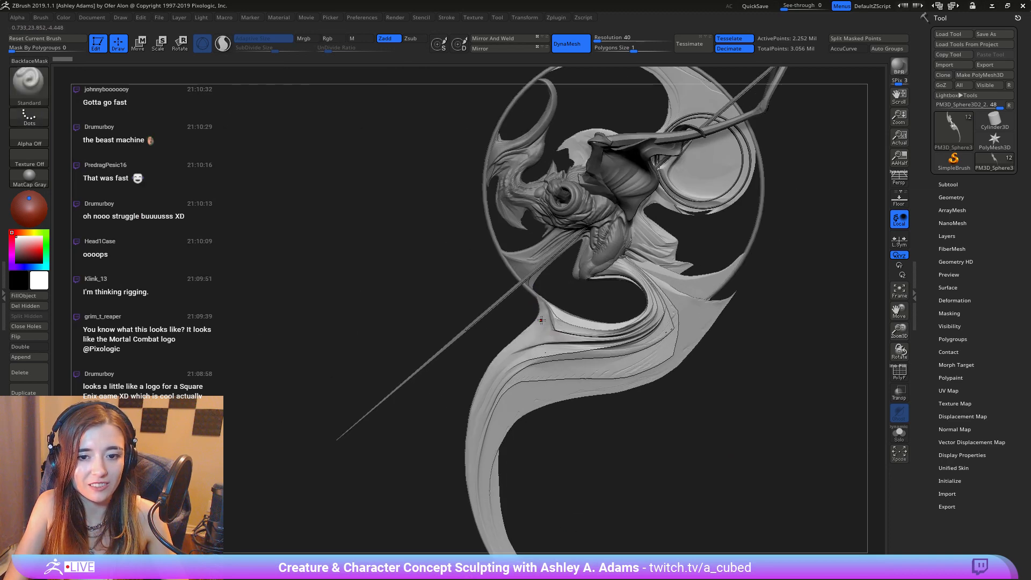
Step: Turn off dynamic brush sizing and adjust the Standard brush's draw size for work on the tail
key(space)
key(w)
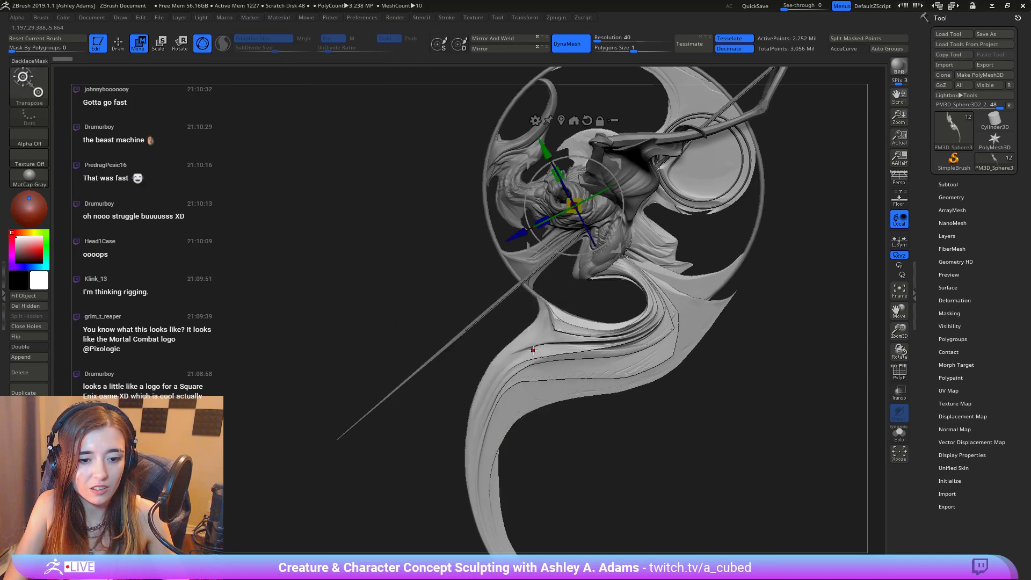
key(q)
key(space)
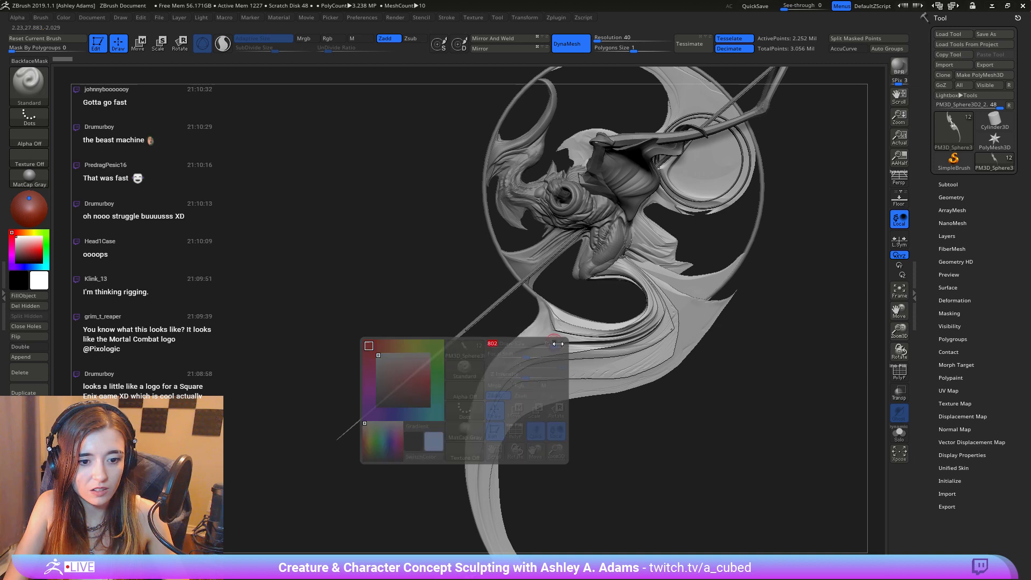
key(space)
drag(552, 358, 507, 354)
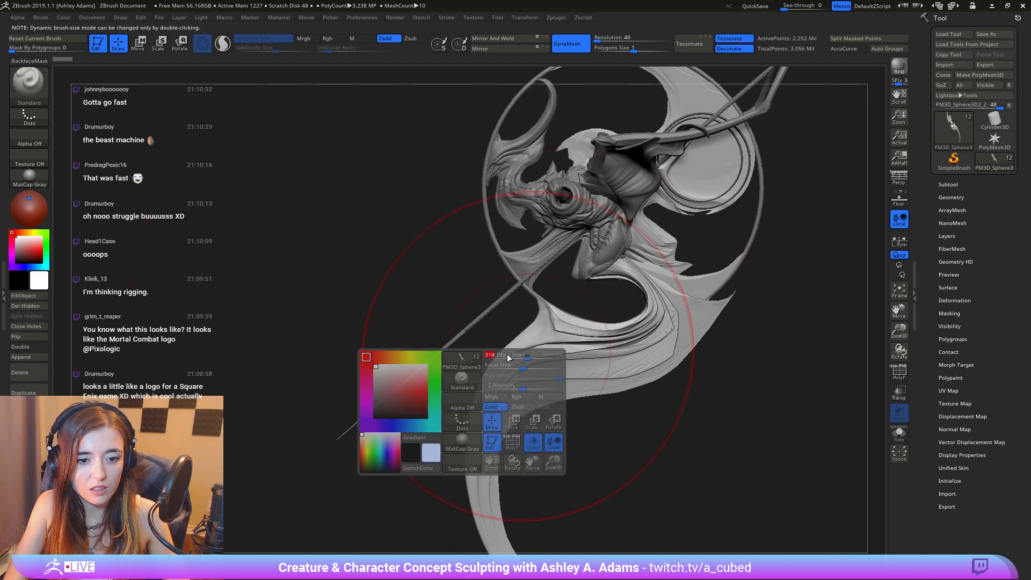
ctrl+right_drag(537, 407, 538, 295)
key(space)
drag(562, 289, 550, 289)
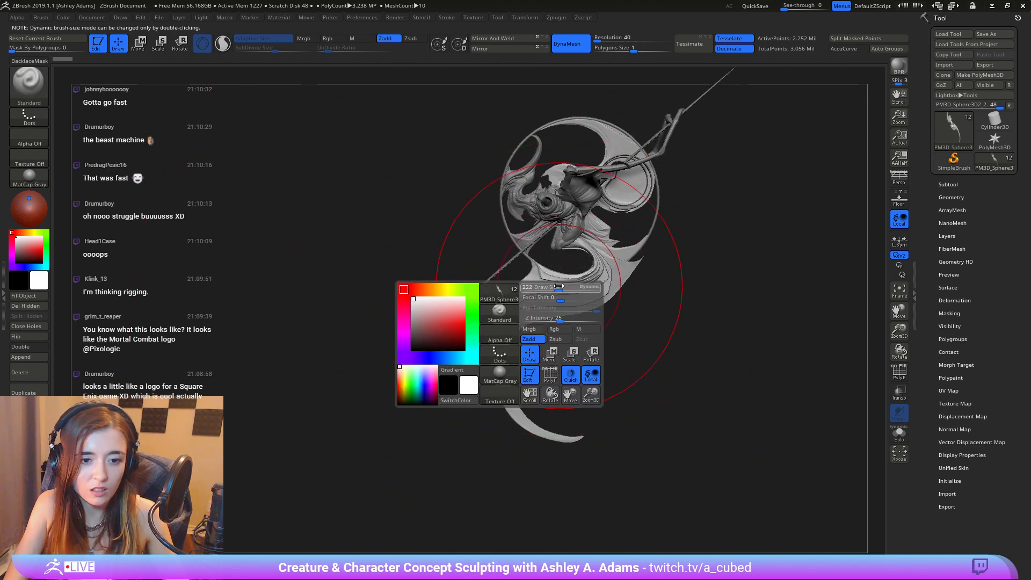
mouse_move(545, 291)
alt+right_down()
mouse_move(518, 380)
mouse_move(516, 366)
alt+right_up()
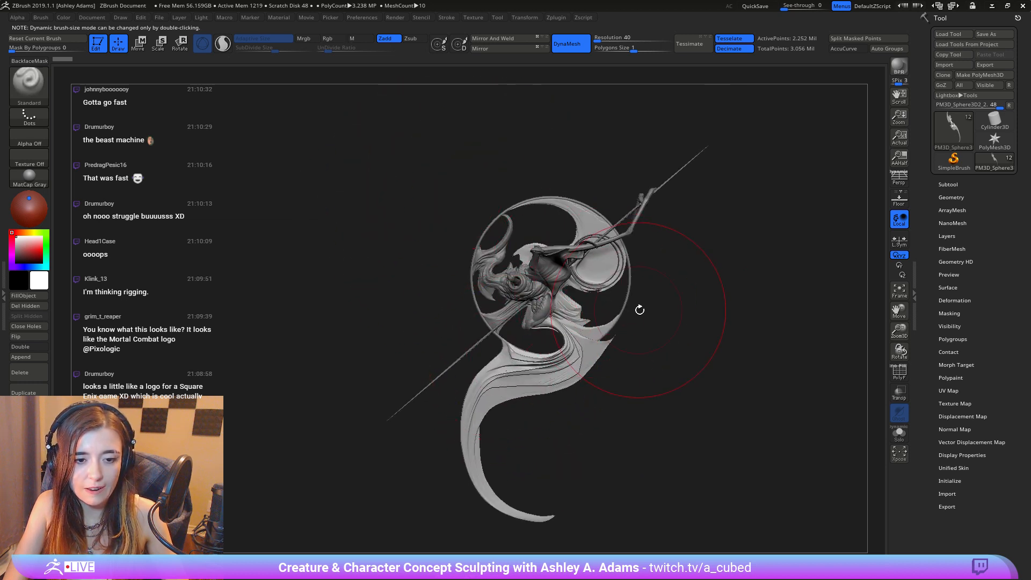
mouse_move(499, 390)
alt+right_down()
mouse_move(522, 317)
mouse_move(498, 286)
mouse_move(585, 350)
alt+right_up()
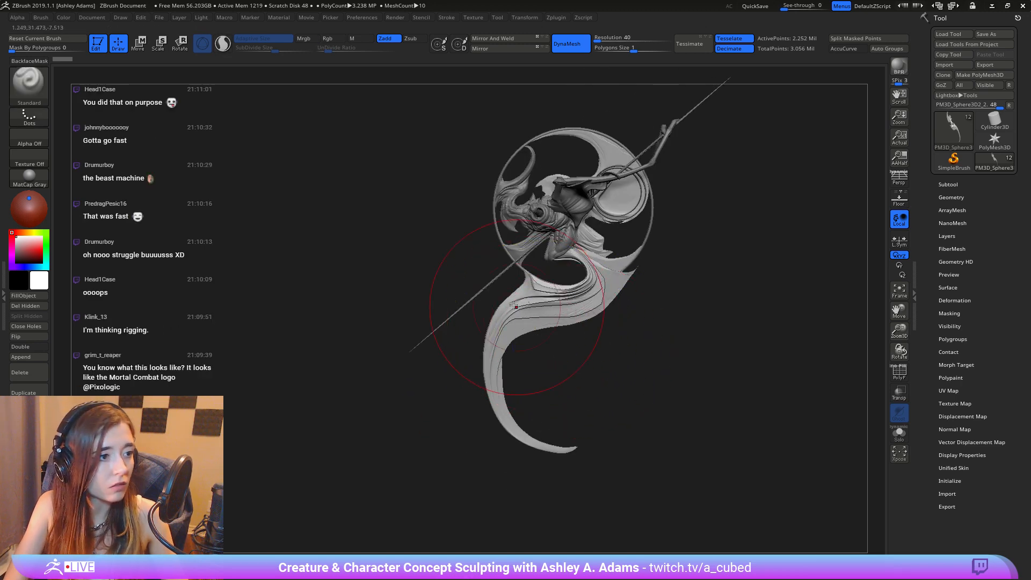
Step: Turn on Sculptris Pro without Adaptive Size and try smoothing the tail away from its tip
click(223, 44)
click(265, 39)
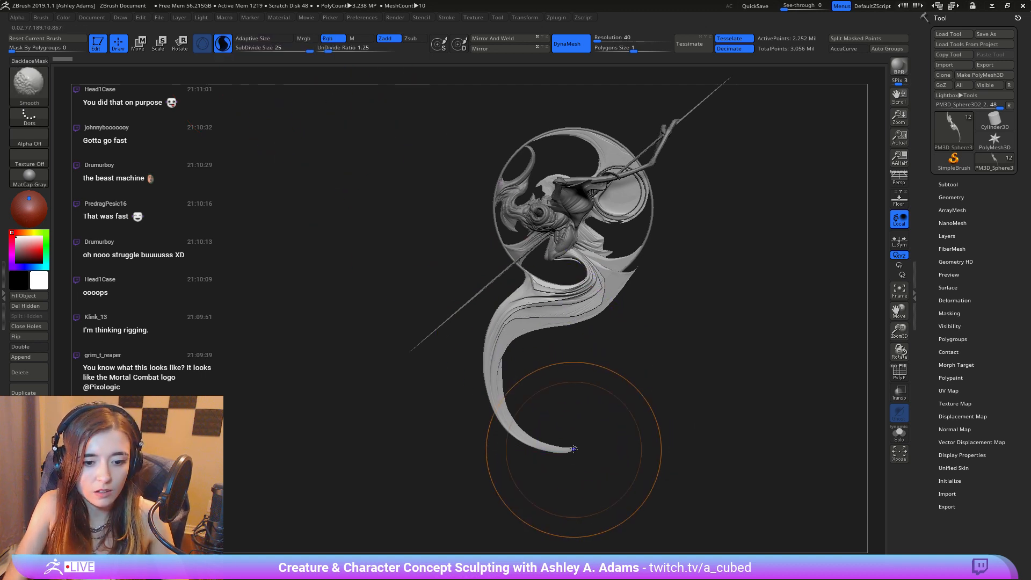
key(space)
alt+drag(558, 428, 578, 387)
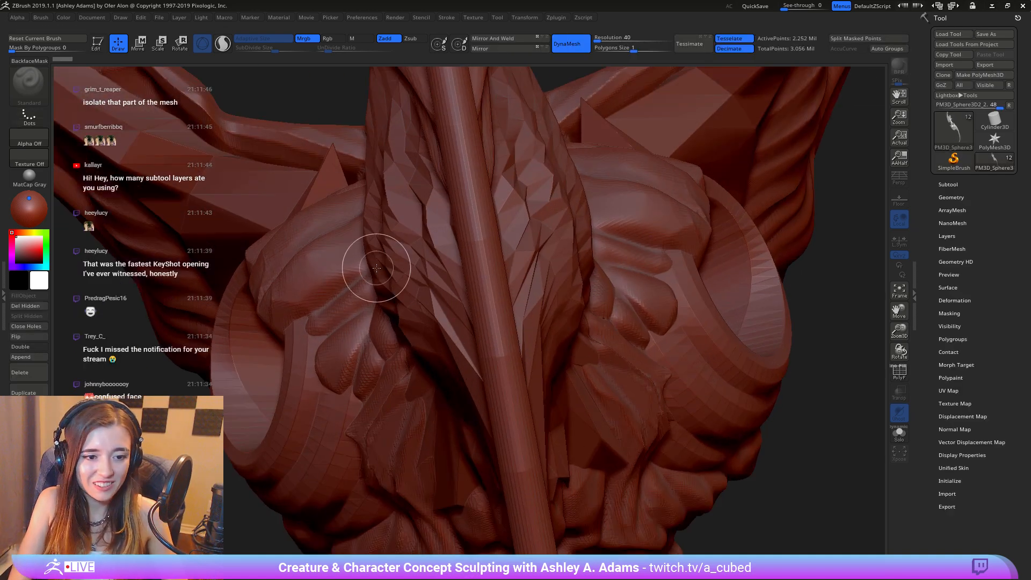
Step: Display the reopened sculpture with the MatCap Gray material
click(34, 188)
ctrl+right_drag(633, 344, 634, 257)
right_drag(666, 300, 569, 307)
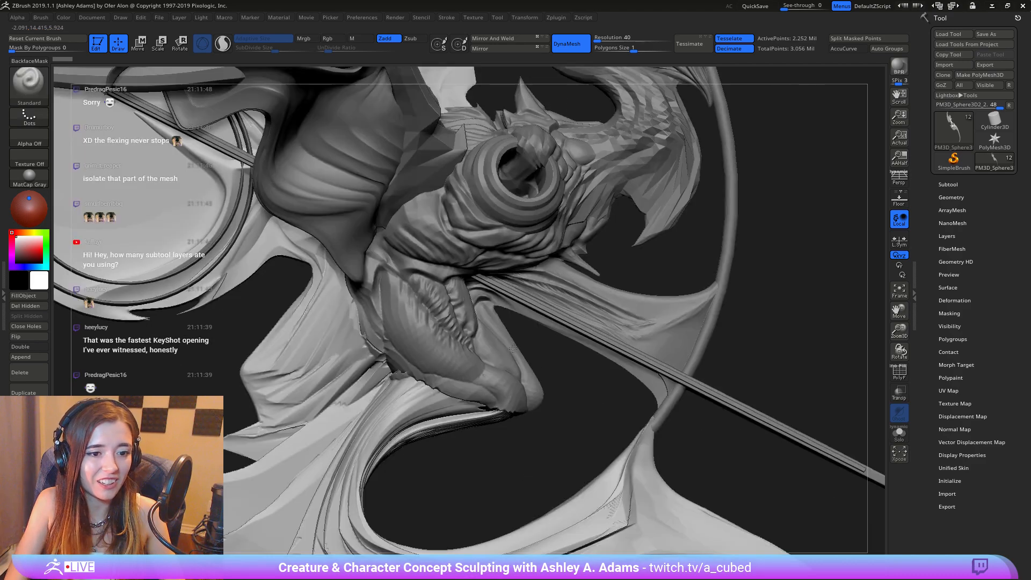
mouse_move(569, 349)
ctrl+right_down()
mouse_move(575, 310)
mouse_move(448, 319)
ctrl+right_up()
mouse_move(563, 400)
alt+right_down()
mouse_move(537, 301)
mouse_move(535, 375)
mouse_move(530, 333)
mouse_move(607, 325)
alt+right_up()
right_click(607, 326)
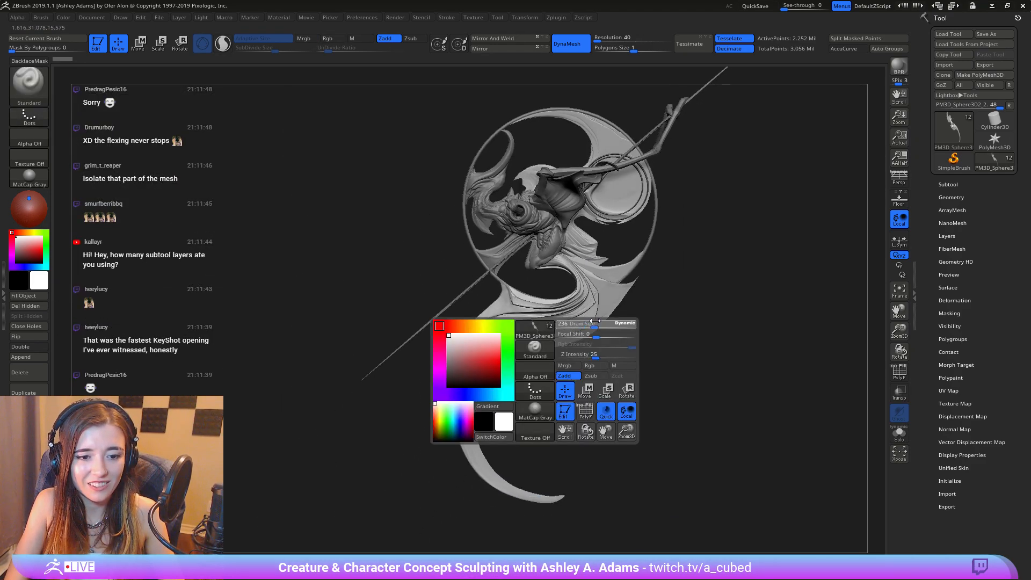
Step: Turn off dynamic sizing for the Standard brush and reduce its draw size
key(space)
click(594, 333)
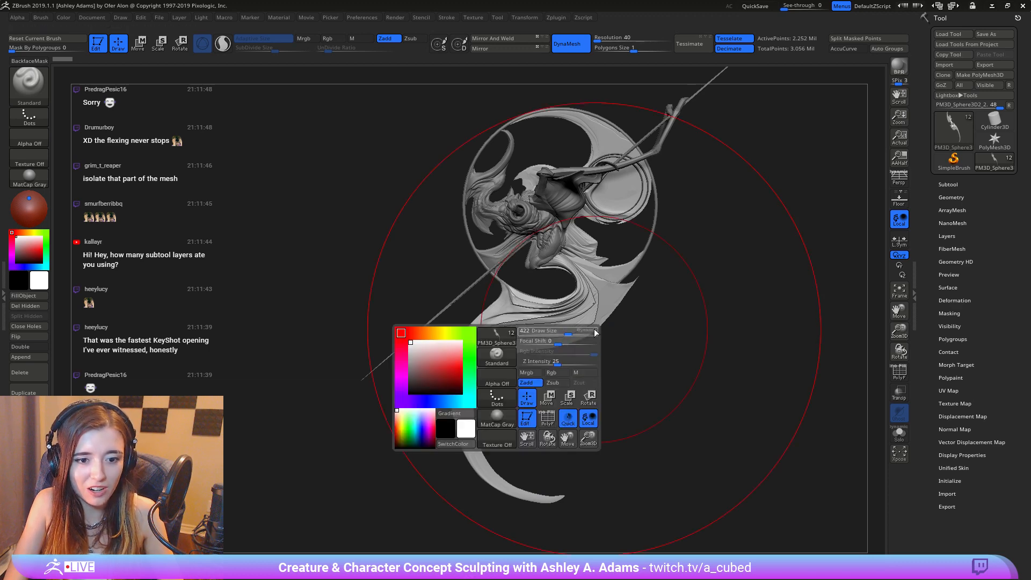
key(space)
drag(570, 334, 544, 335)
mouse_move(545, 343)
right_down()
mouse_move(564, 381)
mouse_move(552, 351)
right_up()
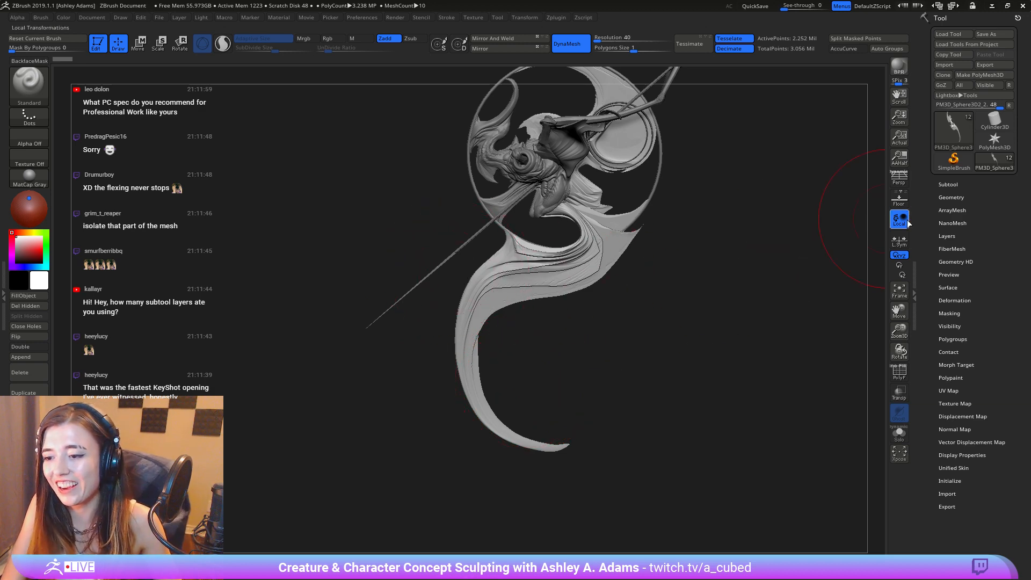
Step: Delete the unused subtools PM3D_Sphere3D1 and ZSphere1 from the sculpture
click(951, 185)
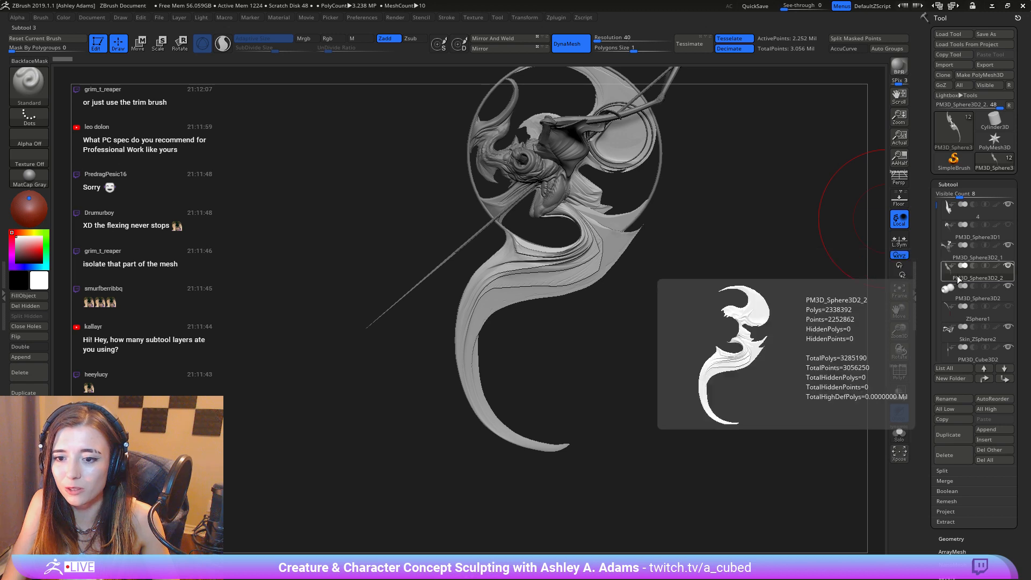
click(980, 235)
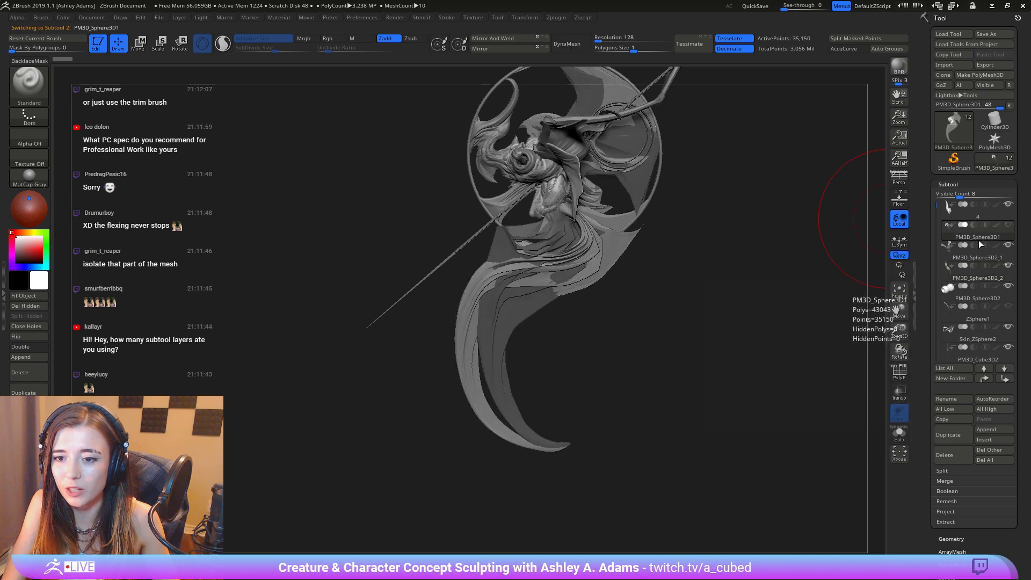
click(949, 457)
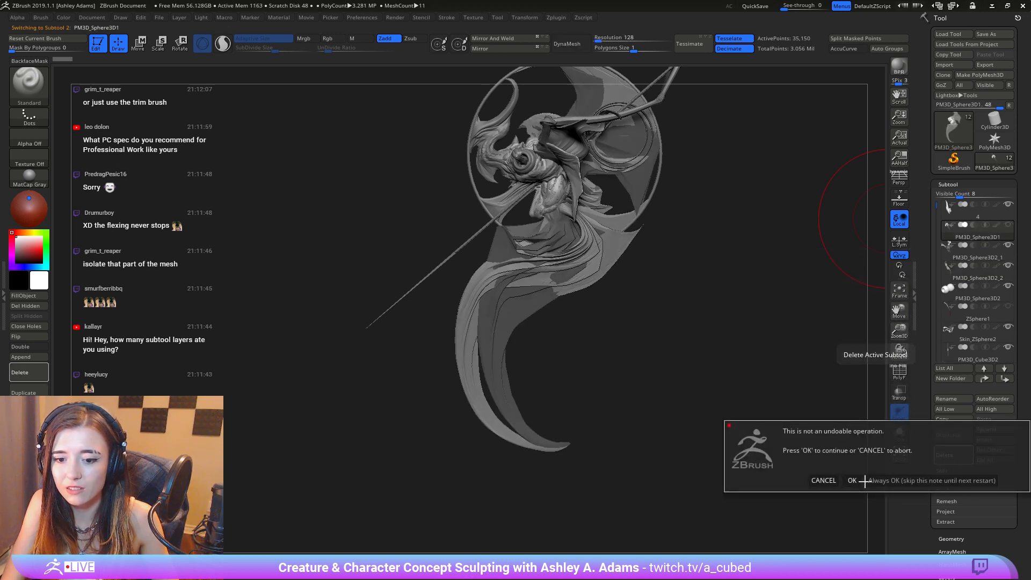
click(852, 480)
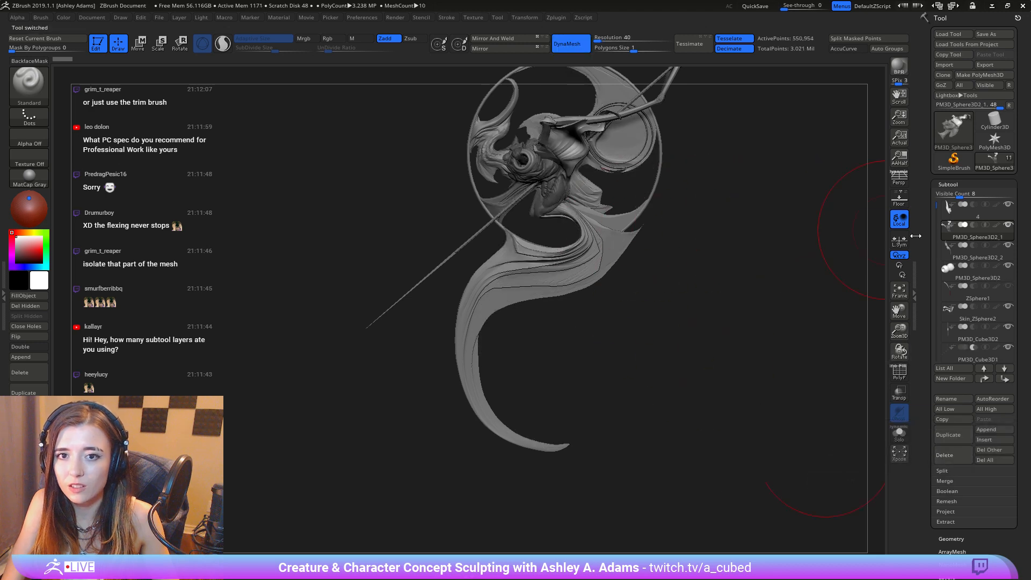
click(962, 291)
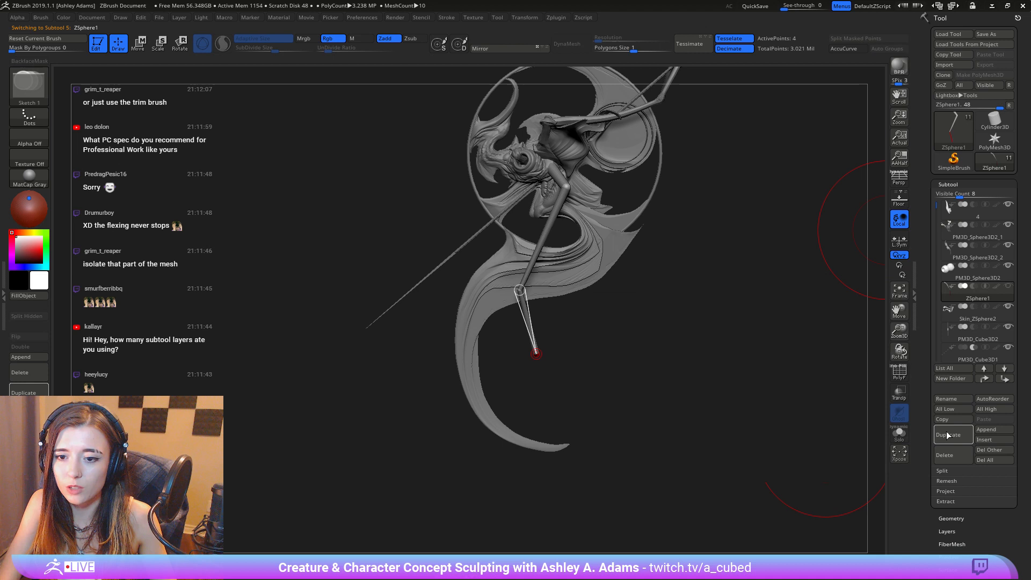
click(956, 460)
click(853, 481)
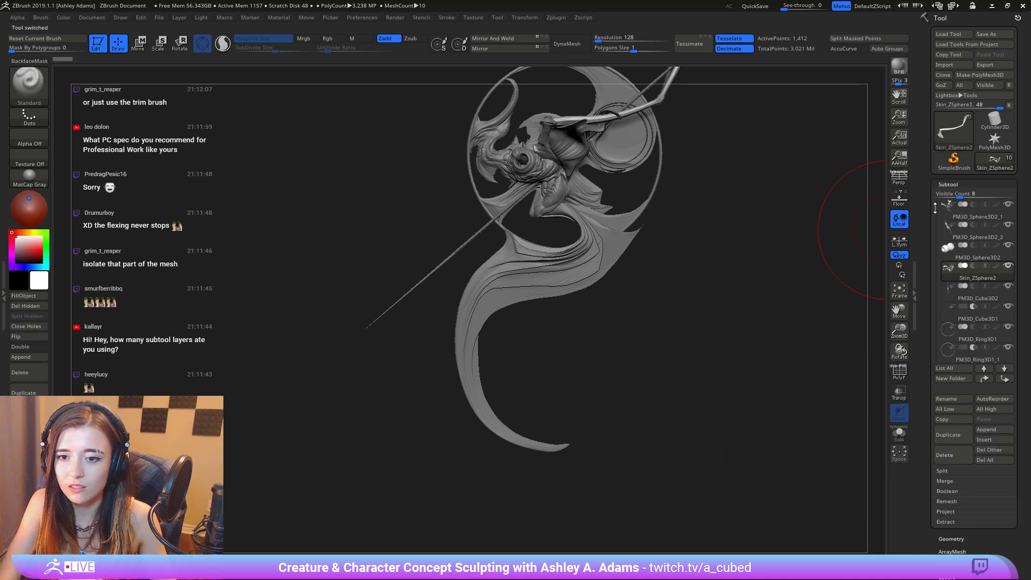
mouse_move(935, 207)
mouse_down()
mouse_move(939, 273)
mouse_move(937, 206)
mouse_up()
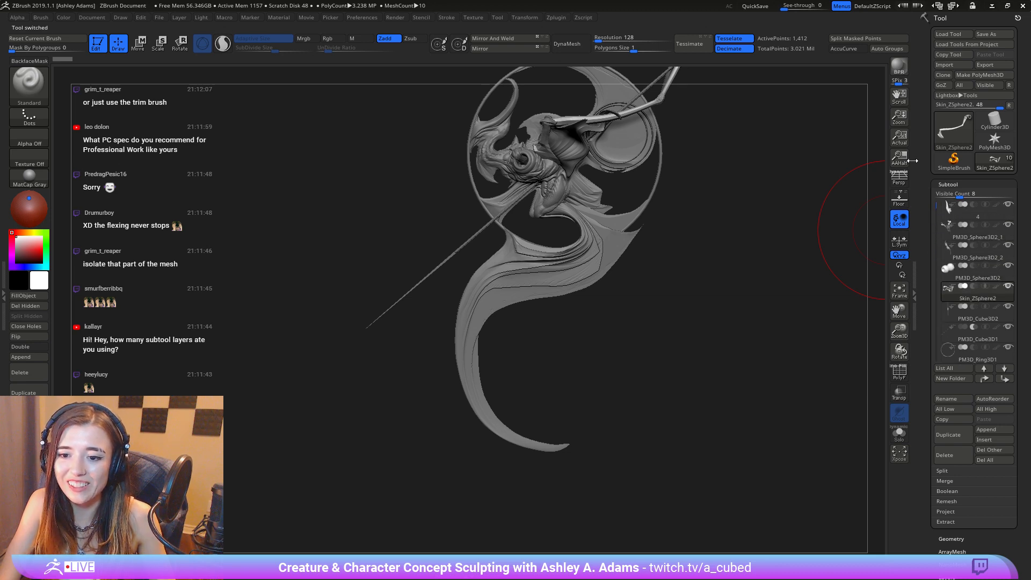
Step: Make the flowing tail mesh PM3D_Sphere3D2_2 the active subtool and return to the front view of the sculpture
drag(605, 292, 124, 374)
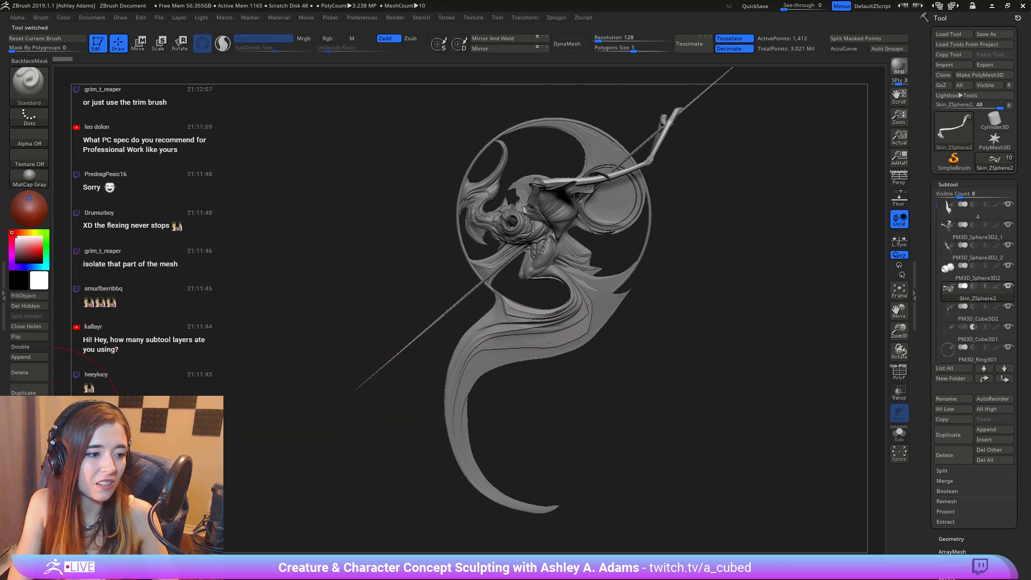
drag(462, 319, 605, 359)
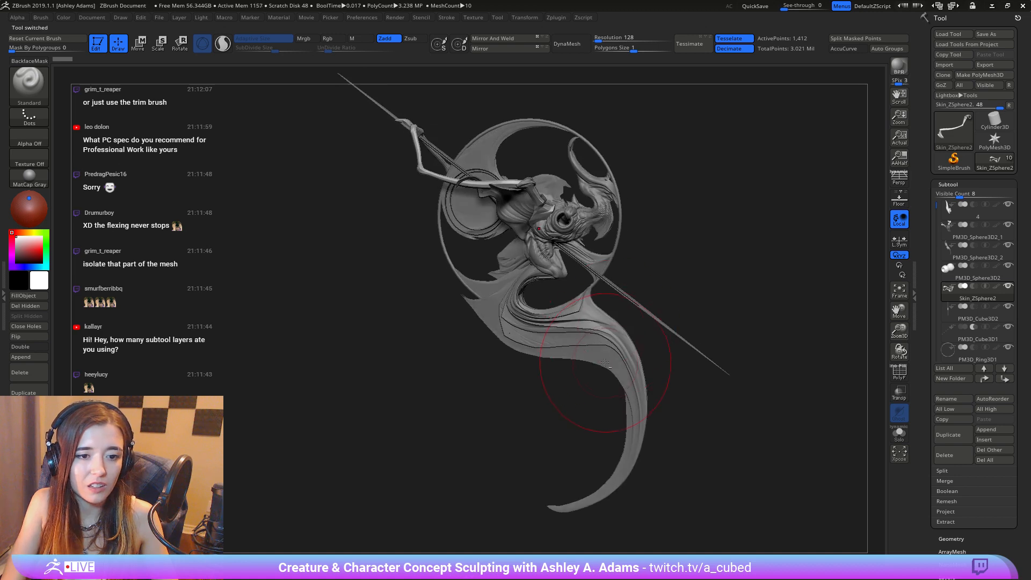
alt+click(605, 362)
drag(677, 352, 567, 347)
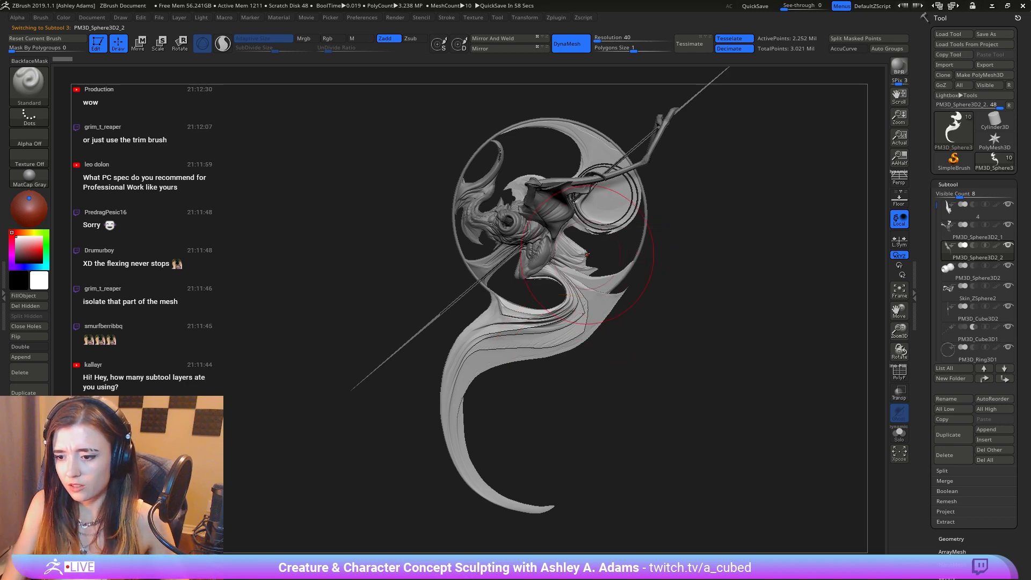
Step: Try to trim the lower tail off along a diagonal line with the TrimCurve brush
click(29, 82)
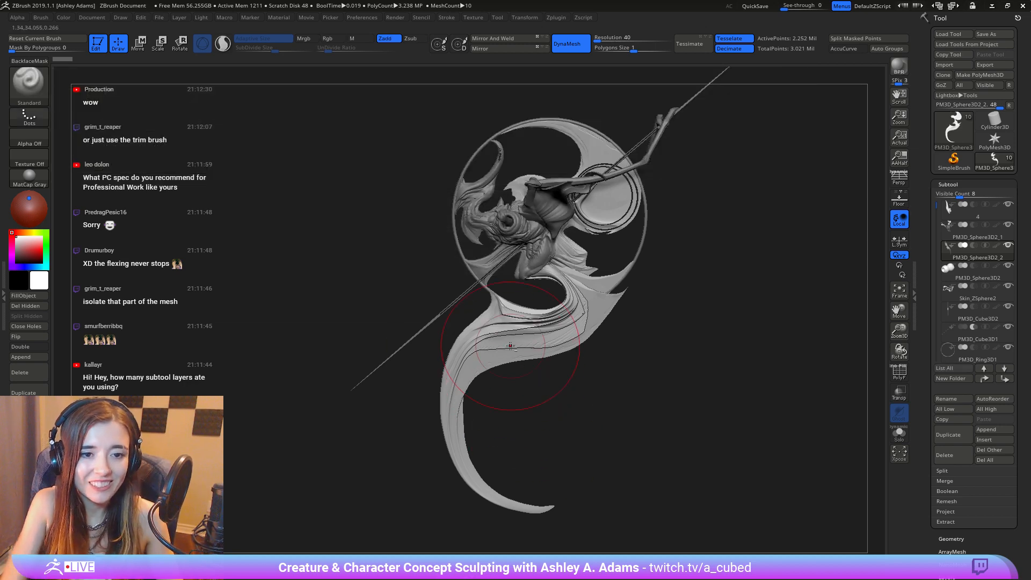
mouse_move(510, 358)
alt+right_down()
mouse_move(575, 349)
mouse_move(520, 342)
alt+right_up()
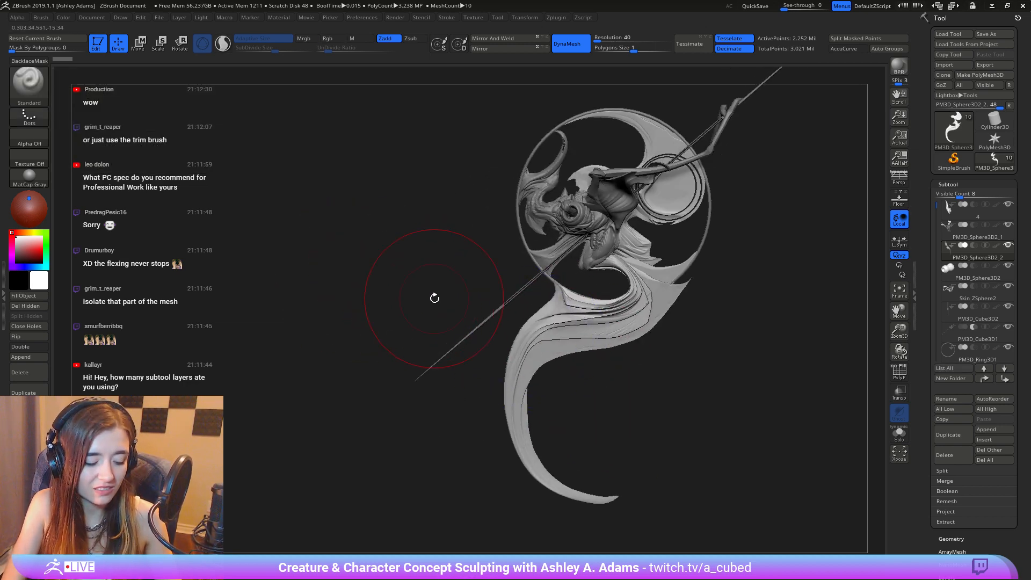
mouse_move(602, 355)
ctrl+shift+mouse_down()
mouse_move(502, 349)
mouse_move(406, 236)
ctrl+shift+mouse_up()
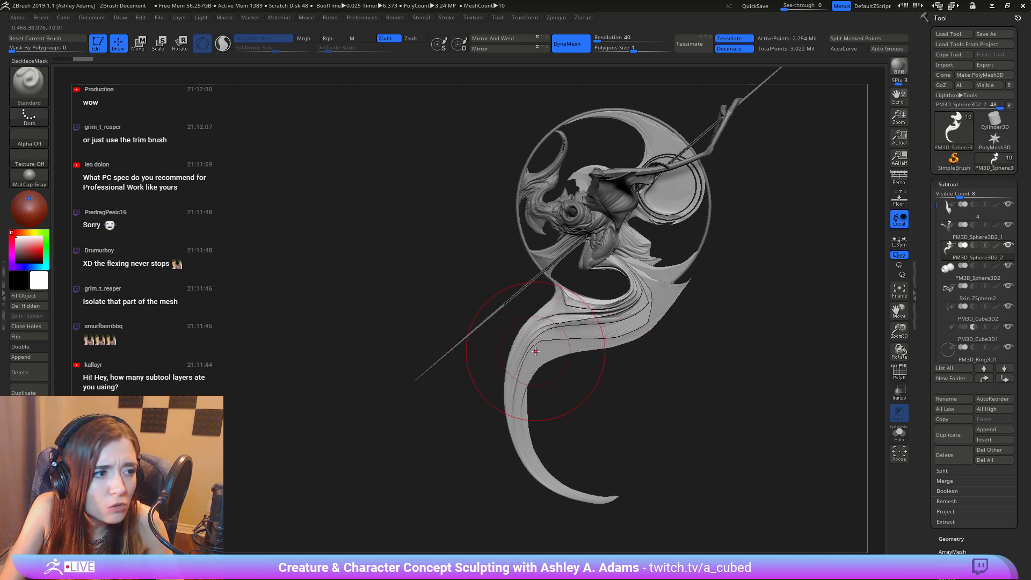
Step: Try cutting the lower tail diagonally with the ClipCurve brush, and undo the cut
ctrl+shift+click(28, 84)
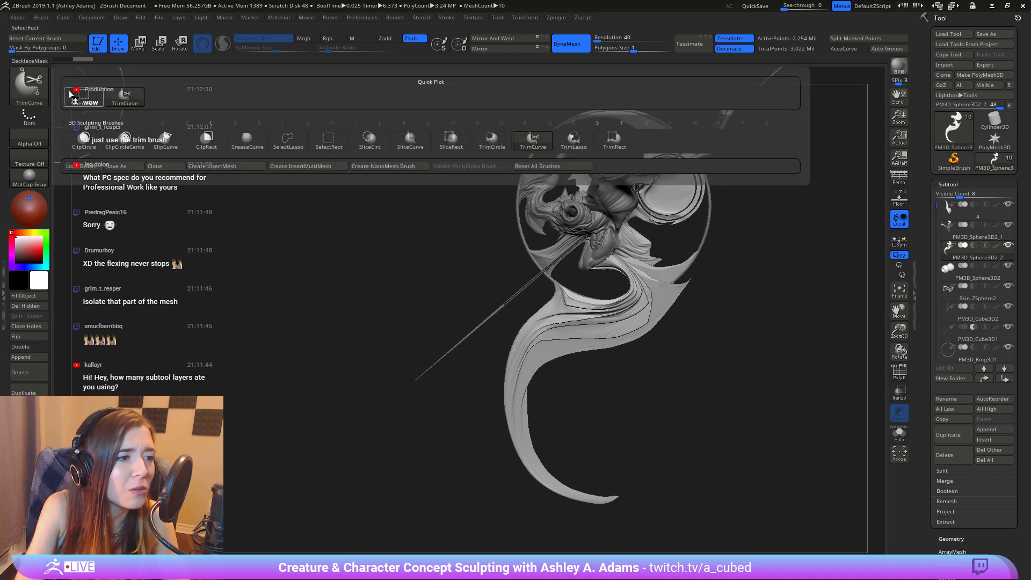
mouse_move(171, 146)
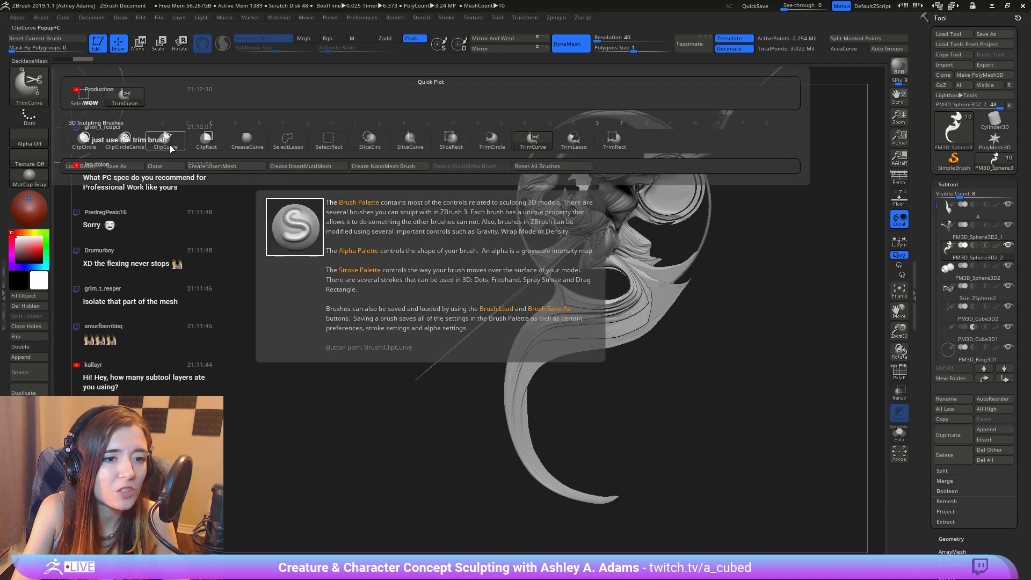
click(173, 151)
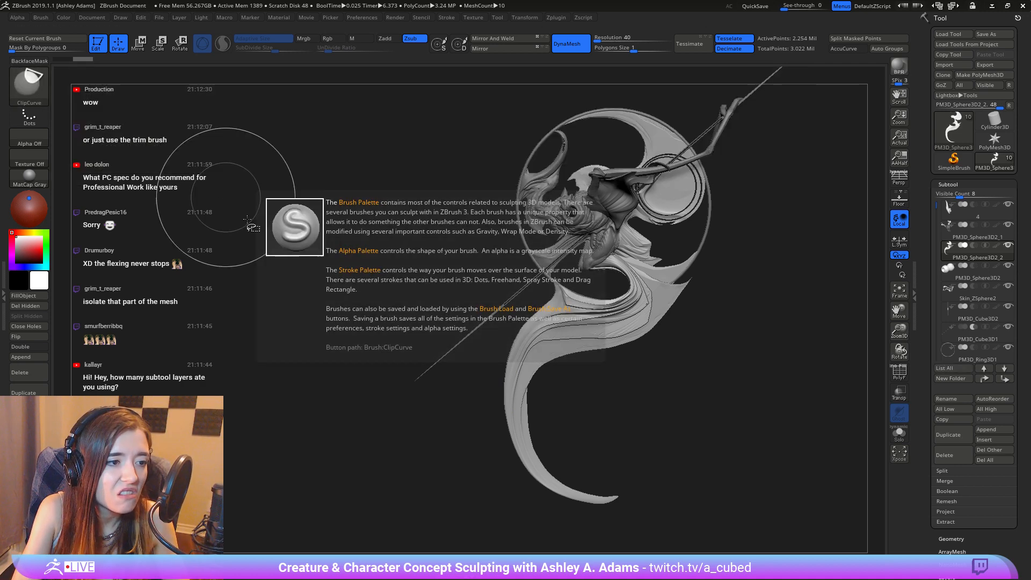
mouse_move(626, 364)
ctrl+shift+mouse_down()
mouse_move(546, 364)
mouse_move(511, 352)
mouse_move(429, 248)
mouse_move(446, 242)
ctrl+shift+mouse_up()
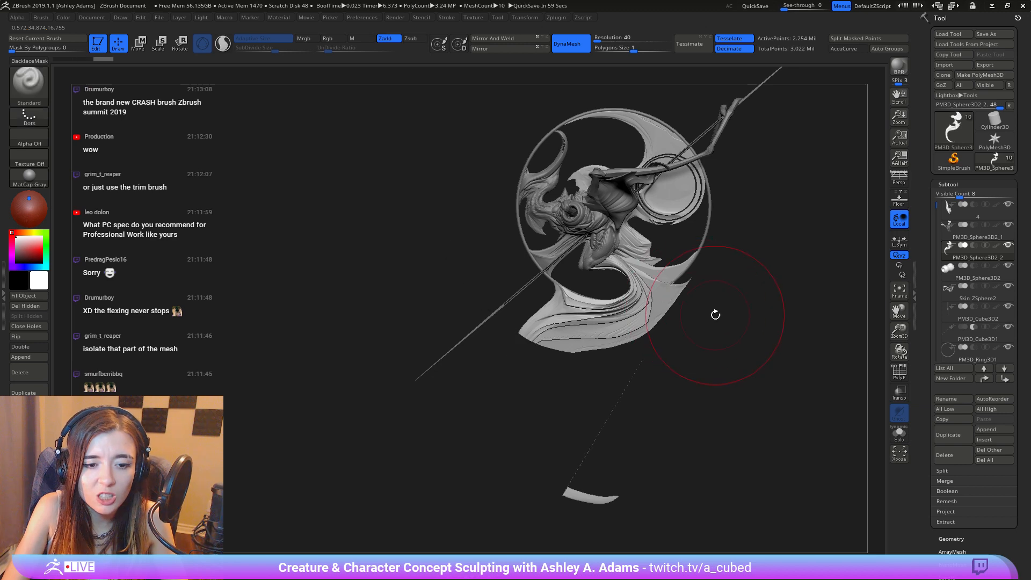
right_drag(650, 330, 615, 341)
key(ctrl+z)
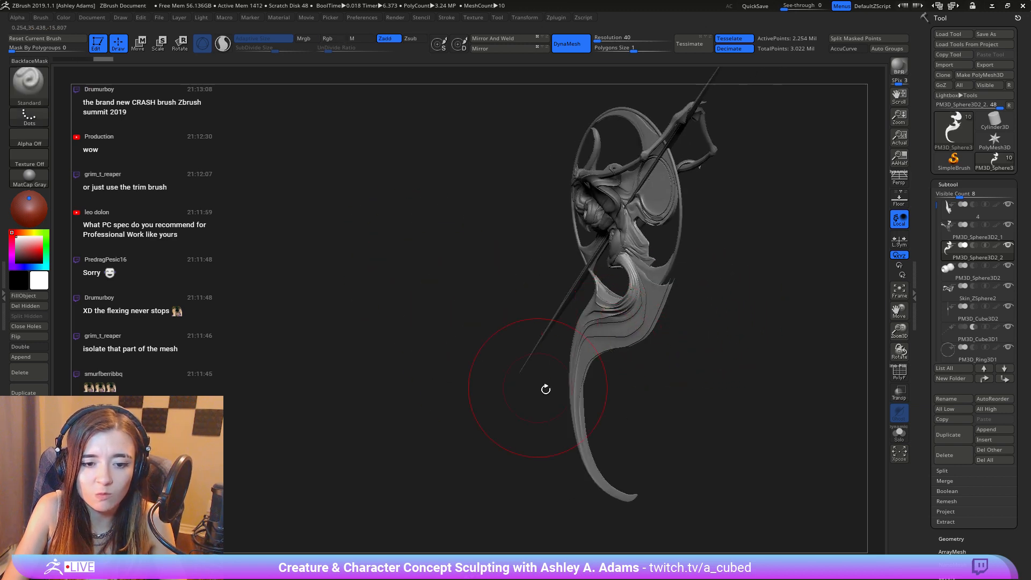
Step: Switch to the SnakeHook brush and set its draw size to about 229 for bending the tail
mouse_move(546, 389)
right_down()
mouse_move(586, 483)
mouse_move(610, 449)
mouse_move(590, 355)
right_up()
key(space)
key(3)
key(space)
drag(605, 304, 614, 299)
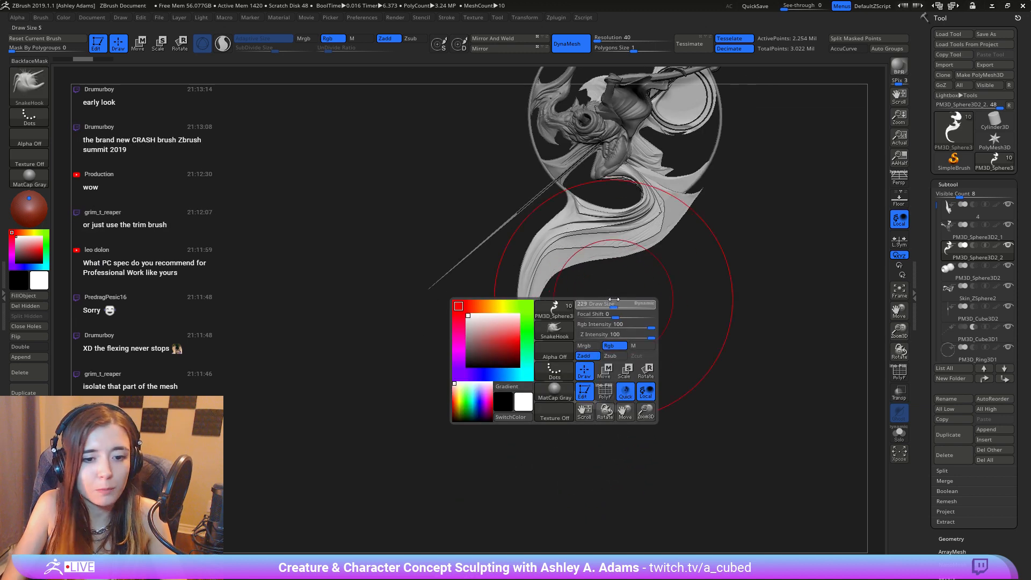
right_drag(609, 341, 603, 354)
Step: Mask the circle and upper body of the tail subtool with the MaskLasso brush, leaving the long tail unmasked
mouse_move(773, 187)
ctrl+mouse_down()
mouse_move(698, 145)
mouse_move(535, 212)
mouse_move(530, 188)
ctrl+mouse_up()
ctrl+click(29, 86)
ctrl+click(215, 140)
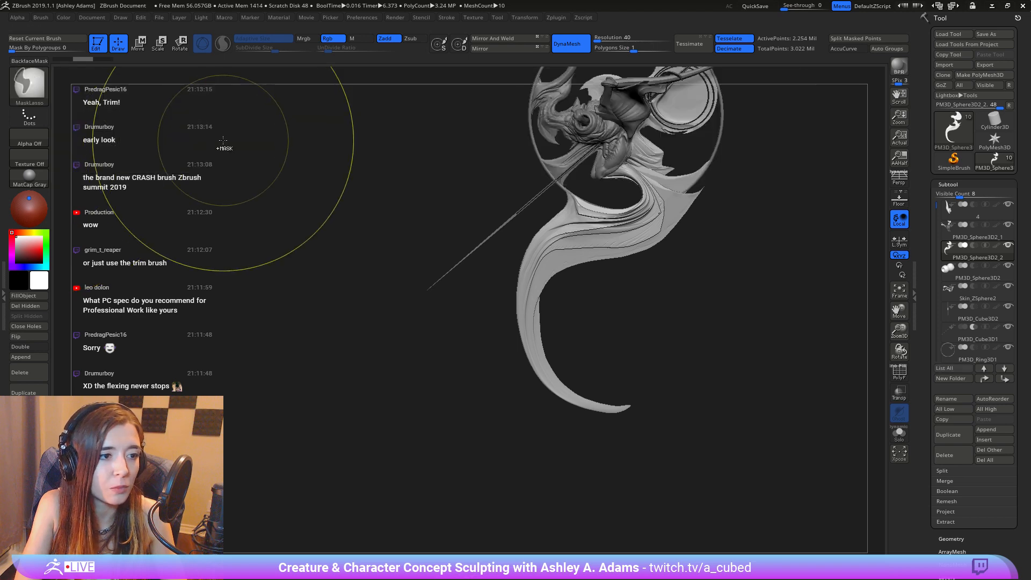
mouse_move(596, 110)
ctrl+mouse_down()
mouse_move(685, 258)
mouse_move(602, 244)
mouse_move(557, 203)
mouse_move(684, 261)
ctrl+mouse_up()
alt+drag(742, 145, 672, 292)
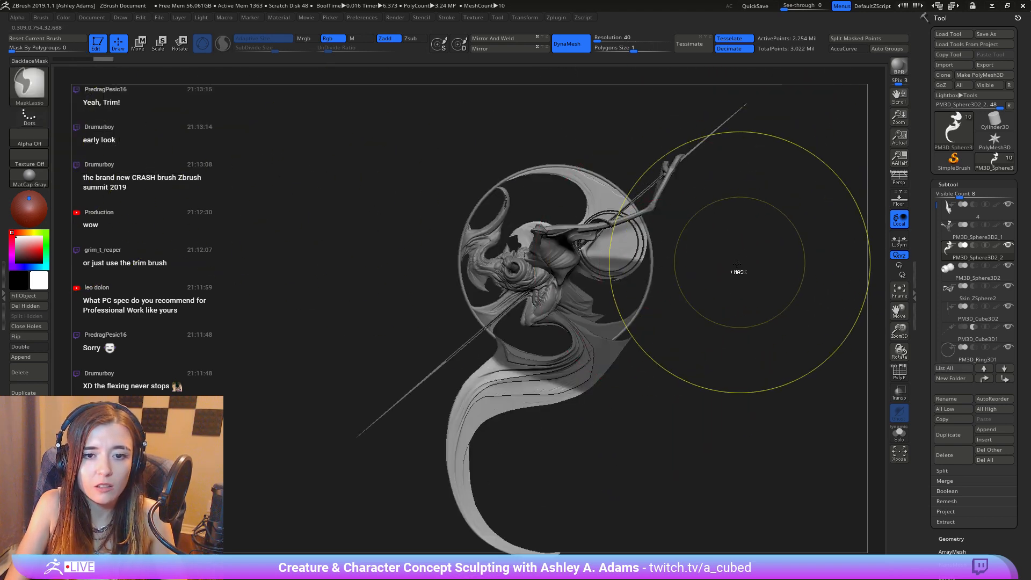
mouse_move(736, 259)
ctrl+mouse_down()
mouse_move(431, 185)
mouse_move(734, 291)
ctrl+mouse_up()
alt+drag(749, 344, 841, 225)
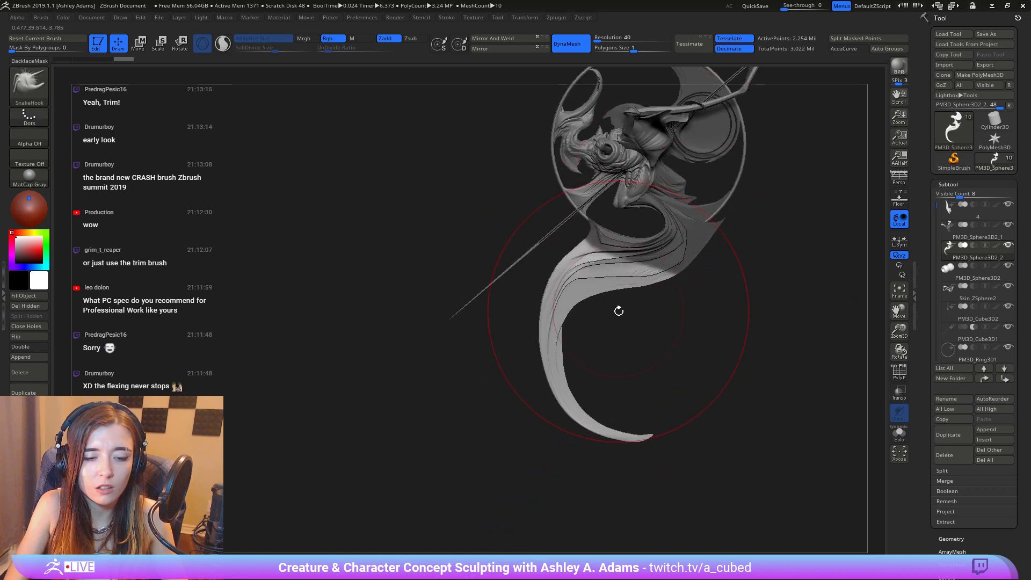
Step: Bend the unmasked tail upward around the outside of the circle, on the creature's head side, with the SnakeHook brush
key(space)
drag(623, 422, 645, 381)
drag(683, 412, 653, 411)
drag(589, 355, 569, 326)
mouse_move(655, 410)
mouse_down()
mouse_move(524, 290)
mouse_move(486, 226)
mouse_move(516, 161)
mouse_move(532, 161)
mouse_up()
alt+drag(592, 187, 555, 326)
mouse_move(502, 286)
mouse_down()
mouse_move(495, 275)
mouse_move(545, 210)
mouse_up()
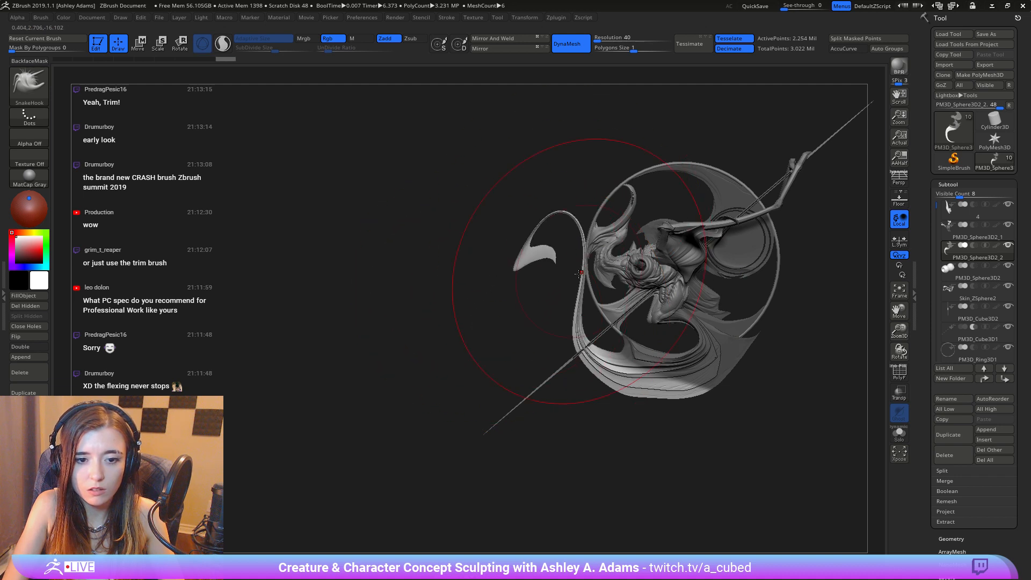
Step: Adjust the SnakeHook draw size and pull the raised tail's bend and tip outward and higher around the circle
drag(580, 278, 556, 280)
mouse_move(553, 217)
mouse_down()
mouse_move(565, 180)
mouse_move(612, 141)
mouse_move(554, 177)
mouse_move(611, 174)
mouse_move(631, 130)
mouse_up()
key(space)
key(space)
drag(557, 278, 554, 316)
mouse_move(467, 252)
mouse_down()
mouse_move(617, 212)
mouse_move(567, 224)
mouse_up()
key(space)
Step: From the reverse side, stretch the tail's upper bend over the top of the circle and smooth it
alt+drag(600, 248, 651, 328)
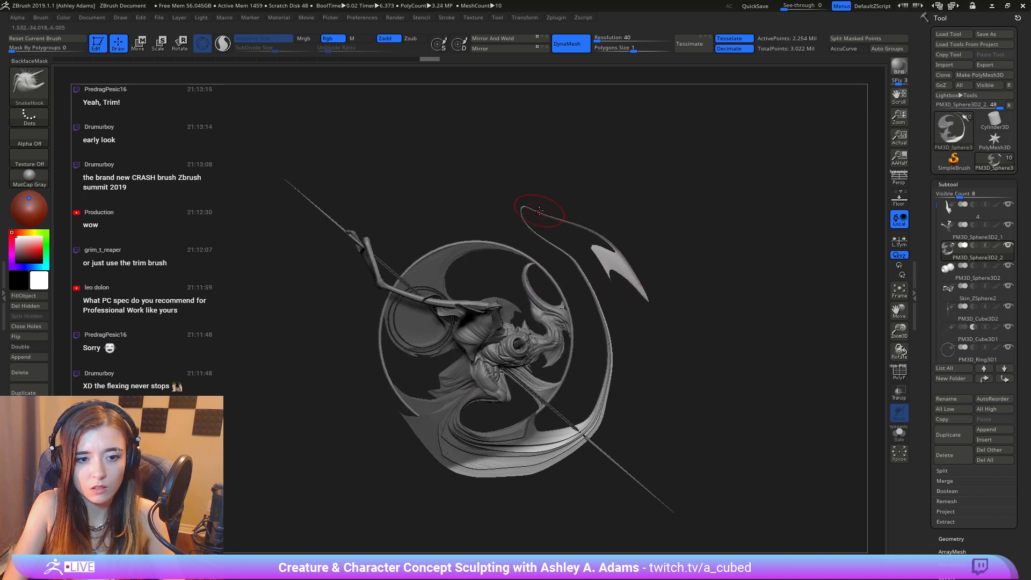
drag(499, 209, 494, 213)
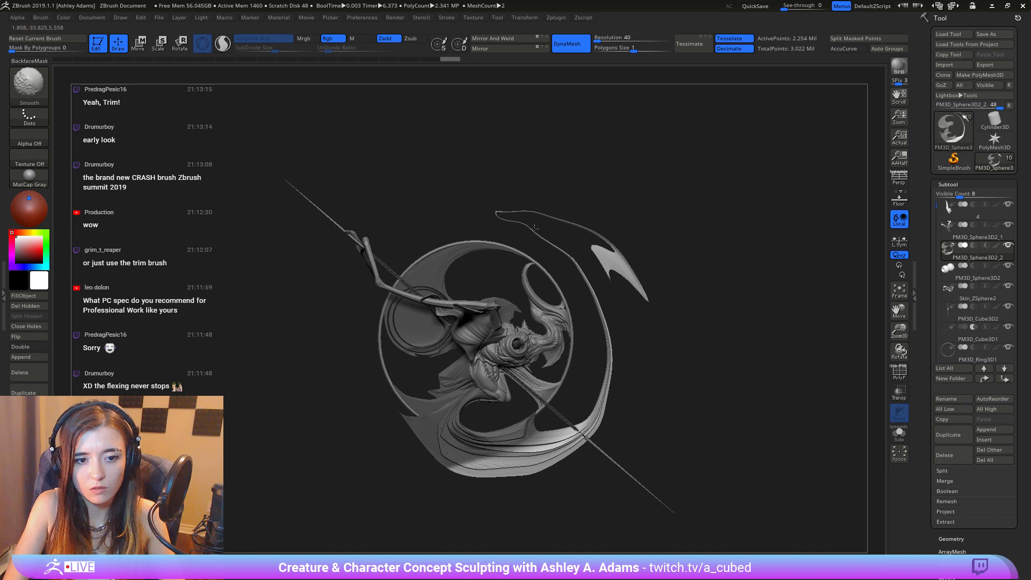
key(space)
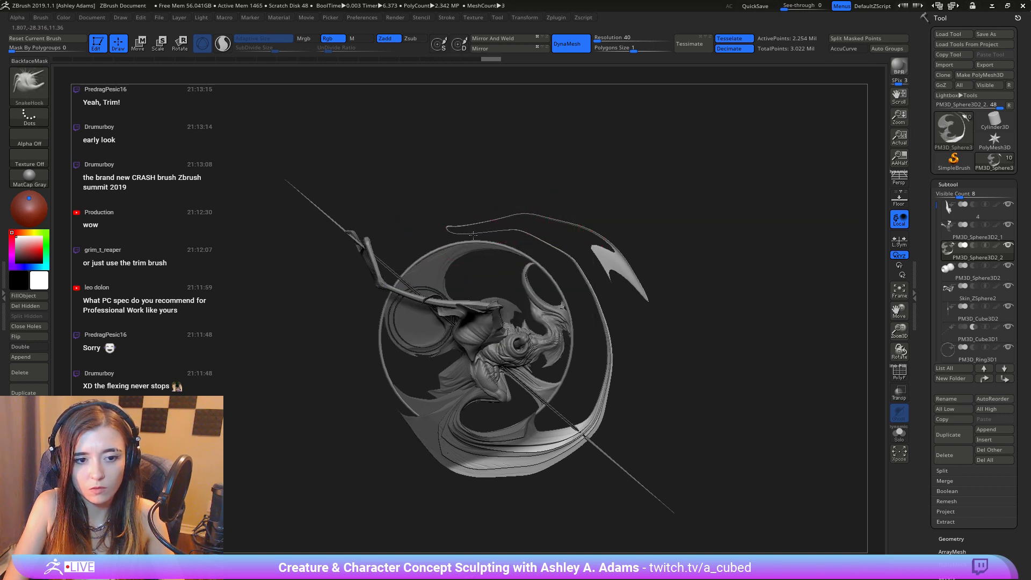
shift+drag(473, 225, 615, 258)
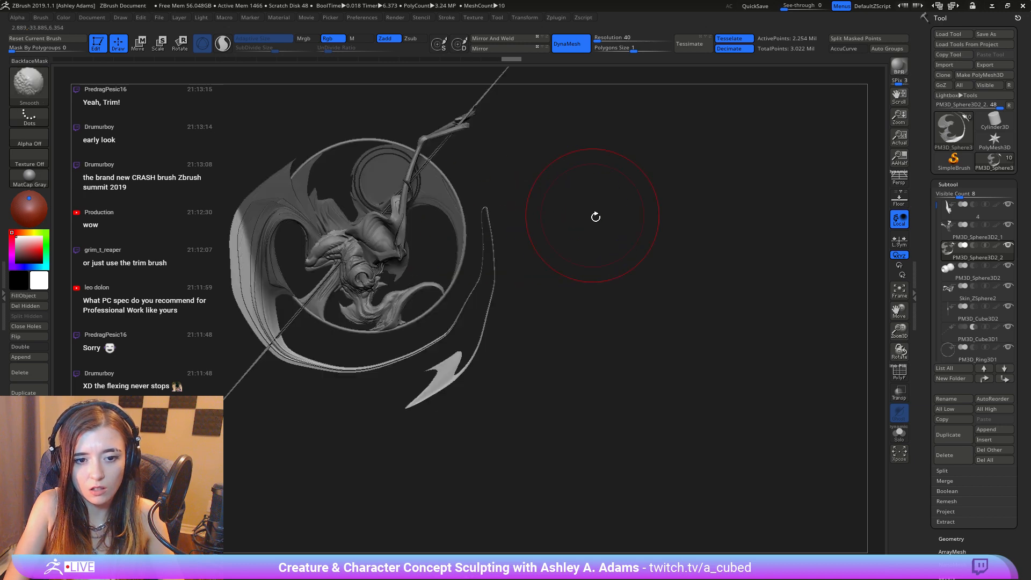
Step: Reshape the curled tail with SnakeHook strokes from several angles so it wraps around the circle
drag(596, 216, 565, 354)
ctrl+right_drag(565, 366, 526, 266)
drag(526, 265, 552, 185)
drag(548, 222, 631, 255)
drag(552, 118, 575, 241)
ctrl+right_drag(573, 218, 586, 359)
mouse_move(577, 301)
mouse_down()
mouse_move(548, 115)
mouse_move(524, 94)
mouse_move(413, 189)
mouse_move(574, 251)
mouse_move(632, 231)
mouse_up()
Step: Resize the SnakeHook brush and round out the tail's lower outer edge where the spear crosses it
alt+right_drag(633, 230, 477, 274)
mouse_move(579, 258)
mouse_down()
mouse_move(531, 271)
mouse_move(511, 371)
mouse_move(623, 241)
mouse_move(580, 269)
mouse_up()
key(space)
drag(506, 273, 493, 272)
key(space)
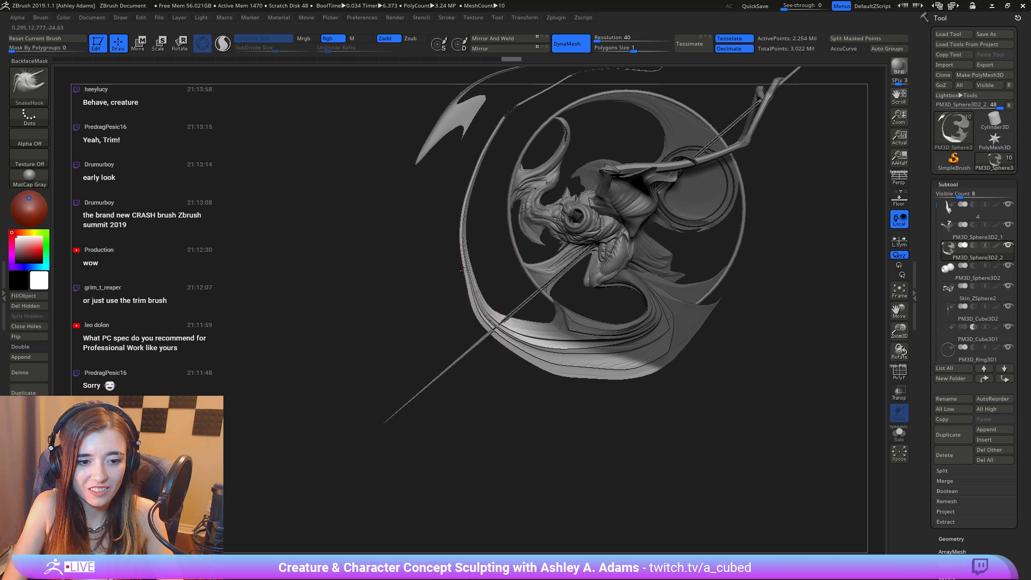
drag(508, 349, 506, 349)
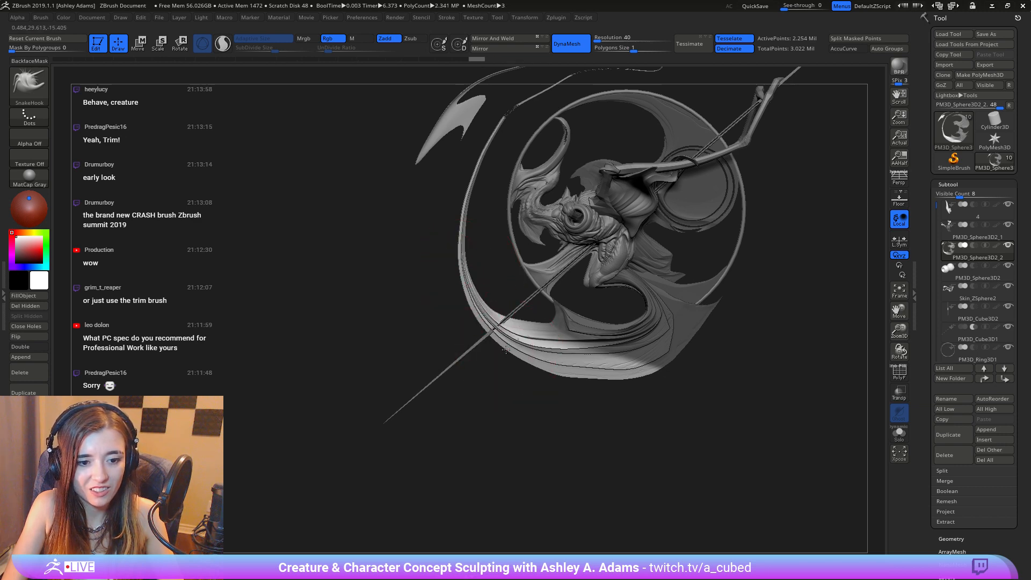
alt+drag(549, 394, 529, 349)
Step: Smooth the tail edge-on from the side, then reshape and smooth its upper bend from the front
drag(446, 343, 568, 329)
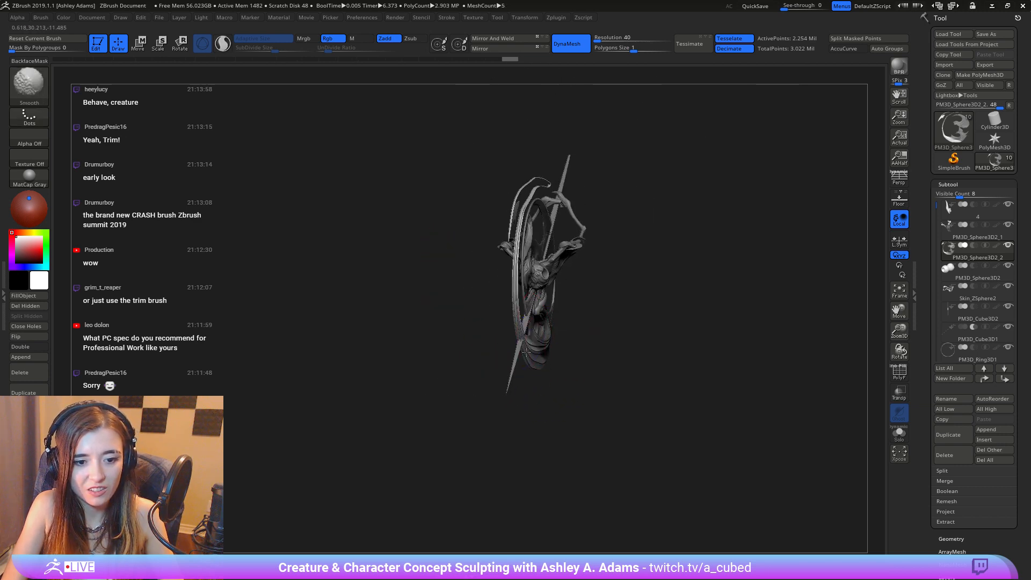
shift+drag(535, 204, 535, 201)
mouse_move(569, 145)
mouse_down()
mouse_move(511, 161)
mouse_move(520, 182)
mouse_up()
key(space)
mouse_move(529, 155)
mouse_down()
mouse_move(491, 156)
mouse_move(501, 157)
mouse_up()
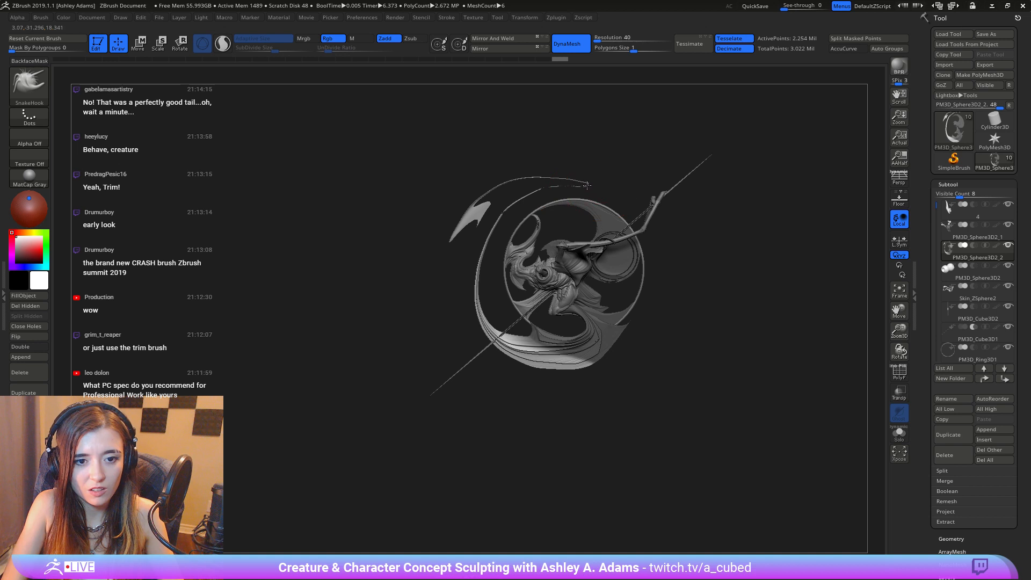
drag(577, 184, 527, 199)
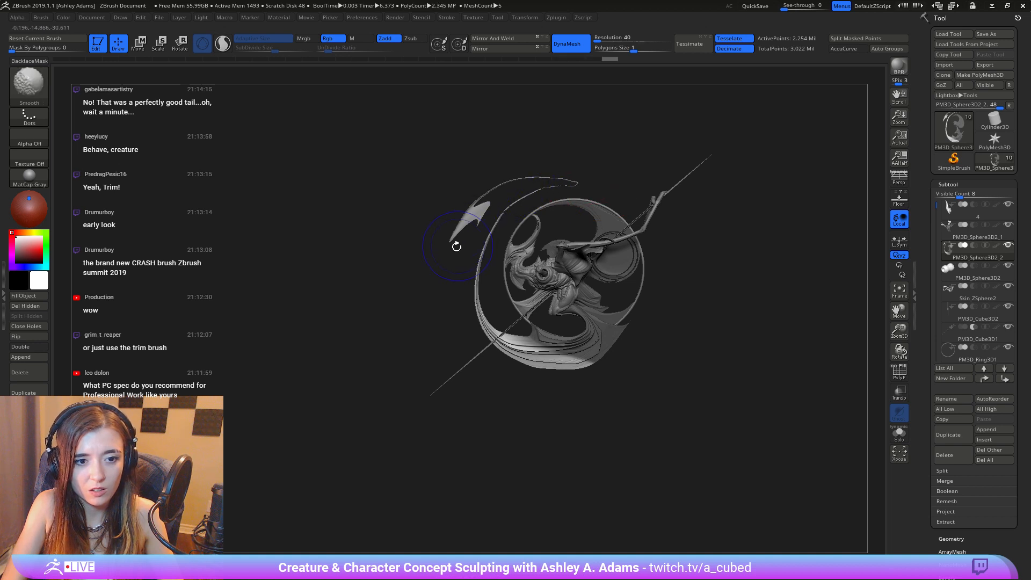
Step: Pull the tail's pointed tip farther down alongside the circle and smooth the wide section behind it
drag(441, 277, 445, 284)
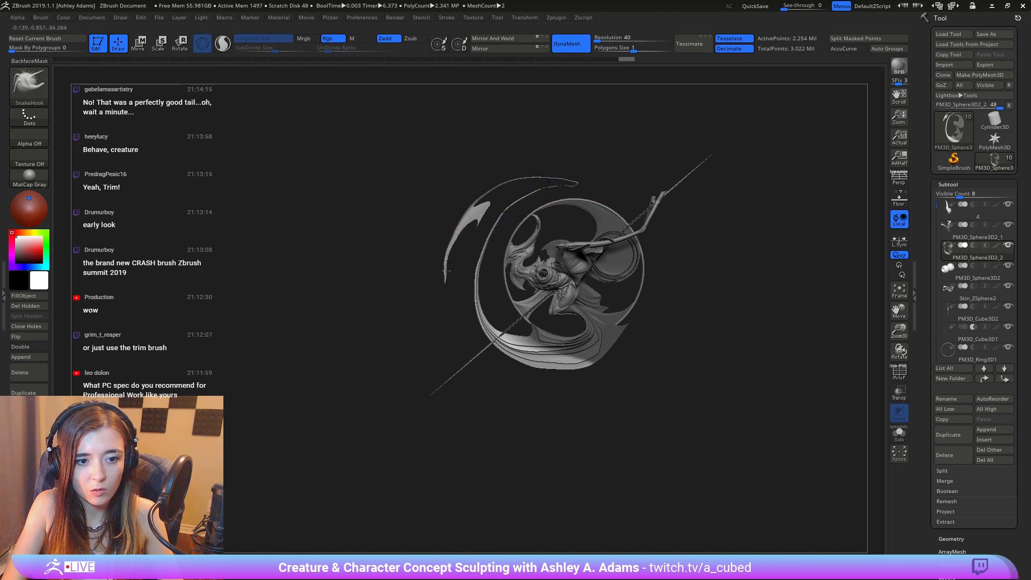
mouse_move(460, 221)
shift+mouse_down()
mouse_move(472, 208)
mouse_move(491, 242)
shift+mouse_up()
Step: Resize the SnakeHook brush and smooth the inner edge of the tail's thin upper bend near its rounded end
key(space)
key(space)
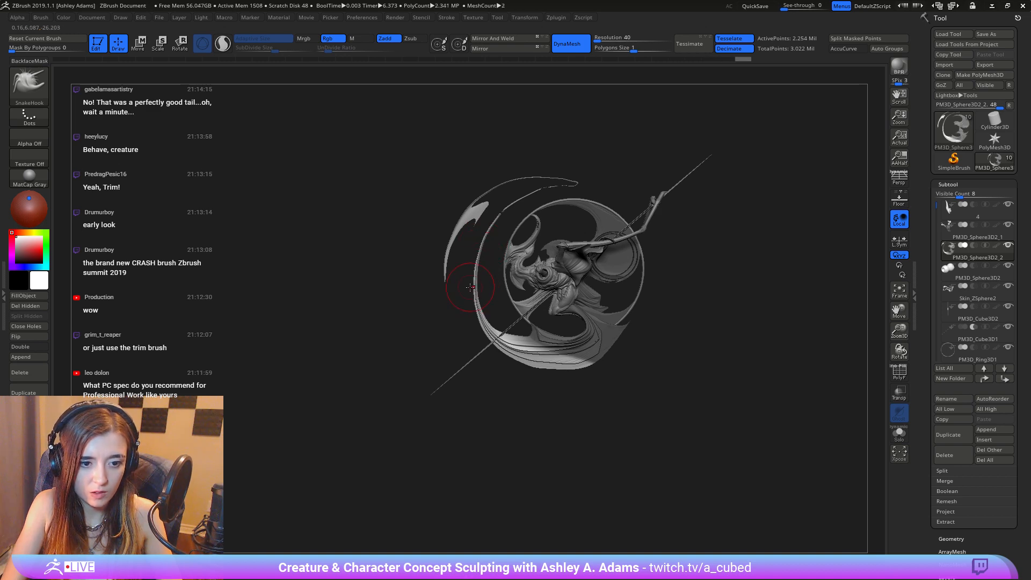
right_click(539, 199)
ctrl+right_drag(539, 199, 580, 280)
key(shift)
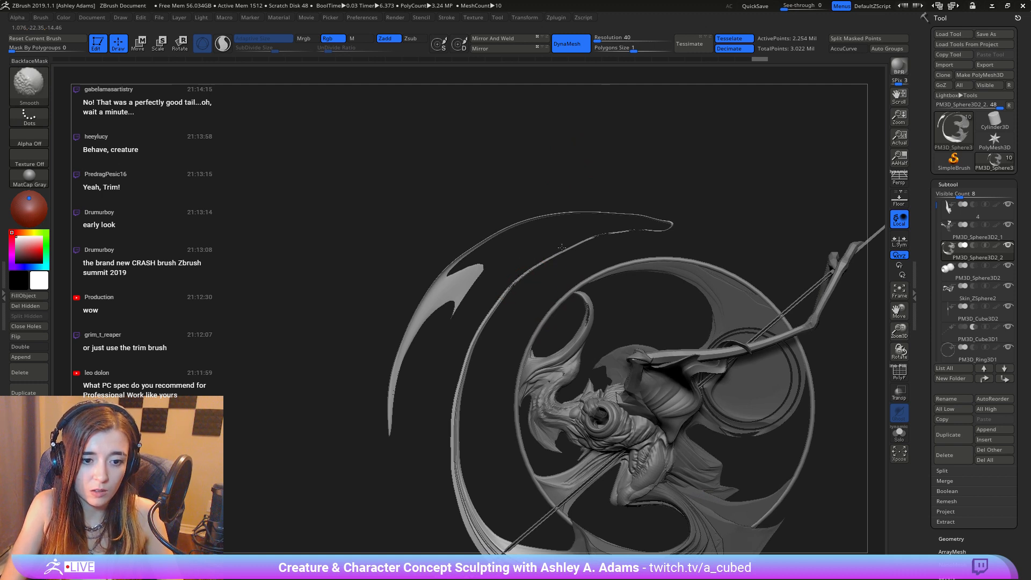
shift+drag(633, 231, 669, 231)
Step: Thicken the tail's thin upper bend with Inflat strokes along both edges, smoothing the band between strokes
key(b)
key(i)
key(n)
key(shift)
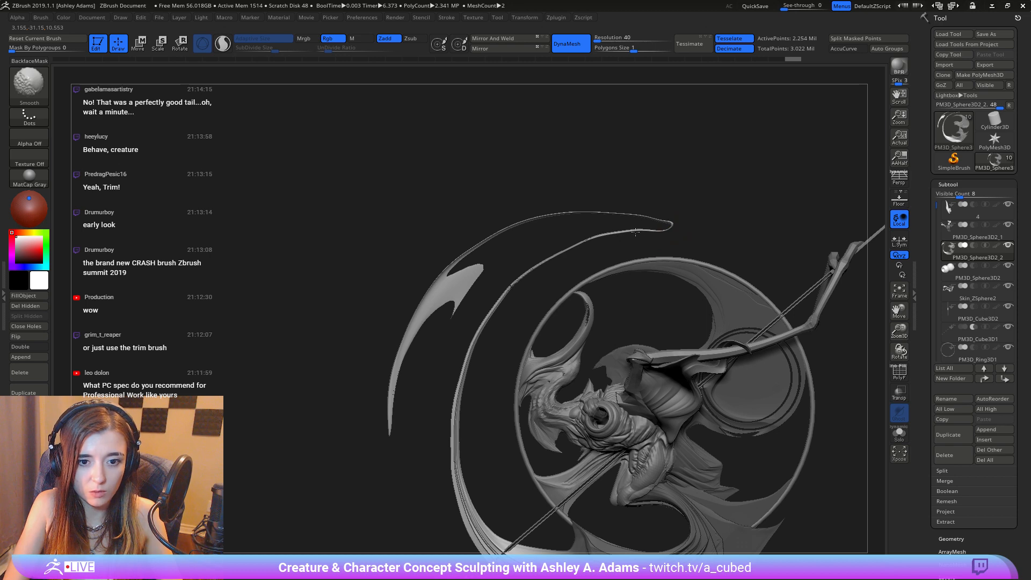
mouse_move(607, 232)
shift+mouse_down()
mouse_move(665, 229)
mouse_move(529, 222)
shift+mouse_up()
drag(616, 213, 476, 245)
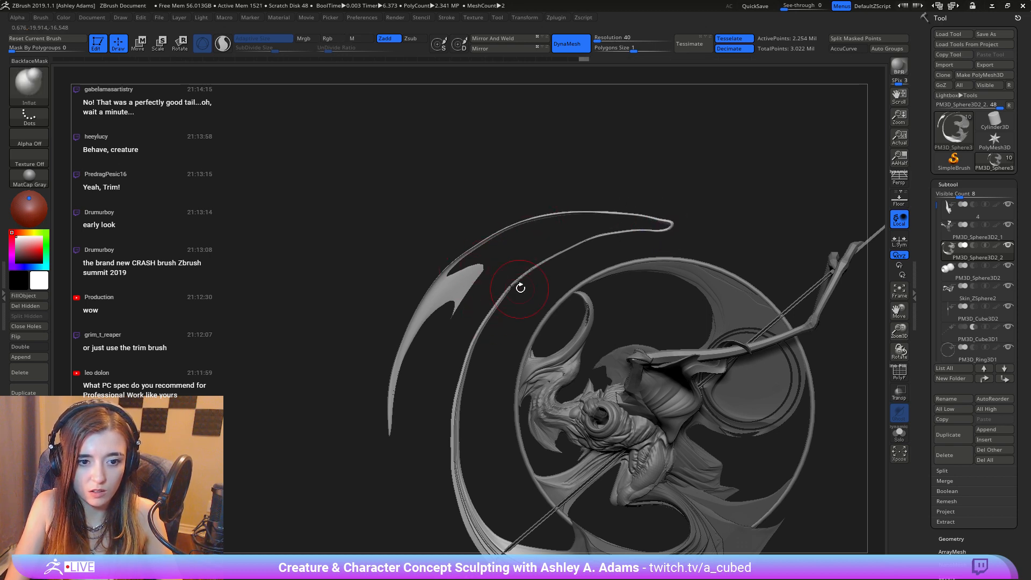
drag(521, 288, 589, 243)
mouse_move(580, 262)
mouse_down()
mouse_move(544, 248)
mouse_move(571, 256)
mouse_move(603, 237)
mouse_move(624, 241)
mouse_move(608, 232)
mouse_move(715, 215)
mouse_move(704, 219)
mouse_up()
Step: Switch back to SnakeHook, resize the brush and refine the curve of the tail's upper bend and inner band
key(space)
key(b)
key(s)
key(h)
key(space)
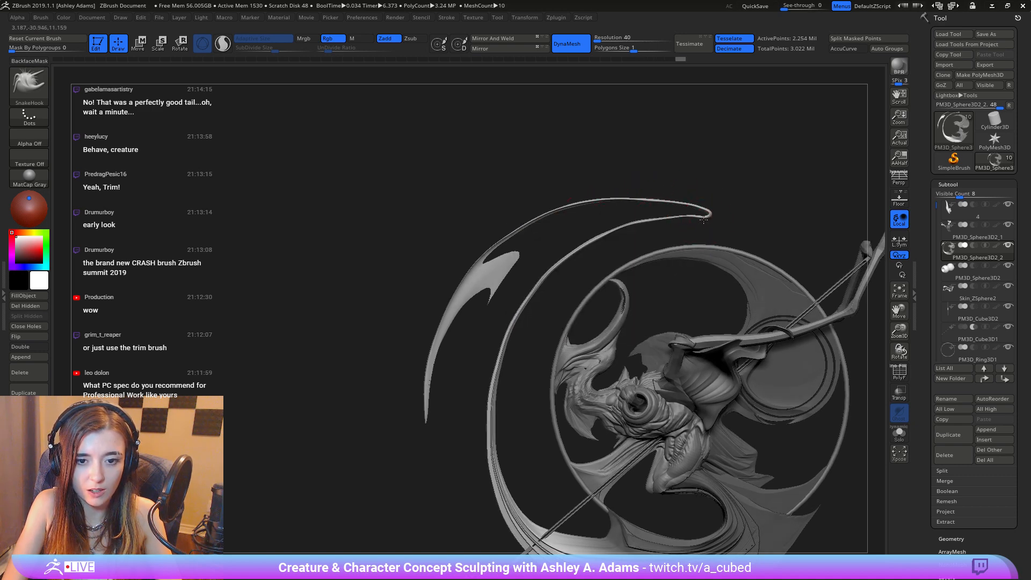
key(space)
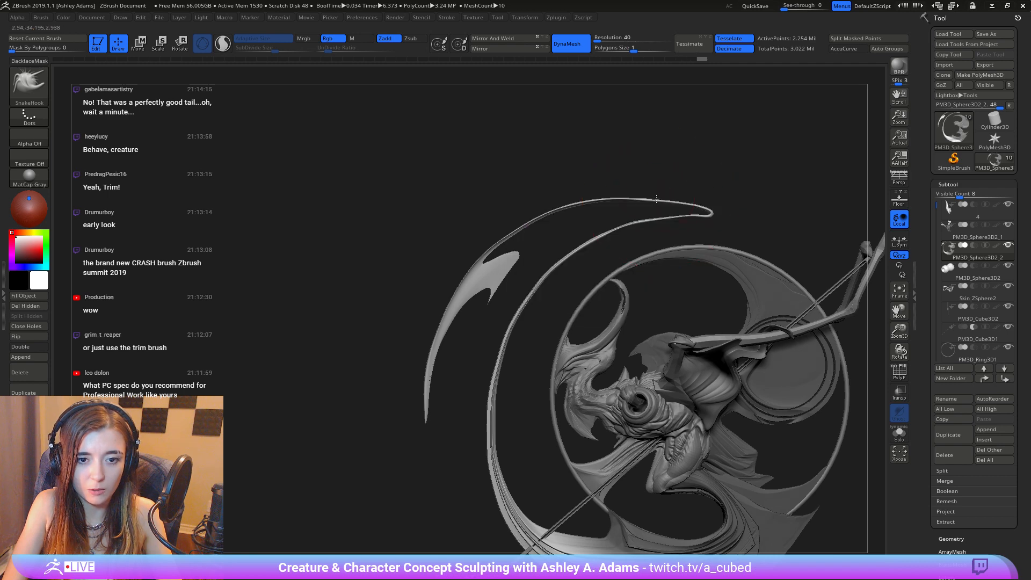
mouse_move(654, 203)
mouse_down()
mouse_move(606, 217)
mouse_move(502, 322)
mouse_move(503, 346)
mouse_up()
key(space)
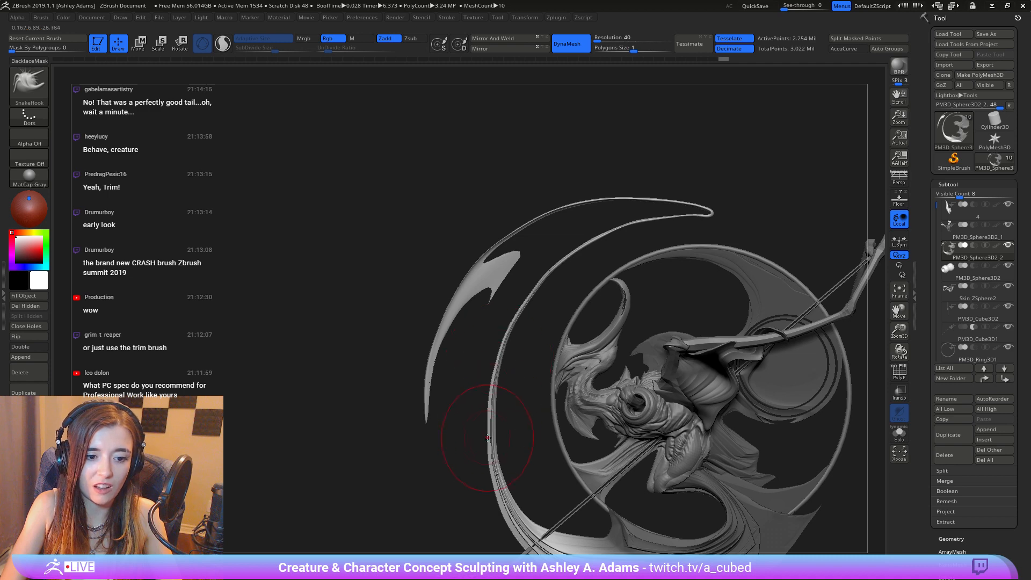
Step: Round out the tail's lower outer curve beneath the circle with large SnakeHook strokes, checking the whole silhouette from several angles
mouse_move(570, 343)
ctrl+right_down()
mouse_move(580, 274)
mouse_move(520, 185)
mouse_move(426, 140)
ctrl+right_up()
alt+right_drag(523, 298, 577, 233)
ctrl+drag(663, 446, 644, 424)
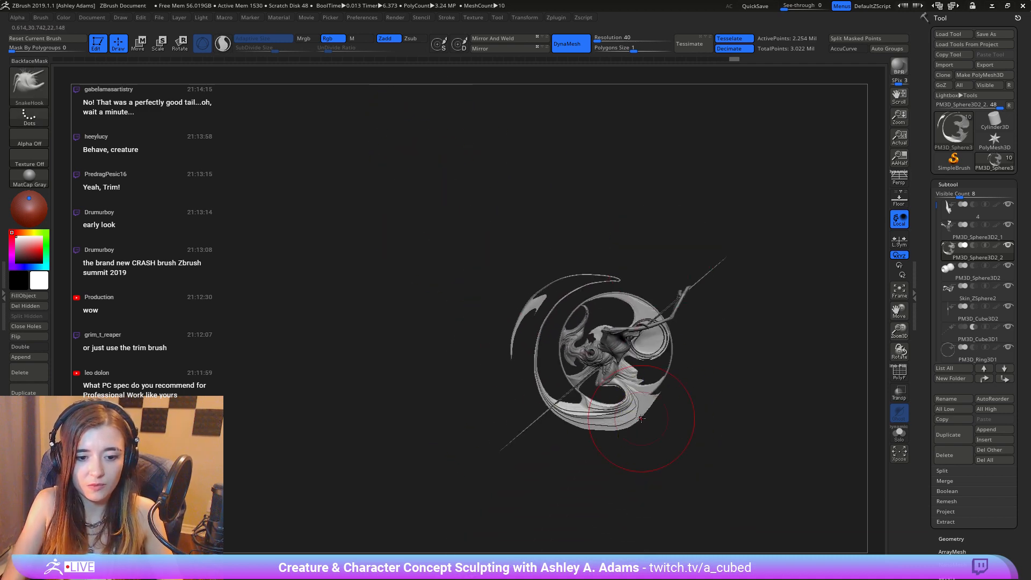
ctrl+right_drag(640, 392, 607, 425)
key(space)
mouse_move(606, 425)
mouse_down()
mouse_move(604, 447)
mouse_move(641, 444)
mouse_up()
drag(545, 439, 486, 369)
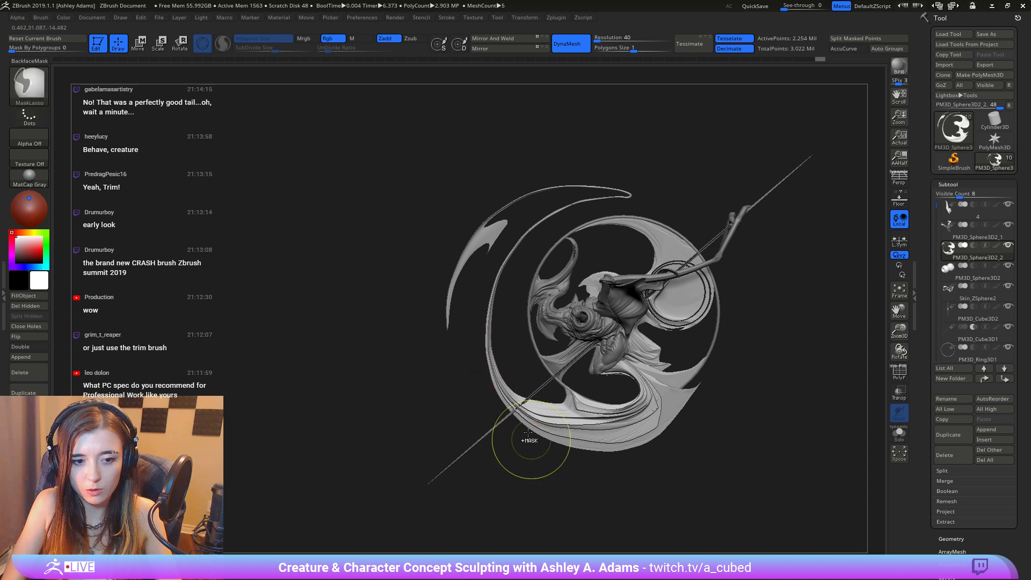
mouse_move(529, 440)
ctrl+right_down()
mouse_move(508, 269)
mouse_move(656, 336)
mouse_move(651, 345)
ctrl+right_up()
alt+right_drag(605, 414, 662, 360)
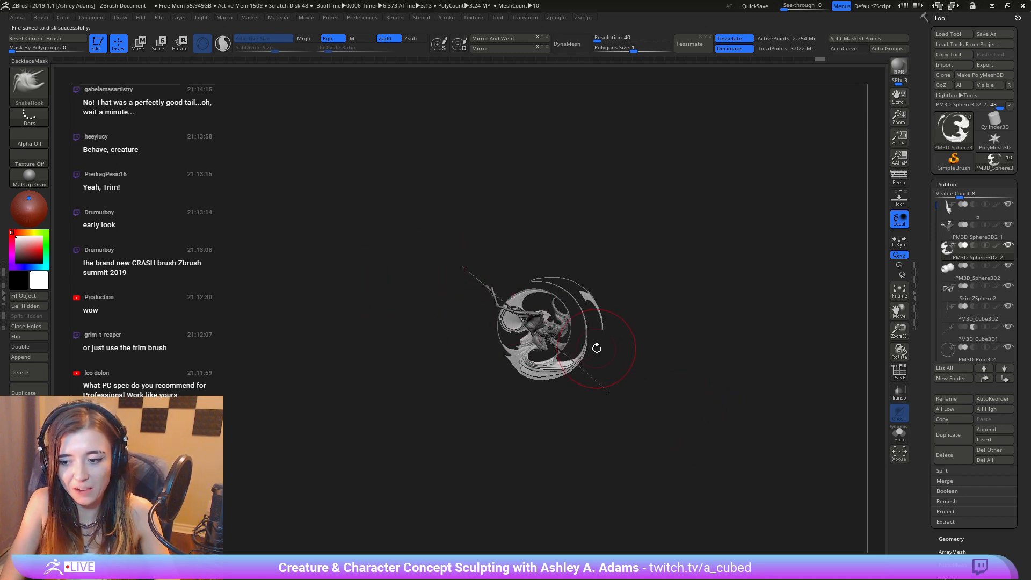
right_drag(629, 375, 491, 370)
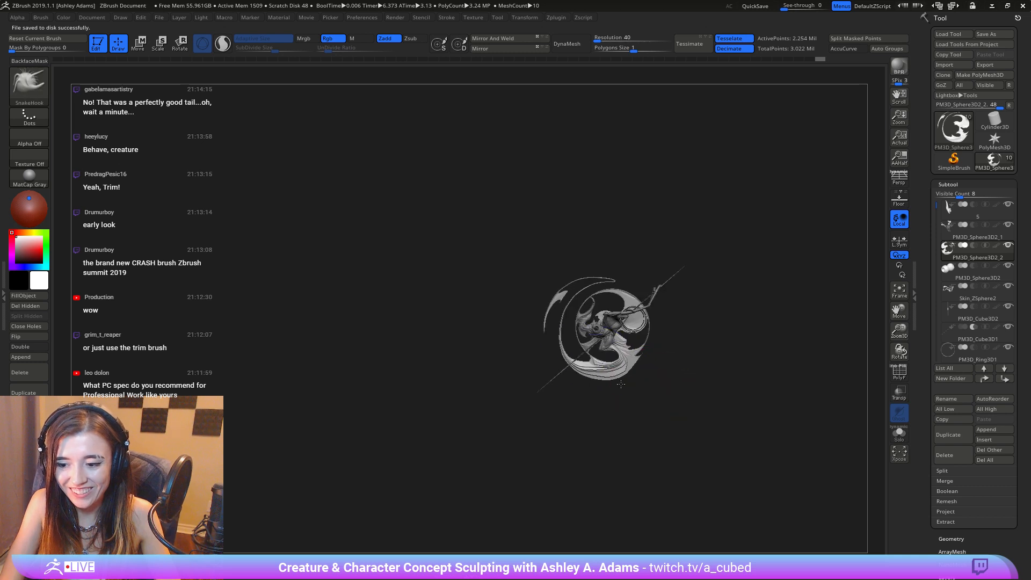
Step: Reshape the outer curved sweep of the swirl disc with the SnakeHook brush, adjusting the draw size
ctrl+right_drag(596, 322, 633, 432)
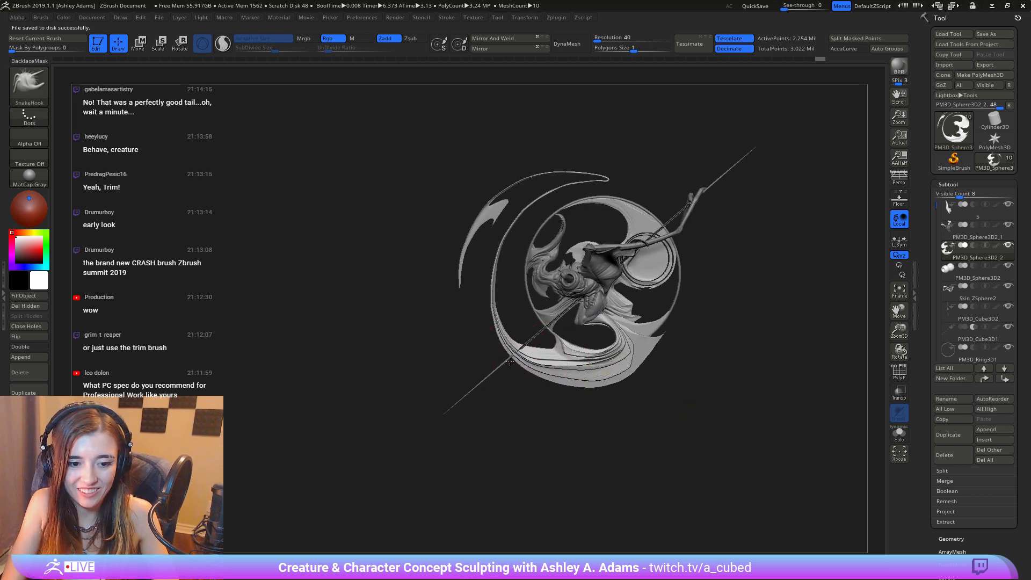
drag(514, 353, 490, 314)
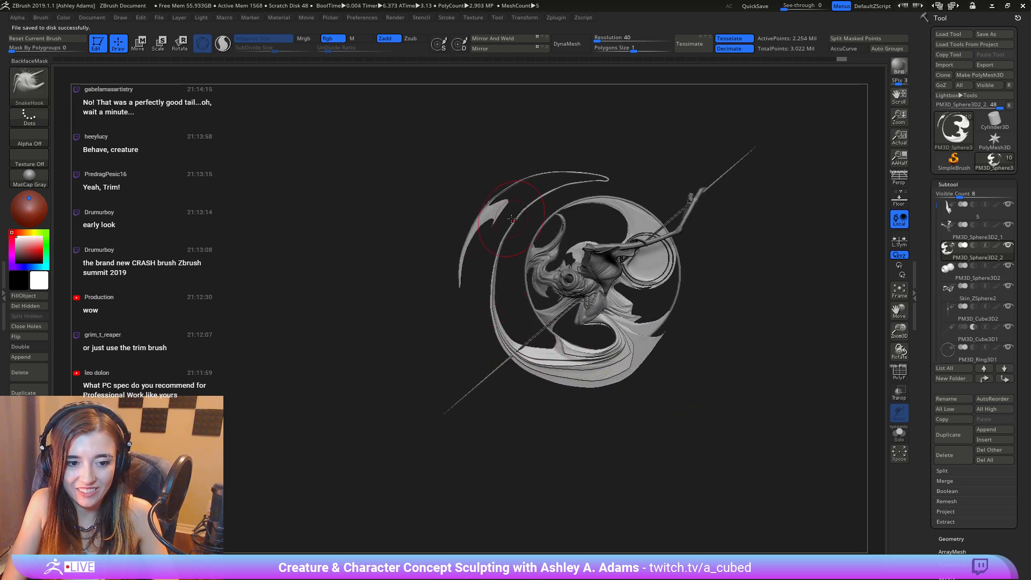
alt+right_drag(531, 152, 518, 208)
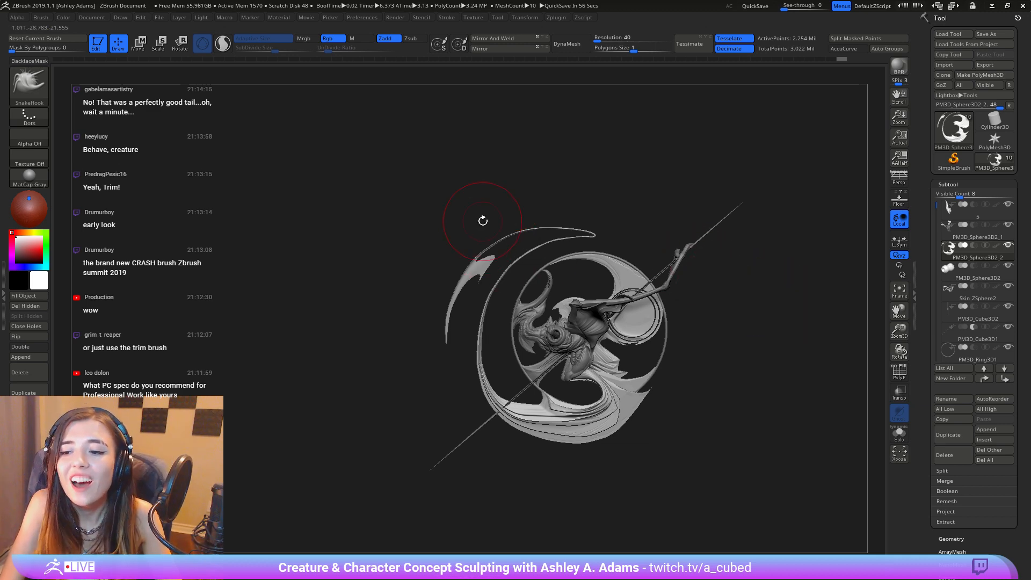
ctrl+right_drag(487, 331, 474, 318)
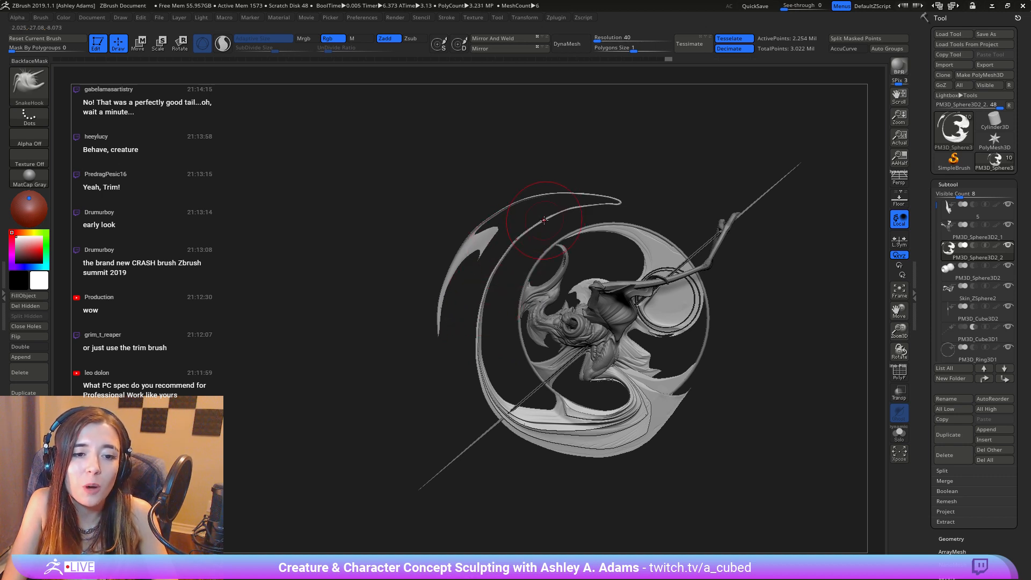
key(space)
drag(606, 197, 614, 195)
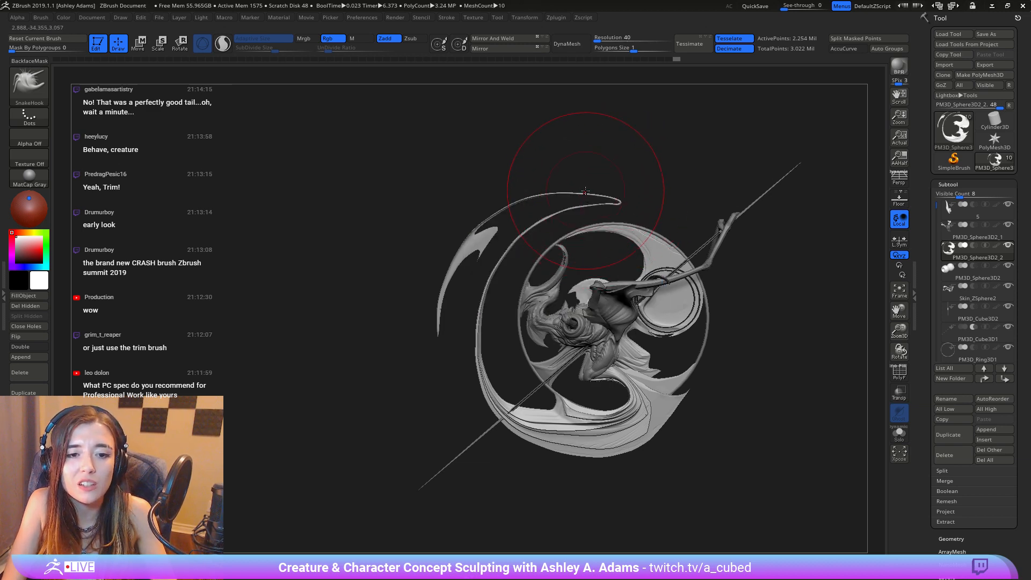
Step: Reduce the SnakeHook draw size and refine the sweep's base where it meets the disc near the spear
key(space)
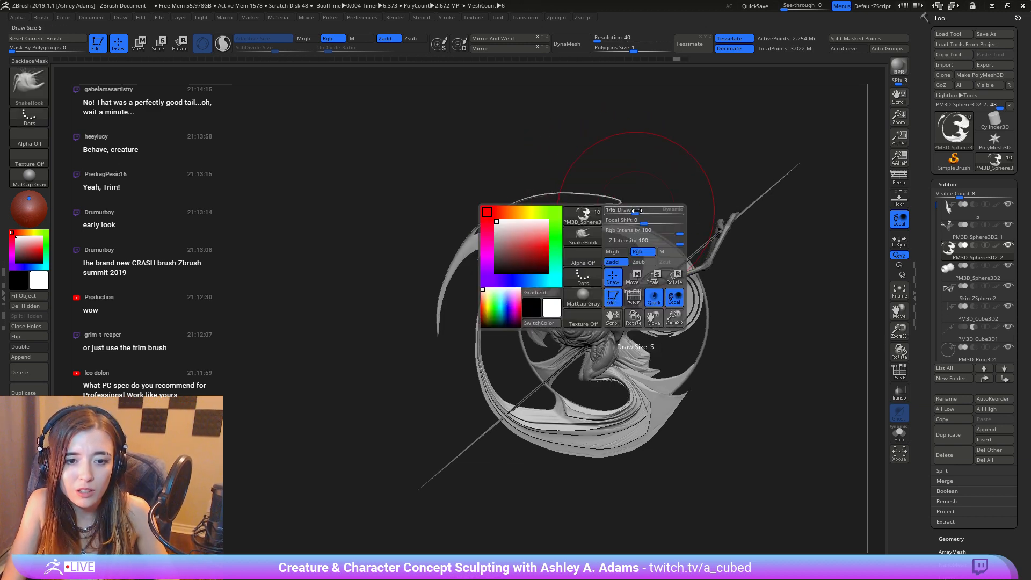
drag(636, 210, 581, 209)
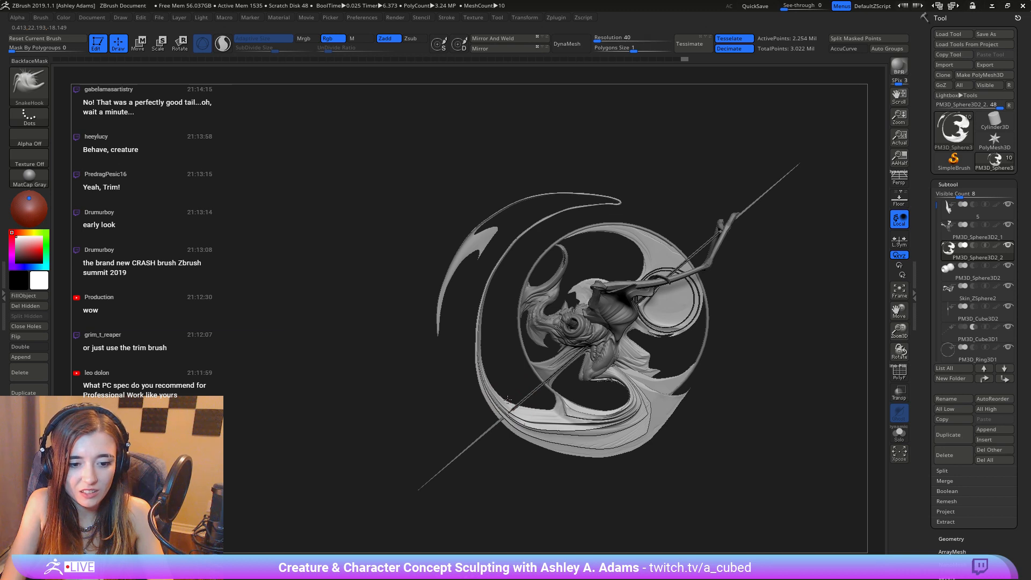
key(space)
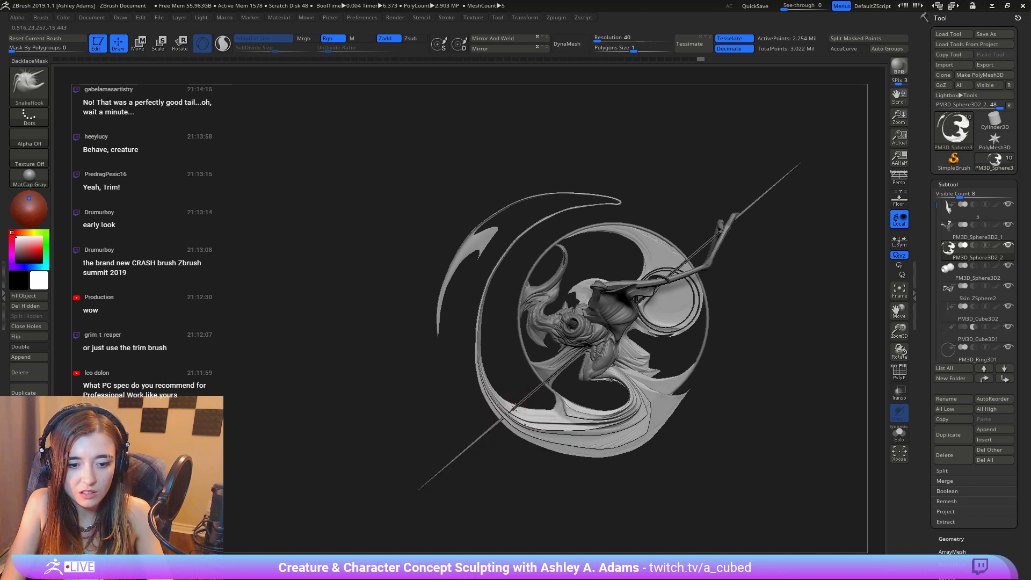
drag(536, 411, 540, 413)
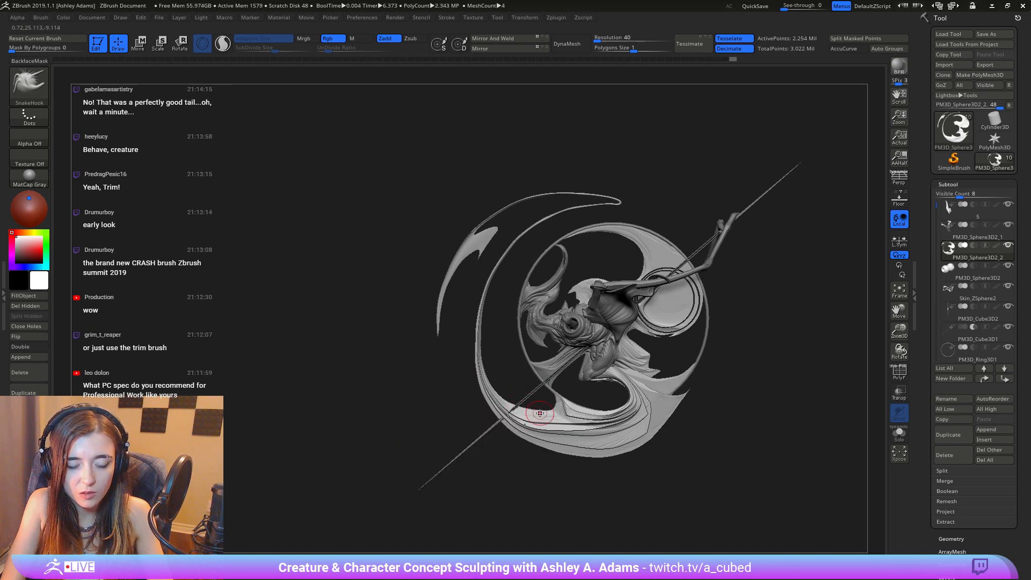
Step: Lasso a mask over the disc's rim and far side, leaving the outer curved sweep unmasked
alt+right_drag(509, 370, 560, 365)
right_click(522, 334)
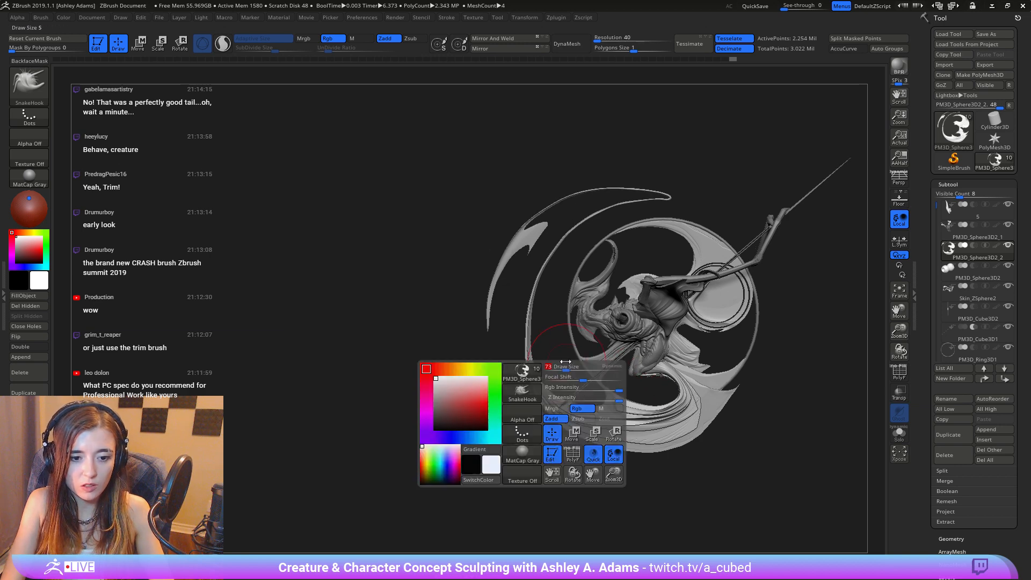
drag(522, 333, 527, 355)
mouse_move(559, 428)
ctrl+right_down()
mouse_move(492, 230)
mouse_move(508, 333)
ctrl+right_up()
right_click(539, 340)
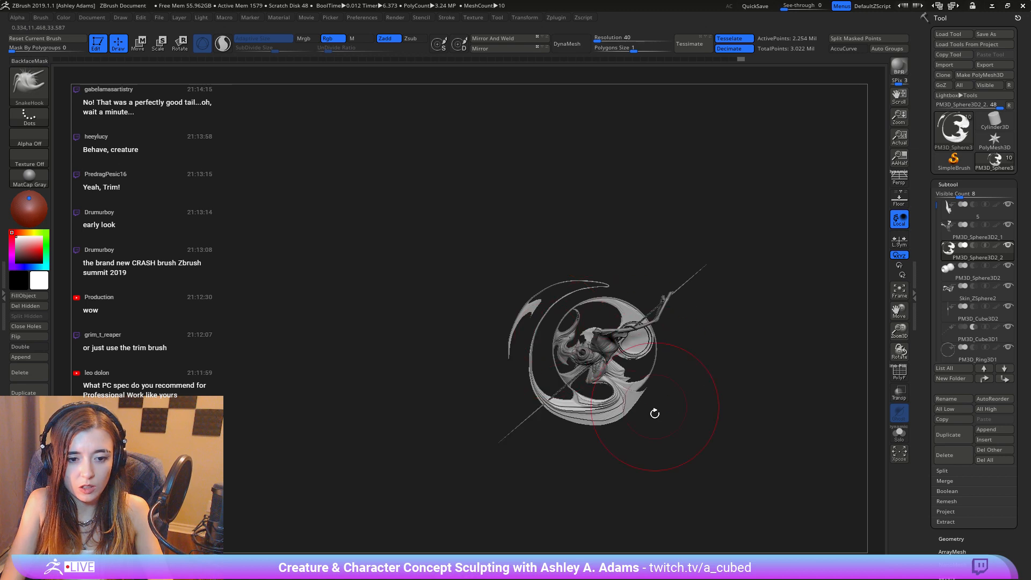
mouse_move(622, 478)
ctrl+mouse_down()
mouse_move(699, 317)
mouse_move(606, 290)
mouse_move(547, 294)
mouse_move(582, 388)
mouse_move(618, 402)
mouse_move(621, 419)
ctrl+mouse_up()
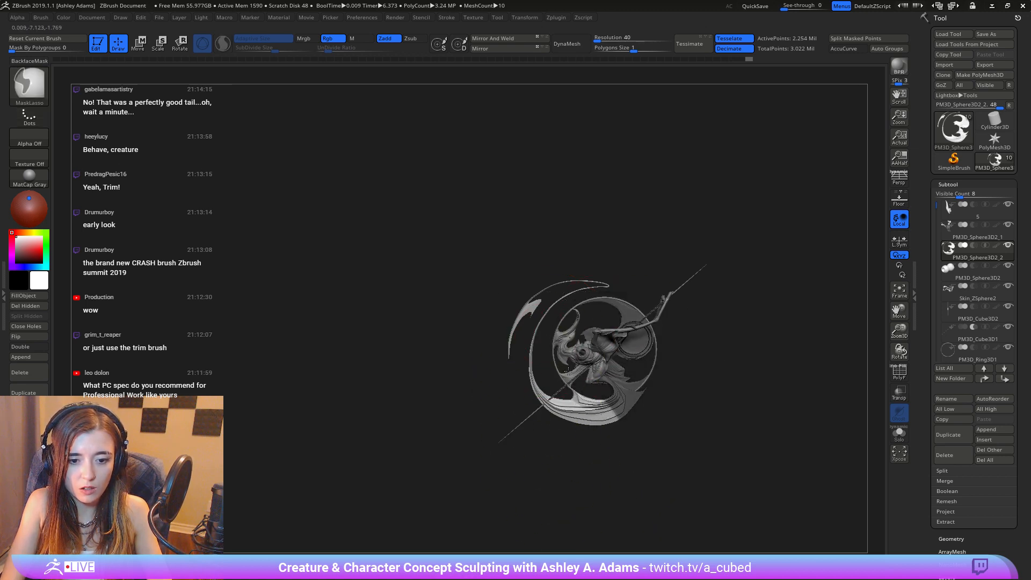
Step: Bow the outer sweep's edge and pull its tip further along the disc's upper rim with SnakeHook
ctrl+right_drag(538, 295, 548, 367)
key(space)
drag(495, 357, 468, 354)
right_drag(468, 354, 461, 357)
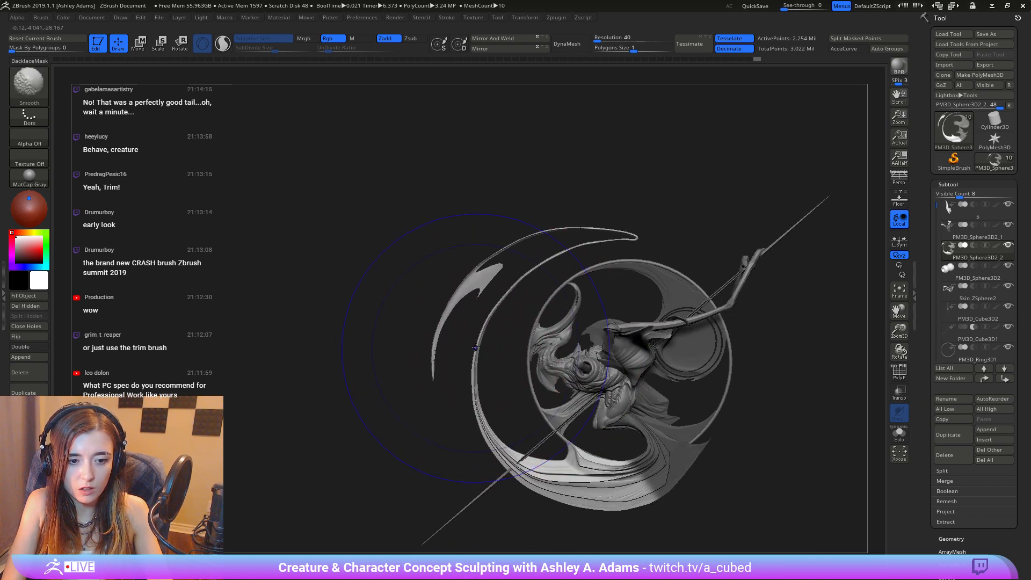
drag(475, 384, 471, 397)
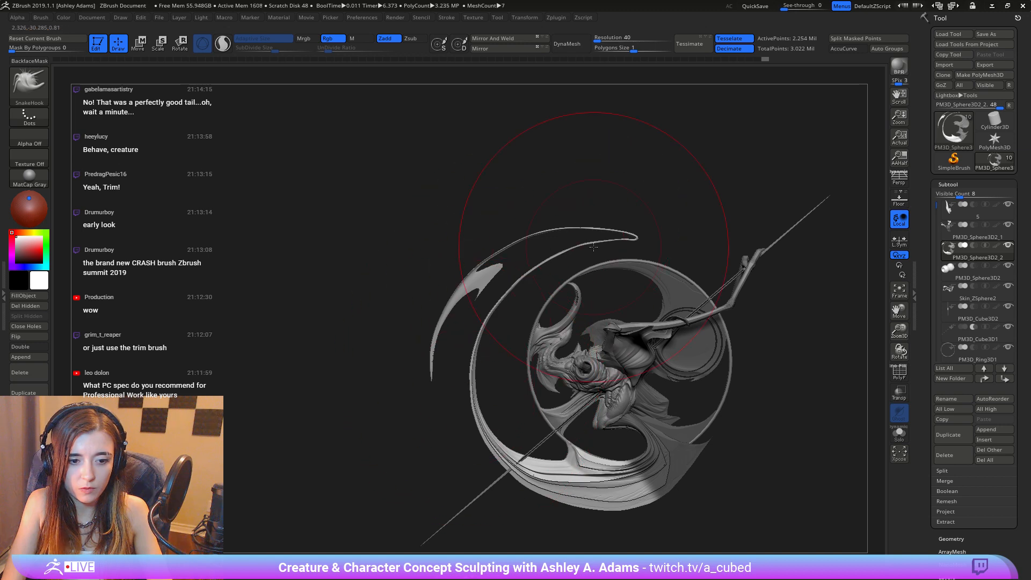
mouse_move(627, 235)
mouse_down()
mouse_move(648, 262)
mouse_move(675, 256)
mouse_move(654, 254)
mouse_move(681, 269)
mouse_up()
Step: Adjust the SnakeHook draw size and round out the upper arc of the lengthened sweep
key(space)
key(space)
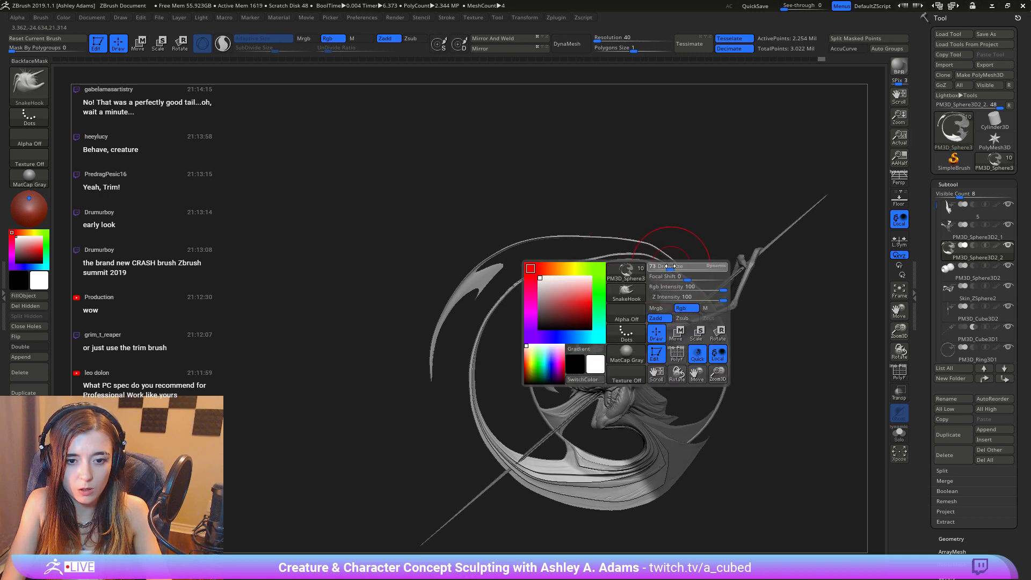
right_drag(649, 258, 558, 271)
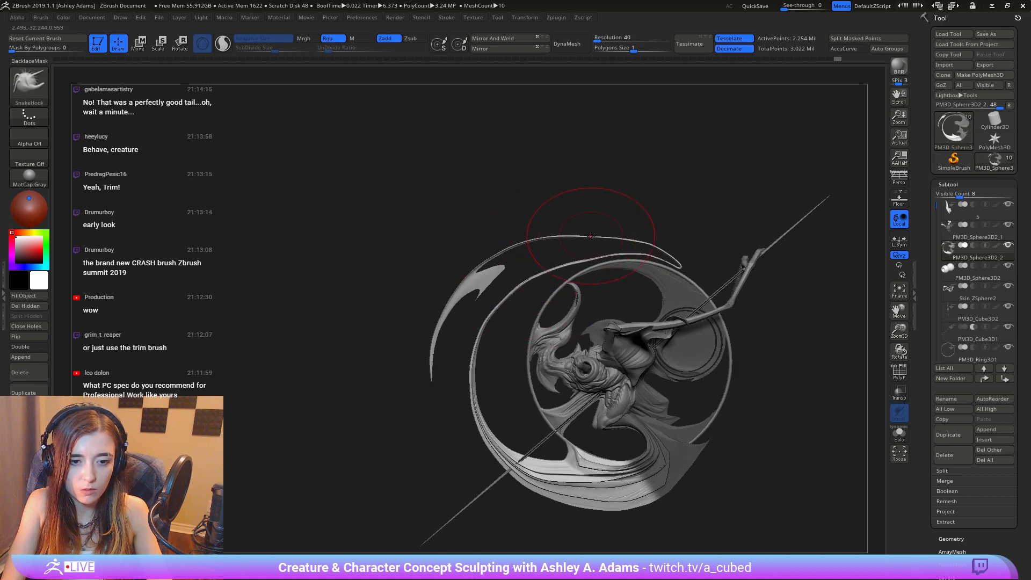
key(space)
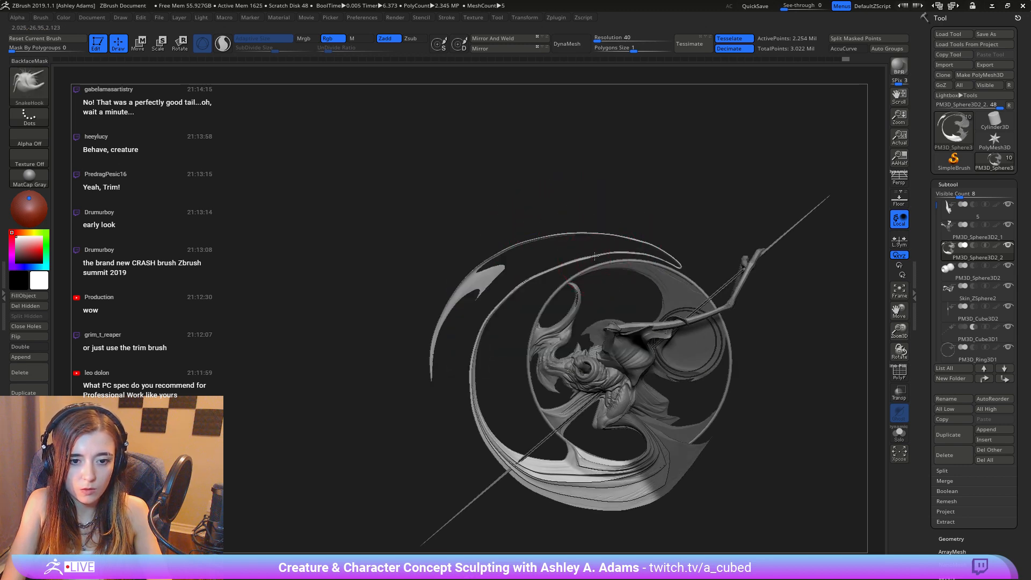
key(space)
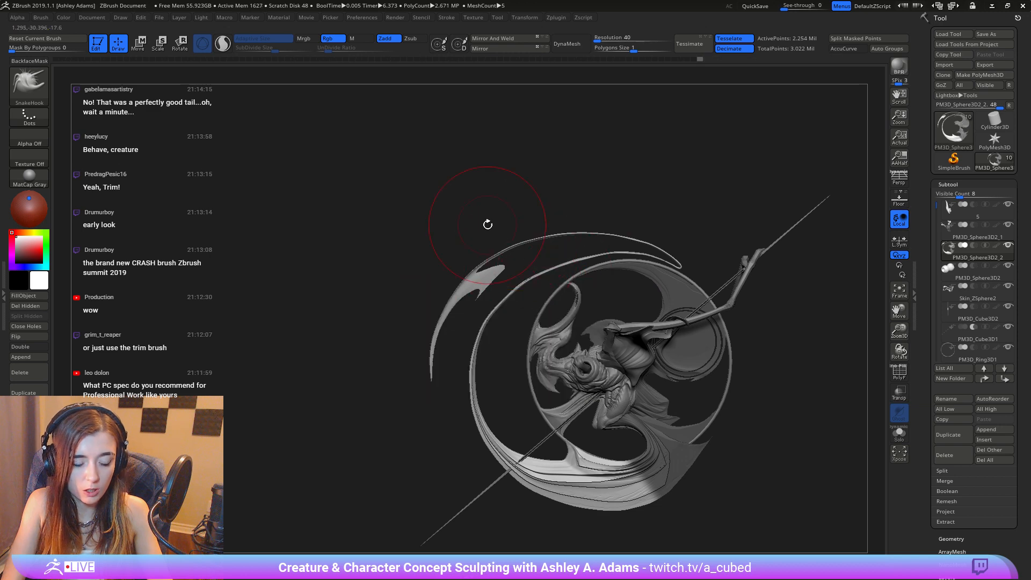
Step: Thicken the sweep's inner strand above the disc with the Inflat brush and smooth it
key(b)
key(i)
key(n)
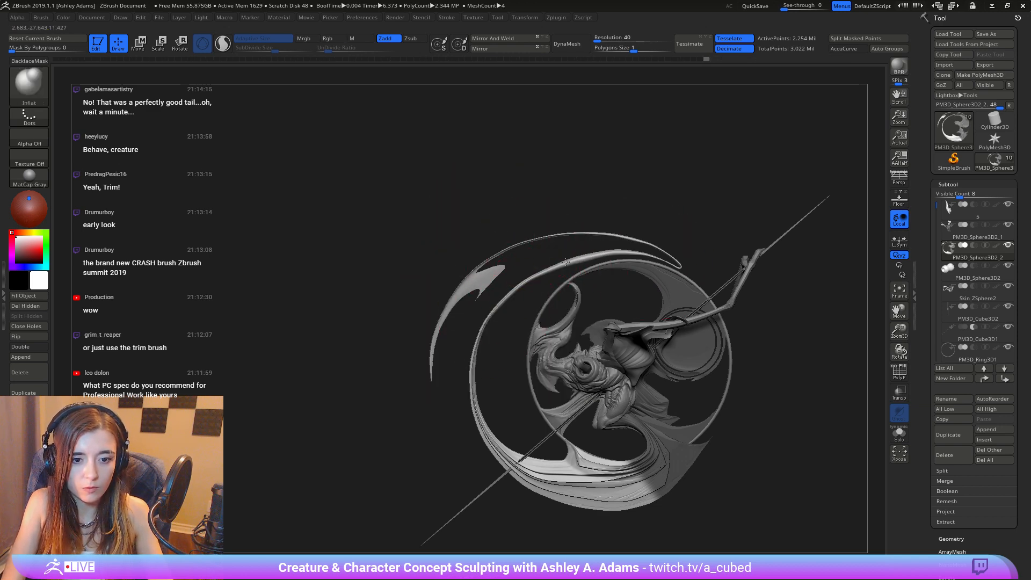
key(shift)
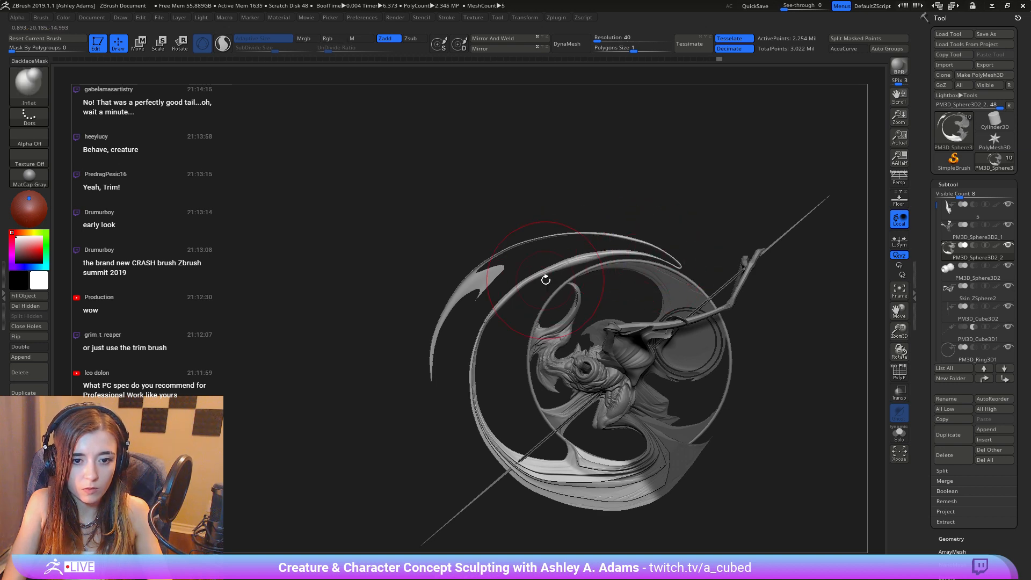
key(space)
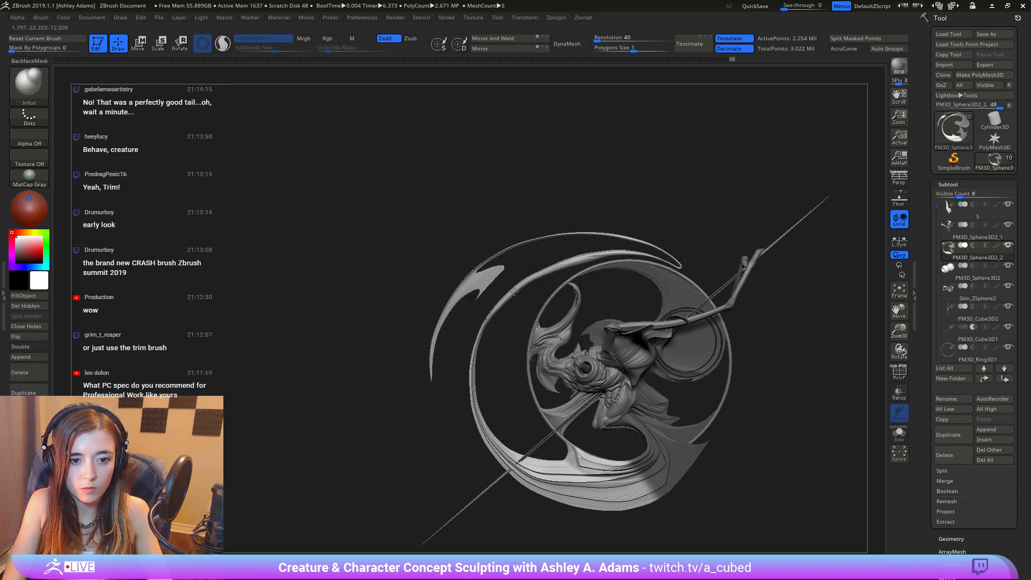
key(shift)
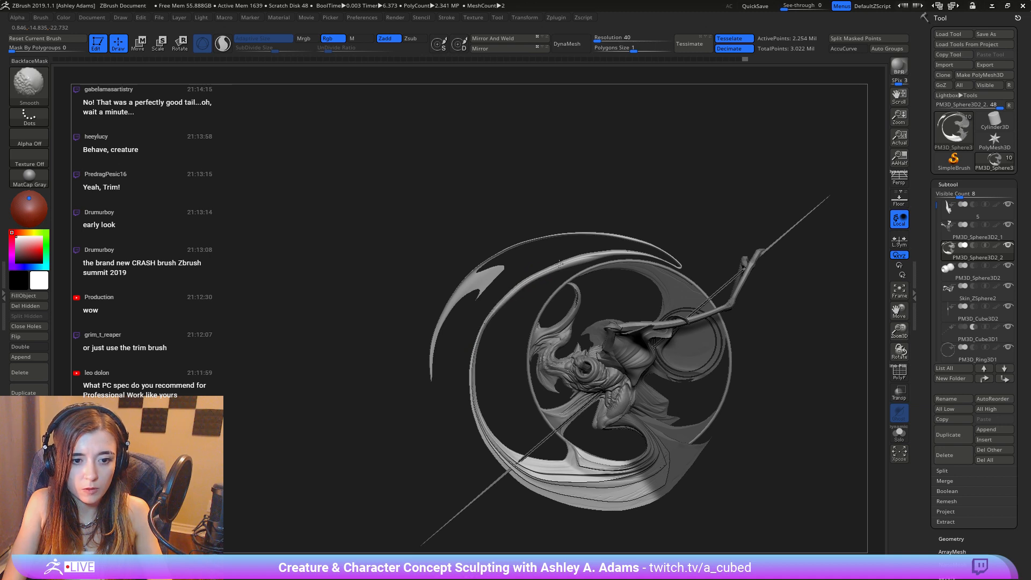
key(space)
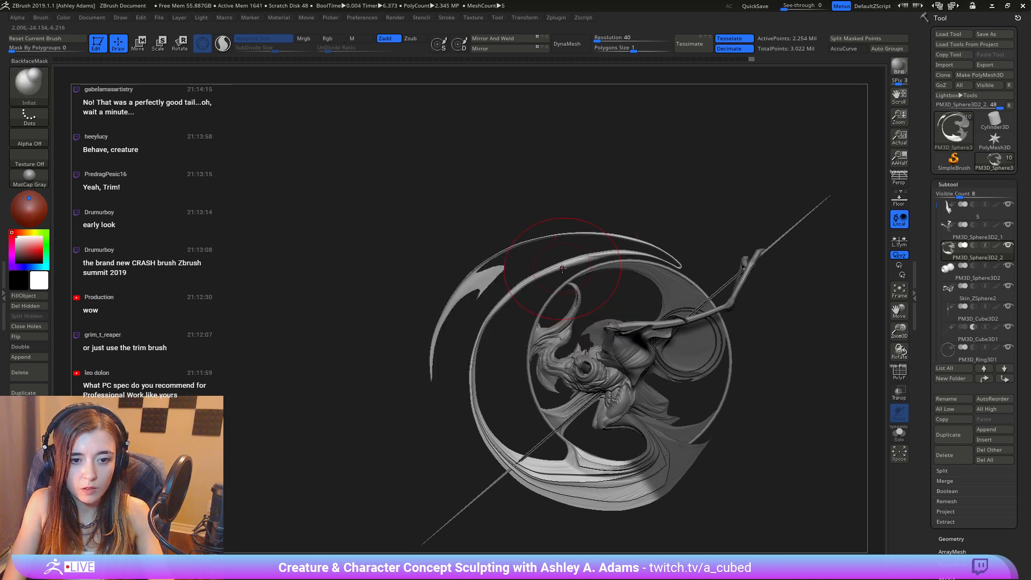
Step: Extend the sweep's tip down the disc's rim to the creature's outstretched arm with the SnakeHook brush
key(b)
key(s)
key(h)
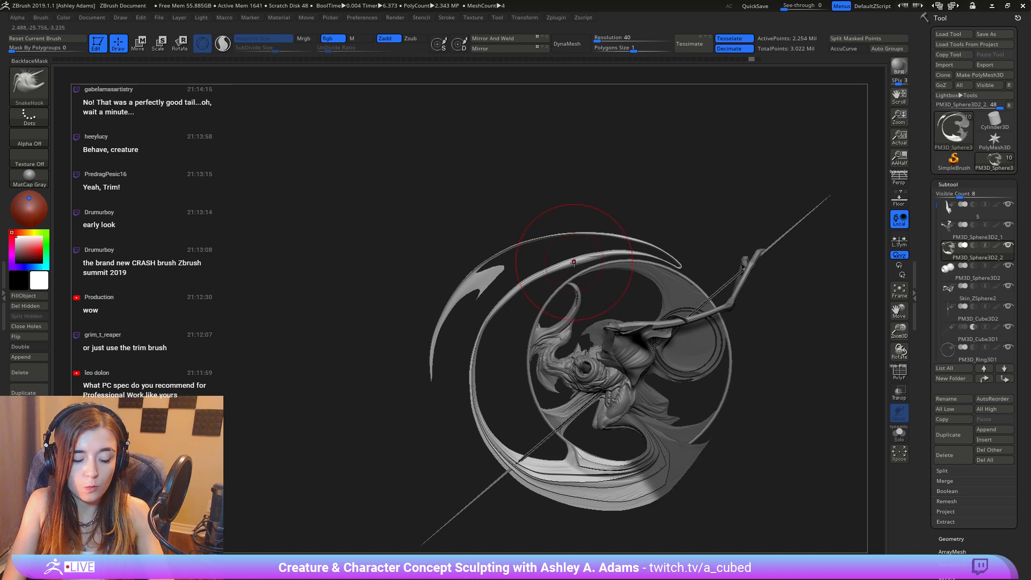
key(space)
drag(610, 258, 589, 242)
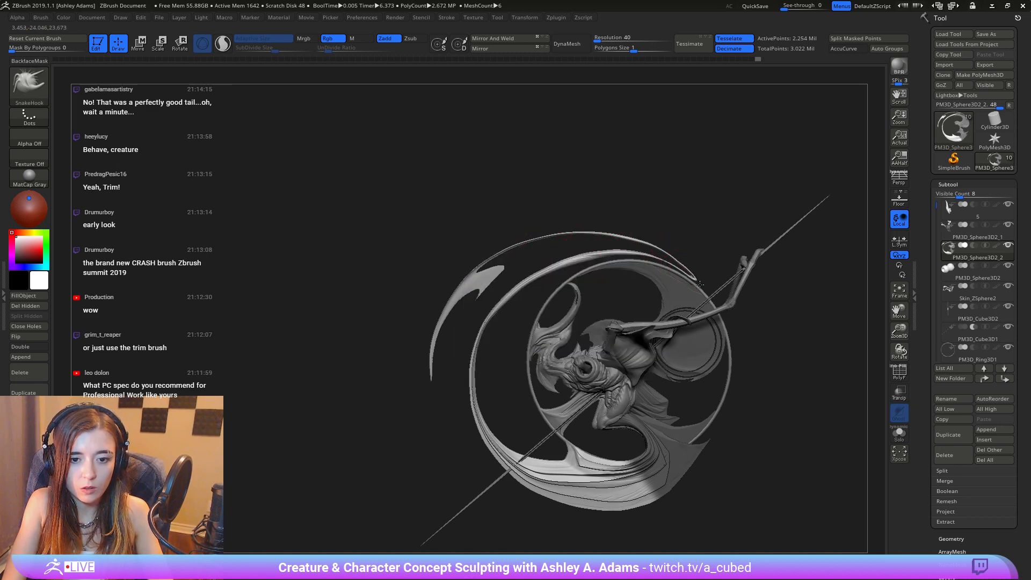
drag(714, 304, 699, 284)
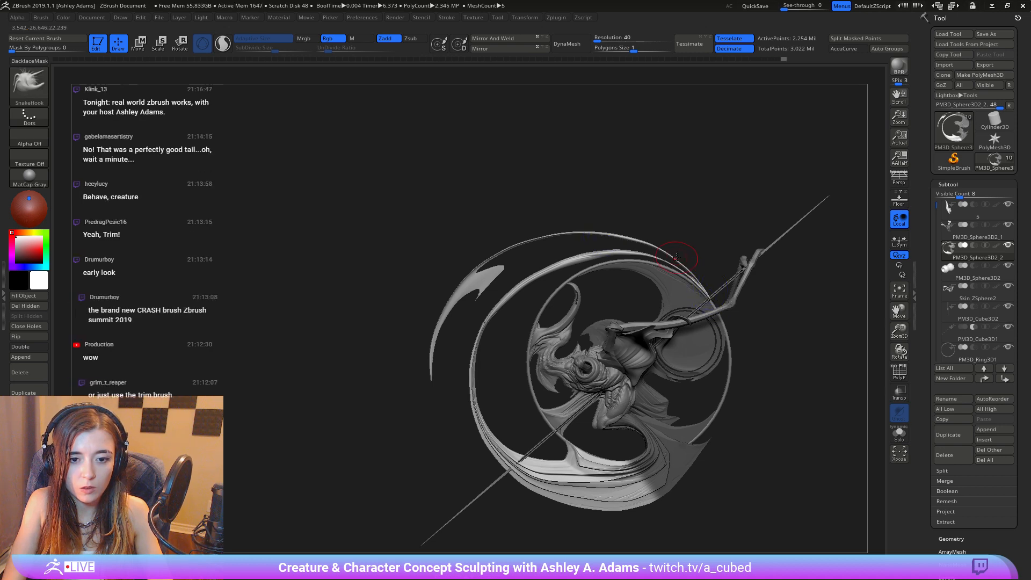
Step: From the opposite side of the disc, mask the lower swirl and adjust the mask along its outer bottom edge
key(space)
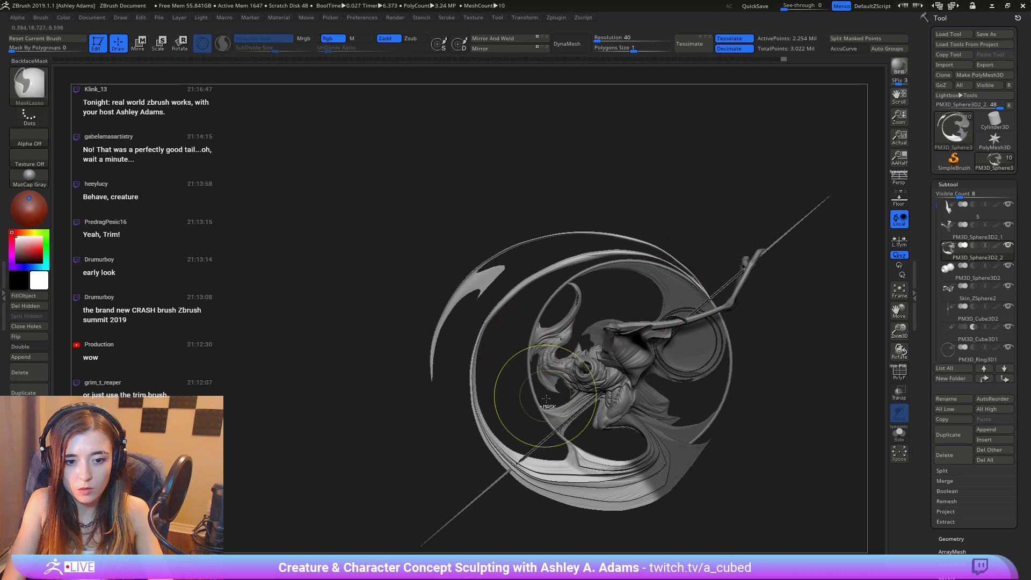
ctrl+right_drag(545, 398, 419, 164)
right_drag(465, 316, 629, 334)
alt+right_drag(591, 399, 638, 378)
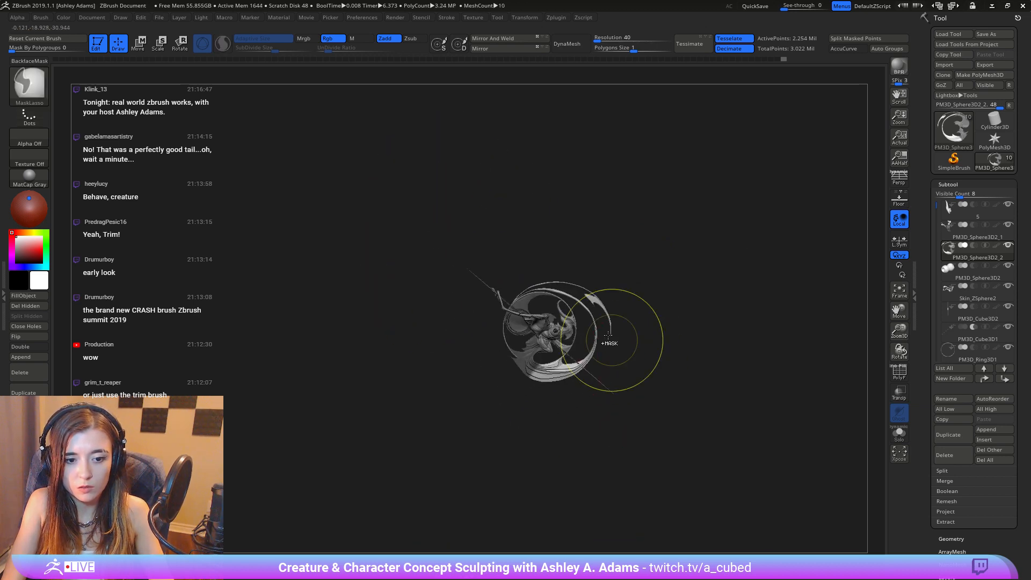
ctrl+right_drag(611, 342, 601, 414)
alt+right_drag(602, 324, 656, 302)
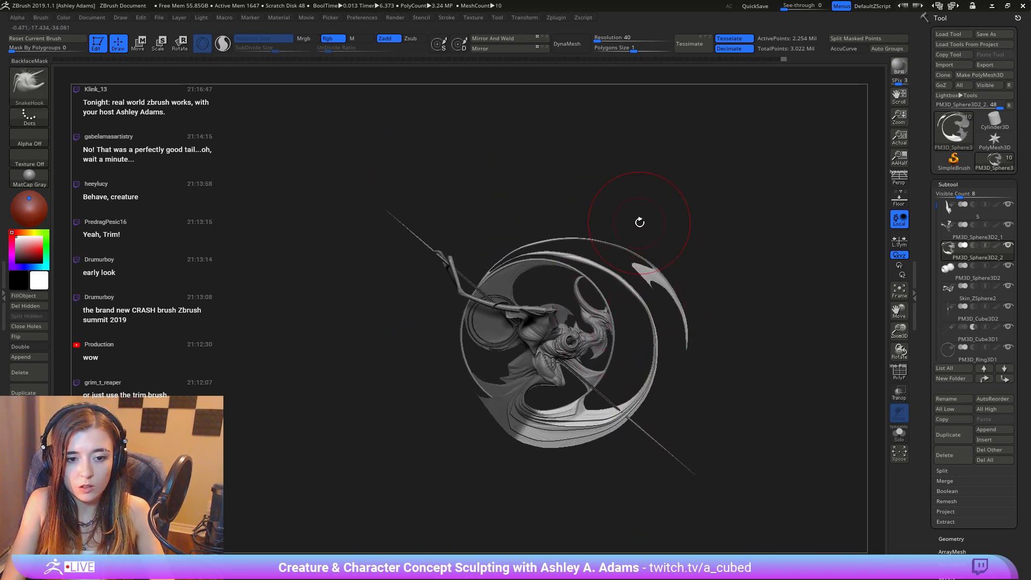
key(space)
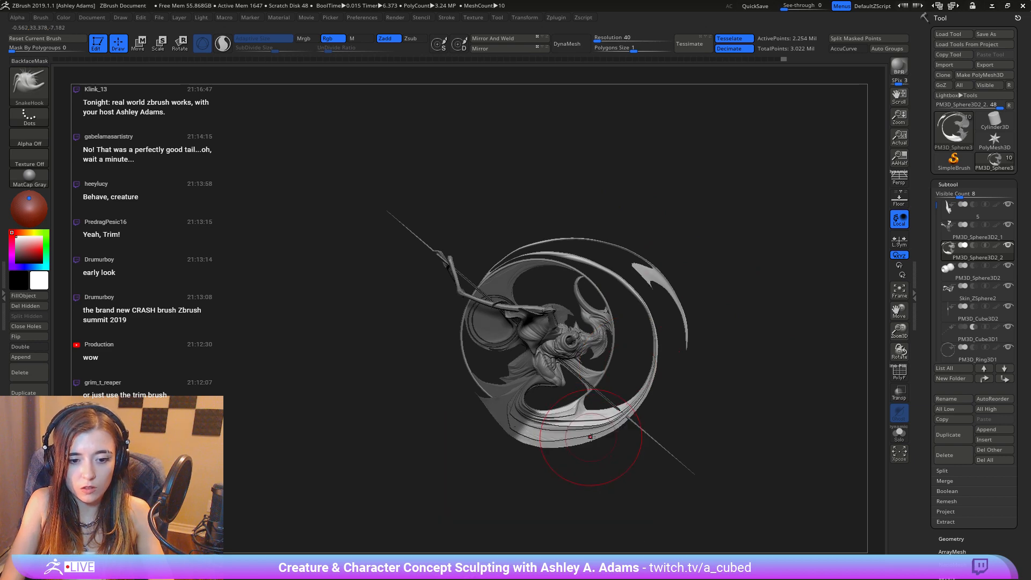
mouse_move(607, 347)
ctrl+mouse_down()
mouse_move(500, 440)
mouse_move(637, 354)
ctrl+mouse_up()
alt+right_drag(601, 453, 599, 367)
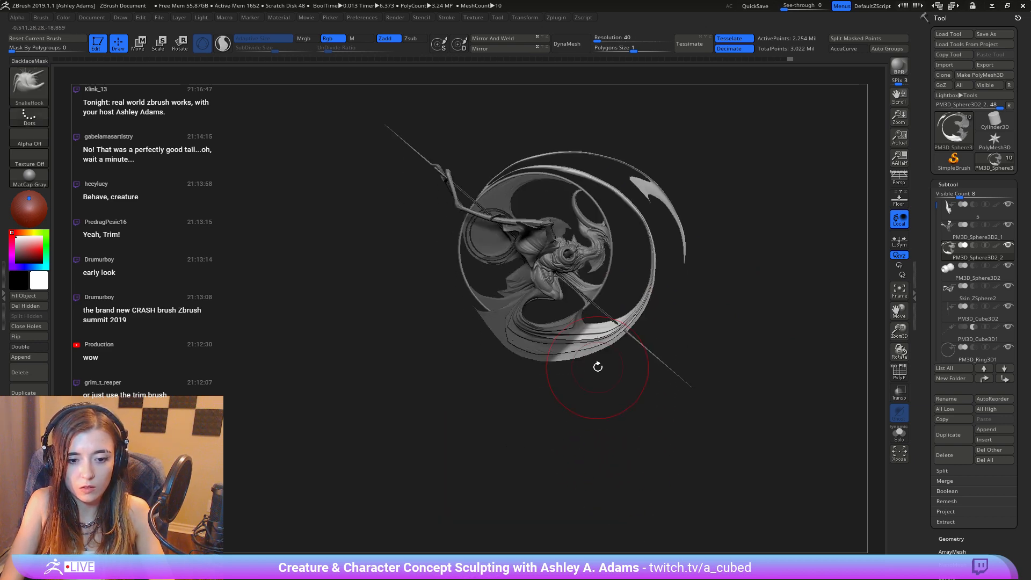
mouse_move(565, 395)
ctrl+alt+mouse_down()
mouse_move(494, 349)
mouse_move(419, 399)
ctrl+alt+mouse_up()
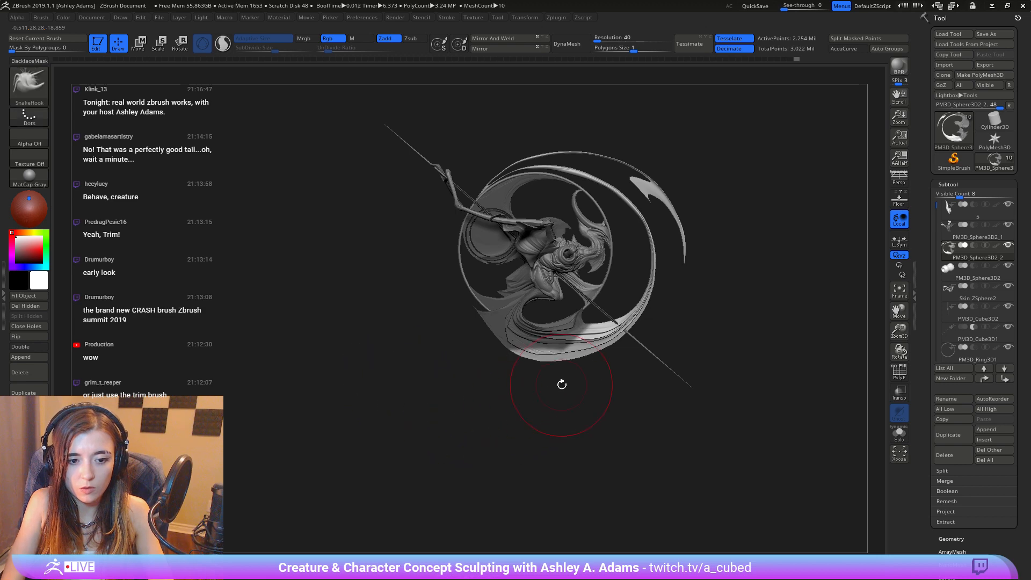
Step: Resize the brush and lasso-mask a wedge across the lower swirl's outer edge beside the spear
key(space)
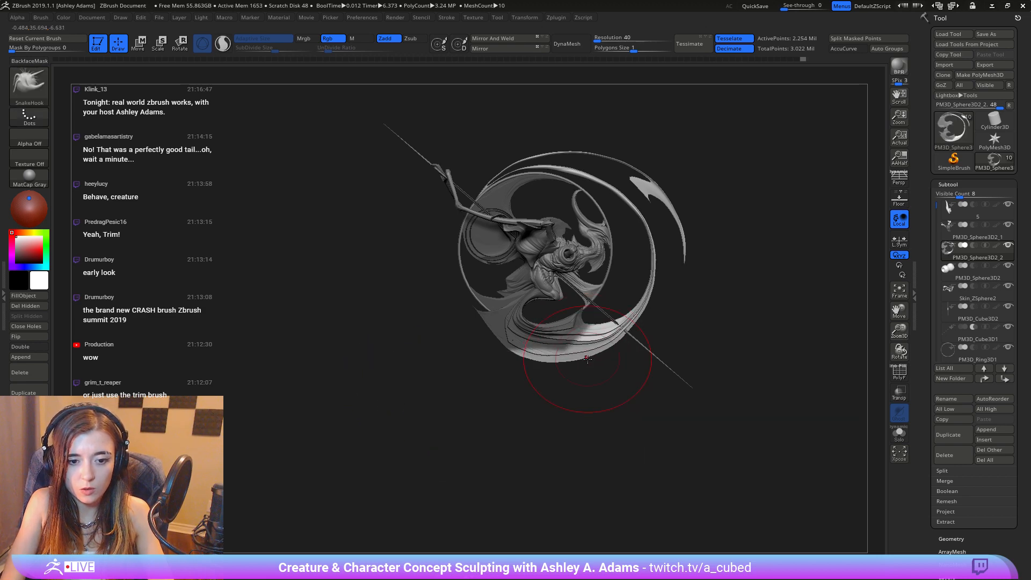
key(space)
ctrl+drag(551, 386, 571, 374)
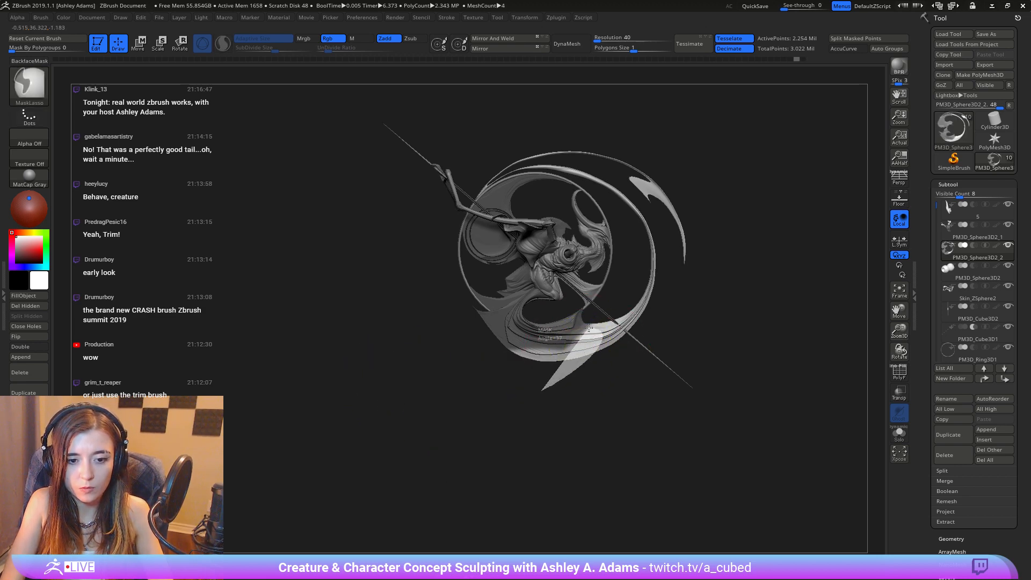
ctrl+drag(589, 328, 564, 360)
key(space)
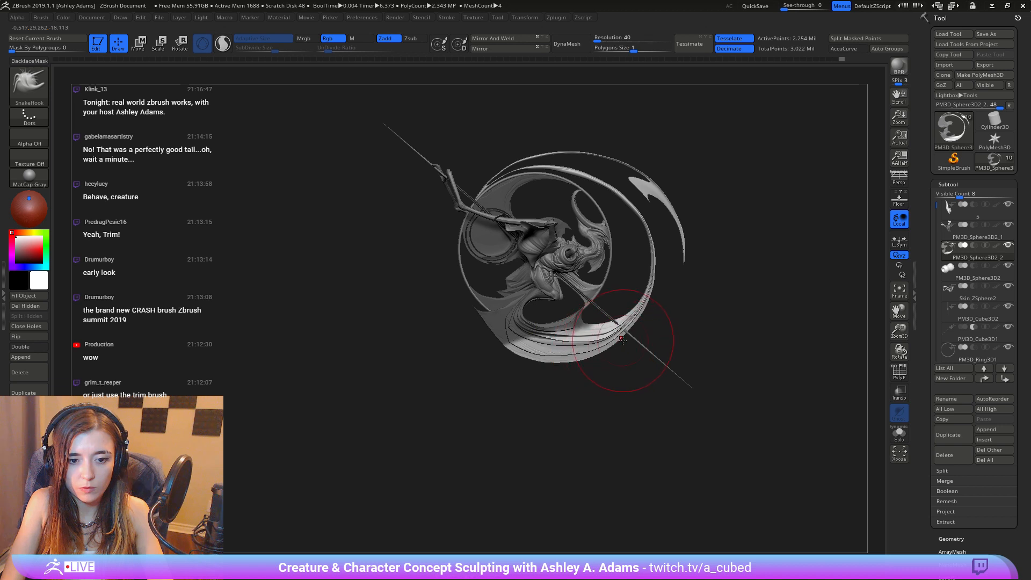
Step: Pull the swirl's outer edge beside the spear up along the sweep with the SnakeHook brush and clear the mask
drag(623, 340, 626, 342)
right_drag(632, 332, 636, 330)
drag(636, 328, 652, 304)
ctrl+right_drag(645, 407, 630, 371)
ctrl+drag(630, 370, 652, 396)
right_drag(583, 346, 571, 333)
mouse_move(623, 208)
ctrl+right_down()
mouse_move(642, 268)
mouse_move(631, 211)
ctrl+right_up()
key(space)
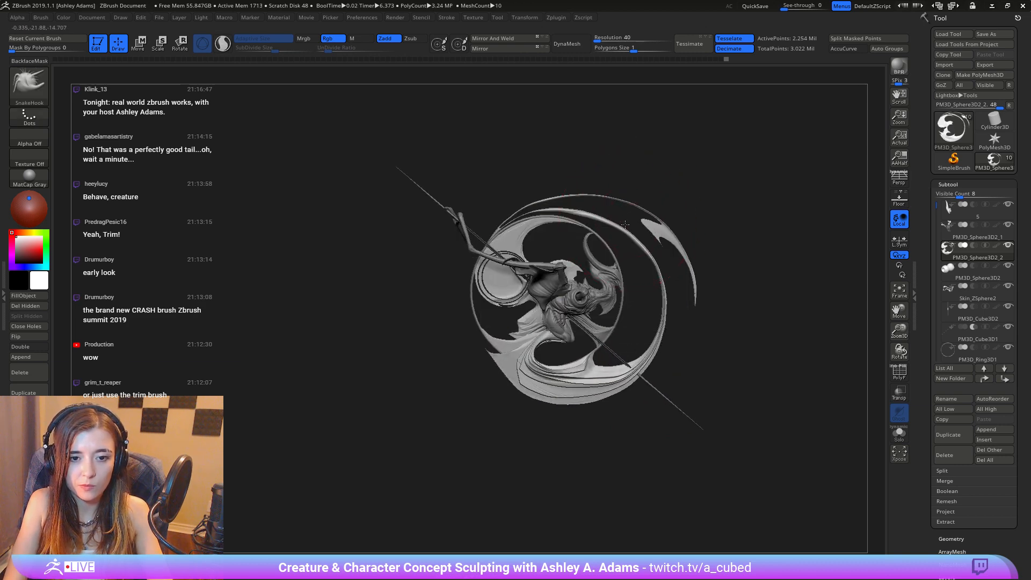
key(ctrl+z)
Step: Examine the disc's overall silhouette from a distance and from both sides
ctrl+right_drag(644, 232, 530, 216)
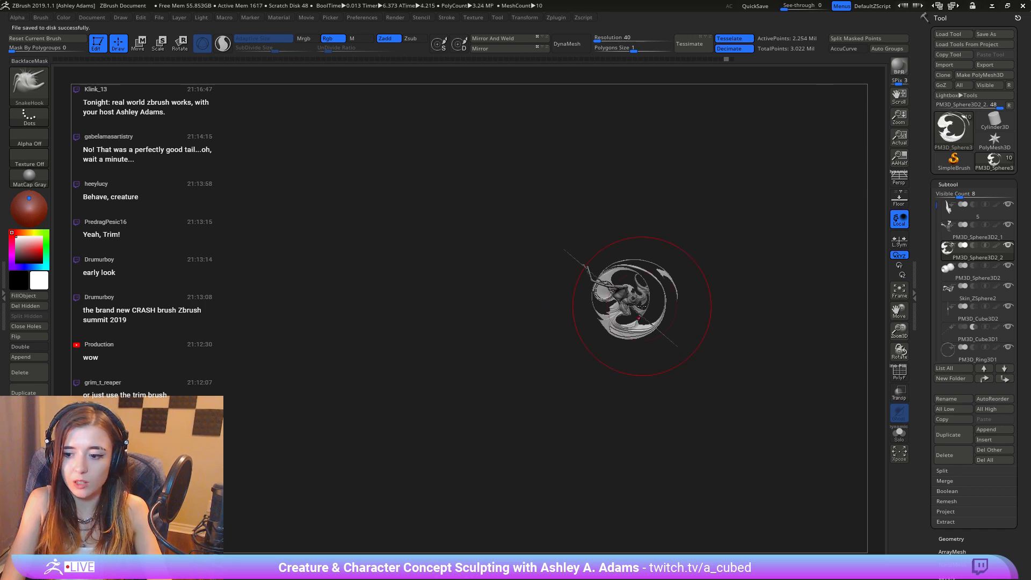
ctrl+right_drag(646, 309, 572, 361)
ctrl+right_drag(572, 361, 591, 379)
alt+right_drag(514, 247, 555, 294)
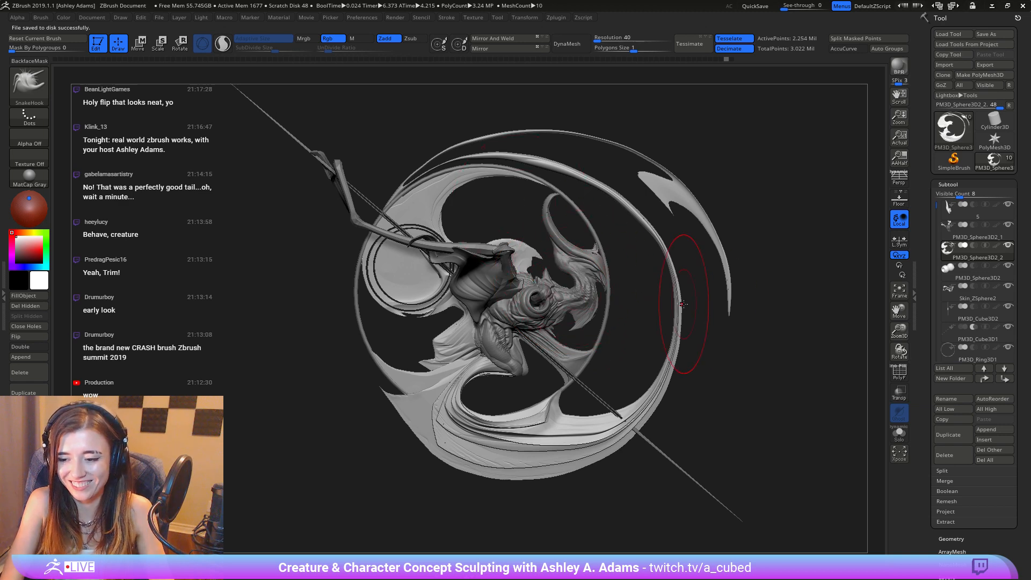
right_drag(688, 306, 547, 320)
alt+right_drag(721, 318, 573, 362)
Step: Reduce the draw size, turn off Adaptive Size with SubDivide Size 1.61314 in Sculptris Pro, and smooth the sweep's edge
key(space)
drag(647, 317, 626, 317)
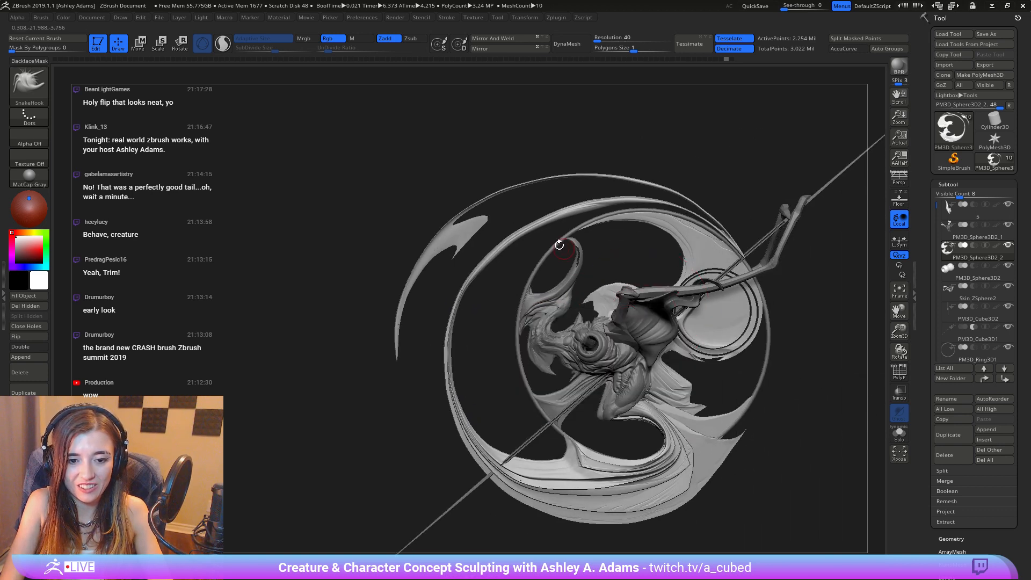
key(backslash)
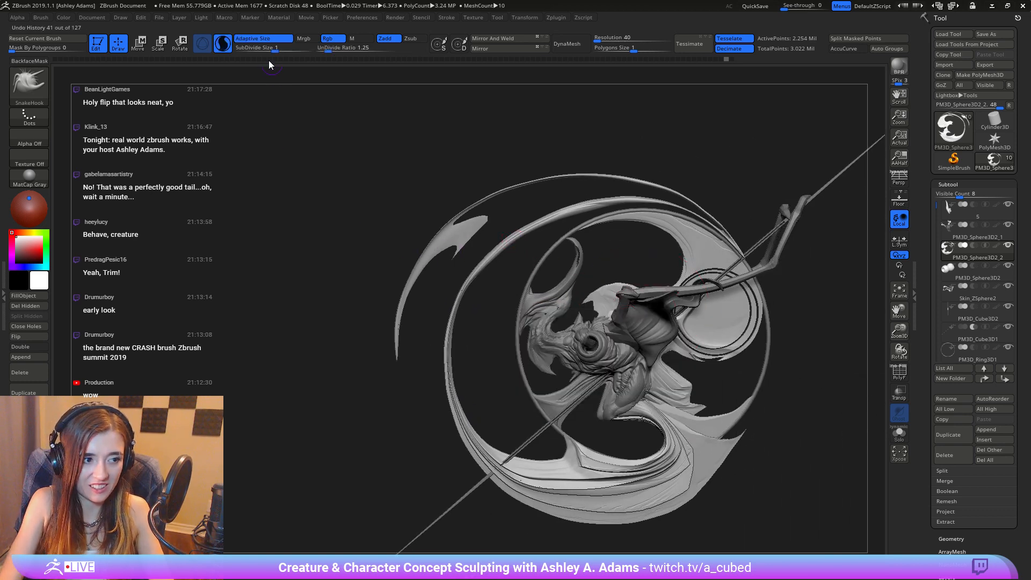
click(271, 42)
drag(274, 49, 280, 49)
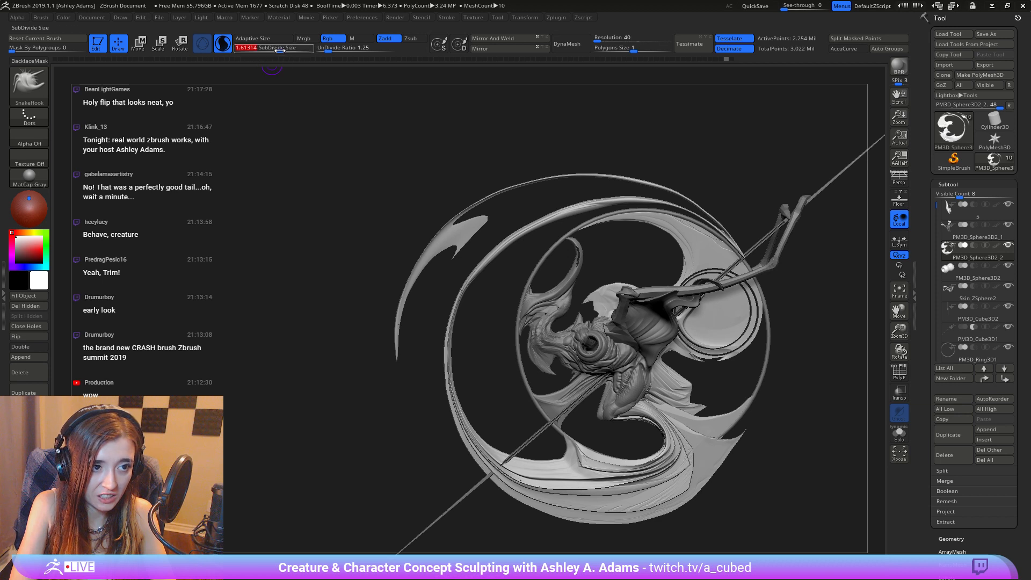
key(shift)
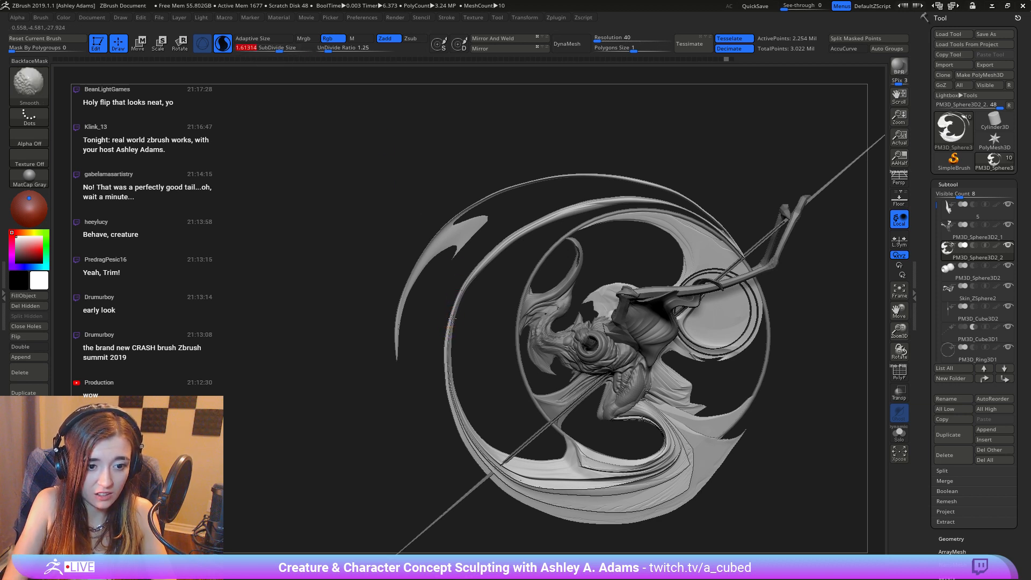
shift+click(450, 330)
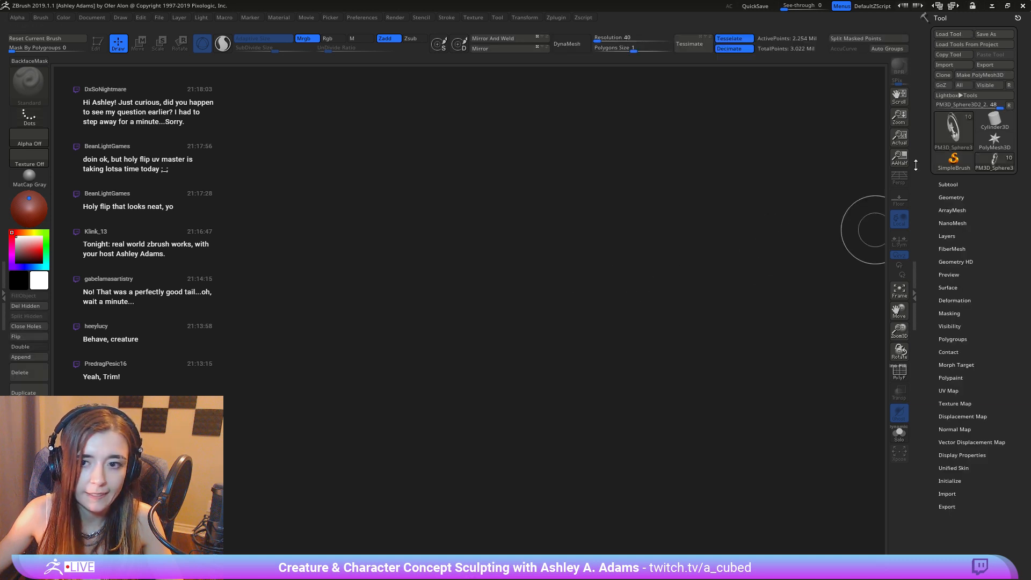
Step: Place the reloaded sculpt on the empty canvas in Edit mode and display it with the MatCap Gray material
drag(494, 412, 493, 413)
key(t)
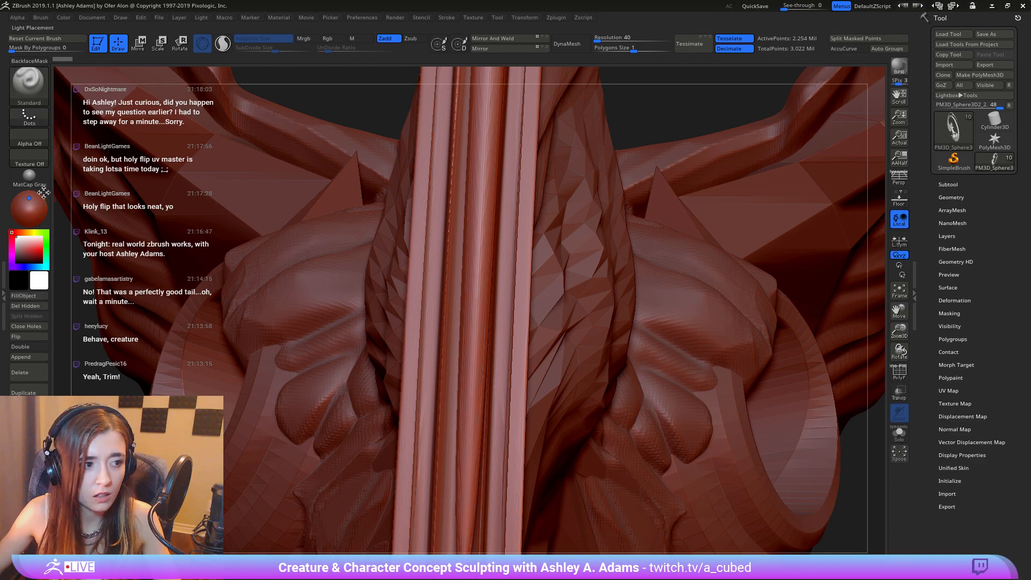
click(36, 184)
key(f)
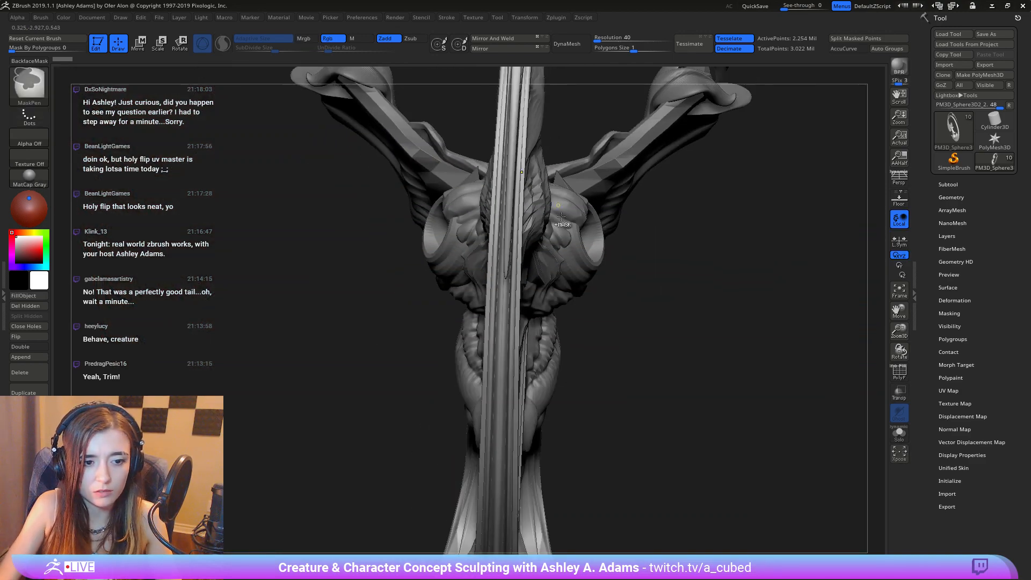
Step: Reset the transform gizmo's orientation on the swirling disc and try to scale the disc
right_drag(503, 286, 601, 268)
key(w)
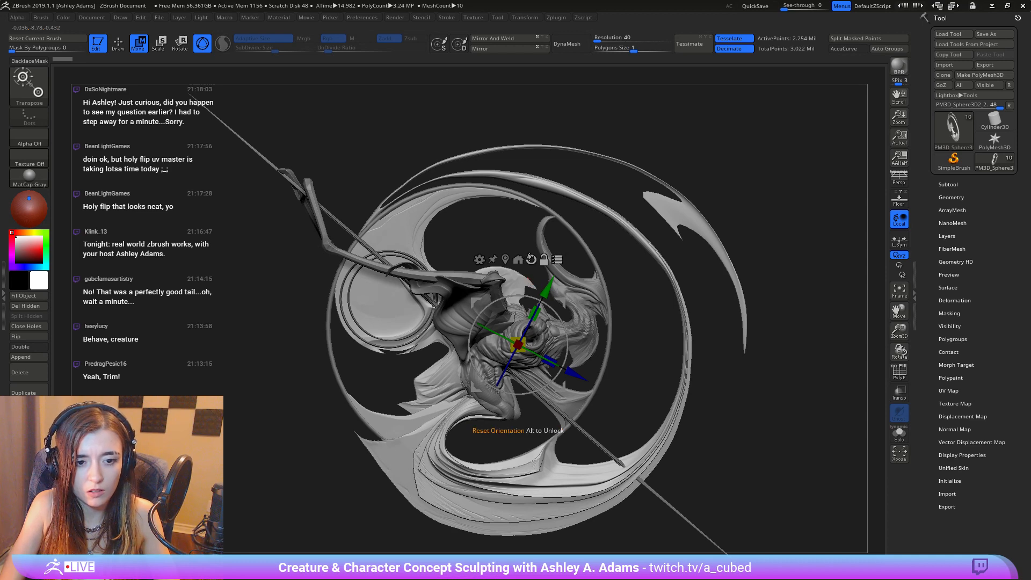
alt+click(531, 260)
alt+right_drag(459, 334, 497, 312)
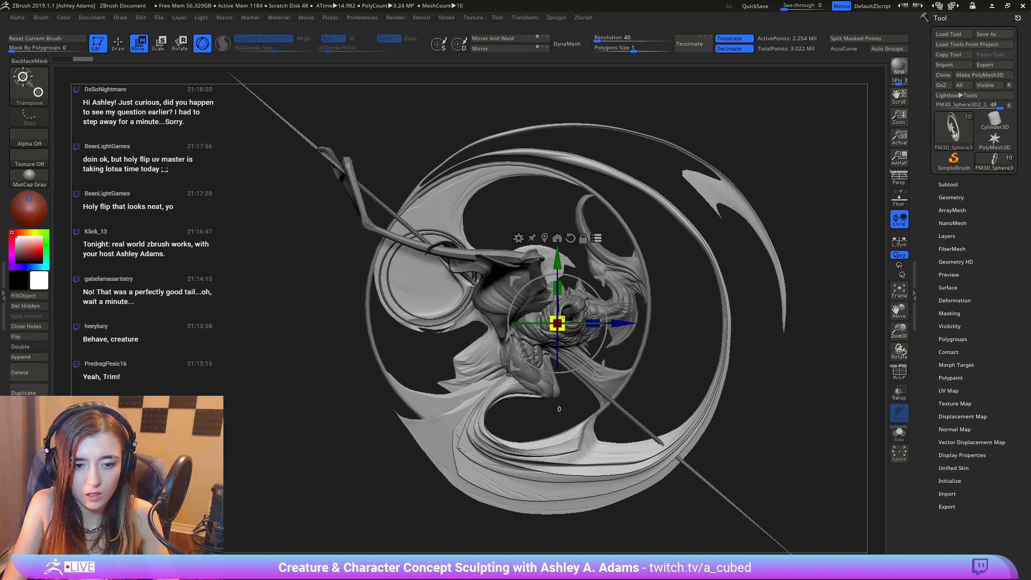
drag(559, 316, 556, 354)
key(ctrl+z)
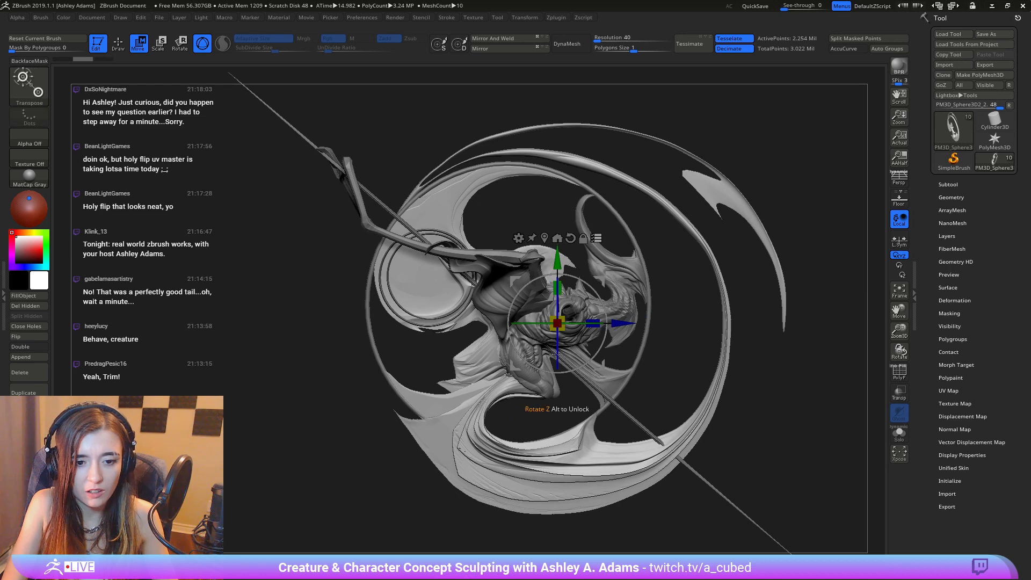
Step: Switch to the creature's body subtool and adjust its scale with the transform gizmo
key(q)
alt+click(552, 304)
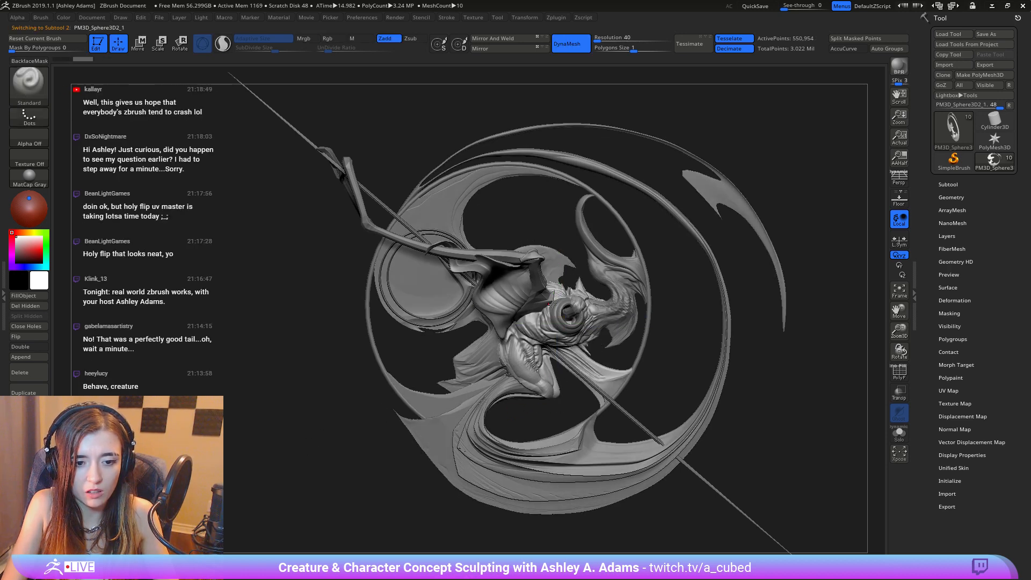
key(w)
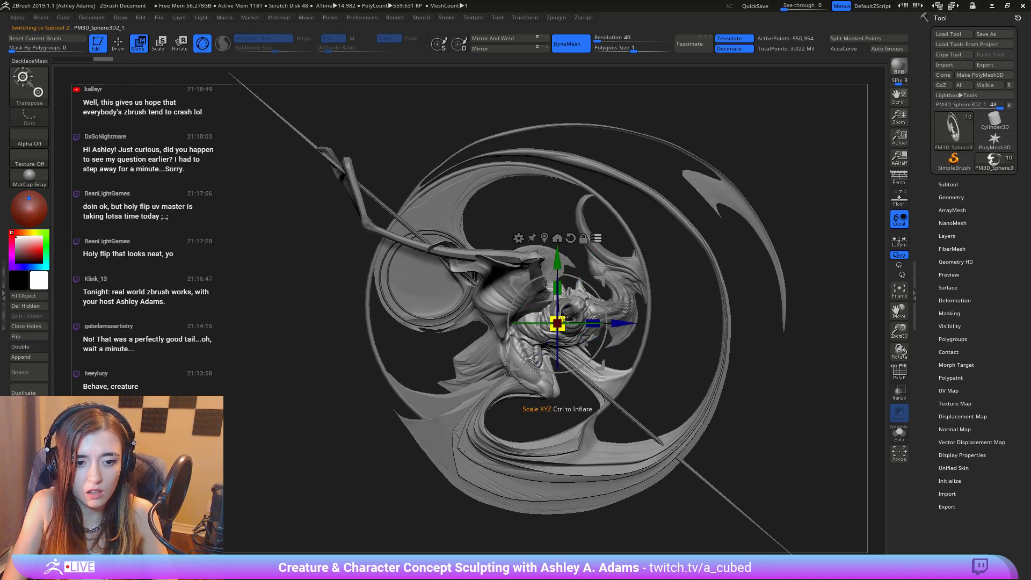
drag(561, 318, 491, 320)
key(q)
key(f)
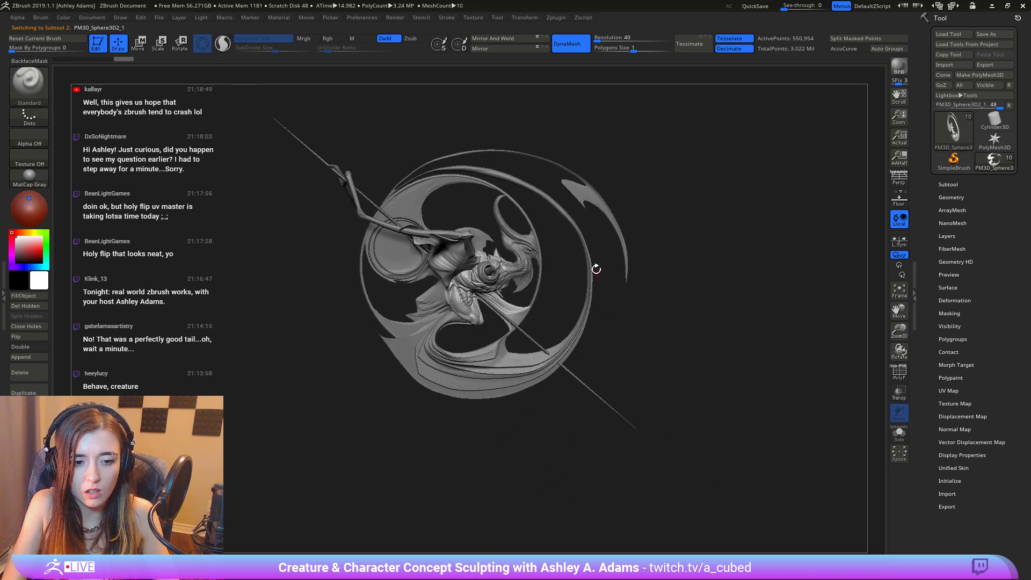
Step: Examine the creature and the disc from both sides and edge-on
key(w)
mouse_move(537, 135)
alt+right_down()
mouse_move(601, 190)
mouse_move(690, 209)
alt+right_up()
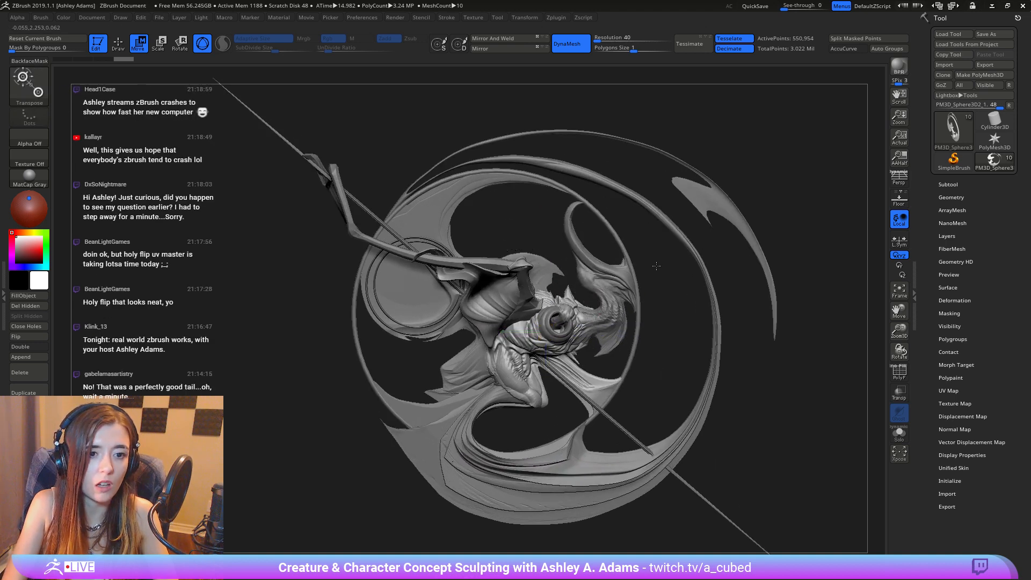
right_drag(699, 257, 551, 261)
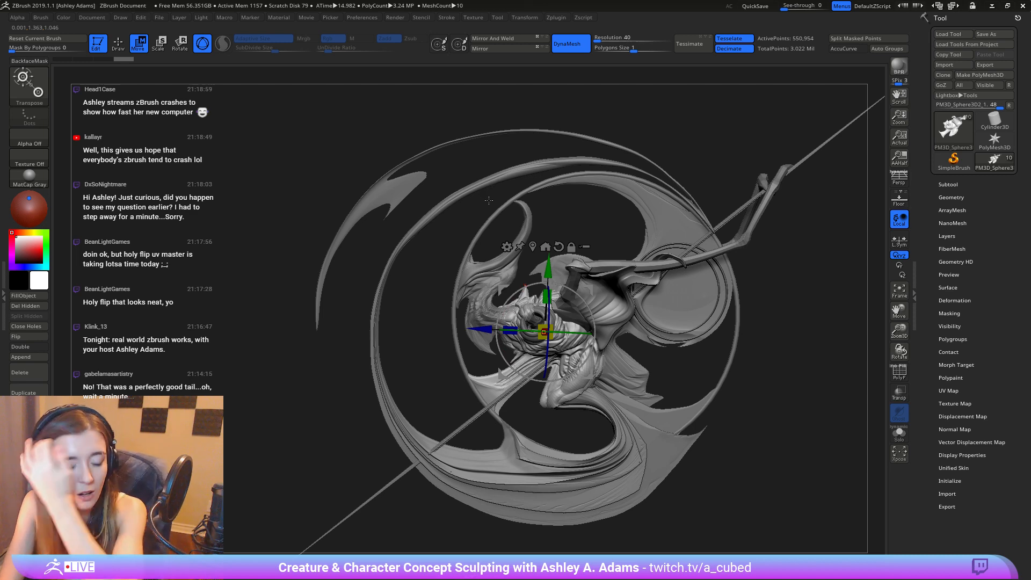
mouse_move(490, 199)
mouse_down()
mouse_move(627, 224)
mouse_move(566, 195)
mouse_up()
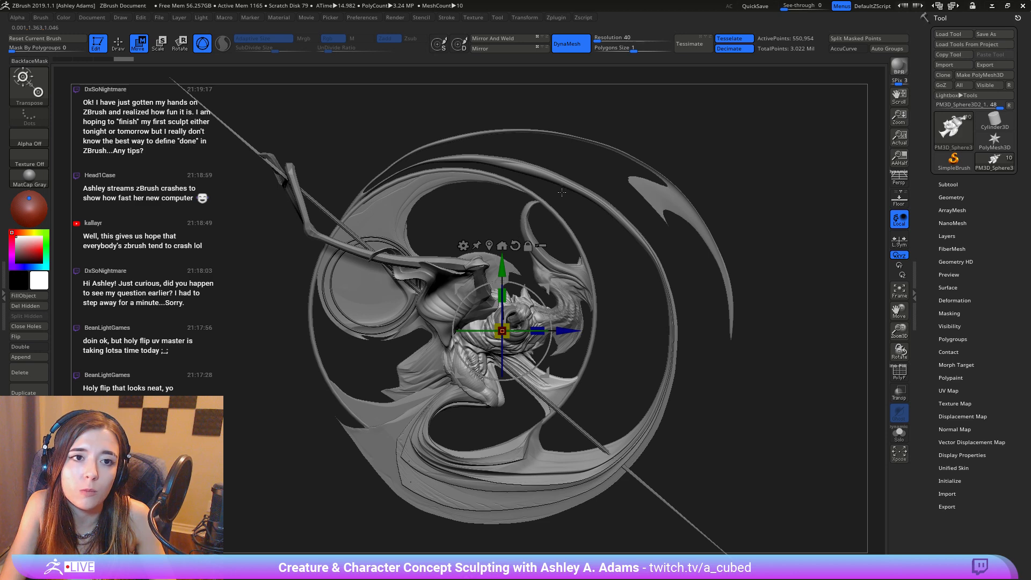
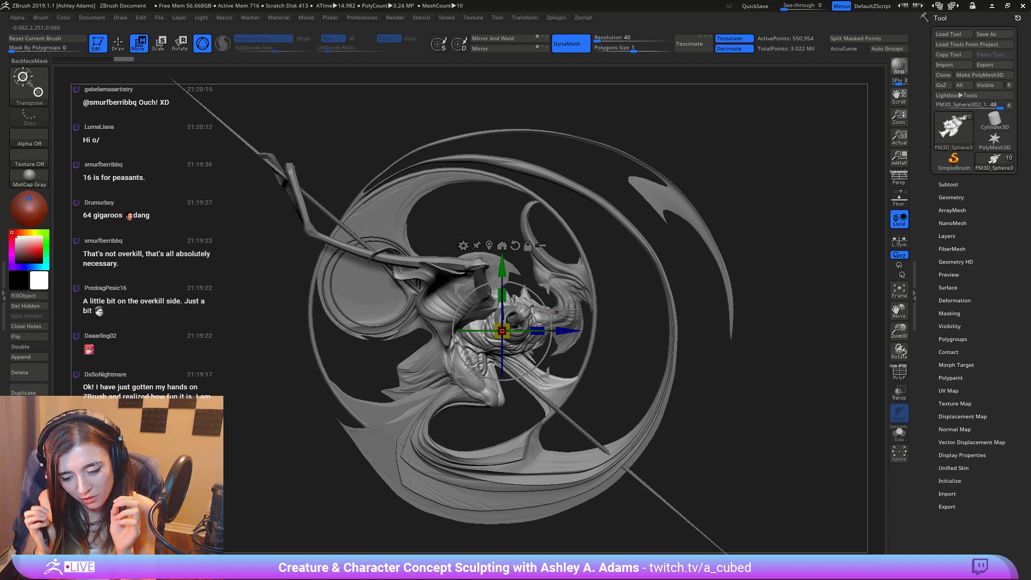
right_drag(660, 308, 611, 315)
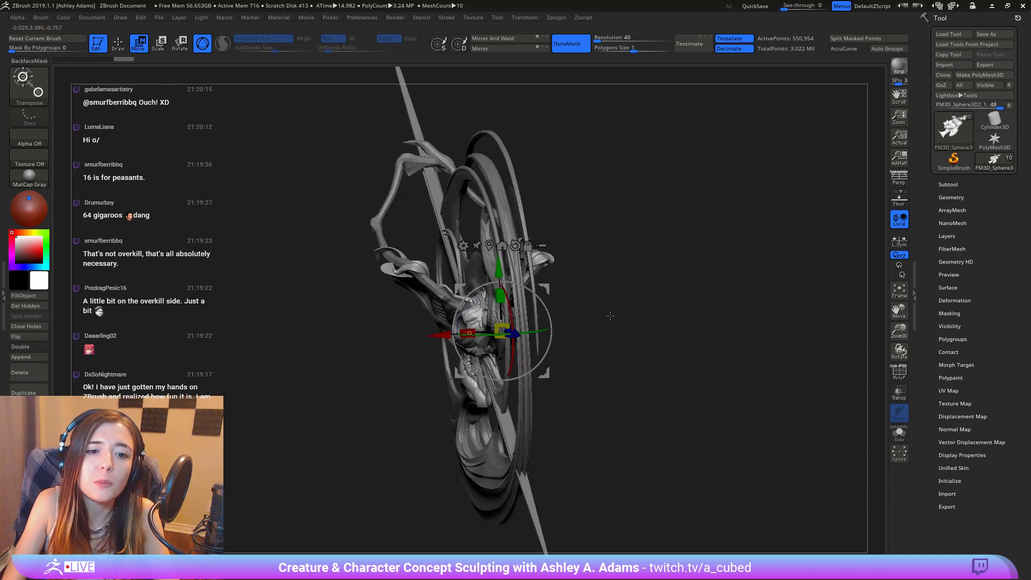
mouse_move(637, 380)
ctrl+right_down()
mouse_move(628, 351)
mouse_move(640, 369)
ctrl+right_up()
key(q)
mouse_move(577, 325)
alt+right_down()
mouse_move(690, 307)
mouse_move(646, 324)
mouse_move(641, 376)
alt+right_up()
Step: Switch to the swirling disc subtool, adjust the draw size and choose the SnakeHook brush
right_click(577, 244)
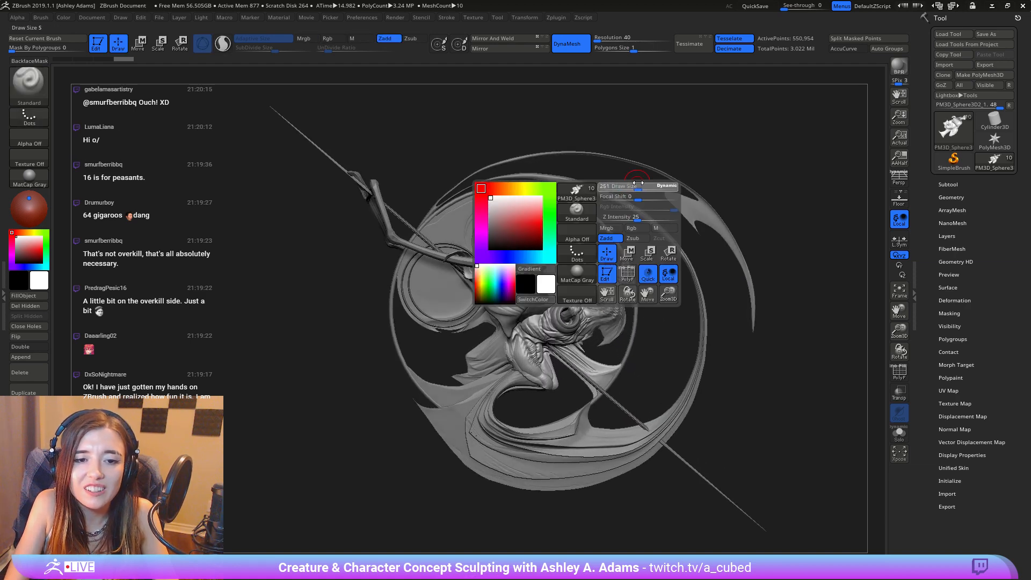
alt+right_drag(658, 269, 607, 217)
key(space)
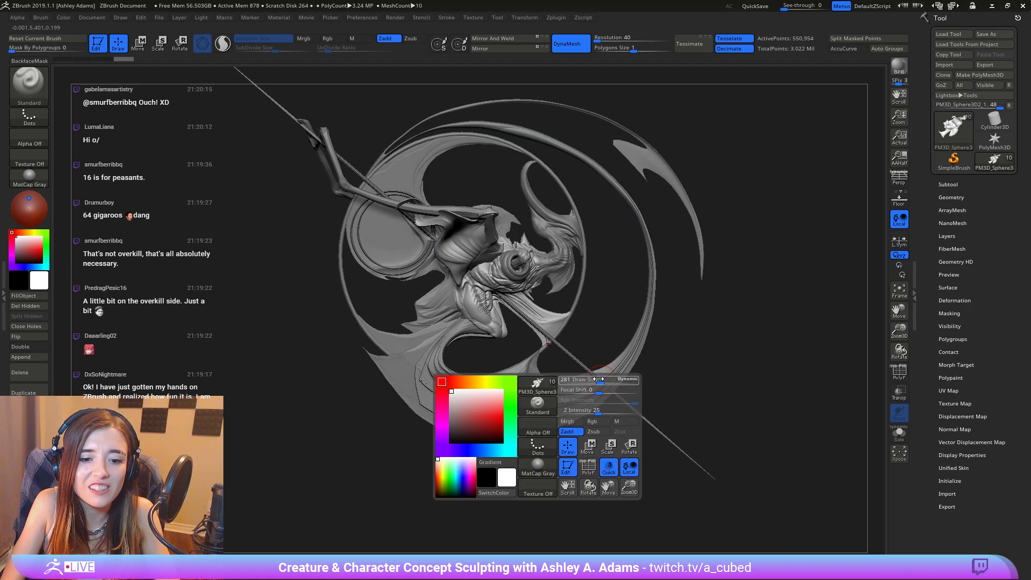
alt+click(578, 393)
key(space)
drag(589, 393, 585, 394)
key(b)
key(s)
key(h)
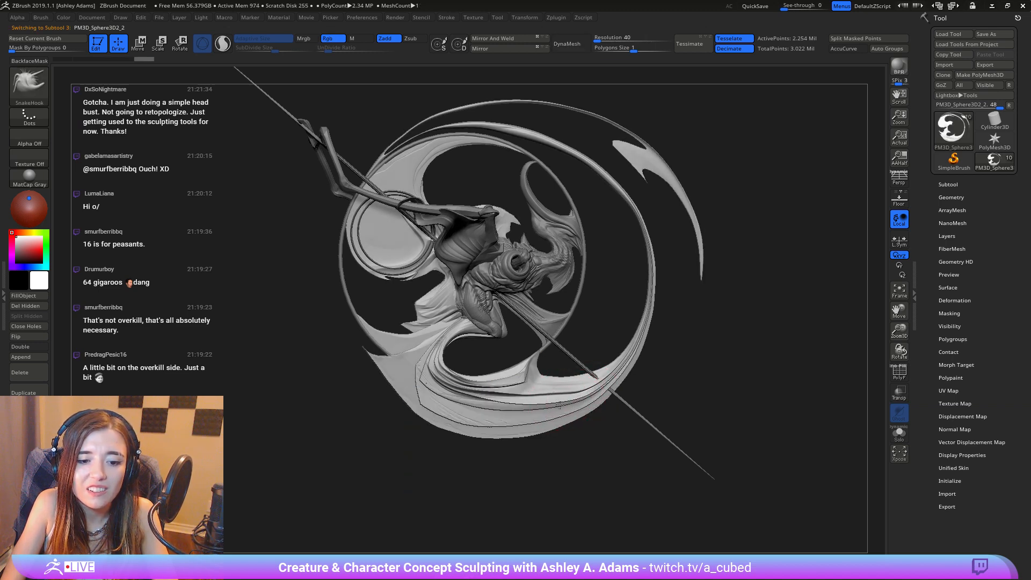
Step: Enable Sculptris Pro, set its UnDivide Ratio to 2 and turn off Adaptive Size
key(backslash)
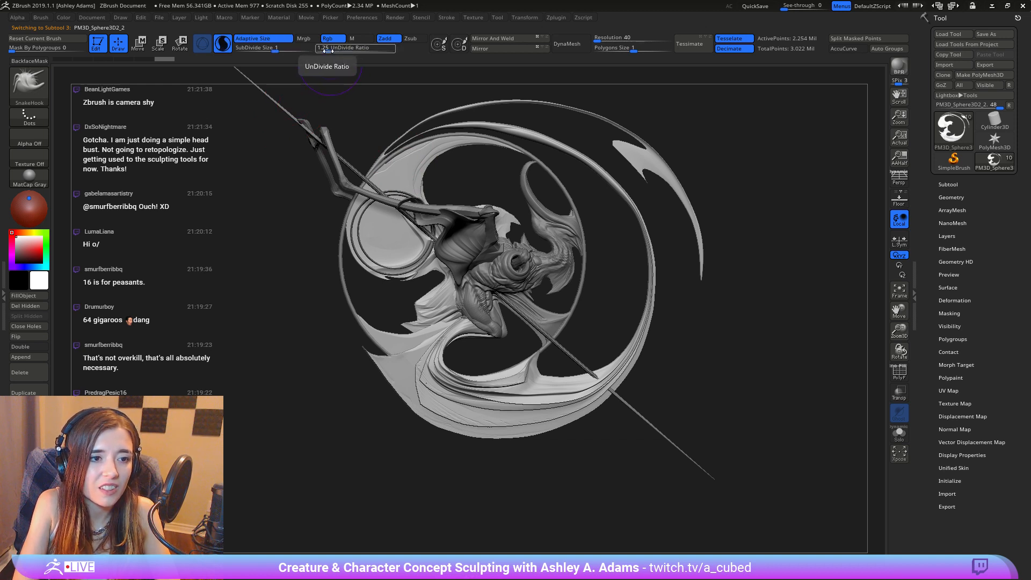
drag(336, 51, 346, 50)
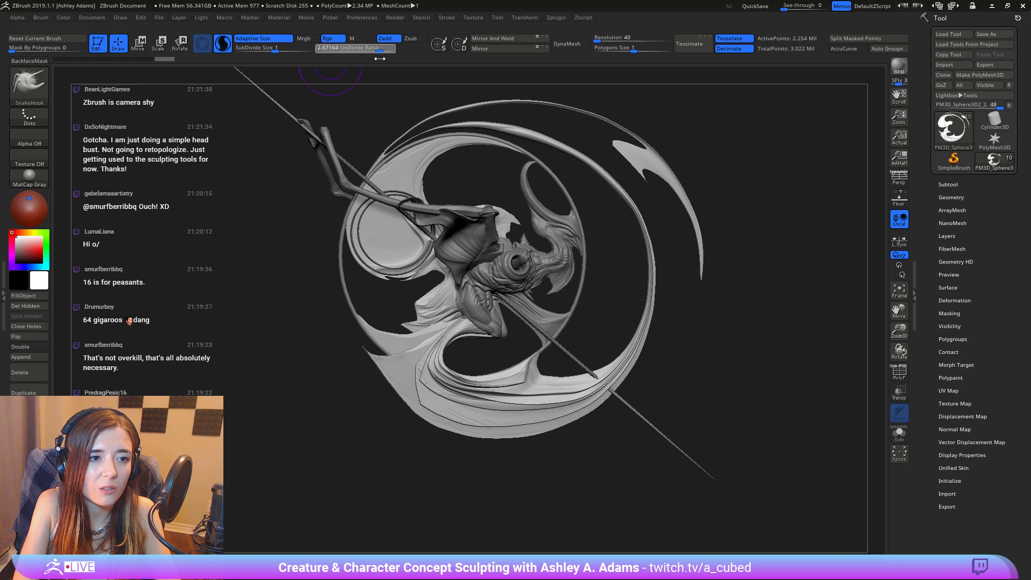
drag(380, 58, 396, 64)
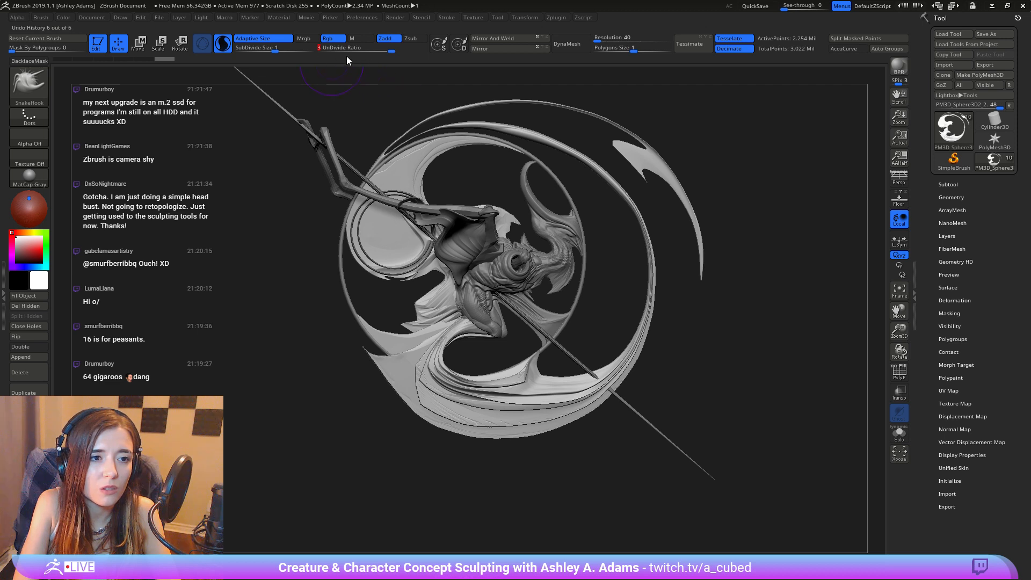
click(383, 52)
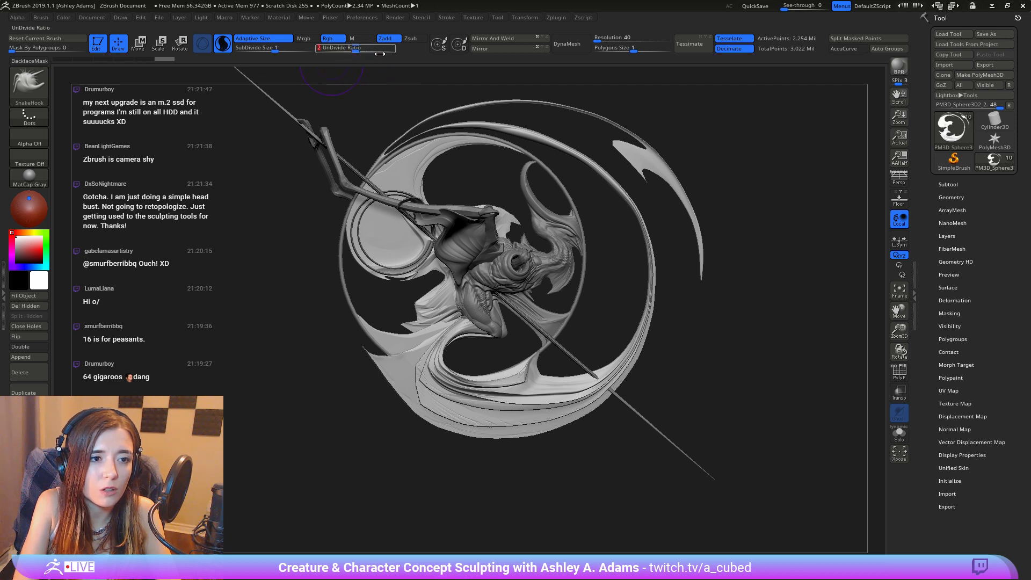
click(278, 41)
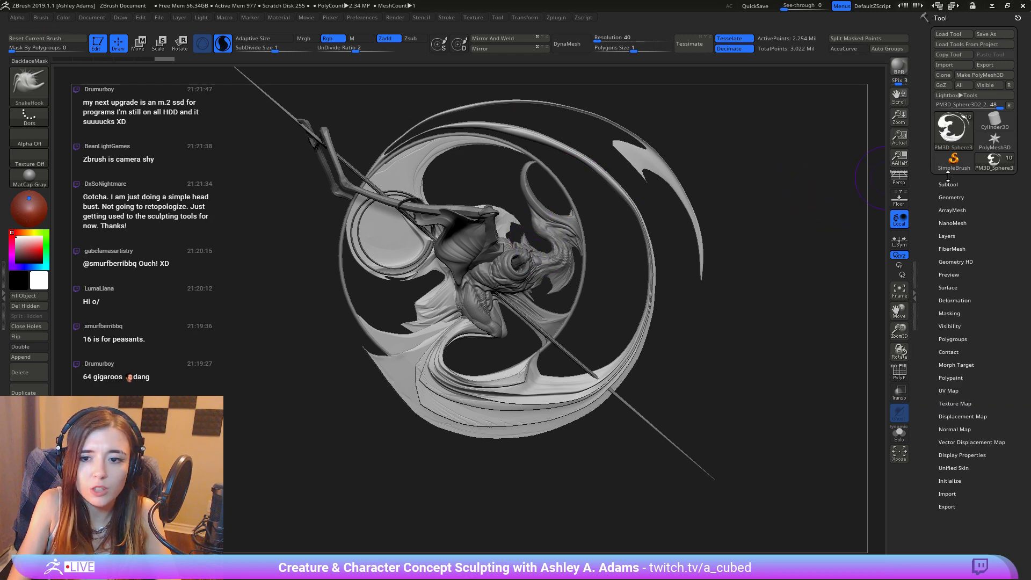
Step: Switch to a Cylinder3D tool, convert it to a PolyMesh3D and show its polygon wireframe
click(994, 121)
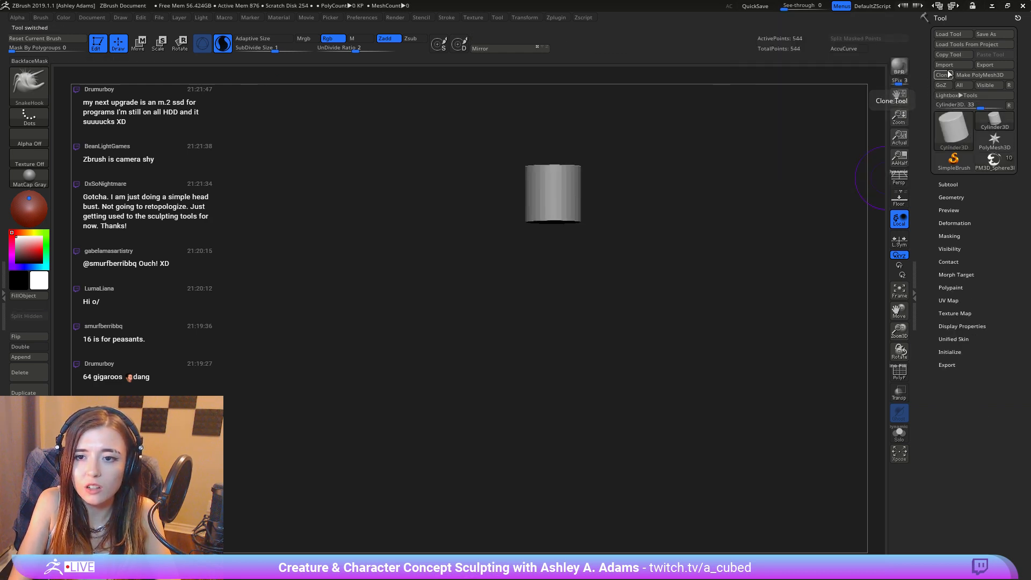
click(979, 75)
key(f)
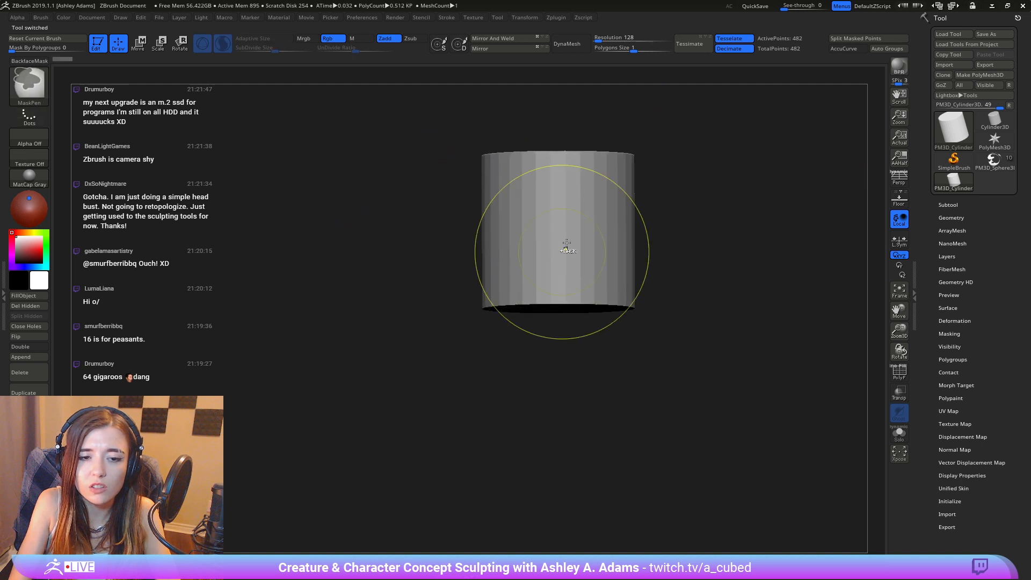
key(shift+f)
key(f)
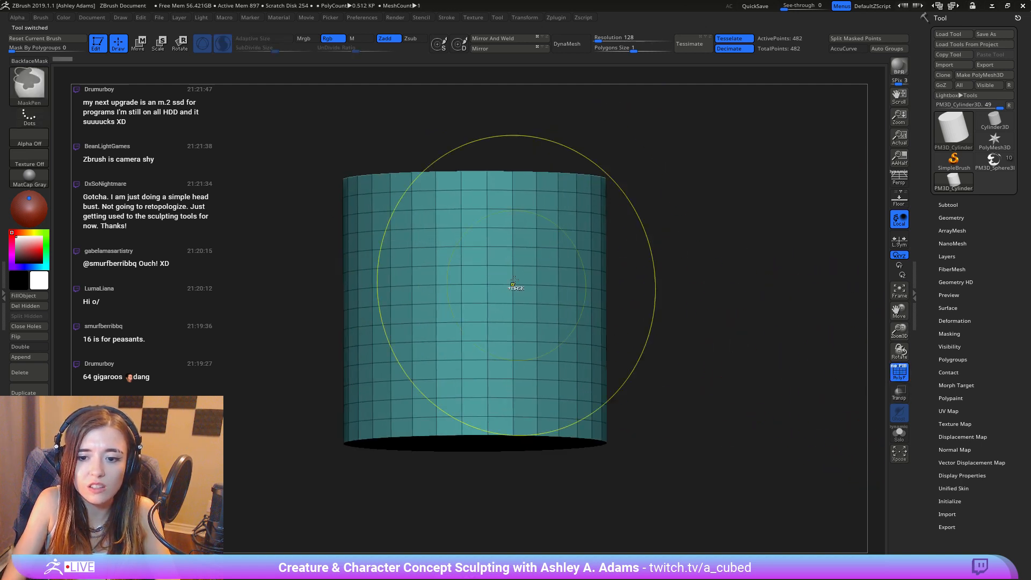
Step: Test smoothing strokes on the cylinder with the UnDivide Ratio at 2 and at 1, undoing each stroke
mouse_move(532, 252)
shift+mouse_down()
mouse_move(575, 215)
mouse_move(555, 230)
shift+mouse_up()
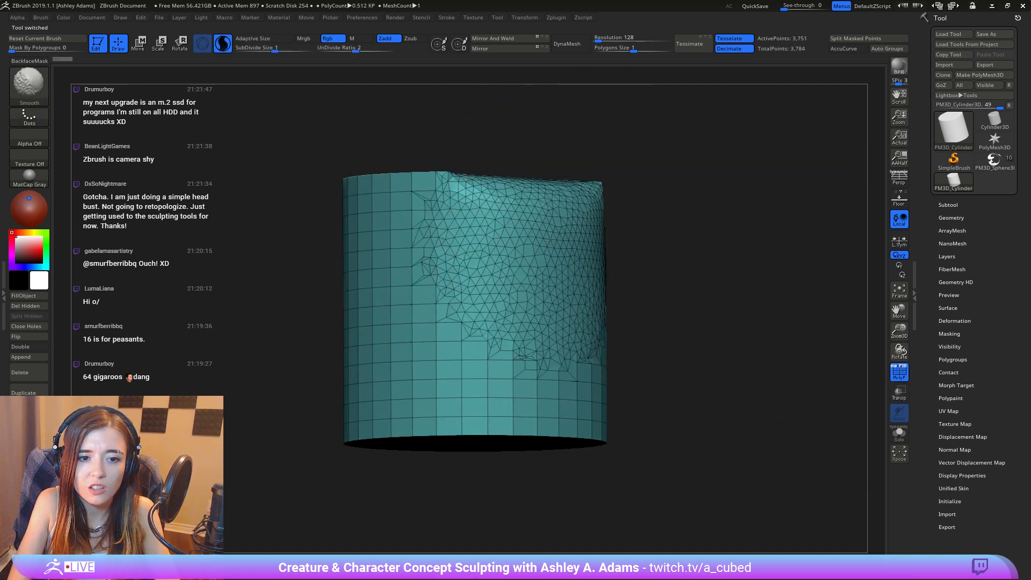
key(ctrl+z)
key(ctrl+z)
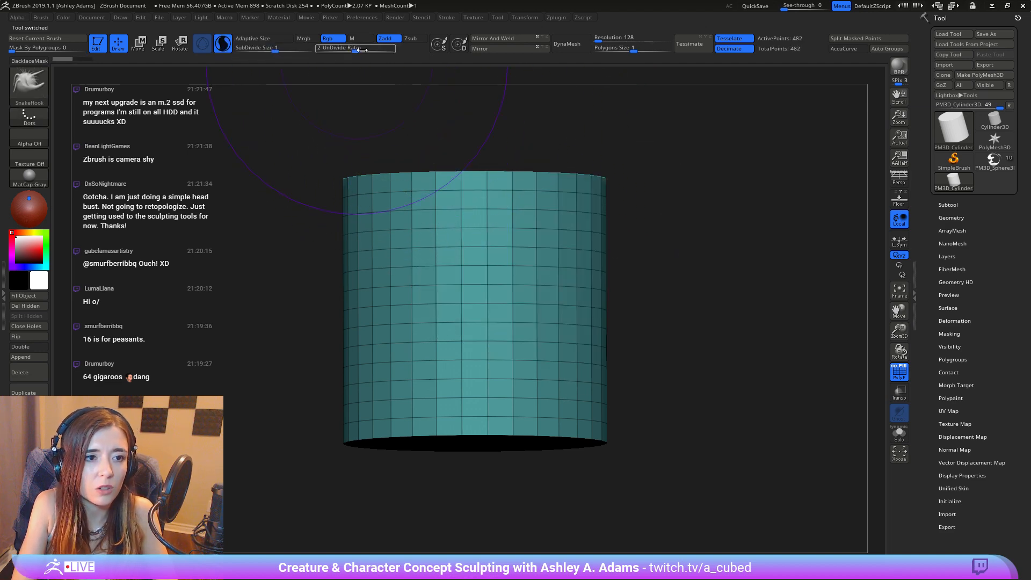
drag(363, 49, 320, 49)
mouse_move(570, 215)
shift+mouse_down()
mouse_move(537, 215)
mouse_move(528, 198)
shift+mouse_up()
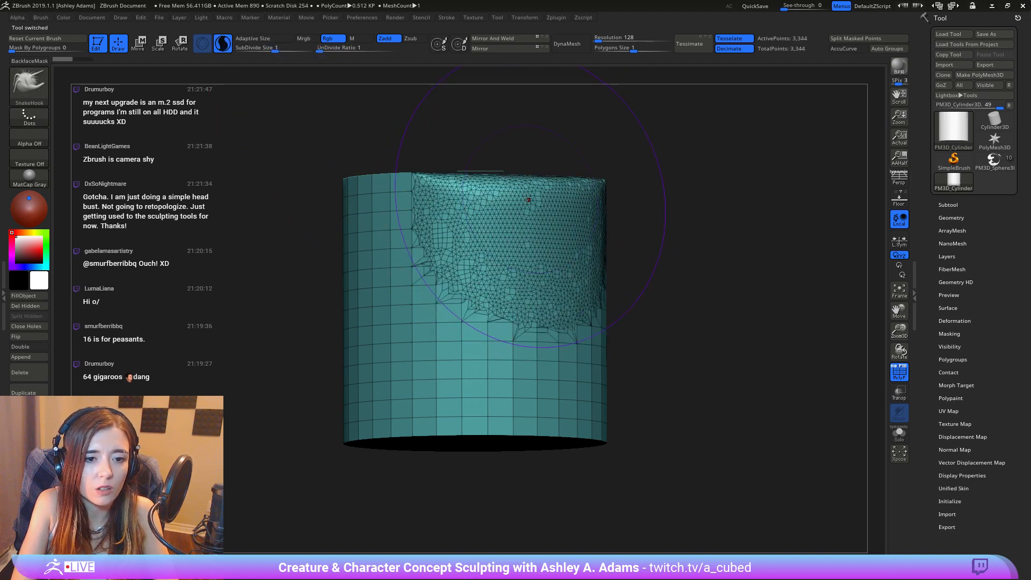
key(ctrl+z)
Step: Set the UnDivide Ratio to 3, test a smoothing stroke on the cylinder and undo it
drag(320, 49, 324, 50)
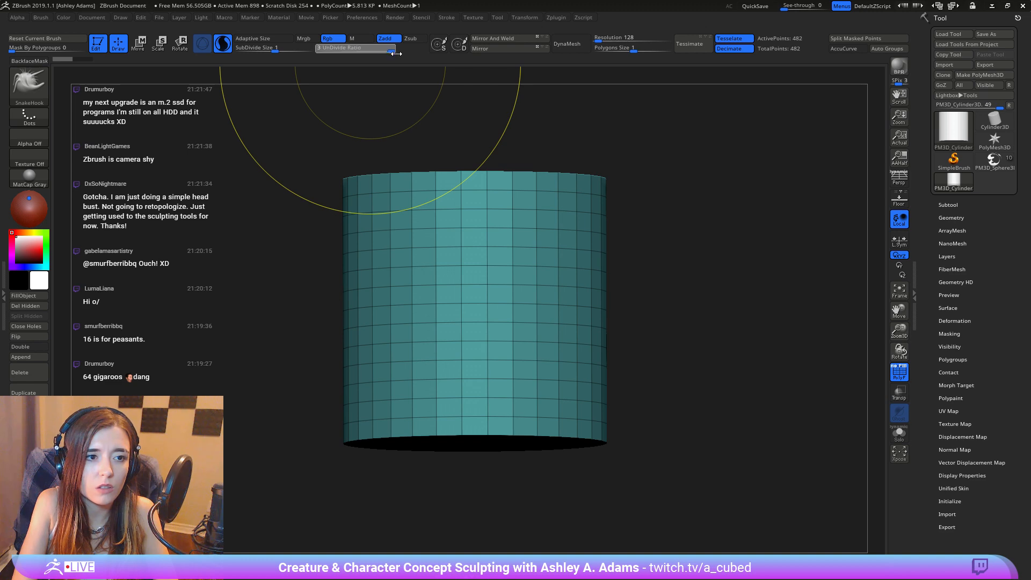
drag(396, 53, 396, 54)
mouse_move(535, 226)
shift+mouse_down()
mouse_move(558, 226)
mouse_move(497, 261)
mouse_move(488, 367)
mouse_move(472, 330)
mouse_move(532, 287)
mouse_move(458, 371)
mouse_move(483, 317)
shift+mouse_up()
key(ctrl+z)
ctrl+right_drag(491, 276, 457, 209)
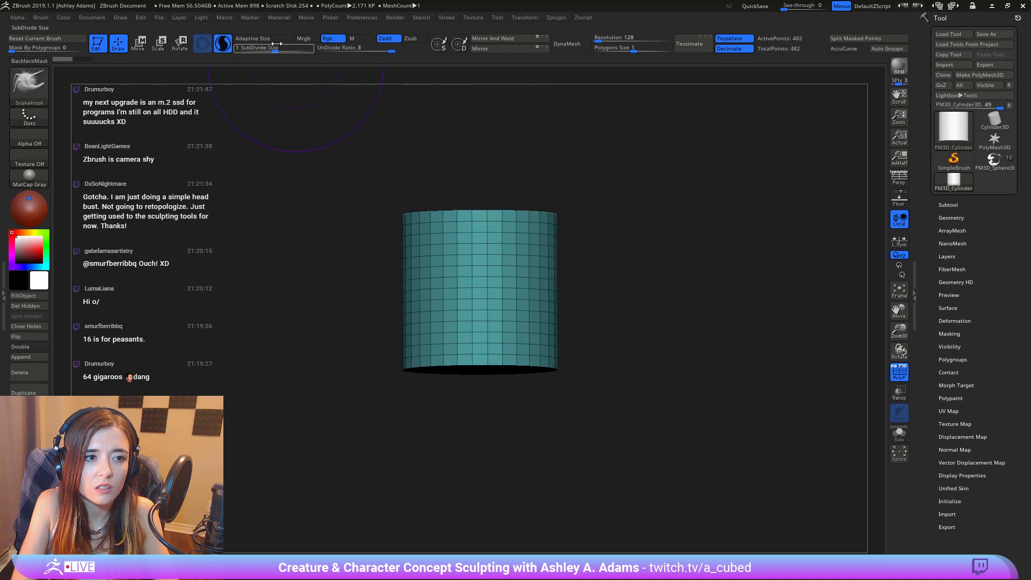
Step: Try a smoothing stroke on the cylinder with SubDivide Size 25, undo it and set the size to 10
drag(325, 49, 328, 50)
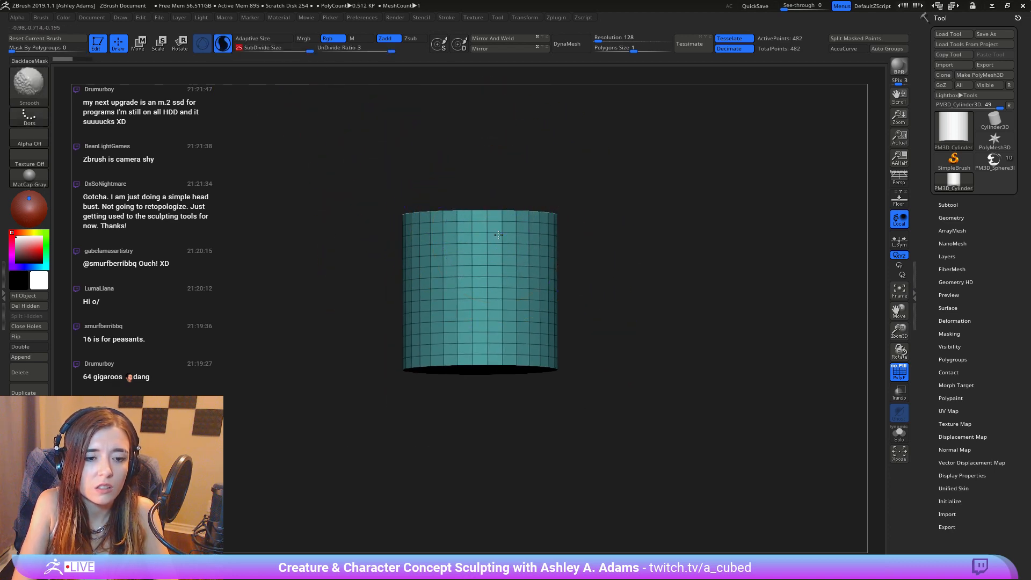
shift+drag(446, 245, 502, 239)
key(ctrl+z)
mouse_move(301, 49)
mouse_down()
mouse_move(292, 54)
mouse_move(302, 64)
mouse_up()
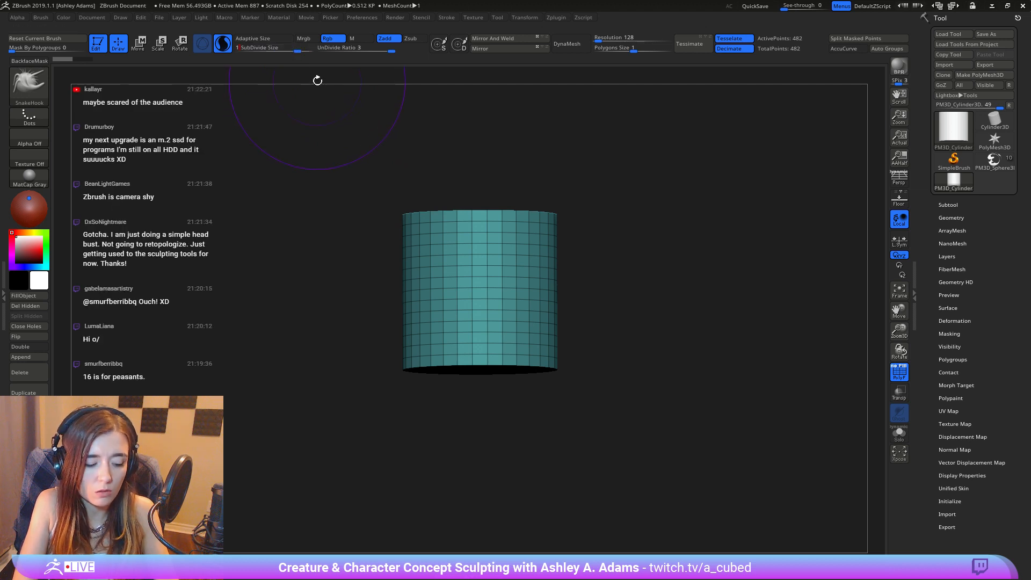
Step: Switch back to the creature and disc tool, hide the polygon wireframe and bring the outer crescent into view
click(995, 161)
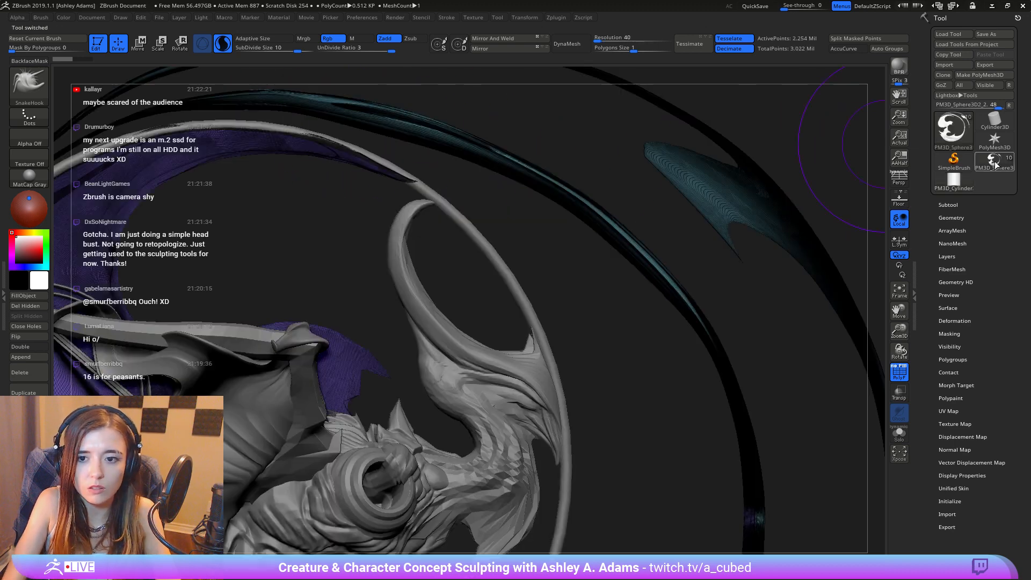
drag(583, 339, 606, 265)
click(899, 372)
mouse_move(606, 376)
alt+mouse_down()
mouse_move(677, 338)
mouse_move(599, 393)
alt+mouse_up()
alt+drag(720, 174, 660, 332)
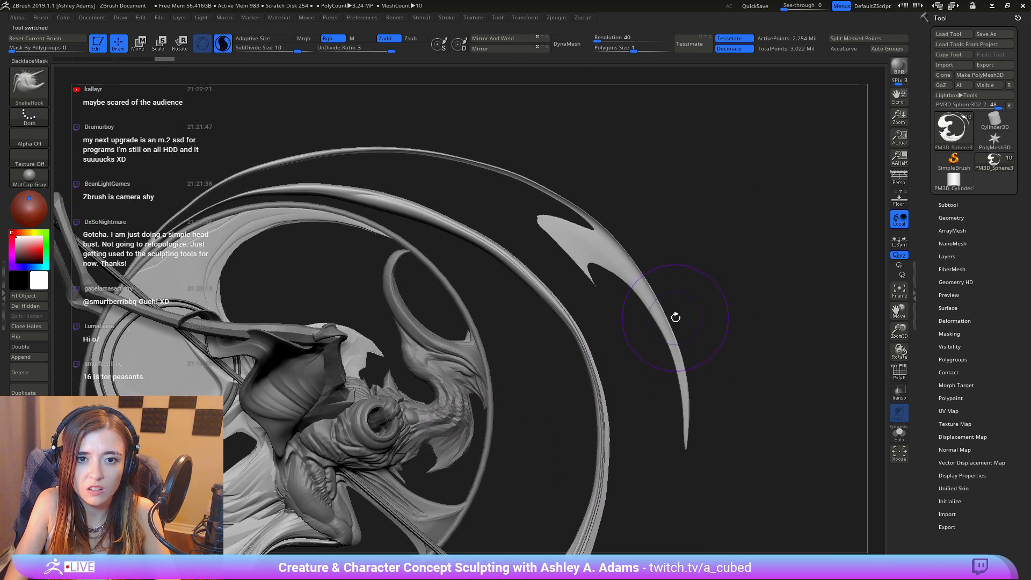
Step: Repair the swirling disc's geometry with the MeshIntegrity functions
click(952, 218)
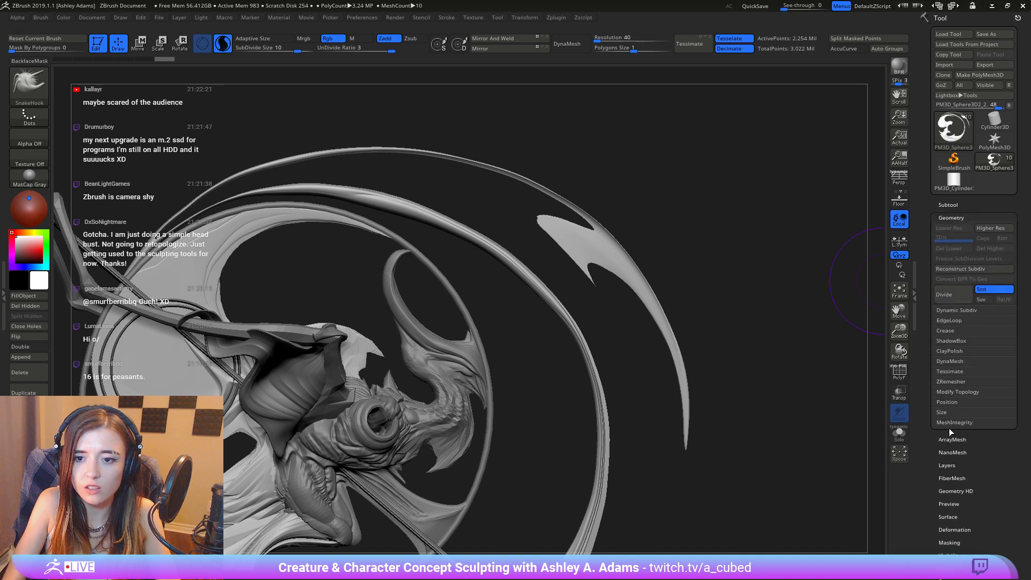
click(960, 424)
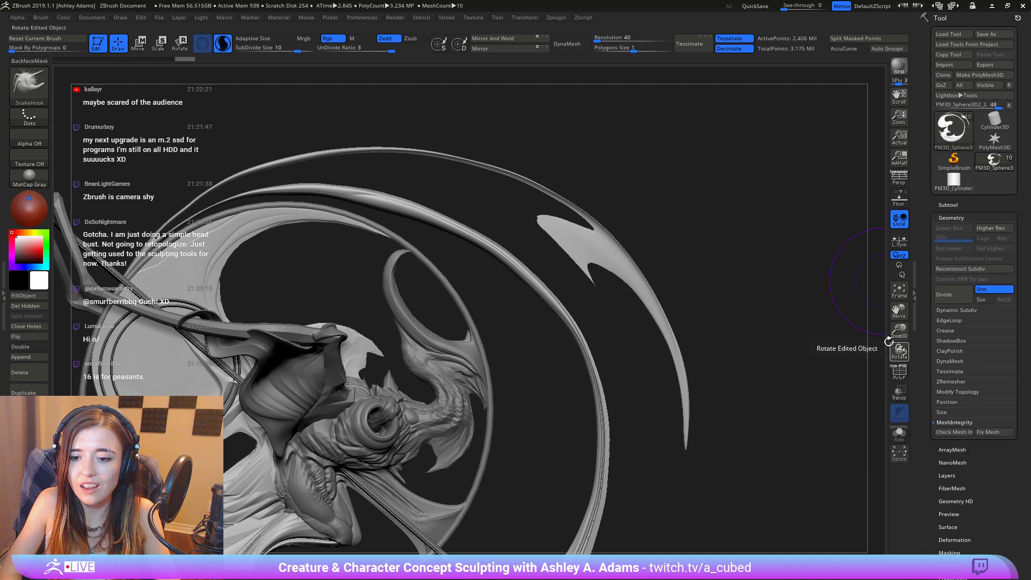
drag(635, 338, 589, 191)
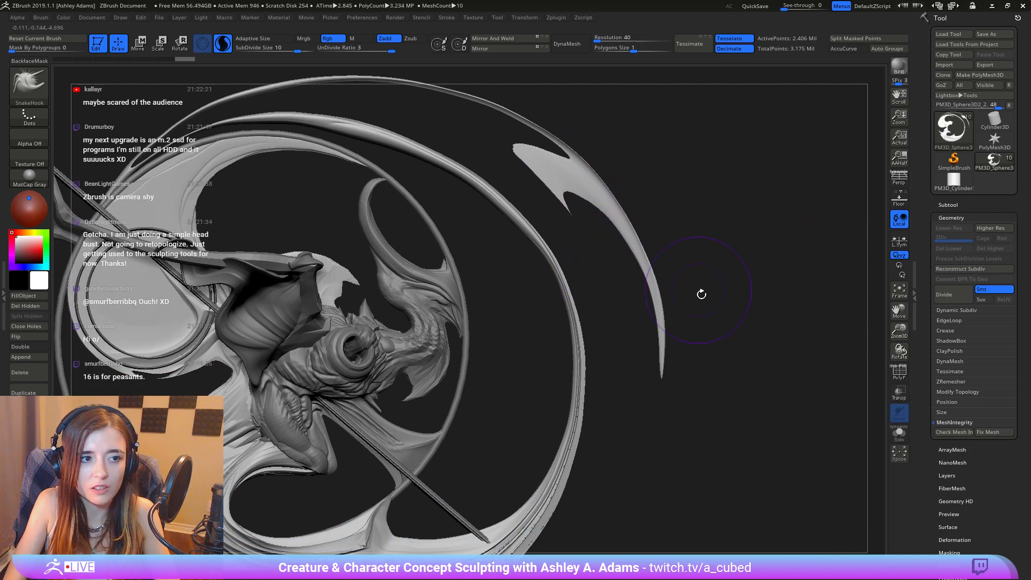
Step: Smooth away the outer crescent and thin the strand connecting it to the disc's upper edge
mouse_move(660, 331)
shift+mouse_down()
mouse_move(675, 323)
mouse_move(657, 332)
mouse_move(681, 348)
shift+mouse_up()
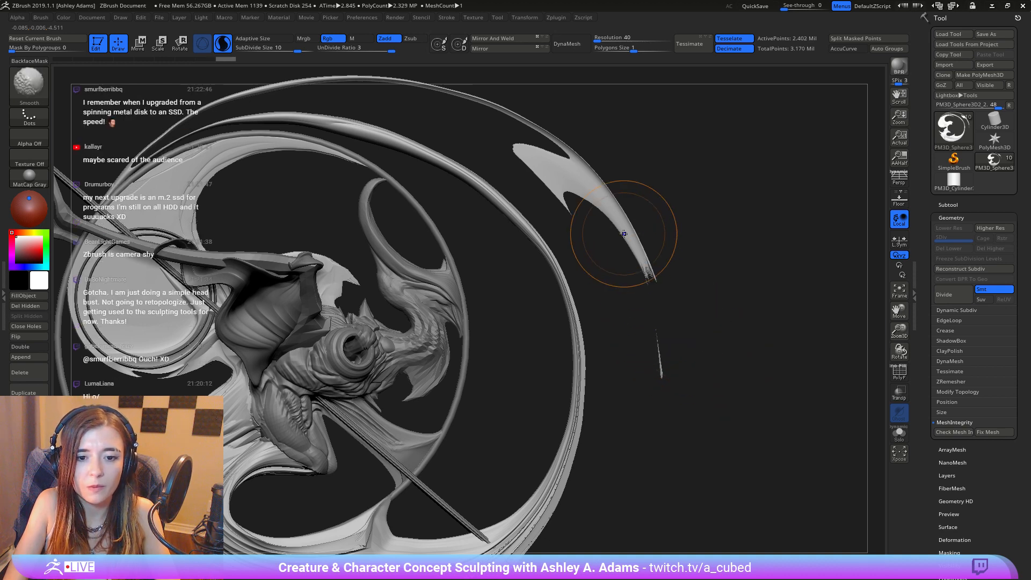
shift+drag(604, 201, 639, 249)
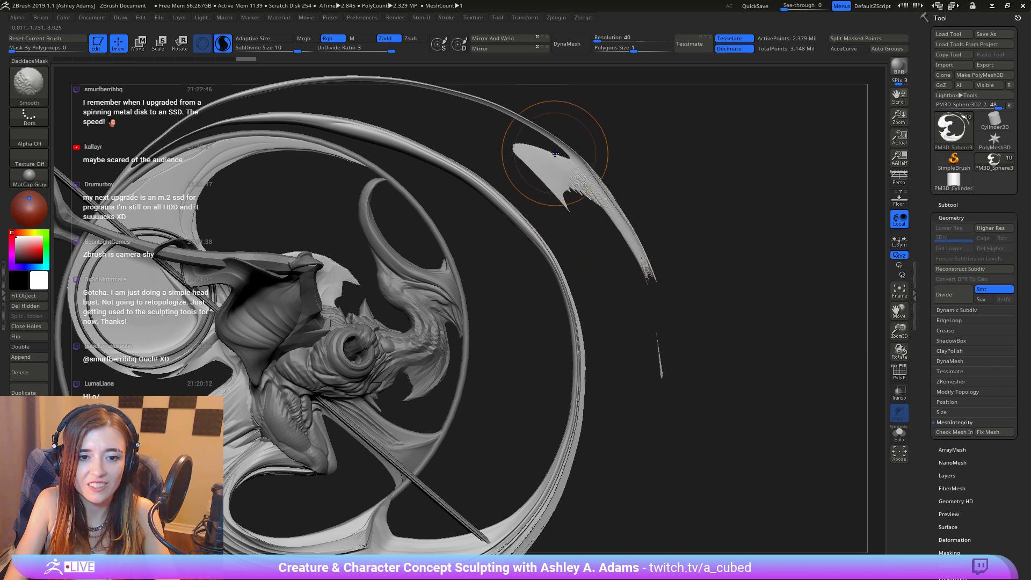
shift+drag(556, 144, 604, 209)
alt+drag(589, 145, 646, 244)
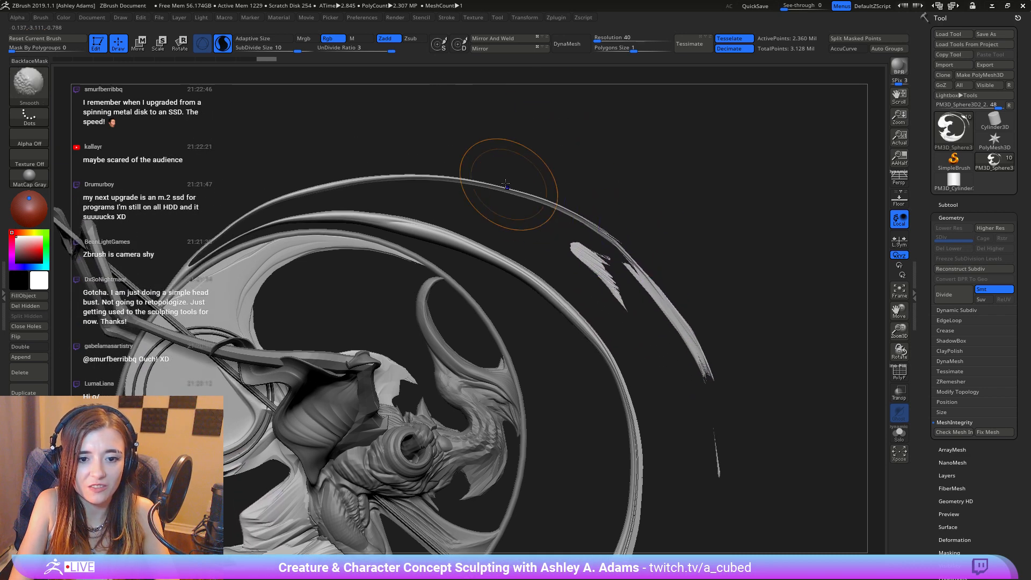
shift+drag(487, 185, 582, 217)
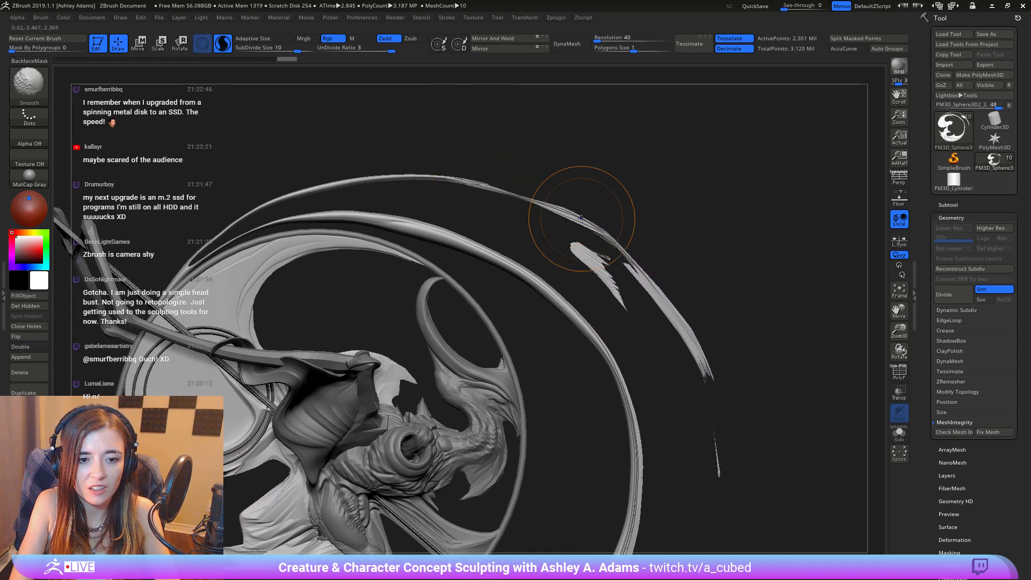
shift+drag(365, 181, 563, 160)
mouse_move(471, 181)
shift+mouse_down()
mouse_move(575, 185)
mouse_move(670, 209)
shift+mouse_up()
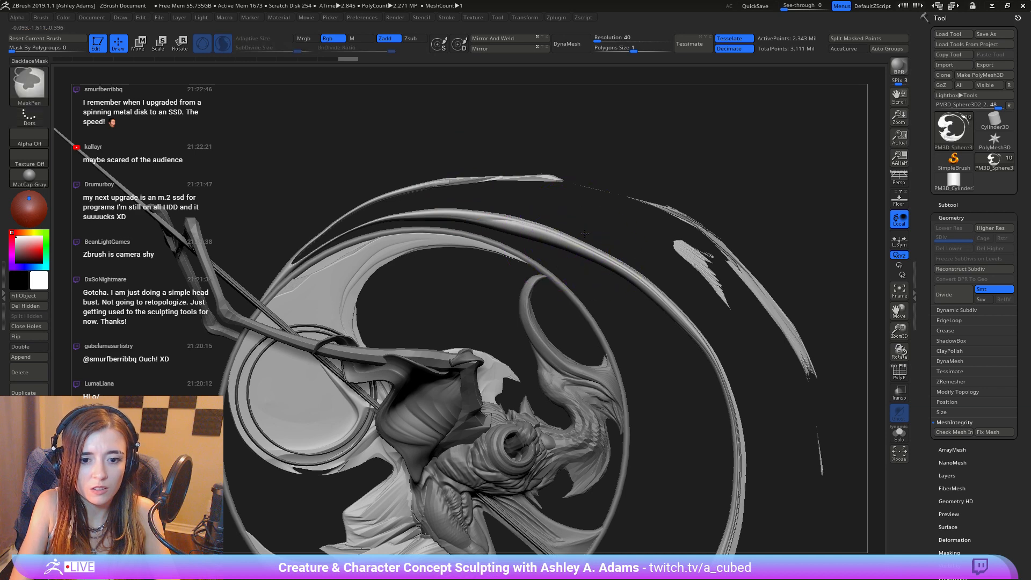
Step: Smooth the crescent's remaining fragments and the disc's long arc in front of the creature
mouse_move(576, 237)
ctrl+right_down()
mouse_move(576, 344)
mouse_move(569, 295)
ctrl+right_up()
ctrl+right_drag(569, 295, 578, 247)
mouse_move(639, 173)
shift+mouse_down()
mouse_move(678, 196)
mouse_move(695, 227)
mouse_move(620, 167)
shift+mouse_up()
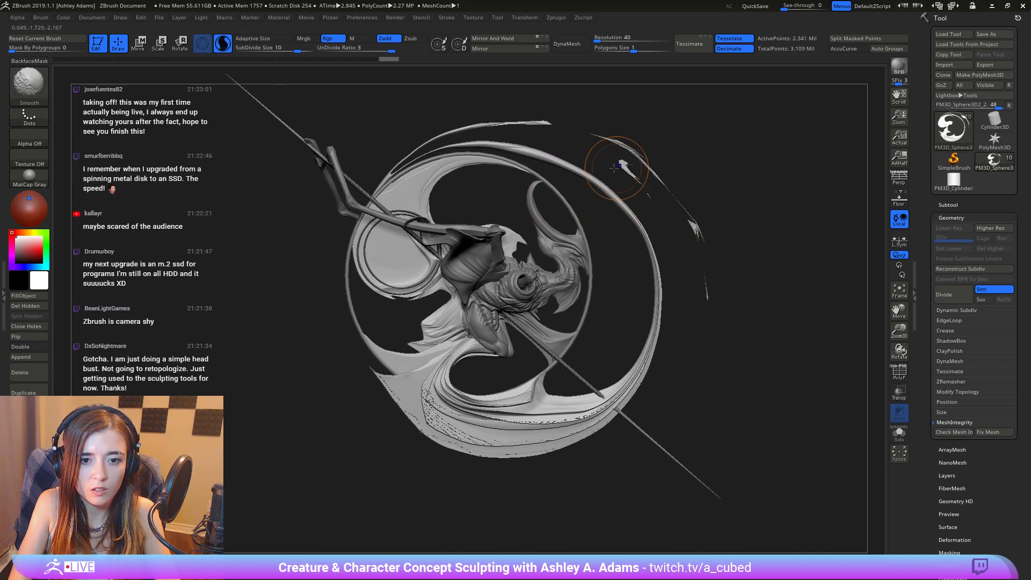
mouse_move(617, 391)
shift+mouse_down()
mouse_move(647, 361)
mouse_move(663, 315)
mouse_move(644, 253)
shift+mouse_up()
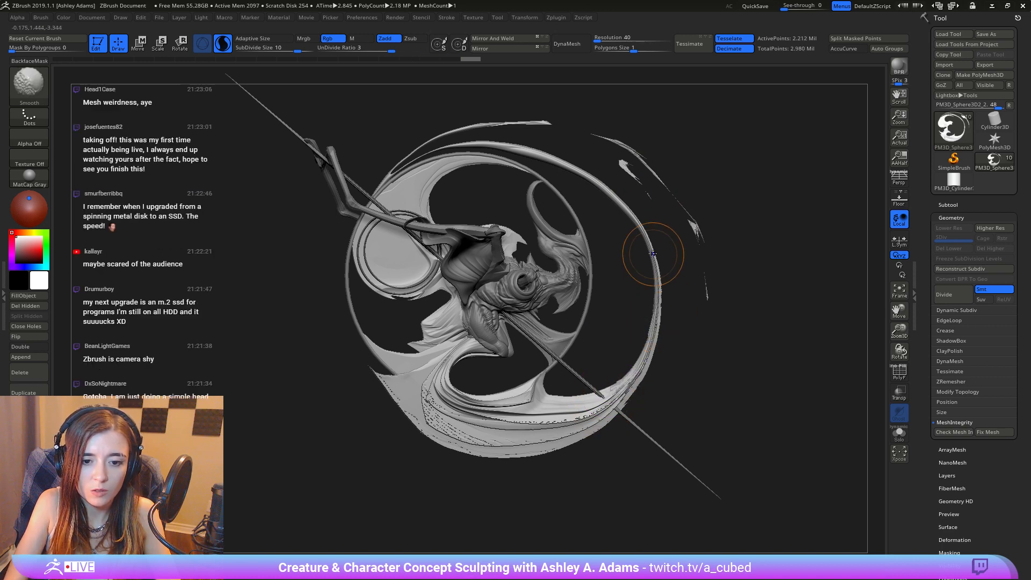
shift+drag(652, 294, 651, 242)
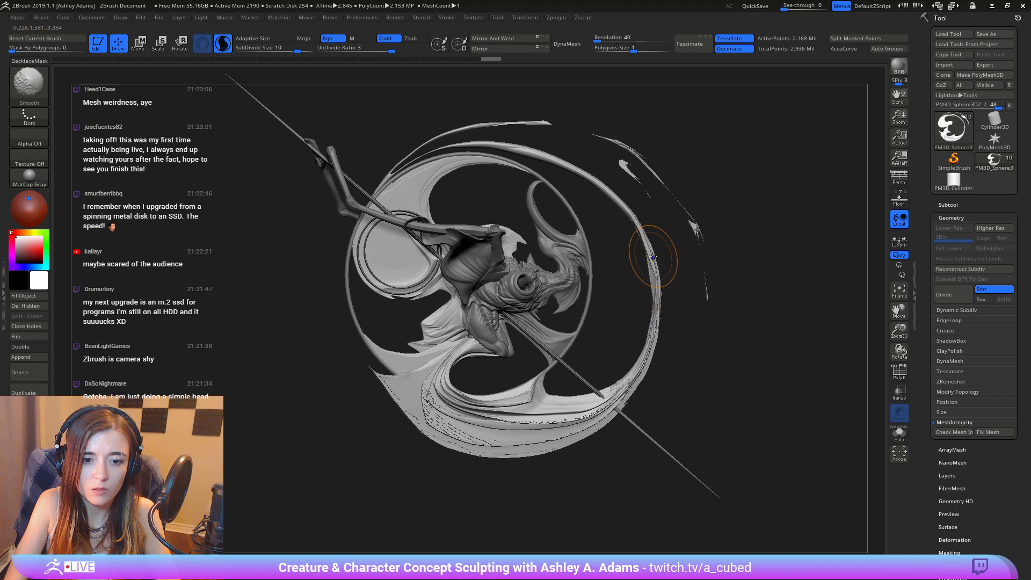
Step: Choose the SnakeHook brush and smooth the long arc down to a thinner strand towards its upper end
key(b)
key(s)
key(h)
key(shift)
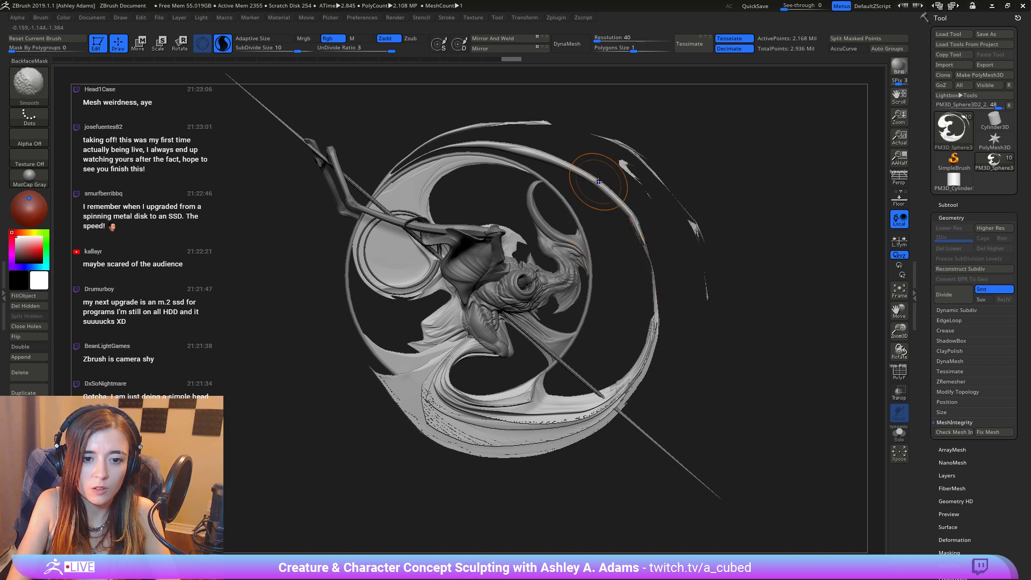
mouse_move(629, 209)
shift+mouse_down()
mouse_move(585, 174)
mouse_move(491, 133)
shift+mouse_up()
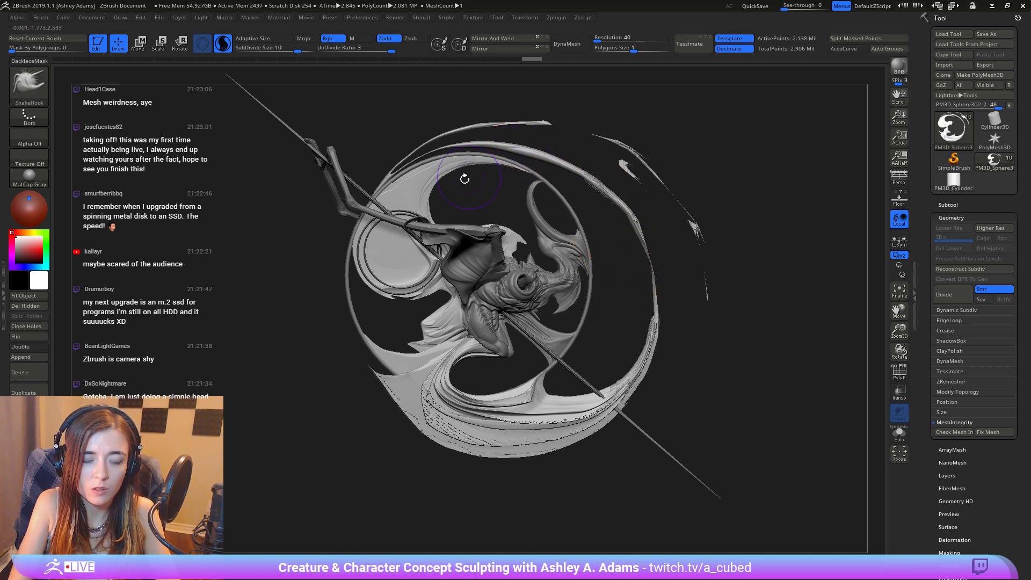
Step: Isolate the disc, mask its large upper swirl with a topological mask, and show the whole creature again
click(900, 432)
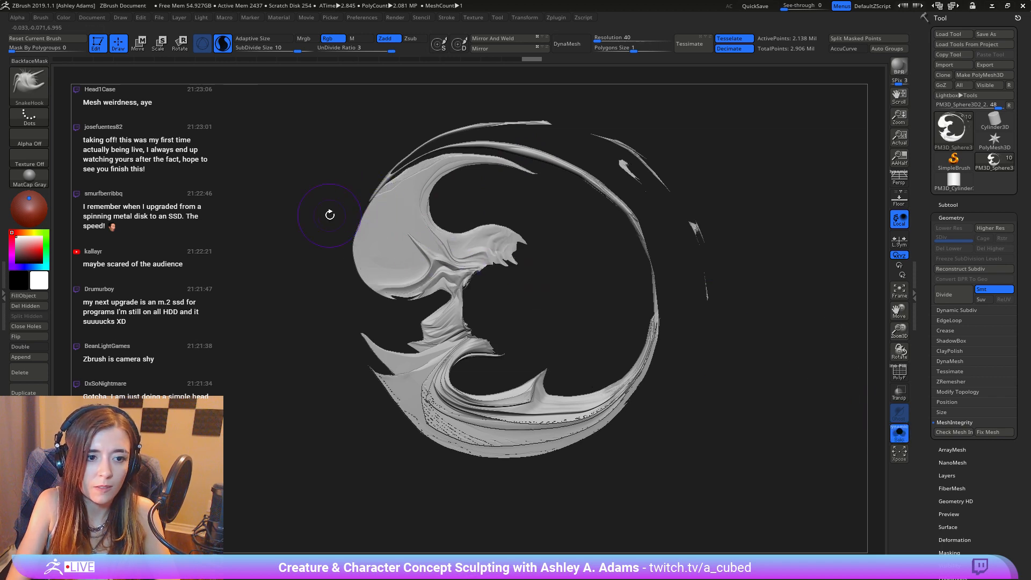
key(ctrl)
ctrl+right_drag(337, 186, 492, 221)
ctrl+drag(226, 369, 638, 189)
key(w)
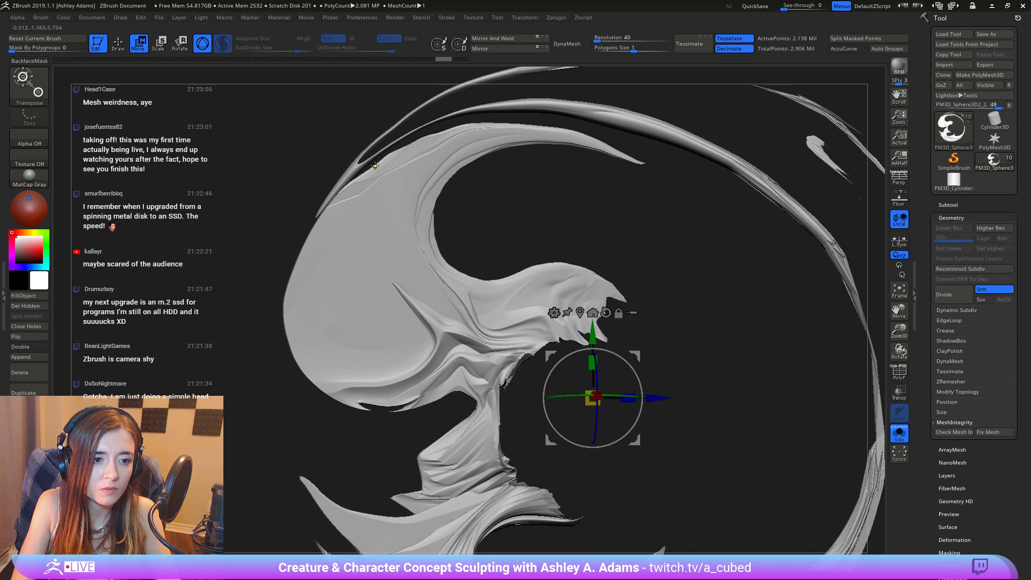
ctrl+drag(374, 166, 400, 126)
key(q)
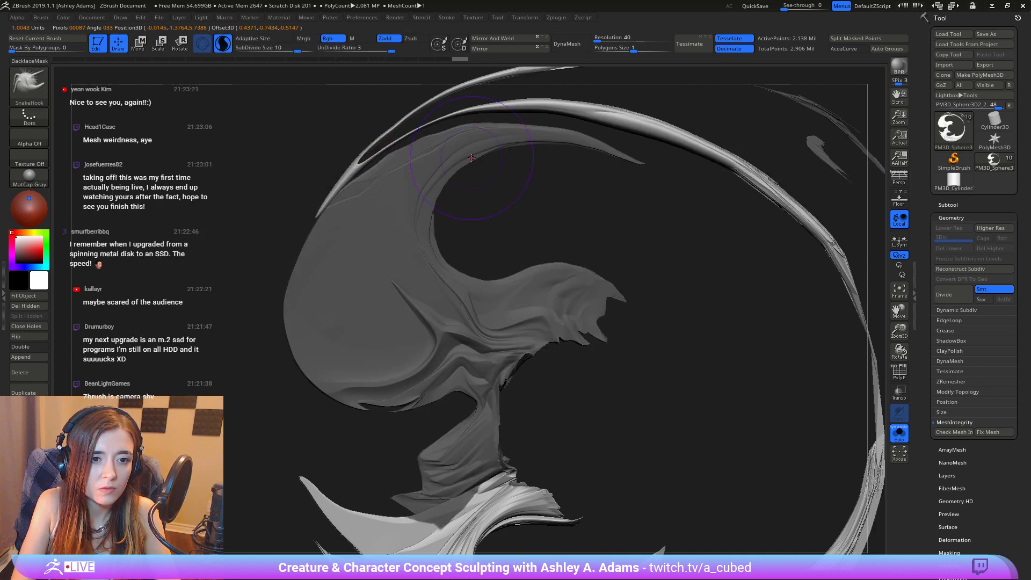
click(899, 433)
key(f)
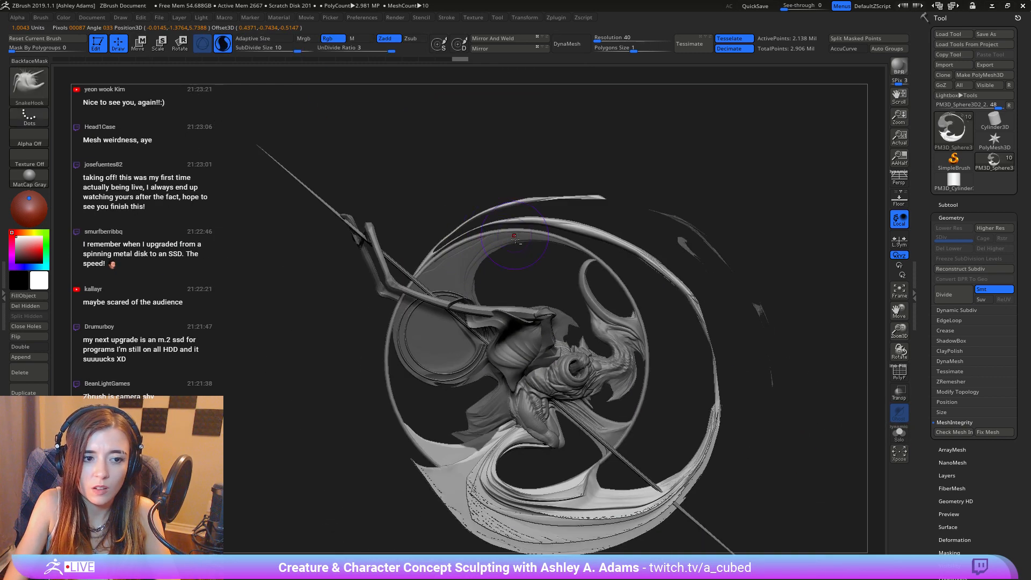
Step: Smooth the unmasked arc just above the masked swirl until it breaks apart, undoing one stroke along the way
alt+right_drag(514, 238, 495, 288)
mouse_move(422, 293)
shift+mouse_down()
mouse_move(401, 315)
mouse_move(412, 304)
shift+mouse_up()
shift+drag(455, 265, 569, 239)
key(ctrl+z)
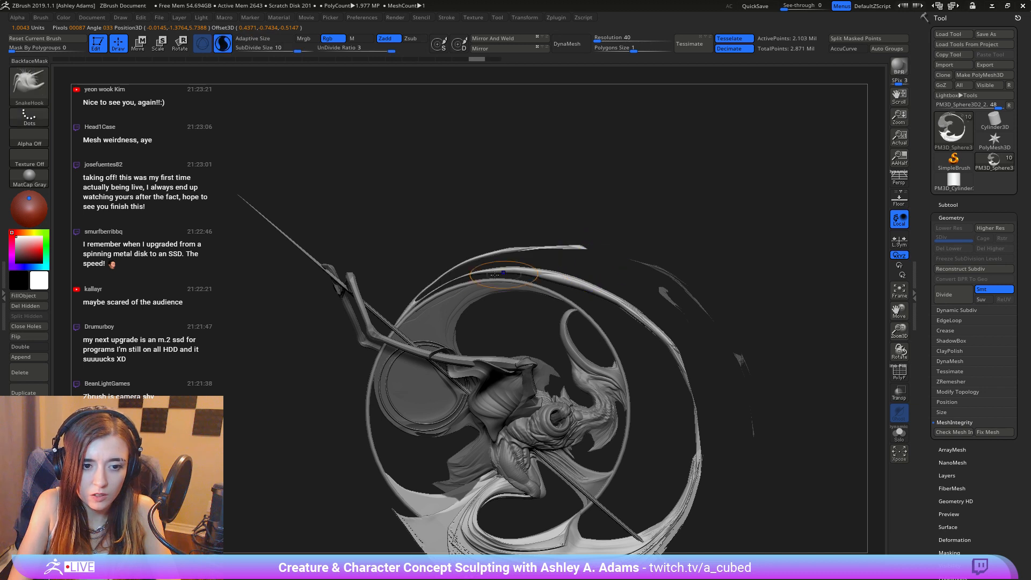
mouse_move(456, 277)
shift+mouse_down()
mouse_move(493, 268)
mouse_move(587, 281)
shift+mouse_up()
shift+drag(514, 272, 626, 306)
shift+drag(518, 272, 533, 273)
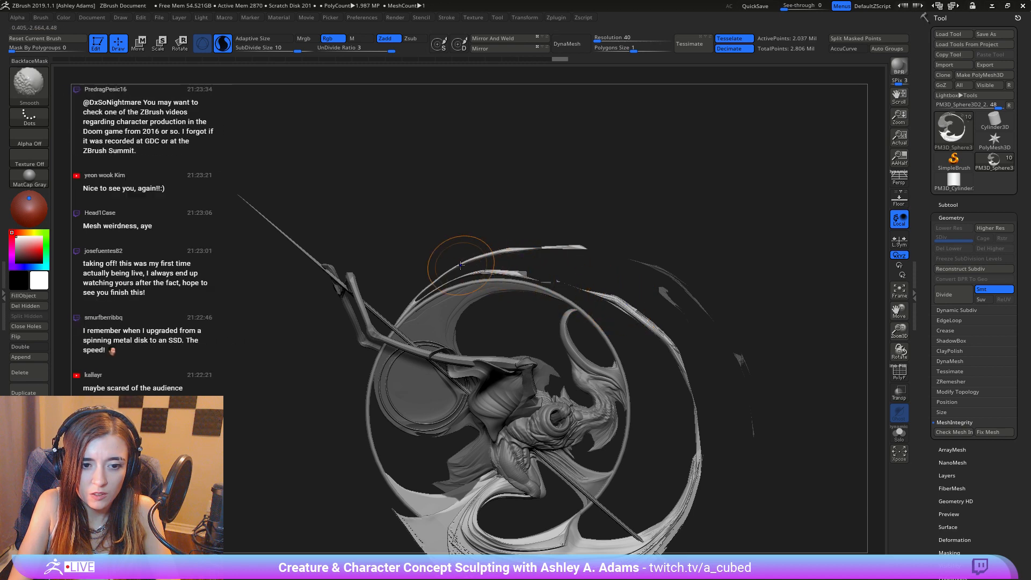
Step: Smooth down the outermost upper strand and the long arc descending towards the lower swirl
shift+drag(458, 260, 542, 247)
shift+drag(626, 306, 659, 344)
shift+drag(575, 254, 545, 249)
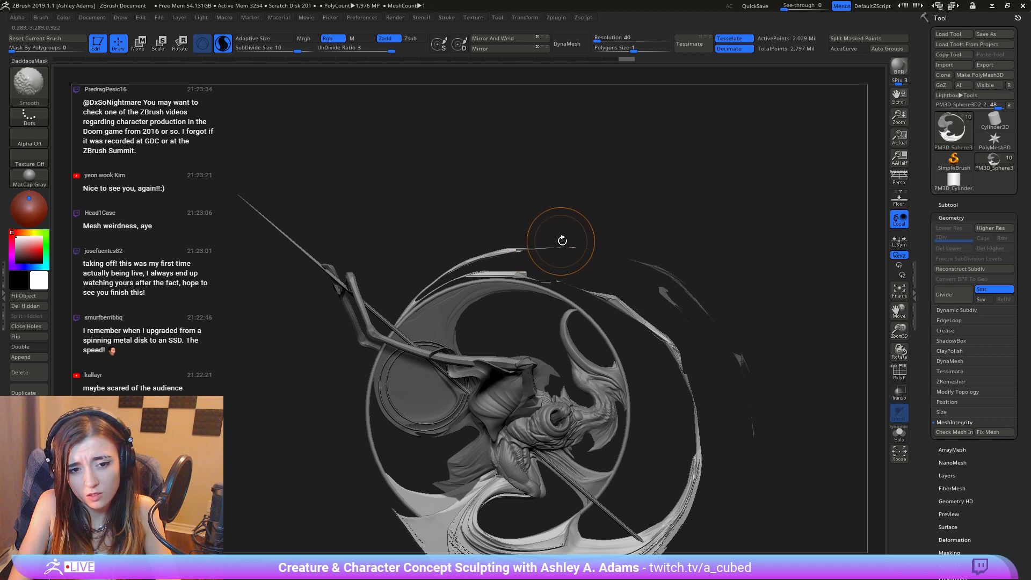
mouse_move(582, 280)
alt+mouse_down()
mouse_move(559, 227)
mouse_move(550, 156)
alt+mouse_up()
mouse_move(664, 334)
shift+mouse_down()
mouse_move(633, 403)
mouse_move(589, 431)
shift+mouse_up()
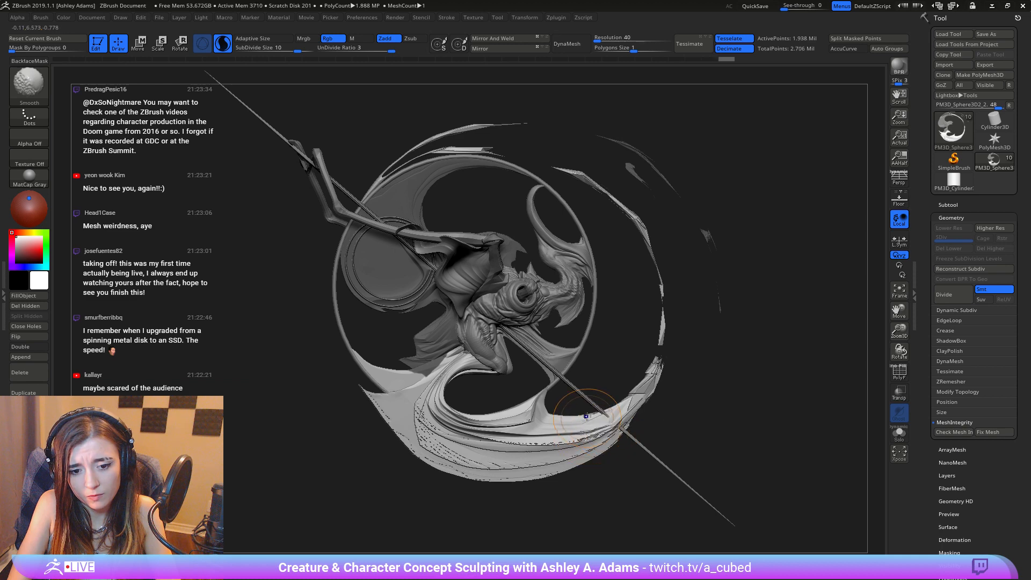
Step: Set the UnDivide Ratio to 2 and smooth away the lower swirl's tip and the nearby arc, undoing one stroke
drag(391, 50, 356, 51)
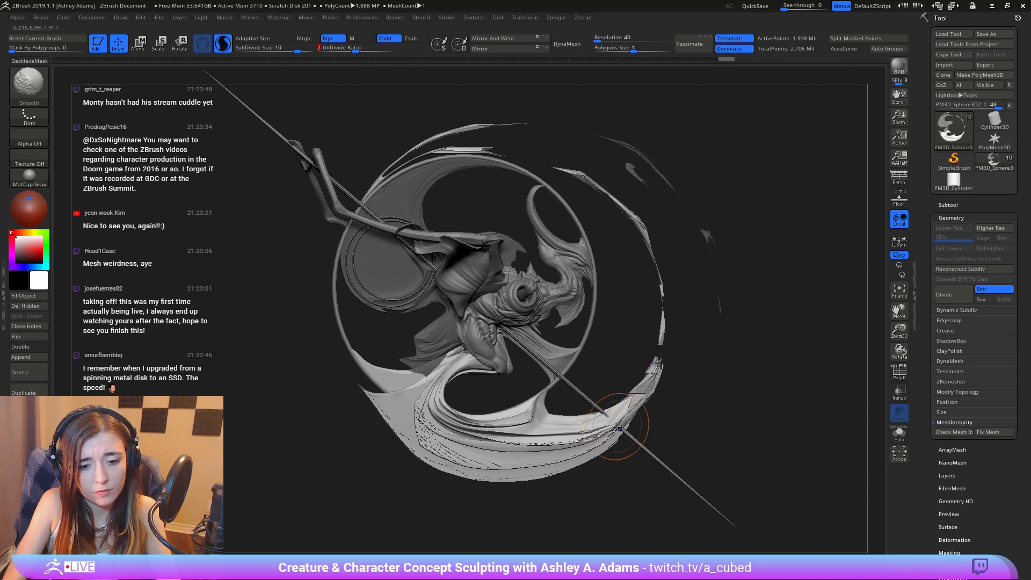
mouse_move(619, 428)
shift+mouse_down()
mouse_move(585, 458)
mouse_move(509, 475)
shift+mouse_up()
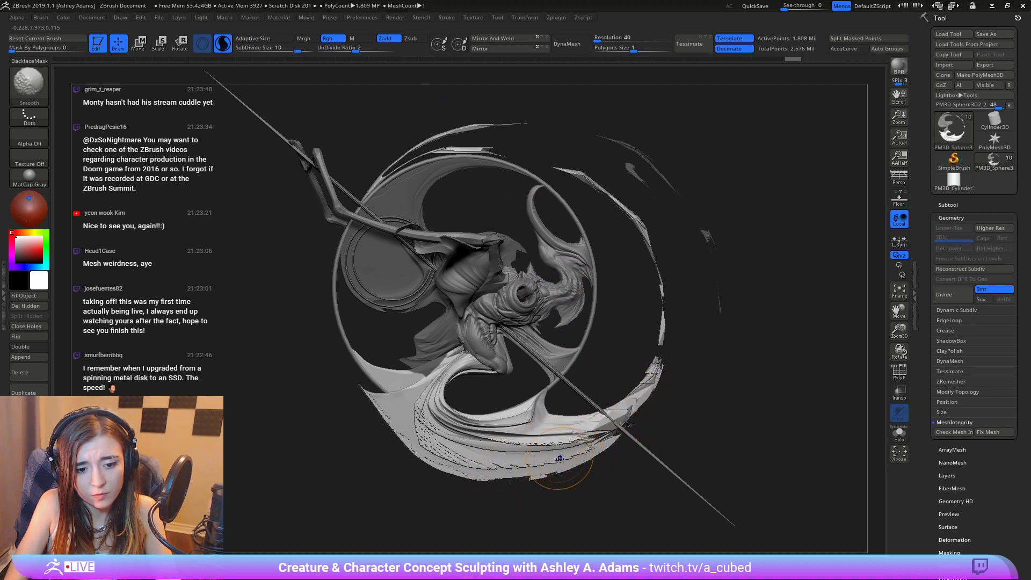
mouse_move(589, 454)
shift+mouse_down()
mouse_move(563, 424)
mouse_move(612, 410)
mouse_move(654, 374)
shift+mouse_up()
key(ctrl+z)
shift+drag(638, 226, 646, 241)
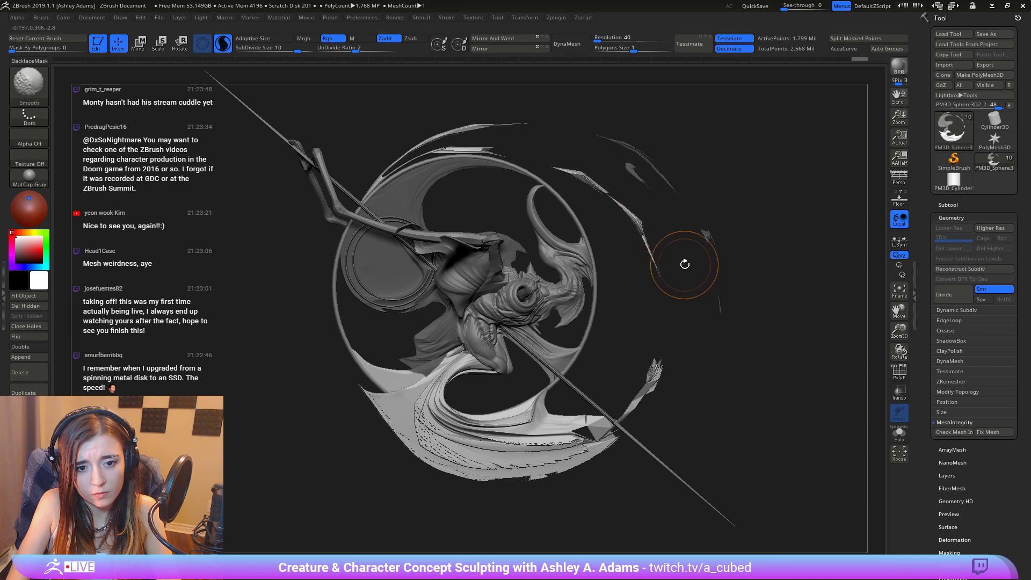
shift+drag(656, 375, 645, 302)
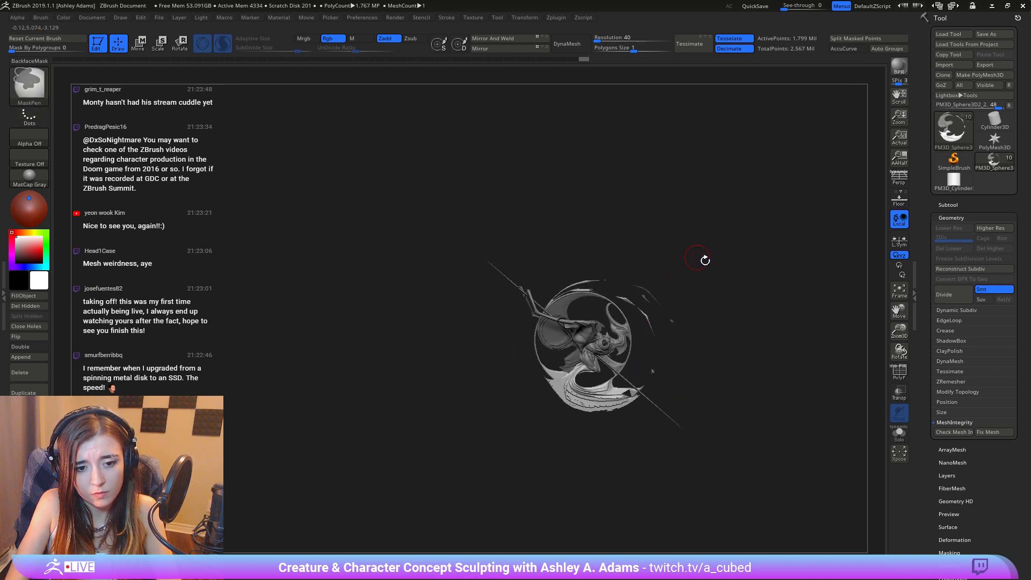
Step: Turn to the opposite side of the creature and smooth the detached shards left around the disc
mouse_move(704, 260)
mouse_down()
mouse_move(617, 271)
mouse_move(599, 263)
mouse_up()
mouse_move(657, 277)
alt+mouse_down()
mouse_move(599, 271)
mouse_move(585, 306)
mouse_move(559, 293)
mouse_move(511, 322)
alt+mouse_up()
shift+drag(578, 263, 619, 234)
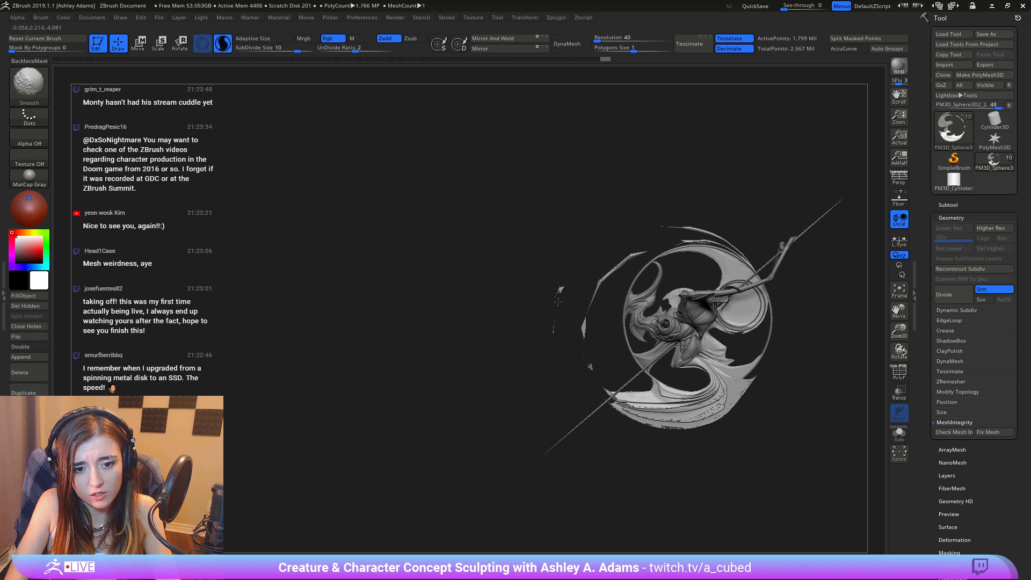
Step: Smooth away the small shards beside the disc and the loose outer strands above its upper rim
mouse_move(685, 205)
alt+right_down()
mouse_move(618, 227)
mouse_move(635, 231)
alt+right_up()
key(shift)
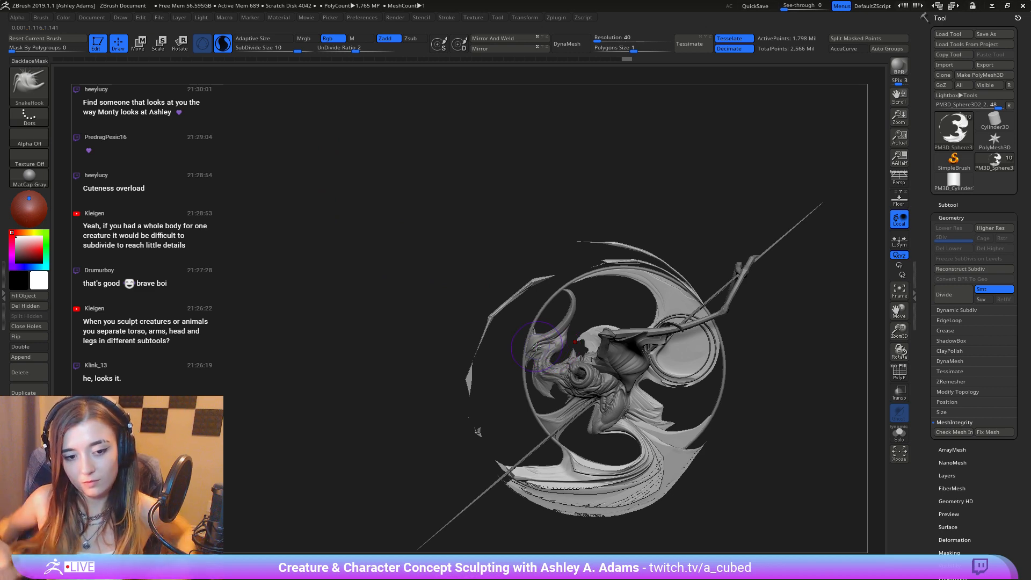
drag(430, 274, 432, 354)
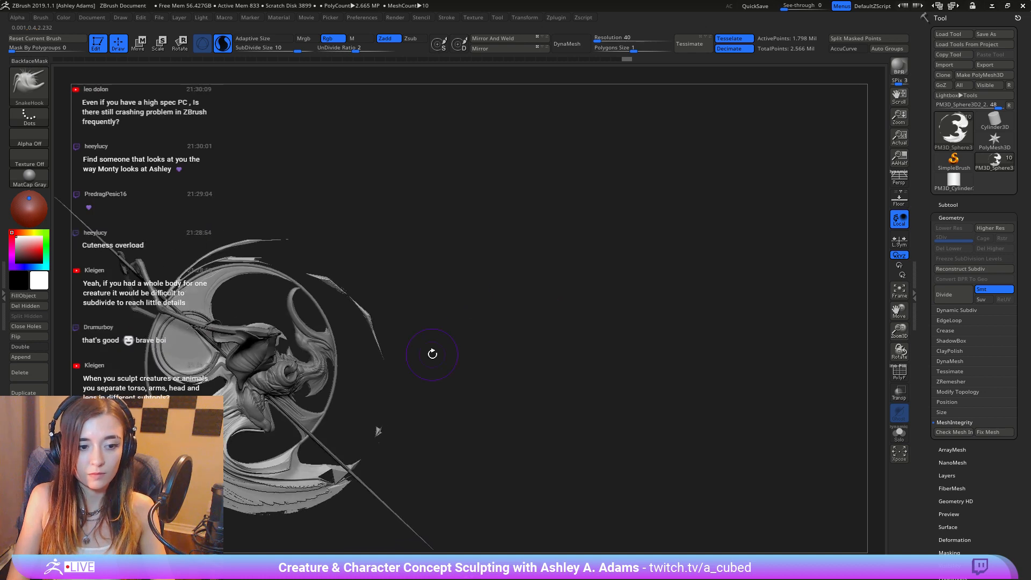
mouse_move(432, 354)
alt+right_down()
mouse_move(669, 352)
mouse_move(704, 391)
mouse_move(571, 289)
alt+right_up()
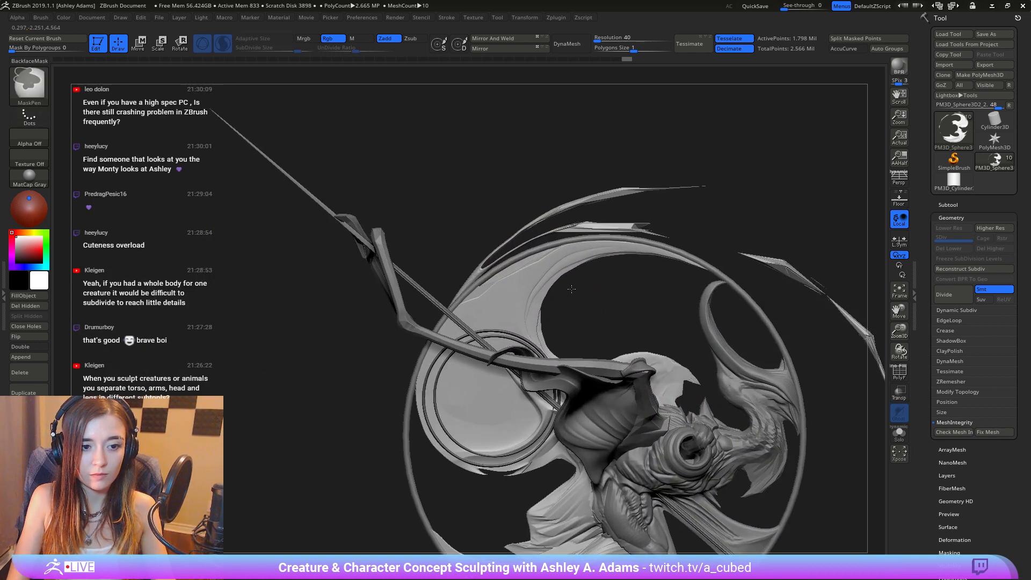
alt+right_drag(708, 238, 583, 200)
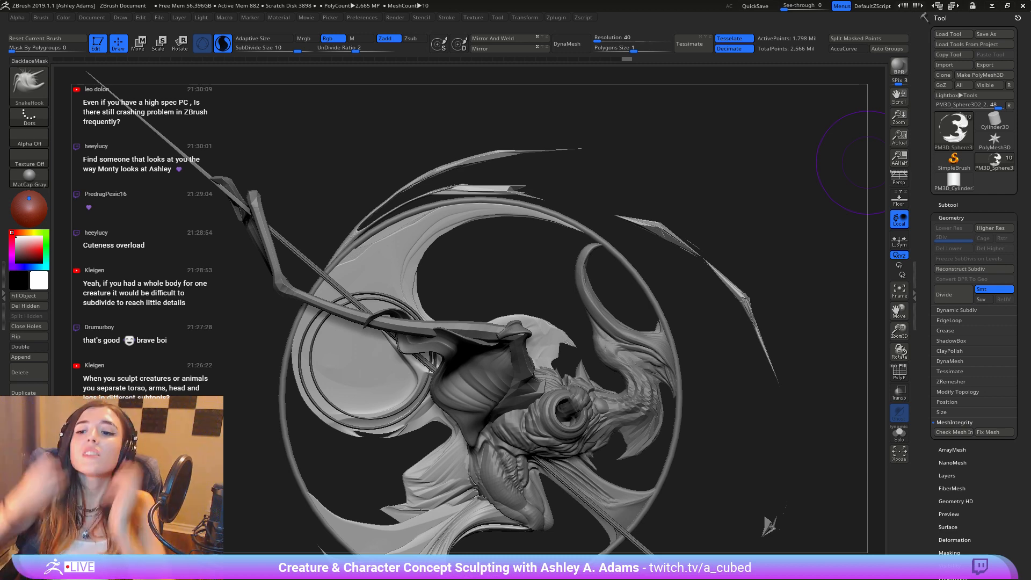
mouse_move(510, 228)
mouse_down()
mouse_move(408, 225)
mouse_move(497, 218)
mouse_move(596, 237)
mouse_move(628, 263)
mouse_move(500, 295)
mouse_move(497, 255)
mouse_move(432, 180)
mouse_move(513, 203)
mouse_move(476, 191)
mouse_up()
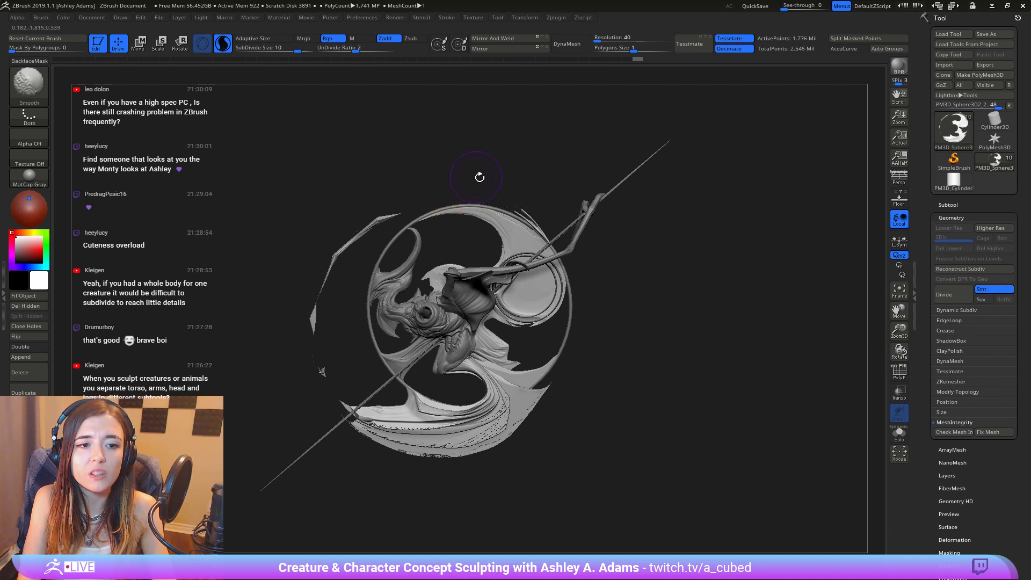
Step: Smooth away the leftover thin strands on the disc's upper rim near the creature's raised arm, adjusting the brush size
ctrl+right_drag(513, 203, 572, 218)
right_click(573, 217)
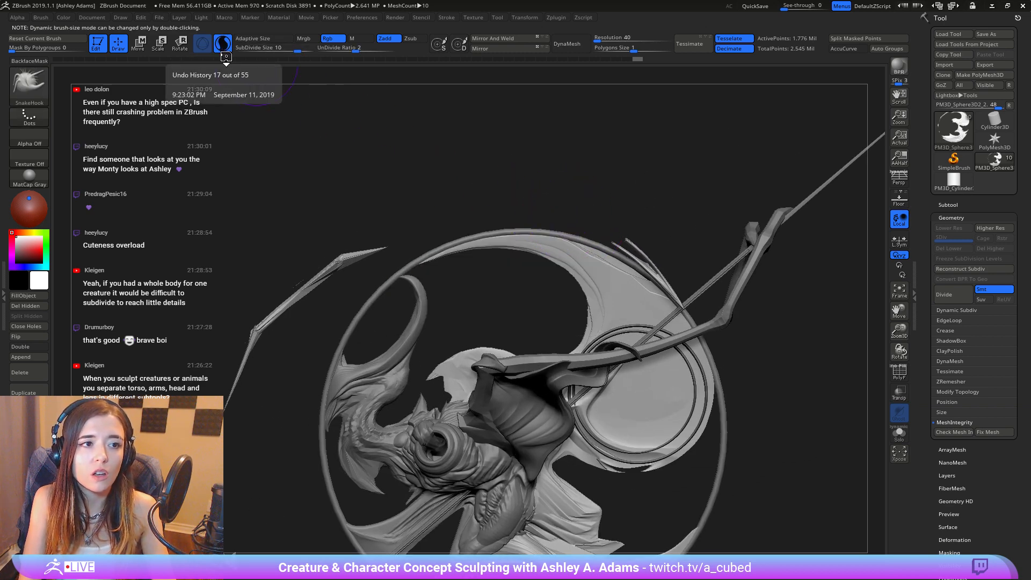
mouse_move(574, 254)
alt+right_down()
mouse_move(514, 231)
mouse_move(557, 205)
alt+right_up()
key(shift)
shift+drag(554, 212, 556, 219)
right_drag(545, 216, 559, 223)
right_click(553, 218)
key(shift)
right_click(559, 223)
shift+drag(559, 221, 579, 252)
right_drag(583, 257, 593, 261)
right_click(593, 261)
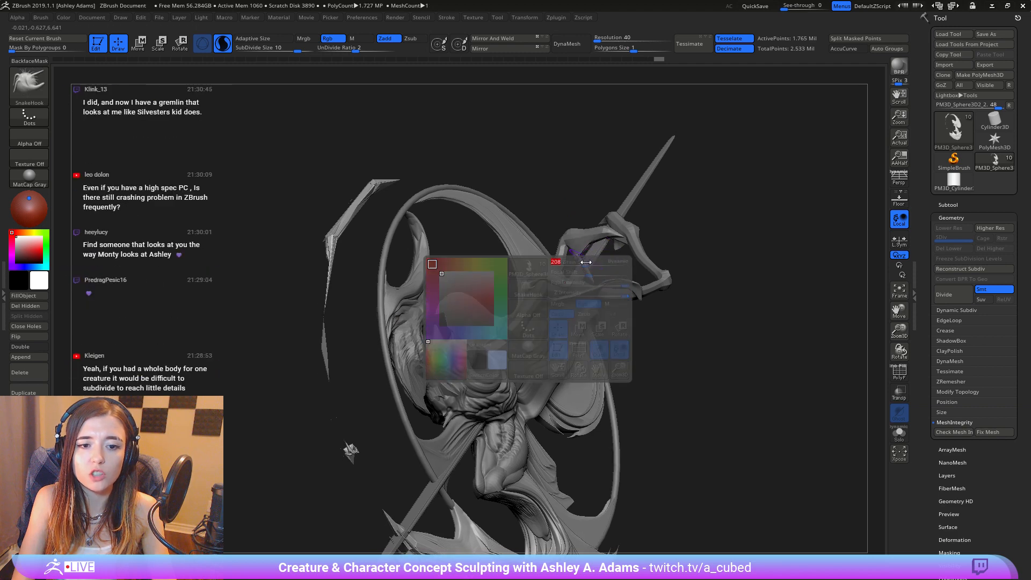
shift+drag(583, 261, 595, 278)
mouse_move(595, 278)
right_down()
mouse_move(538, 272)
mouse_move(522, 286)
mouse_move(722, 261)
mouse_move(460, 394)
mouse_move(495, 345)
right_up()
key(shift)
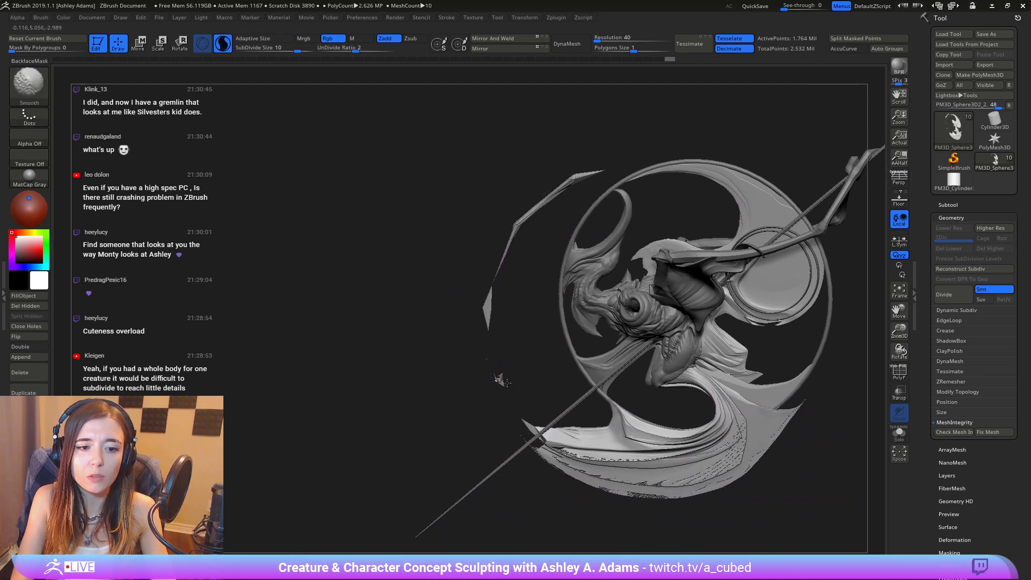
Step: Smooth away the remaining detached shards and the long outer arc beside the creature's head
mouse_move(483, 360)
shift+mouse_down()
mouse_move(507, 383)
mouse_move(503, 367)
shift+mouse_up()
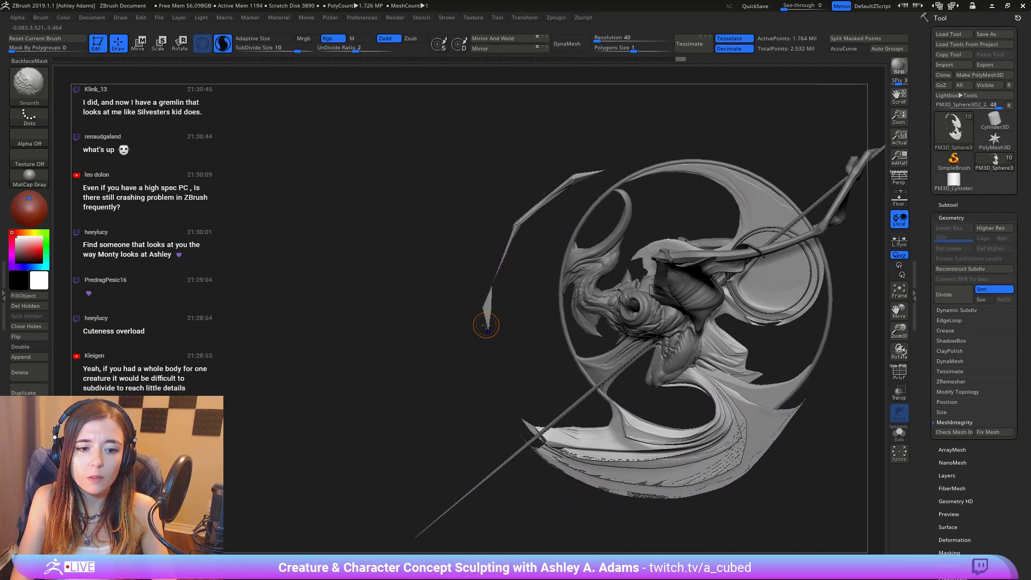
mouse_move(486, 322)
shift+mouse_down()
mouse_move(488, 301)
mouse_move(487, 321)
shift+mouse_up()
mouse_move(497, 307)
right_down()
mouse_move(513, 296)
mouse_move(502, 290)
right_up()
mouse_move(498, 280)
shift+mouse_down()
mouse_move(531, 213)
mouse_move(599, 170)
shift+mouse_up()
ctrl+right_drag(523, 306, 603, 336)
right_drag(468, 363, 502, 333)
Step: Turn off Sculptris Pro and pull the lower swirl's pointed tip outward with SnakeHook near the staff
key(space)
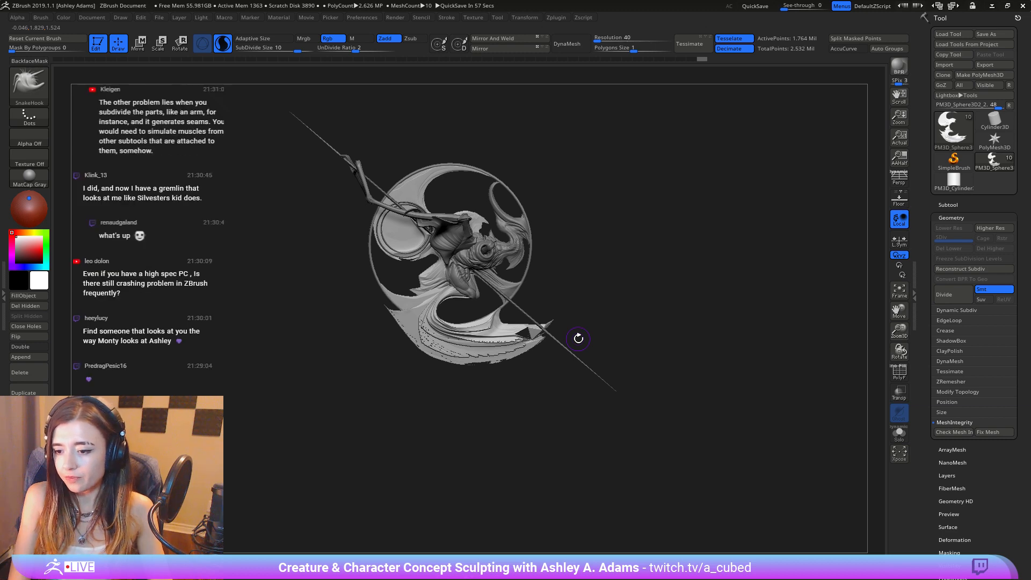
ctrl+right_drag(467, 306, 570, 323)
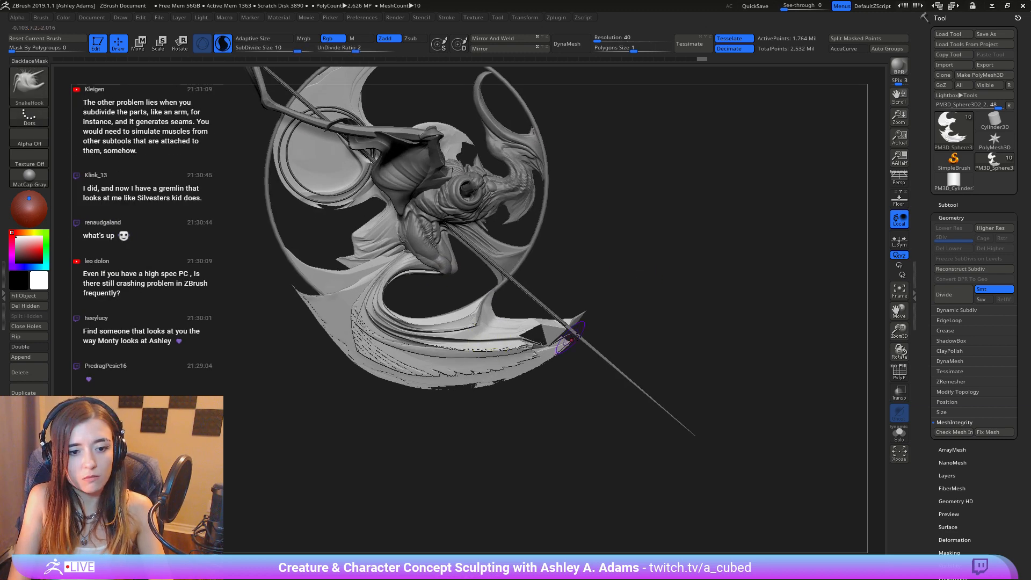
key(space)
drag(572, 318, 581, 318)
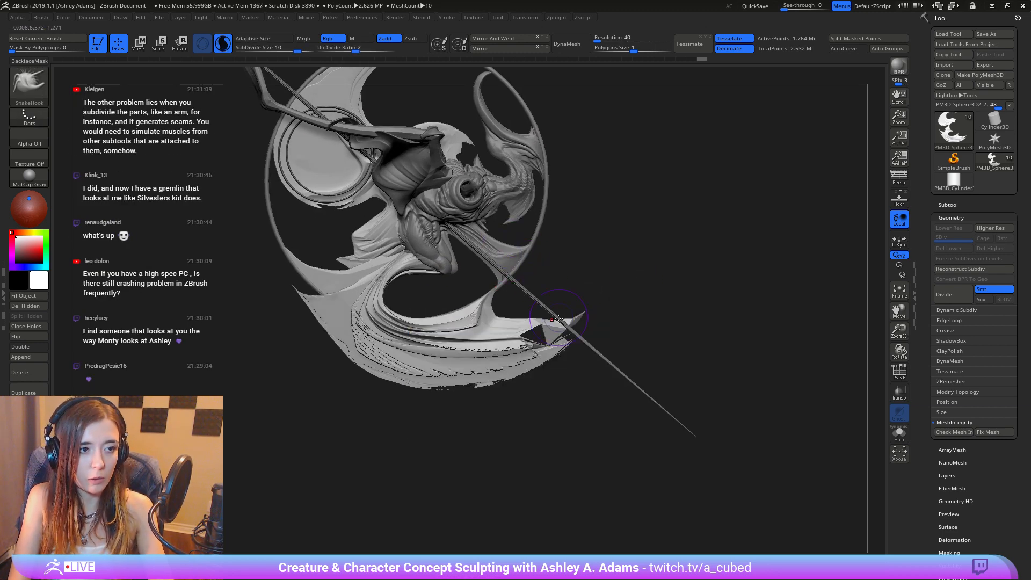
drag(325, 123, 329, 125)
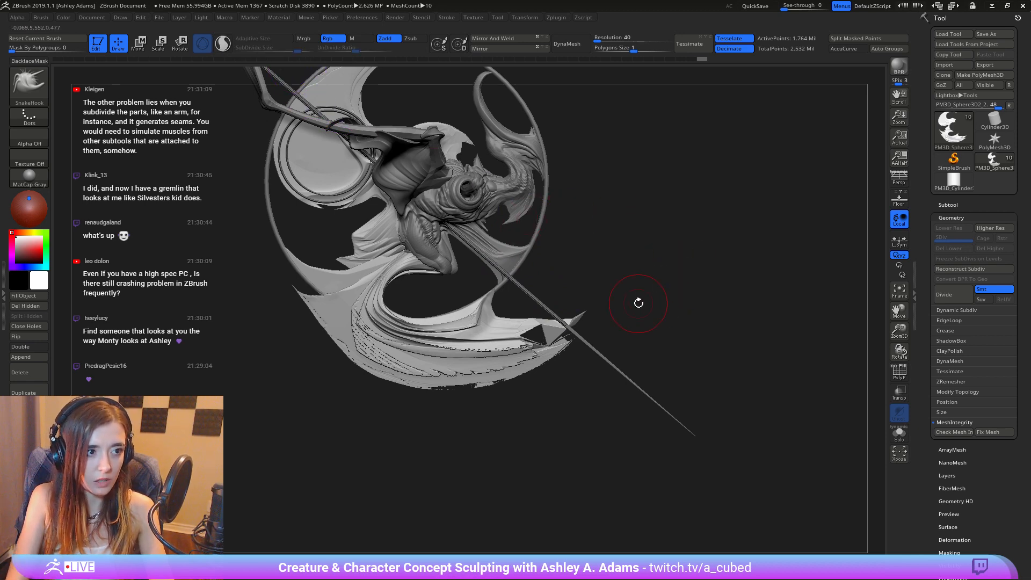
key(space)
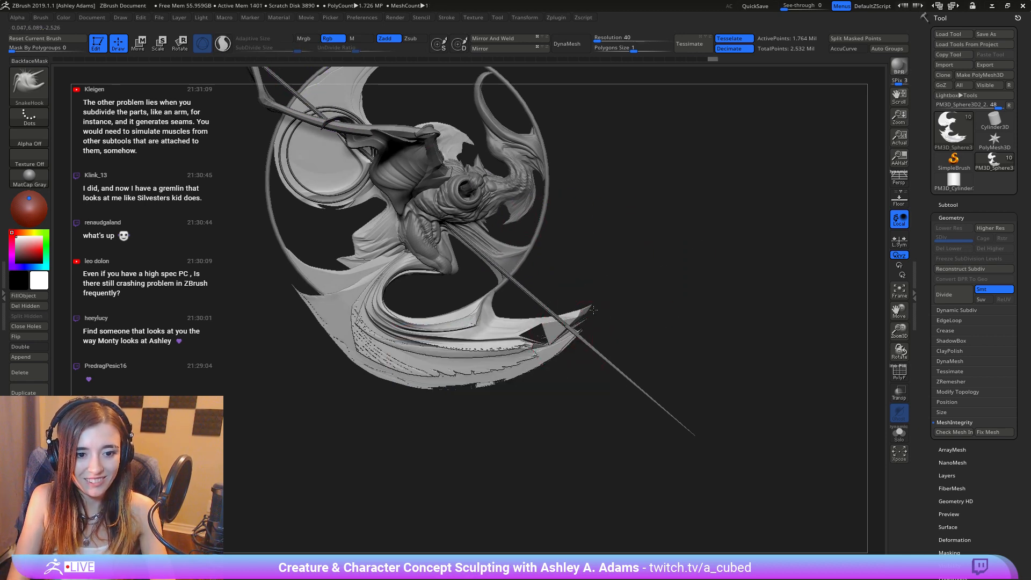
mouse_move(579, 299)
mouse_down()
mouse_move(598, 295)
mouse_move(569, 301)
mouse_up()
Step: Resize the SnakeHook brush and reshape the lower swirl's outer edge and tip with broader pulls
key(space)
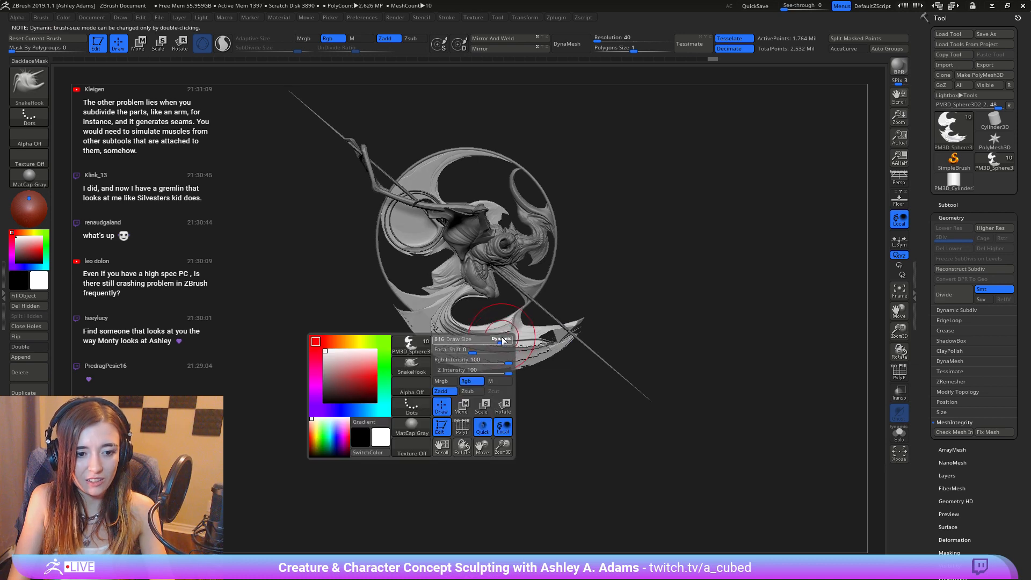
key(space)
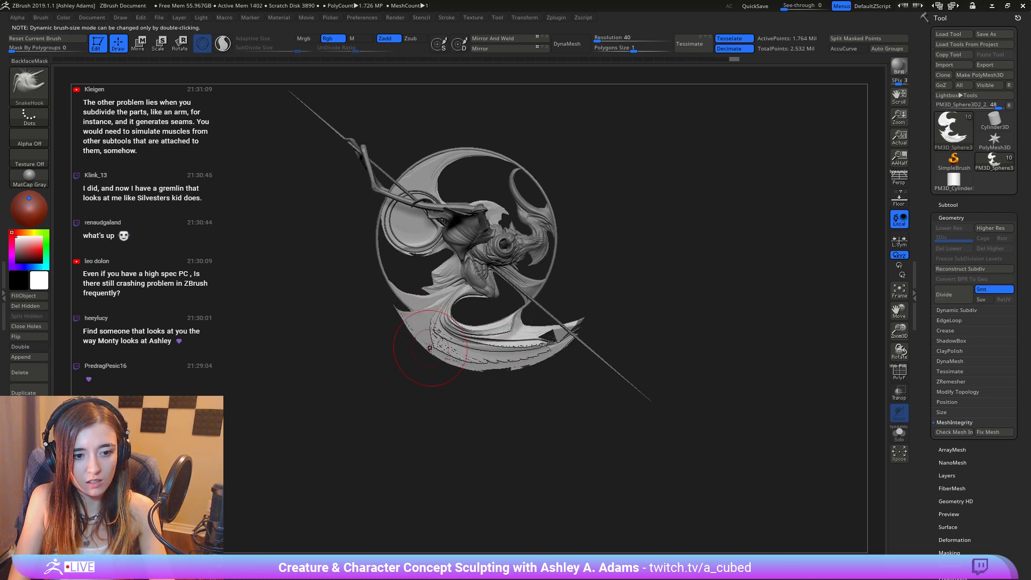
key(space)
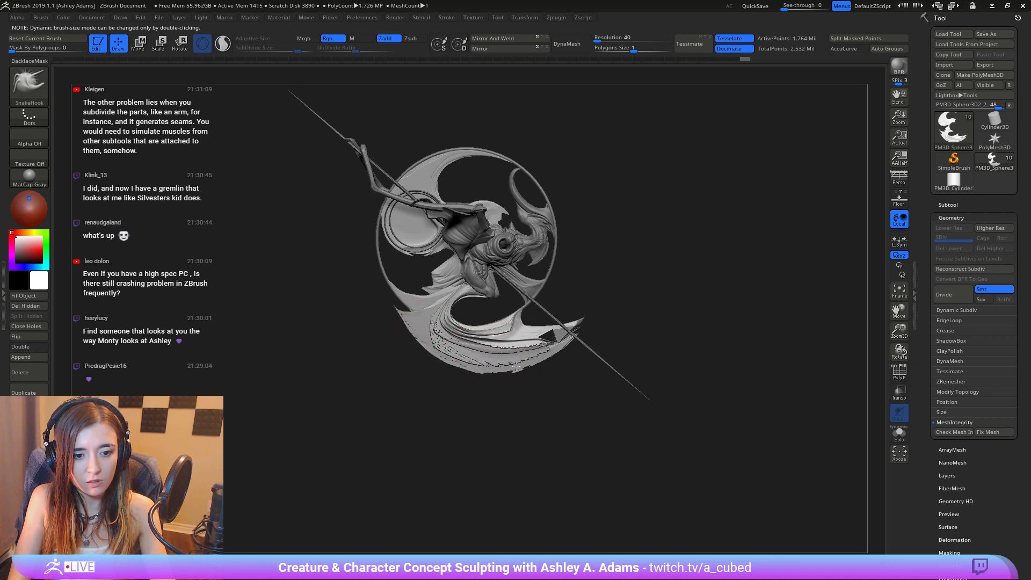
mouse_move(559, 335)
mouse_down()
mouse_move(589, 289)
mouse_move(583, 263)
mouse_move(554, 338)
mouse_move(542, 335)
mouse_move(569, 334)
mouse_up()
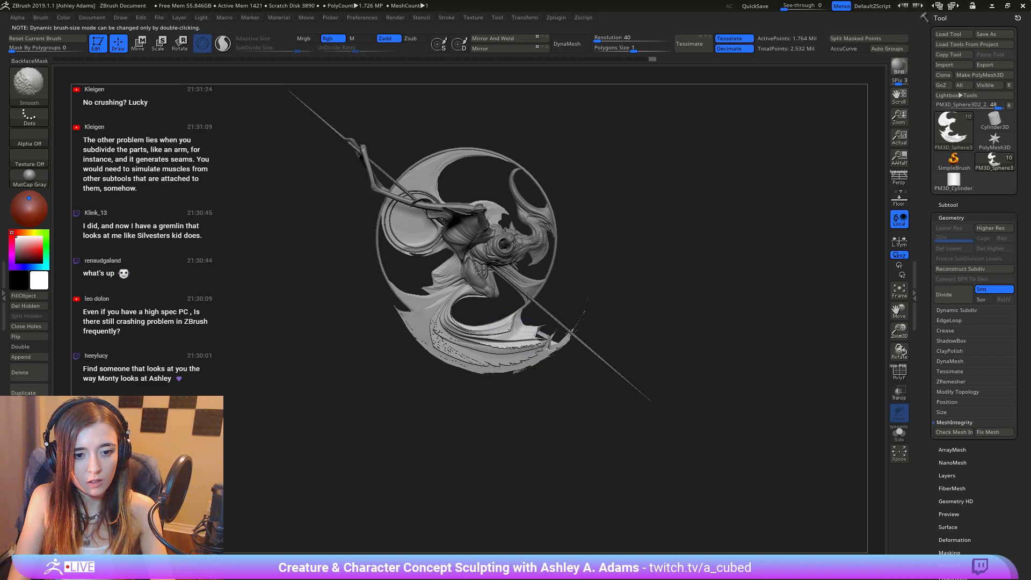
Step: Undo the last change to the lower swirl's tip and pull the tip up beyond the staff again
mouse_move(587, 269)
mouse_down()
mouse_move(538, 288)
mouse_move(575, 301)
mouse_move(589, 279)
mouse_up()
key(space)
key(ctrl+z)
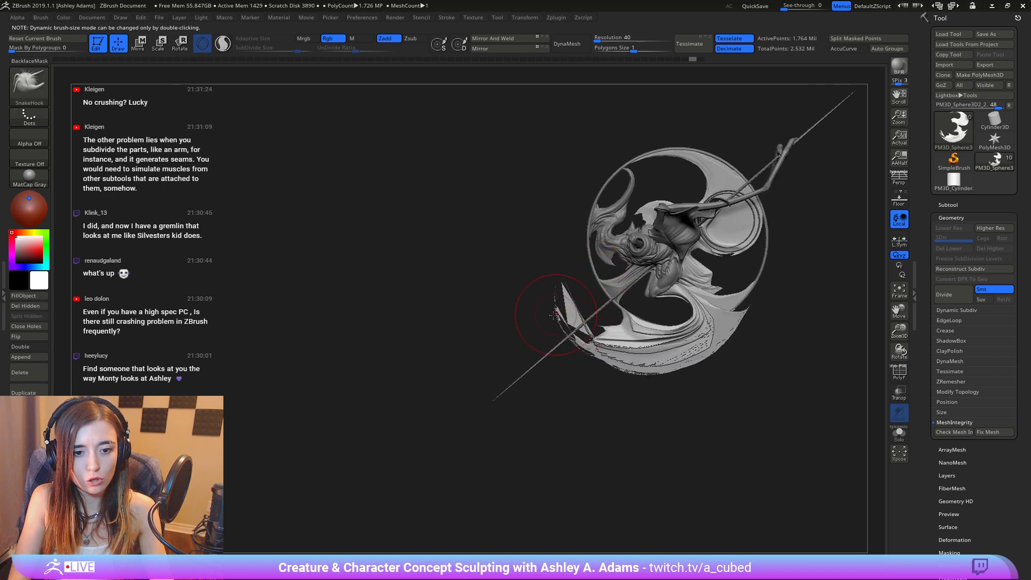
mouse_move(548, 314)
mouse_down()
mouse_move(653, 298)
mouse_move(556, 335)
mouse_up()
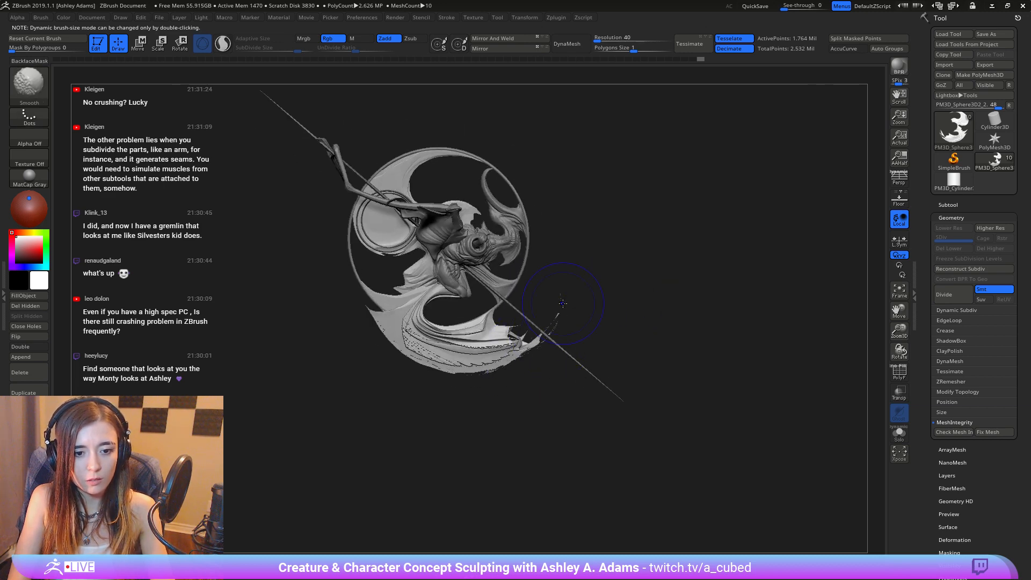
Step: Mirror and weld the disc mesh, and pull the lower swirl's outer edge with SnakeHook
key(space)
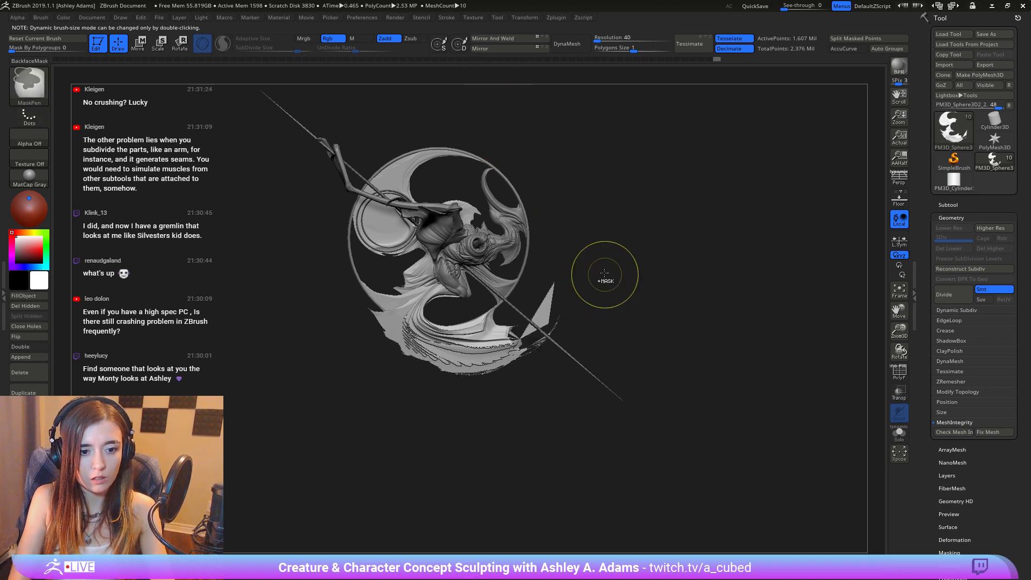
click(496, 40)
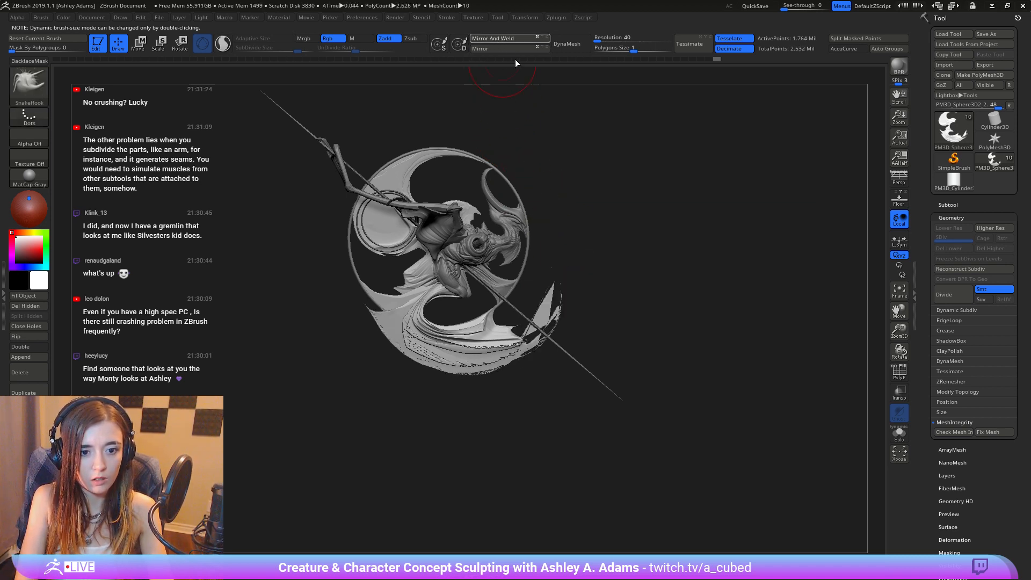
drag(596, 317, 508, 305)
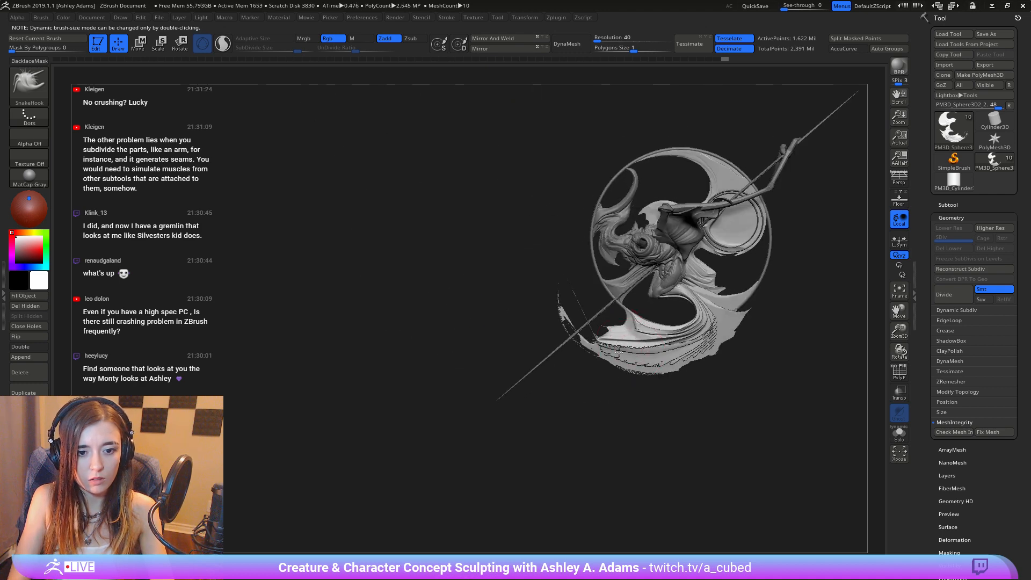
alt+right_drag(619, 353, 602, 370)
right_click(598, 355)
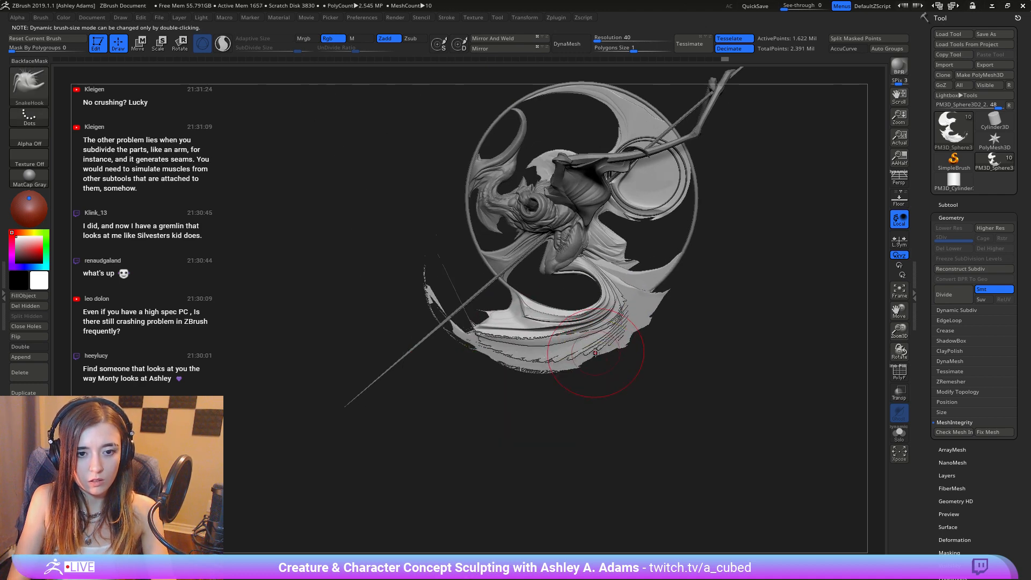
drag(595, 352, 603, 363)
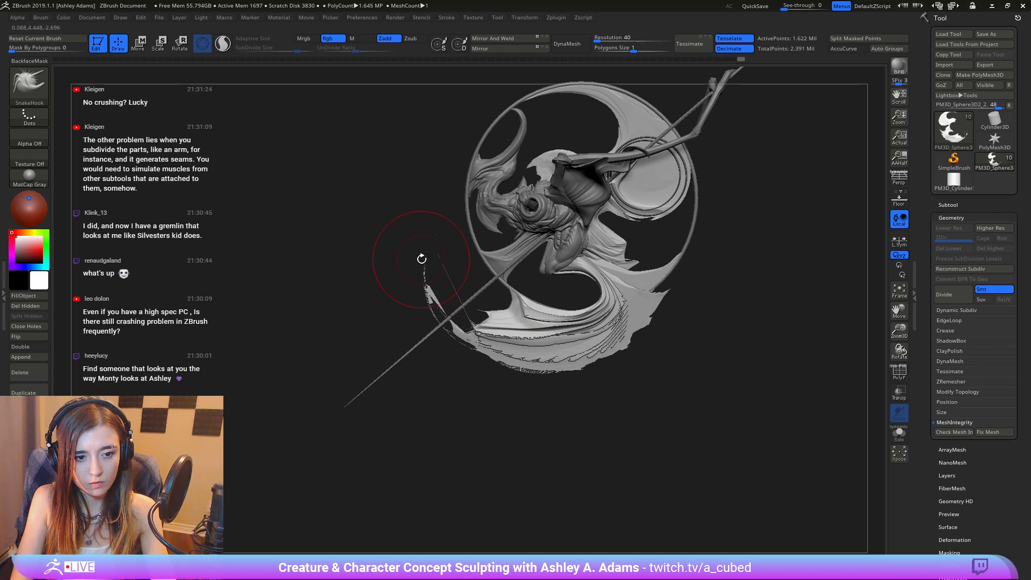
Step: Turn Sculptris Pro back on and smooth away the thin stray arcs and ragged inner tip of the lower swirl
mouse_move(421, 259)
mouse_down()
mouse_move(438, 261)
mouse_move(428, 256)
mouse_up()
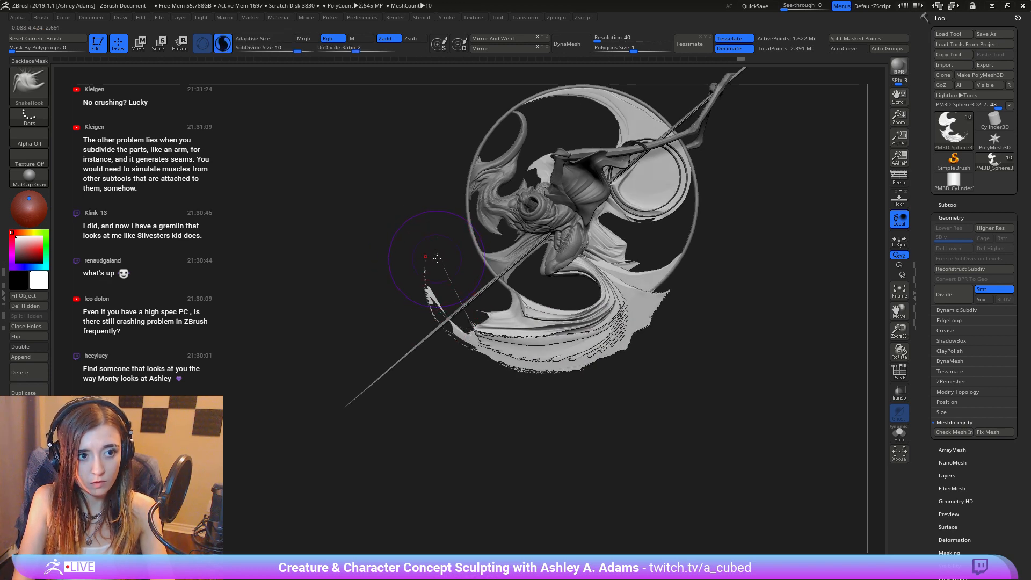
right_click(428, 257)
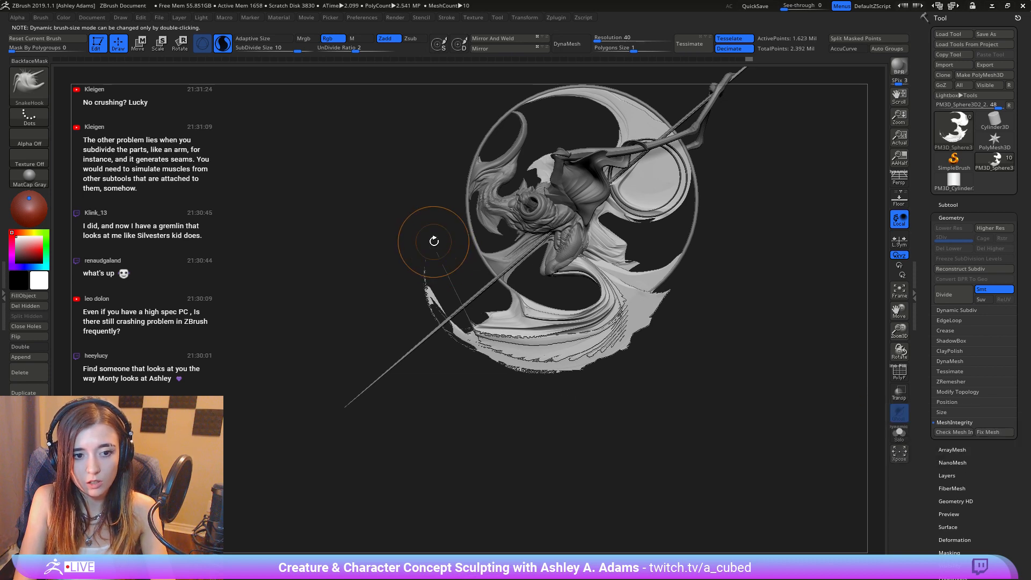
mouse_move(437, 238)
shift+mouse_down()
mouse_move(465, 325)
mouse_move(502, 322)
mouse_move(538, 347)
shift+mouse_up()
key(space)
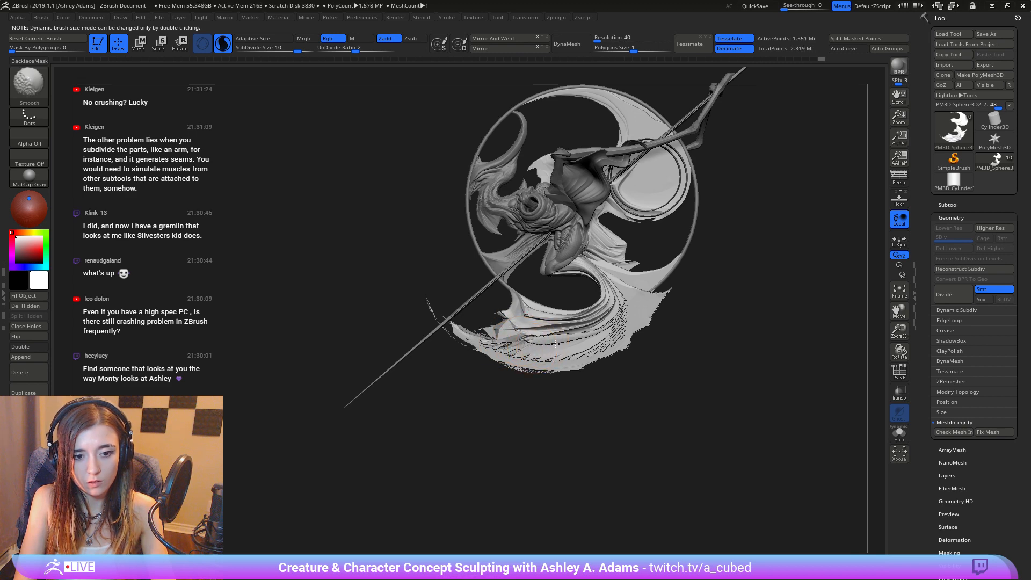
drag(429, 343, 601, 318)
shift+drag(523, 332, 503, 334)
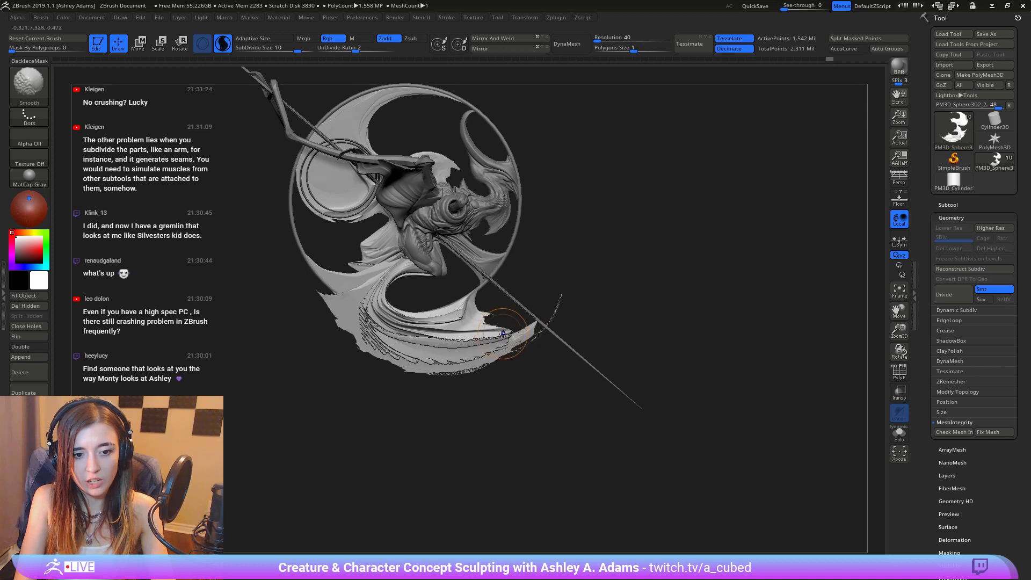
mouse_move(503, 333)
right_down()
mouse_move(402, 344)
mouse_move(520, 345)
right_up()
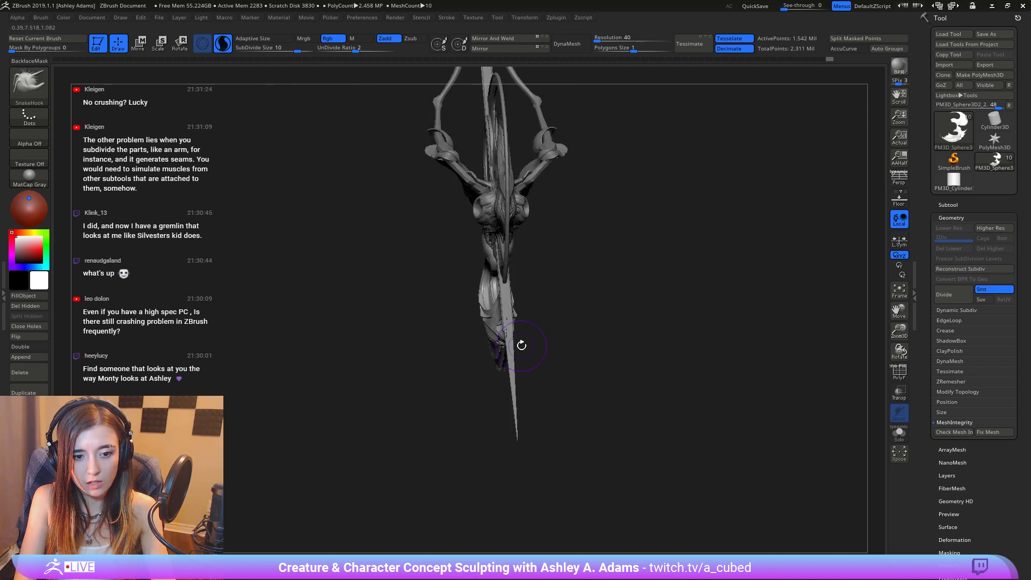
Step: Try Mirror And Weld on the disc, undo it, flip the mesh with Mirror, and mirror and weld it again
mouse_move(398, 290)
mouse_down()
mouse_move(457, 276)
mouse_move(454, 321)
mouse_up()
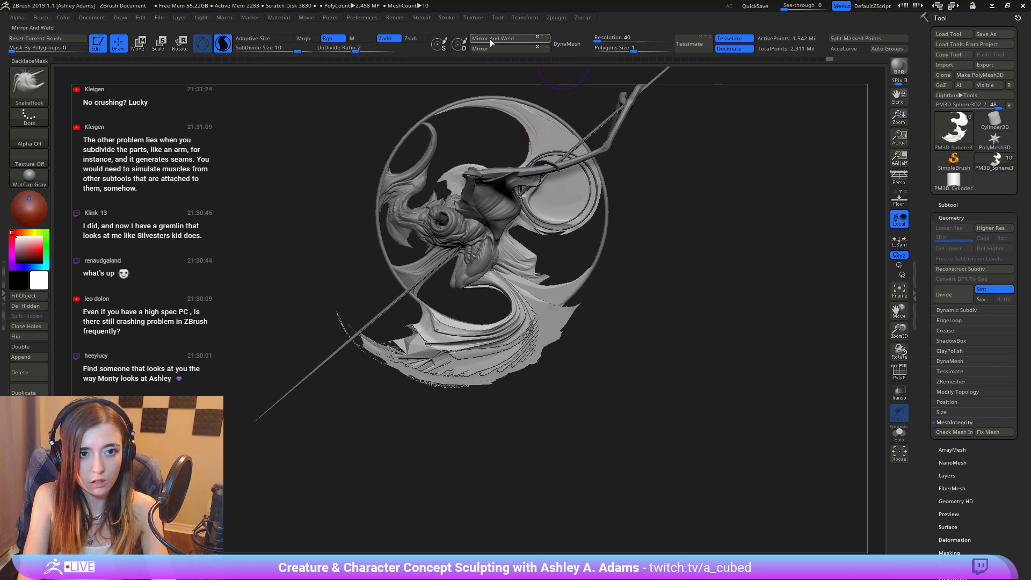
click(509, 40)
key(ctrl+z)
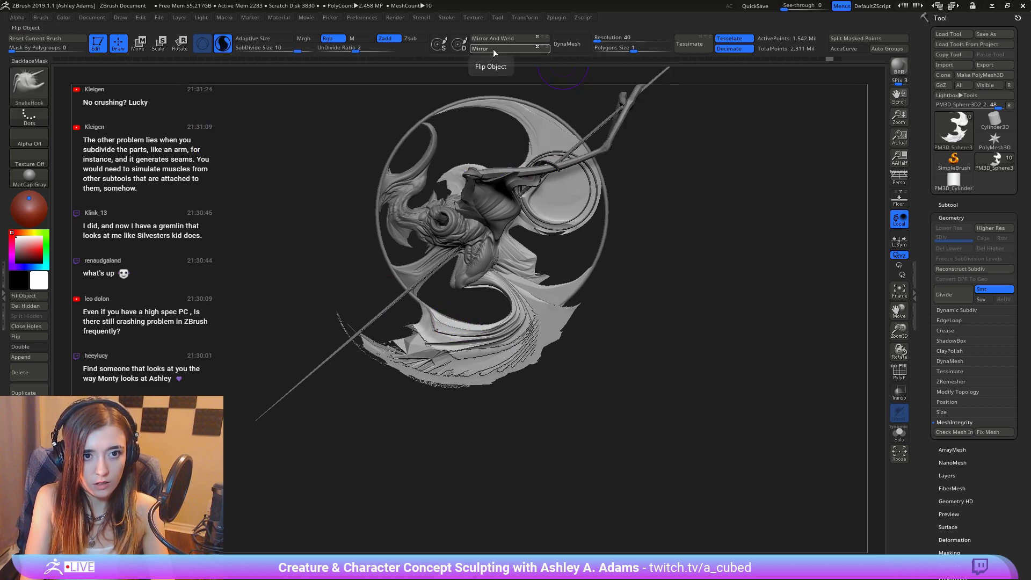
click(493, 49)
click(497, 38)
Step: Undo the last two changes to the disc mesh and smooth the inner tip of the lower swirl
mouse_move(394, 315)
alt+mouse_down()
mouse_move(458, 322)
mouse_move(458, 359)
mouse_move(517, 383)
mouse_move(477, 338)
alt+mouse_up()
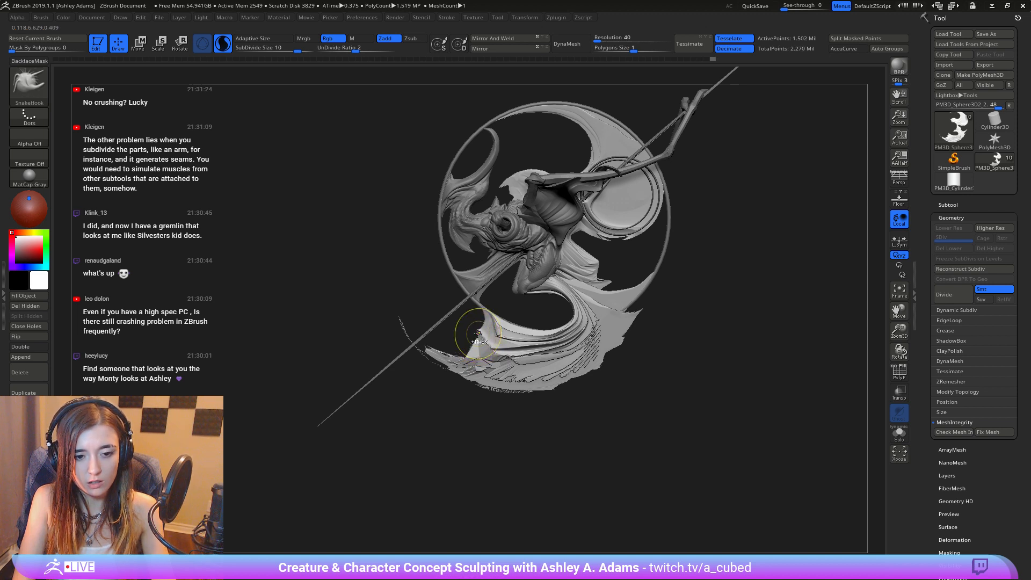
key(ctrl+z)
key(ctrl+z)
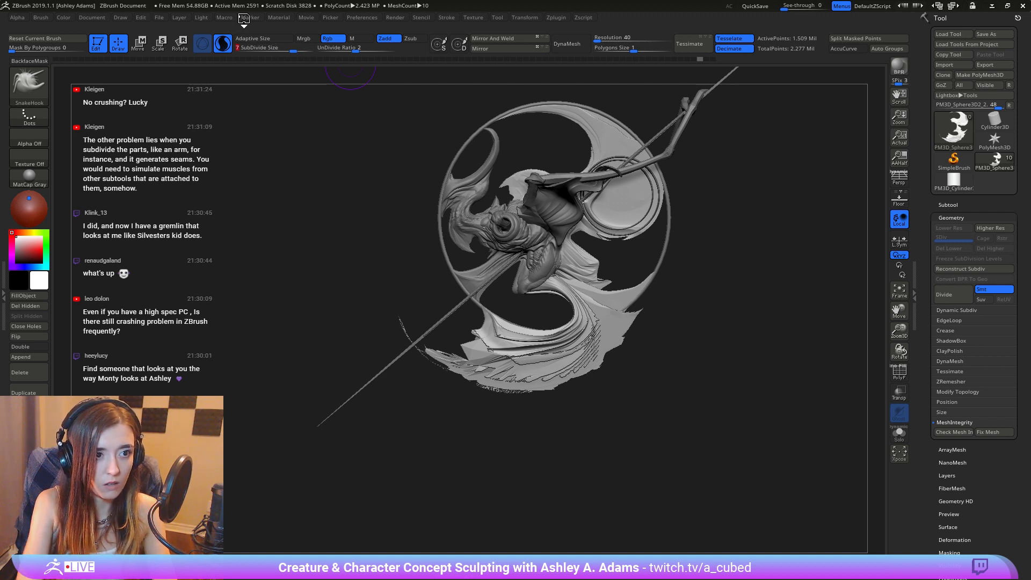
key(shift)
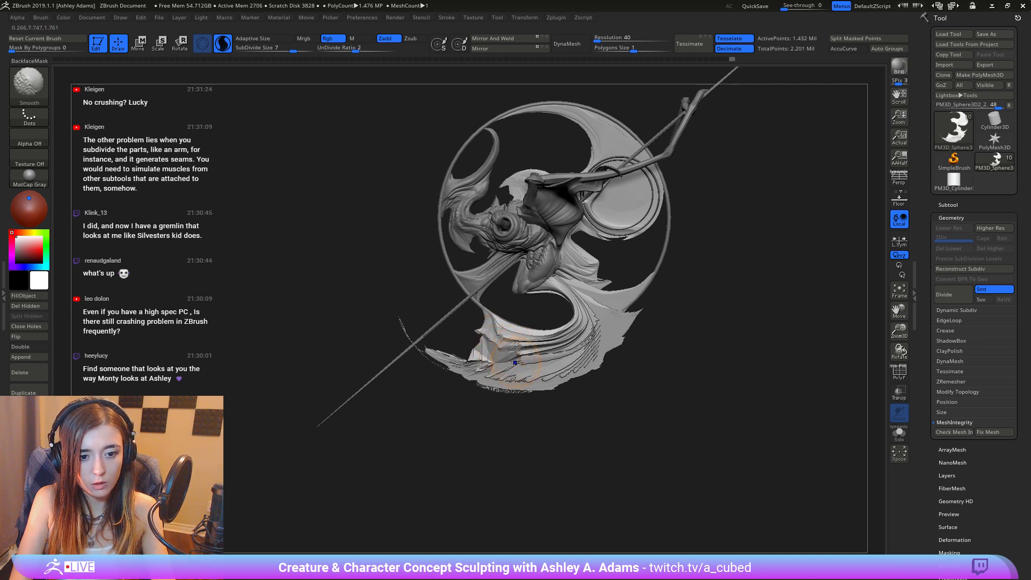
shift+drag(480, 351, 487, 349)
Step: Turn off Sculptris Pro and stretch the lower swirl's pointed tips toward the staff with SnakeHook
key(space)
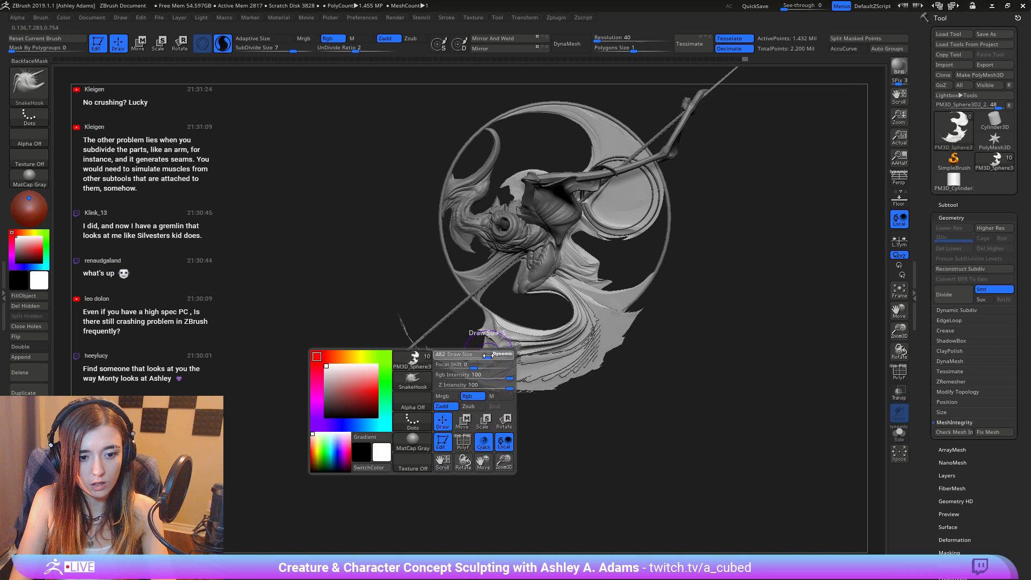
key(ctrl)
key(ctrl+z)
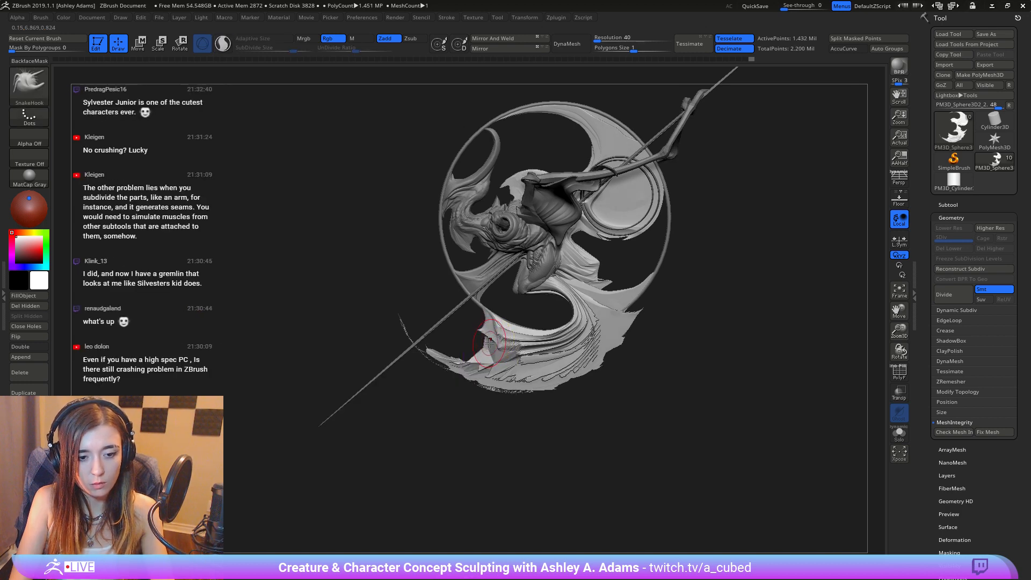
mouse_move(487, 360)
mouse_down()
mouse_move(436, 316)
mouse_move(461, 330)
mouse_move(576, 321)
mouse_up()
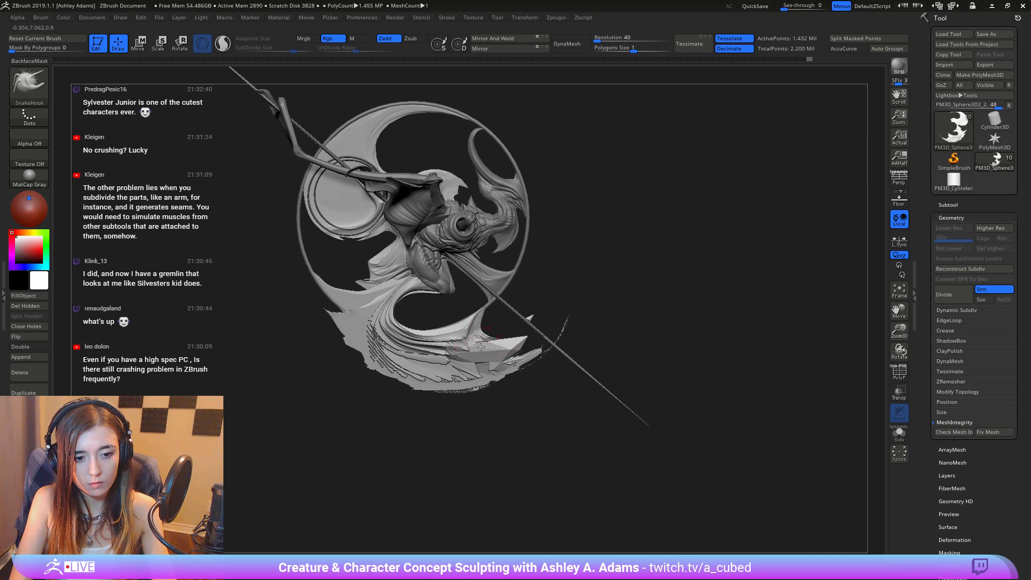
drag(511, 341, 529, 336)
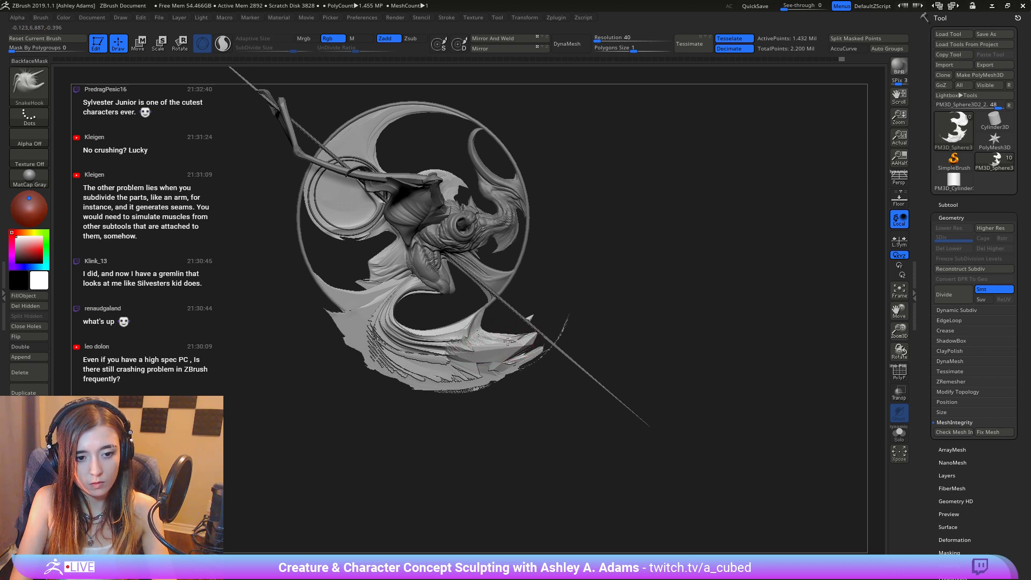
mouse_move(463, 357)
mouse_down()
mouse_move(478, 354)
mouse_move(456, 369)
mouse_move(465, 360)
mouse_move(474, 371)
mouse_move(416, 356)
mouse_up()
key(space)
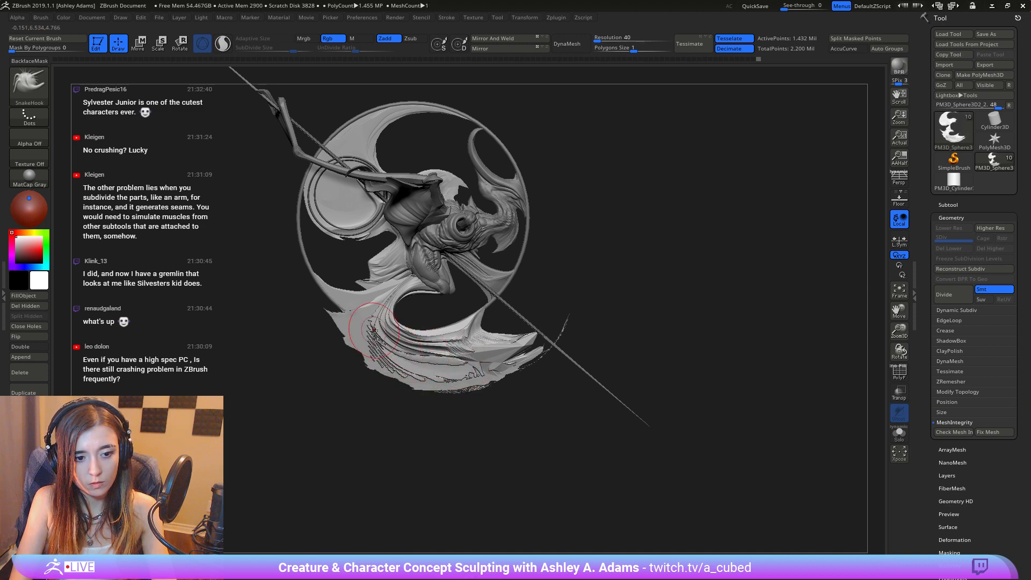
Step: Drag the layered folds of the lower swirl along its curve toward the tips with SnakeHook
drag(372, 323, 400, 352)
drag(409, 357, 419, 359)
drag(420, 360, 498, 359)
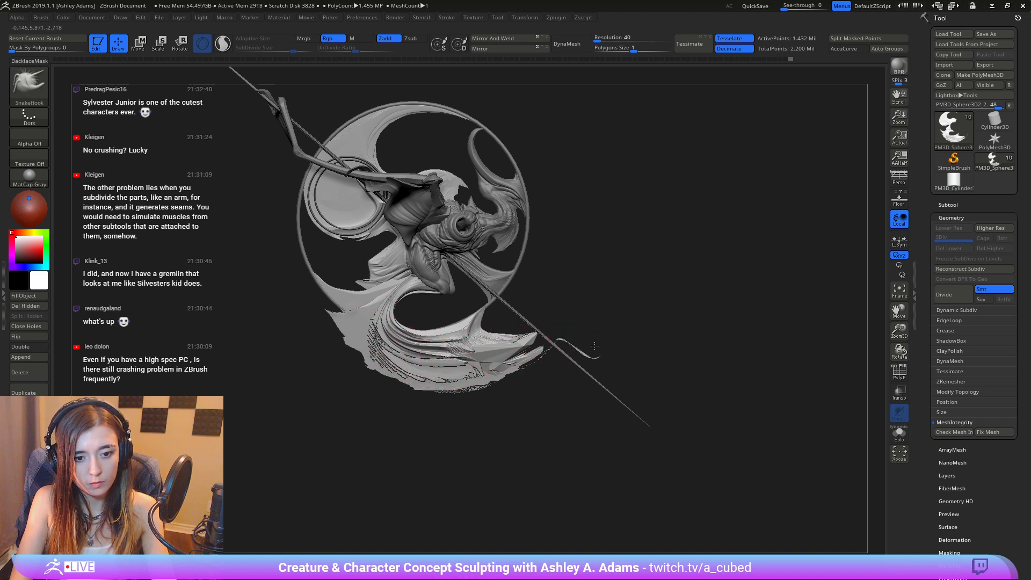
Step: Pull the thin stray arc beyond the lower swirl onto the staff and smooth it away
drag(602, 377, 607, 380)
mouse_move(596, 333)
mouse_down()
mouse_move(633, 333)
mouse_move(580, 336)
mouse_move(567, 354)
mouse_move(524, 345)
mouse_move(557, 346)
mouse_move(529, 378)
mouse_up()
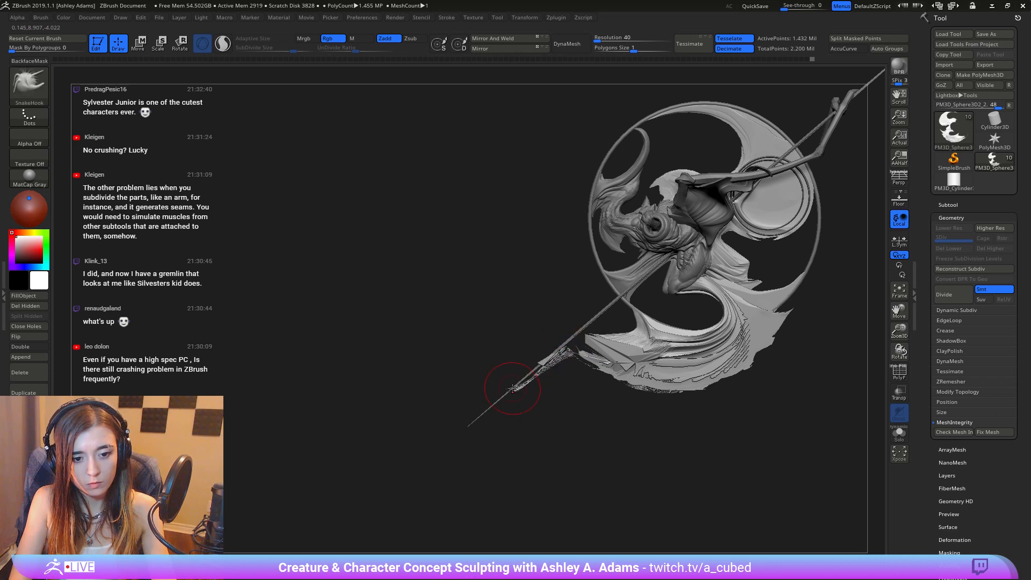
shift+drag(526, 391, 519, 383)
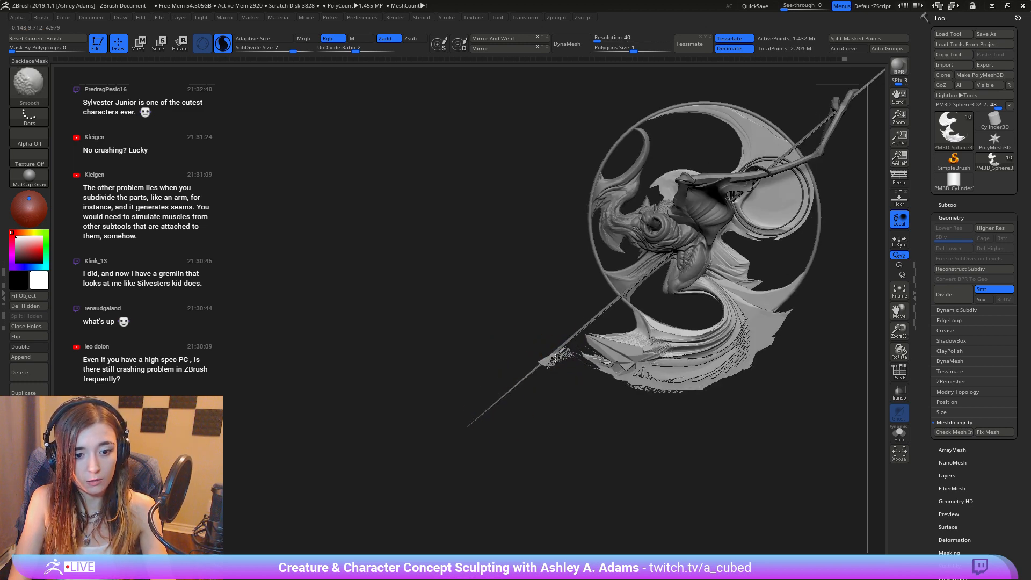
Step: Change the SnakeHook brush size and pull the lower swirl's bottom edge outward into a fuller curve
mouse_move(647, 428)
ctrl+right_down()
mouse_move(527, 324)
mouse_move(504, 336)
mouse_move(601, 343)
ctrl+right_up()
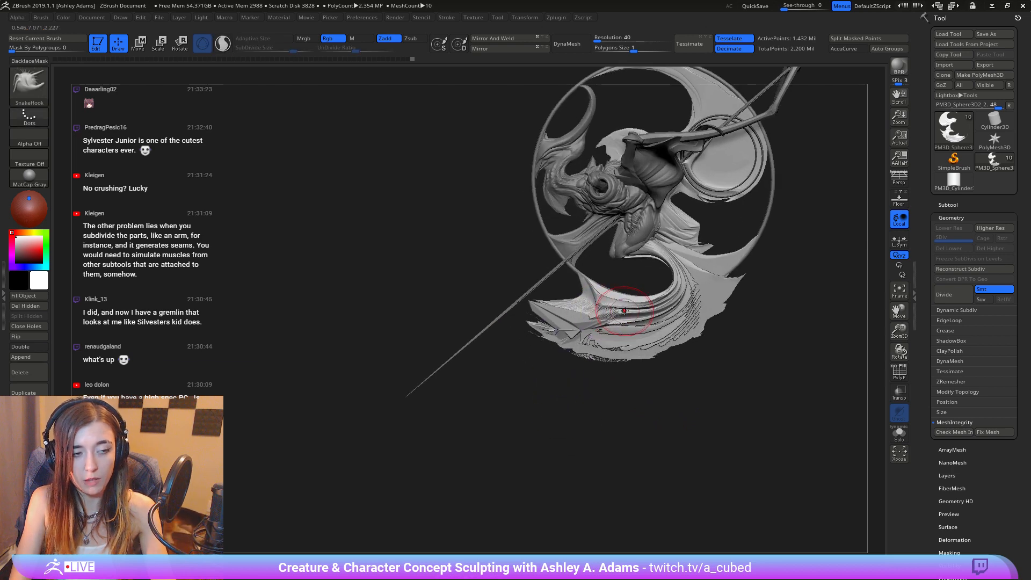
key(space)
click(643, 336)
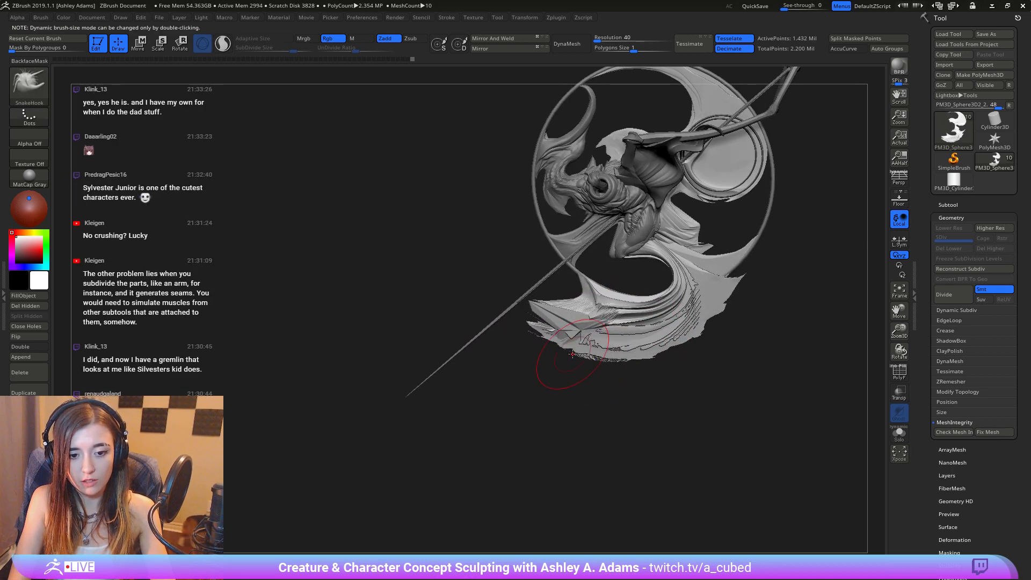
mouse_move(578, 342)
mouse_down()
mouse_move(573, 357)
mouse_move(614, 364)
mouse_move(575, 362)
mouse_up()
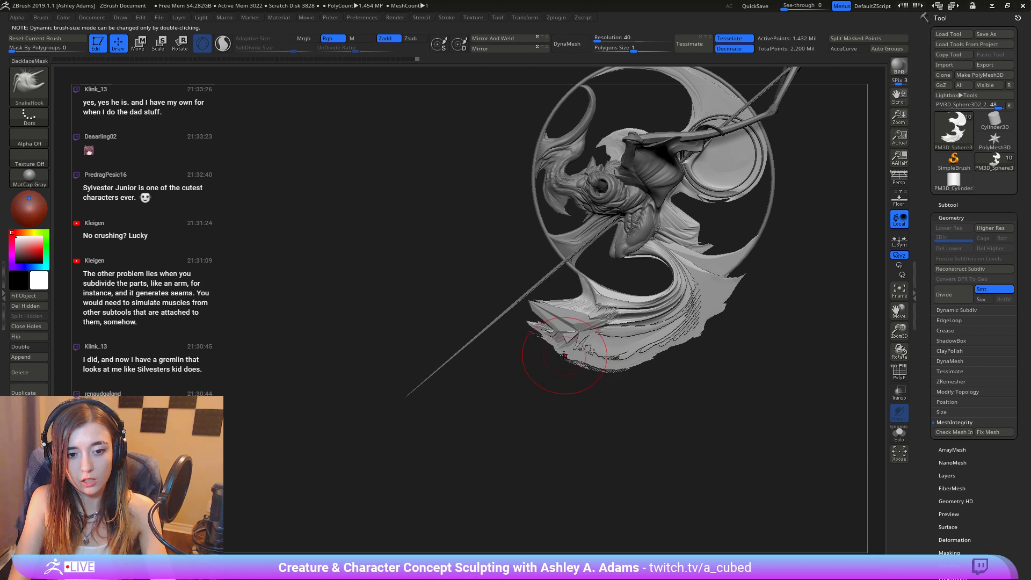
mouse_move(640, 351)
mouse_down()
mouse_move(648, 358)
mouse_move(679, 351)
mouse_up()
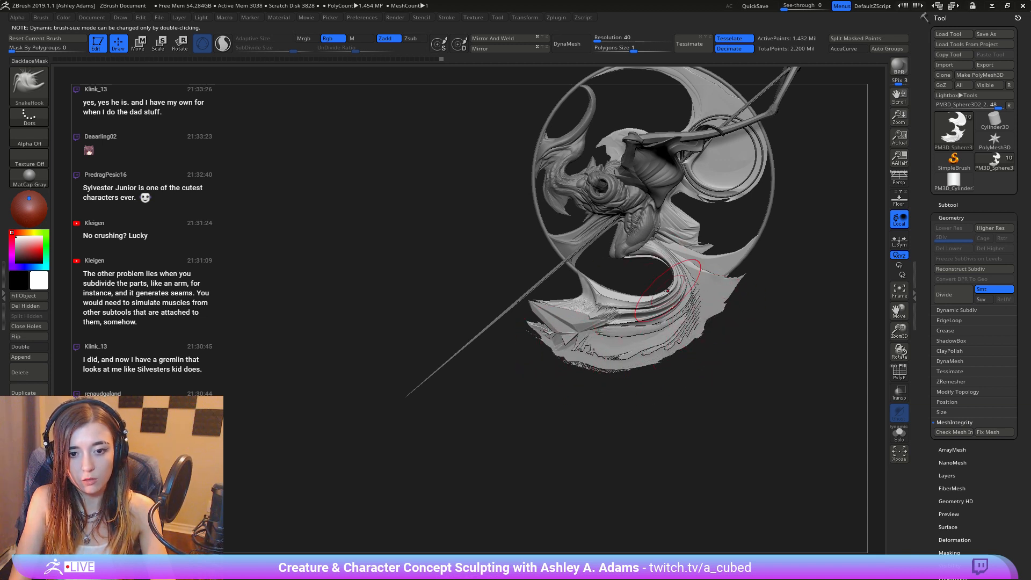
Step: Adjust the brush size and reshape the lower swirl's upper tip where it meets the ring beside the staff
key(space)
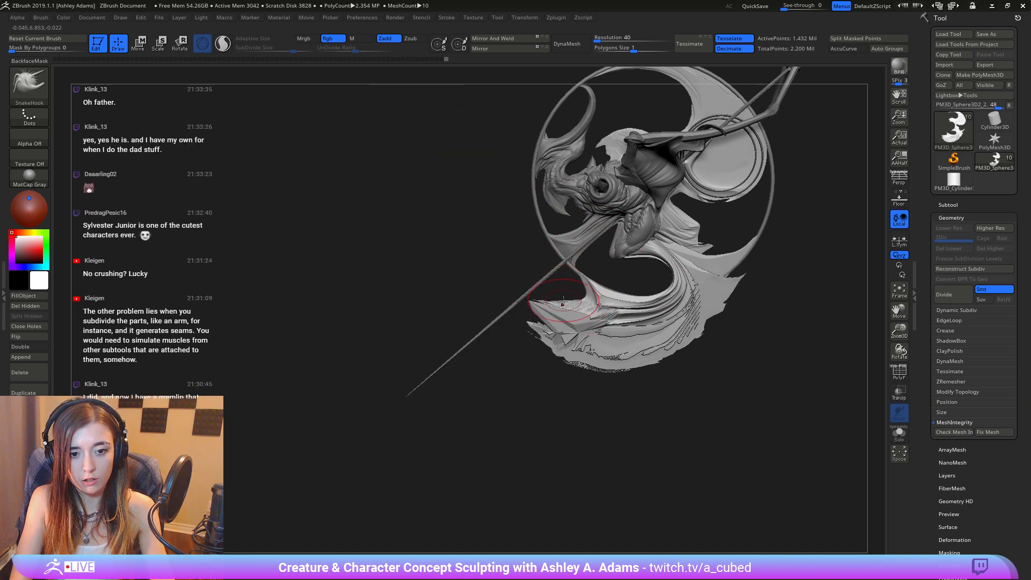
key(space)
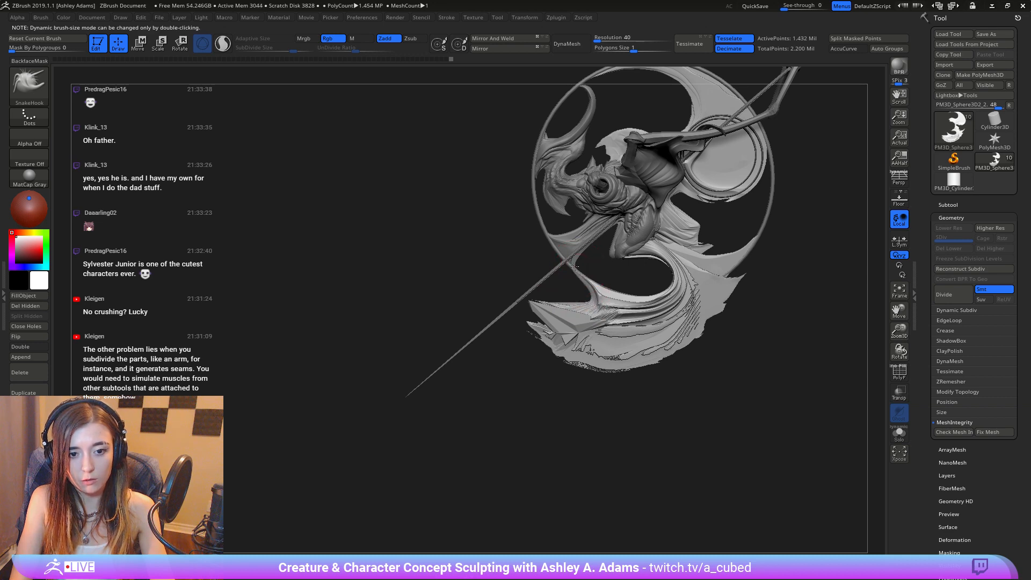
key(space)
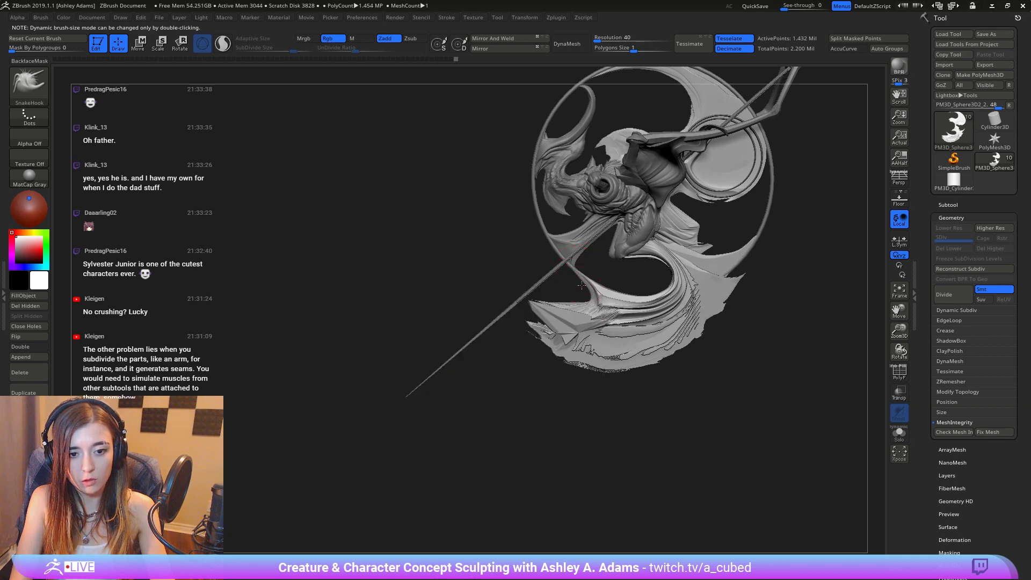
key(space)
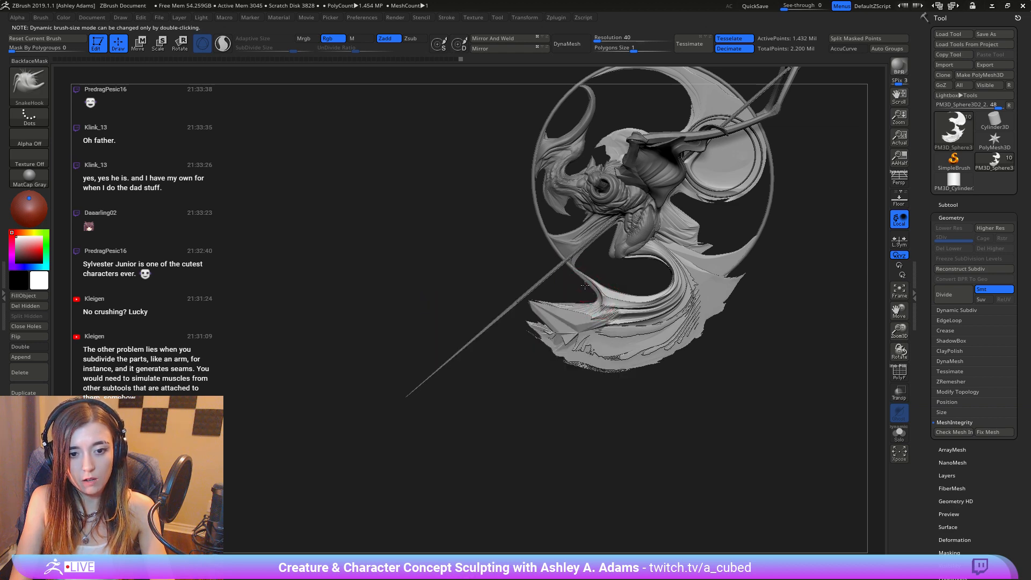
drag(588, 280, 585, 276)
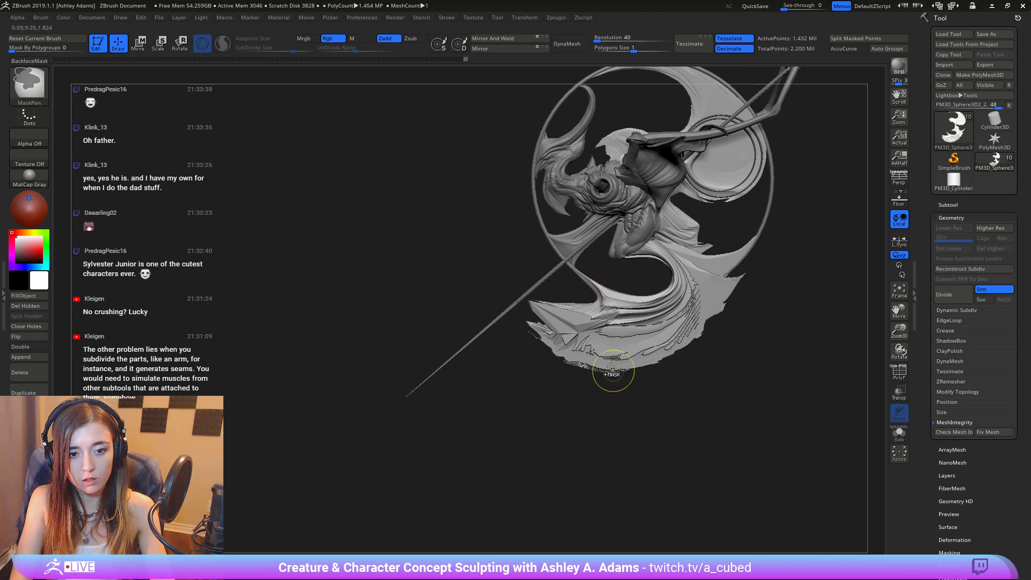
Step: Try stretching the lower swirl's tip out past the staff into a long point, and undo it
mouse_move(612, 372)
ctrl+right_down()
mouse_move(554, 295)
mouse_move(669, 299)
ctrl+right_up()
mouse_move(662, 335)
right_down()
mouse_move(655, 280)
mouse_move(676, 339)
mouse_move(589, 256)
right_up()
key(space)
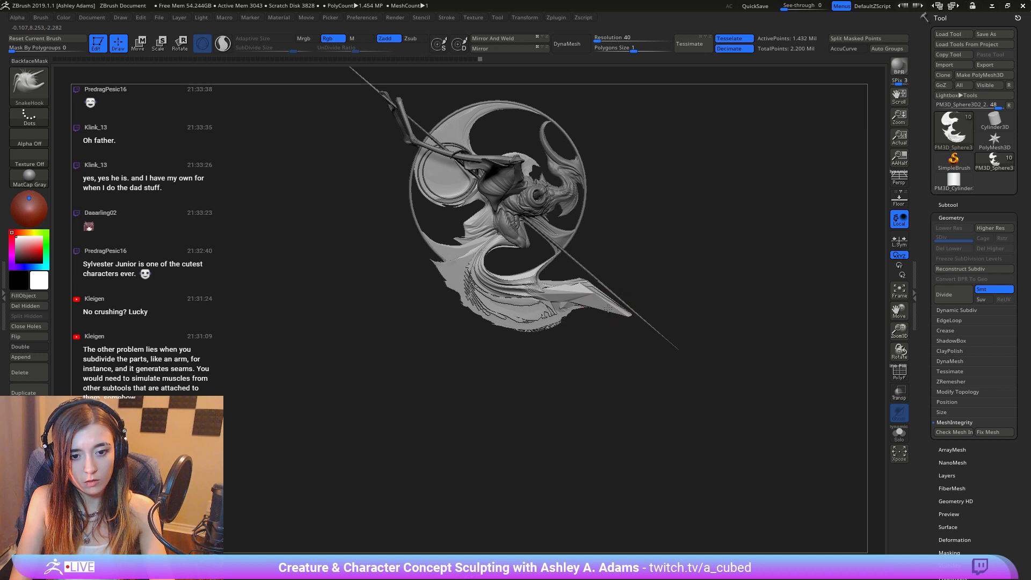
mouse_move(622, 341)
ctrl+right_down()
mouse_move(665, 264)
mouse_move(553, 258)
ctrl+right_up()
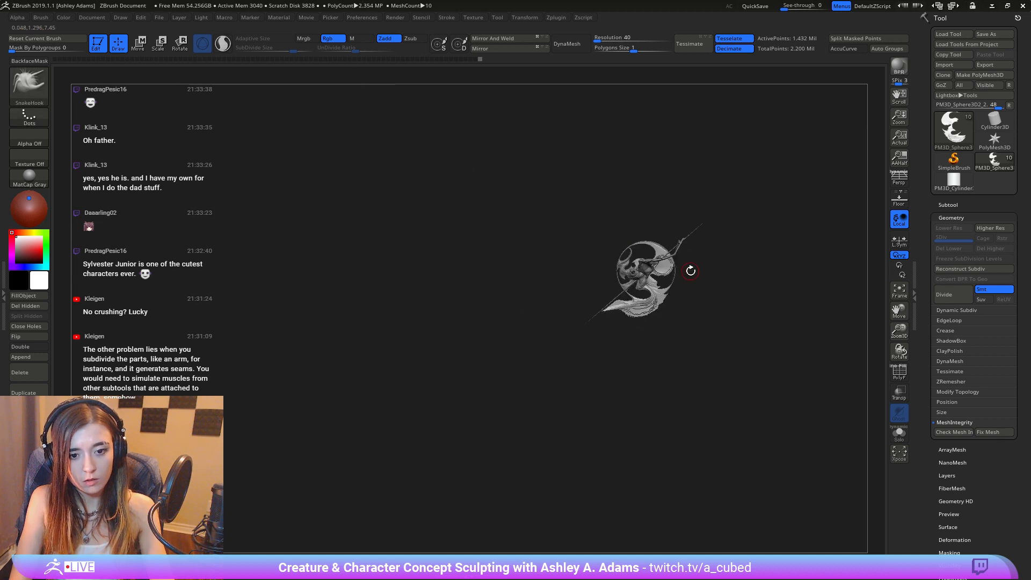
key(ctrl)
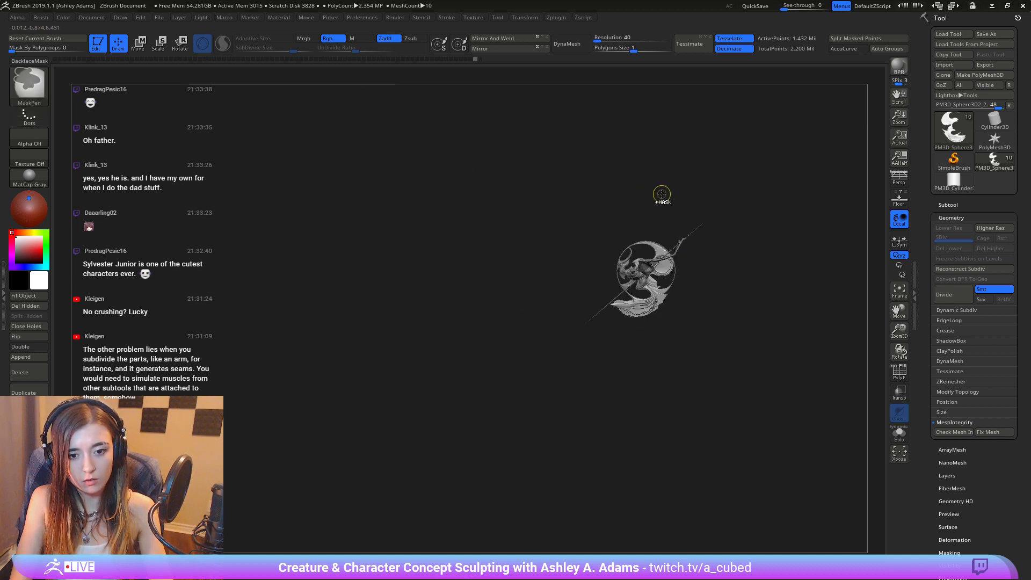
key(ctrl+z)
key(ctrl+z)
Step: Select the creature's arms subtool, Skin_ZSphere2, and duplicate it
mouse_move(668, 239)
alt+right_down()
mouse_move(623, 209)
mouse_move(666, 350)
alt+right_up()
right_drag(575, 256, 626, 311)
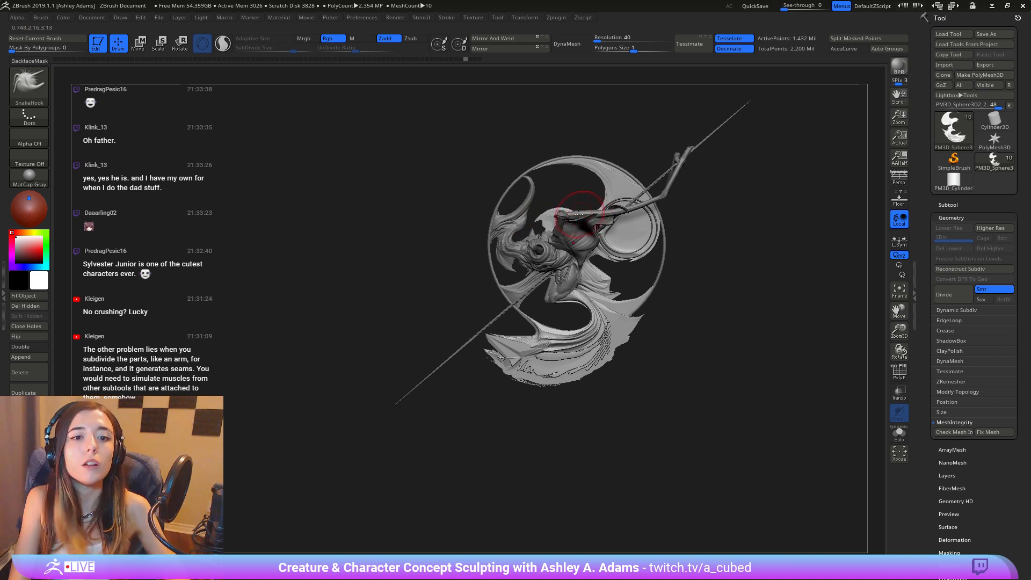
alt+click(593, 203)
click(947, 203)
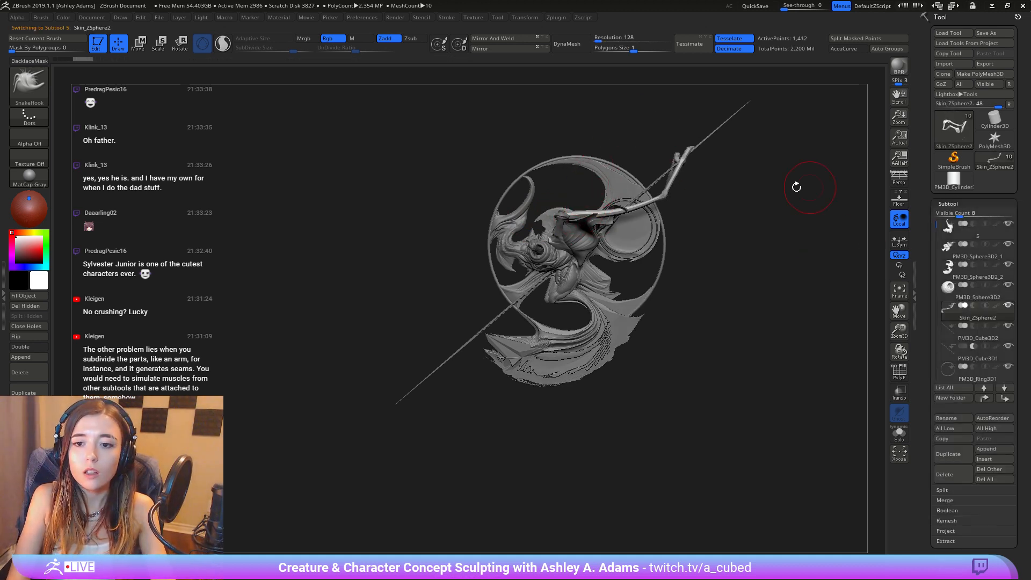
click(955, 454)
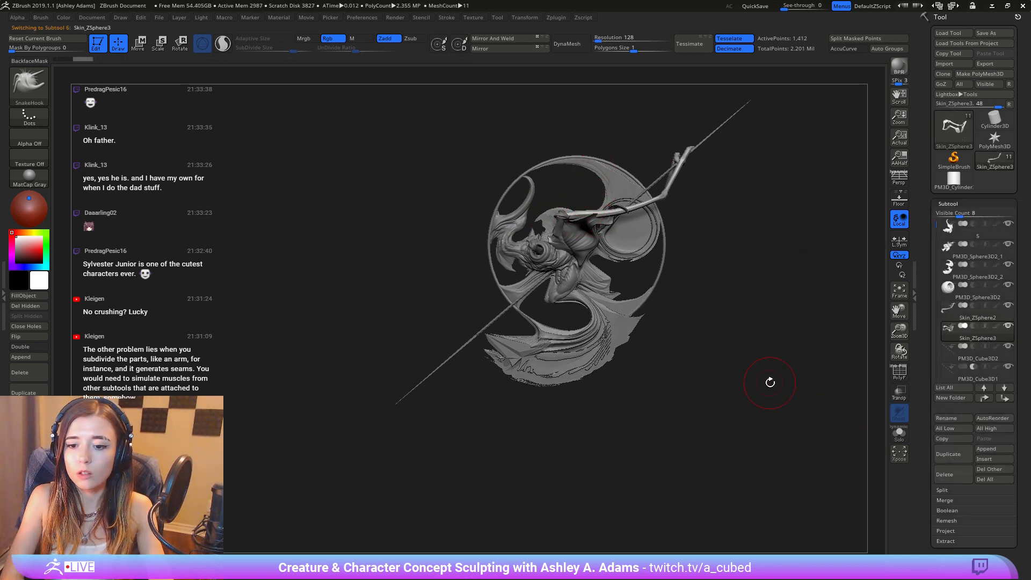
Step: Make the original Skin_ZSphere2 arms active in Move mode and bring up the transform gizmo on them
key(w)
mouse_move(560, 240)
right_down()
mouse_move(541, 237)
mouse_move(616, 201)
right_up()
alt+click(534, 240)
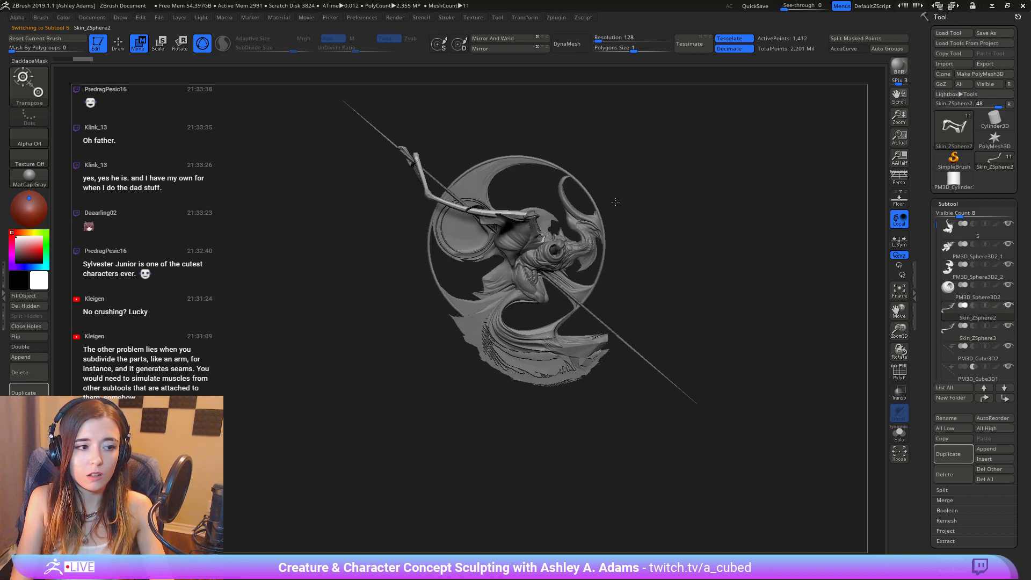
mouse_move(676, 303)
ctrl+right_down()
mouse_move(514, 160)
mouse_move(538, 240)
ctrl+right_up()
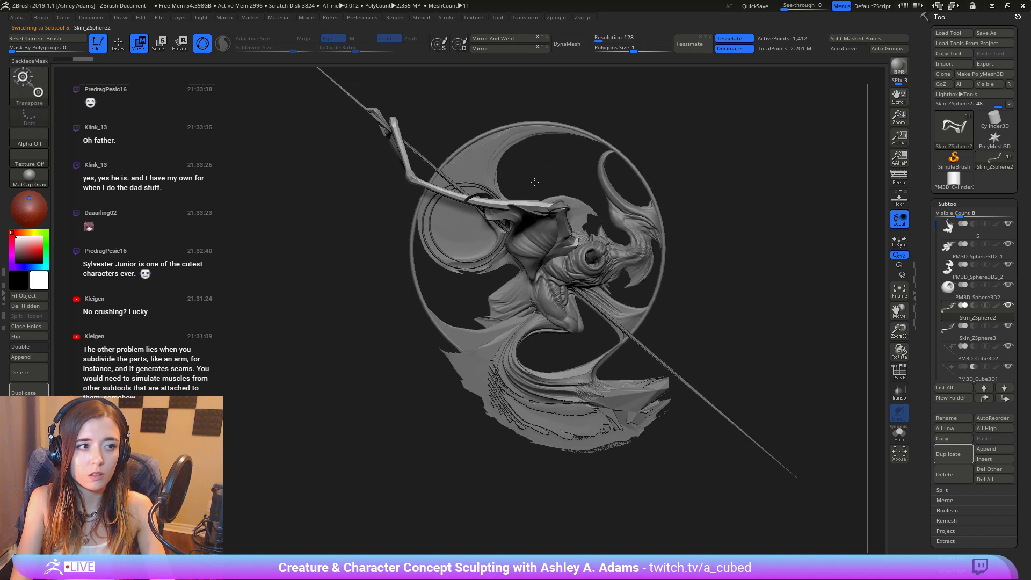
click(564, 250)
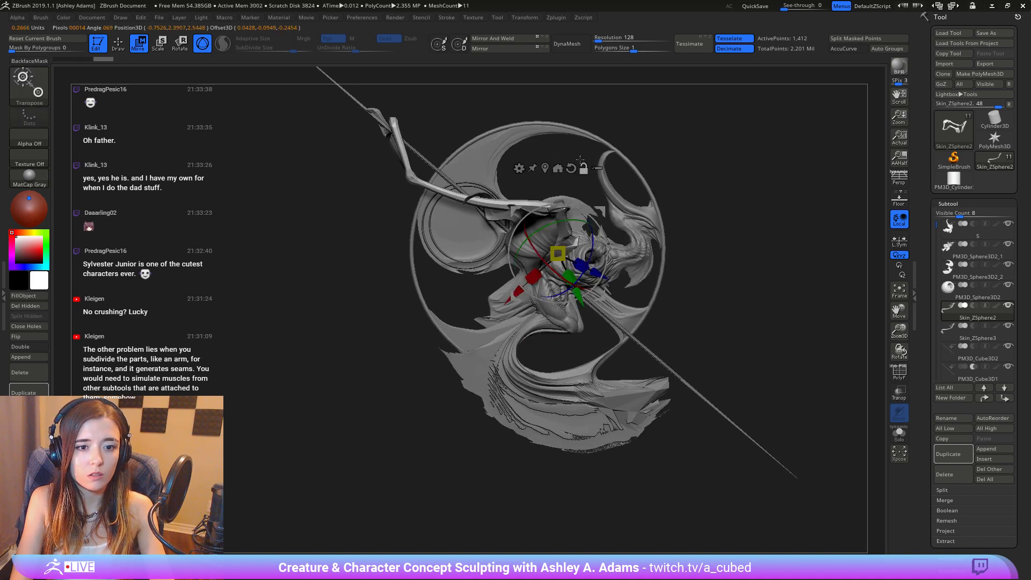
Step: Try rotating and shifting the Skin_ZSphere2 arms so they point down along the staff, and undo it
mouse_move(599, 219)
mouse_down()
mouse_move(606, 269)
mouse_move(569, 305)
mouse_move(525, 316)
mouse_move(504, 301)
mouse_up()
right_drag(540, 261, 586, 219)
right_drag(548, 210, 515, 219)
drag(606, 247, 572, 246)
right_drag(572, 246, 507, 253)
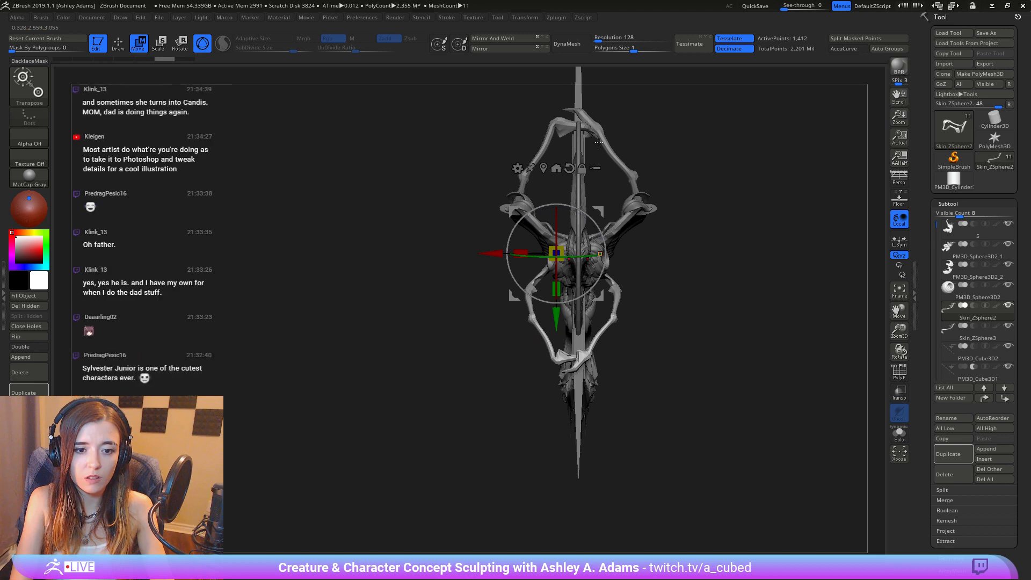
right_drag(506, 256, 470, 206)
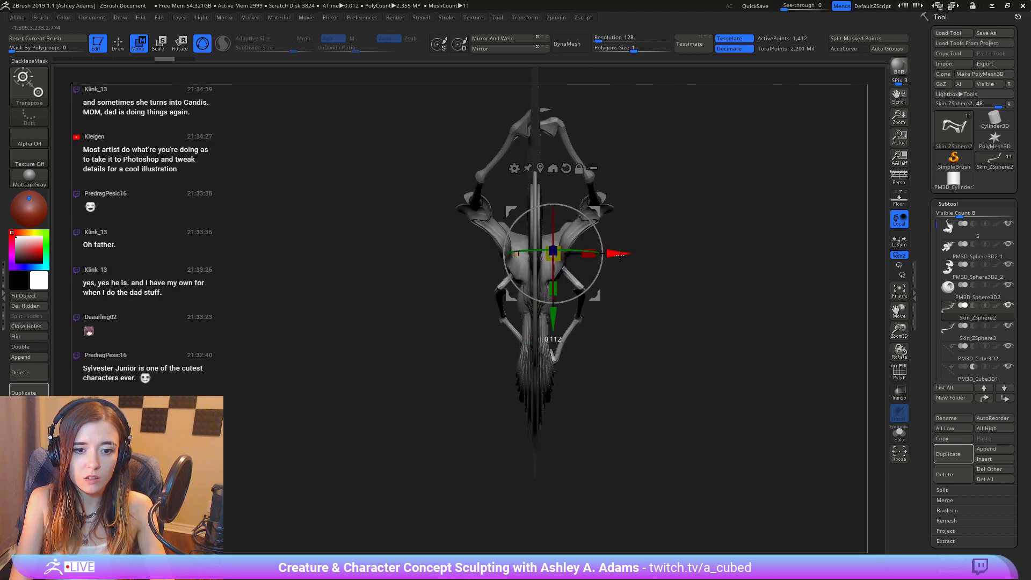
key(ctrl+z)
key(ctrl+z)
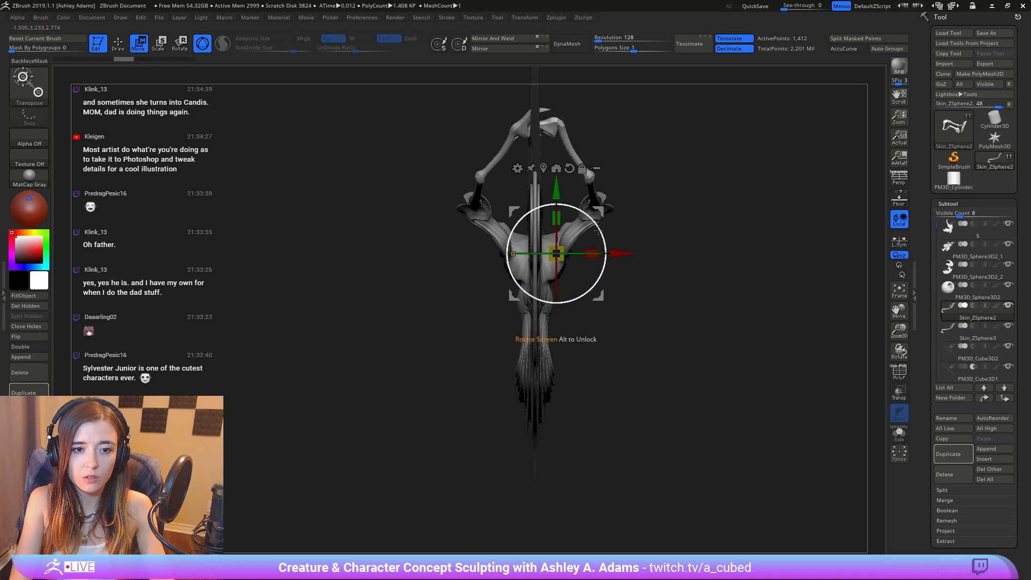
Step: Rotate the Skin_ZSphere2 arms down along the lower staff, move them onto the creature's chest, and return to Draw mode
drag(556, 237, 618, 161)
drag(602, 252, 537, 247)
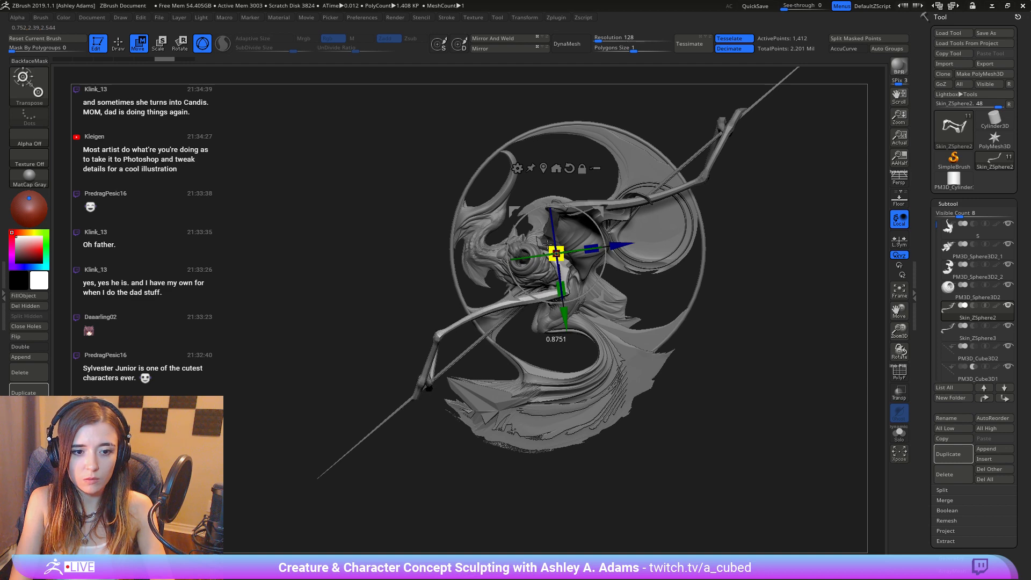
right_drag(538, 247, 666, 214)
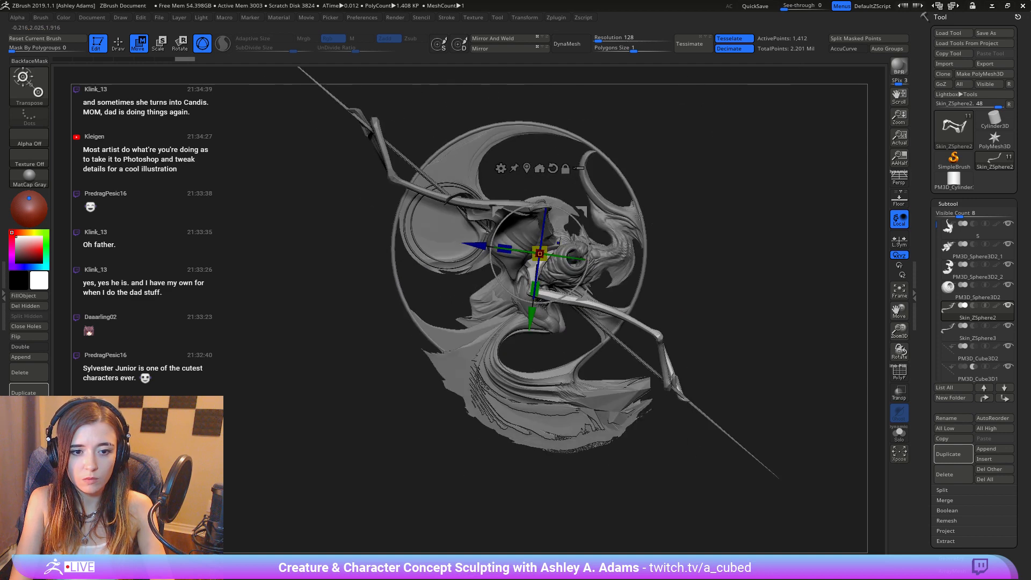
key(q)
key(space)
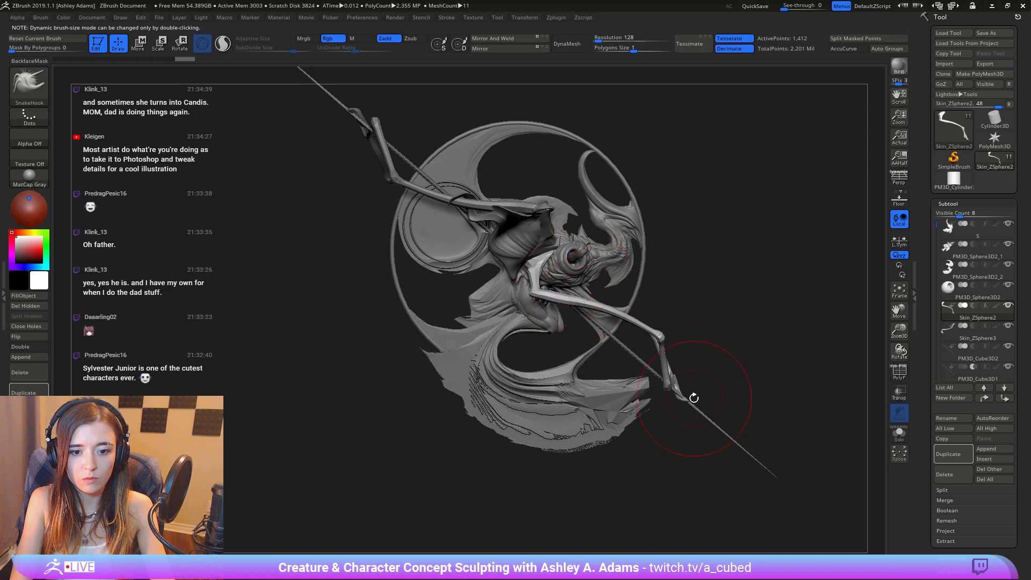
Step: Pull the hands of the Skin_ZSphere2 arms closer onto the lower staff with the SnakeHook brush
drag(675, 401, 684, 405)
right_drag(684, 405, 584, 386)
drag(675, 399, 677, 404)
right_drag(678, 403, 604, 344)
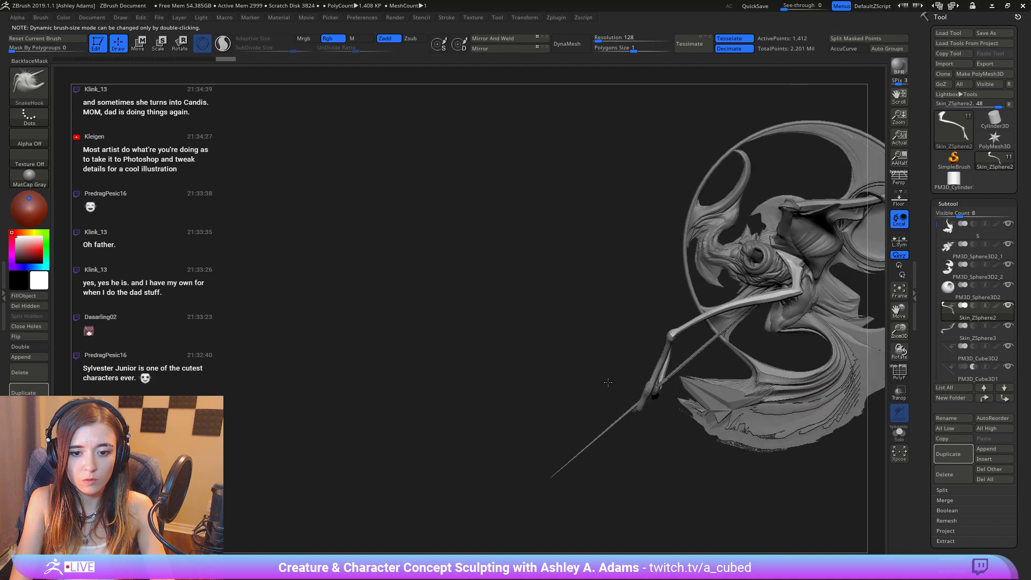
alt+right_drag(559, 301, 486, 271)
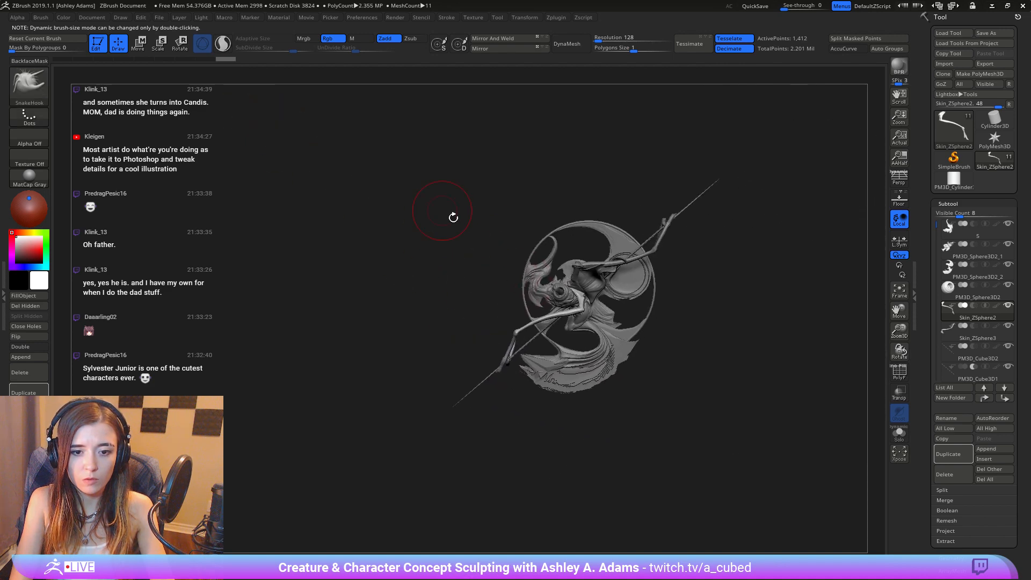
ctrl+right_drag(453, 217, 456, 274)
alt+right_drag(499, 365, 542, 263)
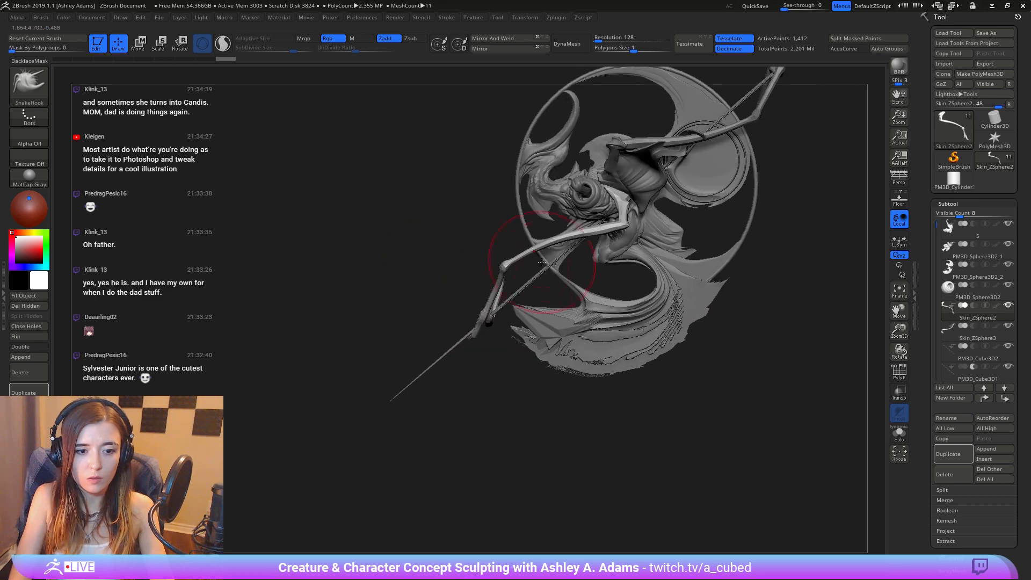
key(space)
drag(487, 328, 477, 333)
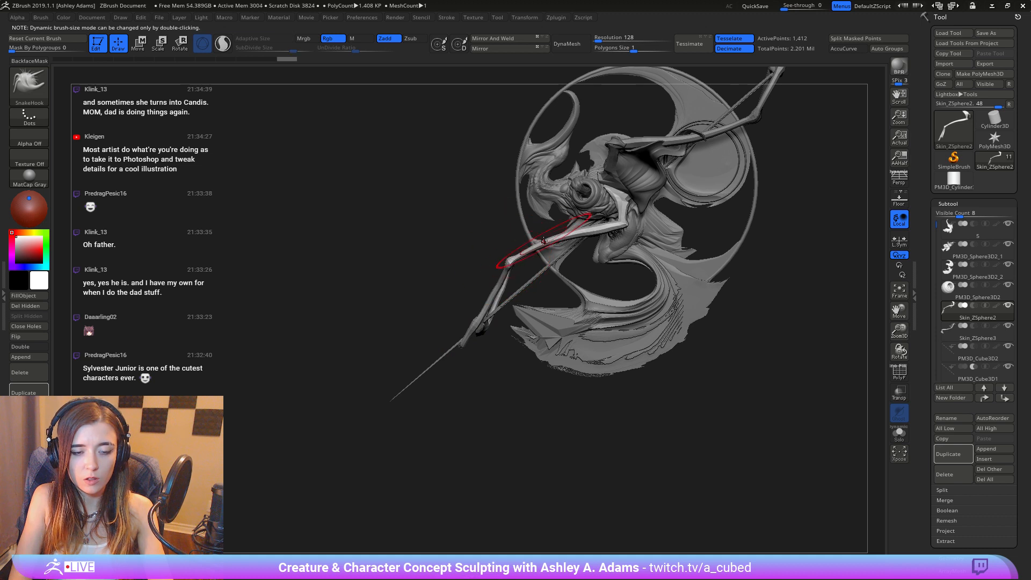
Step: Bow the upper segments of the Skin_ZSphere2 arms into a gentle arch running from shoulder to elbow
drag(561, 239, 542, 239)
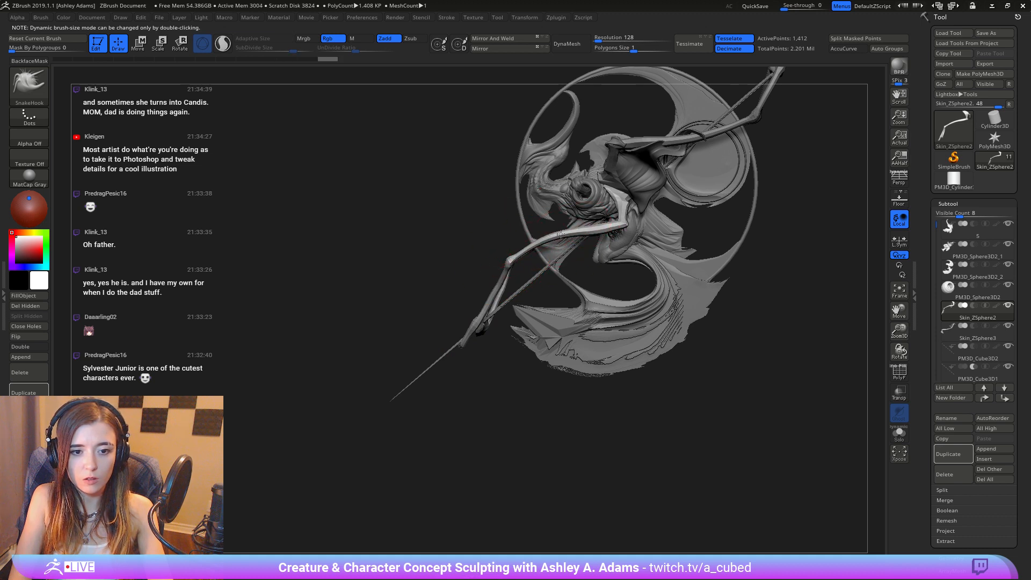
drag(609, 228, 627, 227)
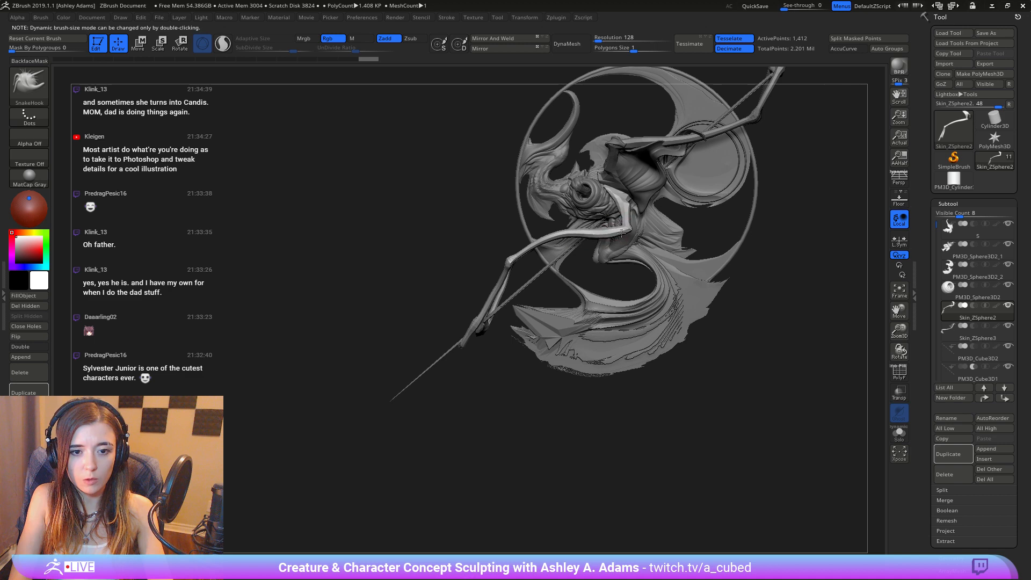
drag(533, 242, 530, 246)
drag(538, 247, 537, 251)
Step: Reshape the shoulder bend of the Skin_ZSphere2 arms with small SnakeHook pulls, undoing a misplaced stroke and enabling AccuCurve
mouse_move(524, 360)
ctrl+right_down()
mouse_move(484, 236)
mouse_move(567, 243)
mouse_move(611, 232)
mouse_move(604, 323)
ctrl+right_up()
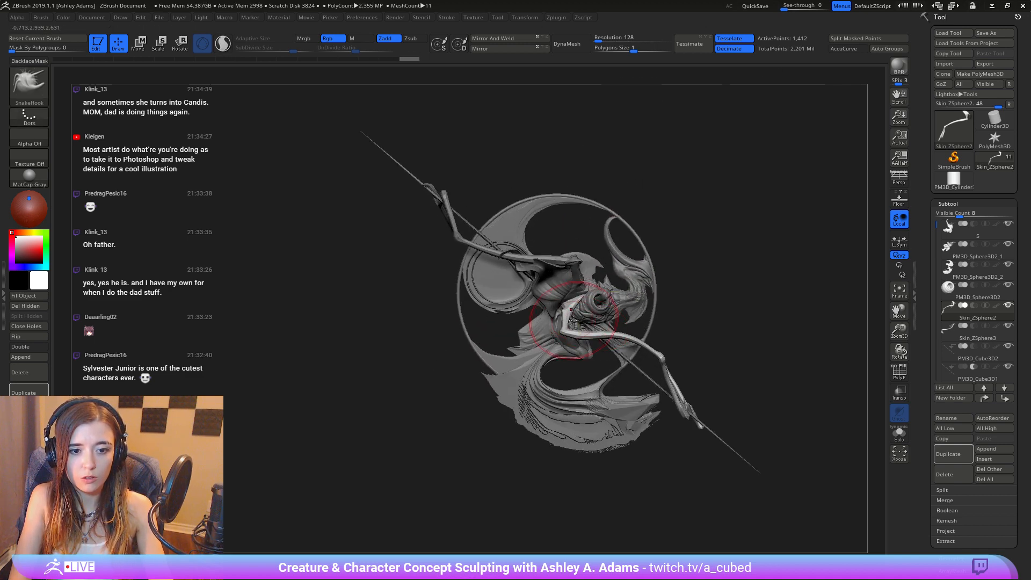
key(s)
right_click(562, 331)
drag(562, 331, 557, 331)
right_click(565, 330)
ctrl+right_drag(556, 330, 554, 350)
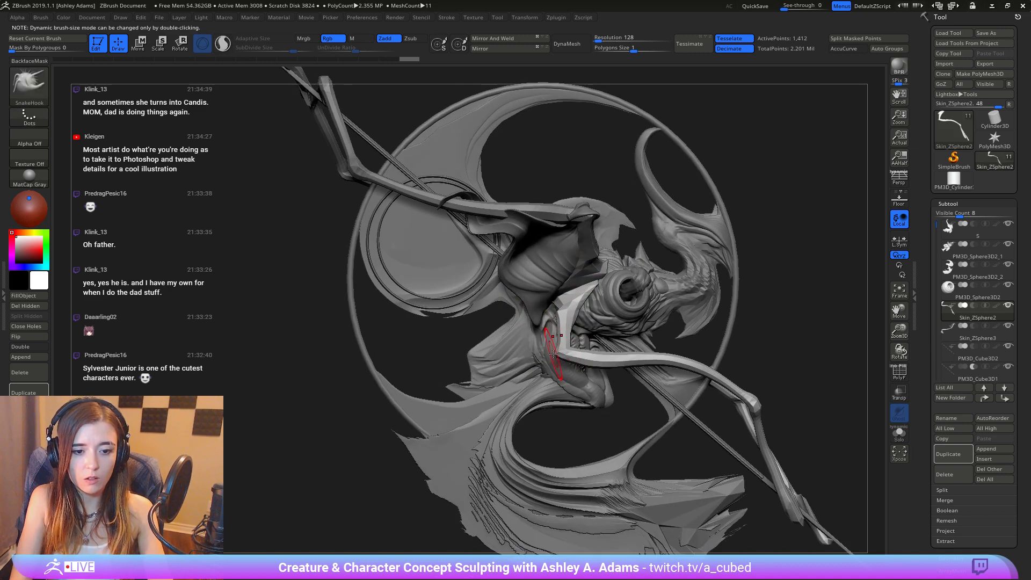
right_click(560, 354)
drag(560, 355, 554, 354)
shift+right_drag(554, 354, 563, 354)
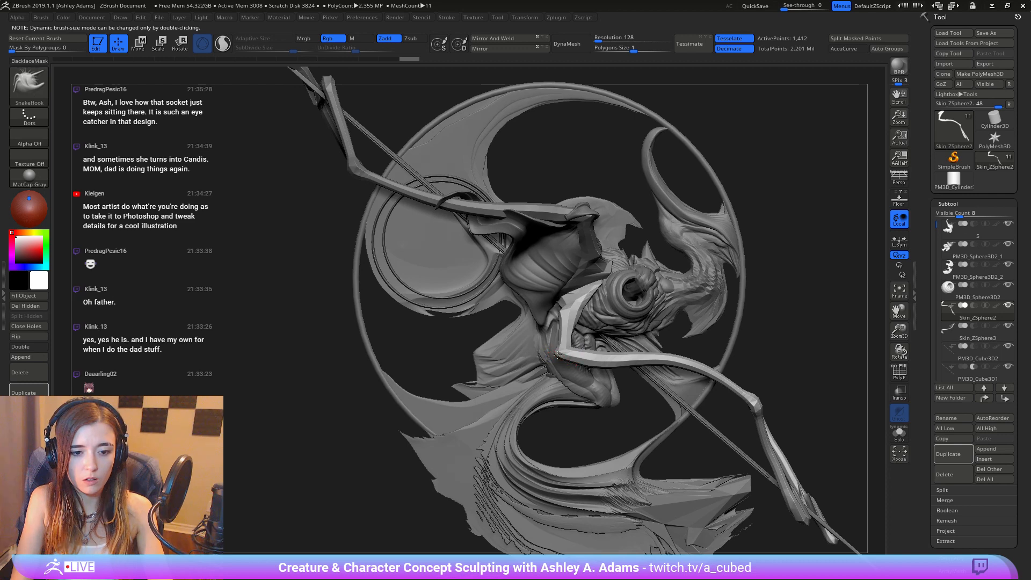
drag(534, 335, 533, 334)
key(ctrl+z)
right_drag(552, 337, 612, 343)
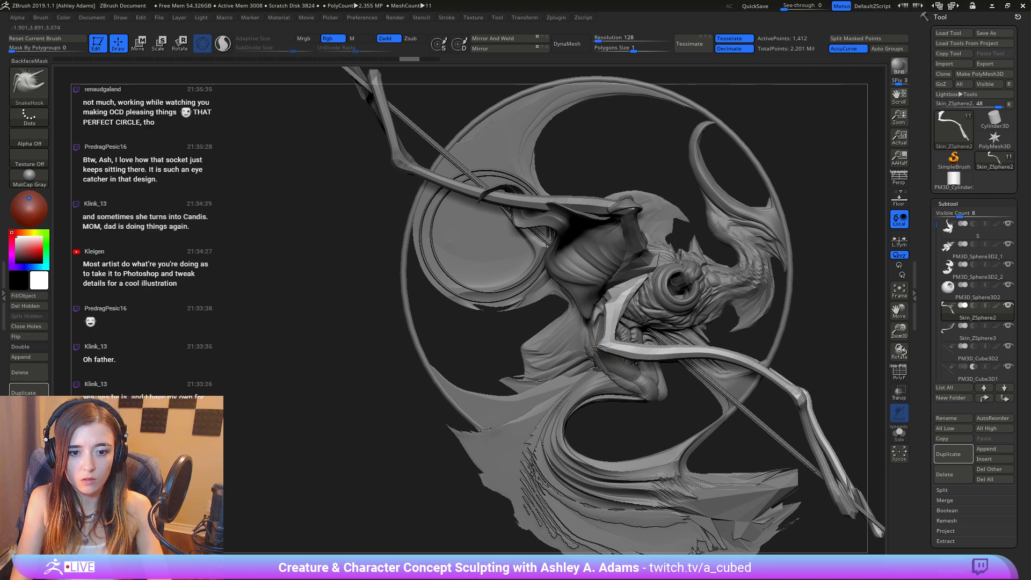
drag(580, 333, 580, 334)
Step: Switch to the raised arms, Skin_ZSphere3, and try bending them into a curve between shoulder and elbow
mouse_move(653, 349)
ctrl+right_down()
mouse_move(690, 336)
mouse_move(632, 293)
ctrl+right_up()
mouse_move(633, 244)
ctrl+right_down()
mouse_move(692, 309)
mouse_move(664, 243)
mouse_move(621, 253)
mouse_move(580, 247)
ctrl+right_up()
alt+right_drag(719, 229, 571, 120)
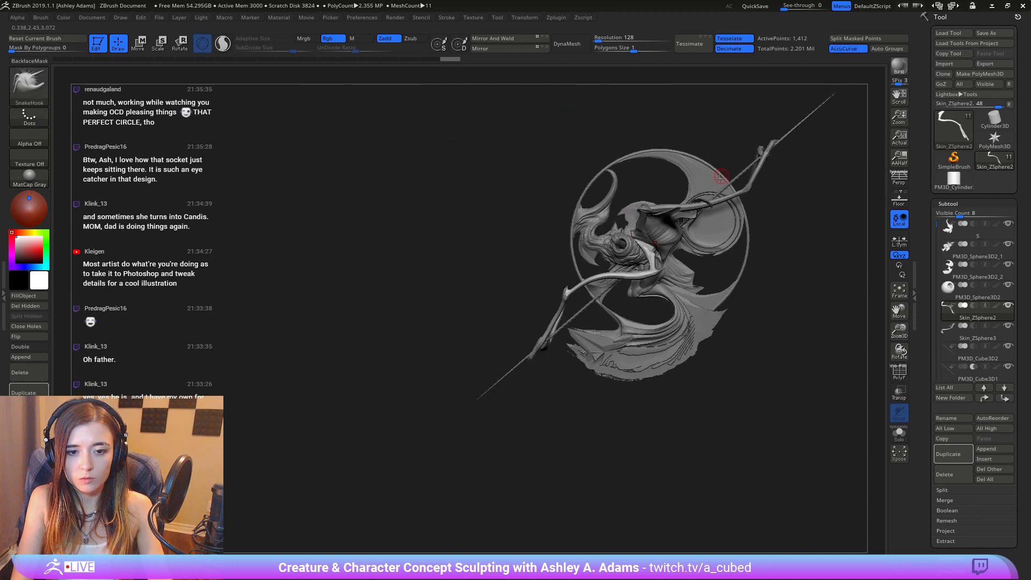
alt+right_drag(719, 178, 603, 230)
alt+click(566, 219)
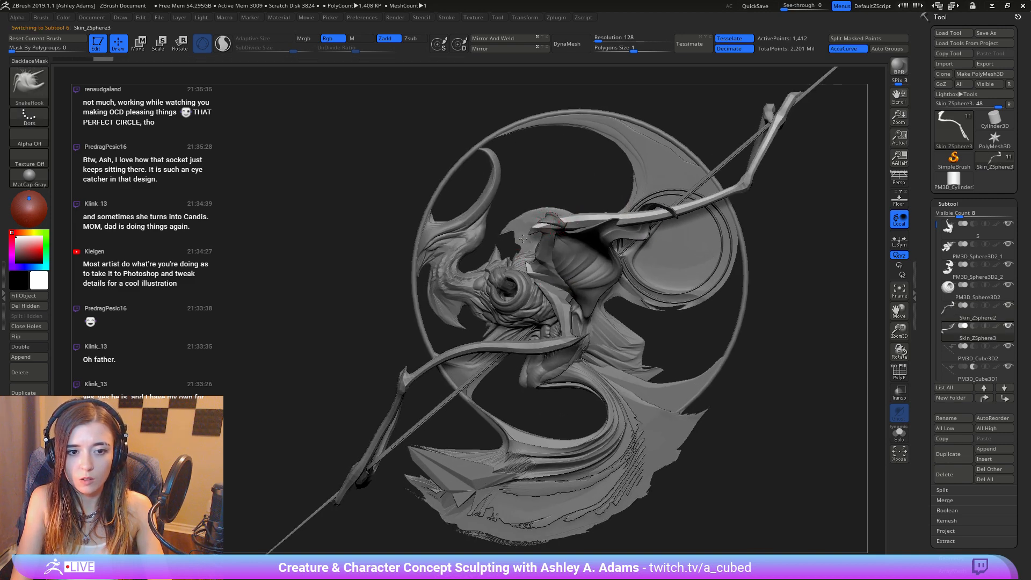
alt+right_drag(675, 211, 590, 241)
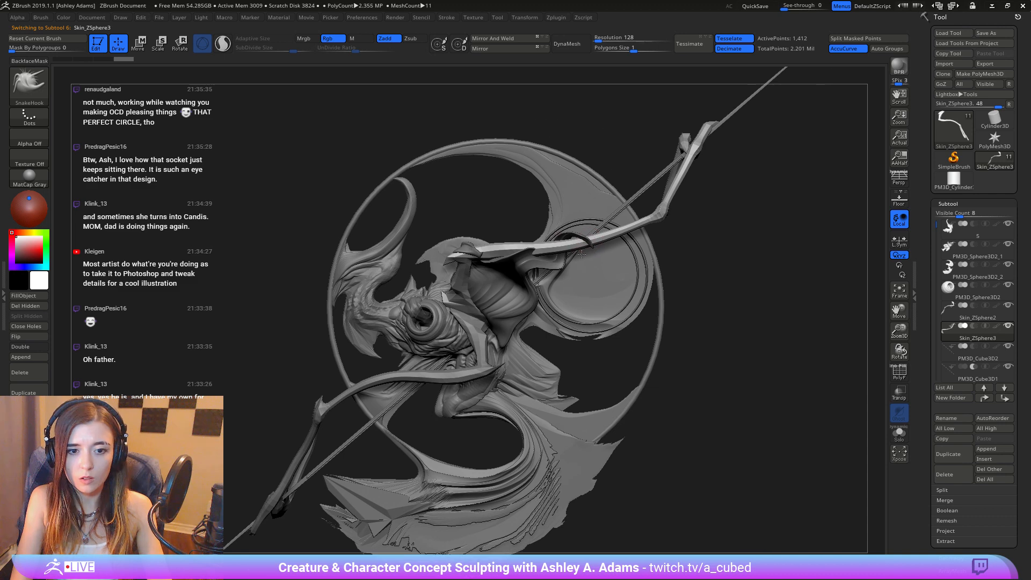
key(space)
drag(590, 251, 607, 251)
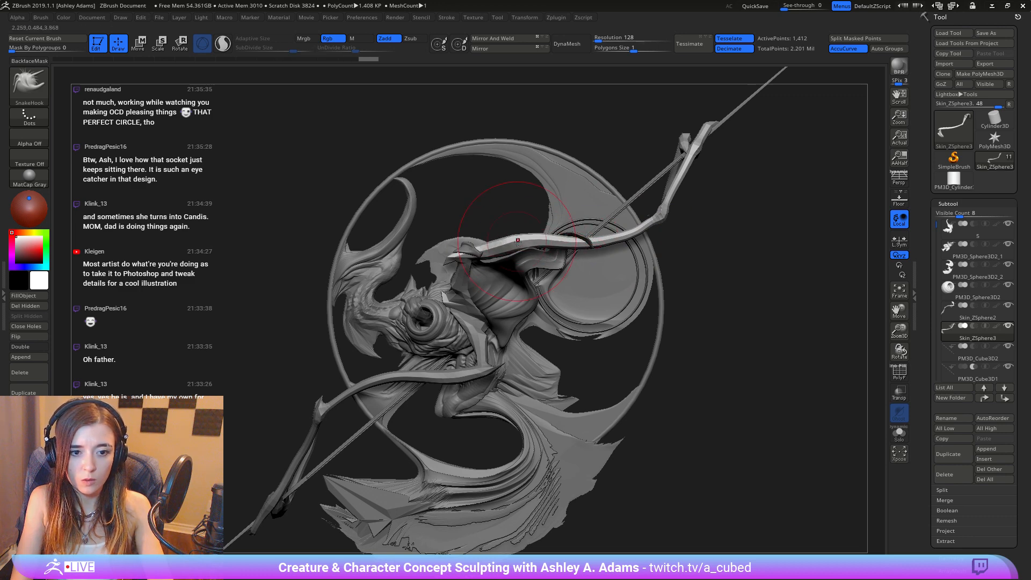
Step: Select the creature's body, PM3D_Sphere3D2_1, and adjust its shoulder under the raised arm with SnakeHook, checking it from several angles
alt+click(527, 248)
mouse_move(520, 240)
right_down()
mouse_move(536, 245)
mouse_move(538, 262)
right_up()
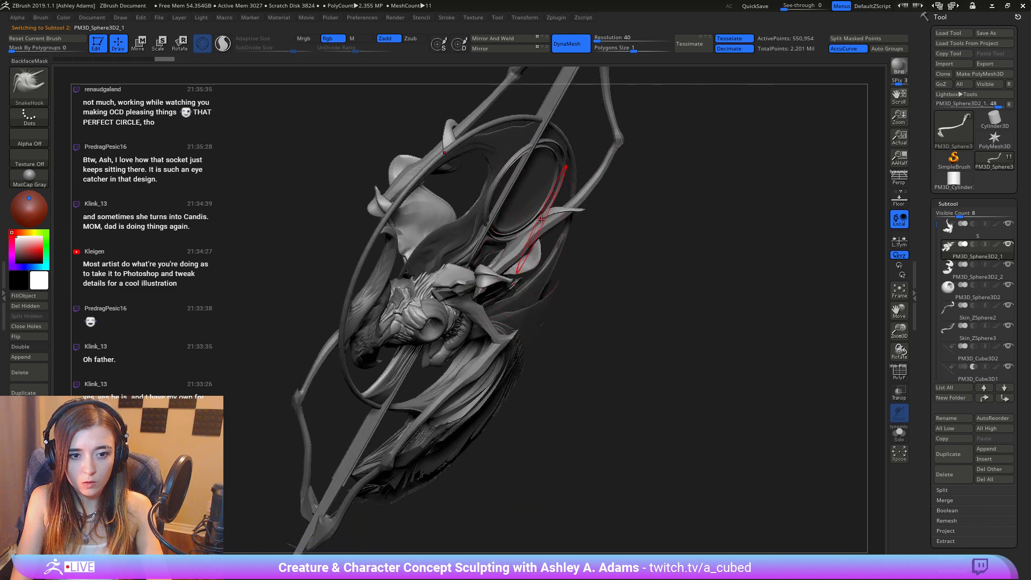
drag(542, 217, 534, 221)
mouse_move(533, 253)
right_down()
mouse_move(525, 256)
mouse_move(550, 251)
mouse_move(573, 225)
mouse_move(543, 253)
mouse_move(524, 299)
mouse_move(445, 260)
right_up()
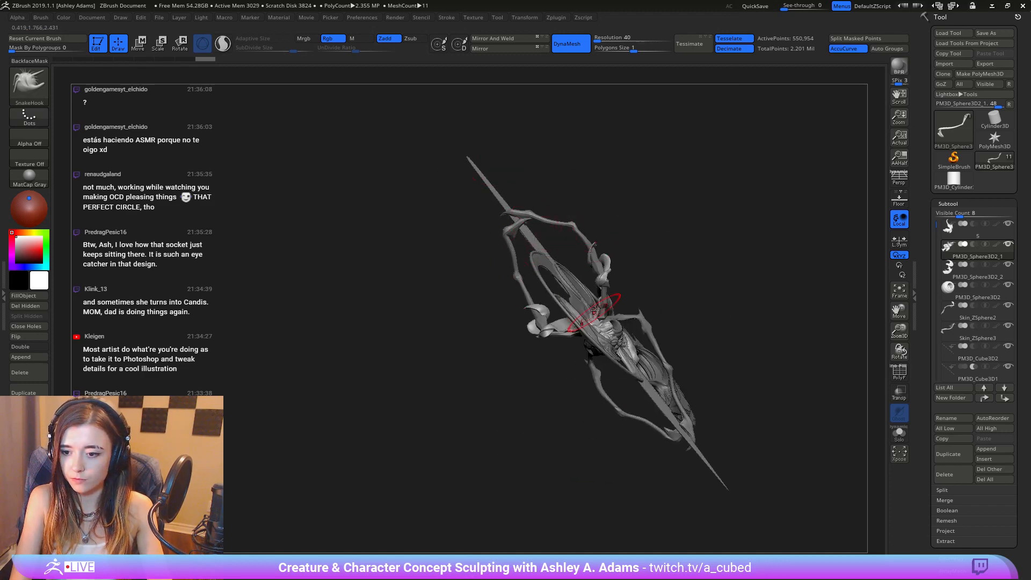
right_drag(594, 312, 621, 263)
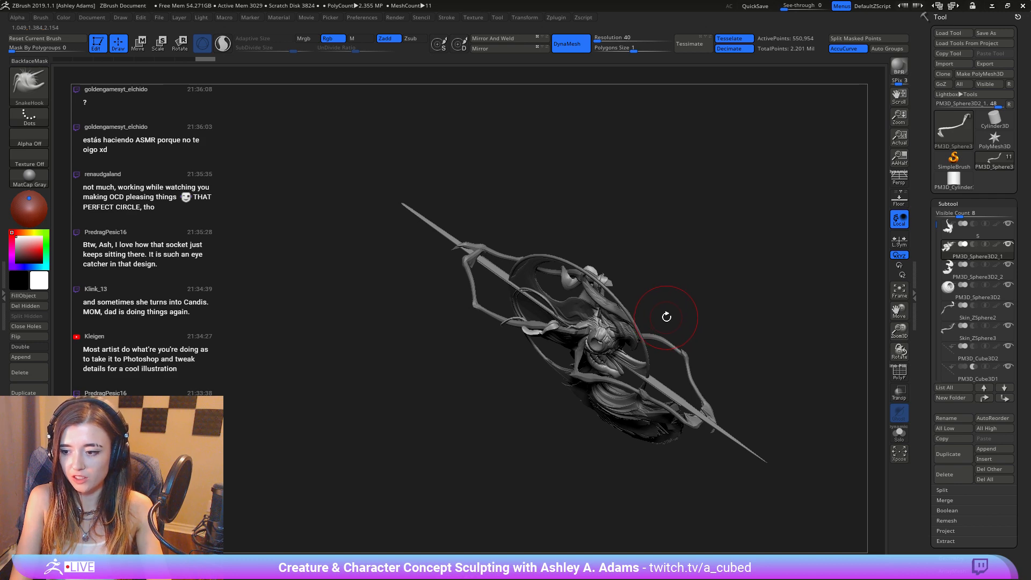
right_drag(648, 322, 556, 216)
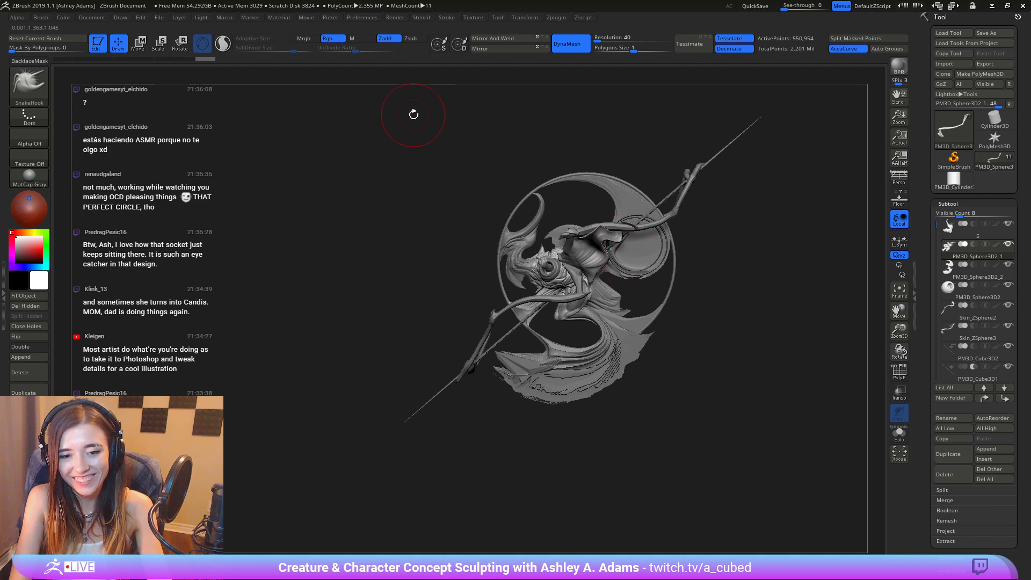
Step: Return to the Skin_ZSphere3 arms and try pulling the elbows and forearms into a more flowing shape
ctrl+right_drag(588, 161, 597, 207)
alt+right_drag(710, 197, 610, 255)
alt+click(609, 251)
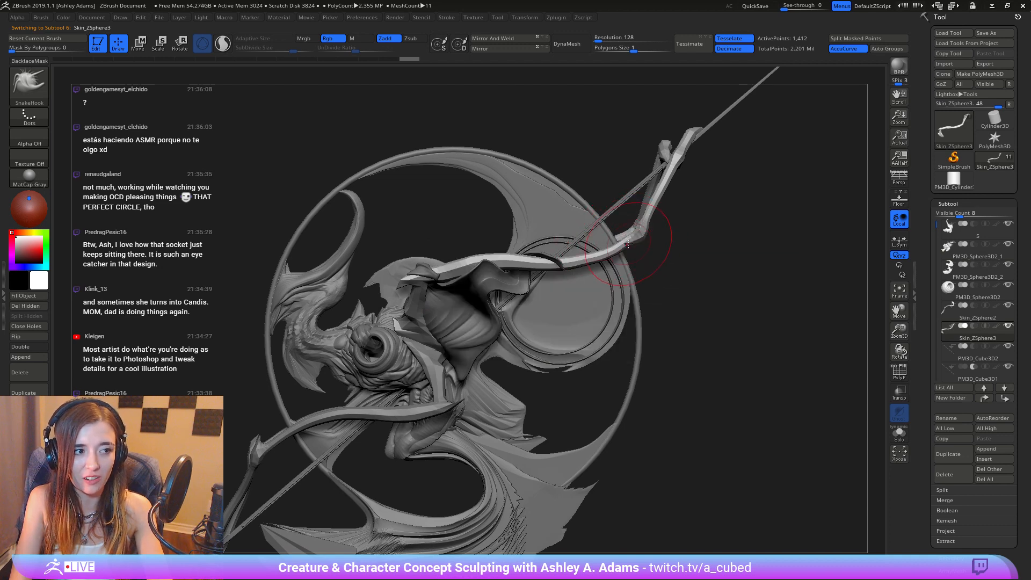
right_click(639, 245)
mouse_move(658, 191)
right_down()
mouse_move(700, 185)
mouse_move(677, 207)
mouse_move(689, 233)
mouse_move(681, 227)
mouse_move(700, 192)
mouse_move(662, 185)
mouse_move(717, 212)
mouse_move(544, 239)
right_up()
right_click(676, 208)
right_click(681, 228)
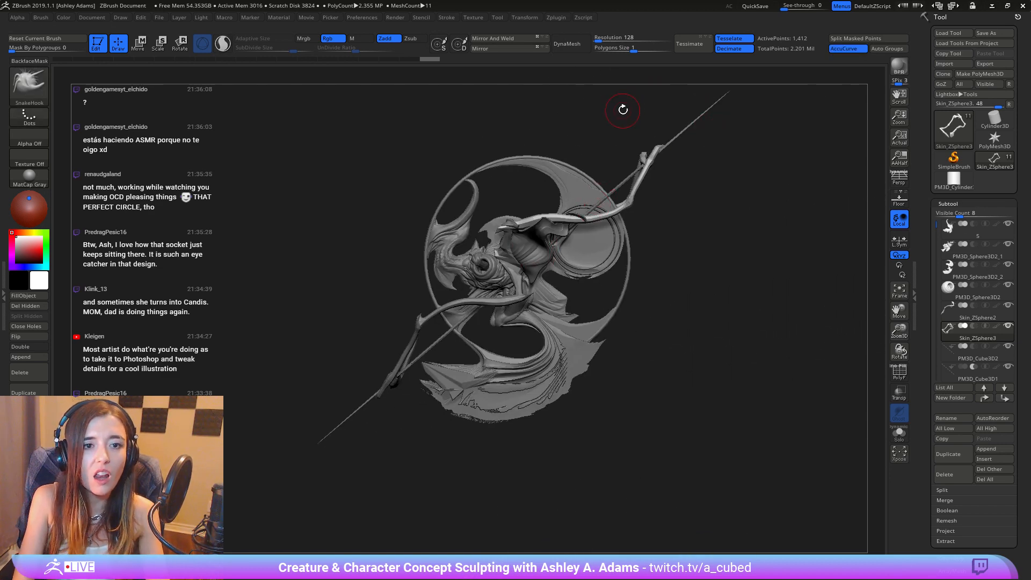
Step: Undo the recent reshaping of the Skin_ZSphere3 arms back to their straighter form
key(ctrl+z)
key(ctrl+z)
key(ctrl+z)
key(ctrl+z)
key(ctrl+z)
key(ctrl+z)
key(ctrl+z)
key(ctrl+z)
key(ctrl+z)
key(ctrl+z)
key(ctrl+z)
key(ctrl+z)
key(ctrl+z)
key(ctrl+z)
key(ctrl+z)
key(ctrl+z)
key(ctrl+z)
mouse_move(573, 210)
right_down()
mouse_move(585, 222)
mouse_move(569, 276)
mouse_move(548, 232)
mouse_move(539, 248)
right_up()
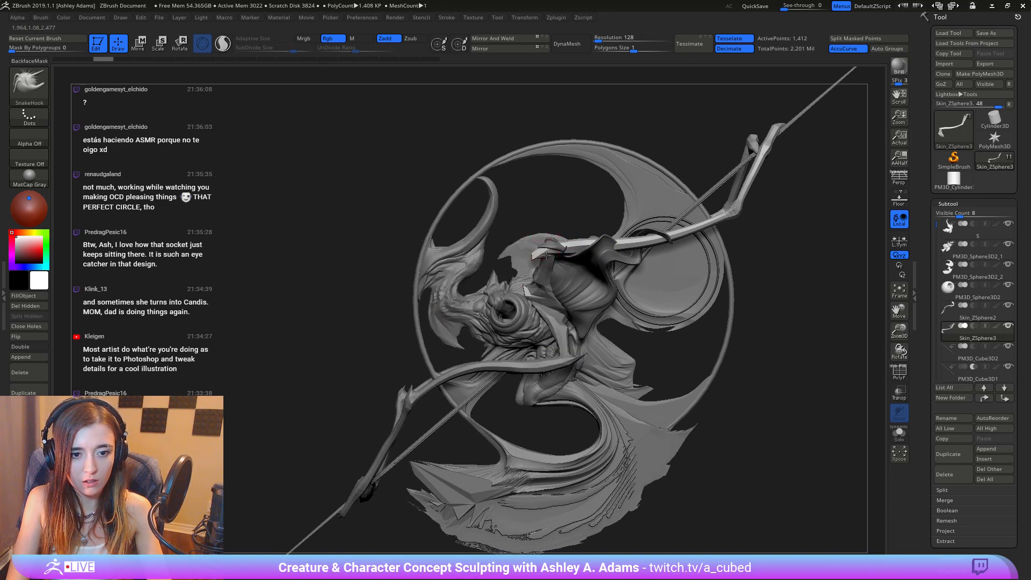
Step: Smooth the raised Skin_ZSphere3 arms near the shoulder and arch that section upward with SnakeHook
mouse_move(544, 250)
right_down()
mouse_move(558, 241)
mouse_move(526, 248)
right_up()
shift+drag(571, 248, 576, 257)
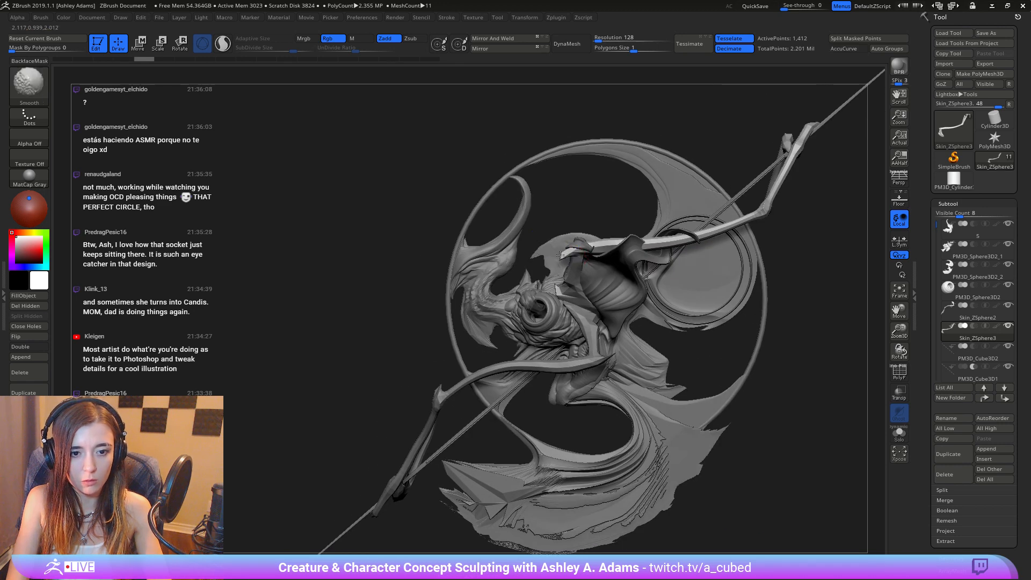
alt+right_drag(582, 245, 485, 257)
right_click(626, 251)
right_drag(553, 256, 547, 257)
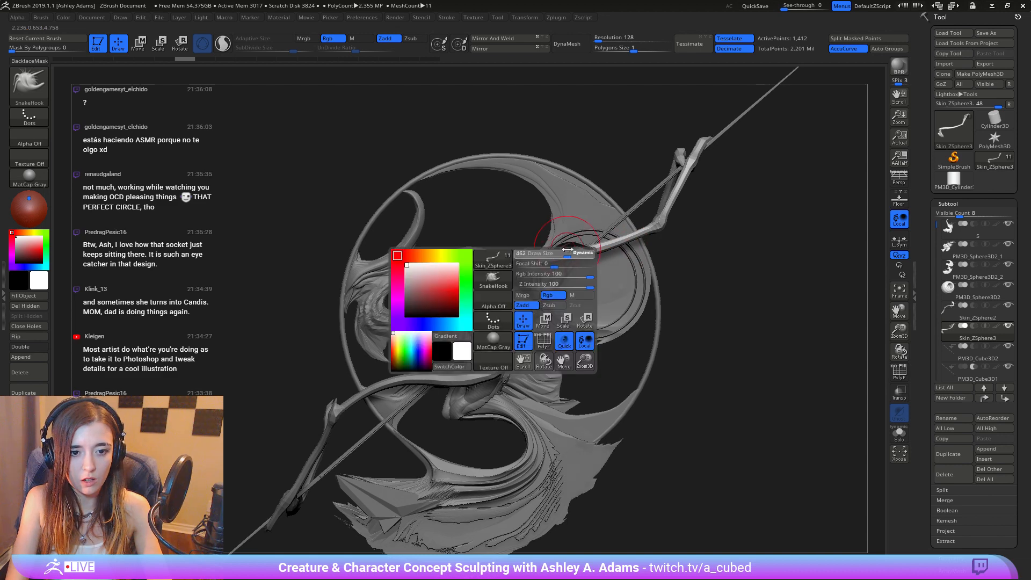
right_click(514, 254)
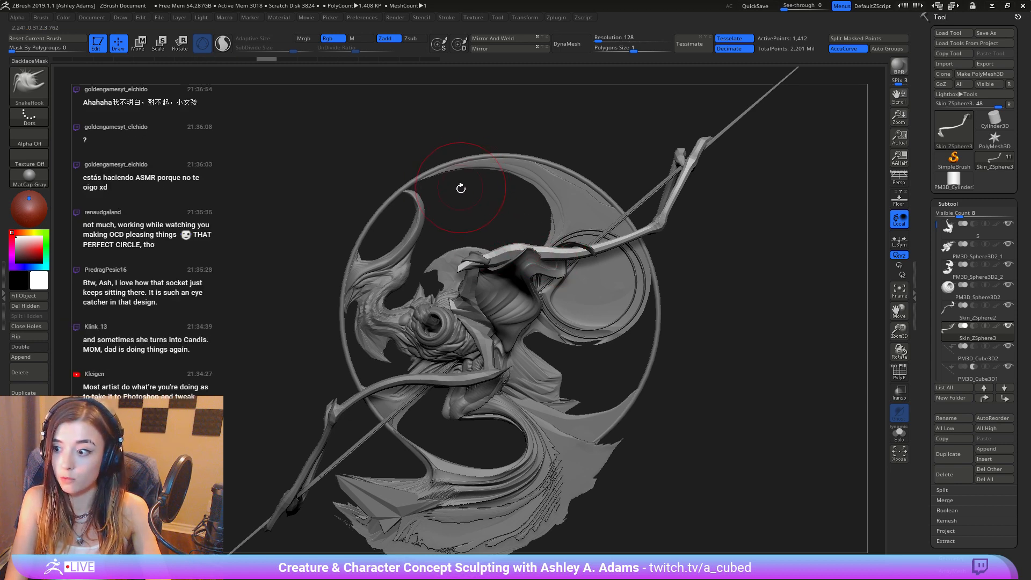
Step: Bend the Skin_ZSphere3 arms downward just before the elbow and smooth the transition
right_click(608, 250)
mouse_move(619, 246)
mouse_down()
mouse_move(636, 245)
mouse_move(599, 258)
mouse_move(633, 243)
mouse_move(619, 247)
mouse_up()
right_click(642, 238)
click(627, 236)
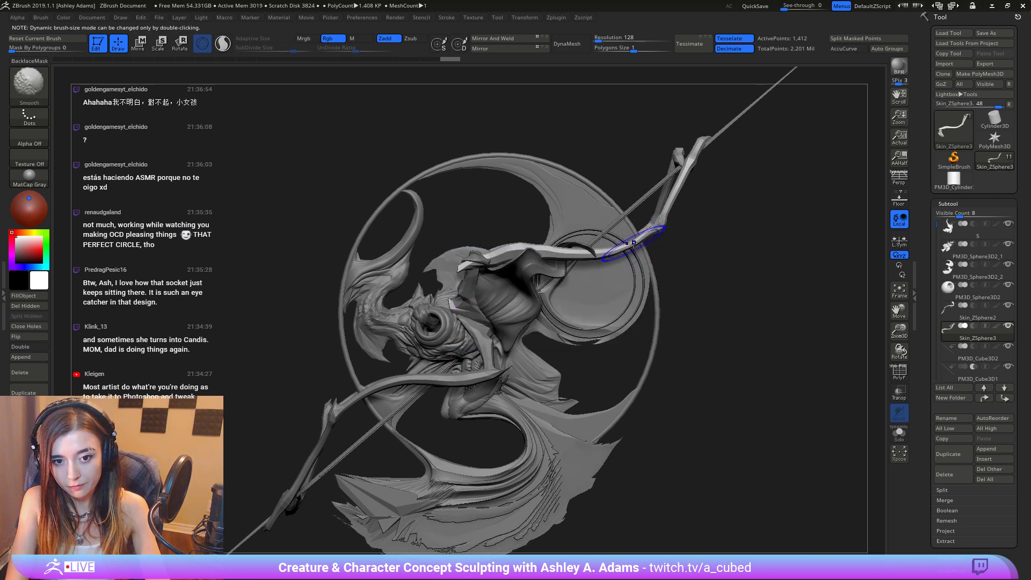
mouse_move(653, 244)
right_down()
mouse_move(630, 247)
mouse_move(622, 131)
mouse_move(646, 248)
mouse_move(686, 250)
mouse_move(660, 224)
mouse_move(679, 134)
mouse_move(676, 205)
mouse_move(691, 189)
right_up()
right_click(654, 227)
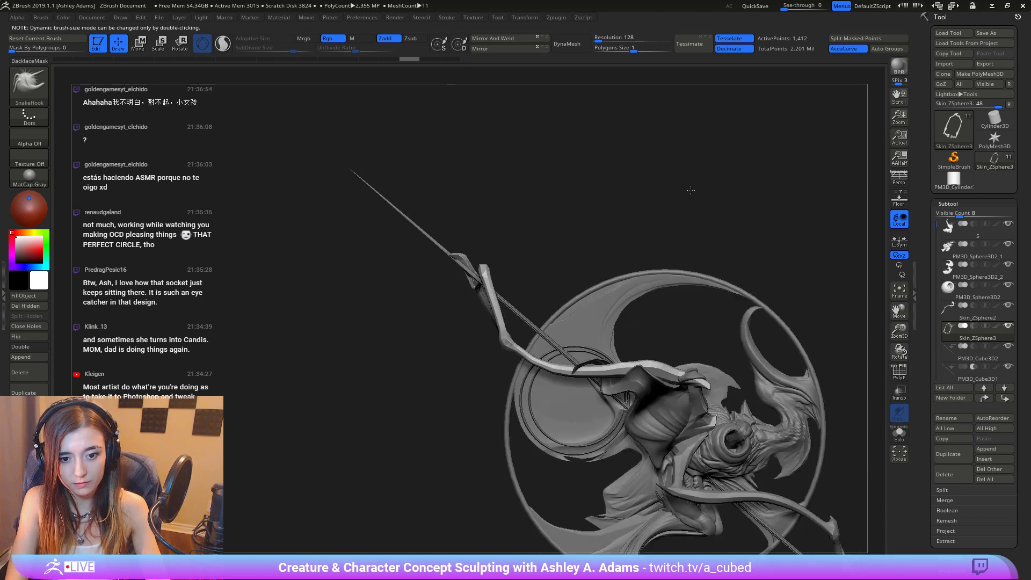
Step: Refine the curve into the raised arms' elbows from the opposite side of the model using SnakeHook
alt+right_drag(600, 354, 649, 252)
right_click(560, 232)
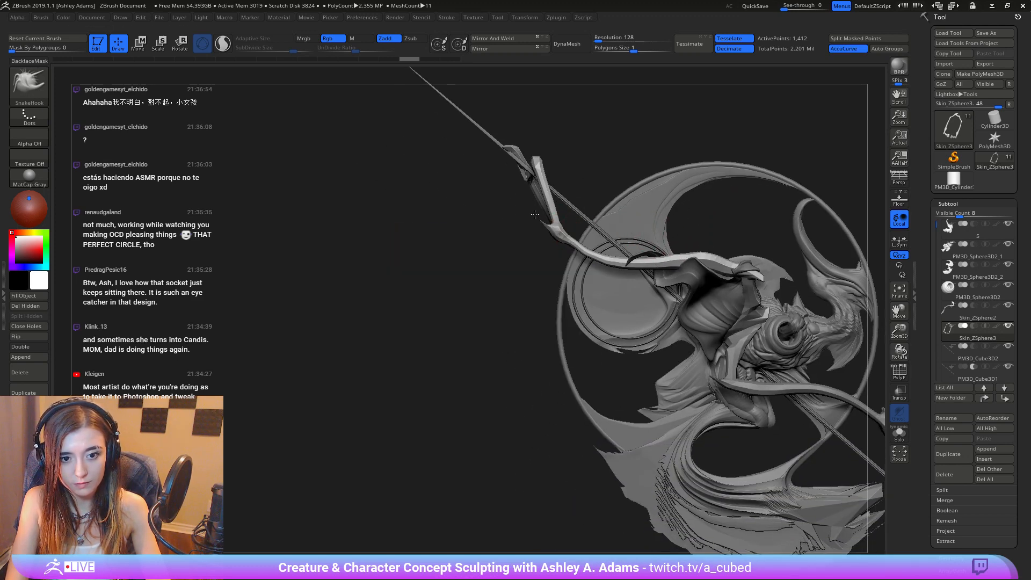
right_click(576, 248)
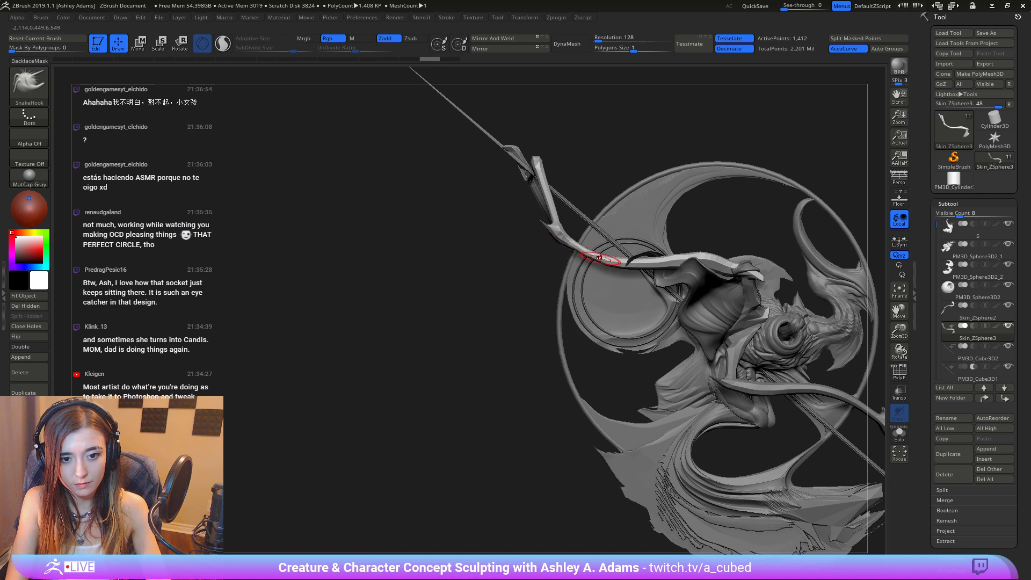
drag(600, 258, 578, 251)
mouse_move(626, 373)
ctrl+right_down()
mouse_move(661, 329)
mouse_move(463, 308)
ctrl+right_up()
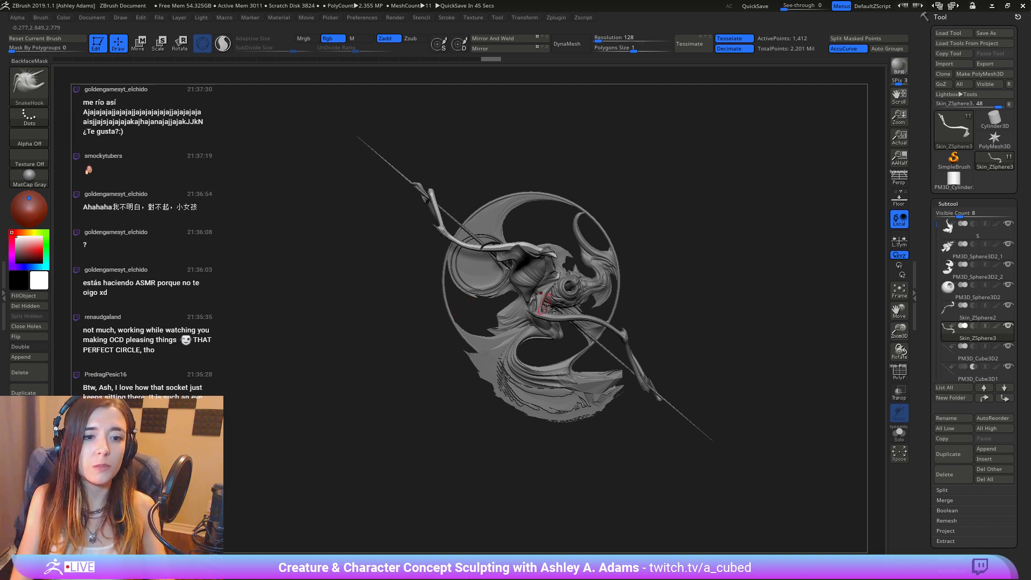
Step: Frame the whole creature, disc and staff, and capture the view in Snipping Tool
ctrl+right_drag(550, 340, 484, 194)
ctrl+right_drag(534, 223, 548, 339)
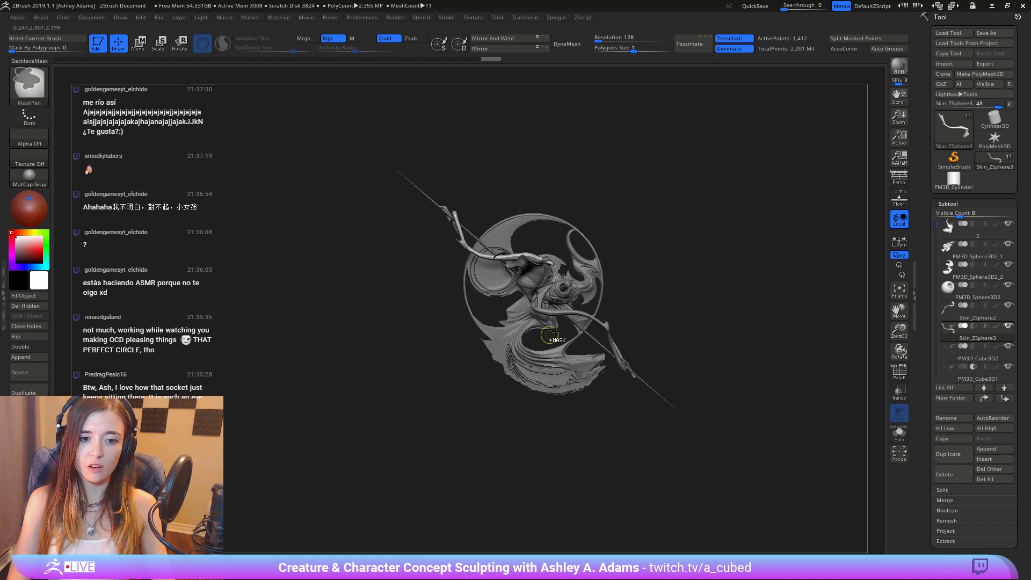
mouse_move(668, 240)
alt+right_down()
mouse_move(589, 267)
mouse_move(594, 253)
mouse_move(581, 237)
mouse_move(600, 251)
alt+right_up()
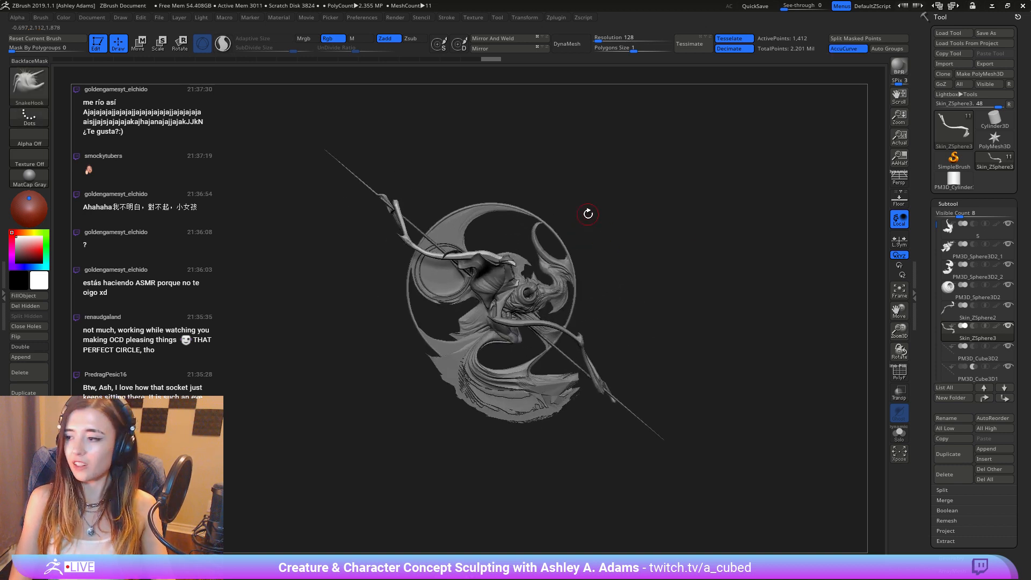
mouse_move(588, 207)
ctrl+right_down()
mouse_move(617, 262)
mouse_move(607, 258)
ctrl+right_up()
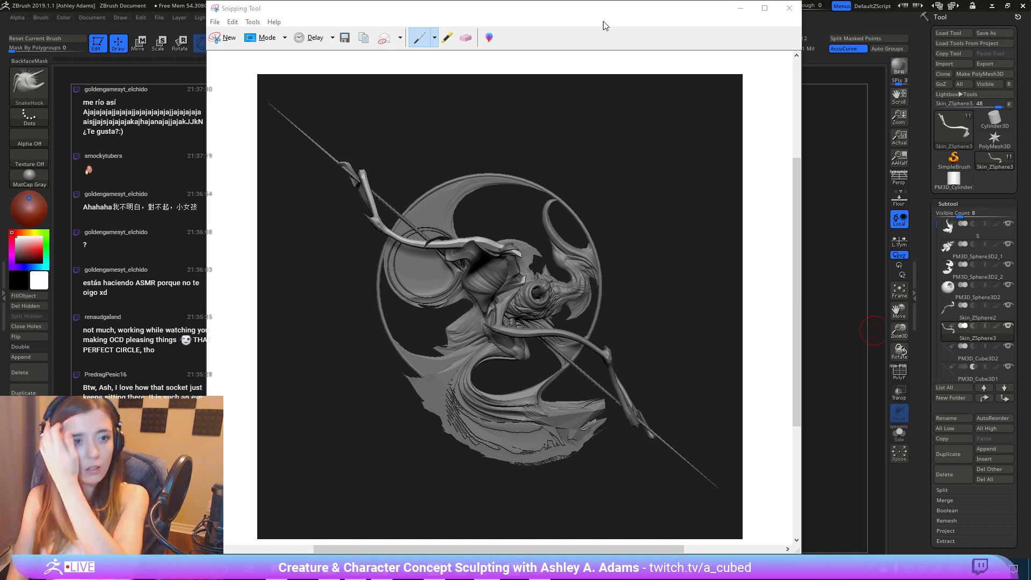
Step: Mark up the snip in blue pen, circling the disc's lower swirl and linking the round opening to the lower one with ellipses
click(604, 21)
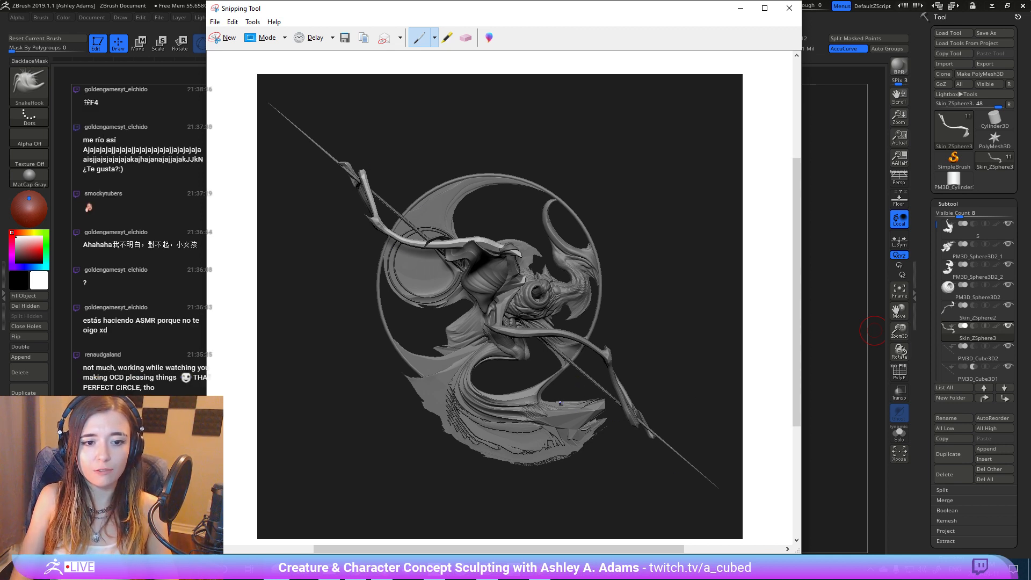
mouse_move(472, 379)
mouse_down()
mouse_move(408, 371)
mouse_move(618, 413)
mouse_move(463, 381)
mouse_up()
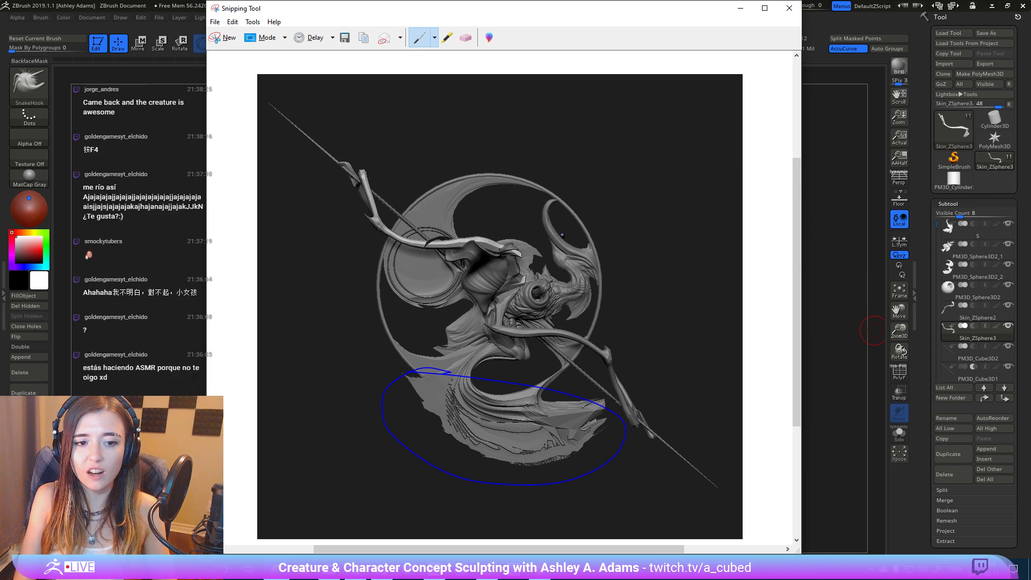
mouse_move(413, 251)
mouse_down()
mouse_move(385, 266)
mouse_move(378, 252)
mouse_move(480, 378)
mouse_up()
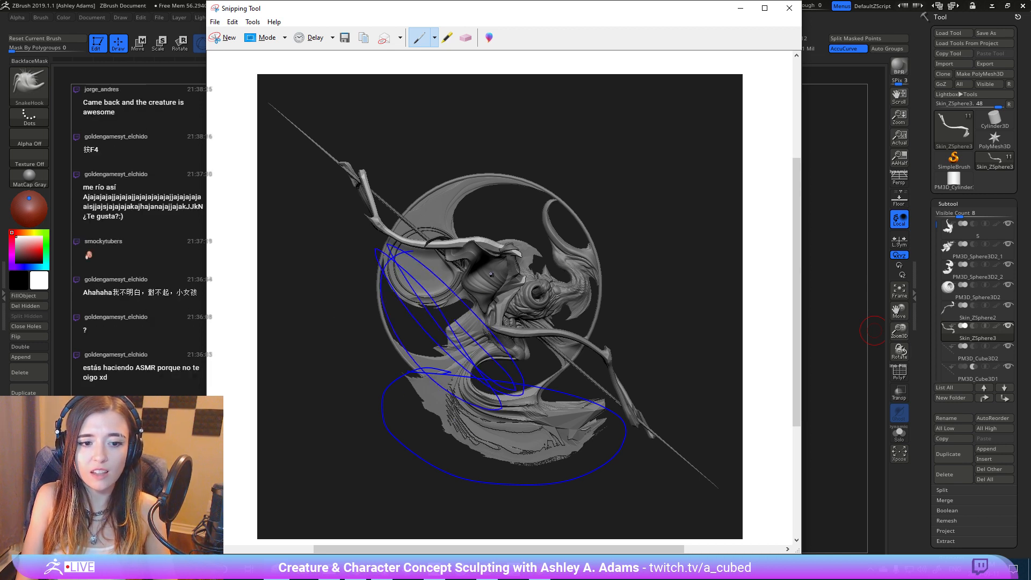
Step: Draw blue ellipses linking the disc's upper opening to the creature's head, and erase all the blue markup from the snip
mouse_move(548, 177)
mouse_down()
mouse_move(510, 275)
mouse_move(529, 284)
mouse_move(591, 252)
mouse_up()
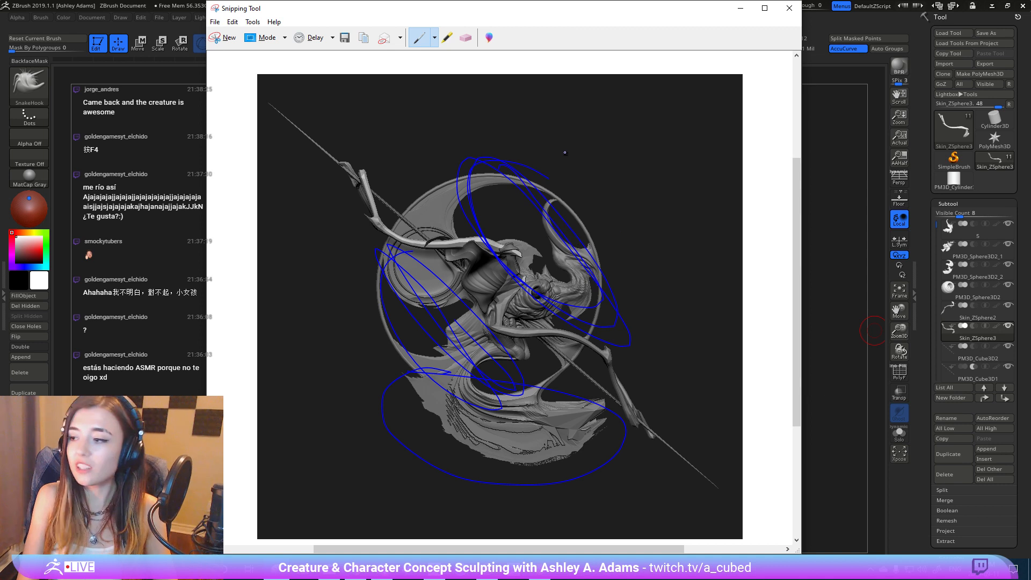
click(466, 37)
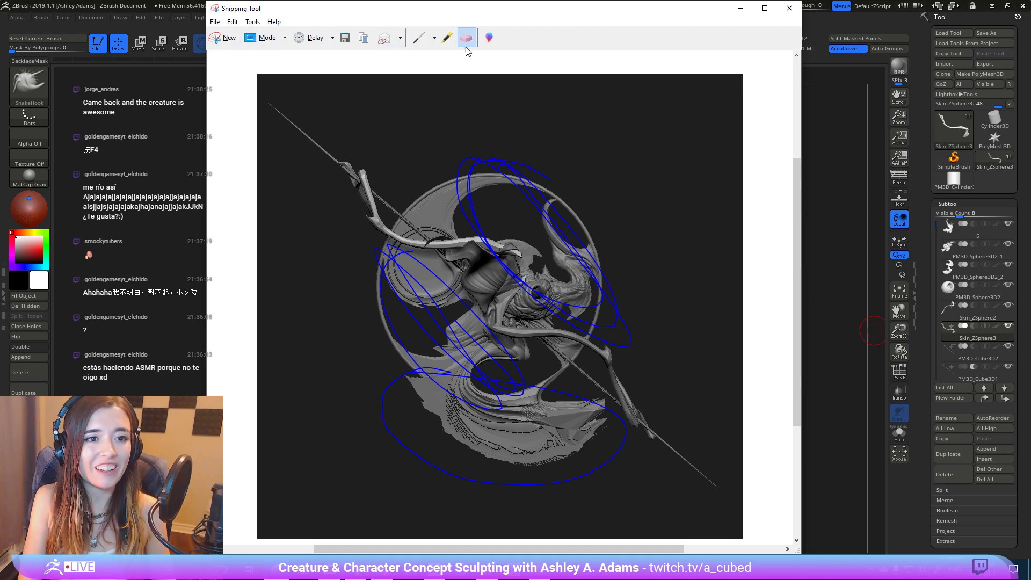
drag(587, 269, 586, 306)
mouse_move(545, 421)
mouse_down()
mouse_move(560, 474)
mouse_move(445, 373)
mouse_up()
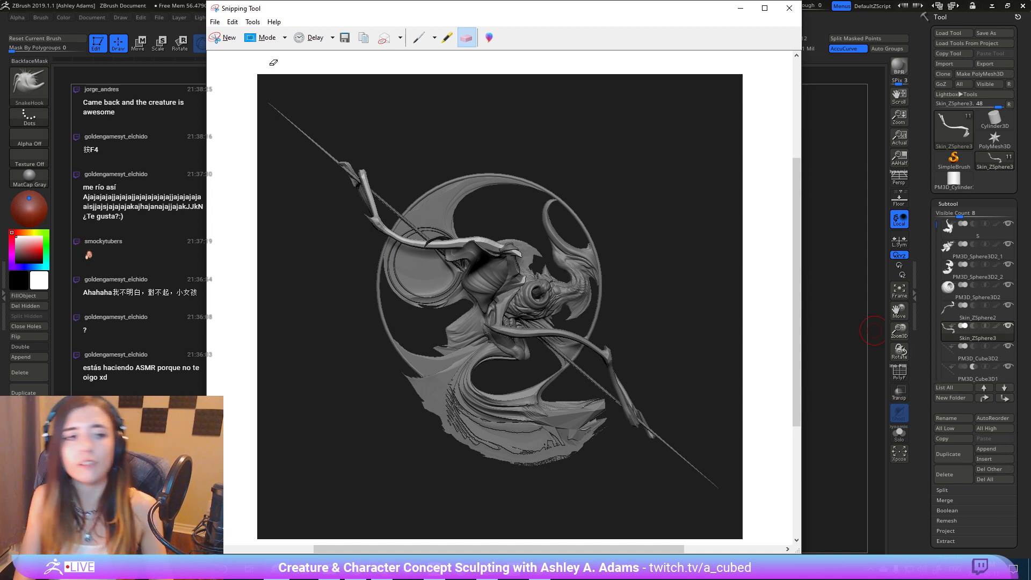
Step: Trace the flowing line of both arms and the straight diagonal of the staff in blue pen
click(418, 38)
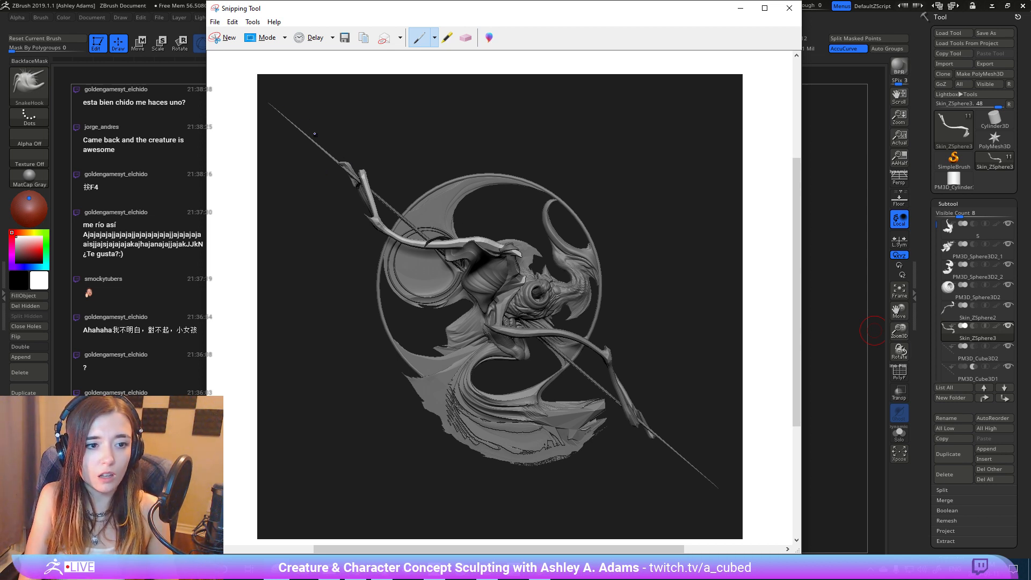
mouse_move(334, 160)
mouse_down()
mouse_move(387, 233)
mouse_move(478, 254)
mouse_move(520, 276)
mouse_move(508, 324)
mouse_move(610, 350)
mouse_up()
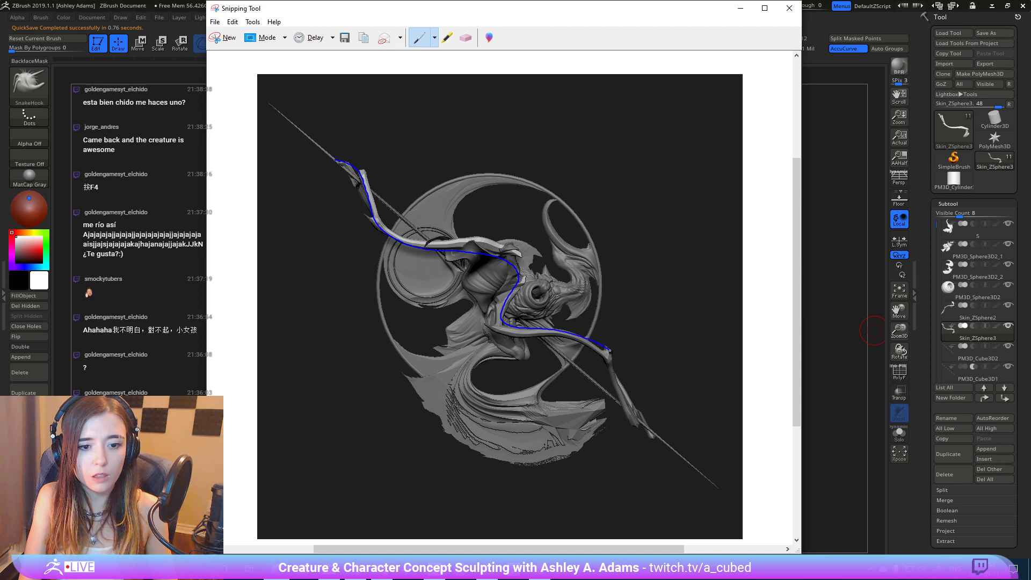
drag(645, 411, 659, 437)
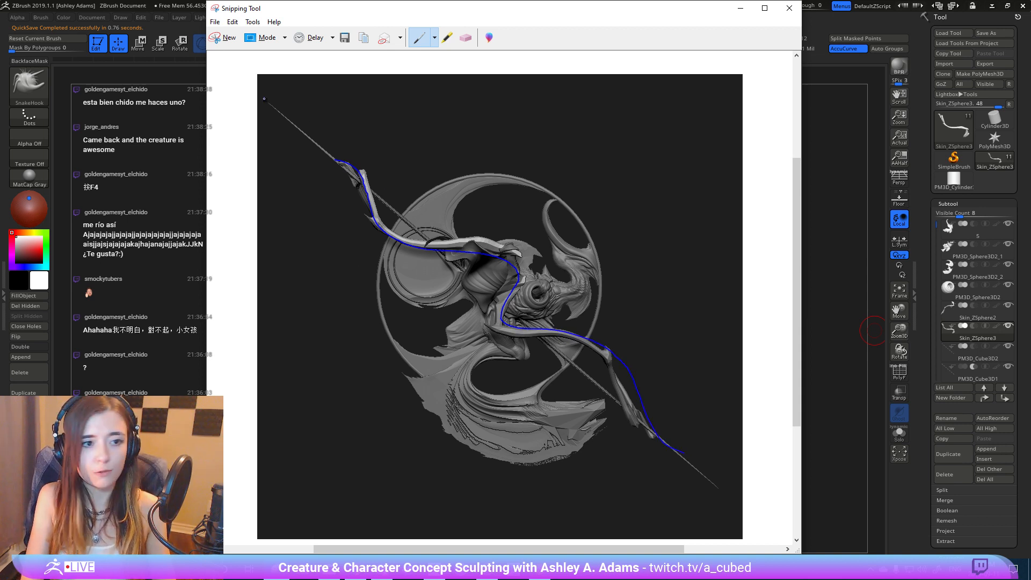
drag(276, 108, 574, 357)
drag(622, 399, 710, 479)
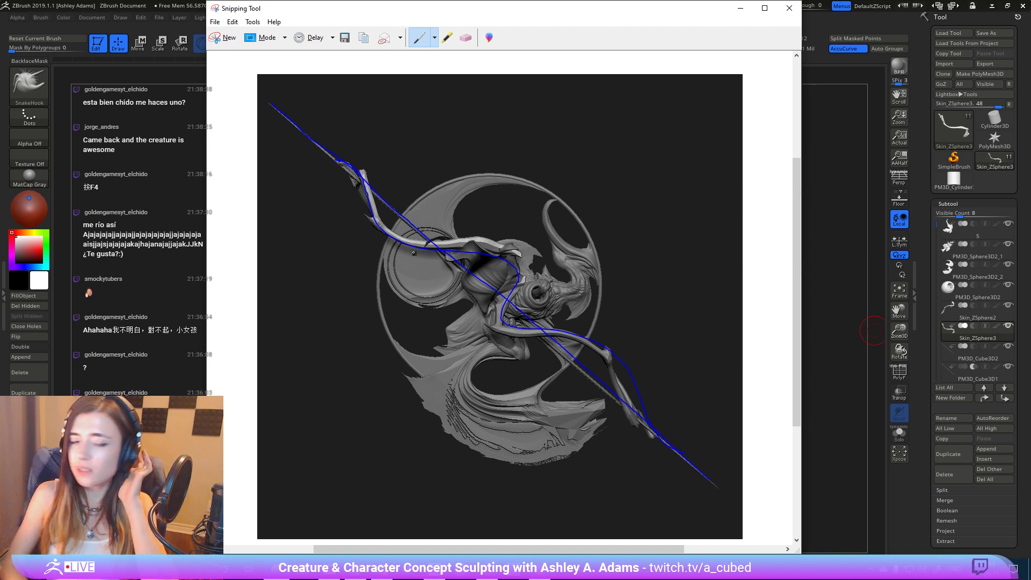
mouse_move(384, 241)
mouse_down()
mouse_move(529, 255)
mouse_move(510, 258)
mouse_up()
click(466, 37)
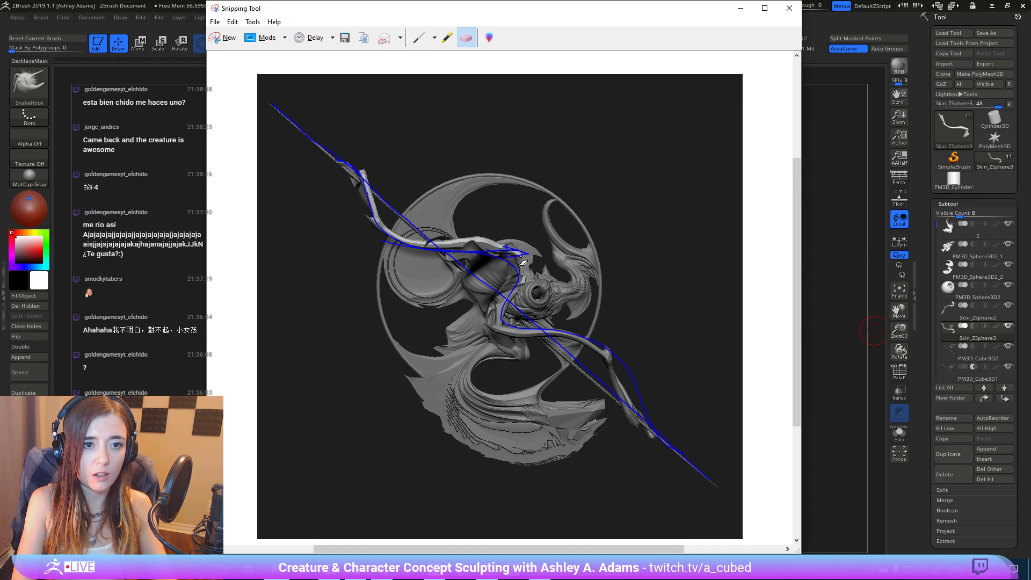
click(524, 252)
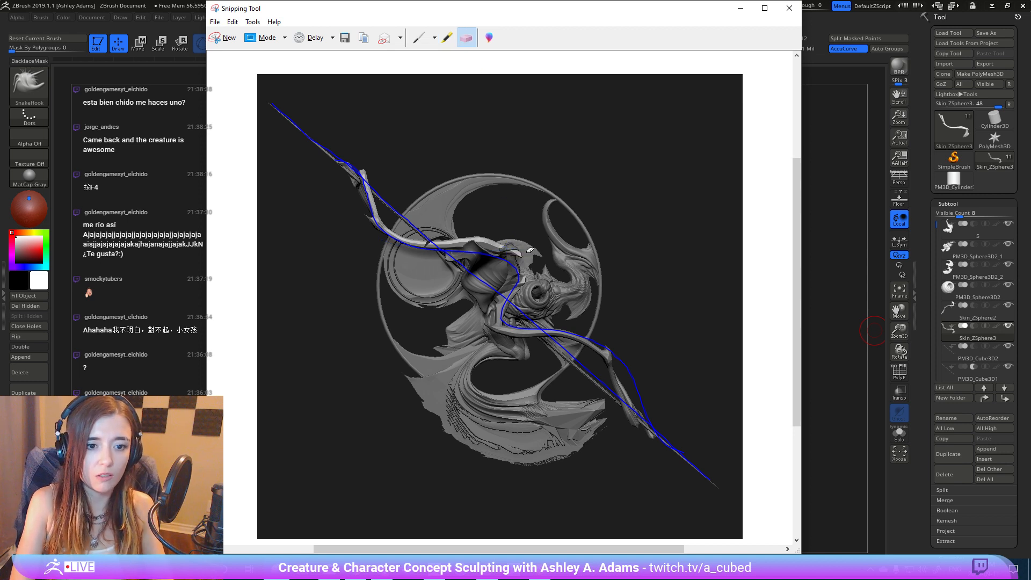
Step: Mark the flow in red pen with arrows along the arms, upper rim and lower swirl, and circle the swirl beside the head
click(419, 37)
click(434, 38)
click(439, 67)
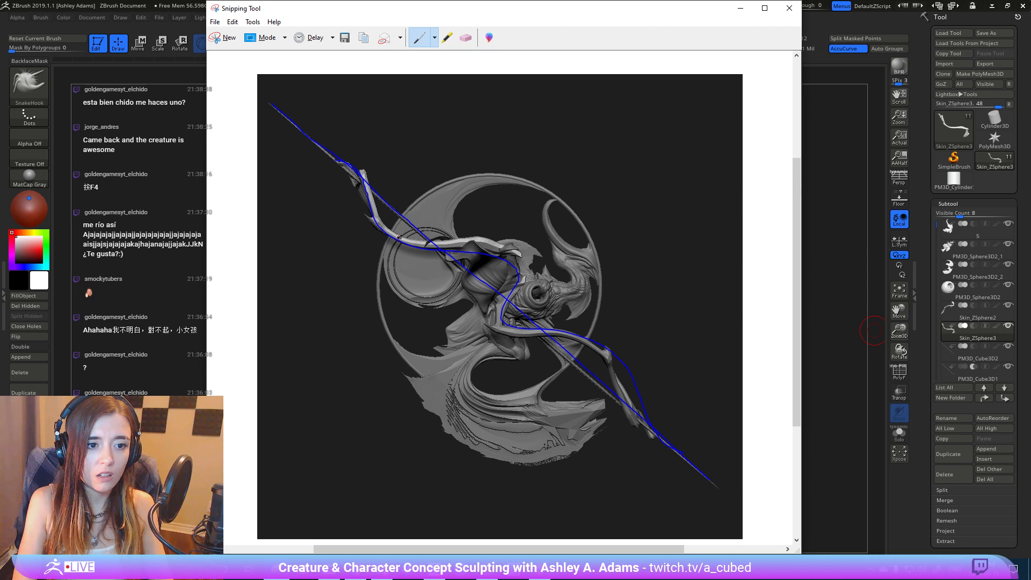
mouse_move(374, 228)
mouse_down()
mouse_move(539, 249)
mouse_move(516, 245)
mouse_up()
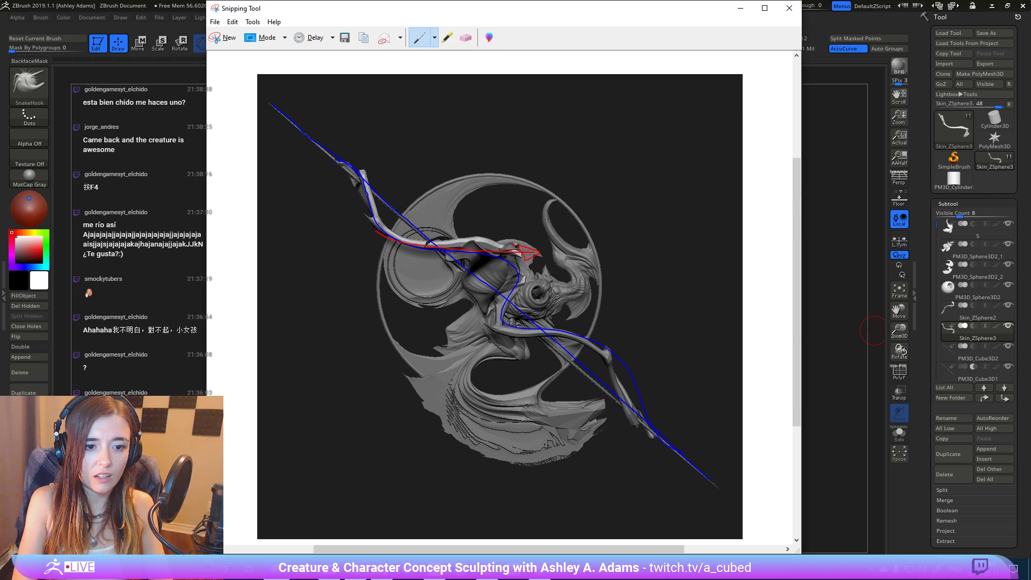
mouse_move(577, 251)
mouse_down()
mouse_move(619, 276)
mouse_move(596, 245)
mouse_up()
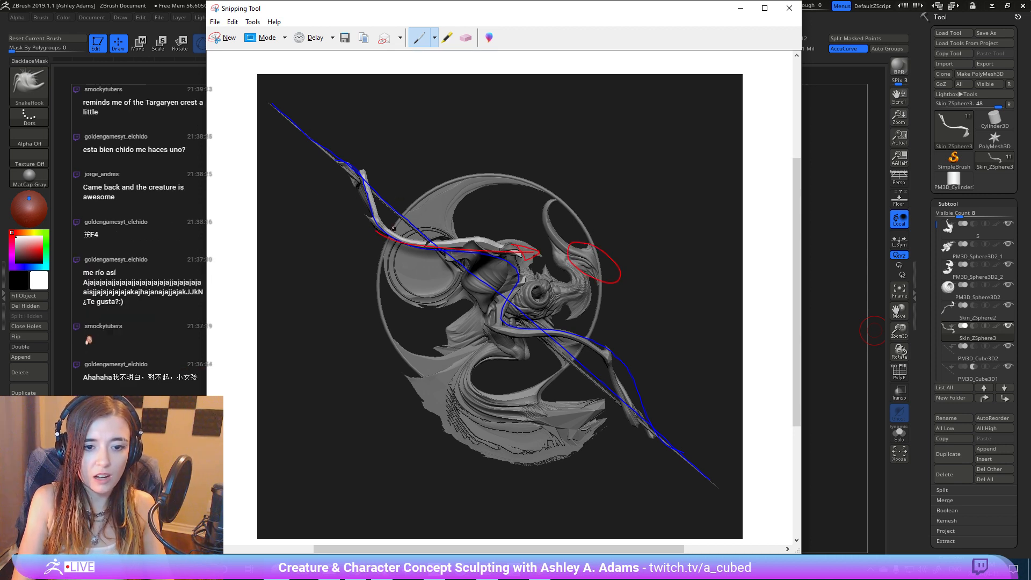
drag(399, 217, 545, 210)
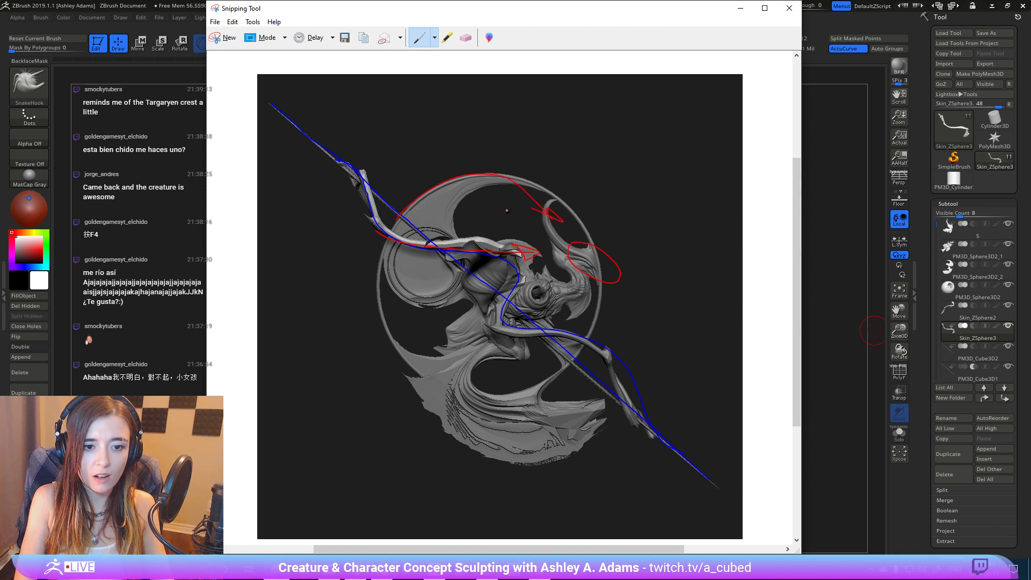
mouse_move(404, 354)
mouse_down()
mouse_move(453, 386)
mouse_move(536, 374)
mouse_move(537, 361)
mouse_up()
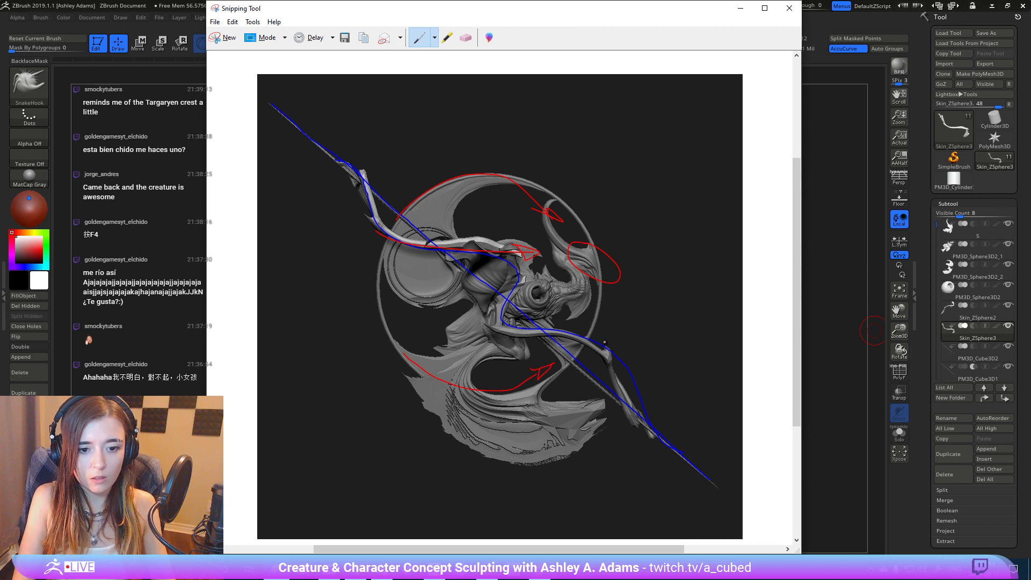
mouse_move(536, 340)
mouse_down()
mouse_move(468, 313)
mouse_move(480, 329)
mouse_move(481, 318)
mouse_up()
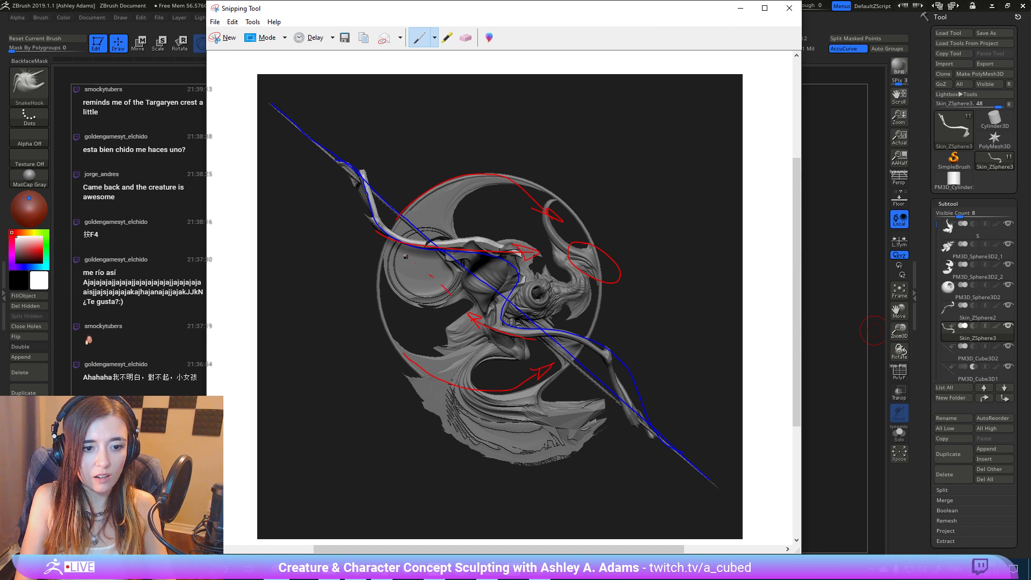
Step: Circle the raised arm's elbow, the round disc and the upper and lower openings in red, and add an arrow beneath the head
drag(373, 218, 387, 224)
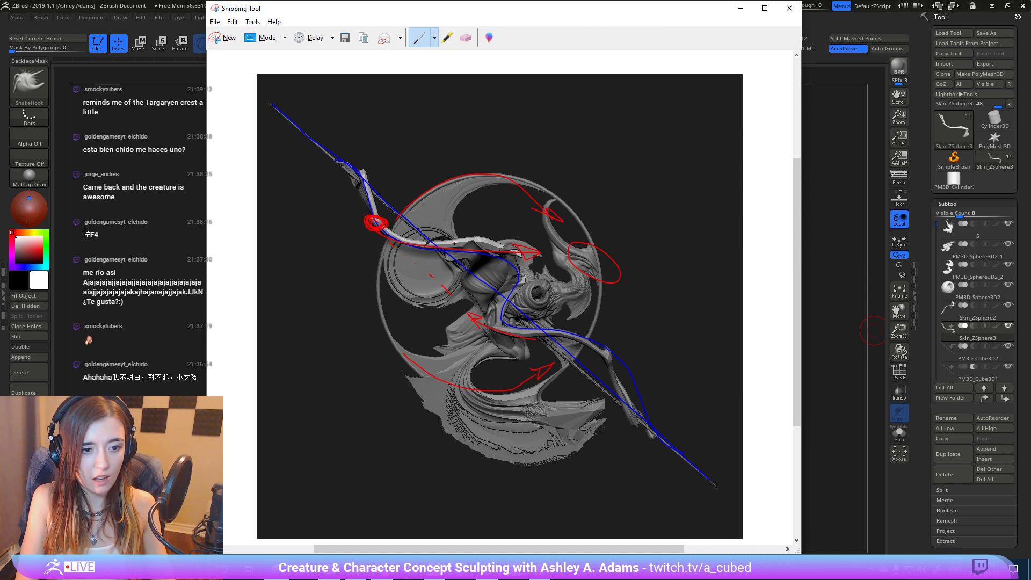
mouse_move(432, 230)
mouse_down()
mouse_move(394, 252)
mouse_move(456, 304)
mouse_move(471, 257)
mouse_move(424, 231)
mouse_up()
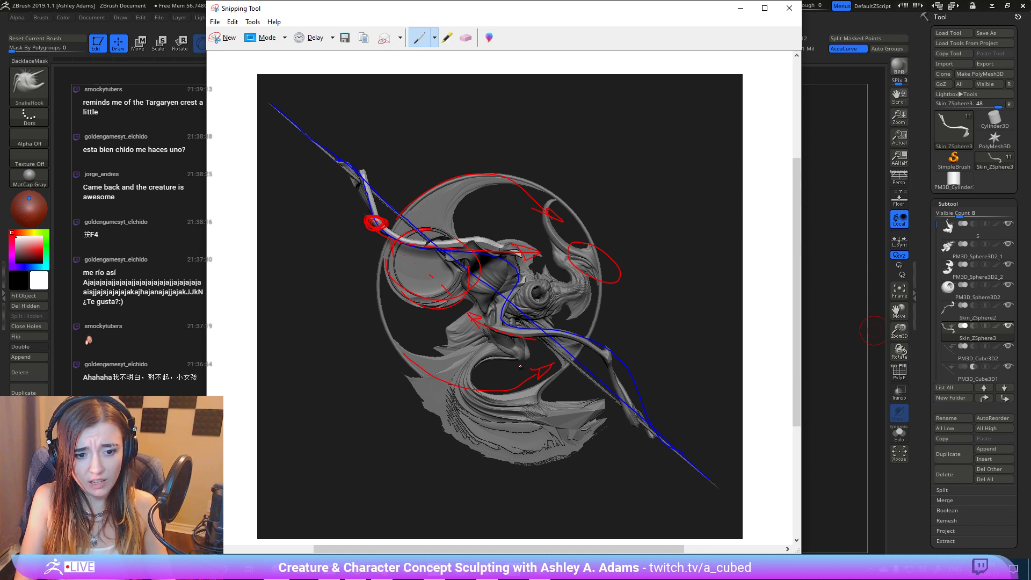
mouse_move(499, 357)
mouse_down()
mouse_move(531, 365)
mouse_move(482, 382)
mouse_up()
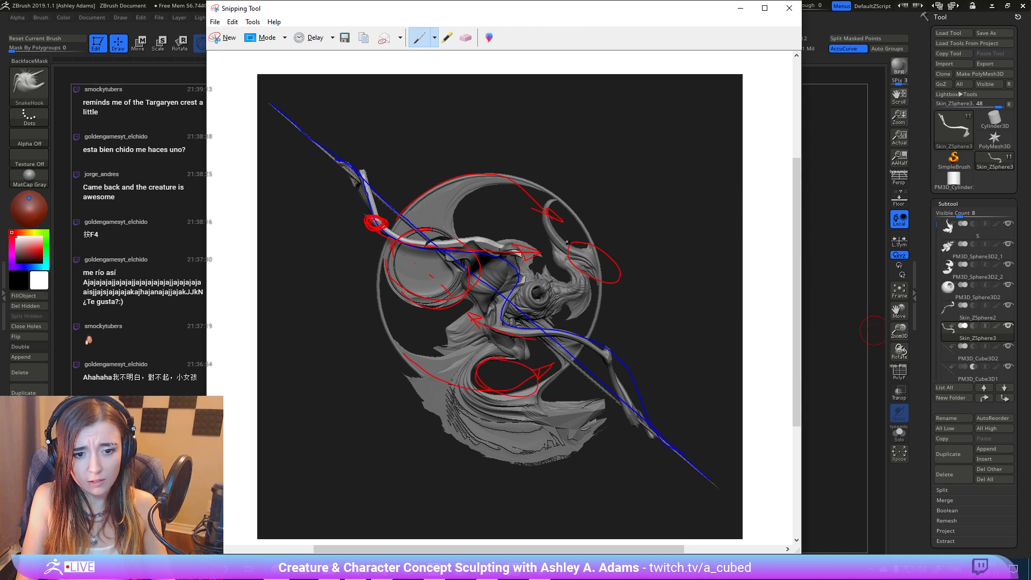
drag(516, 194, 512, 193)
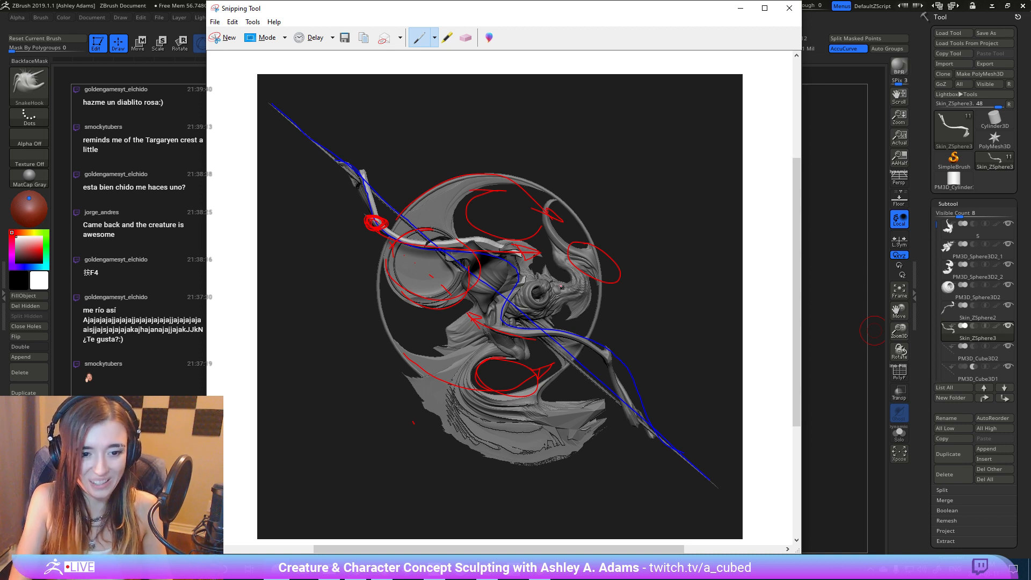
mouse_move(593, 293)
mouse_down()
mouse_move(564, 322)
mouse_move(577, 326)
mouse_up()
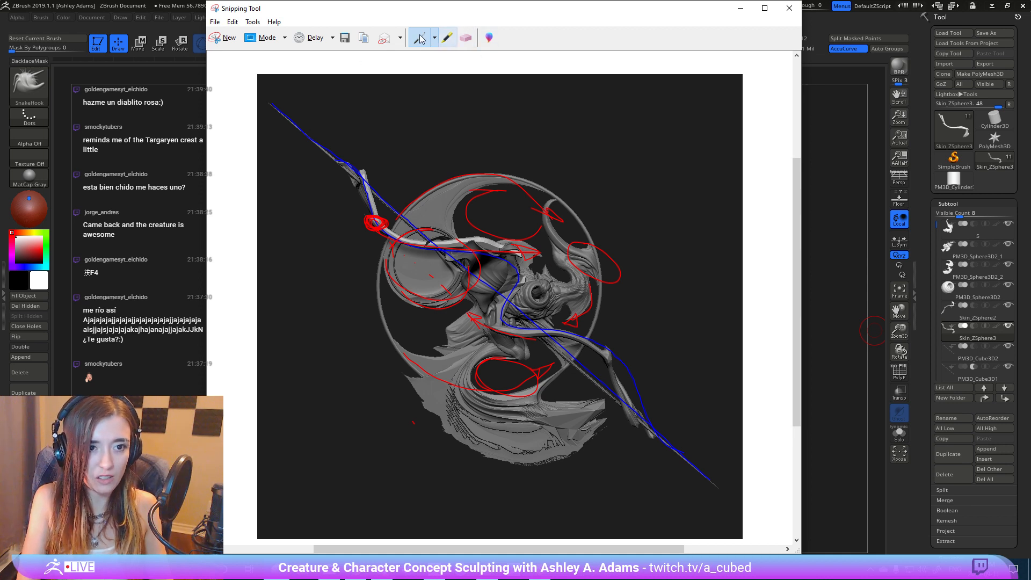
Step: Erase the markup and trace a red flow line from the raised elbow beneath the head up to the looped opening
click(466, 38)
mouse_move(385, 188)
mouse_down()
mouse_move(367, 238)
mouse_move(609, 385)
mouse_move(458, 372)
mouse_move(439, 274)
mouse_move(497, 298)
mouse_move(455, 269)
mouse_move(488, 190)
mouse_move(580, 314)
mouse_move(369, 224)
mouse_move(398, 279)
mouse_move(434, 223)
mouse_move(347, 157)
mouse_up()
click(418, 38)
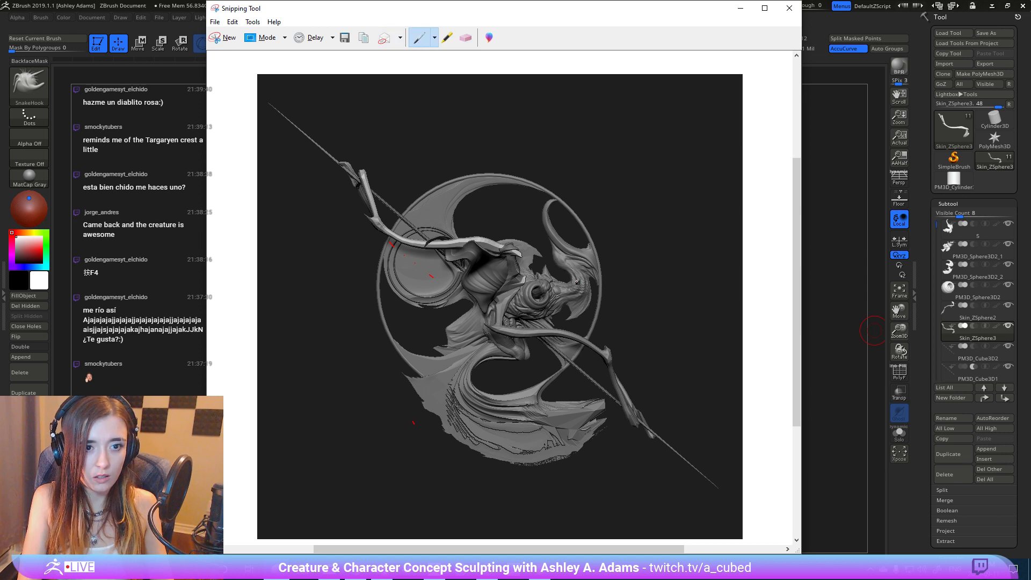
drag(591, 280, 572, 323)
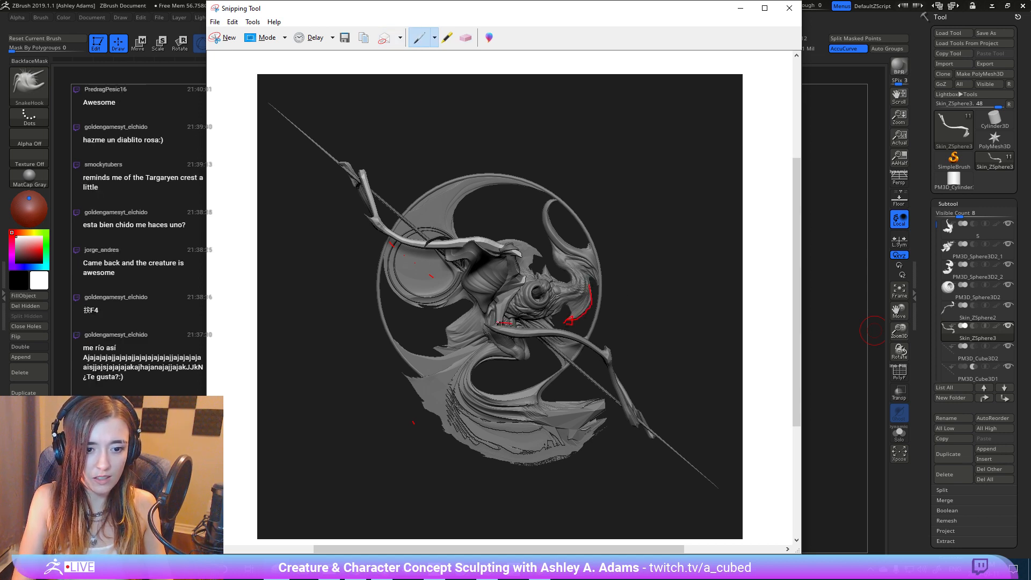
mouse_move(499, 323)
mouse_down()
mouse_move(477, 317)
mouse_move(485, 327)
mouse_move(400, 253)
mouse_move(373, 216)
mouse_move(480, 311)
mouse_move(497, 312)
mouse_move(560, 302)
mouse_move(574, 266)
mouse_move(545, 224)
mouse_move(561, 200)
mouse_move(589, 235)
mouse_move(543, 225)
mouse_up()
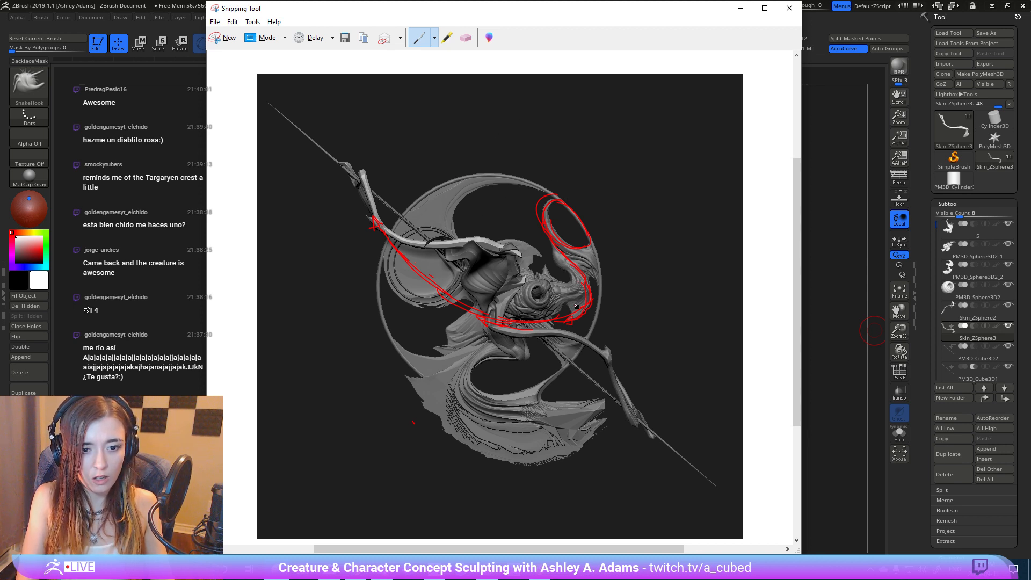
Step: Extend the red flow loops around the creature's body, round disc and rim, and mark the crescent and the top of the rim
mouse_move(583, 287)
mouse_down()
mouse_move(553, 256)
mouse_move(480, 245)
mouse_move(461, 294)
mouse_move(410, 295)
mouse_move(461, 186)
mouse_move(532, 188)
mouse_move(513, 190)
mouse_up()
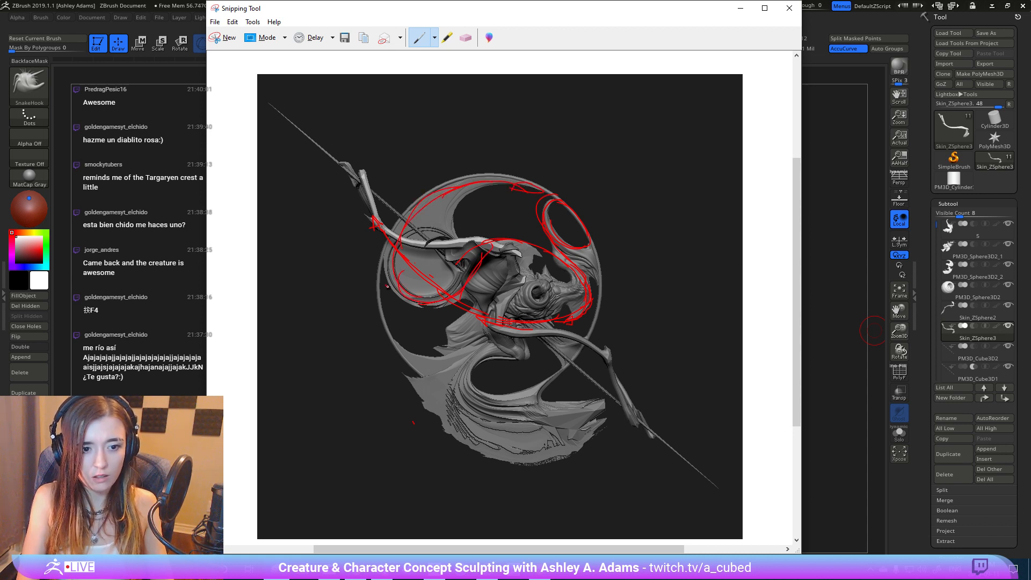
mouse_move(387, 286)
mouse_down()
mouse_move(458, 289)
mouse_move(504, 245)
mouse_move(568, 262)
mouse_up()
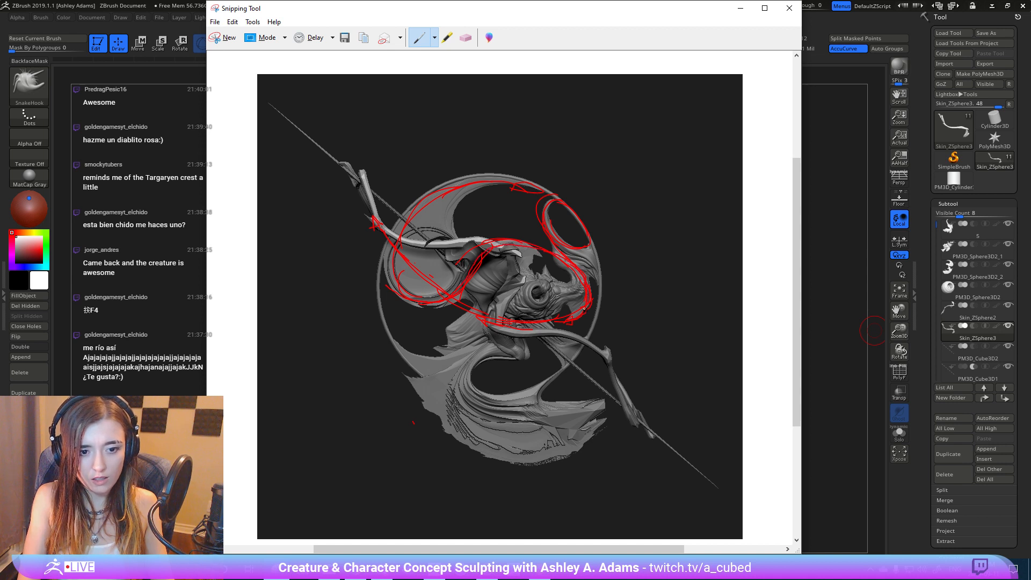
mouse_move(584, 309)
mouse_down()
mouse_move(523, 326)
mouse_move(422, 278)
mouse_move(404, 296)
mouse_move(397, 228)
mouse_move(468, 181)
mouse_move(547, 187)
mouse_move(585, 226)
mouse_move(598, 263)
mouse_move(588, 322)
mouse_up()
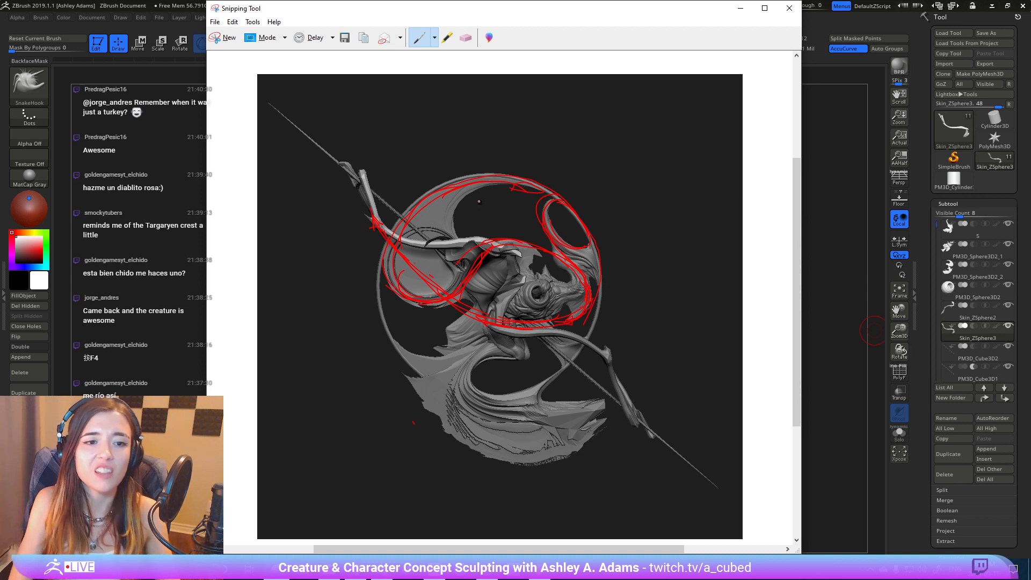
mouse_move(418, 207)
mouse_down()
mouse_move(457, 217)
mouse_move(417, 200)
mouse_move(425, 215)
mouse_move(445, 205)
mouse_up()
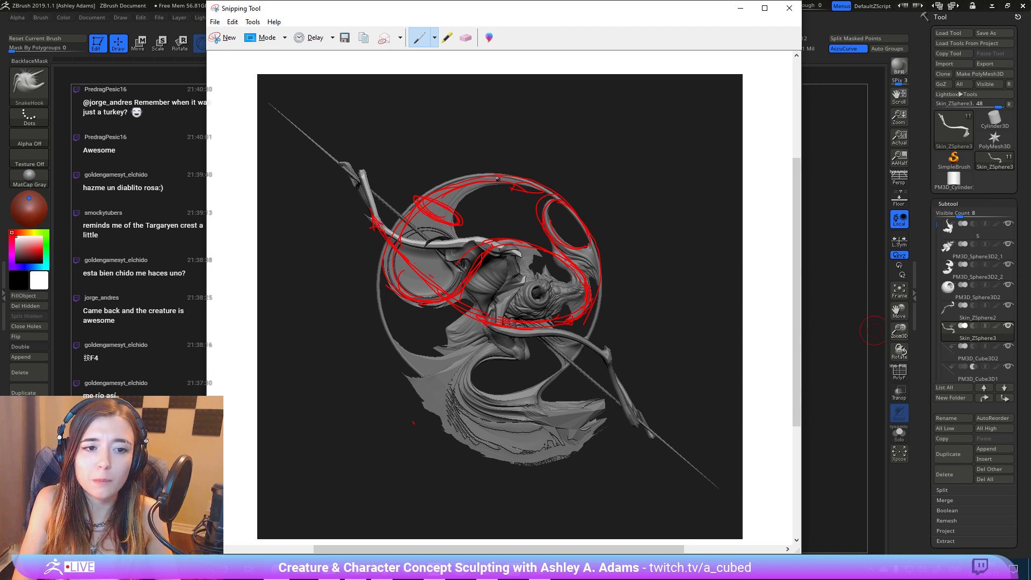
drag(498, 178, 498, 175)
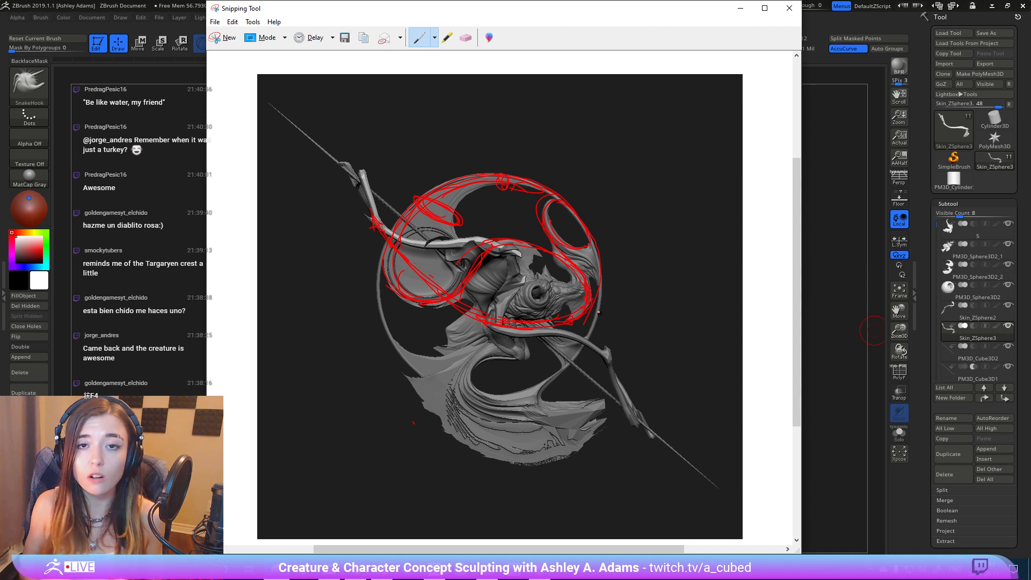
Step: Erase all the red markup from the snip, including the leftover marks on the round disc and swirl
click(466, 38)
mouse_move(477, 204)
mouse_down()
mouse_move(430, 220)
mouse_move(474, 294)
mouse_move(571, 284)
mouse_move(482, 290)
mouse_move(481, 267)
mouse_move(490, 332)
mouse_move(408, 252)
mouse_move(442, 297)
mouse_move(417, 381)
mouse_move(421, 410)
mouse_up()
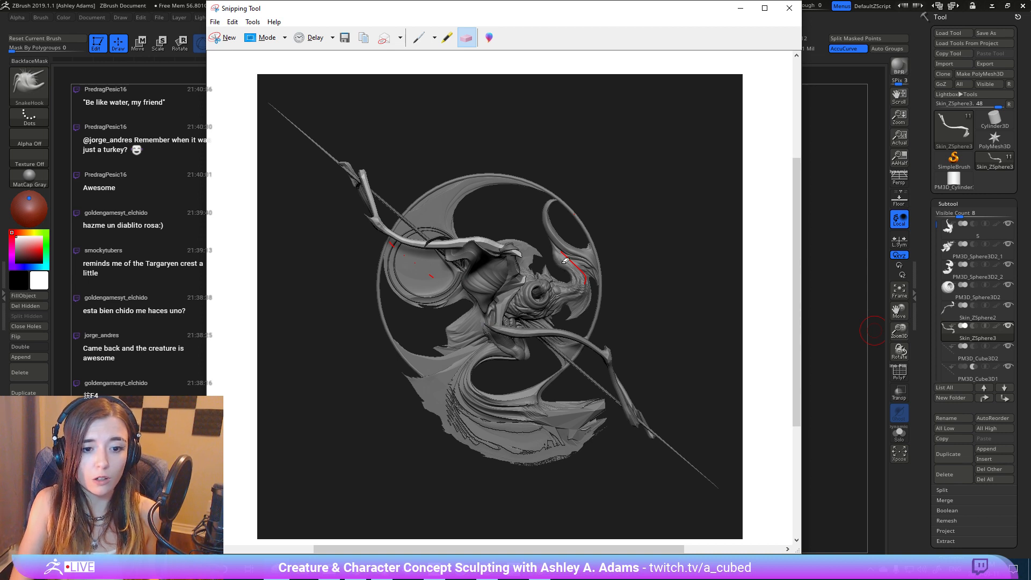
drag(582, 279, 568, 251)
mouse_move(379, 240)
mouse_down()
mouse_move(438, 281)
mouse_move(398, 244)
mouse_move(416, 265)
mouse_up()
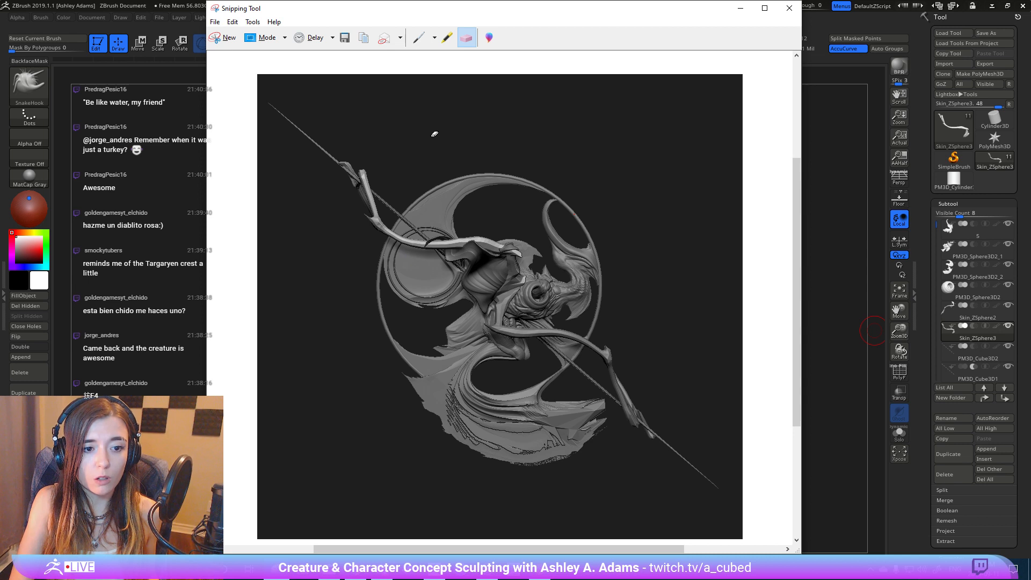
Step: Scribble red zigzags along the upper crescent and rim, and circle the round disc, the swirl beside the head and the opening below the disc
click(419, 37)
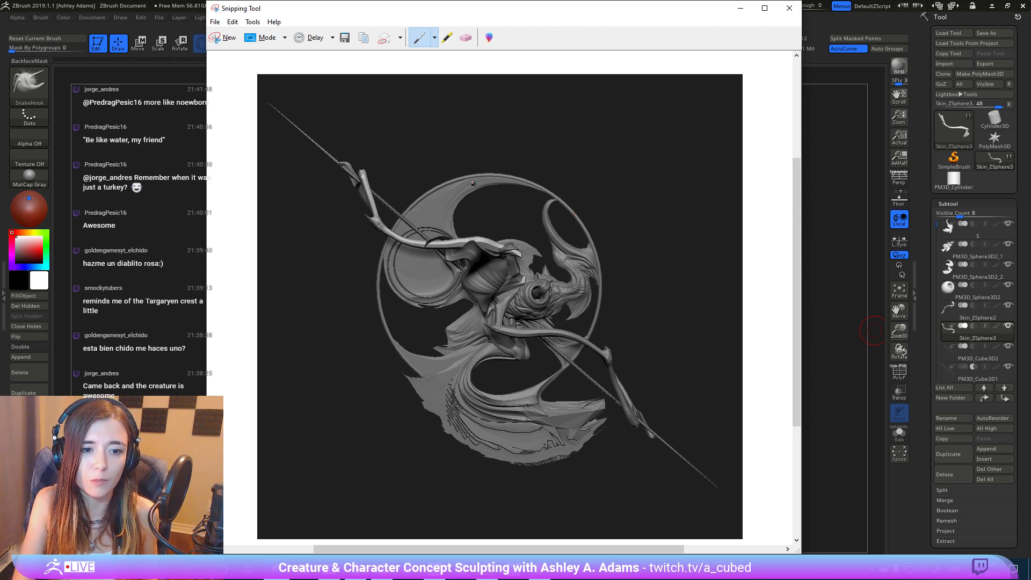
mouse_move(430, 185)
mouse_down()
mouse_move(458, 232)
mouse_move(571, 178)
mouse_move(572, 195)
mouse_up()
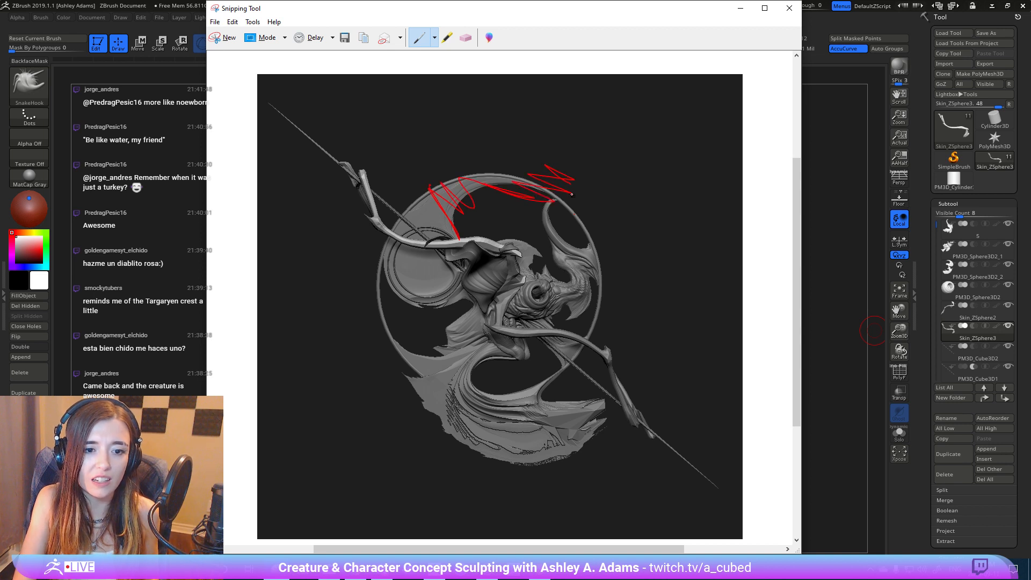
mouse_move(430, 212)
mouse_down()
mouse_move(384, 226)
mouse_move(455, 232)
mouse_up()
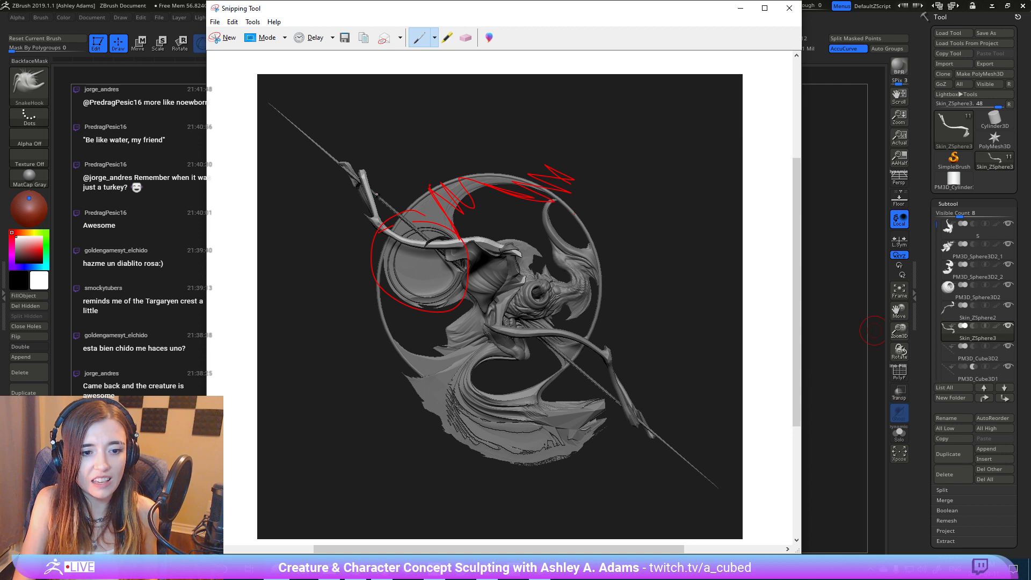
drag(585, 253, 575, 251)
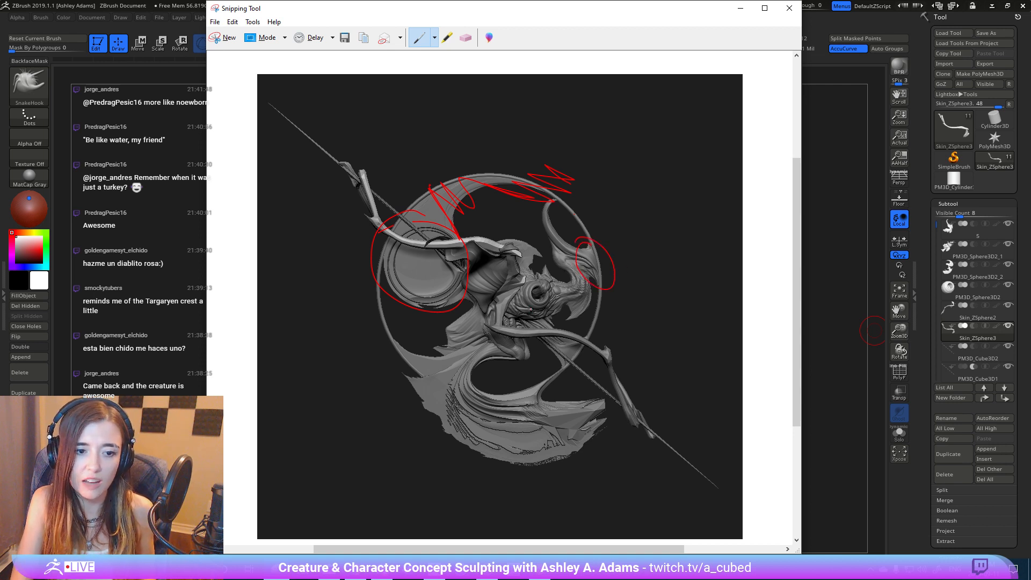
mouse_move(400, 370)
mouse_down()
mouse_move(395, 349)
mouse_move(435, 295)
mouse_up()
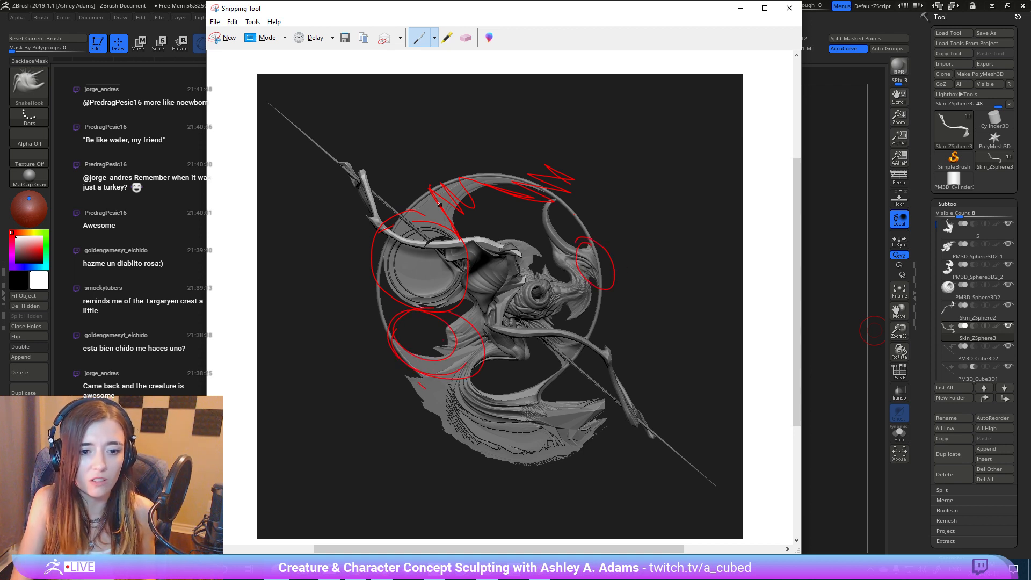
Step: Trace a red curve along the rim, past the swirl and beneath the head to the lower opening, and erase all the markup
mouse_move(549, 312)
mouse_down()
mouse_move(398, 253)
mouse_move(591, 232)
mouse_move(558, 324)
mouse_up()
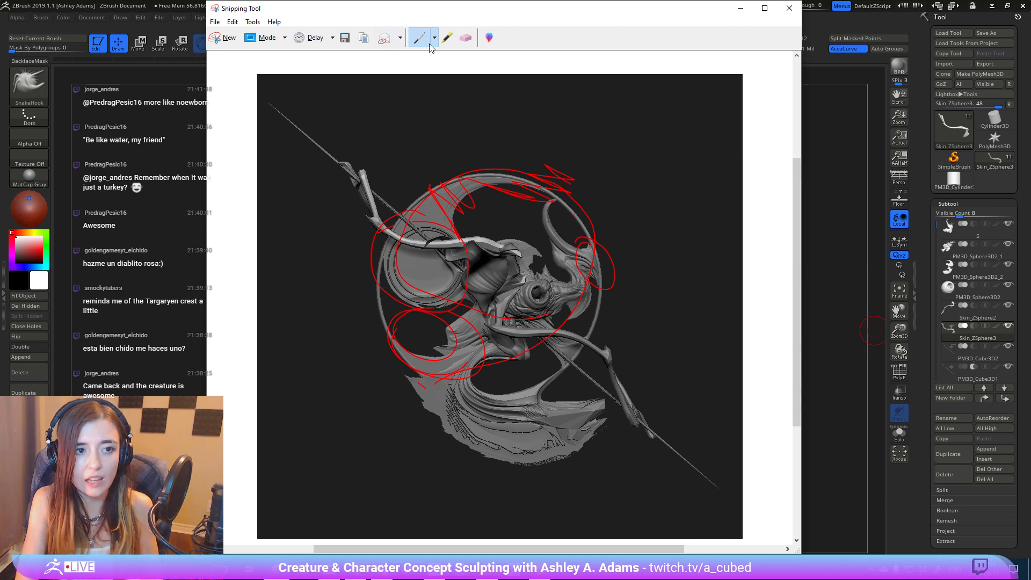
click(466, 38)
mouse_move(525, 201)
mouse_down()
mouse_move(378, 298)
mouse_move(451, 370)
mouse_move(465, 351)
mouse_move(628, 280)
mouse_up()
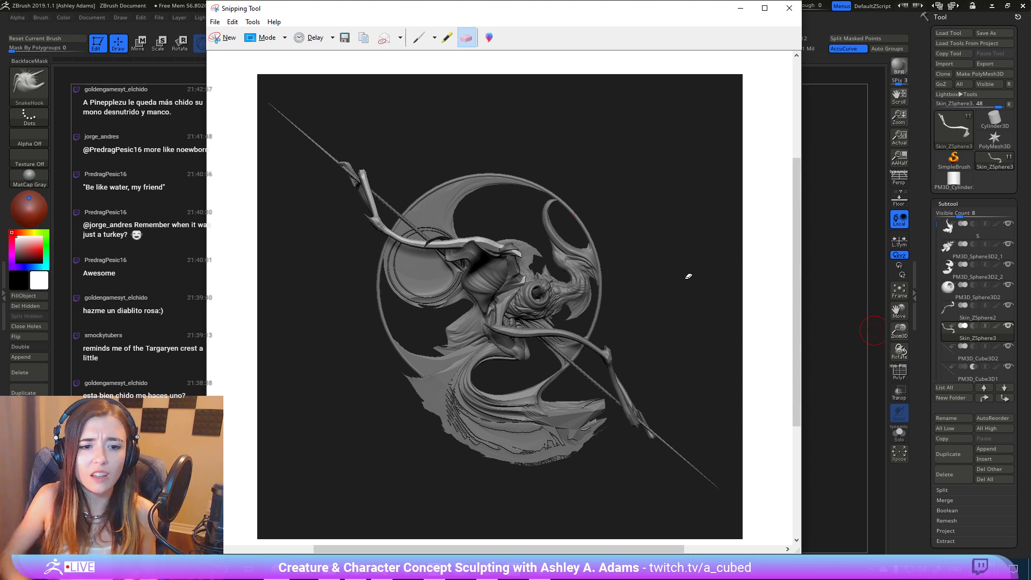
Step: Mark red dabs on the creature's head below the round opening and trace the inner edge of the round disc
click(417, 41)
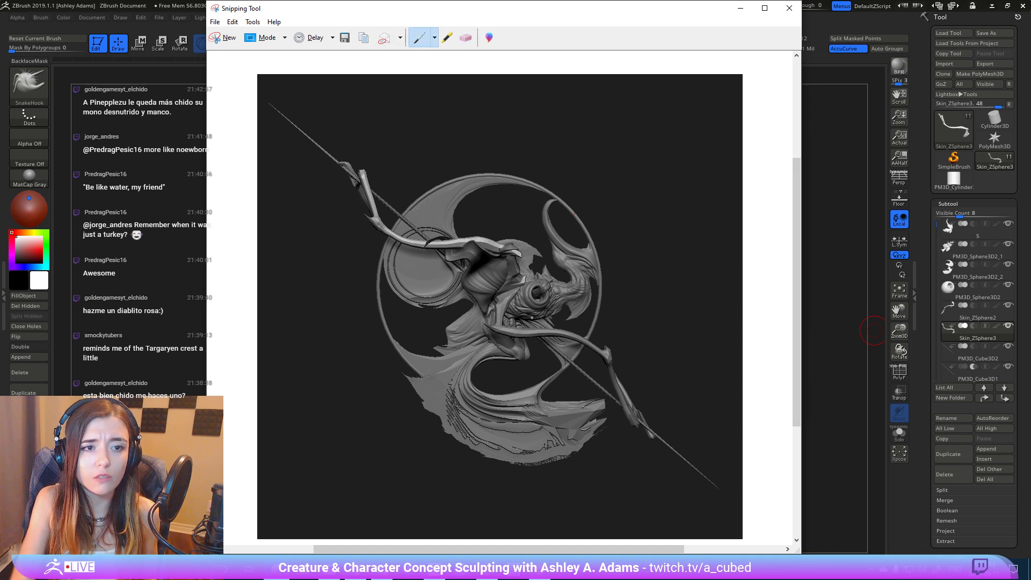
mouse_move(523, 311)
mouse_down()
mouse_move(537, 314)
mouse_move(519, 314)
mouse_up()
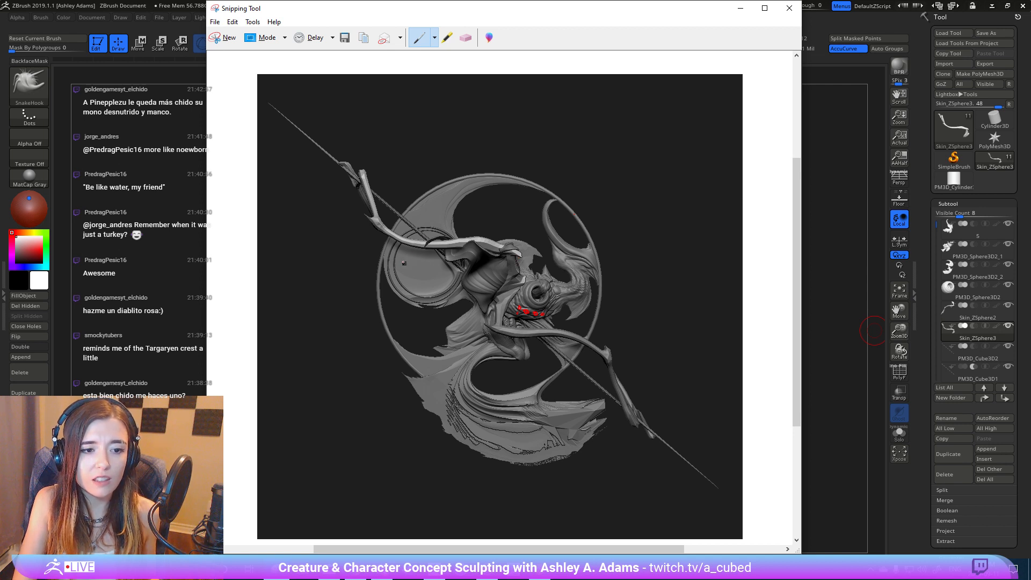
mouse_move(416, 289)
mouse_down()
mouse_move(434, 293)
mouse_move(459, 269)
mouse_up()
mouse_move(400, 248)
mouse_down()
mouse_move(400, 273)
mouse_move(419, 291)
mouse_up()
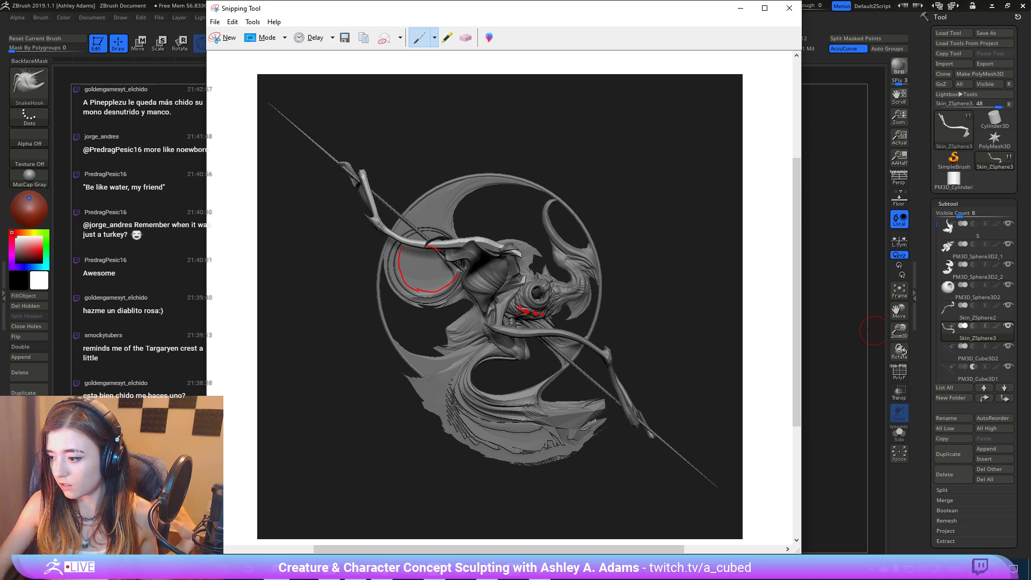
Step: Switch to ZBrush, select the lower pair of arms, and nudge the upper arm inward near the shoulder
key(alt+Tab)
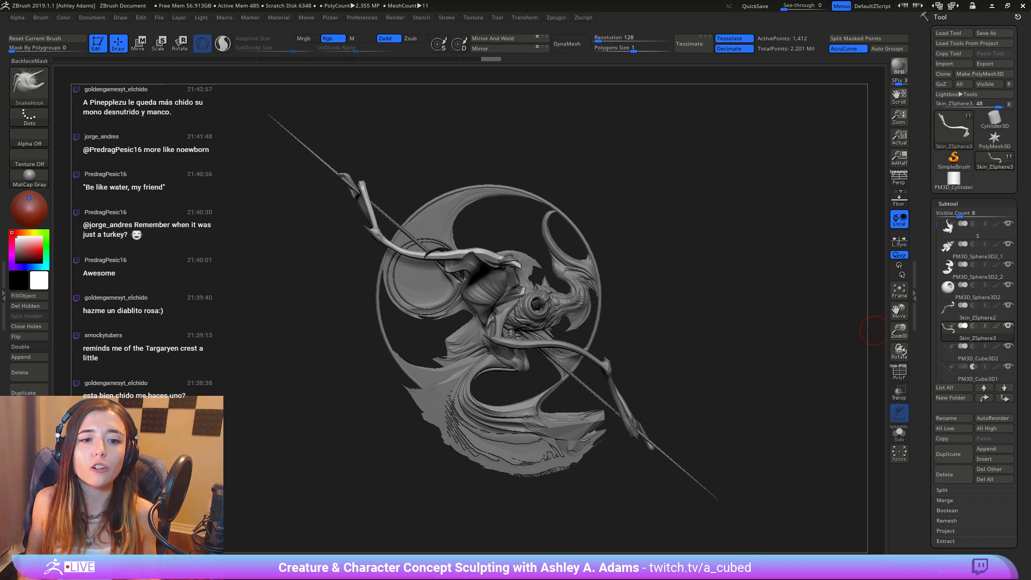
right_drag(590, 304, 667, 241)
alt+click(669, 257)
mouse_move(683, 280)
ctrl+right_down()
mouse_move(696, 247)
mouse_move(622, 242)
ctrl+right_up()
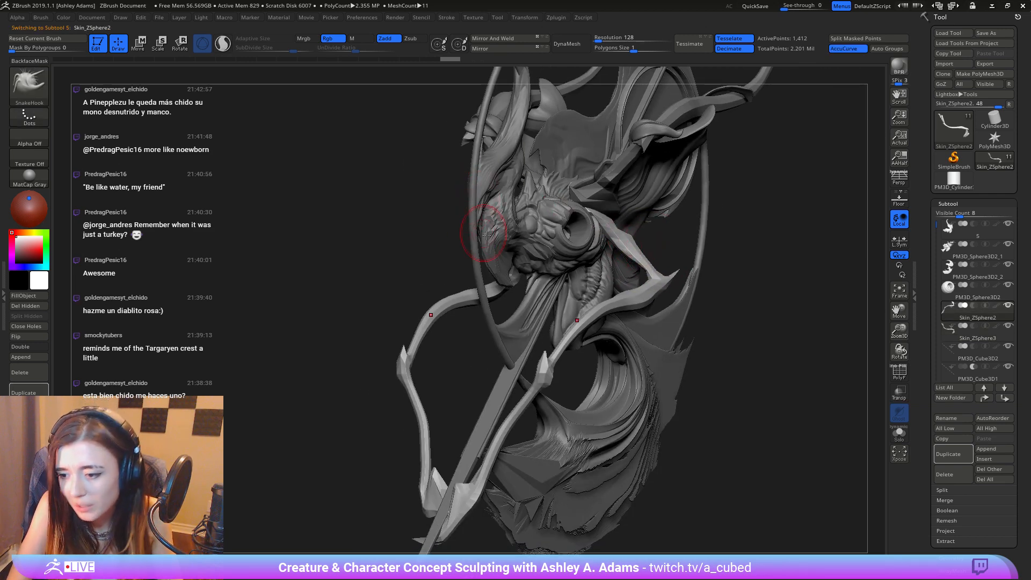
right_drag(485, 235, 564, 207)
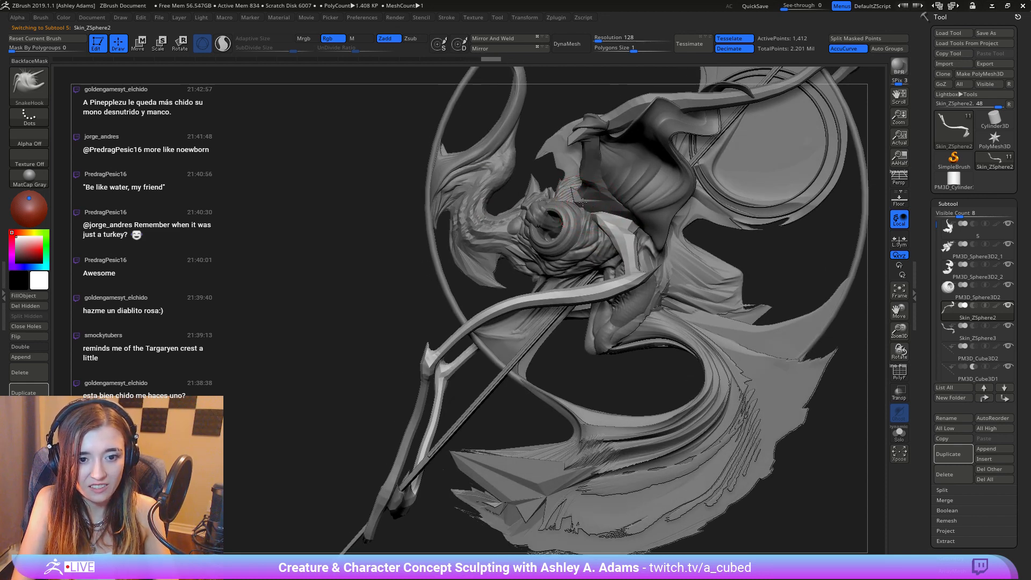
mouse_move(583, 202)
right_down()
mouse_move(615, 263)
mouse_move(583, 259)
right_up()
drag(617, 267, 610, 263)
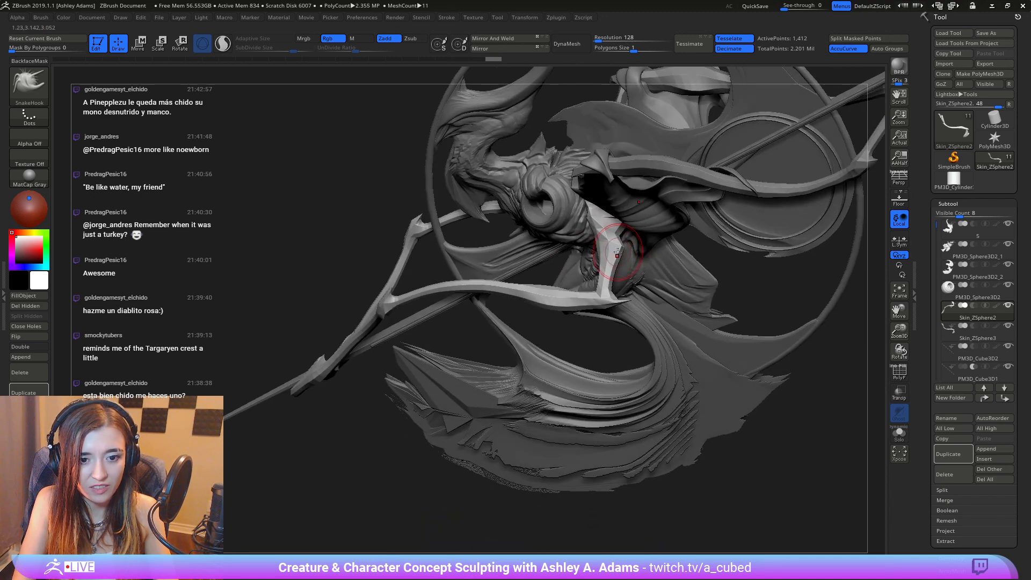
Step: Refine the shoulder end of the lower arms and adjust the upper arm between shoulder and elbow
right_drag(617, 253, 649, 204)
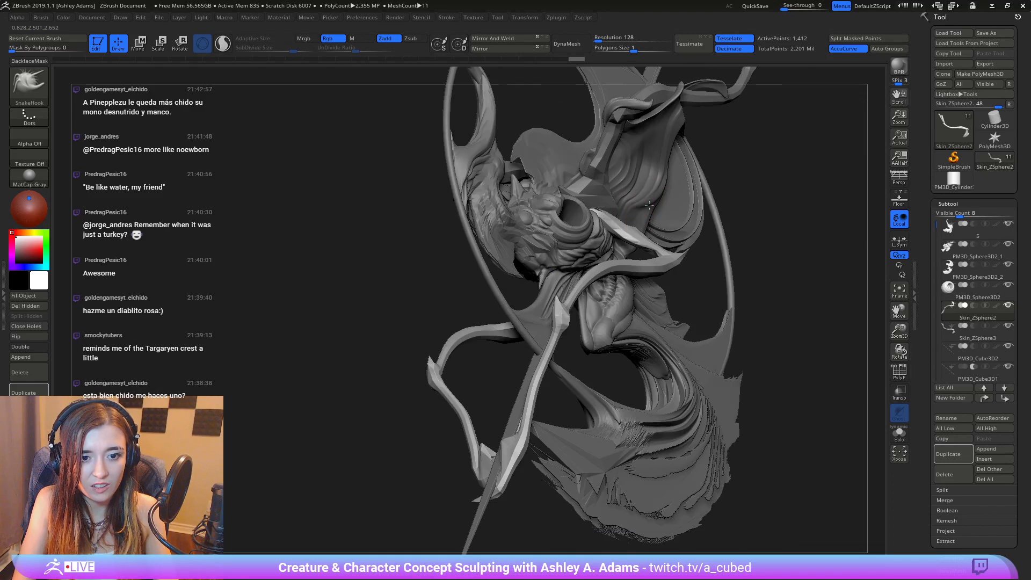
drag(621, 210, 604, 211)
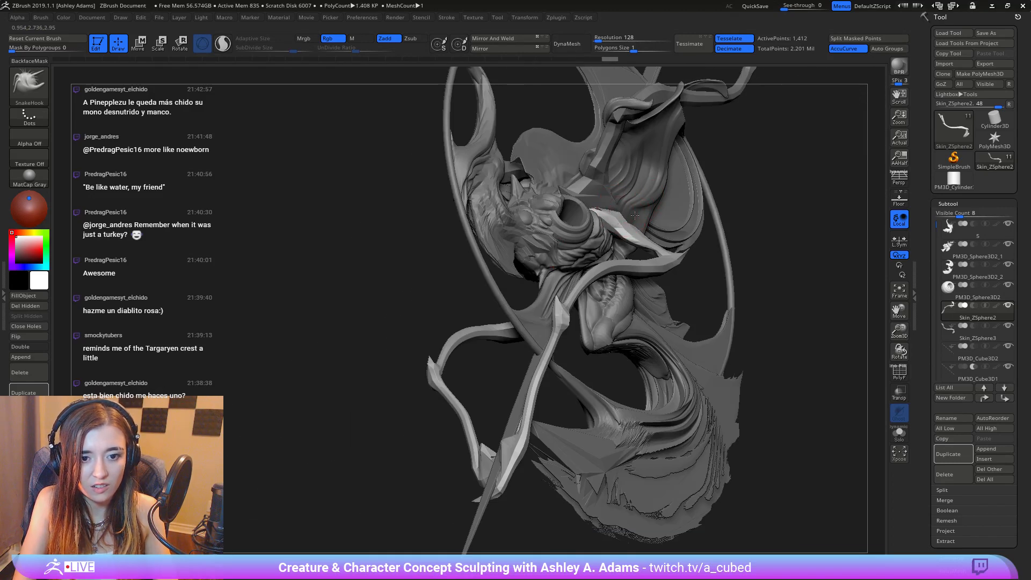
right_drag(596, 210, 629, 217)
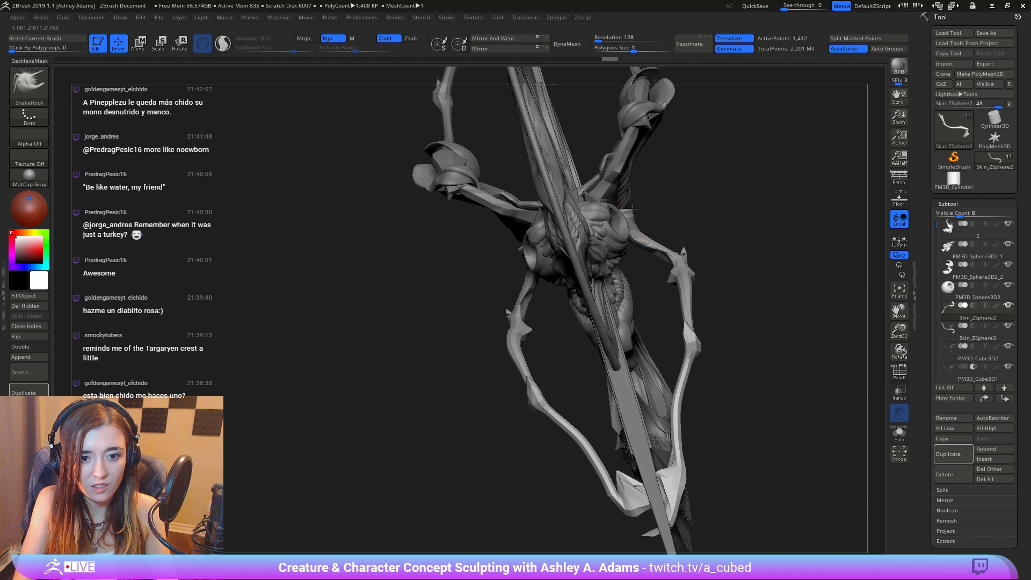
mouse_move(677, 257)
right_down()
mouse_move(656, 245)
mouse_move(668, 256)
right_up()
key(space)
mouse_move(666, 256)
shift+mouse_down()
mouse_move(656, 246)
mouse_move(658, 255)
shift+mouse_up()
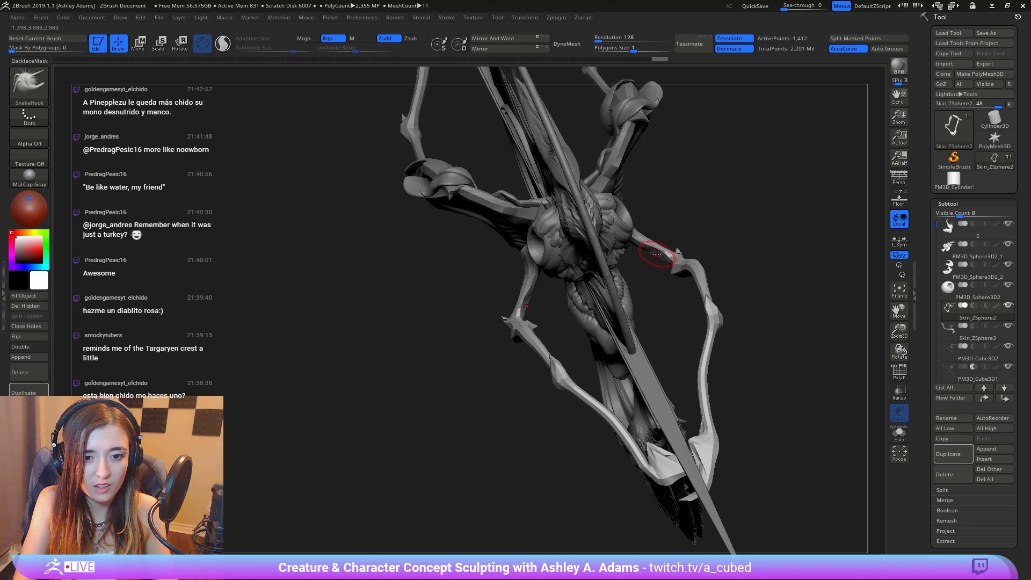
mouse_move(657, 255)
ctrl+right_down()
mouse_move(649, 218)
mouse_move(637, 256)
ctrl+right_up()
right_click(570, 338)
alt+right_drag(566, 314, 594, 229)
right_drag(492, 295, 523, 247)
alt+right_drag(524, 247, 594, 245)
Step: Reduce the brush draw size and select the flowing crescent-shaped base mesh beneath the creature
key(space)
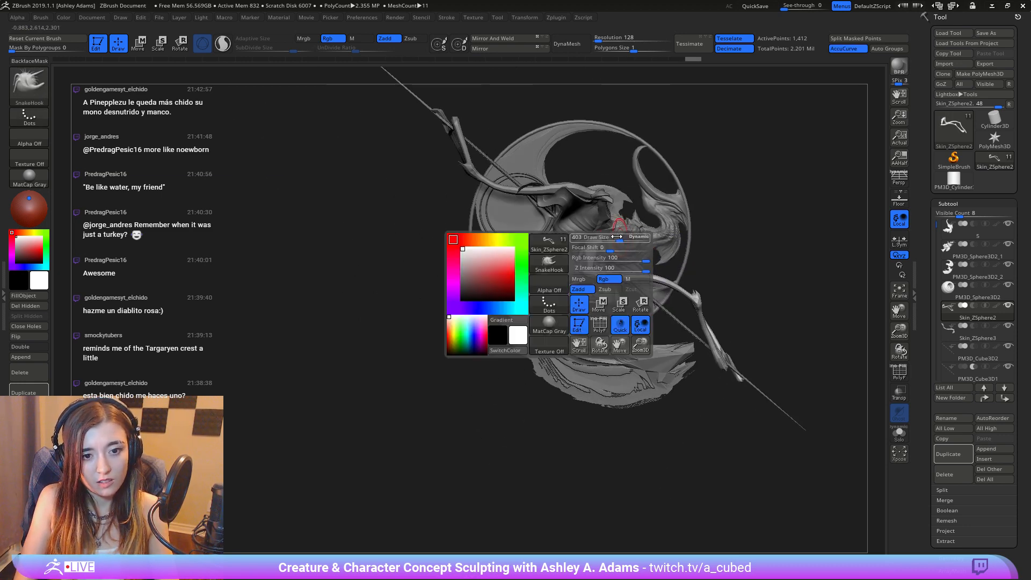
drag(617, 236, 610, 236)
mouse_move(606, 320)
ctrl+right_down()
mouse_move(589, 187)
mouse_move(669, 226)
mouse_move(574, 210)
ctrl+right_up()
ctrl+right_drag(574, 210, 587, 355)
alt+click(514, 402)
alt+right_drag(483, 336, 466, 286)
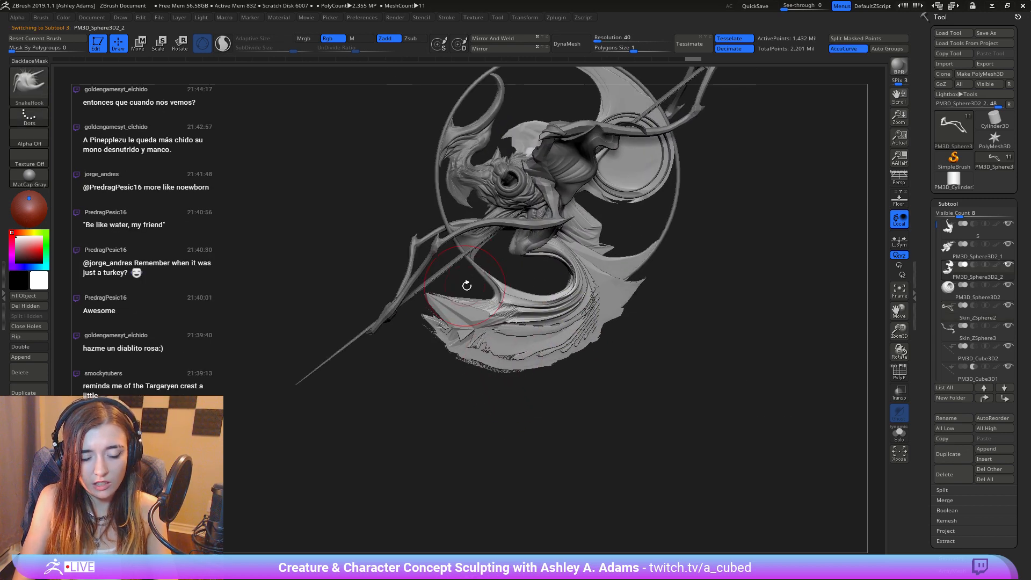
Step: Undo a first pull on the base, and rework the jagged points at its front end near the staff
mouse_move(493, 295)
mouse_down()
mouse_move(501, 304)
mouse_move(473, 307)
mouse_up()
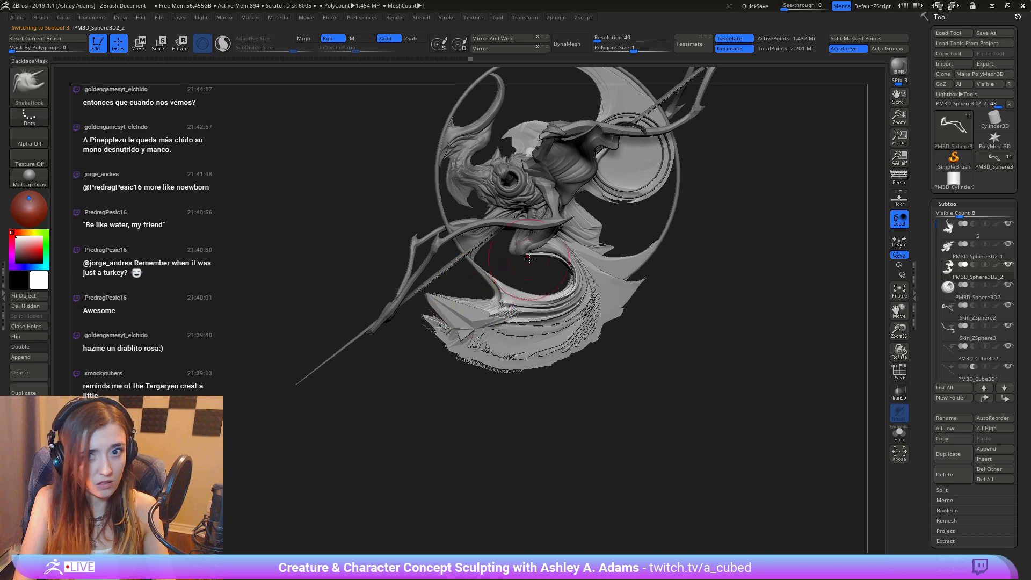
key(ctrl+z)
right_click(421, 352)
right_drag(424, 349, 442, 344)
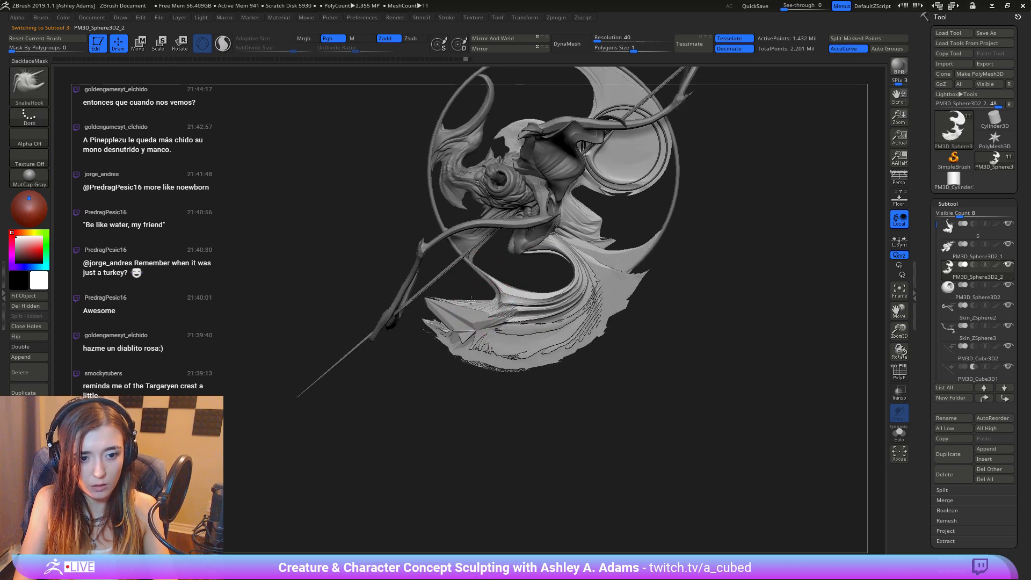
drag(458, 301, 486, 305)
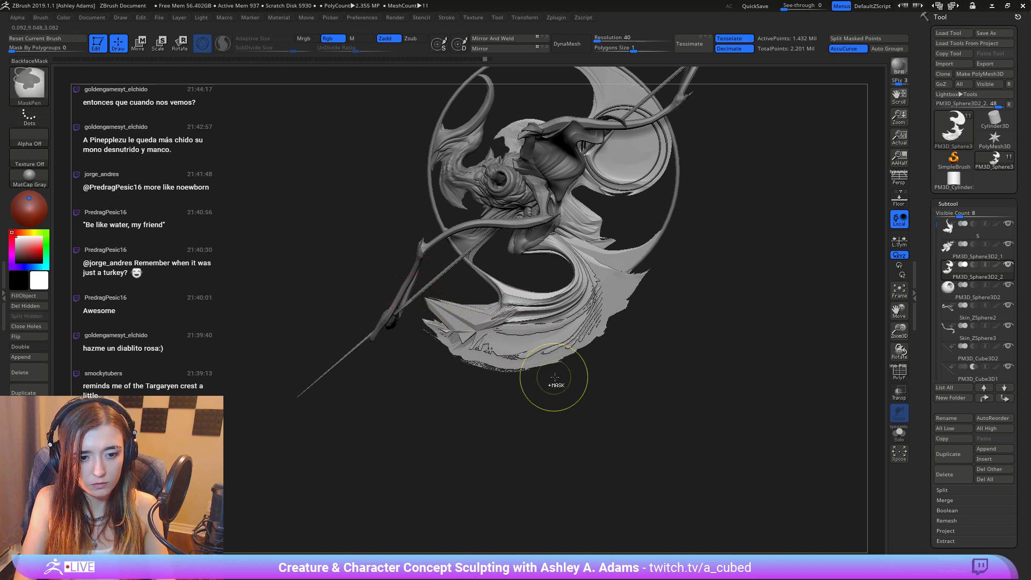
ctrl+right_drag(553, 384, 373, 237)
right_drag(495, 294, 491, 269)
key(f)
alt+right_drag(496, 404, 490, 283)
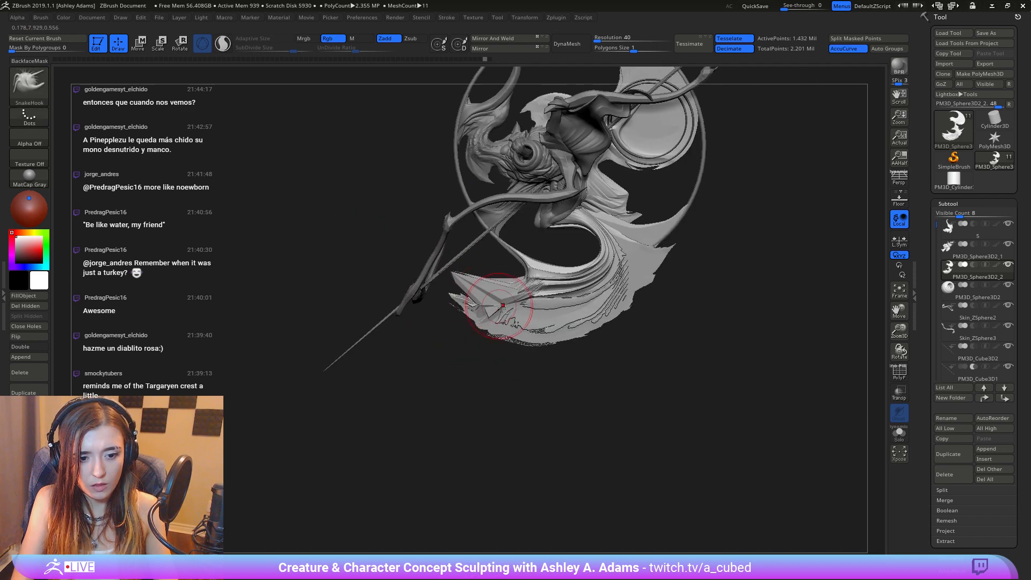
key(space)
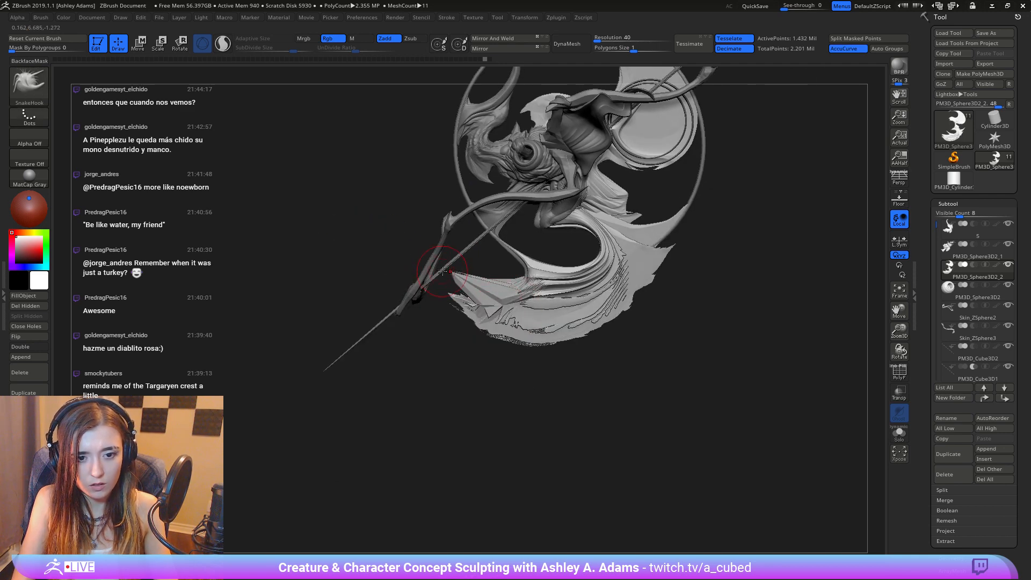
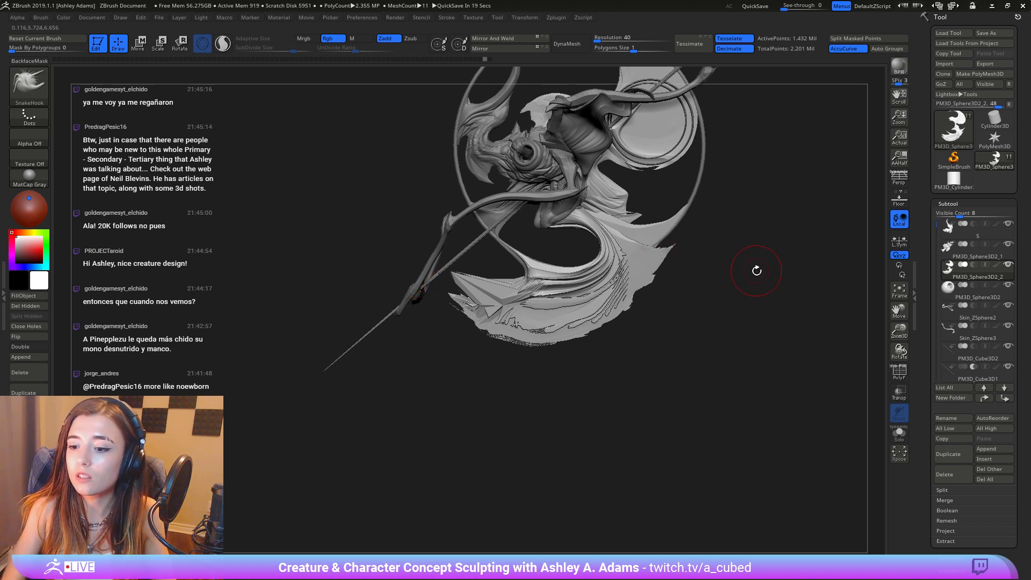
Step: With a smaller brush, pull the pale crescent behind the creature's head into a curved, pointed tip
drag(757, 267, 792, 401)
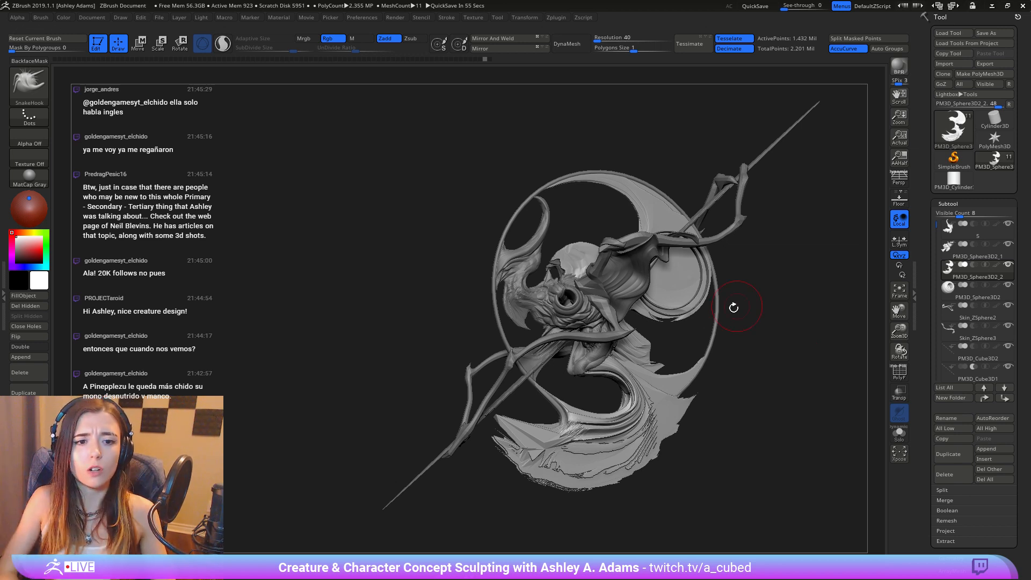
mouse_move(678, 284)
right_down()
mouse_move(773, 292)
mouse_move(784, 282)
mouse_move(709, 277)
right_up()
mouse_move(615, 229)
ctrl+right_down()
mouse_move(603, 245)
mouse_move(607, 266)
mouse_move(560, 224)
ctrl+right_up()
right_click(559, 224)
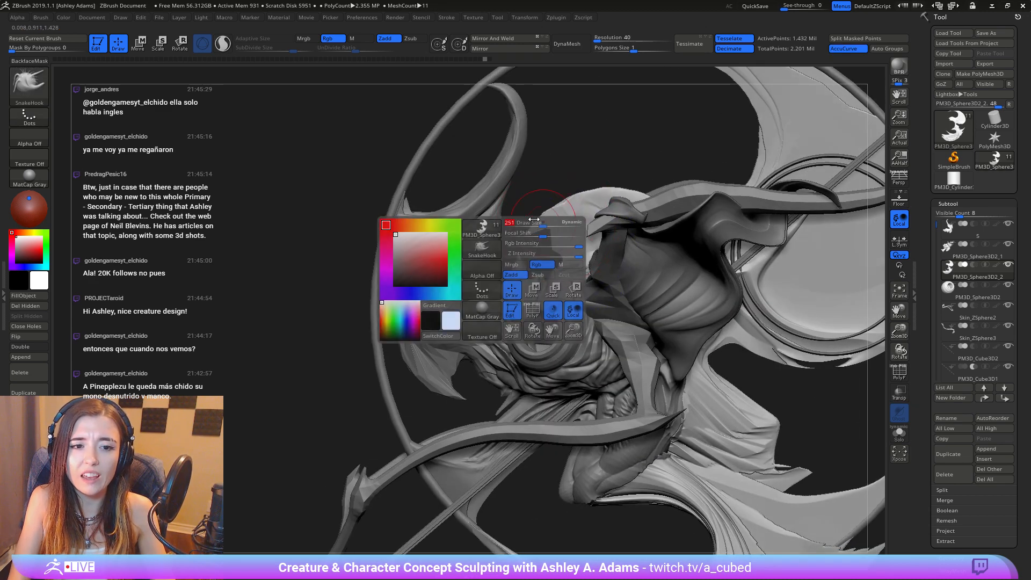
mouse_move(569, 212)
shift+mouse_down()
mouse_move(556, 230)
mouse_move(564, 207)
mouse_move(571, 212)
mouse_move(538, 221)
shift+mouse_up()
right_drag(539, 225, 521, 236)
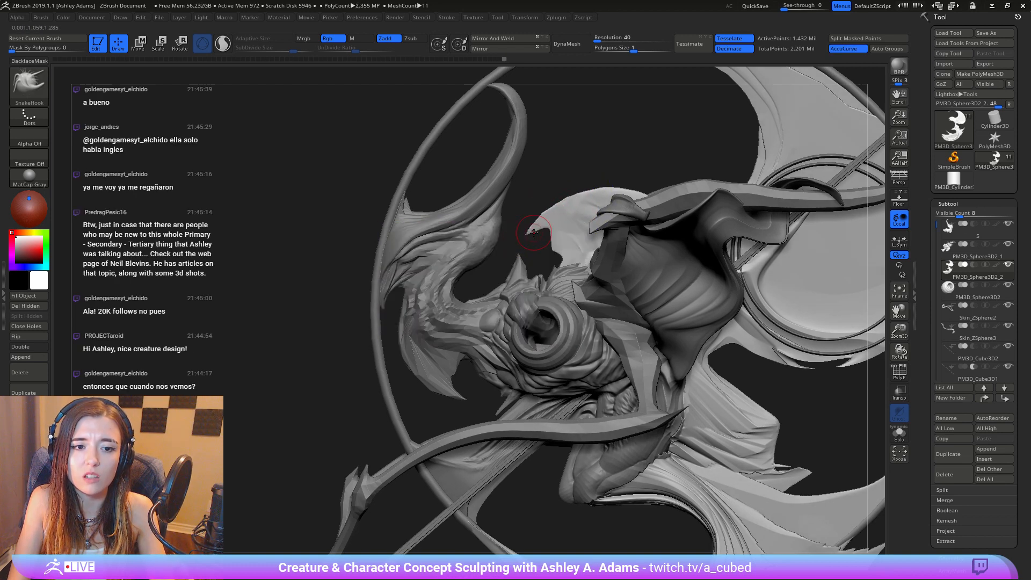
drag(544, 220, 588, 197)
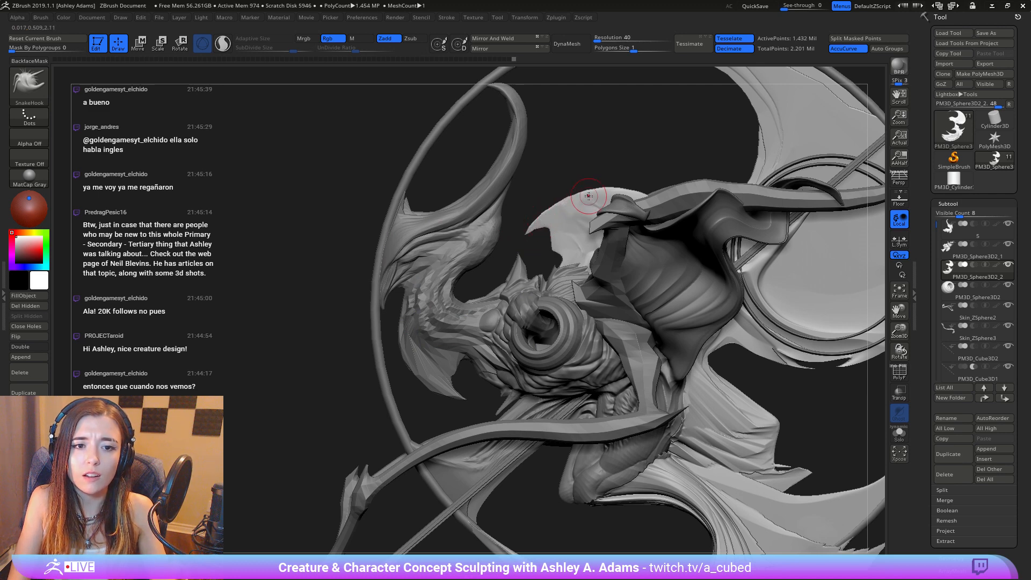
right_click(585, 295)
ctrl+right_drag(587, 304, 593, 152)
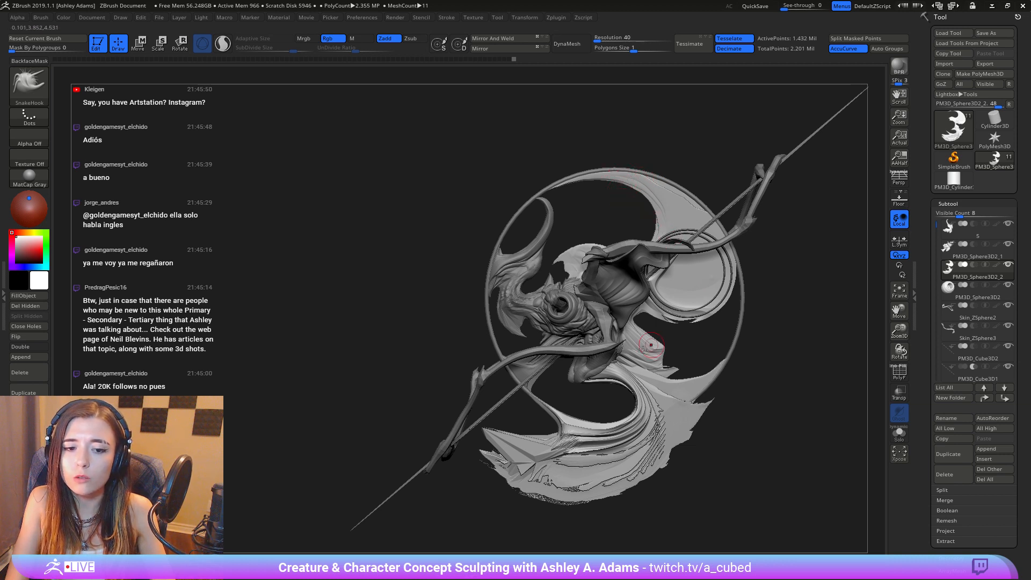
Step: Select the creature's head and swirl mesh, and save the tool as 6
alt+right_drag(630, 351, 586, 319)
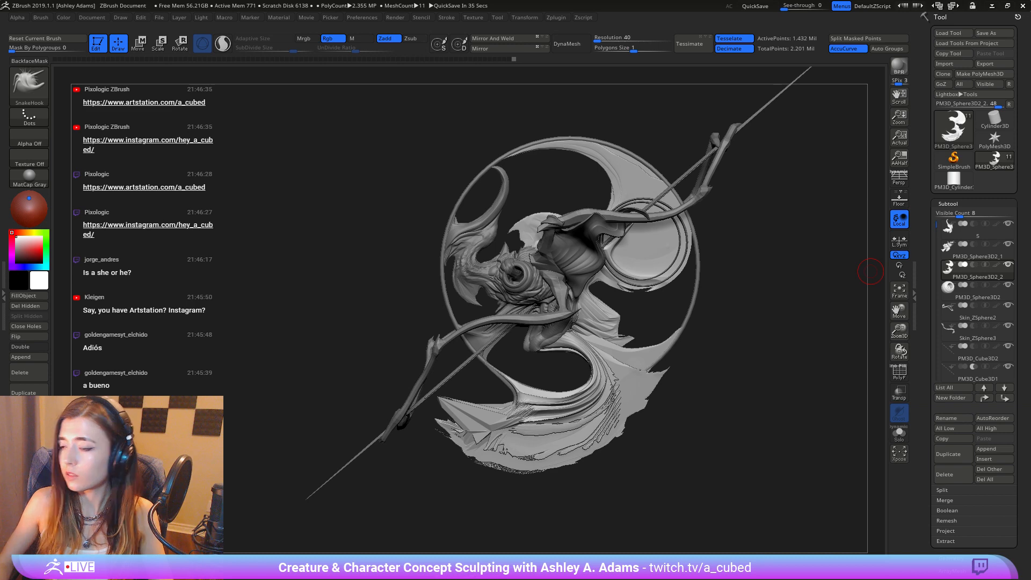
mouse_move(870, 273)
shift+mouse_down()
mouse_move(516, 410)
mouse_move(506, 279)
mouse_move(659, 329)
shift+mouse_up()
mouse_move(658, 328)
ctrl+right_down()
mouse_move(649, 269)
mouse_move(561, 337)
ctrl+right_up()
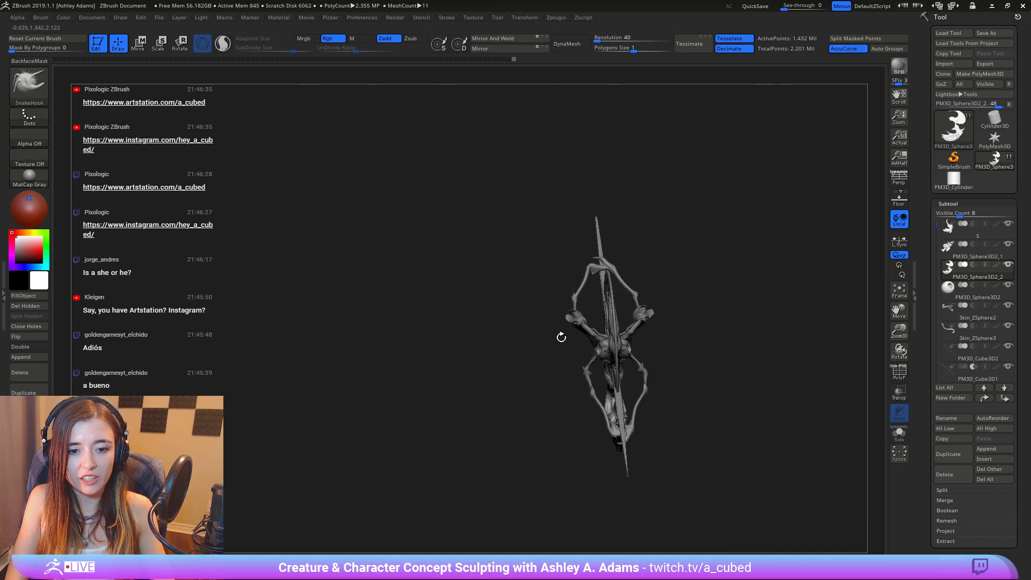
mouse_move(615, 316)
alt+right_down()
mouse_move(594, 274)
mouse_move(617, 382)
mouse_move(723, 362)
alt+right_up()
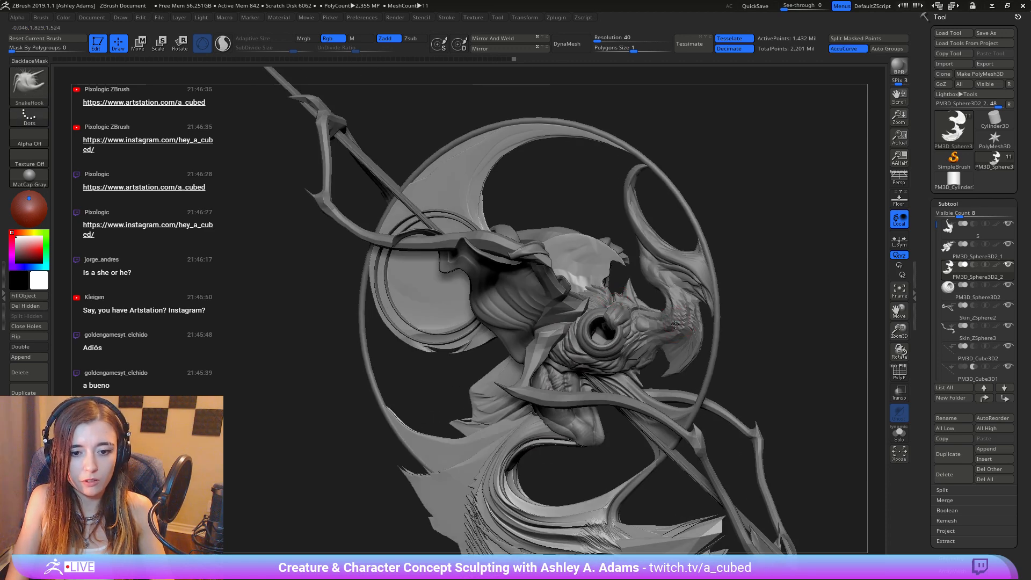
alt+click(679, 326)
ctrl+right_drag(649, 228, 702, 198)
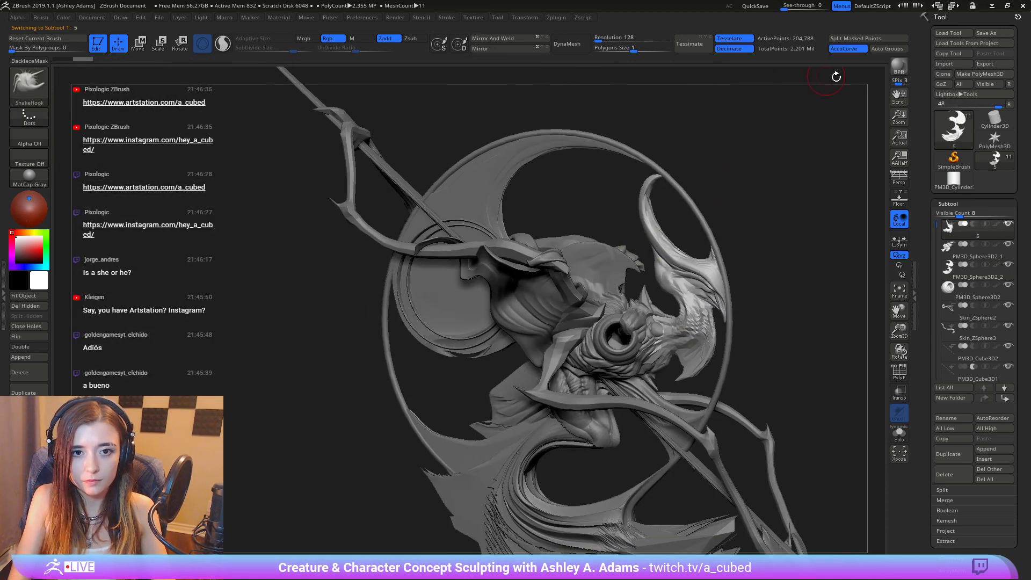
click(1002, 34)
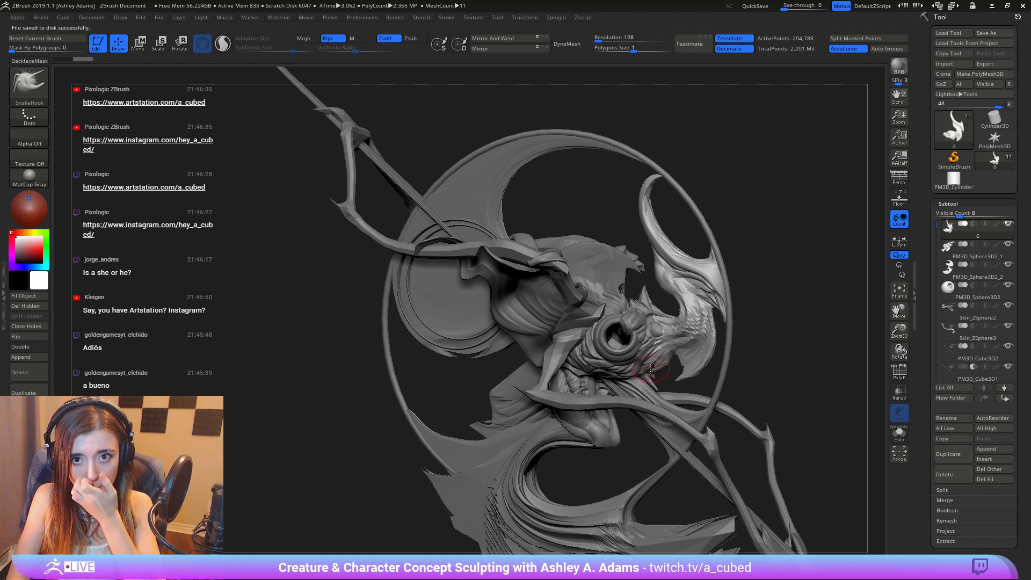
Step: Set the DynaMesh resolution to 40 and run DynaMesh on the creature's head and swirl mesh
mouse_move(688, 96)
right_down()
mouse_move(709, 188)
mouse_move(525, 123)
right_up()
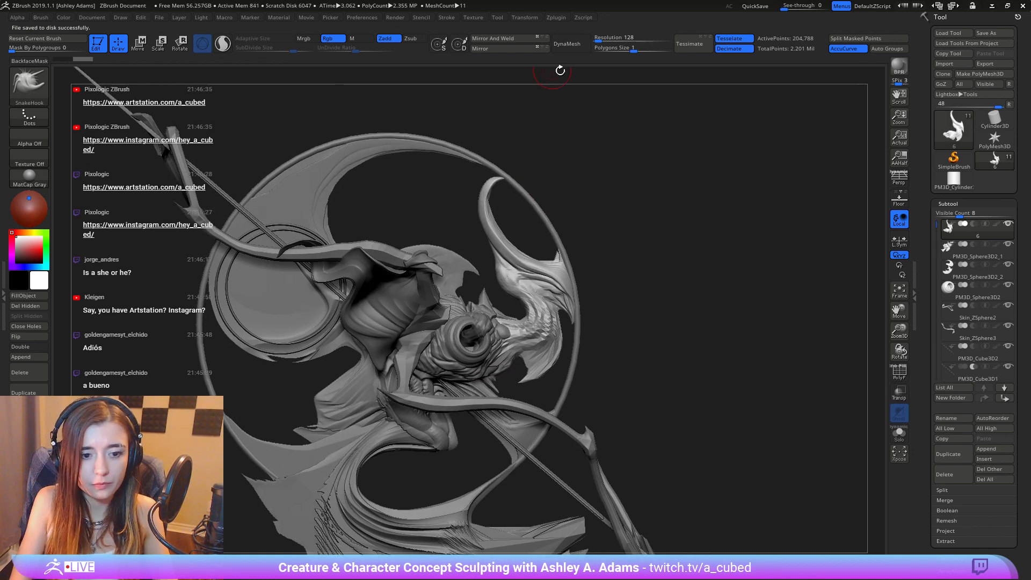
mouse_move(635, 161)
alt+right_down()
mouse_move(620, 131)
mouse_move(643, 135)
alt+right_up()
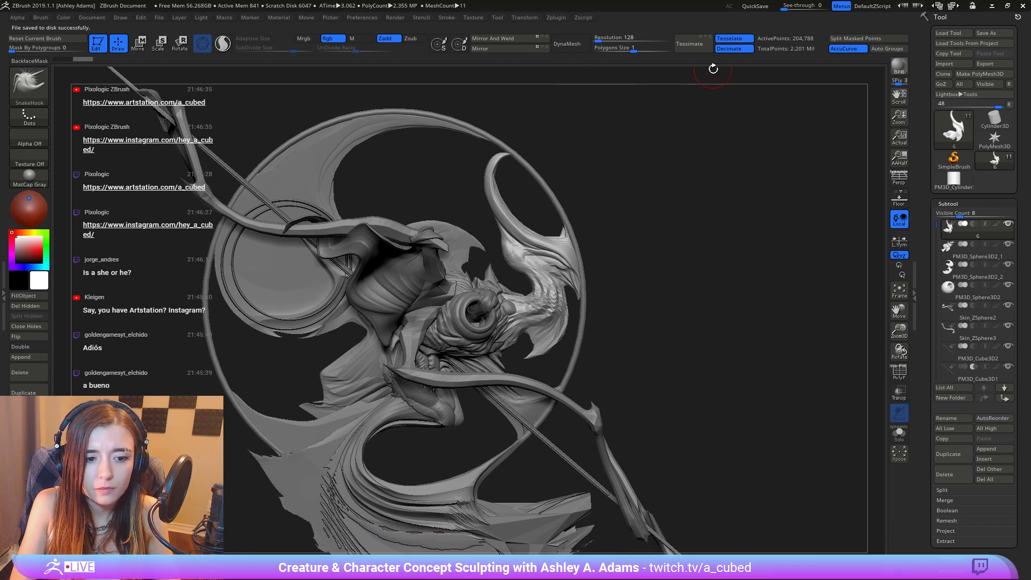
click(603, 37)
text(40)
key(Return)
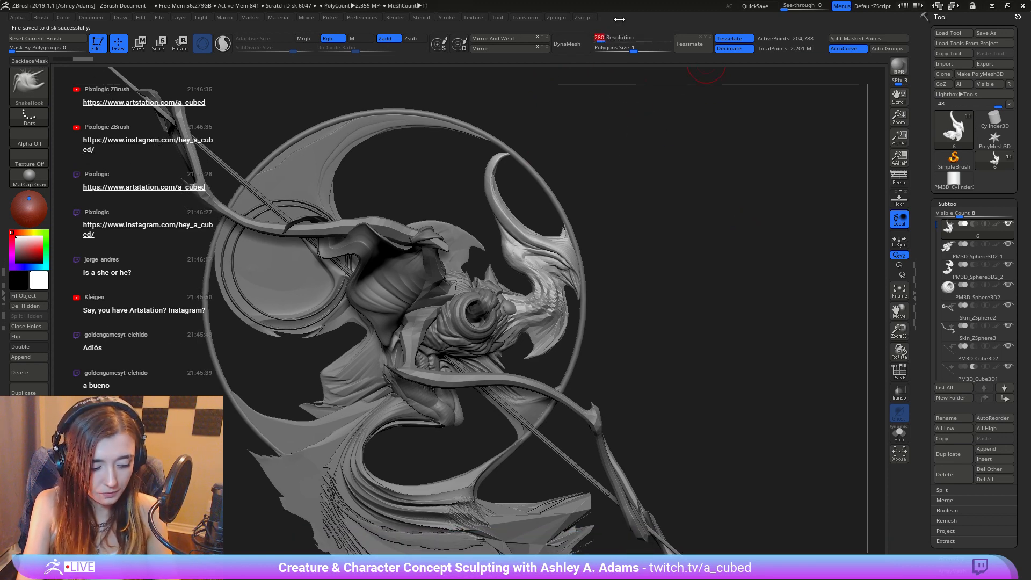
click(572, 48)
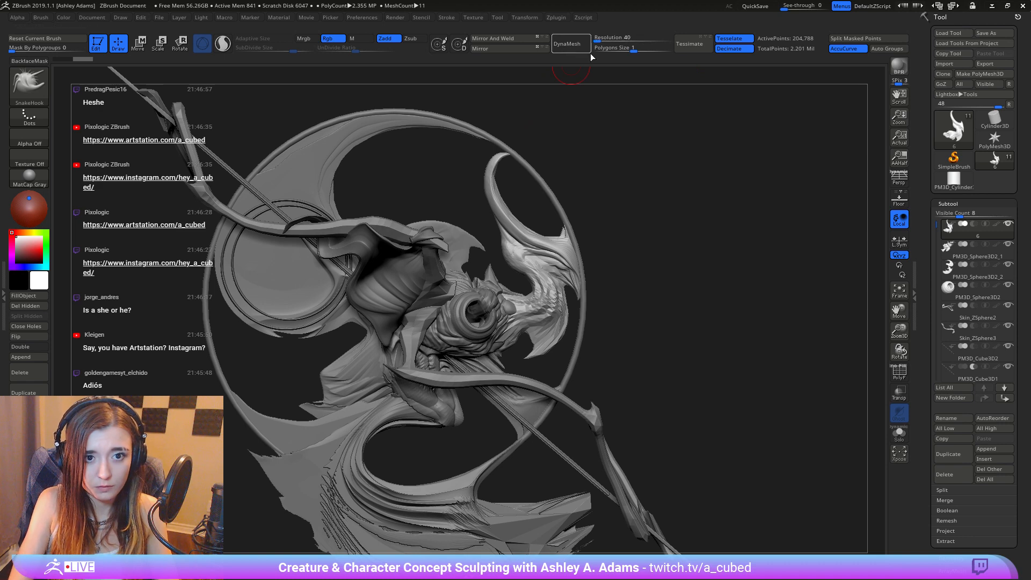
Step: Undo the resolution-40 remesh, and try DynaMesh at resolution 128 on the creature's head and swirl mesh
key(ctrl+z)
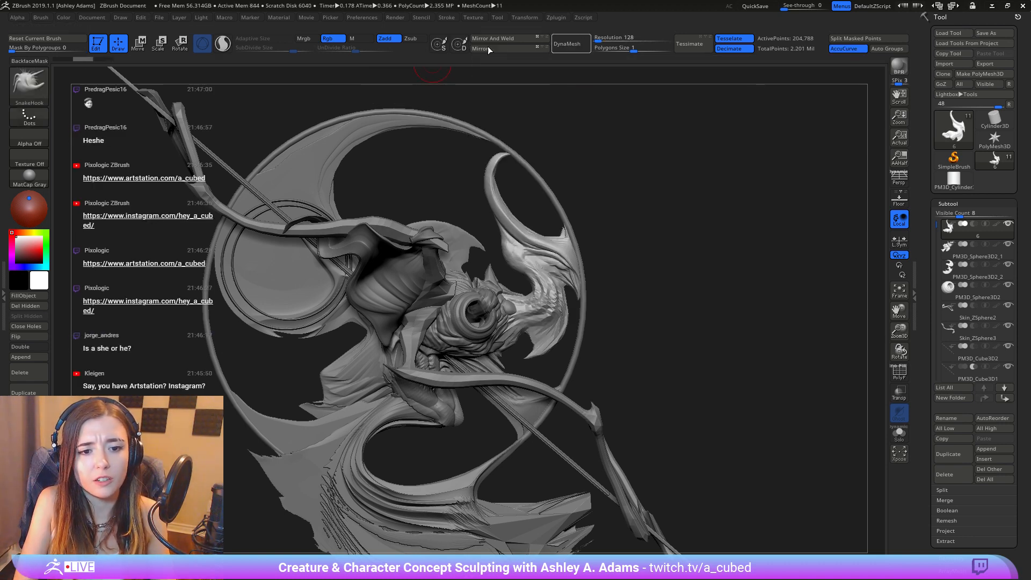
ctrl+right_drag(527, 306, 552, 288)
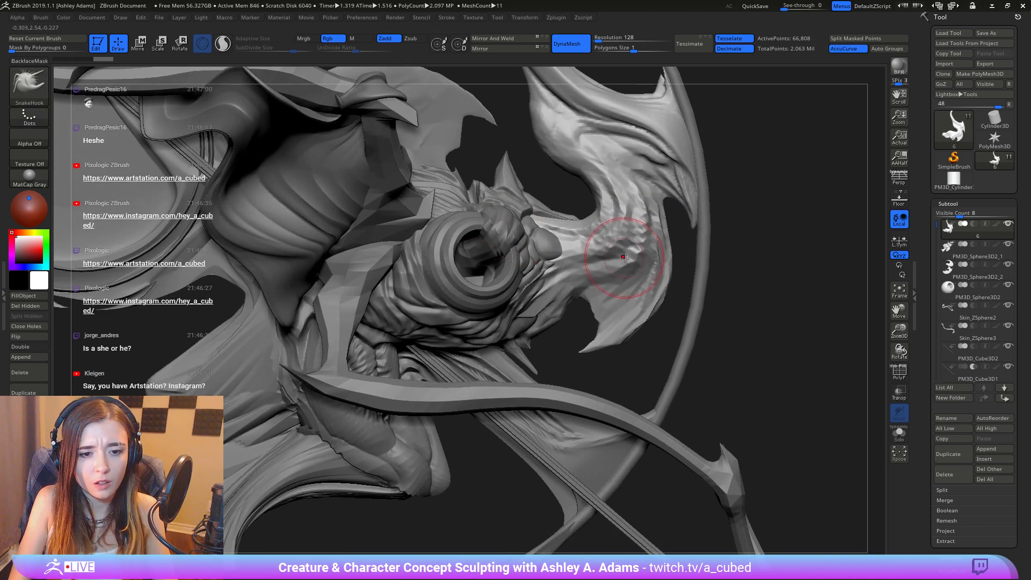
mouse_move(622, 258)
right_down()
mouse_move(648, 233)
mouse_move(556, 347)
mouse_move(681, 248)
right_up()
key(ctrl+z)
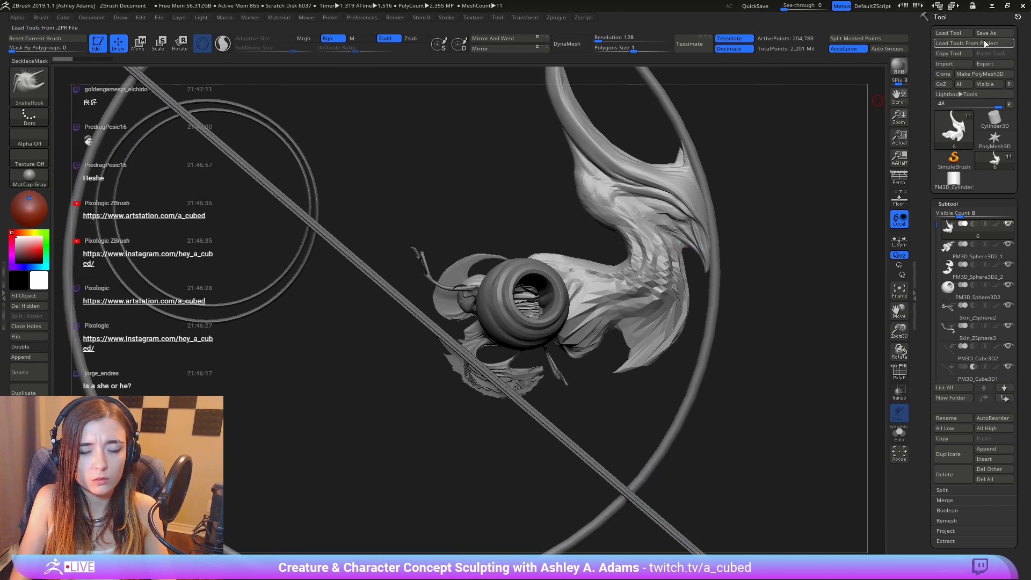
Step: Restore the oversized sphere, rings and staff to their matching undo-history states, one subtool at a time
mouse_move(83, 60)
mouse_down()
mouse_move(107, 59)
mouse_move(84, 60)
mouse_up()
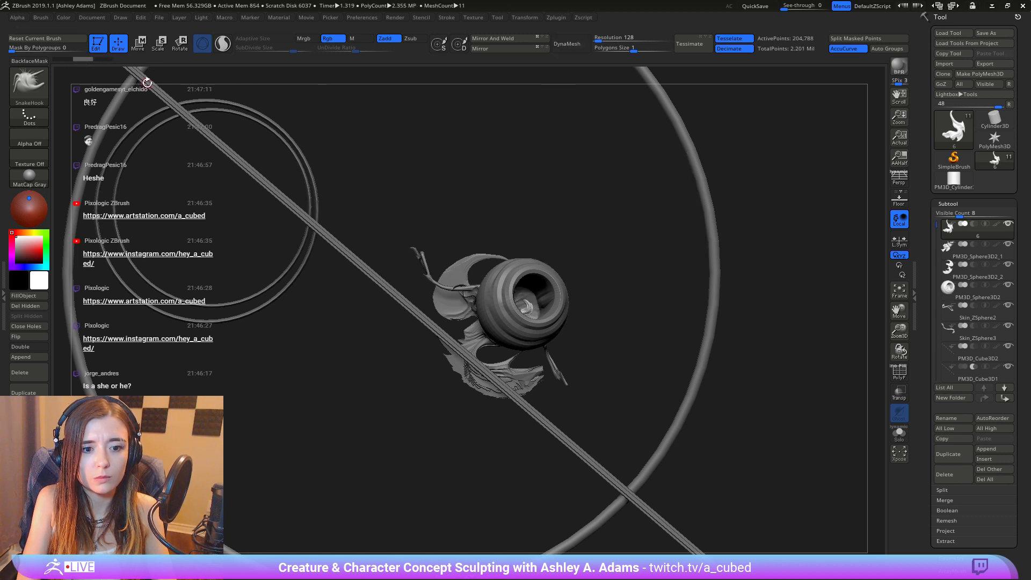
alt+click(500, 301)
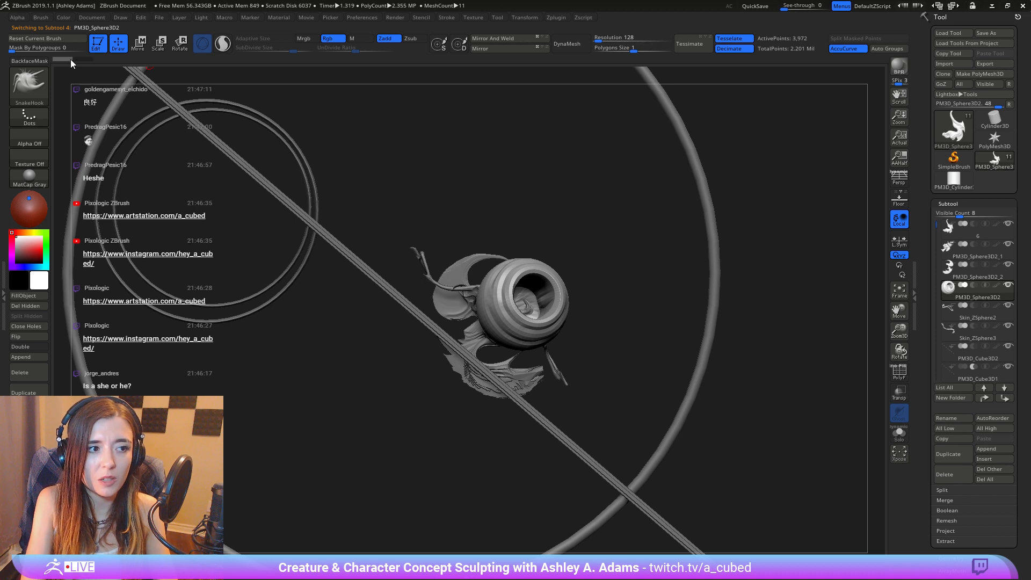
click(70, 59)
alt+click(226, 109)
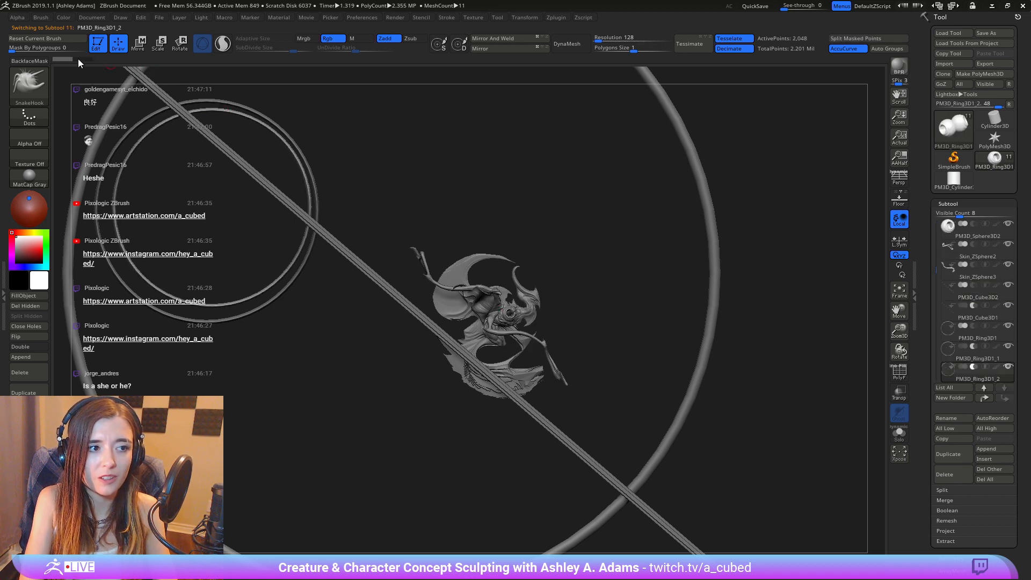
click(94, 59)
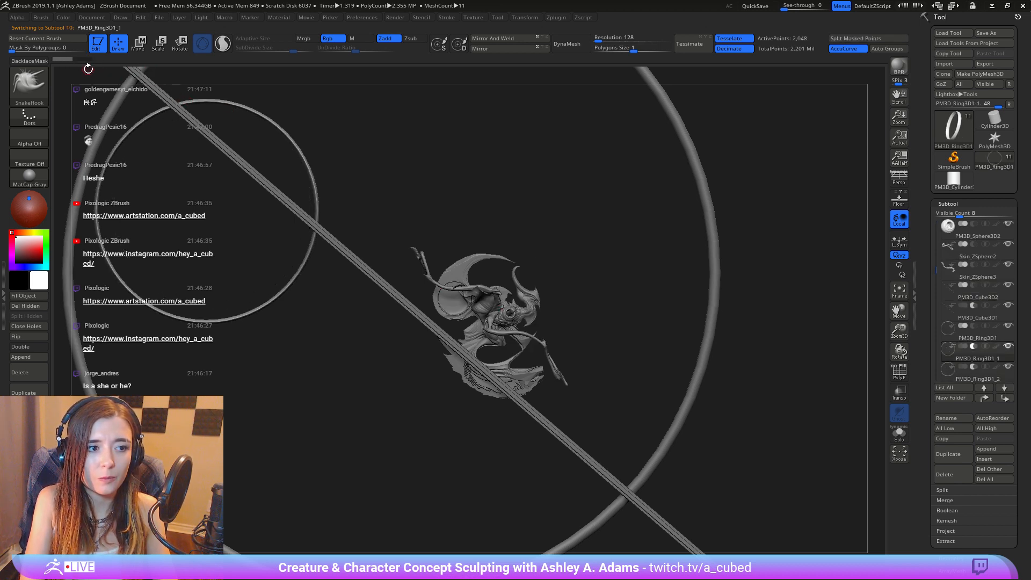
alt+click(166, 98)
click(82, 60)
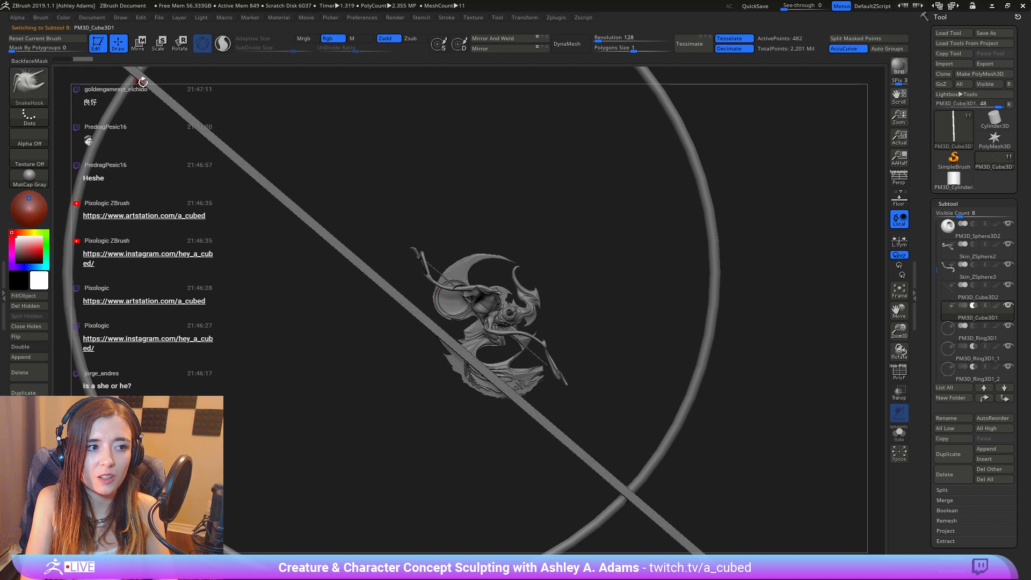
alt+click(107, 86)
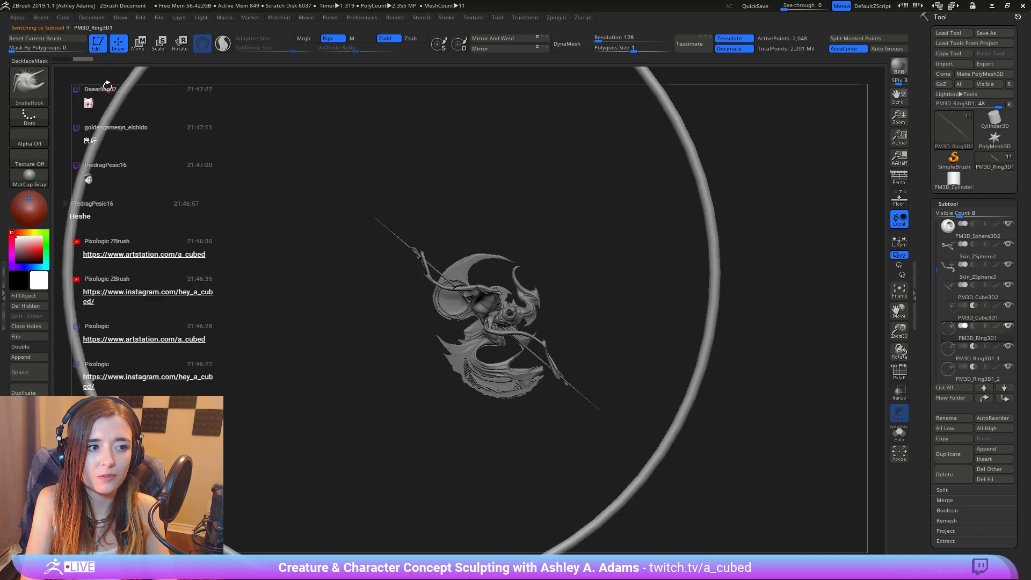
click(83, 59)
Step: Select the creature's head and swirl mesh, and run DynaMesh on it at resolution 192
ctrl+right_drag(540, 334, 597, 328)
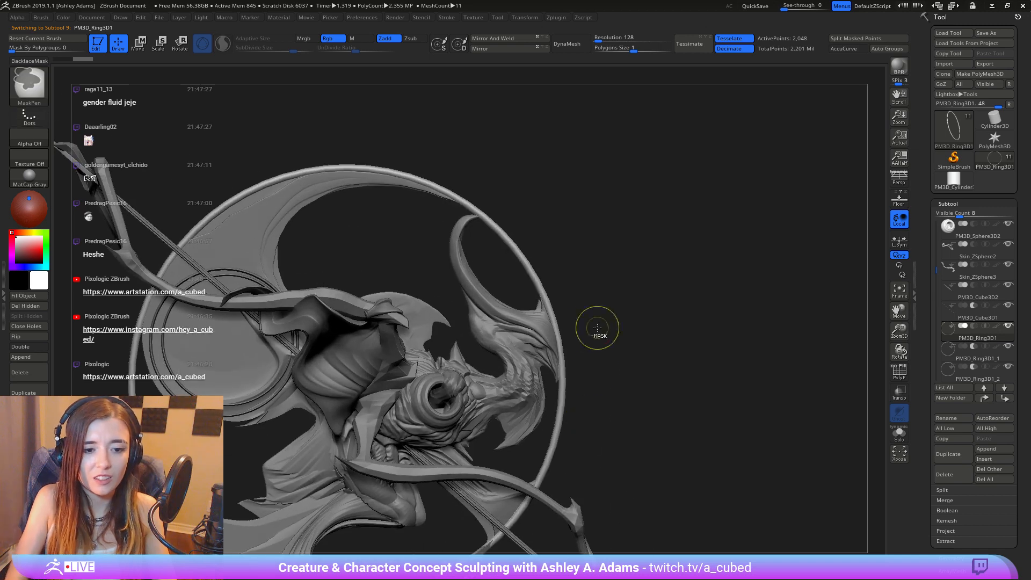
alt+click(557, 341)
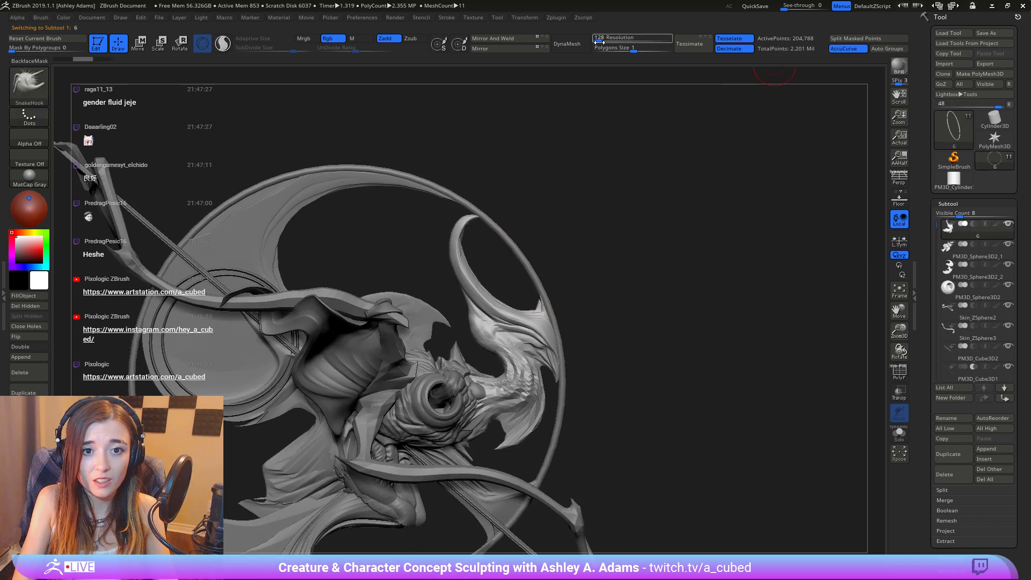
drag(599, 42, 602, 42)
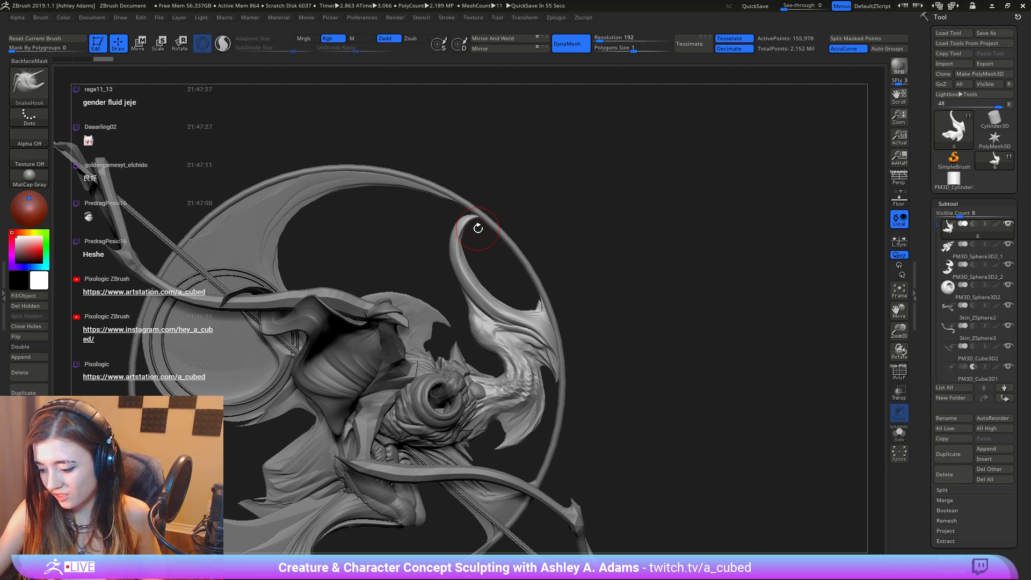
Step: With the Slash2 brush, carve creases along the inner curve of the swirl's neck beside the creature's head
mouse_move(602, 235)
right_down()
mouse_move(620, 236)
mouse_move(628, 167)
mouse_move(479, 275)
mouse_move(559, 247)
mouse_move(542, 256)
mouse_move(546, 249)
right_up()
key(2)
mouse_move(531, 239)
mouse_down()
mouse_move(529, 263)
mouse_move(500, 236)
mouse_move(529, 252)
mouse_up()
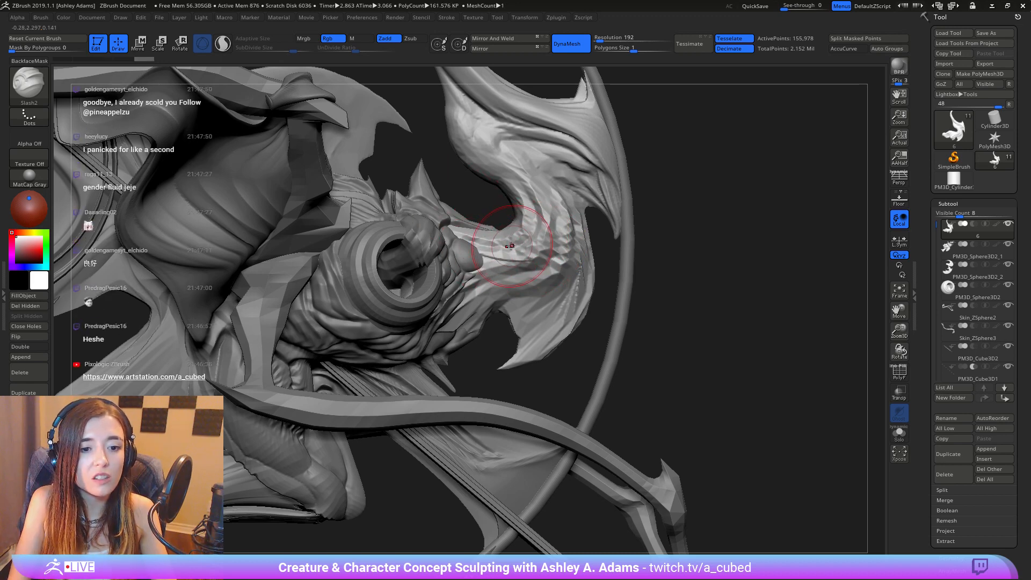
right_drag(478, 237, 460, 219)
mouse_move(457, 226)
mouse_down()
mouse_move(484, 242)
mouse_move(507, 226)
mouse_move(512, 238)
mouse_up()
right_drag(523, 229, 494, 251)
mouse_move(494, 252)
mouse_down()
mouse_move(503, 262)
mouse_move(537, 239)
mouse_up()
right_drag(472, 268, 486, 268)
drag(486, 252, 508, 259)
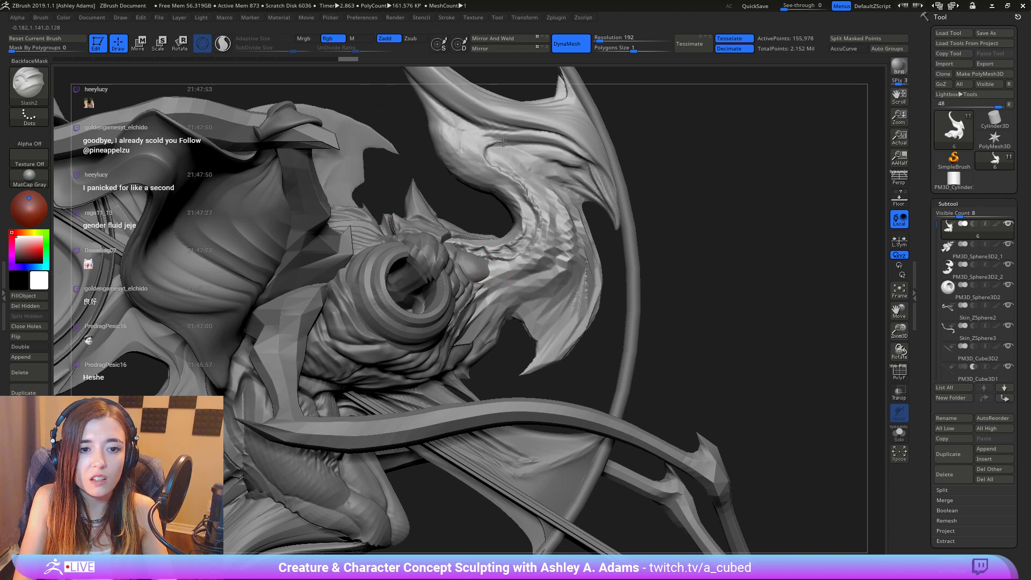
Step: Carve long grooves across the crescent's base towards its outer pointed tip, and cut into its outer edge
mouse_move(503, 143)
mouse_down()
mouse_move(533, 135)
mouse_move(447, 107)
mouse_up()
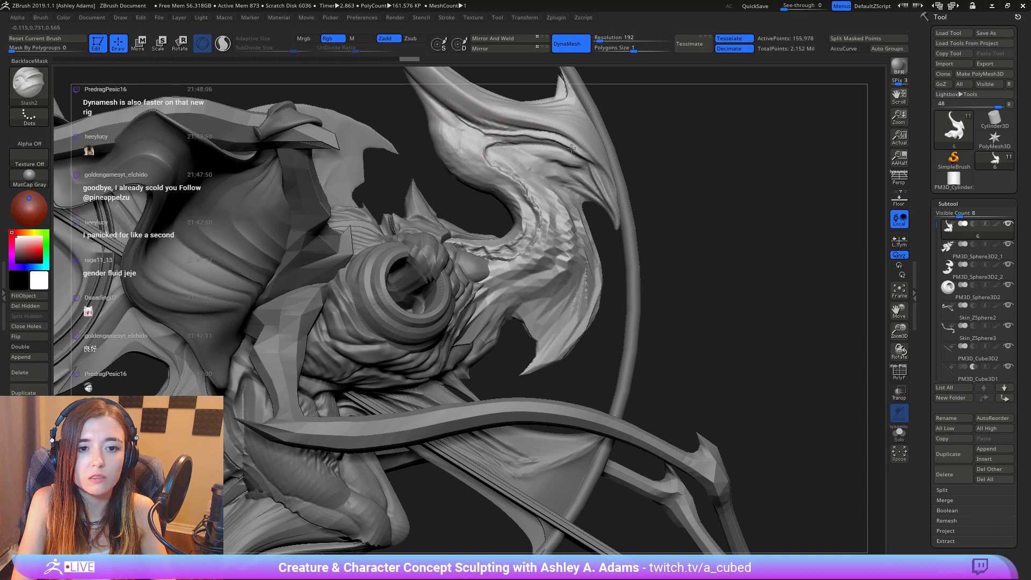
drag(602, 170, 470, 99)
drag(586, 151, 535, 128)
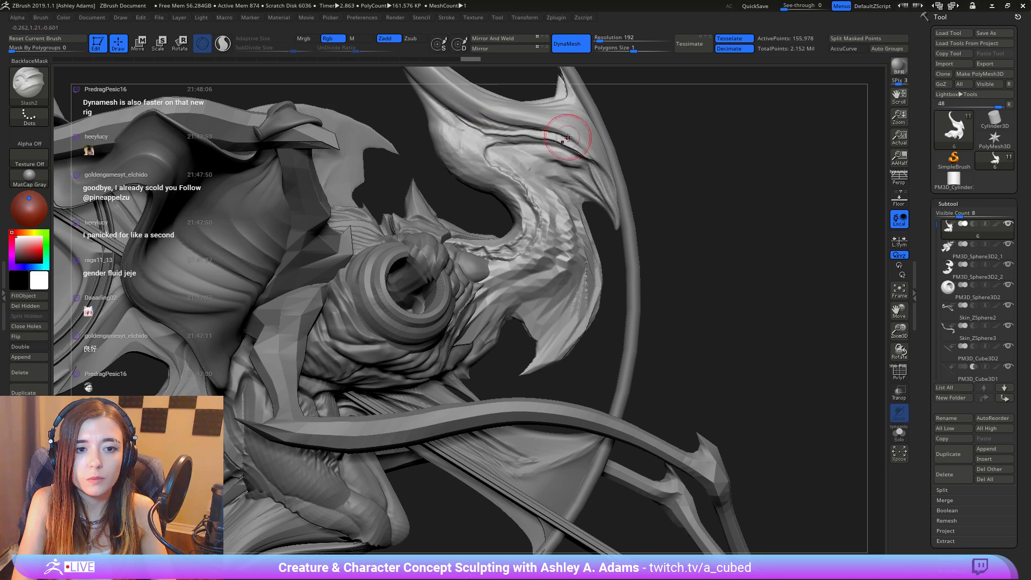
drag(615, 187, 615, 191)
mouse_move(571, 134)
right_down()
mouse_move(481, 102)
mouse_move(475, 84)
mouse_move(504, 231)
right_up()
right_drag(474, 197, 563, 226)
drag(565, 231, 579, 184)
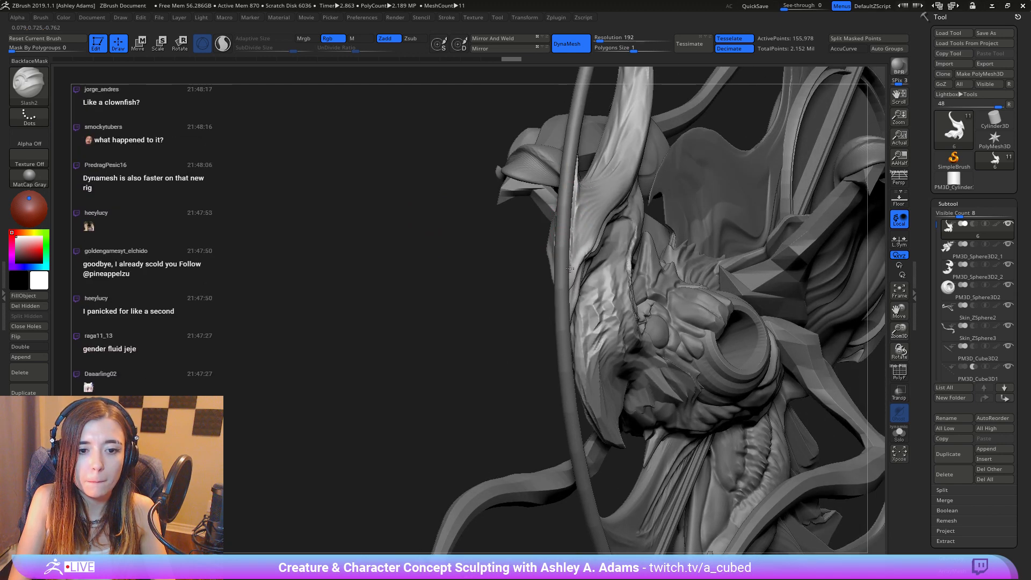
mouse_move(582, 290)
right_down()
mouse_move(356, 310)
mouse_move(584, 249)
right_up()
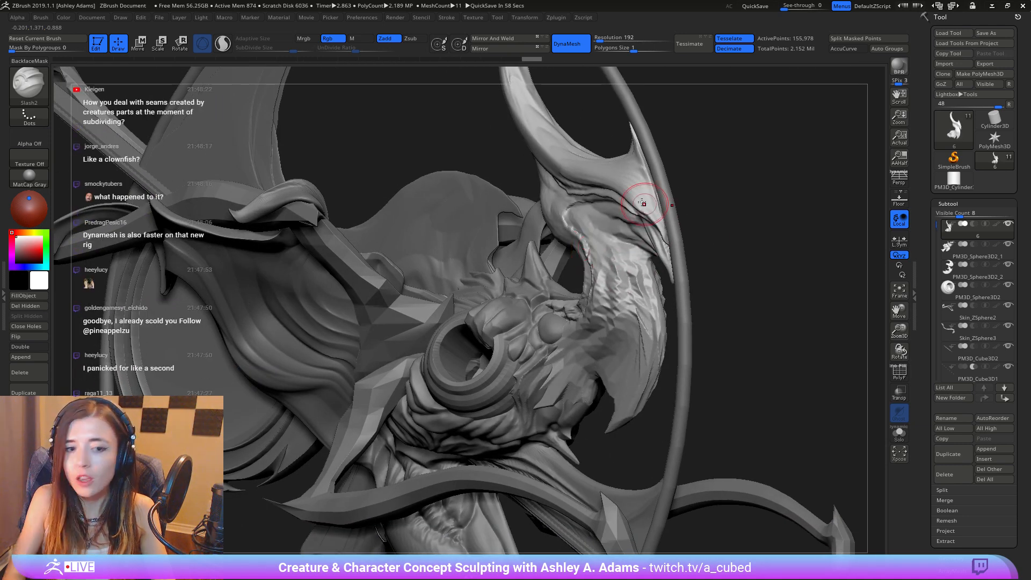
right_drag(642, 203, 621, 184)
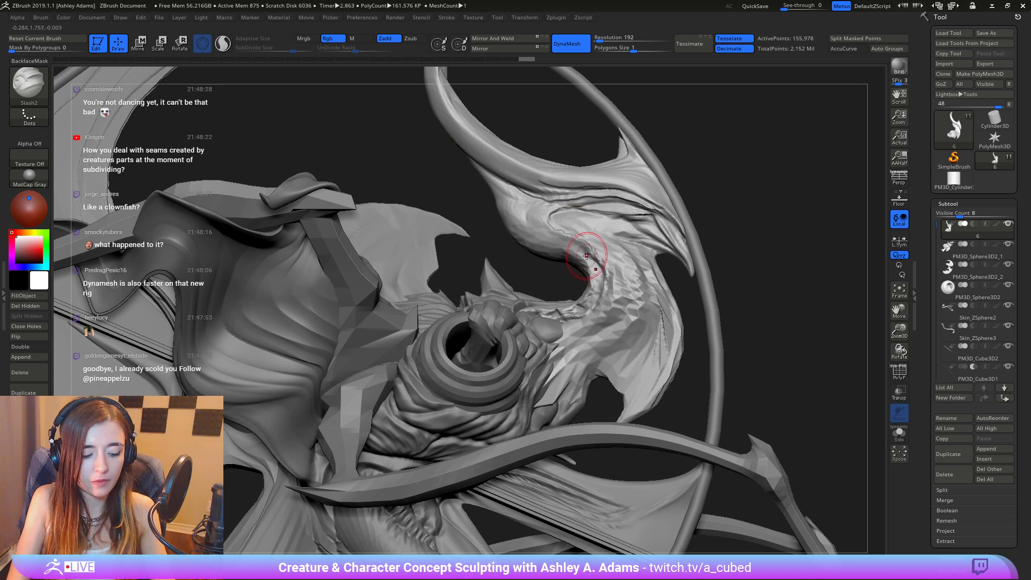
Step: Place the transform gizmo on the grooved base of the crescent, and return to the Slash2 brush
key(w)
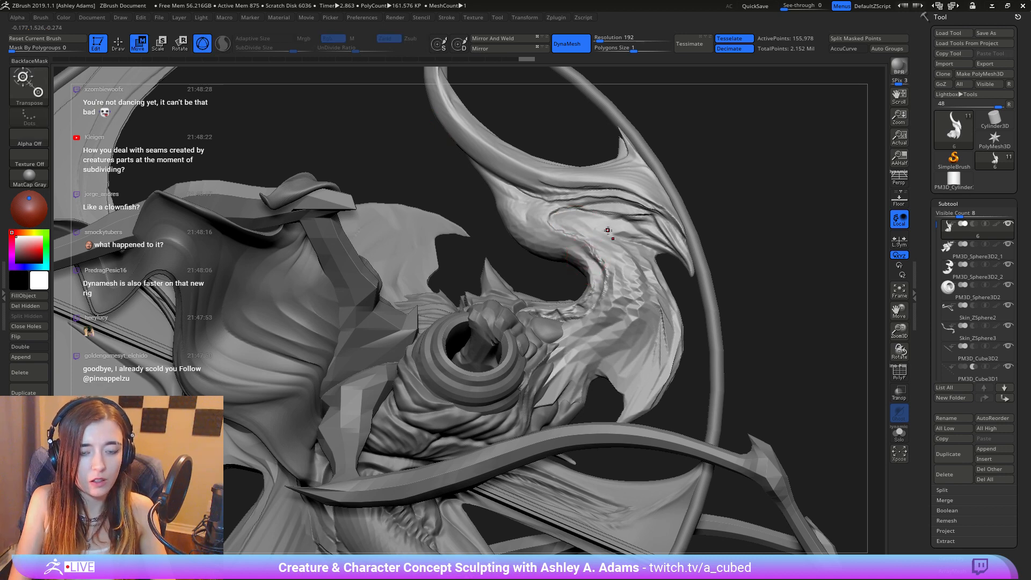
alt+click(615, 191)
alt+click(628, 108)
drag(677, 127, 669, 98)
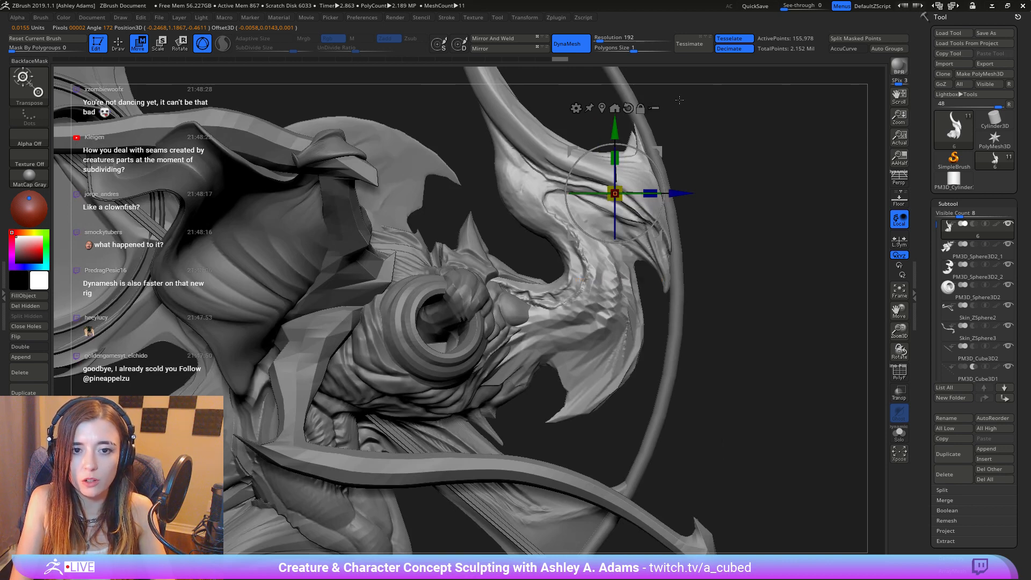
key(q)
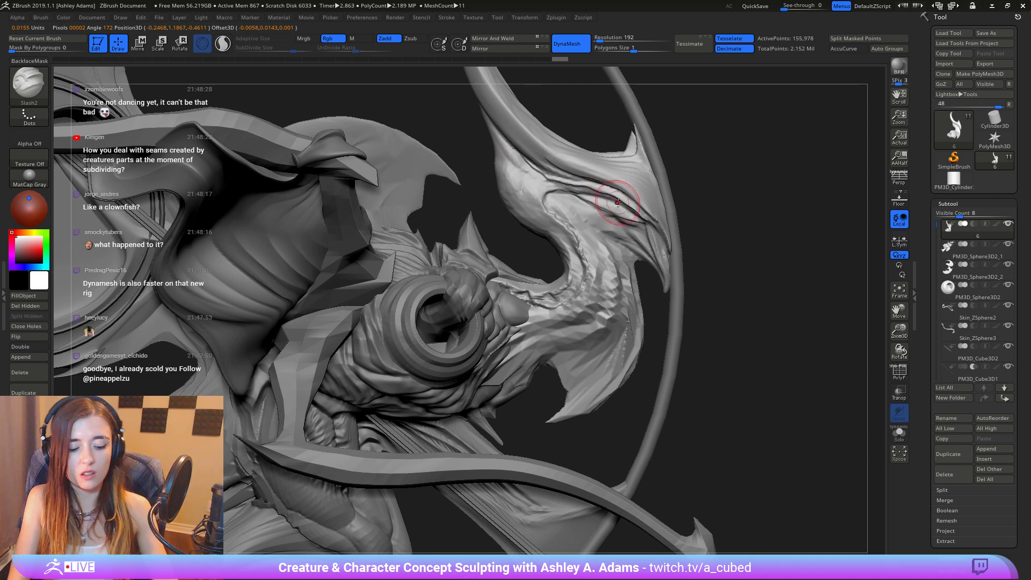
Step: Carve flowing creases from the crescent's inner edge across its base, where it meets the swirl's neck
mouse_move(483, 177)
mouse_down()
mouse_move(466, 164)
mouse_move(500, 116)
mouse_move(506, 185)
mouse_up()
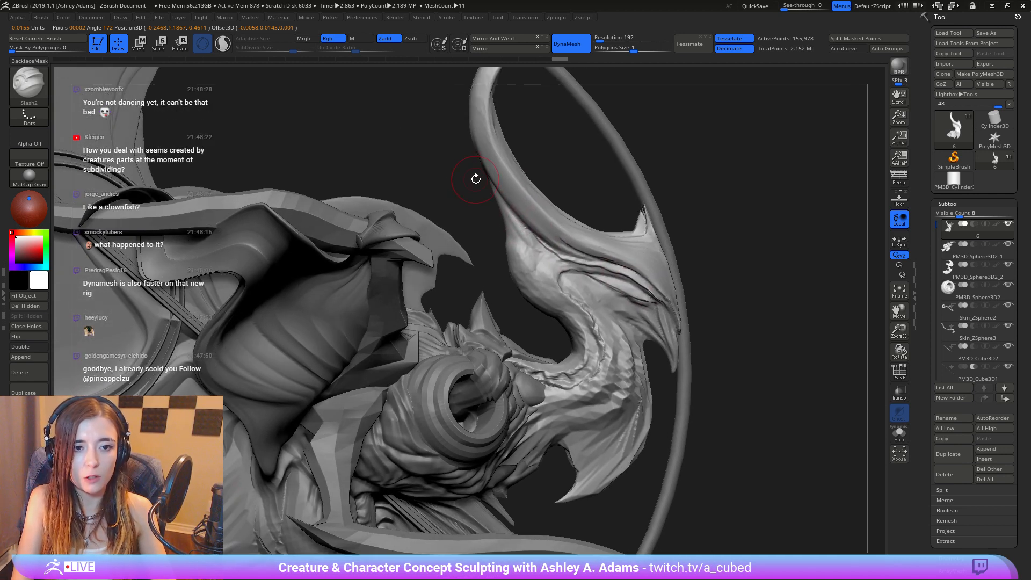
mouse_move(488, 237)
mouse_down()
mouse_move(505, 202)
mouse_move(496, 189)
mouse_move(506, 198)
mouse_up()
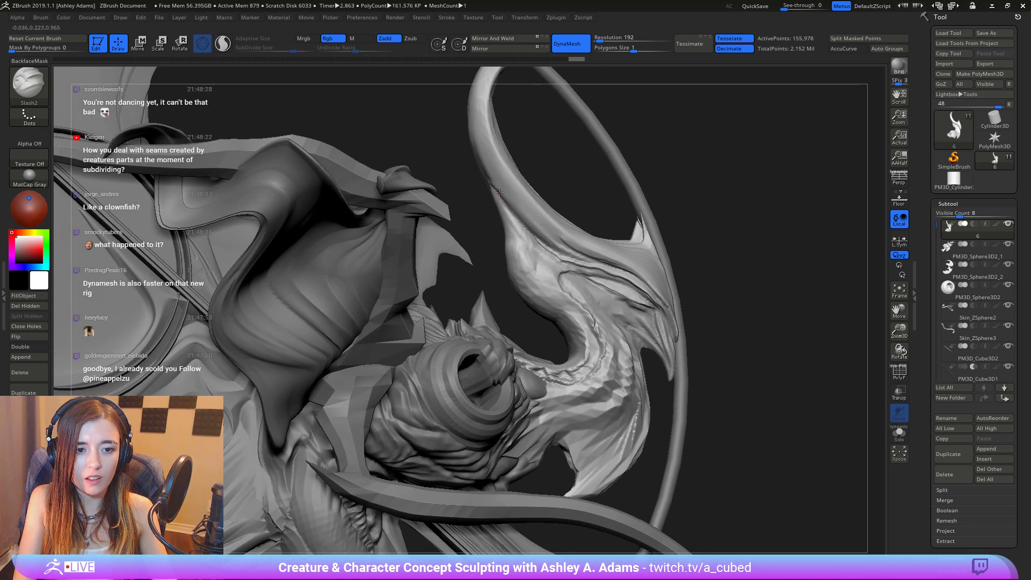
mouse_move(547, 228)
mouse_down()
mouse_move(506, 204)
mouse_move(427, 215)
mouse_move(448, 216)
mouse_up()
drag(549, 243, 615, 266)
alt+drag(700, 292, 656, 280)
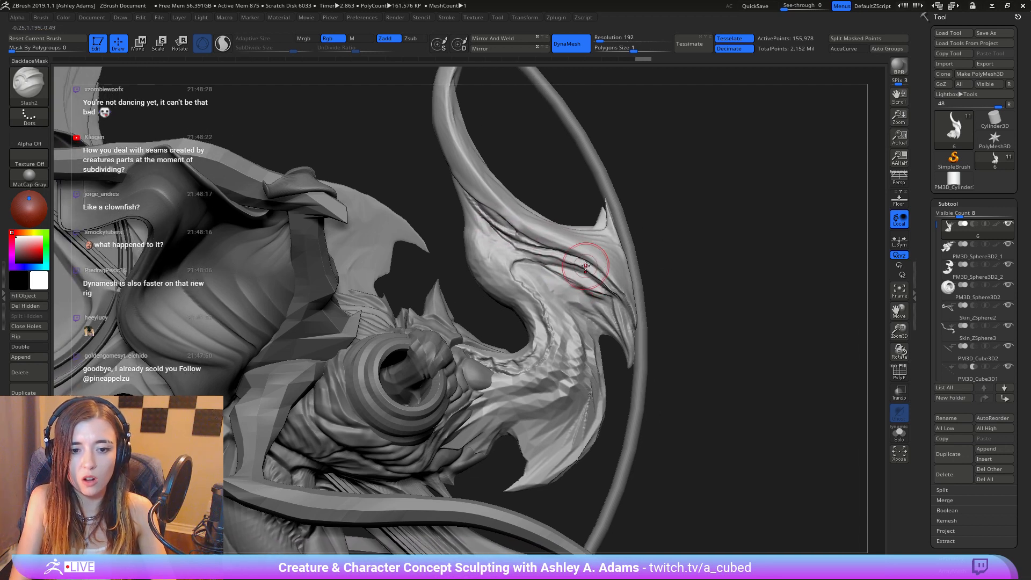
drag(516, 256, 557, 261)
drag(535, 264, 590, 278)
Step: Deepen the folds beneath the crescent, and cut curved creases into the upper bulge of the neck
mouse_move(455, 203)
mouse_down()
mouse_move(502, 222)
mouse_move(460, 215)
mouse_up()
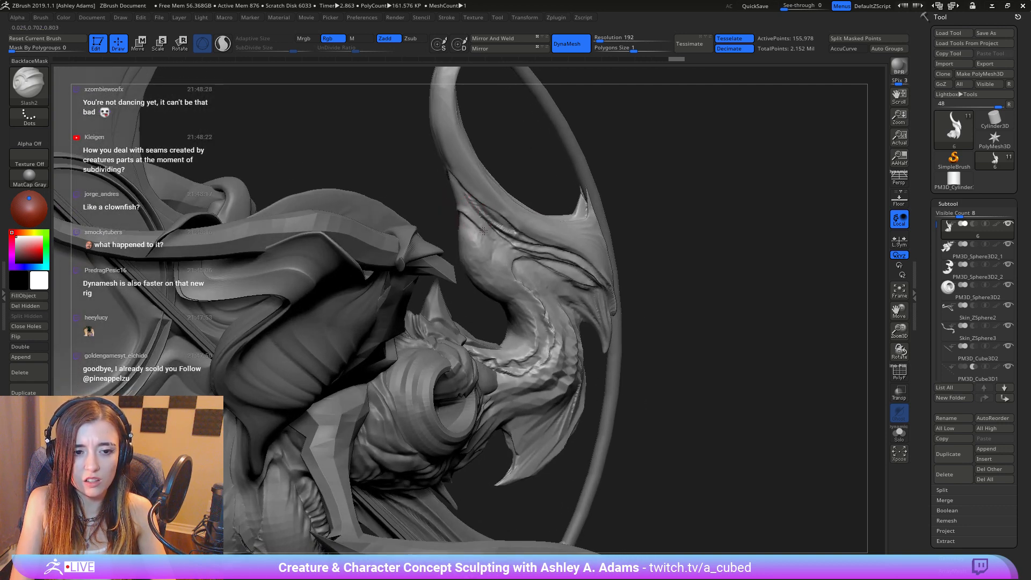
drag(501, 242, 510, 241)
drag(450, 207, 413, 188)
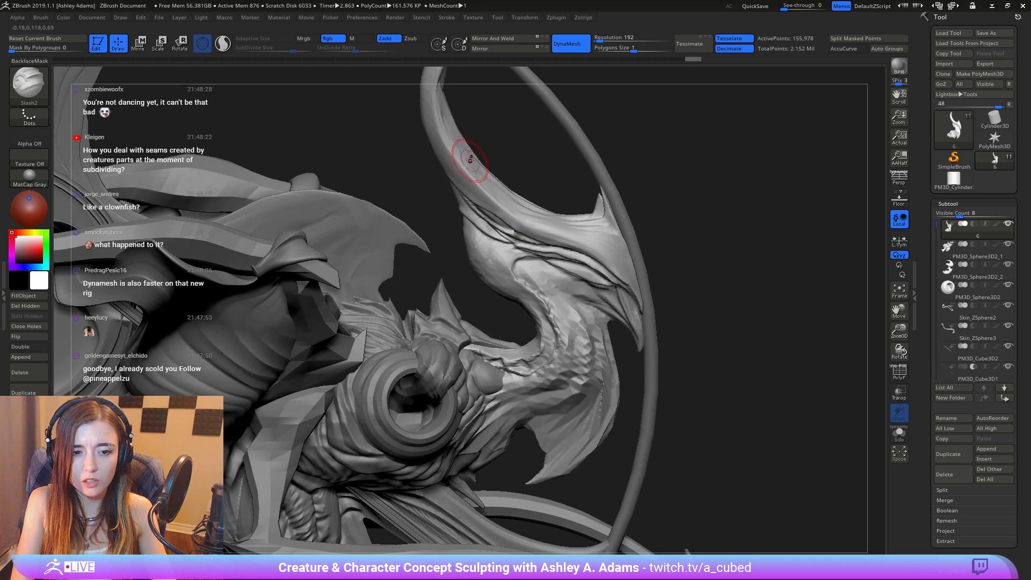
drag(524, 244, 513, 228)
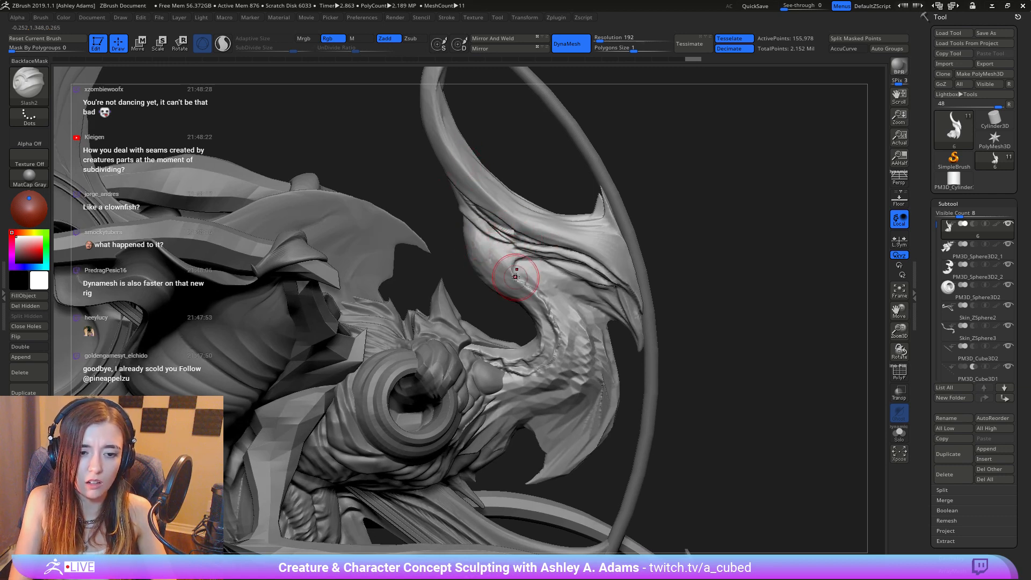
mouse_move(510, 273)
mouse_down()
mouse_move(507, 262)
mouse_move(517, 274)
mouse_move(533, 252)
mouse_up()
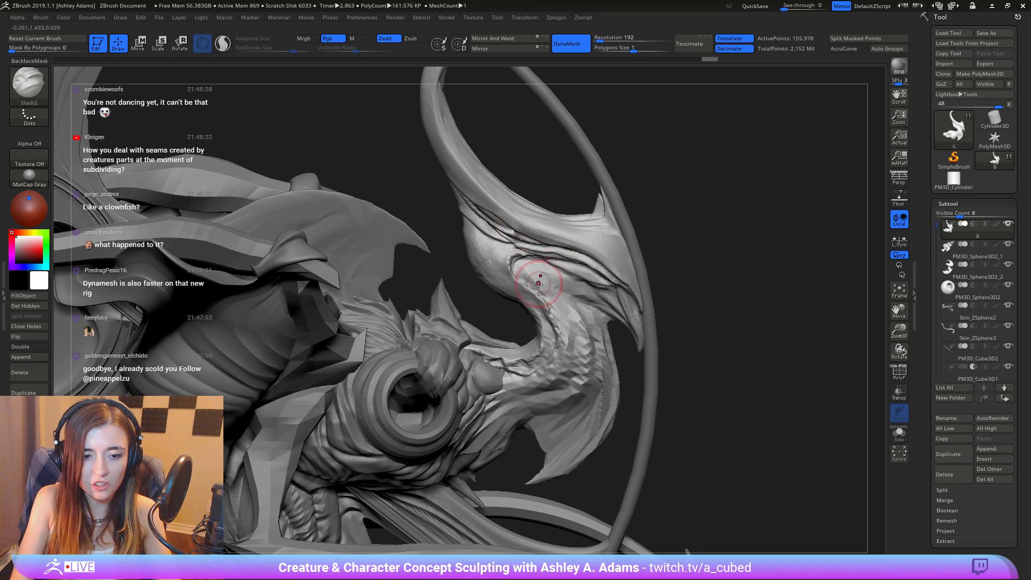
mouse_move(542, 295)
mouse_down()
mouse_move(532, 283)
mouse_move(551, 261)
mouse_move(554, 273)
mouse_up()
Step: Extend the slashed folds across the middle of the swirl towards the pointed outer tip
alt+right_drag(560, 287, 536, 246)
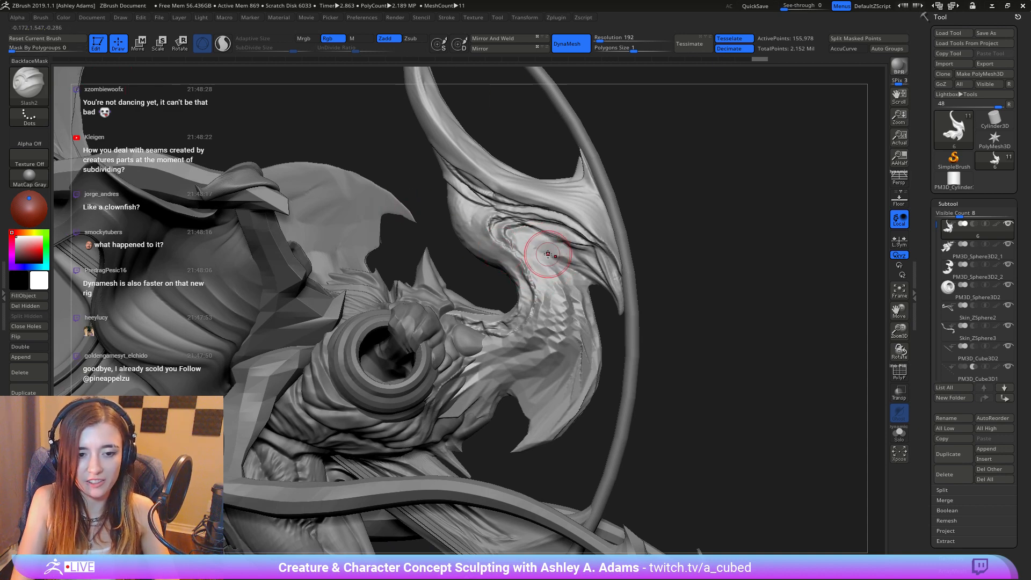
drag(529, 228, 529, 240)
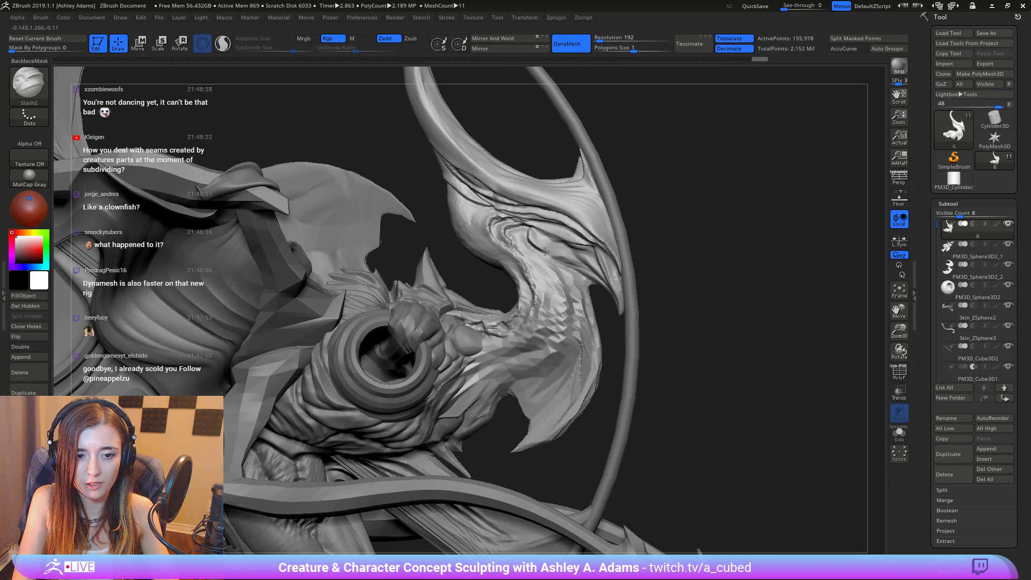
drag(587, 268, 597, 276)
drag(566, 244, 572, 251)
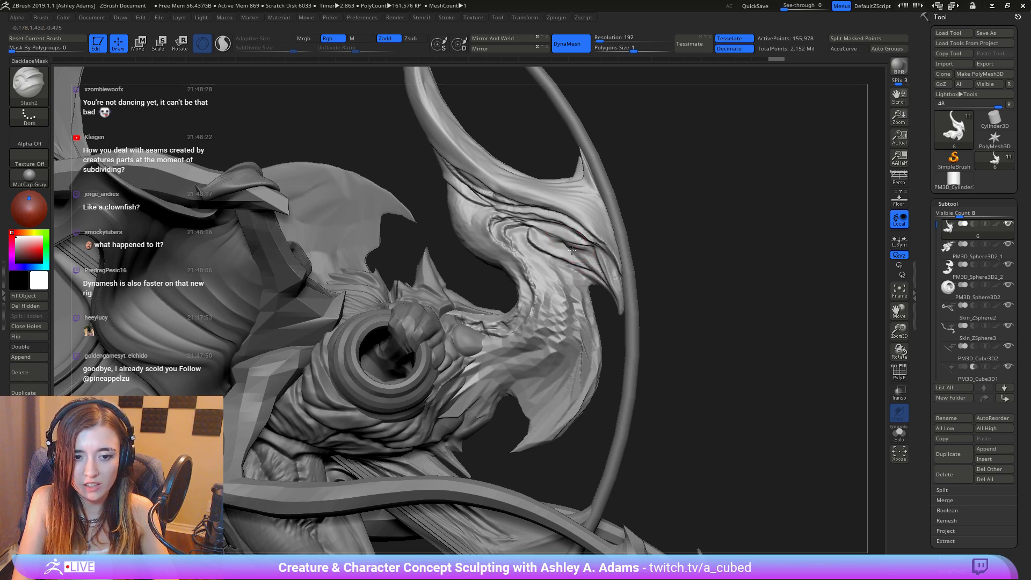
right_drag(590, 241, 607, 231)
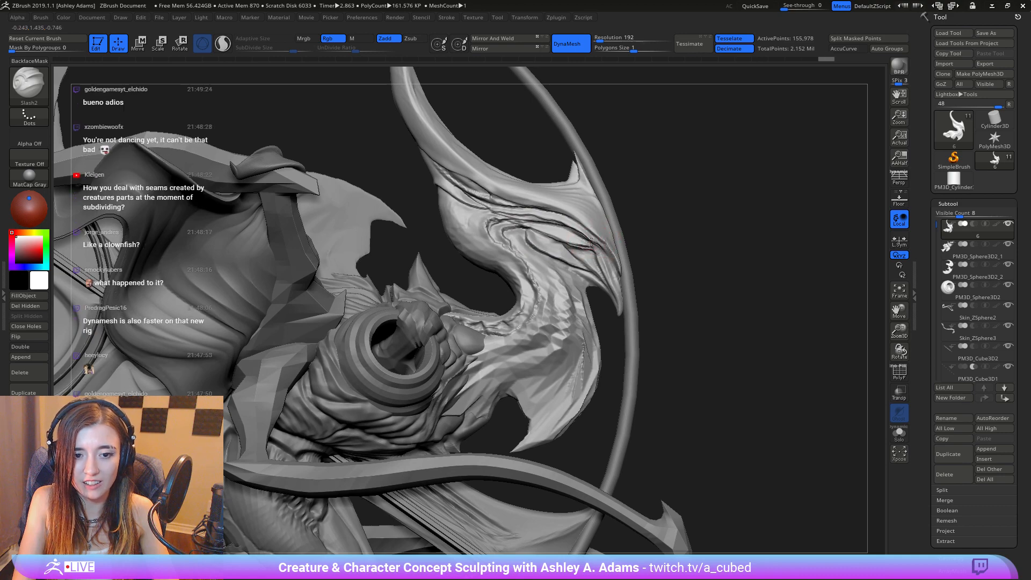
drag(589, 250, 600, 264)
mouse_move(600, 264)
right_down()
mouse_move(604, 195)
mouse_move(562, 239)
mouse_move(585, 269)
mouse_move(537, 258)
mouse_move(462, 280)
right_up()
right_drag(556, 293, 557, 277)
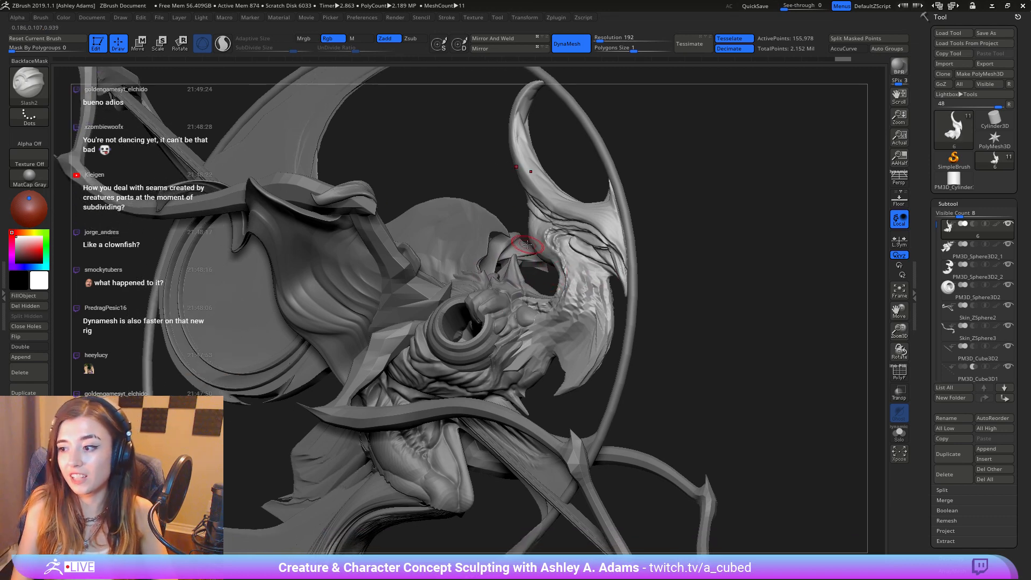
mouse_move(500, 180)
right_down()
mouse_move(489, 225)
mouse_move(607, 239)
mouse_move(569, 234)
right_up()
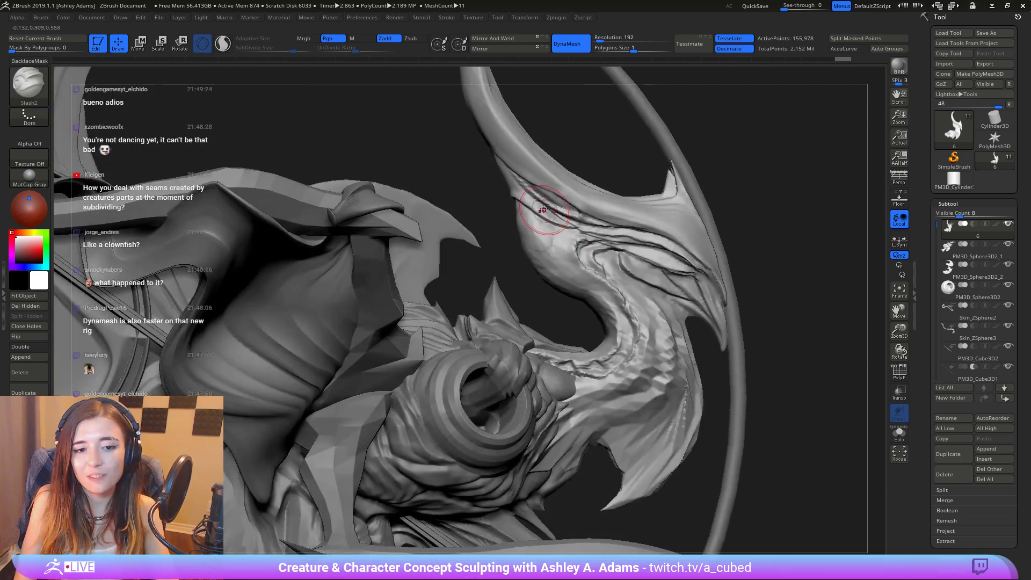
Step: Carve additional creases beneath the crescent's pointed outer tip, where it joins the outer side of the swirl's neck
mouse_move(624, 336)
right_down()
mouse_move(574, 349)
mouse_move(663, 307)
right_up()
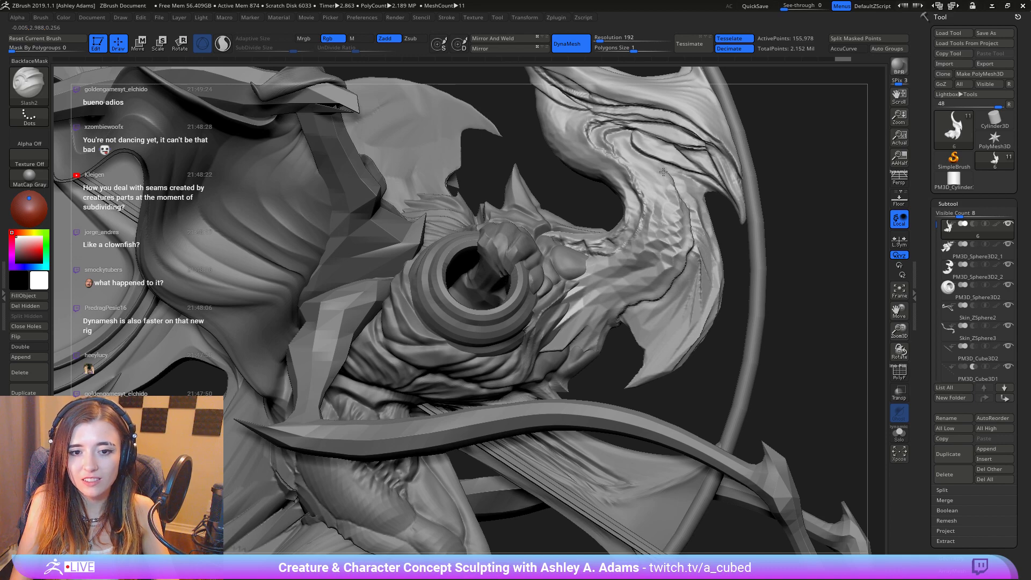
mouse_move(639, 153)
right_down()
mouse_move(583, 115)
mouse_move(604, 132)
right_up()
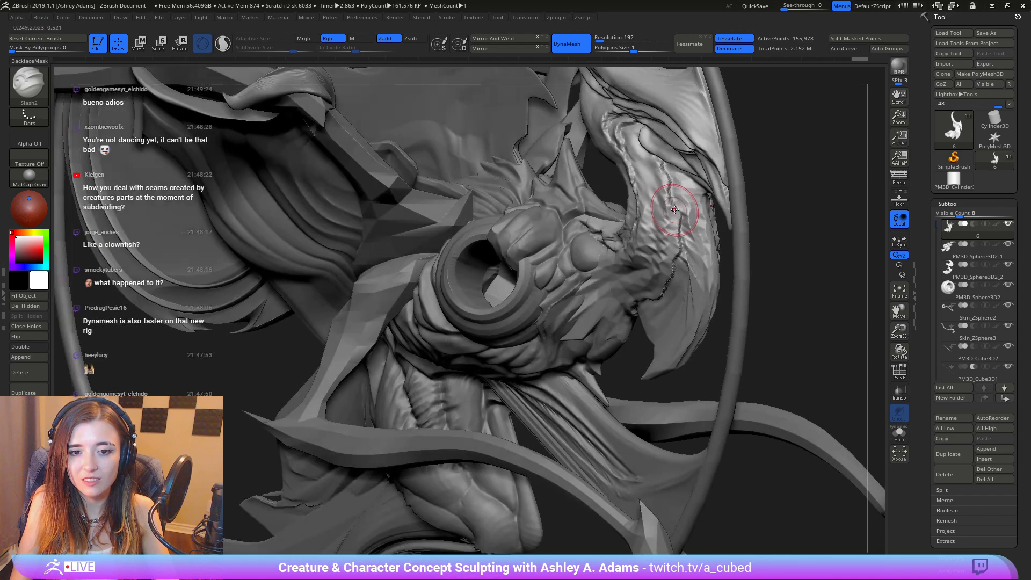
drag(675, 204, 671, 195)
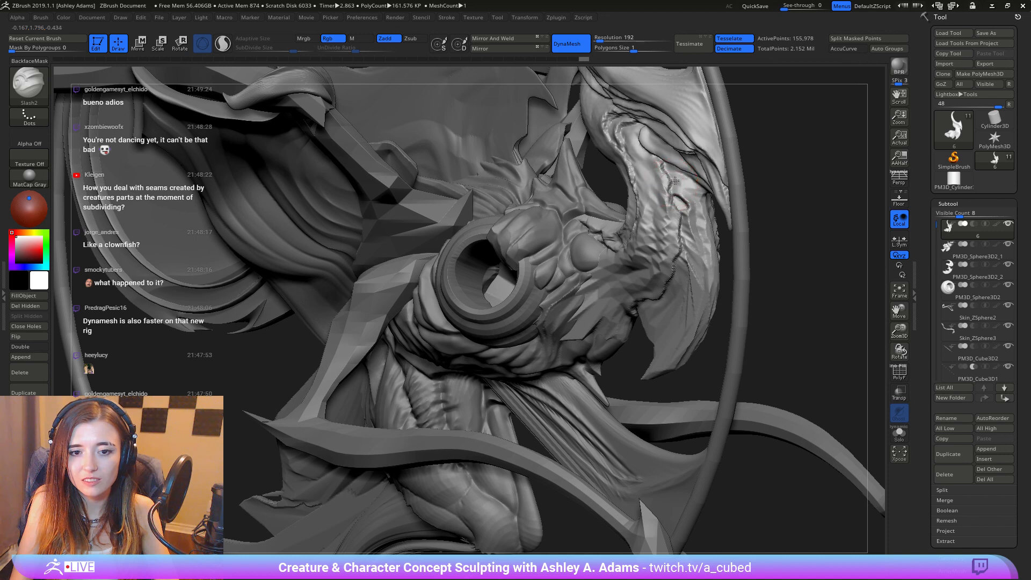
right_drag(668, 185, 682, 166)
drag(682, 167, 665, 170)
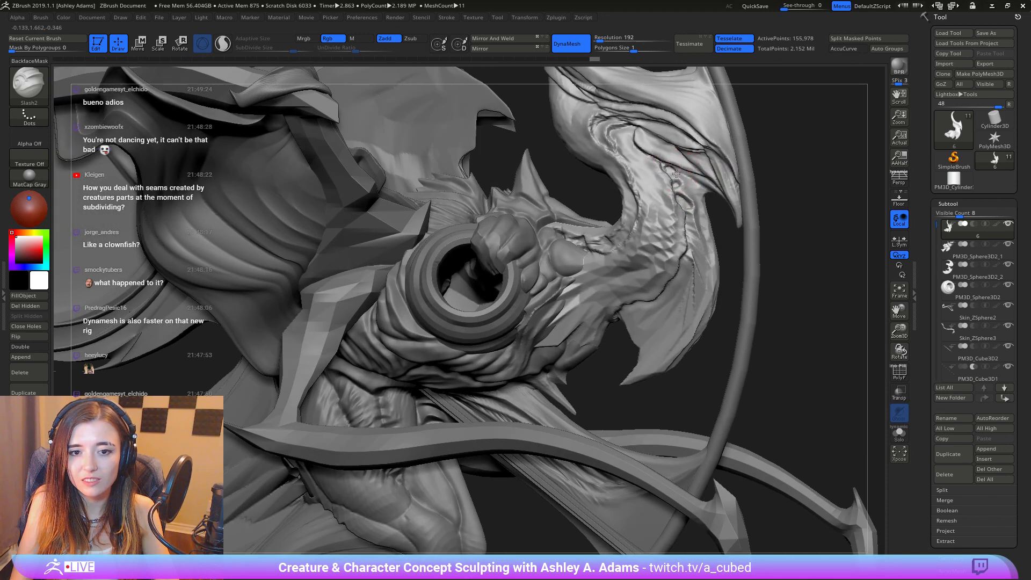
right_drag(680, 163, 678, 138)
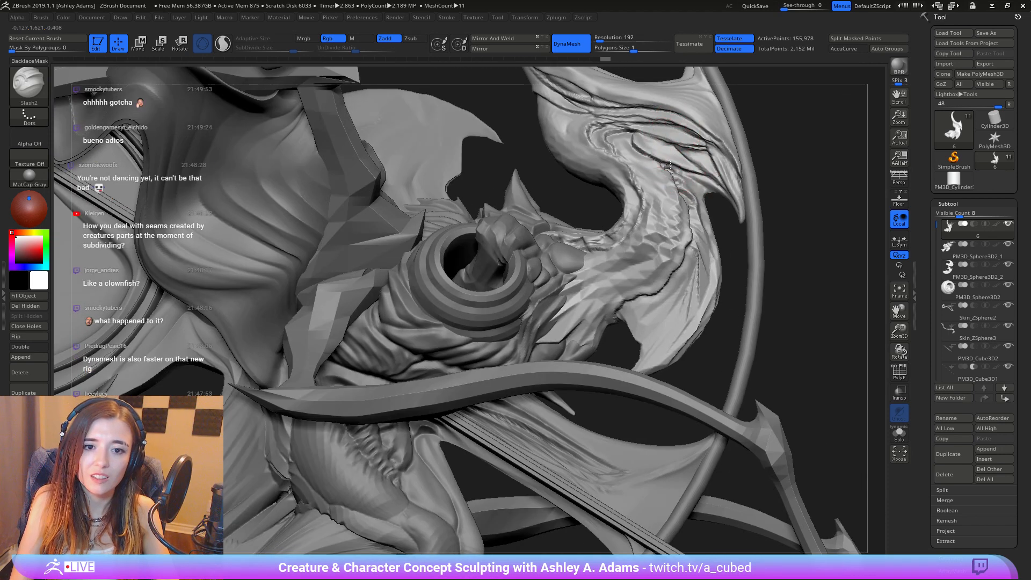
drag(681, 176, 735, 199)
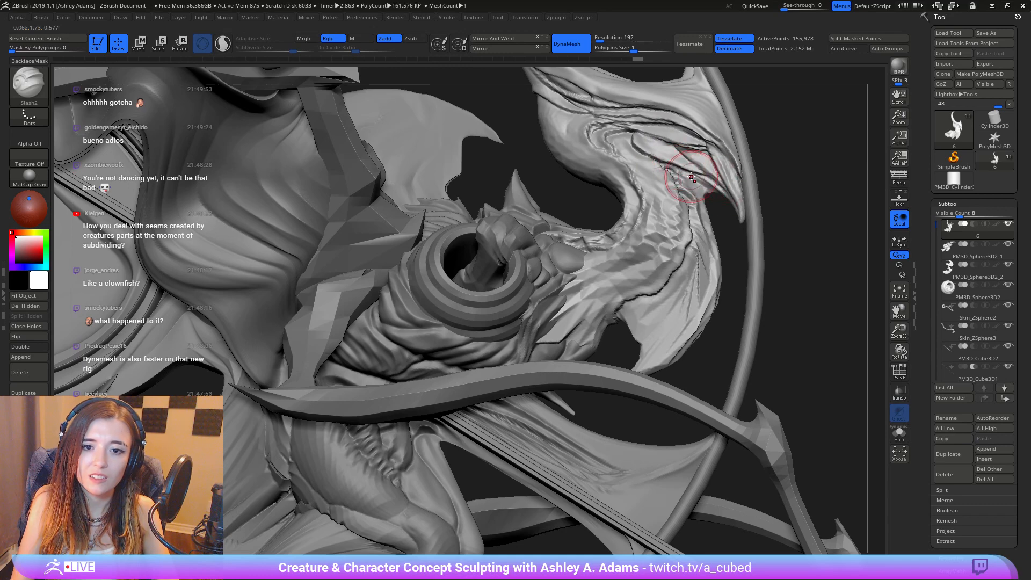
drag(680, 169, 706, 187)
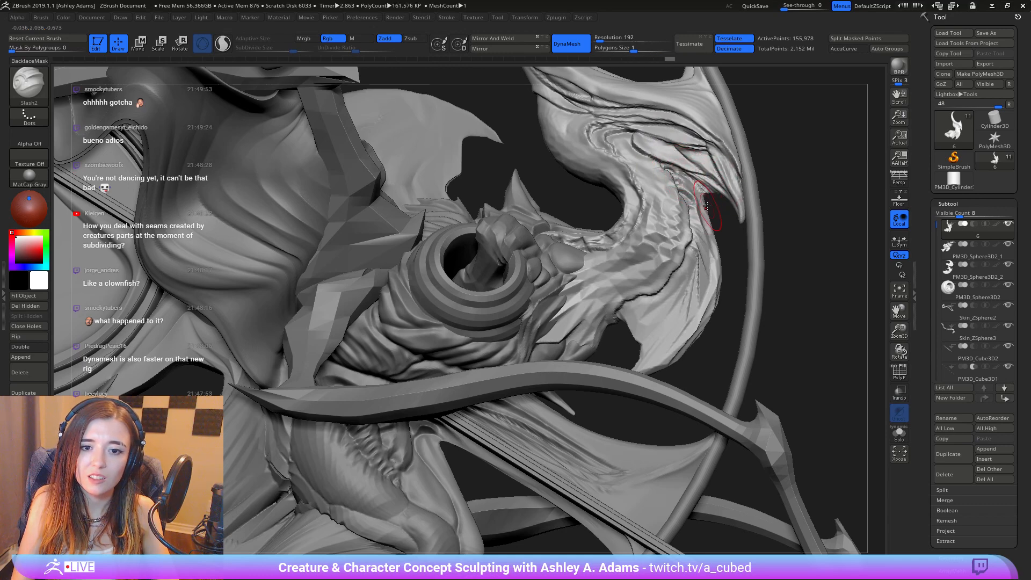
Step: Cut short, irregular wrinkles into the bend of the swirl's neck, between the crescent and the head
mouse_move(707, 206)
ctrl+right_down()
mouse_move(691, 143)
mouse_move(616, 156)
mouse_move(665, 150)
mouse_move(656, 264)
mouse_move(617, 240)
mouse_move(617, 258)
ctrl+right_up()
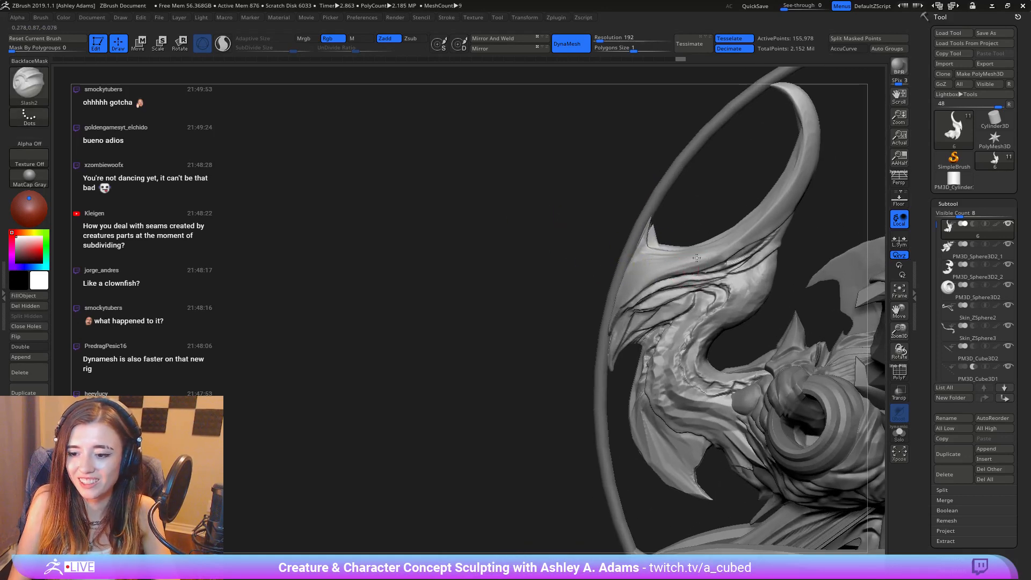
mouse_move(696, 258)
right_down()
mouse_move(698, 226)
mouse_move(669, 231)
right_up()
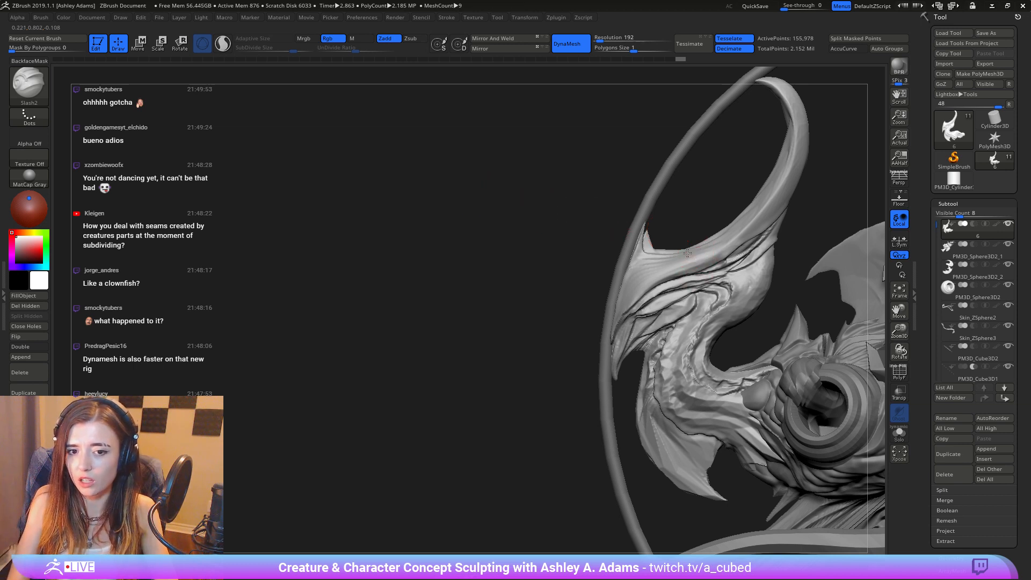
alt+right_drag(663, 229, 572, 245)
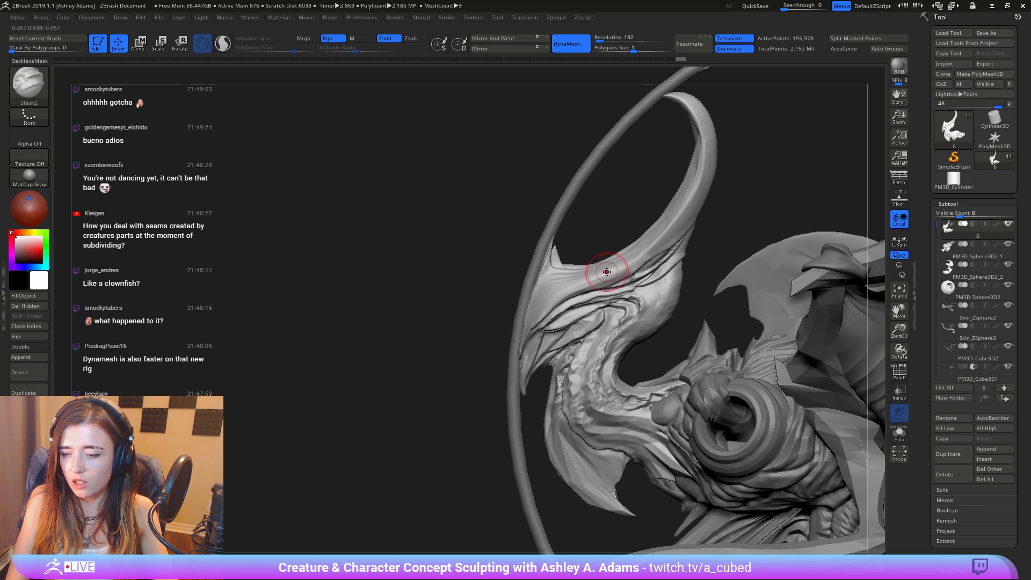
right_drag(537, 293, 510, 301)
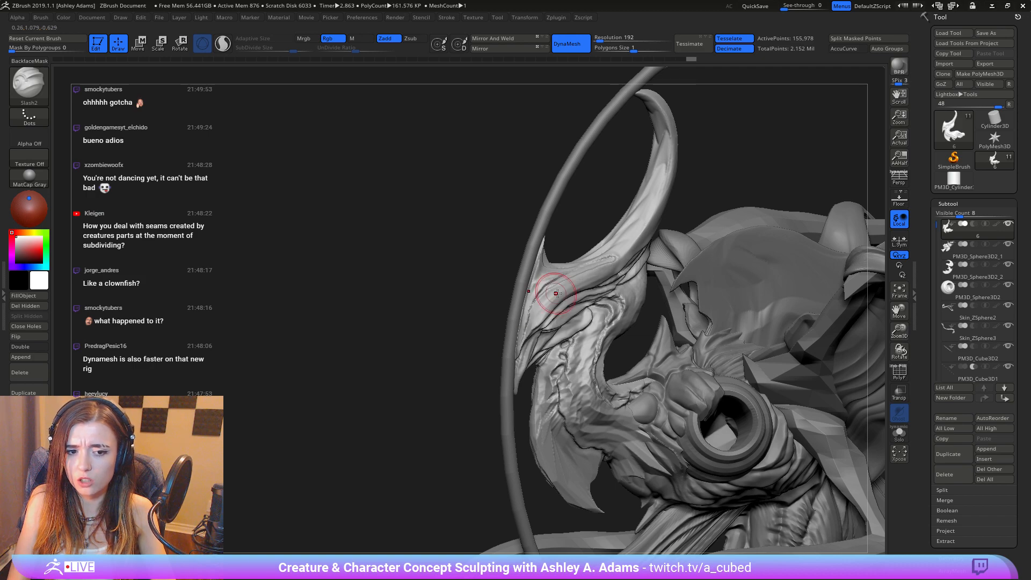
mouse_move(534, 300)
right_down()
mouse_move(638, 274)
mouse_move(622, 290)
mouse_move(507, 230)
right_up()
right_drag(583, 281, 595, 300)
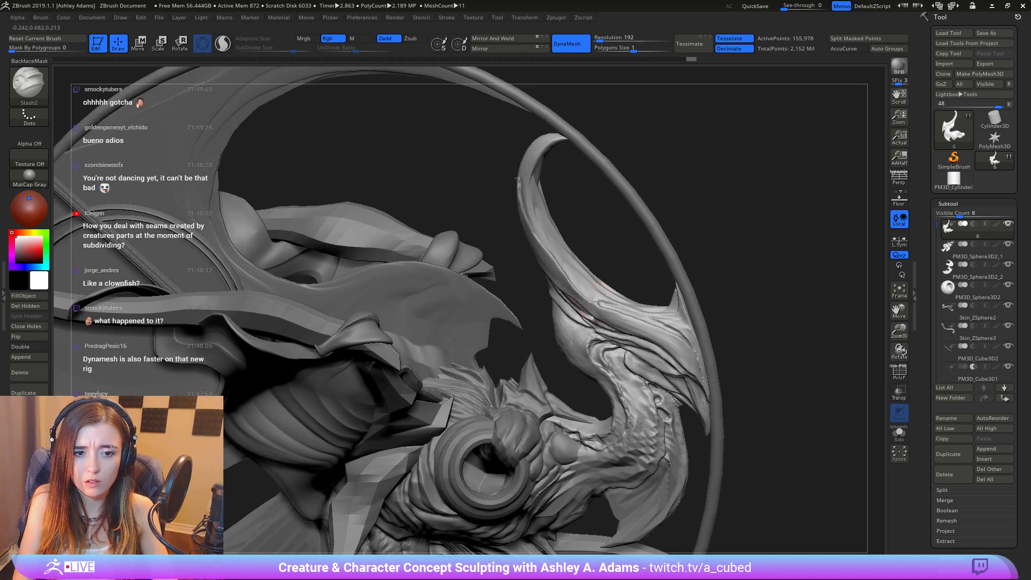
mouse_move(564, 141)
right_down()
mouse_move(575, 155)
mouse_move(553, 169)
mouse_move(580, 263)
mouse_move(579, 212)
mouse_move(580, 263)
right_up()
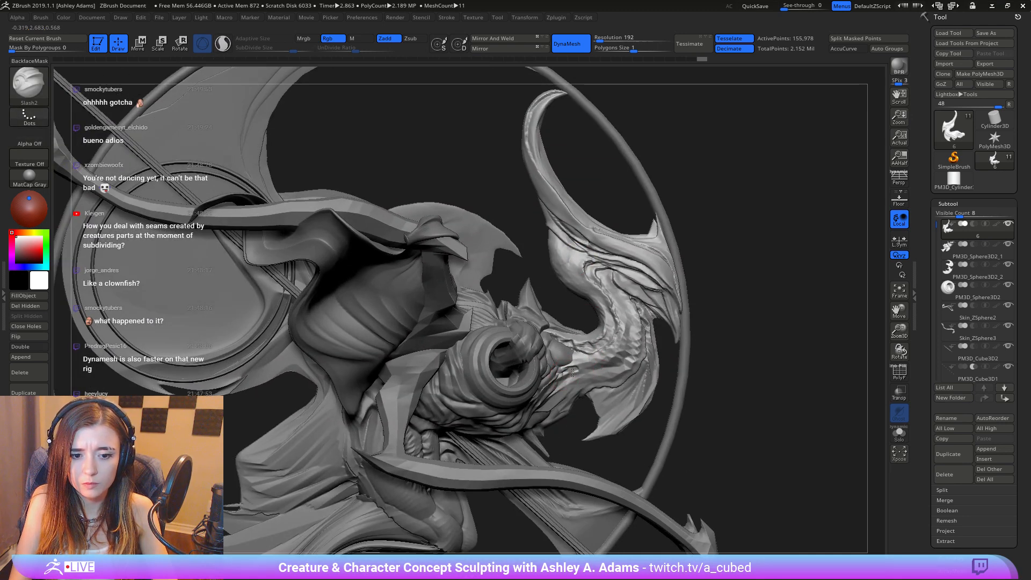
drag(578, 369, 622, 356)
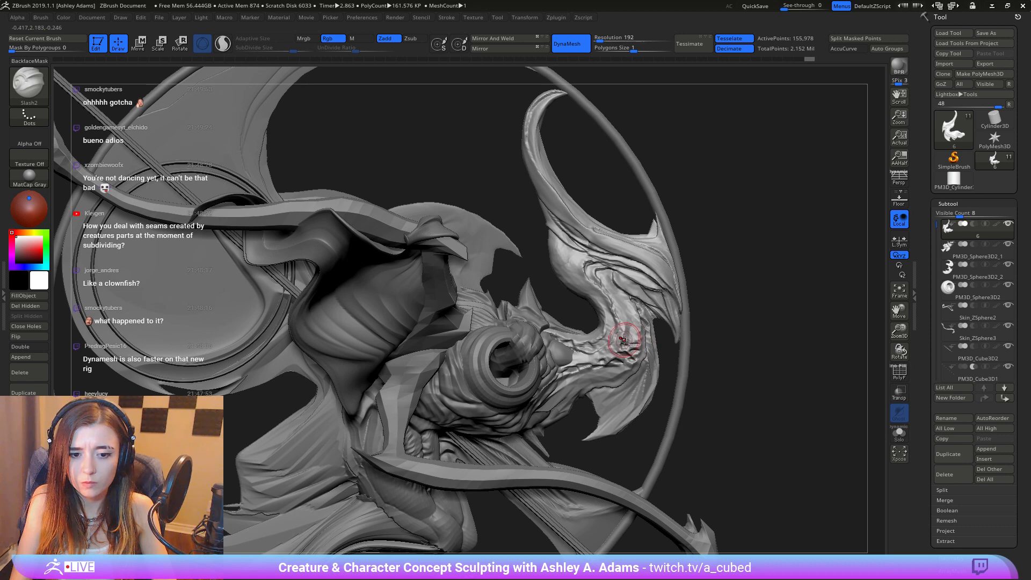
right_drag(631, 332, 638, 329)
drag(636, 329, 628, 327)
right_drag(627, 327, 643, 340)
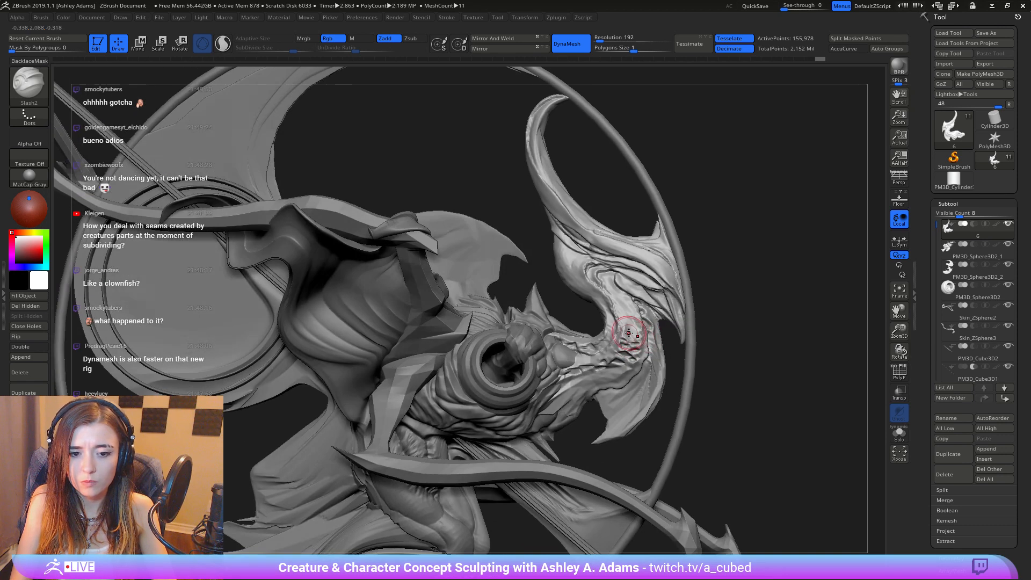
drag(642, 334, 627, 324)
right_drag(627, 323, 624, 339)
drag(626, 311, 618, 291)
Step: Carve long, curved grooves down the pointed lower fin, running from the neck bend to its tip and ragged edge
mouse_move(619, 291)
ctrl+right_down()
mouse_move(604, 252)
mouse_move(585, 304)
mouse_move(492, 318)
ctrl+right_up()
ctrl+right_drag(549, 267, 607, 326)
mouse_move(584, 267)
mouse_down()
mouse_move(562, 256)
mouse_move(568, 316)
mouse_move(589, 339)
mouse_move(580, 297)
mouse_move(589, 317)
mouse_up()
drag(631, 358, 655, 372)
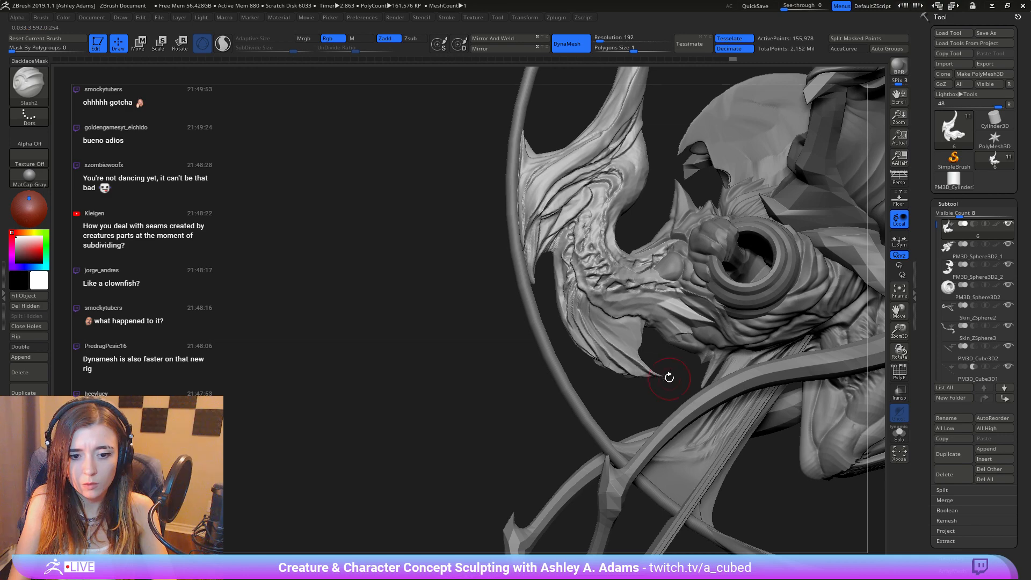
mouse_move(669, 378)
right_down()
mouse_move(634, 365)
mouse_move(620, 343)
mouse_move(627, 290)
mouse_move(590, 302)
right_up()
drag(590, 302, 638, 353)
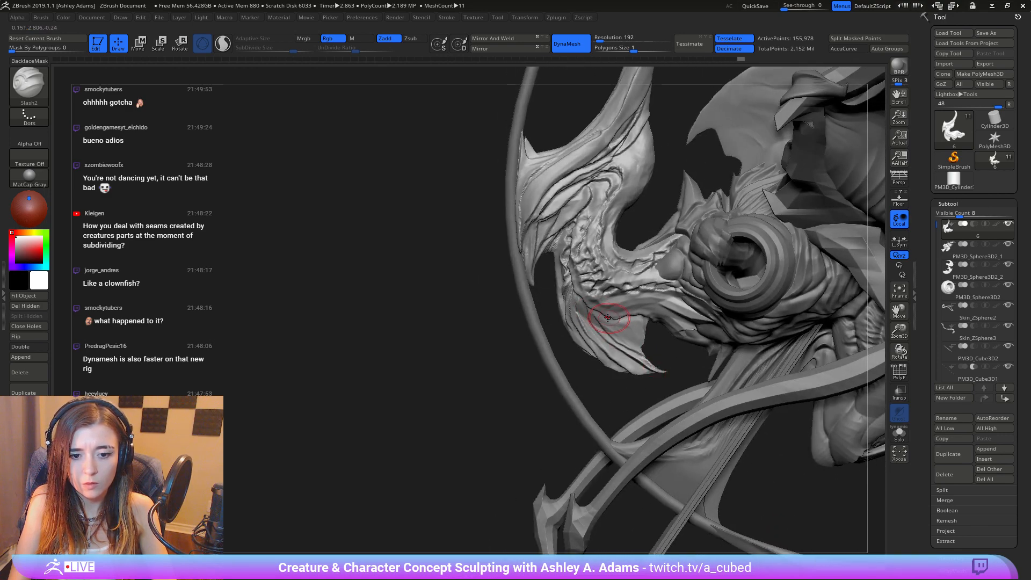
drag(600, 315, 644, 354)
mouse_move(630, 319)
mouse_down()
mouse_move(646, 354)
mouse_move(625, 338)
mouse_move(642, 355)
mouse_up()
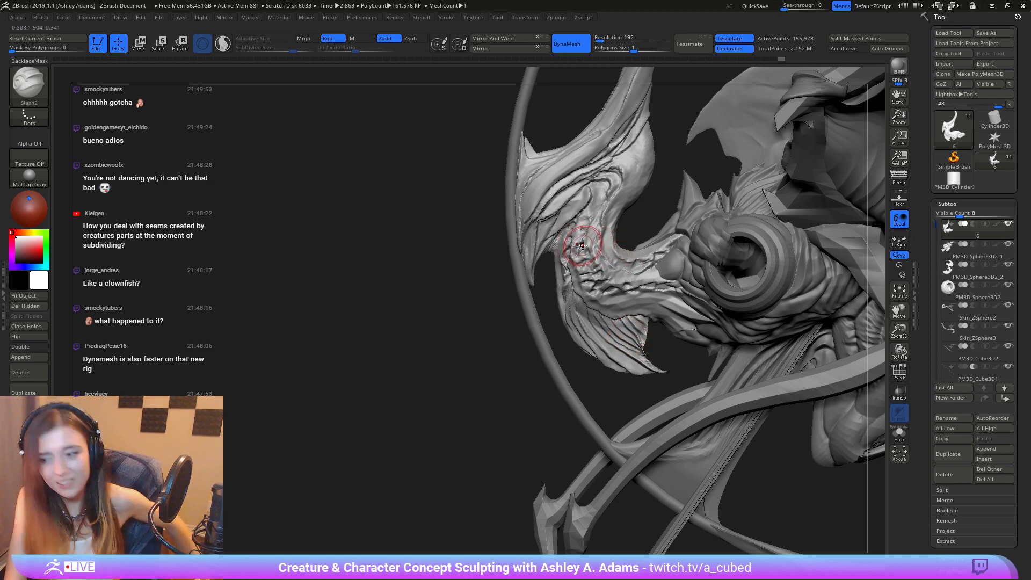
Step: Deepen the wrinkles where the neck bend meets the grooved fin, and extend them towards the head
mouse_move(563, 242)
right_down()
mouse_move(591, 283)
mouse_move(578, 285)
right_up()
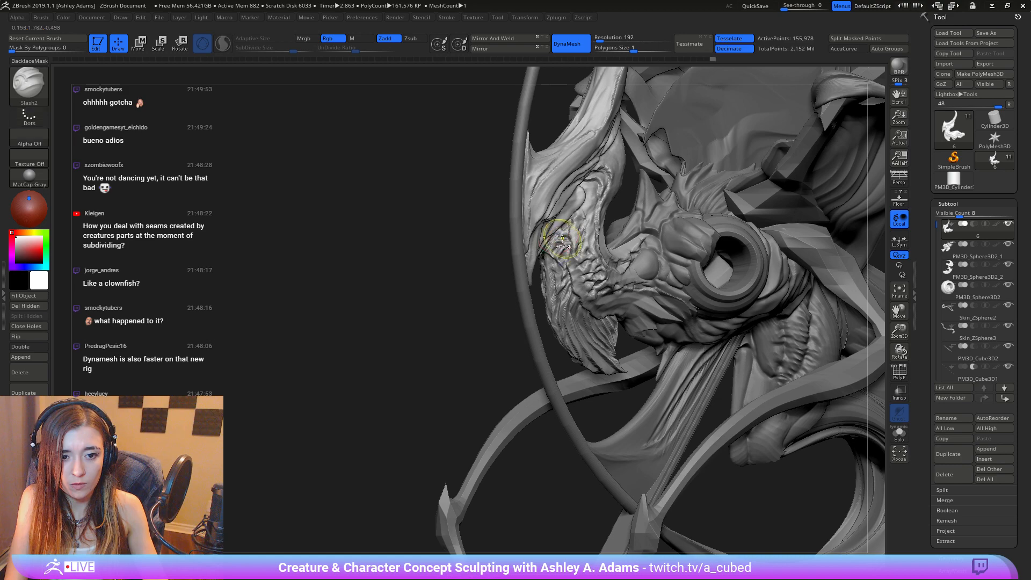
ctrl+right_drag(555, 238, 623, 292)
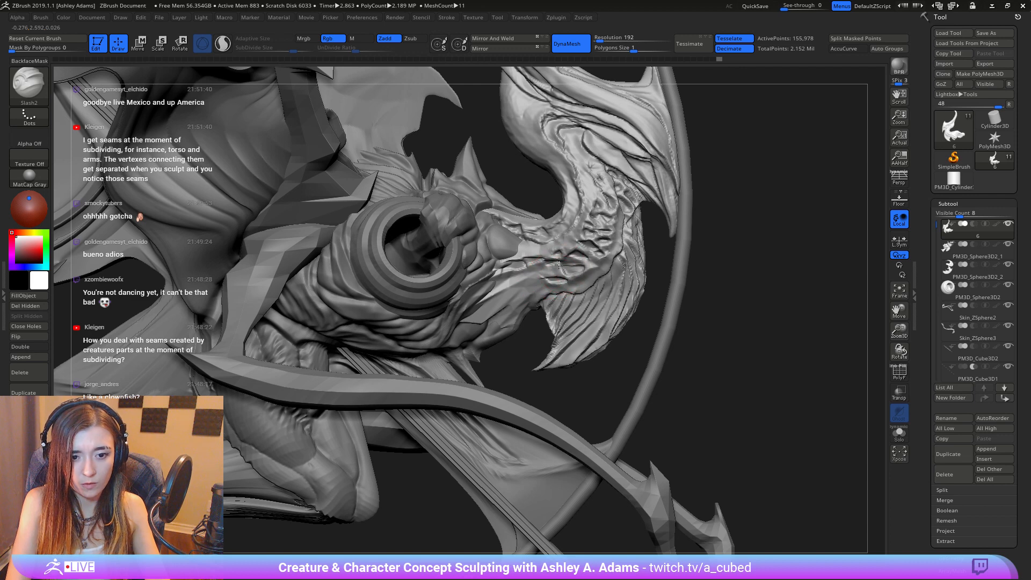
drag(576, 287, 588, 274)
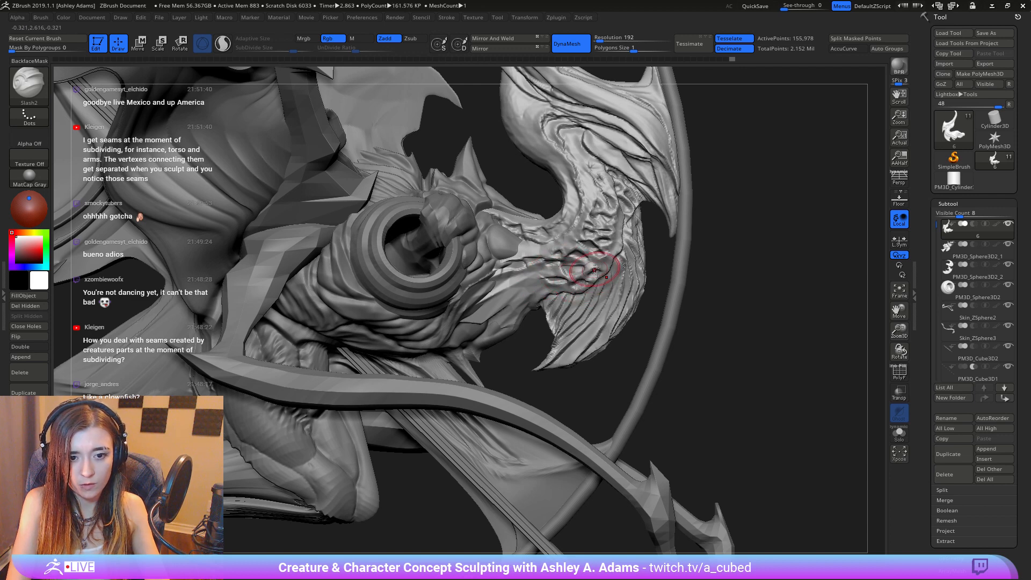
mouse_move(607, 256)
right_down()
mouse_move(593, 262)
mouse_move(609, 269)
right_up()
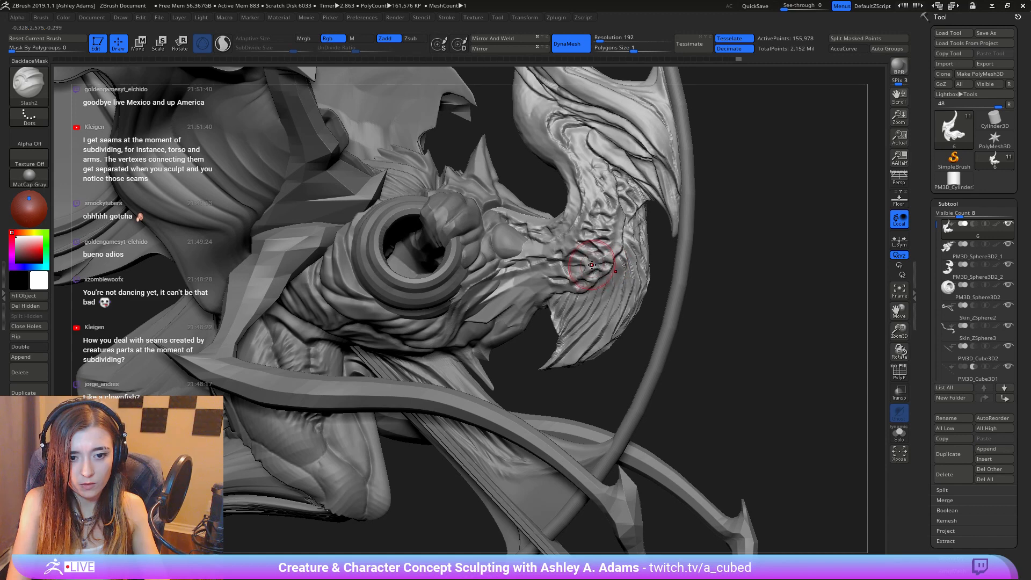
drag(592, 265, 603, 255)
right_drag(603, 254, 608, 245)
mouse_move(549, 285)
mouse_down()
mouse_move(537, 293)
mouse_move(527, 284)
mouse_move(516, 297)
mouse_move(515, 288)
mouse_move(555, 272)
mouse_move(507, 291)
mouse_move(515, 280)
mouse_up()
Step: Save the tool as 7 and check the whole composition from both sides
mouse_move(559, 290)
ctrl+right_down()
mouse_move(561, 215)
mouse_move(533, 230)
mouse_move(441, 182)
ctrl+right_up()
alt+right_drag(451, 253, 516, 234)
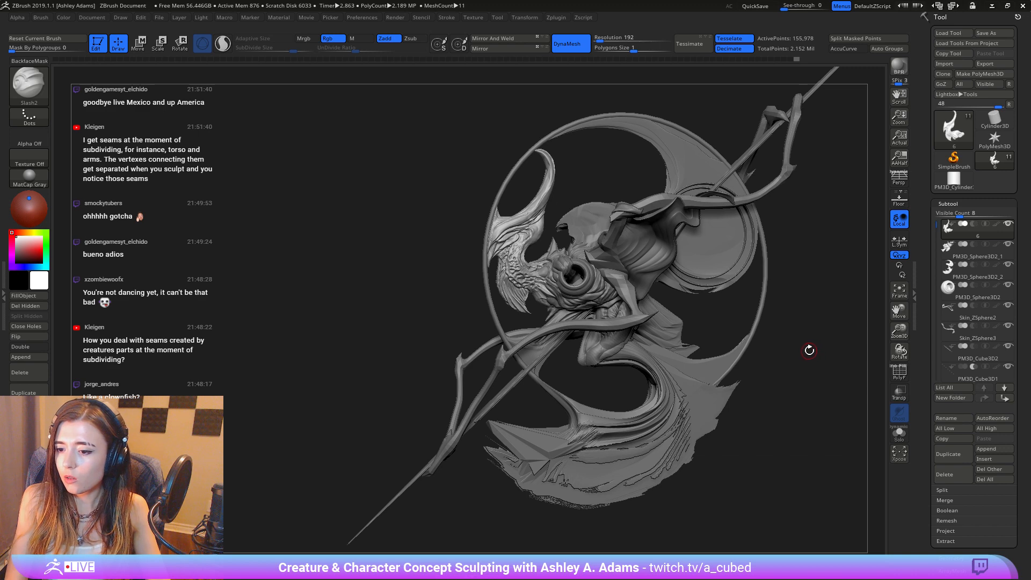
drag(809, 350, 640, 268)
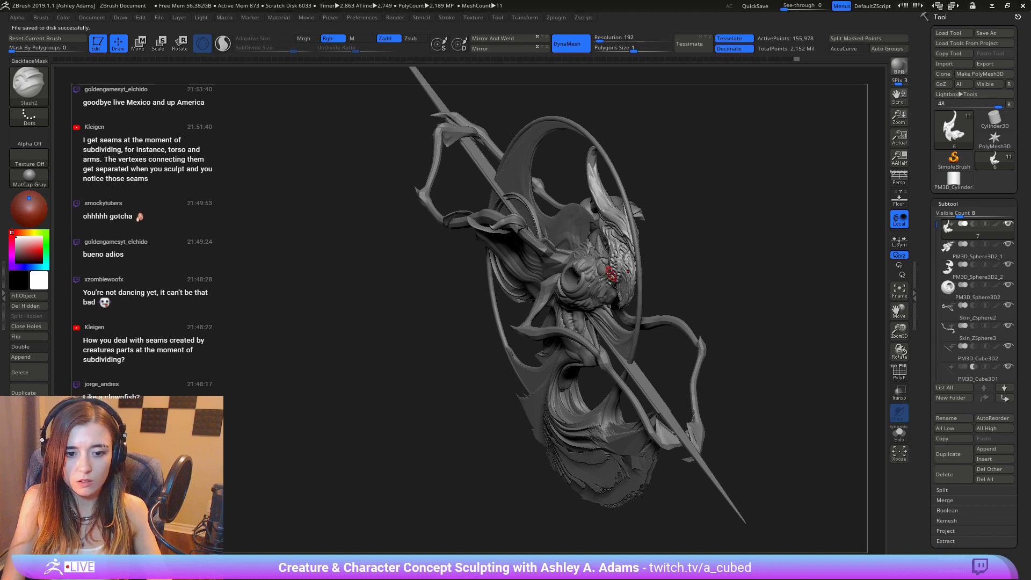
mouse_move(613, 273)
right_down()
mouse_move(665, 281)
mouse_move(751, 326)
mouse_move(719, 318)
right_up()
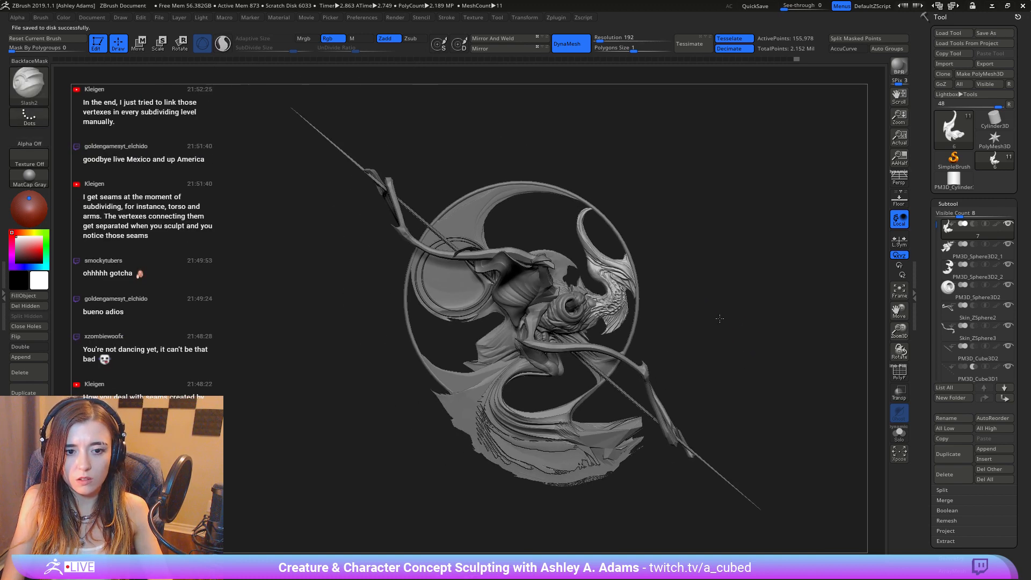
Step: Mask the upper half of the PM3D_Cylinder3D tool and split the masked points into a separate subtool
click(954, 178)
alt+right_drag(654, 220, 609, 354)
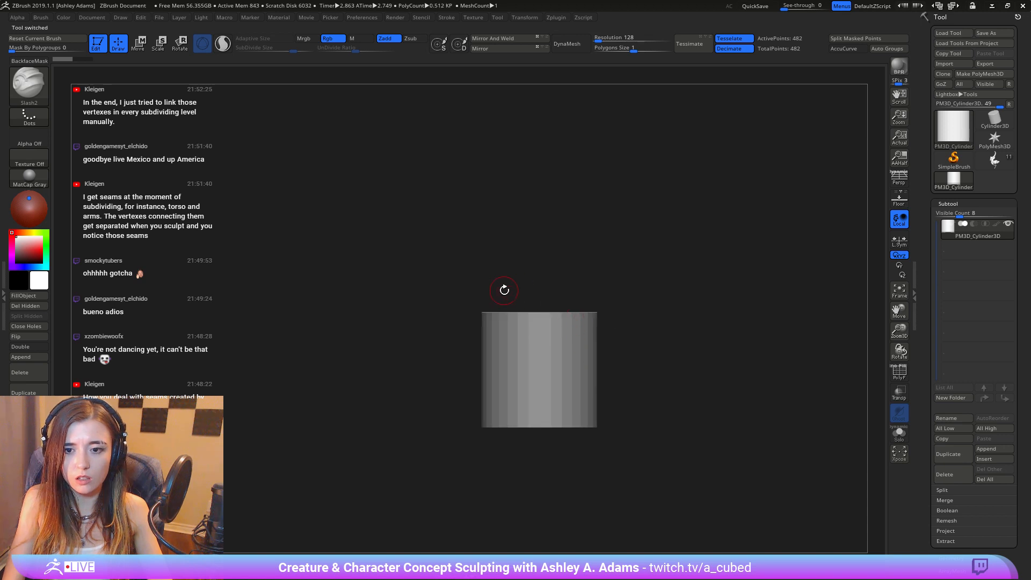
mouse_move(425, 252)
ctrl+mouse_down()
mouse_move(669, 338)
mouse_move(693, 364)
ctrl+mouse_up()
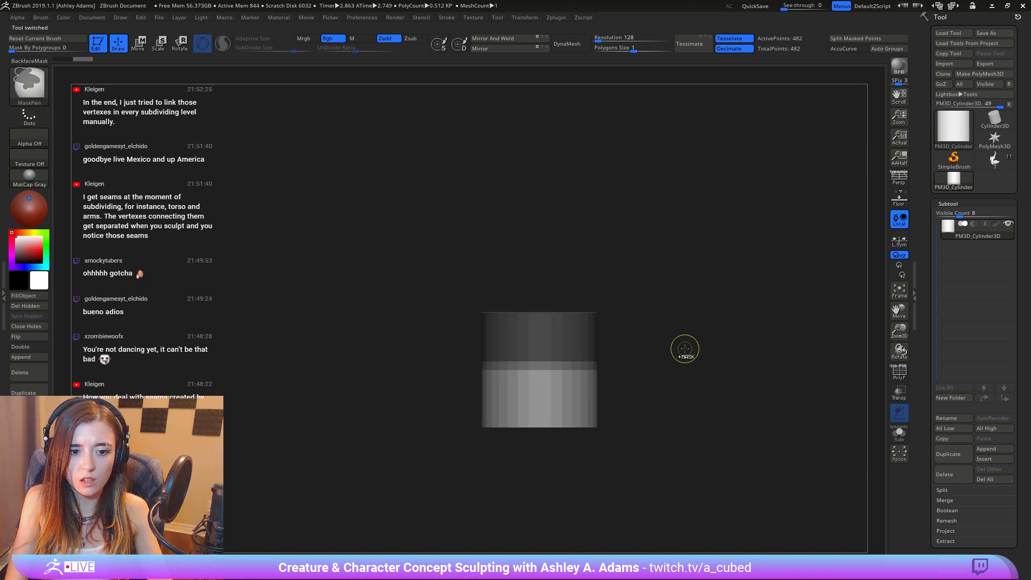
click(943, 490)
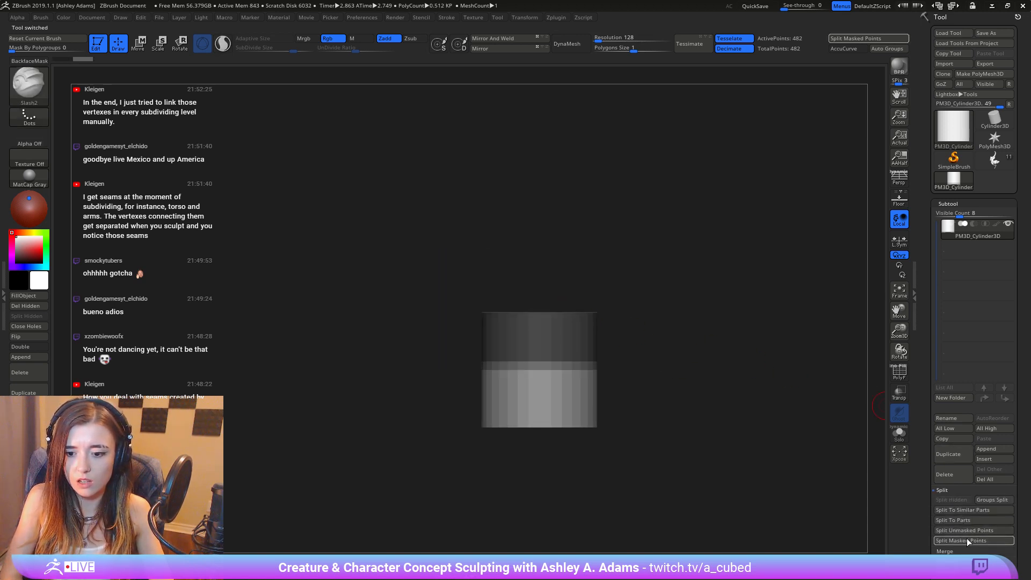
click(962, 541)
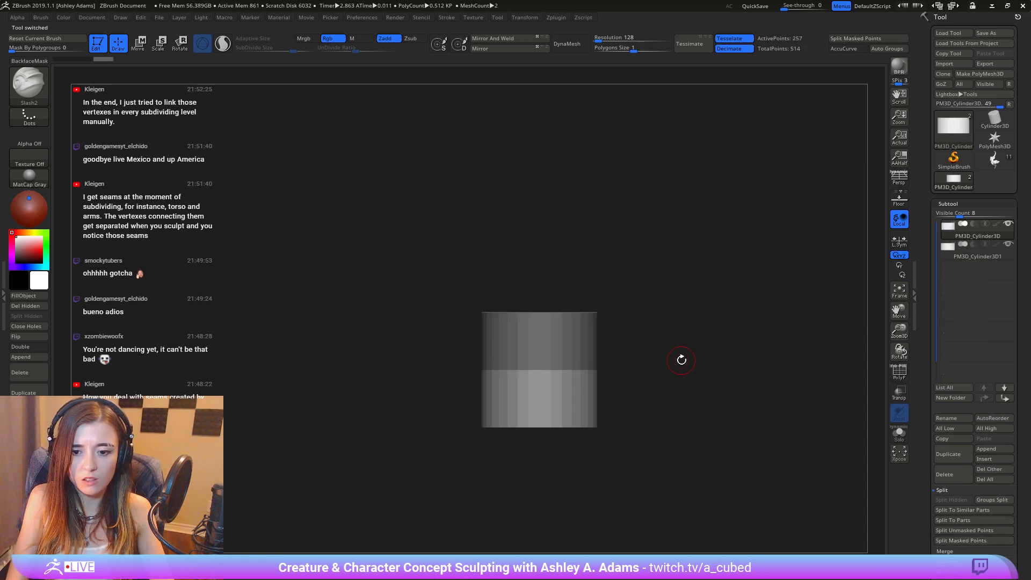
Step: Subdivide the lower half of the split cylinder once, undoing and repeating the subdivision to compare the seam
key(f)
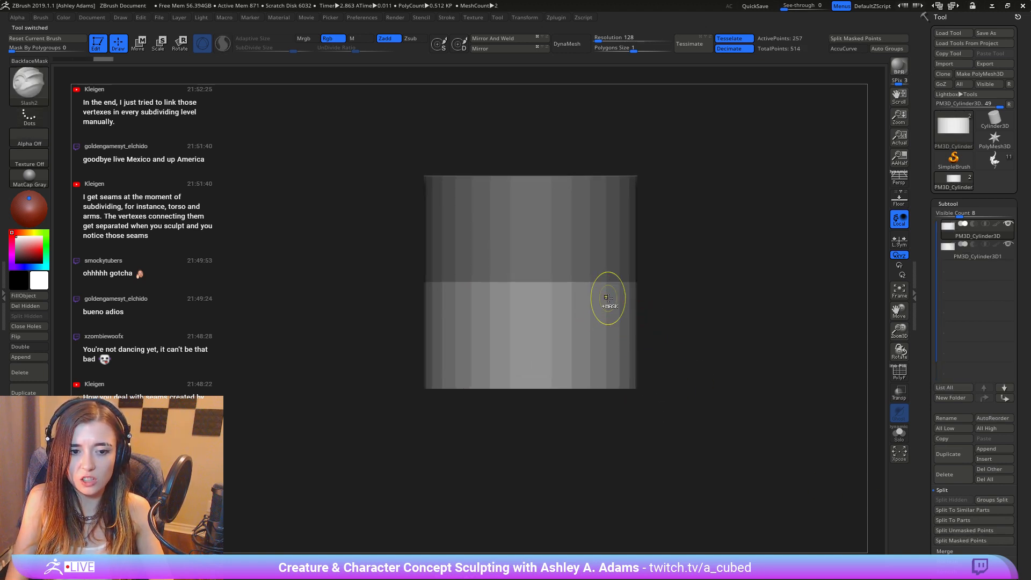
key(ctrl+d)
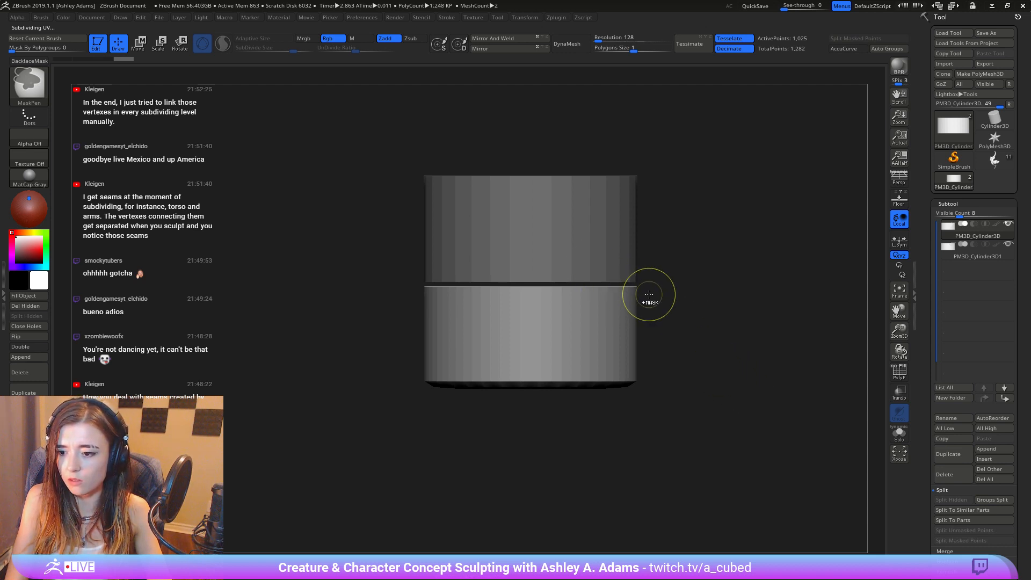
key(ctrl+z)
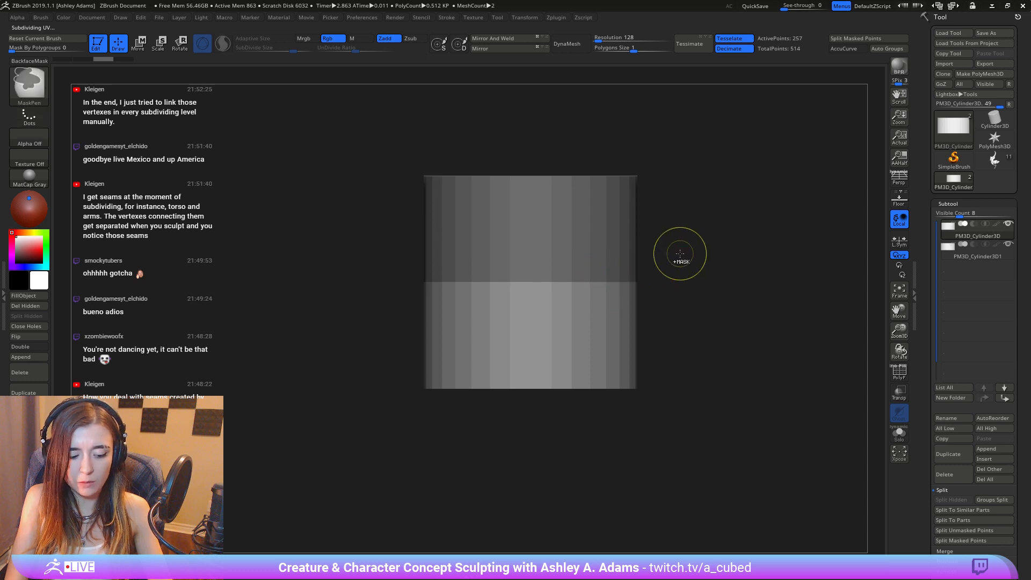
key(ctrl+d)
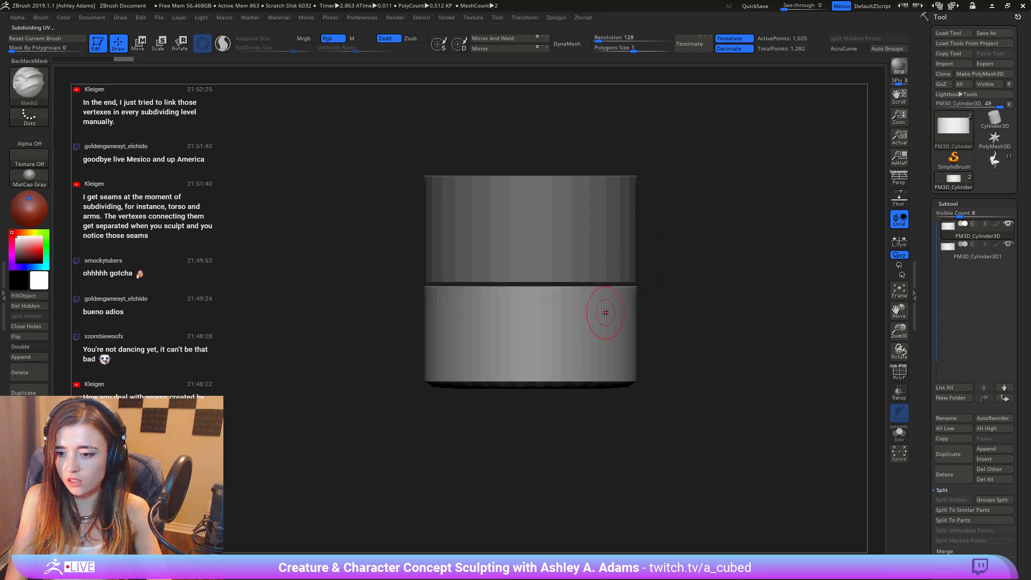
key(ctrl+z)
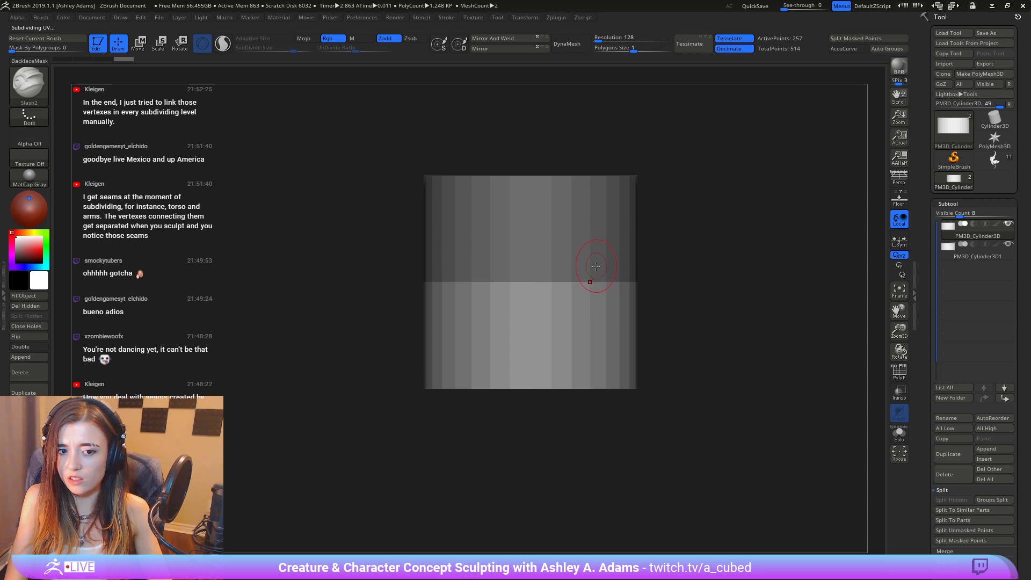
key(ctrl+d)
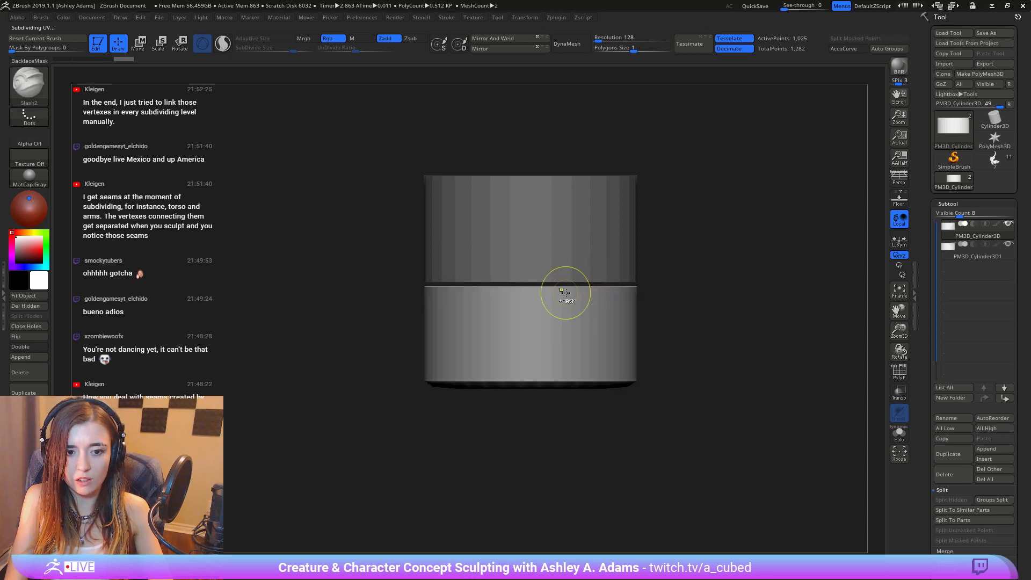
Step: Undo the lower half's subdivision and choose the ZModeler brush
key(f)
key(ctrl+z)
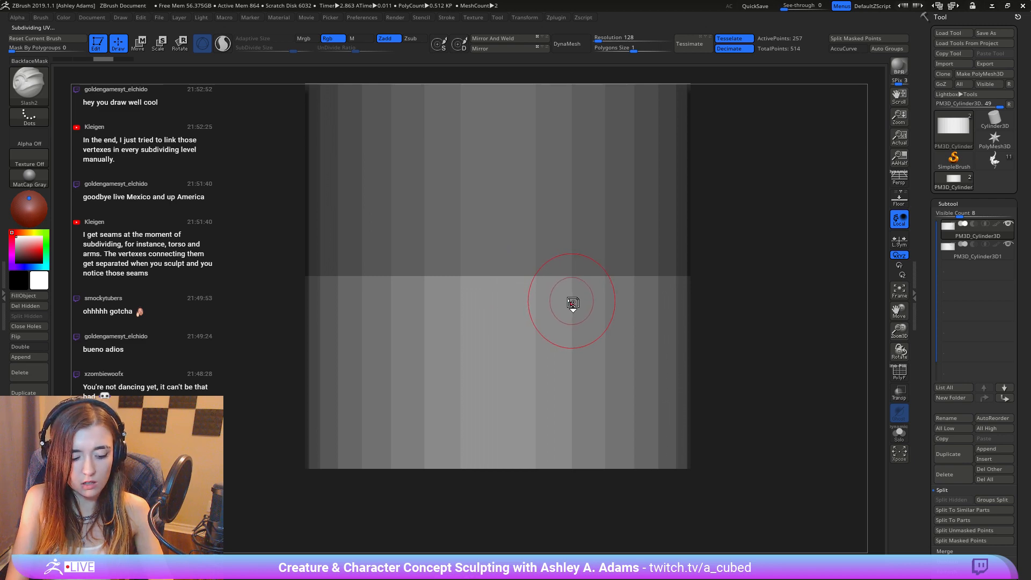
key(b)
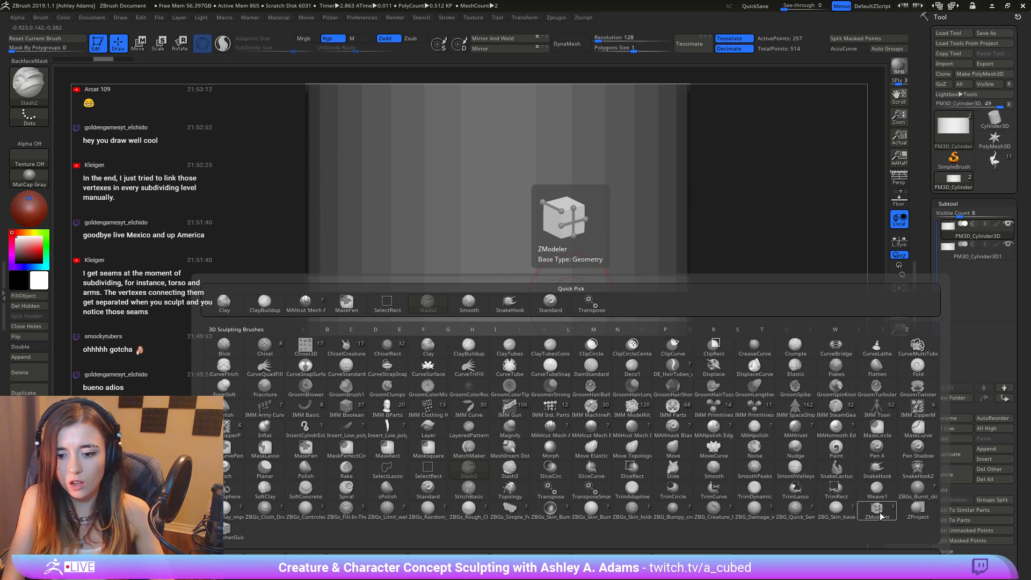
click(881, 516)
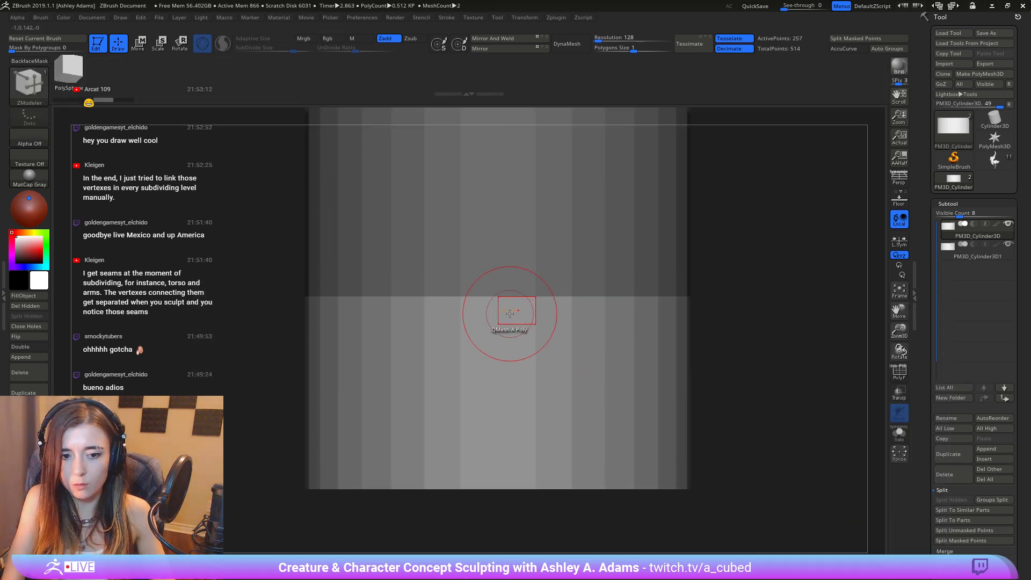
Step: Show the polyframe and insert an edge loop just below the seam on the cylinder's lower half
click(459, 312)
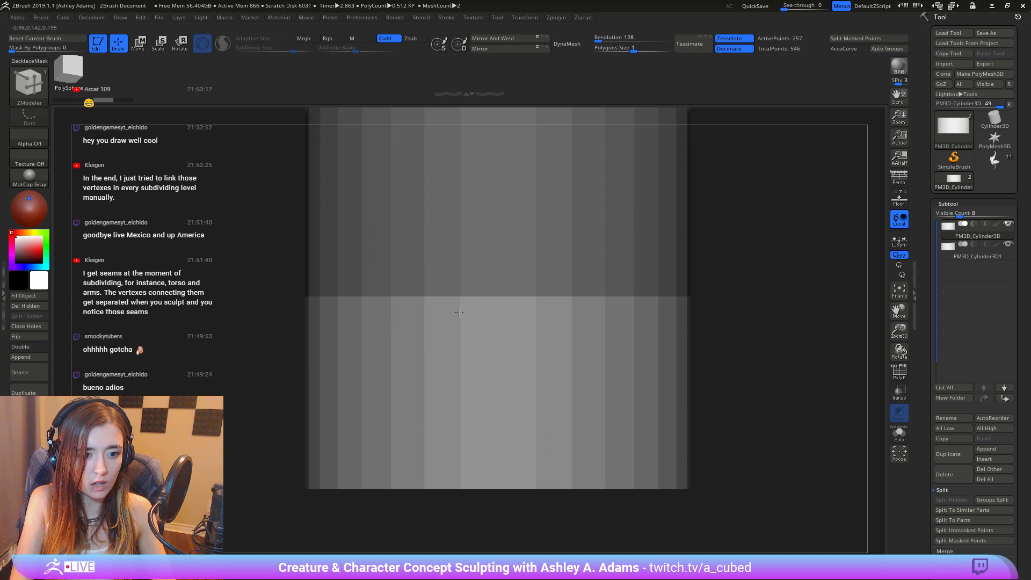
key(ctrl+z)
ctrl+right_drag(485, 283, 725, 347)
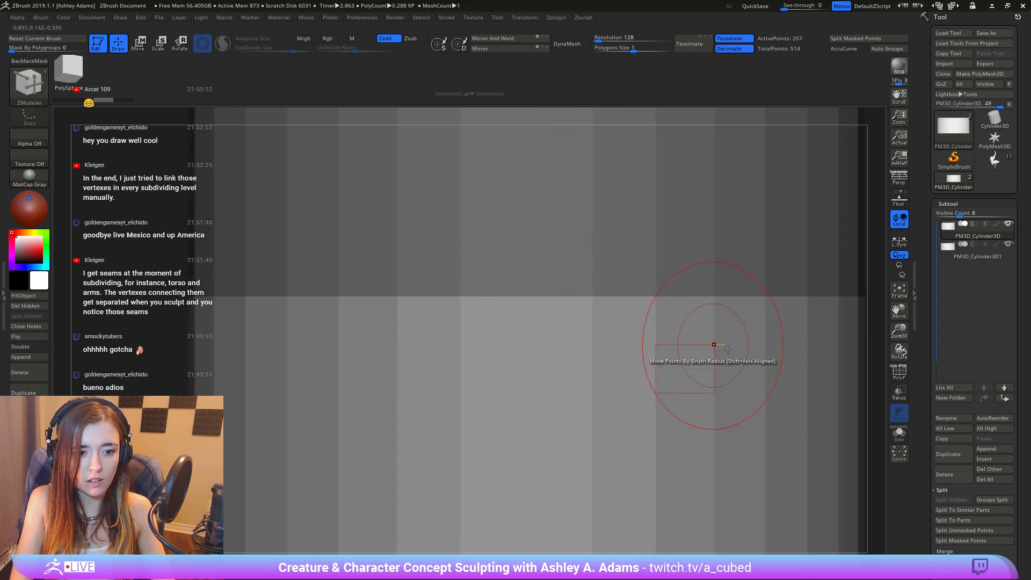
click(900, 373)
click(595, 306)
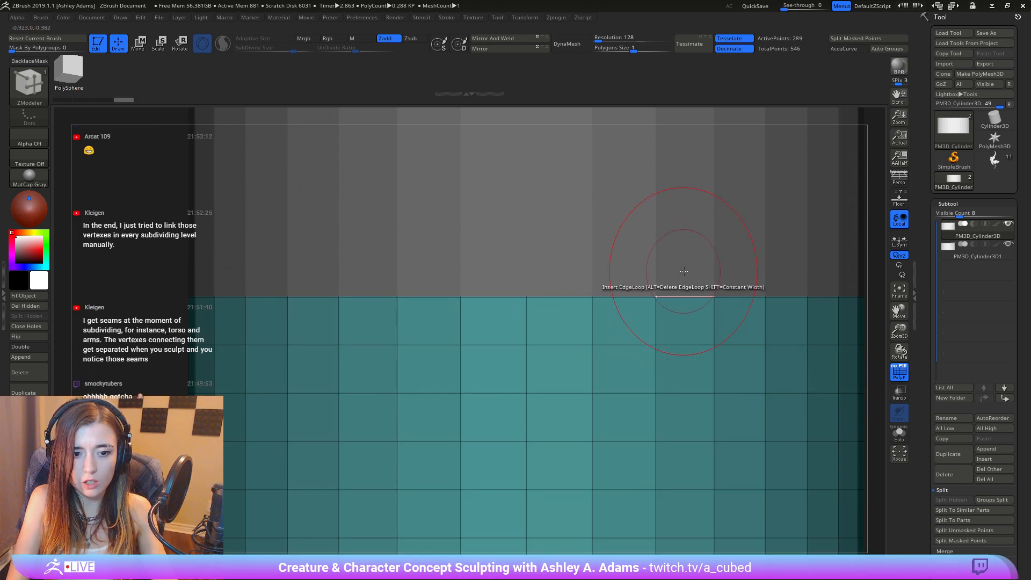
Step: Subdivide the lower half with its new edge loop, undoing and redoing to compare the seam at each level
key(ctrl+d)
ctrl+right_drag(729, 383, 689, 305)
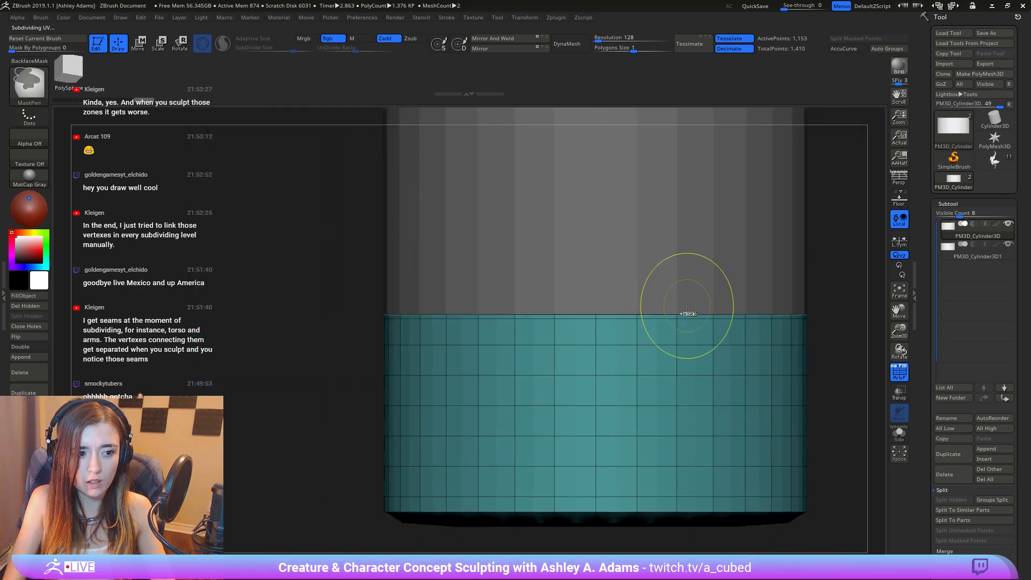
key(ctrl+z)
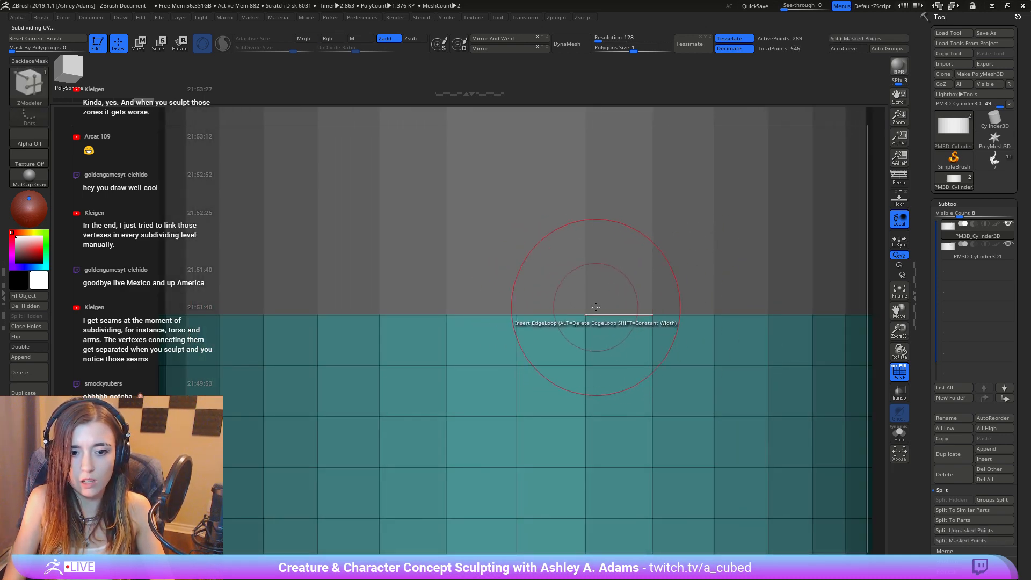
key(ctrl+z)
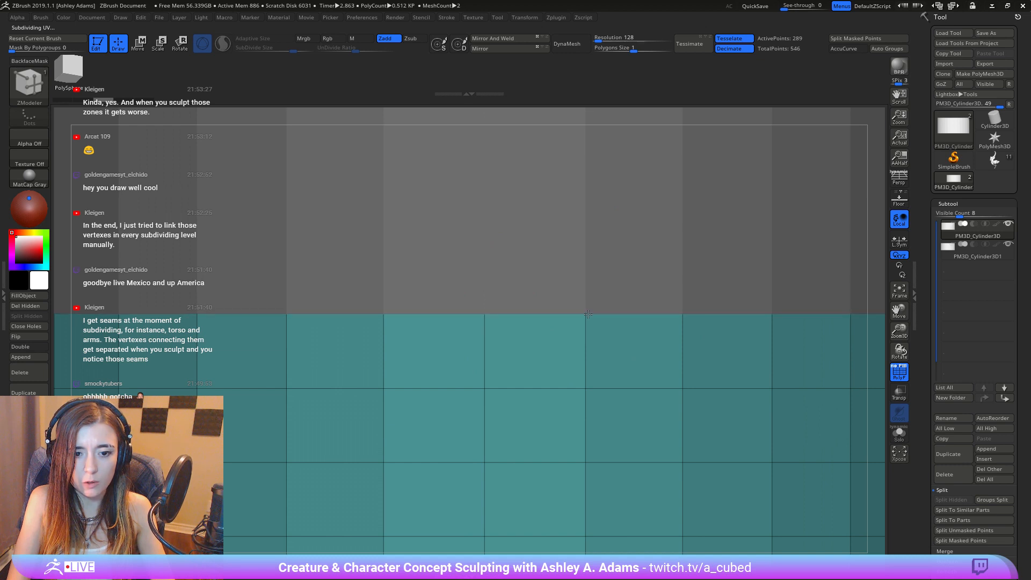
key(ctrl+shift+z)
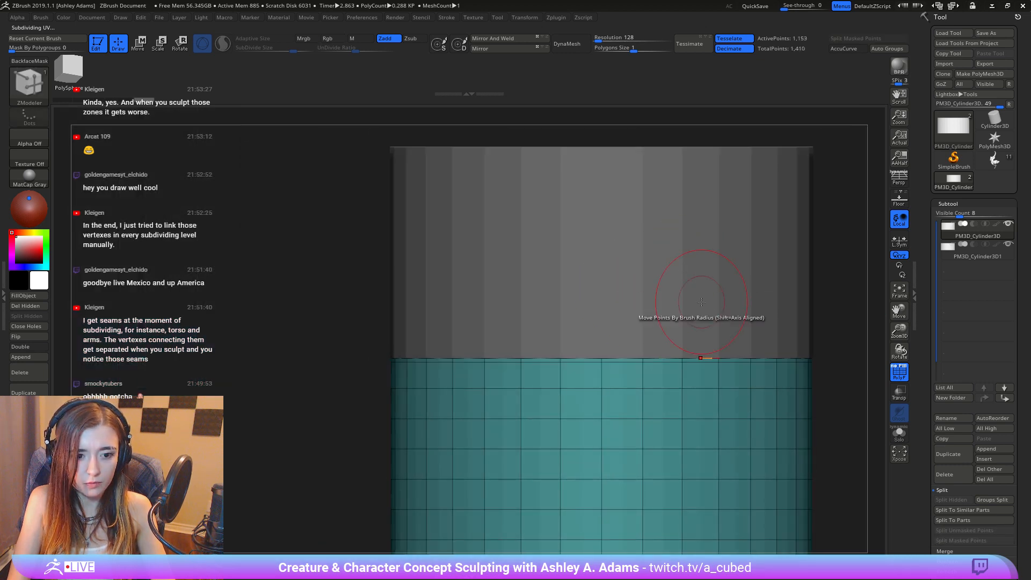
key(ctrl+shift+z)
Step: Insert an edge loop just above the seam on the cylinder's upper half and subdivide that half once
alt+click(571, 267)
ctrl+right_drag(617, 267, 638, 354)
click(640, 356)
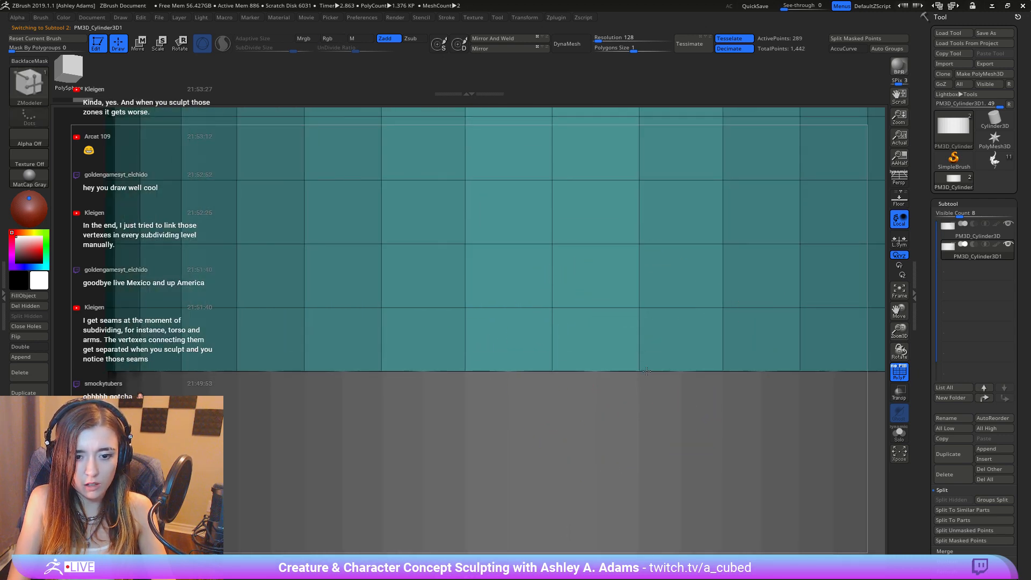
key(ctrl+d)
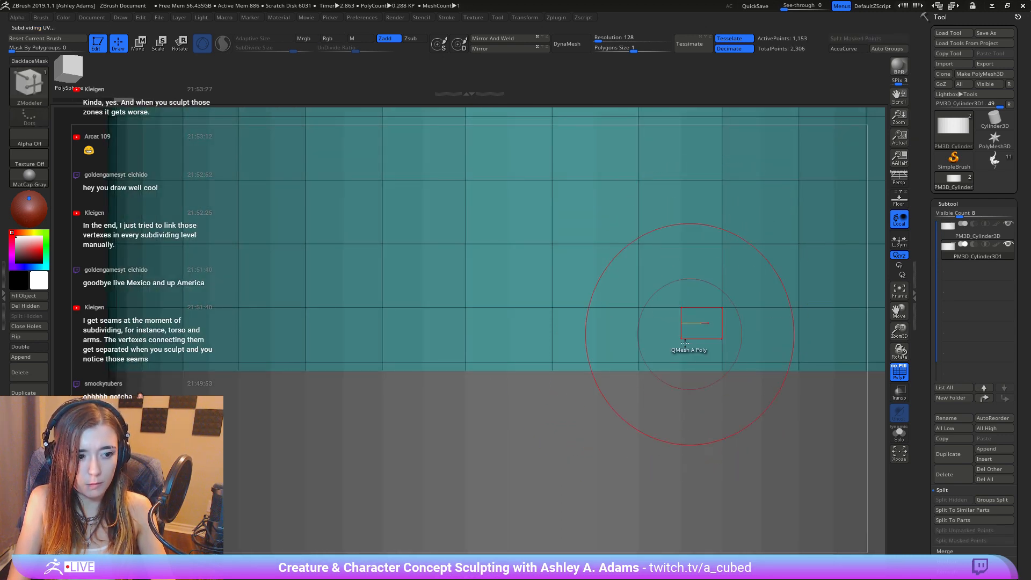
Step: Hide the polyframe and examine the seam between the two subdivided halves up close
key(f)
click(906, 377)
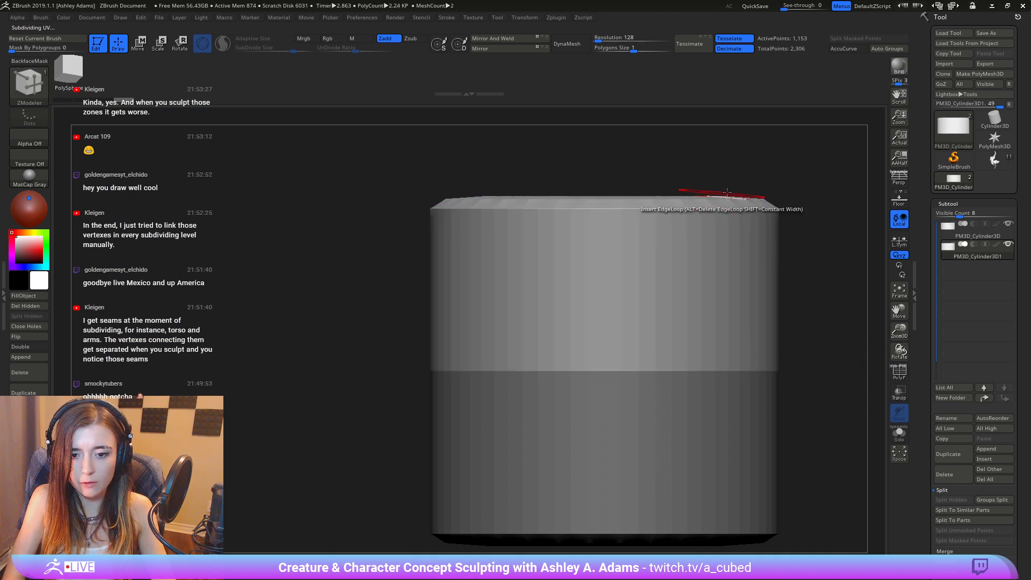
mouse_move(725, 197)
ctrl+right_down()
mouse_move(814, 366)
mouse_move(727, 311)
mouse_move(541, 327)
mouse_move(633, 335)
ctrl+right_up()
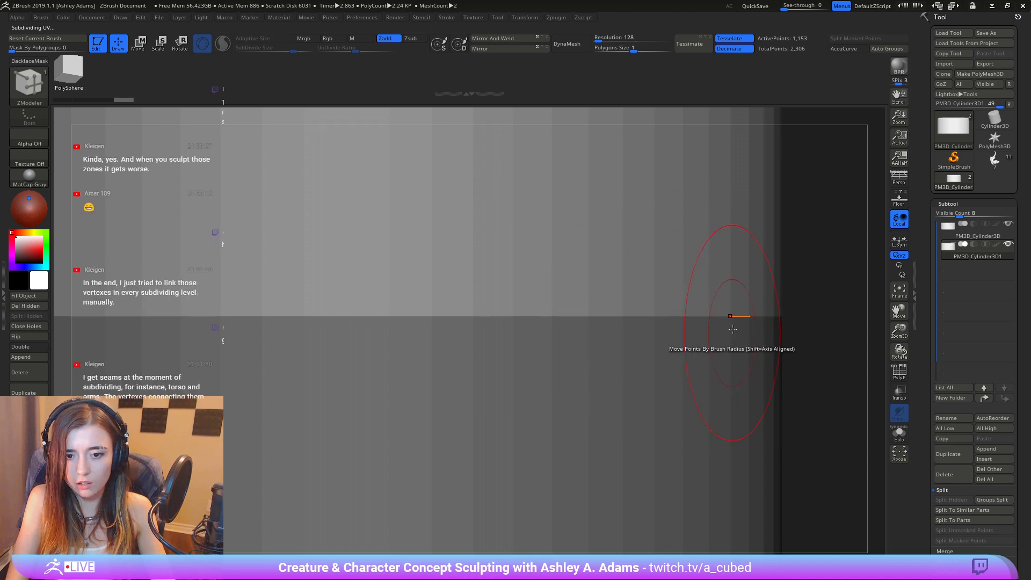
ctrl+right_drag(761, 470, 717, 372)
mouse_move(762, 334)
alt+right_down()
mouse_move(709, 386)
mouse_move(753, 346)
alt+right_up()
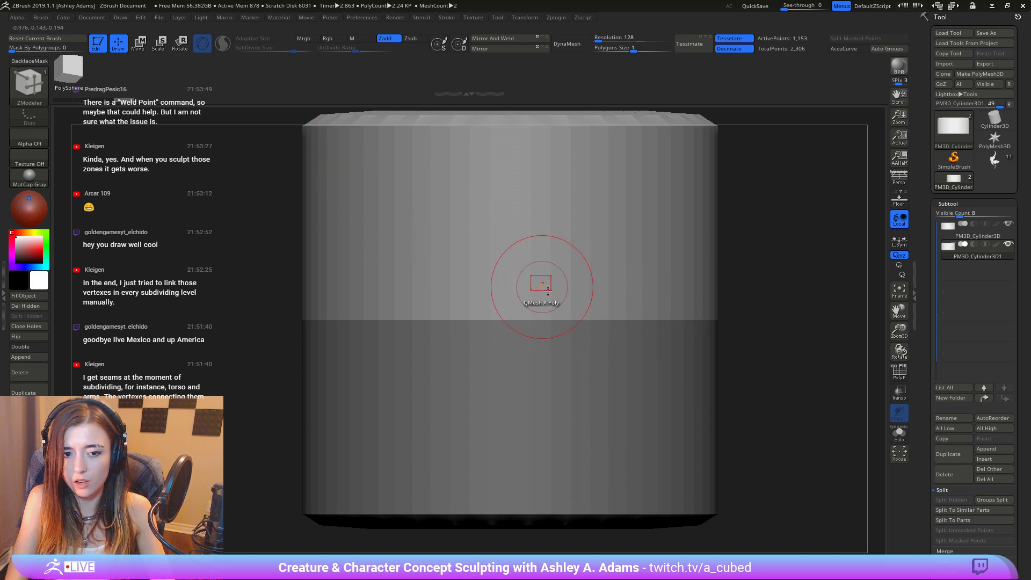
Step: Undo the upper half's subdivision and mask all of it except its lowest band of polygons
key(ctrl+z)
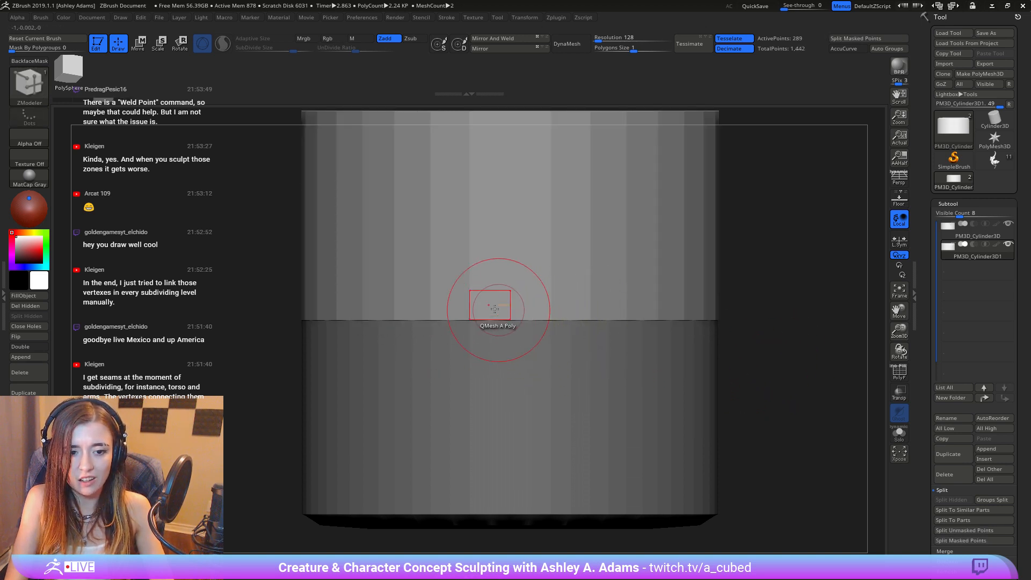
ctrl+drag(257, 418, 805, 268)
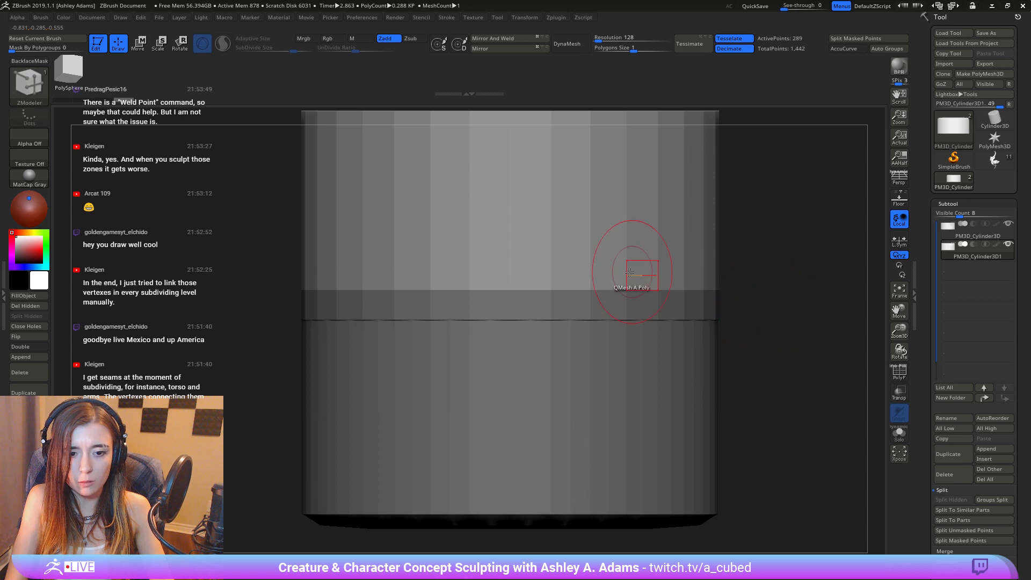
ctrl+click(766, 355)
Step: Move the upper half's unmasked band down so it overlaps the lower half, and clear the mask
key(w)
drag(510, 262, 514, 292)
drag(516, 347, 514, 347)
key(q)
mouse_move(725, 382)
ctrl+right_down()
mouse_move(739, 382)
mouse_move(606, 279)
ctrl+right_up()
ctrl+right_drag(564, 209, 775, 451)
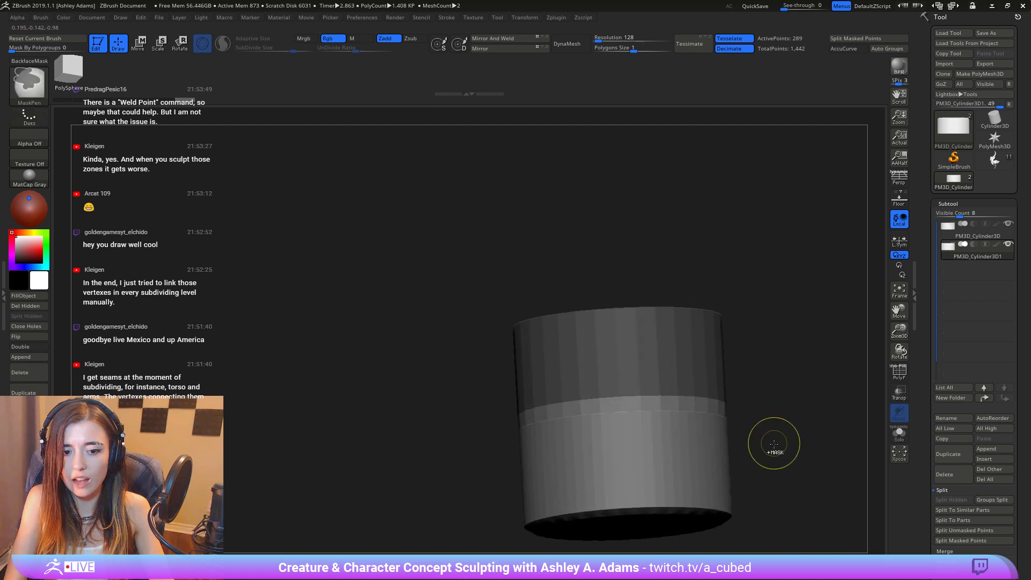
ctrl+drag(775, 452, 802, 434)
ctrl+right_drag(767, 463, 668, 319)
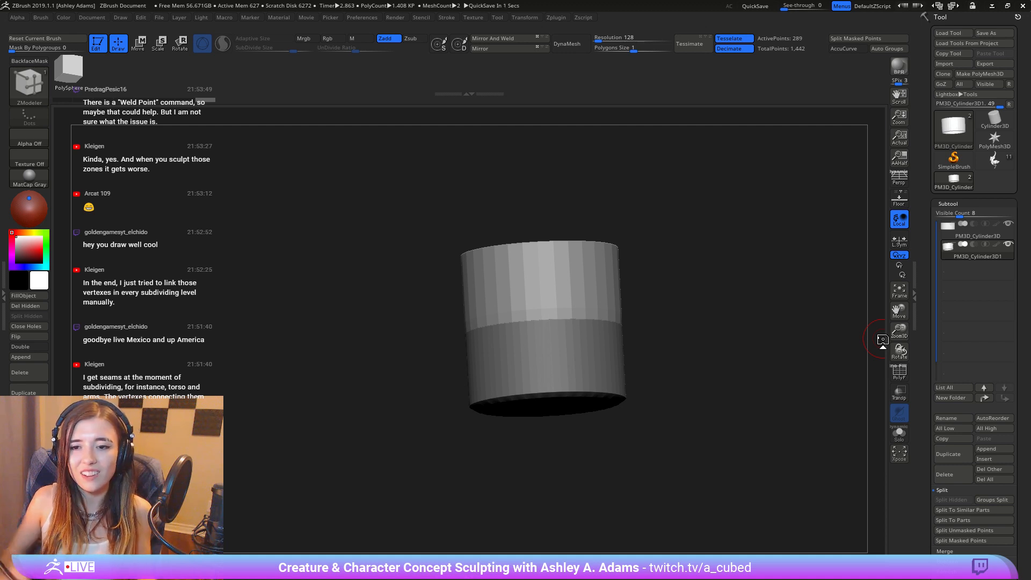
Step: Delete all subtools of the split cylinder and return to creature tool 7
click(993, 480)
click(853, 504)
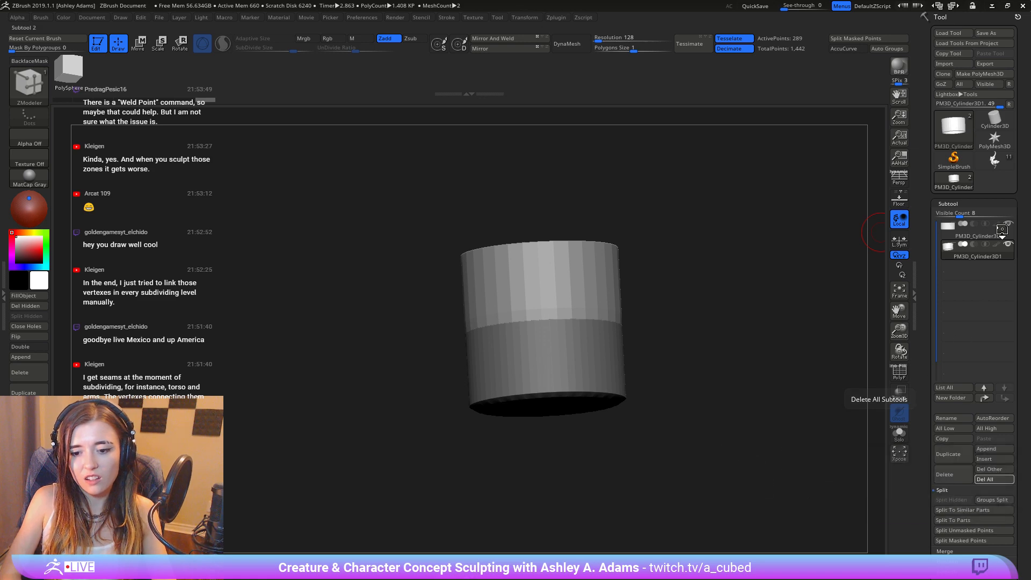
click(995, 160)
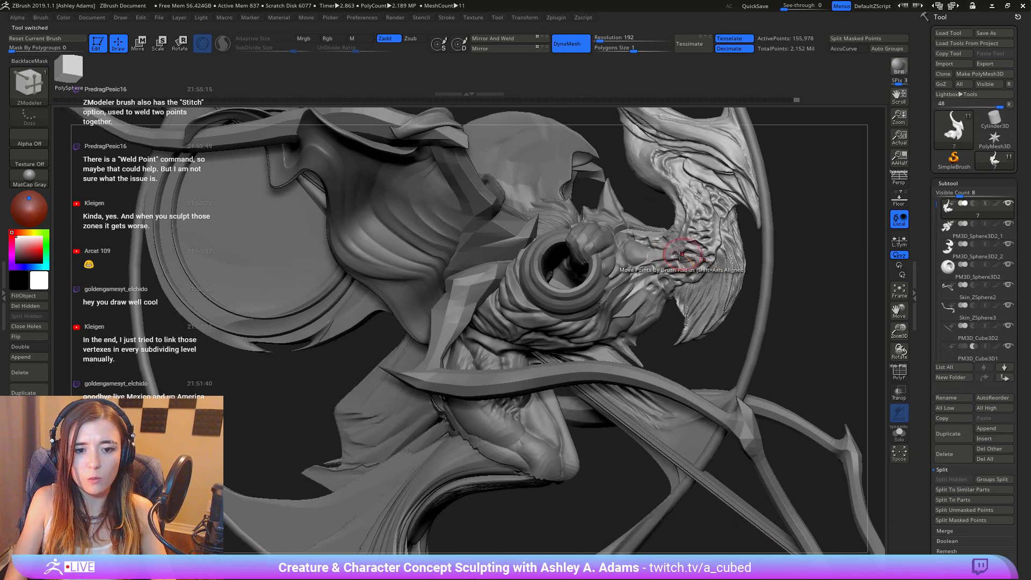
Step: Examine where the creature's head, ringed throat and arm subtools meet the surrounding forms
mouse_move(681, 255)
right_down()
mouse_move(667, 270)
mouse_move(684, 255)
right_up()
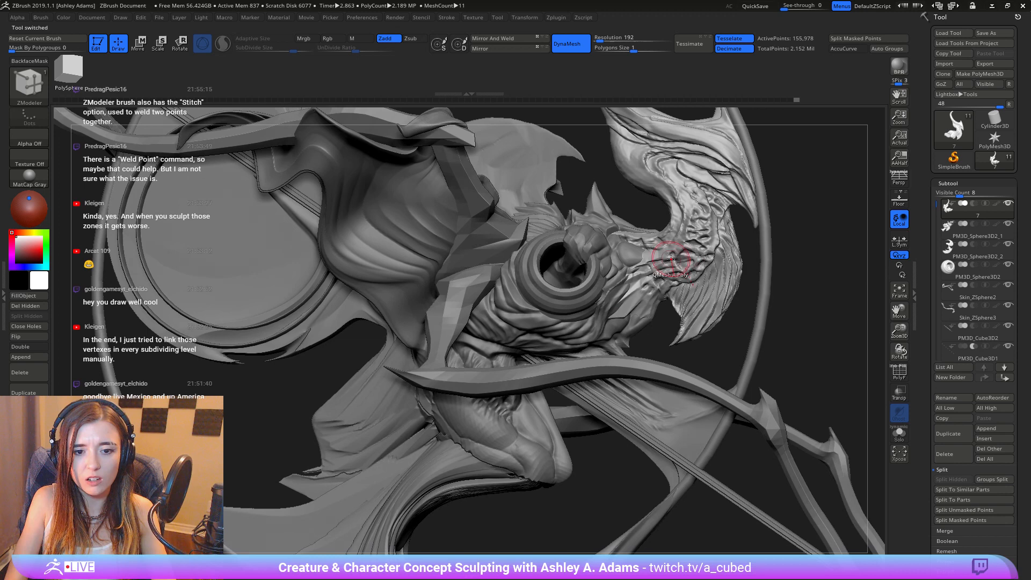
alt+click(596, 324)
right_drag(612, 269, 620, 230)
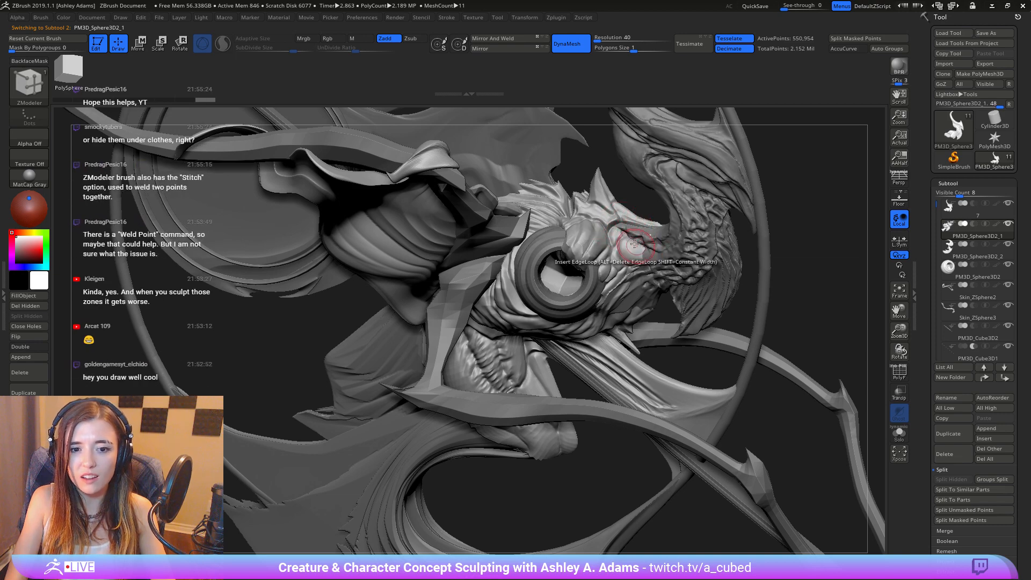
right_drag(634, 244, 601, 269)
alt+click(563, 297)
right_drag(563, 298, 617, 361)
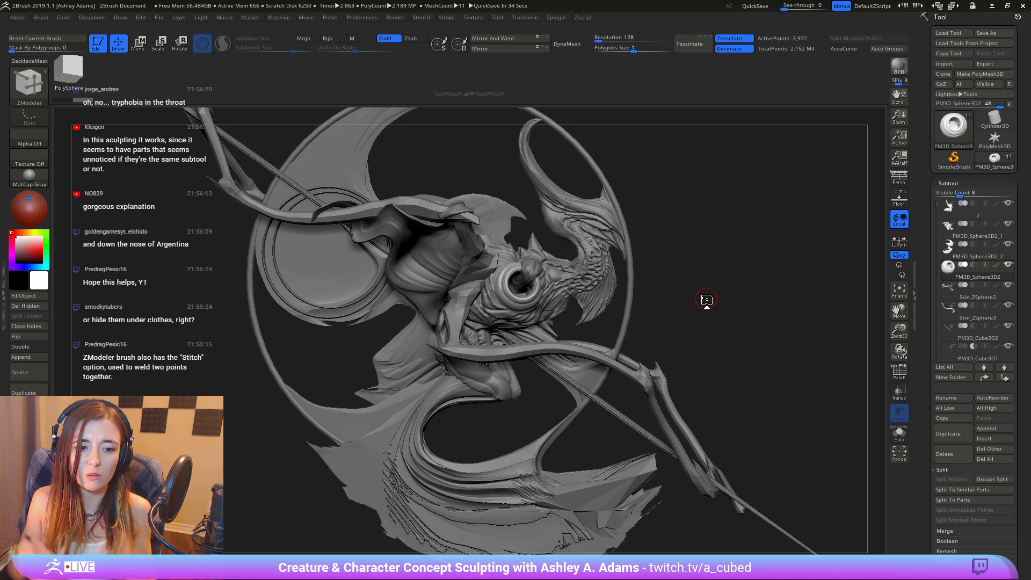
mouse_move(659, 290)
right_down()
mouse_move(577, 352)
mouse_move(600, 355)
mouse_move(591, 384)
mouse_move(552, 367)
right_up()
alt+click(577, 354)
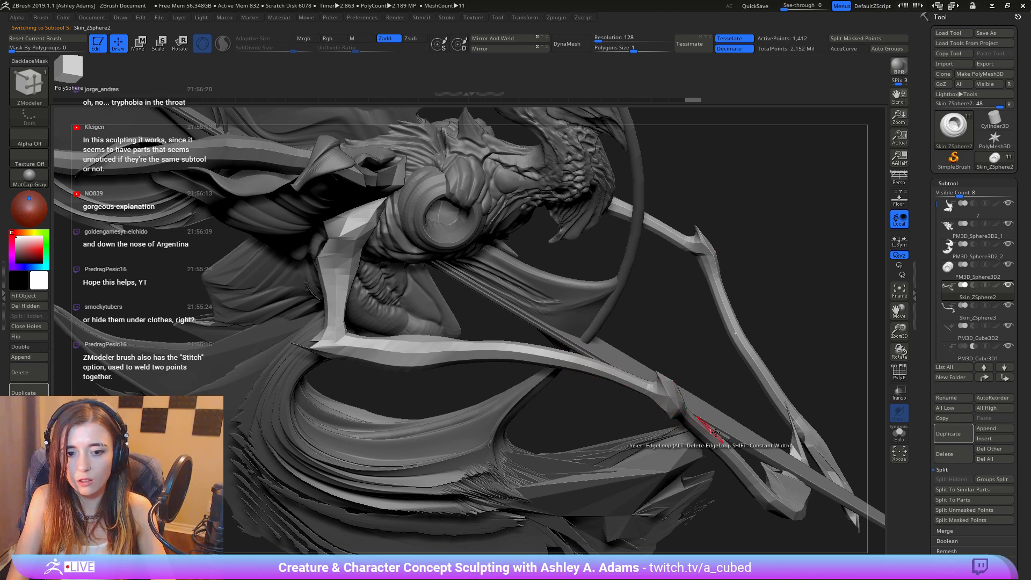
right_drag(646, 384, 607, 294)
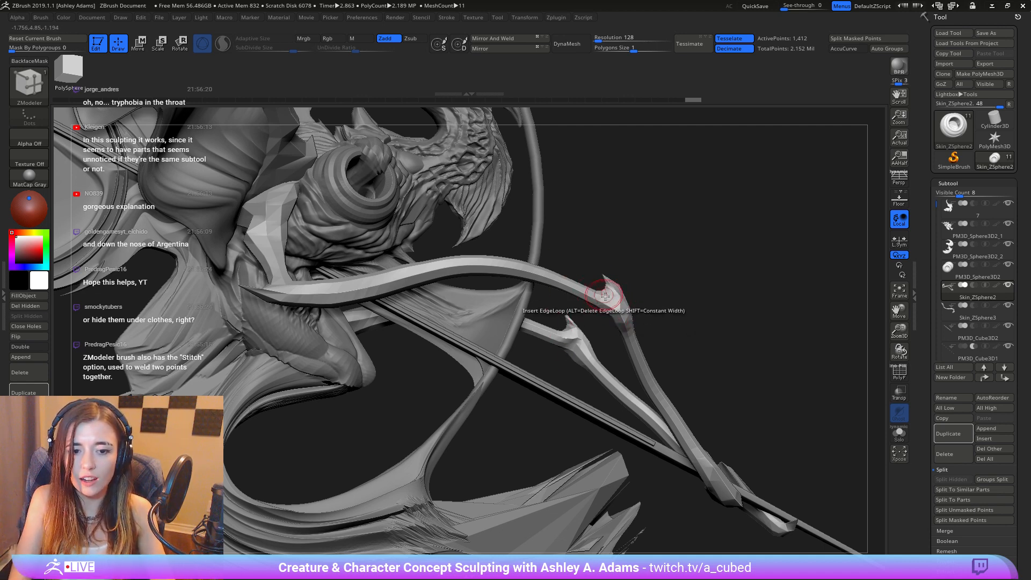
drag(671, 296, 627, 287)
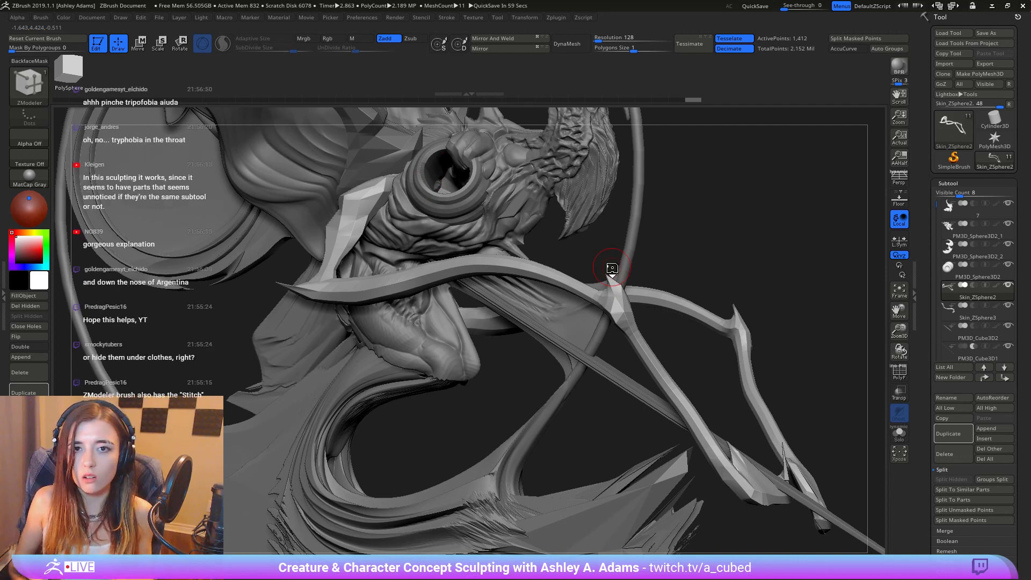
drag(698, 281, 703, 323)
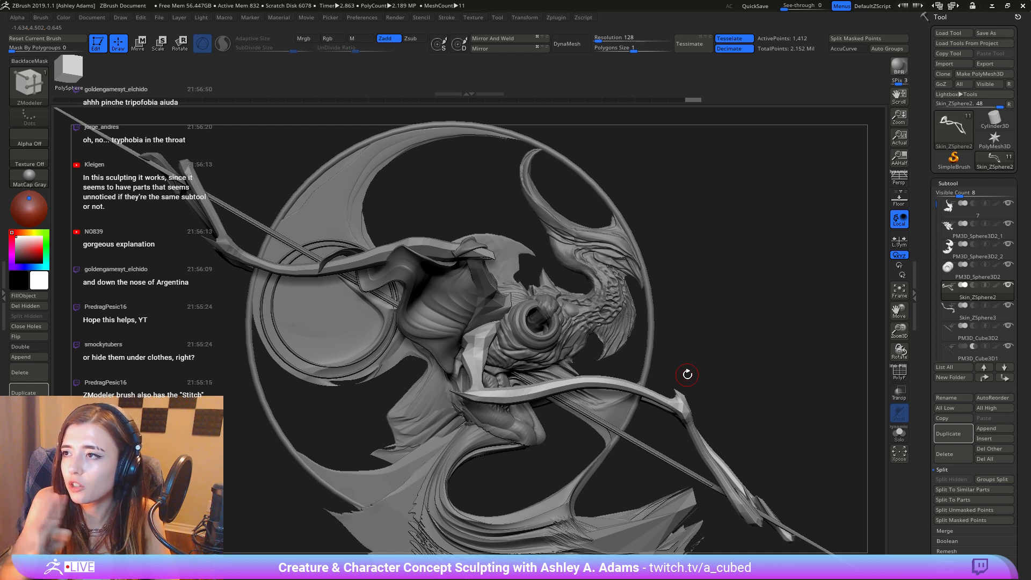
Step: Bring the whole composition into view and choose the SnakeHook brush
key(ctrl)
ctrl+right_drag(690, 359, 639, 295)
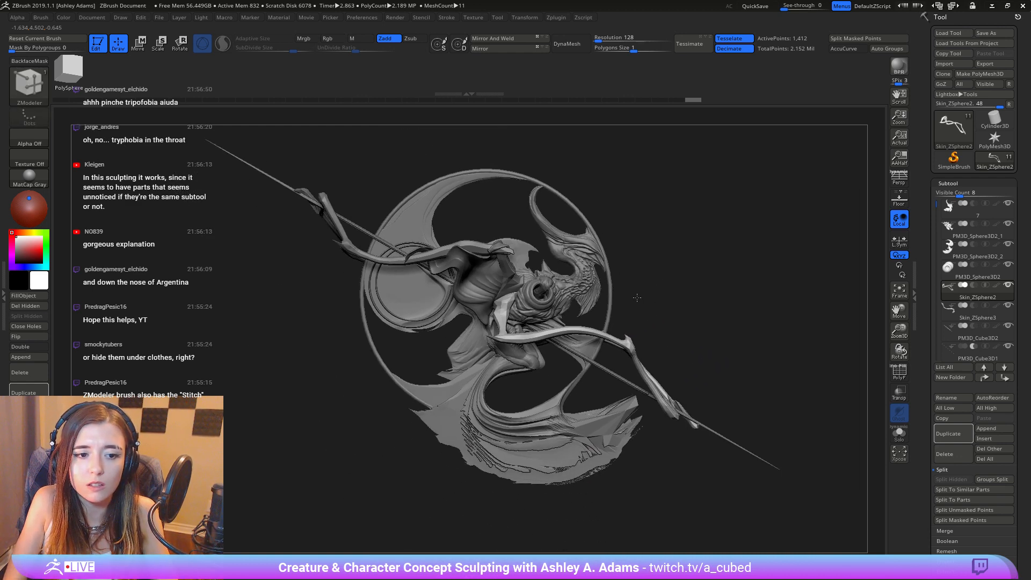
key(b)
key(s)
key(h)
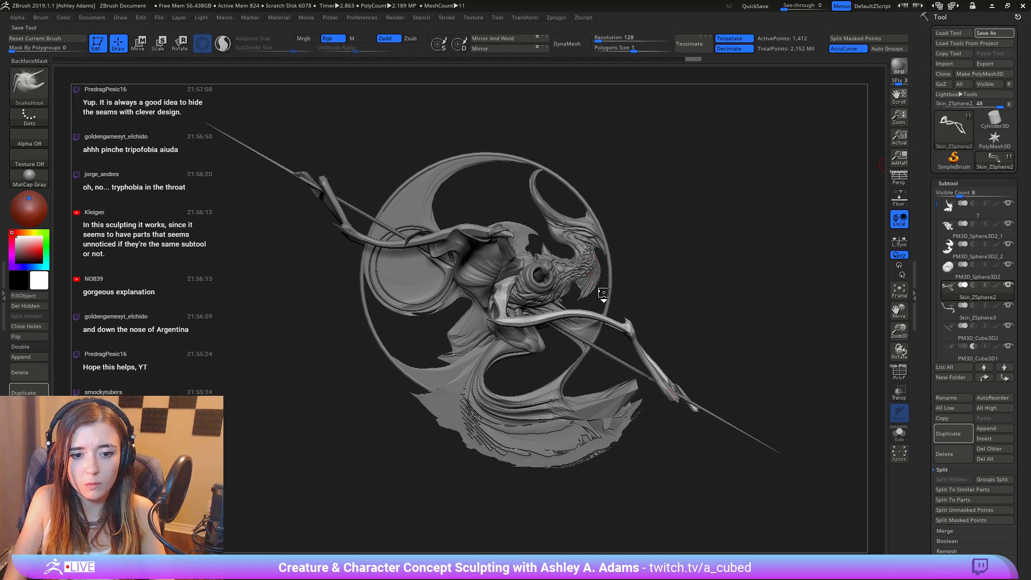
Step: Save the tool and select the thin spear subtool PM3D_Cube3D2
key(ctrl+s)
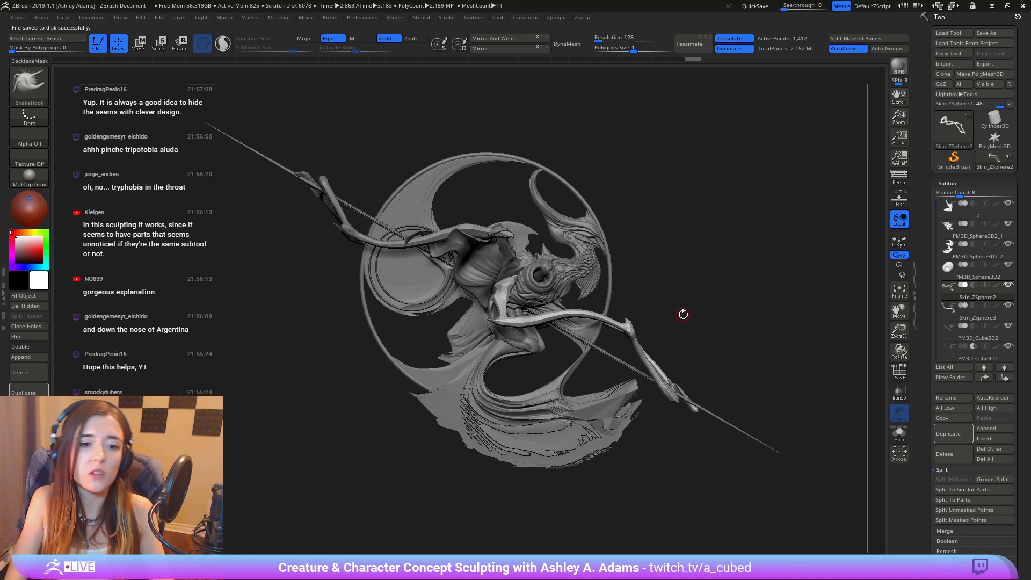
alt+click(276, 163)
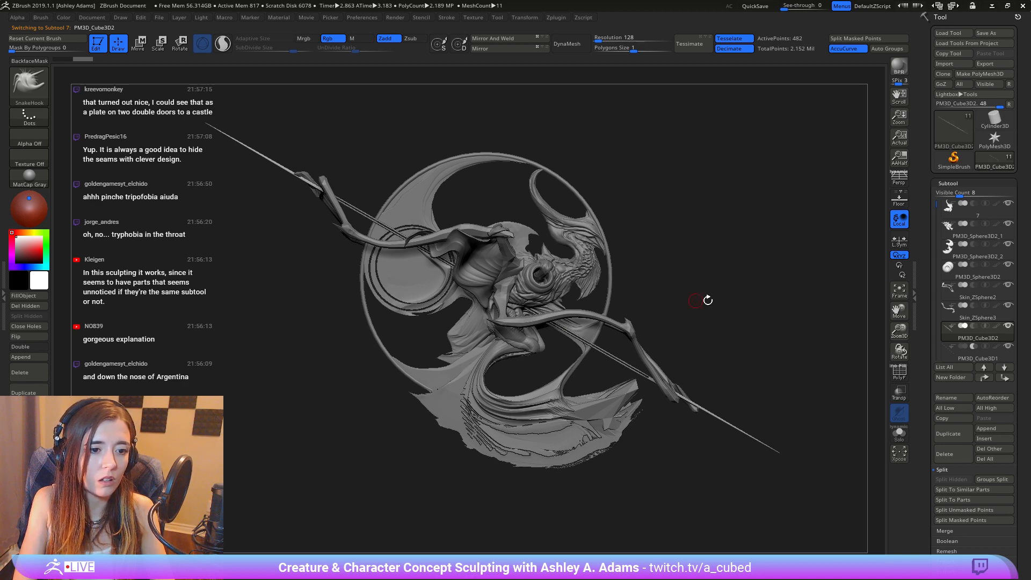
mouse_move(707, 300)
mouse_down()
mouse_move(478, 294)
mouse_move(382, 320)
mouse_move(576, 323)
mouse_move(385, 314)
mouse_move(463, 318)
mouse_move(452, 318)
mouse_up()
key(shift+s)
key(ctrl+n)
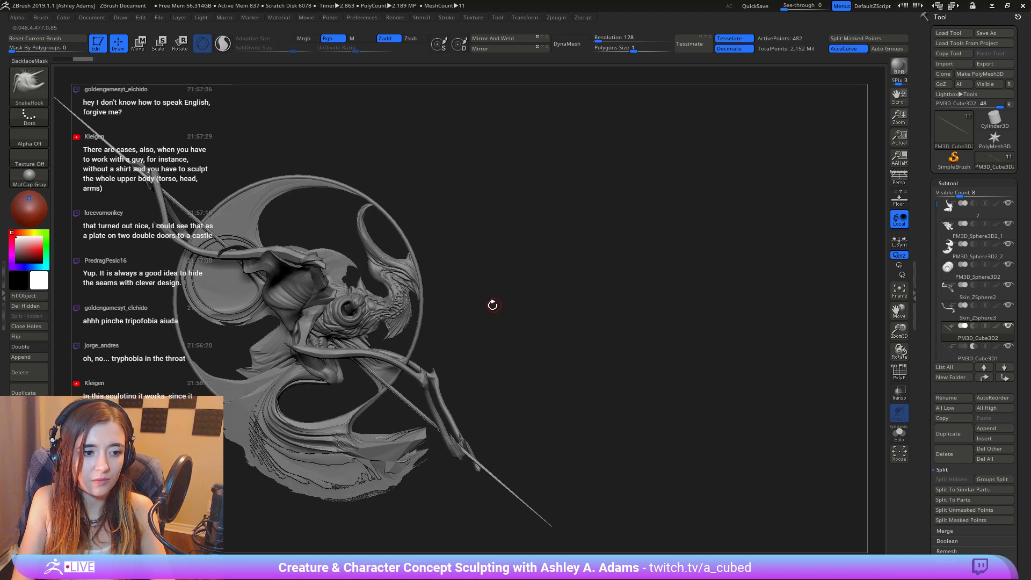
drag(492, 305, 764, 324)
key(shift+s)
key(shift+s)
alt+drag(688, 292, 744, 285)
key(ctrl+n)
Step: Lay out the composition on the canvas in side, three-quarter and front views using snapshots
mouse_move(690, 310)
alt+right_down()
mouse_move(678, 307)
mouse_move(707, 305)
mouse_move(692, 288)
mouse_move(703, 264)
mouse_move(479, 273)
alt+right_up()
key(shift+s)
mouse_move(529, 296)
right_down()
mouse_move(353, 295)
mouse_move(331, 306)
right_up()
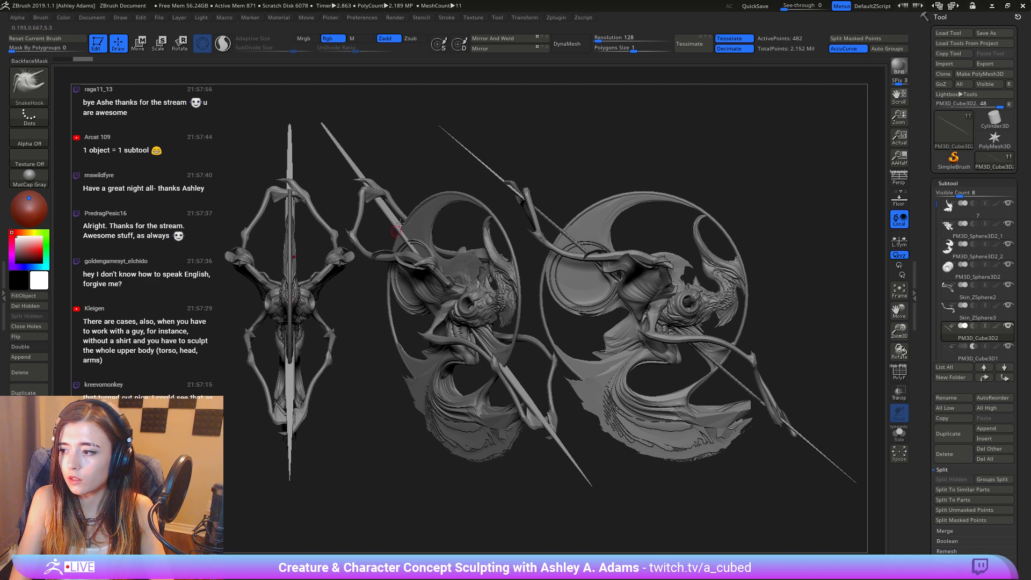